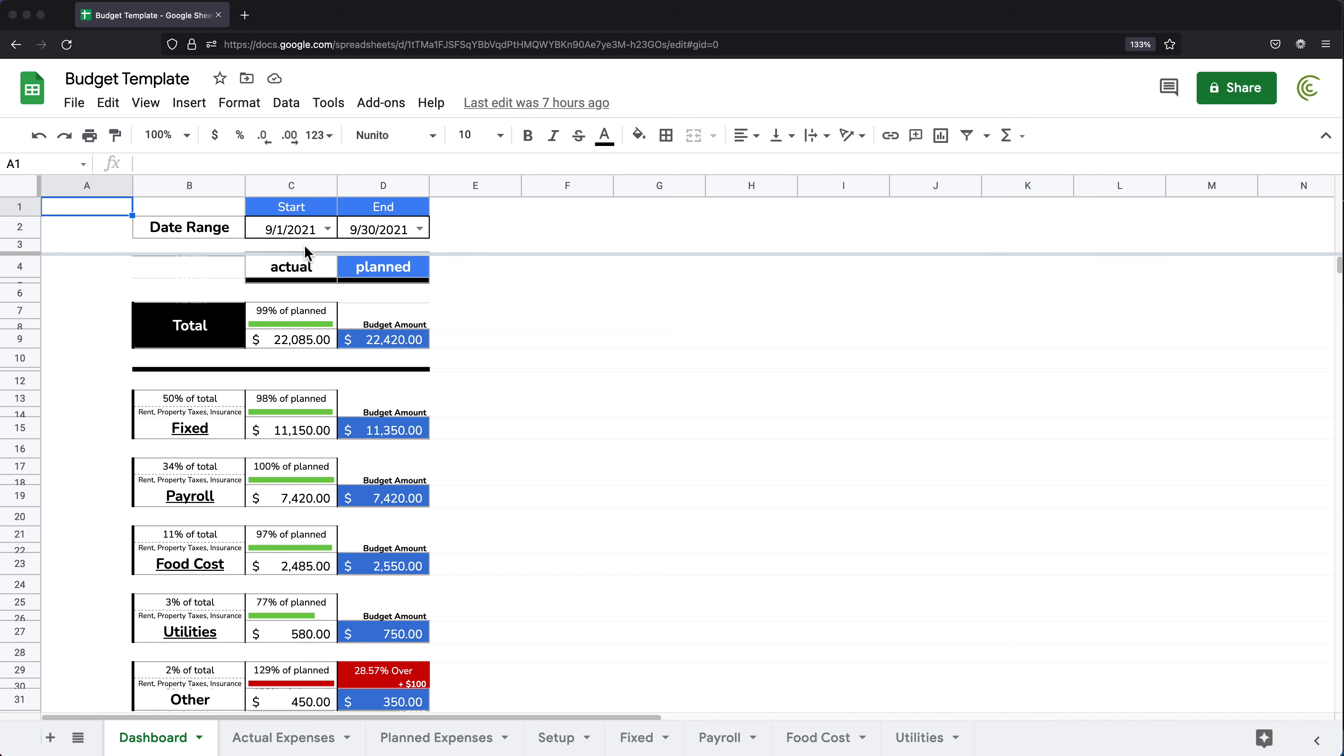
- Examine the dashboard's start and end date cells and the planned and actual amounts for the total and each category
left_click(283, 235)
left_click(397, 232)
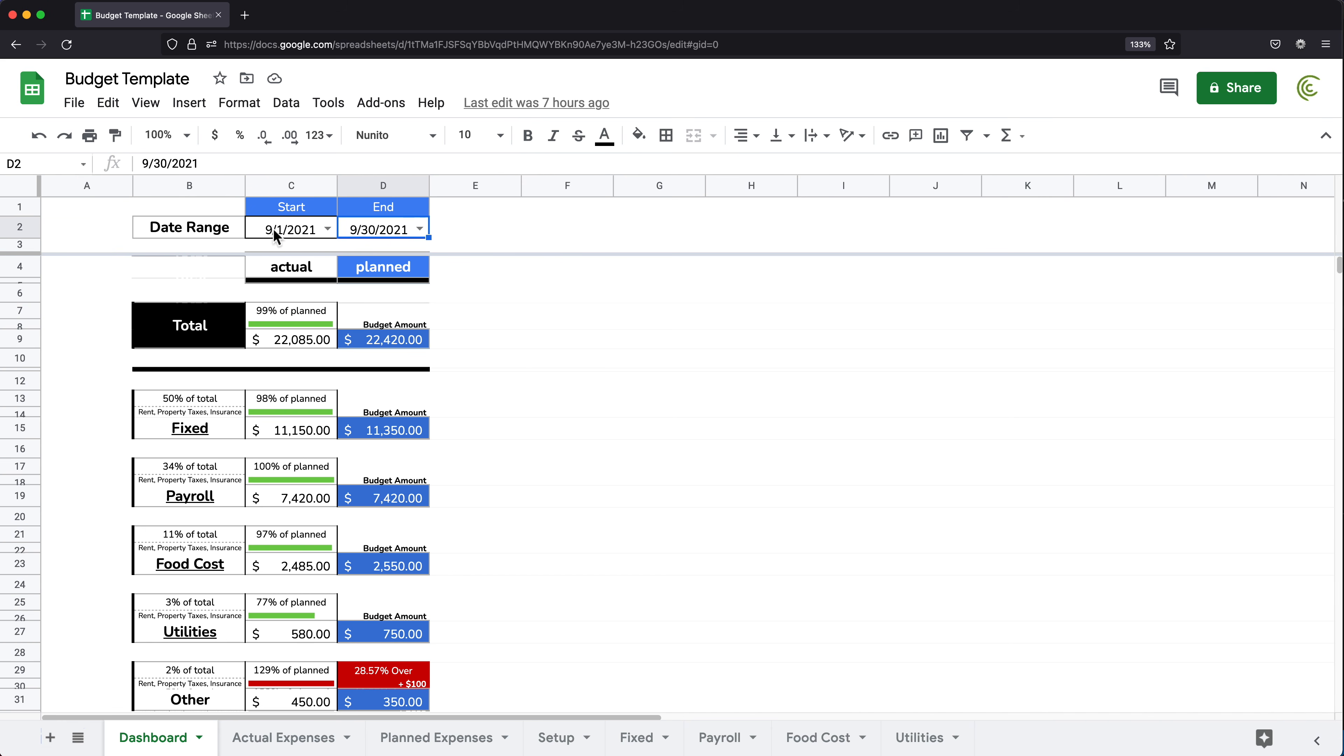
left_click(273, 230)
left_click(360, 227)
scroll(244, 482, "down", 1)
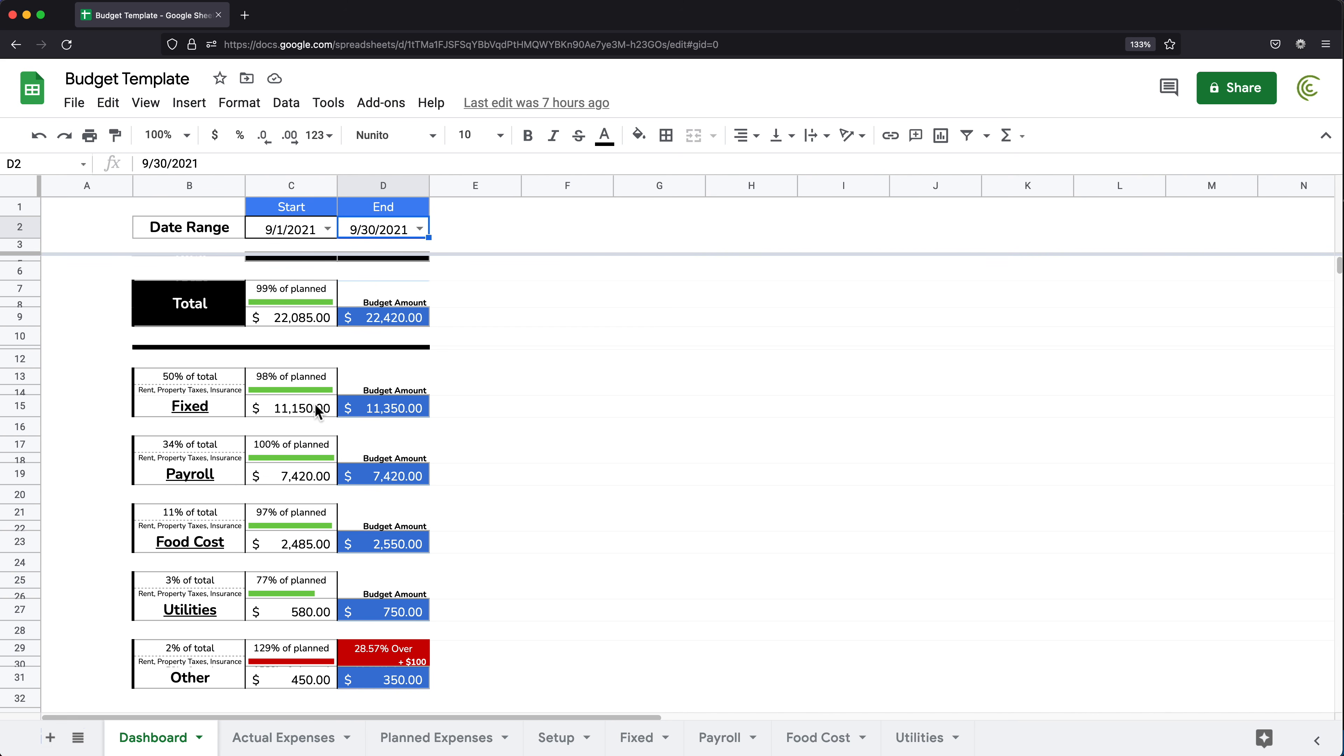
scroll(360, 411, "up", 1)
left_click_drag(396, 339, 403, 565)
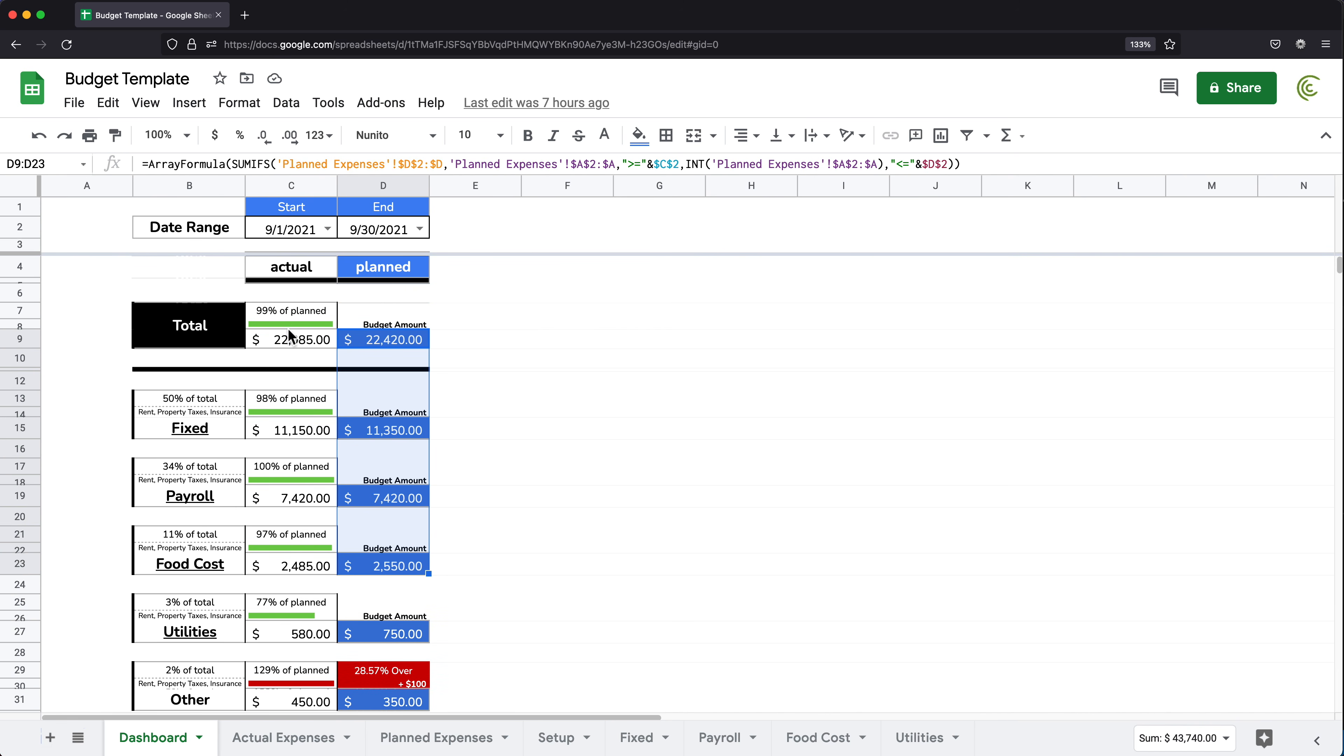
left_click_drag(291, 324, 313, 595)
left_click(317, 360)
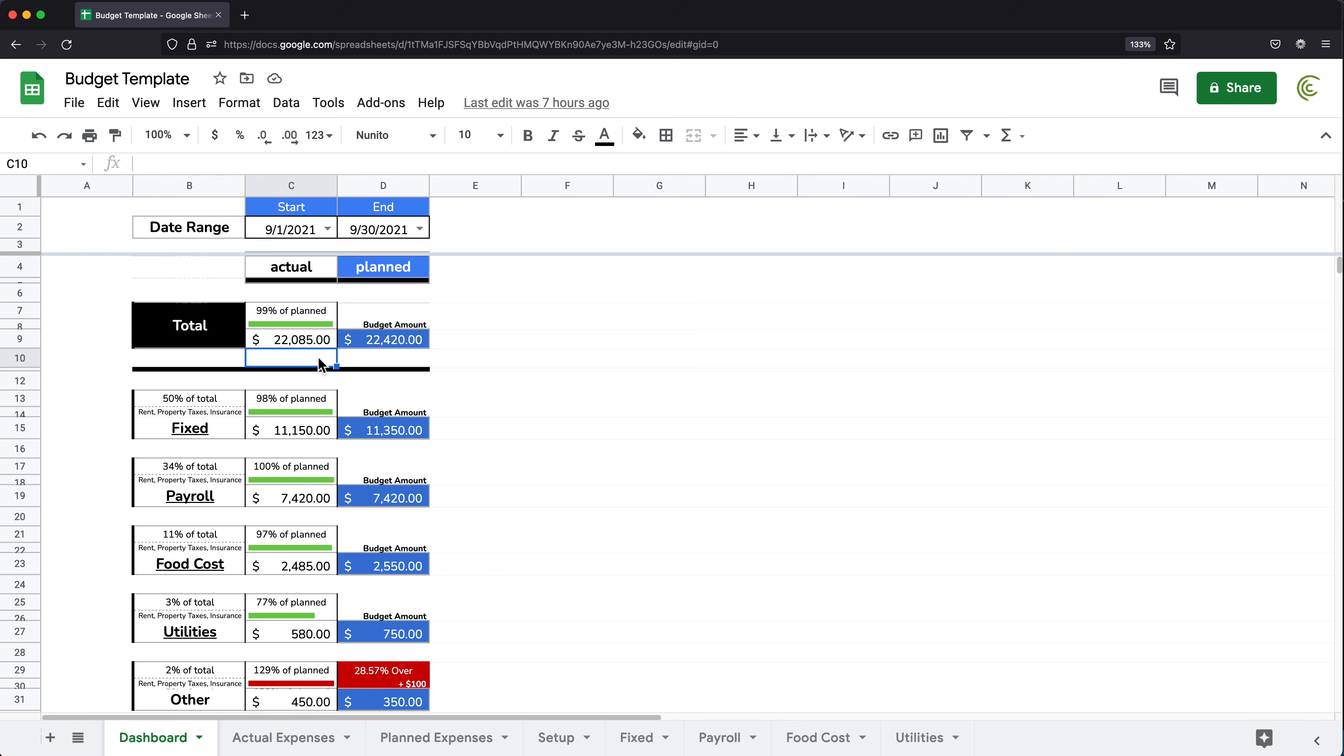
left_click(85, 210)
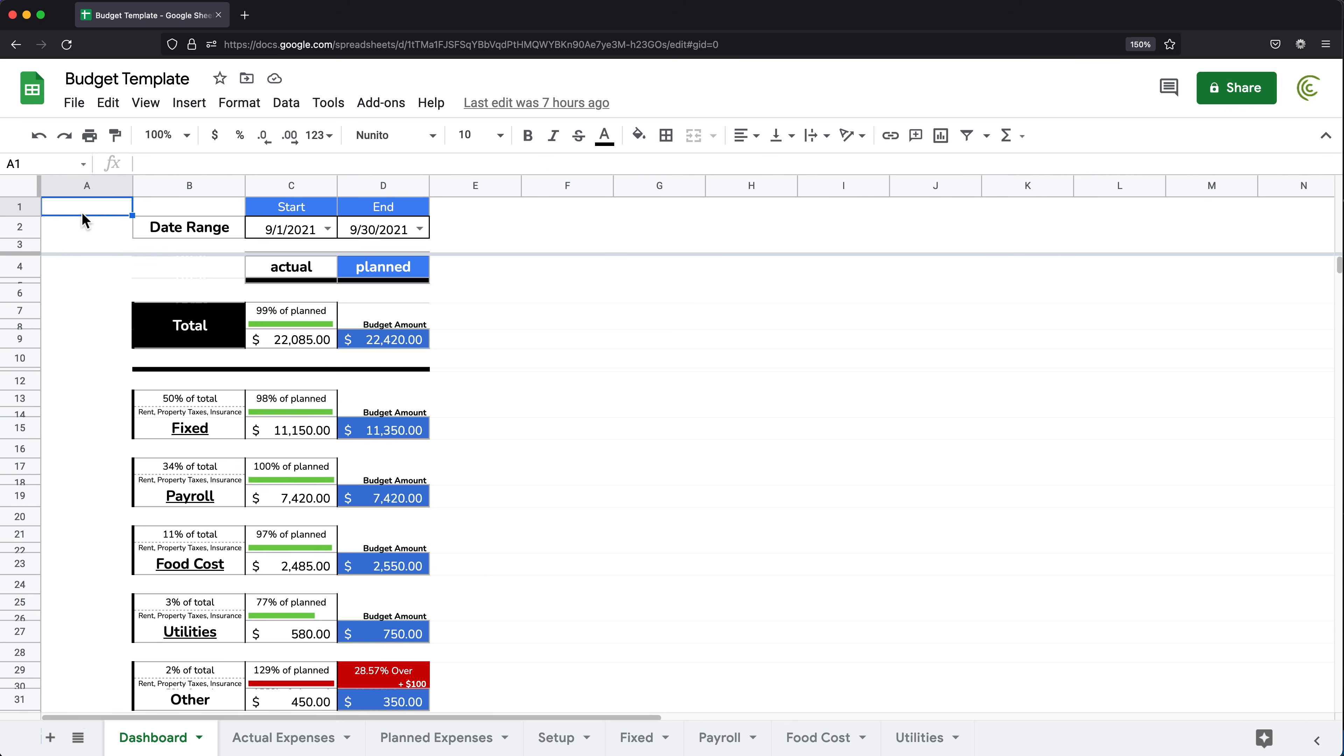
- Set the dashboard's date range to start on 10/1/2021 and end on 10/31/2021
key("super+equal")
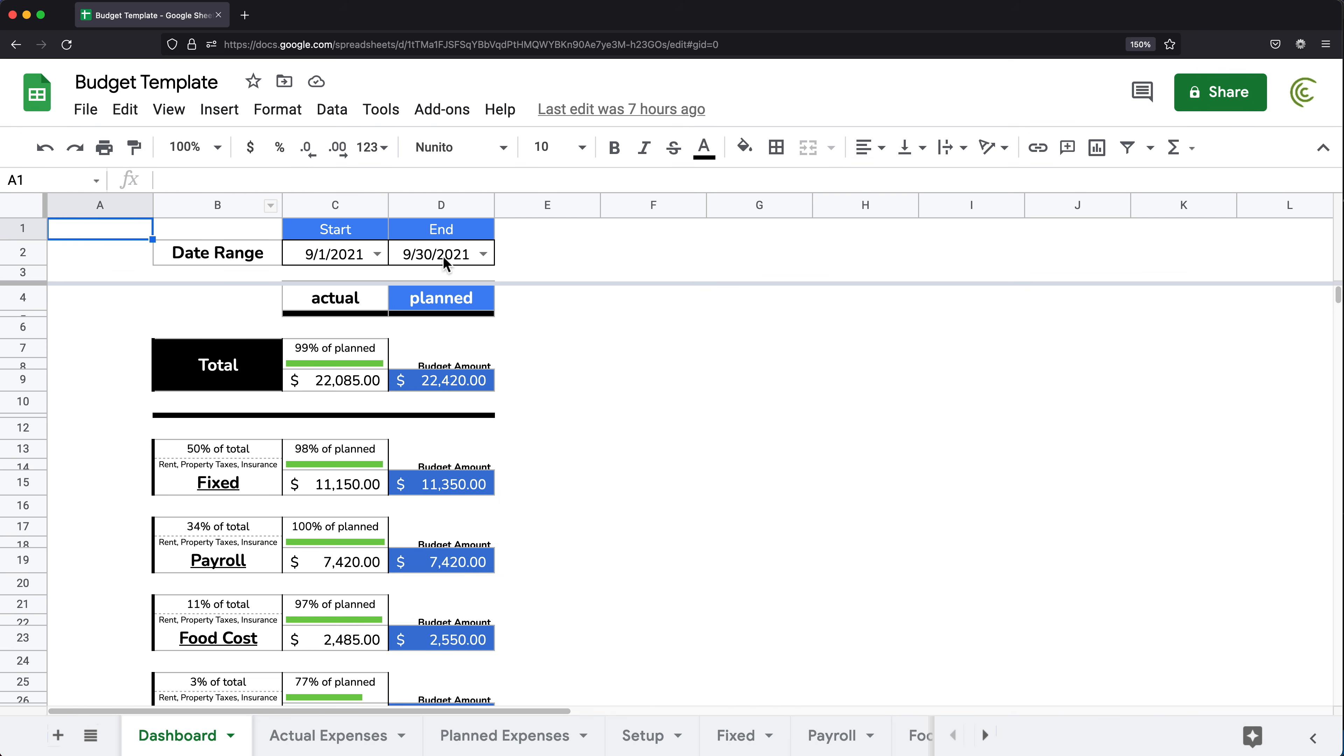
left_click(377, 254)
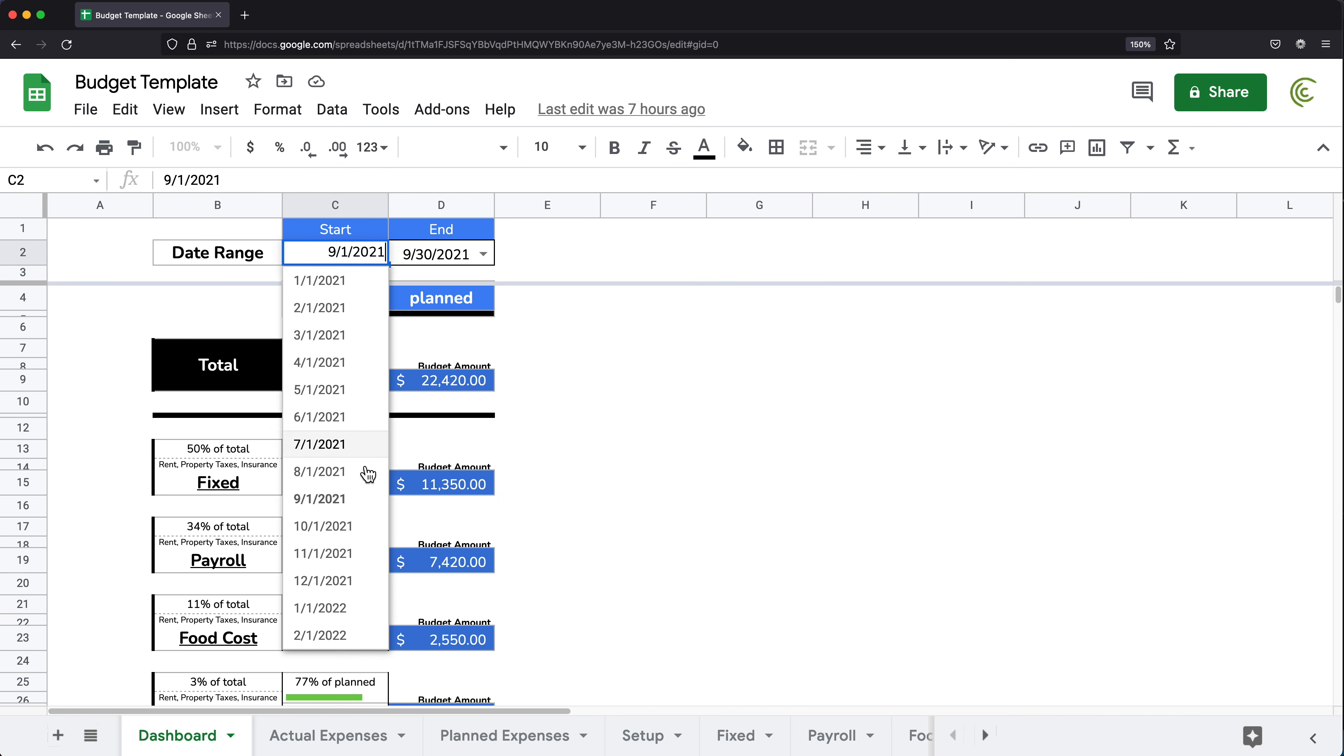
left_click(352, 527)
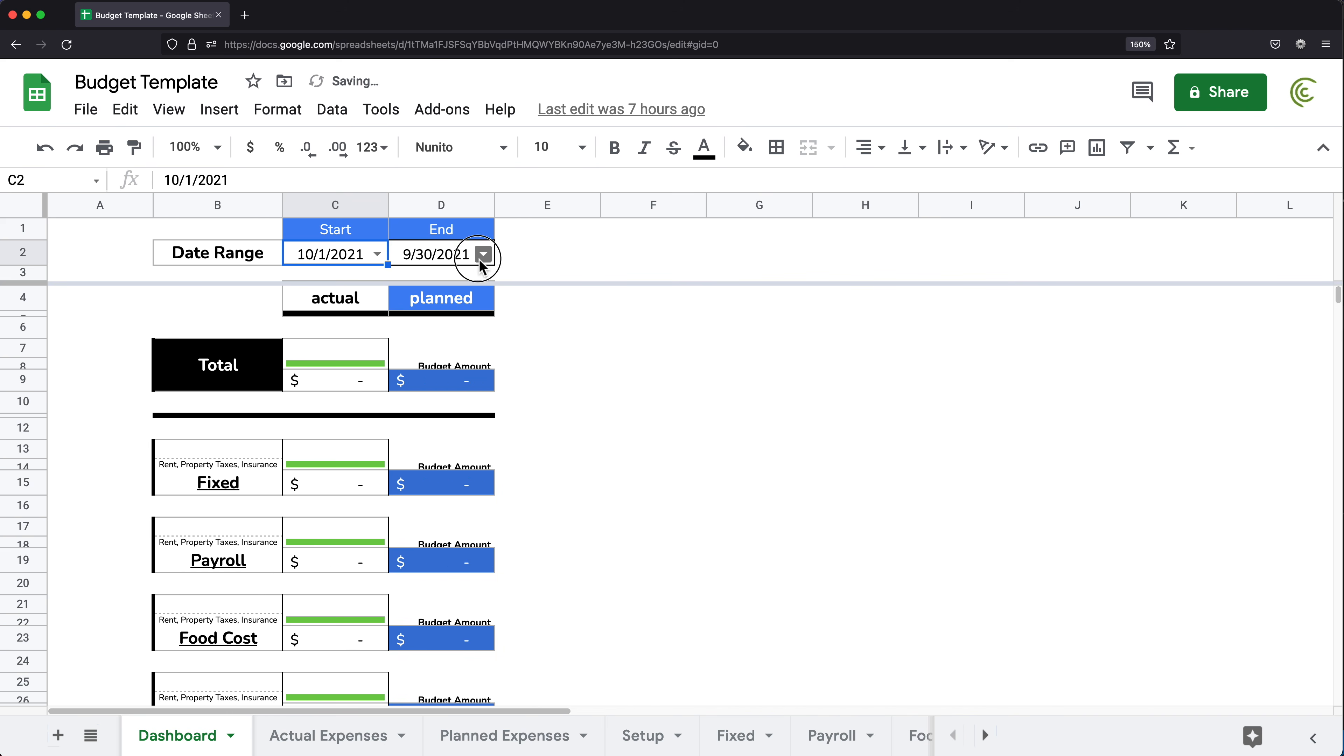
left_click(483, 254)
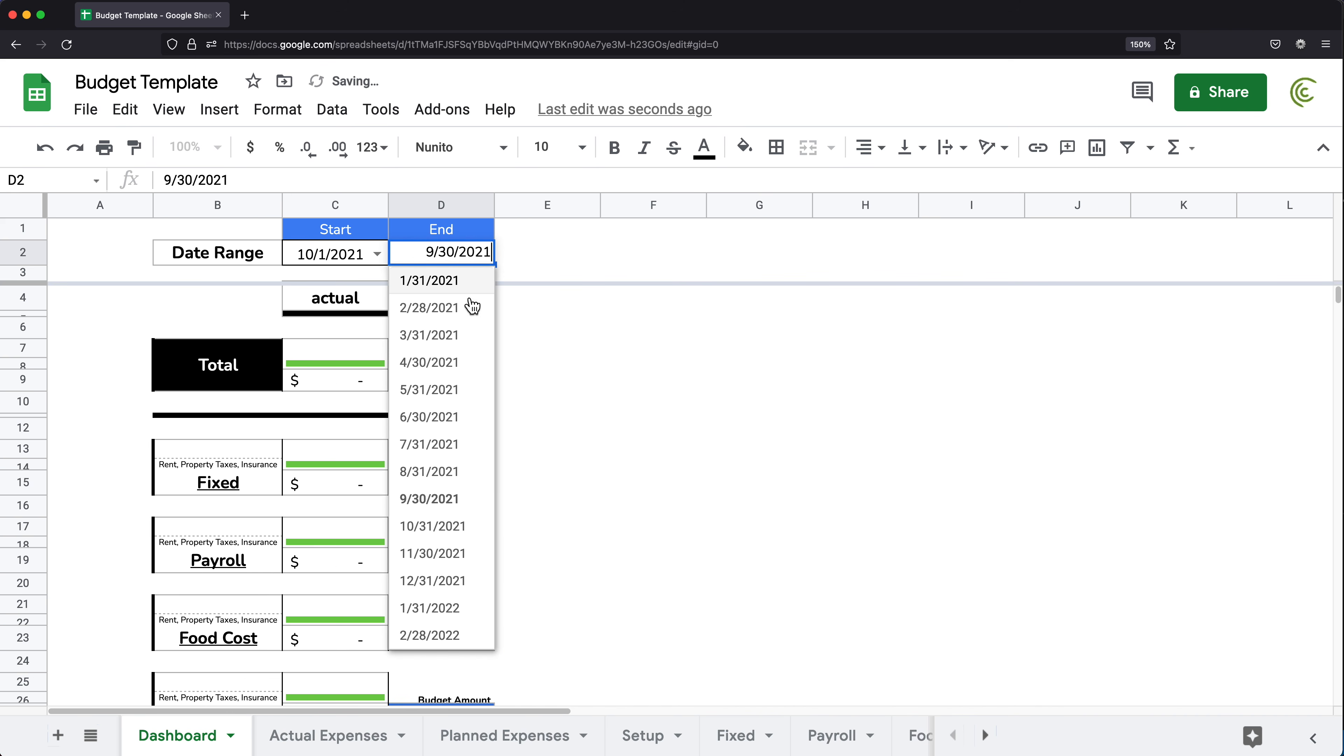
left_click(447, 529)
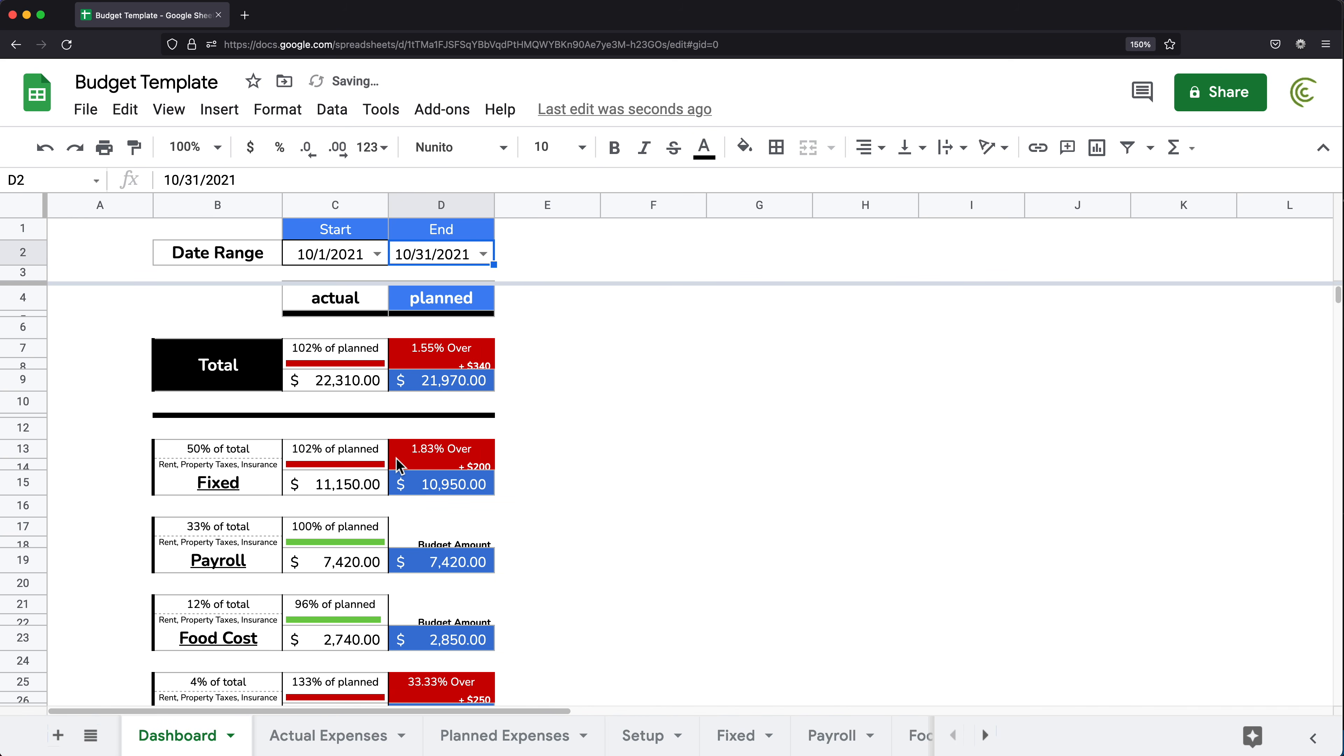
- Examine the total's actual and over-budget figures, then the percentages, descriptions and progress bars of the expense categories
key("super+minus")
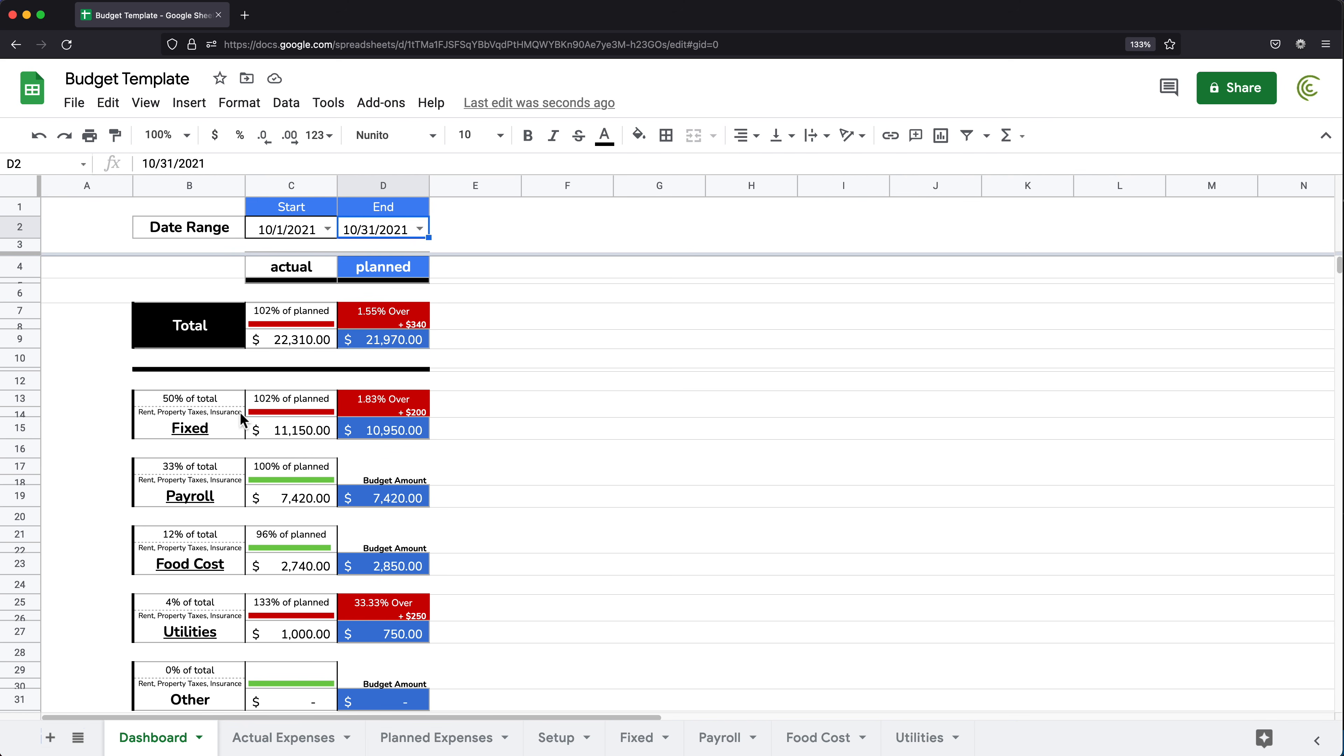
key("super+equal")
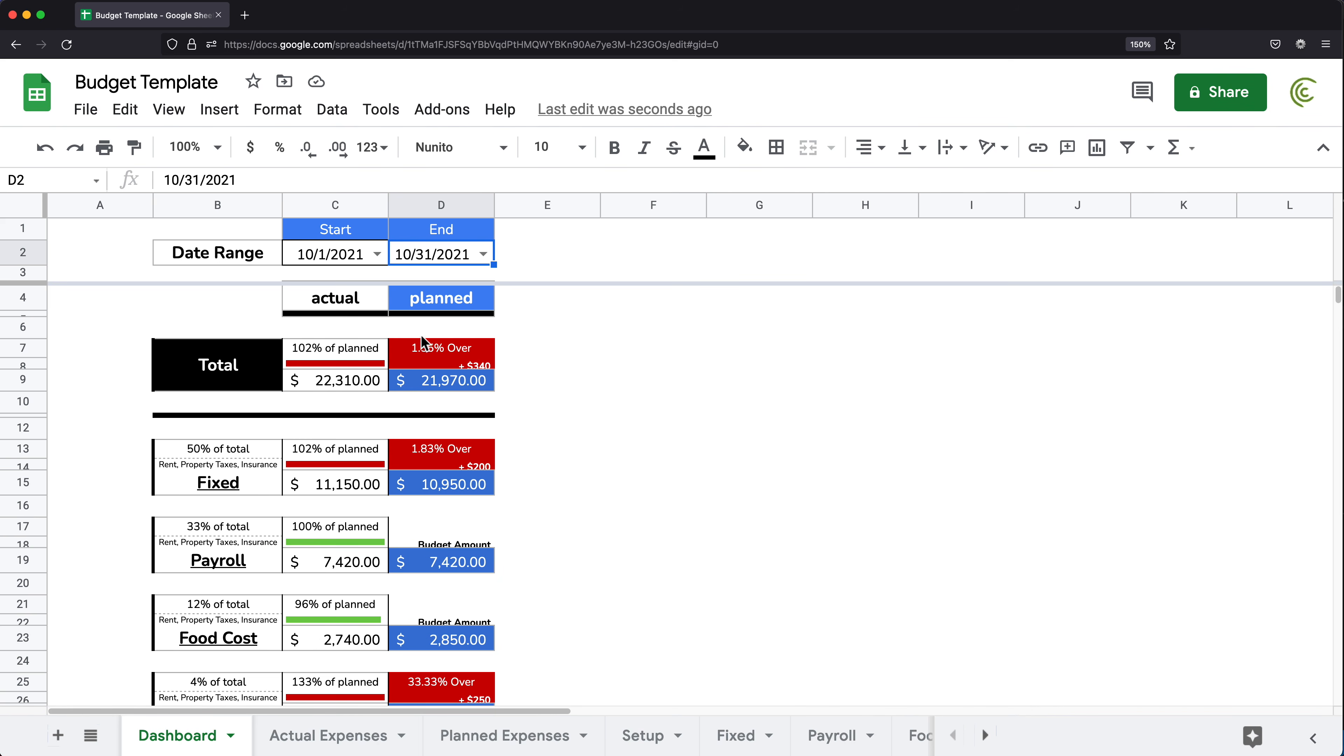
left_click(353, 388)
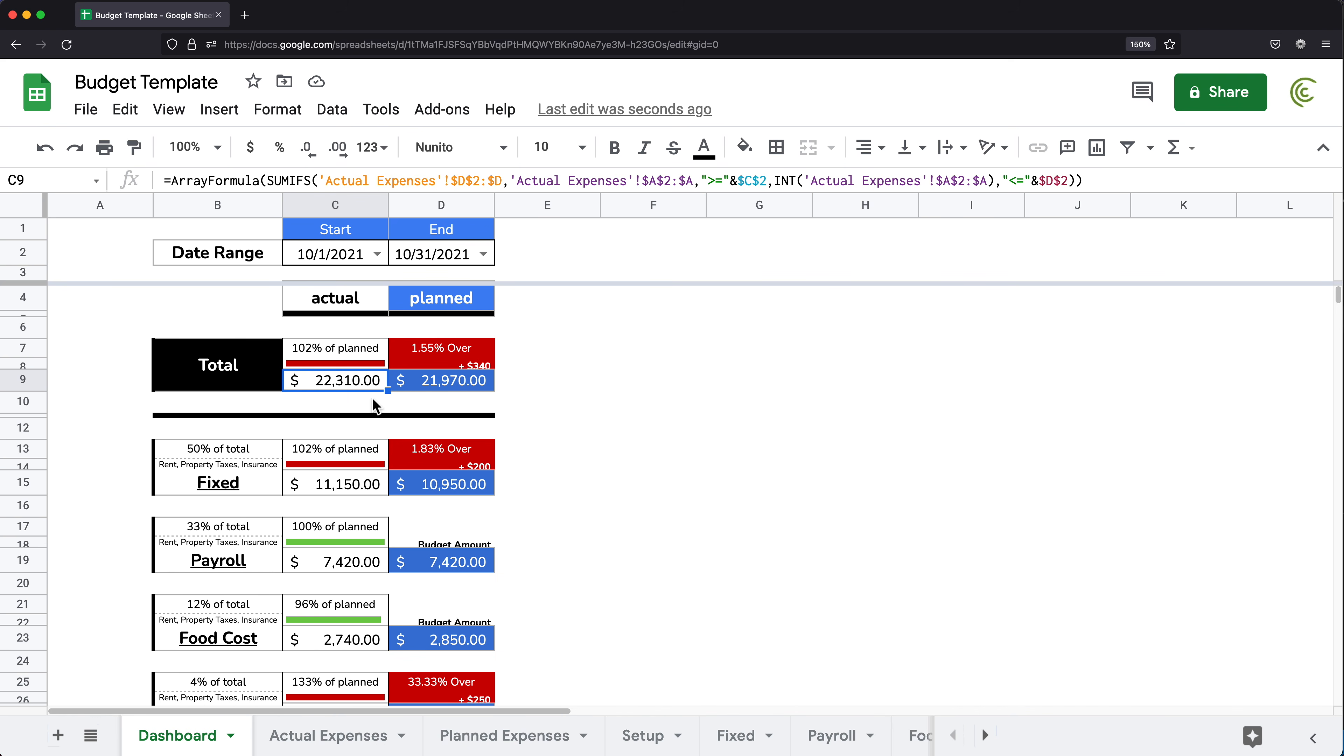
left_click(444, 361)
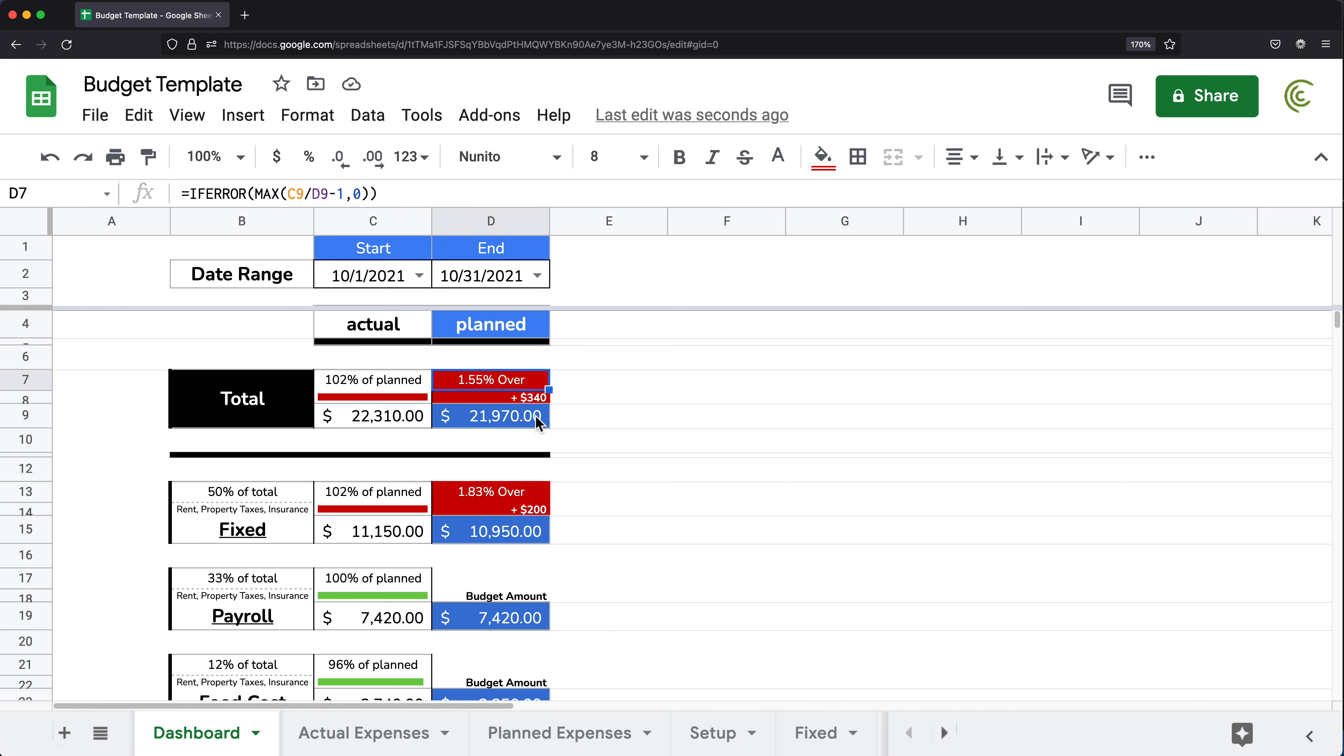
scroll(297, 465, "down", 1)
scroll(297, 470, "down", 2)
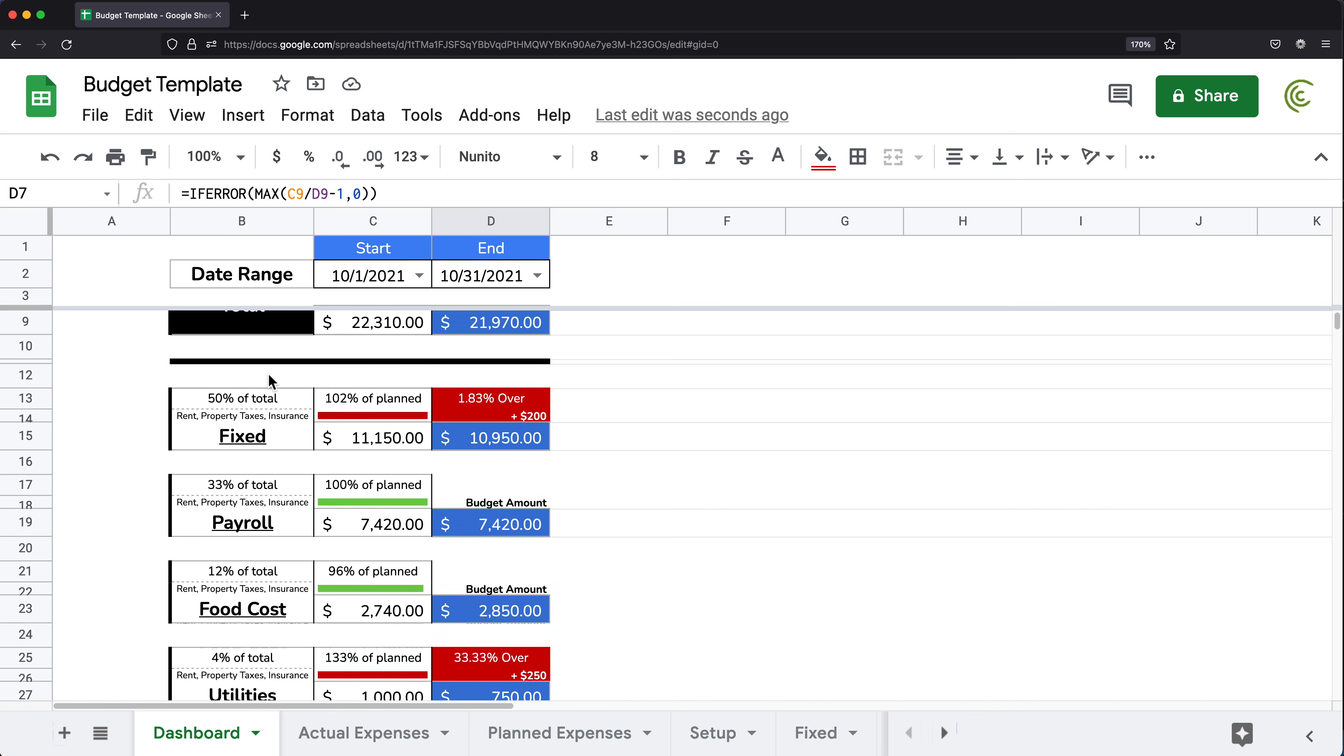
left_click(307, 417)
scroll(346, 475, "down", 2)
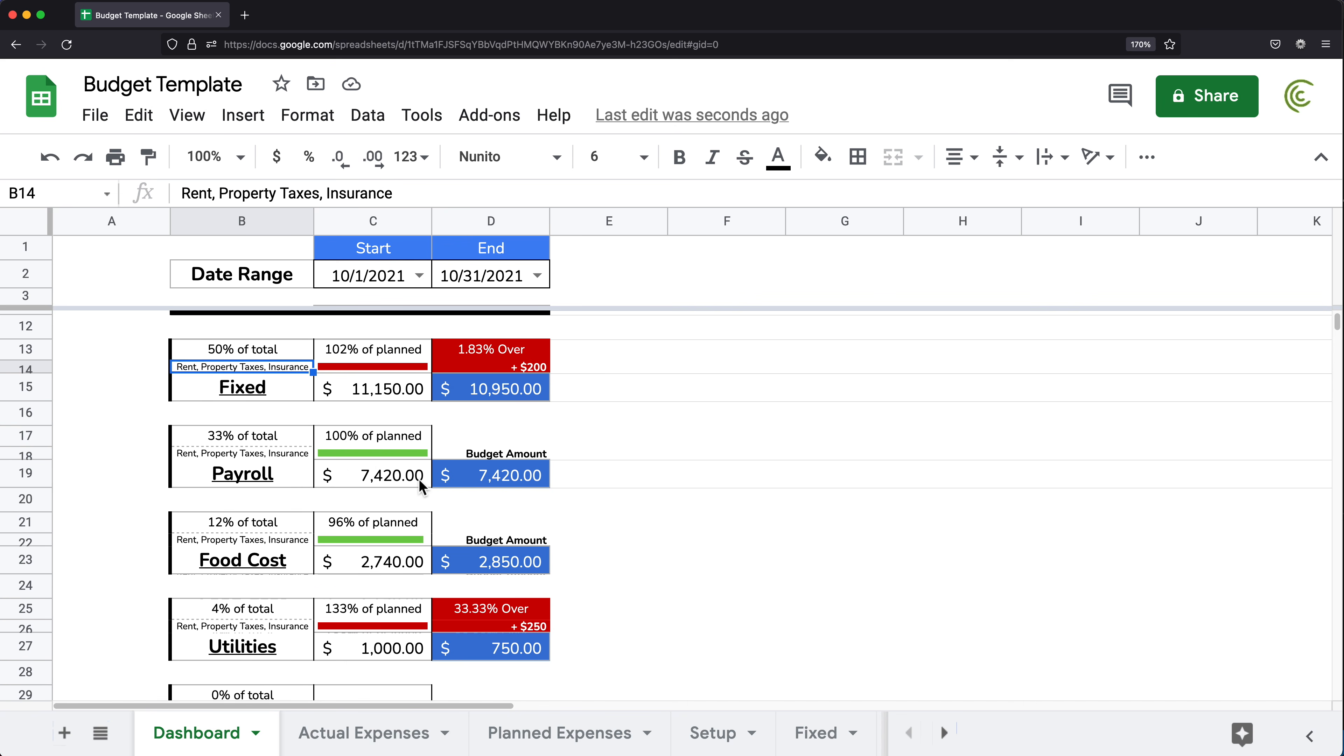
scroll(296, 494, "down", 3)
scroll(352, 519, "up", 5)
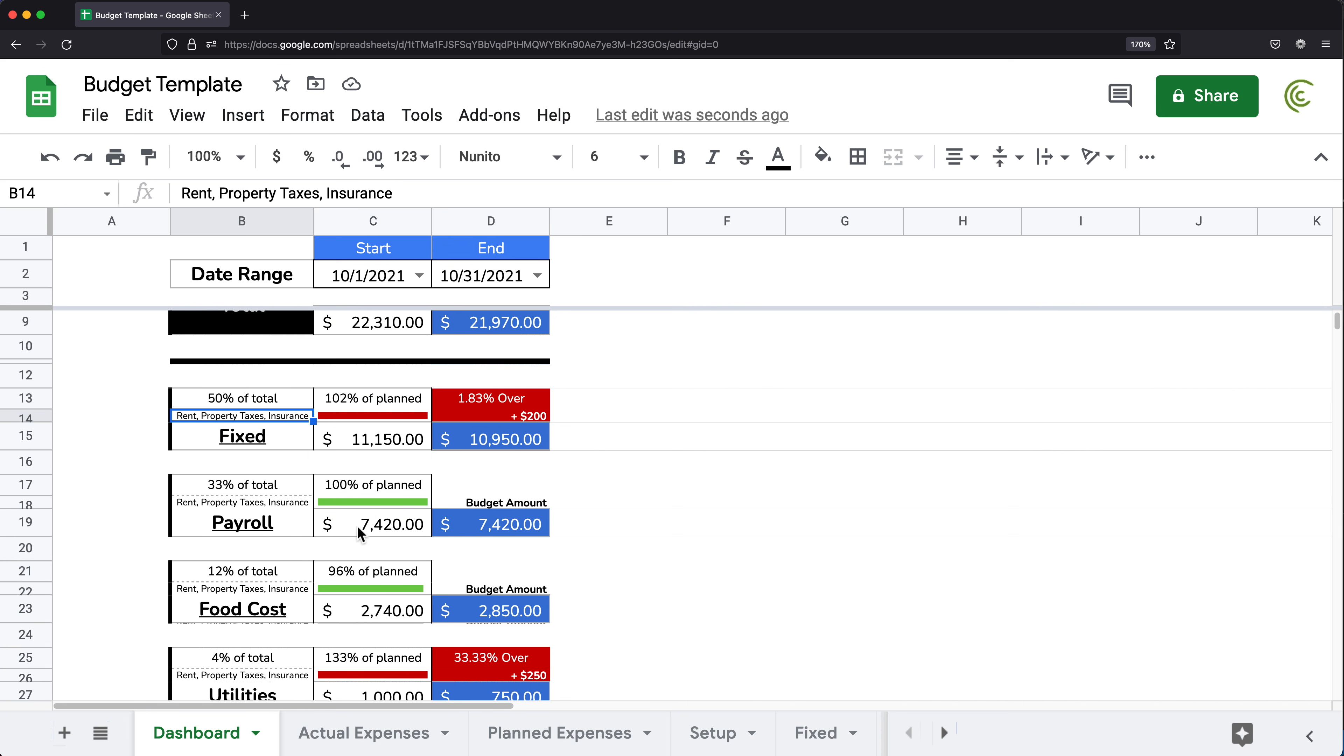
left_click(368, 507)
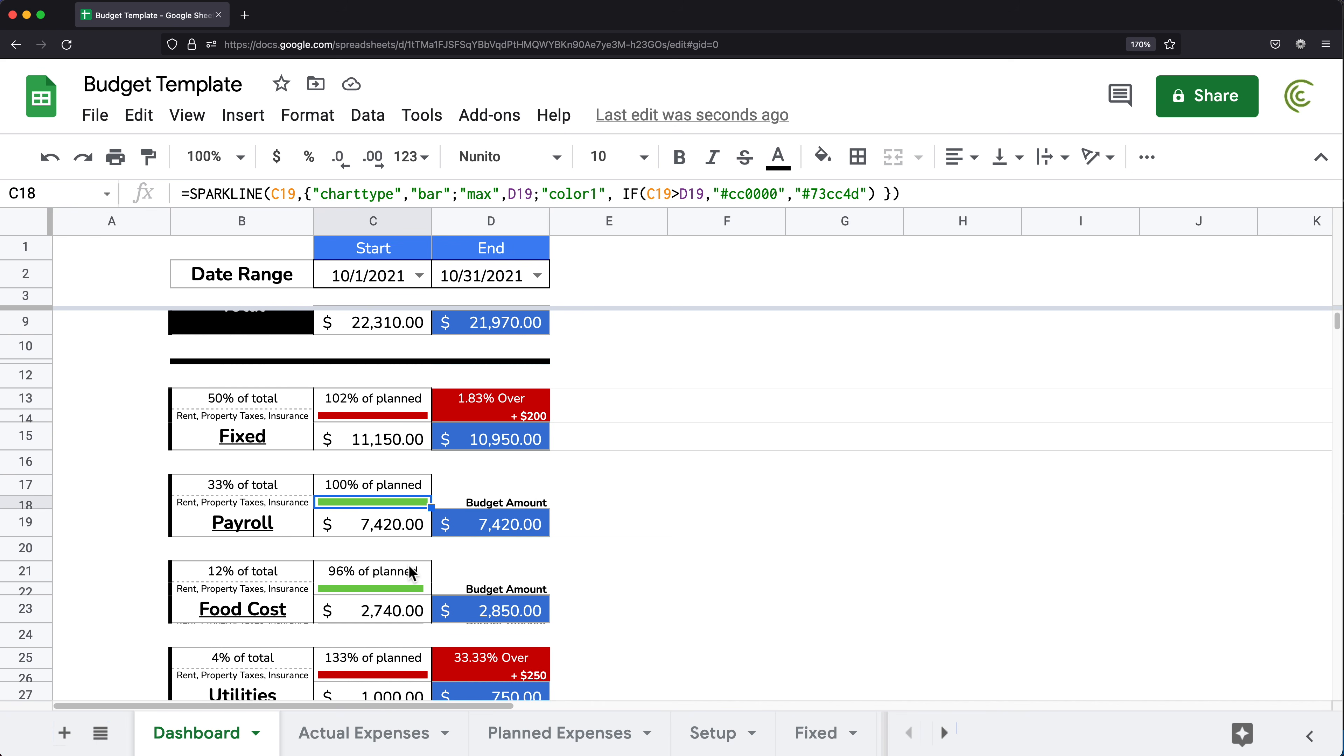
scroll(411, 573, "up", 2)
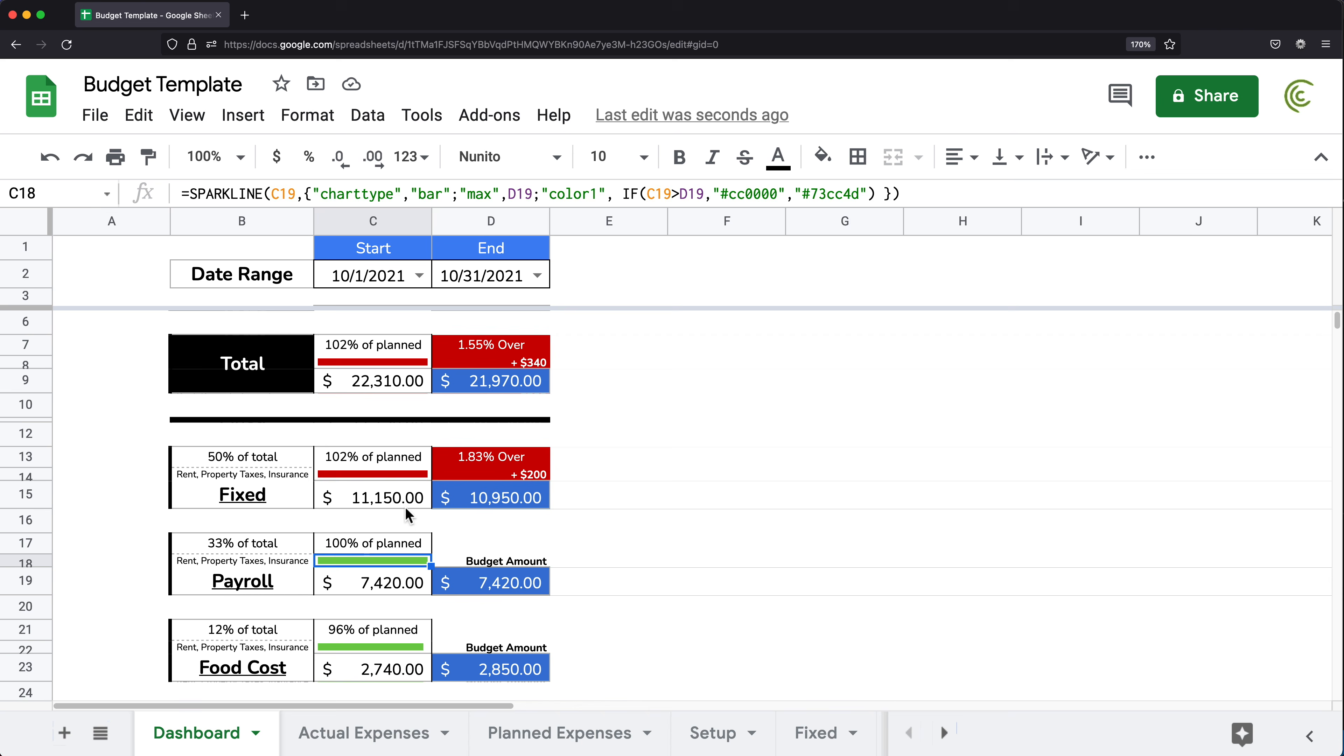
- Set the start date to 9/1/2021 and review the planned and actual amounts of all categories for the two-month range
left_click(419, 275)
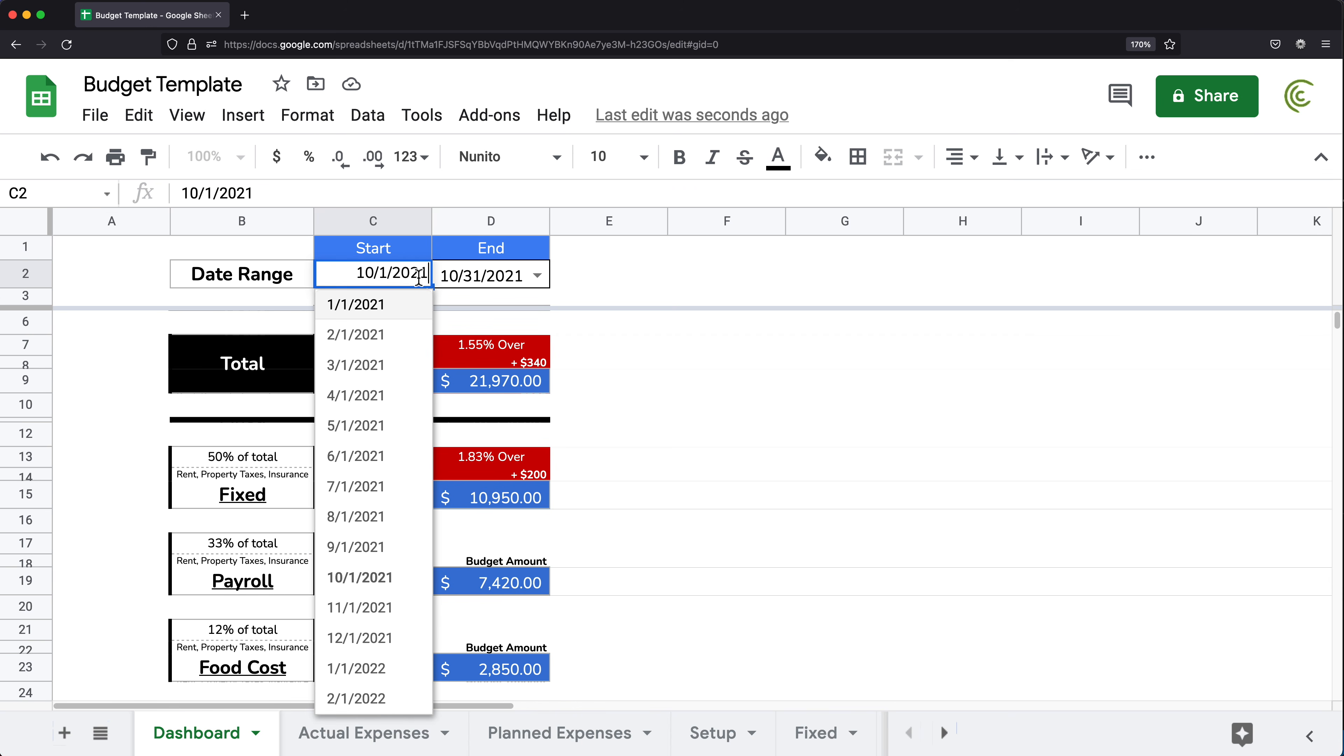
left_click(364, 551)
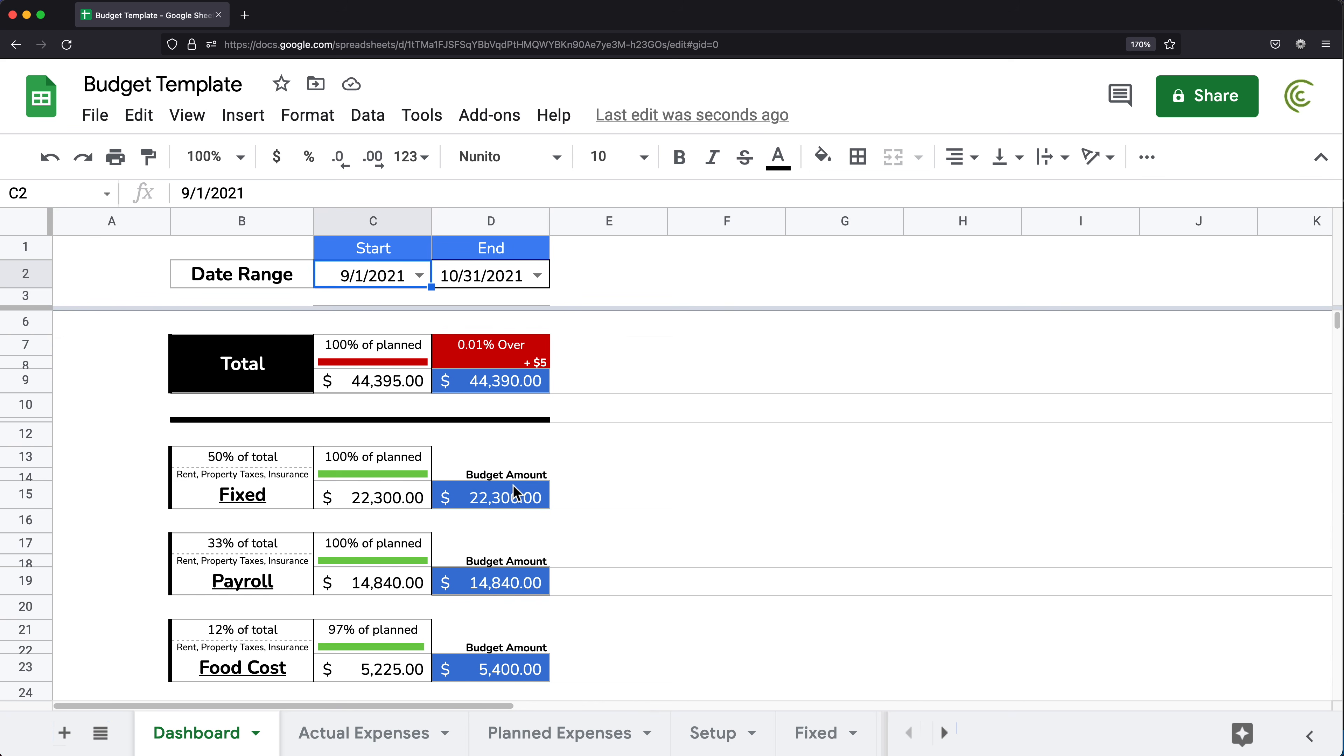
scroll(521, 498, "down", 1)
left_click_drag(479, 468, 478, 643)
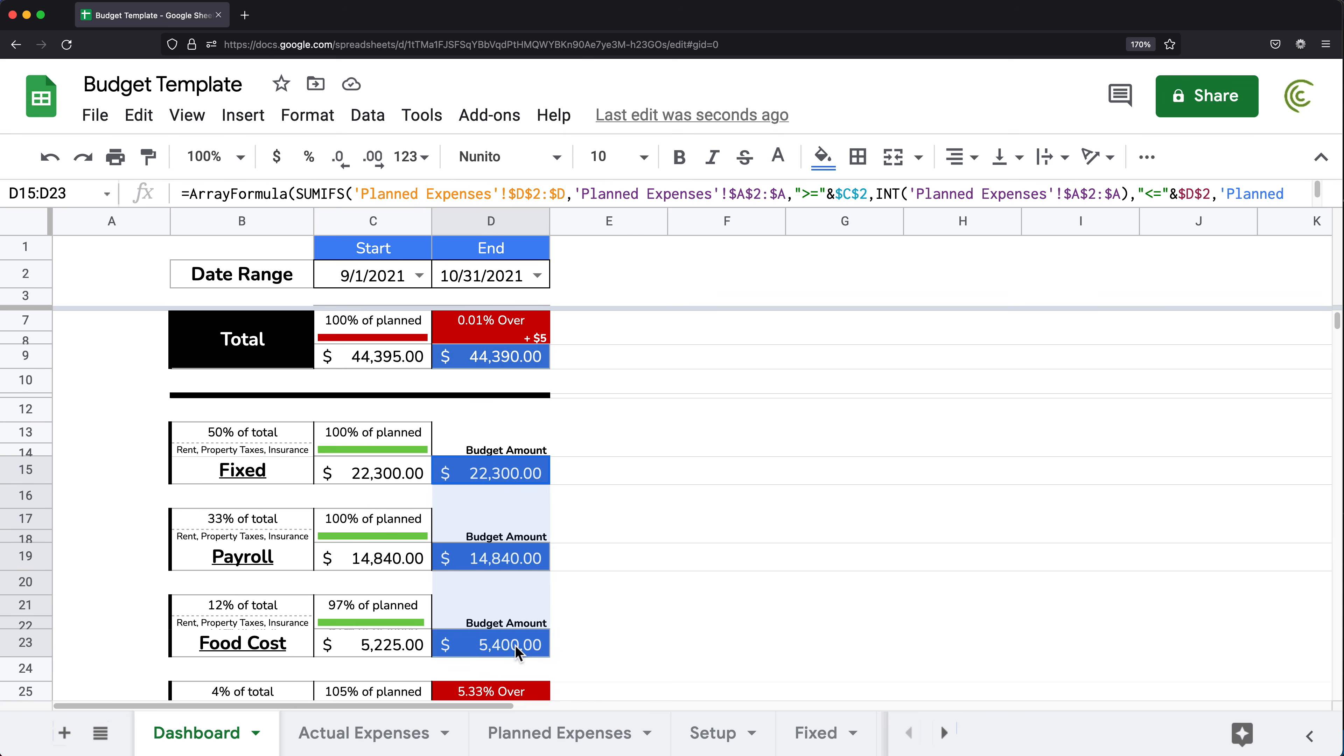
left_click_drag(373, 476, 444, 584)
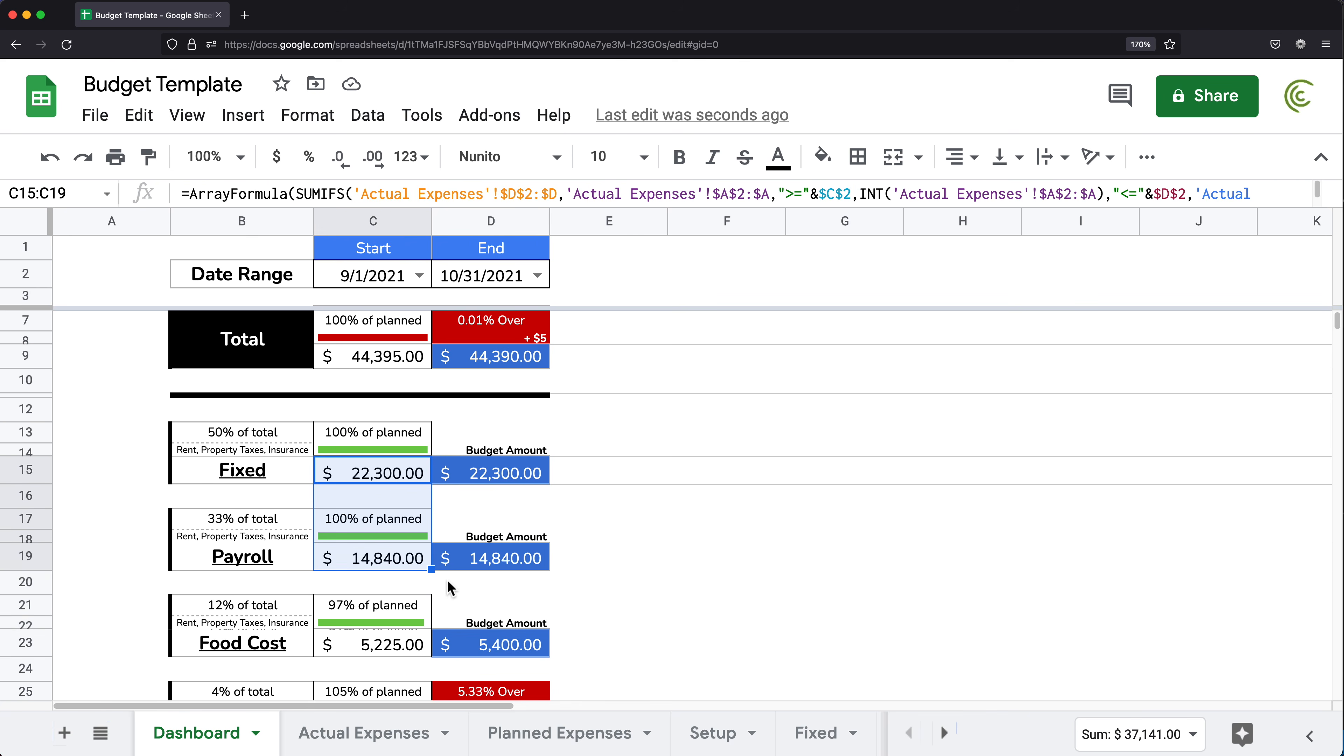
scroll(463, 540, "down", 5)
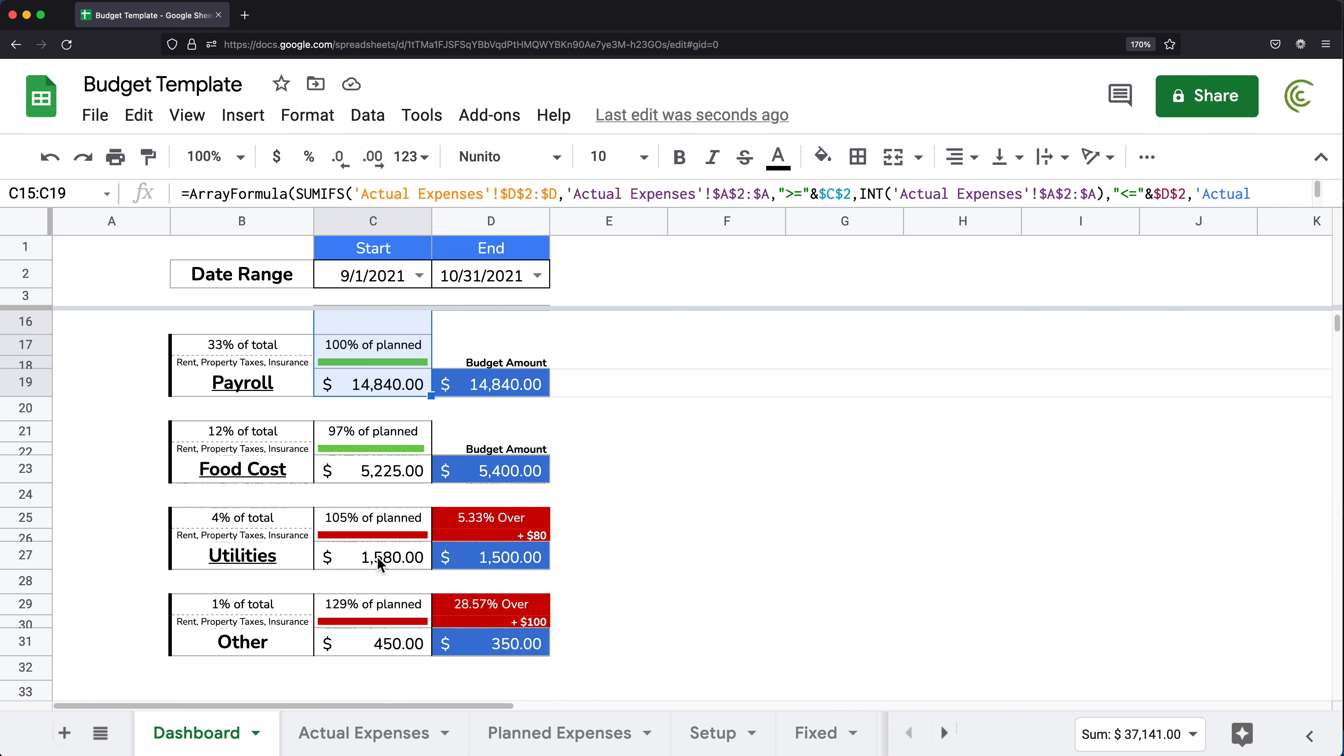
- Examine the September and October entries on the Actual Expenses and Planned Expenses sheets down to their last filled rows
left_click(365, 733)
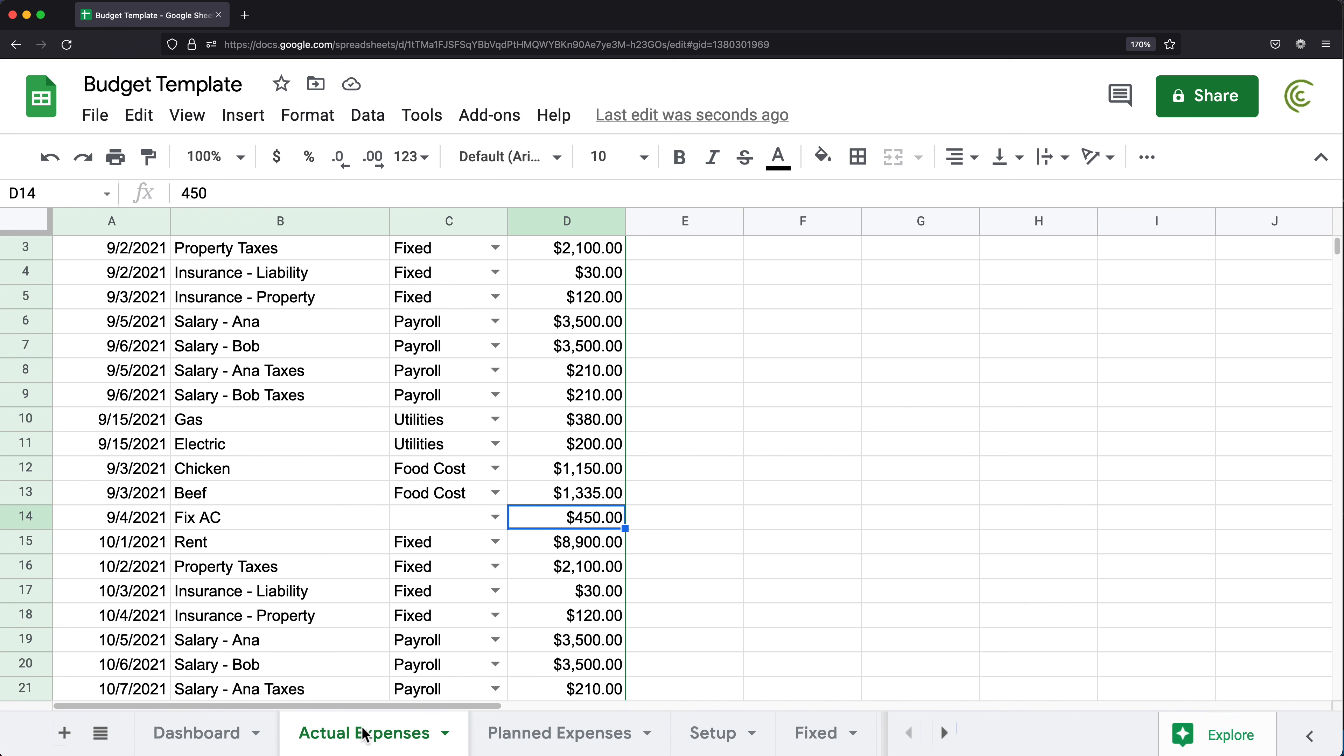
scroll(296, 402, "down", 8)
scroll(317, 444, "up", 1)
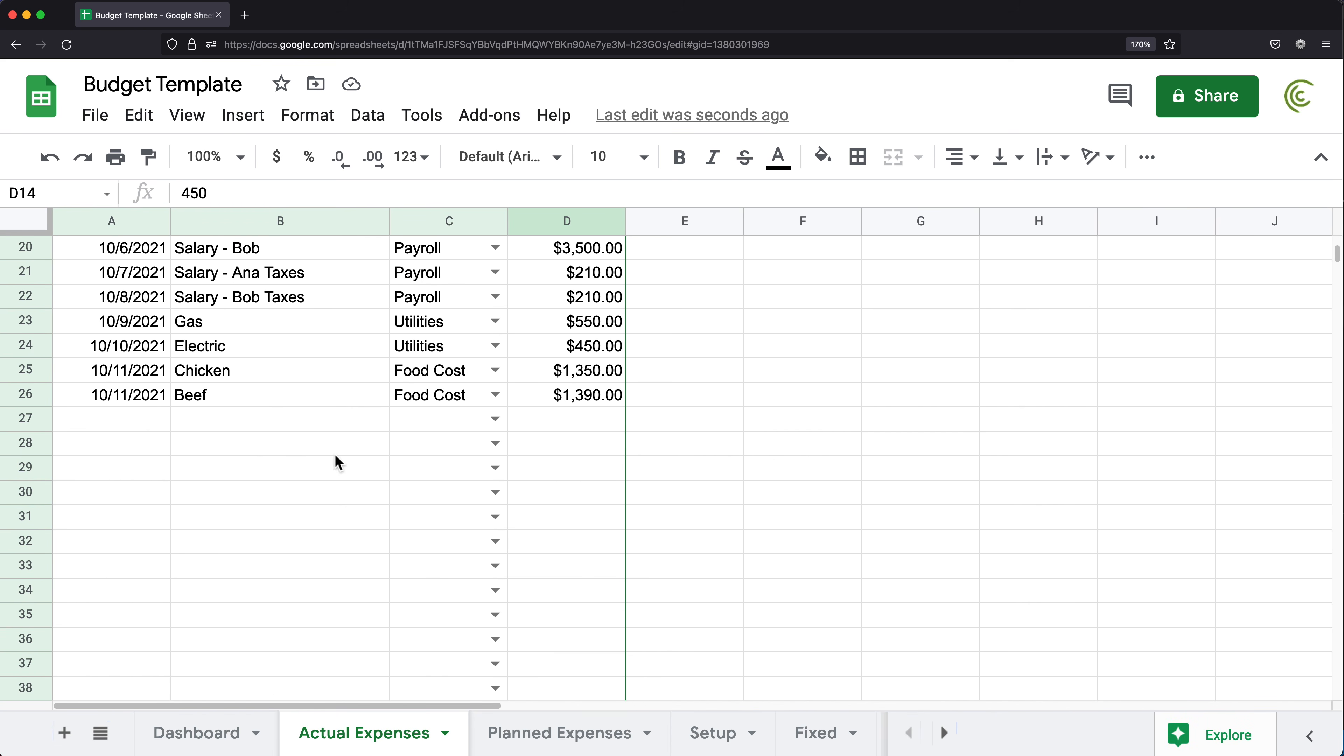
left_click(548, 743)
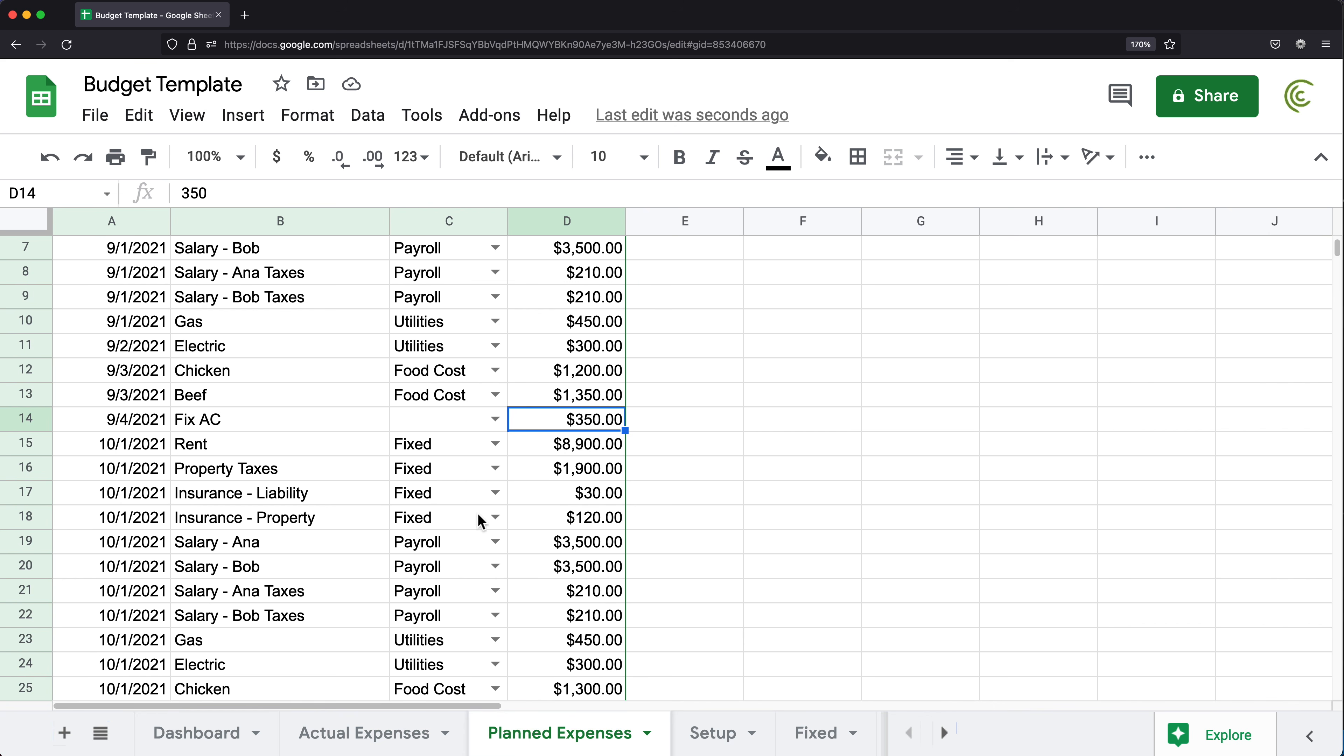
scroll(455, 534, "down", 1)
scroll(459, 537, "down", 3)
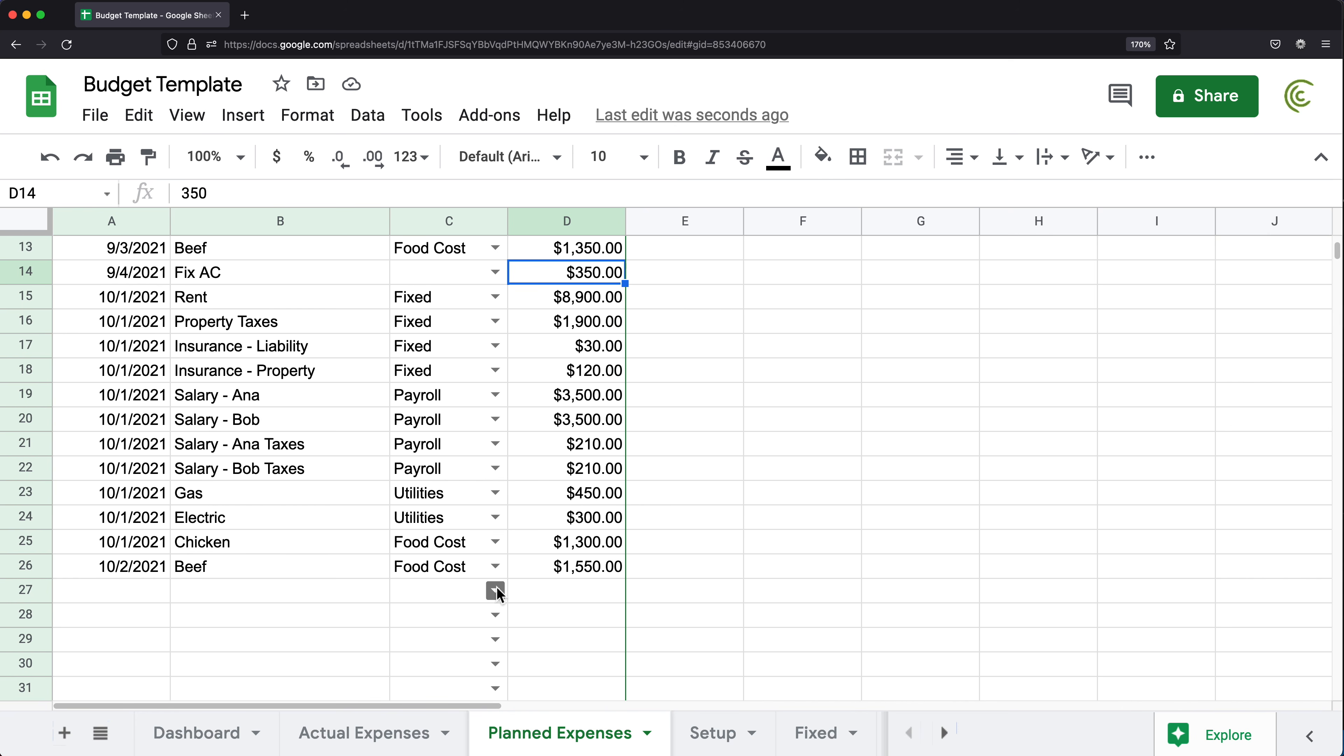
- Return to the Dashboard sheet and set the start date to 10/1/2021
left_click(211, 747)
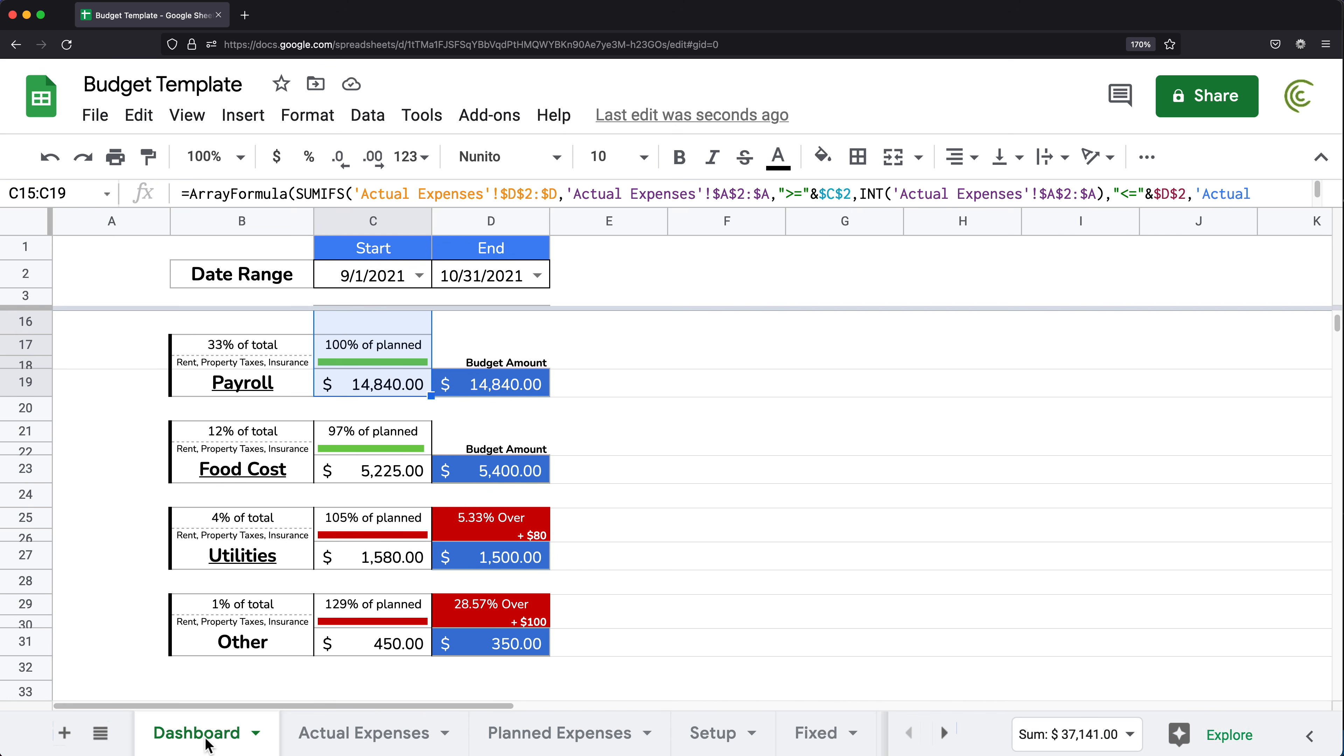
left_click(371, 472)
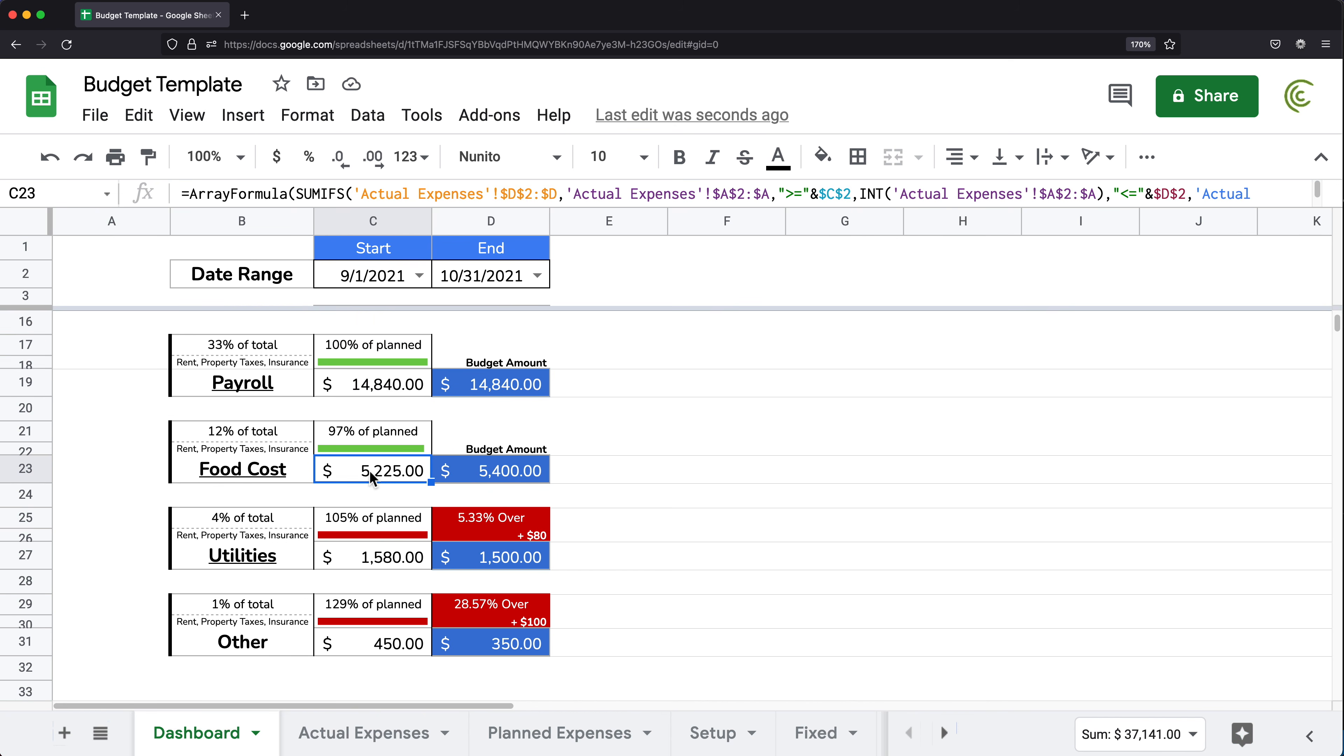
left_click(422, 282)
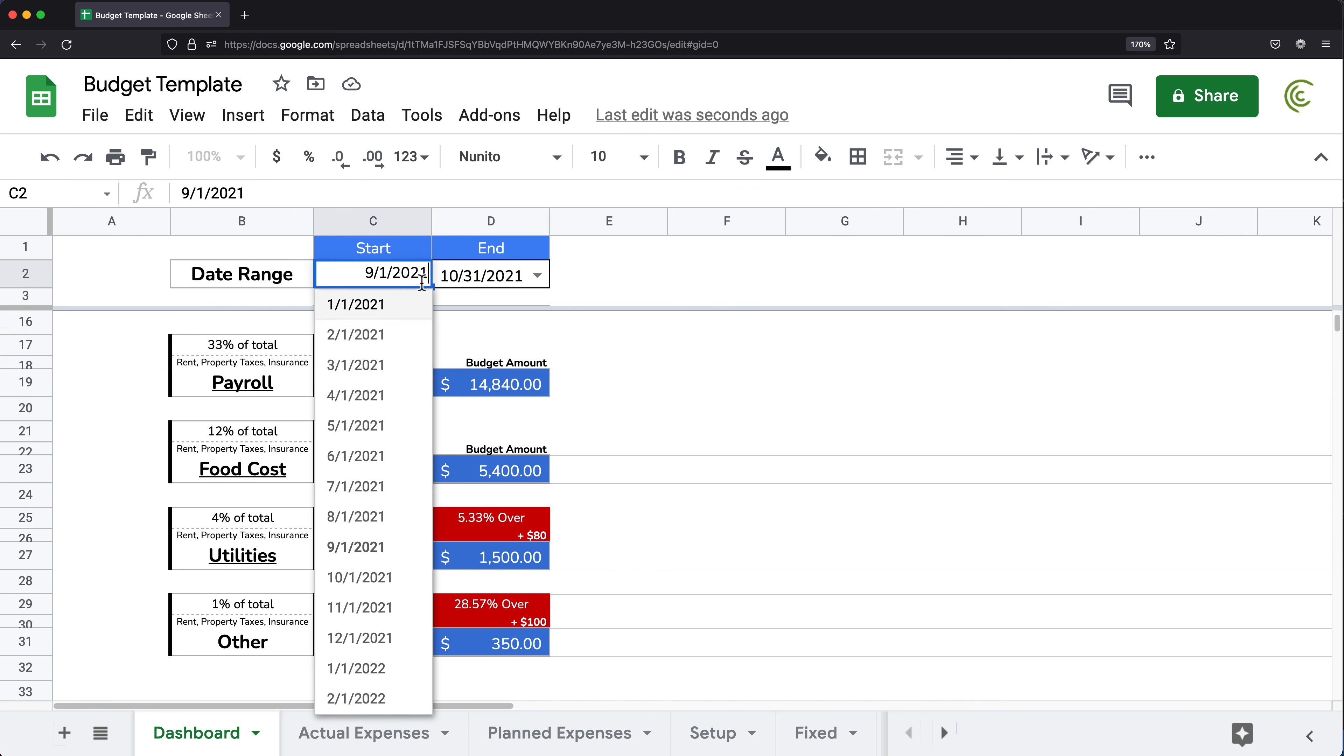
left_click(428, 578)
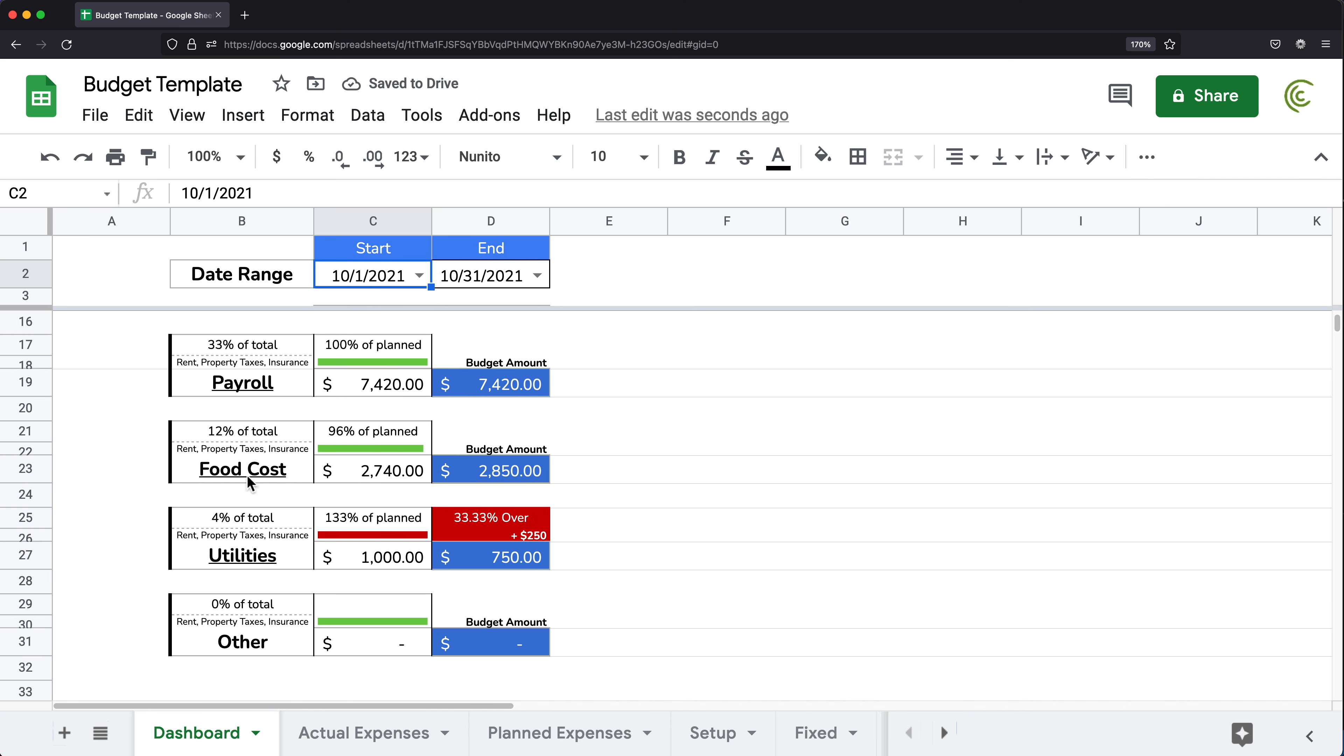
- Check the planned Food Cost amount against the October Chicken and Beef entries on the Planned Expenses sheet
left_click(504, 479)
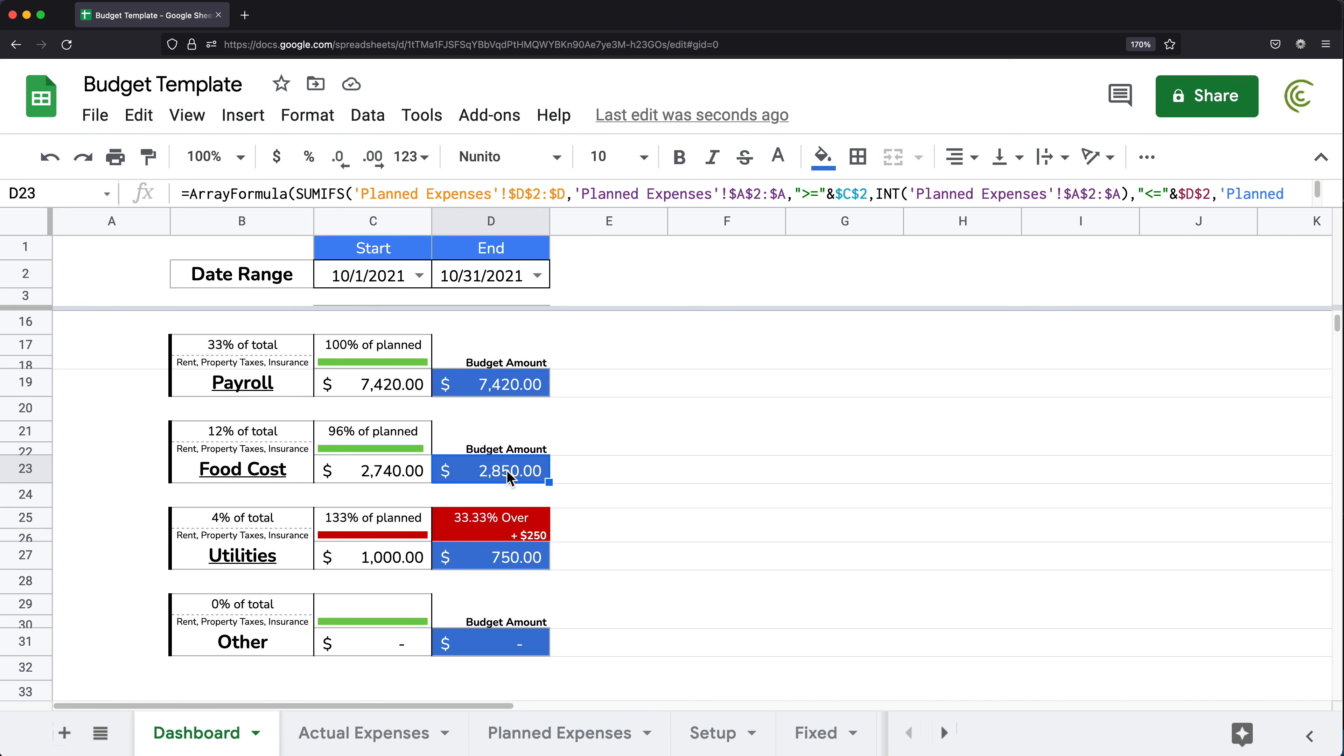
left_click(557, 733)
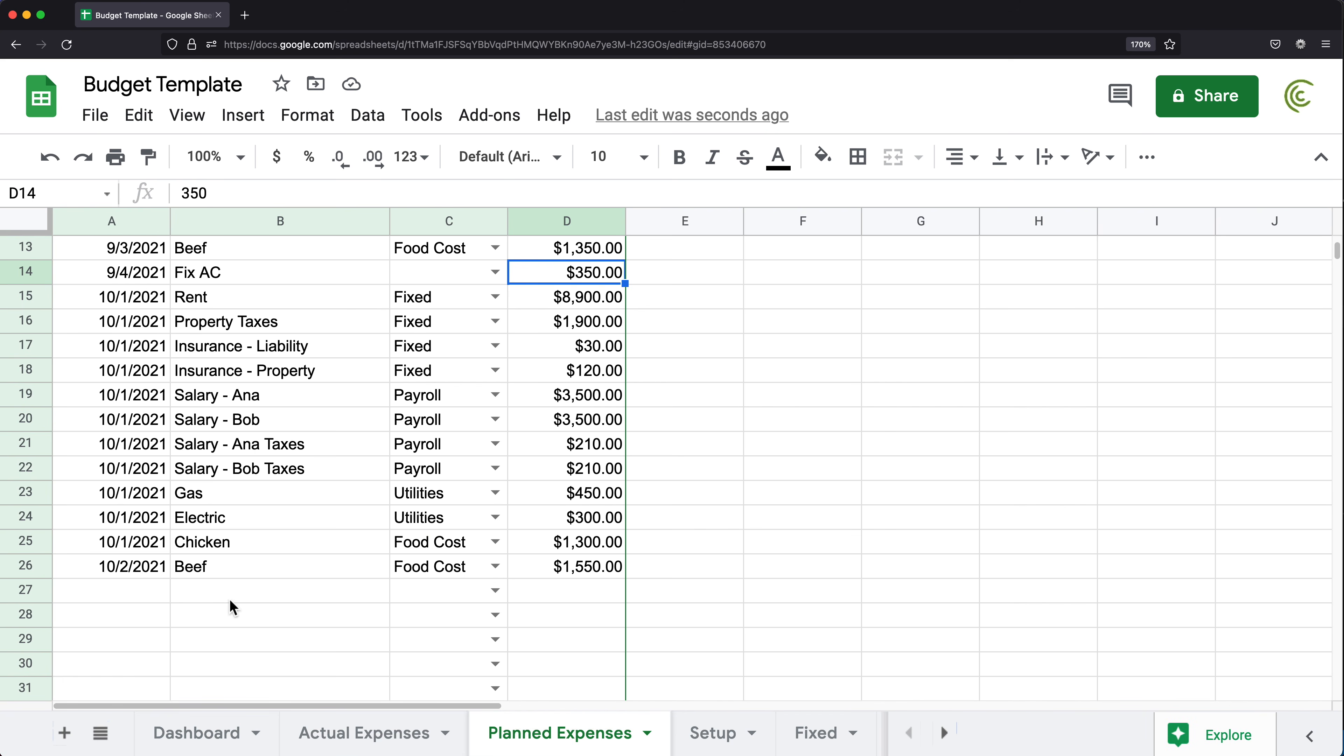
left_click_drag(159, 545, 526, 574)
- Add a planned expense in row 27 dated 10/1/2021, described as Tomatoes, with category Food Cost and amount 900
left_click(142, 591)
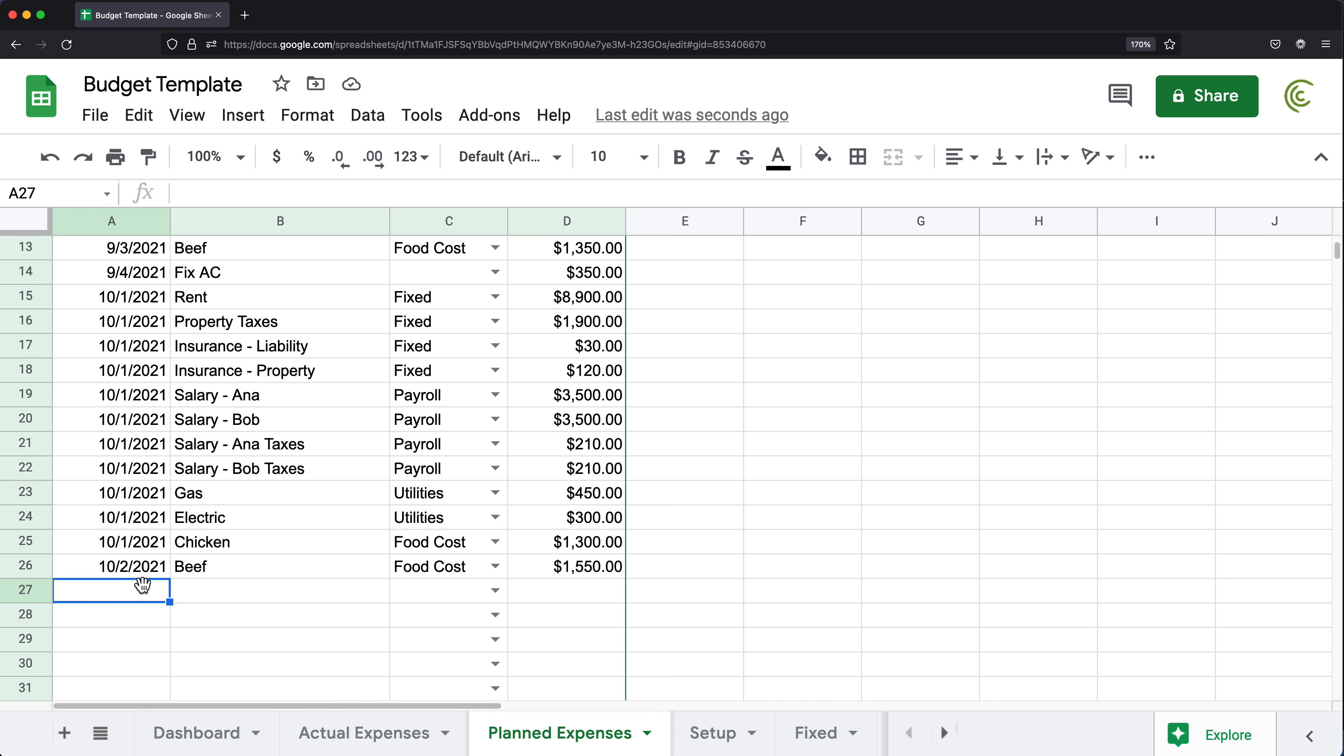
type("10/1/")
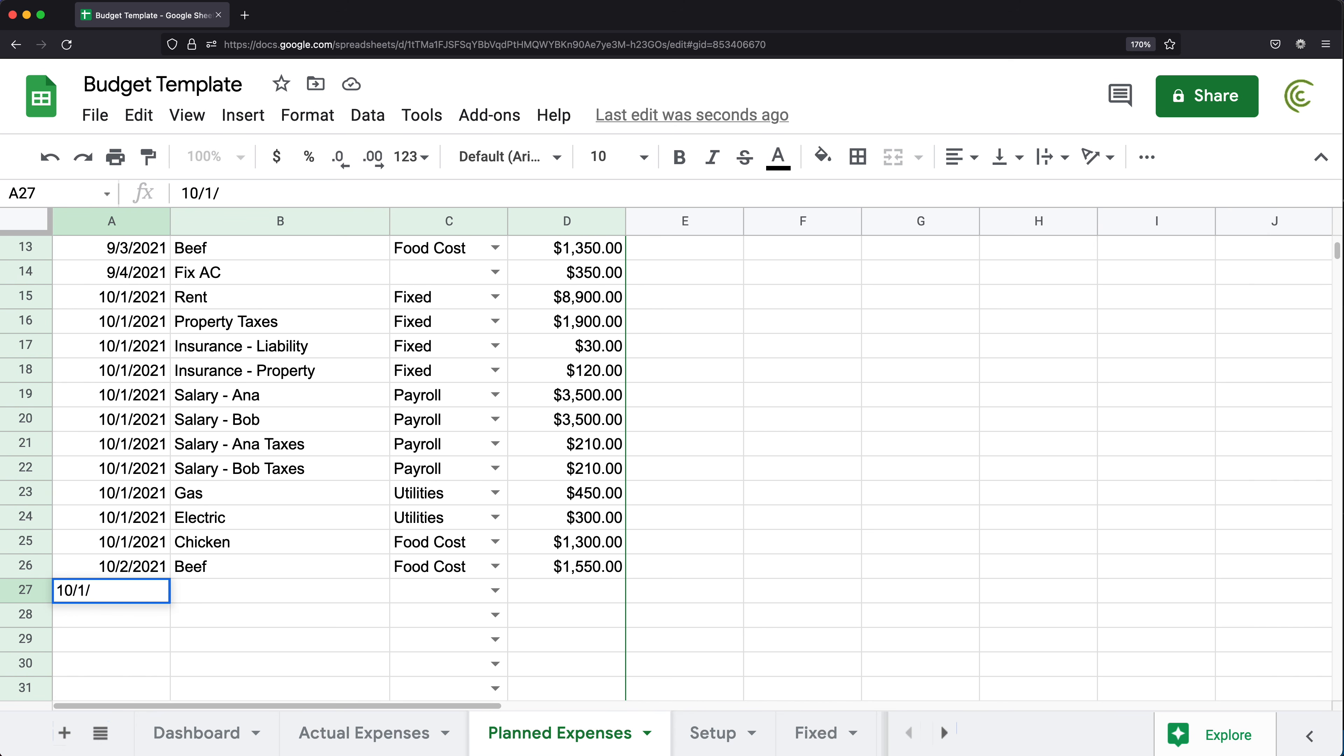
type("2021")
key("Return")
left_click(244, 598)
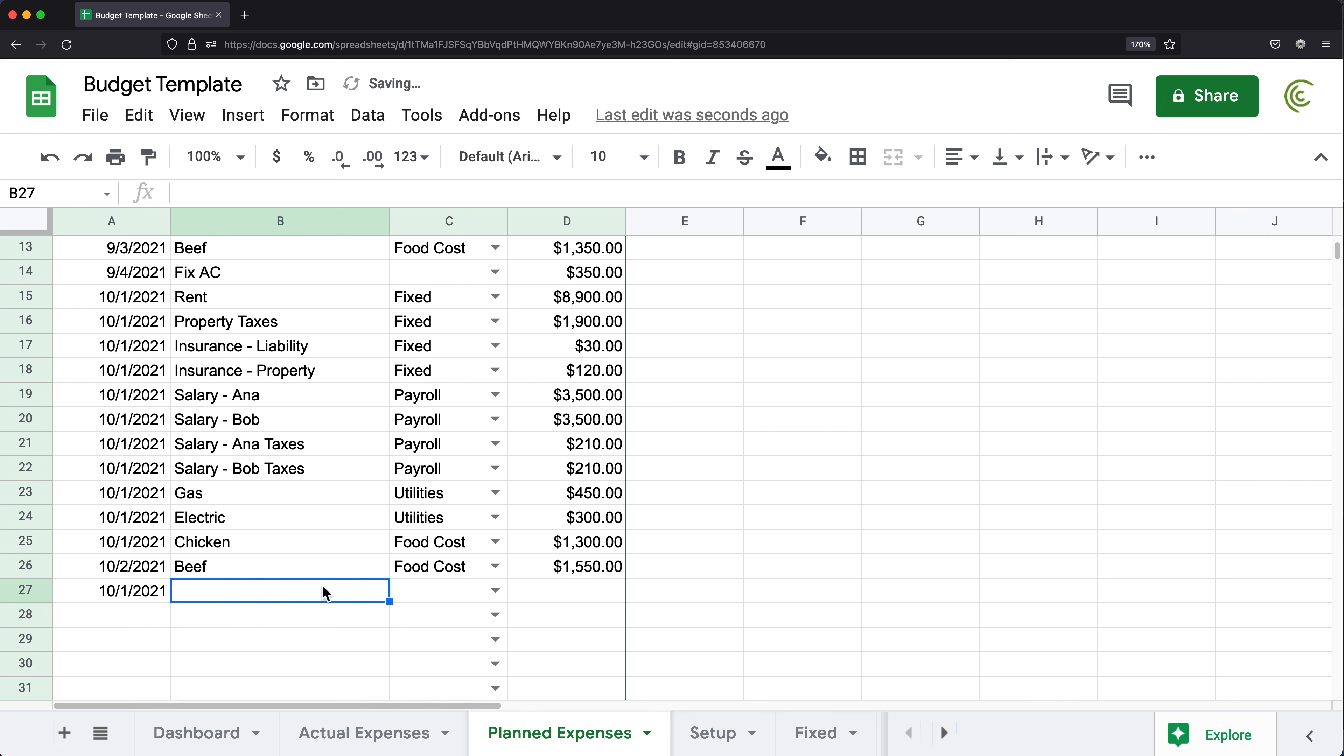
type("Tomatoes")
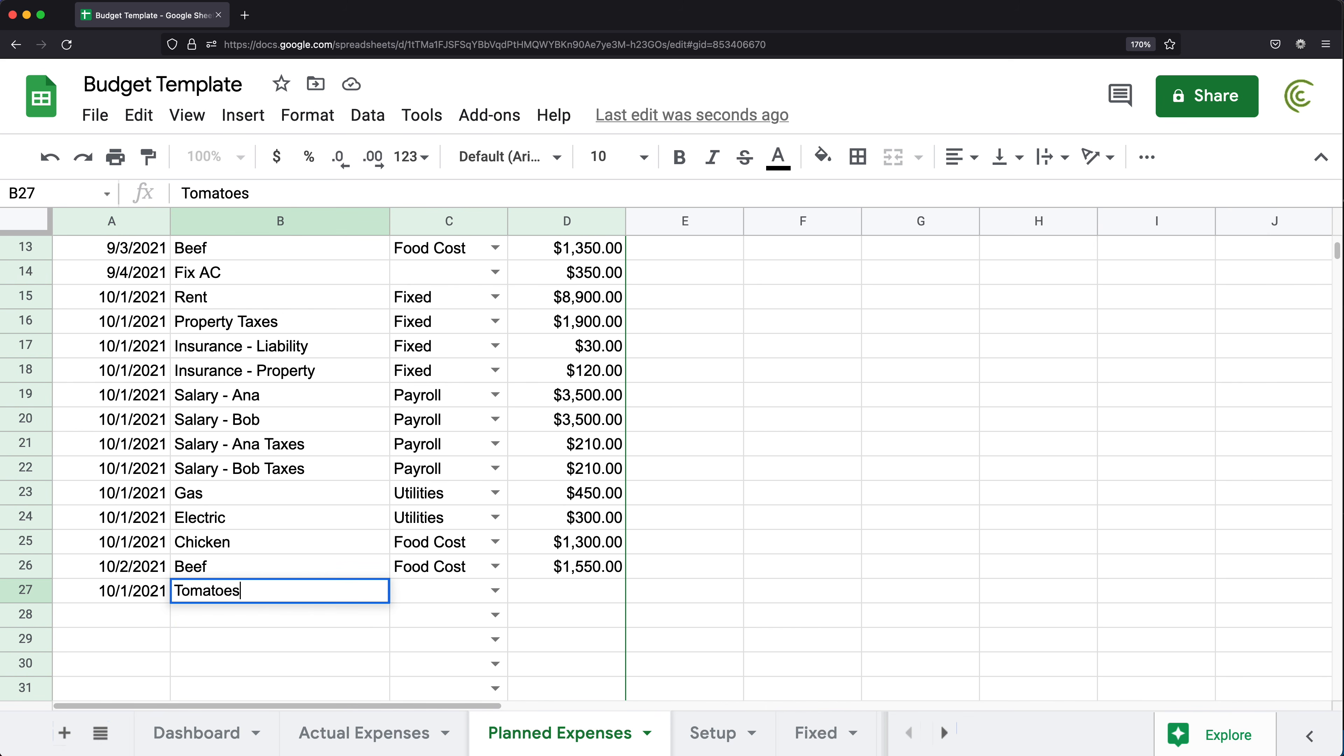
key("Return")
left_click(495, 590)
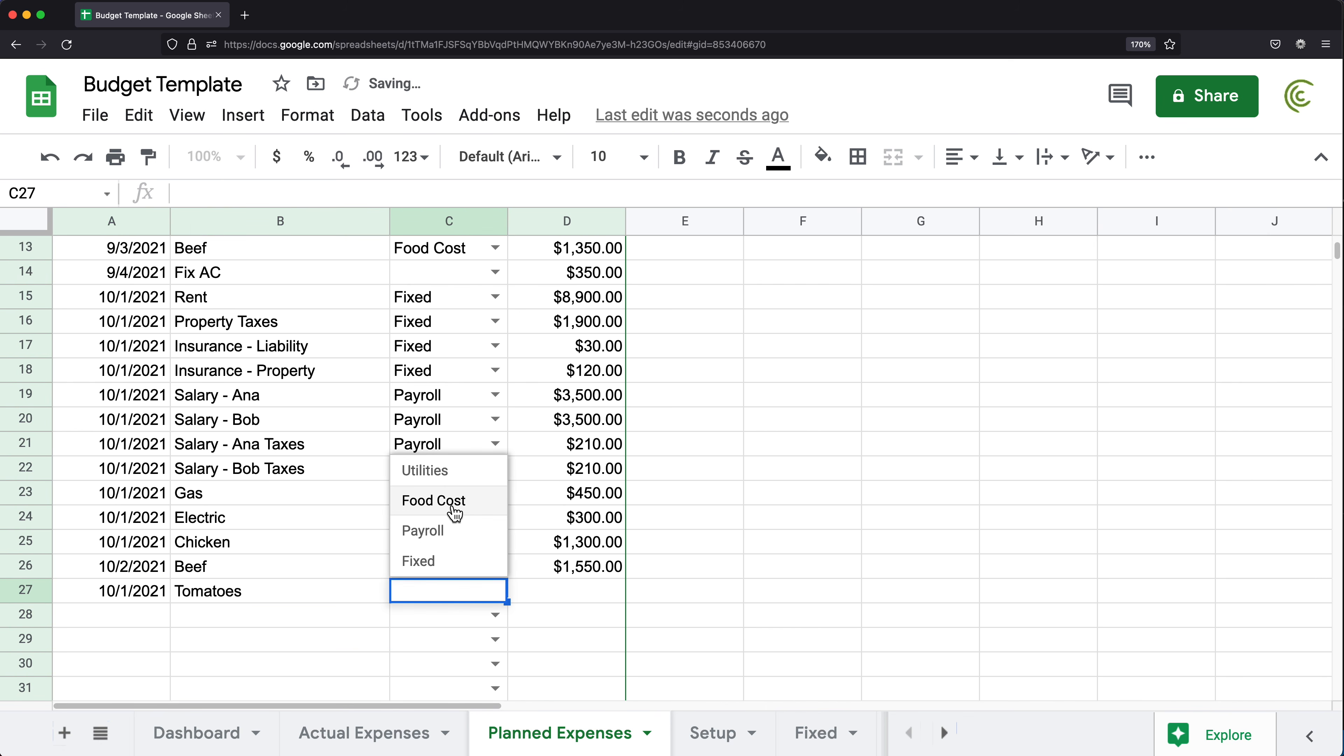
left_click(458, 500)
left_click(609, 599)
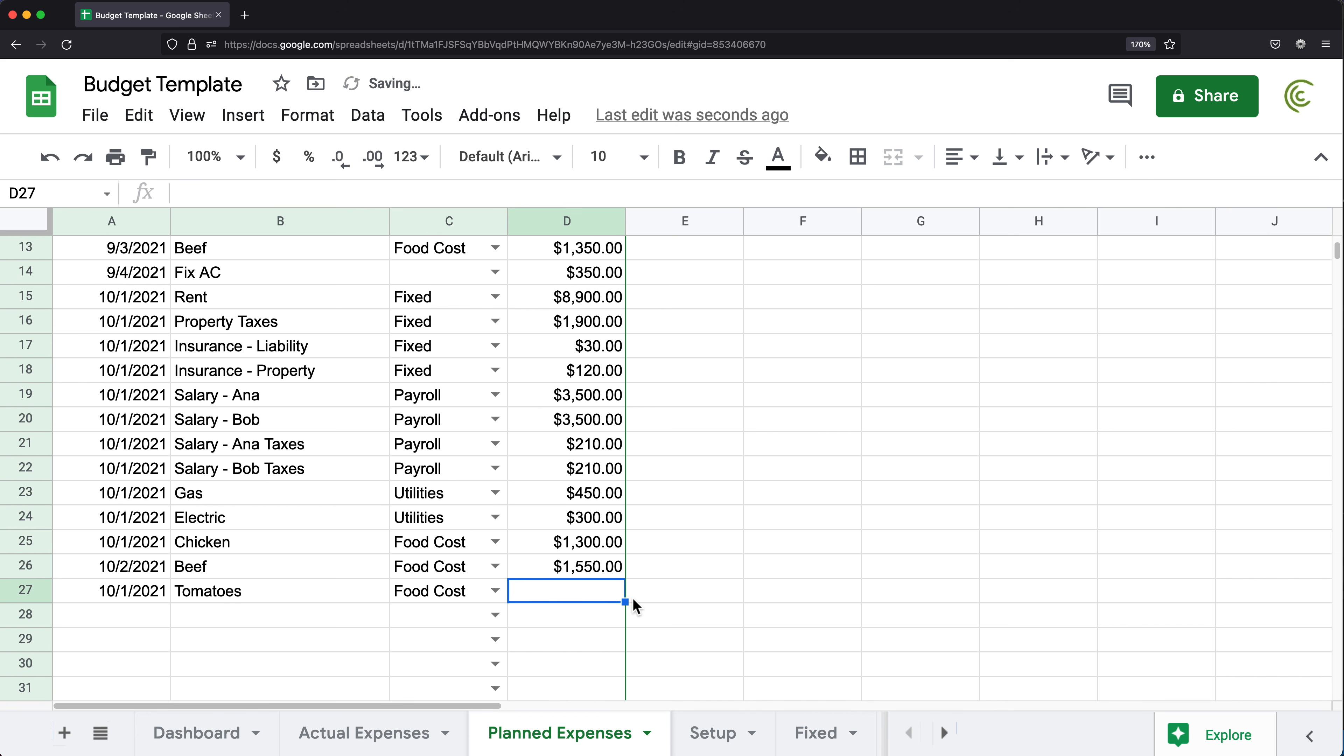
type("900")
key("Return")
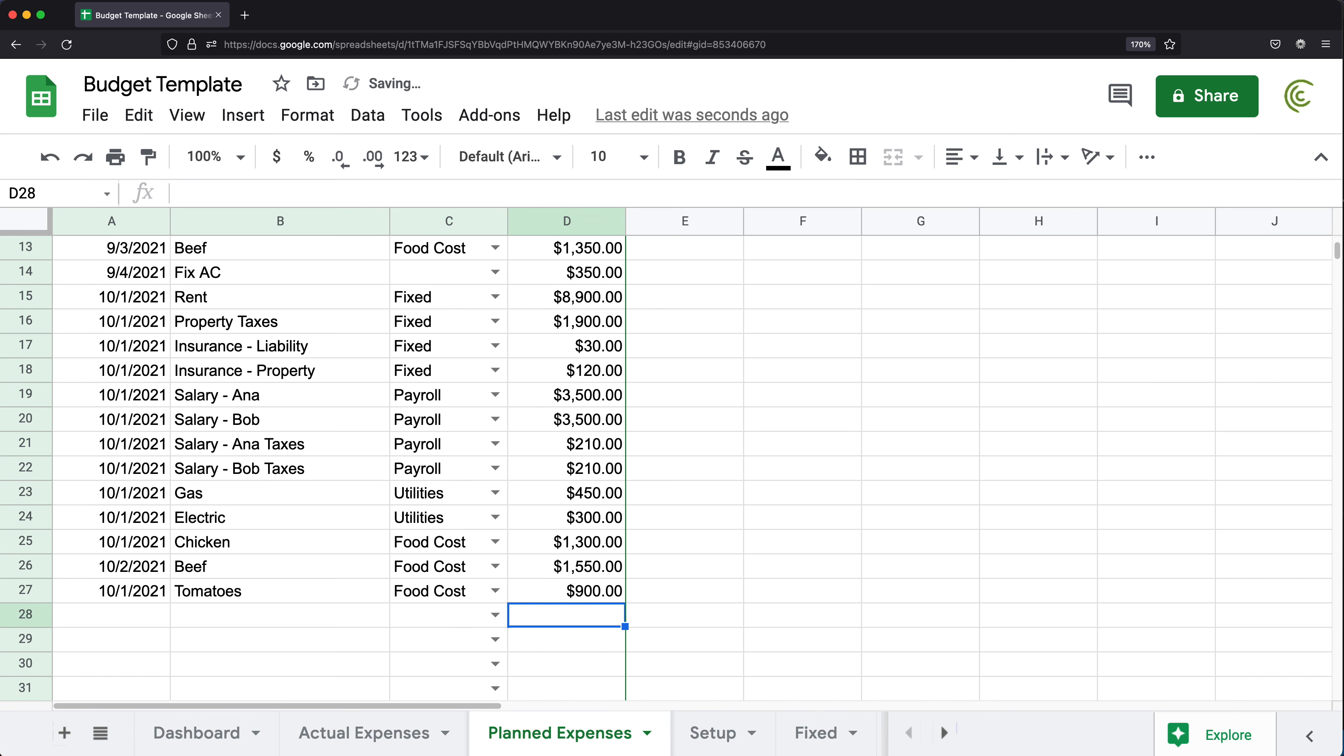
- Compare the planned Chicken, Beef and Tomatoes amounts with the Dashboard's planned and actual Food Cost figures
left_click_drag(585, 543, 588, 591)
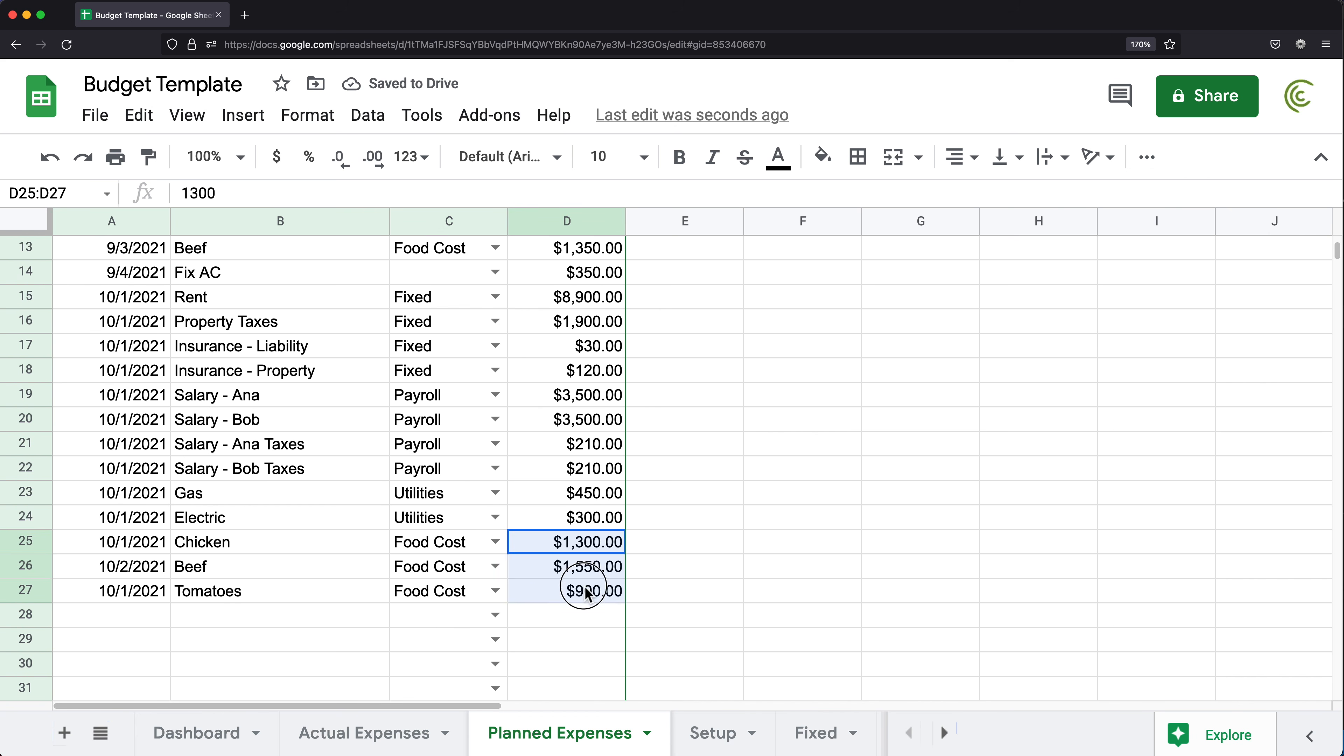
left_click(169, 733)
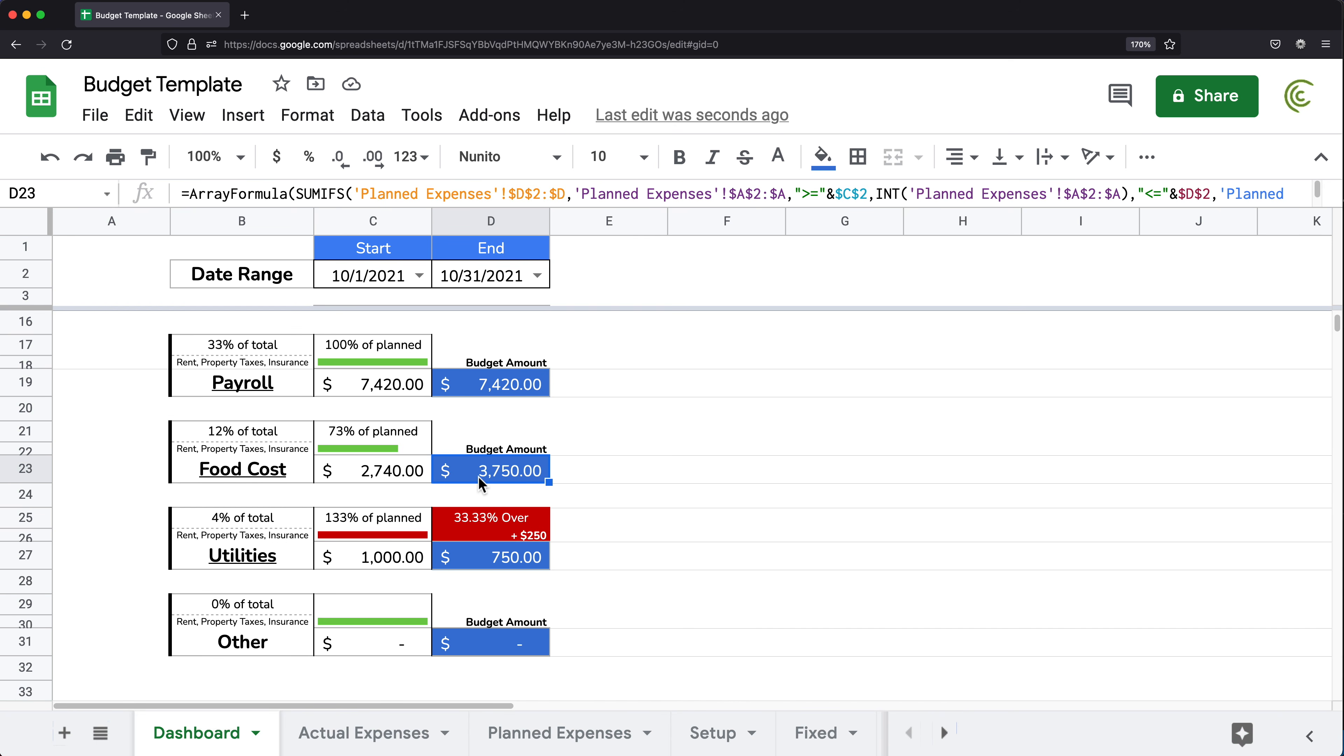
left_click(371, 478)
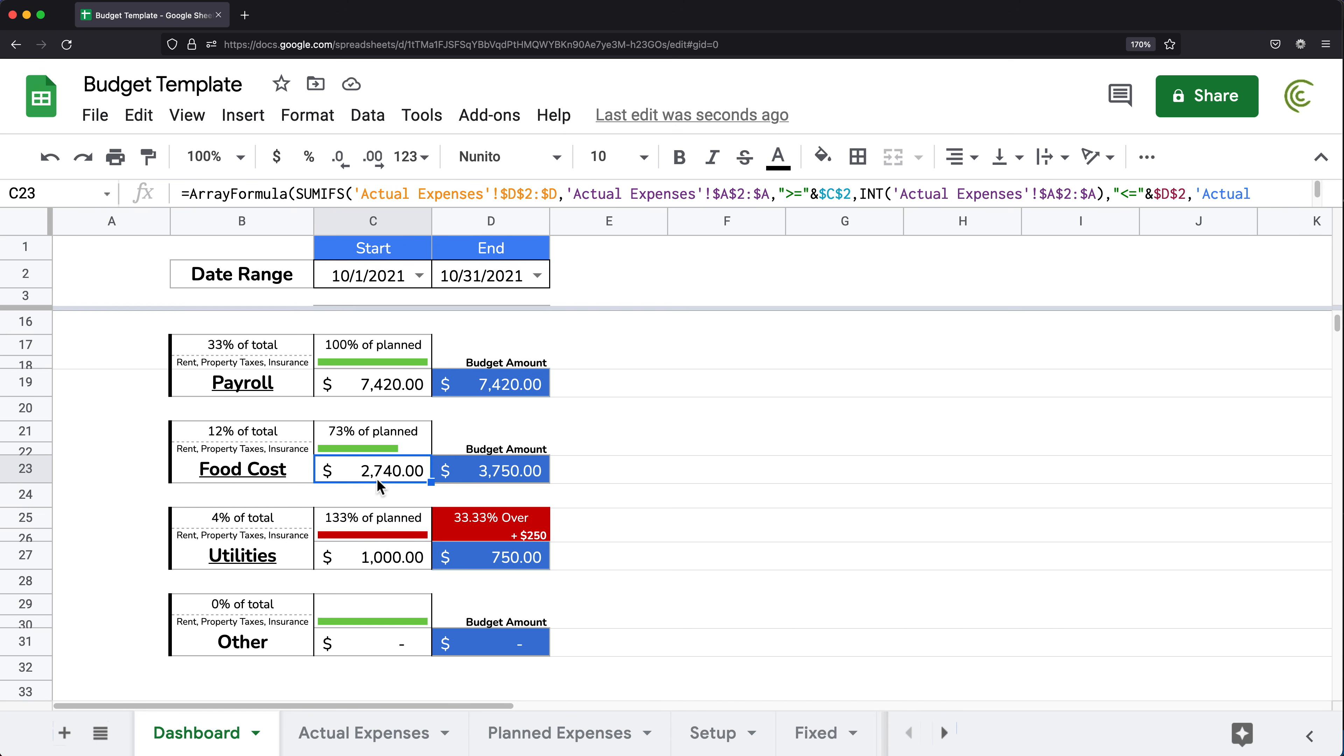
left_click(339, 450)
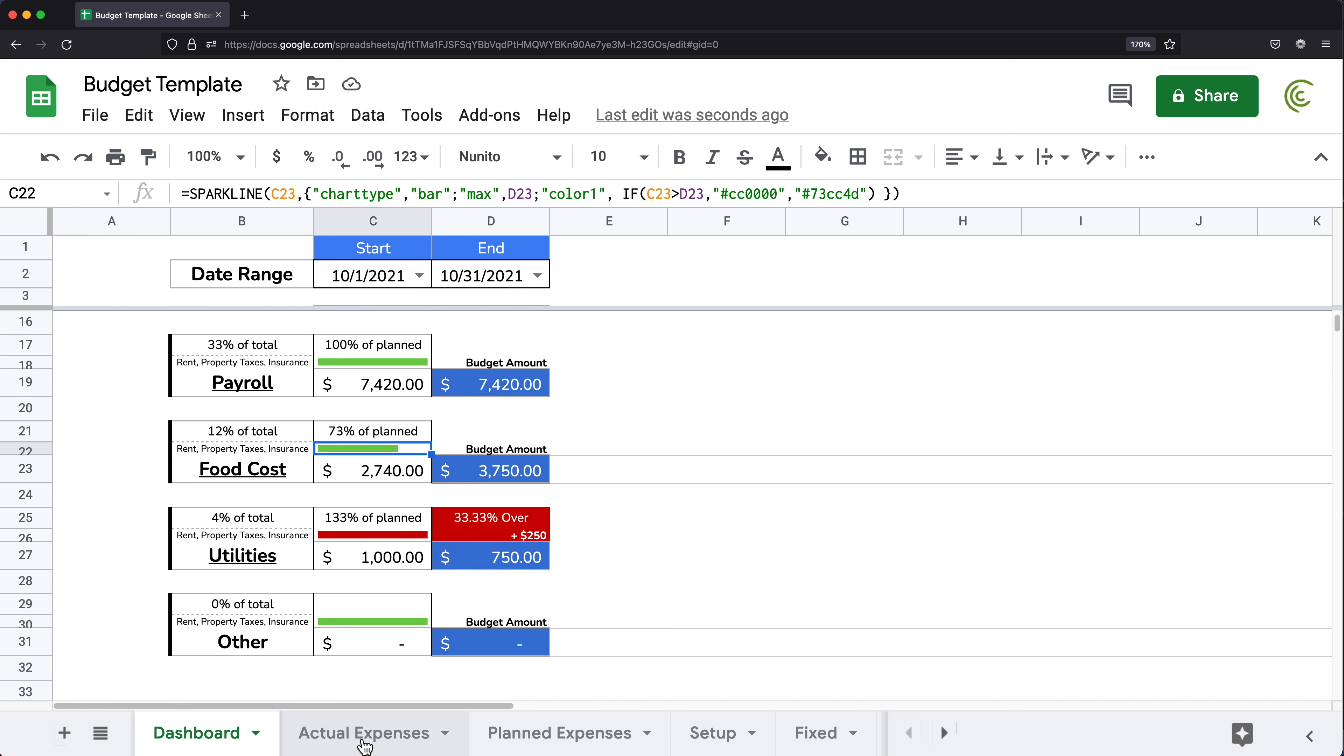
left_click(384, 473)
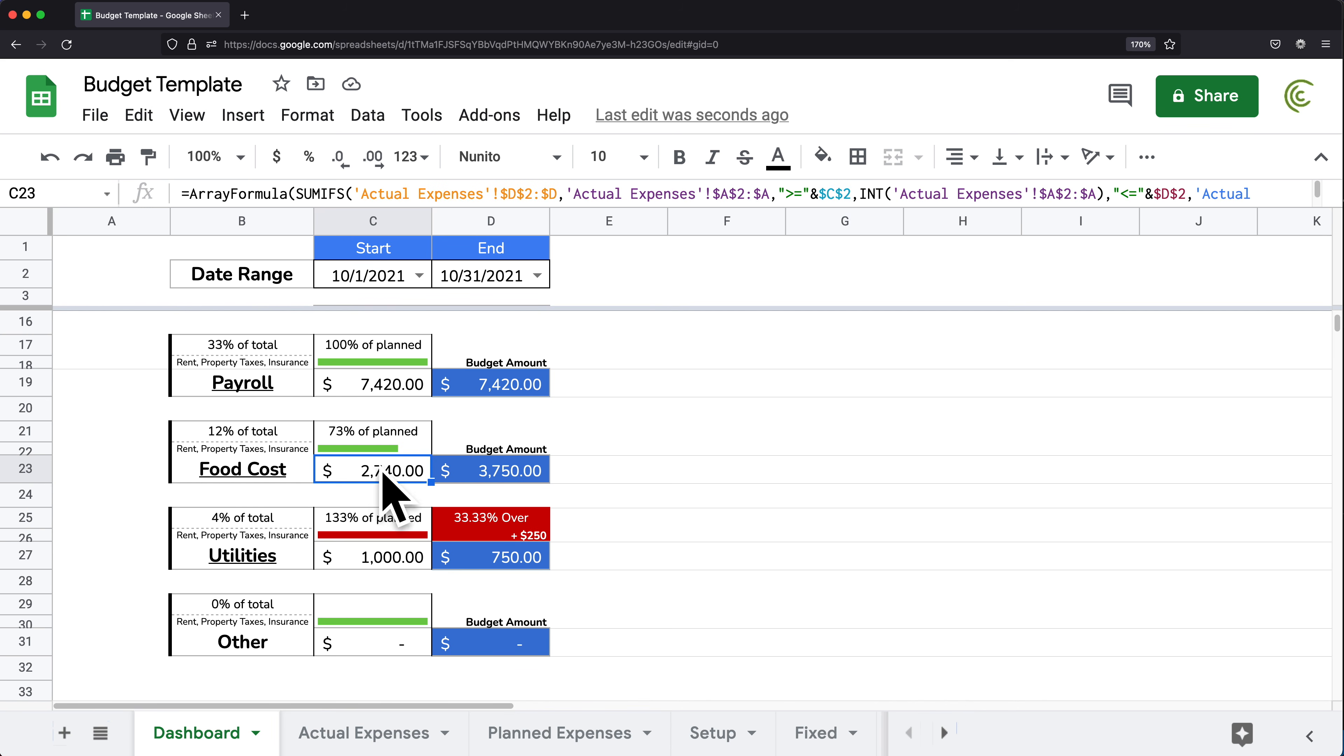
- Add an expense in row 27 of the Actual Expenses sheet dated 10/13/2021, described as Oil, with category Food Cost and amount 300
left_click(389, 736)
left_click(121, 418)
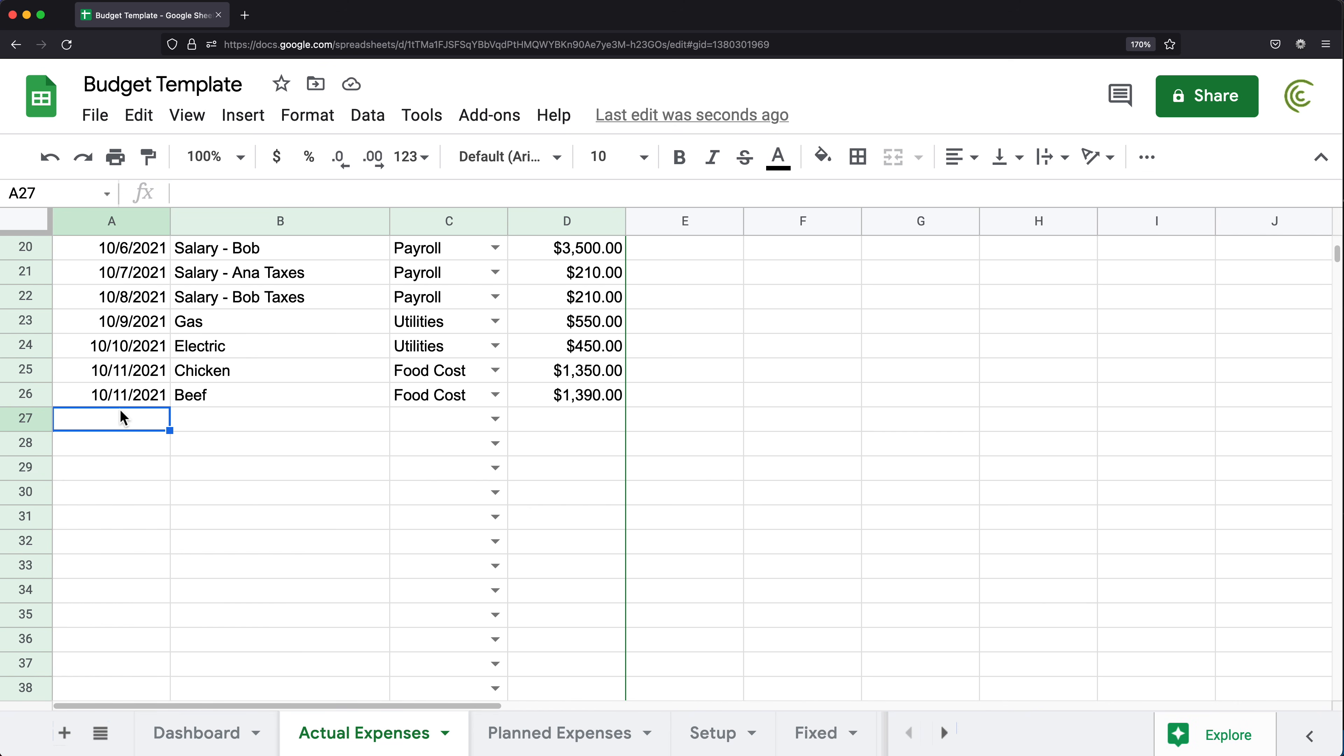
type("10")
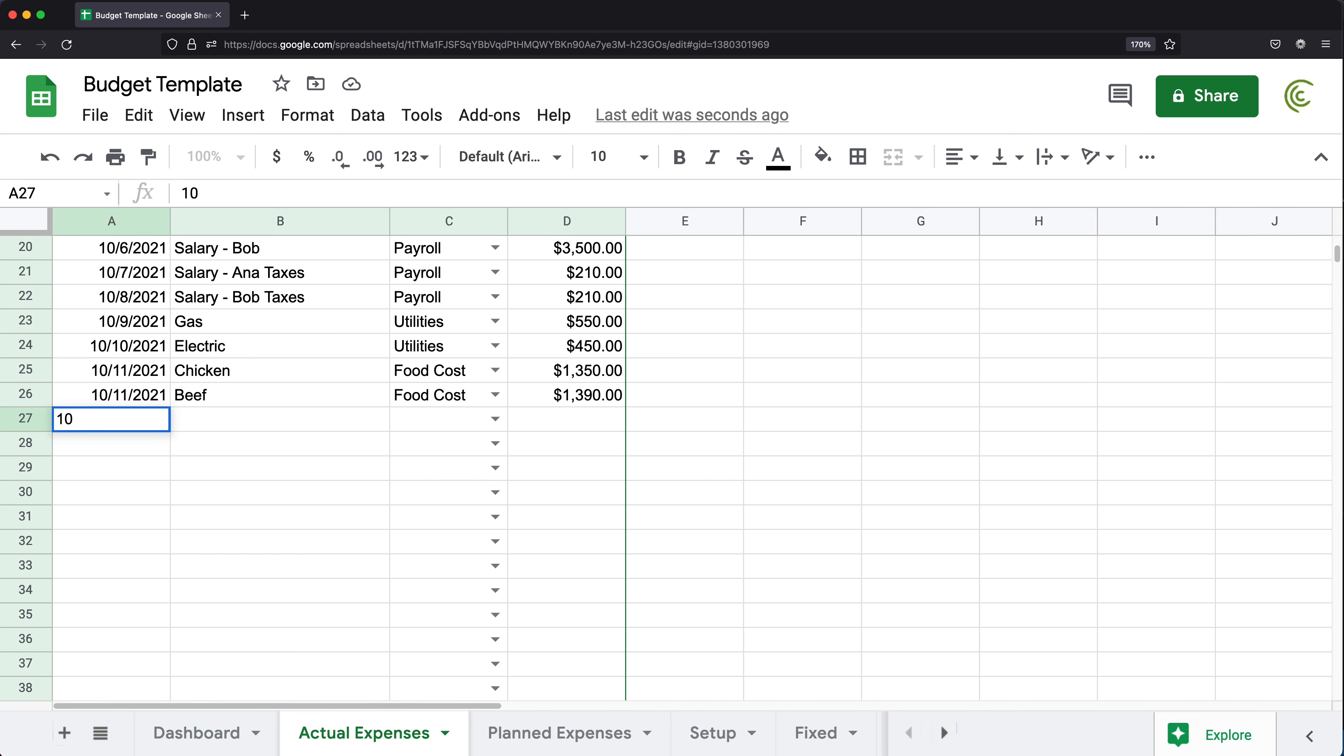
type("/13/2021")
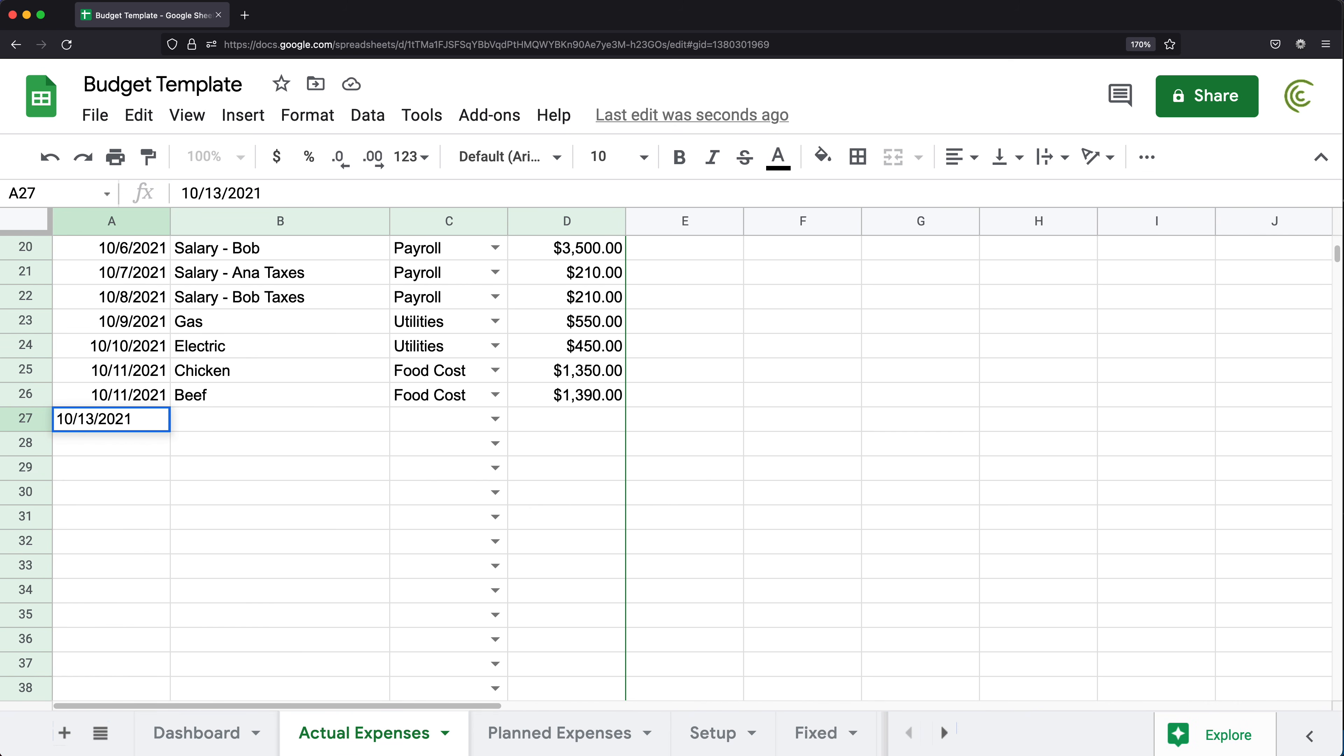
key("Return")
left_click(495, 419)
left_click(469, 508)
left_click(569, 427)
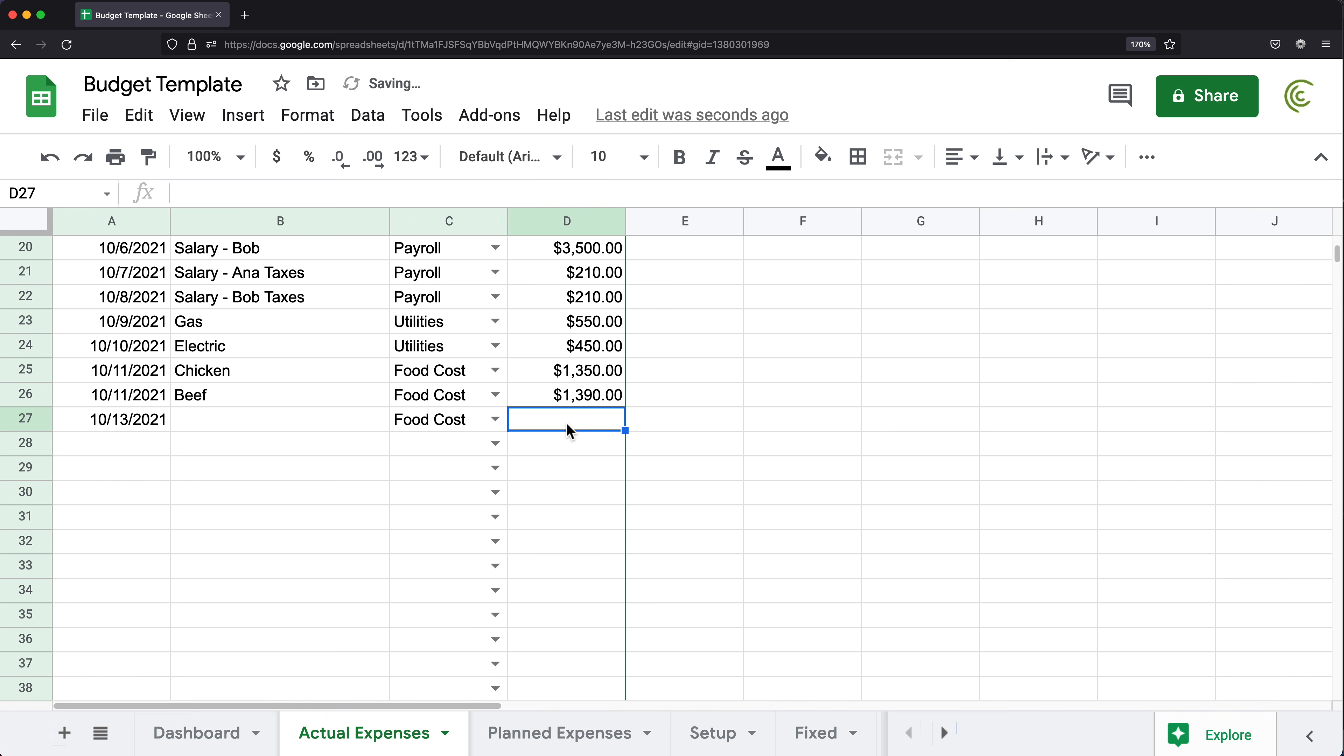
type("300")
key("Return")
left_click(268, 429)
type("Oil")
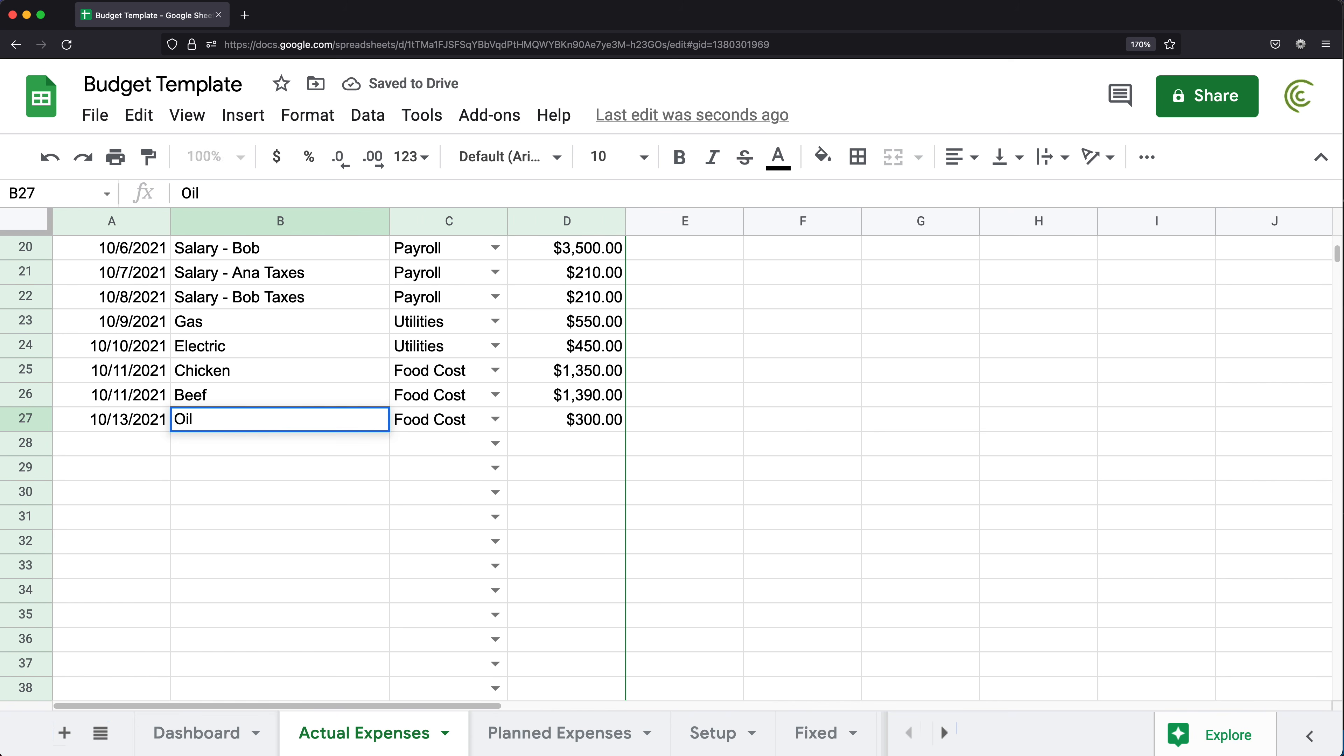
key("Return")
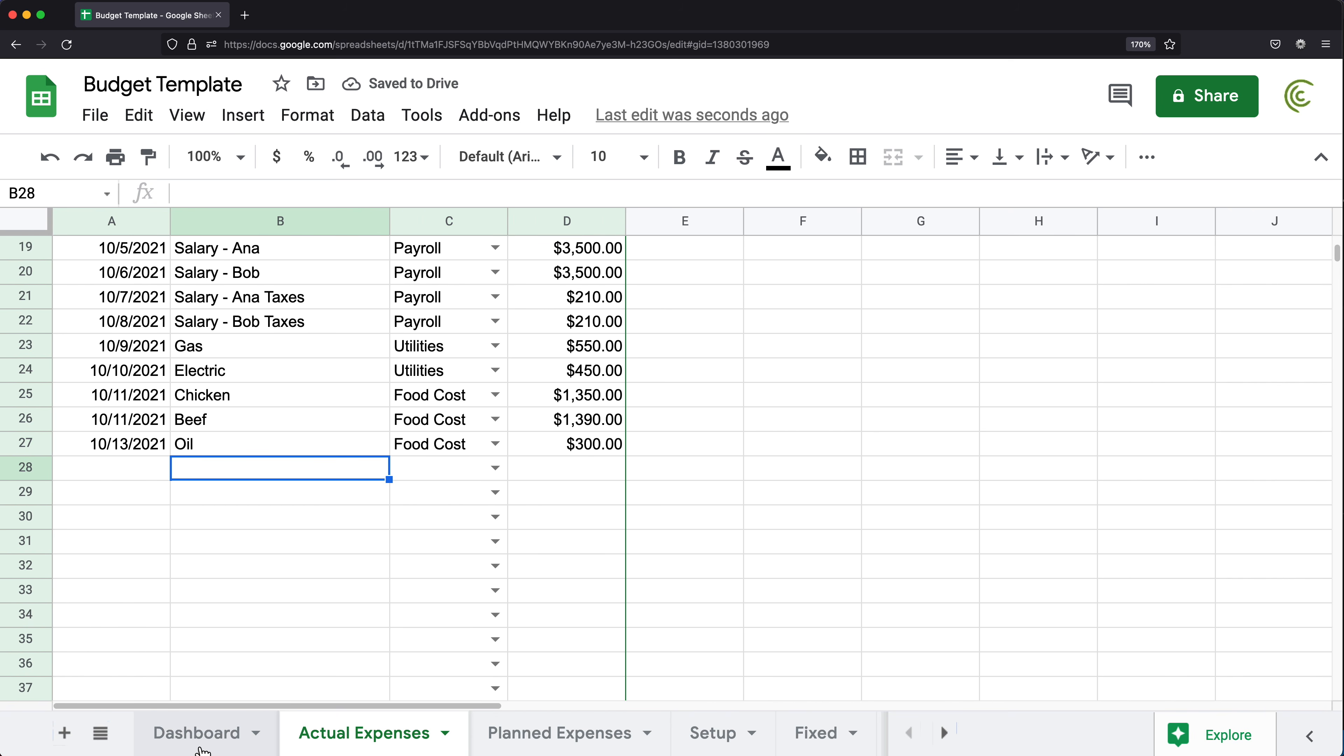
- Return to the Dashboard sheet and check the Food Cost actual amount, its percentage of planned, and the Other category
left_click(202, 746)
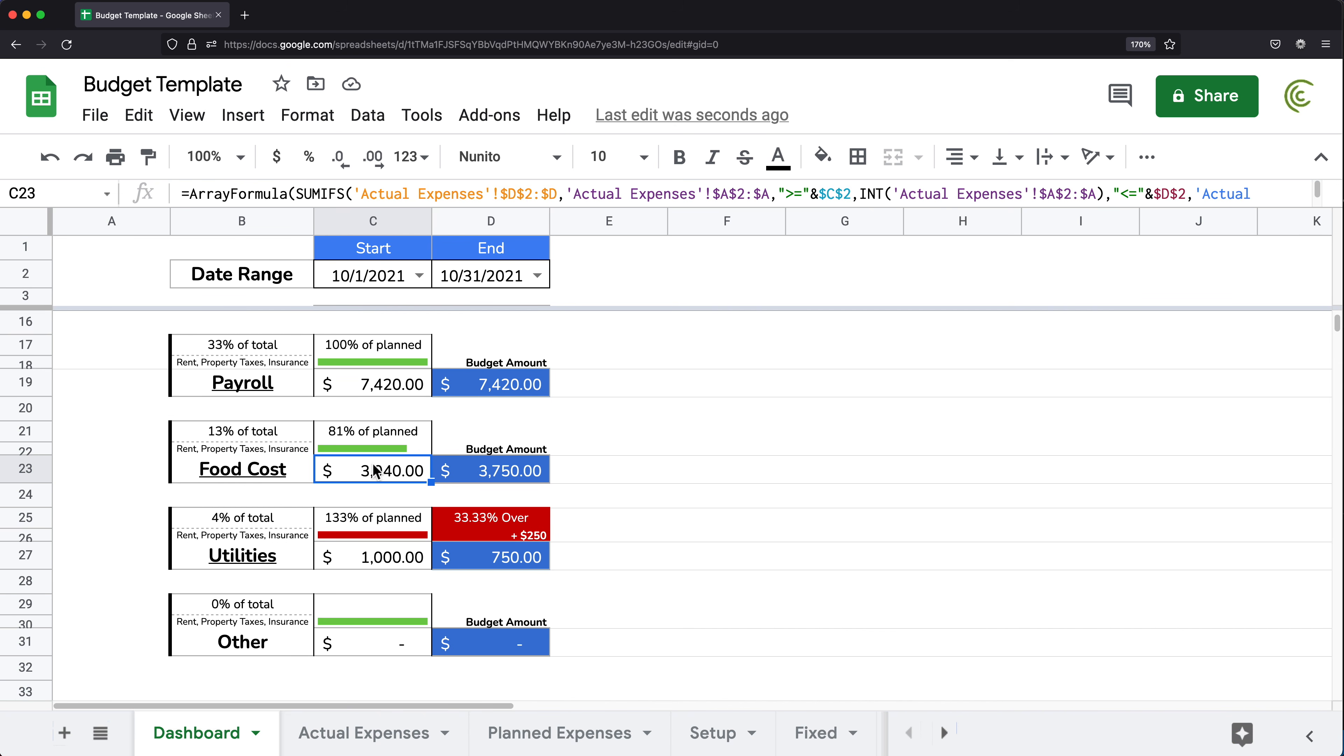
left_click(361, 439)
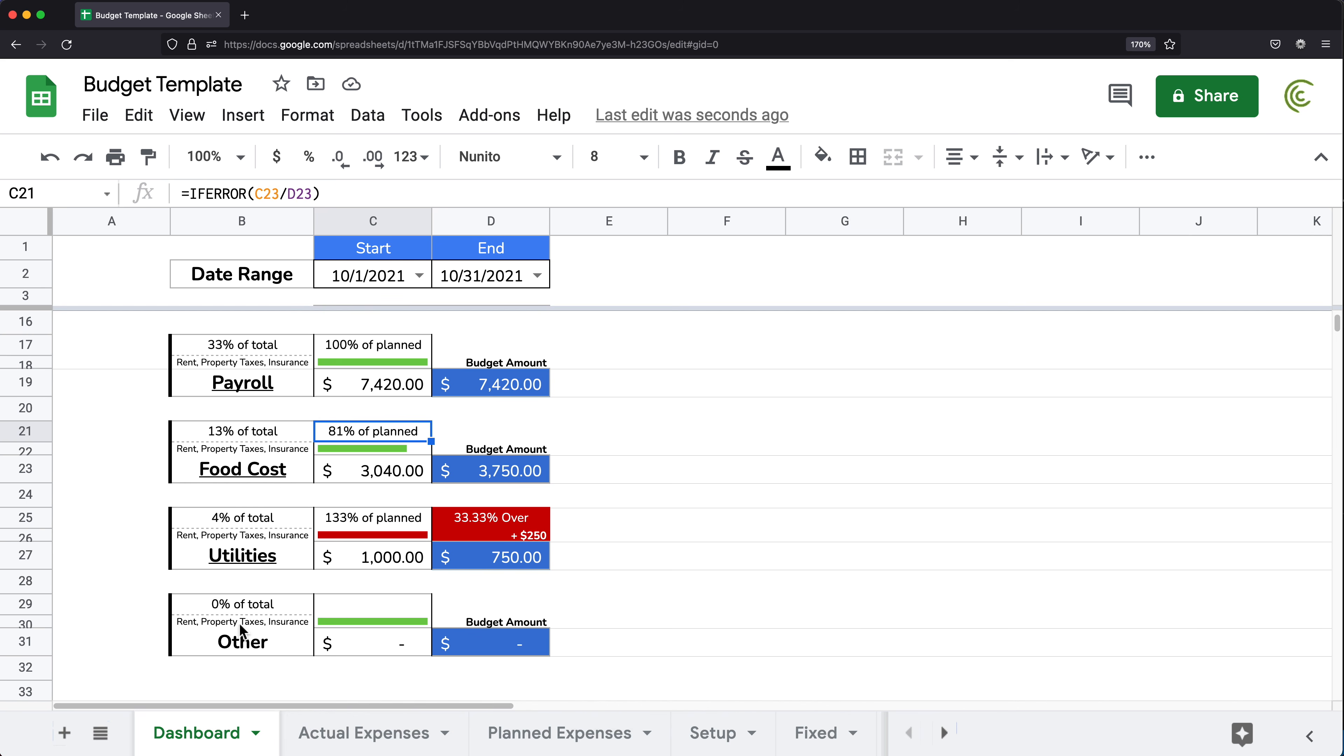
left_click(243, 653)
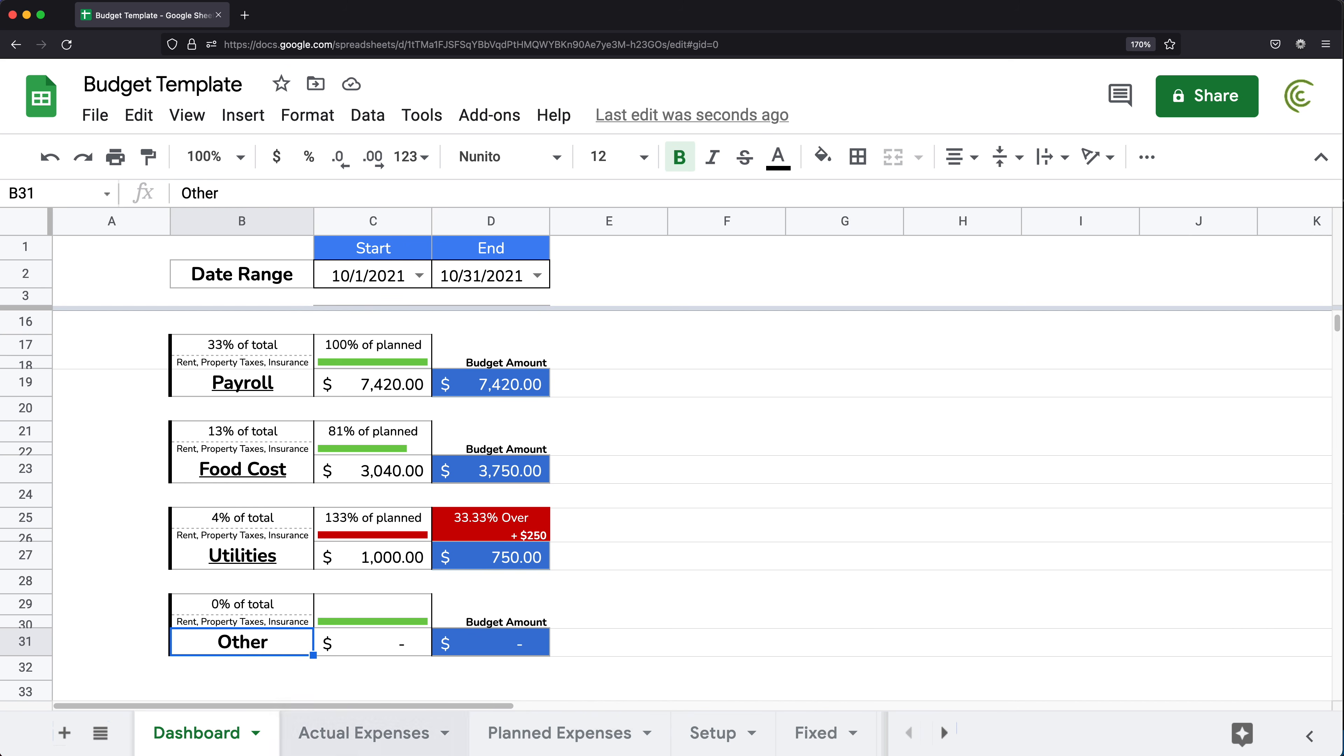
- Add an actual expense in row 28 dated 10/14/2021, described as Plumbing, with amount 350 and the category left blank
left_click(355, 737)
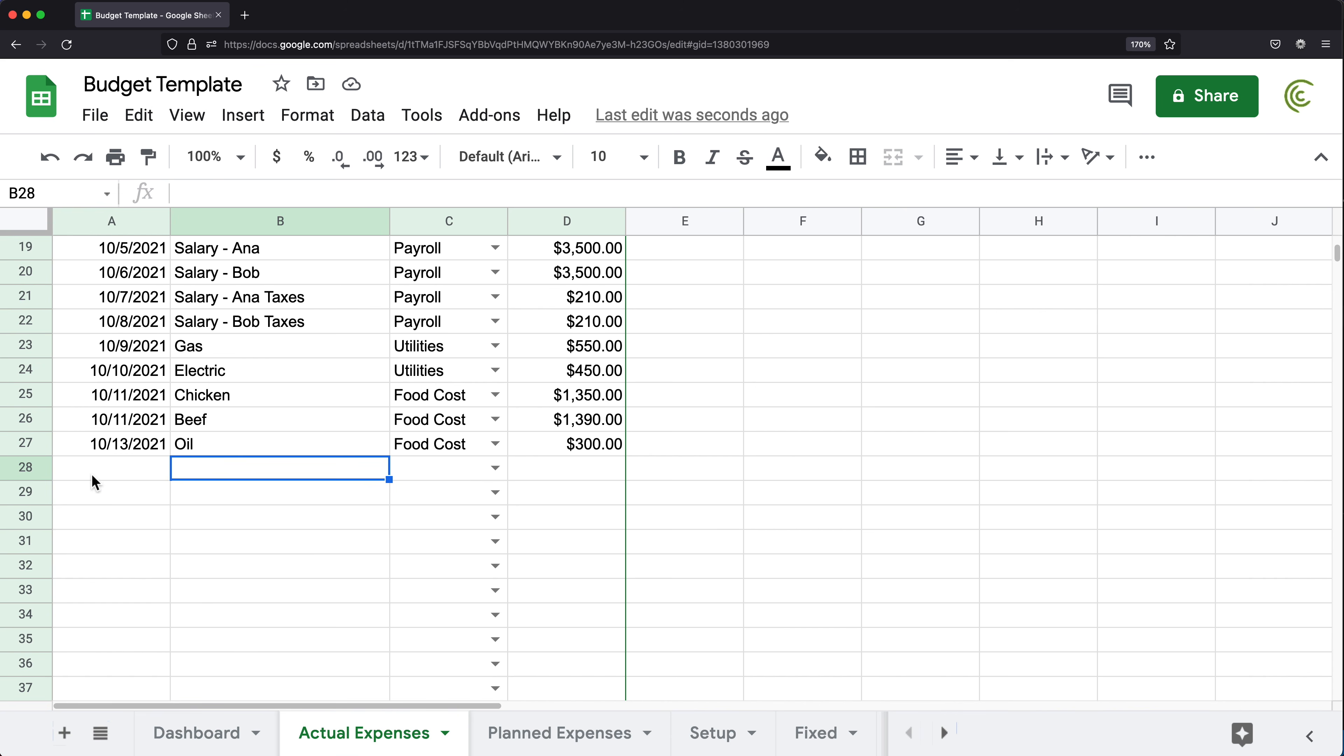
left_click(101, 468)
type("10/14/2021")
key("Return")
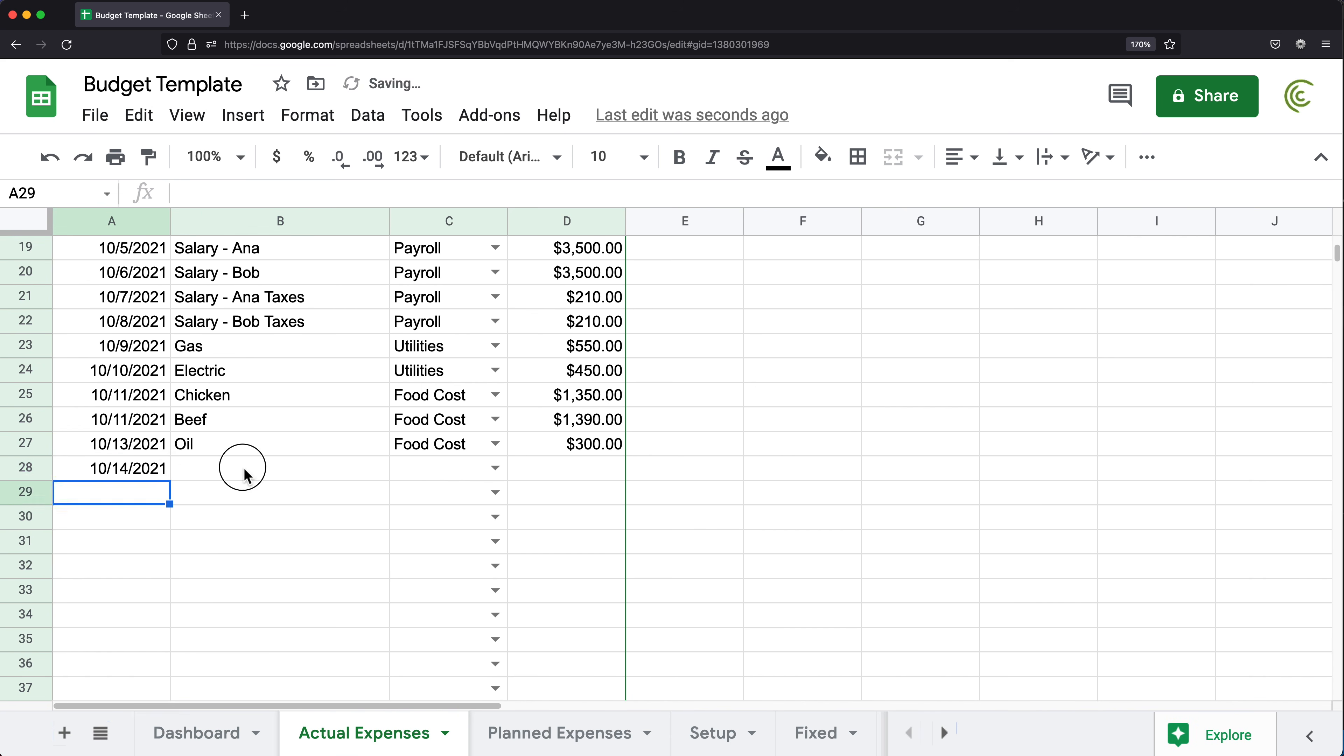
left_click(240, 466)
type("Plumbing")
key("Return")
left_click(596, 471)
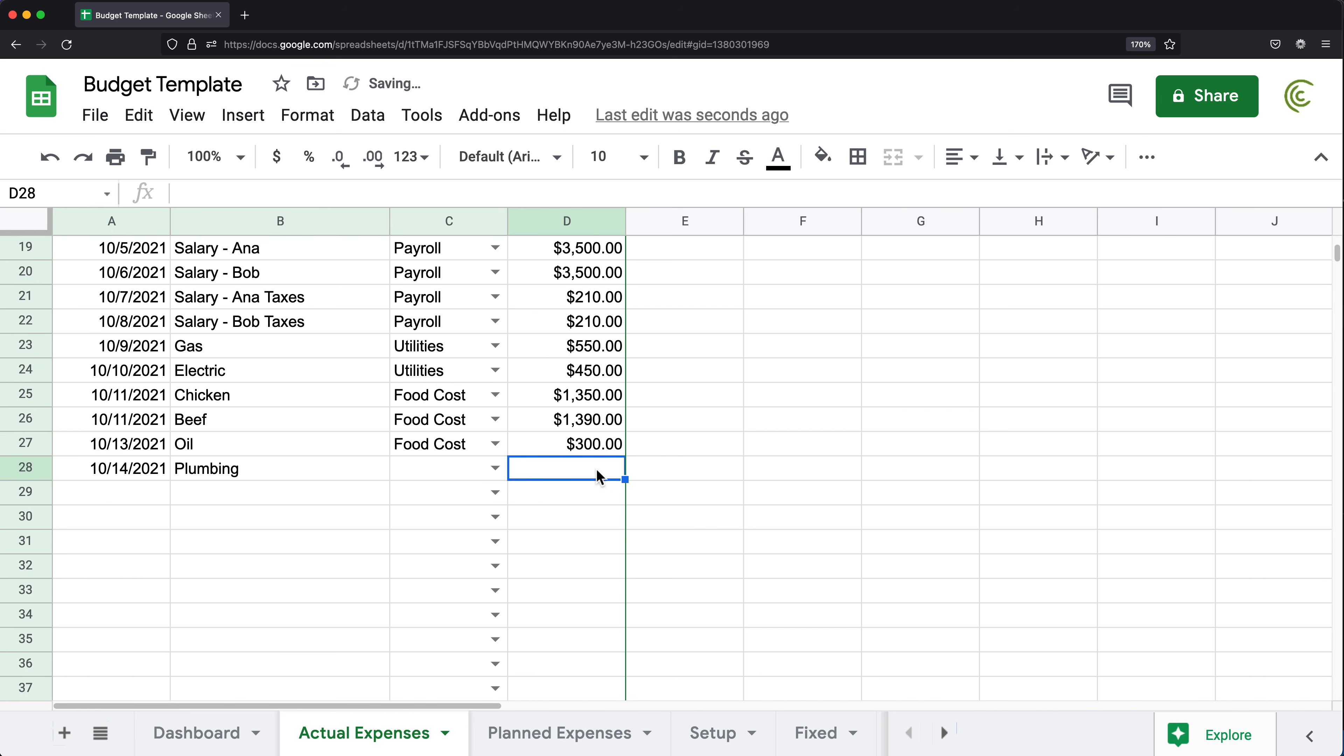
type("350")
key("Return")
left_click(423, 474)
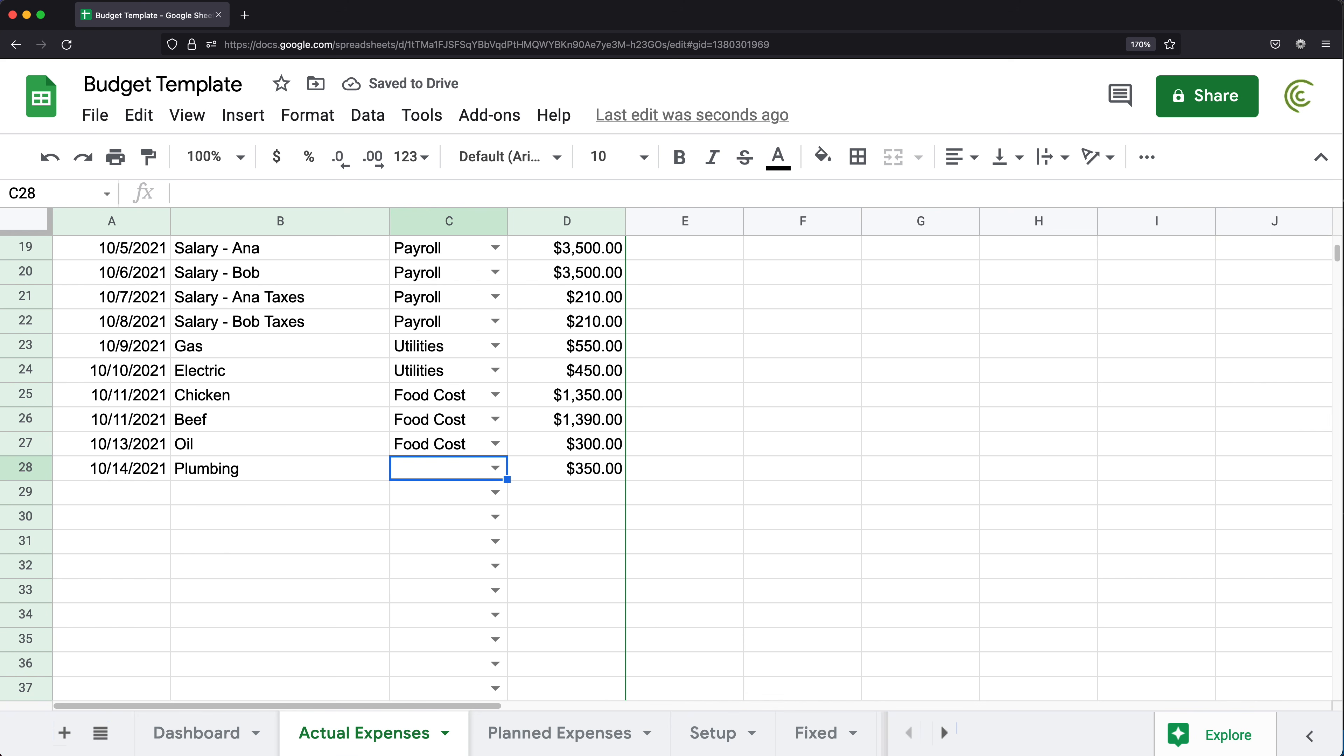
- Check the Other category's actual amount and the overall totals on the Dashboard sheet
left_click(210, 746)
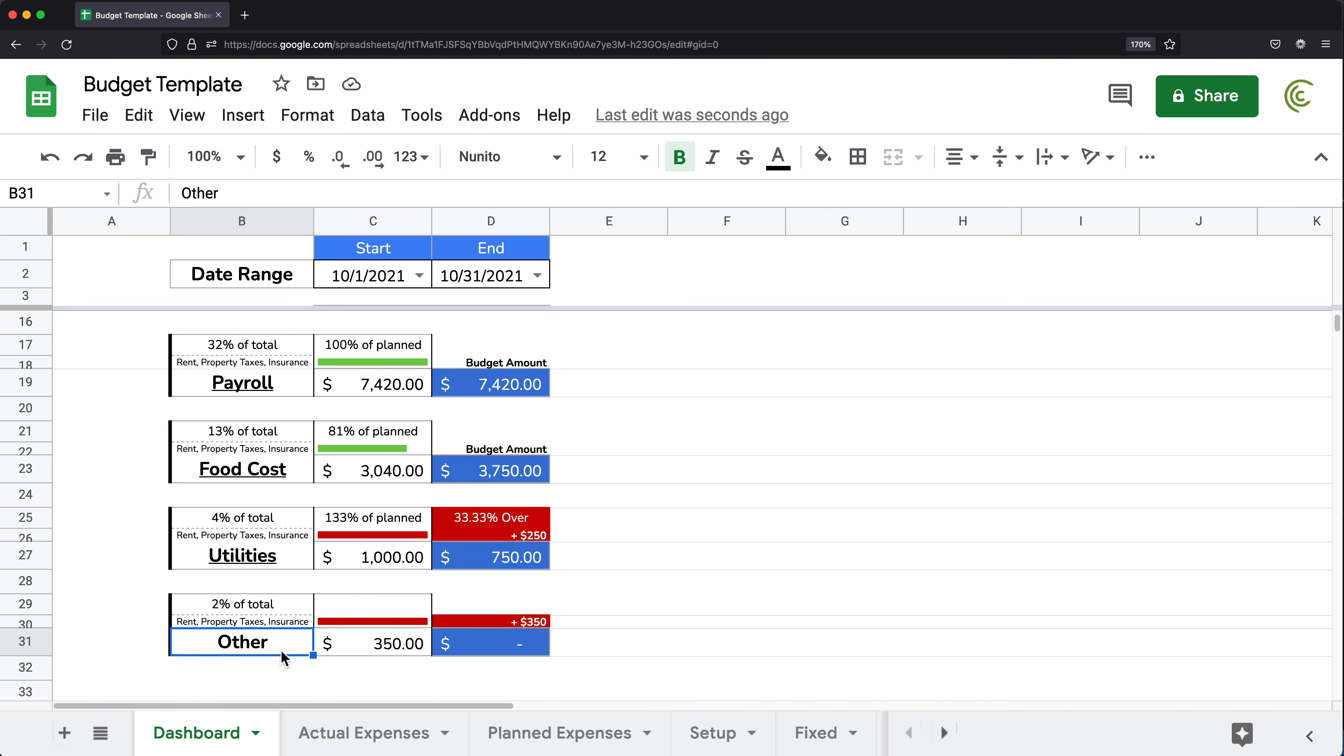
left_click(392, 651)
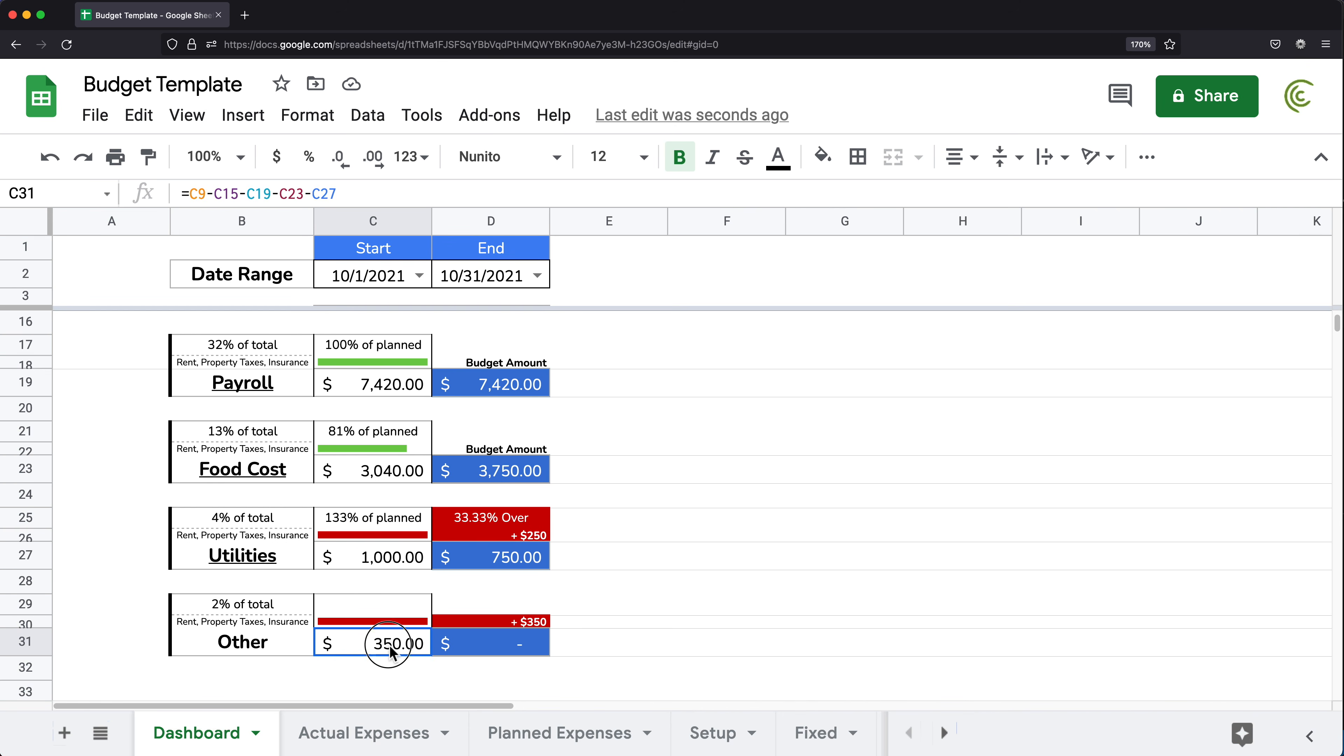
scroll(317, 551, "up", 5)
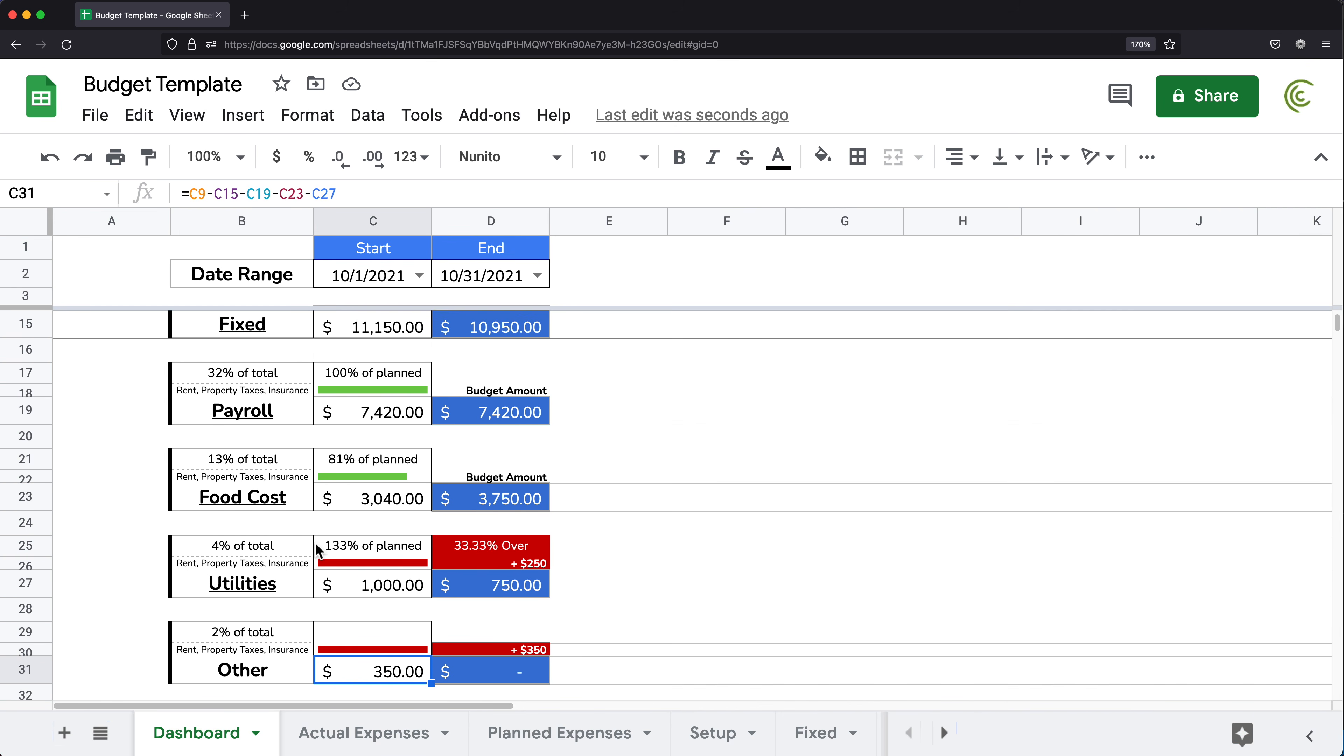
scroll(360, 450, "up", 3)
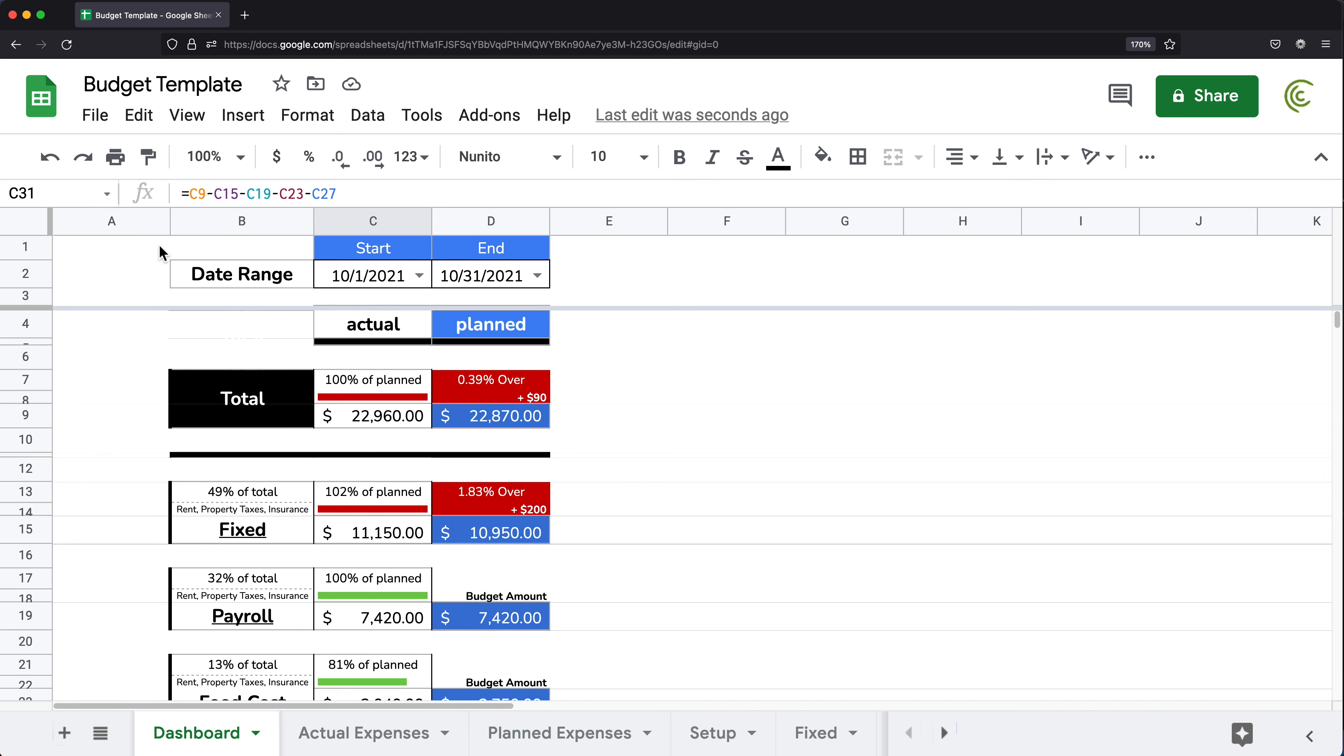
- Review the complete October dashboard, from the Total block down to the Other category
left_click(135, 253)
key("super+minus")
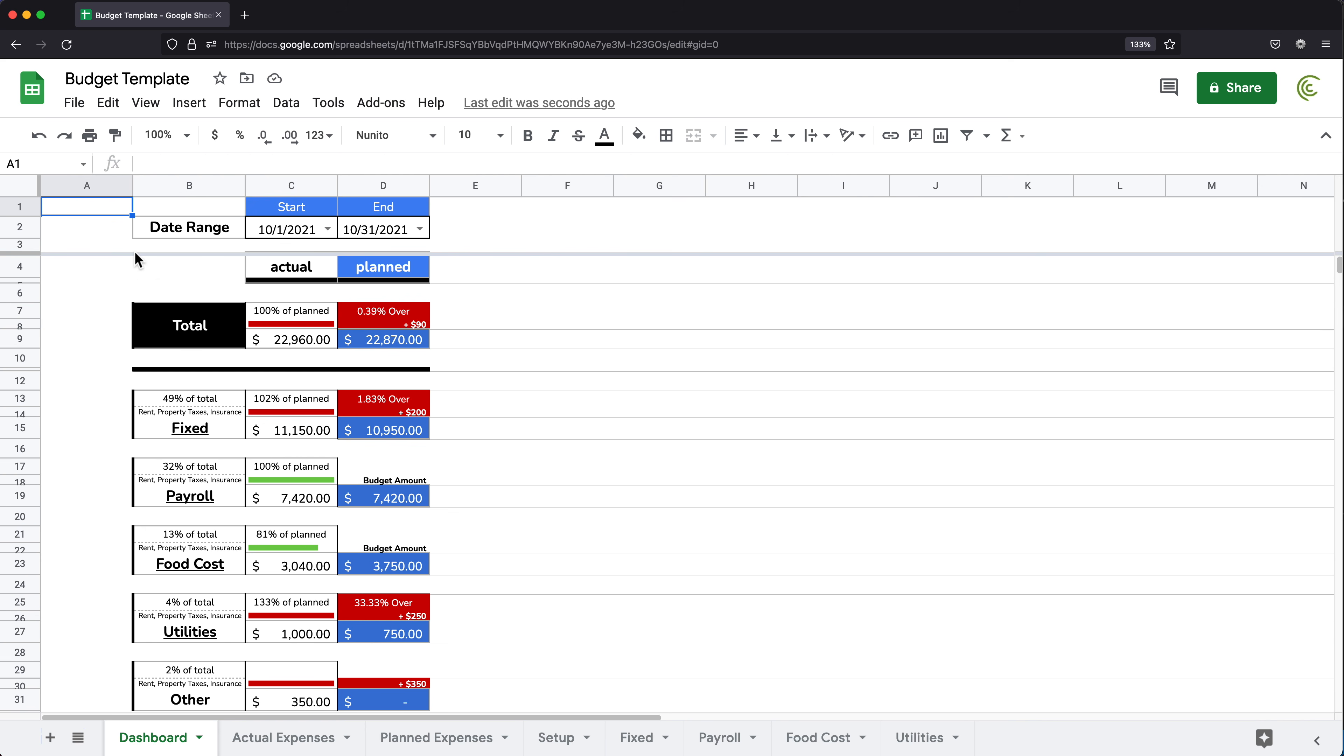
left_click(92, 215)
key("super+equal")
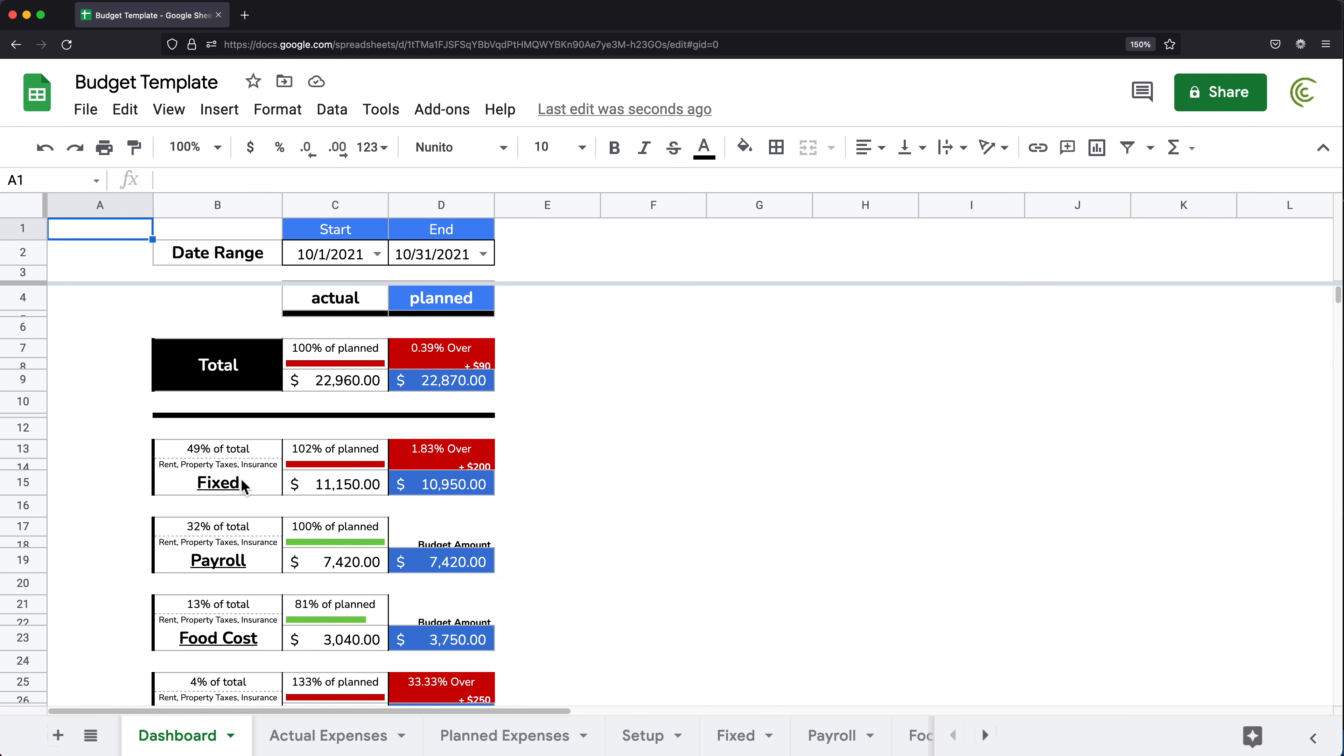
mouse_move(243, 484)
key("super+equal")
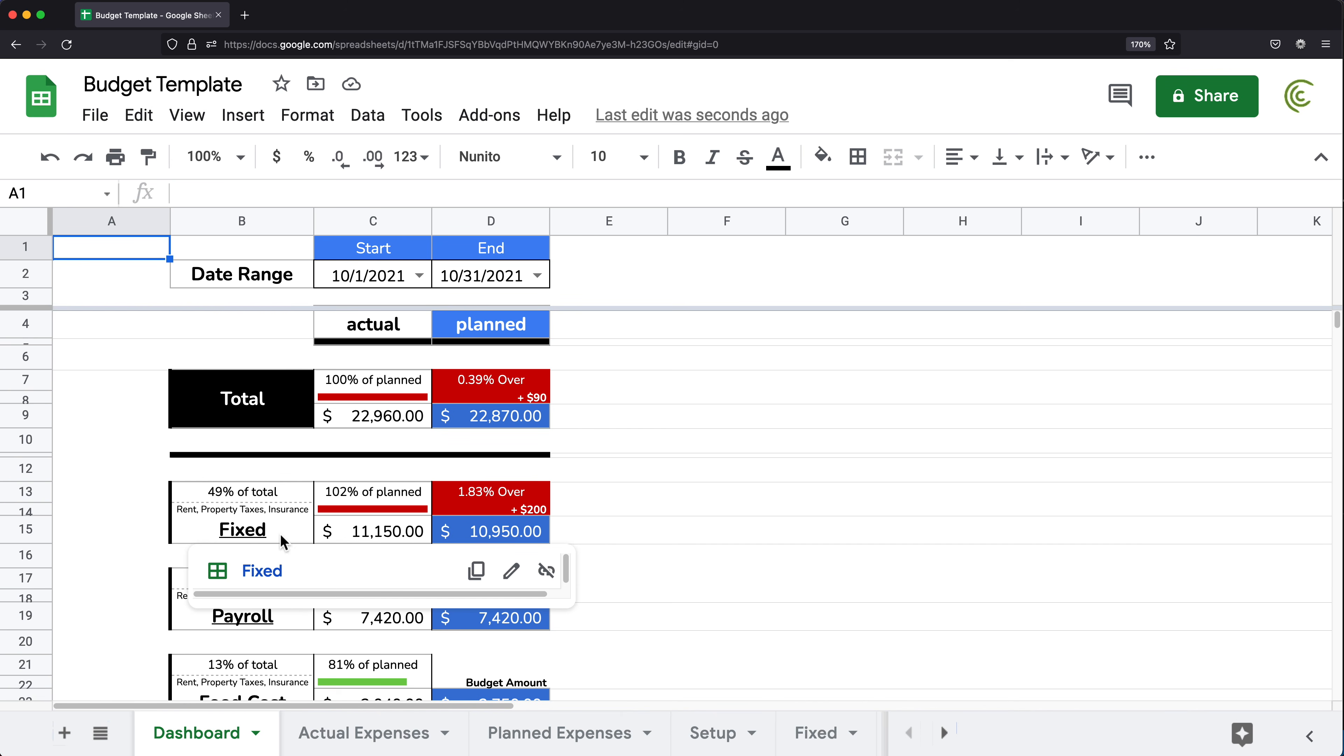
- Check the actual Fixed amount and follow the Fixed category's link to its detailed expense report
left_click(190, 476)
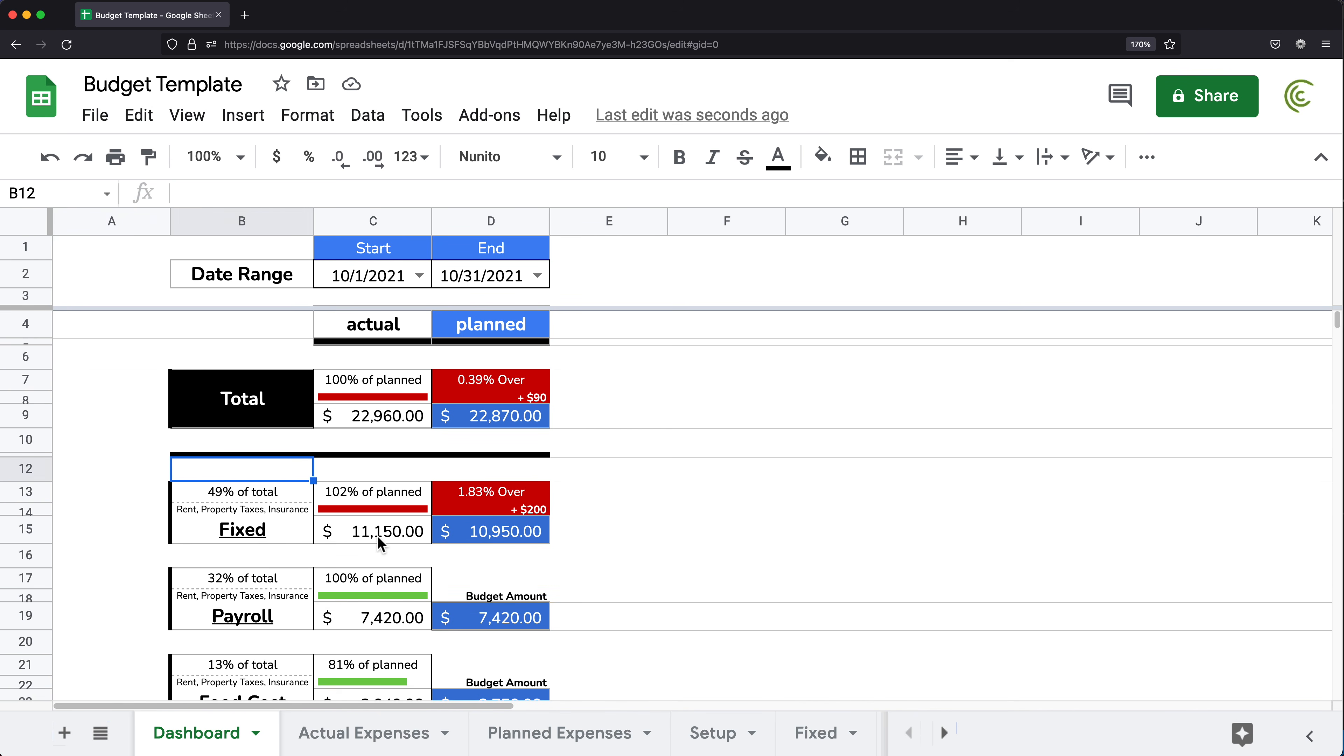
left_click(345, 532)
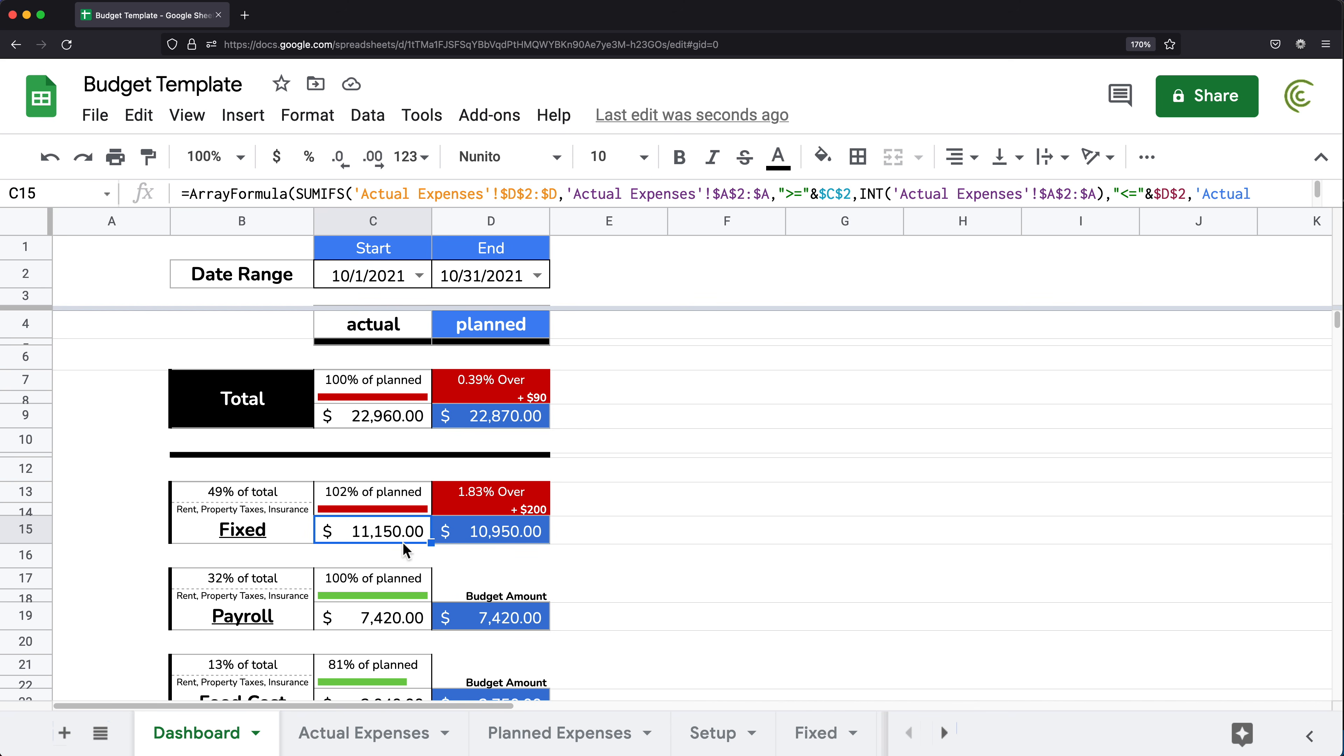
left_click(250, 537)
left_click(262, 571)
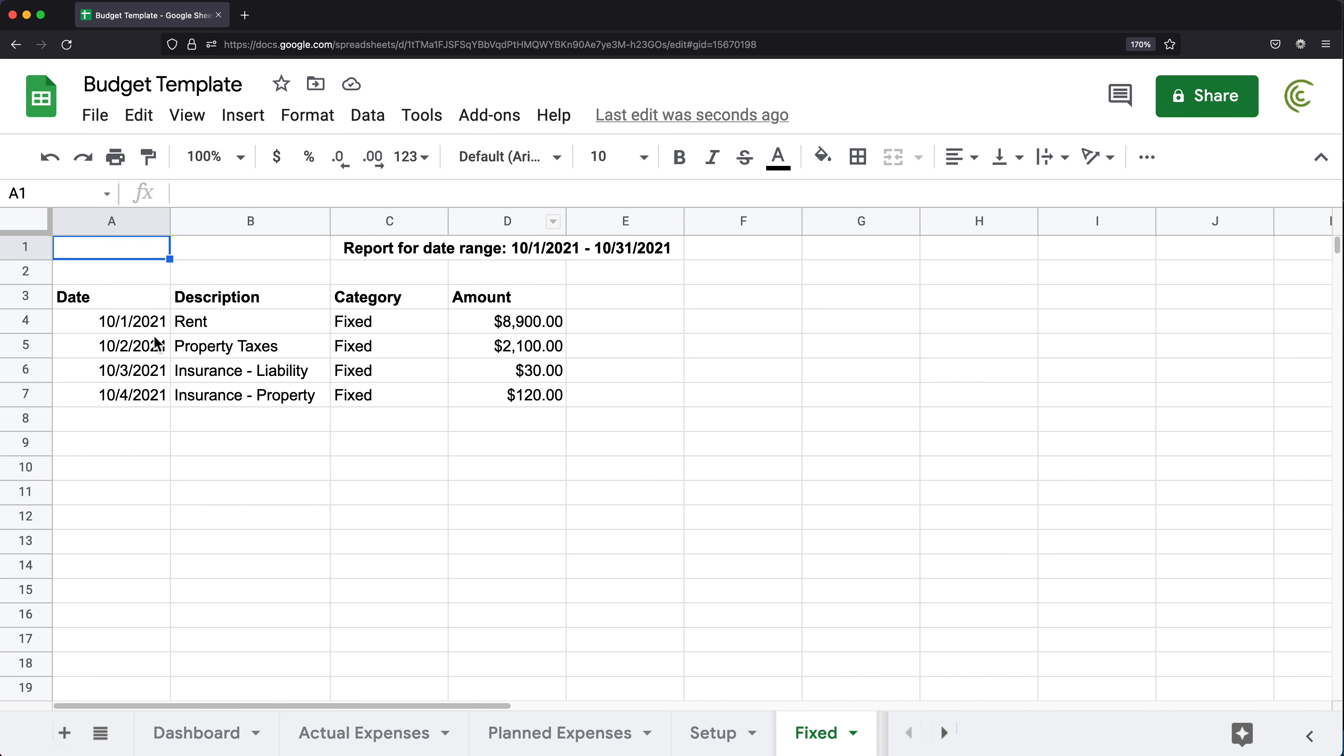
- Examine the Fixed report's expense entries in A4:D7 and return to the Dashboard sheet
left_click_drag(98, 329, 494, 414)
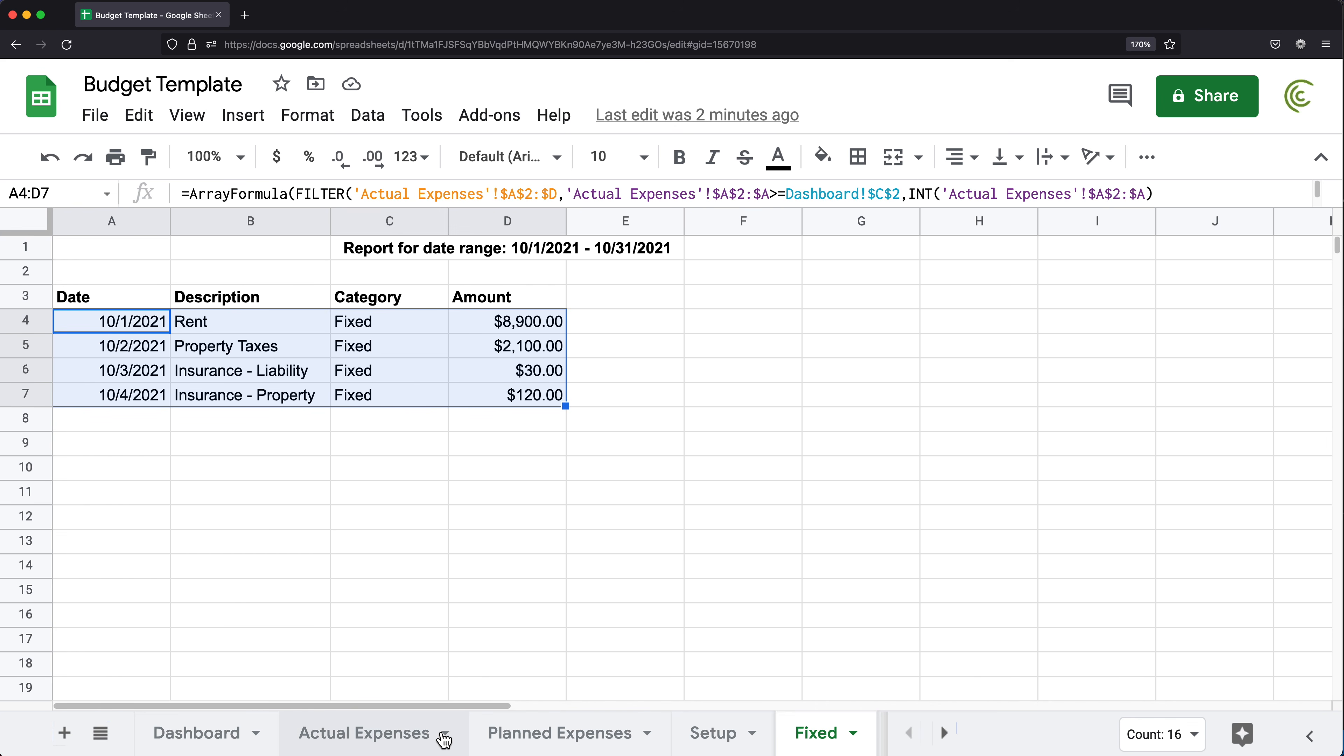
left_click(188, 731)
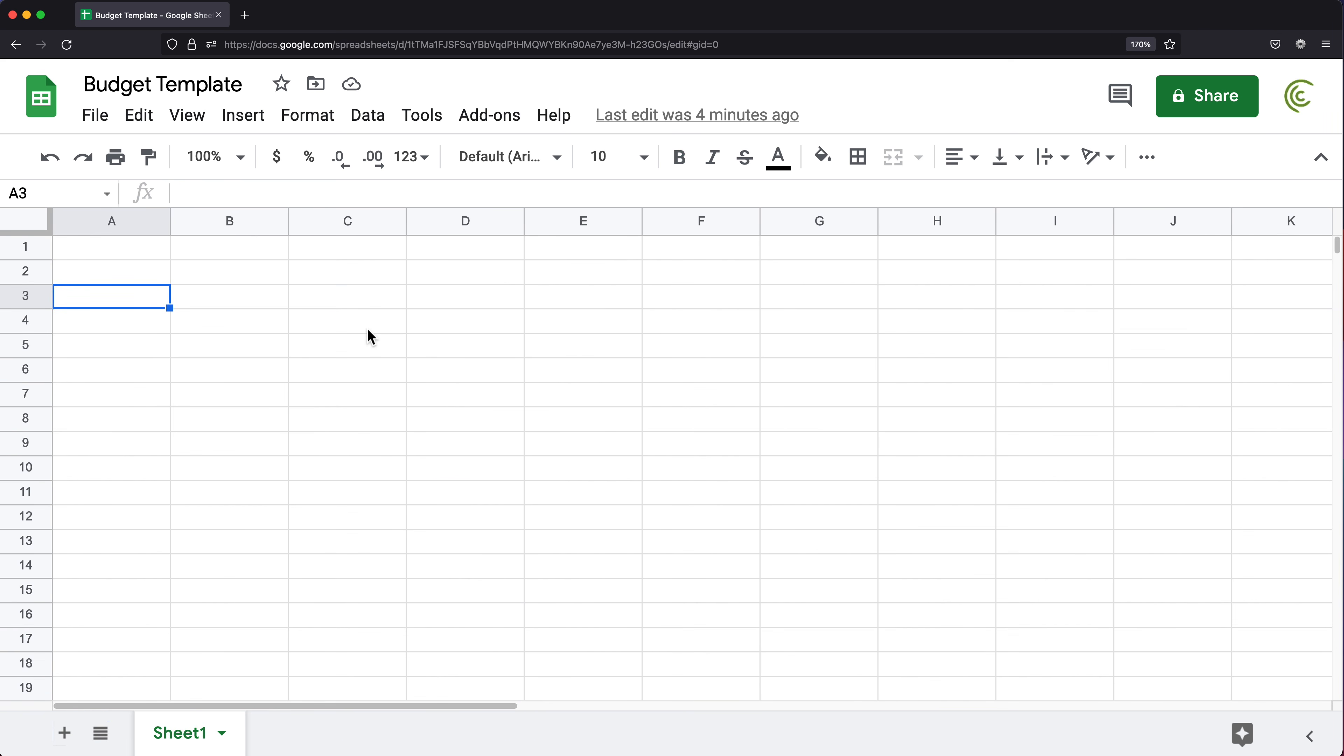
- Rename the blank spreadsheet's Sheet1 as Dashboard
double_click(191, 739)
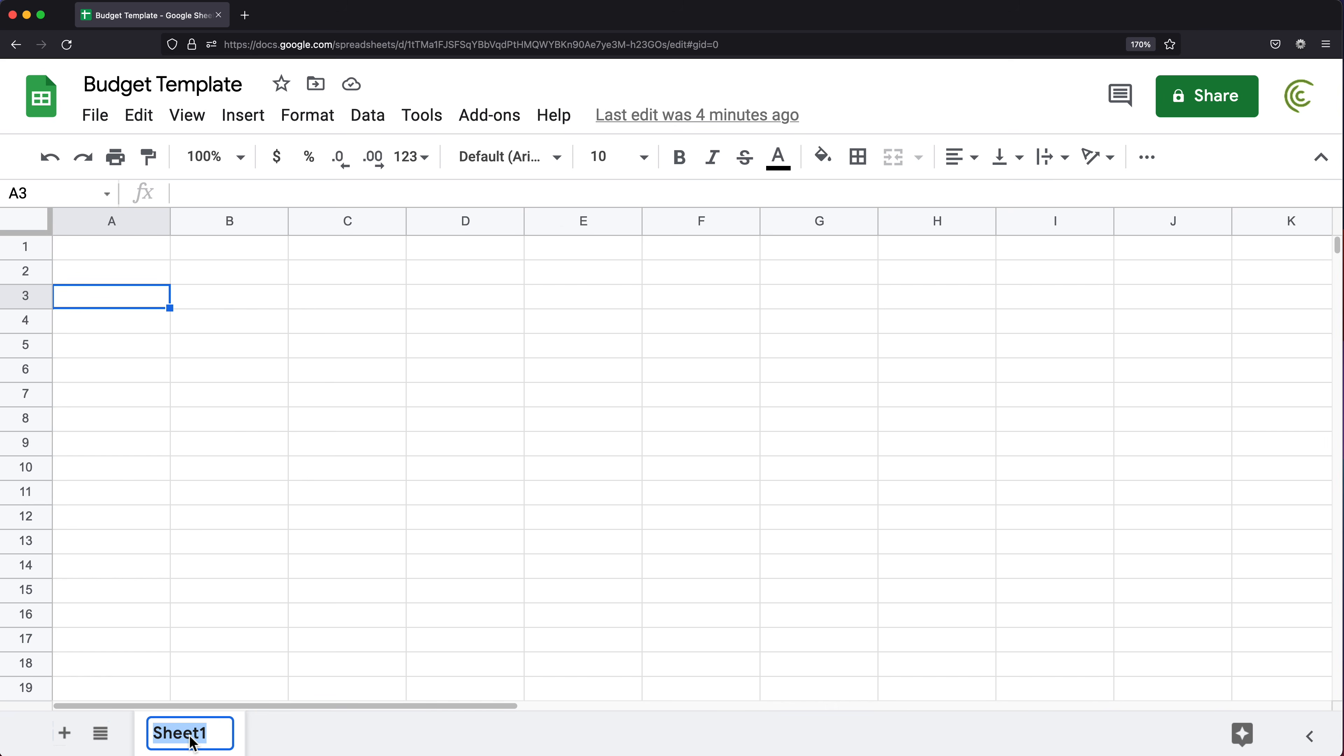
type("Dashboard")
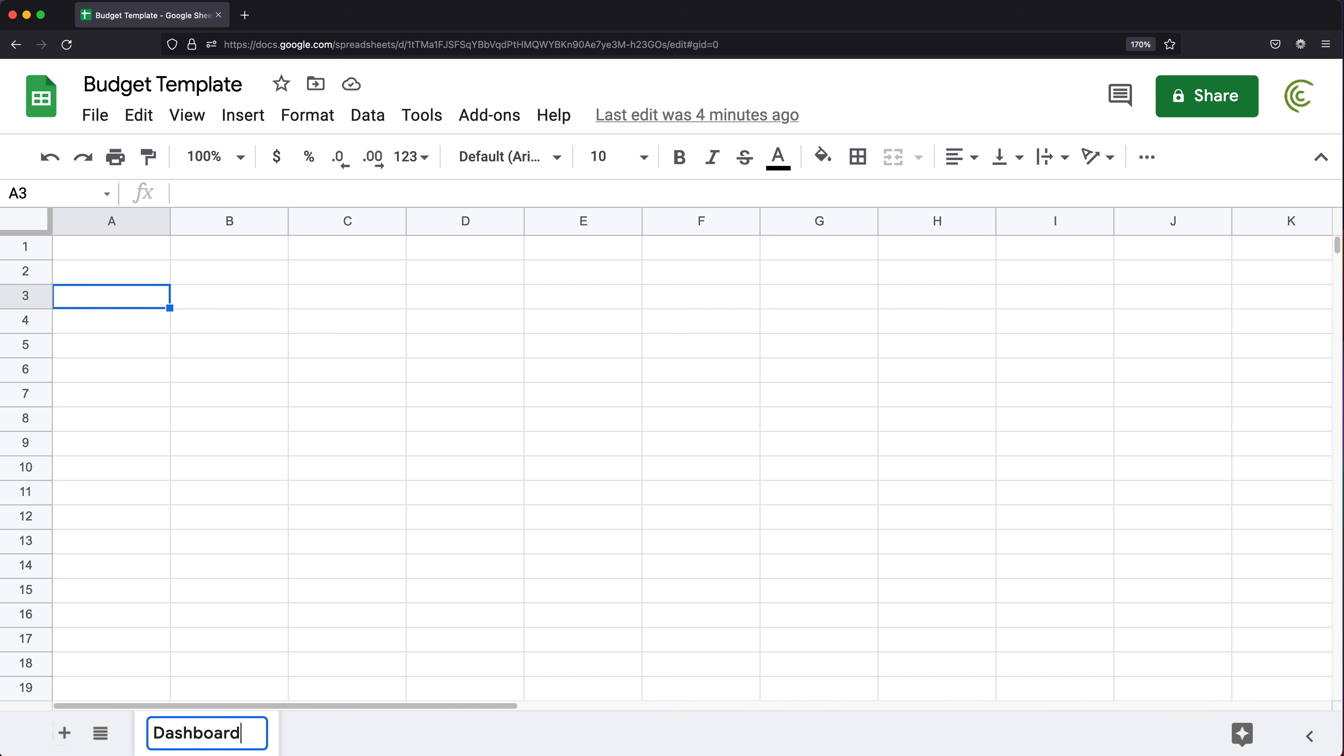
key("Return")
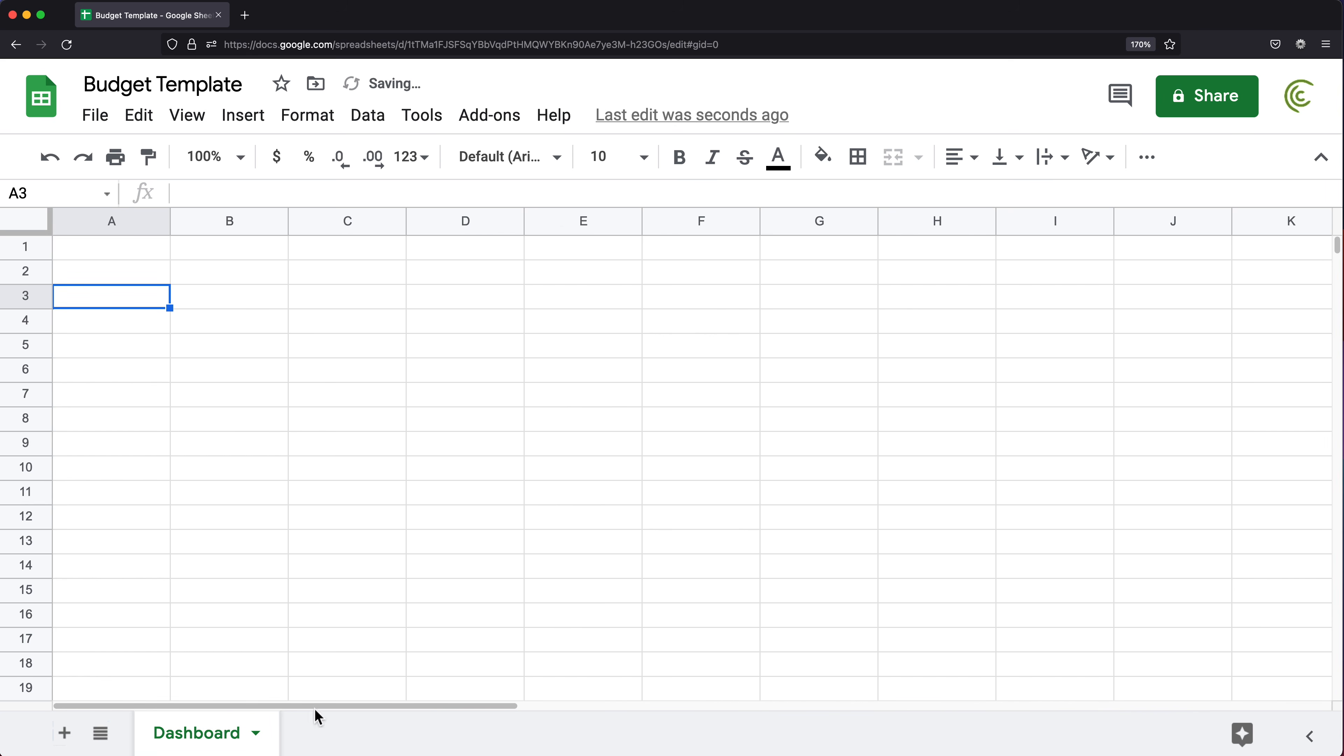
- Add two new sheets after Dashboard and rename the first of them as Setup
left_click(64, 733)
left_click(64, 733)
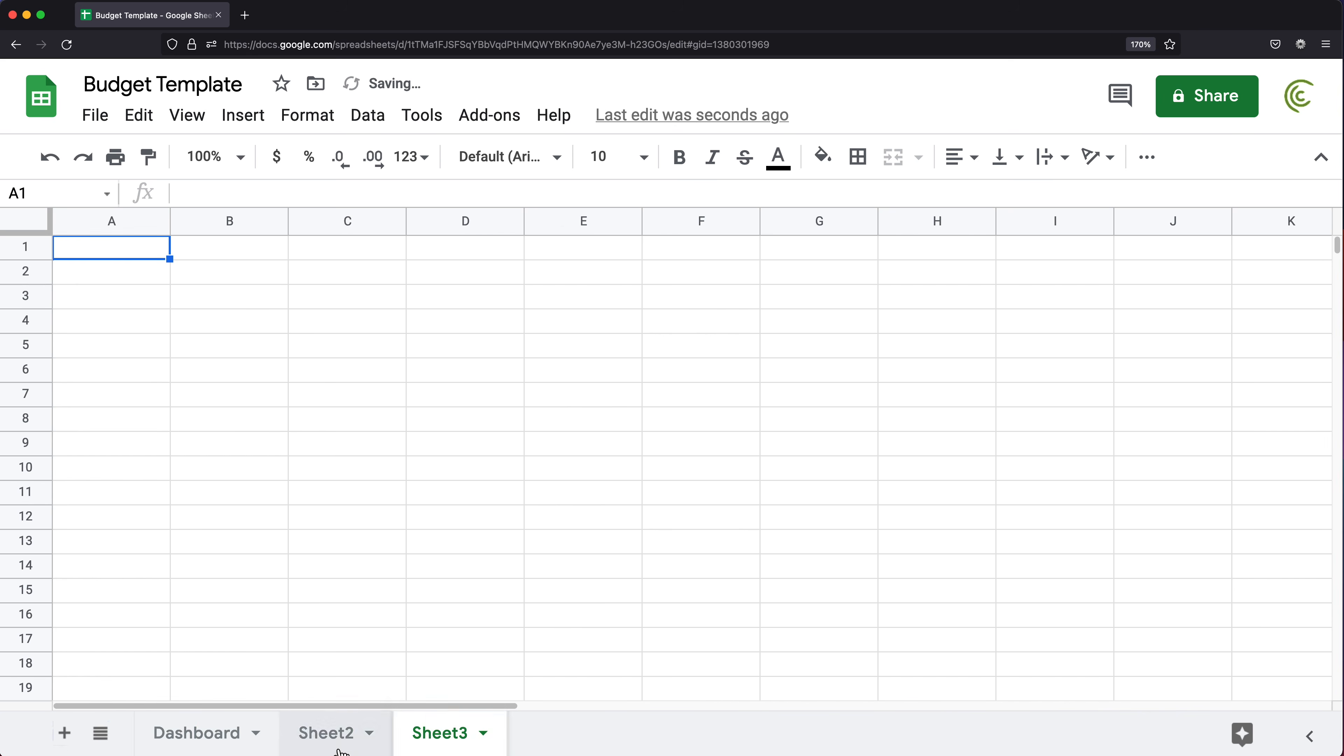
double_click(330, 735)
type("Setup")
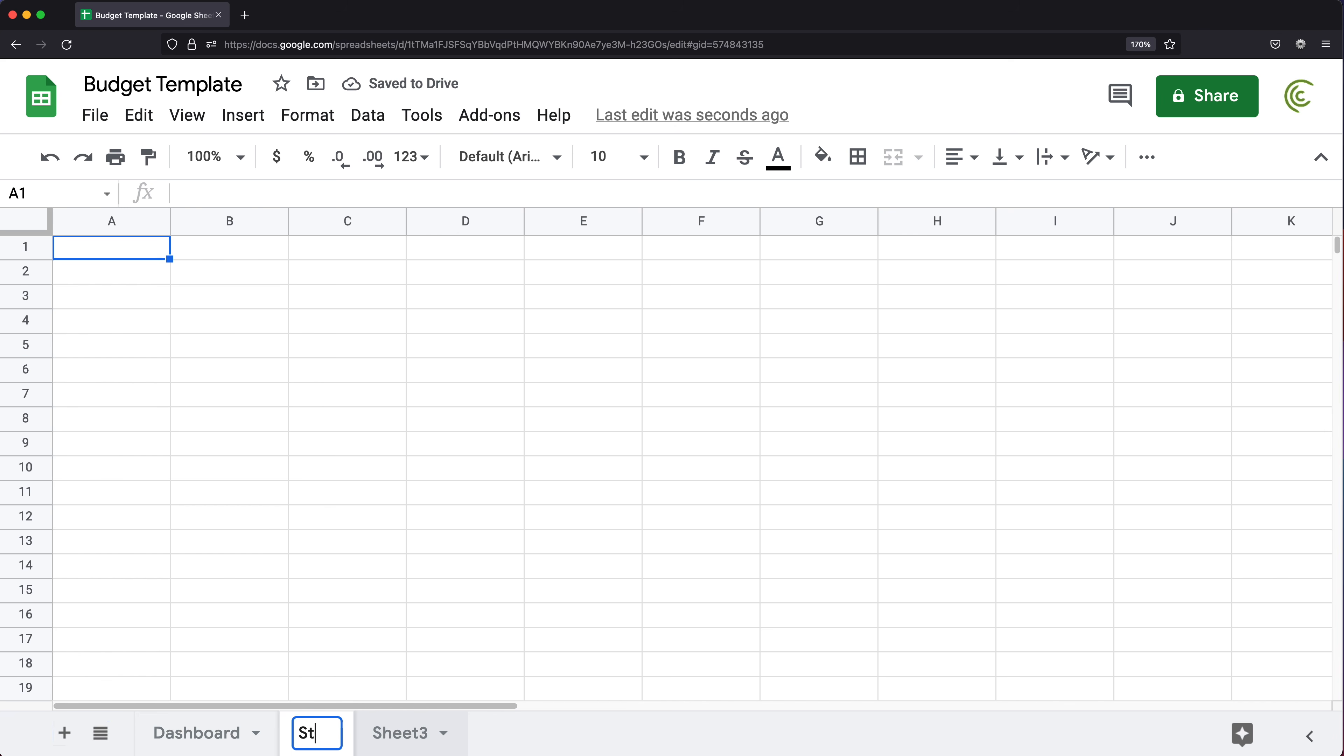
key("Return")
- Rename Sheet3 as Actual Expenses
left_click(429, 732)
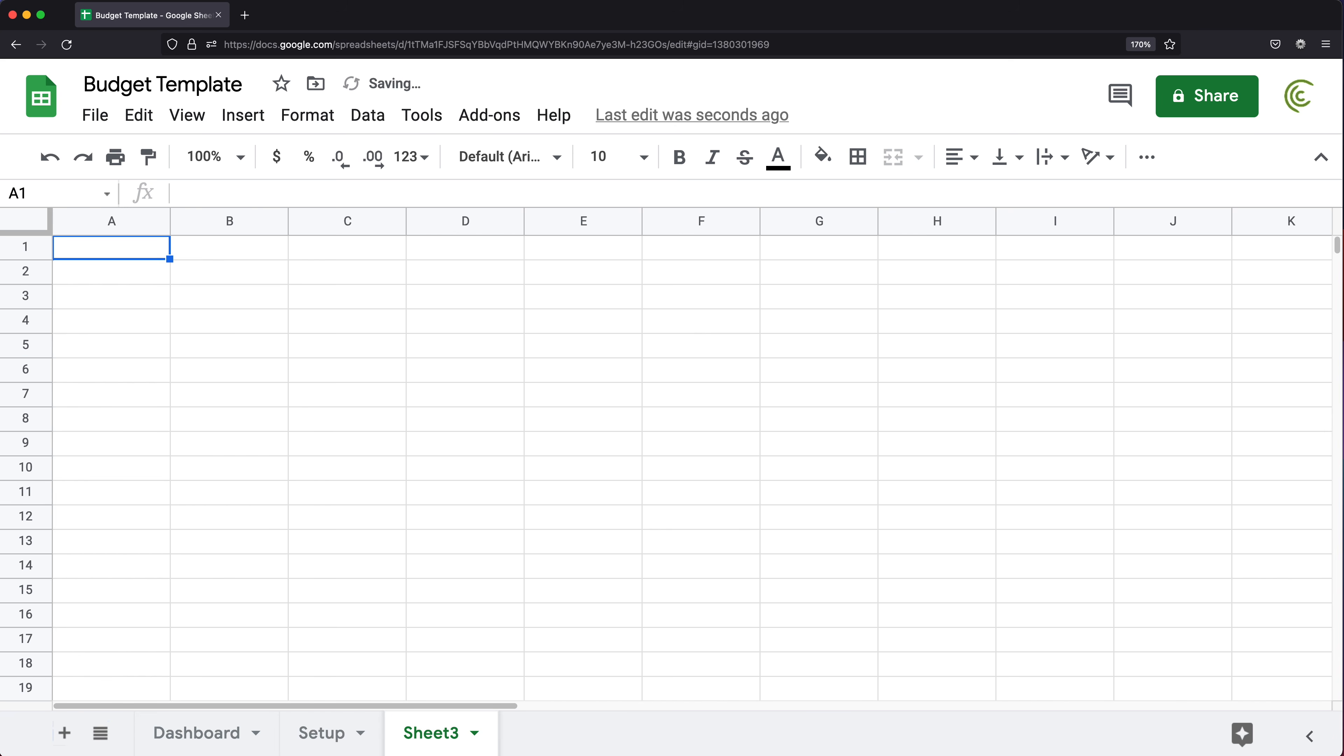
double_click(423, 734)
type("Ac")
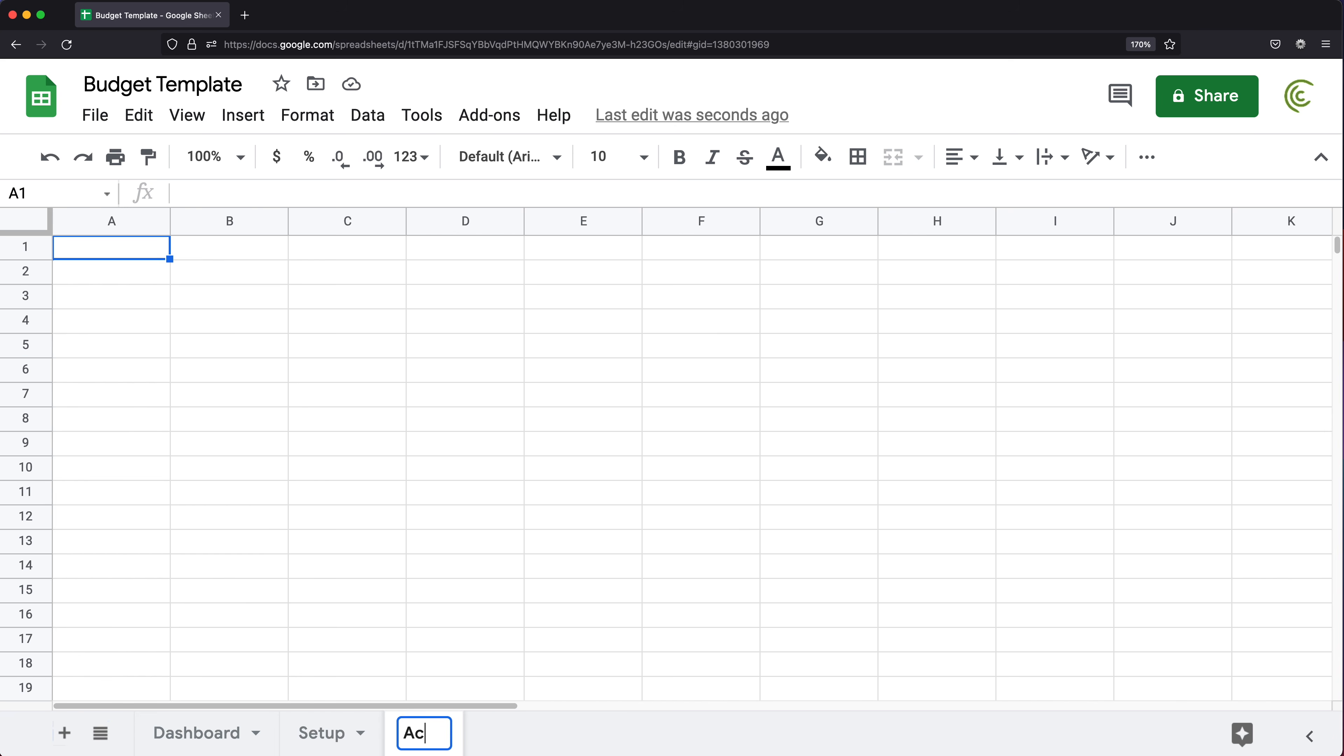
type("tual Expenses")
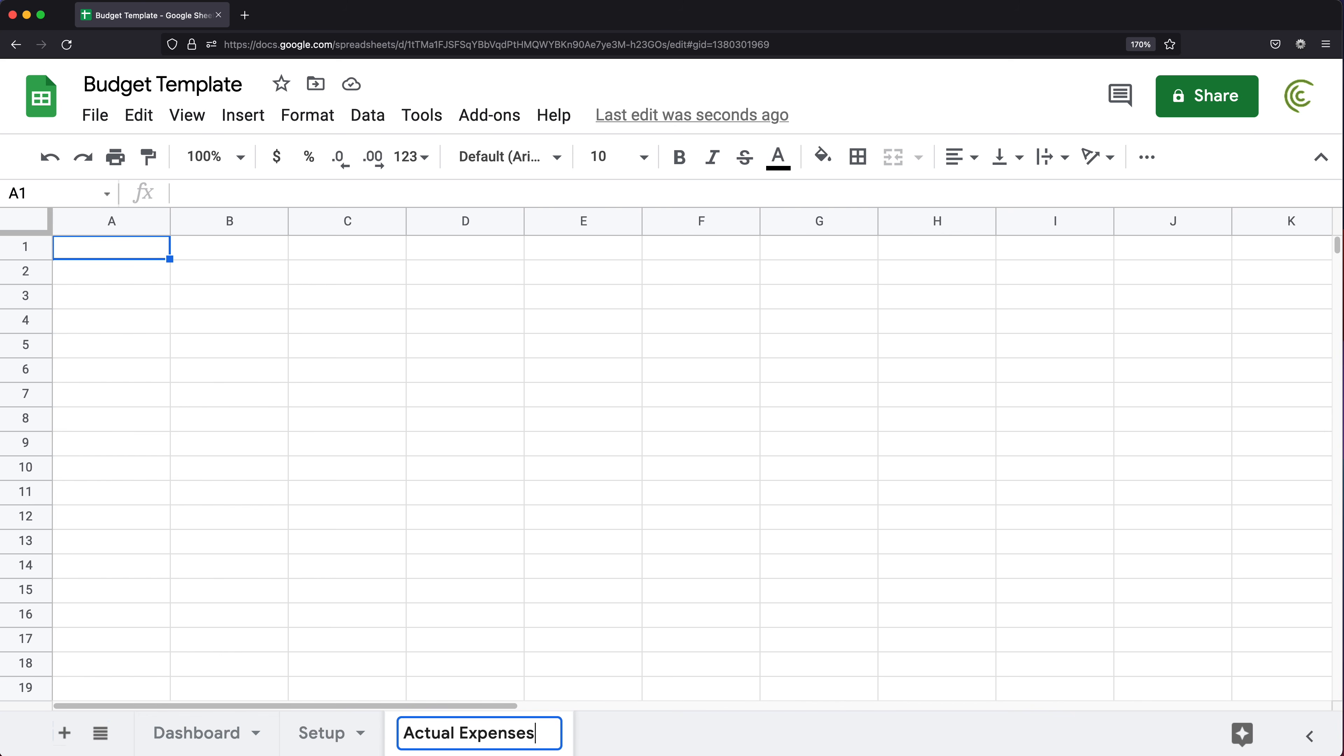
key("Return")
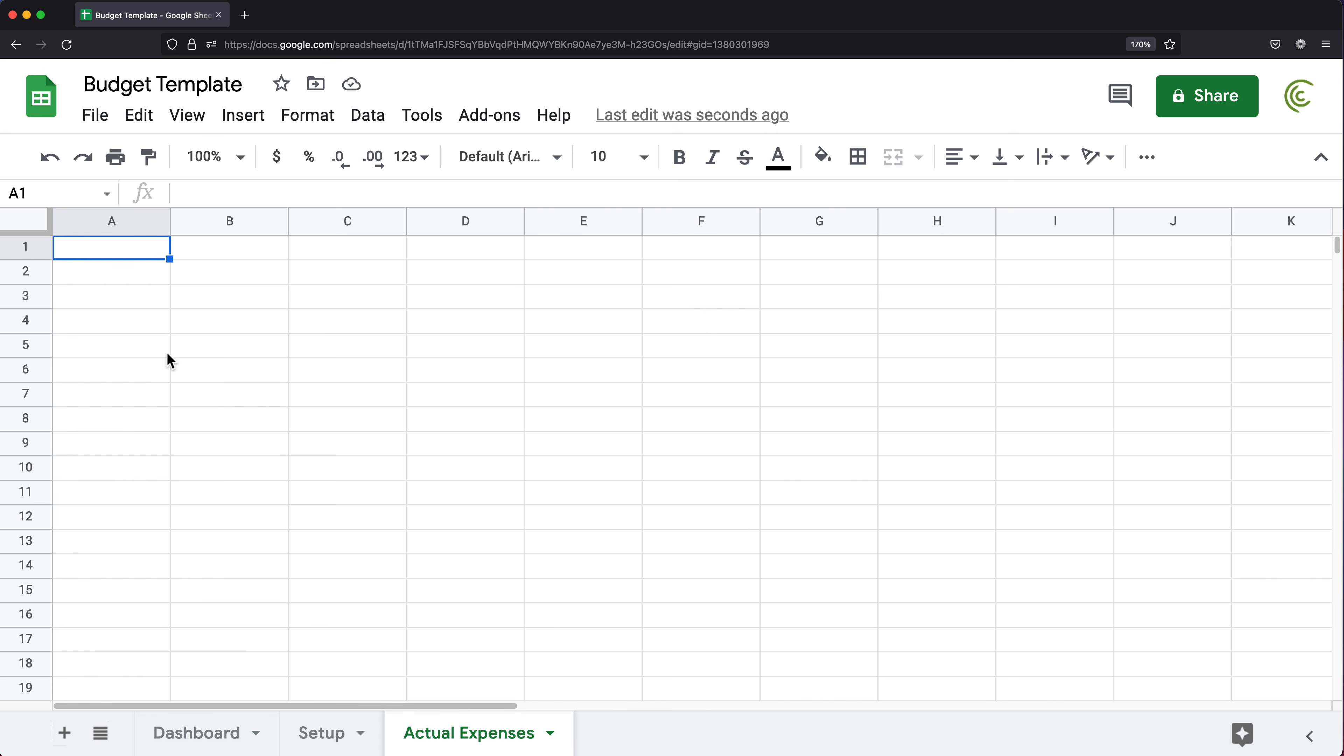
- Enter the heading Categories in cell A1 of the Setup sheet and make it bold
left_click(341, 747)
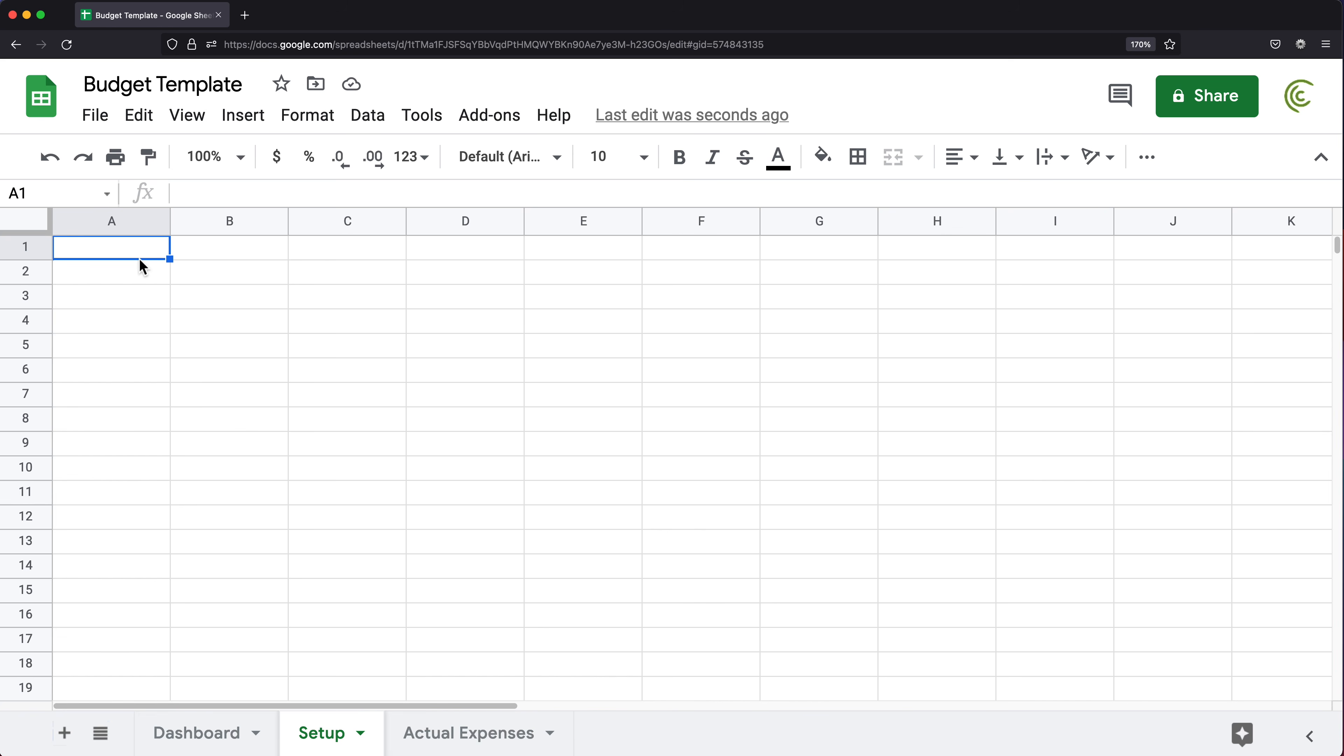
type("Categories")
key("Return")
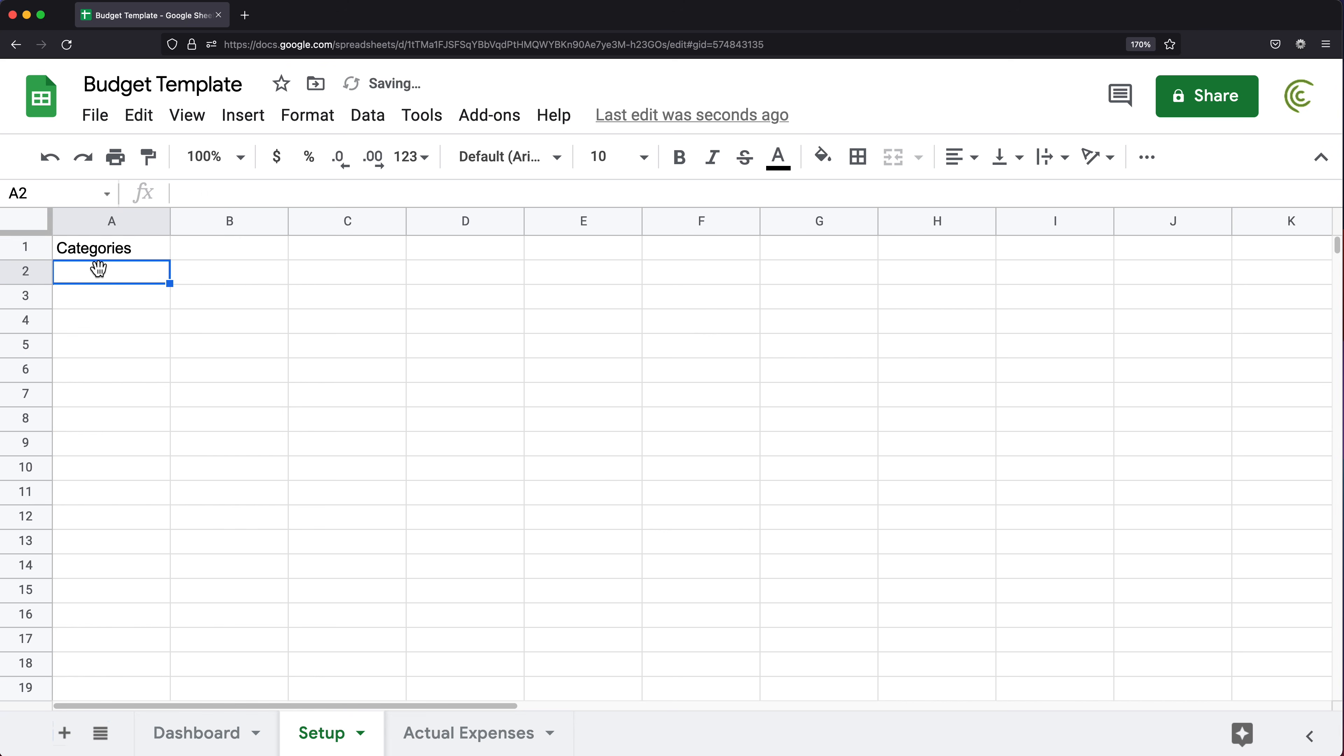
key("Up")
key("super+b")
- List the categories Fixed, Payroll, Food Cost and Utilities in cells A2 to A5 under the heading
left_click(79, 272)
type("Fixed")
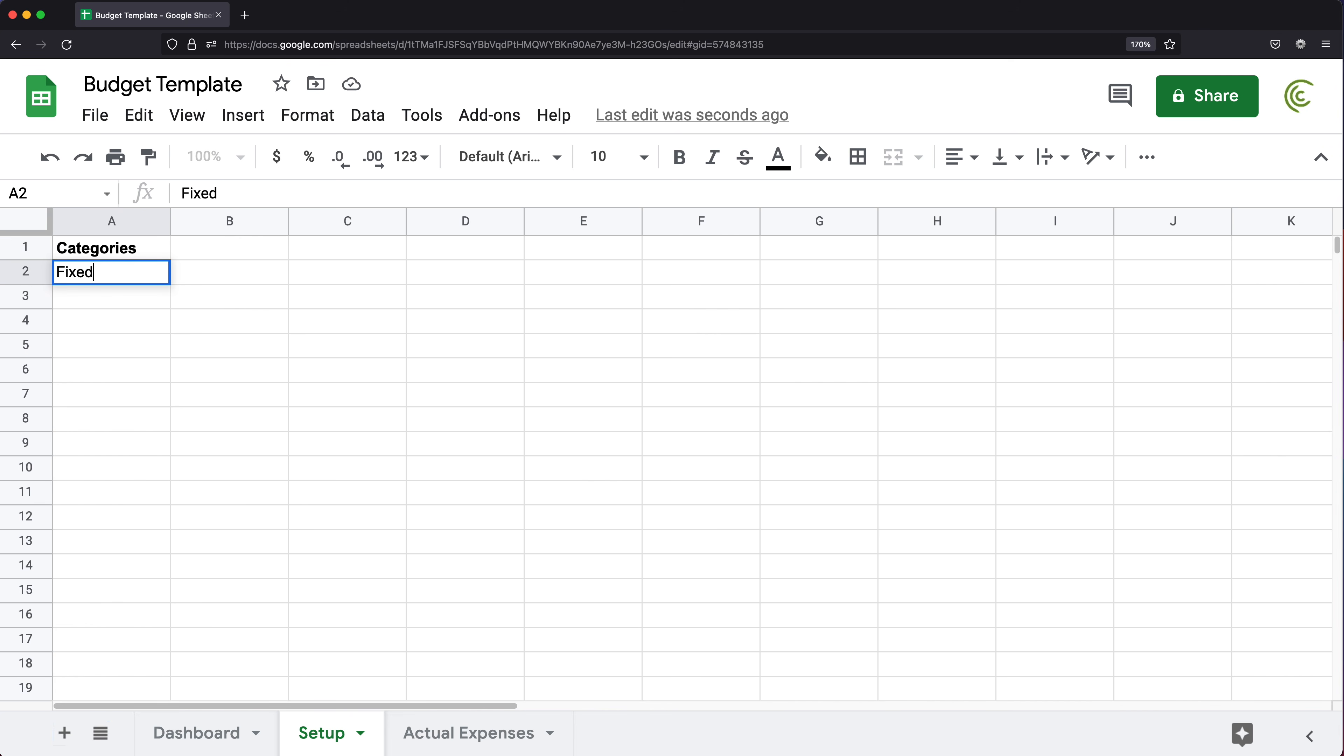
key("Return")
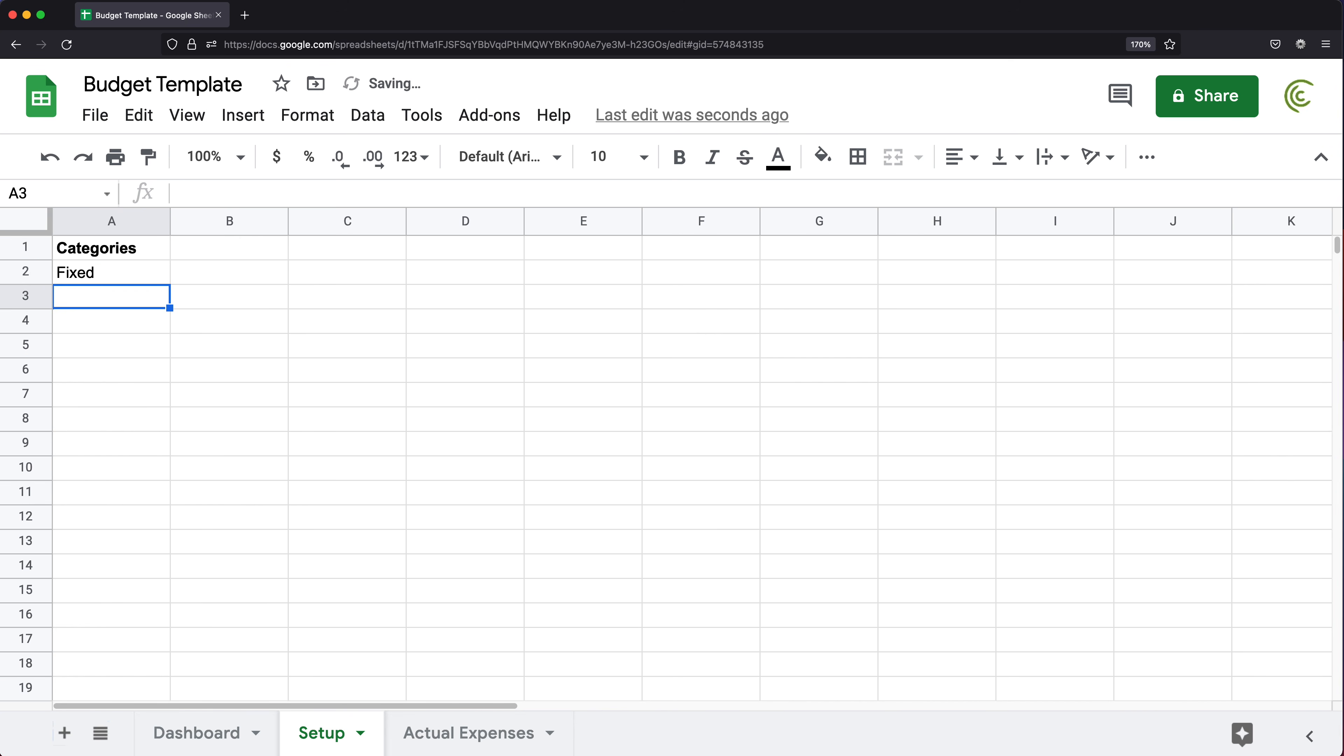
type("Payr")
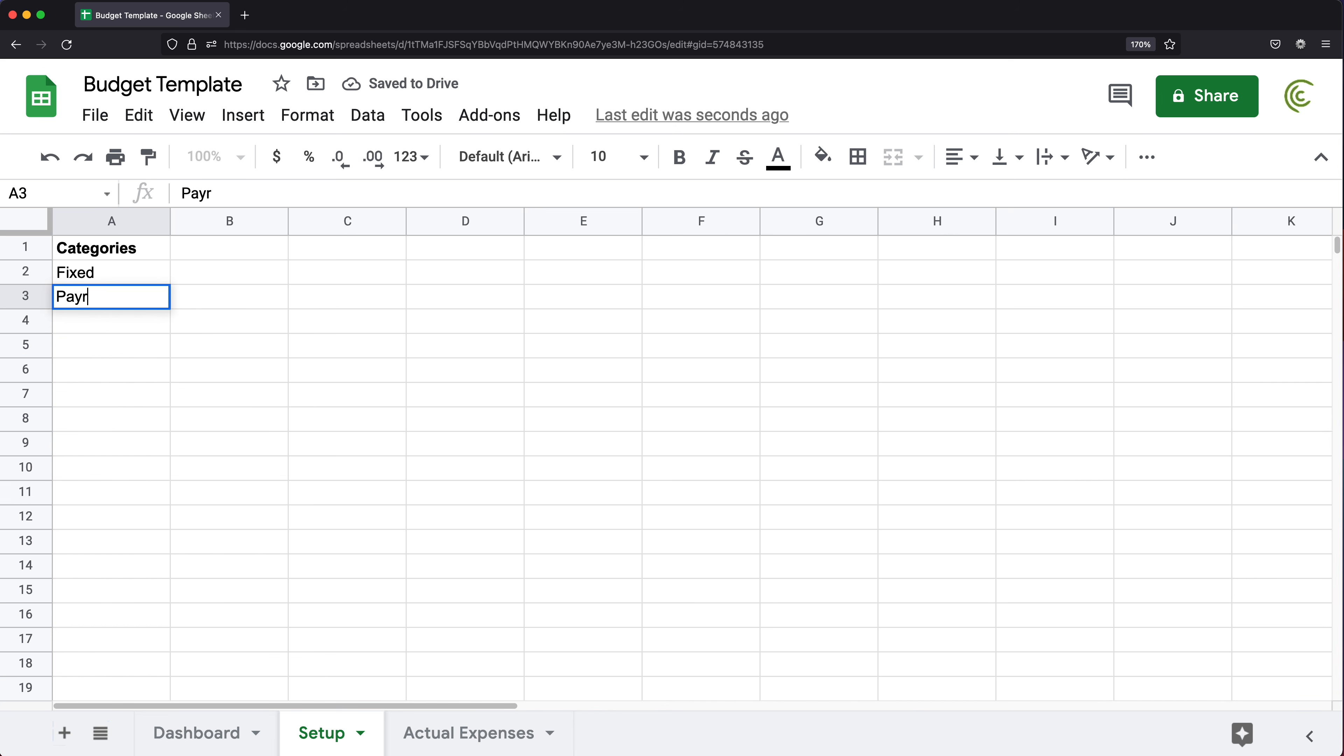
type("oll")
key("Return")
type("Food Cost")
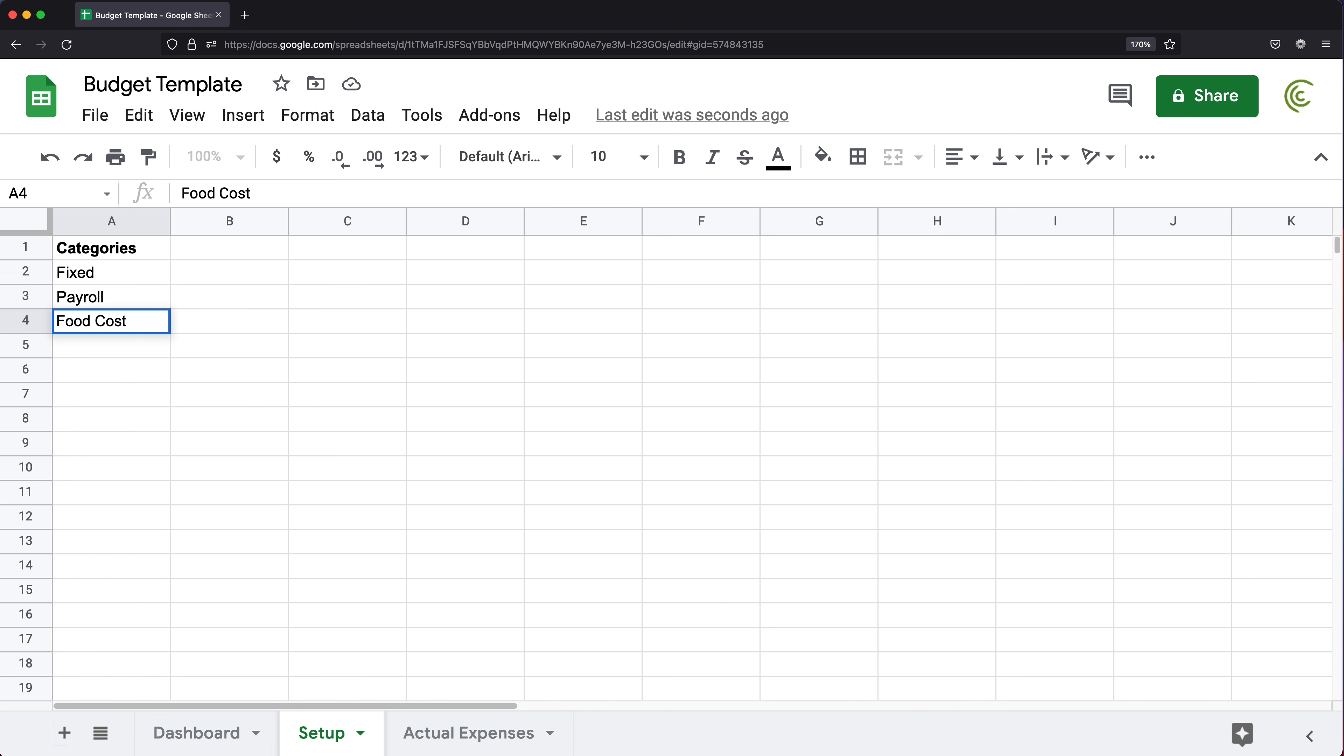
key("Return")
type("Utilities")
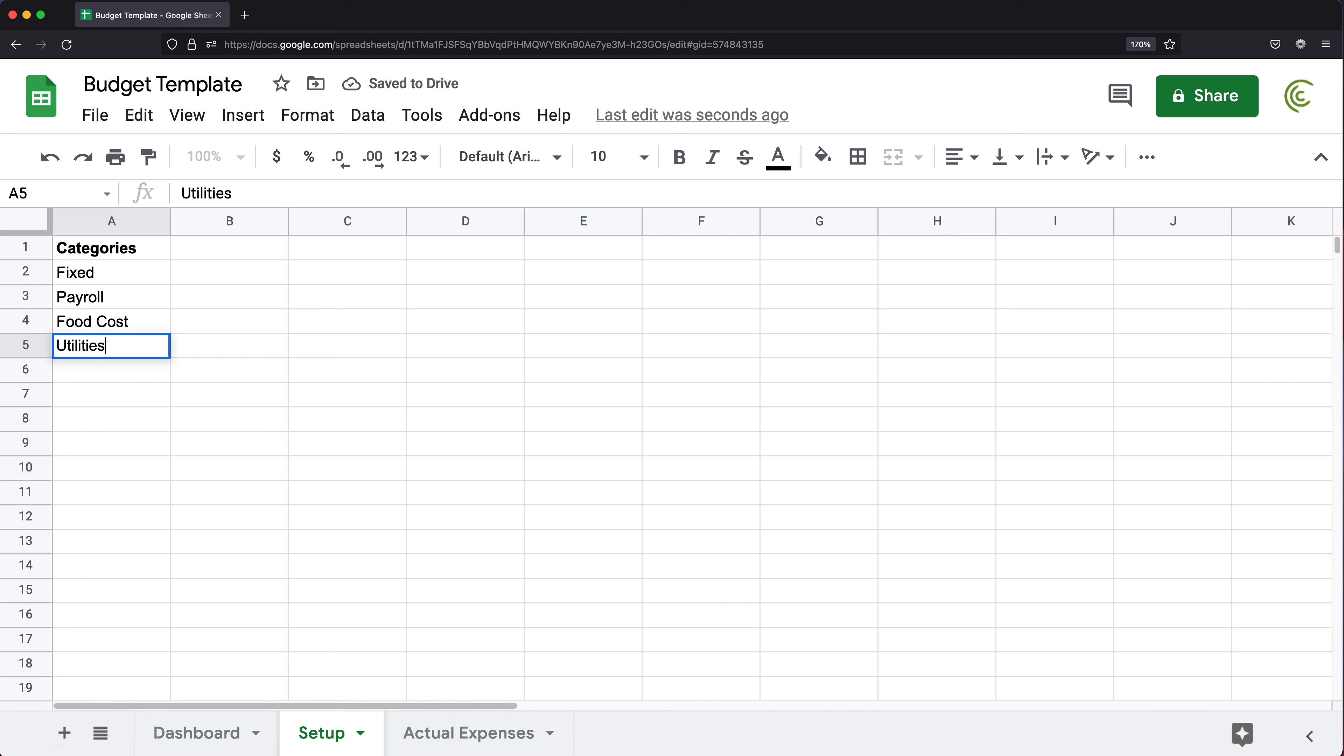
key("Return")
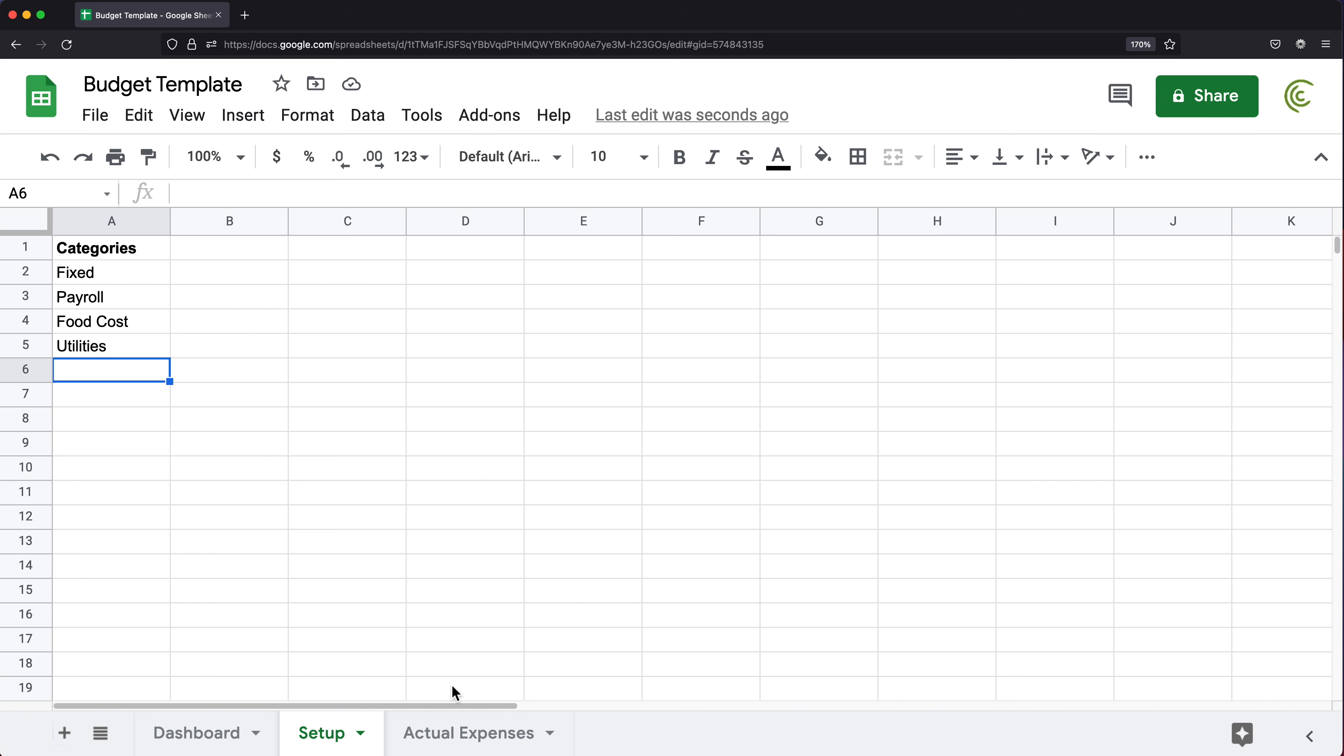
- Enter the column headers Date, Description, Category and Amount in A1:D1 of the Actual Expenses sheet
left_click(491, 738)
type("Date")
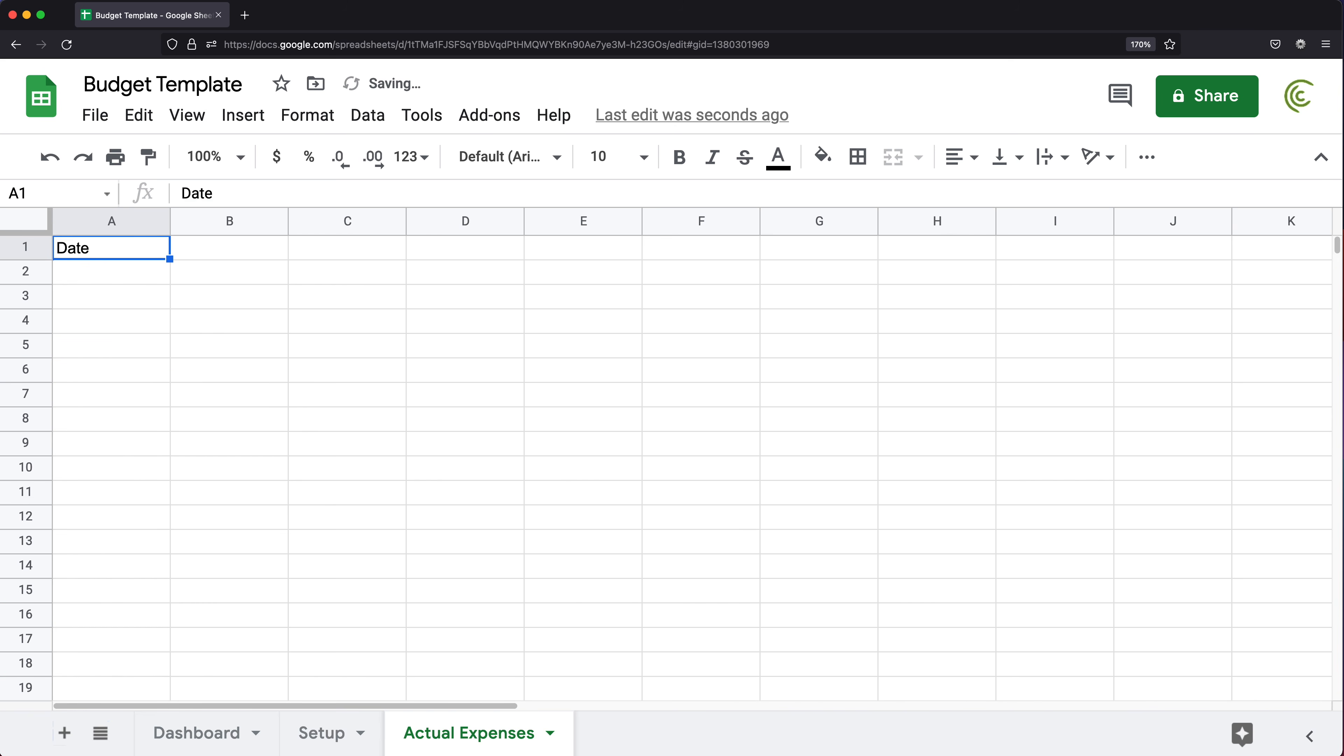
key("Right")
type("Description")
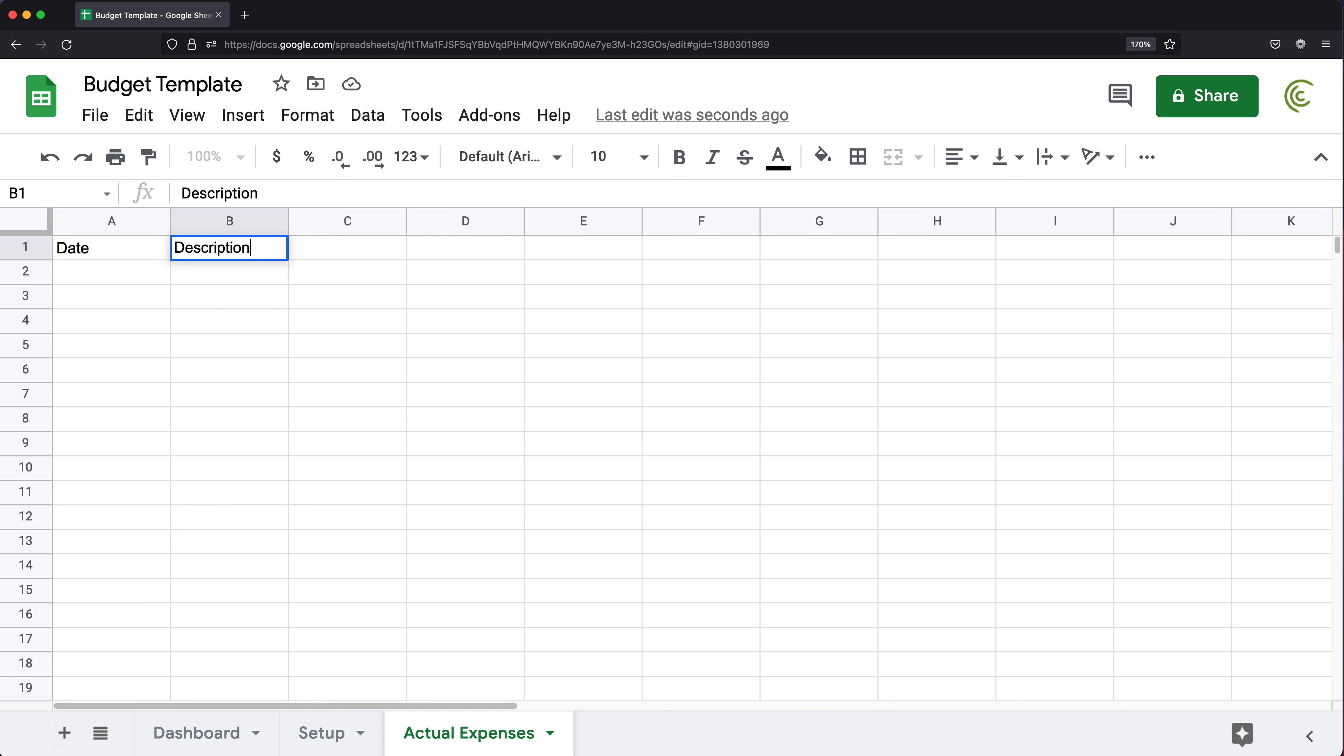
key("Return")
left_click(339, 248)
type("Category")
key("Return")
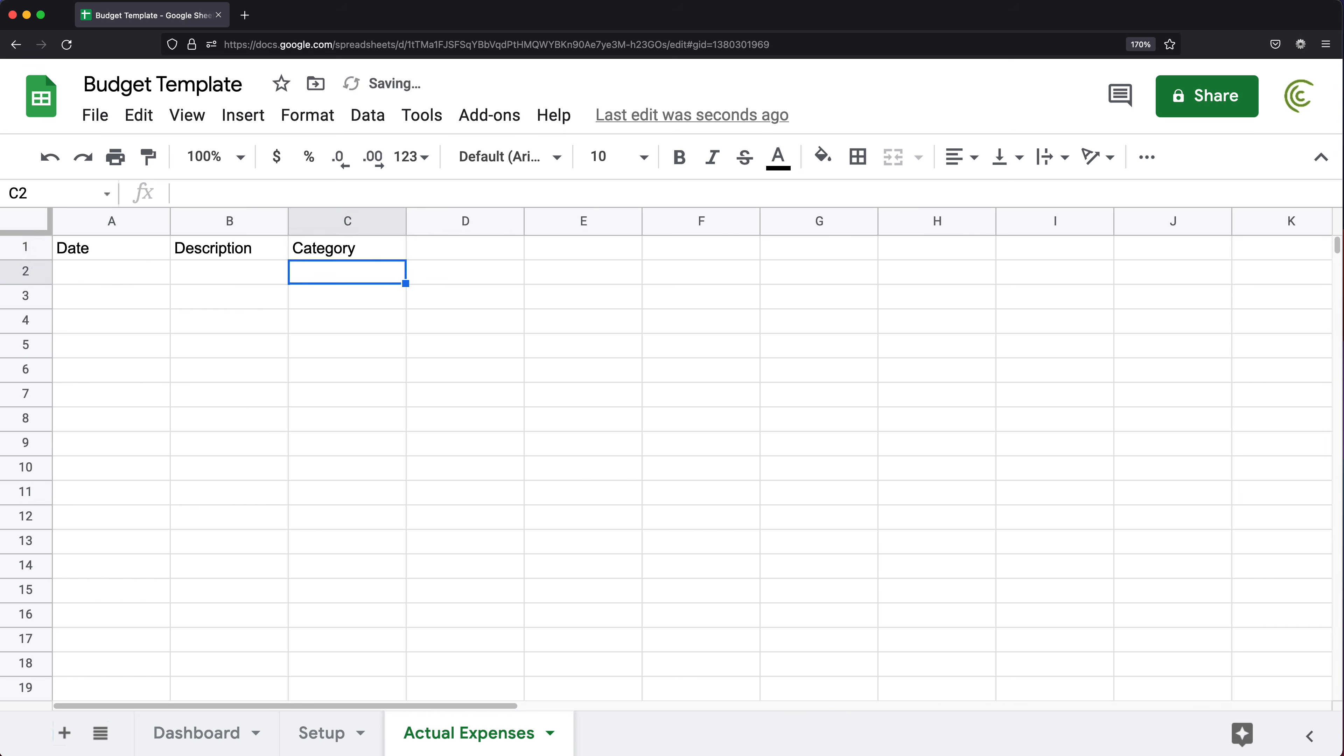
left_click(429, 249)
type("Amount")
key("Return")
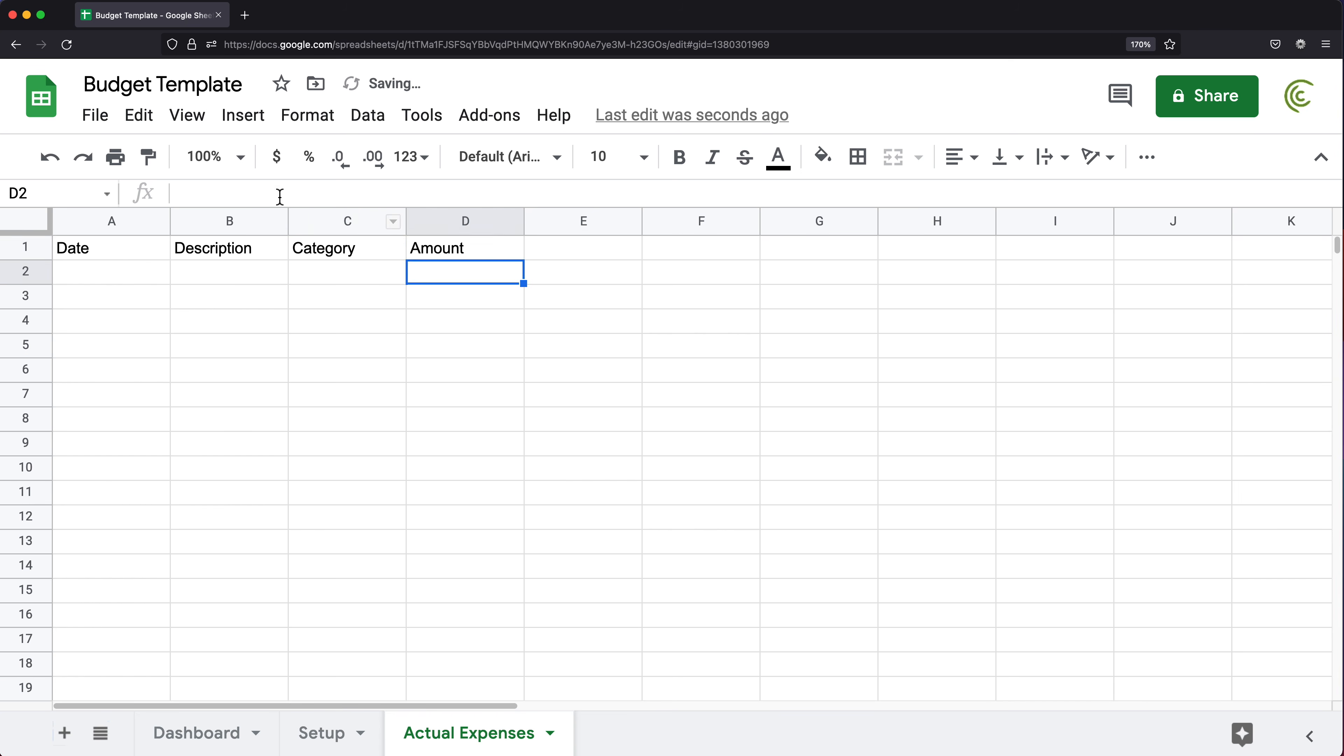
- Make the header row A1:D1 bold
left_click_drag(135, 259, 444, 251)
key("ctrl+b")
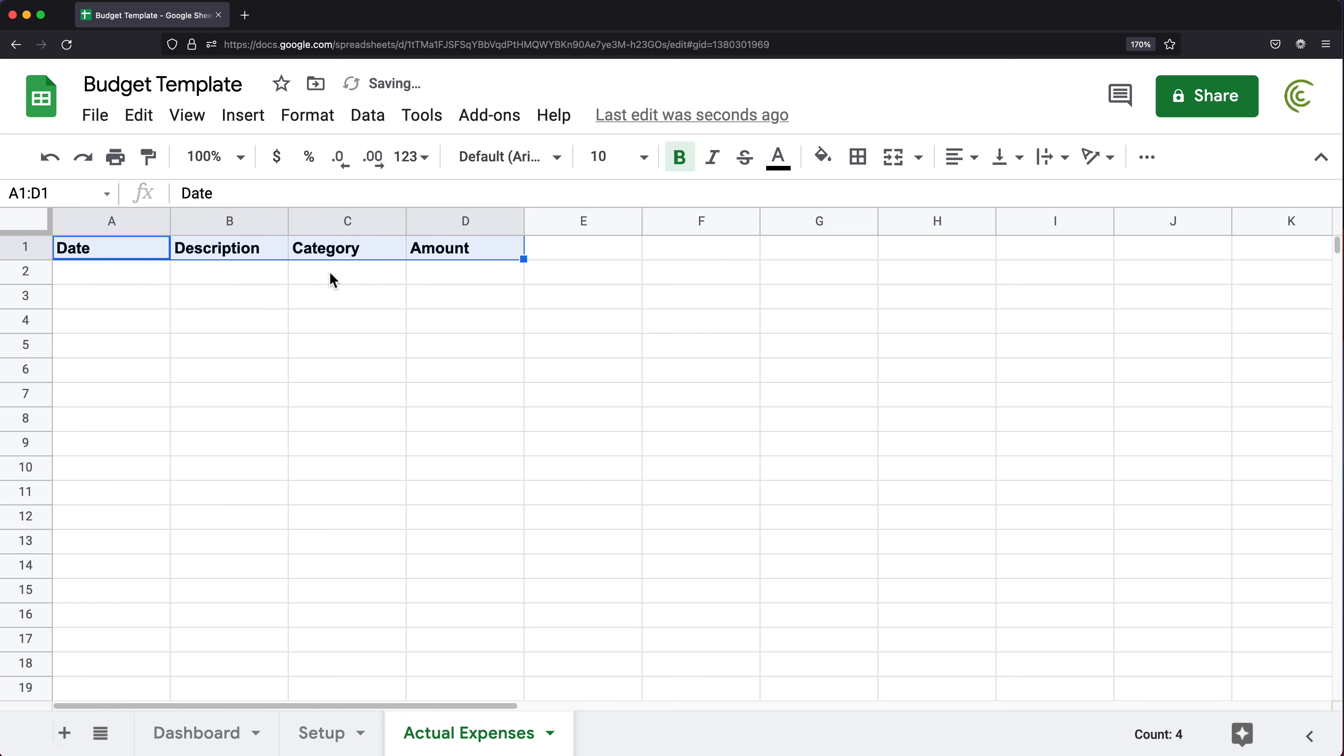
left_click(359, 253)
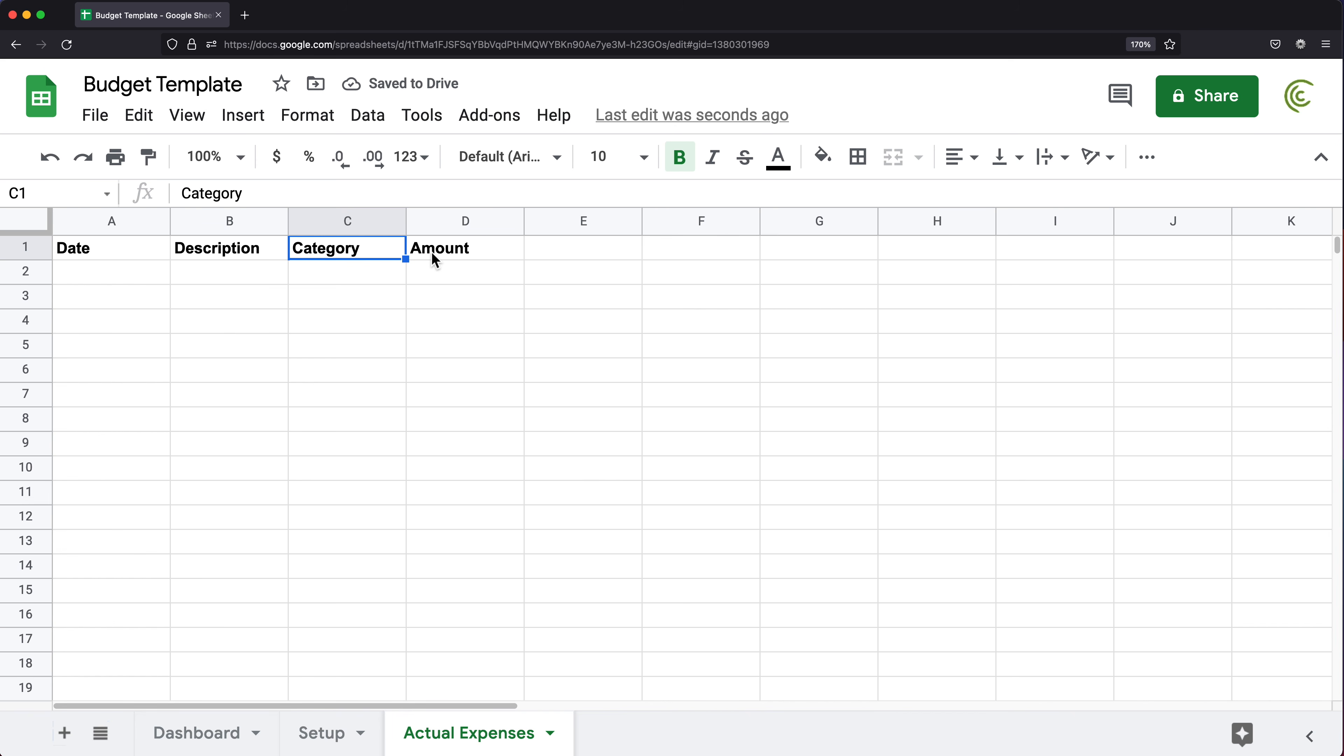
- Apply data validation to the Date cells A2:A1000 that accepts only valid dates and rejects other input
left_click(114, 277)
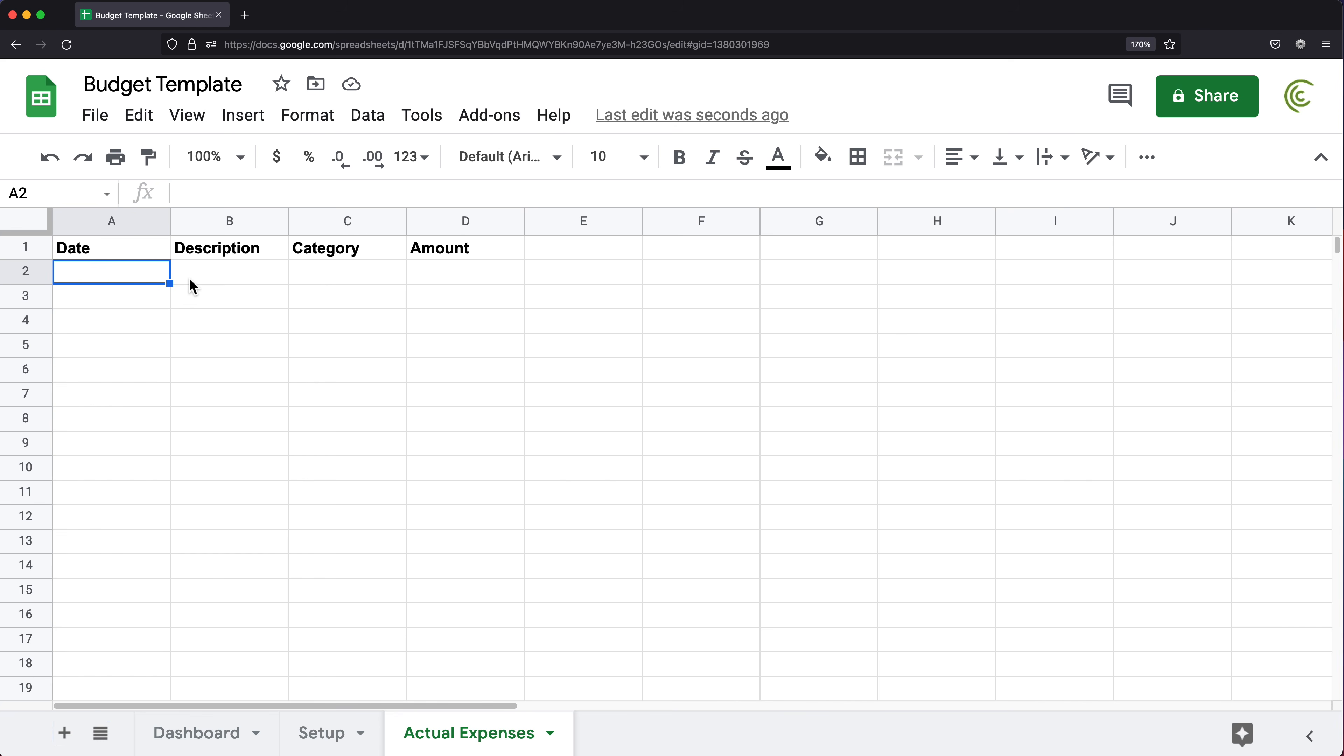
key("super+shift+Down")
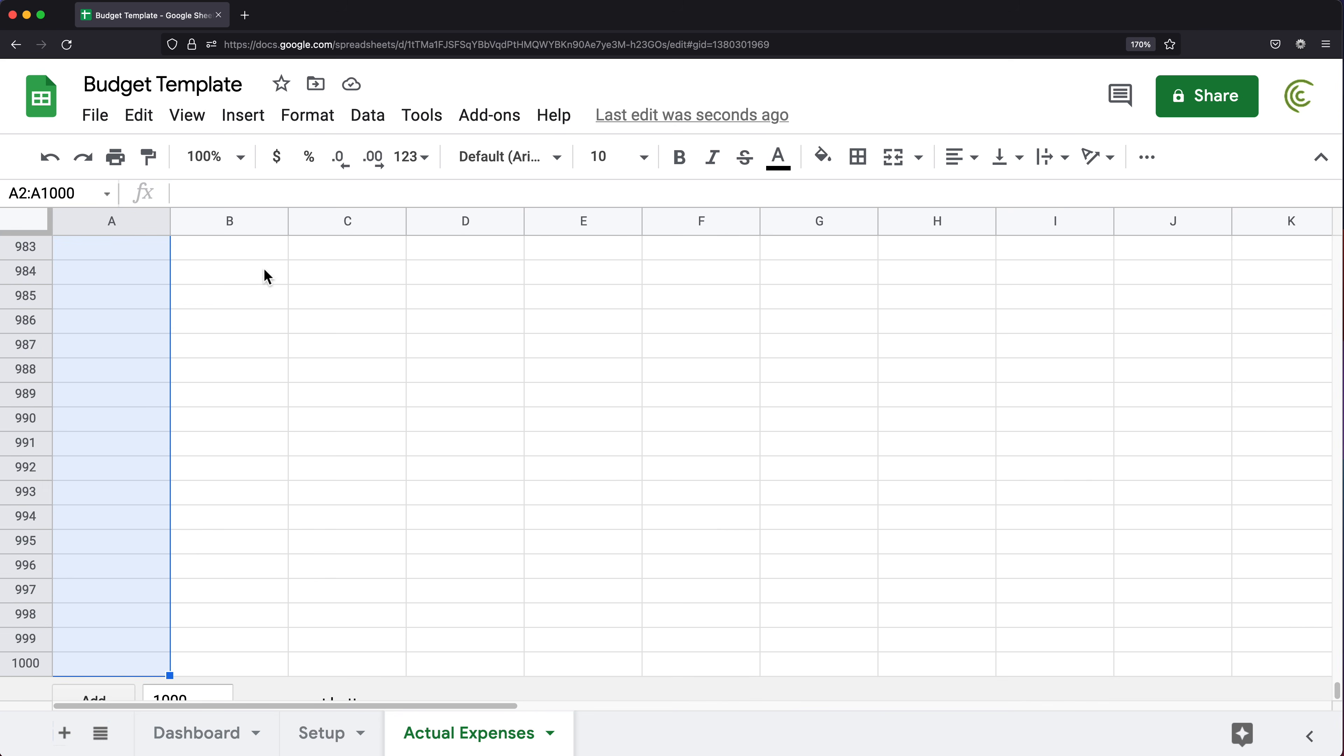
left_click(368, 119)
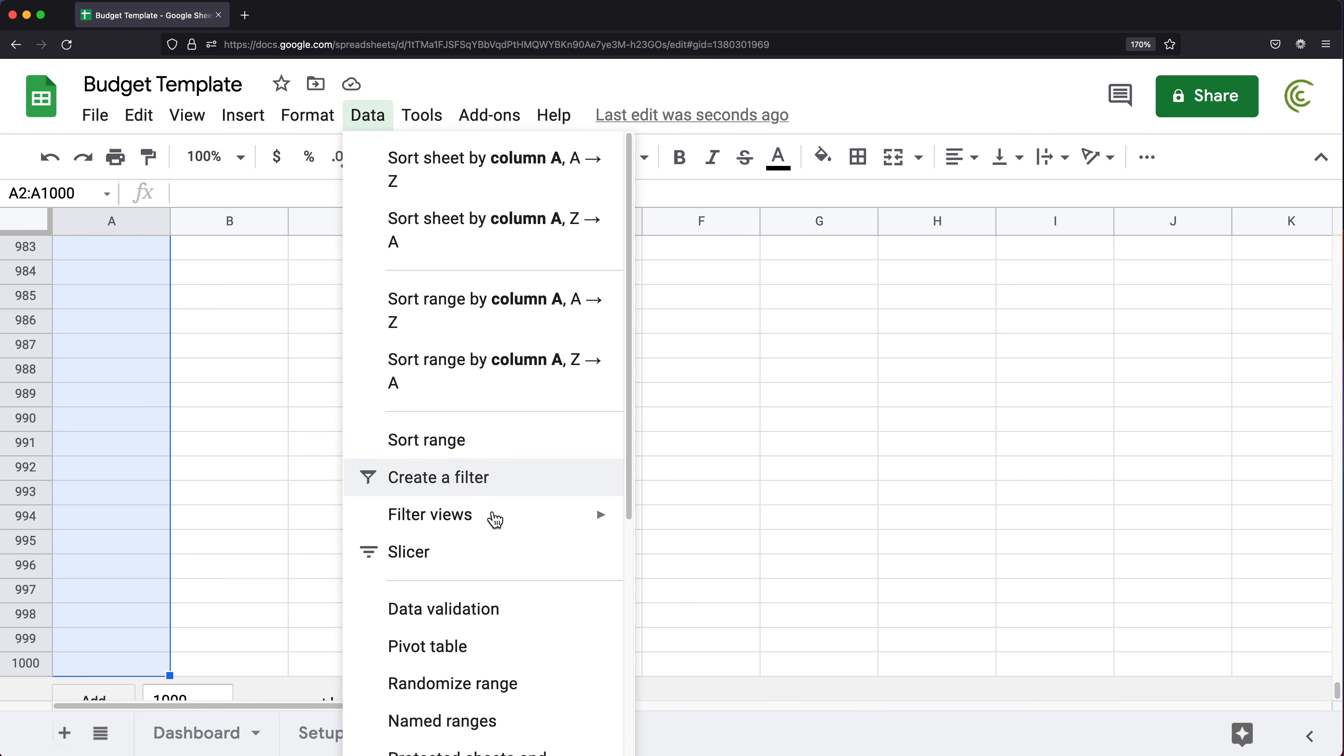
left_click(480, 614)
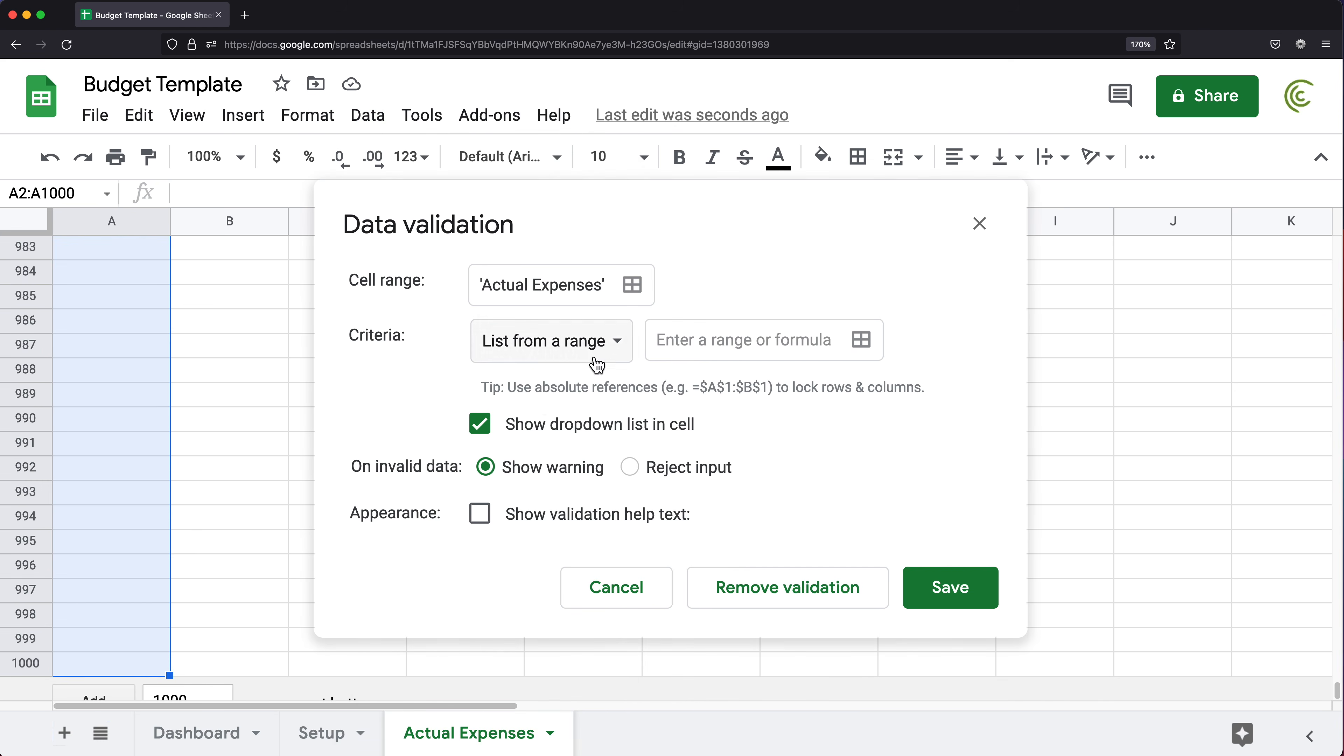
left_click(565, 353)
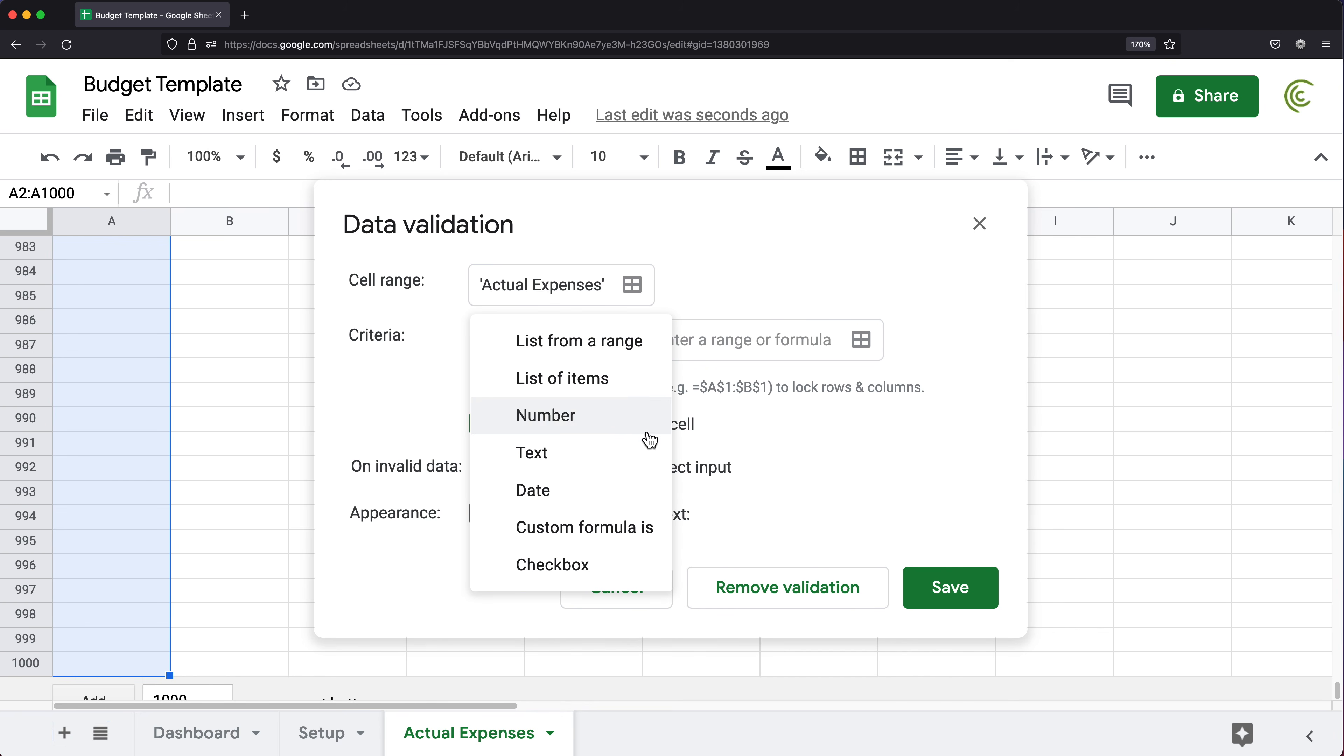
left_click(559, 500)
left_click(678, 393)
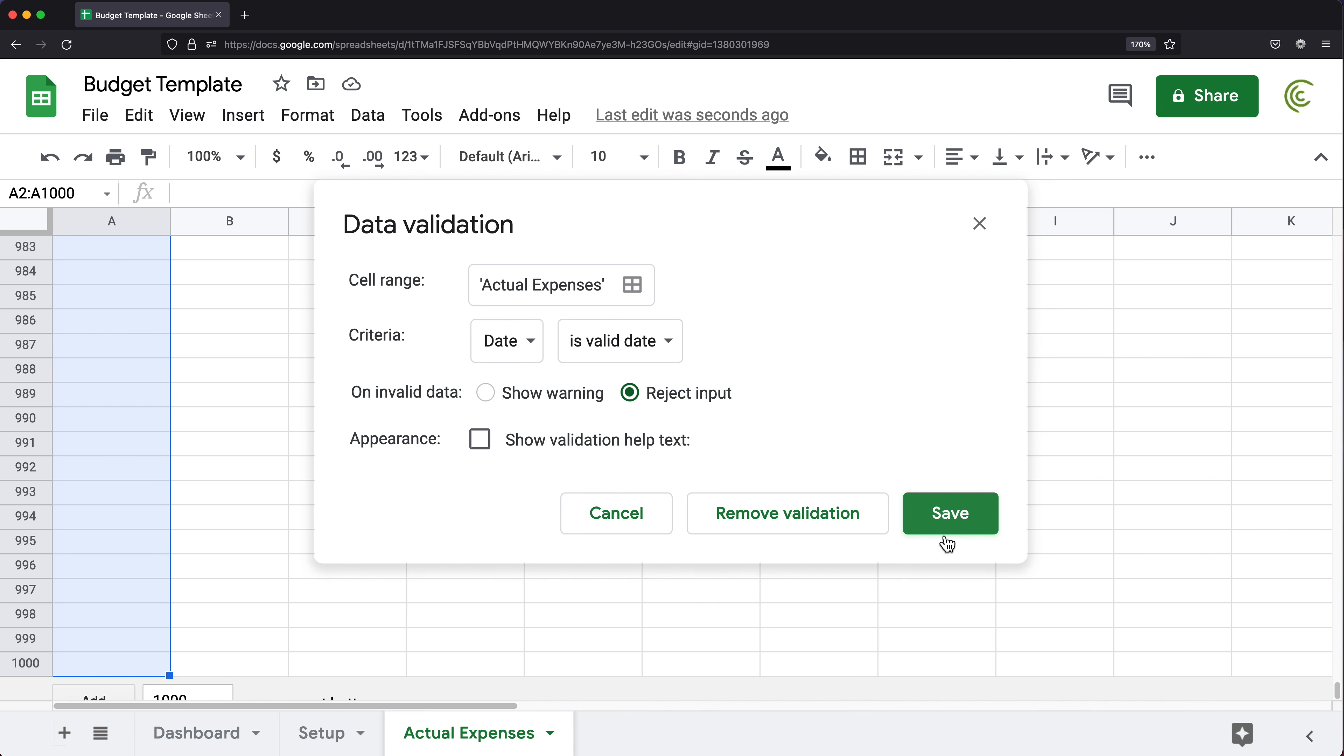
left_click(962, 519)
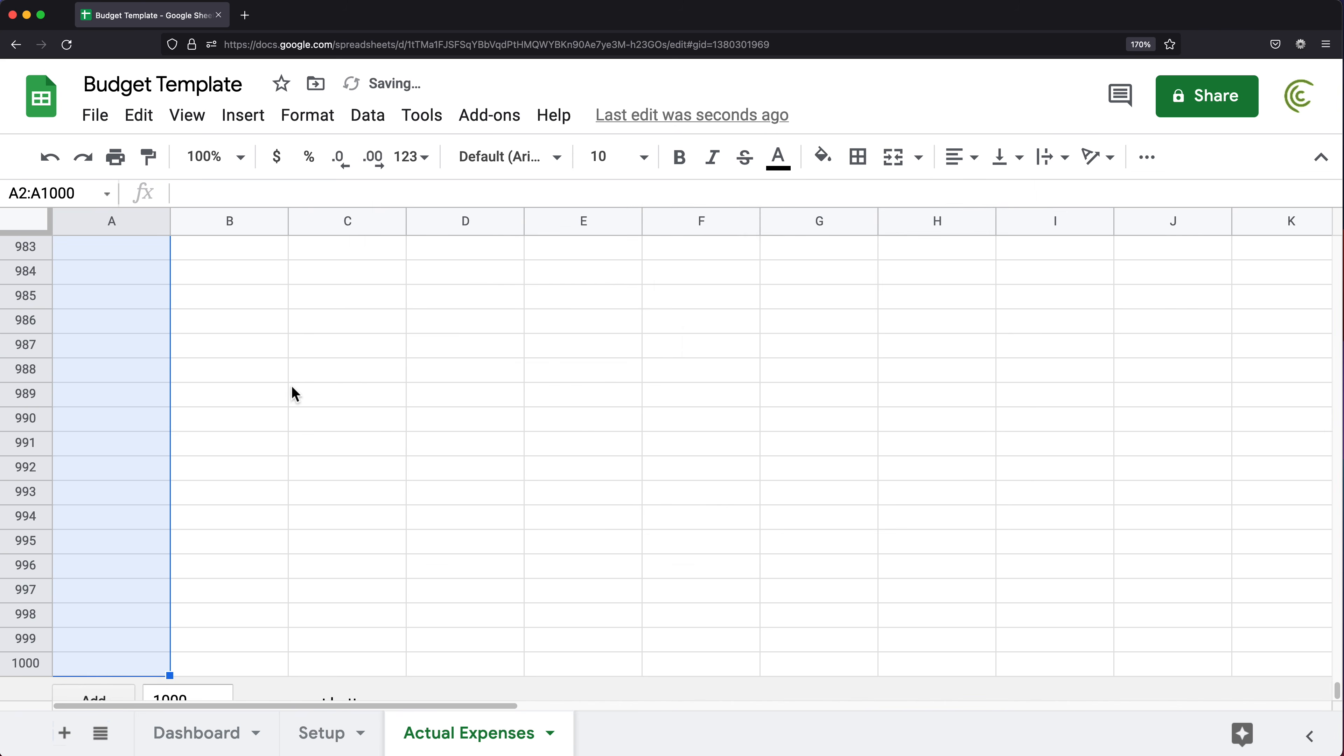
- Test the date validation by opening the calendar picker in cell A2
left_click(246, 366)
key("super+Up")
double_click(144, 277)
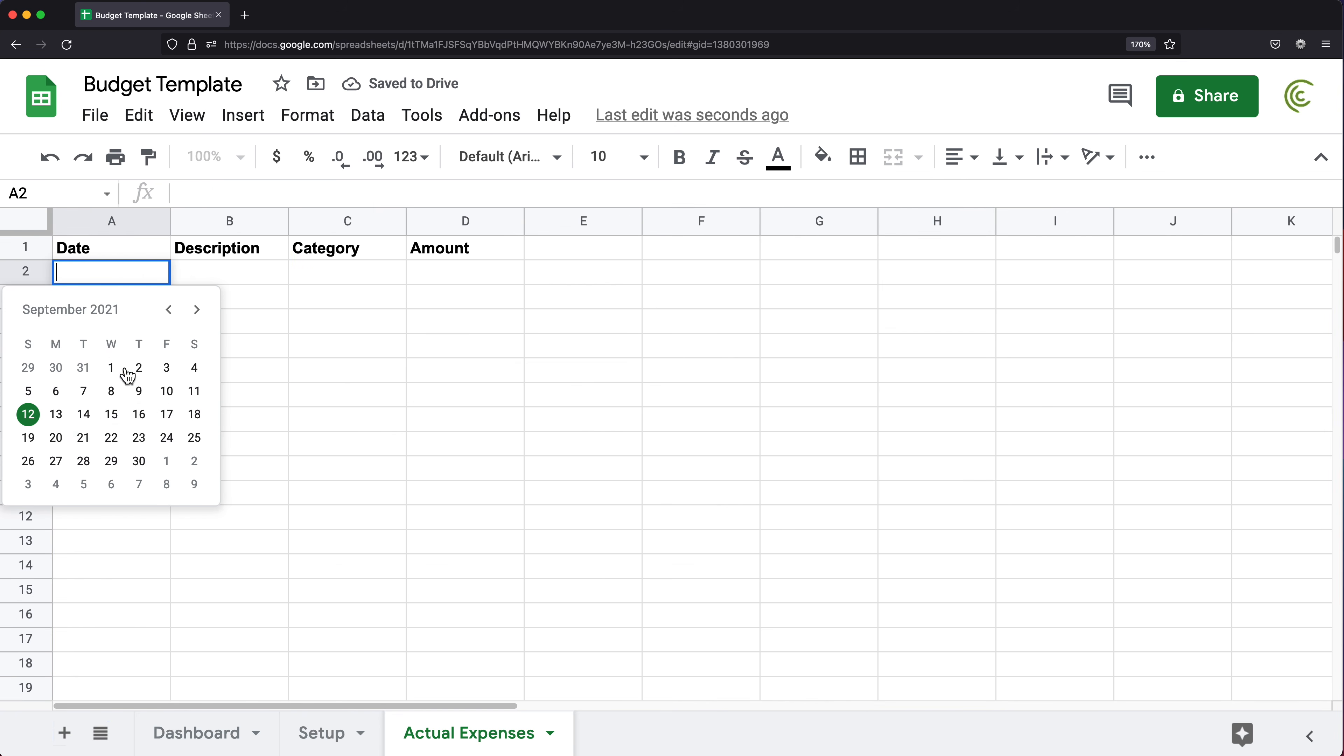
- Widen the Description column to nearly twice its width
left_click(236, 277)
left_click_drag(287, 221, 389, 221)
- Review the range A2:A10 on the Setup sheet as the source of options for the Category column
left_click(444, 278)
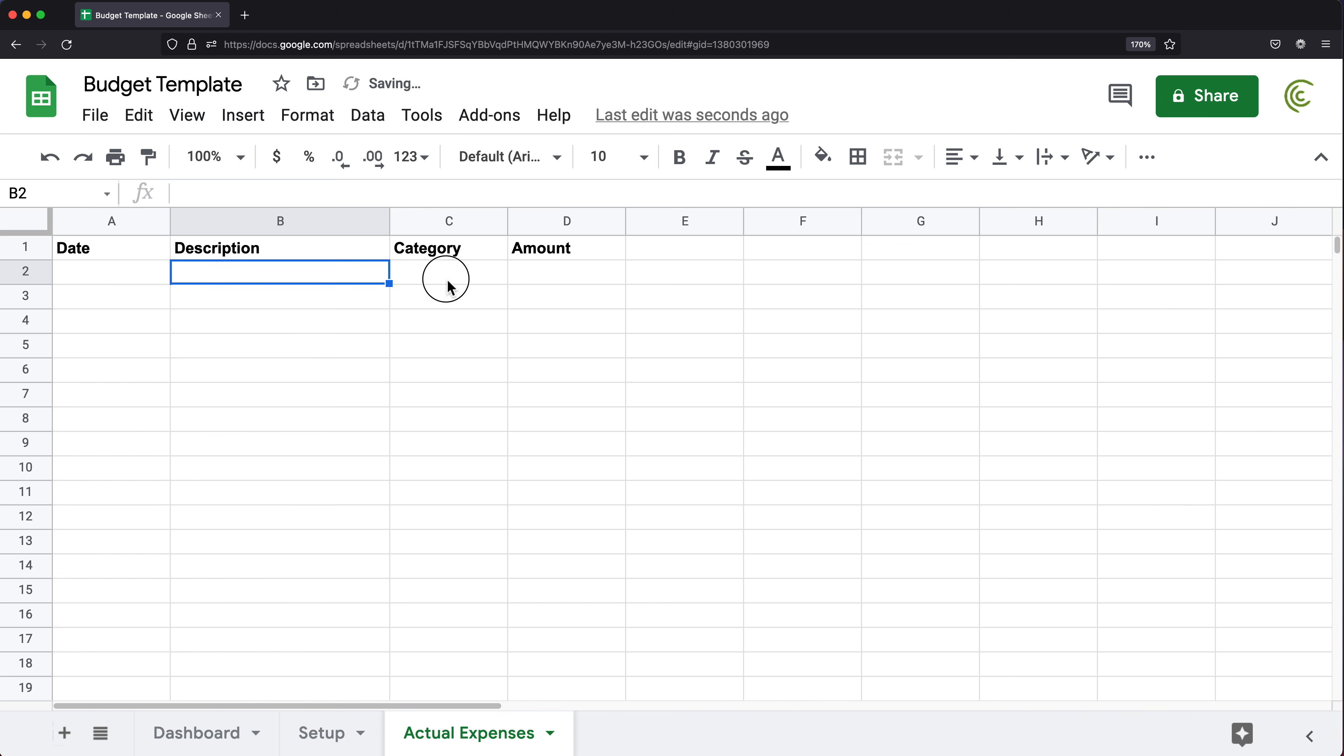
left_click(321, 732)
left_click_drag(112, 275, 128, 469)
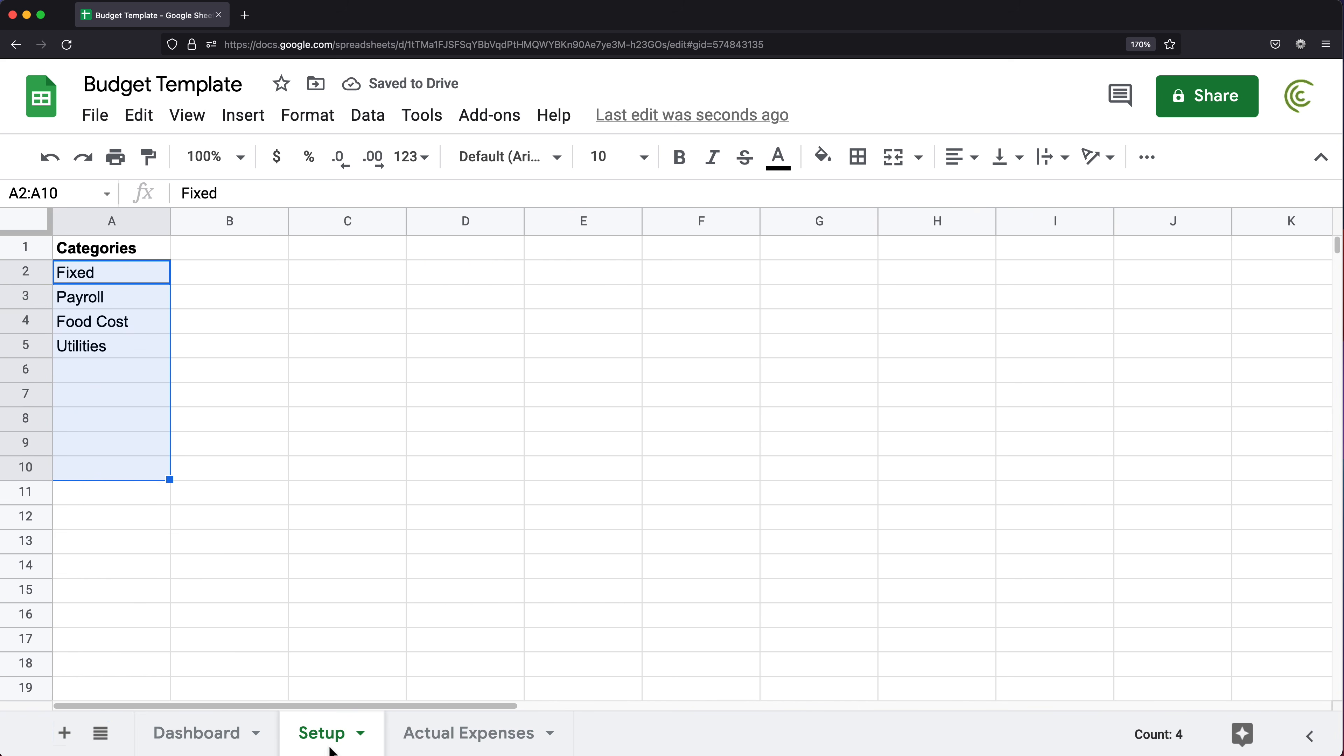
- Start a data validation for the Category cells C2:C1000 on the Actual Expenses sheet, using the List from a range criterion
left_click(468, 736)
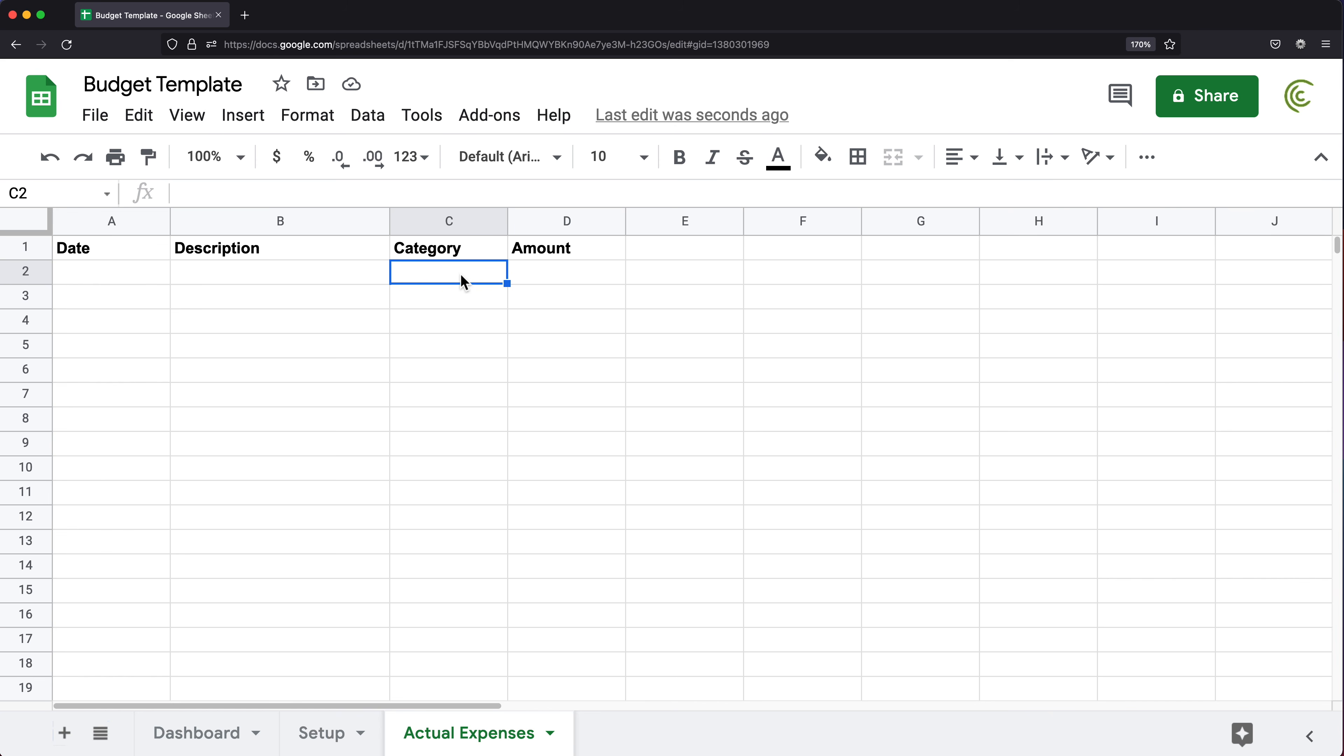
key("super+shift+Down")
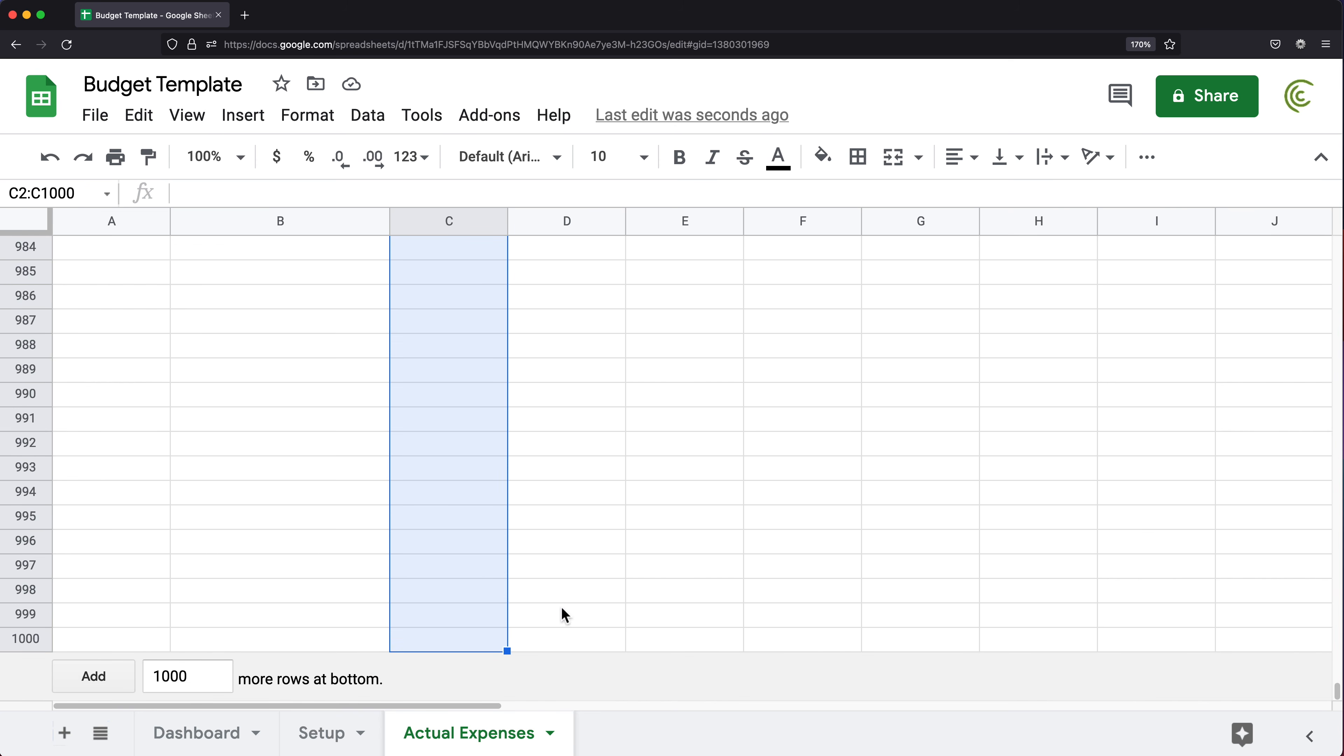
left_click(377, 126)
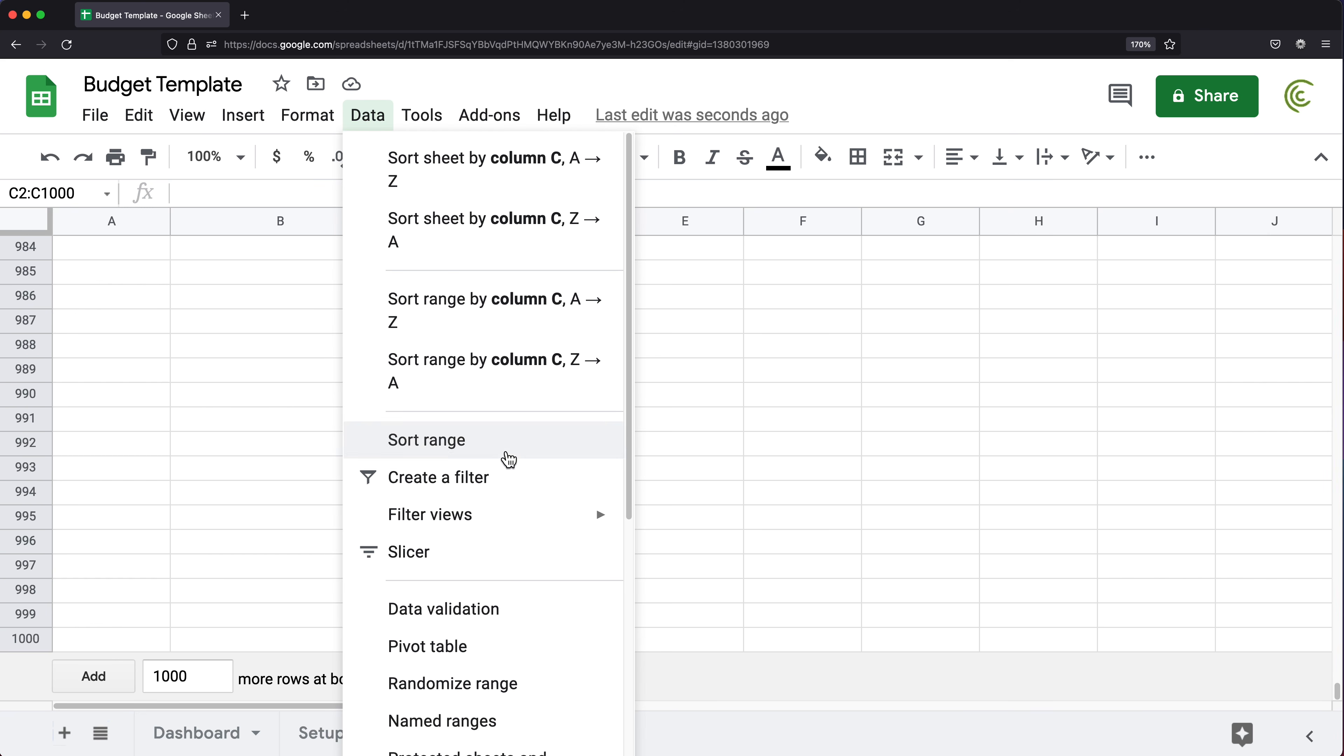
left_click(472, 616)
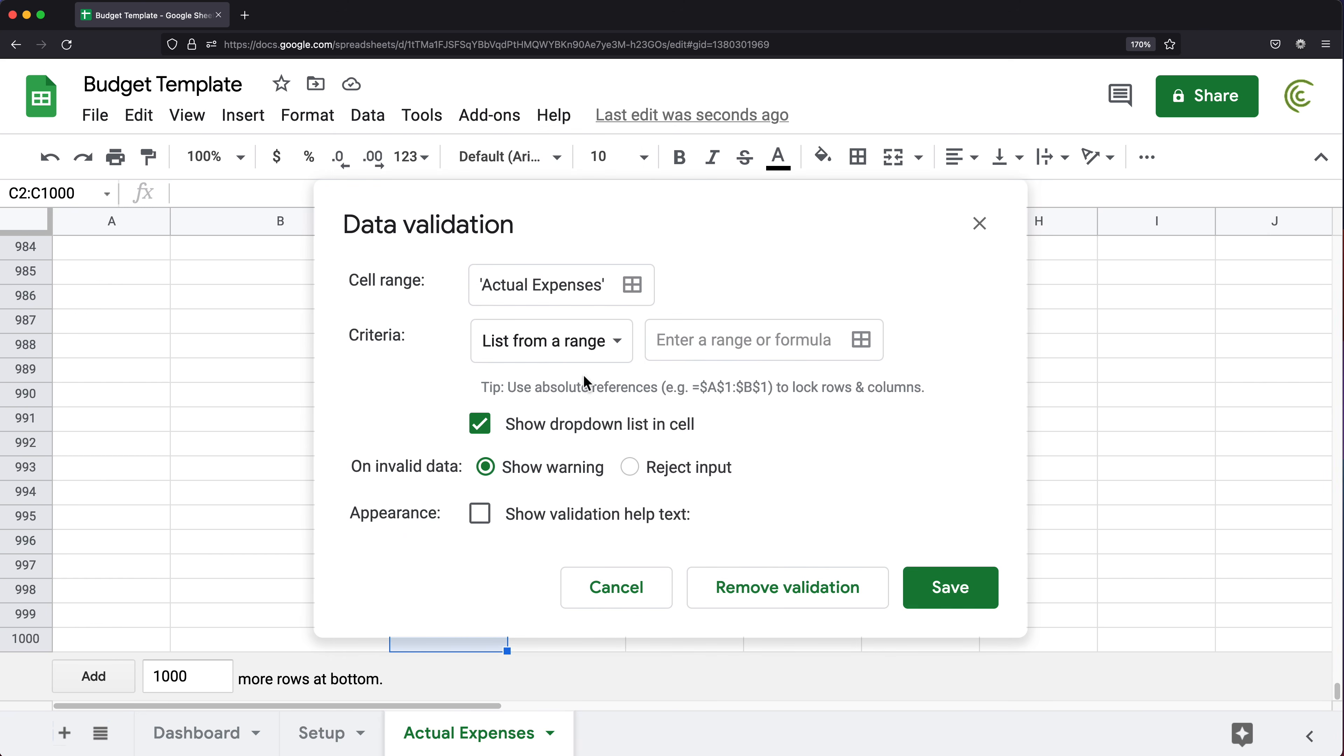
left_click(520, 358)
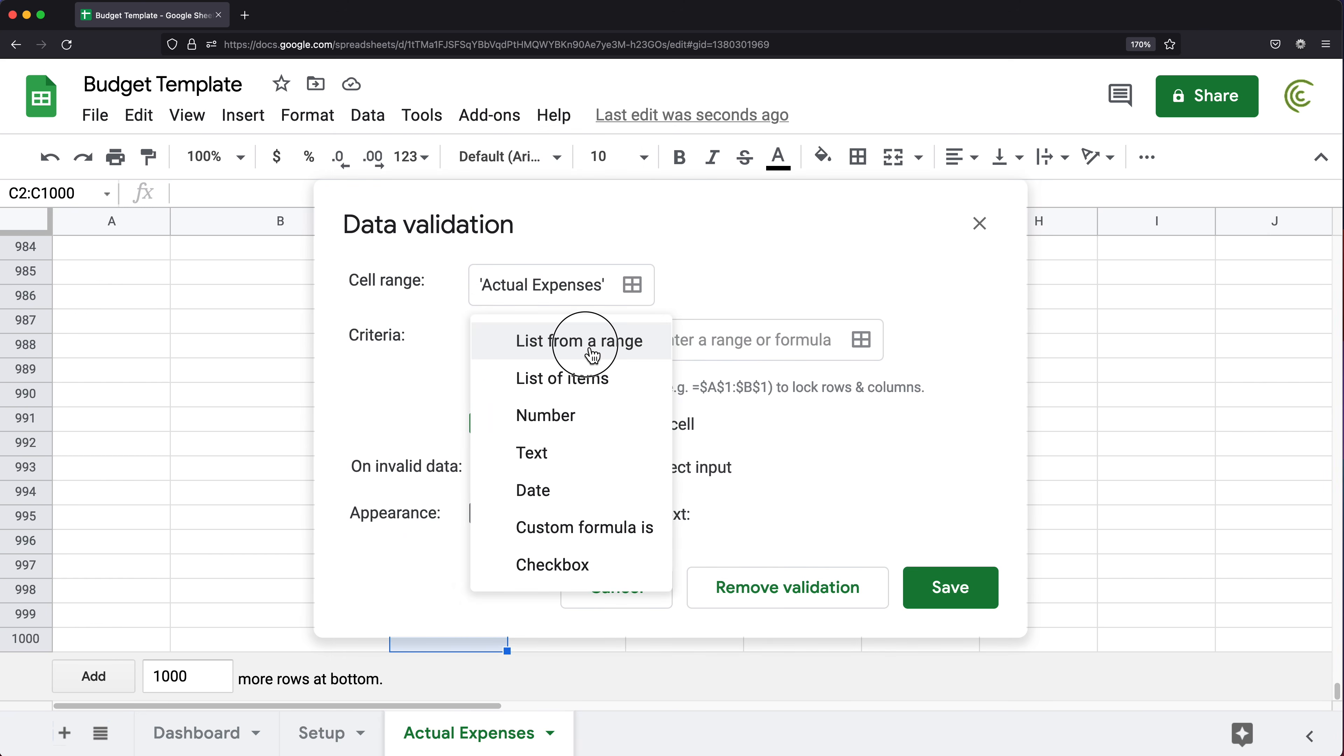
left_click(608, 354)
- Use Setup!A2:A1000 as the source of the Category list, reject invalid input and save the validation rule
left_click(862, 339)
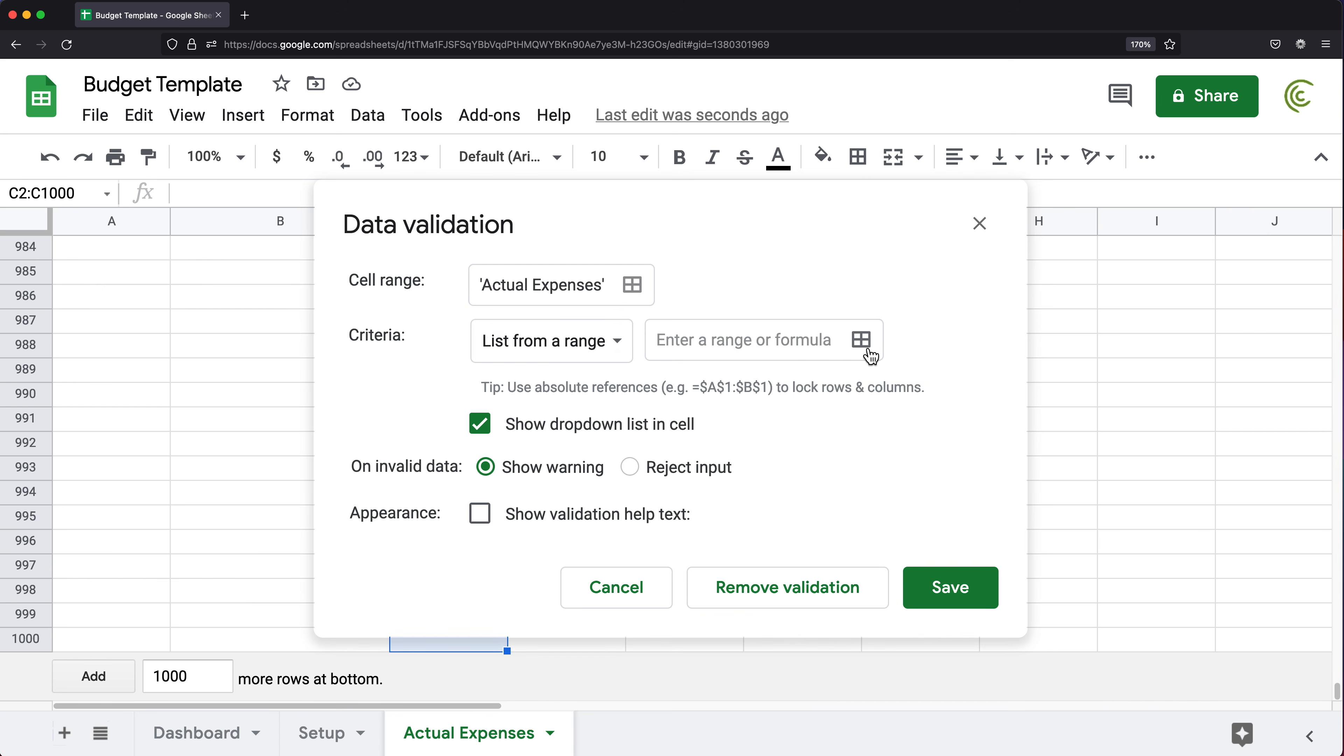
left_click(323, 739)
left_click_drag(74, 278, 101, 398)
key("super+shift+Down")
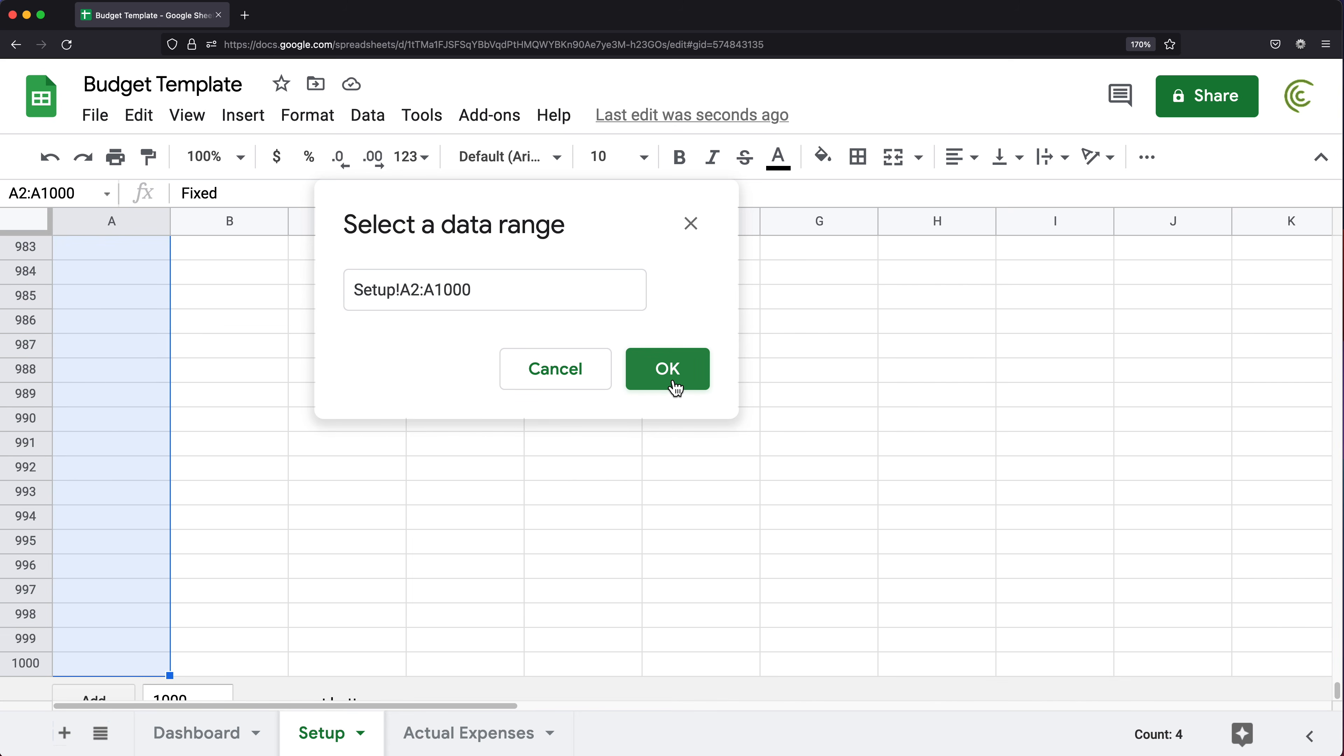
left_click(667, 371)
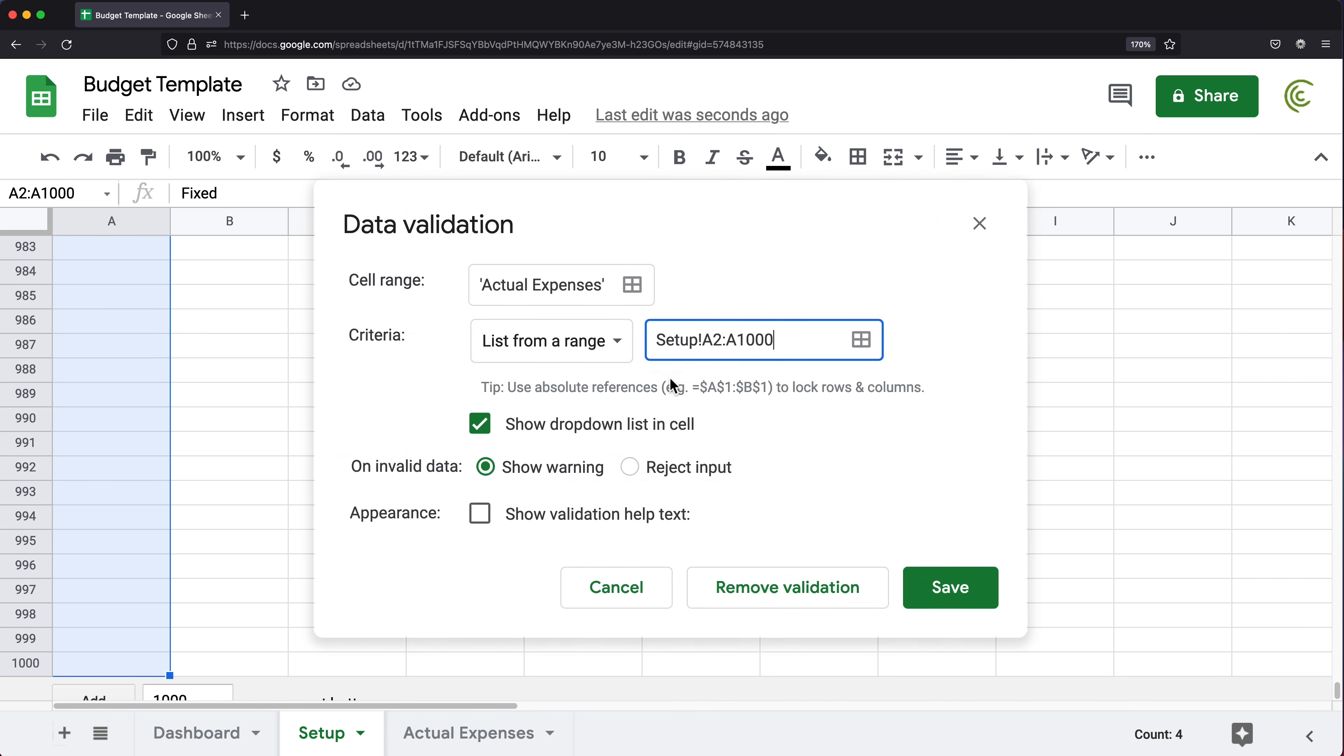
left_click(703, 476)
left_click(967, 603)
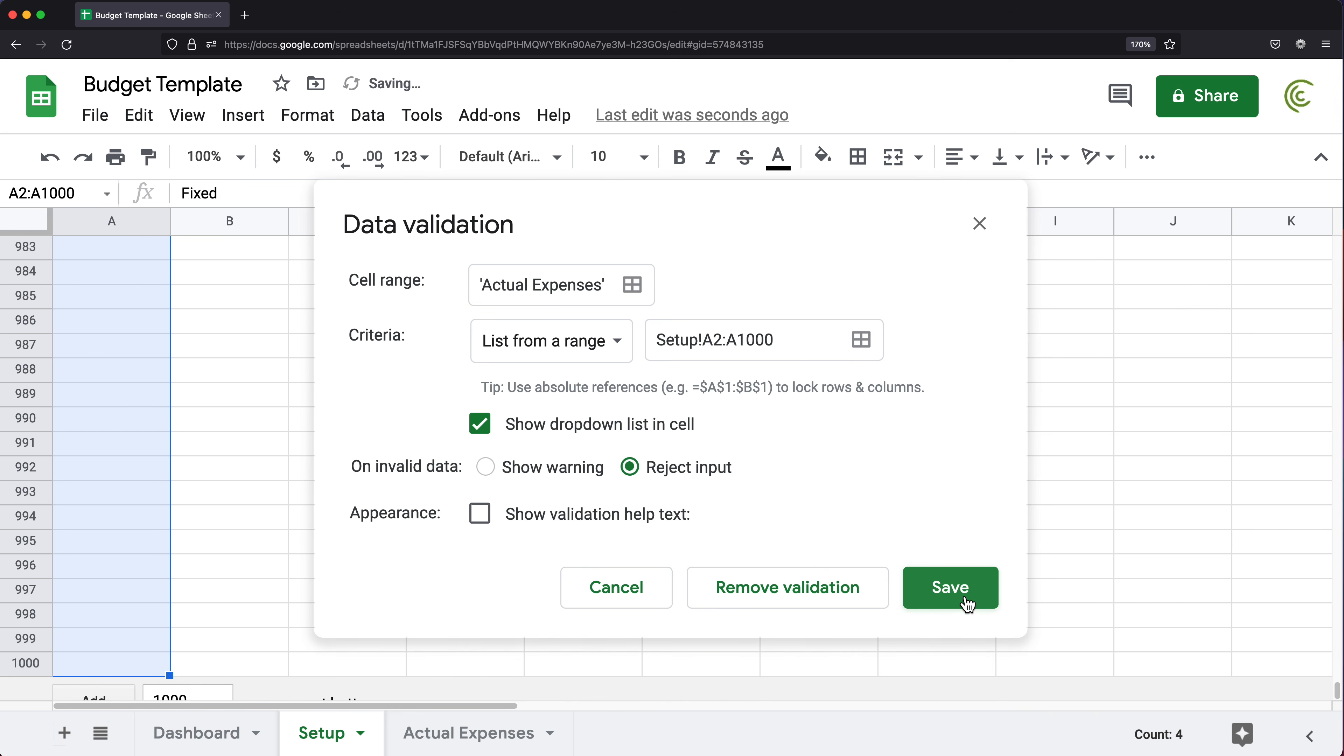
- Check the category options offered in cell C2 of the Actual Expenses sheet without choosing one
left_click(119, 453)
key("super+Up")
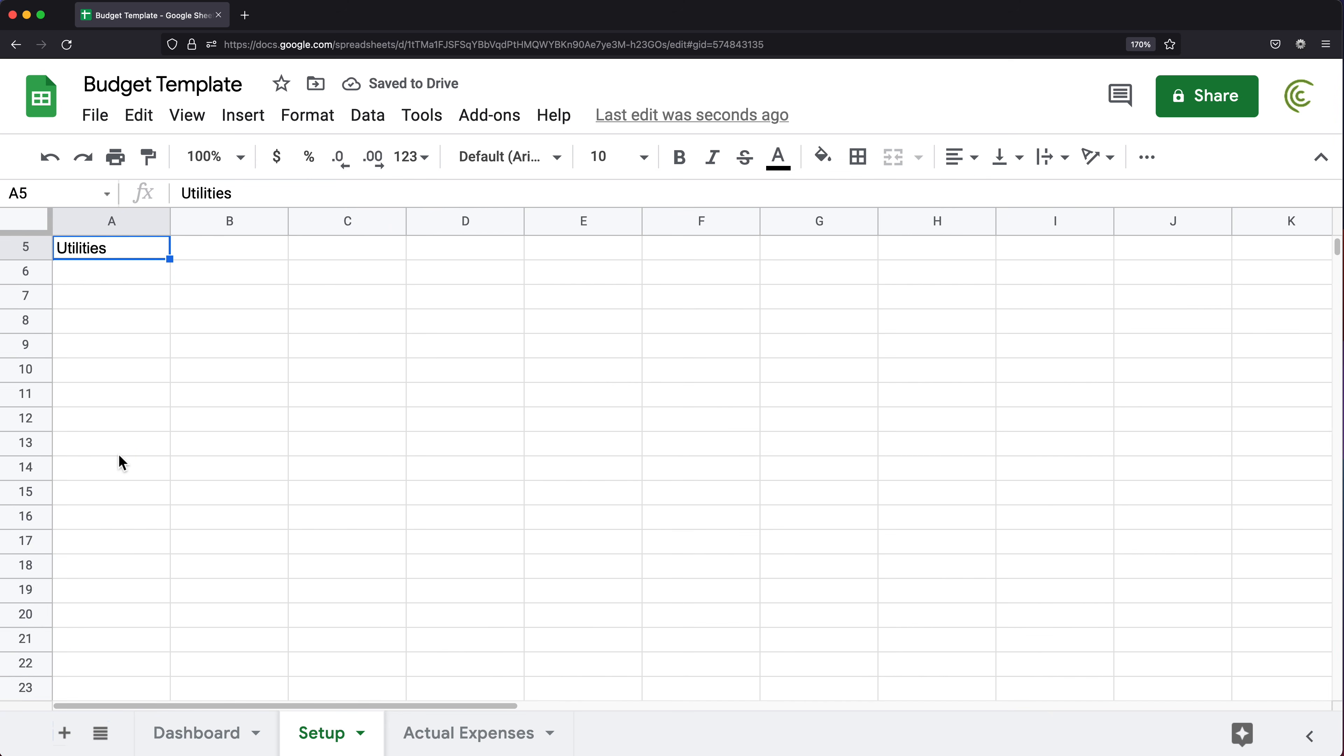
key("super+Up")
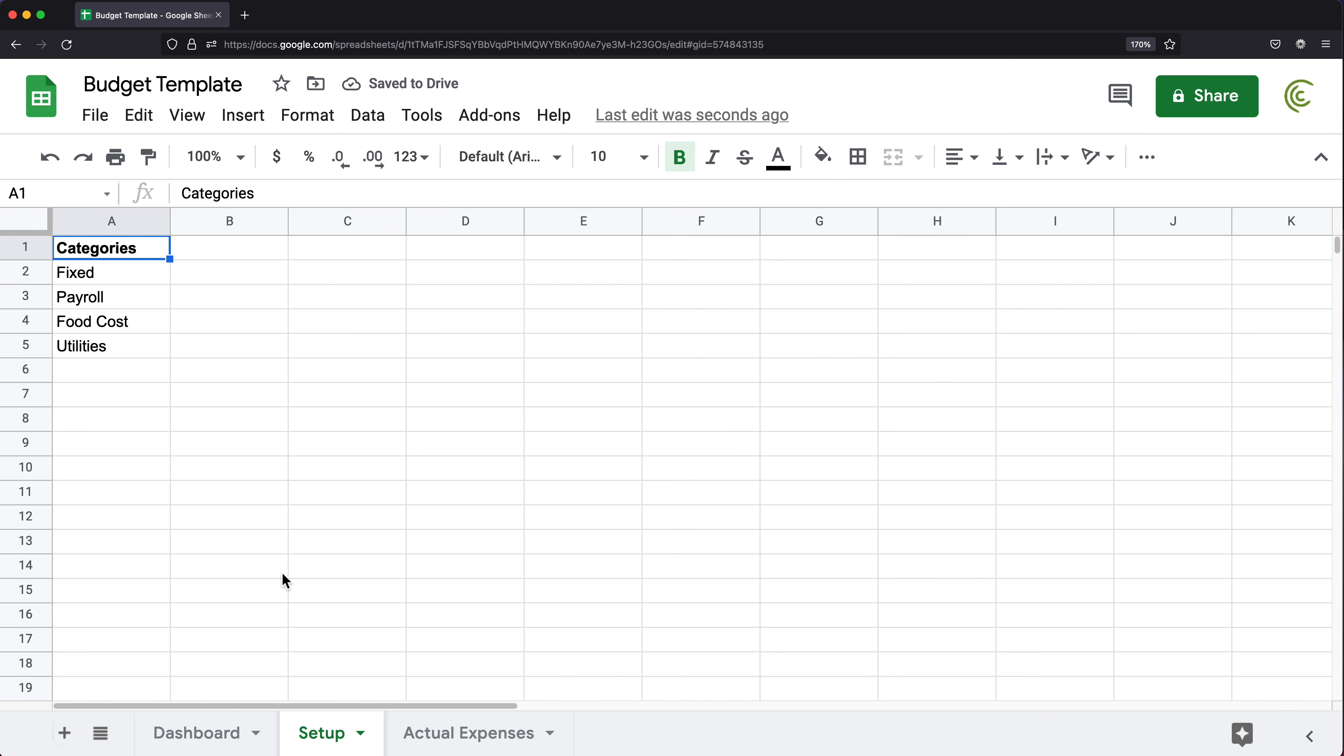
left_click(460, 732)
left_click(477, 398)
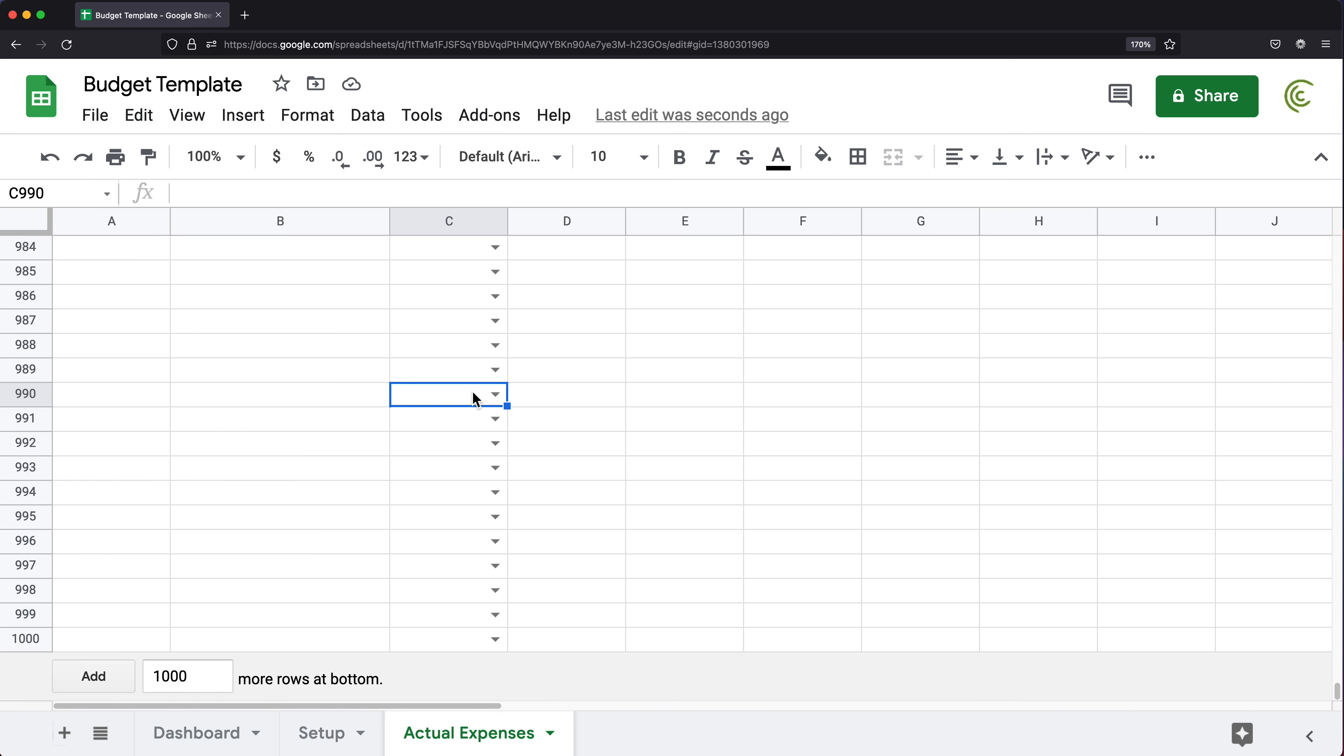
key("super+Up")
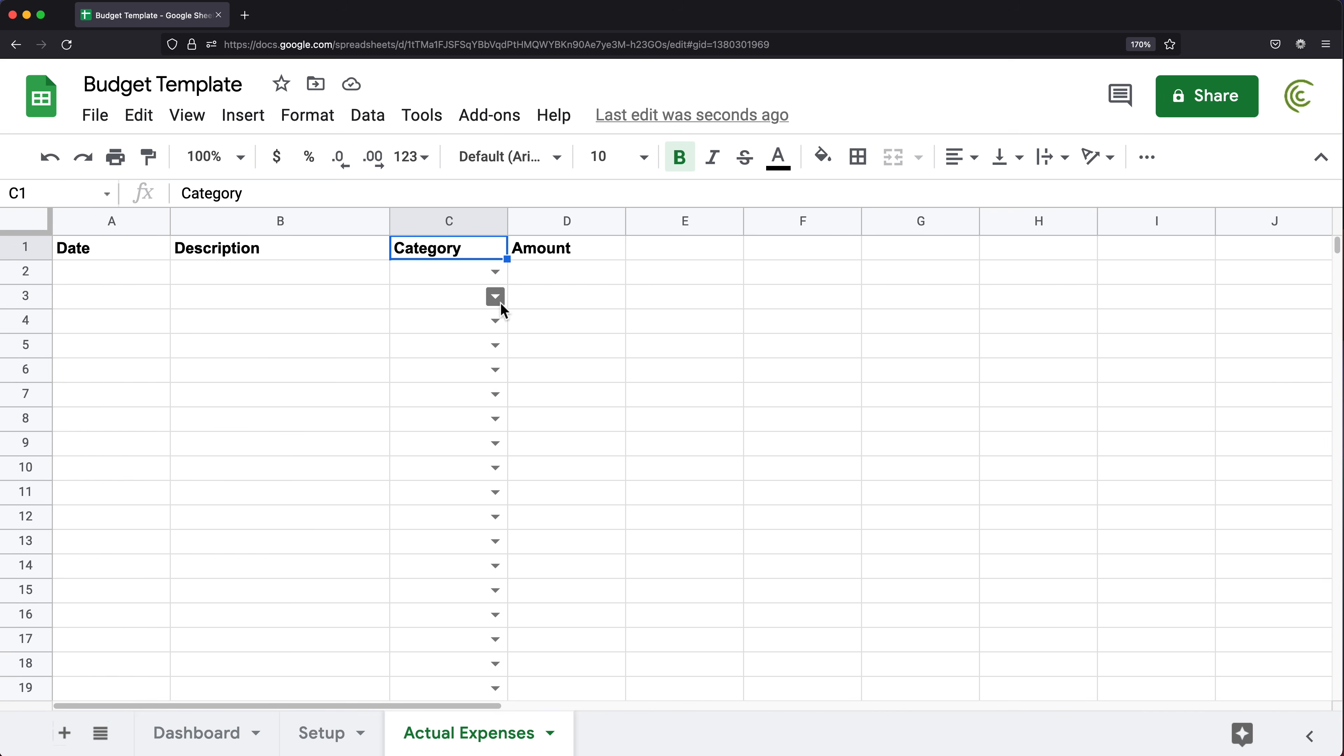
left_click(495, 274)
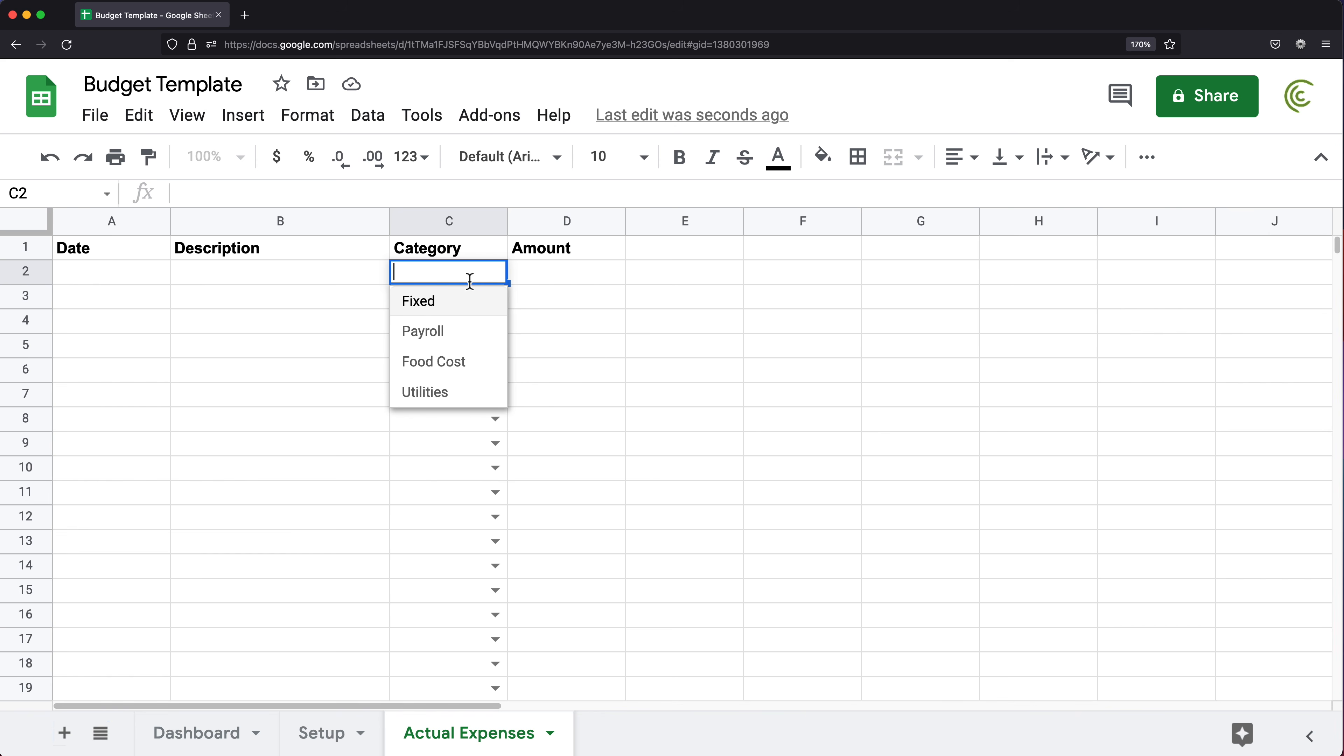
left_click(552, 281)
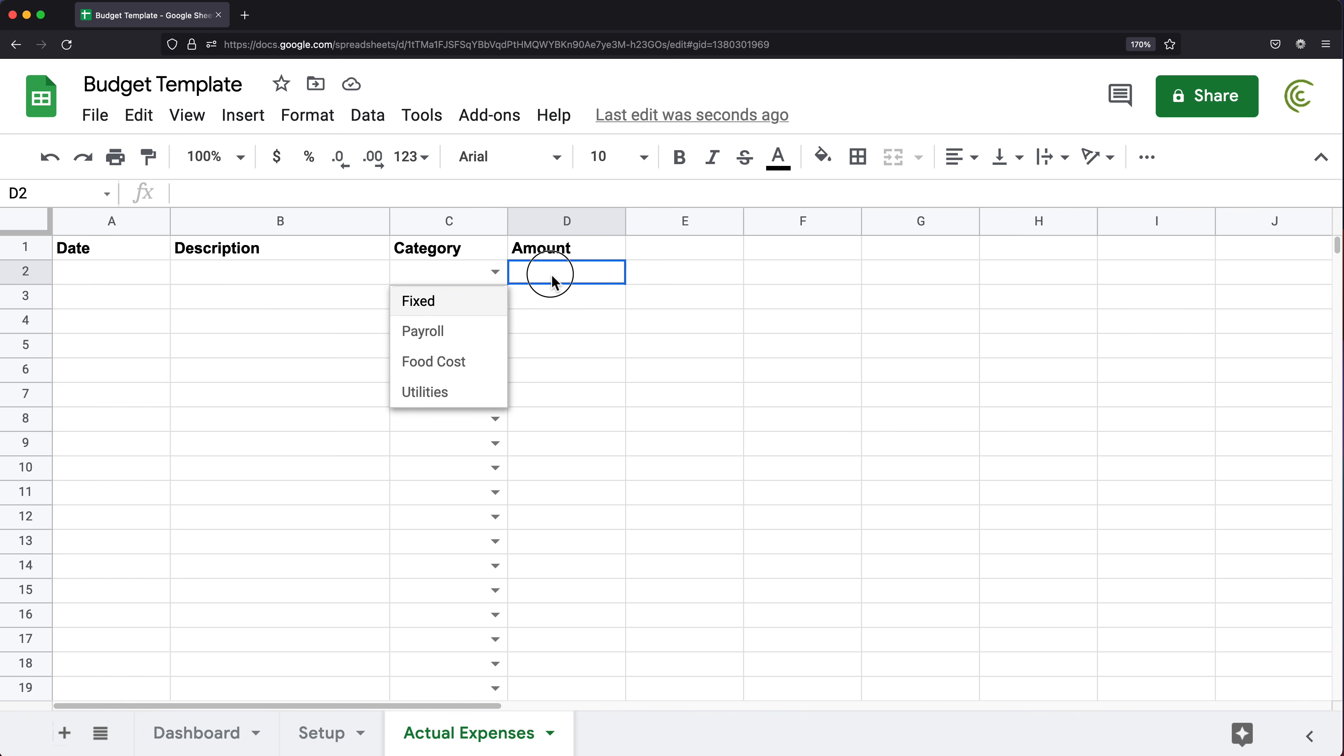
- Add the test category "Another One" in cell A6 of the Setup sheet
left_click(333, 747)
left_click(101, 356)
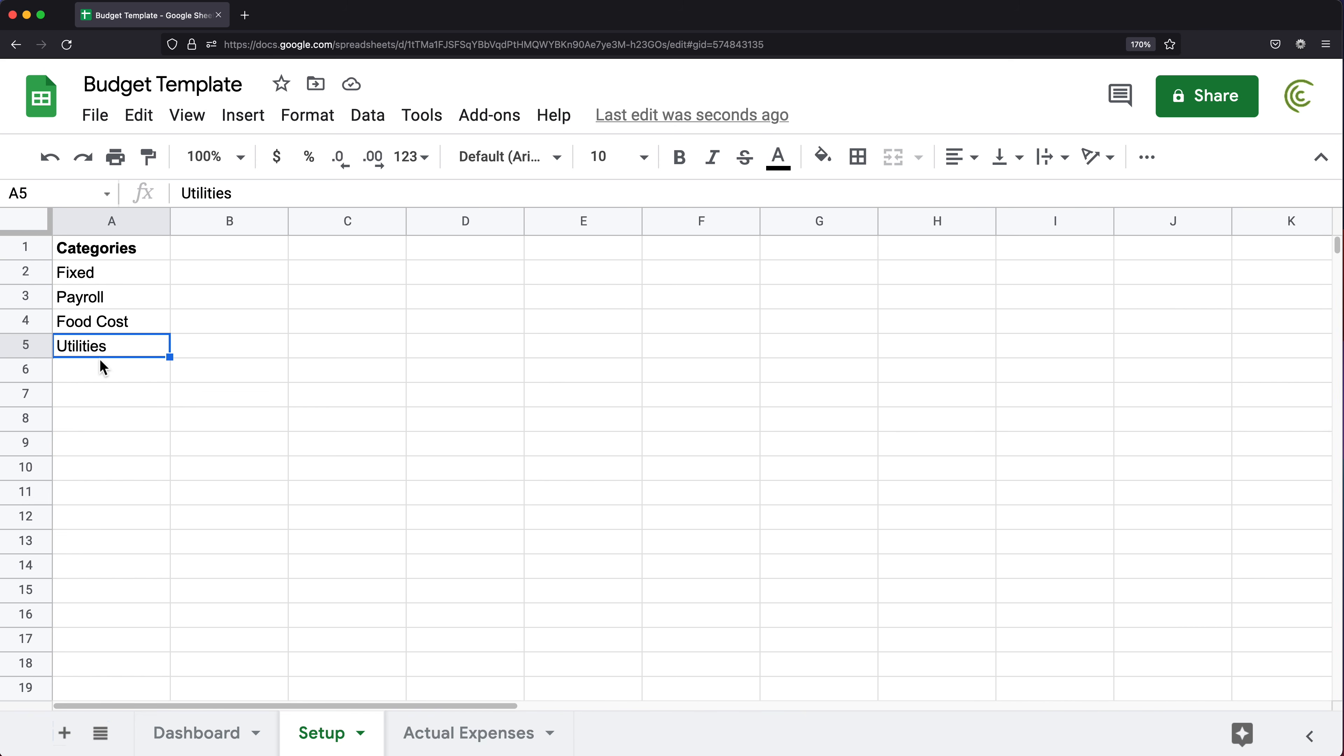
left_click(105, 380)
type("Another ")
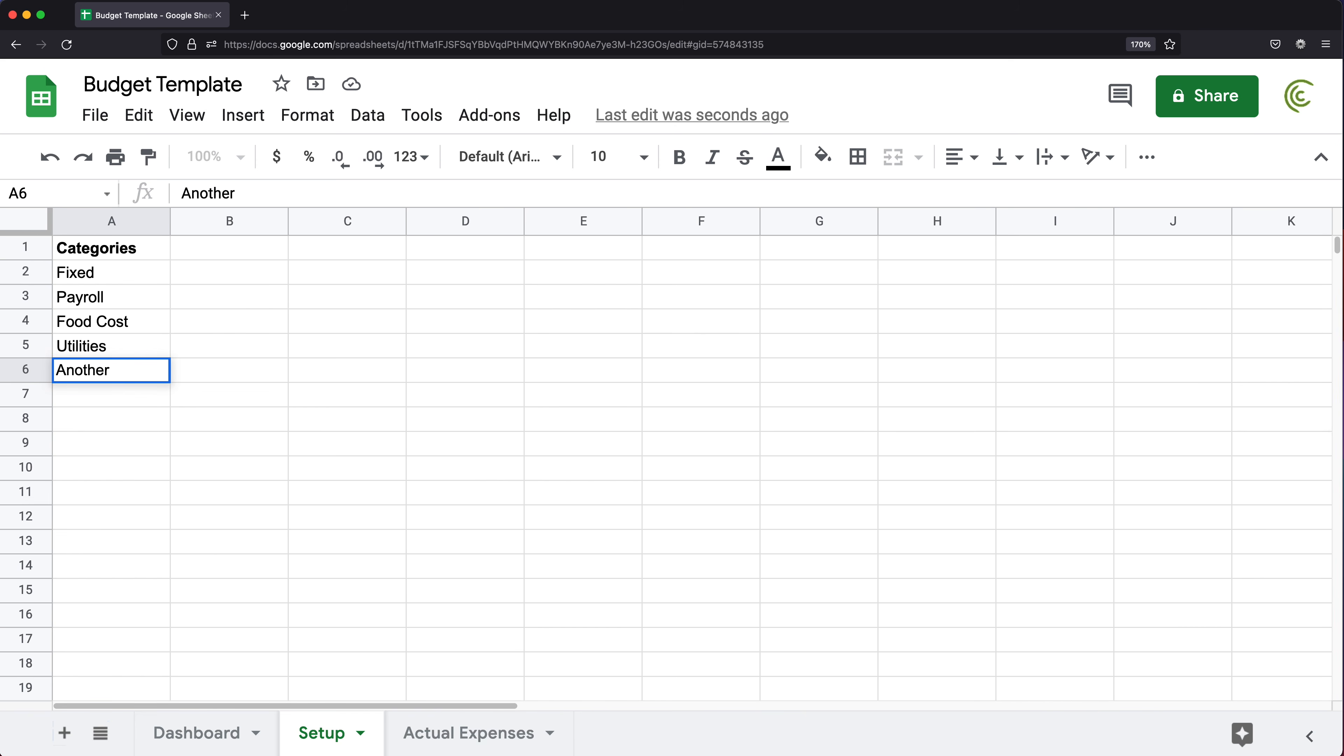
type("One")
key("Return")
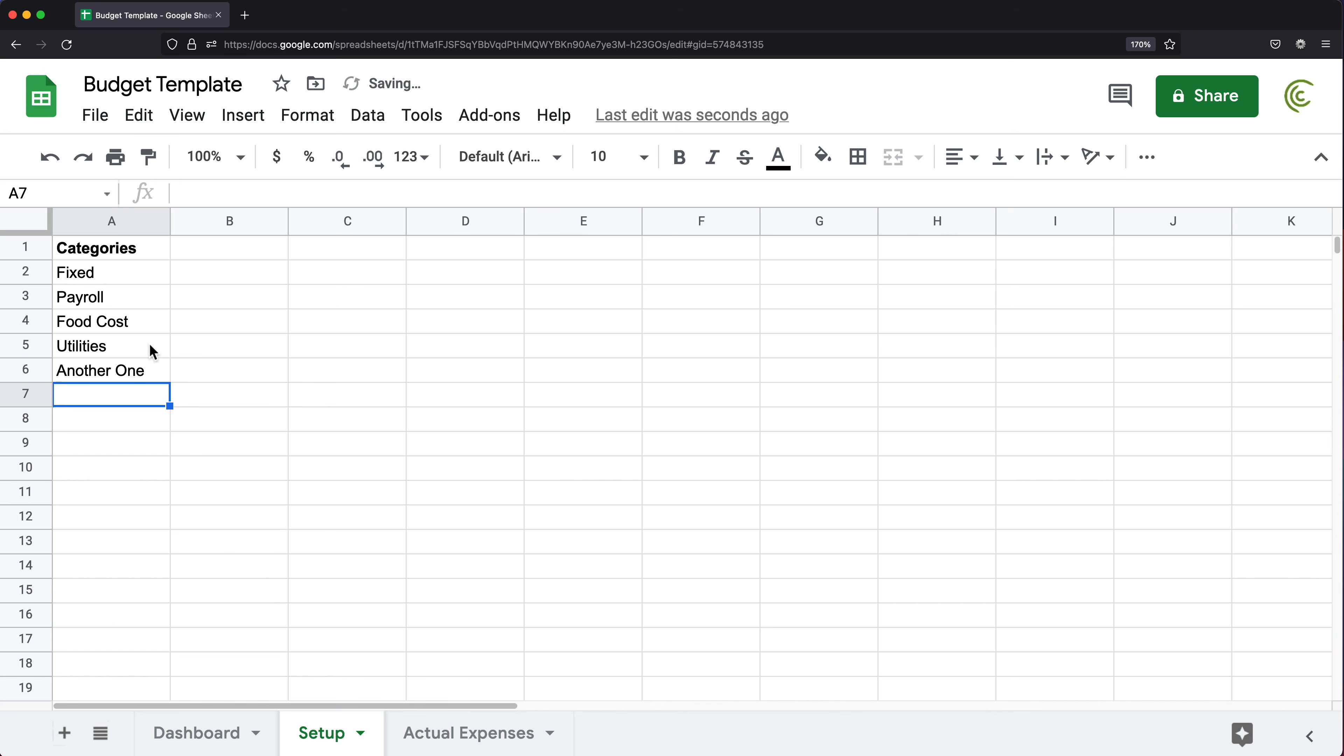
- Check whether the dropdown in C2 on the Actual Expenses sheet offers the added category
left_click(480, 746)
left_click(495, 270)
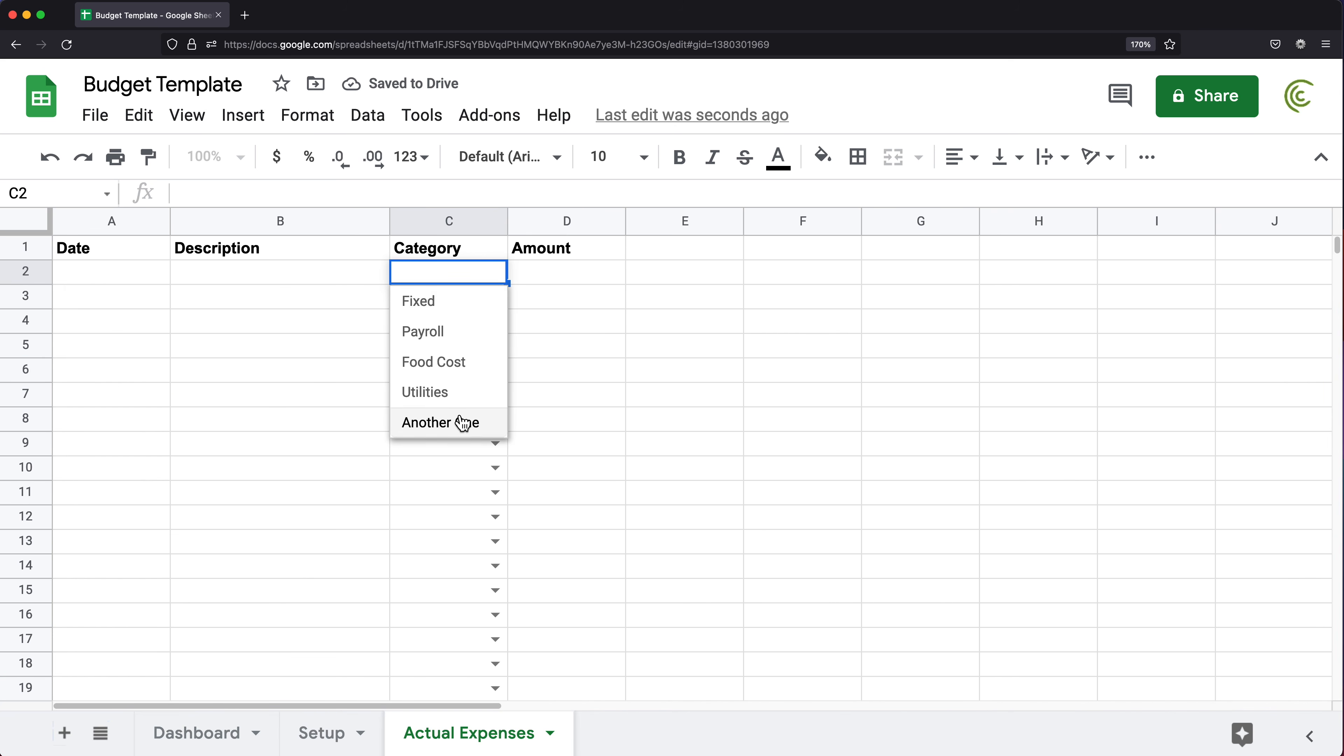
key("Escape")
- Delete the test category "Another One" from cell A6 of the Setup sheet
left_click(321, 732)
left_click(122, 376)
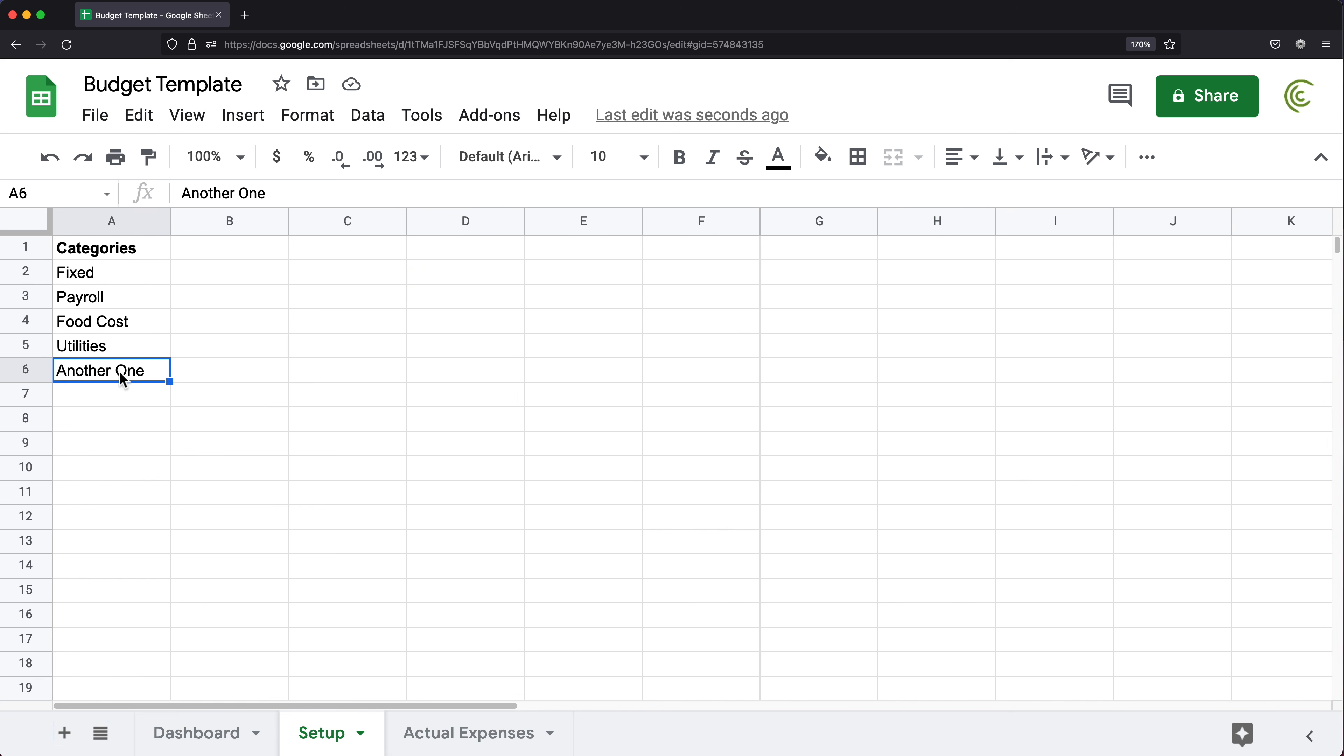
key("BackSpace")
left_click(85, 278)
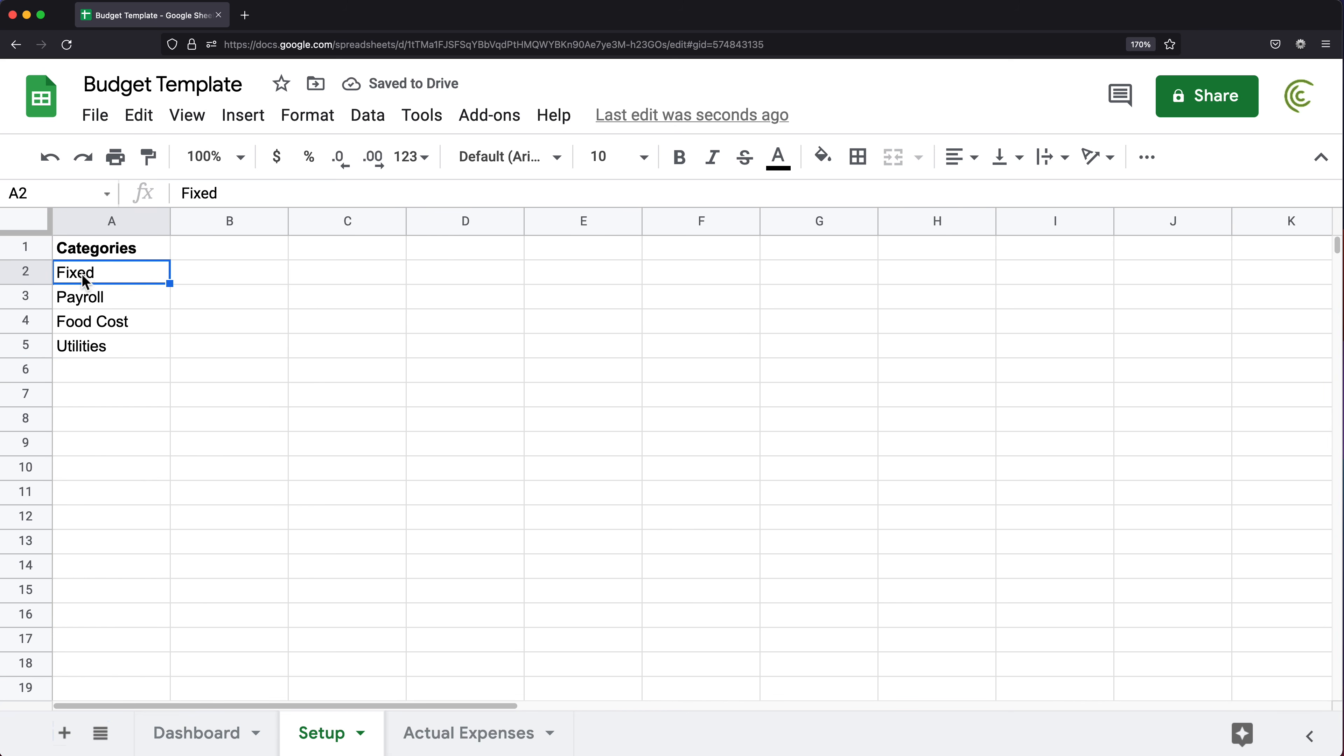
- Recheck the options in the C2 dropdown on the Actual Expenses sheet after the category's removal
left_click(426, 725)
left_click(501, 274)
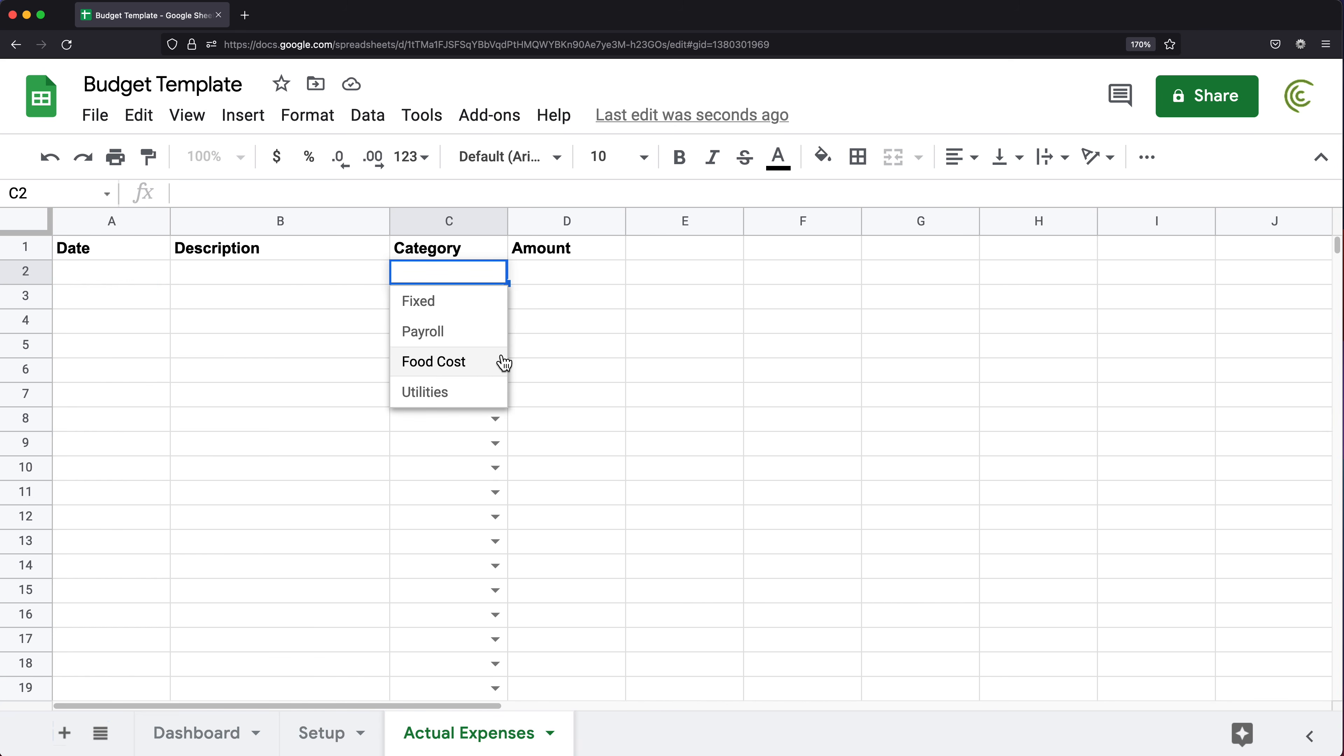
left_click(585, 322)
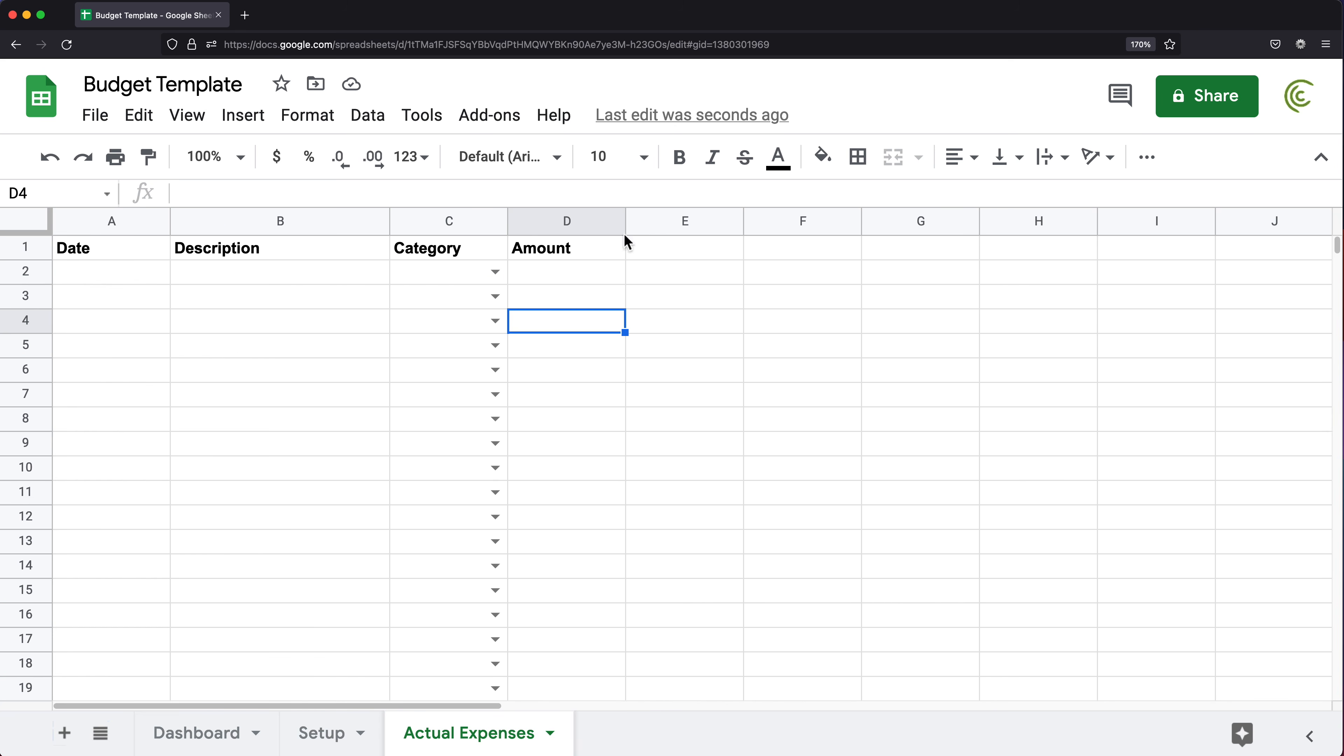
- Start a data validation for the Amount cells D2:D1000 with a Number criterion of the greater than type
left_click(553, 279)
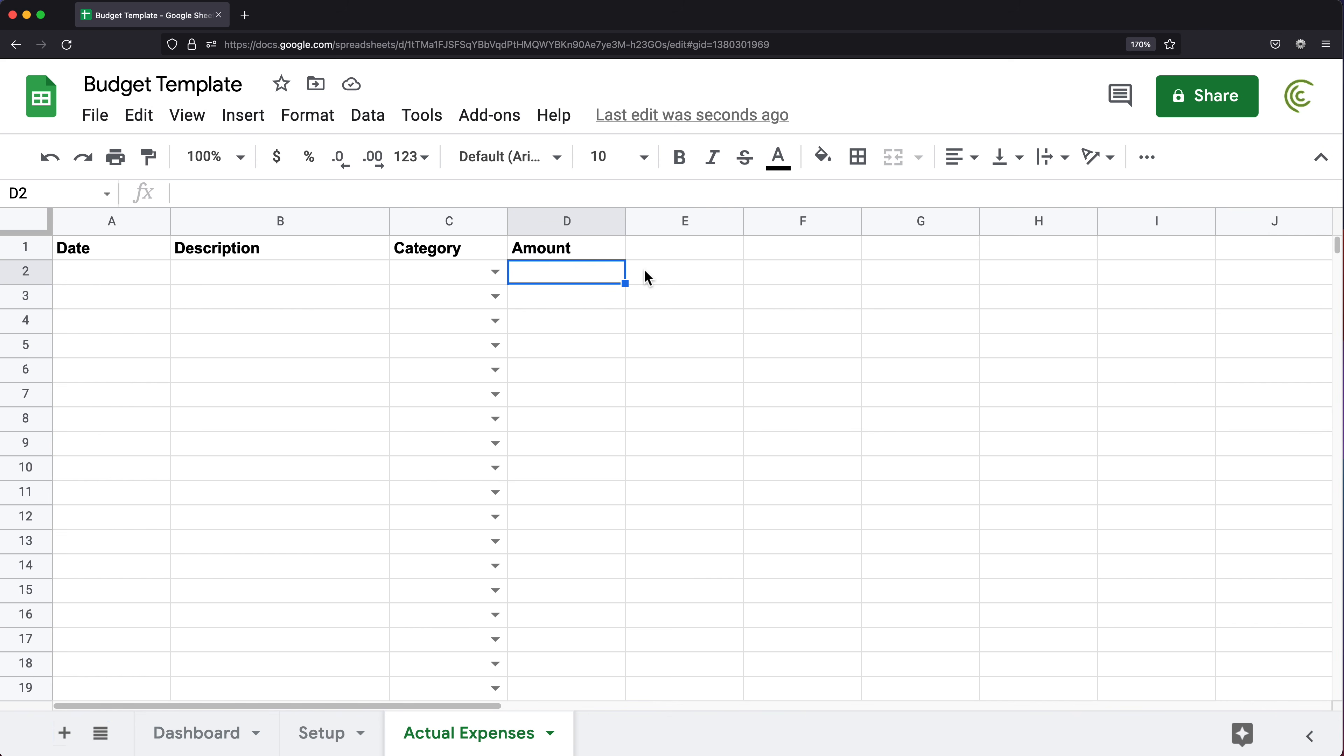
key("super+shift+Down")
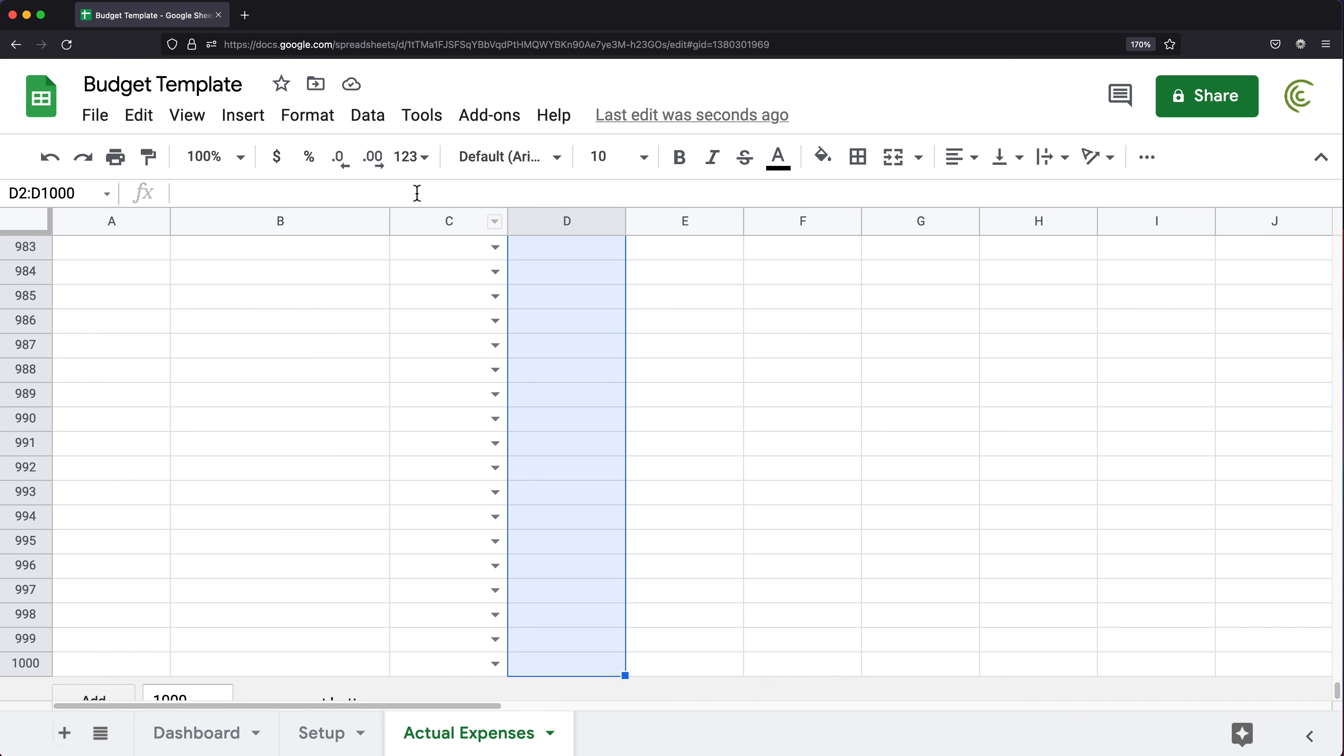
left_click(379, 126)
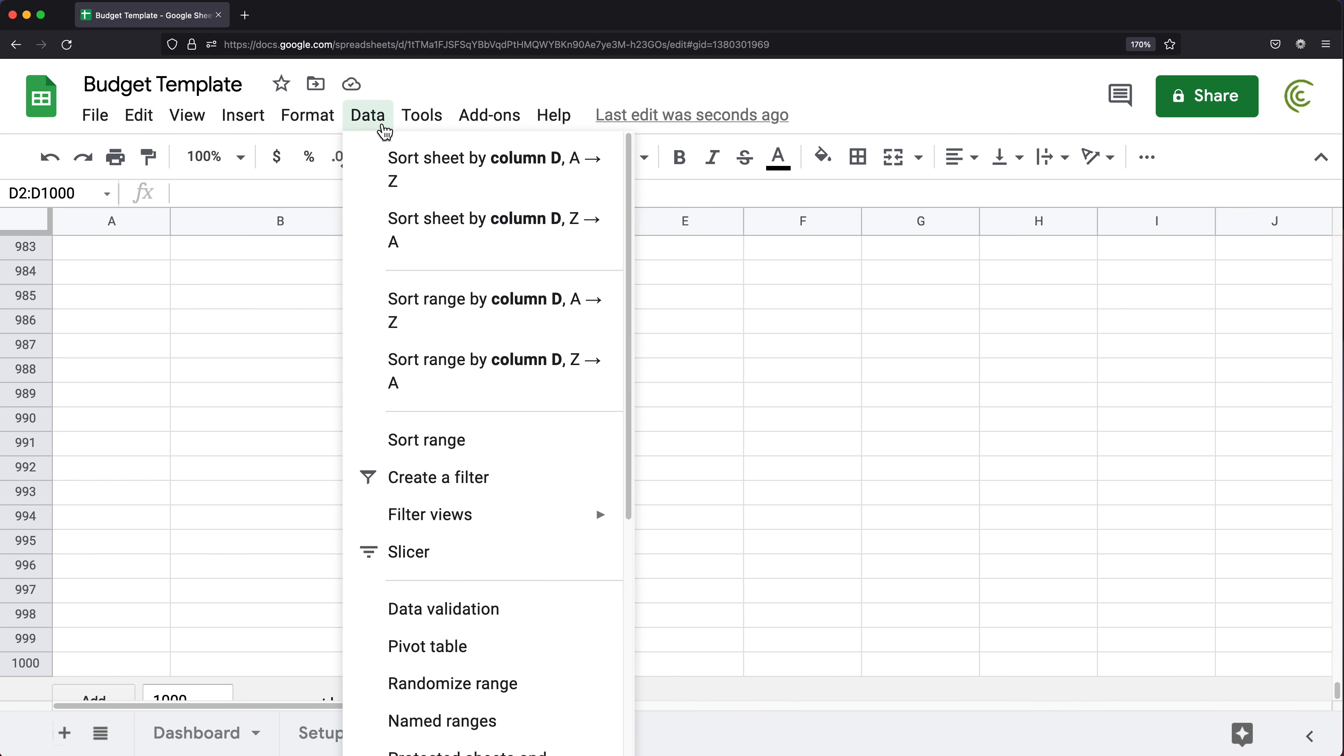
left_click(457, 606)
left_click(588, 360)
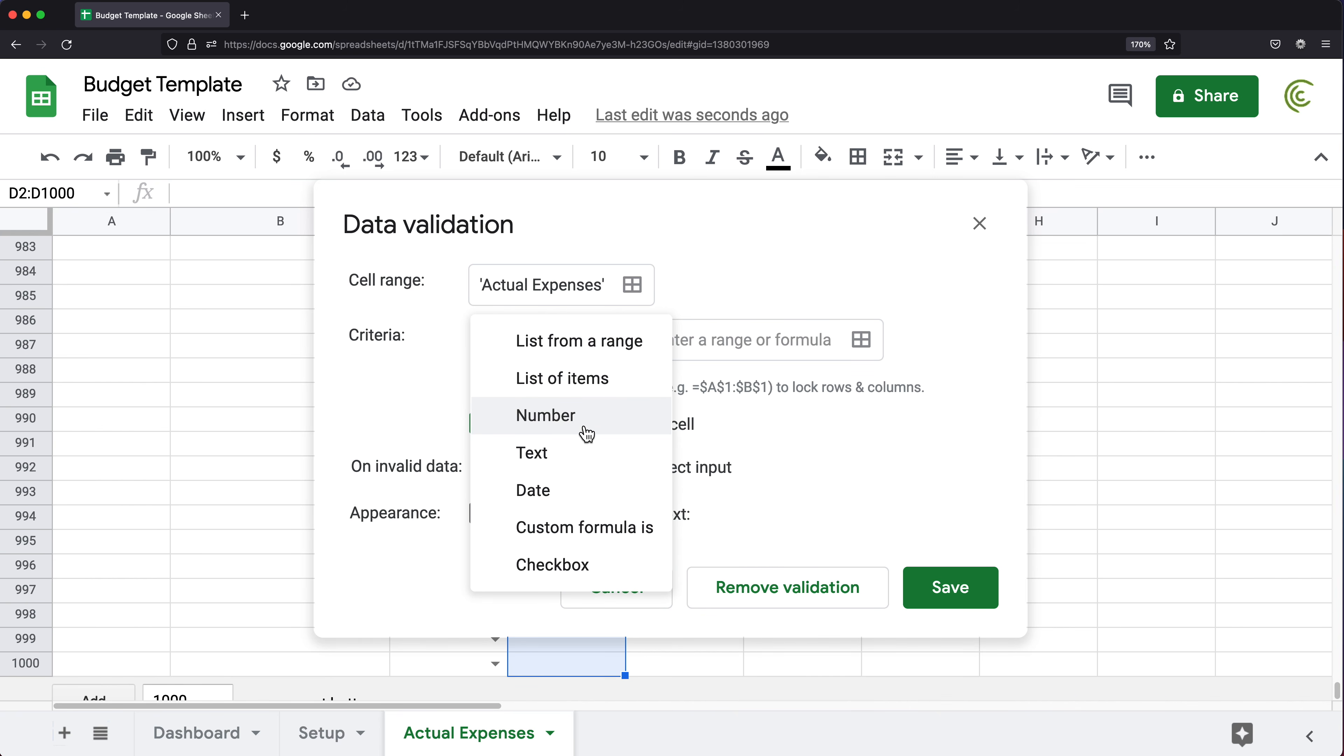
left_click(571, 428)
left_click(658, 360)
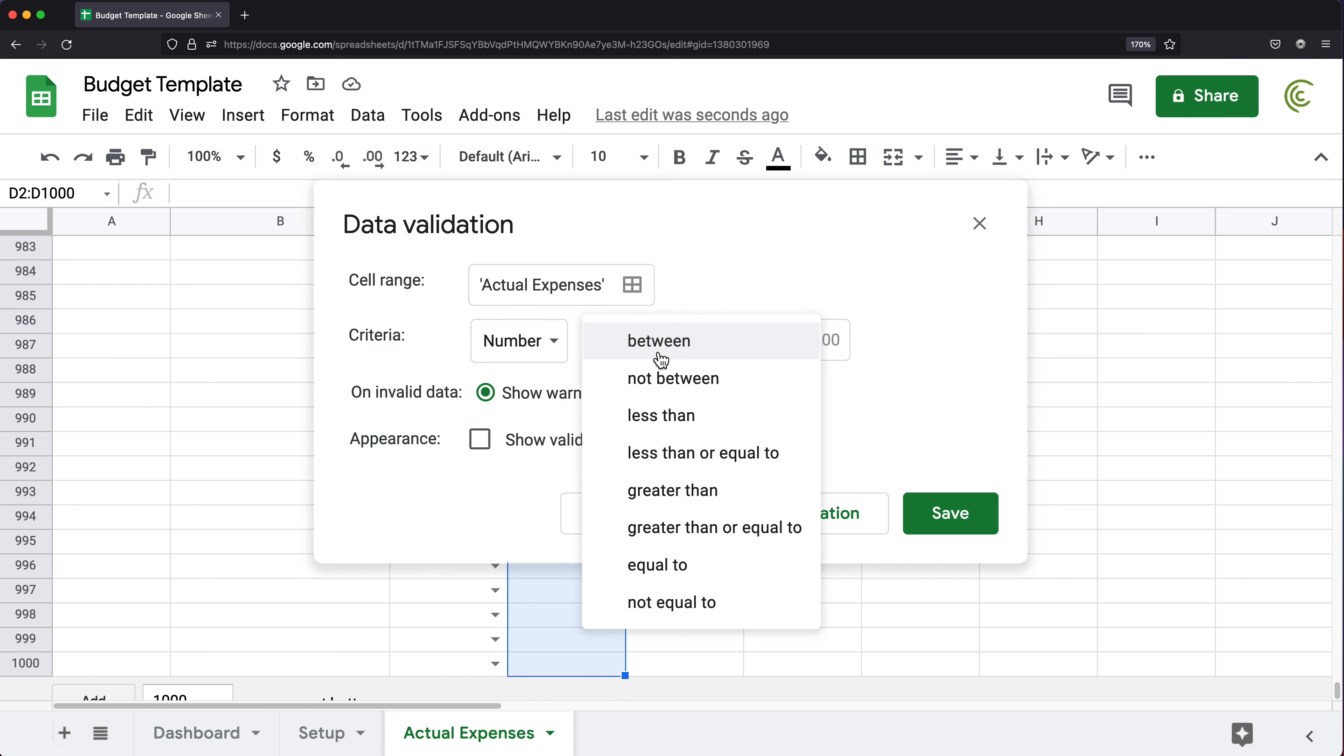
left_click(724, 506)
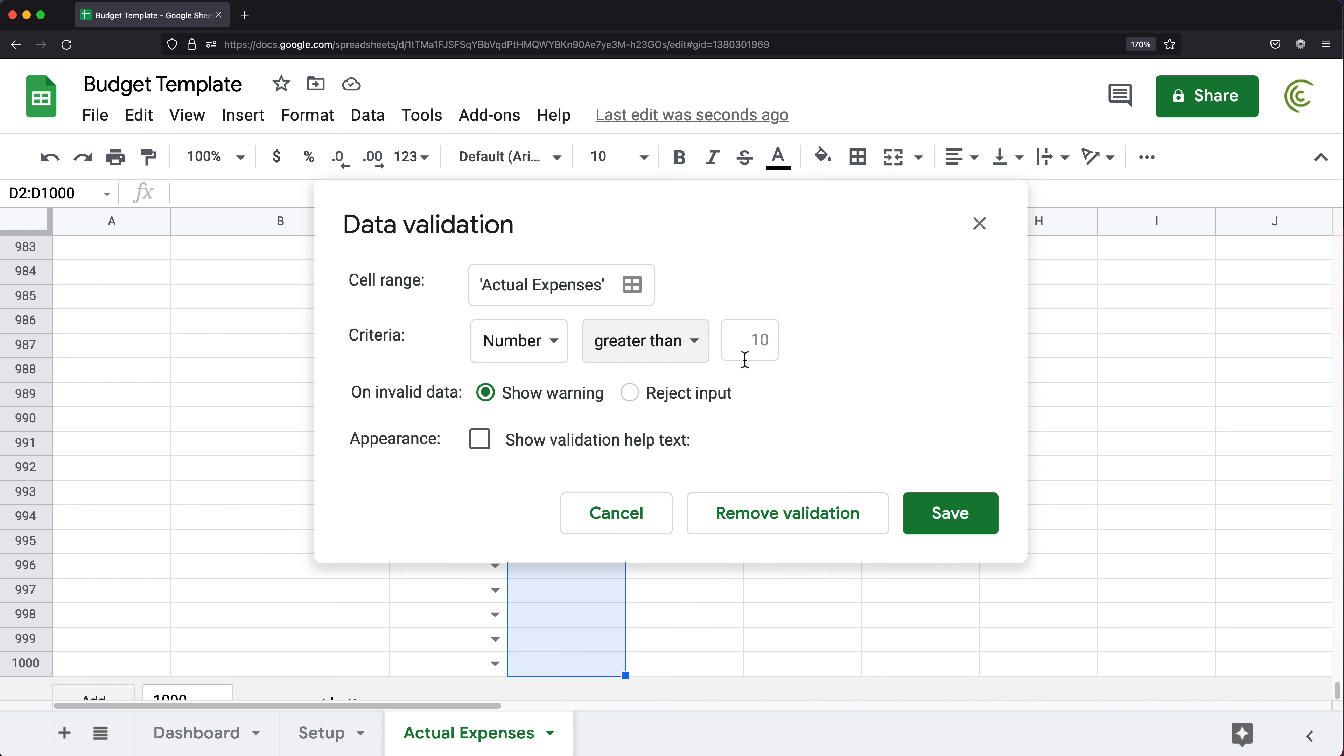
- Set the Amount validation's lower limit to -10000, reject invalid input and save the rule
left_click(773, 343)
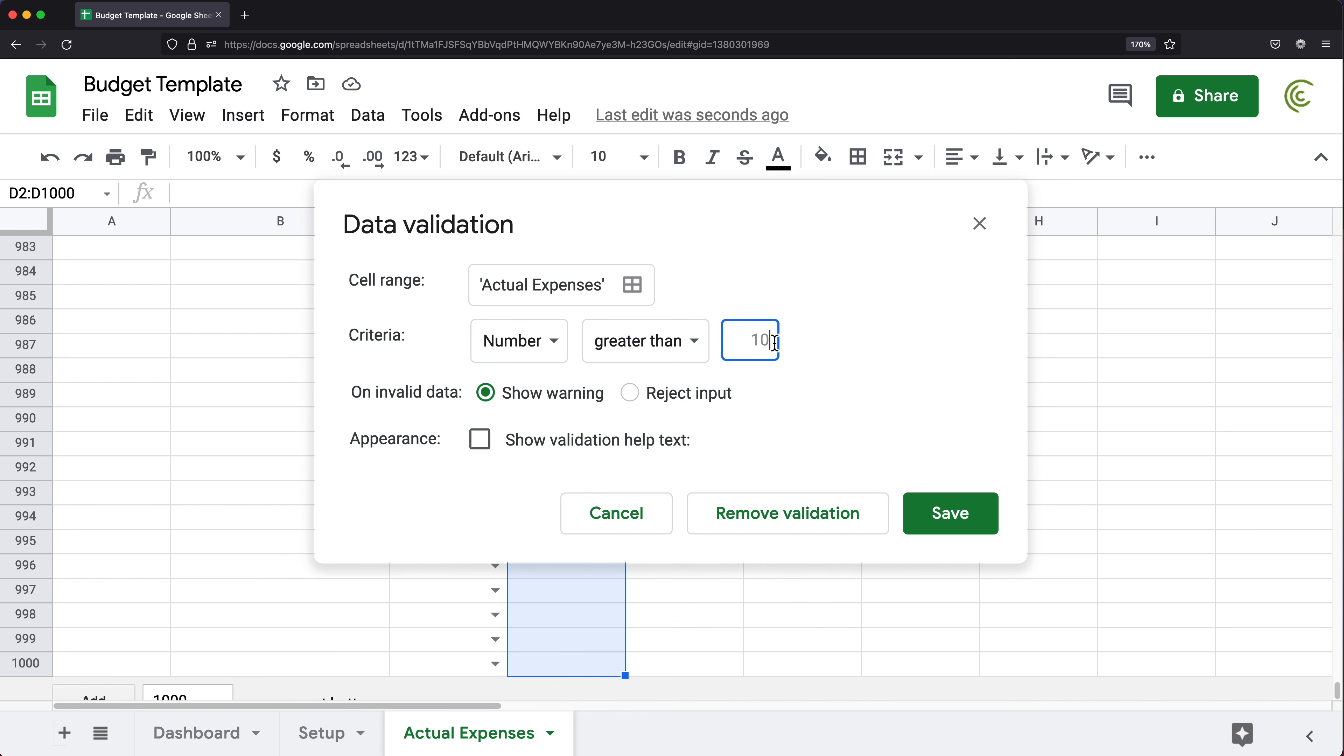
key("BackSpace")
key("BackSpace")
type("-")
type("1000")
type("0")
left_click(669, 401)
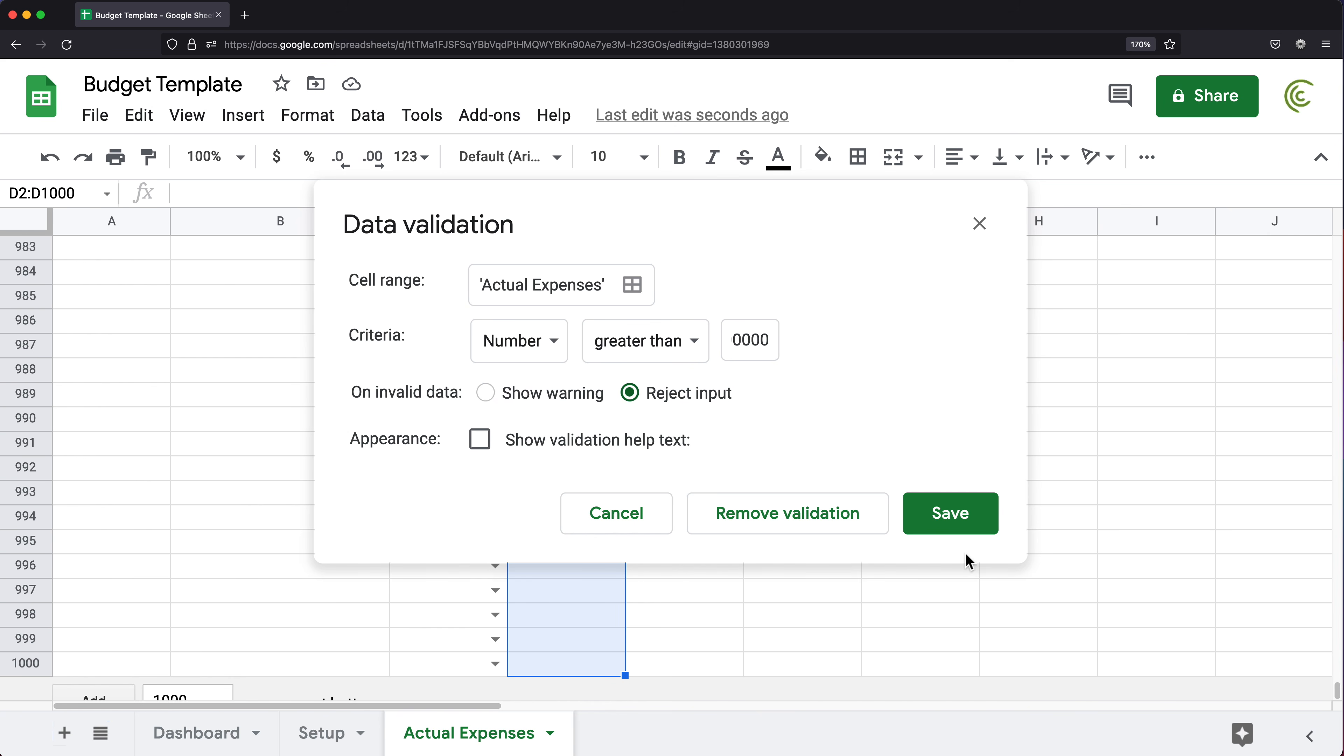
left_click(955, 512)
- Test the Amount validation by entering the text "dffdsf" in cell D2, and dismiss the result
key("super+Up")
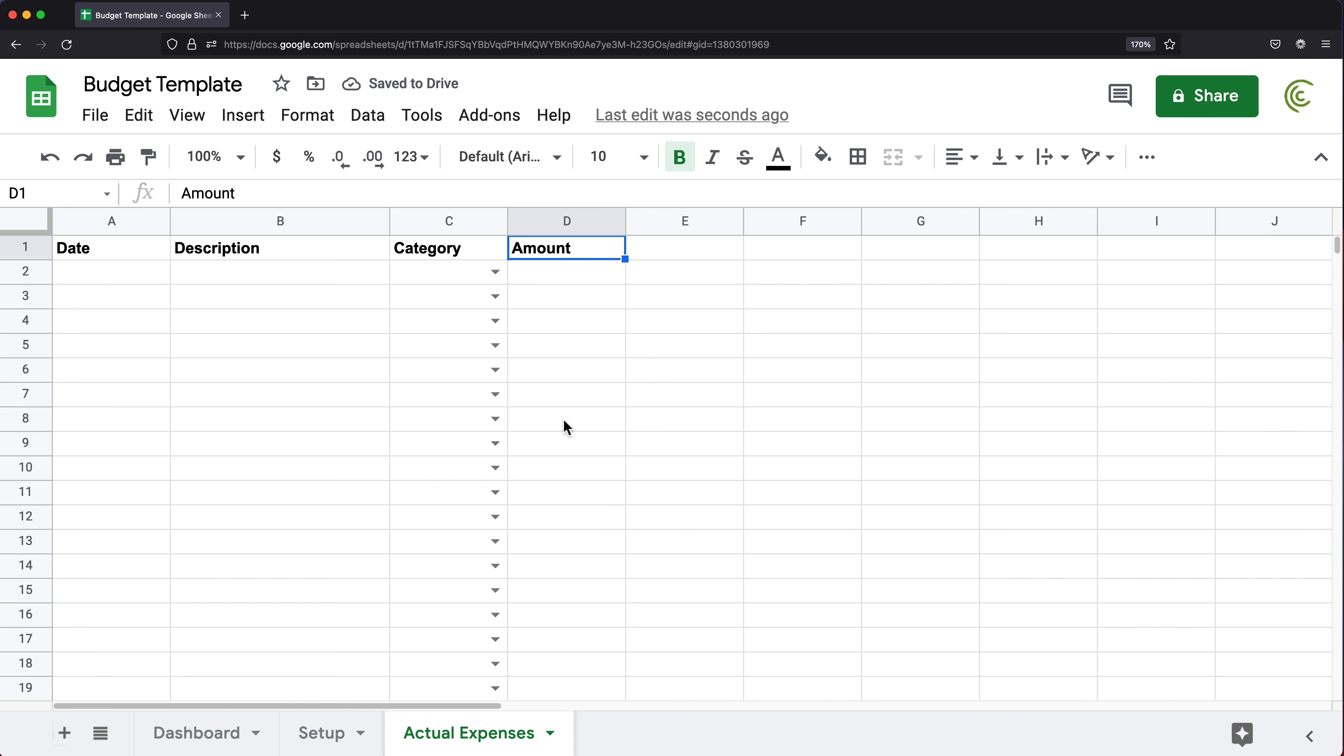
left_click(582, 278)
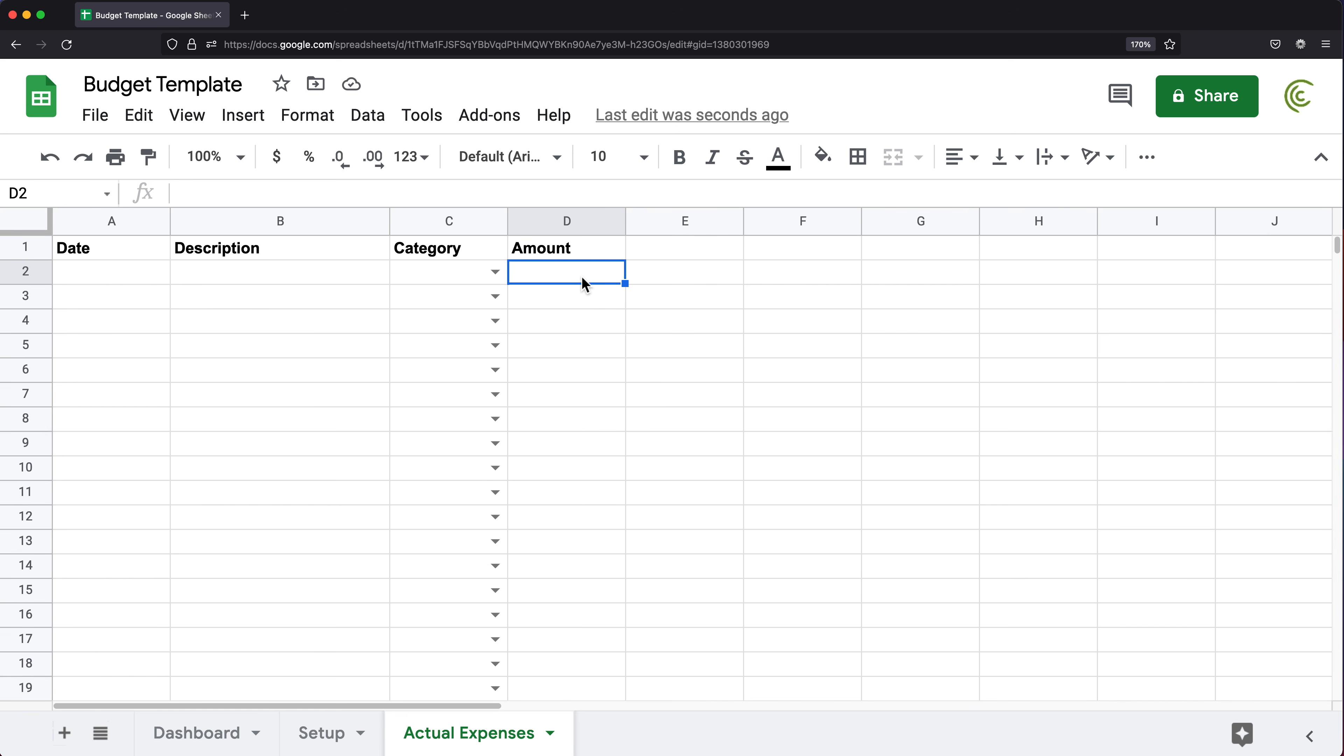
type("dffdsf")
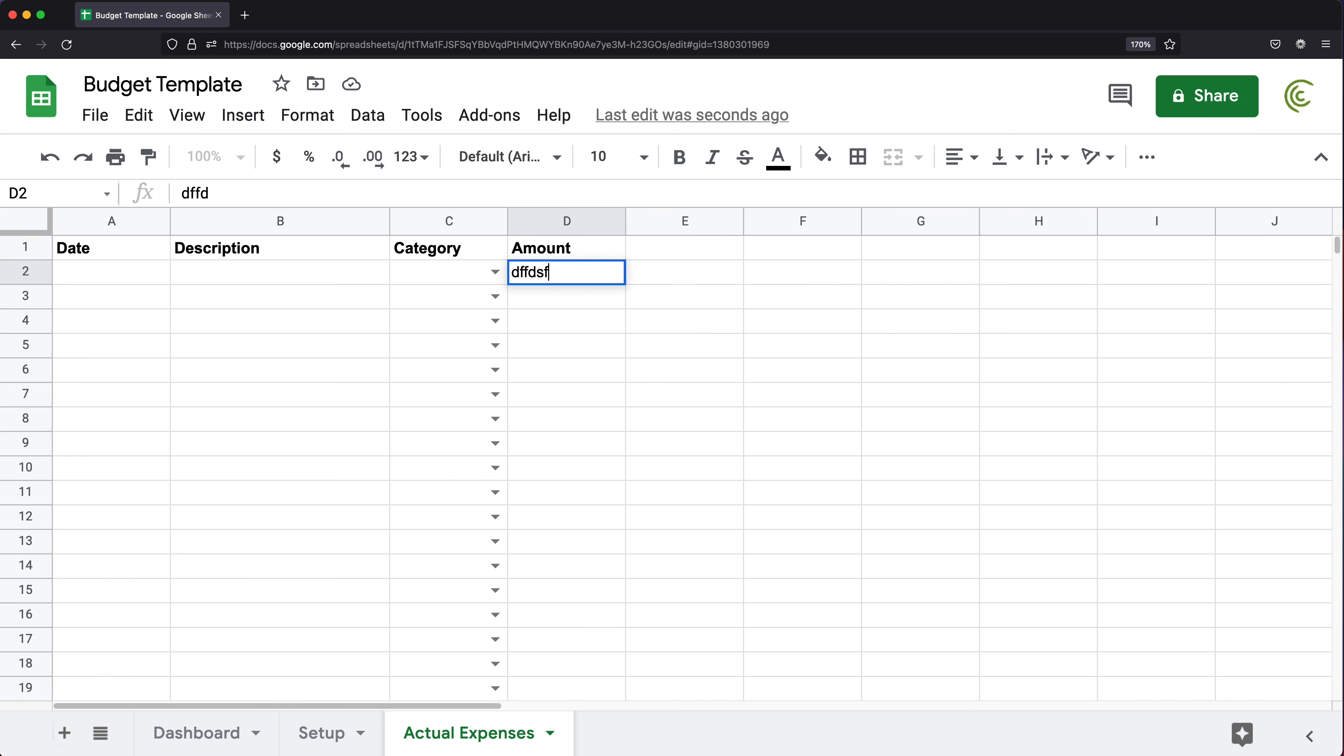
key("Return")
key("Return")
key("Up")
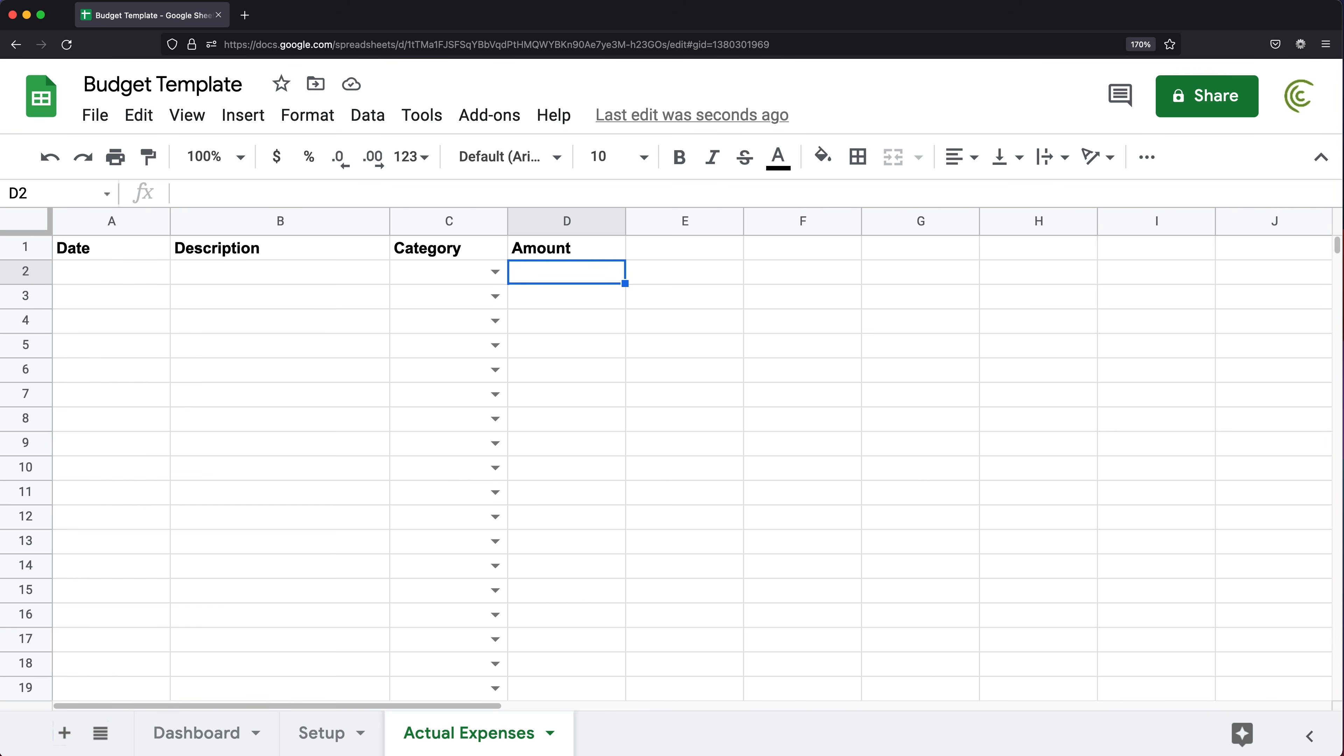
- Test the Amount validation by entering the number 45345 in cell D2, clear it, and return to cell A2
type("45345")
key("Return")
key("Up")
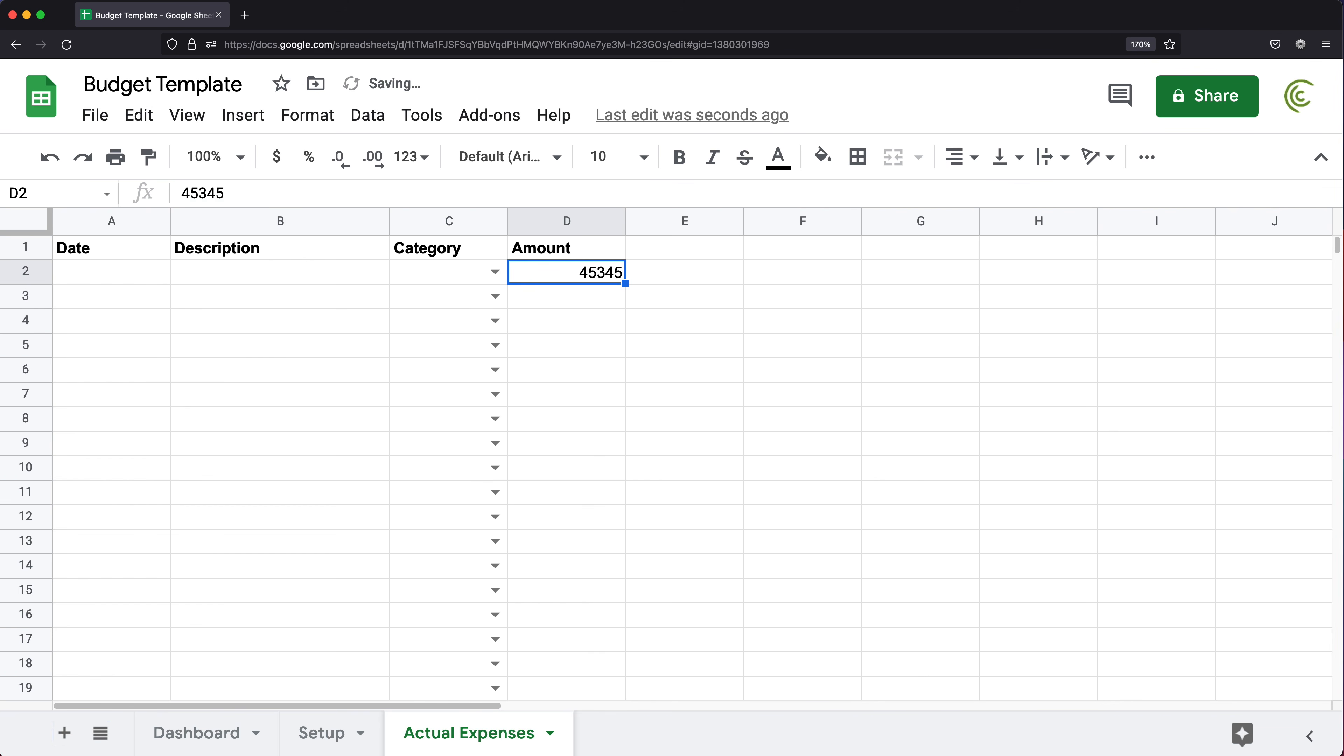
key("Left")
key("Left")
key("Left")
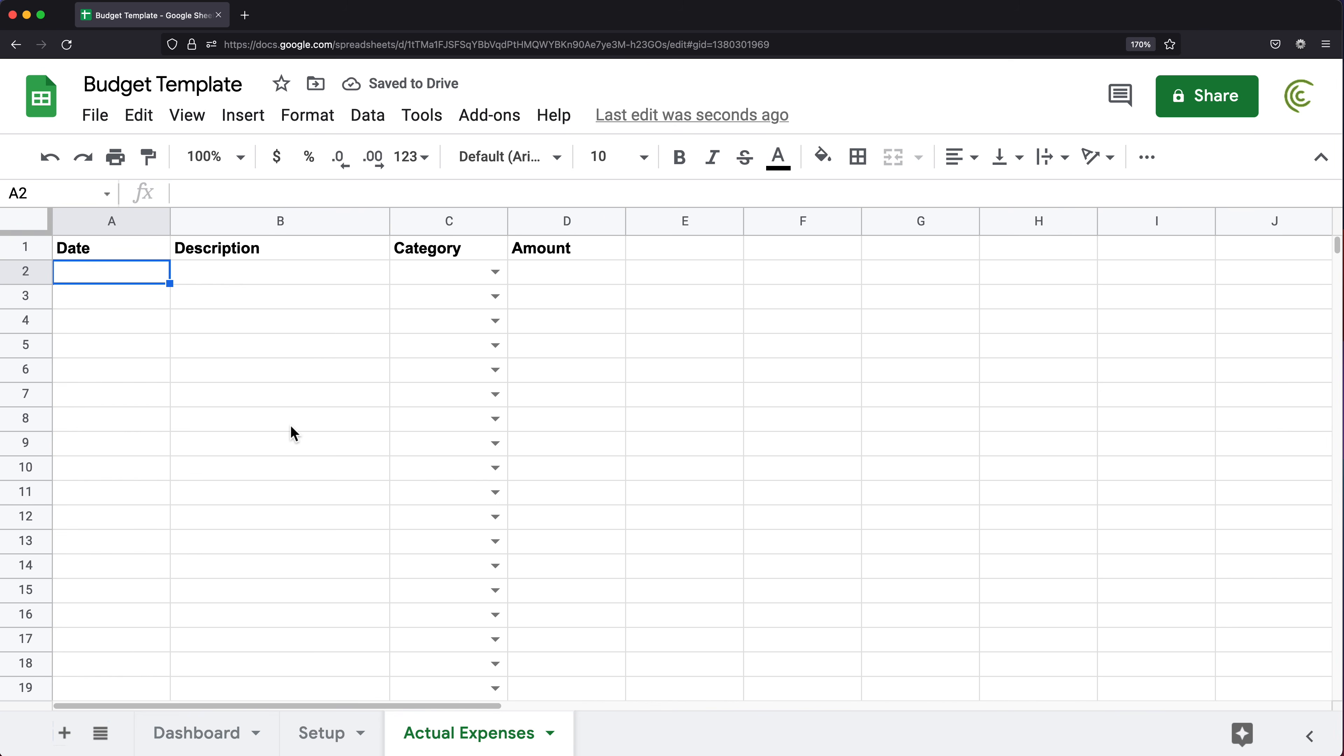
key("super+equal")
left_click(429, 351)
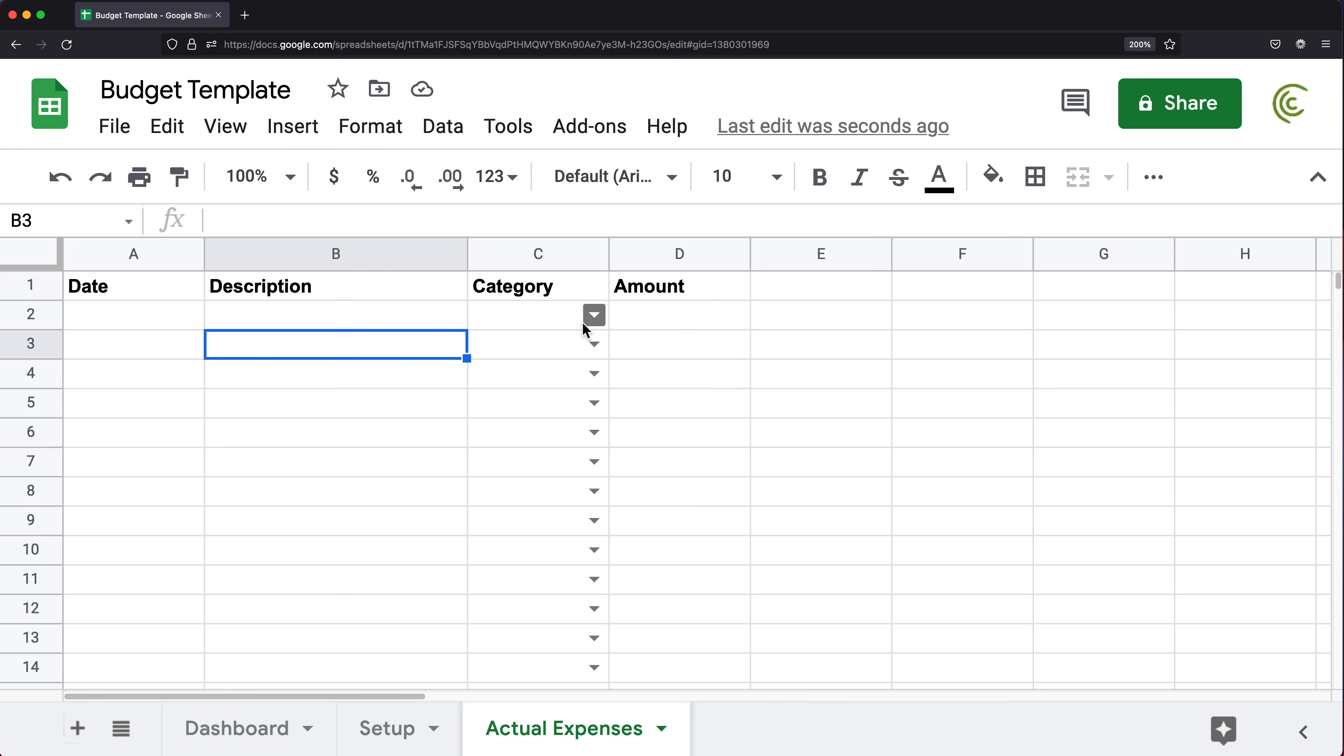
left_click_drag(148, 324, 678, 321)
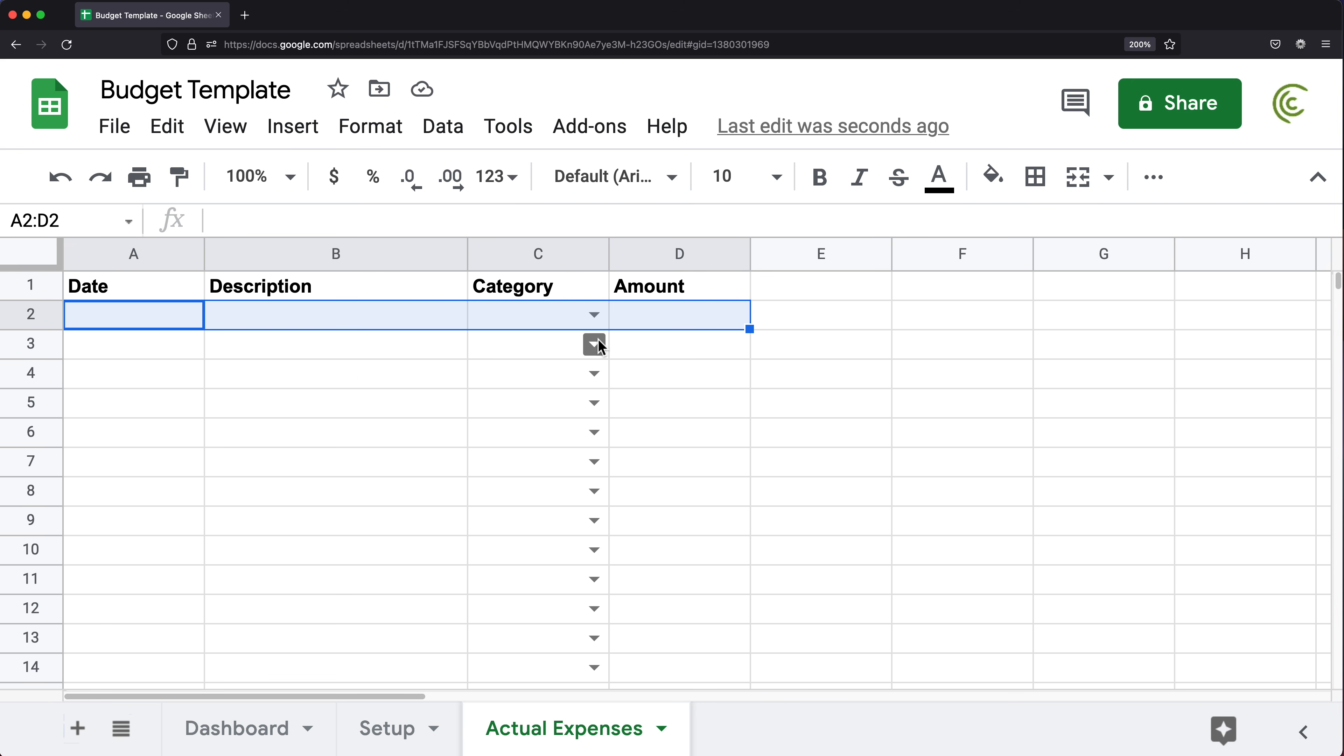
- Switch to the Dashboard sheet and enter the label "Date Range" in cell B2
left_click(251, 742)
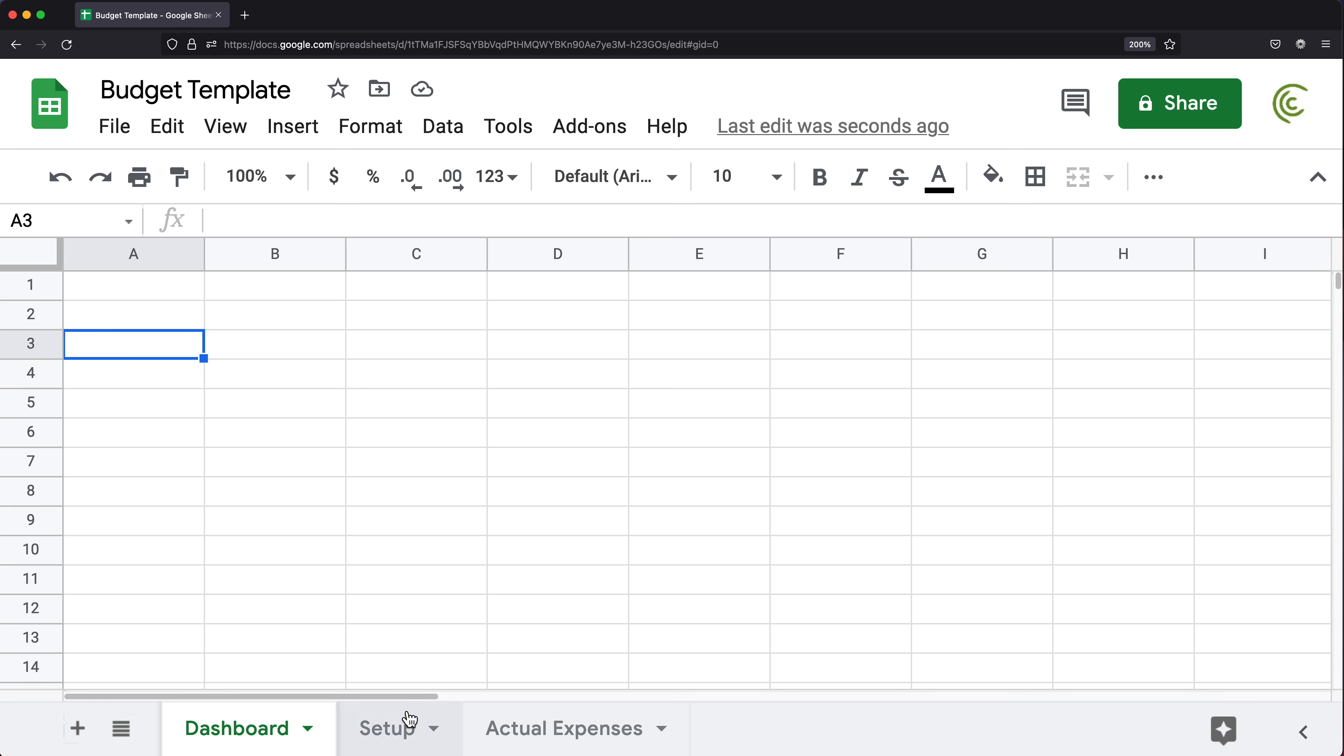
left_click(262, 326)
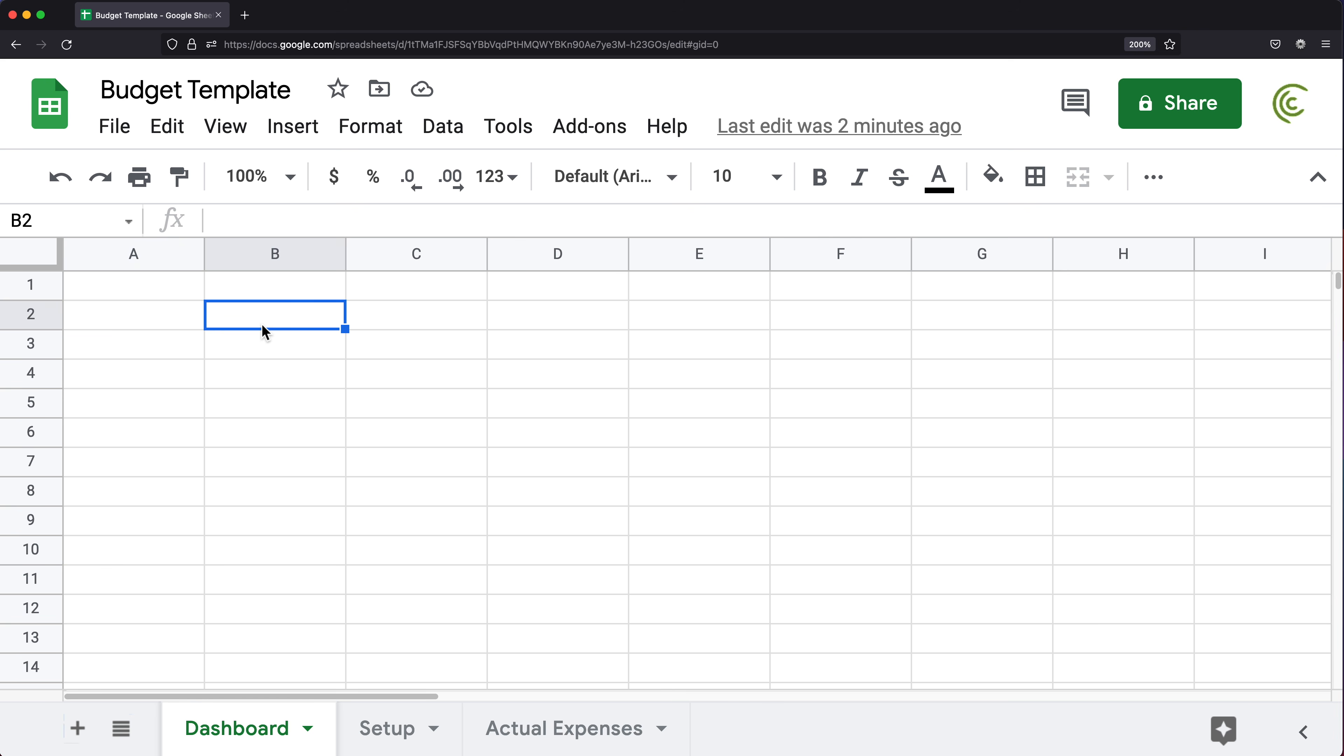
type("Date Range")
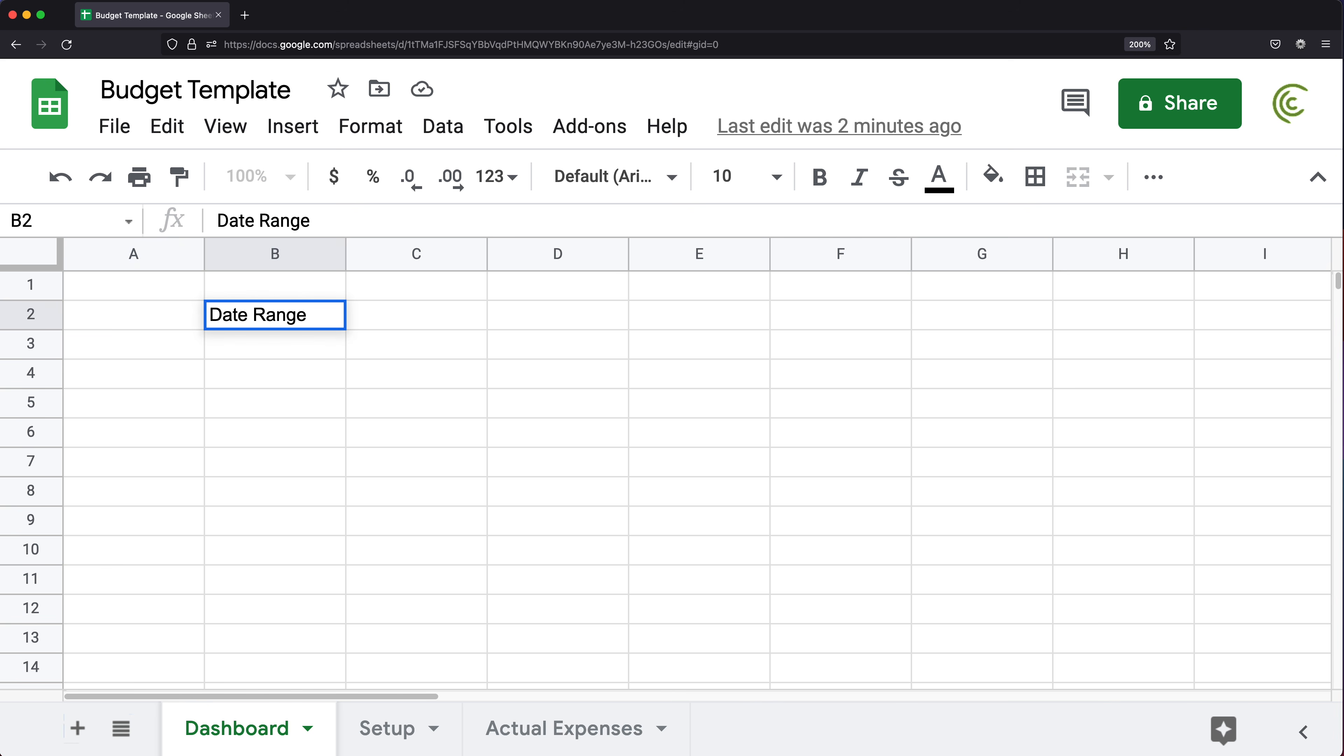
key("Return")
- Add the headers "Start" in C1 and "End" in D1 on the Dashboard sheet
key("Up")
key("Up")
key("Right")
type("Start")
key("Tab")
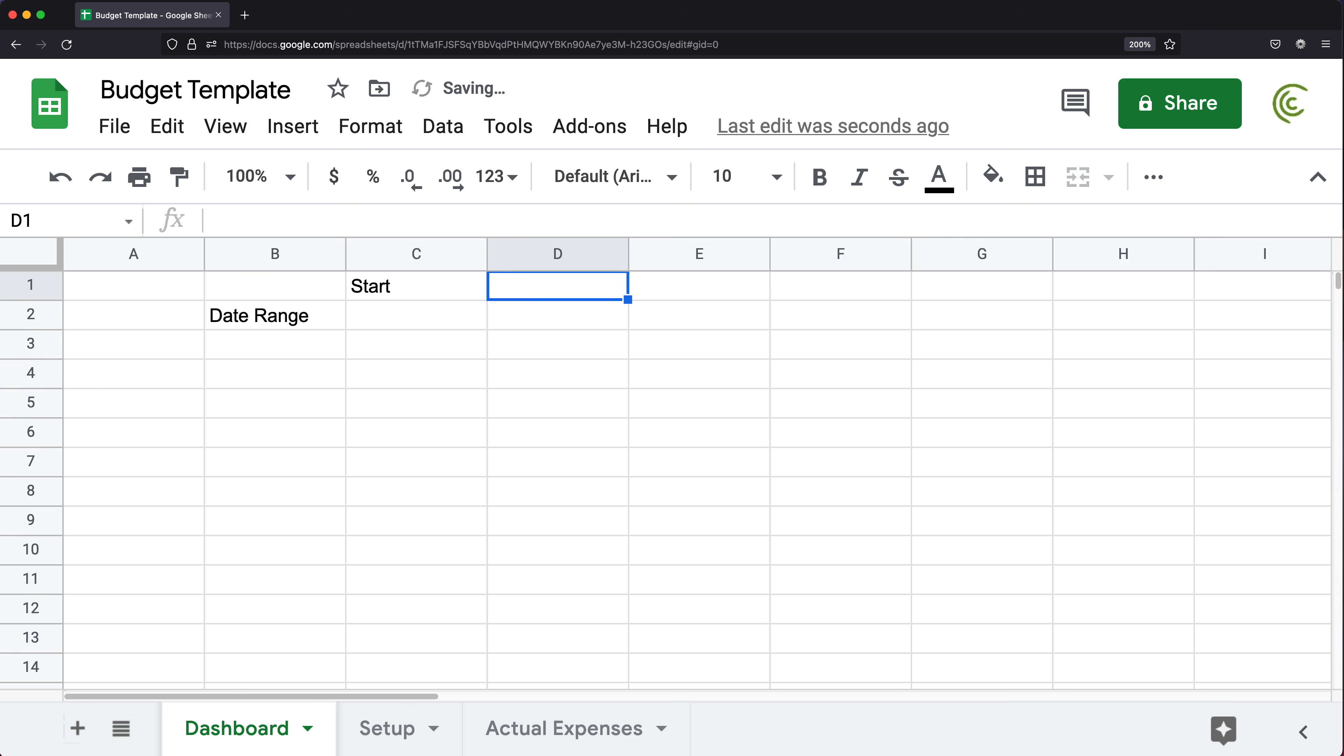
type("End")
key("Return")
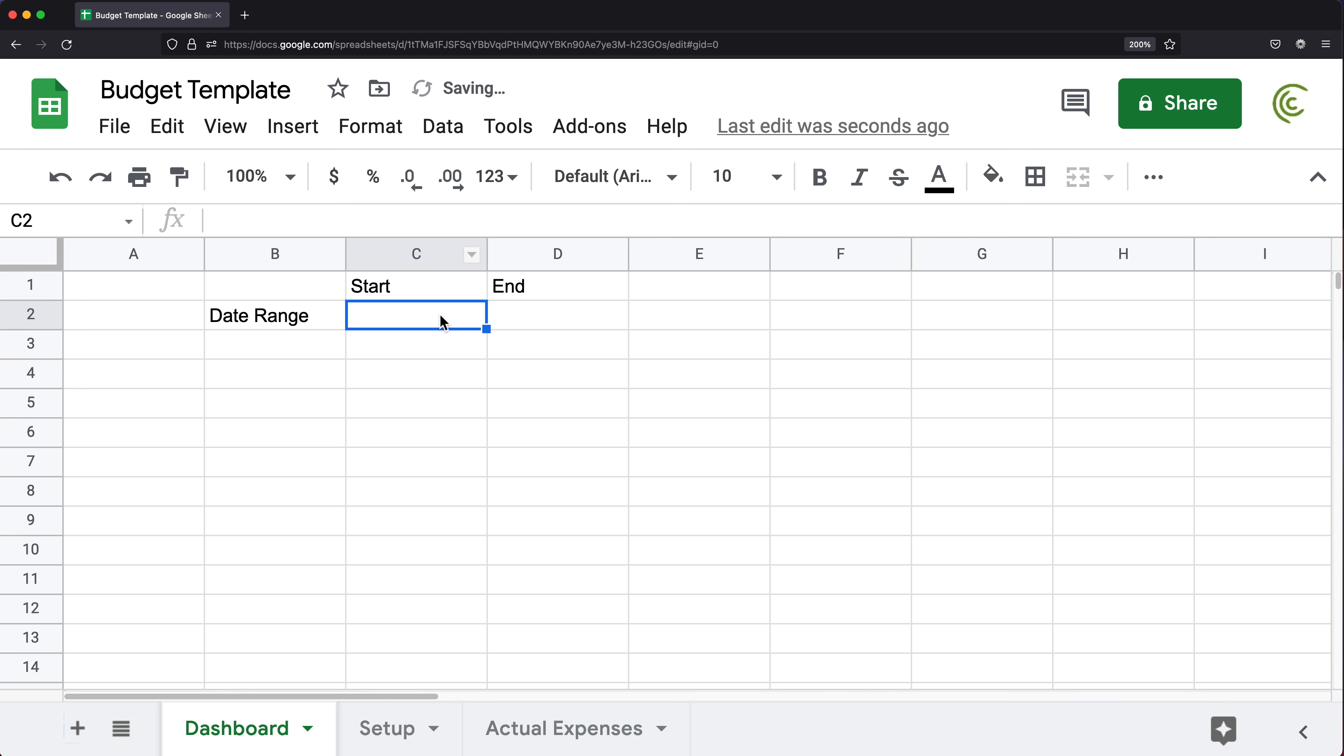
left_click(535, 327)
left_click(439, 324)
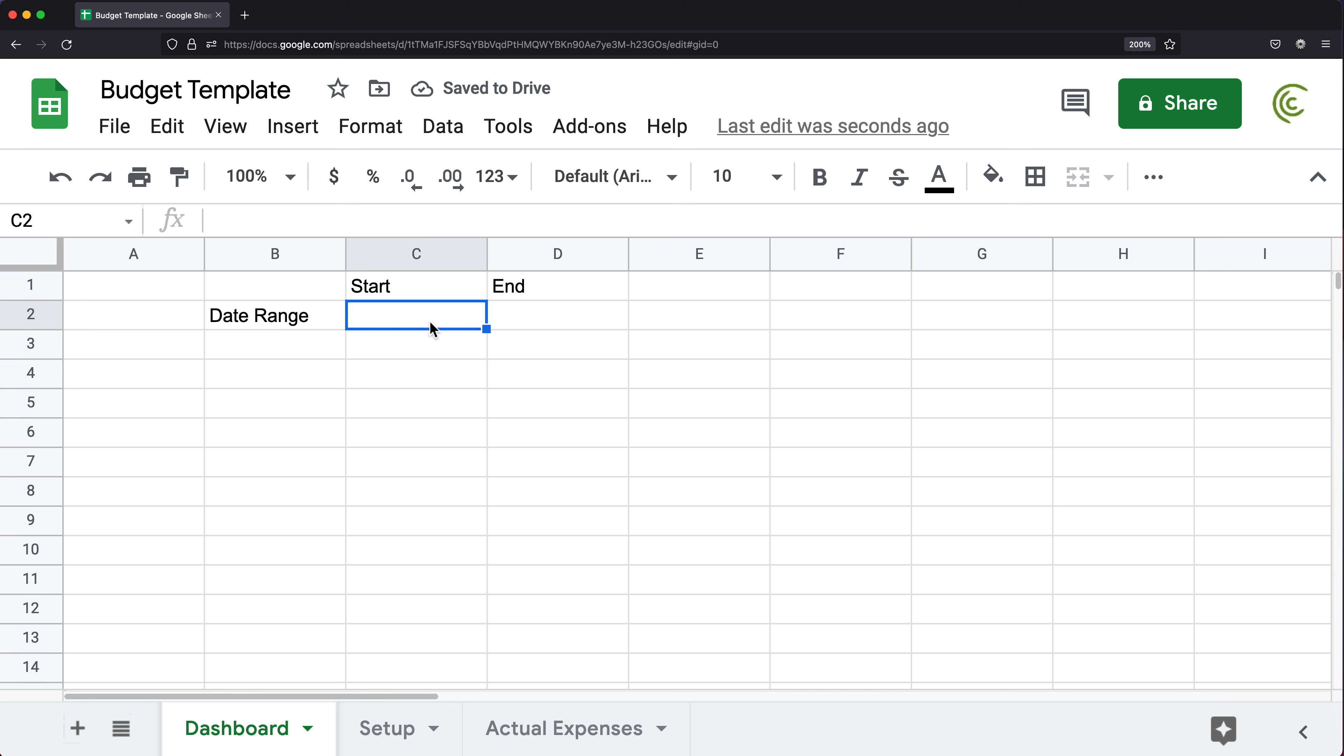
left_click(541, 315)
left_click(444, 320)
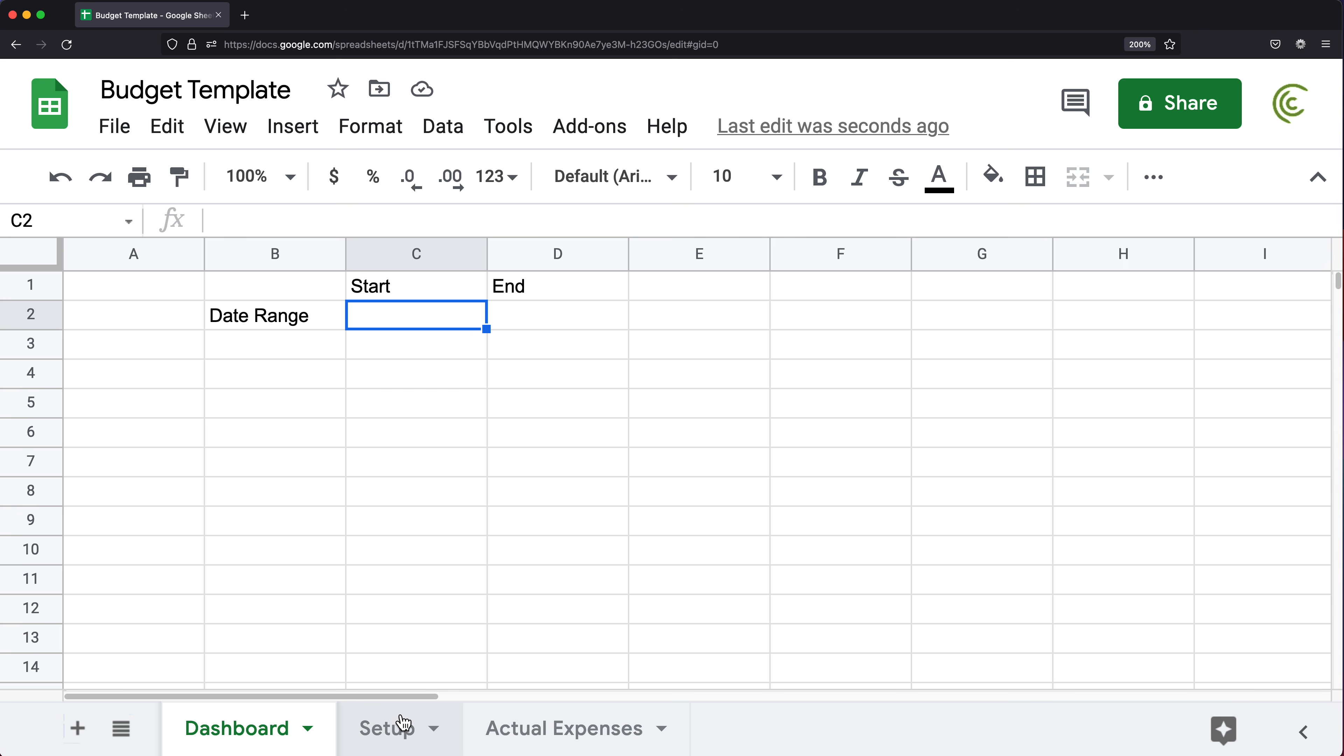
- On the Setup sheet, enter the headers "Start Date" in D1 and "End Date" in E1
left_click(396, 744)
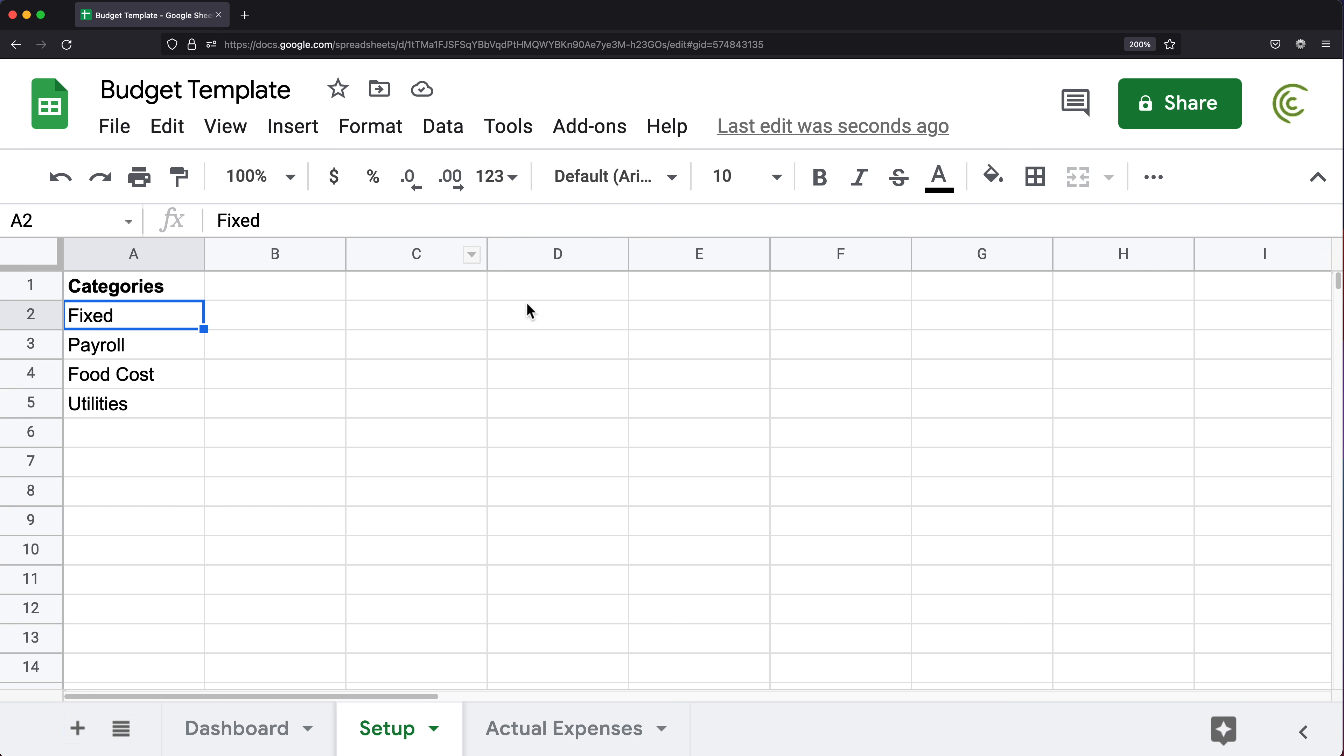
left_click(561, 296)
type("Start Date")
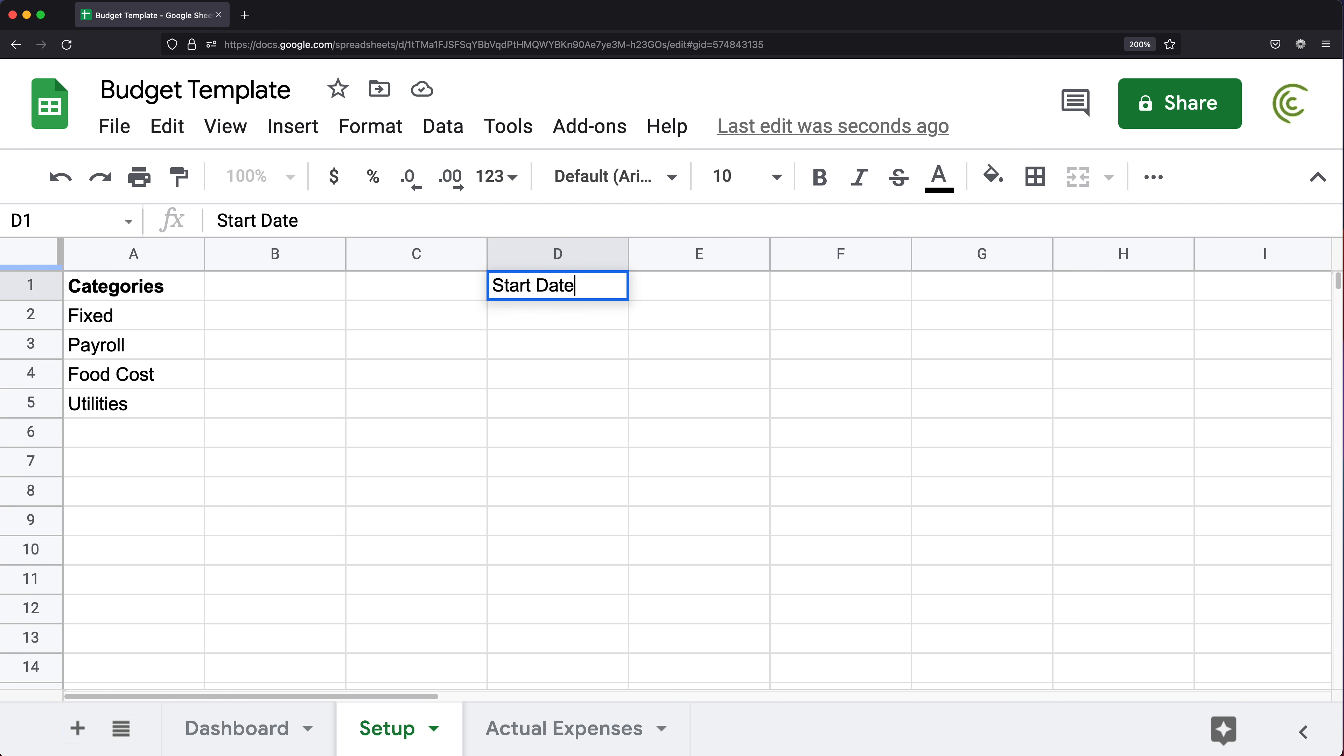
key("Tab")
type("End Date")
key("Down")
key("Left")
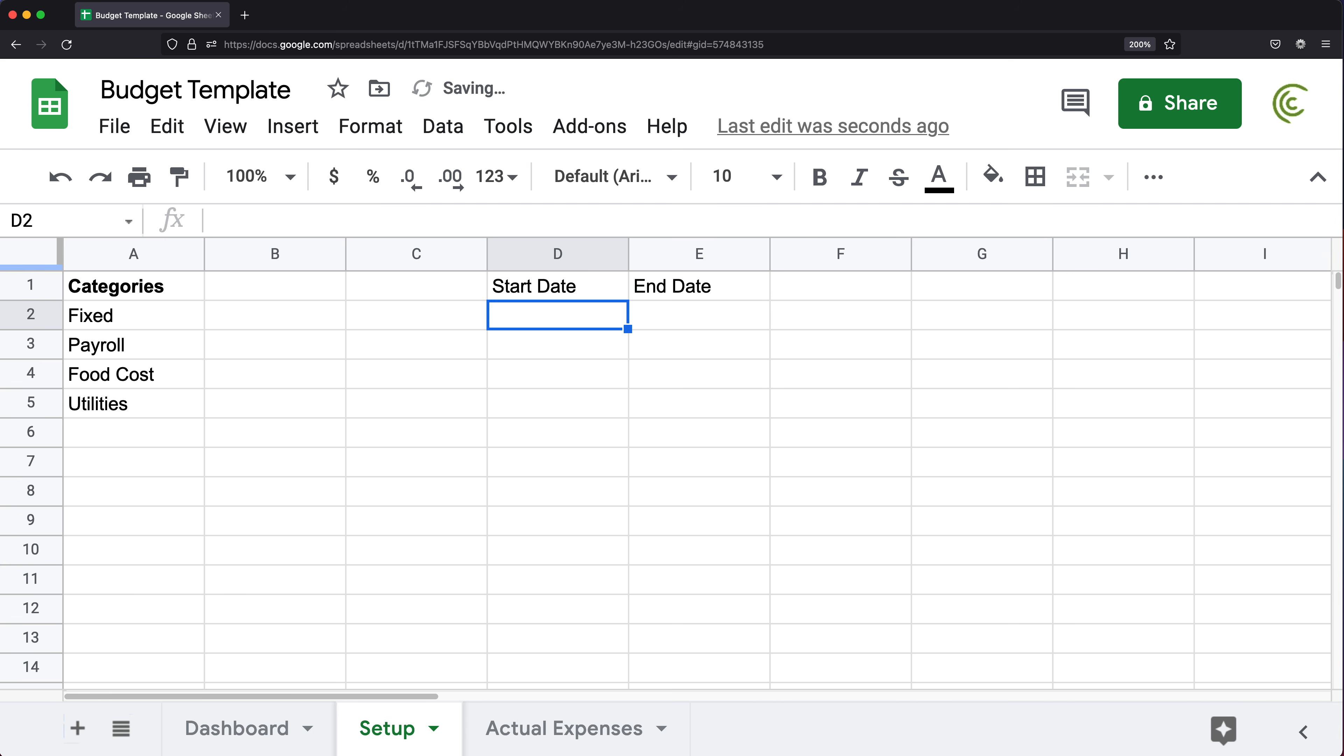
- Enter 1/1/2021 as the first start date in D2 and give the cell a light yellow fill
type("1/1/")
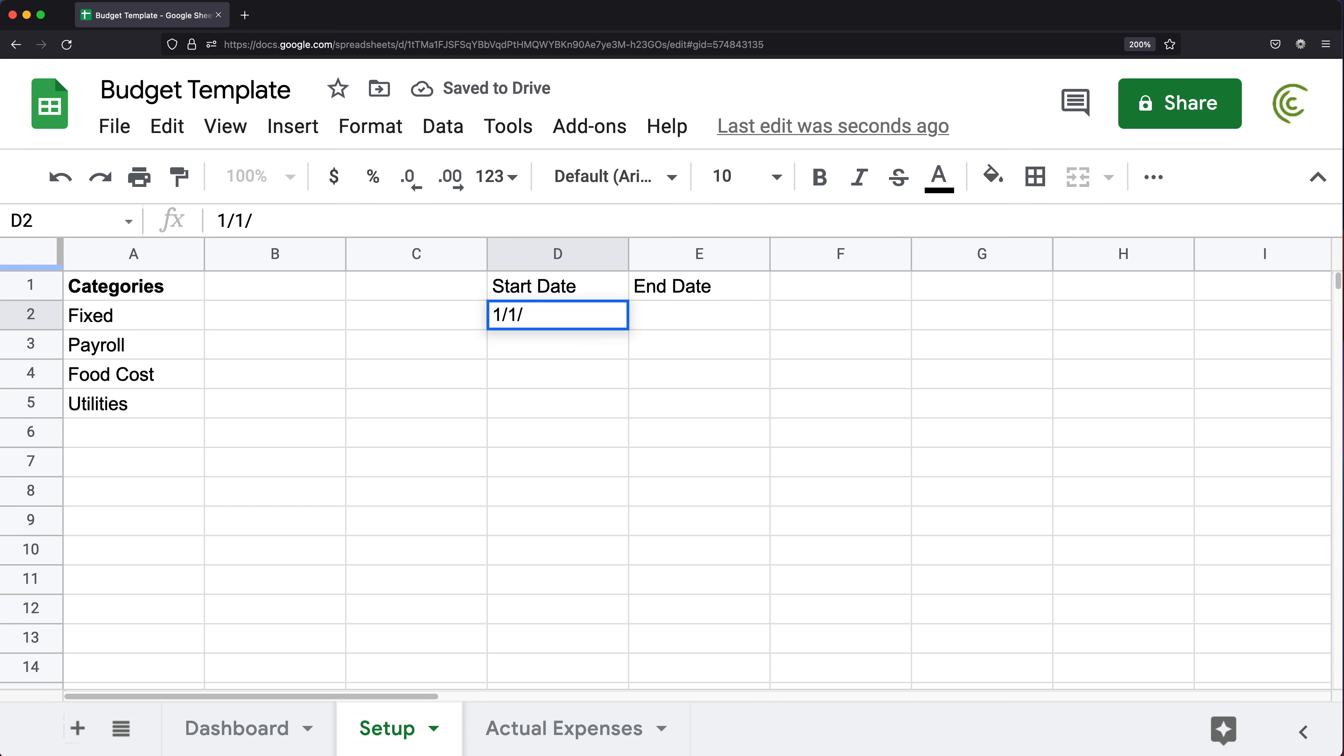
type("2021")
key("Return")
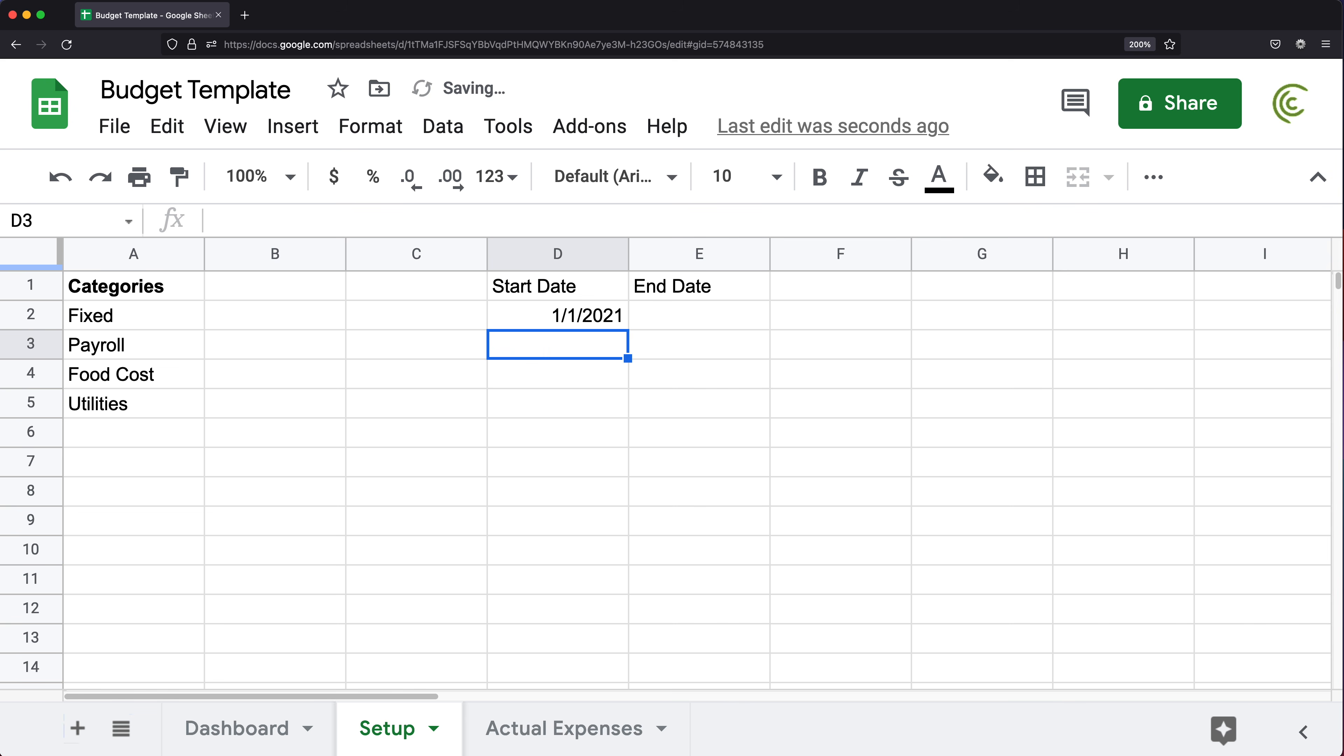
key("Up")
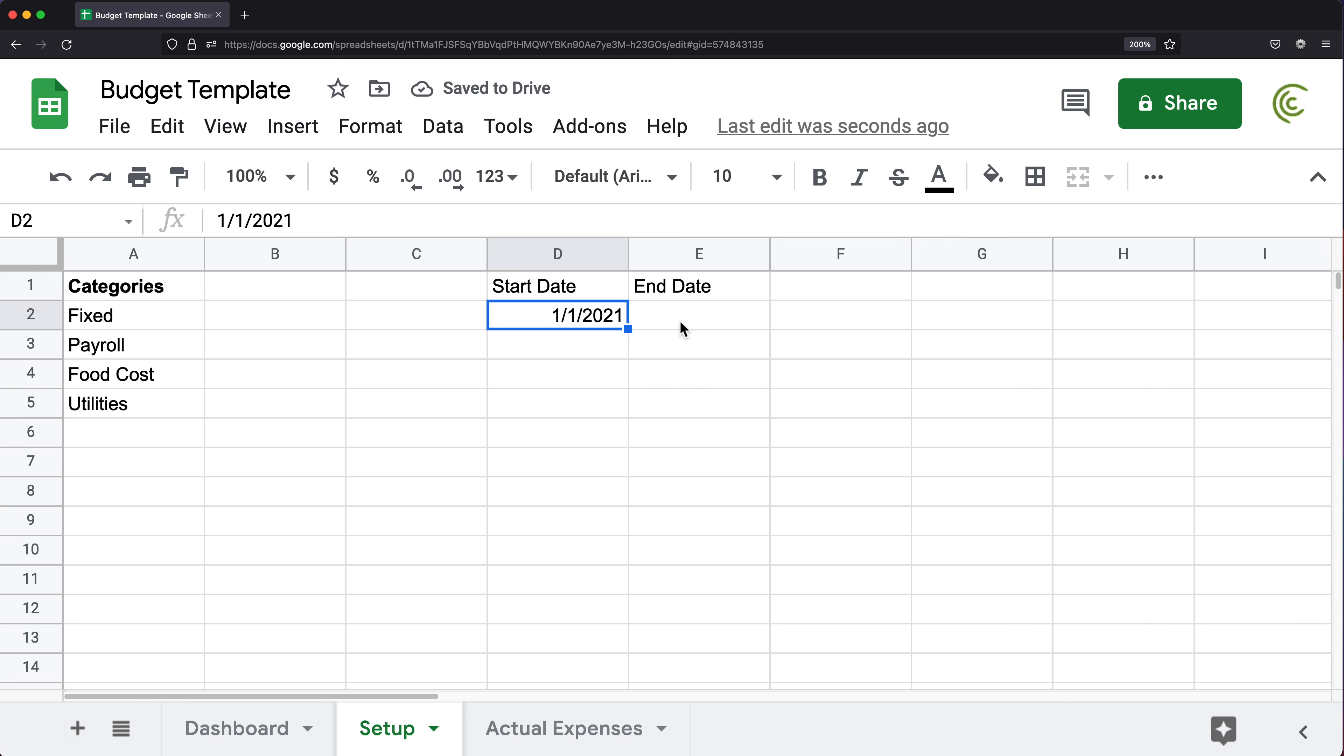
left_click(993, 177)
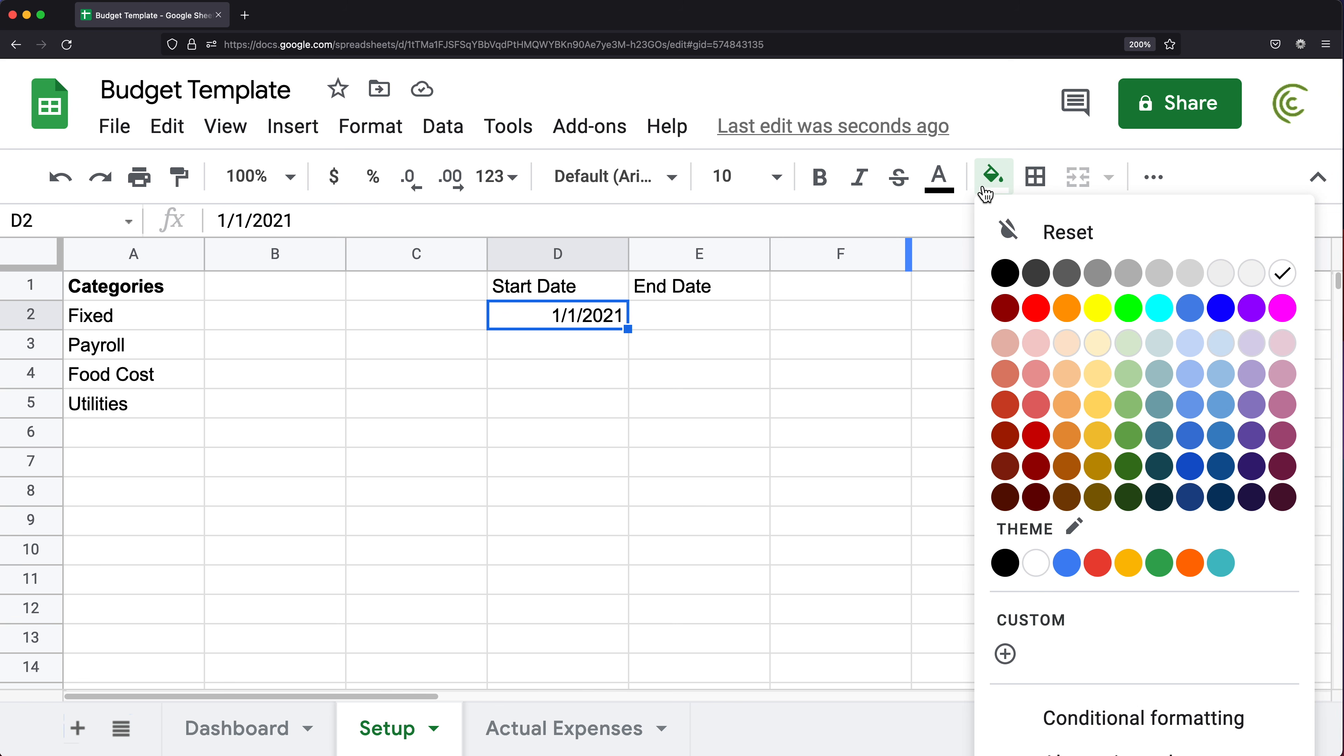
left_click(1099, 354)
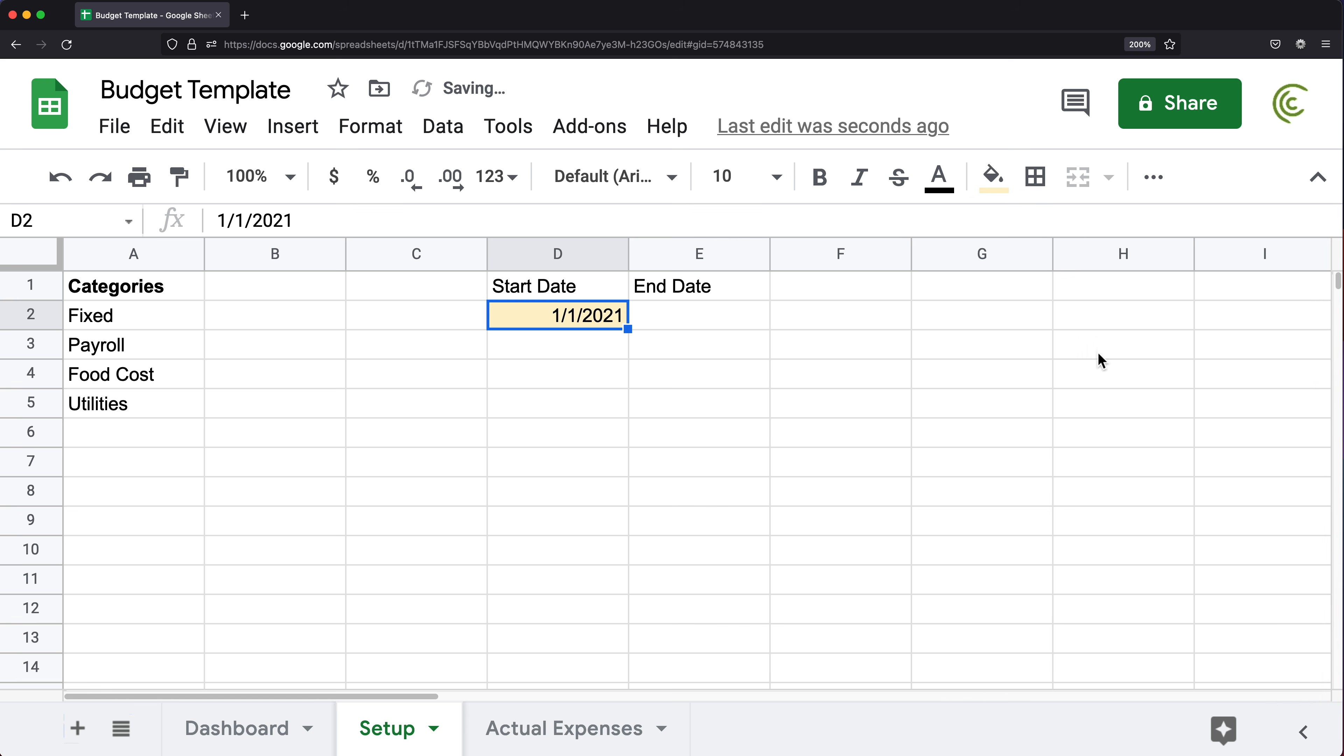
left_click_drag(657, 321, 661, 625)
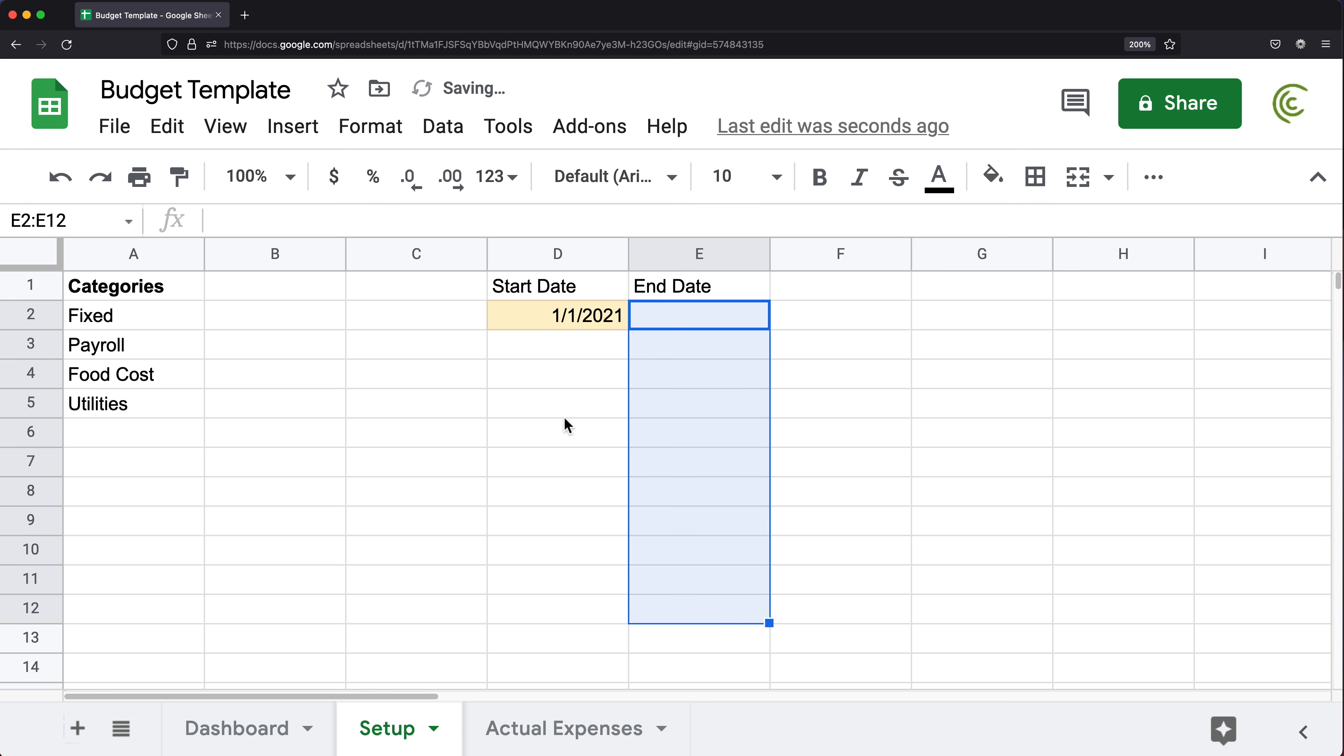
left_click_drag(568, 347, 585, 635)
left_click(574, 354)
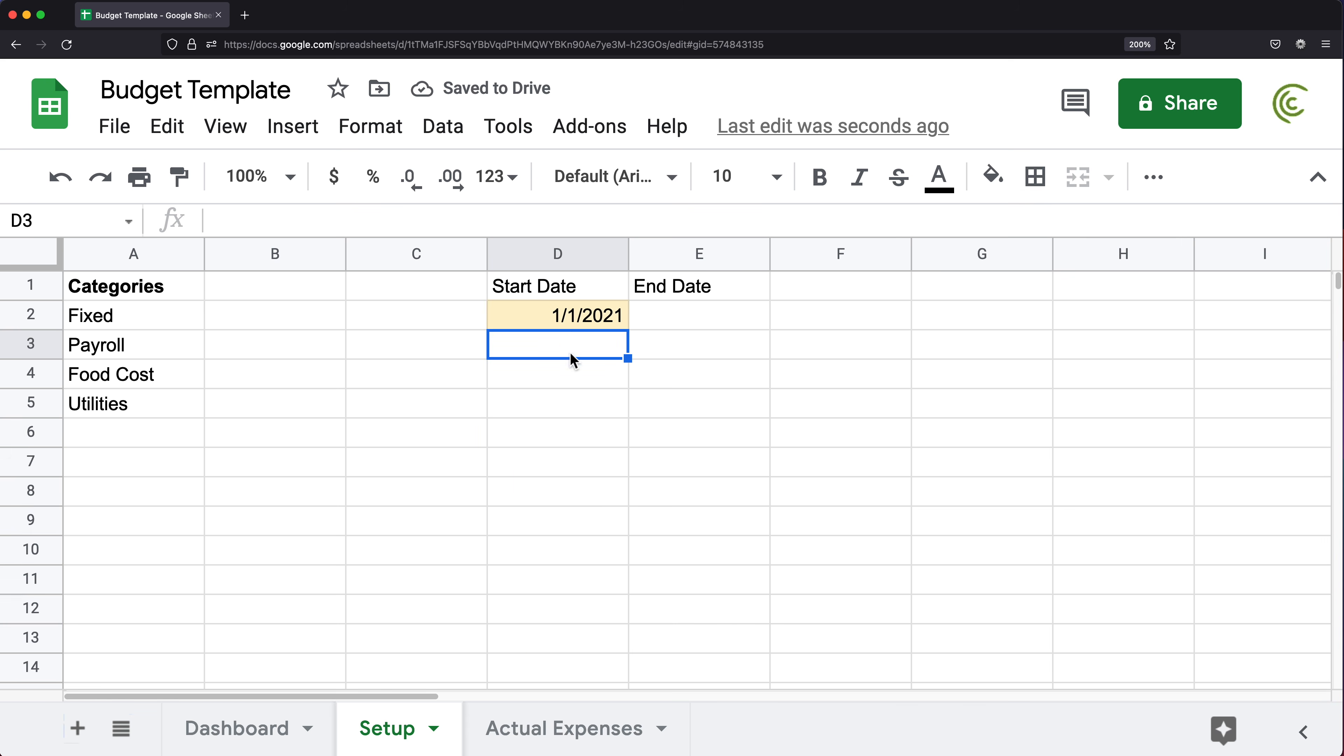
left_click(562, 322)
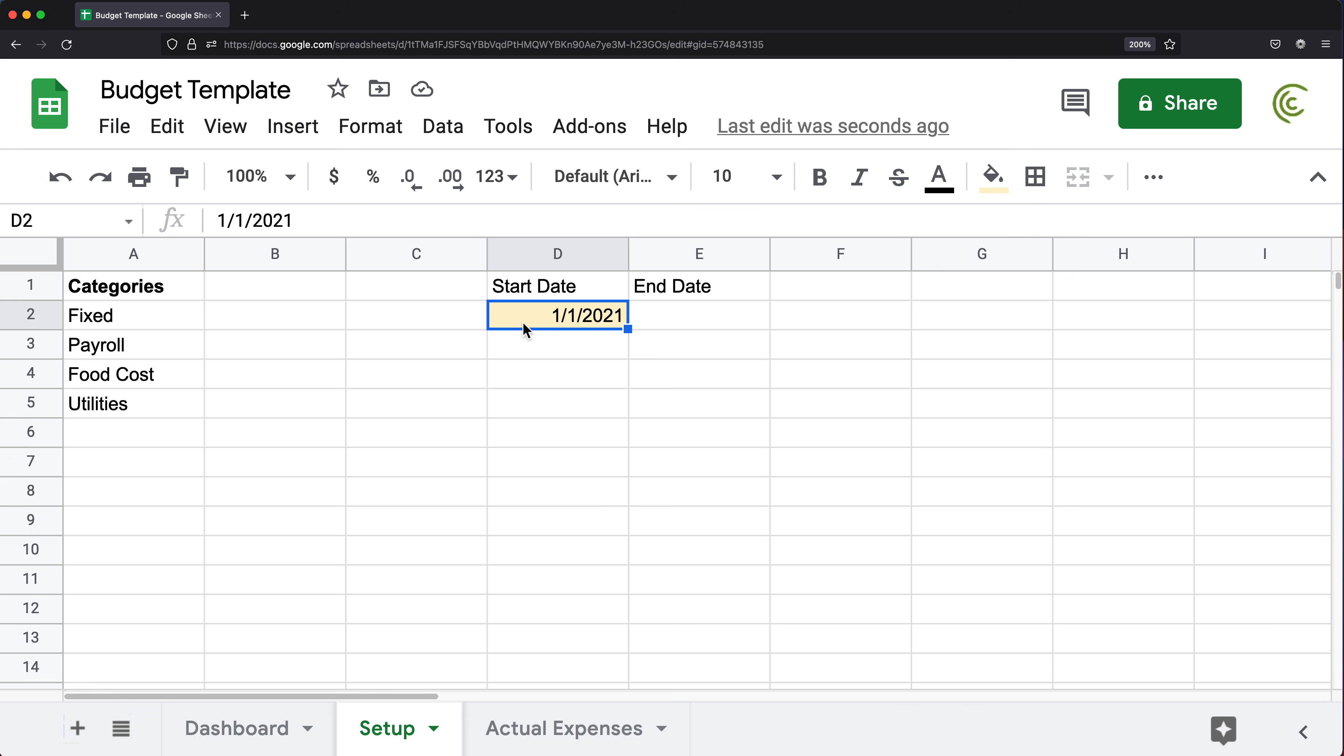
- Enter the formula =EDATE(D2,1) in cell D3 to calculate the following month's start date
left_click(562, 347)
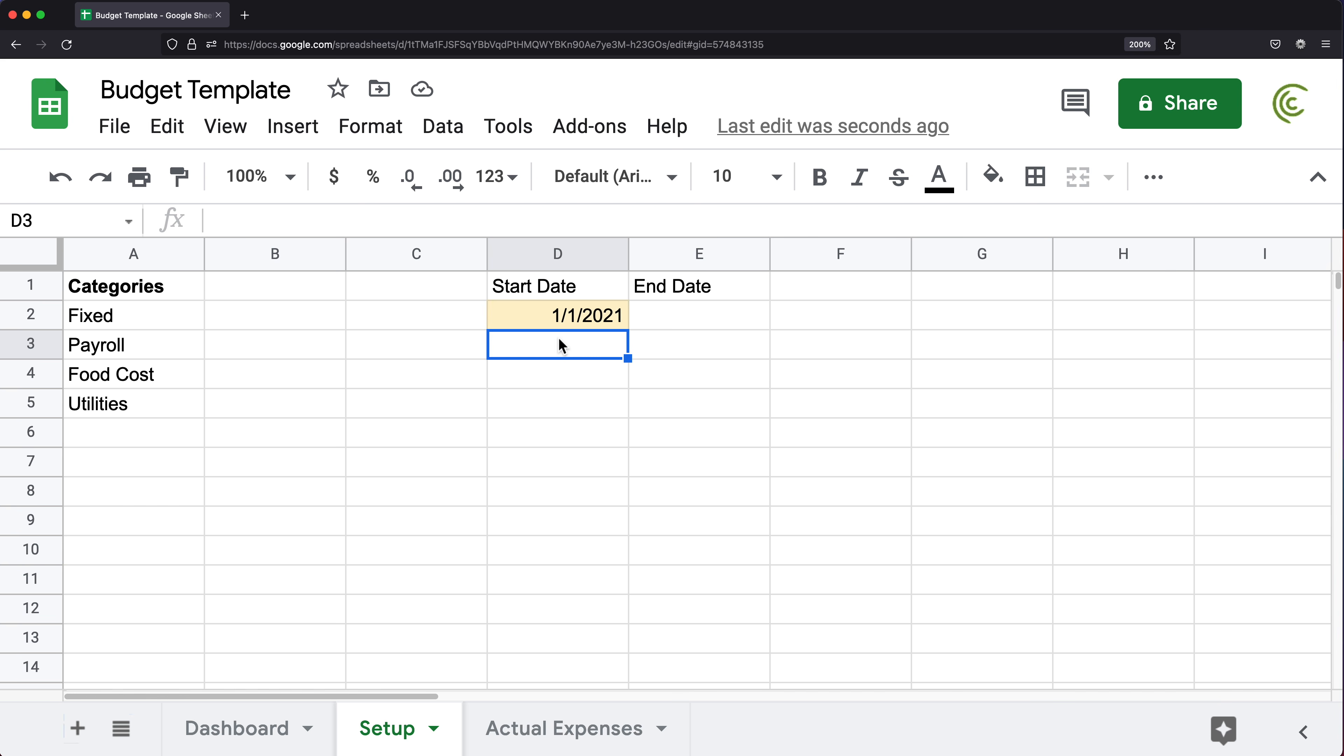
type("=EDATE(")
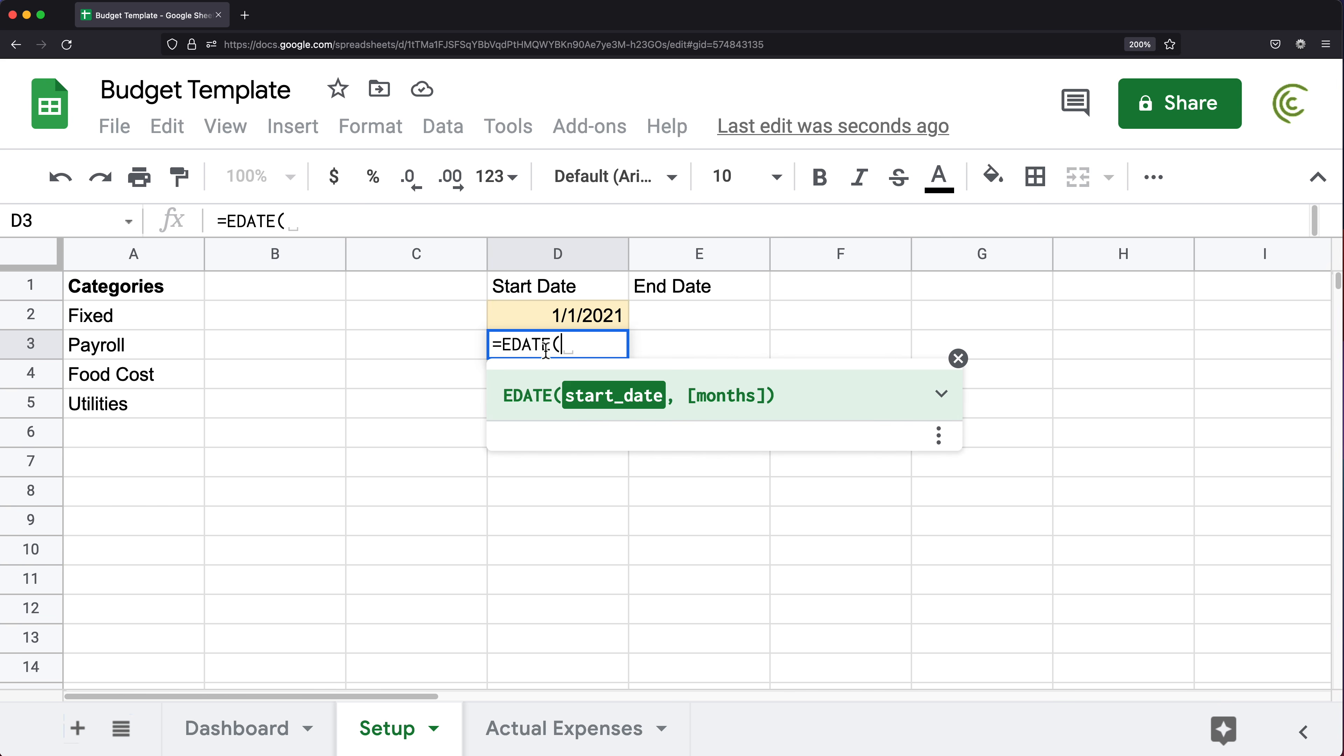
left_click(572, 324)
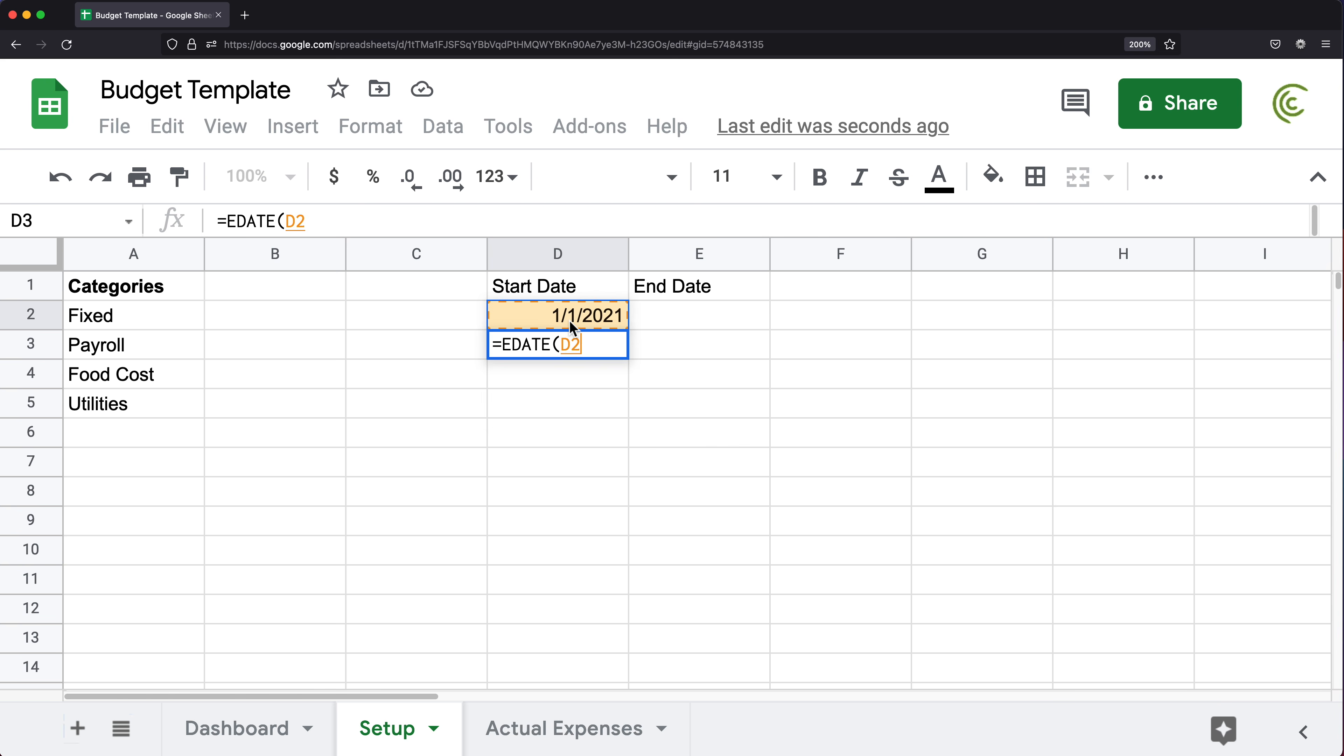
type(",1")
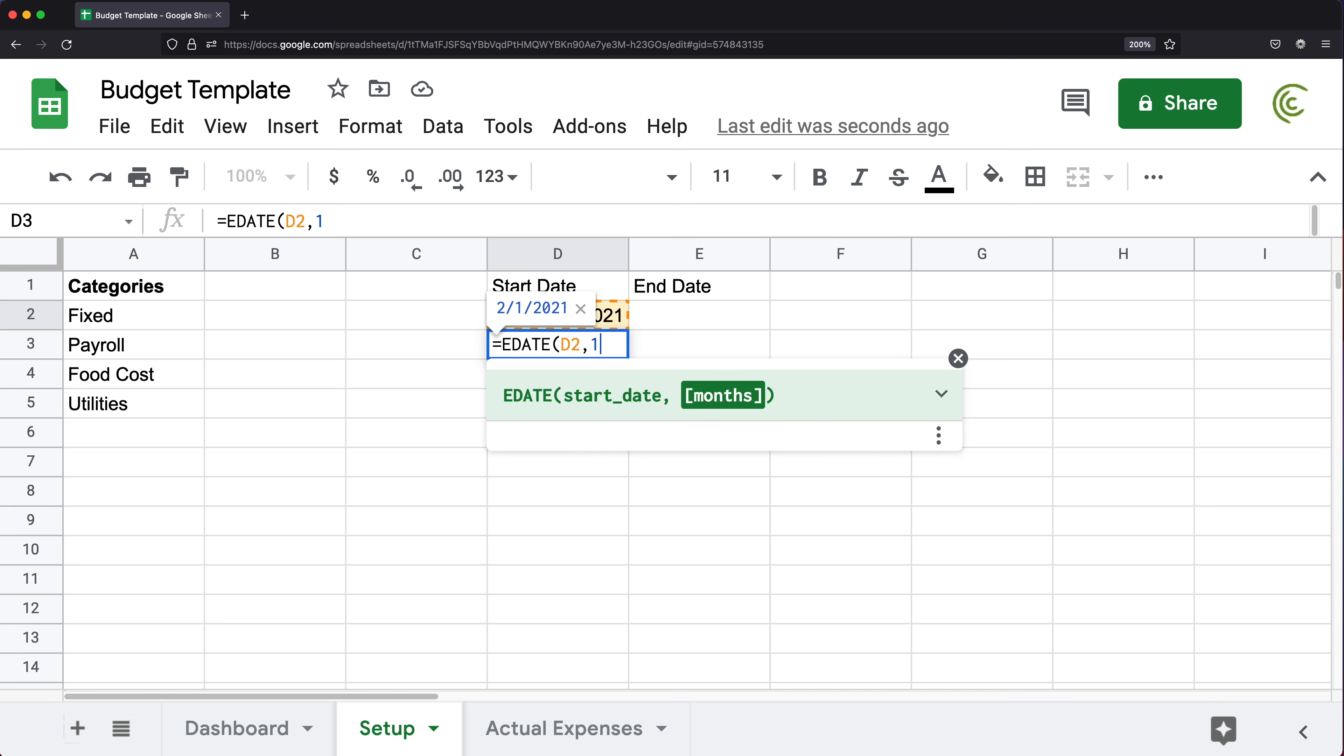
type(")")
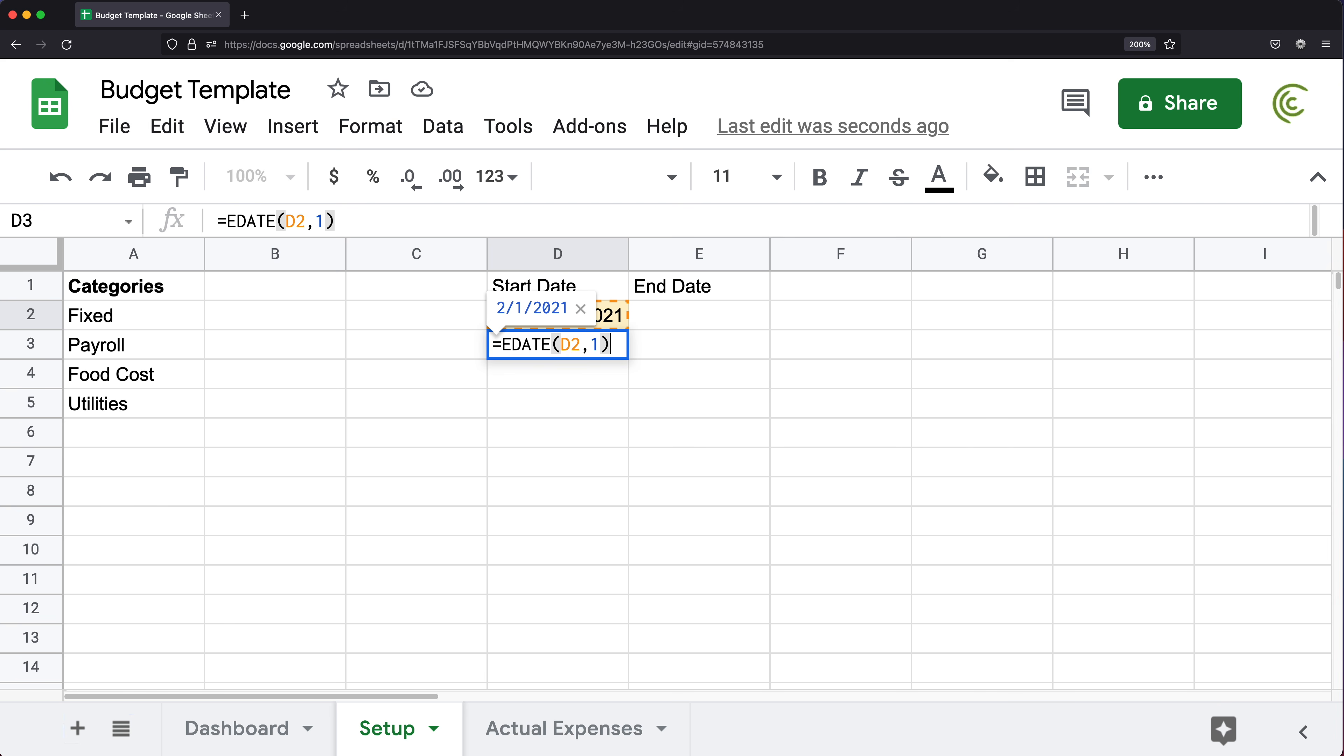
key("Return")
- Copy the EDATE formula from D3 down through D15 and check the filled dates
left_click(574, 353)
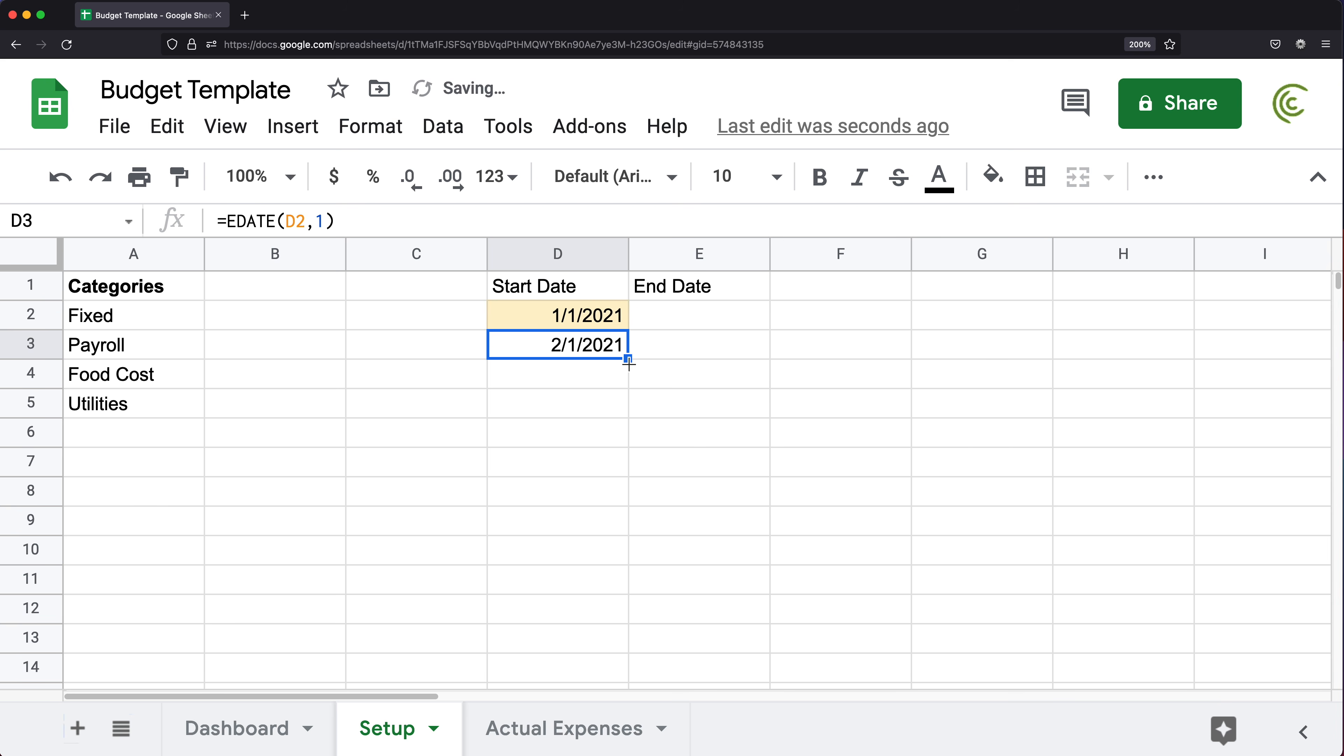
left_click_drag(628, 360, 606, 691)
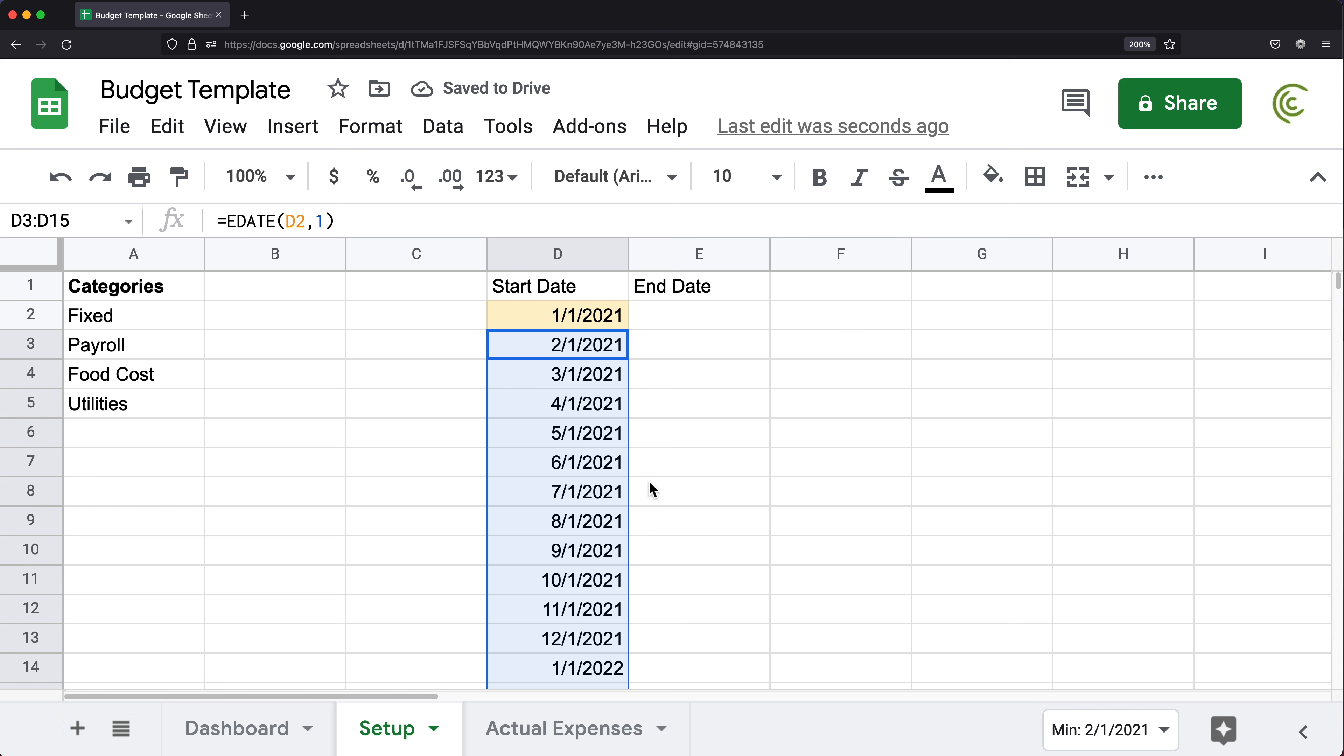
scroll(652, 489, "down", 2)
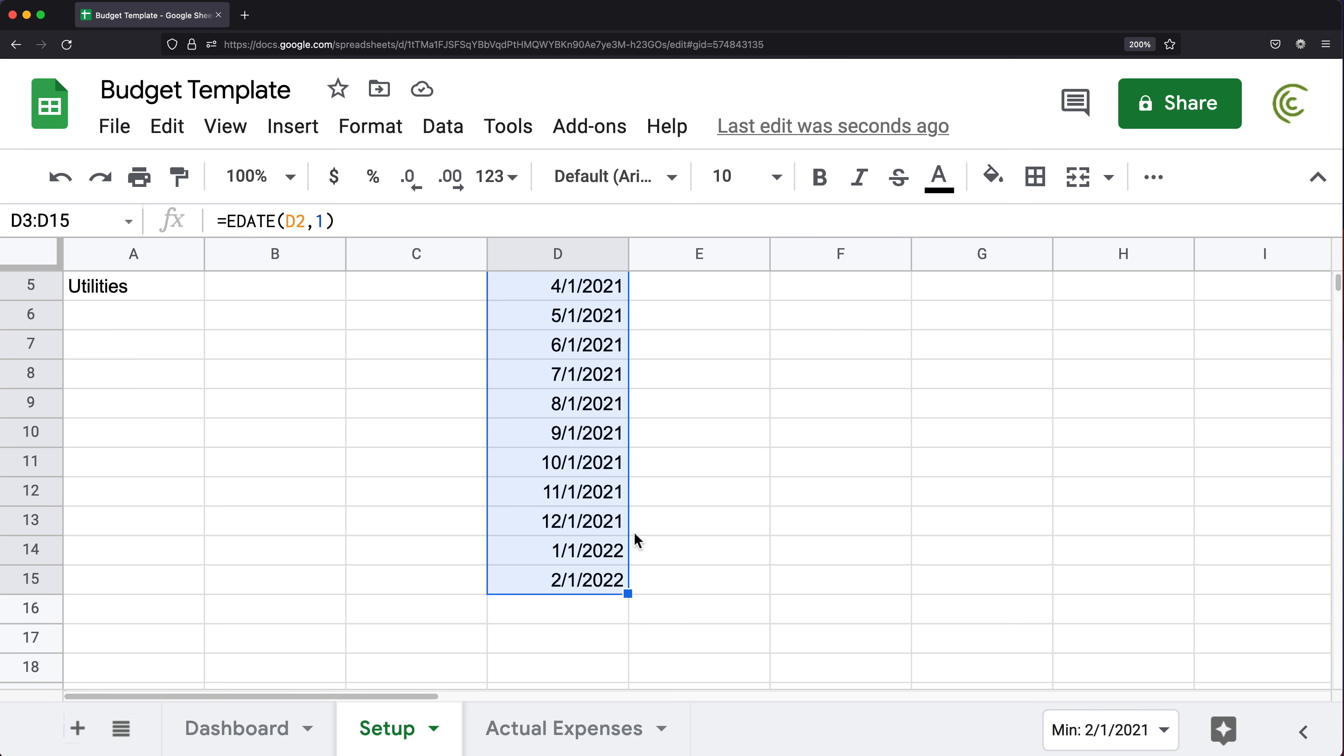
scroll(635, 533, "up", 2)
- Enter the formula =EOMONTH(D2,0) in cell E2 to calculate the first month's end date
left_click(665, 323)
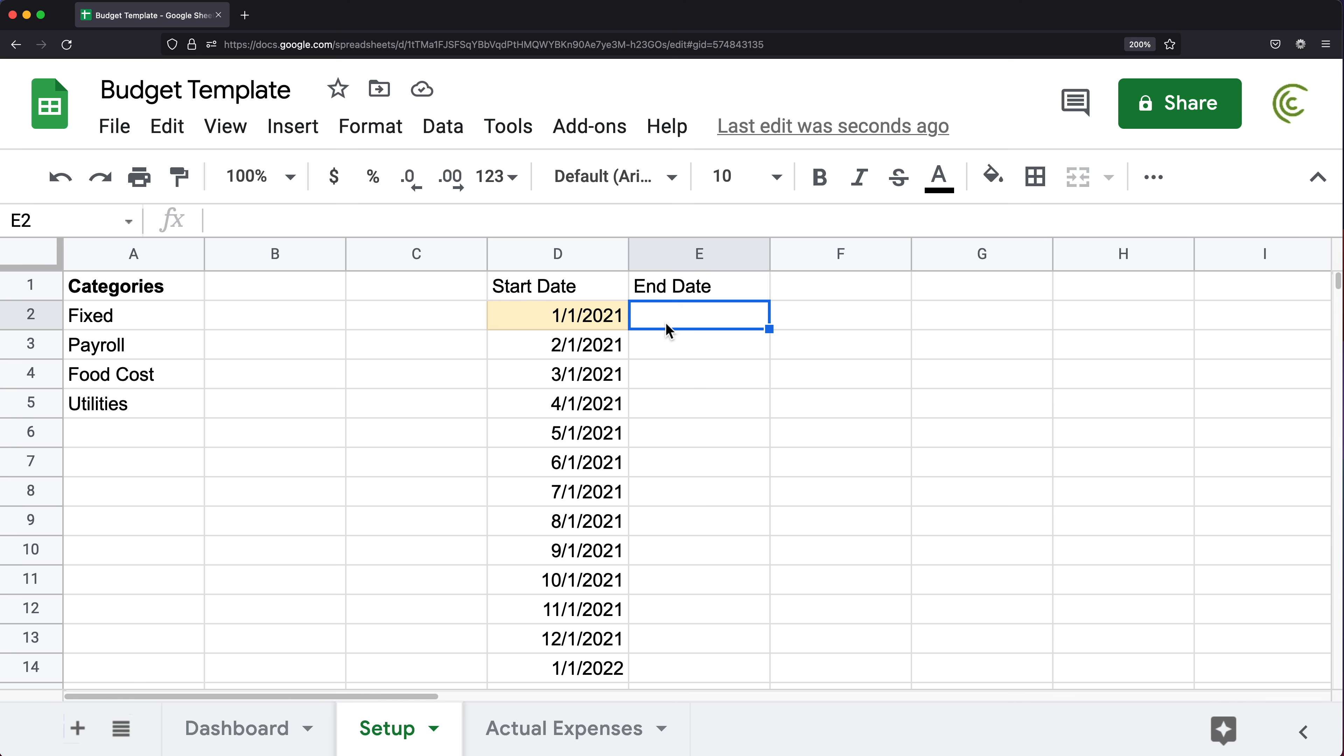
type("=EOMONTH(")
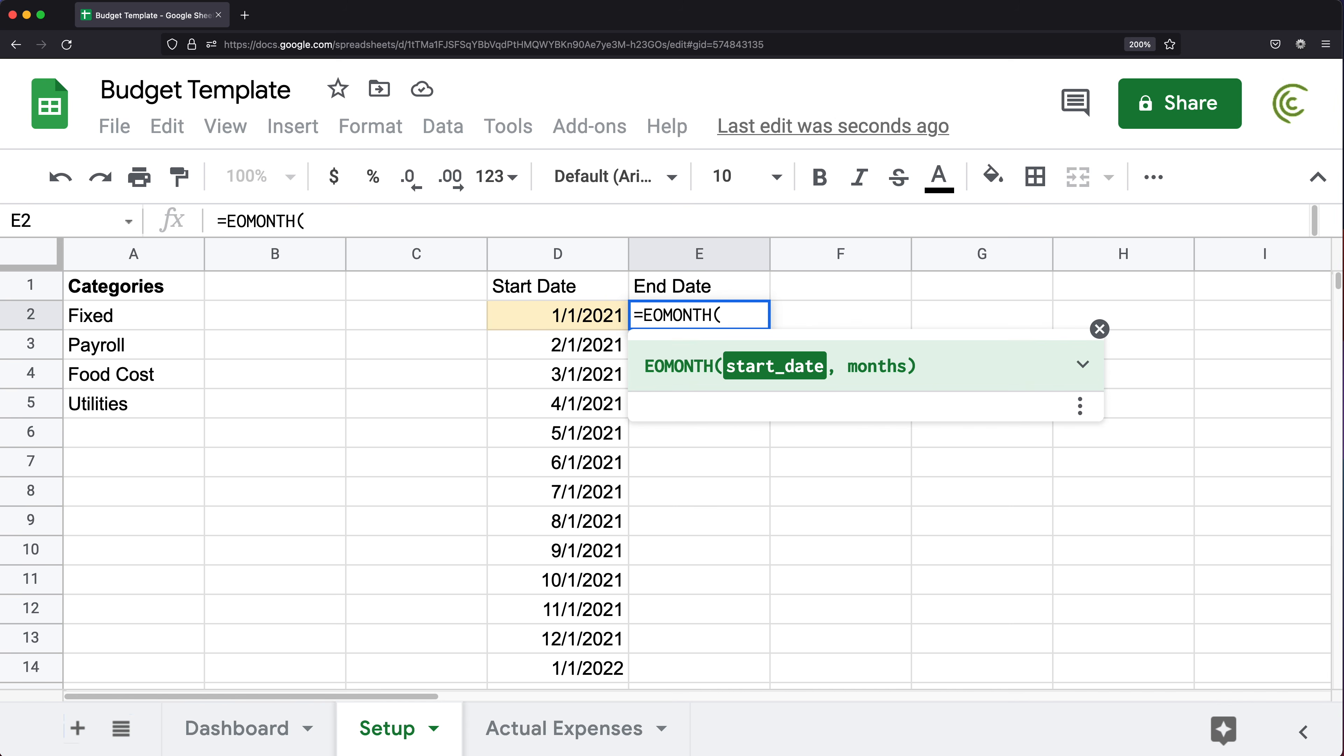
left_click(572, 315)
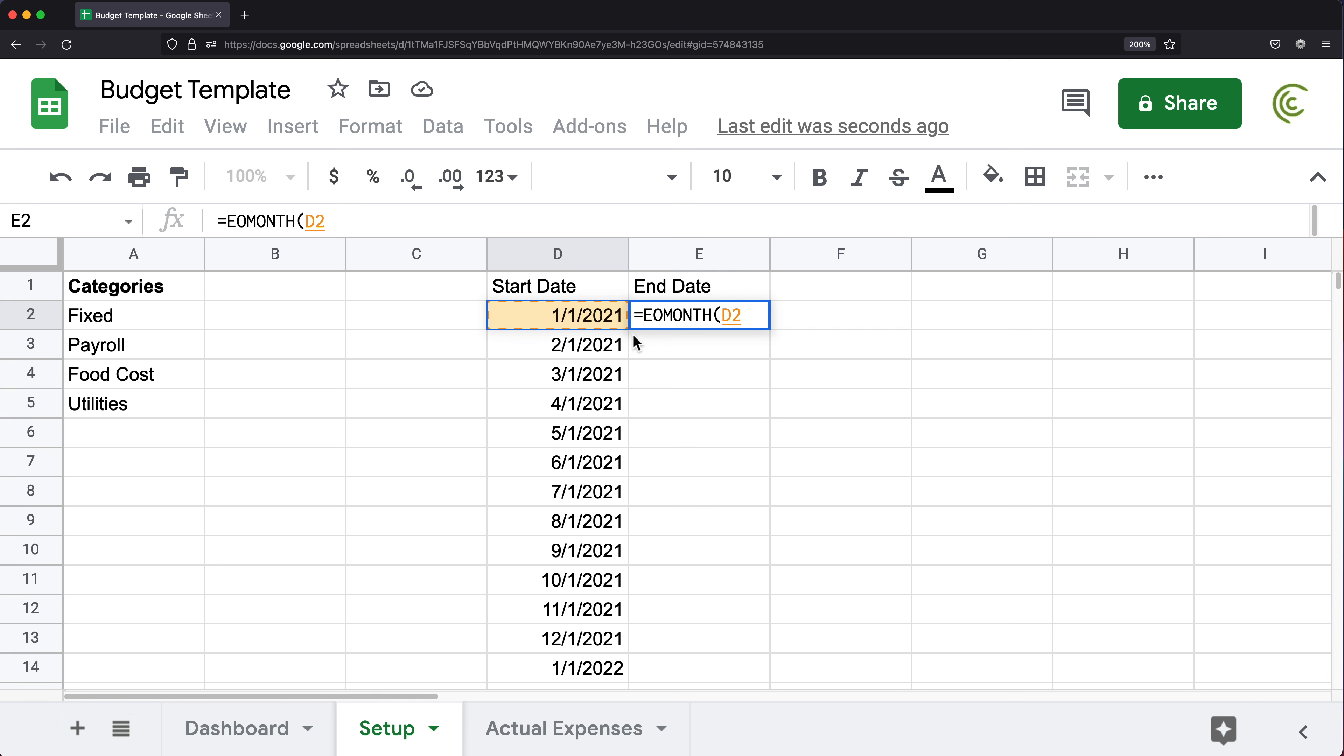
type(",0)")
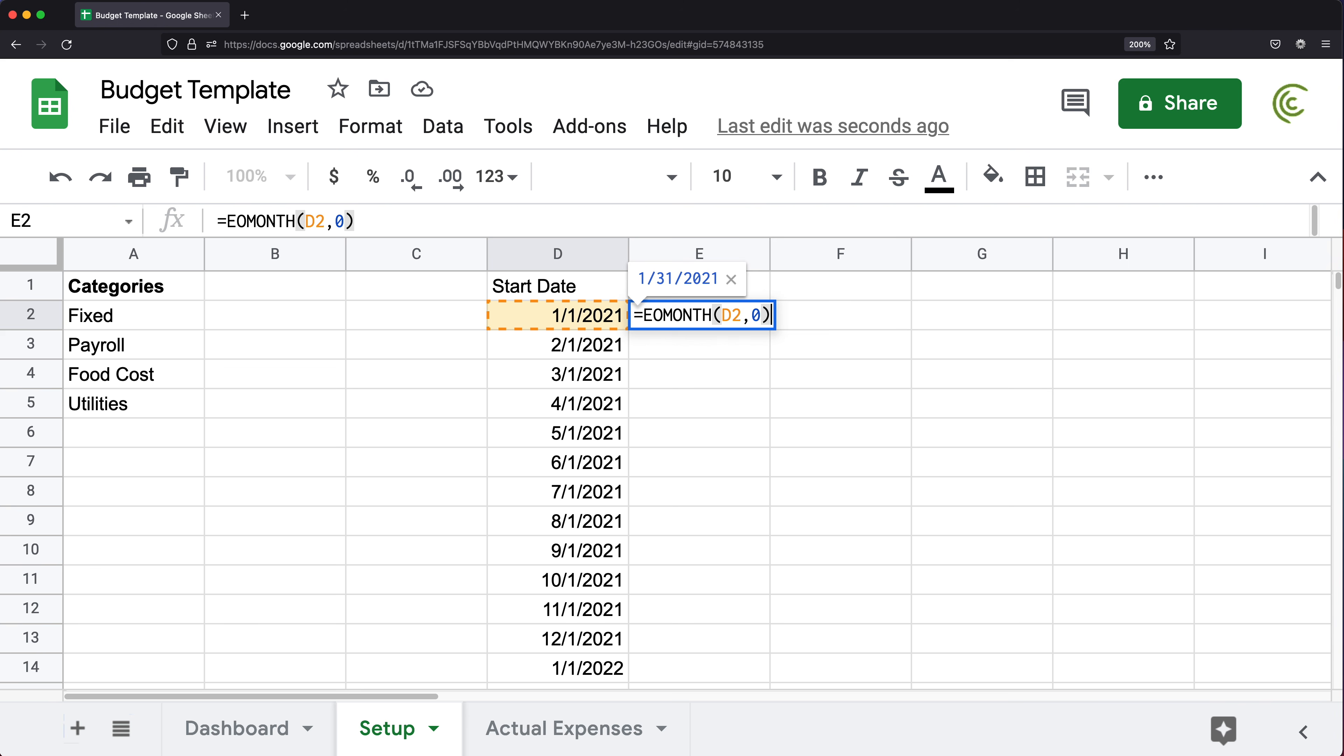
key("Return")
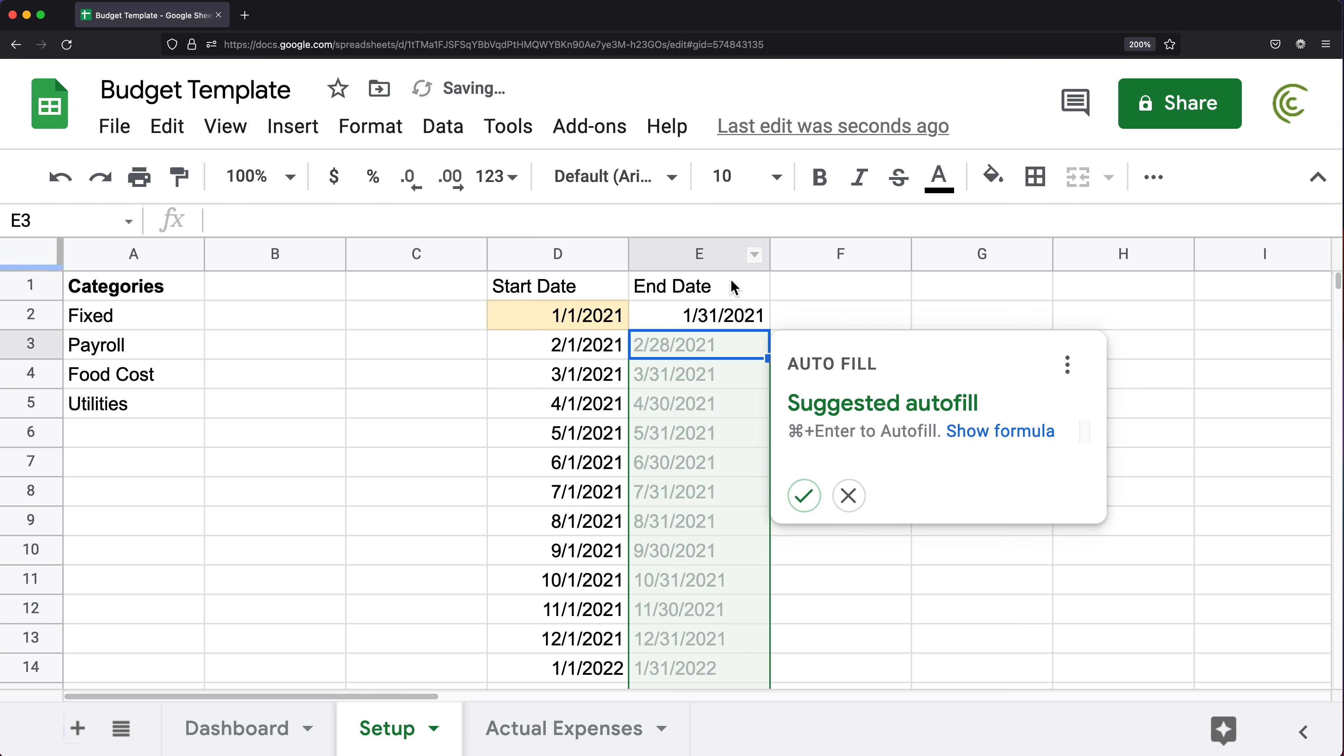
- Accept the suggested autofill of the EOMONTH formula down the End Date column from E3 and check the filled dates
left_click(804, 495)
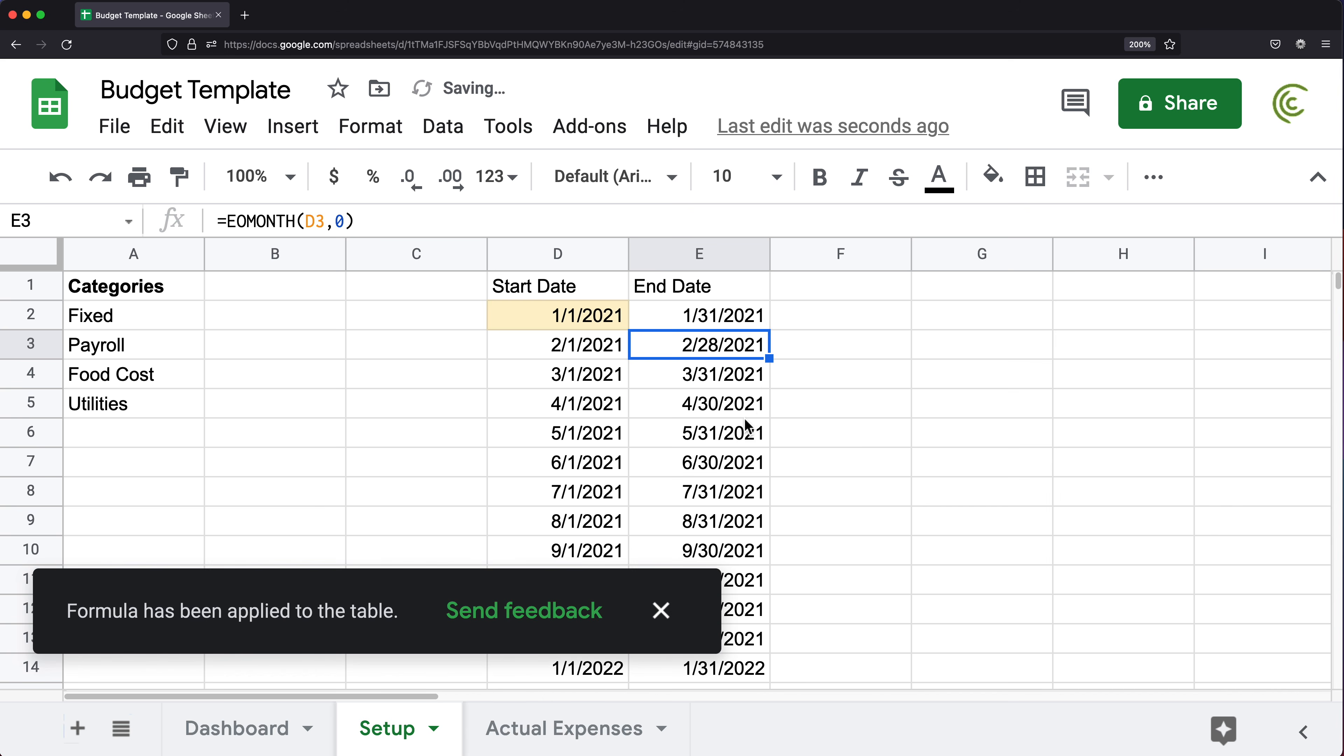
left_click(661, 617)
scroll(679, 365, "down", 3)
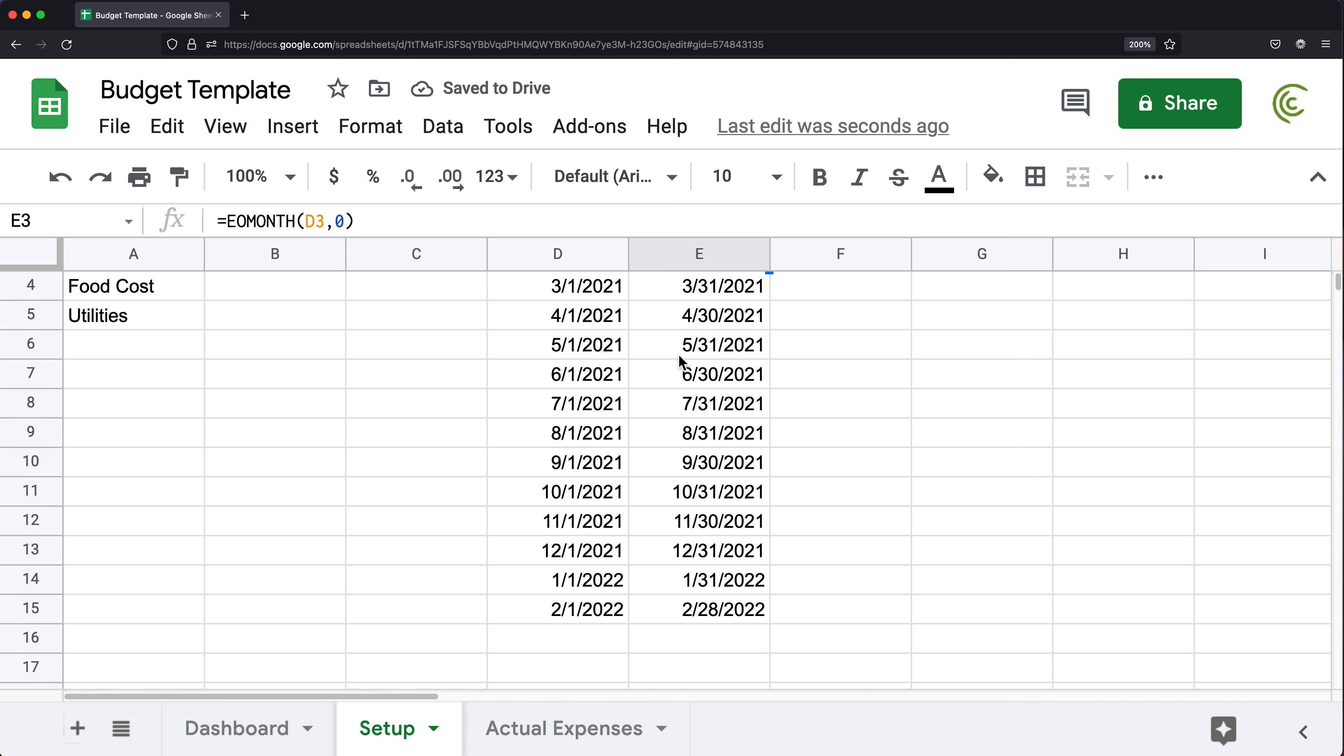
scroll(668, 464, "up", 3)
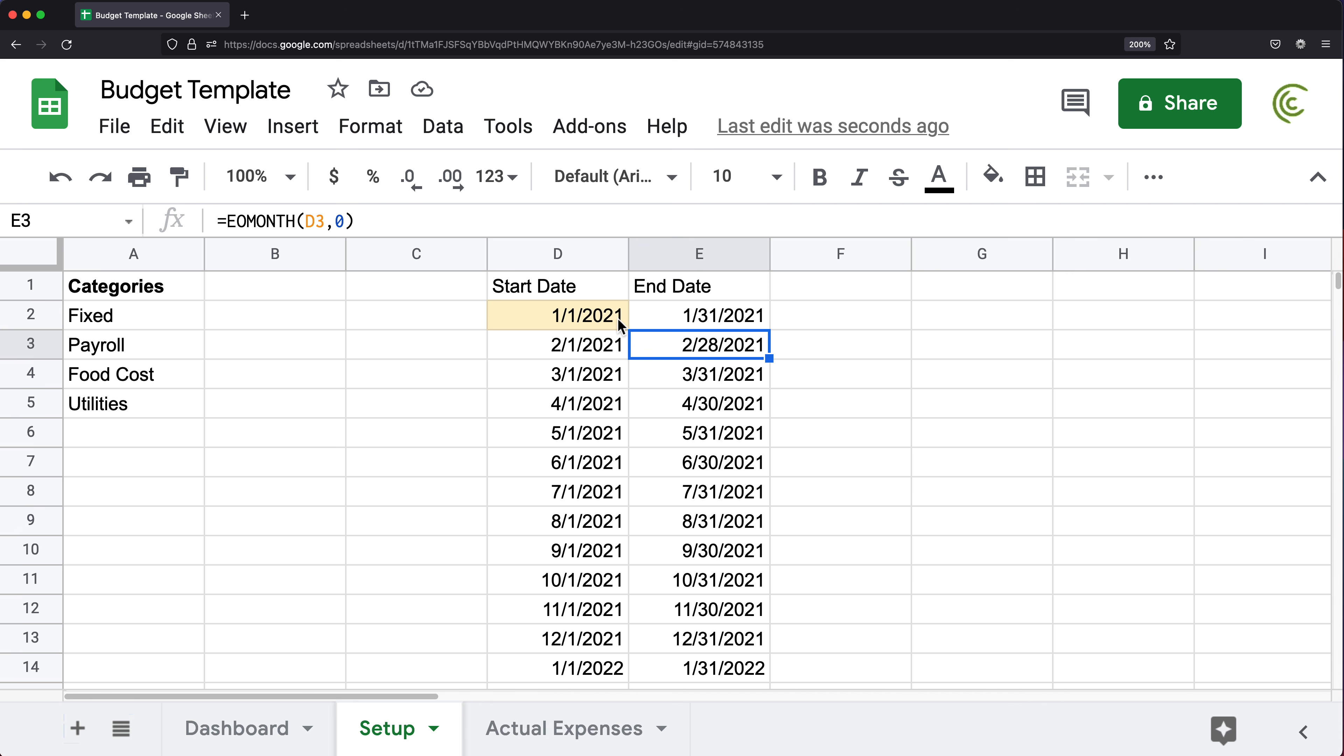
- Change the first start date in D2 to 1/1/2020 to test the date formulas
double_click(619, 317)
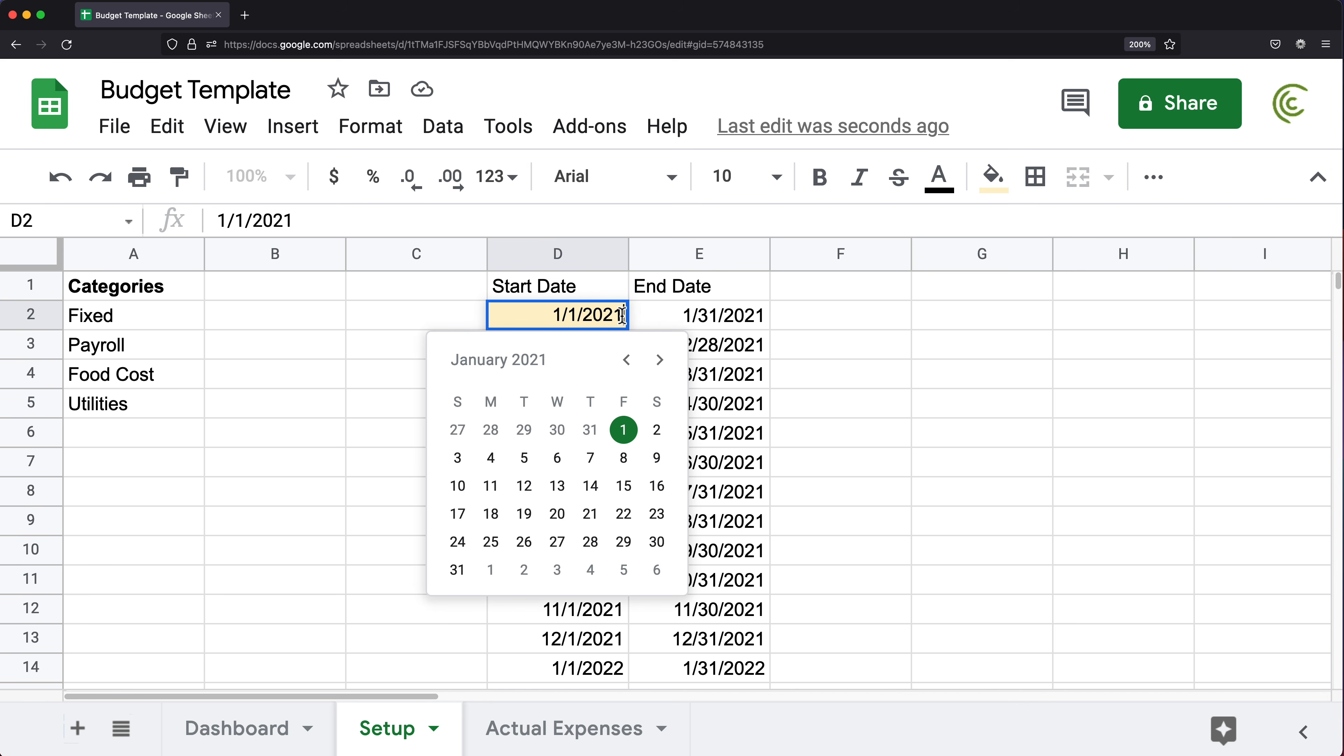
key("BackSpace")
type("0")
key("Return")
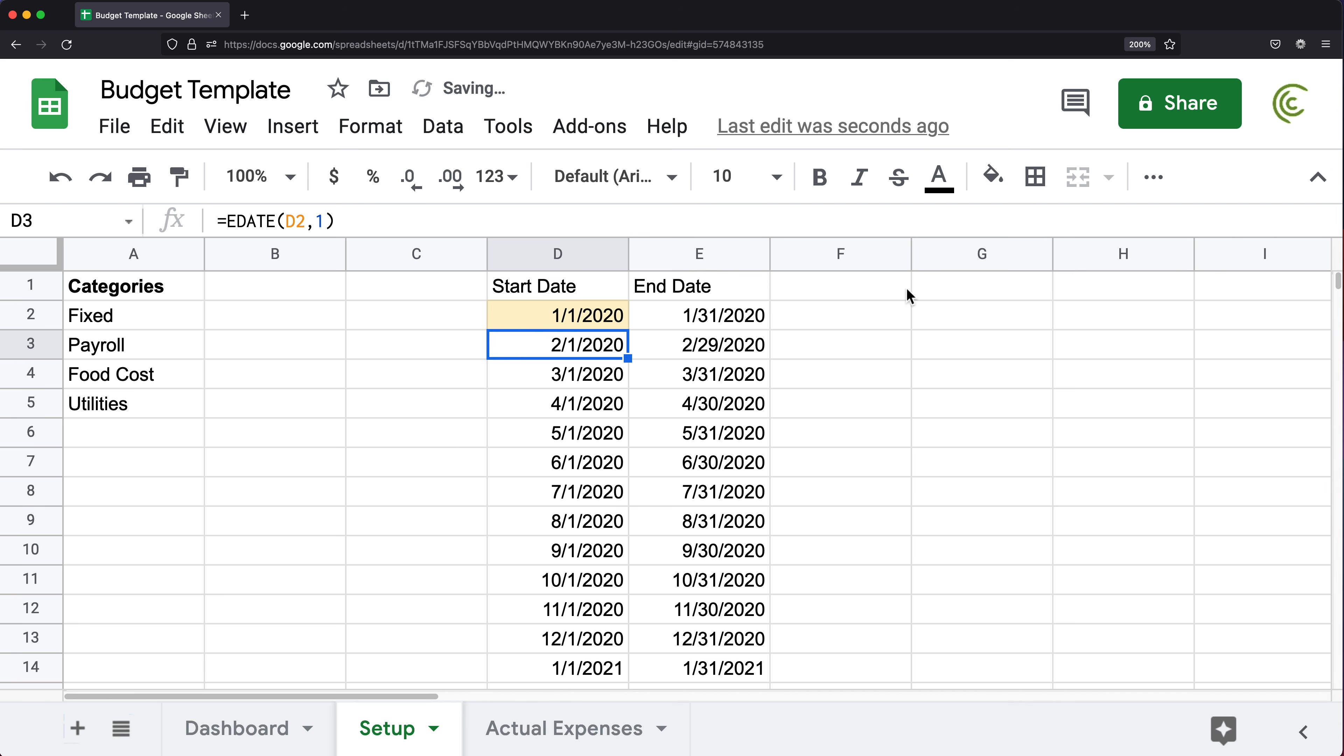
- Set the first start date in D2 back to 1/1/2021 and review the start and end date columns
double_click(623, 318)
key("BackSpace")
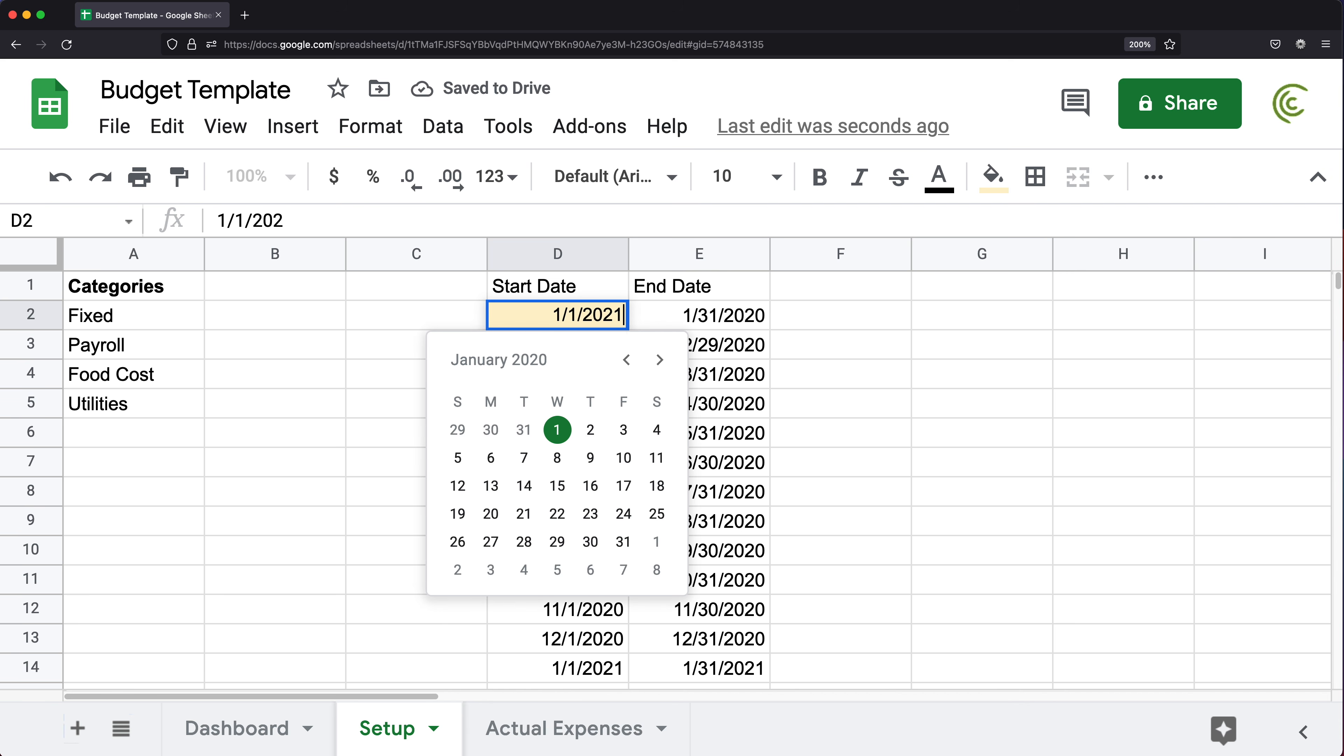
type("1")
key("Return")
left_click(603, 313)
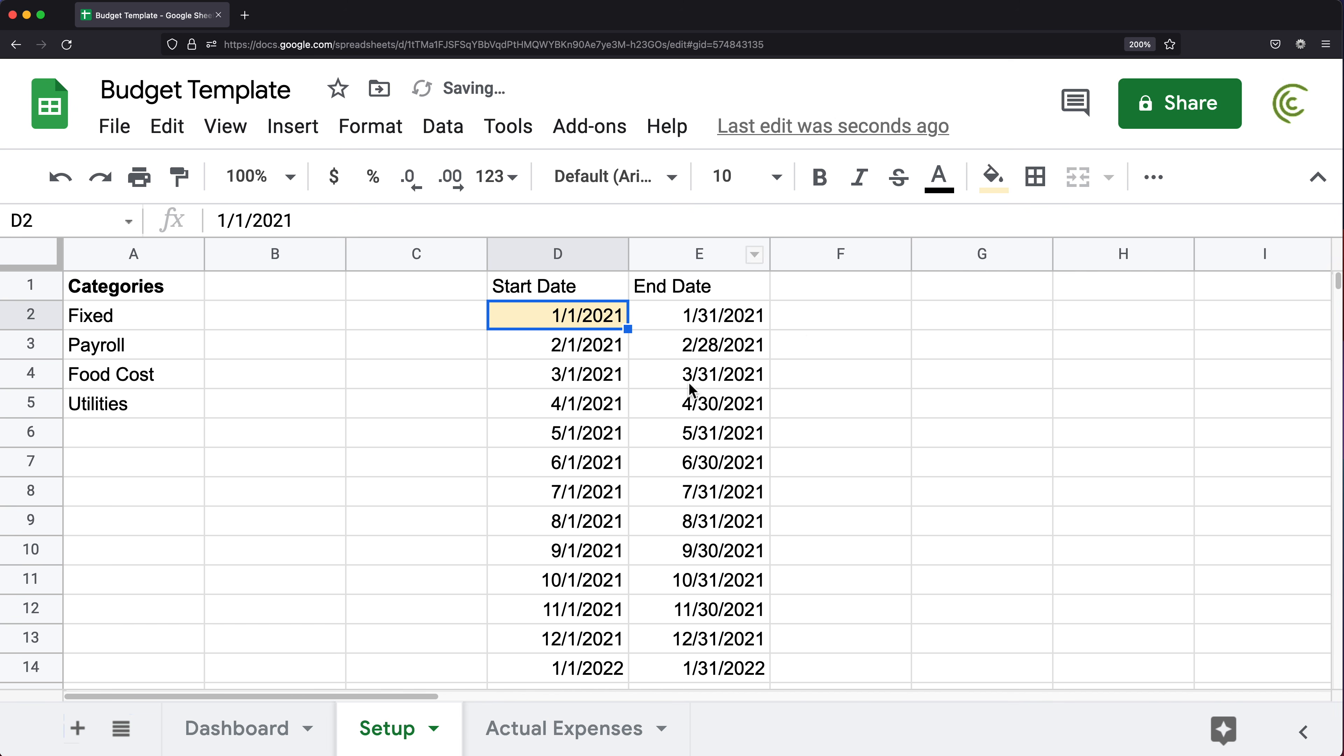
left_click_drag(579, 323, 582, 609)
left_click_drag(698, 316, 704, 608)
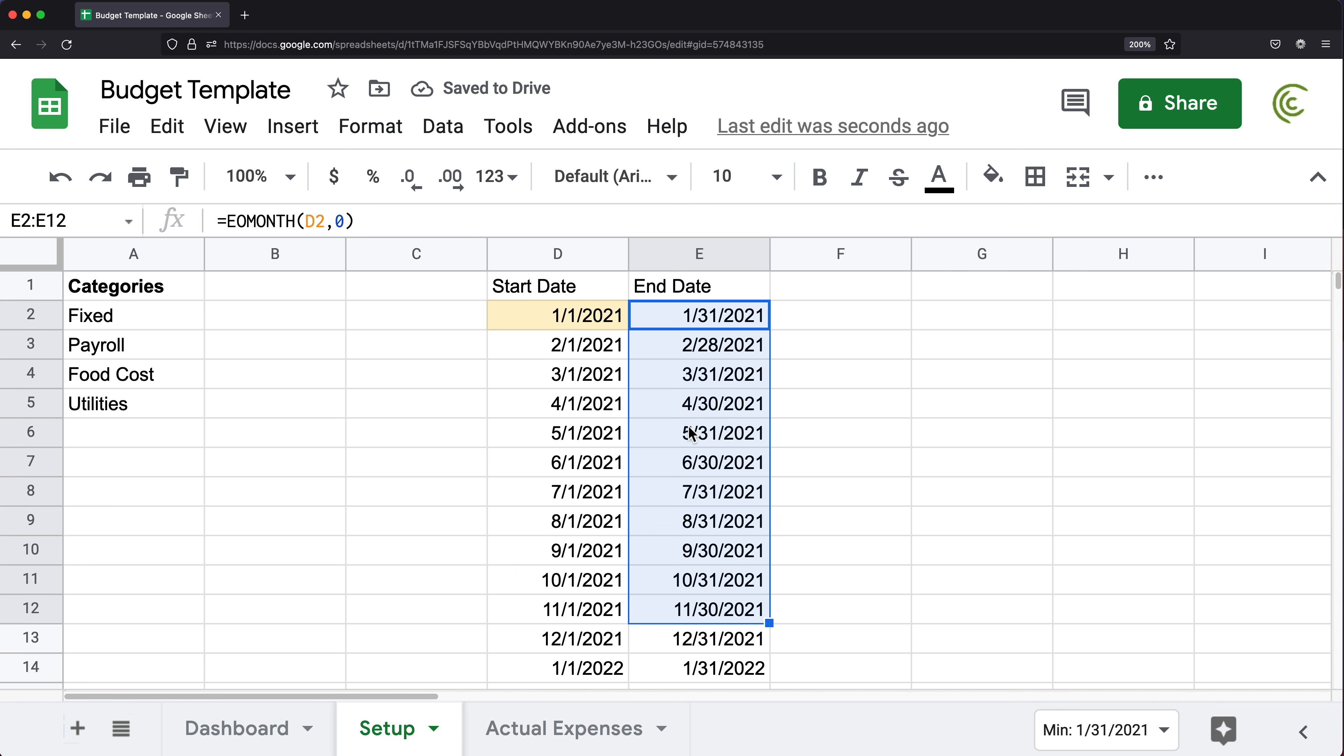
left_click(601, 315)
- Start a data validation rule for Dashboard cell C2 using the Setup start dates, Setup!D2:D1000, as the list range
left_click(220, 744)
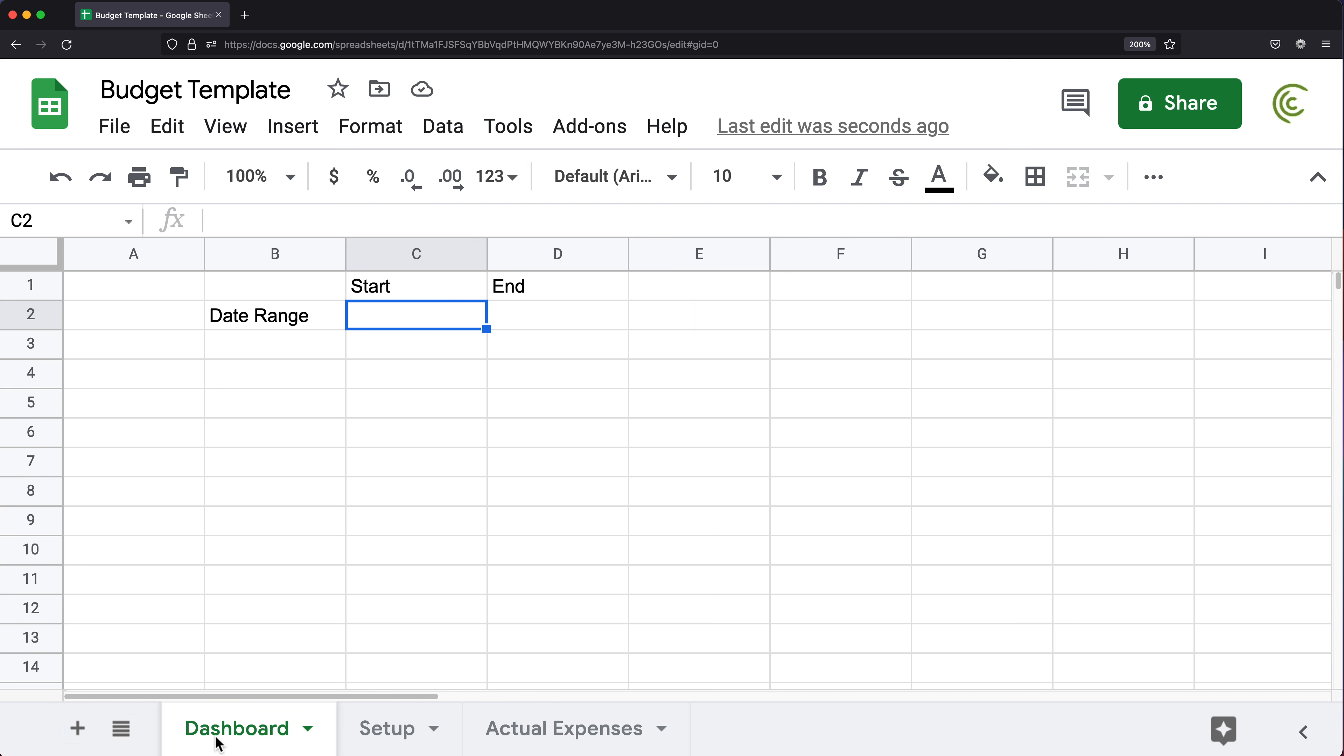
left_click(444, 133)
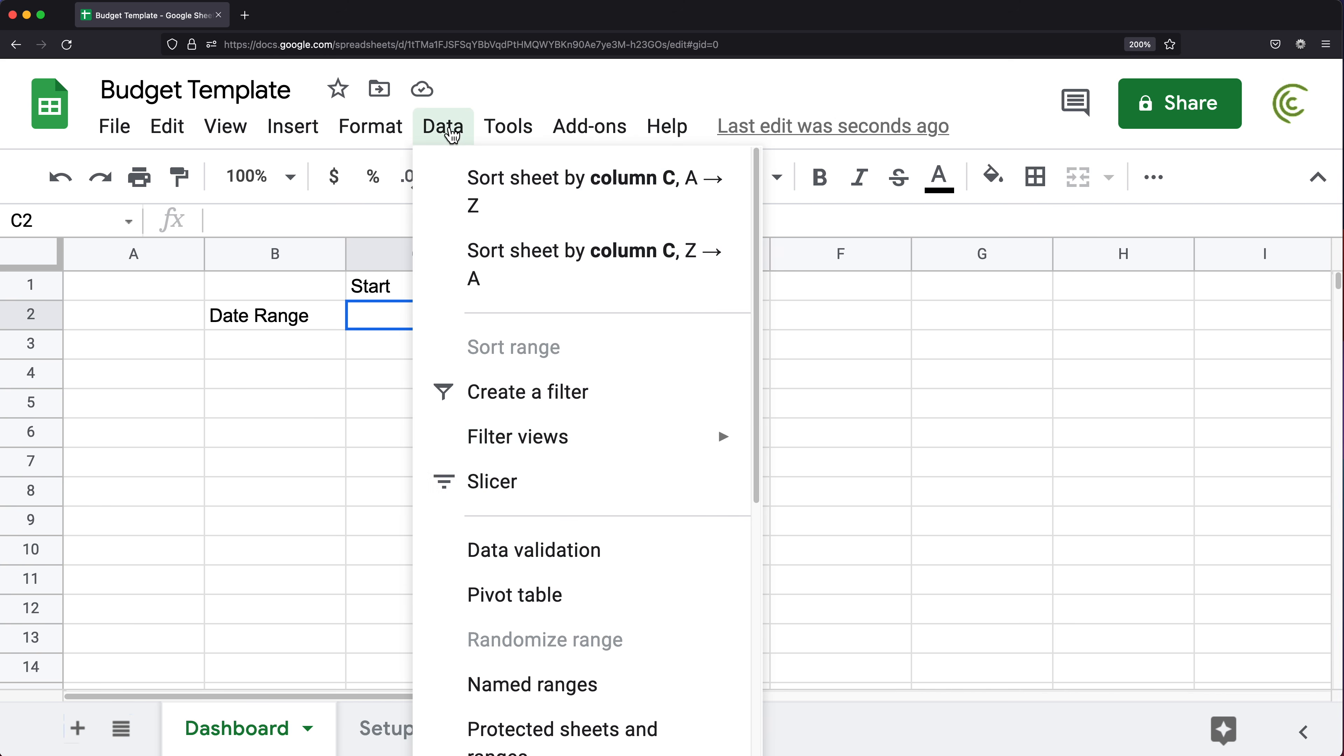
left_click(559, 569)
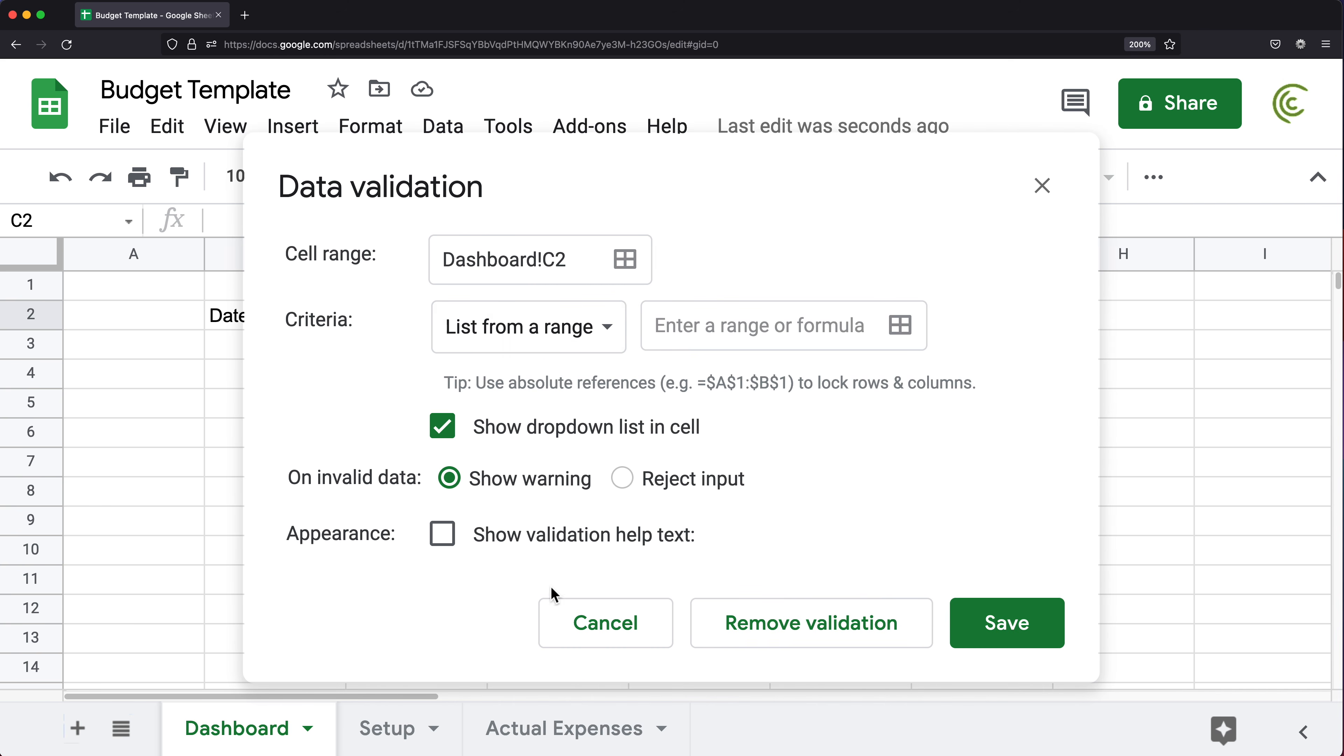
left_click(685, 337)
left_click(901, 332)
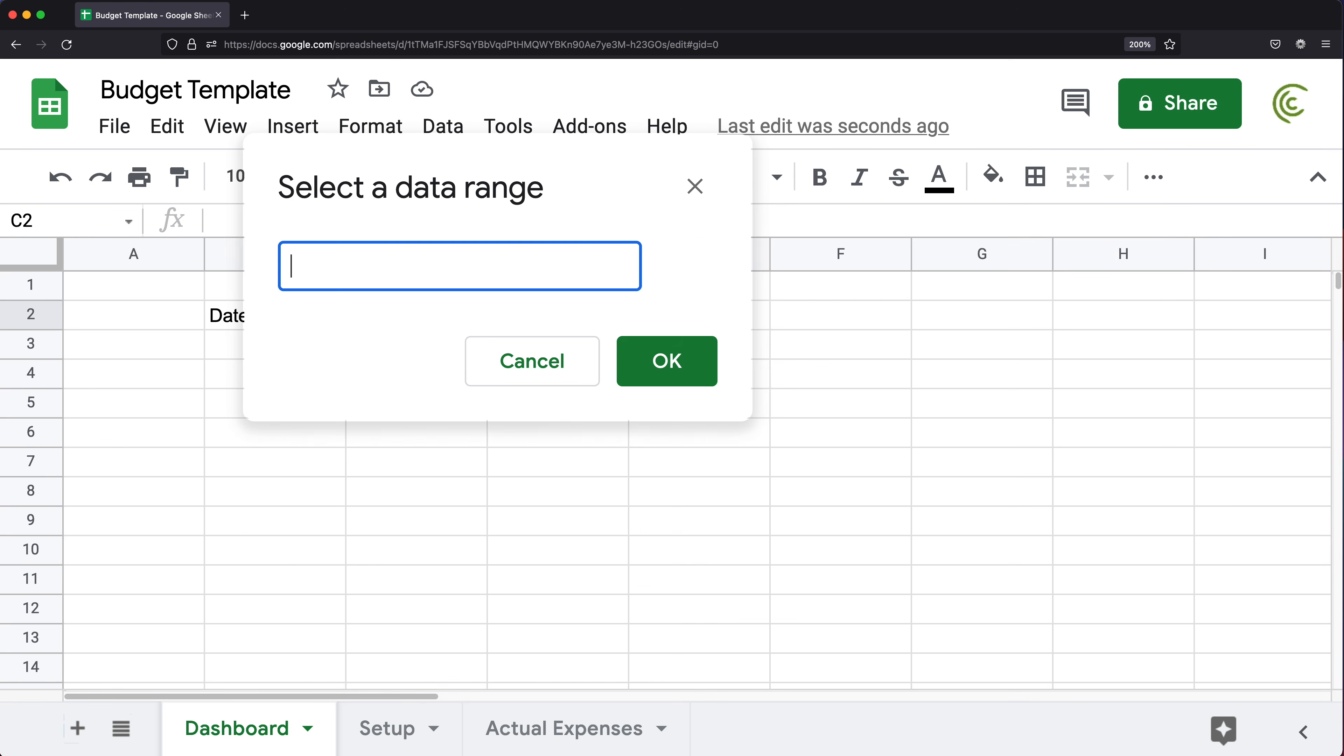
left_click(385, 727)
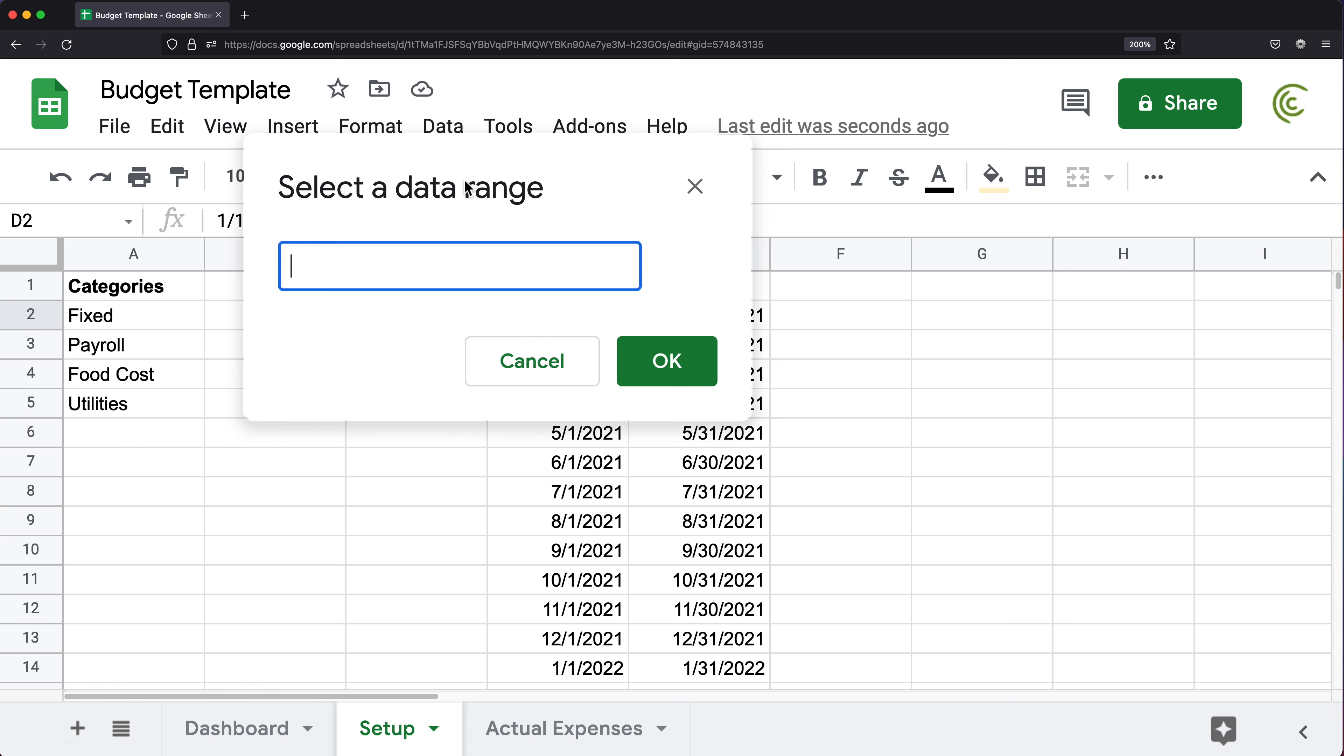
left_click_drag(429, 161, 983, 212)
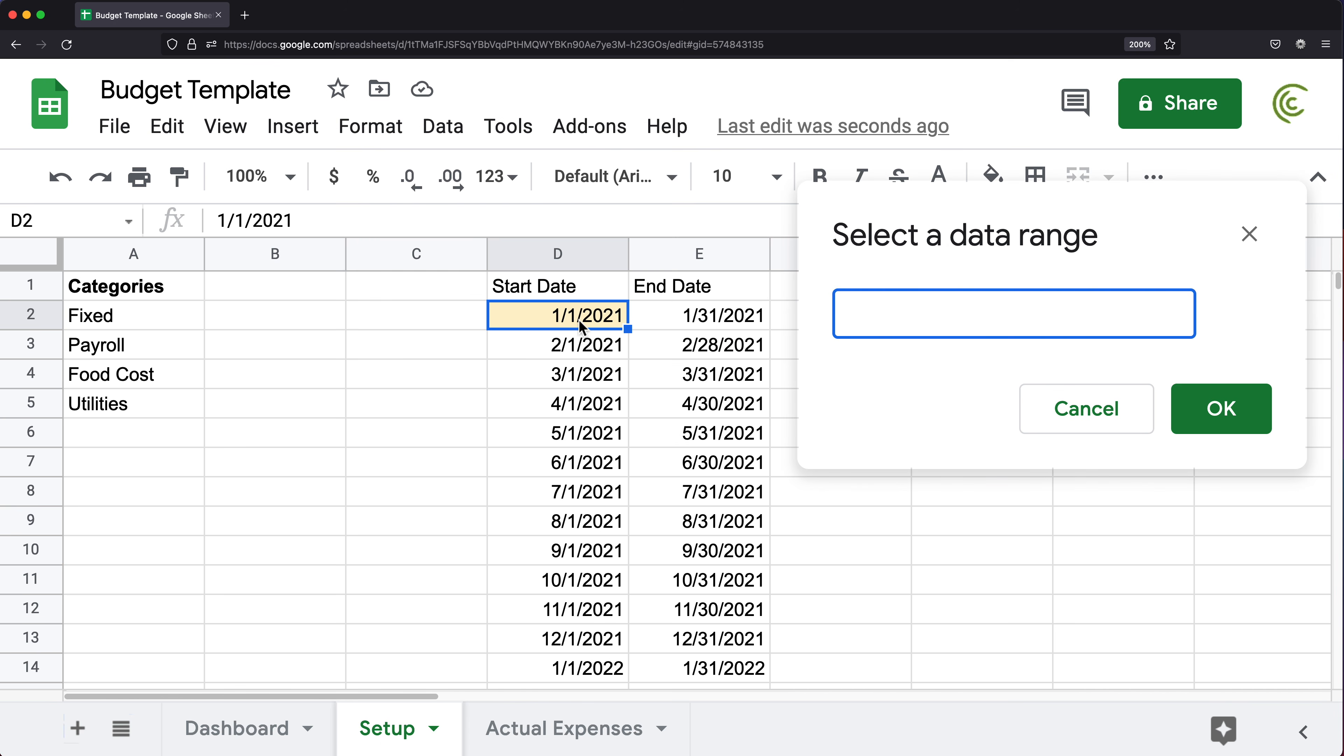
left_click_drag(581, 323, 586, 532)
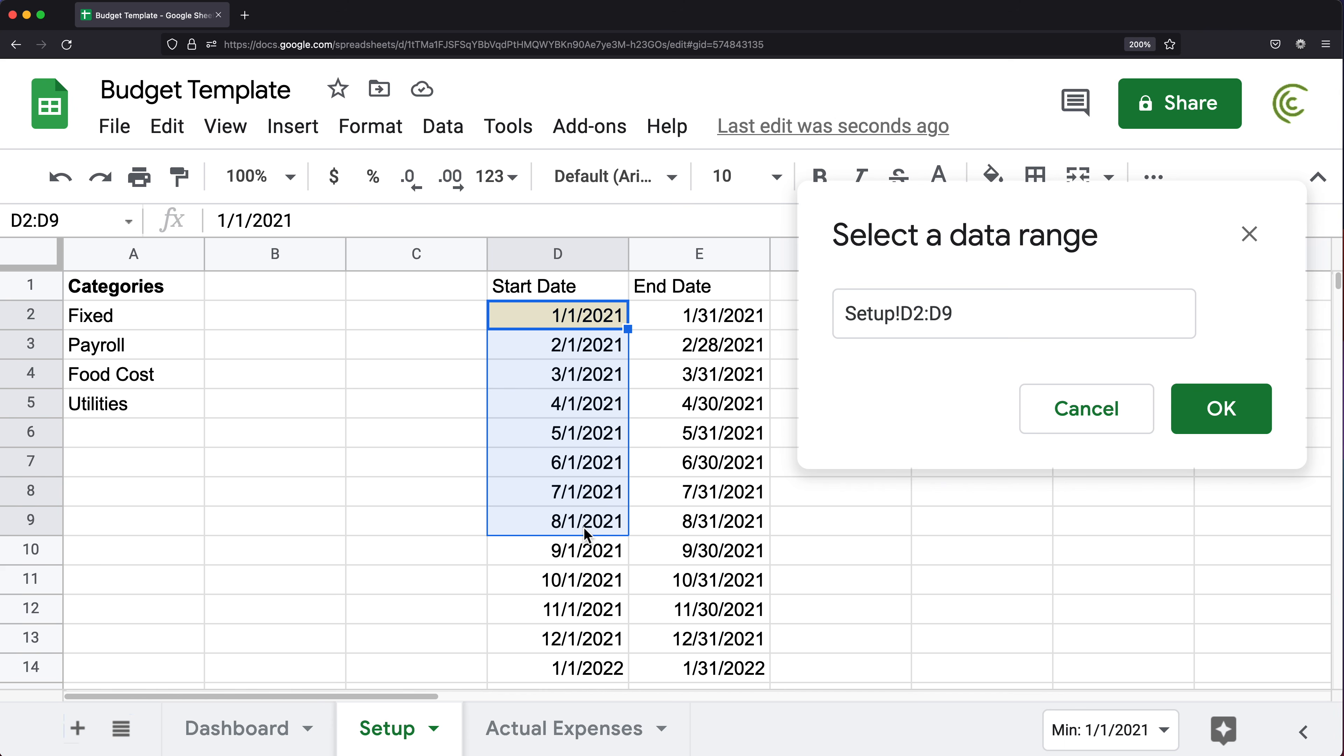
key("super+shift+Down")
key("super+shift+Down")
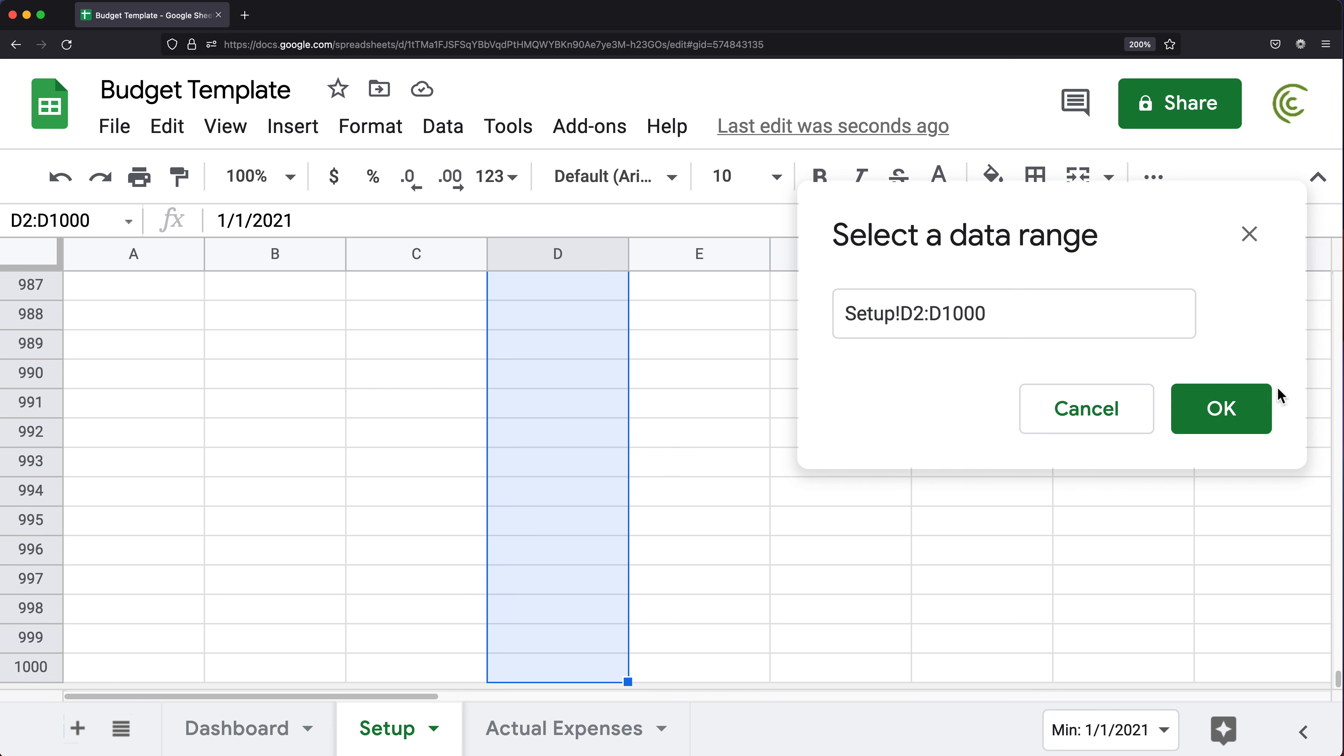
left_click(1216, 419)
- Set the C2 validation rule to reject invalid input, save it and return to the Dashboard sheet
left_click(682, 497)
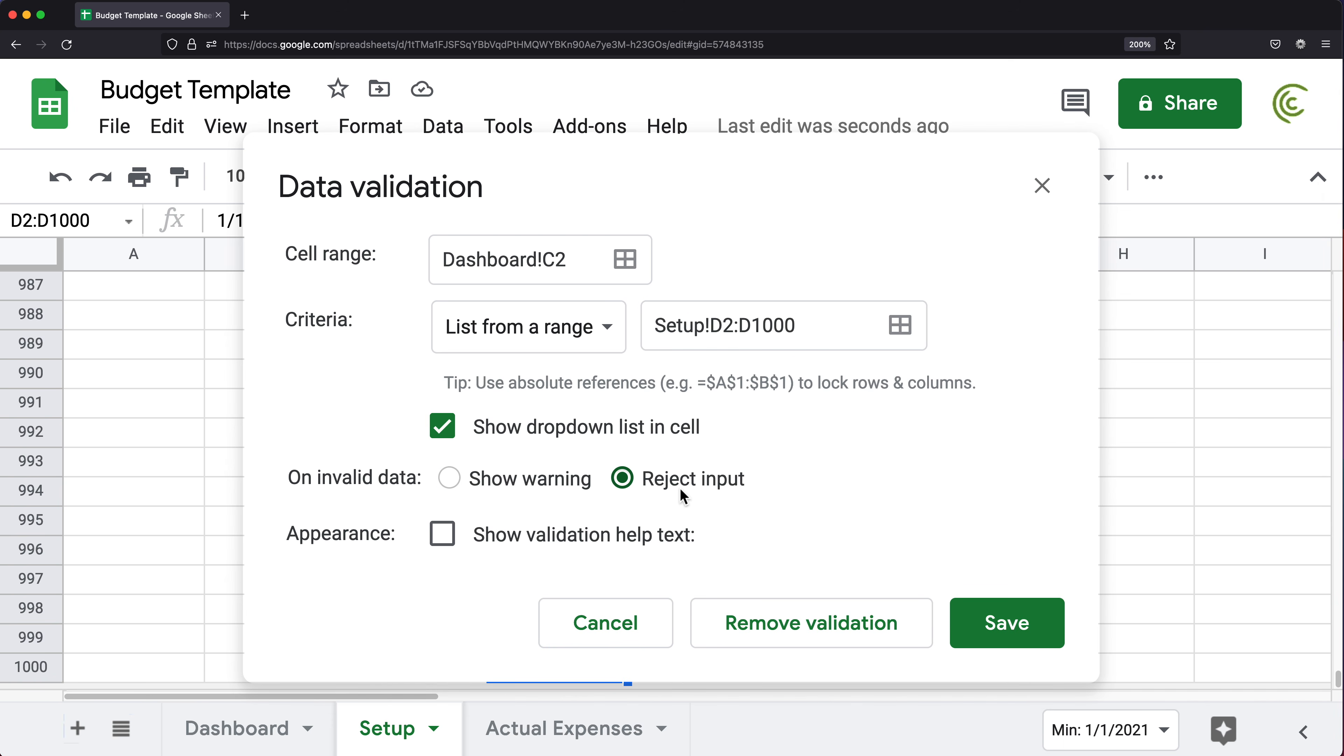
left_click(1023, 643)
left_click(698, 438)
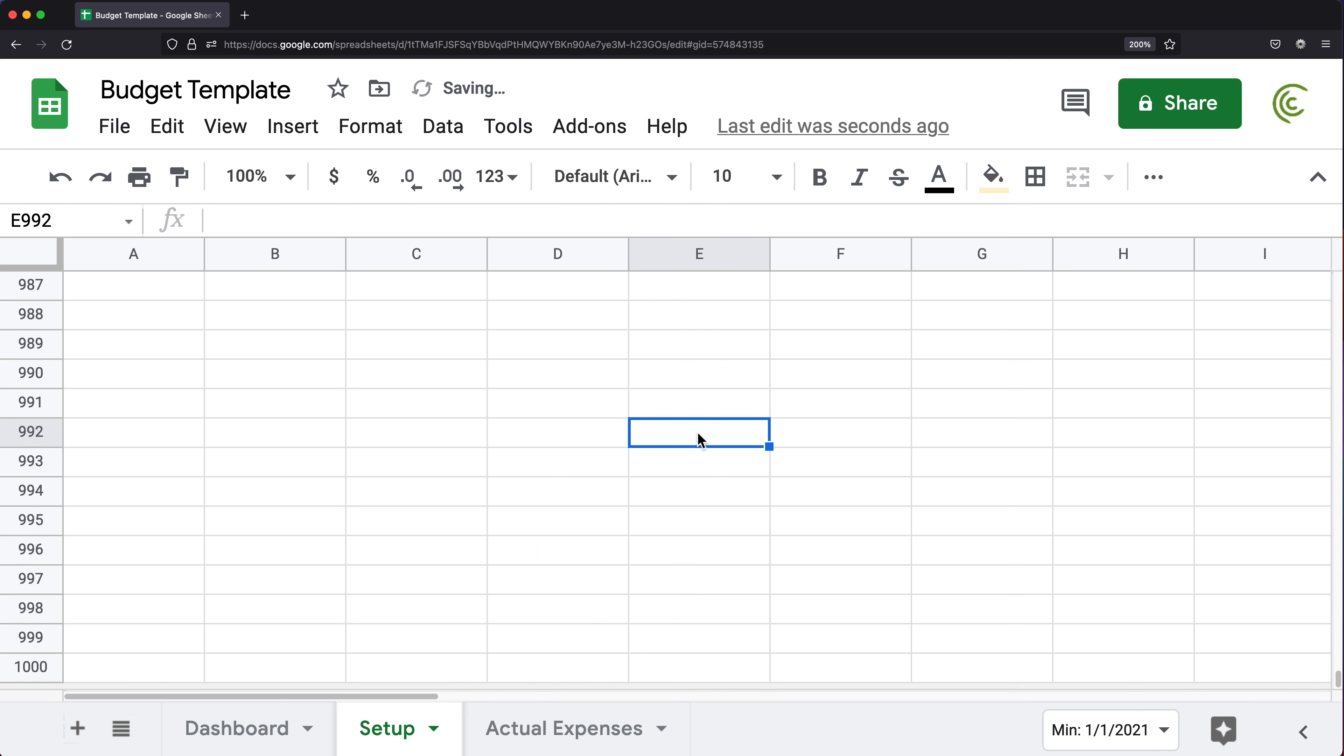
key("super+Up")
key("super+Up")
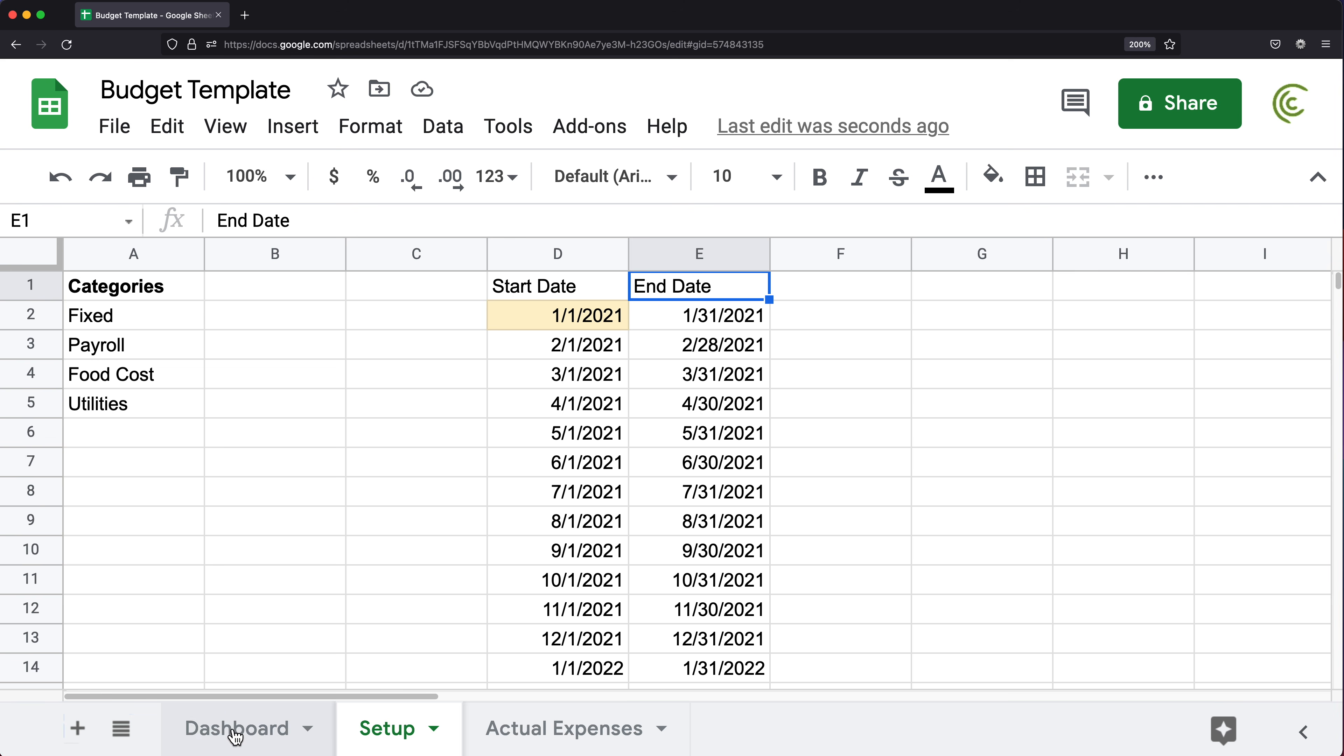
left_click(189, 730)
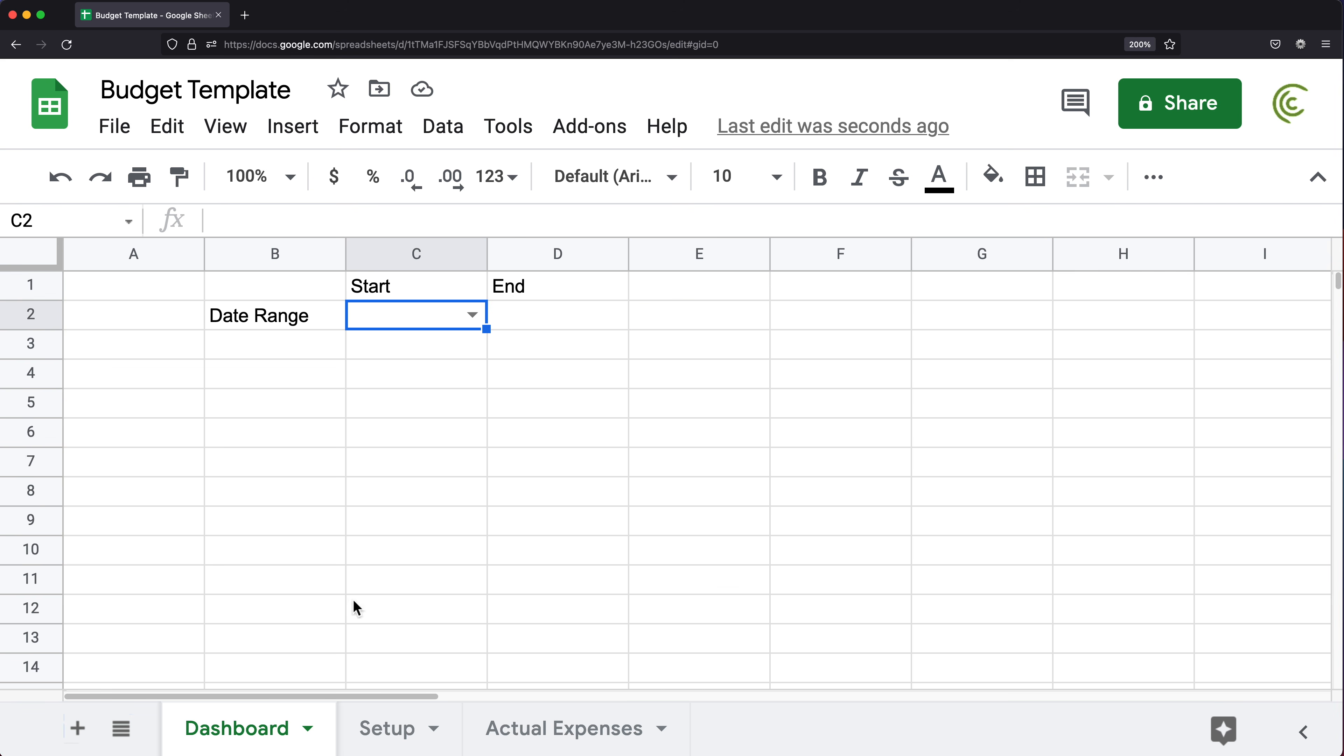
- Add a dropdown validation to Dashboard cell D2 listing the end dates in Setup!E2:E1000 and rejecting invalid input
left_click(571, 318)
left_click(444, 128)
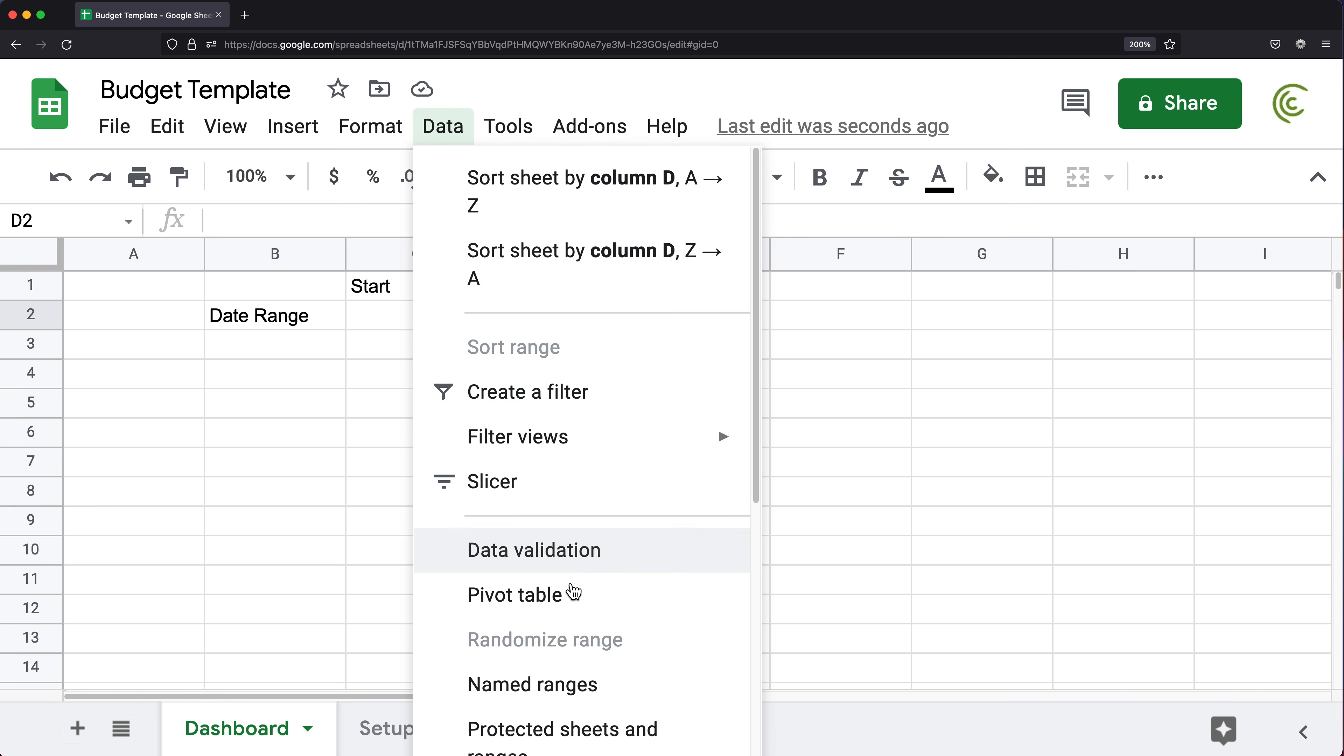
left_click(608, 561)
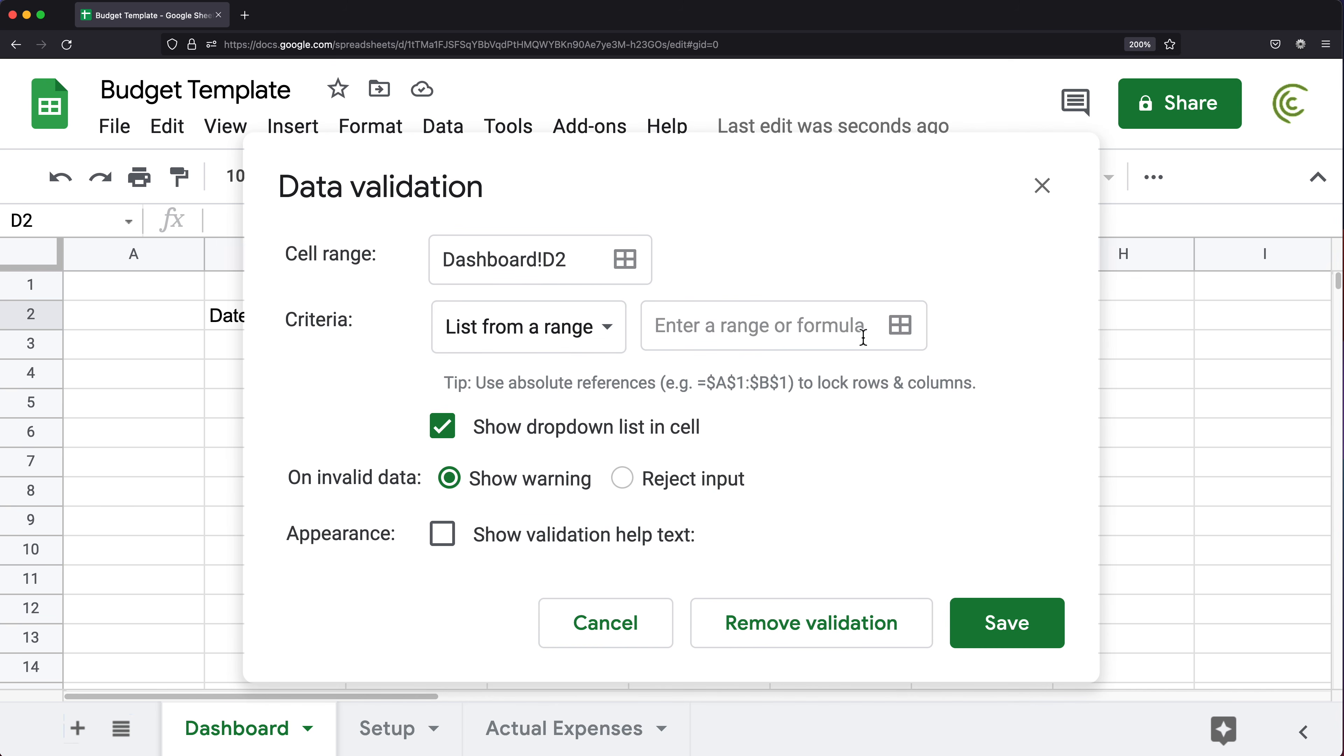
left_click(905, 328)
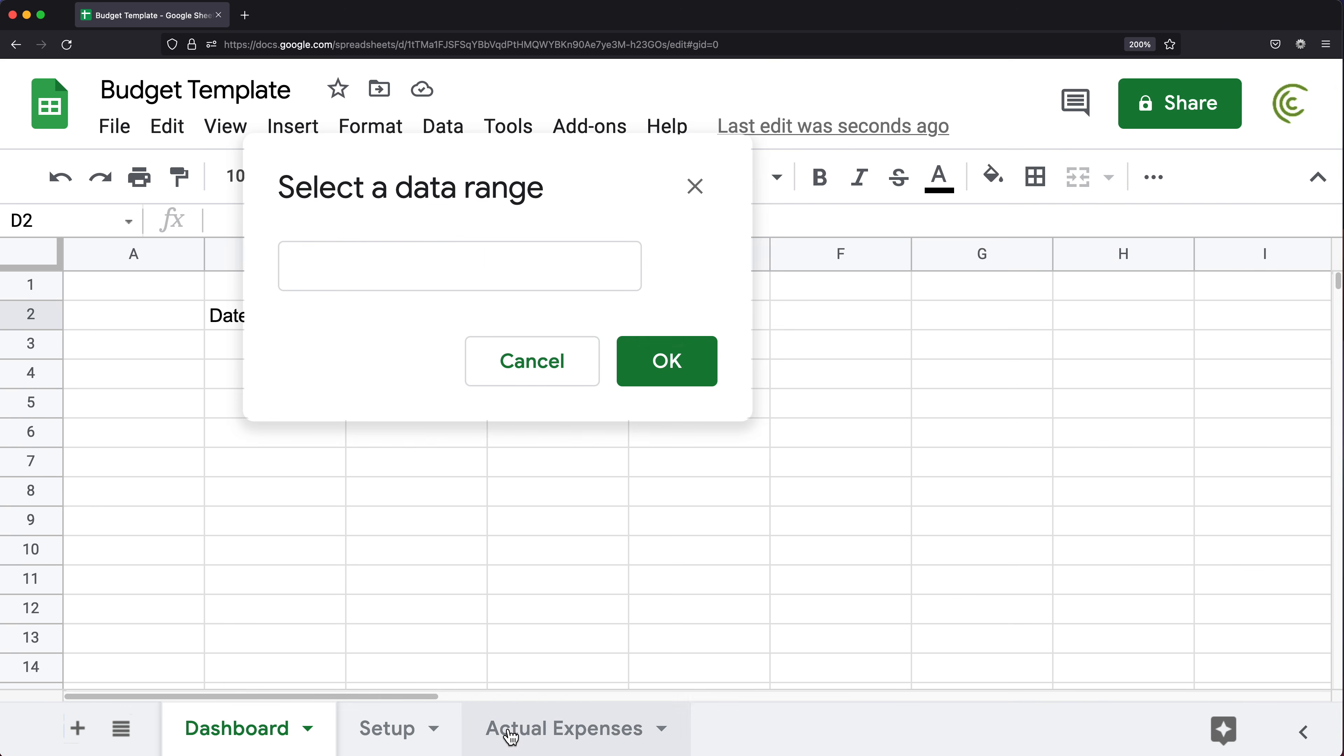
left_click(402, 729)
left_click_drag(570, 162, 331, 202)
left_click(717, 316)
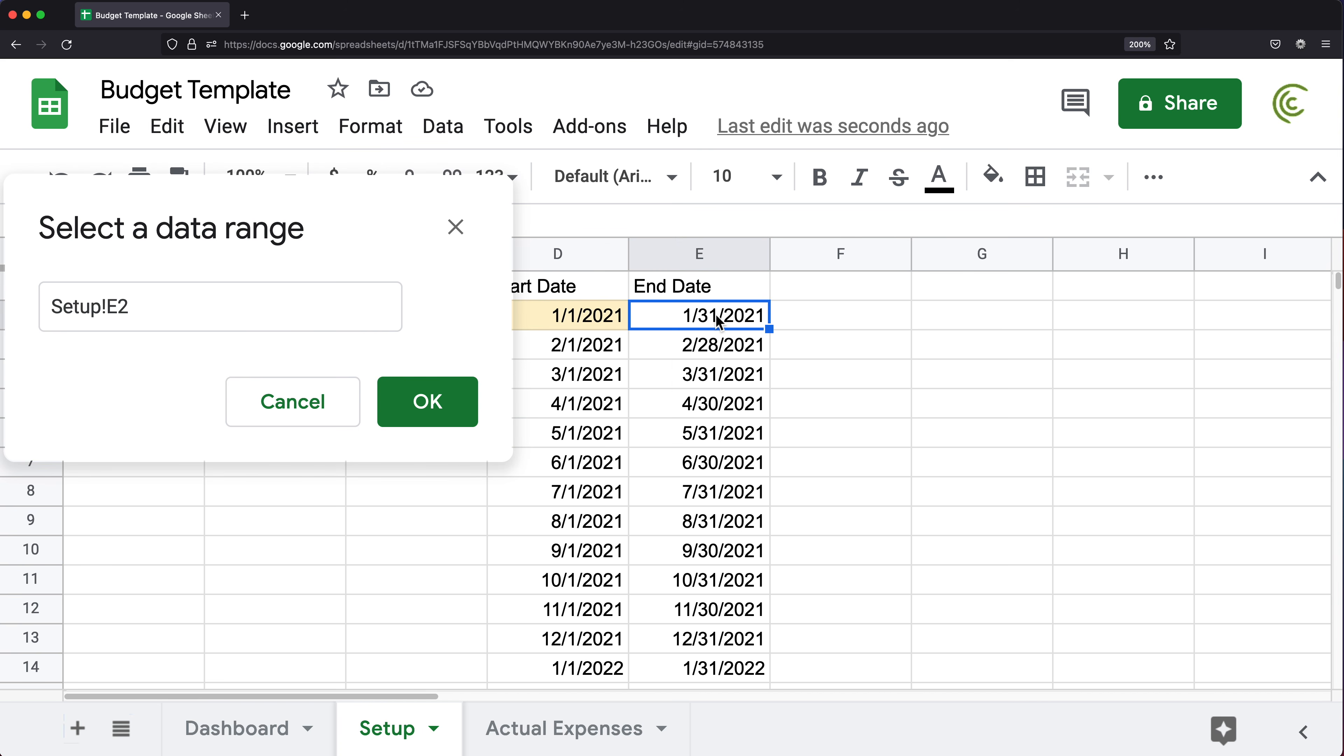
key("ctrl+shift+Down")
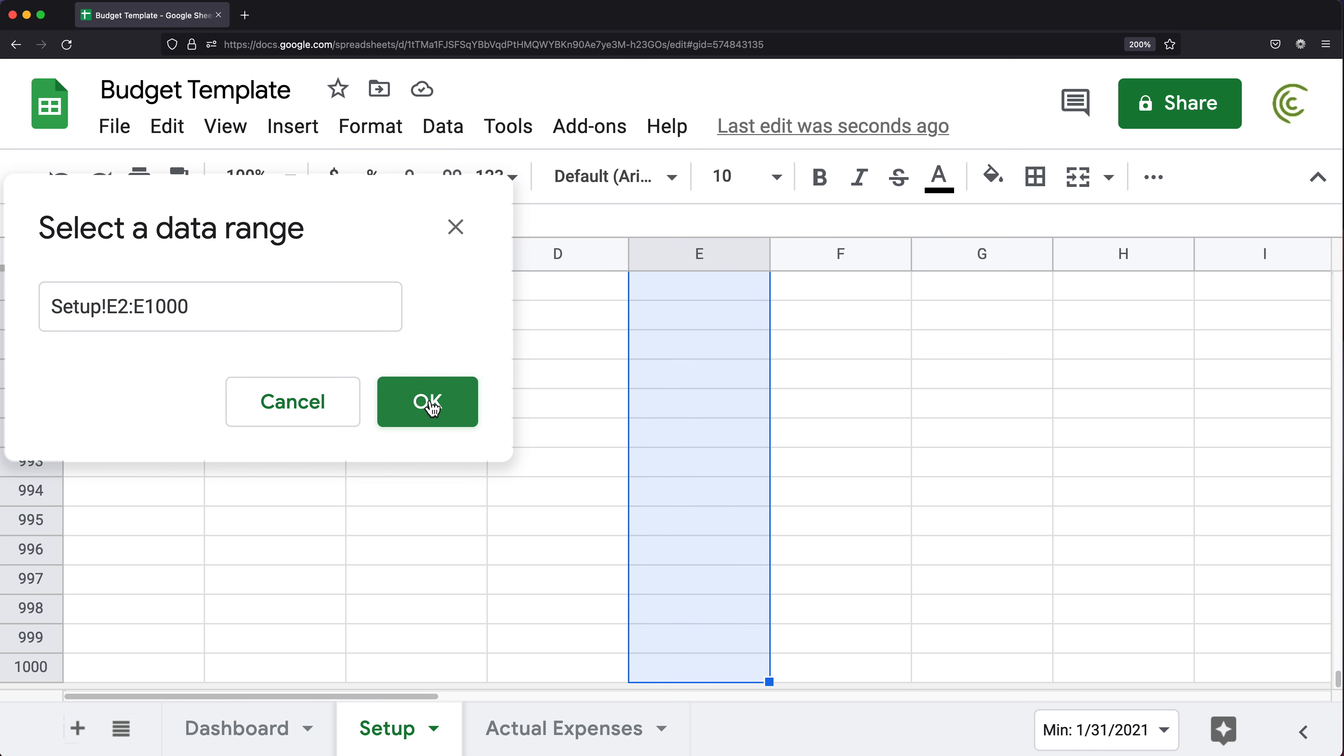
left_click(457, 418)
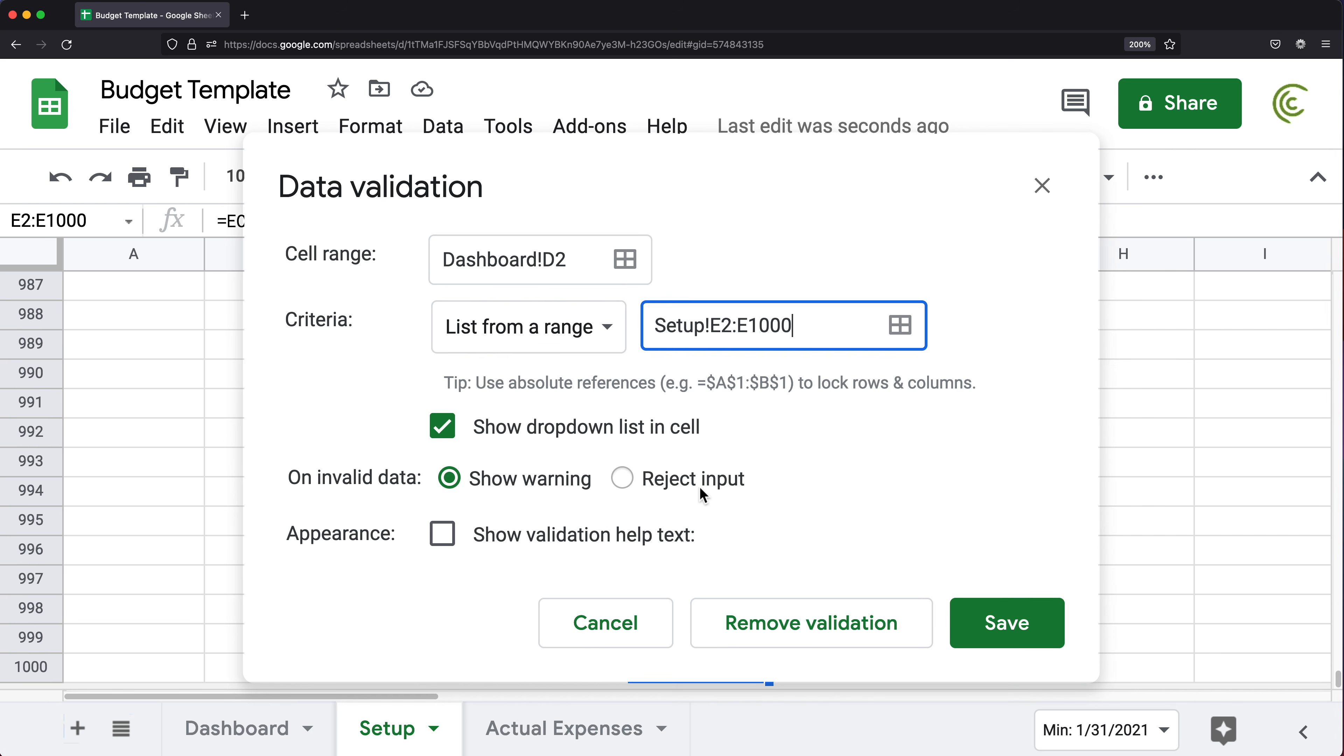
left_click(624, 478)
left_click(1007, 623)
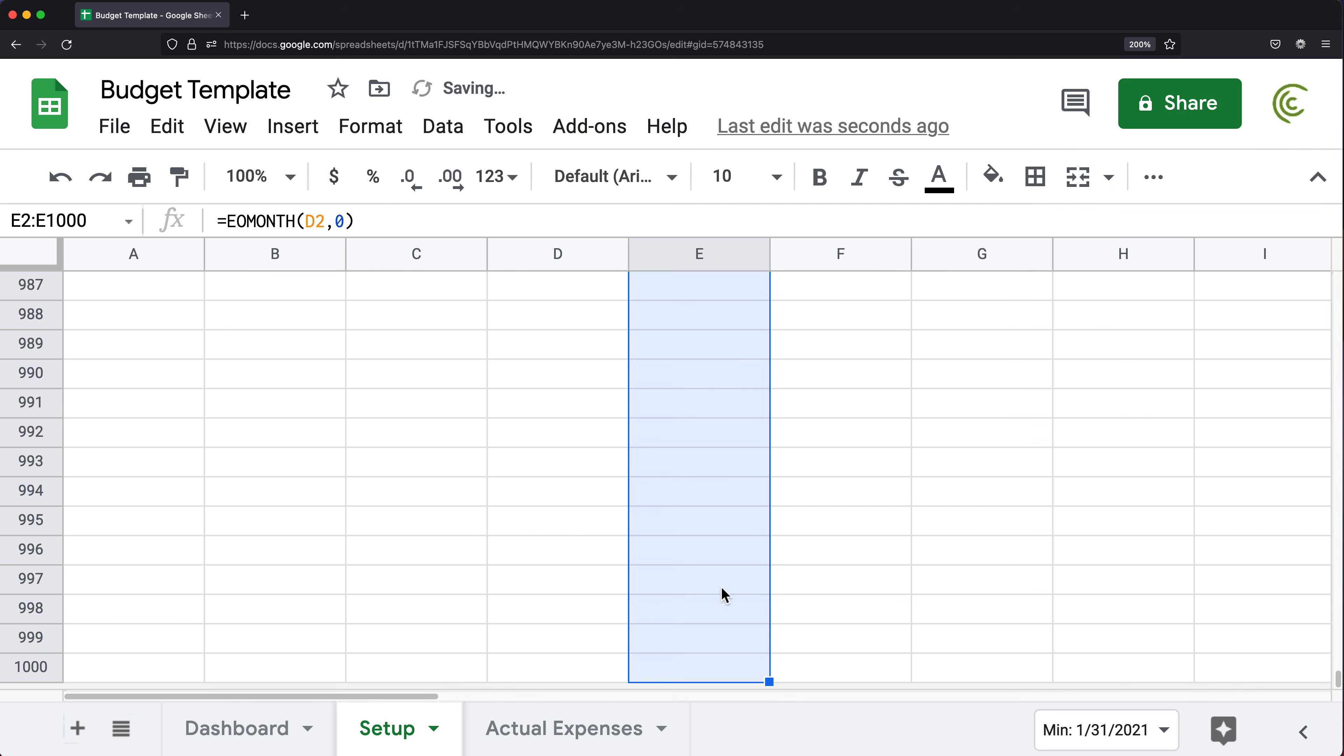
- Bold the Start Date and End Date headers in D1:E1 of the Setup sheet
left_click(788, 472)
key("super+Up")
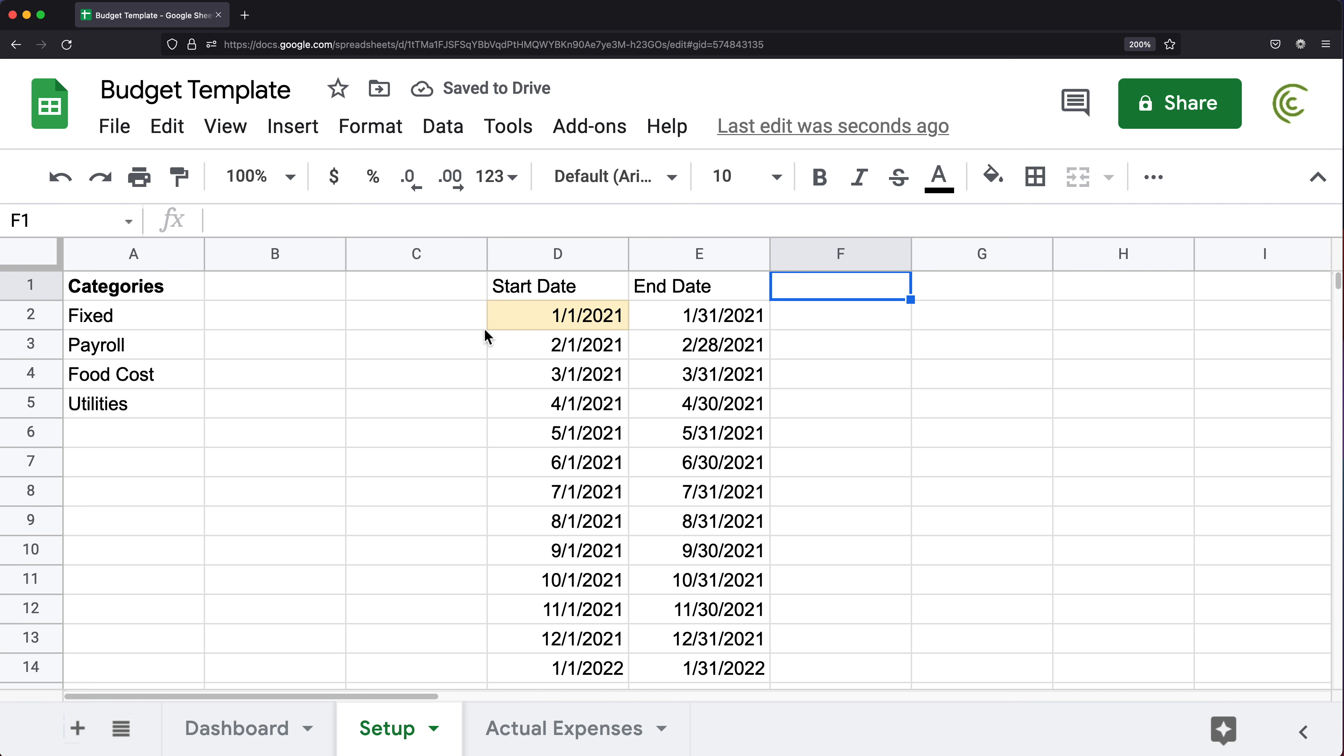
left_click_drag(569, 288, 665, 285)
key("super+b")
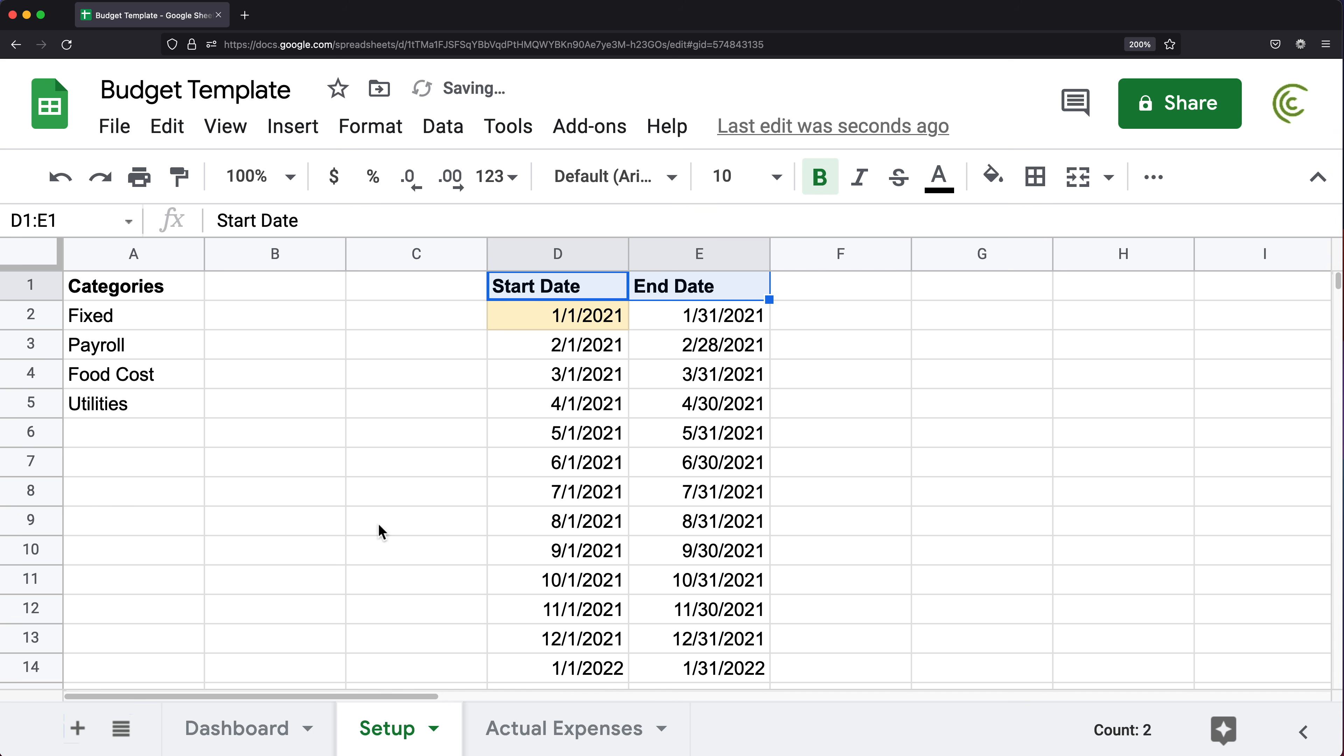
- Select 9/1/2021 as the start and 9/30/2021 as the end of the Dashboard date range from the cell dropdowns
left_click(249, 731)
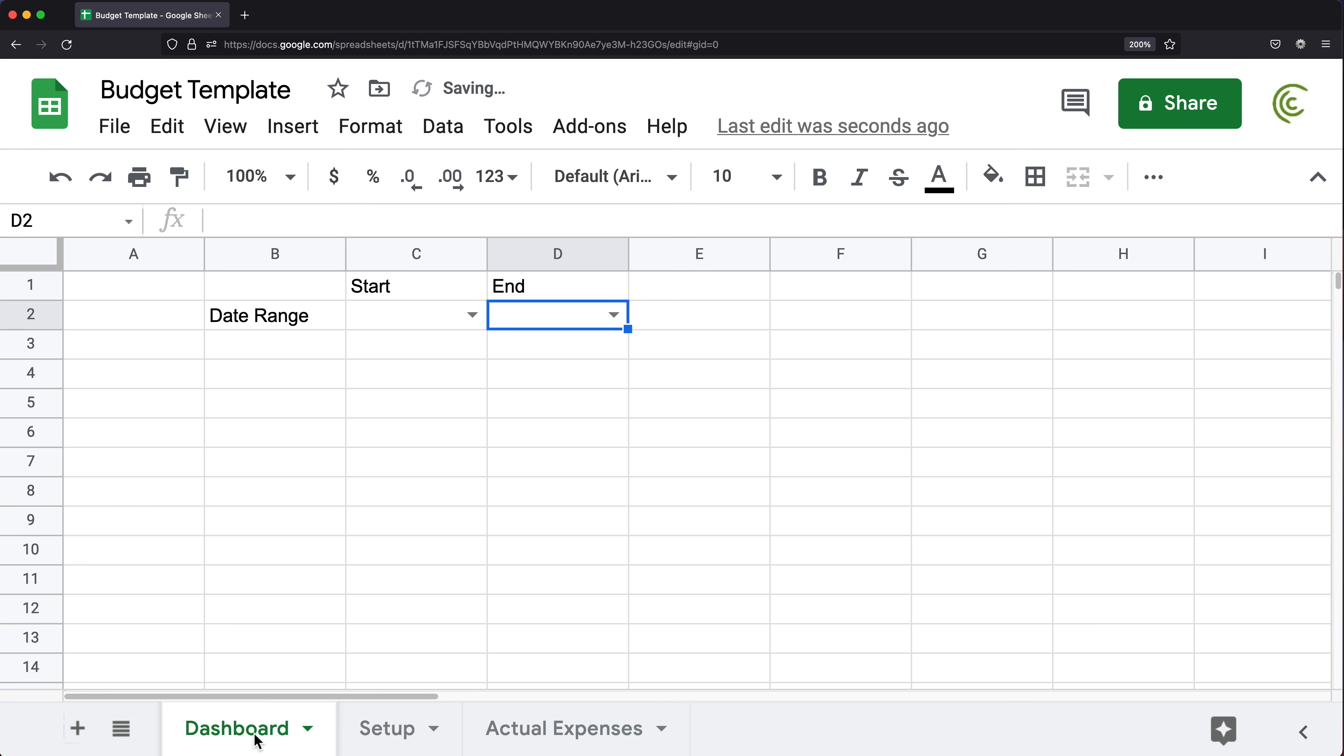
left_click(471, 312)
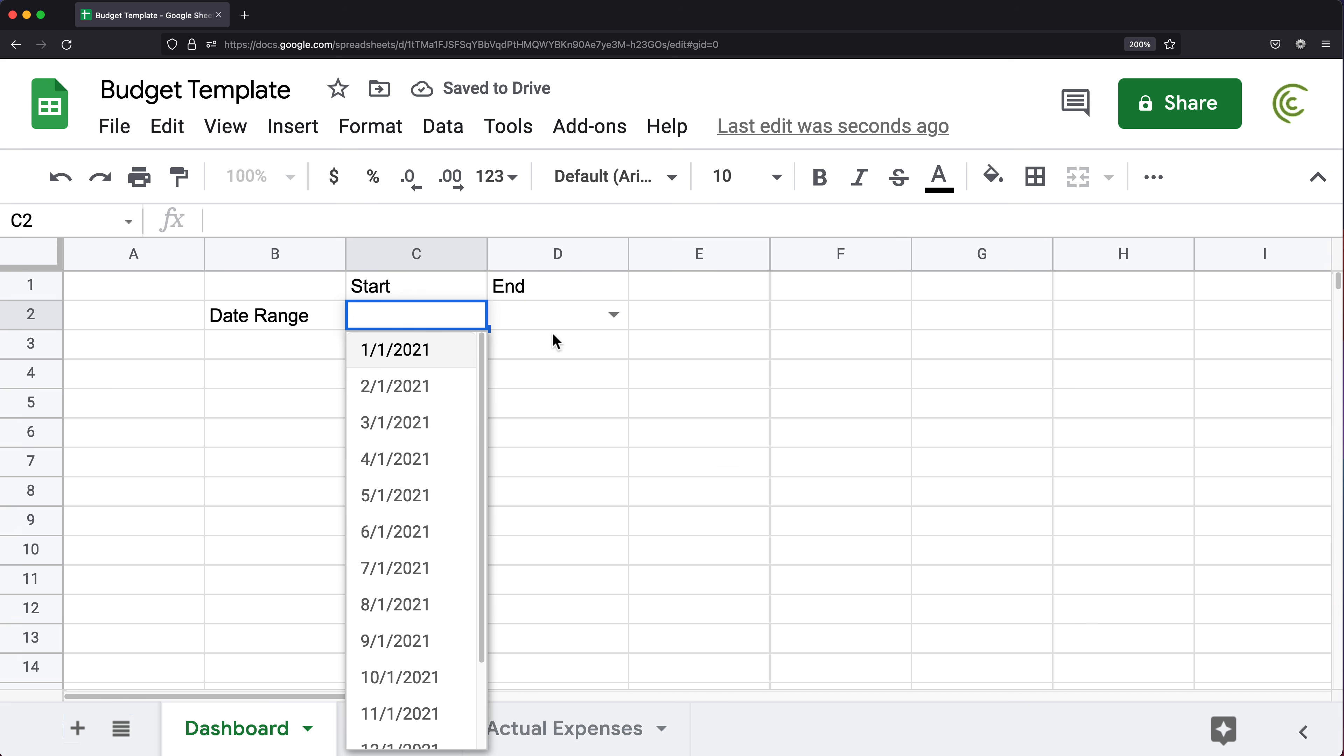
left_click(615, 317)
left_click(471, 314)
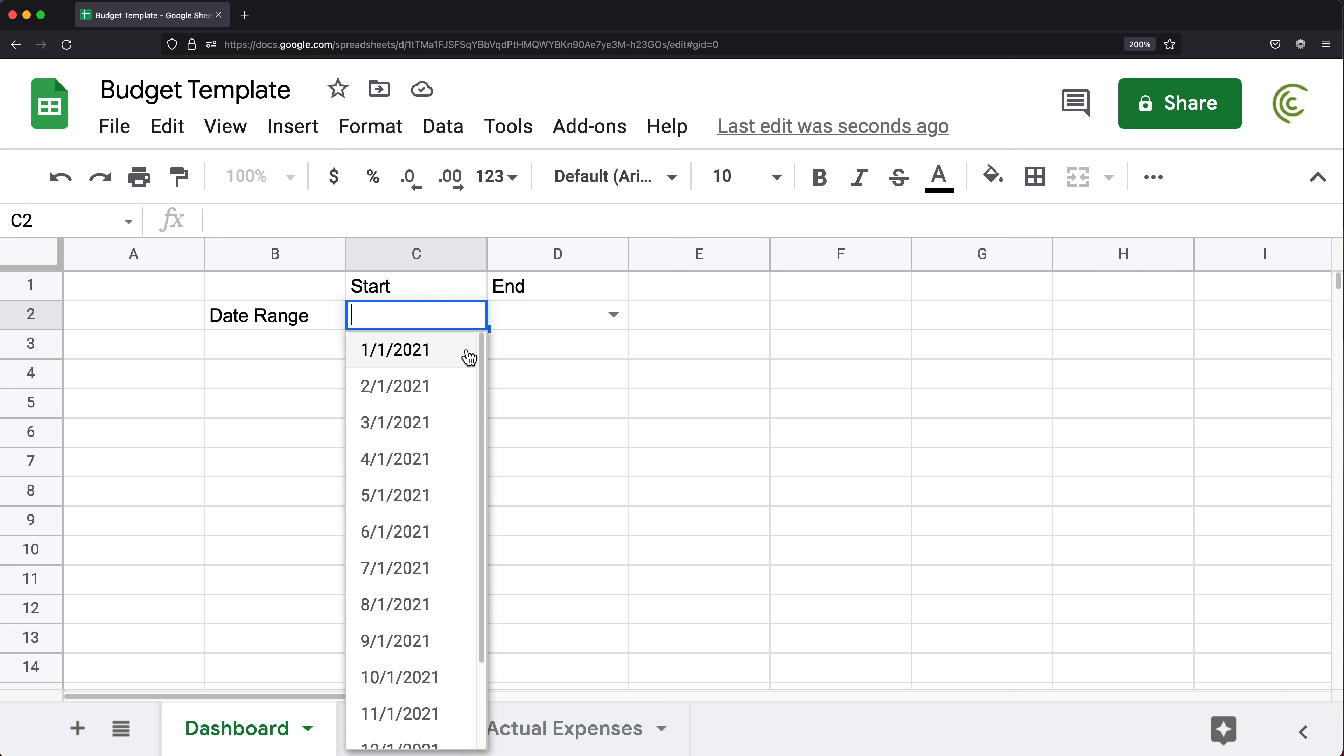
scroll(443, 687, "down", 1)
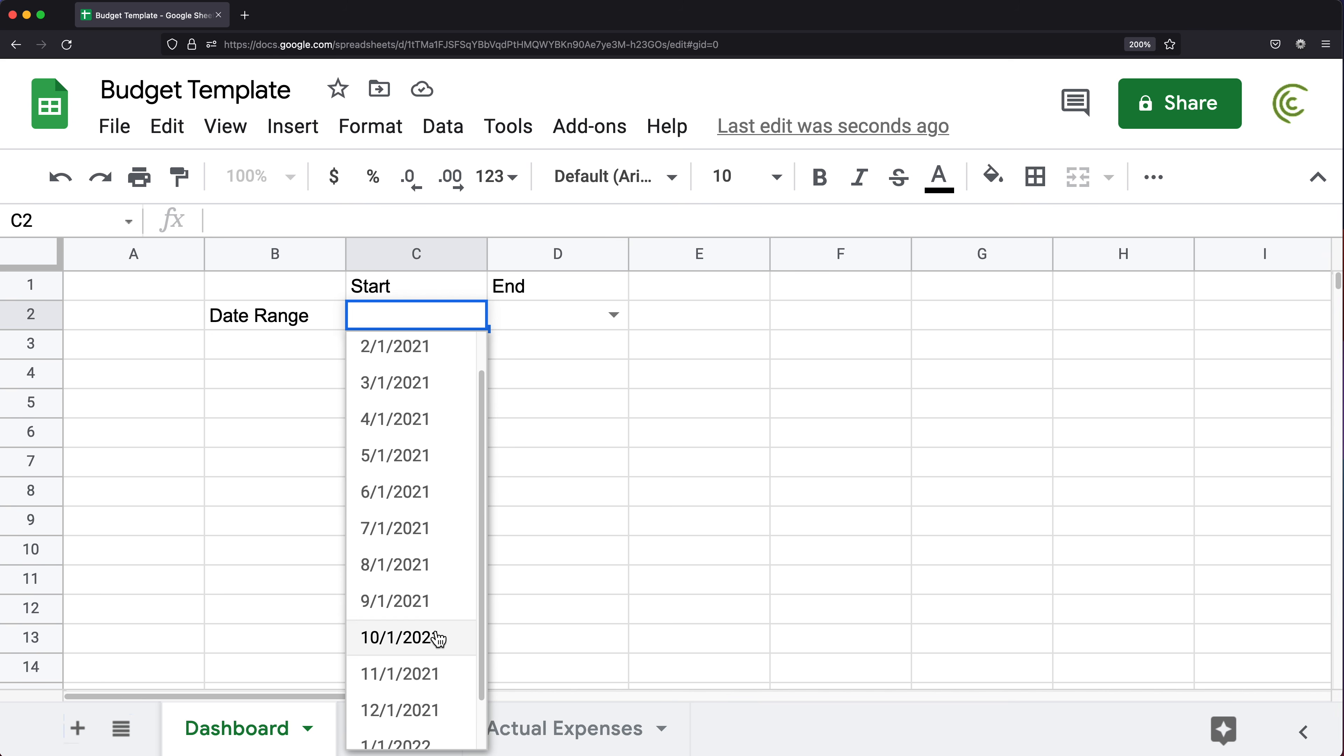
left_click(429, 602)
left_click(614, 310)
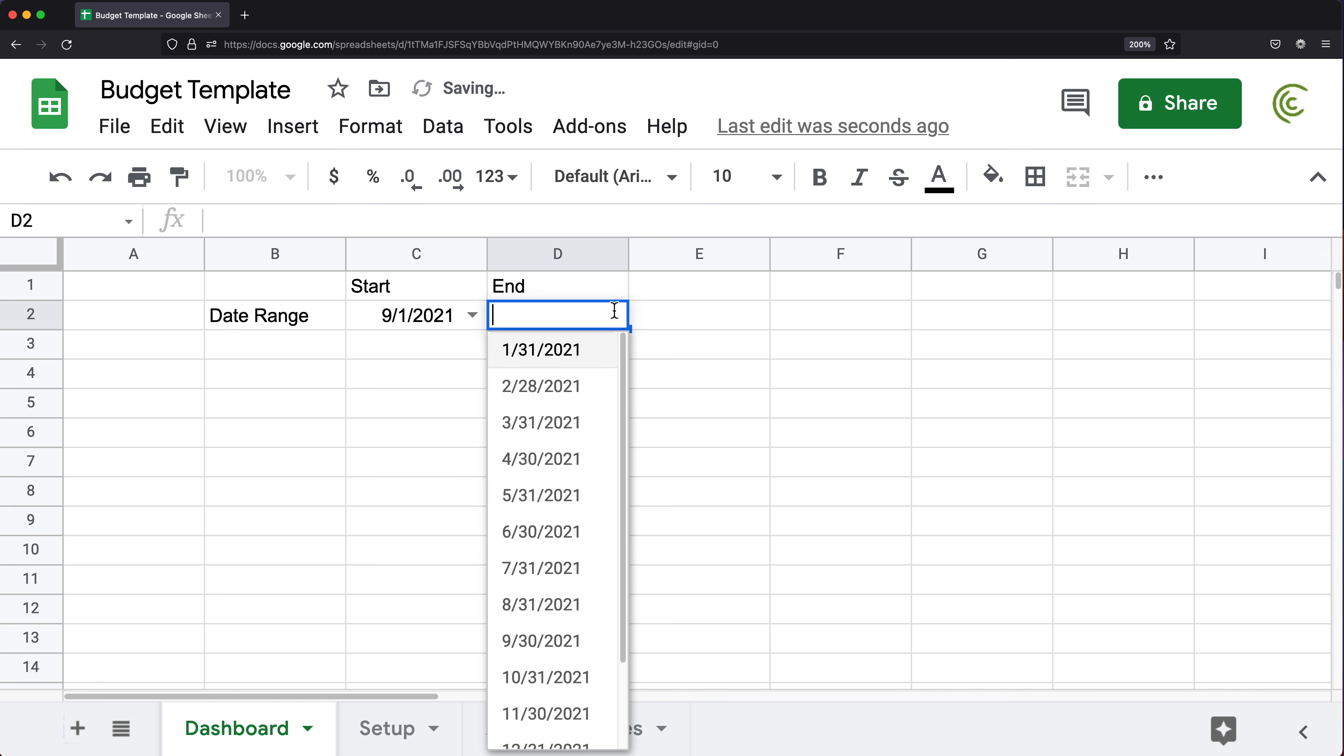
left_click(576, 637)
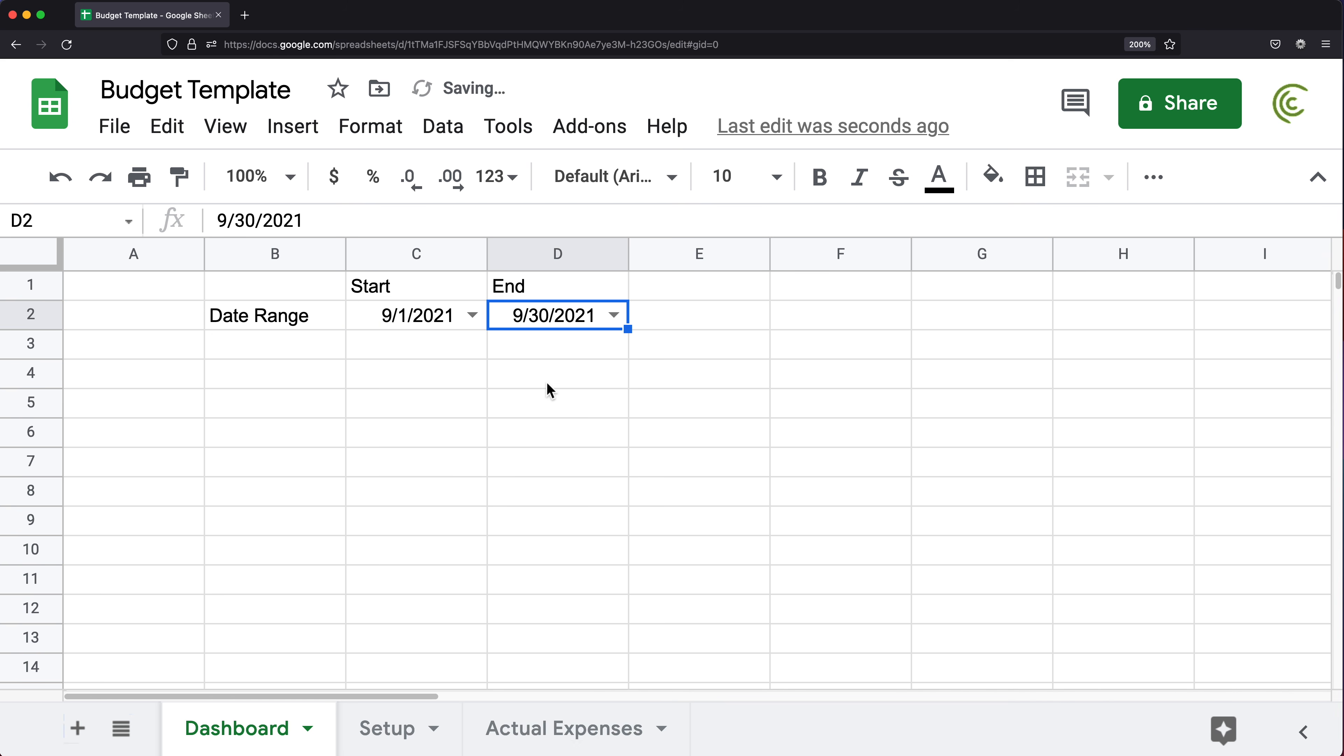
- Enter the headers "actual" in C5 and "planned" in D5 of the Dashboard sheet
left_click(547, 382)
key("super+Left")
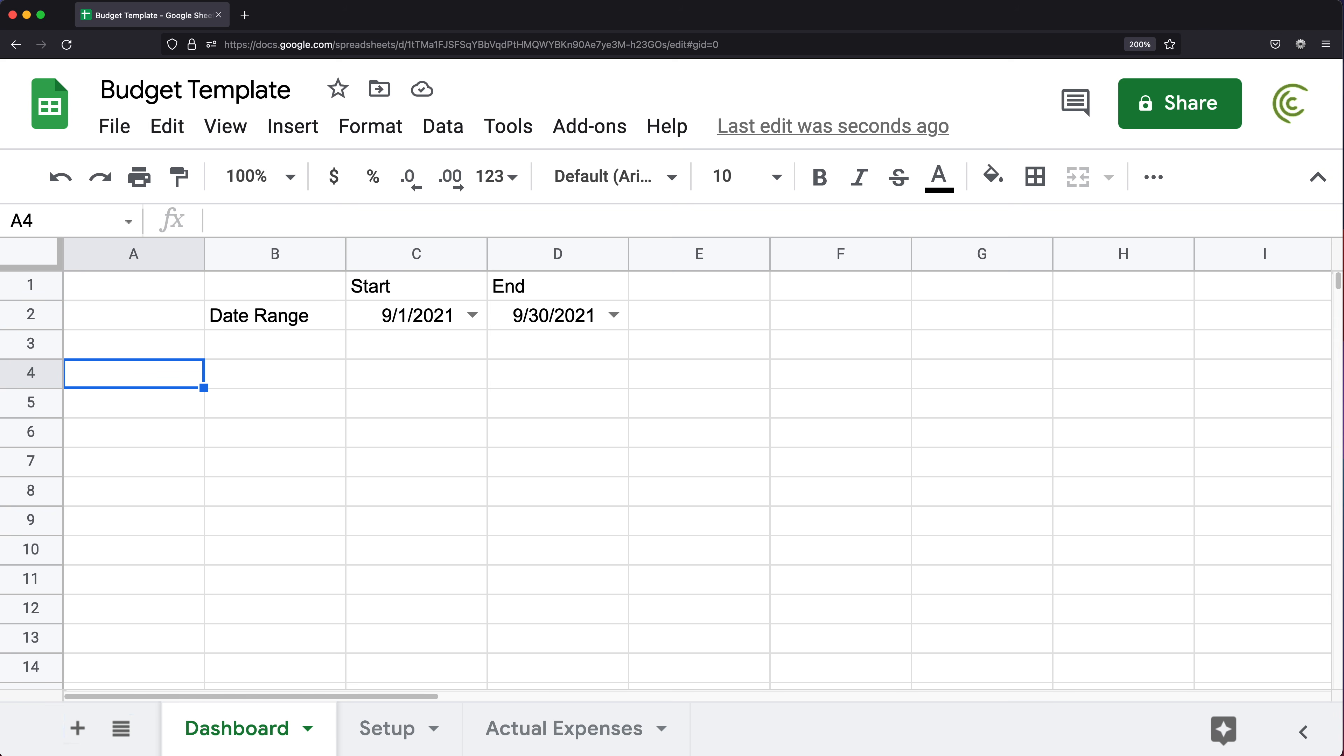
key("Down")
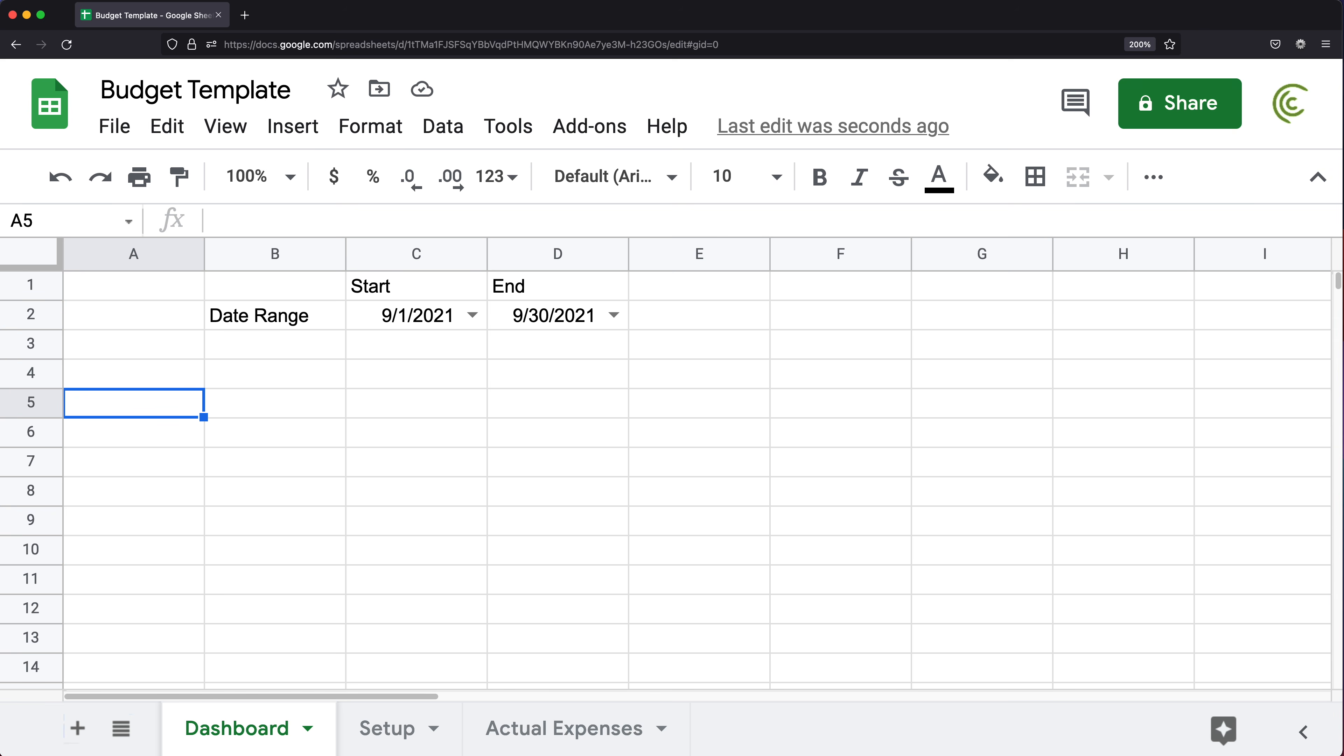
key("Right")
key("Right")
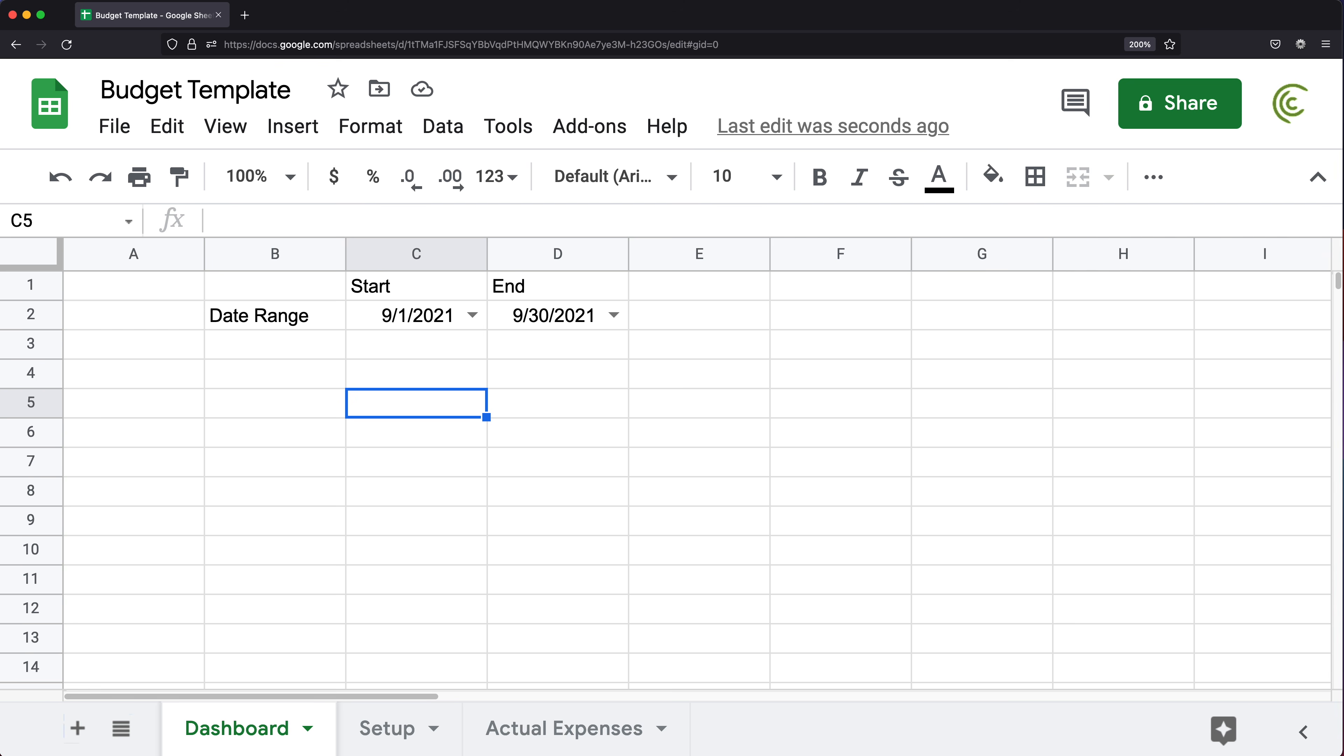
key("Down")
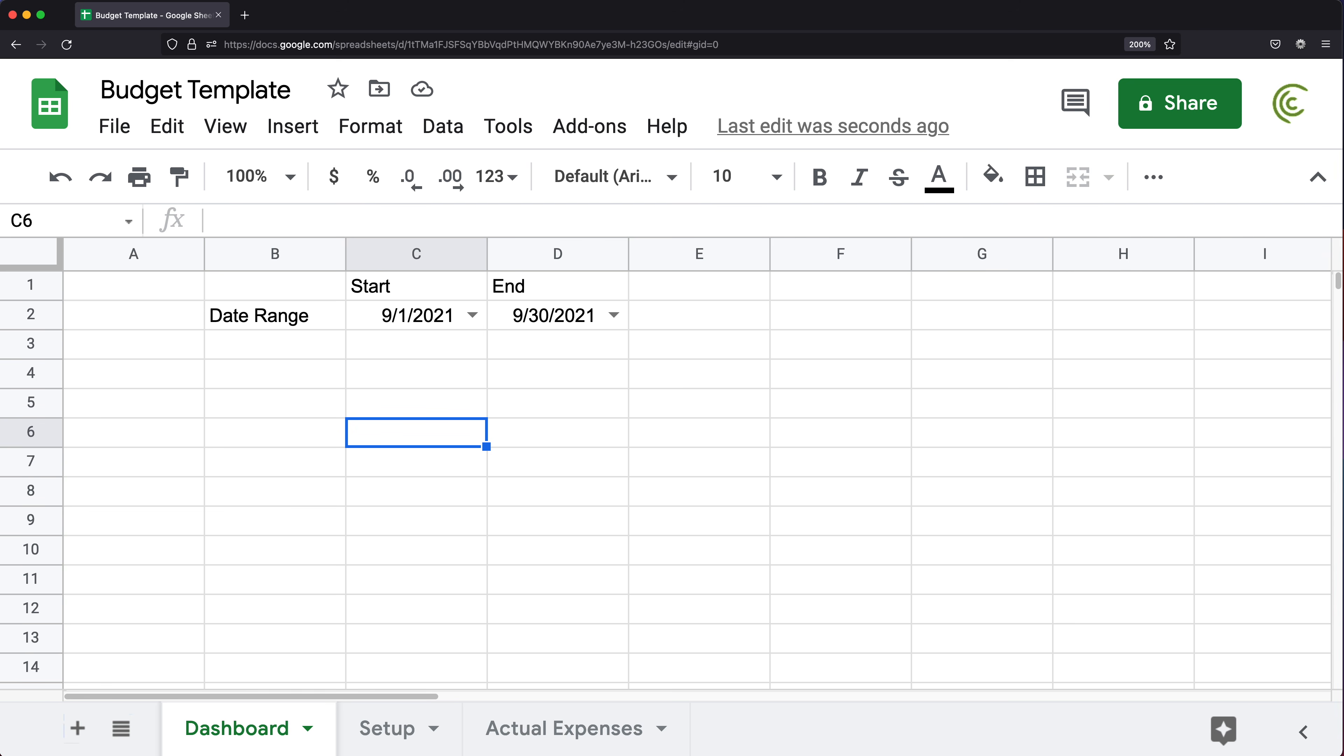
key("Up")
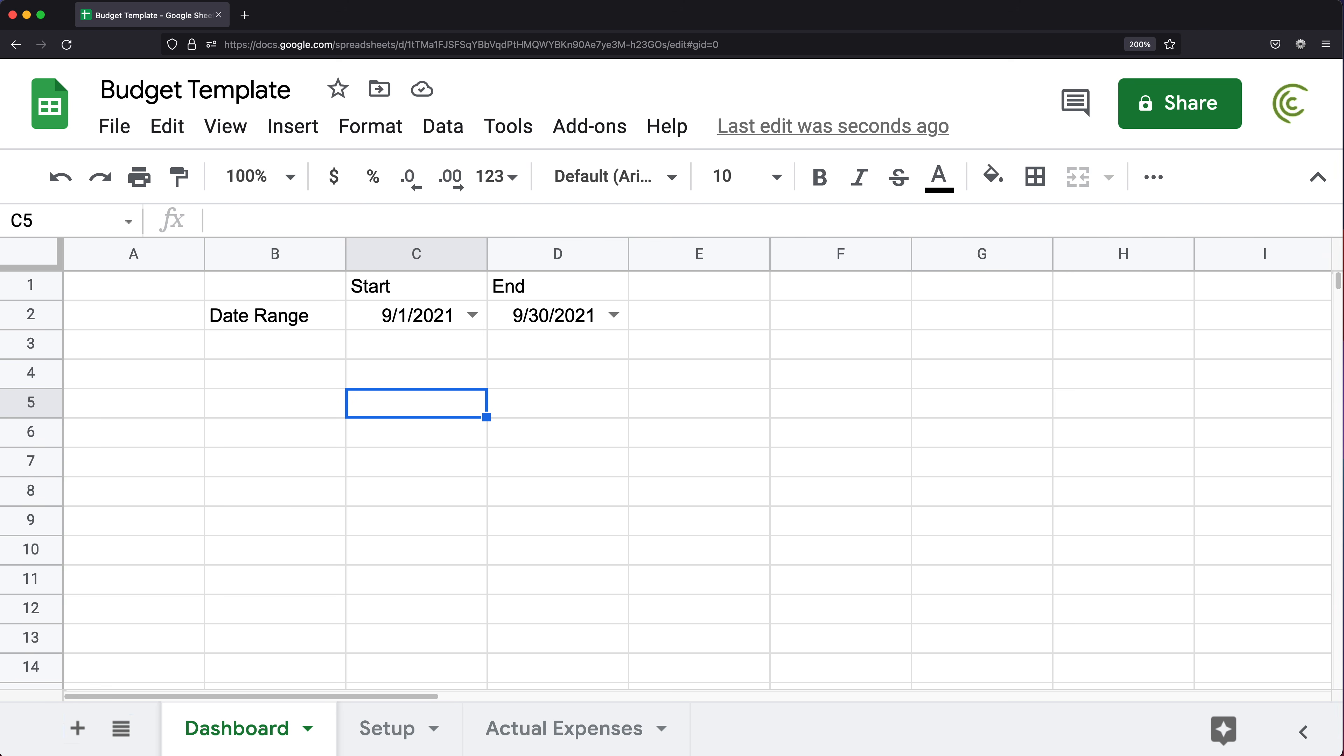
type("actual")
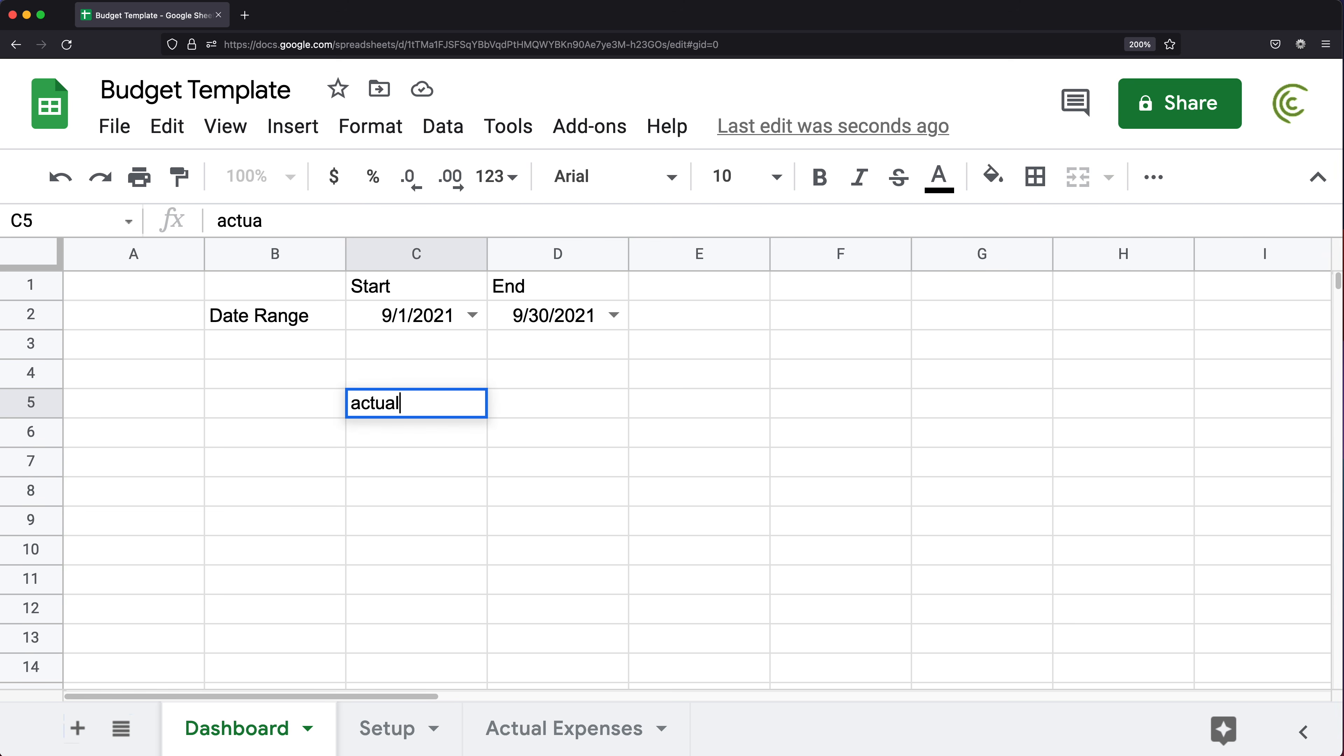
key("Return")
key("Up")
key("Right")
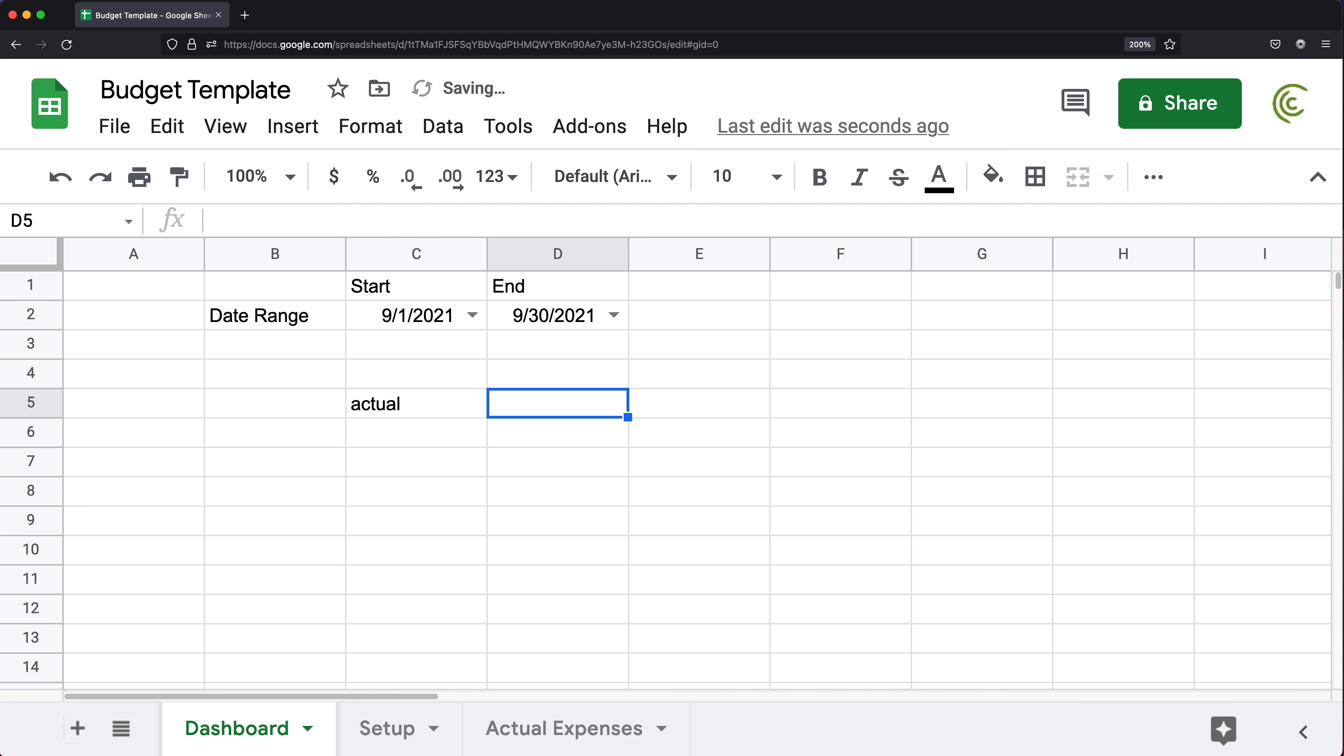
type("planned")
key("Return")
- Fill cells C6:D6 below the actual and planned headers with black
left_click_drag(543, 438, 458, 442)
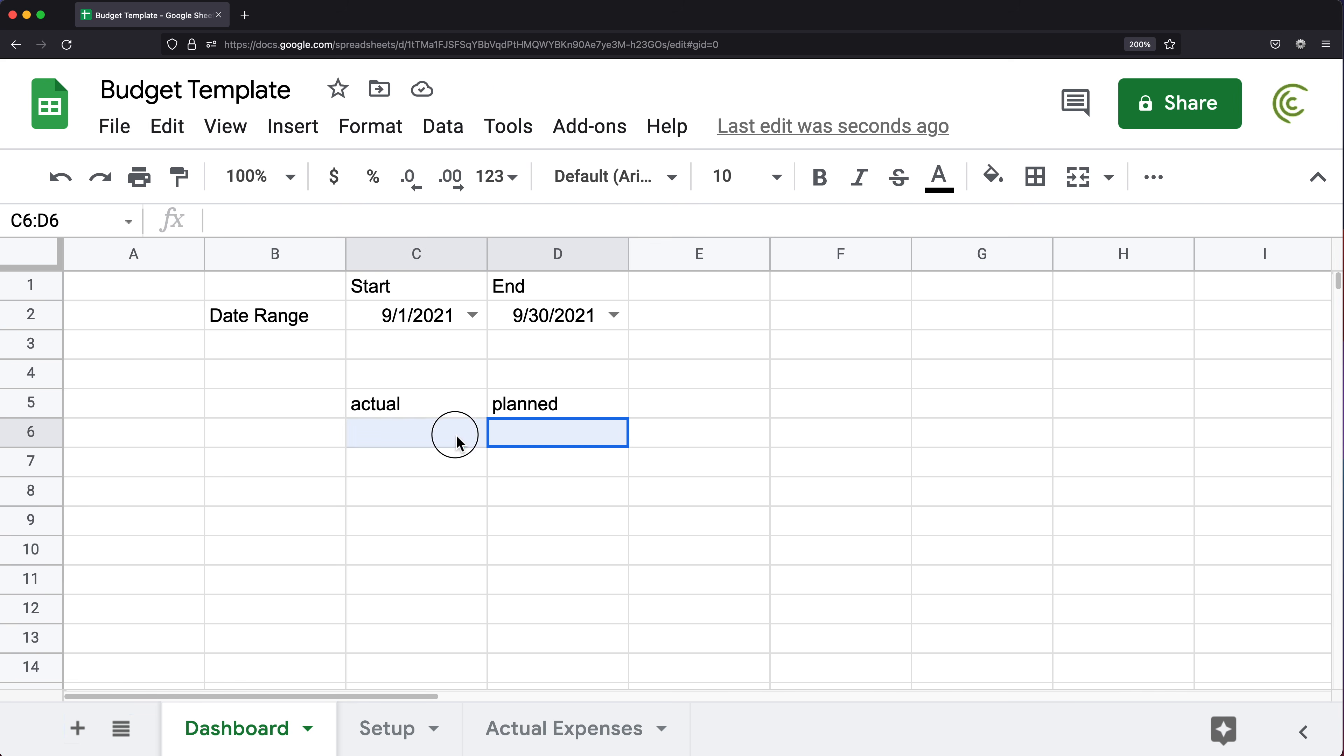
left_click(994, 180)
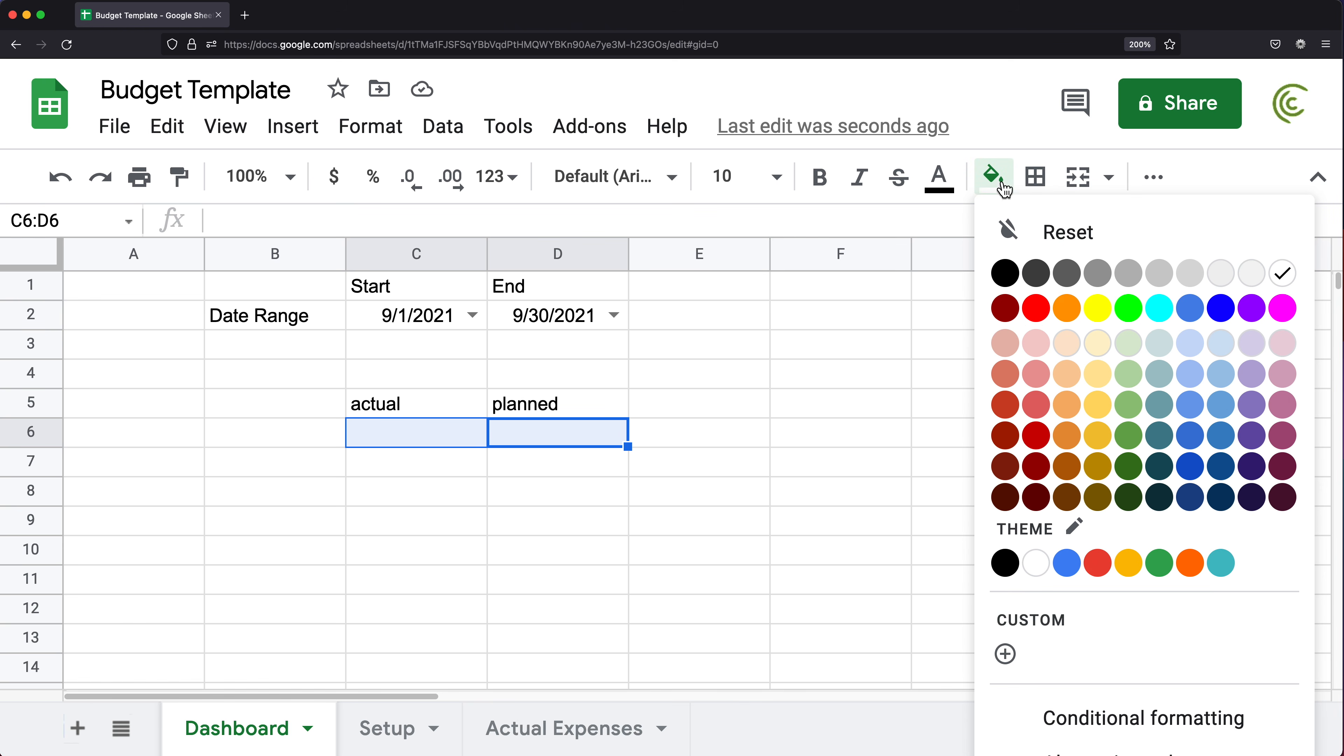
left_click(1007, 281)
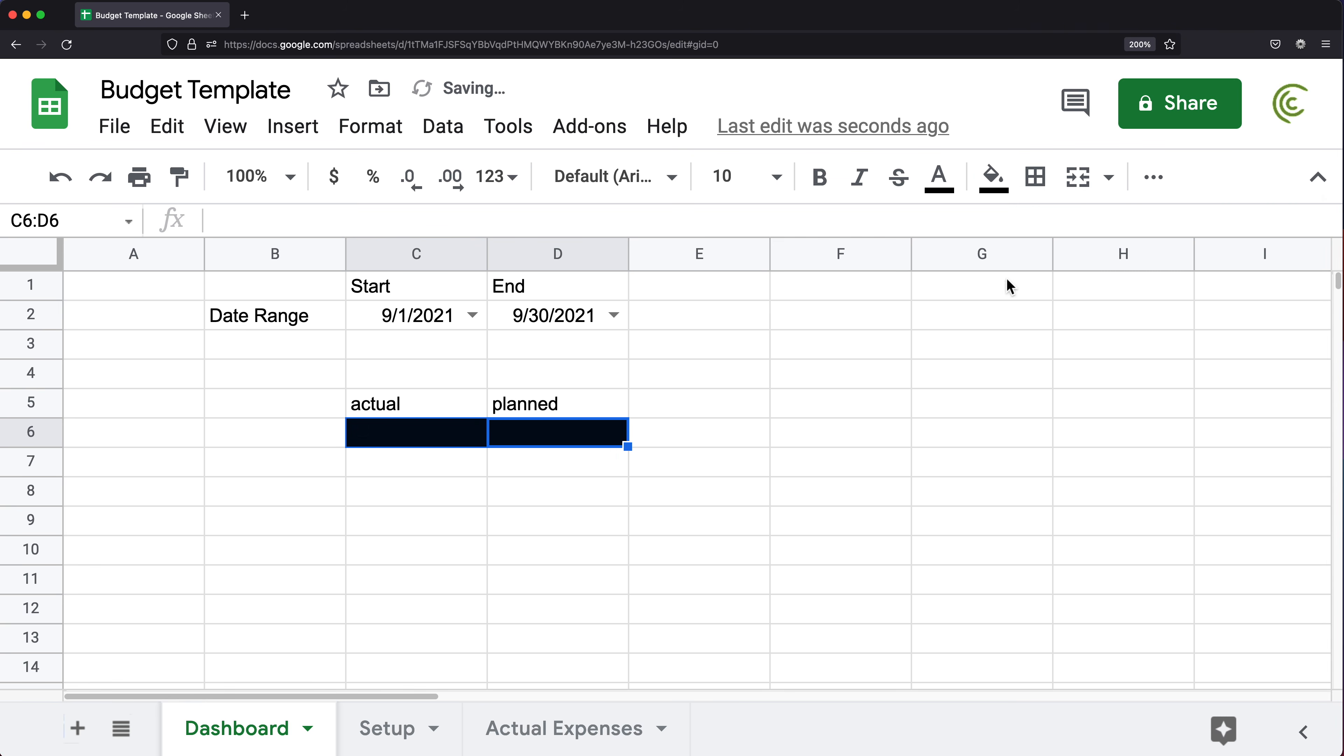
left_click(429, 466)
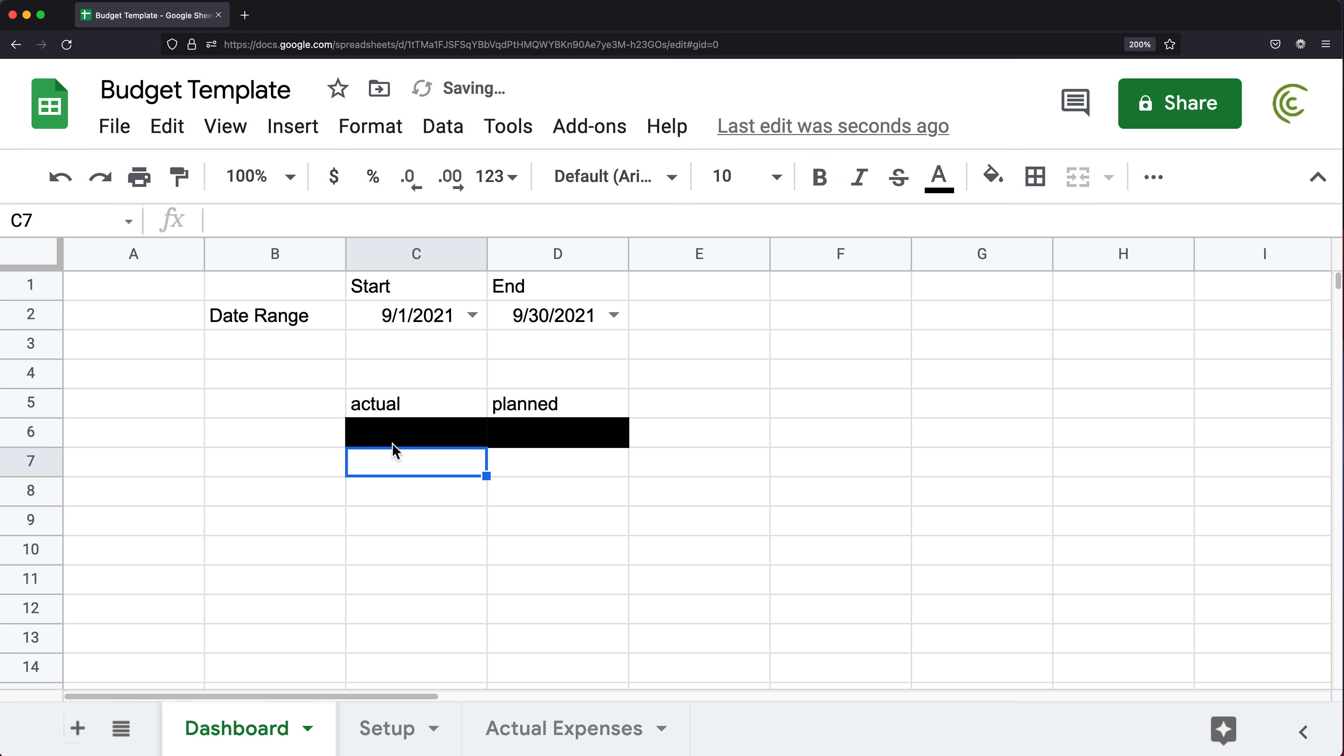
- Enter "23% of Total" in B10 and "Rent, Property Taxes, Insurance" in B11 of the Dashboard sheet
left_click(133, 520)
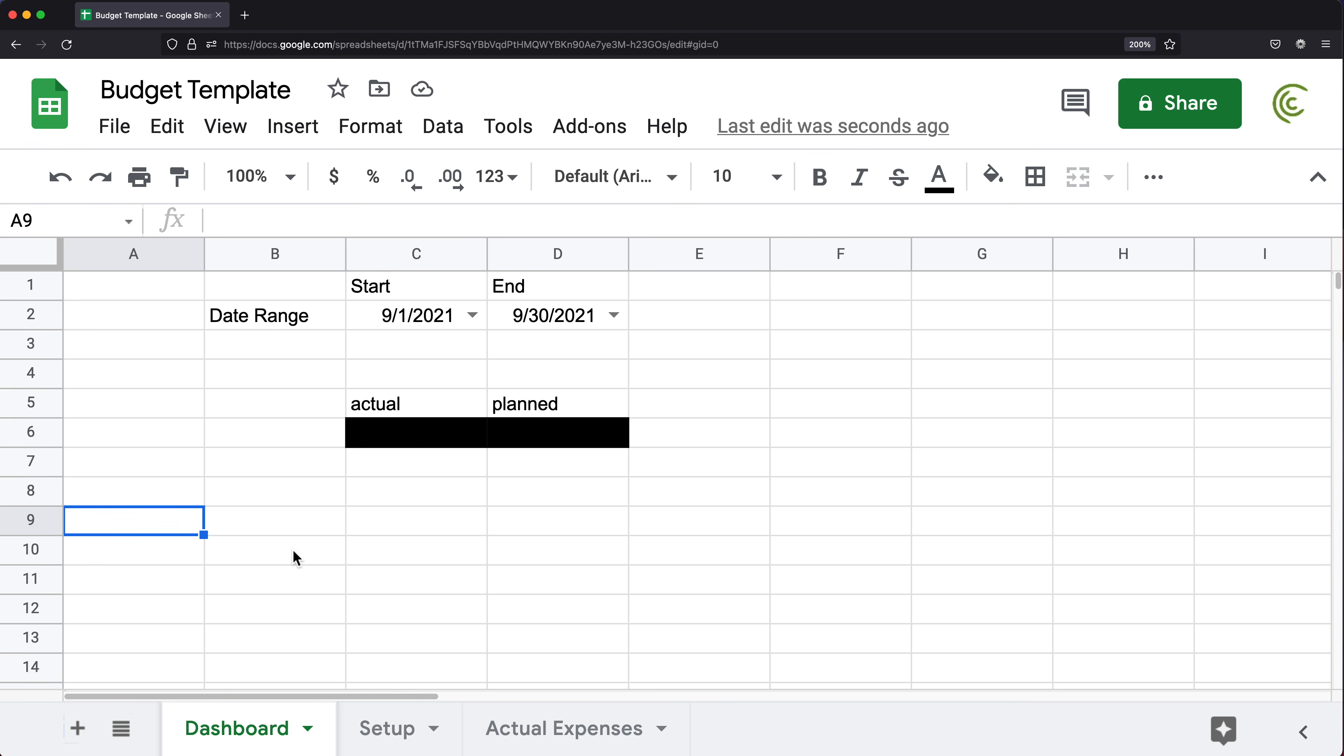
left_click(313, 559)
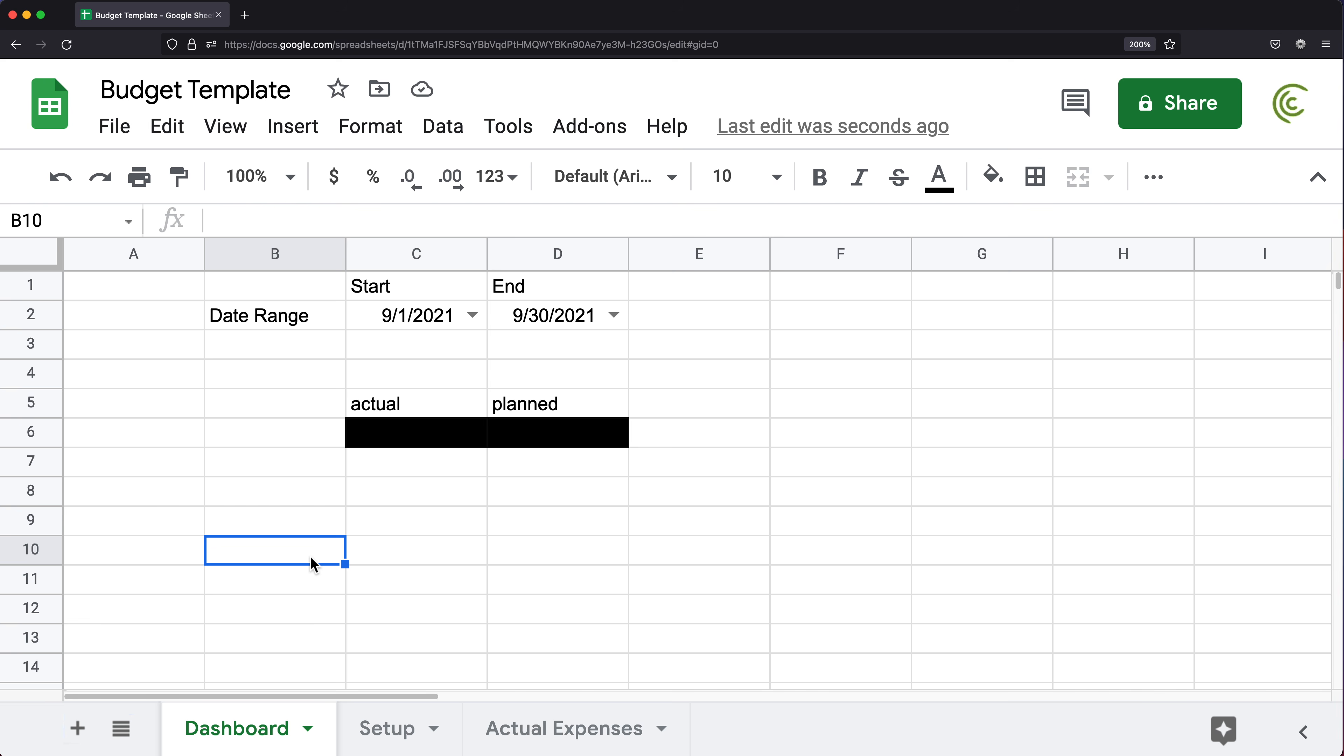
type("23%")
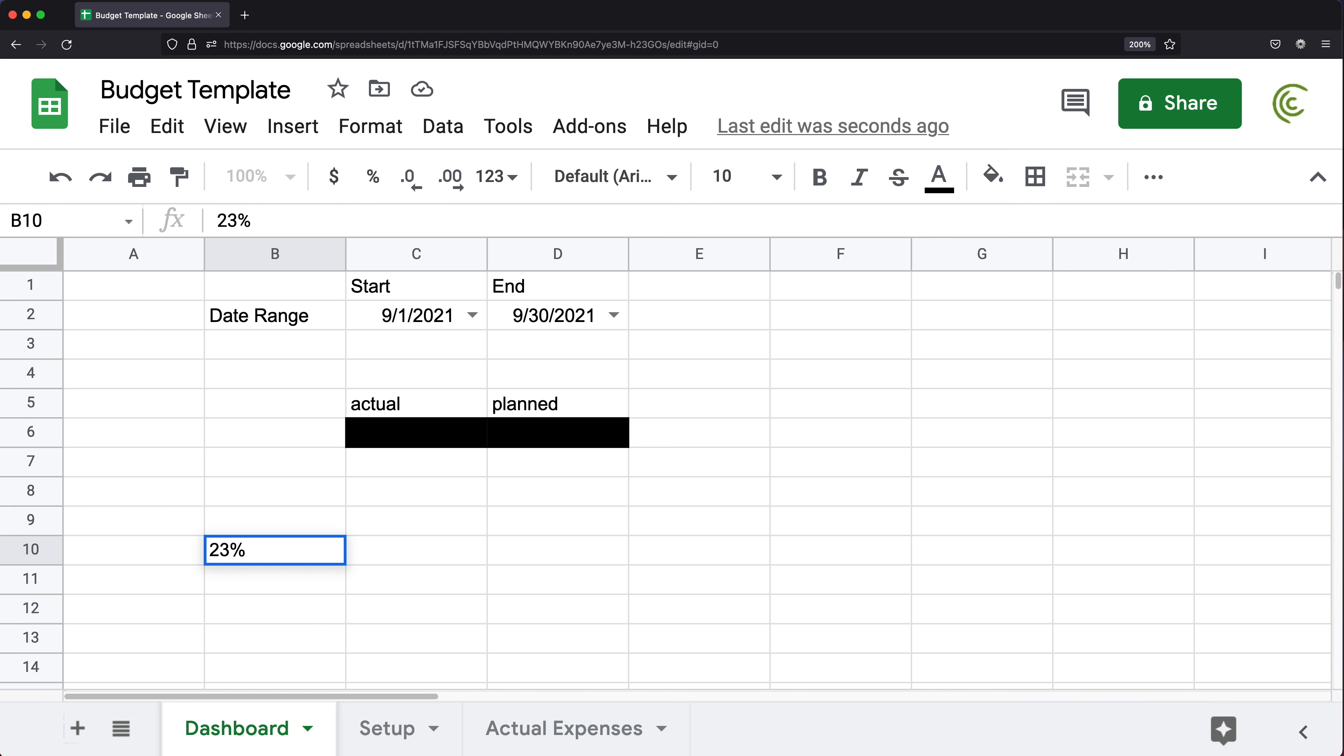
type(" of Total")
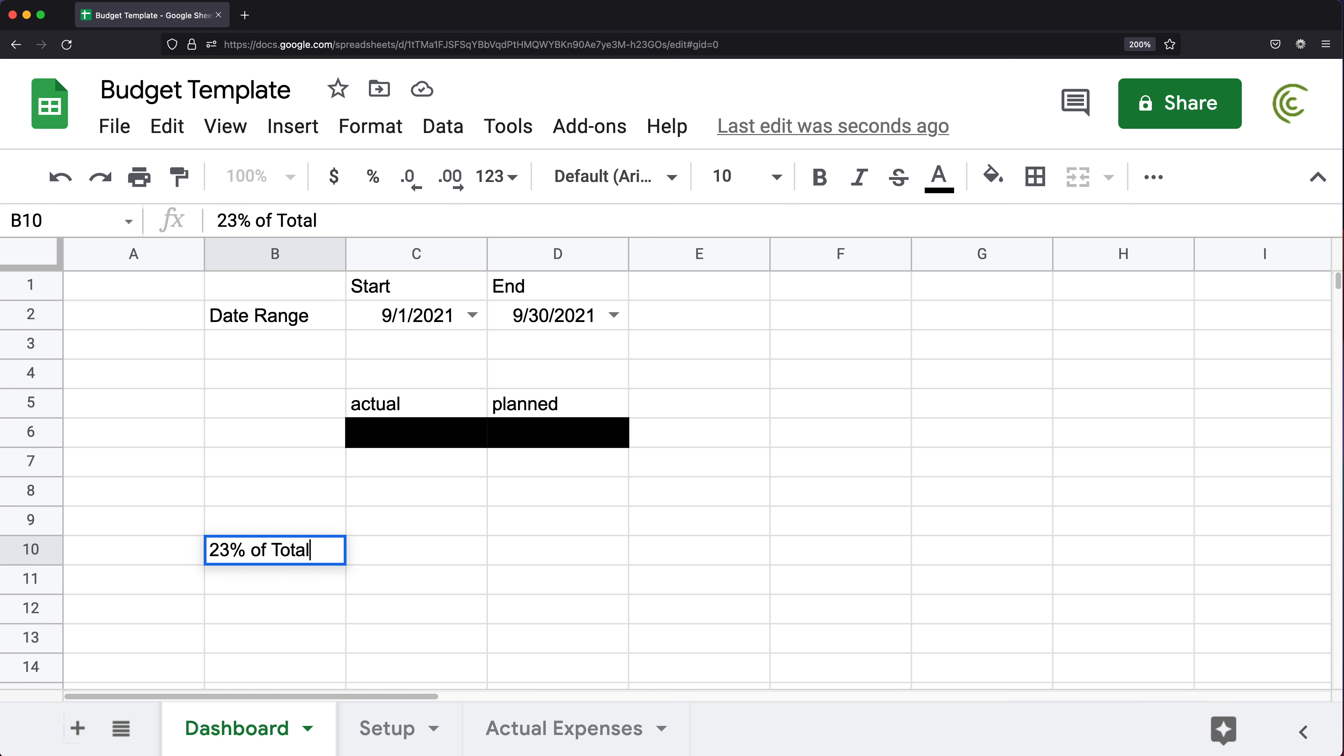
key("Return")
type("Rent ")
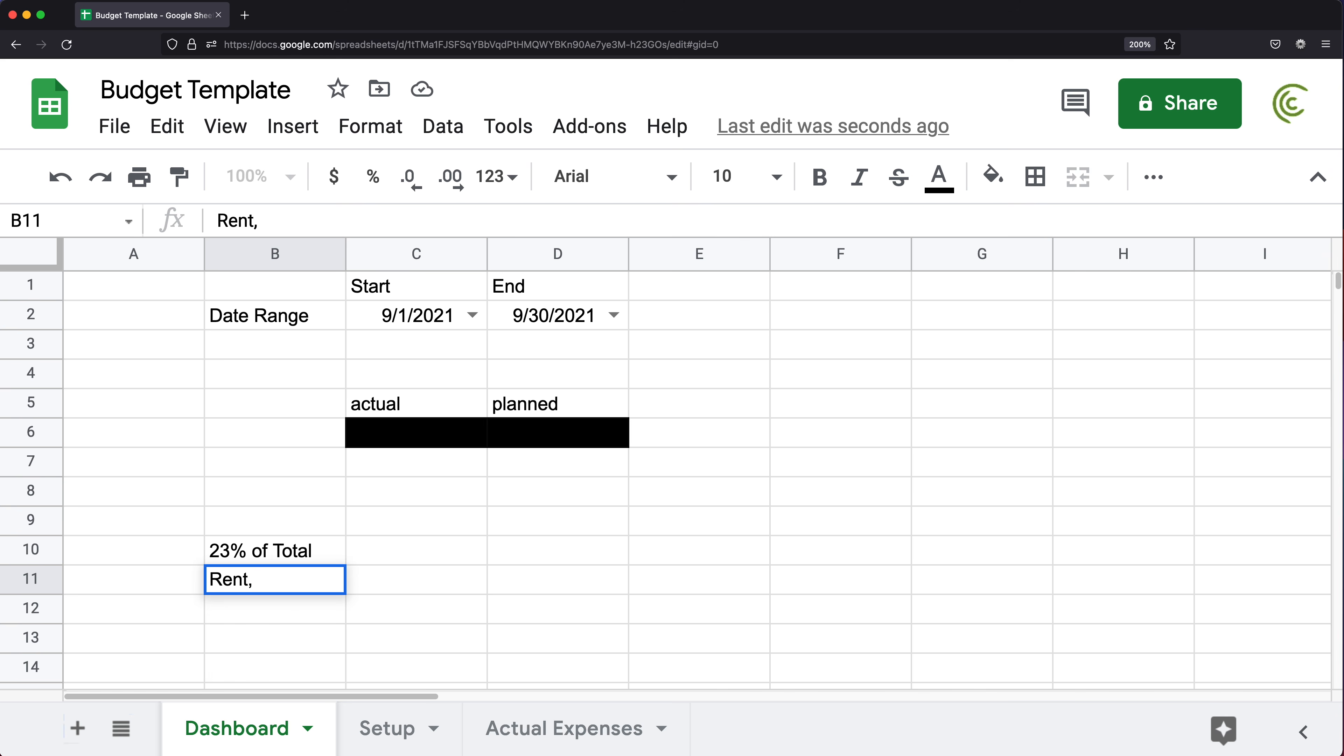
type(" Property")
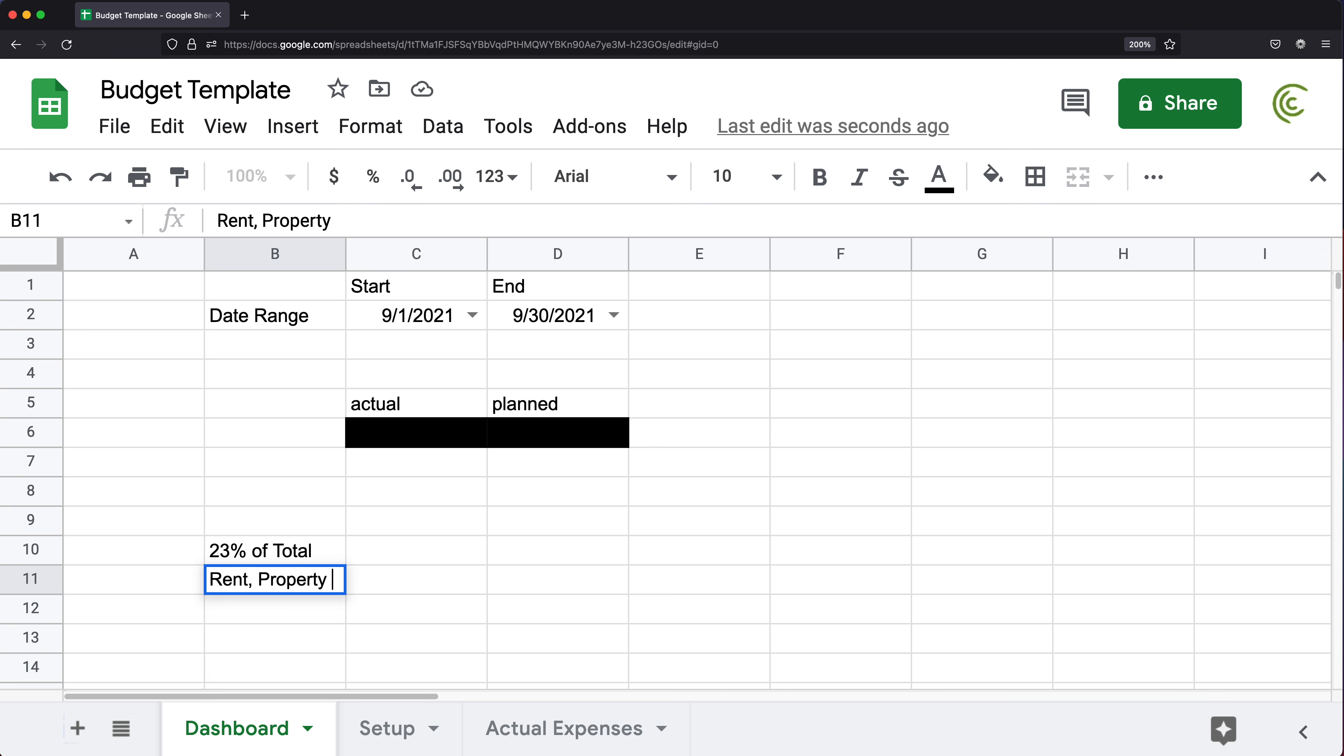
type(" Taxes")
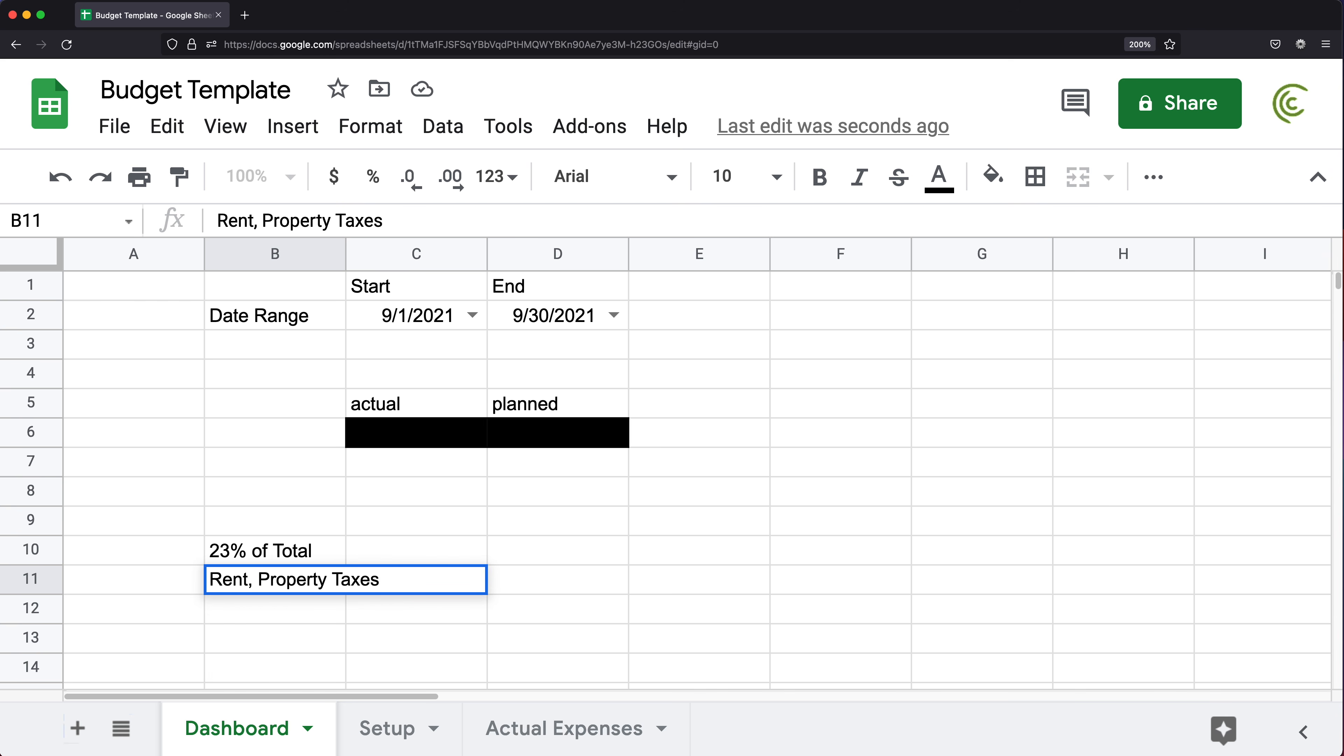
type(", Insurance")
key("Return")
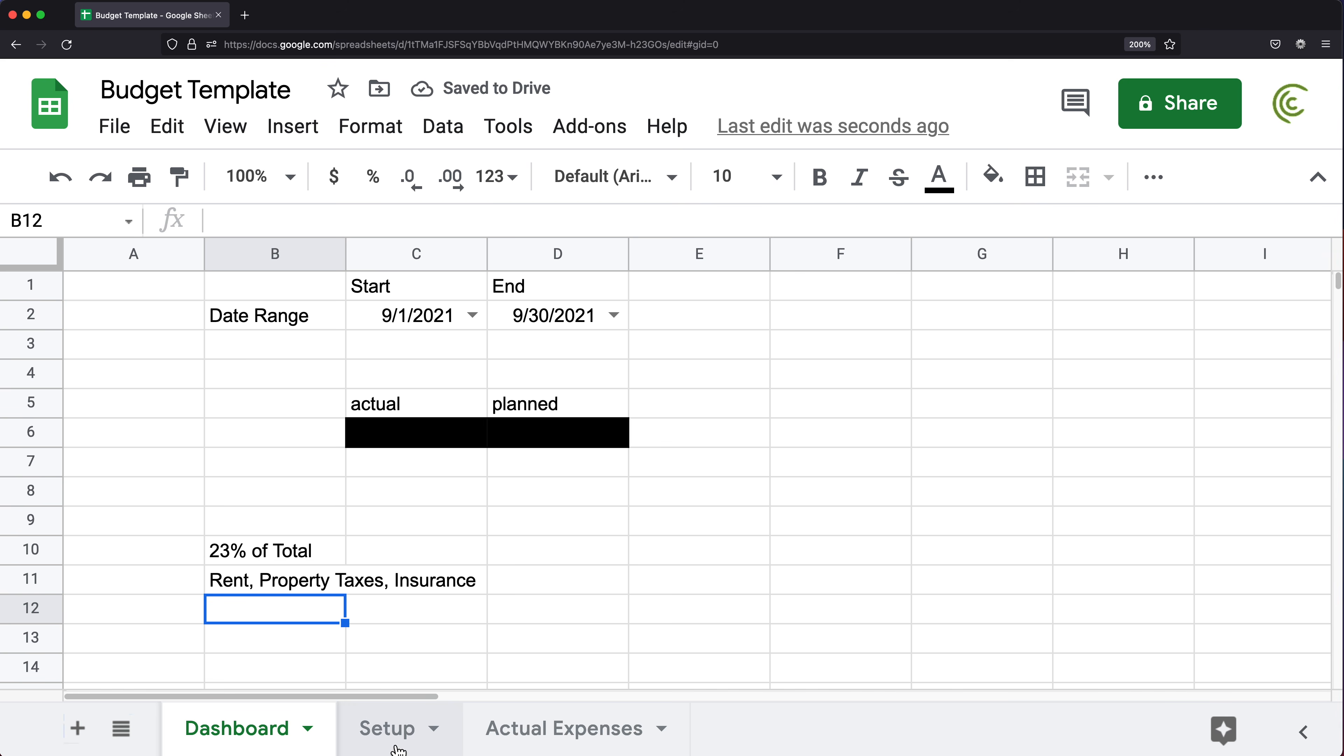
- Copy the Fixed category from cell A2 of the Setup sheet into cell B12 of the Dashboard
left_click(392, 730)
left_click_drag(122, 313, 130, 429)
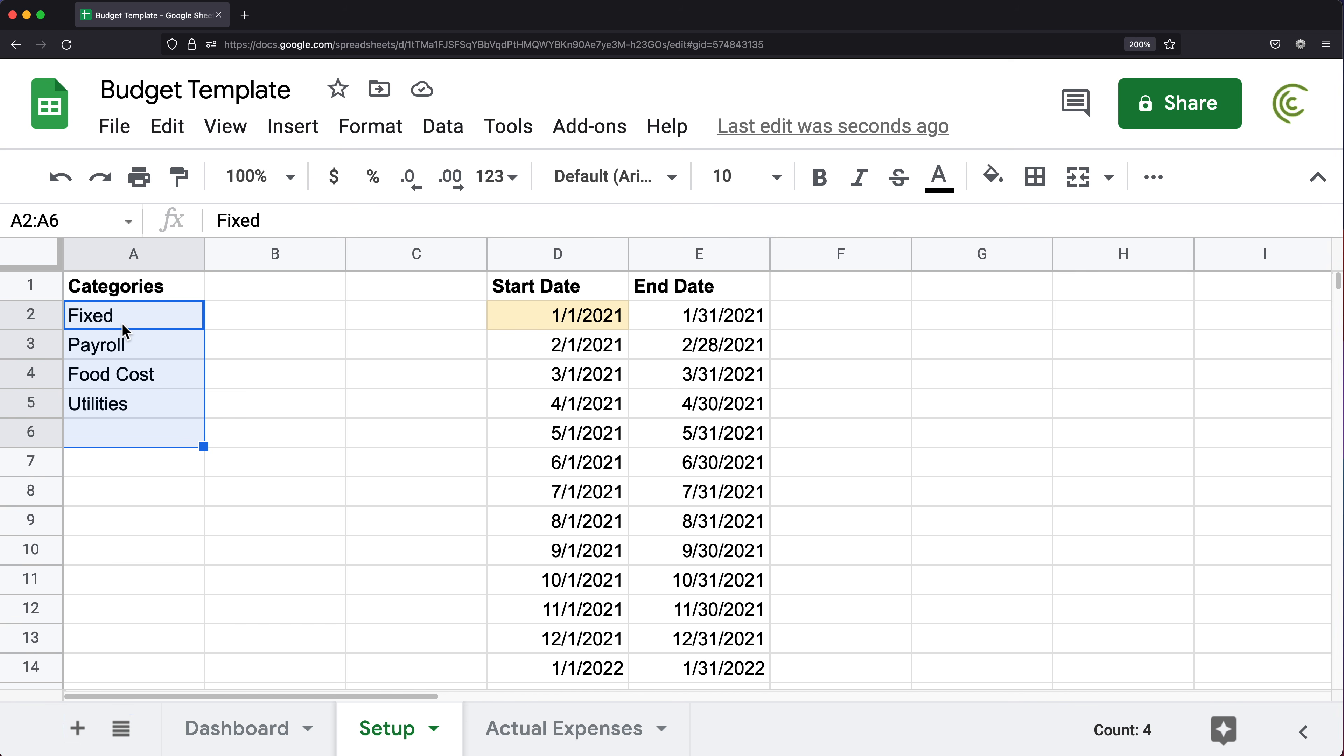
left_click(95, 325)
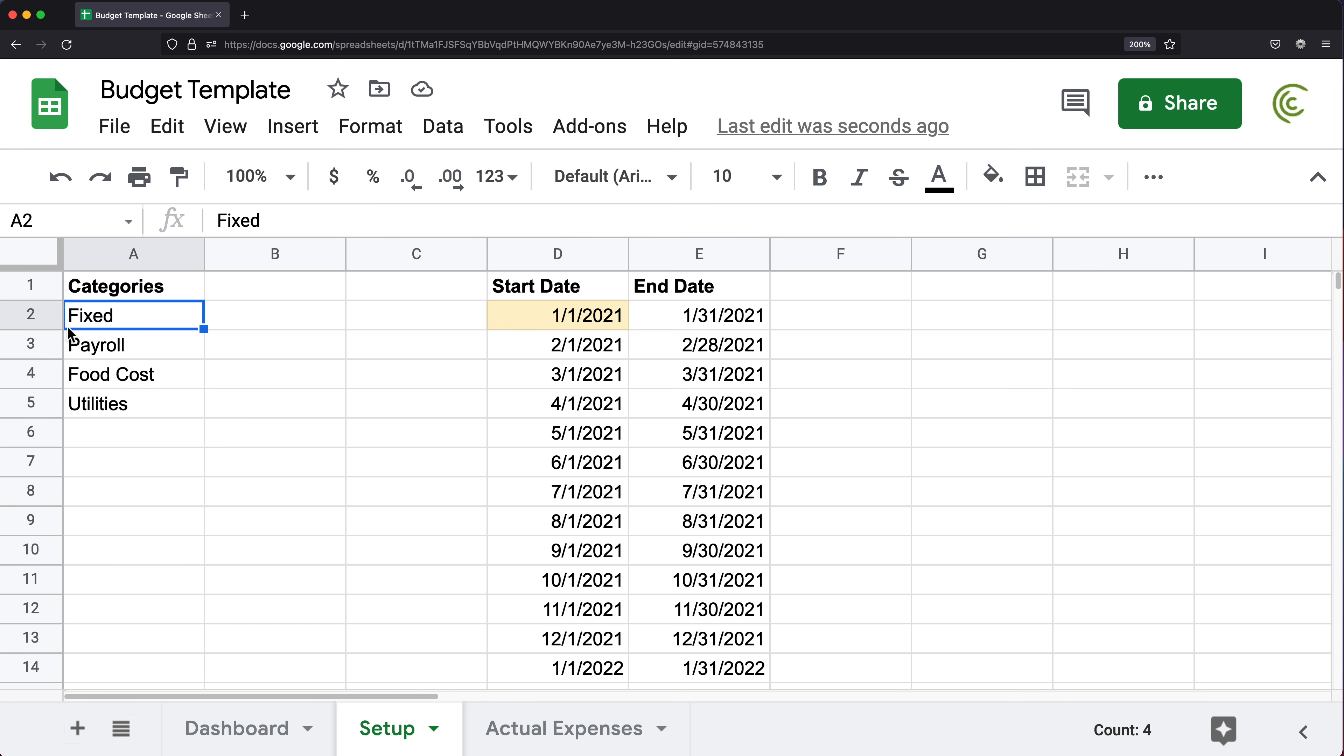
left_click(265, 728)
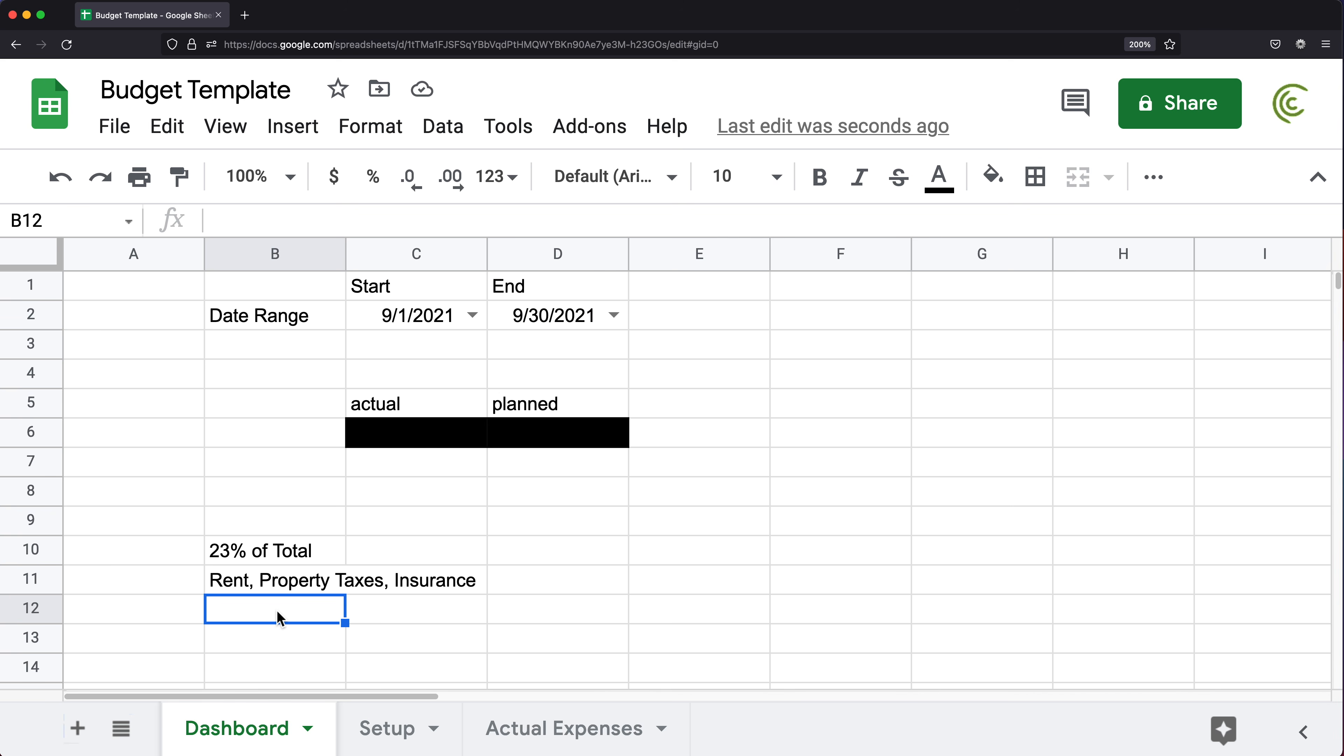
type("Fixed")
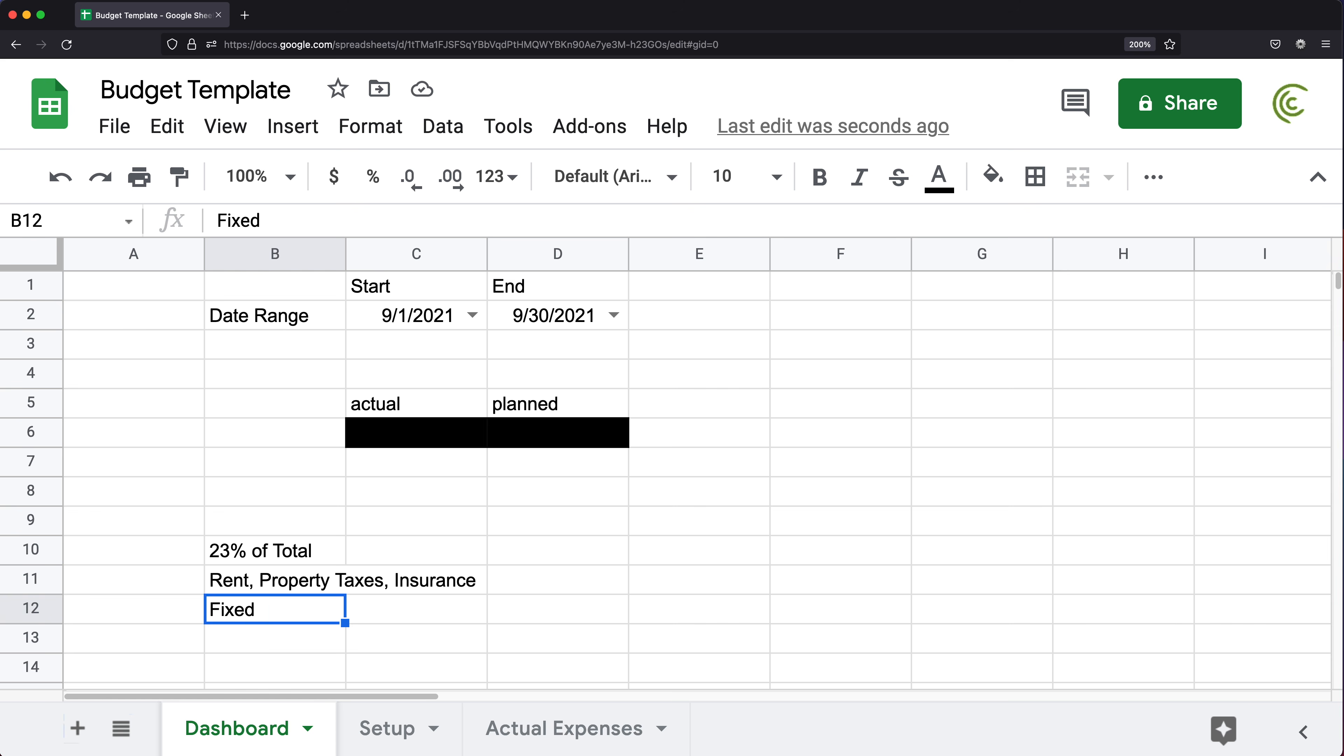
- Enter 12000 in C12 as the actual amount for the Fixed category
key("Tab")
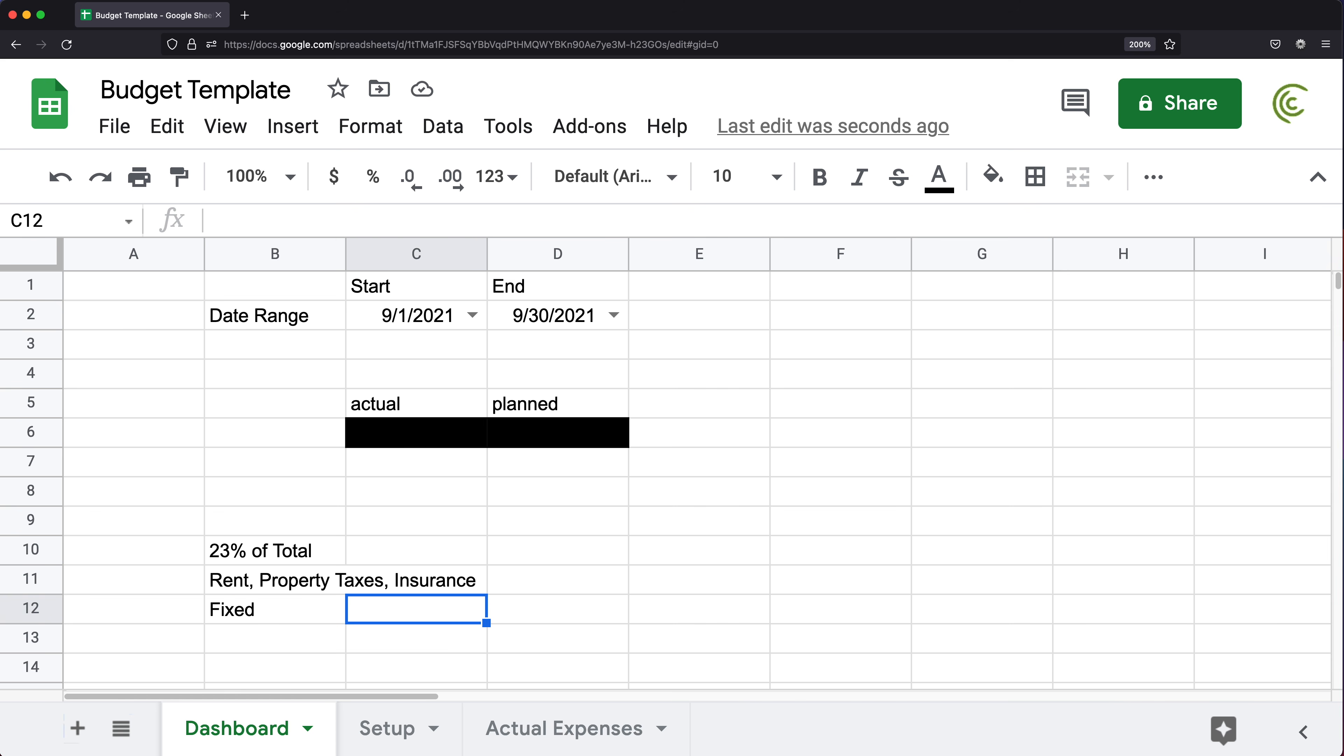
type("12000")
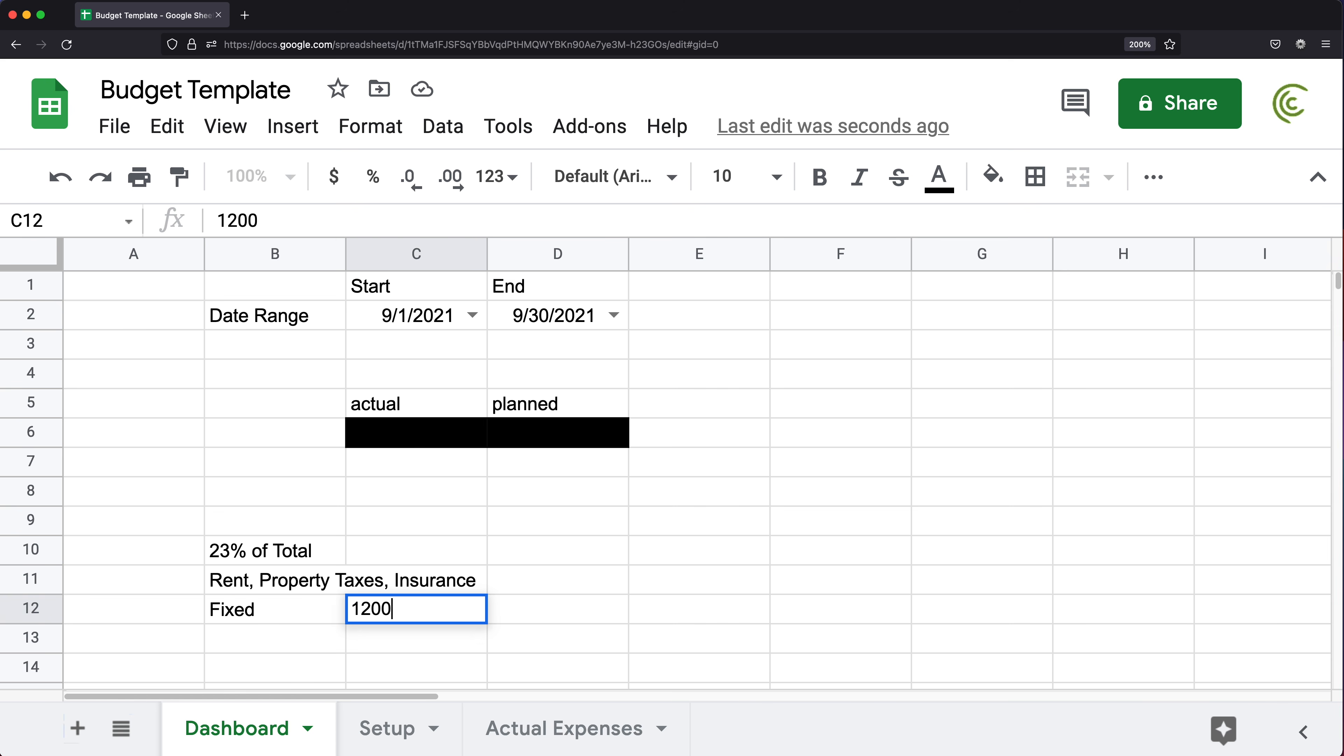
key("Return")
key("Up")
key("Up")
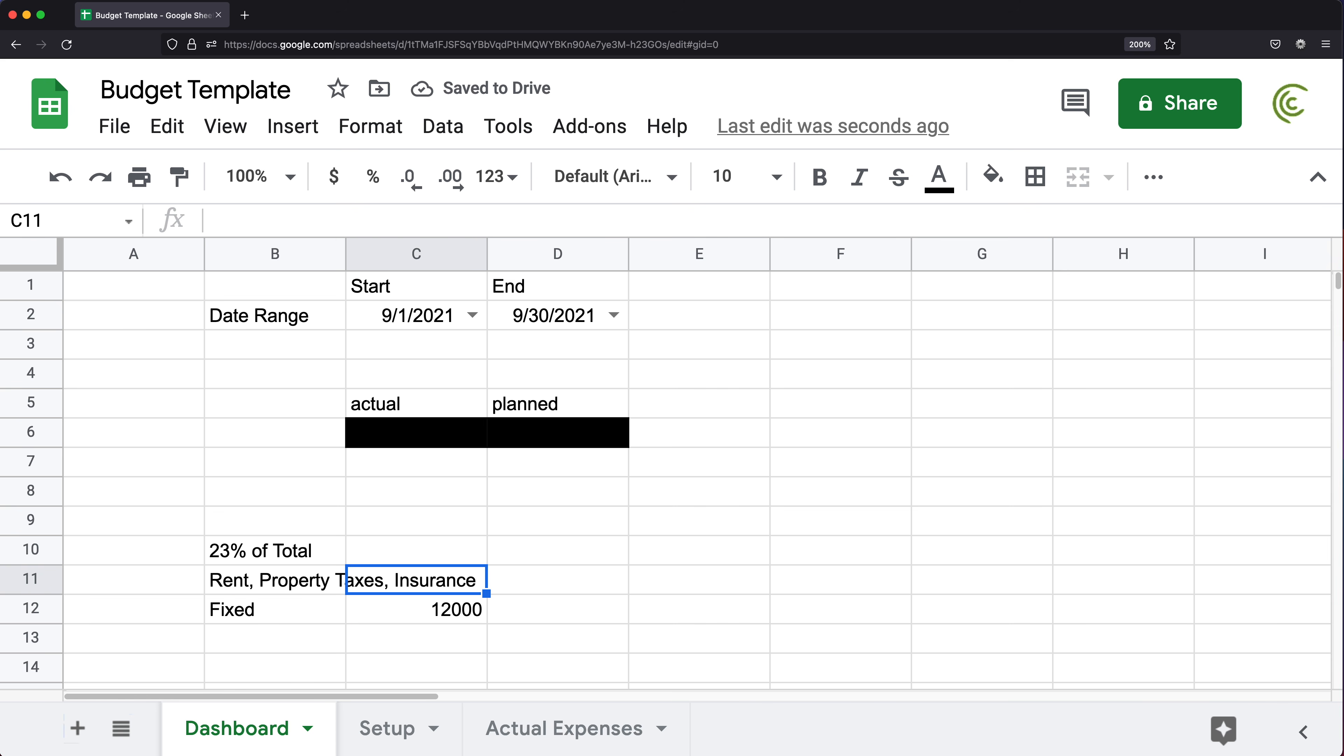
key("Down")
key("Down")
key("Up")
key("Up")
key("Up")
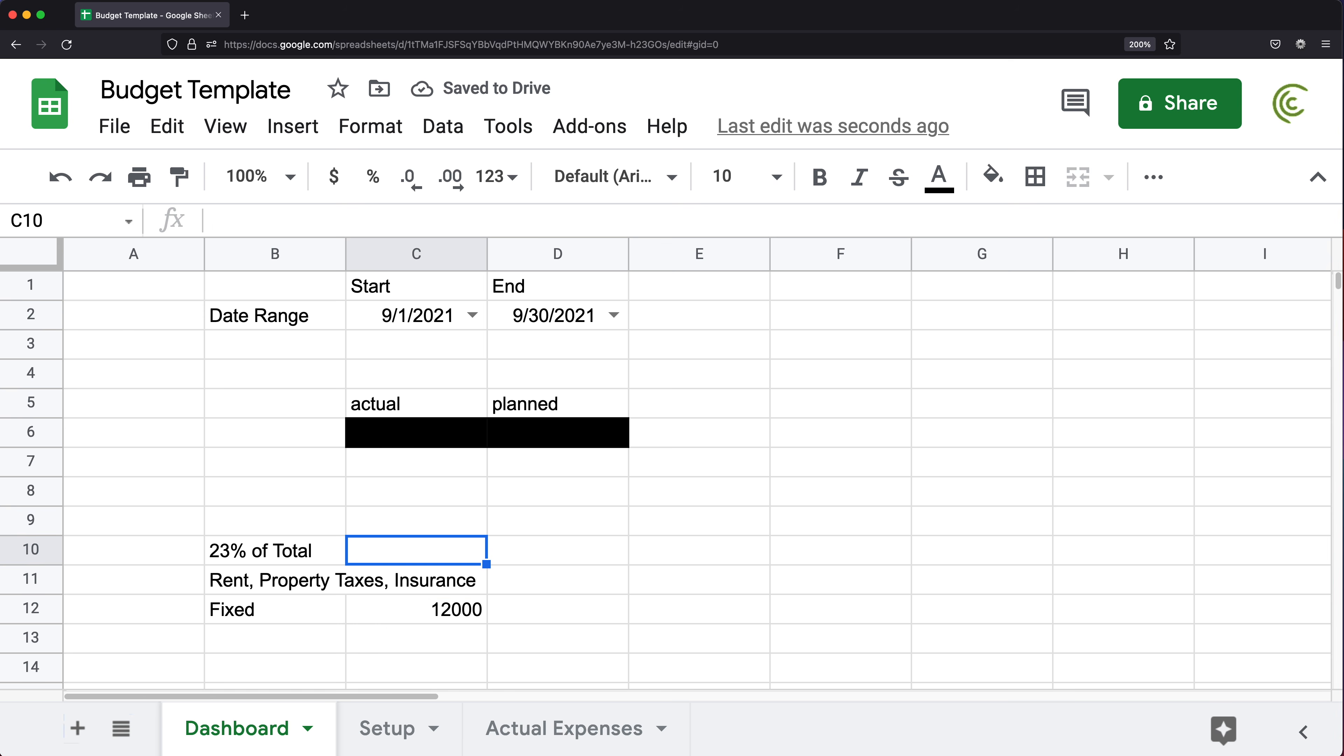
- Enter 12000 in D12 as the planned amount for the Fixed category
left_click(445, 397)
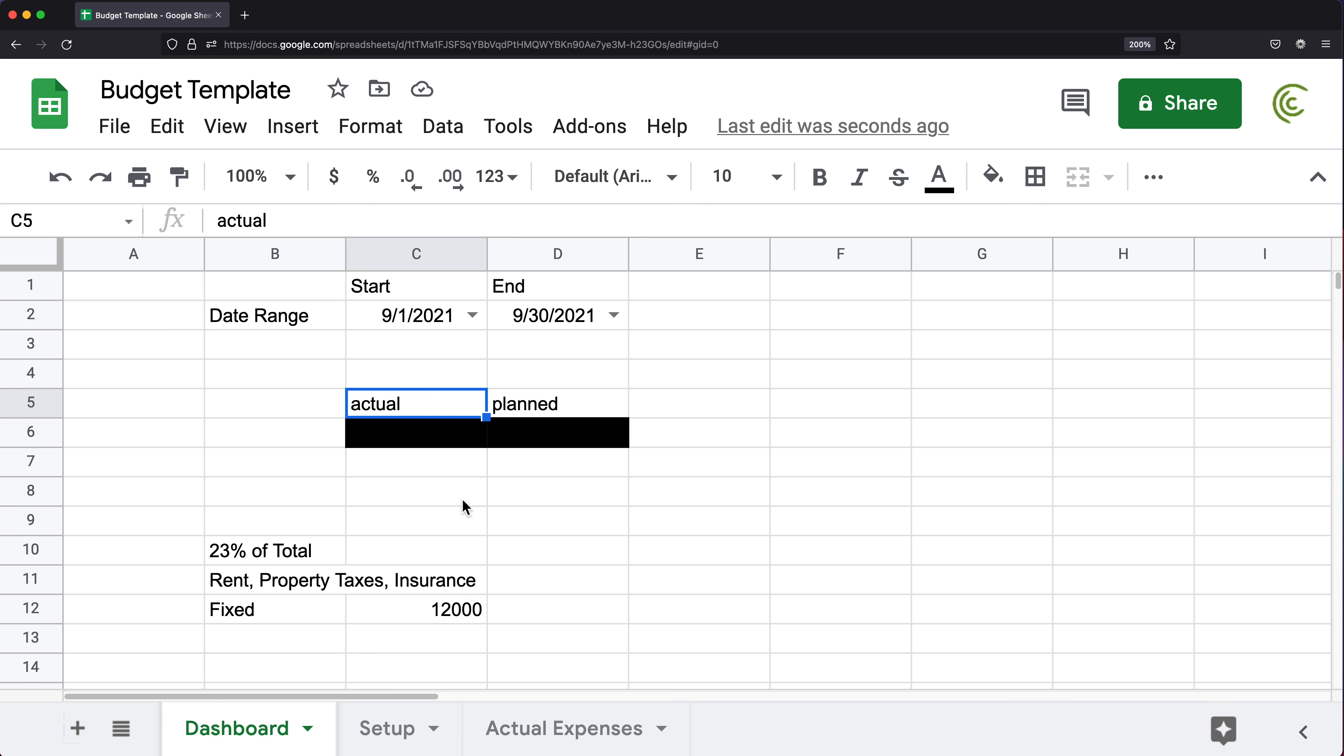
left_click(539, 601)
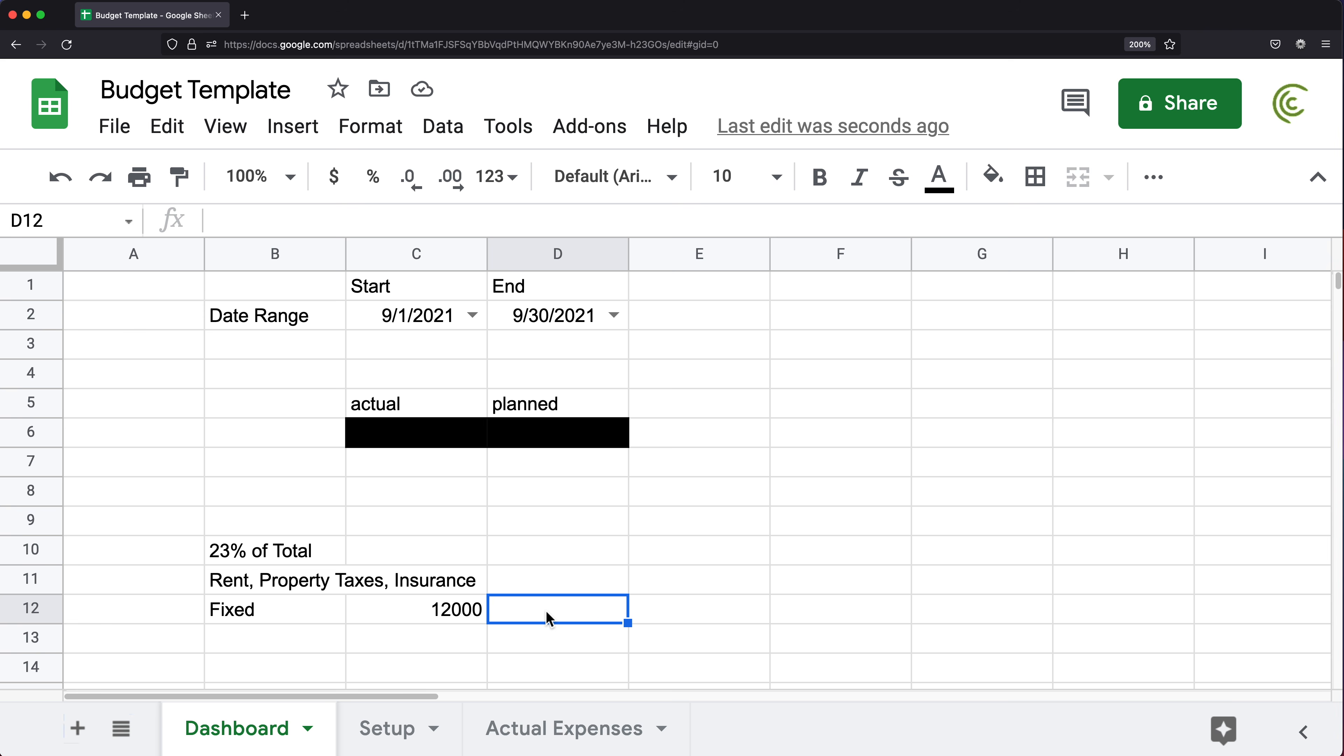
type("12000")
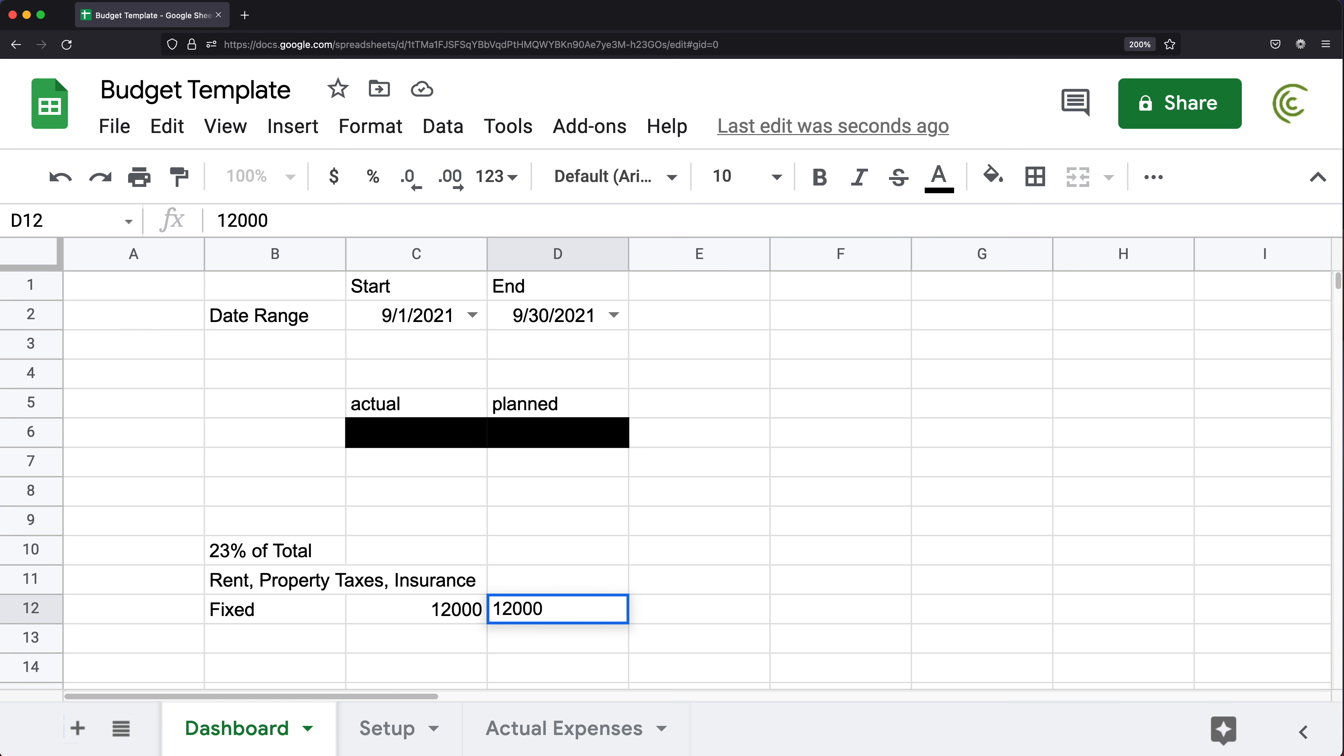
key("Return")
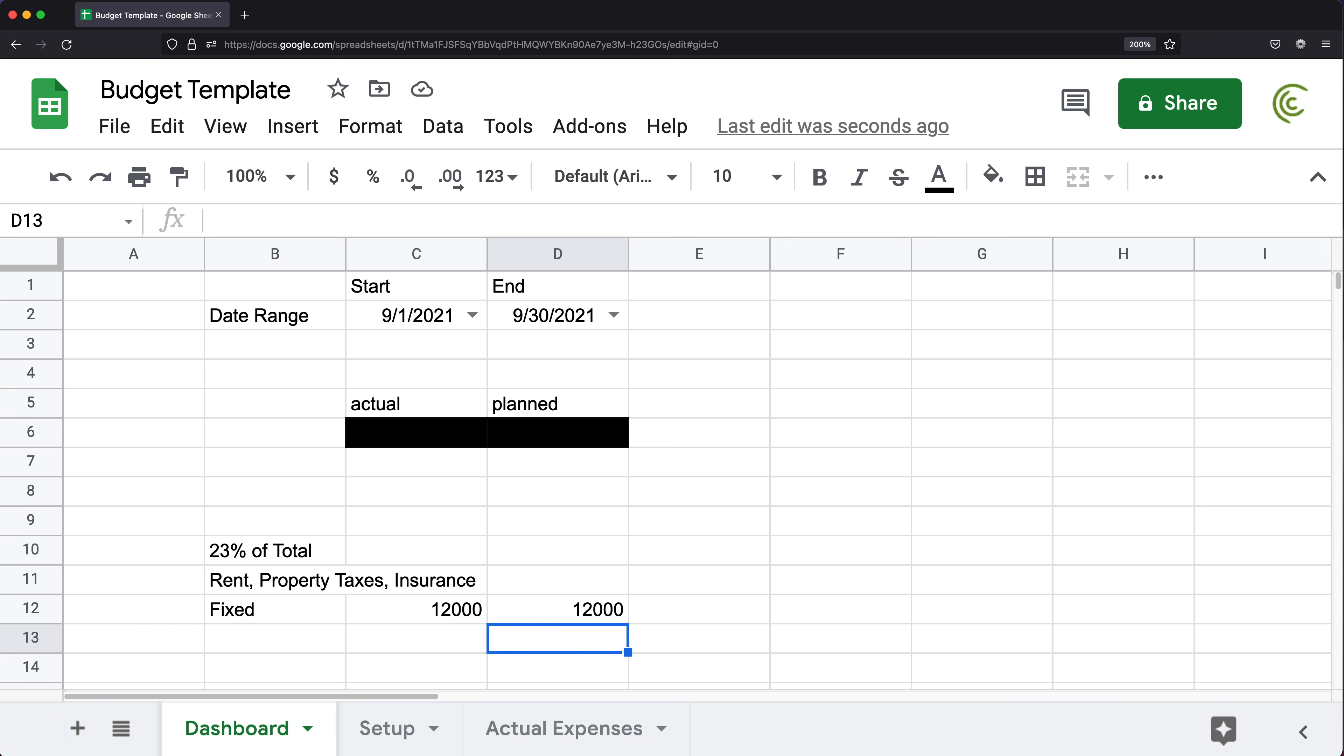
- Enter the label "100% of planned" in C10, above the actual amount of the Fixed category
key("Up")
key("Left")
key("Up")
key("Up")
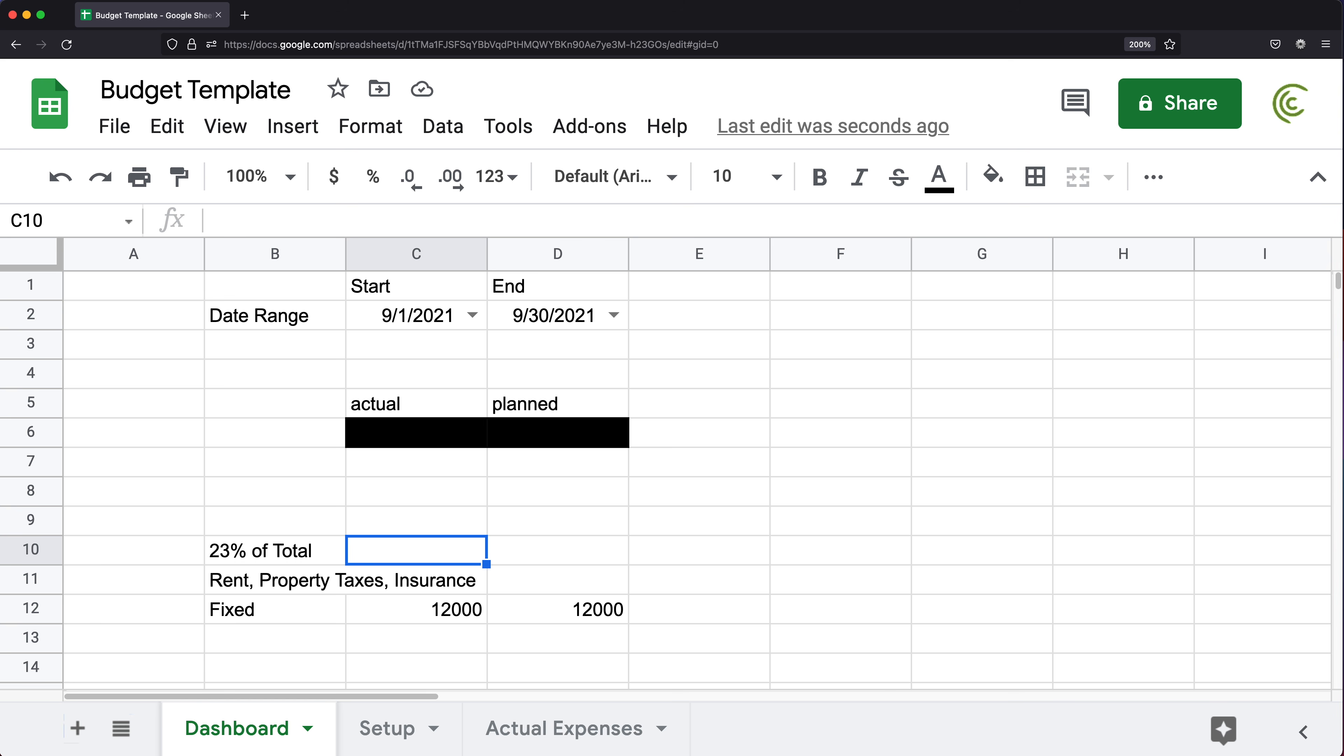
left_click(441, 610)
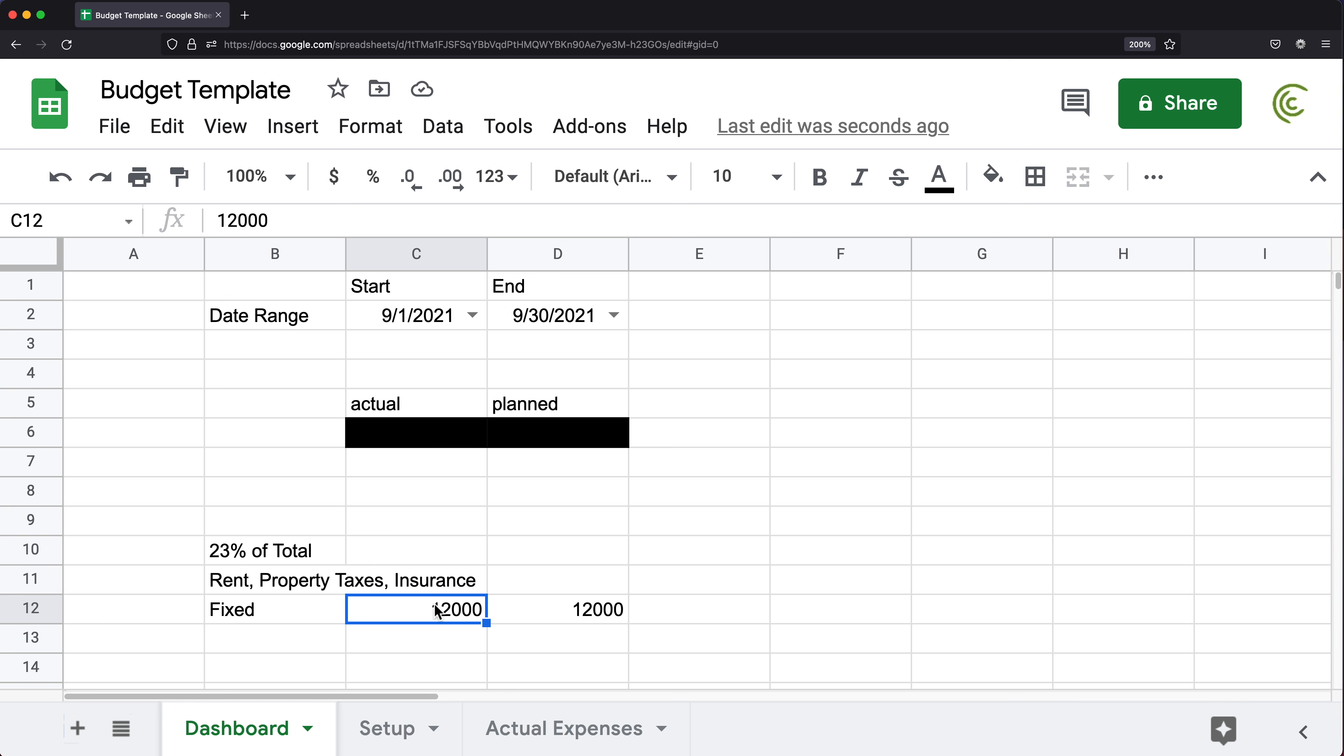
left_click(446, 559)
type("100% of planned")
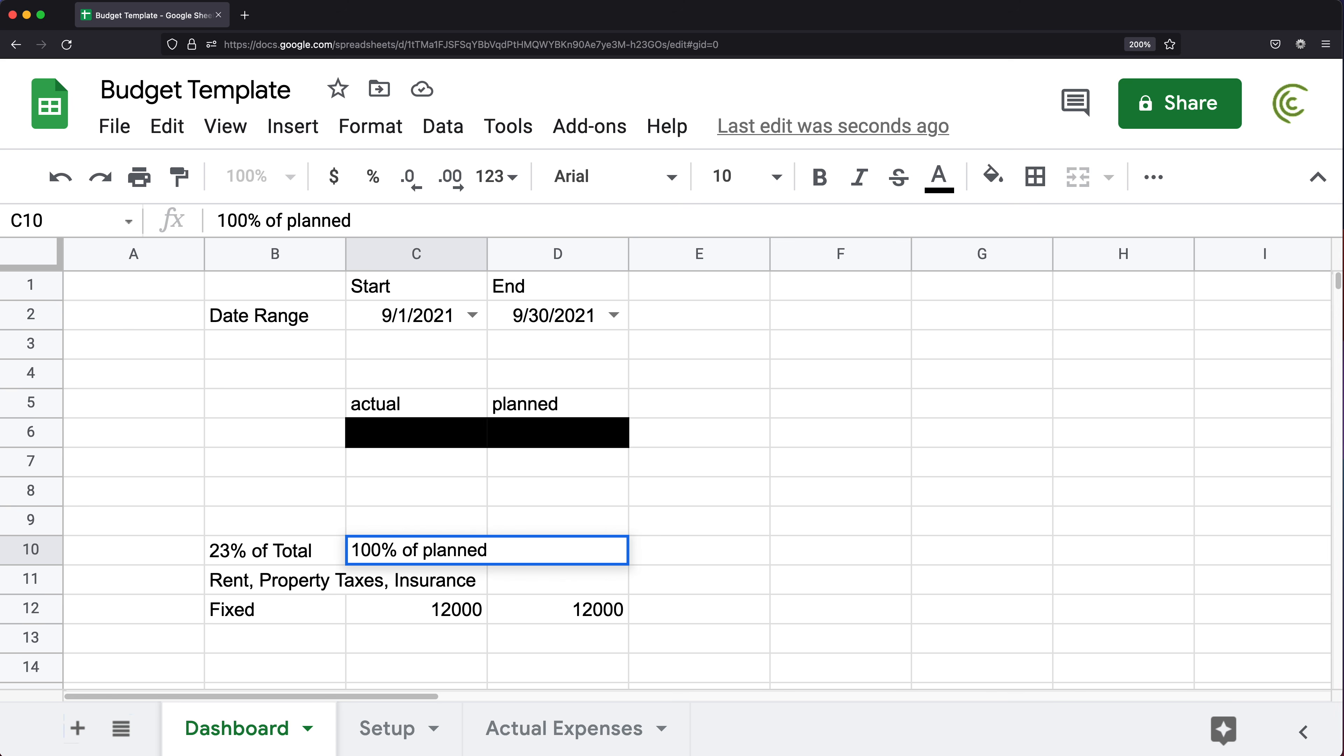
key("Return")
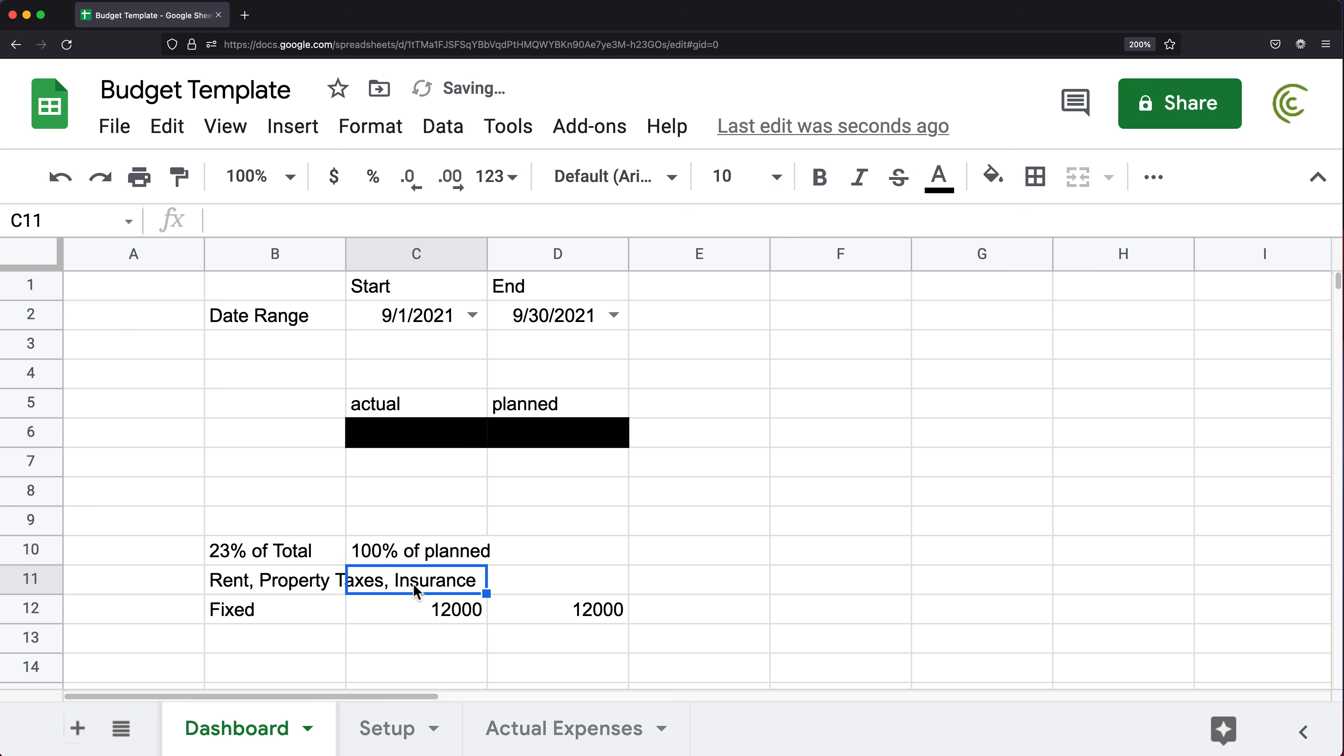
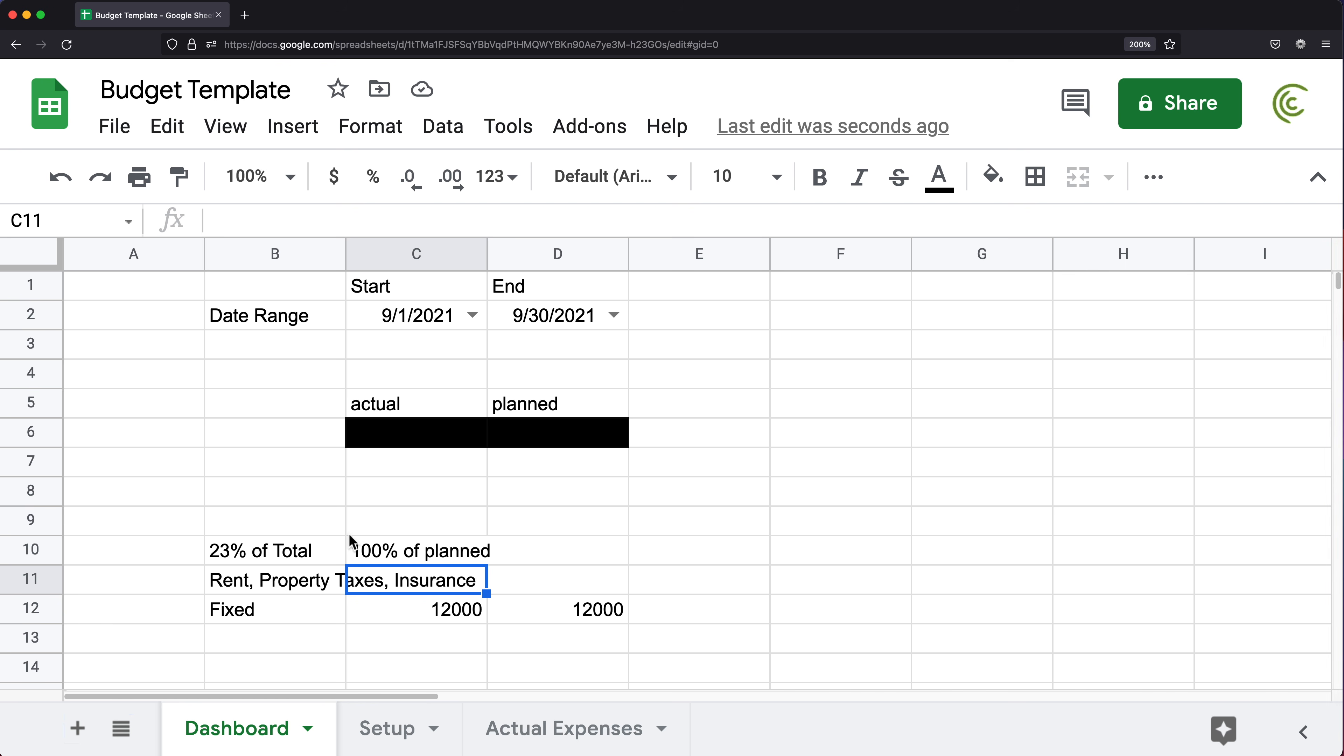
- Set the font size of the Fixed category description in B11 to 6 and widen column B to fit its text
left_click(270, 582)
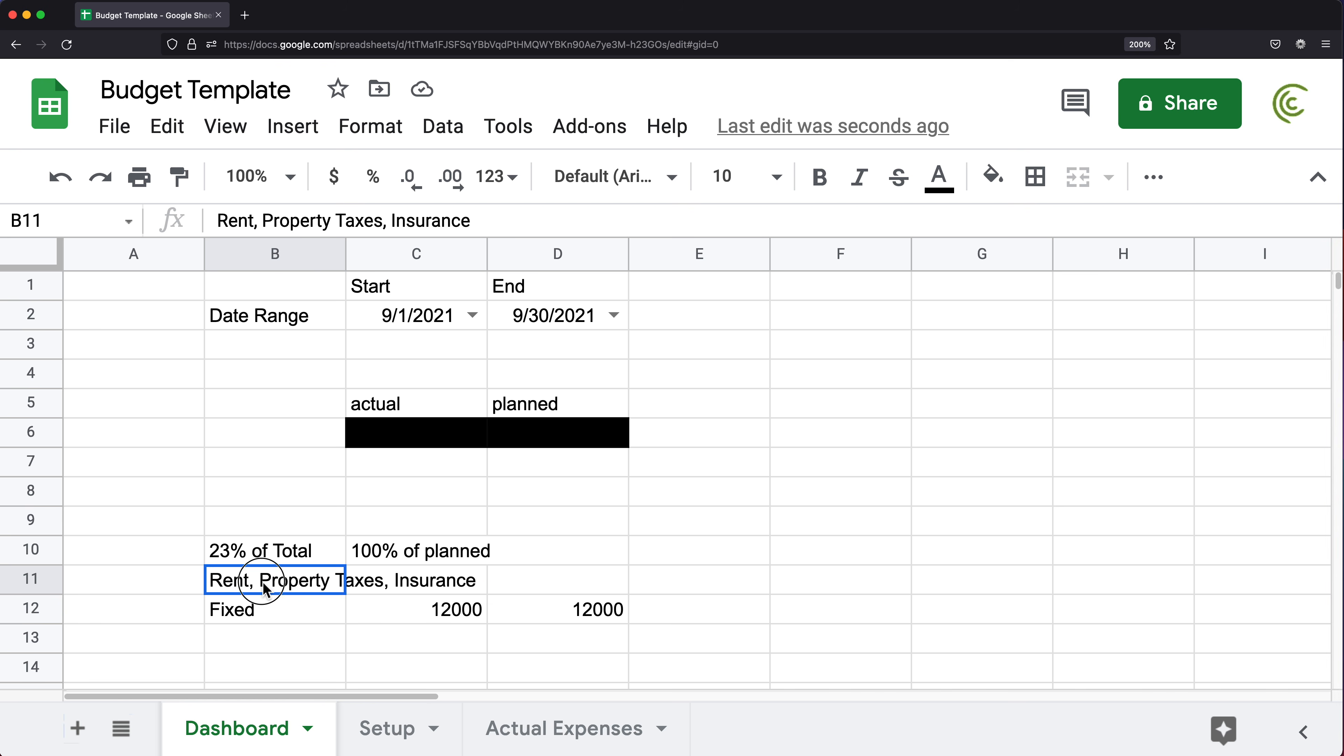
left_click(776, 178)
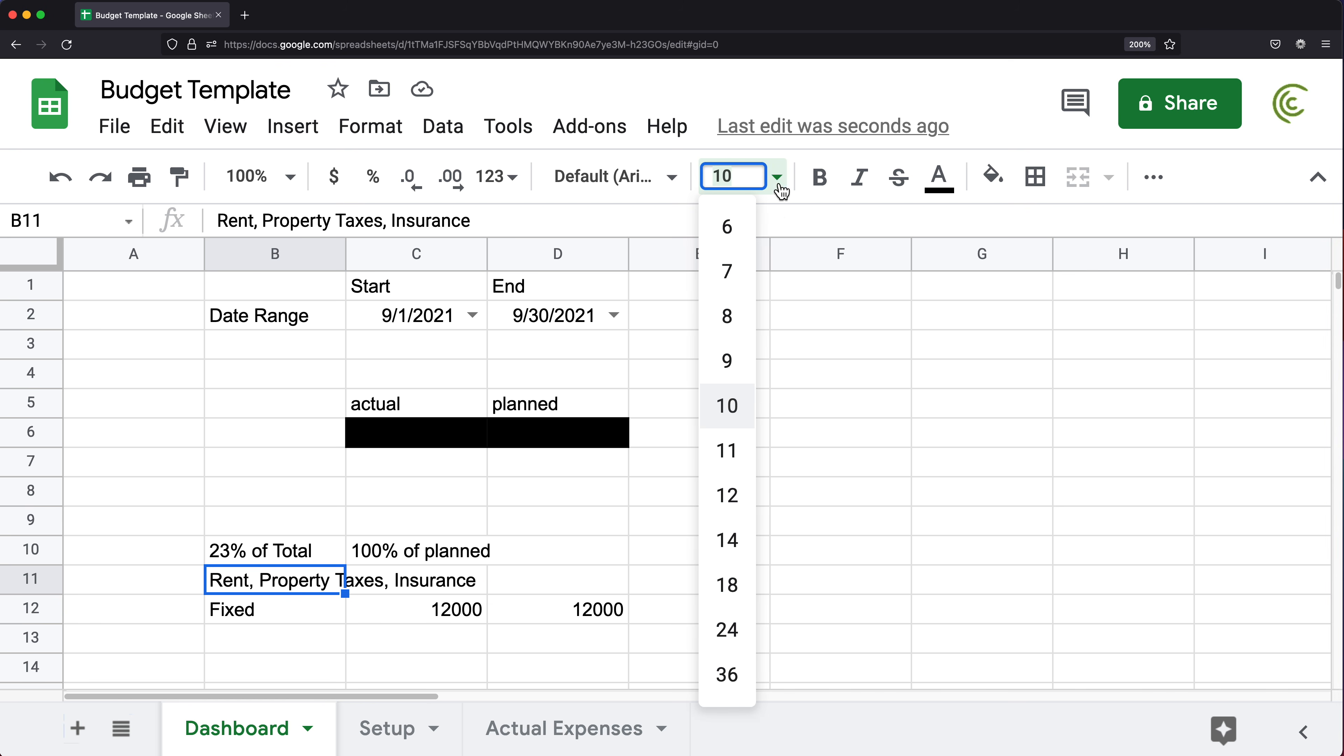
left_click(732, 239)
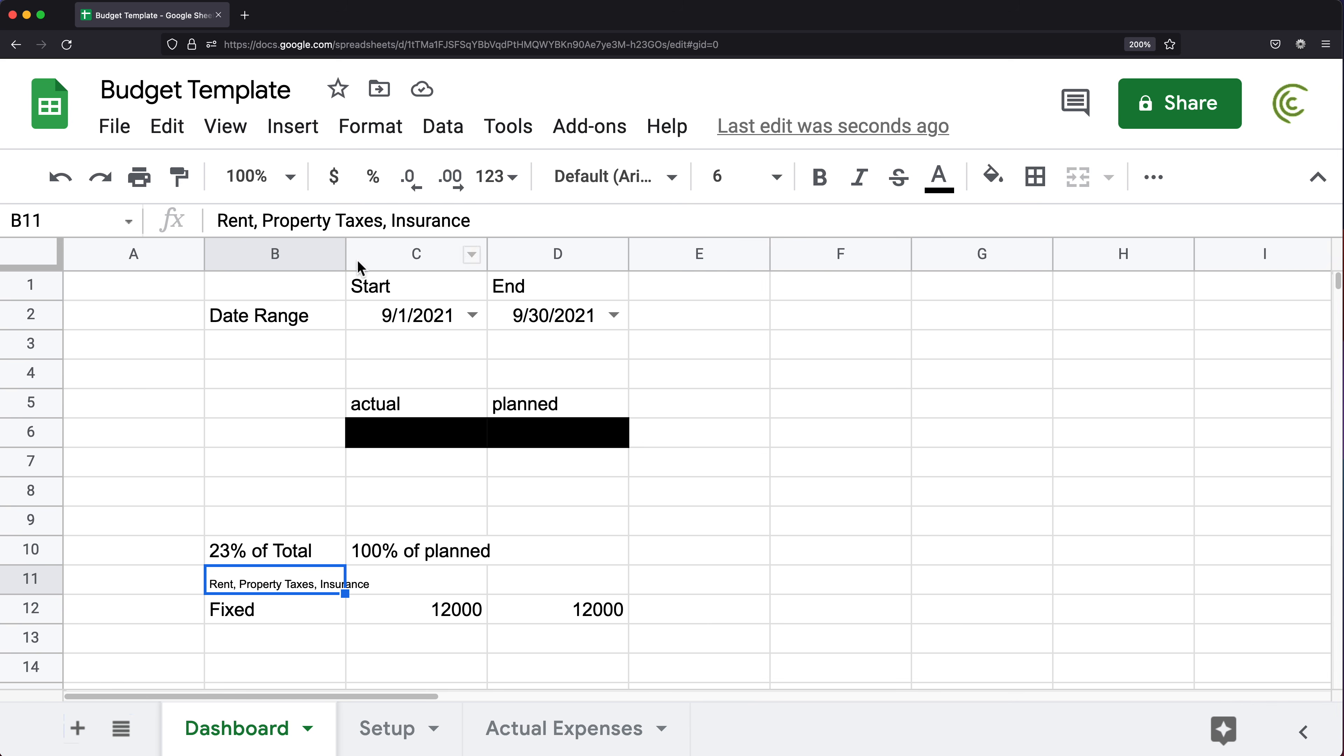
left_click_drag(346, 253, 376, 255)
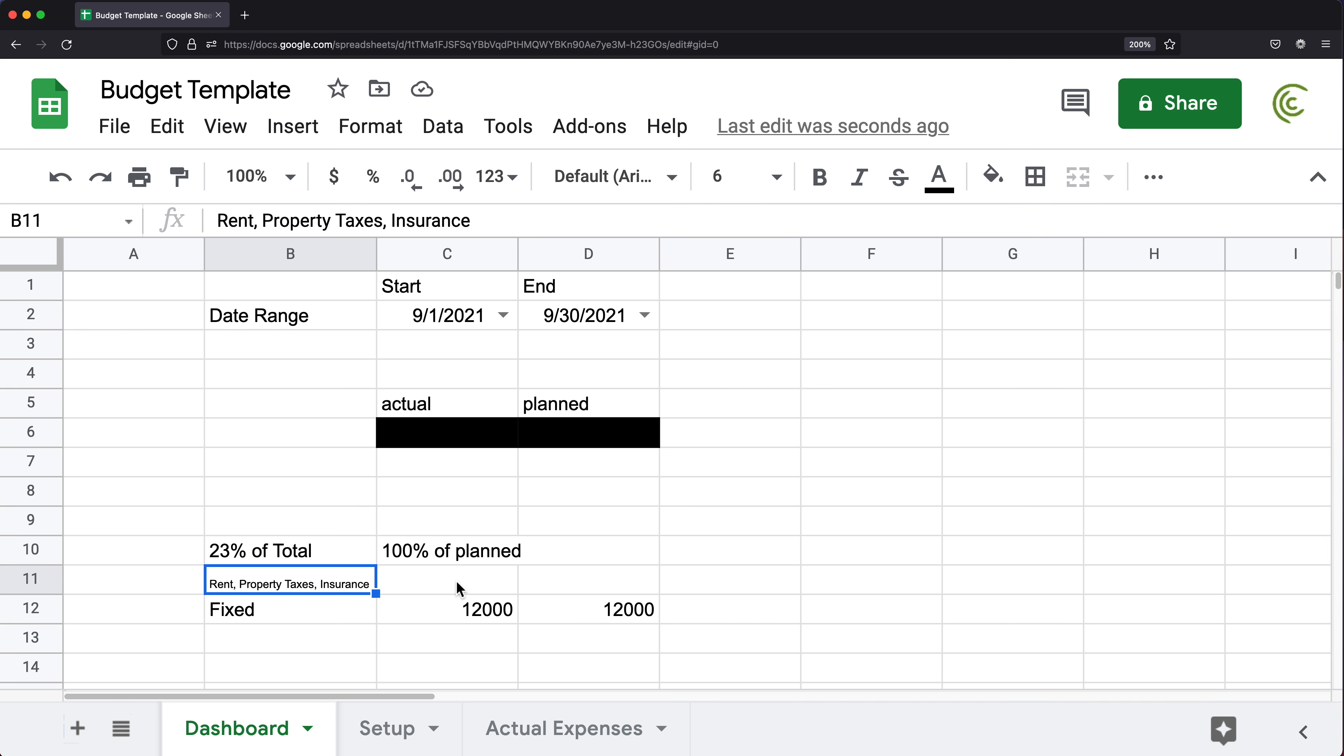
- Start a SPARKLINE formula in C11 and copy the example options {"charttype","bar";"max",50} from the function's help
left_click(447, 589)
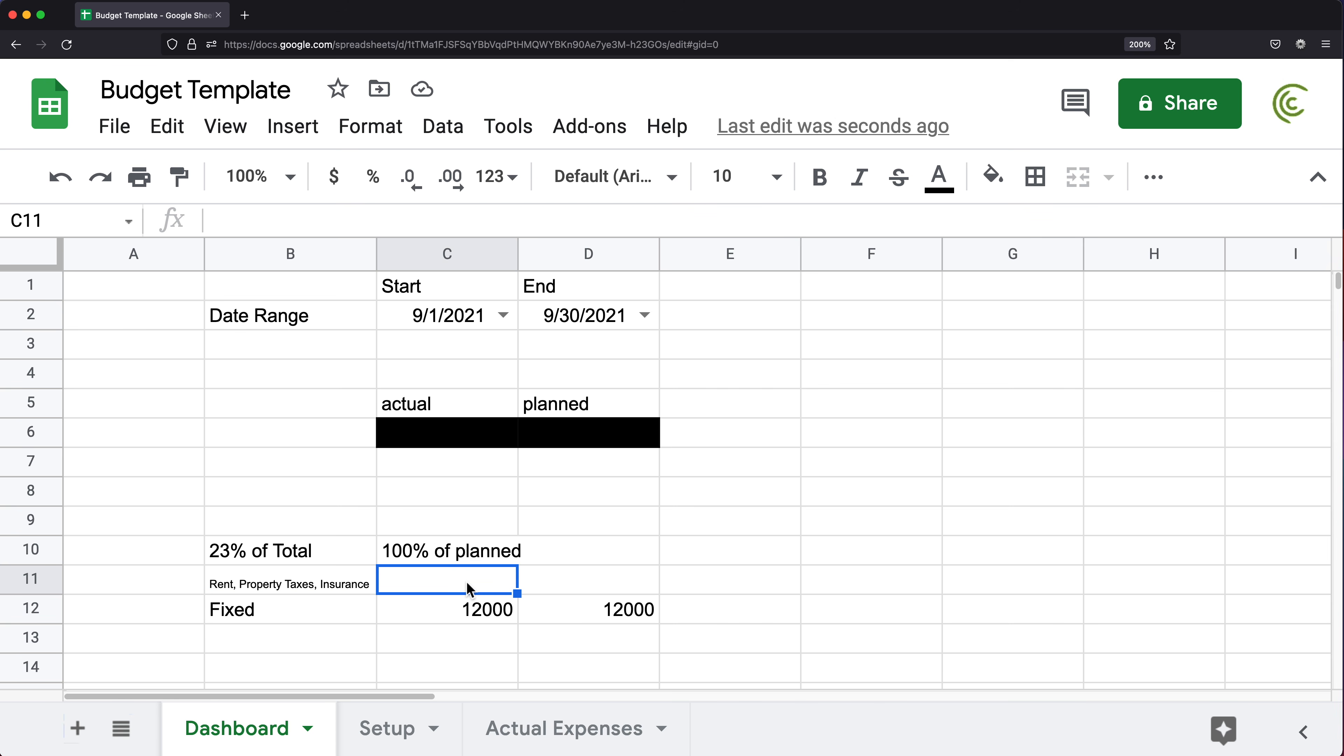
type("=")
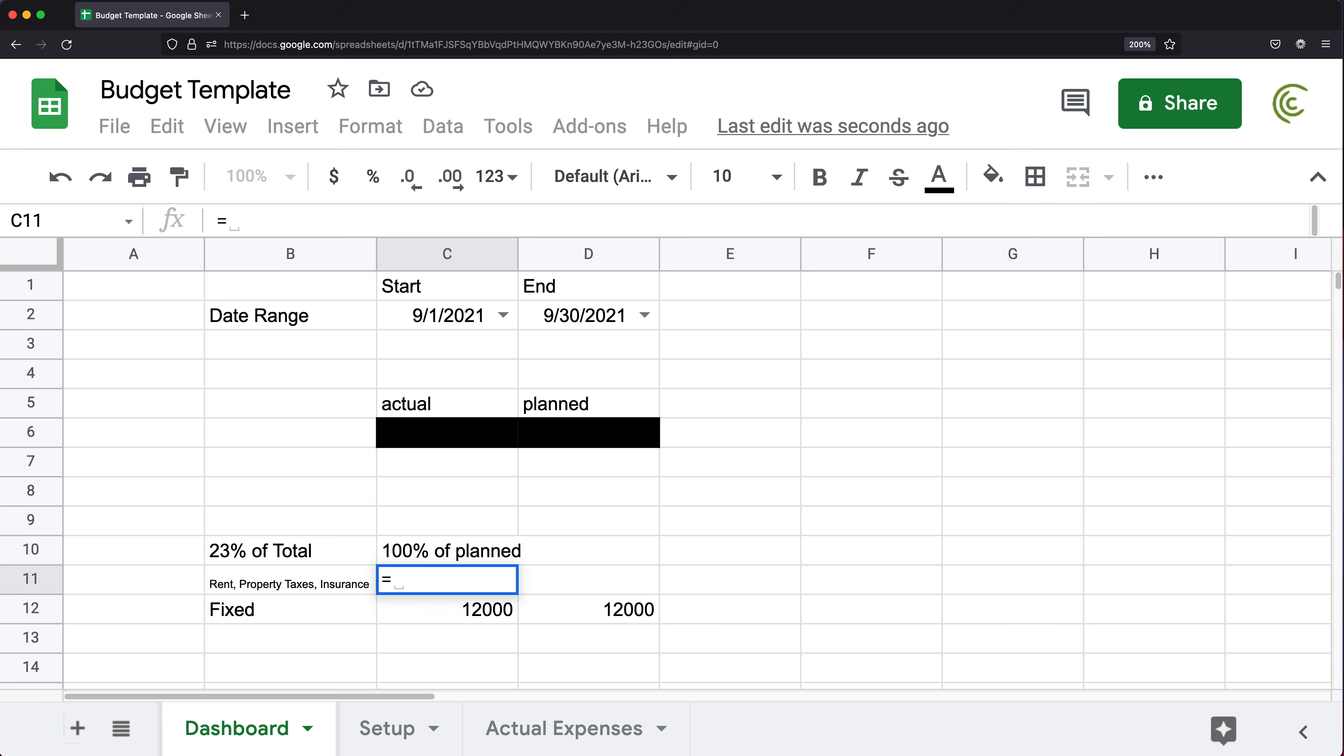
type("SP")
key("Down")
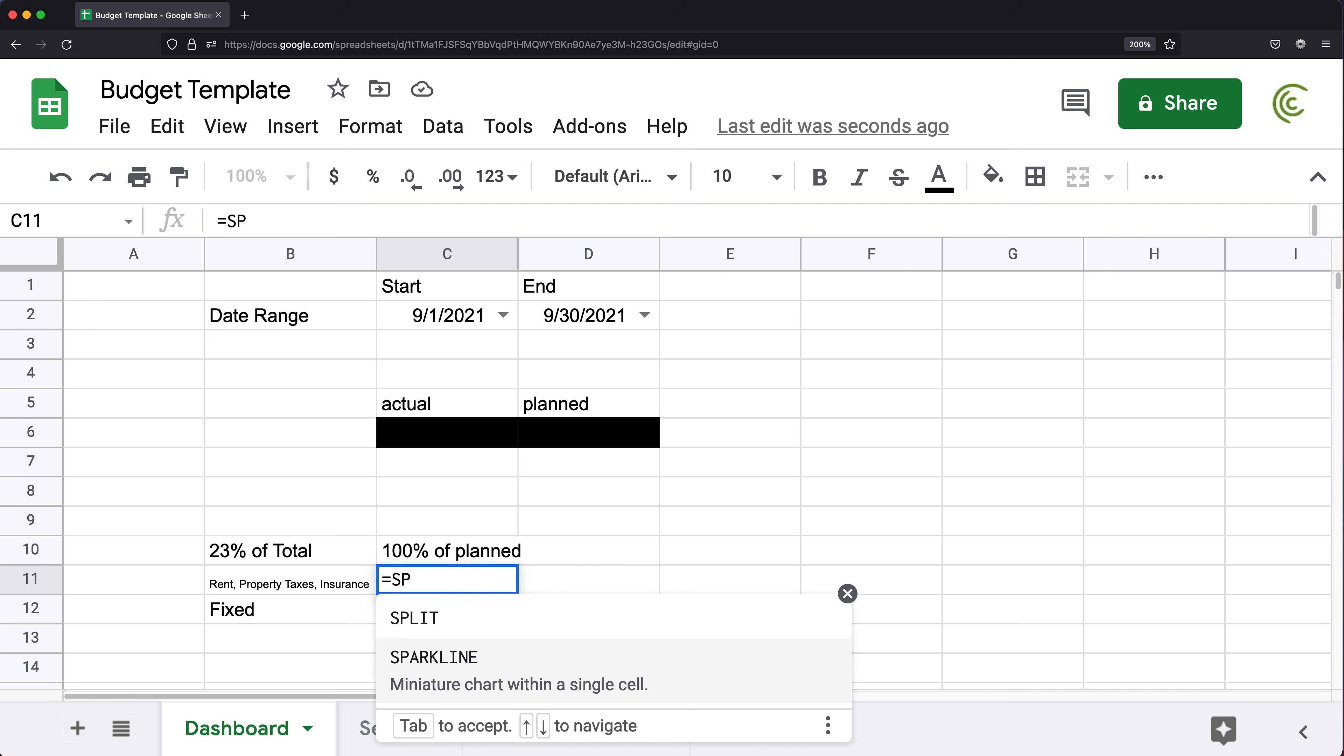
key("Tab")
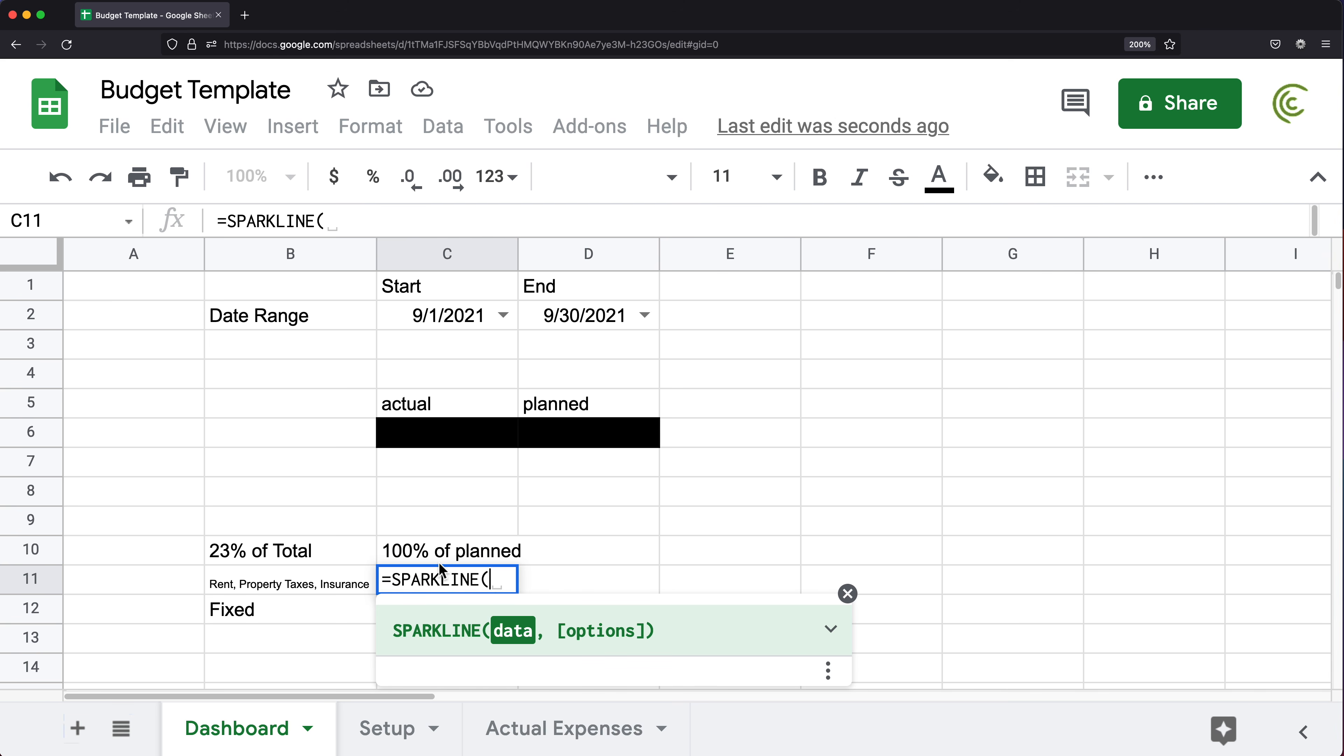
key("super+minus")
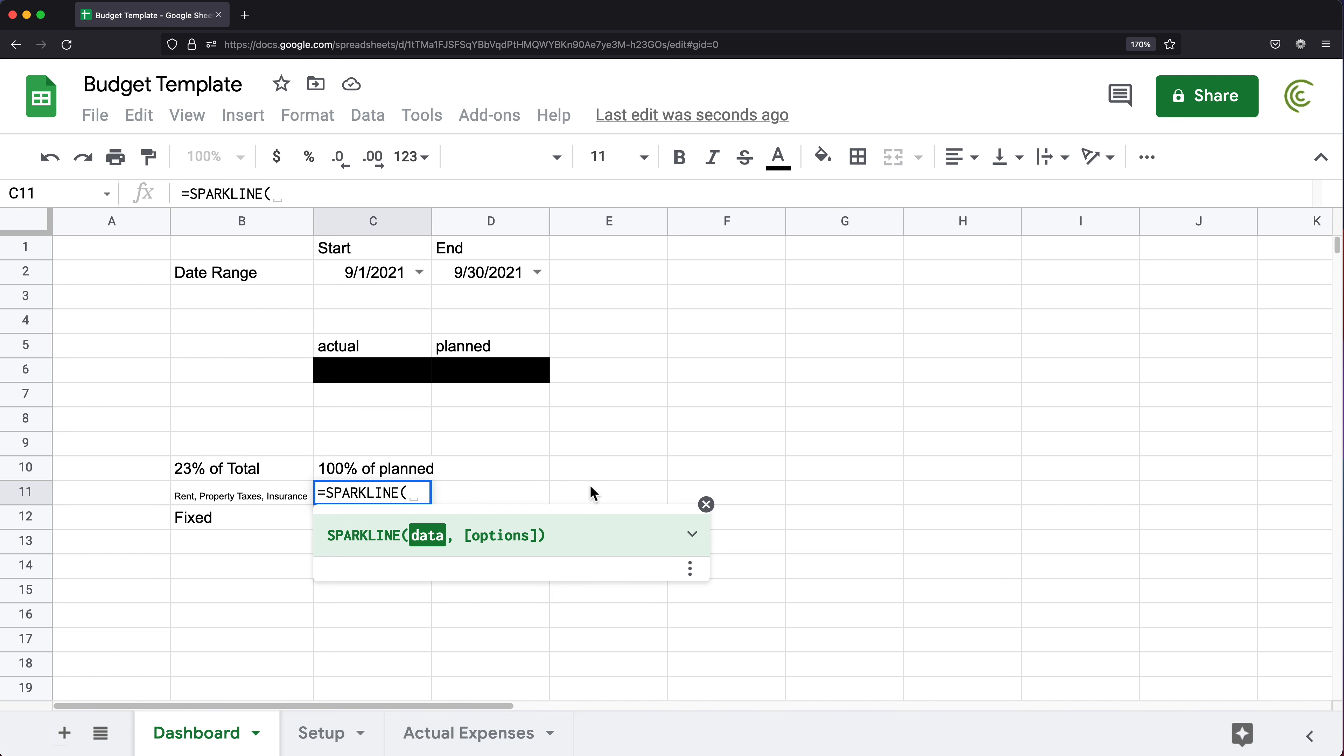
left_click(690, 535)
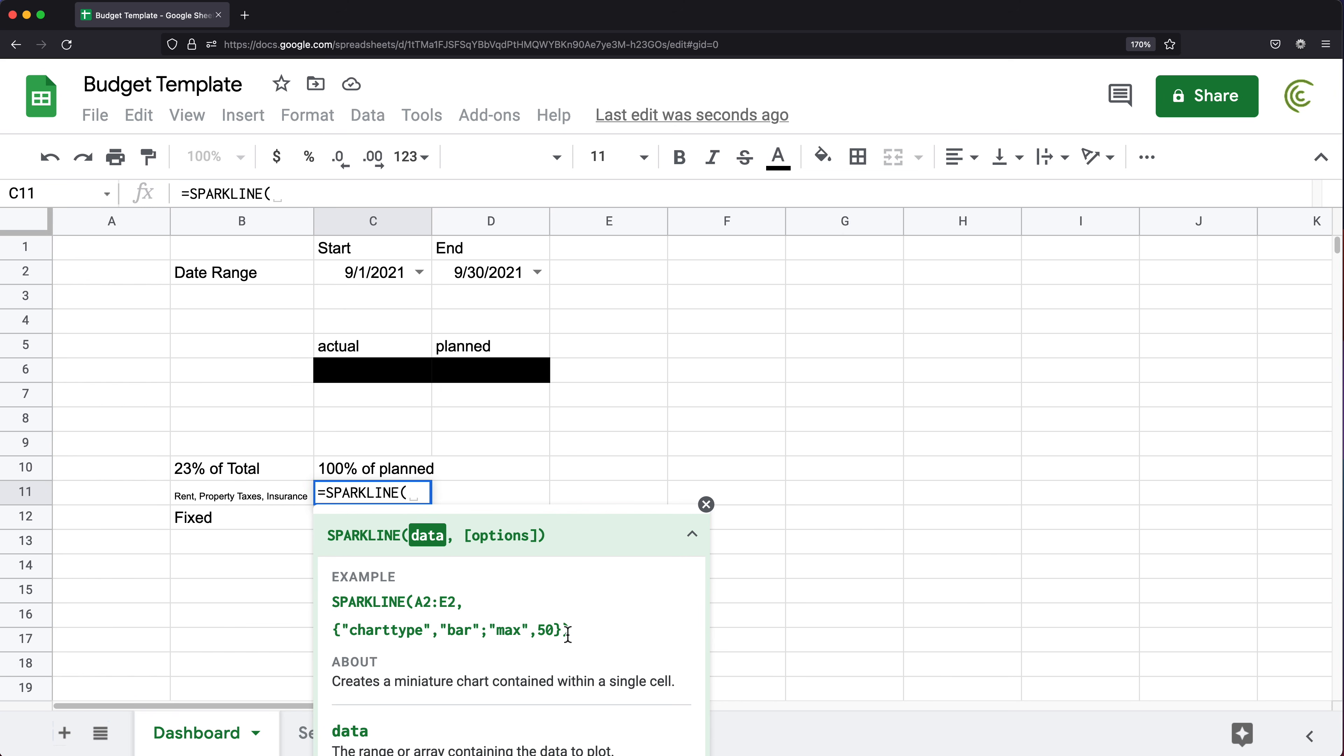
left_click_drag(565, 631, 333, 632)
key("super+c")
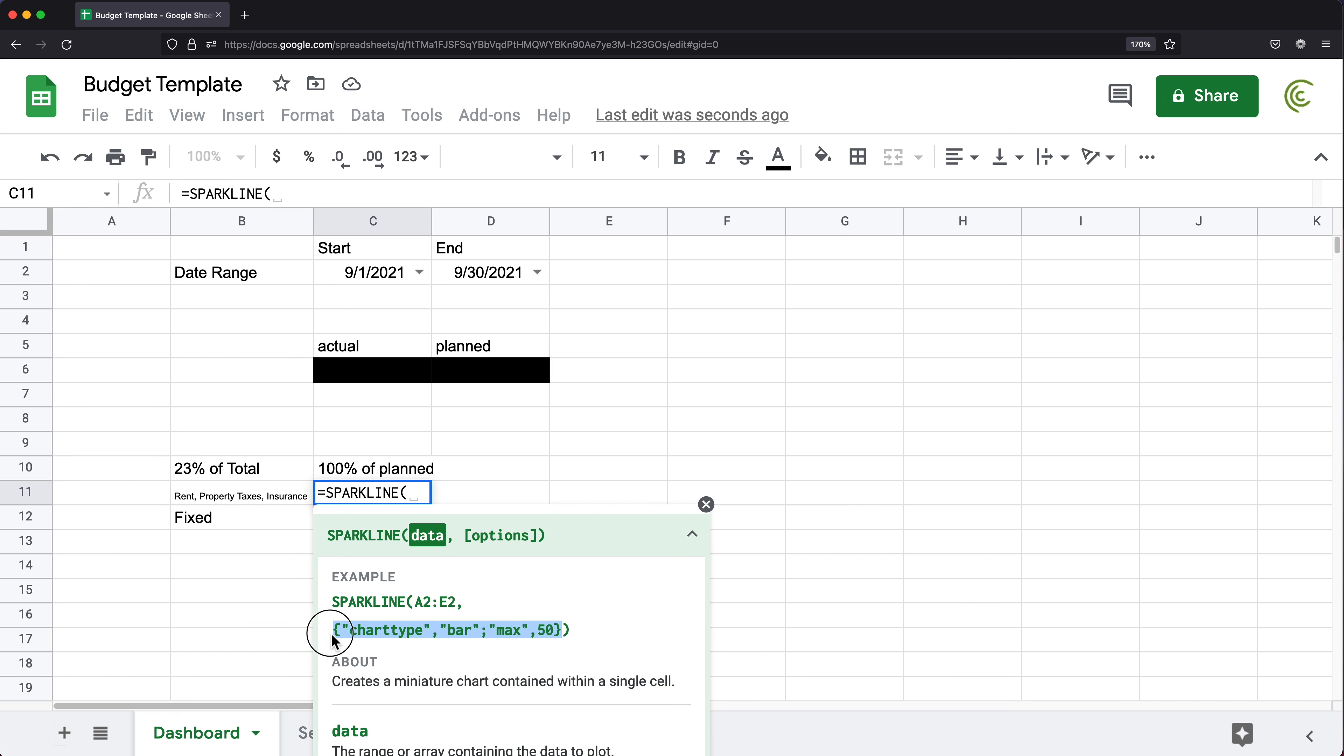
left_click(706, 504)
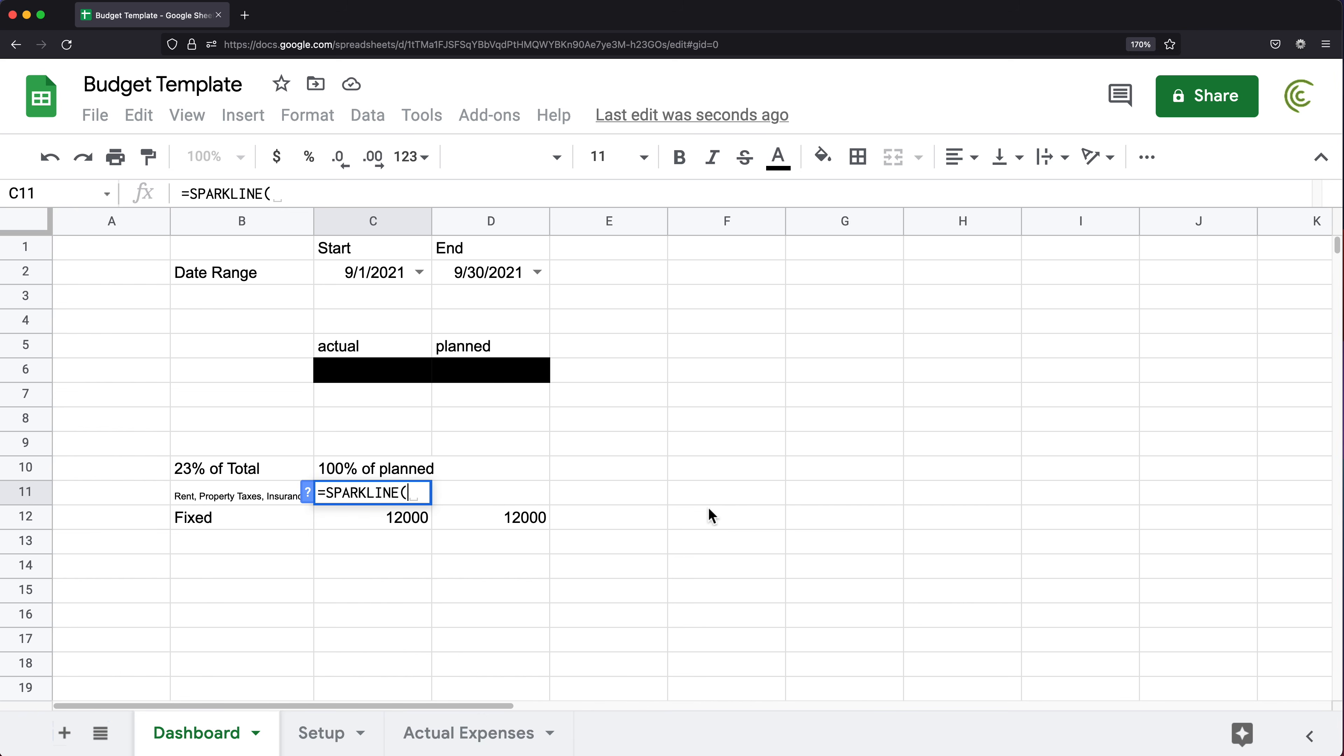
- Use C12 as the data of the SPARKLINE formula in C11 and paste the copied options as its second argument
left_click(395, 521)
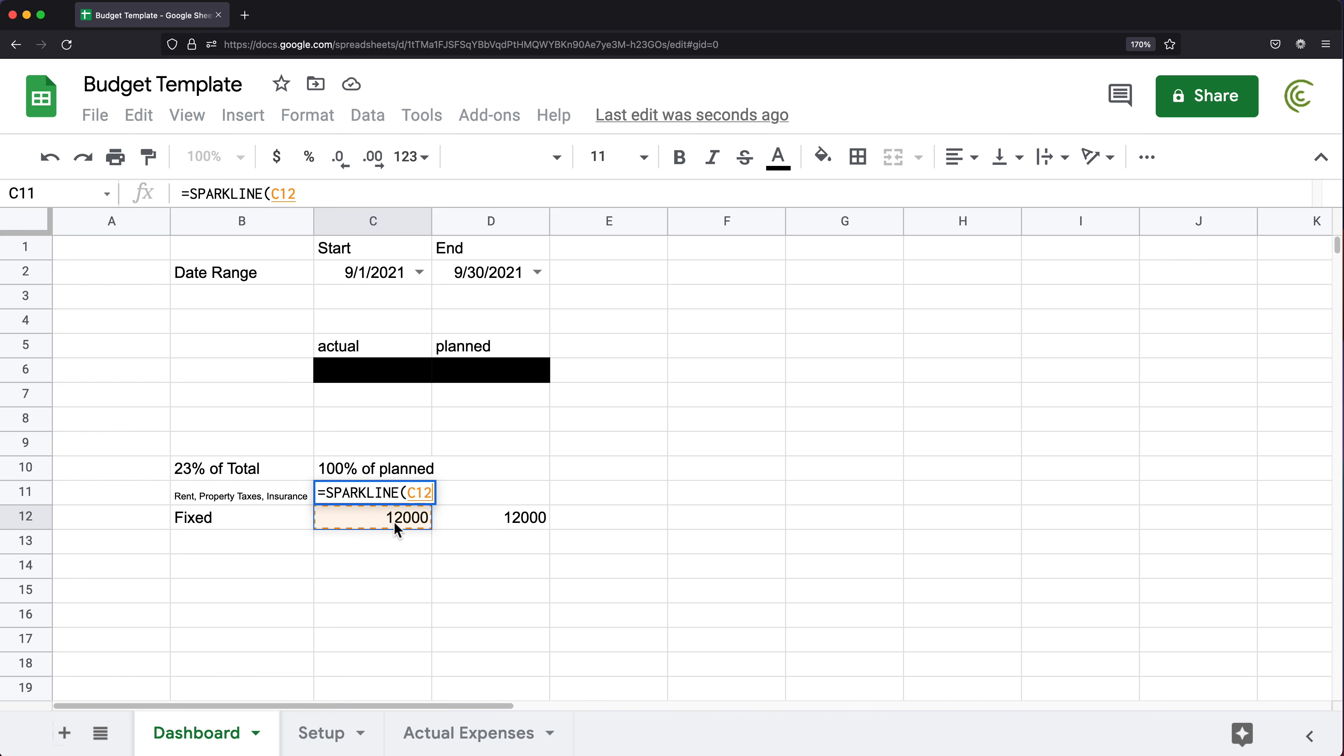
type(",")
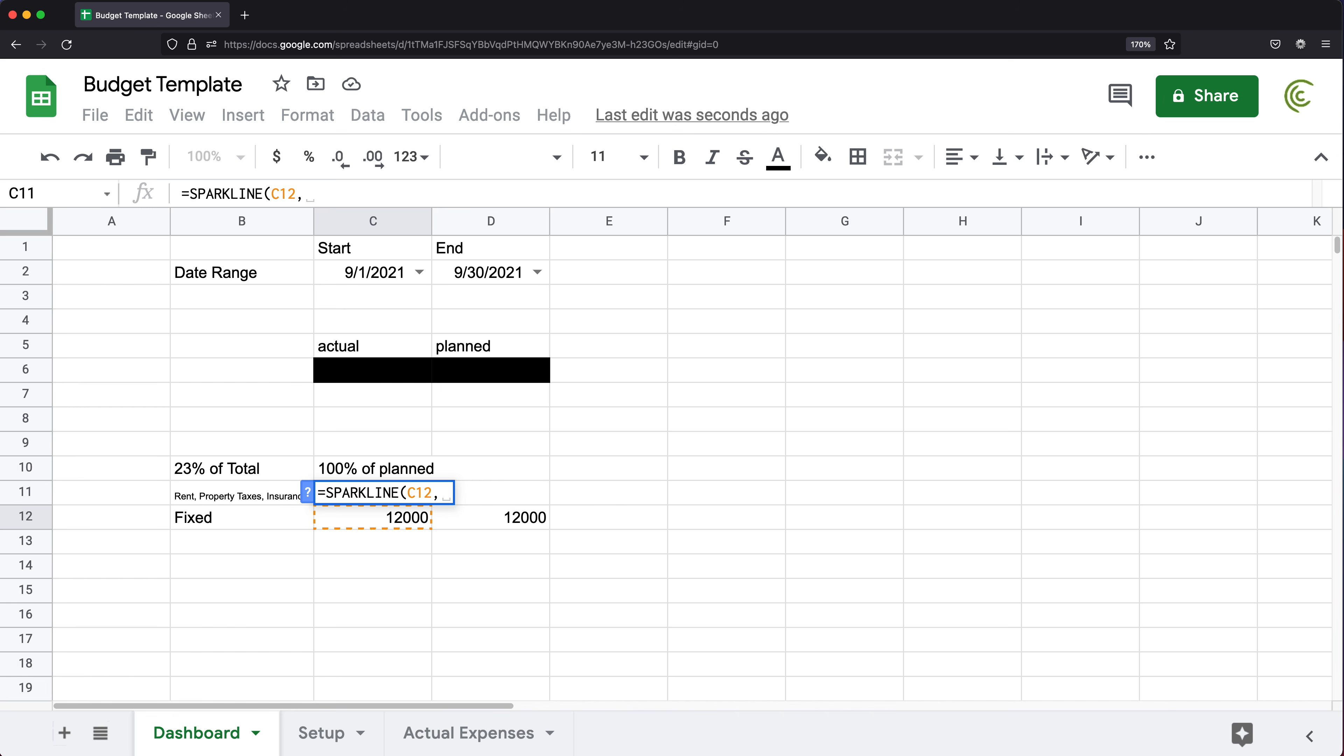
key("super+v")
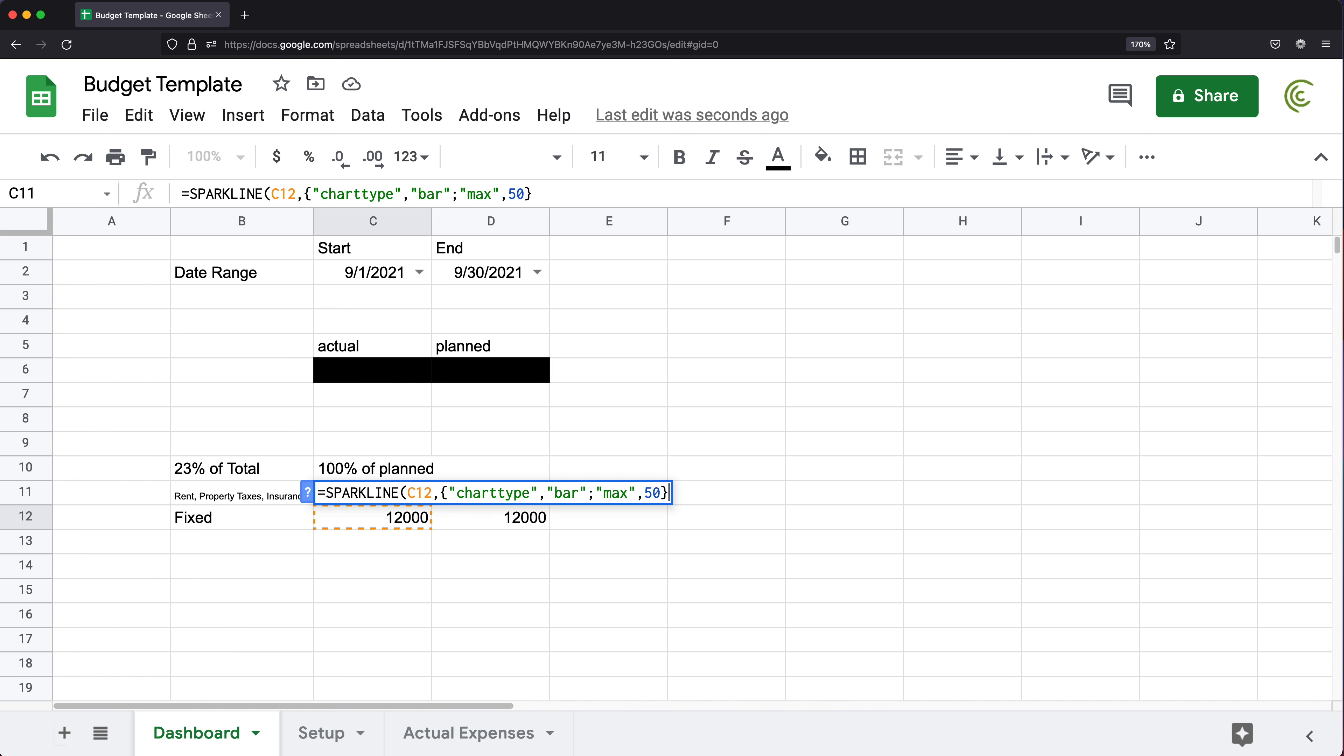
left_click(498, 495)
double_click(498, 495)
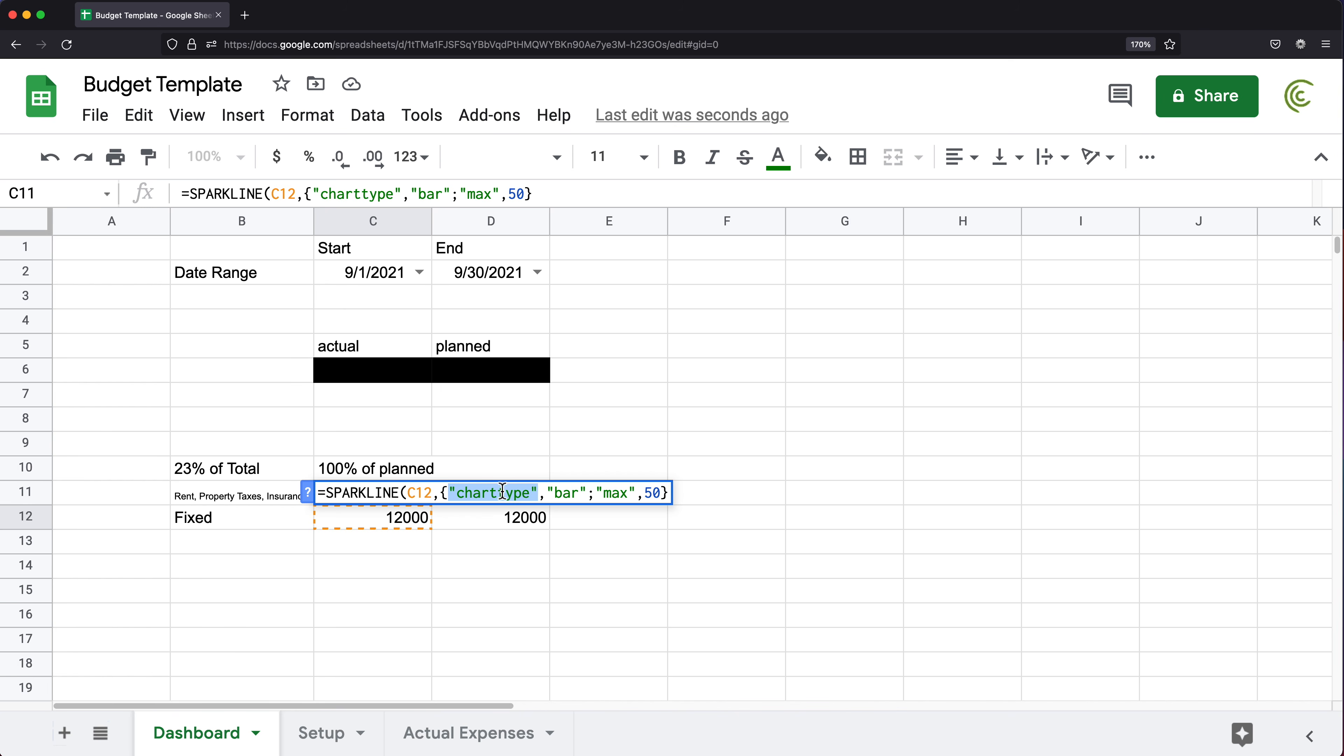
double_click(567, 495)
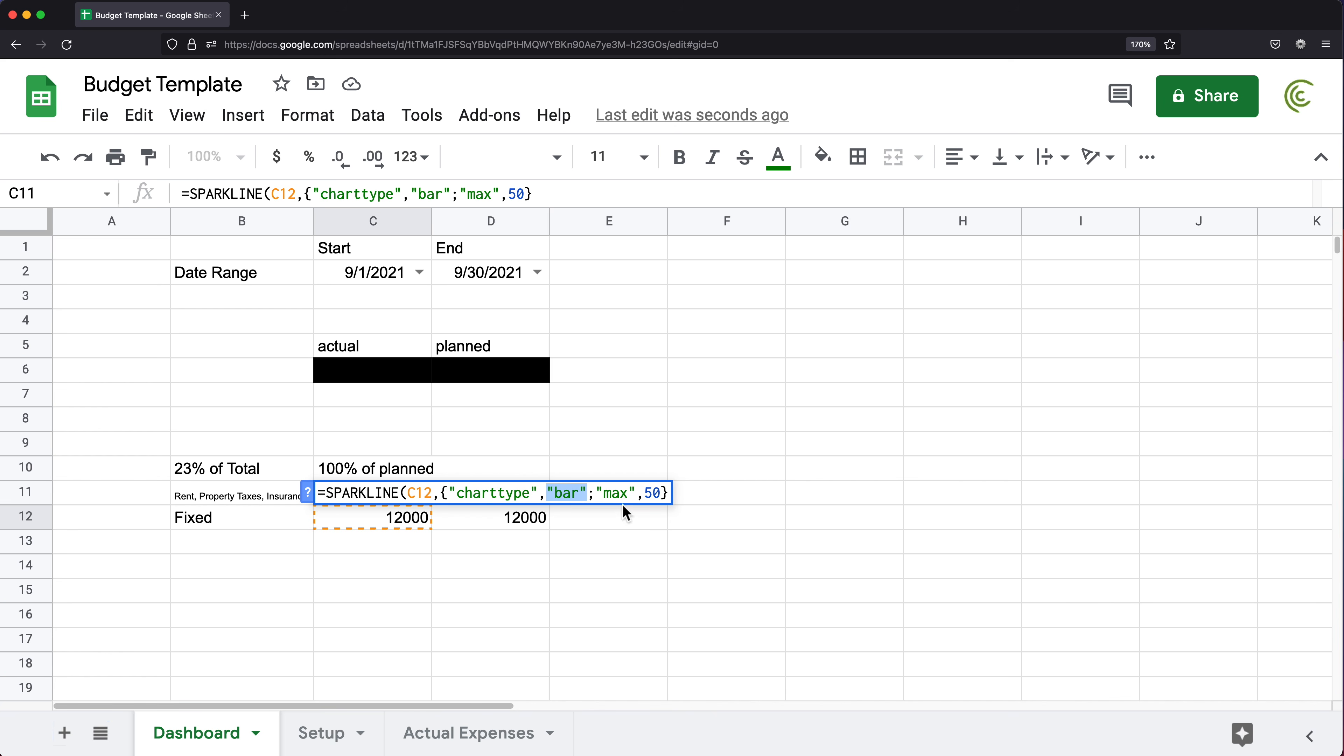
double_click(617, 495)
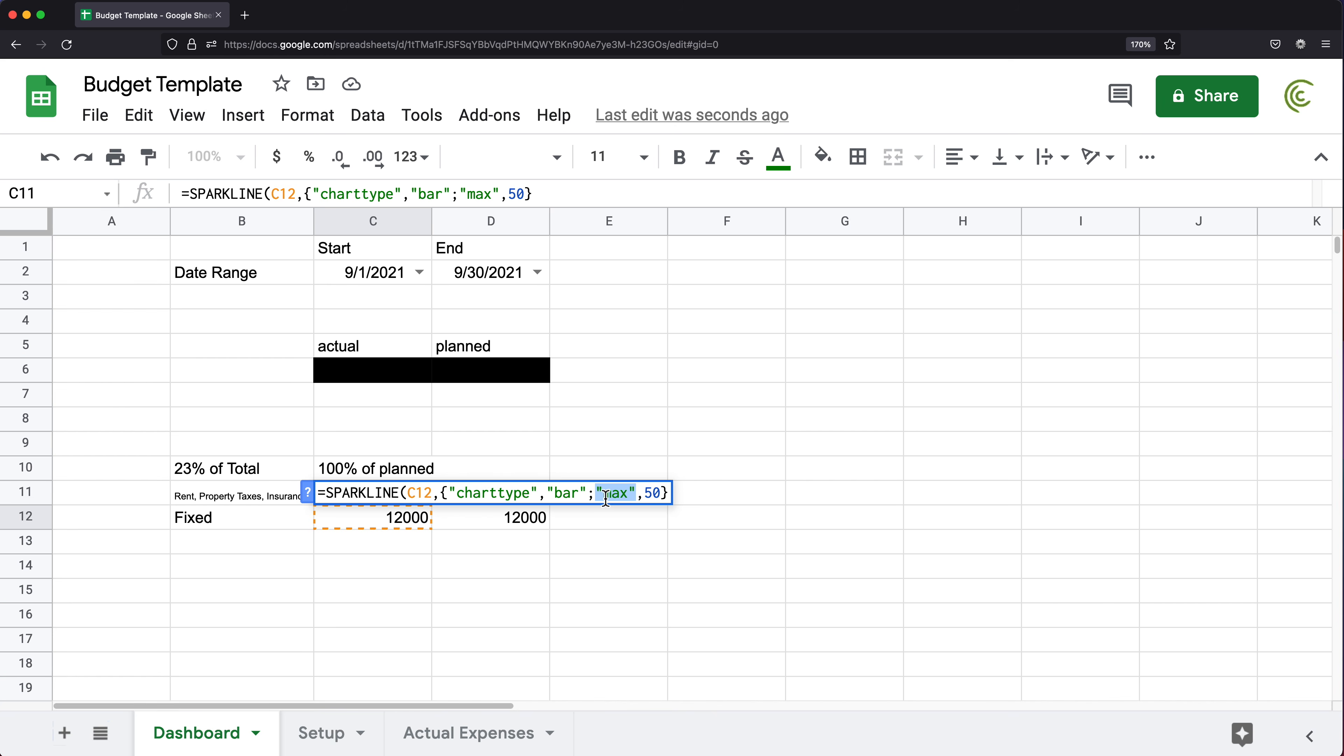
- Replace the 50 after "max" with D12 and complete the formula in C11 as =SPARKLINE(C12,{"charttype","bar";"max",D12})
left_click(661, 495)
key("BackSpace")
key("BackSpace")
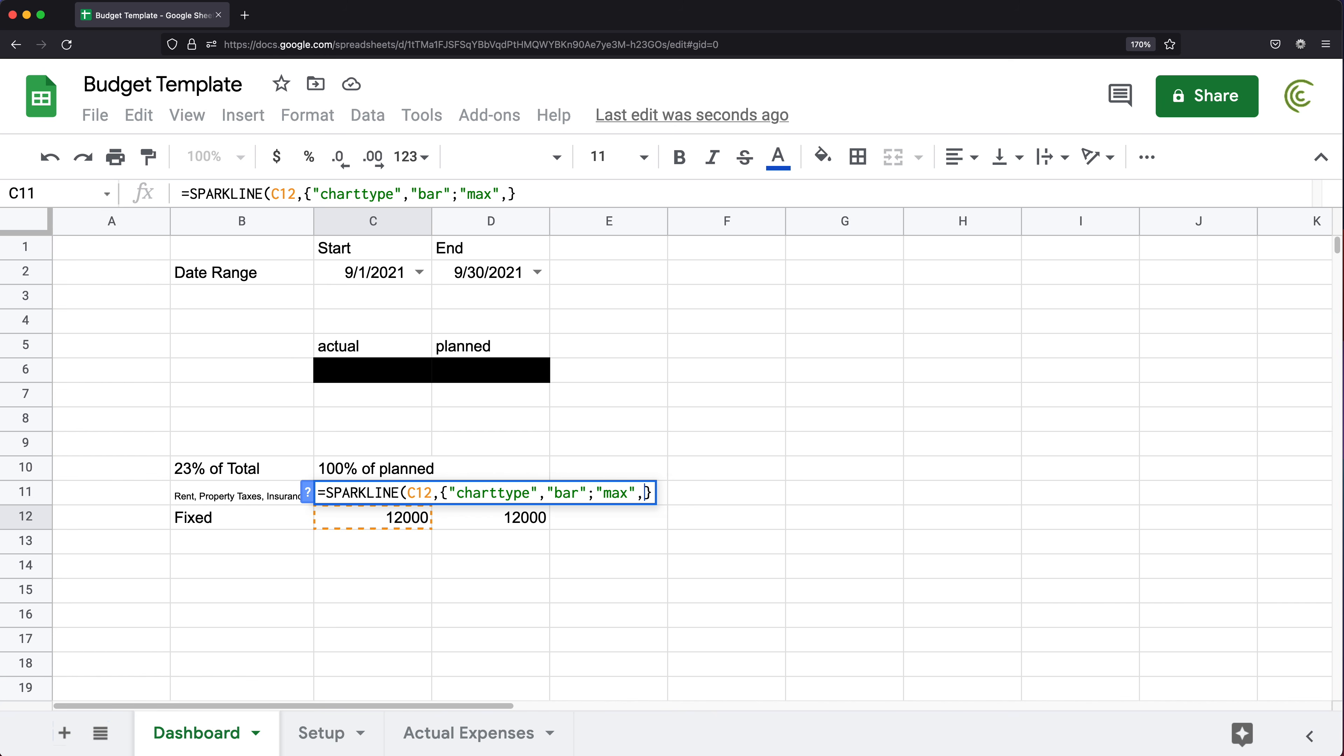
left_click(516, 521)
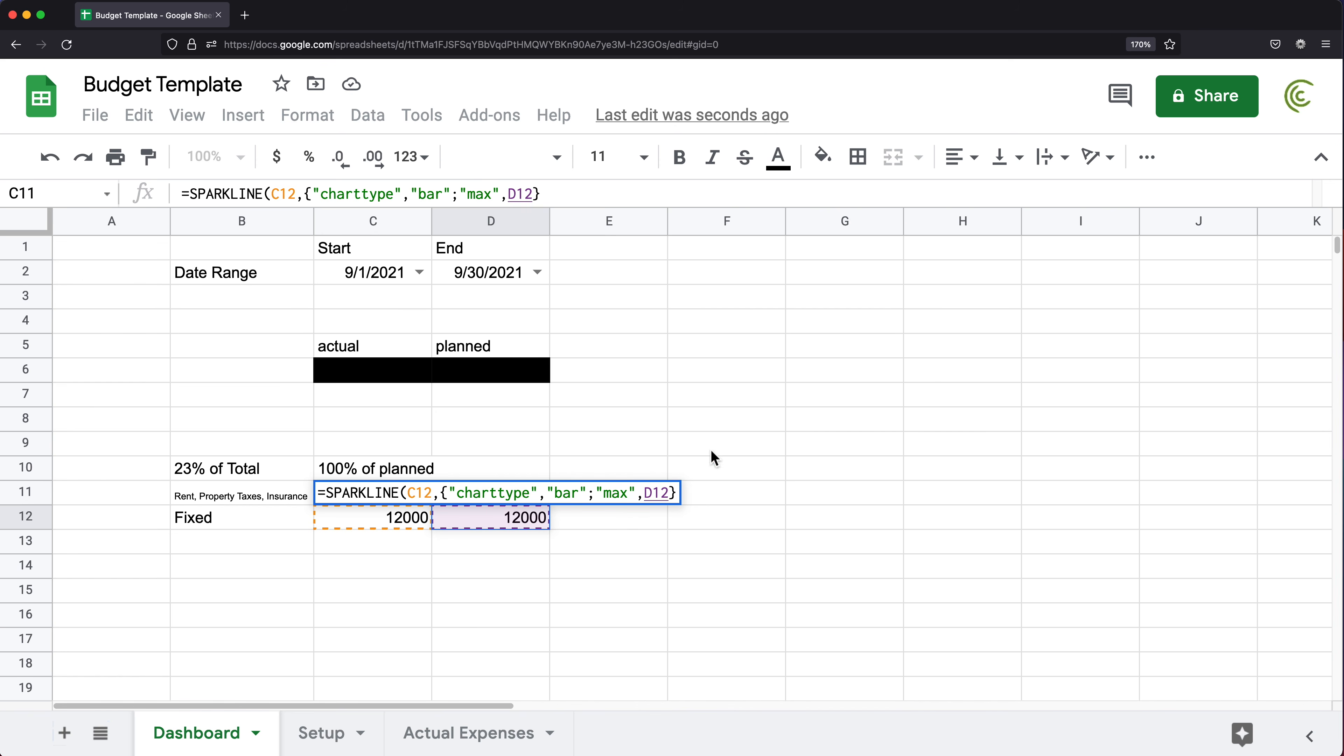
left_click(678, 493)
type(")")
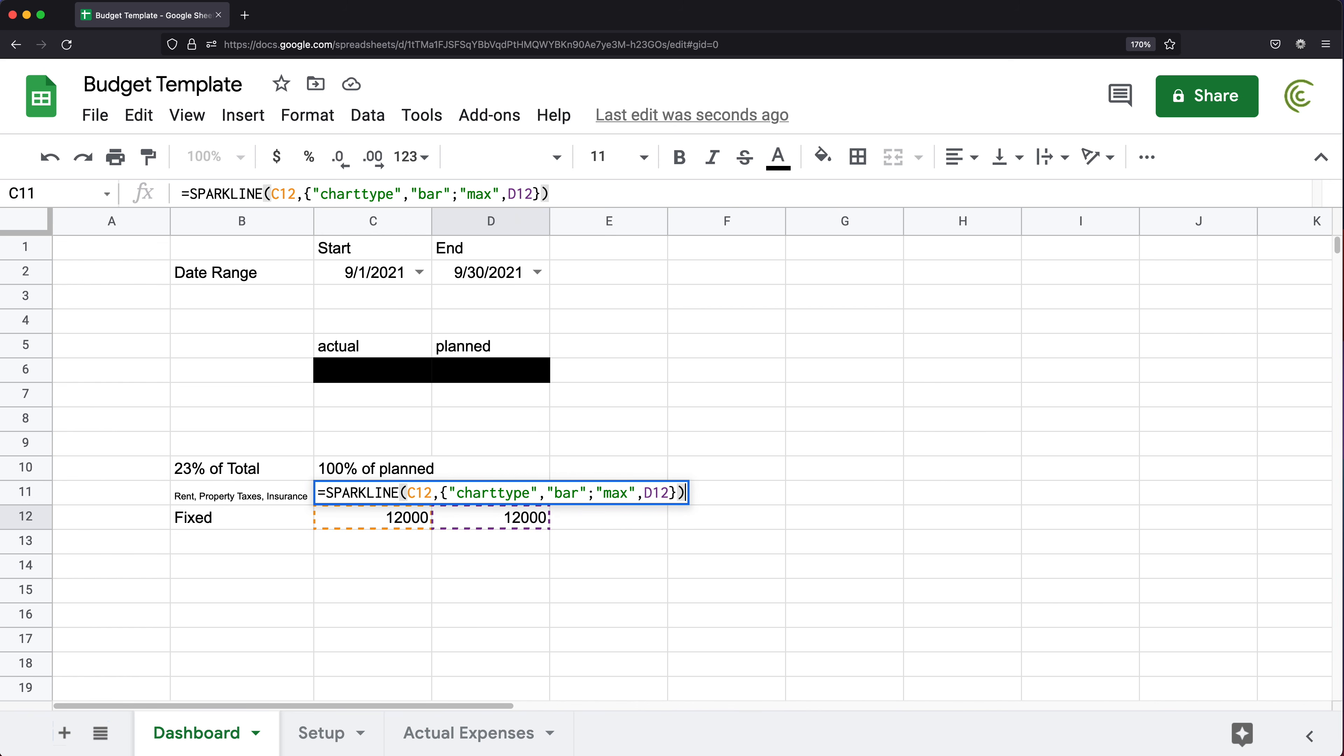
key("Return")
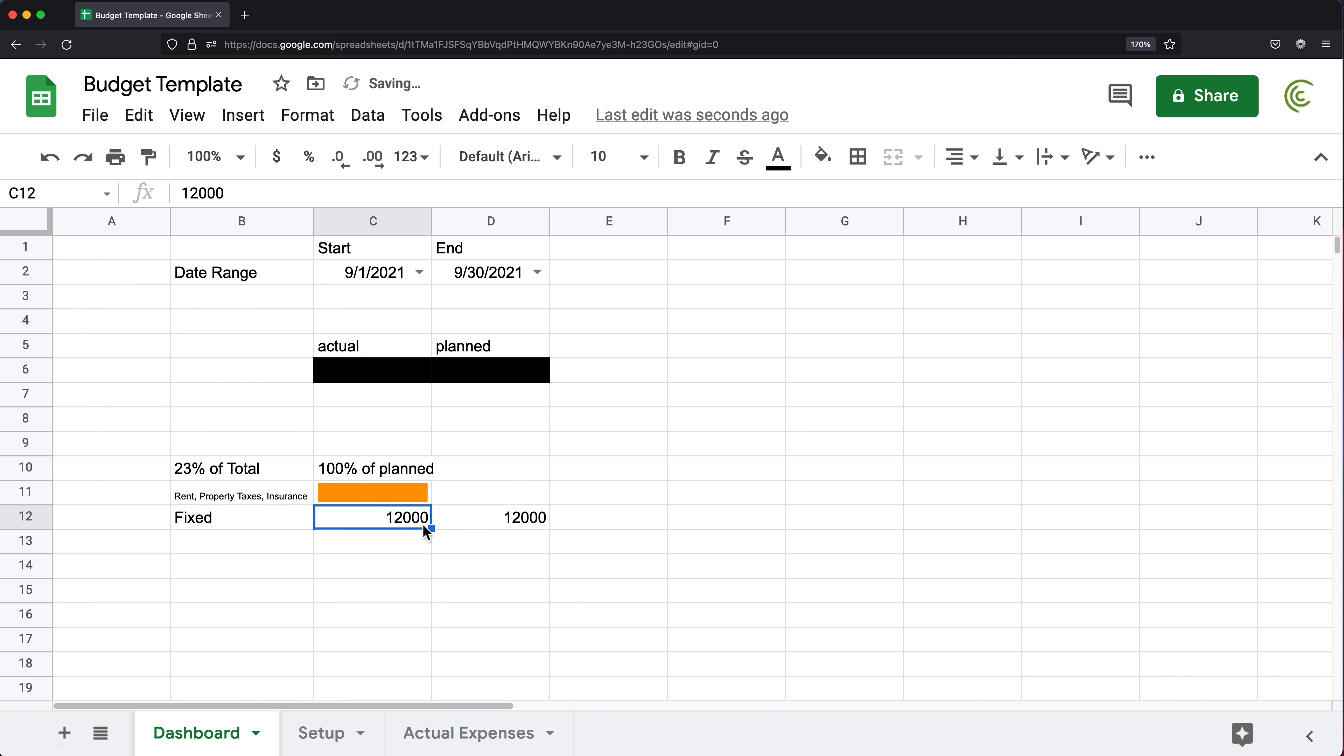
- Test the bar in C11 by setting the actual Fixed amount in C12 to 6000
left_click(522, 526)
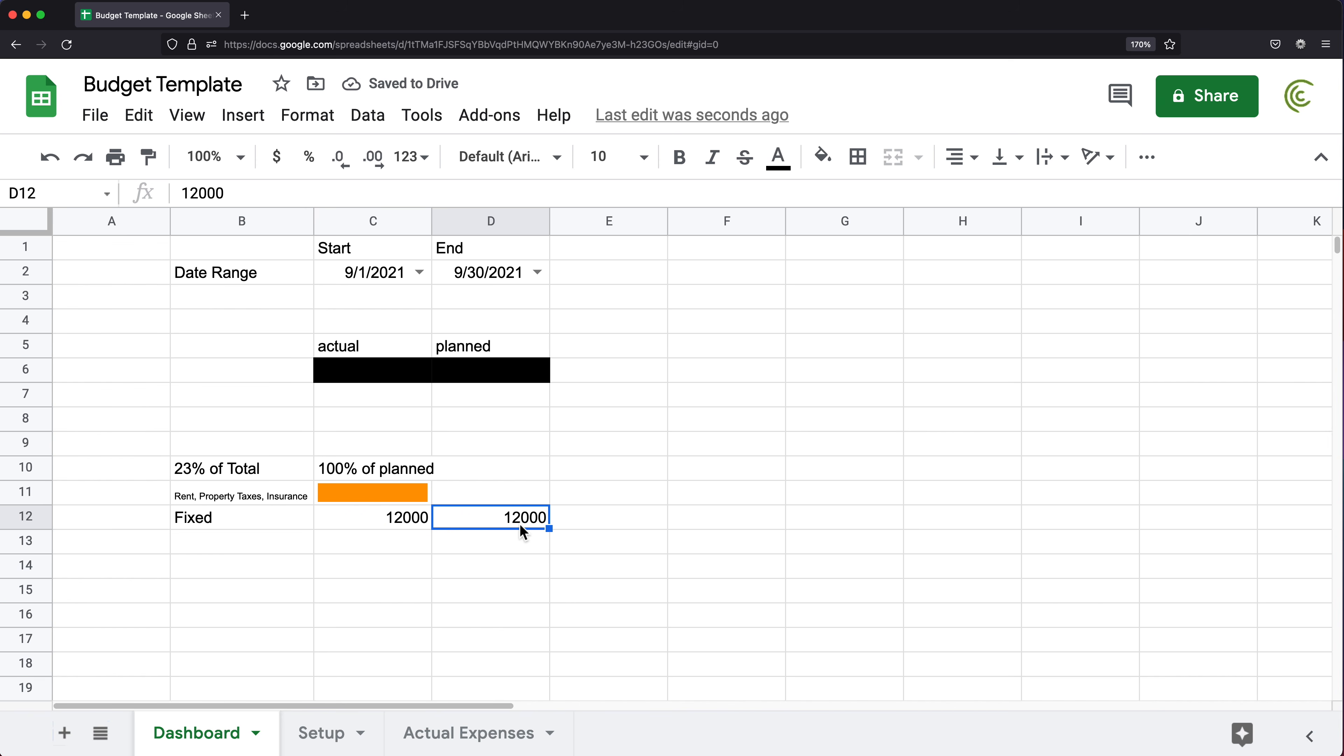
left_click(372, 495)
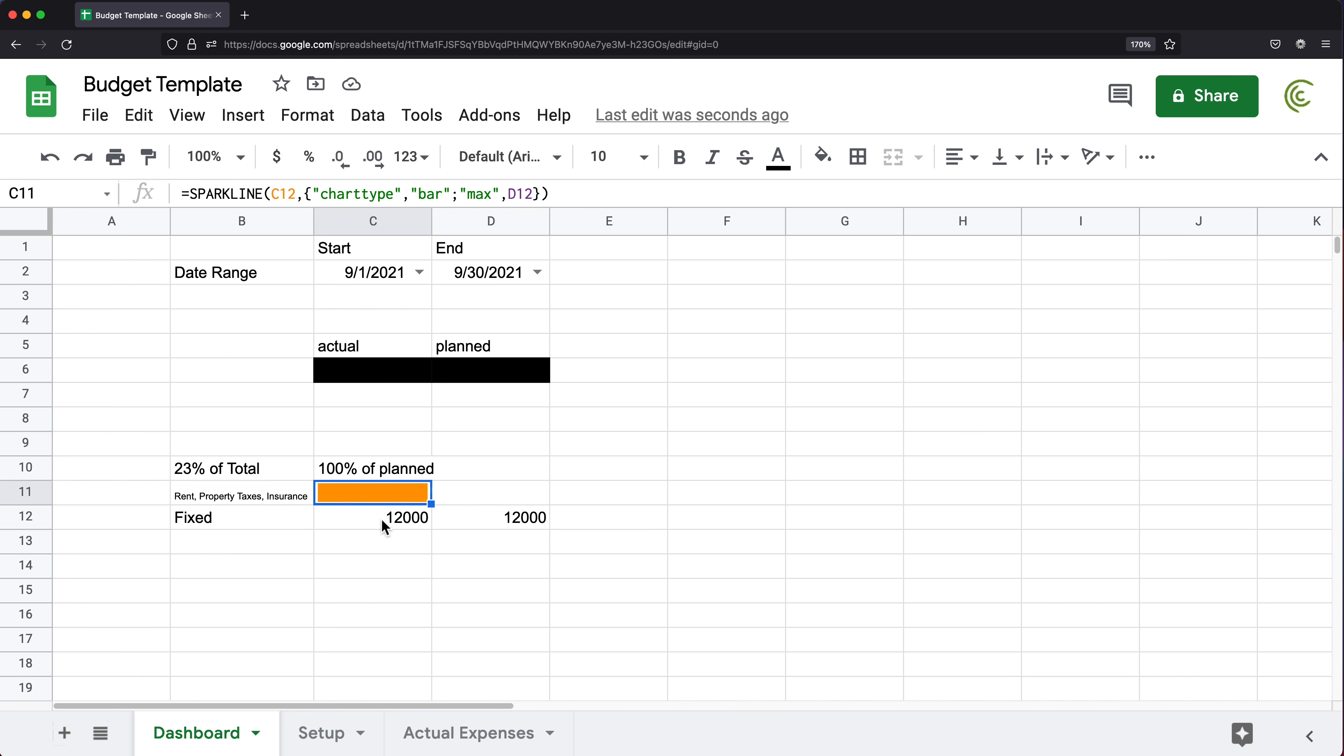
left_click(397, 520)
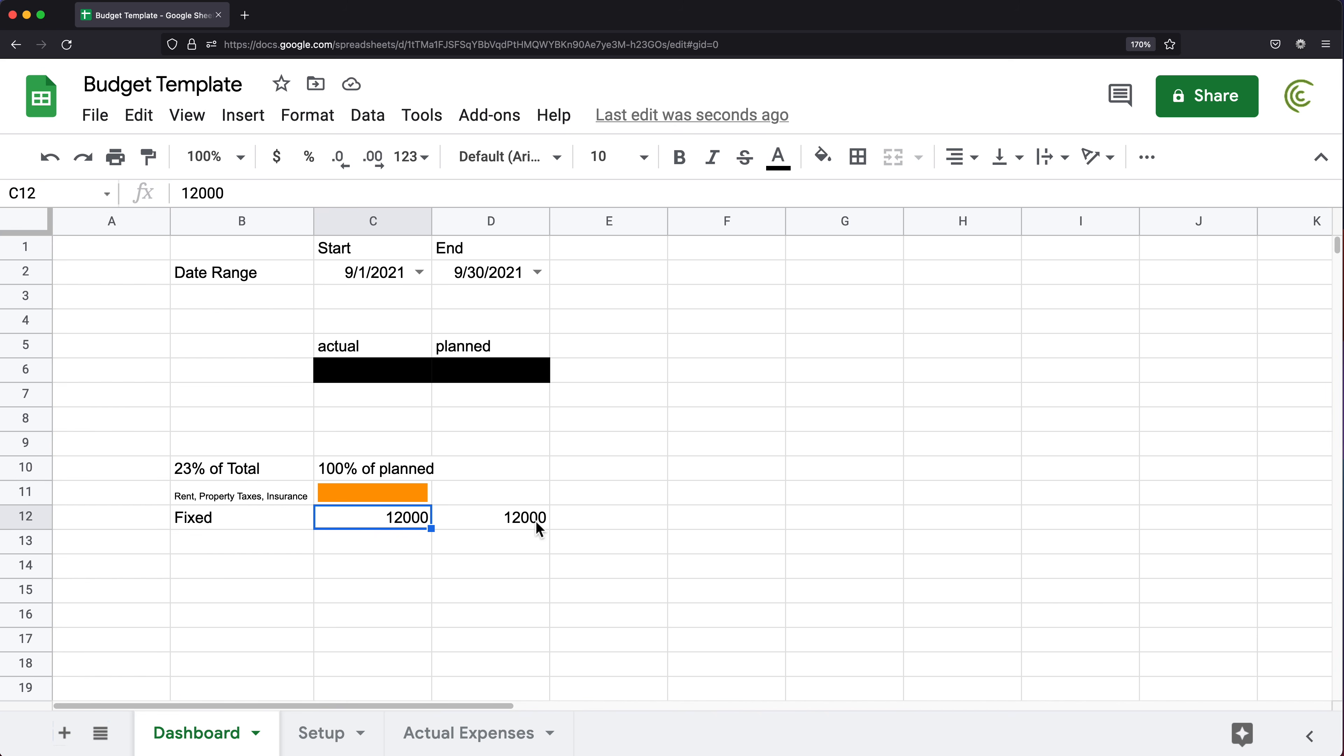
left_click(535, 521)
left_click(414, 519)
type("6000")
key("Return")
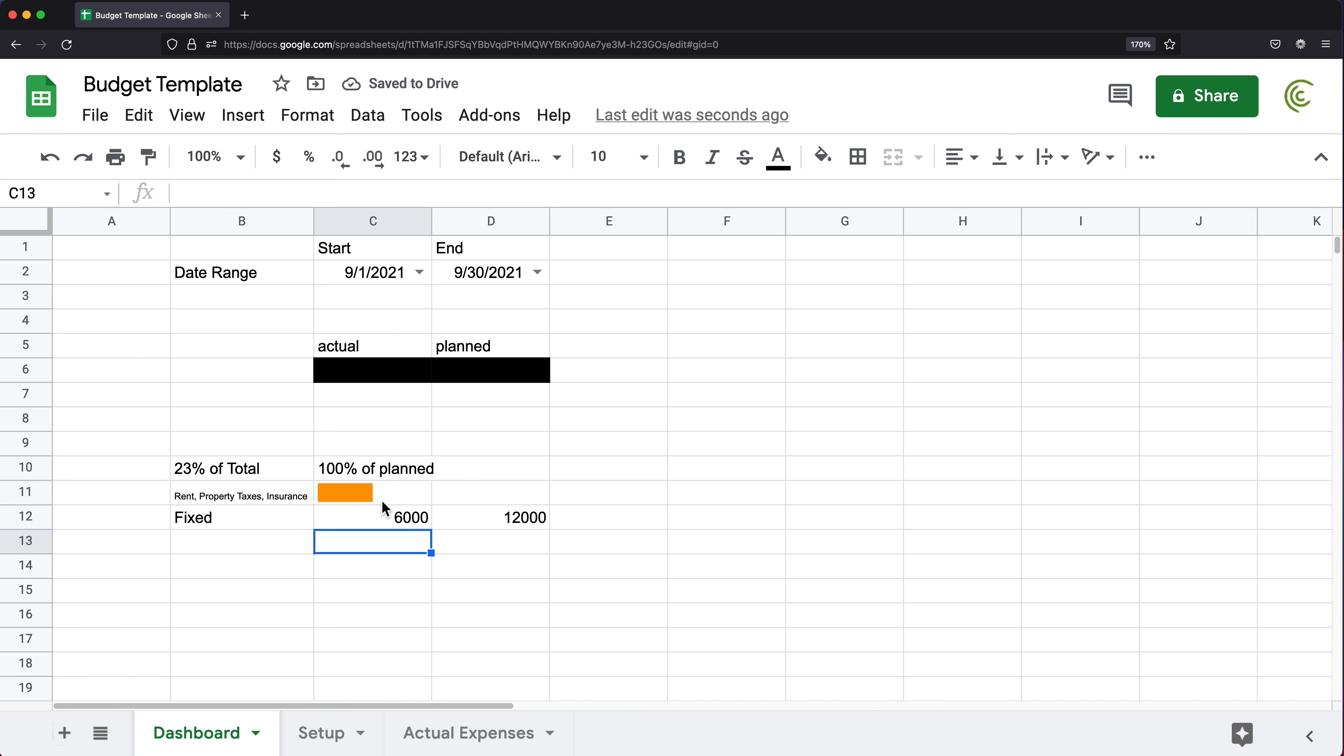
- Test the bar again with an actual Fixed amount of 10000 in C12
left_click(382, 490)
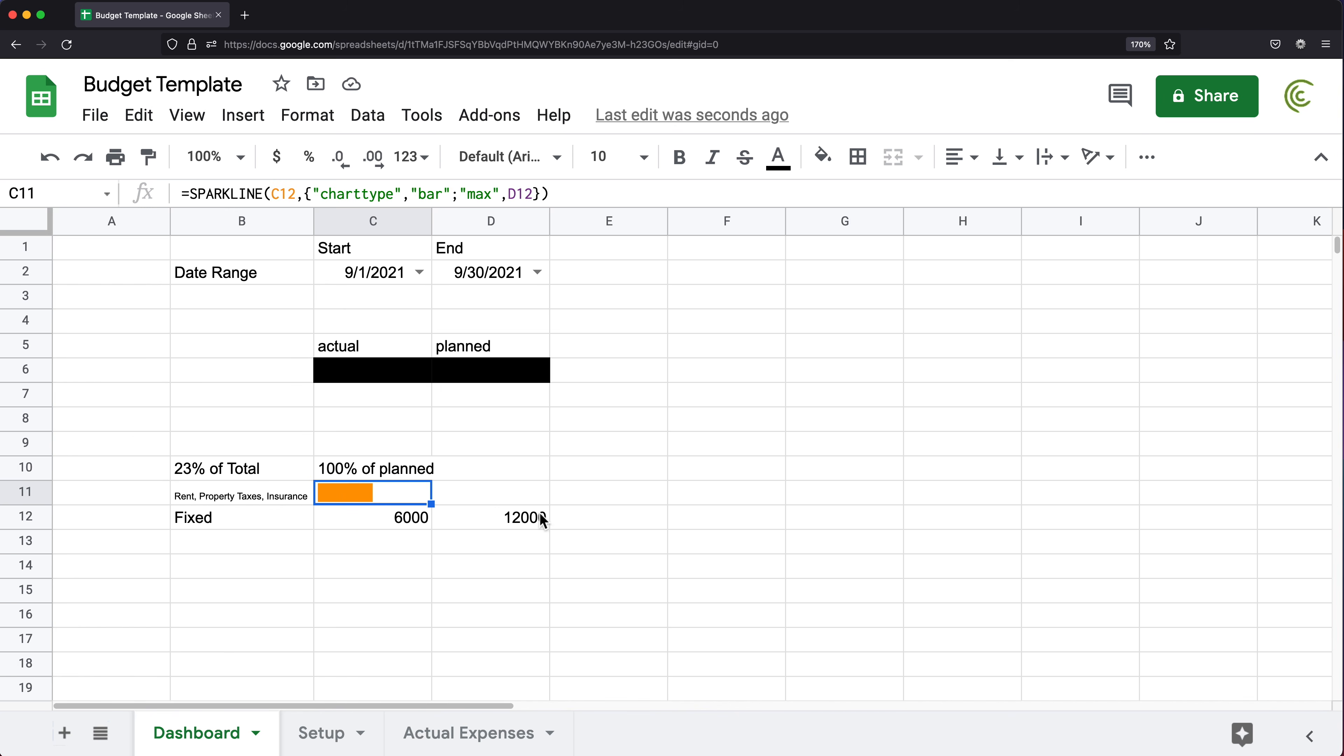
left_click(524, 524)
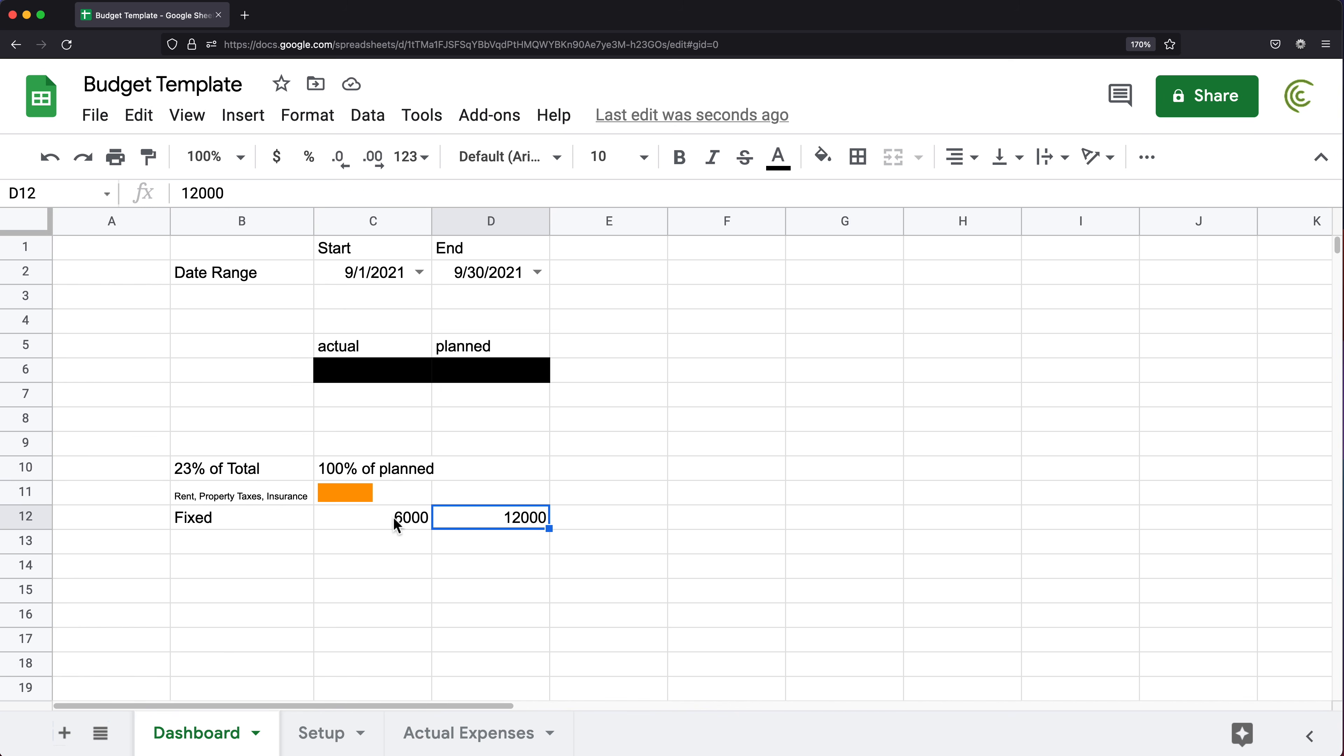
left_click(389, 526)
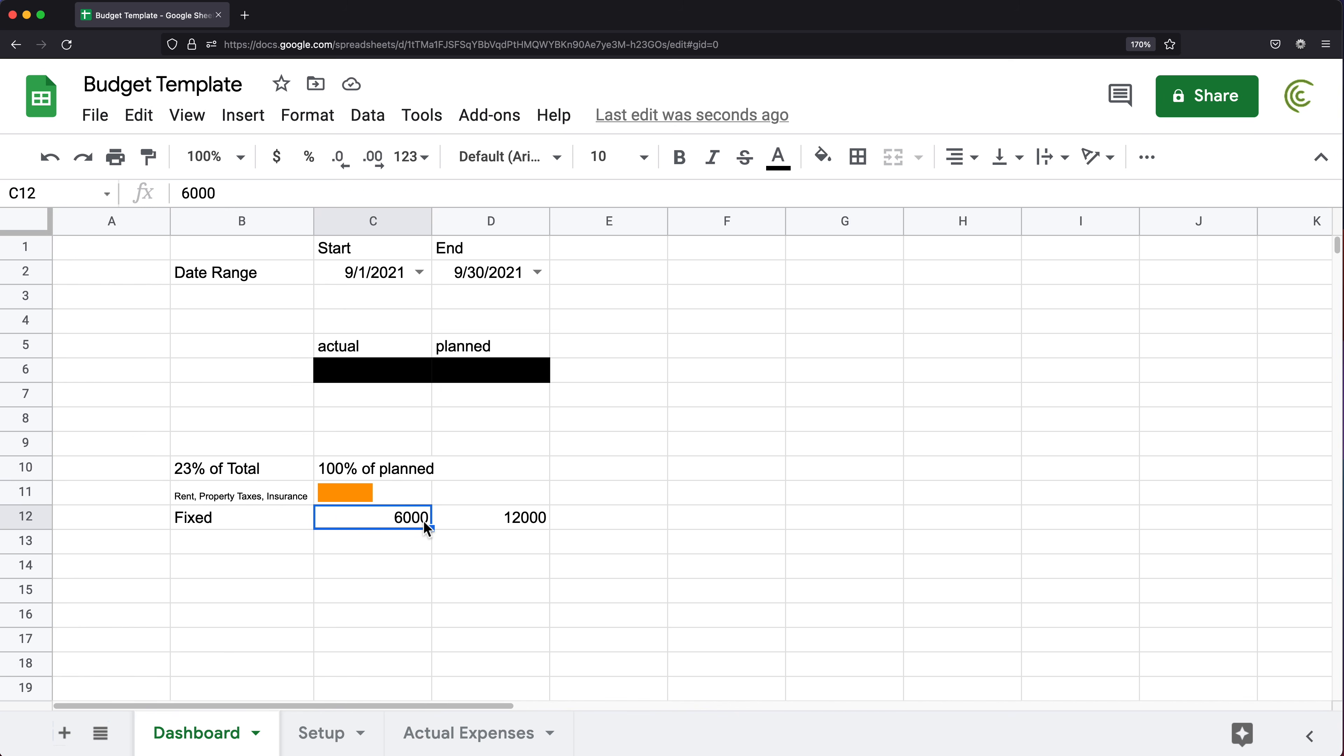
type("10000")
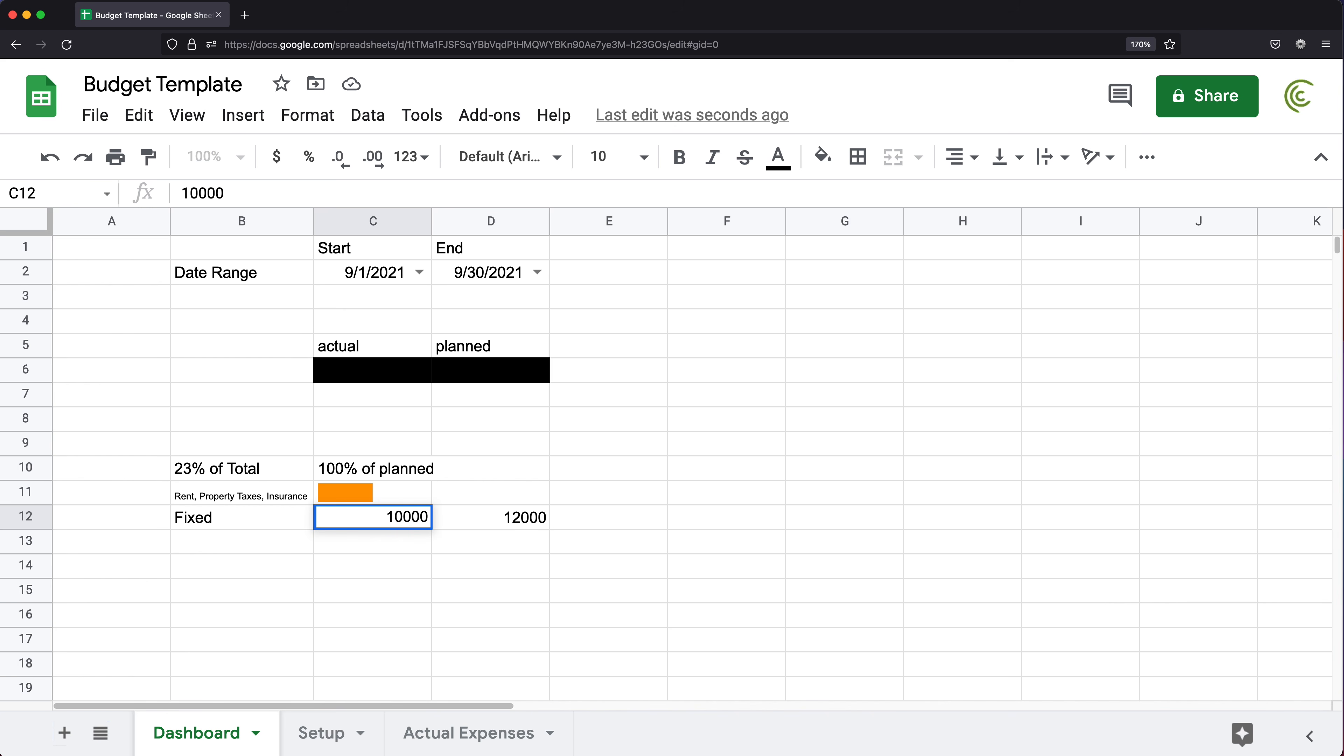
key("Return")
key("Up")
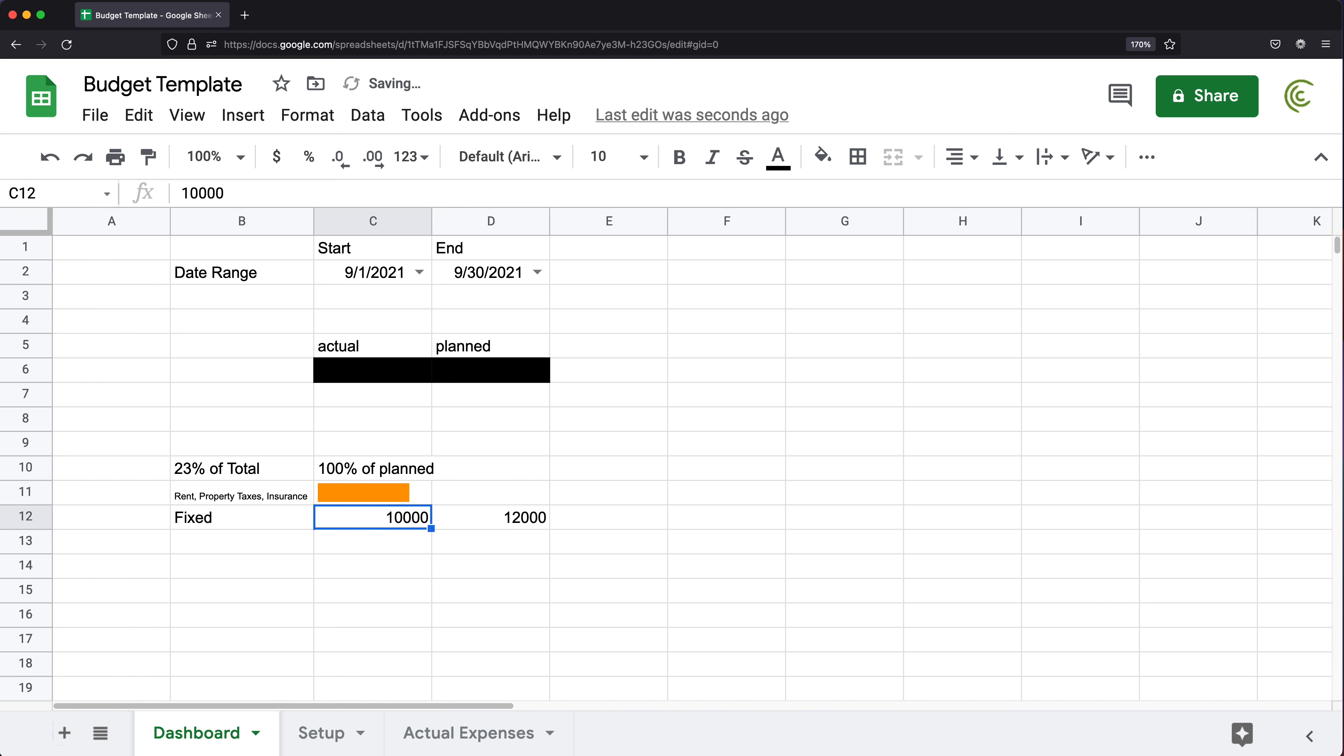
- Set the actual Fixed amount in C12 back to 12000 and select the bar in C11
type("12000")
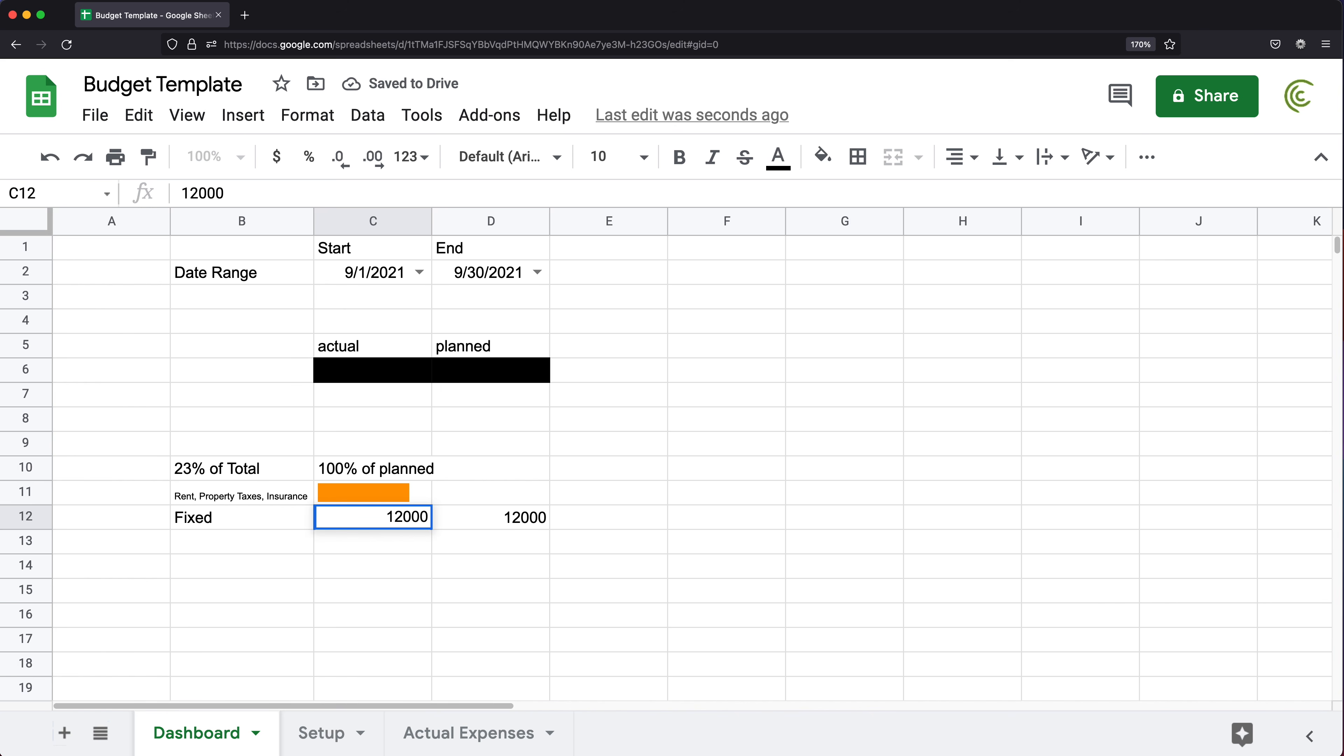
key("Return")
key("Up")
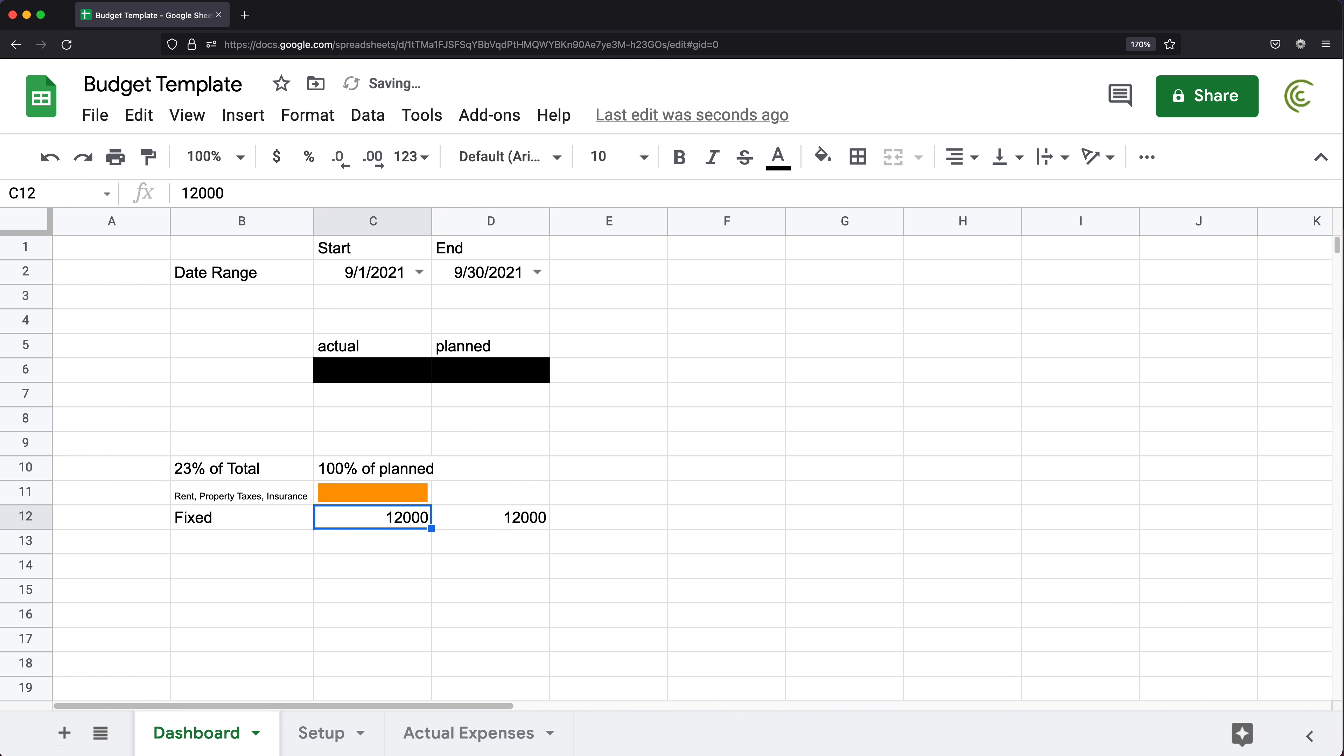
left_click(401, 496)
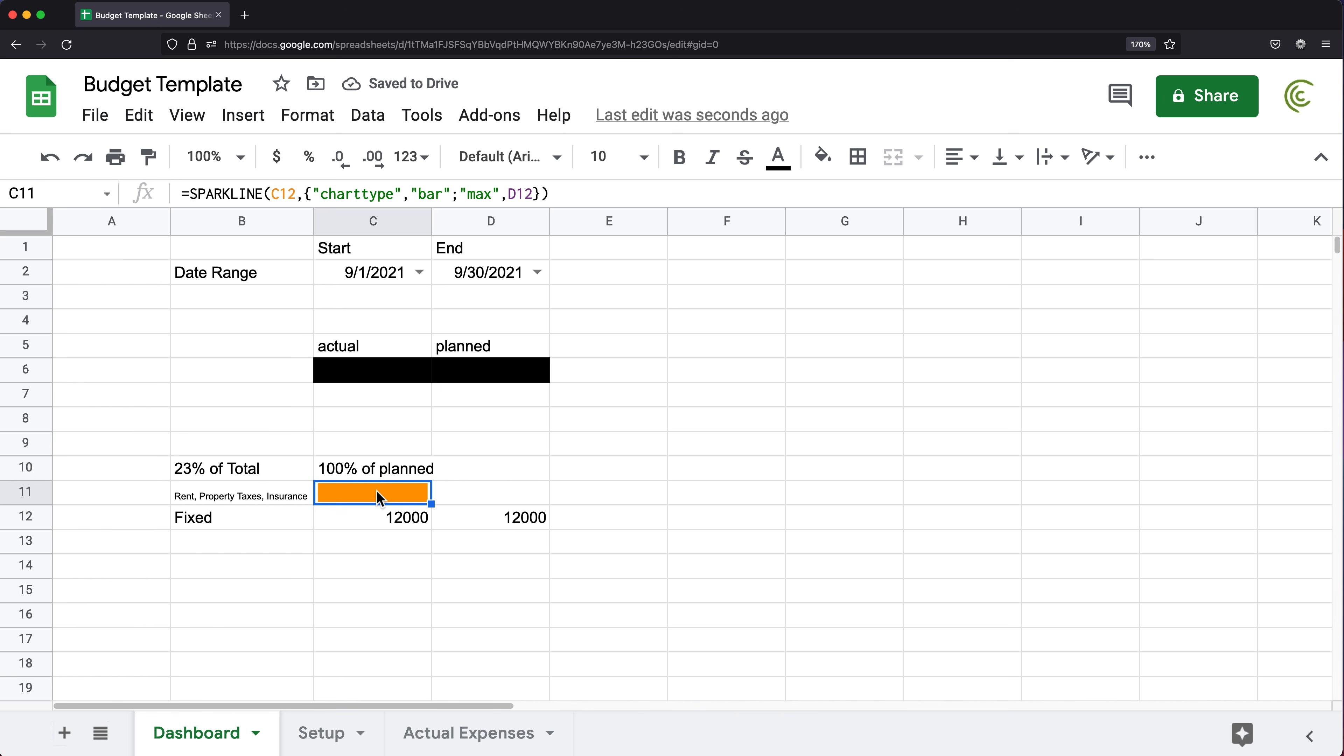
- Add the option "color1","red" after the max option in the SPARKLINE formula in C11
double_click(386, 498)
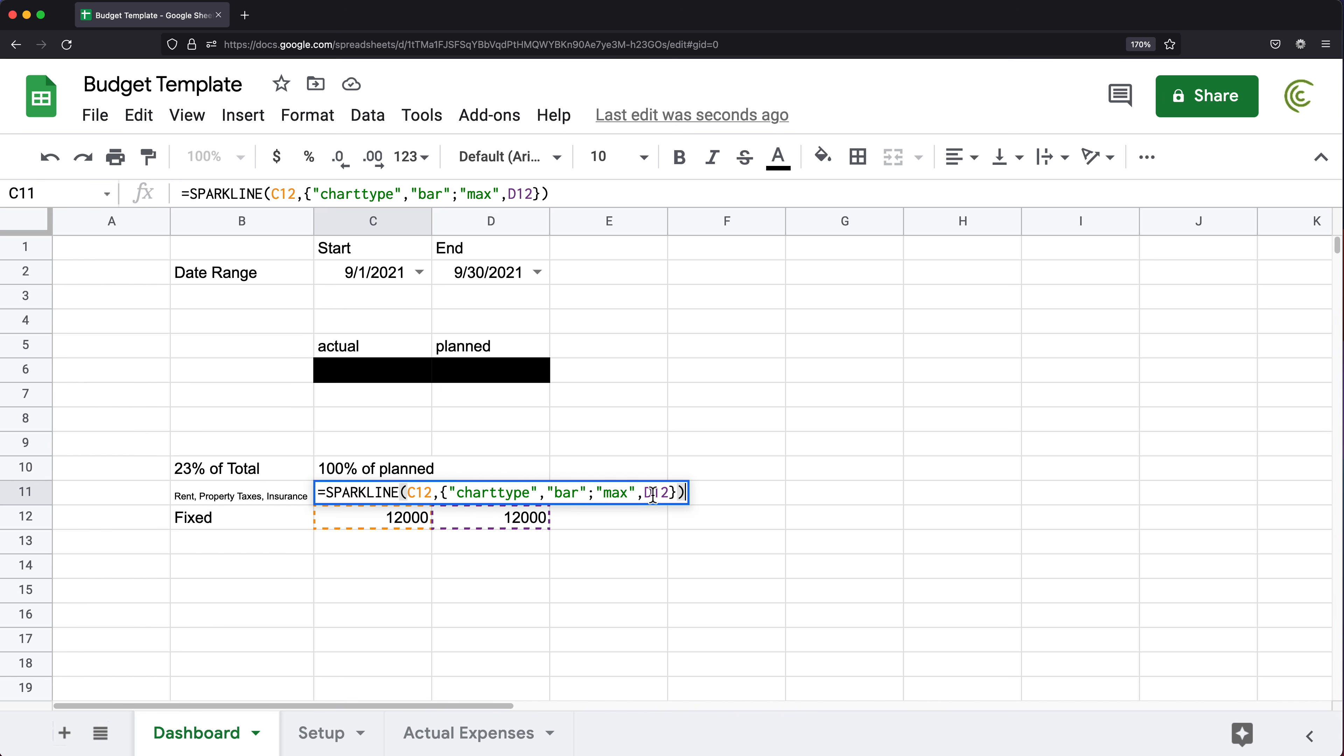
left_click(673, 493)
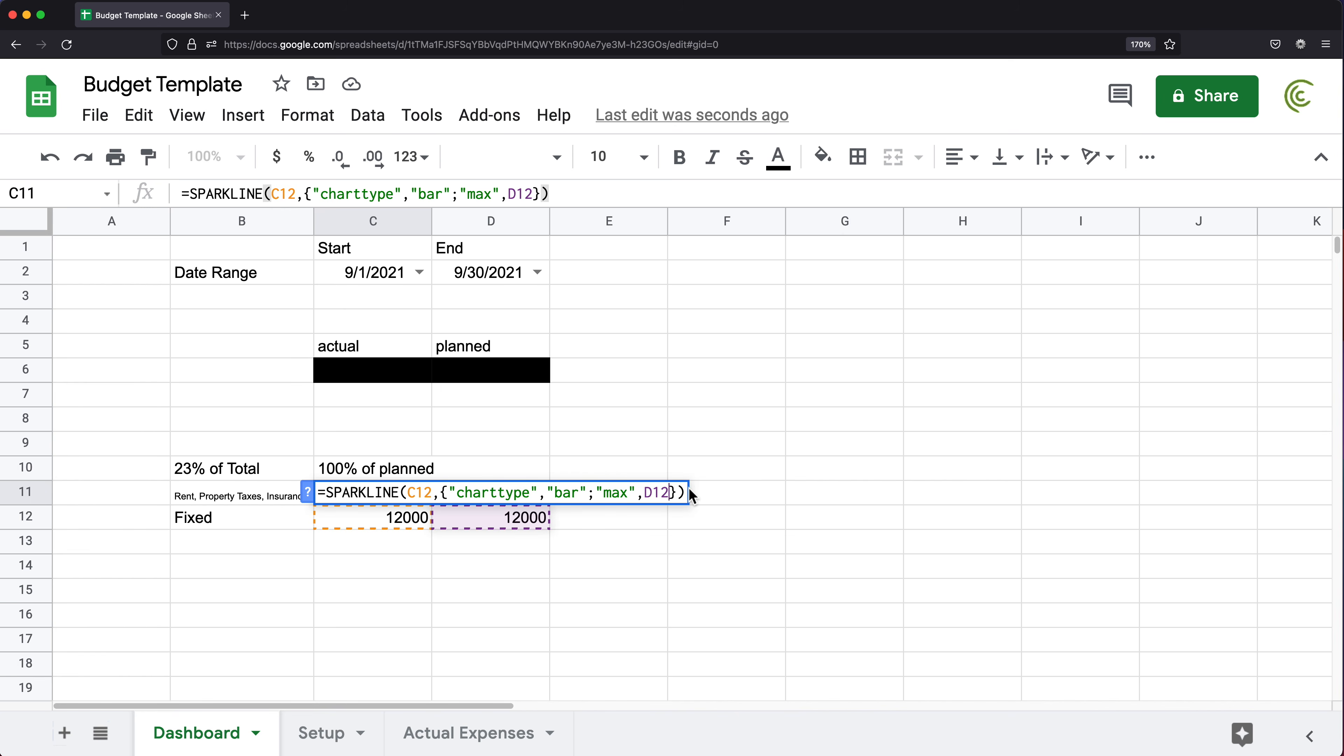
type(";")
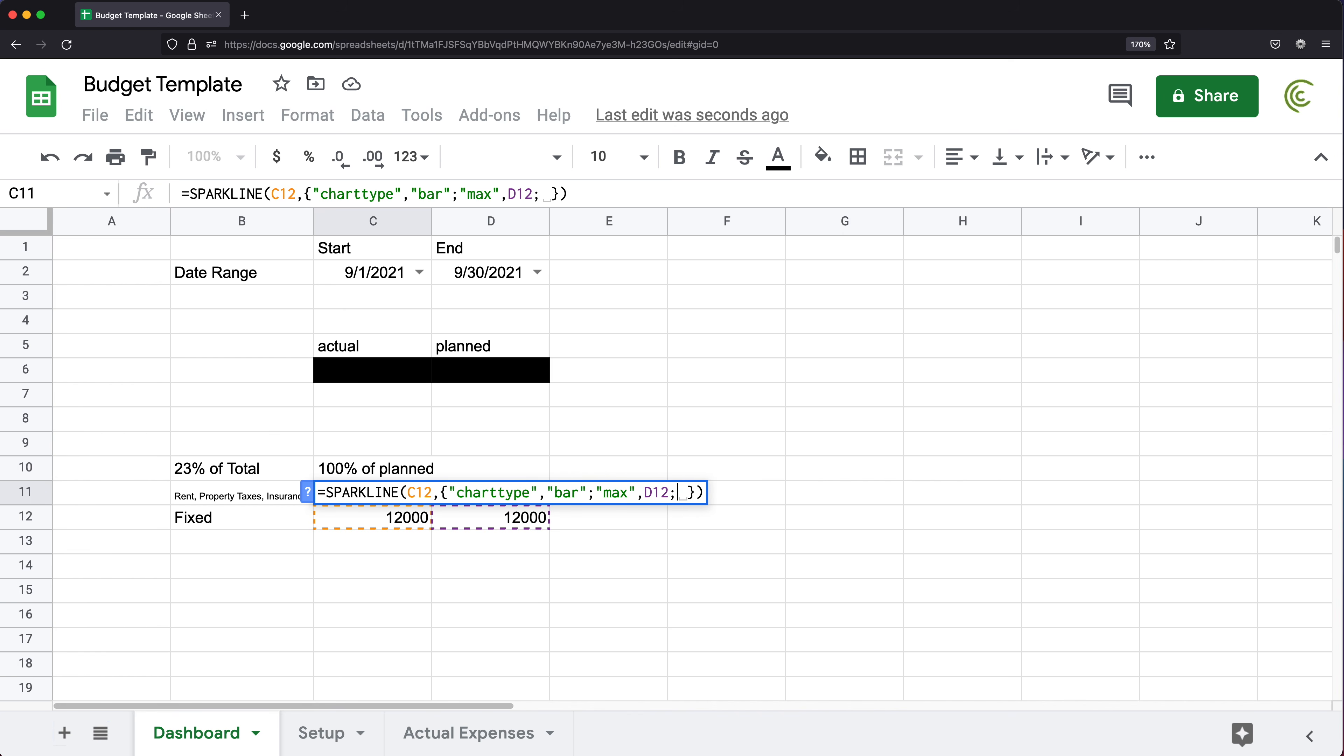
type("\"")
type("colo1")
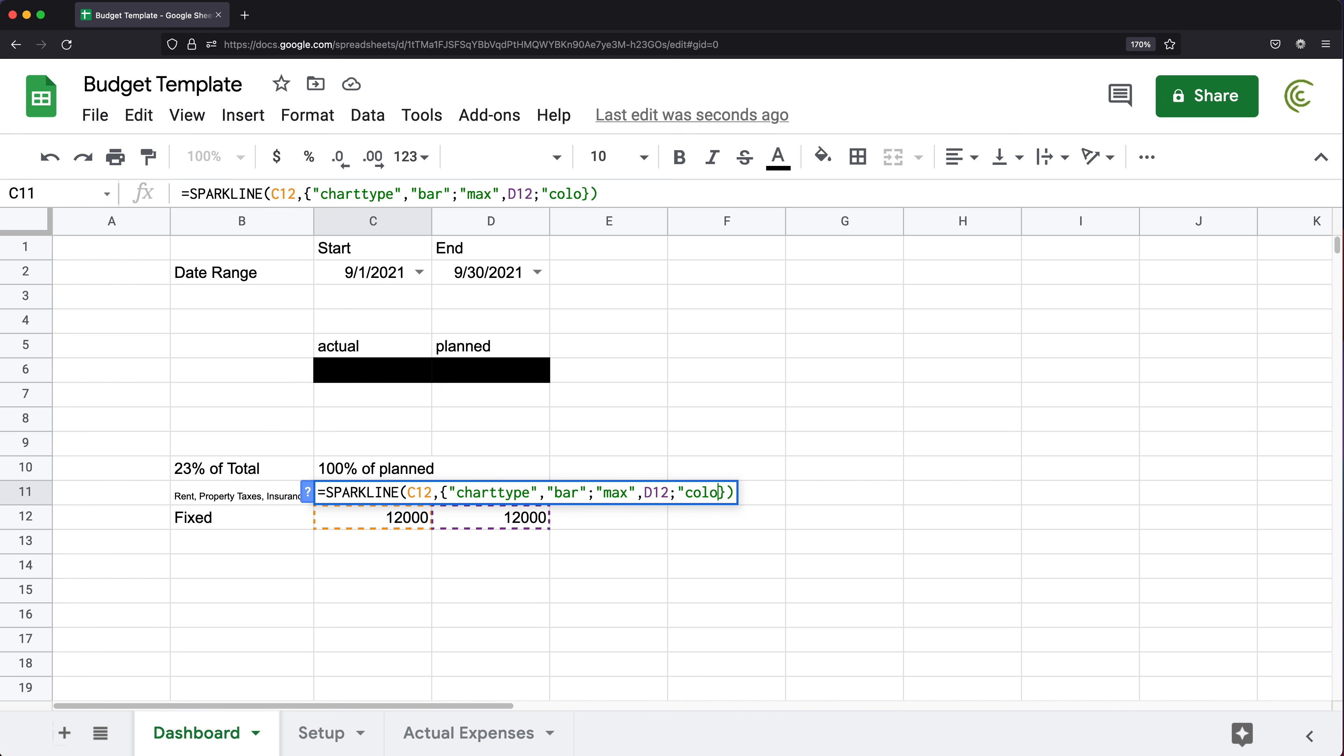
key("Left")
type("r")
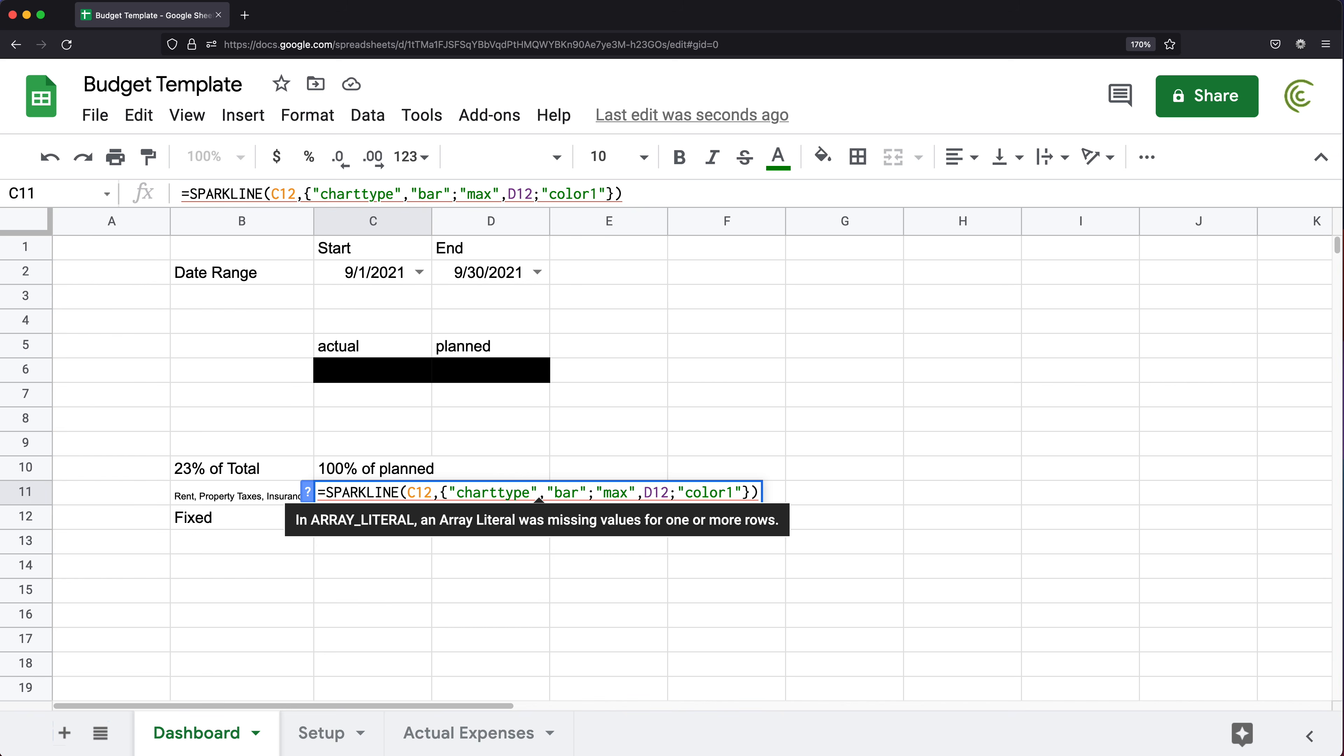
key("Right")
key("Right")
type(",\"\"")
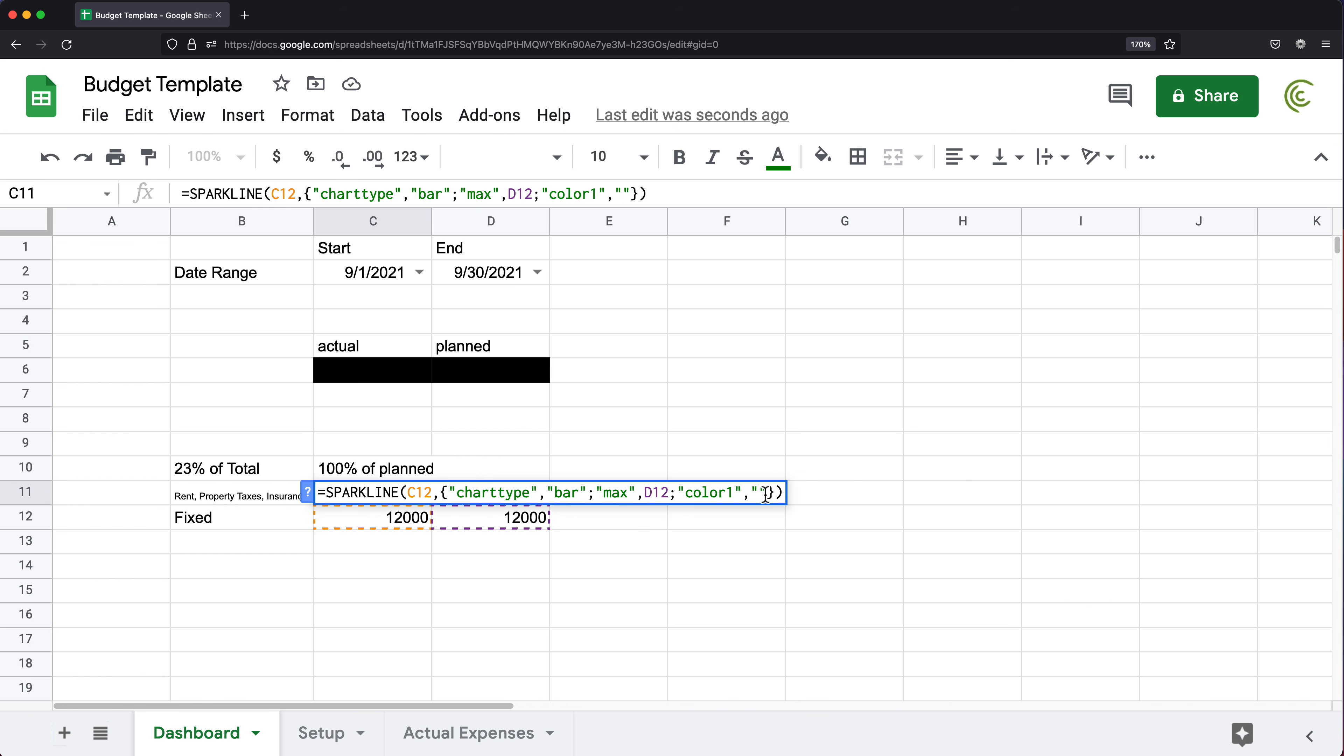
type("re")
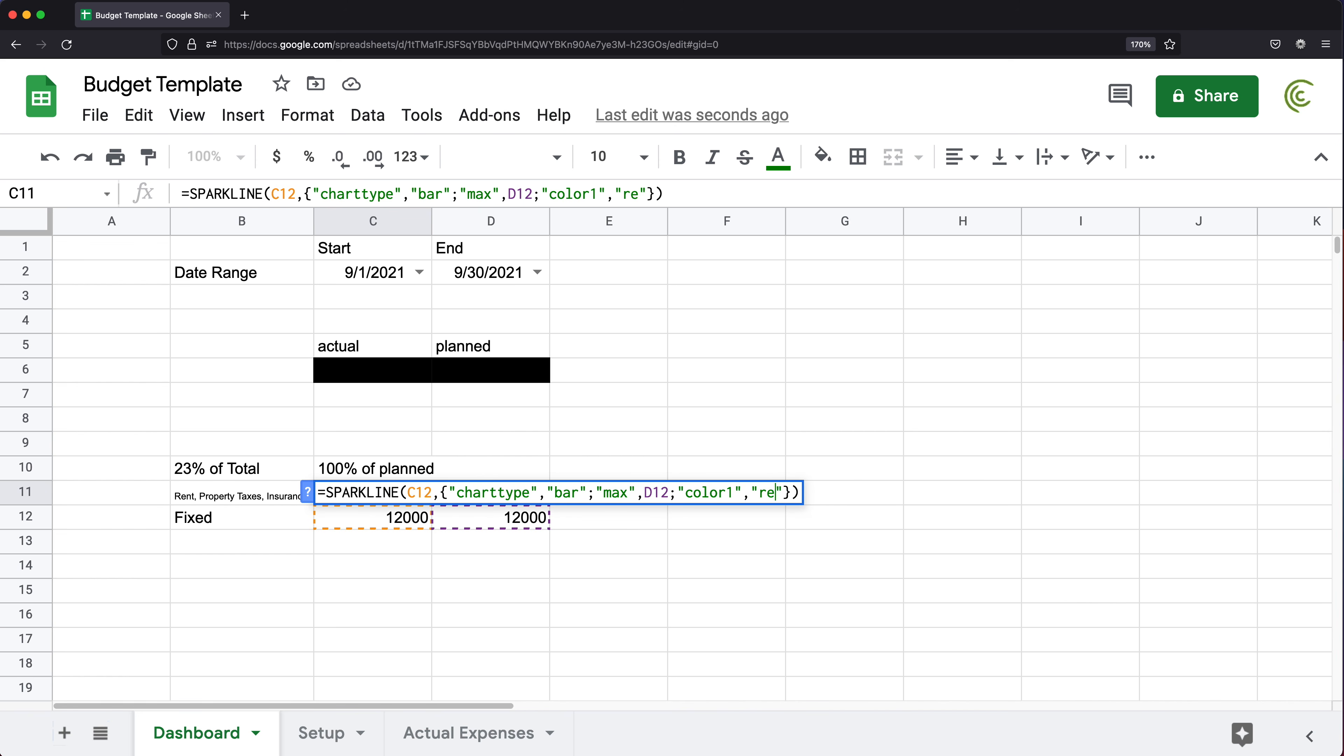
type("d")
key("Return")
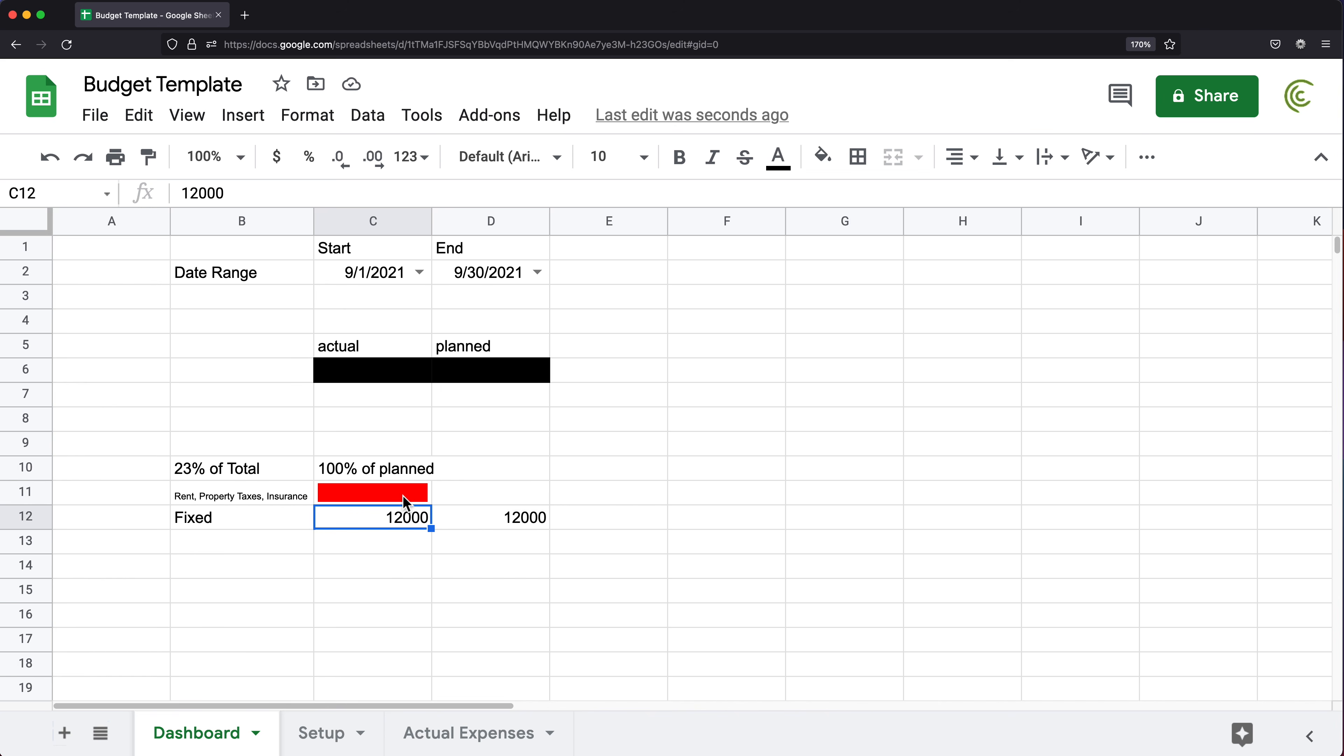
left_click(403, 495)
double_click(403, 496)
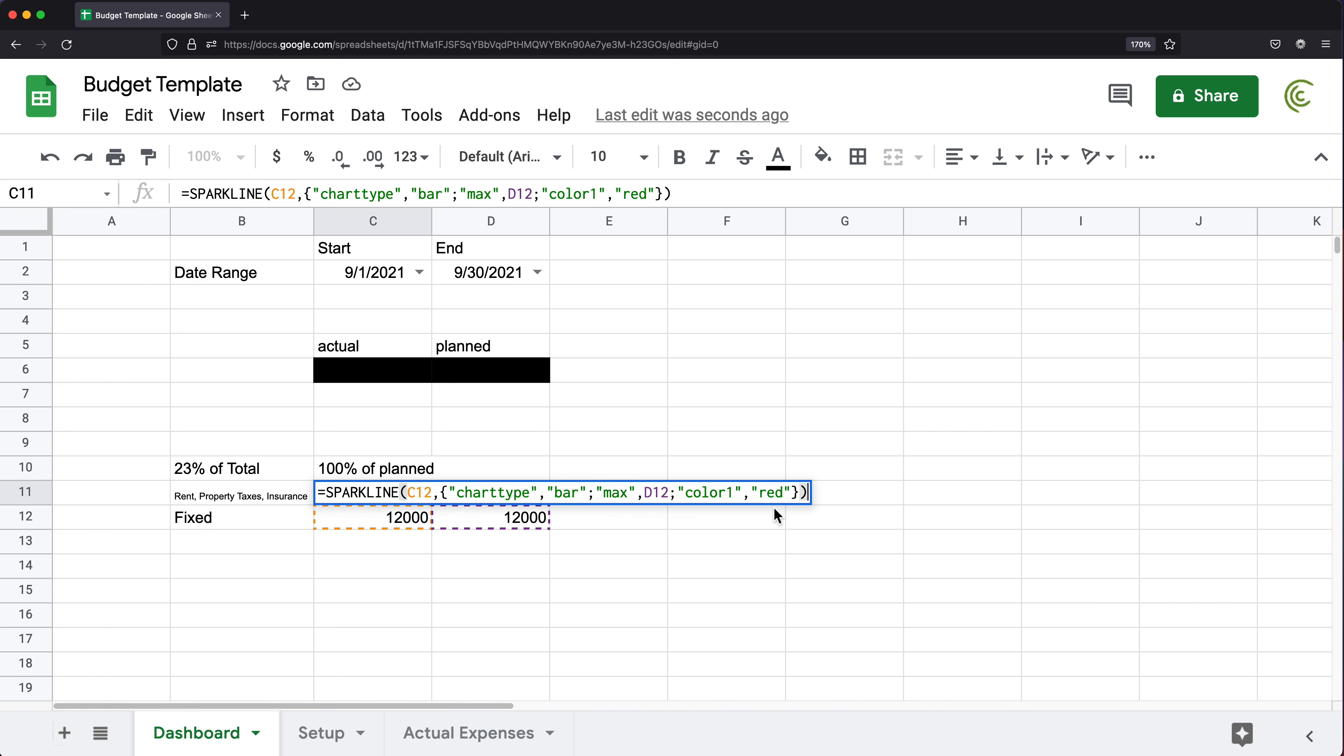
key("Escape")
- Fill the empty cell G10 with green, adjust it to the custom shade #73cc4d, and copy that hex code
left_click(794, 474)
left_click(824, 162)
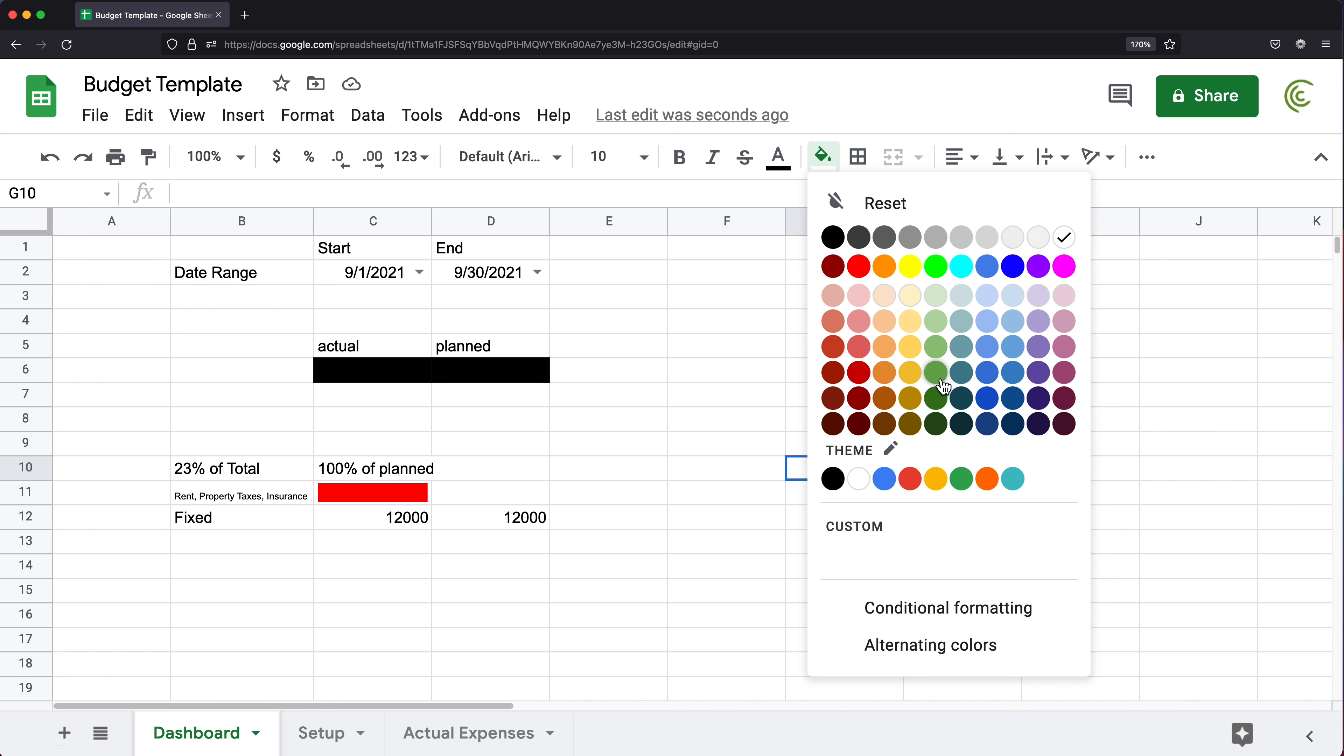
left_click(936, 373)
left_click(824, 159)
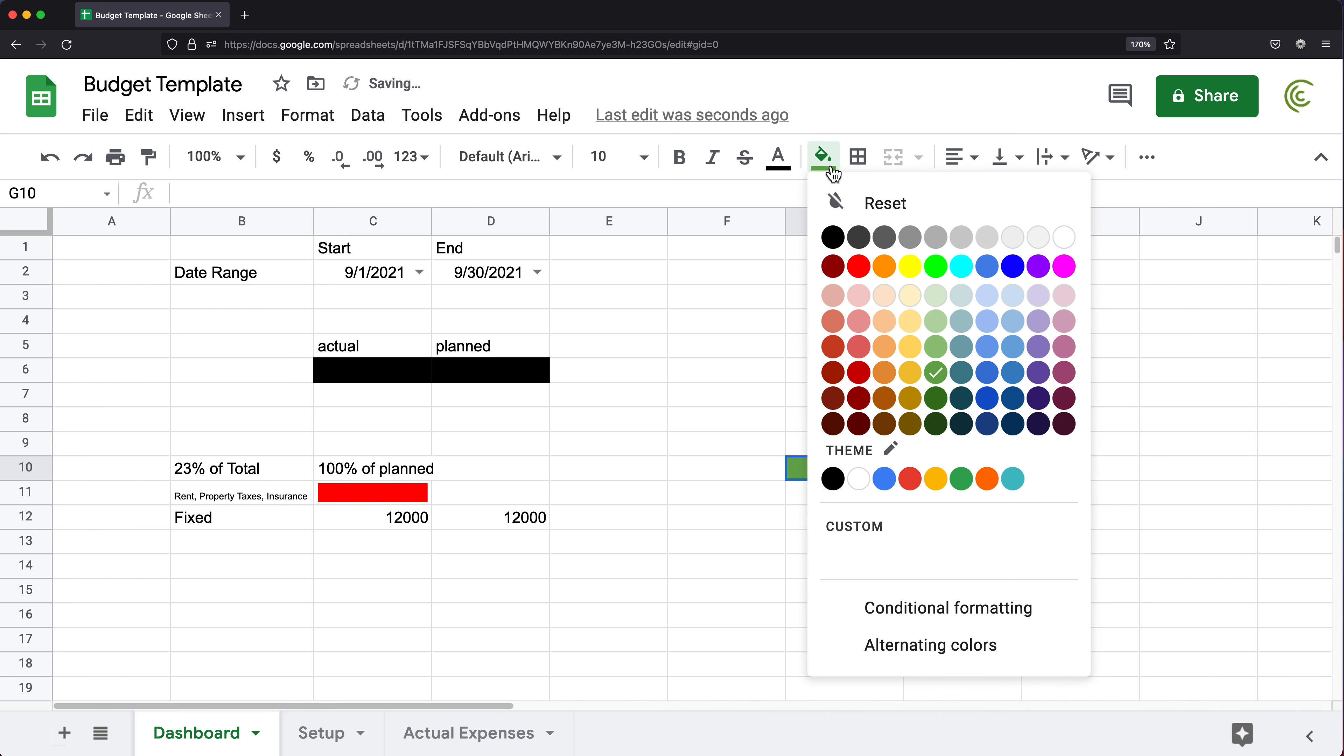
left_click(878, 530)
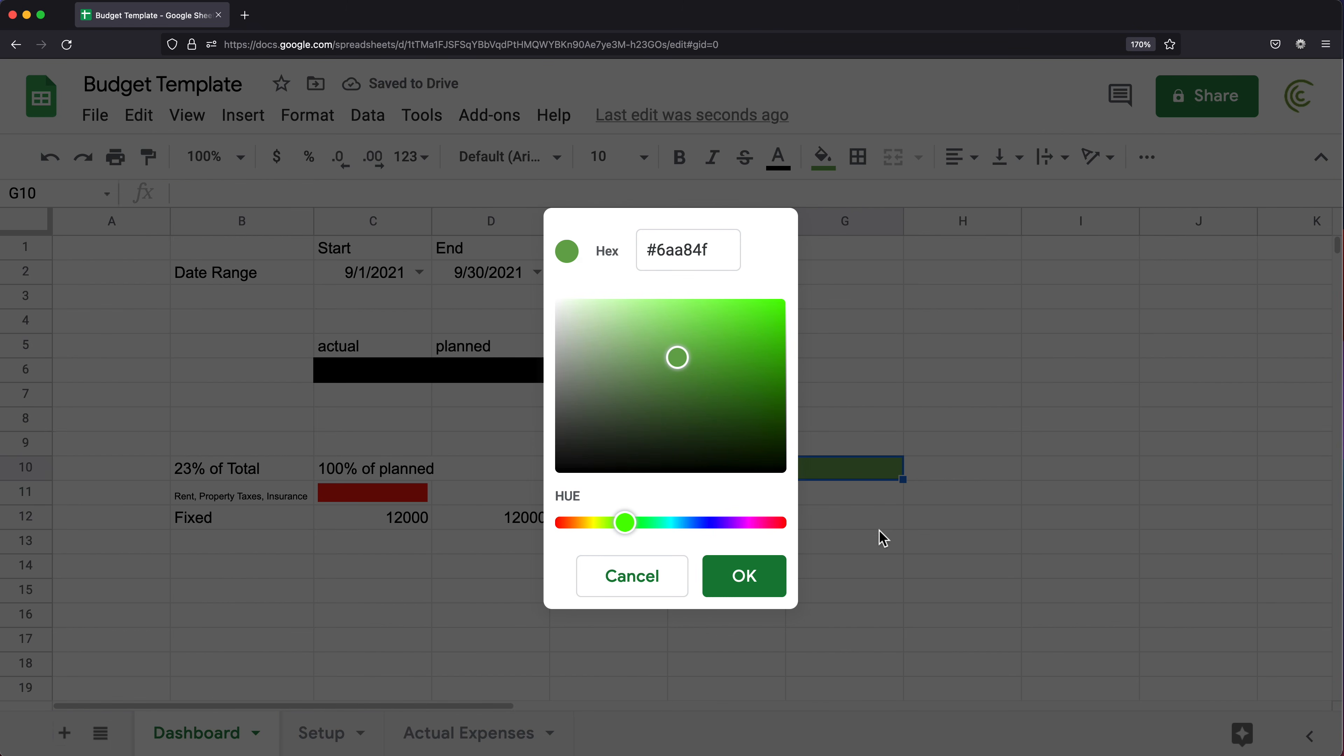
left_click_drag(685, 360, 707, 339)
left_click(713, 250)
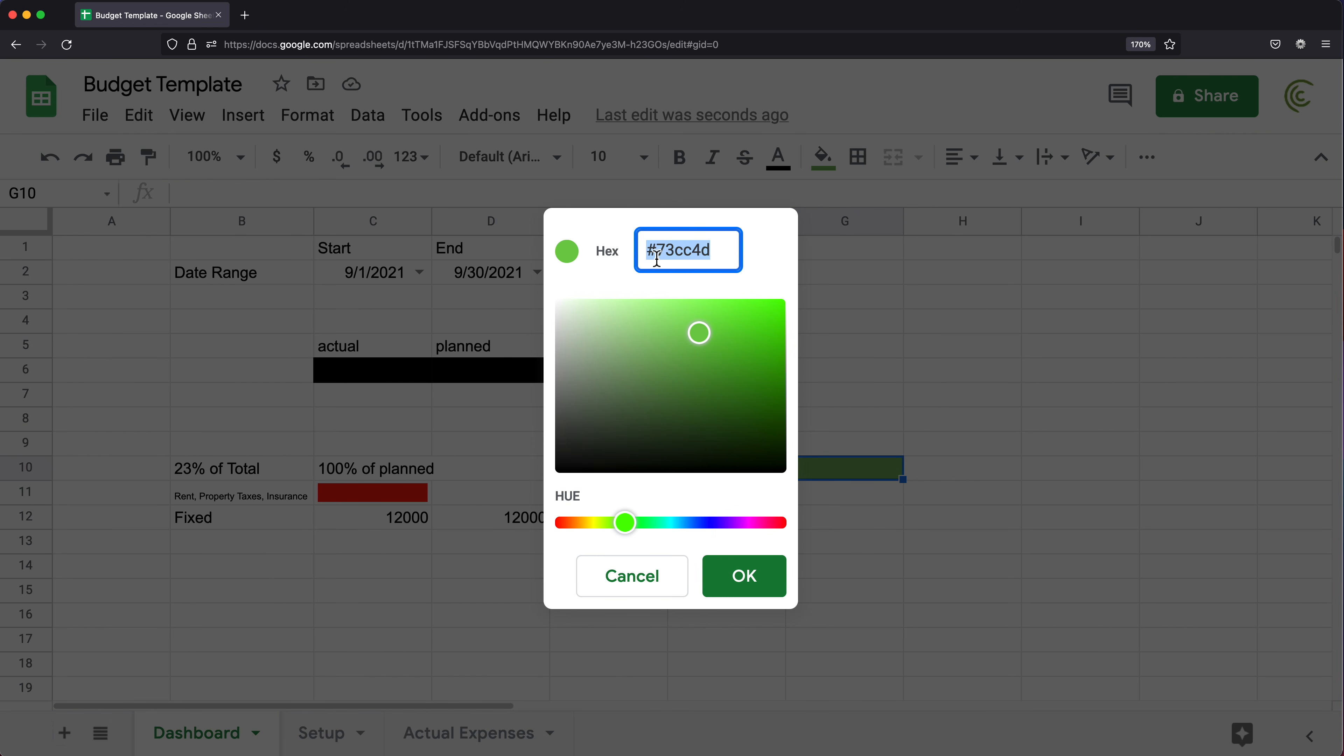
right_click(694, 254)
left_click(725, 316)
left_click(756, 572)
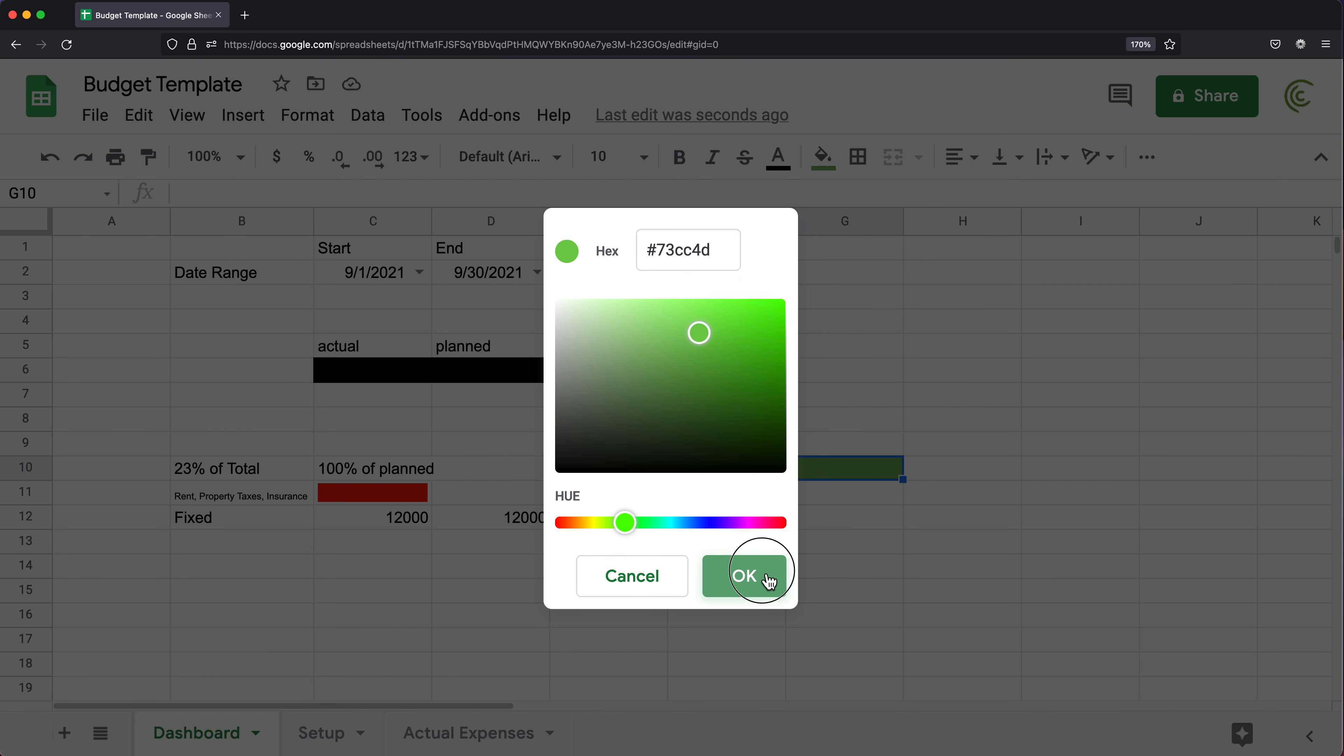
- Replace "red" in the SPARKLINE formula in C11 with the copied hex code #73cc4d
left_click(402, 494)
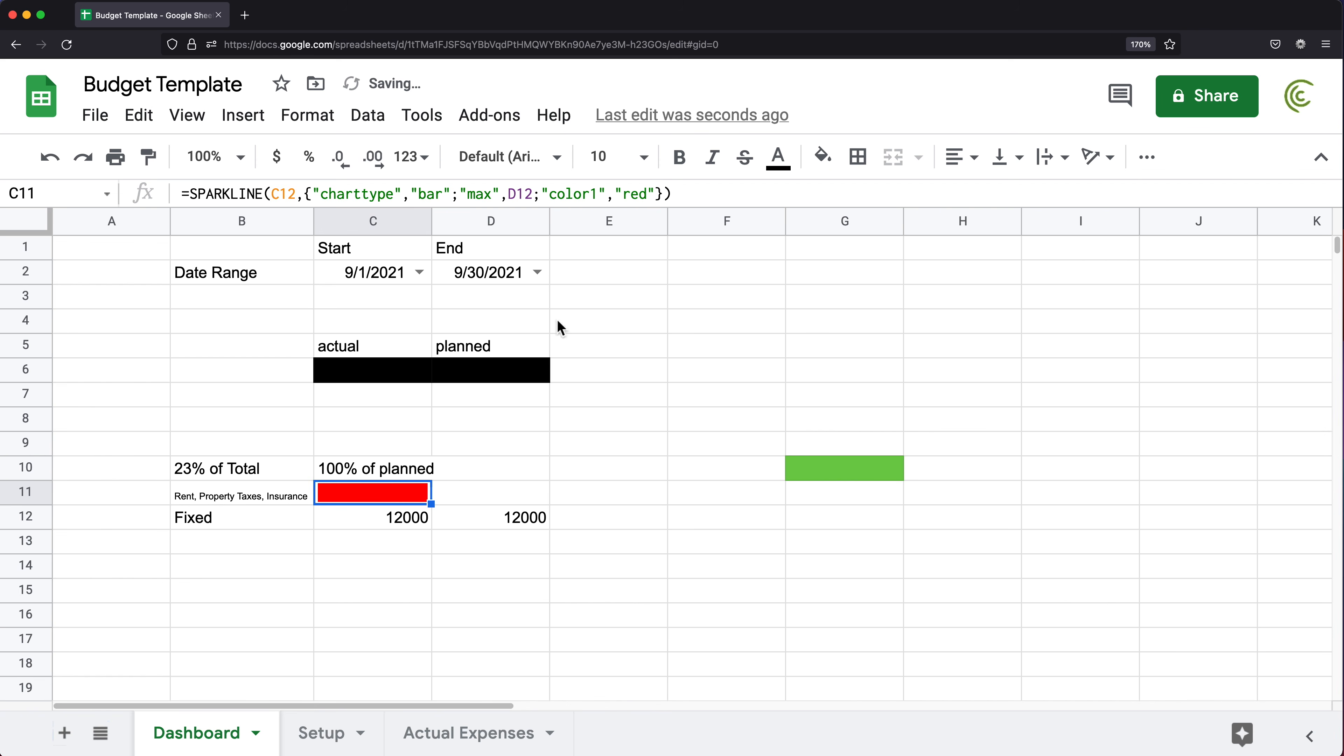
double_click(417, 498)
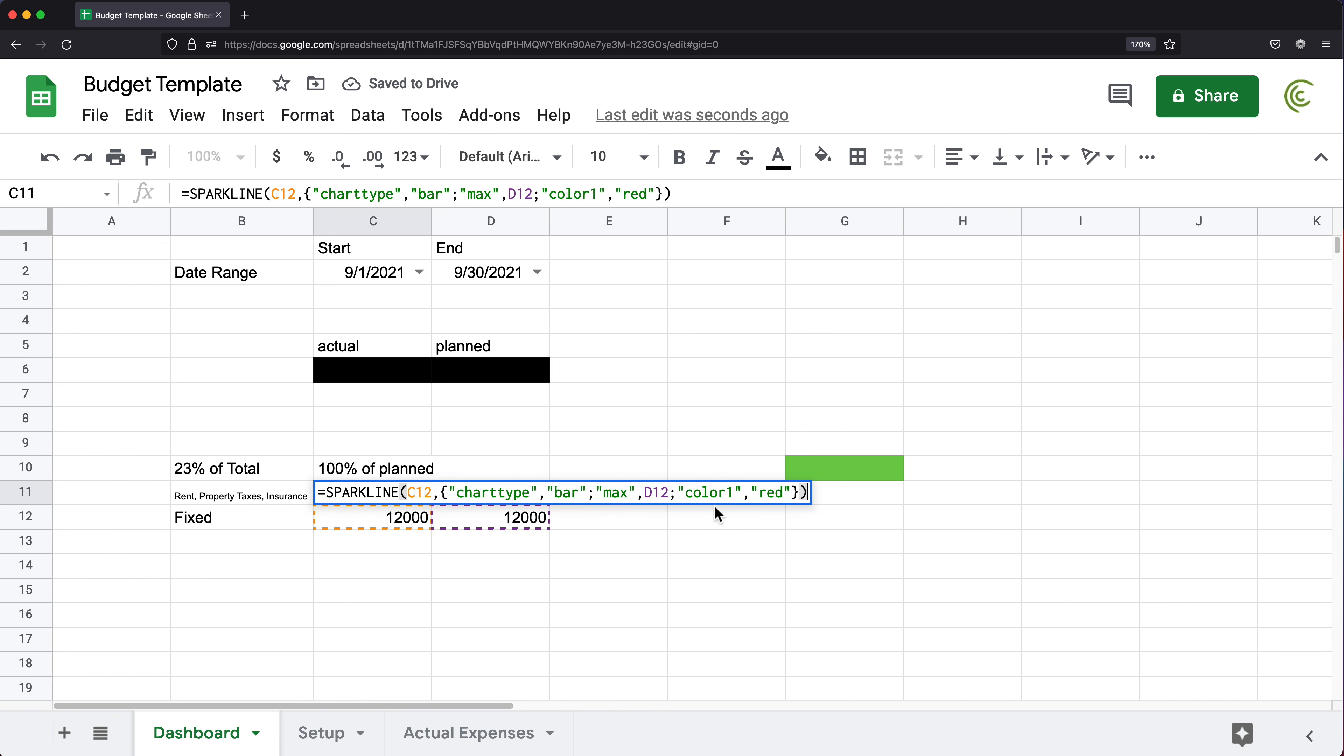
double_click(771, 494)
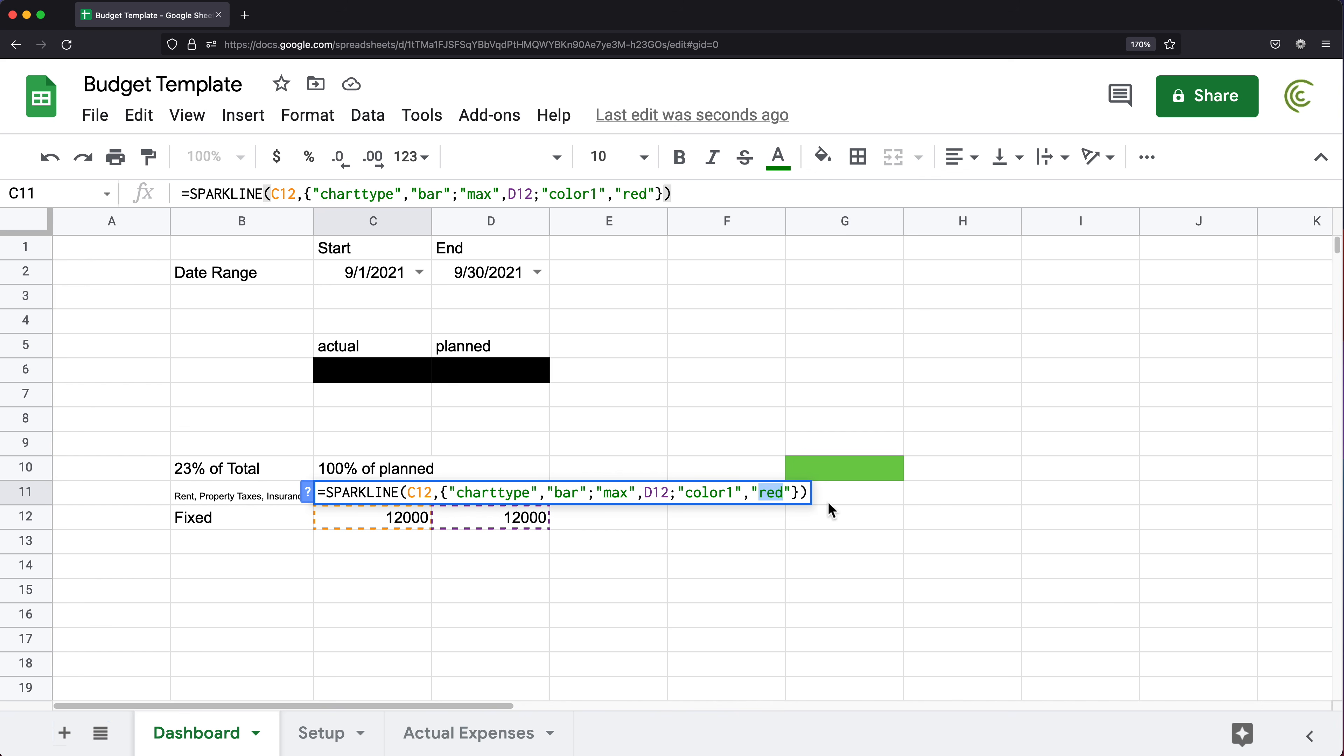
key("super+v")
key("Return")
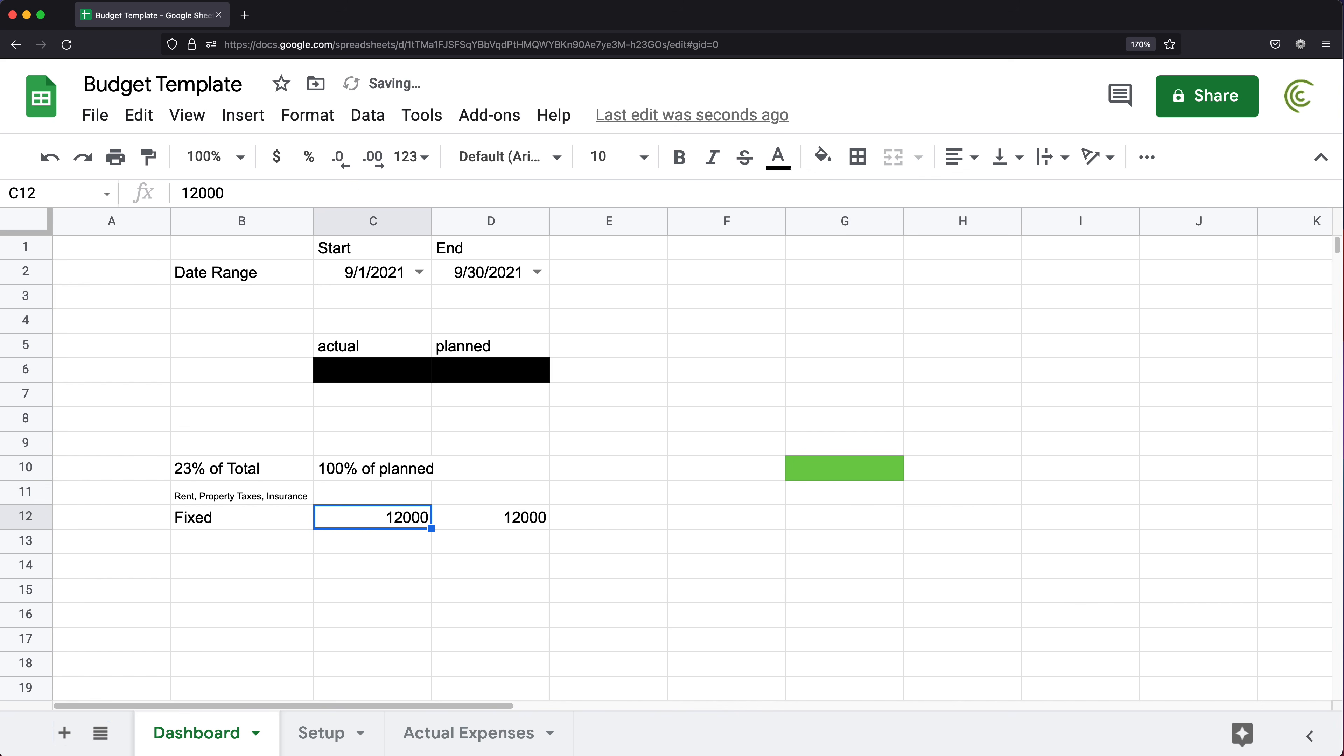
- Reset the fill color of the helper cell G10
left_click(850, 474)
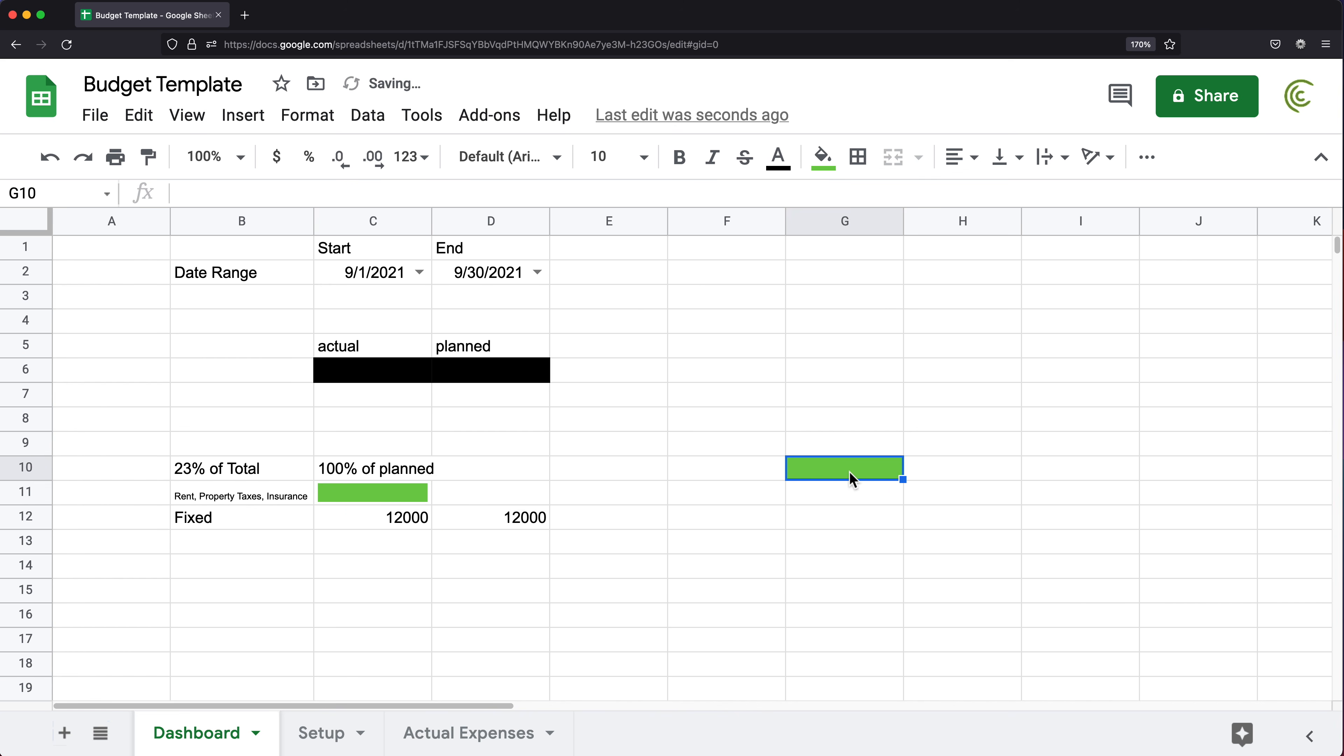
left_click(824, 158)
left_click(906, 211)
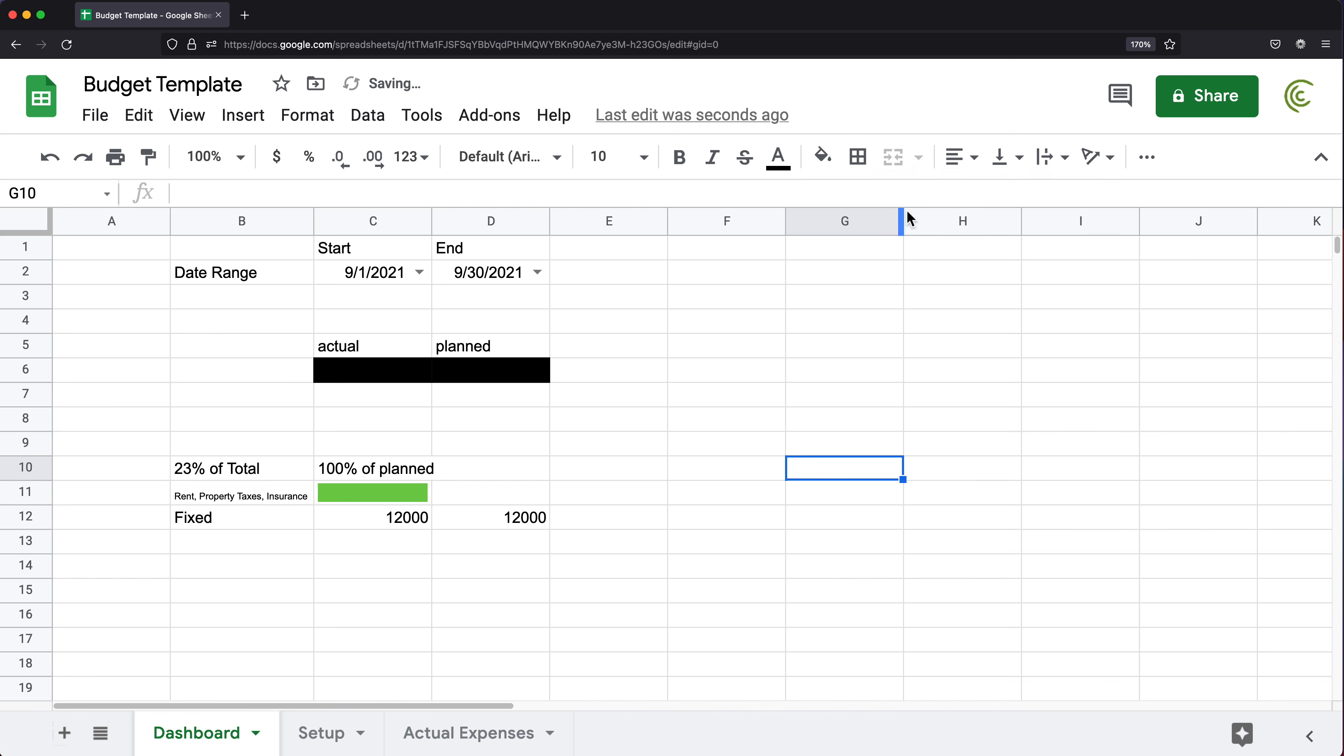
- Set the actual Fixed amount in C12 to 13000 to test the bar above the planned amount
left_click(416, 499)
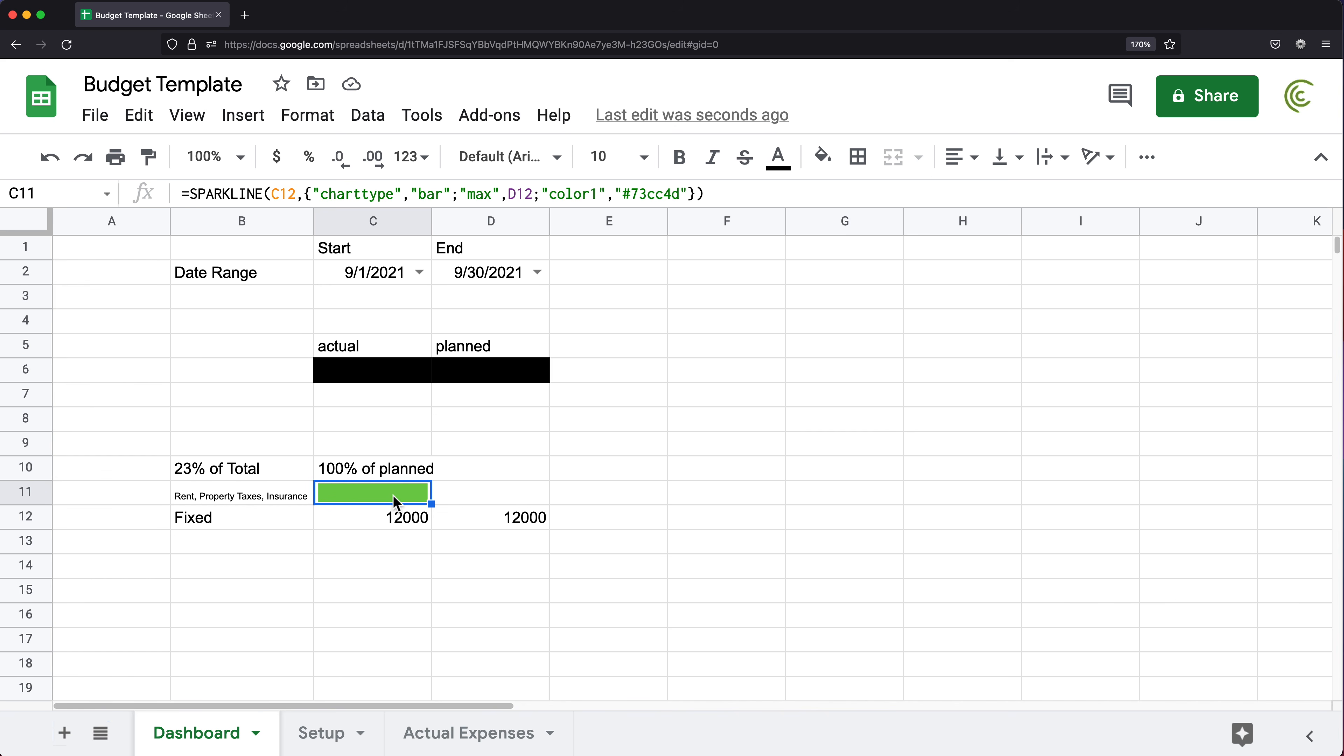
left_click(522, 521)
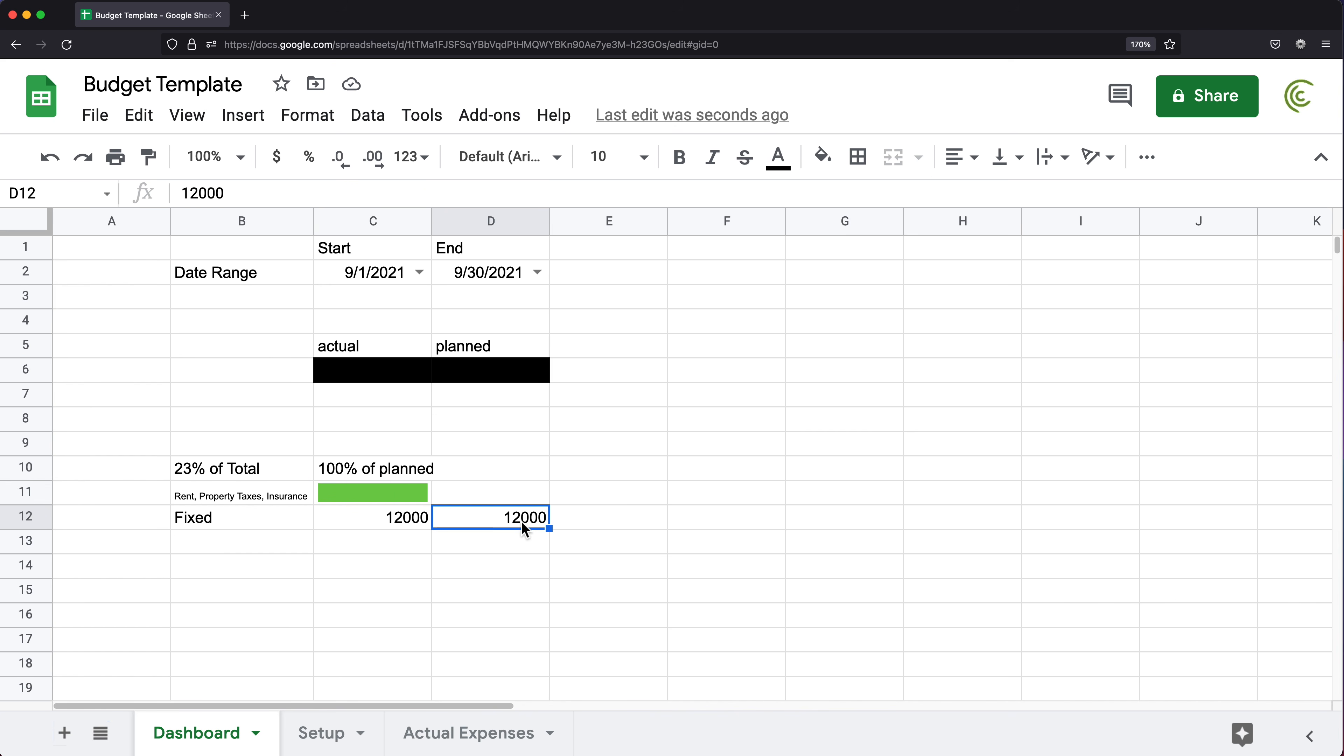
left_click(420, 524)
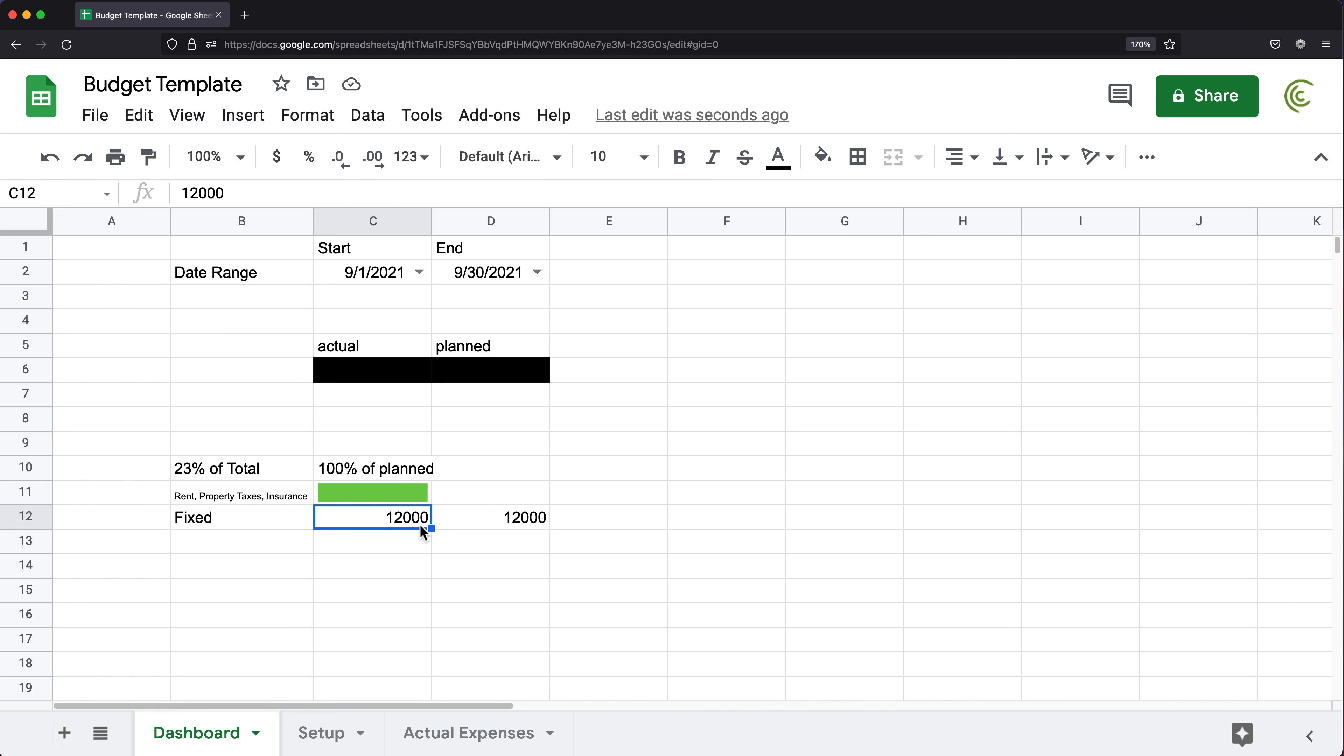
type("1300")
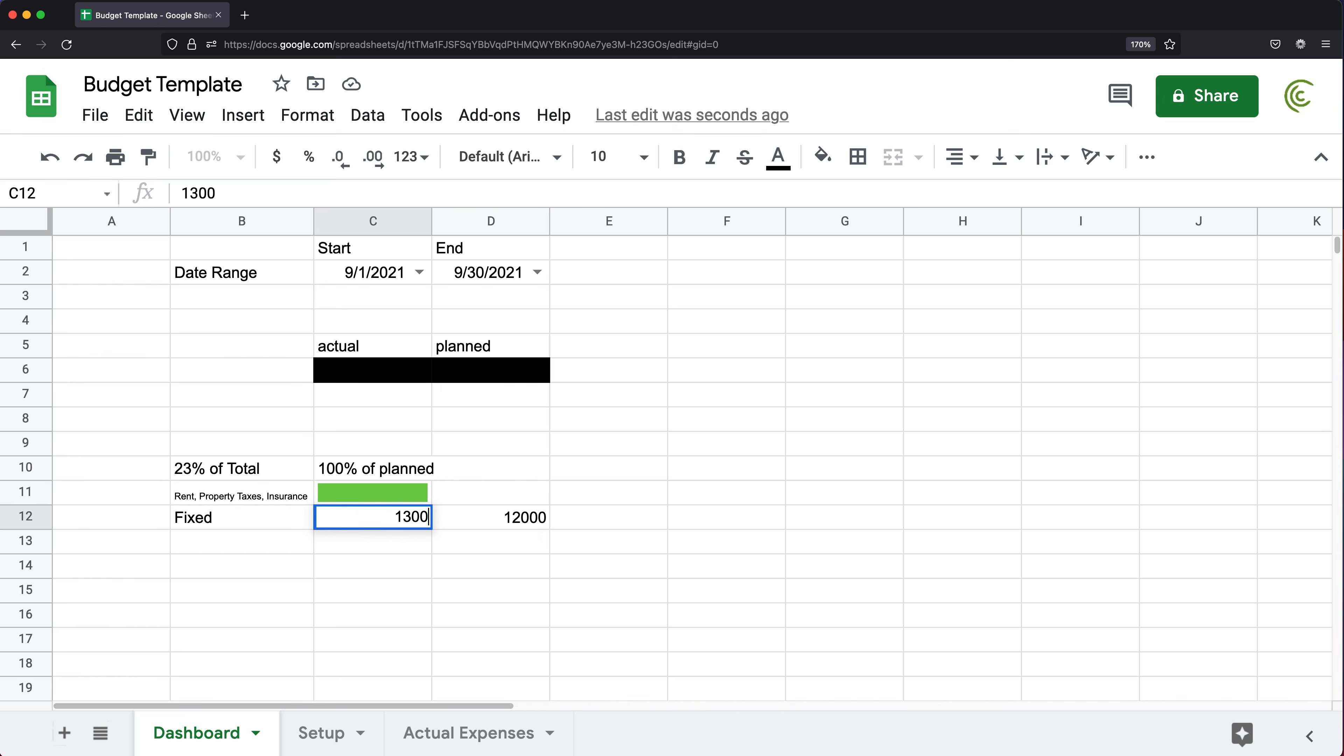
type("0")
key("Return")
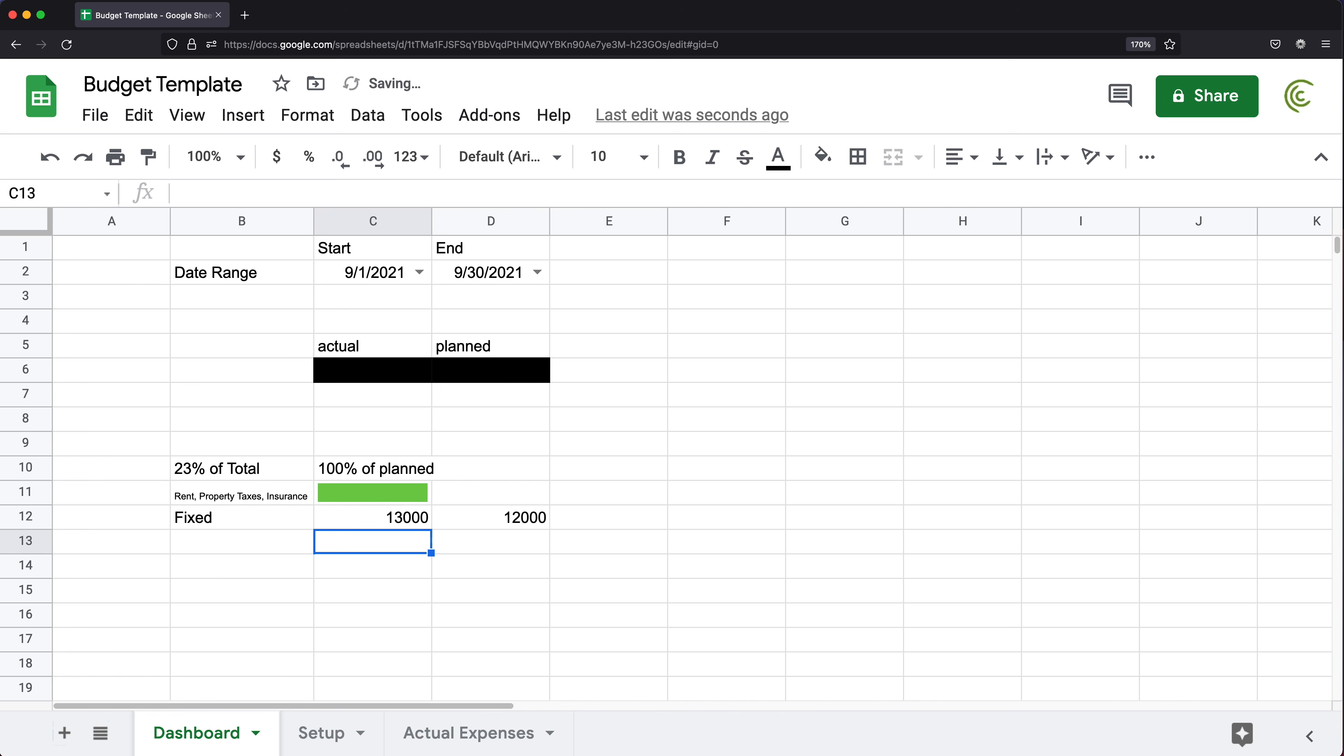
- Insert an IF function before "#73cc4d" in the C11 formula's color1 option, with C12 beginning its condition
left_click(386, 501)
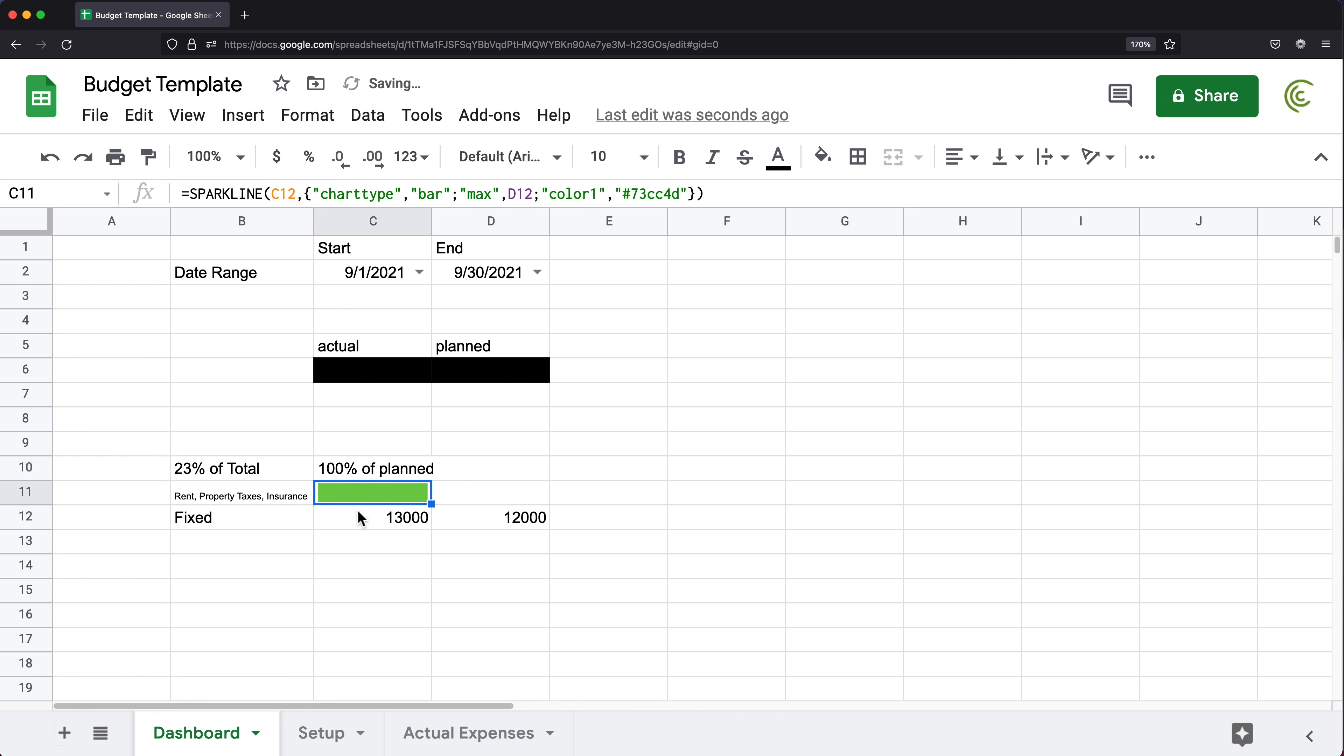
double_click(390, 500)
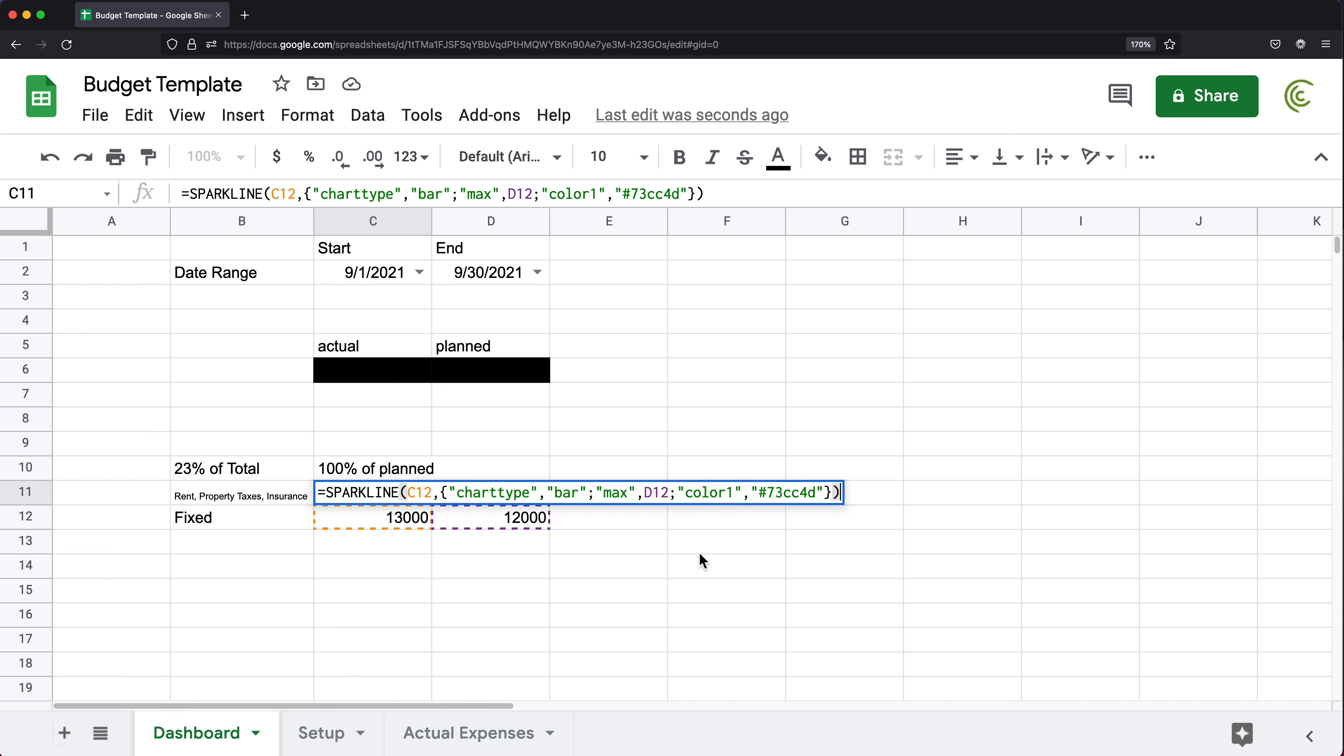
left_click(756, 494)
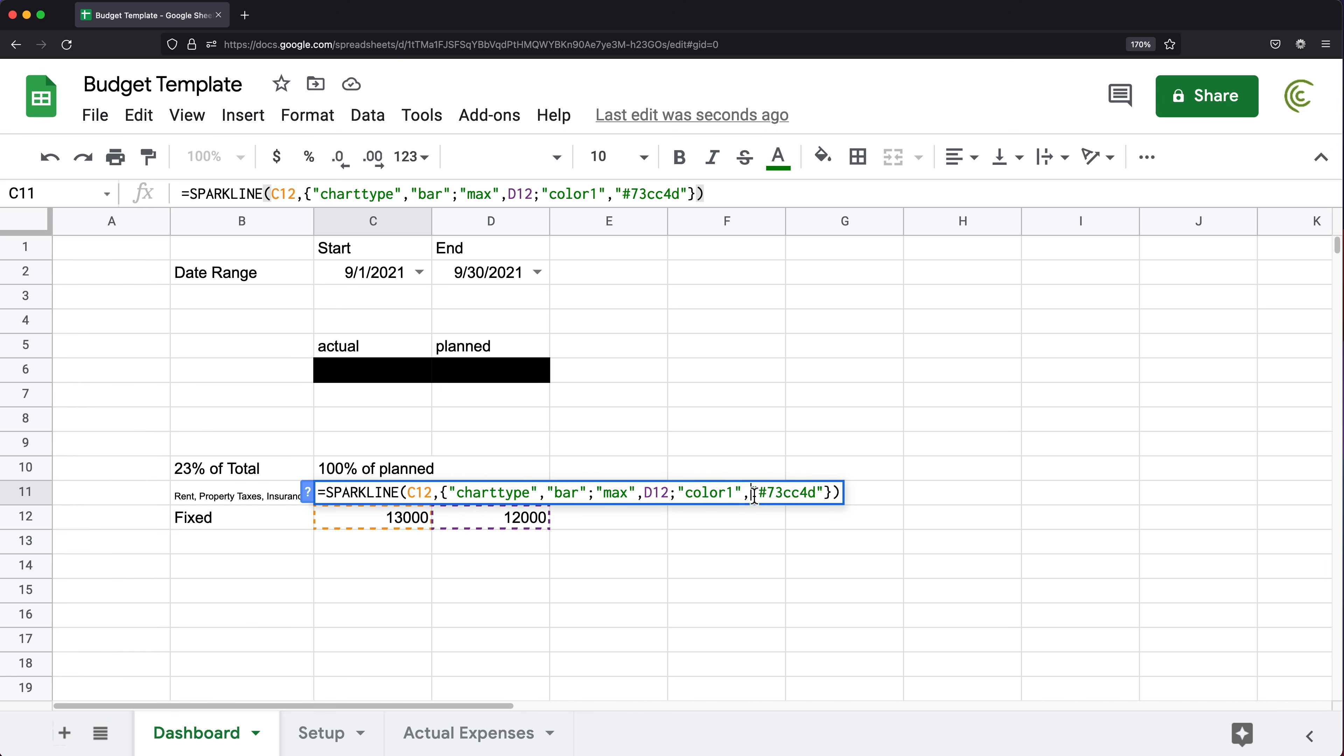
left_click(843, 493)
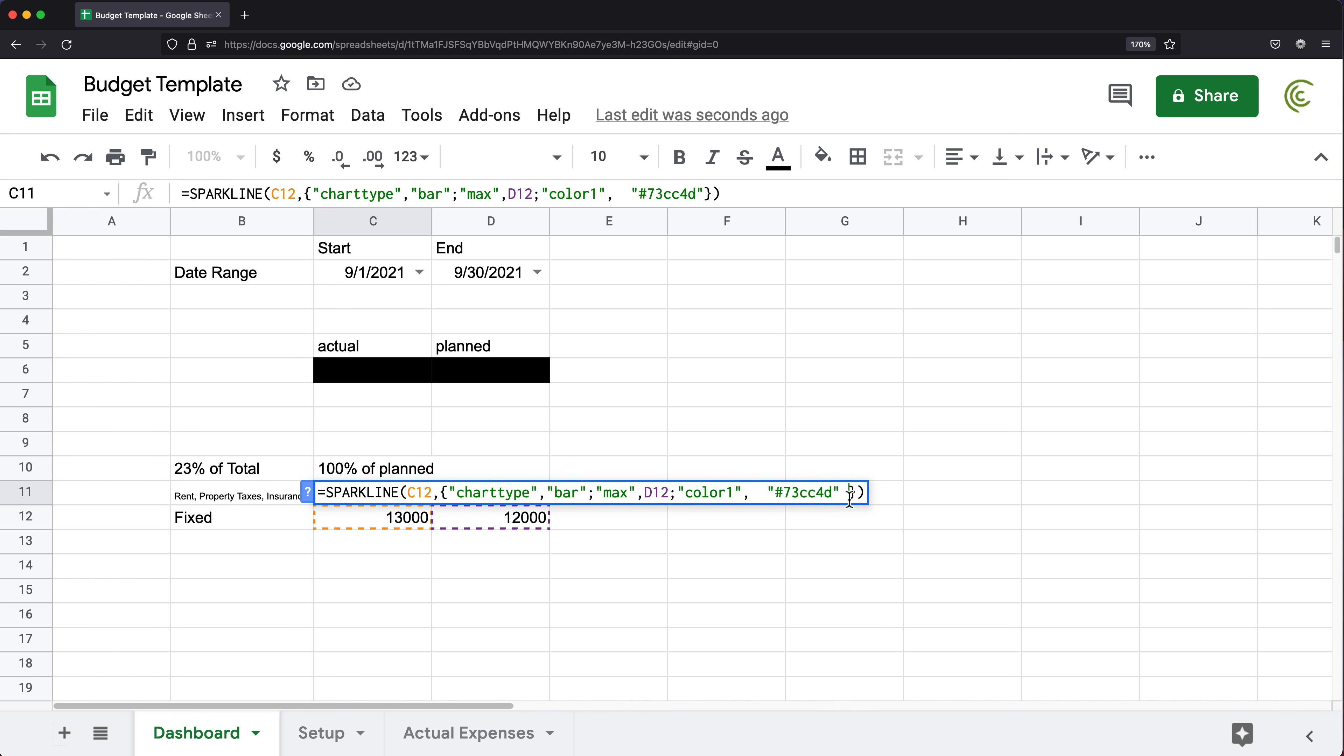
left_click(758, 494)
type("IF(")
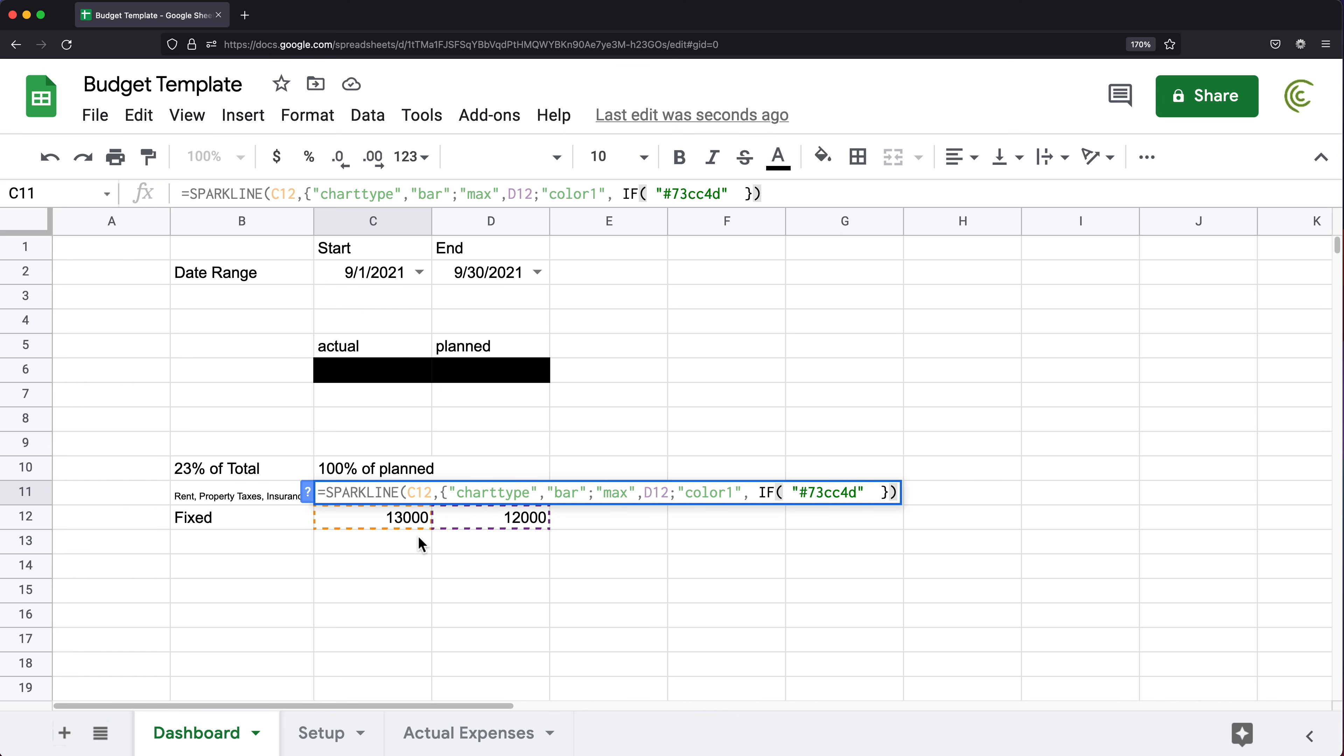
left_click(426, 523)
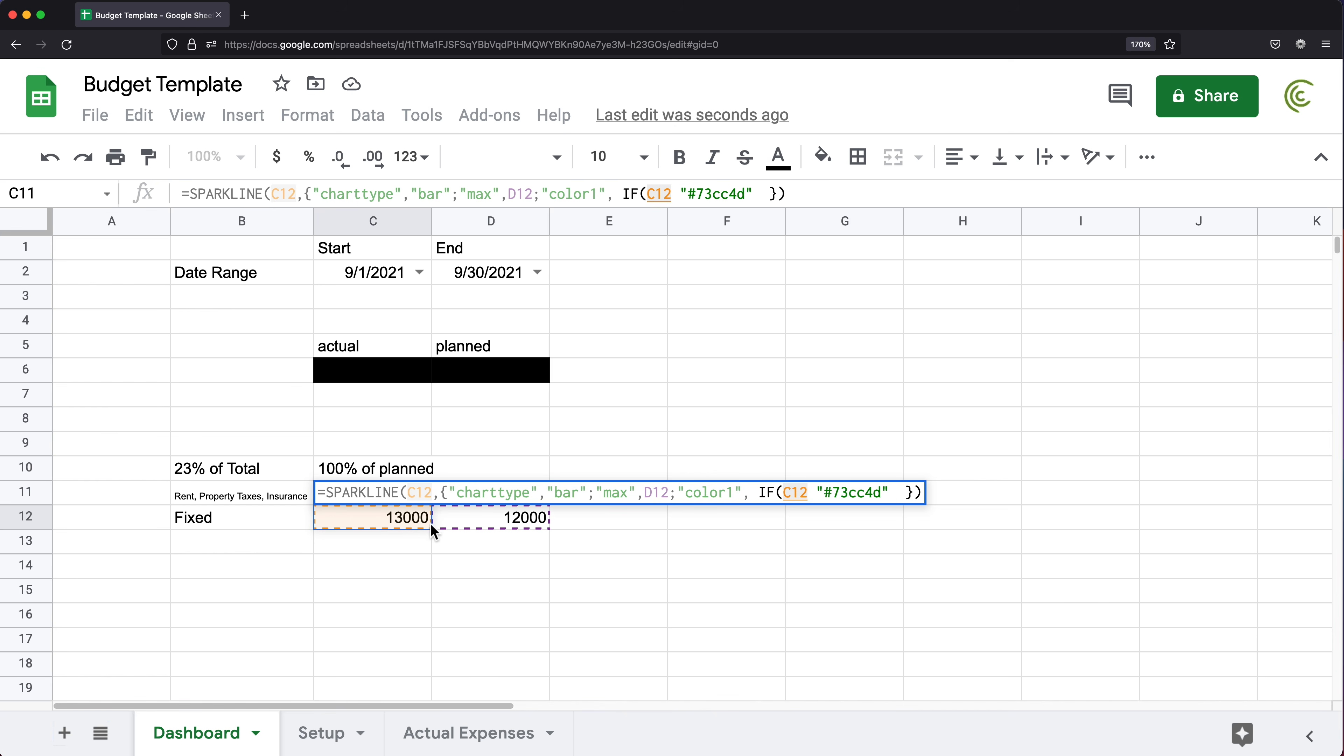
- Complete the IF for color1 in C11's SPARKLINE formula so it returns "red" when C12>D12 and "#73cc4d" otherwise
type(">")
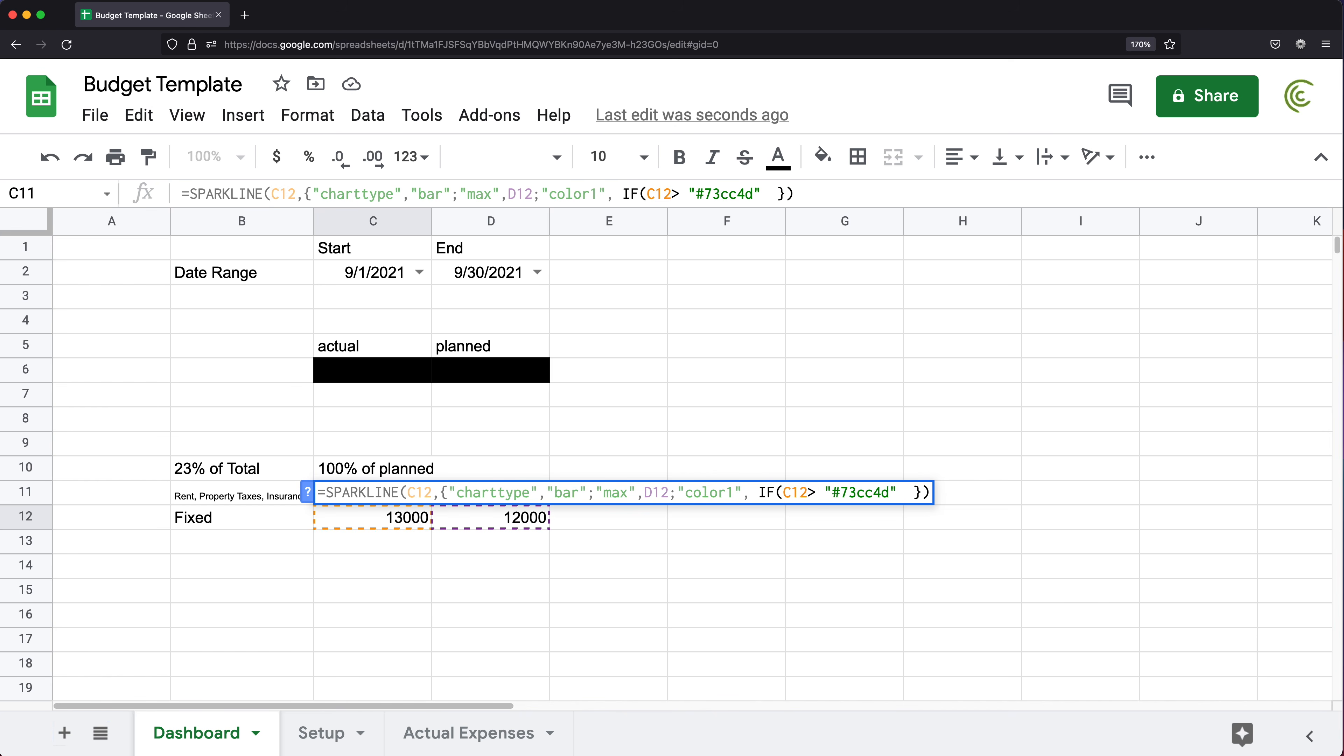
left_click(517, 521)
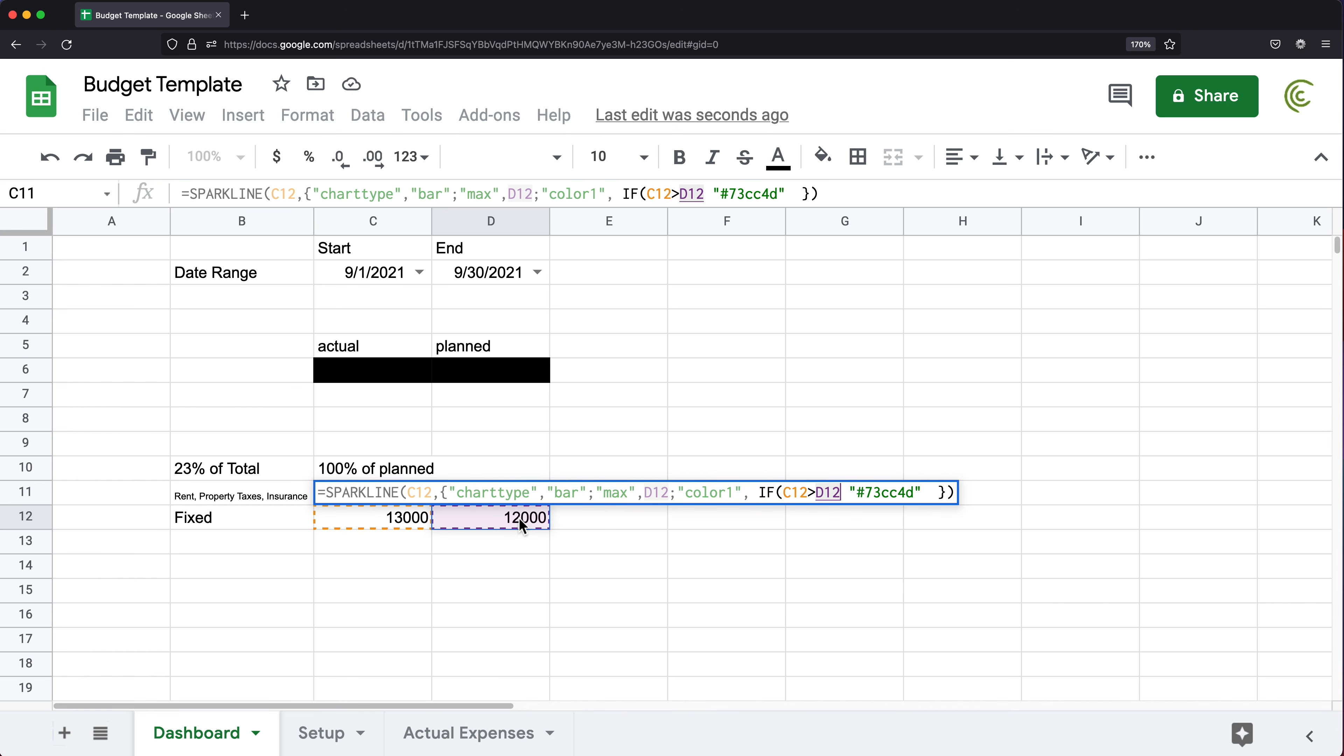
type(",\"")
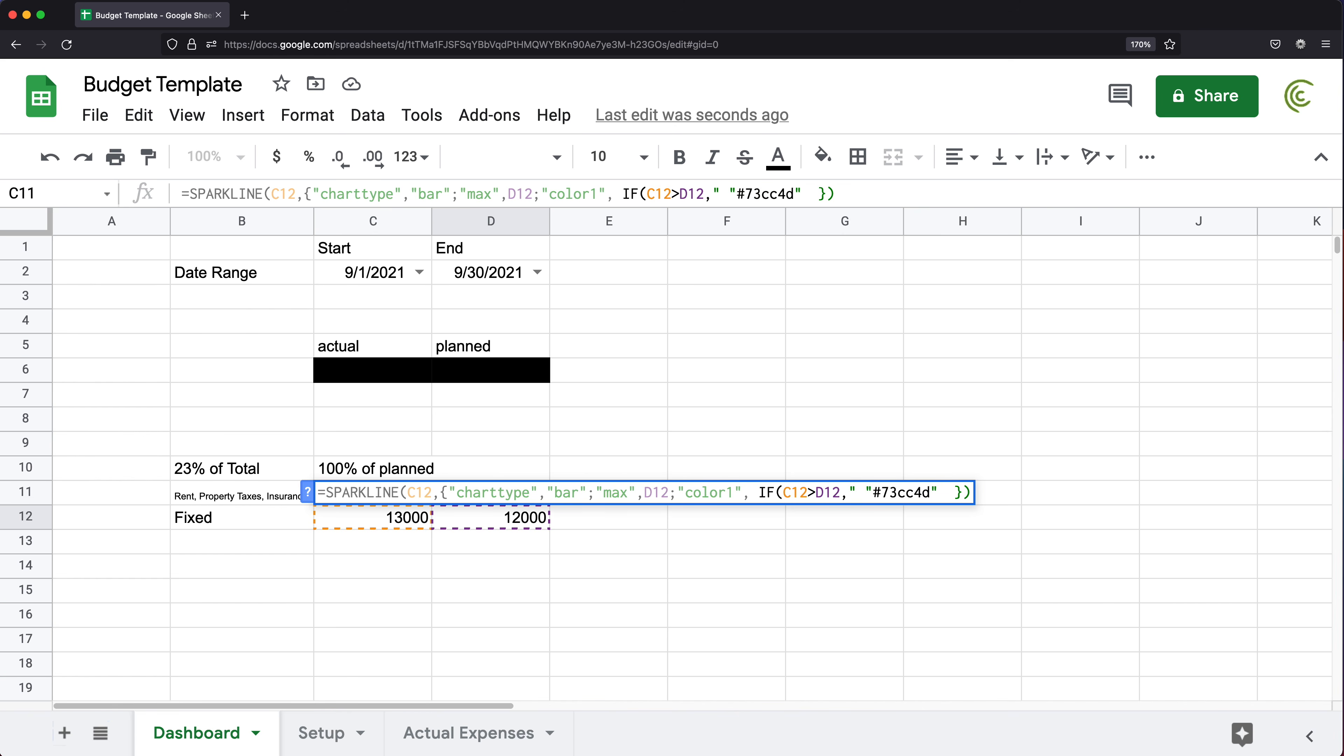
type("red\"")
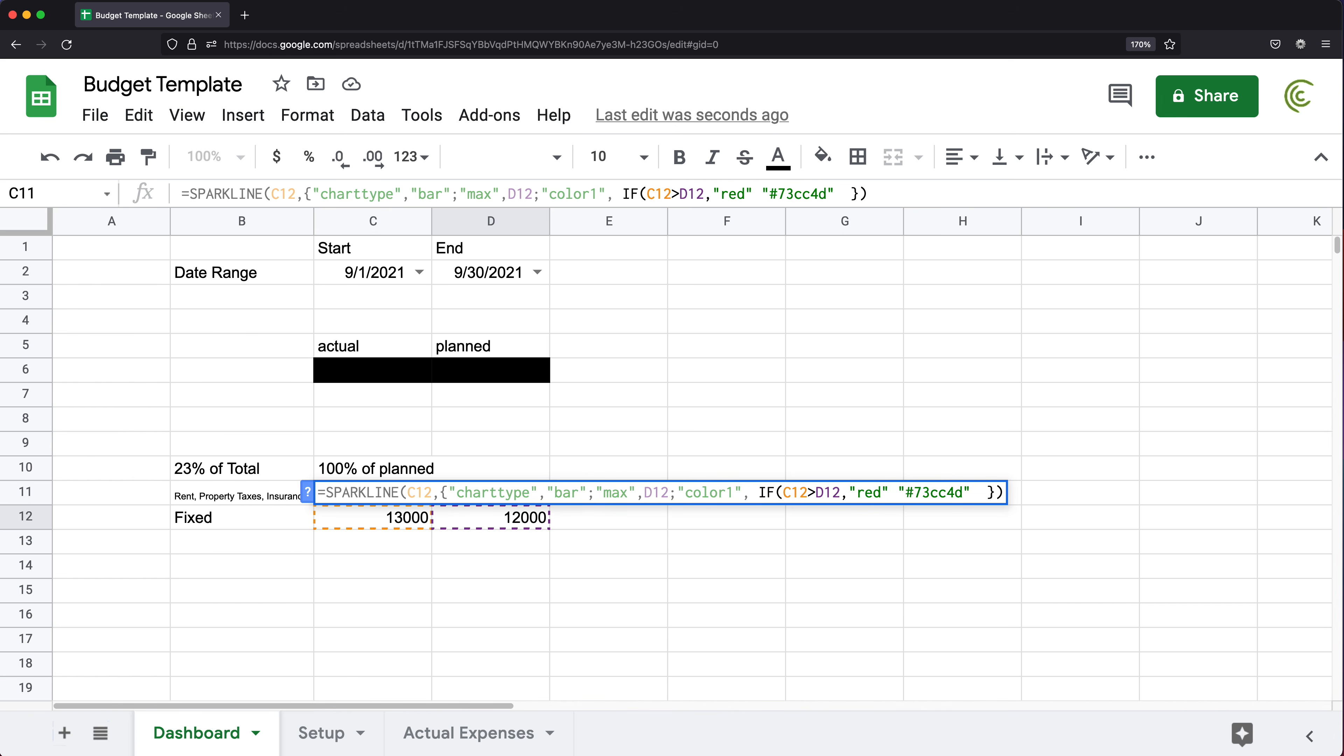
type(",")
key("Right")
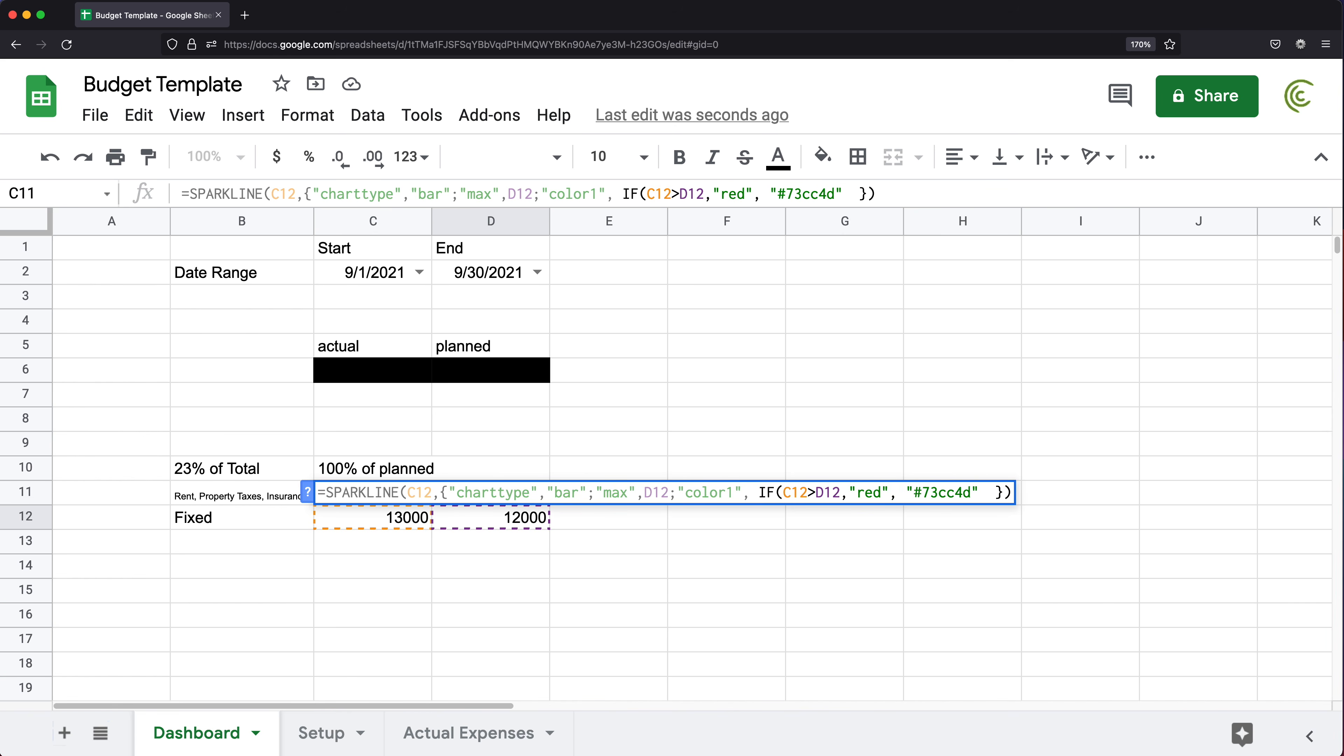
key("BackSpace")
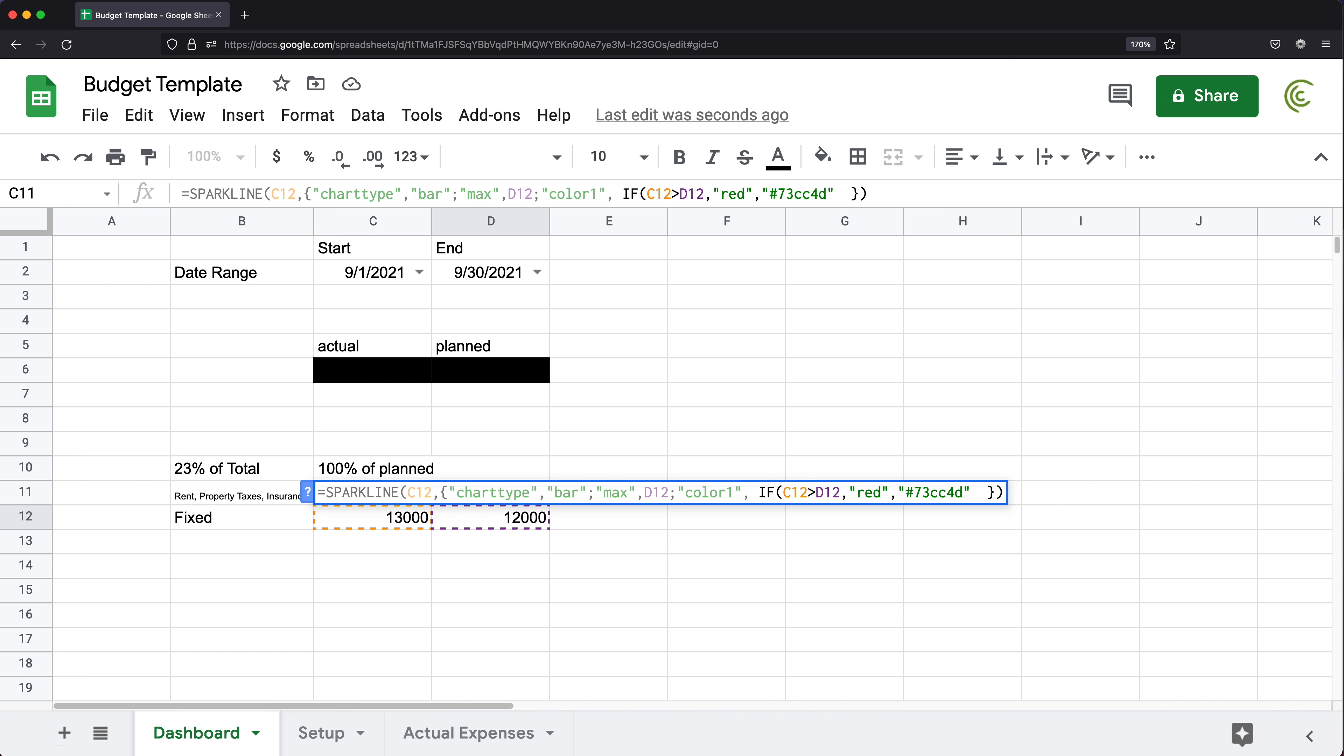
key("Right")
key("Right")
key("Right")
type(")")
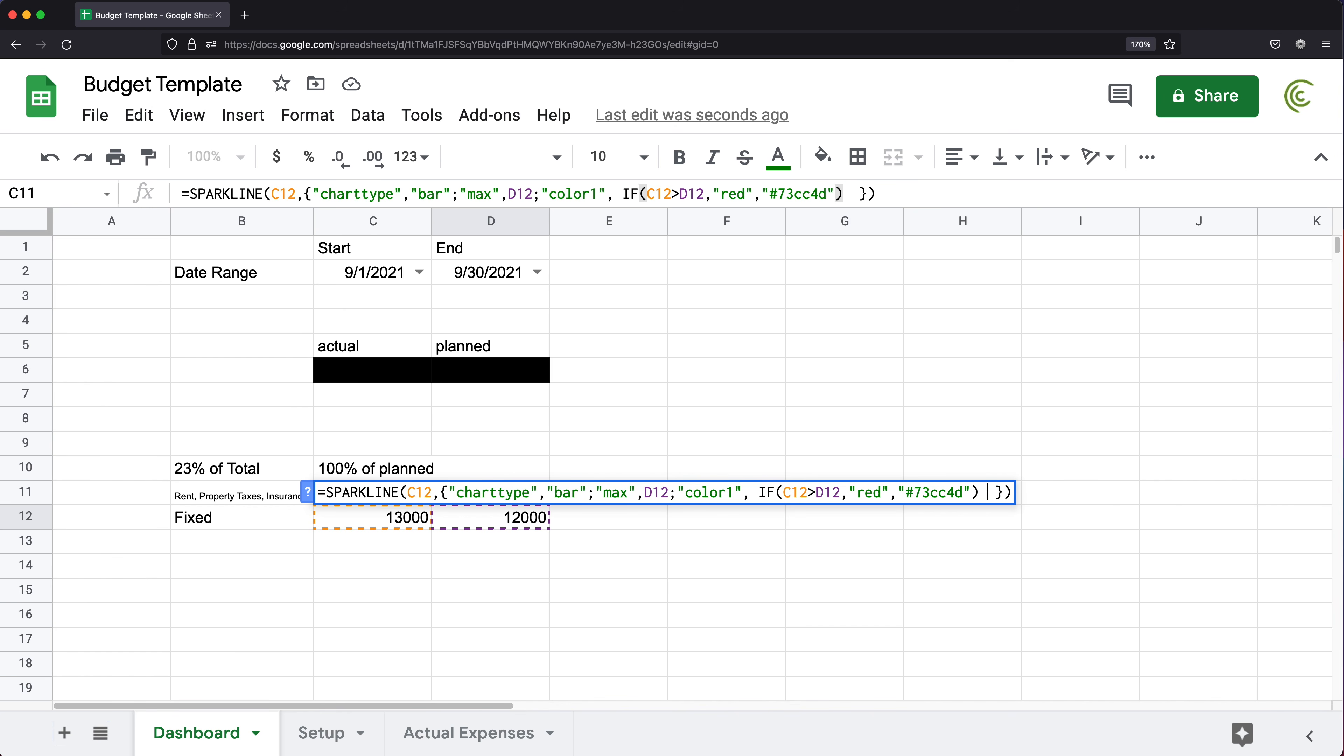
key("Delete")
key("Return")
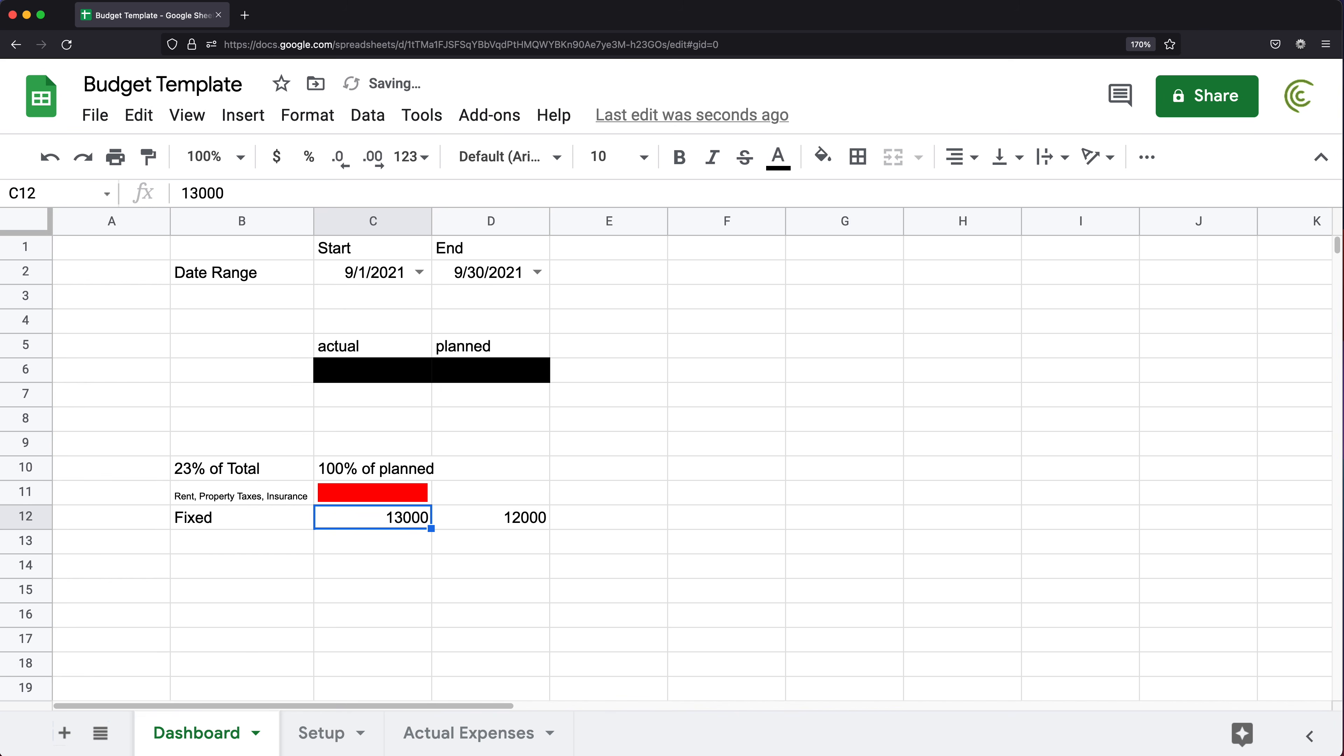
key("Up")
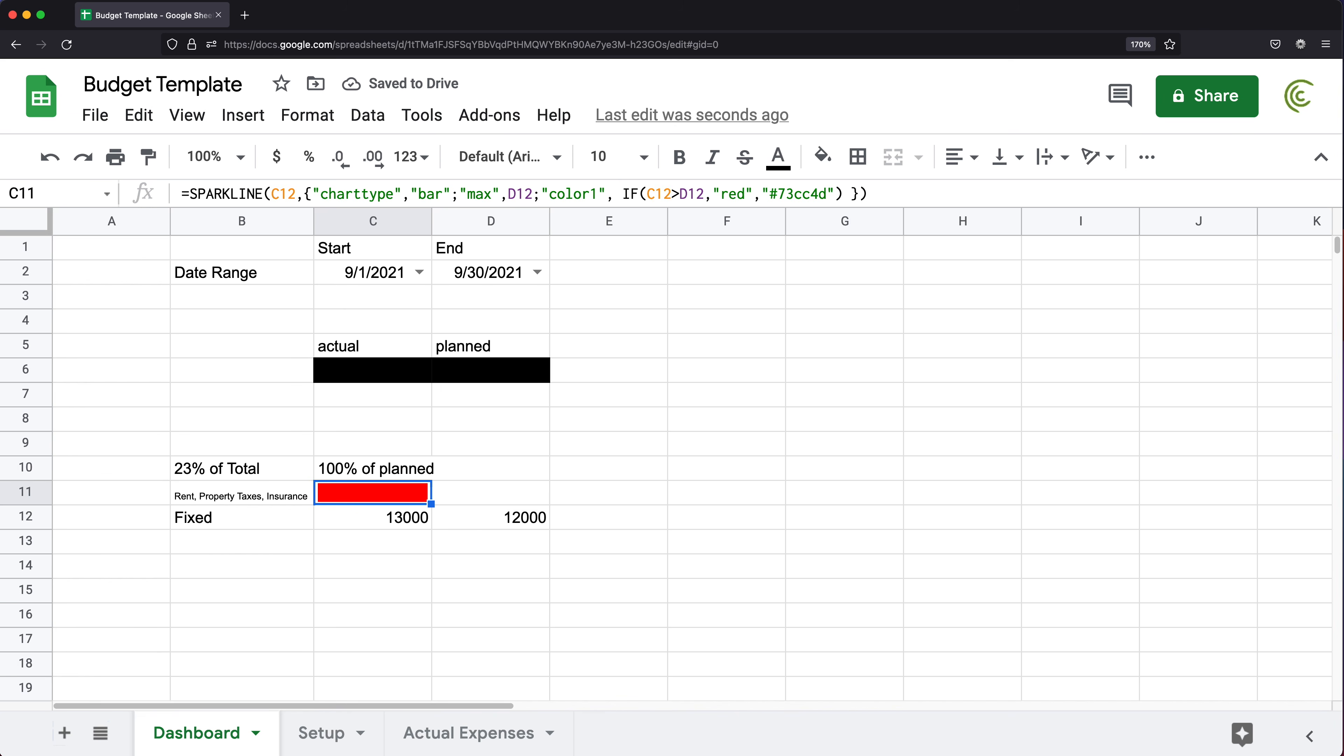
- Set the Fixed actual amount in C12 to 11000 to test the bar's colour
left_click(373, 516)
type("11000")
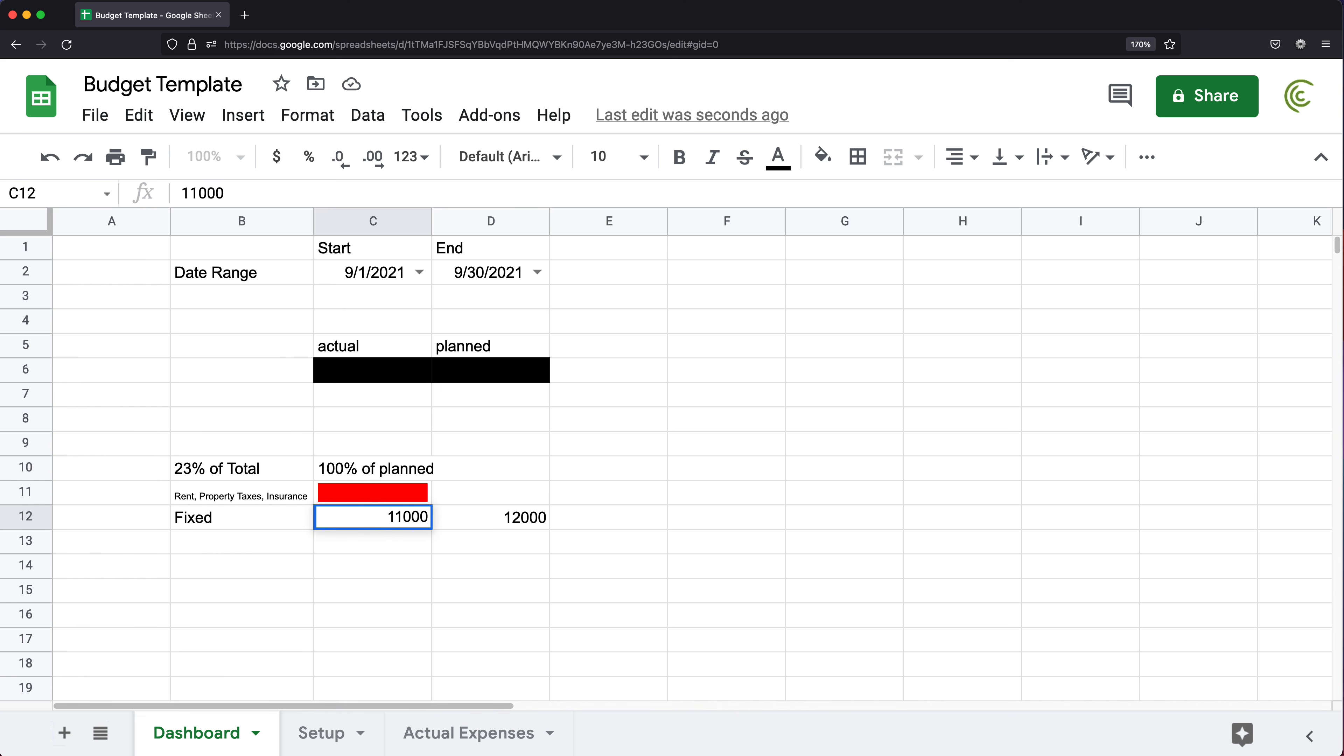
key("Return")
key("Up")
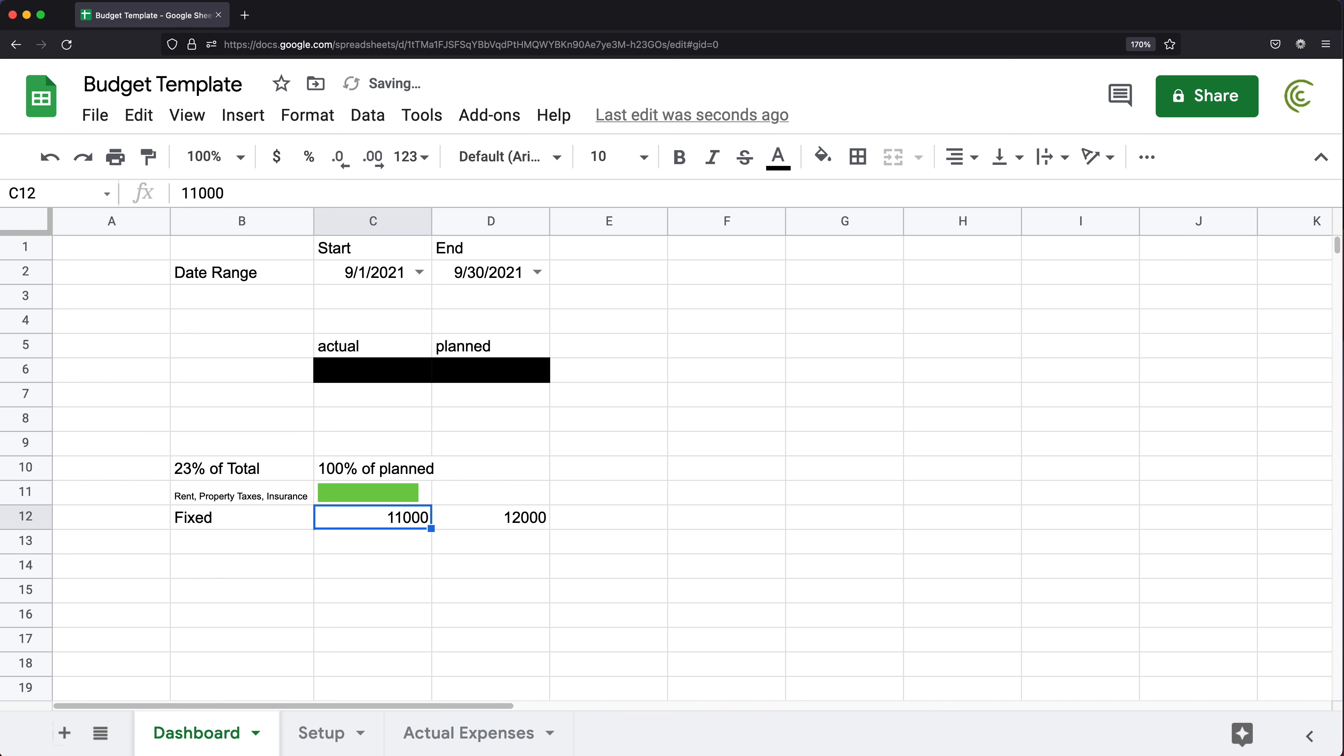
- Set the Fixed actual amount in C12 to 12000
type("120000")
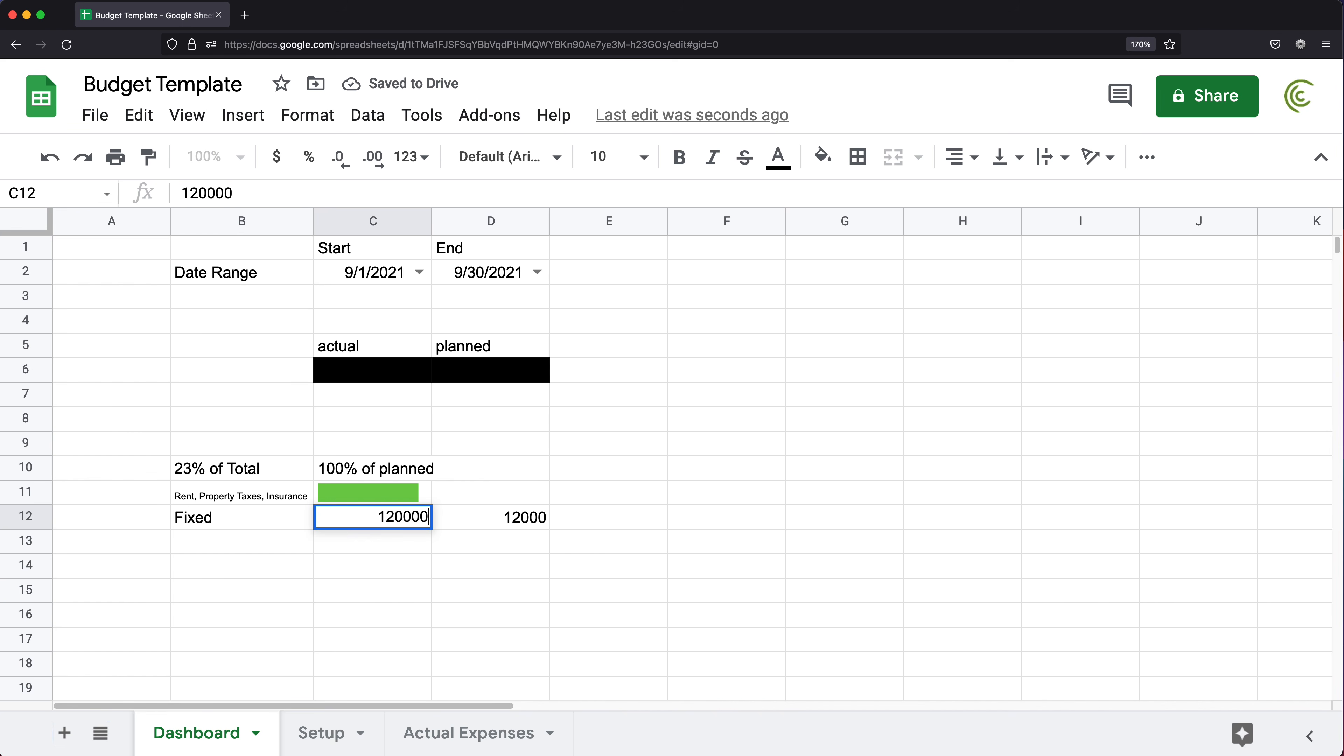
key("BackSpace")
key("Return")
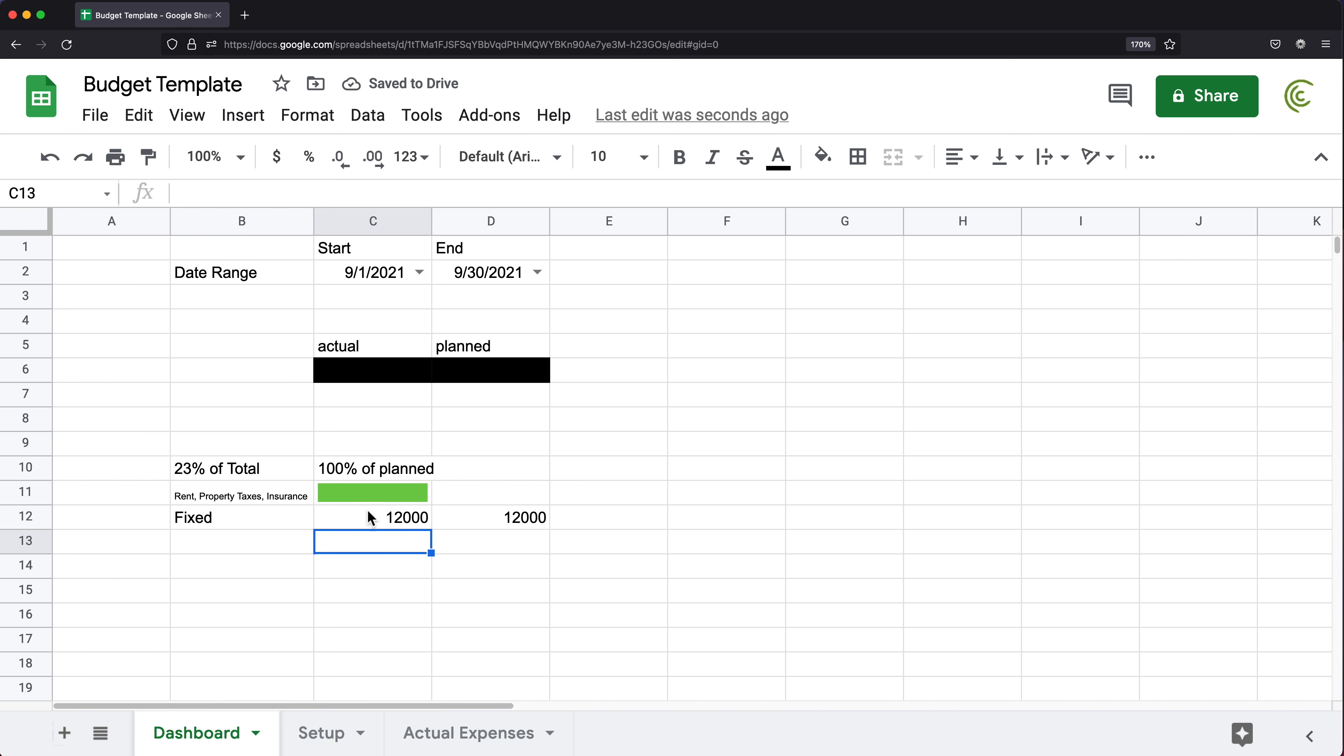
- Fill the empty cell F11 with a slightly dark red as a colour sample for the bar
double_click(372, 493)
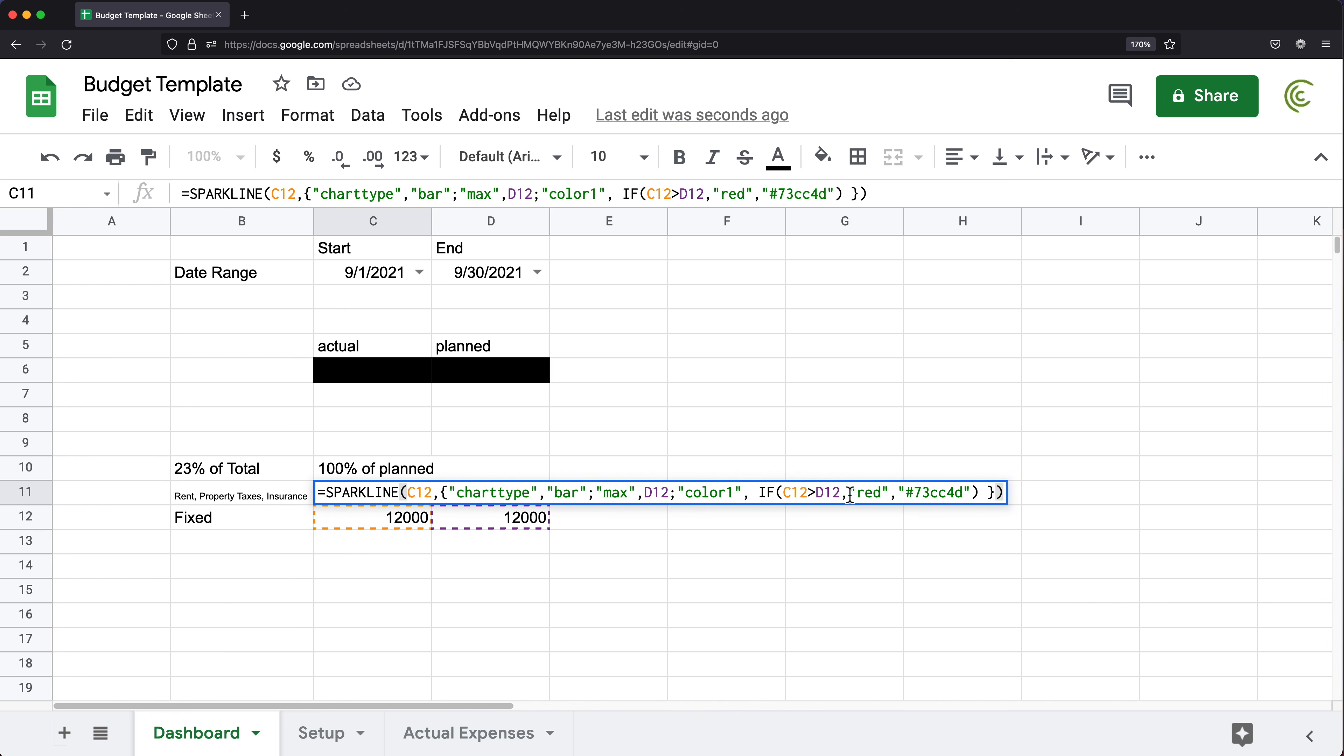
left_click(731, 491)
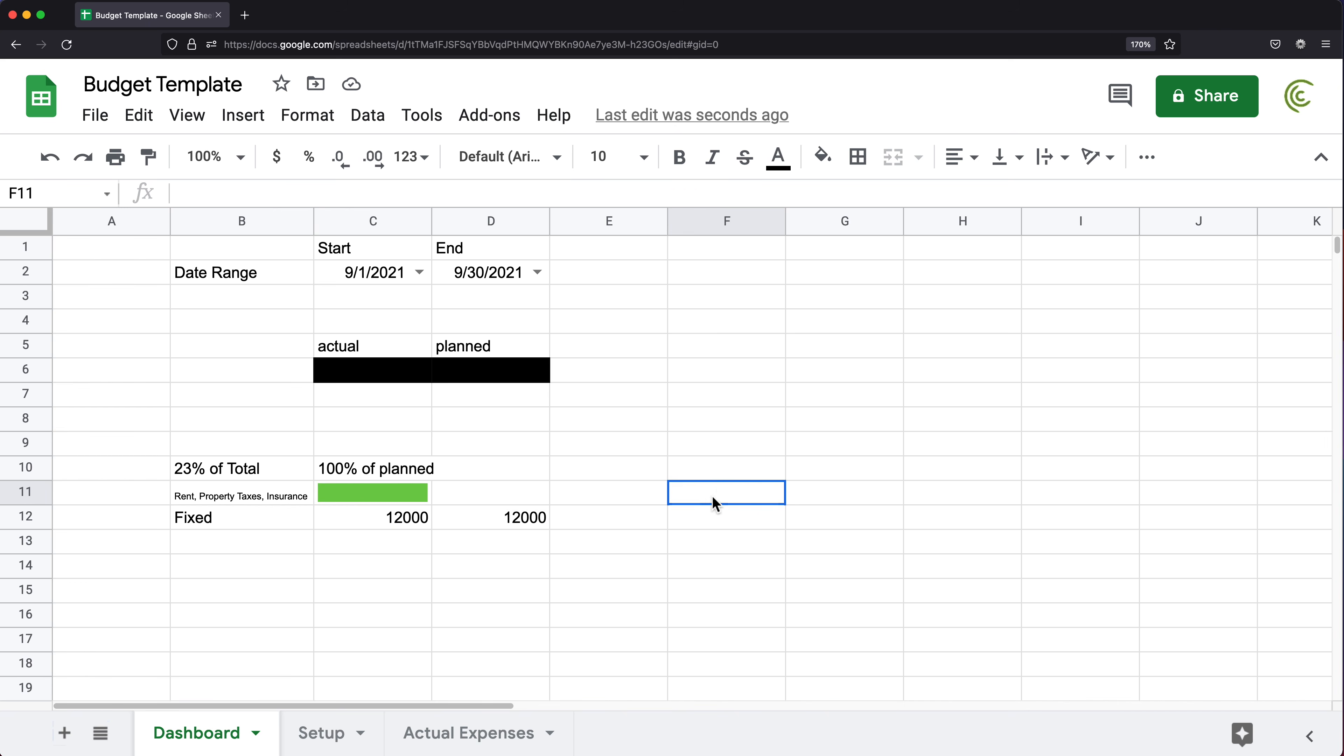
left_click(820, 157)
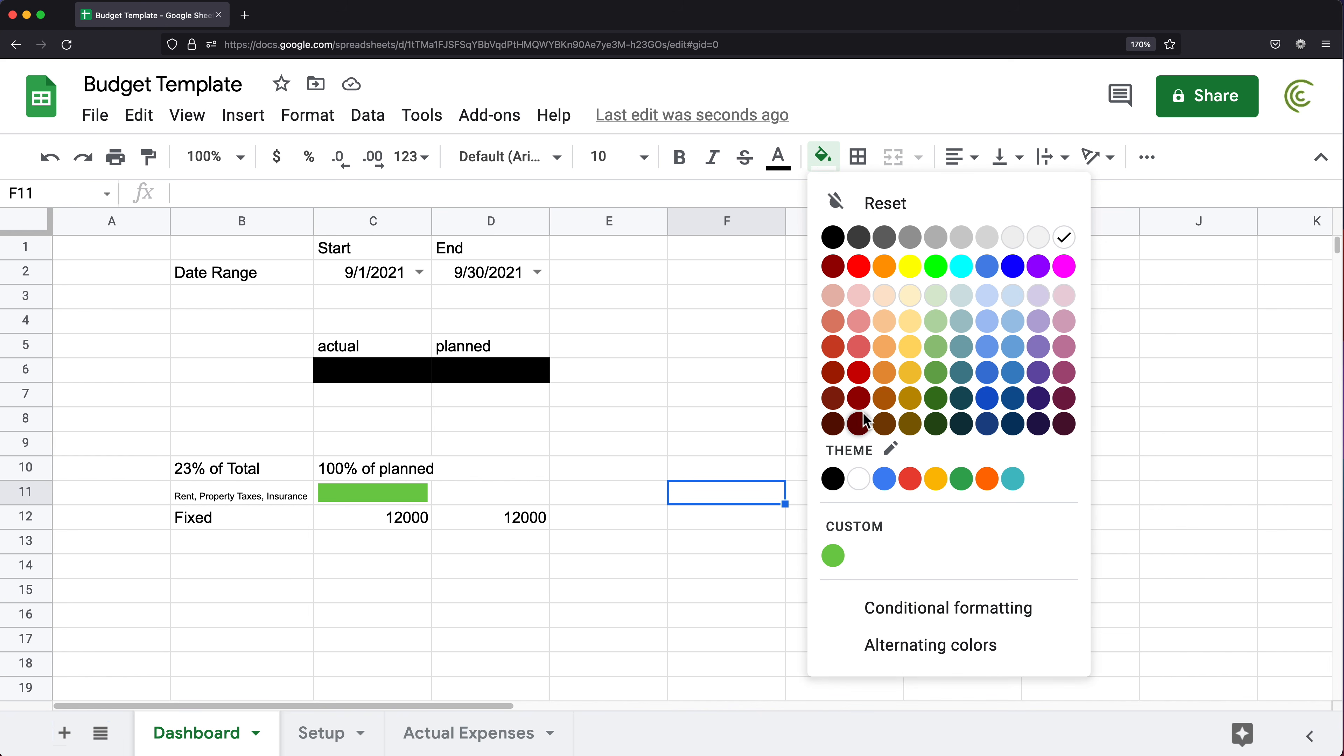
left_click(859, 398)
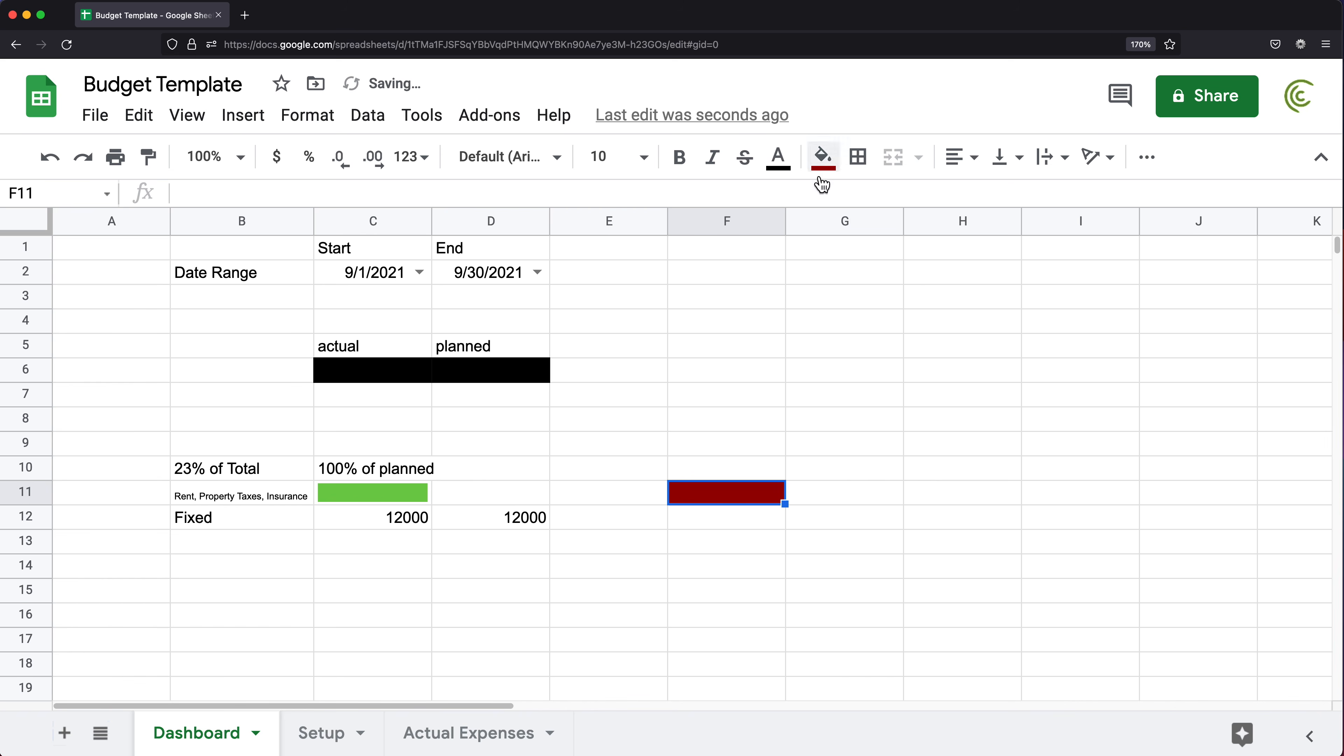
left_click(821, 157)
left_click(860, 373)
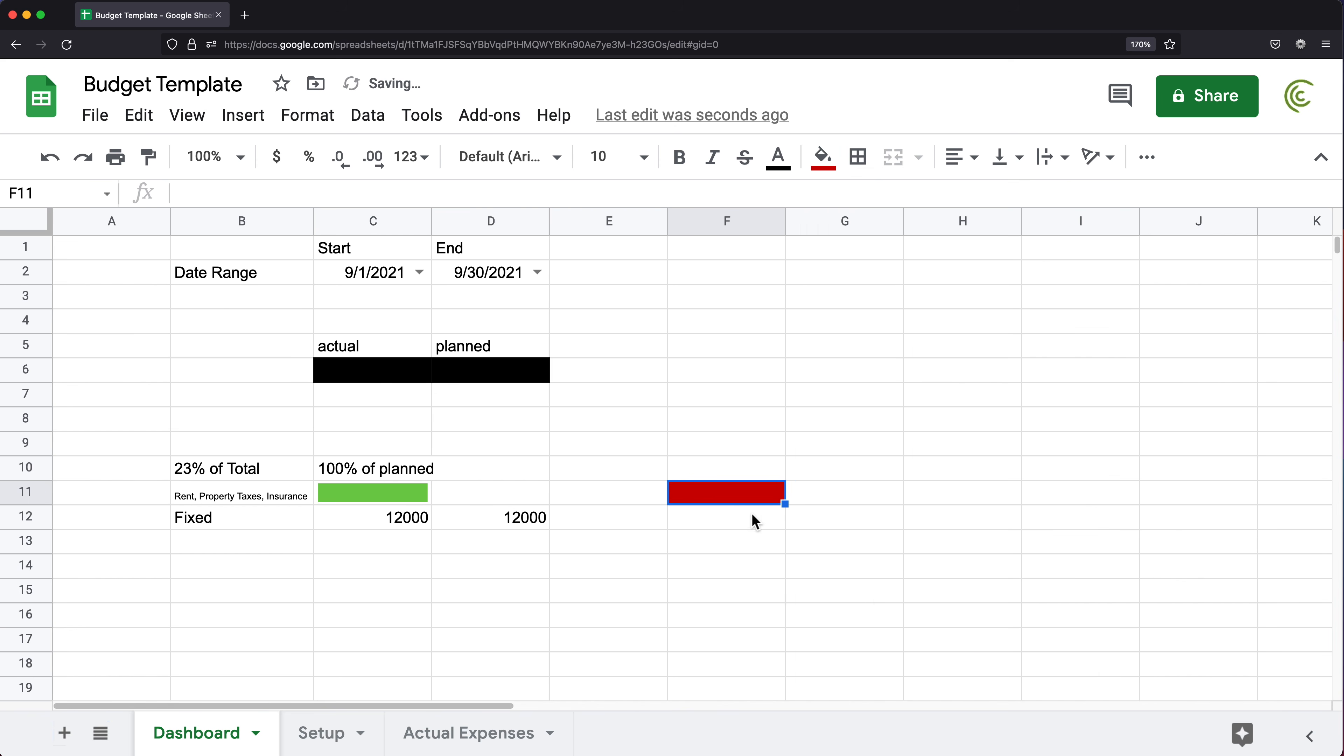
- Copy the hex code #cc0000 of F11's fill from the custom colour settings and leave them without changes
left_click(821, 157)
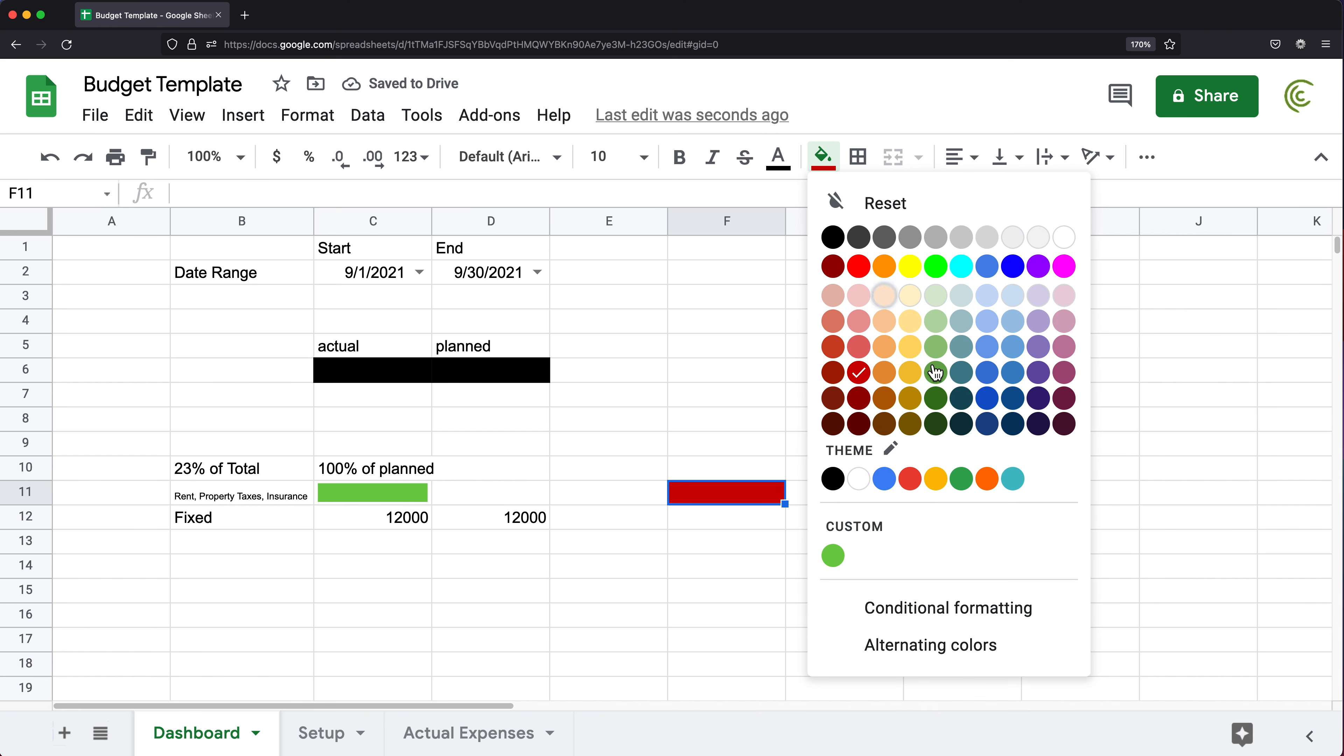
left_click(889, 528)
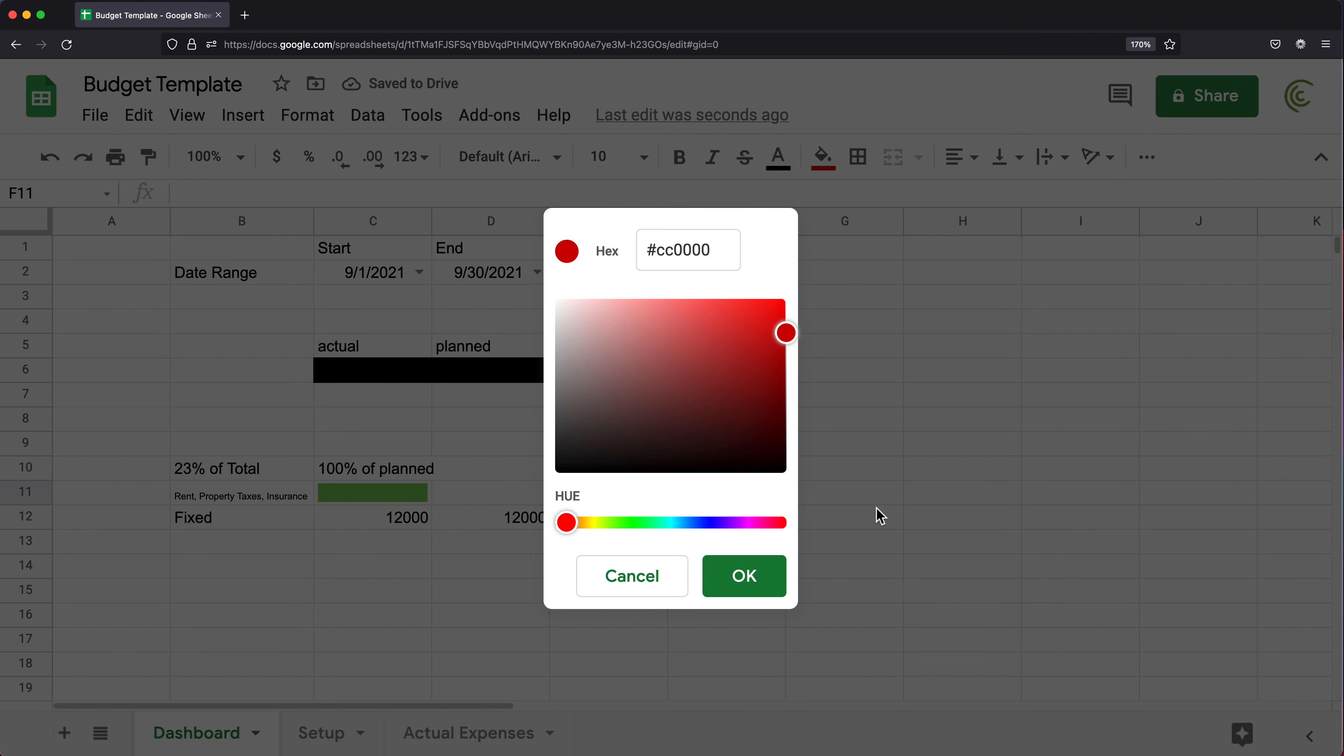
left_click(687, 258)
key("super+c")
right_click(689, 256)
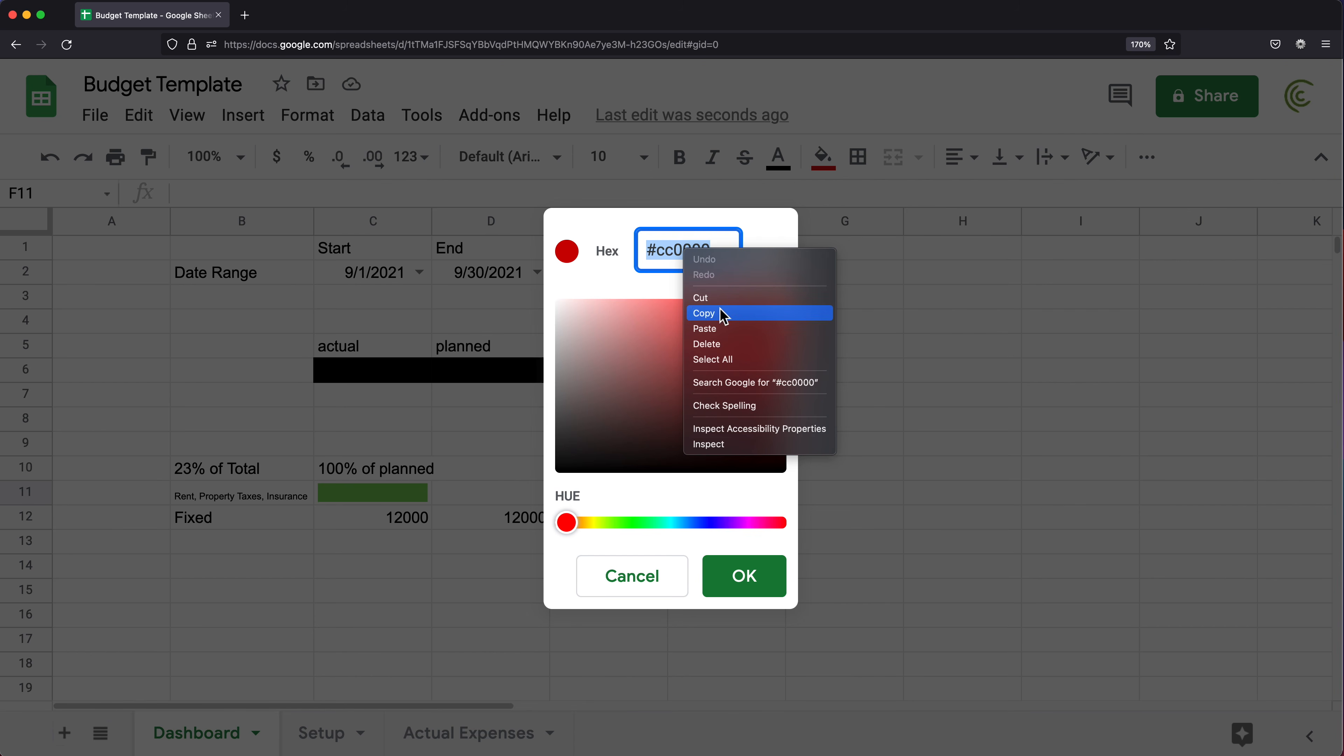
left_click(715, 360)
left_click(635, 584)
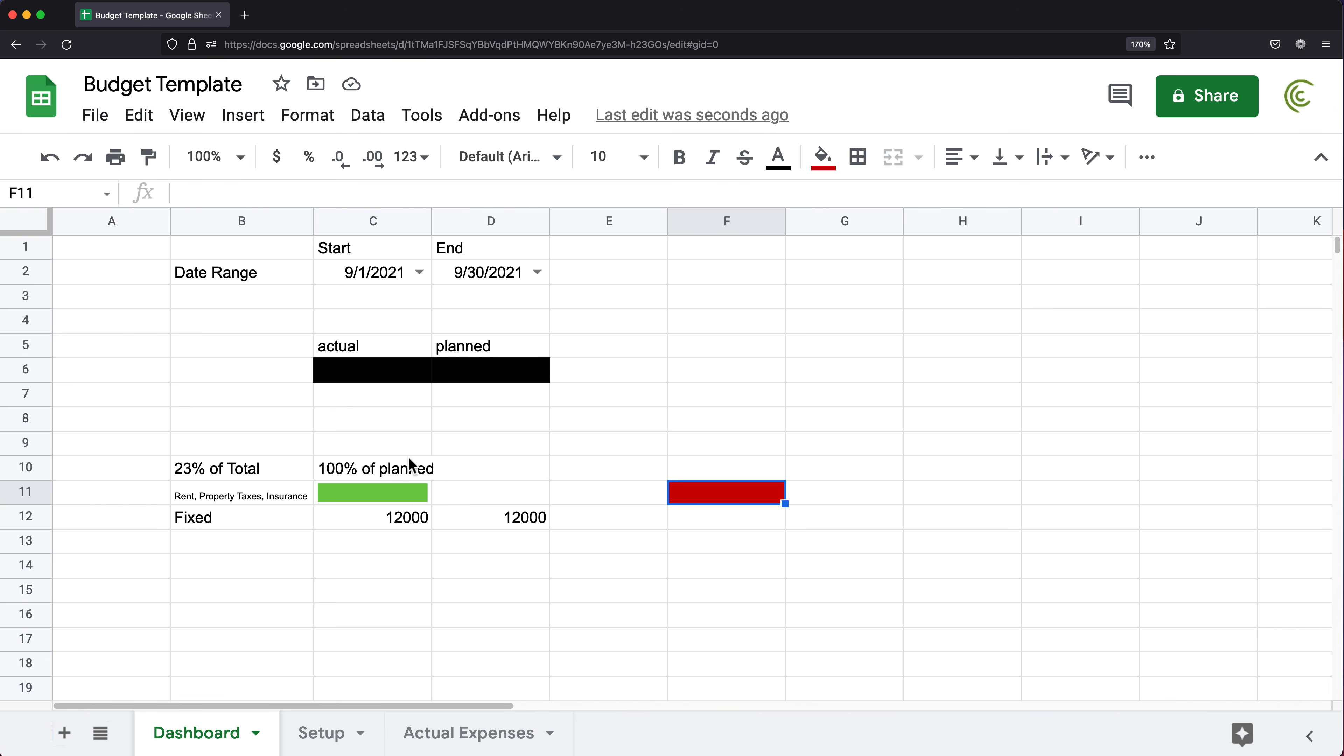
- Replace the colour "red" in C11's SPARKLINE formula with the copied hex code #cc0000
double_click(402, 495)
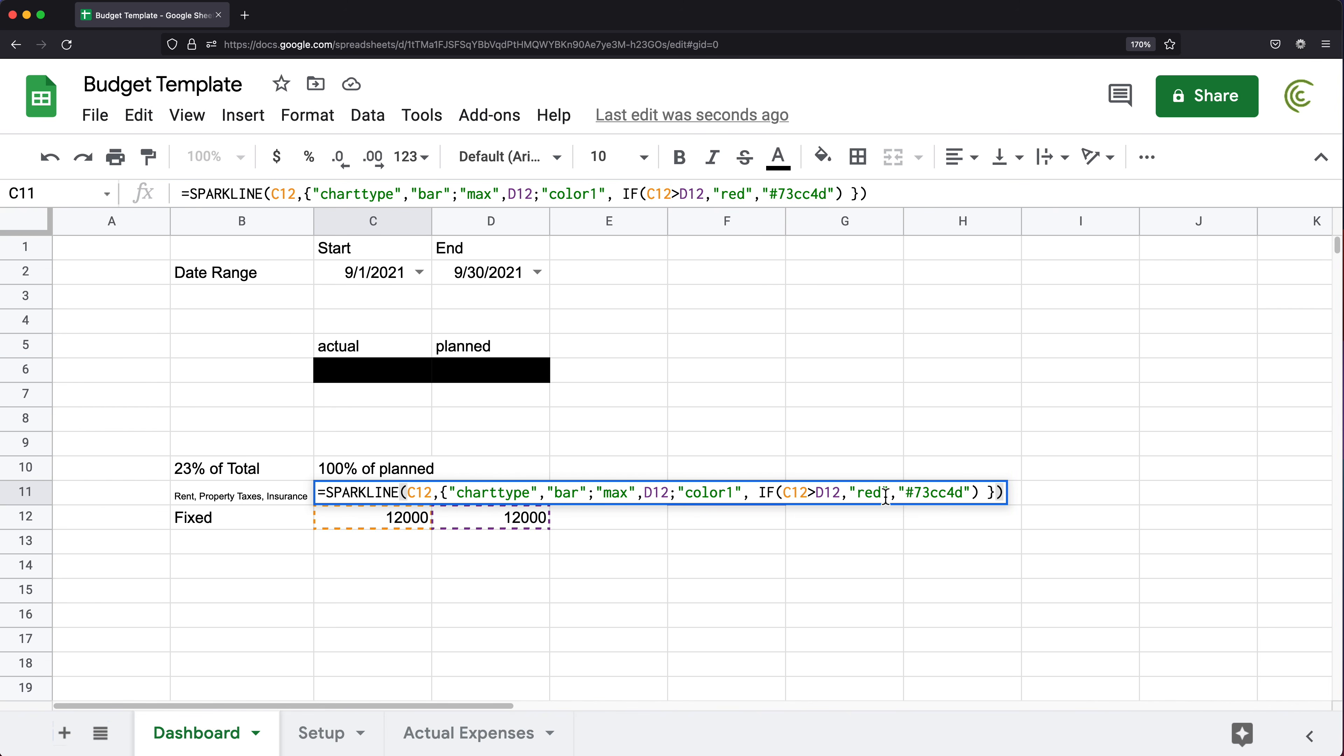
double_click(868, 493)
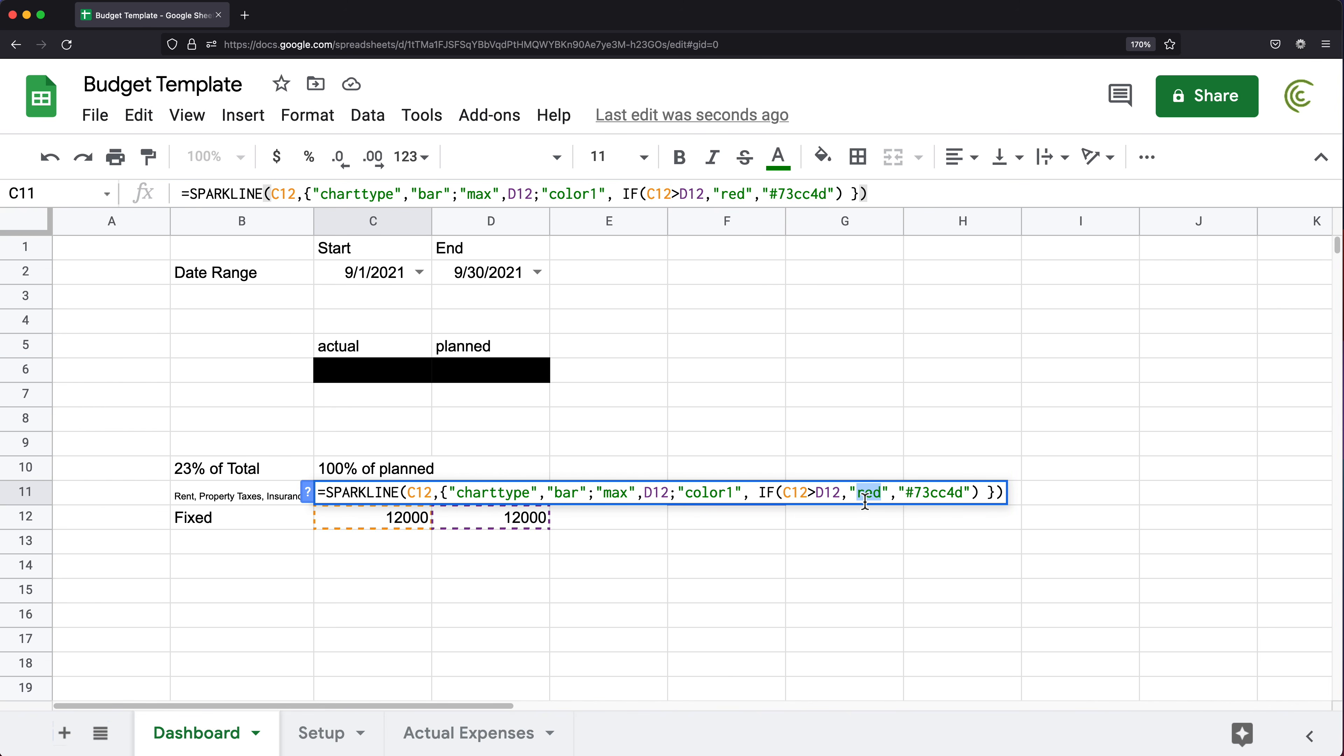
key("super+v")
key("Return")
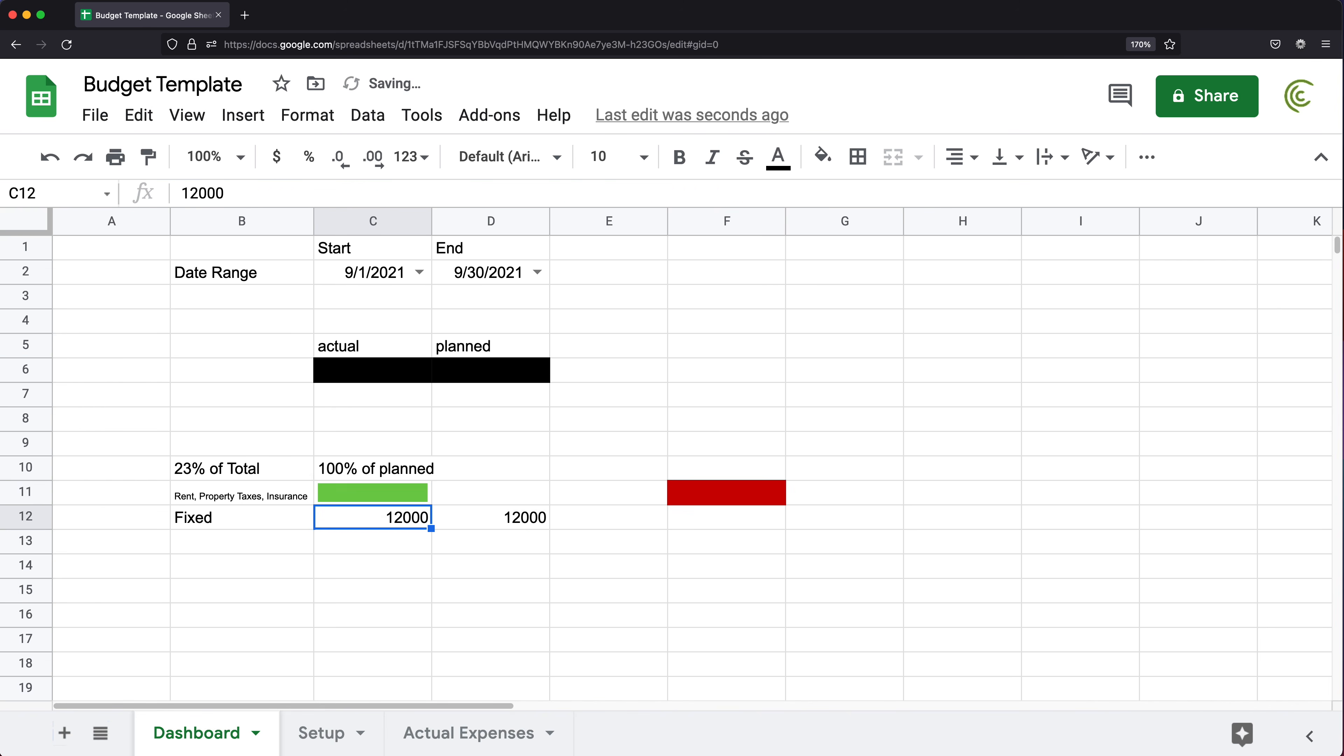
- Reset the fill colour of the sample cell F11 and select the sparkline cell C11
left_click(753, 493)
left_click(821, 158)
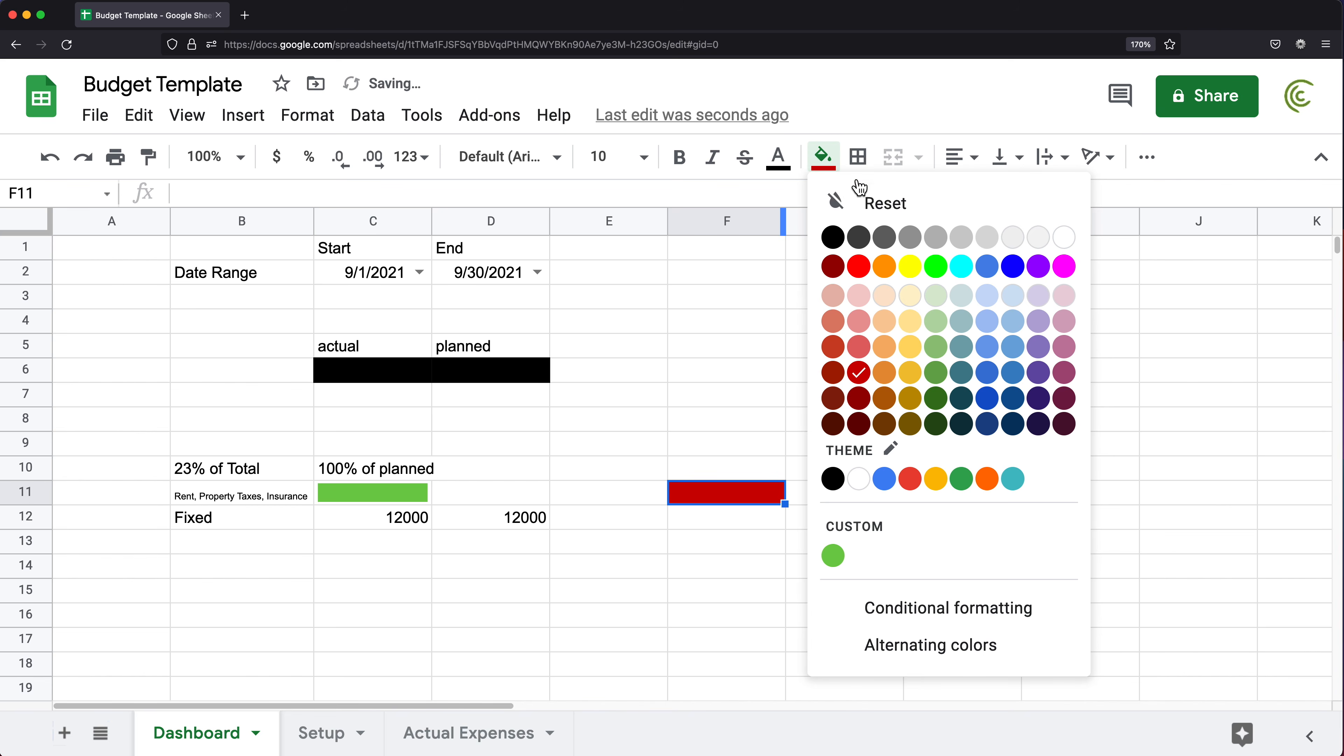
left_click(867, 214)
left_click(403, 495)
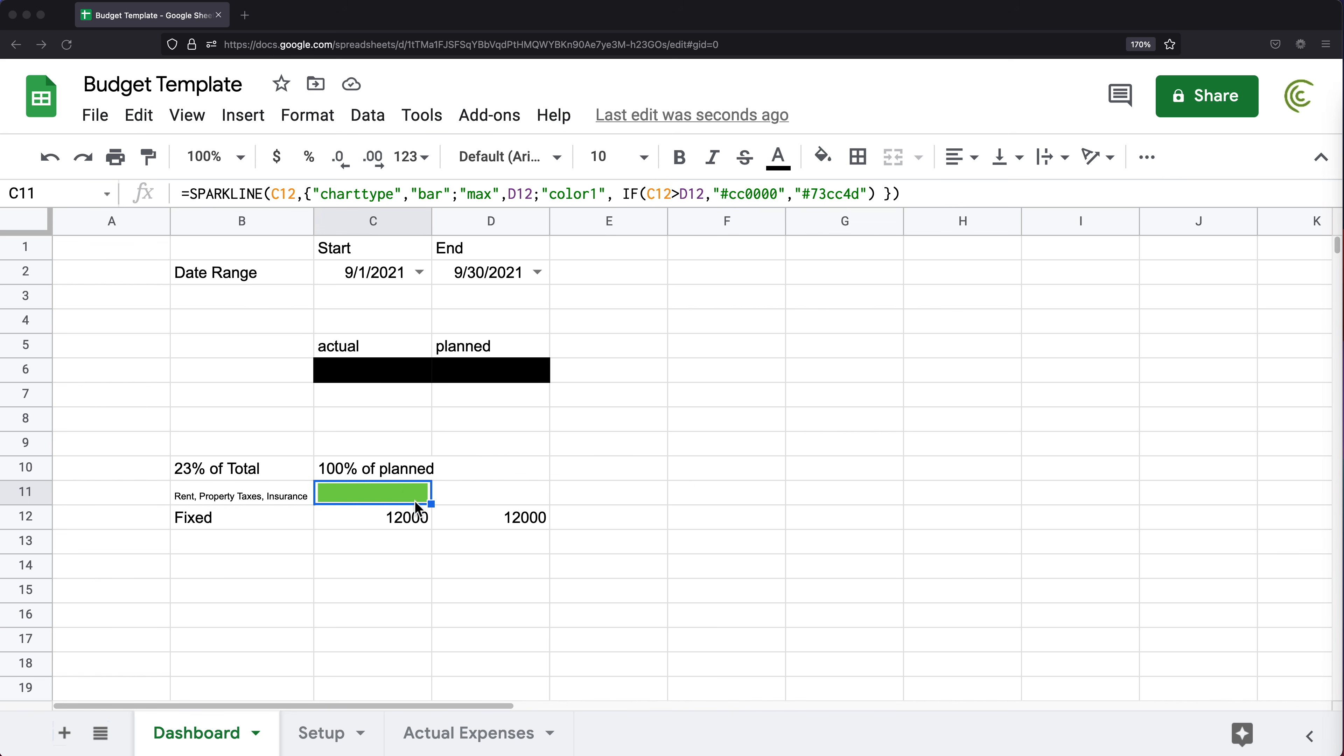
- Replace the text label in C10 with the formula =C12/D12, dividing the actual by the planned amount
left_click(366, 468)
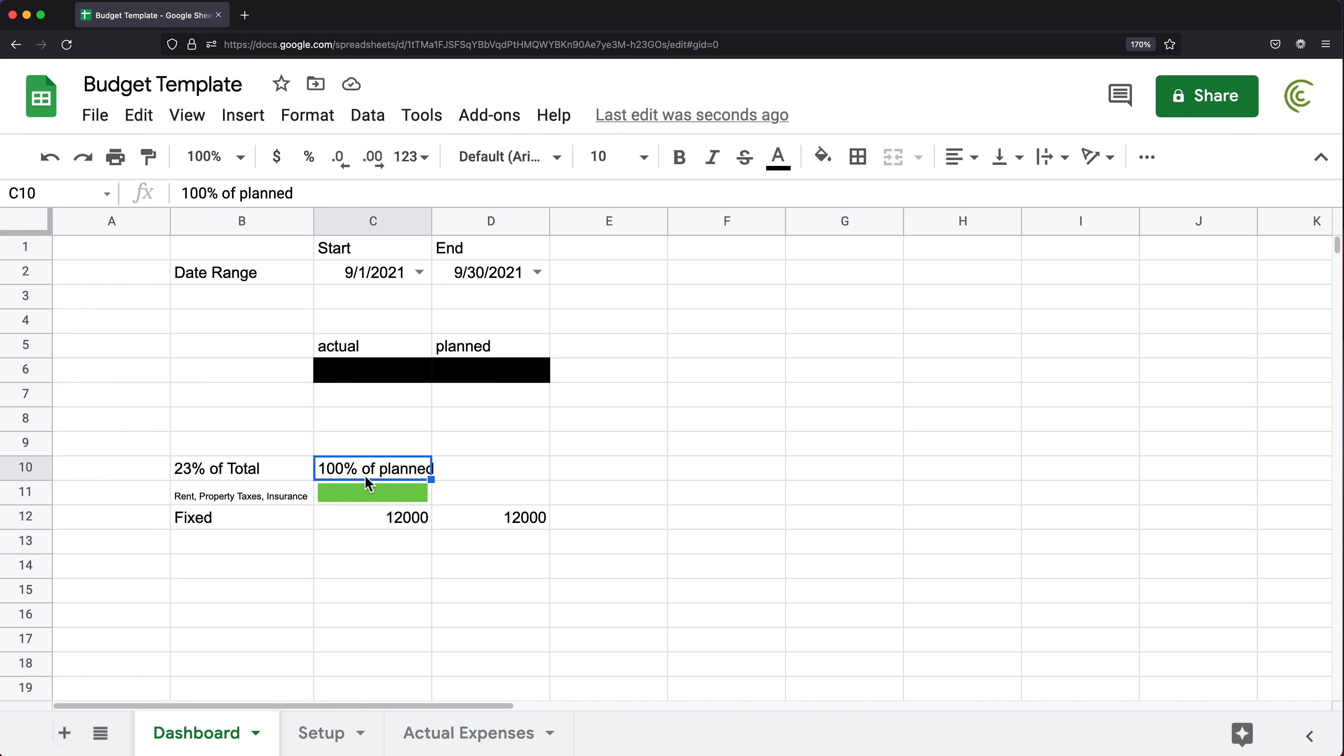
left_click(508, 519)
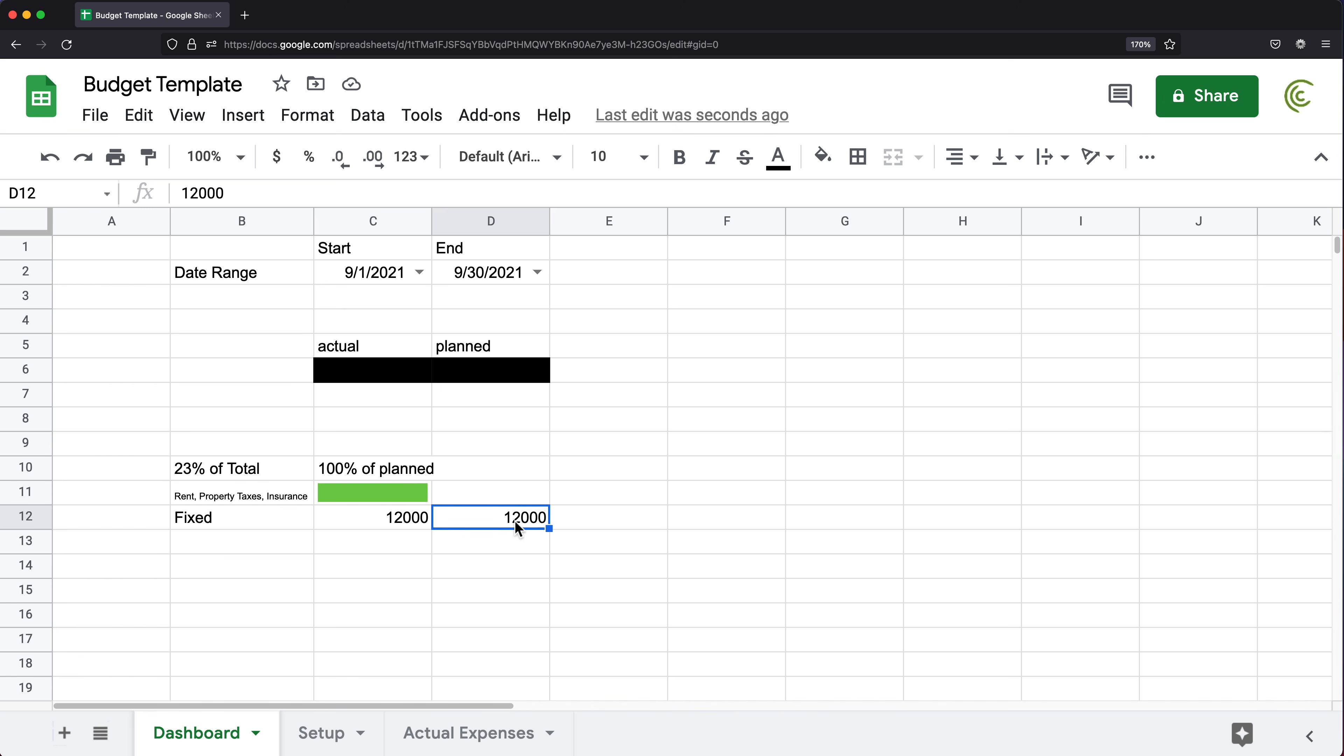
left_click(367, 516)
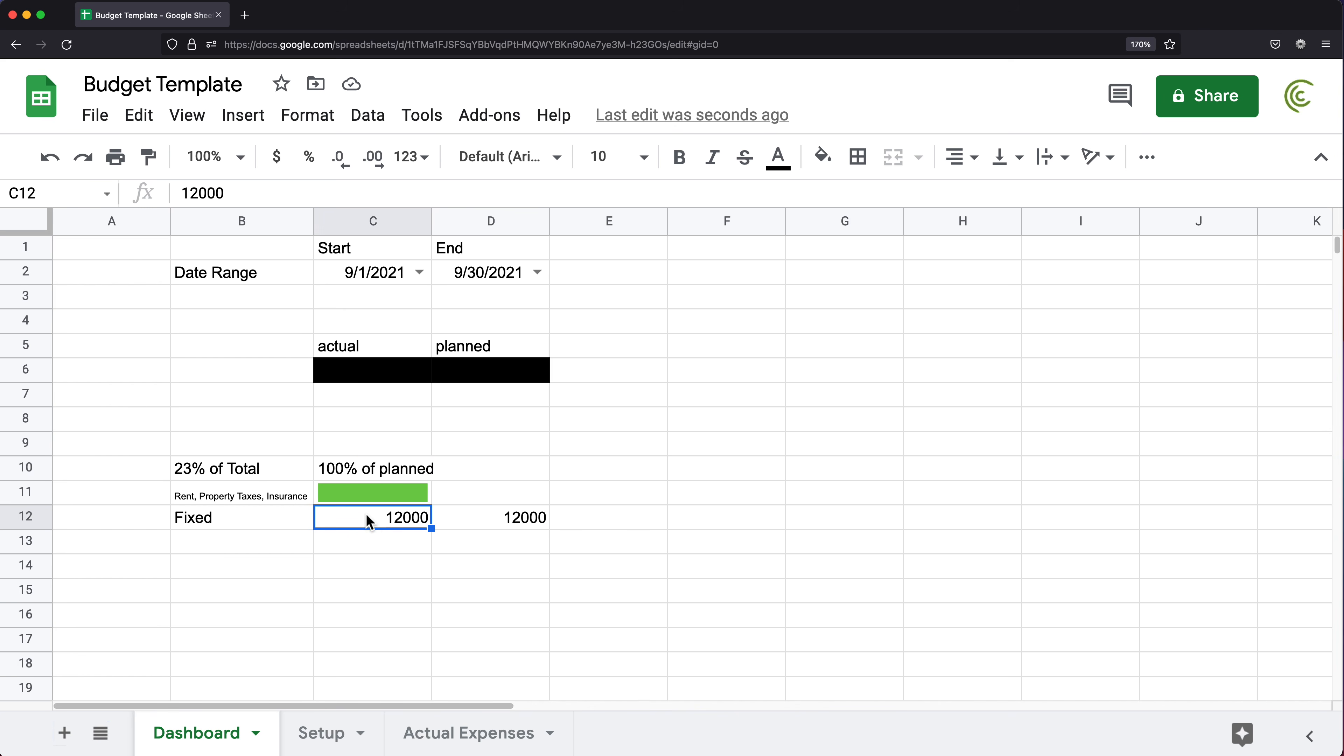
left_click(366, 474)
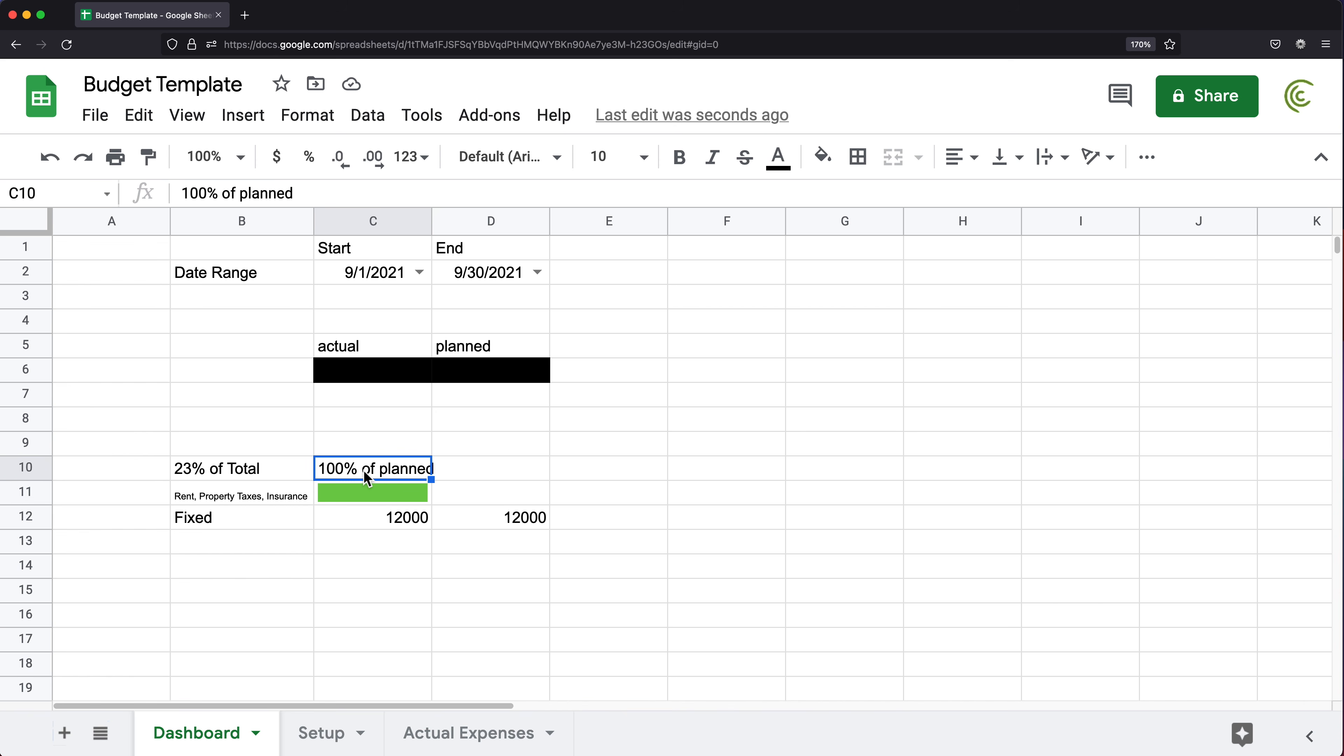
type("=")
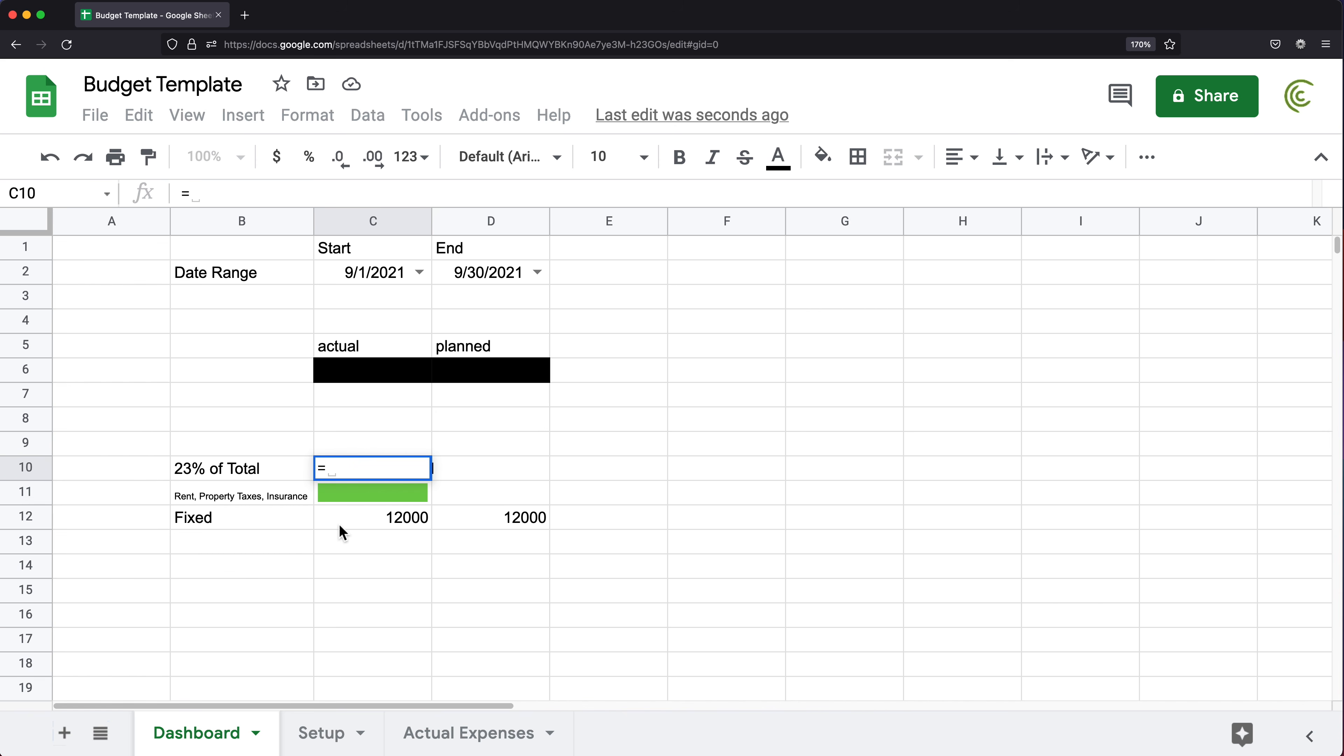
left_click(354, 526)
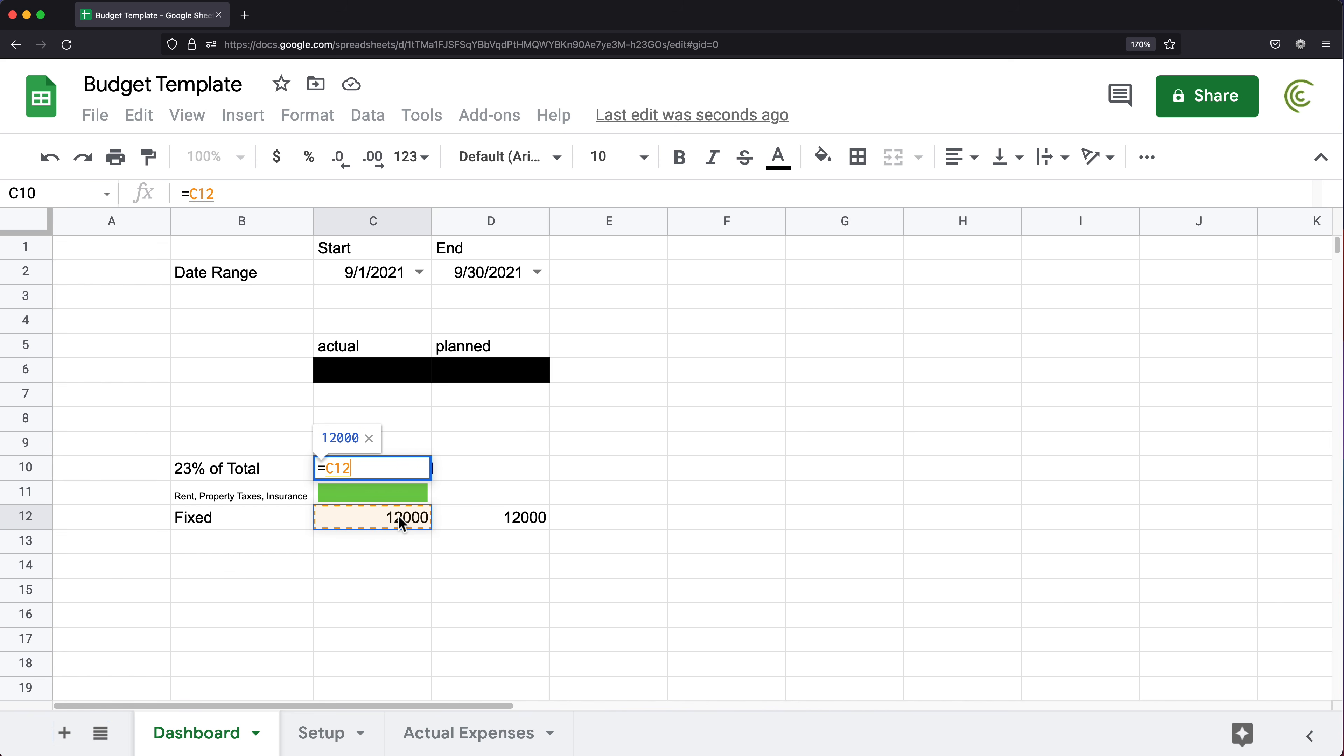
type("/")
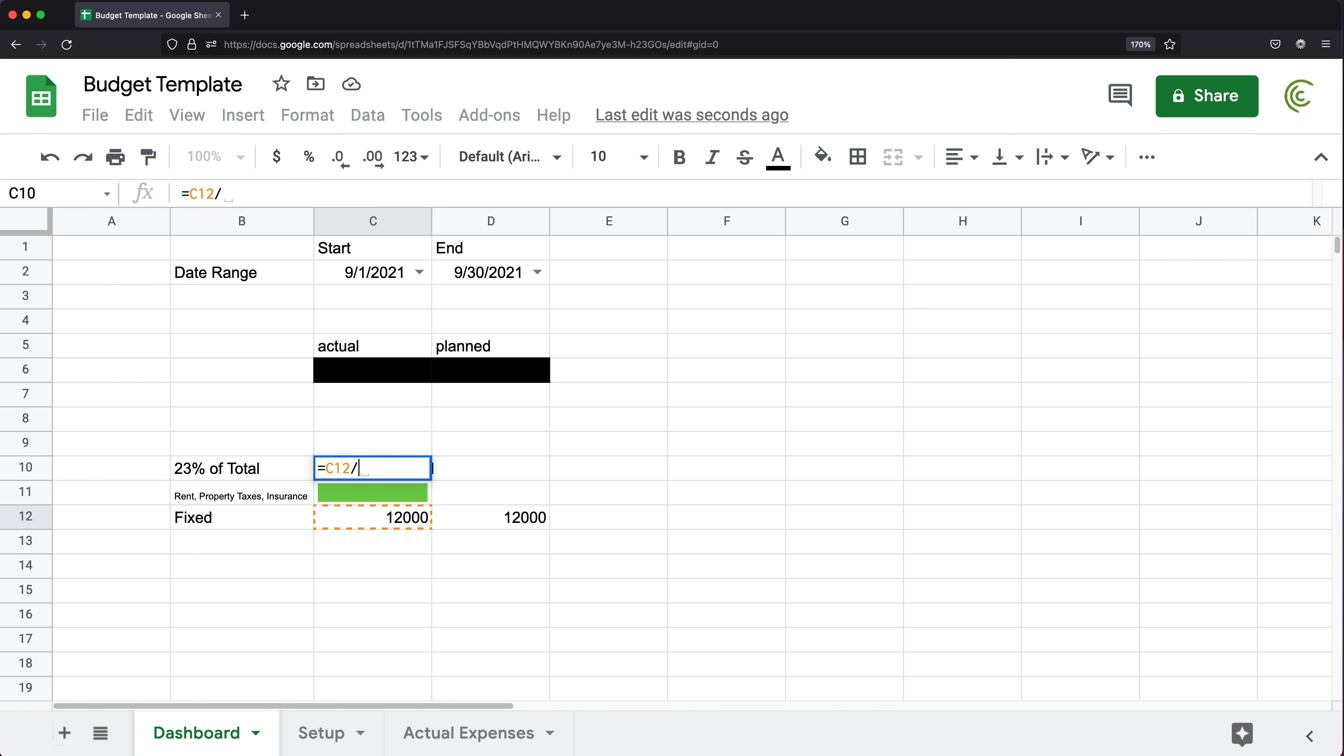
left_click(520, 529)
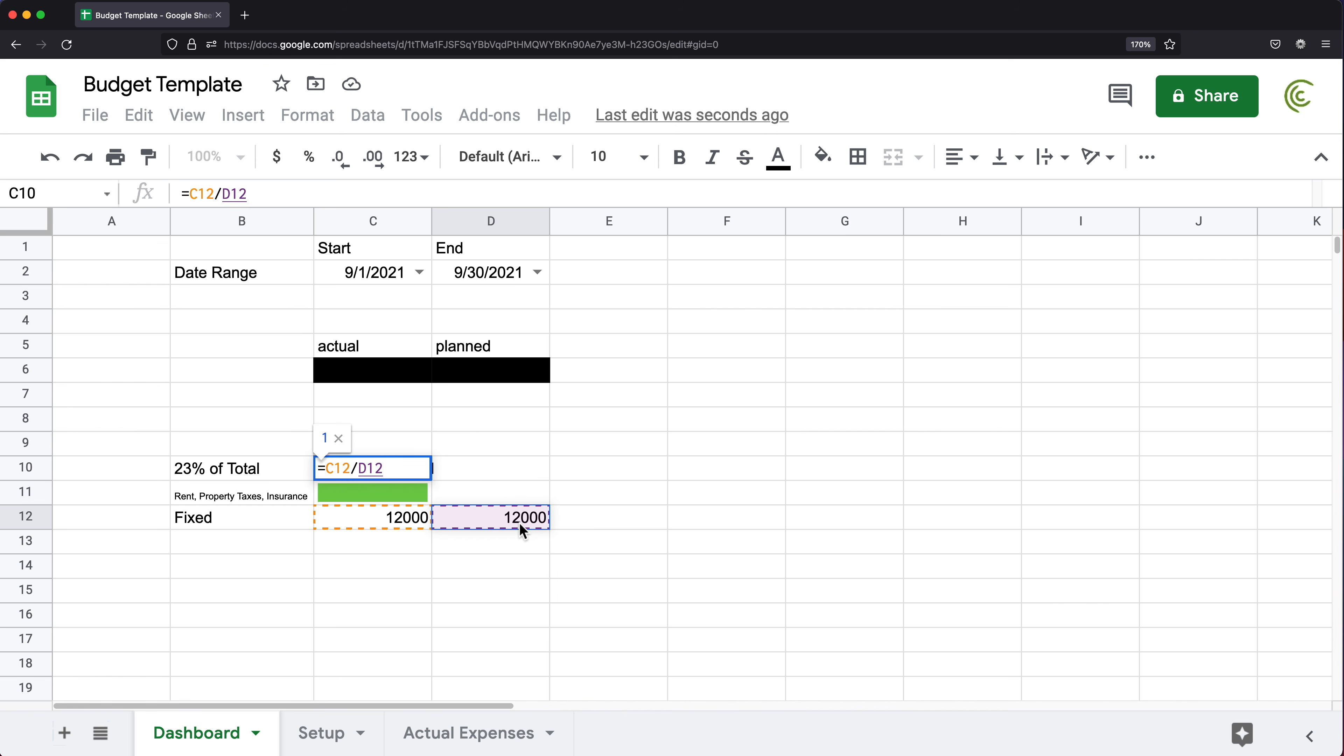
key("Return")
- Format the ratio in C10 with the Percent number format
left_click(402, 472)
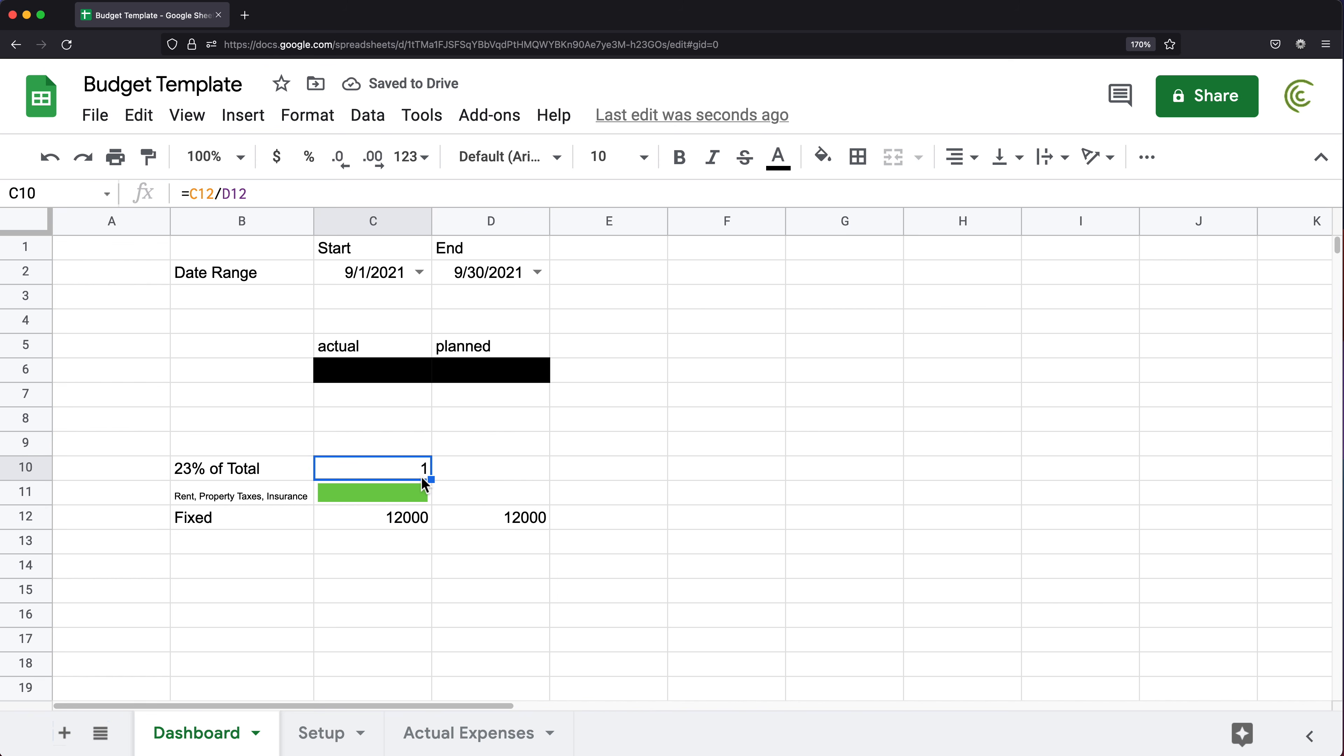
left_click(407, 157)
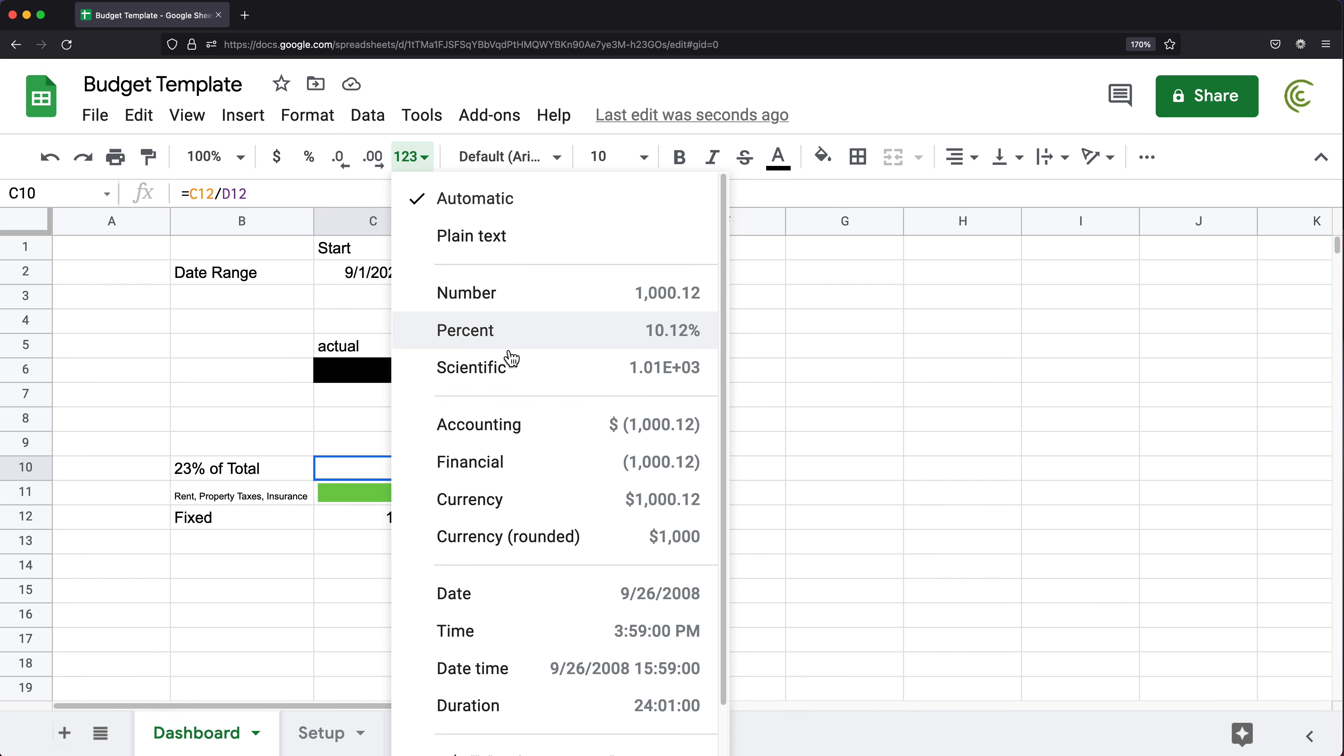
left_click(497, 332)
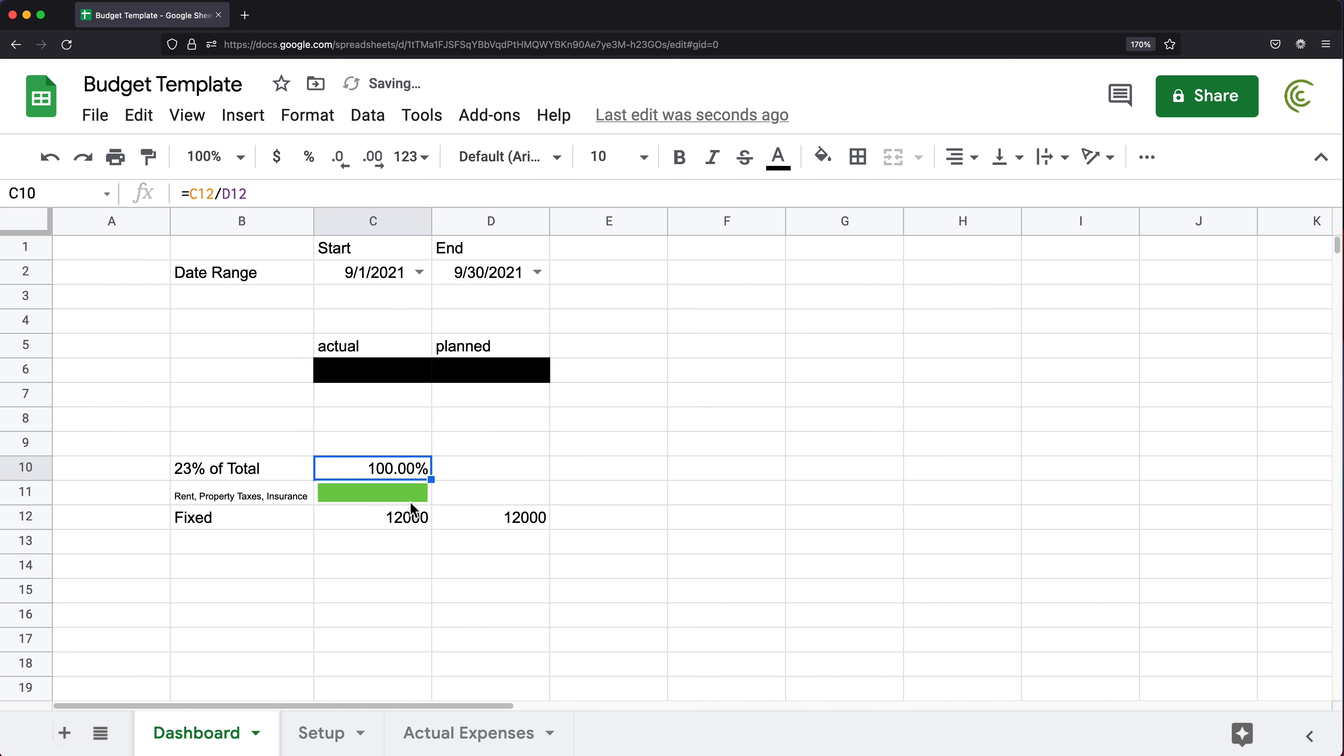
- Test the percentage and bar by setting the actual amount in C12 to 10000 and to 14000
left_click(411, 518)
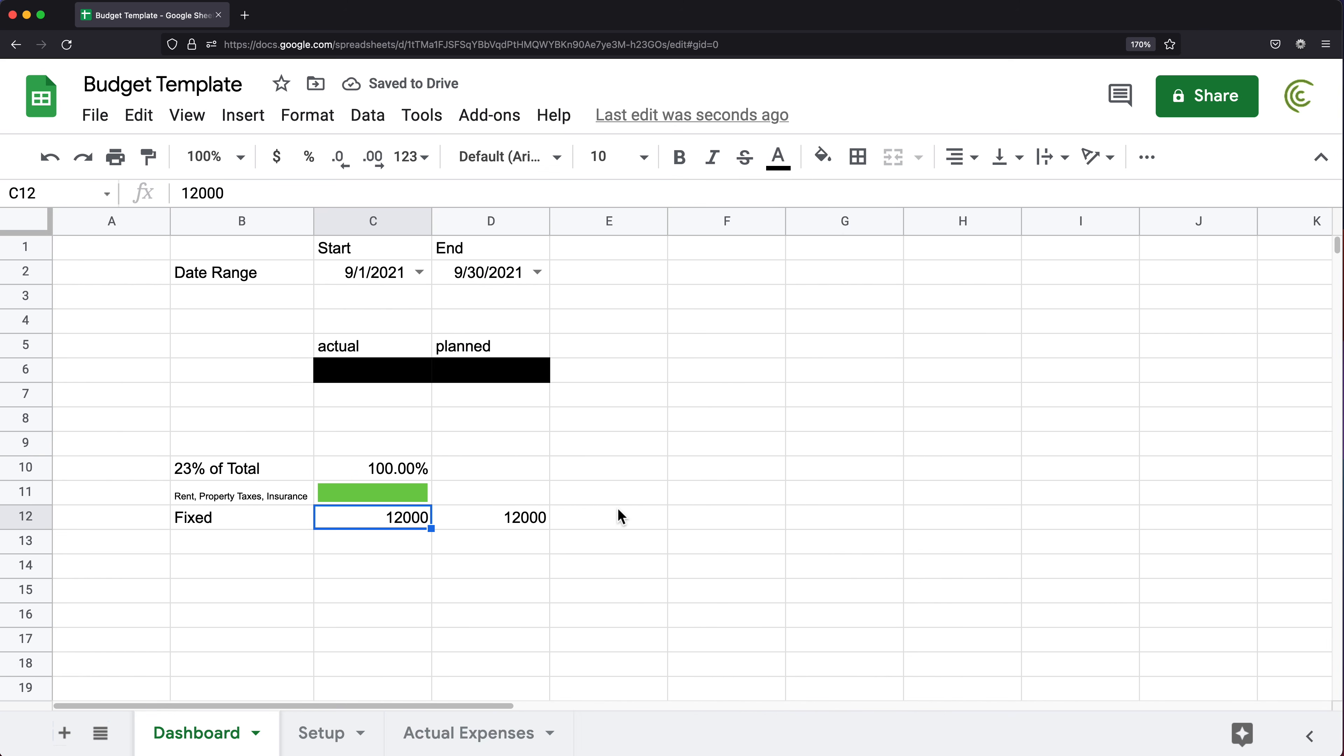
type("10000")
key("Return")
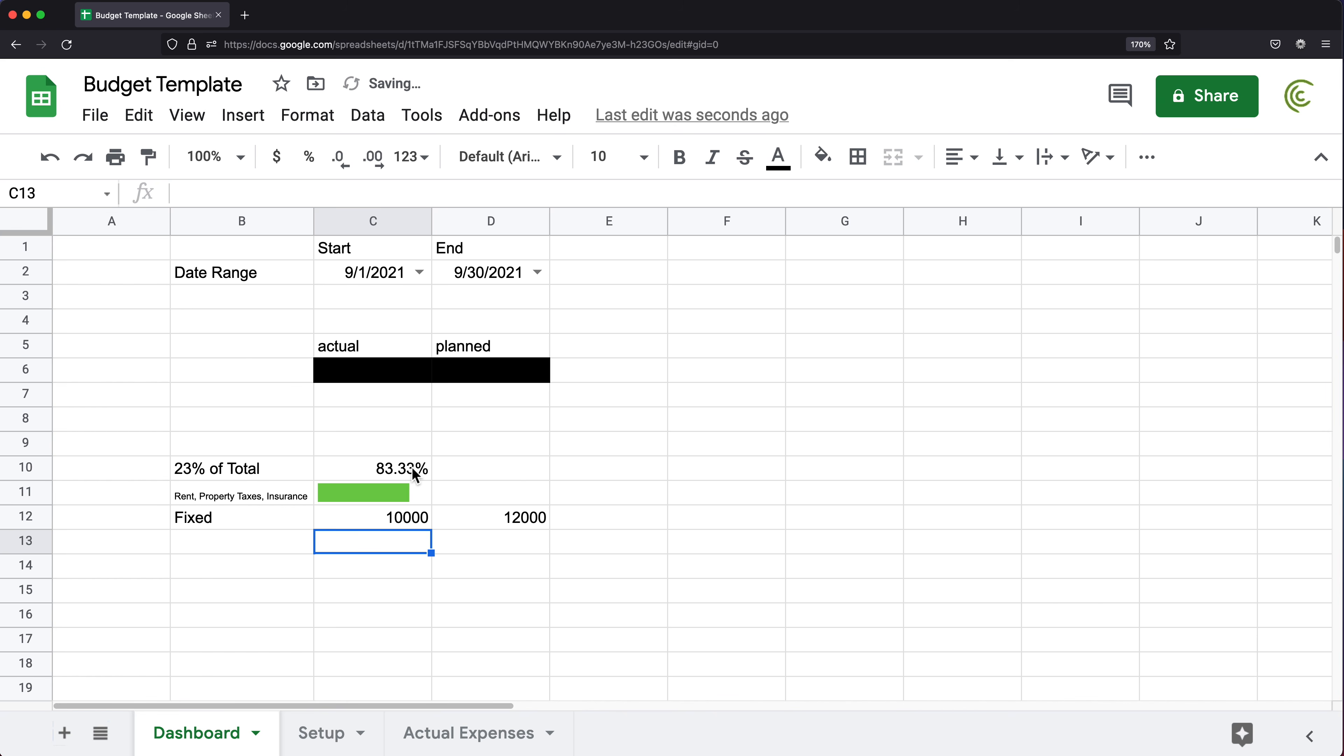
left_click(398, 521)
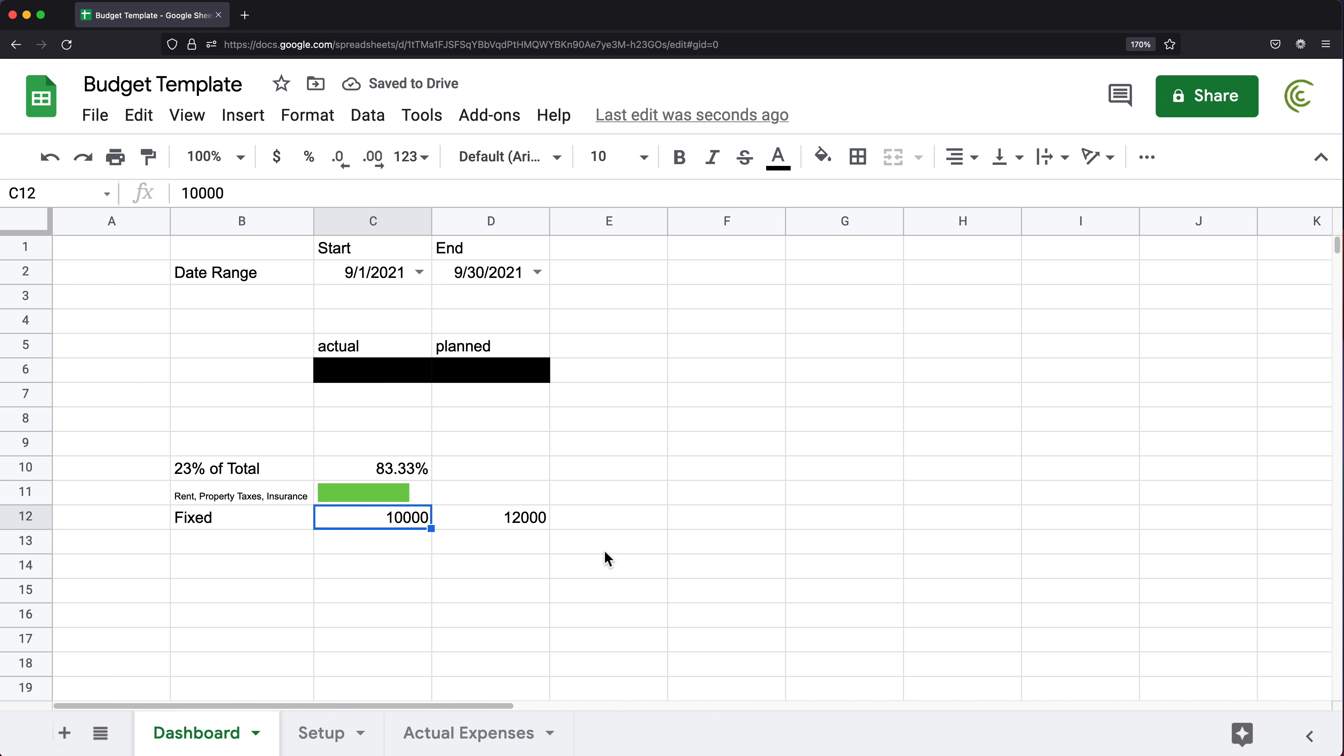
type("14000")
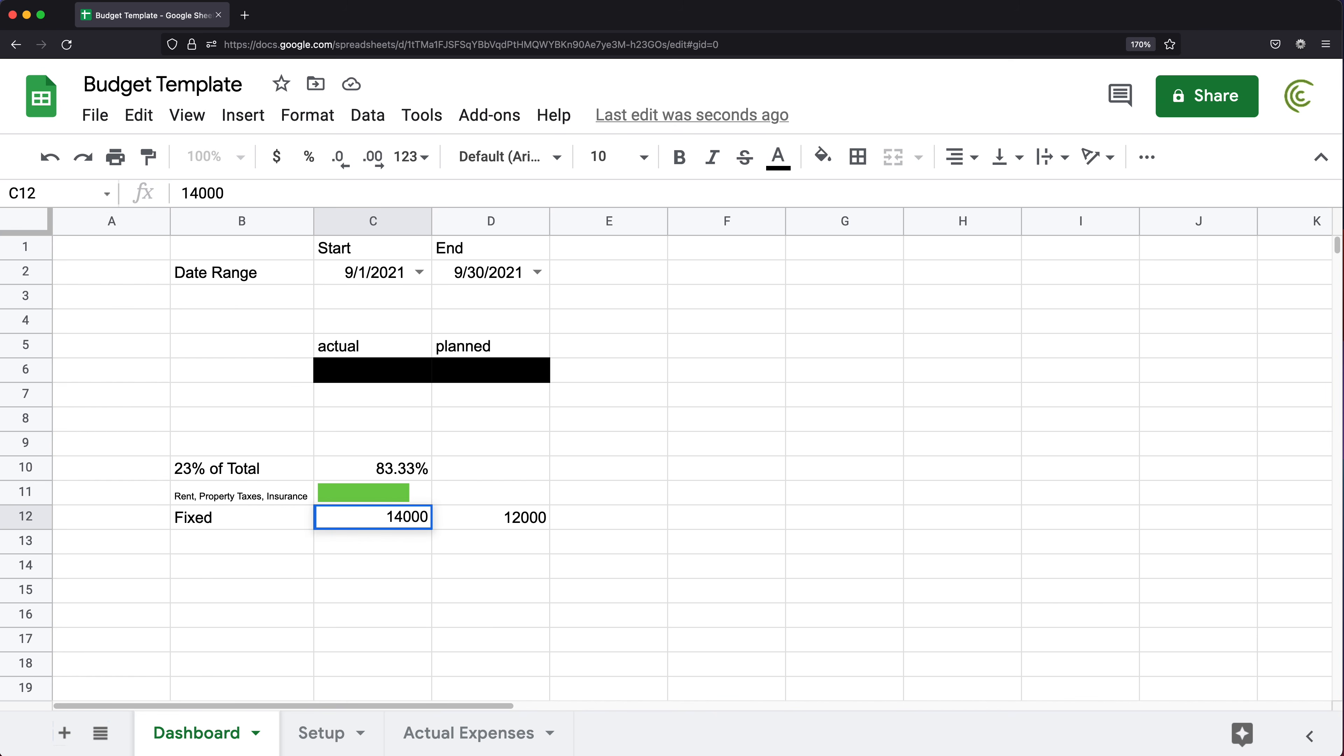
key("Return")
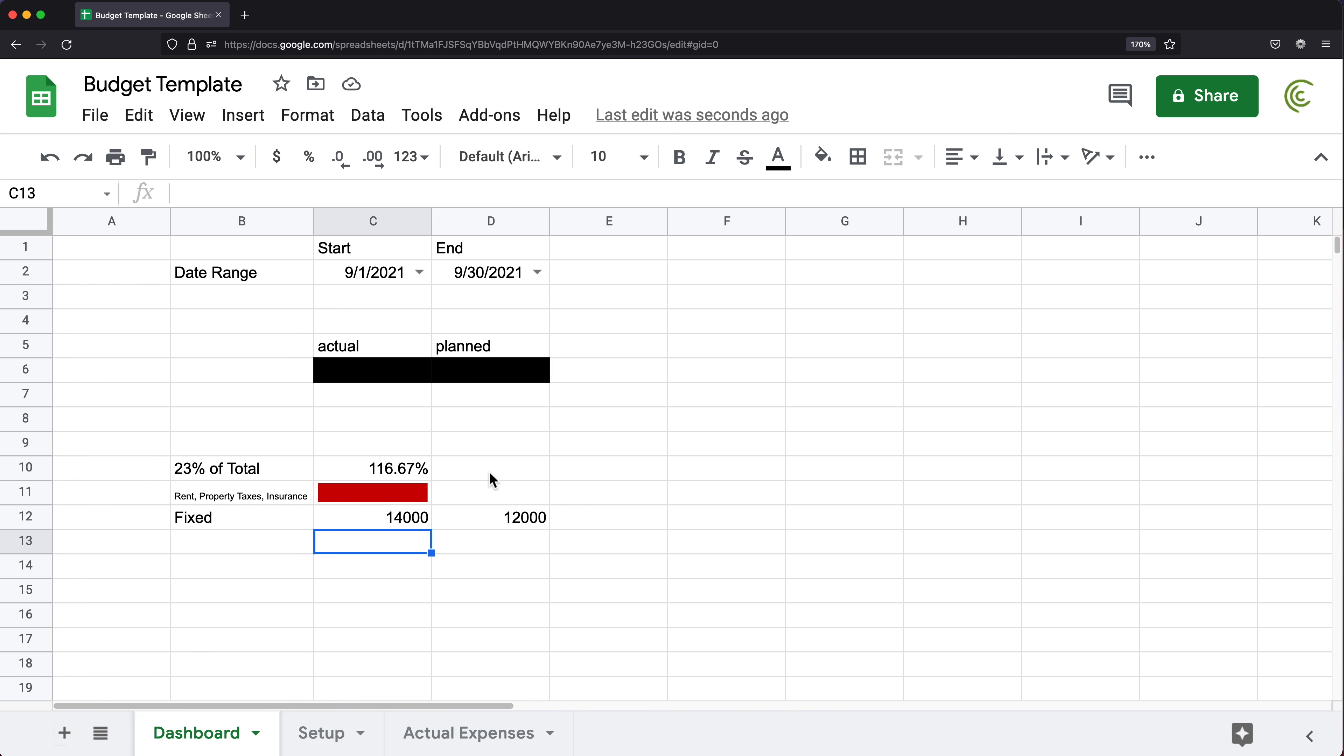
- Apply the custom number format 0%" of planned" to the percentage in C10
left_click(394, 472)
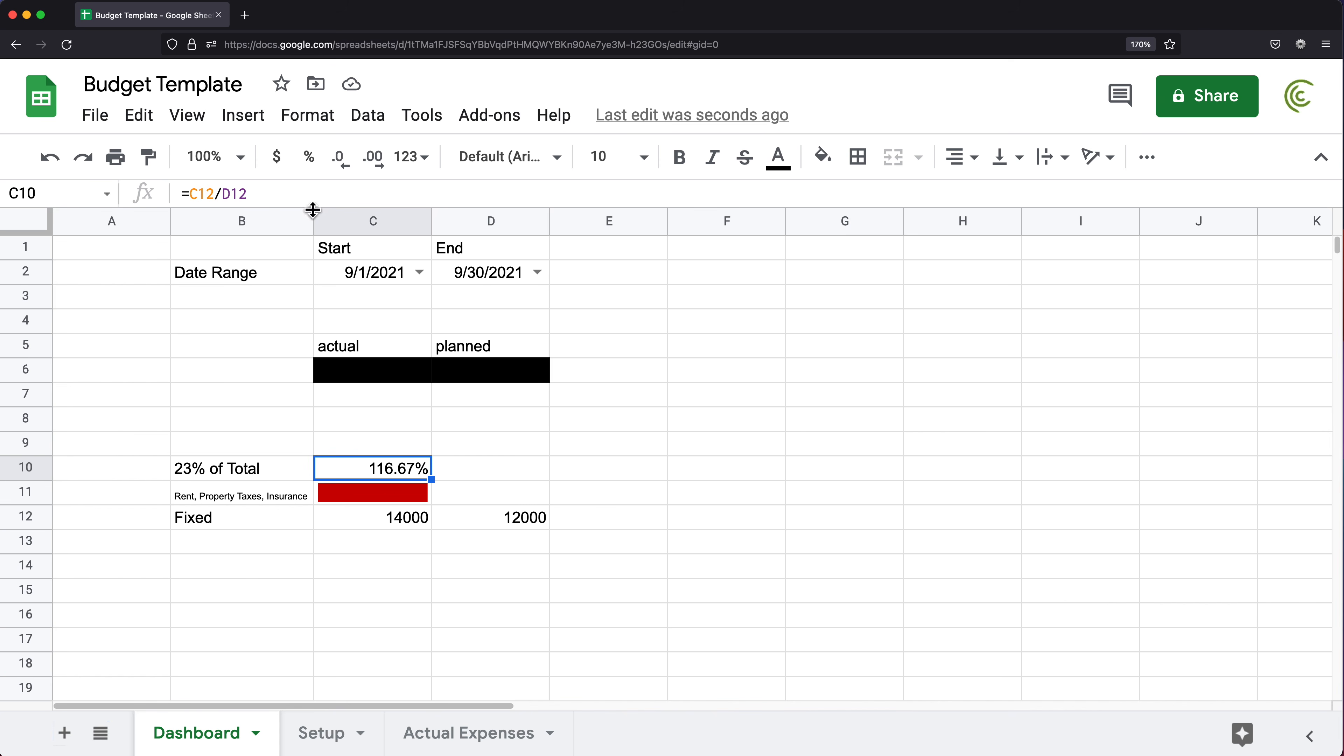
left_click(308, 115)
mouse_move(447, 211)
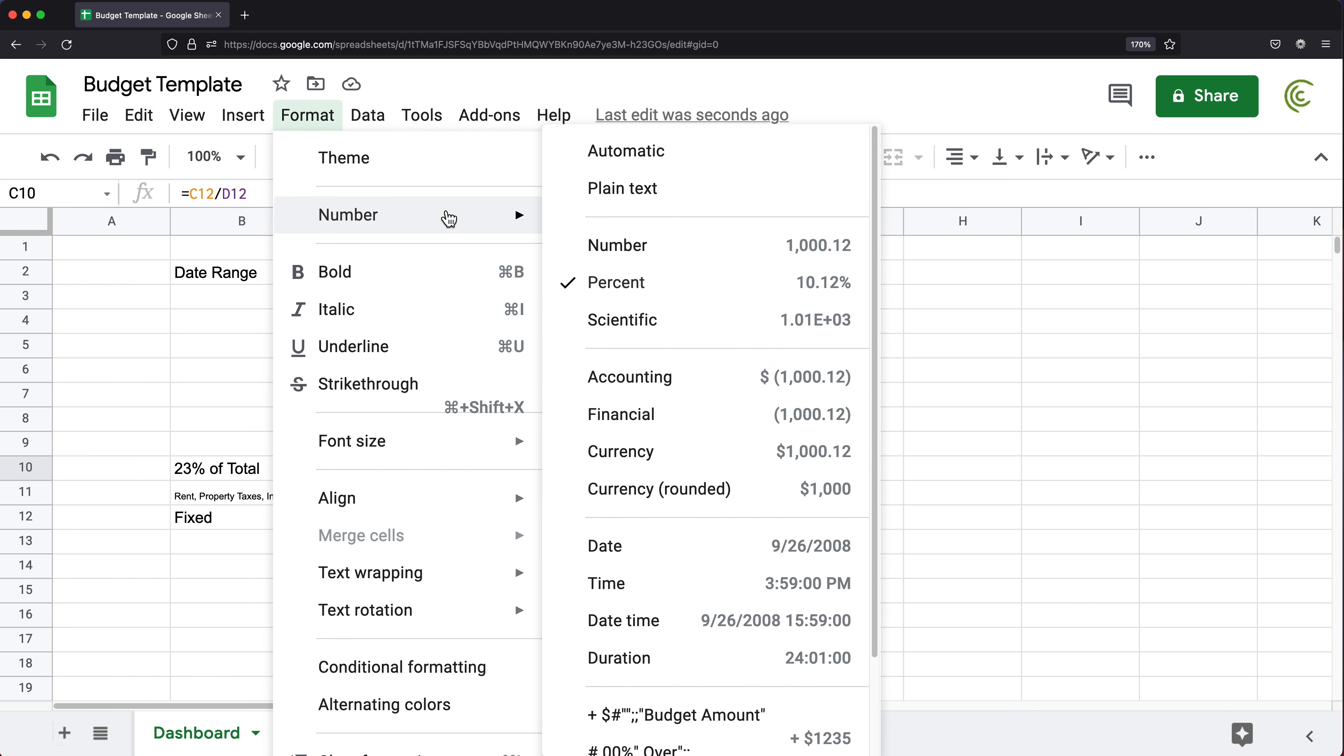
scroll(743, 524, "down", 2)
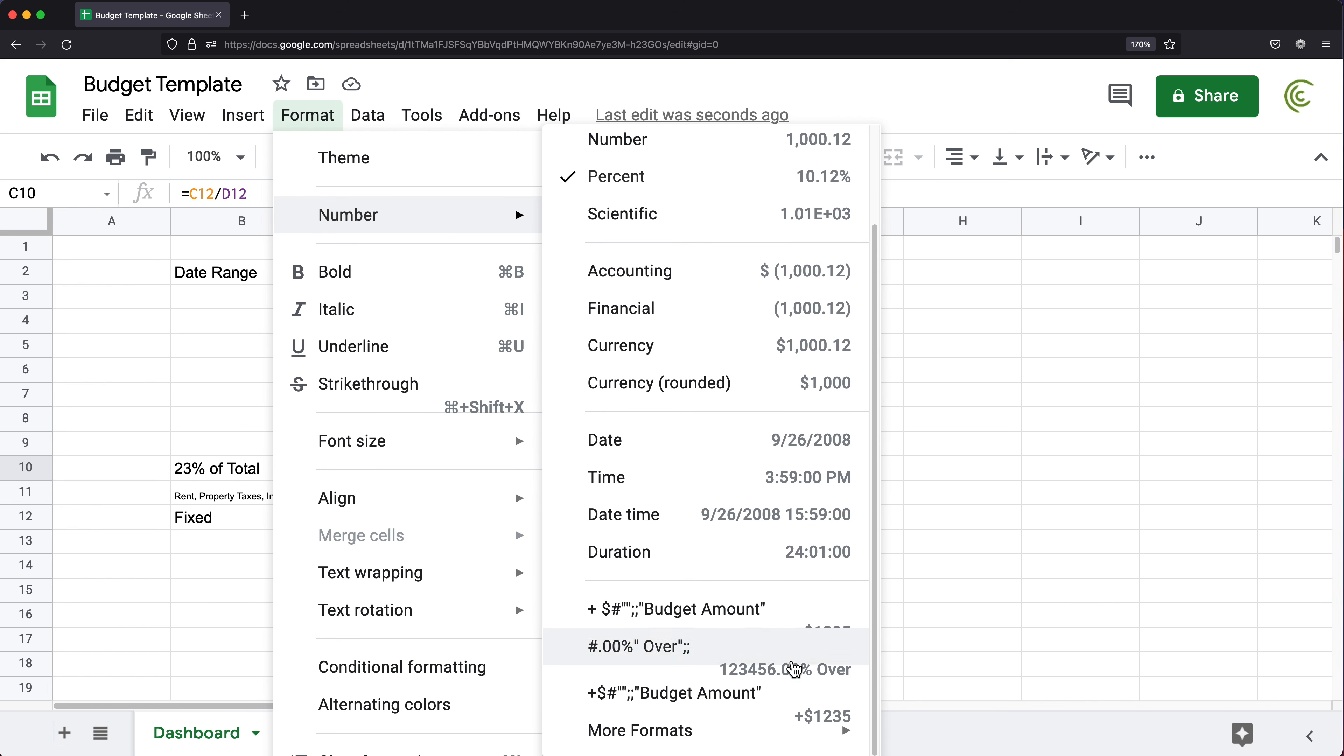
mouse_move(761, 728)
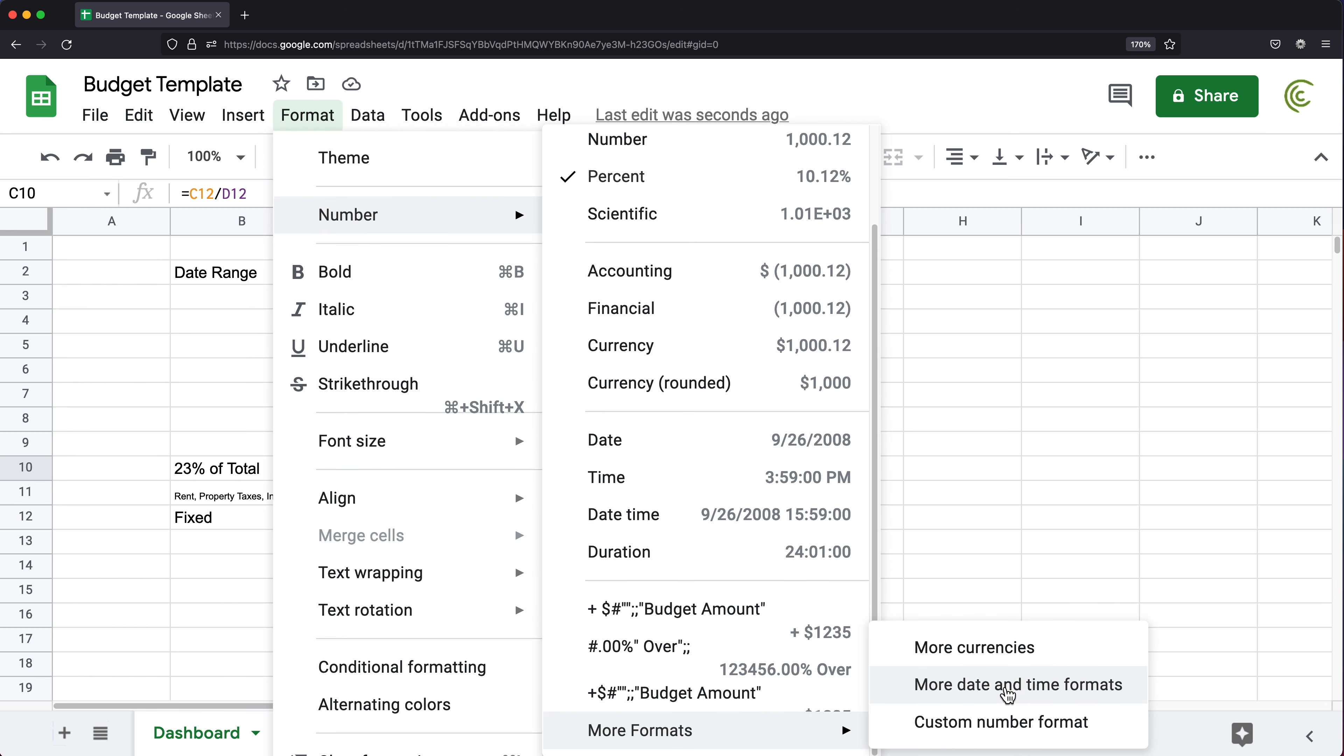
left_click(1007, 731)
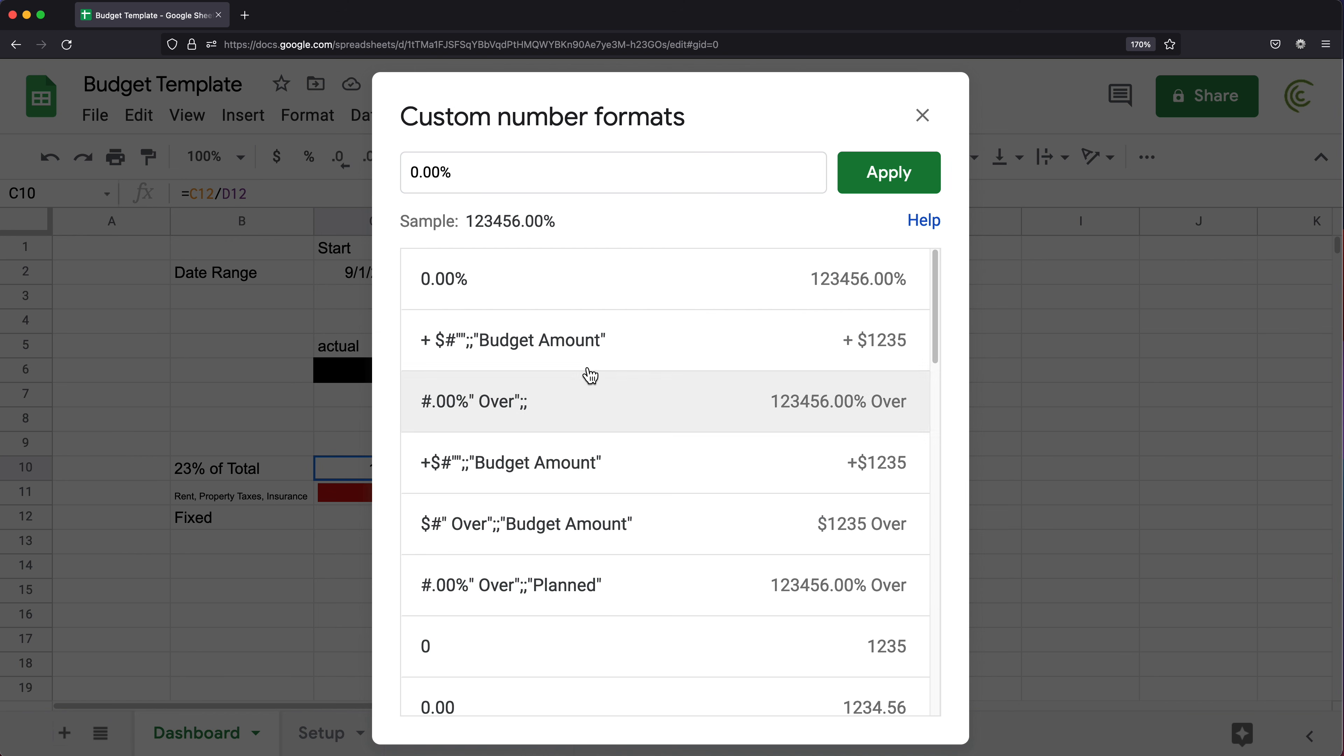
left_click(456, 176)
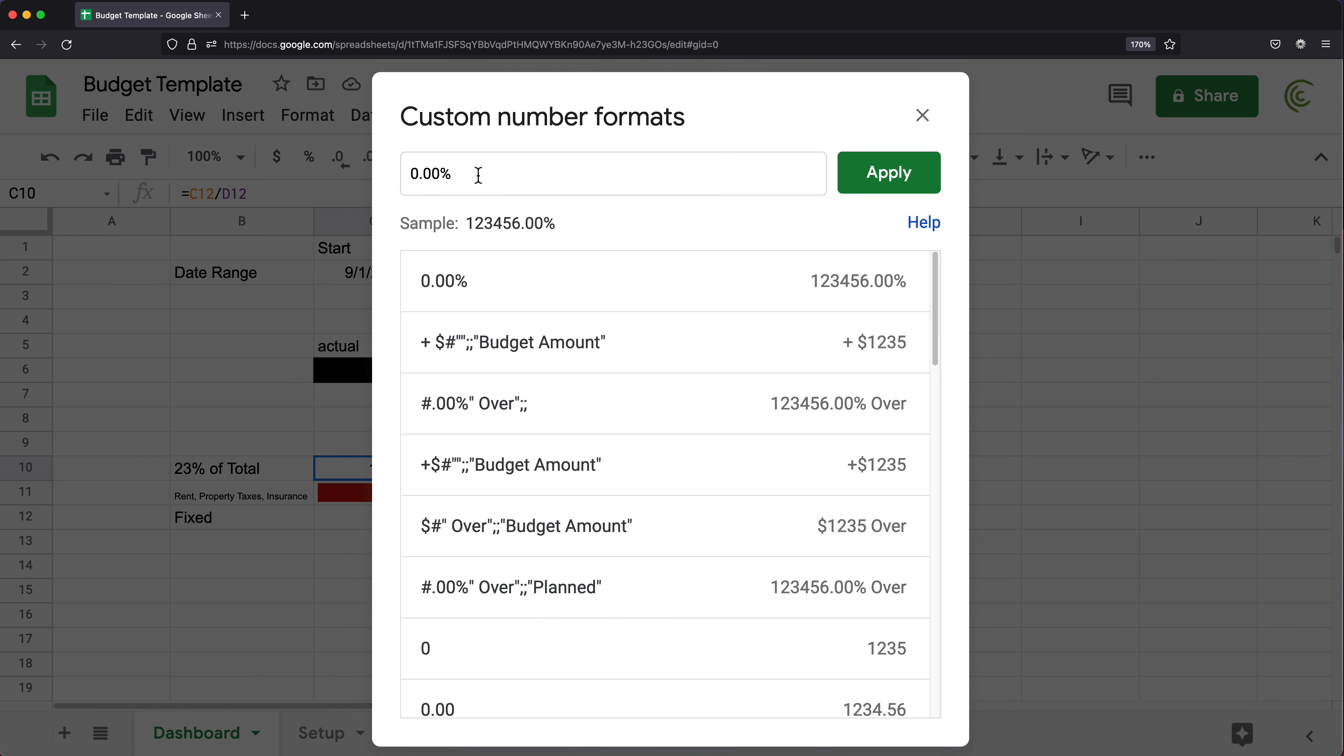
left_click_drag(474, 175, 377, 173)
type("0%")
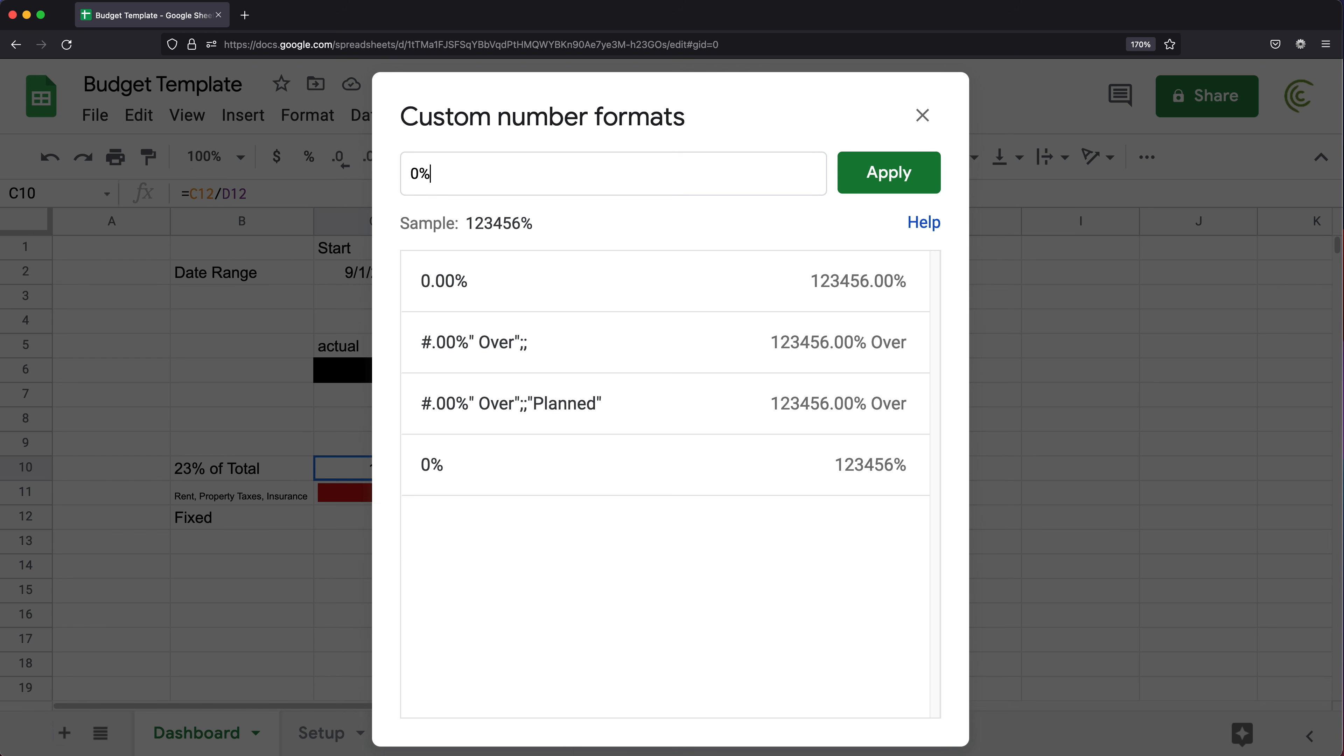
type("\" ")
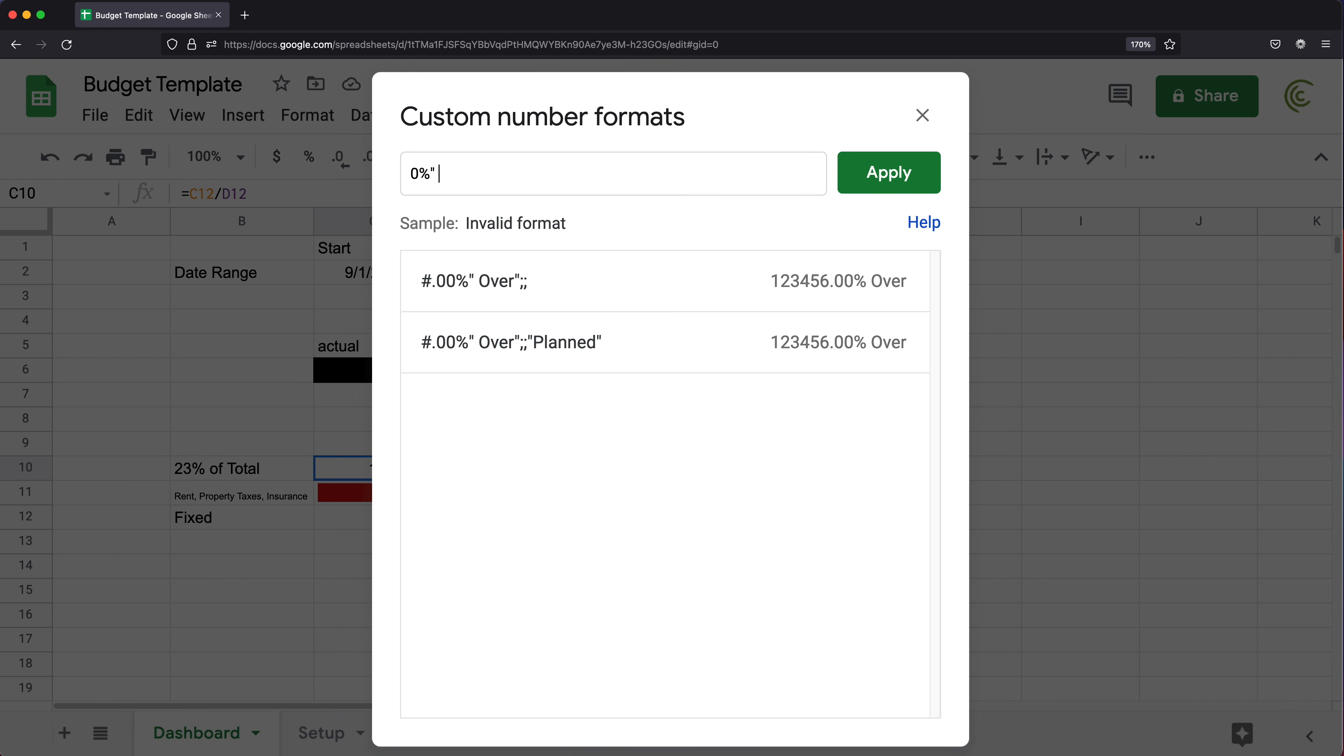
type("of ")
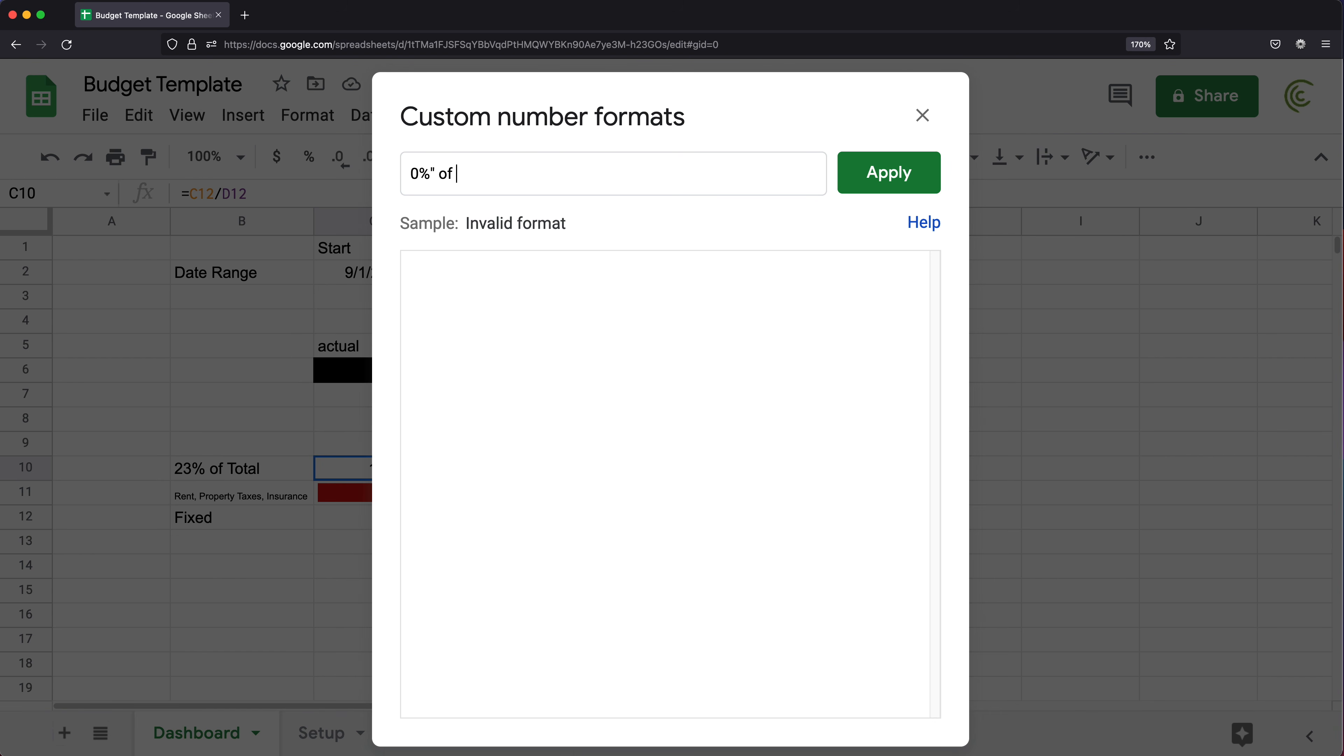
type("planned\"")
left_click(887, 191)
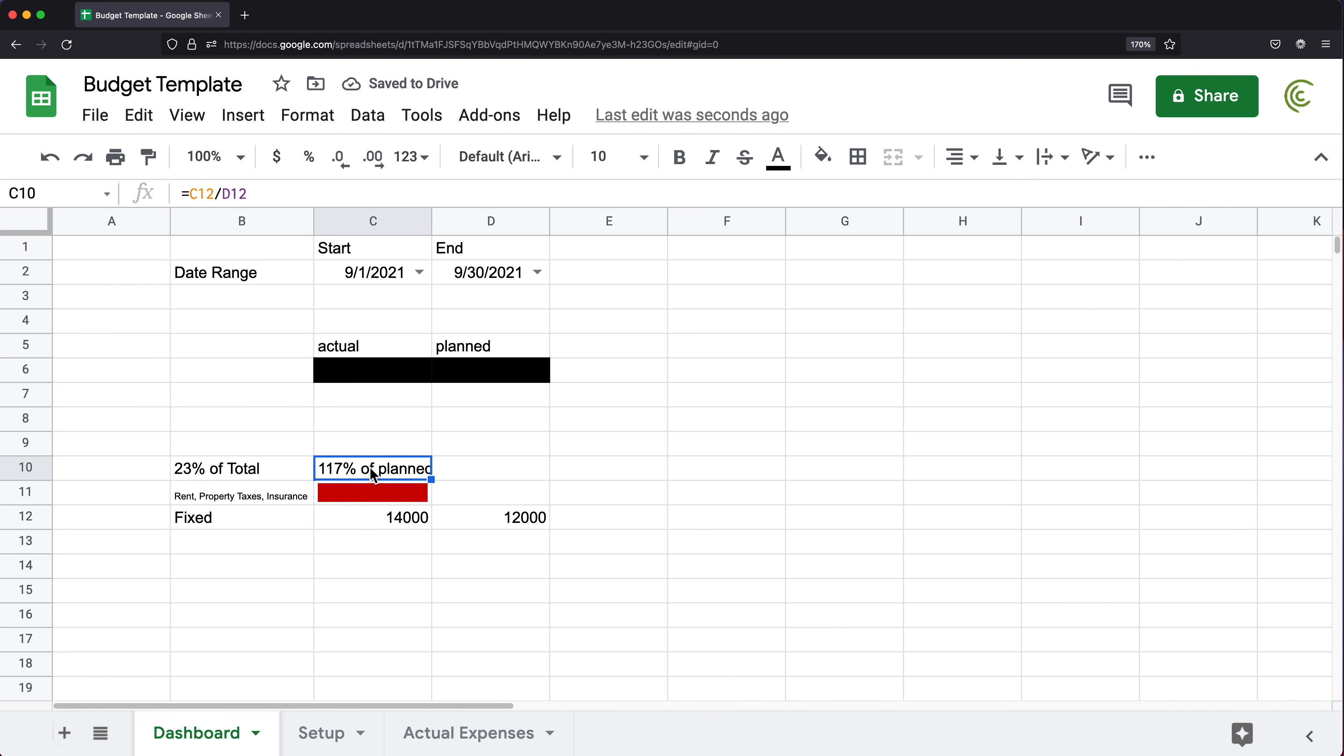
- Set the actual amount for Fixed in C12 to 12000
left_click(410, 521)
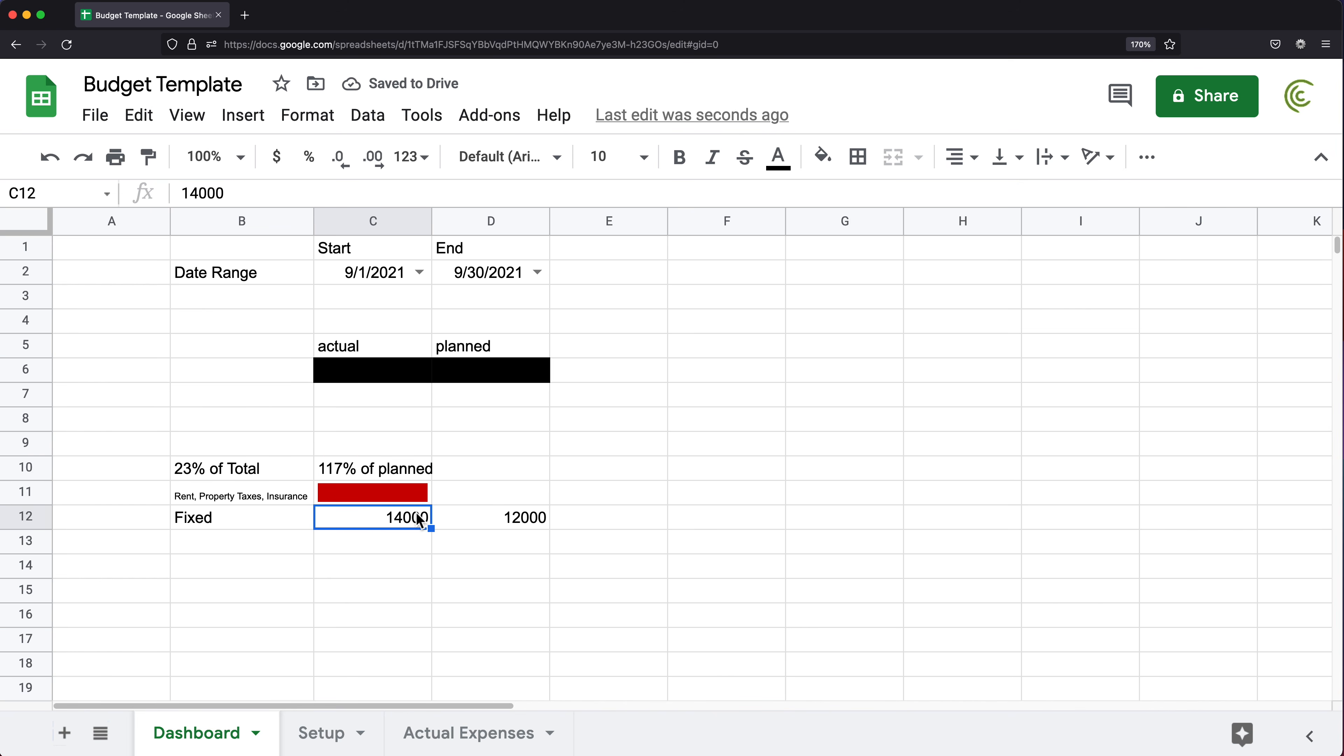
type("12000")
key("Return")
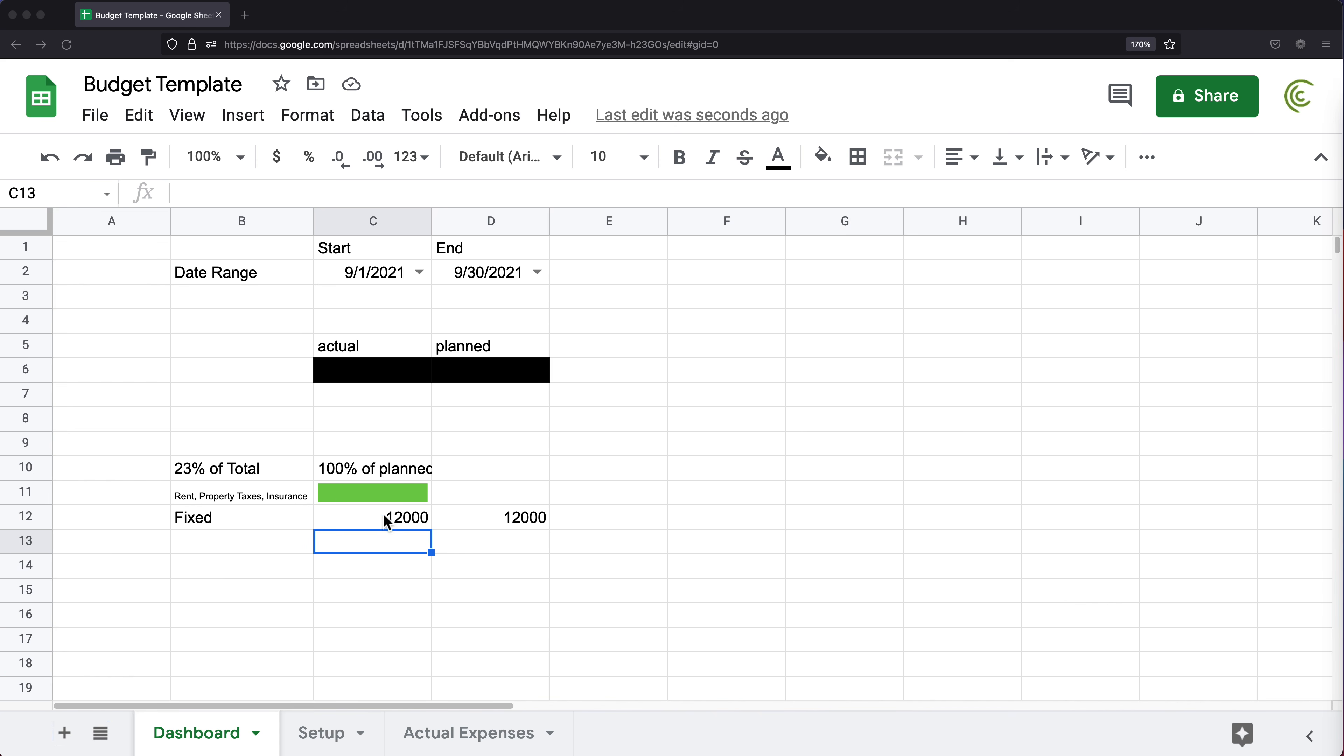
- Format the actual and planned amounts in C12:D12 with the Accounting number format
left_click_drag(510, 516, 408, 529)
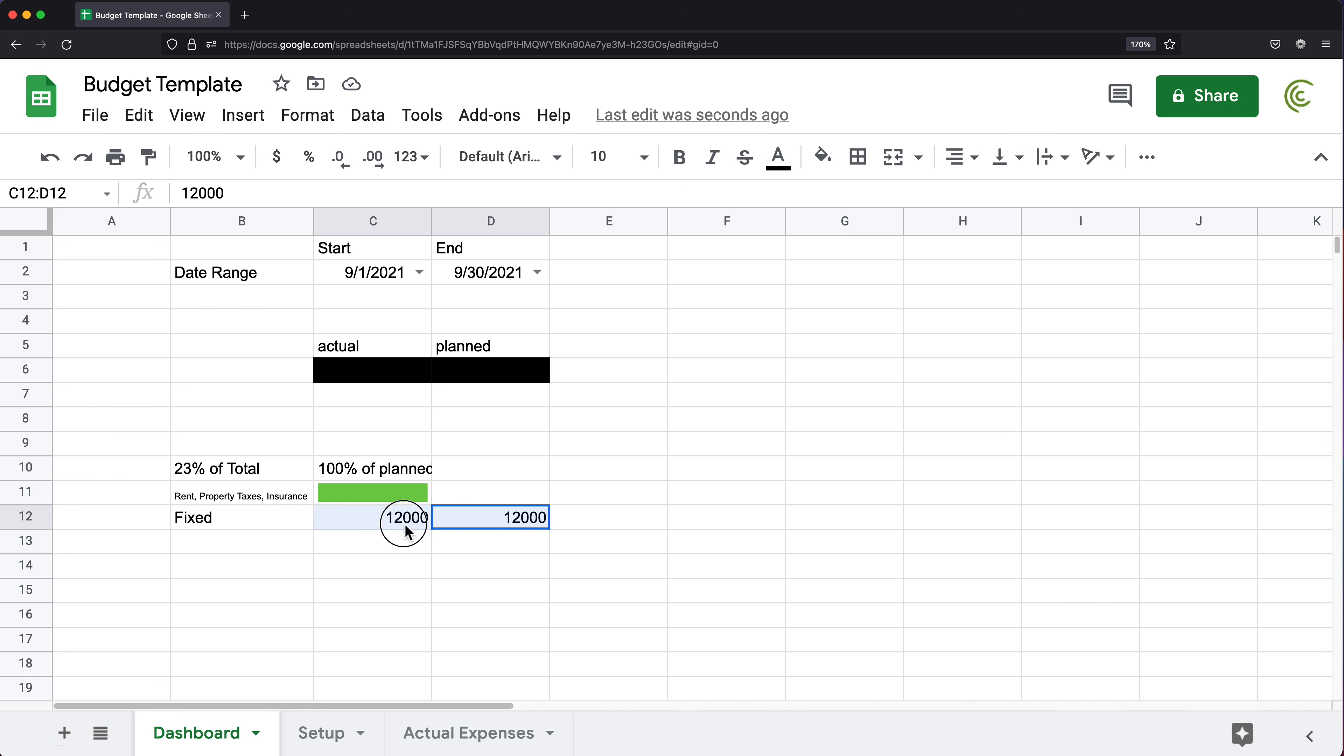
left_click(417, 157)
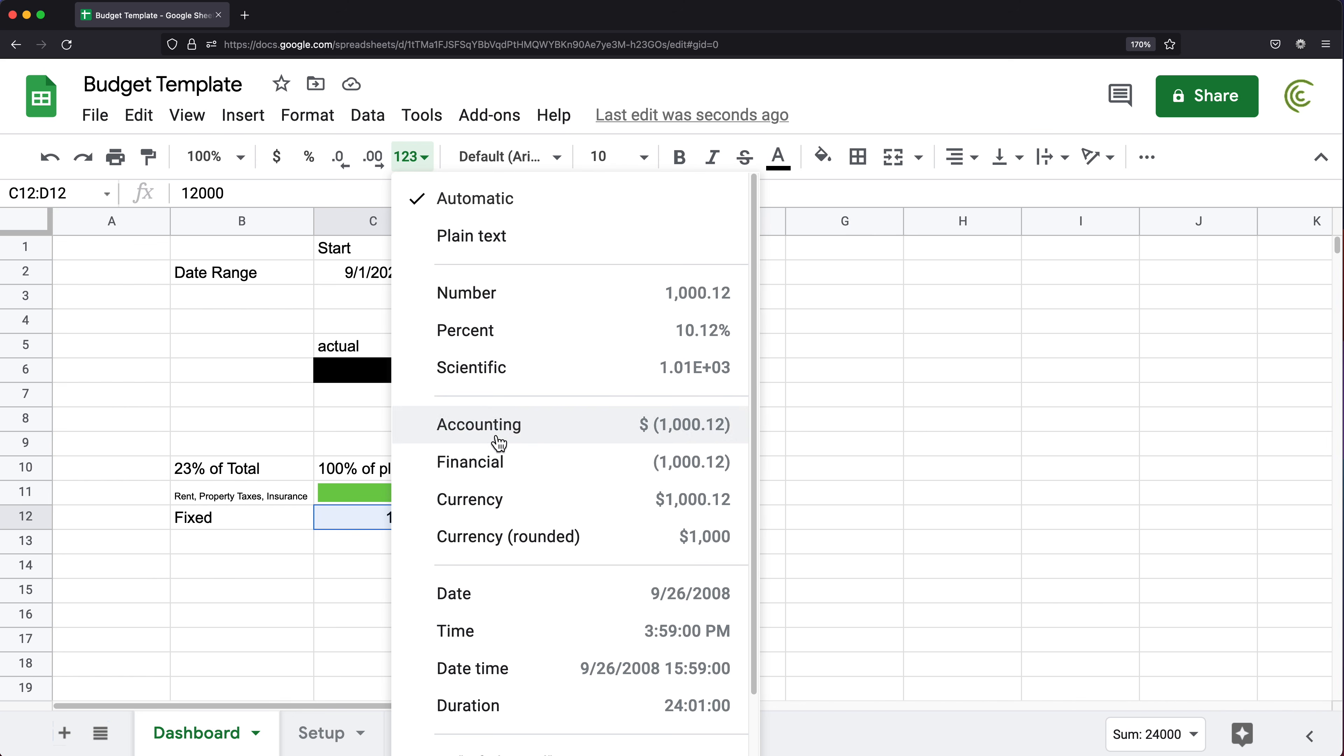
left_click(591, 439)
left_click(365, 587)
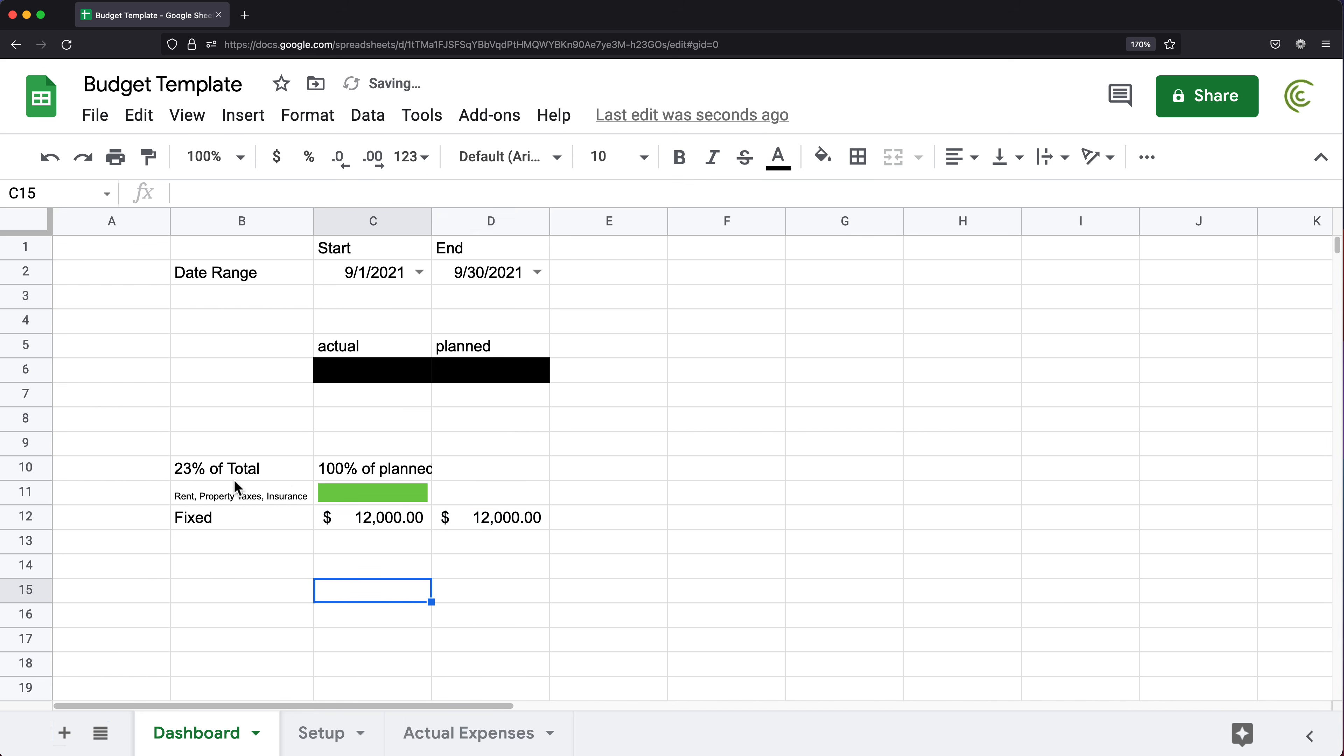
- Centre the category labels in B10:B12 horizontally and vertically, and select the percentage cell C10
left_click_drag(245, 474, 252, 511)
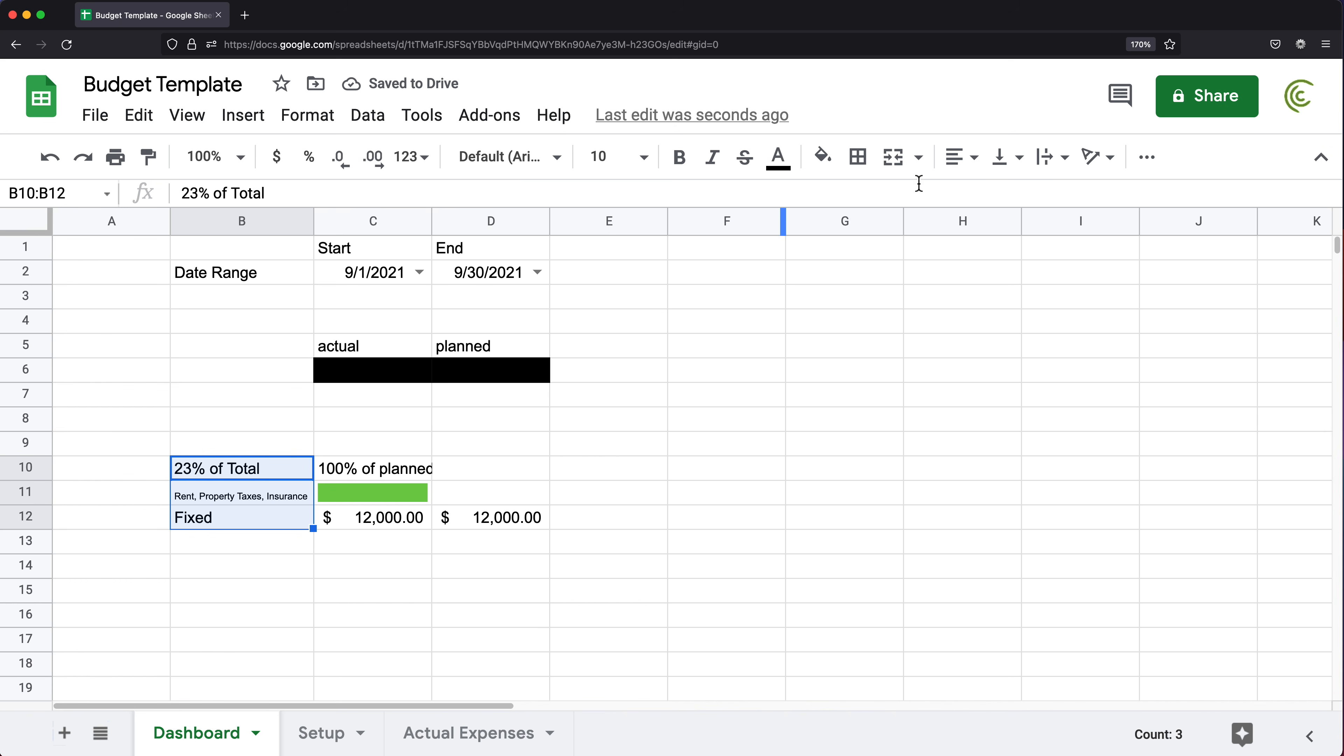
left_click(964, 159)
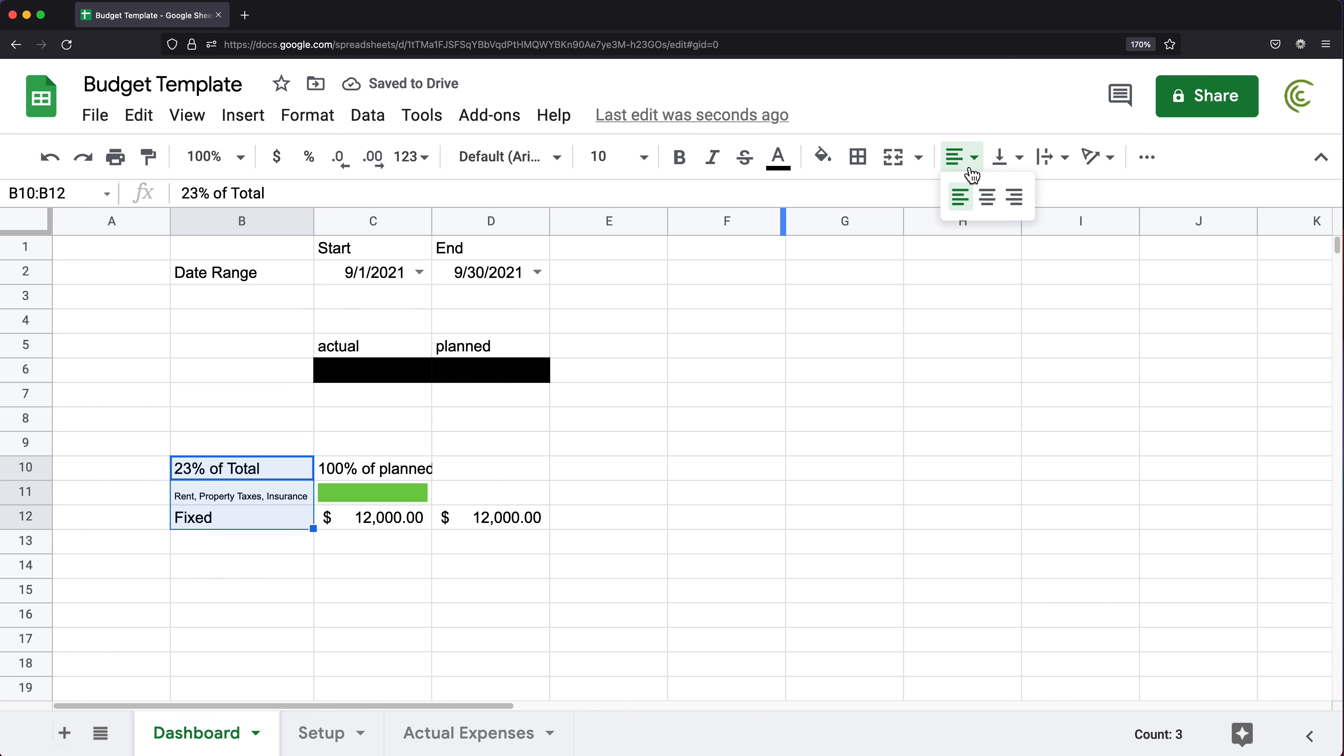
left_click(988, 200)
left_click(1005, 157)
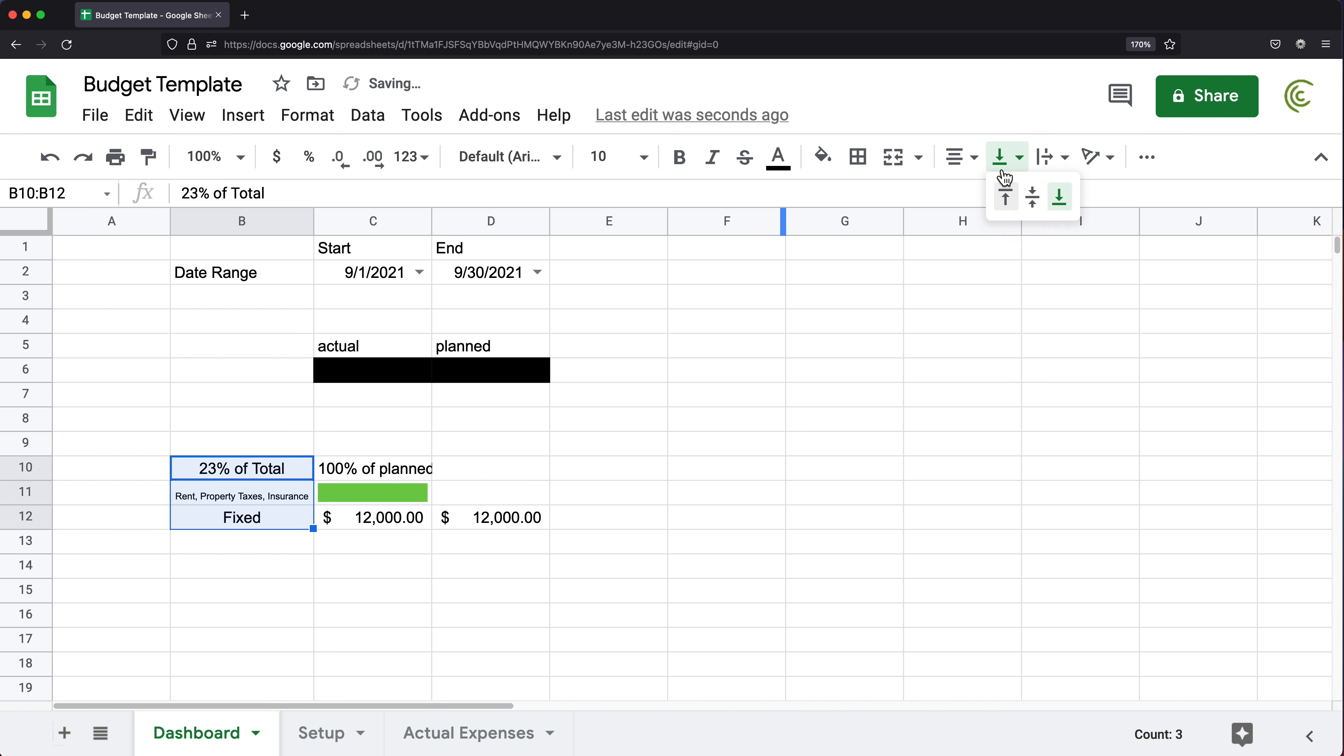
left_click(1029, 197)
left_click(377, 472)
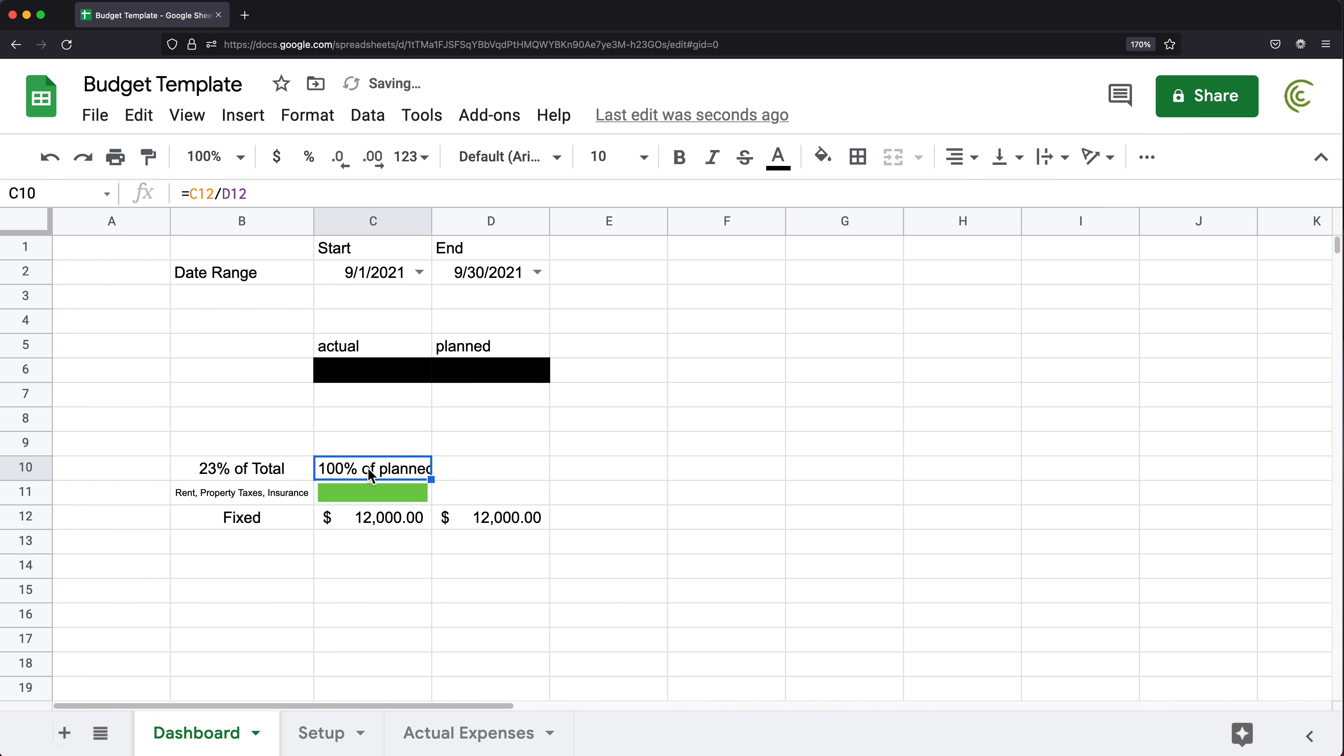
- Centre the percent-of-planned label in C10 horizontally and align it to the middle vertically
left_click(957, 156)
left_click(984, 195)
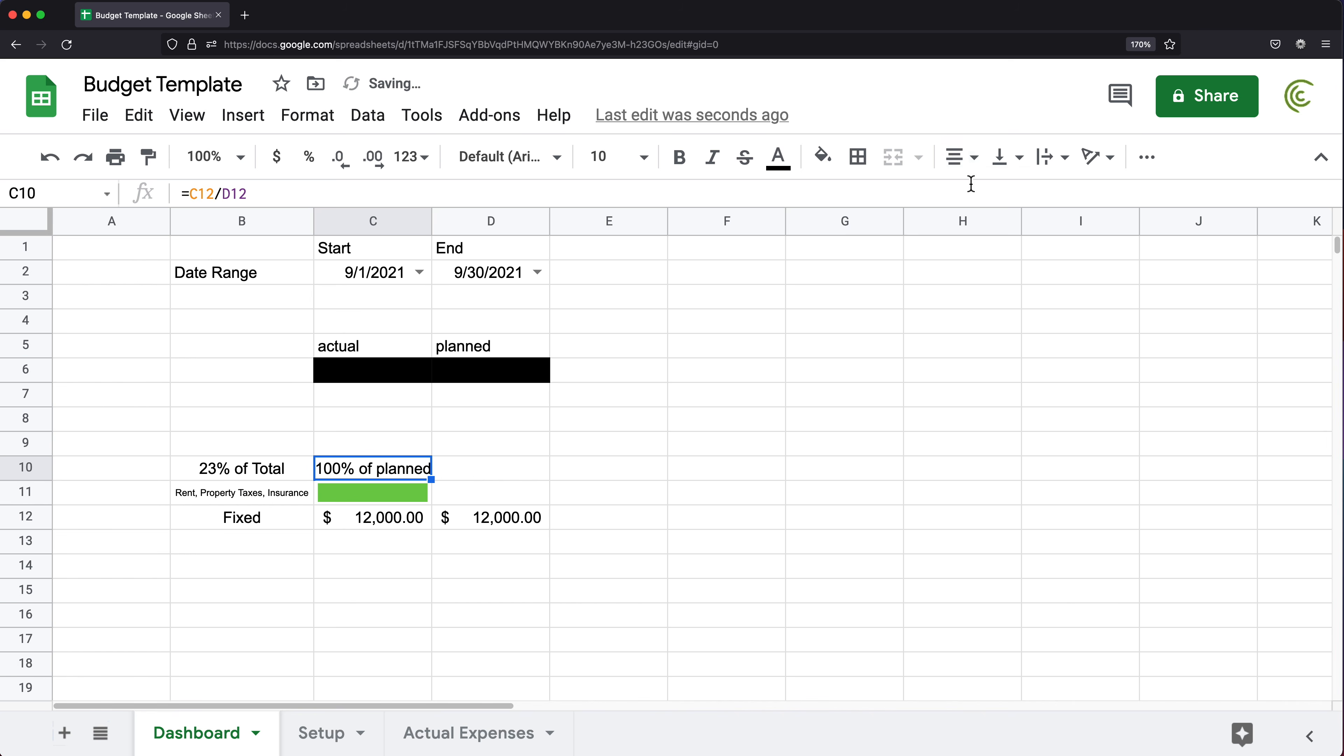
left_click(1003, 168)
left_click(1033, 198)
- Set the font size to 8 for the percent-of-total label in B10 and to 6 for the description in B11
left_click(263, 471)
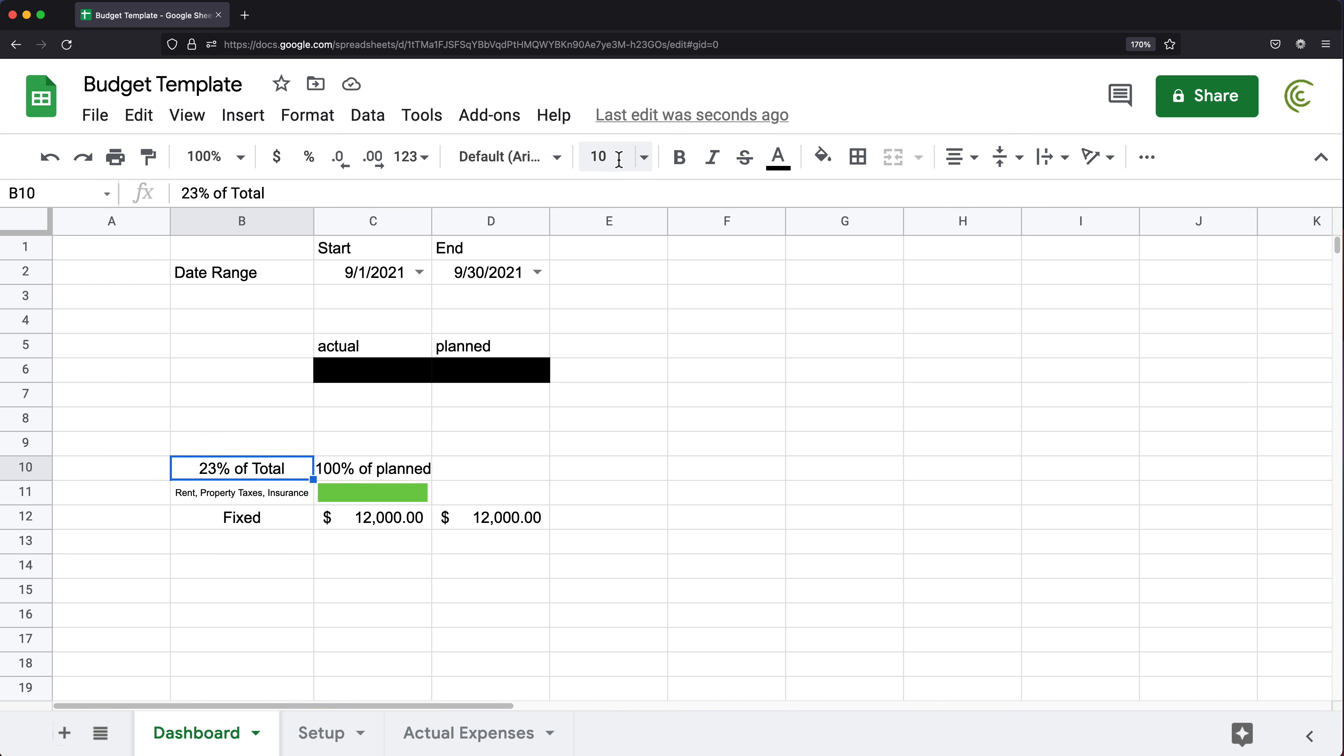
left_click(654, 168)
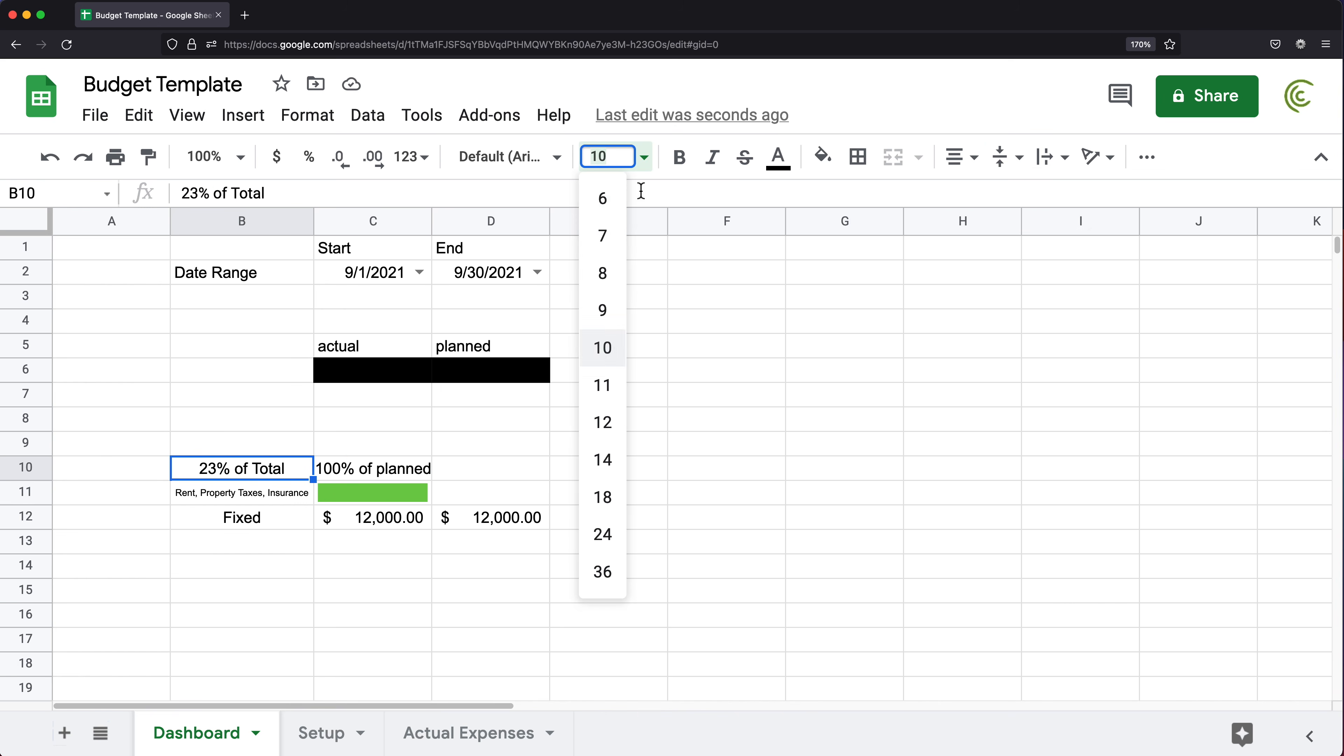
left_click(614, 292)
left_click(266, 496)
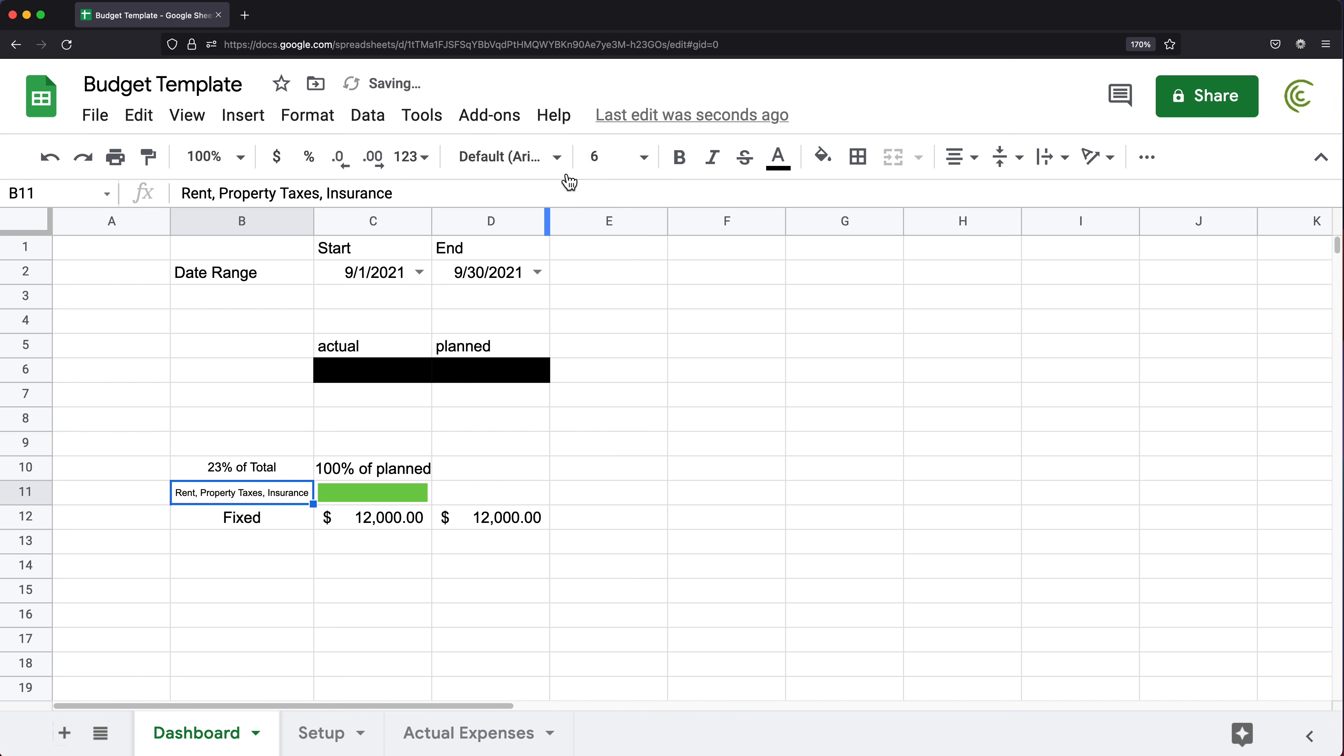
left_click(650, 167)
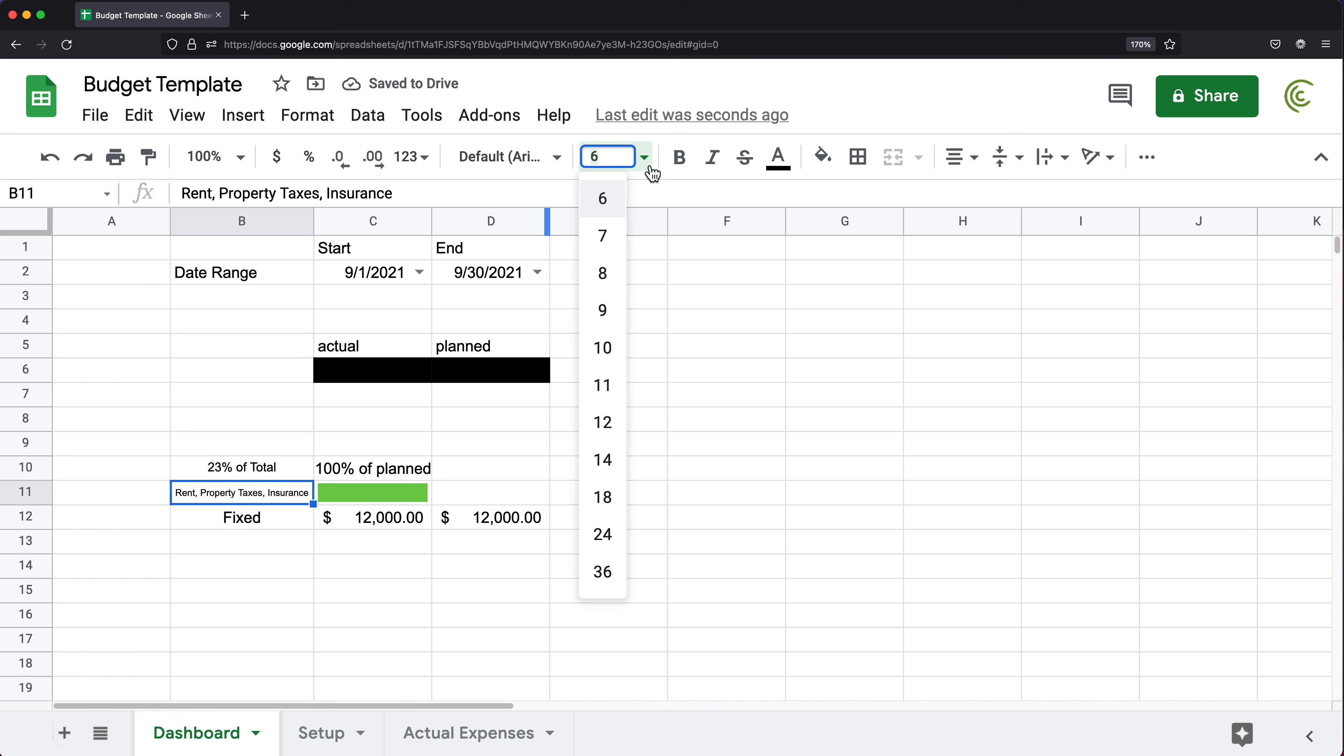
left_click(606, 199)
- Format the Fixed category name in B12 as bold with font size 12
left_click(270, 523)
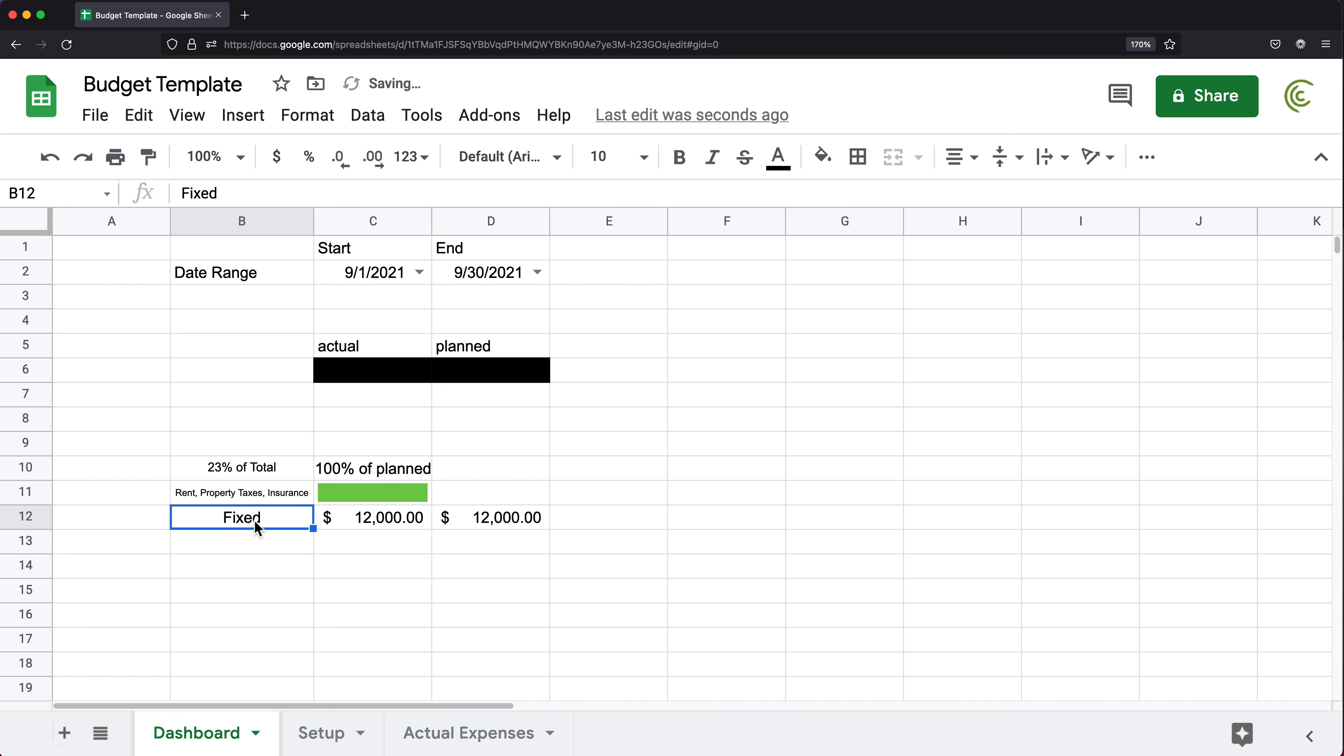
left_click(650, 167)
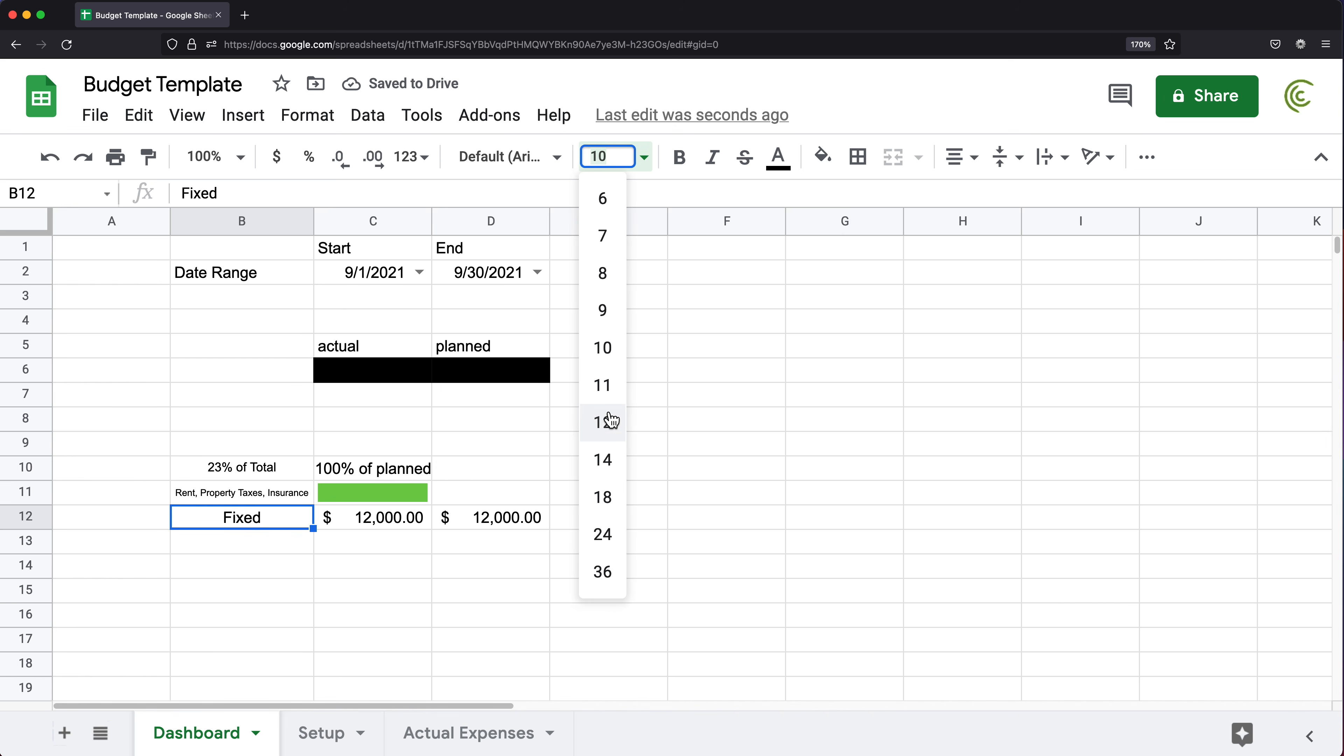
left_click(611, 426)
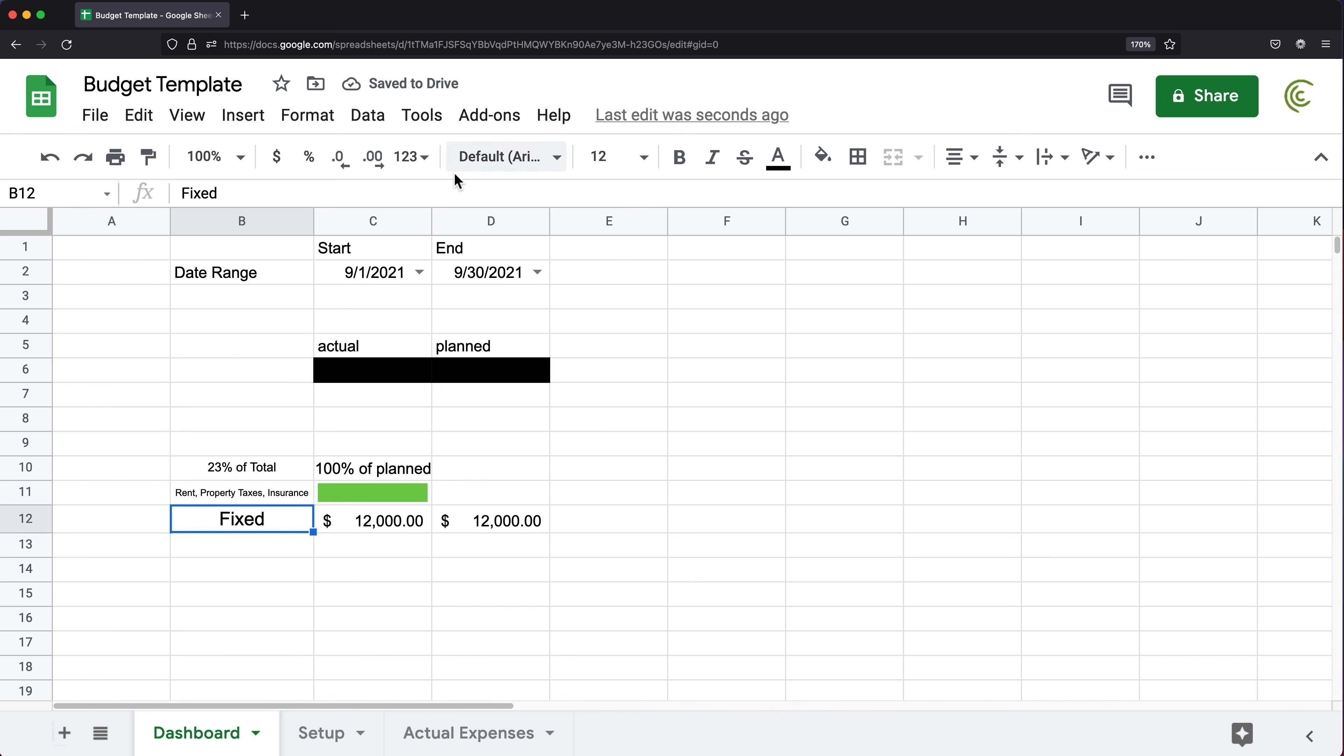
left_click(687, 169)
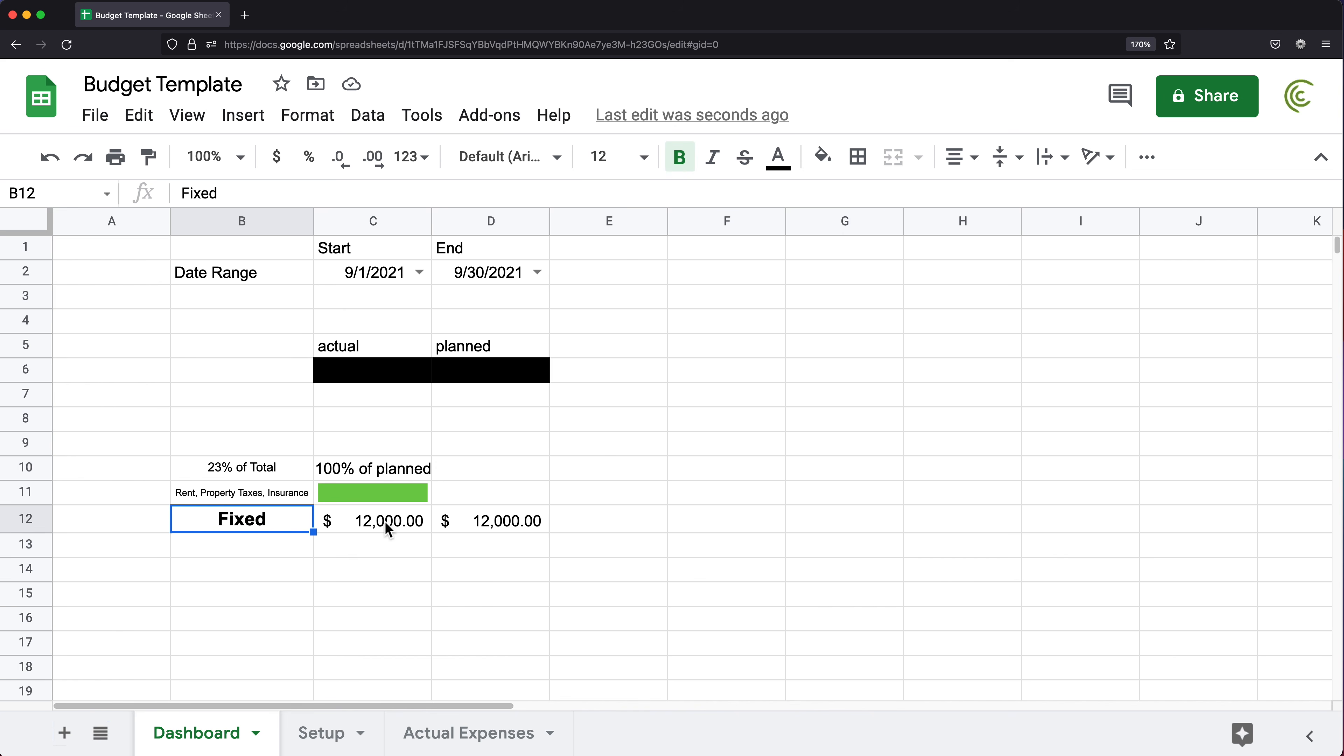
- Set the font size to 10 for the amounts in C12:D12 and to 8 for the percent-of-planned label in C10
left_click_drag(387, 525, 479, 518)
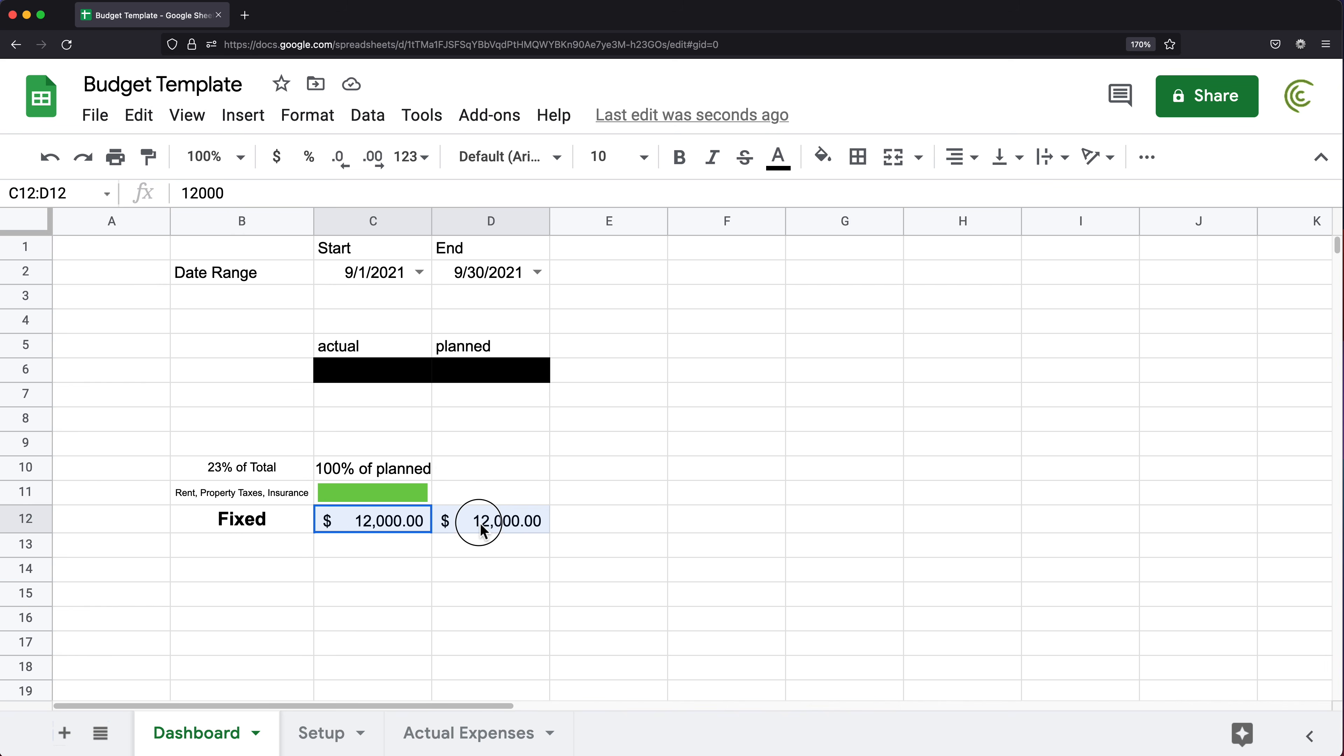
left_click(650, 169)
left_click(602, 348)
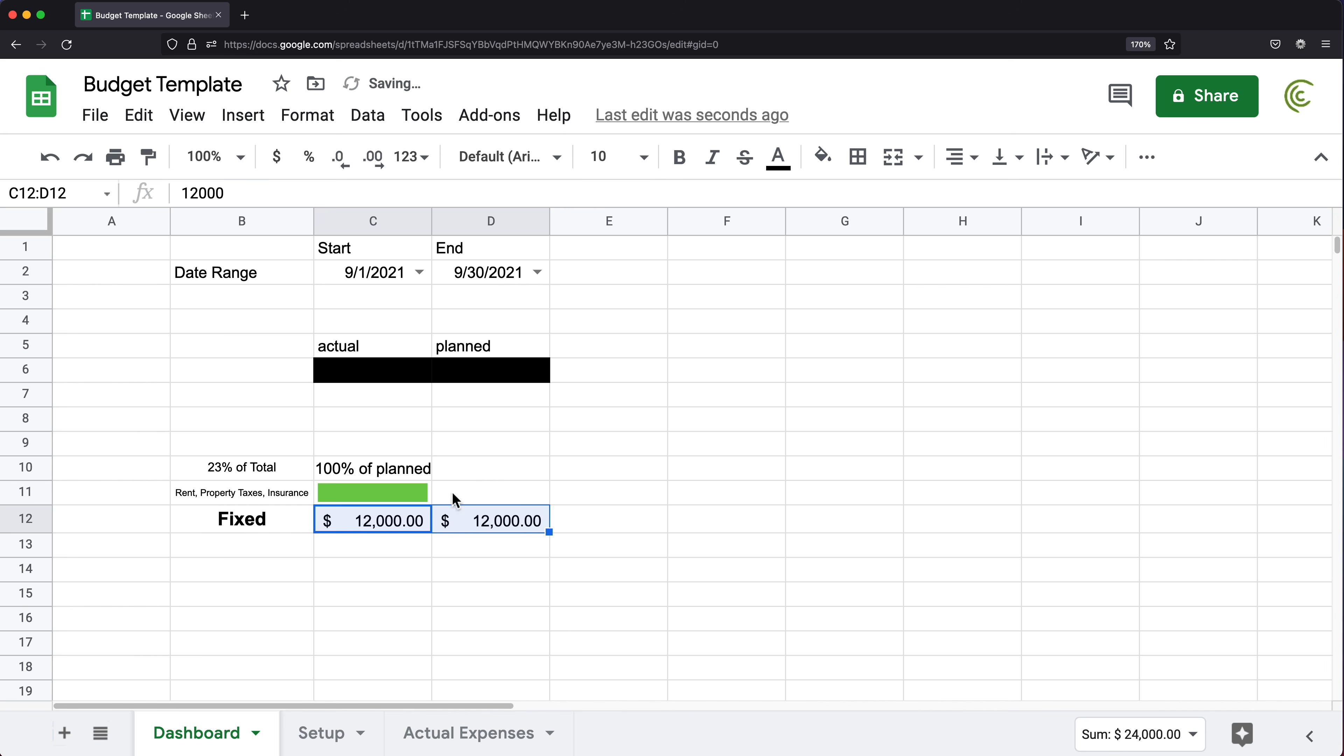
left_click(423, 469)
left_click(644, 170)
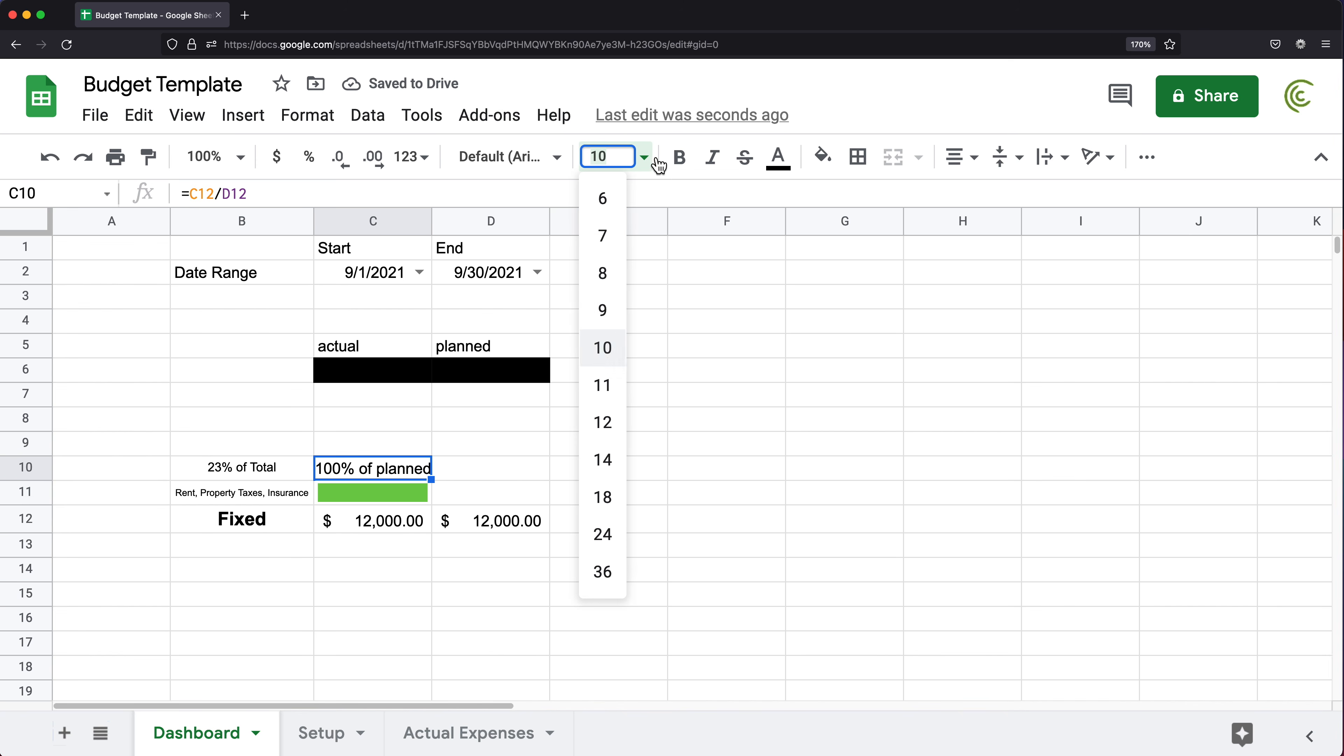
left_click(611, 289)
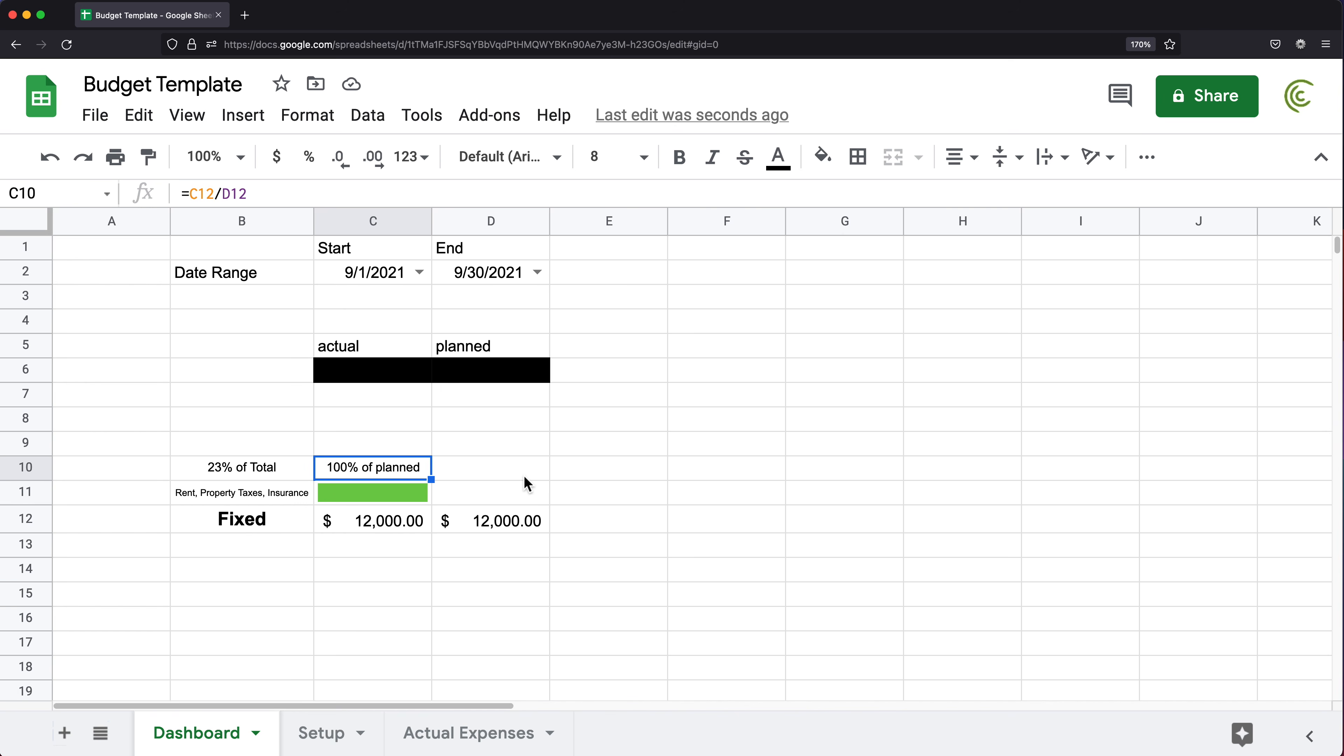
- Change the font of the entire Dashboard sheet to Nunito
left_click(33, 220)
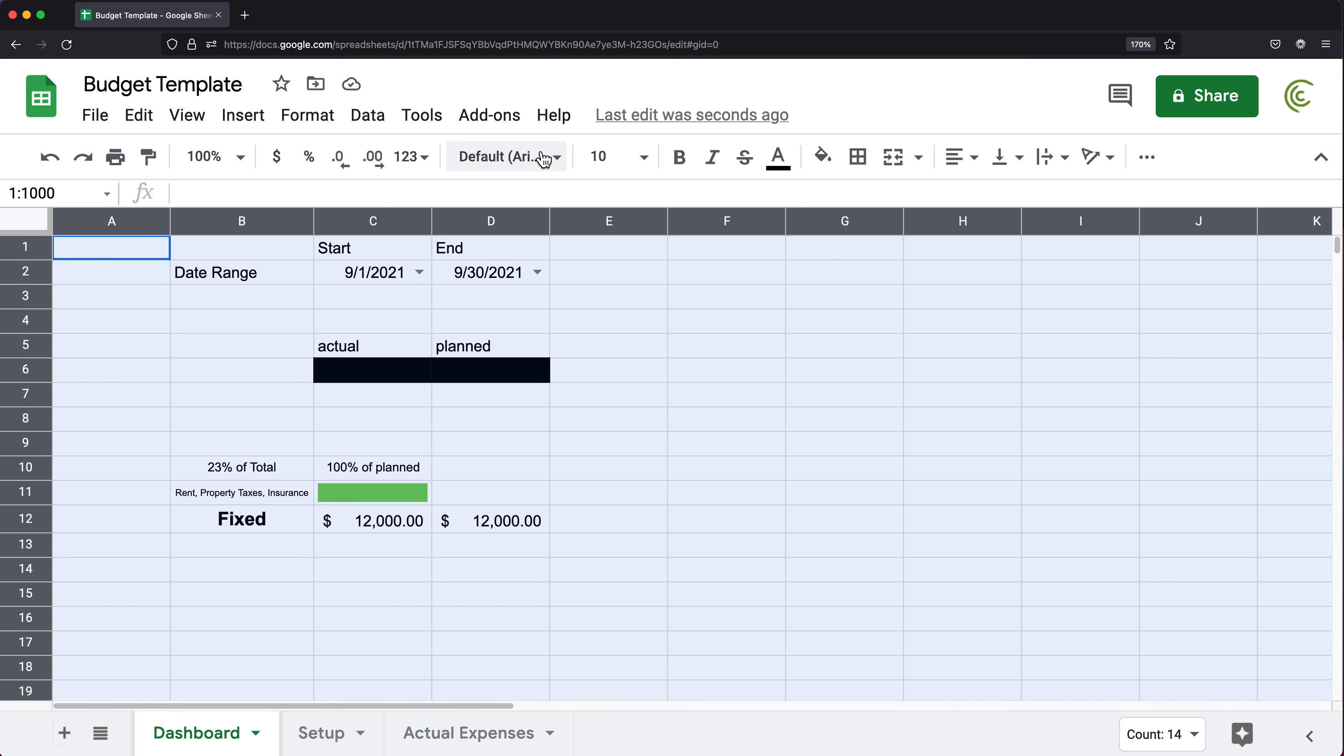
left_click(553, 169)
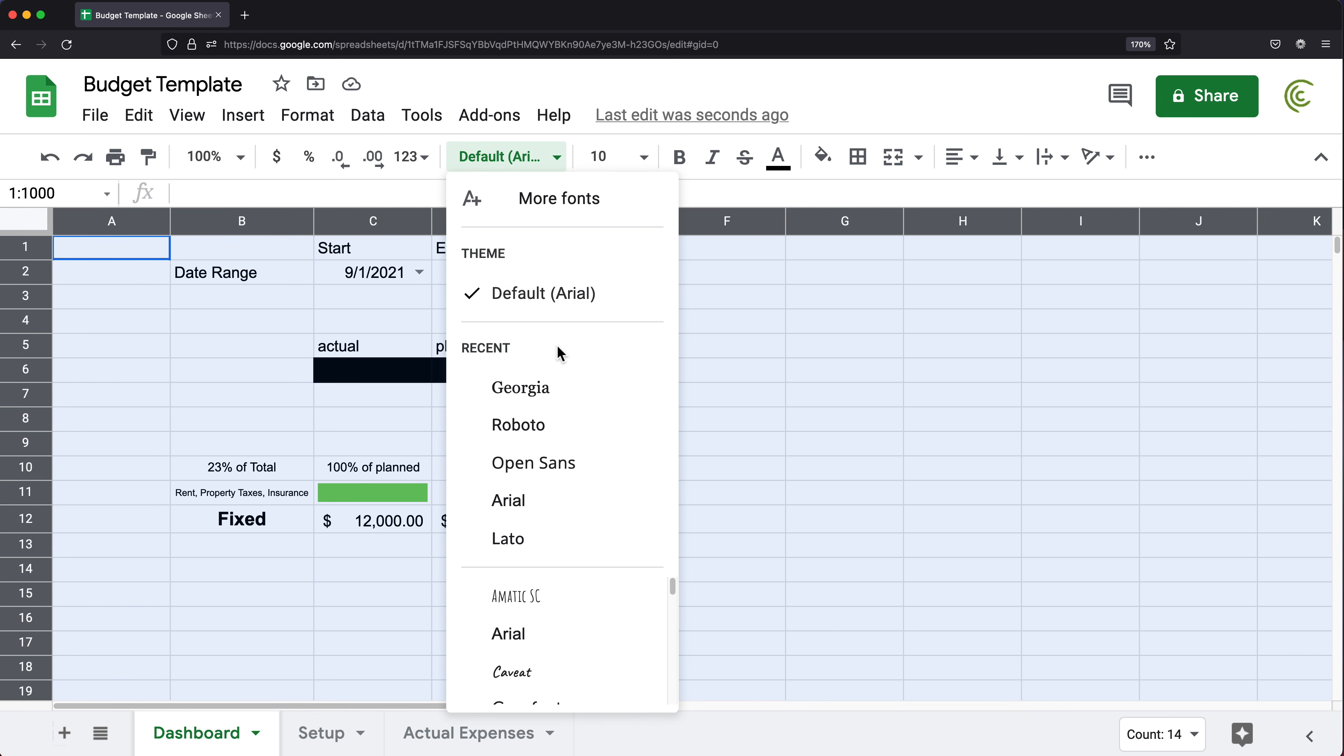
scroll(558, 627, "down", 4)
scroll(594, 597, "up", 3)
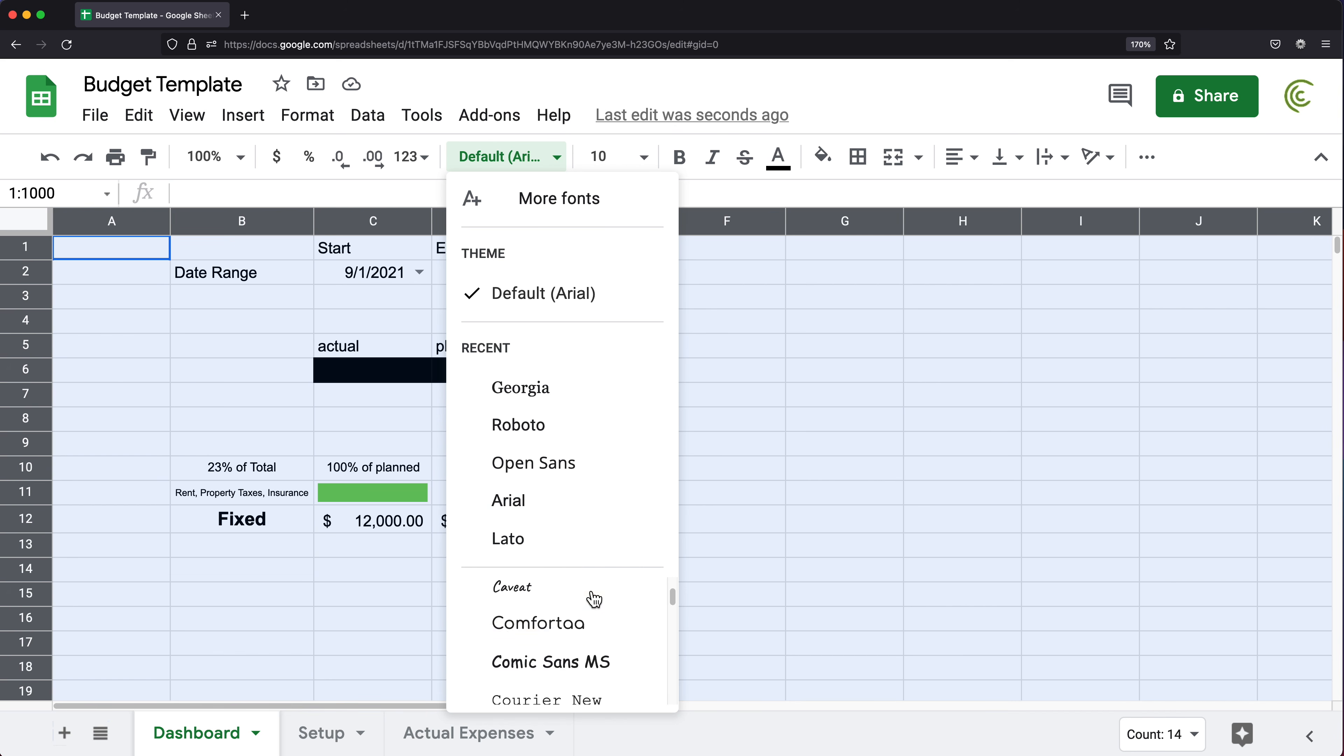
scroll(581, 656, "down", 4)
scroll(581, 656, "down", 4)
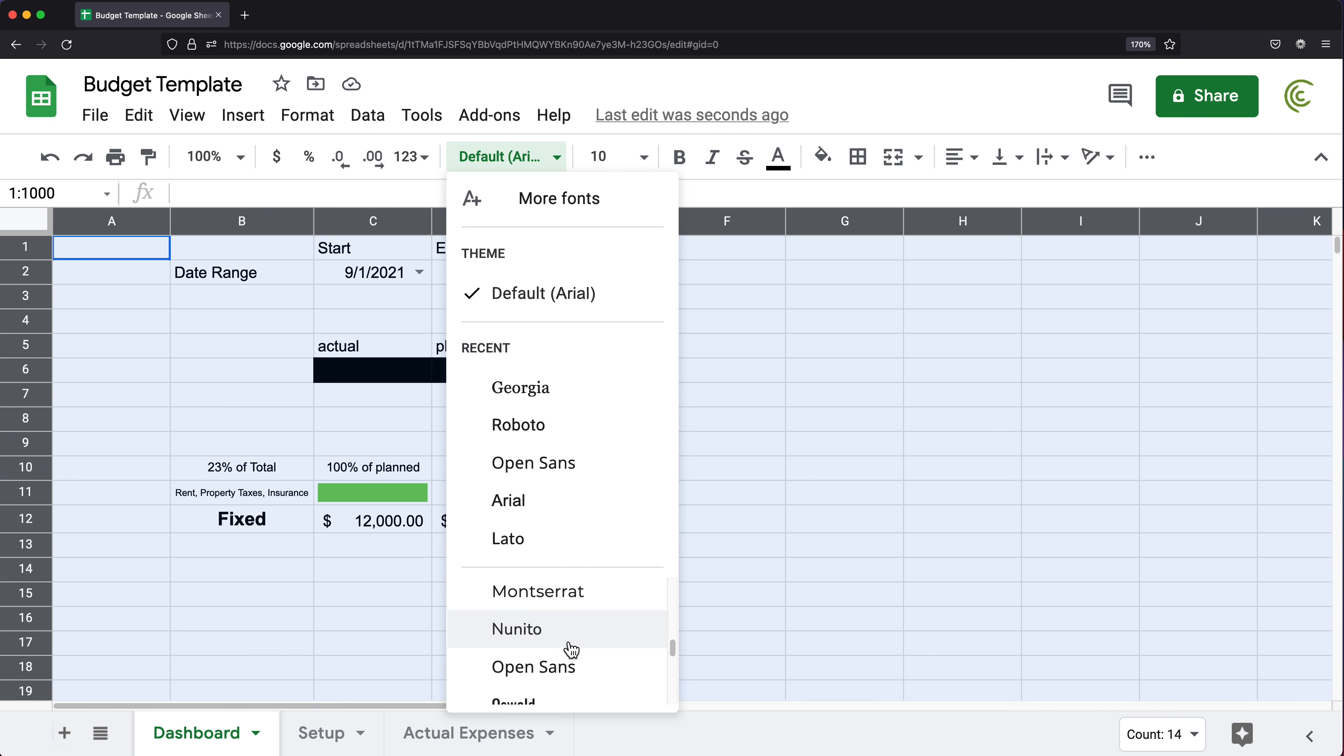
left_click(537, 634)
left_click(509, 468)
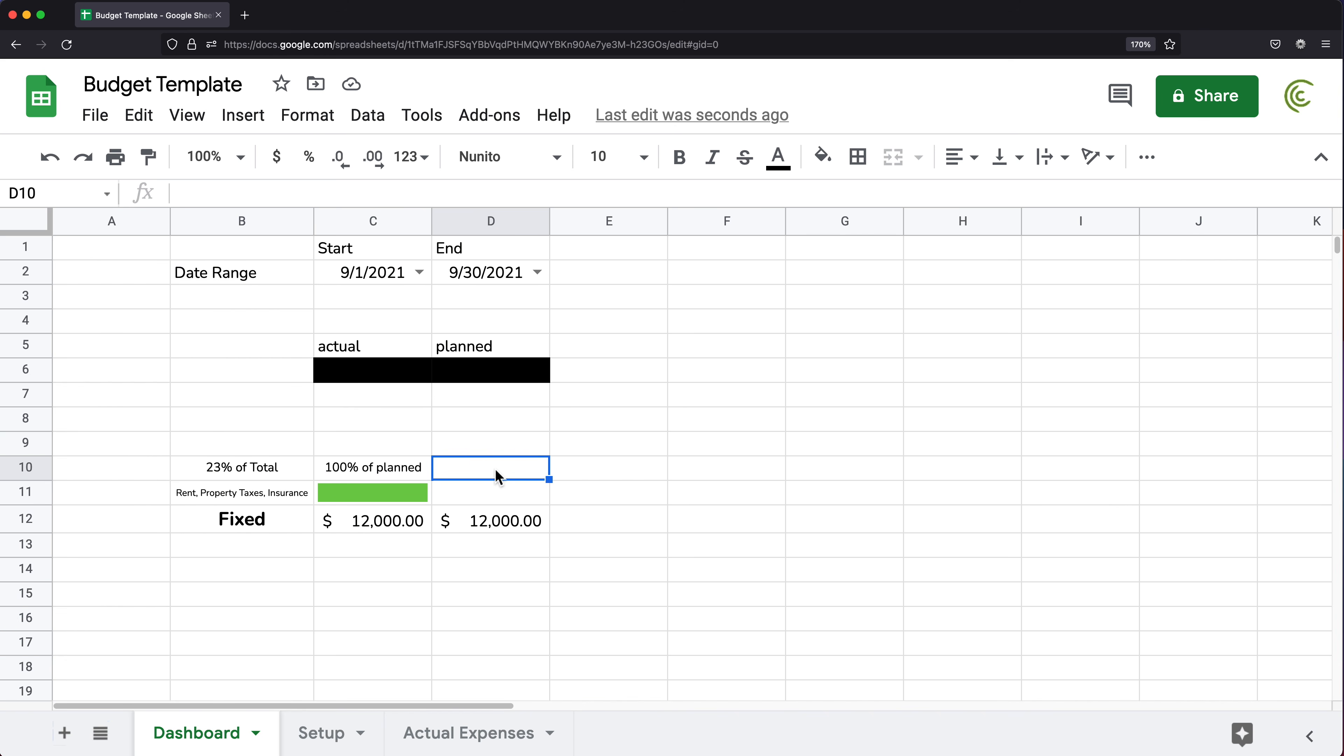
left_click_drag(497, 474, 500, 484)
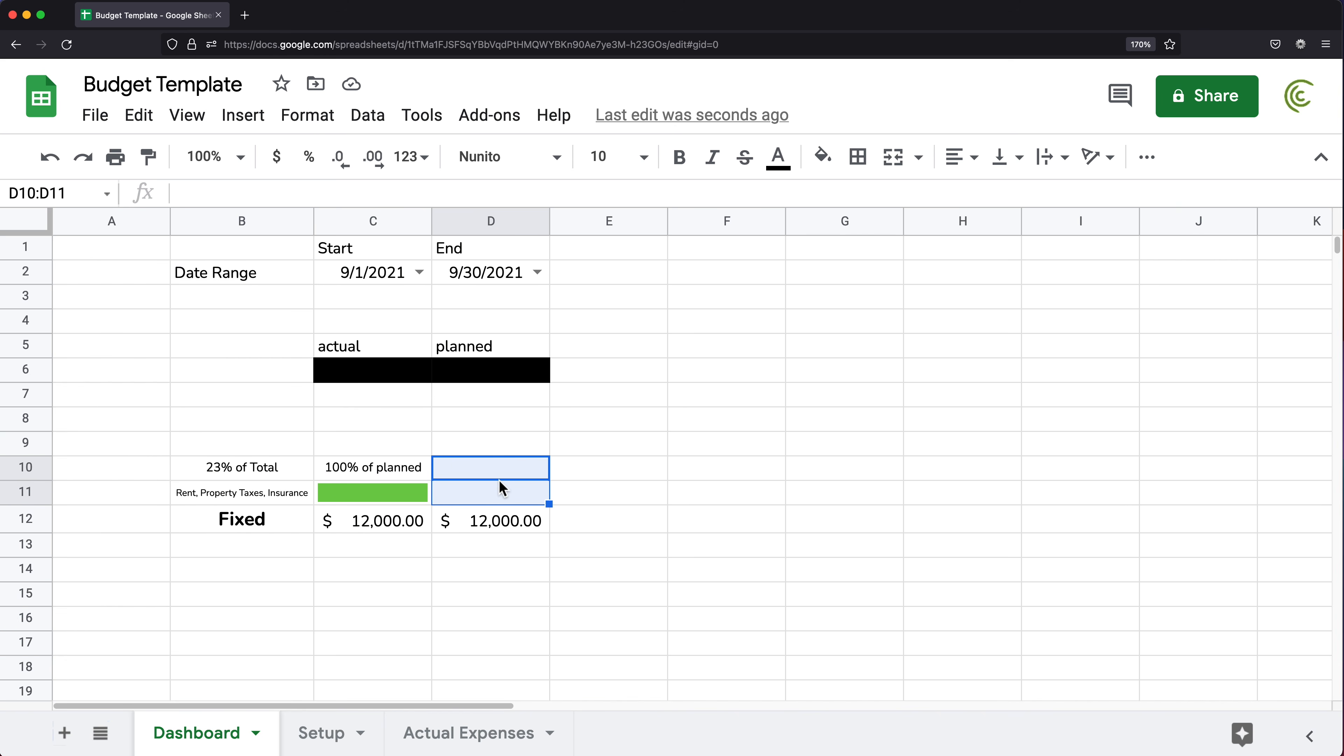
left_click(358, 527)
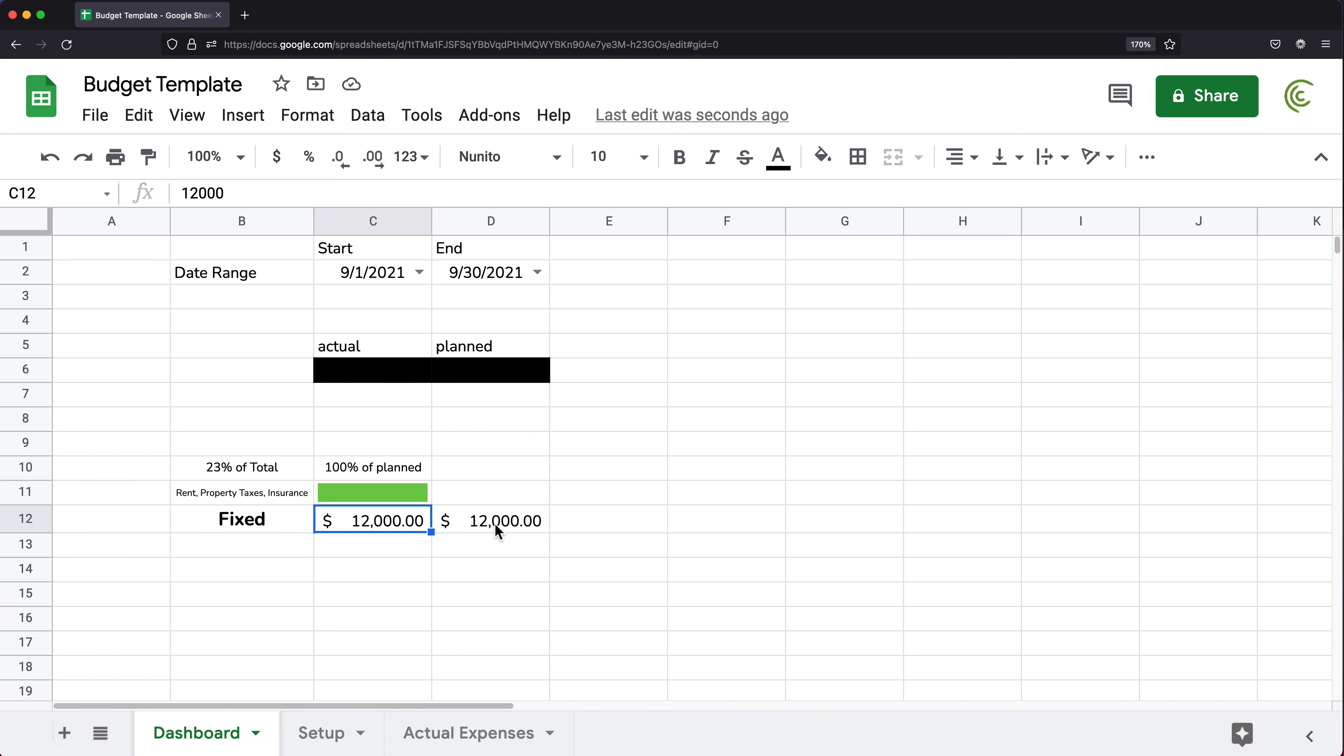
left_click(477, 524)
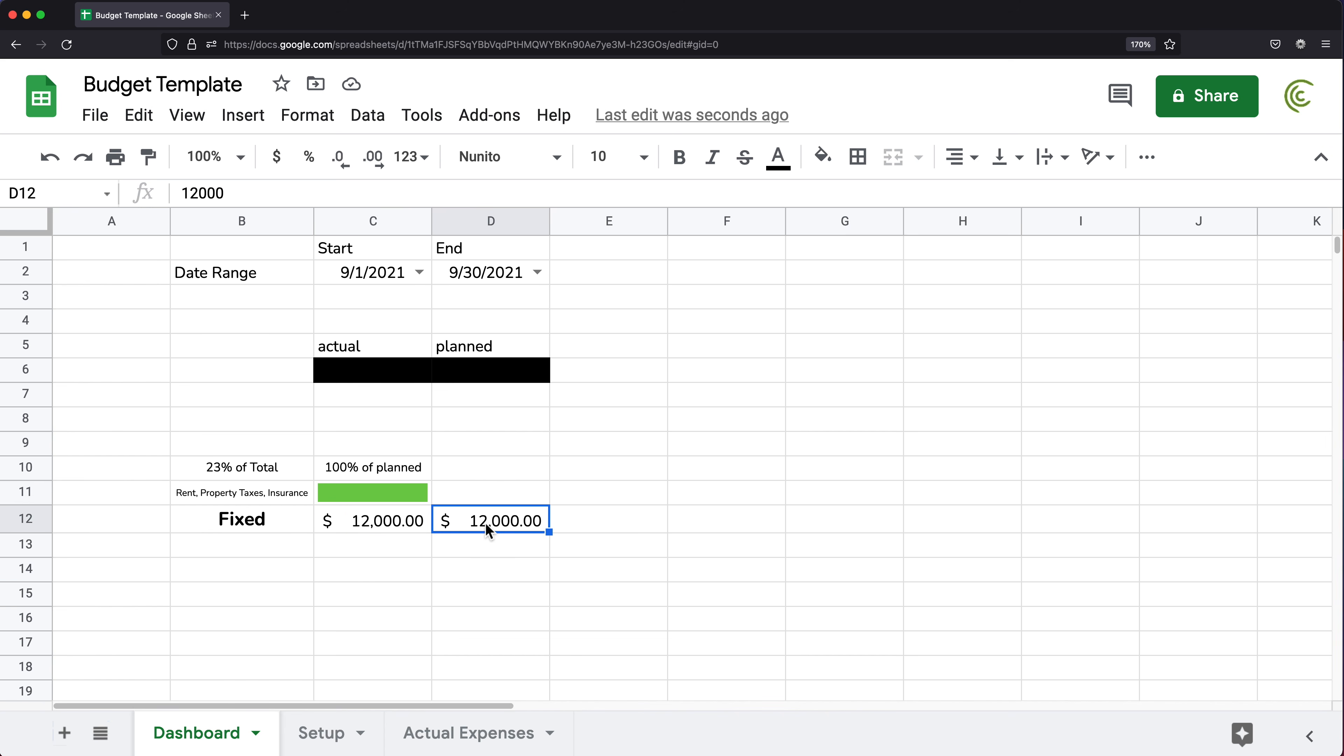
left_click_drag(497, 478, 498, 482)
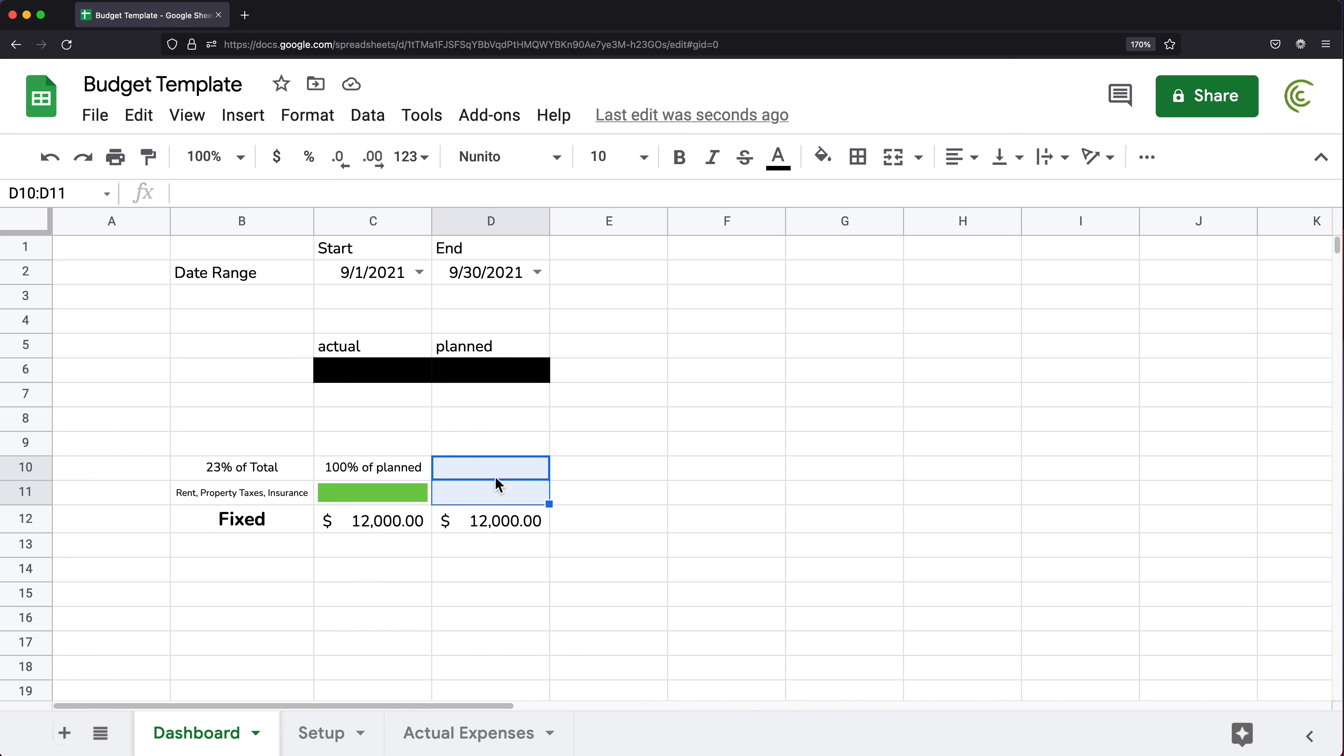
left_click(492, 500)
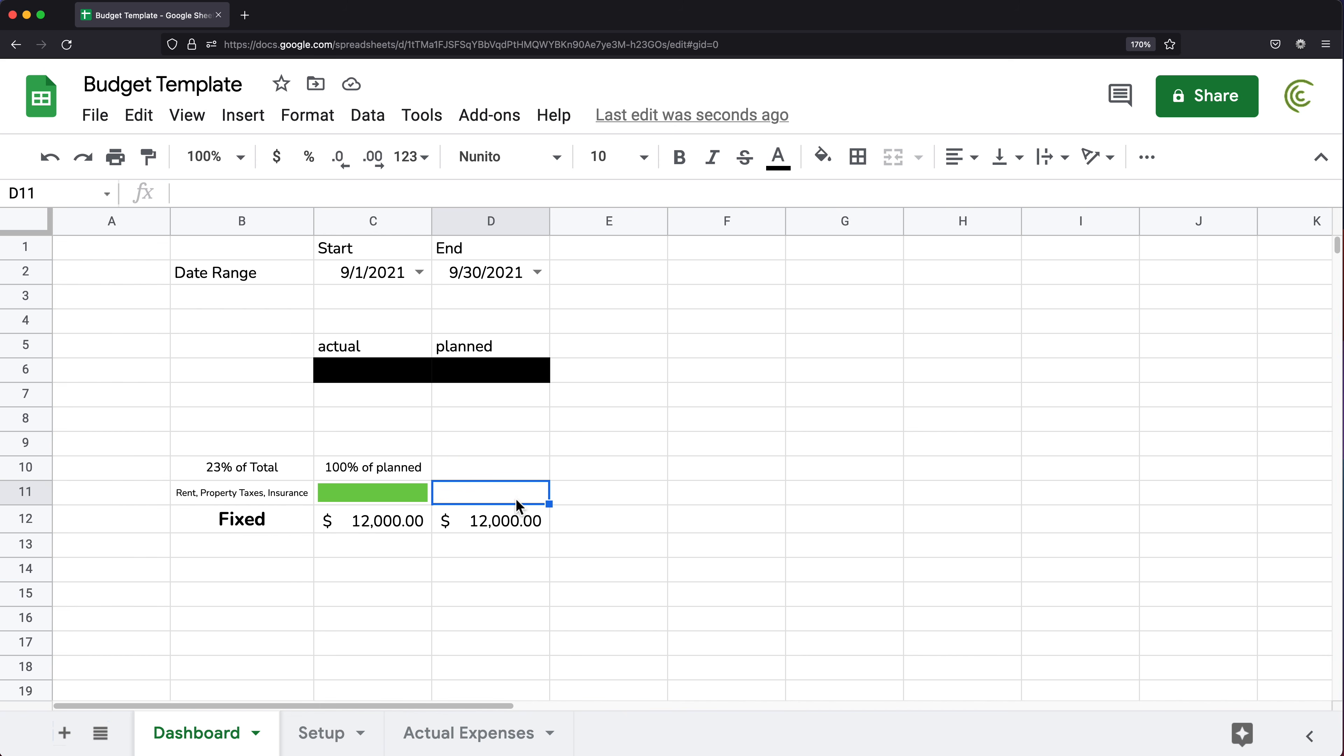
left_click(496, 475)
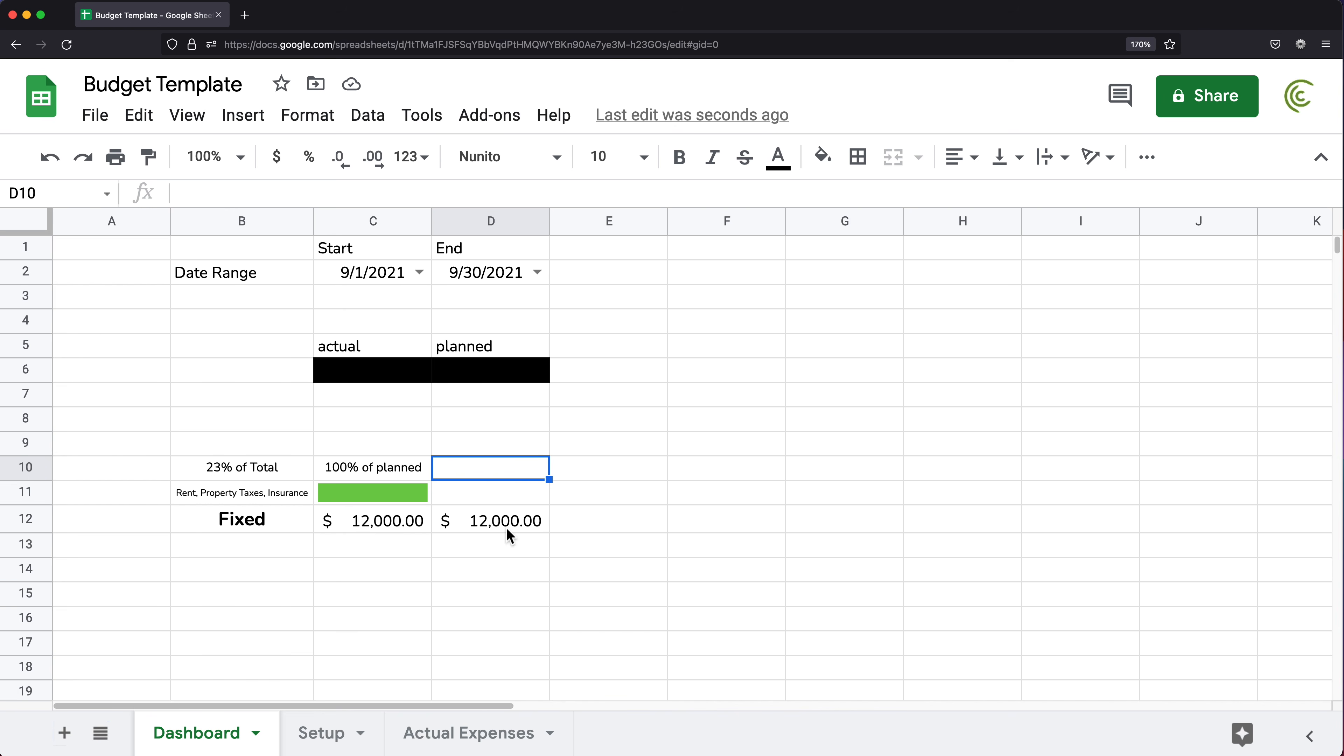
- Set the actual amount for Fixed in C12 to 14000
left_click(377, 523)
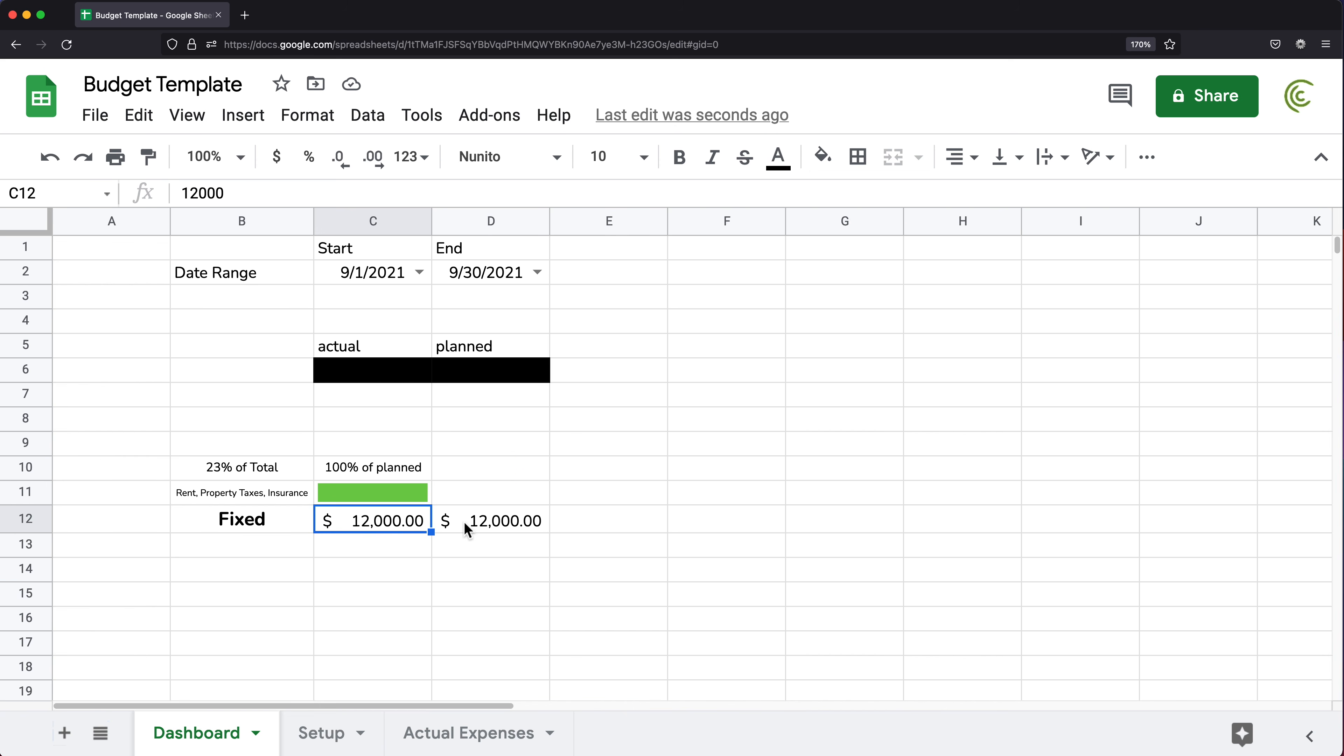
type("14000")
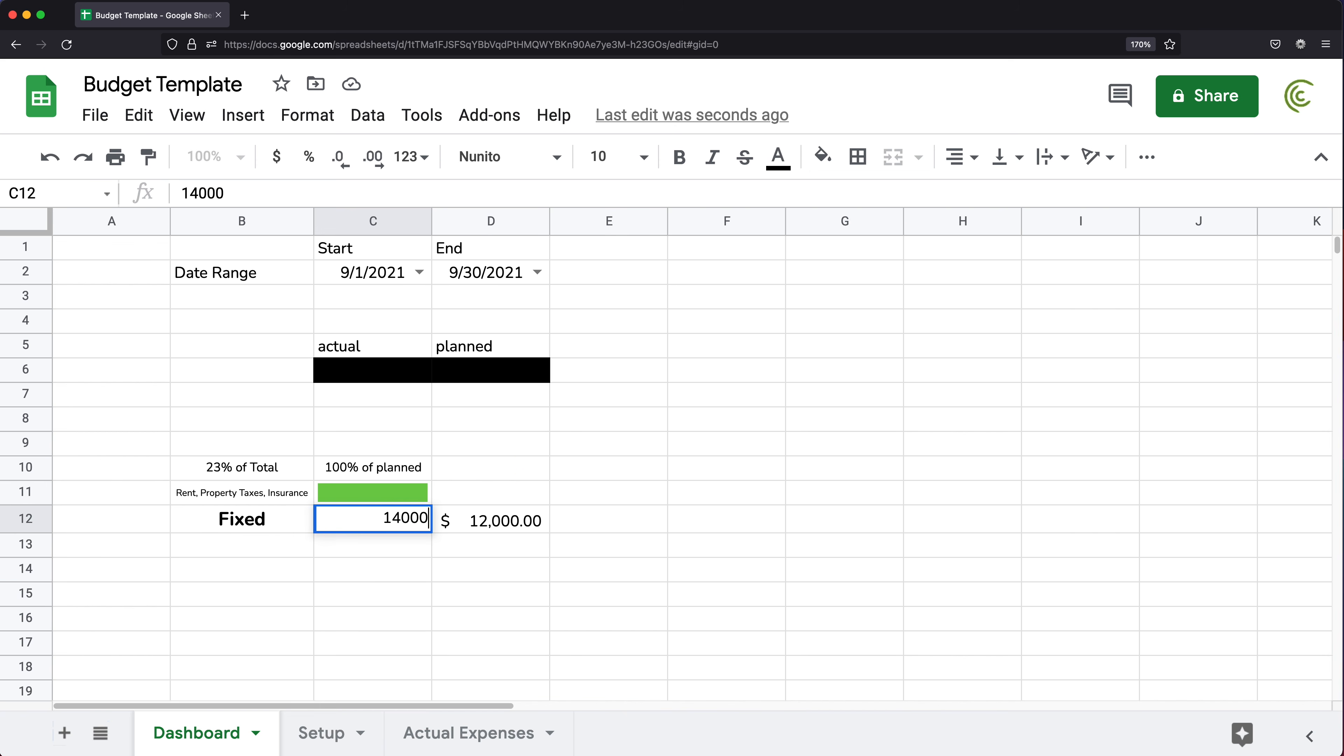
key("Return")
- Enter the formula =C12/D12-1 in D10 to calculate the actual amount's relative deviation from the planned amount
left_click(512, 478)
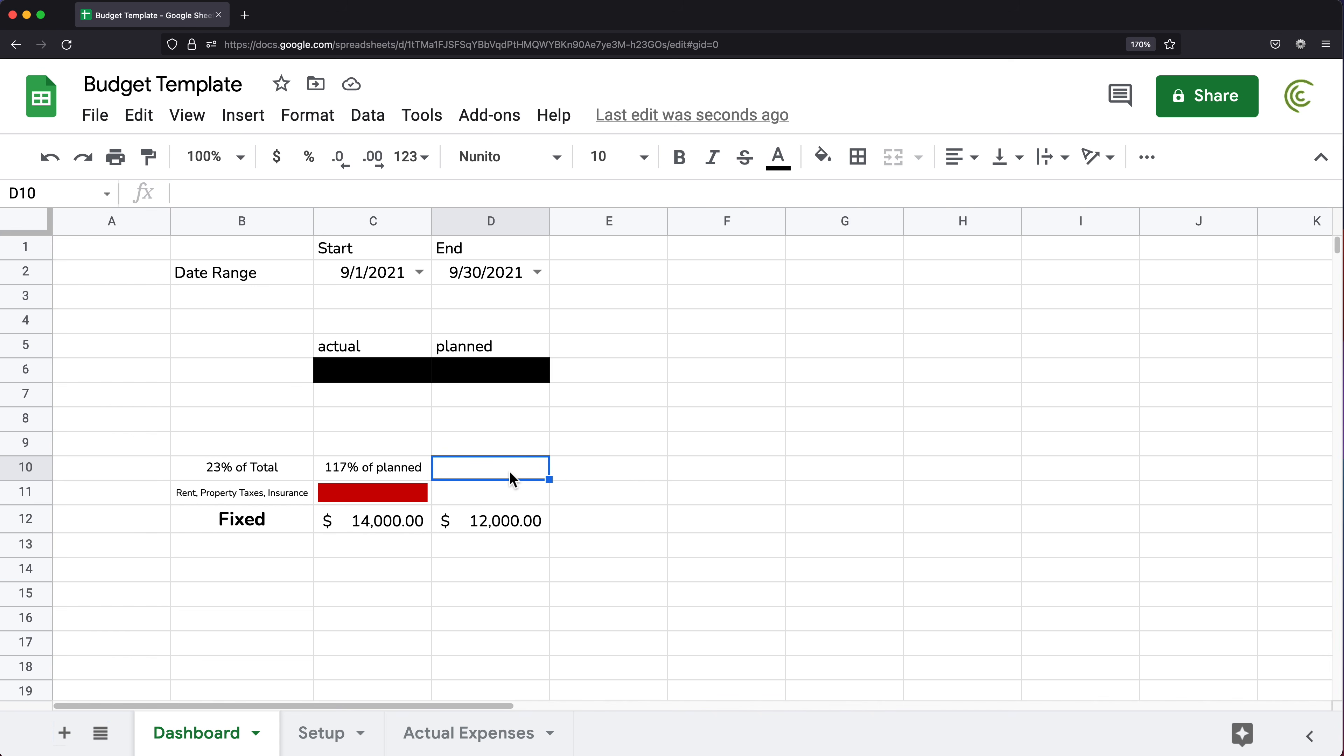
type("=")
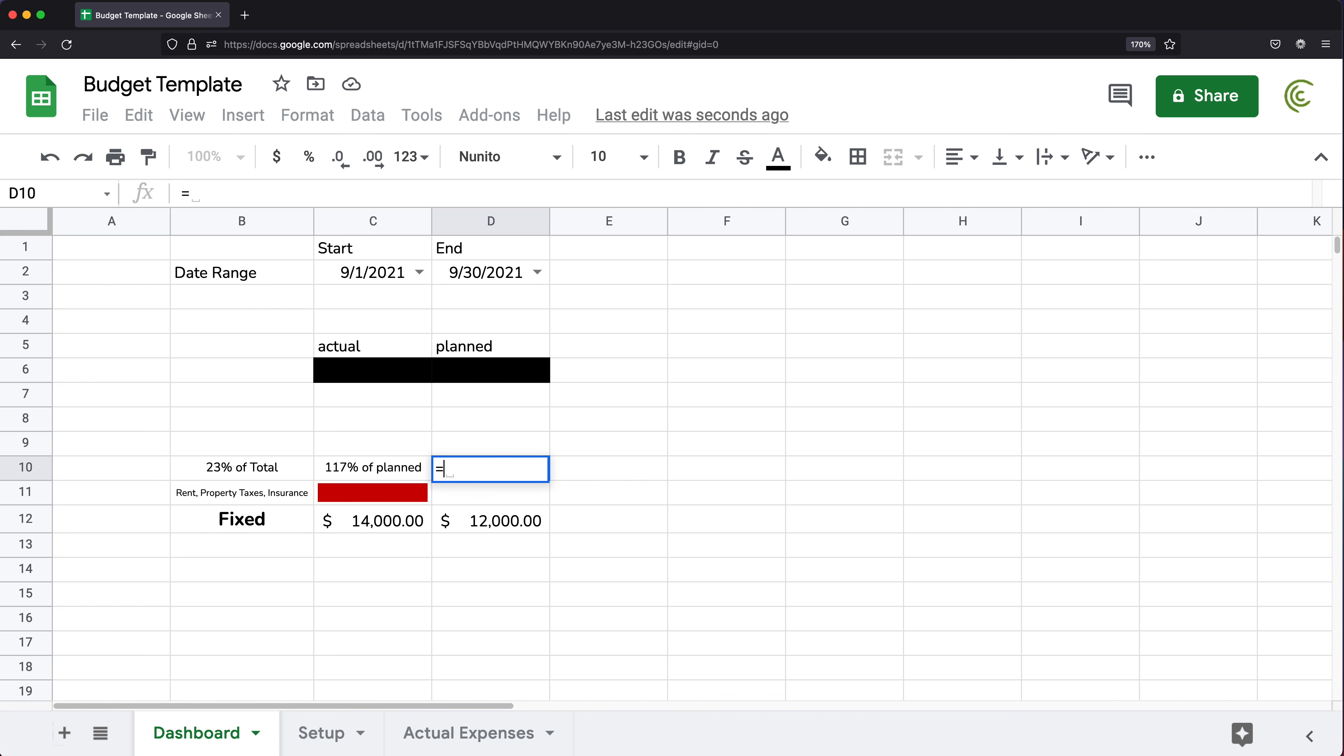
left_click(392, 527)
type("/")
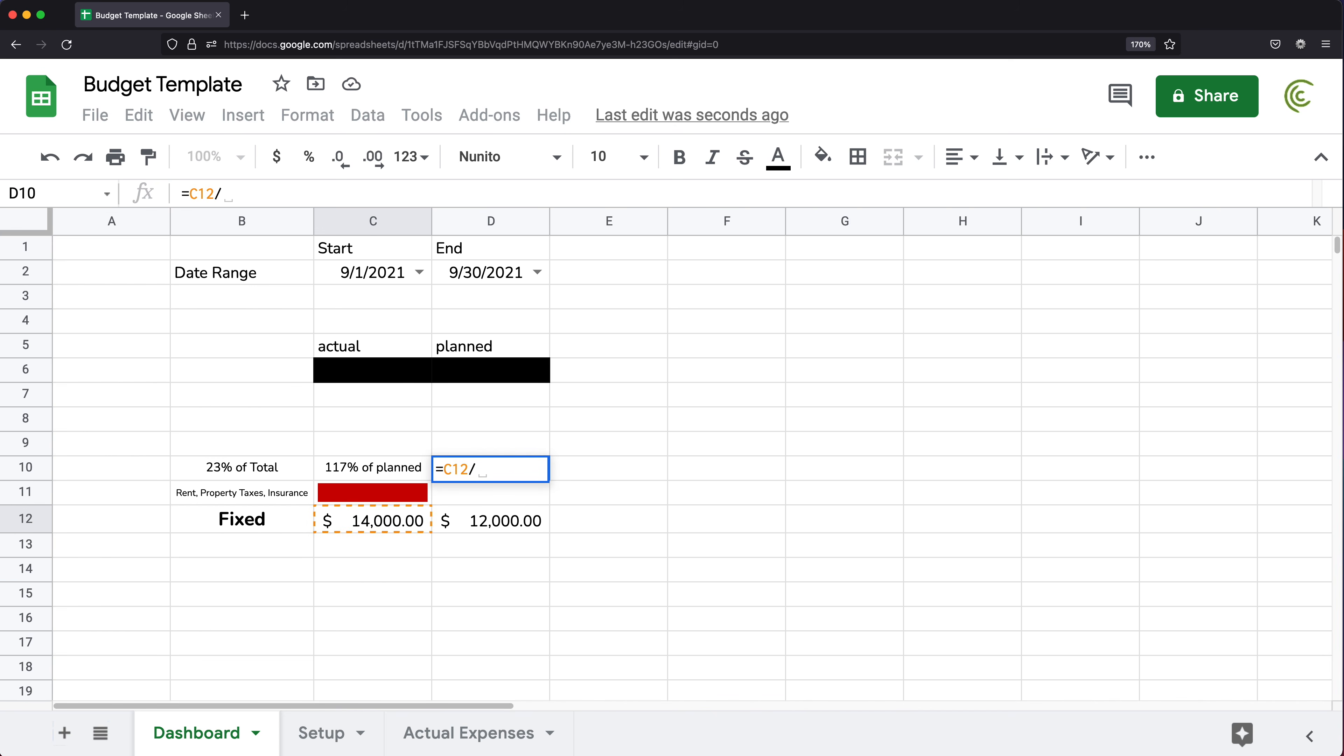
left_click(511, 519)
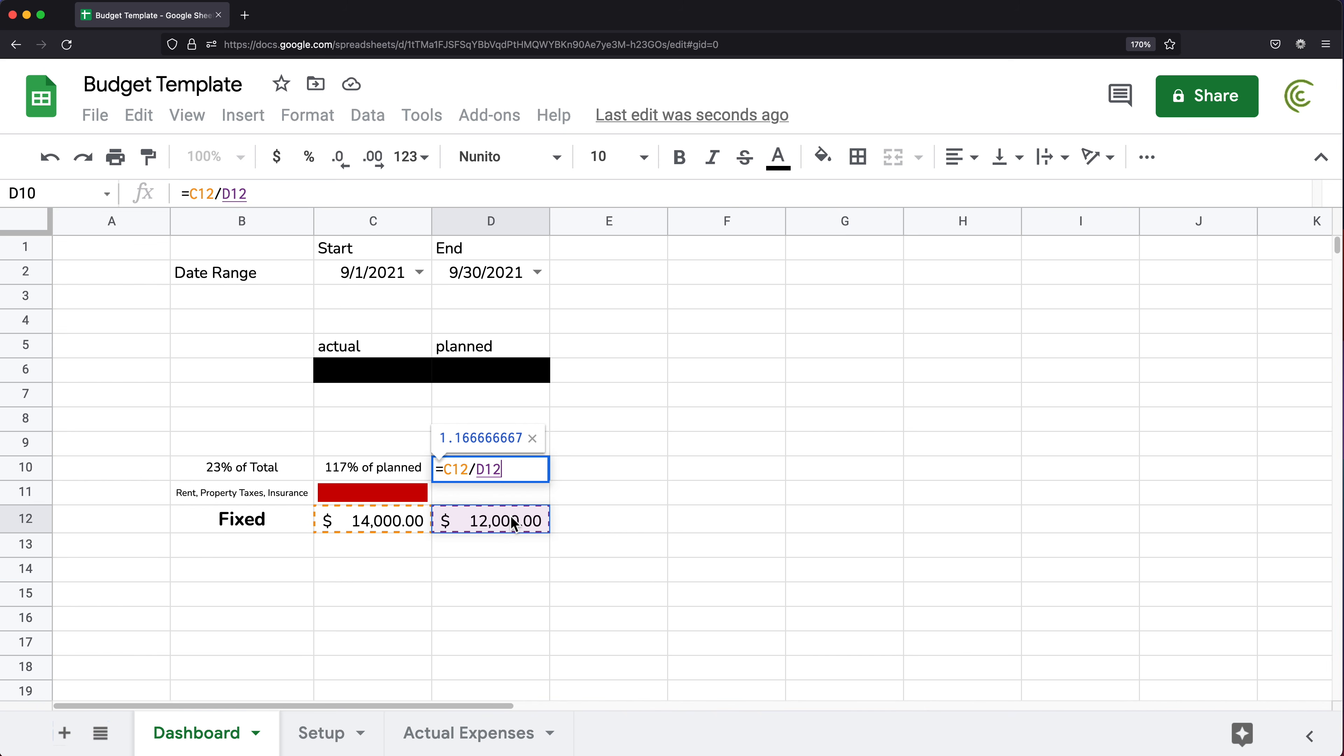
type("-1")
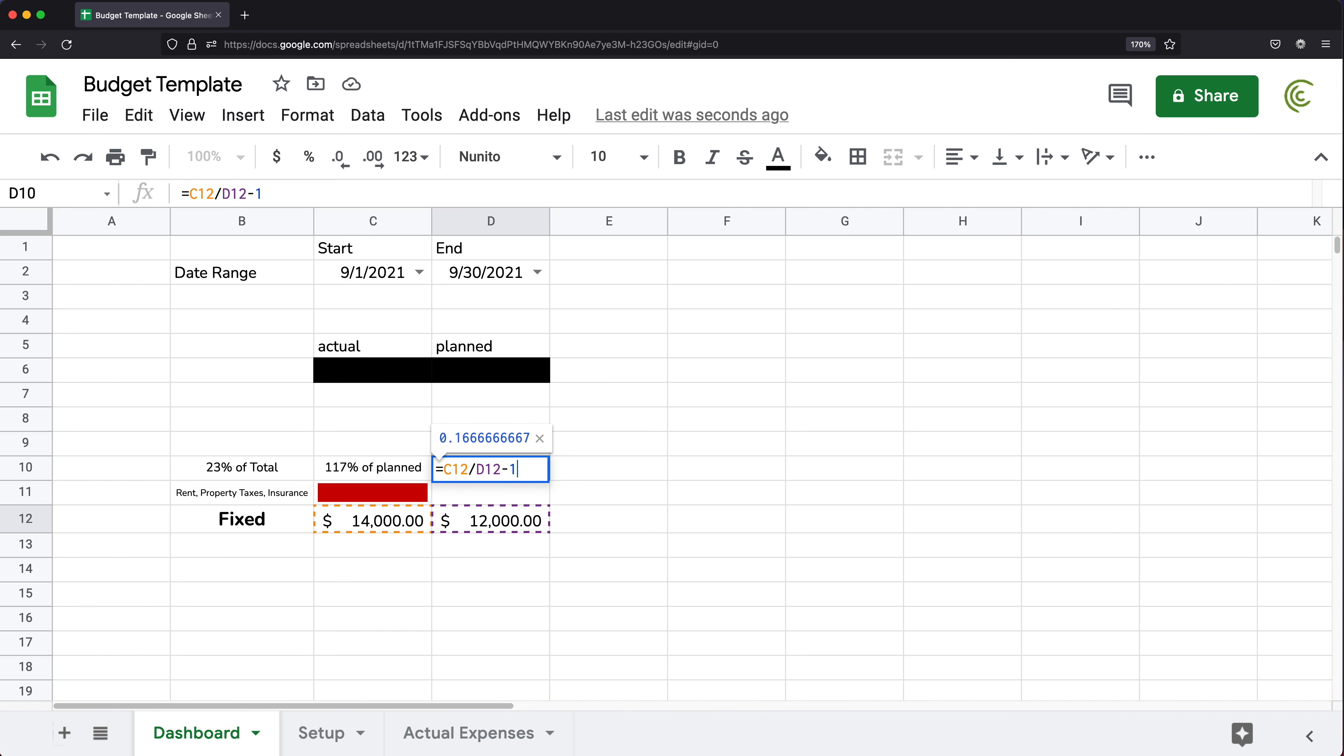
key("Return")
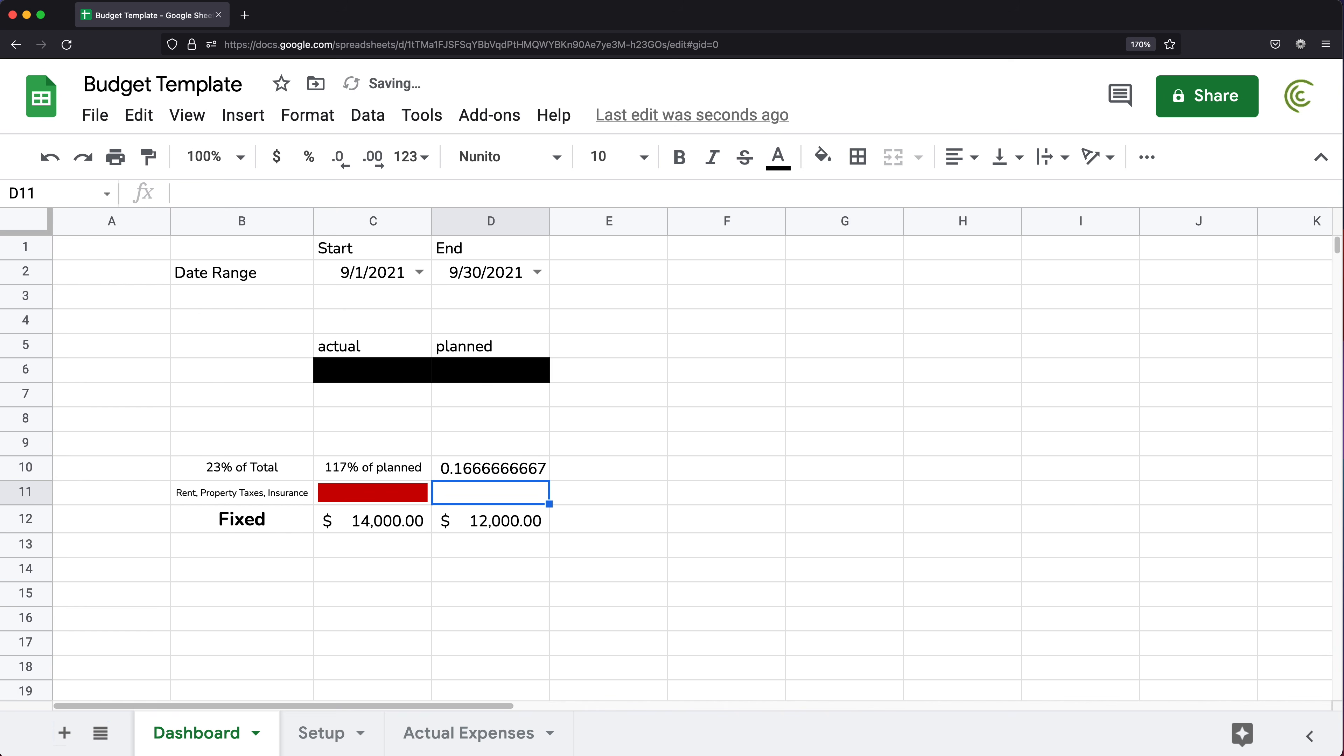
- Apply the Percent number format to the deviation formula in D10
left_click(446, 474)
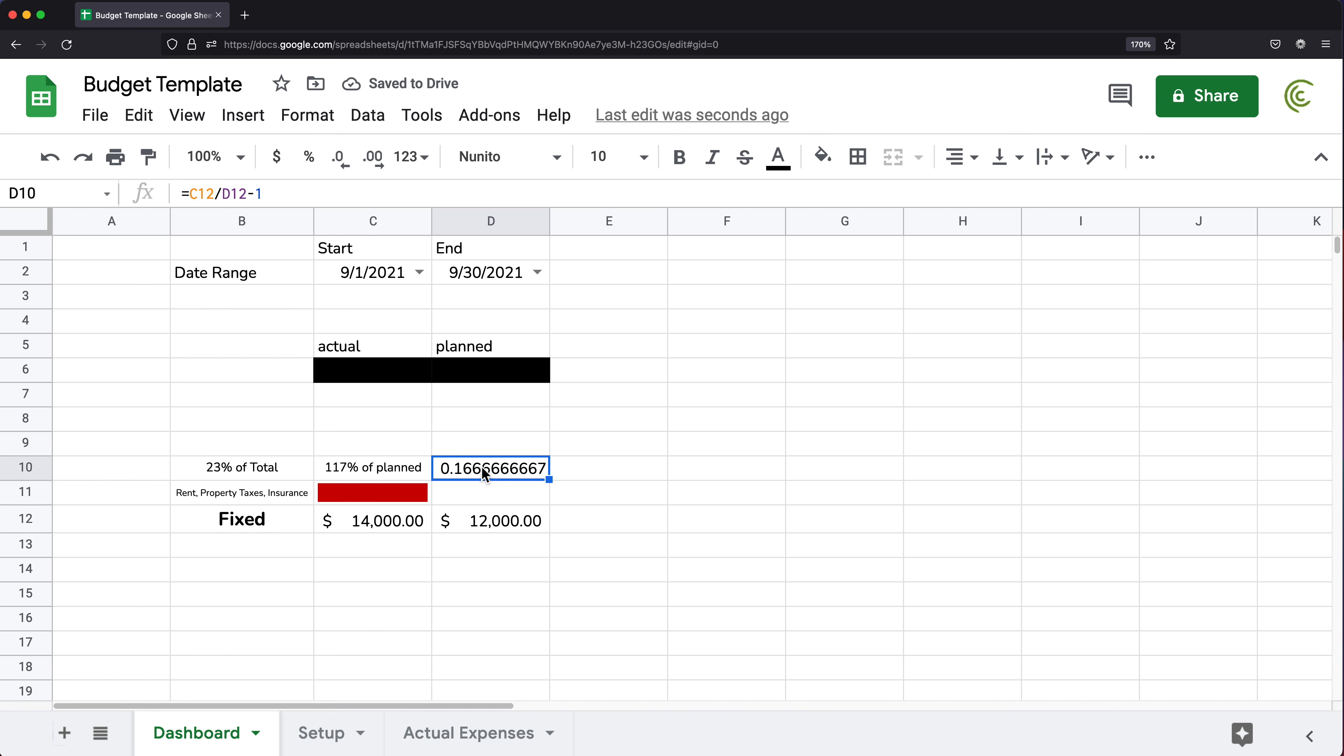
left_click(413, 156)
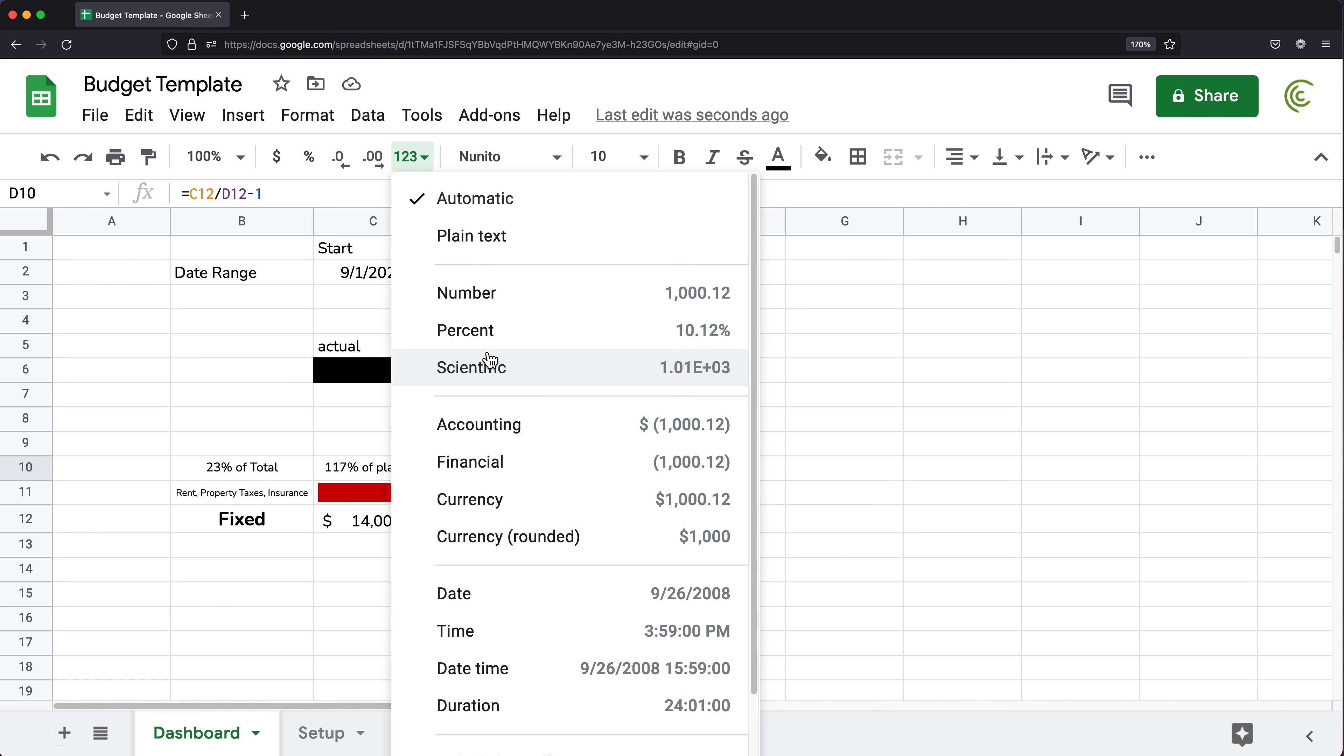
left_click(571, 331)
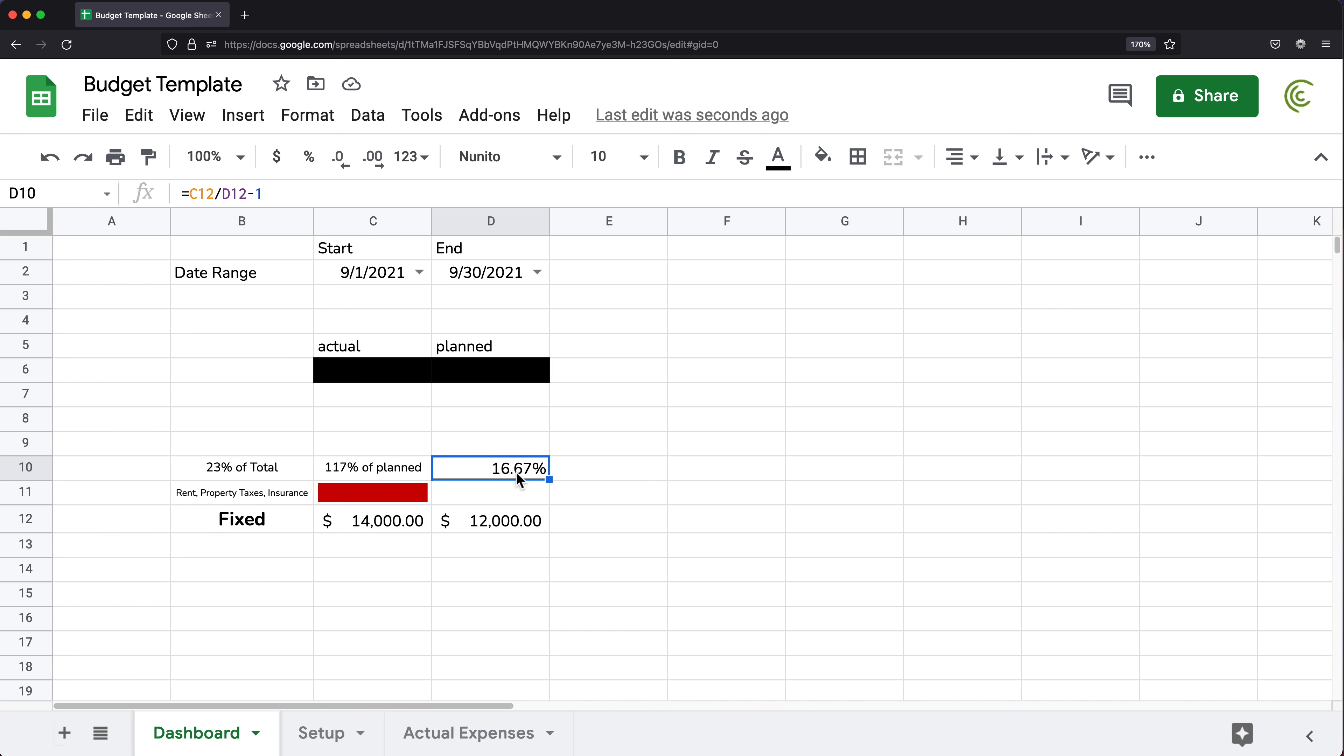
- Set the actual amount for Fixed in C12 to 11100
left_click(402, 524)
type("111000")
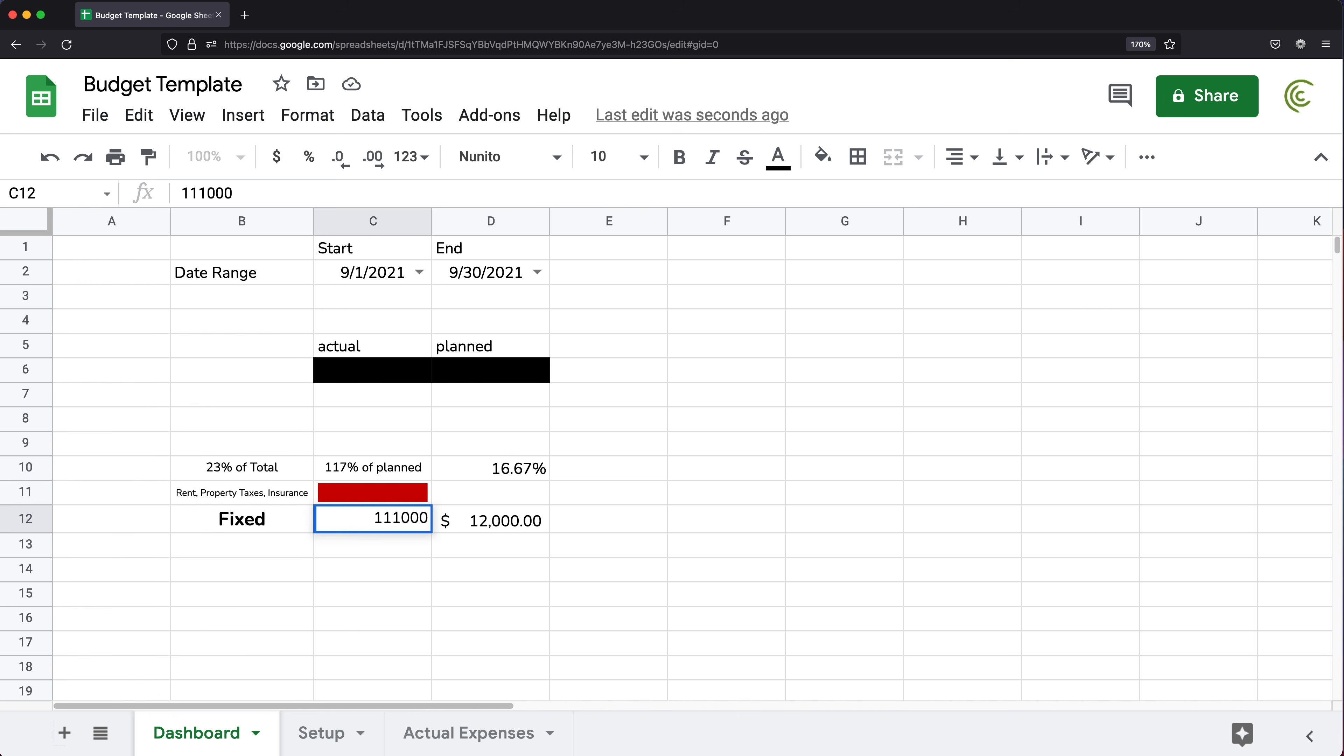
key("BackSpace")
key("Return")
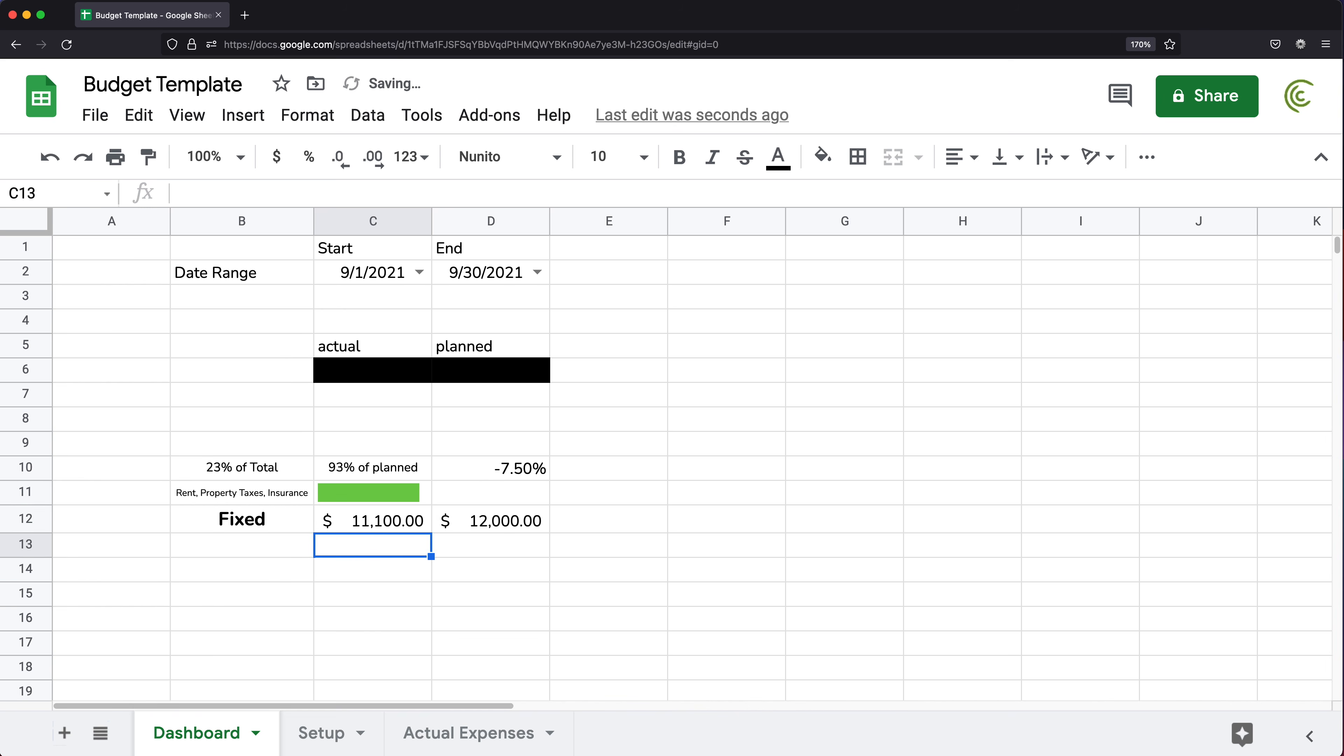
- Change the deviation formula in D10 to =MAX(C12/D12-1,0) so that it never goes below zero
left_click(501, 476)
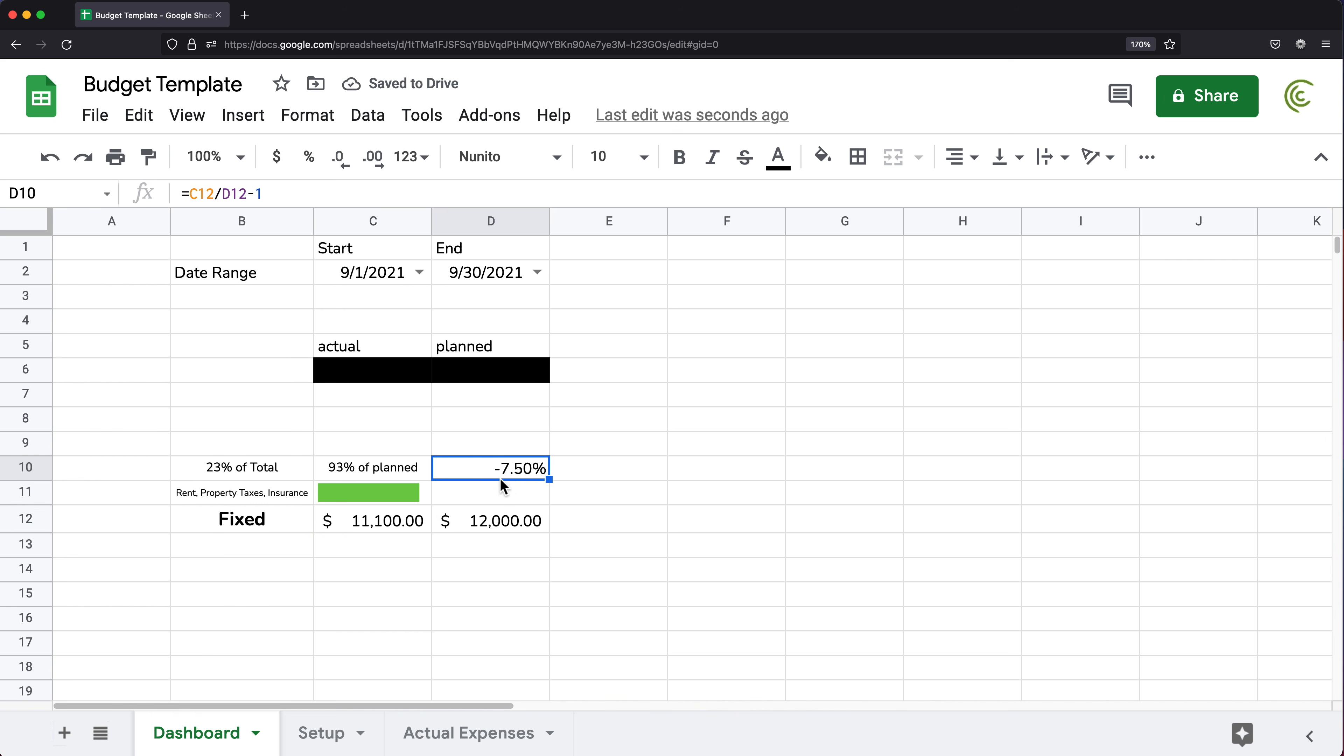
double_click(520, 475)
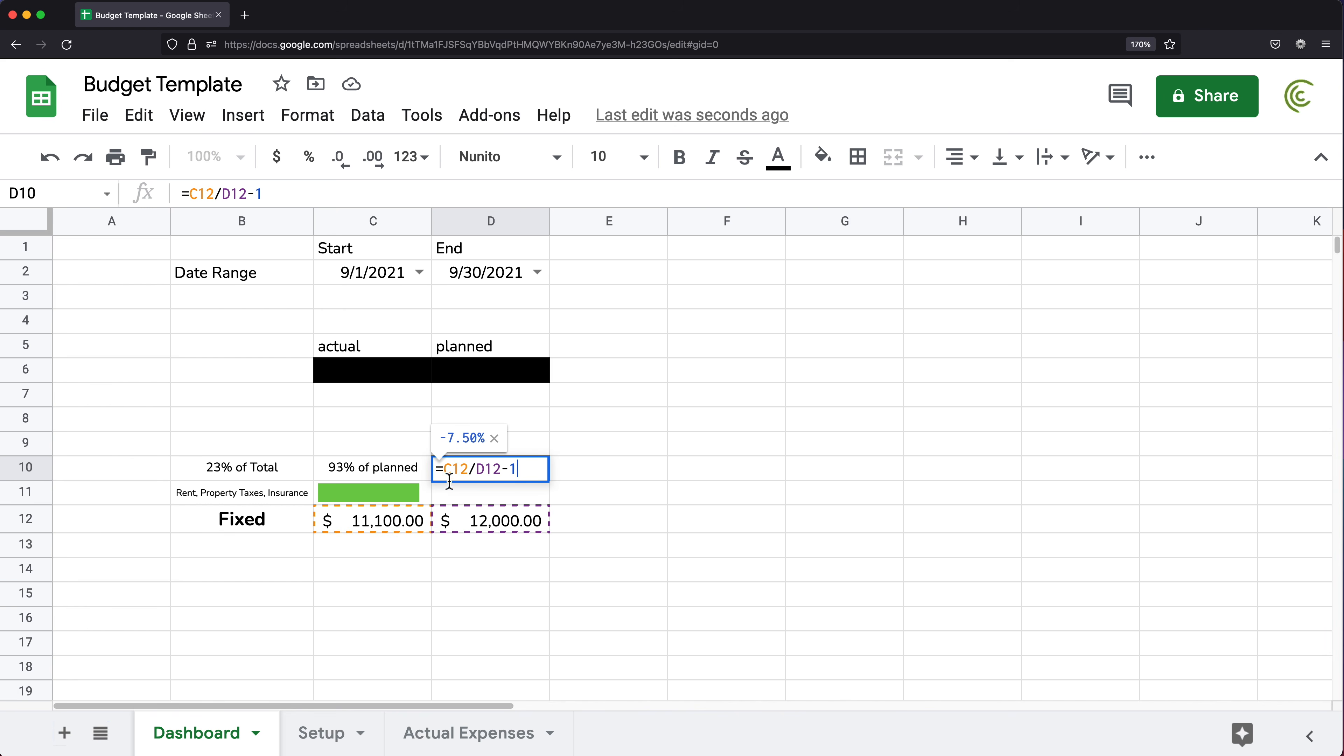
type("MAX(")
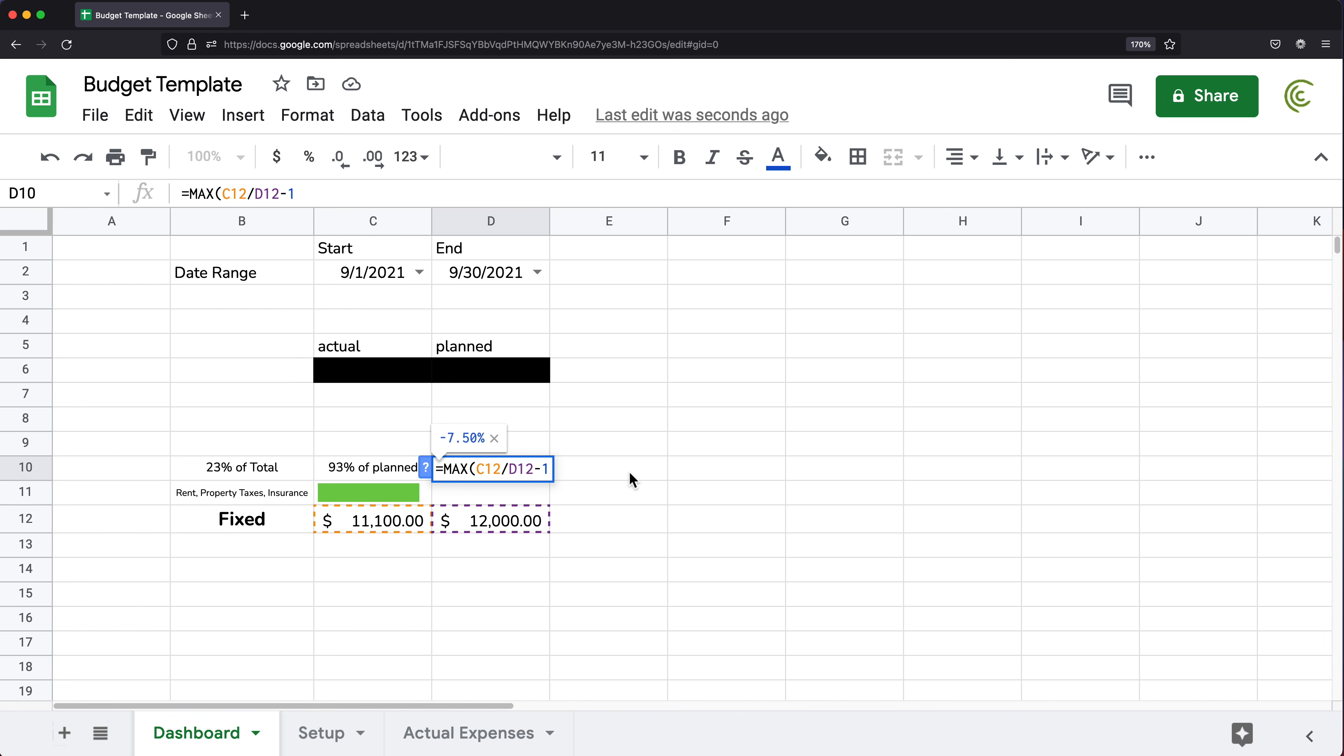
type(",0)")
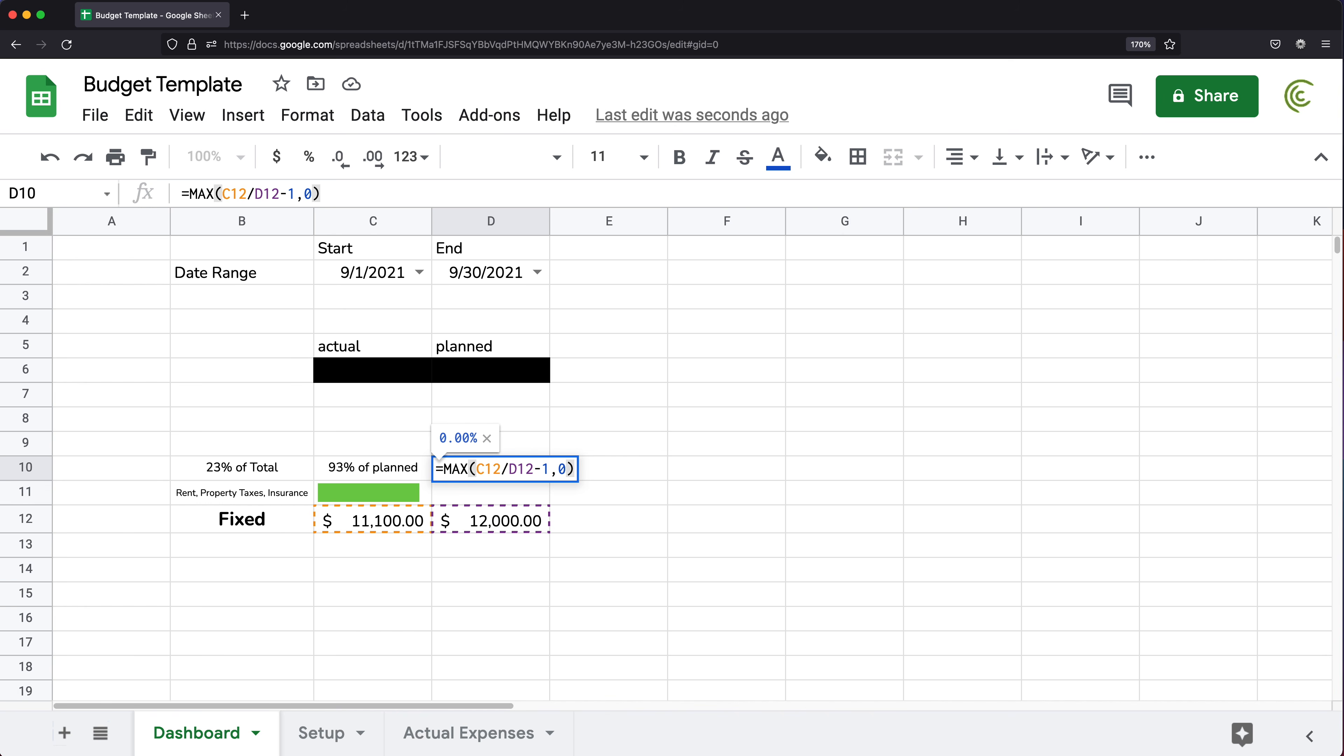
key("Return")
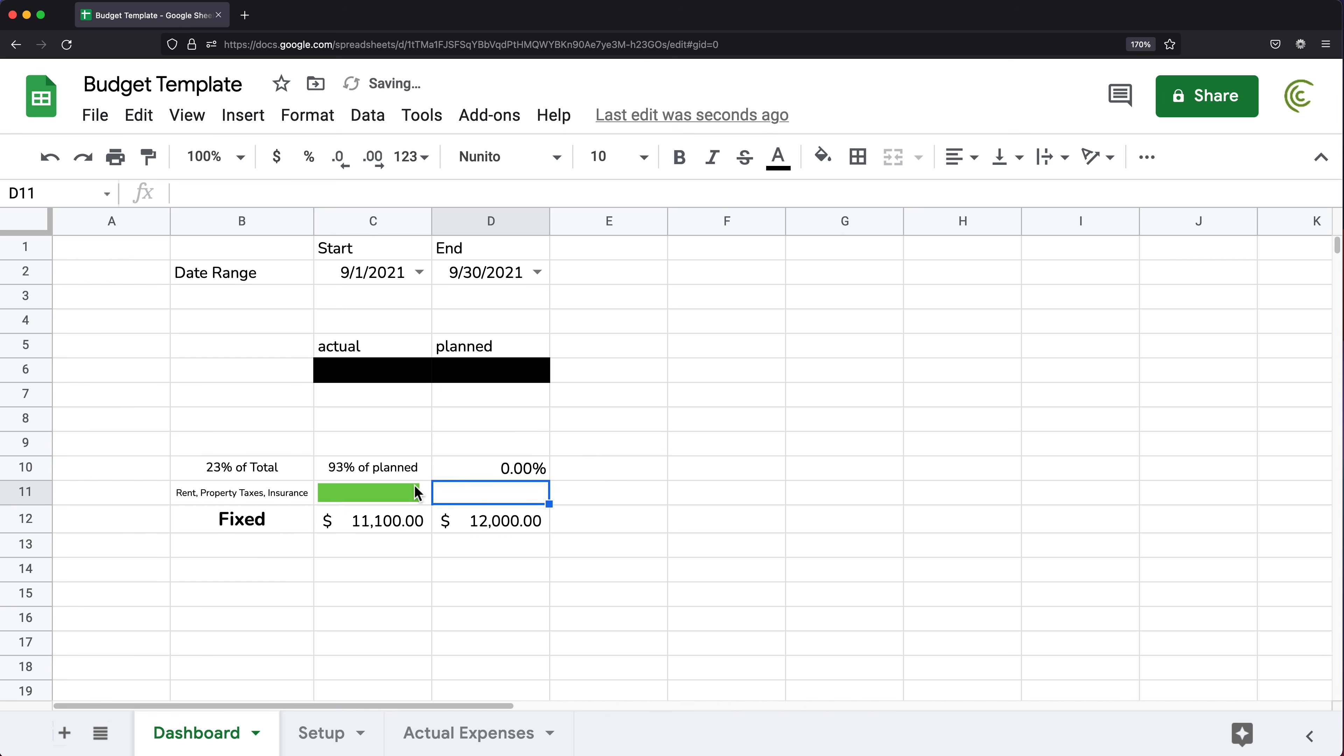
- Set the actual amount for Fixed in C12 to 13500 and check the percentage deviation in D10
left_click(514, 471)
left_click(395, 521)
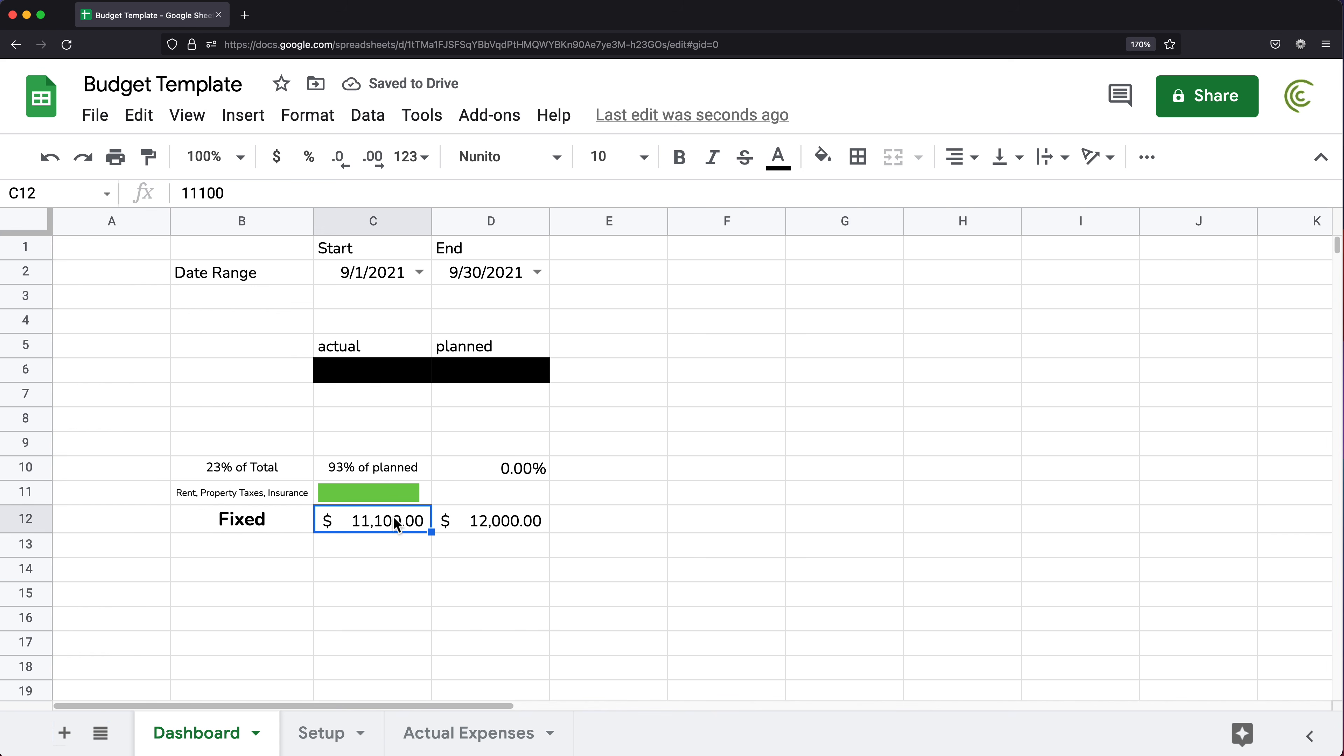
type("13500")
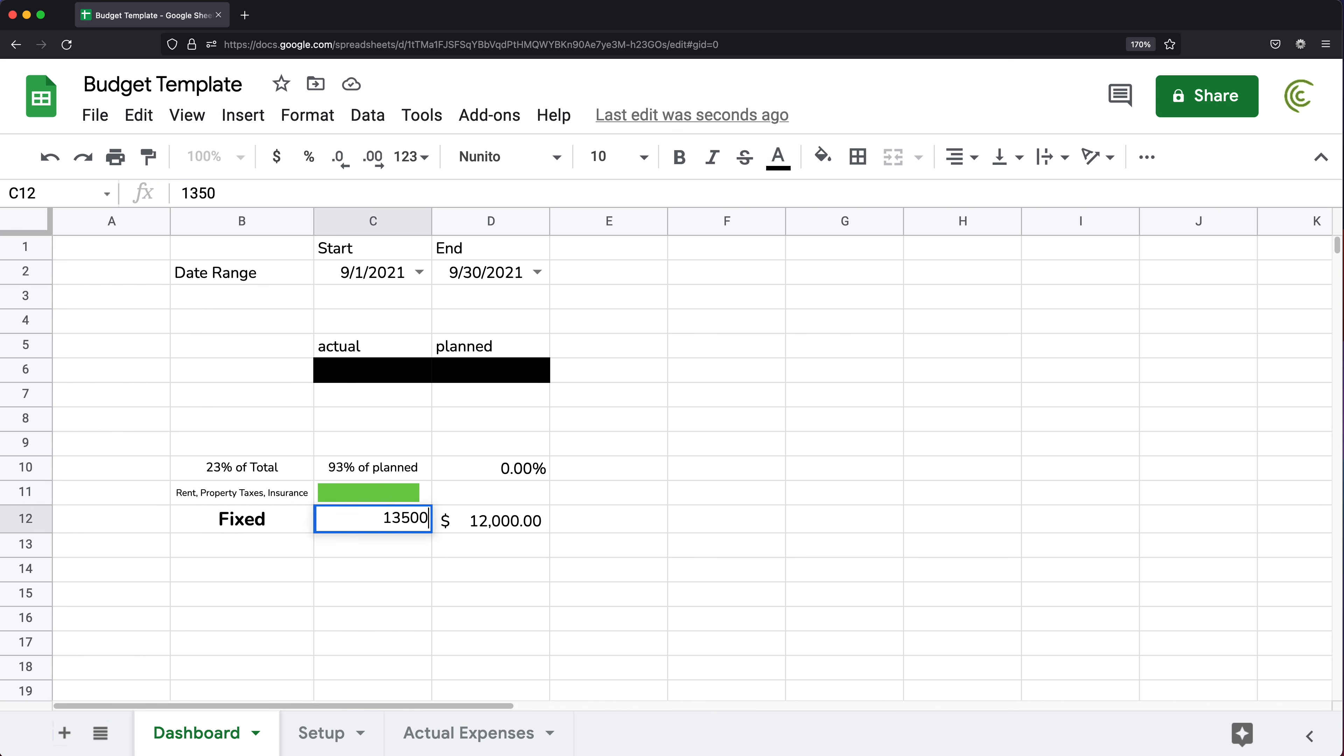
key("Return")
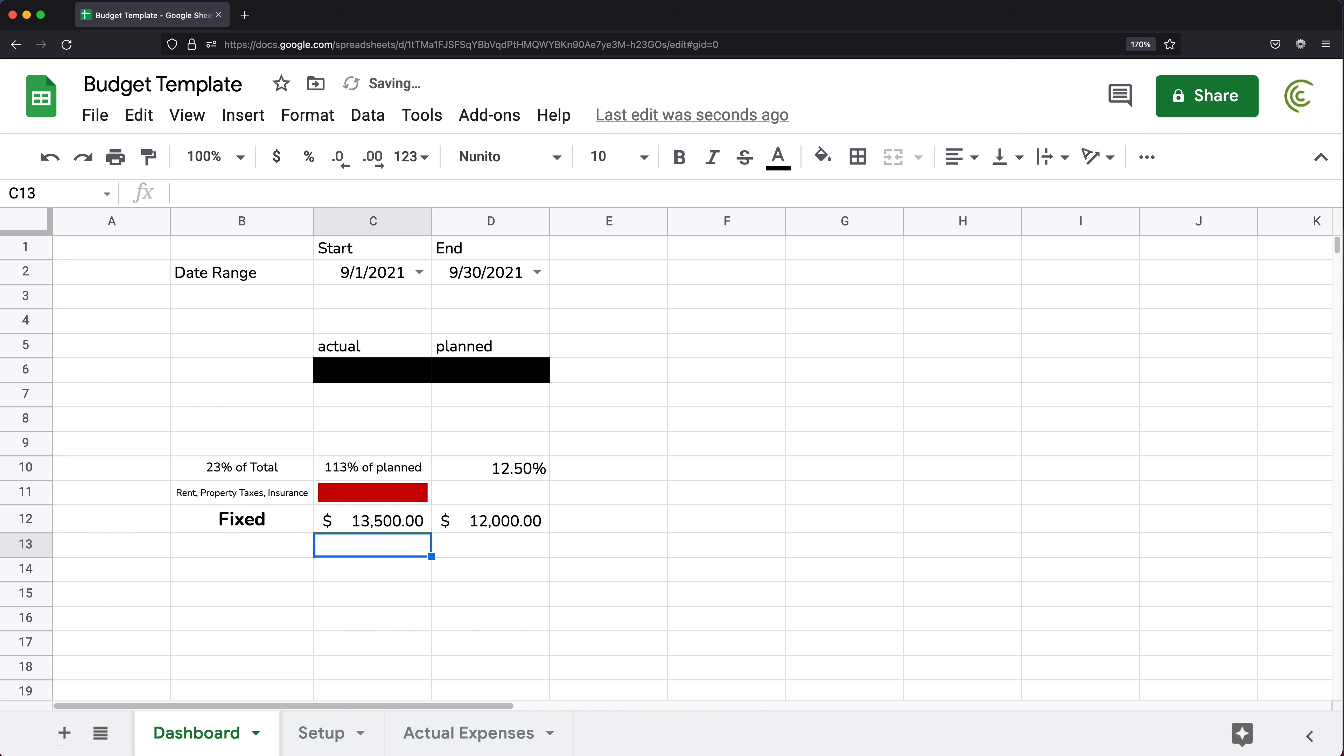
left_click(523, 472)
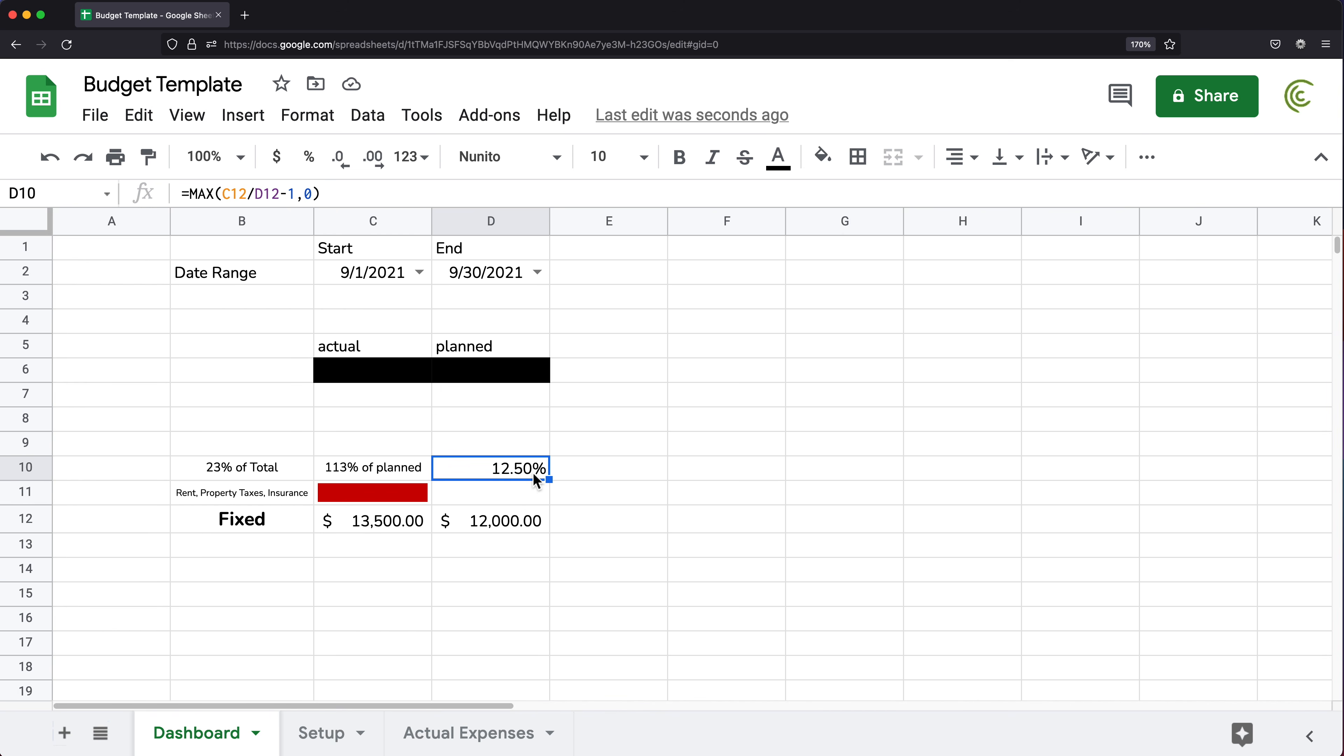
- Enter the formula =C12-D12 in D11 to calculate the difference between the actual and planned amounts
key("Down")
key("Down")
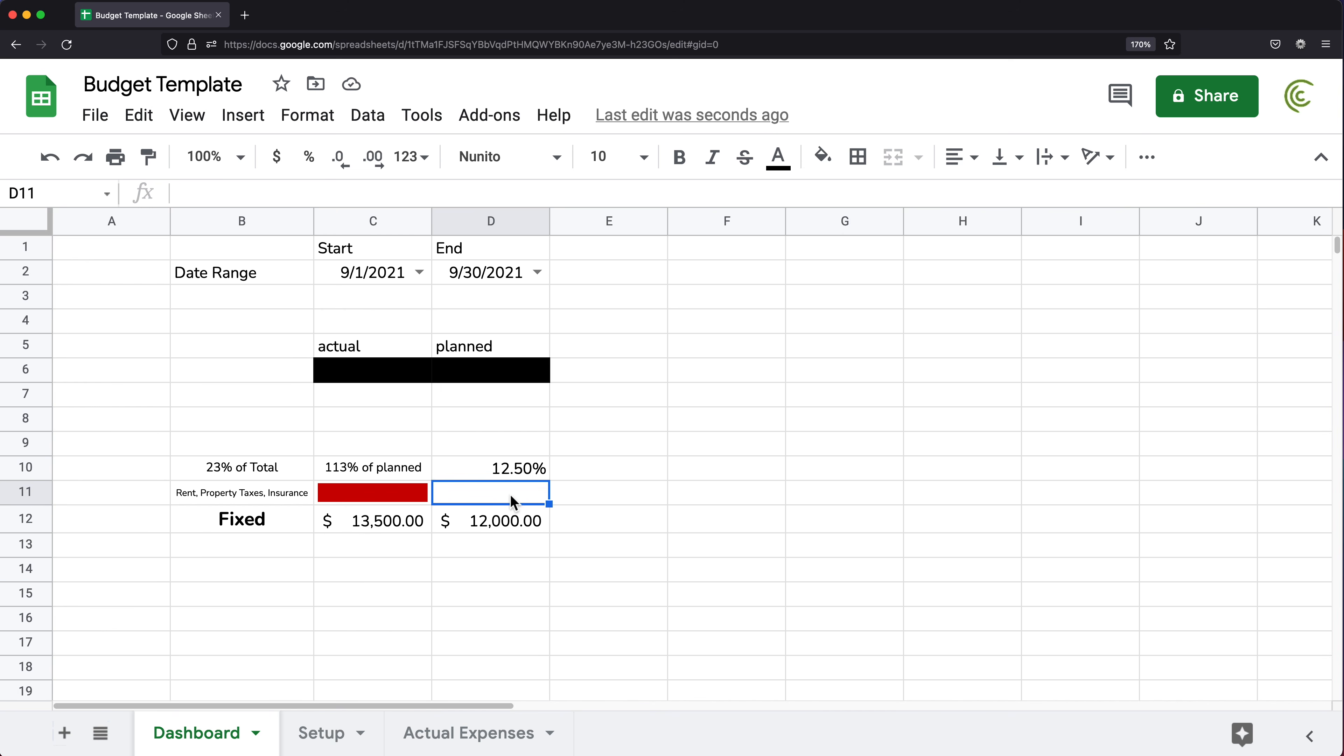
left_click(517, 499)
type("=")
left_click(382, 527)
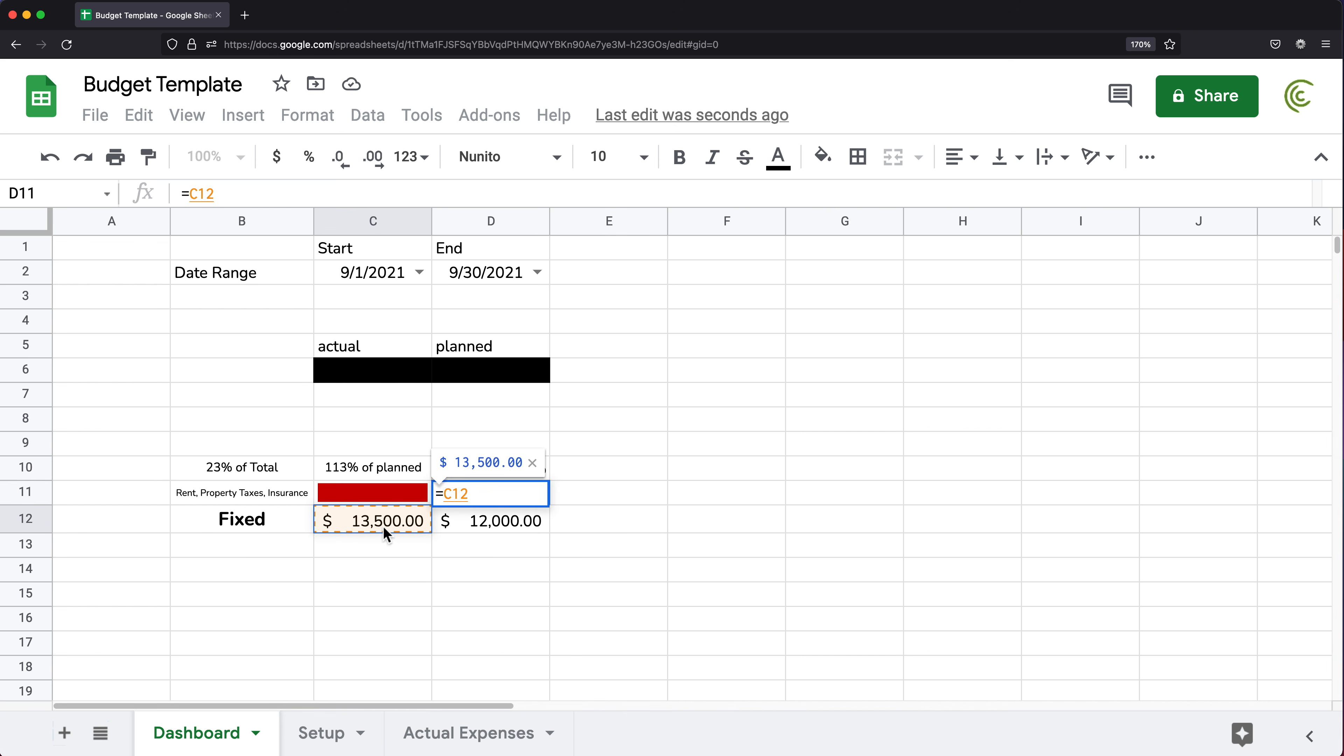
type("-")
left_click(482, 526)
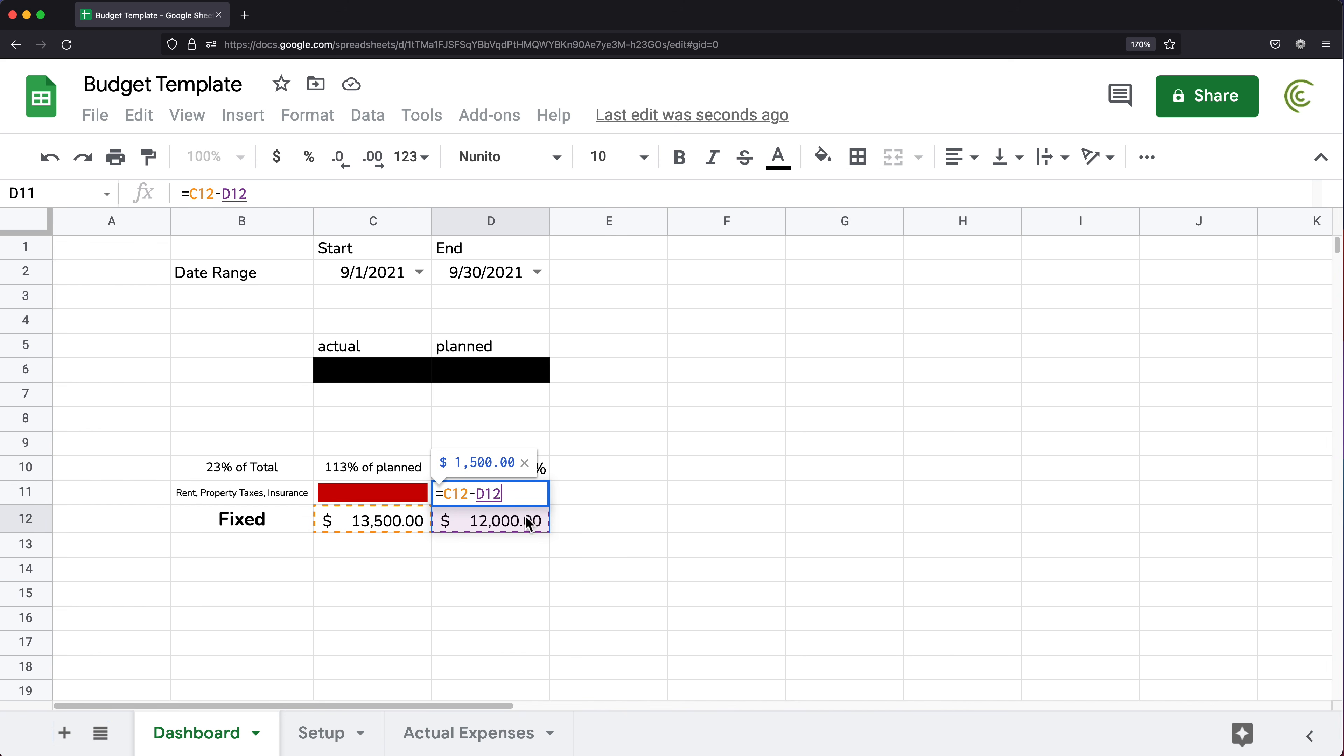
key("Return")
- Set the actual amount for Fixed in C12 to 10000 to test an under-budget case
left_click(404, 522)
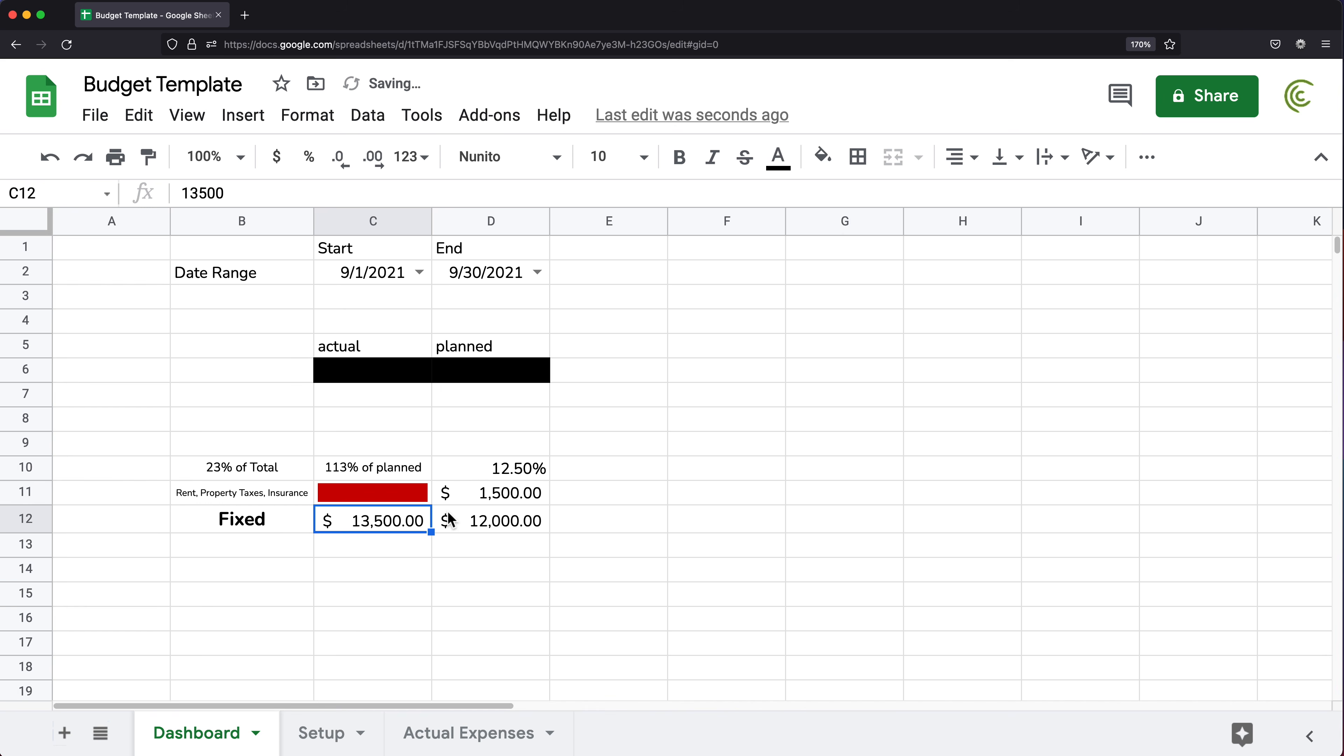
key("BackSpace")
type("1")
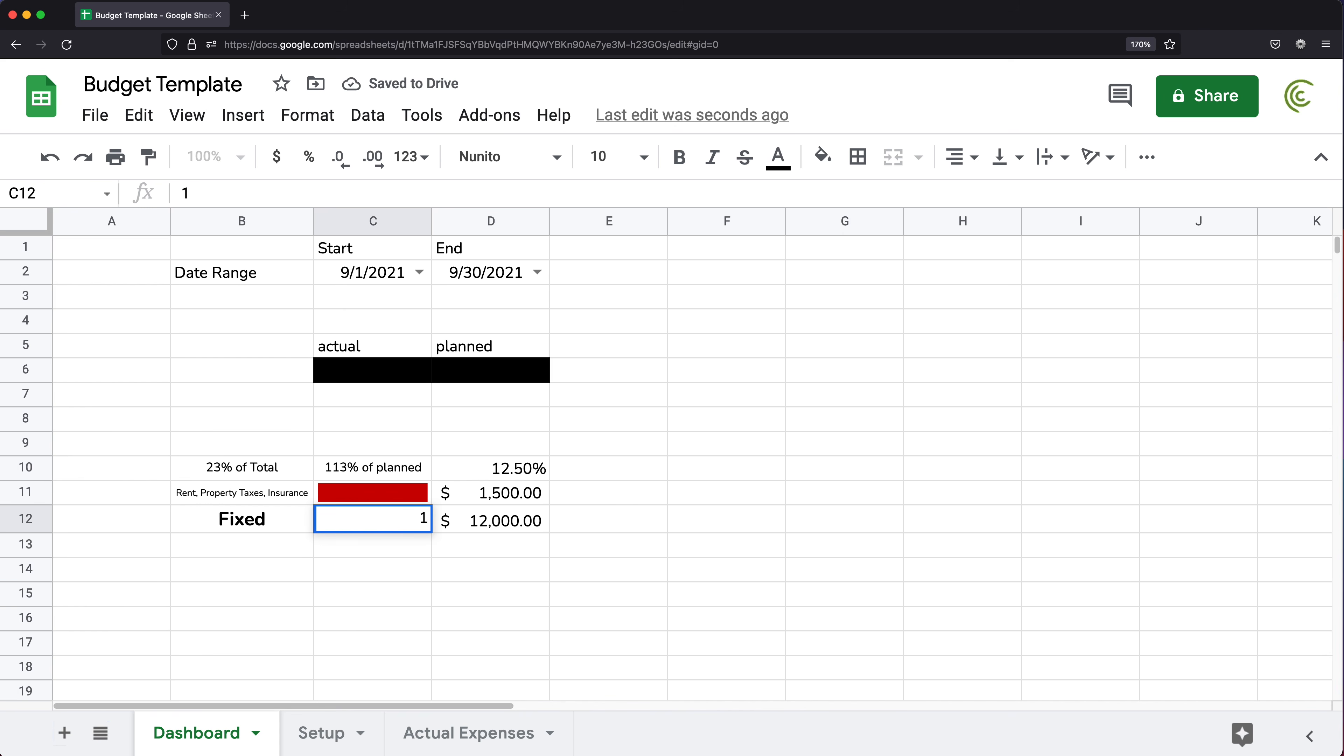
type("0,00000")
key("Return")
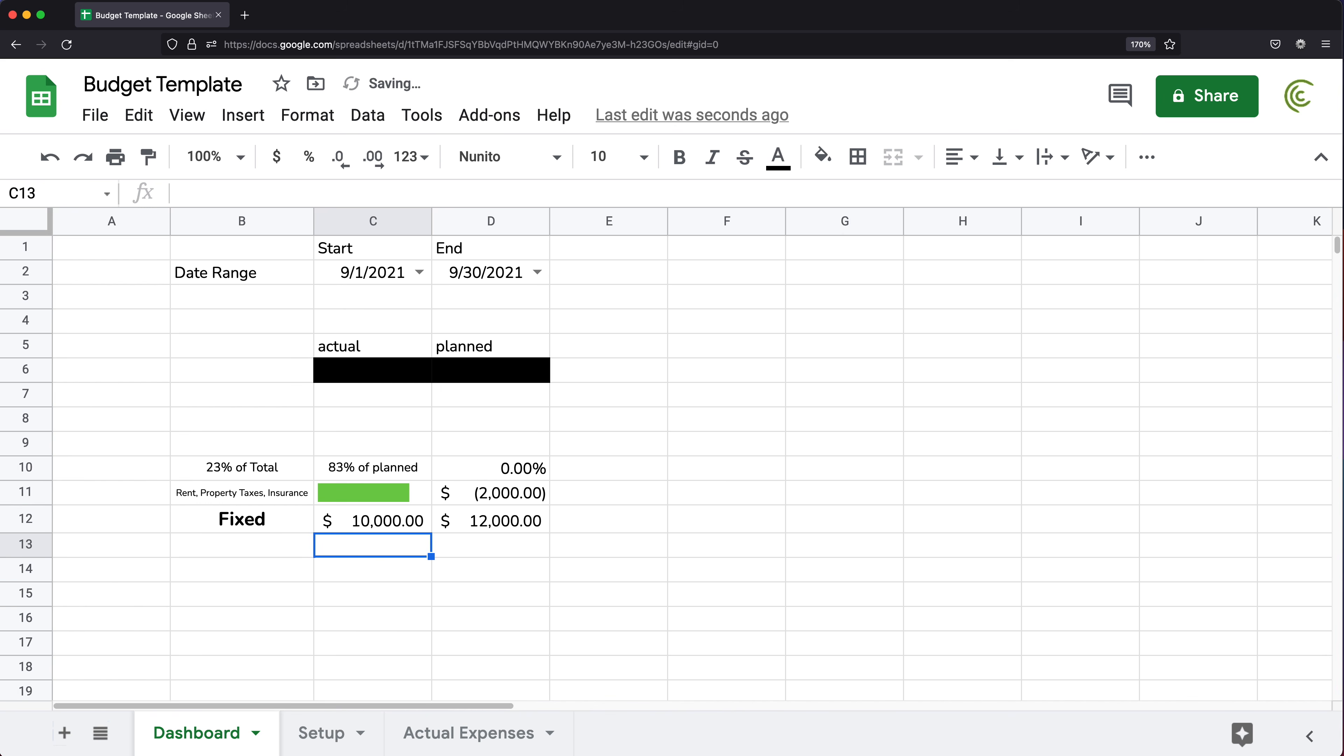
- Change the difference formula in D11 to =MAX(C12-D12,0) so that it never goes below zero
left_click(512, 498)
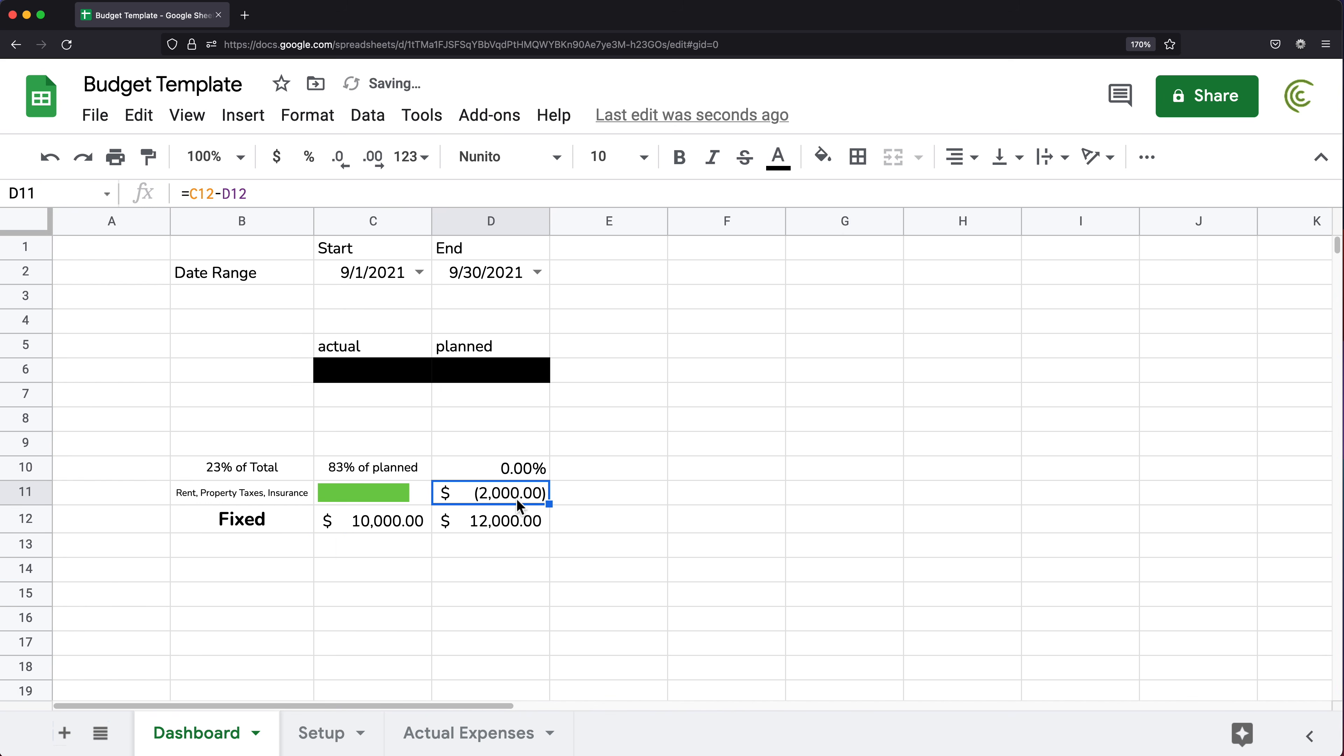
double_click(492, 495)
left_click(446, 494)
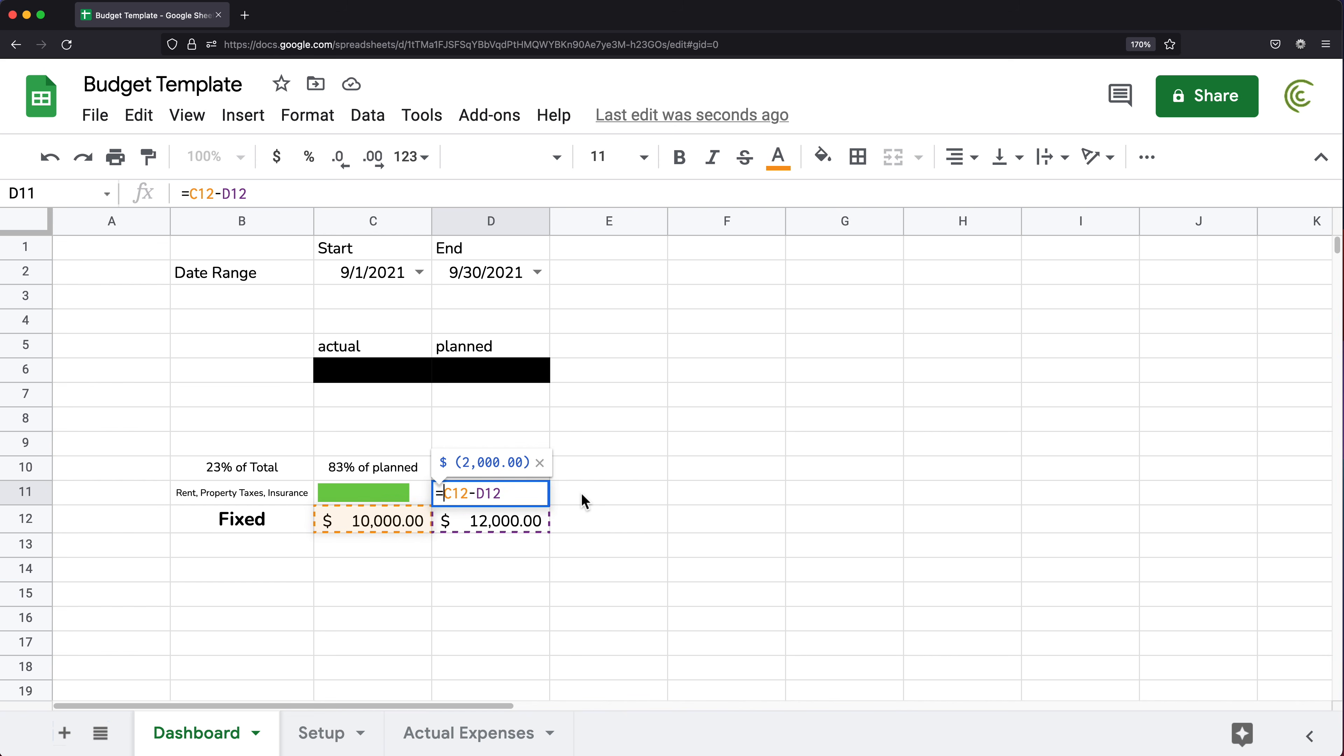
type("MAX(")
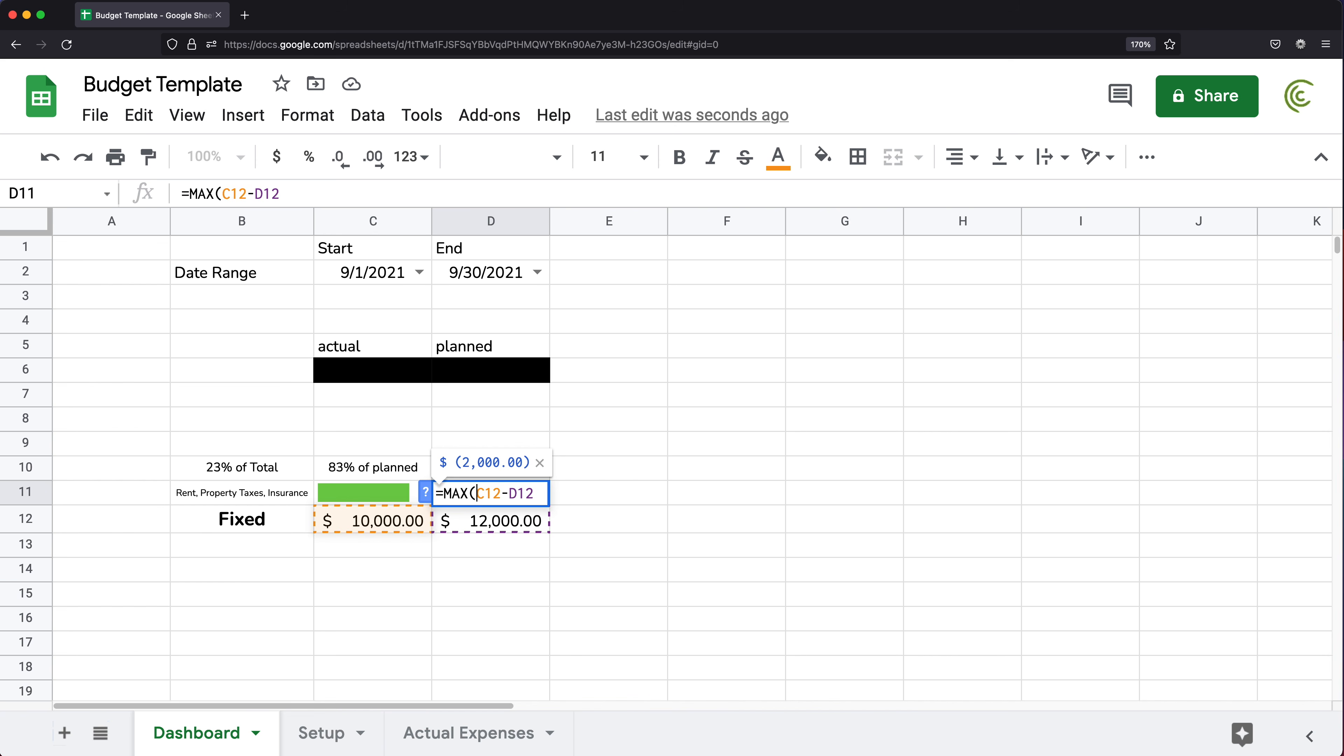
left_click(543, 495)
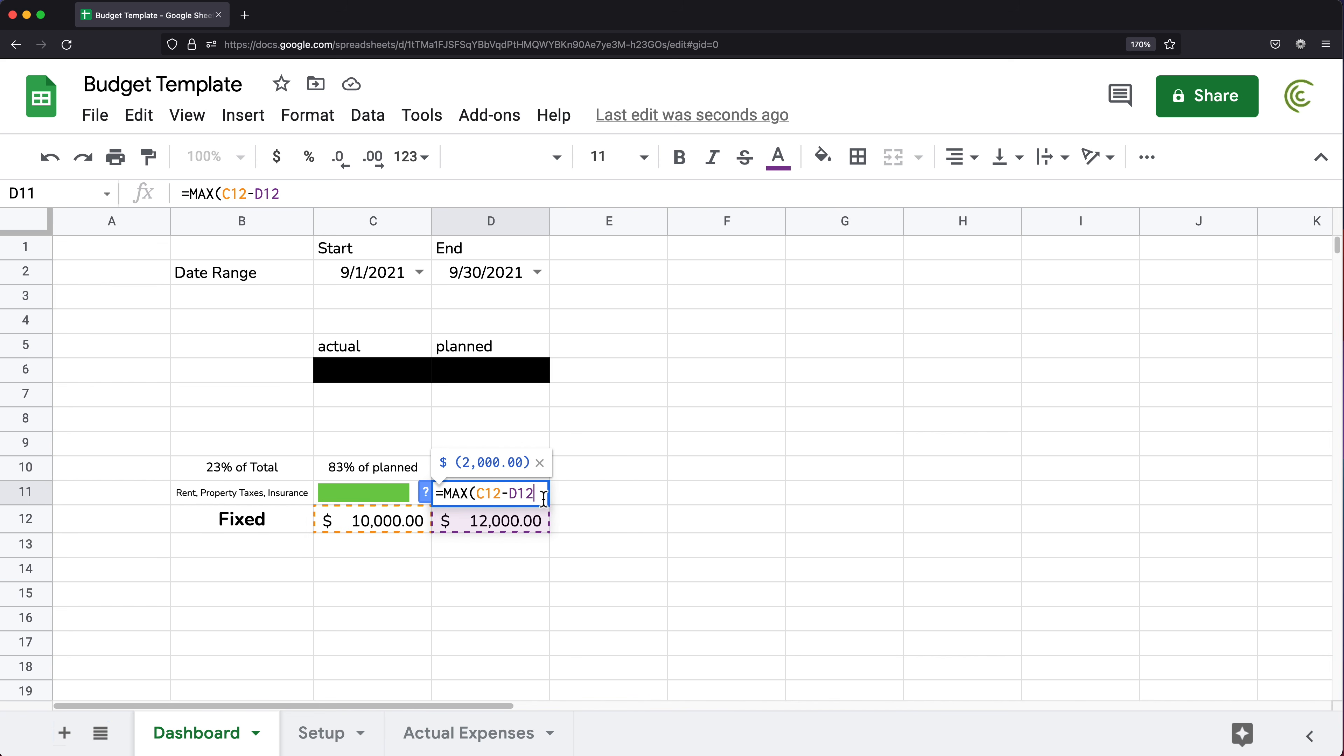
type(",0)")
key("Return")
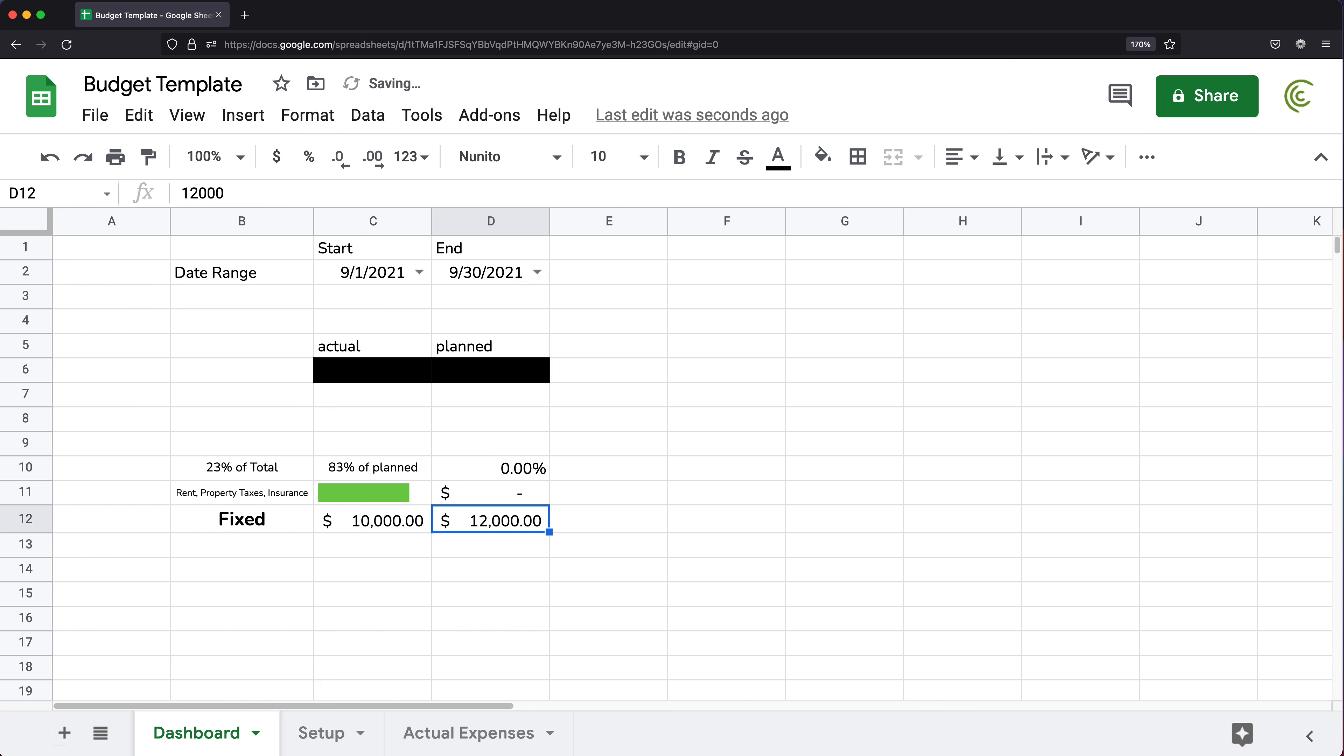
- Set the actual amount for Fixed in C12 to 13000 to test an over-budget case
left_click(382, 522)
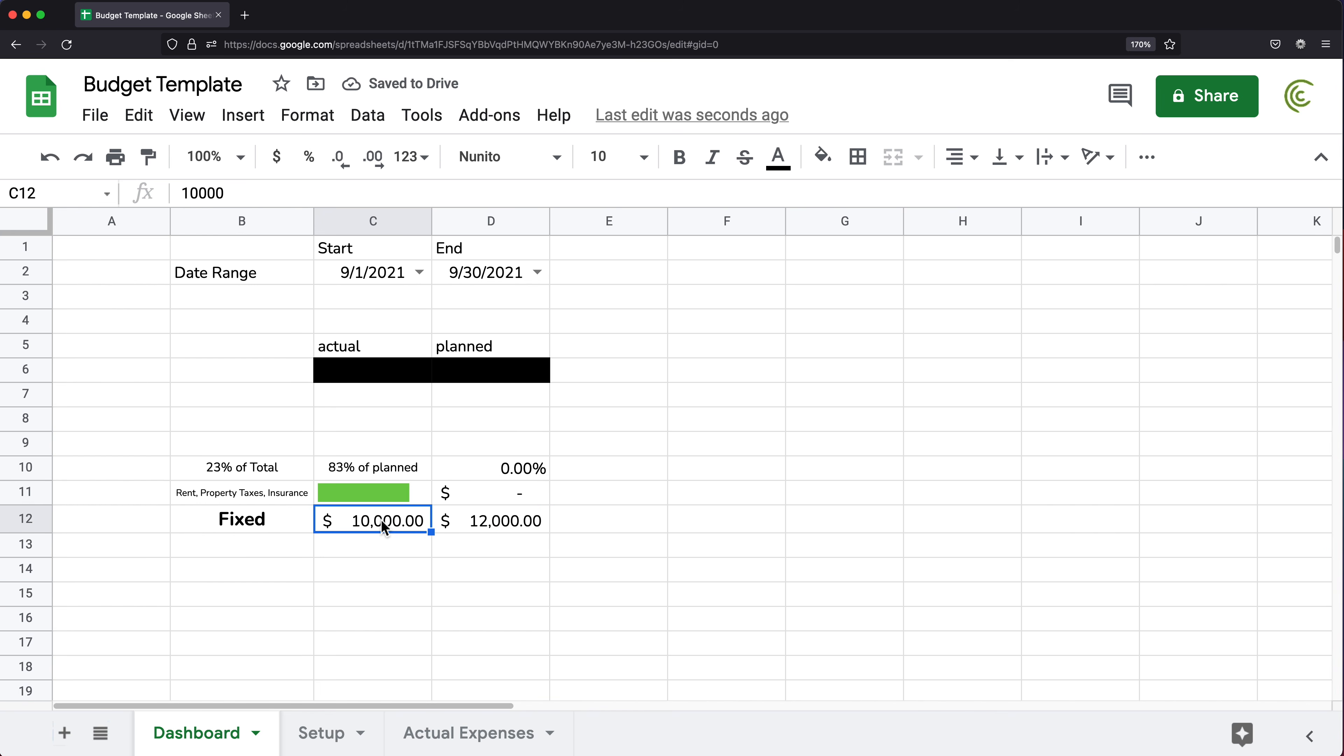
type("13000")
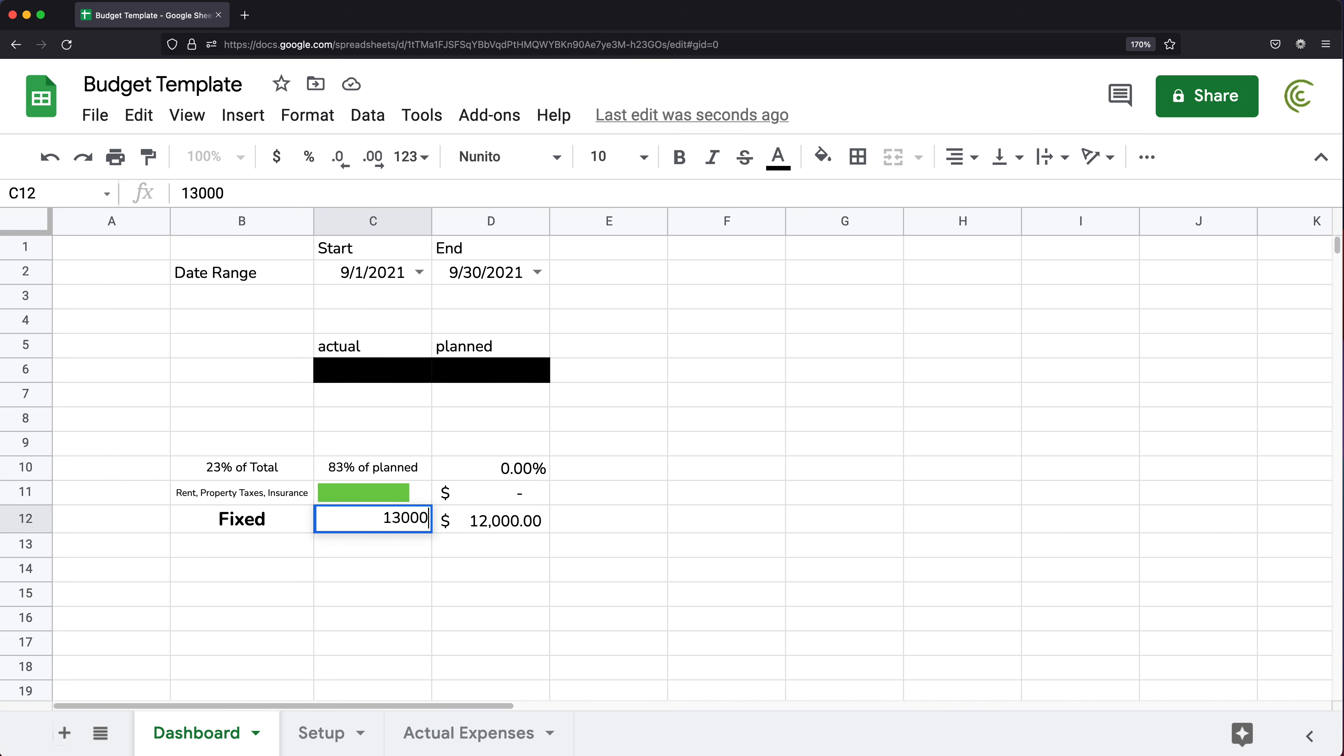
key("Return")
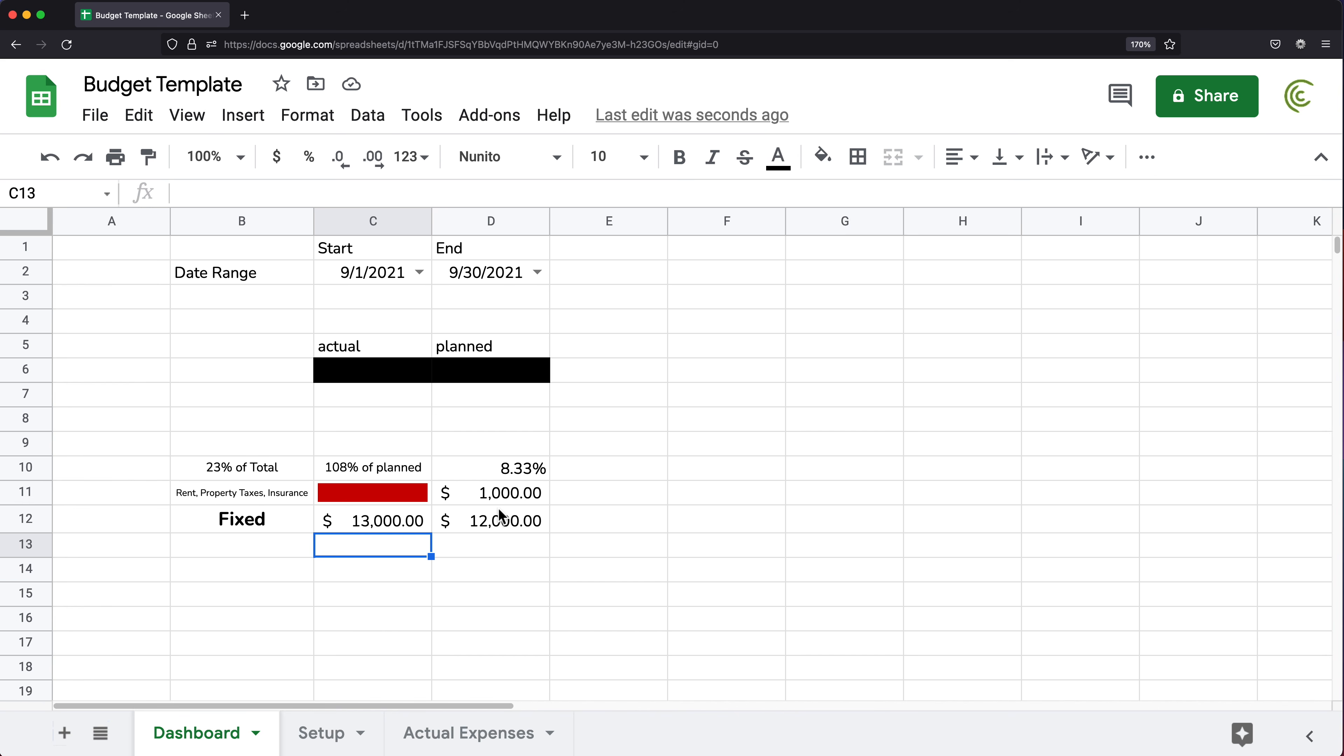
left_click(512, 471)
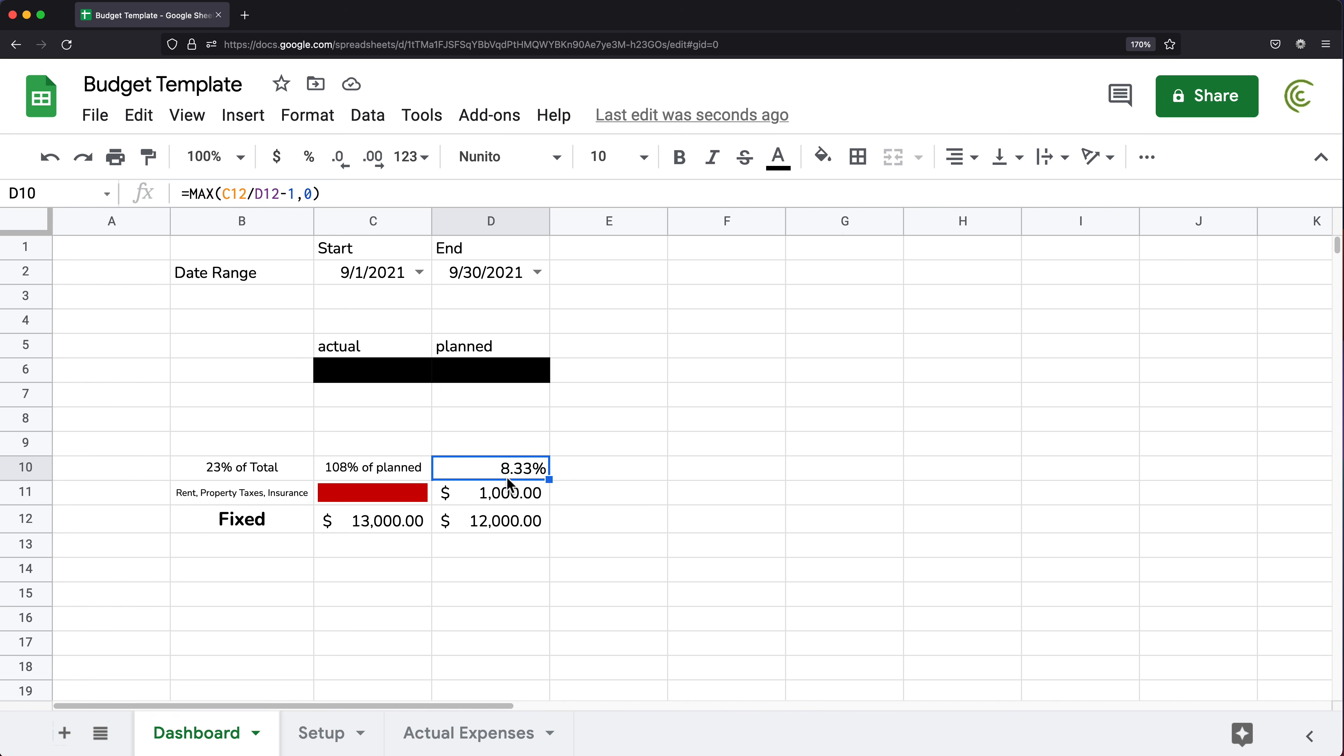
left_click(410, 522)
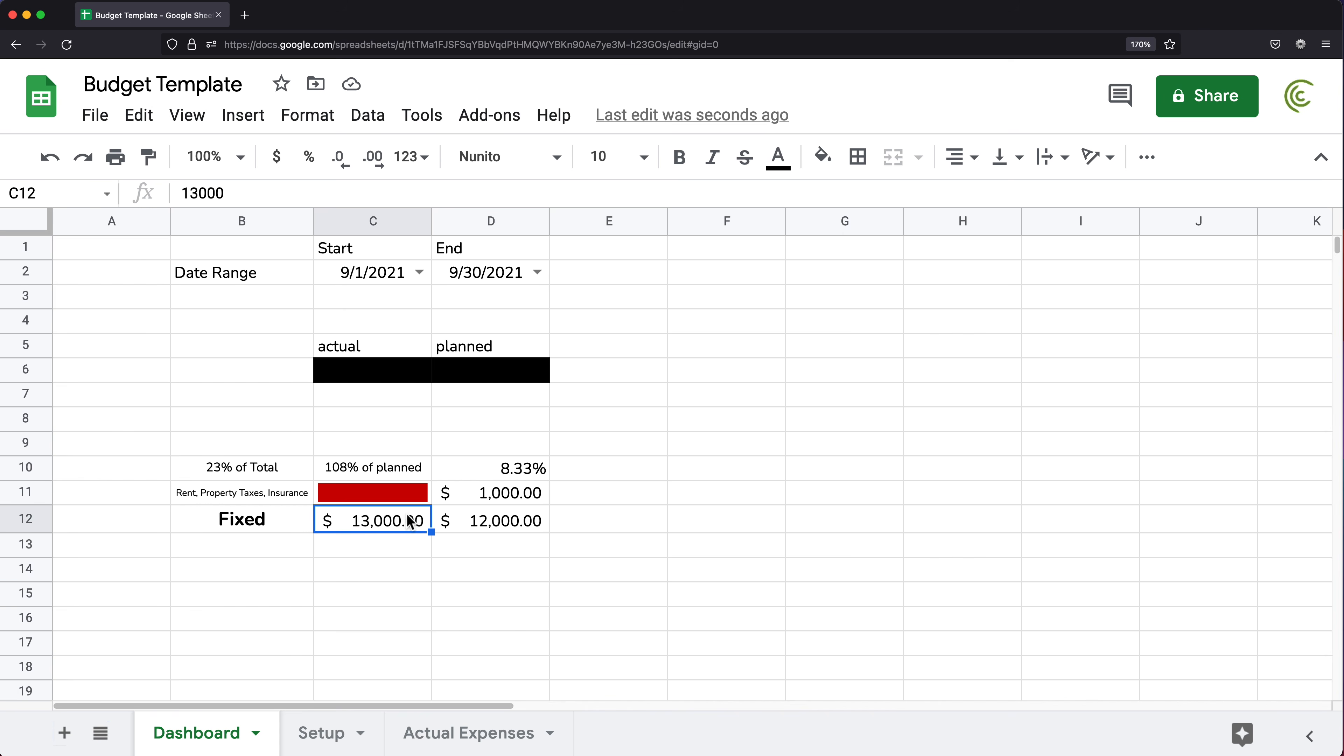
- Apply the custom number format 0.00%" Over";; to the over-budget percentage in D10
left_click(491, 479)
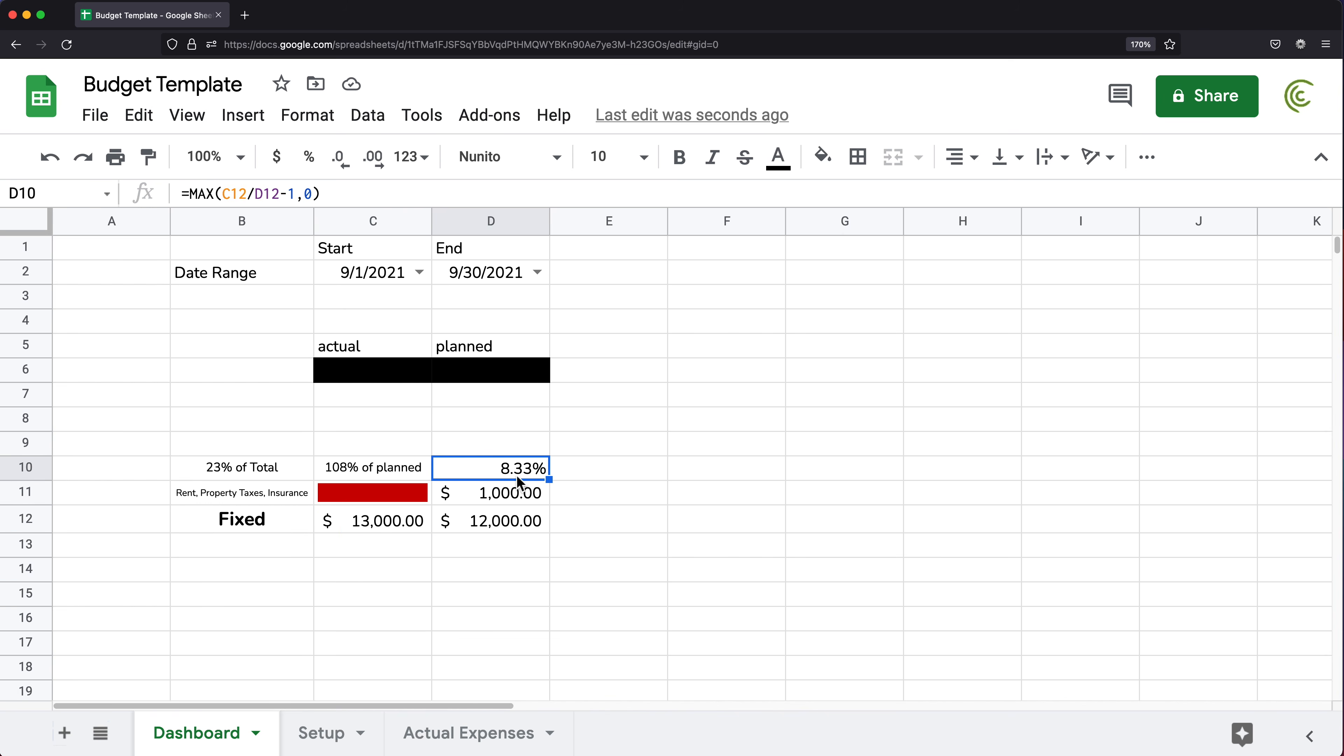
left_click(308, 117)
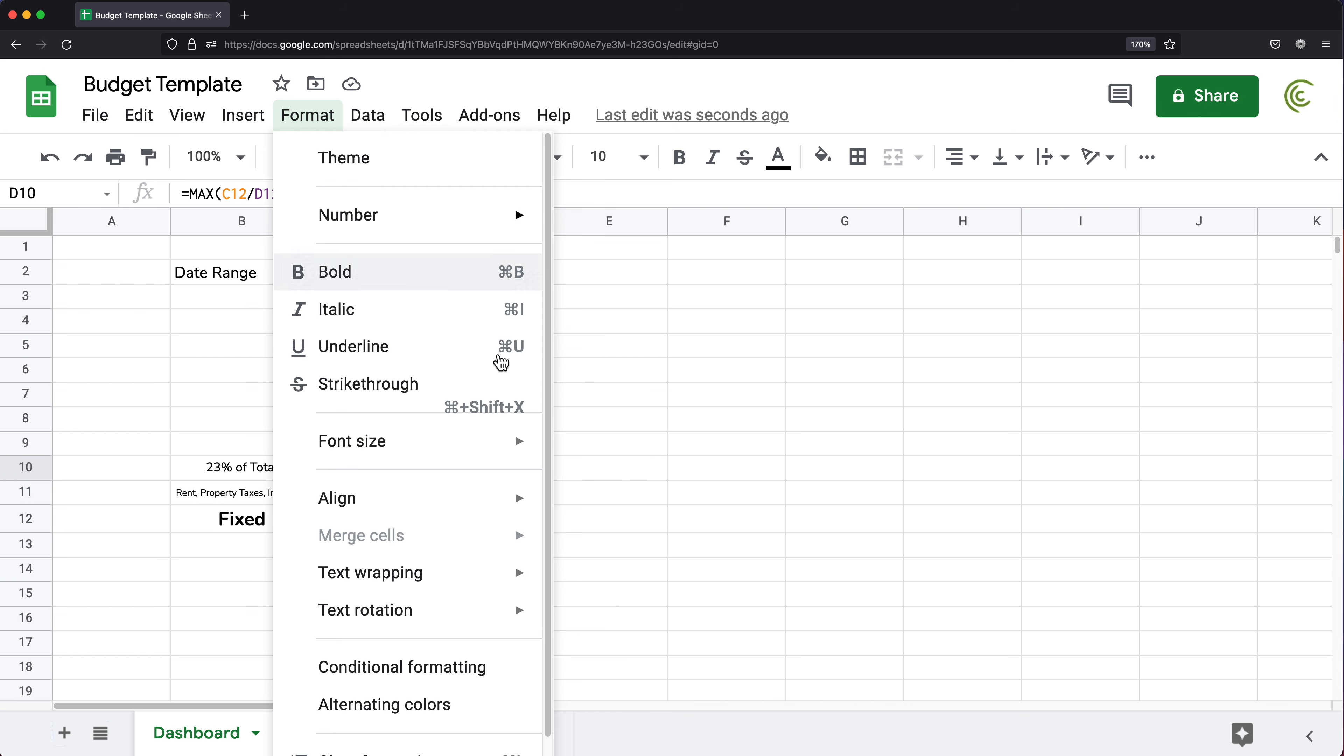
mouse_move(431, 217)
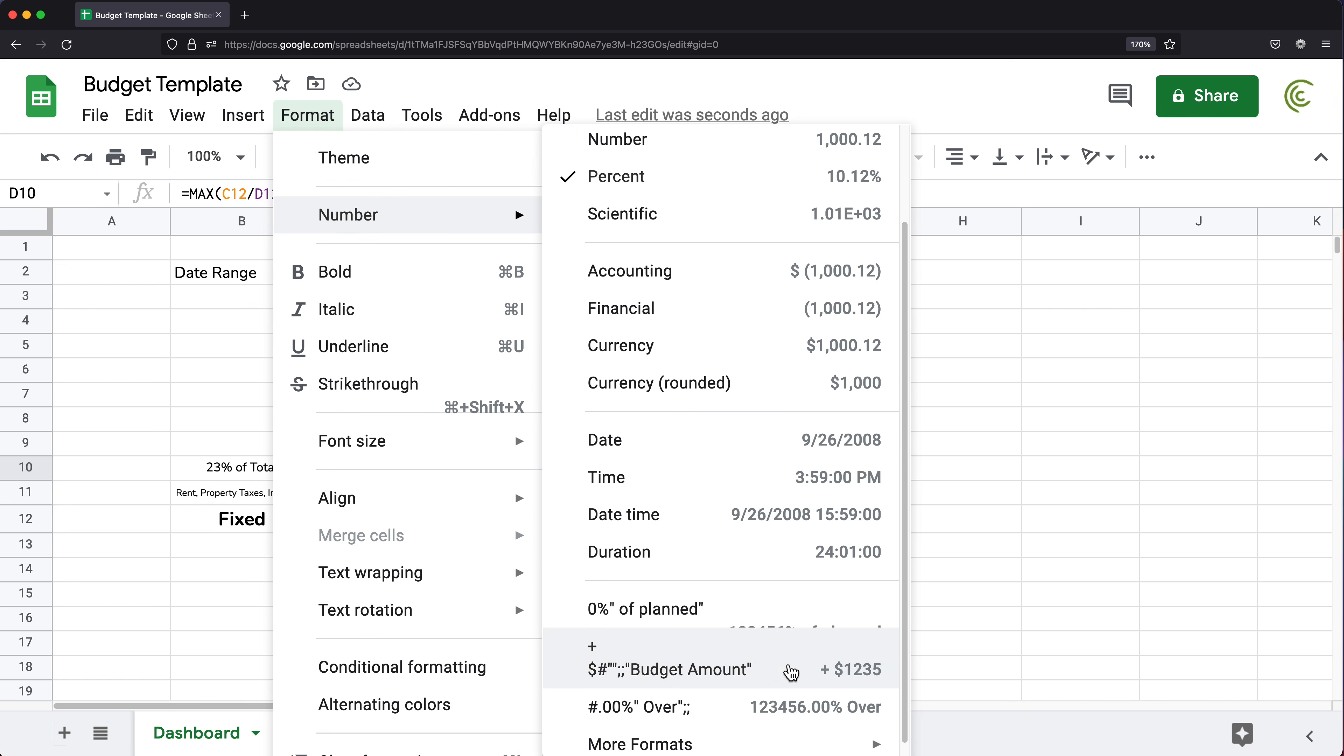
mouse_move(825, 730)
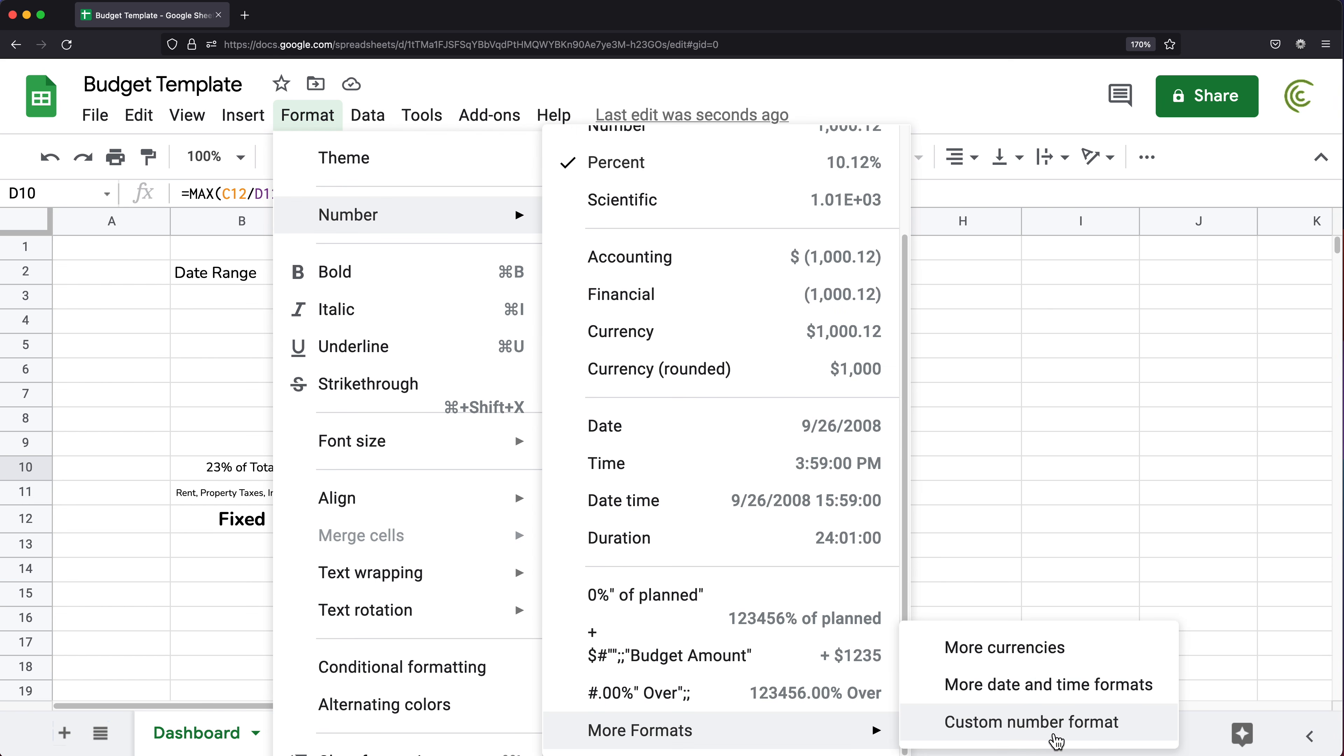
left_click(1050, 738)
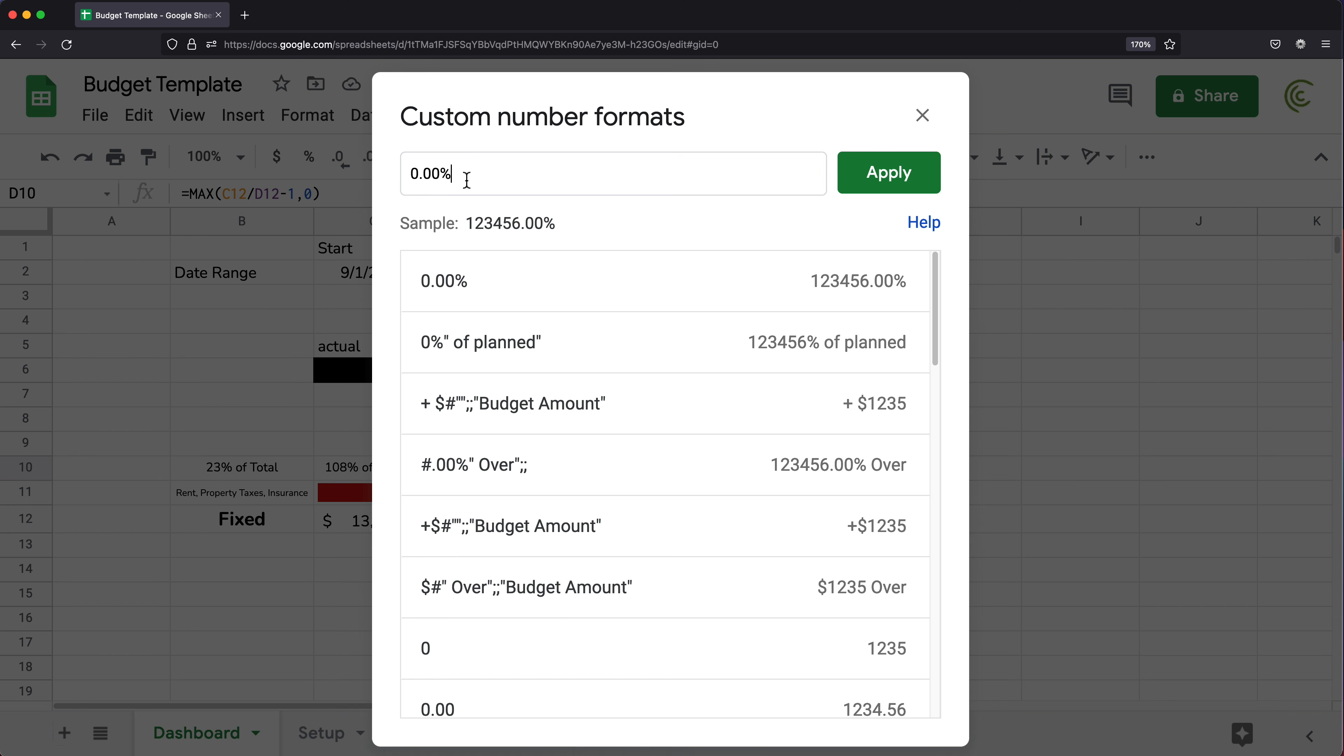
type("\" ")
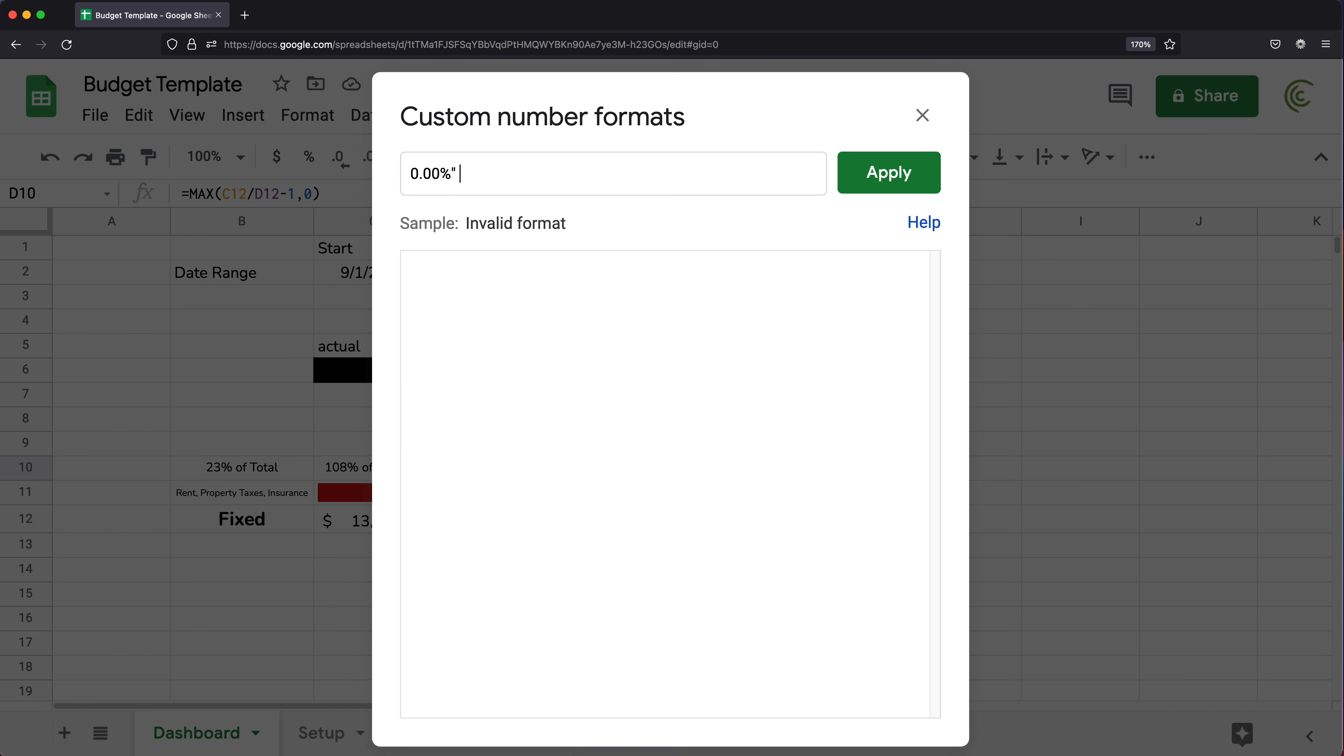
type("Over\"")
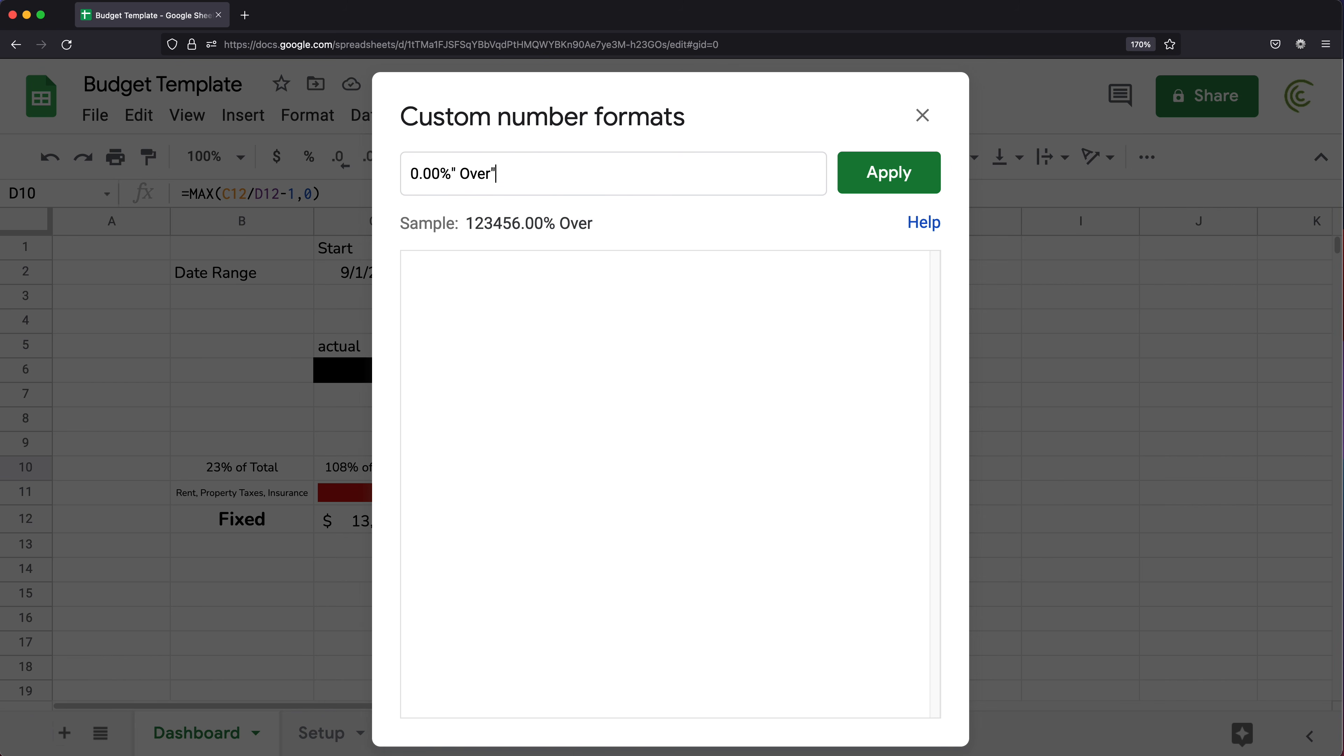
type(";")
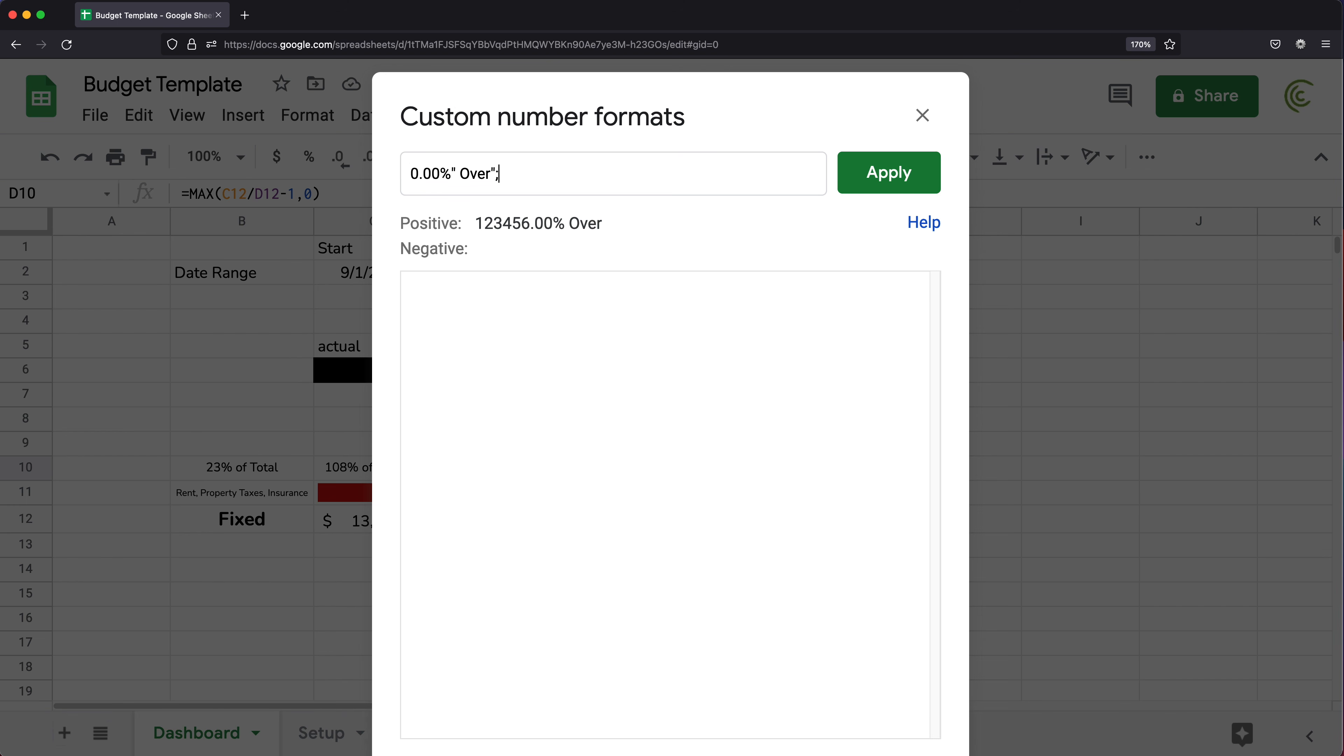
type(";")
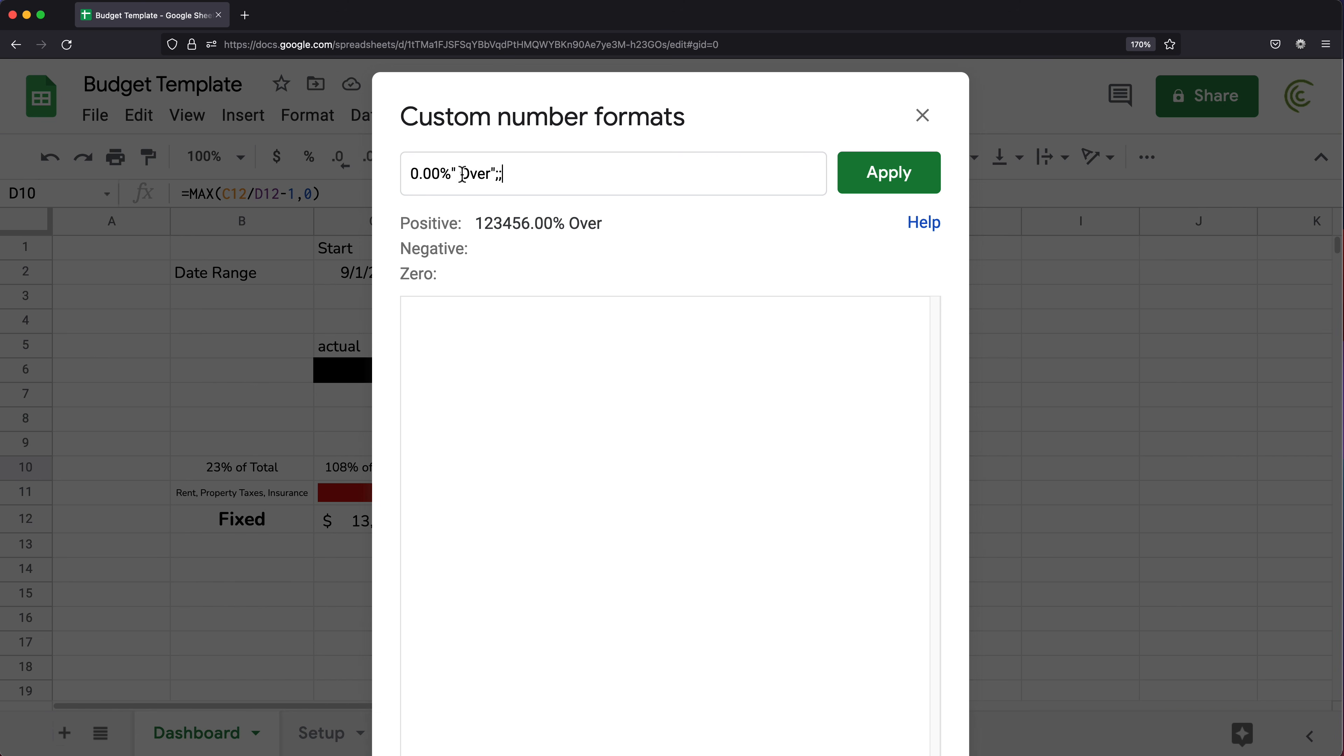
left_click(909, 189)
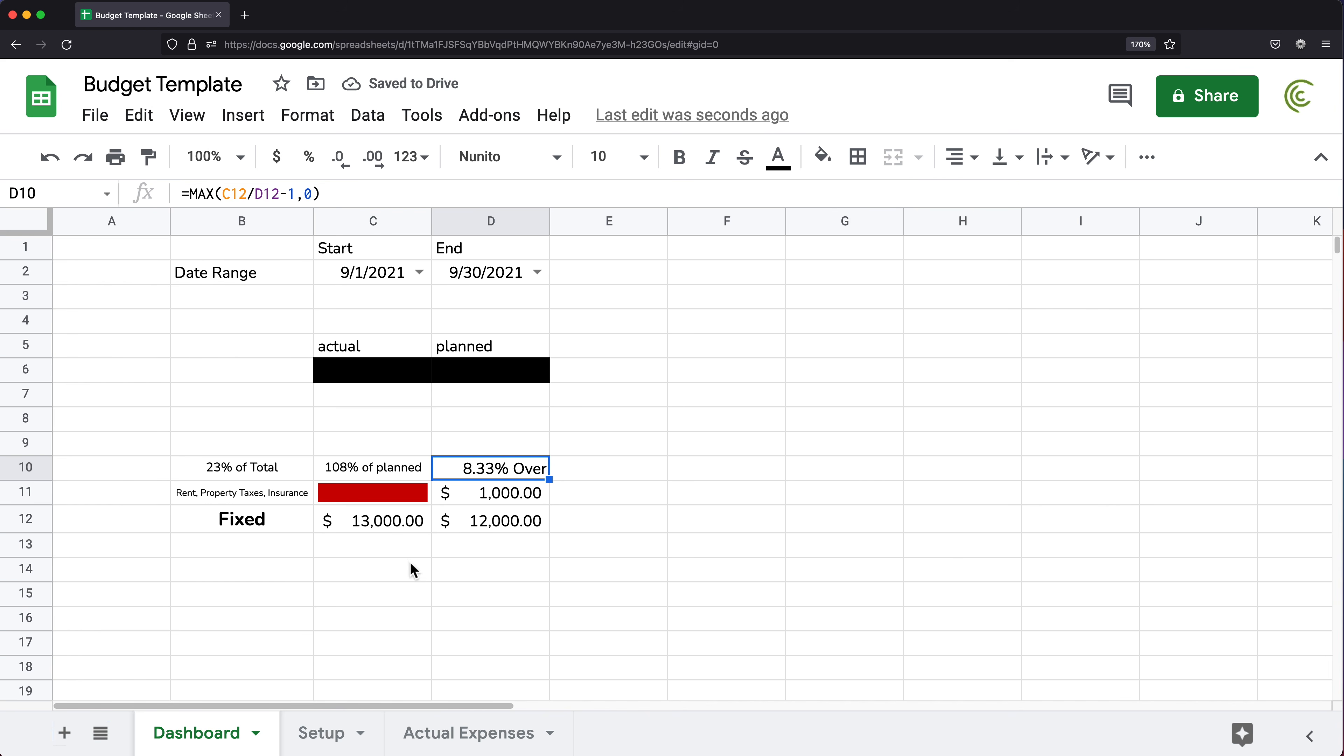
- Set the actual amount for Fixed in C12 to 11000 to test the D10 format under budget
left_click(374, 529)
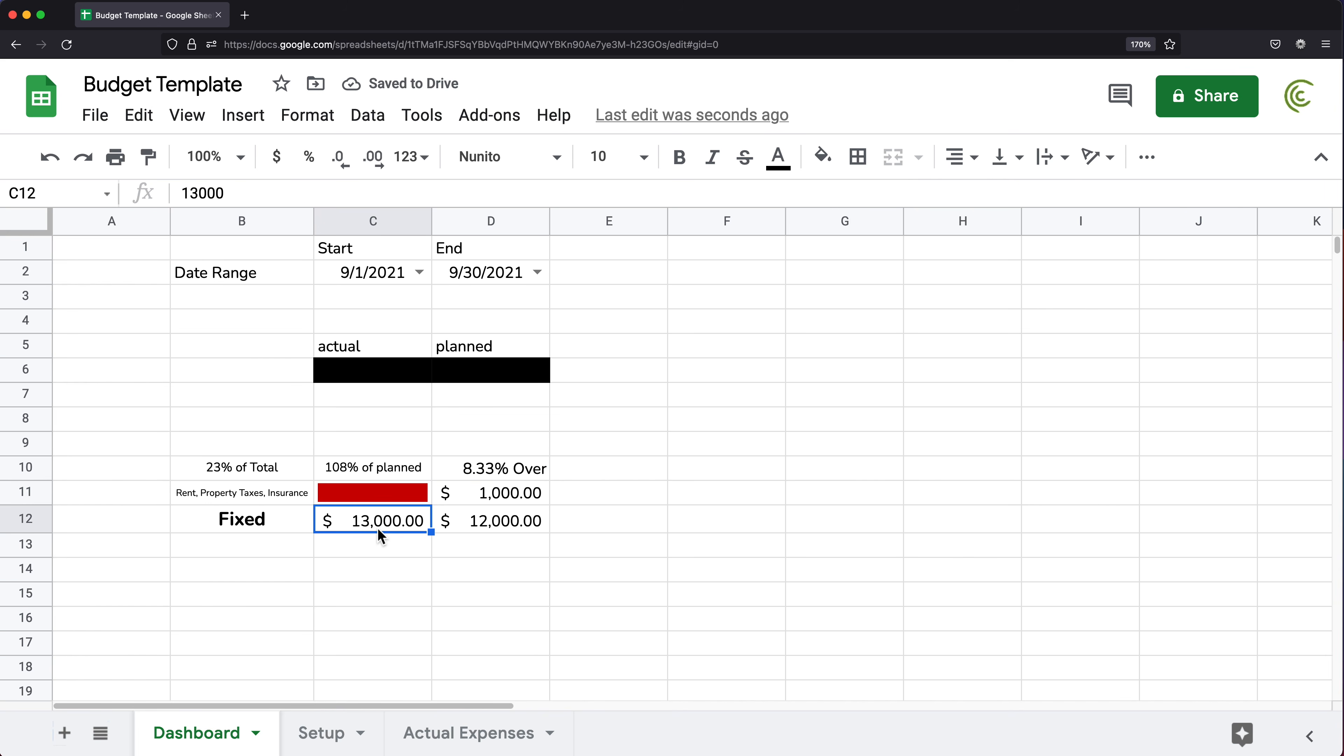
type("11000")
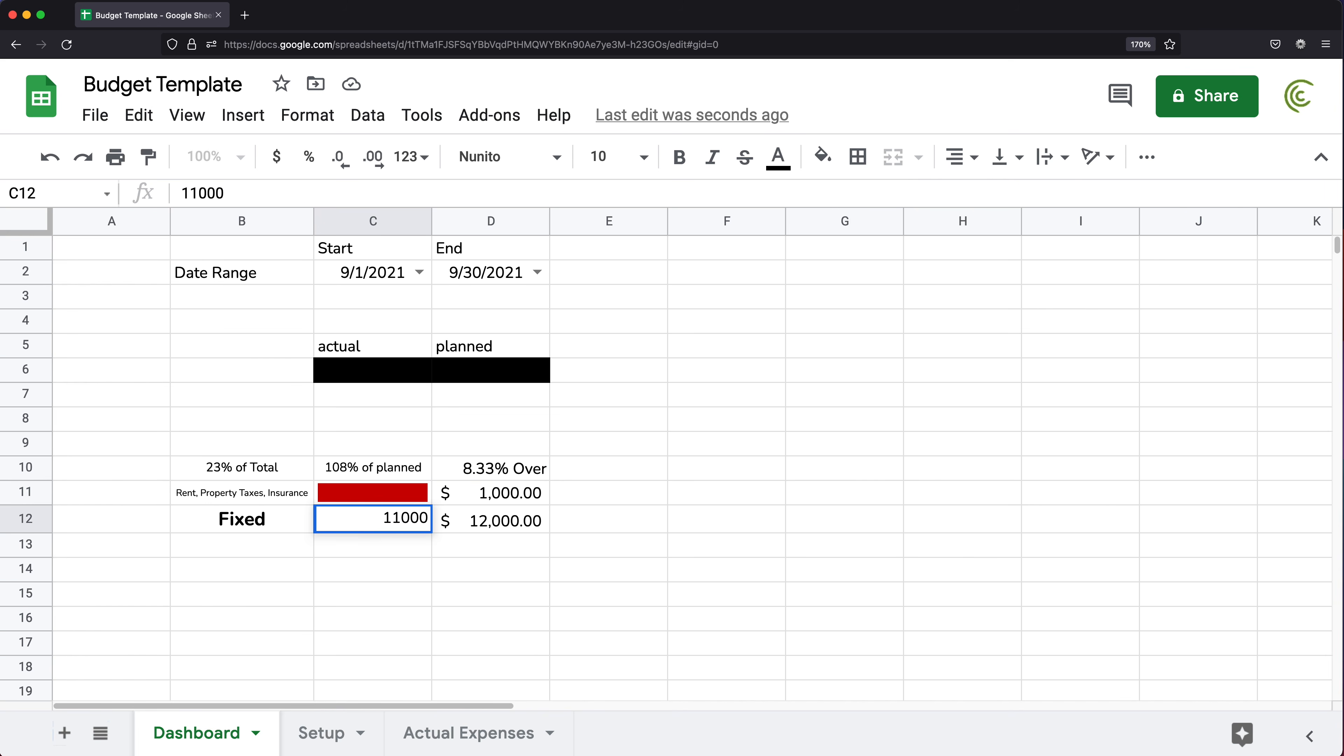
key("Return")
left_click(503, 474)
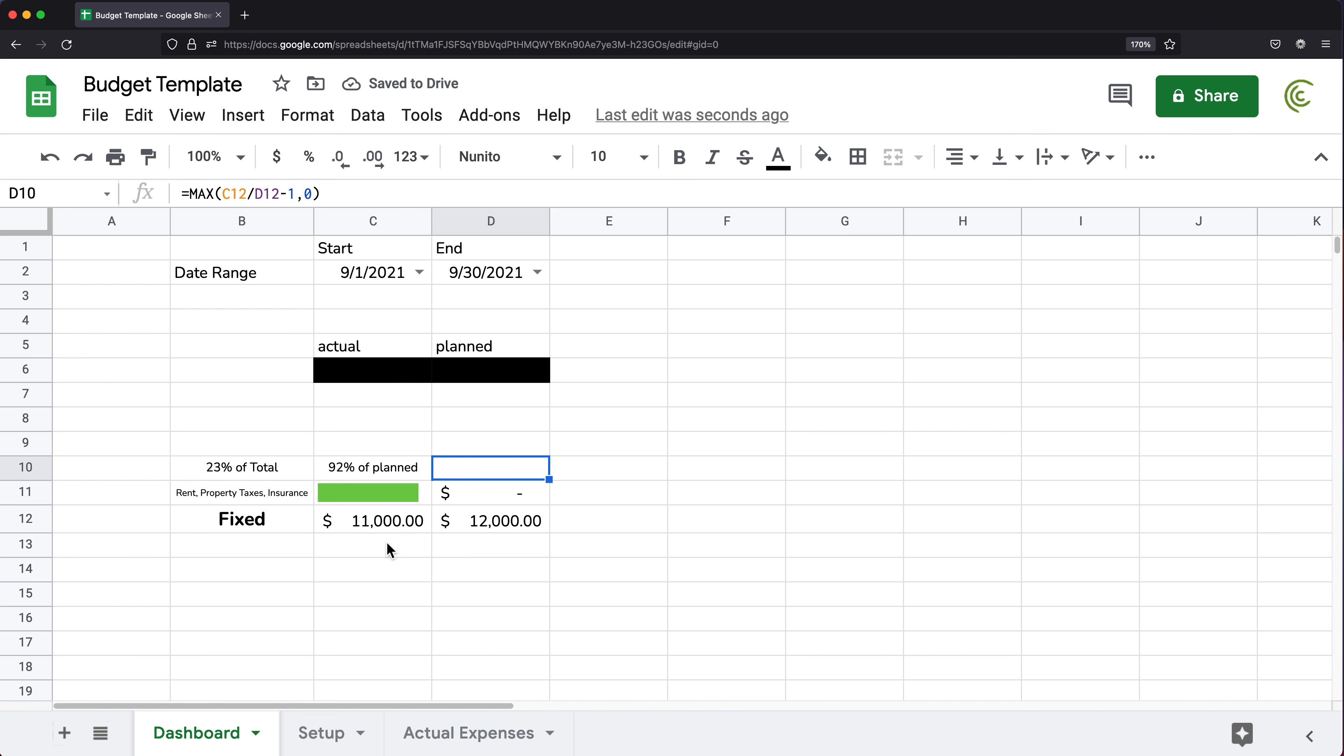
- Set the actual amount for Fixed in C12 back to 13000 to test the D10 format over budget
left_click(386, 519)
type("13000")
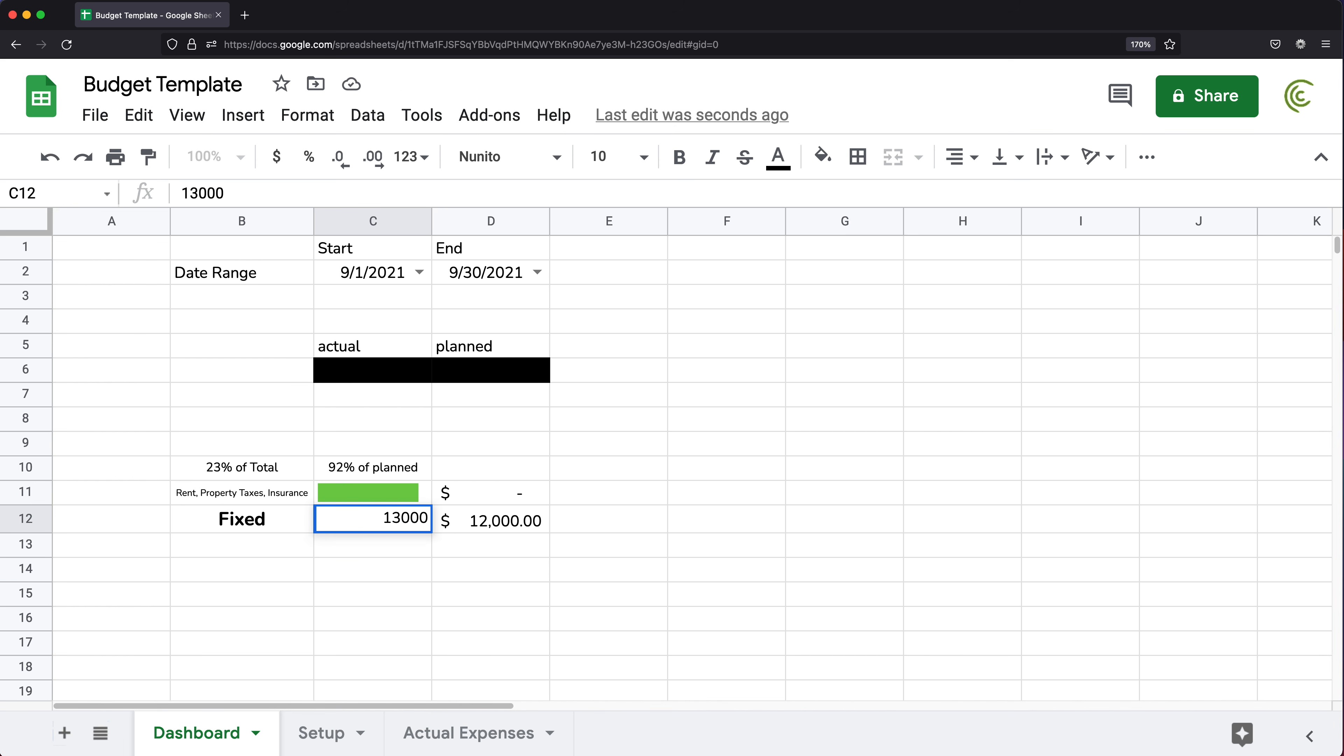
key("Return")
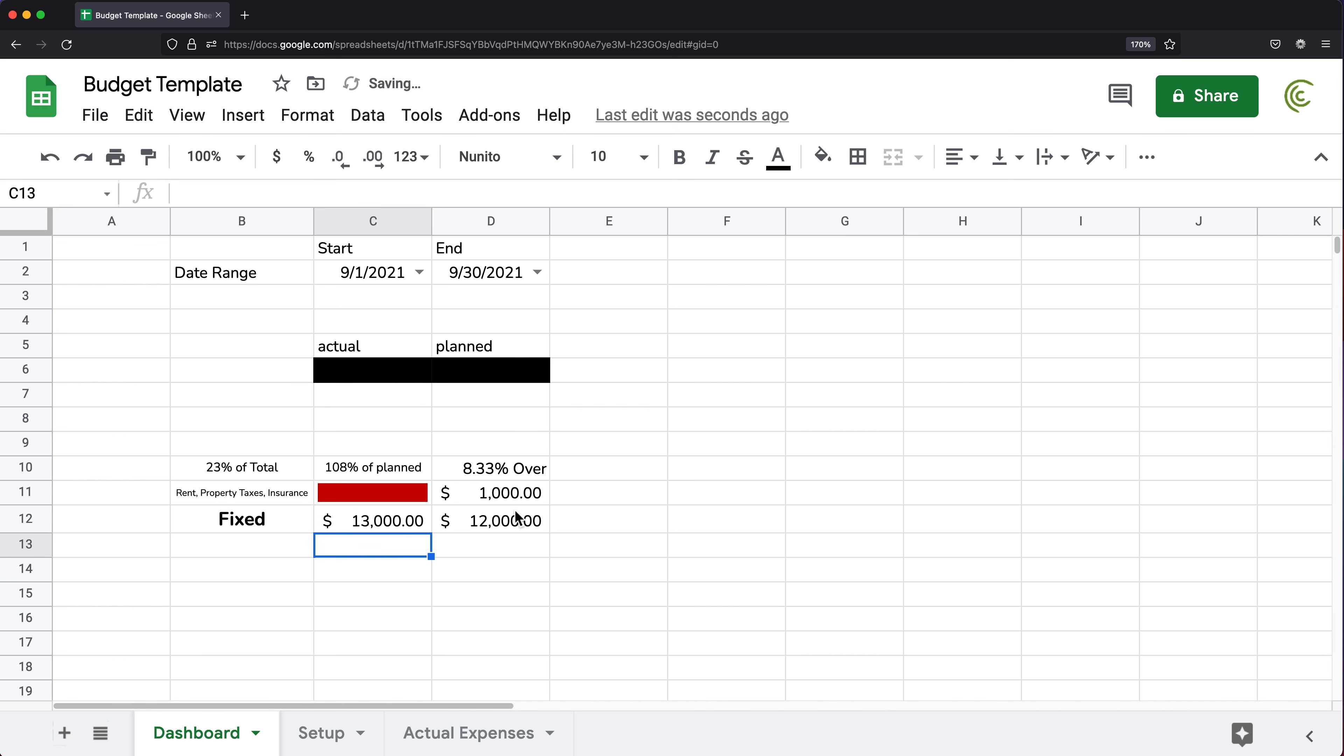
- Apply the custom number format + $#,#;;"Budget Amount" to the over-budget difference in D11
left_click(507, 491)
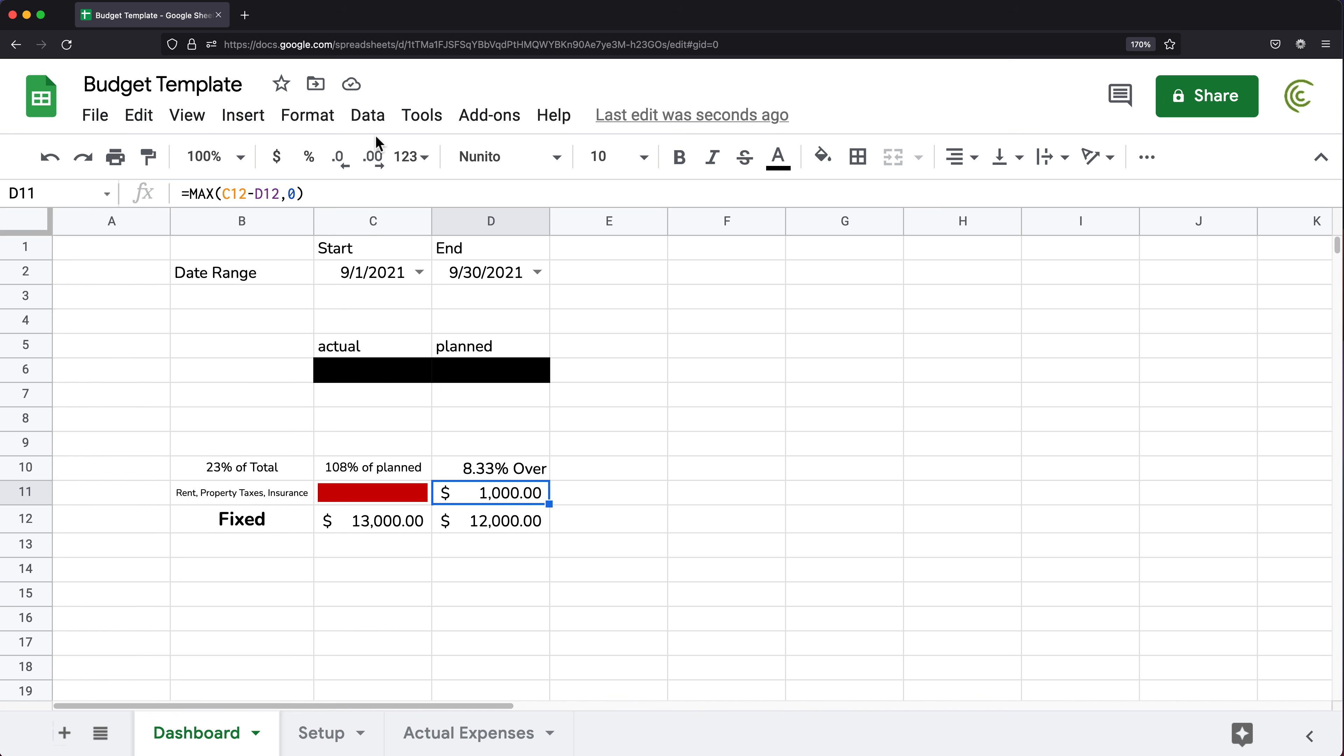
left_click(308, 125)
mouse_move(435, 228)
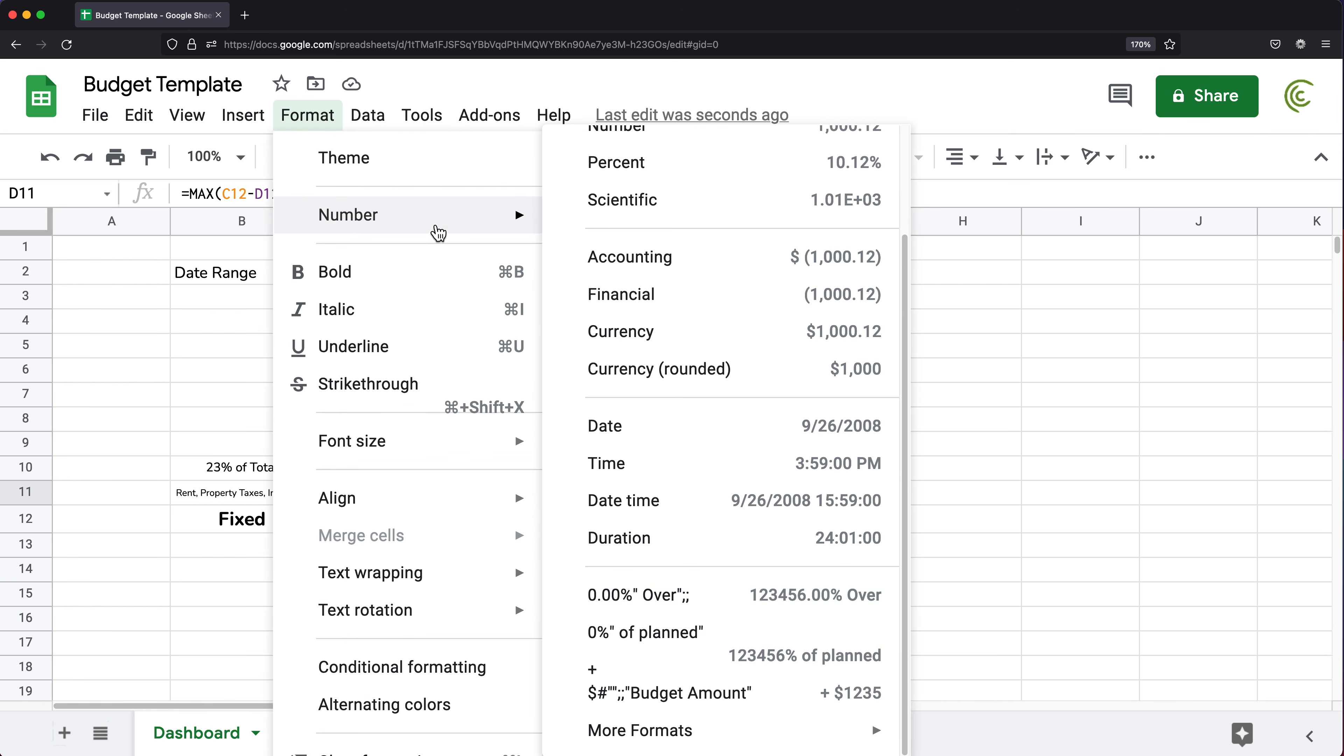
mouse_move(817, 742)
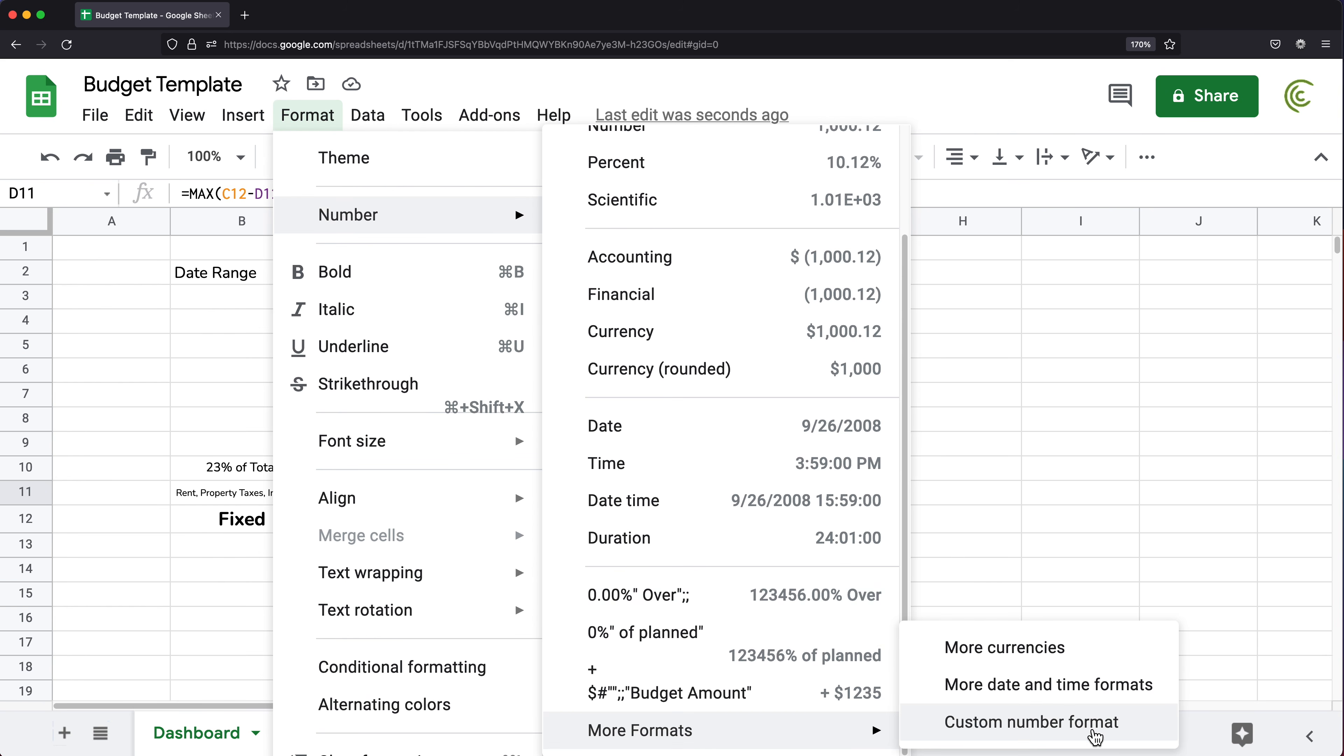
left_click(1038, 733)
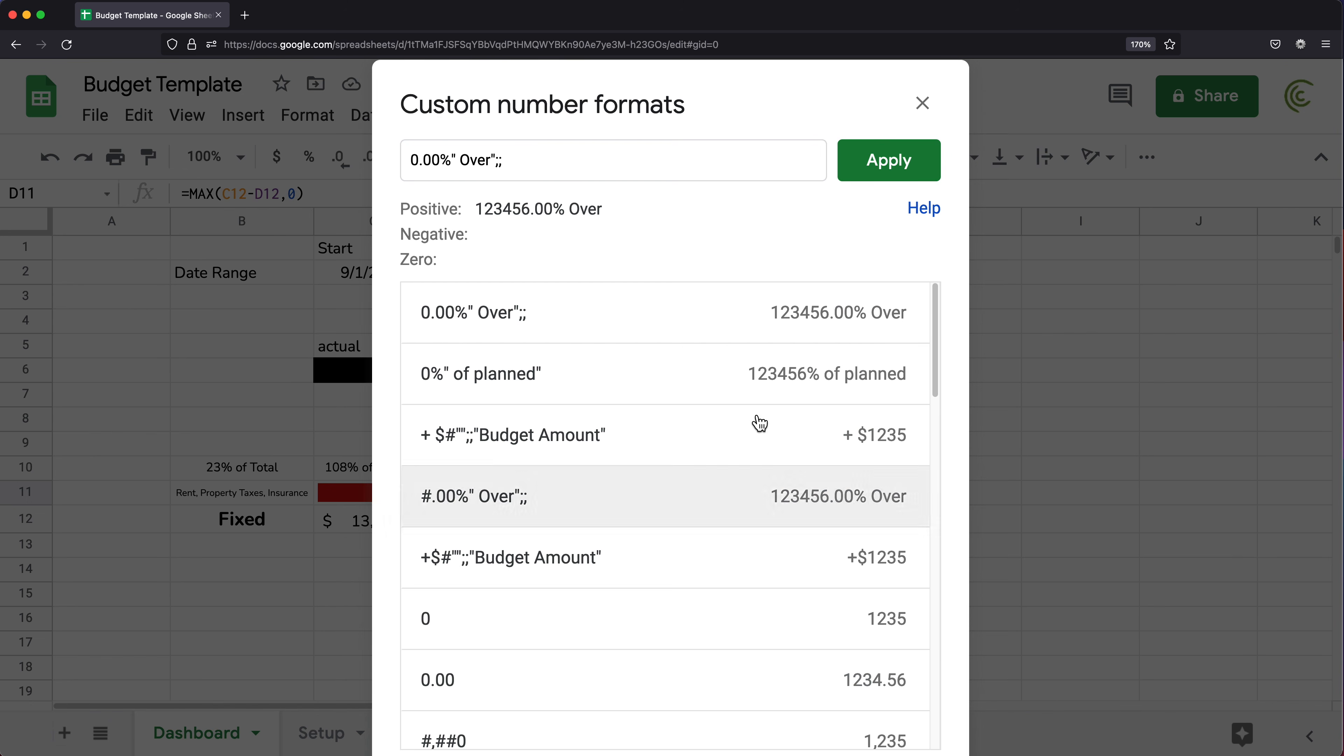
left_click(518, 165)
left_click_drag(518, 165, 399, 160)
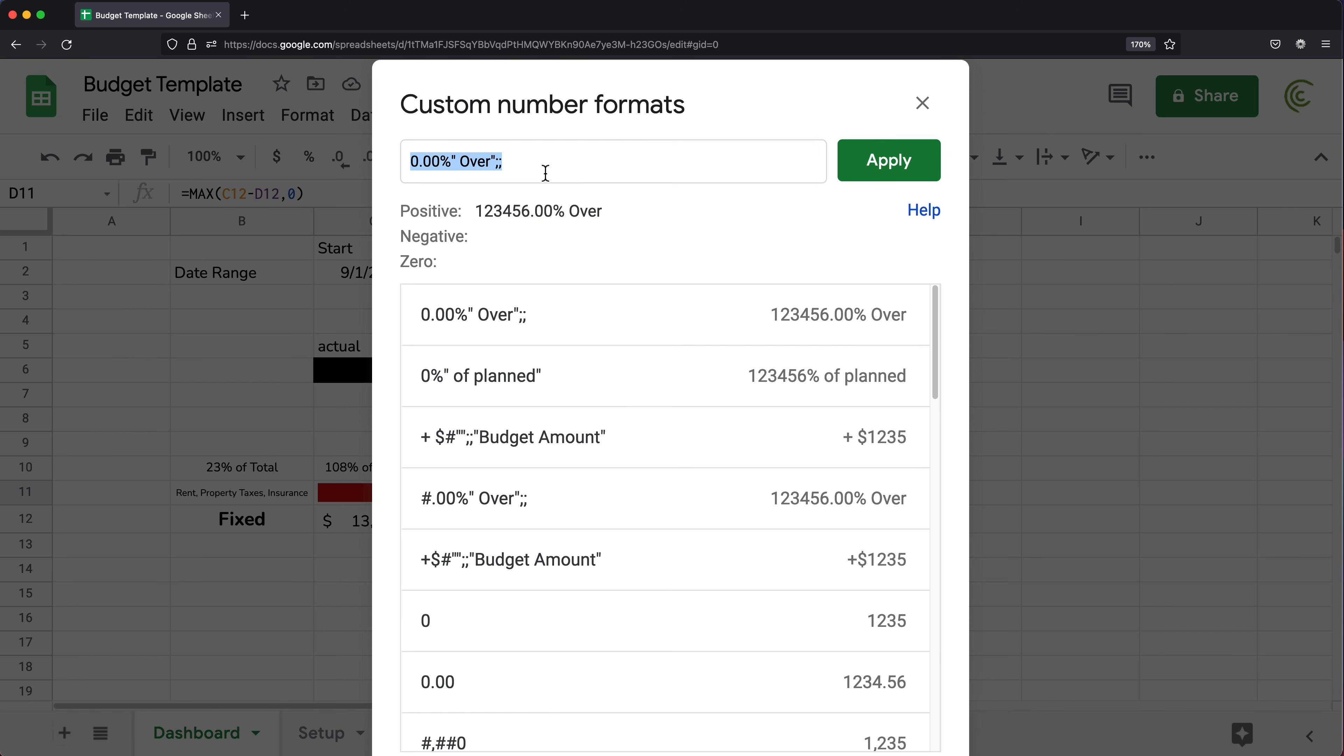
key("BackSpace")
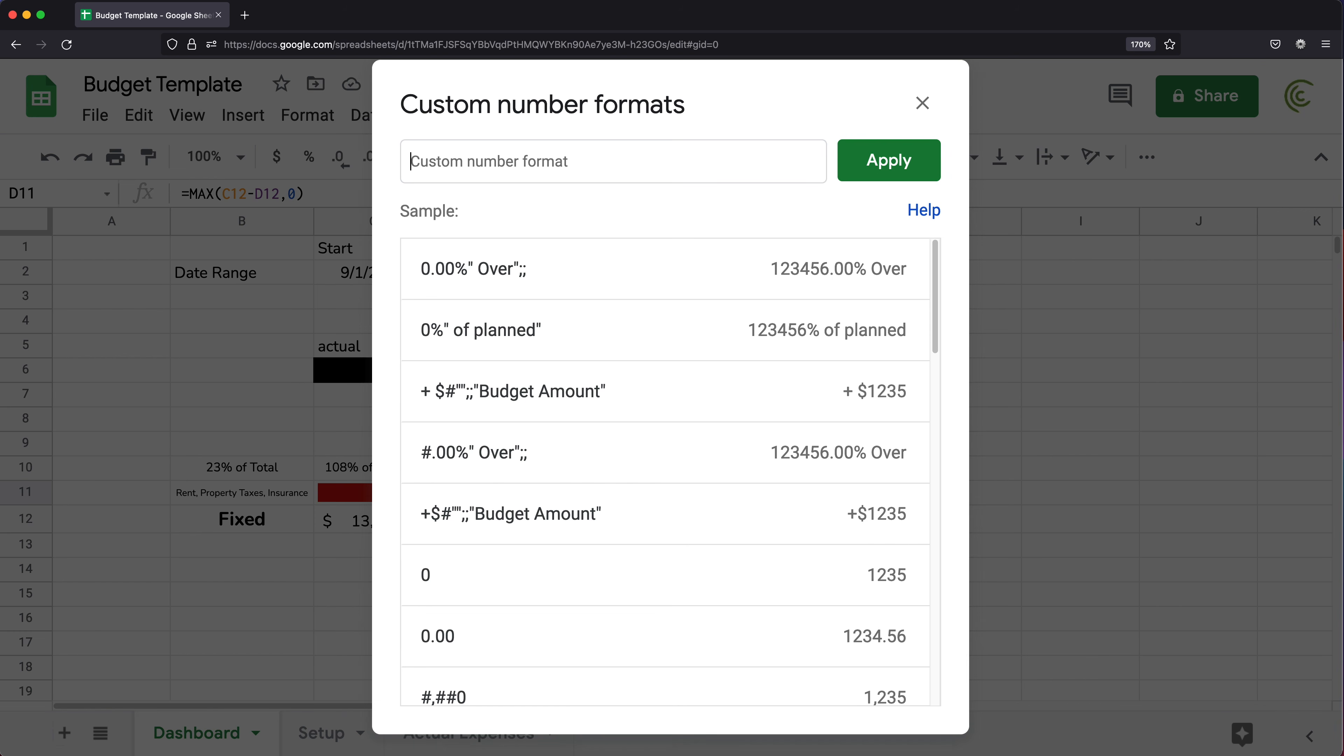
type("+ ")
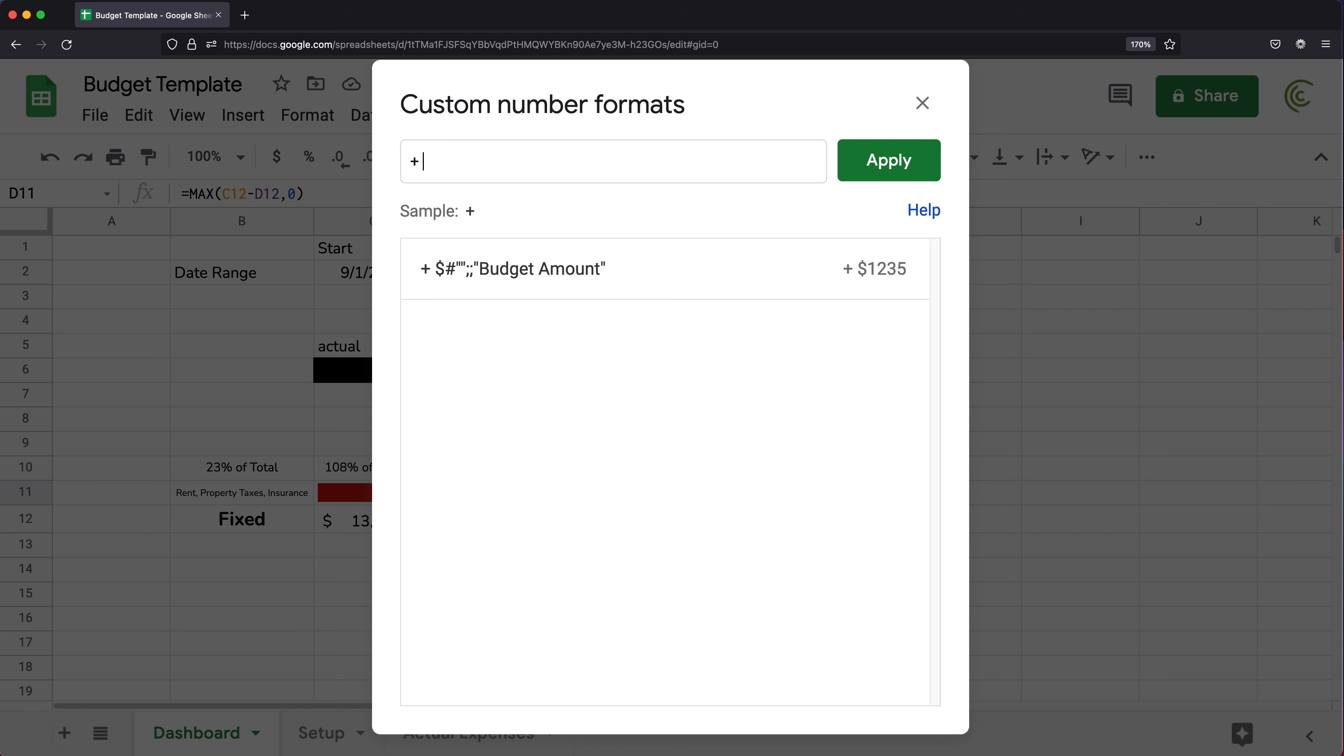
type("$")
type("#,")
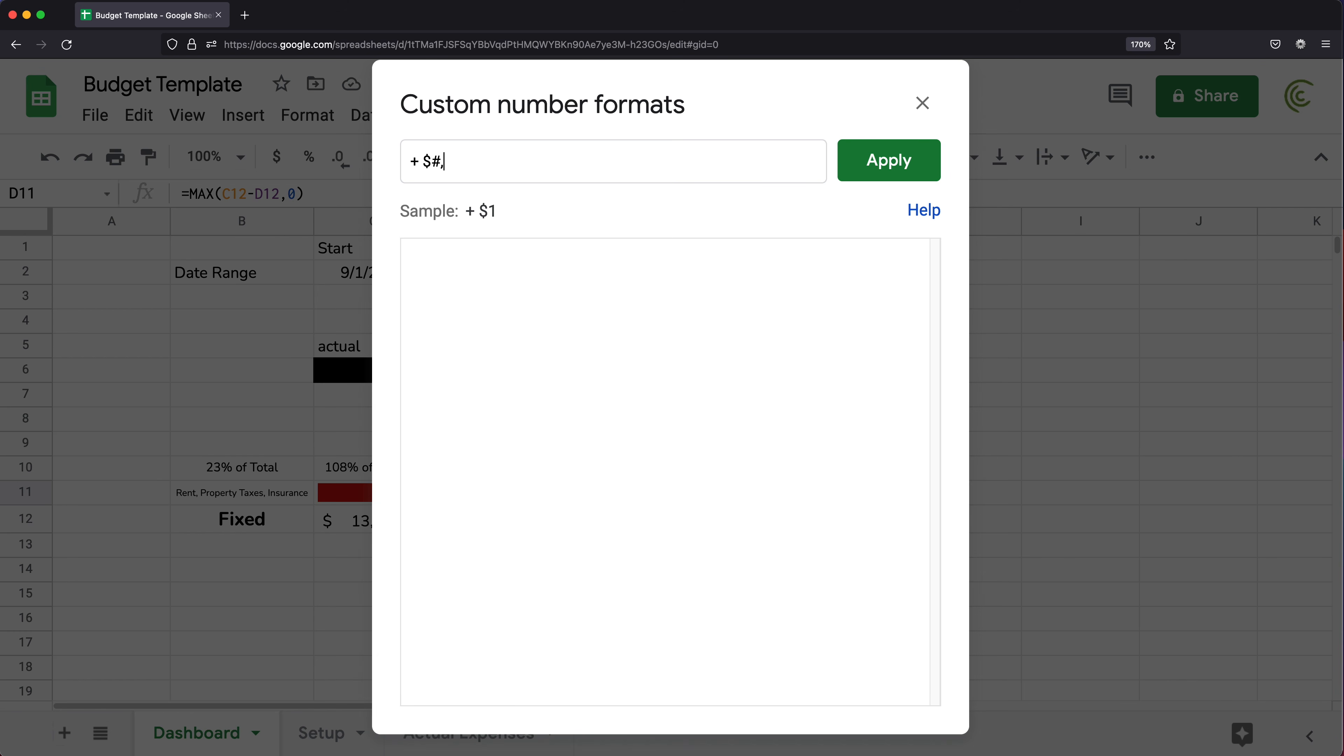
type("#")
type(";")
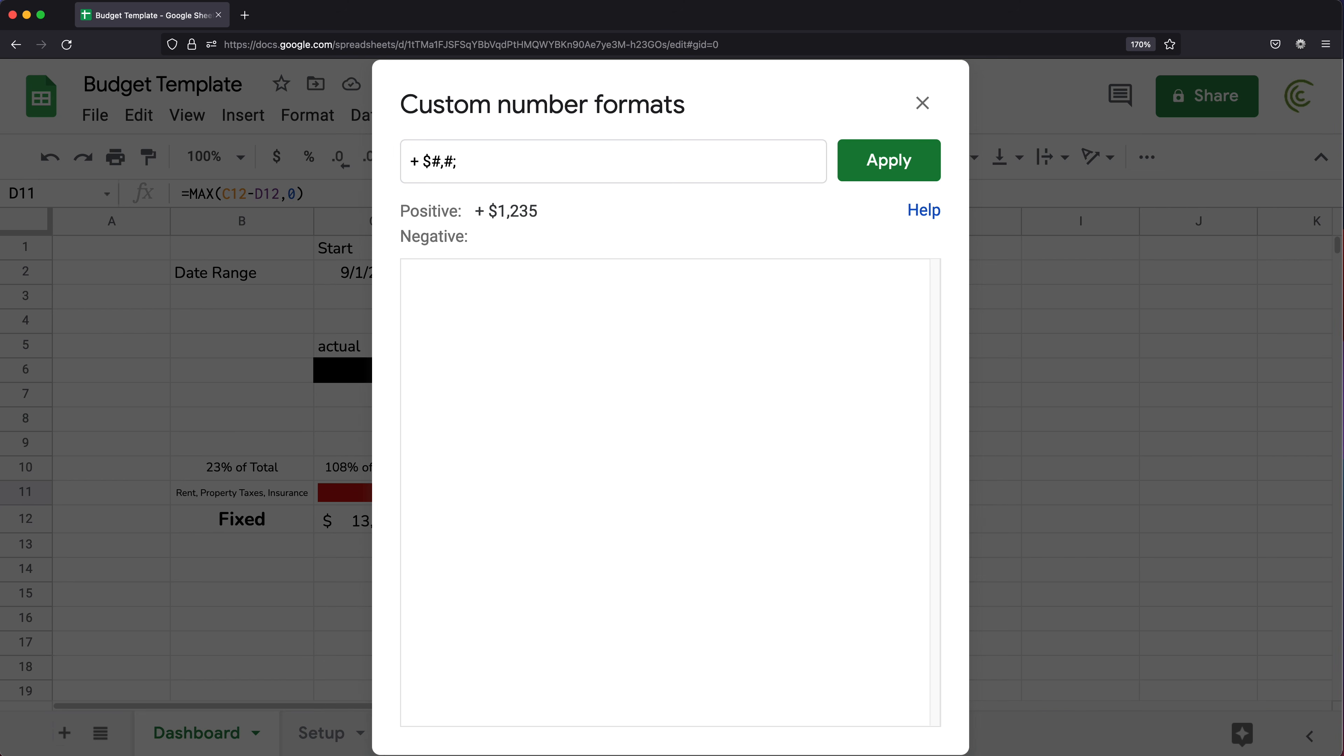
type(";")
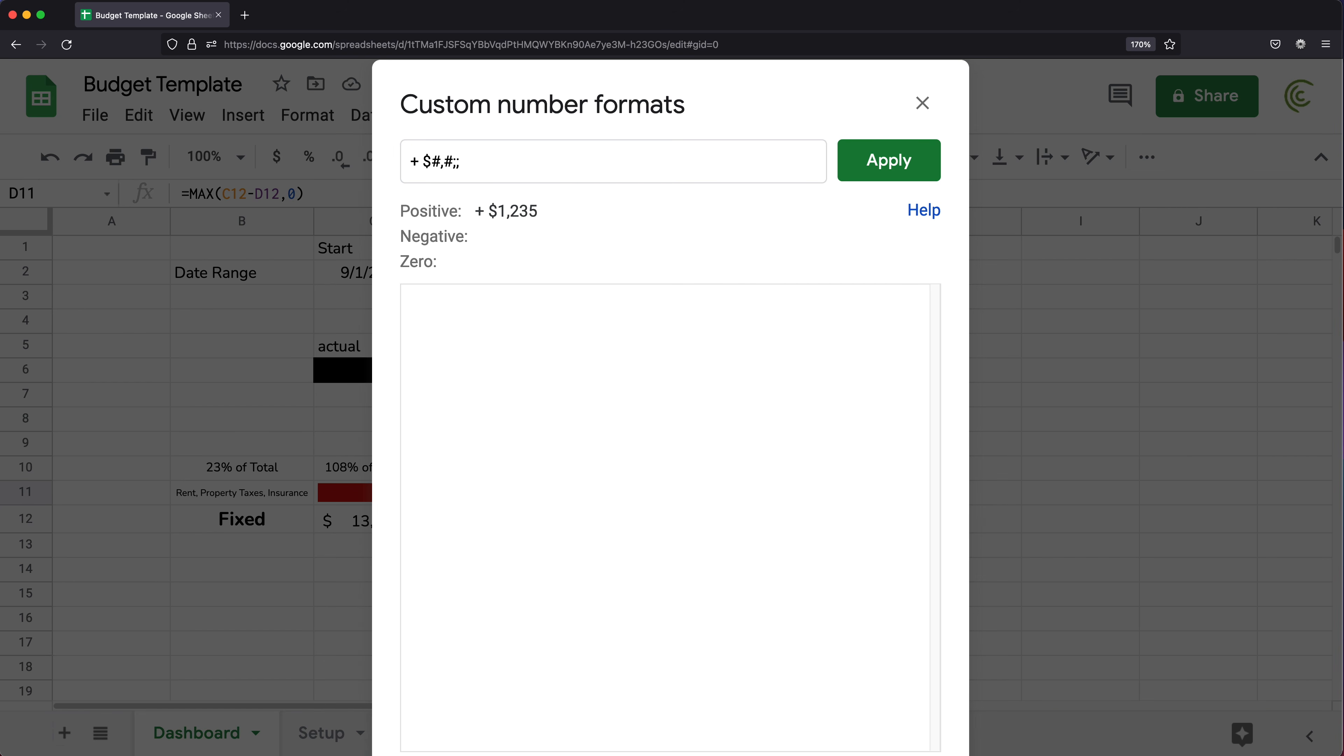
type("\"")
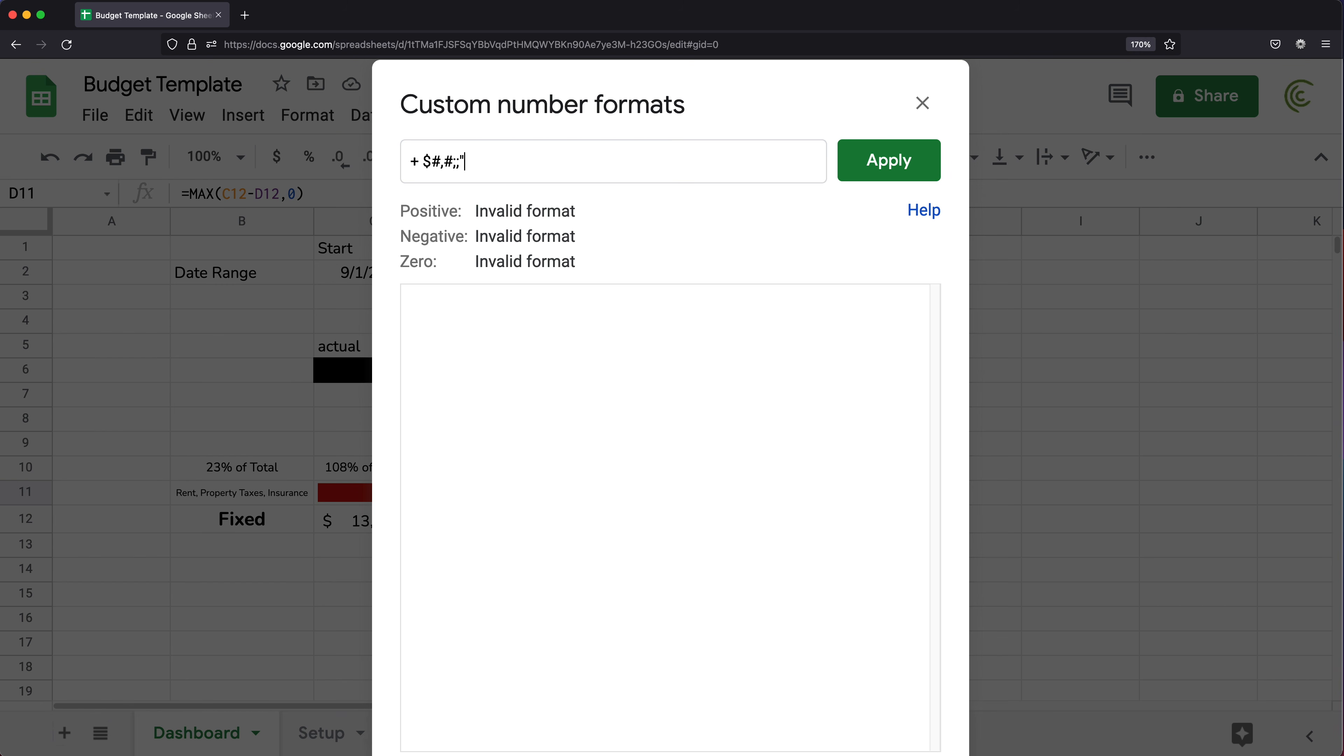
type("Budget Amount\"")
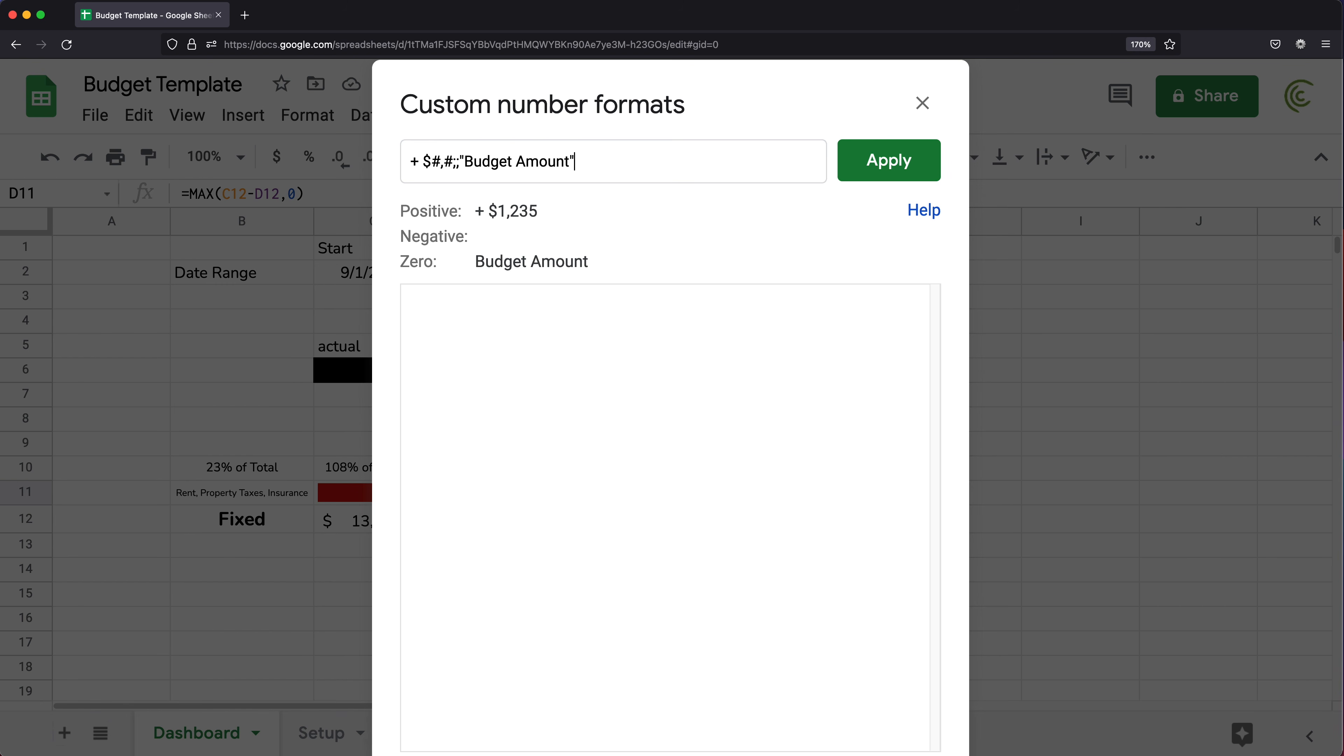
left_click(895, 173)
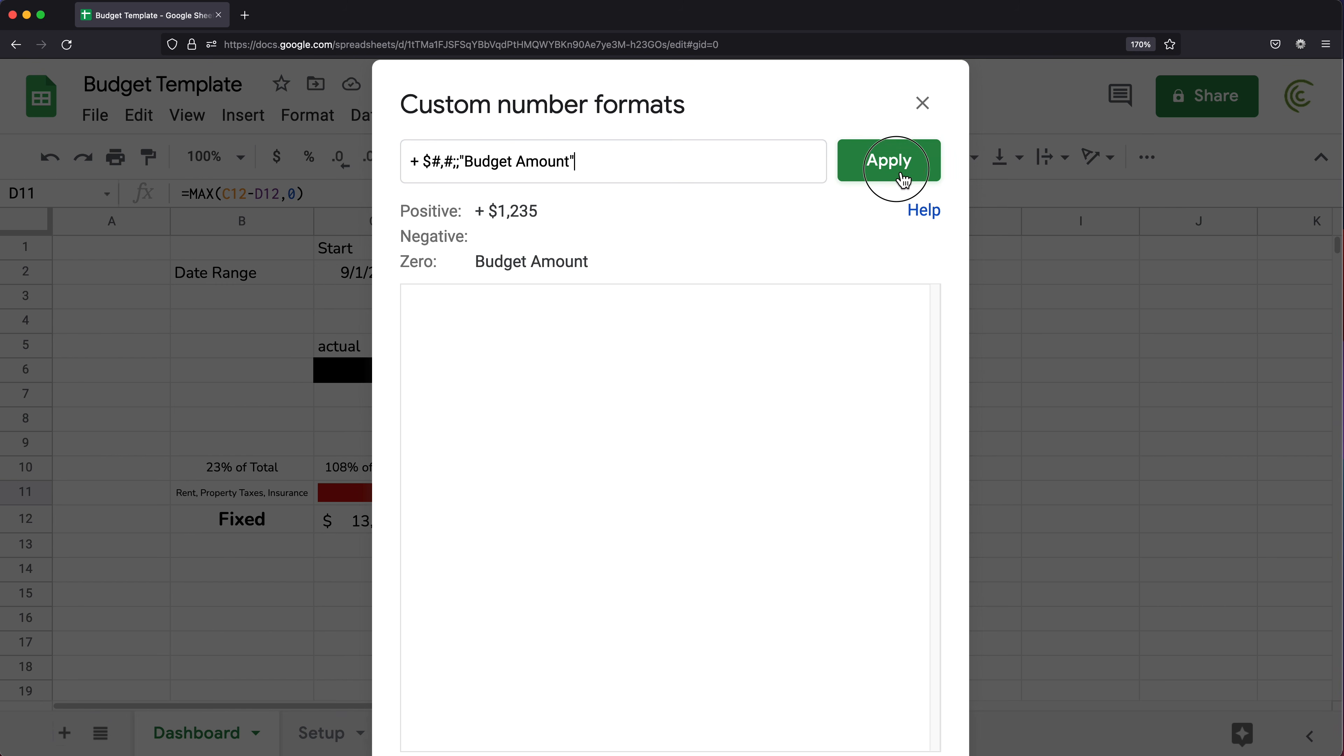
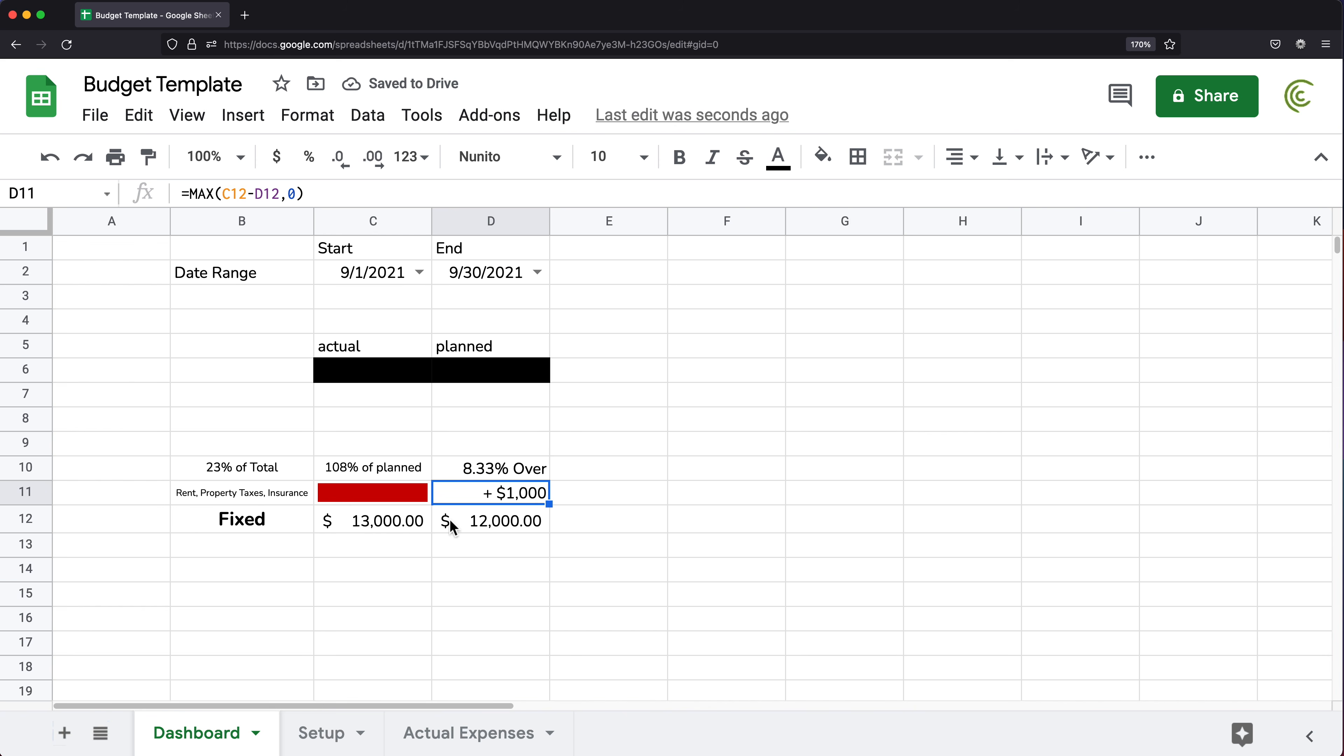
- Set the actual amount for Fixed in C12 to 12500 to test the D11 format over budget
left_click(376, 519)
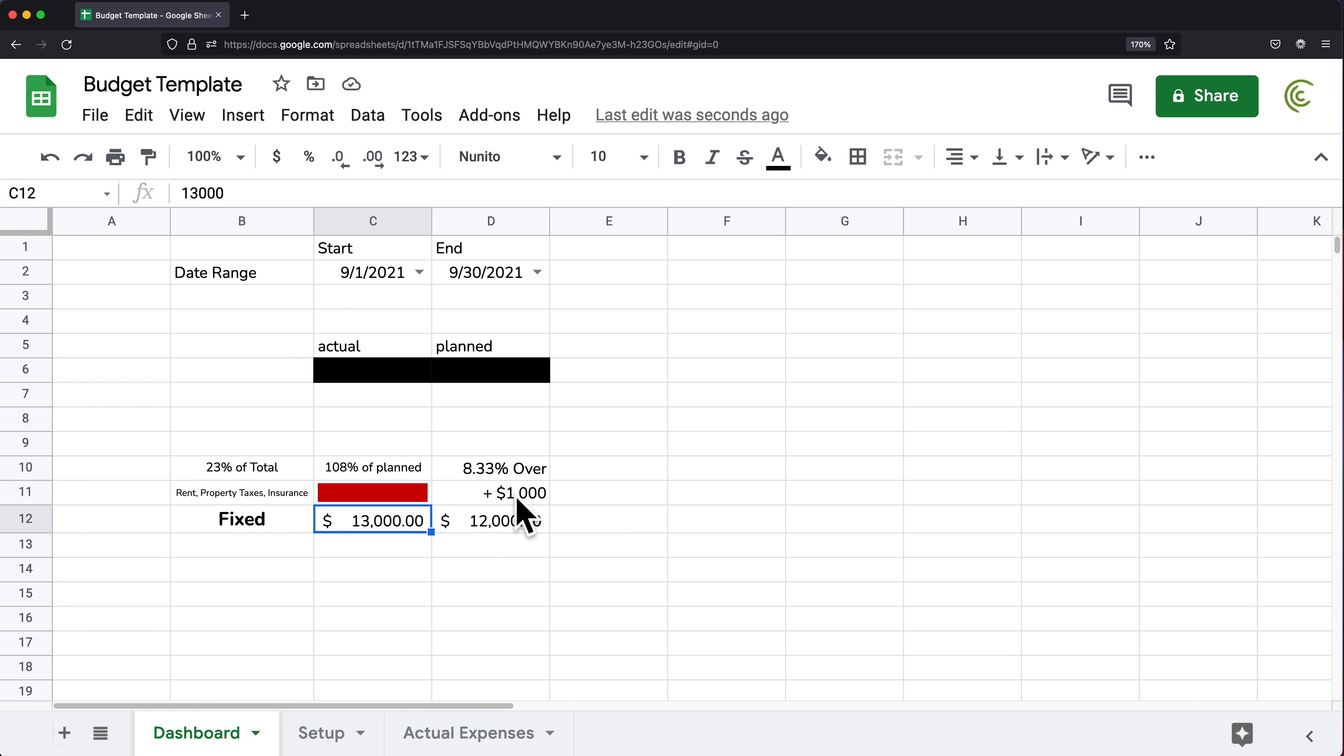
type("12500")
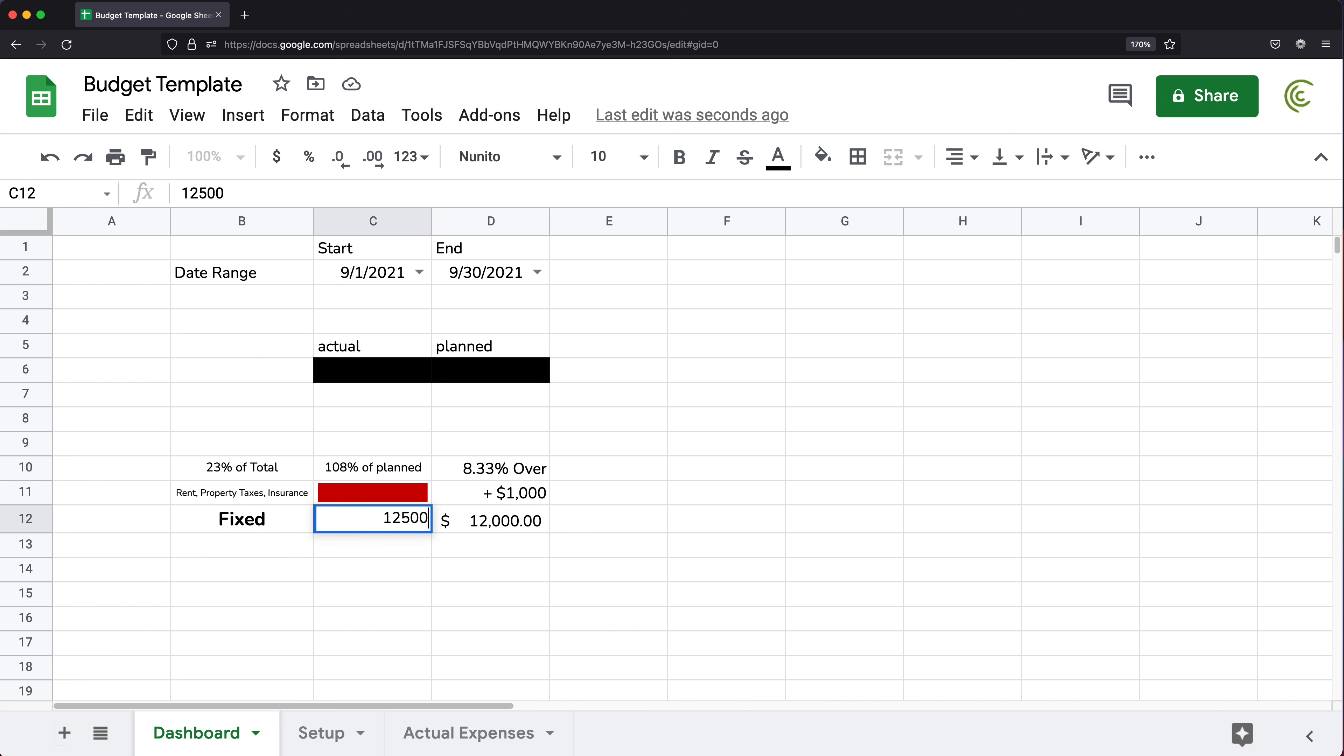
key("Return")
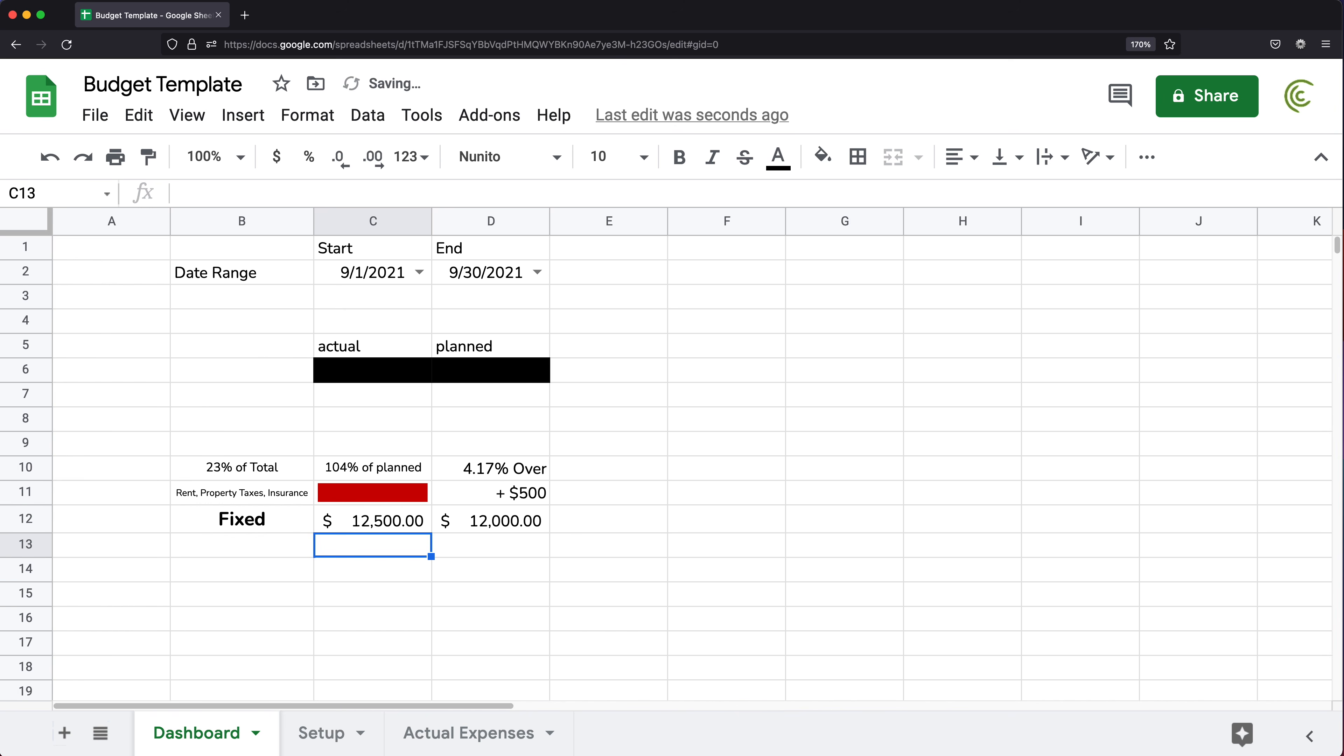
- Set the actual amount for Fixed in C12 to 11500 to test the D11 format under budget
left_click(389, 516)
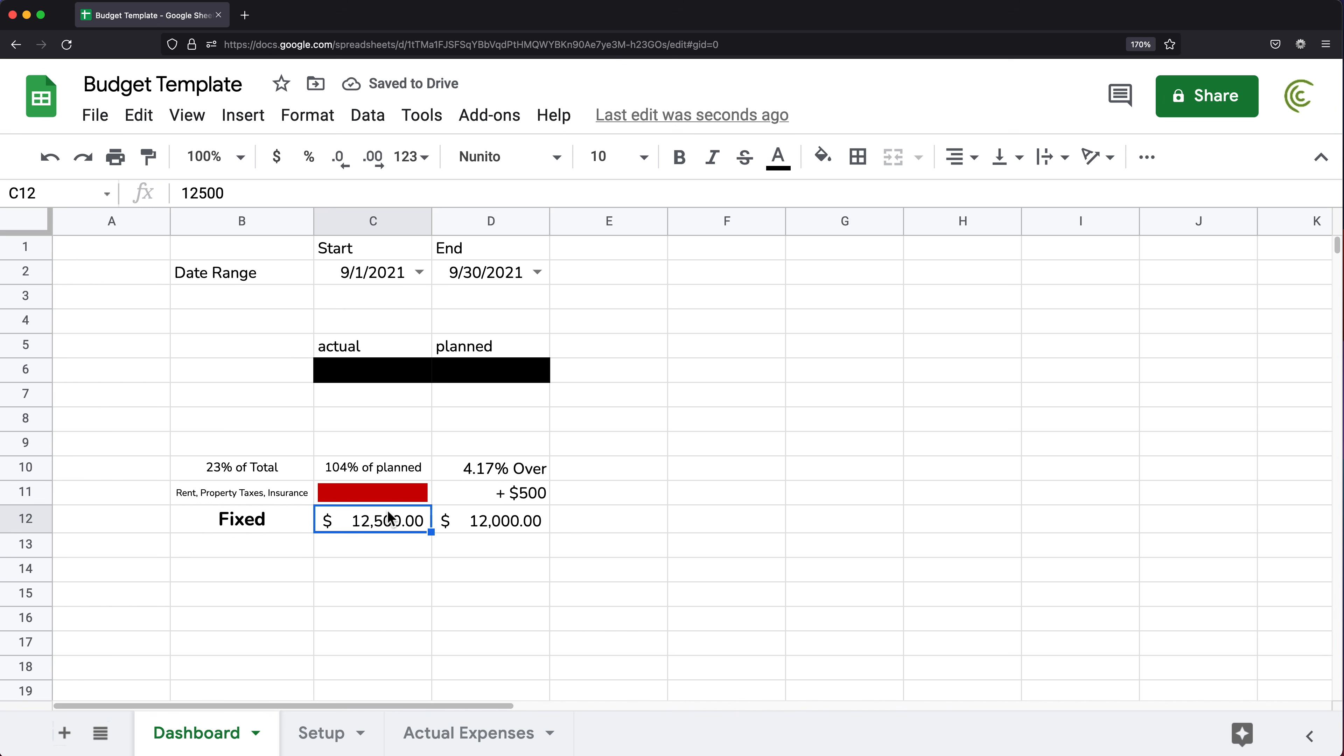
type("11500")
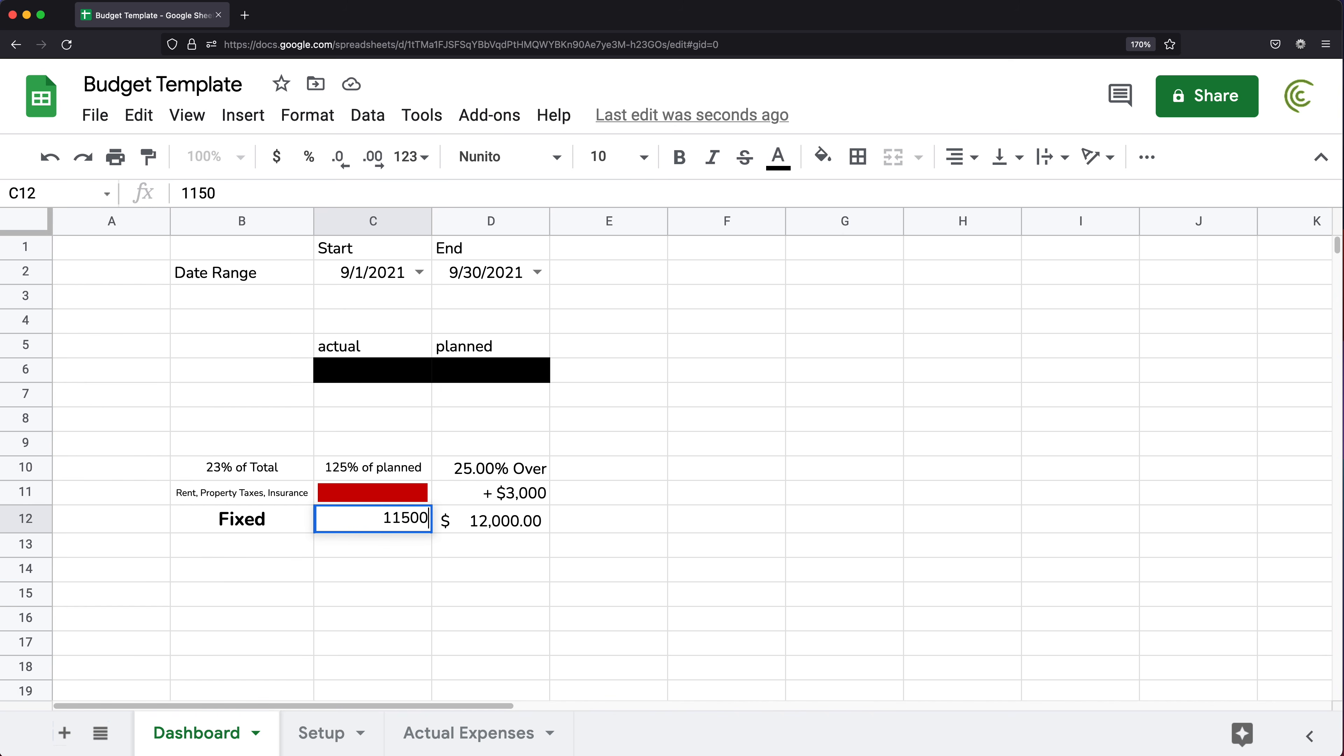
key("Return")
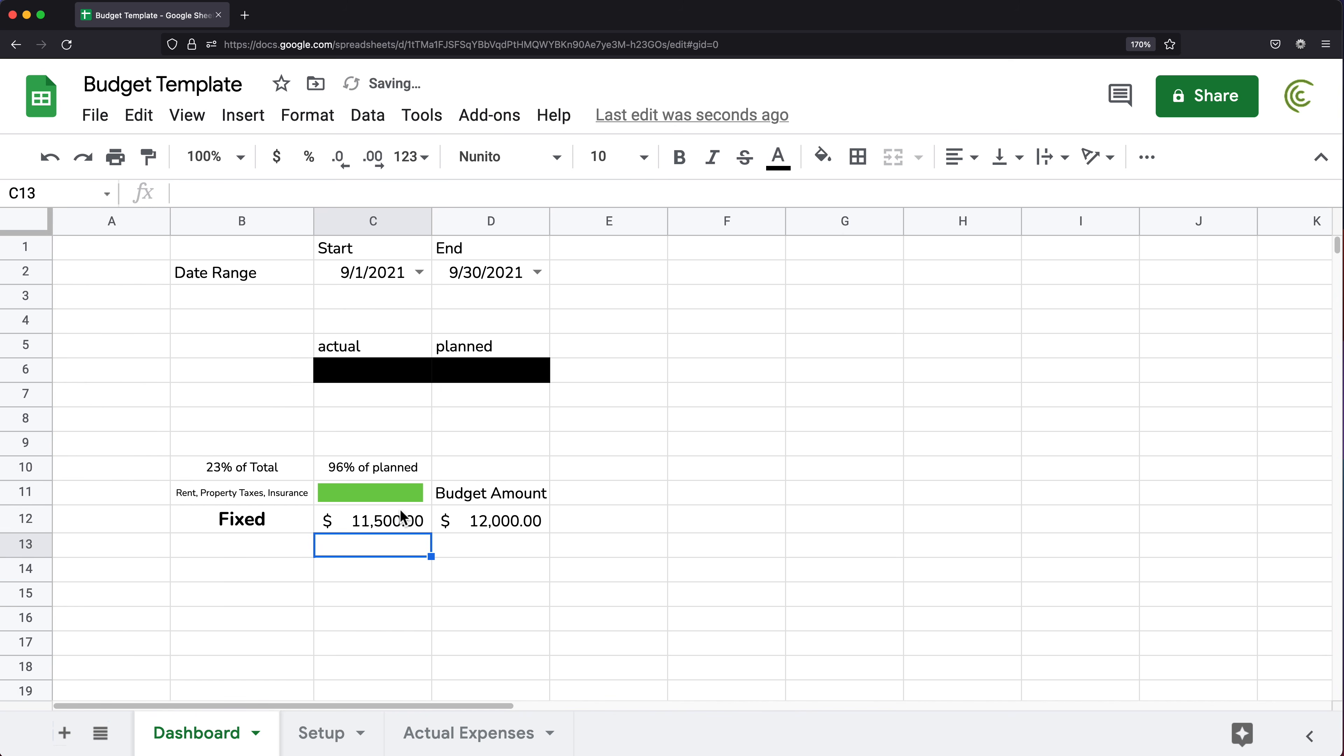
- Set the actual amount for Fixed in C12 to 12000 to test the formats exactly on budget
left_click(484, 500)
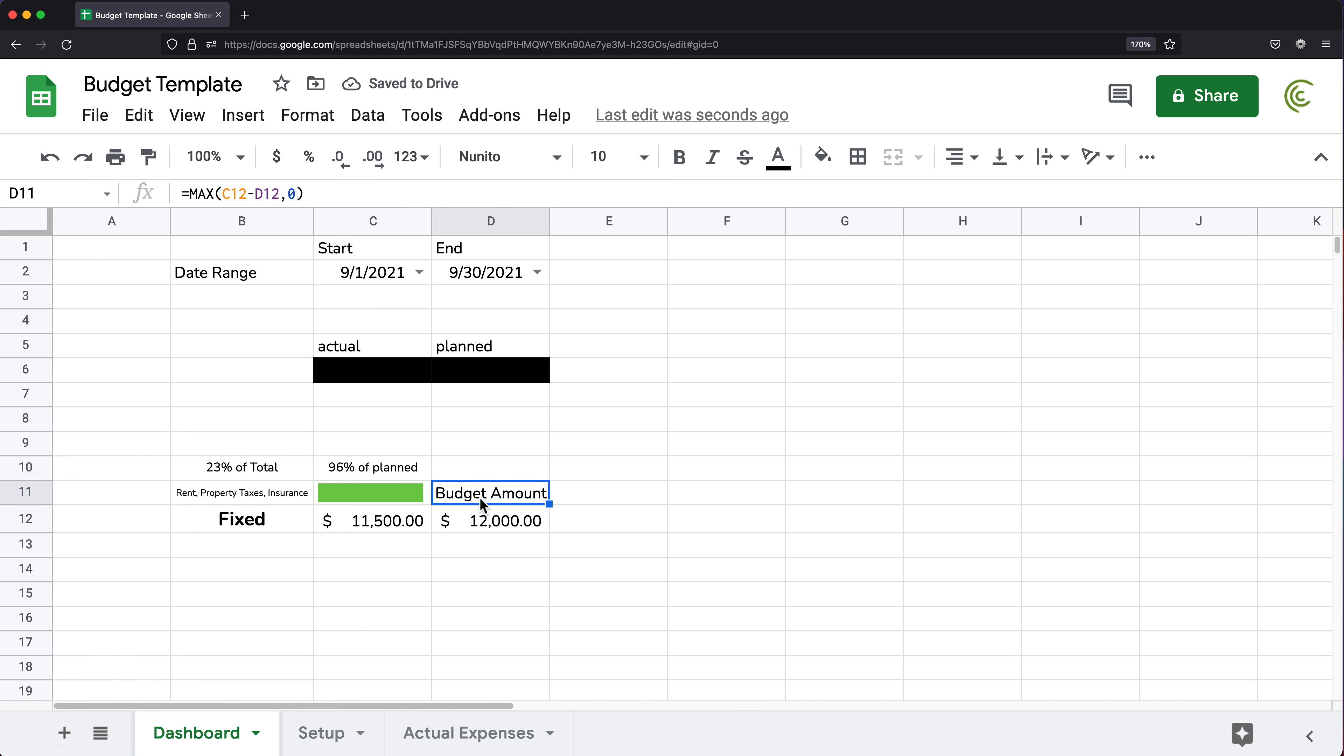
left_click(422, 511)
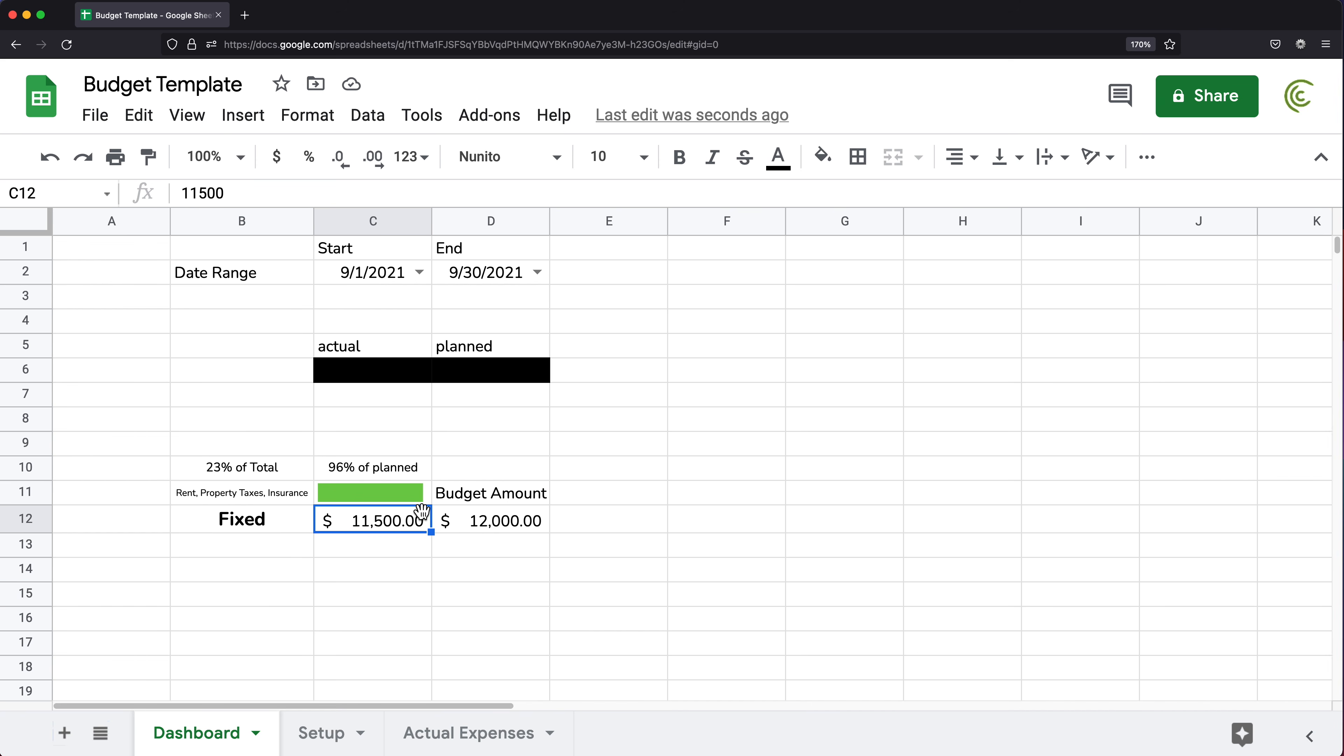
type("12000")
key("Return")
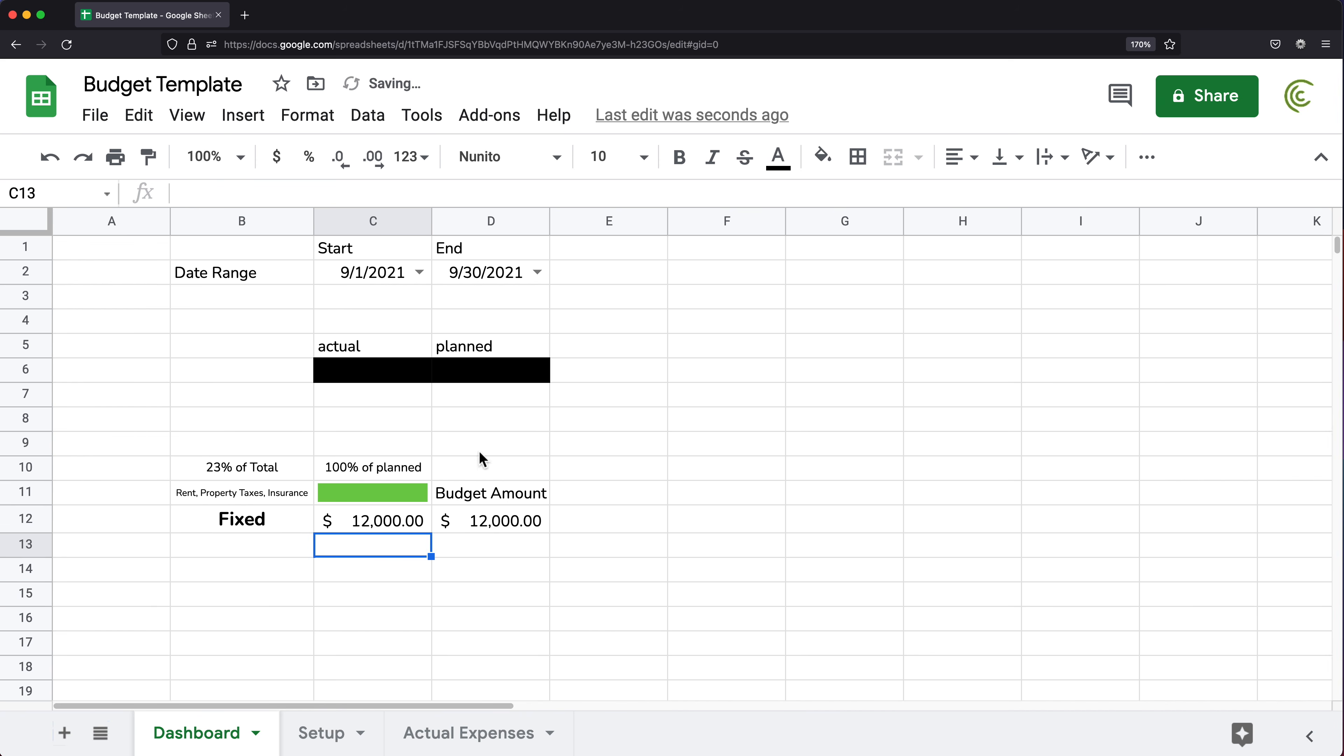
- Set the actual amount for Fixed in C12 to 12500 to bring back the over-budget case
key("Up")
type("12500")
key("Return")
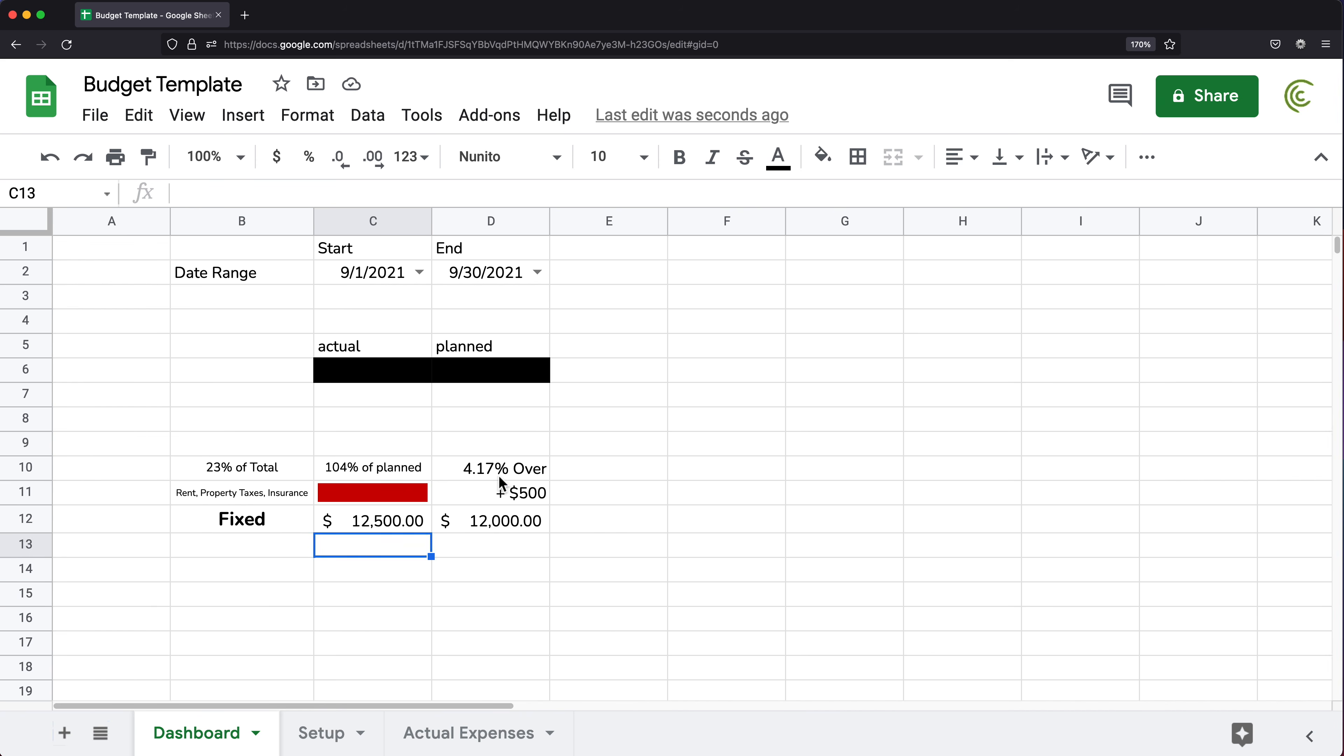
- Set the font size of the over-budget percentage in D10 to 8 and of the difference in D11 to 7
left_click(500, 471)
left_click(644, 156)
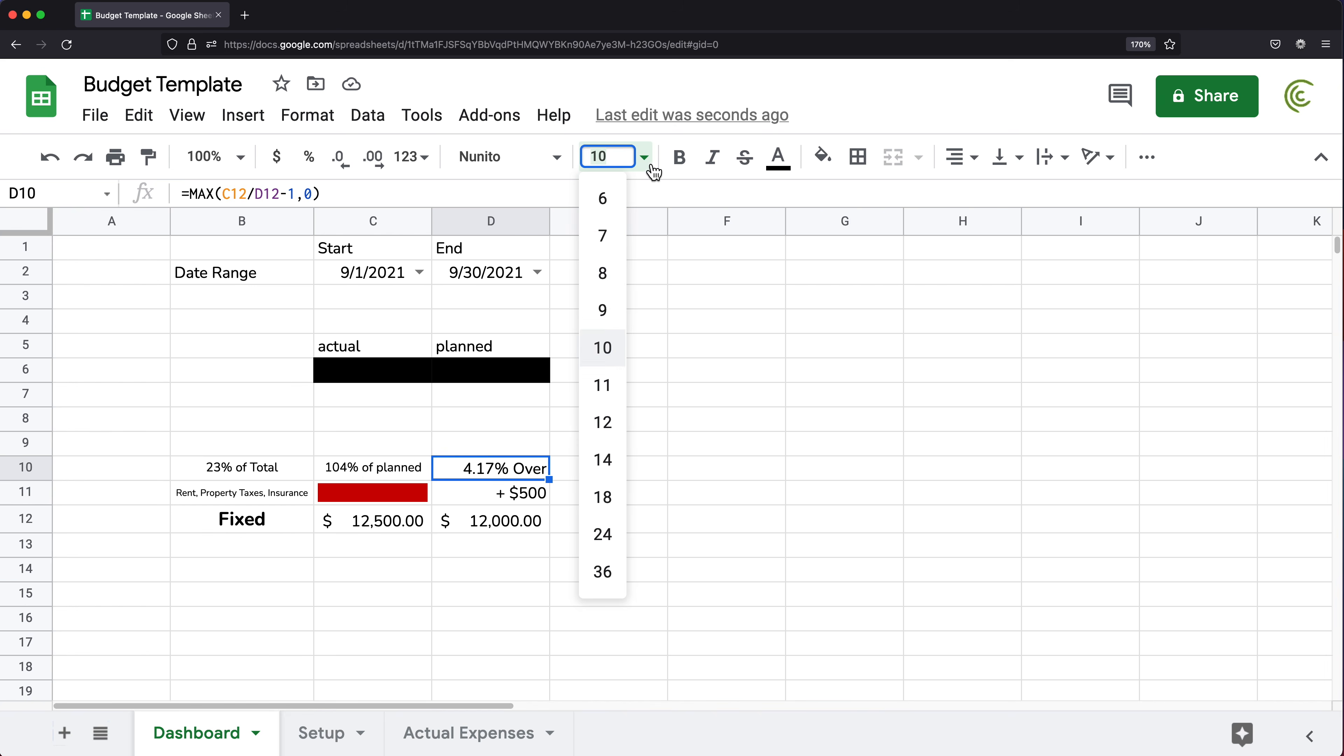
left_click(616, 276)
left_click(531, 490)
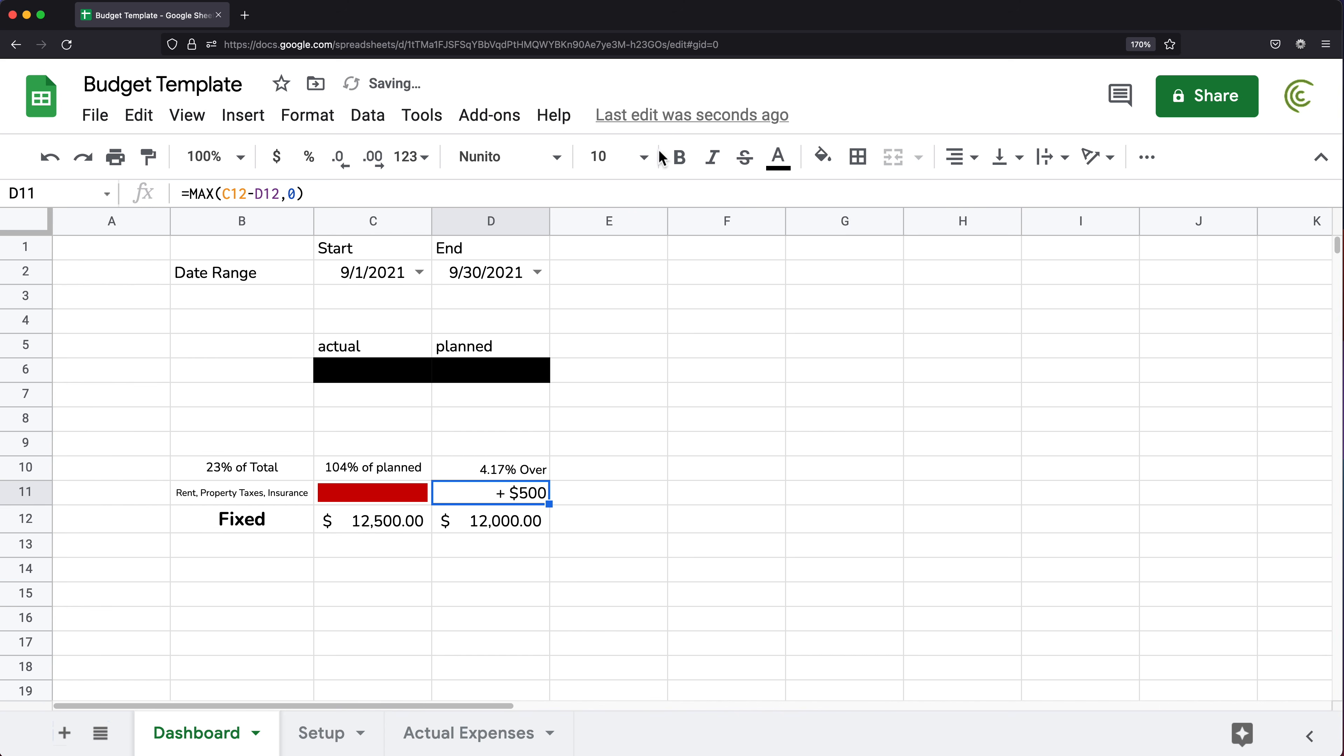
left_click(644, 157)
left_click(612, 234)
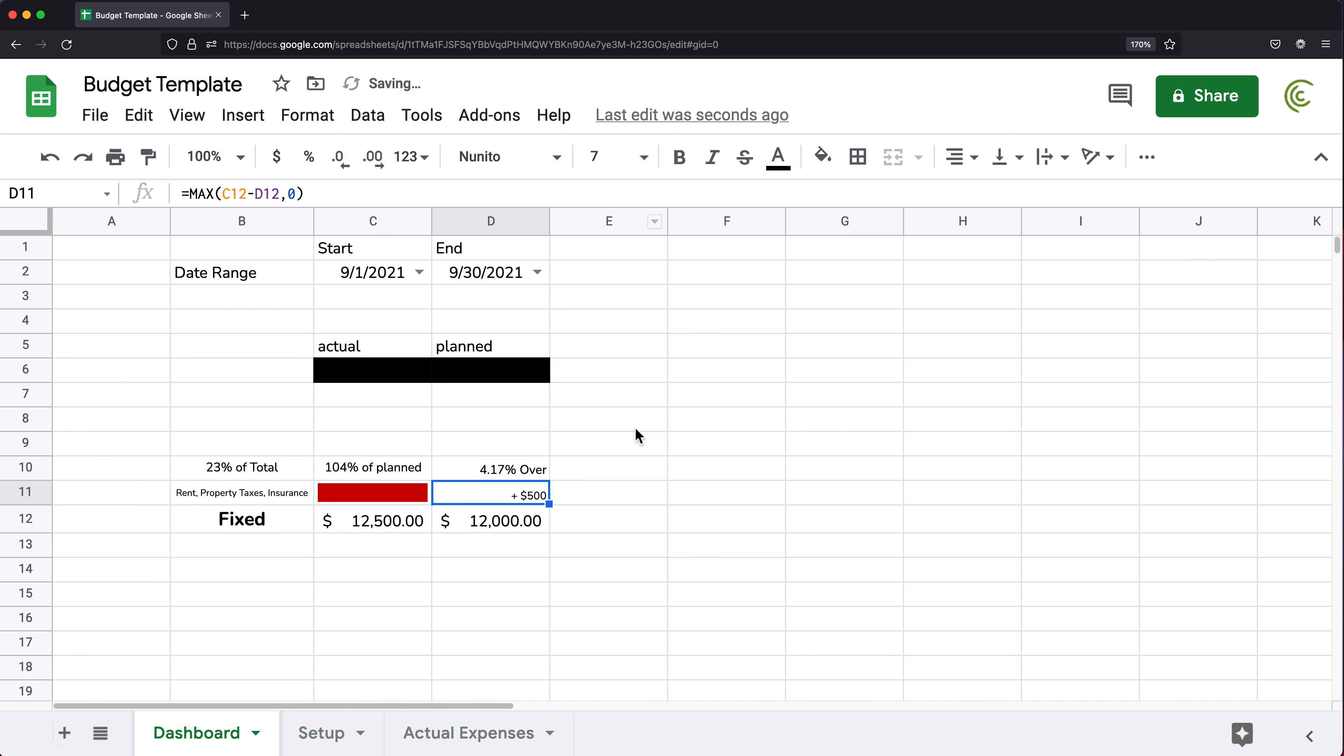
left_click(605, 394)
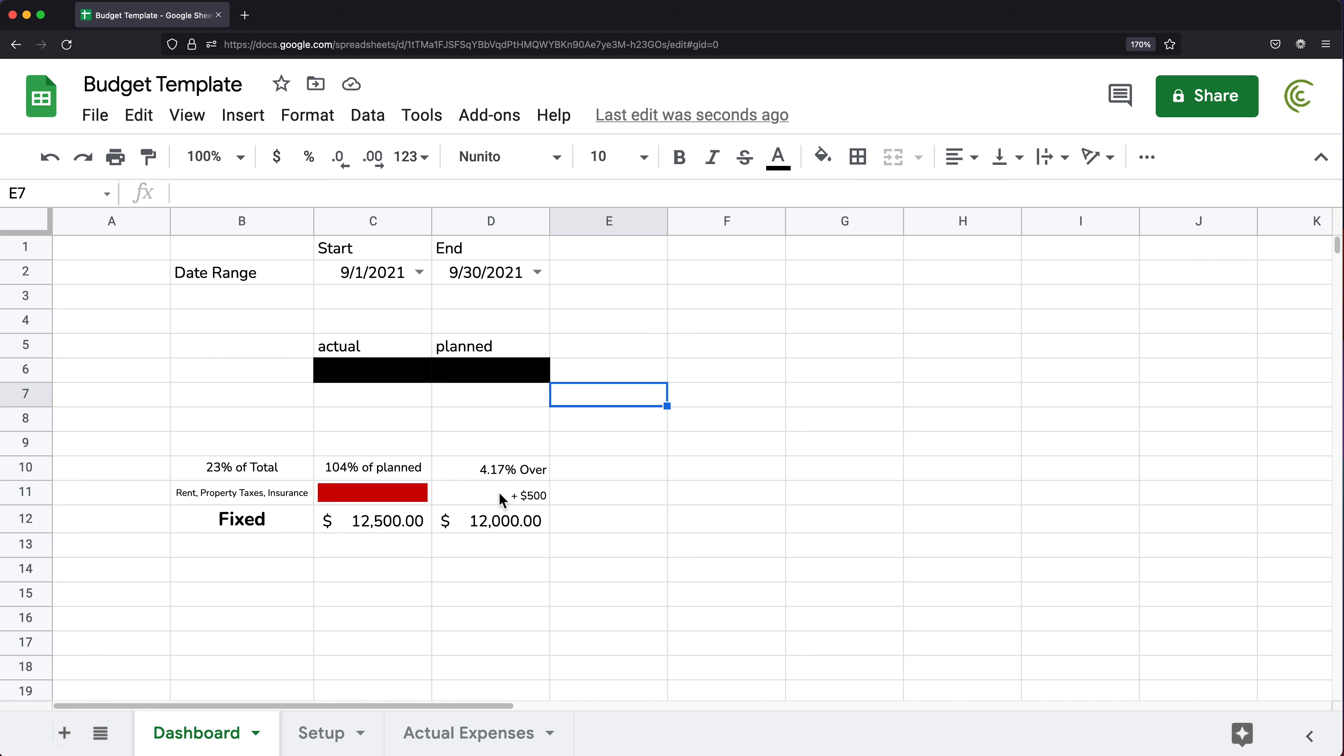
- Add a conditional formatting rule to D10:D11 with the condition Greater than 0
left_click_drag(511, 467, 510, 496)
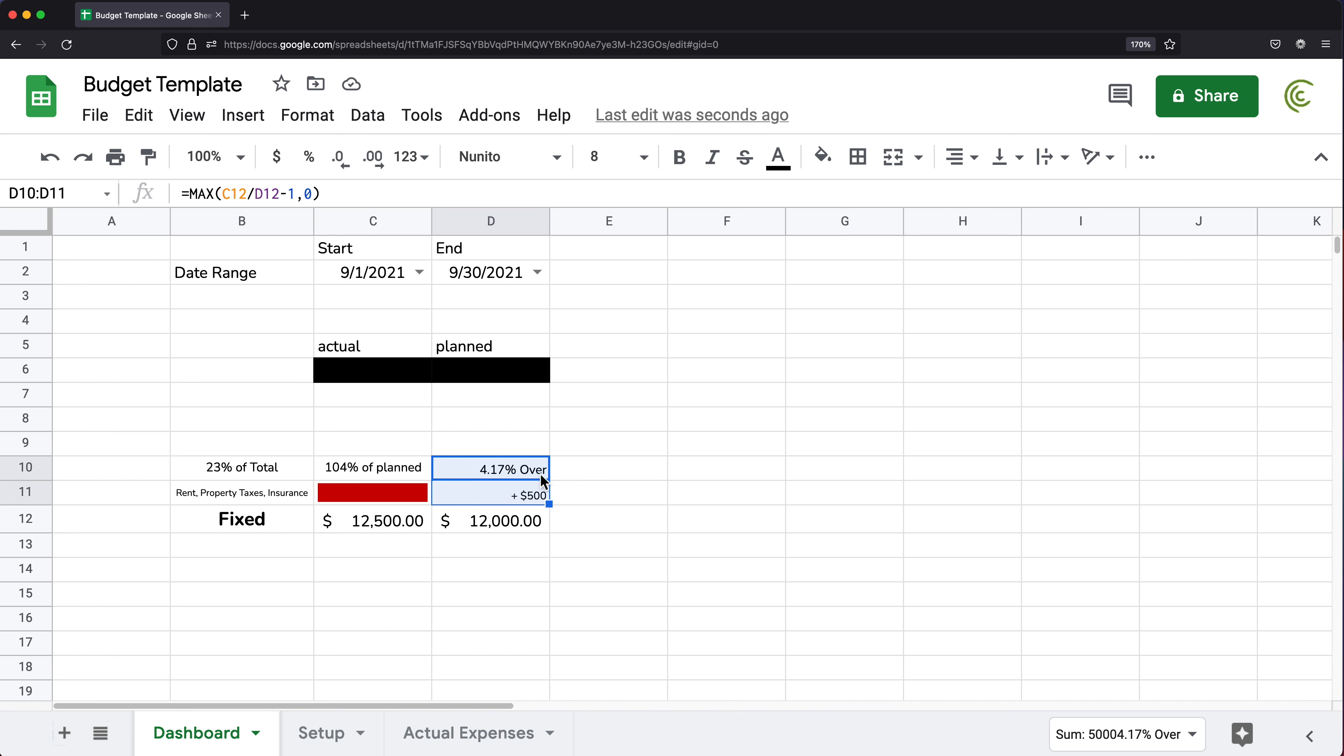
left_click(502, 477)
left_click(523, 497)
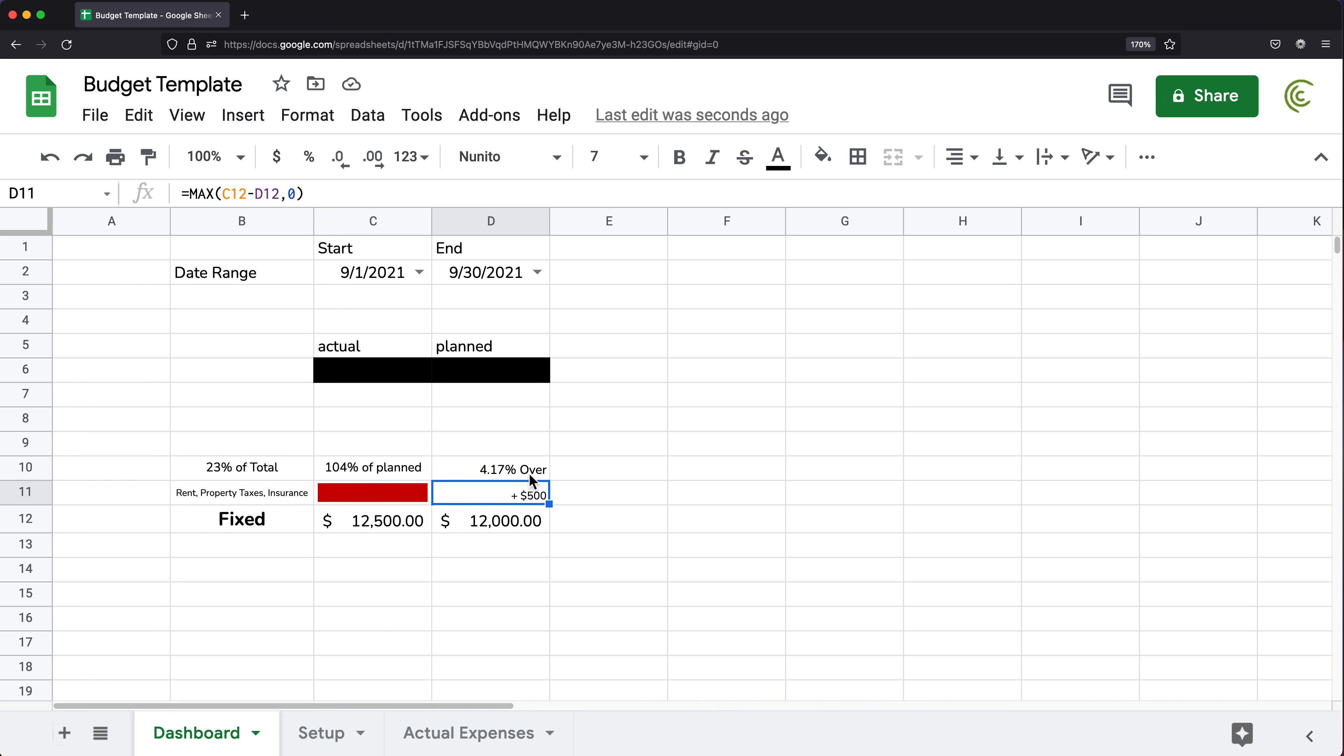
left_click(528, 475)
left_click(529, 492, "shift")
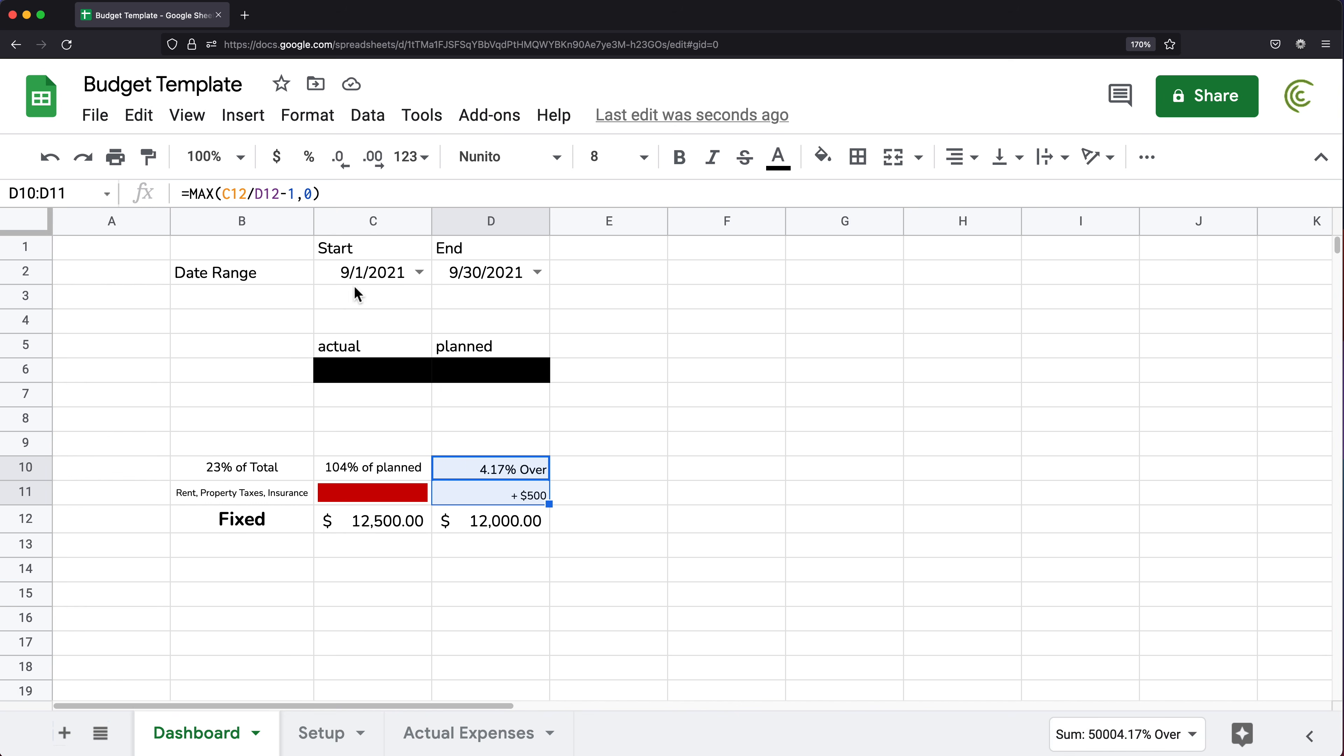
left_click(313, 127)
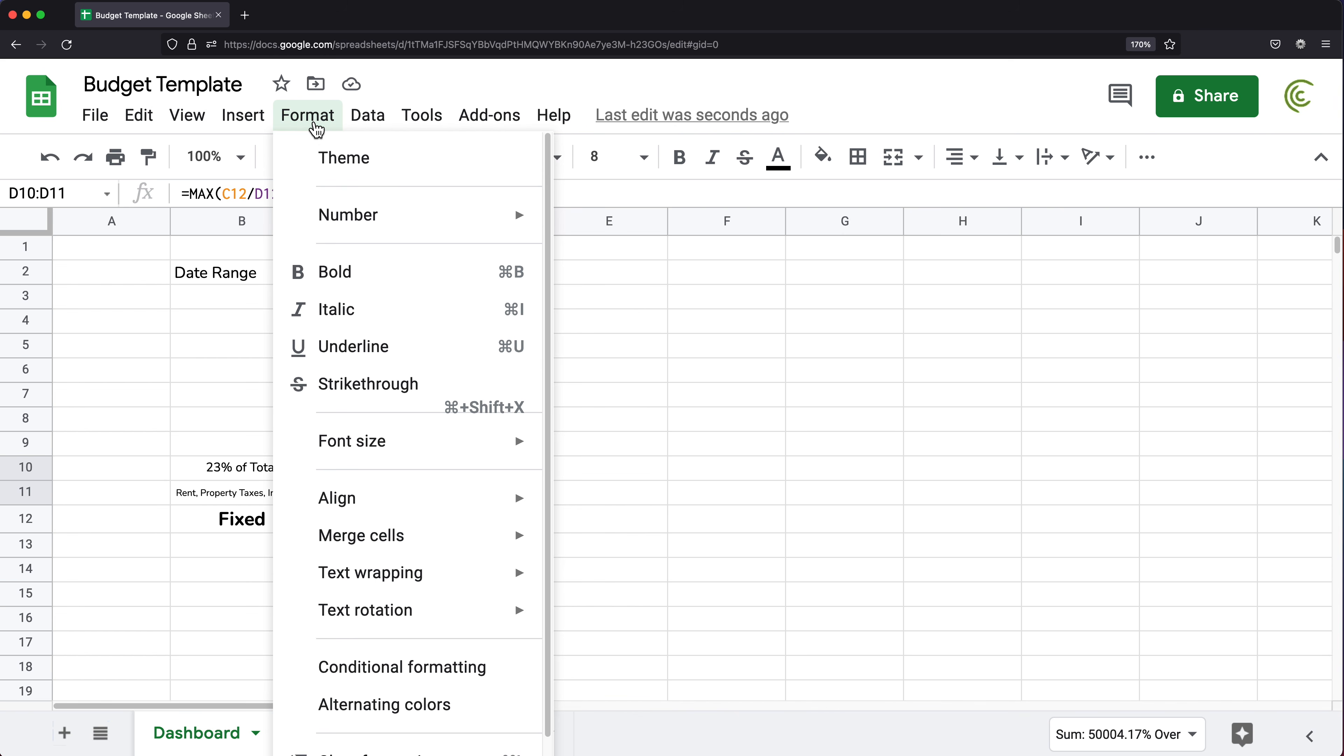
left_click(450, 666)
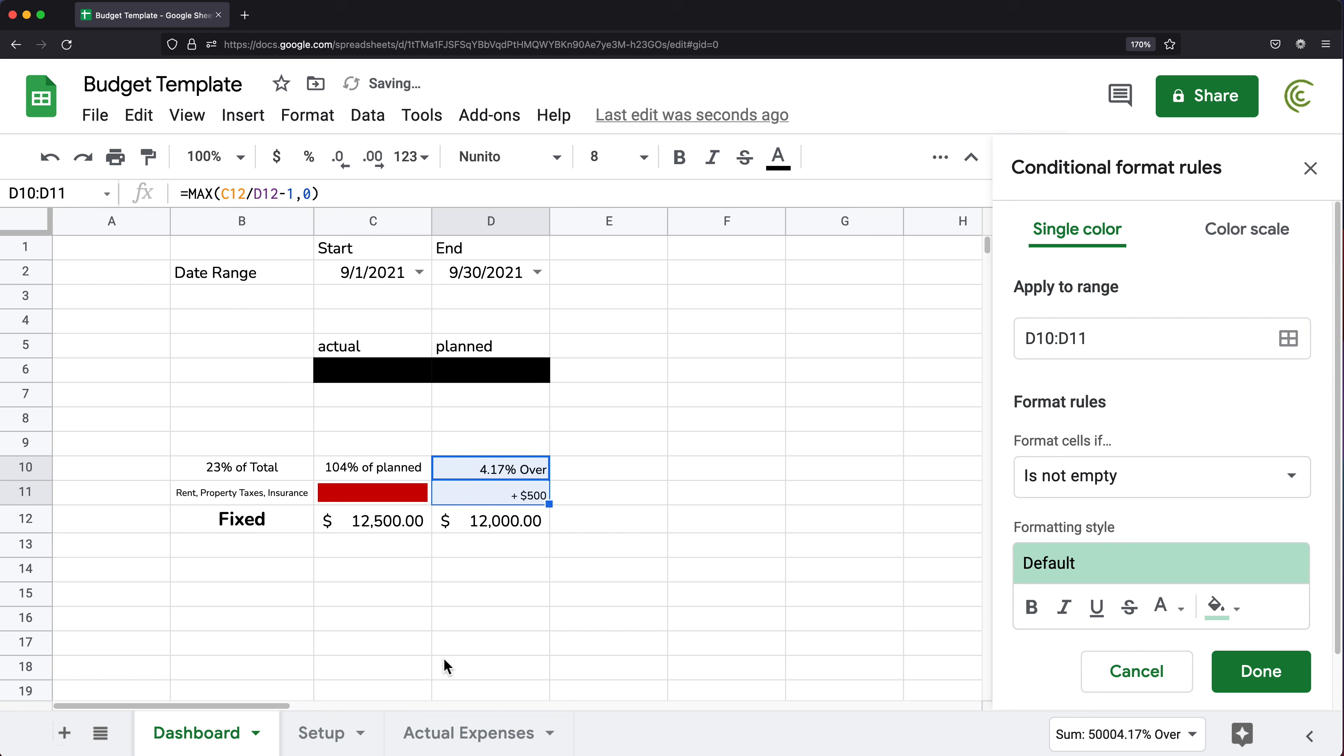
scroll(1174, 381, "down", 2)
left_click(1094, 413)
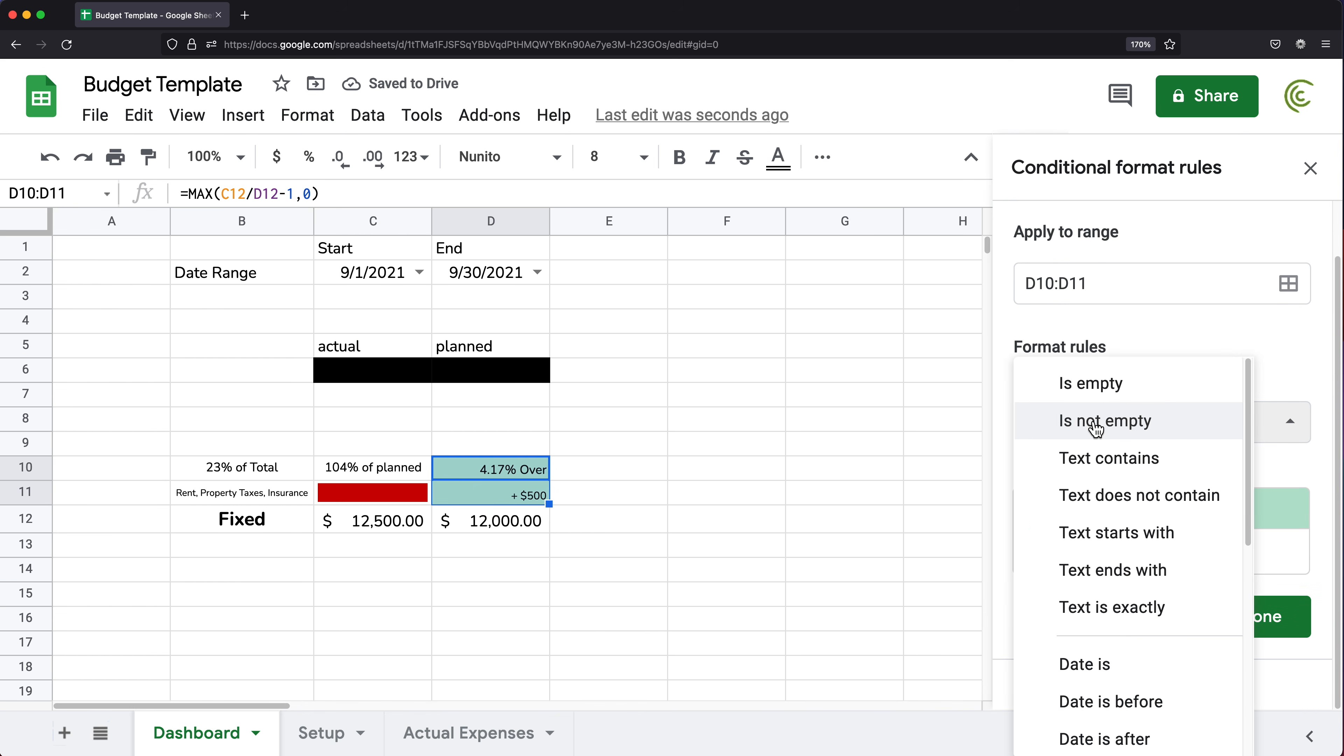
scroll(1154, 593, "down", 4)
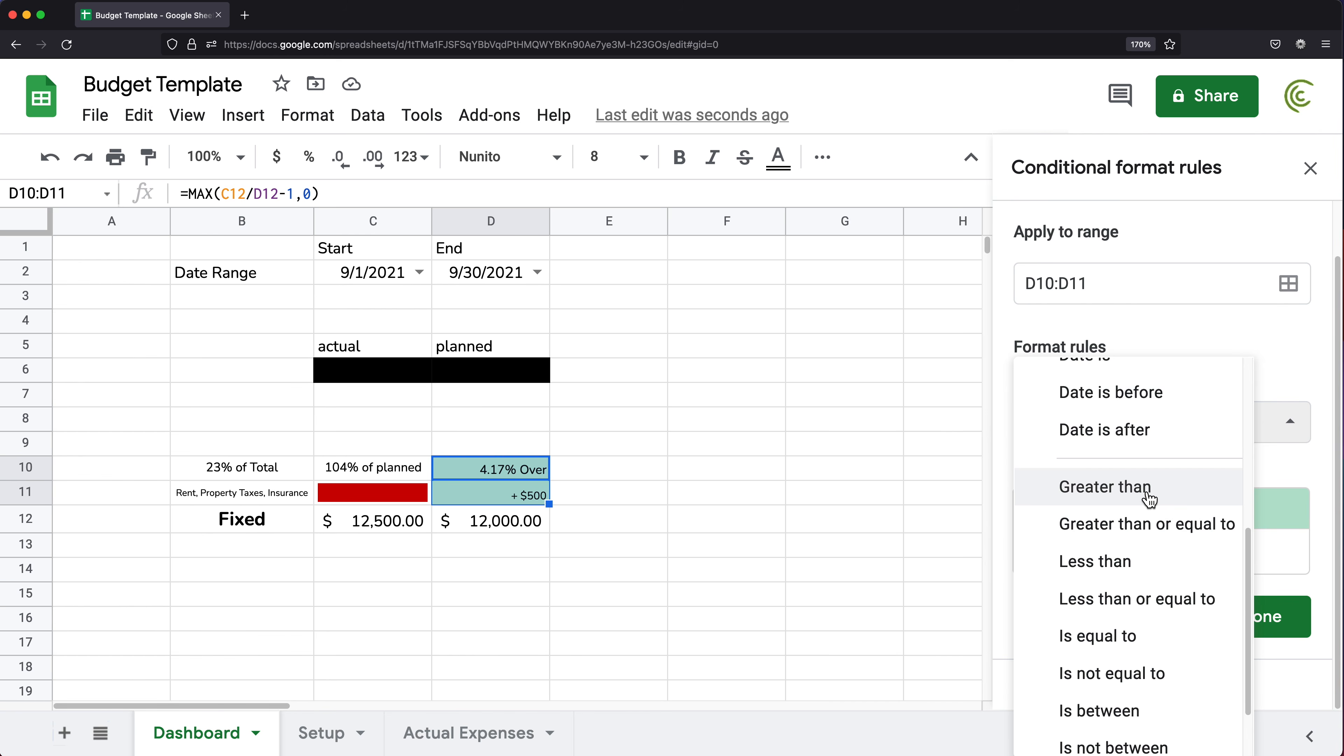
left_click(1127, 500)
left_click(1138, 475)
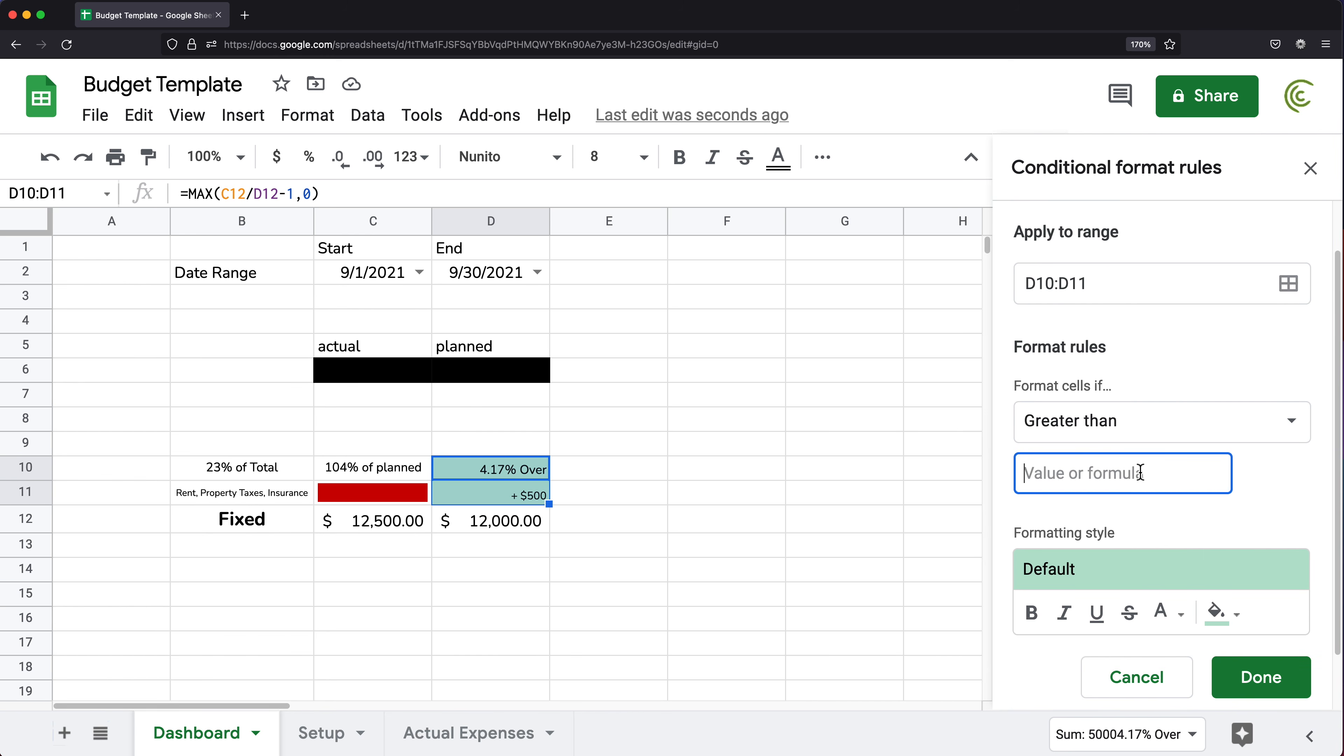
type("0")
- Give the D10:D11 rule a dark red fill with white text and save the rule
scroll(1200, 510, "down", 2)
left_click(1232, 561)
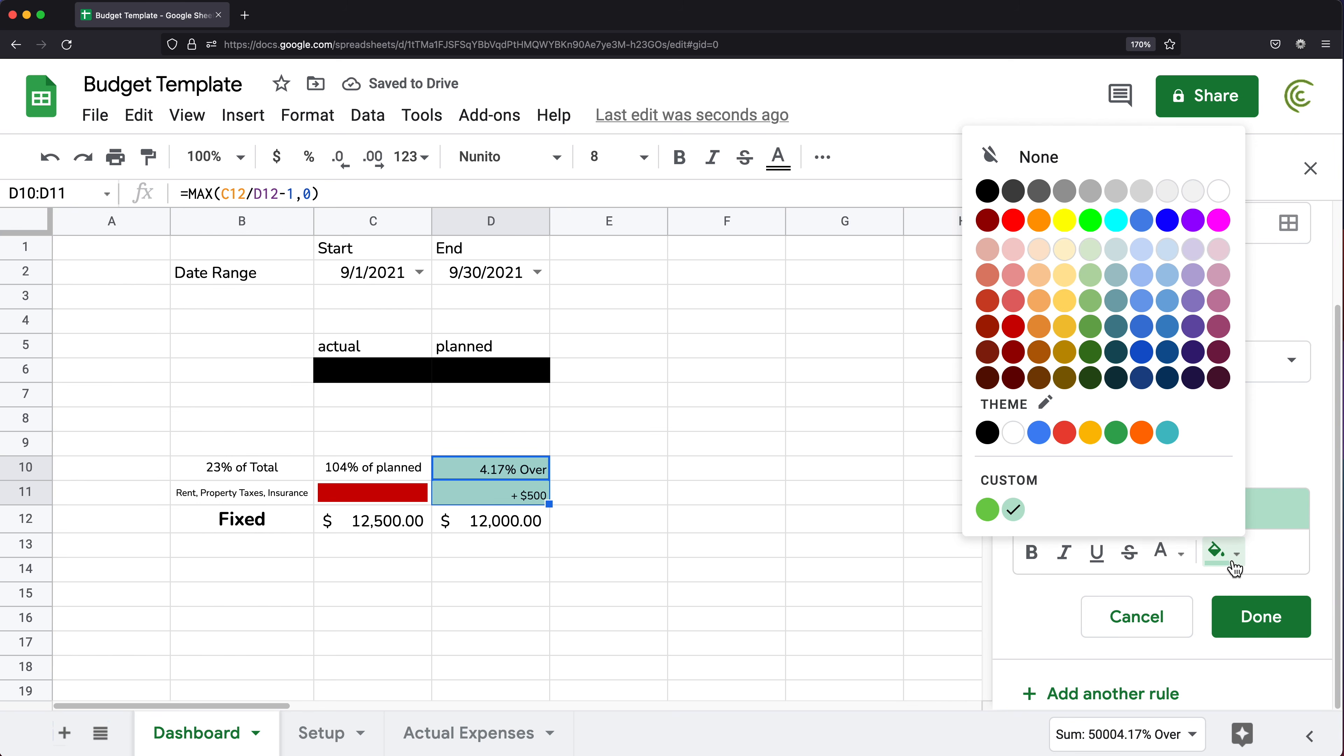
left_click(1015, 330)
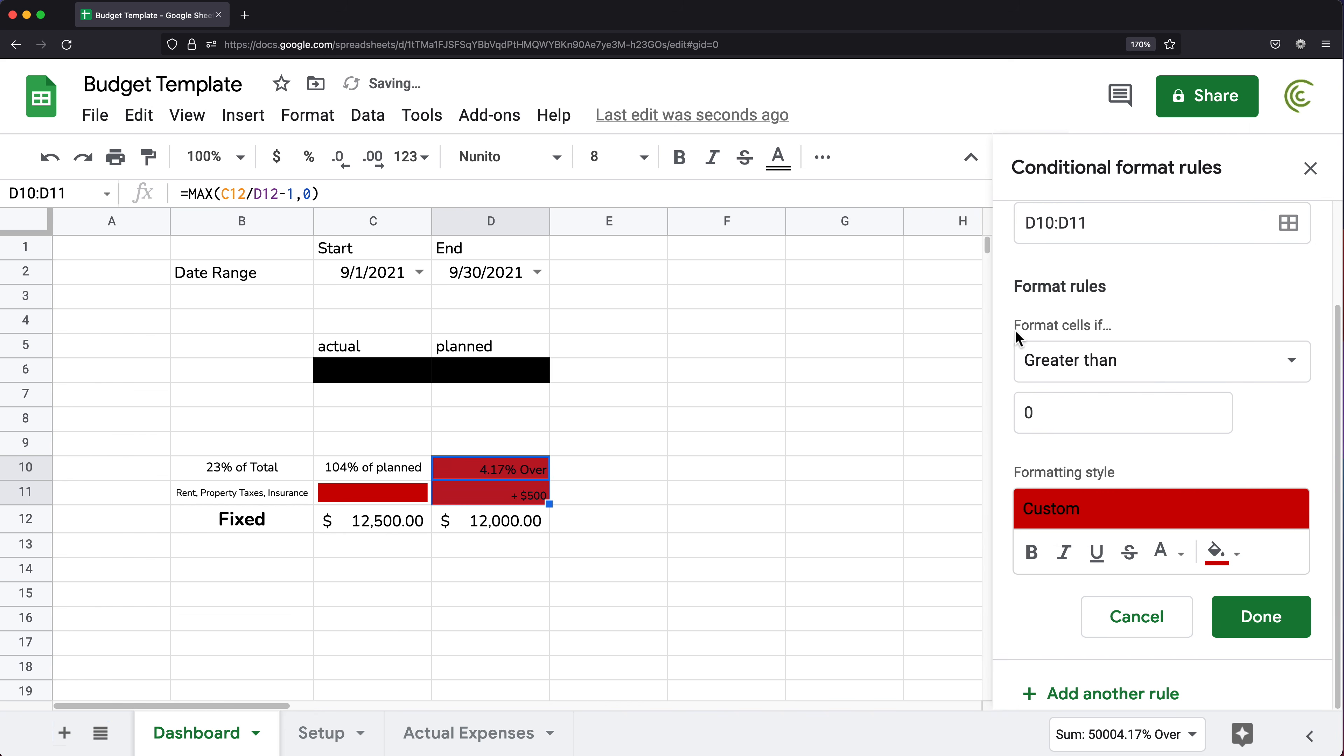
left_click(1175, 554)
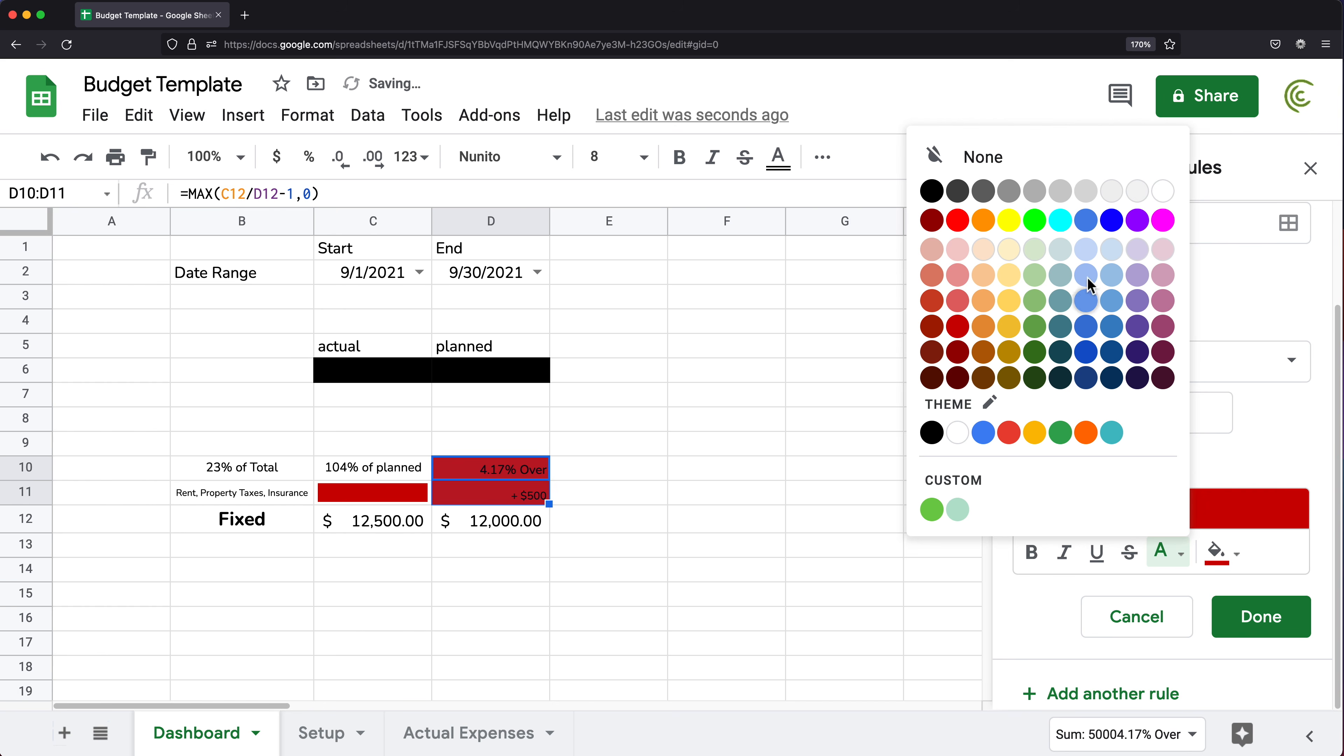
left_click(1163, 191)
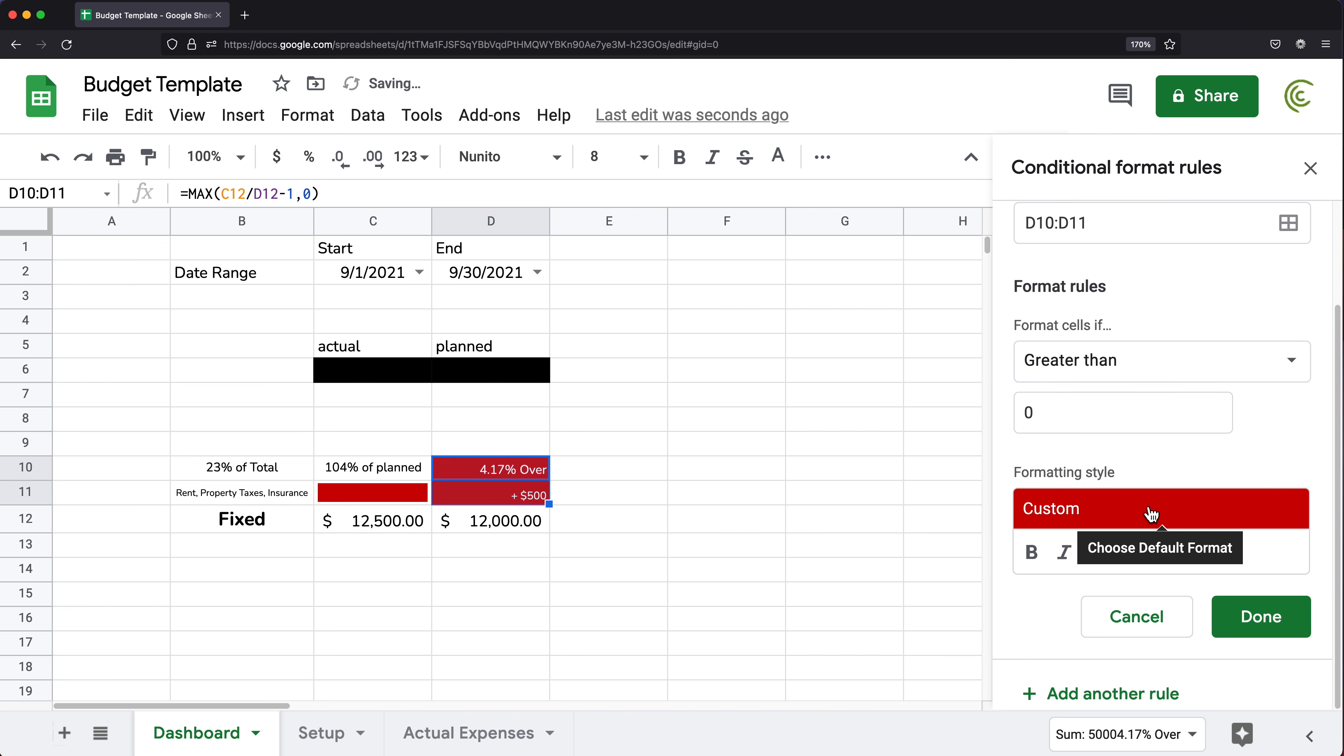
left_click(1263, 627)
left_click(1310, 168)
left_click(844, 545)
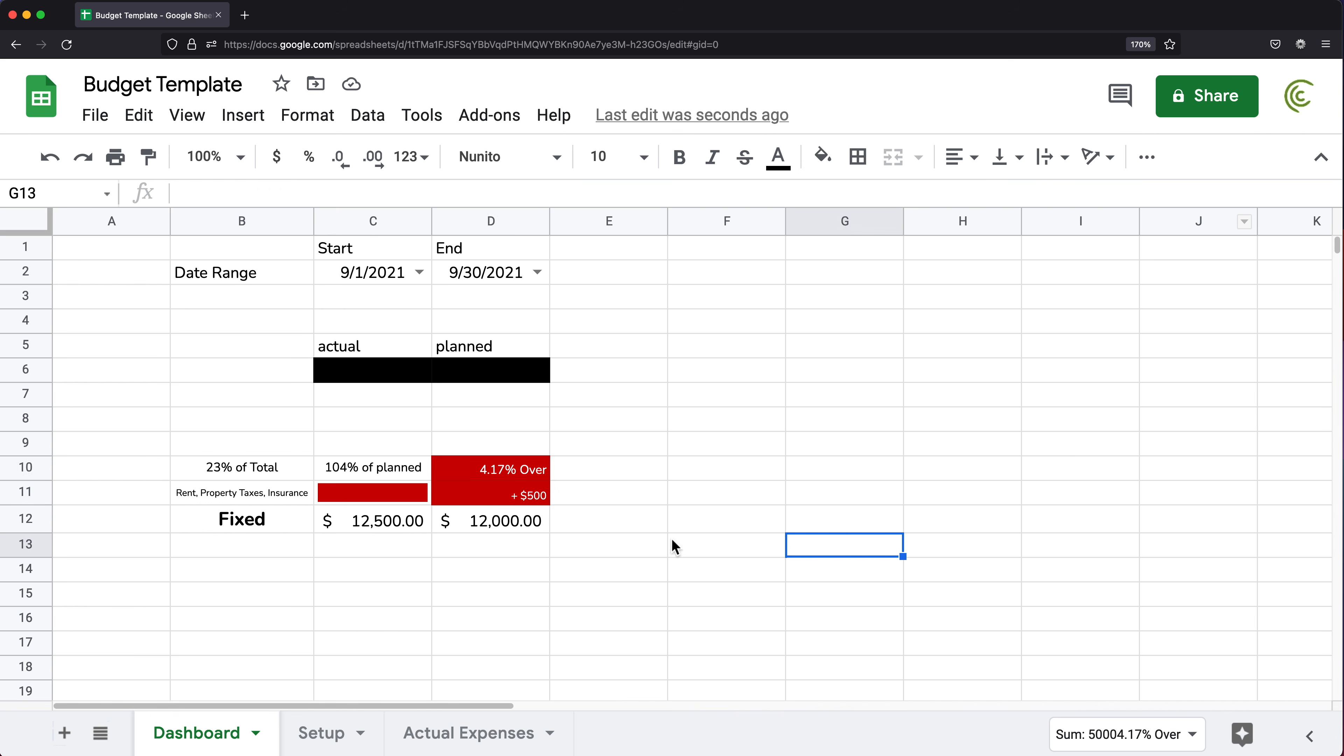
- Center the over-budget percentage horizontally in D10
left_click(536, 473)
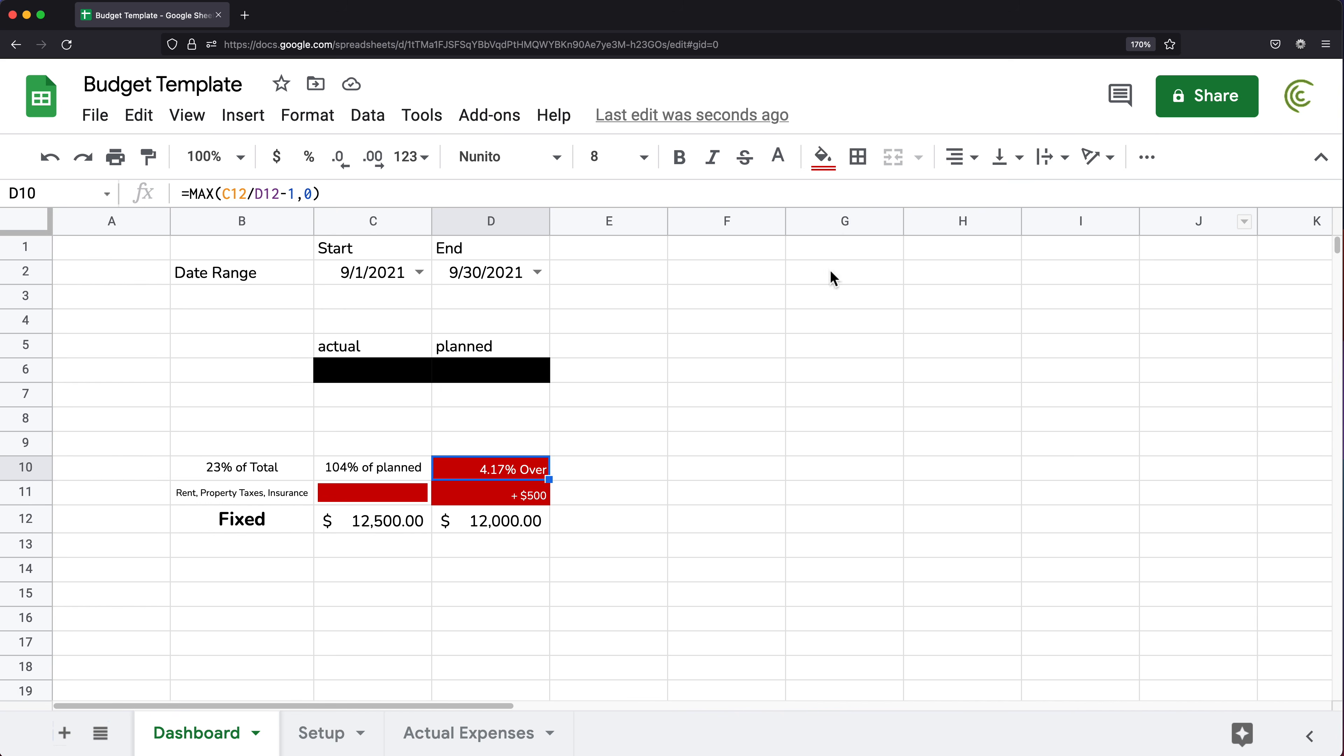
left_click(976, 170)
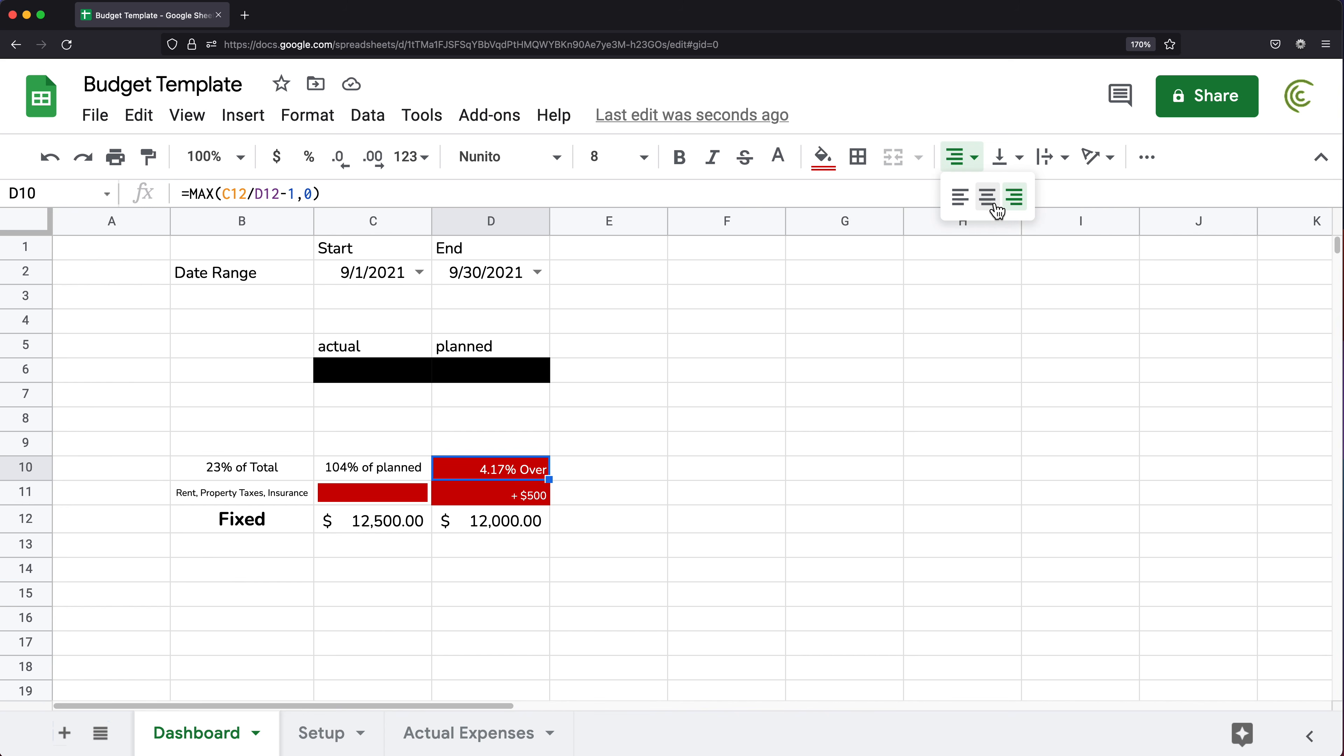
left_click(994, 206)
- Format the planned amount in D12 with a blue fill and white text
left_click(516, 524)
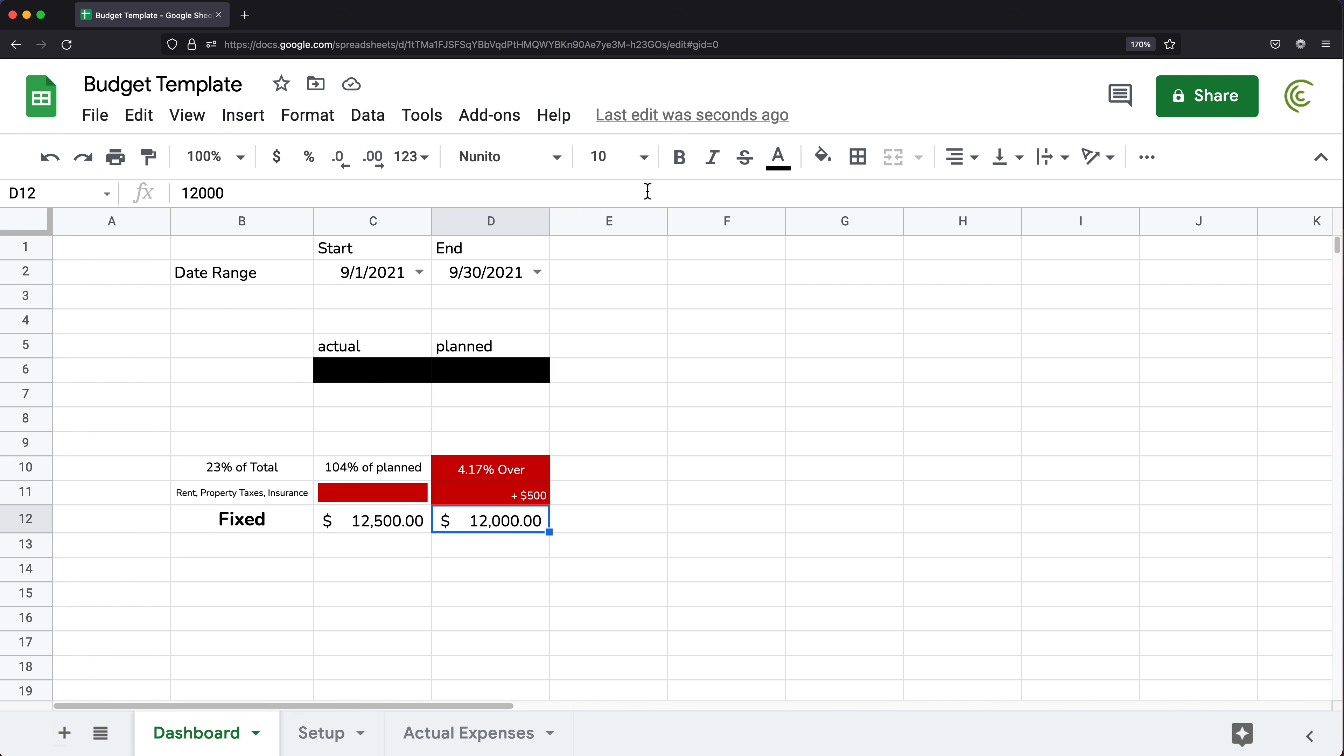
left_click(825, 164)
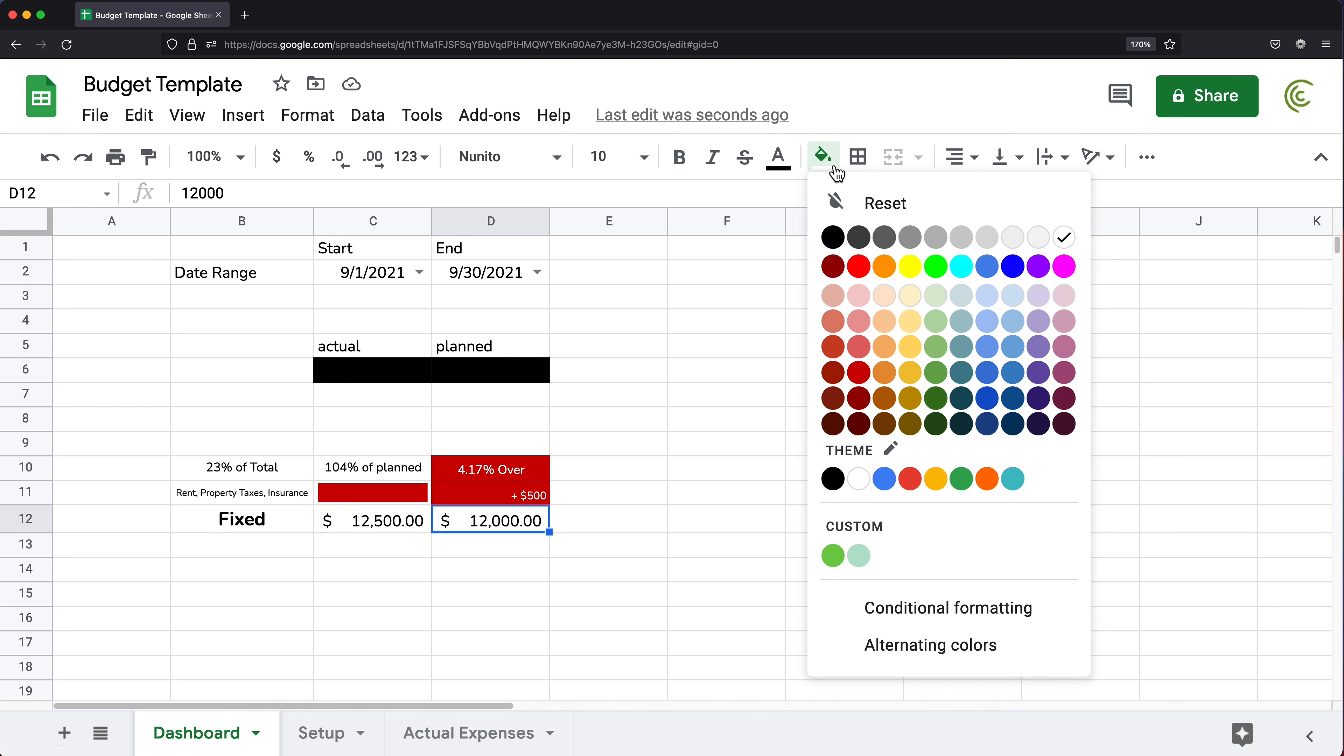
left_click(993, 375)
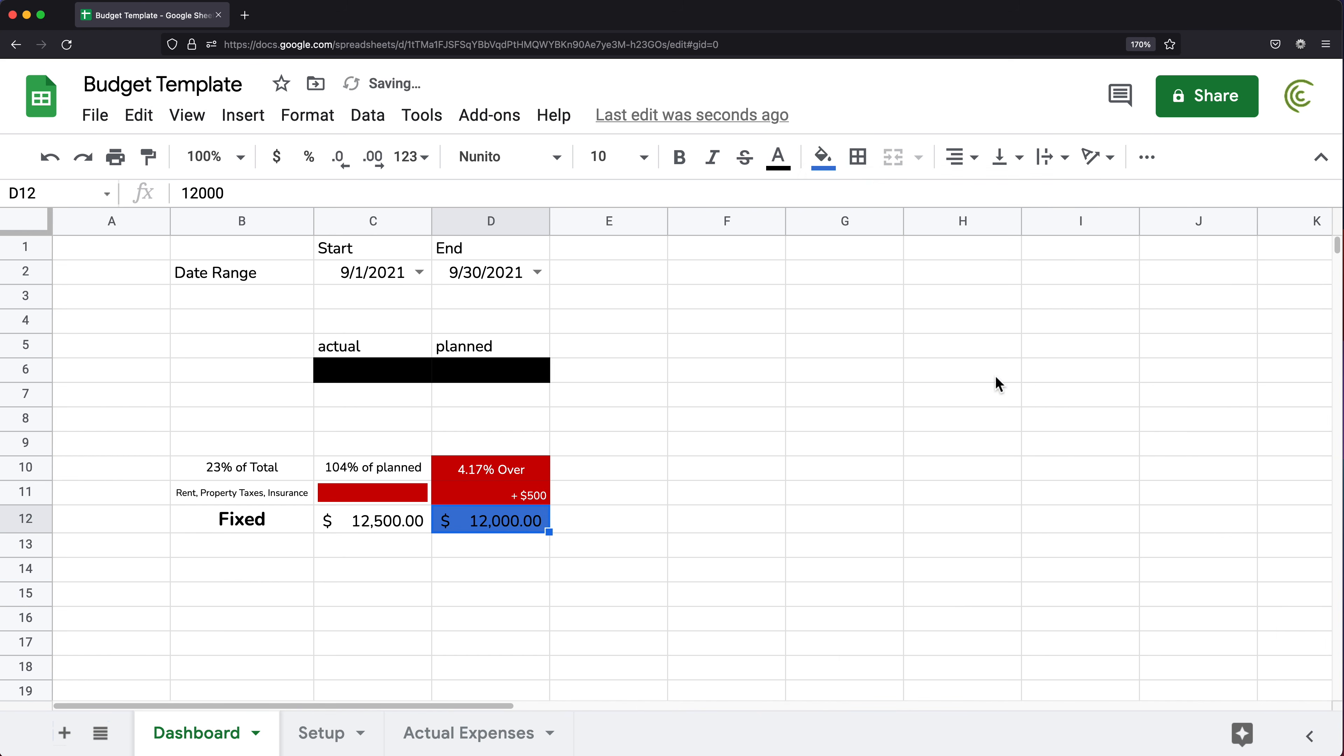
left_click(777, 156)
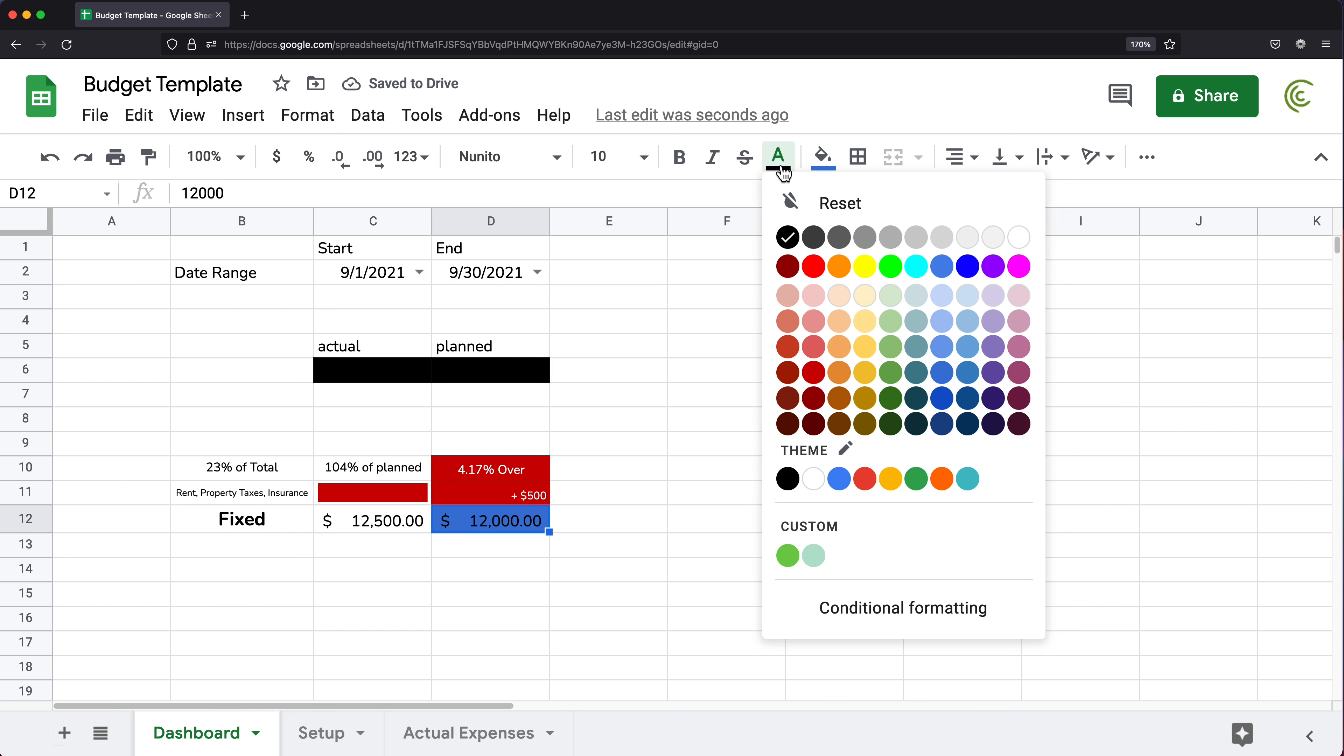
left_click(1016, 238)
left_click(389, 618)
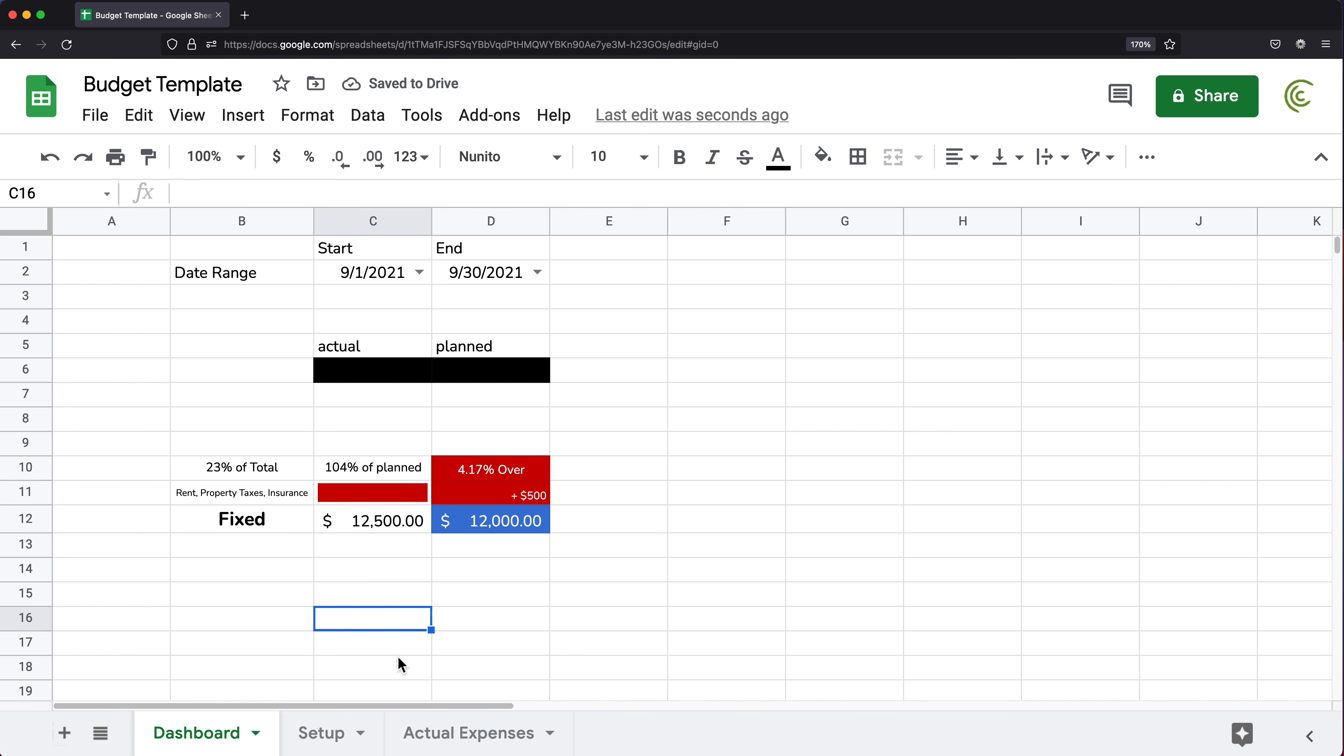
- Set the actual amount for Fixed in C12 to 11,500 to test the new formatting under budget
left_click(367, 518)
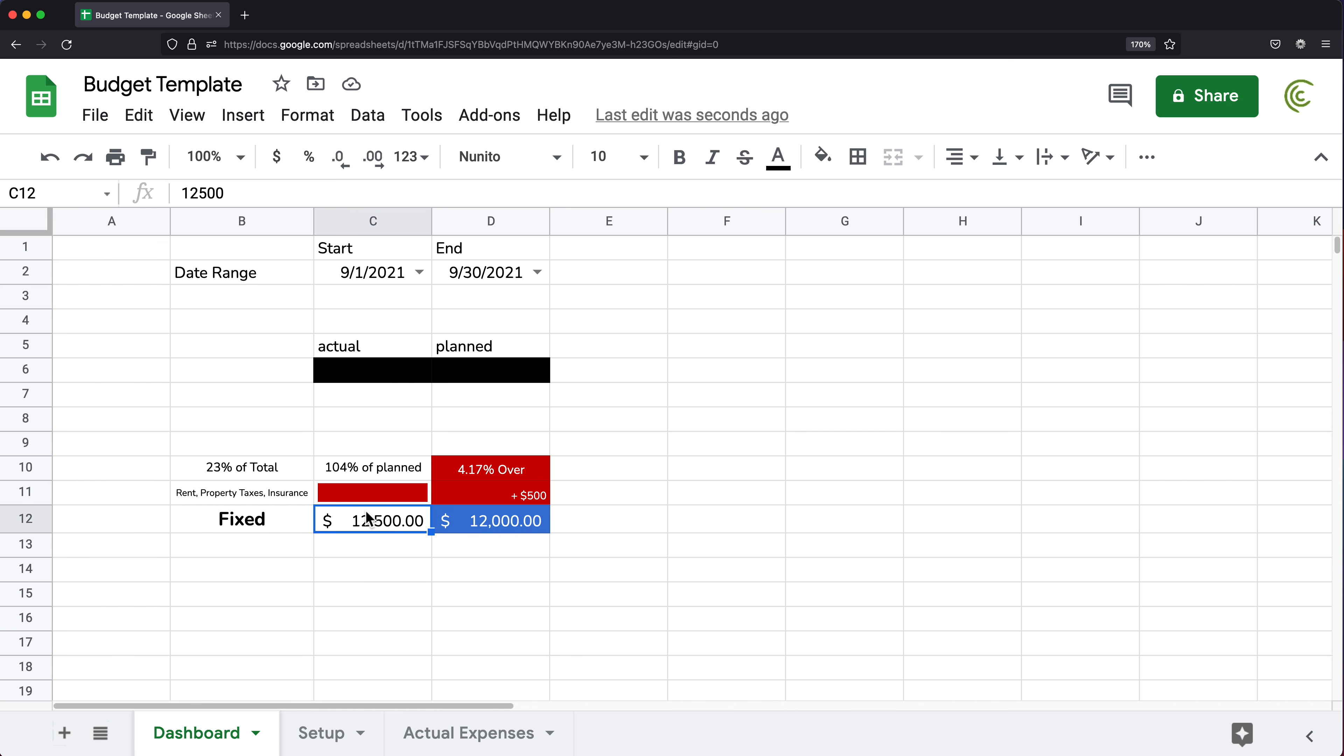
type("11")
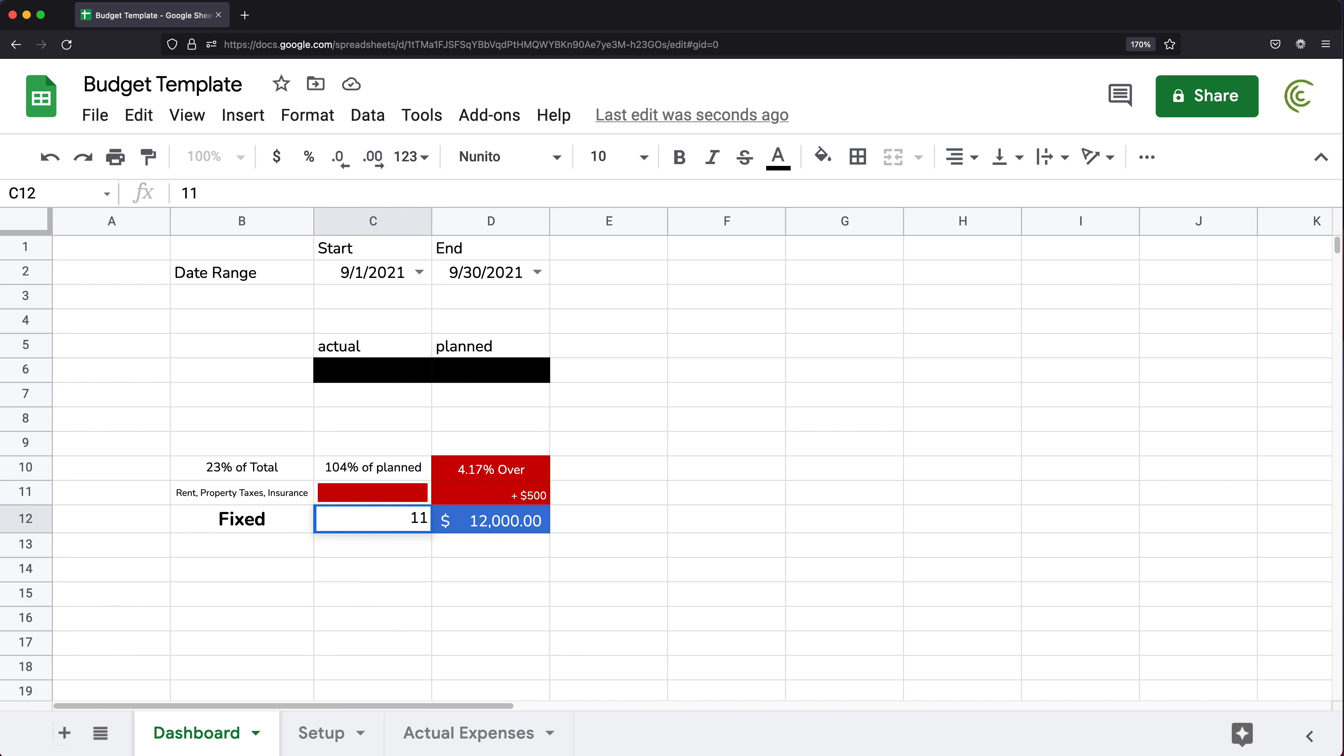
type(",500")
key("Return")
- Make the text in D11 and D10 bold
left_click(492, 493)
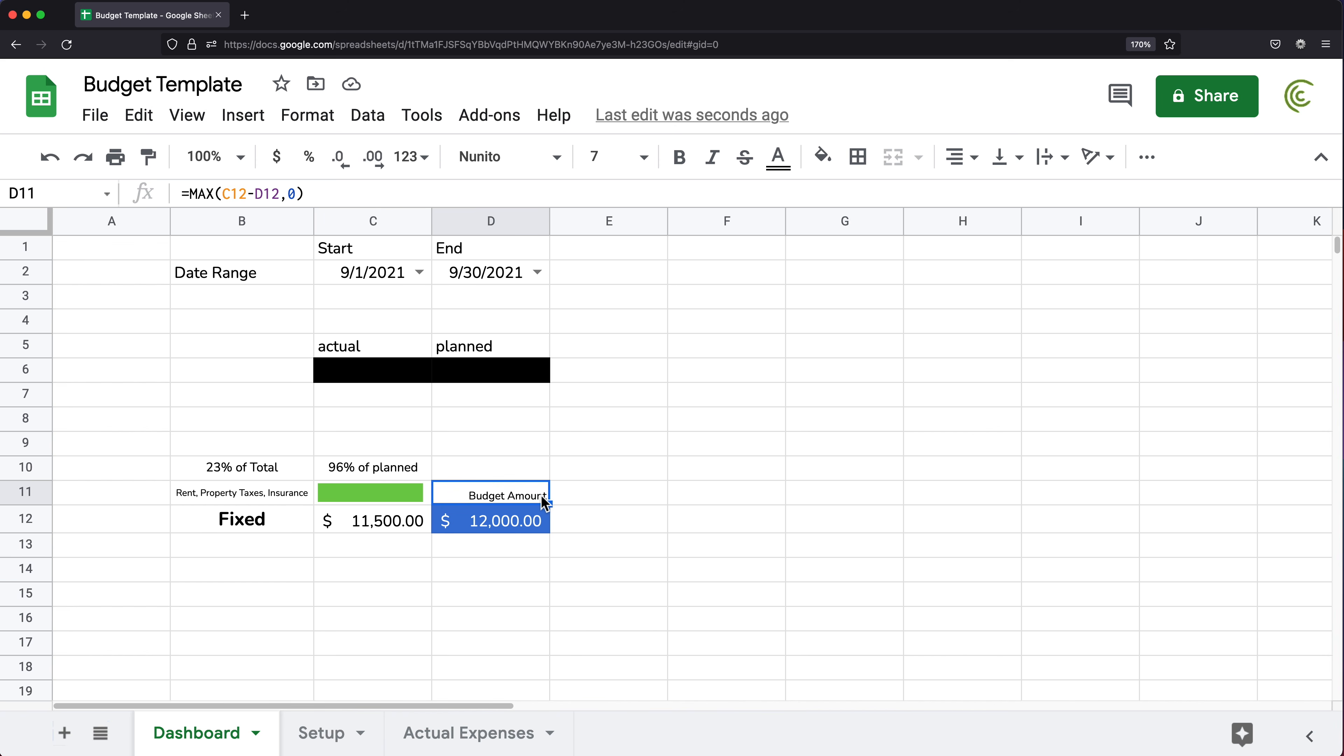
key("ctrl+b")
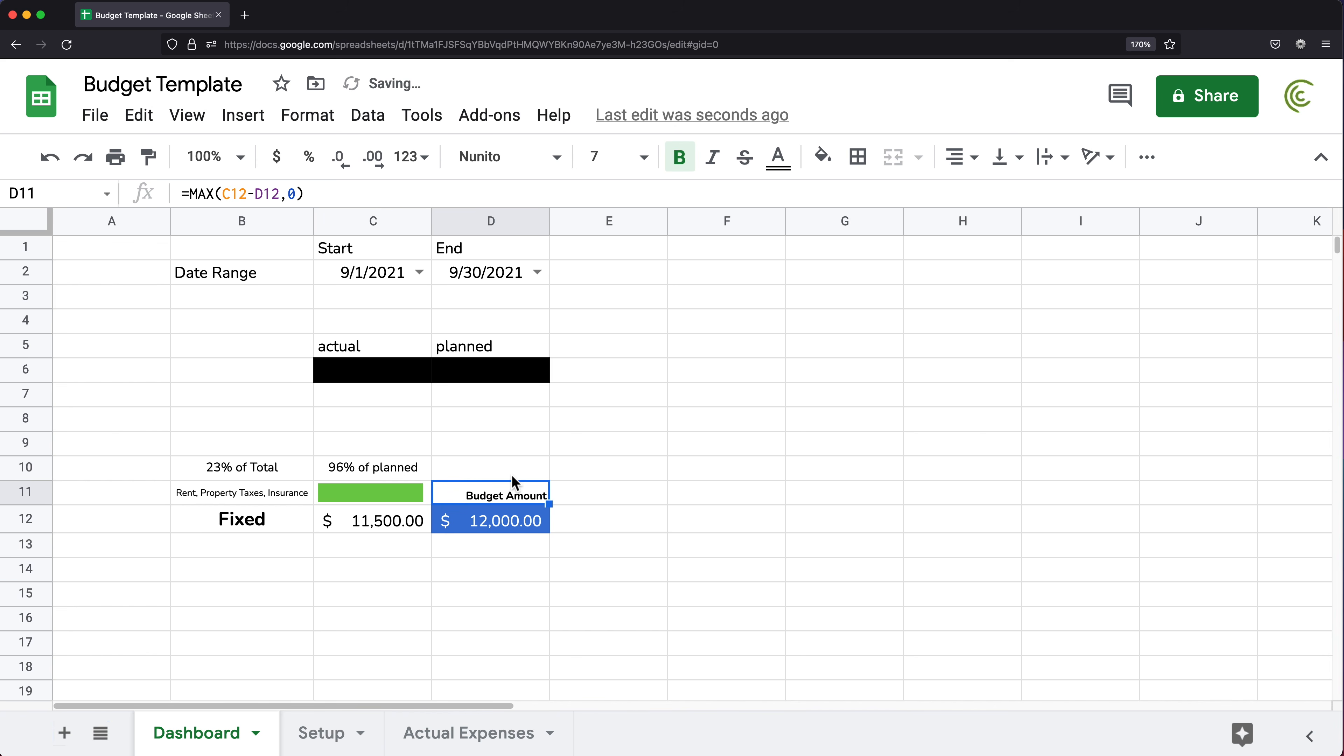
left_click(516, 476)
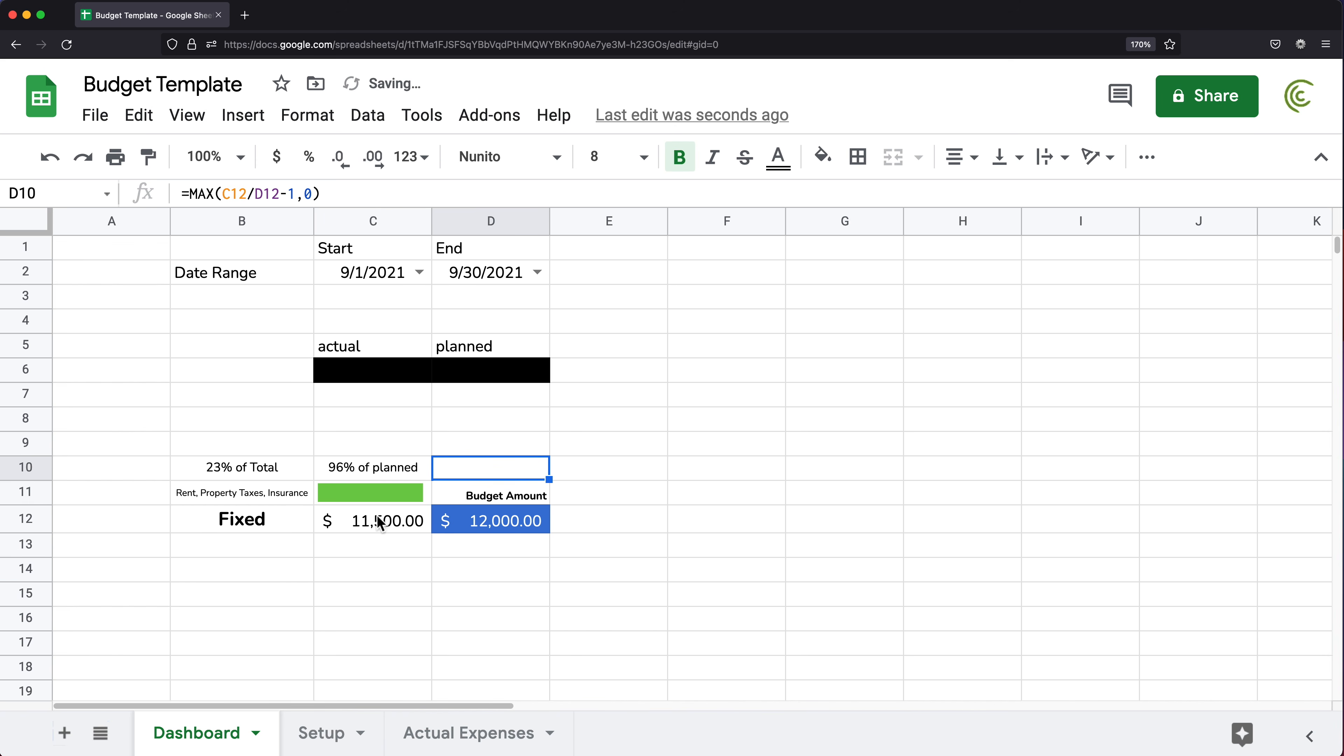
- Set the actual amount for Fixed in C12 to 12500 to check the bold text over budget
left_click(402, 513)
type("12500")
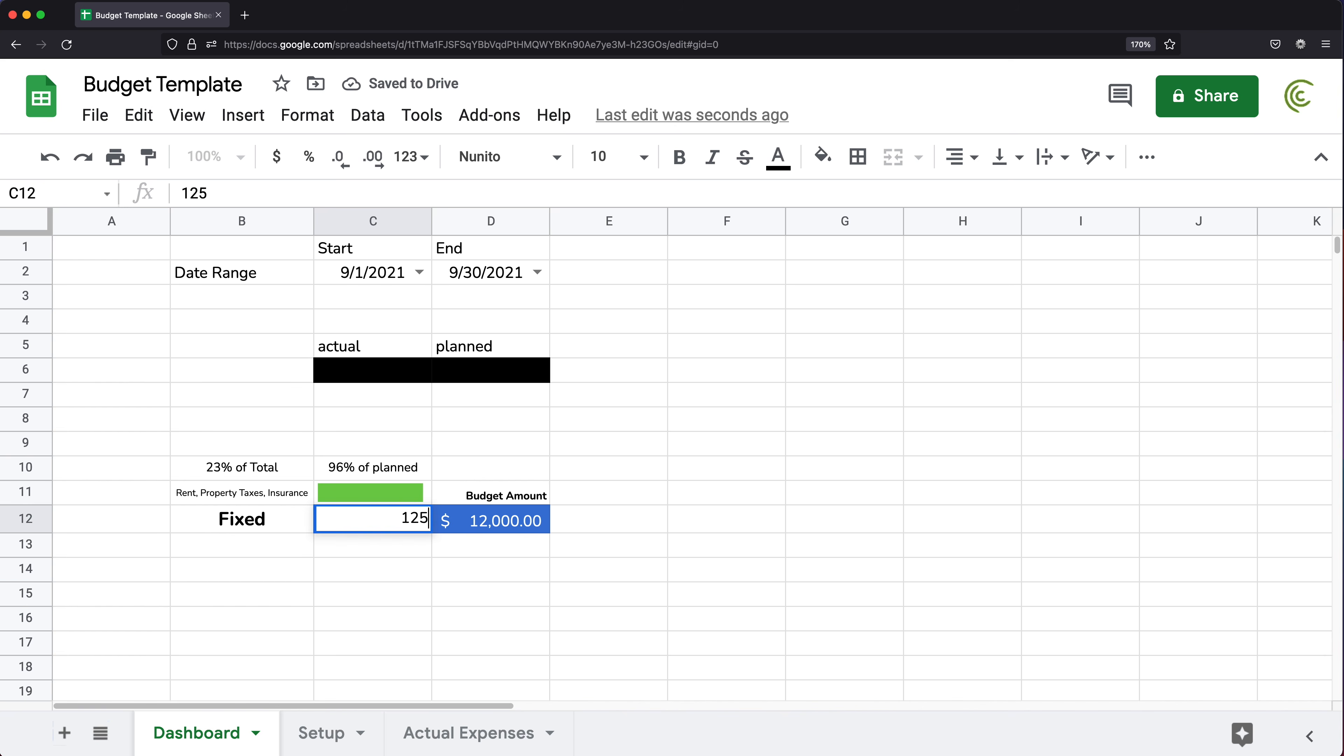
key("Return")
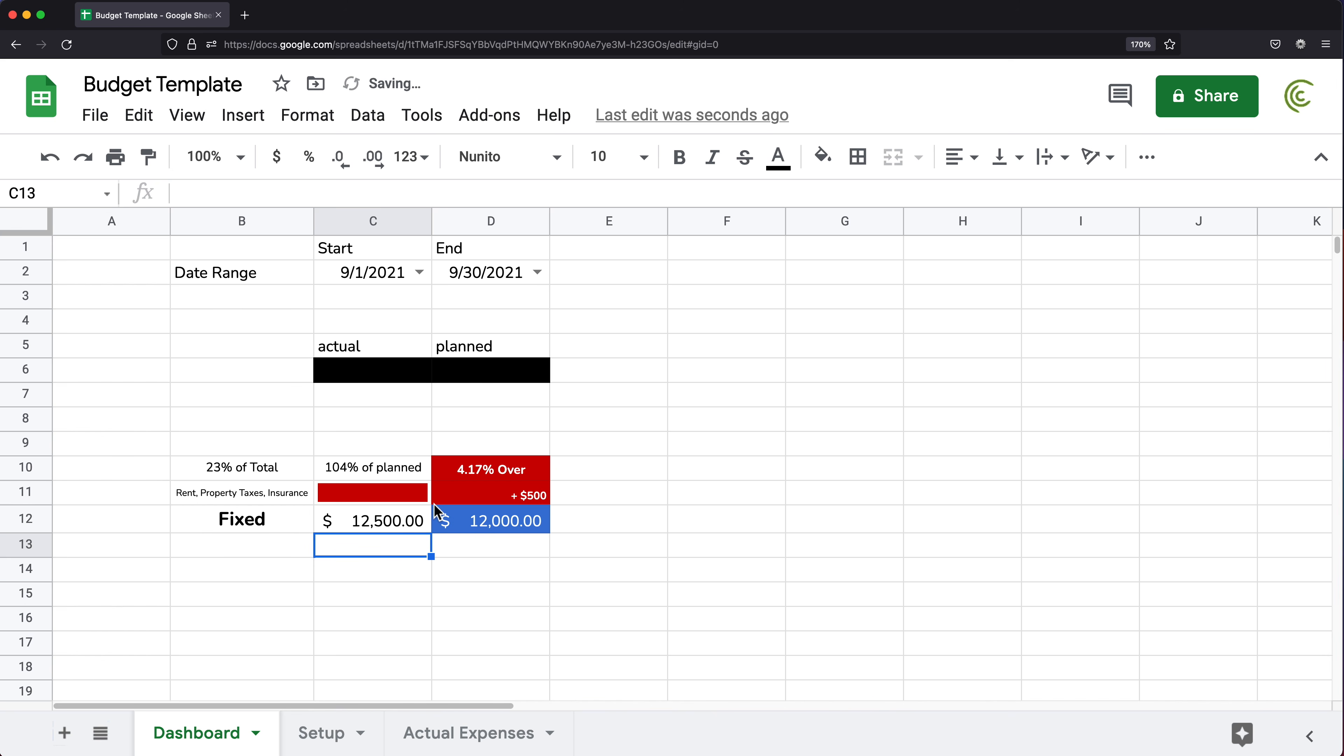
- Remove the bold formatting from the over-budget percentage in D10 and hide the sheet's gridlines
left_click(524, 472)
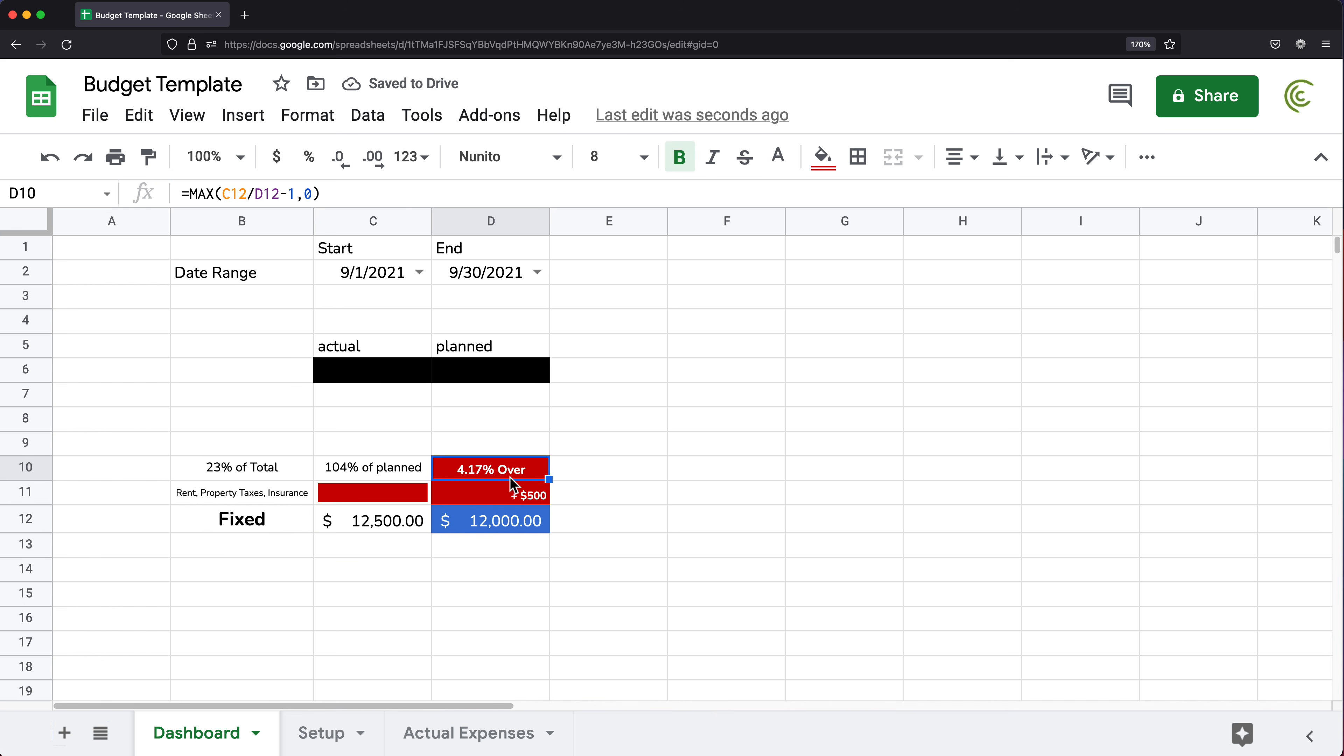
key("Right")
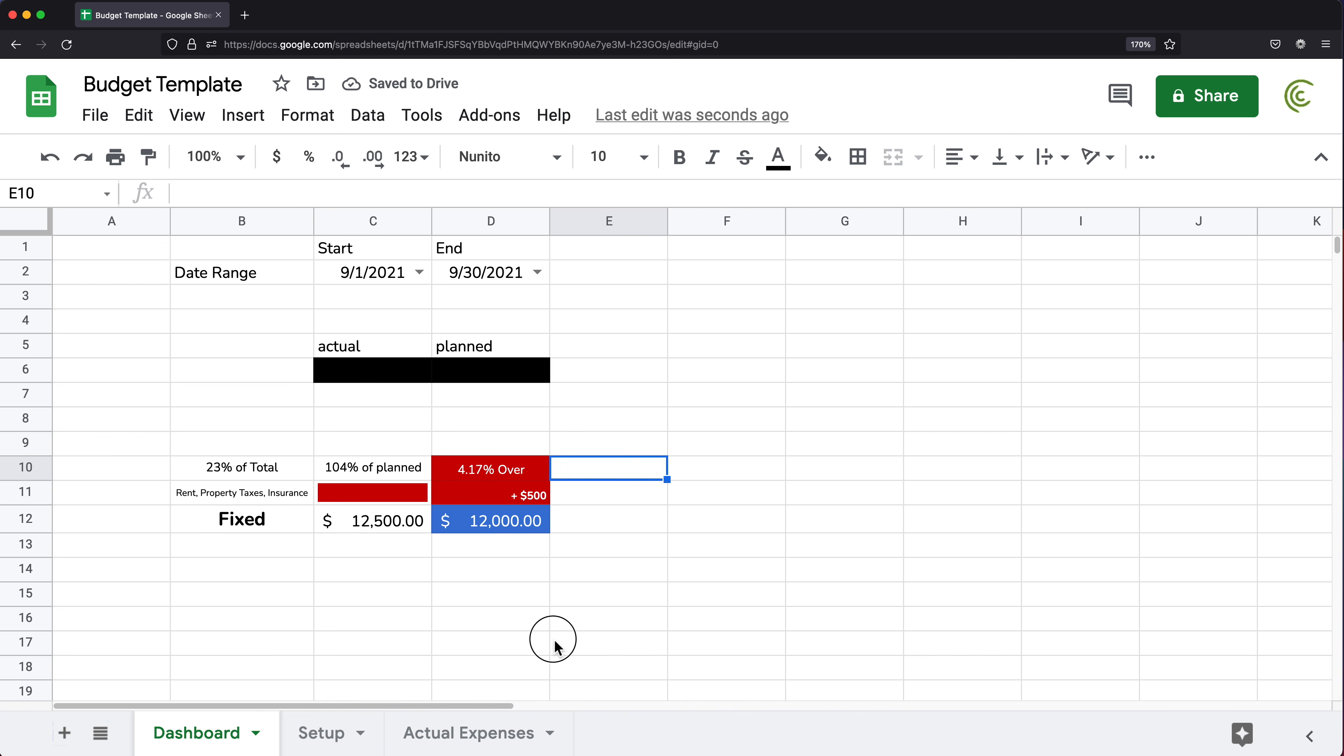
left_click(554, 644)
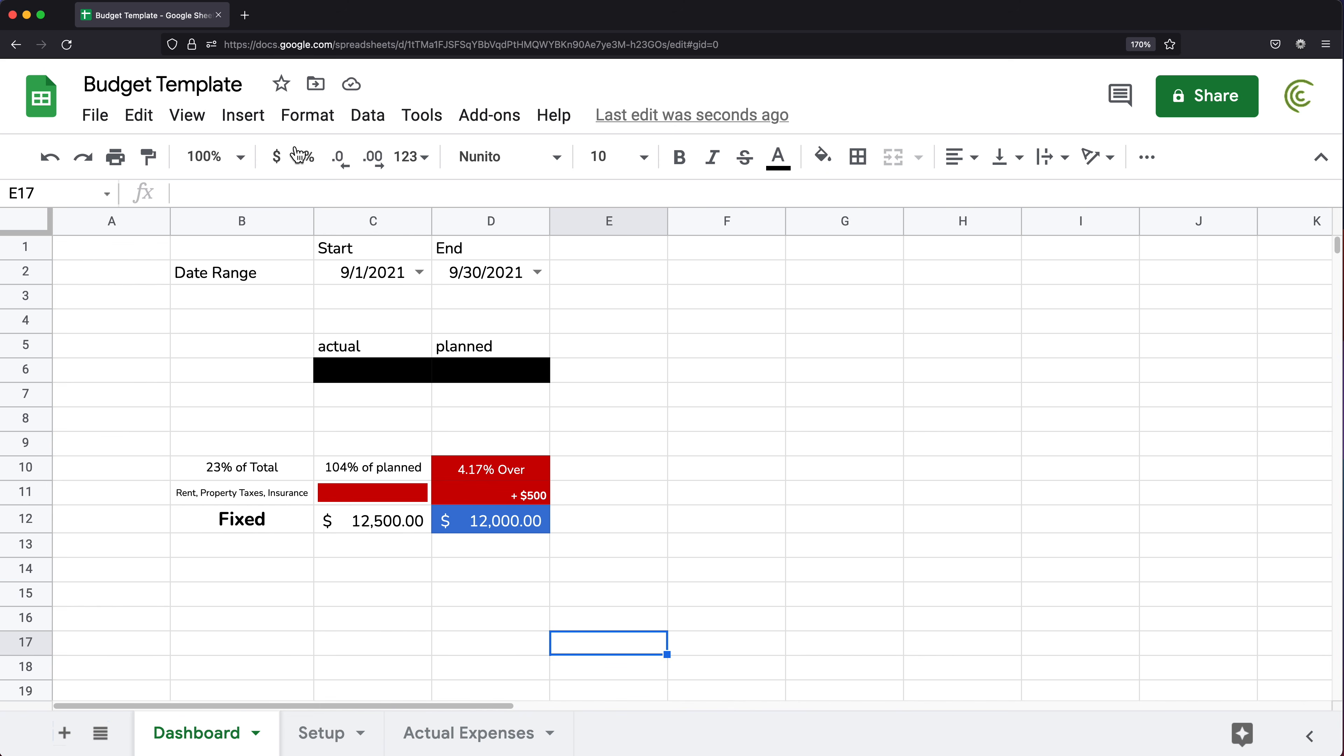
left_click(186, 125)
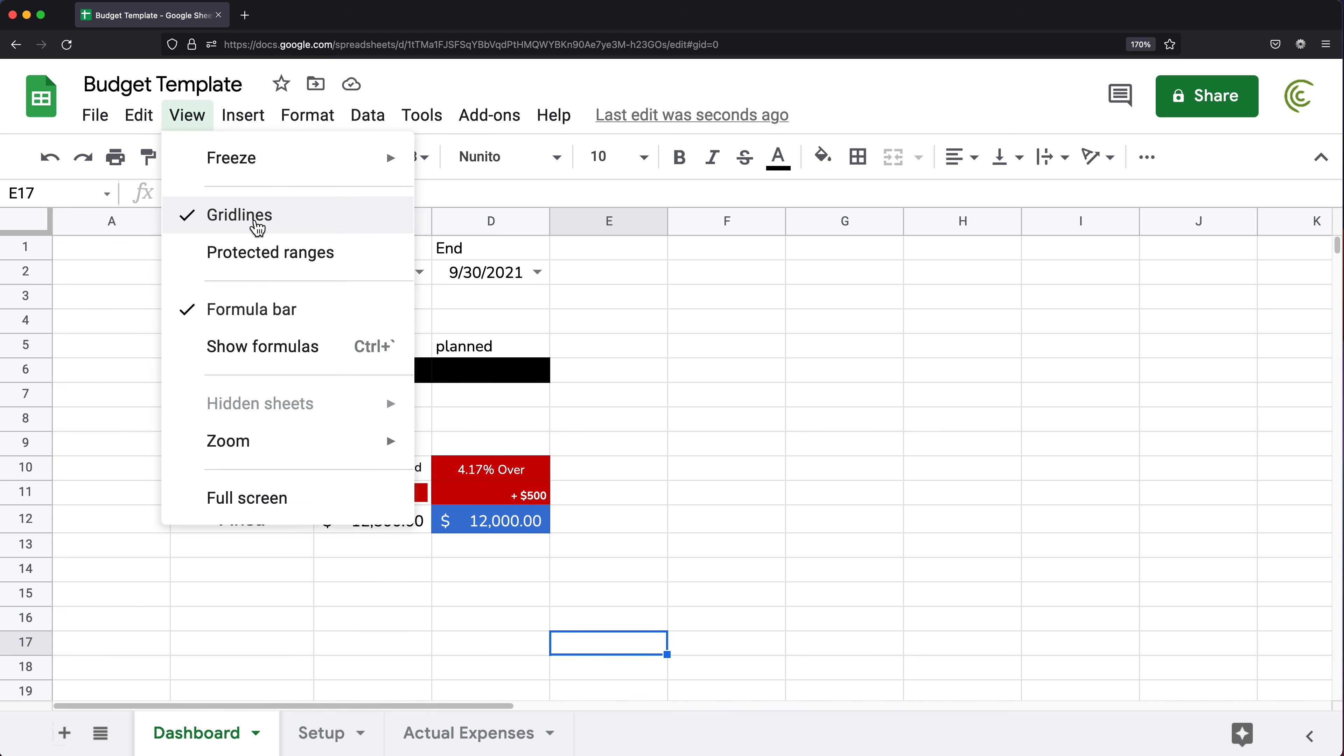
left_click(258, 227)
- Add a thin outer border in dark gray 1 around the percent-of-total cell B10
left_click(548, 475)
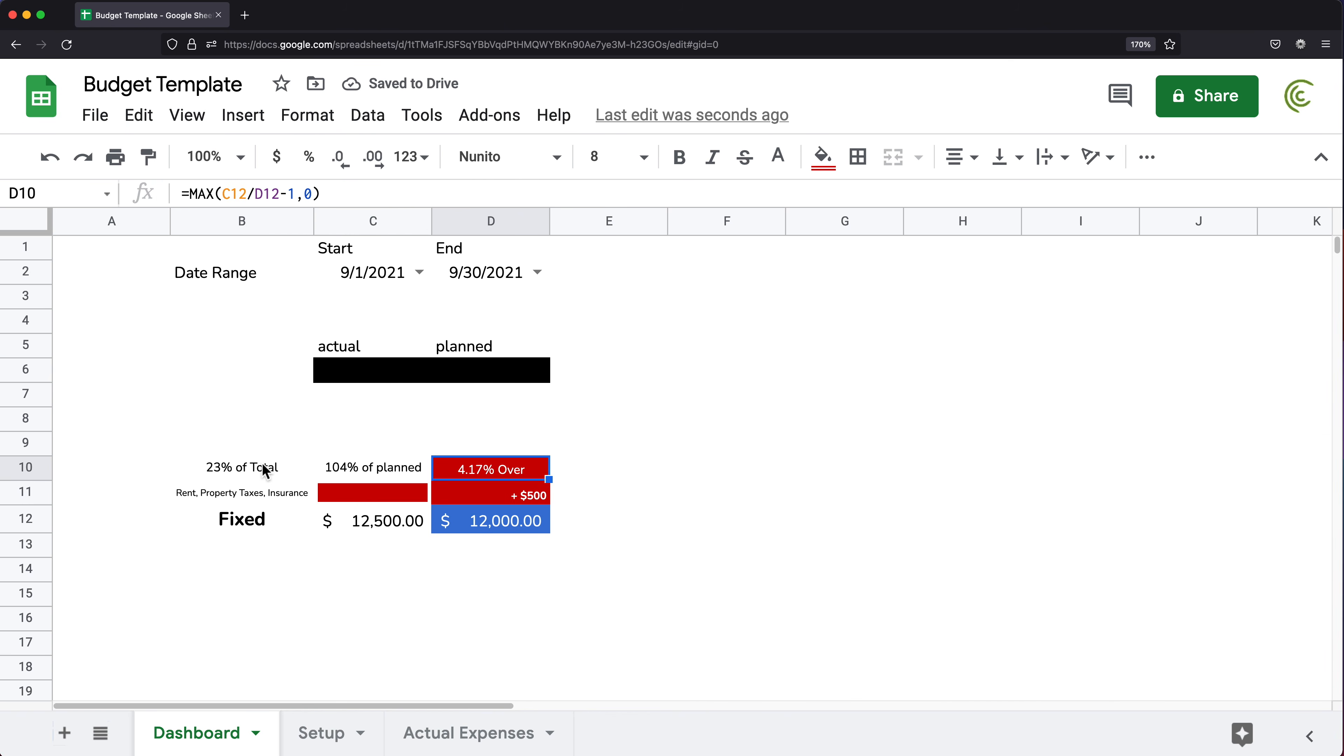
left_click(860, 157)
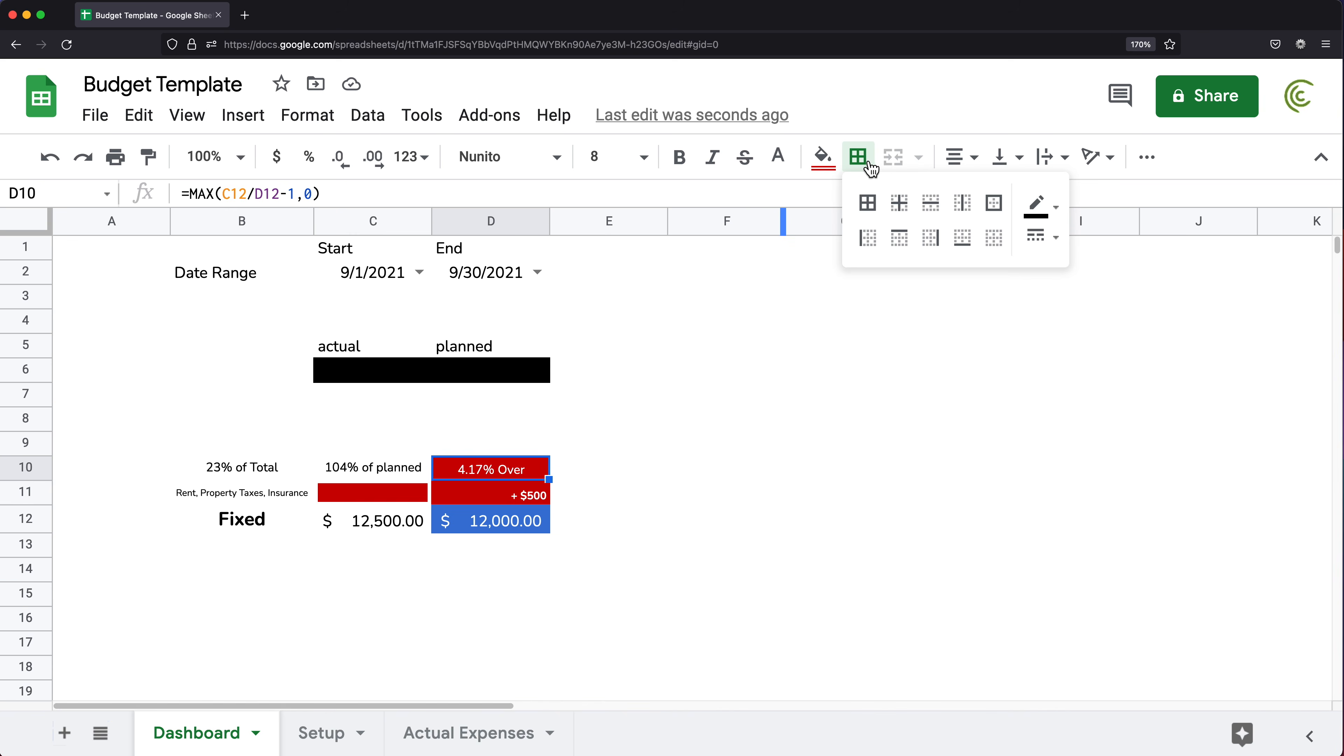
left_click(1044, 208)
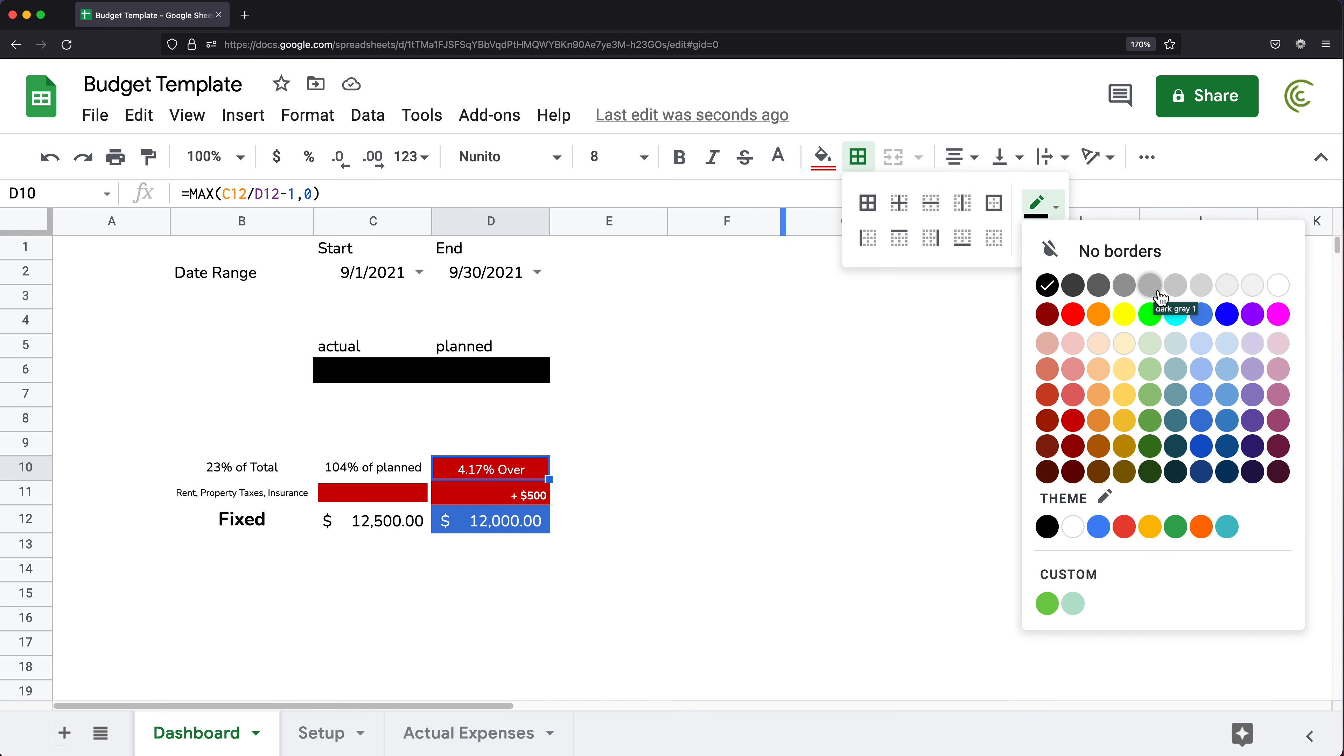
left_click(1156, 294)
left_click(1054, 240)
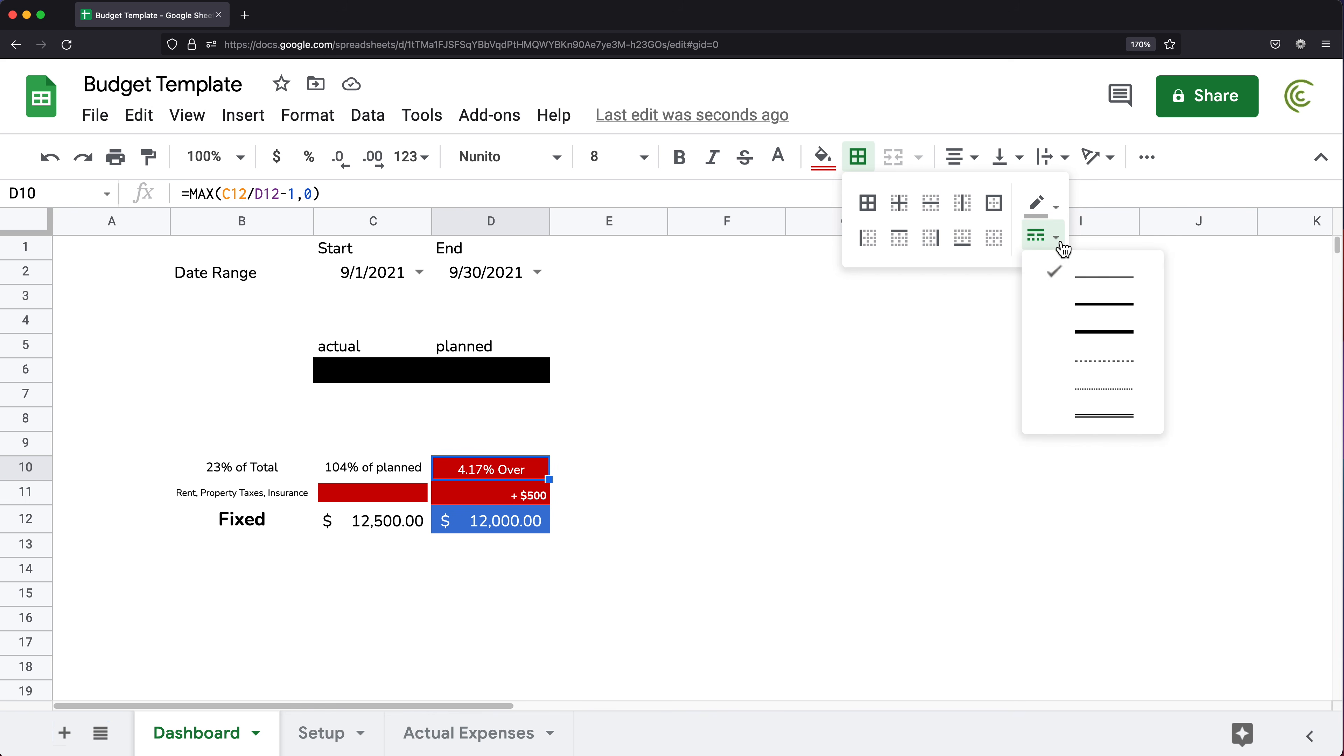
left_click(1109, 291)
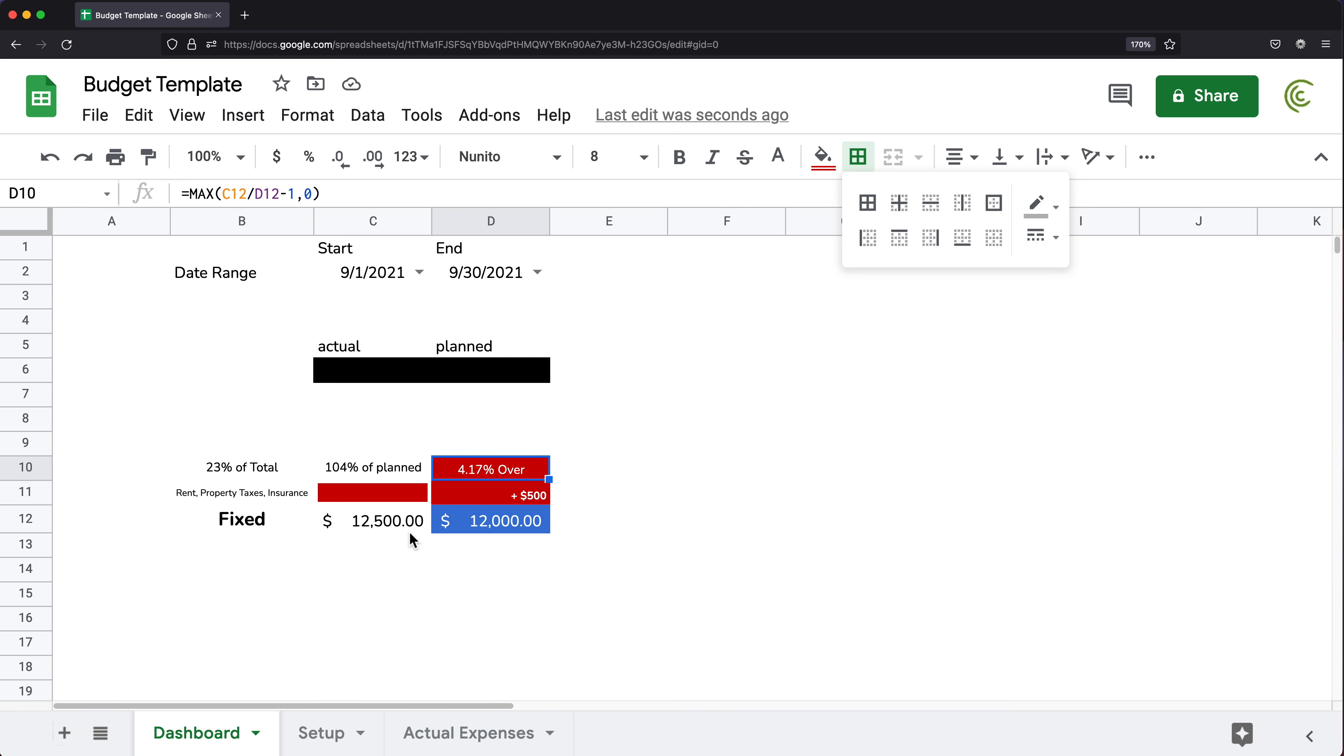
left_click(265, 469)
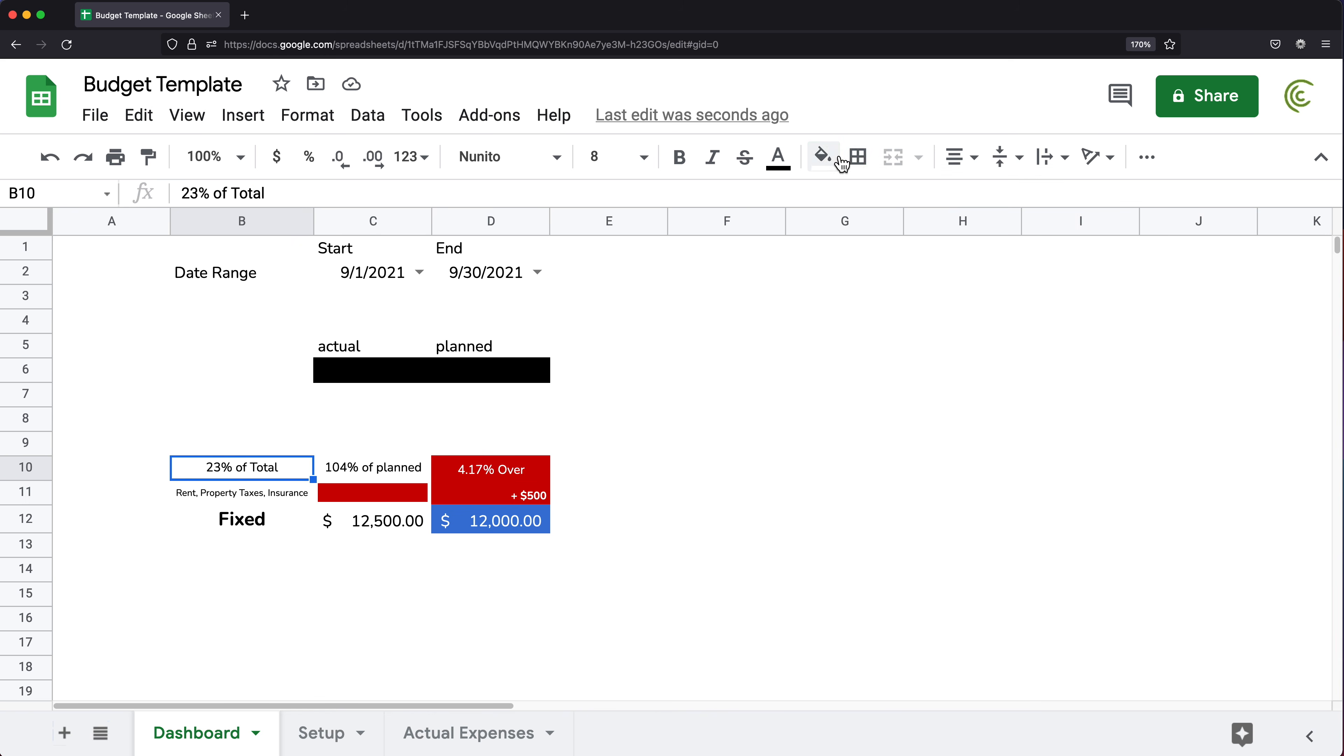
left_click(858, 157)
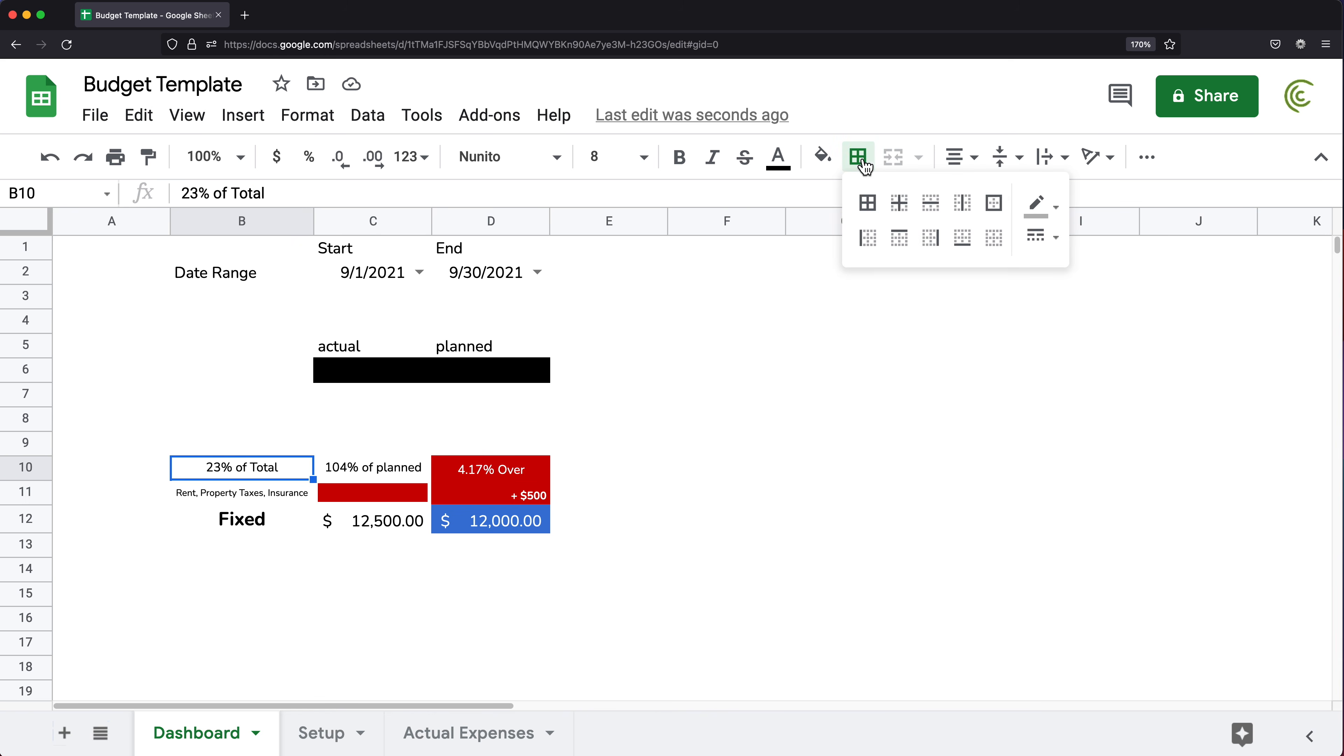
left_click(995, 206)
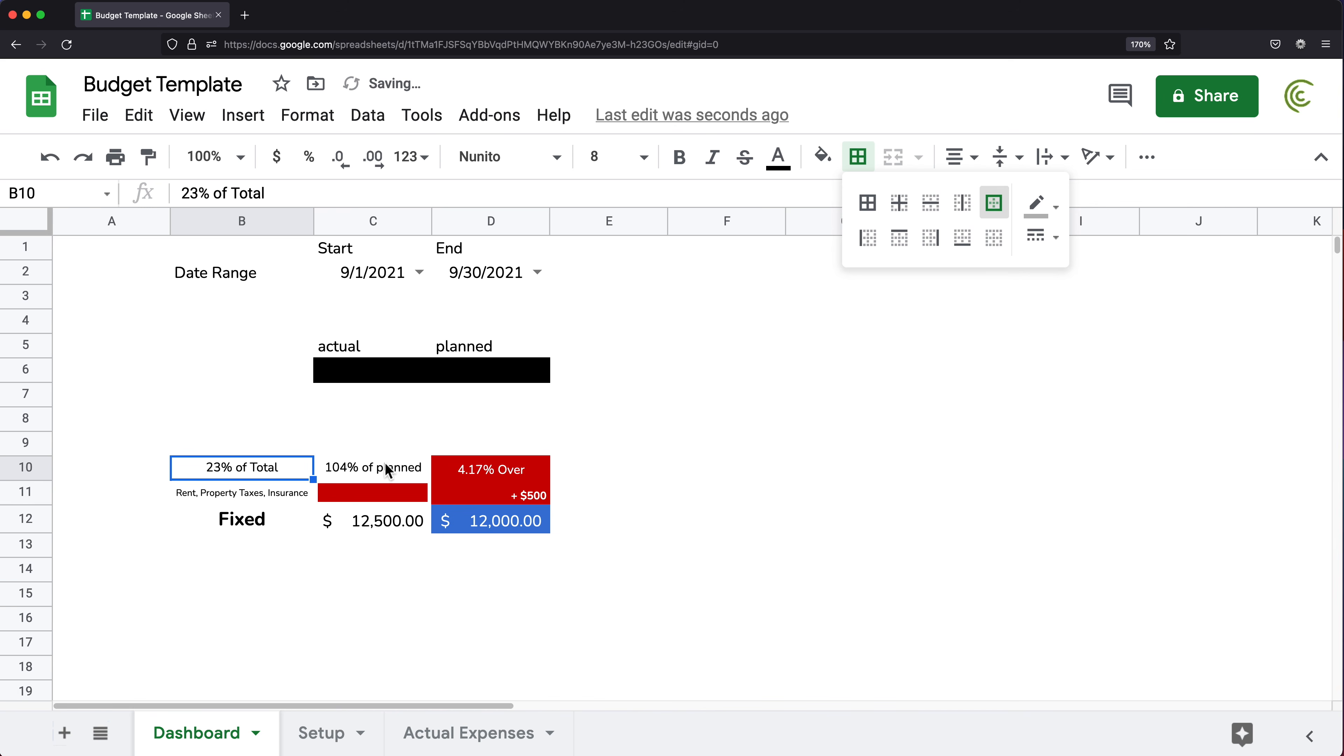
- Put the same thin gray outer border around C10:C11
left_click(387, 481)
left_click_drag(388, 481, 390, 495)
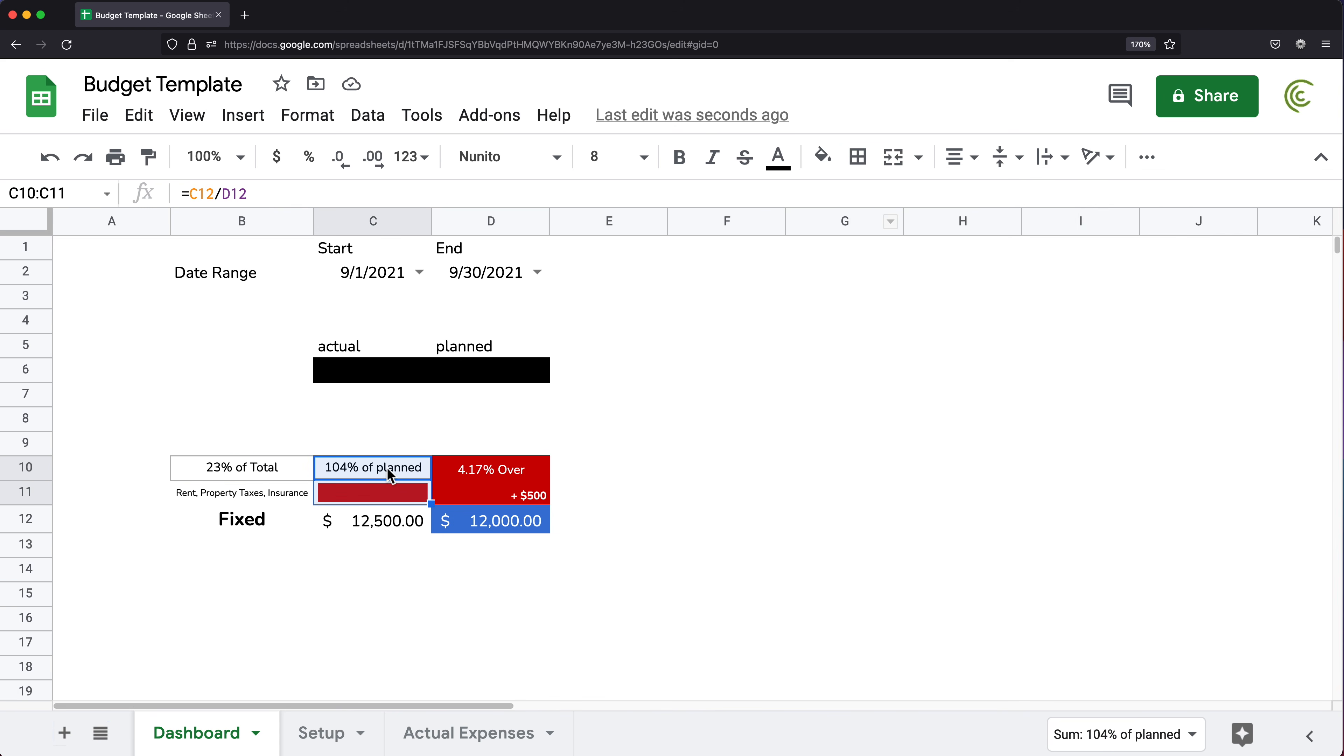
left_click(857, 157)
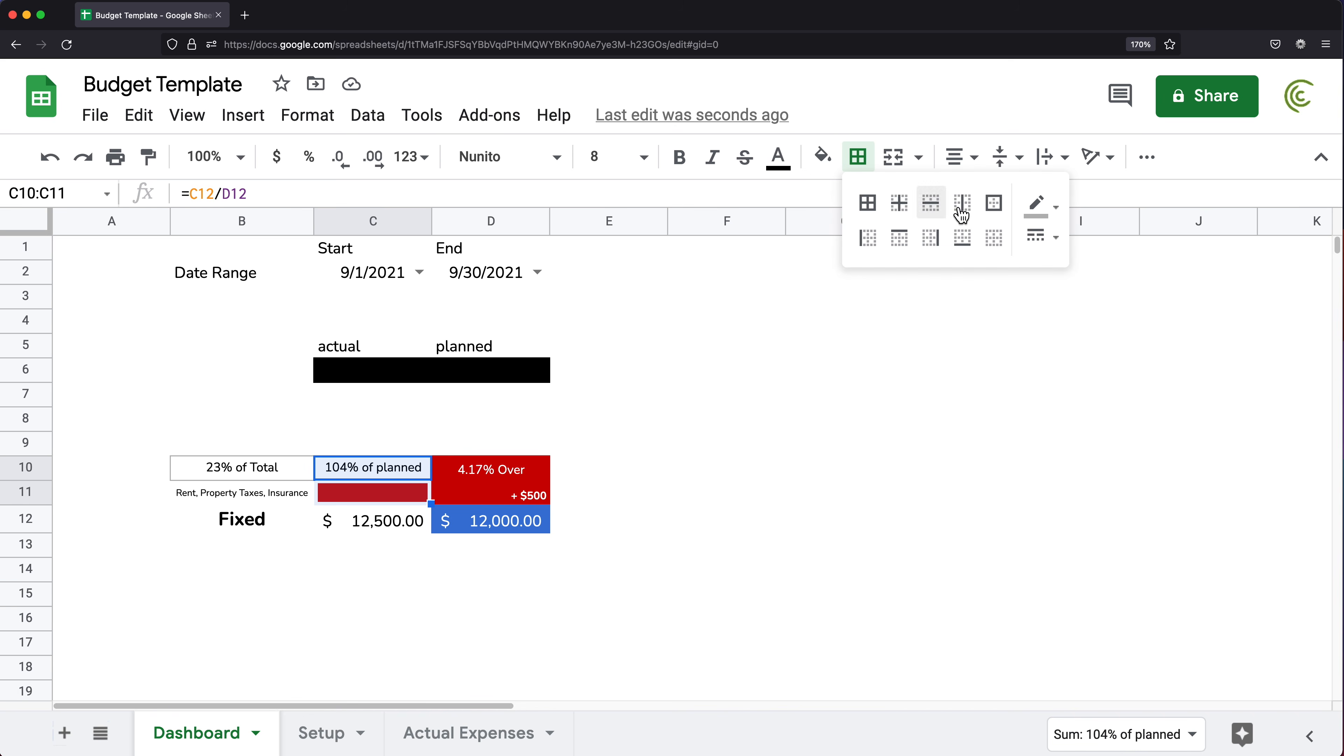
left_click(998, 213)
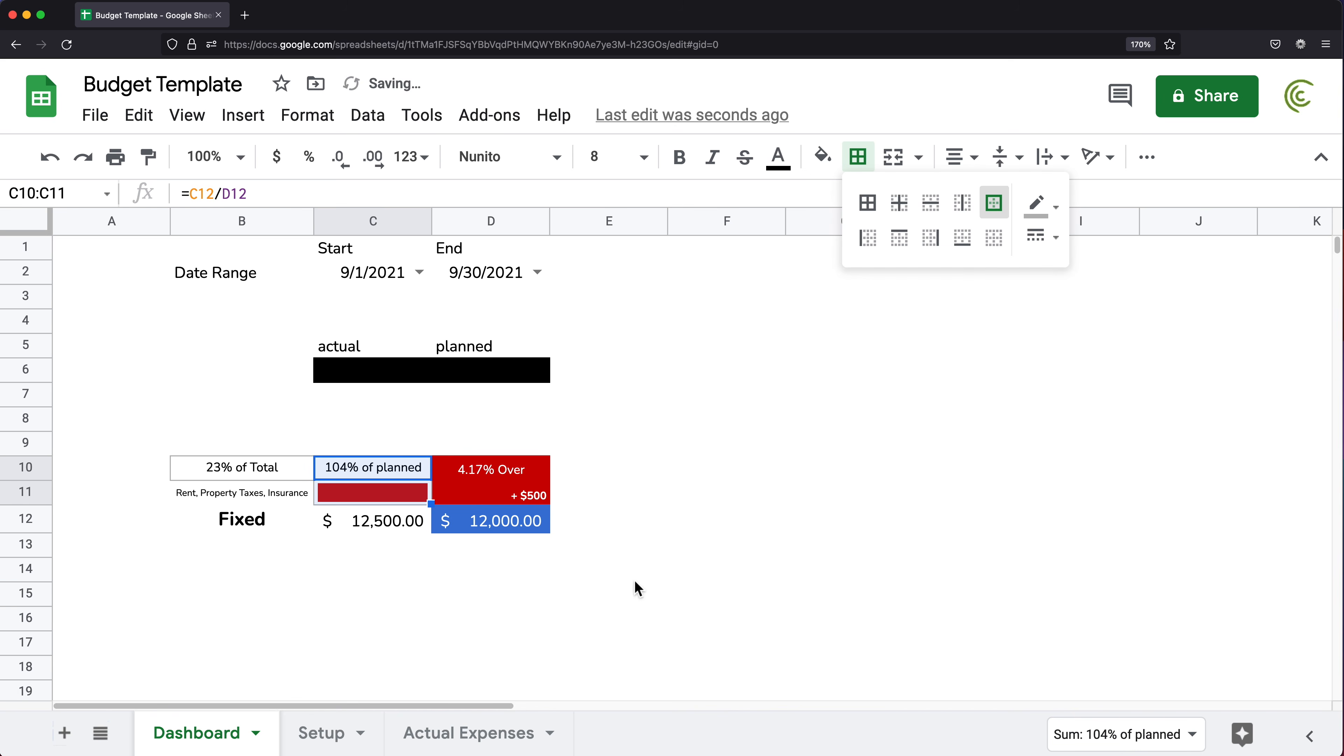
- Add separate thin gray outer borders around the planned amount in D12 and the actual amount in C12
left_click(493, 470)
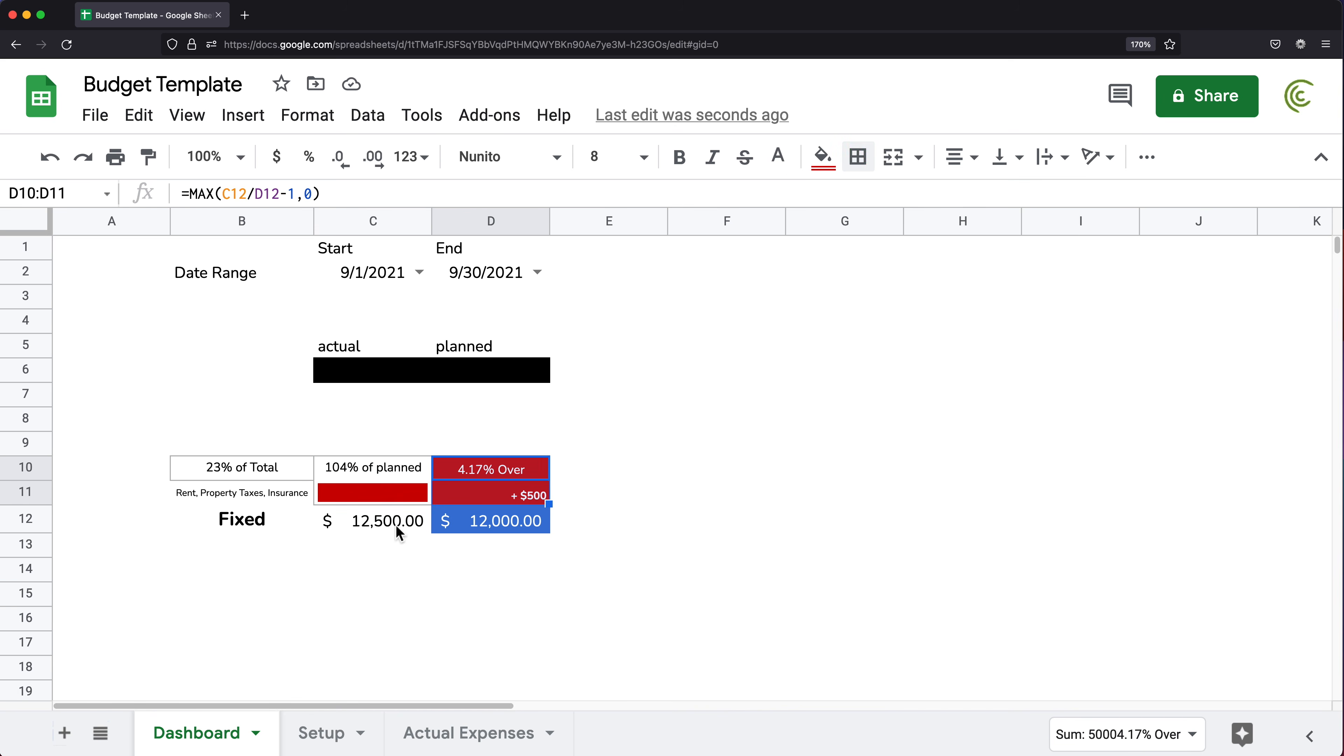
left_click_drag(482, 527, 398, 530)
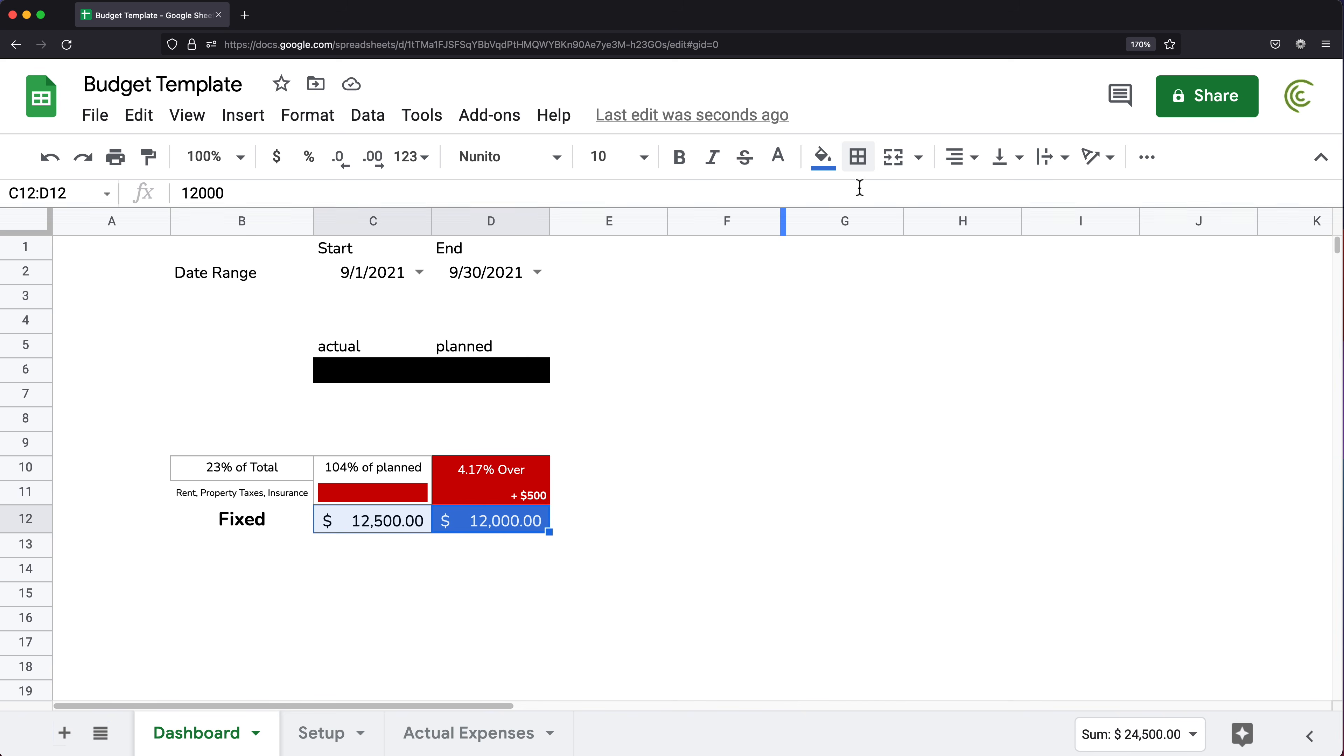
left_click(523, 527)
left_click(858, 167)
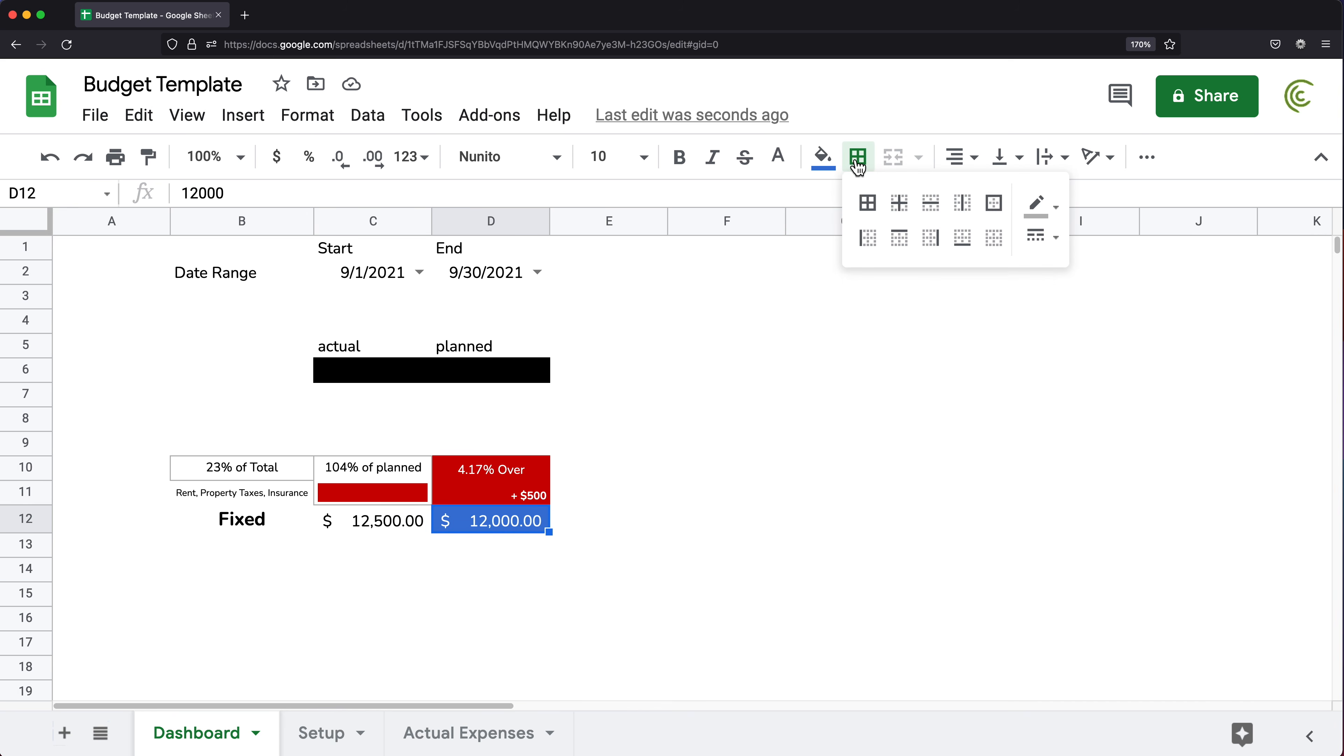
left_click(993, 203)
left_click(416, 518)
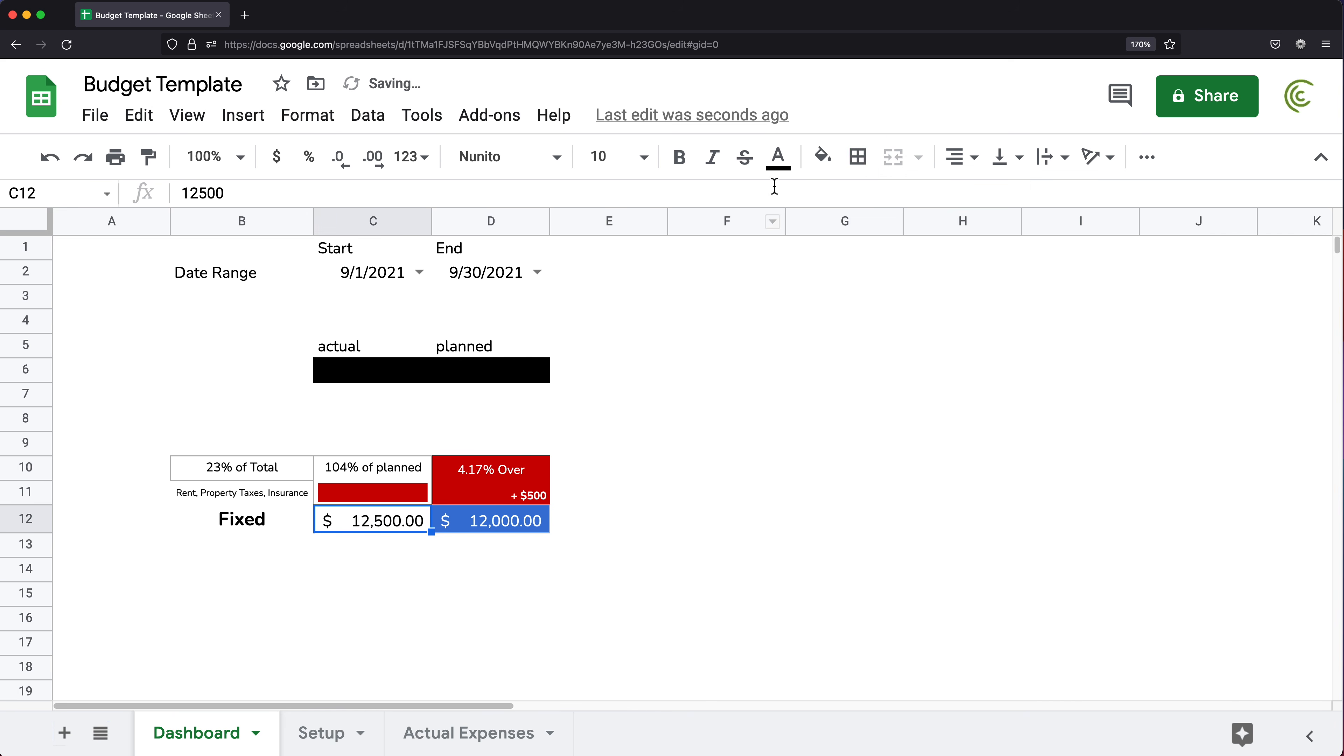
left_click(868, 167)
left_click(999, 217)
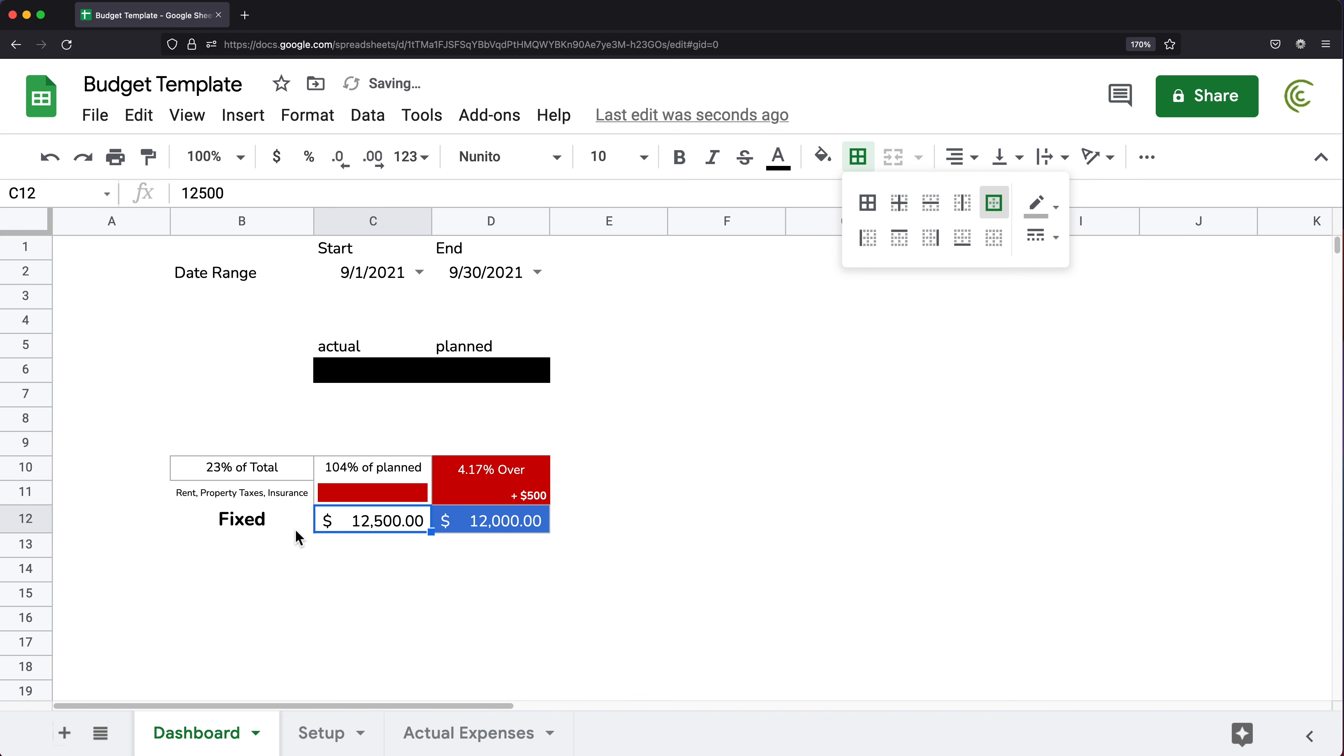
- Add a thin gray outer border around the Fixed category label and its description in B11:B12
left_click(254, 500)
left_click(252, 516, "shift")
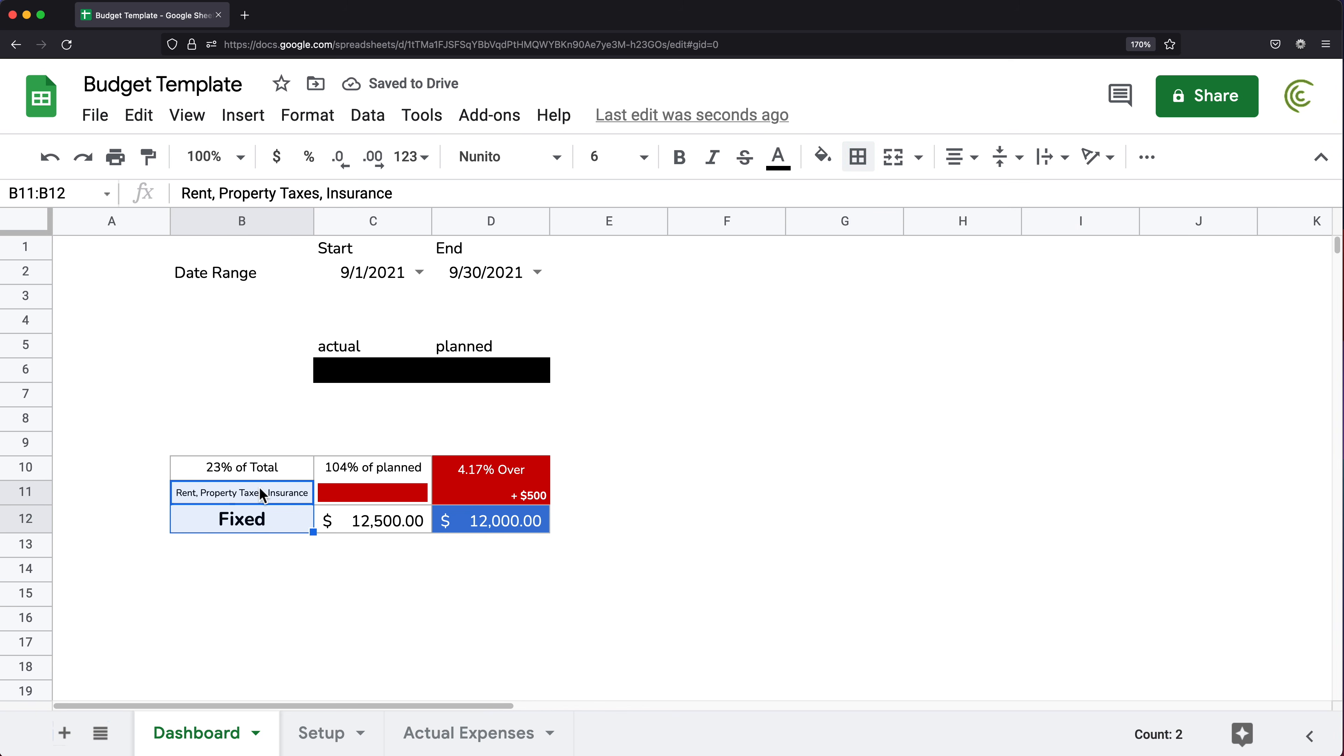
left_click(867, 169)
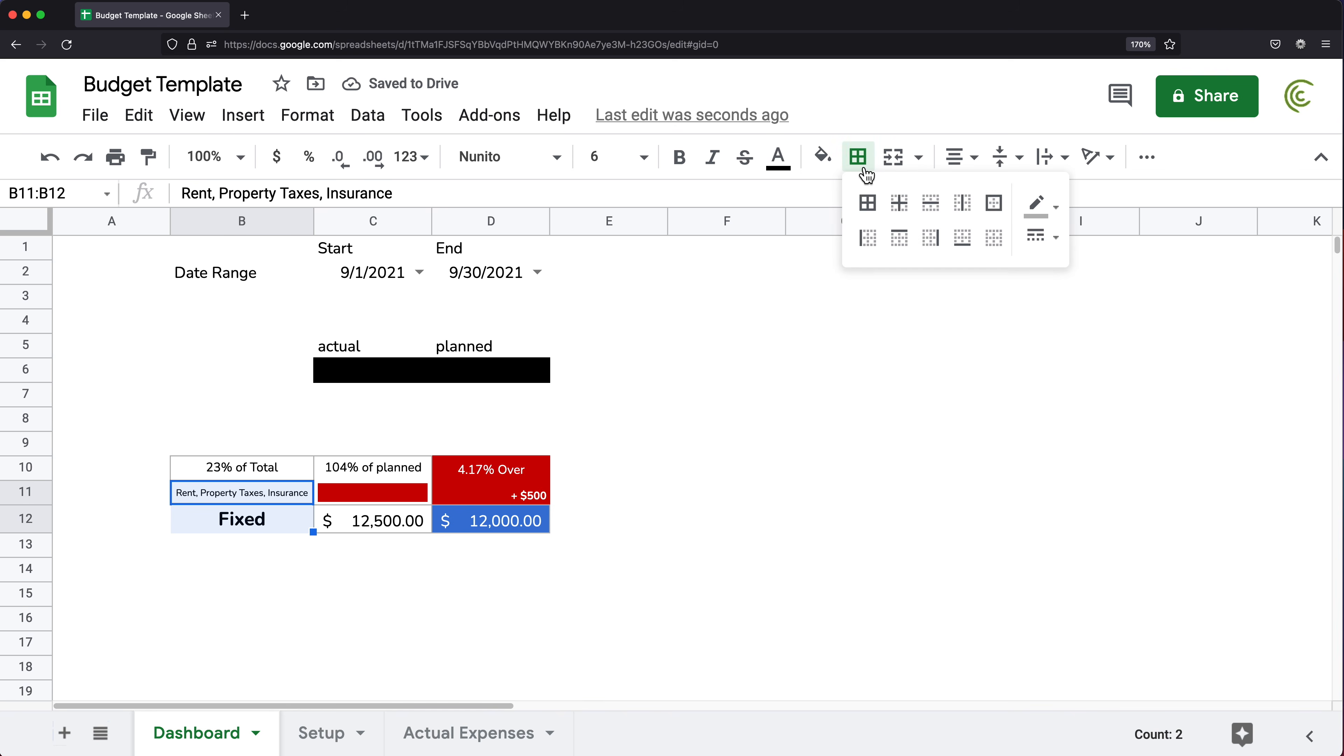
left_click(999, 212)
left_click(682, 516)
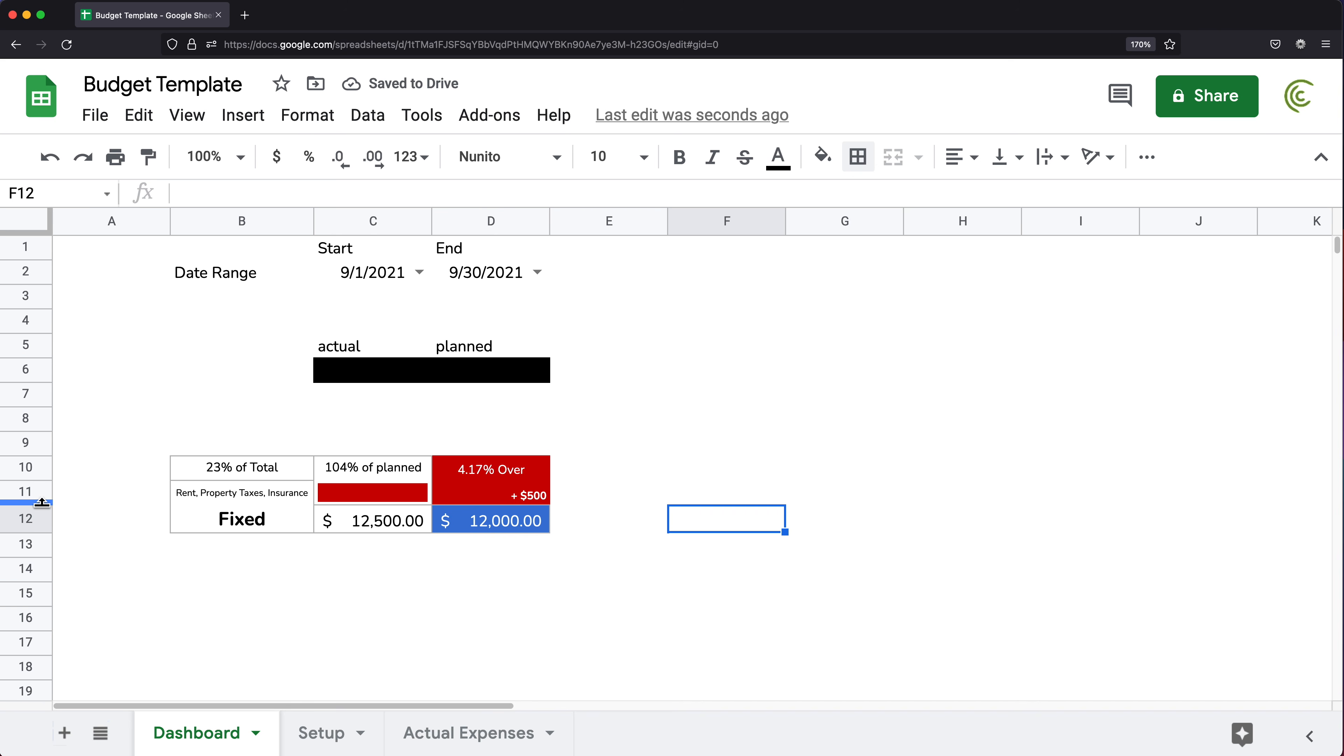
- Reduce the height of row 11 to about half so the sparkline bar becomes thin
left_click_drag(41, 502, 72, 491)
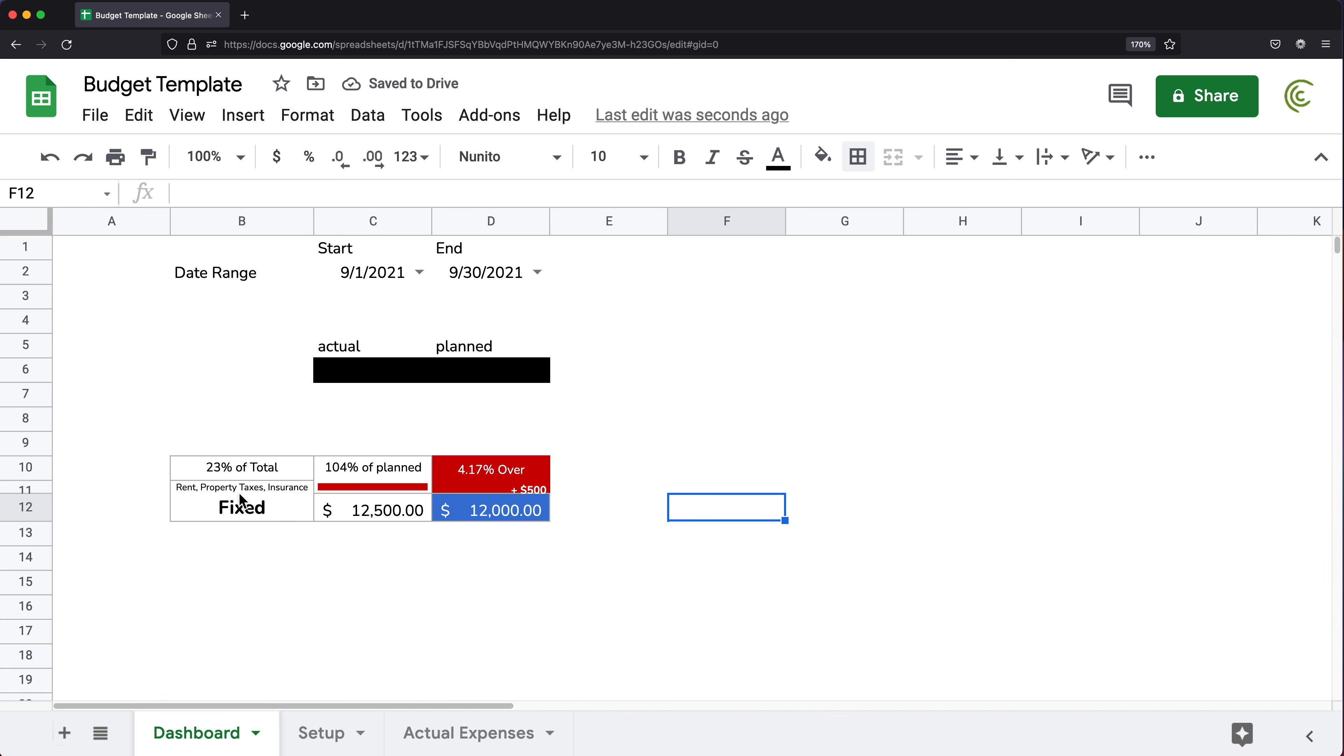
left_click_drag(241, 488, 235, 514)
left_click(402, 543)
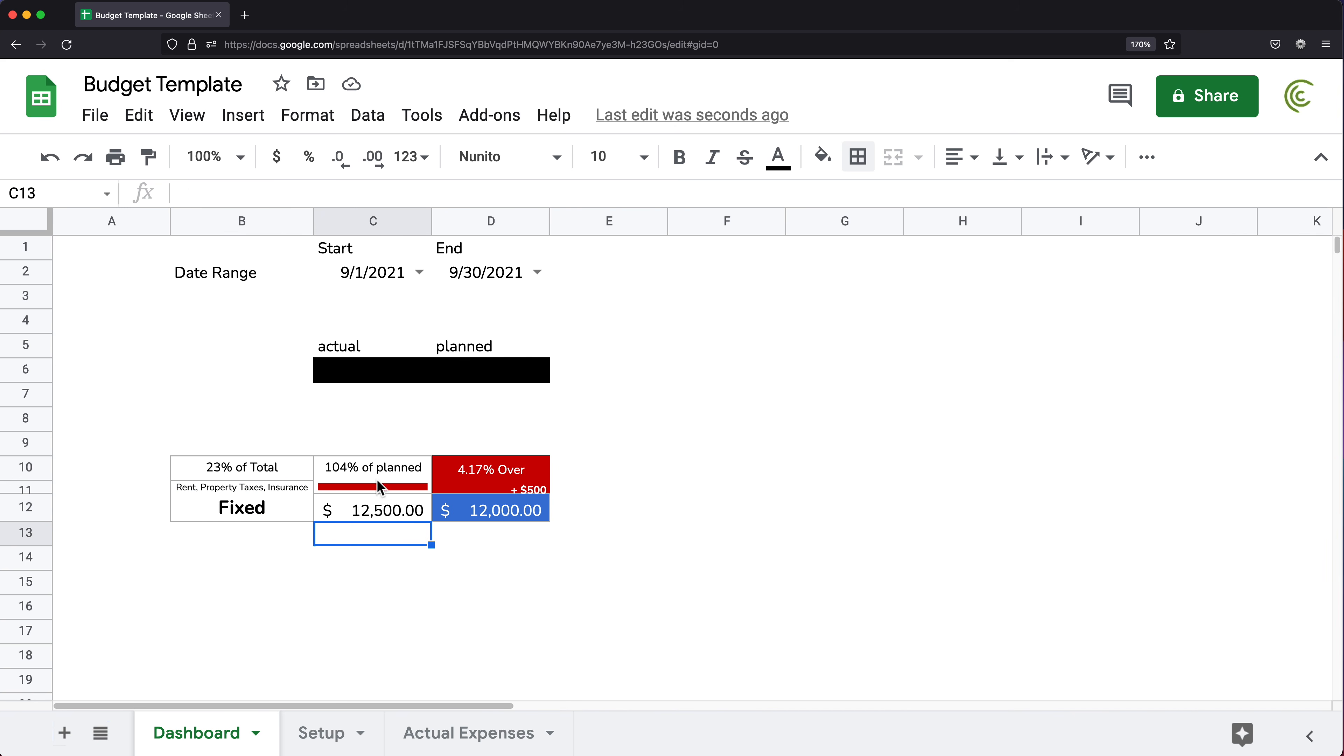
left_click(519, 488)
left_click(565, 508)
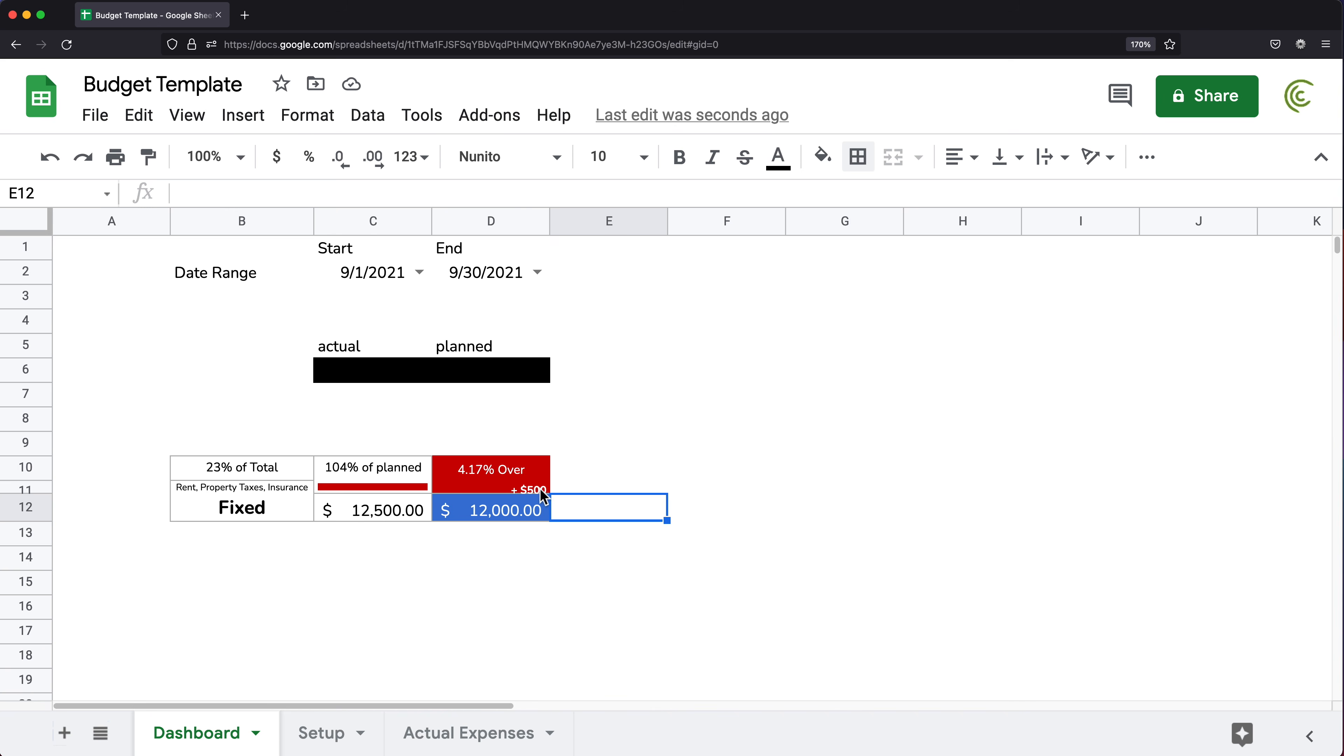
- Set the vertical alignment of the over-budget amount in D11 to middle
left_click(540, 490)
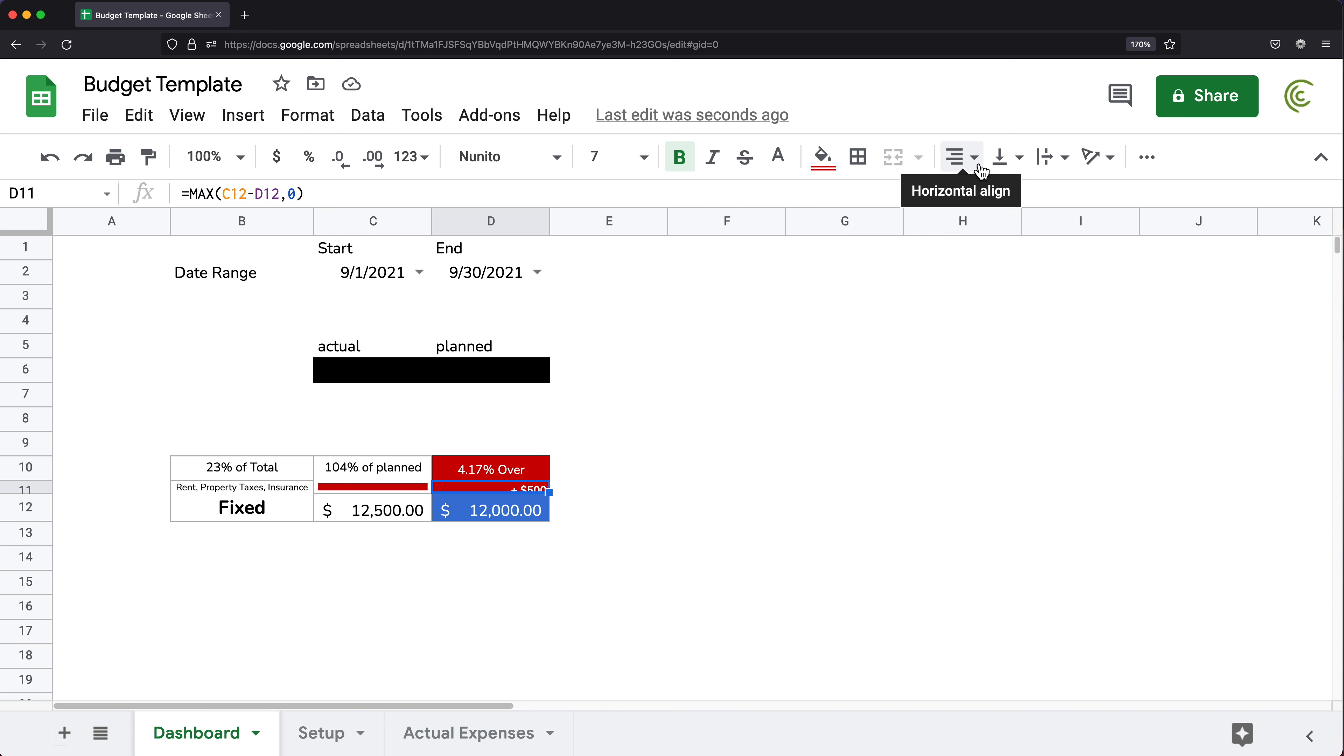
left_click(1005, 157)
left_click(1034, 195)
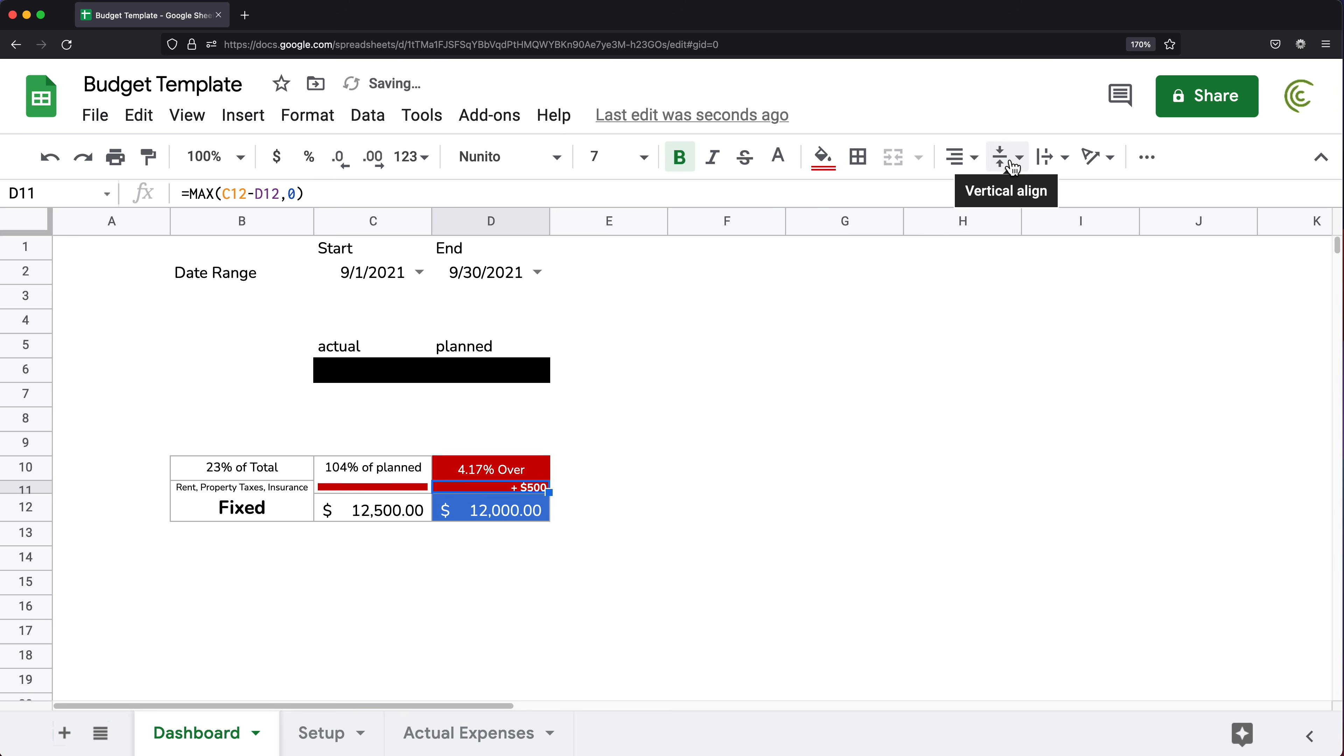
left_click(741, 422)
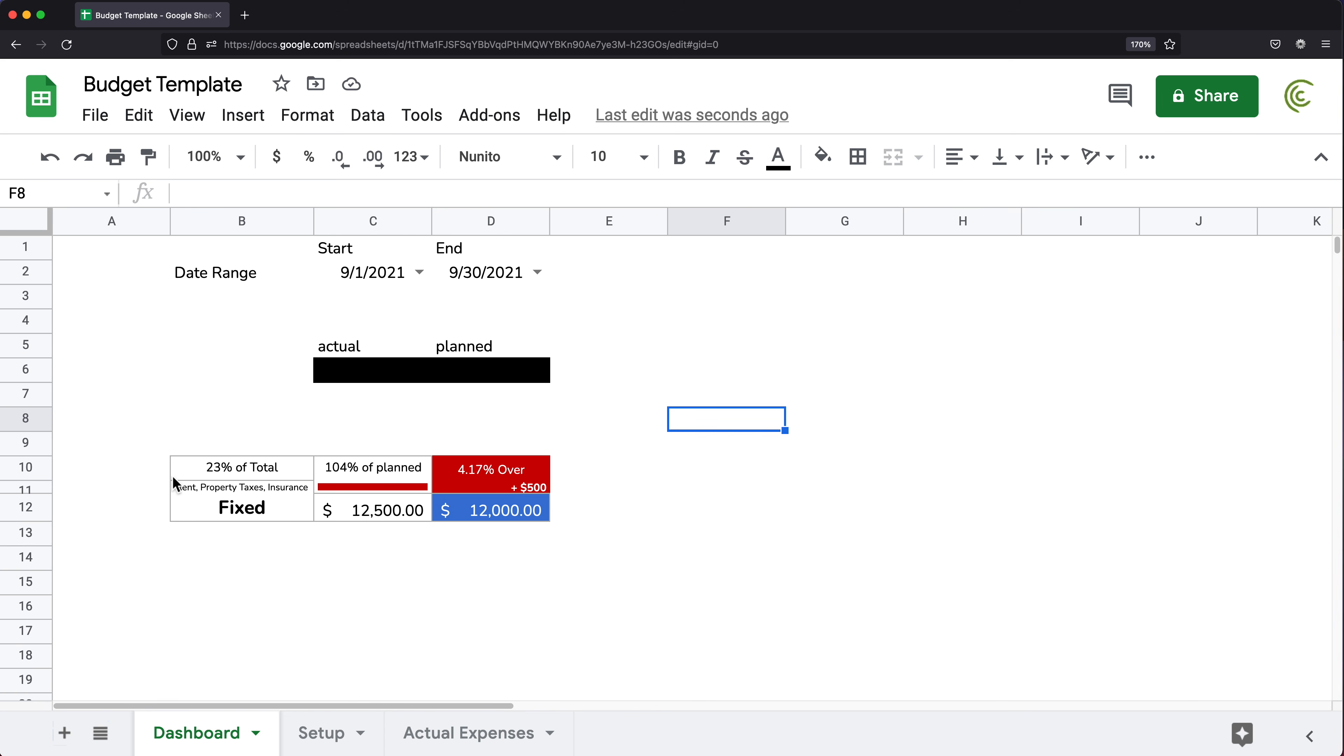
- Add a thick black right border to A10:A12, along the outer edge of the Fixed category block
left_click_drag(155, 465, 153, 509)
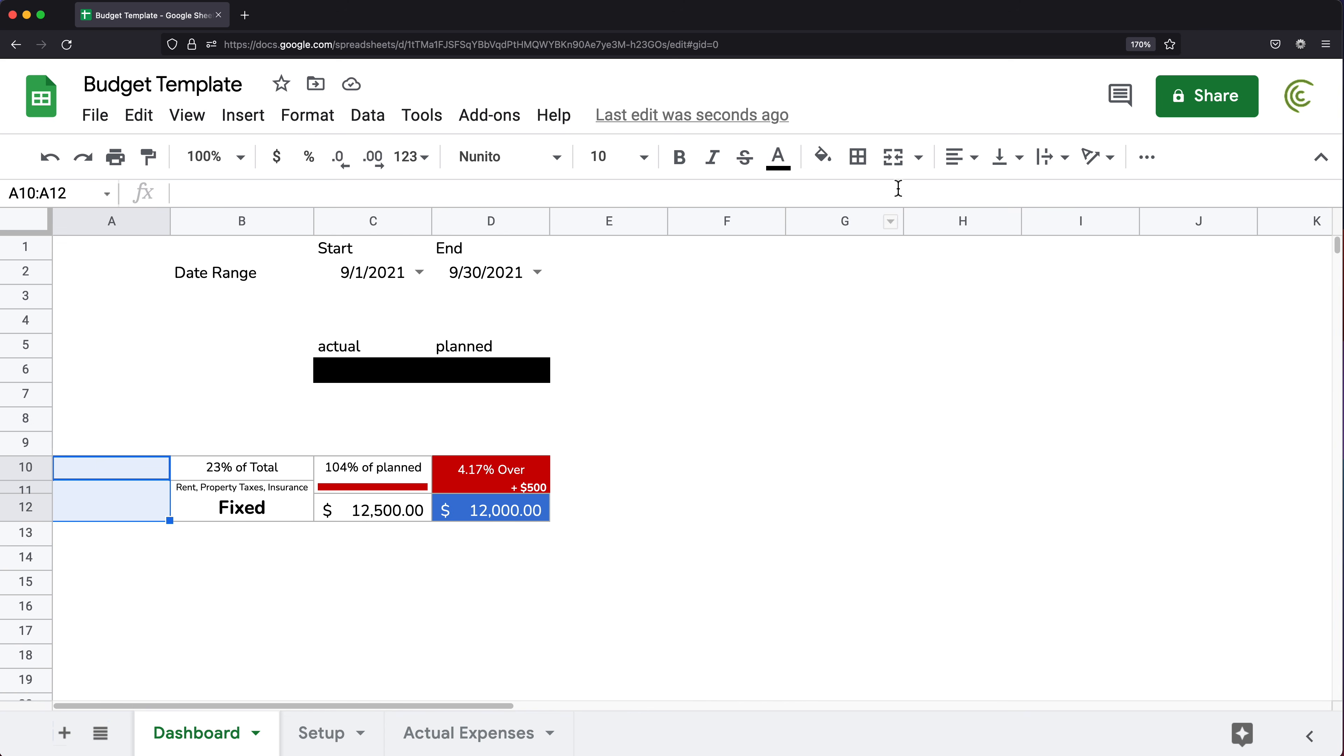
left_click(857, 157)
left_click(1056, 211)
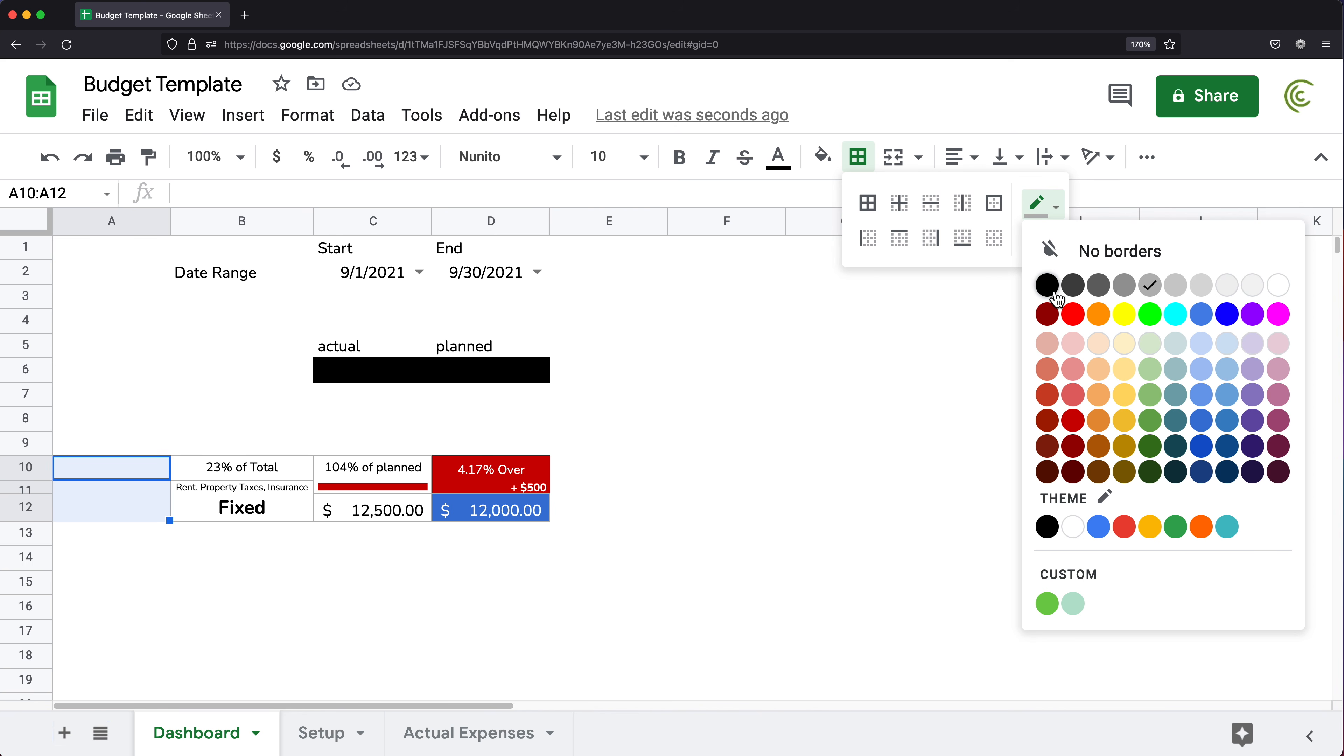
left_click(1046, 285)
left_click(1043, 238)
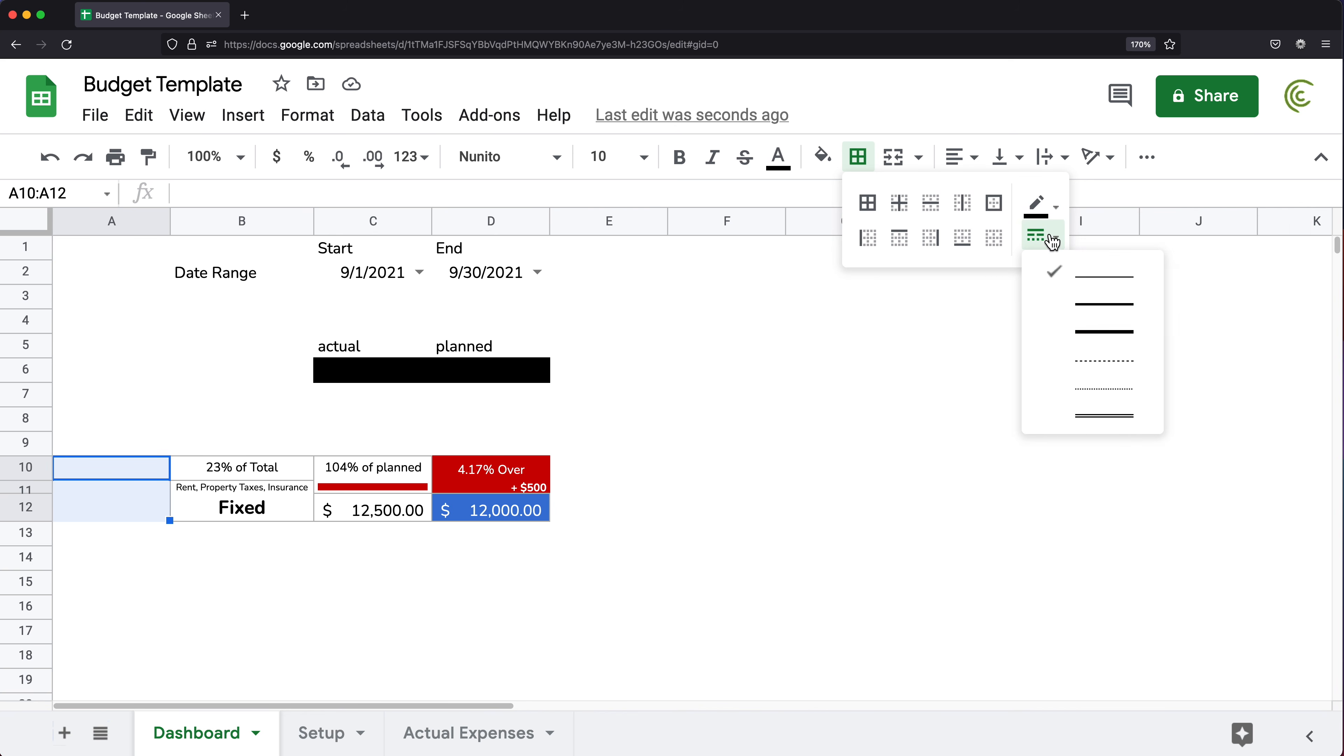
left_click(1111, 333)
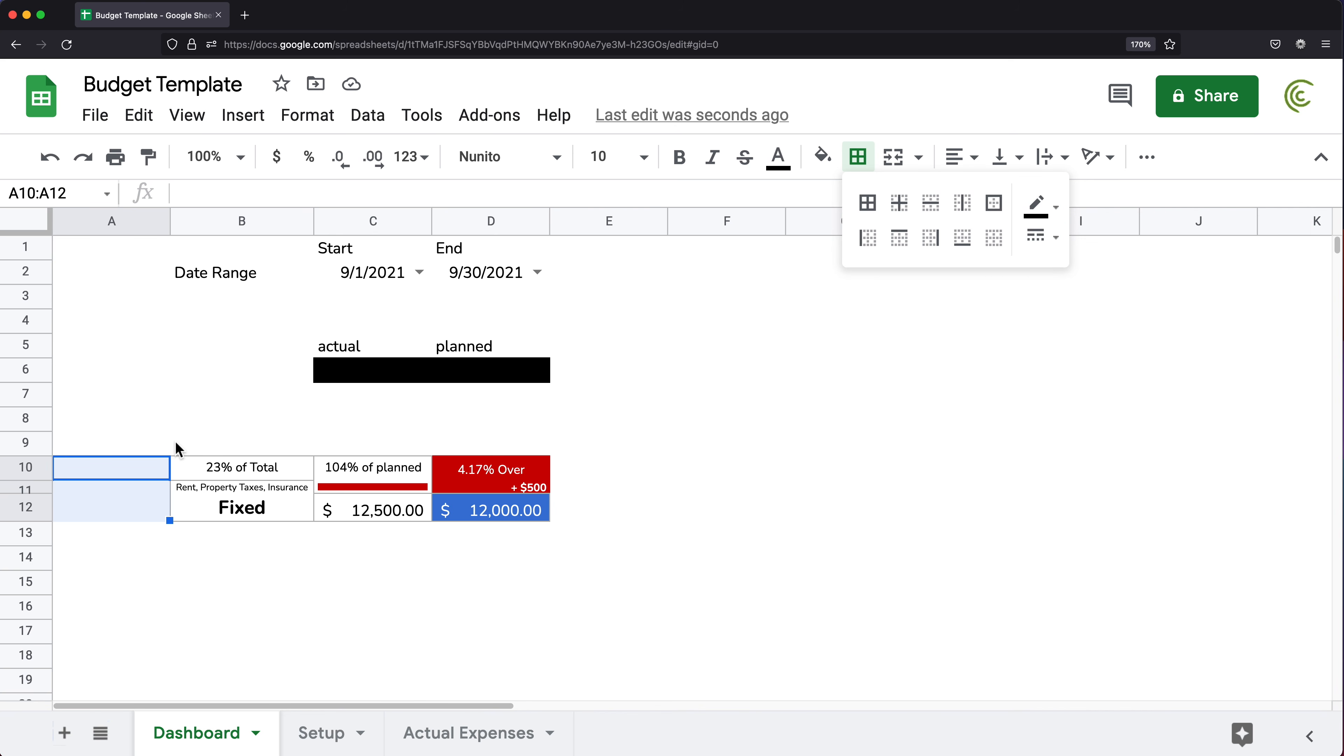
left_click(930, 237)
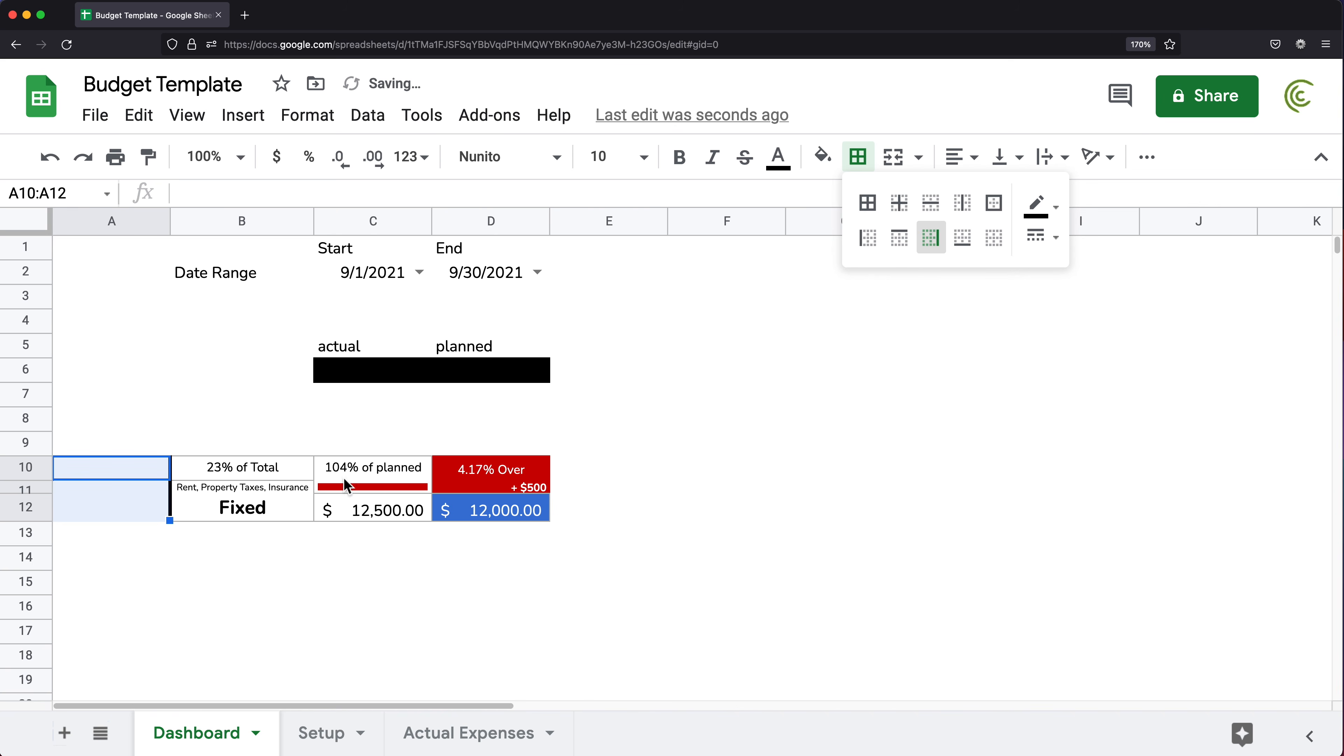
left_click(229, 520)
left_click(265, 555)
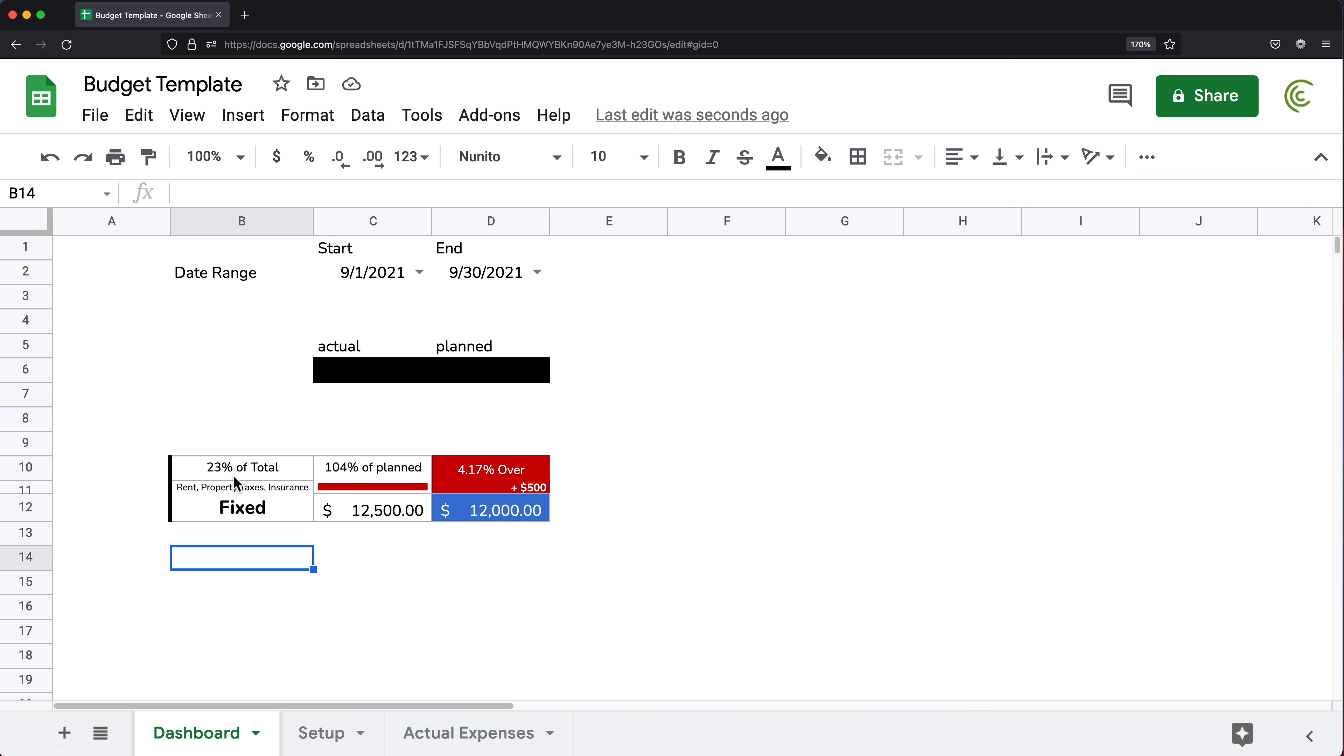
- Add a dashed dark gray 1 bottom border to B10, separating the percent-of-total cell from the Fixed description
left_click(259, 475)
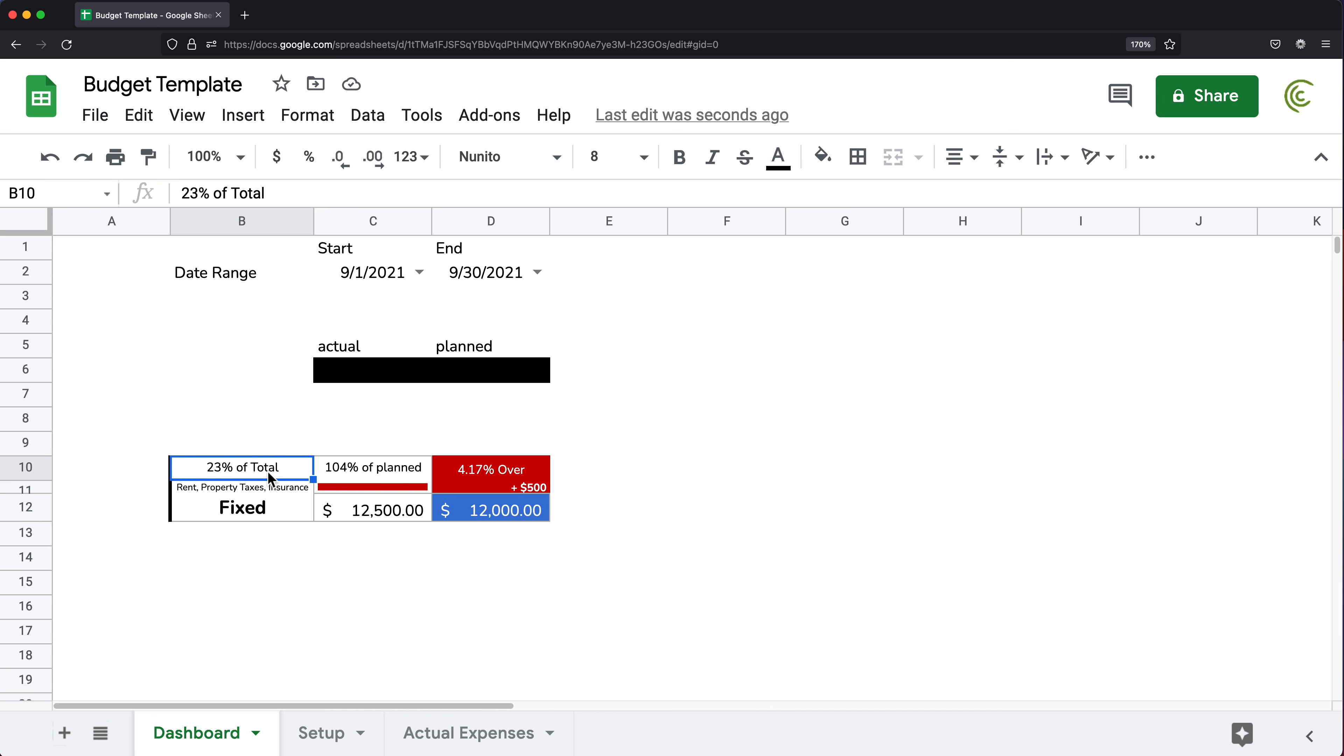
left_click(266, 506)
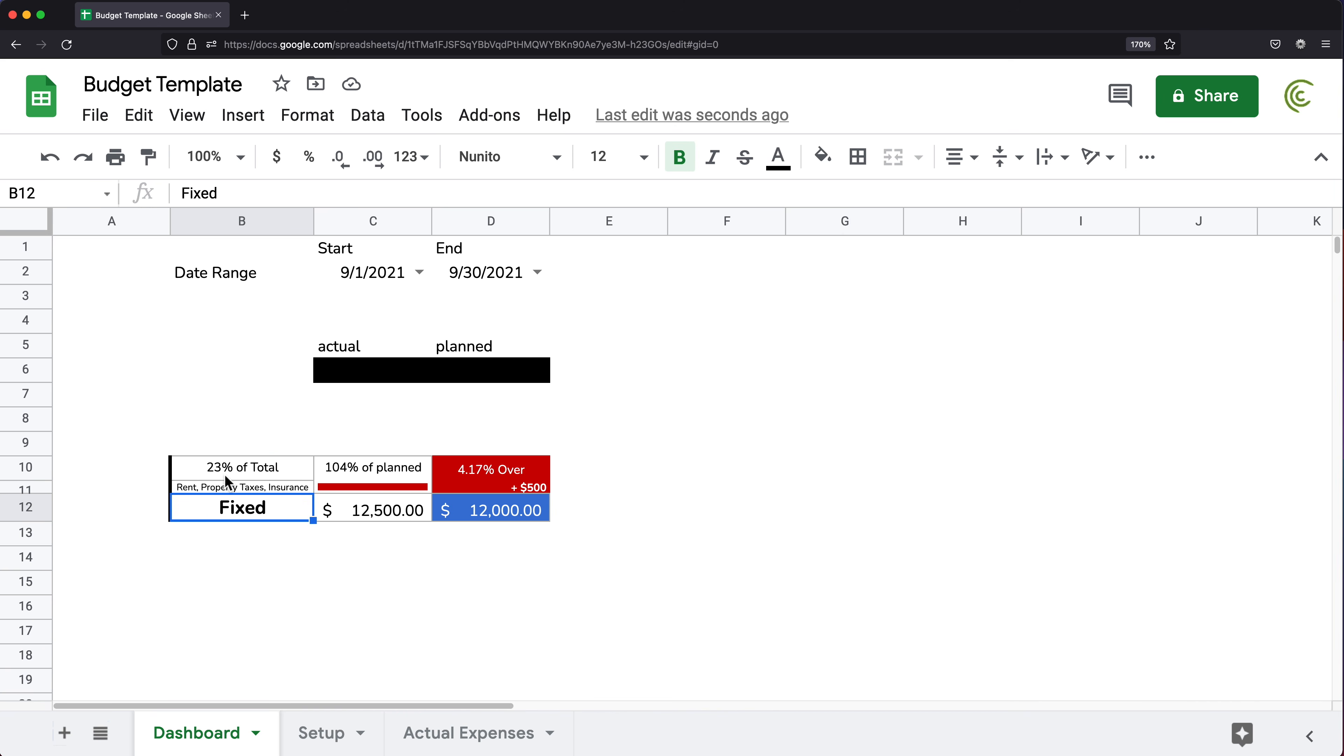
left_click(234, 475)
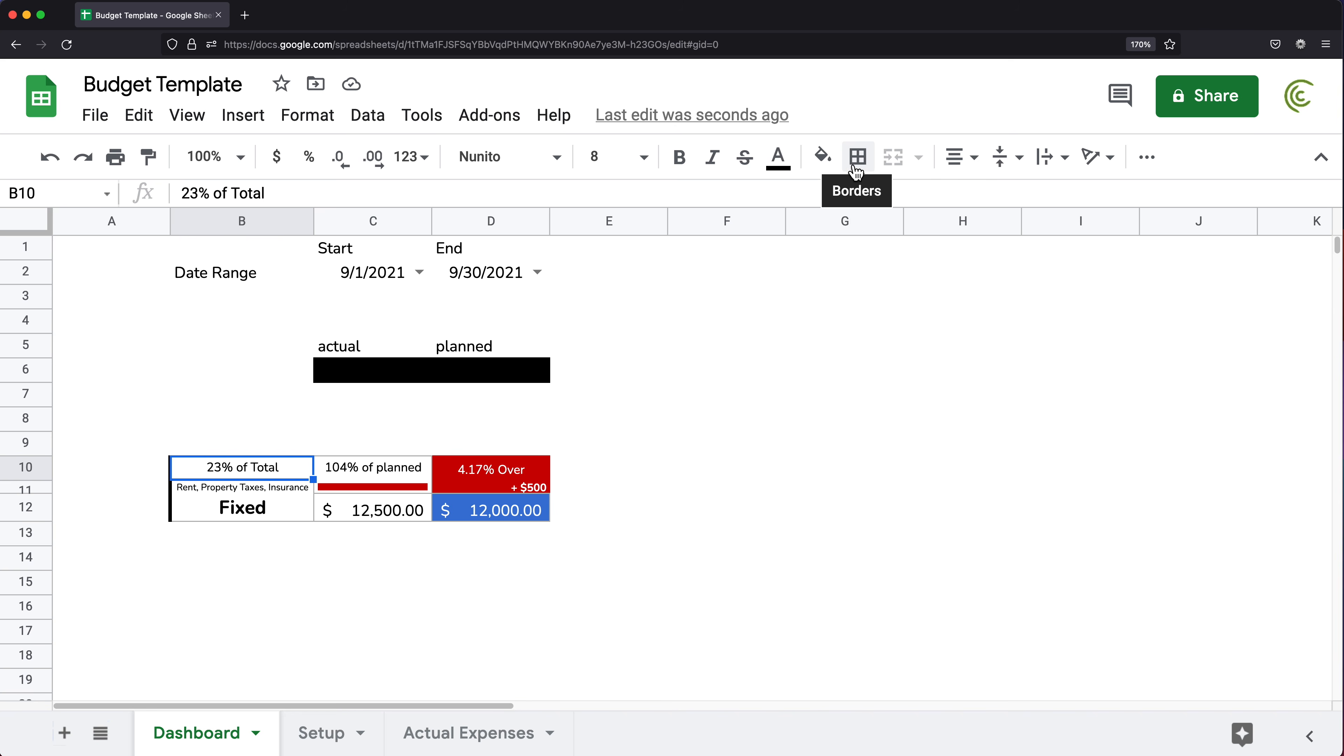
left_click(862, 161)
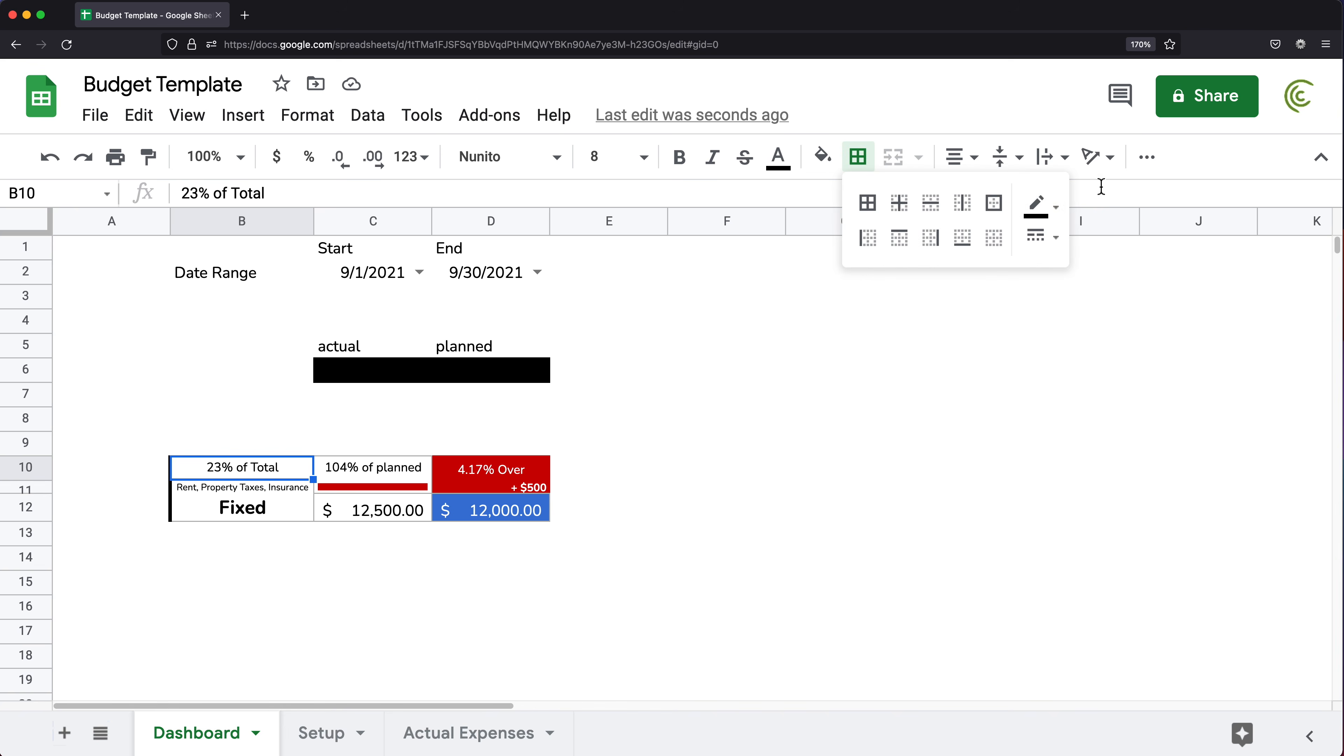
left_click(1039, 203)
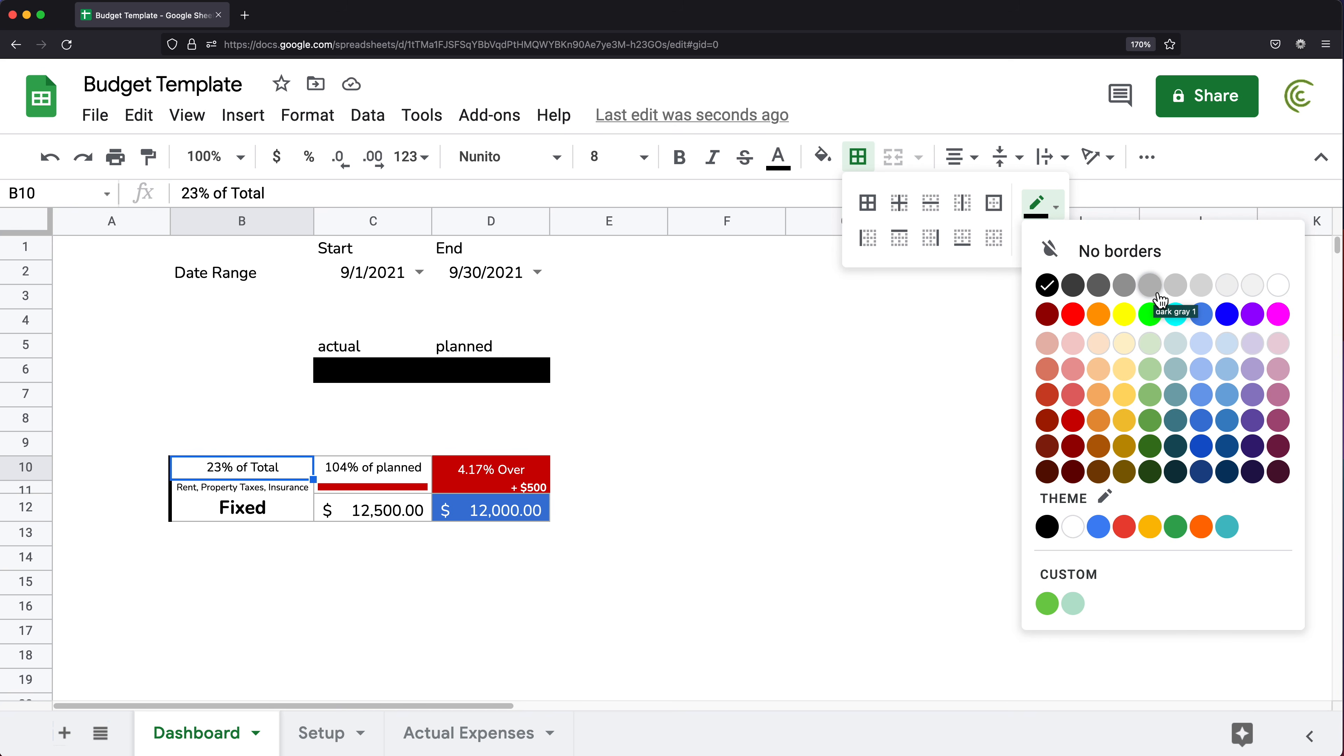
left_click(1160, 299)
left_click(1041, 237)
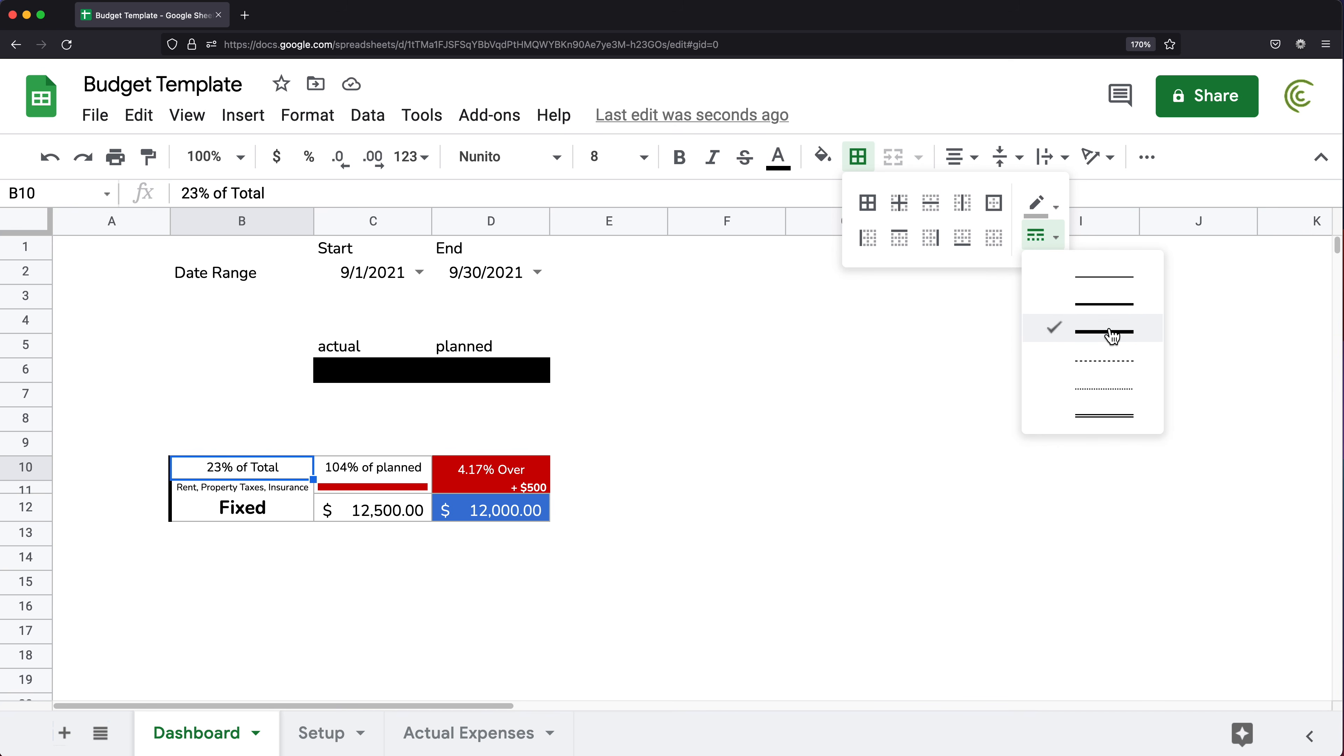
left_click(1107, 368)
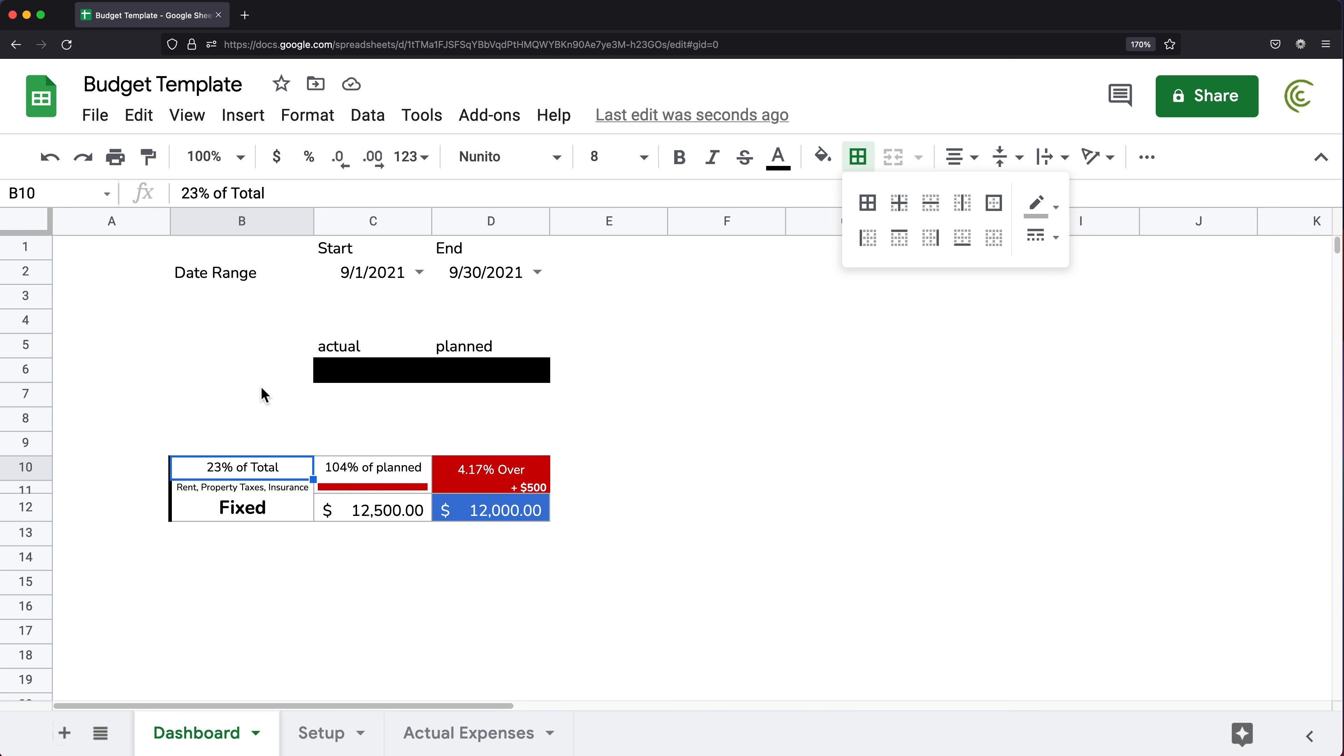
left_click(970, 246)
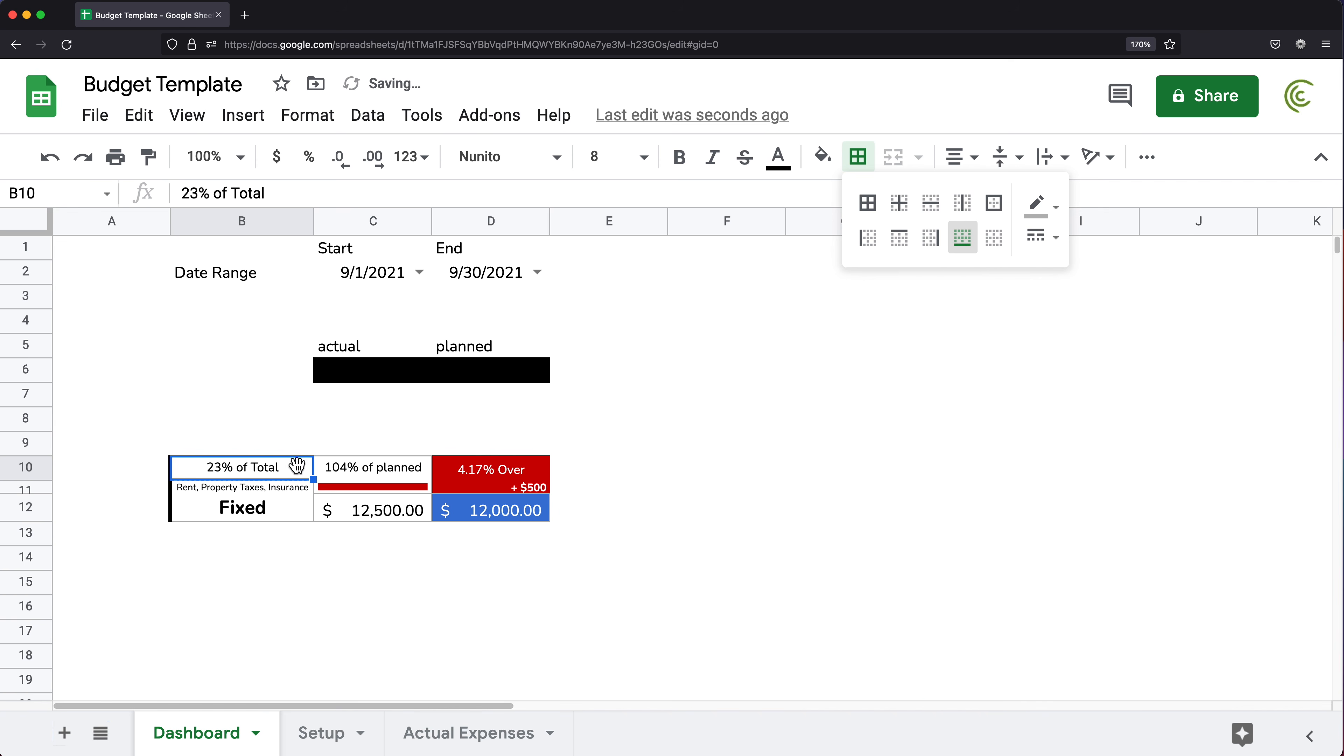
left_click(250, 532)
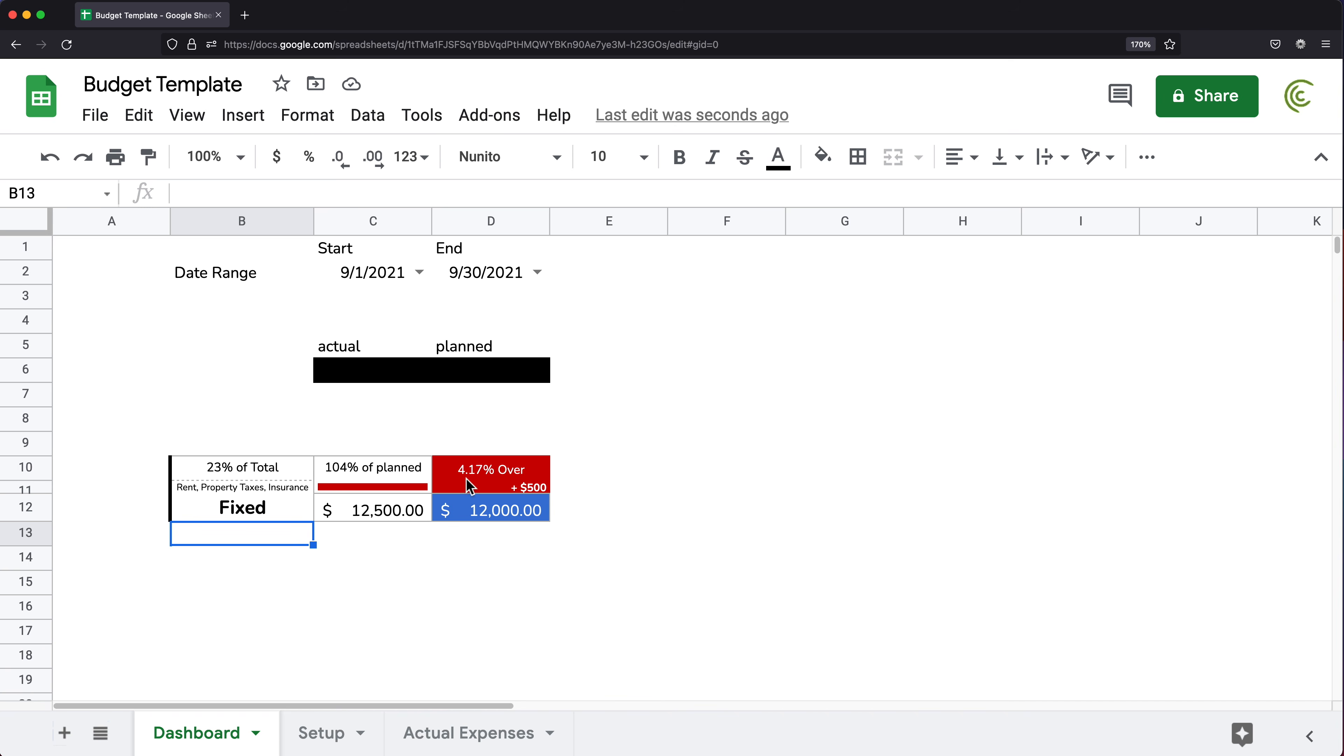
- Add a thin solid black right border to B10:B12 in the Fixed category block
left_click_drag(308, 465, 295, 510)
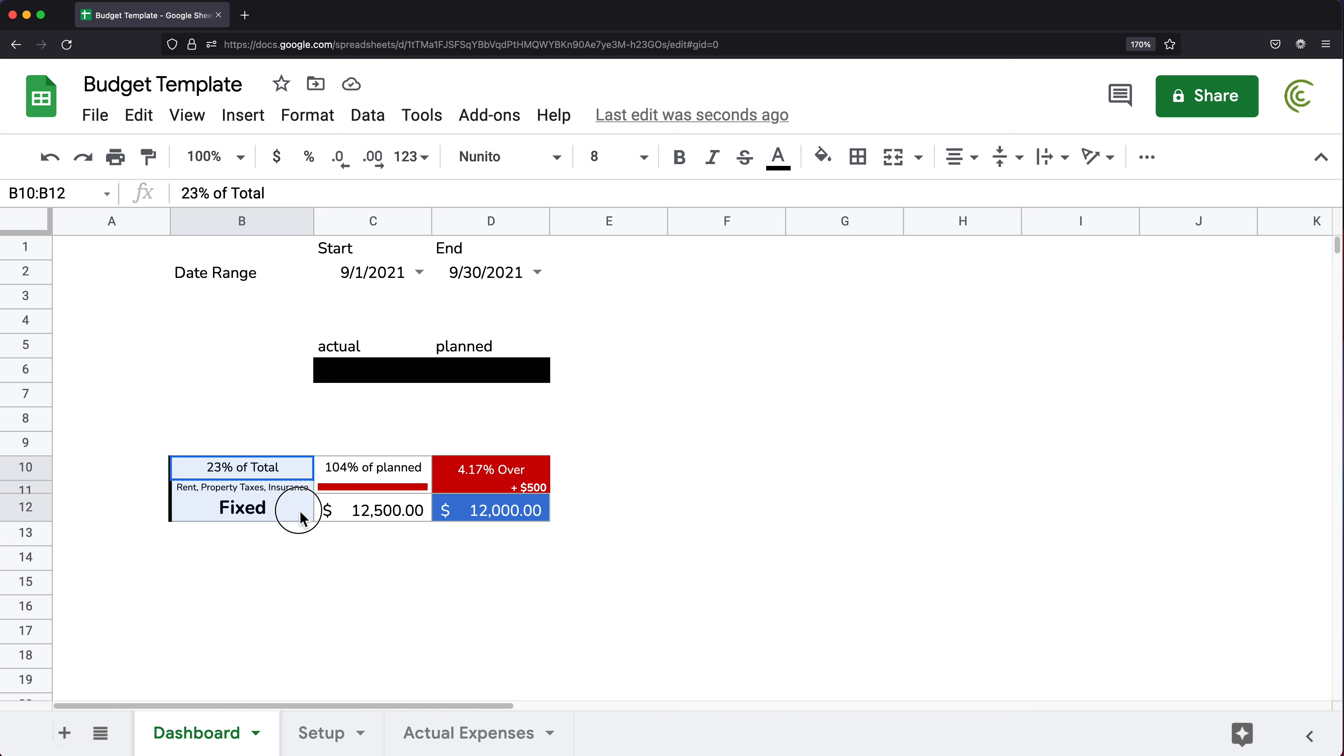
left_click(862, 165)
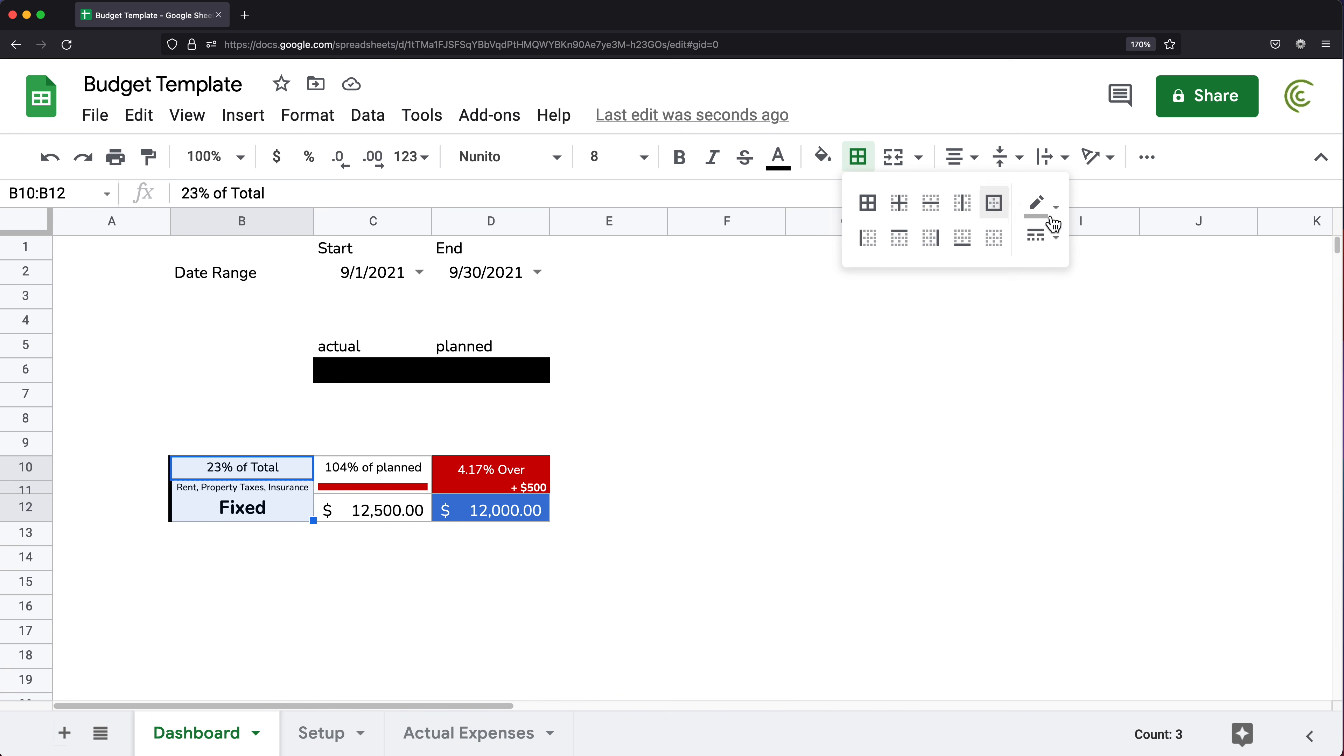
left_click(1038, 204)
left_click(1047, 286)
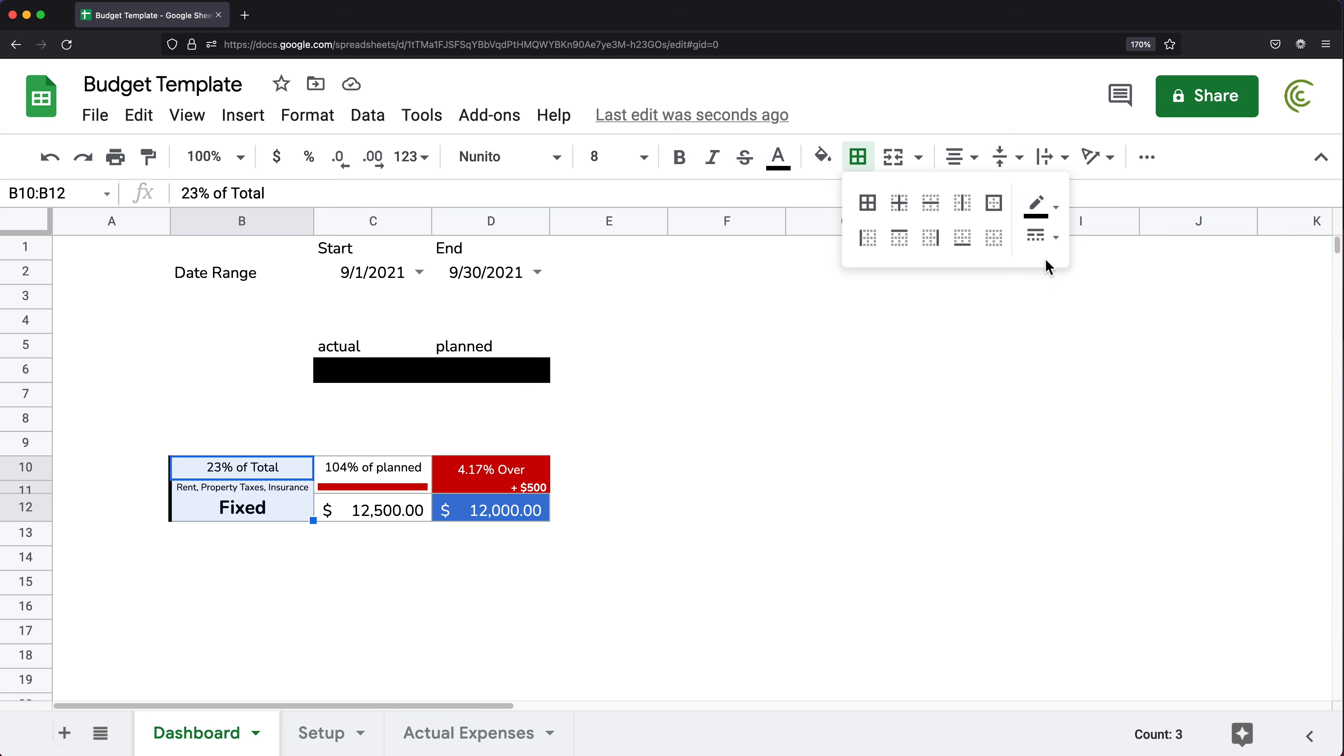
left_click(1043, 238)
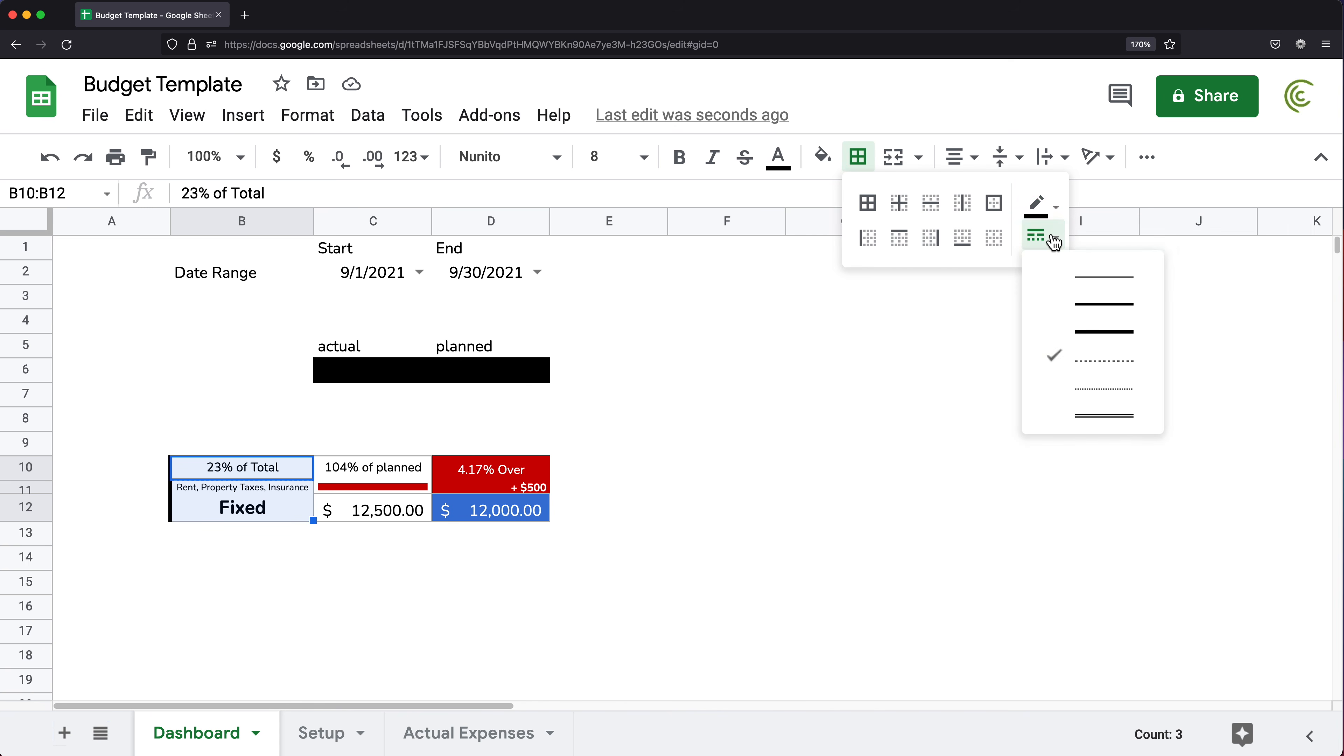
left_click(1110, 281)
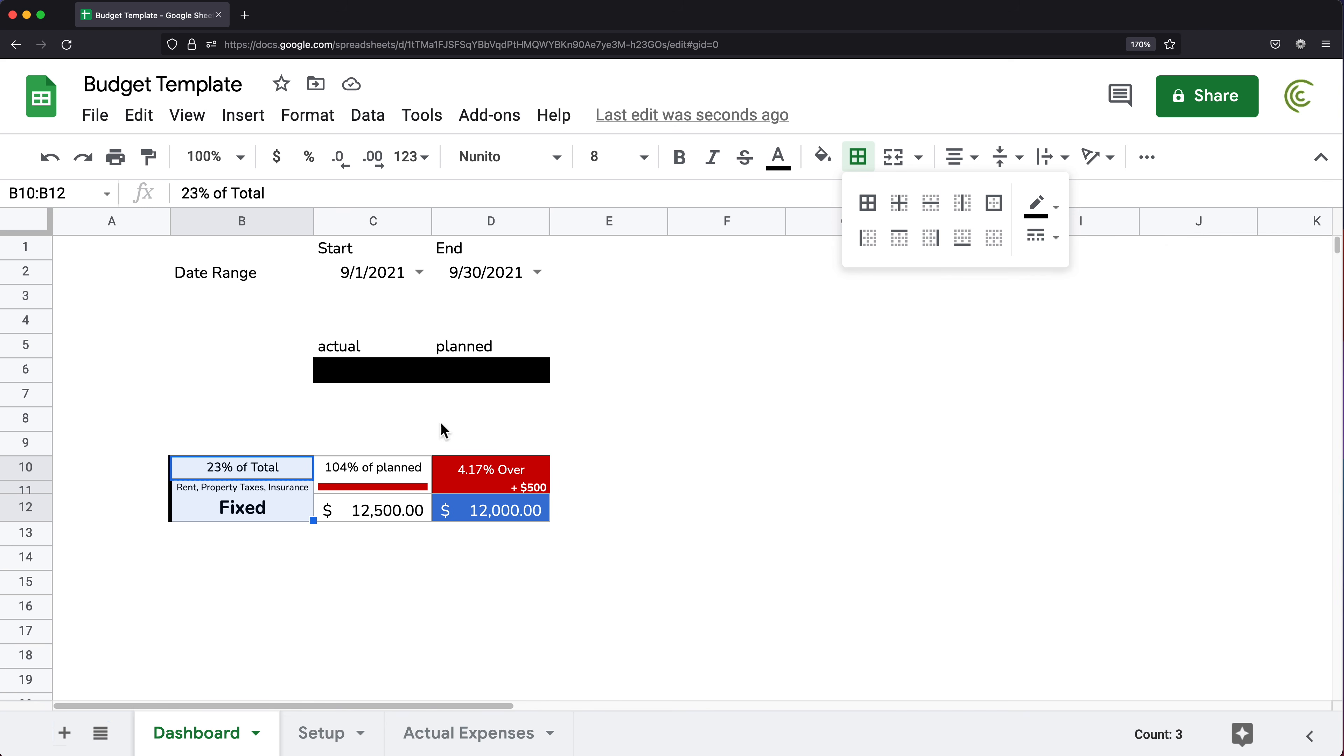
left_click(930, 238)
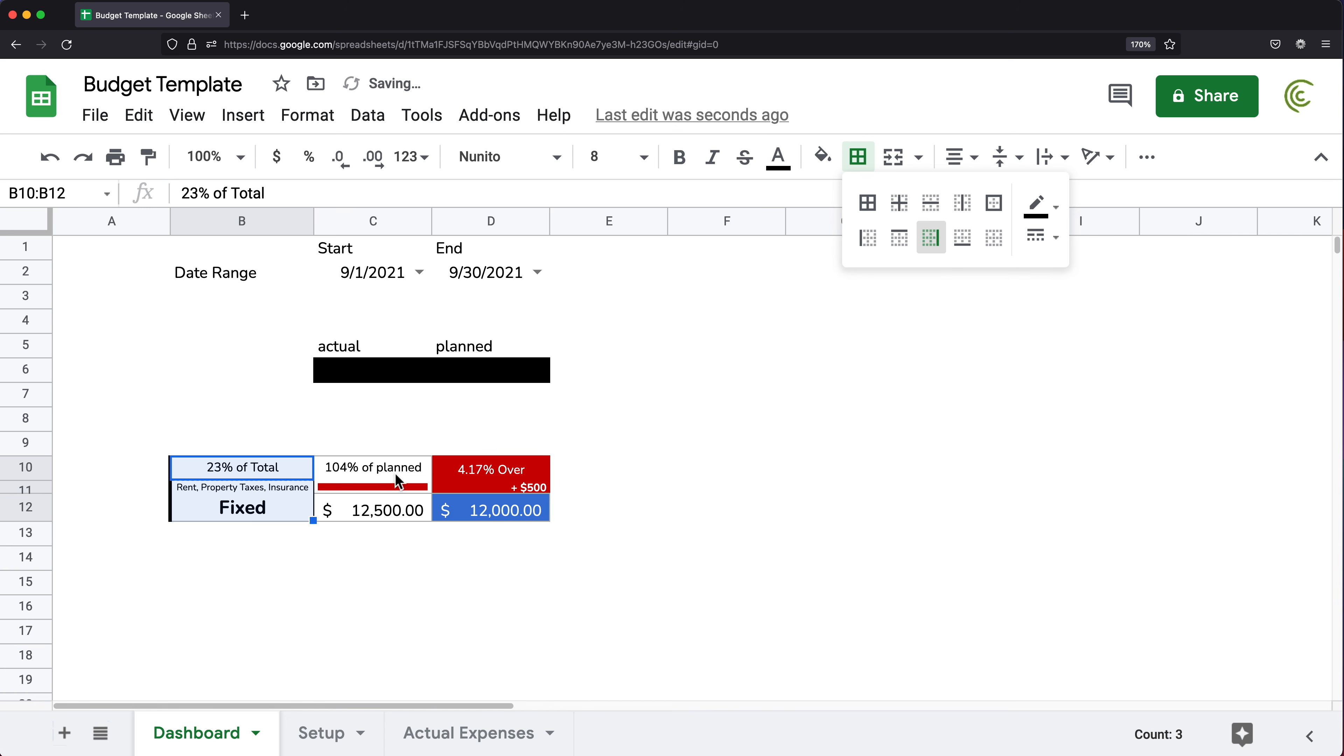
- Add the same thin black right border to C10:C12 and slightly reduce the height of row 10
left_click_drag(398, 482, 390, 510)
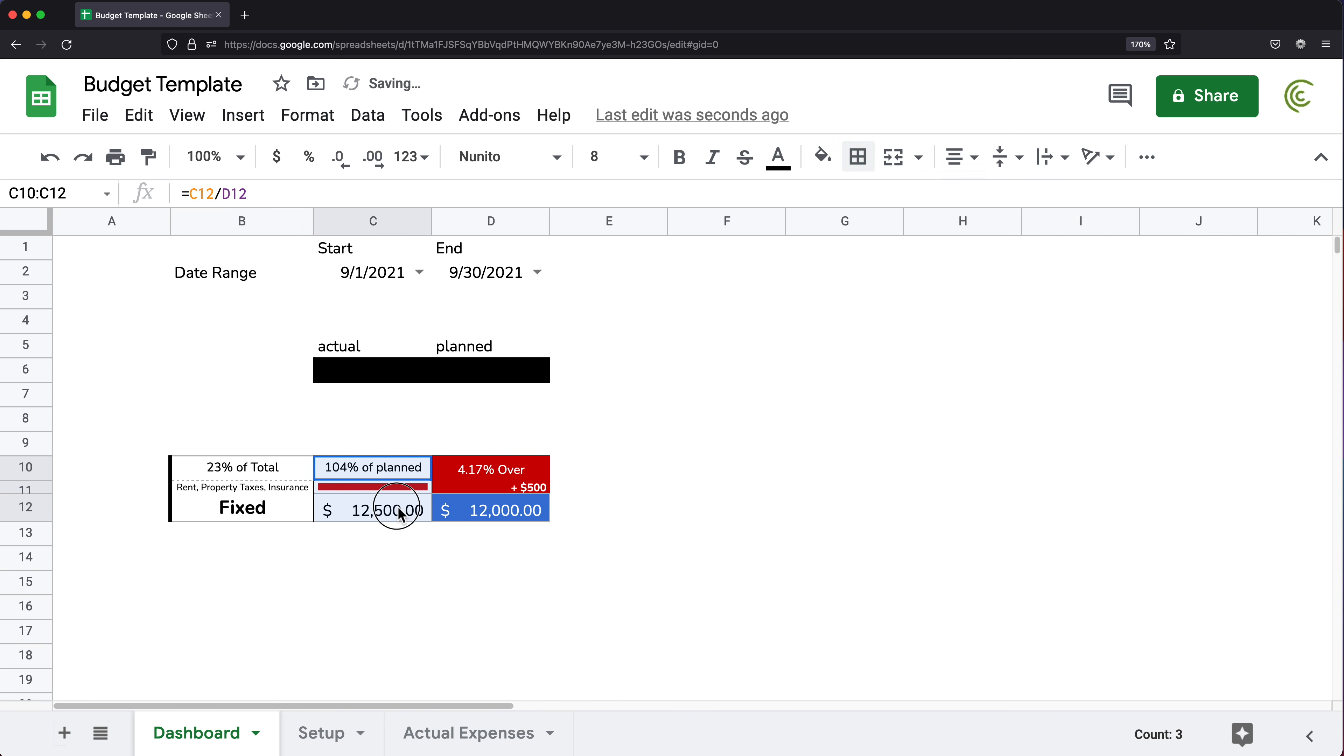
left_click(870, 170)
left_click(930, 235)
left_click(761, 487)
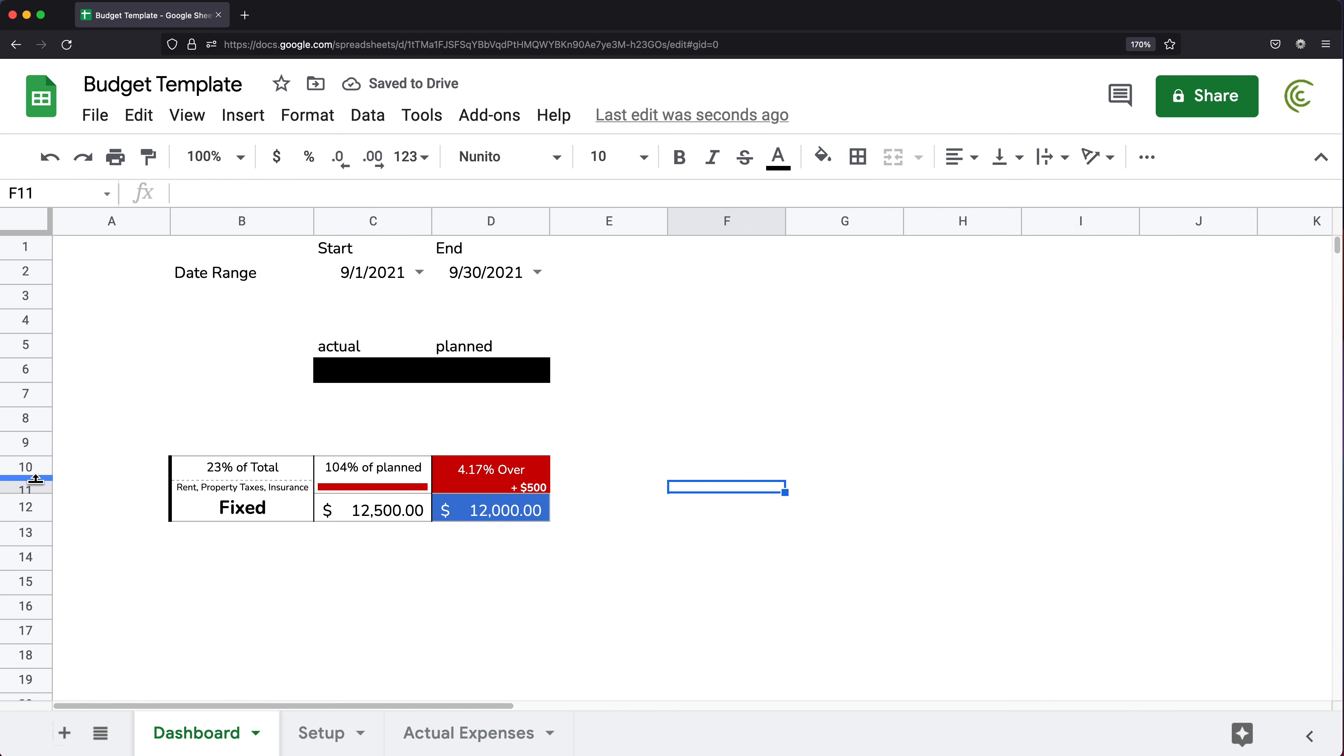
left_click_drag(35, 478, 35, 475)
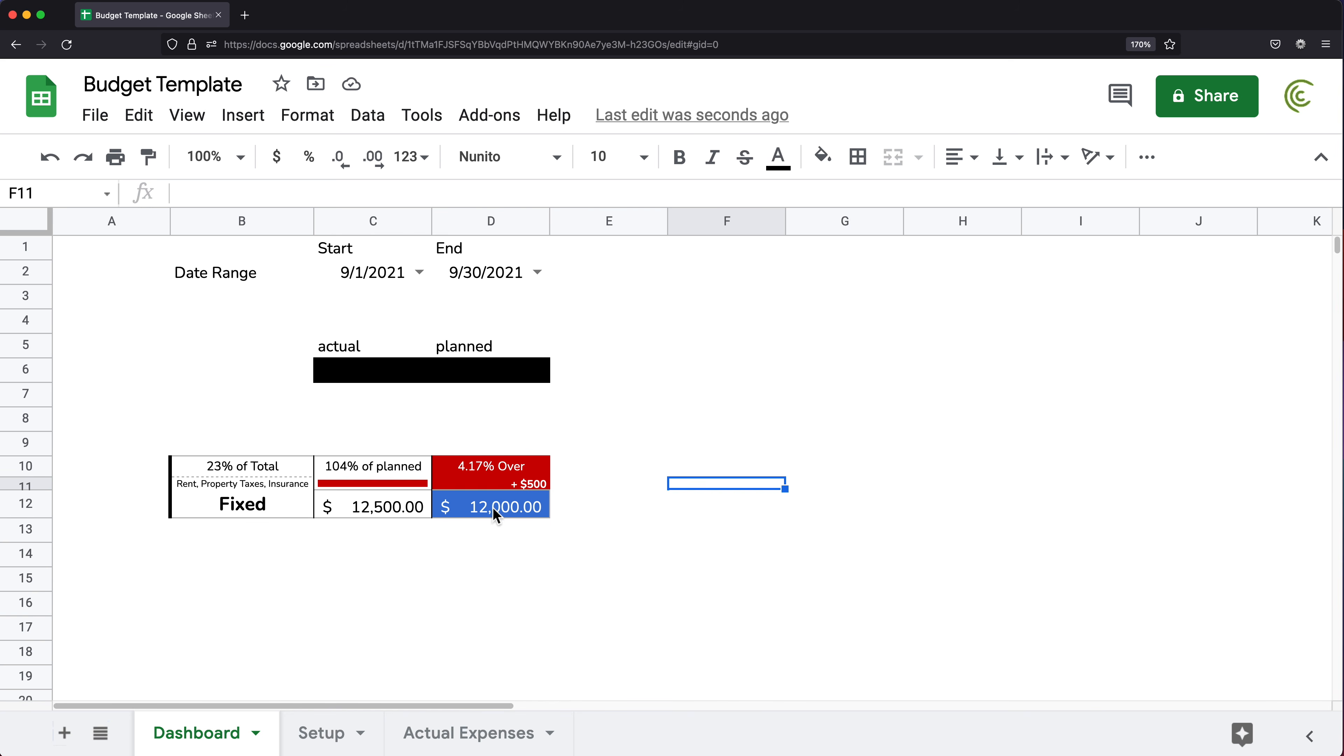
- Set the Fixed category's actual amount in C12 to 11500 to test the under-budget formatting
left_click(394, 511)
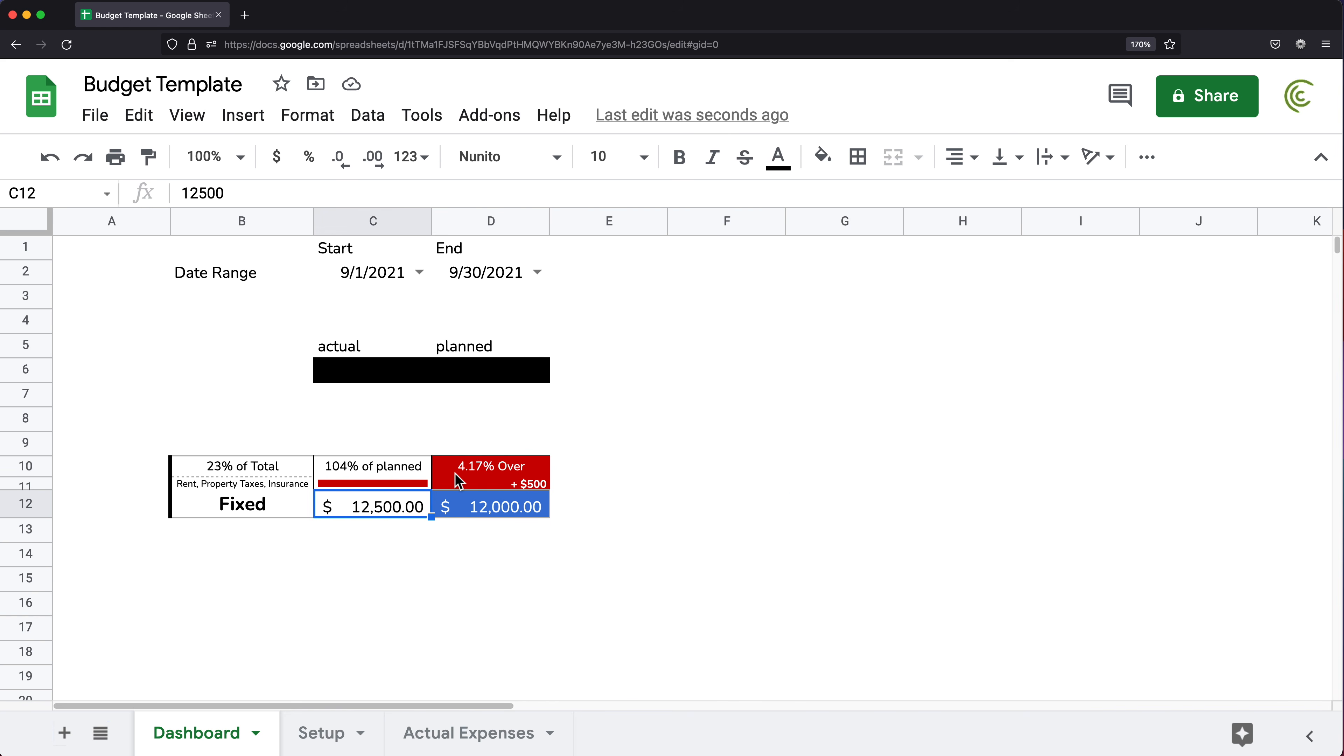
type("11500")
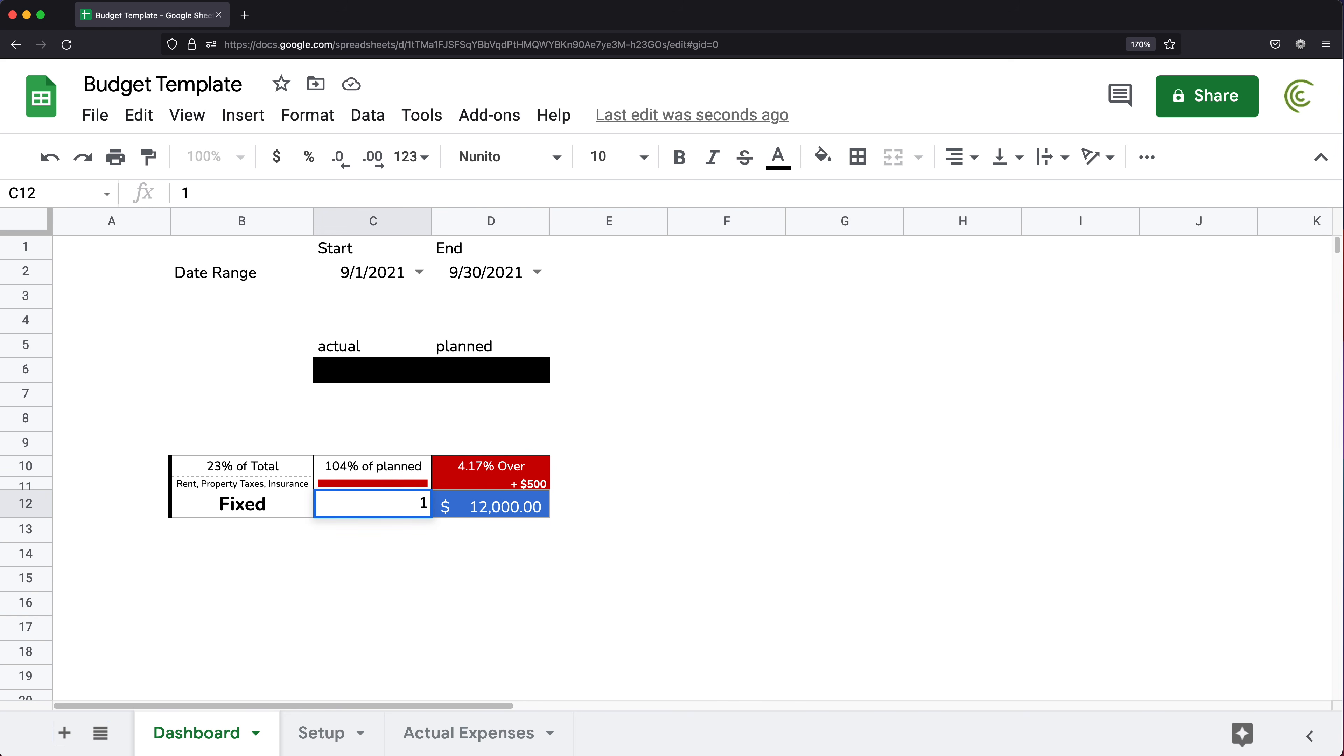
key("Return")
key("Right")
key("Down")
key("Down")
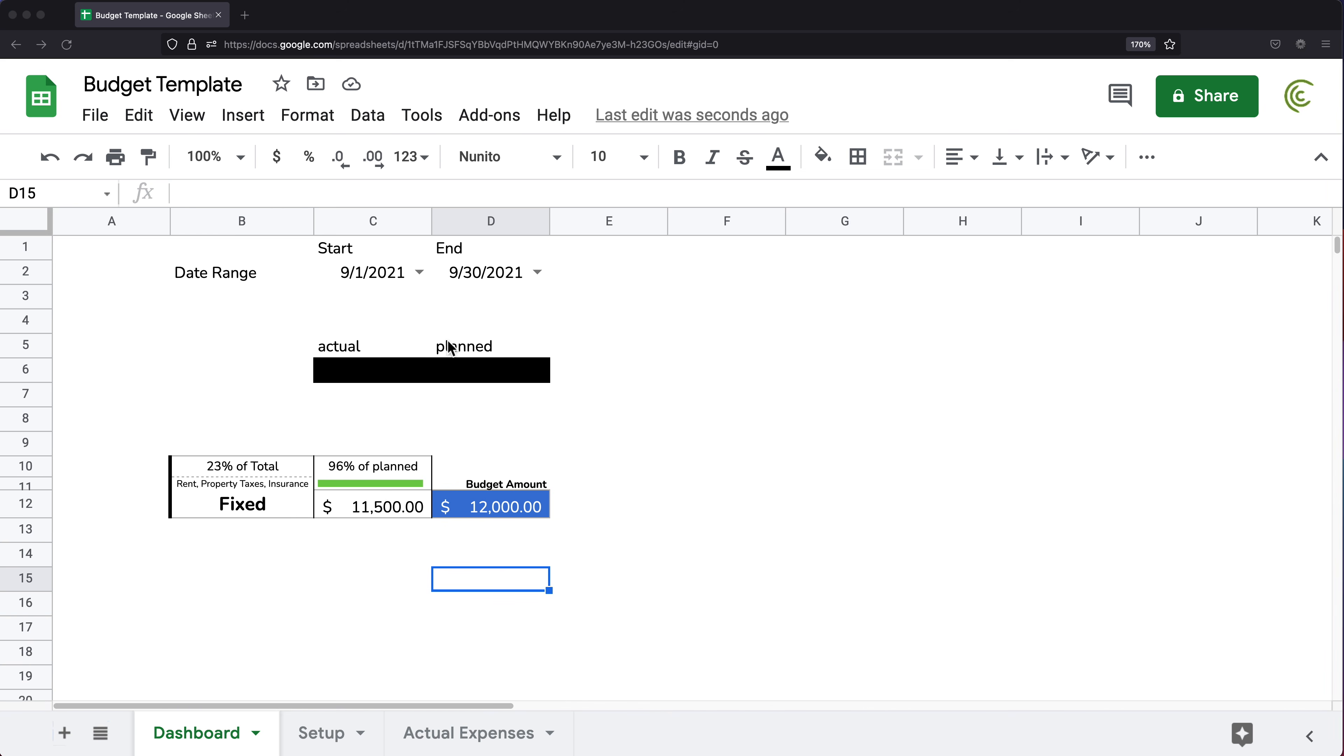
- Apply thin dark gray borders on all sides of the actual and planned header cells C5:D5
left_click(373, 347)
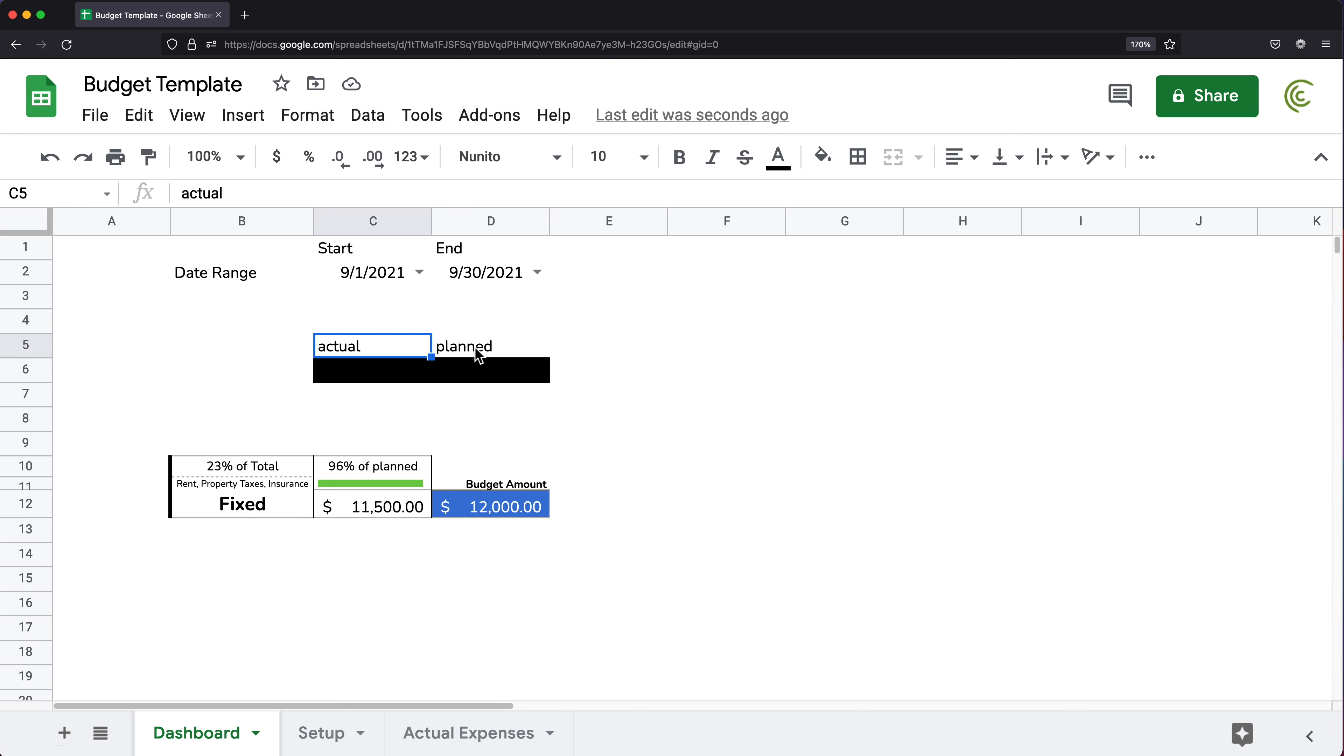
left_click_drag(473, 350, 412, 360)
left_click(861, 157)
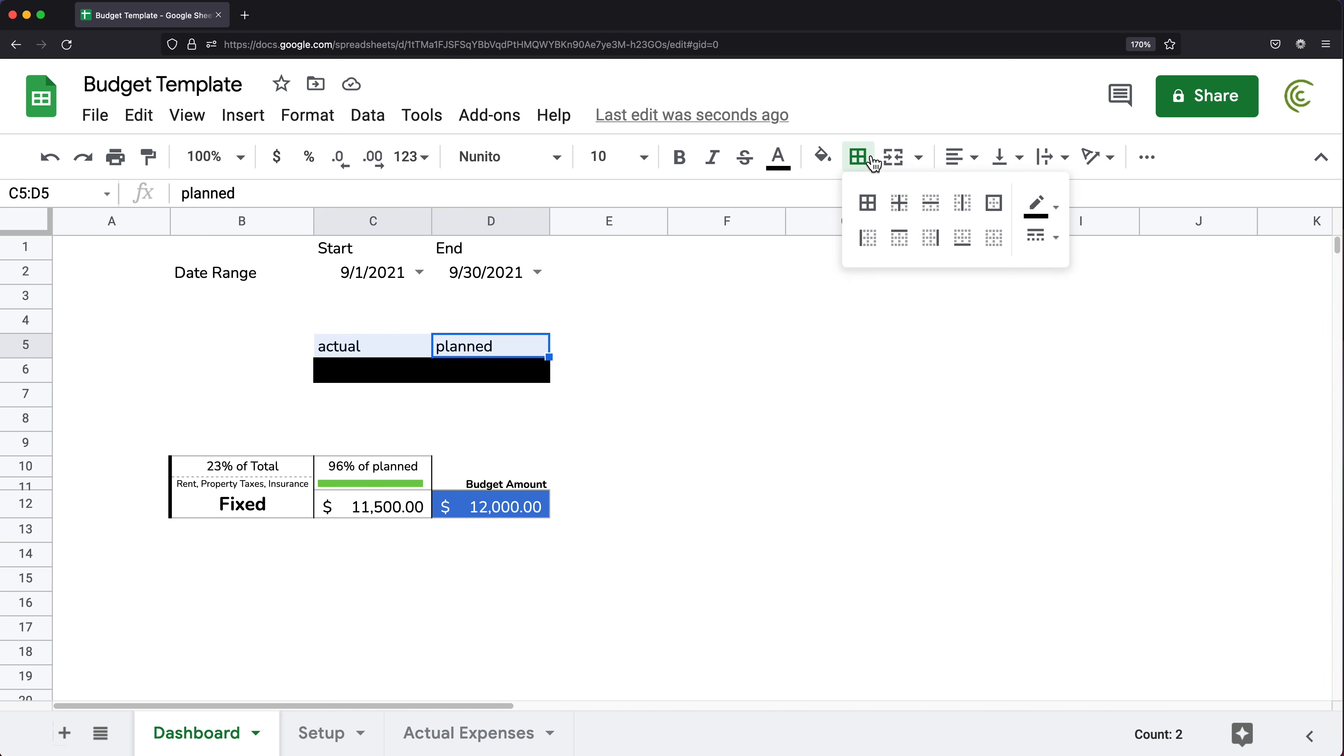
left_click(1050, 206)
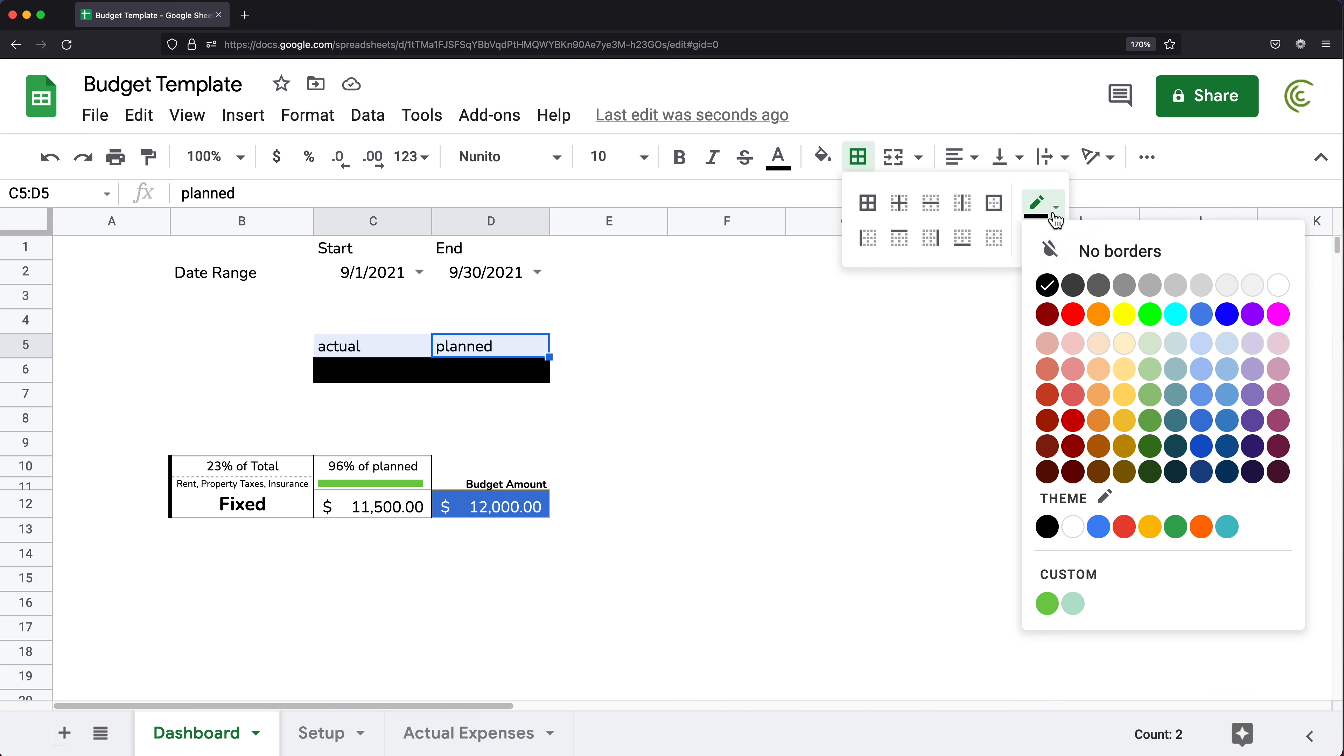
left_click(1156, 290)
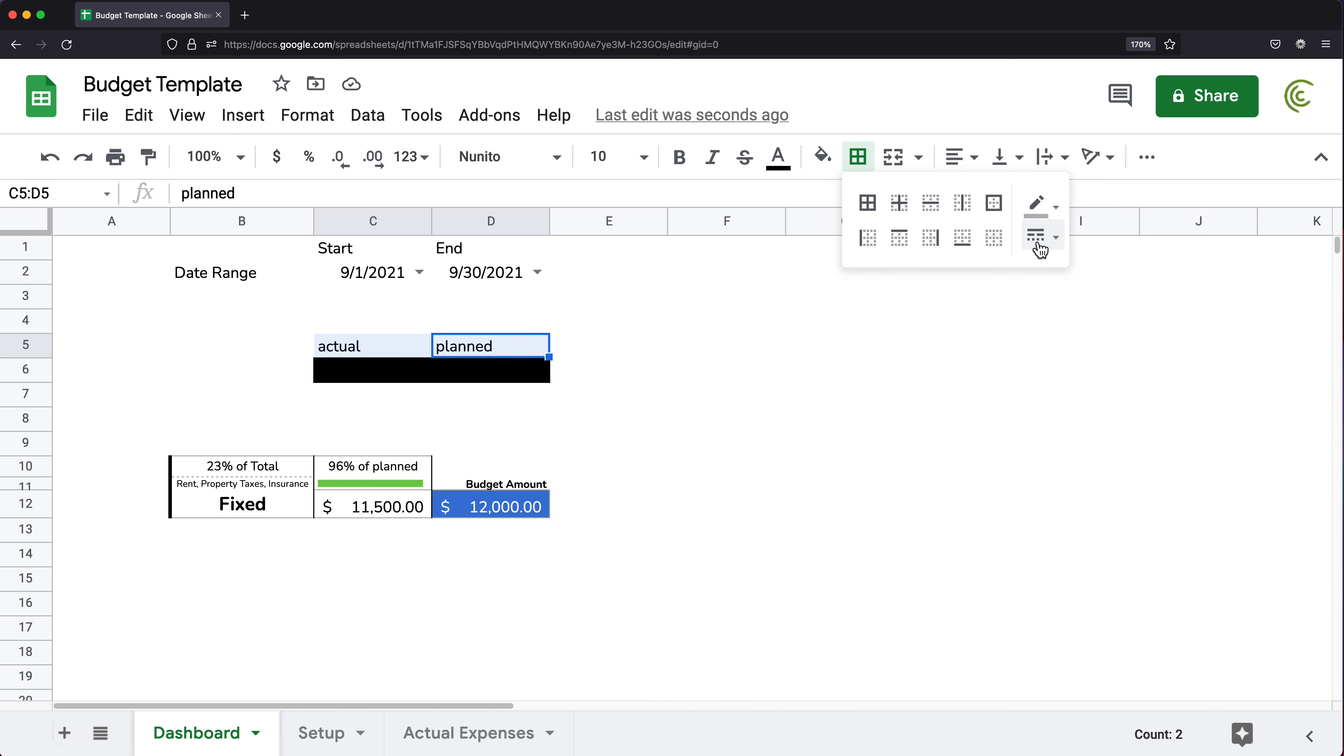
left_click(879, 211)
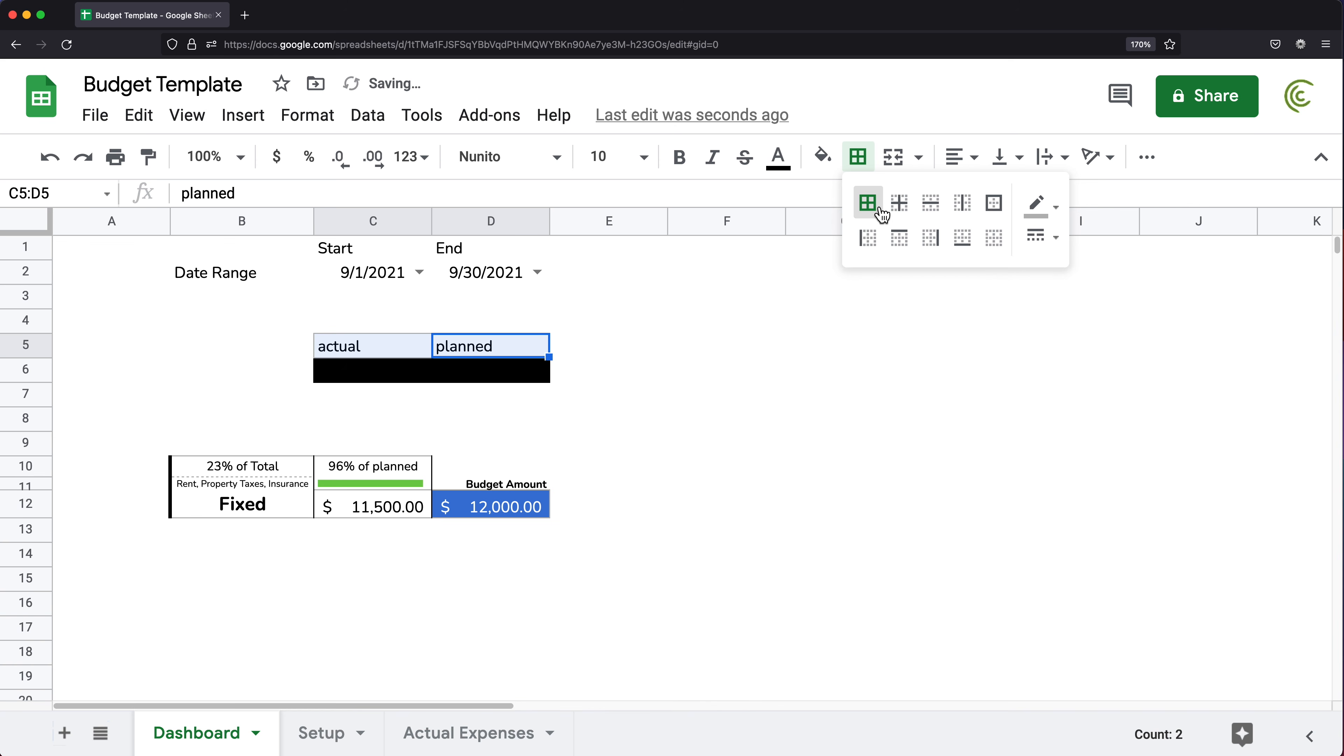
left_click(486, 364)
- Fill the planned header cell D5 with the theme blue and make its text white
left_click(536, 353)
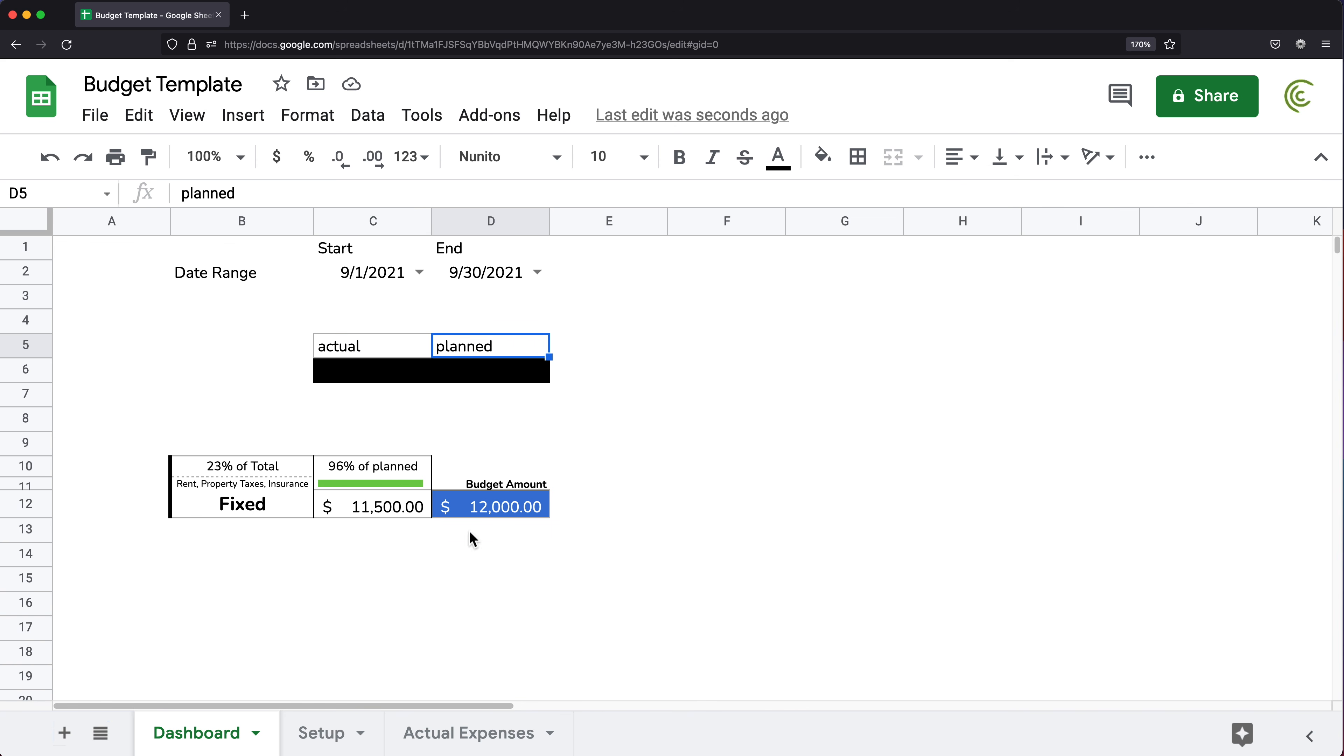
left_click(824, 156)
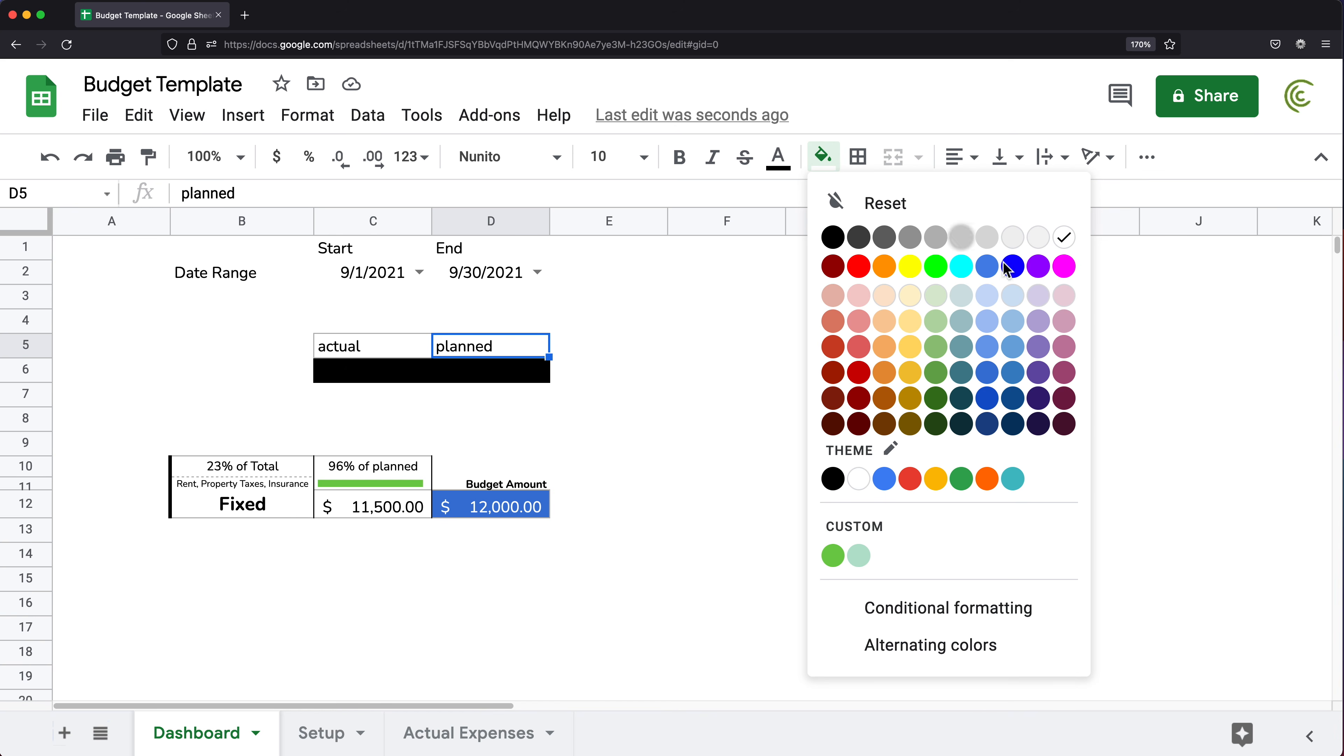
left_click(884, 479)
left_click(778, 156)
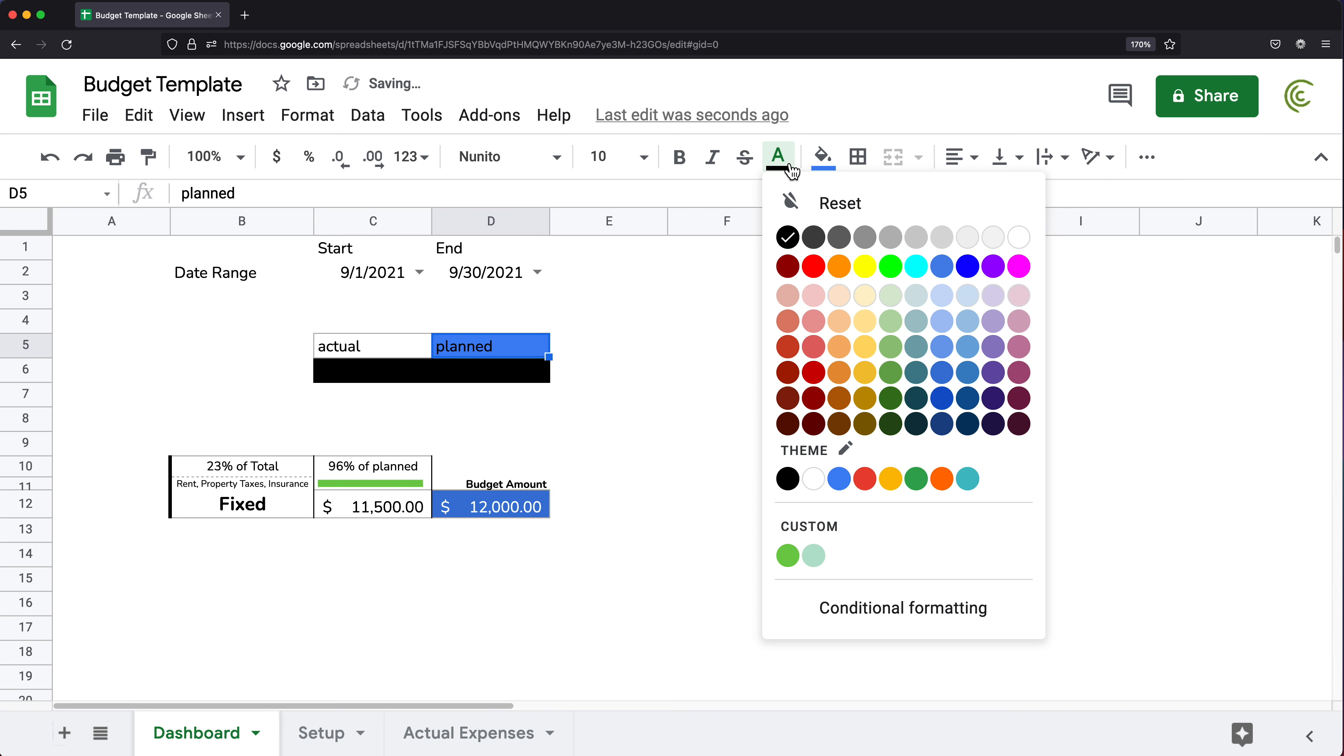
left_click(1026, 238)
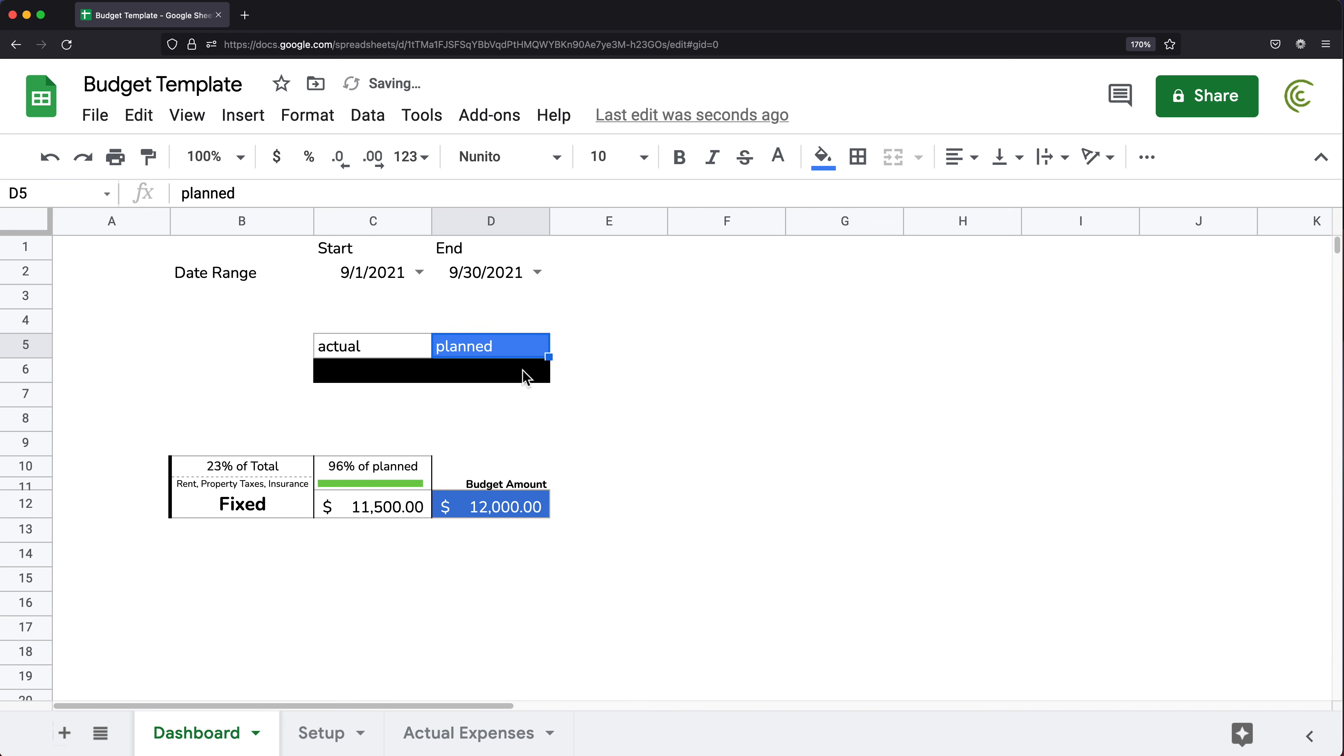
- Center the actual and planned headers in C5:D5 horizontally and align them vertically to the middle
left_click_drag(411, 353, 563, 353)
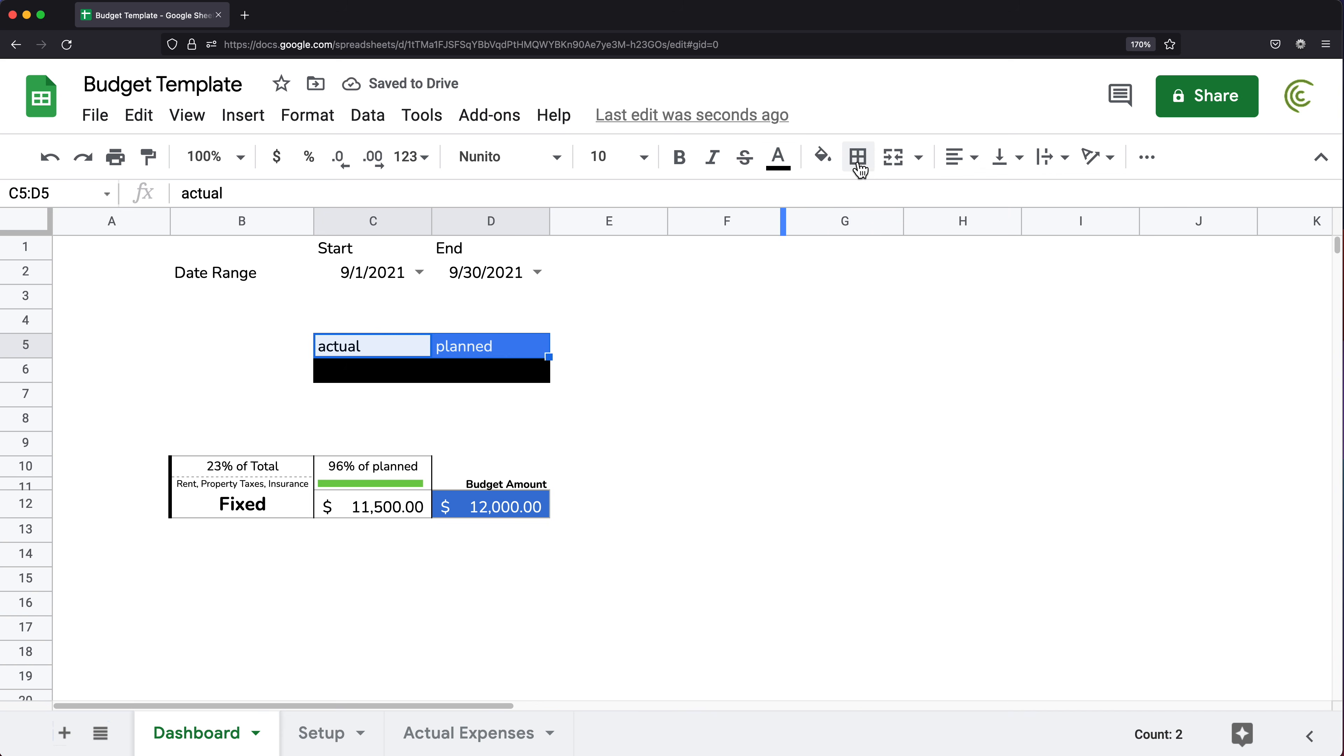
left_click(961, 157)
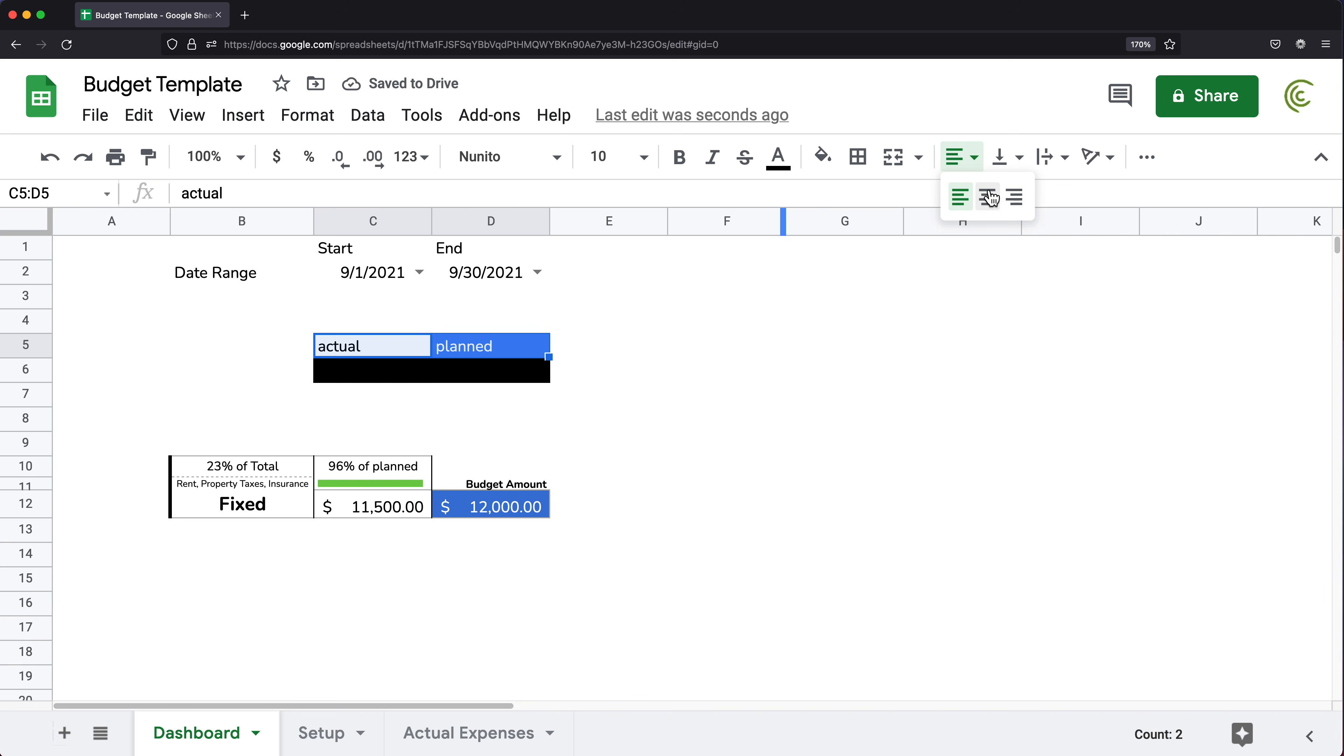
left_click(987, 194)
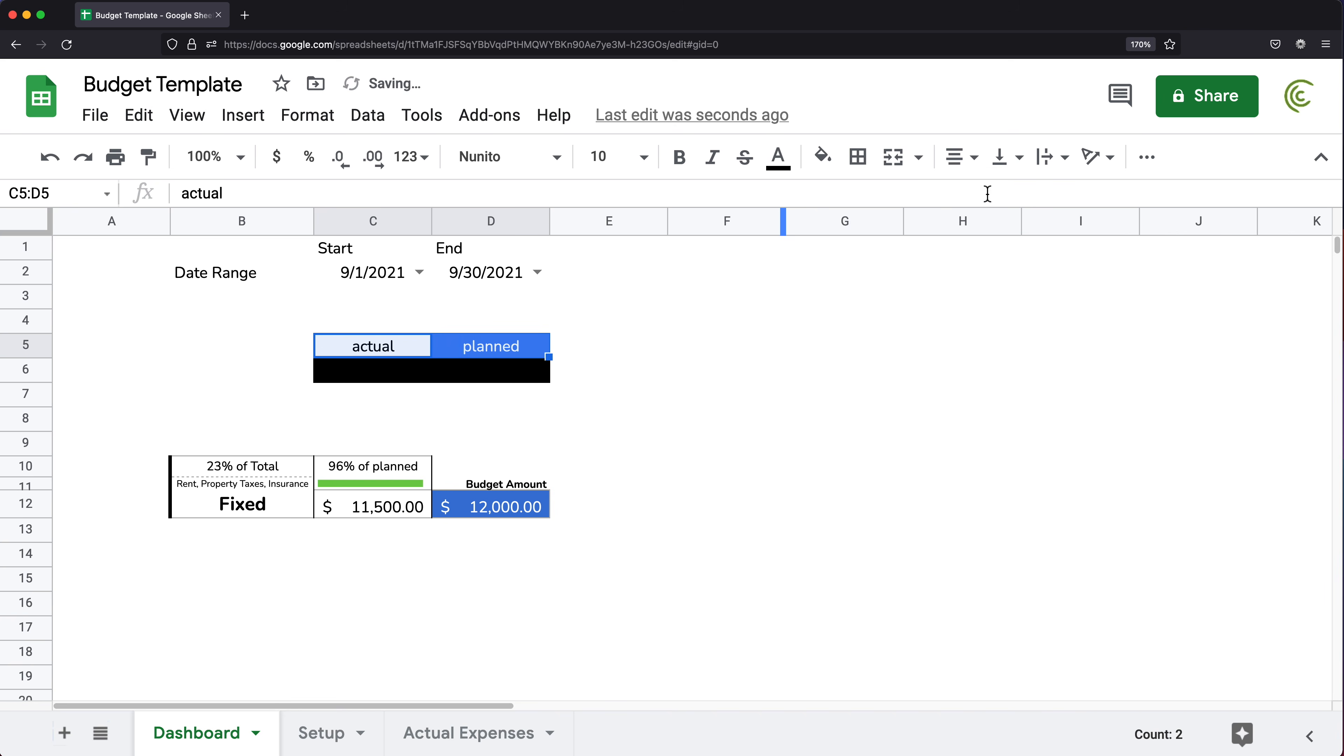
left_click(1017, 160)
left_click(1032, 197)
key("Right")
left_click(375, 347)
left_click(489, 348)
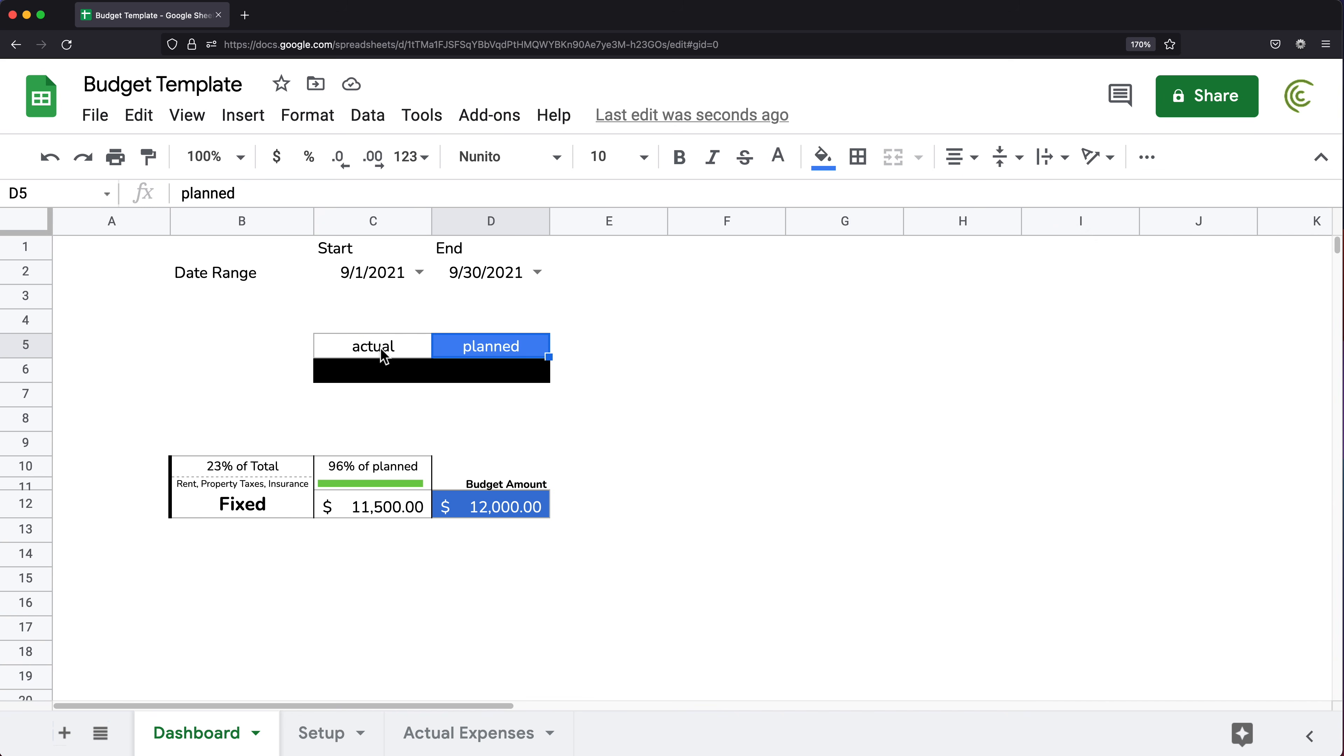
left_click(385, 348)
left_click(493, 354)
left_click_drag(378, 354, 450, 351)
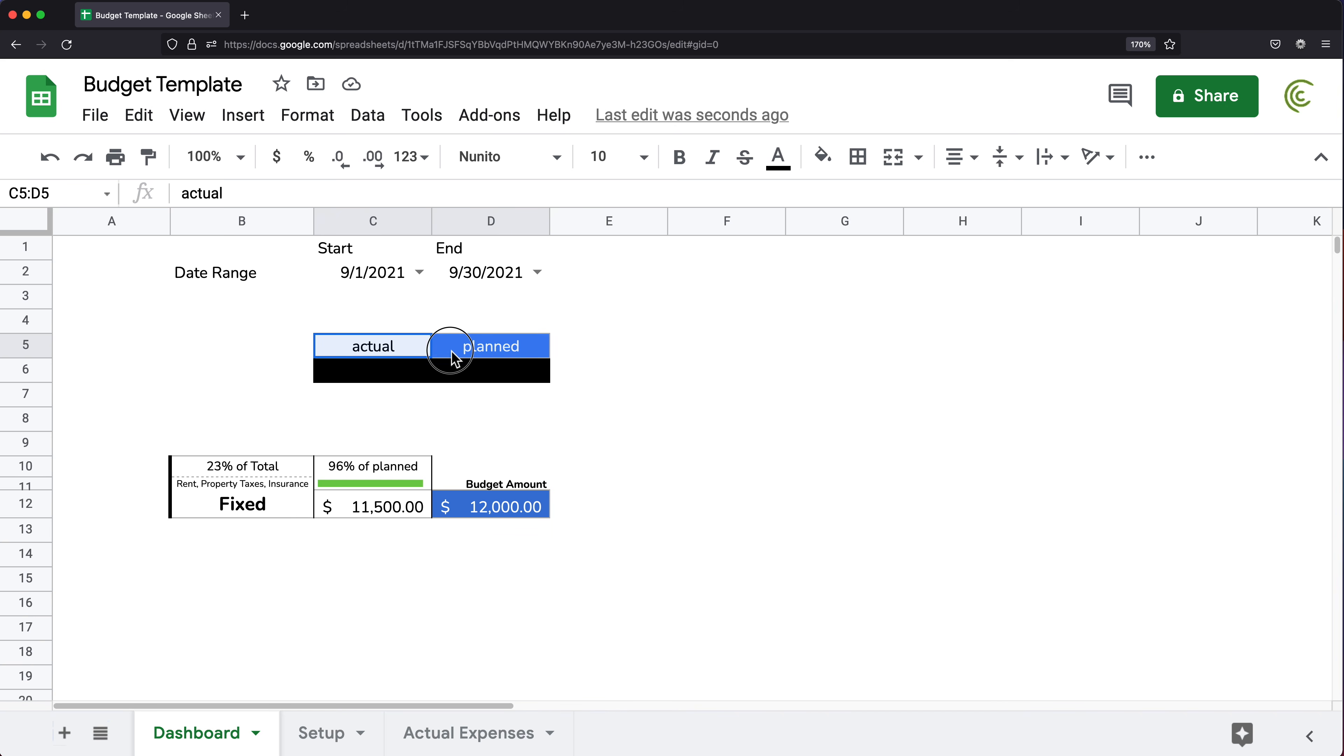
- Set the actual and planned headers in C5:D5 to font size 12 and make them bold
left_click(643, 157)
left_click(624, 426)
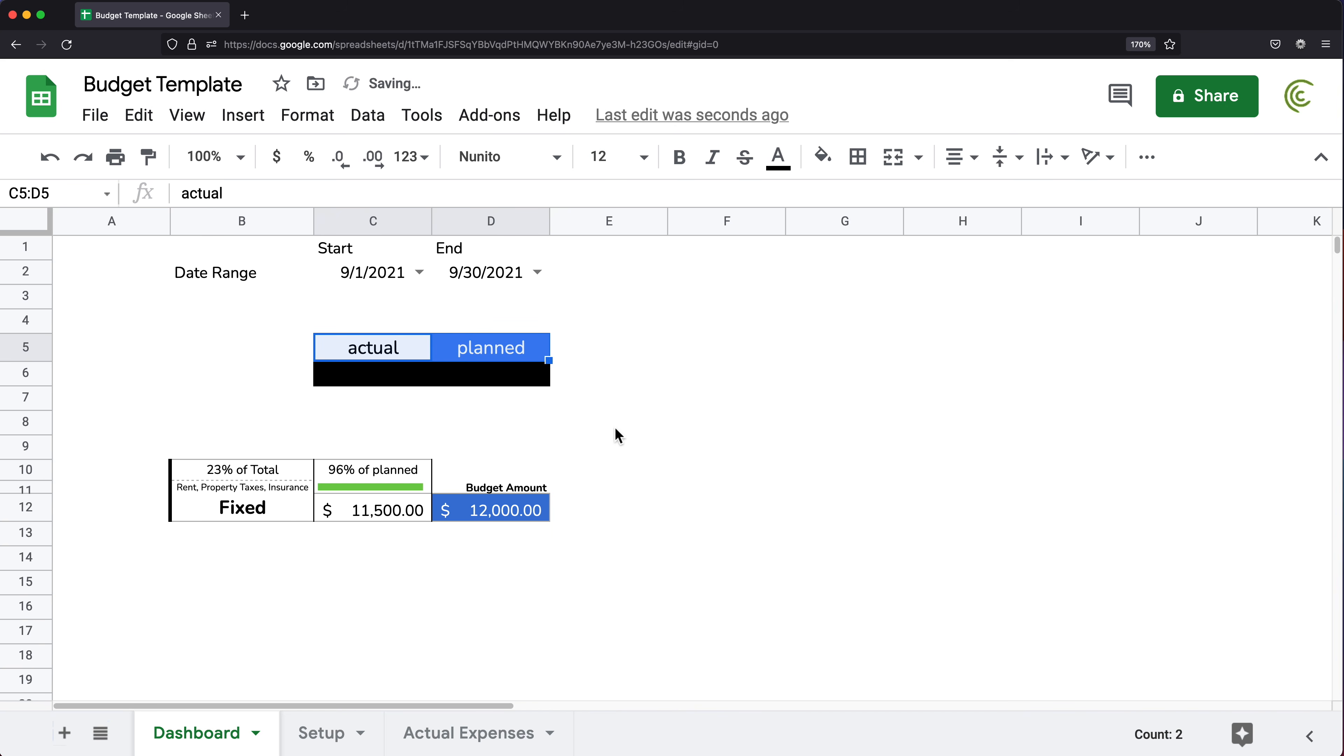
left_click(681, 167)
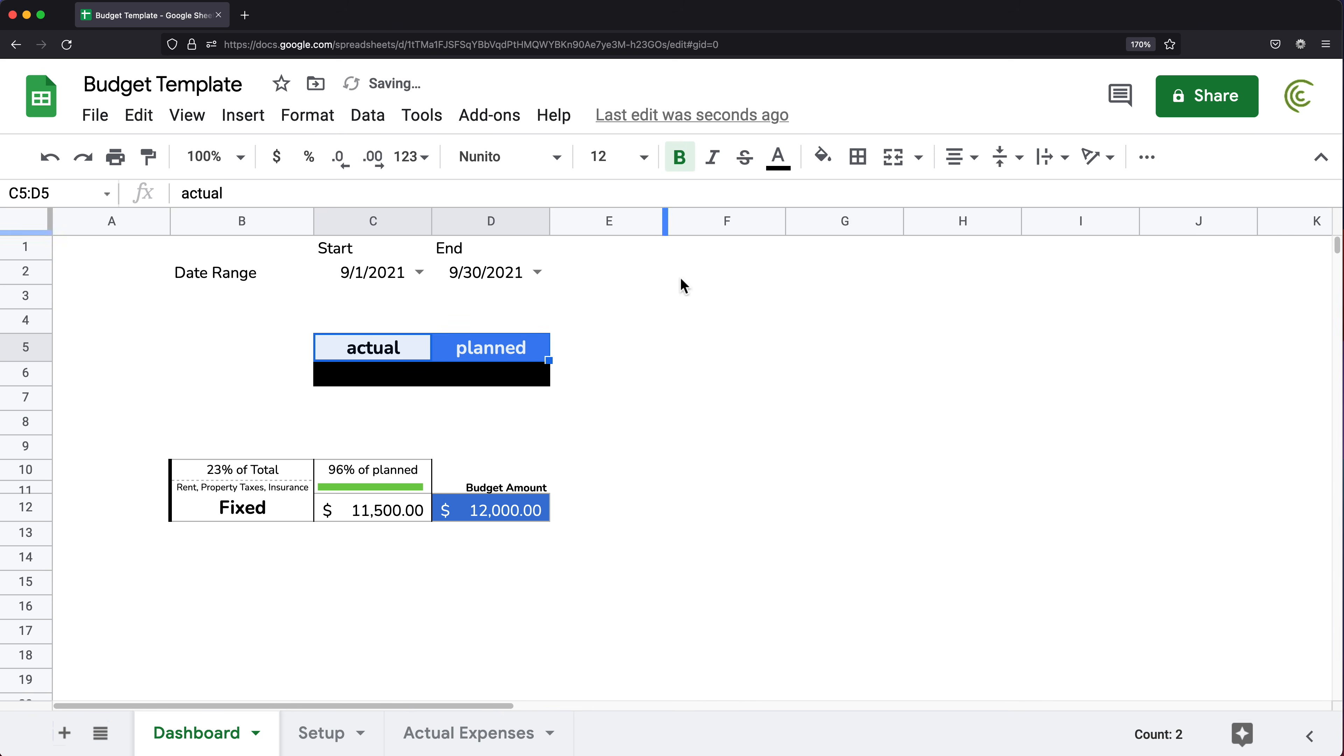
left_click(592, 394)
- Apply gray borders on all sides of the black cells C6:D6 below the headers
left_click_drag(363, 378, 450, 381)
left_click(520, 407)
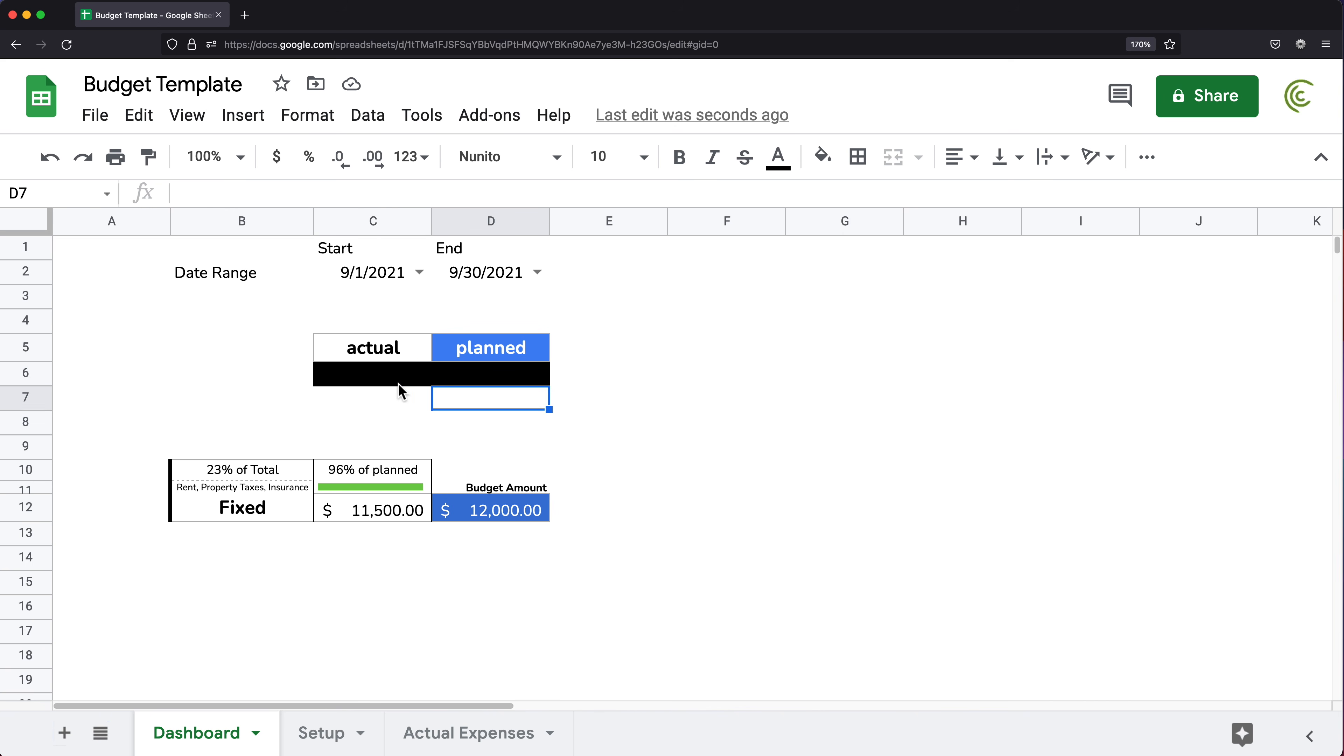
left_click_drag(398, 382, 482, 381)
left_click(859, 159)
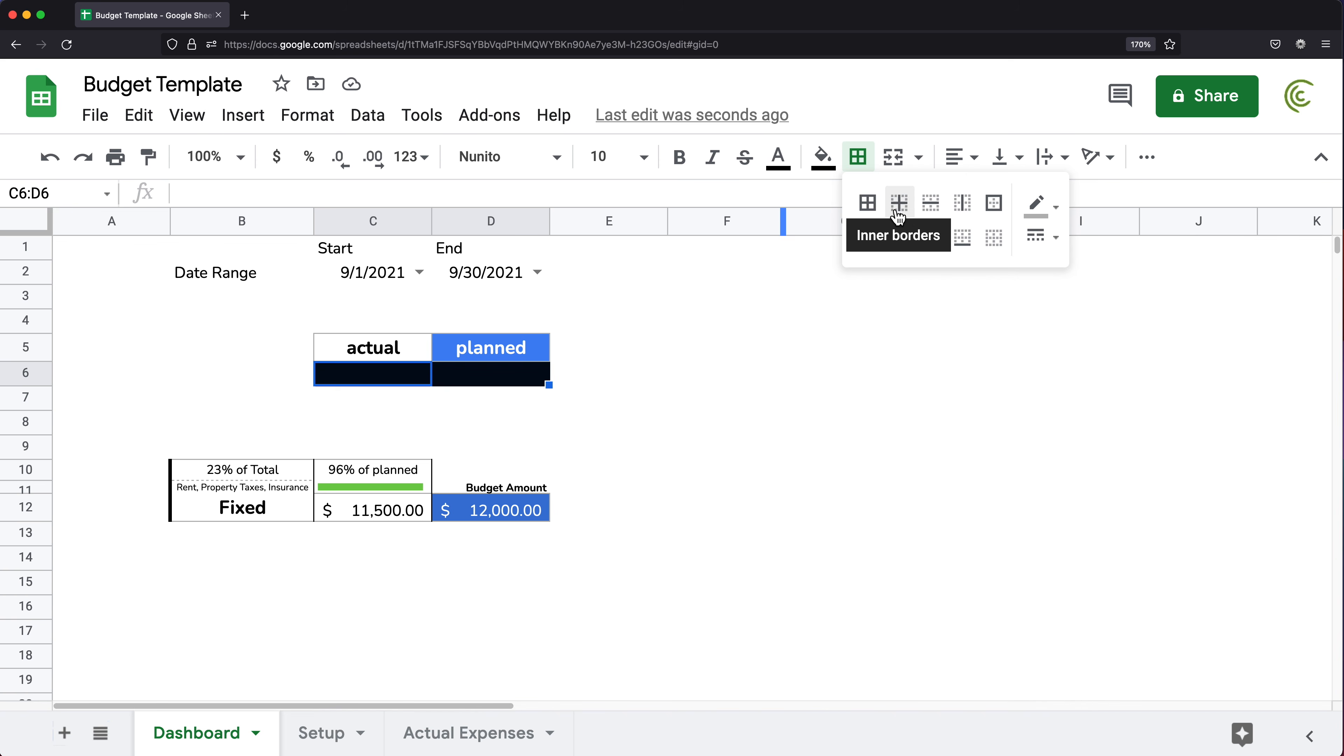
left_click(879, 212)
left_click(656, 395)
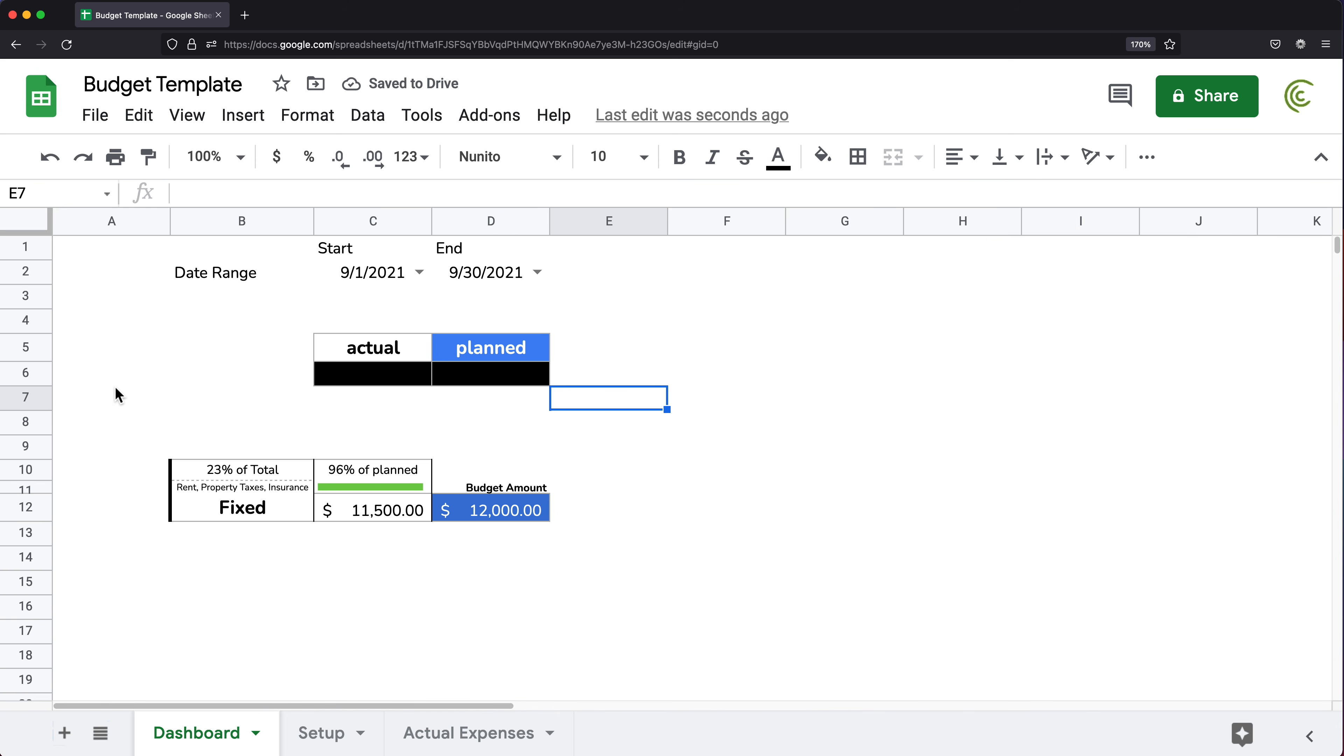
- Shrink the height of row 6 so the black cells form a thin strip under the headers
left_click_drag(34, 382, 28, 369)
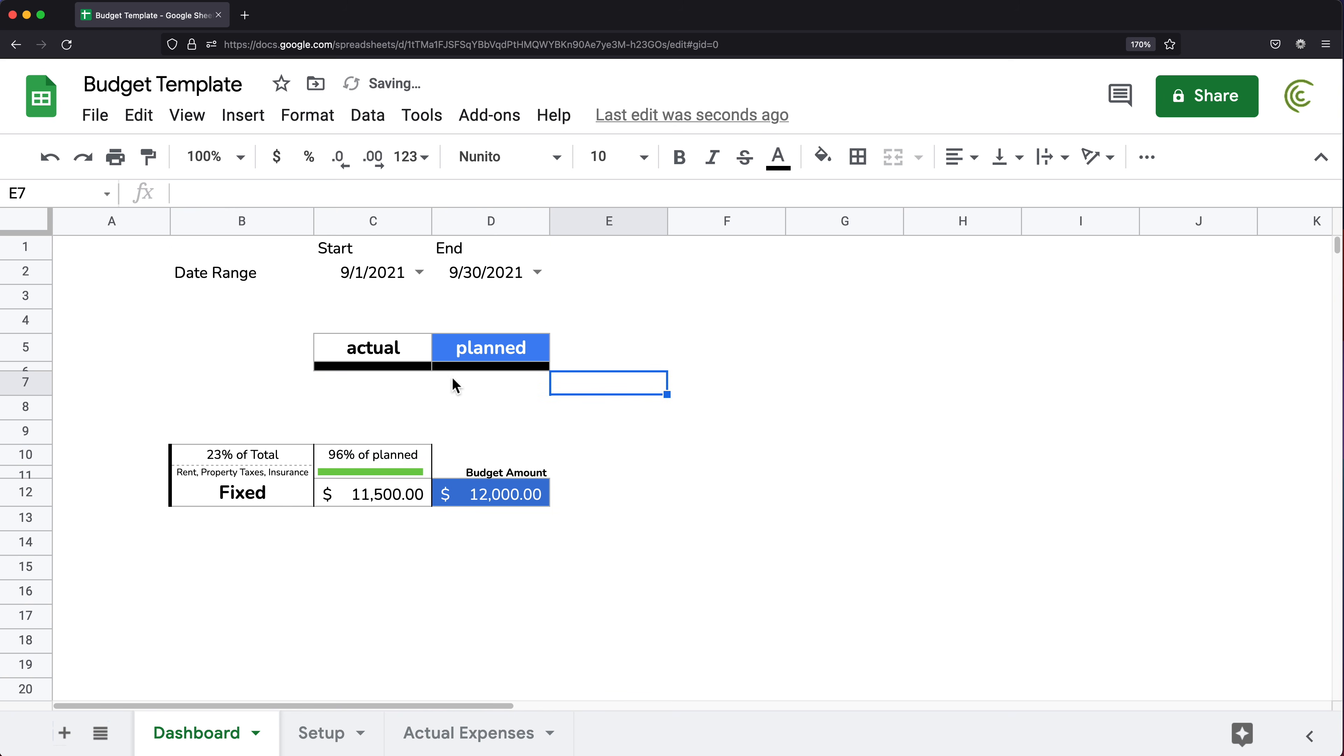
left_click(444, 369)
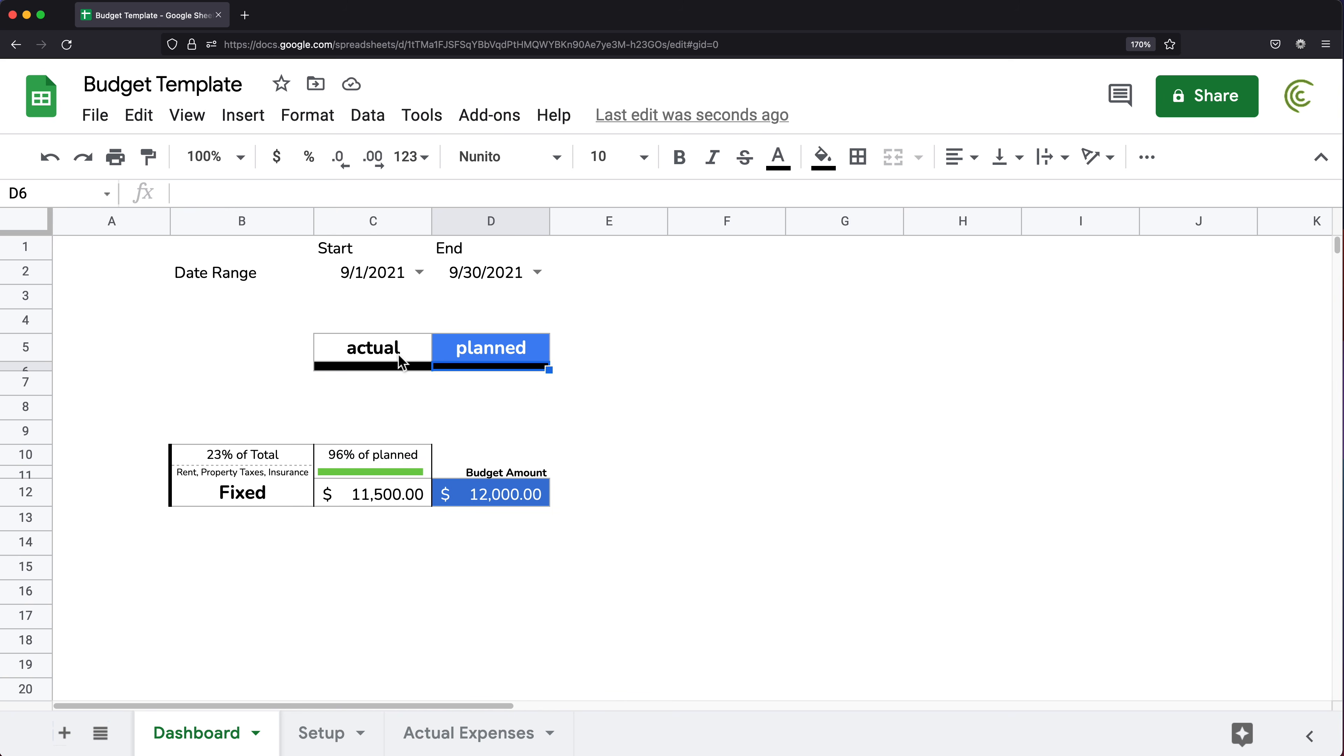
left_click_drag(232, 265, 494, 282)
left_click(495, 290)
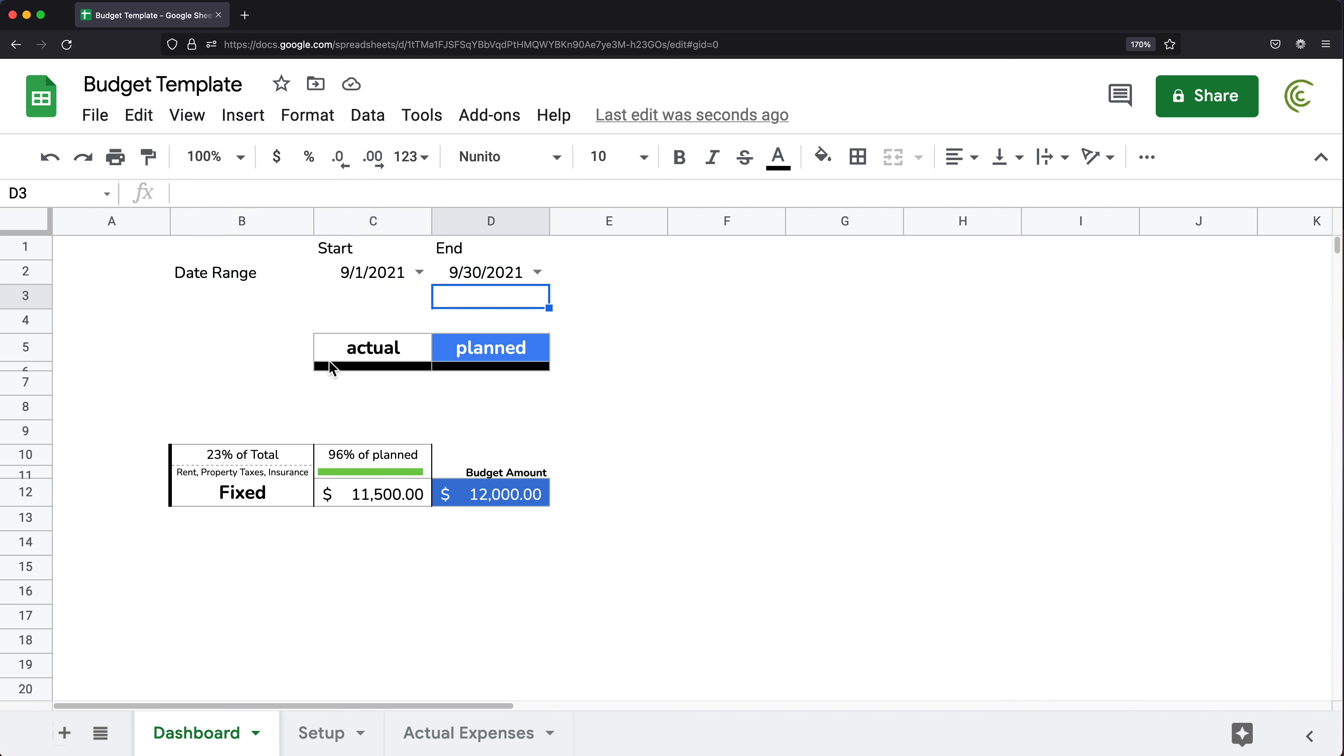
- Copy the formatting of the actual header C5 onto the Date Range label in B2
left_click(382, 358)
left_click(159, 165)
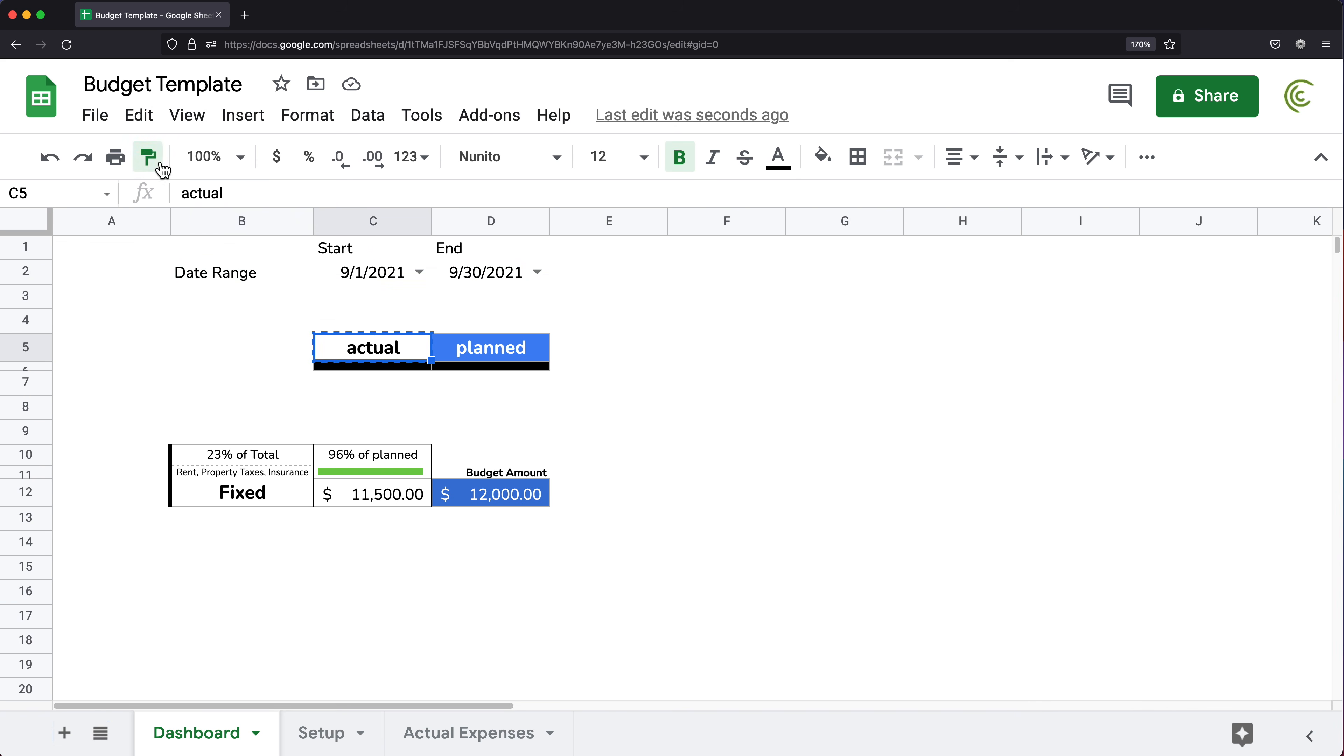
left_click(212, 276)
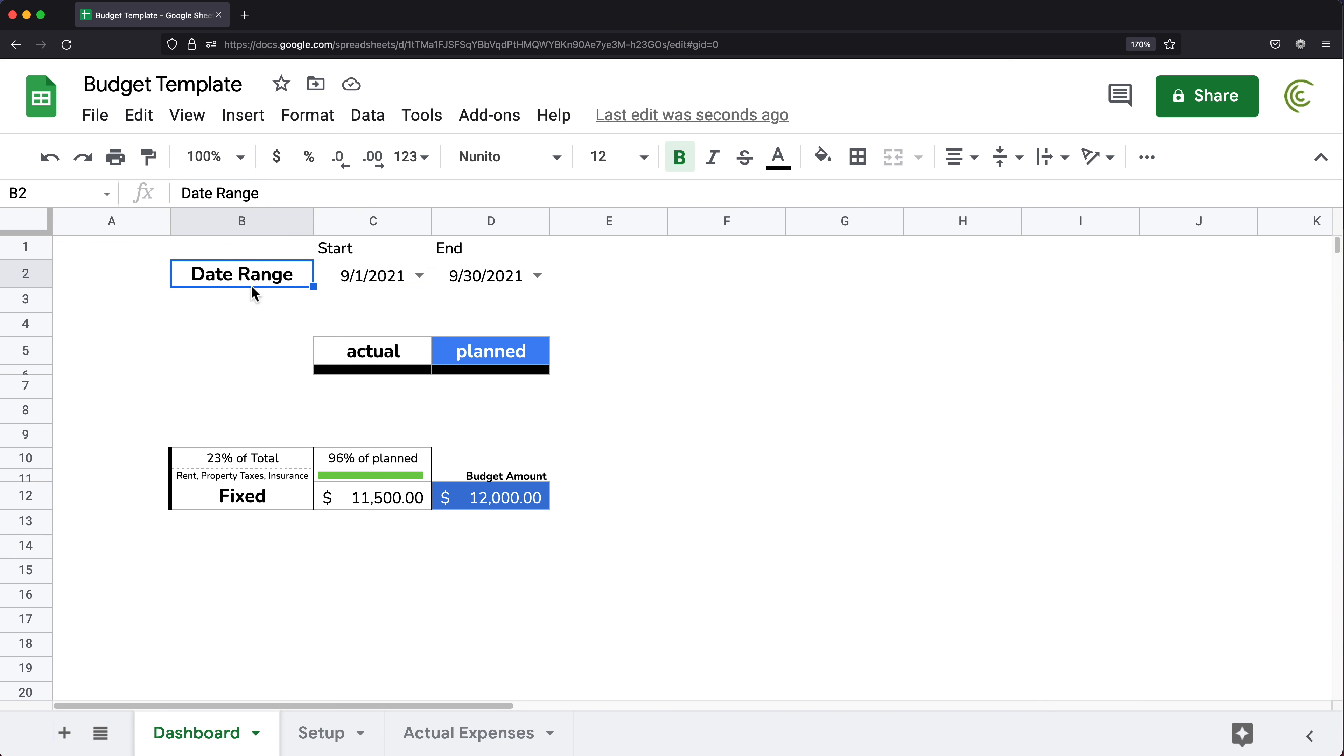
- Copy the actual header's formatting onto the Start and End labels in C1:D1, with font size 10 and no bold
left_click(369, 352)
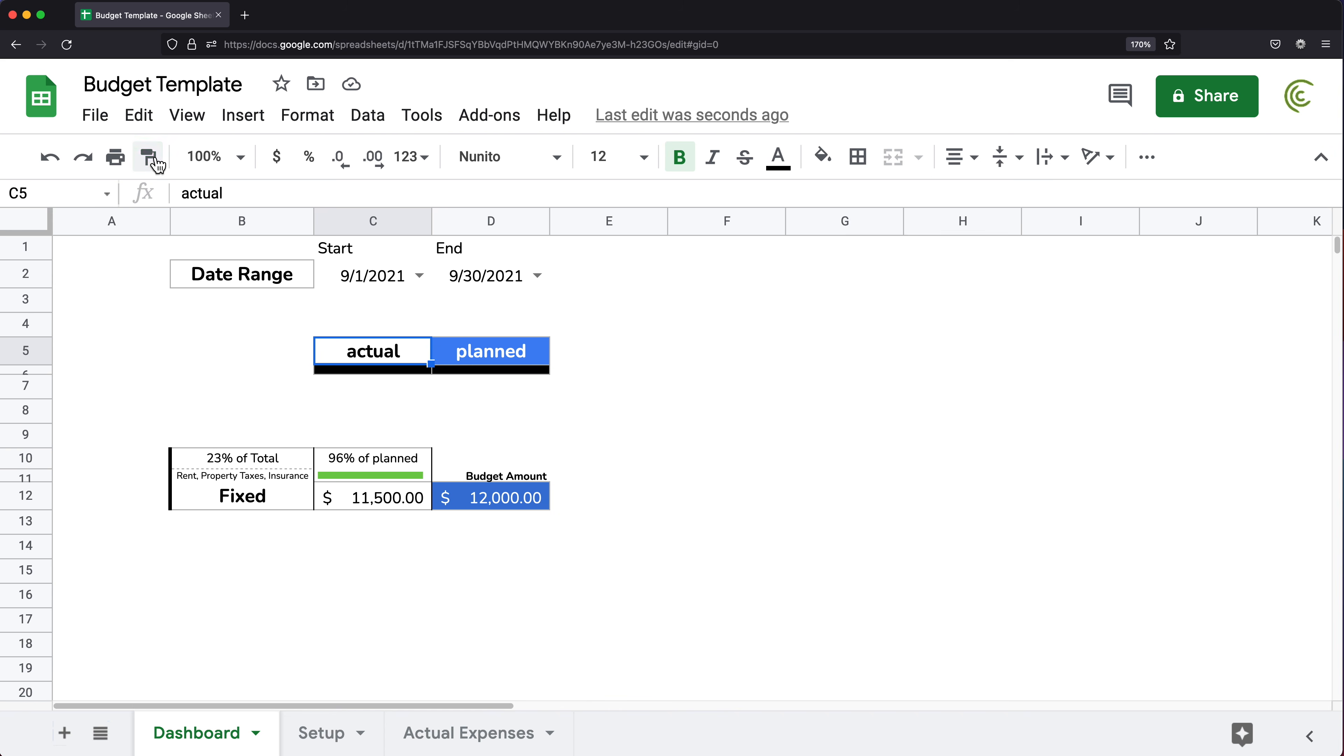
left_click(150, 157)
left_click_drag(321, 259, 449, 253)
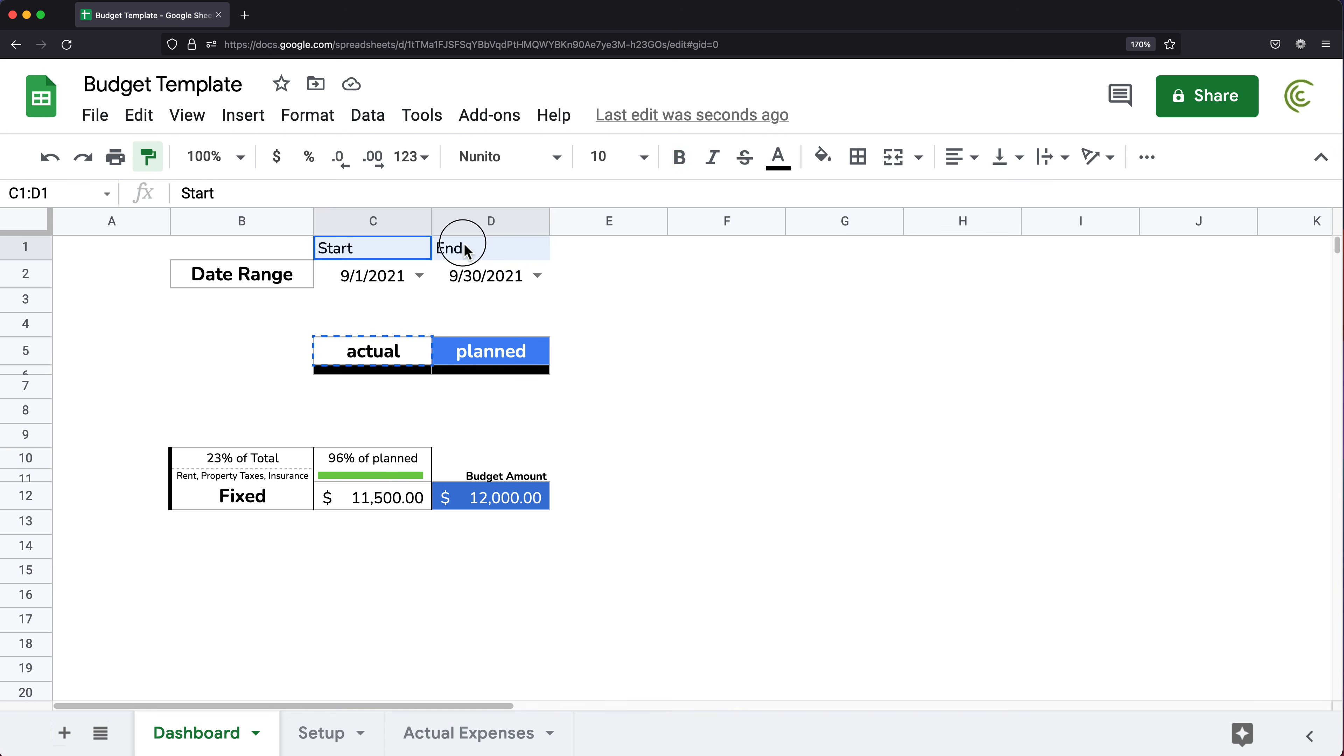
left_click(644, 157)
left_click(609, 348)
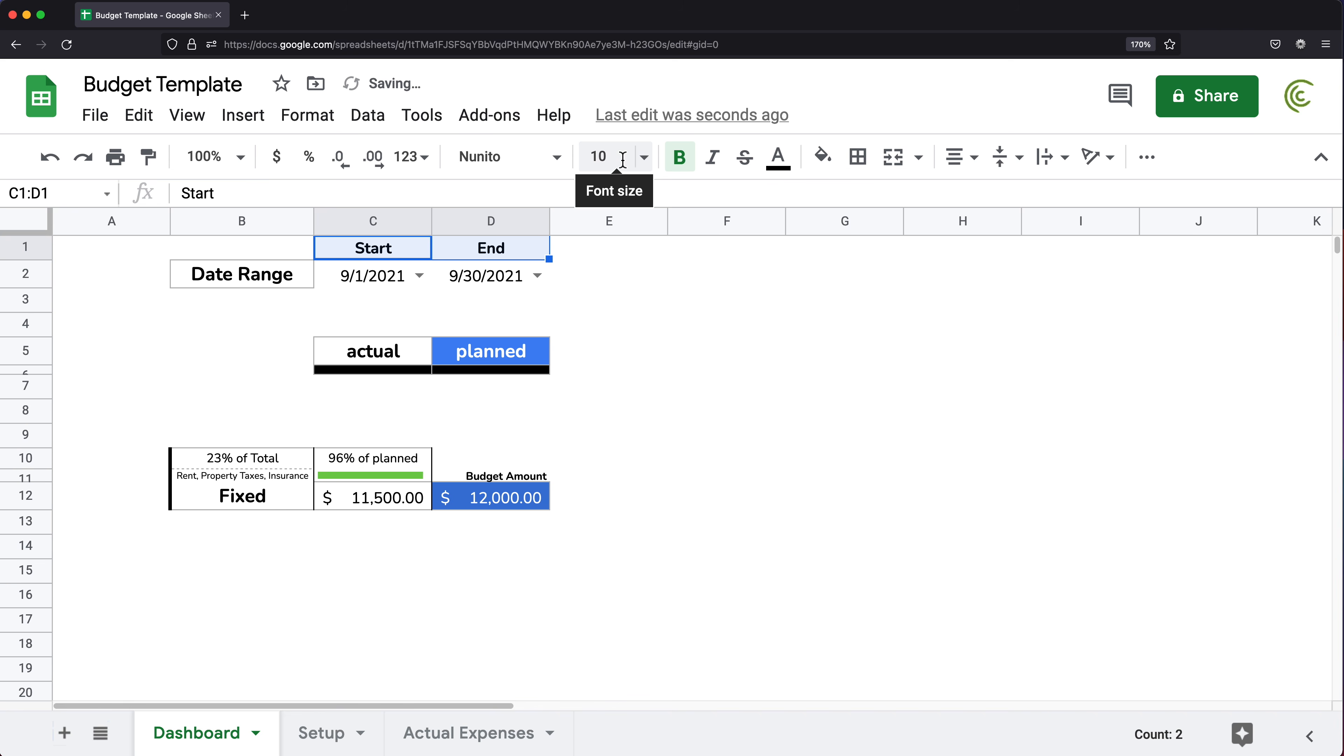
left_click(679, 159)
left_click(594, 330)
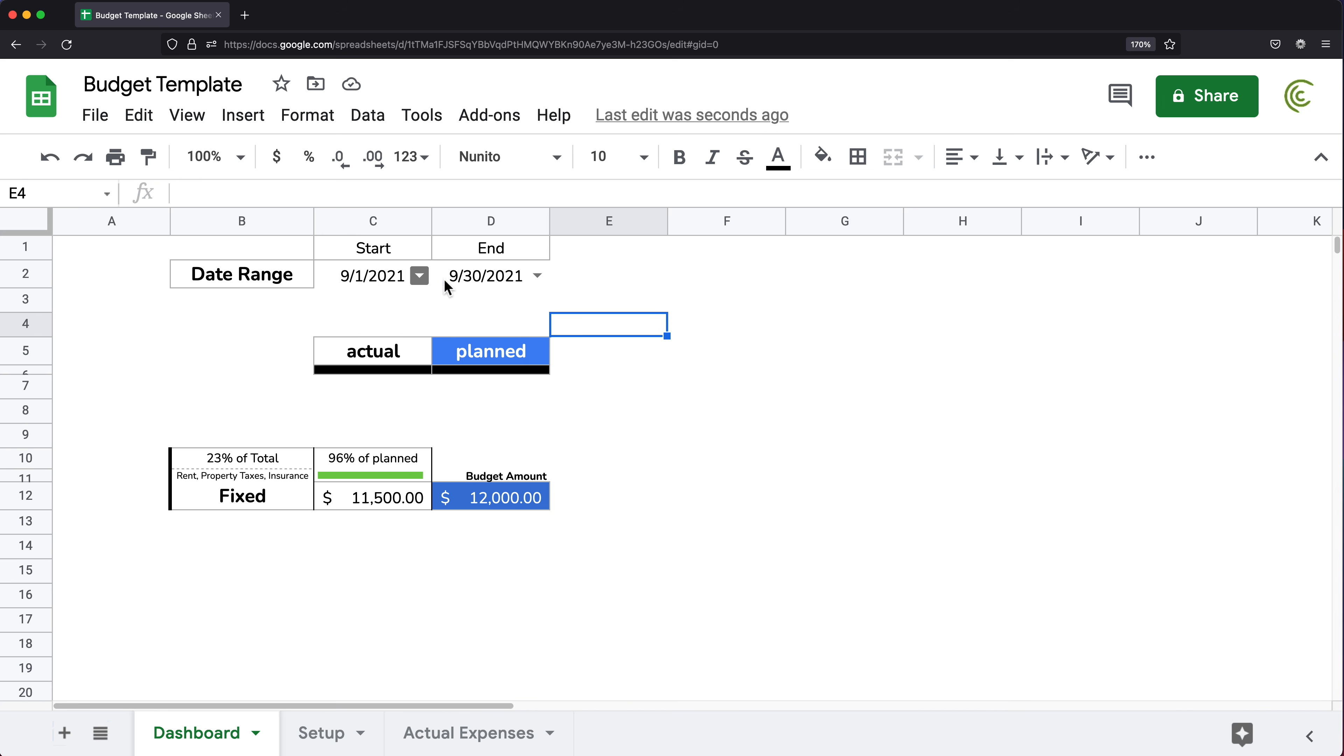
- Apply black borders on all sides of the start and end date cells C2:D2
left_click(480, 273)
key("shift+Left")
left_click(858, 156)
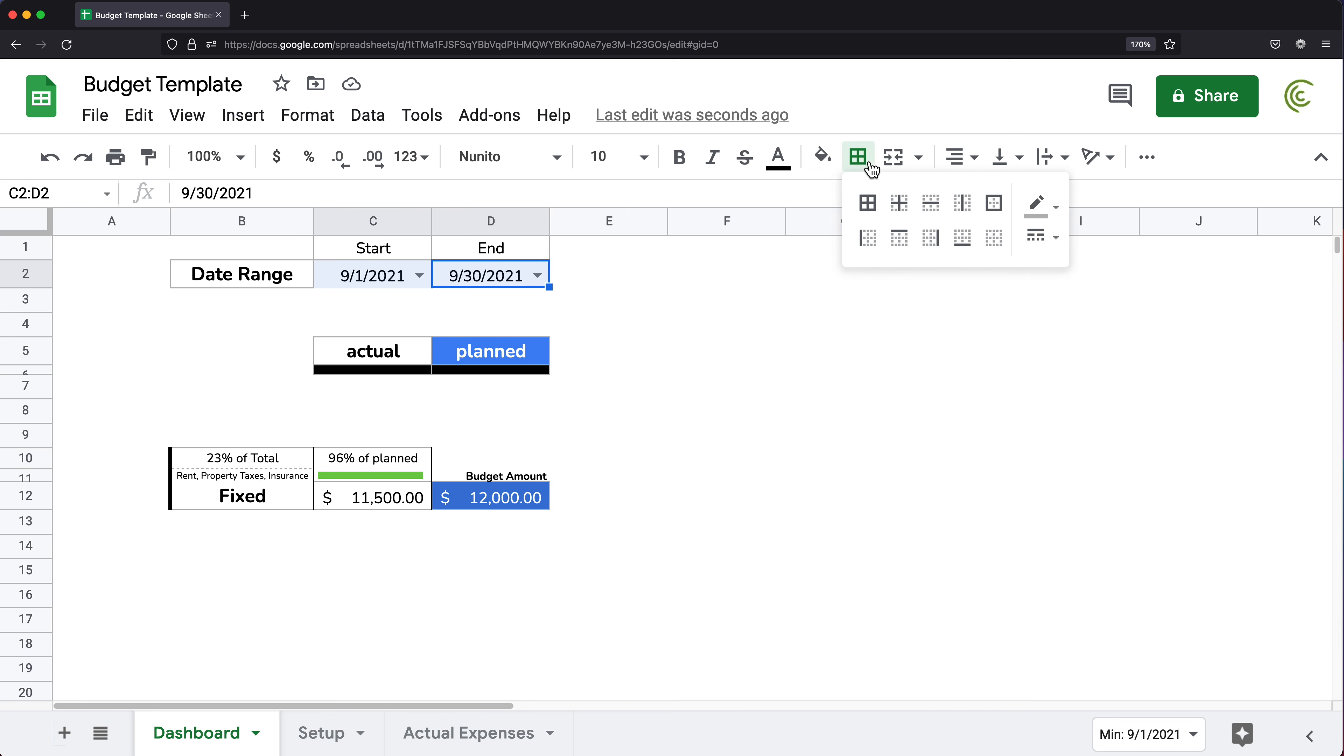
left_click(1041, 204)
left_click(1050, 283)
left_click(874, 216)
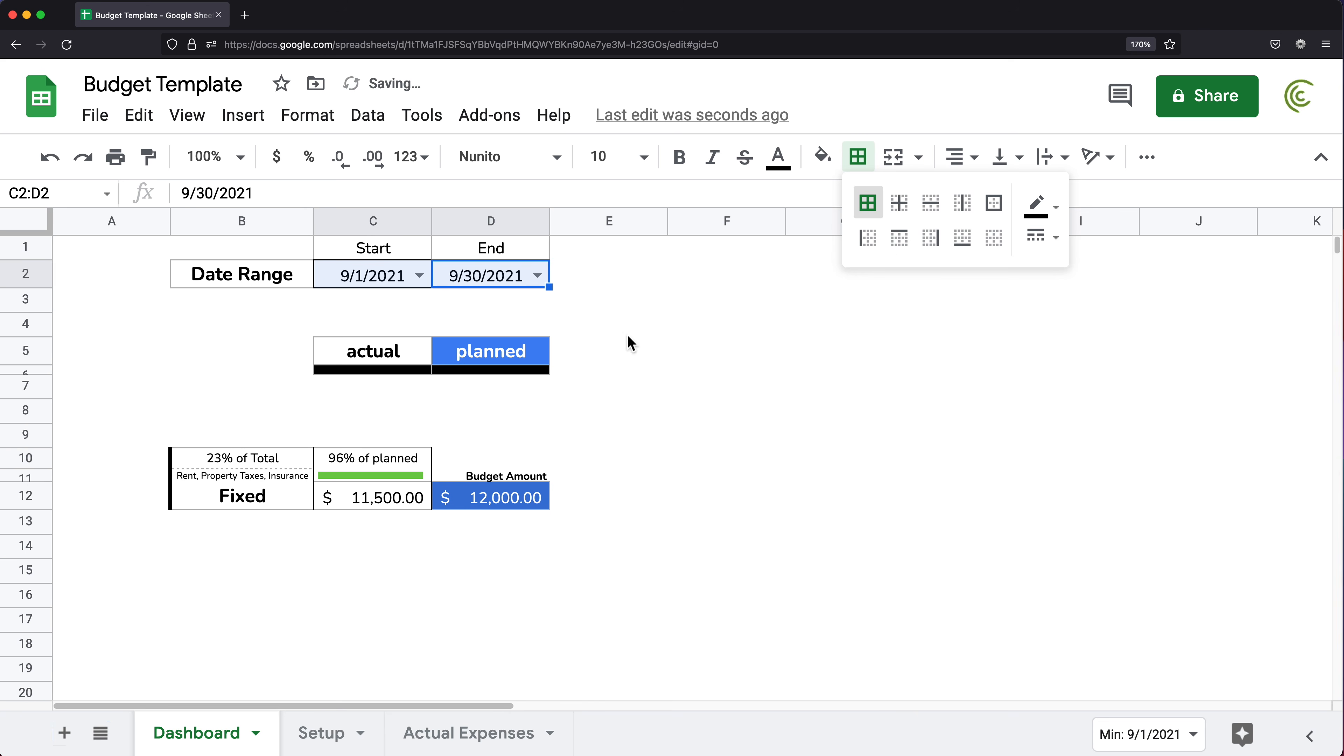
left_click(676, 300)
- Fill the Start and End label cells C1:D1 with the theme blue and make their text white
left_click_drag(502, 249, 393, 258)
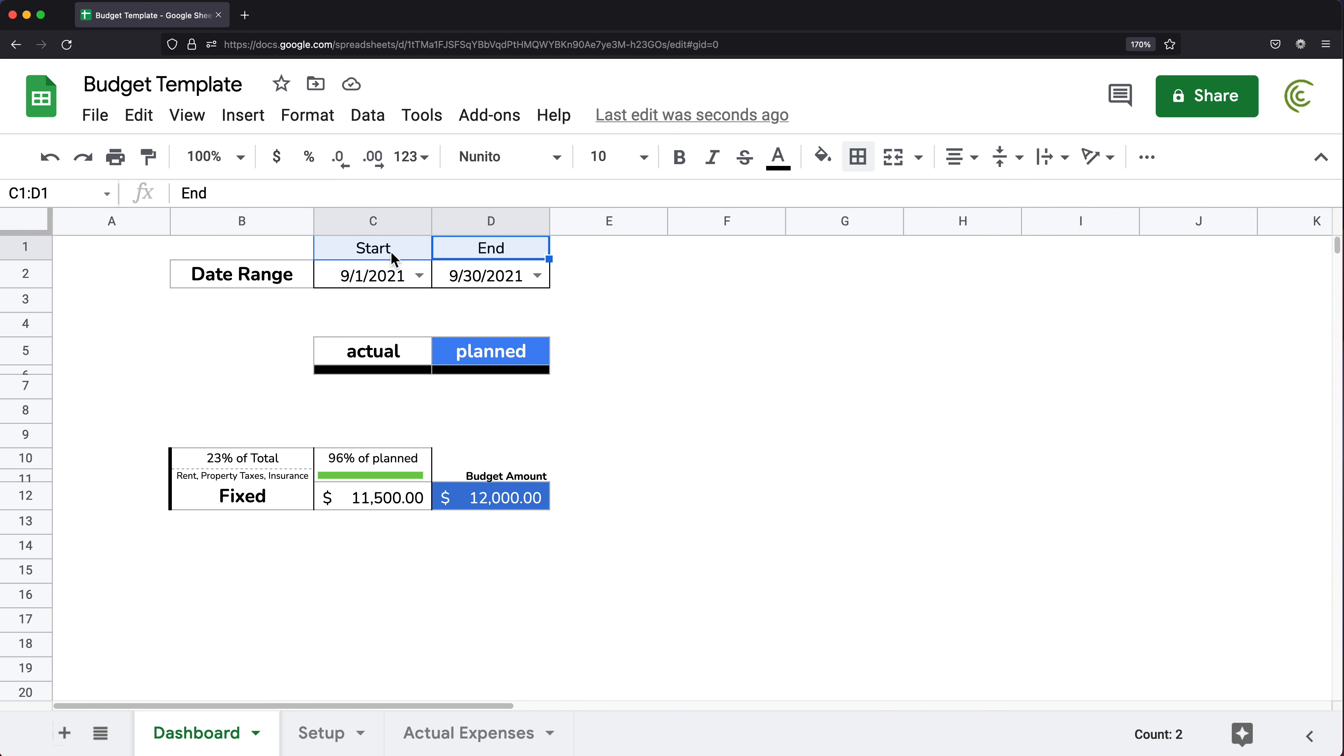
left_click(821, 156)
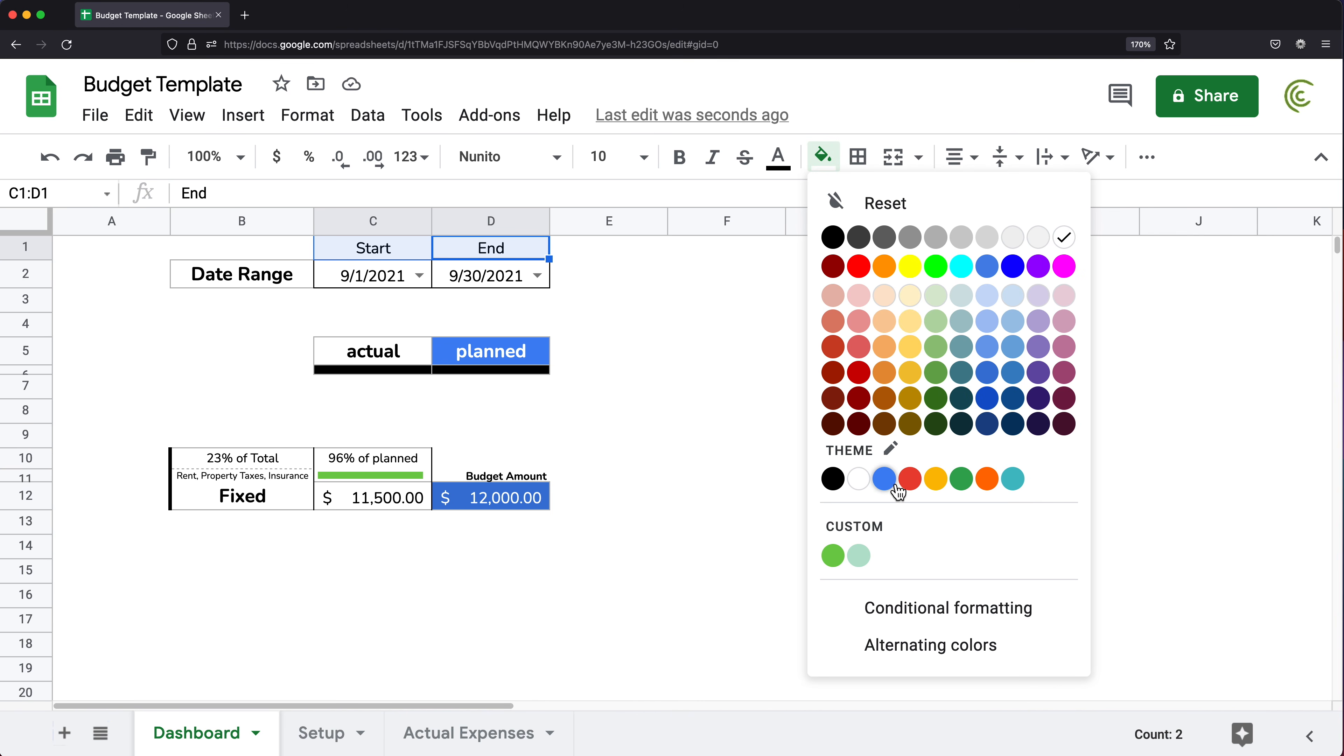
left_click(883, 479)
left_click(782, 162)
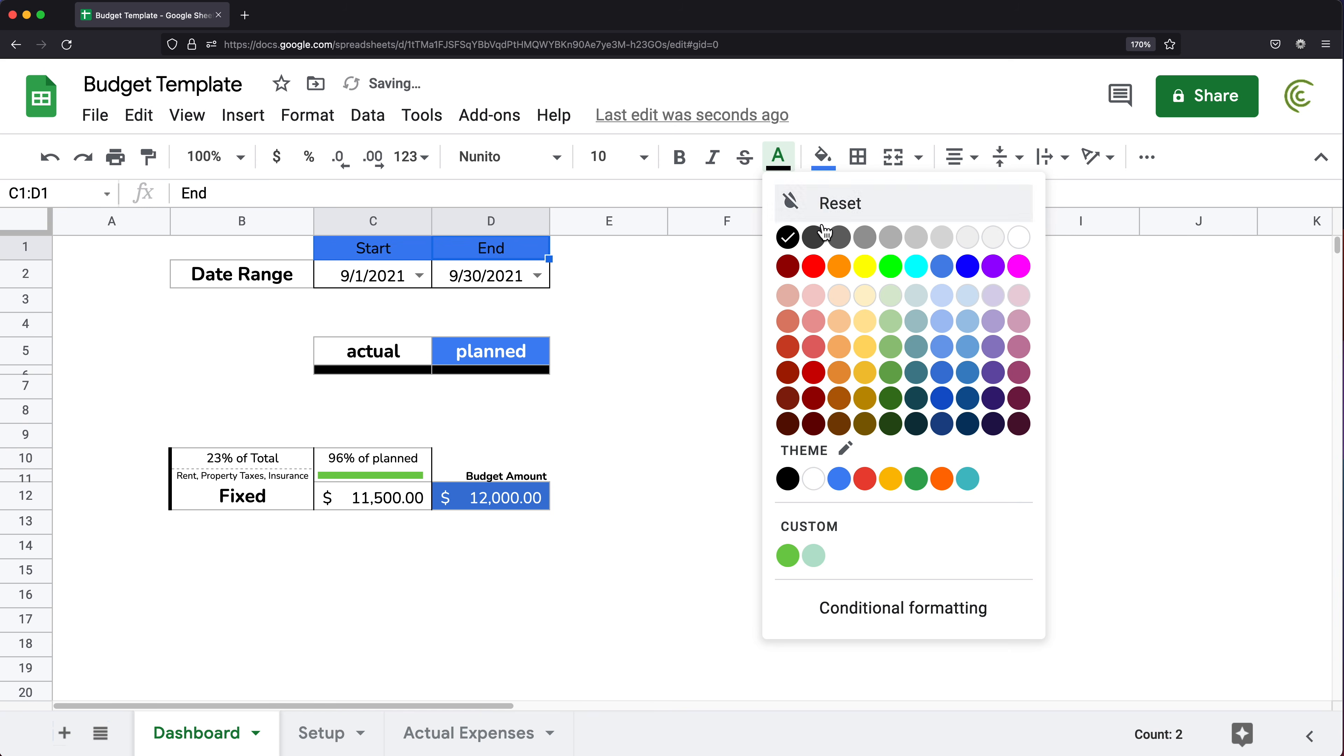
left_click(1019, 238)
left_click(804, 306)
left_click(632, 419)
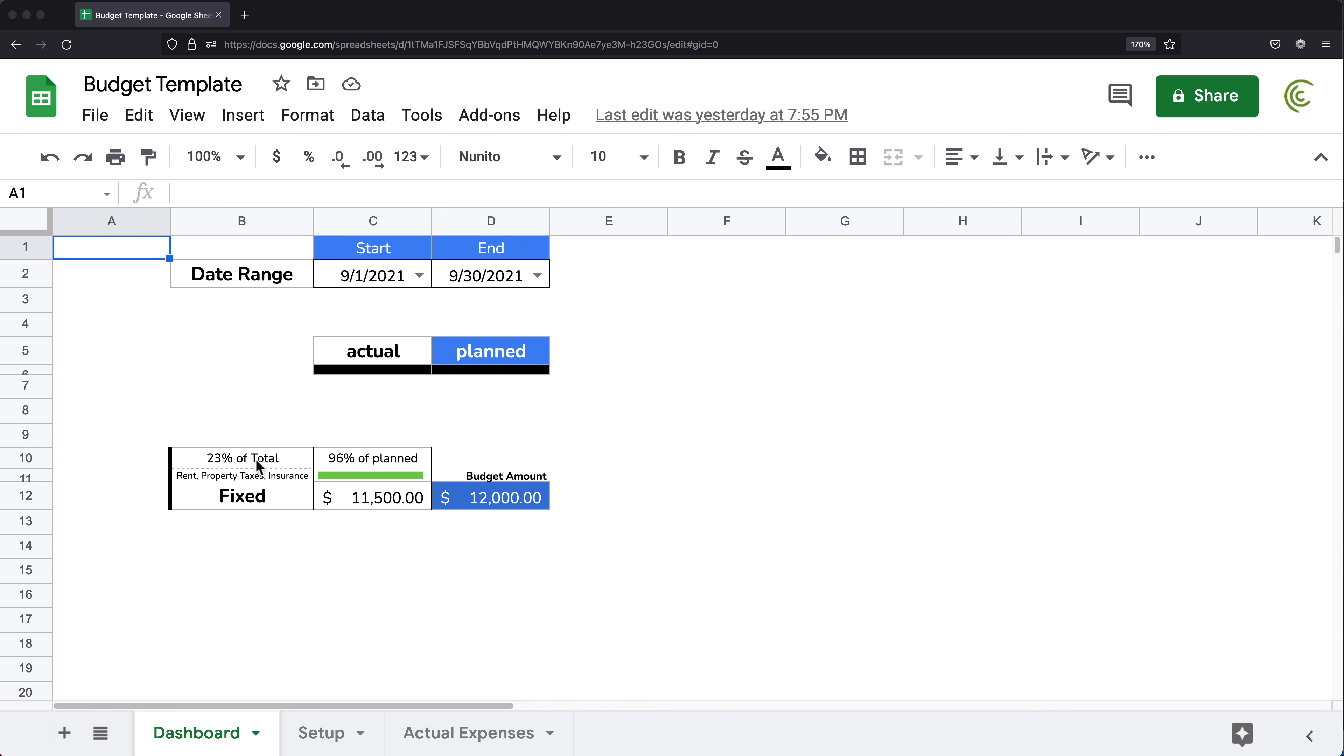
- Insert five rows above row 8 to make room over the Fixed category block
left_click(241, 462)
left_click_drag(240, 458, 489, 468)
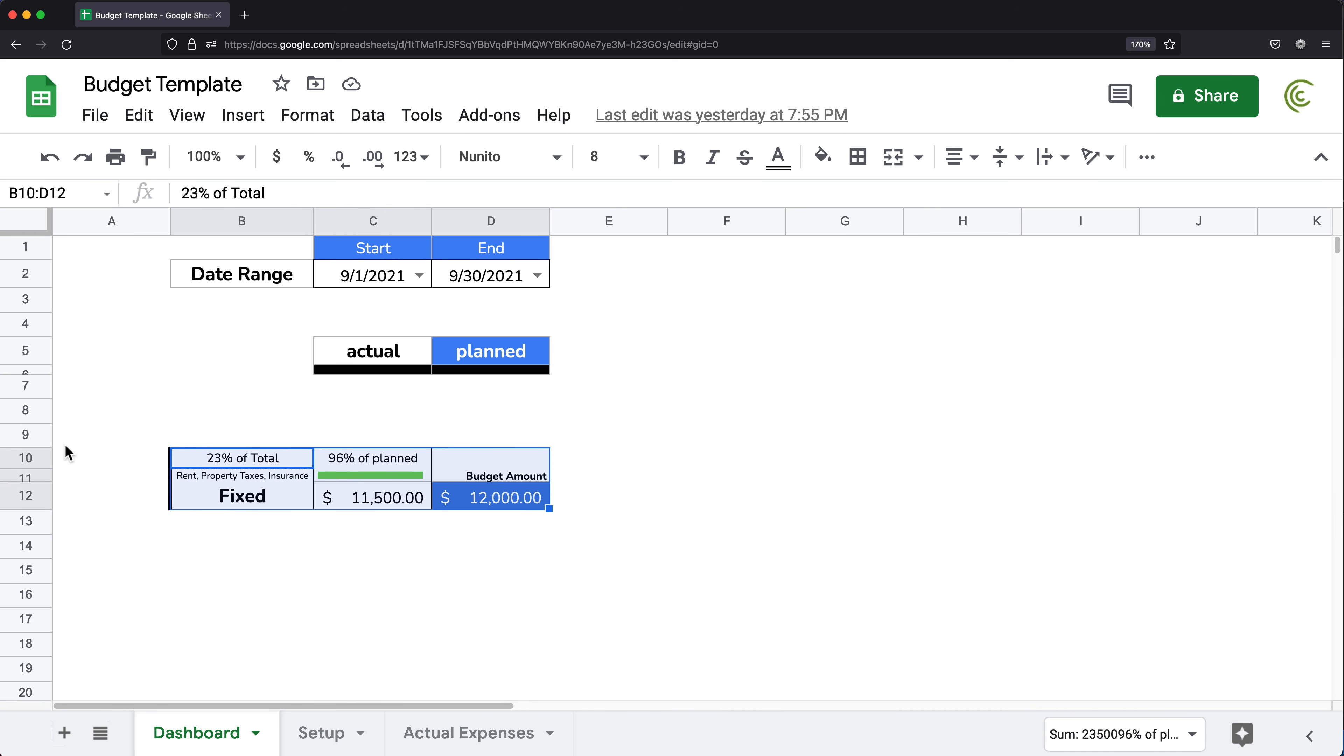
left_click(35, 411)
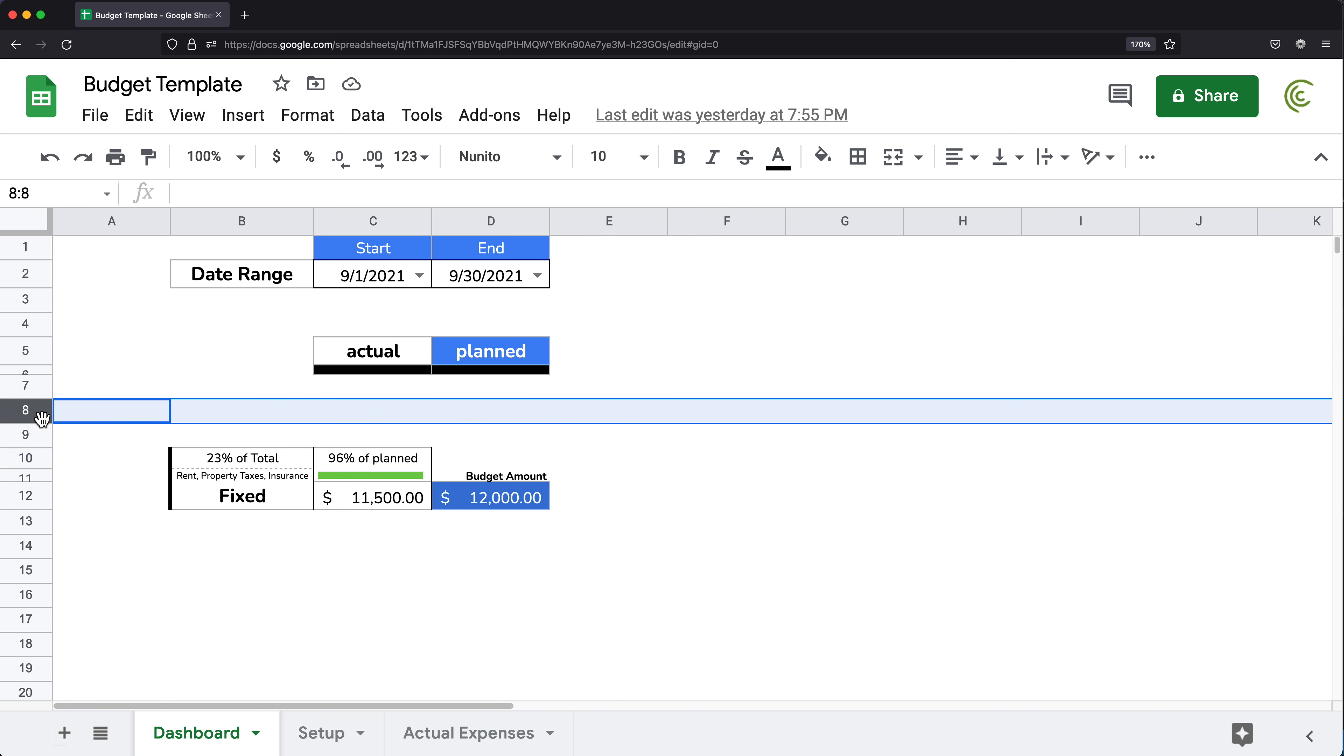
left_click(34, 495, "shift")
right_click(34, 494)
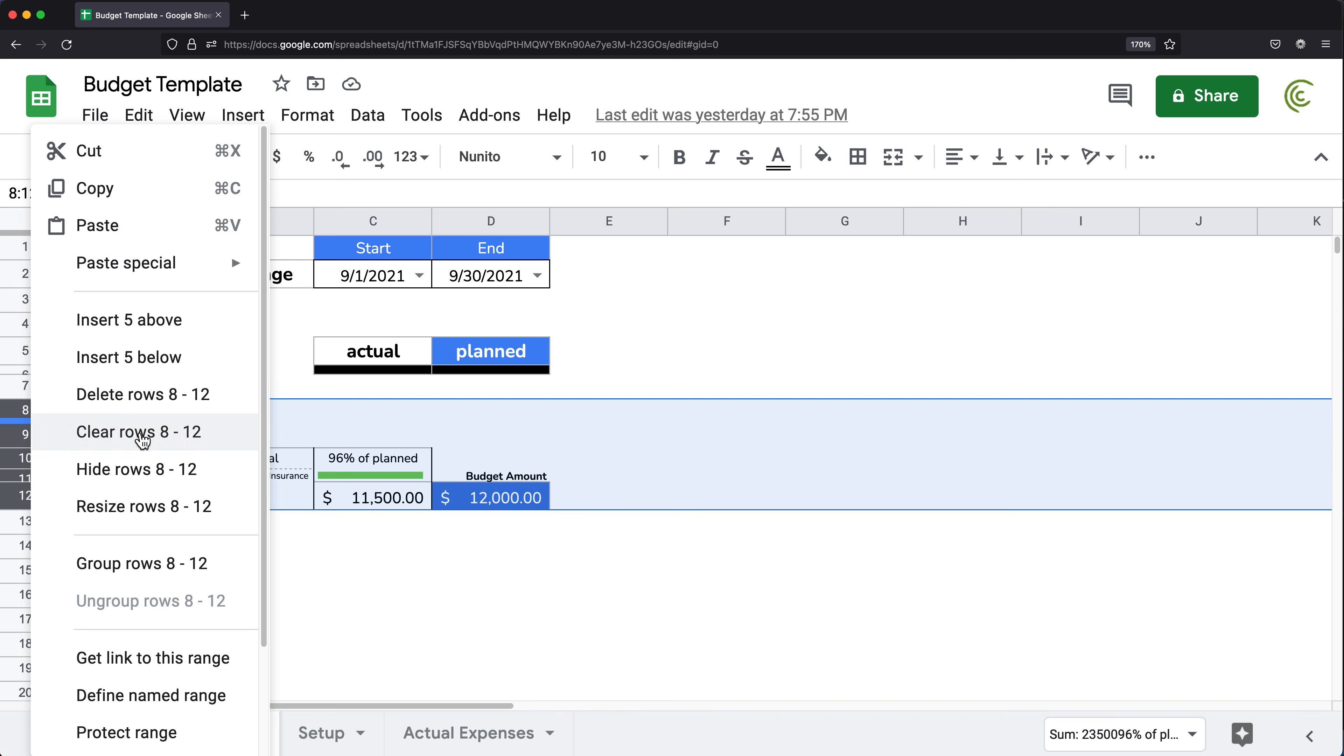
left_click(135, 328)
left_click(373, 458)
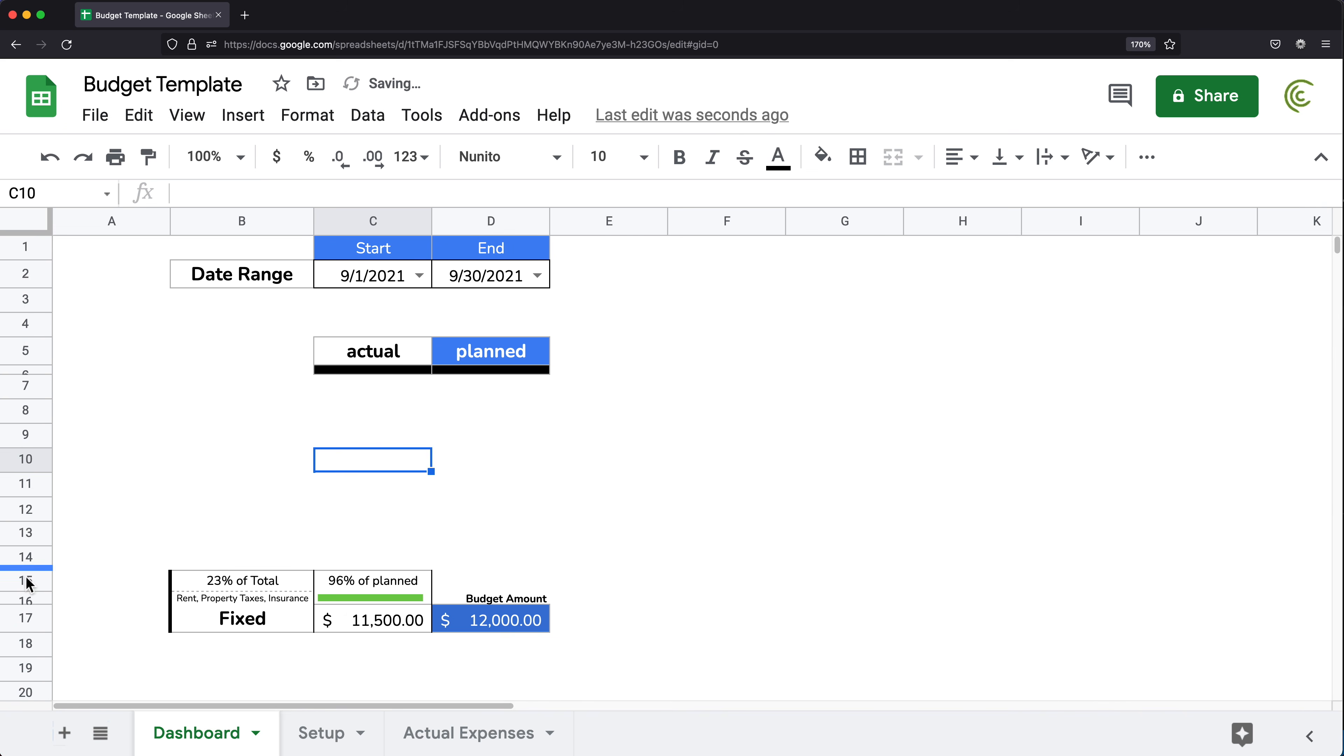
- Copy the Fixed category rows 15 to 17 and paste them starting at row 9
left_click_drag(28, 582, 66, 622)
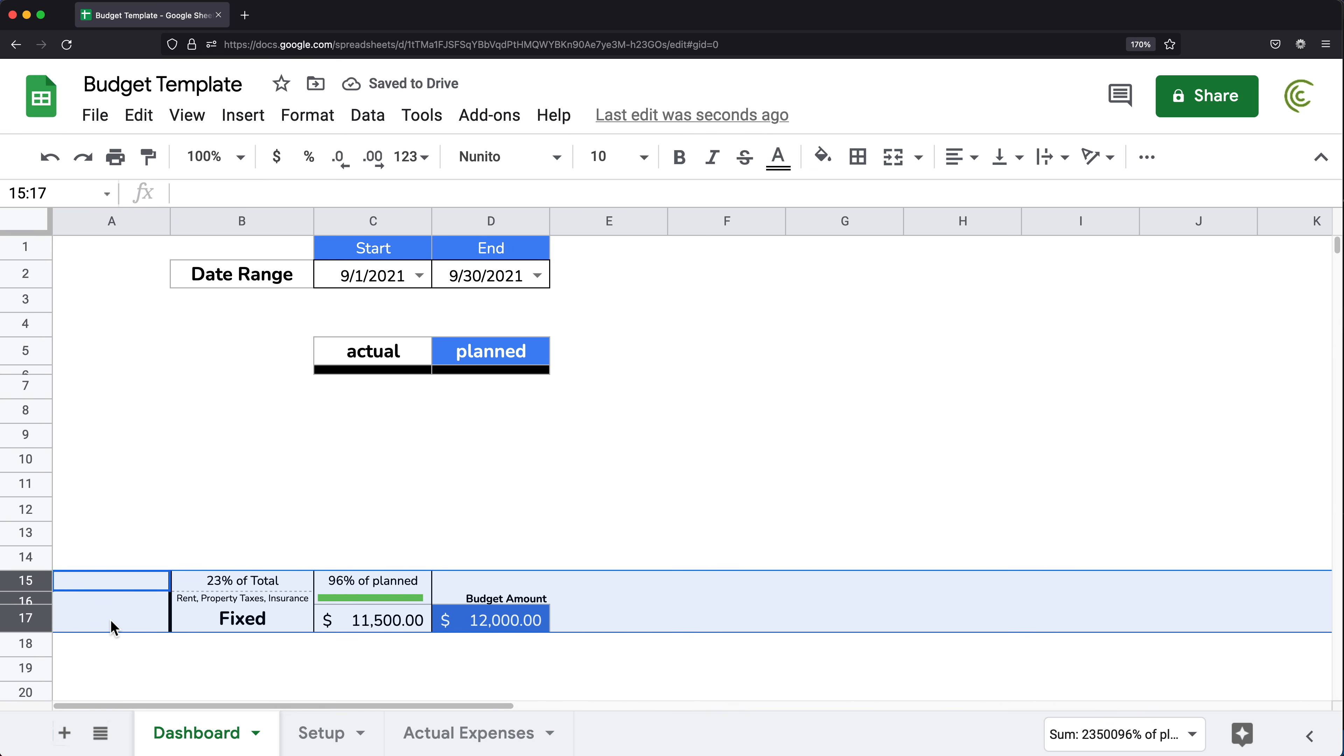
key("super+c")
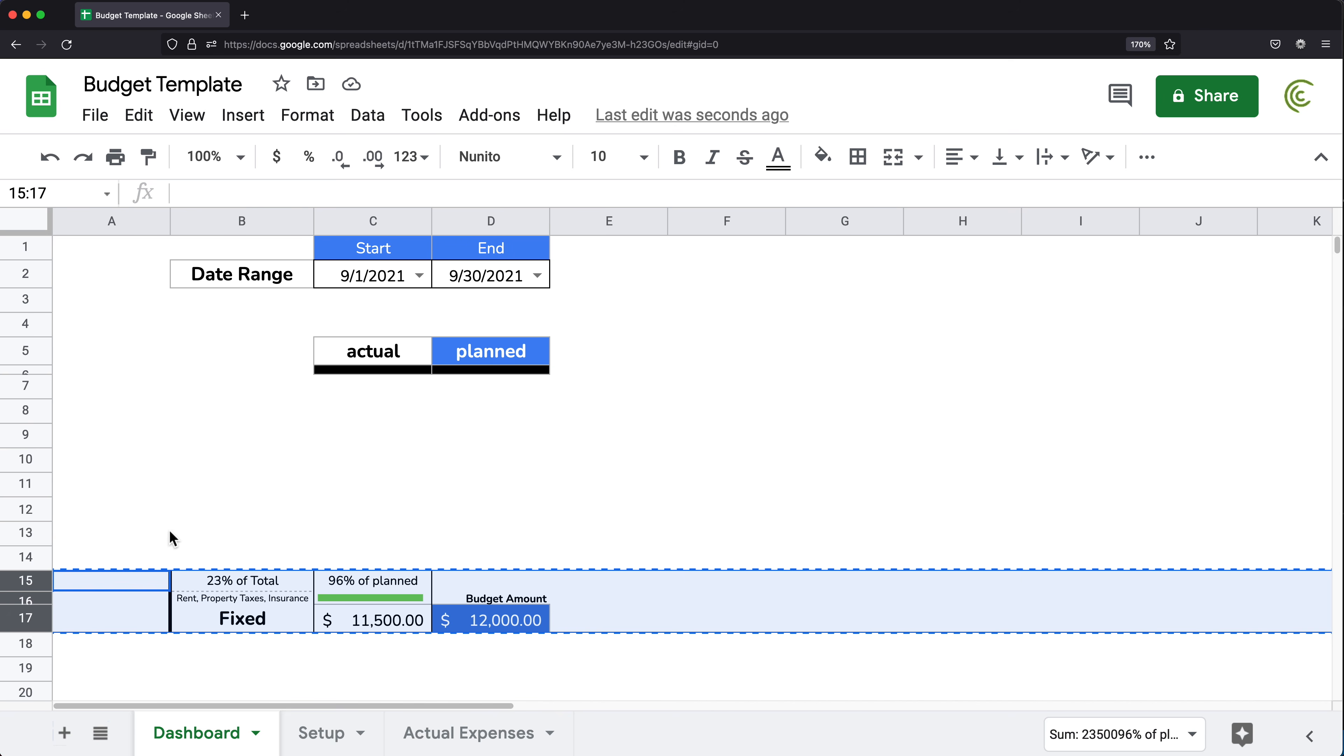
left_click(24, 434)
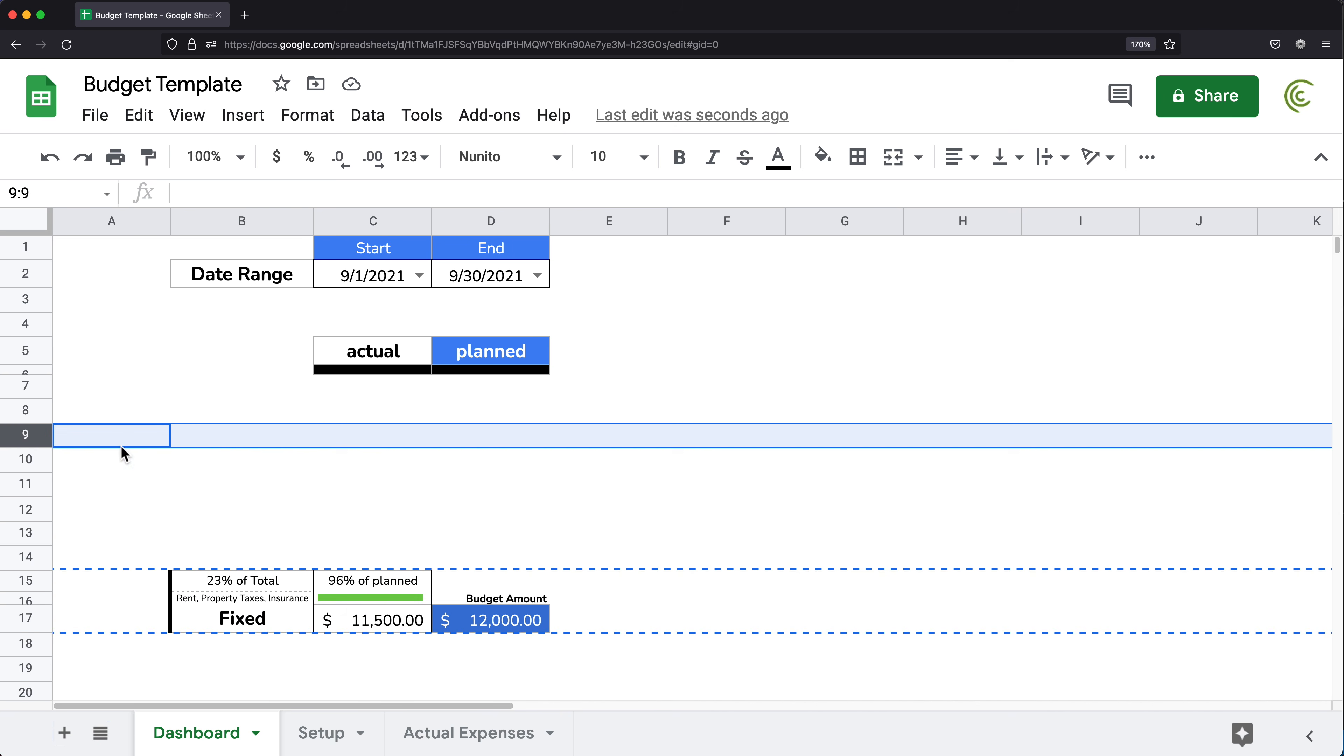
key("super+v")
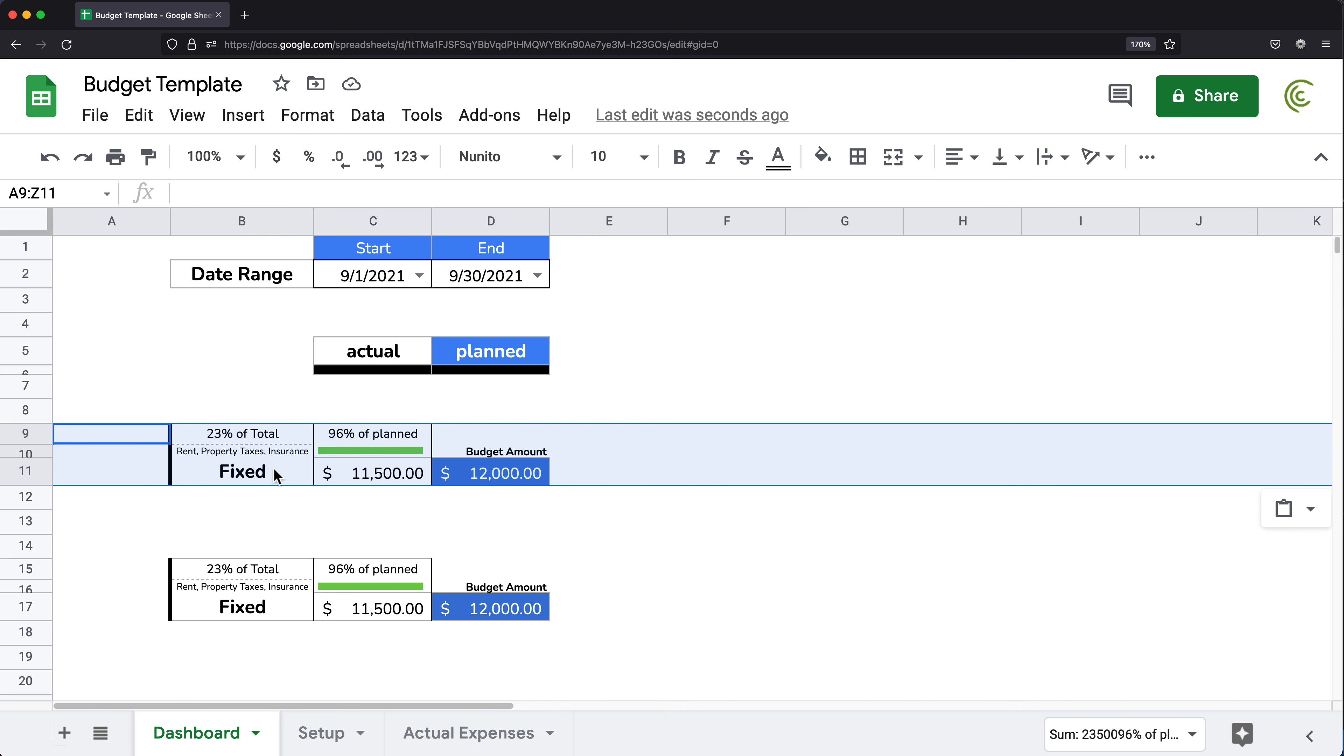
- Merge cells B9:B11 of the upper category block into one cell and label it Total
left_click_drag(268, 440, 249, 471)
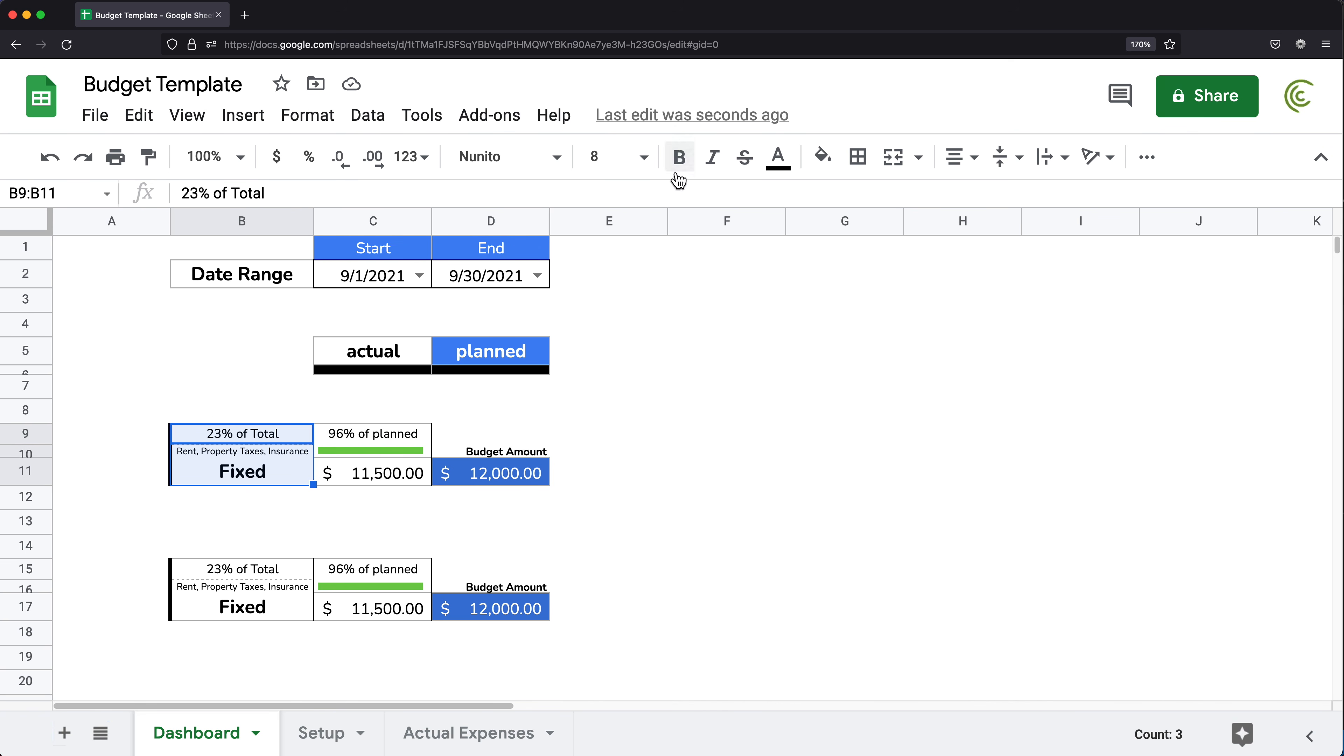
left_click_drag(279, 478, 279, 442)
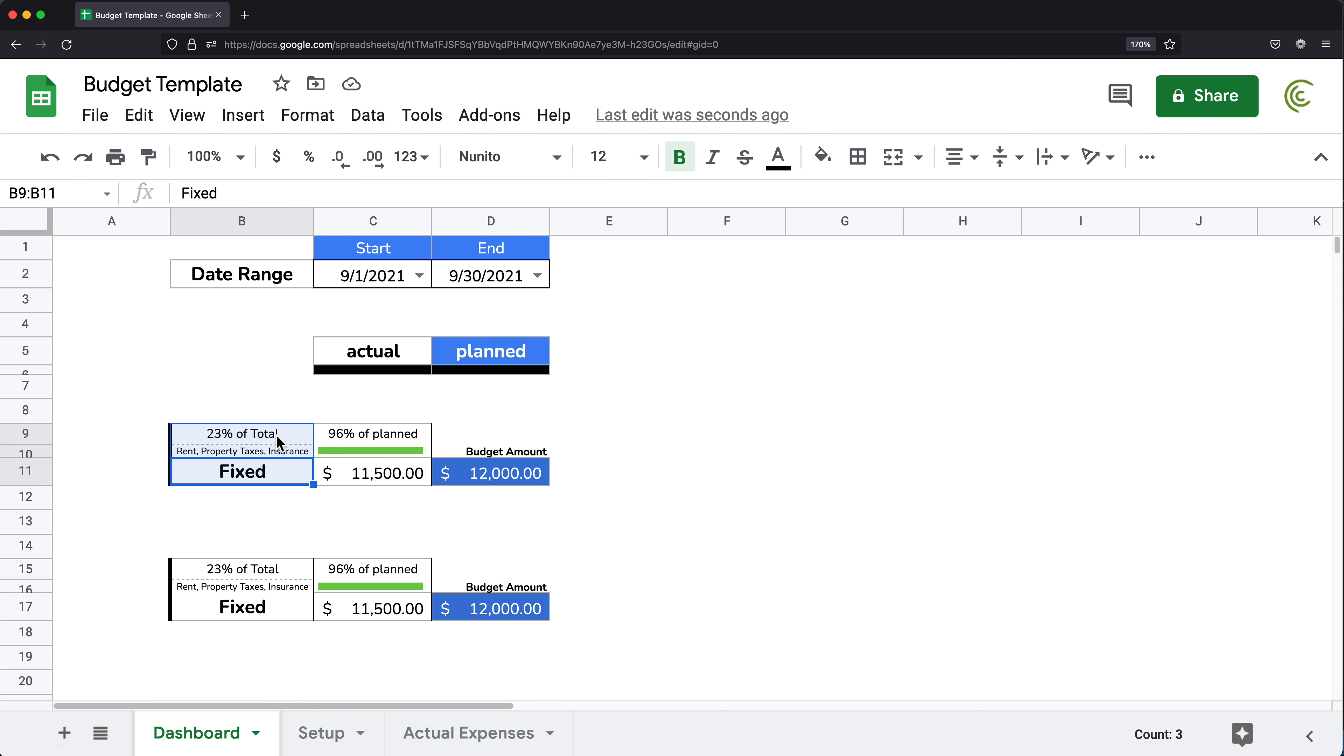
left_click(893, 157)
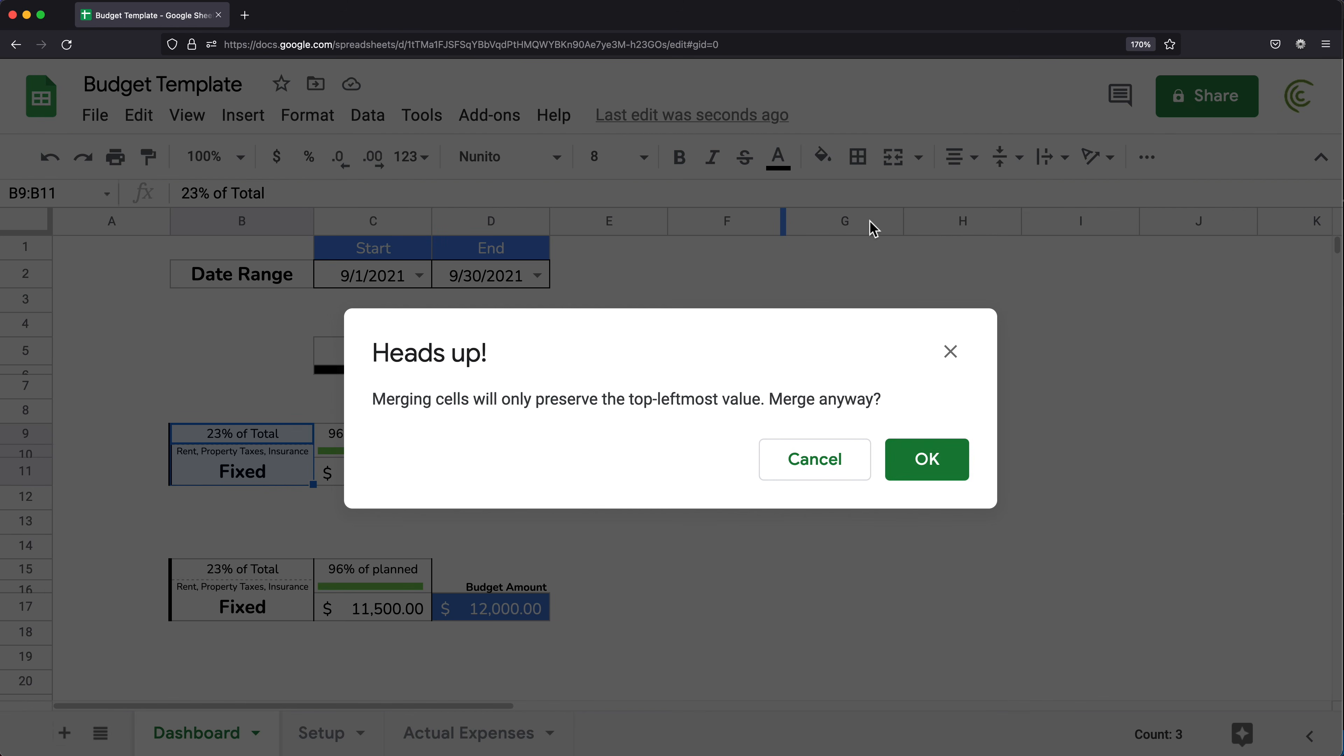
left_click(929, 468)
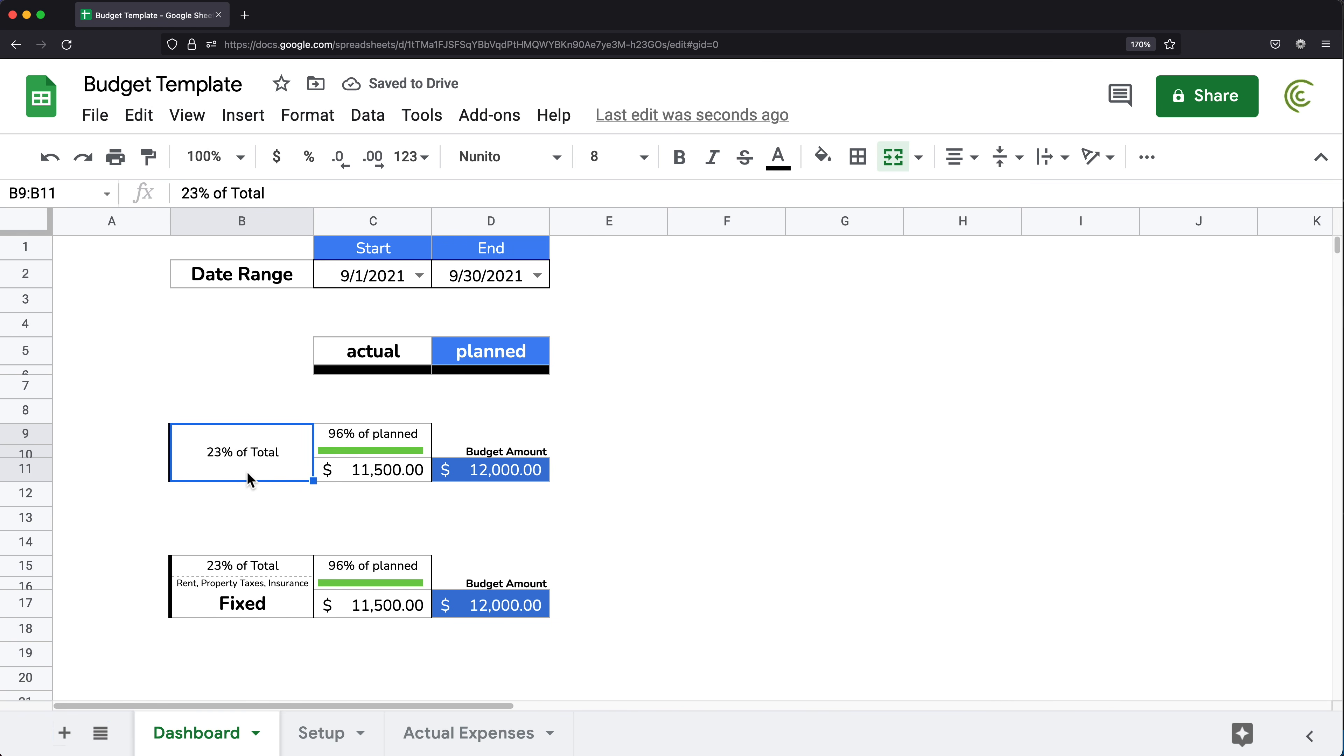
type("Total")
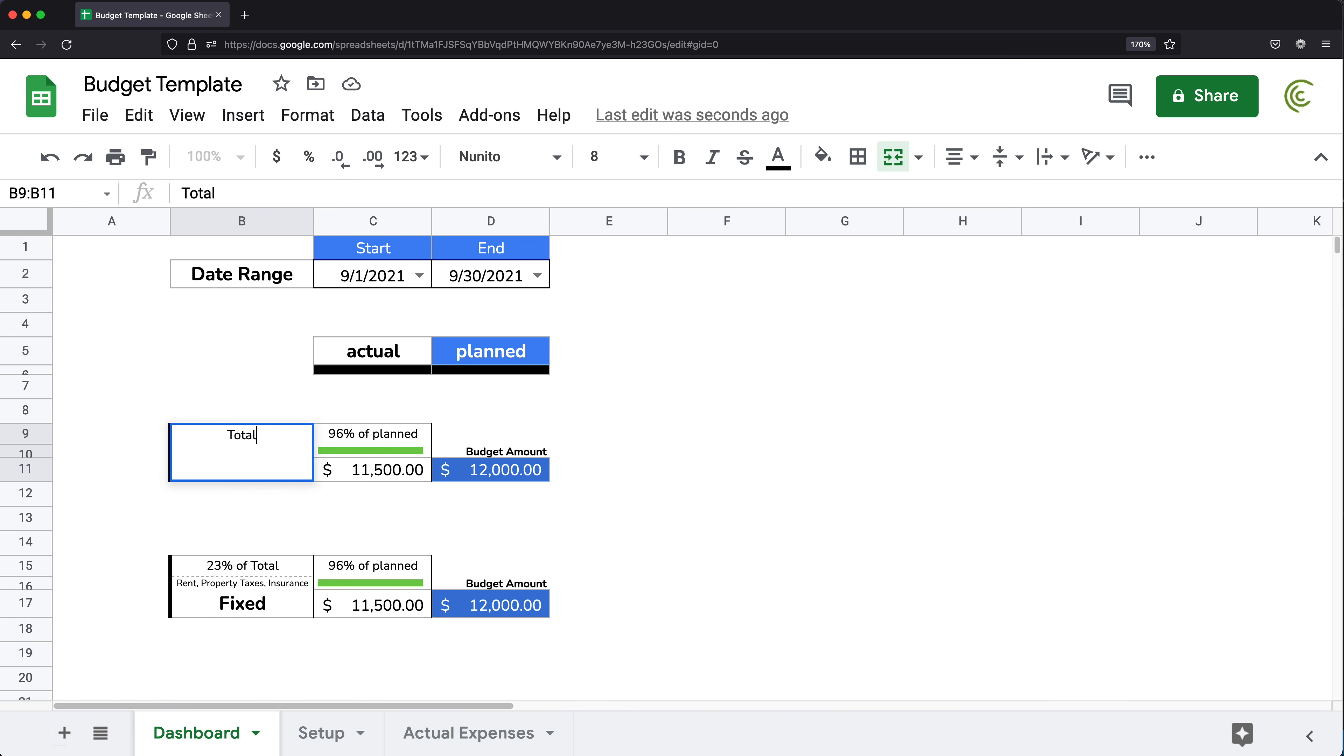
key("Return")
- Match the Total label to the Fixed label's formatting by making it bold at font size 12
left_click(240, 609)
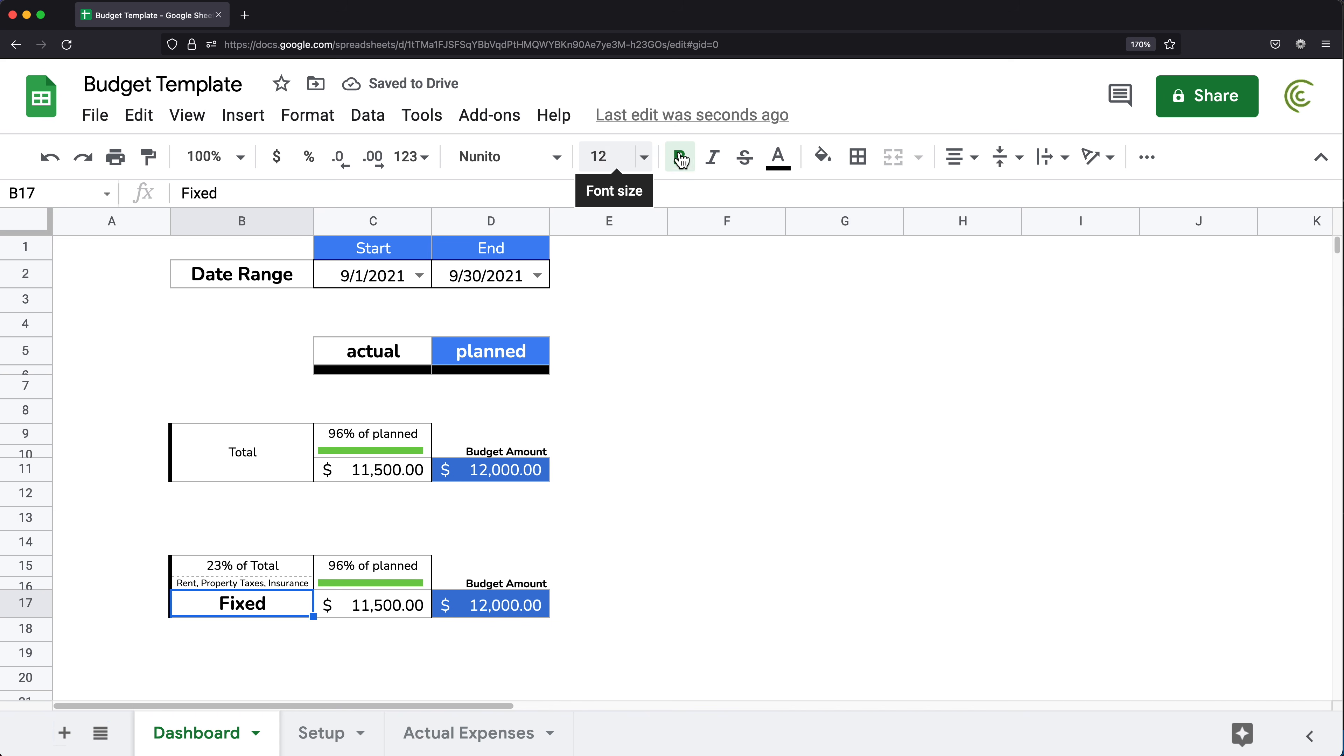
left_click(275, 466)
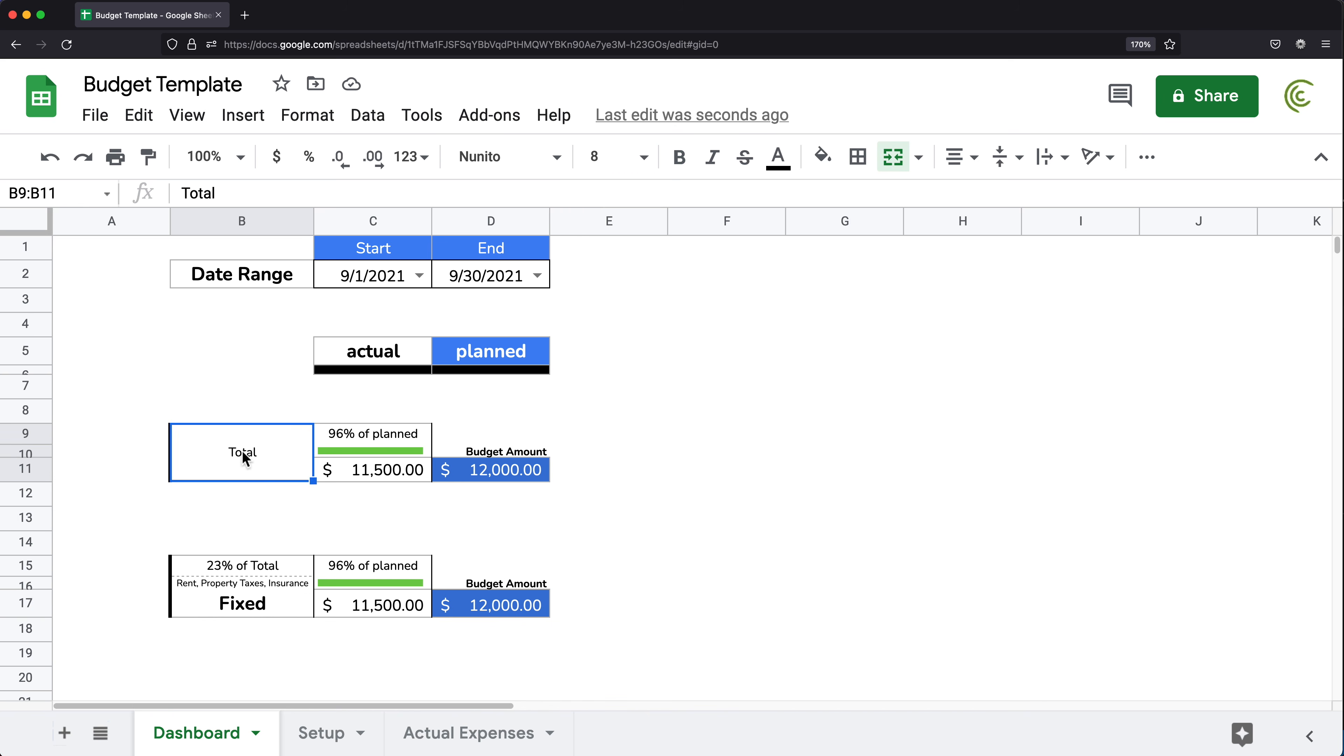
left_click(679, 156)
left_click(642, 159)
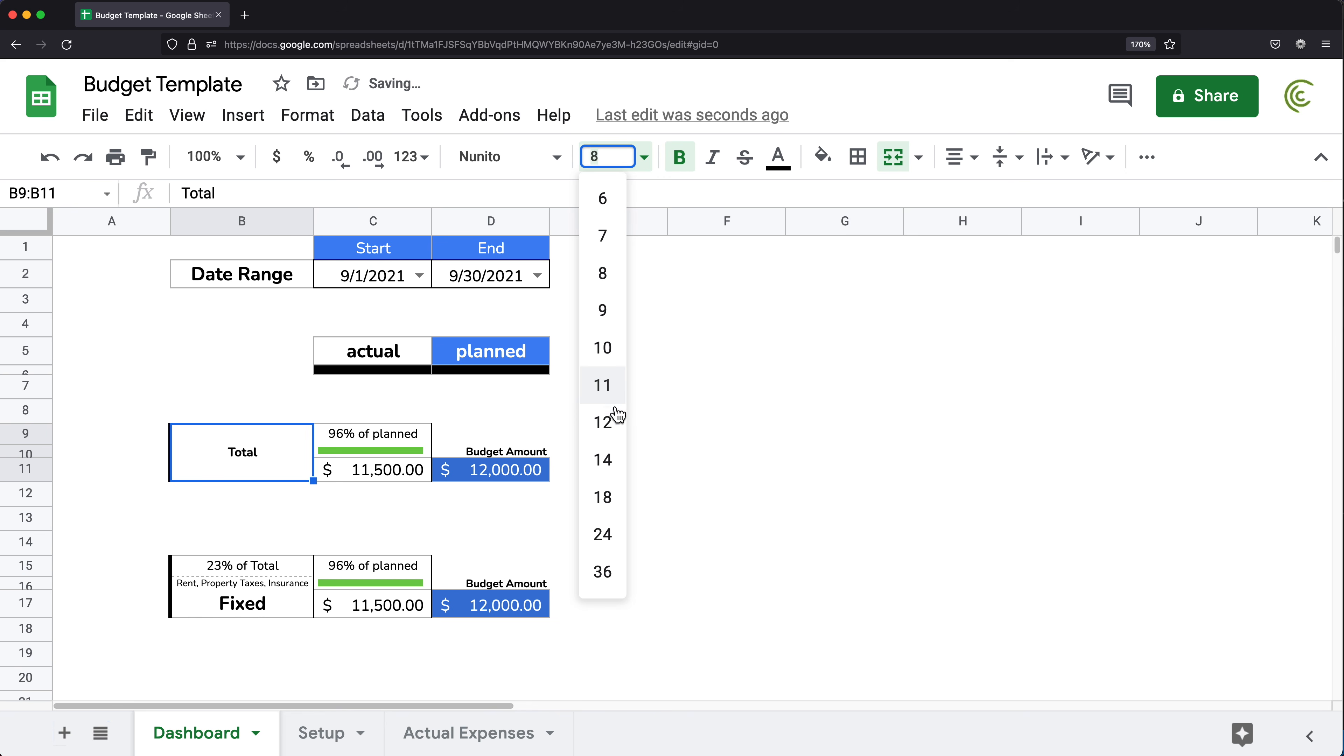
left_click(614, 421)
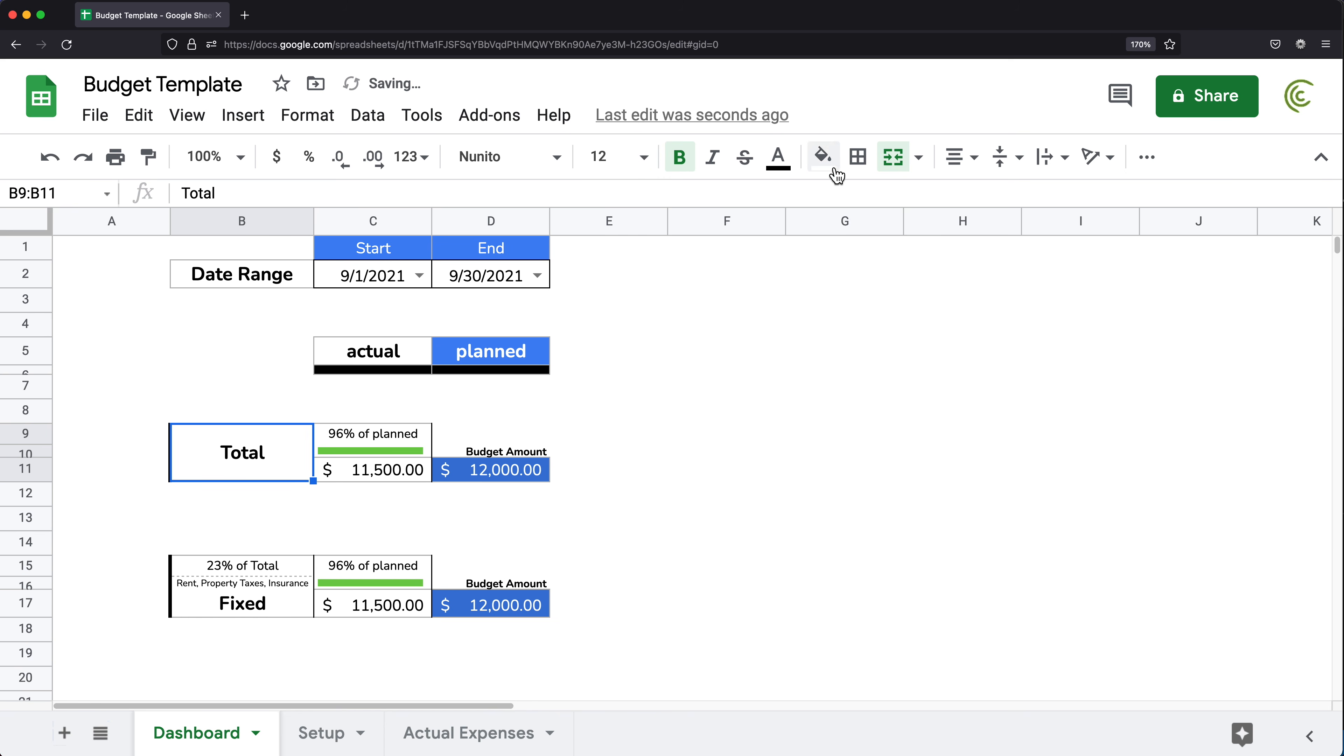
- Fill the merged Total cell with black and make its text white
left_click(824, 159)
left_click(833, 239)
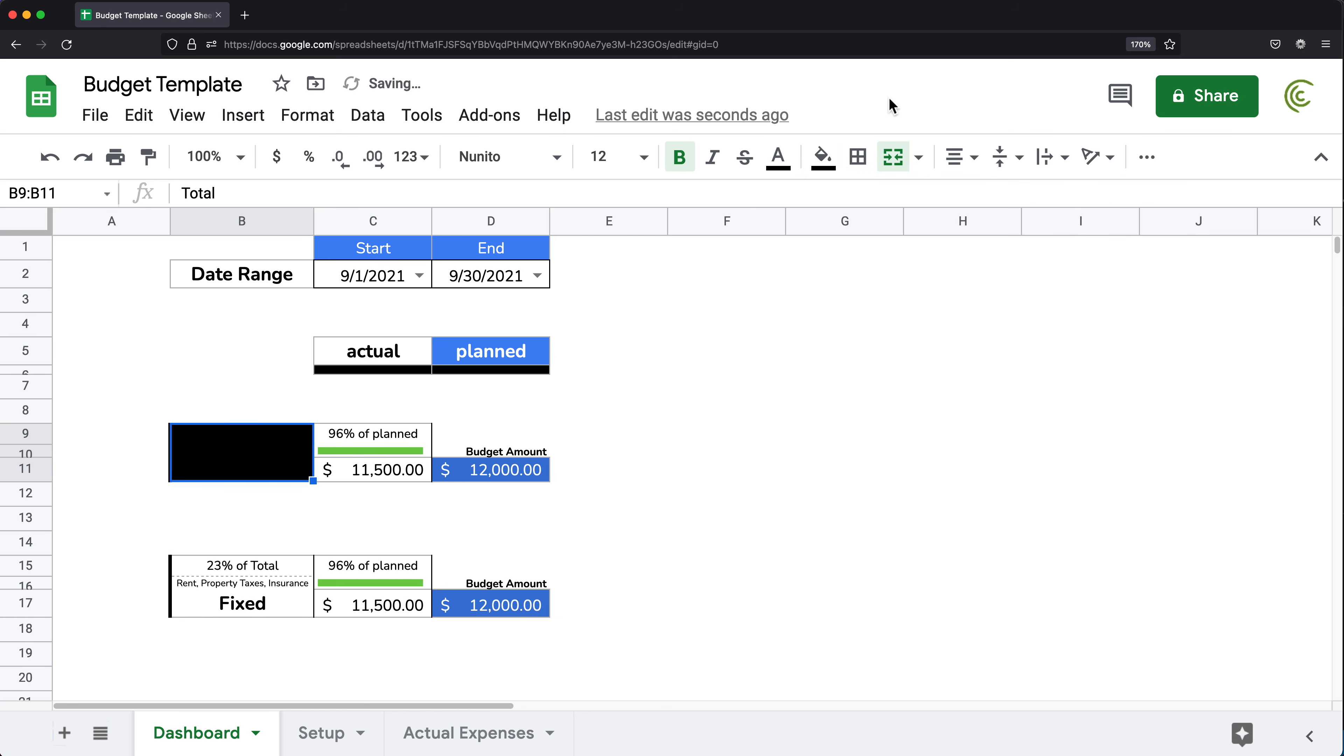
left_click(777, 158)
left_click(1017, 239)
- Delete the empty row 7 between the actual/planned headers and the Total block
left_click(41, 385)
right_click(42, 385)
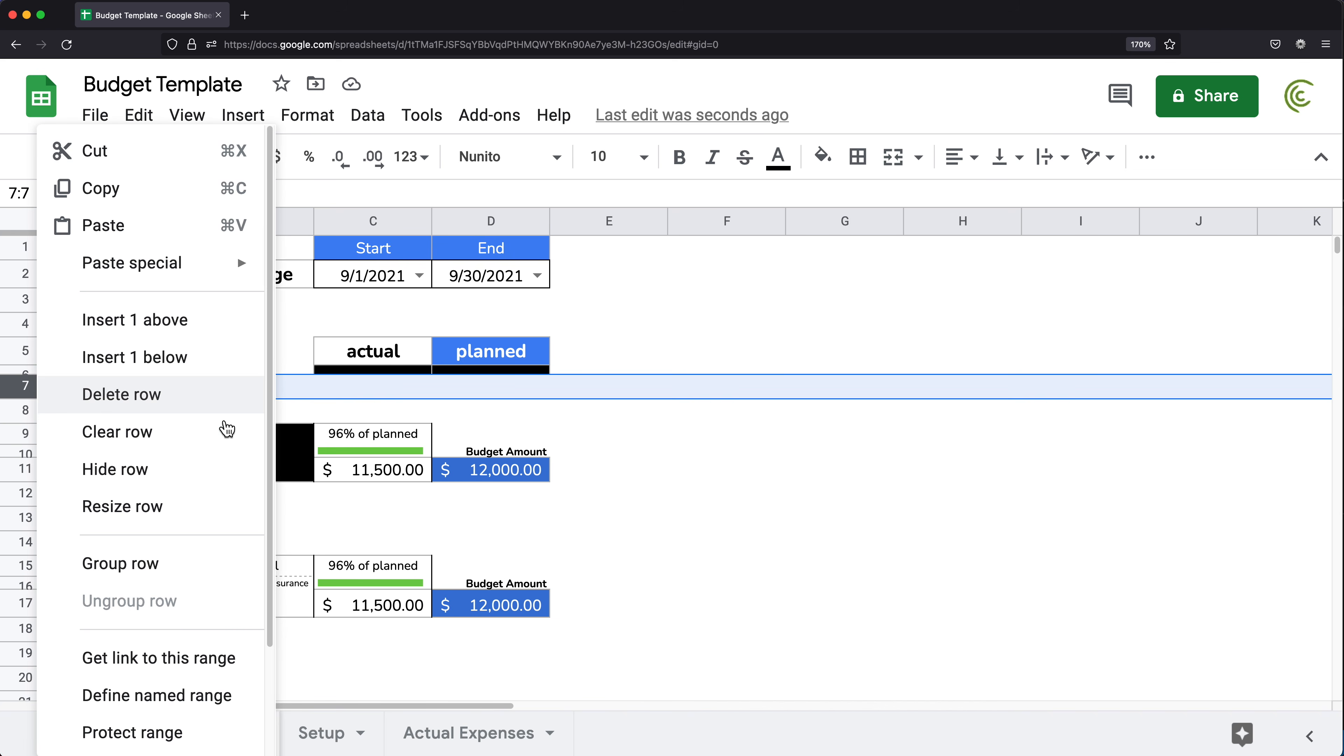
left_click(165, 391)
- Set the Total block's actual amount in C10 to 20000 and its planned amount in D10 to 23000
left_click(385, 450)
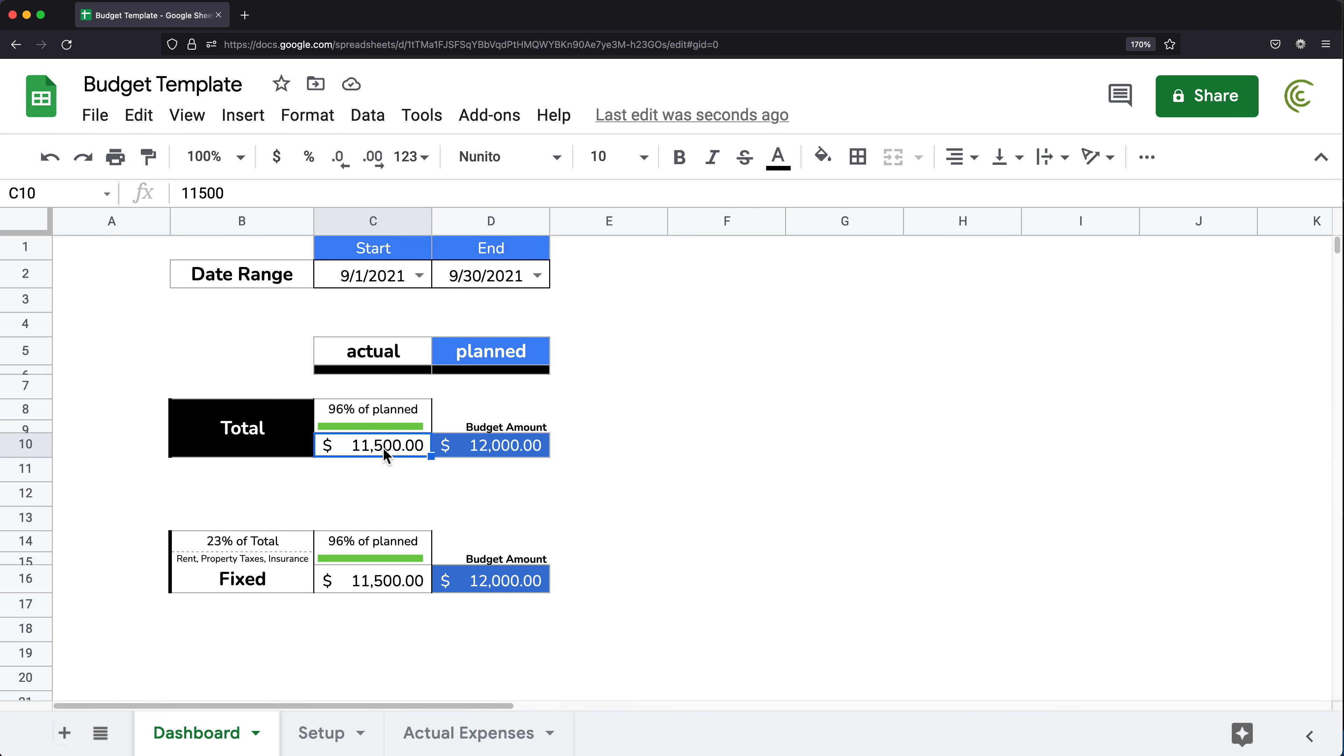
type("20,00")
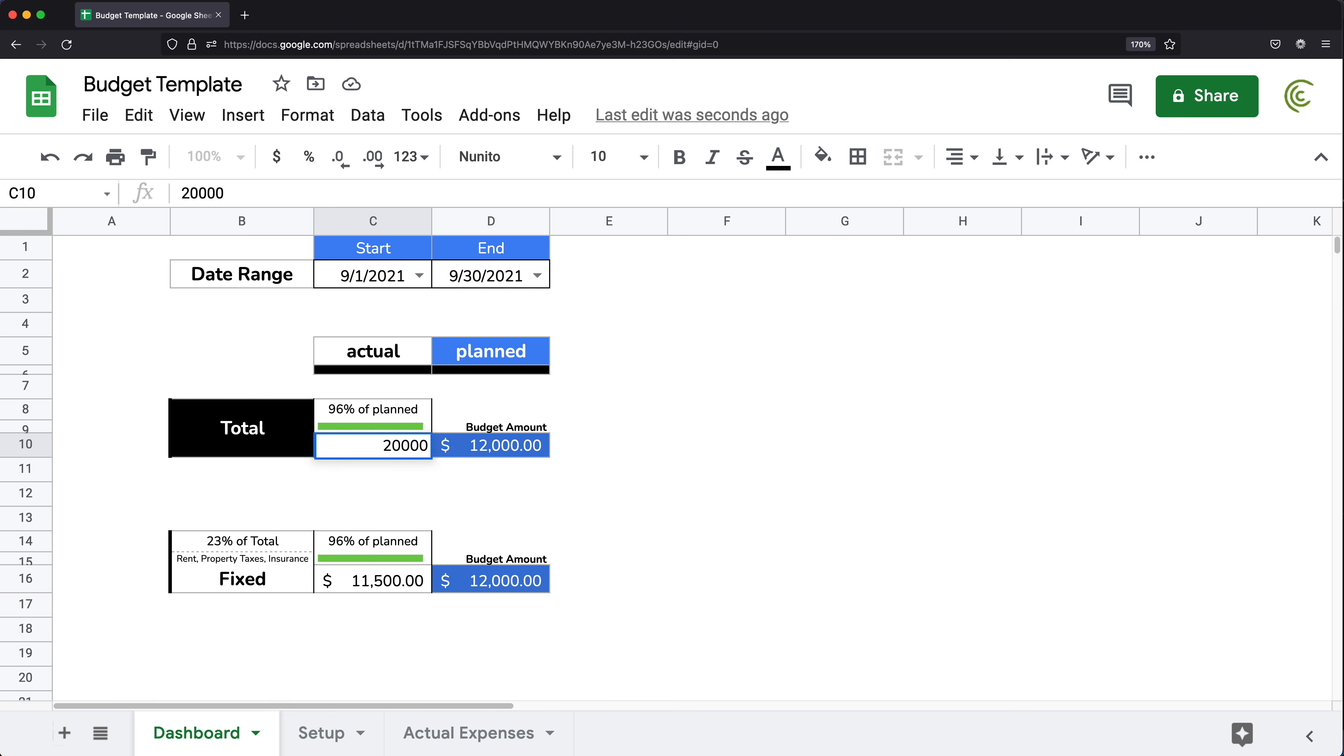
type("0")
key("Return")
left_click(498, 447)
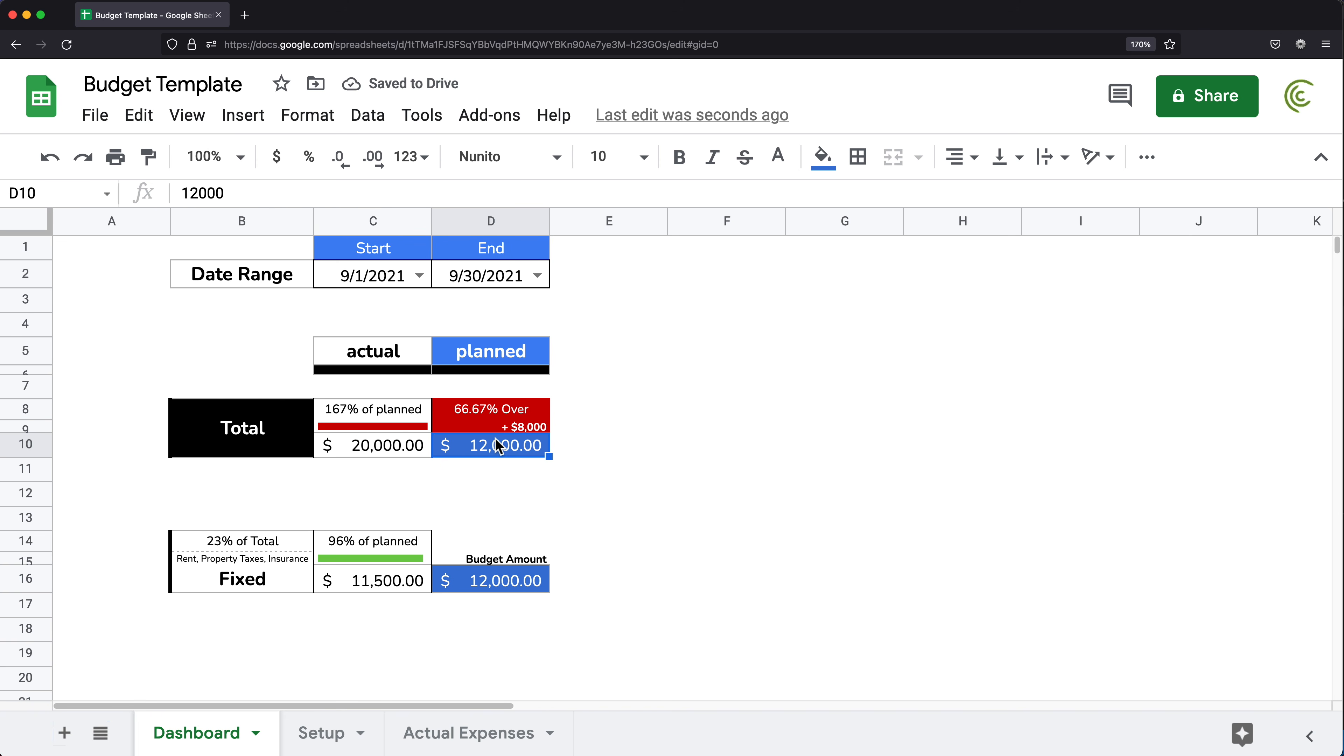
type("23000")
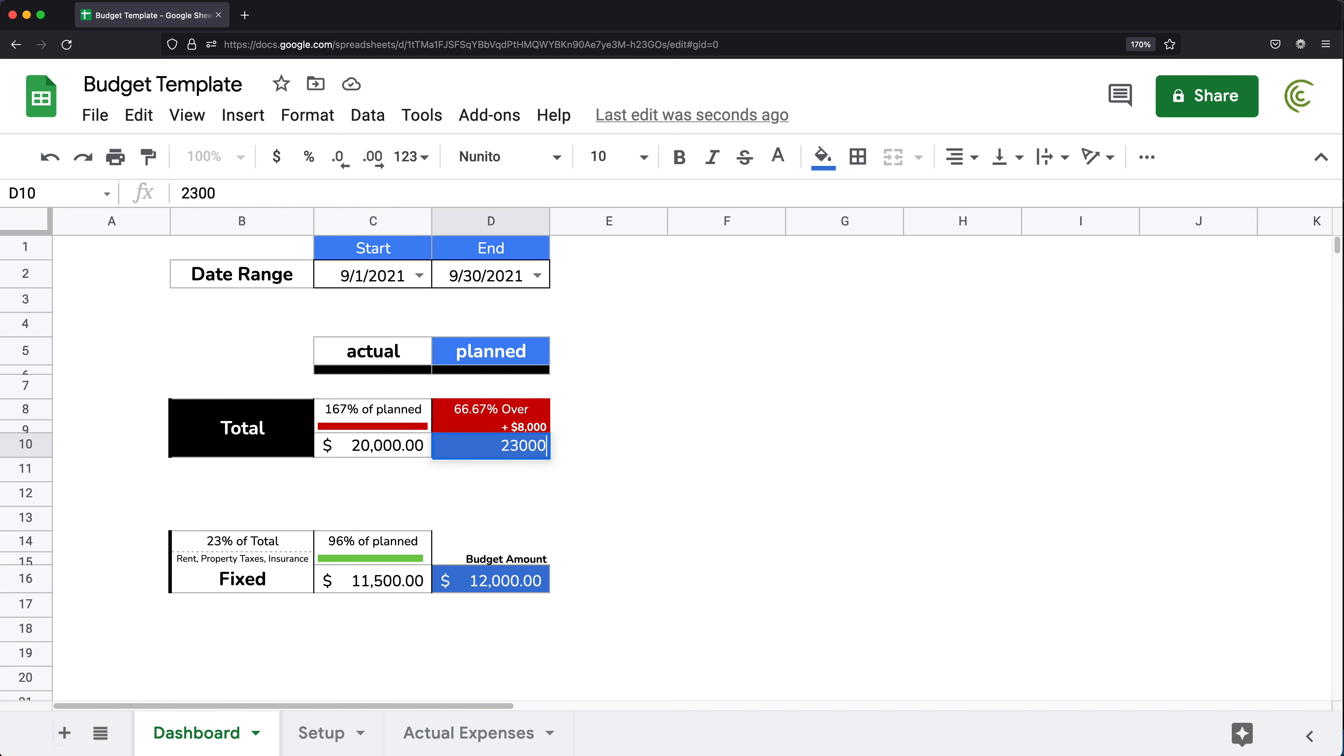
key("Return")
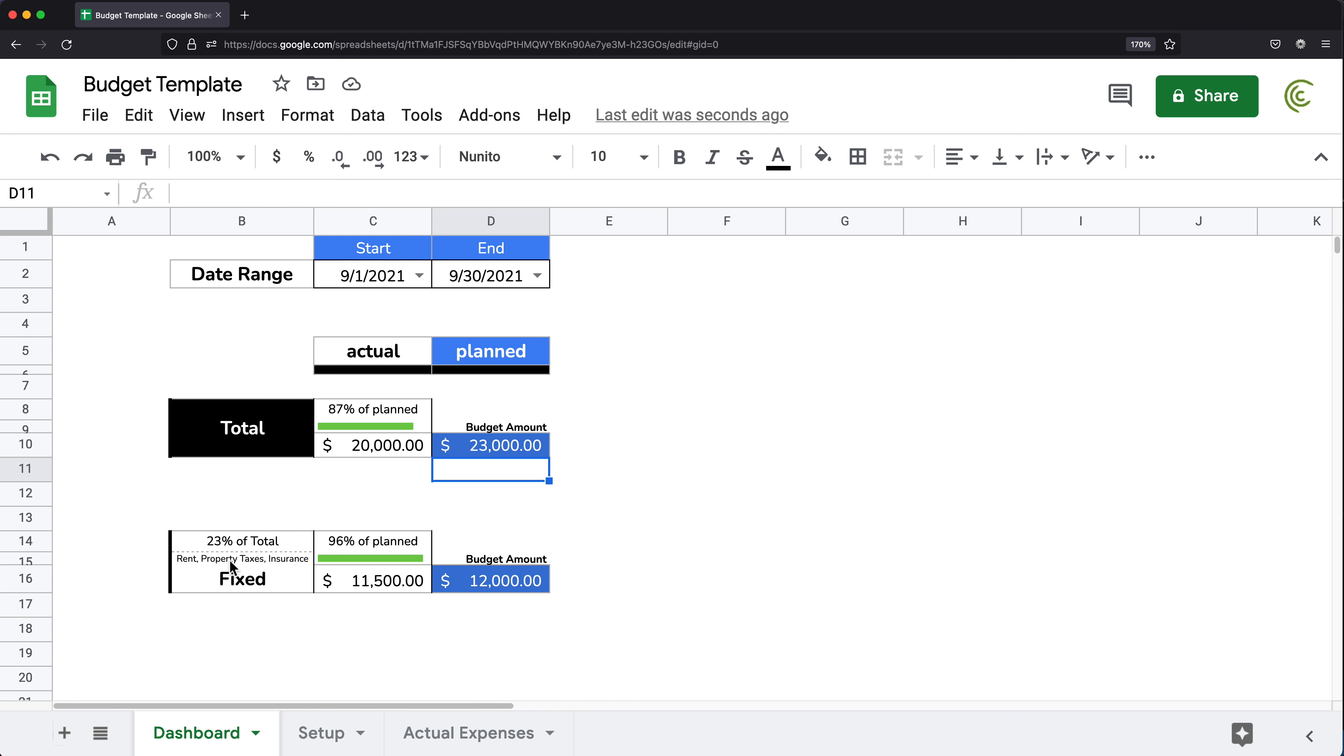
- Select the empty cells B12:D12 between the Total and Fixed blocks
left_click_drag(232, 574, 530, 568)
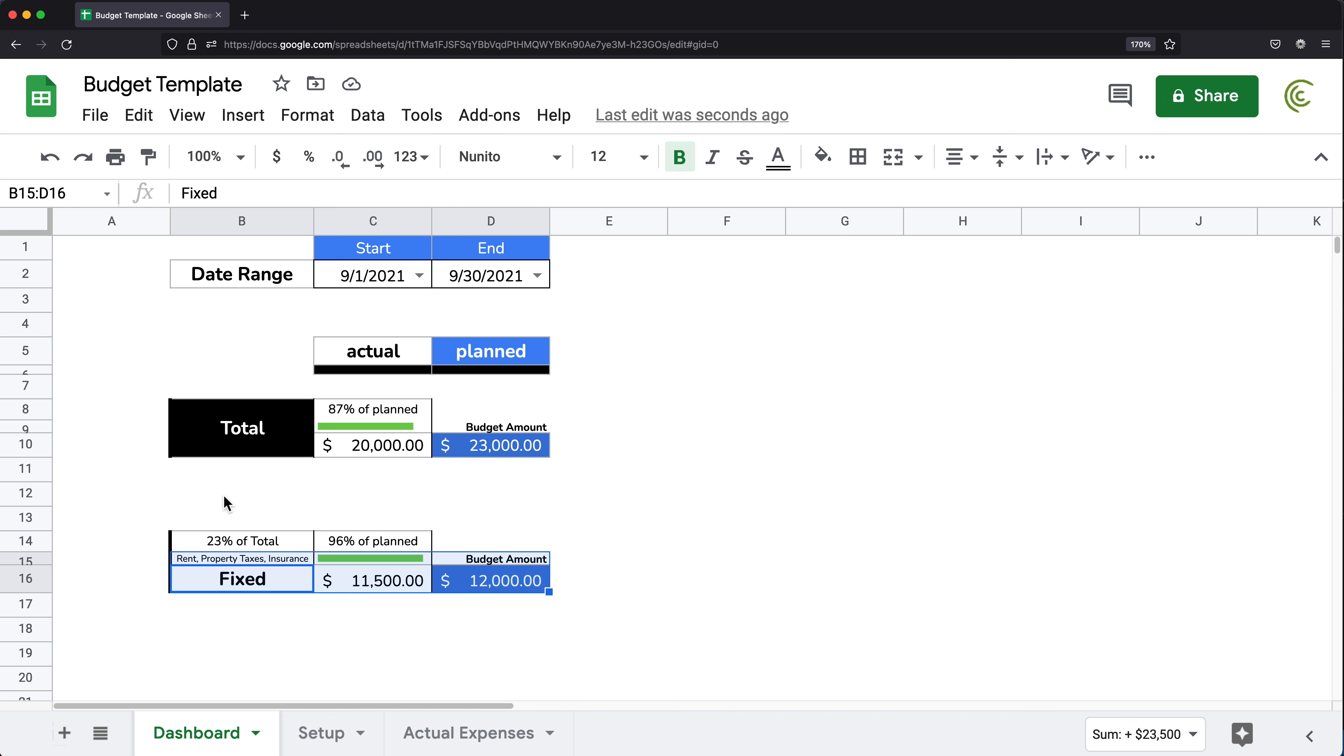
left_click_drag(189, 495, 508, 493)
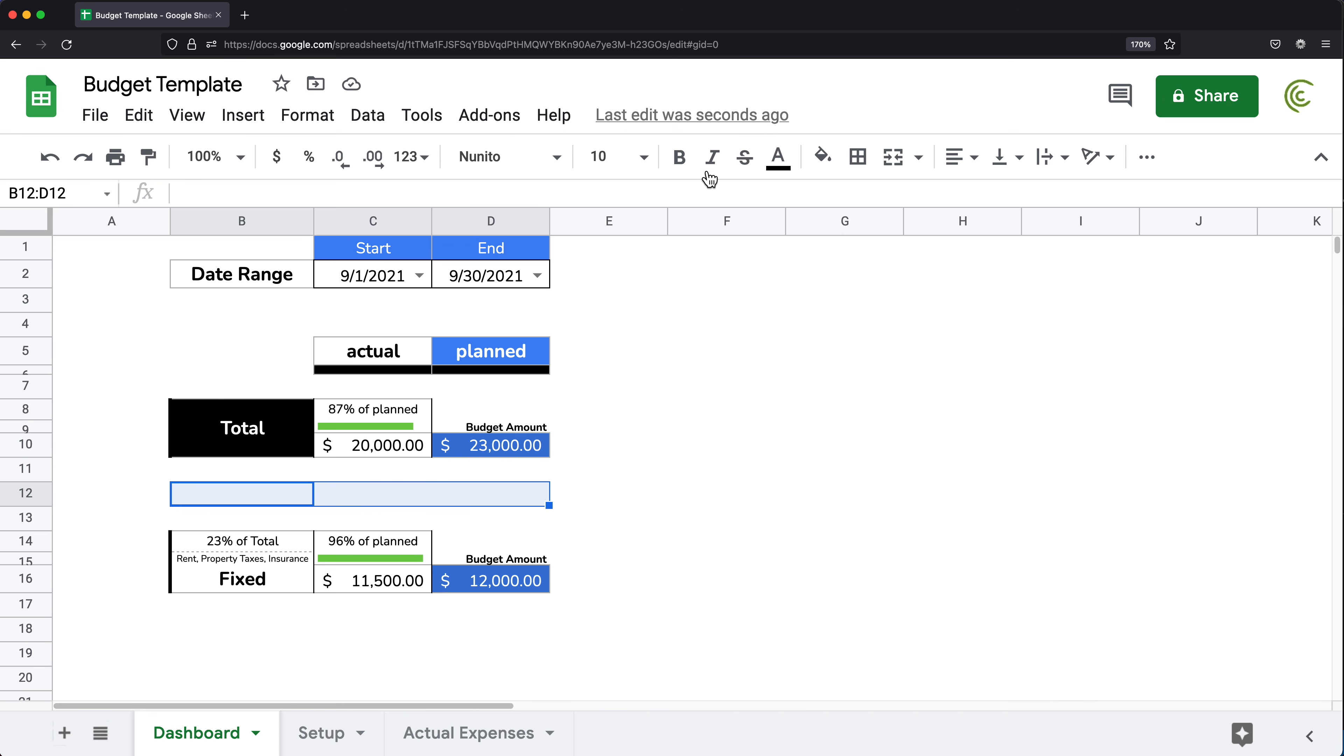
- Fill cells B12:D12 with black and shrink row 12 into a thin divider between the Total and Fixed blocks
left_click(822, 158)
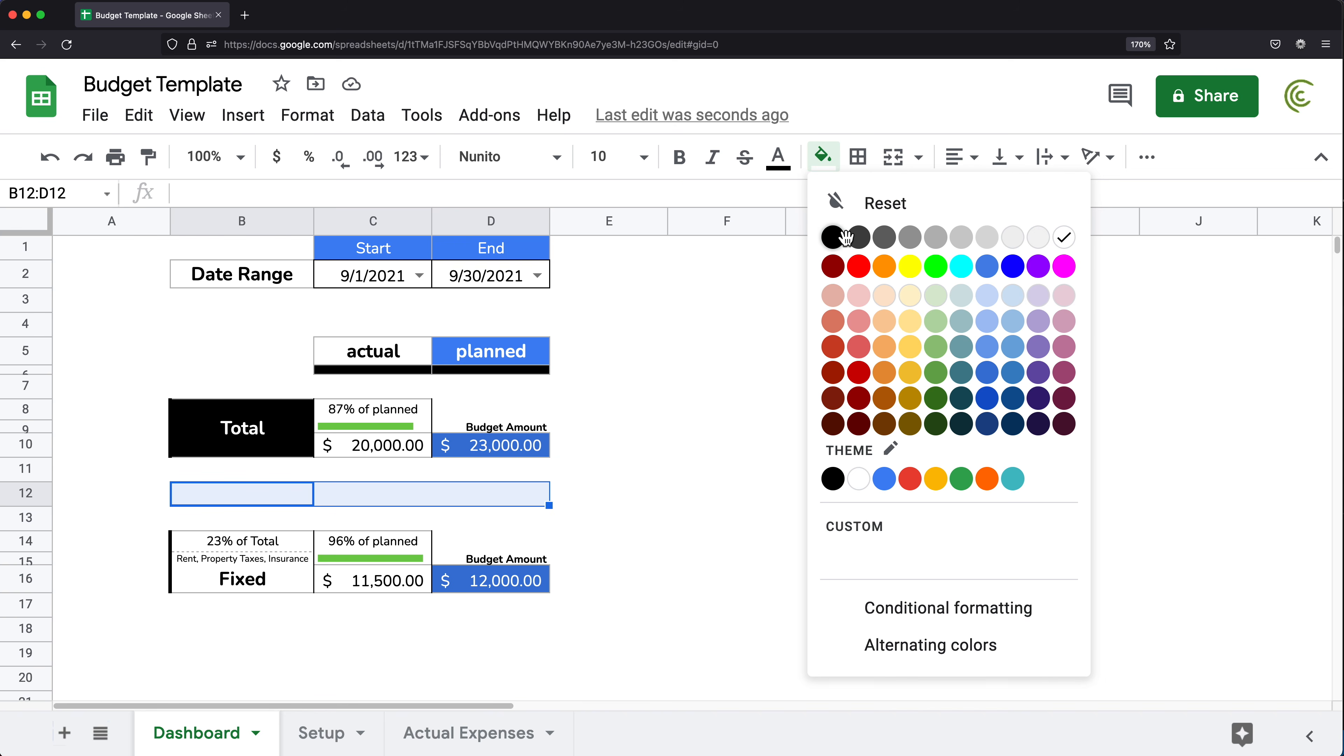
left_click(834, 238)
left_click_drag(44, 506, 30, 486)
left_click(372, 582)
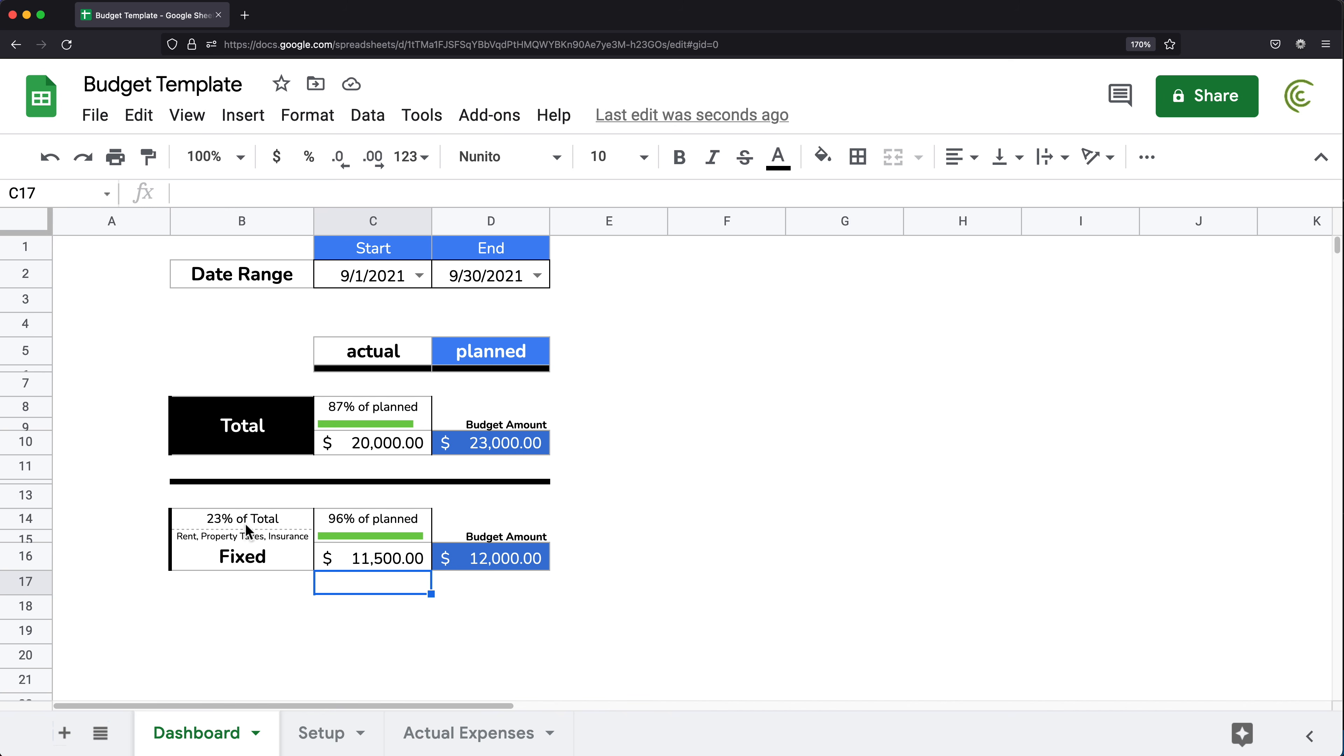
- Examine the cells of the Fixed block in B14:D16 and compare them with the Total block
left_click(231, 521)
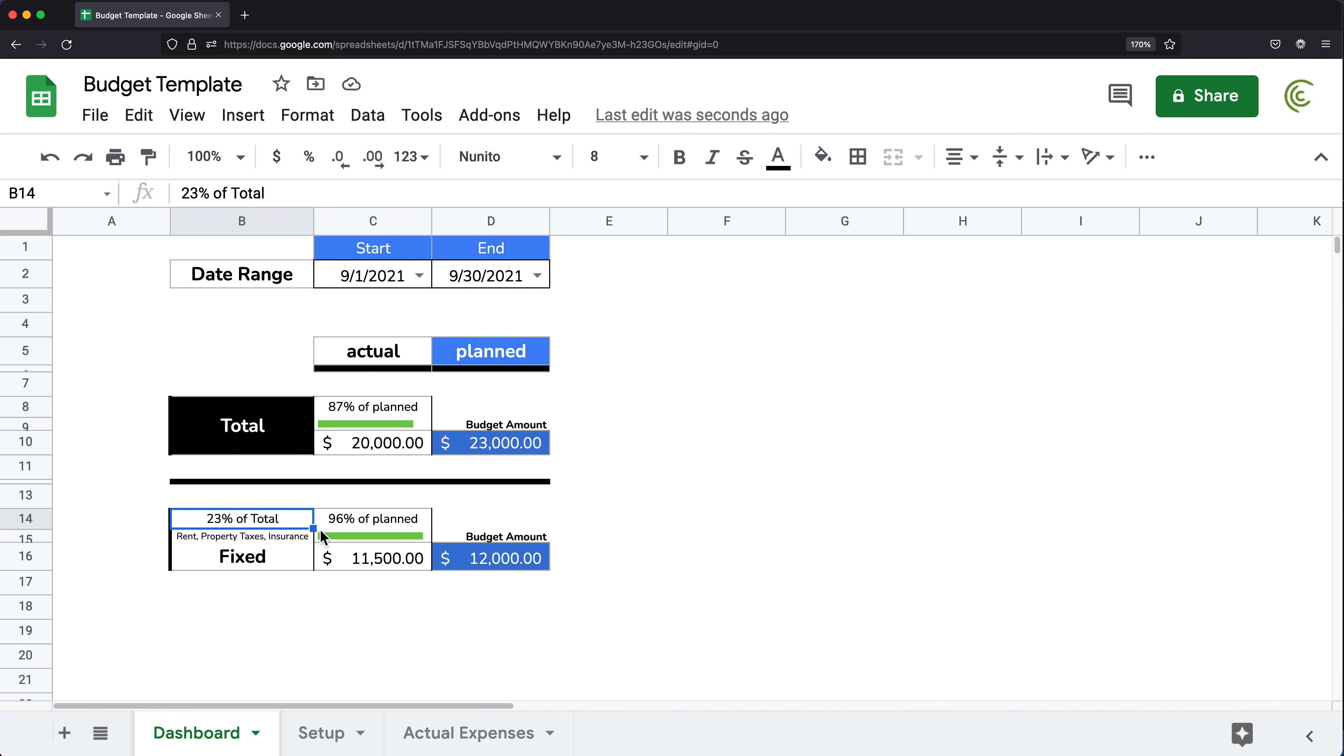
key("Right")
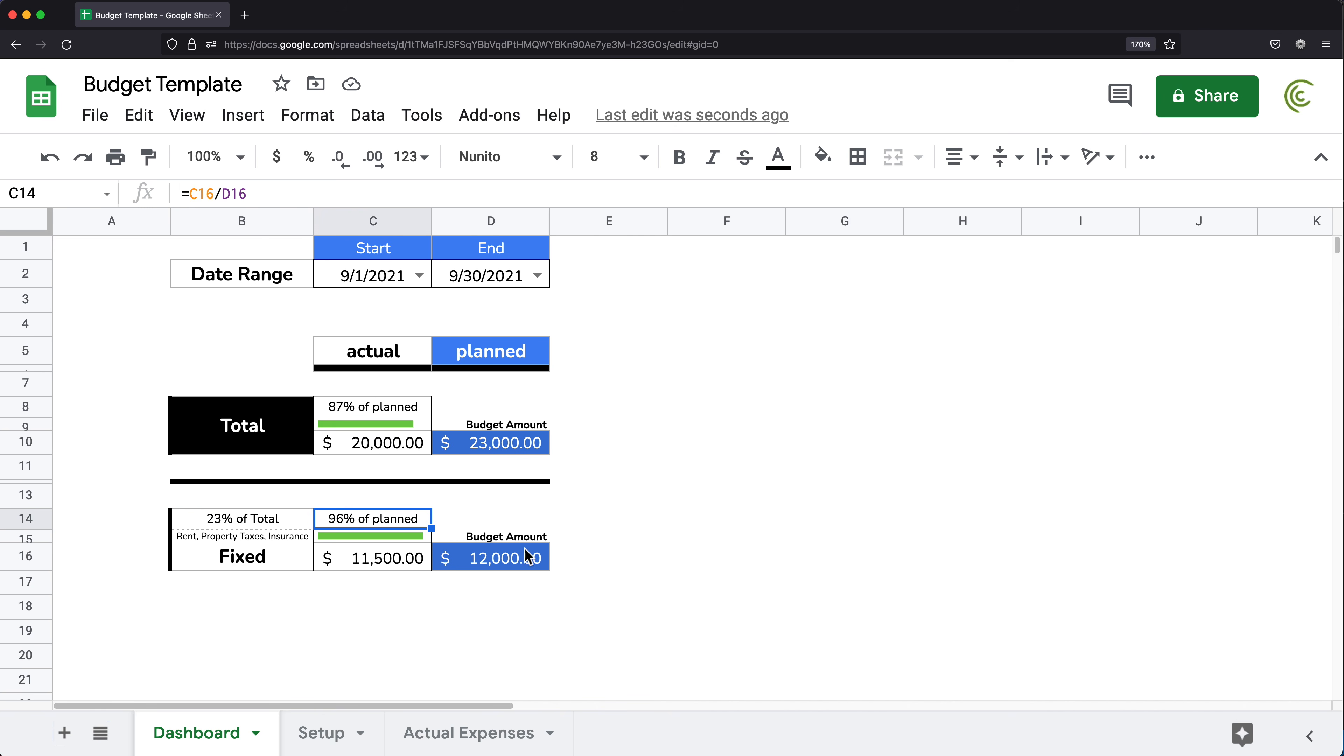
left_click_drag(523, 527, 276, 558)
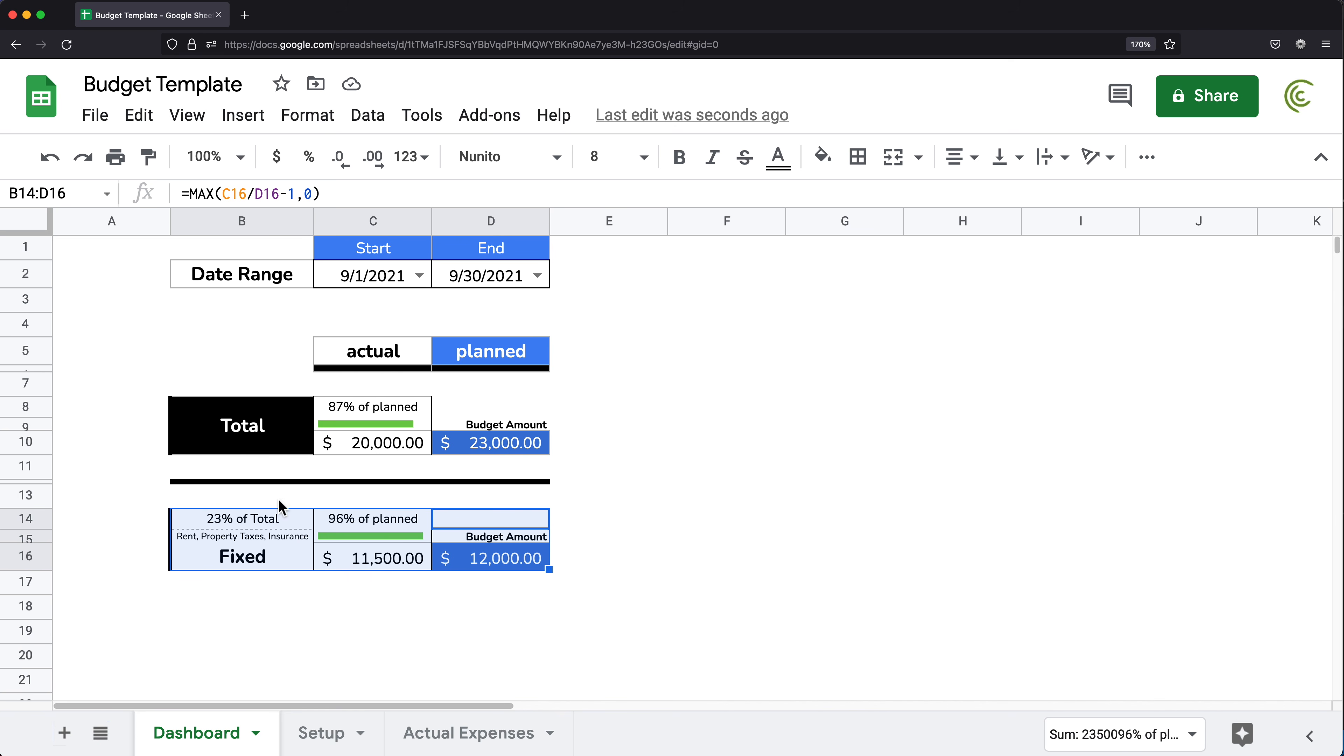
left_click(253, 522)
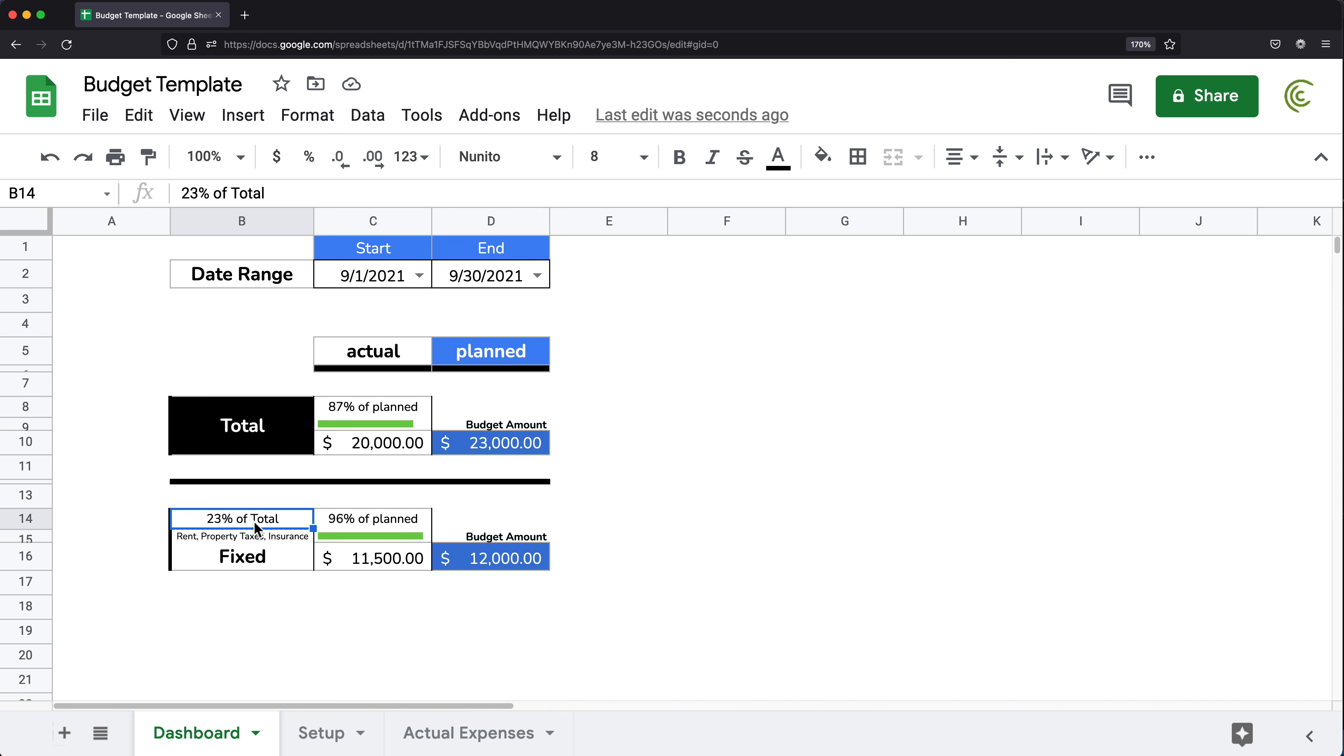
left_click(397, 565)
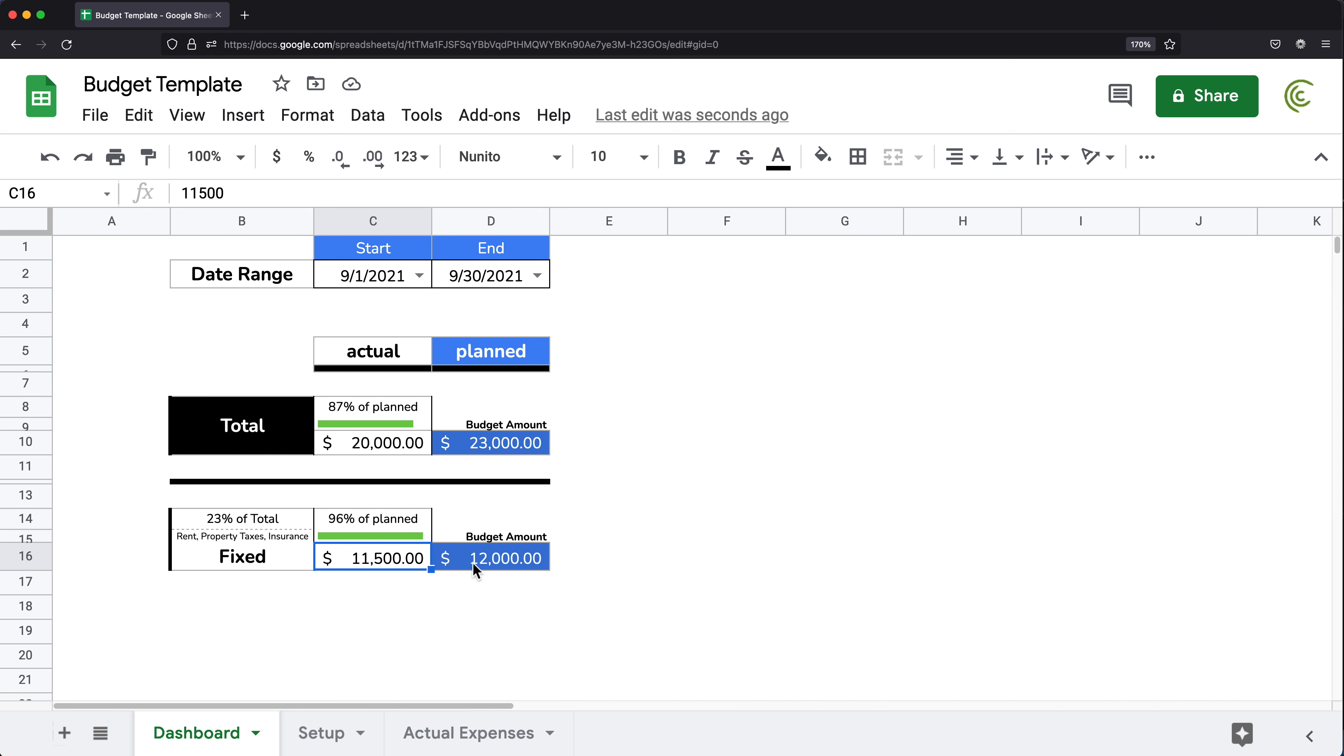
key("Right")
key("Left")
key("Right")
key("Left")
left_click(236, 529)
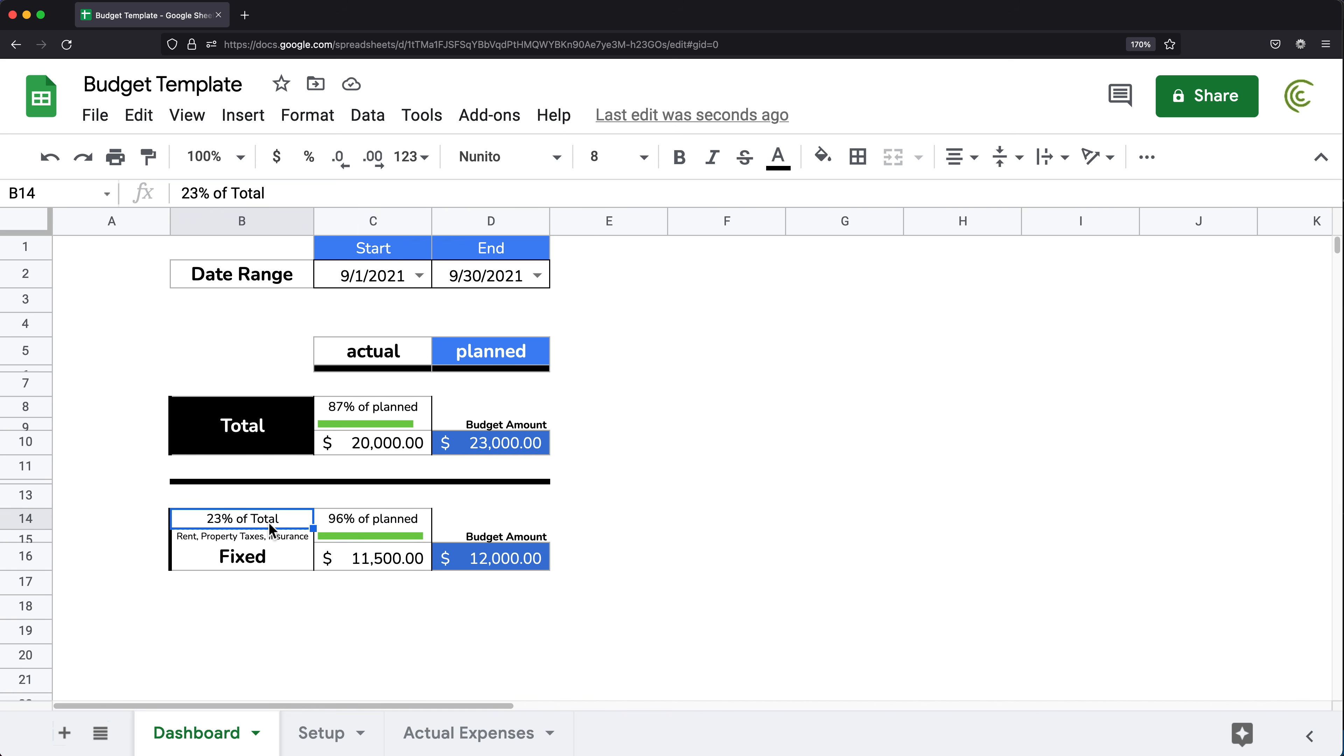
left_click(271, 415)
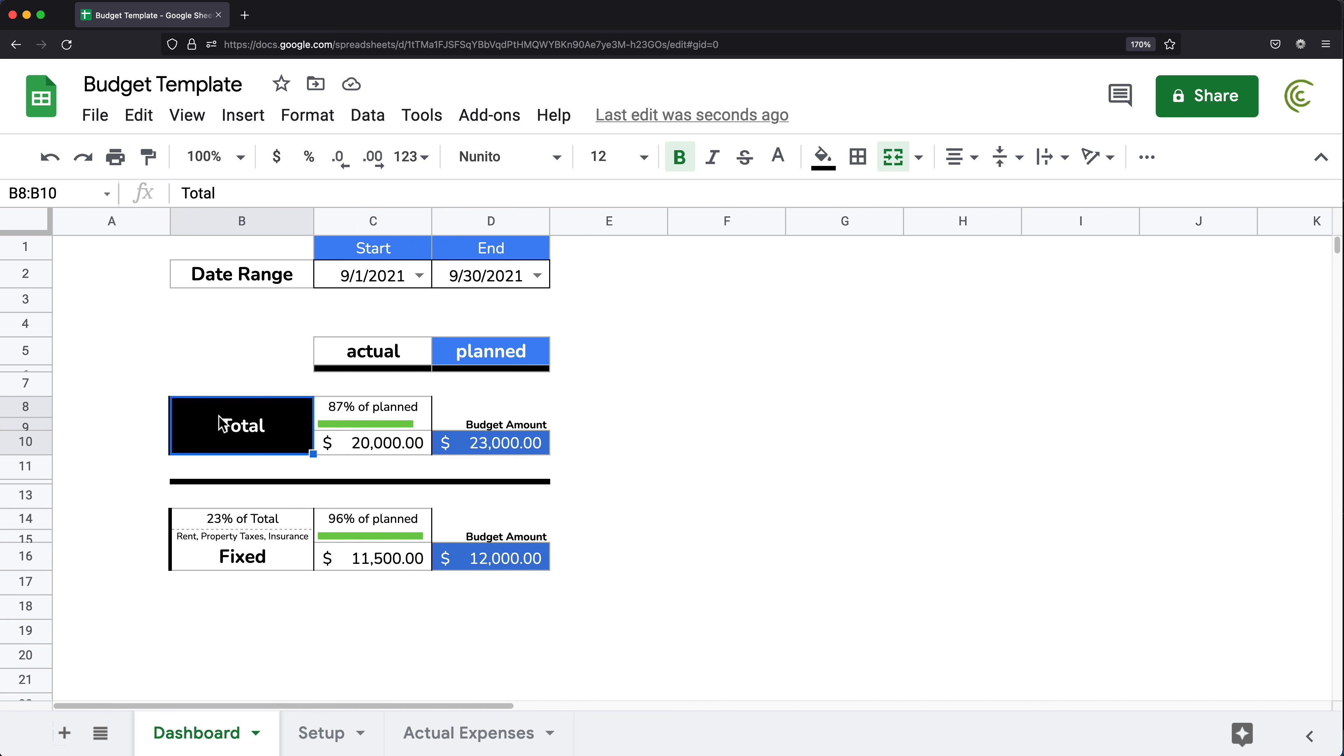
left_click(235, 565)
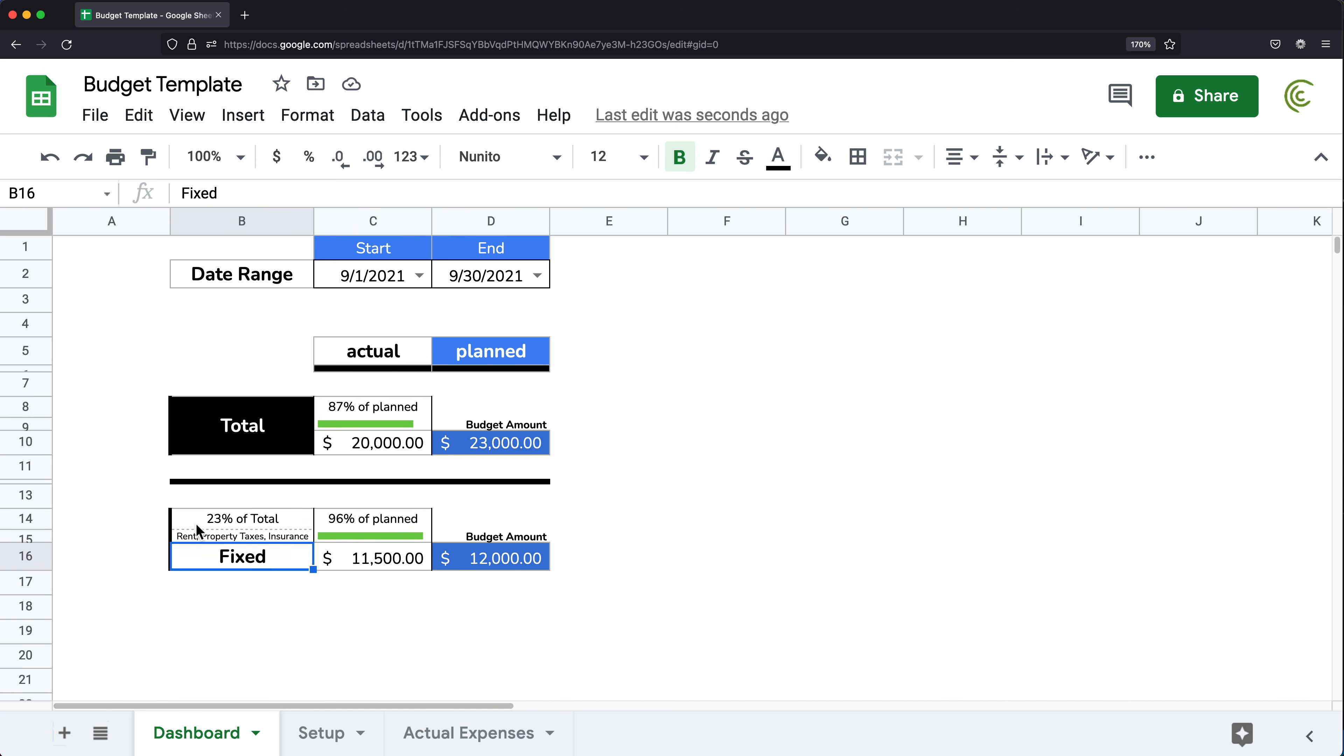
- Replace the share-of-total text in B14 with the formula =C16/C10
left_click(239, 522)
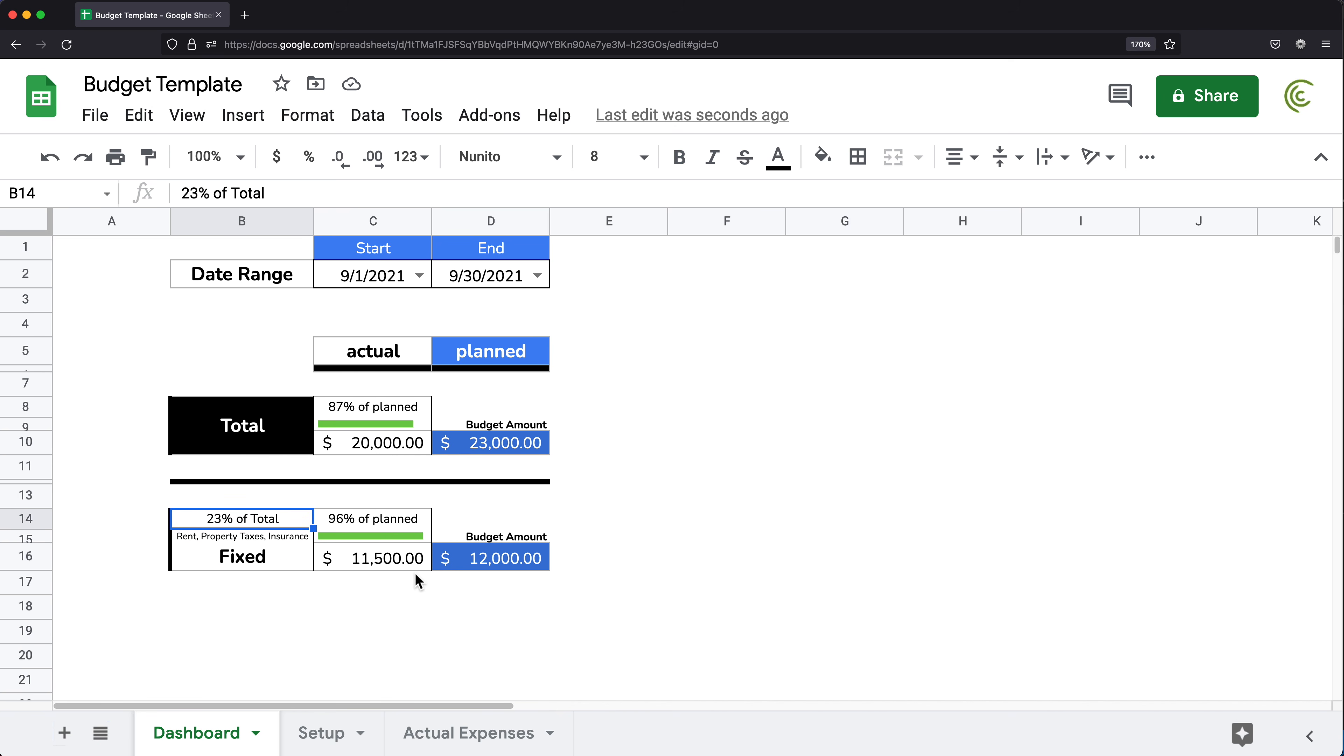
type("=")
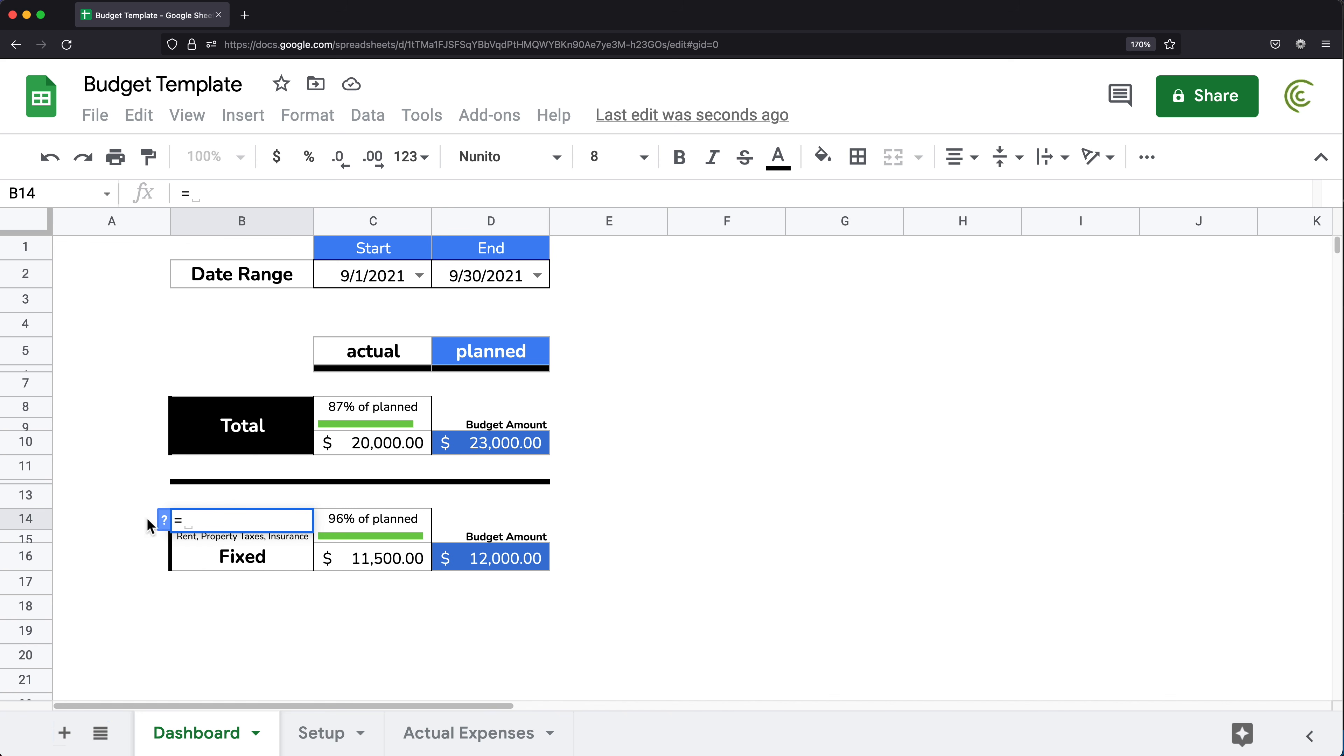
left_click(365, 562)
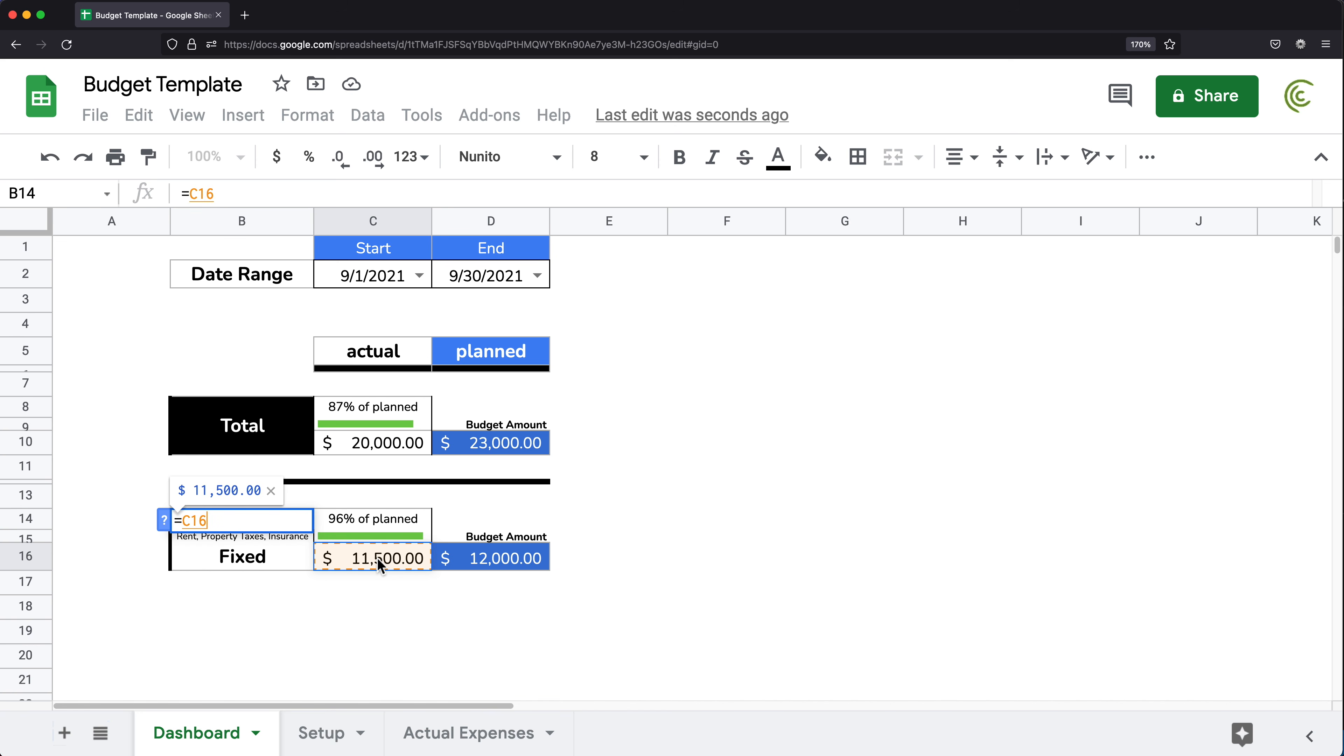
type("/")
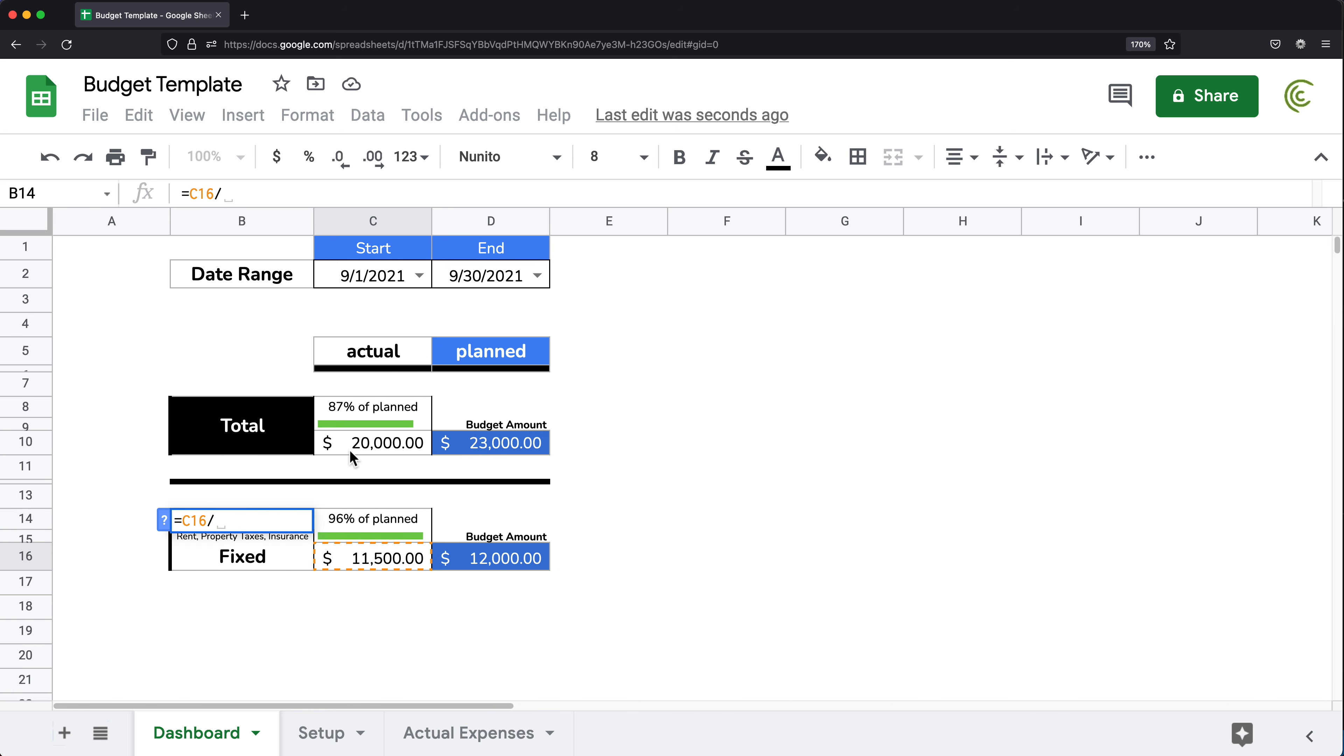
left_click(367, 448)
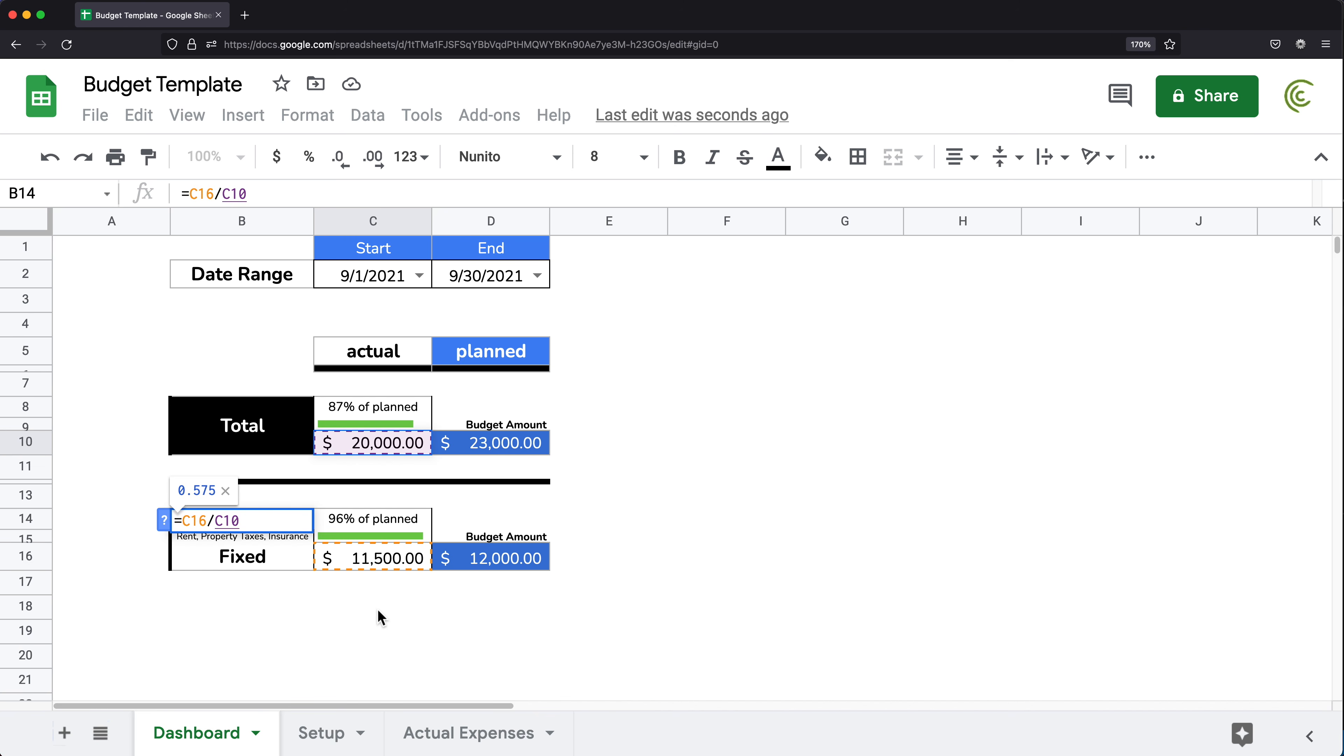
key("Return")
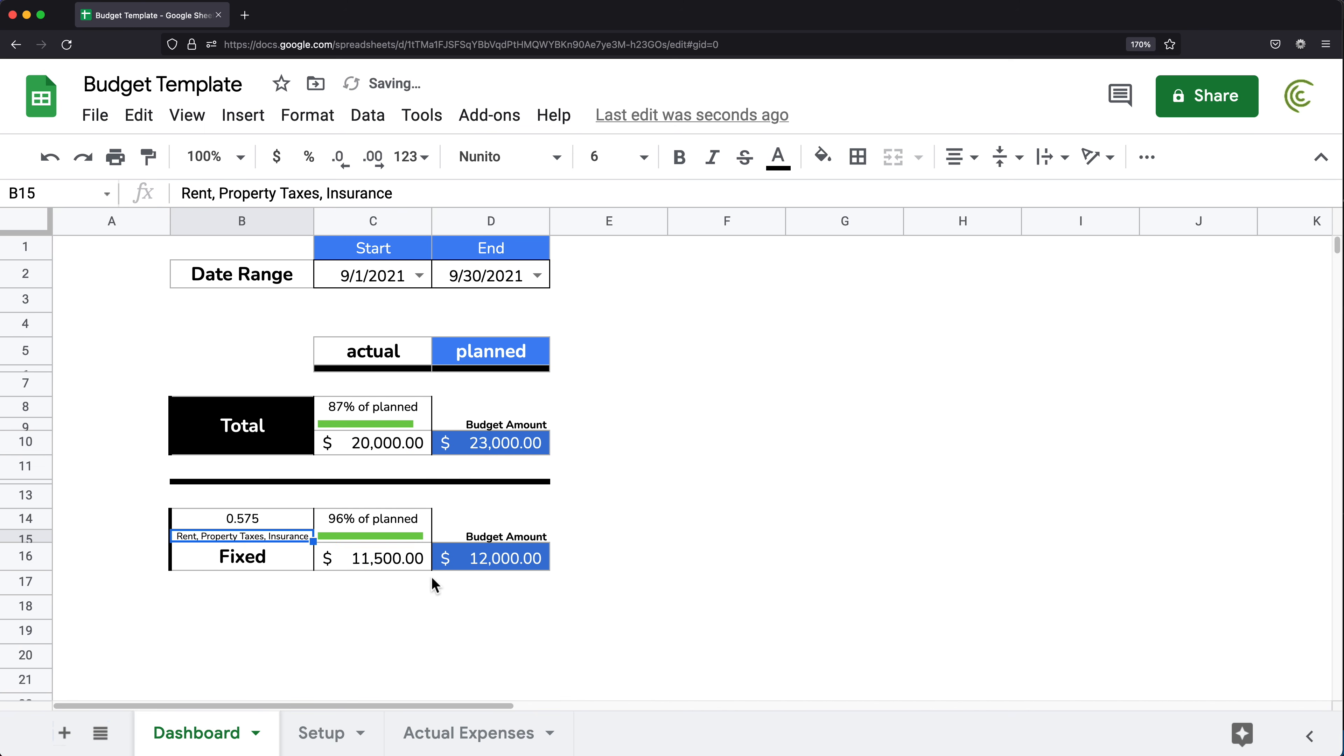
- Format the Fixed share in B14 as Percent
left_click(281, 520)
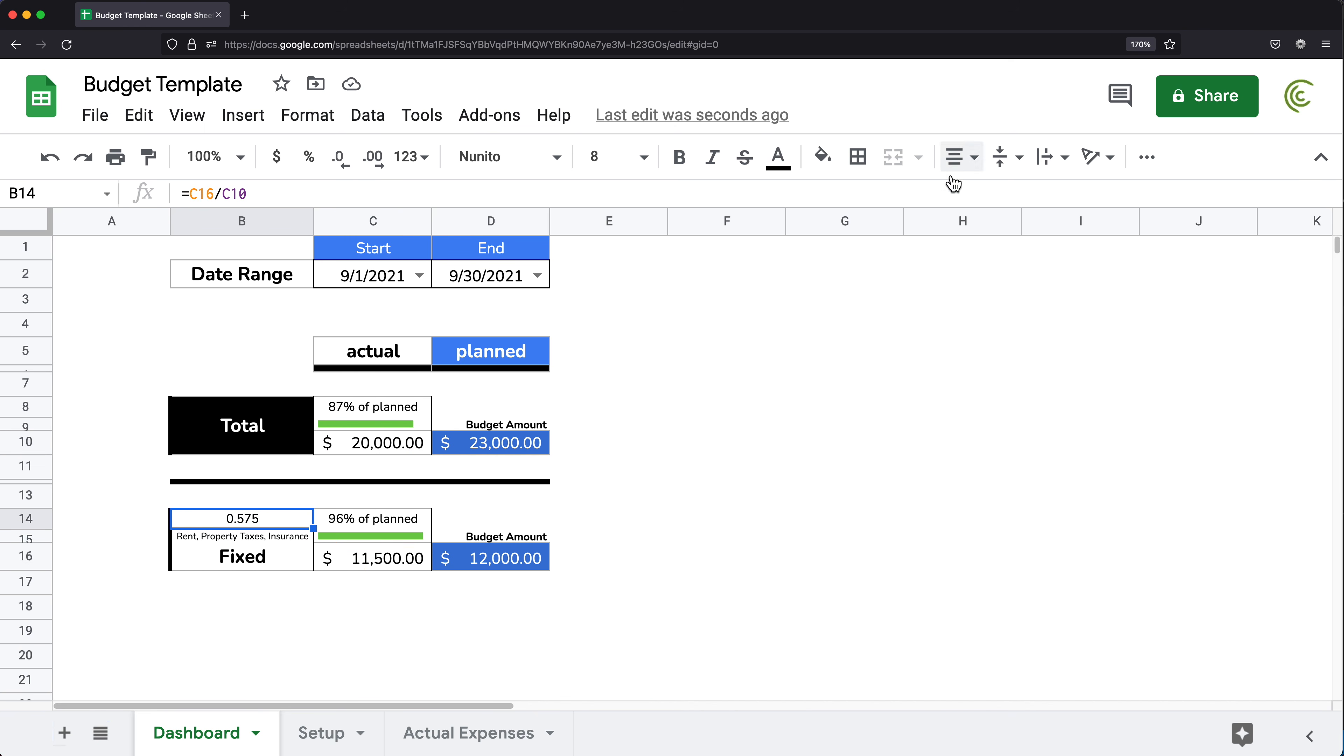
left_click(435, 168)
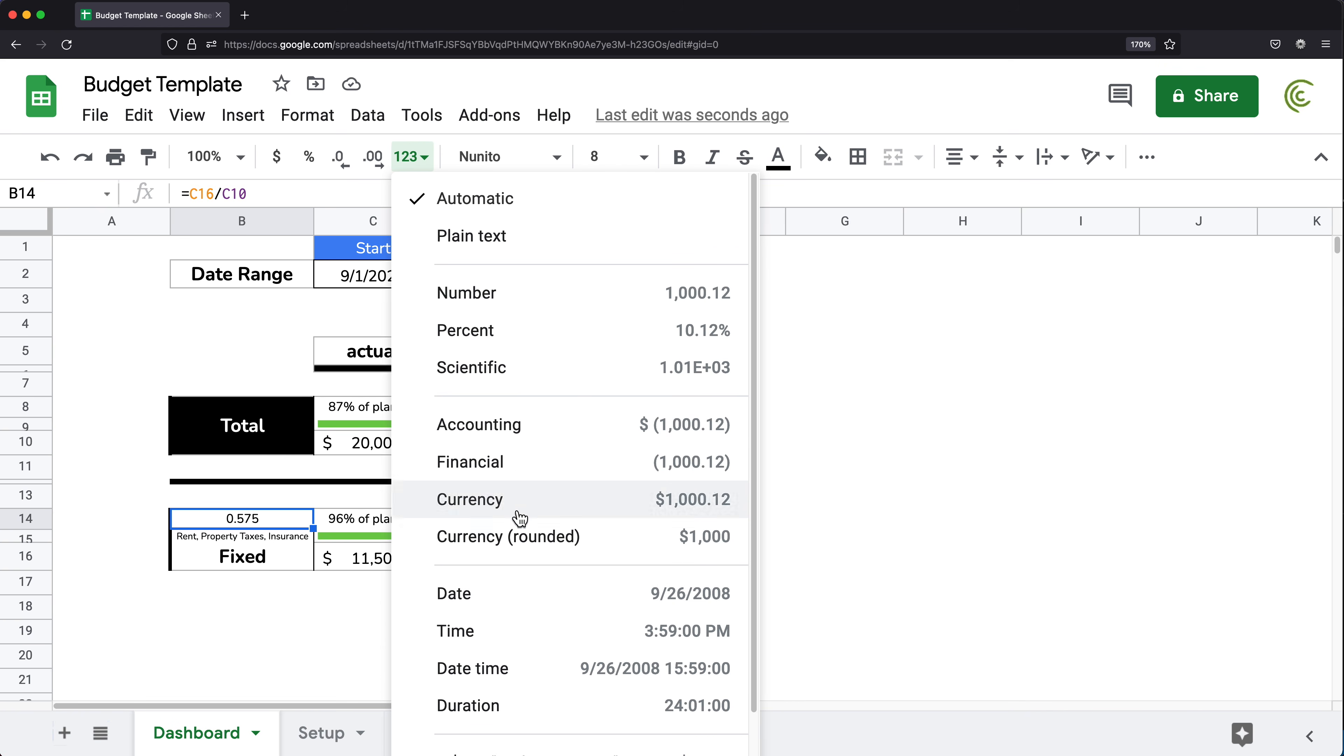
left_click(516, 340)
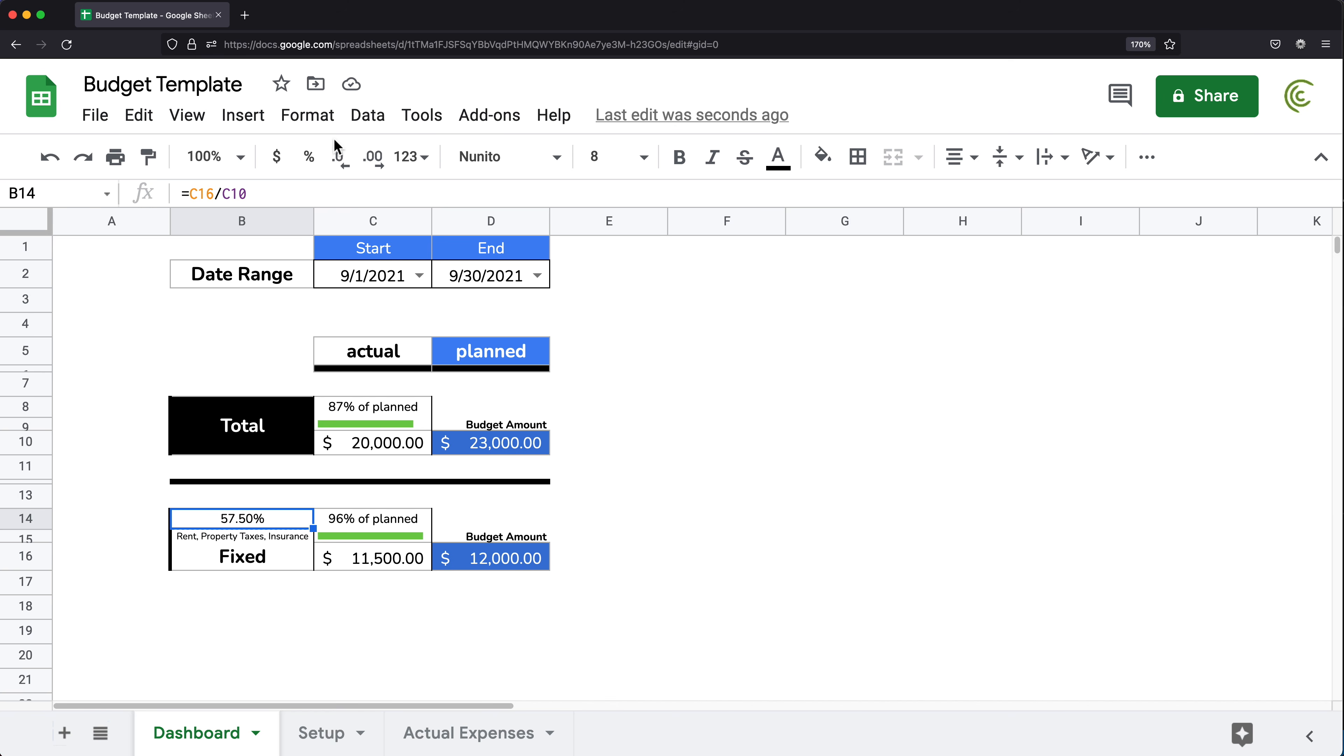
- Apply the custom number format 0%" of total" to cell B14
left_click(308, 115)
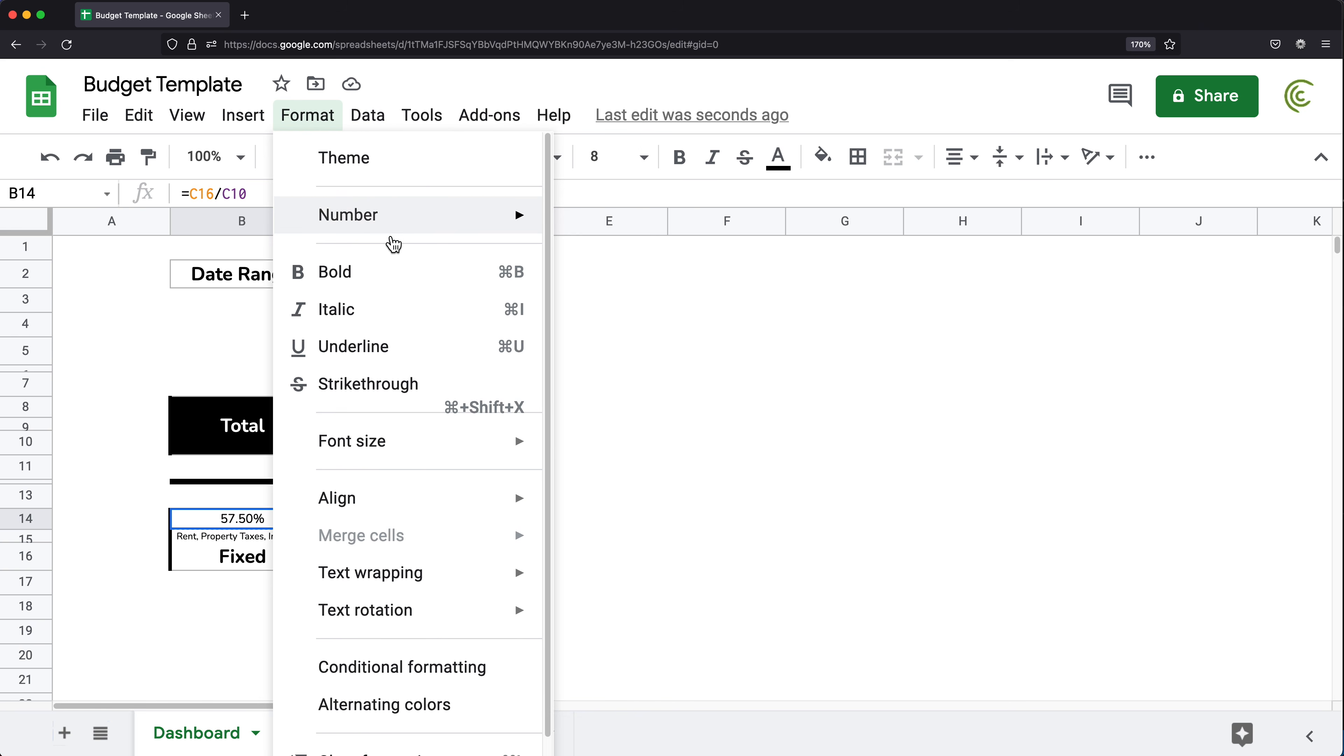
mouse_move(429, 230)
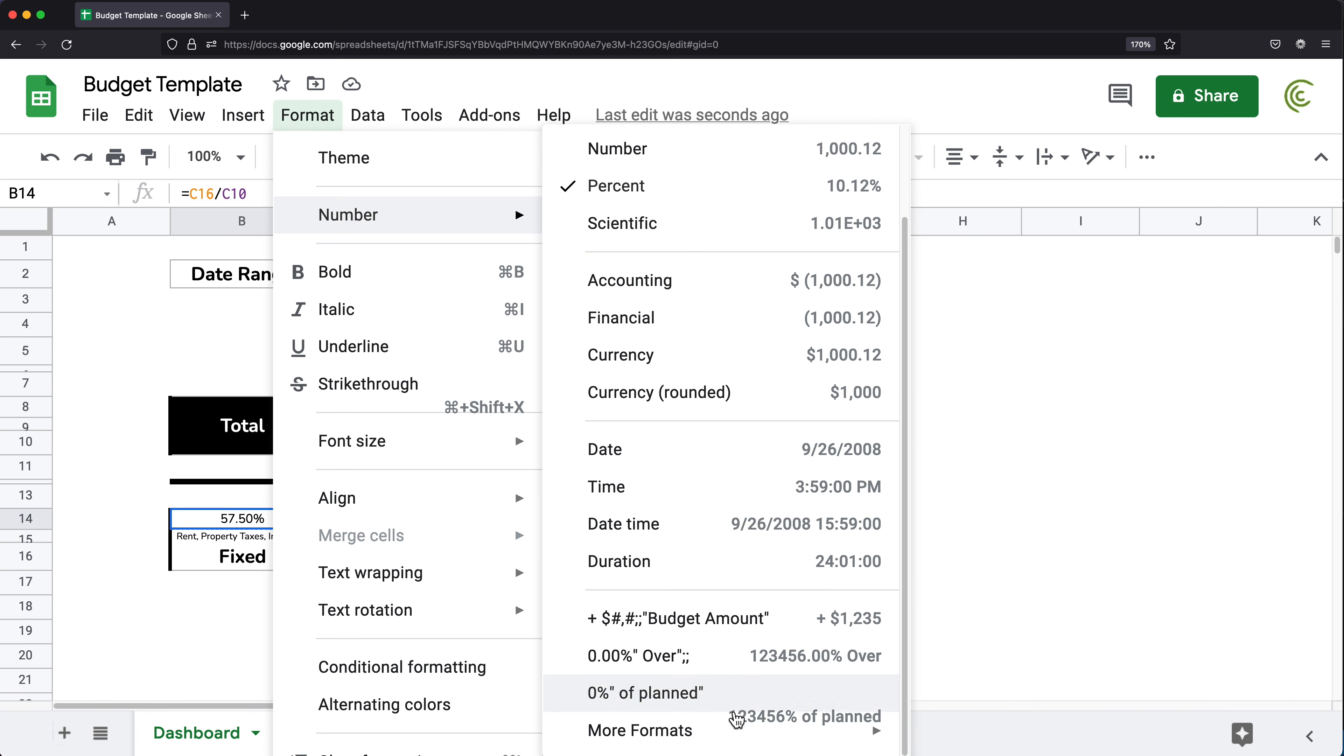
mouse_move(735, 725)
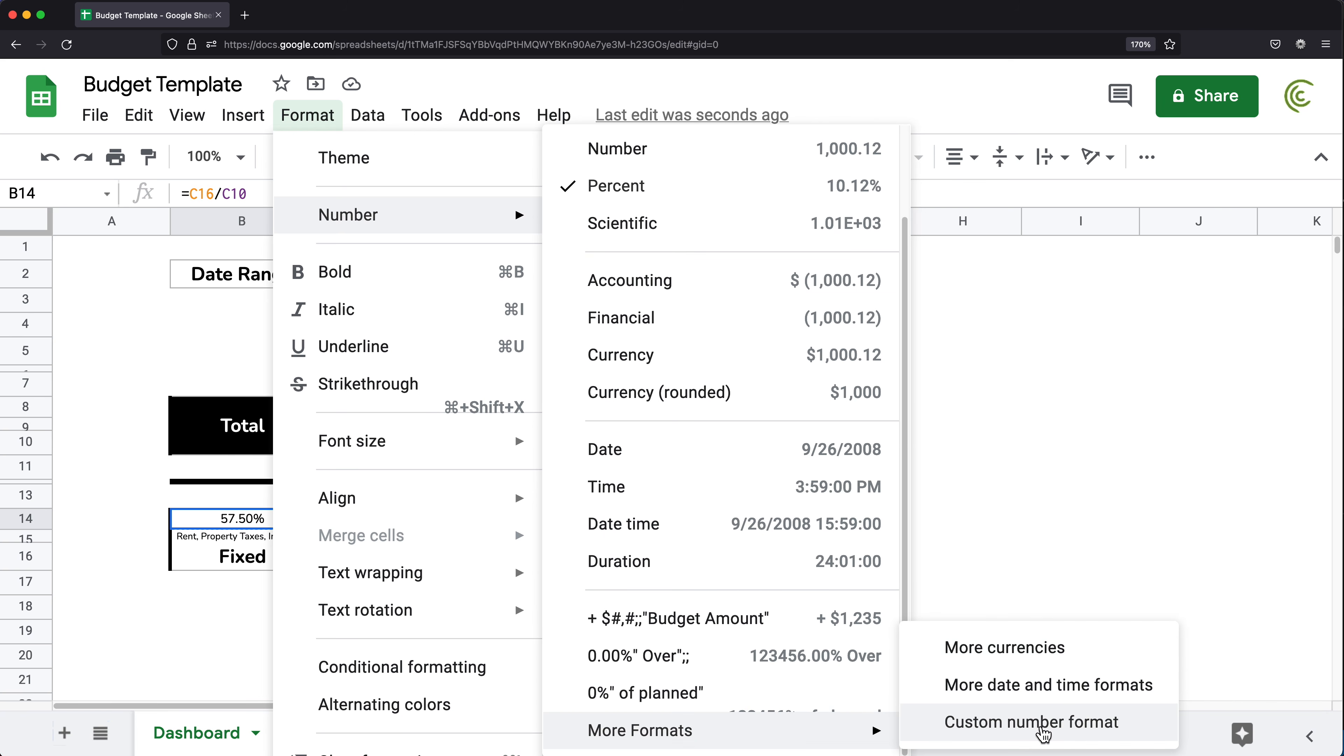
left_click(1052, 735)
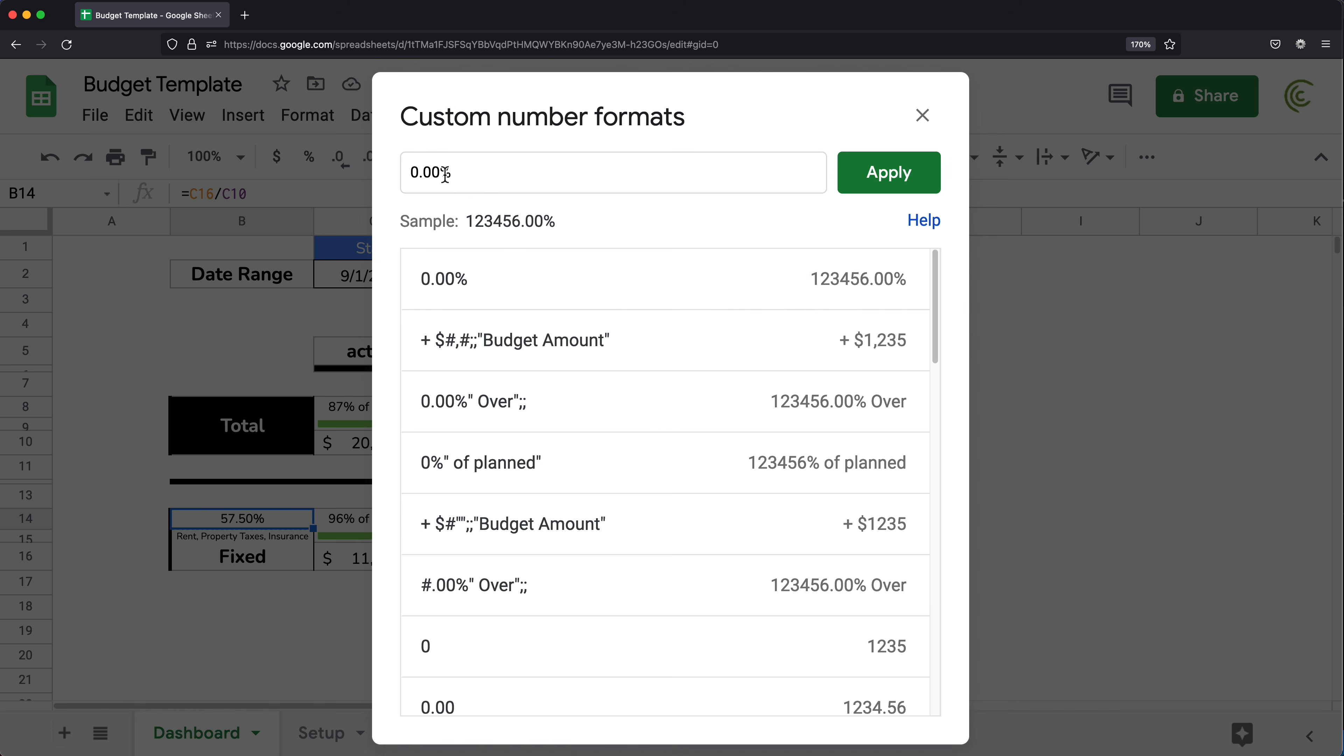
left_click(445, 174)
key("BackSpace")
key("BackSpace")
key("BackSpace")
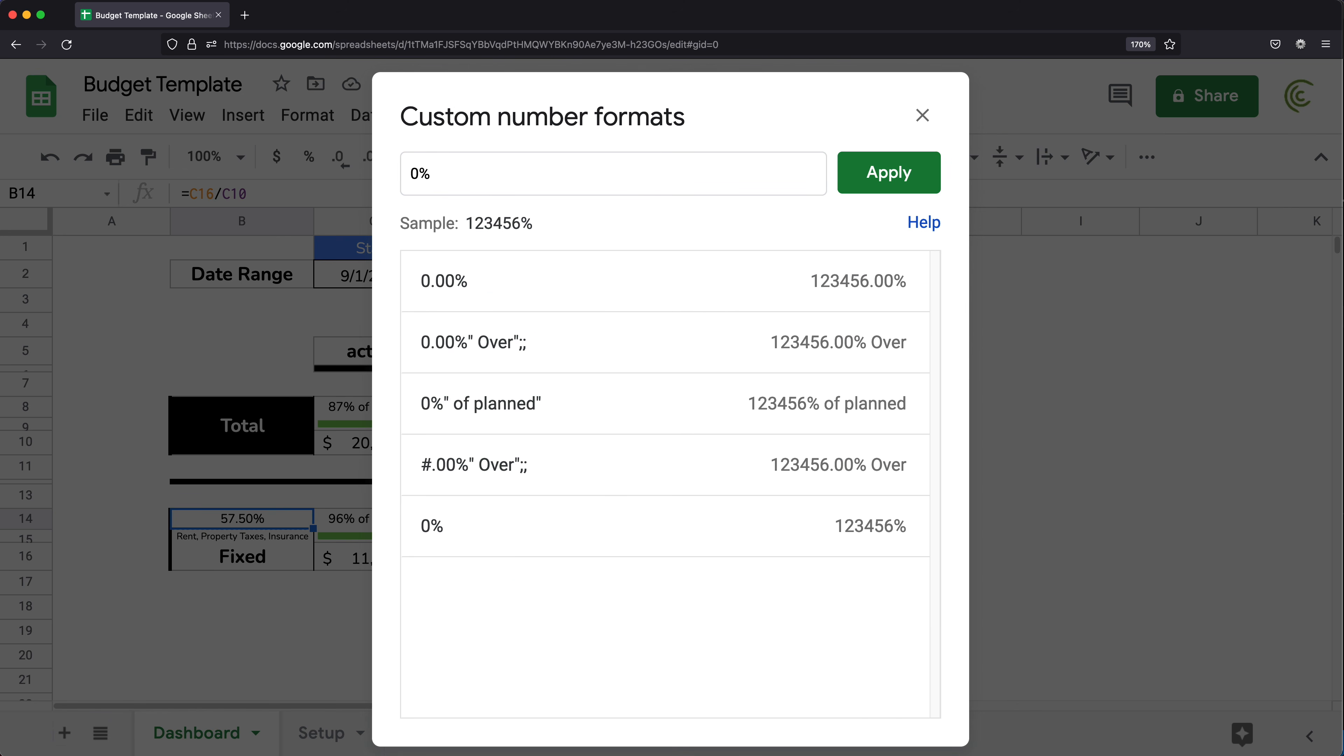
key("BackSpace")
type("\" ")
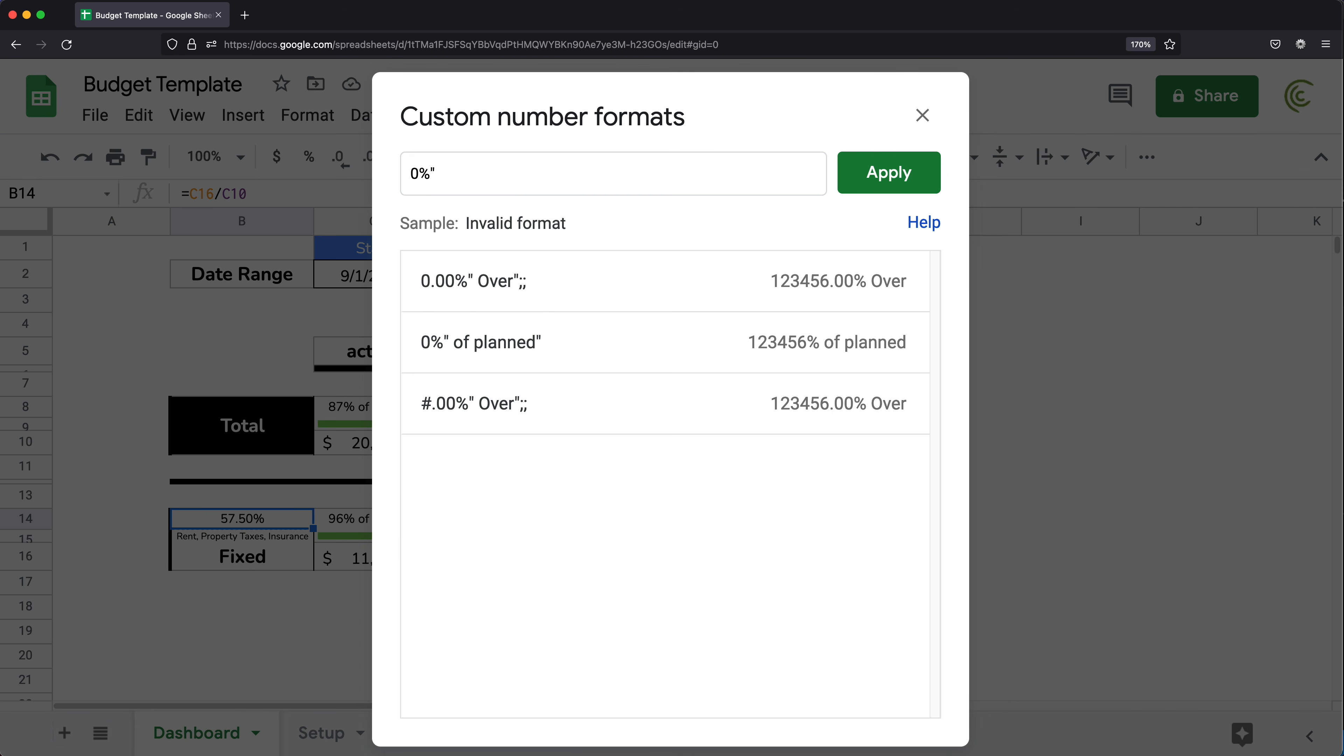
type("of total")
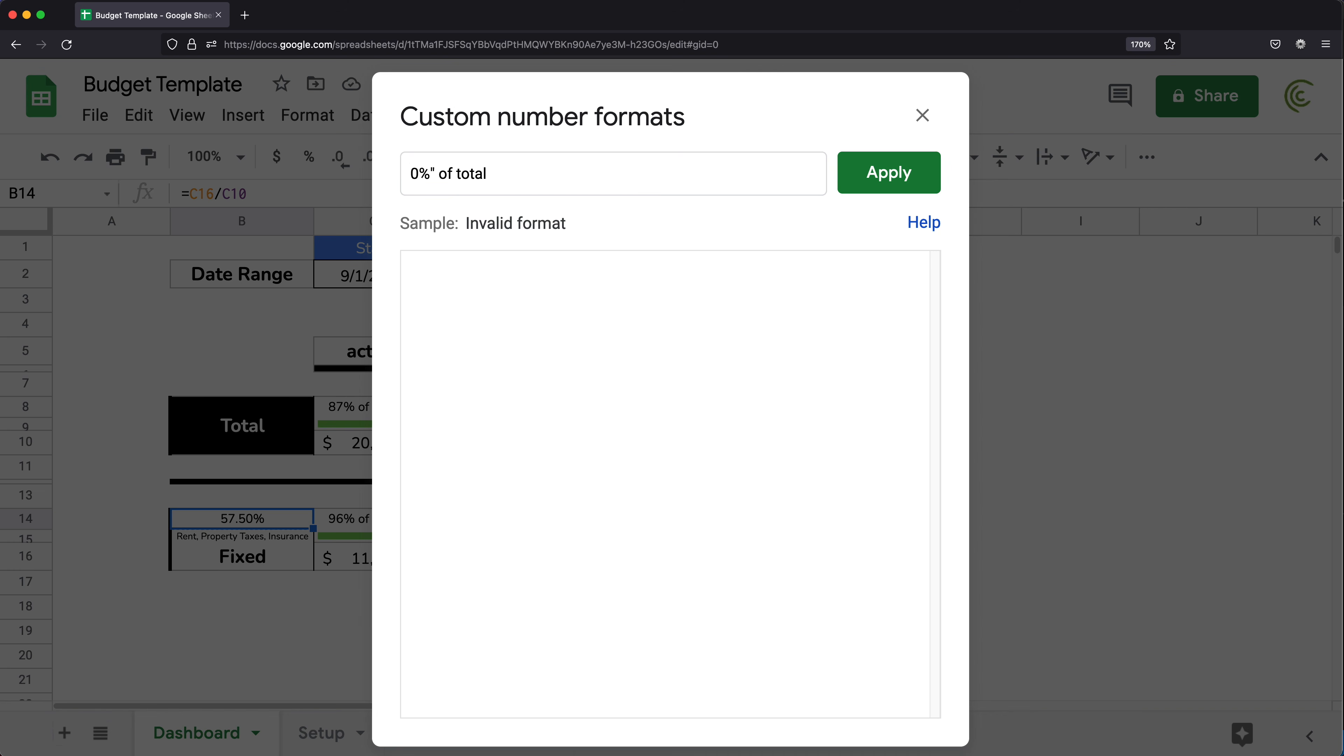
type("\"")
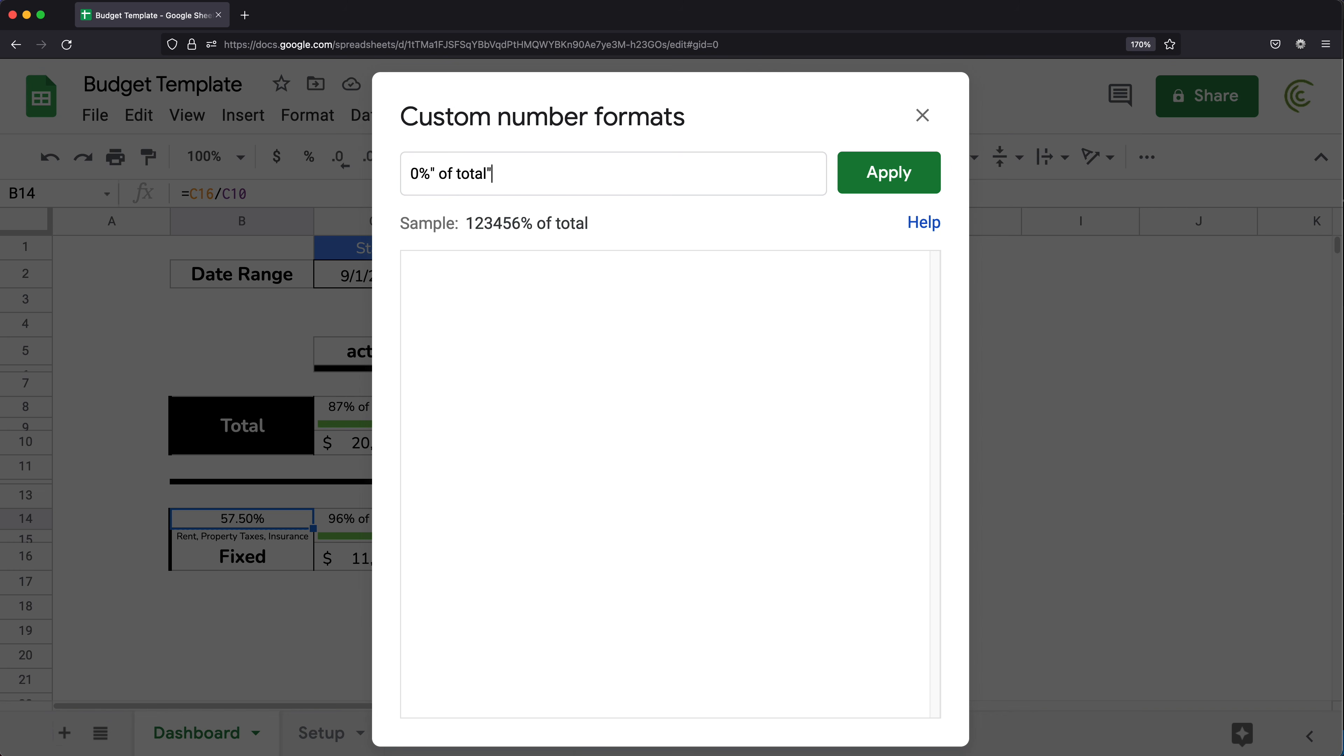
left_click(892, 183)
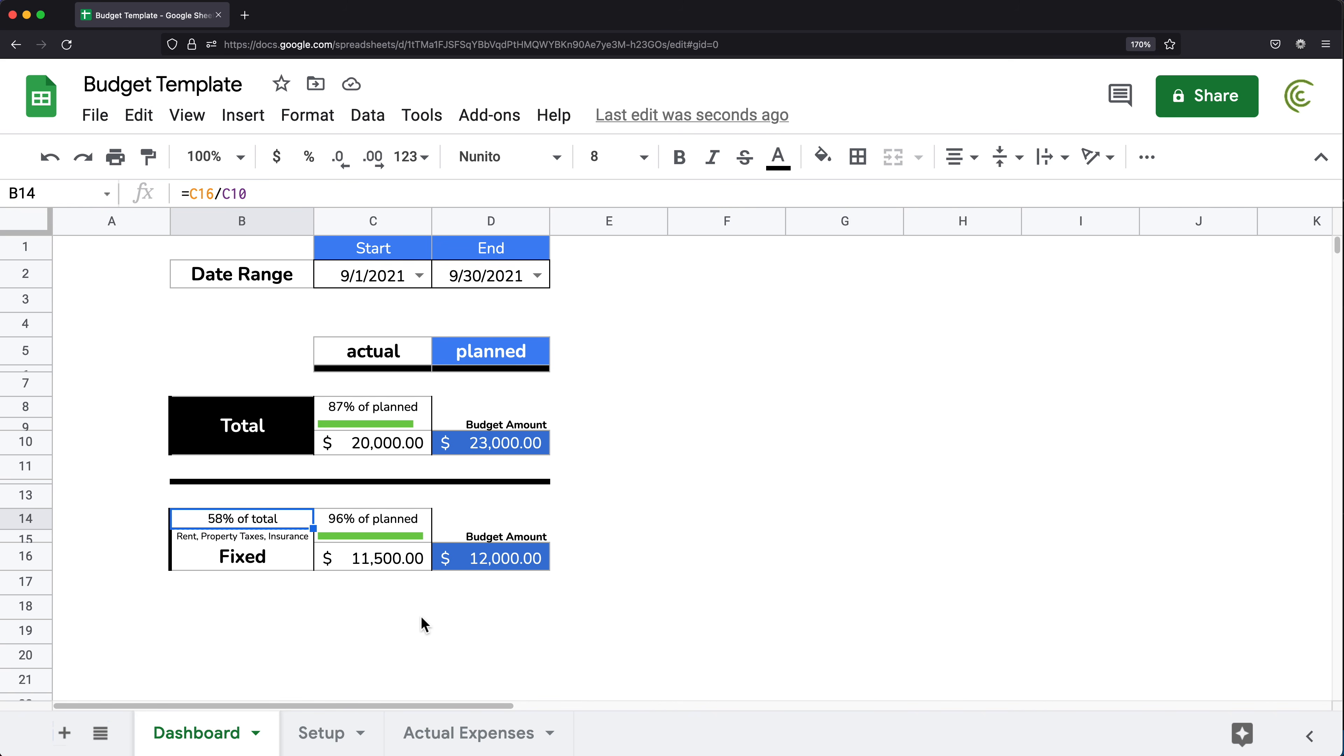
- Review the Fixed actual and planned amounts, the date range and the Actual Expenses sheet, ending on its first empty Date cell
left_click(460, 556)
left_click(386, 560)
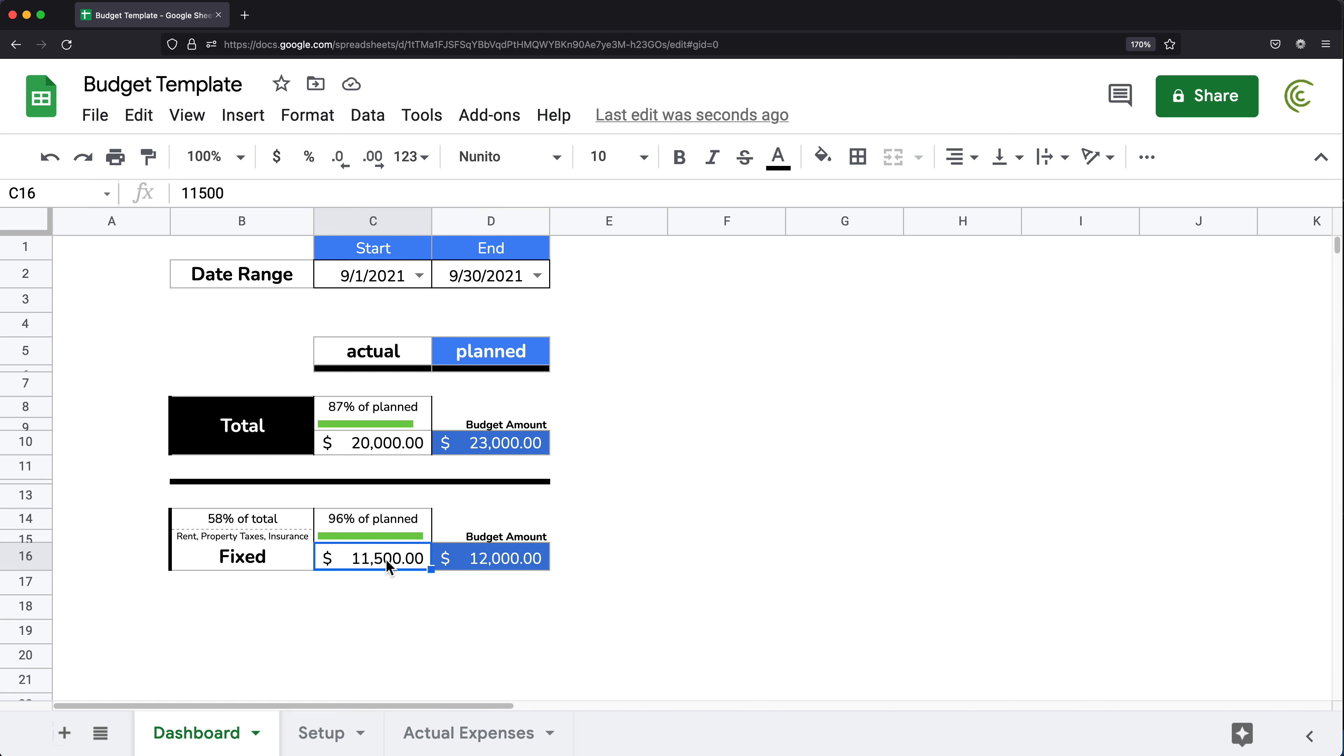
left_click(485, 571)
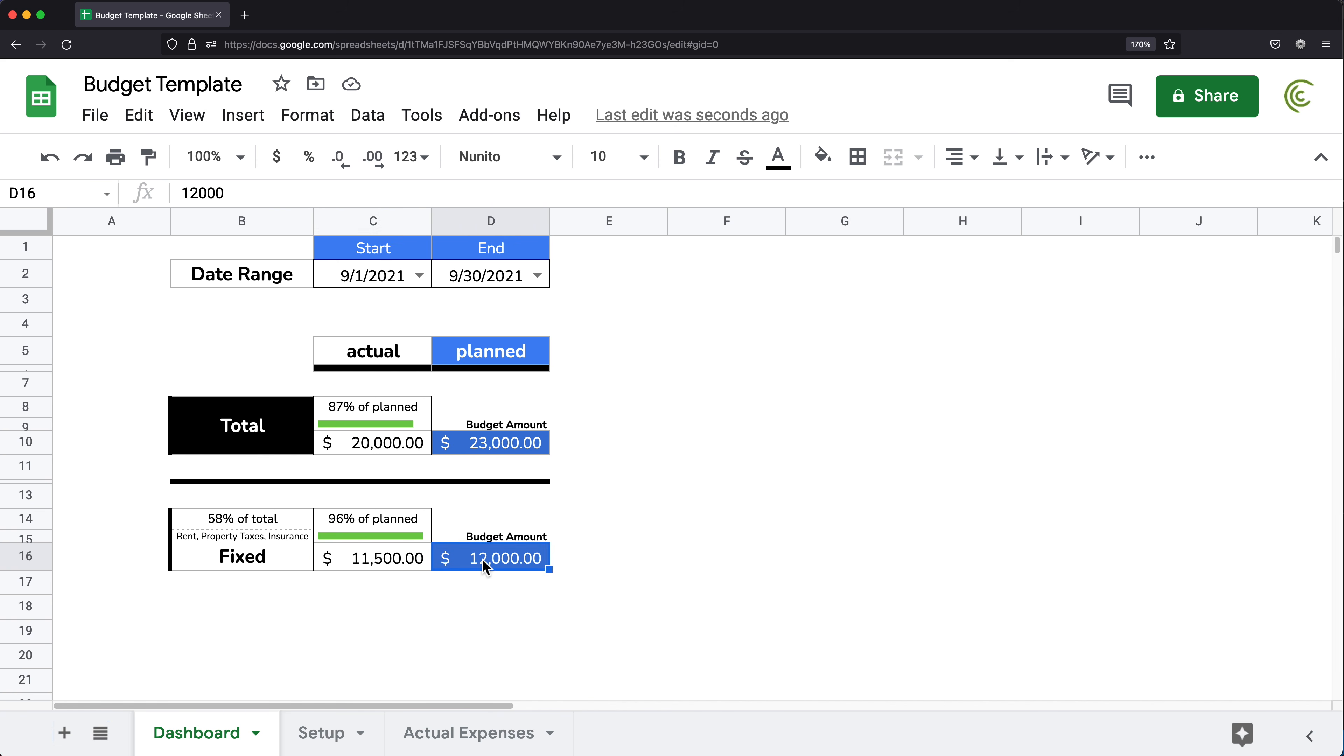
left_click(409, 554)
left_click(465, 564)
left_click(392, 557)
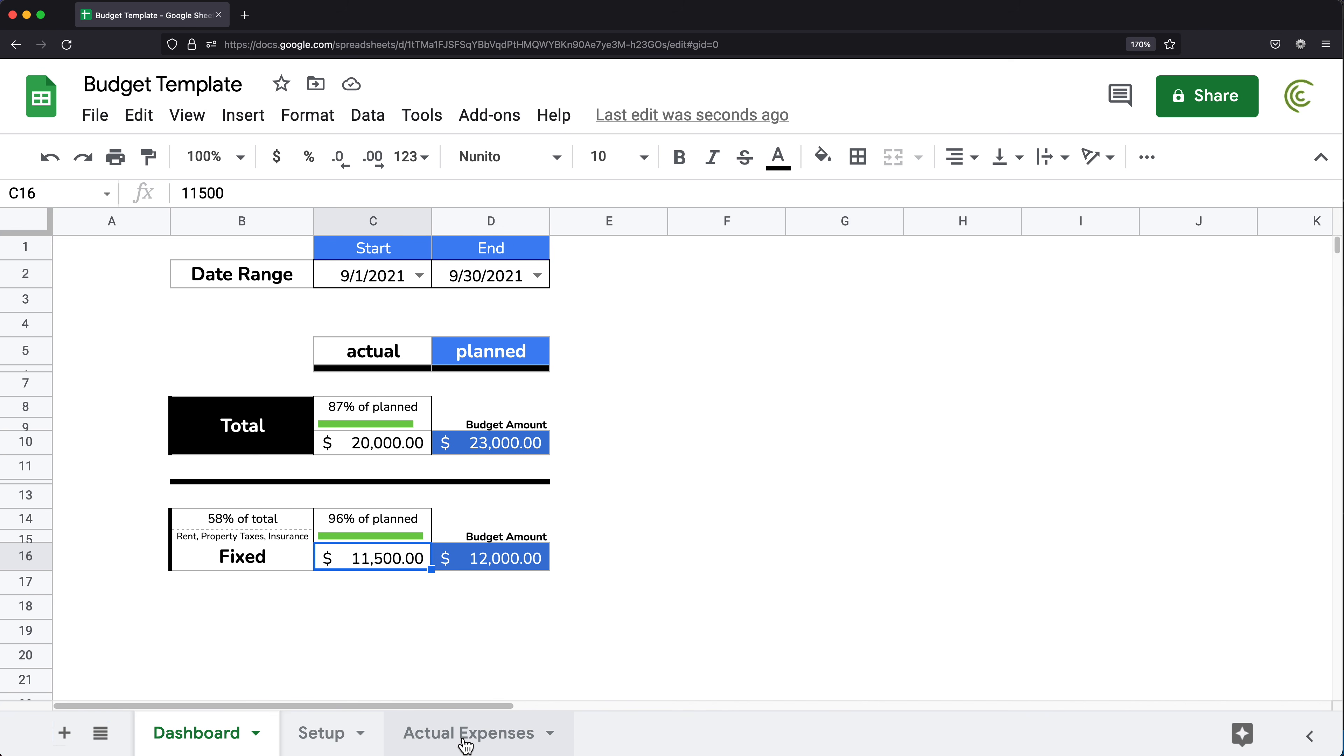
left_click(450, 738)
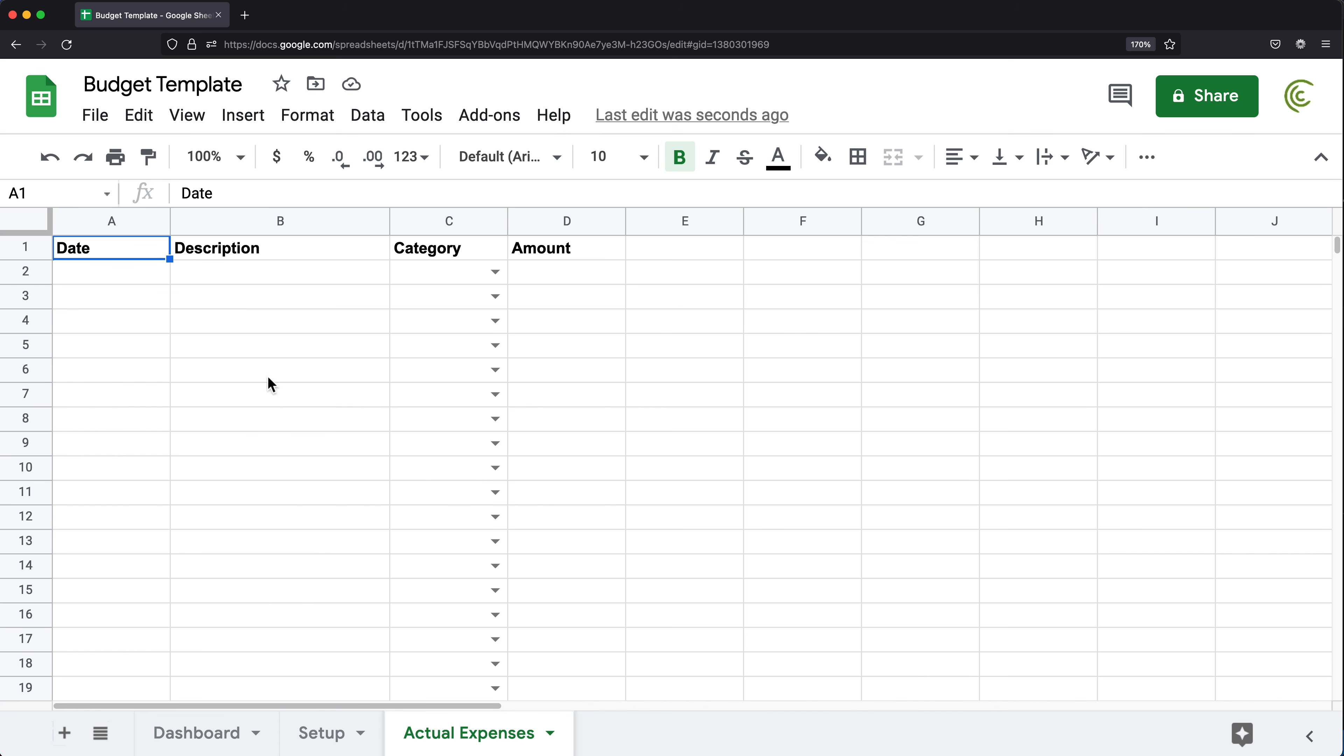
left_click(200, 741)
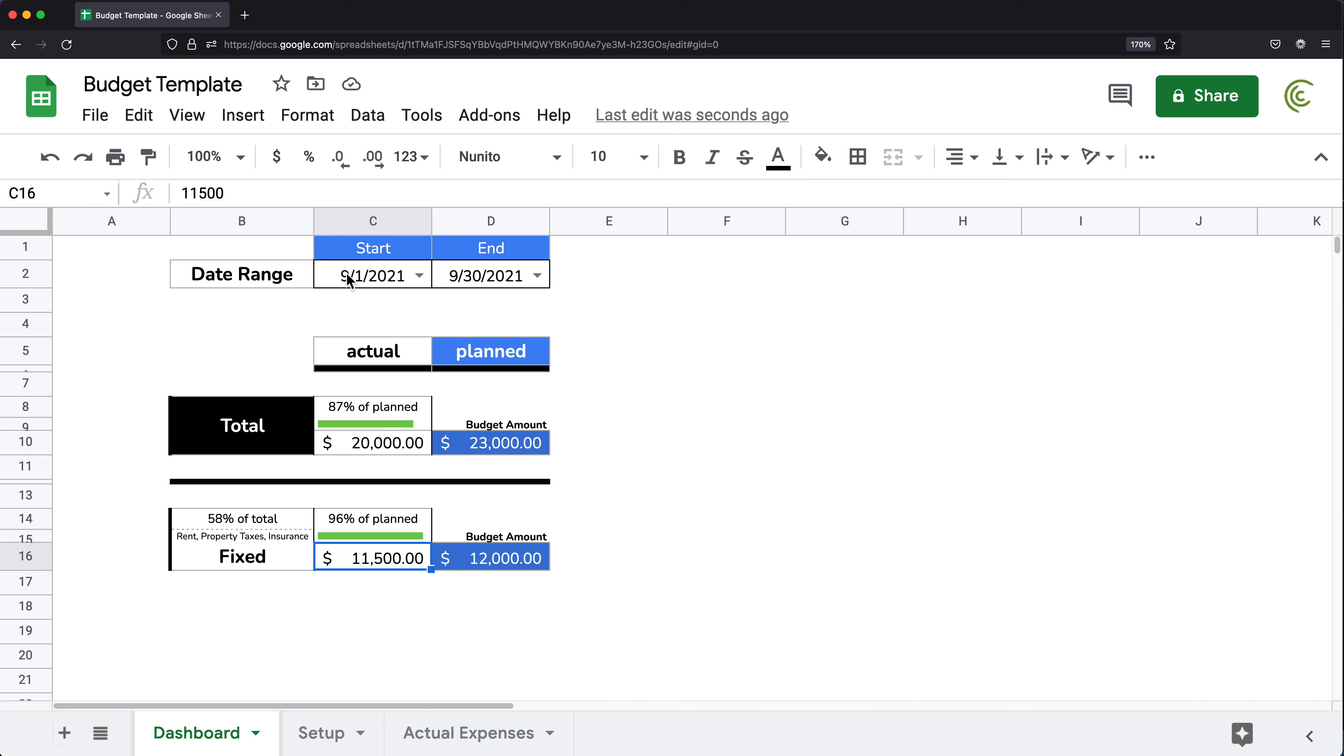
left_click_drag(348, 273, 477, 272)
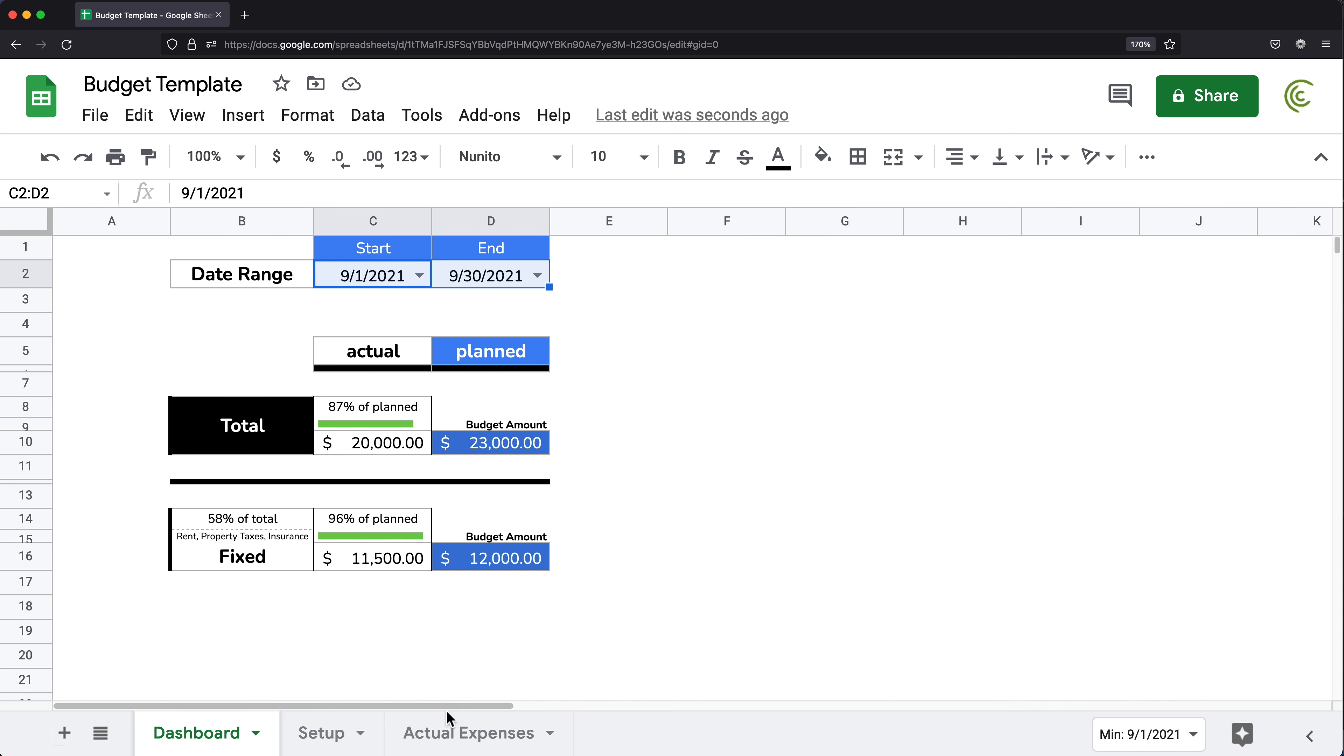
left_click(435, 736)
left_click(150, 275)
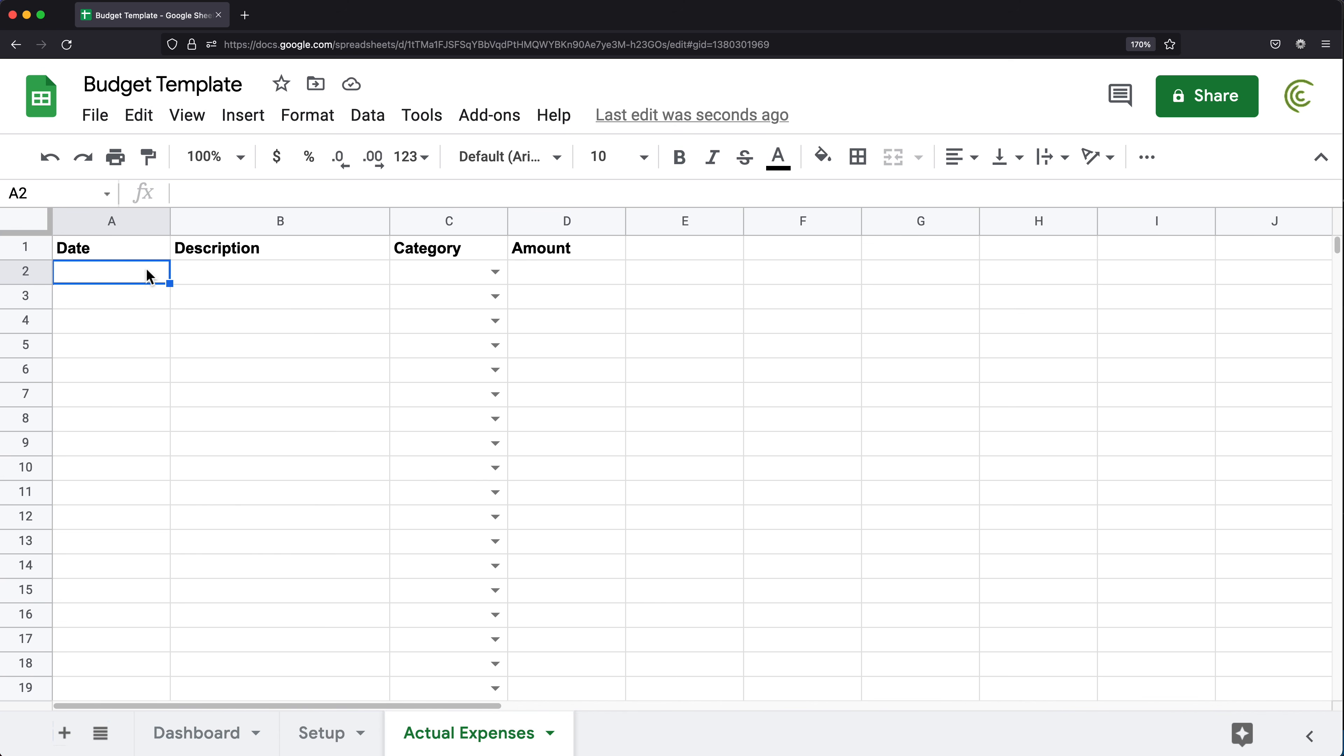
- Enter the Rent expense in row 2 dated 9/1/2021, category Fixed, amount 8900, and format the Amount column as currency
type("9/1/2021")
left_click(267, 273)
type("Rent")
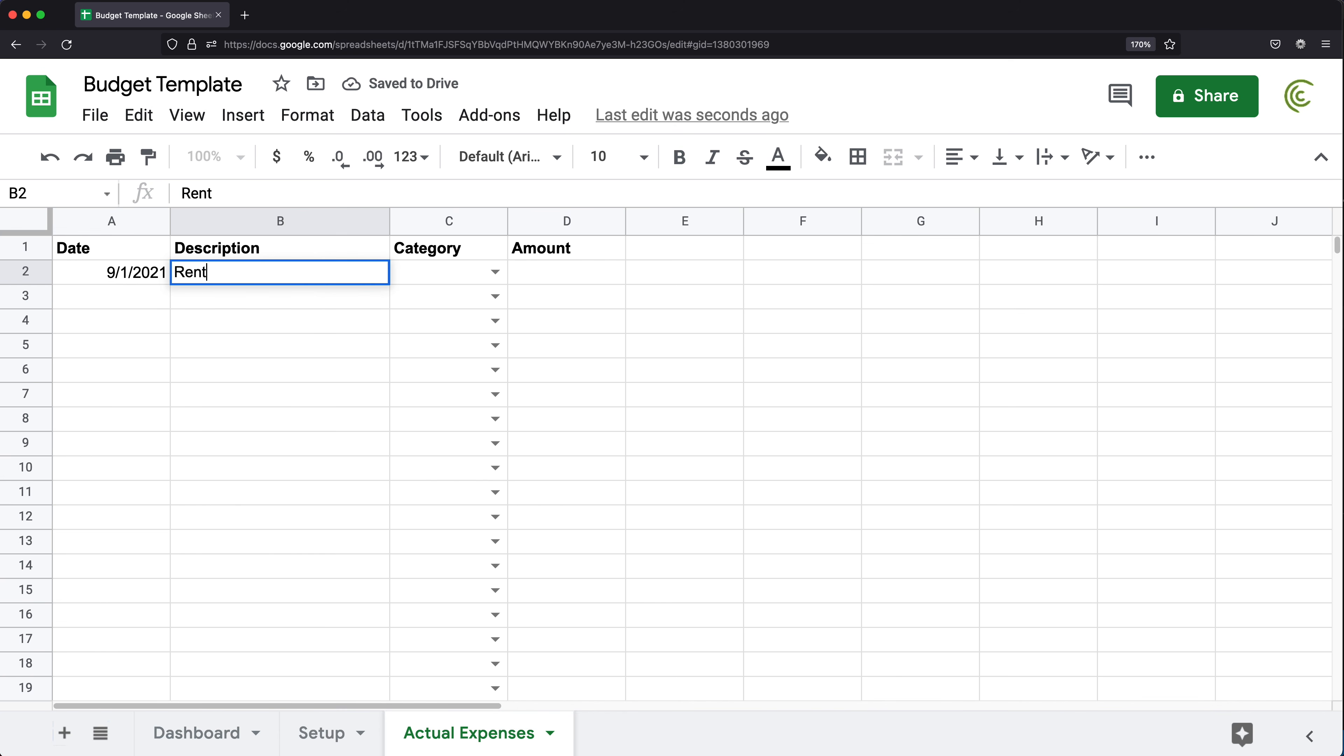
left_click(494, 272)
left_click(420, 301)
left_click(550, 273)
type("8900")
key("Return")
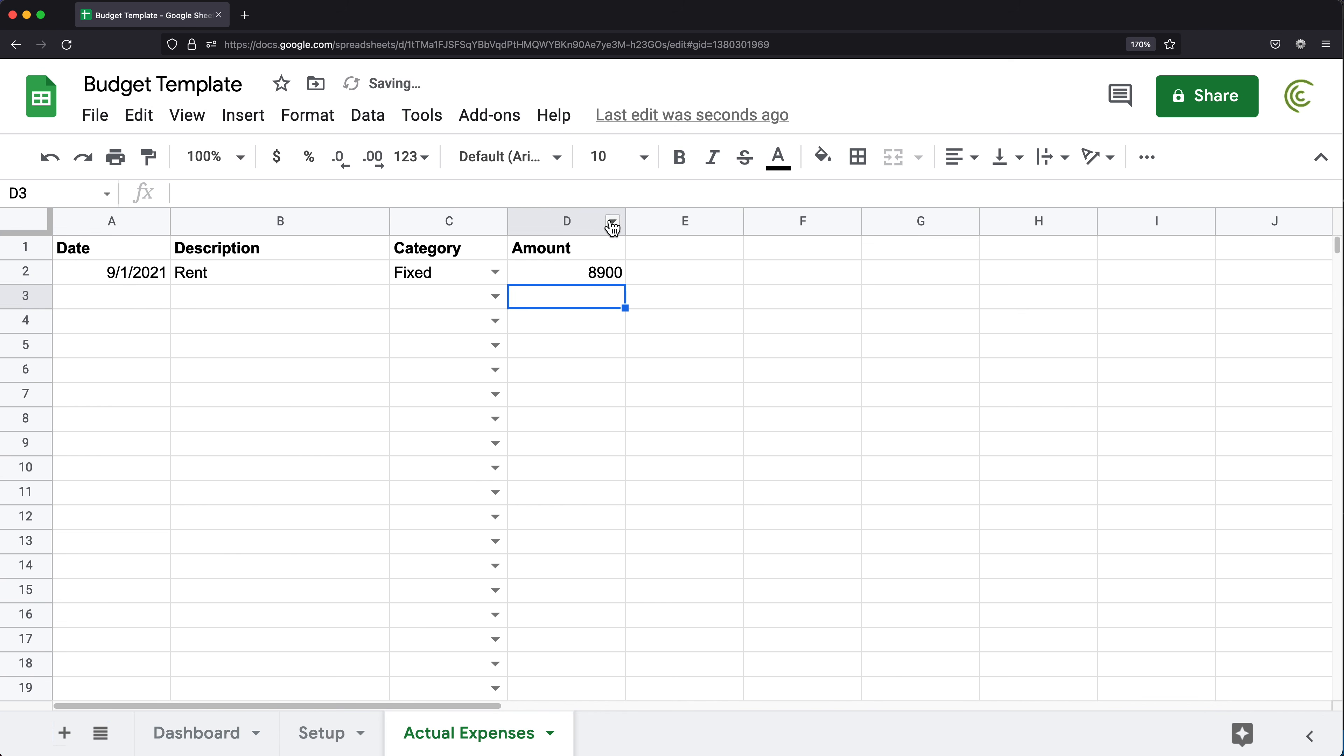
left_click(581, 226)
left_click(276, 156)
- Enter the Property Taxes expense in row 3 dated 9/2/2021, category Fixed, amount 2100
left_click(111, 295)
type("9/2/2021")
left_click(267, 297)
type("Property Taxes")
left_click(495, 296)
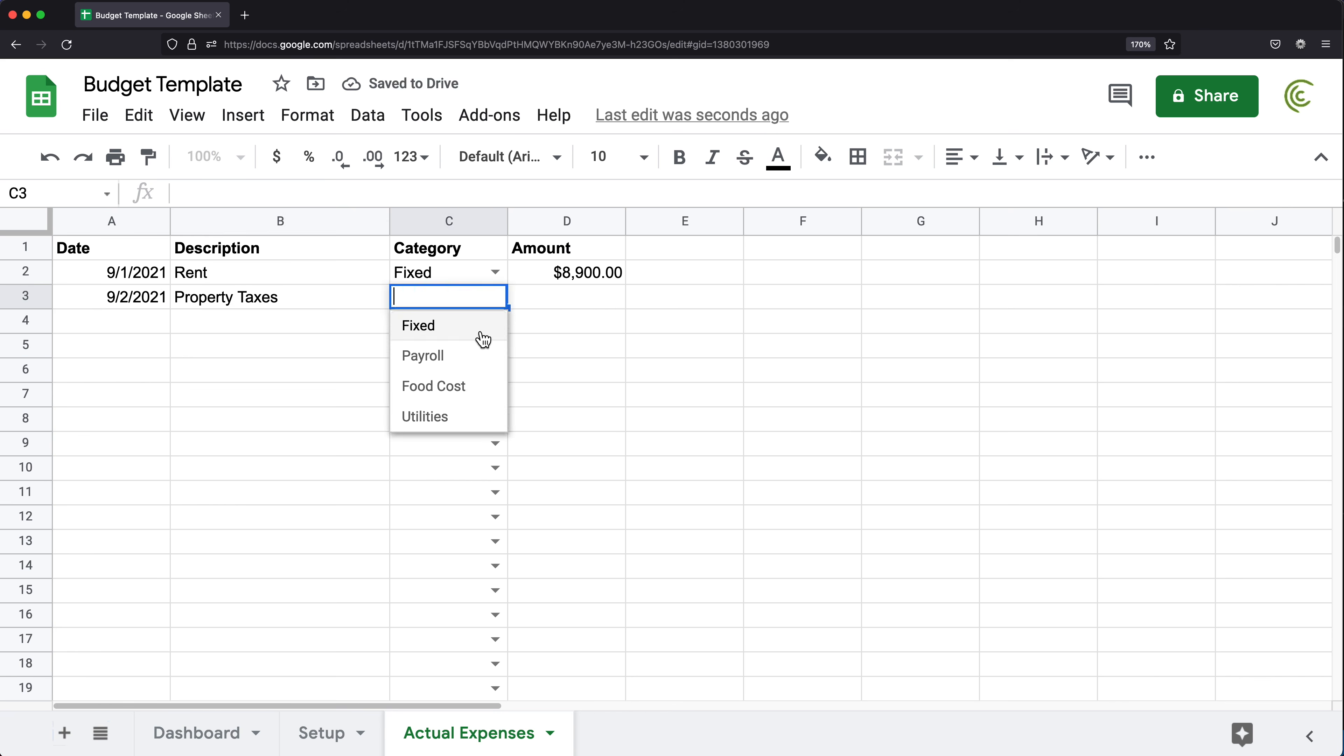
left_click(481, 334)
left_click(567, 297)
type("2100")
key("Return")
- Enter two Fixed expenses in rows 4 and 5: 9/2/2021 Insurance - Liability, 30, and 9/3/2021 Insurance - Property, 120
key("Left")
key("Left")
key("Left")
type("9/2/2021")
key("Tab")
type("Insurance - Liability")
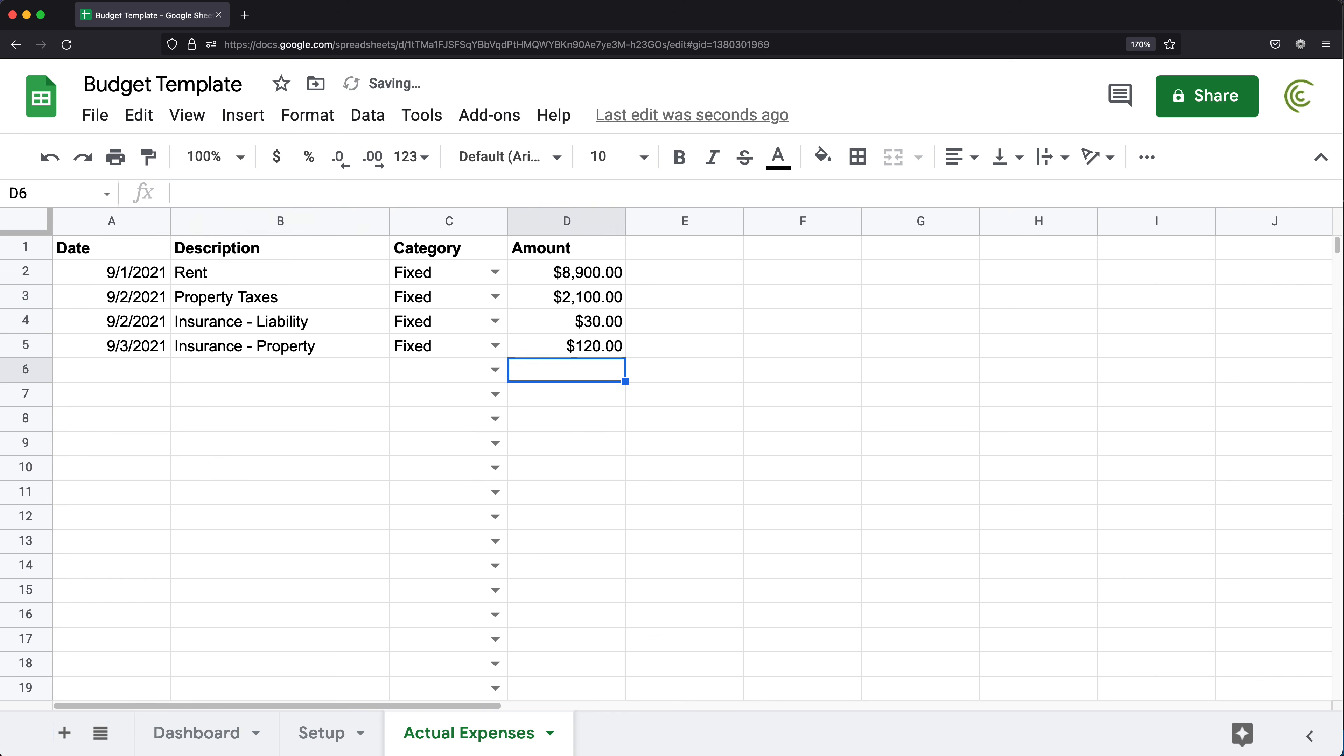
- Enter two employees' salaries in rows 6 and 7, dated 9/5/2021 and 9/6/2021, category Payroll, 3500 each
left_click(111, 370)
type("9/5/2021")
key("Return")
left_click(256, 369)
type("Salary - Ana")
left_click(495, 370)
left_click(431, 425)
left_click(575, 371)
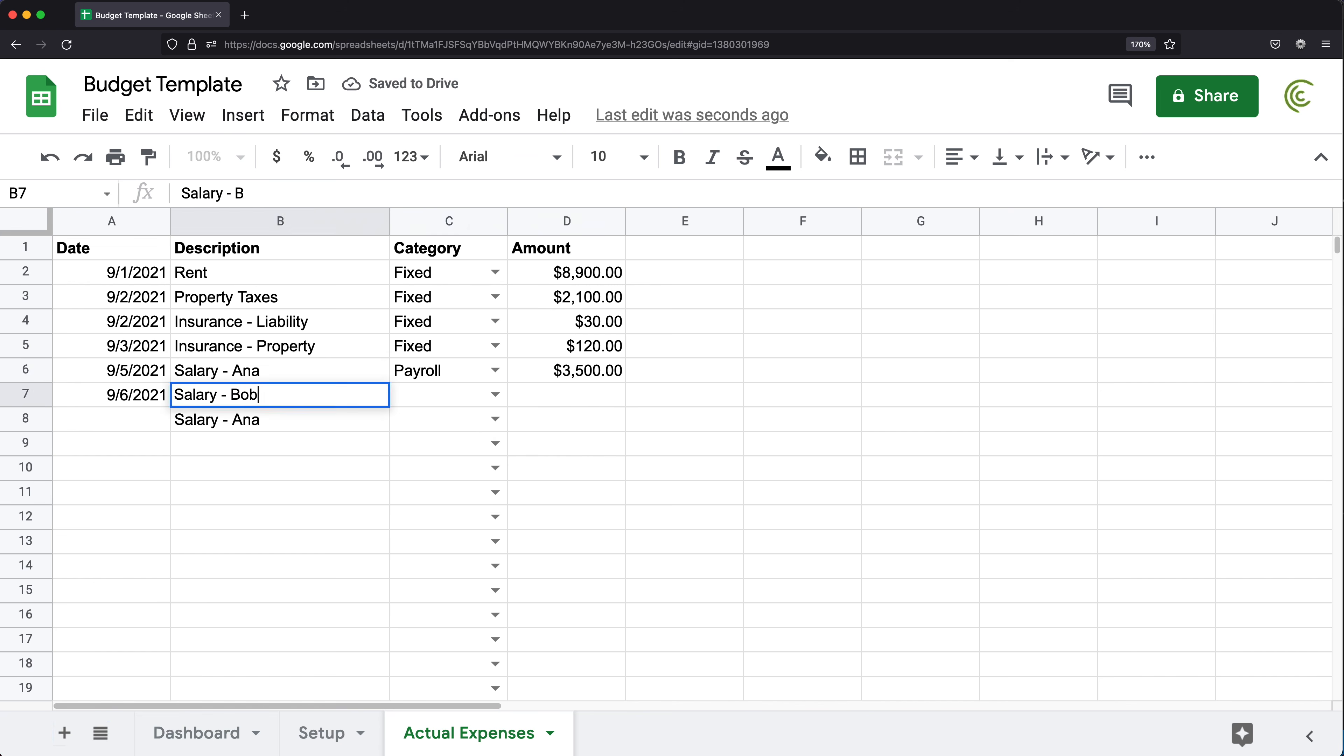
left_click(494, 394)
left_click(431, 453)
type("3500")
- Repeat the two salary dates and descriptions in rows 8 and 9, appending "Taxes" to each description
type("9/5/2021\tSalary - Ana 9/6/2021\tSalary - Bob")
type("Taxes")
key("Return")
type("Taxes")
- Set the category of both salary tax rows to Payroll and their amounts to 210 each
left_click(495, 419)
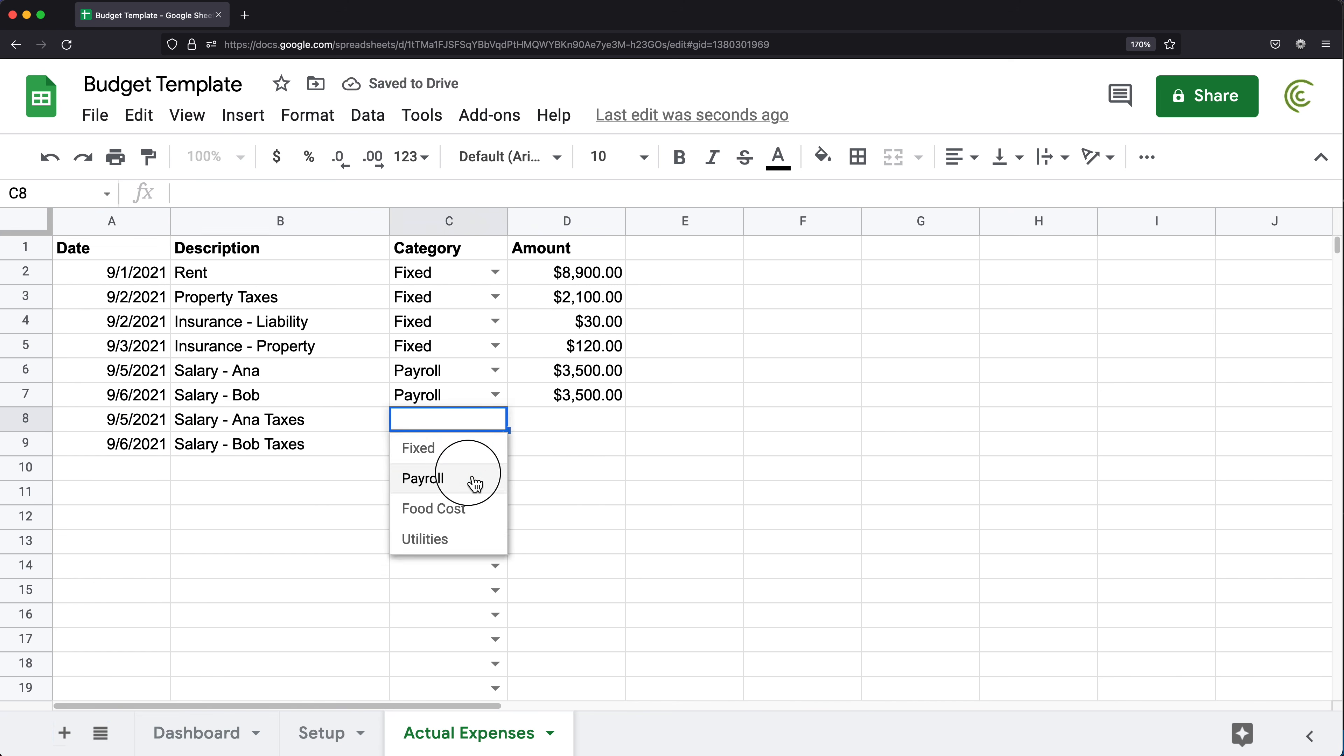
left_click(470, 478)
left_click(495, 444)
left_click(450, 503)
left_click(567, 420)
type("210")
key("Return")
type("210")
- Review the Fixed rows and their amounts, and the Fixed actual amount and date range on the Dashboard sheet
left_click(111, 444)
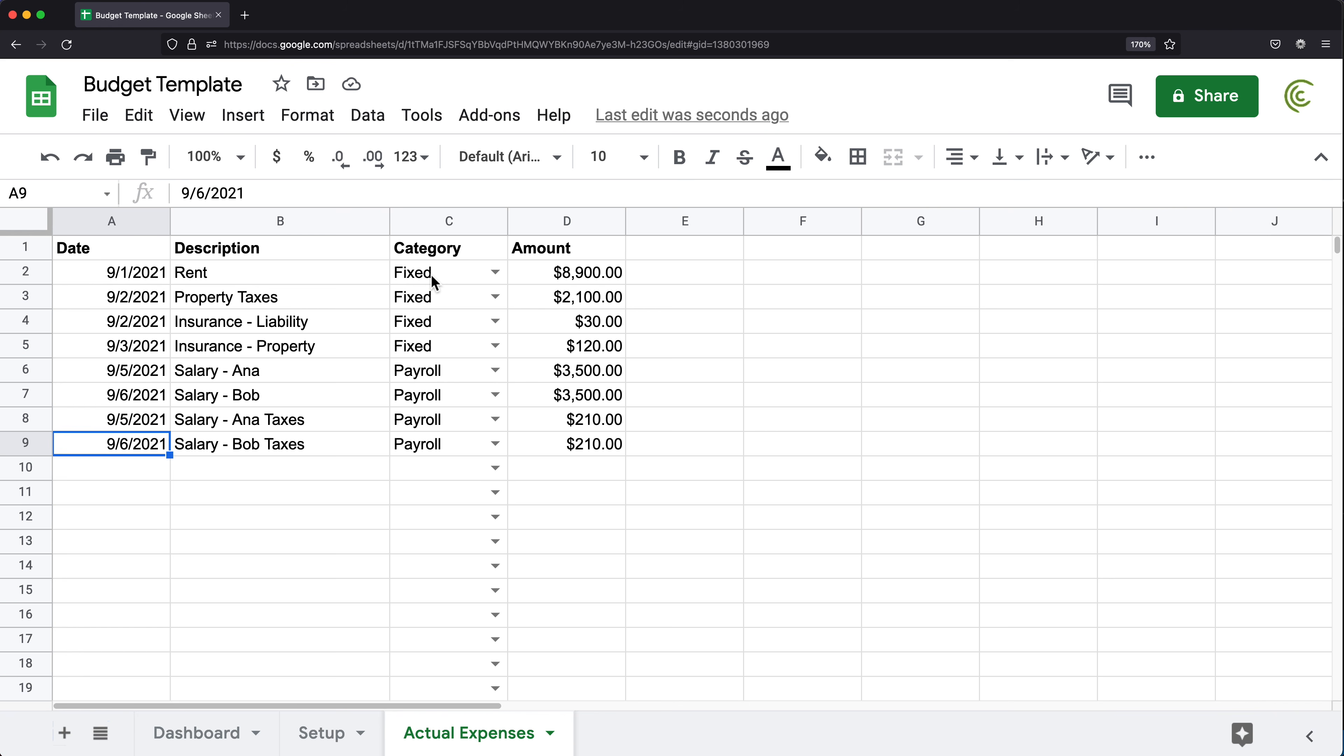
left_click_drag(433, 281, 426, 351)
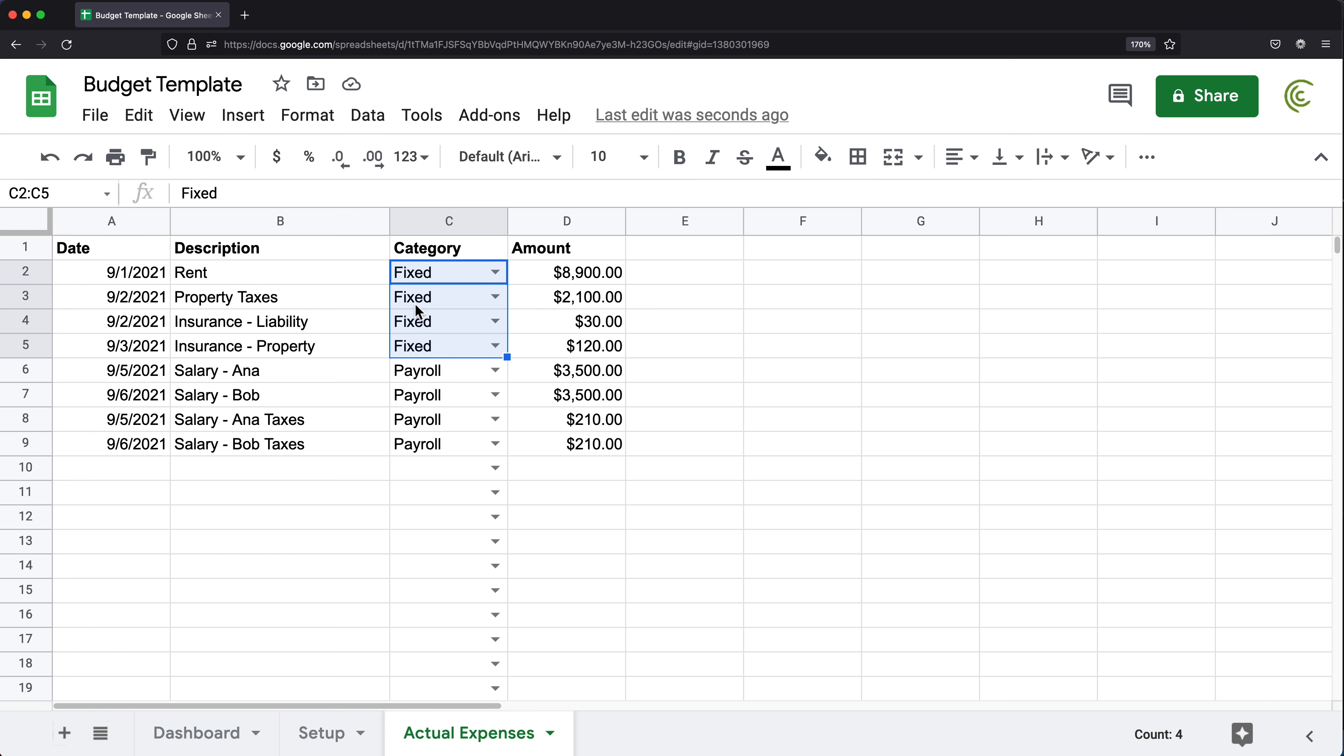
left_click_drag(580, 286, 580, 349)
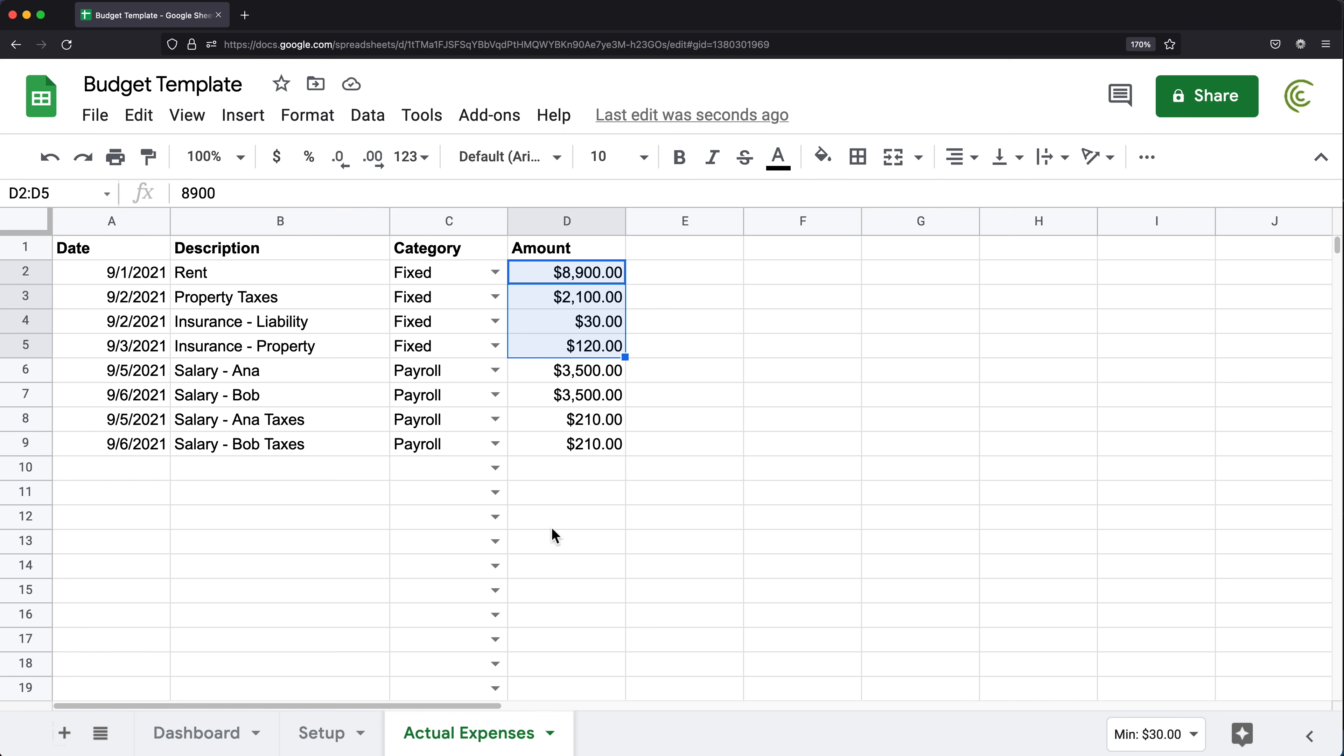
left_click(183, 739)
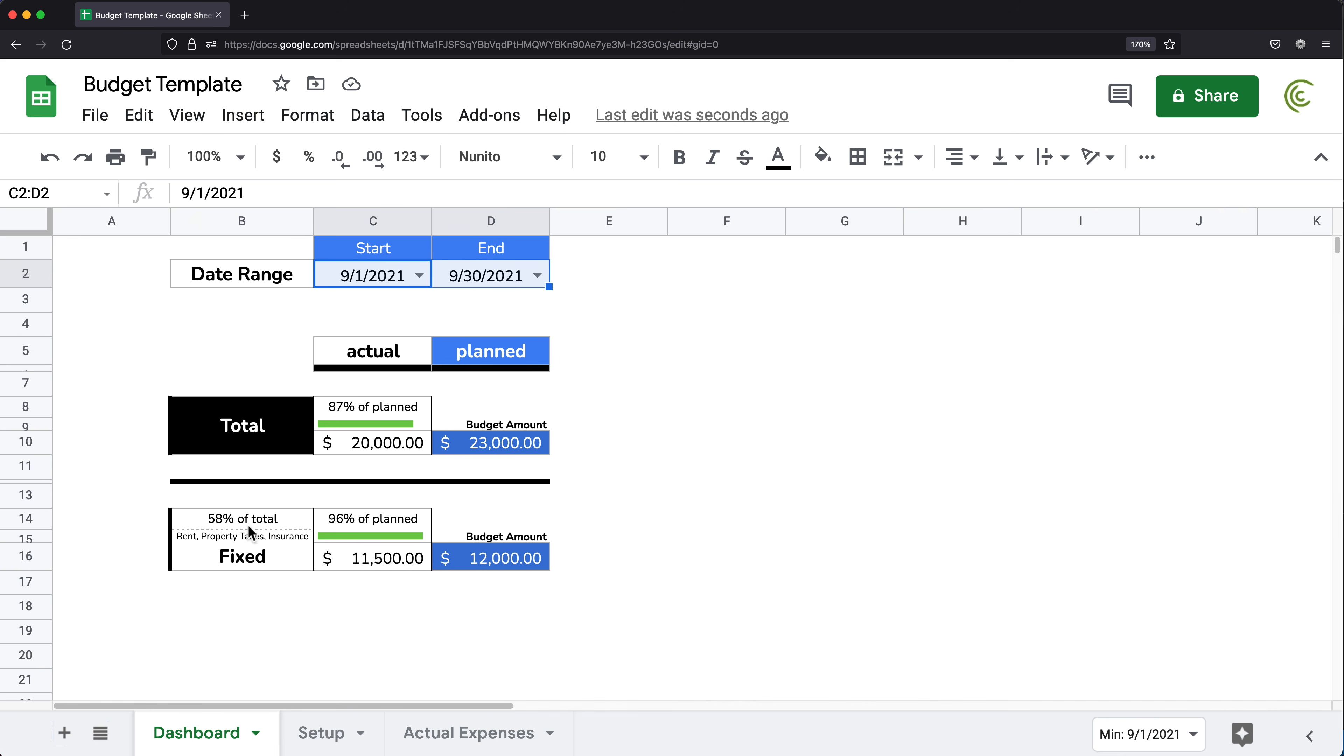
left_click(251, 553)
left_click(405, 560)
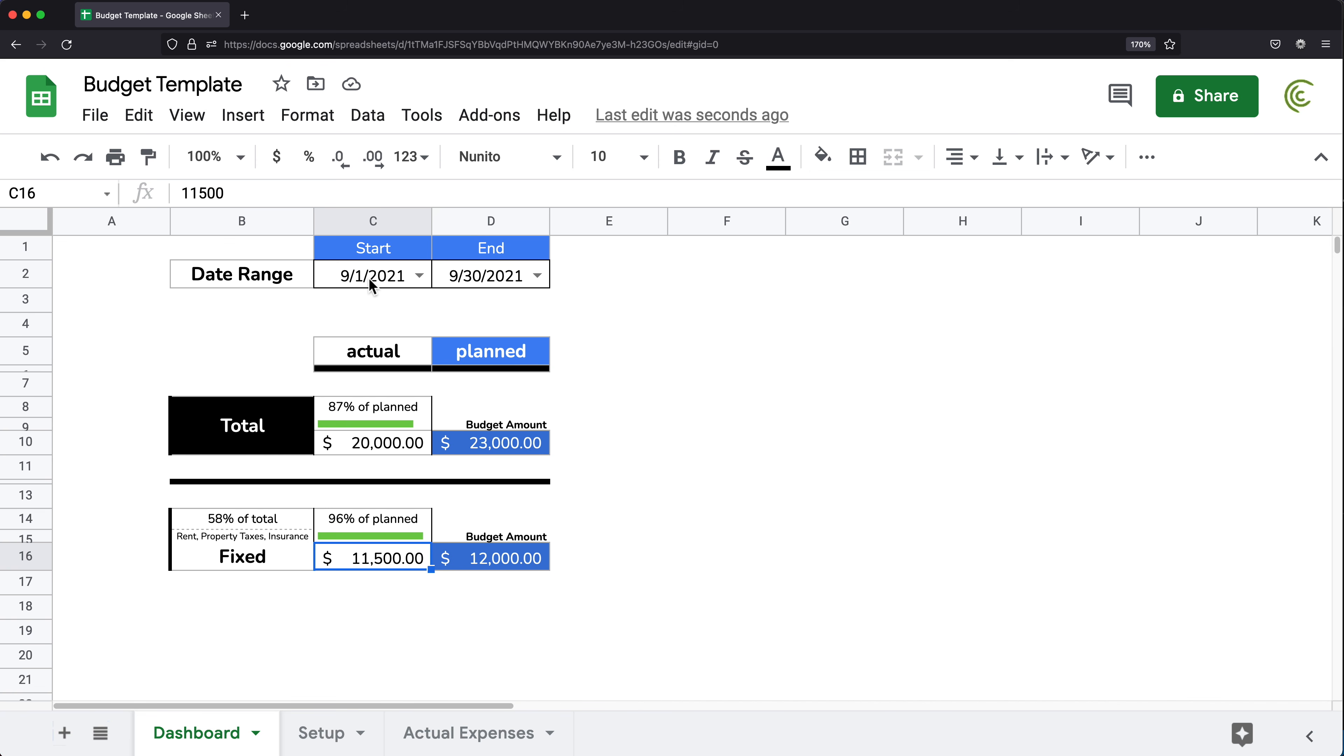
left_click_drag(370, 279, 495, 279)
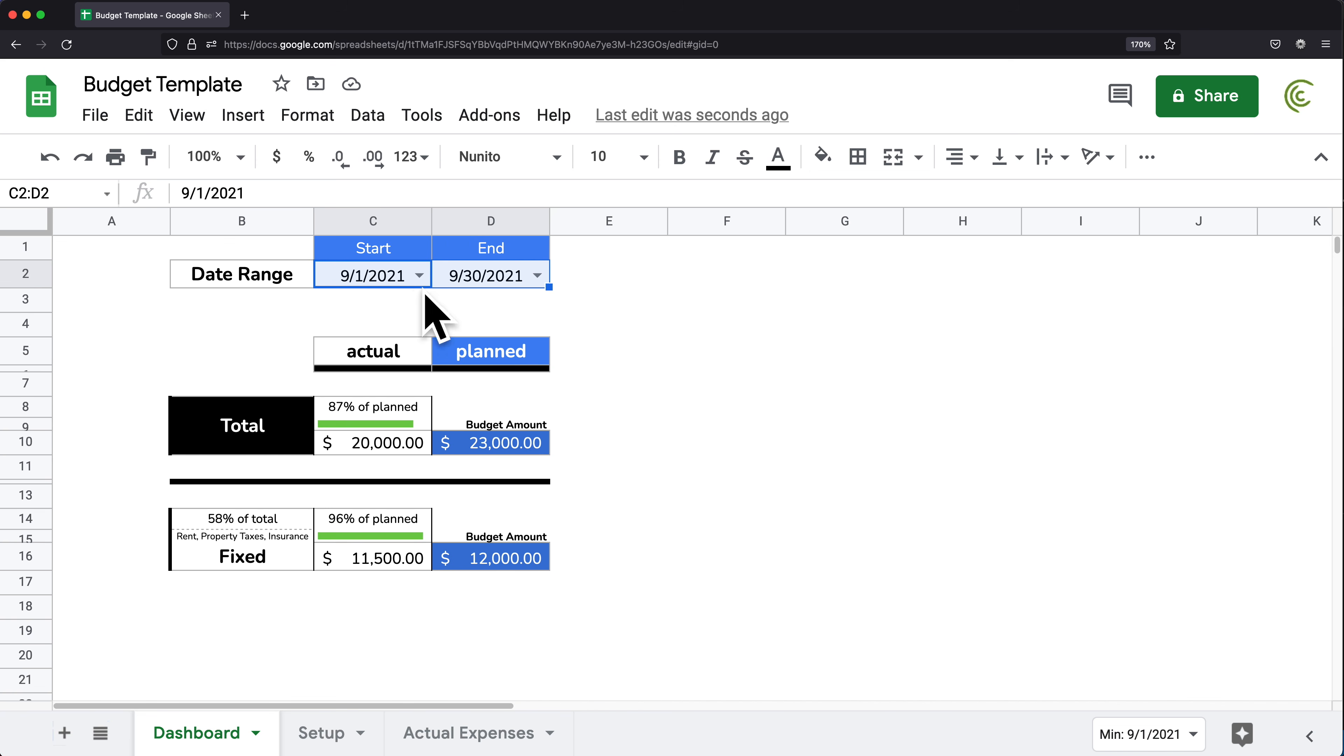
- Replace the Fixed actual amount in C16 with the beginning of a formula, =SUMIFS(
left_click(369, 566)
type("=")
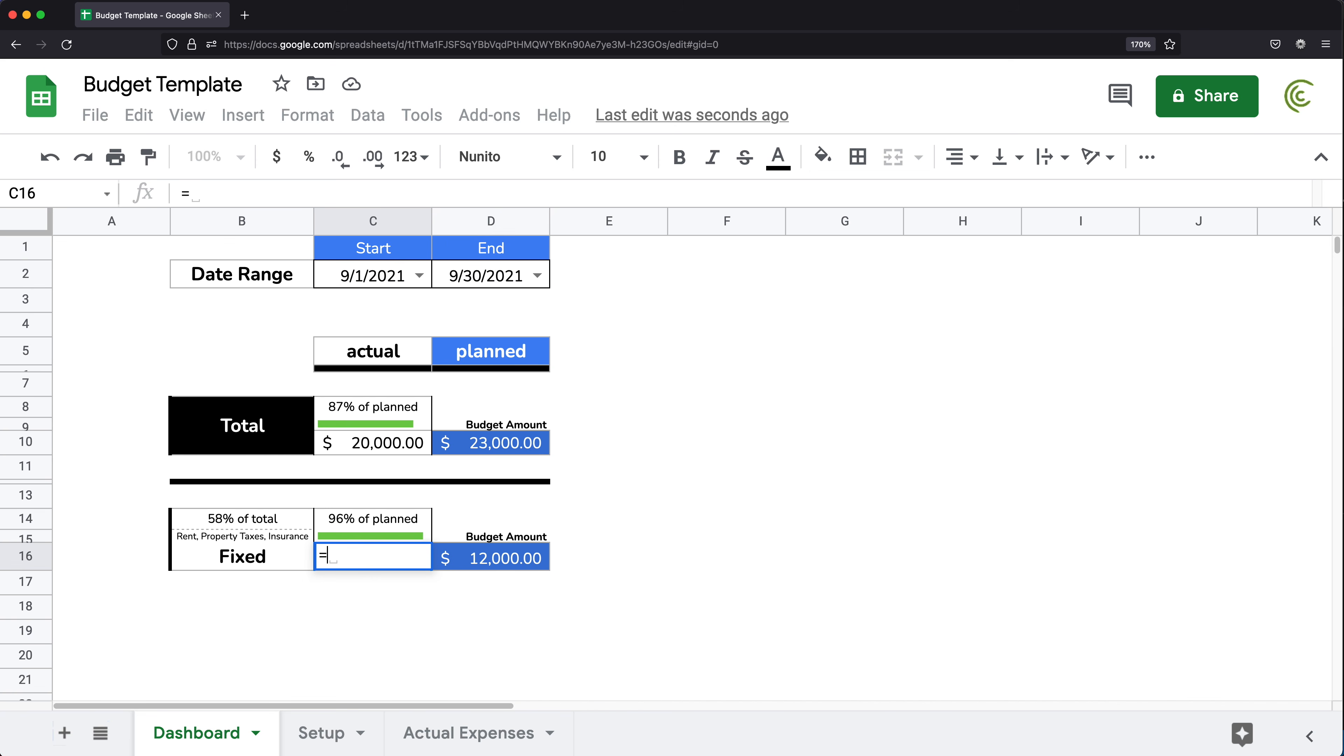
type("WUMIFS(")
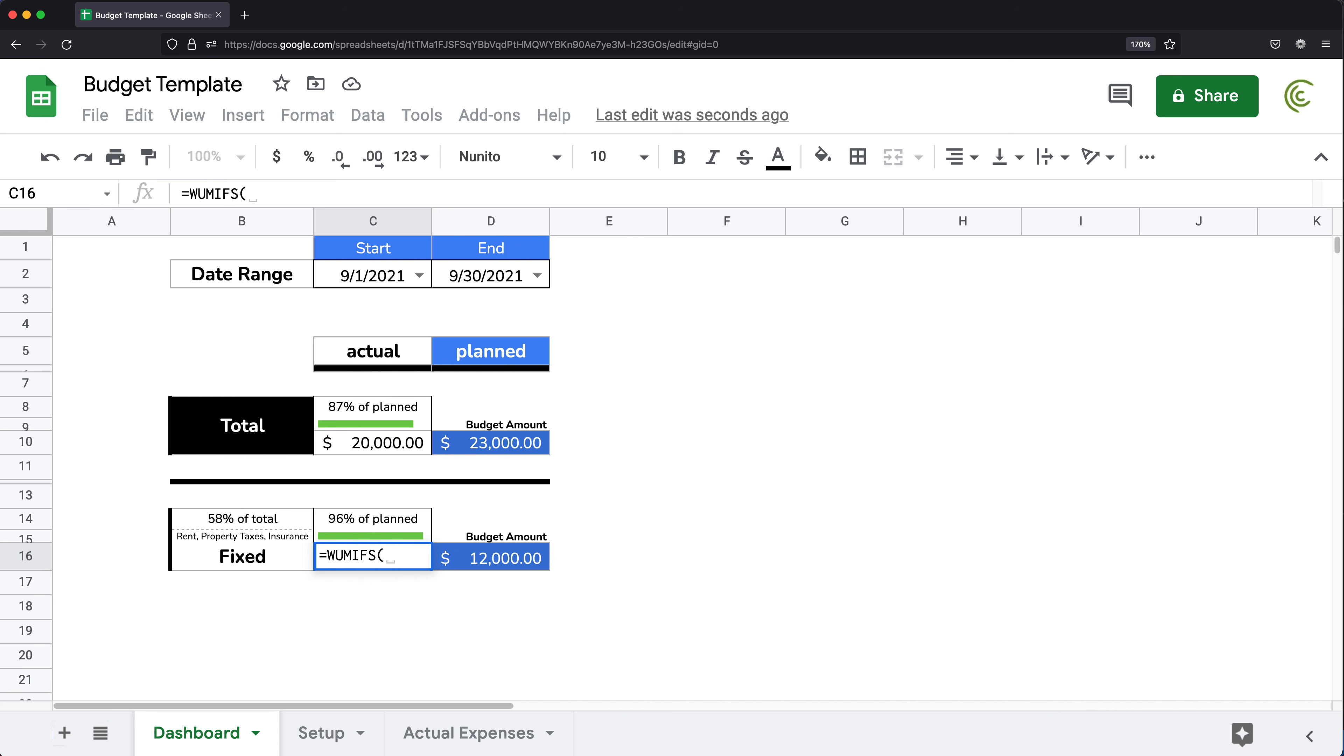
left_click(337, 555)
key("BackSpace")
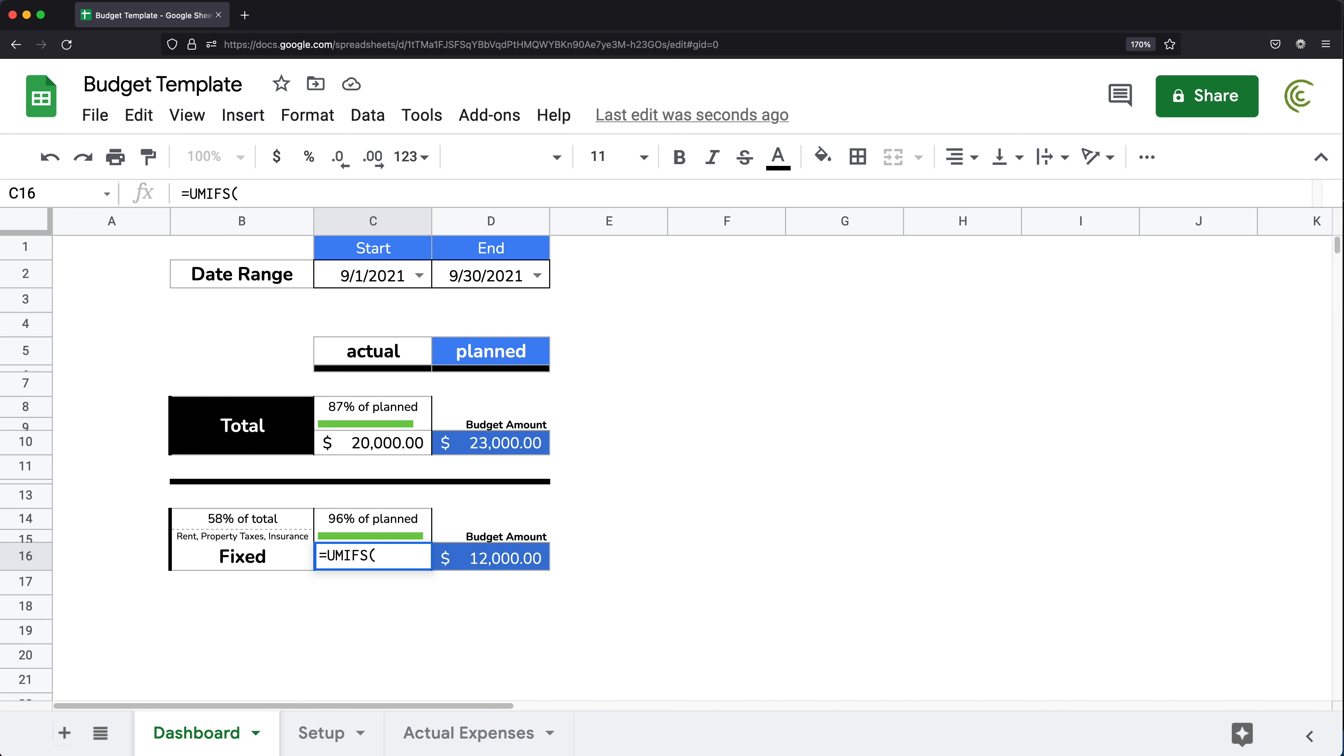
type("S")
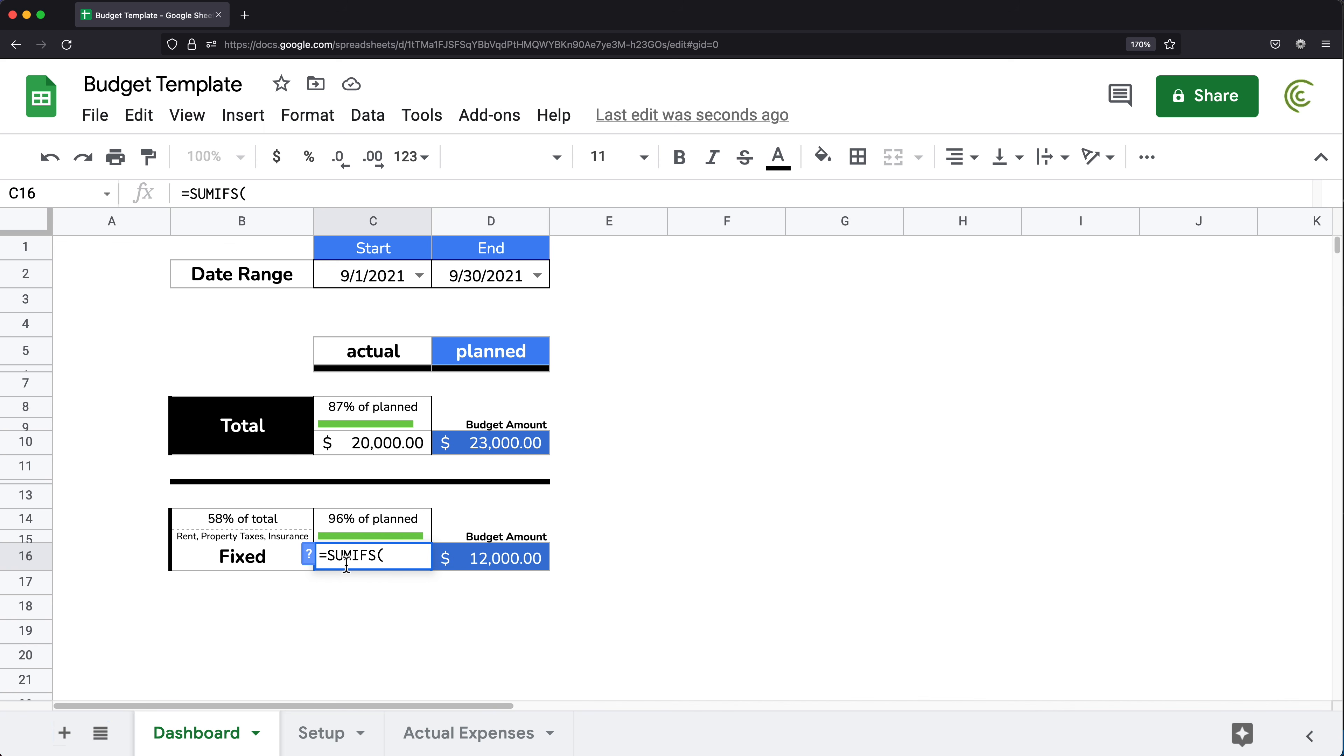
- Try to pick the amounts D2:D10 on the Actual Expenses sheet as the sum range
left_click(476, 734)
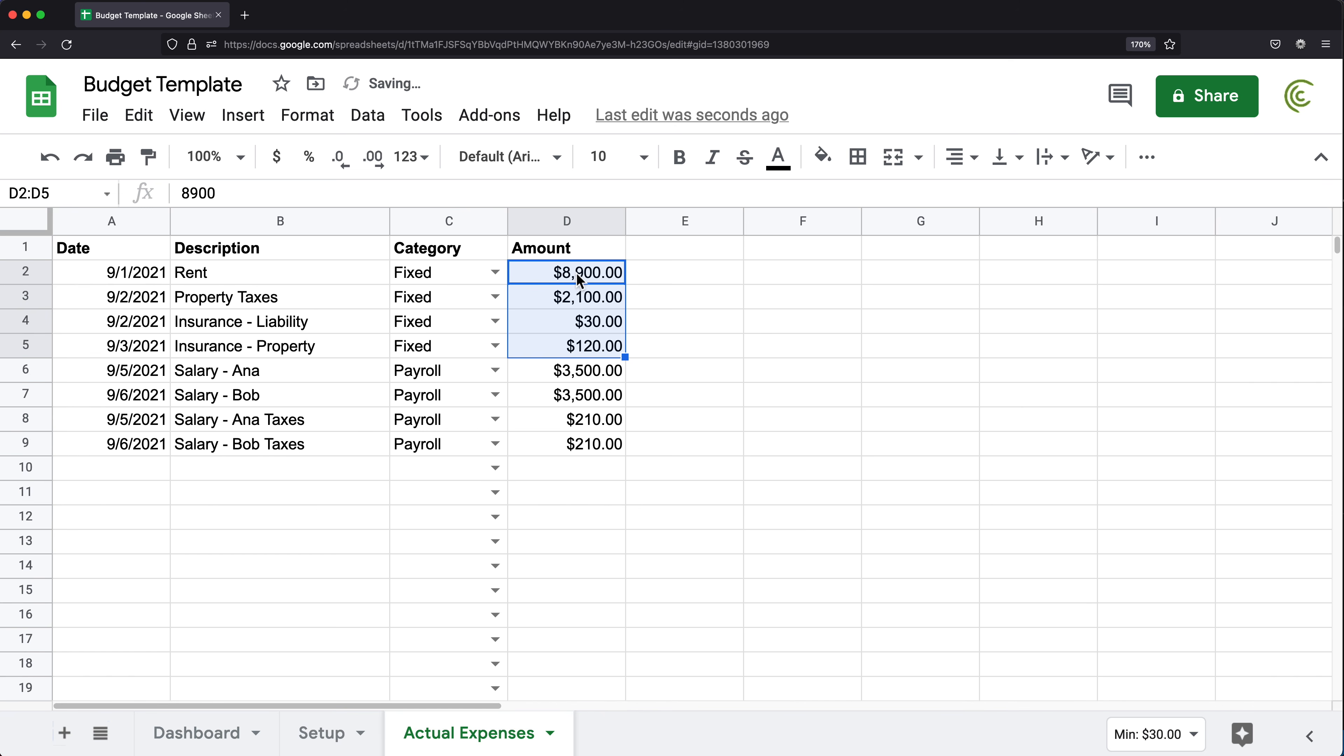
left_click_drag(579, 279, 582, 468)
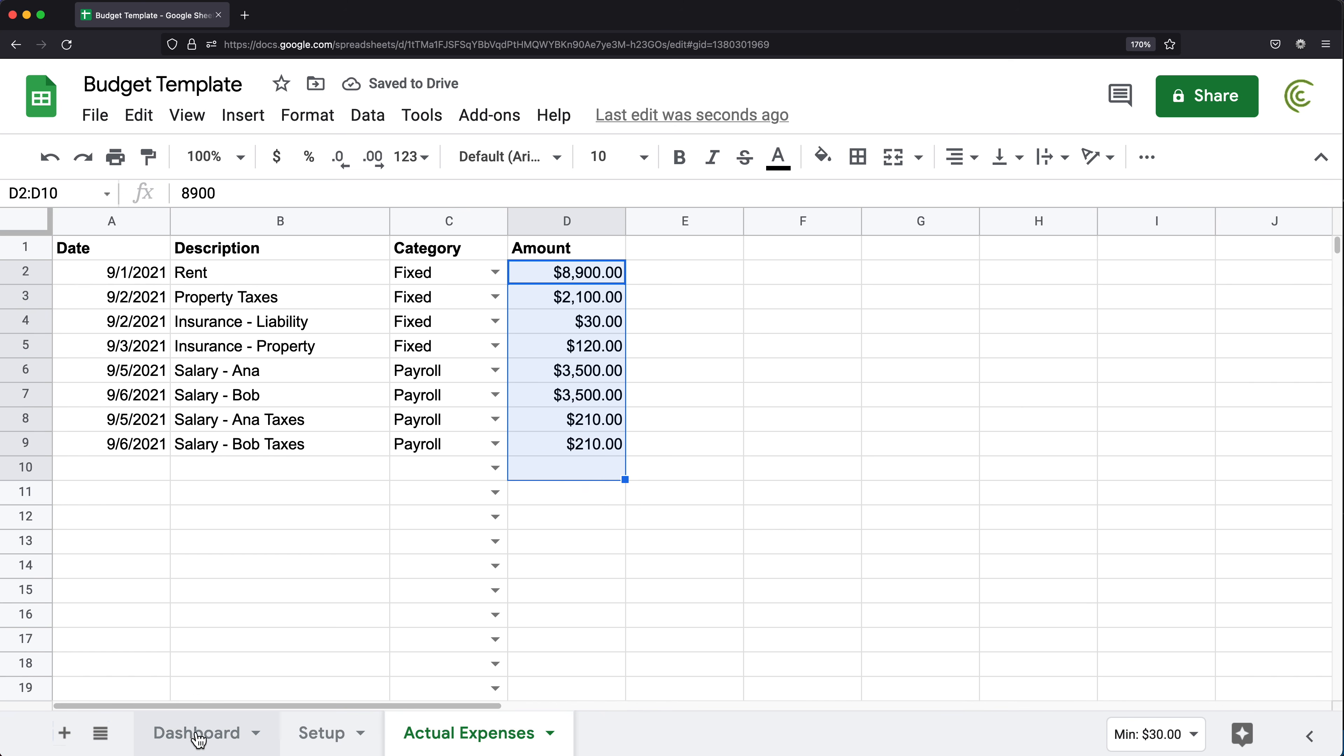
left_click(199, 736)
- Reopen the SUMIFS formula in C16 and set its sum range to the open-ended absolute reference 'Actual Expenses'!$D$2:$D
double_click(388, 554)
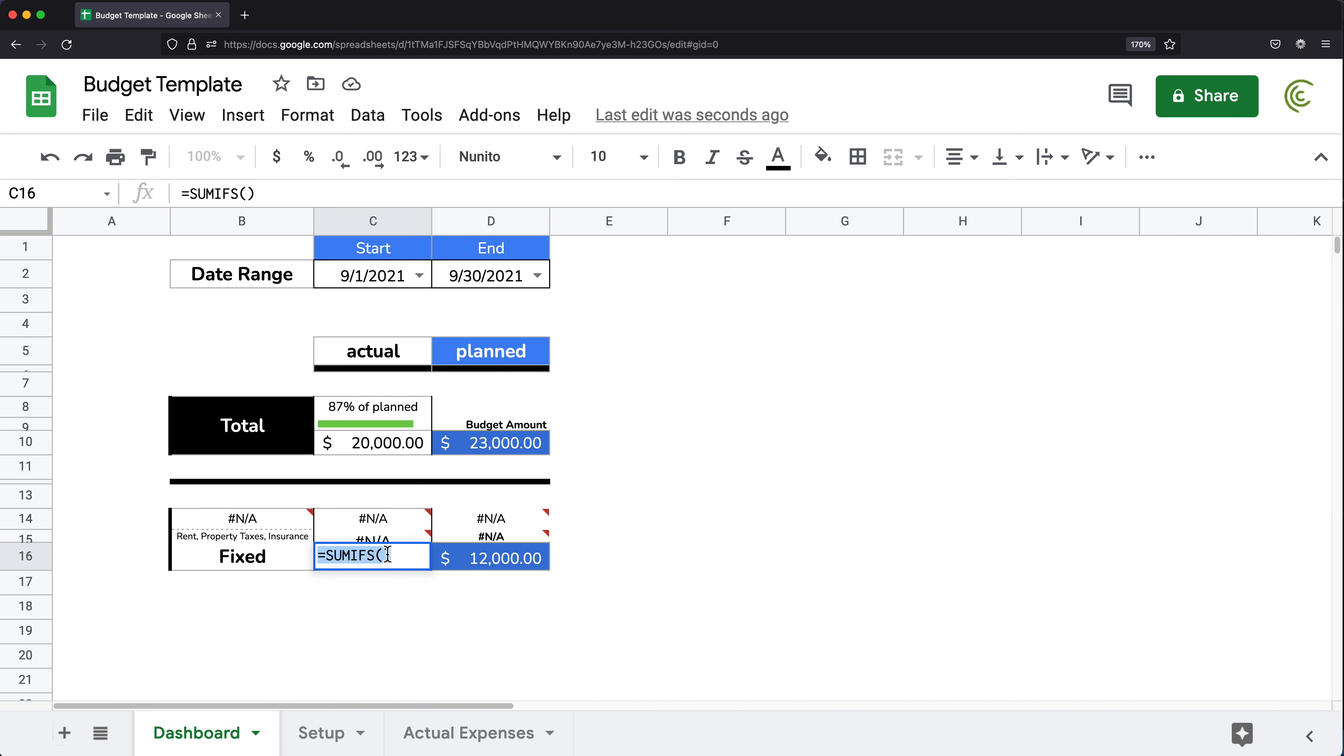
left_click(407, 557)
key("BackSpace")
key("BackSpace")
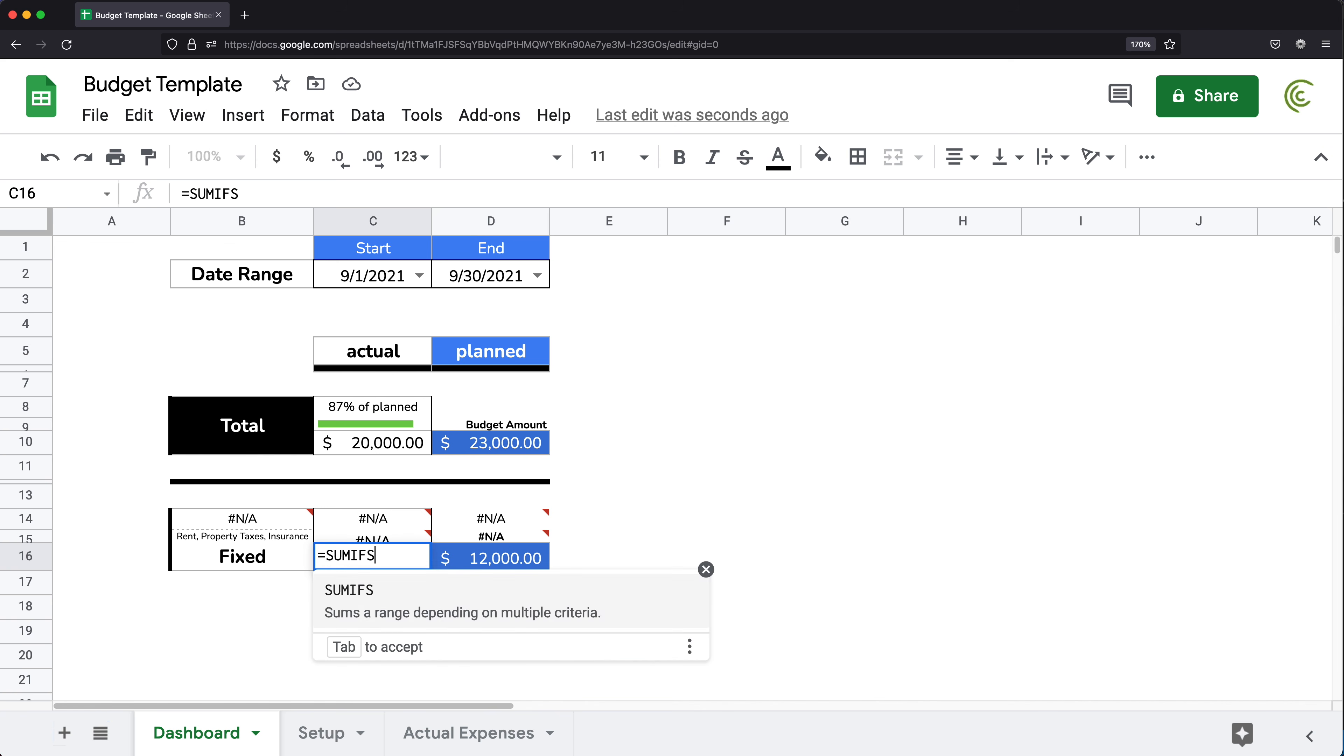
type("(")
left_click(479, 744)
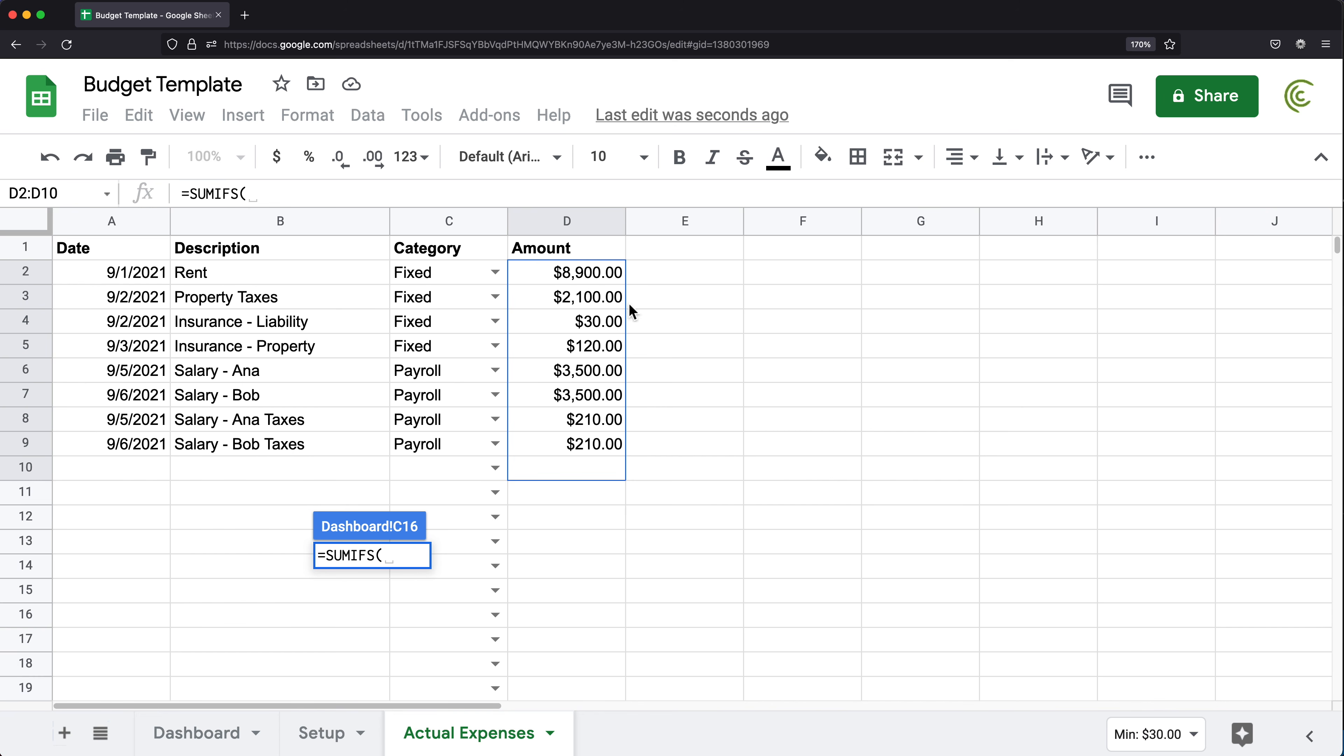
left_click_drag(593, 281, 587, 492)
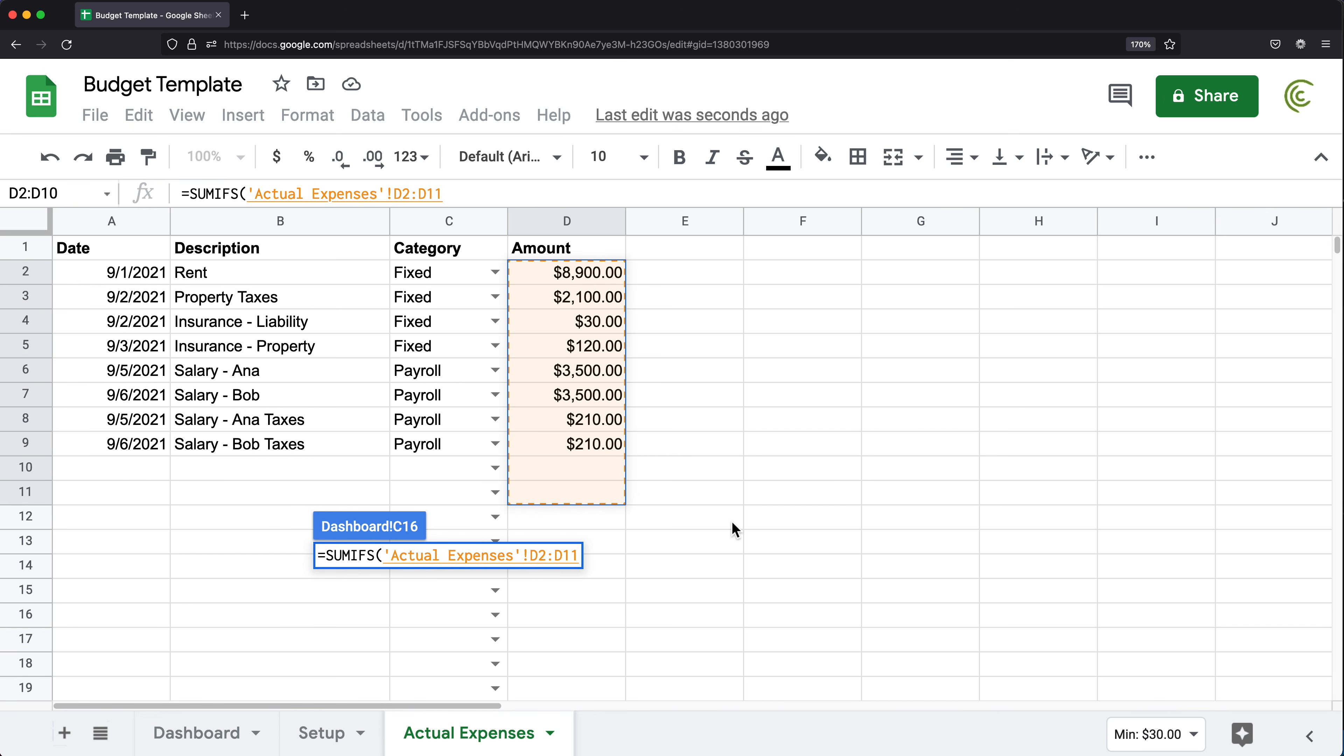
key("BackSpace")
key("BackSpace")
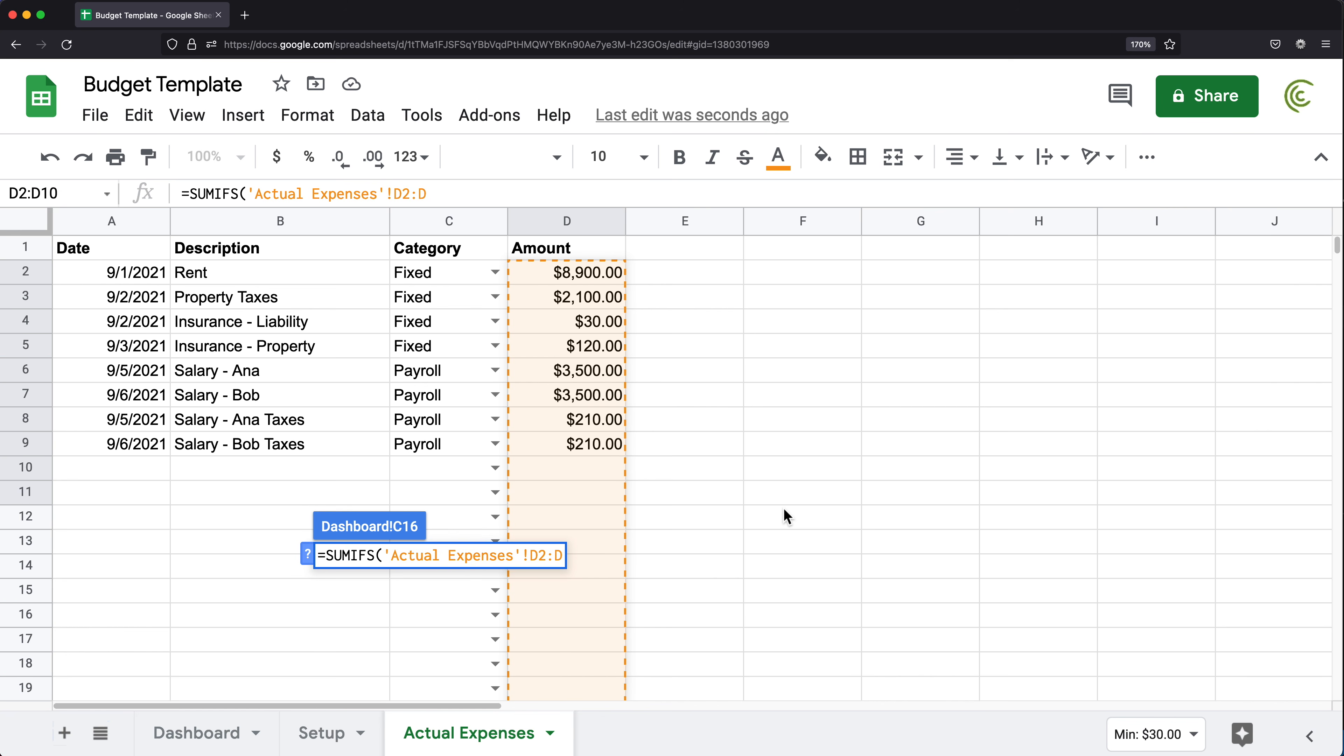
key("F4")
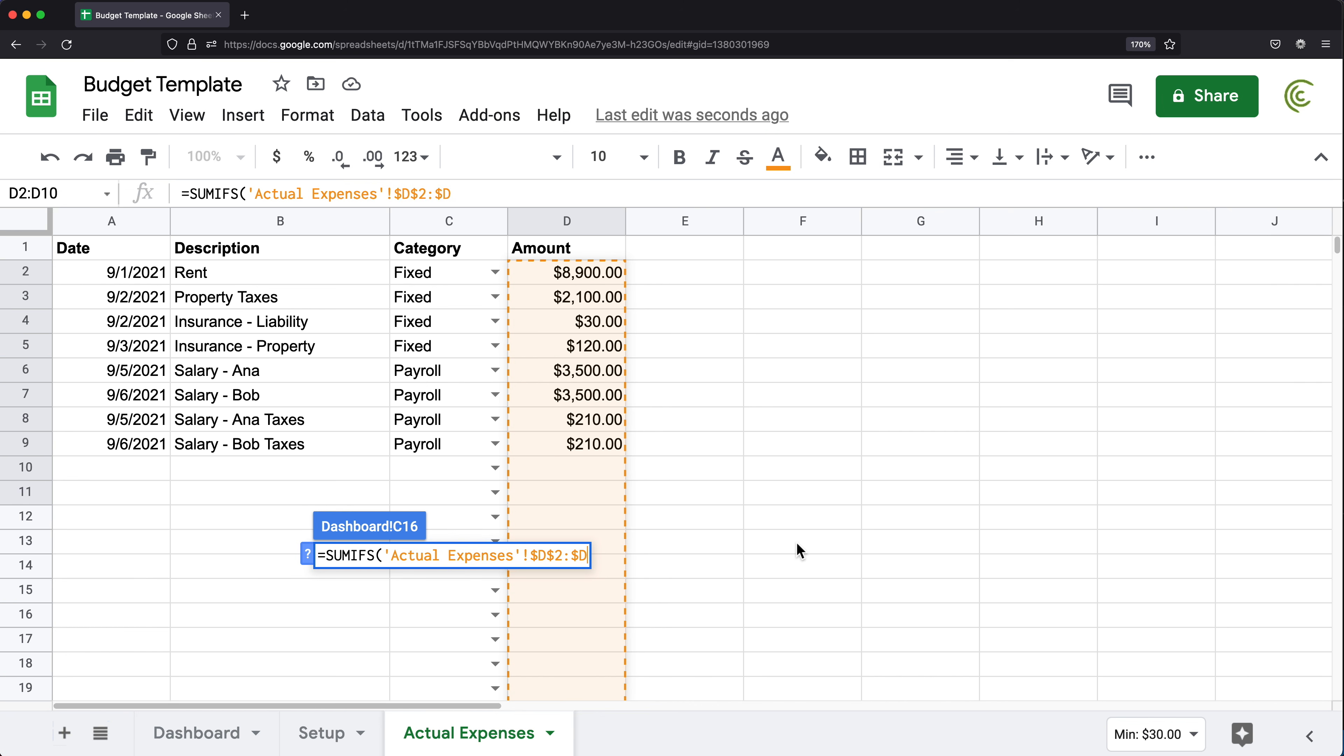
- Add the start-date condition 'Actual Expenses'!$A$2:$A>=$C$2 to the SUMIFS formula
type(",")
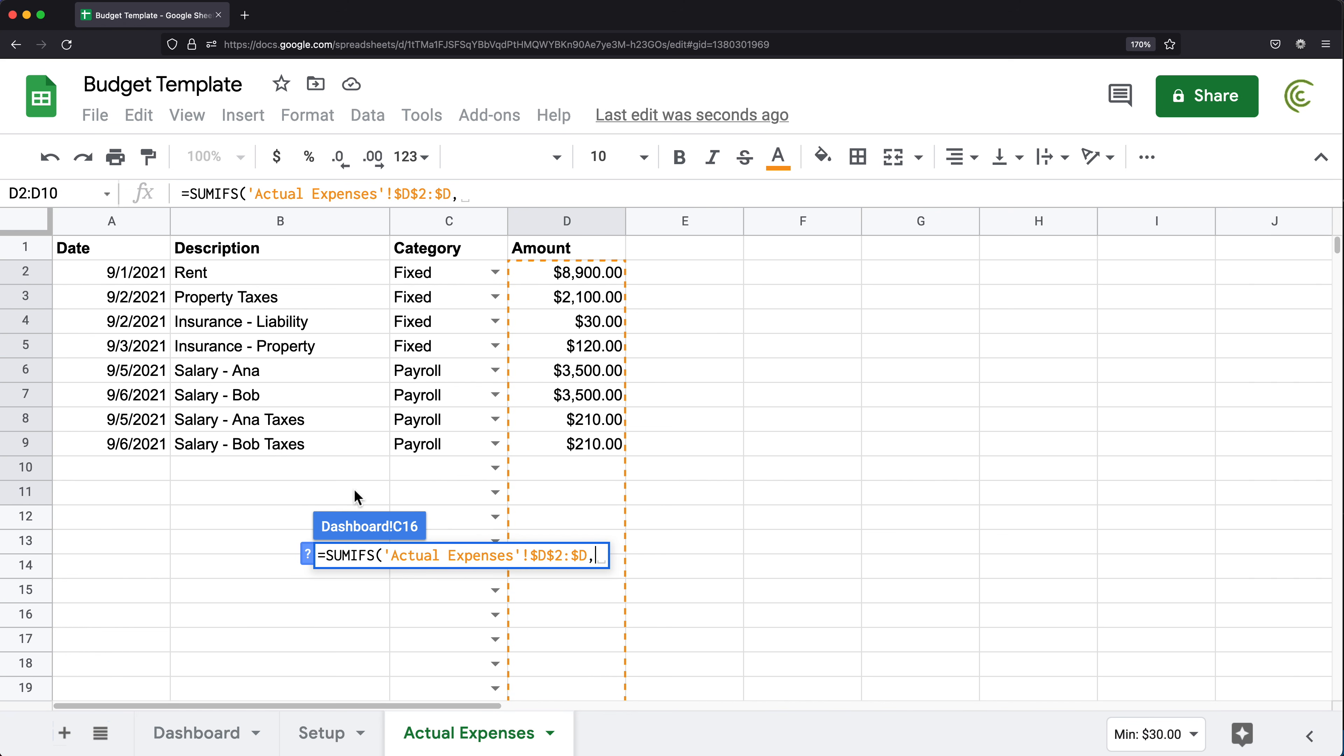
left_click_drag(129, 272, 111, 471)
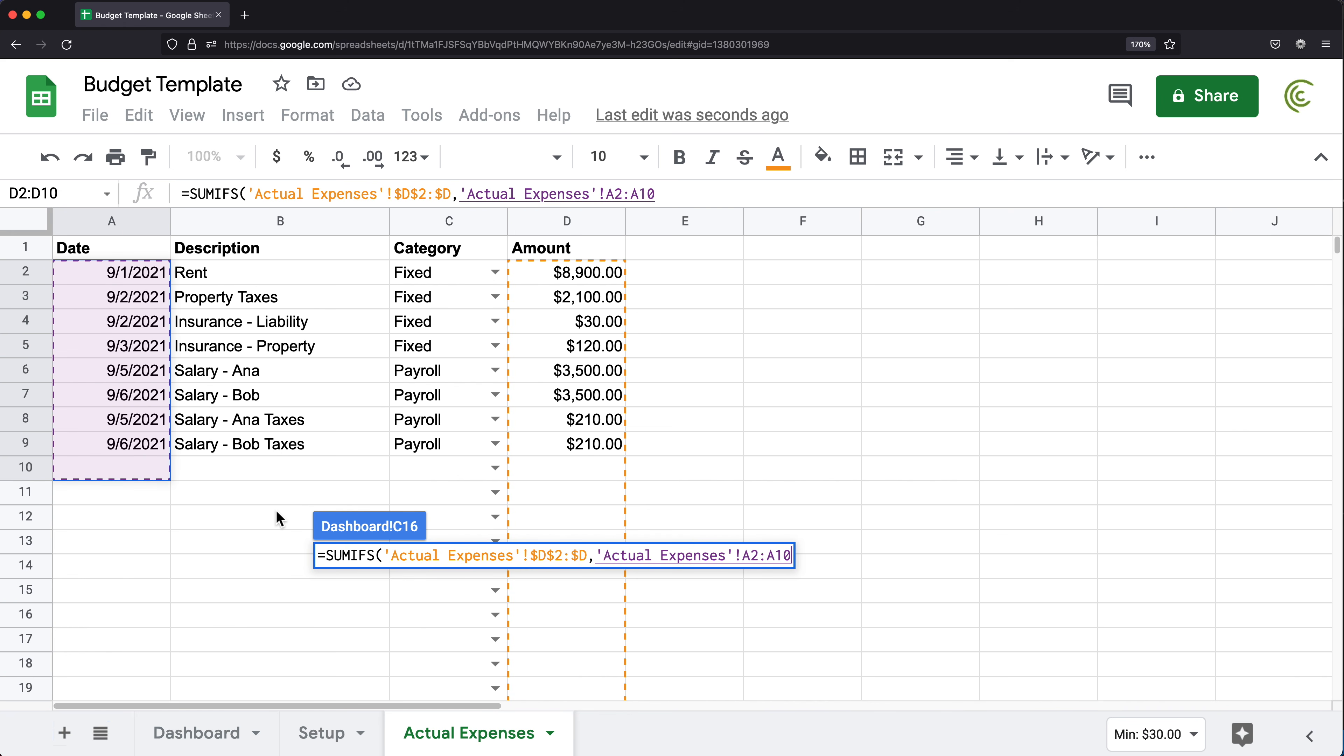
key("BackSpace")
key("BackSpace")
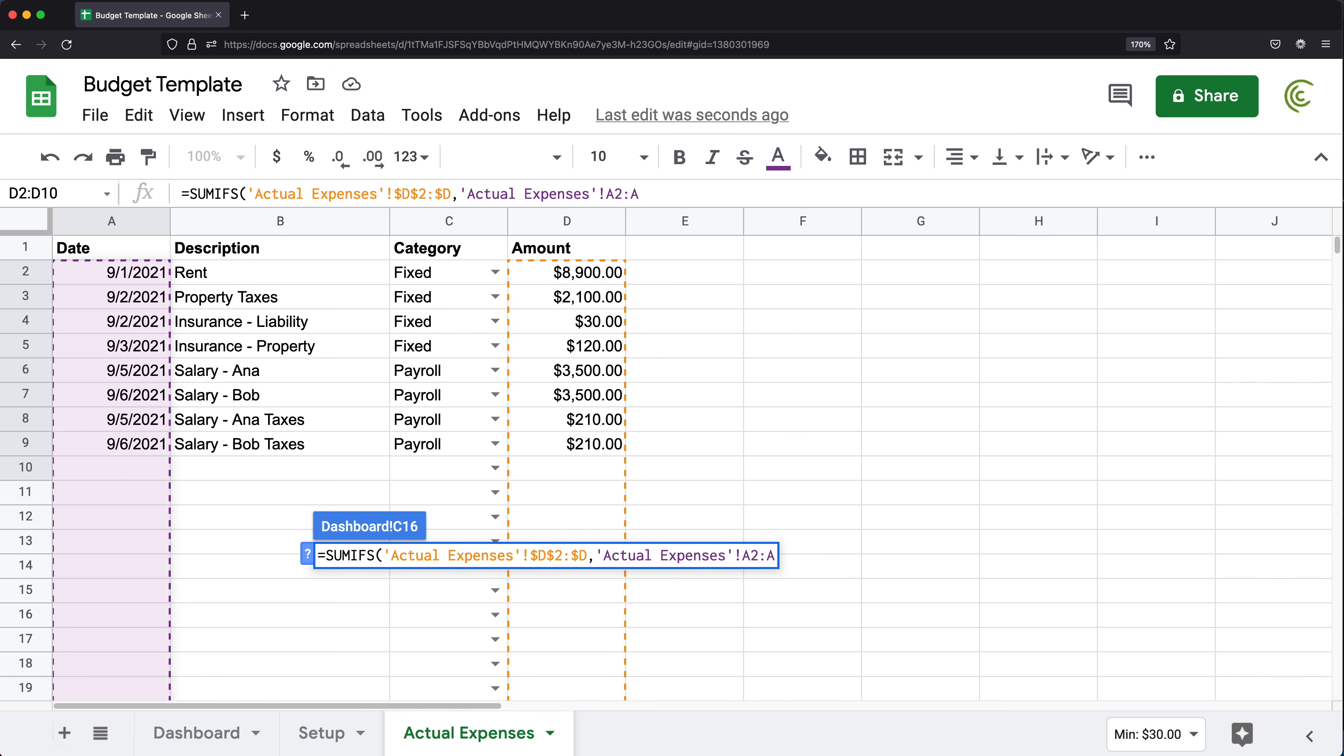
key("F4")
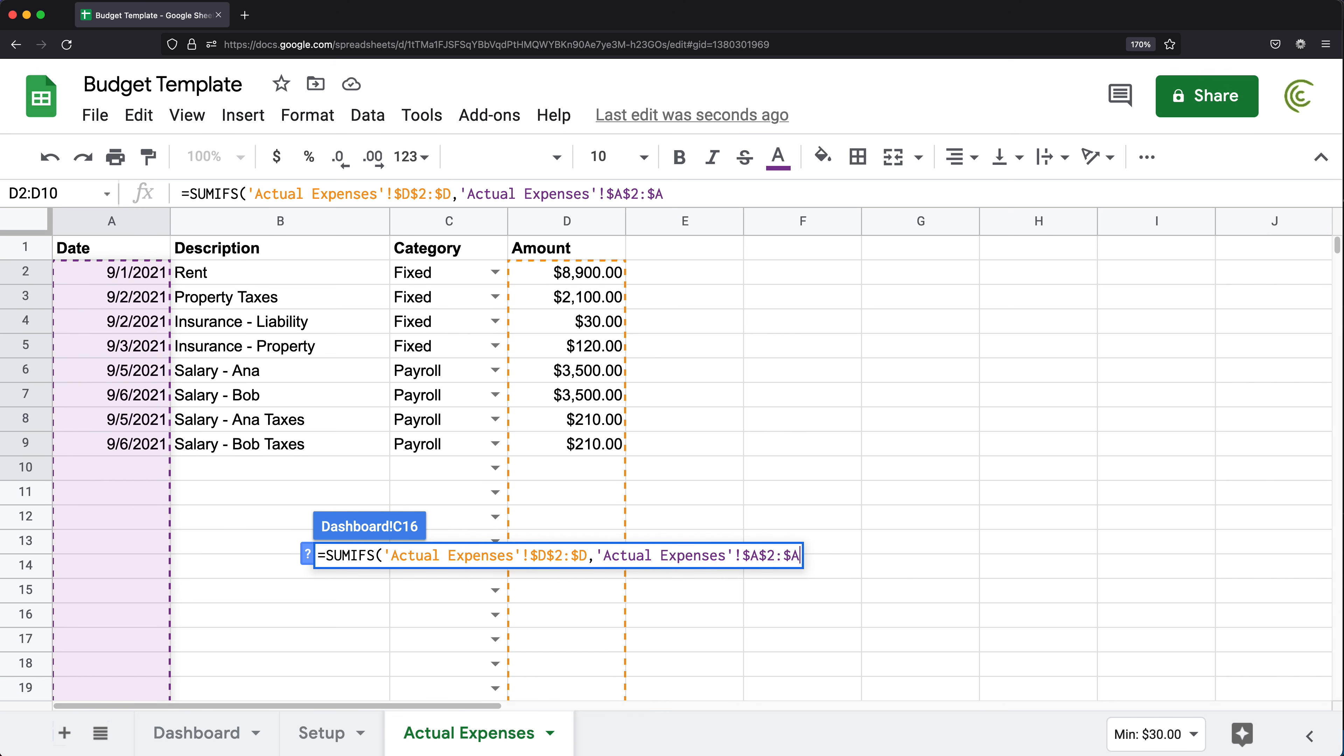
type(">=")
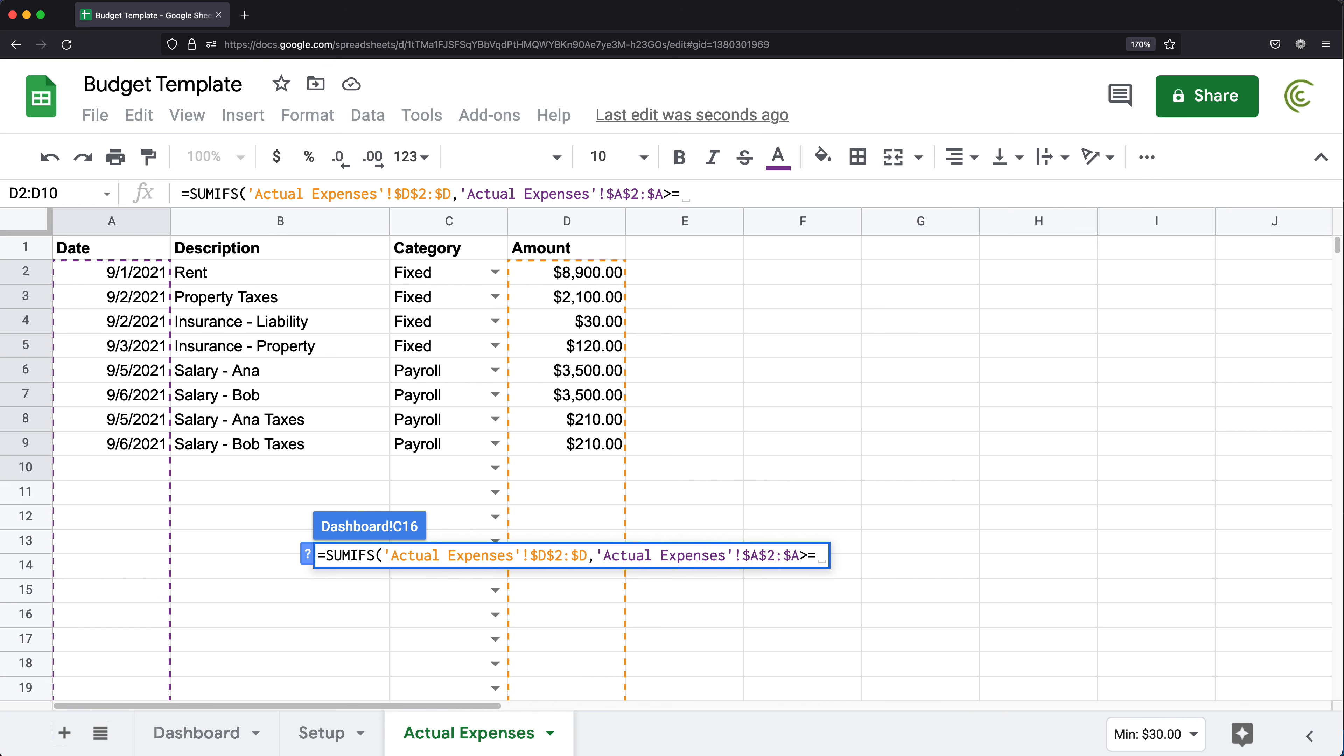
left_click(208, 744)
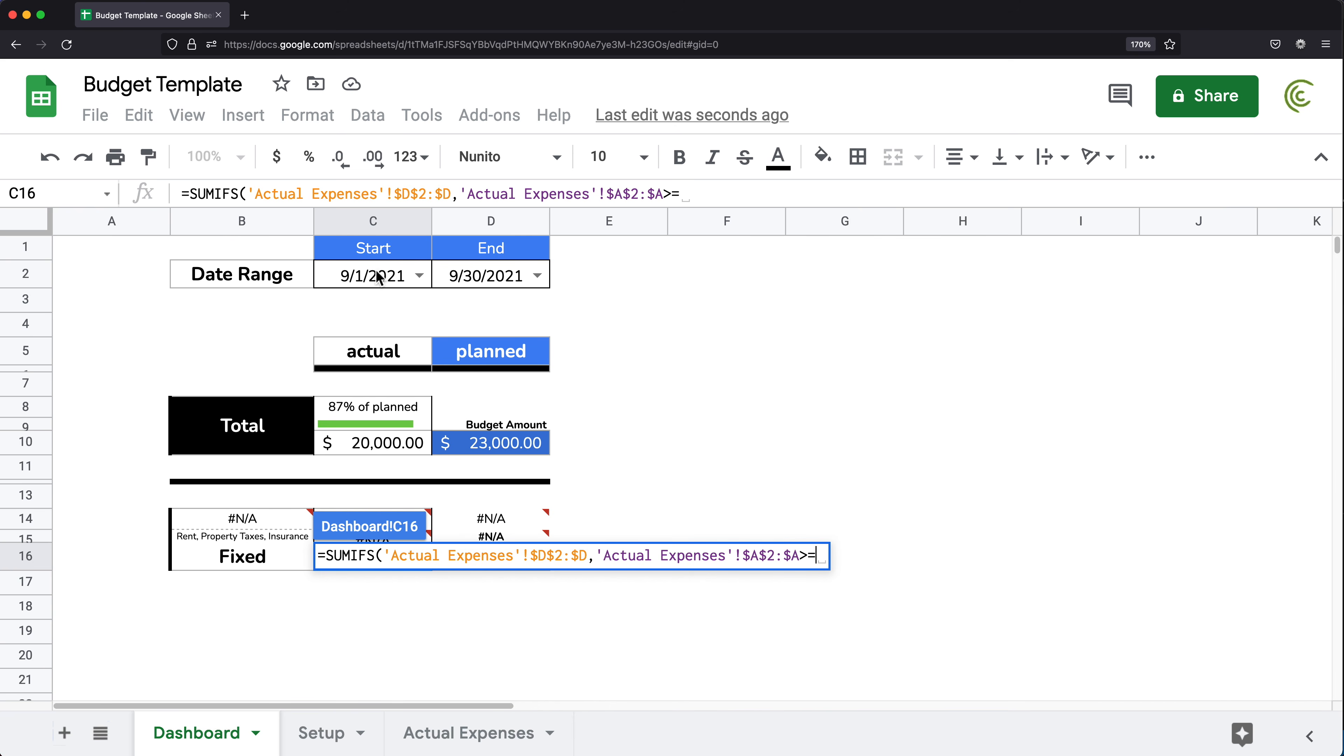
left_click(375, 282)
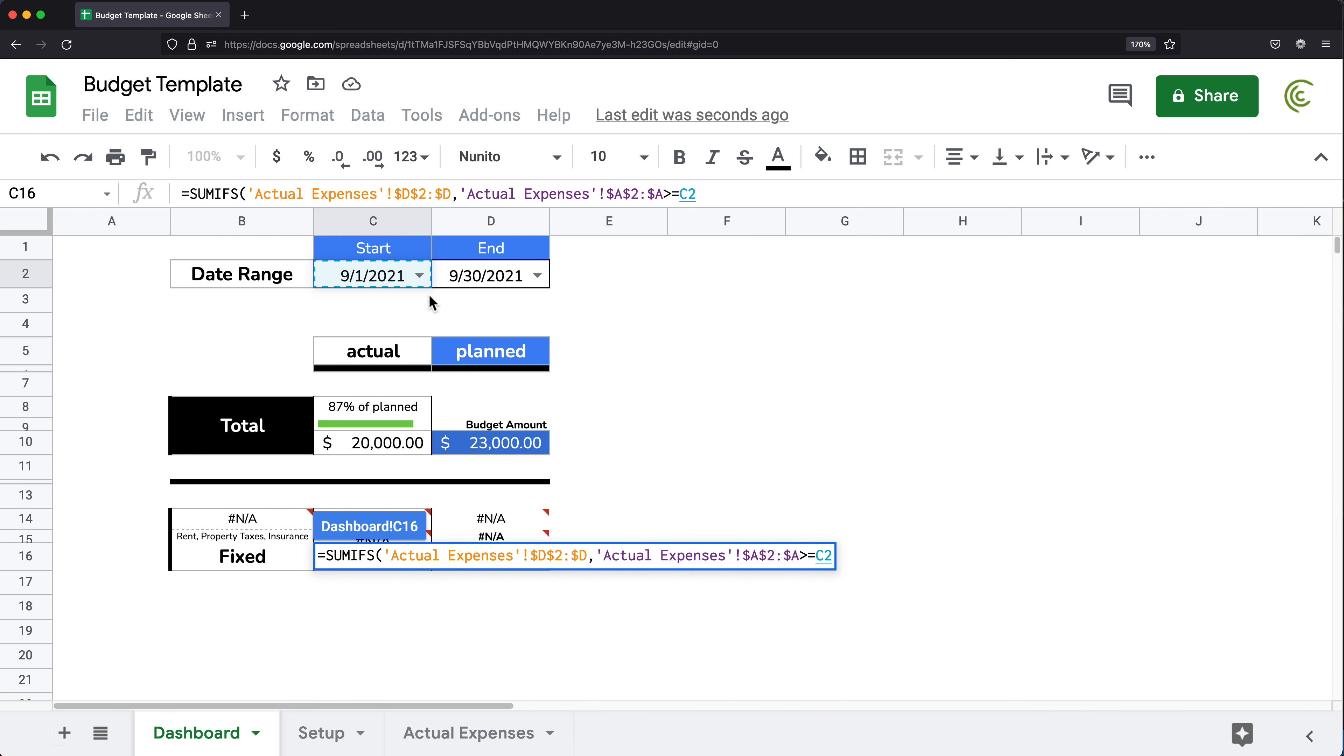
key("F4")
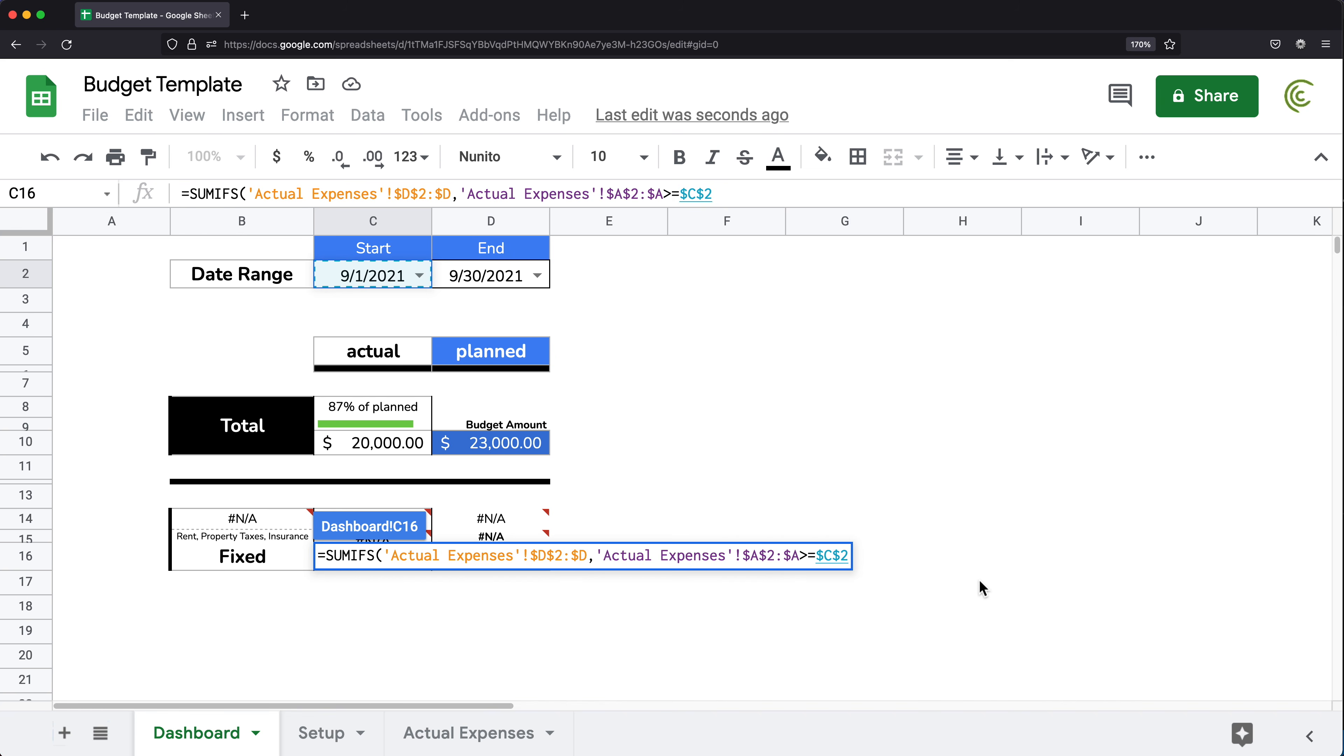
- Add the open-ended absolute date range 'Actual Expenses'!$A$2:$A to the SUMIFS formula as the second criteria range
type(",")
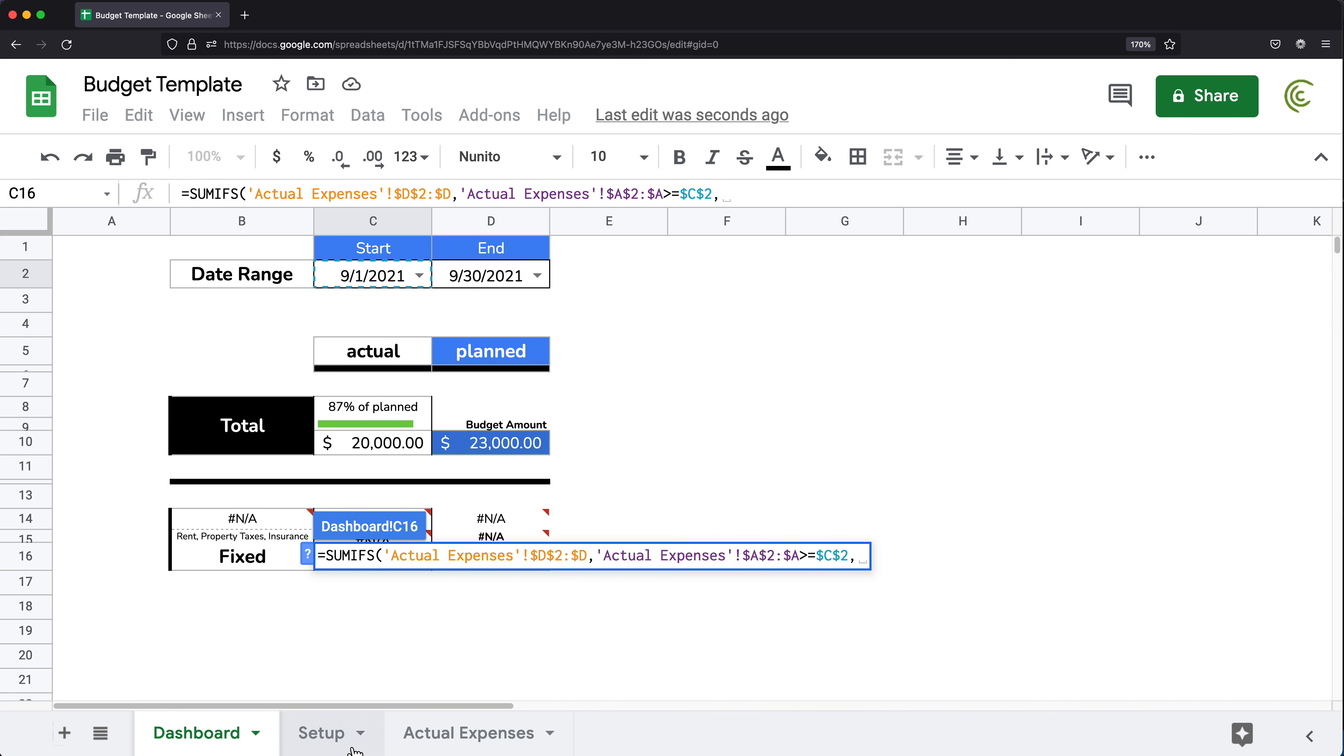
left_click(474, 745)
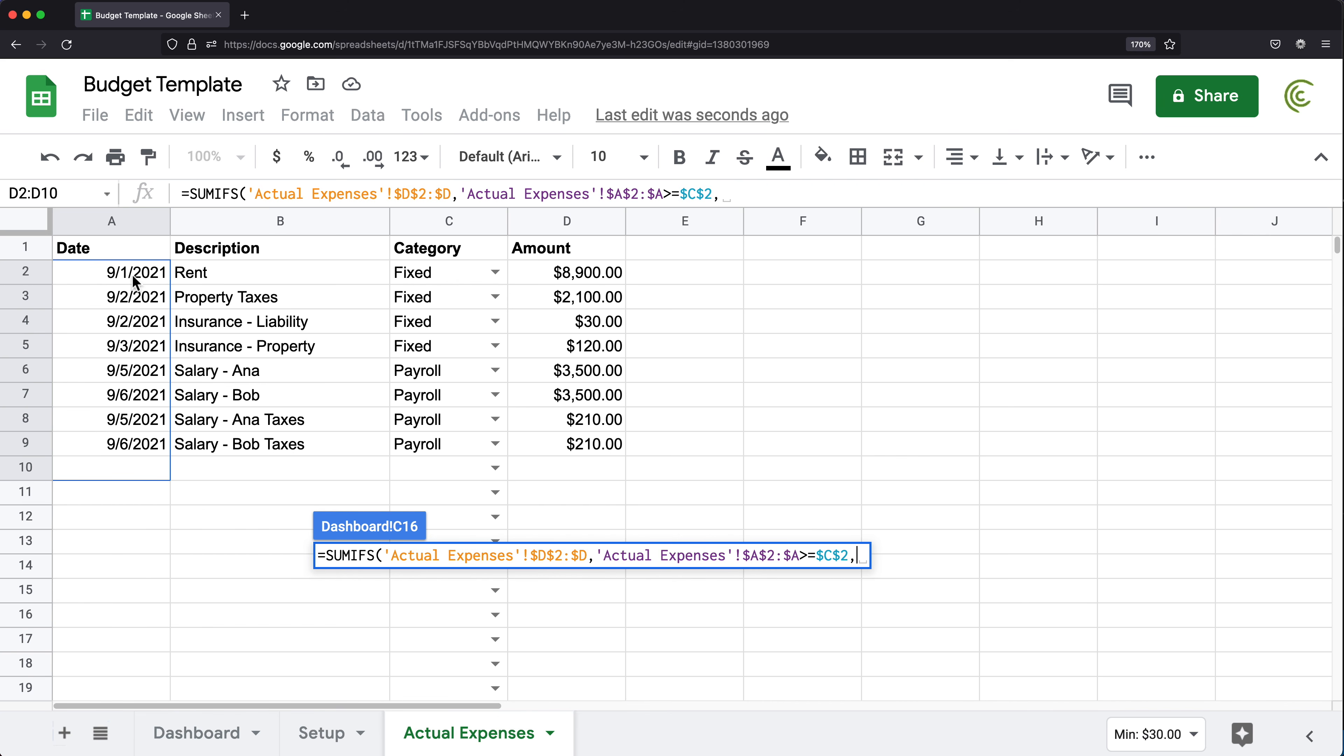
left_click_drag(135, 273, 137, 566)
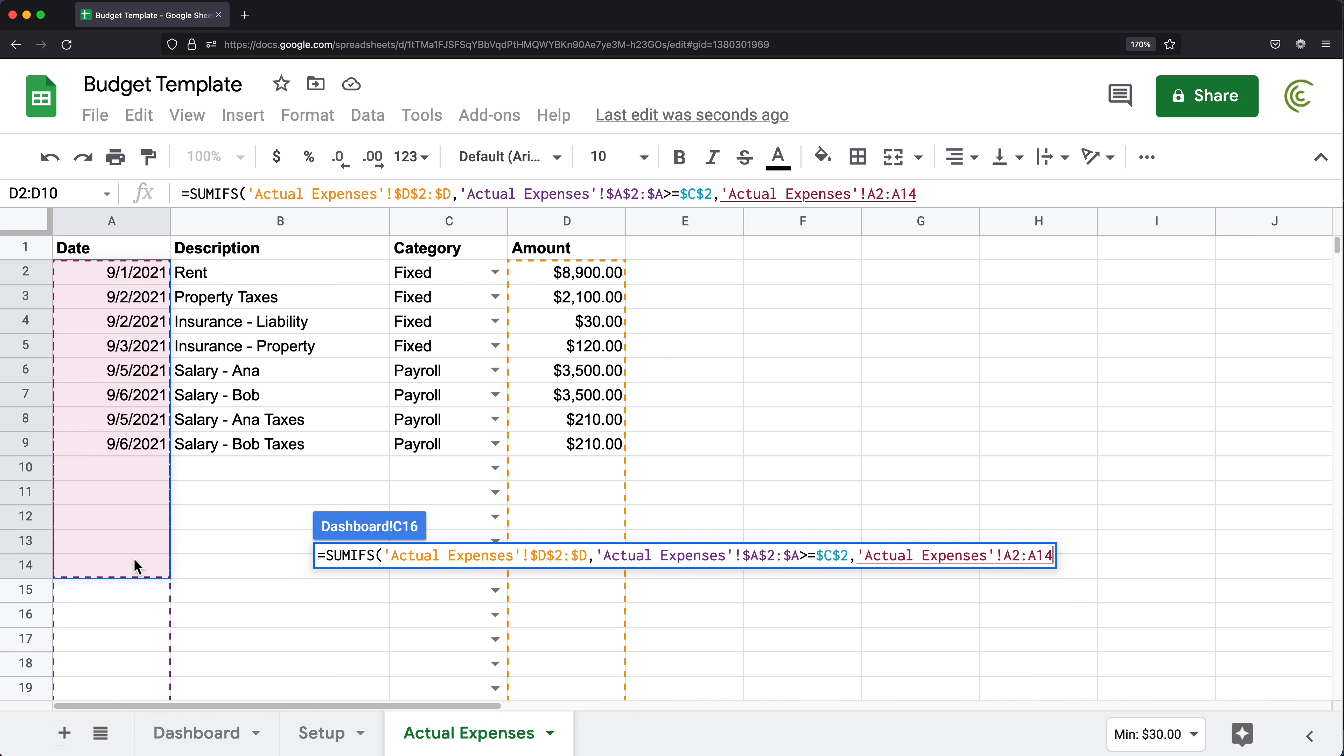
key("BackSpace")
key("BackSpace")
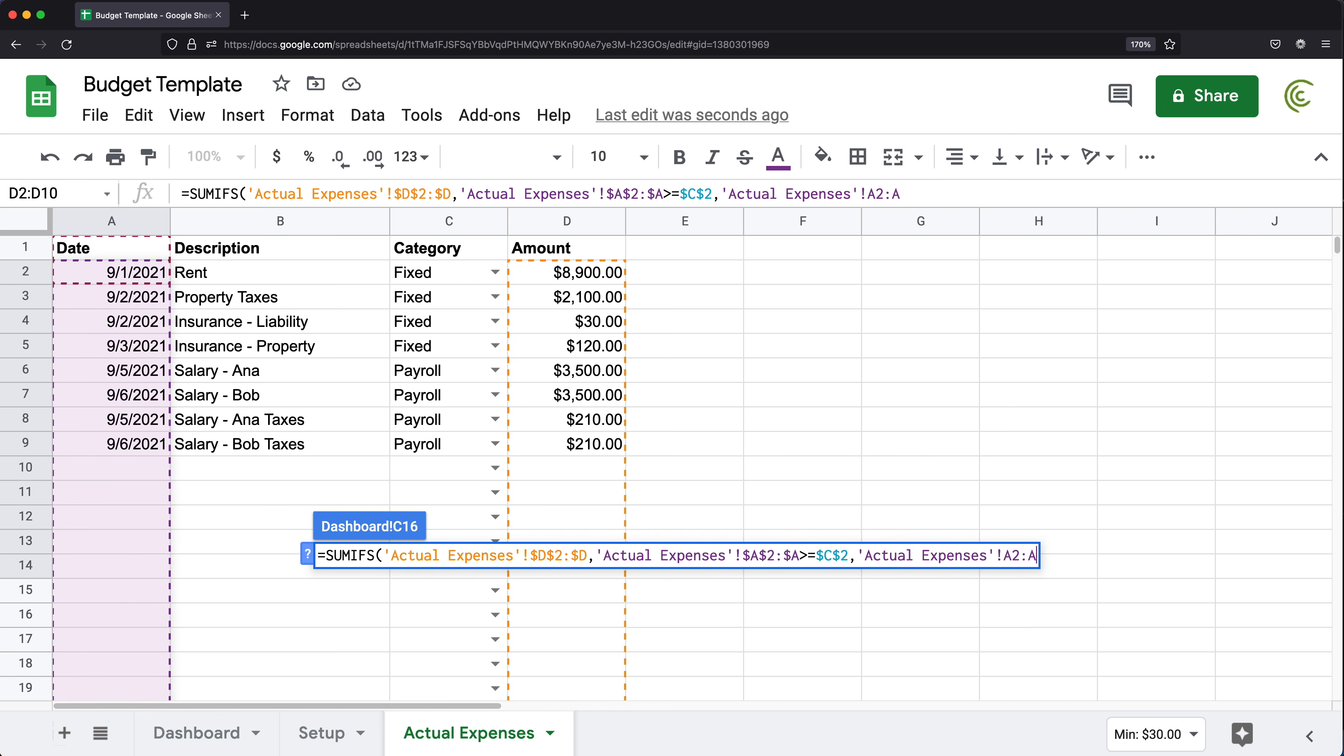
key("F4")
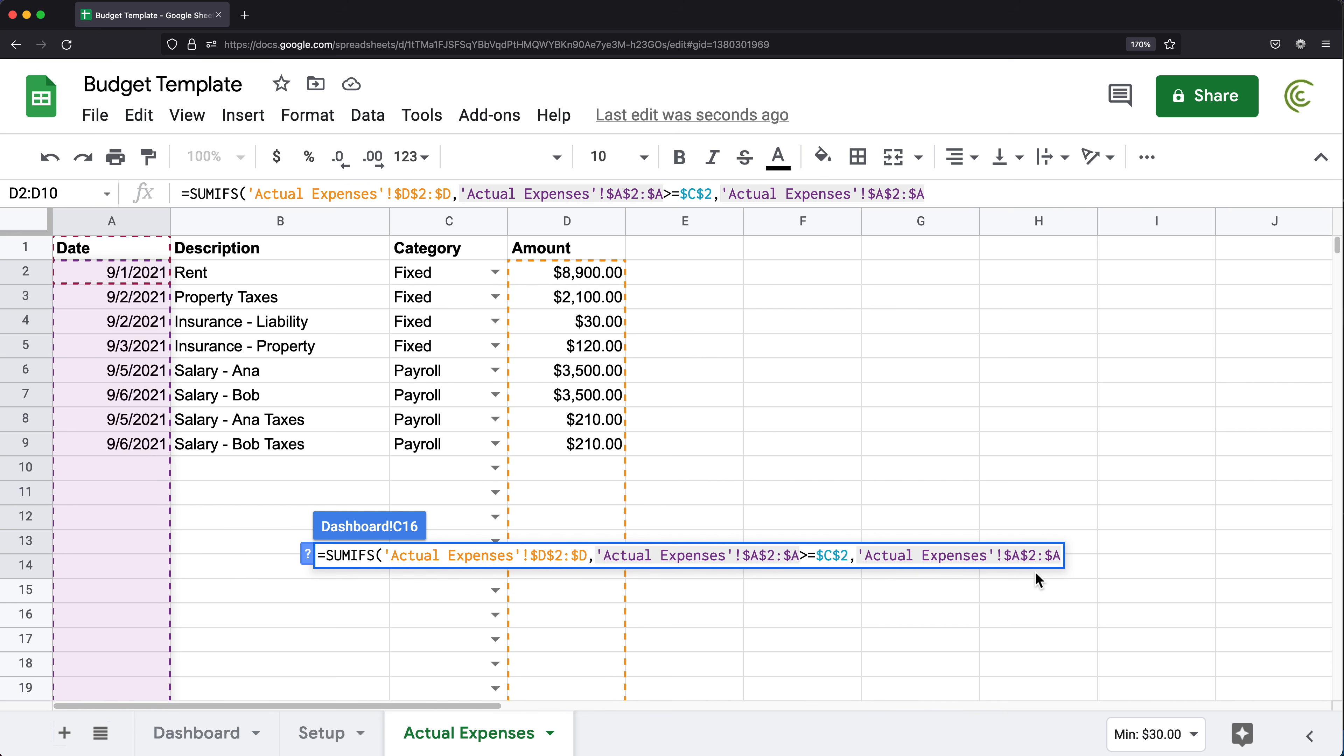
- Rewrite the start-date condition in the SUMIFS formula as a separate range and criterion, 'Actual Expenses'!$A$2:$A,">="&$C$2
type(",")
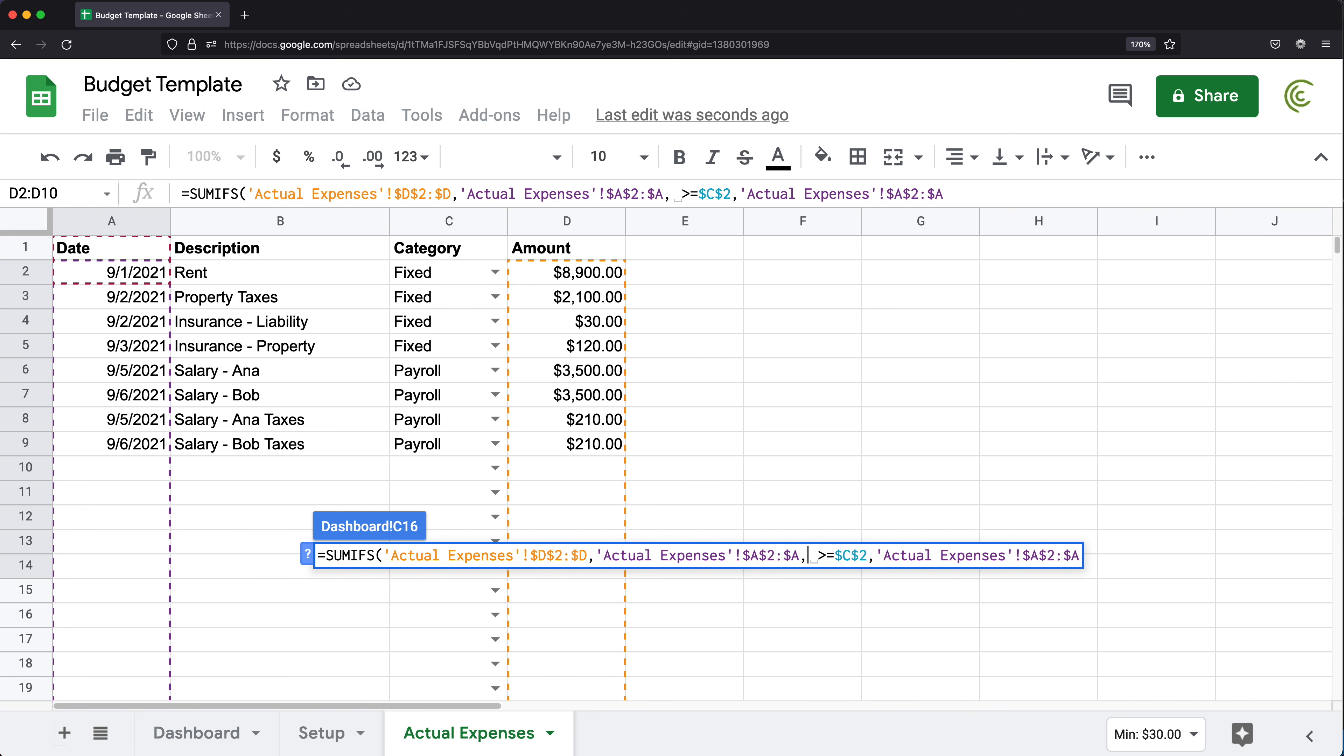
key("Right")
key("BackSpace")
type("\">=")
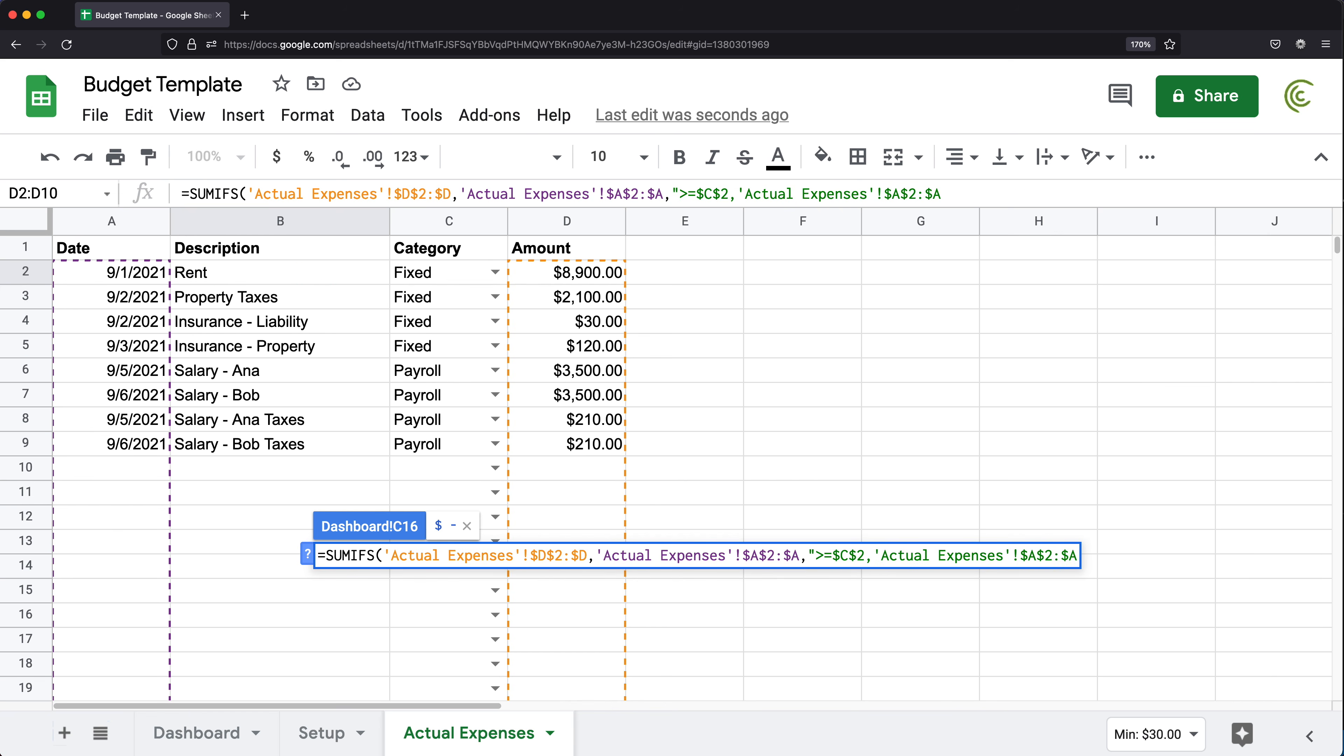
type("\"")
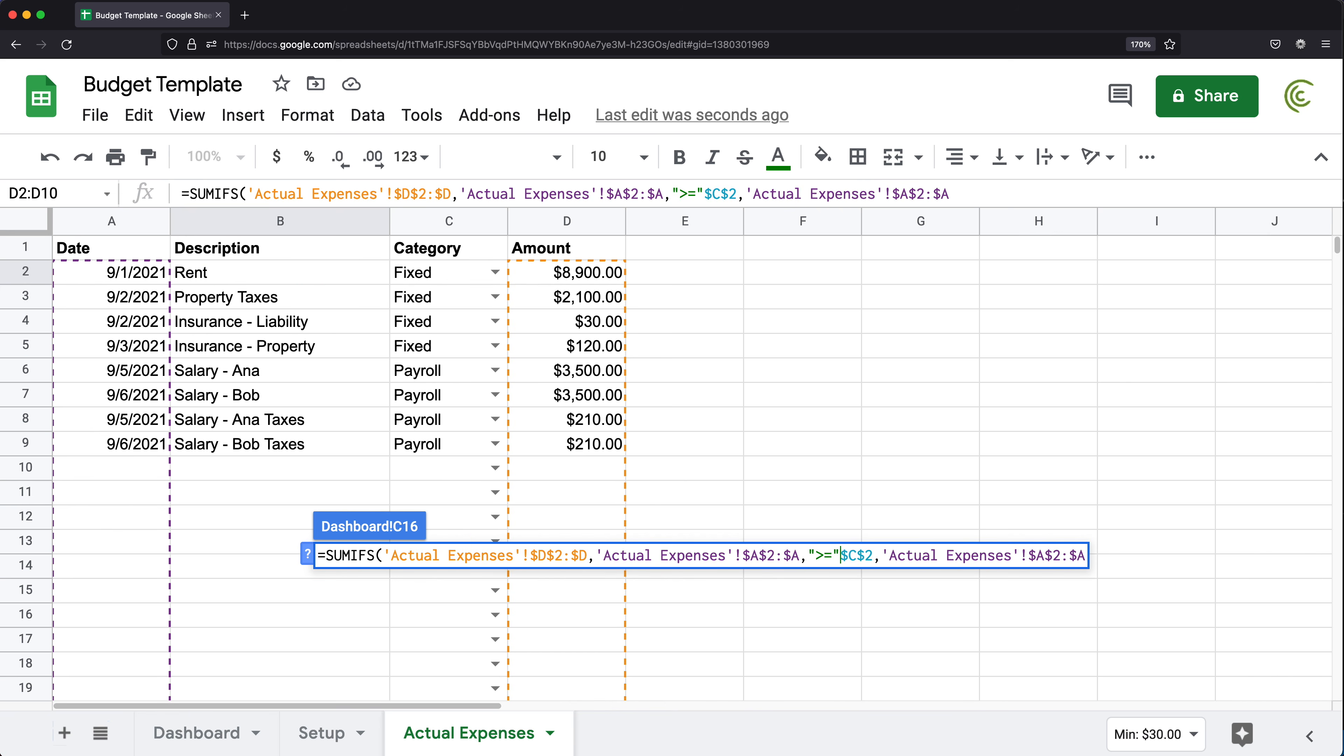
type("&")
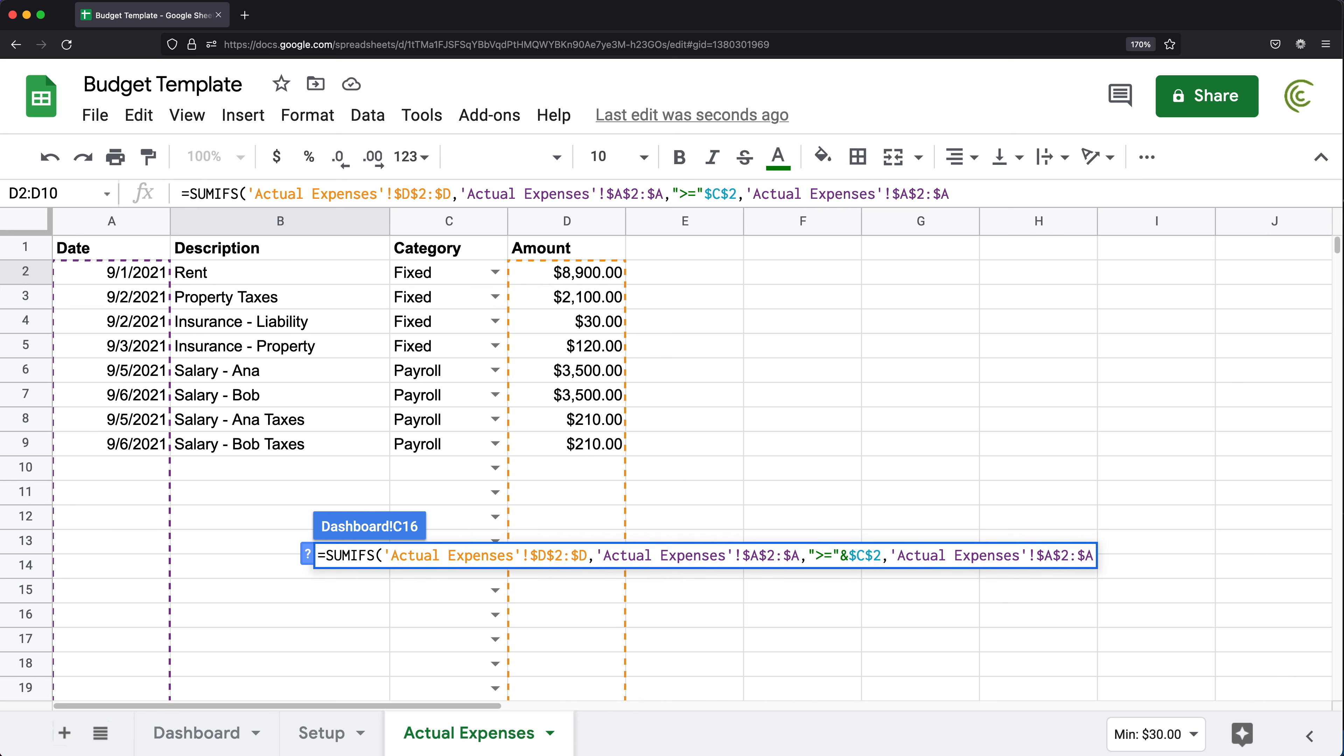
- Give the second date range the end-date criterion "<="&$D$2, referencing the Dashboard's End date absolutely
left_click(1091, 555)
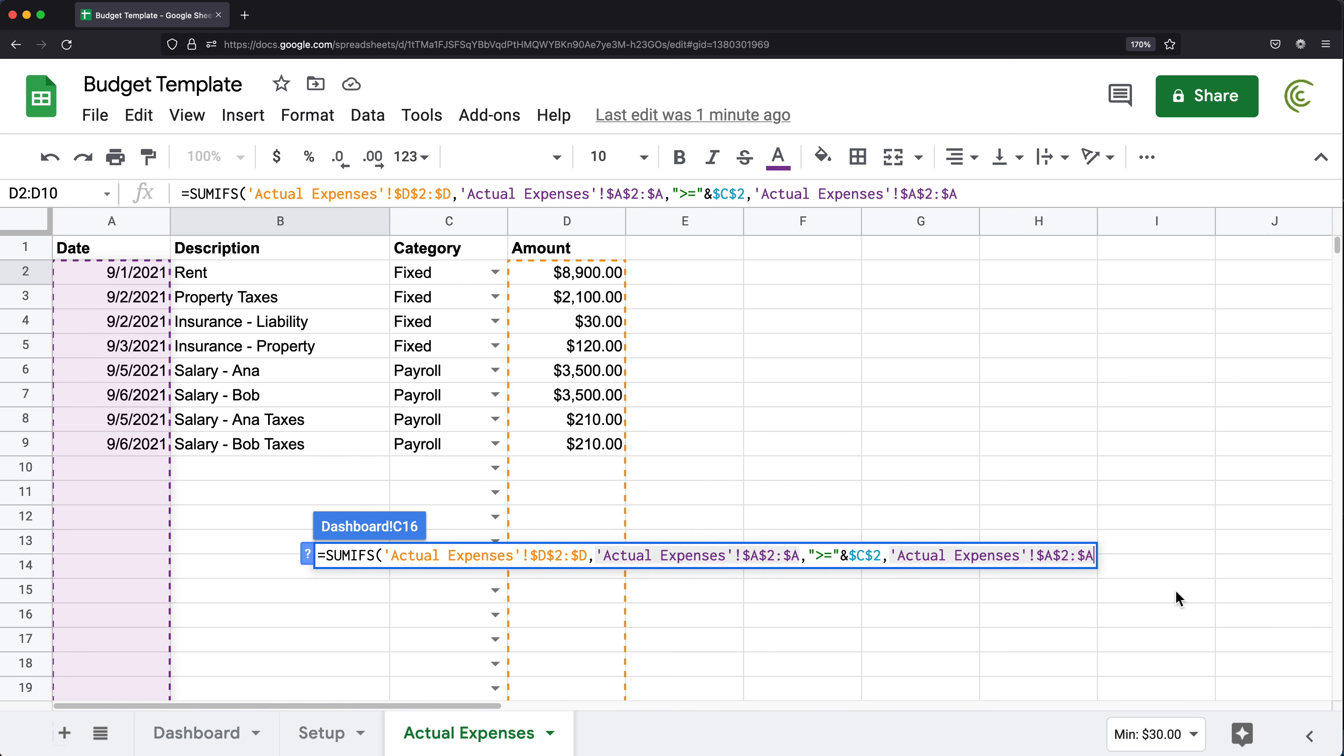
type(",")
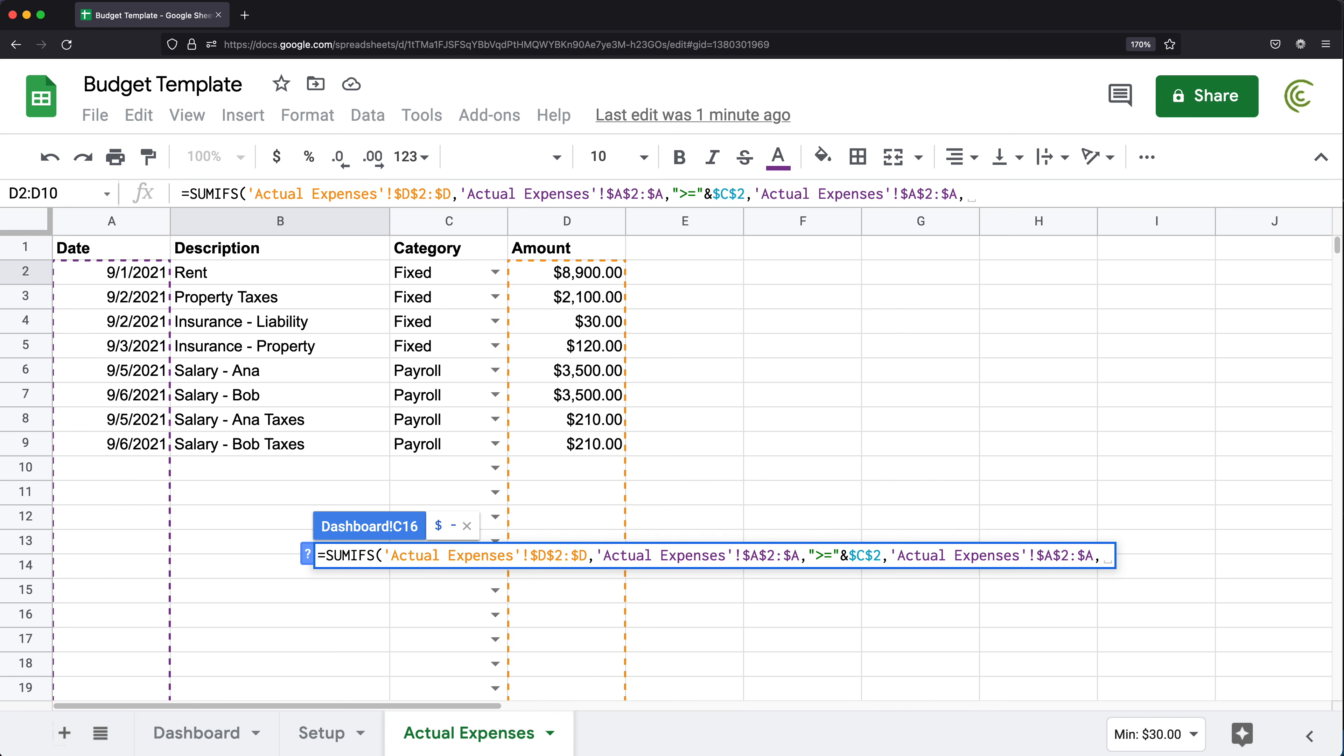
type("\"")
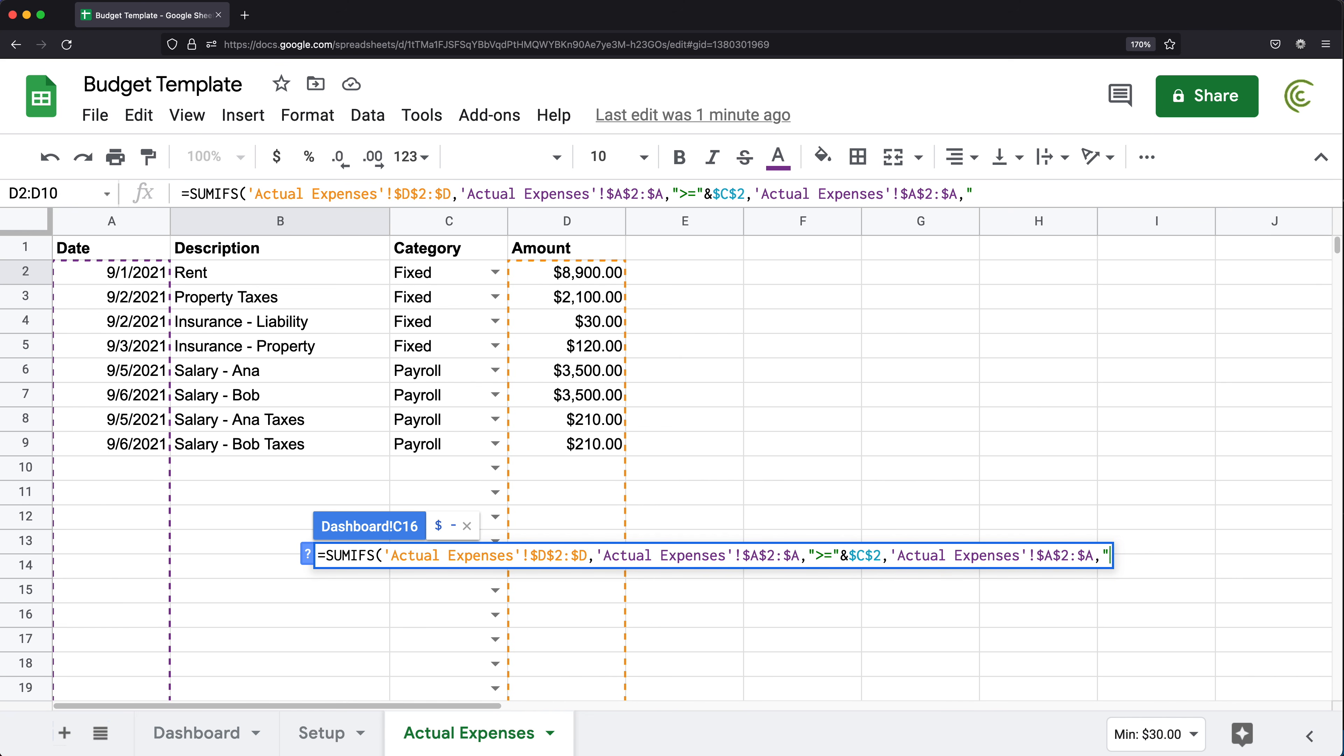
type("<=\"")
type("&")
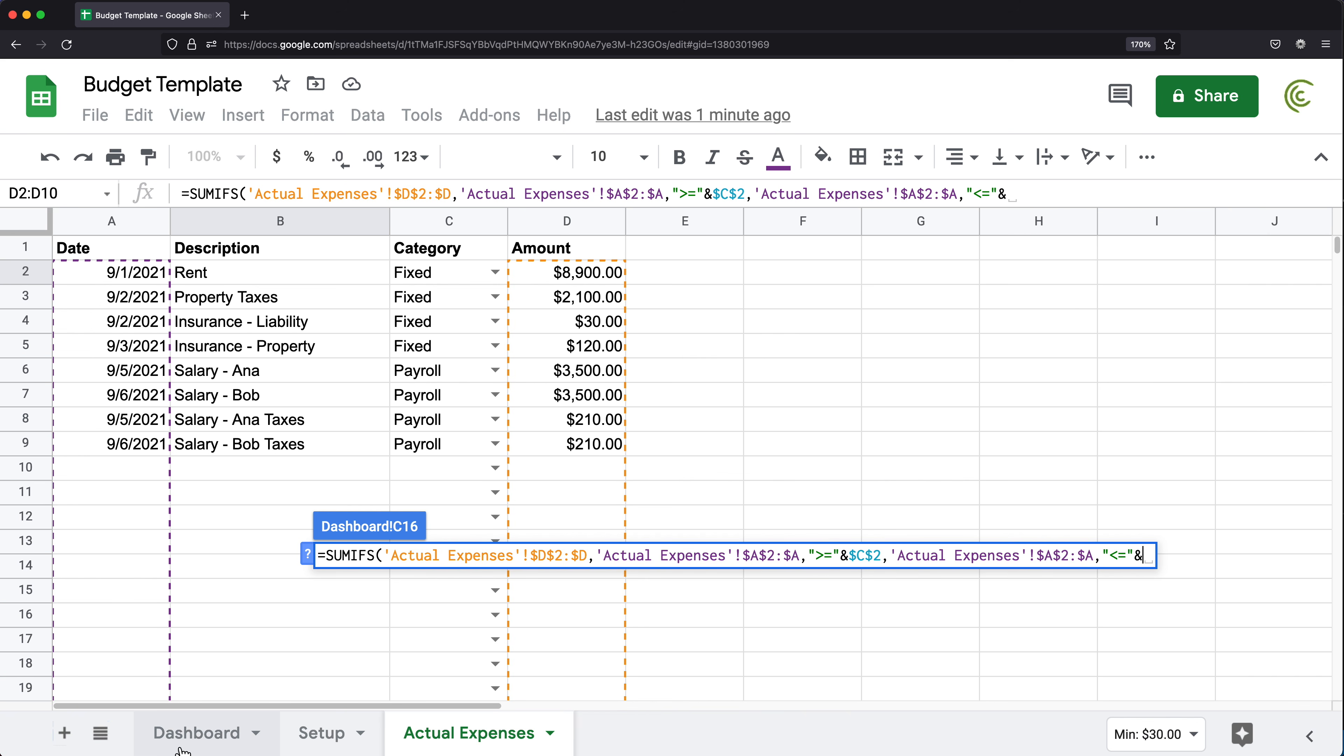
left_click(196, 741)
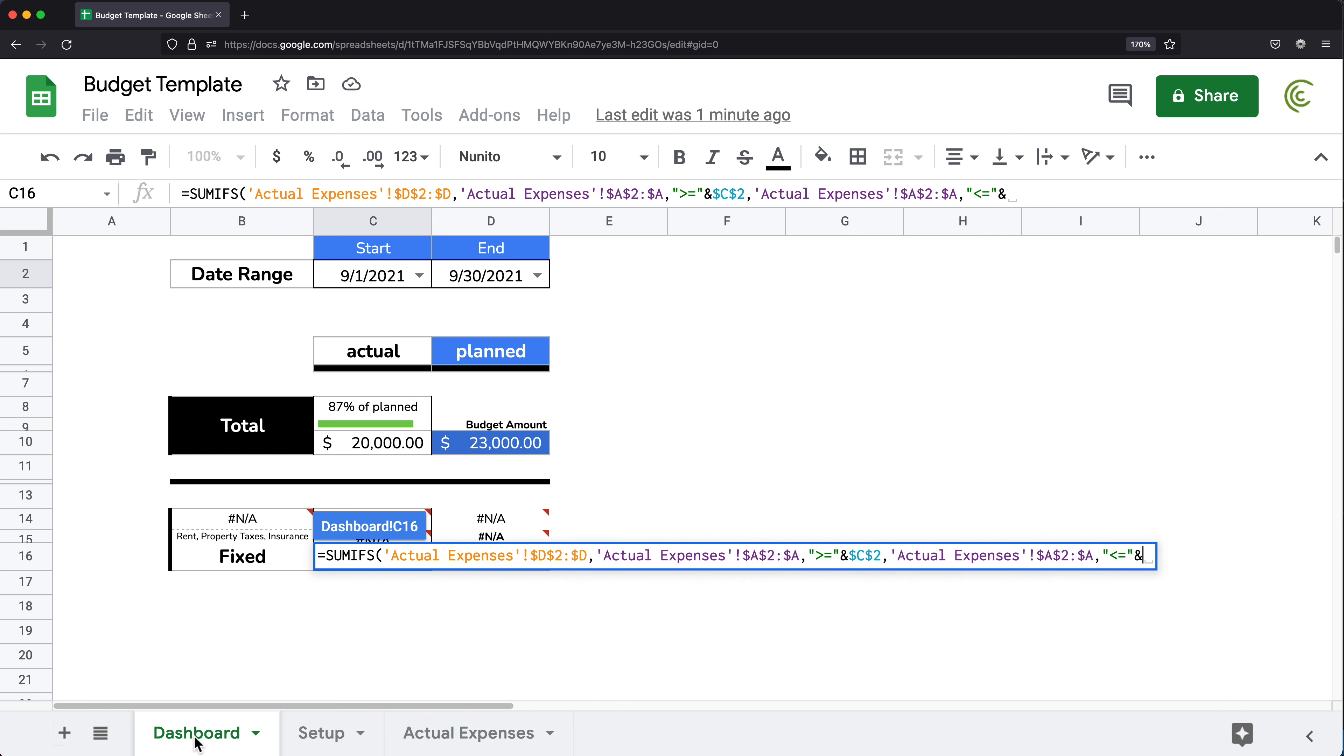
left_click(499, 281)
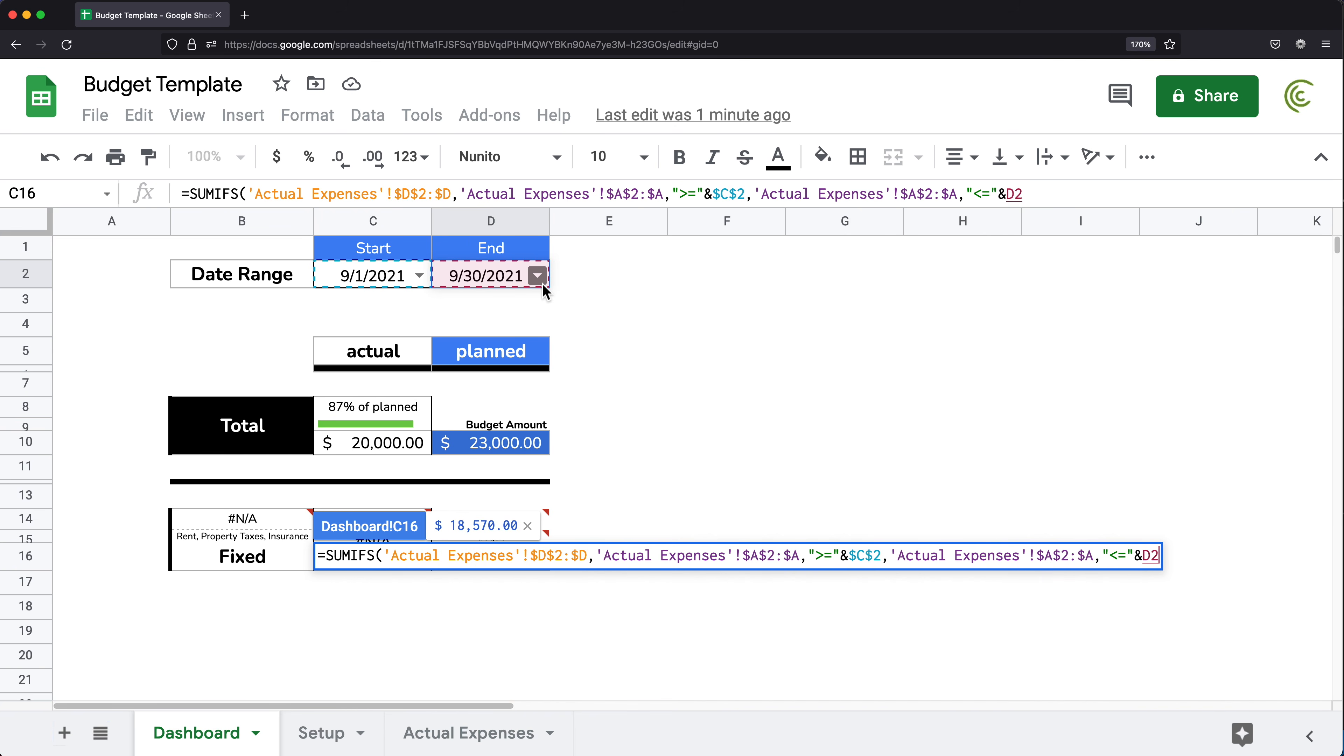
key("F4")
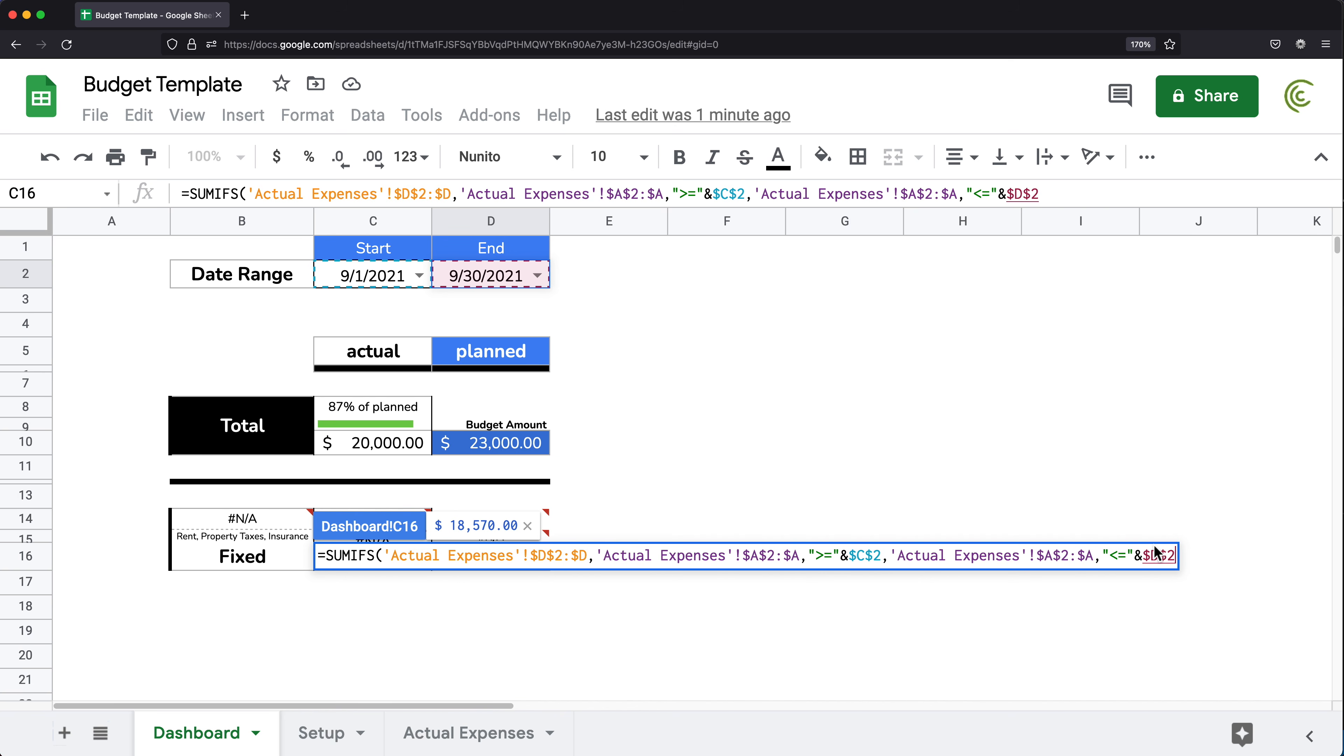
- Add the category column of the expenses sheet as the third criteria range, 'Actual Expenses'!$C$2:$C
type(",")
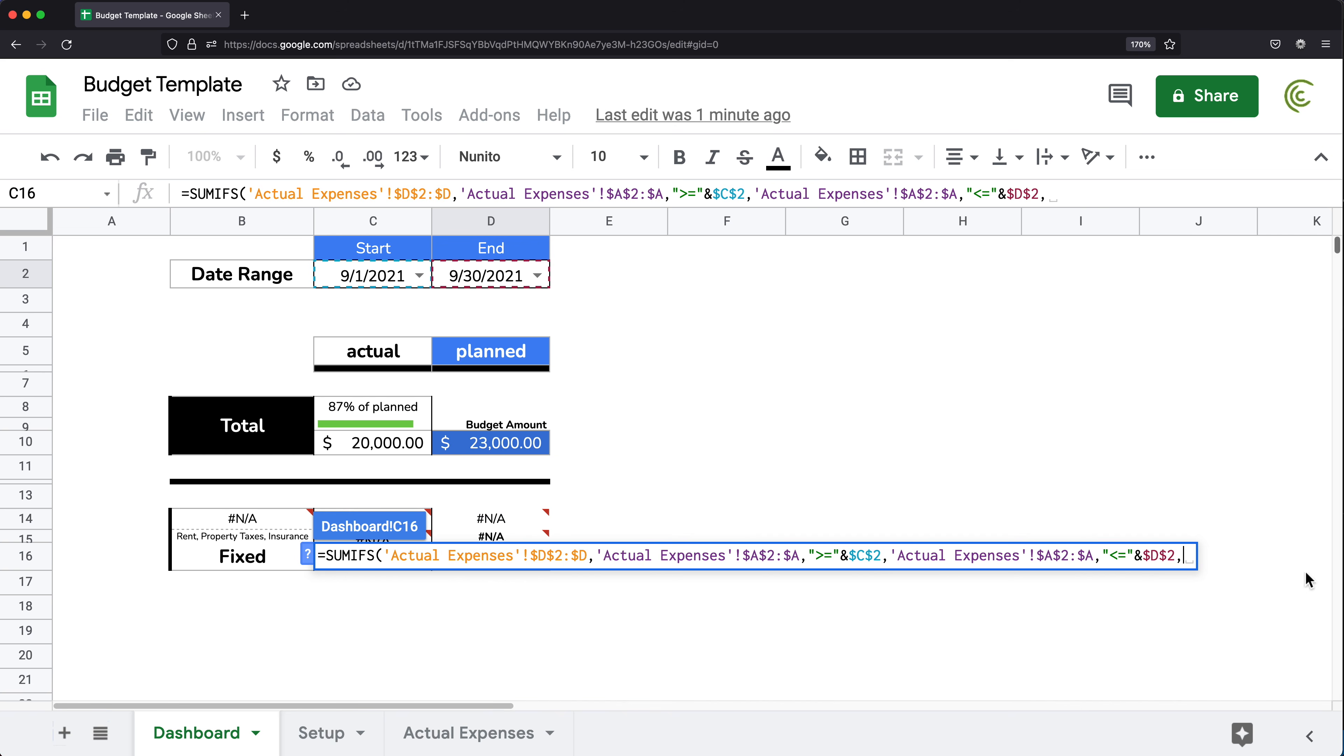
left_click(455, 749)
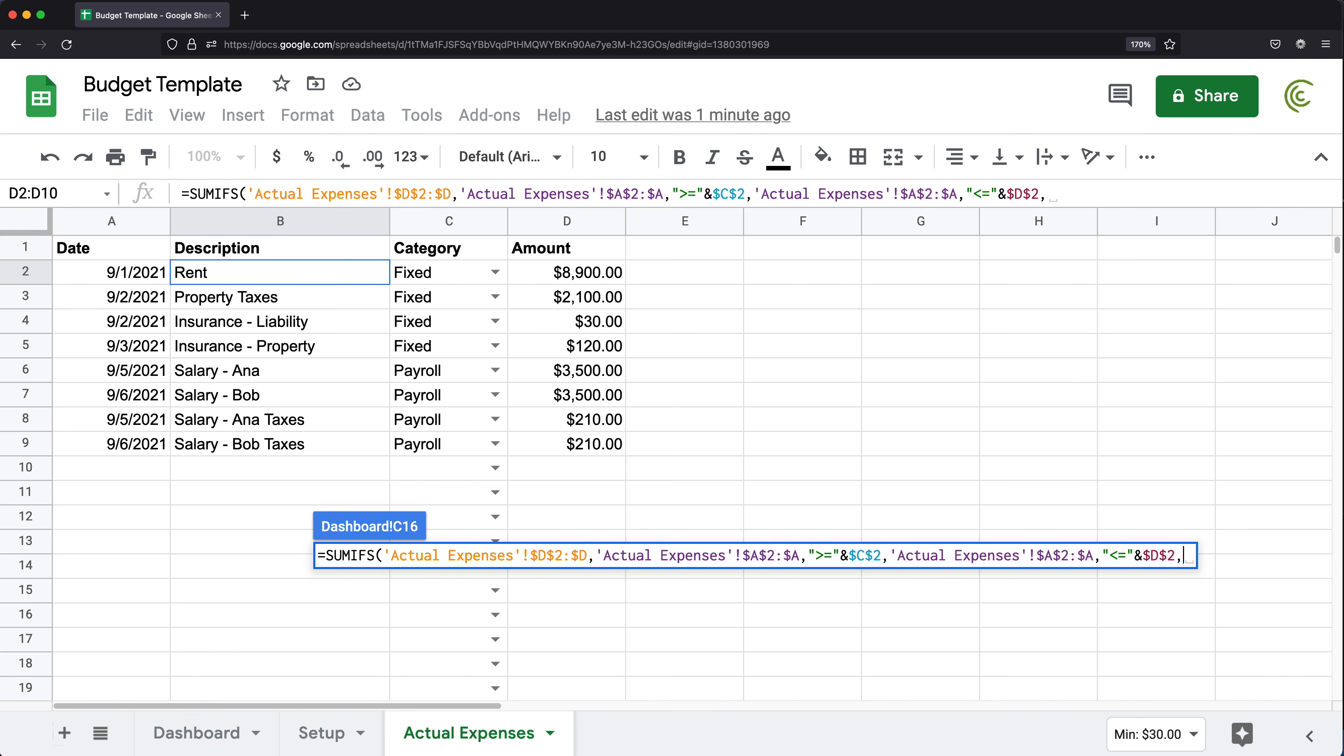
left_click_drag(437, 272, 444, 449)
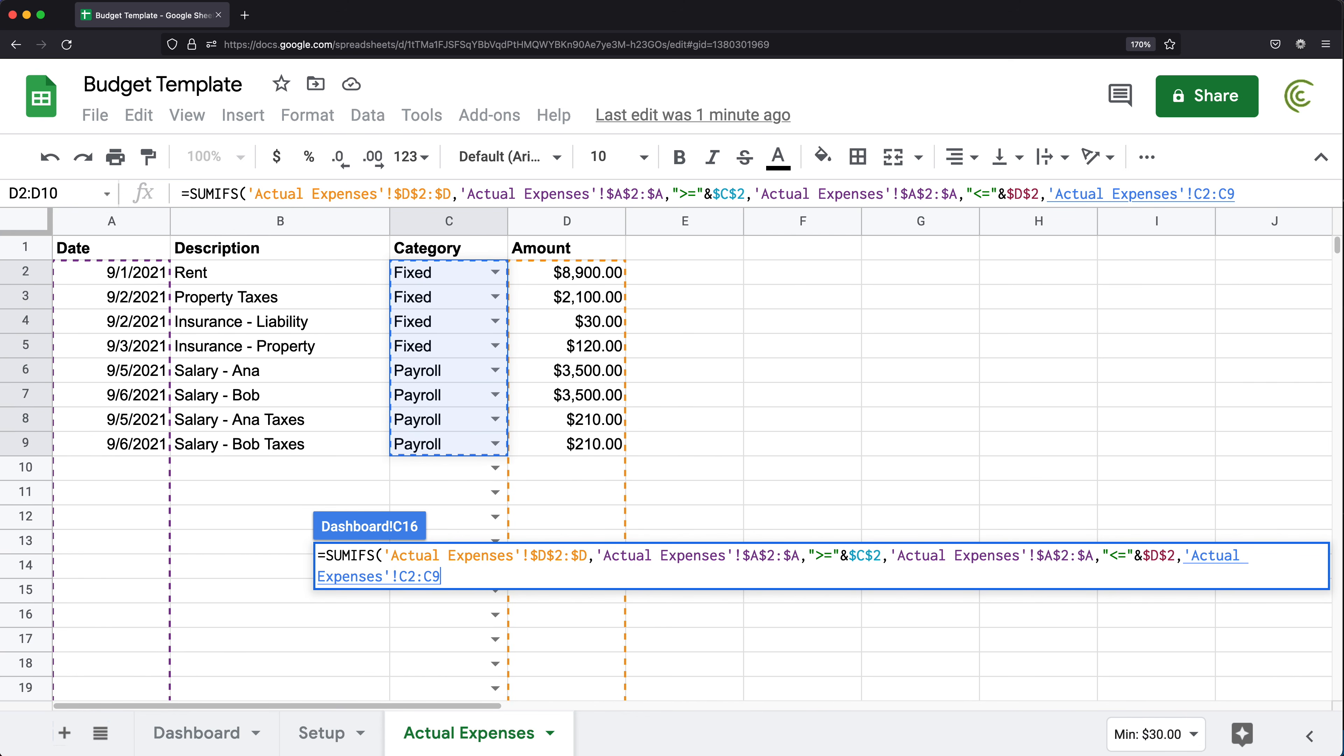
key("BackSpace")
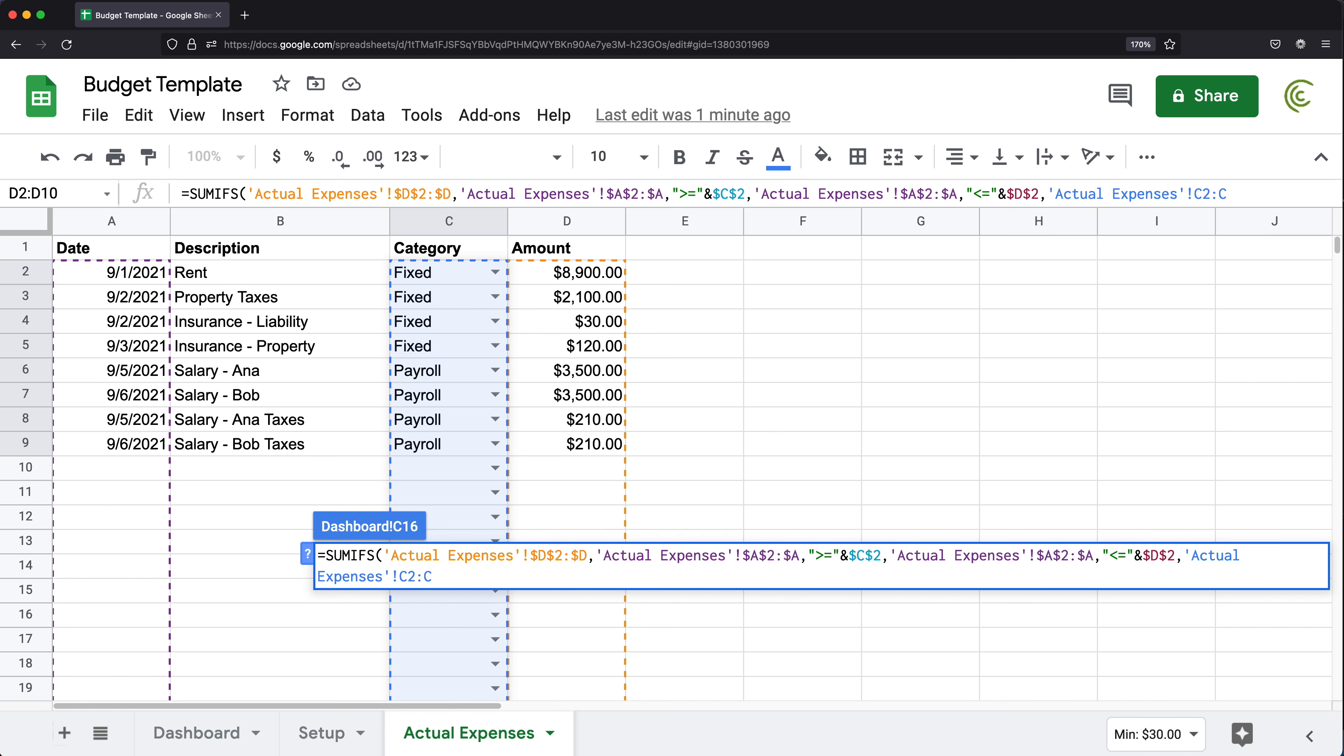
key("F4")
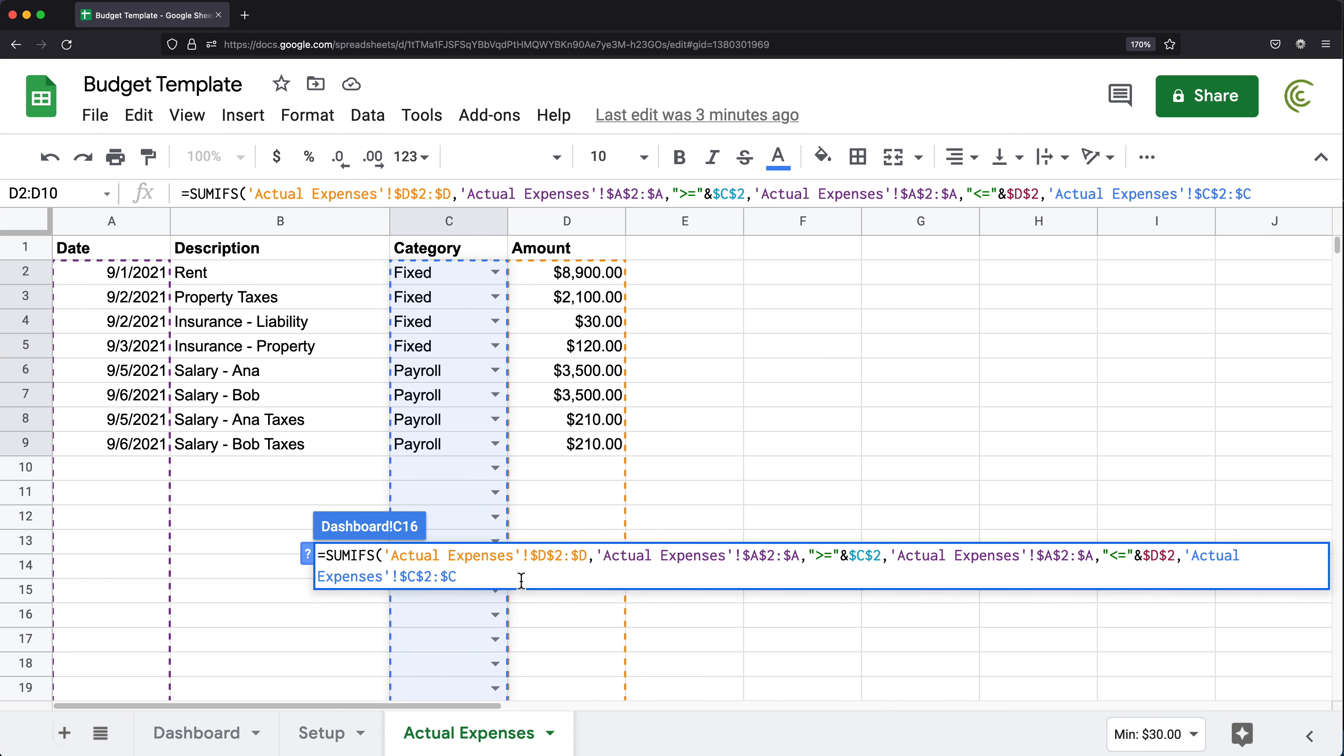
- Set the category criterion to the Fixed label in Dashboard cell B16, then close and enter the SUMIFS formula in C16
type(",")
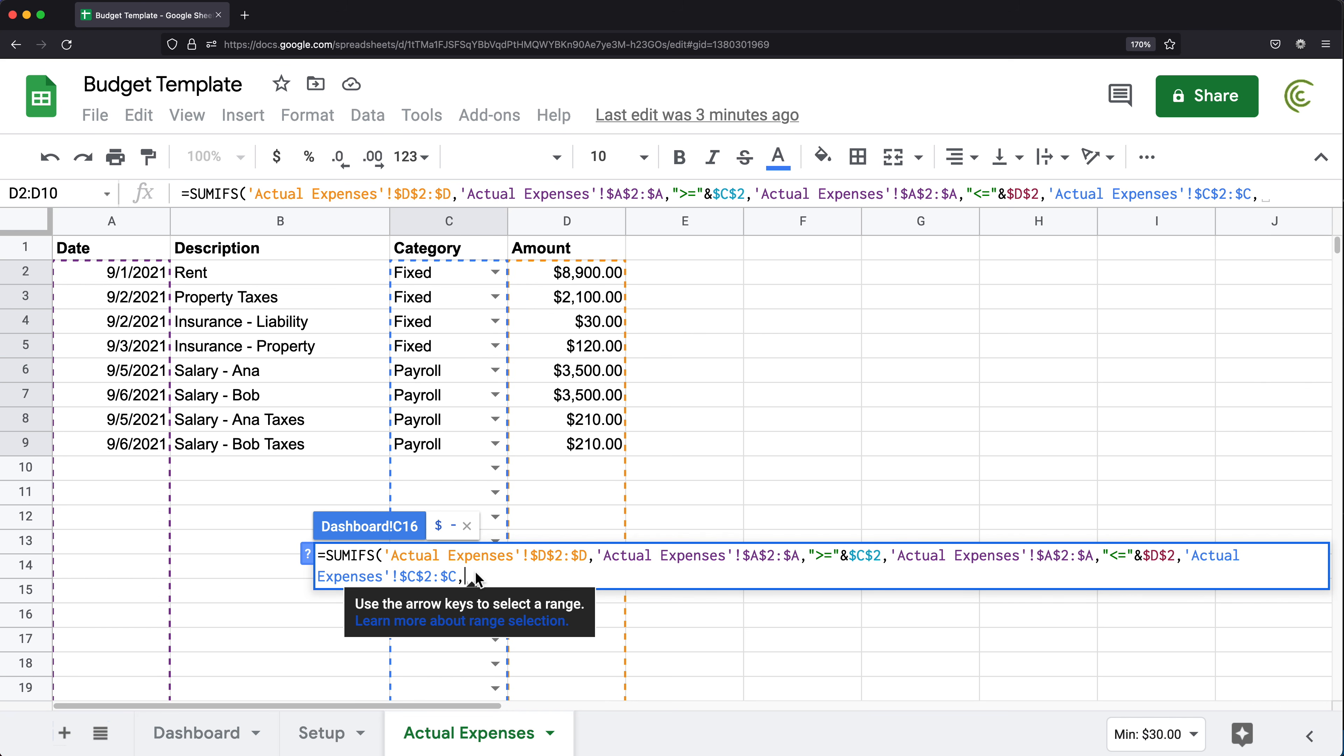
left_click(195, 743)
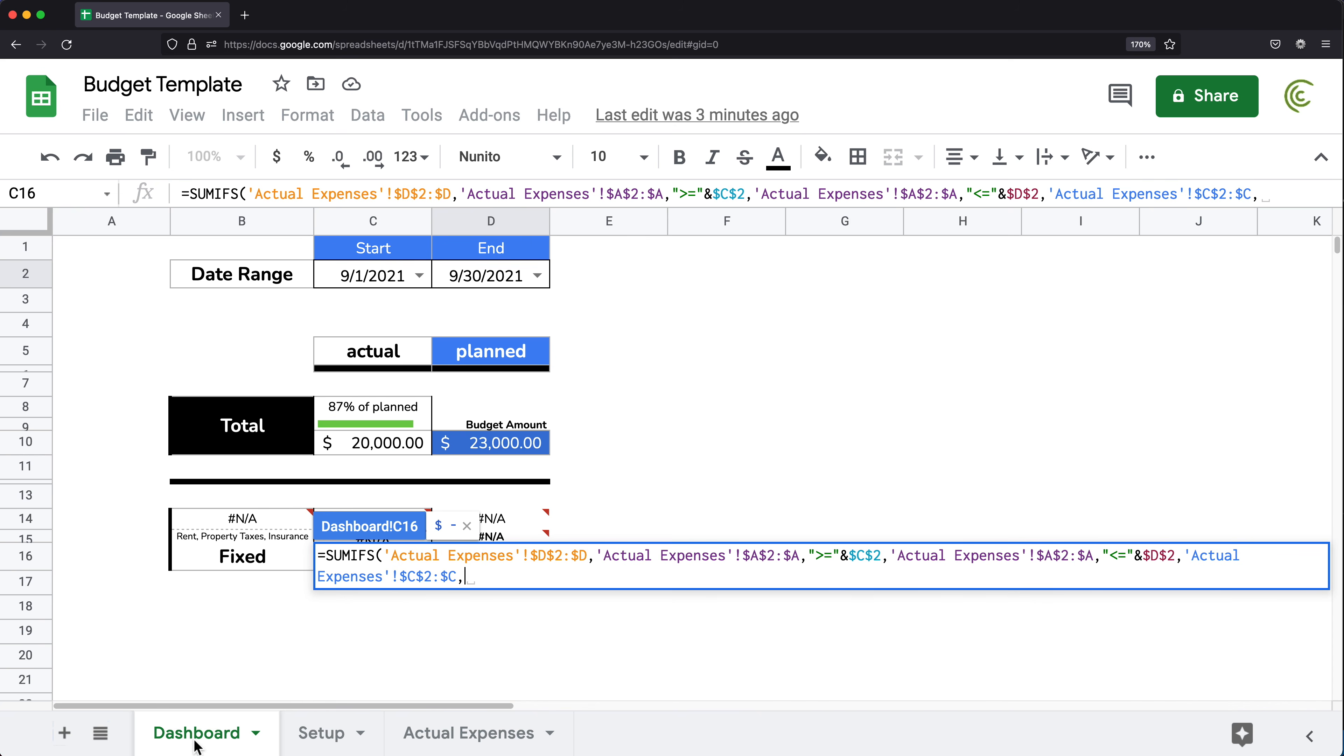
left_click(249, 559)
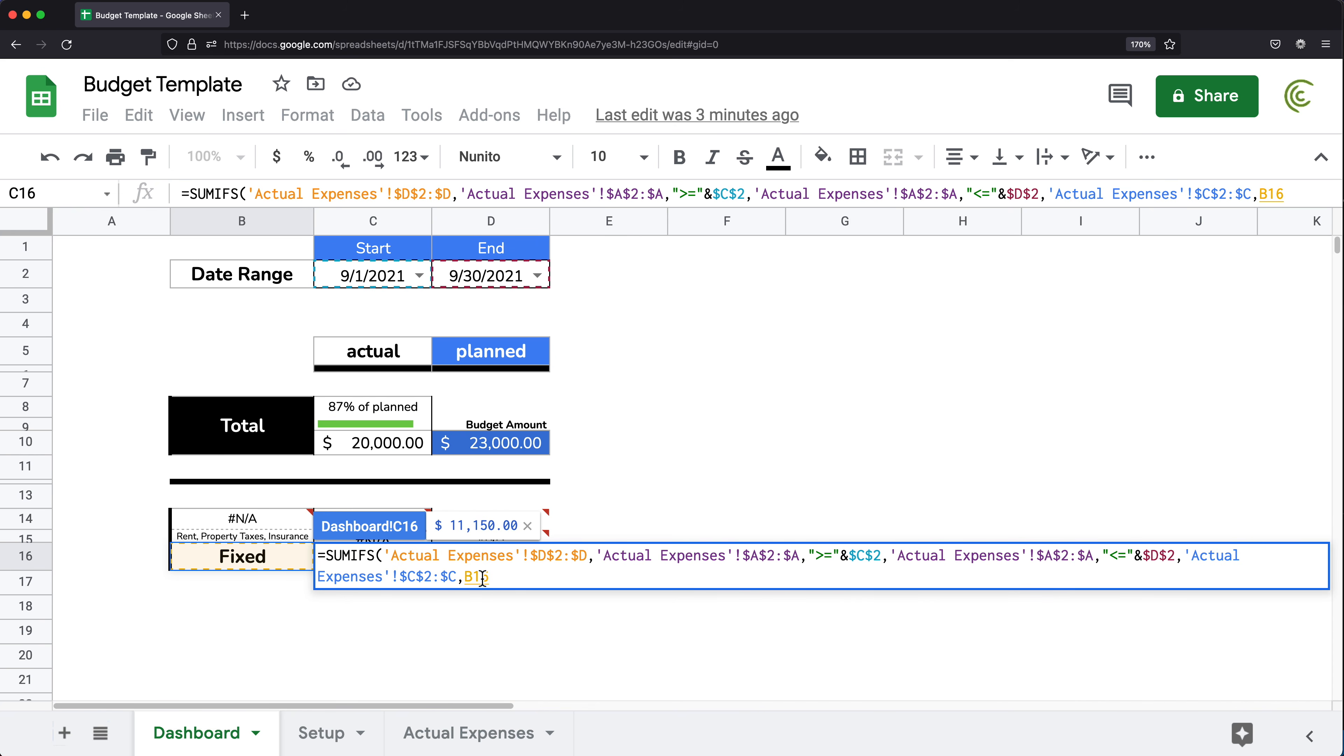
left_click(506, 578)
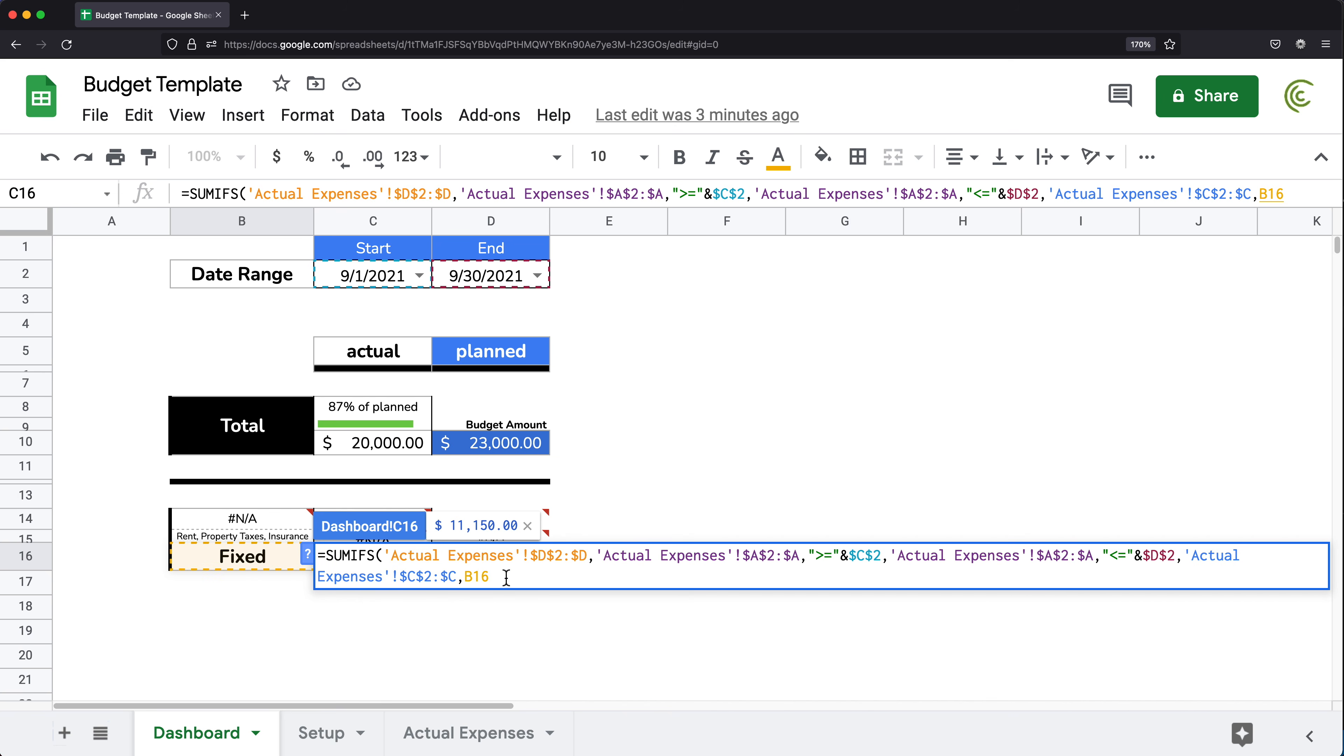
type(")")
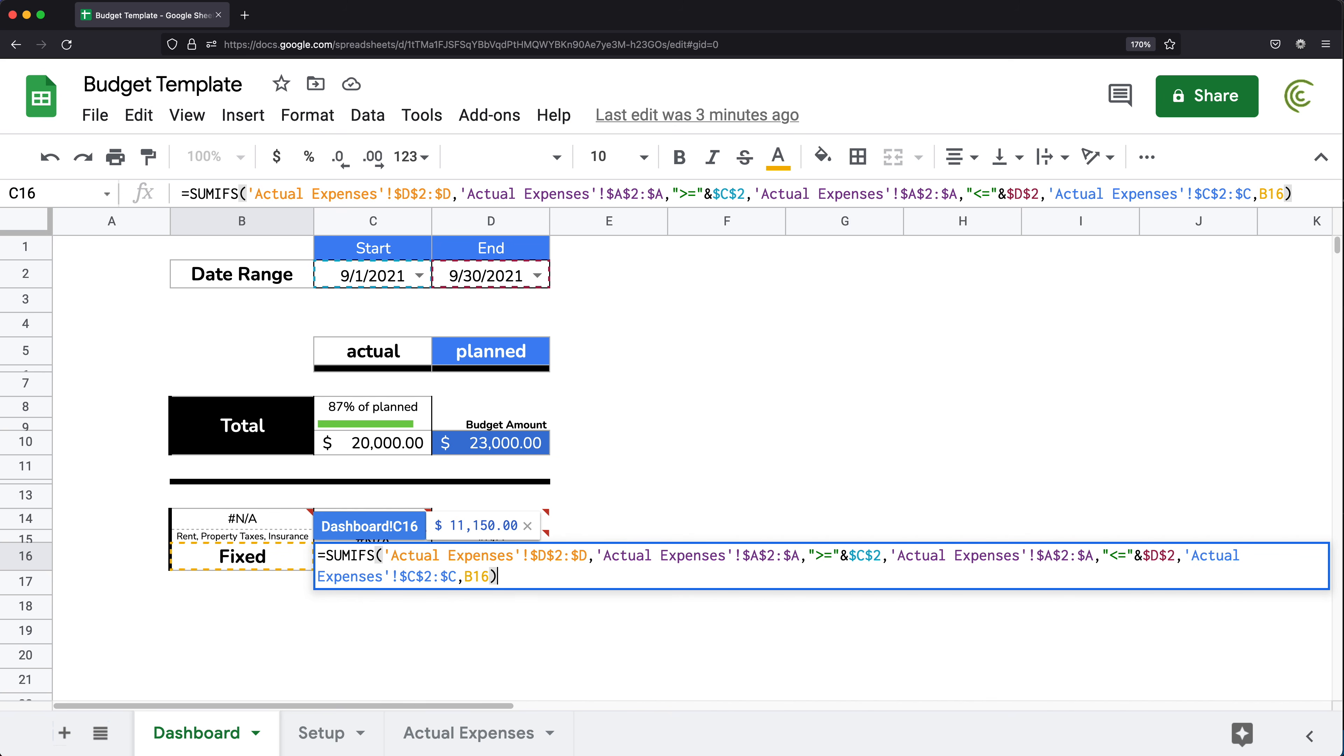
key("Return")
left_click(379, 562)
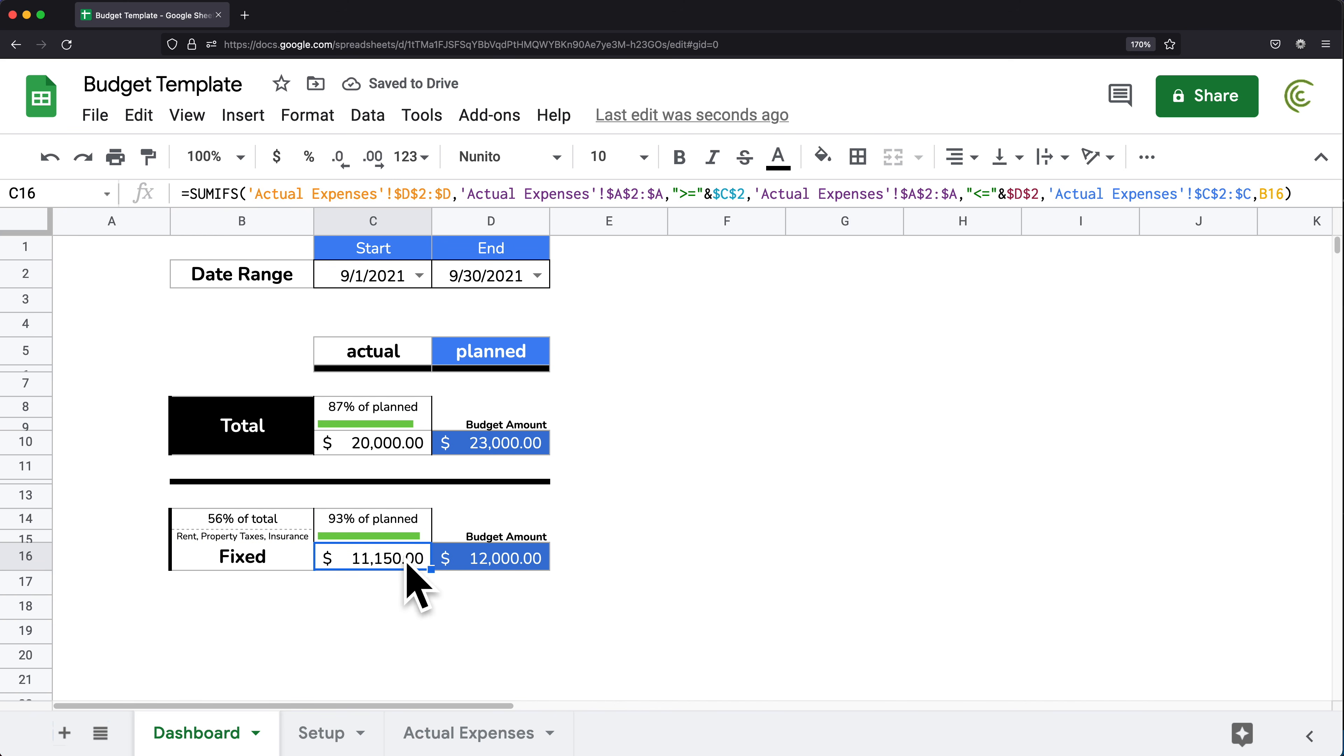
- Check the sum of the Fixed amounts in D2:D5 on the Actual Expenses sheet
left_click(464, 747)
left_click(537, 271)
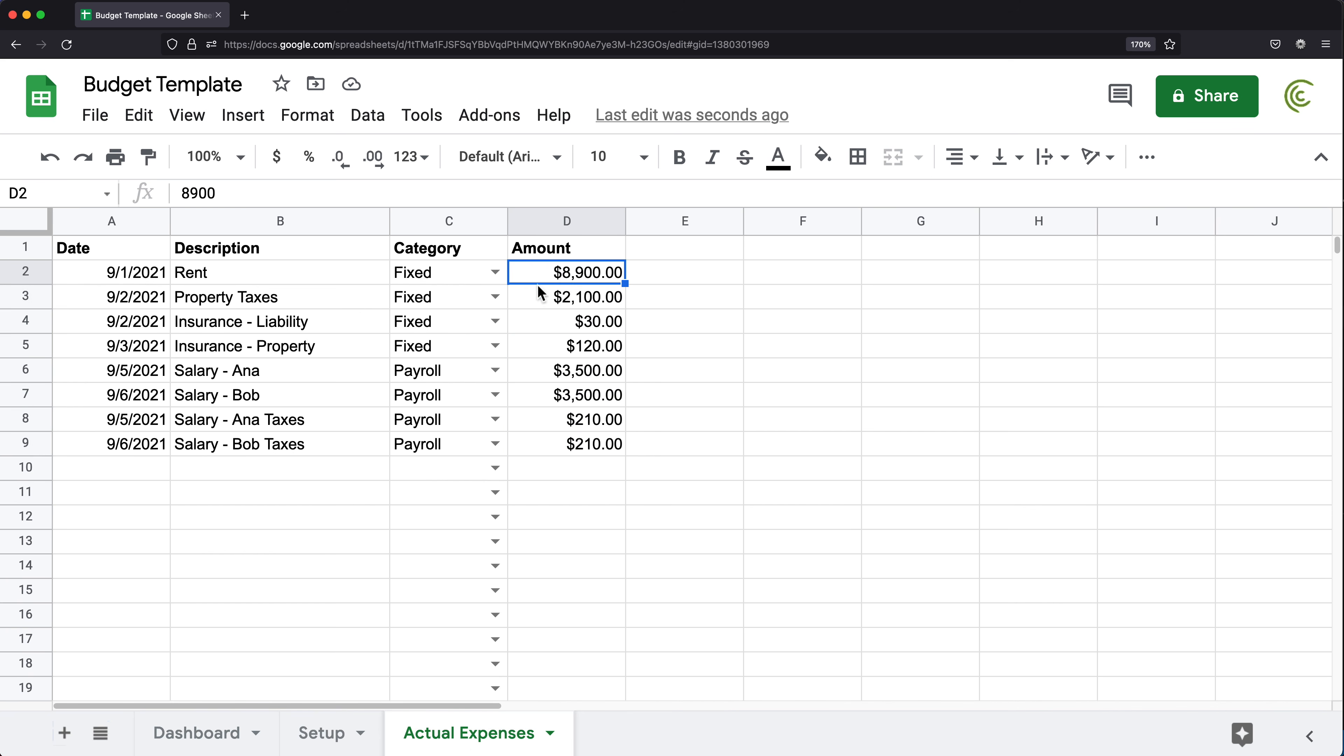
left_click_drag(552, 278, 559, 350)
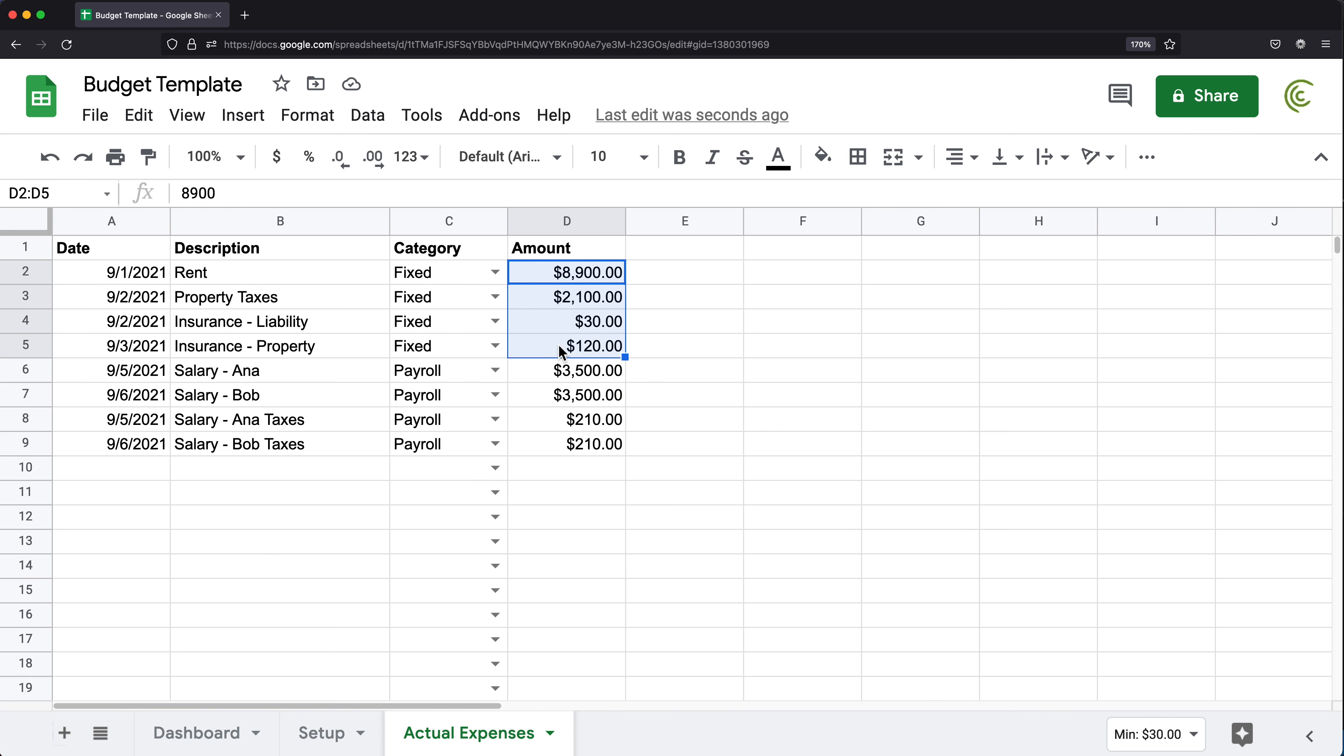
left_click(1169, 742)
left_click(1170, 744)
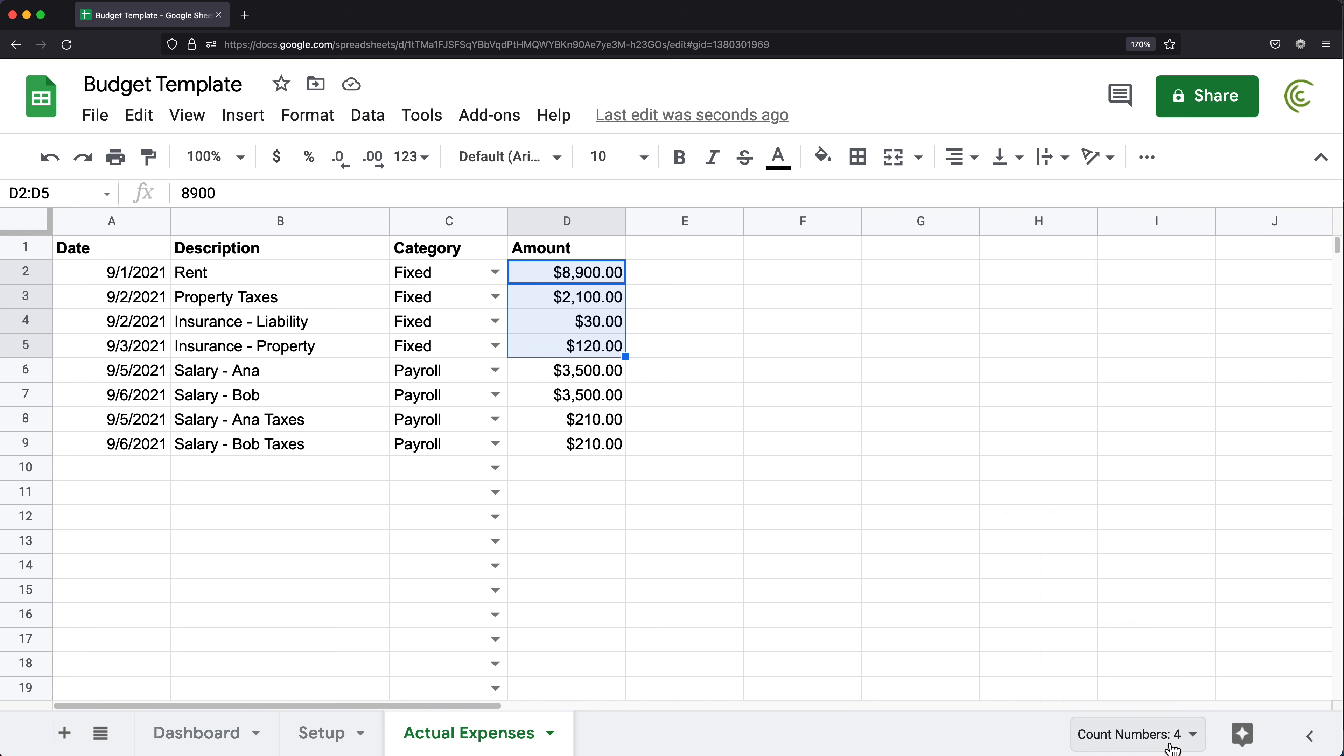
left_click(1135, 734)
left_click(1126, 545)
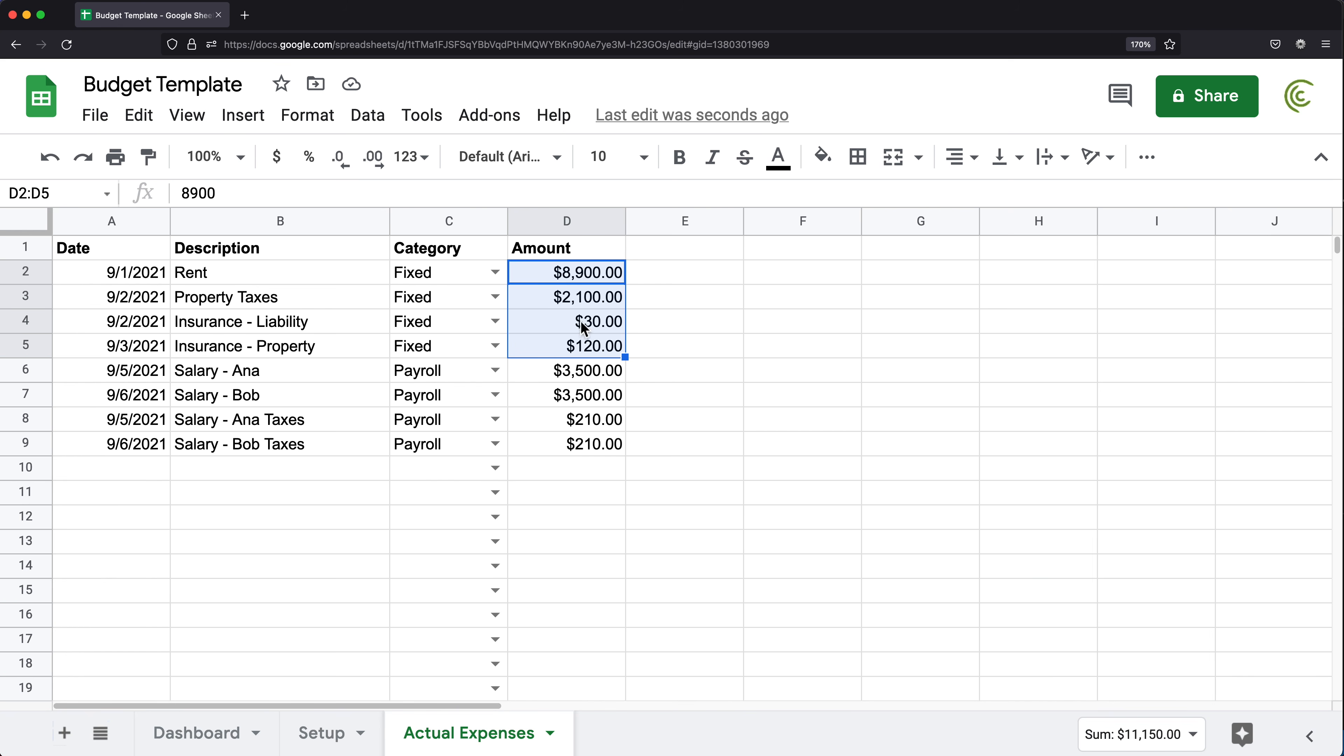
- Wrap the second date criteria range in Dashboard cell C16's formula in INT, giving INT('Actual Expenses'!$A$2:$A)
left_click(198, 739)
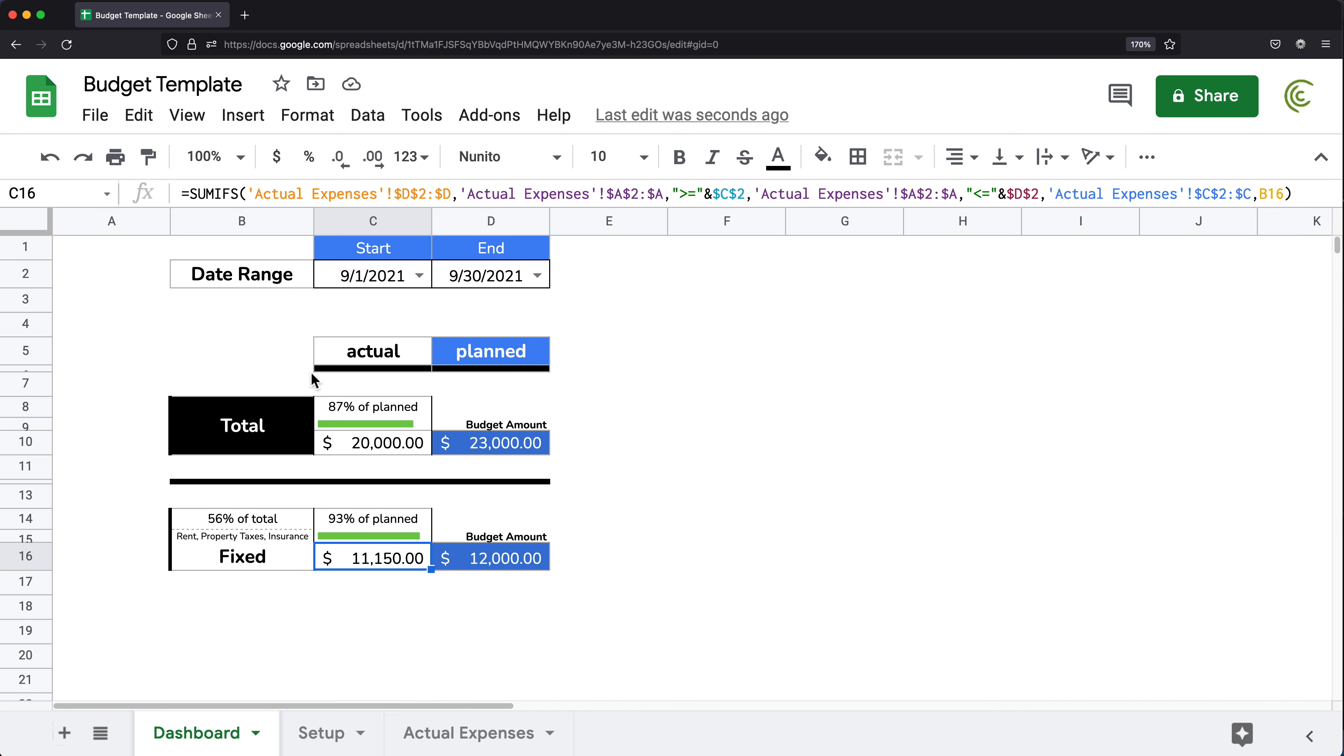
double_click(359, 564)
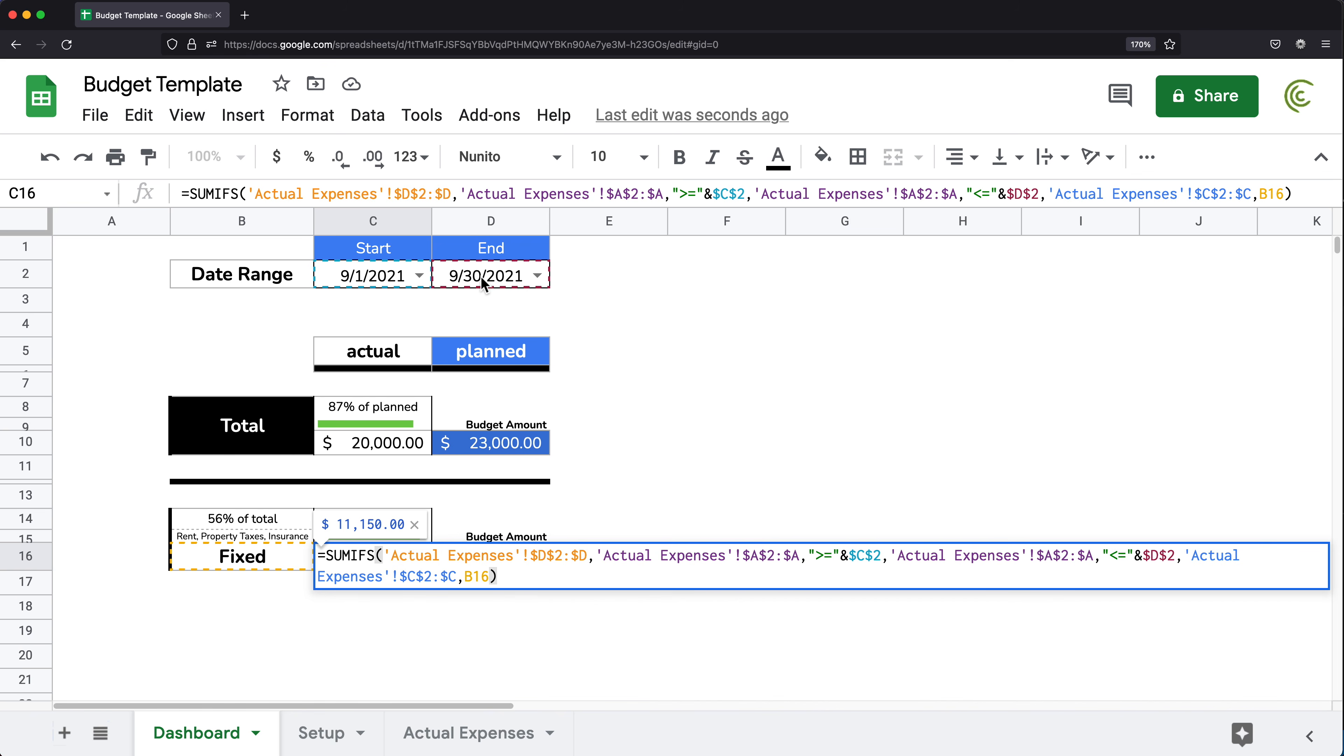
left_click(893, 559)
type("INT(")
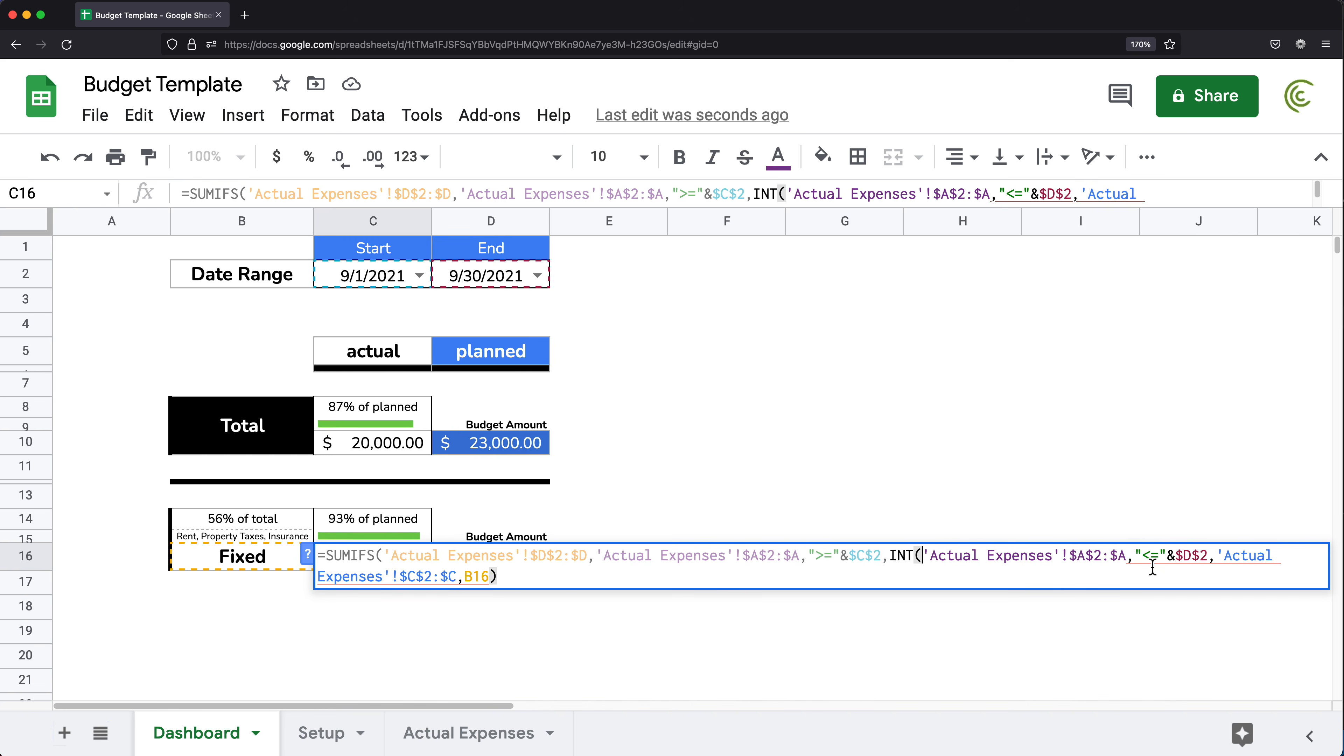
left_click(1137, 559)
left_click(1127, 560)
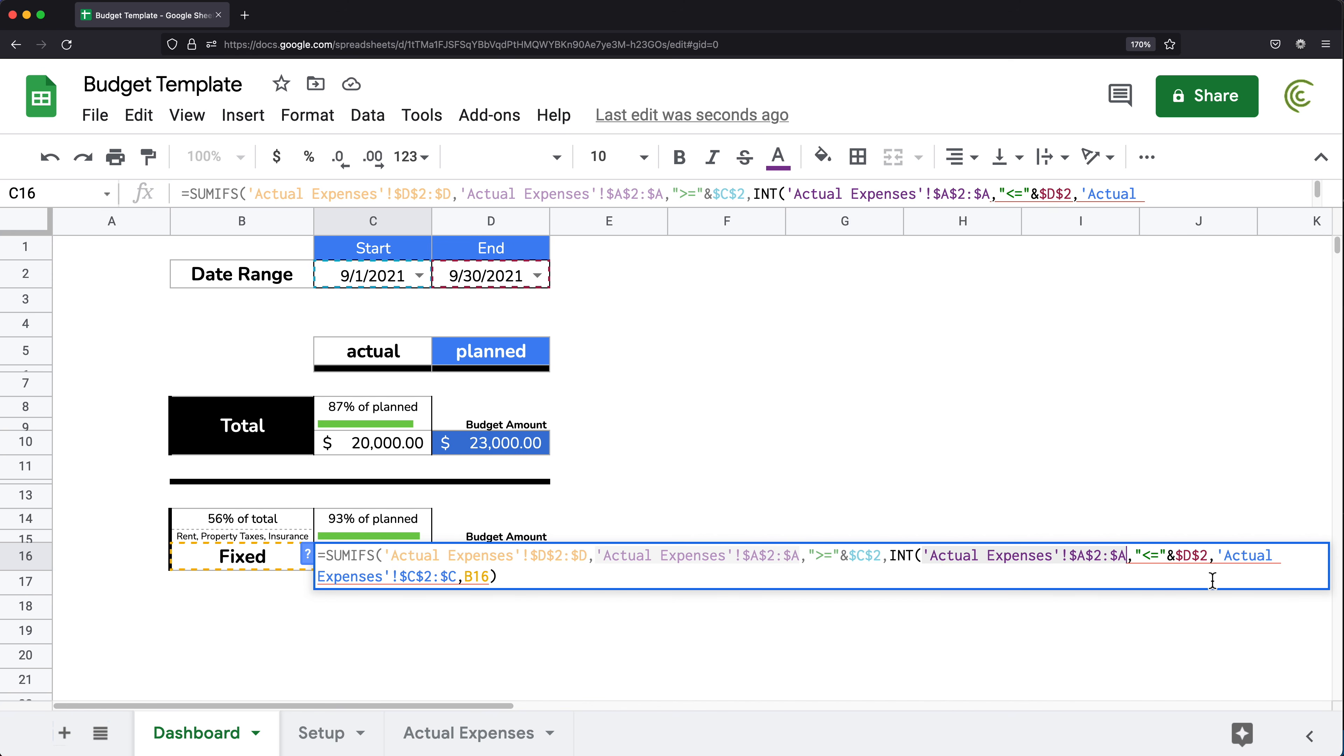
type(")")
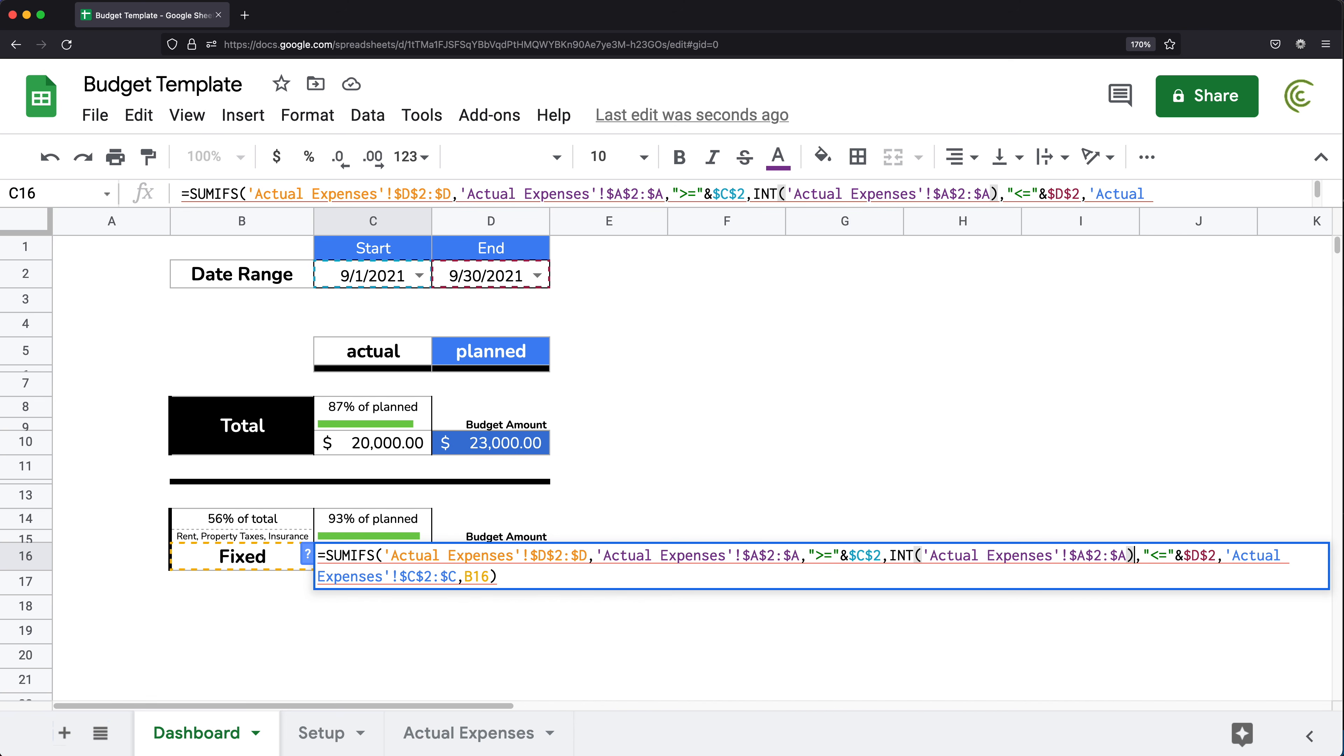
- Wrap the whole SUMIFS in C16 in ArrayFormula, enter it, and review the resulting formula
key("super+shift+Return")
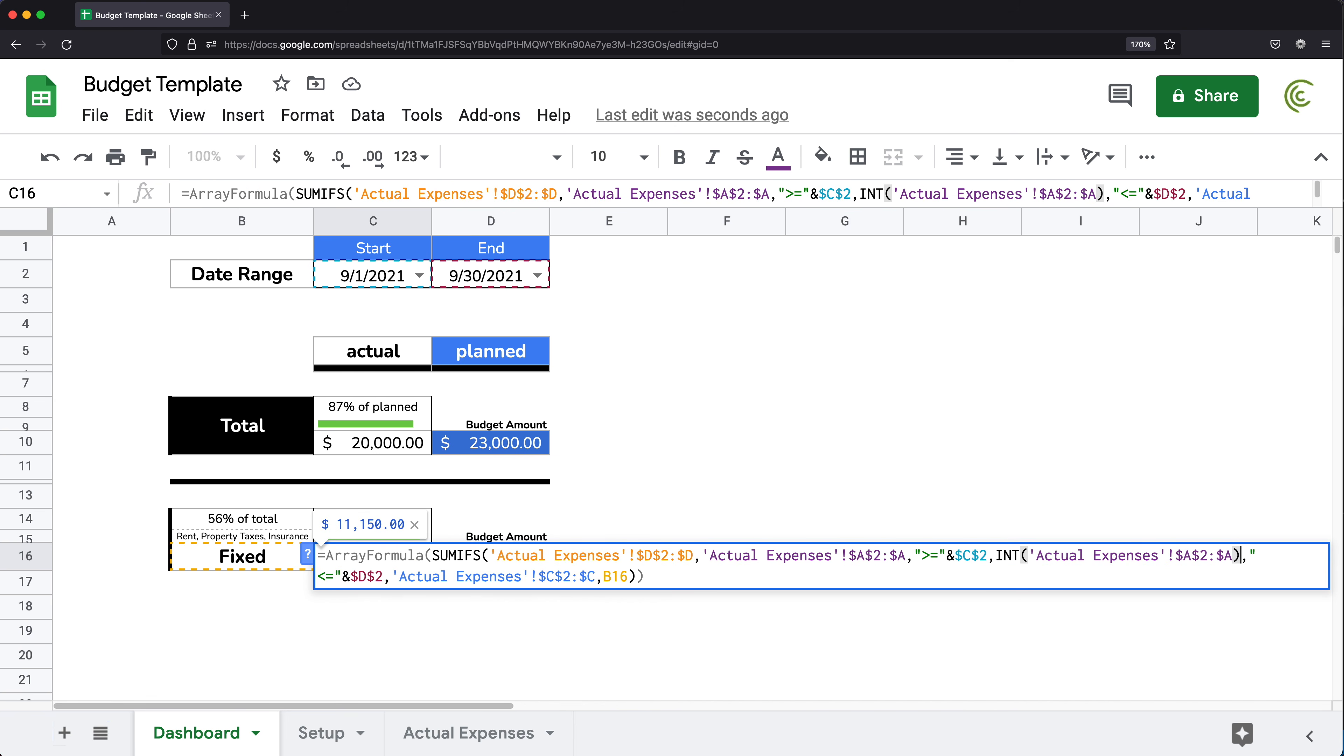
key("Return")
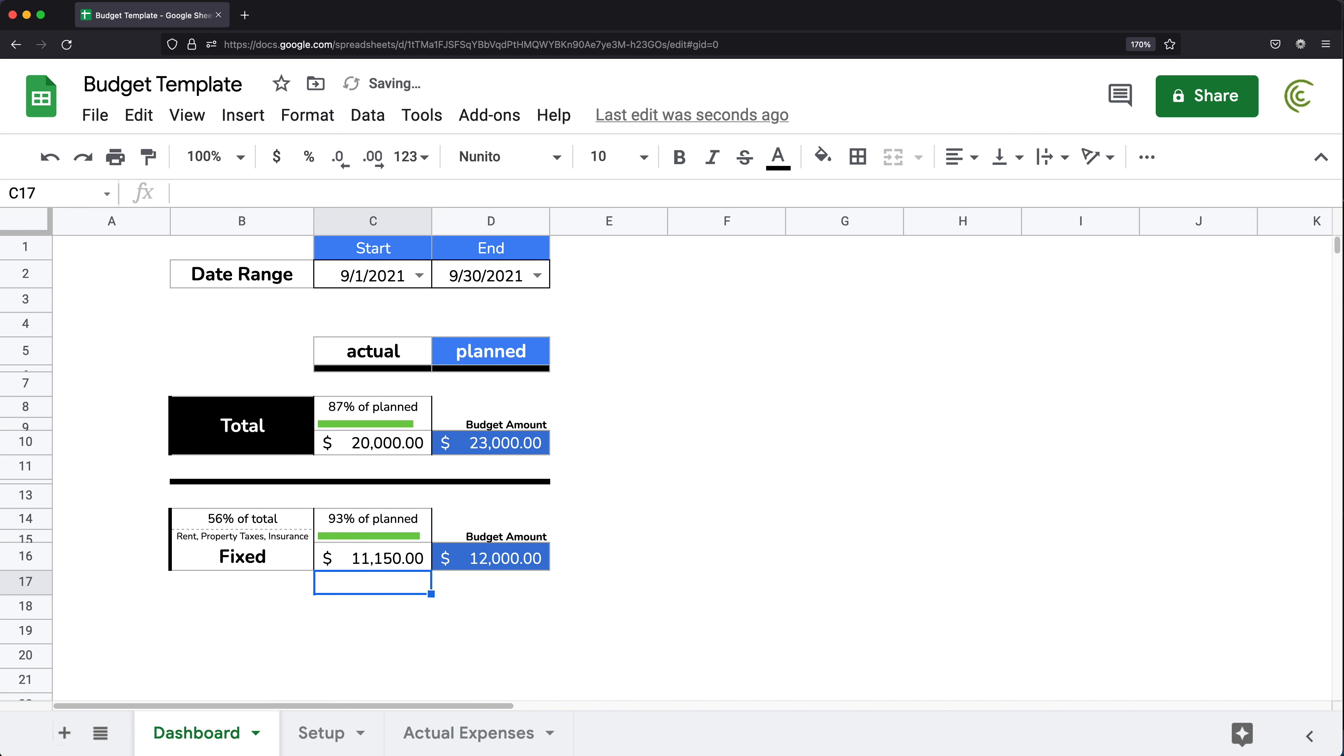
left_click(398, 555)
double_click(398, 556)
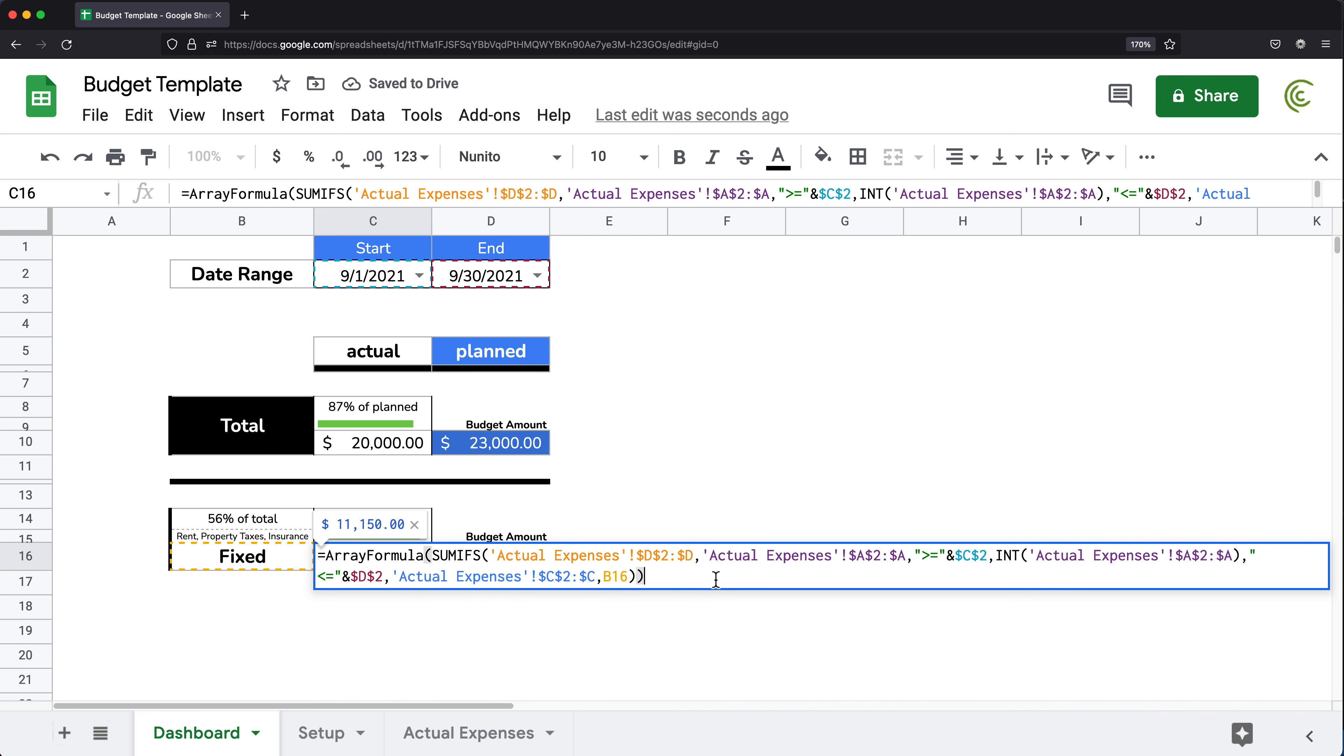
key("Escape")
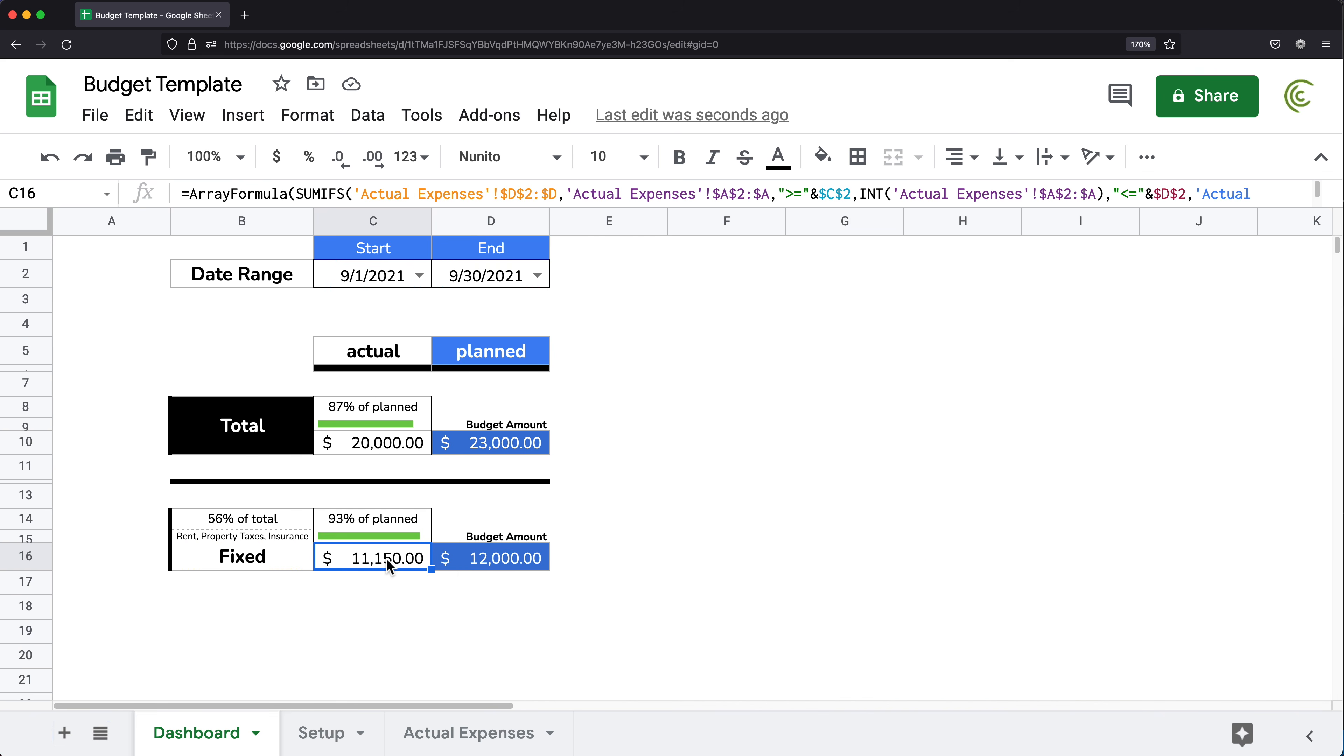
- Duplicate the Actual Expenses sheet
left_click(497, 561)
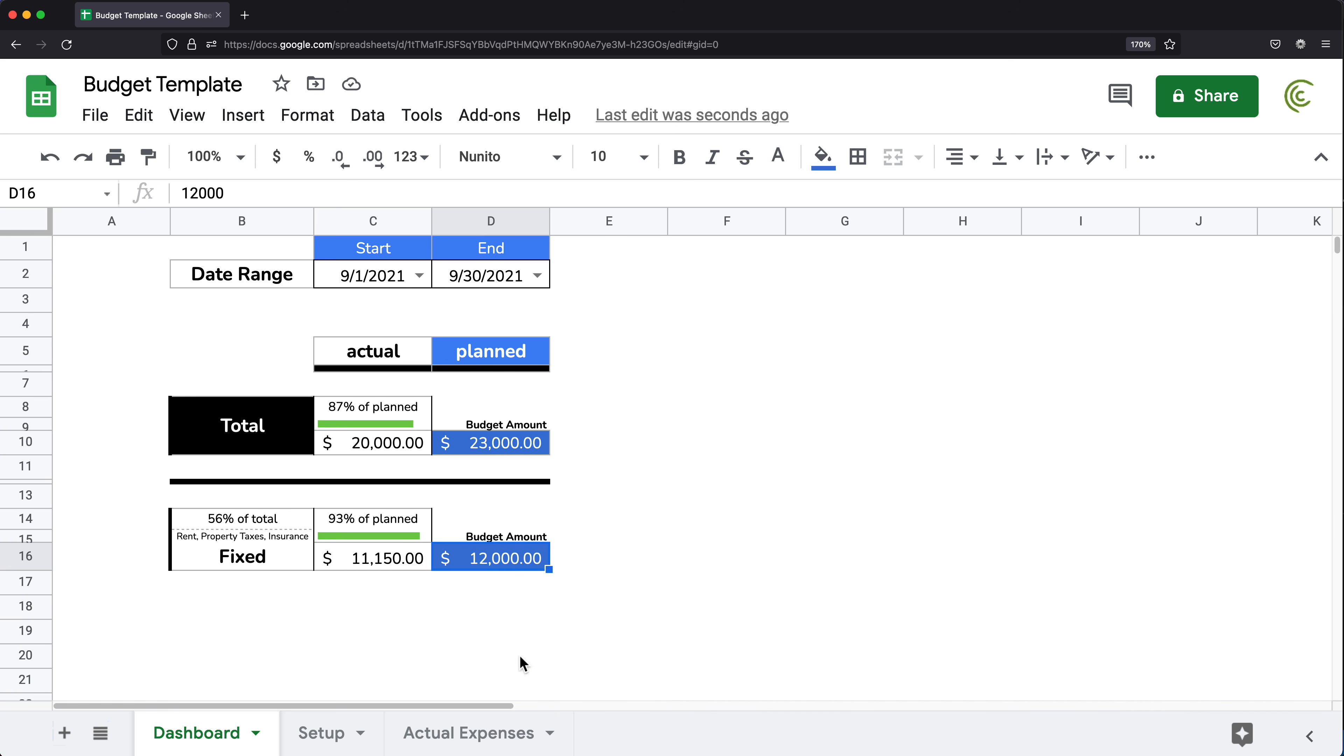
left_click(470, 743)
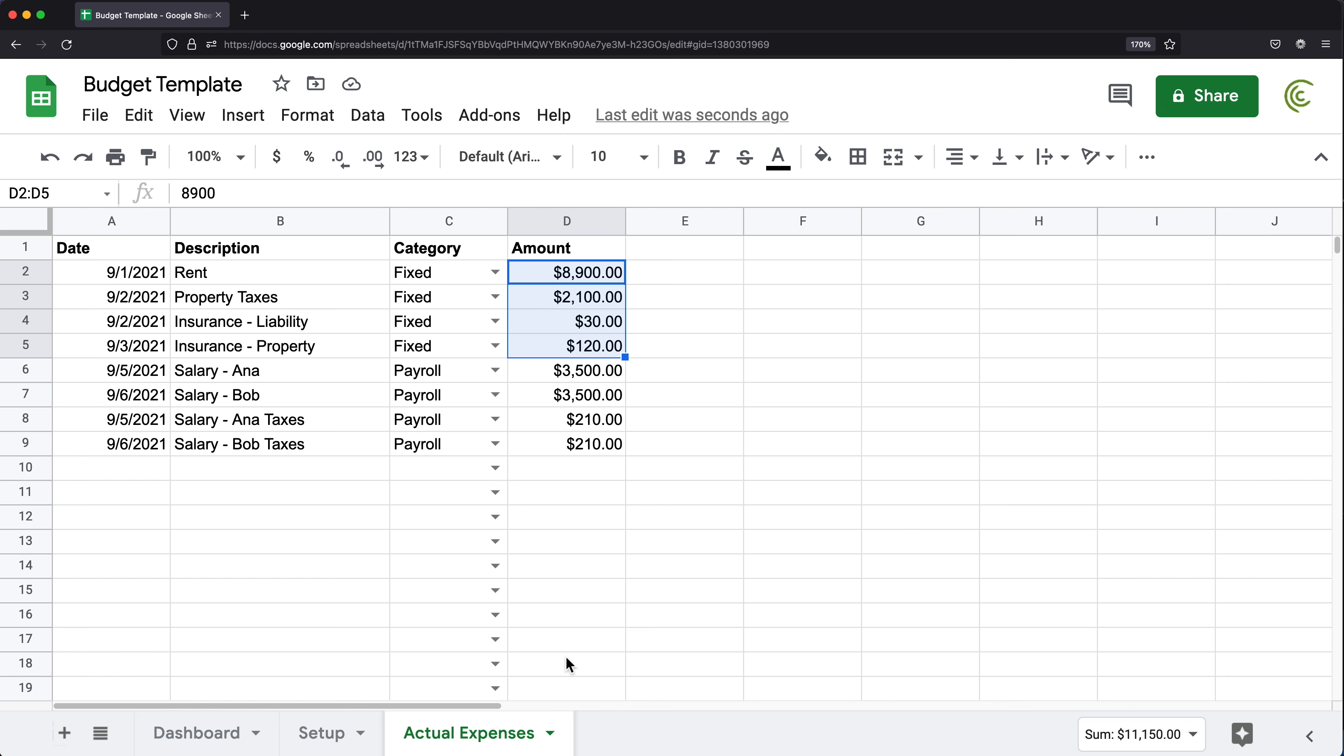
left_click(141, 249)
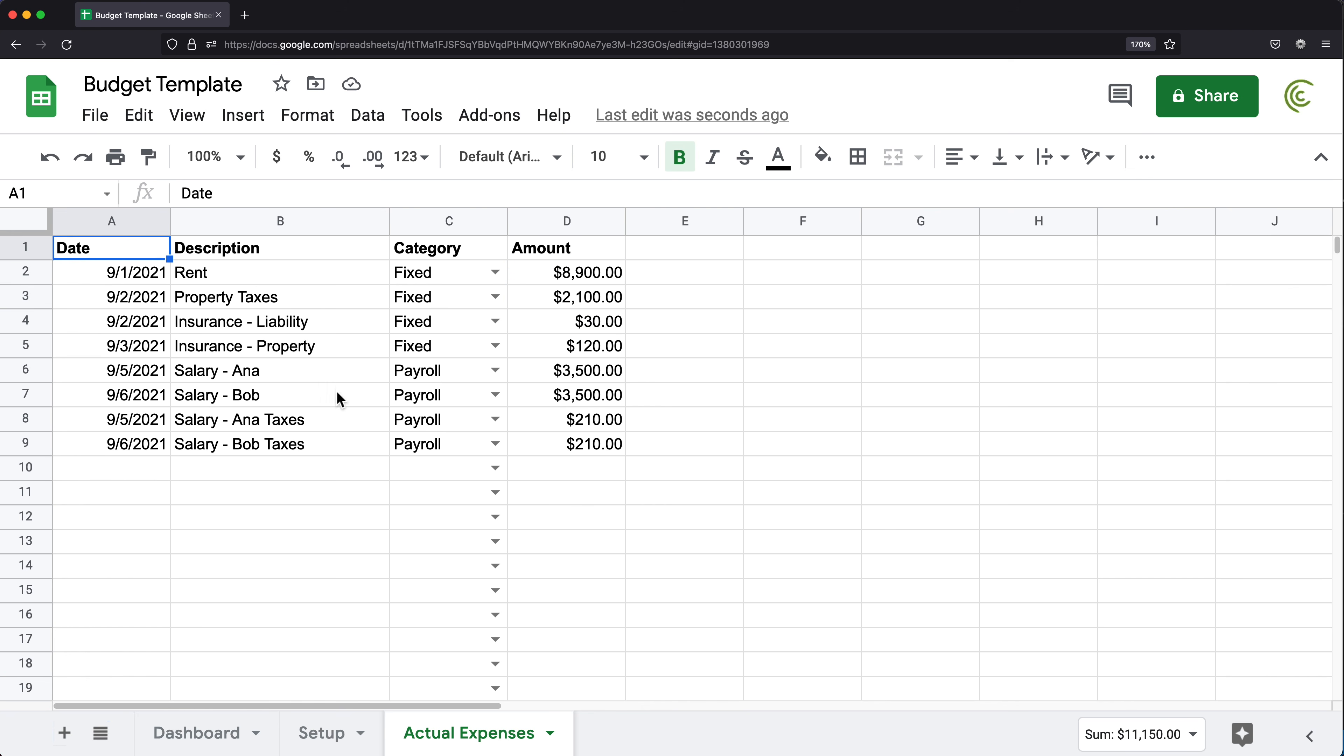
left_click(550, 733)
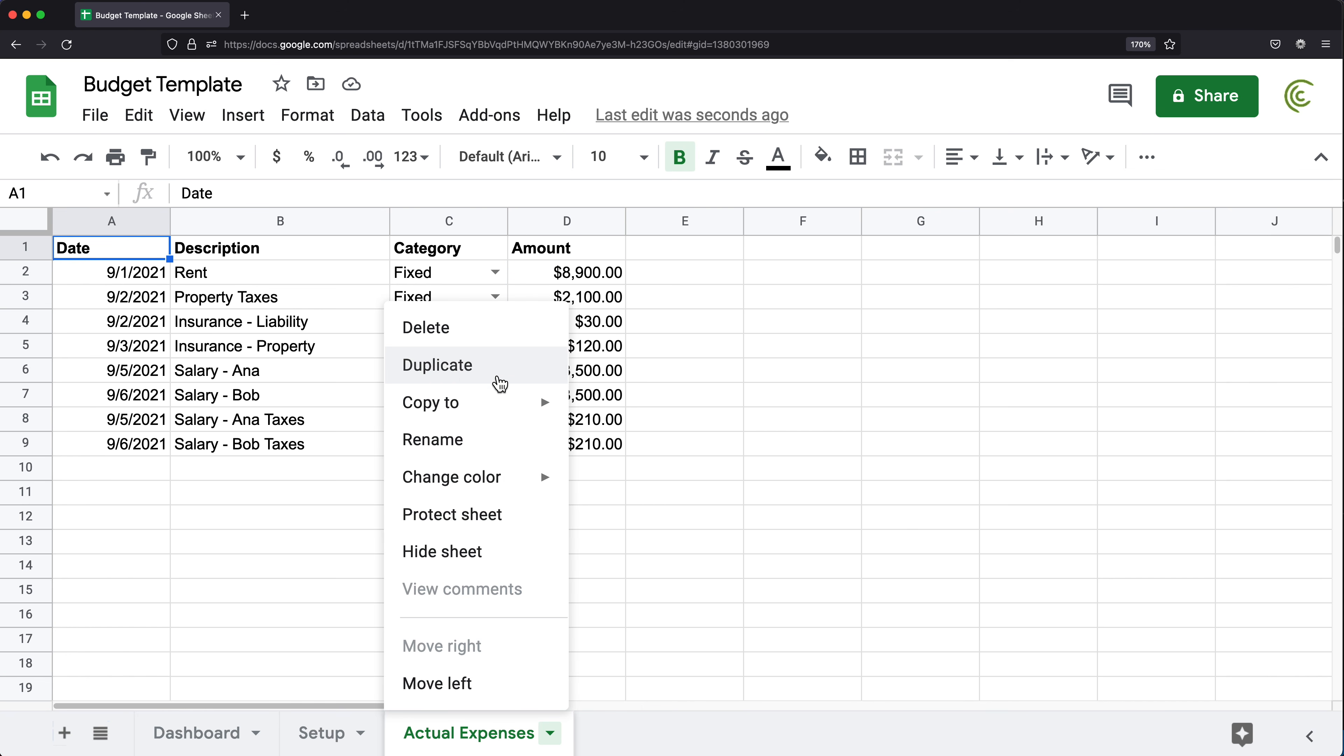
left_click(461, 373)
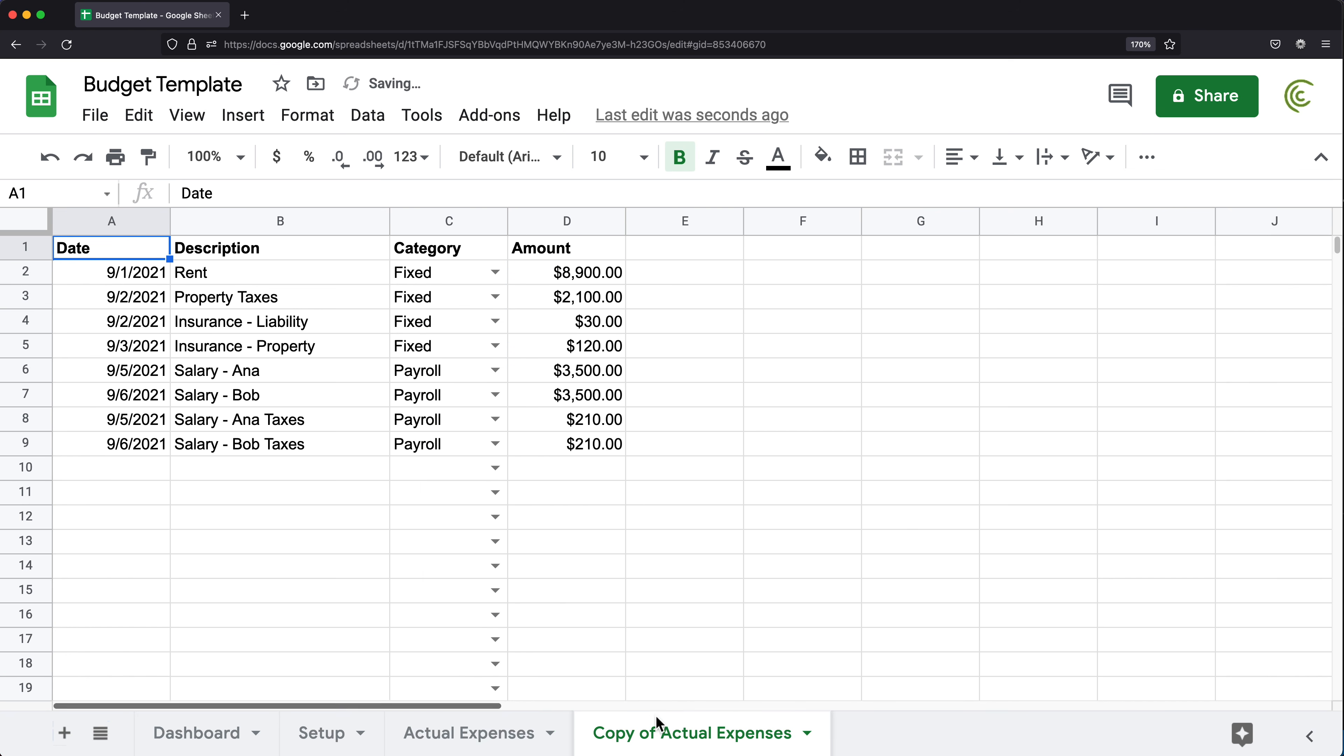
- Rename the duplicated sheet as Planned Expenses
double_click(708, 735)
left_click(714, 735)
left_click_drag(713, 729, 590, 735)
type("Planned")
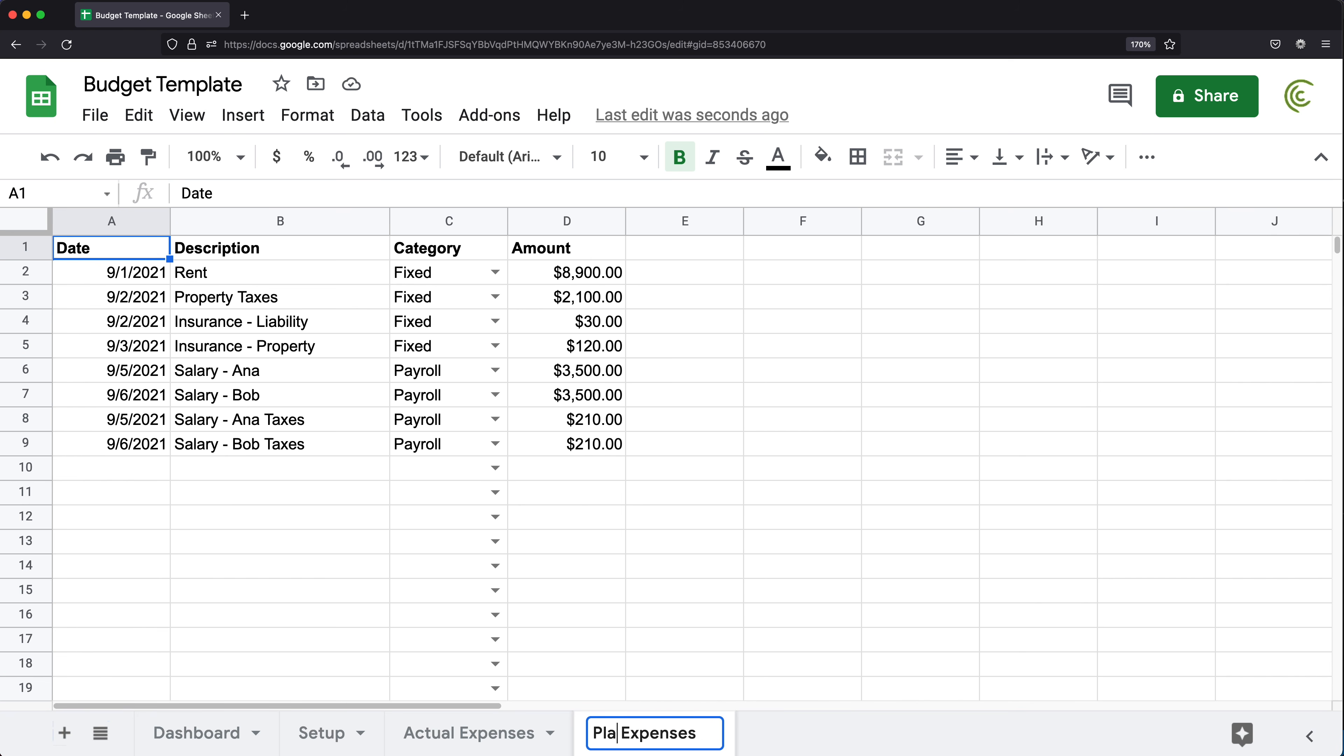
key("Return")
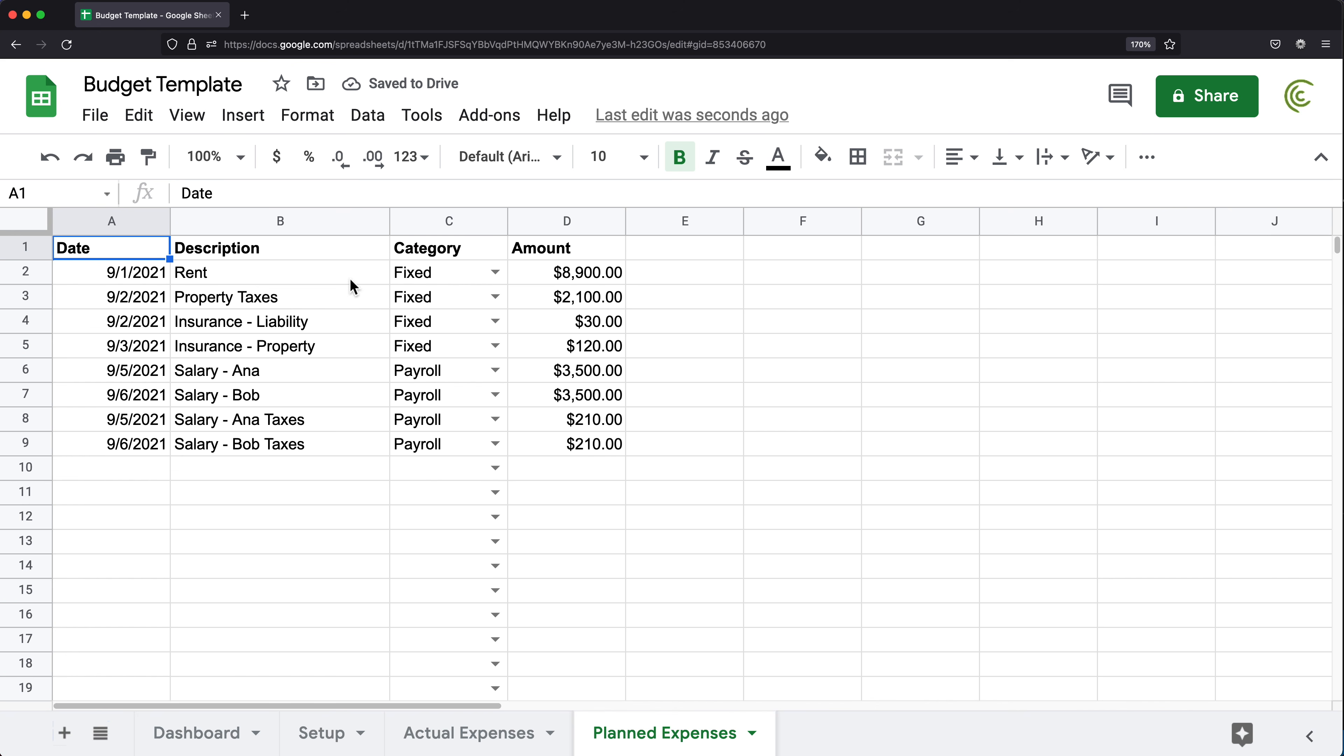
- Set all dates in A2:A9 of the Planned Expenses sheet to 9/1/2021 by copying the date in A2
left_click_drag(159, 280, 111, 442)
left_click(141, 277)
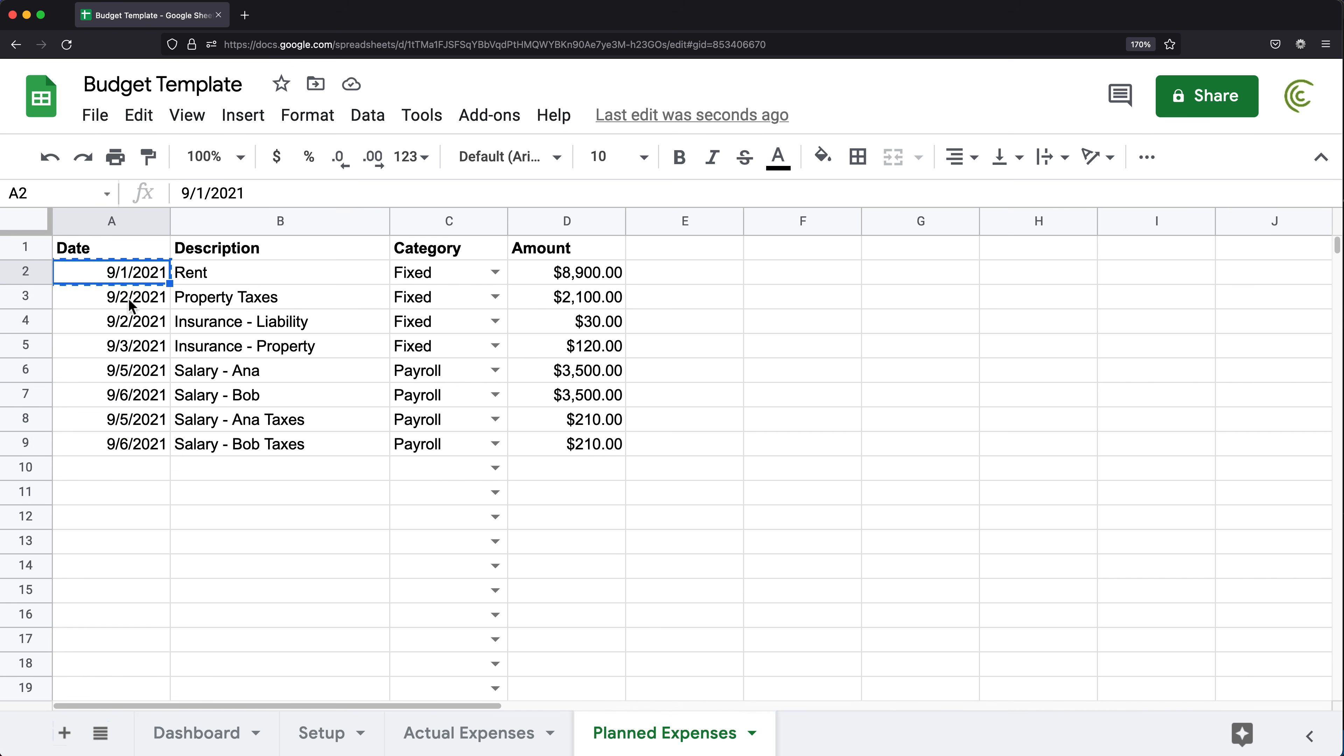
key("ctrl+c")
left_click_drag(141, 294, 122, 451)
key("ctrl+v")
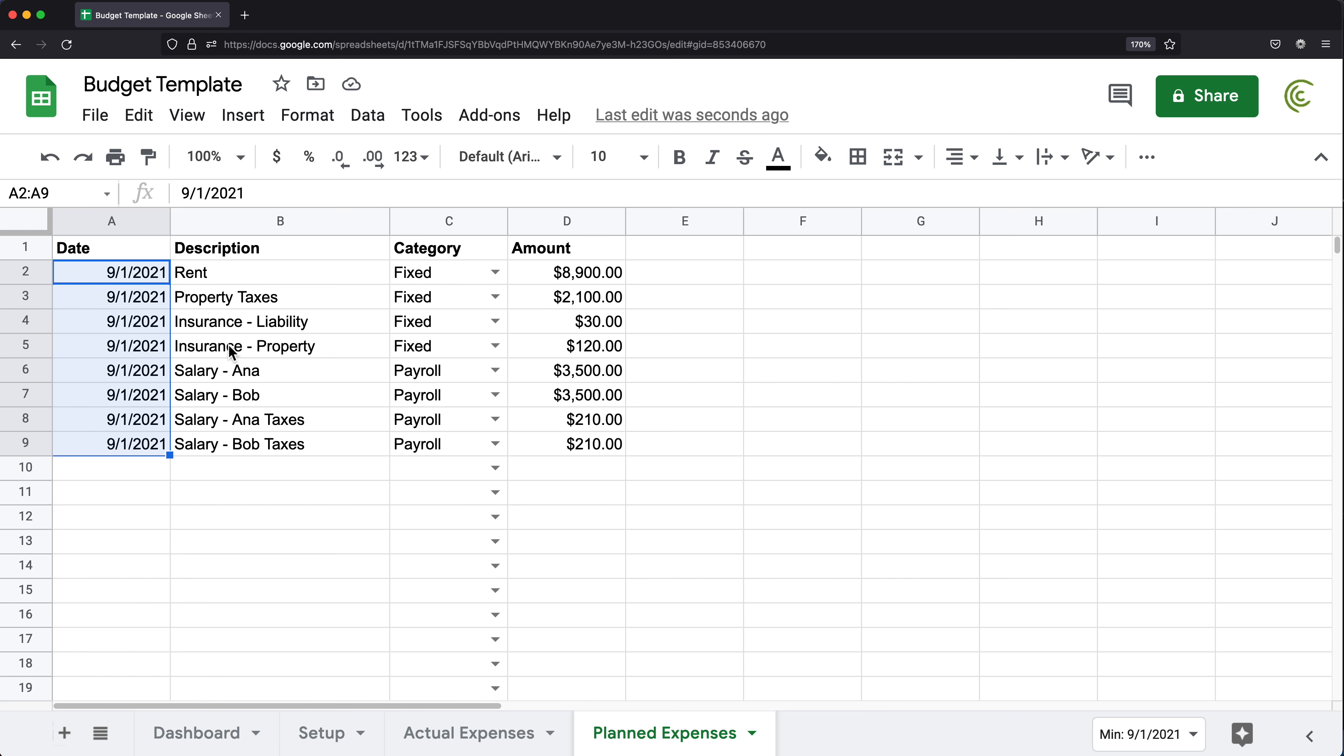
key("Right")
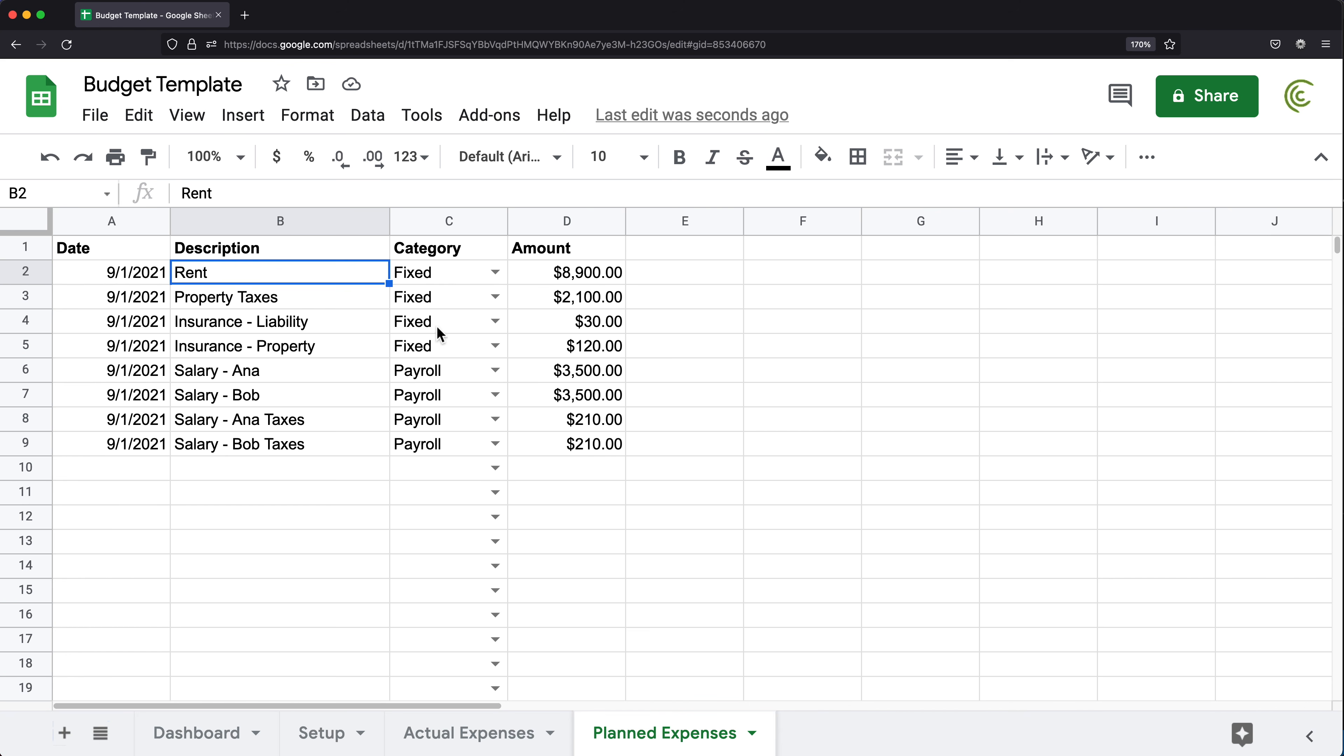
- Set the planned Property Taxes amount in D3 to 1900, and check the Fixed categories in C2:C5
left_click(593, 299)
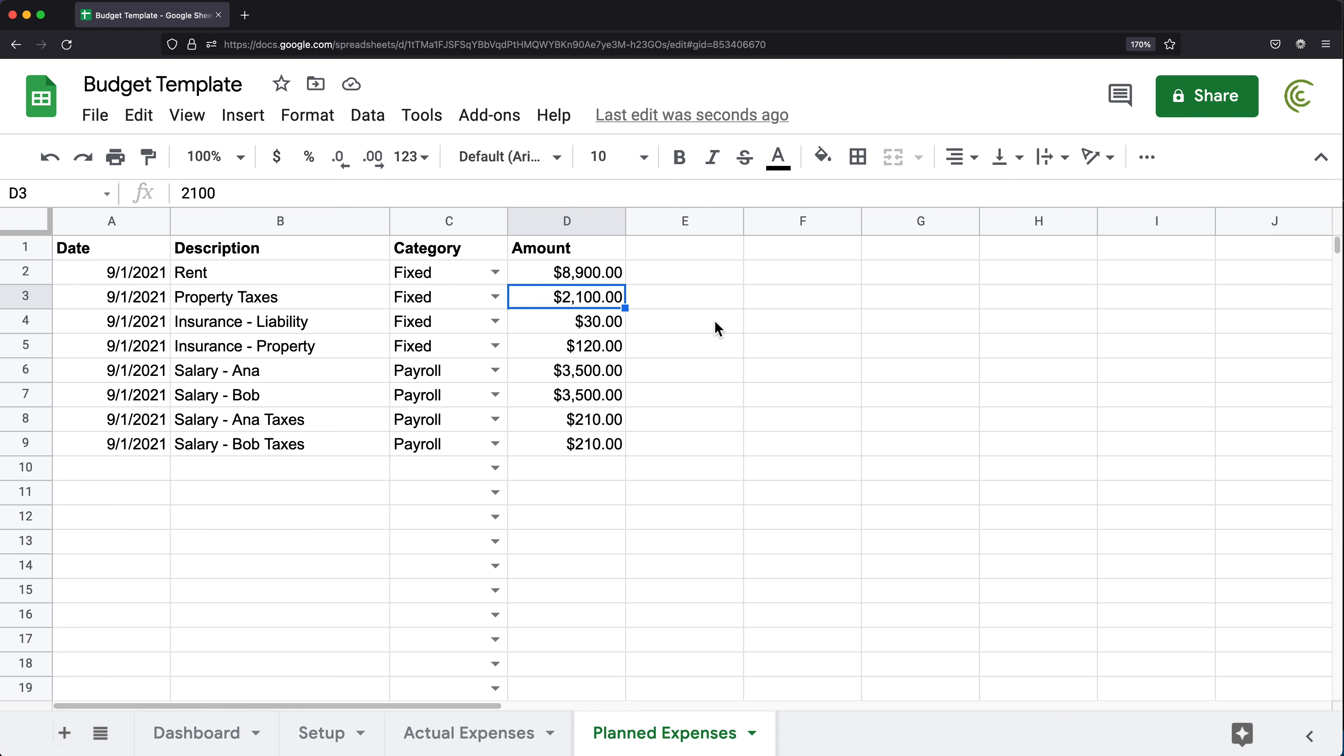
type("190")
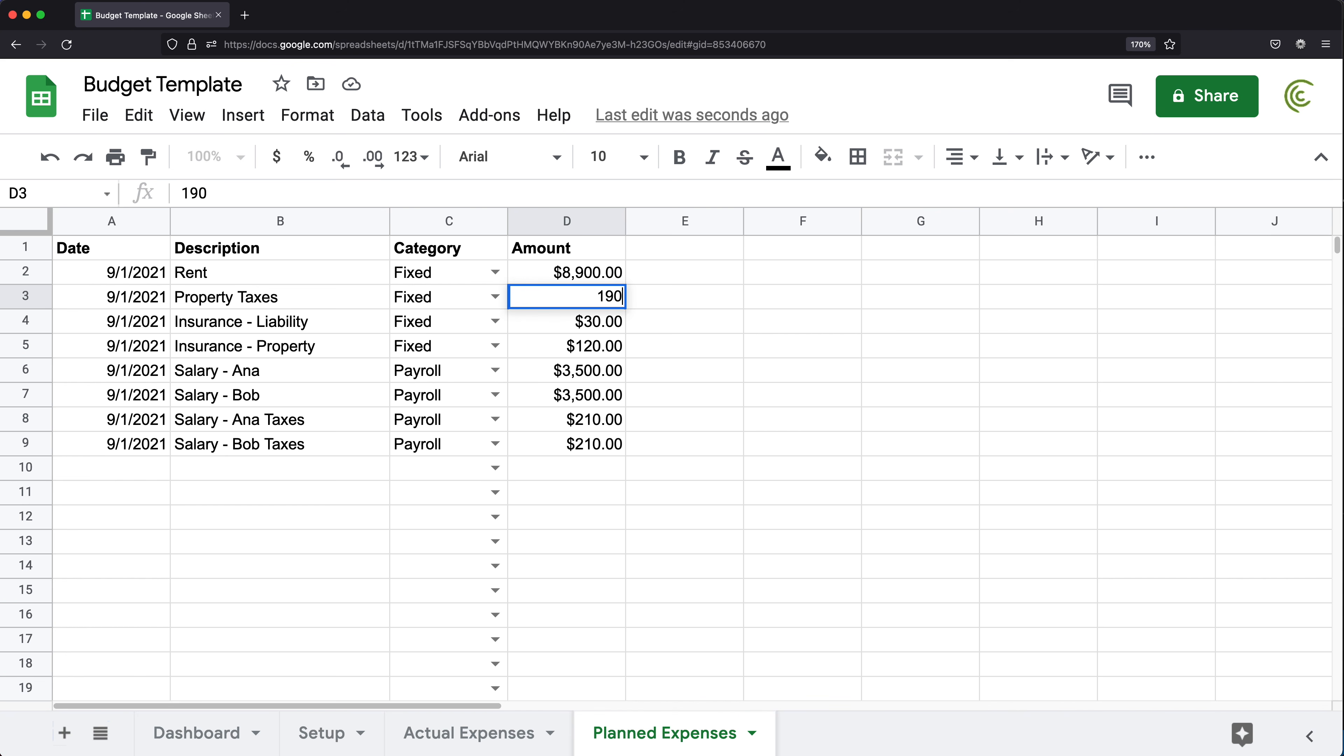
type("0")
key("Return")
left_click(578, 294)
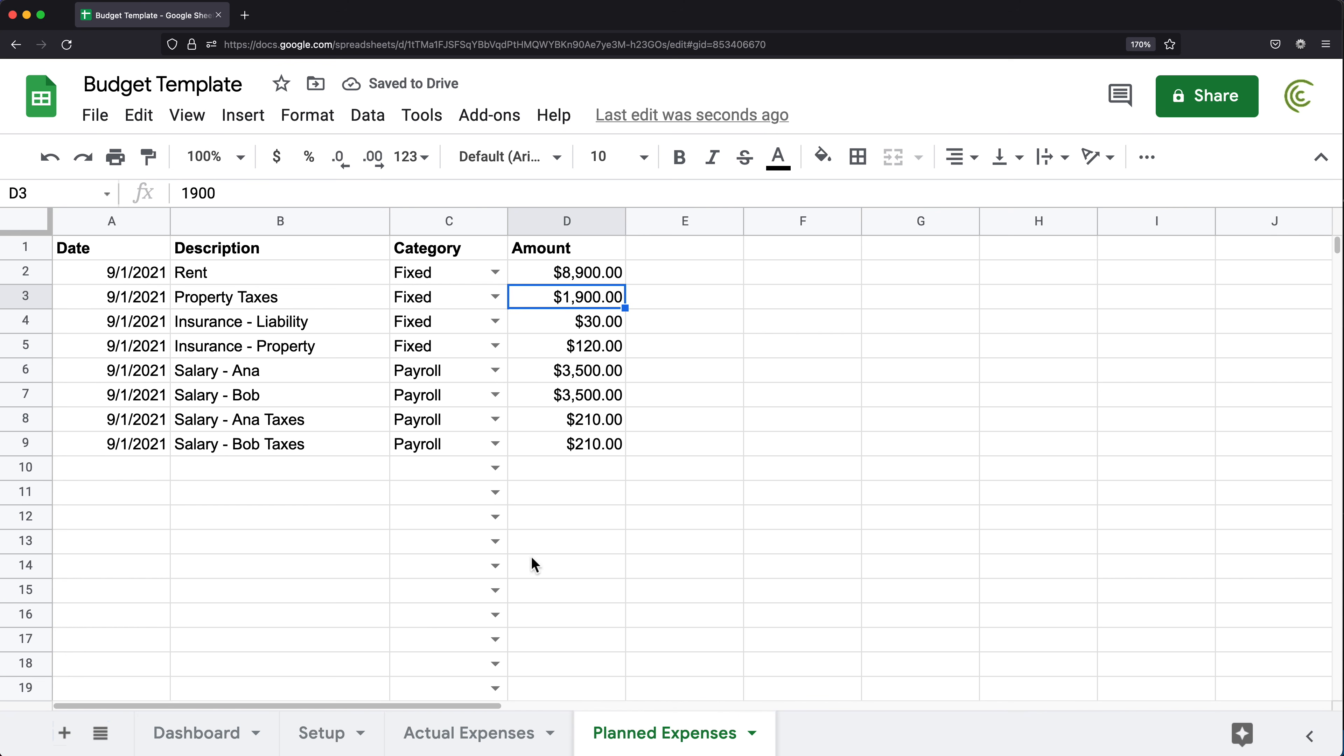
left_click_drag(407, 280, 431, 352)
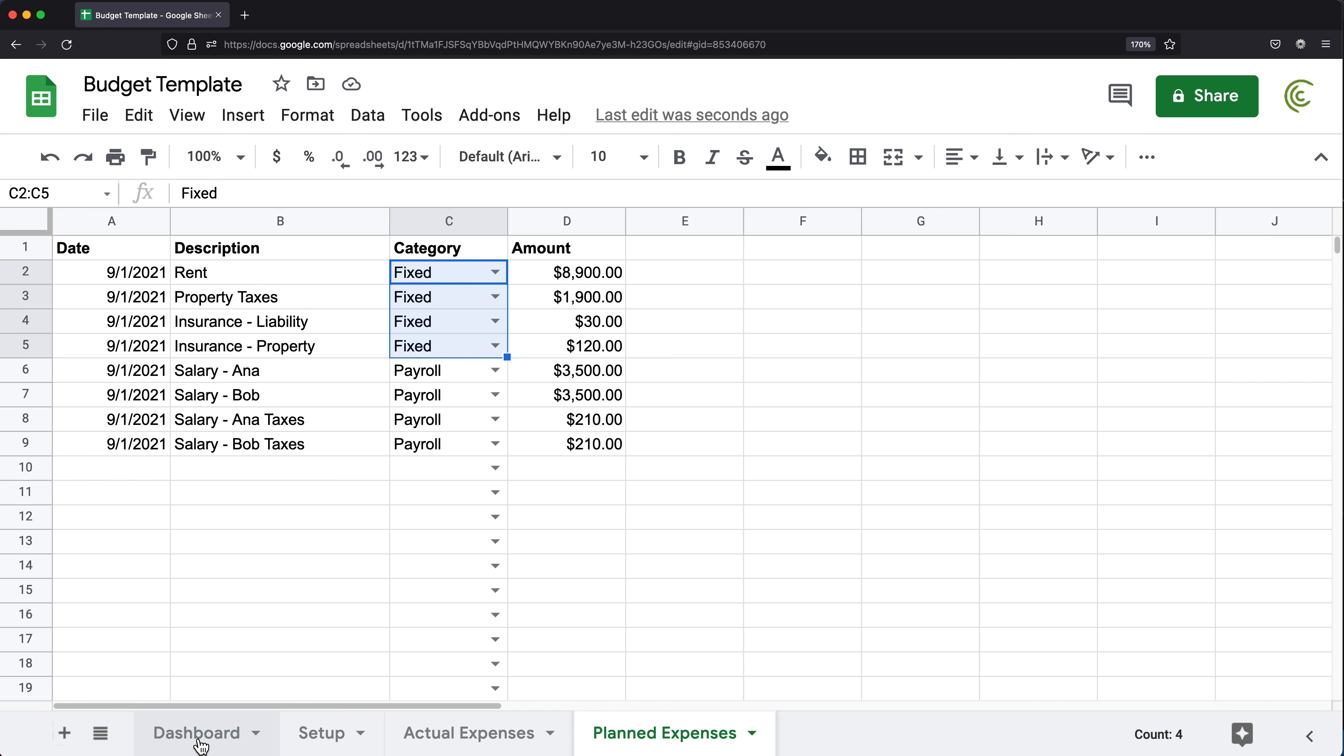
- Copy the full ArrayFormula text from Dashboard cell C16, leaving the cell unedited
left_click(216, 743)
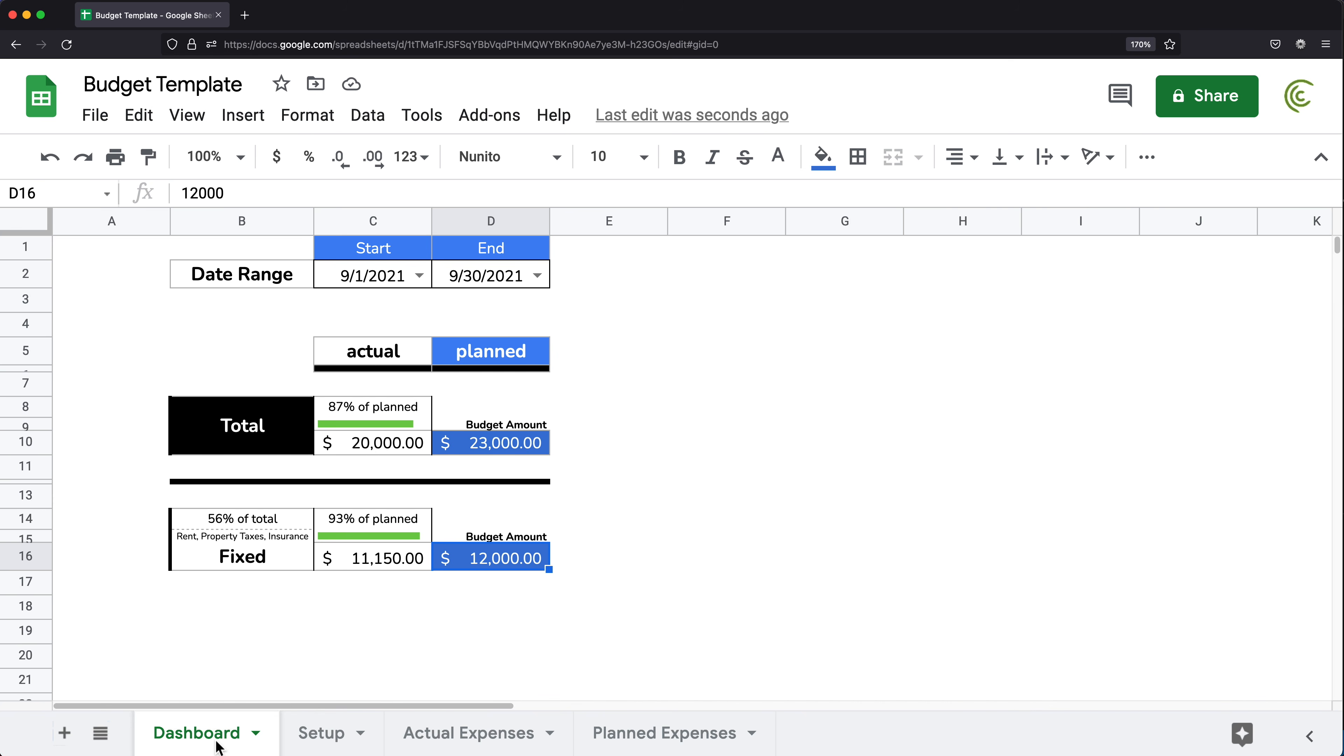
left_click(389, 560)
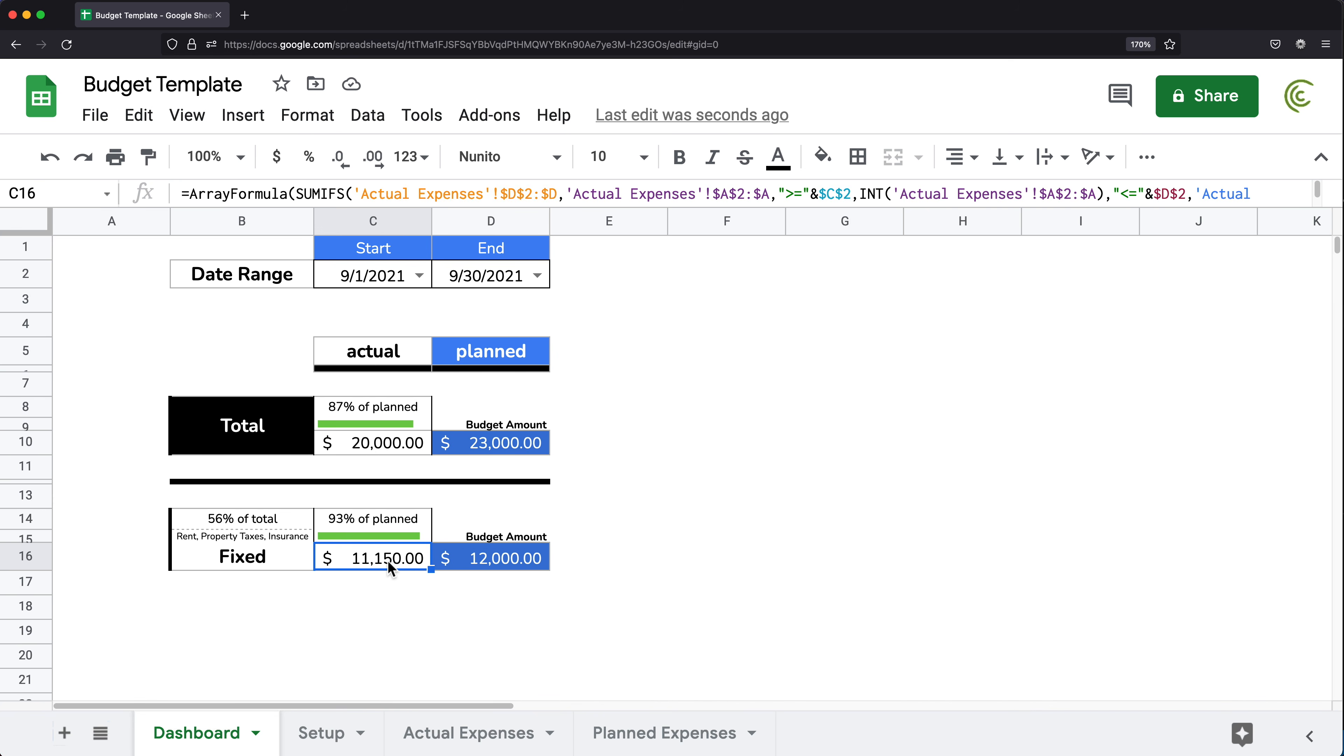
double_click(389, 564)
left_click_drag(644, 578, 312, 558)
key("super+c")
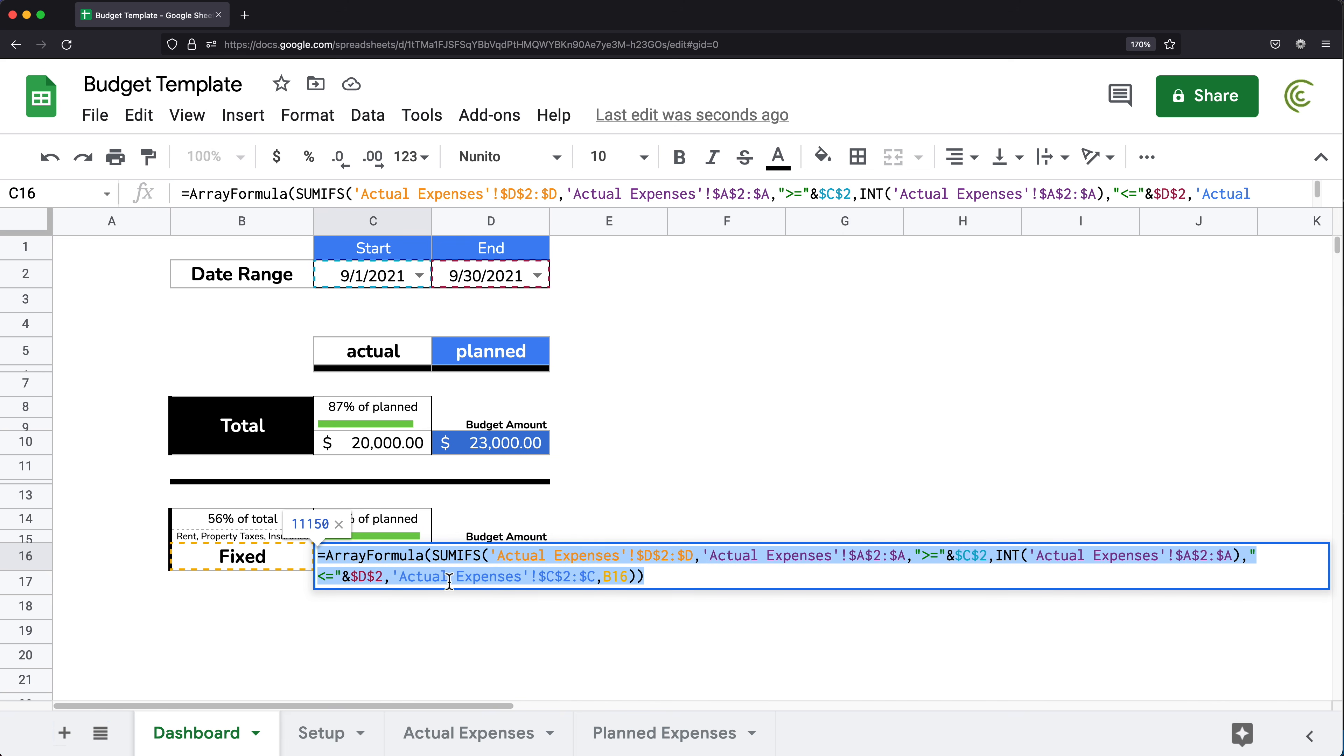
key("Escape")
- Replace the planned Fixed amount in D16 with the copied ArrayFormula text
double_click(505, 551)
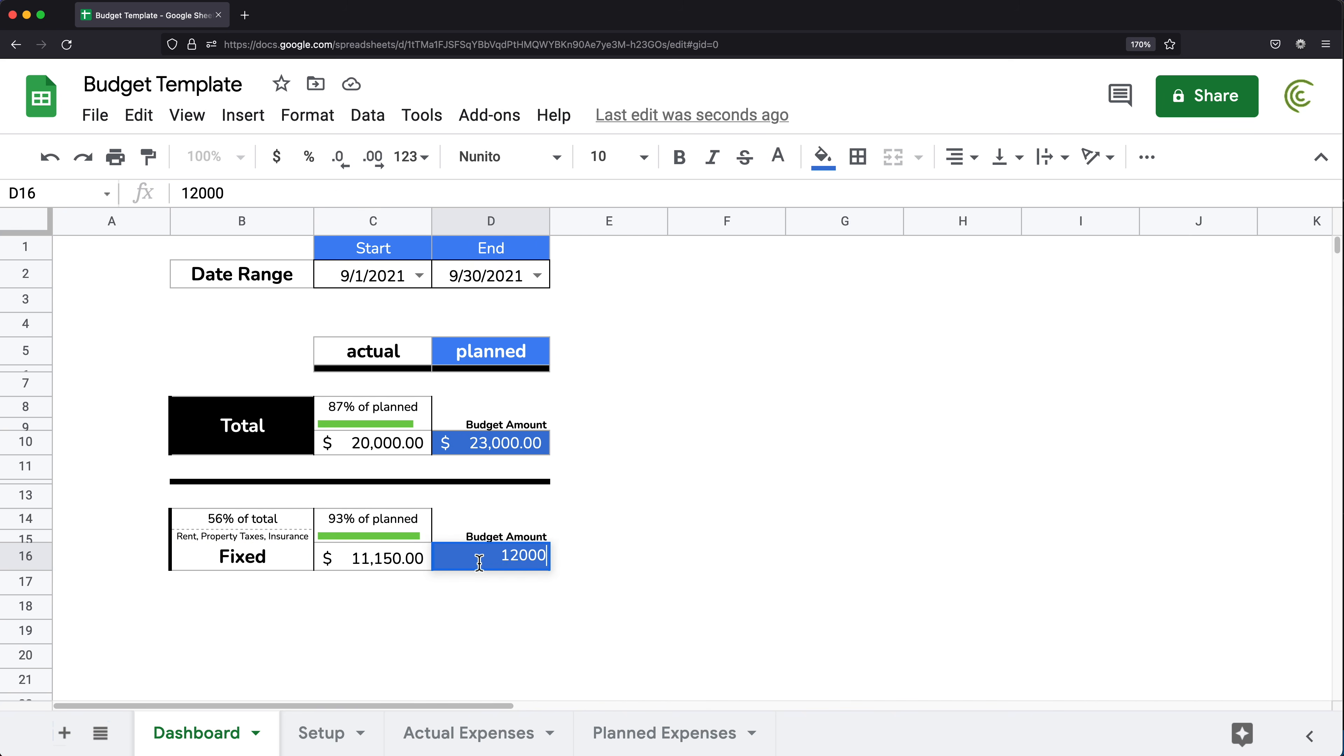
left_click_drag(499, 555, 649, 577)
key("BackSpace")
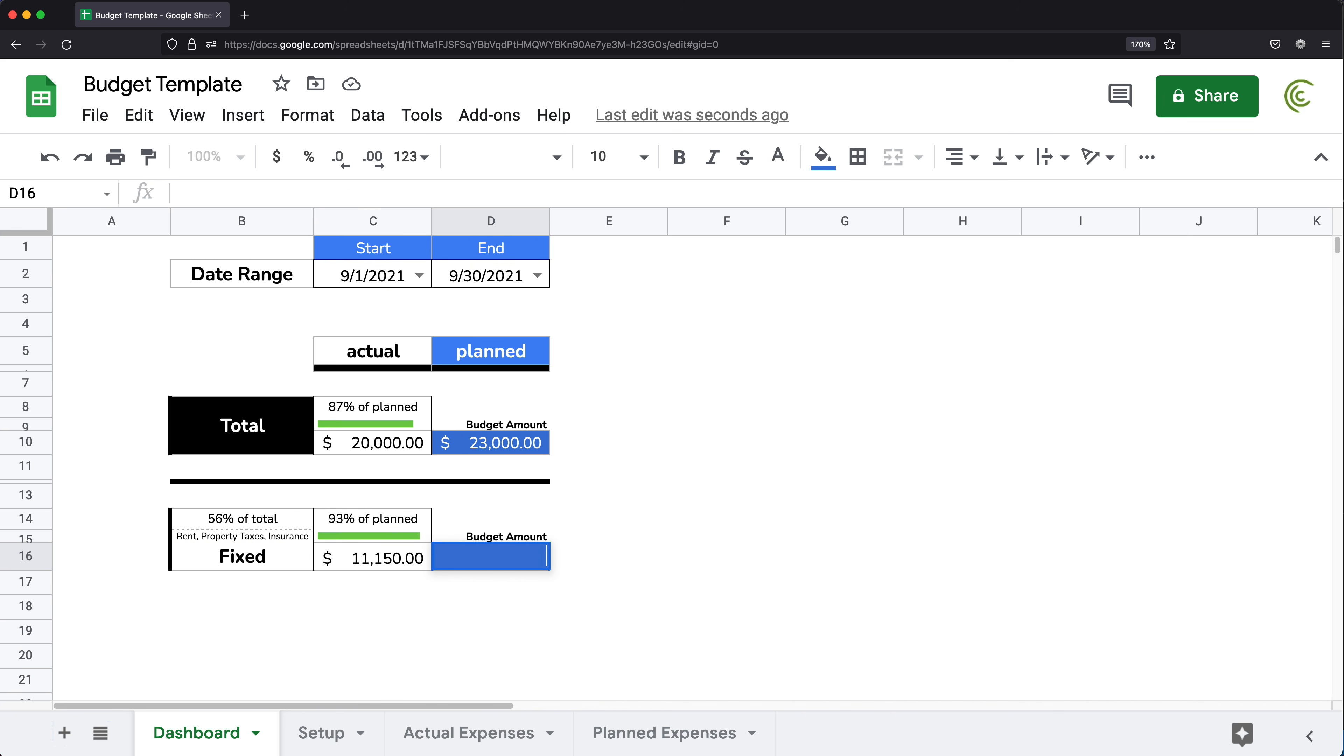
key("super+v")
key("Return")
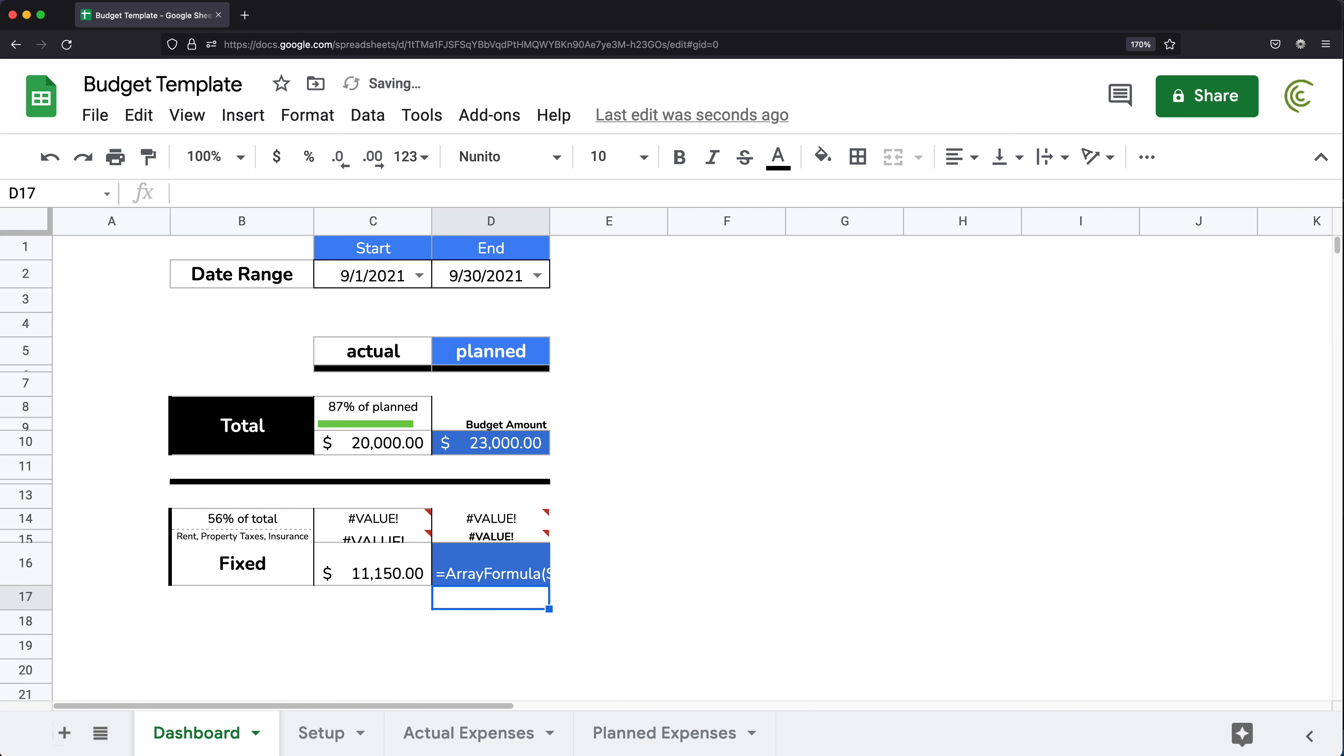
- Remove the blank line before the equals sign in D16 and enter the formula
double_click(484, 577)
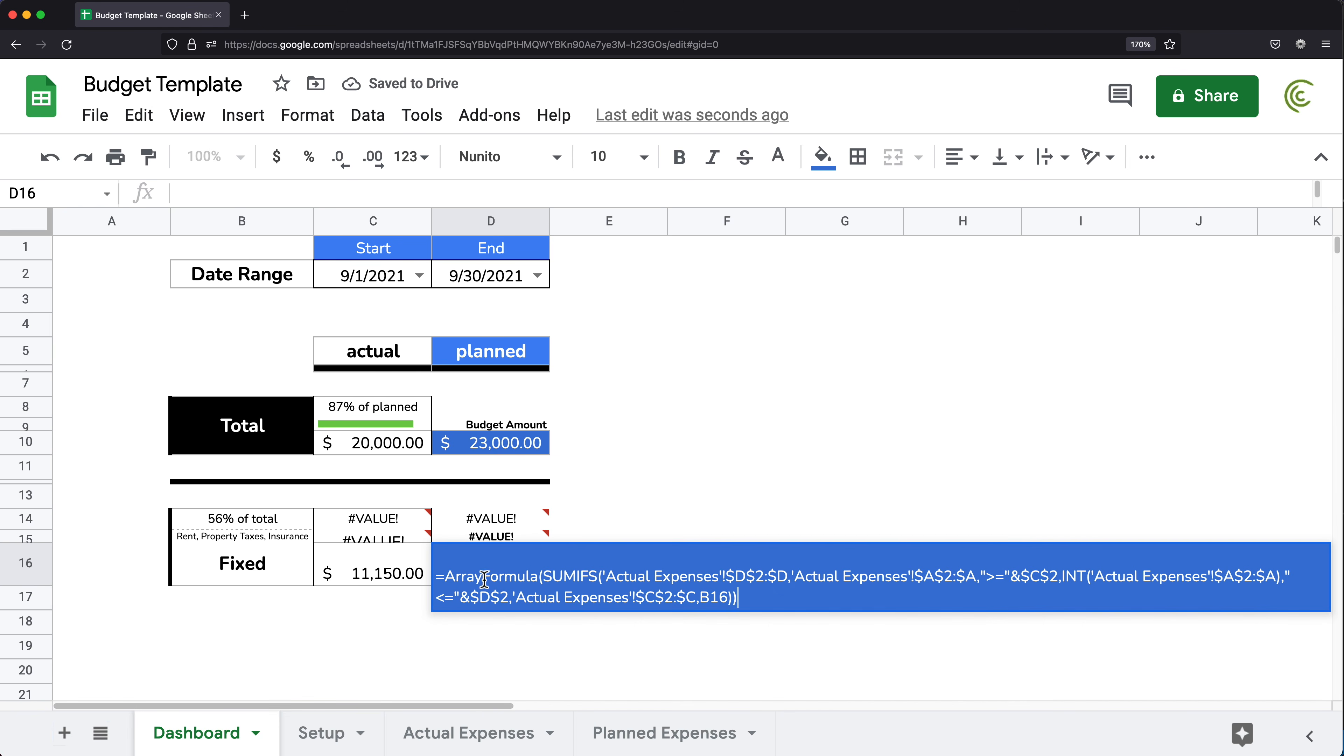
left_click(448, 583)
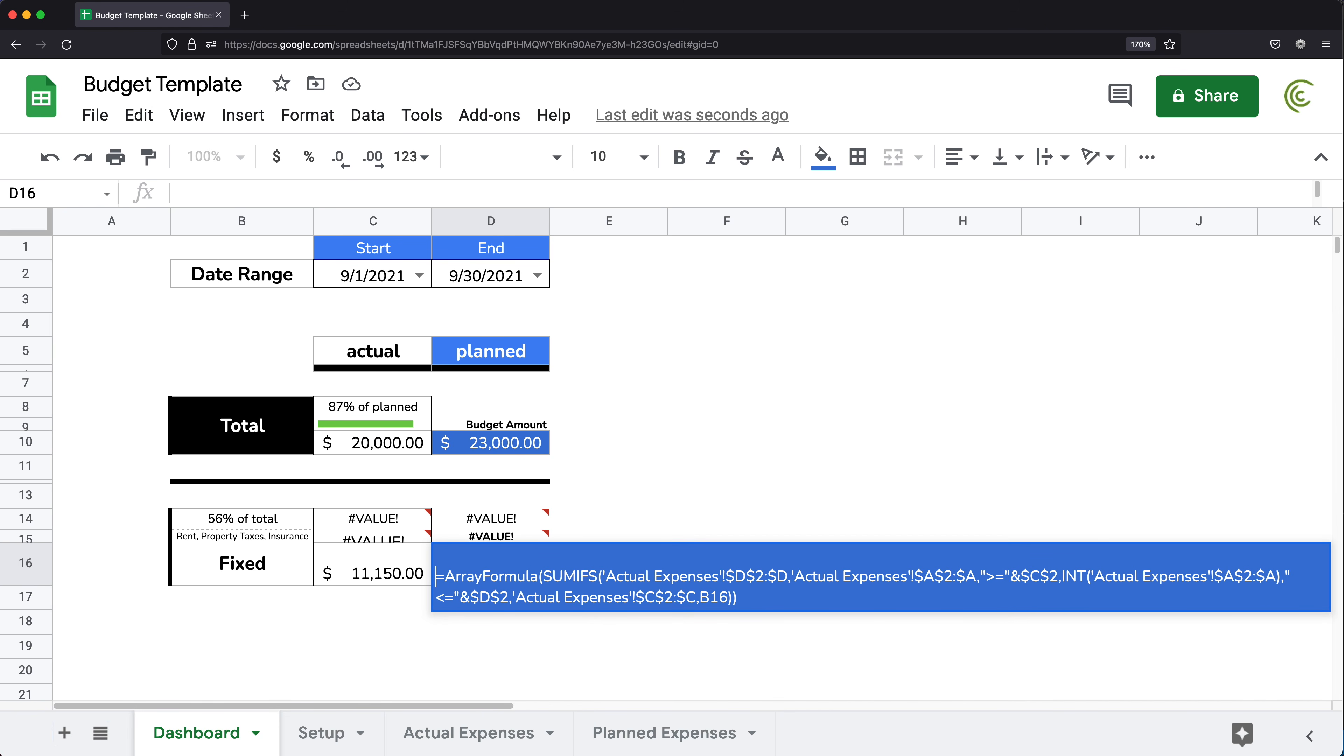
key("BackSpace")
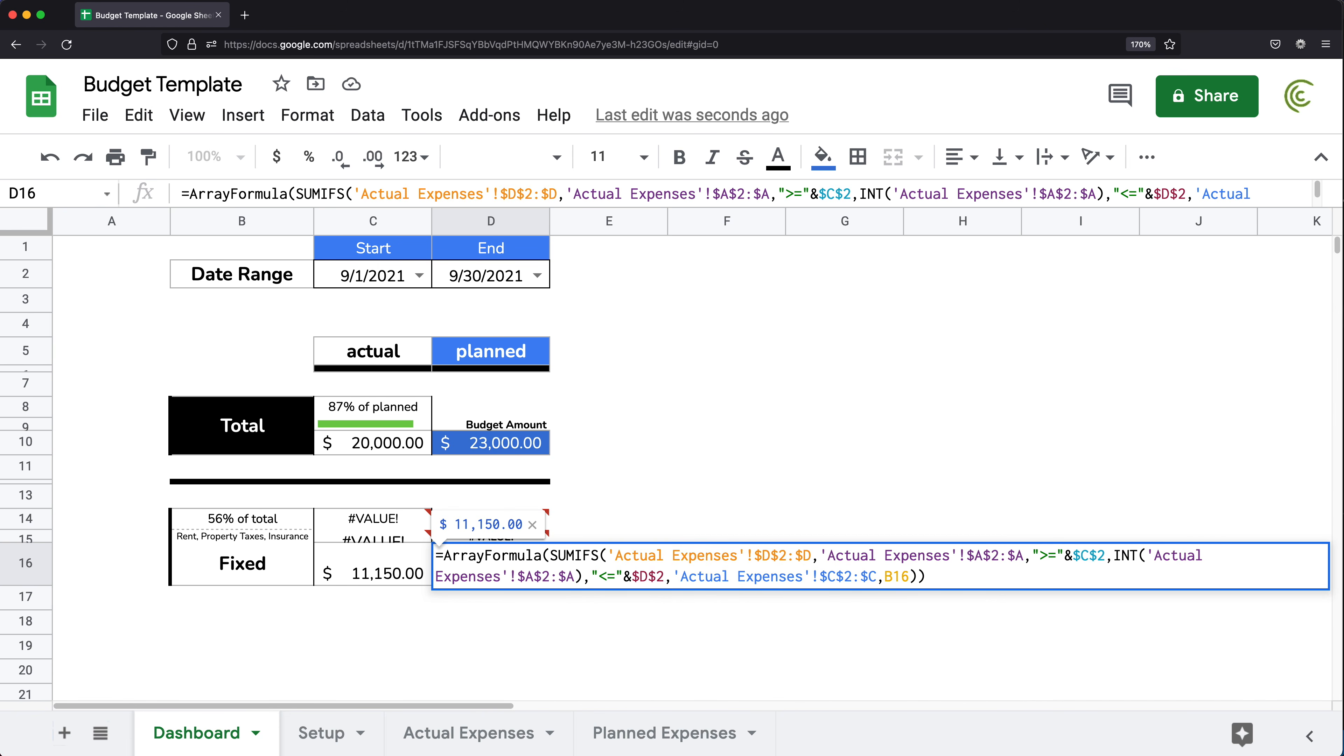
key("Return")
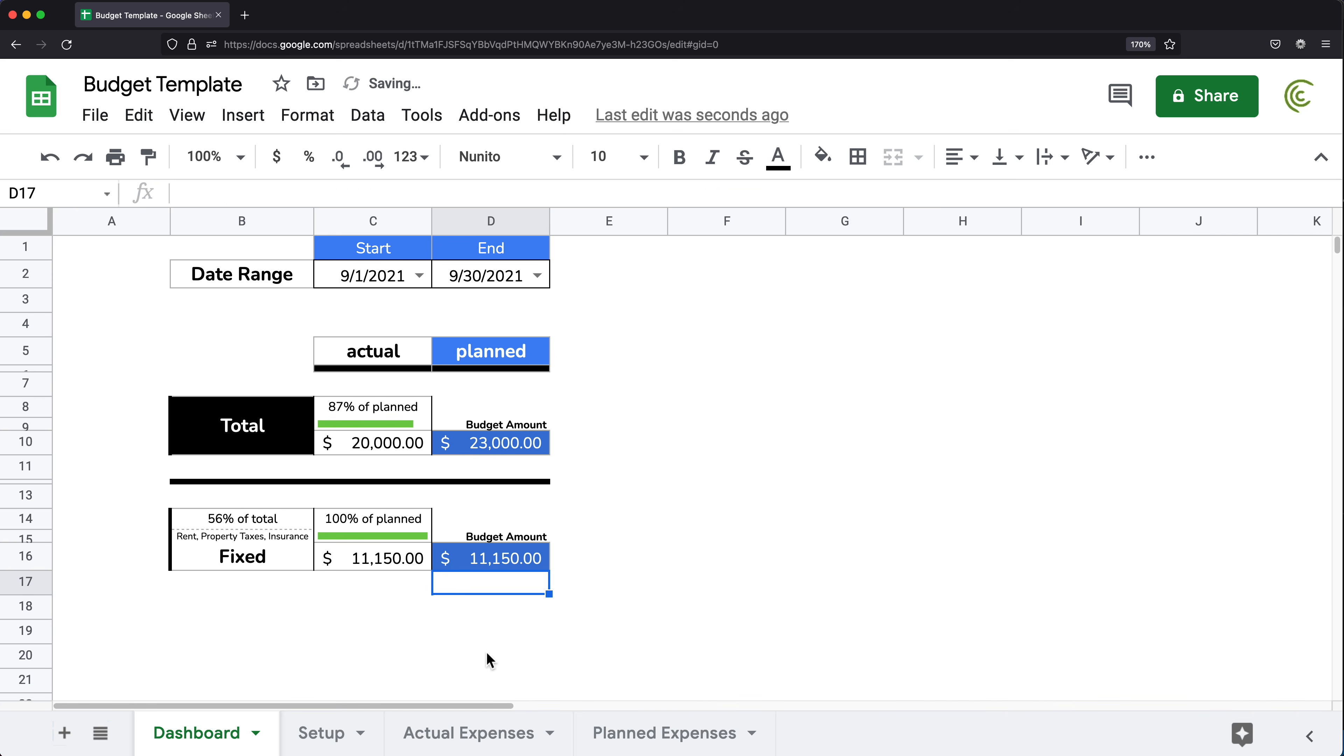
- Change all four 'Actual Expenses' references in the D16 formula to 'Planned Expenses' and enter the formula
double_click(516, 564)
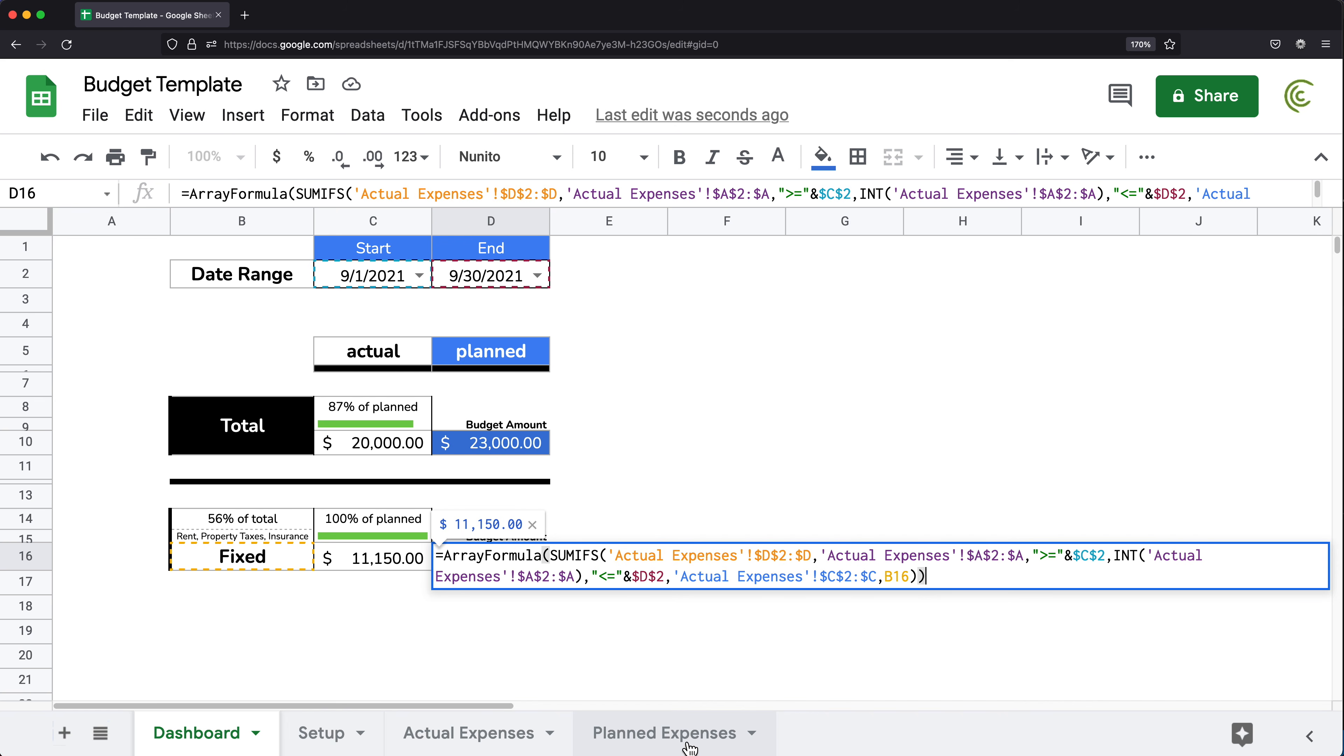
left_click_drag(665, 555, 619, 560)
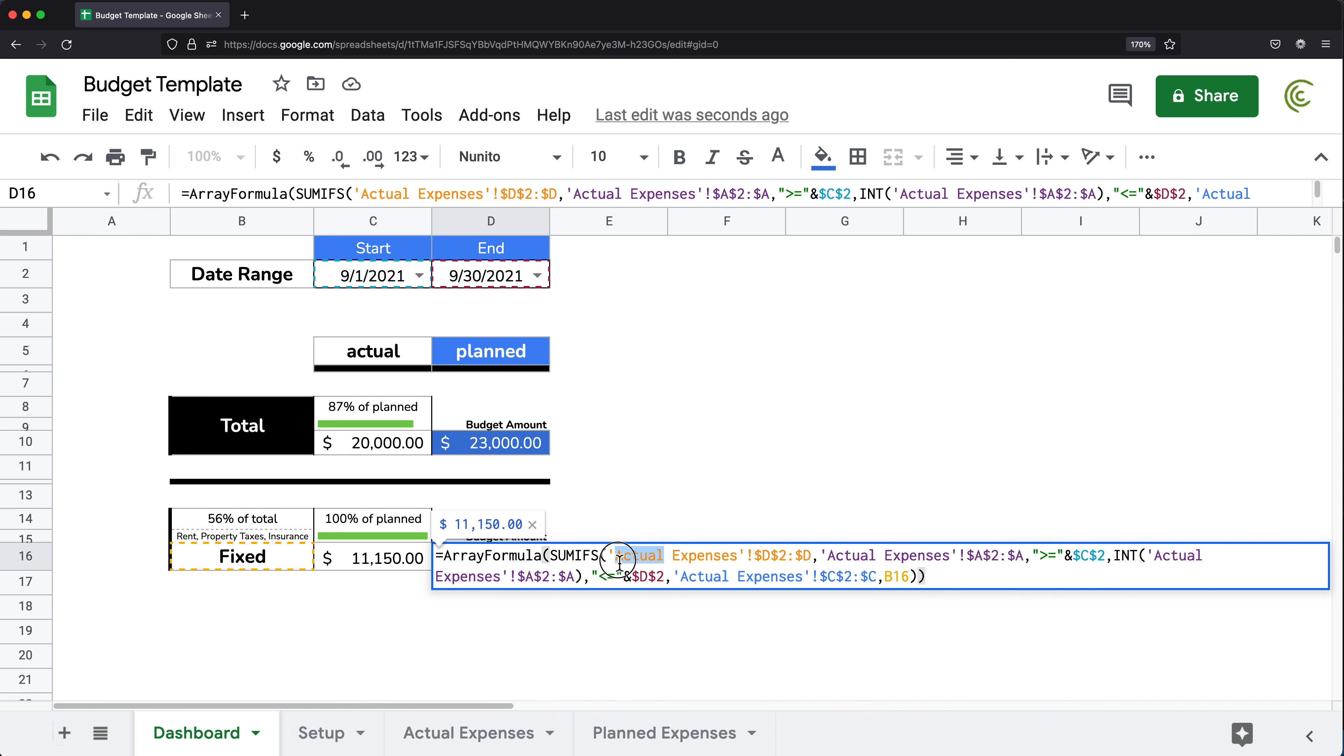
type("Planned")
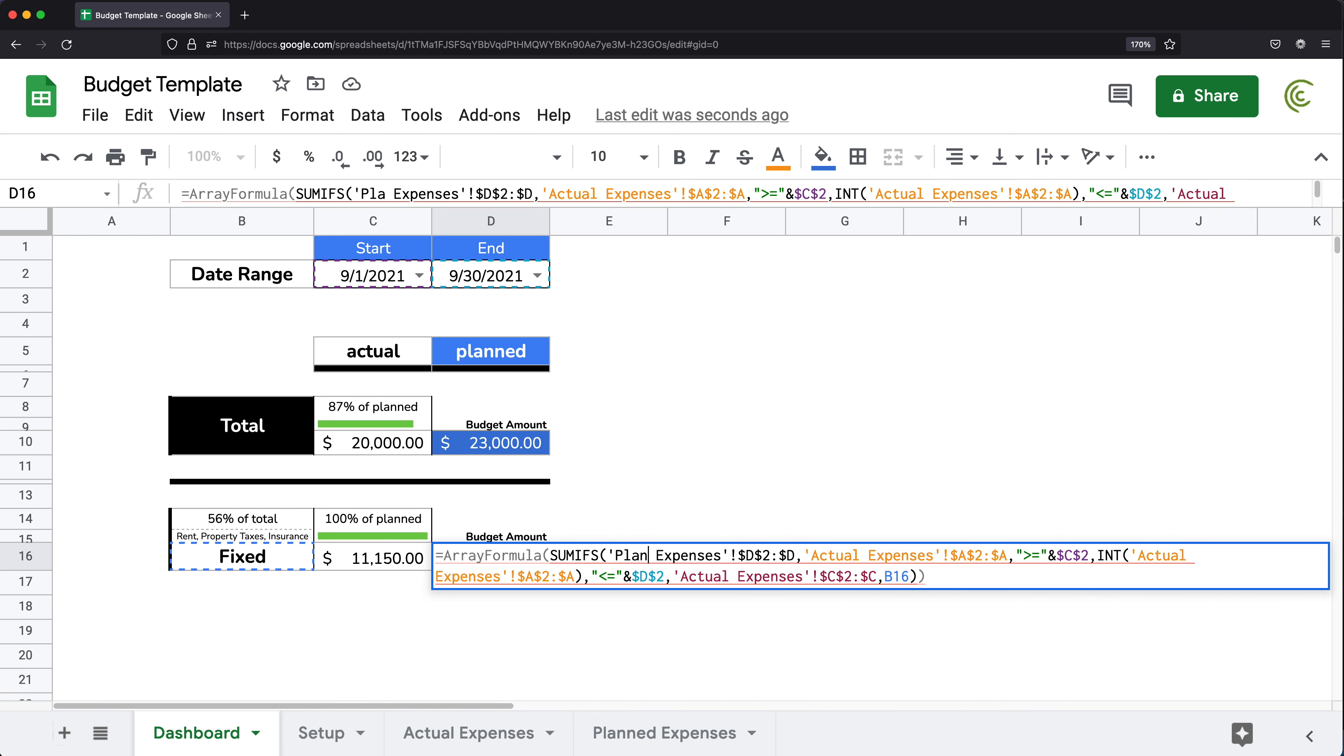
left_click_drag(883, 556, 837, 560)
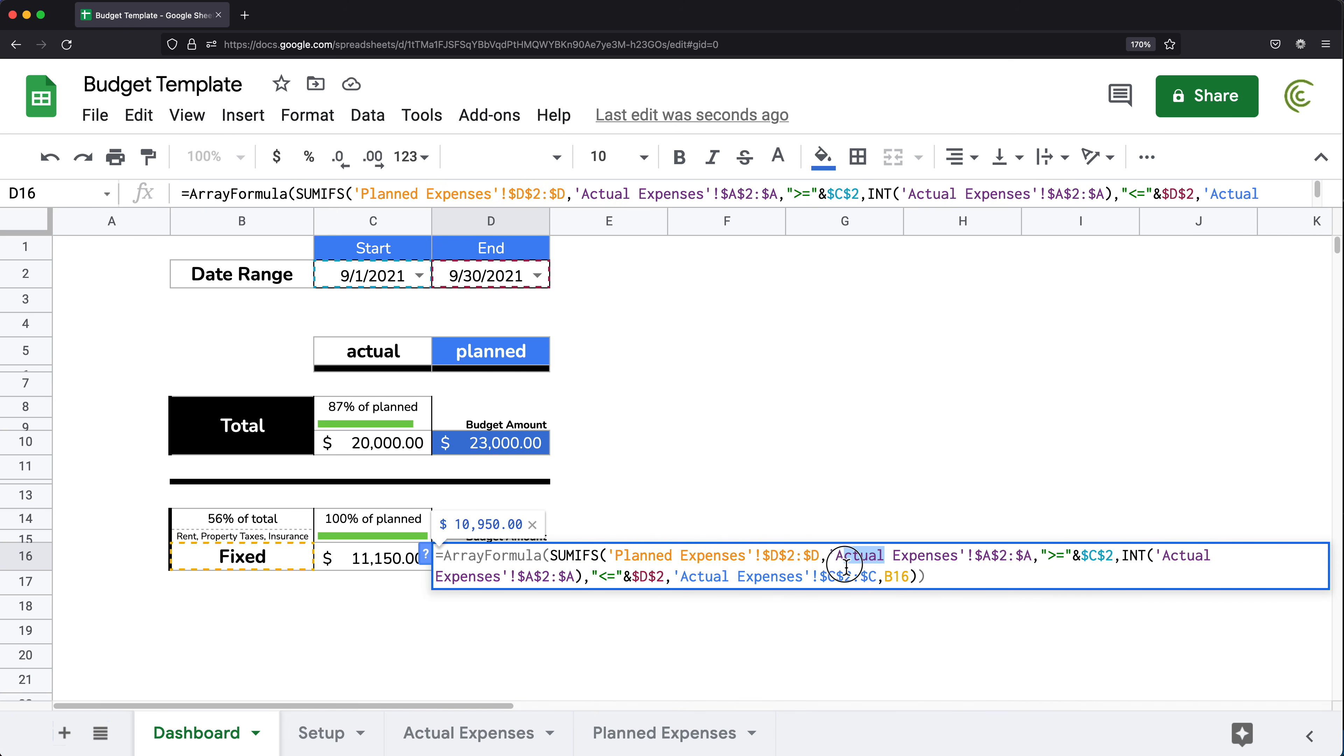
type("Planned")
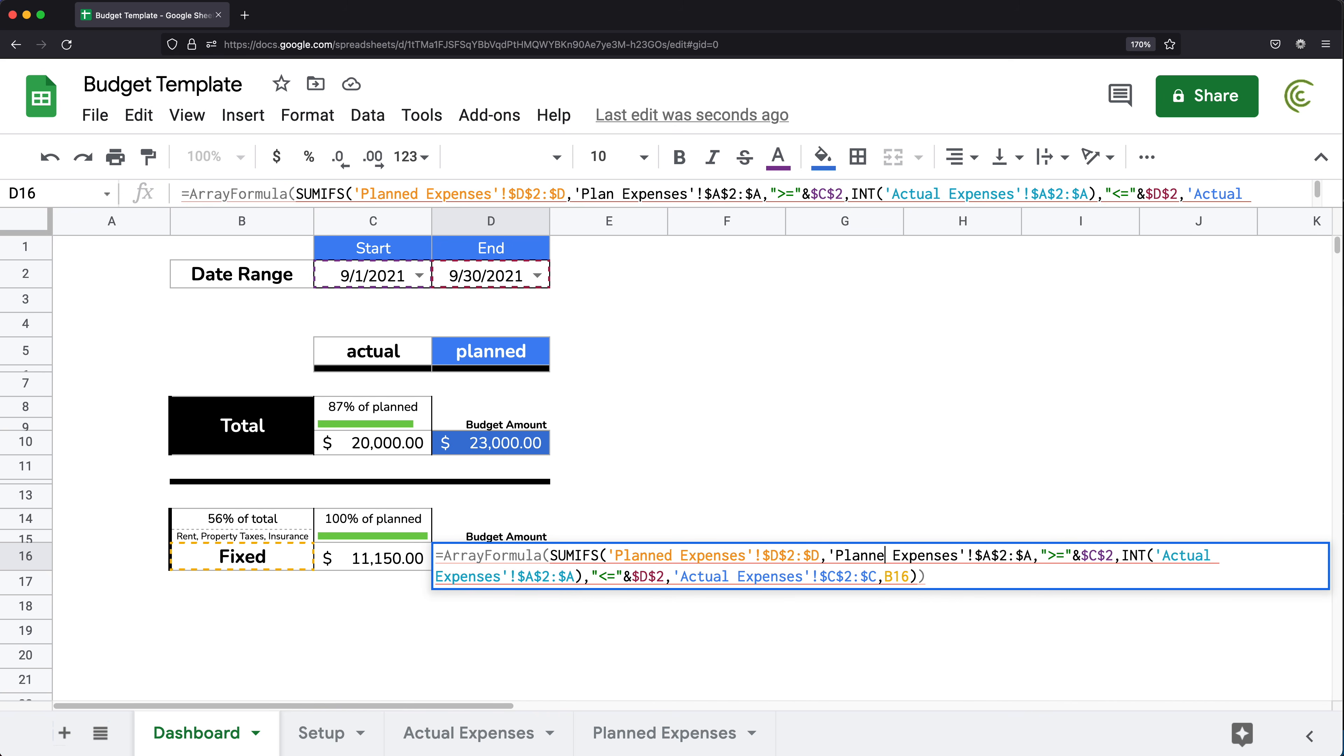
left_click_drag(1216, 560, 1168, 555)
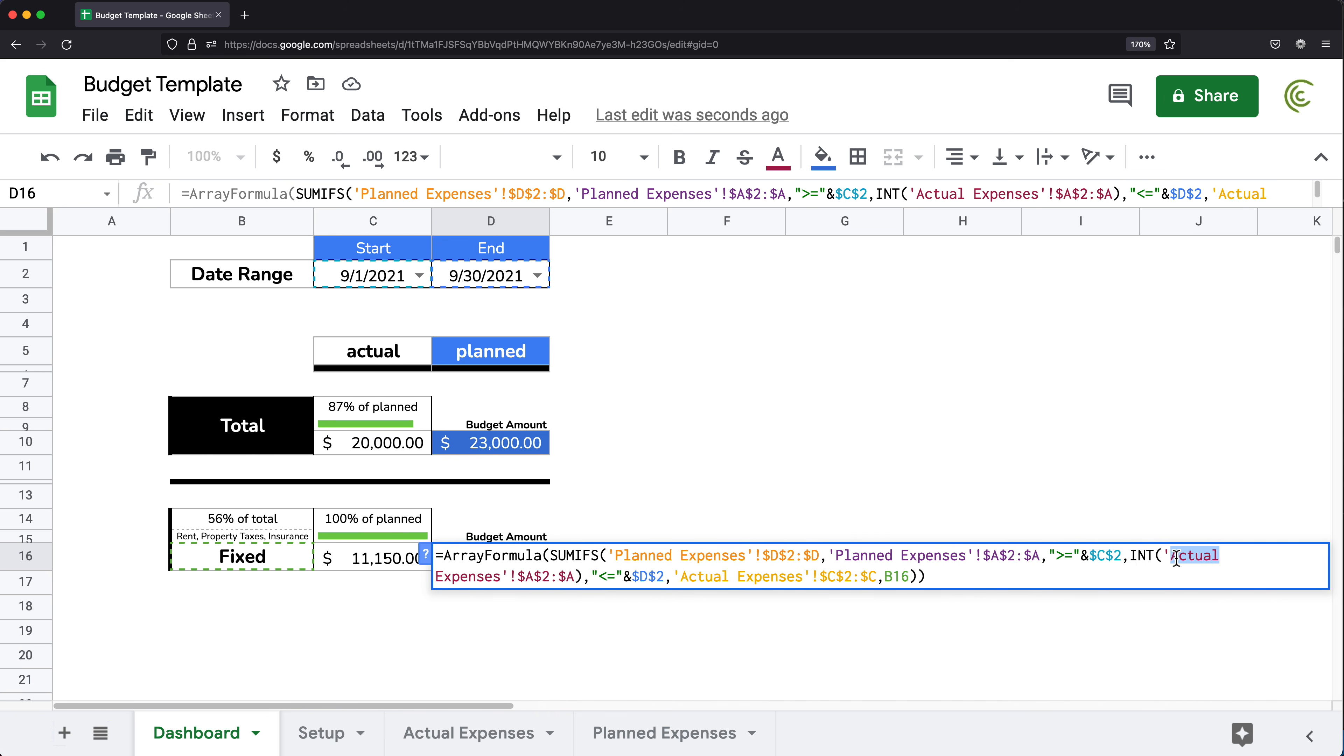
type("Planned")
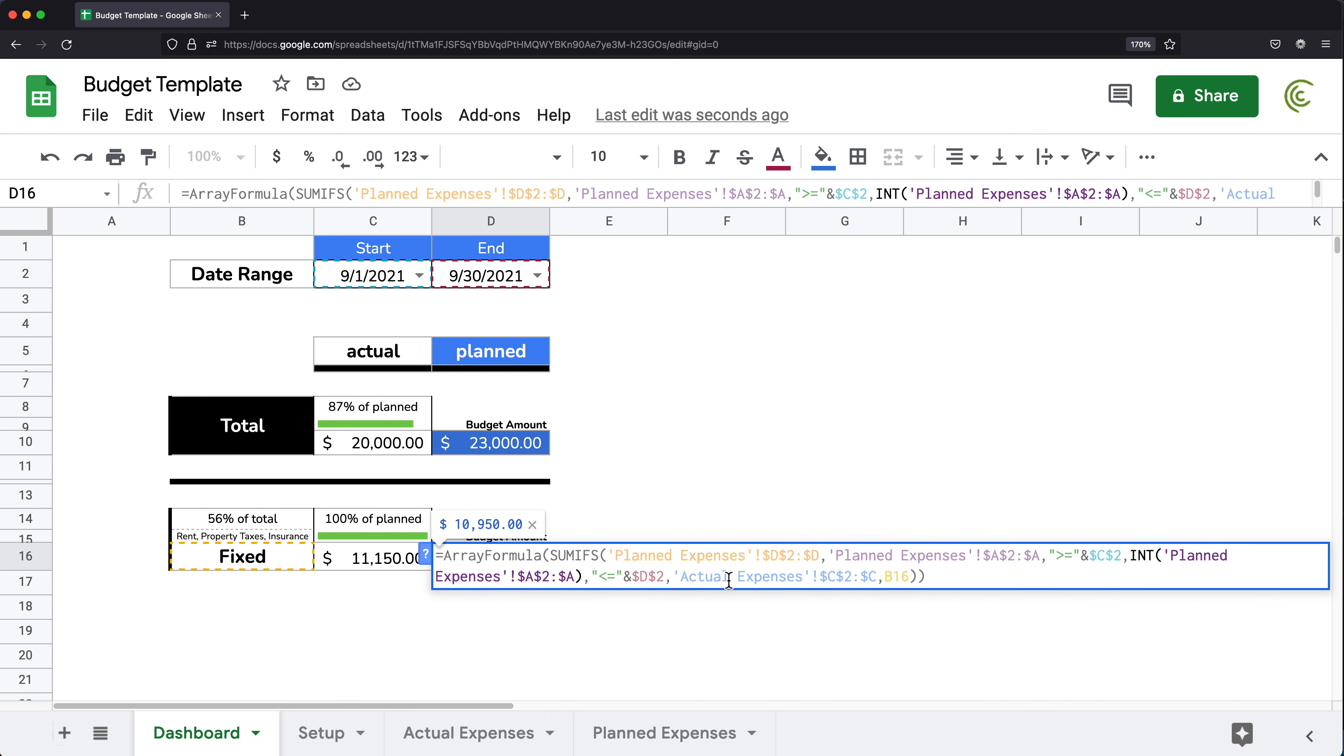
left_click_drag(729, 580, 681, 579)
type("P")
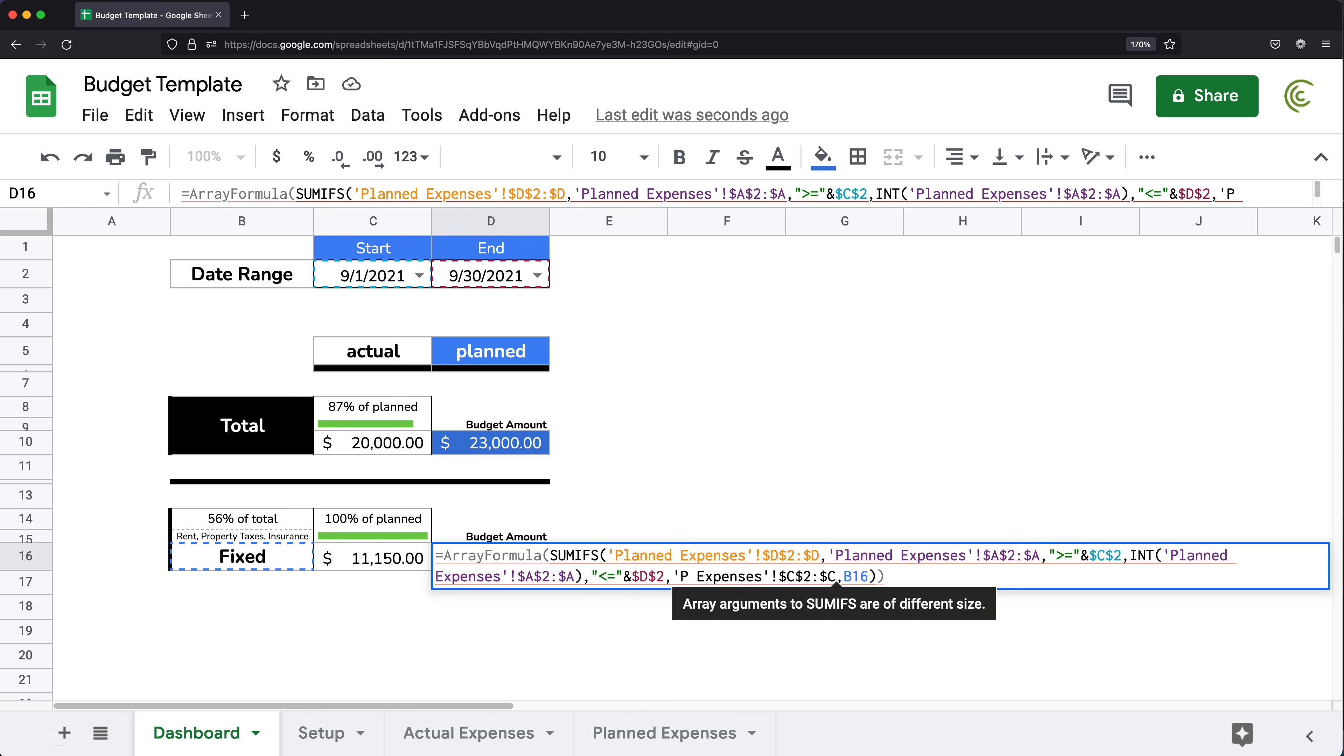
type("lanned")
left_click(970, 584)
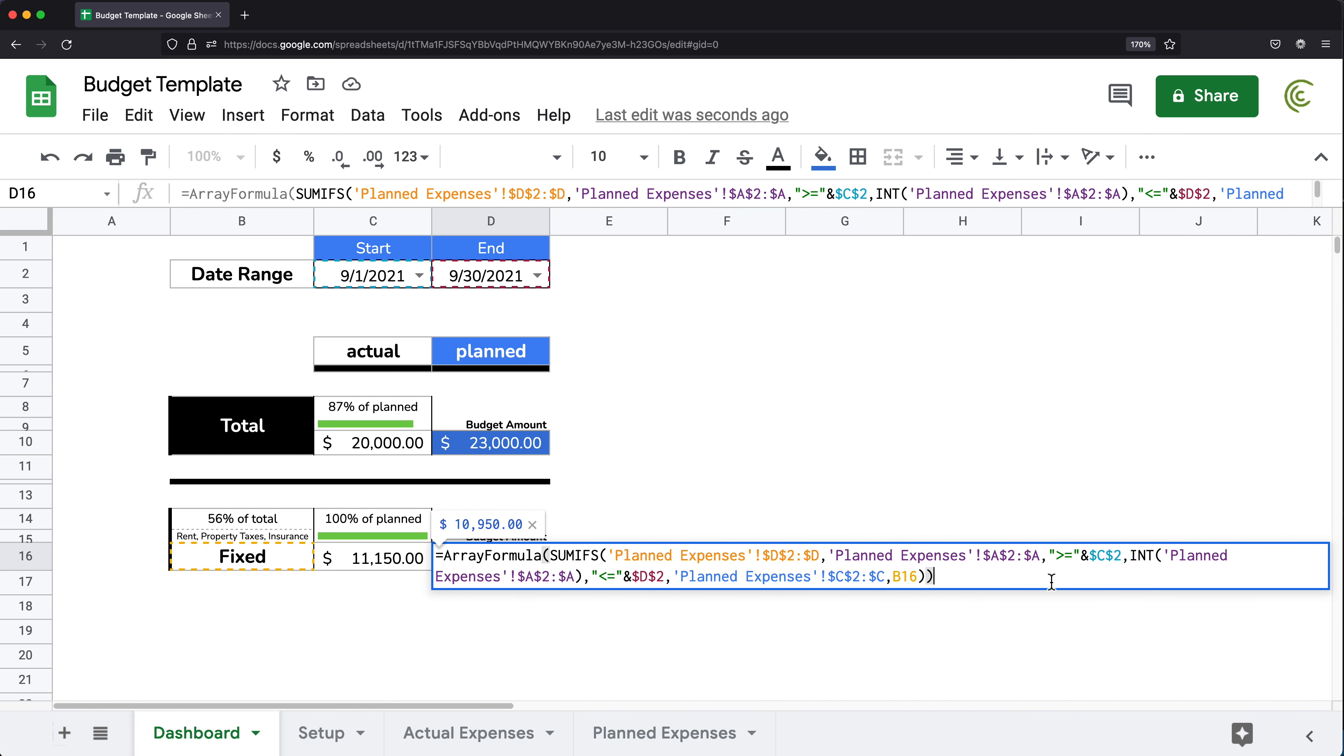
key("Return")
- Check the Fixed amounts in D16 and C16, the formulas in C14 and D14, the actual total in C10 and the date range
left_click(523, 564)
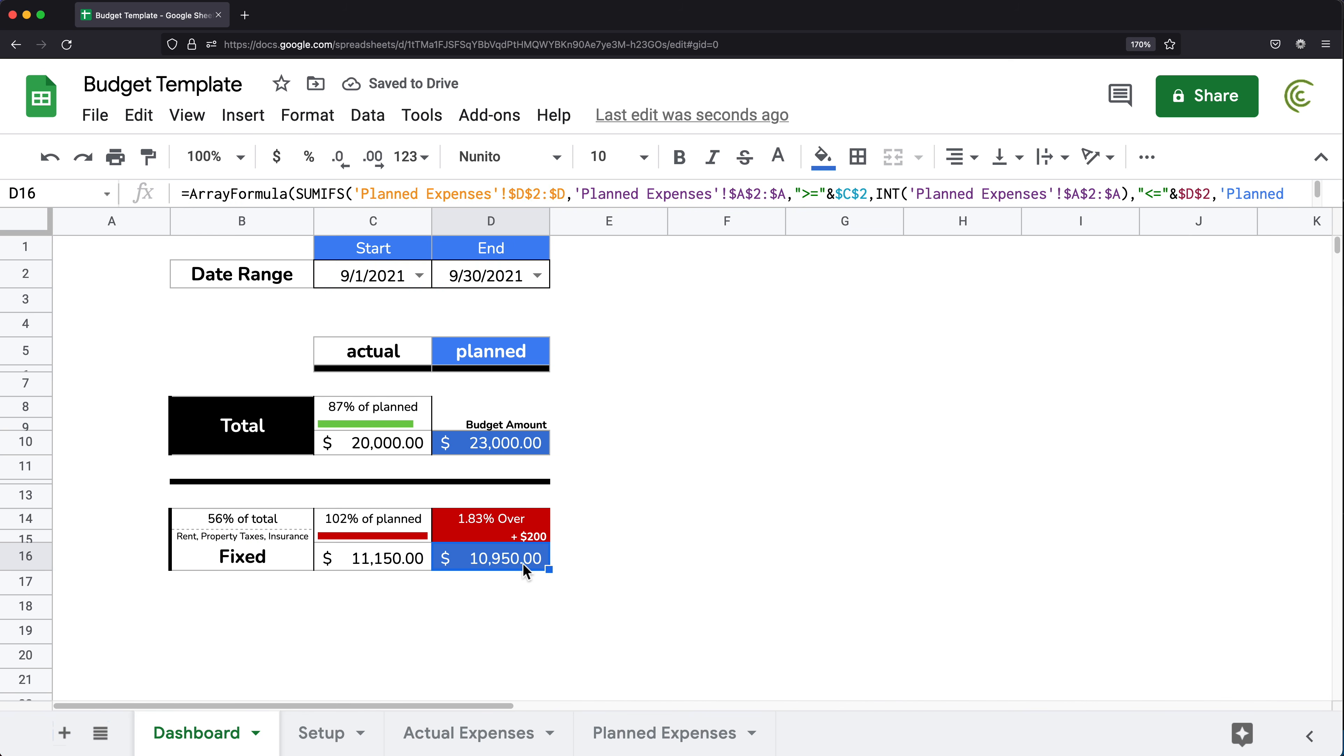
left_click(364, 564)
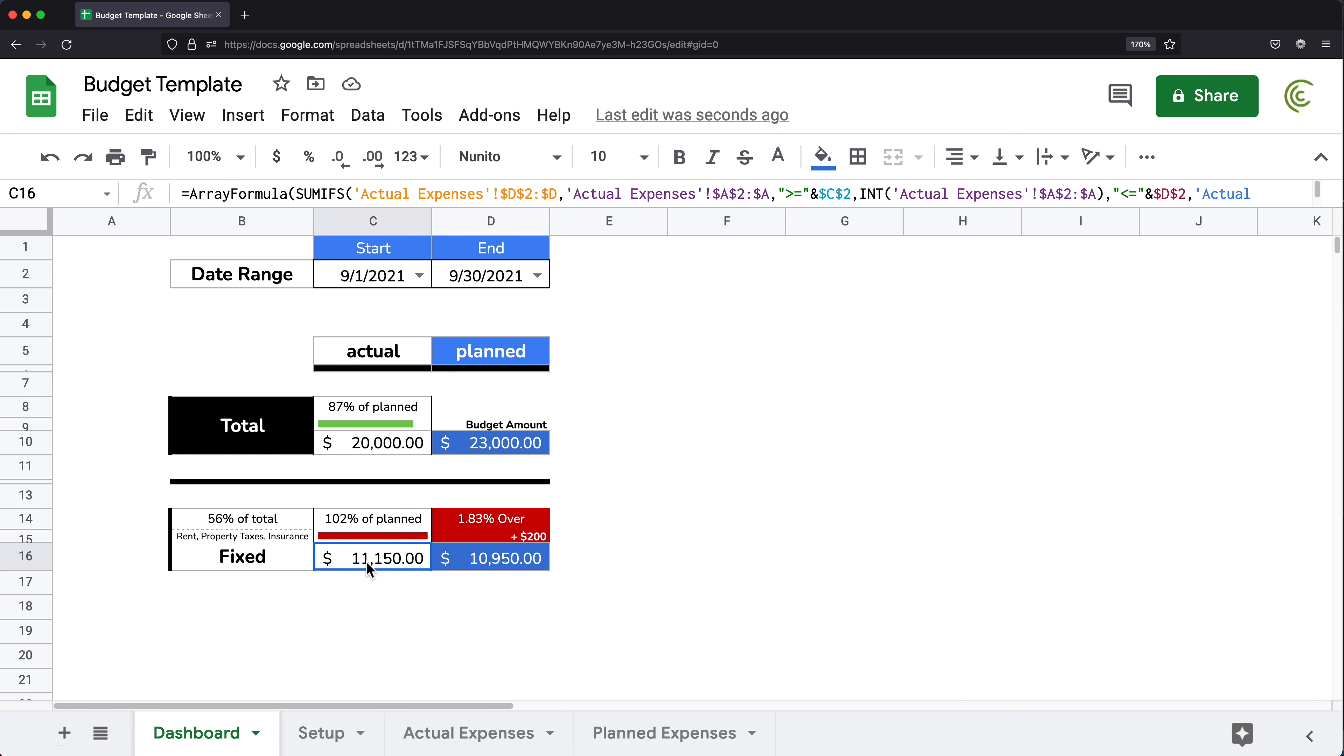
left_click(371, 527)
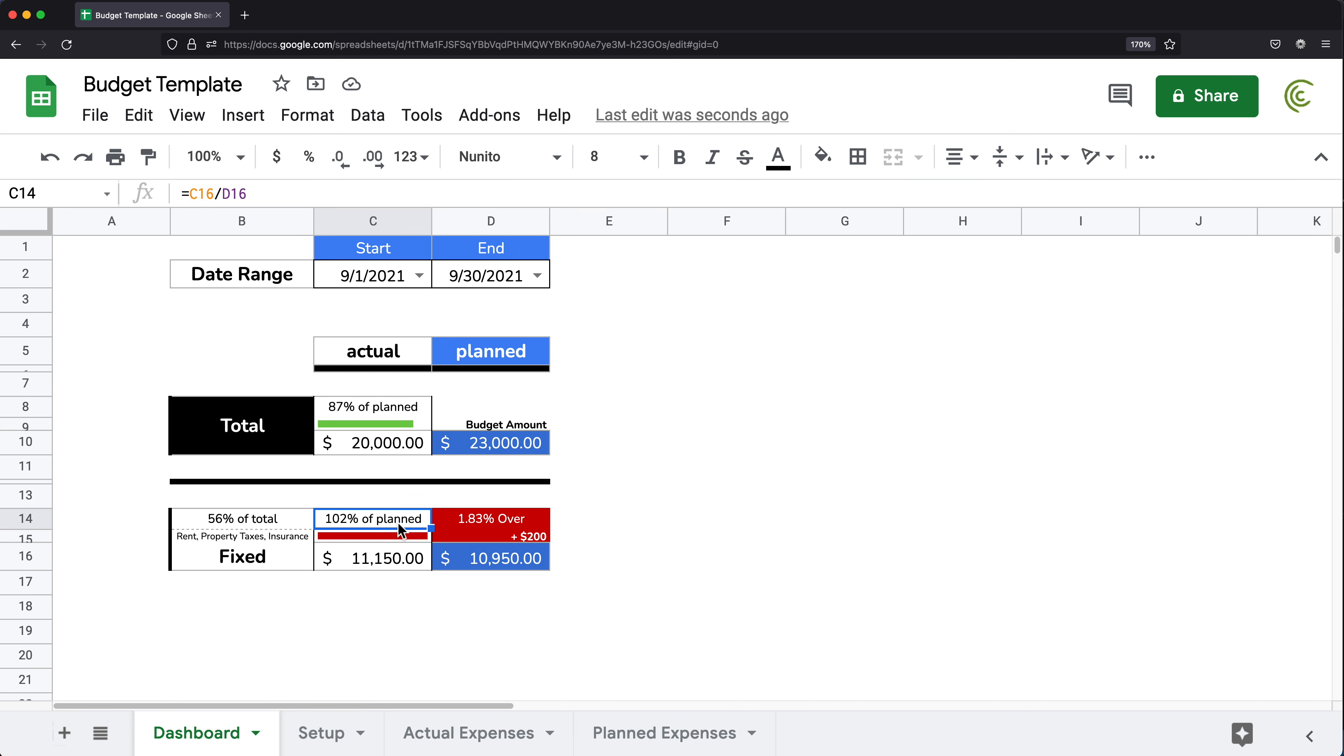
left_click(509, 522)
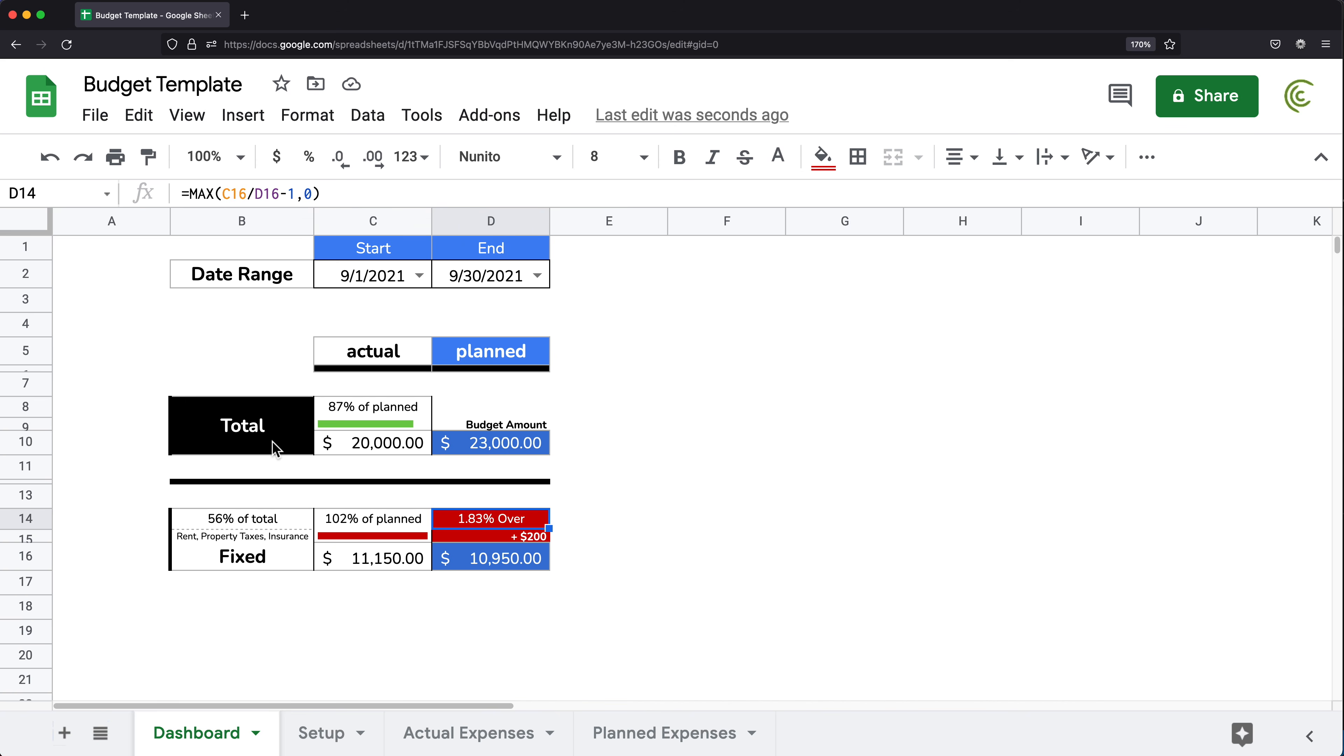
left_click(364, 449)
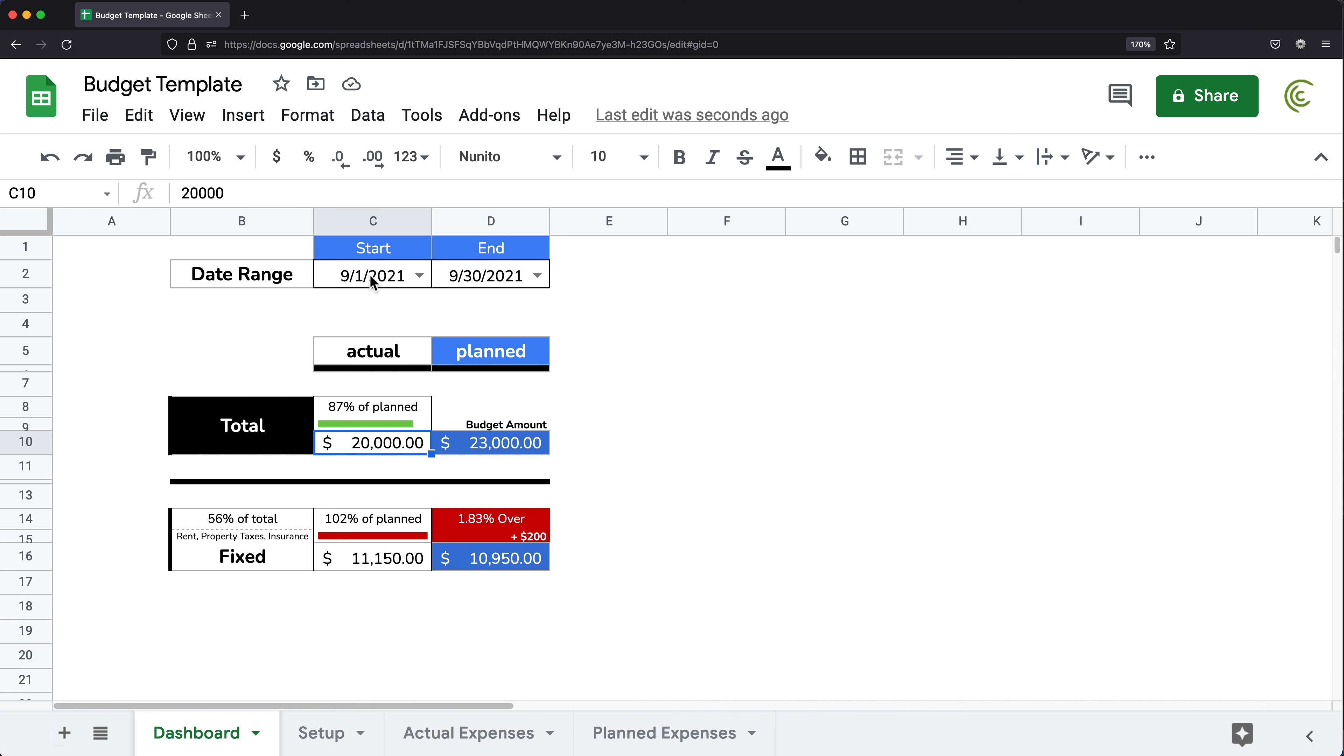
left_click_drag(373, 281, 504, 280)
- Copy the full ArrayFormula text from the actual Fixed amount in C16, leaving the cell unedited
left_click(359, 561)
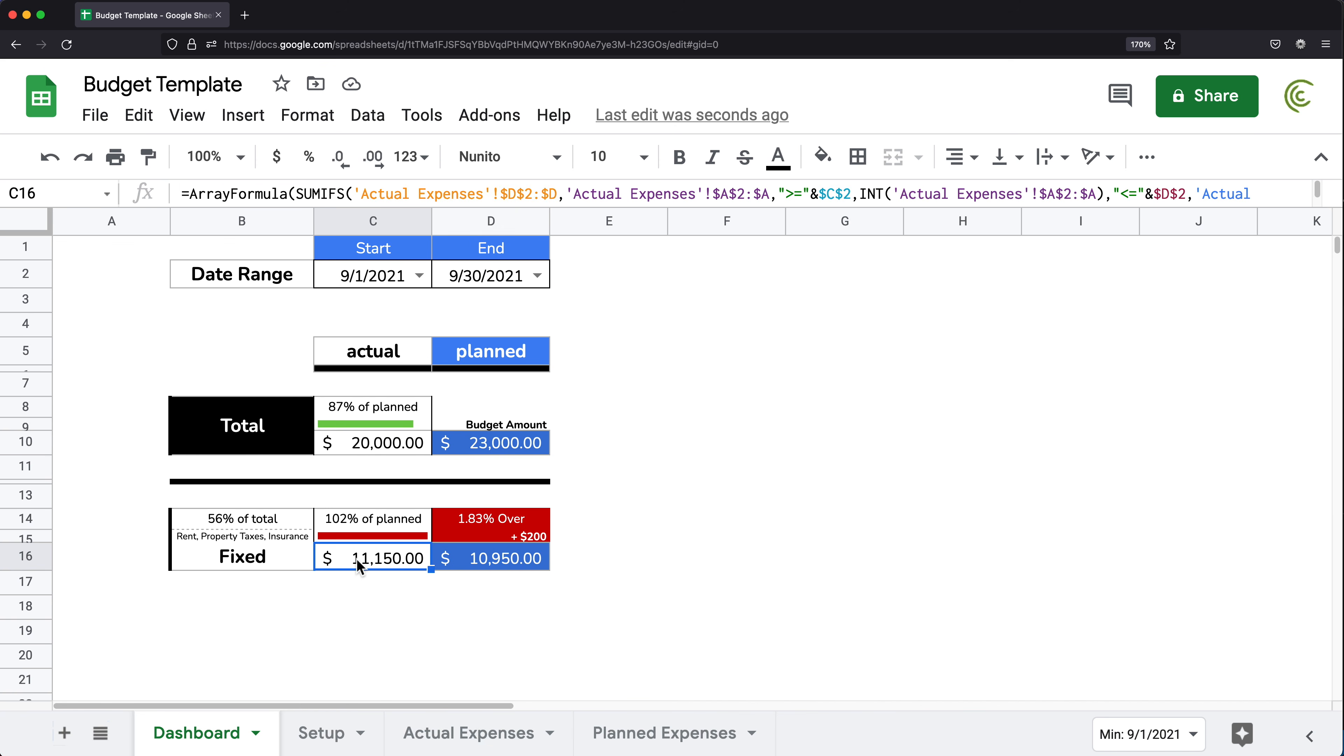
double_click(371, 559)
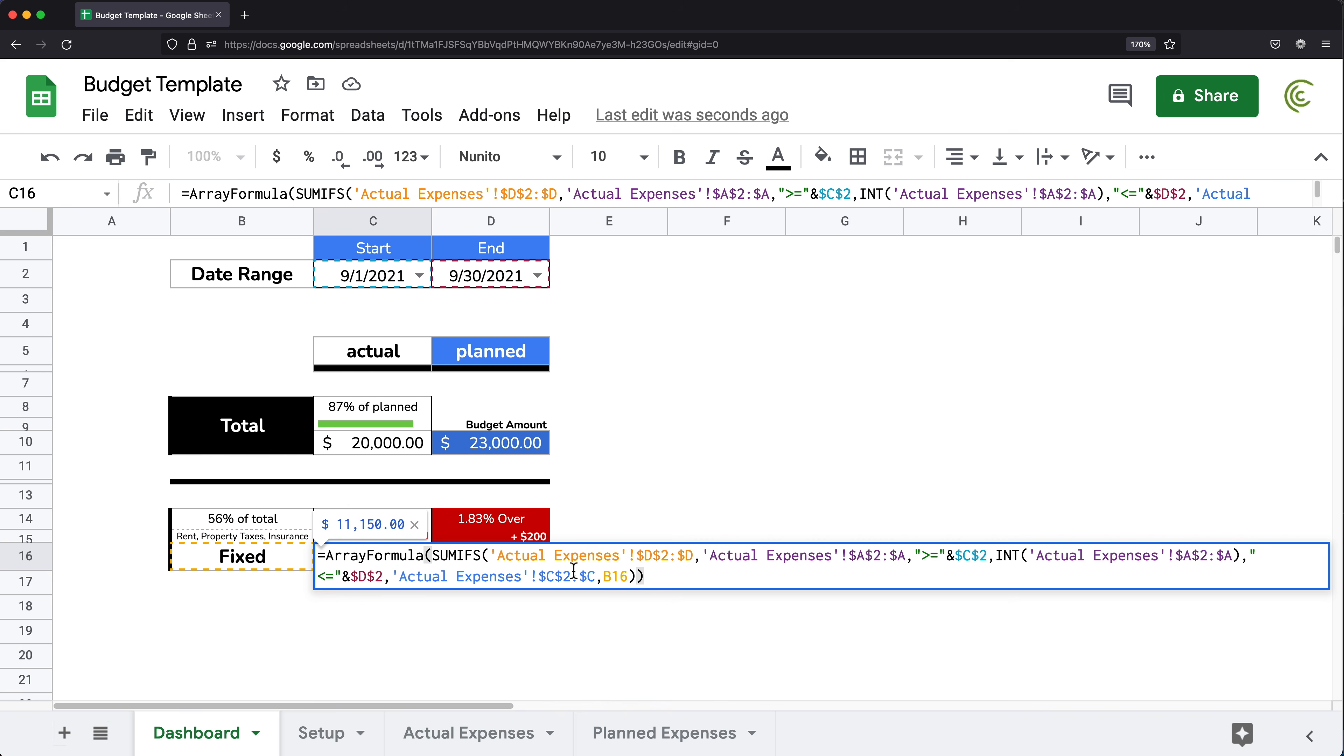
left_click_drag(664, 576, 339, 550)
key("ctrl+c")
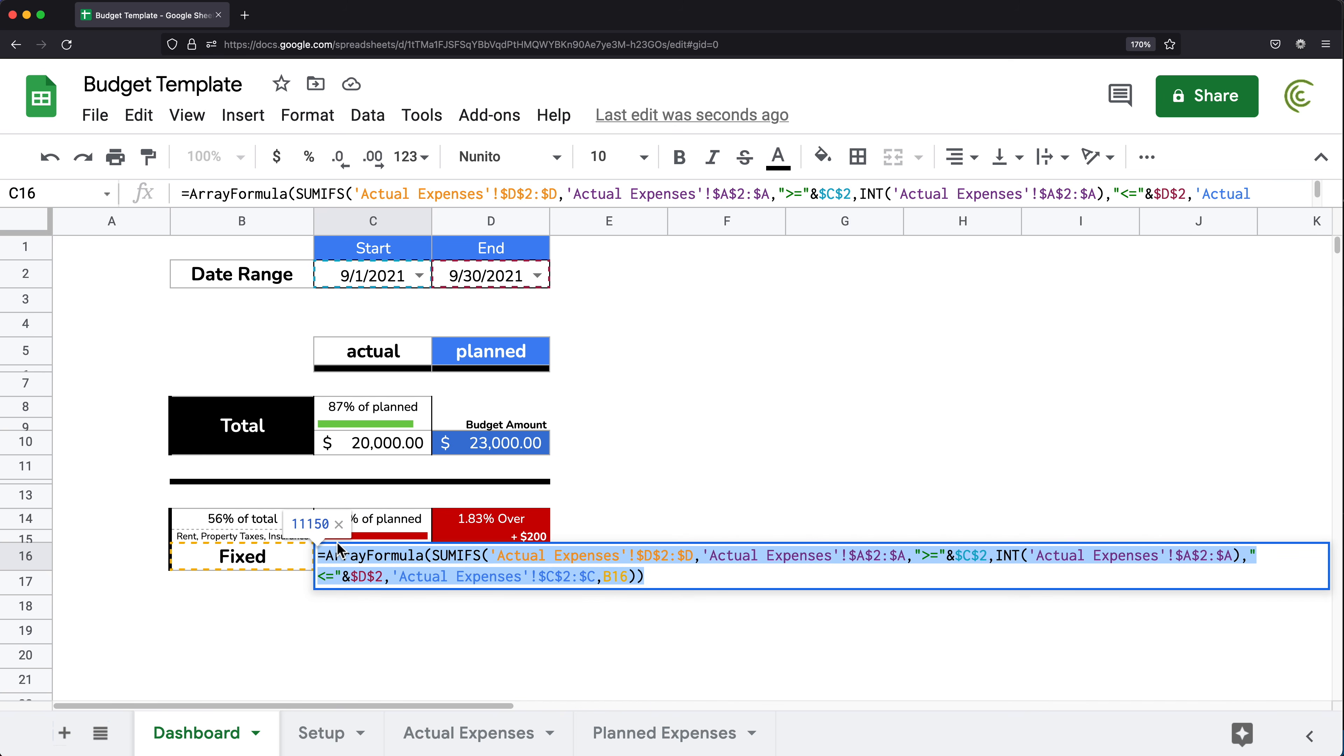
key("Escape")
- Replace the actual Total amount in C10 with the copied ArrayFormula text, removing the blank line before the equals sign
left_click(383, 447)
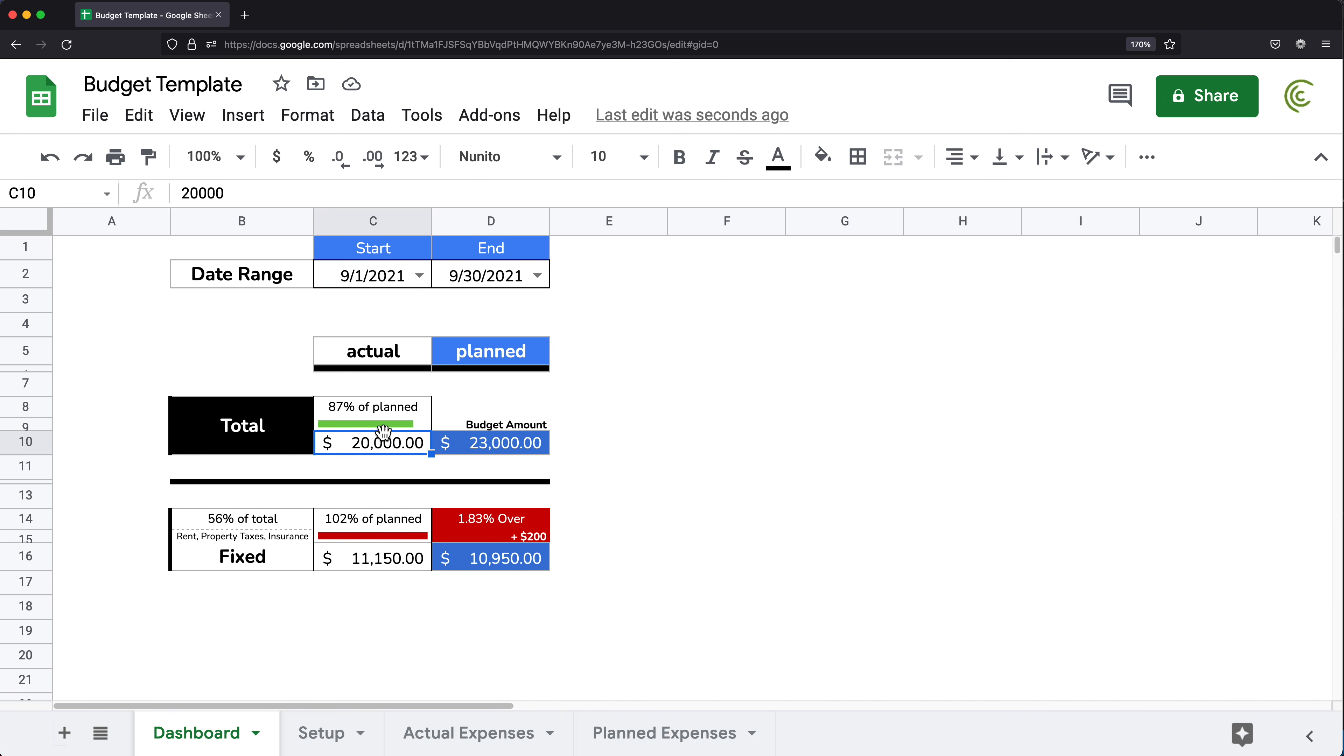
double_click(415, 445)
key("ctrl+a")
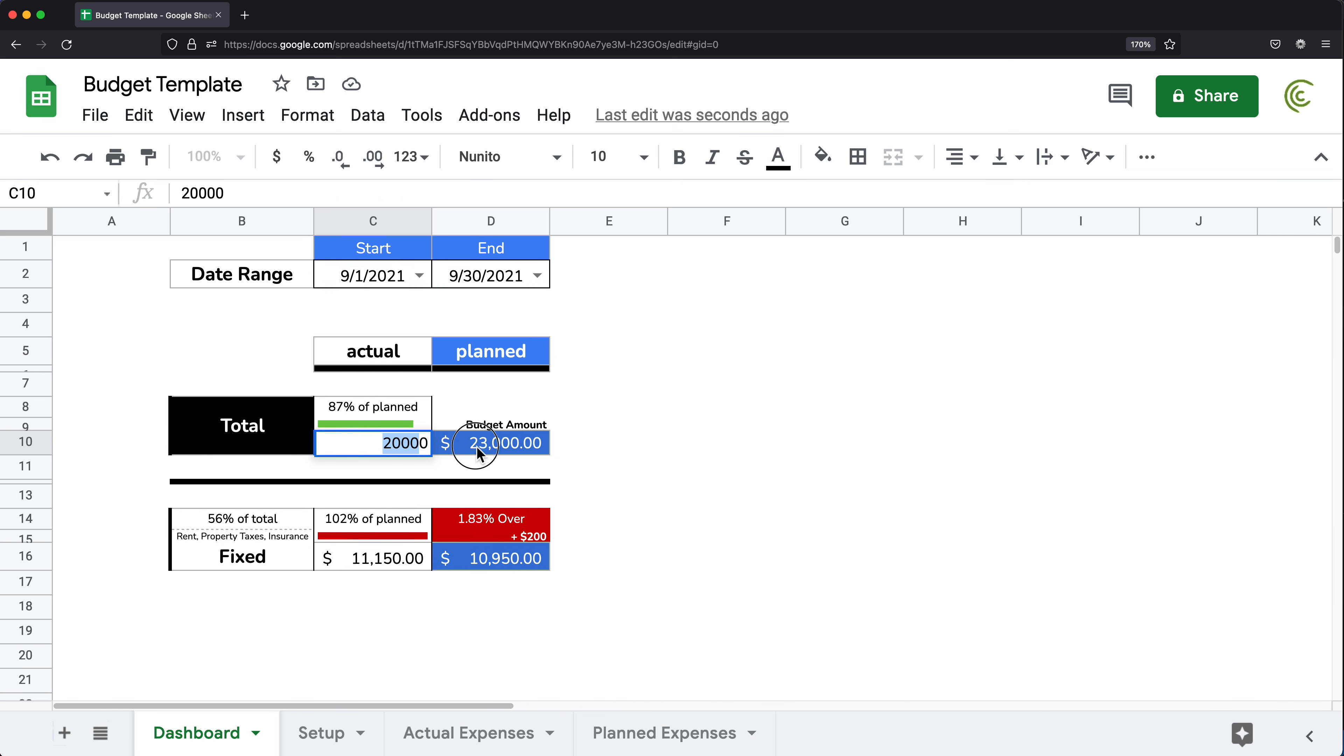
key("BackSpace")
key("ctrl+v")
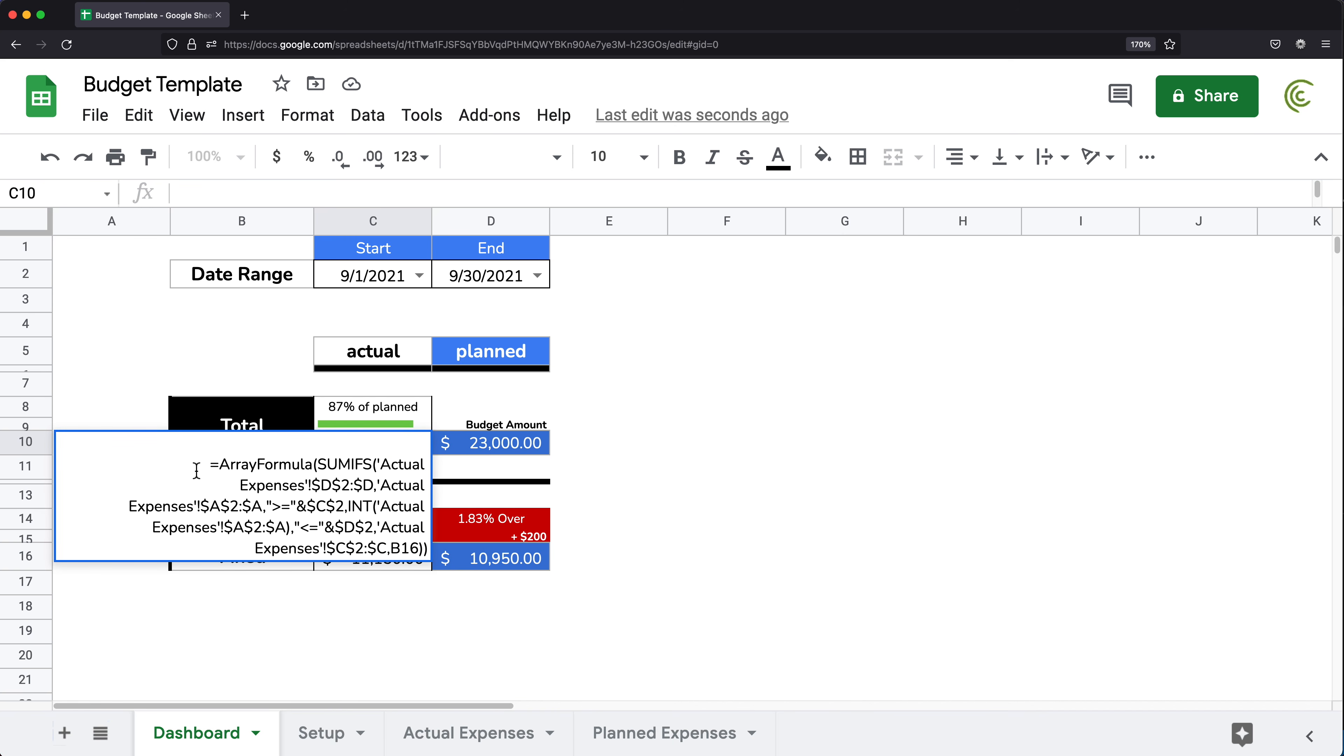
left_click(211, 465)
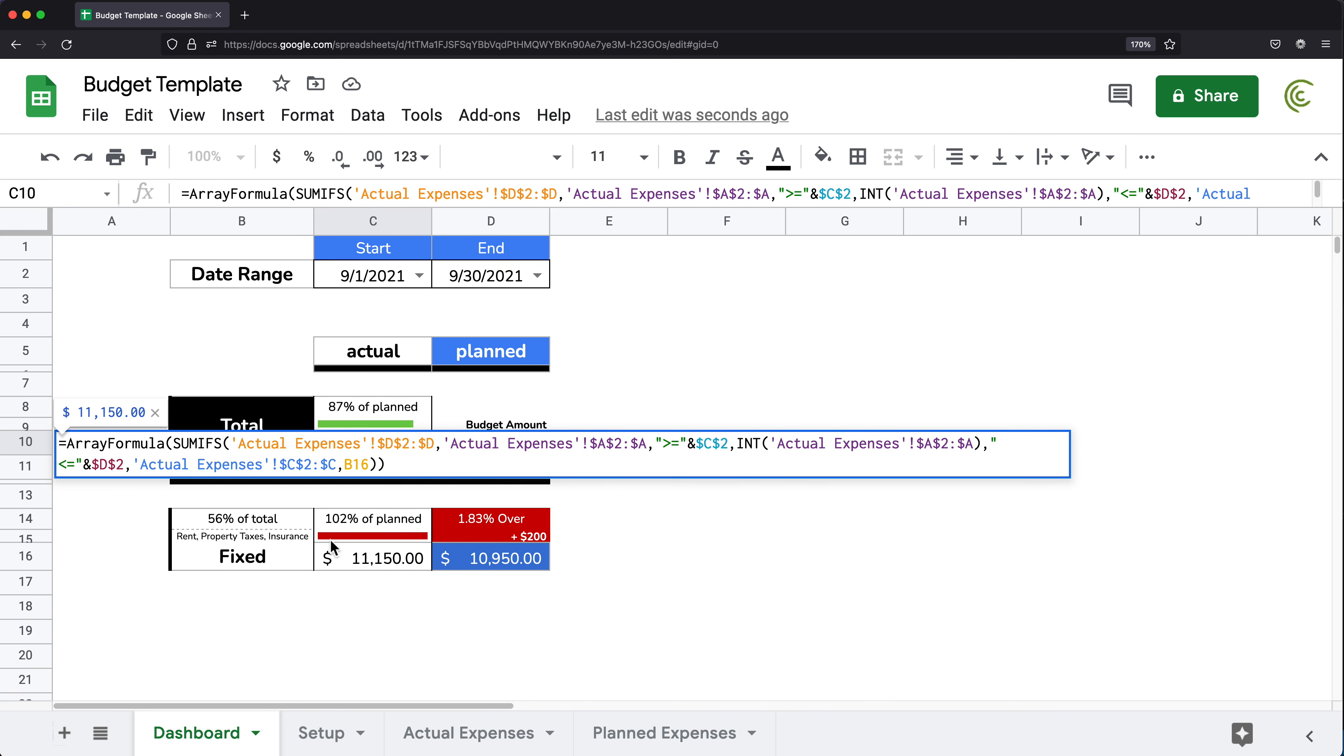
- Remove the category condition ,'Actual Expenses'!$C$2:$C,B16 from the C10 formula and enter it
left_click(127, 465)
left_click_drag(127, 467, 369, 465)
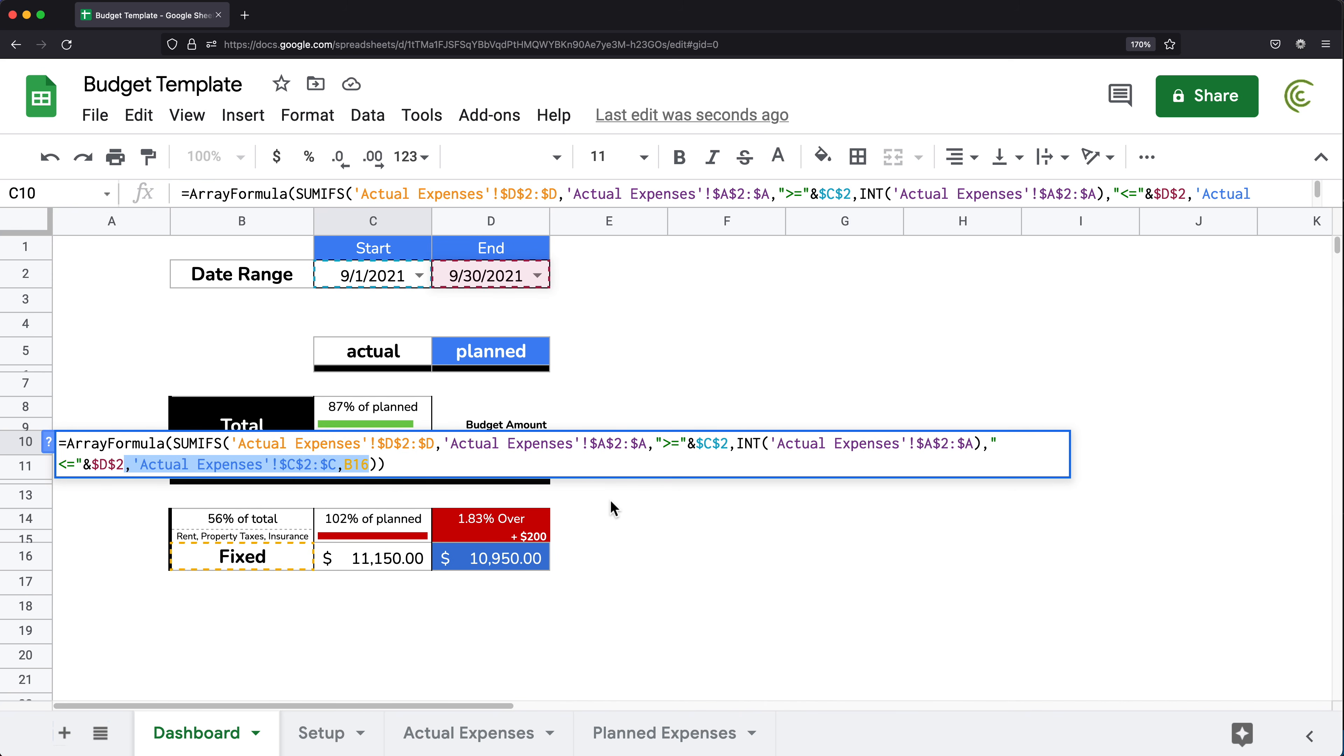
key("BackSpace")
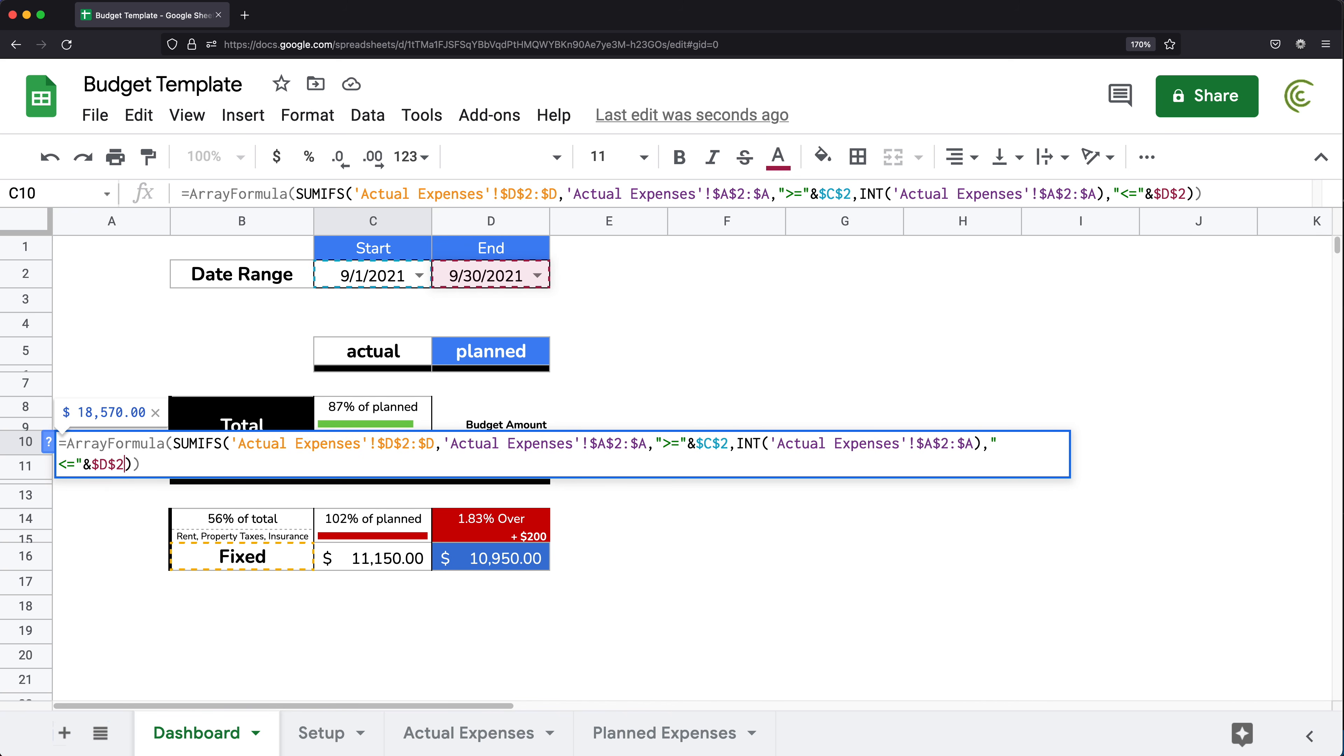
key("Return")
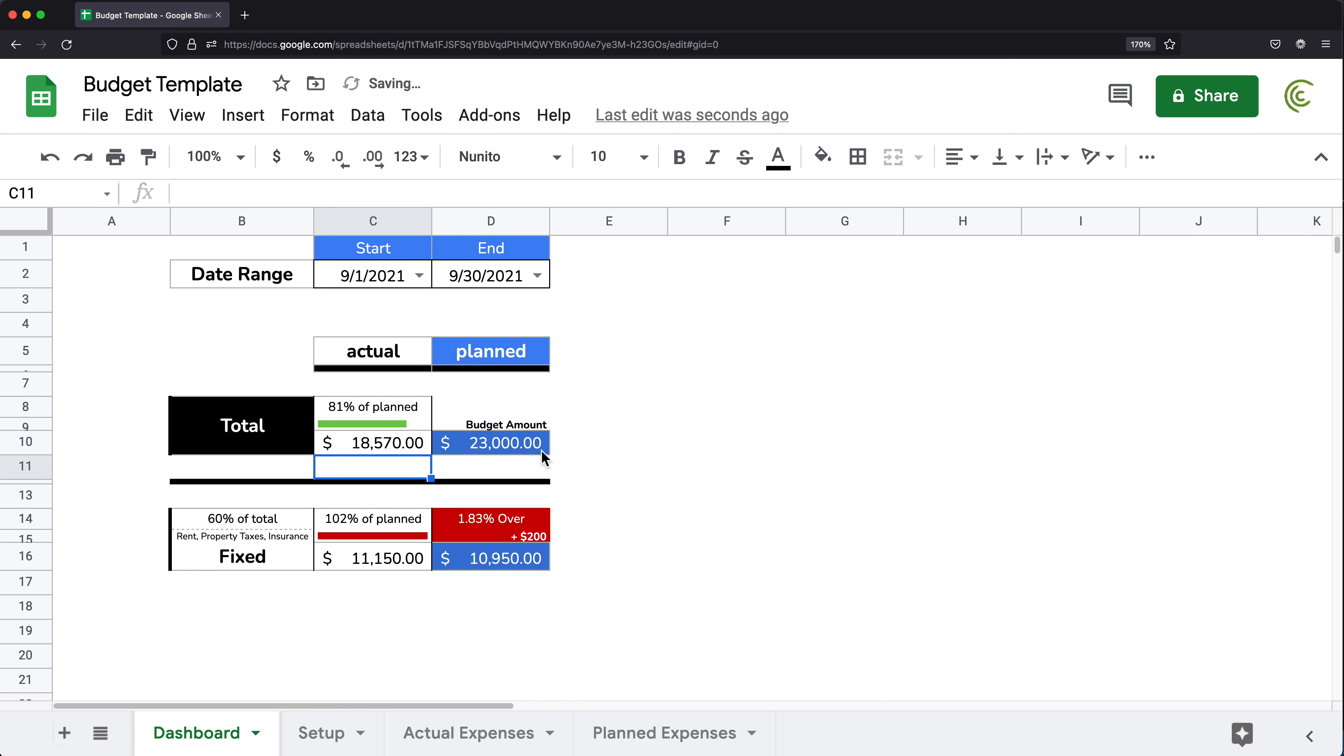
left_click(405, 449)
- Copy the full ArrayFormula text from the planned Fixed amount in D16, leaving the cell unedited
left_click(492, 562)
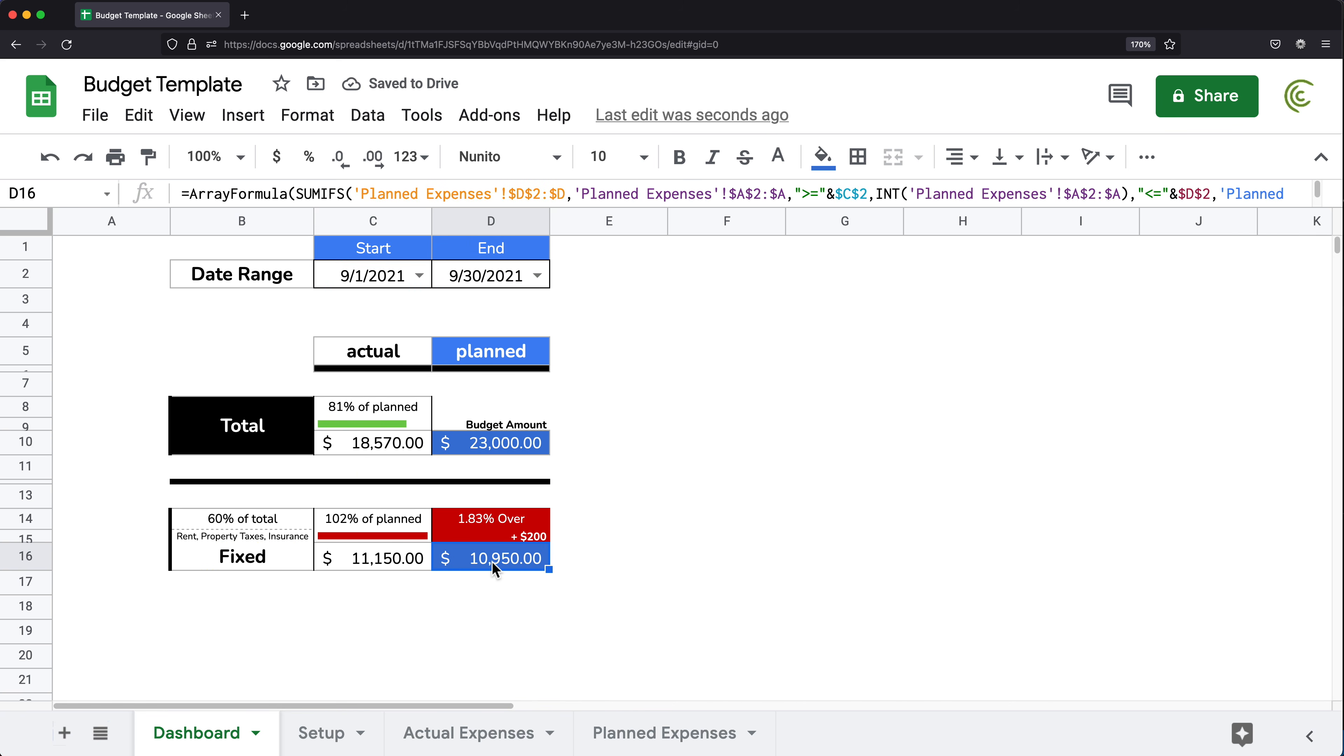
double_click(493, 562)
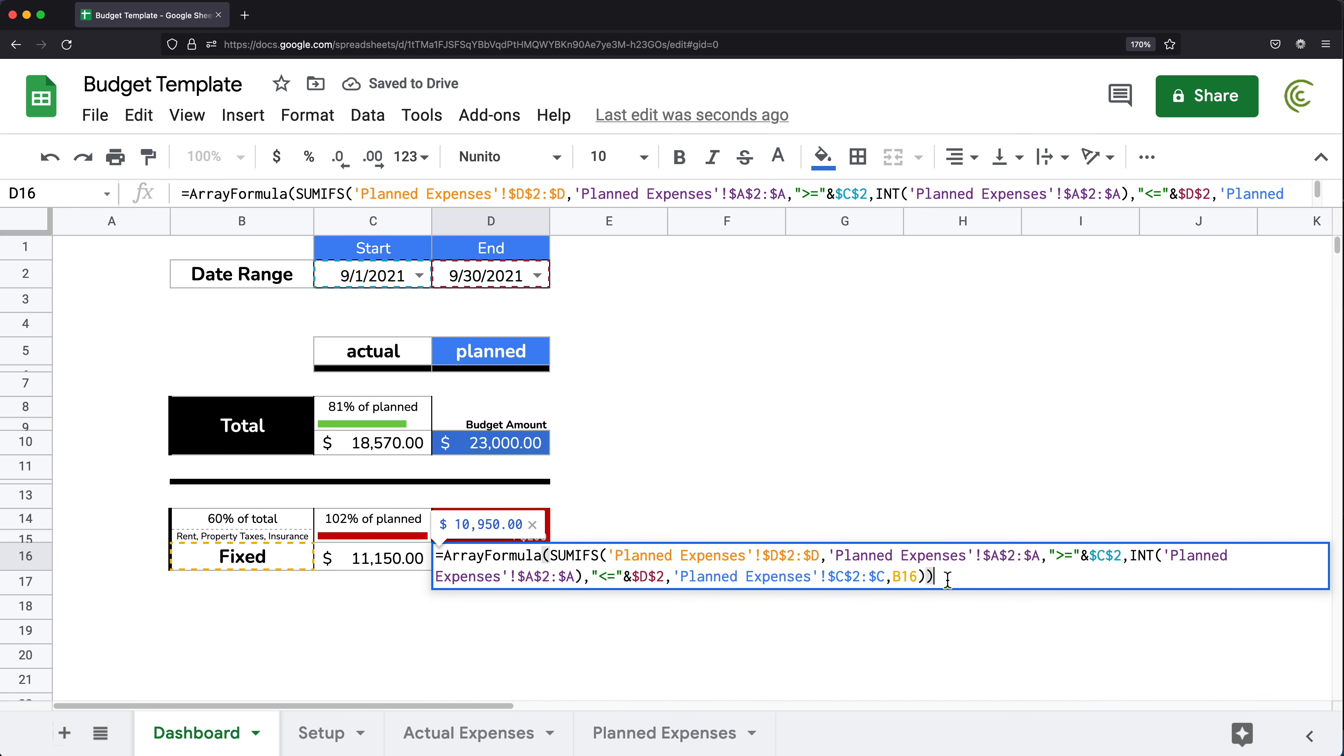
key("super+a")
key("super+c")
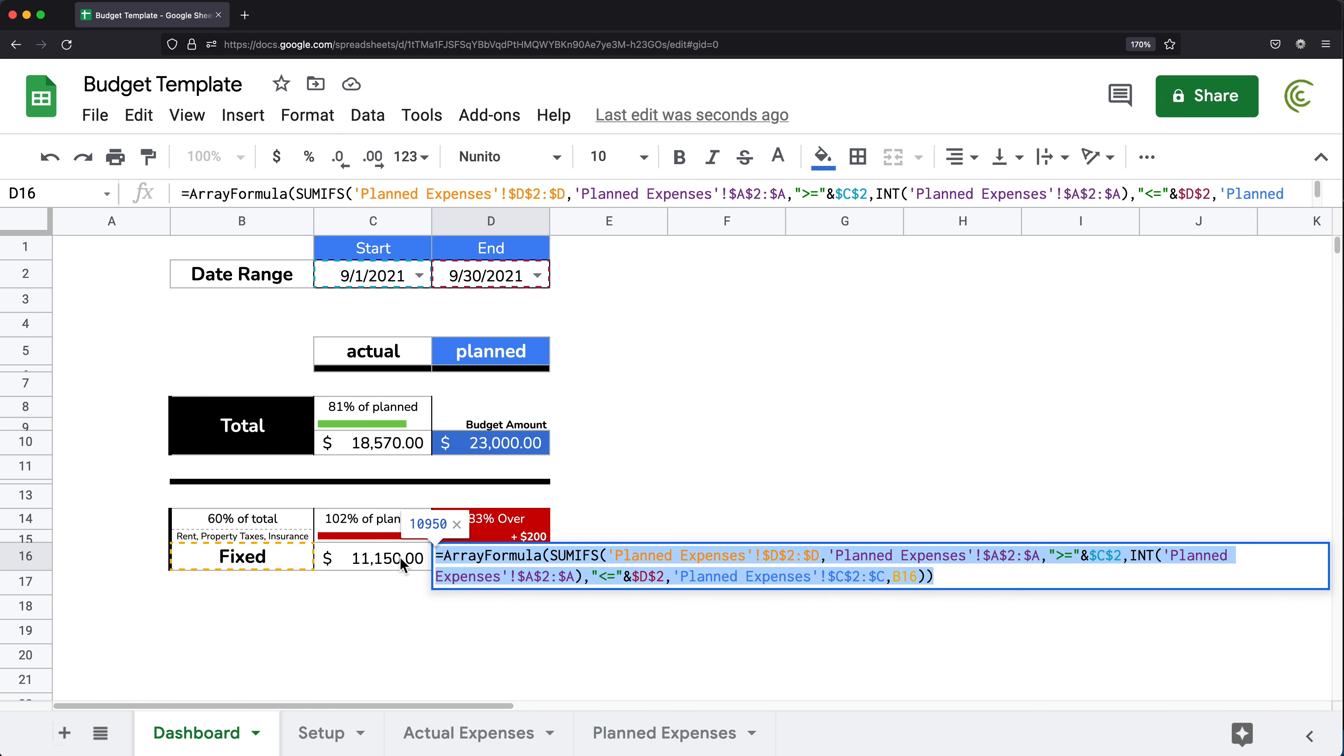
key("Escape")
- Replace the planned Total amount in D10 with the copied Planned Expenses ArrayFormula text
double_click(501, 449)
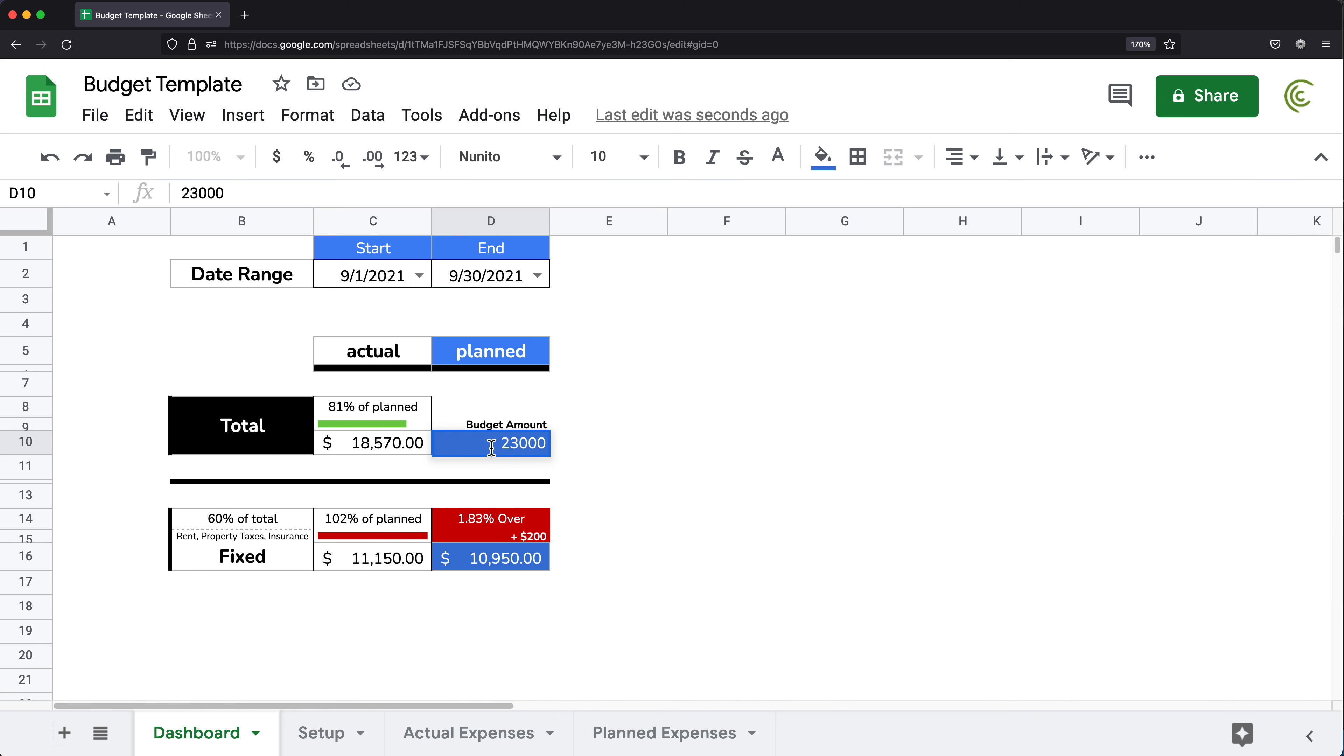
double_click(494, 449)
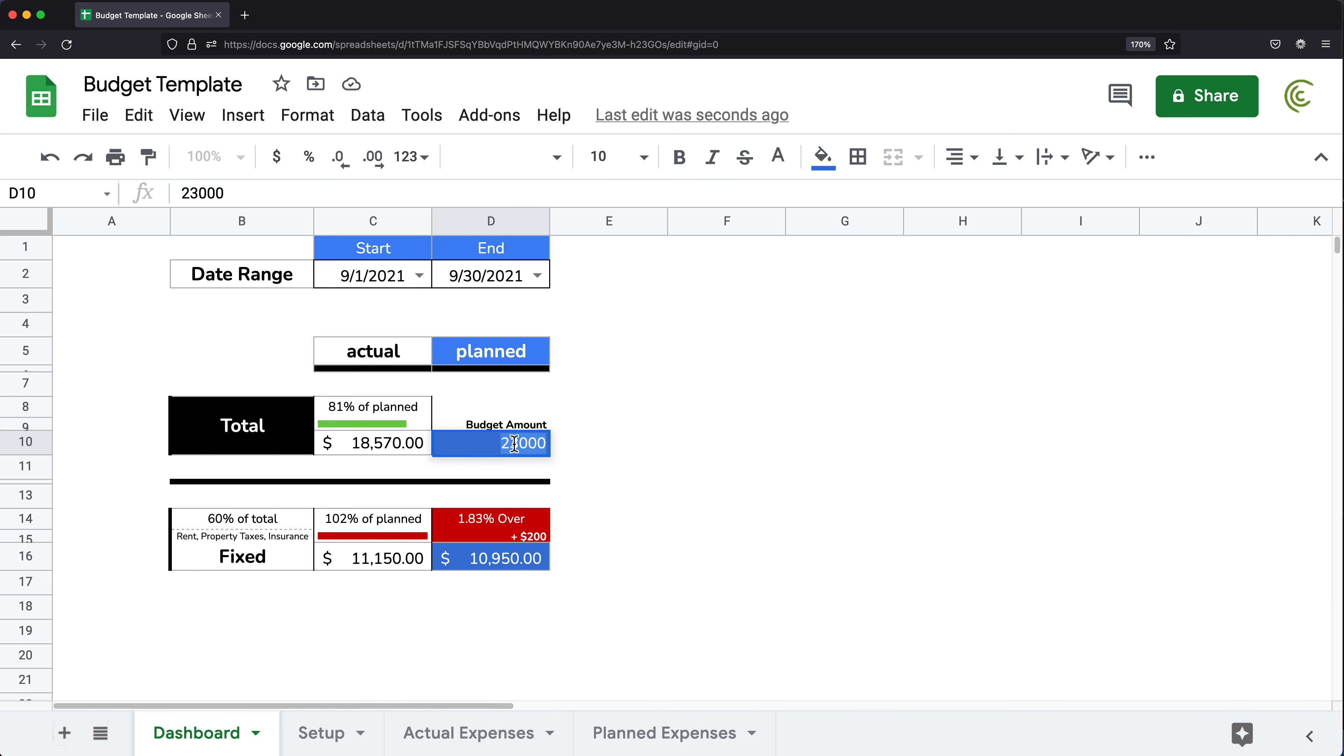
key("super+v")
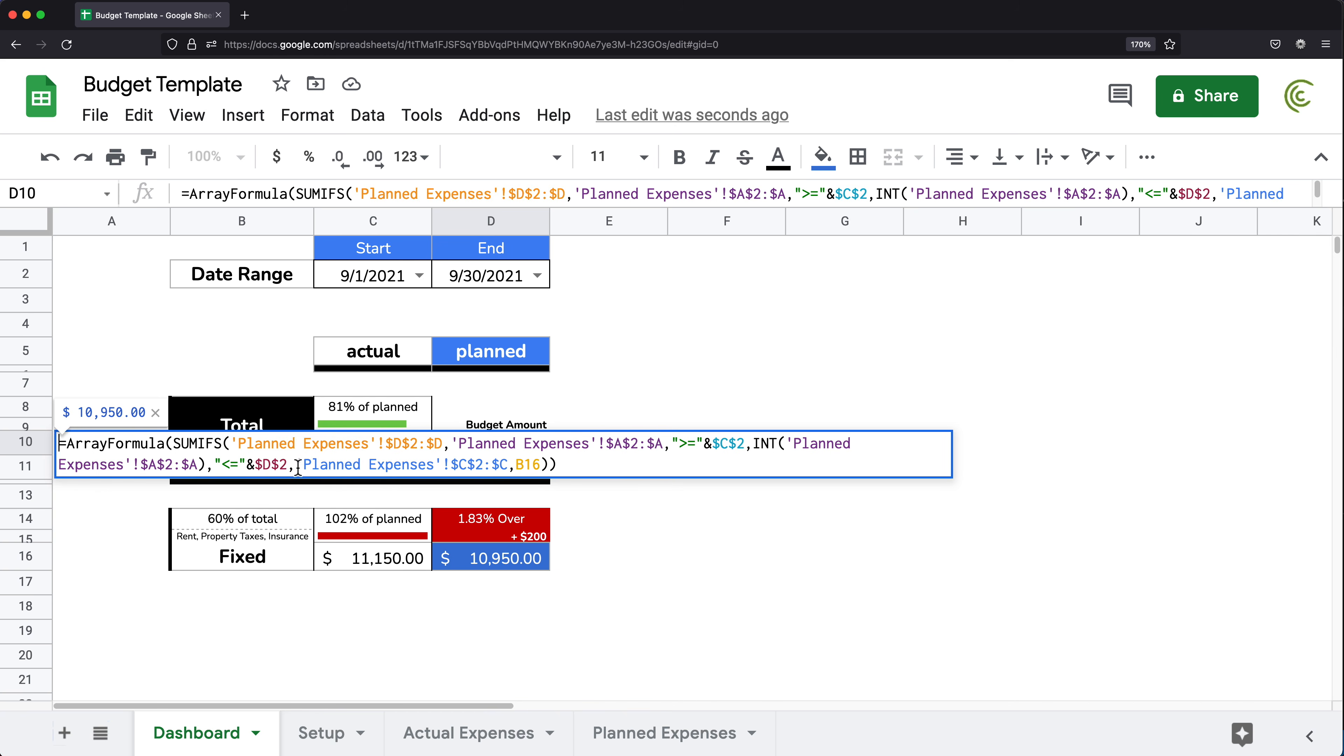
- Remove the category condition ,'Planned Expenses'!$C$2:$C,B16 from the D10 formula and enter it
left_click_drag(296, 465, 541, 466)
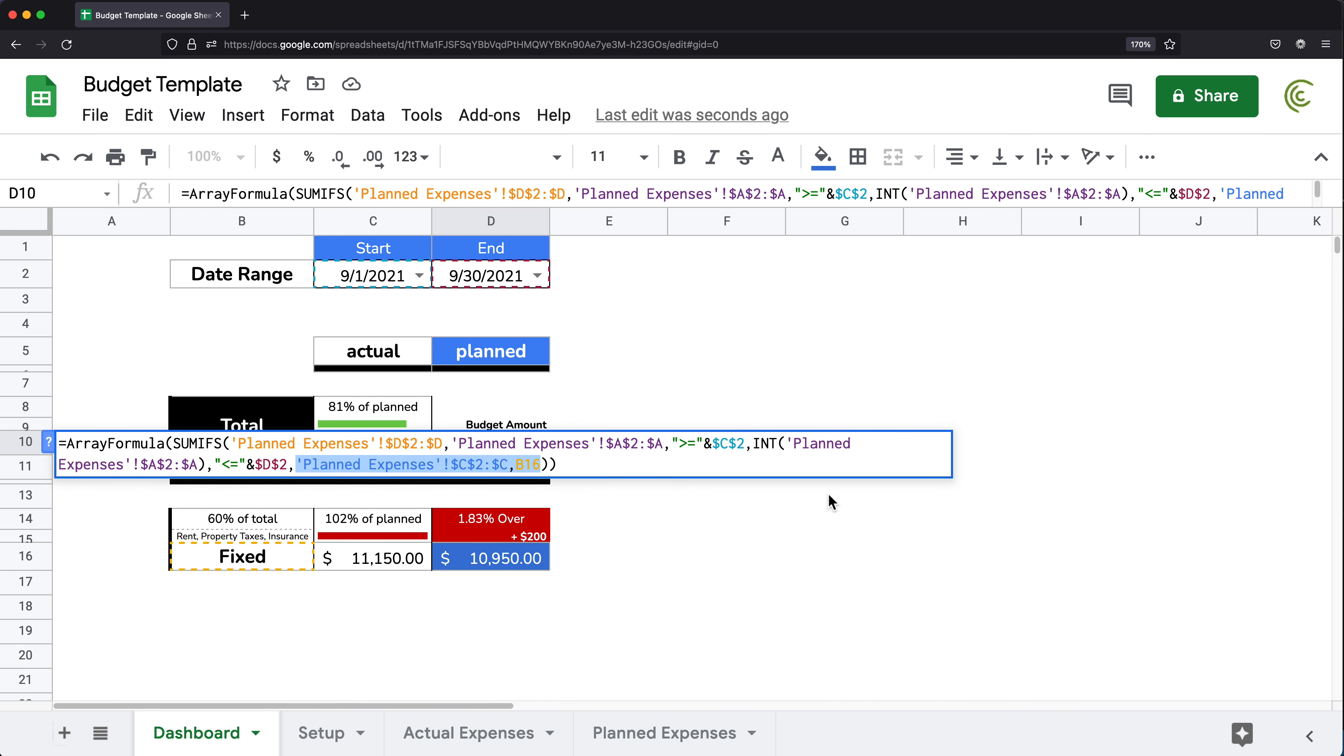
key("BackSpace")
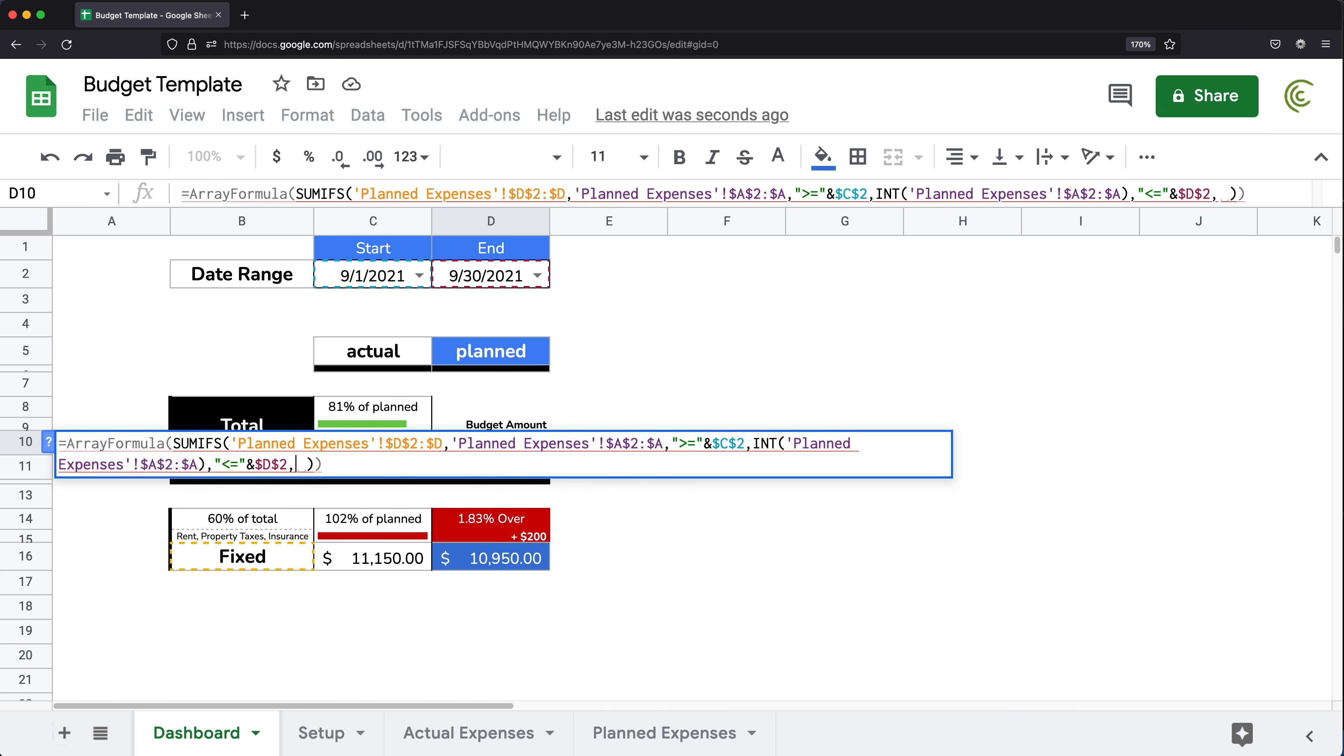
key("BackSpace")
key("Right")
key("Right")
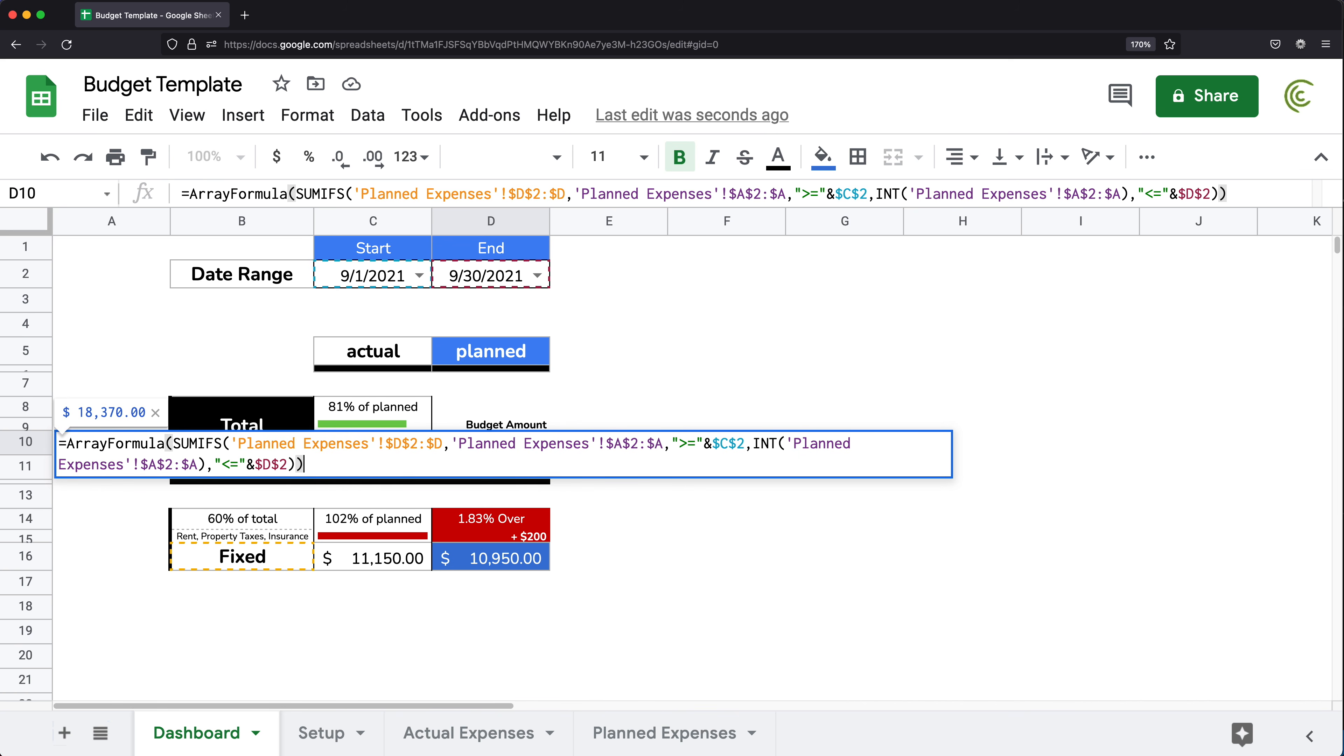
key("Return")
- Check the actual and planned totals in C10 and D10, and open the Actual Expenses sheet
left_click(373, 443)
left_click(505, 450)
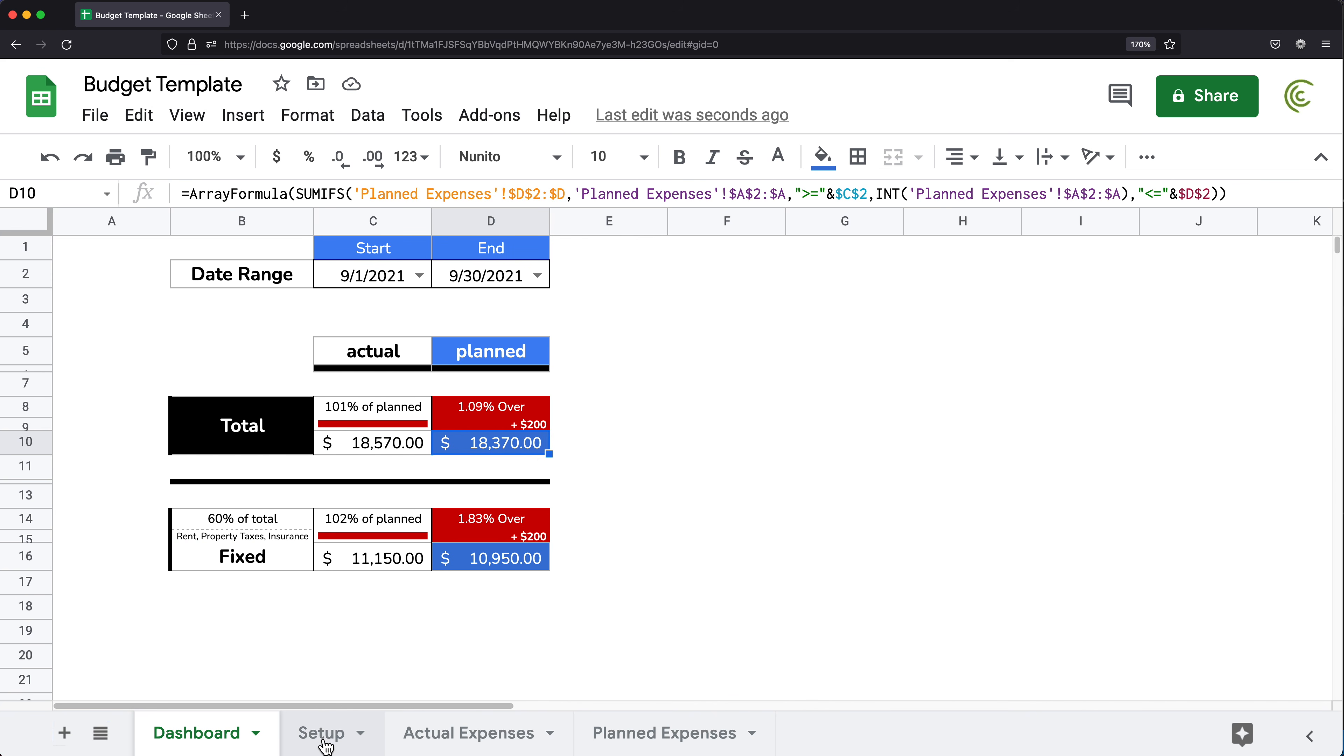
left_click(450, 732)
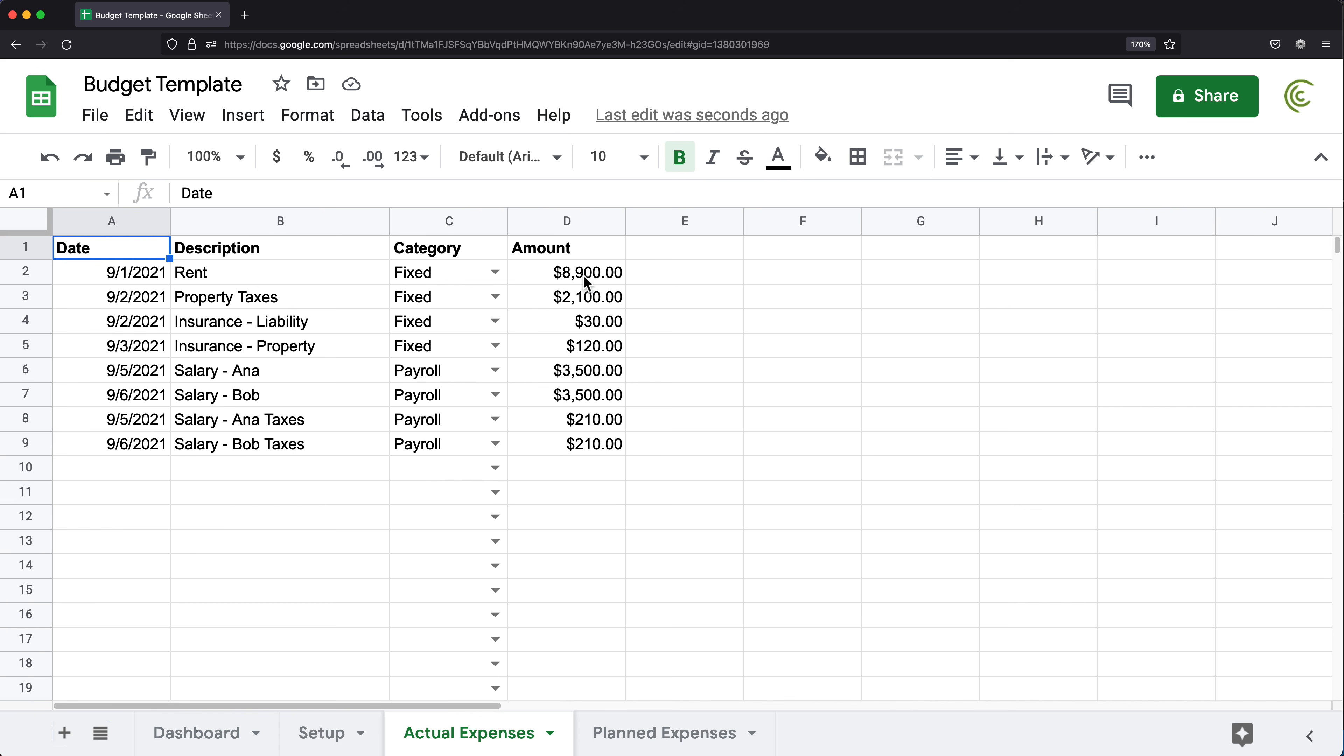
- Check the summed Amount entries D2:D9 on the Actual Expenses and Planned Expenses sheets against the Dashboard totals in C10 and D10
left_click_drag(587, 275, 593, 449)
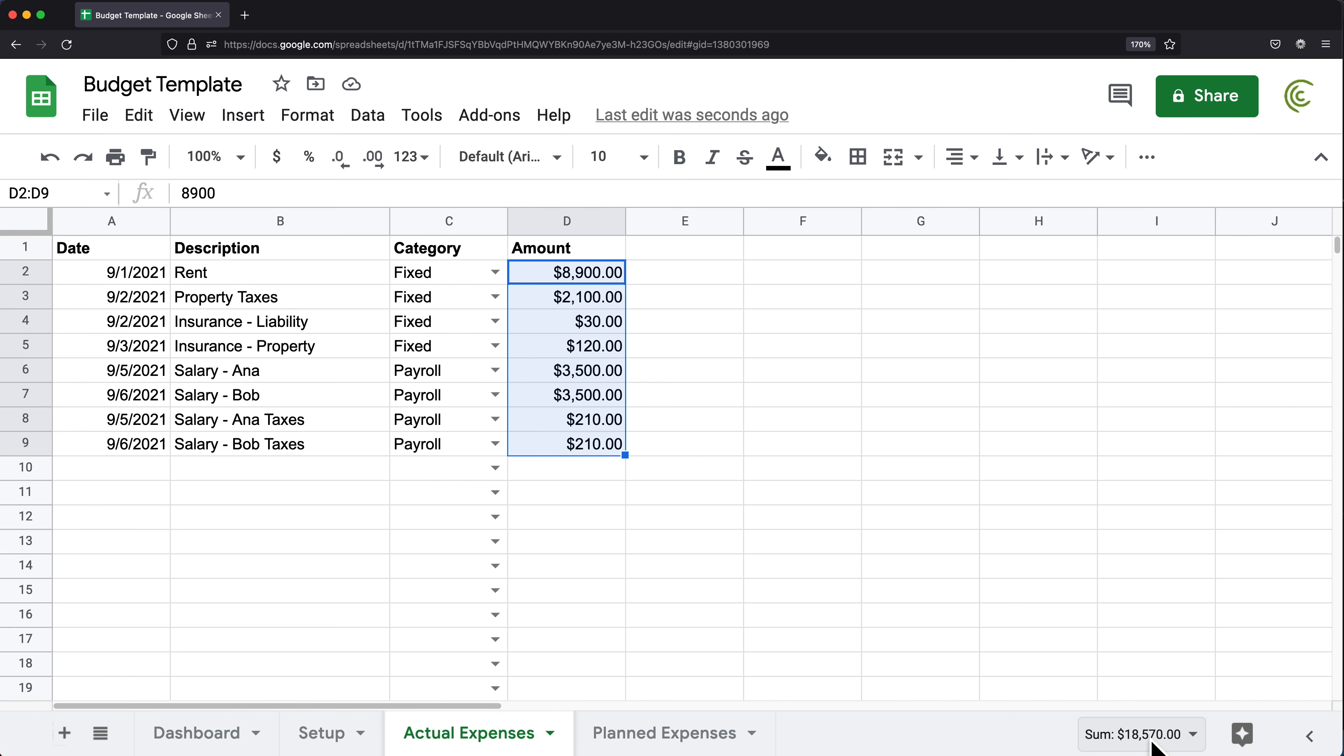
left_click(190, 740)
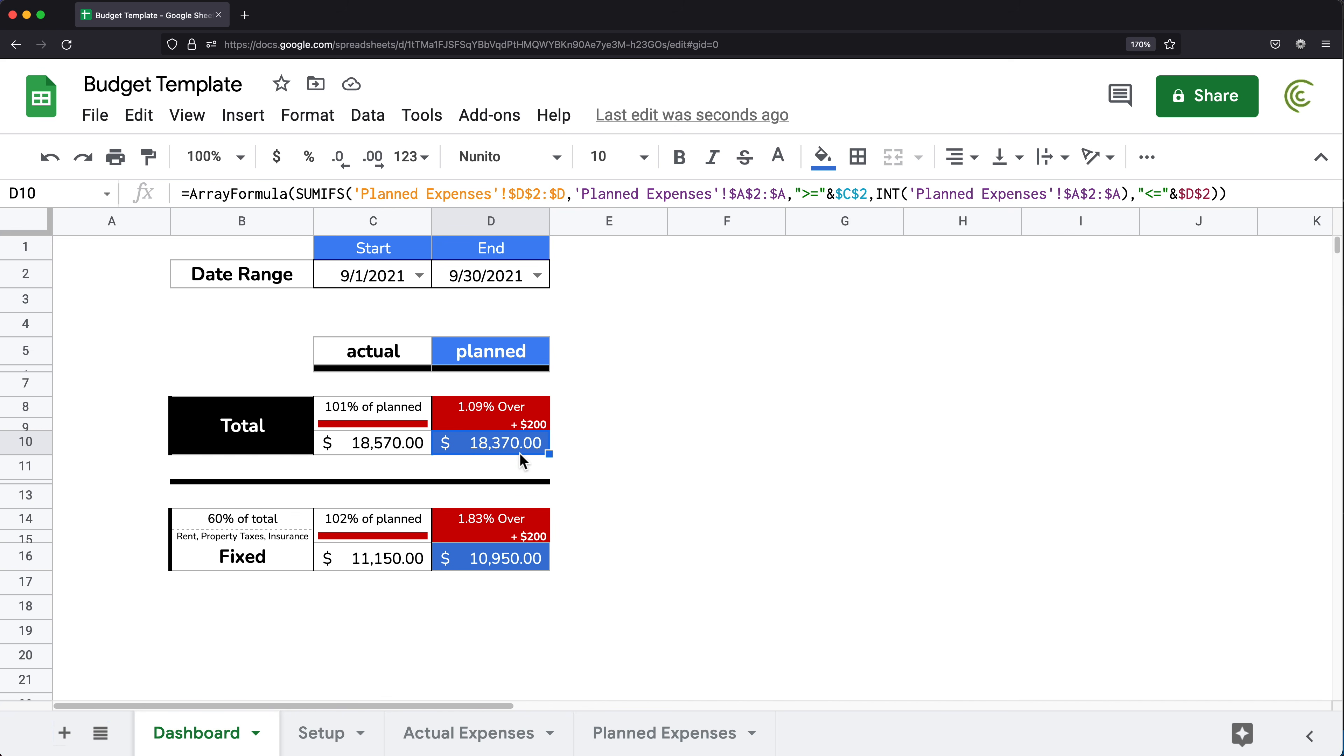
left_click(374, 447)
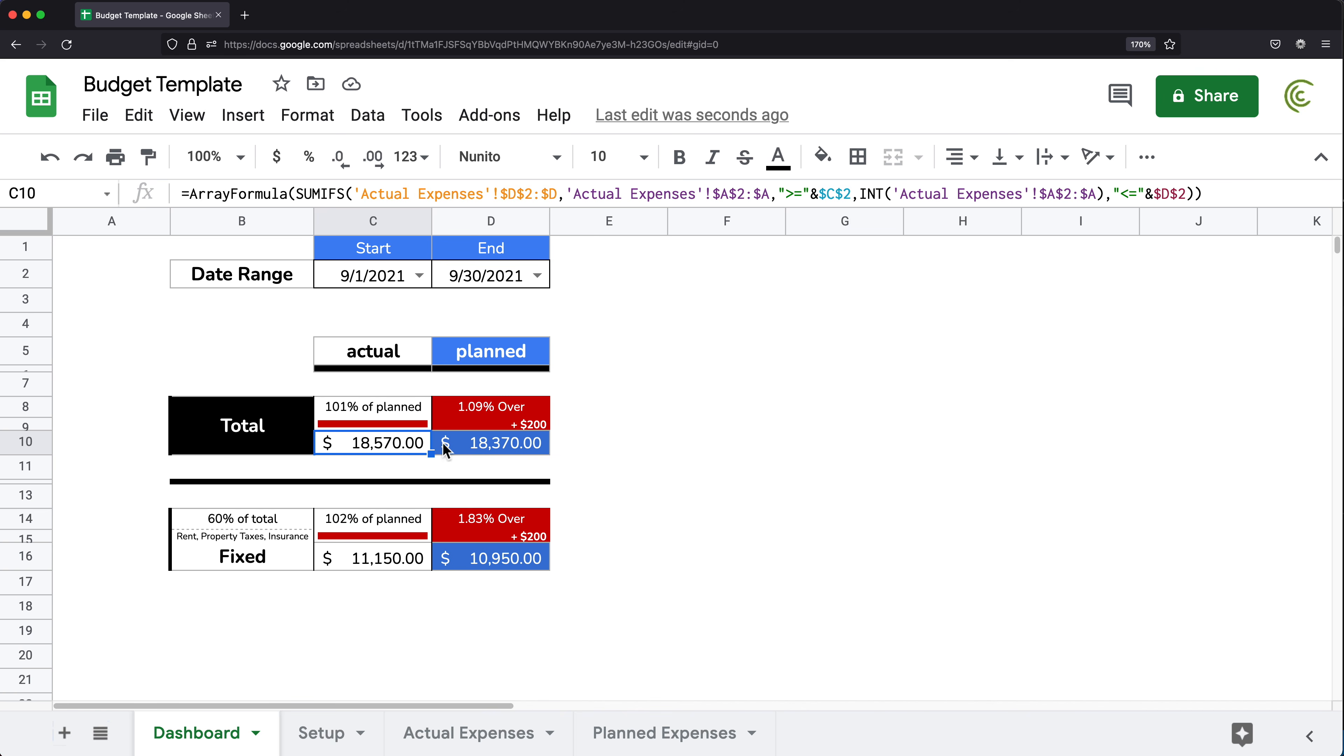
left_click(510, 444)
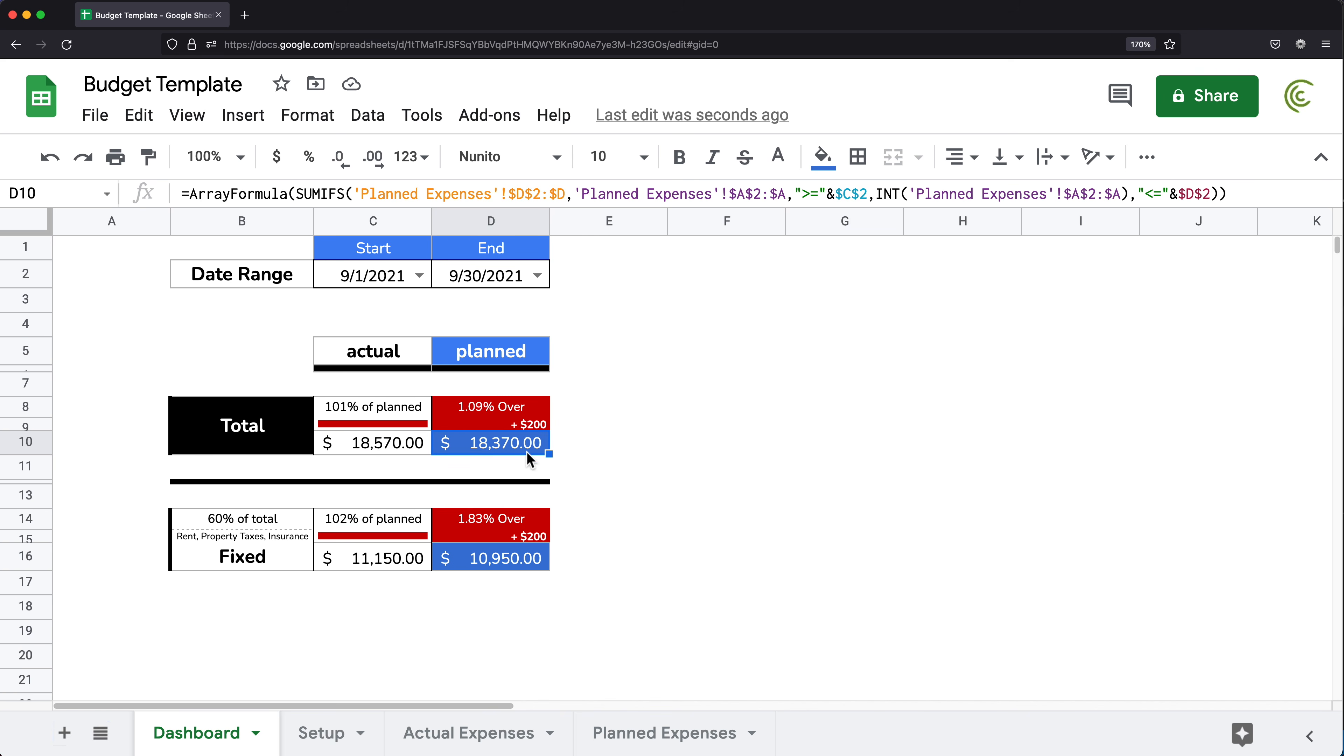
left_click(688, 735)
left_click_drag(598, 276, 582, 454)
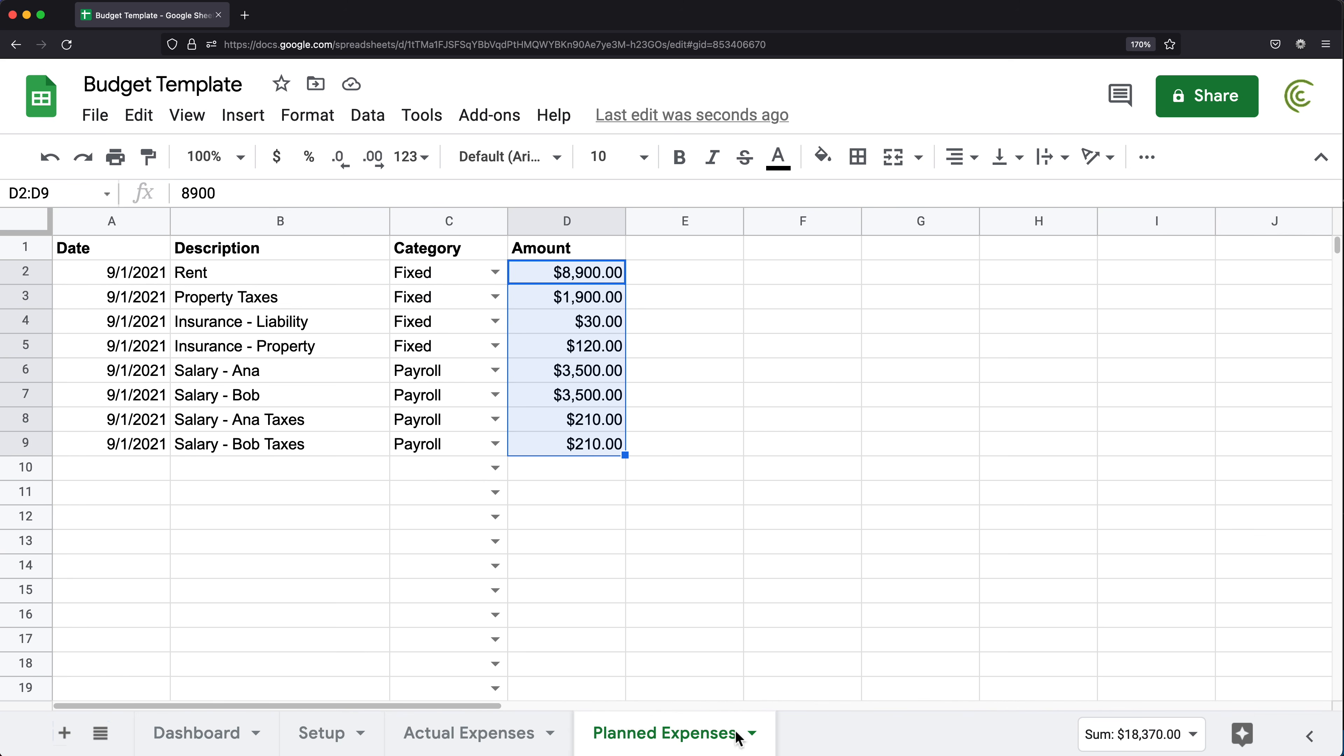
left_click(216, 738)
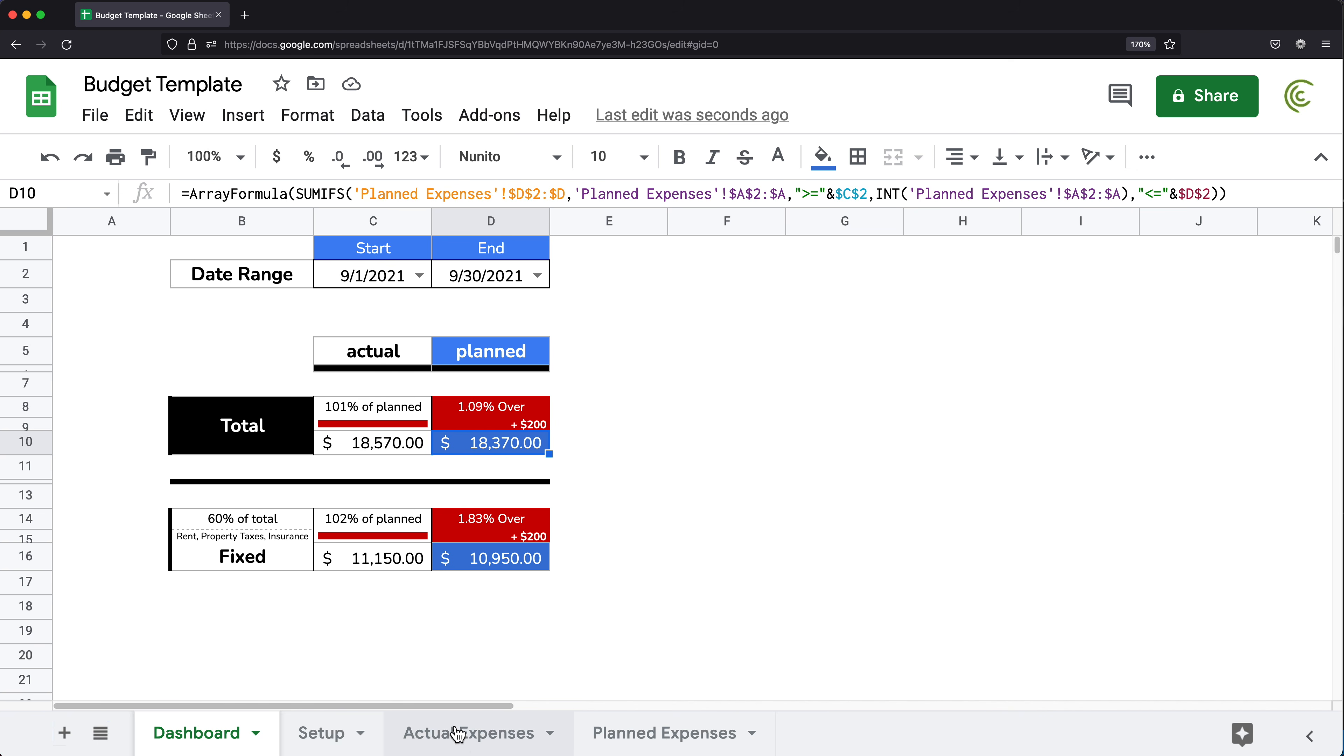
- Review the Fixed, Payroll, Food Cost and Utilities categories on the Setup sheet, and return to the Dashboard
left_click(328, 736)
left_click(91, 280)
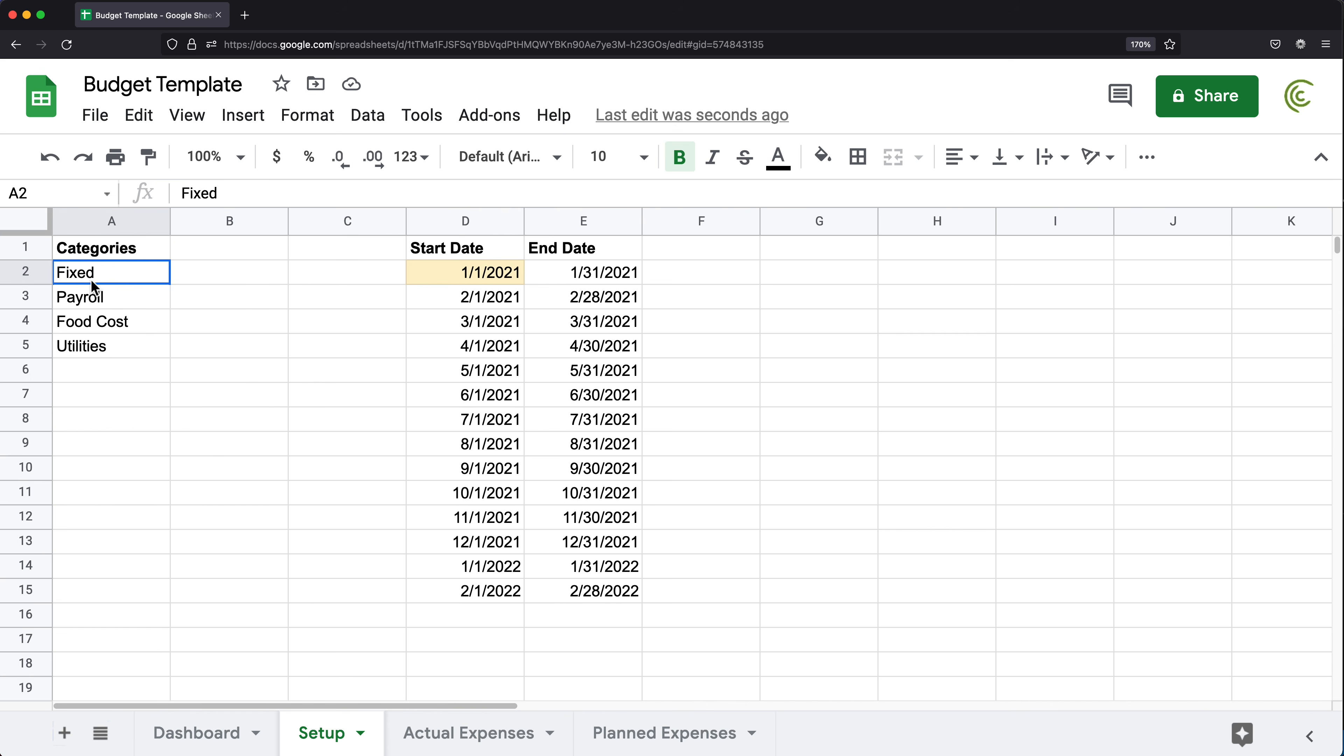
left_click(99, 296)
left_click(108, 321)
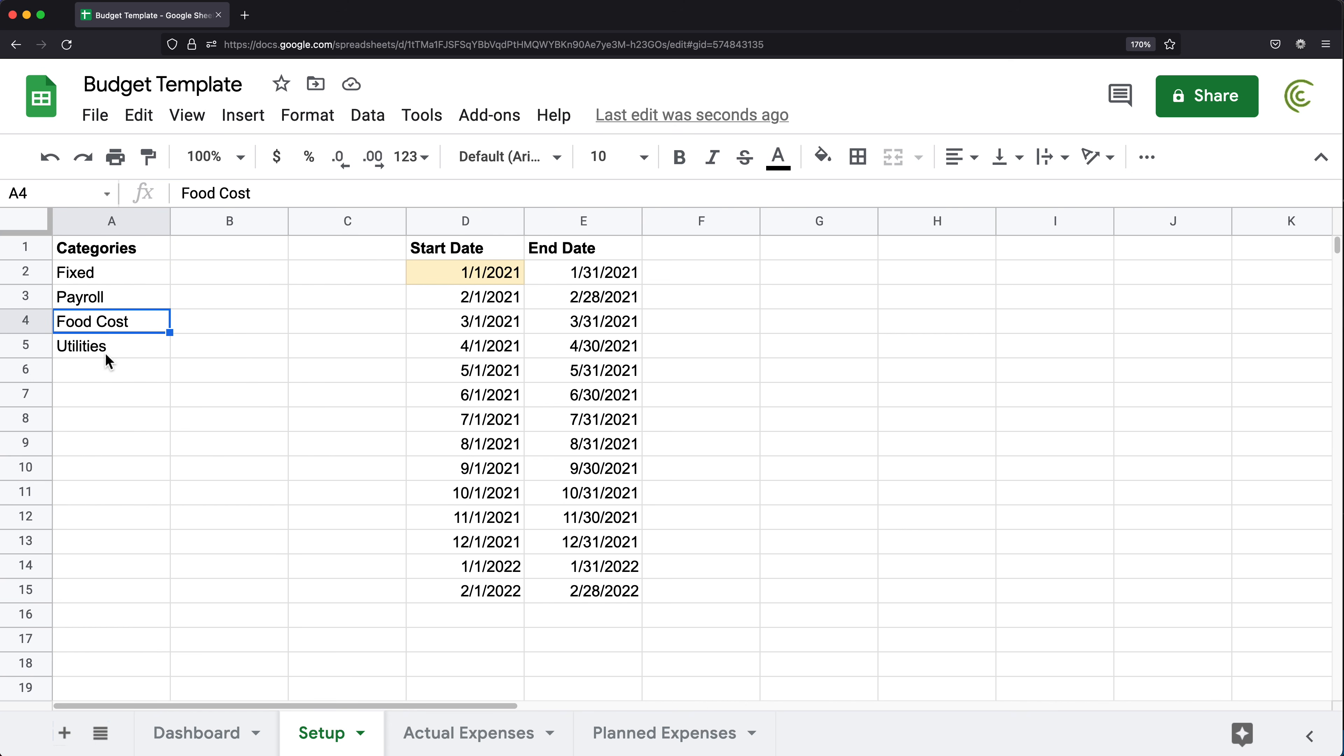
left_click(105, 354)
left_click(188, 733)
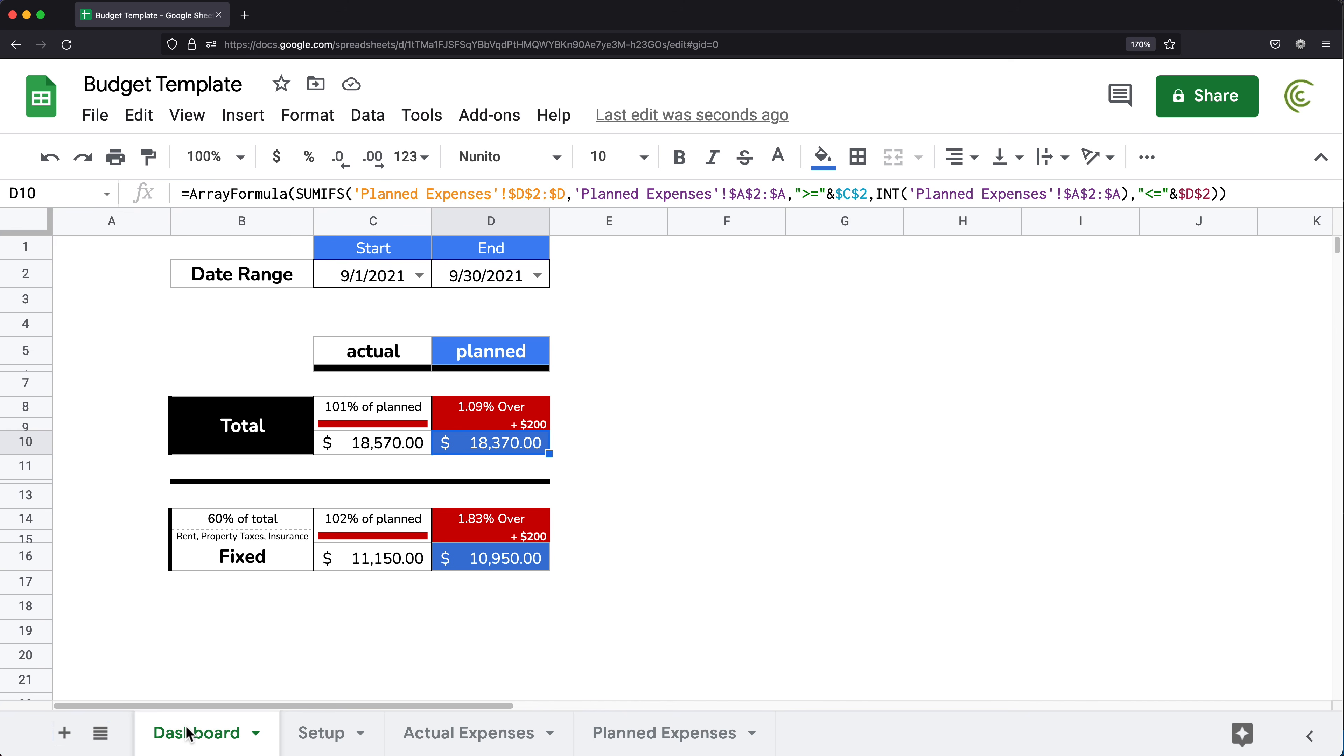
- Make the total reference absolute in the Fixed share formula in B14, so it reads =C16/$C$10
left_click_drag(39, 519, 42, 553)
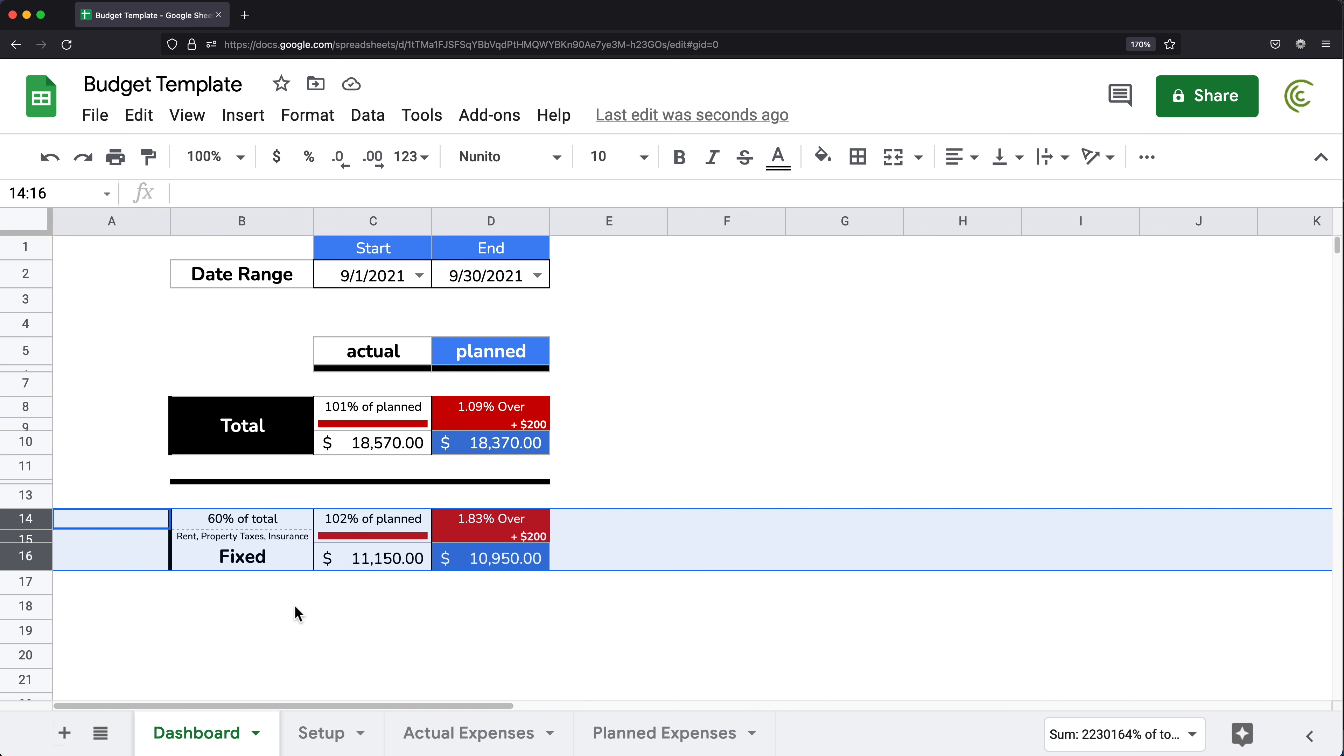
left_click(100, 554)
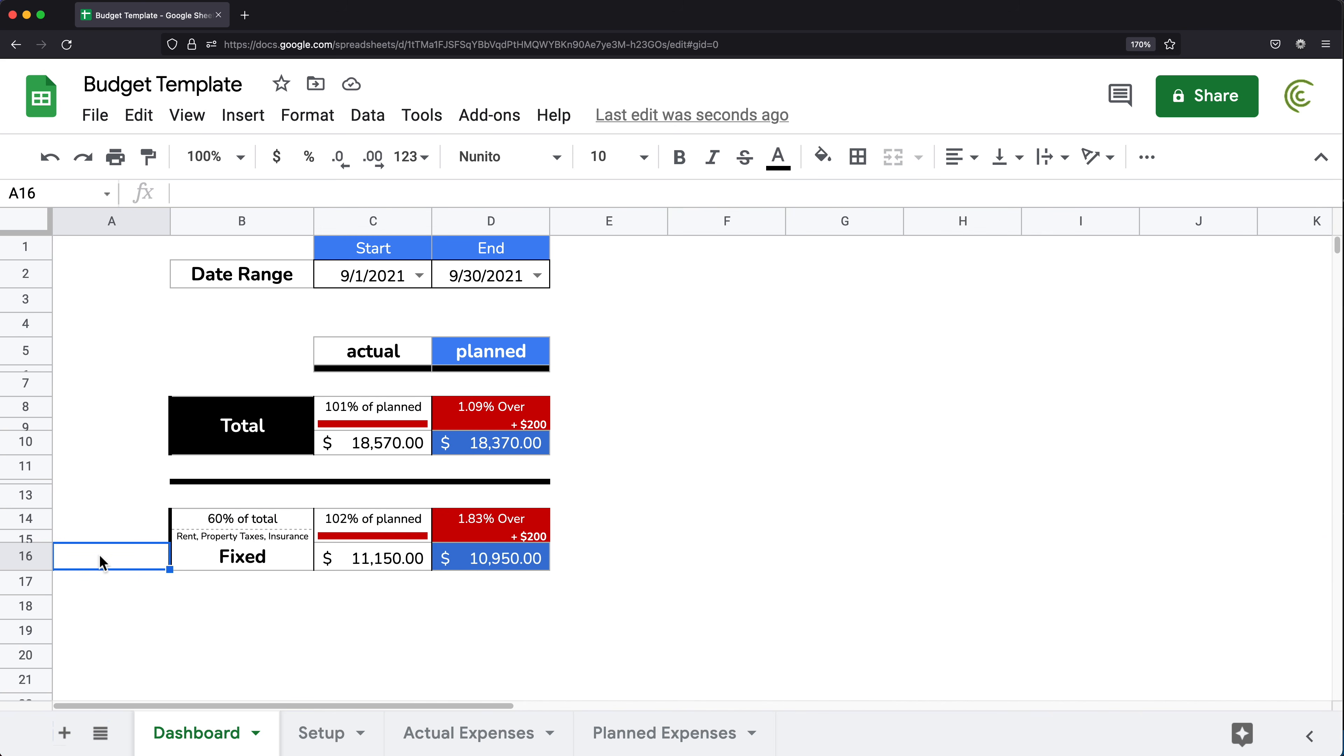
left_click(244, 516)
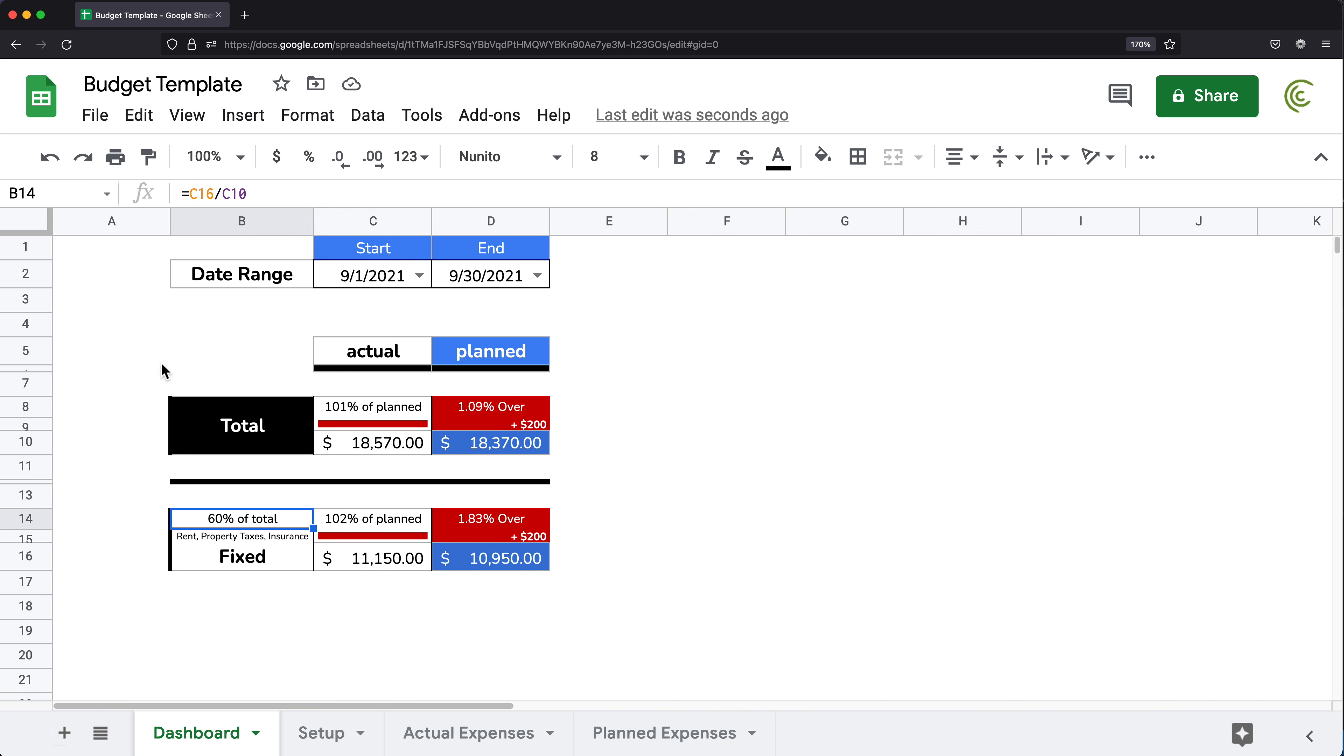
double_click(276, 519)
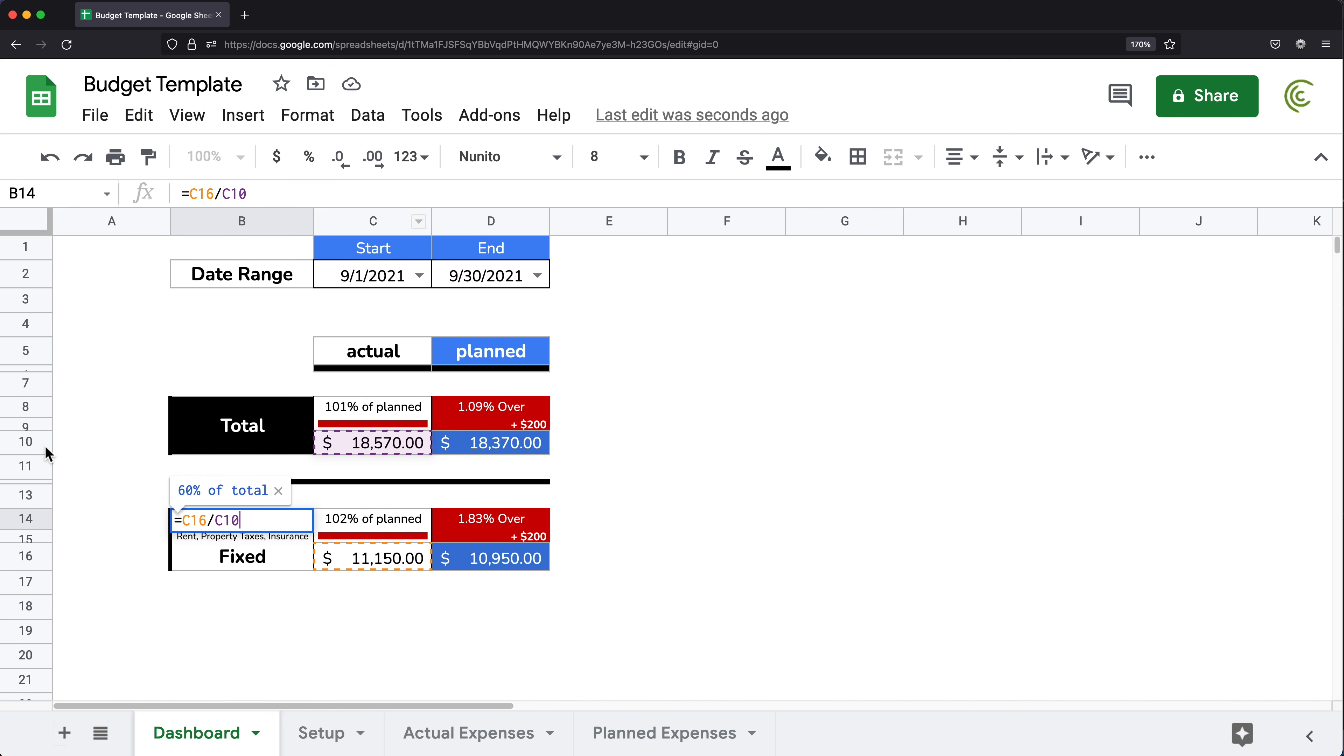
double_click(226, 519)
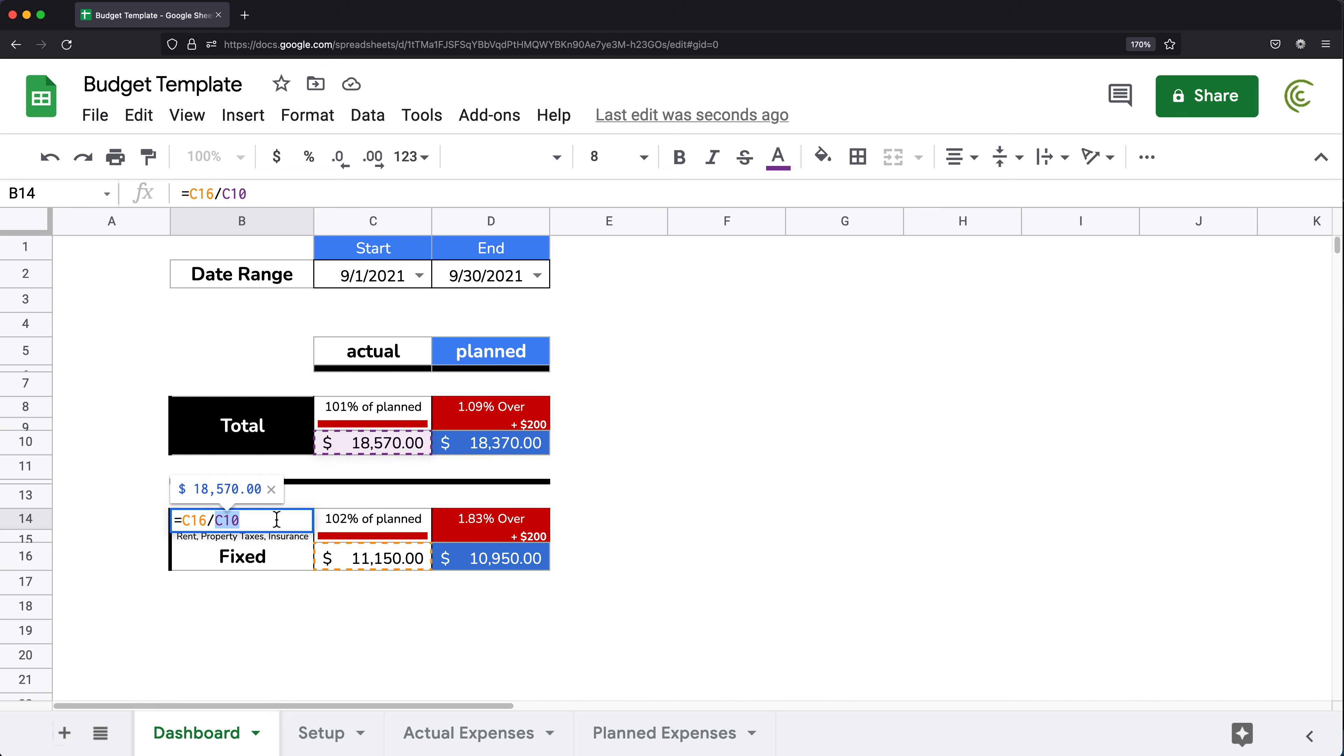
key("F4")
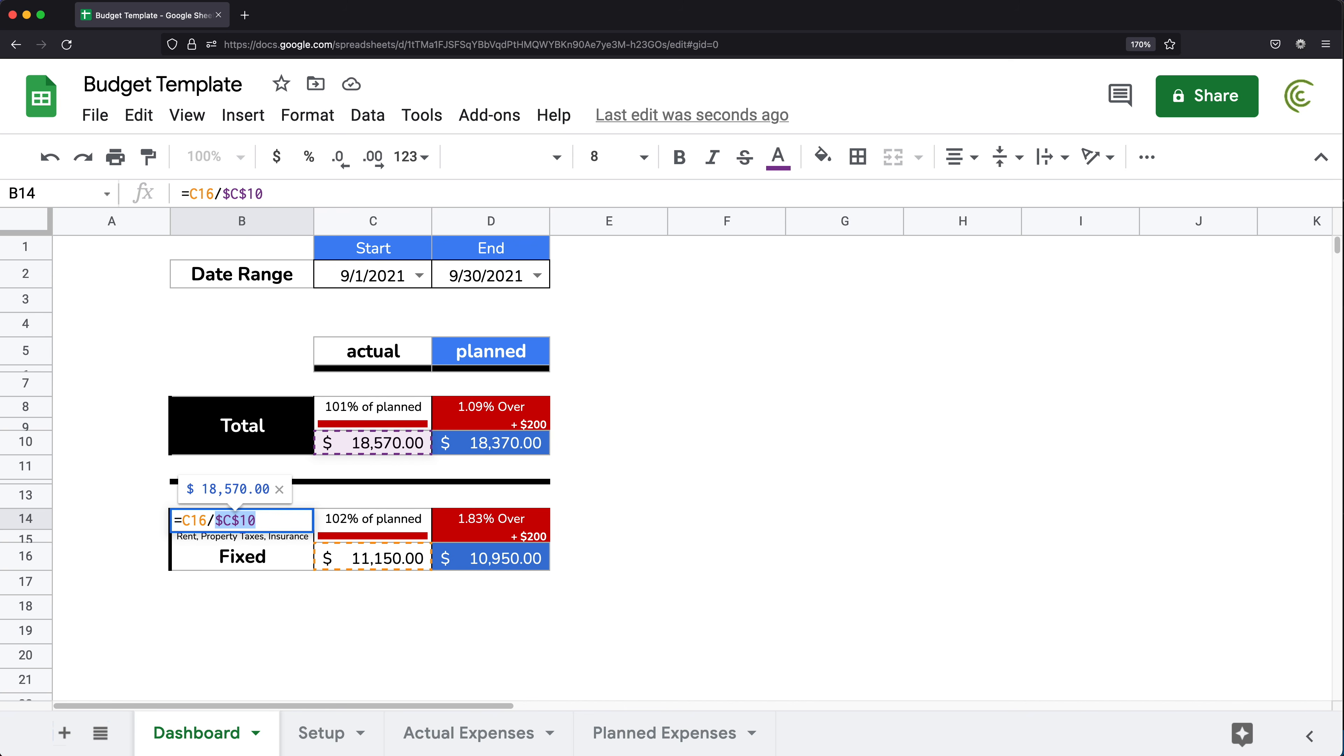
key("Return")
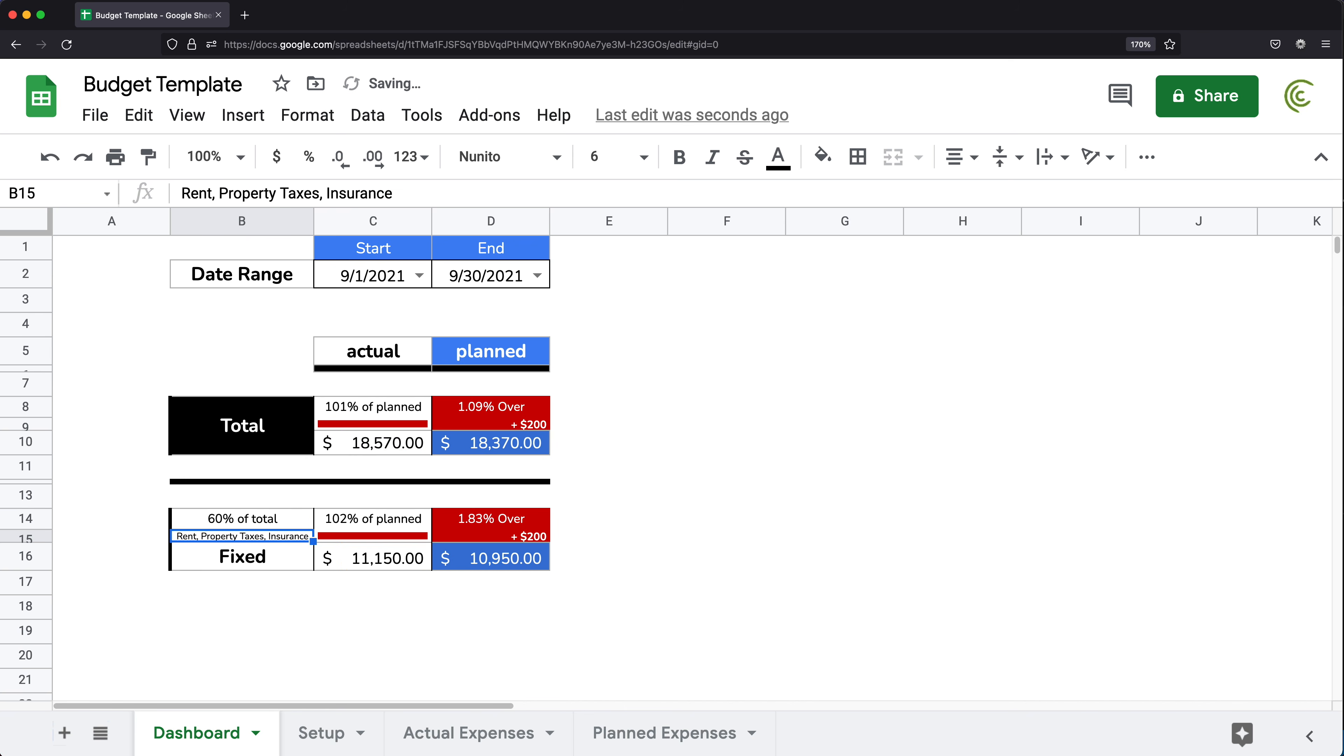
- Check the references in the Fixed block's formulas in C14, D14, D16 and C16, and its category label in B16
left_click(381, 524)
double_click(379, 517)
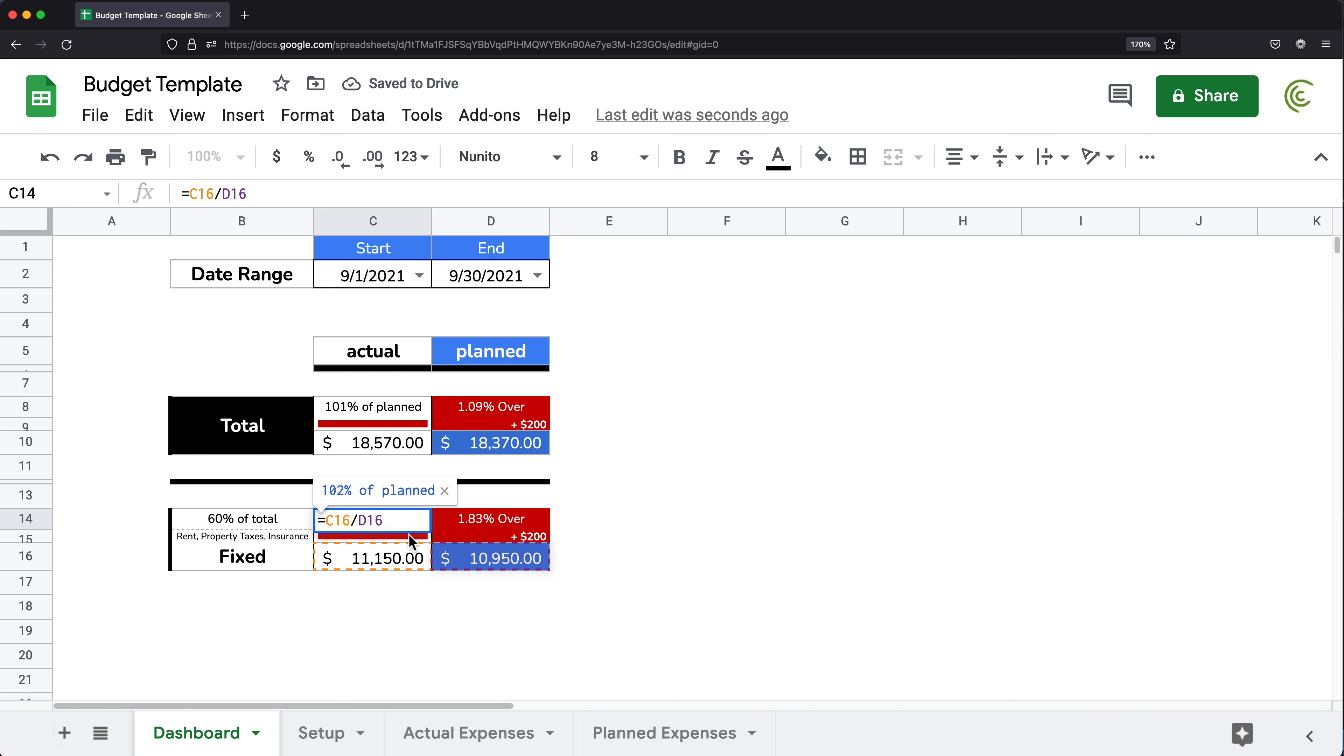
key("Escape")
left_click(476, 527)
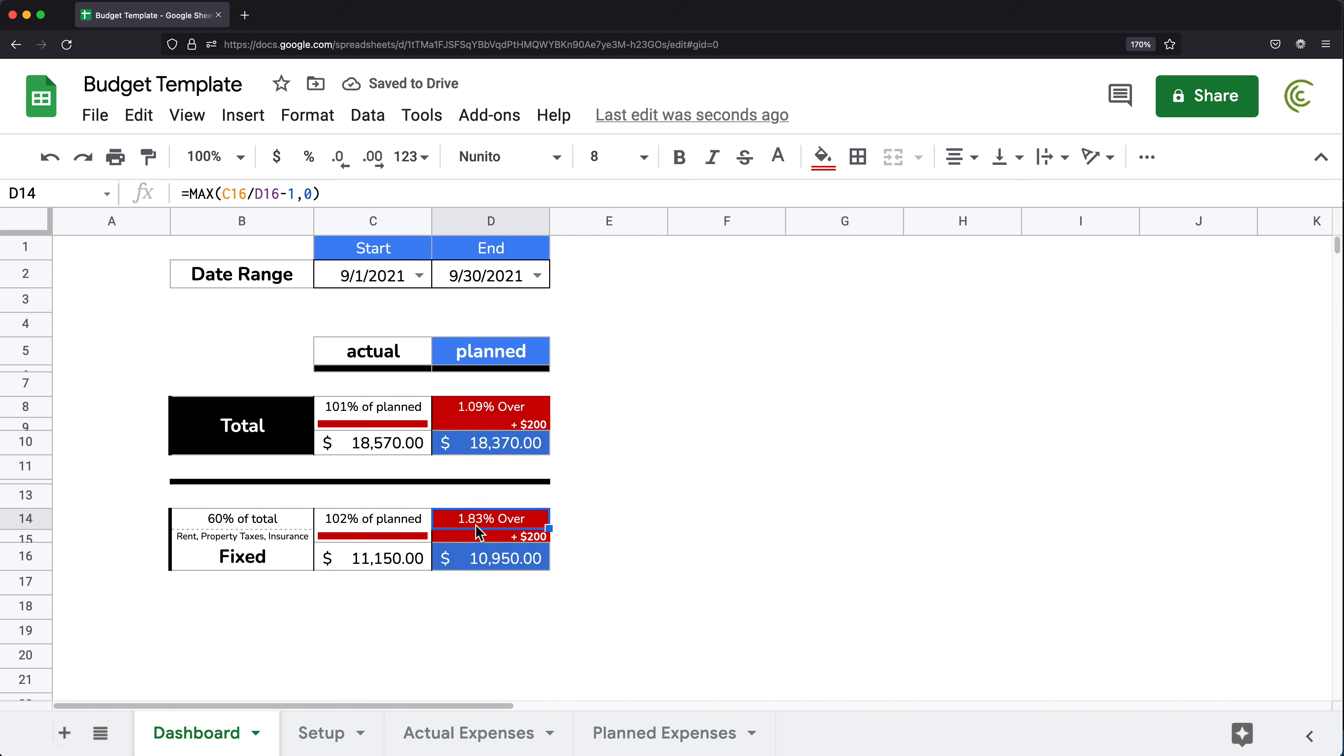
key("Down")
left_click(493, 556)
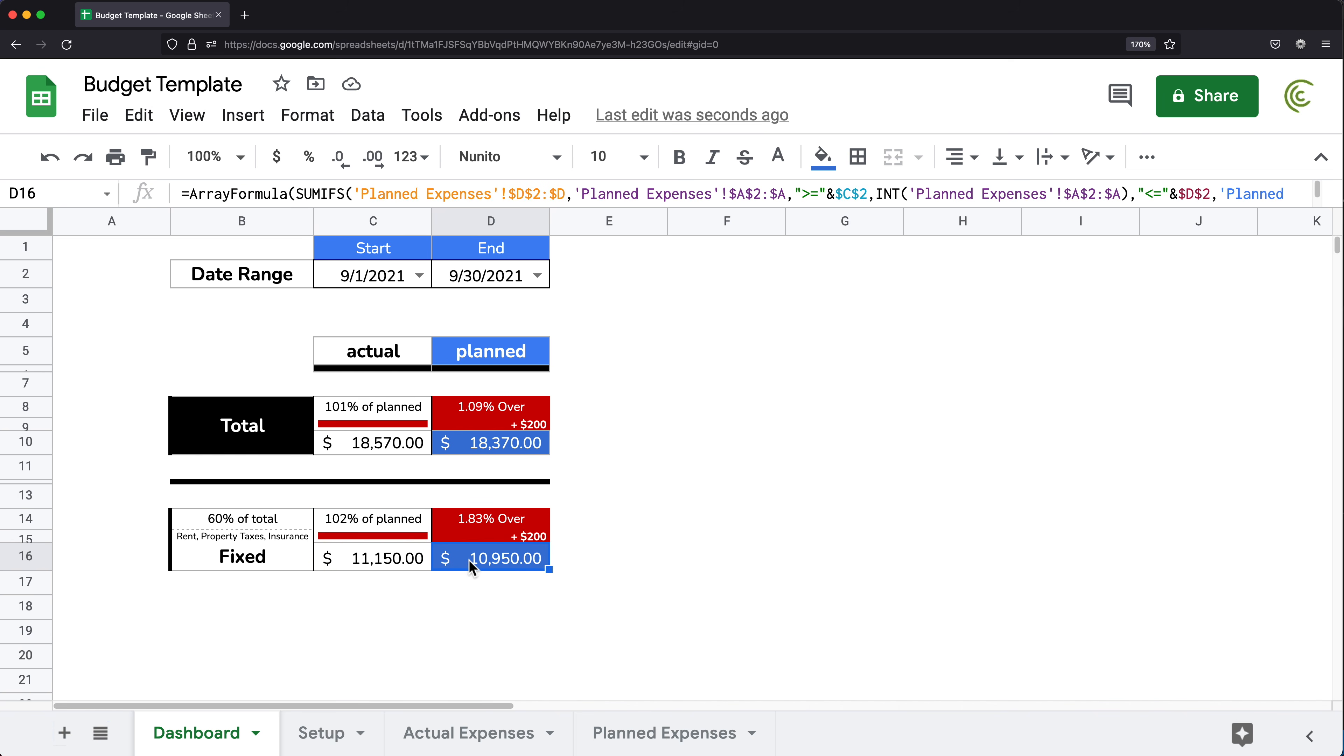
left_click(364, 558)
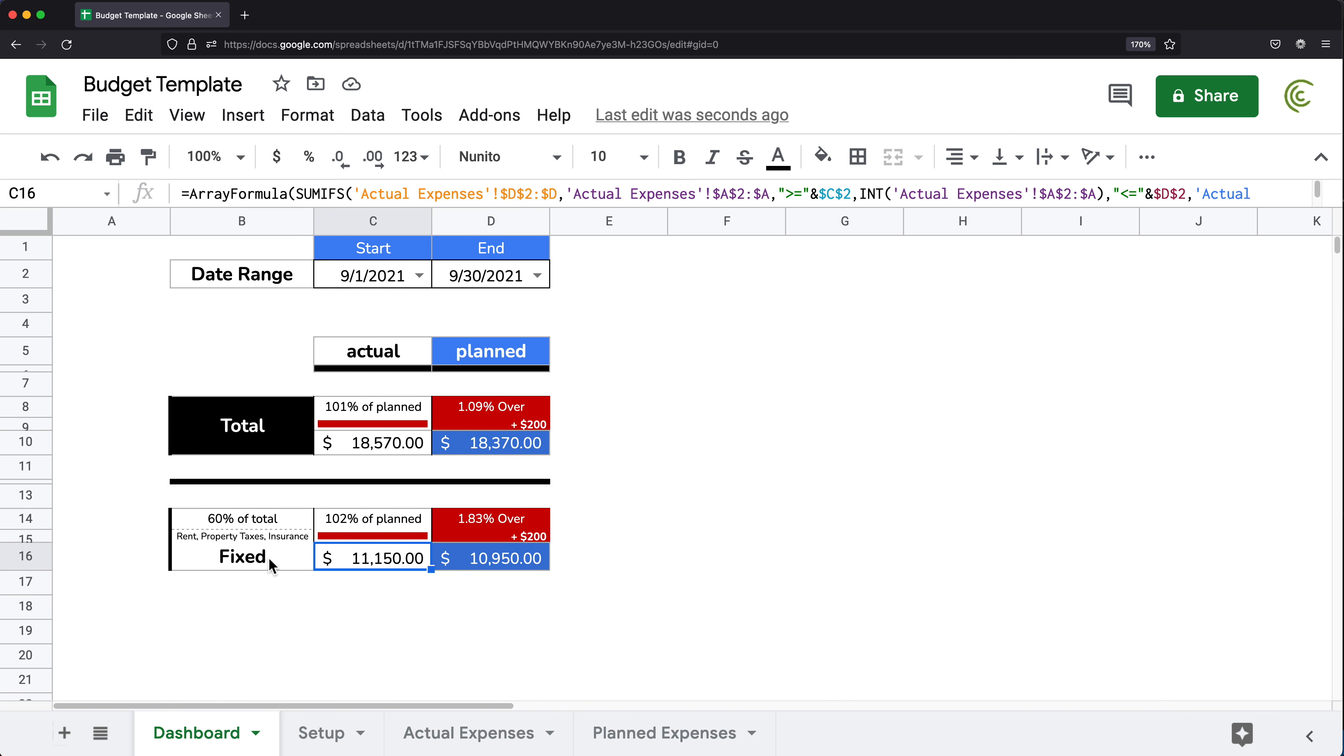
left_click(241, 560)
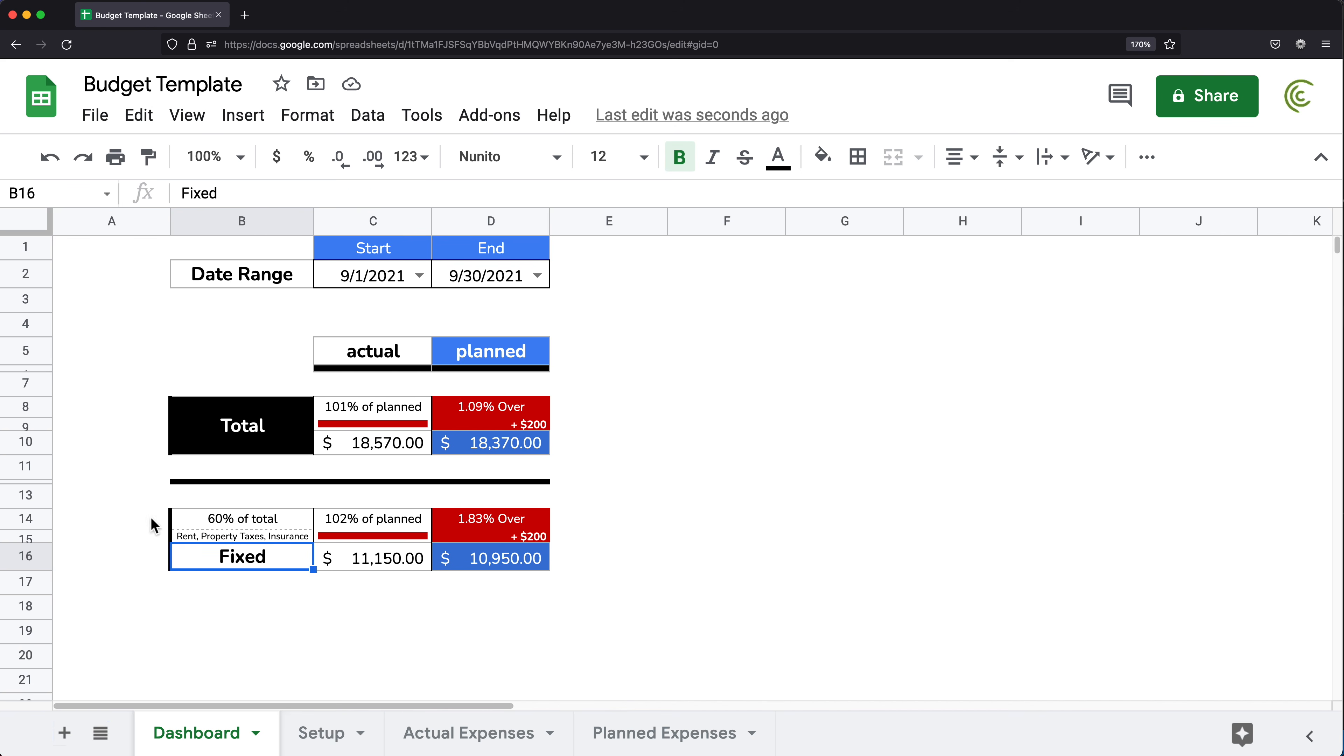
- Duplicate the Fixed block from rows 14 to 16 into the rows starting at row 18
left_click_drag(44, 520, 47, 551)
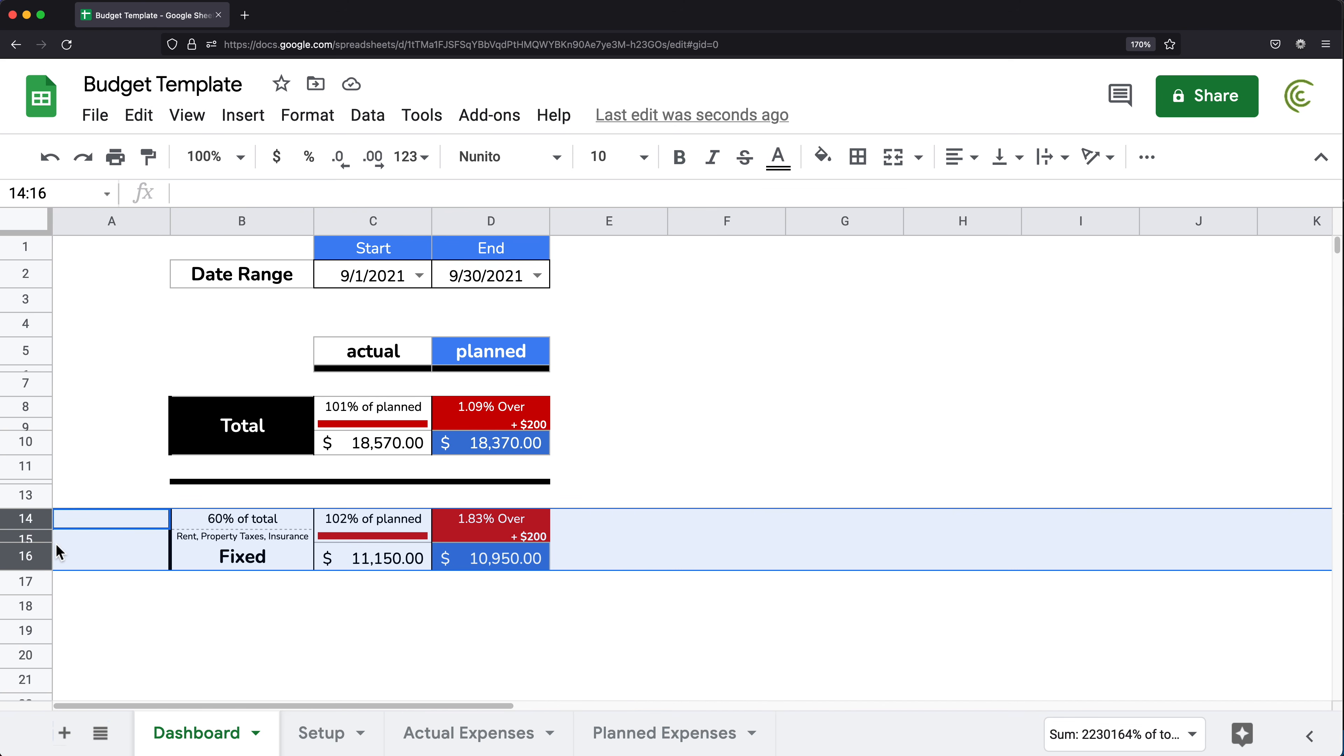
key("ctrl+c")
left_click(25, 605)
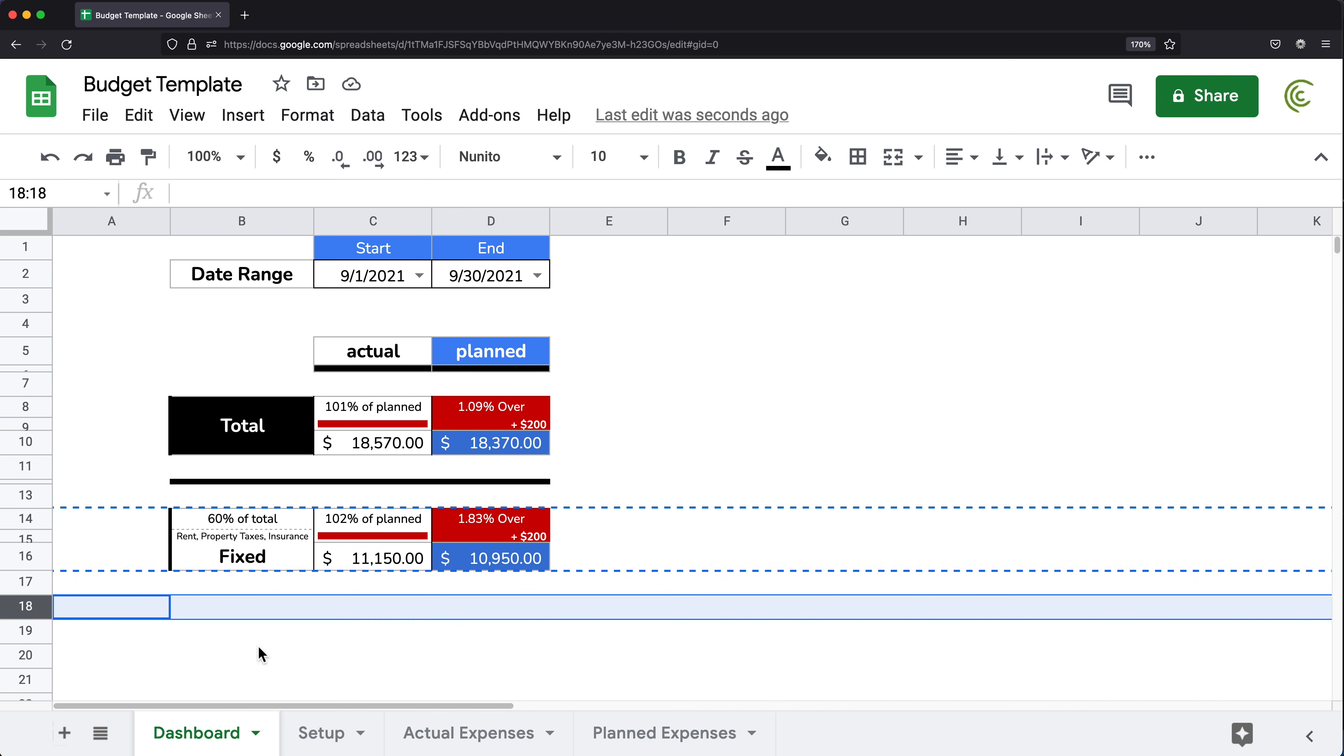
key("ctrl+v")
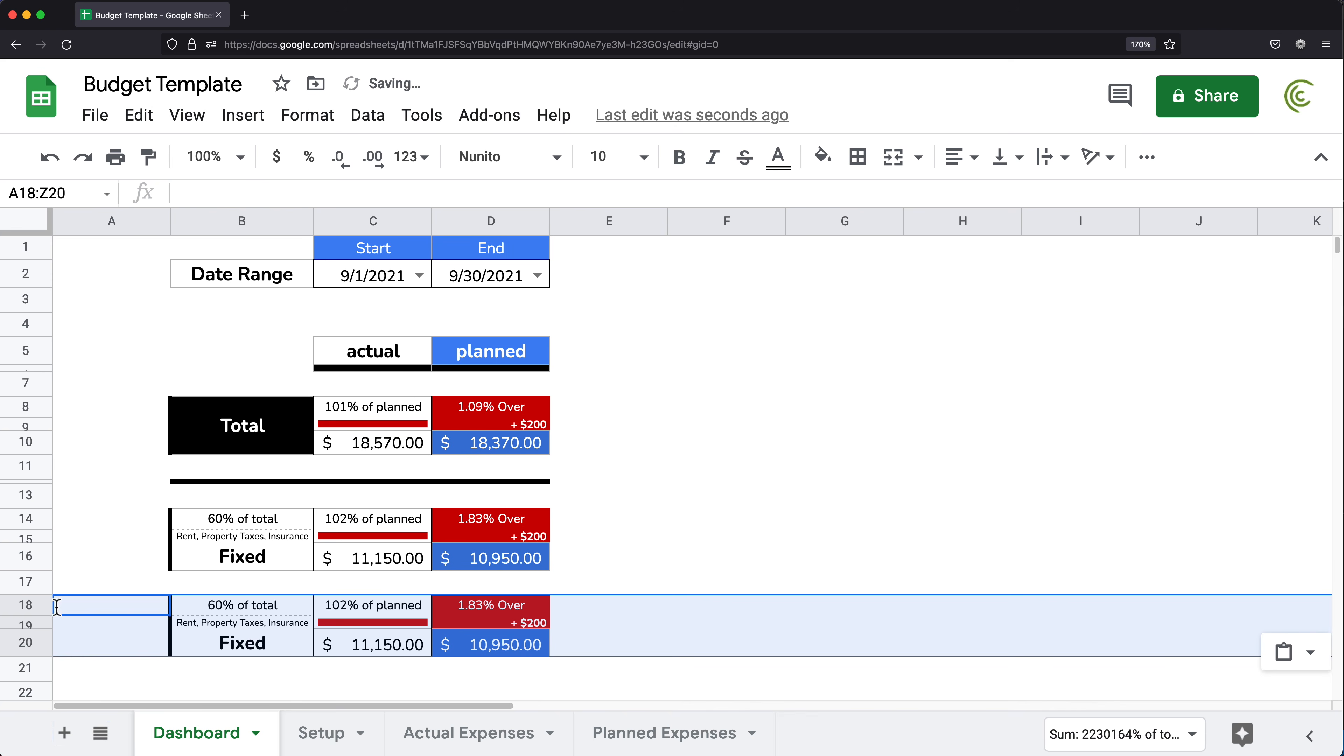
- Change the category label of the copied block in B20 to Payroll
left_click_drag(24, 521, 35, 556)
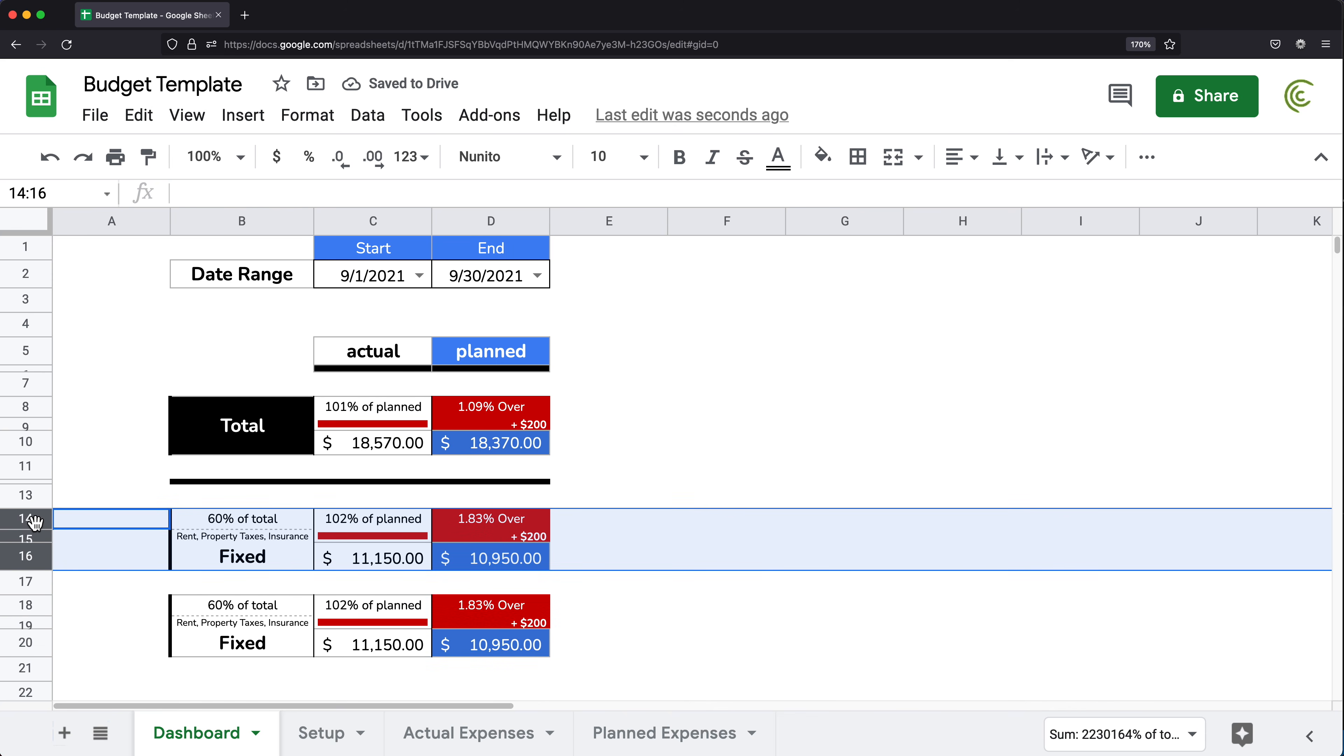
left_click_drag(35, 607, 35, 641)
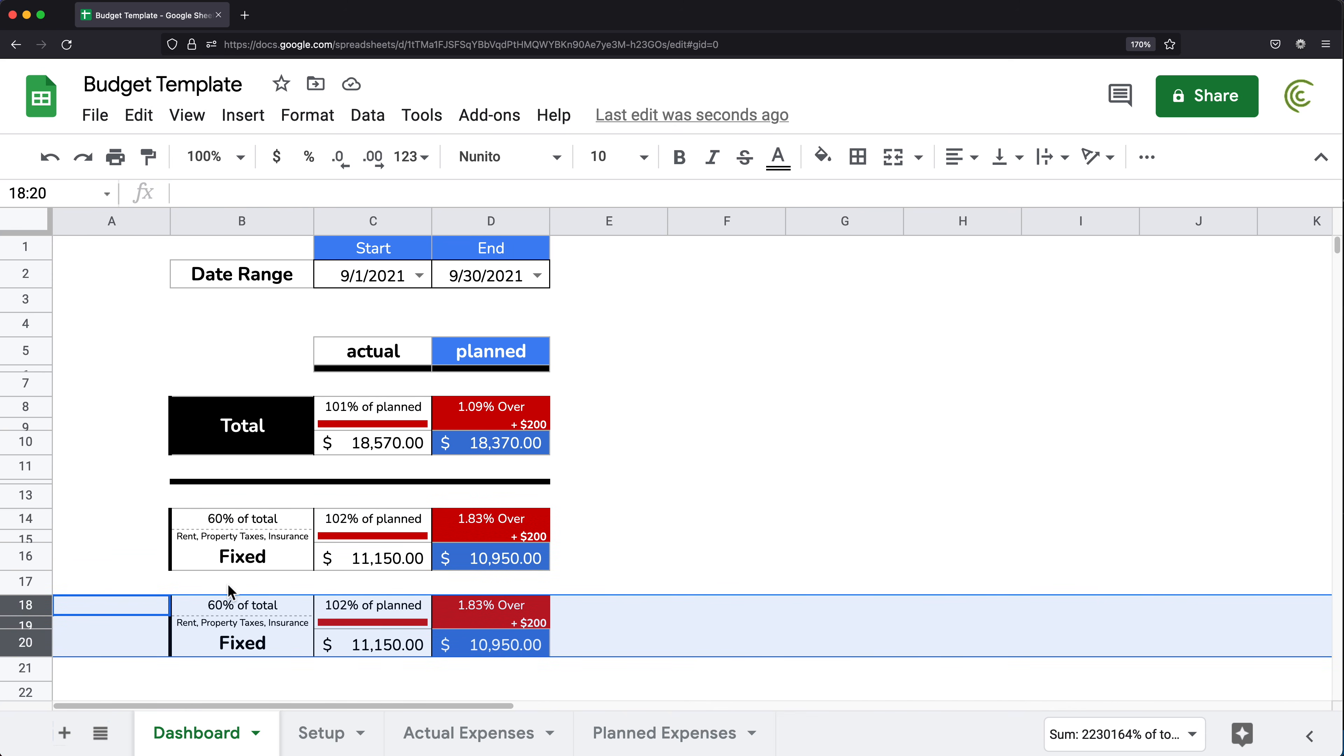
left_click(239, 646)
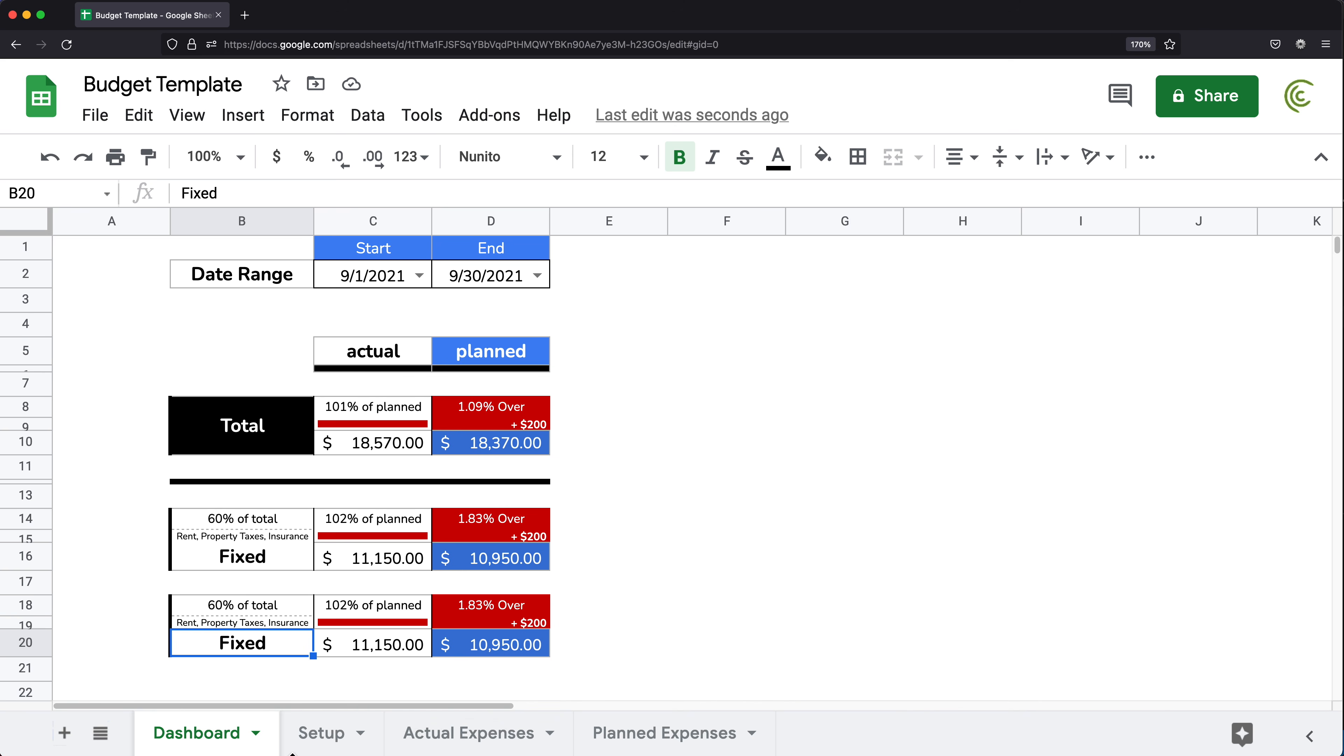
type("Payroll")
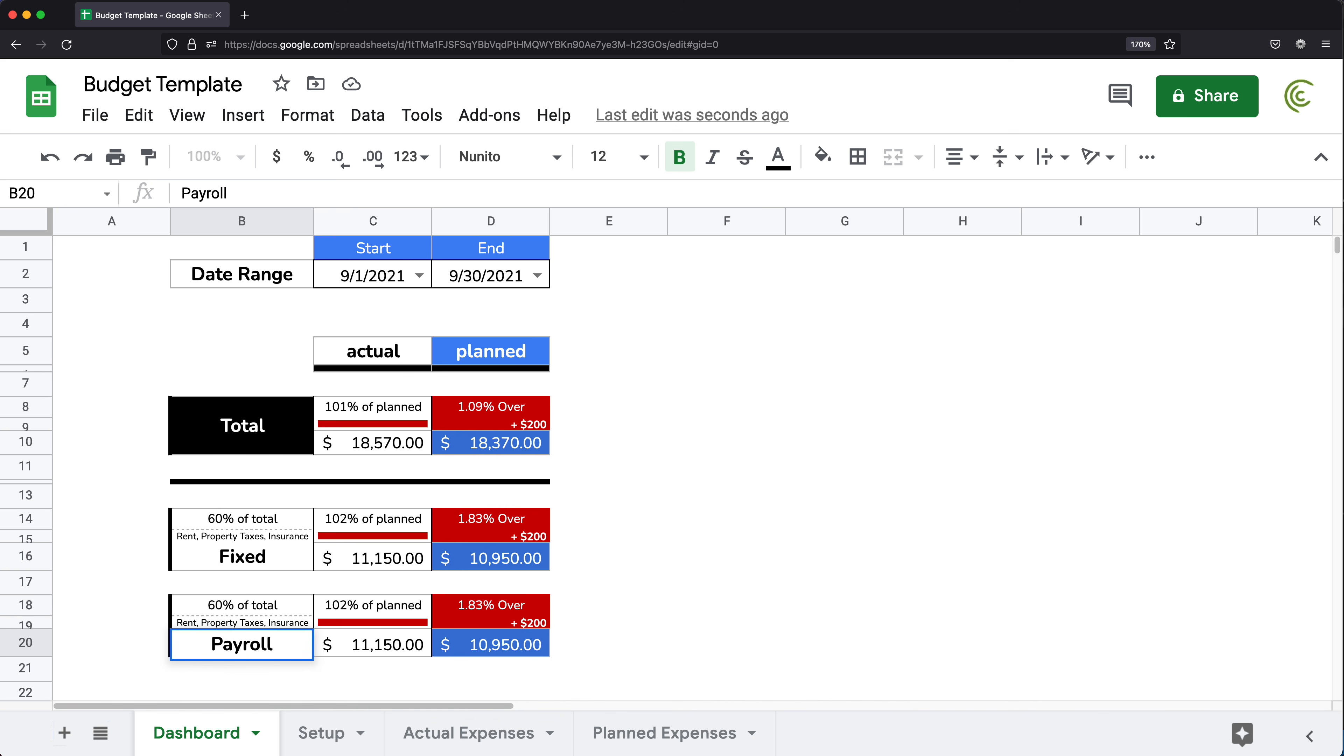
key("Return")
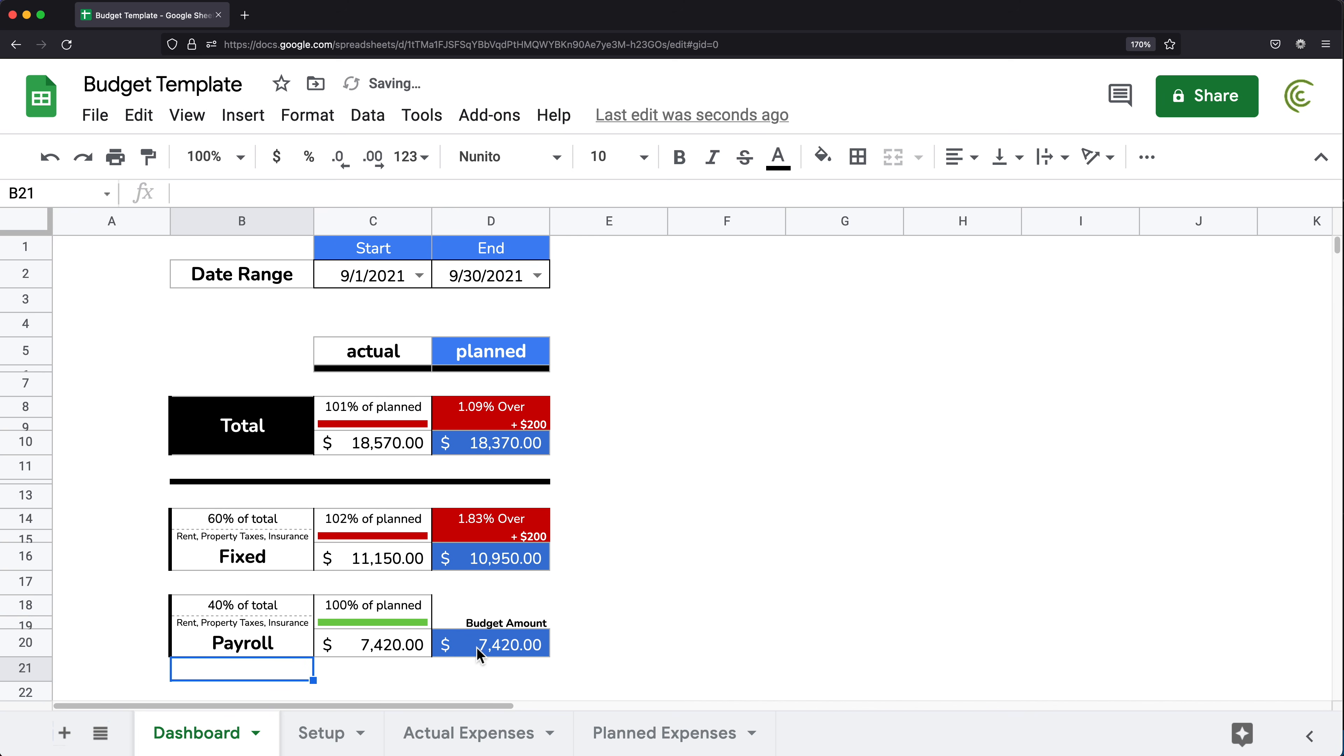
- Check the actual Payroll amount formula in C20 and the percent-of-total cells for Payroll and Fixed
left_click(416, 653)
scroll(369, 632, "down", 2)
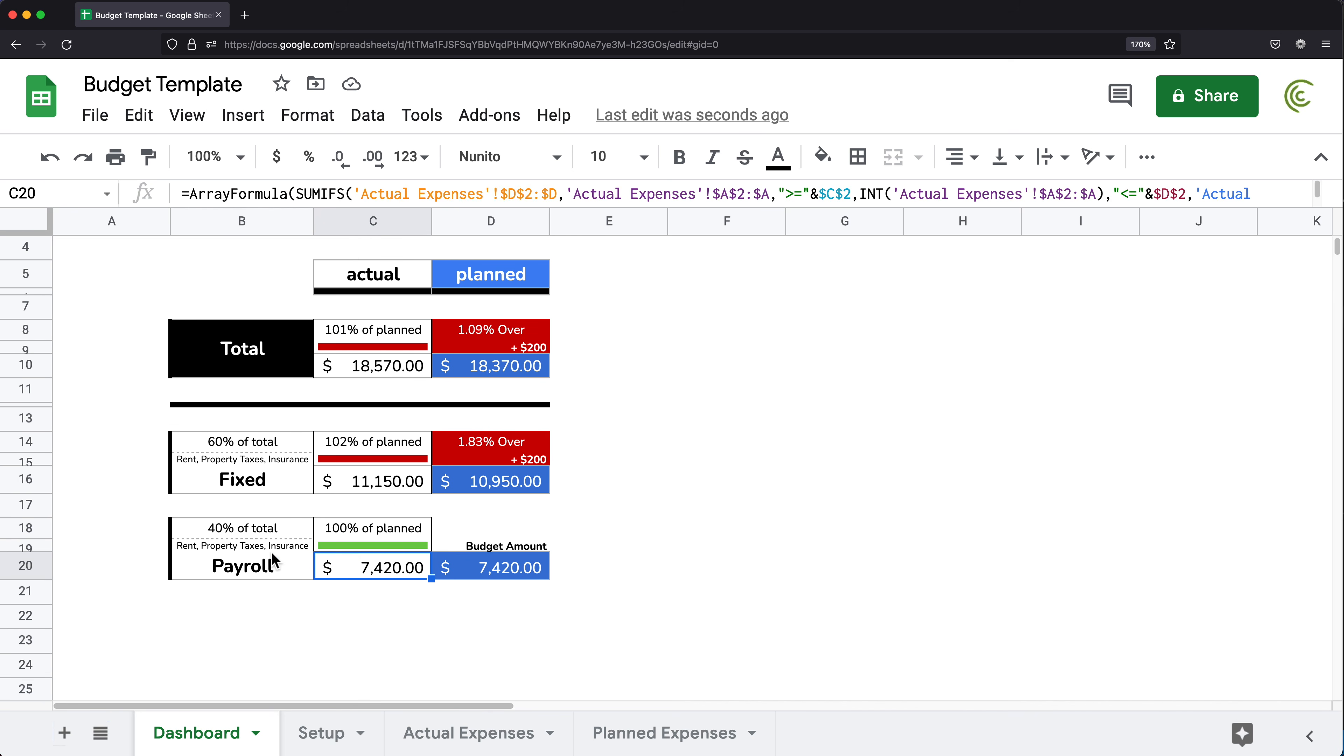
left_click(255, 533)
left_click(269, 443)
scroll(298, 511, "up", 3)
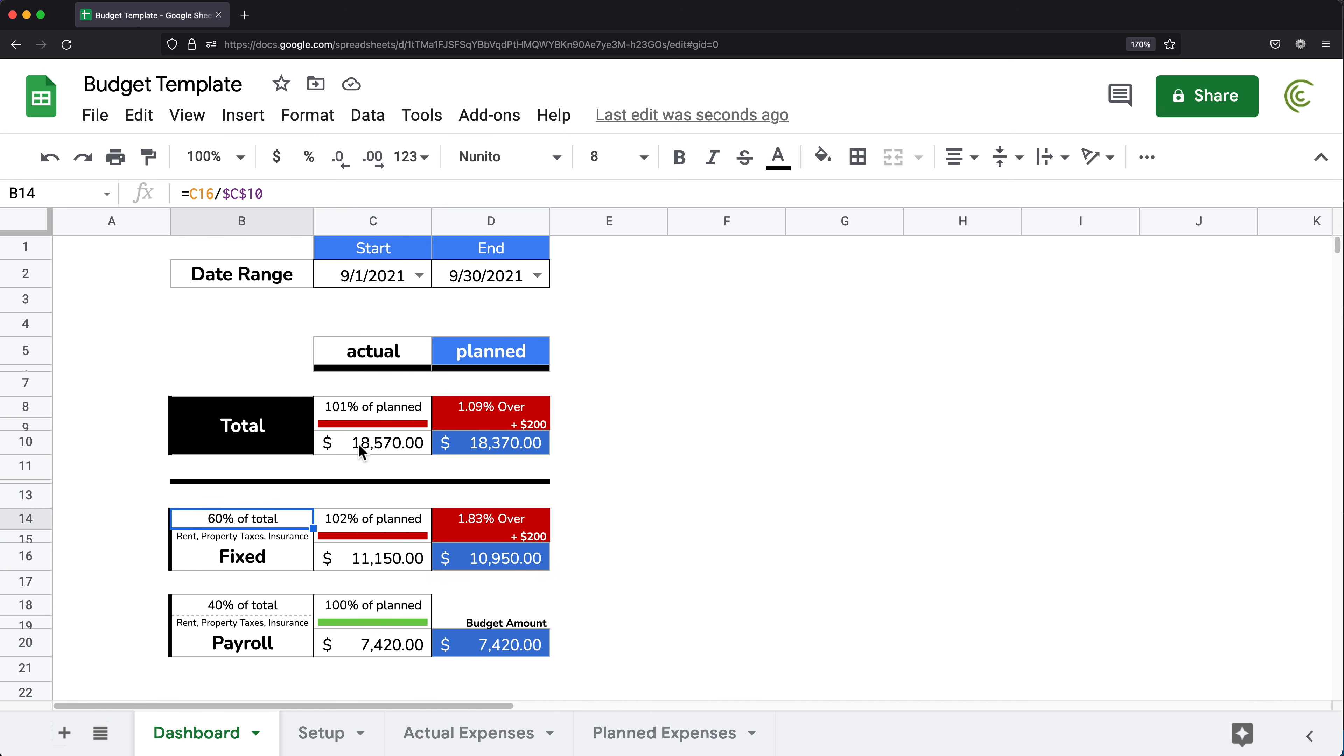
- Compare the Dashboard totals in C10:D10 with the categories in C2:C9 of Planned Expenses, and return to the Dashboard's Payroll block
left_click_drag(360, 450, 502, 451)
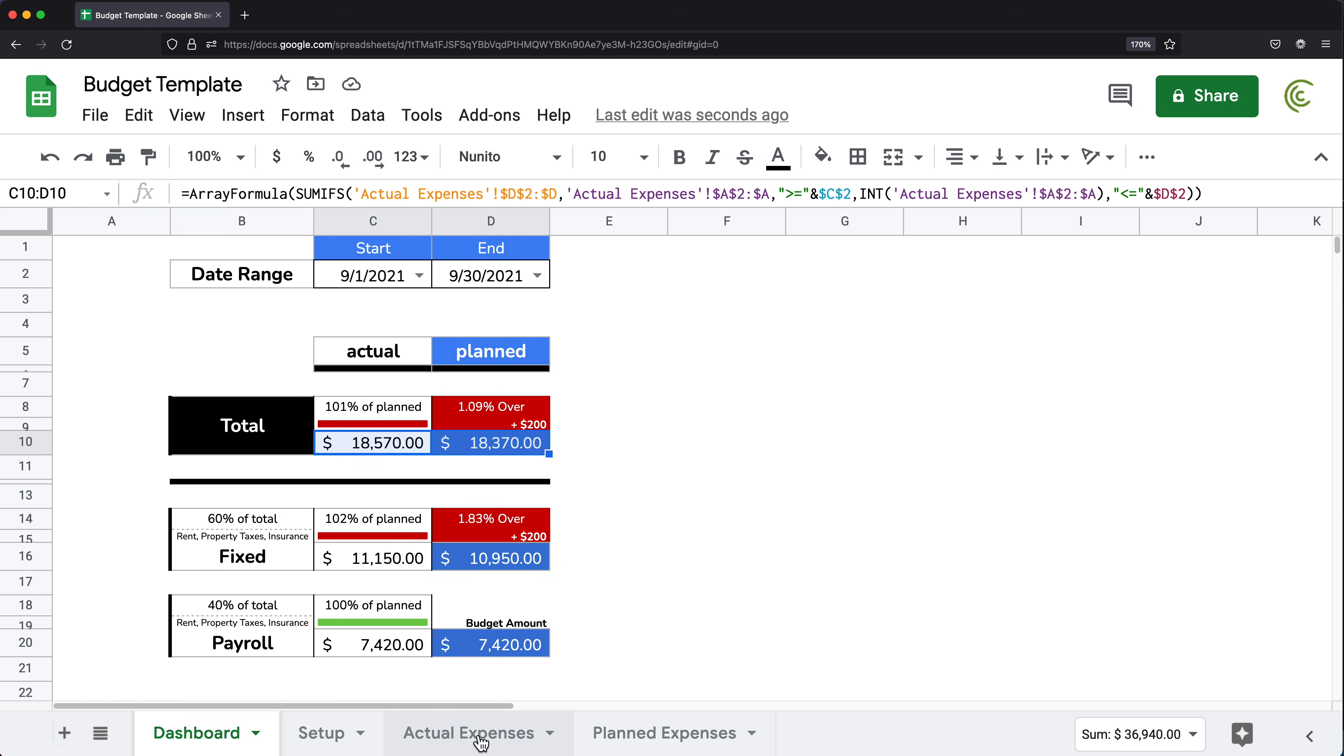
left_click(672, 735)
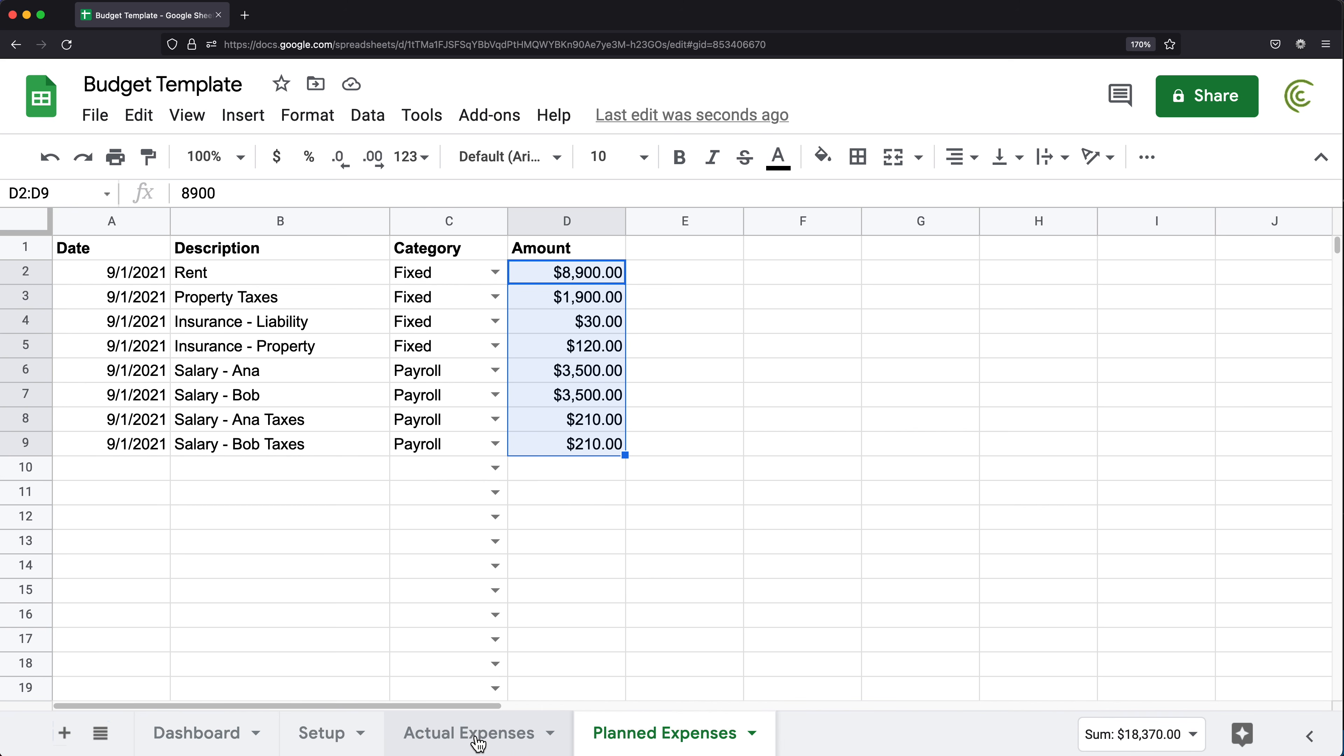
left_click_drag(434, 277, 444, 456)
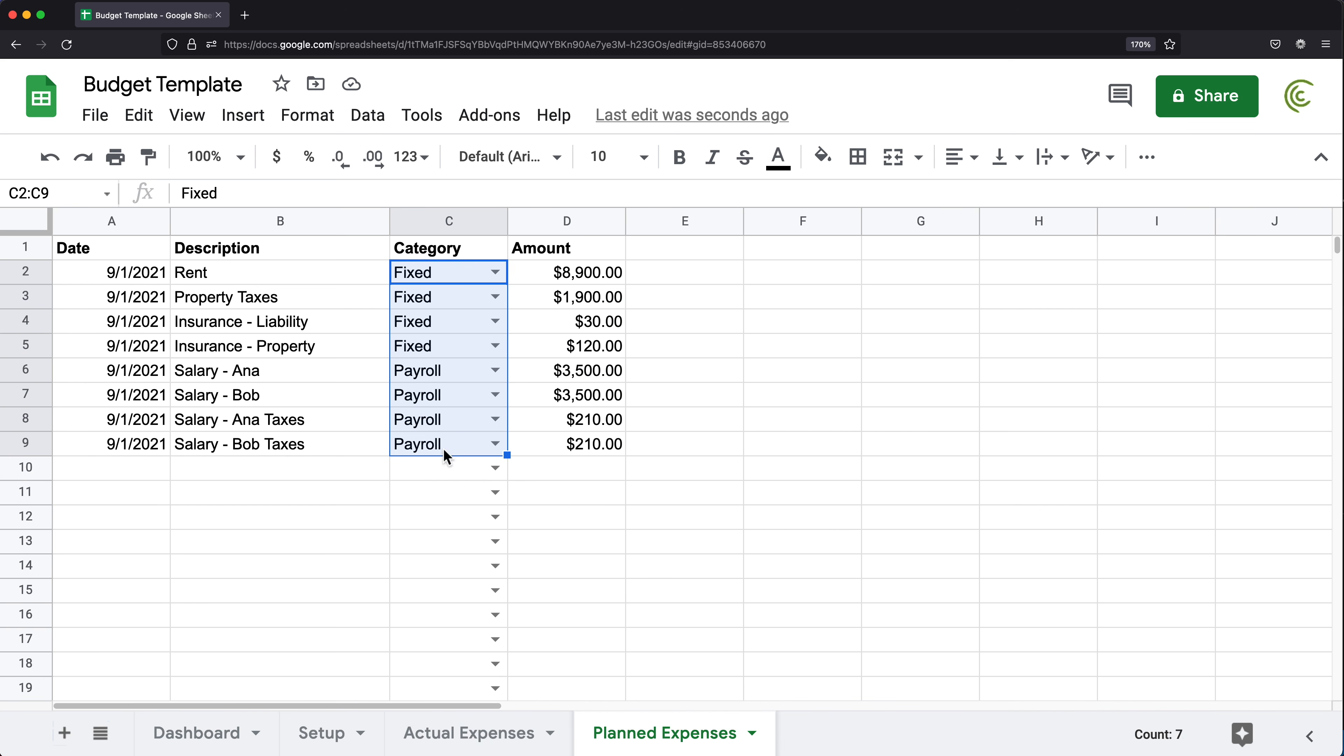
left_click(197, 734)
scroll(349, 586, "down", 3)
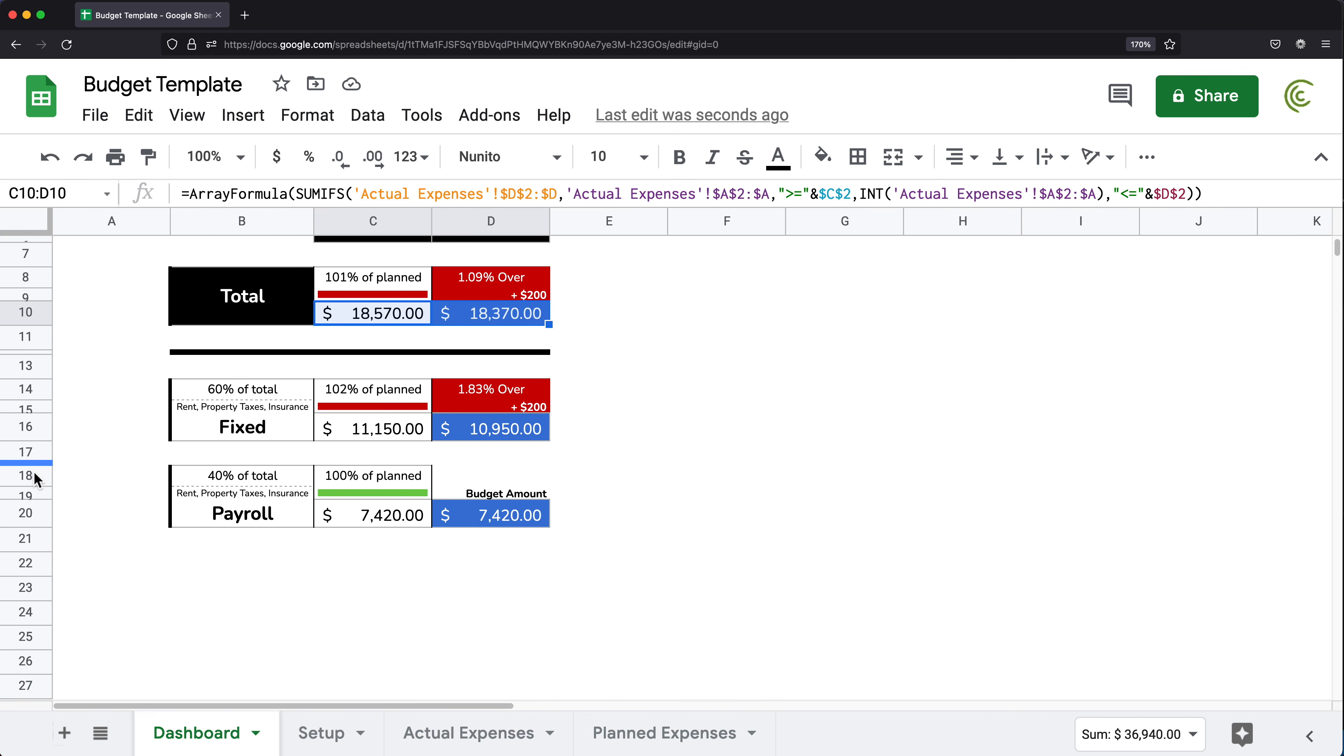
- Duplicate the Payroll block from rows 18 to 20 three times, into the rows starting at 22, 26 and 30
left_click_drag(32, 473, 40, 516)
key("super+c")
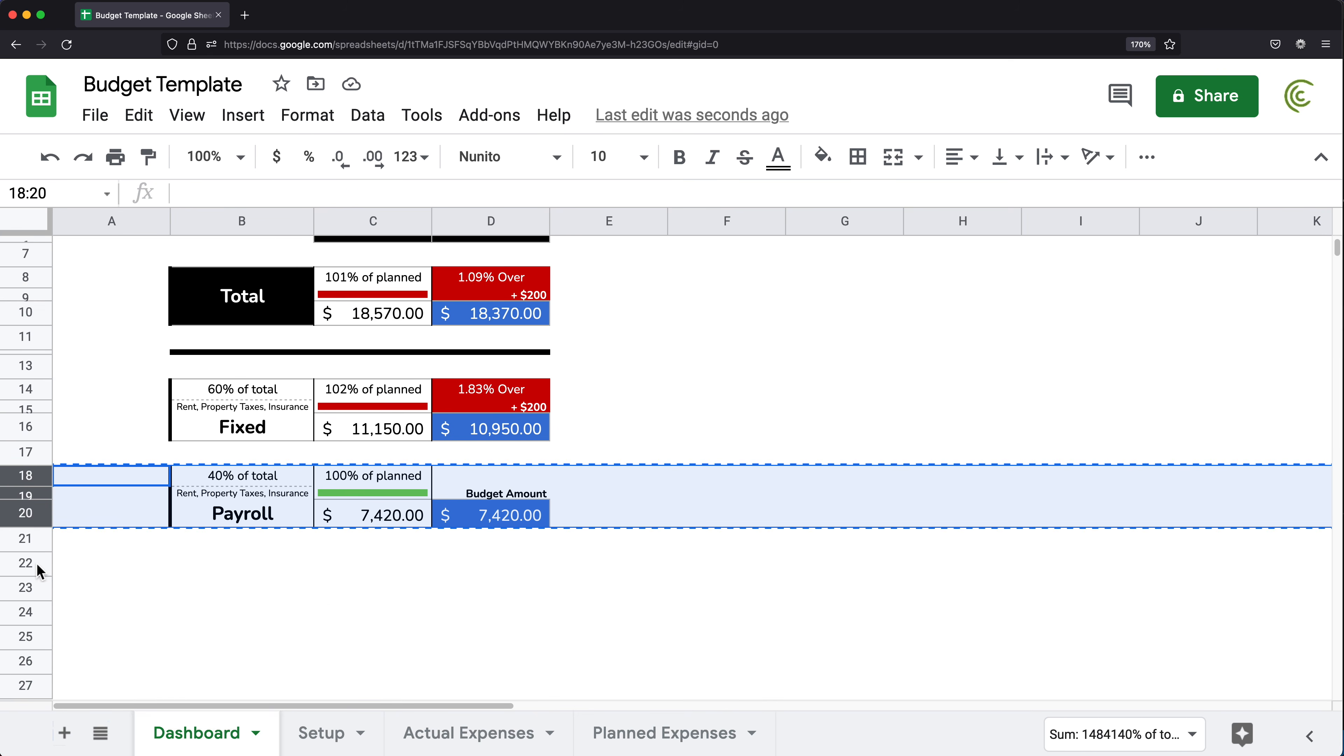
left_click(36, 562)
key("super+v")
scroll(61, 609, "down", 1)
left_click(32, 617)
key("super+v")
scroll(35, 630, "down", 2)
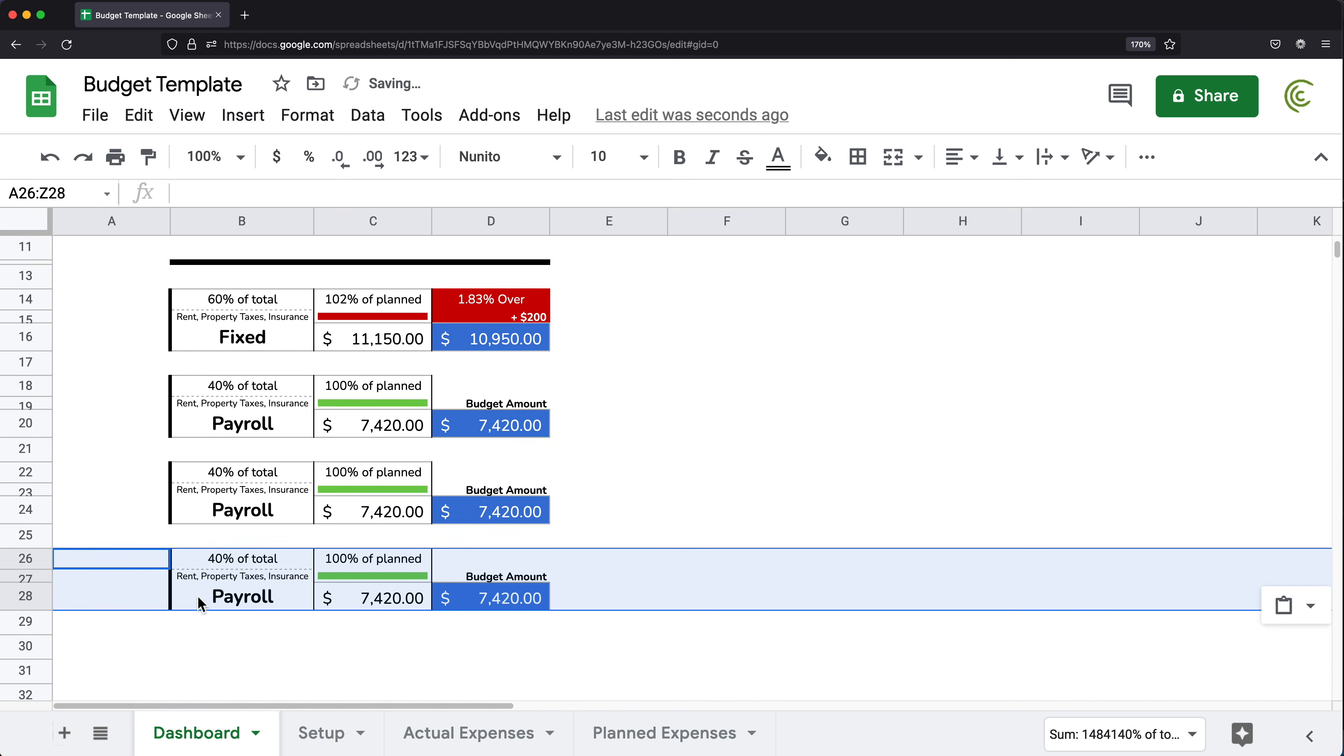
left_click(34, 630)
key("super+v")
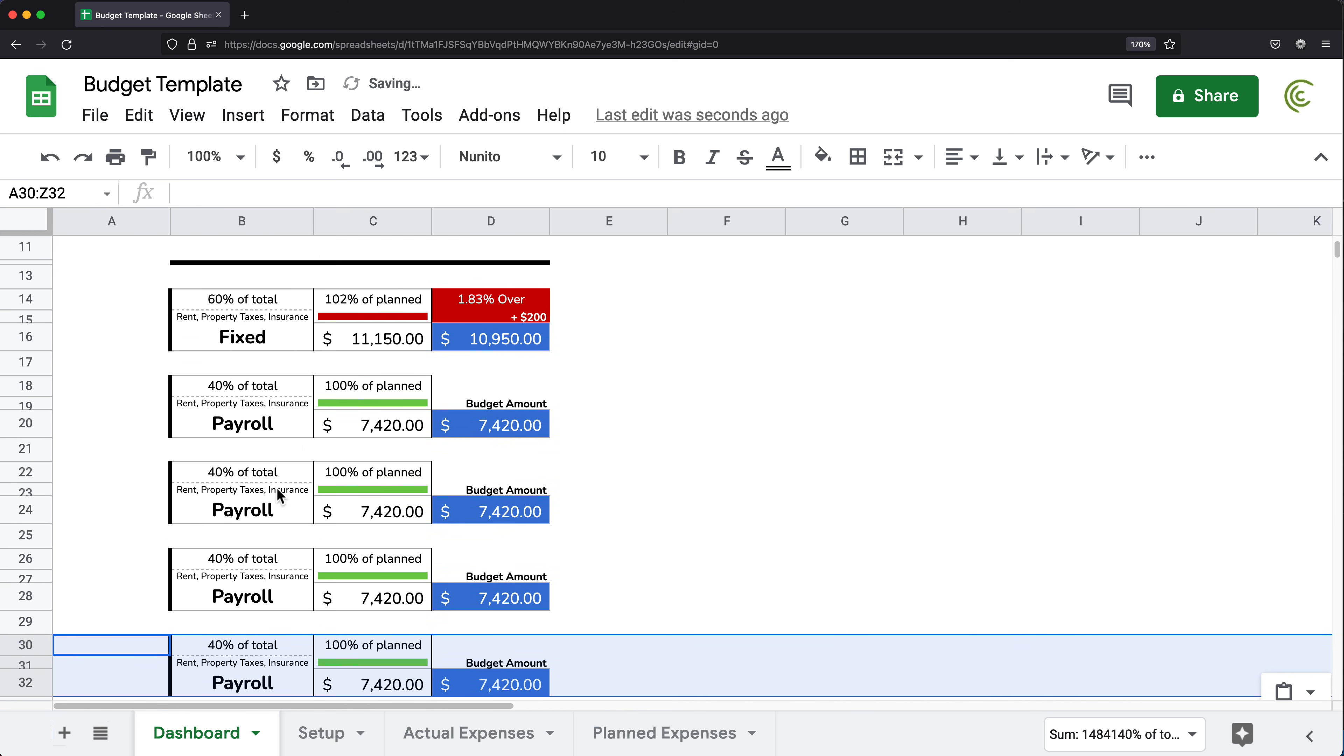
- Change the category labels of the three copied blocks to Food Cost in B24, Utilities in B28 and Other in B32
left_click(246, 316)
left_click(251, 402)
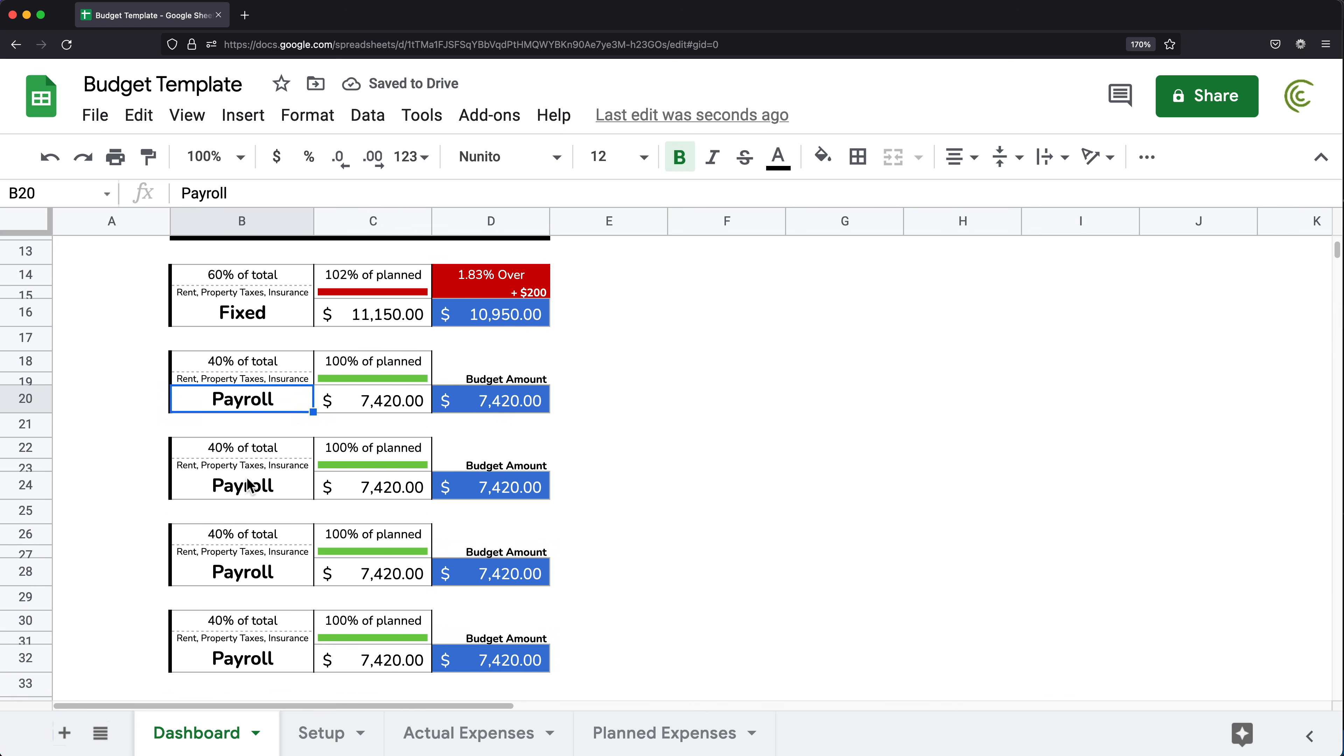
left_click(248, 489)
type("Food Cost")
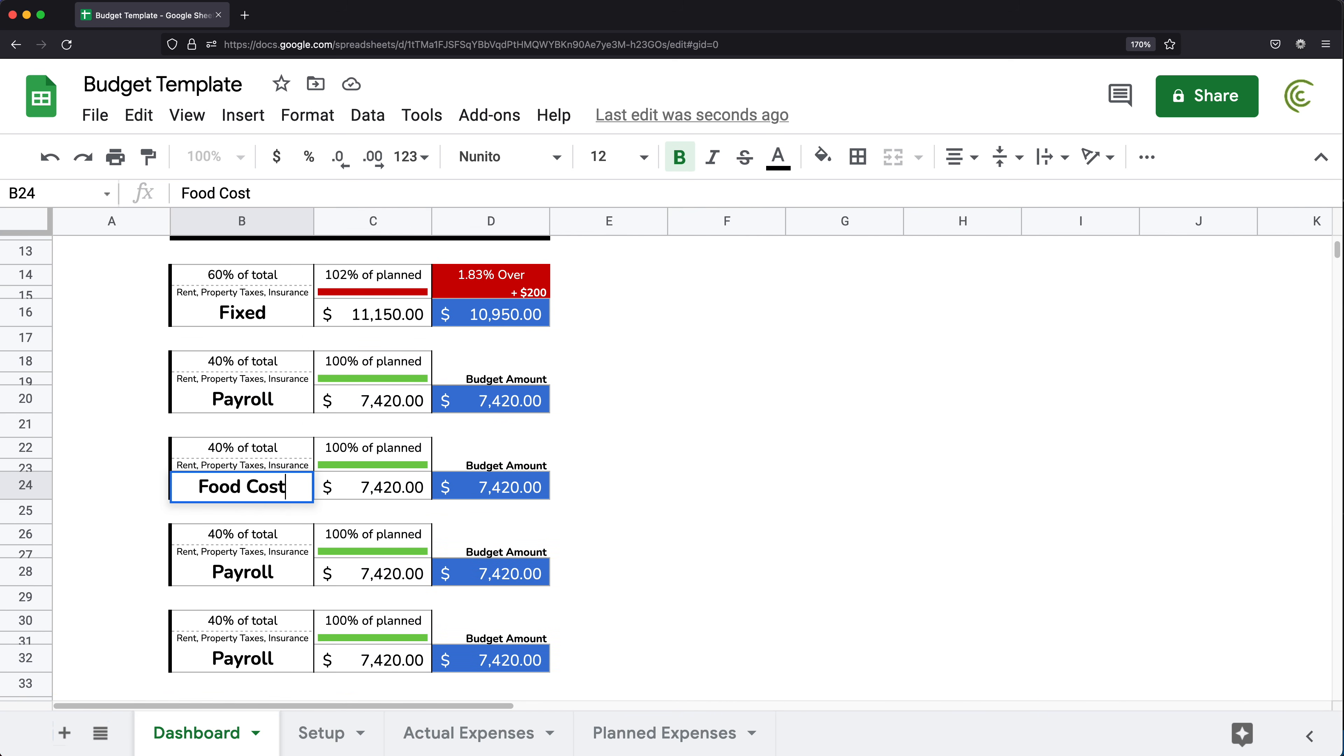
key("Return")
left_click(268, 570)
type("Utilities")
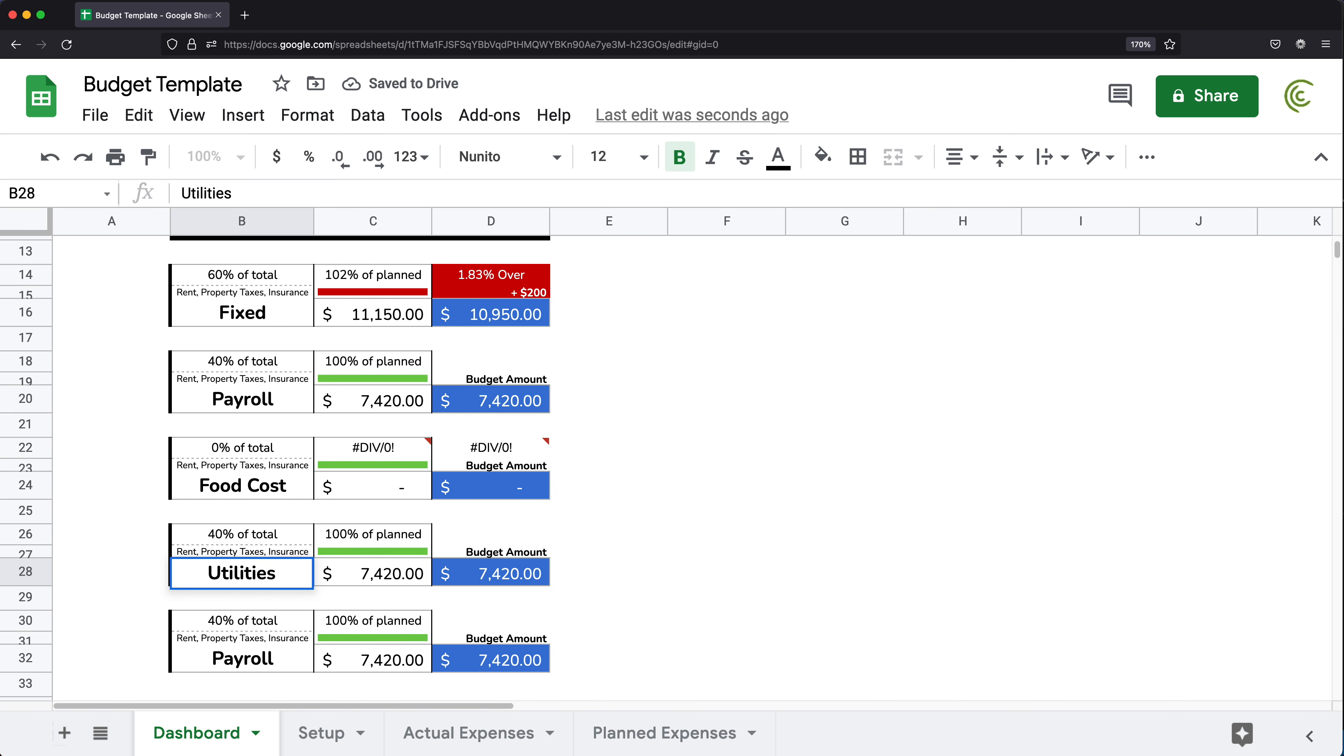
key("Return")
left_click(225, 658)
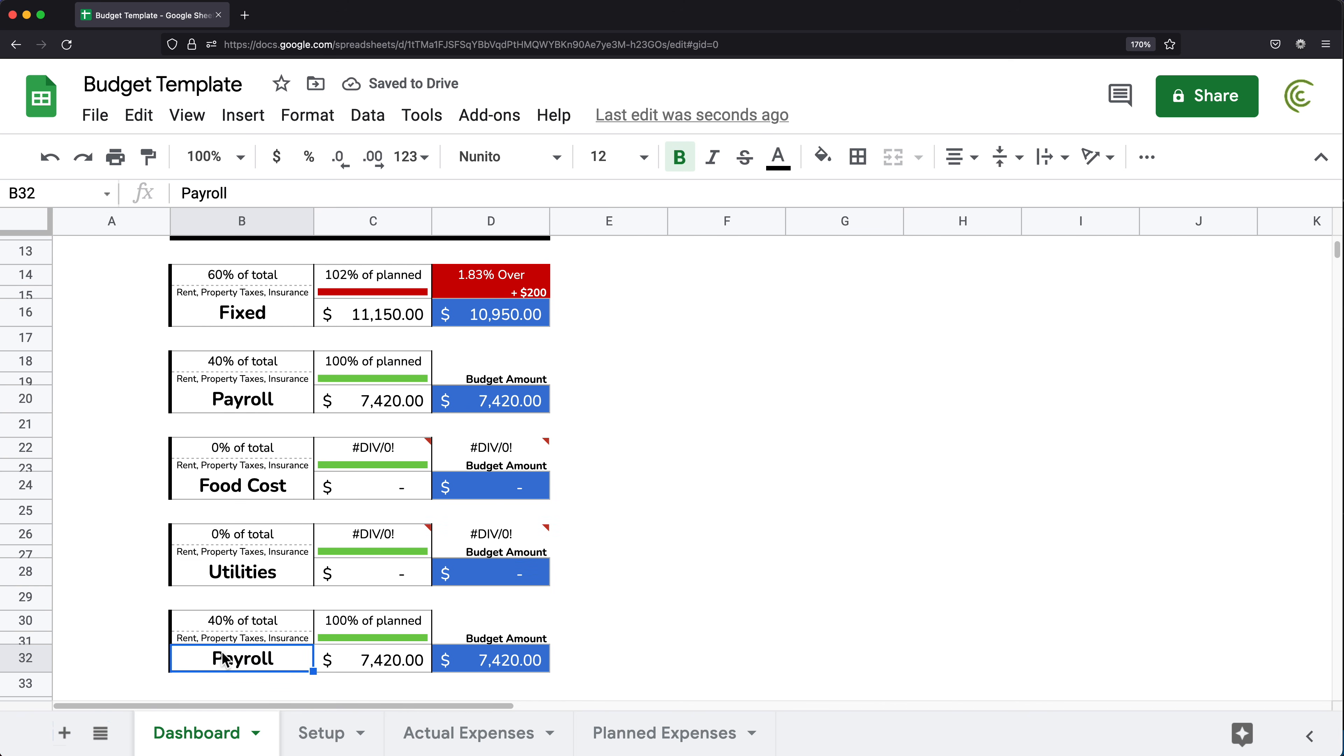
type("Other")
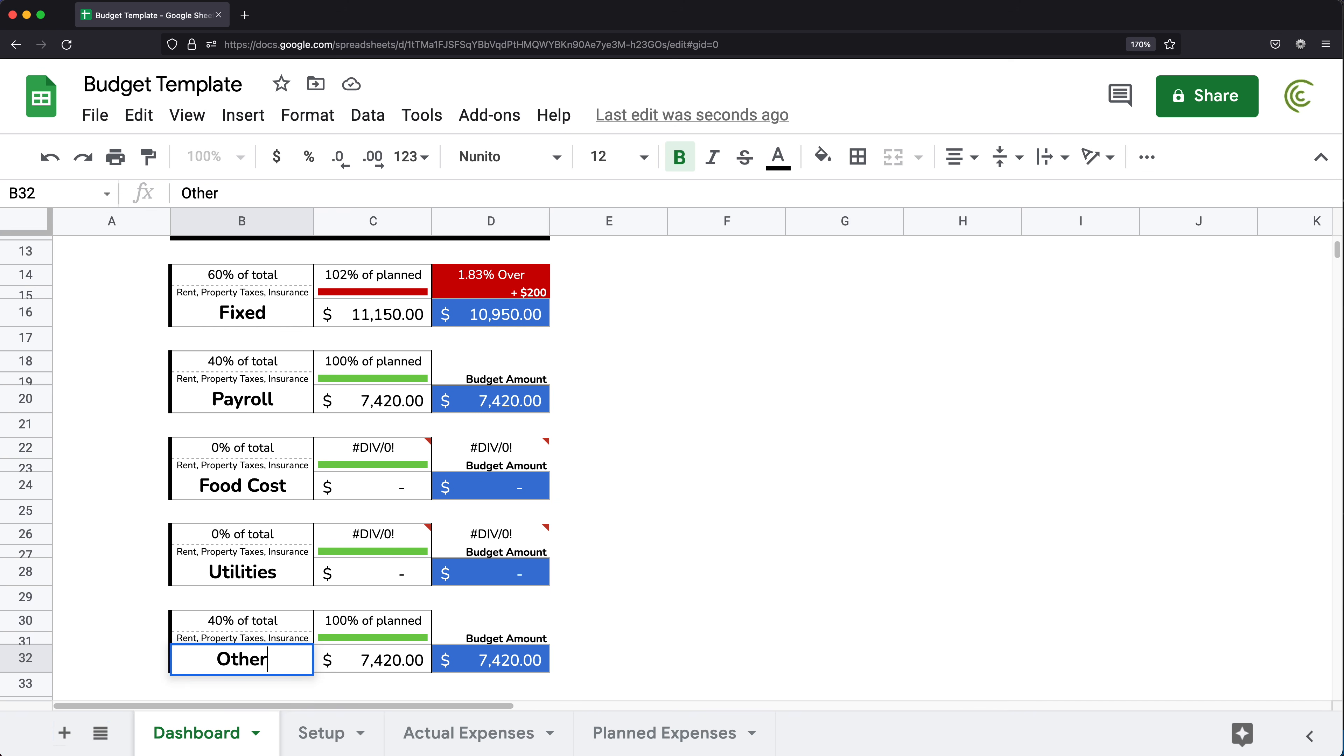
key("Return")
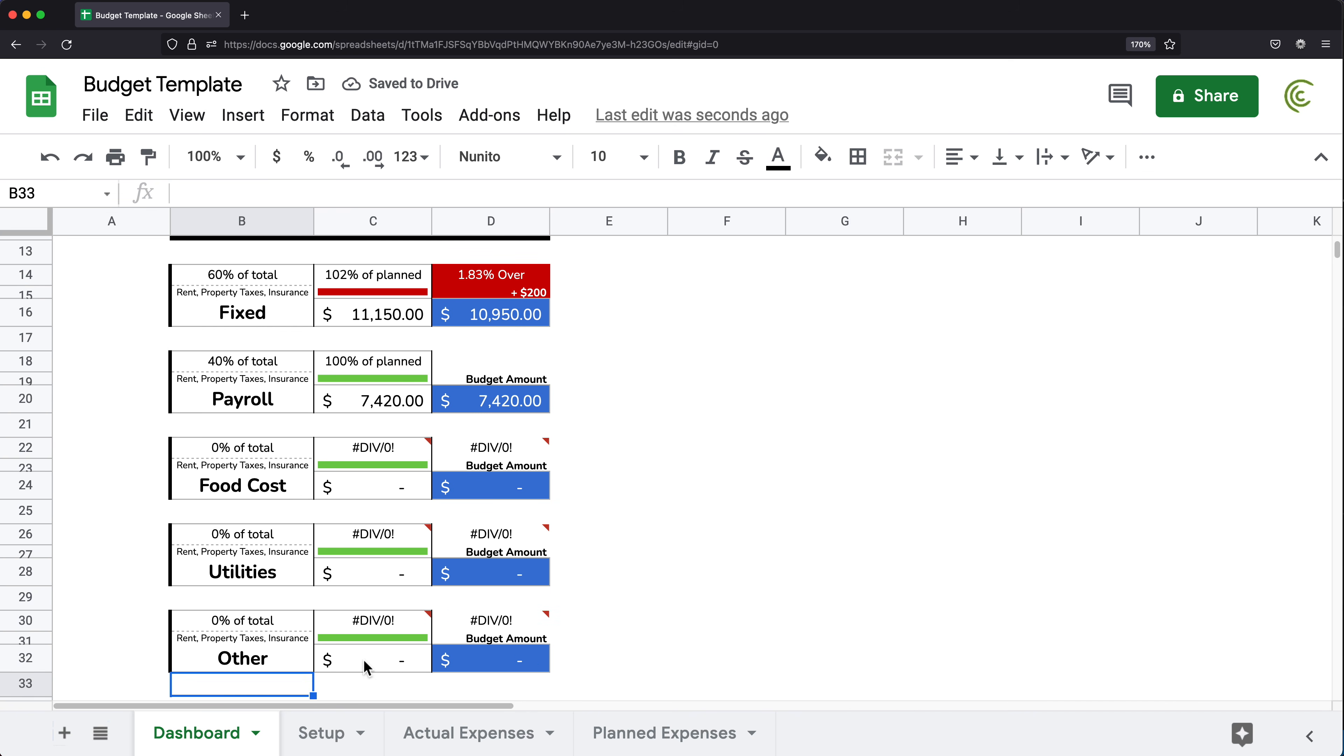
- Examine the actual amount formulas for Other in C32, Total in C10, and the Fixed, Payroll, Food Cost and Utilities blocks
left_click(412, 667)
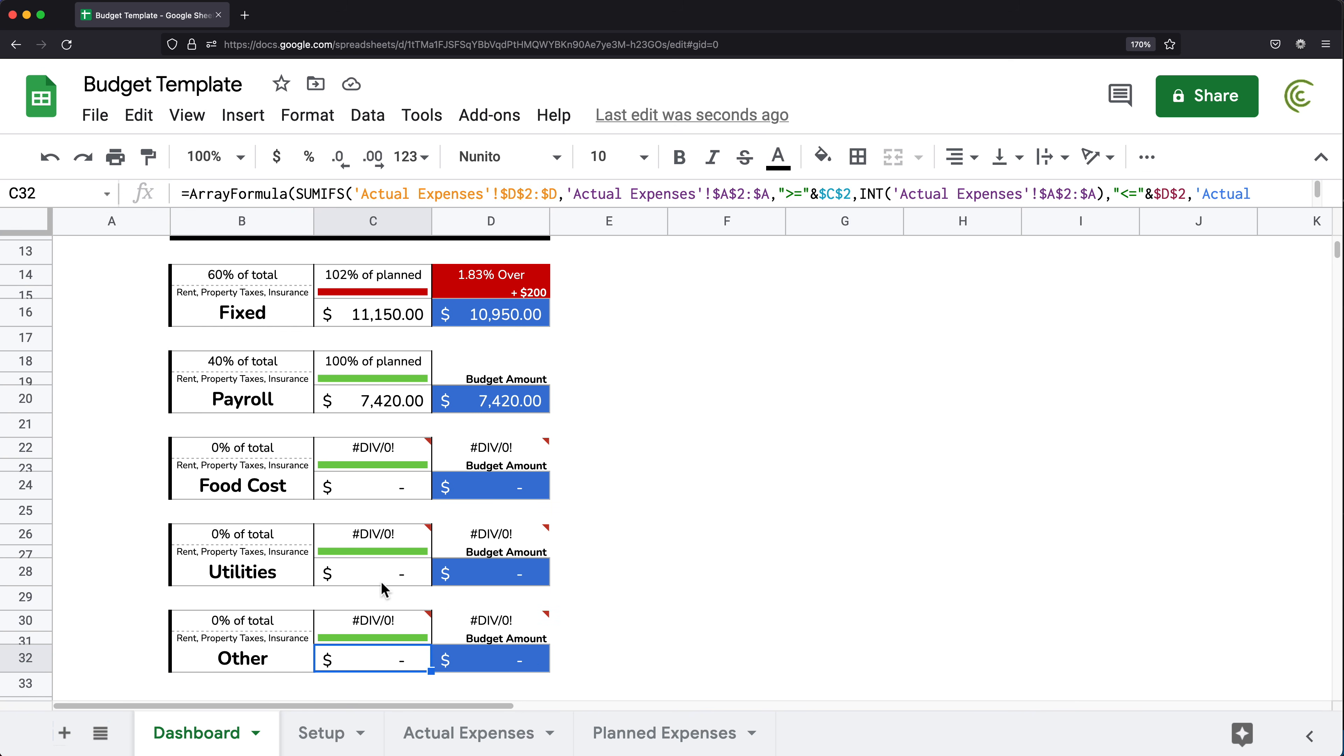
scroll(384, 369, "up", 3)
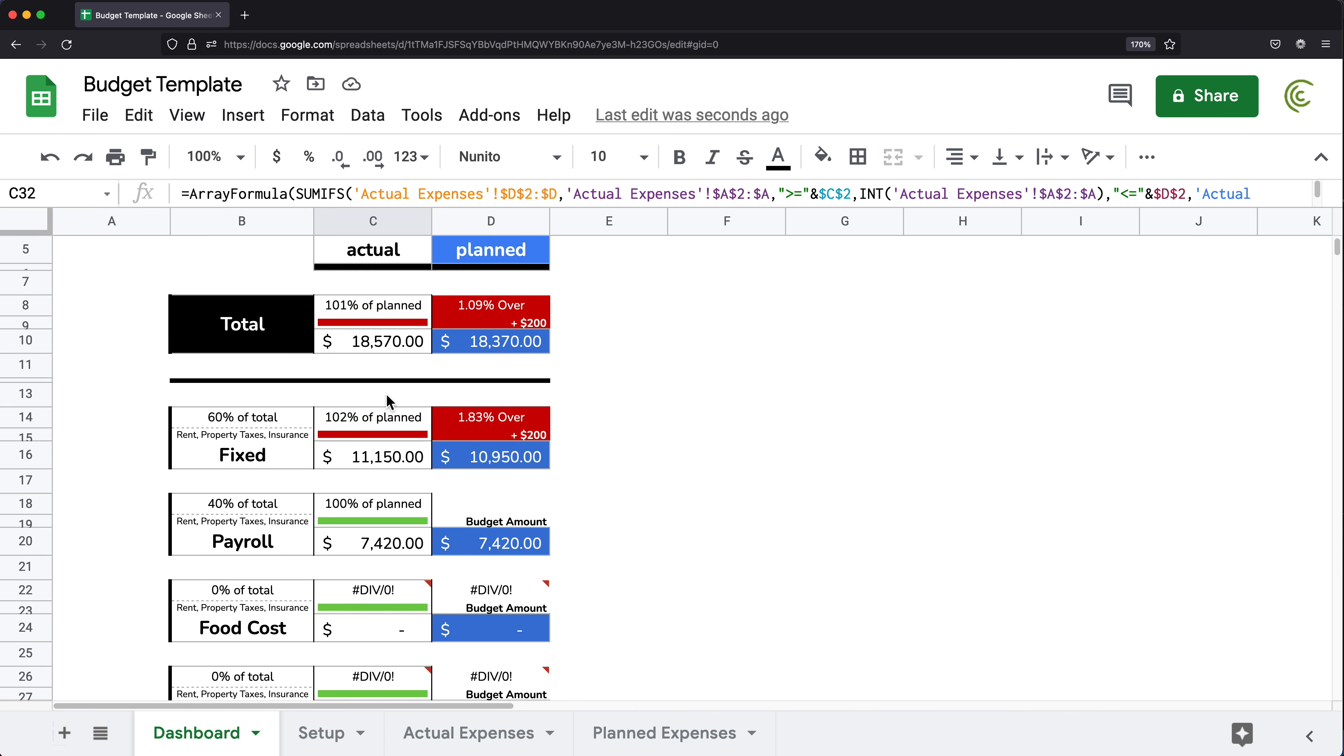
left_click(365, 342)
scroll(421, 365, "down", 1)
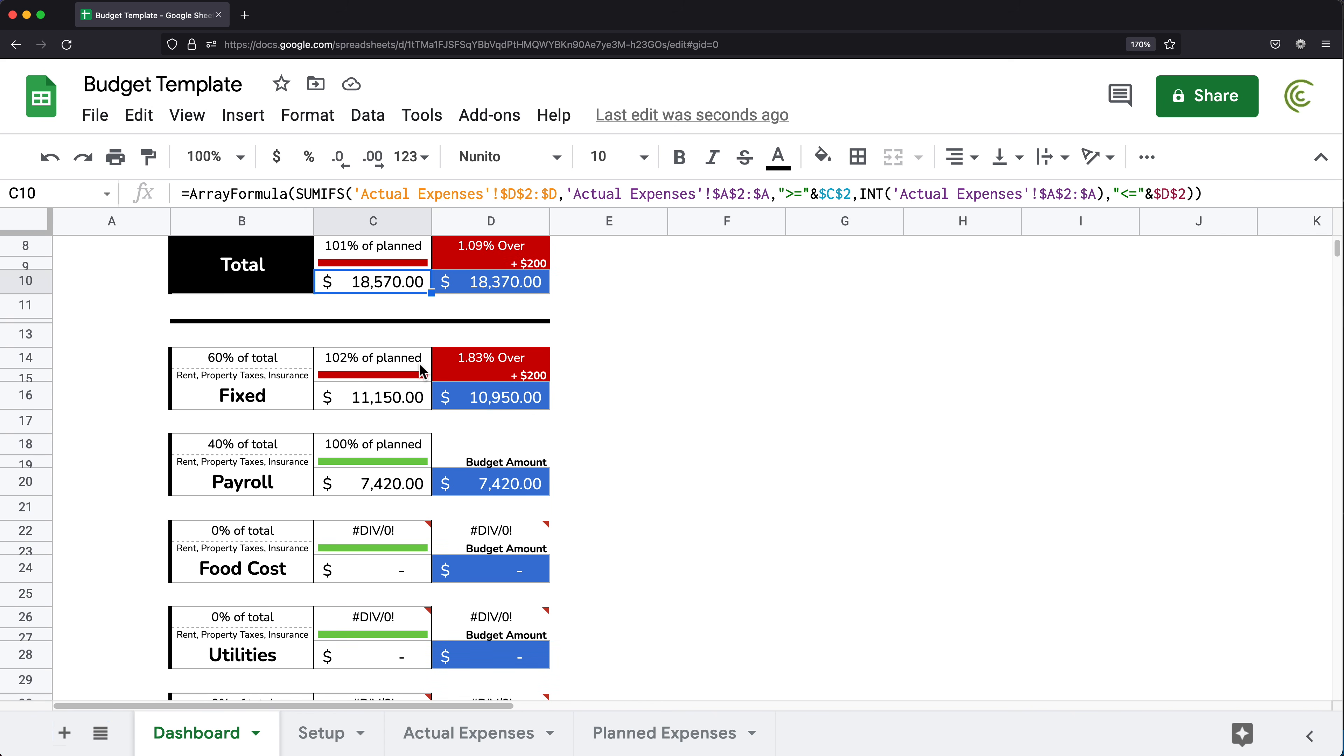
left_click(371, 401)
left_click(379, 493)
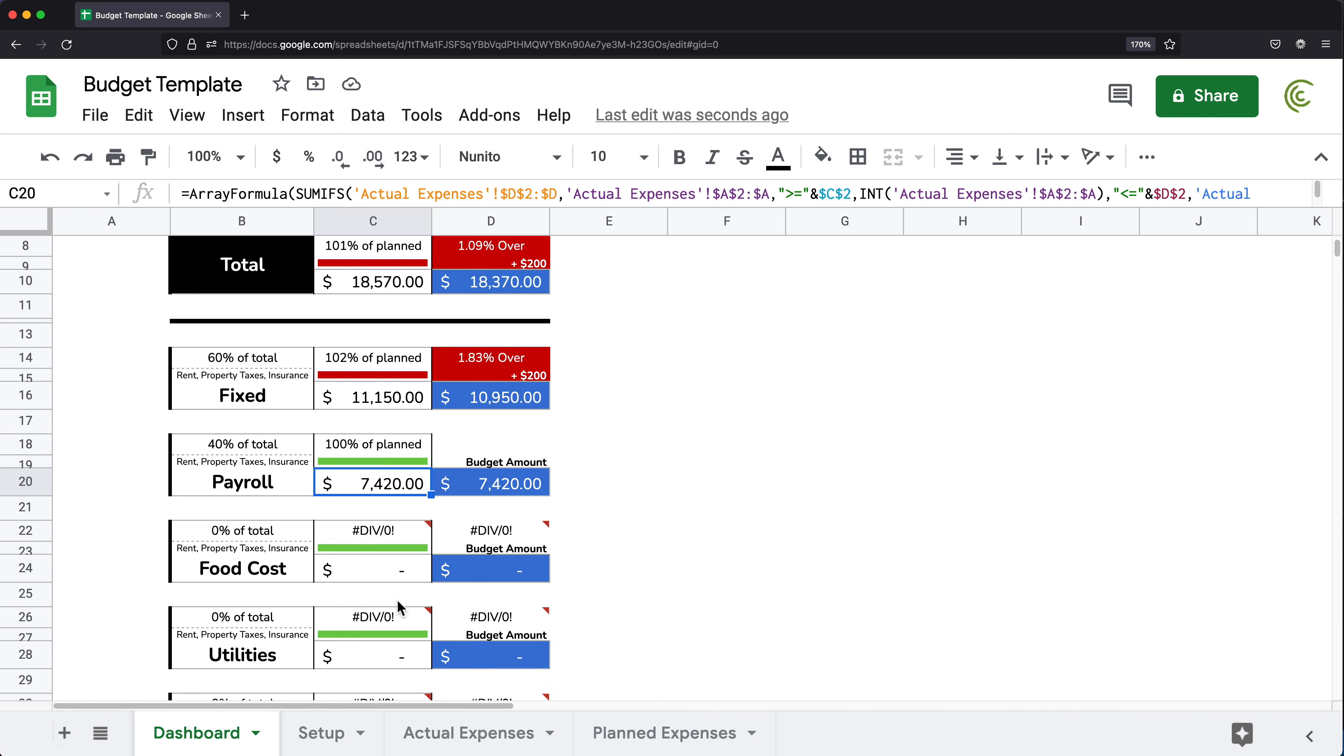
left_click(386, 574)
left_click(387, 657)
scroll(395, 665, "down", 2)
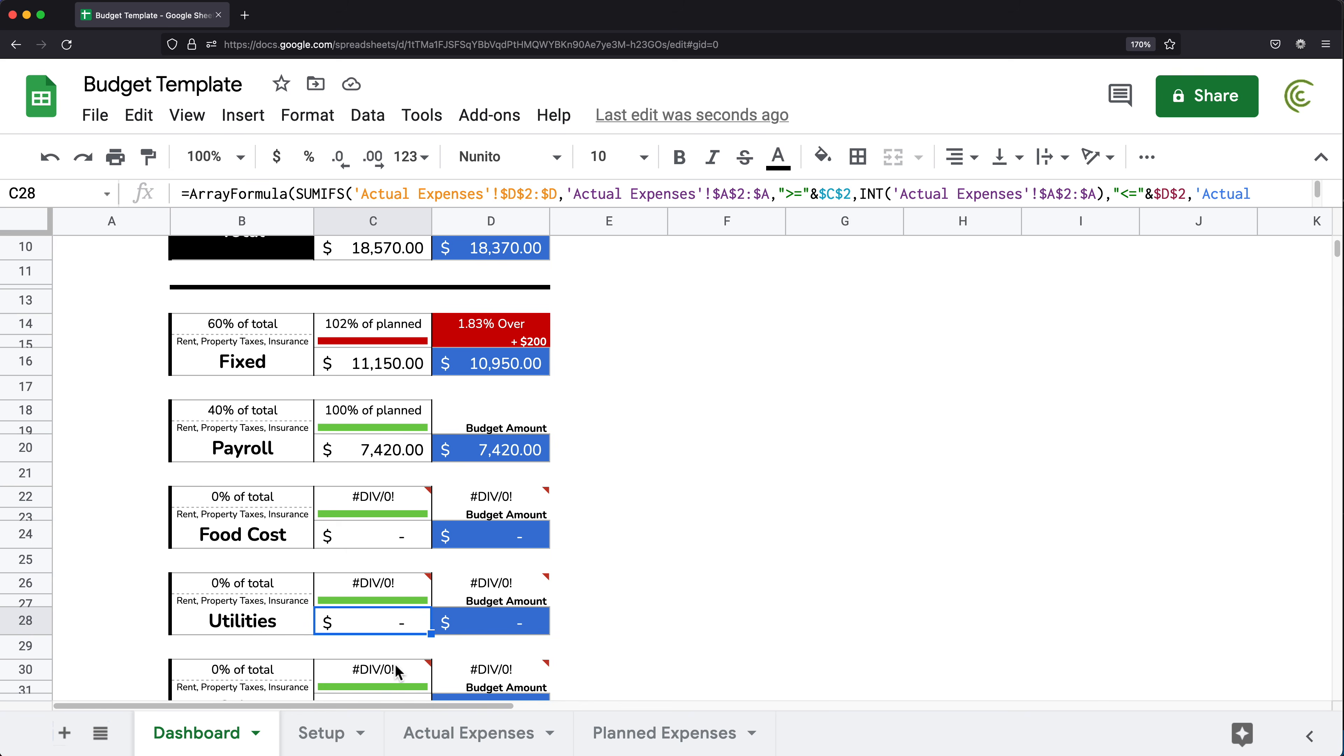
- Replace the actual amount formula of the Other block in C32 with =C10-C16-C20-C24-C28
scroll(394, 663, "down", 1)
left_click(382, 635)
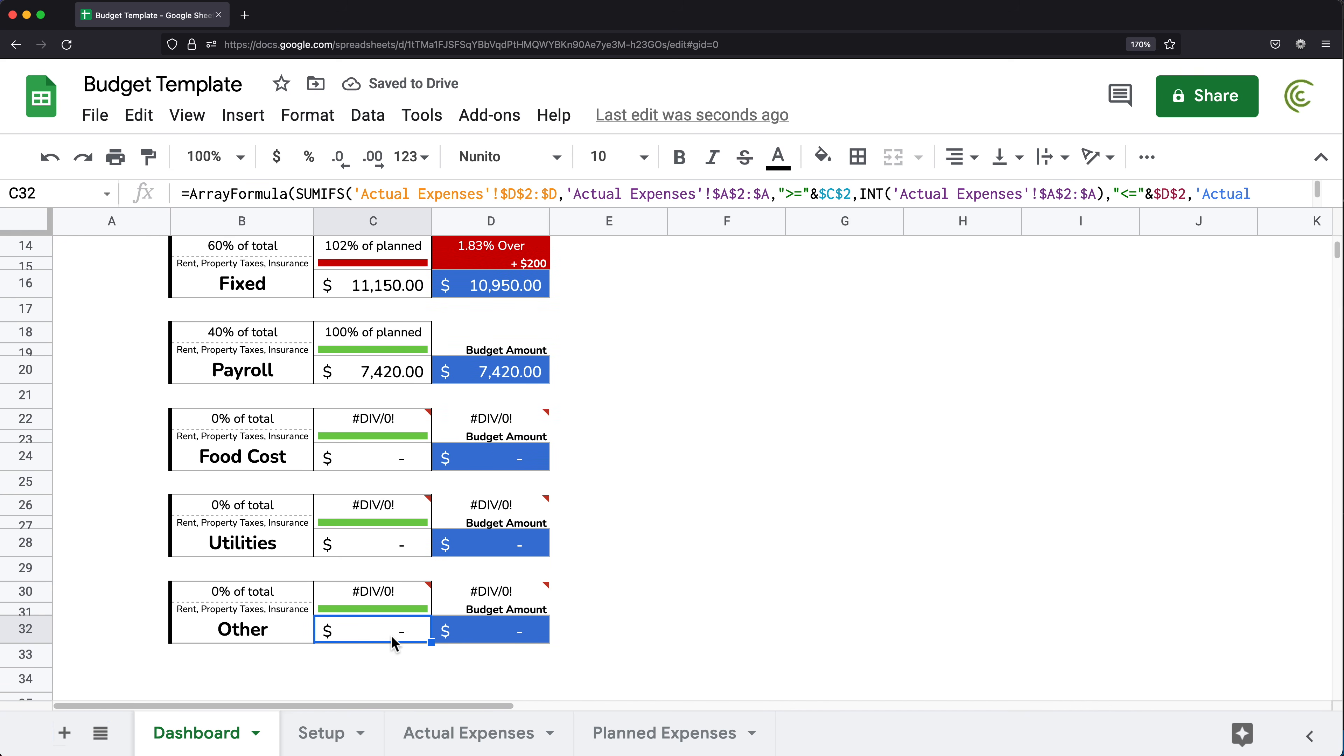
type("=")
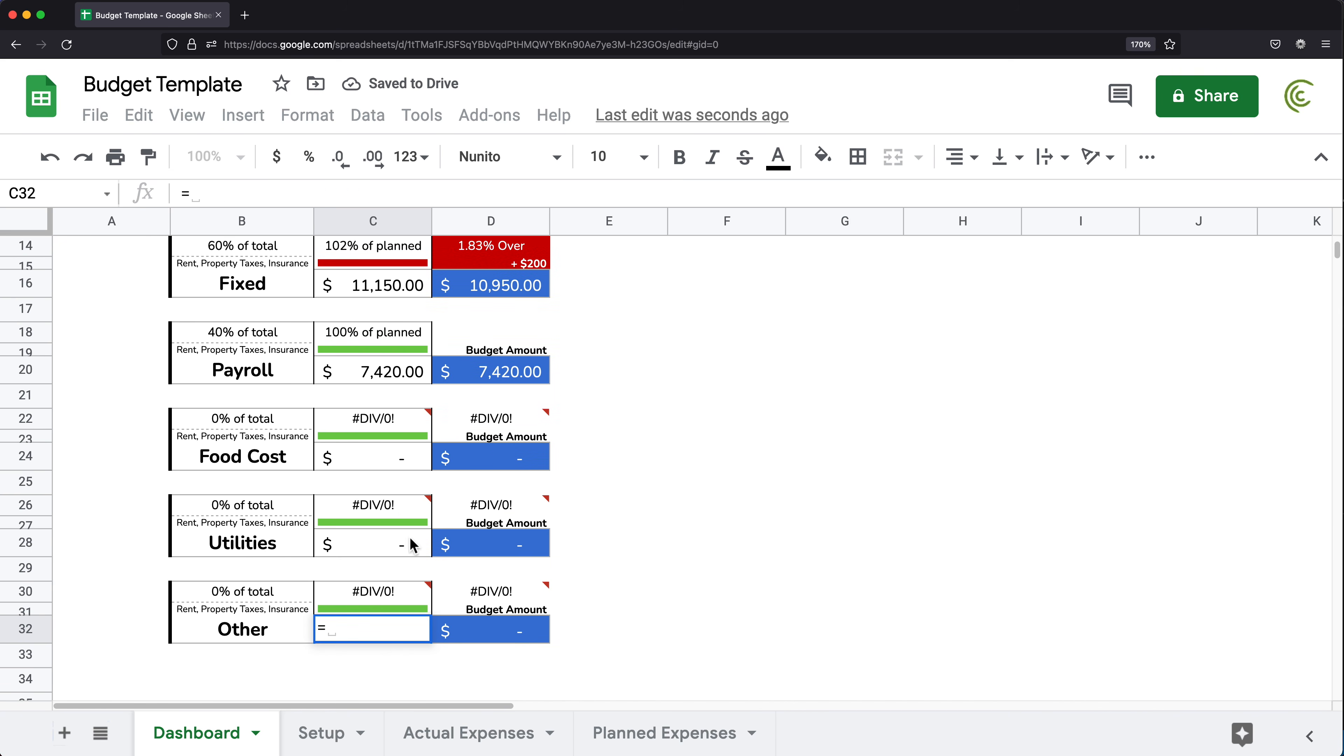
scroll(410, 544, "up", 4)
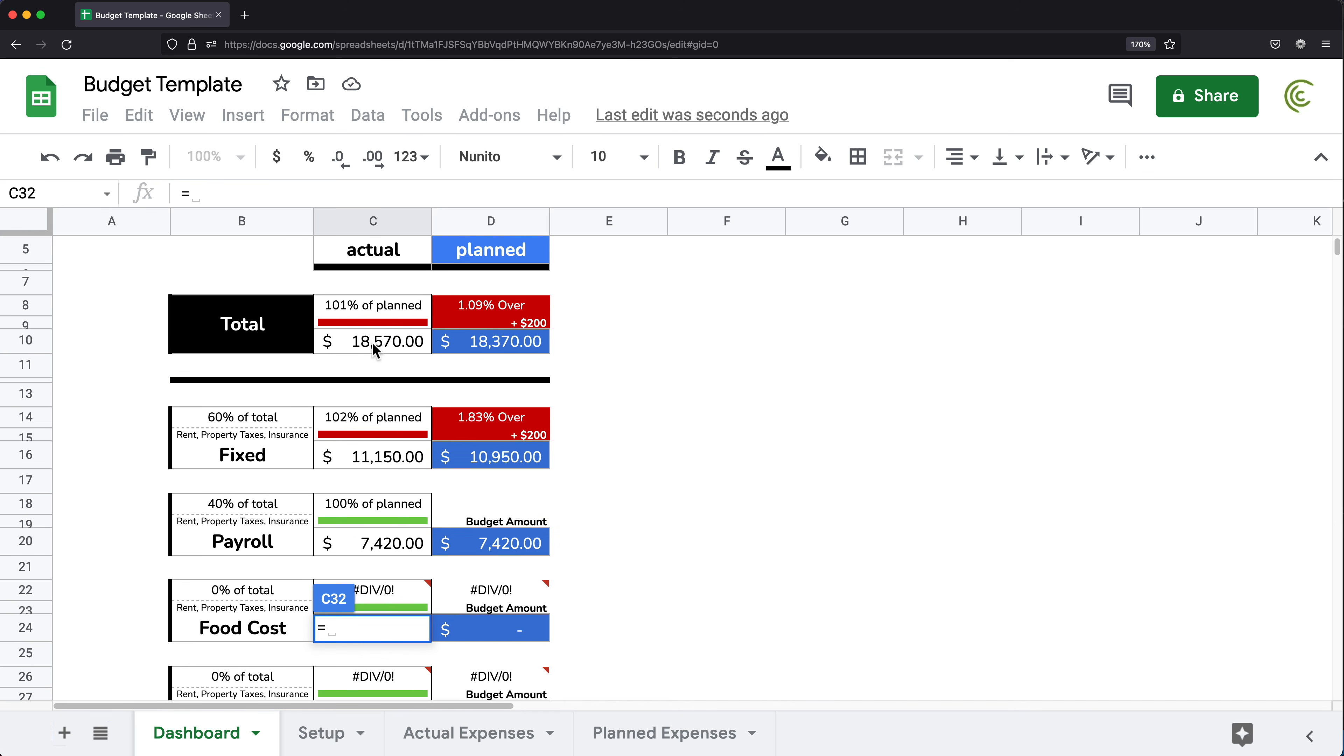
left_click(370, 345)
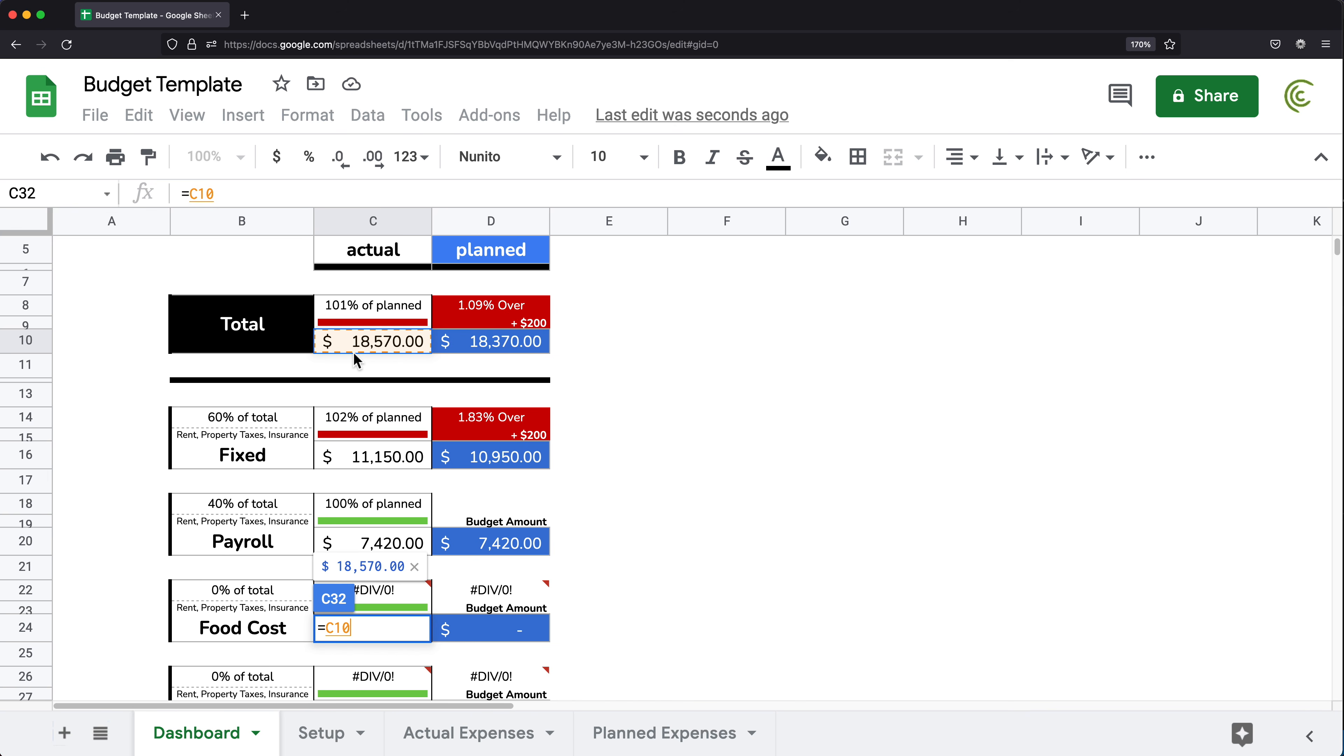
type("-")
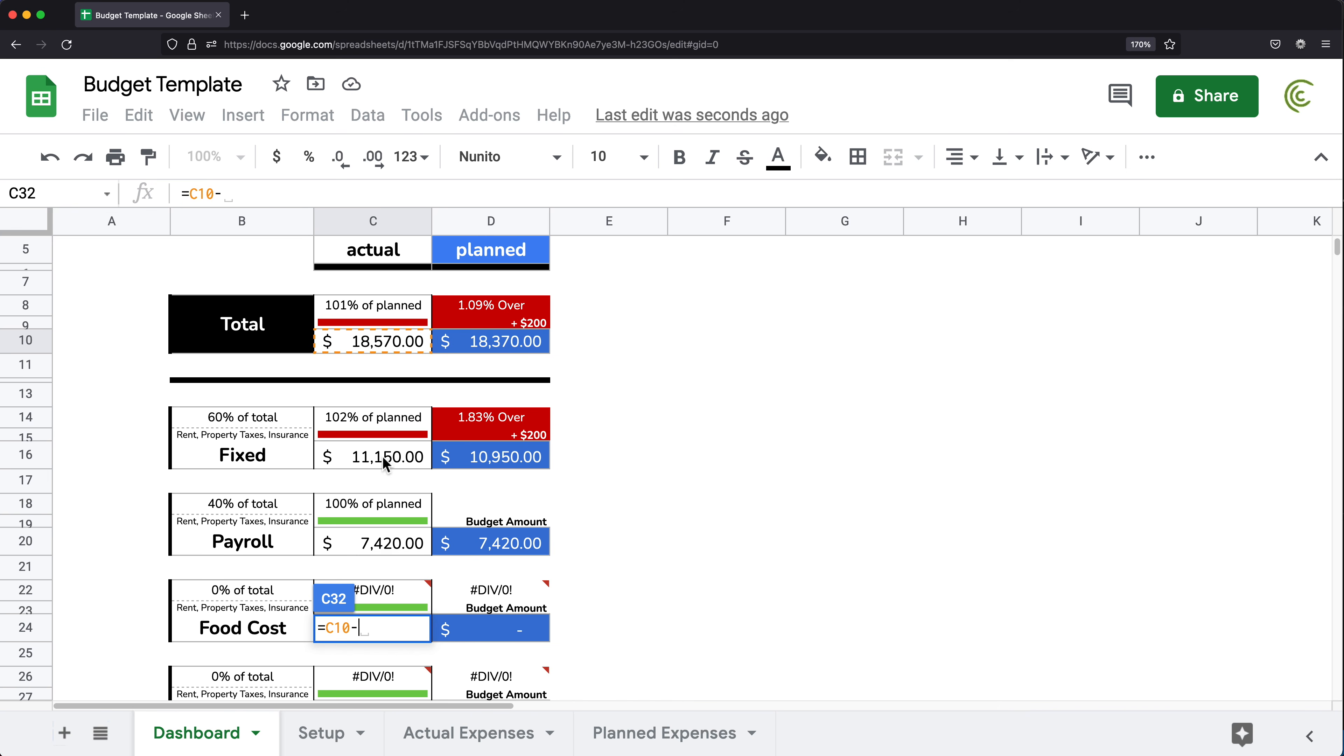
left_click(399, 457)
type("-")
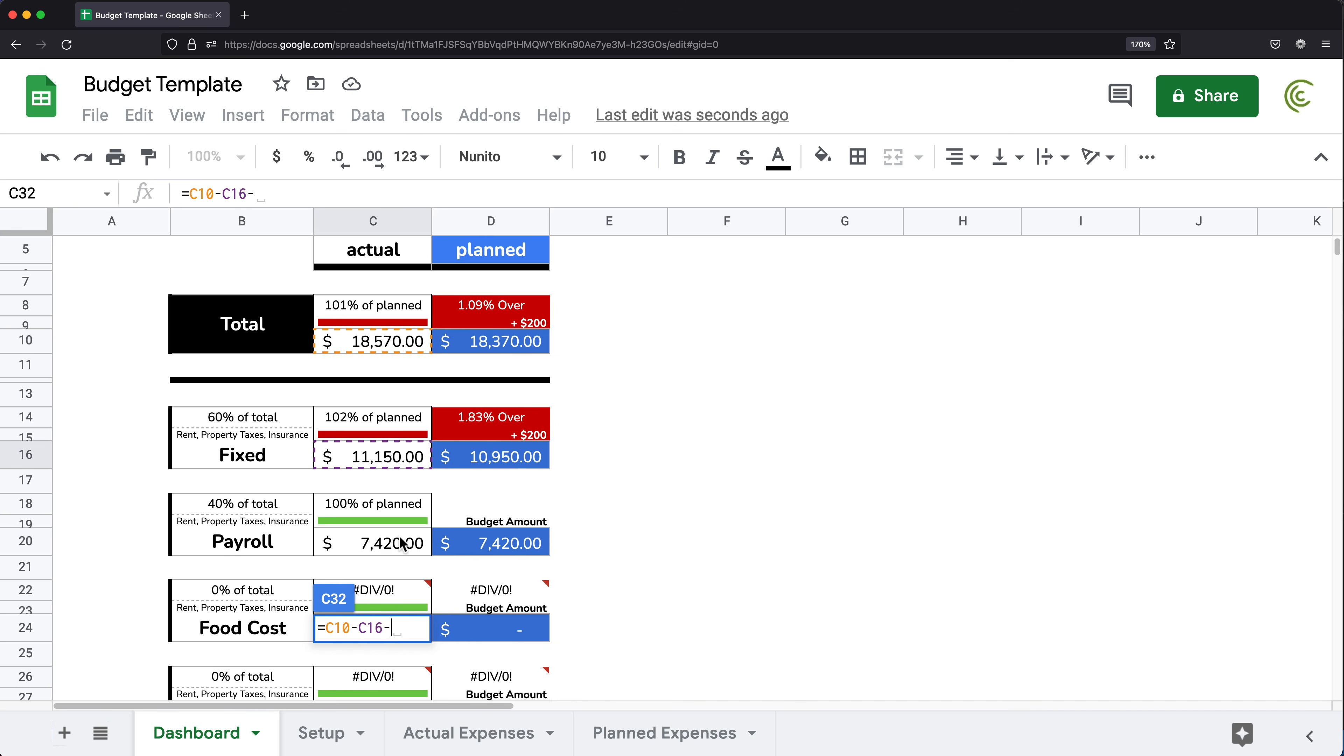
left_click(399, 547)
type("-")
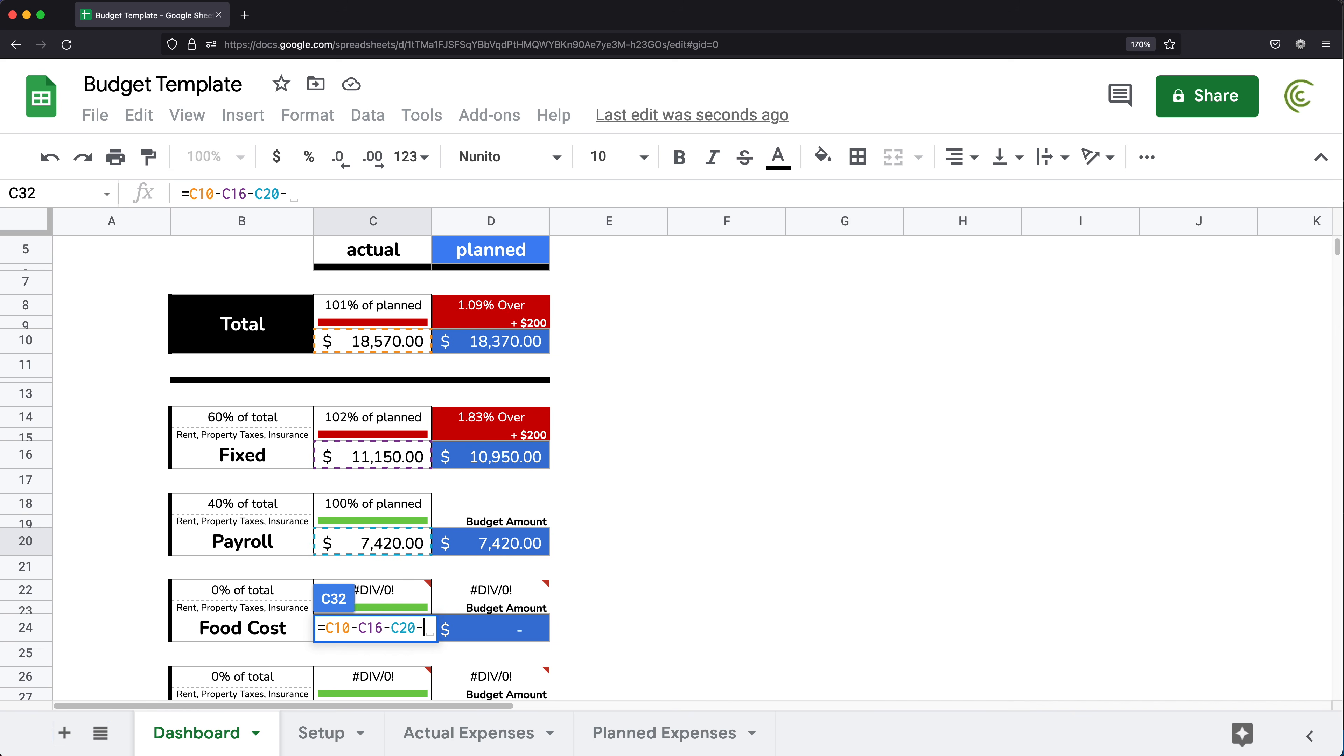
scroll(744, 499, "down", 3)
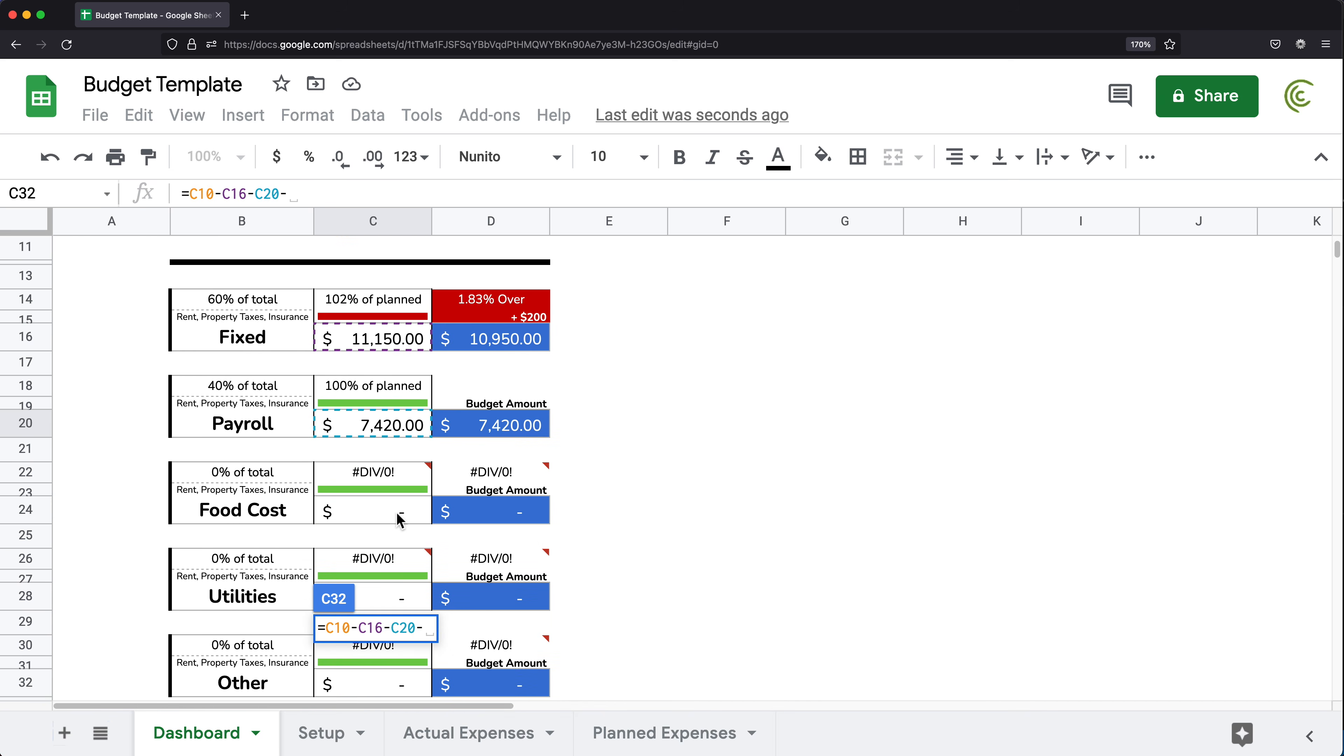
left_click(396, 512)
scroll(661, 528, "down", 3)
type("-")
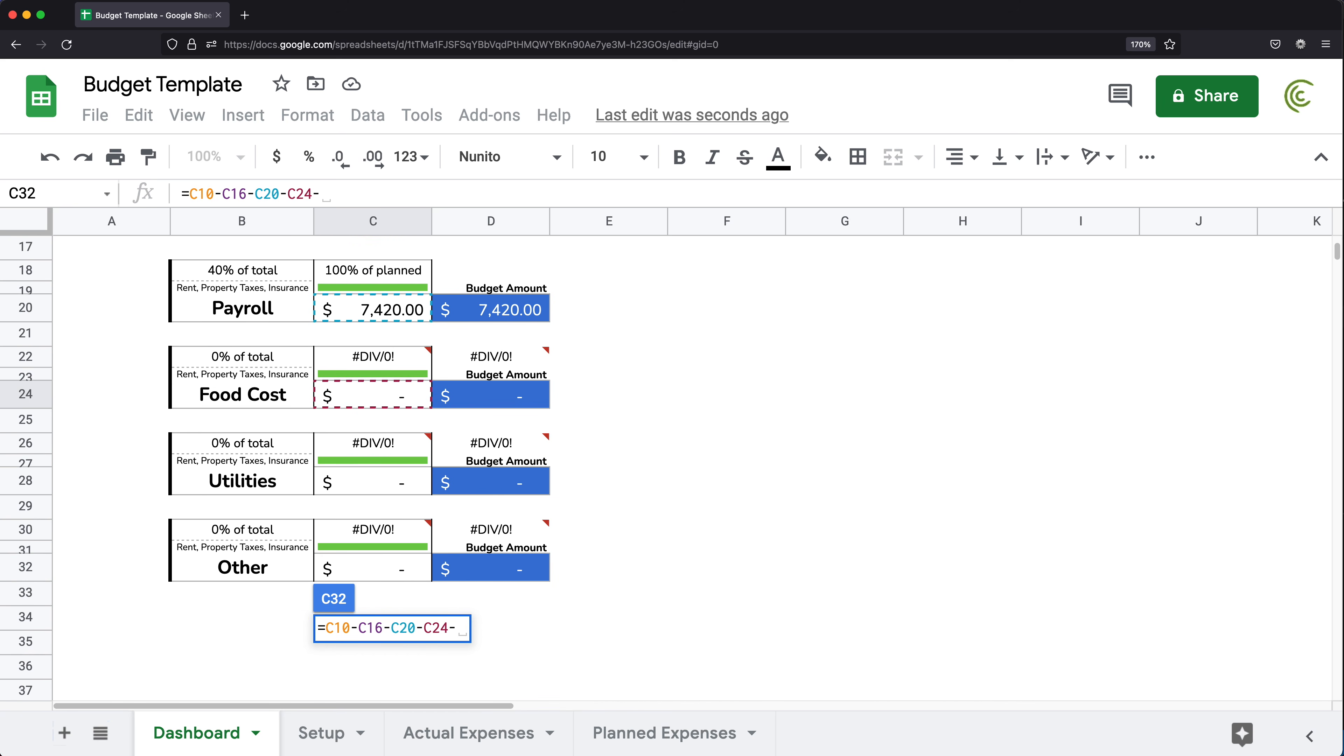
left_click(382, 492)
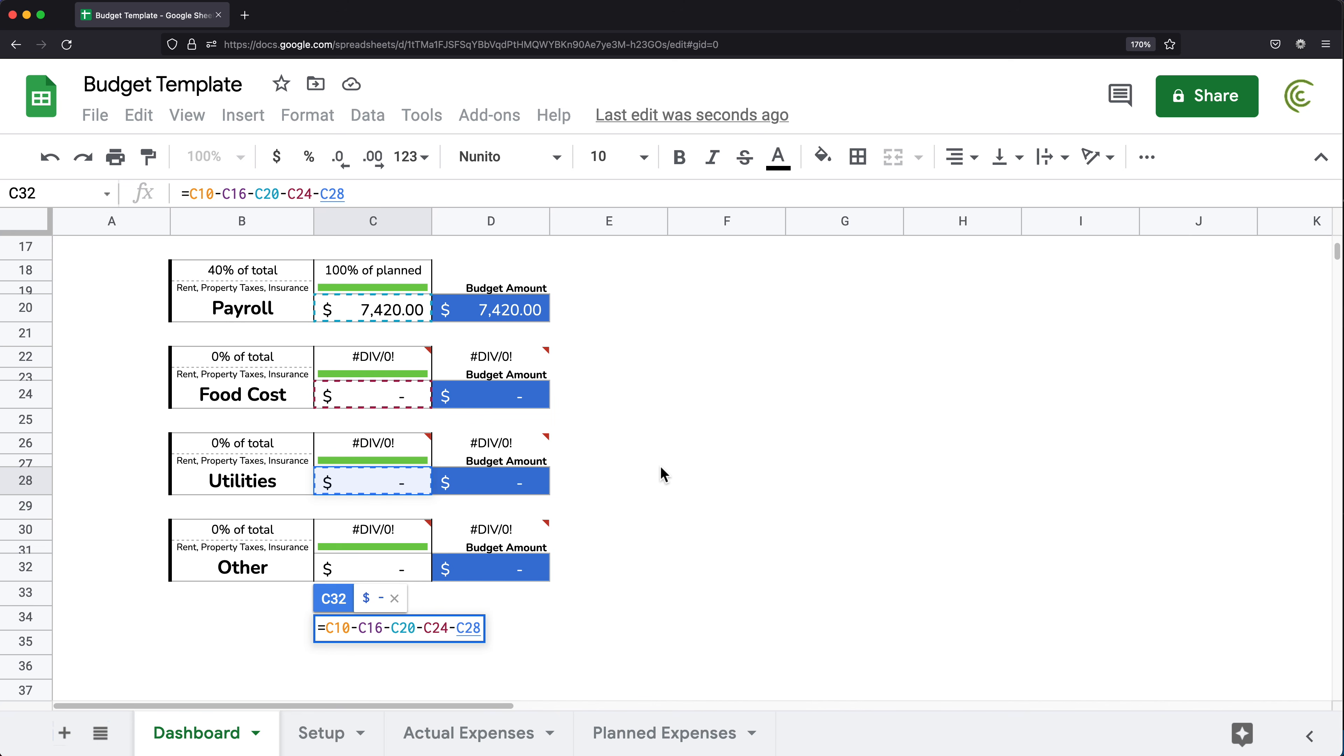
key("Return")
- Replace the planned amount formula of the Other block in D32 with =D10-D16-D20-D24-D28
scroll(437, 492, "up", 1)
scroll(437, 492, "up", 3)
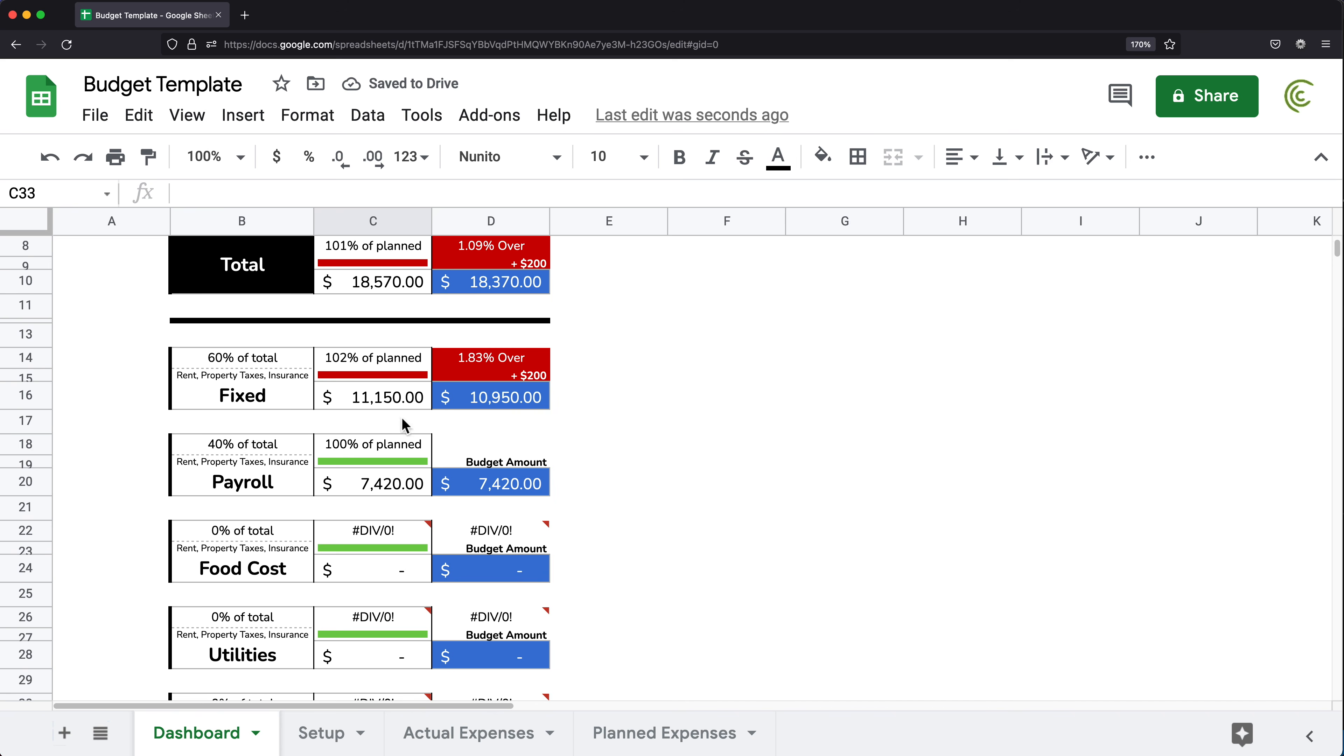
scroll(608, 608, "down", 5)
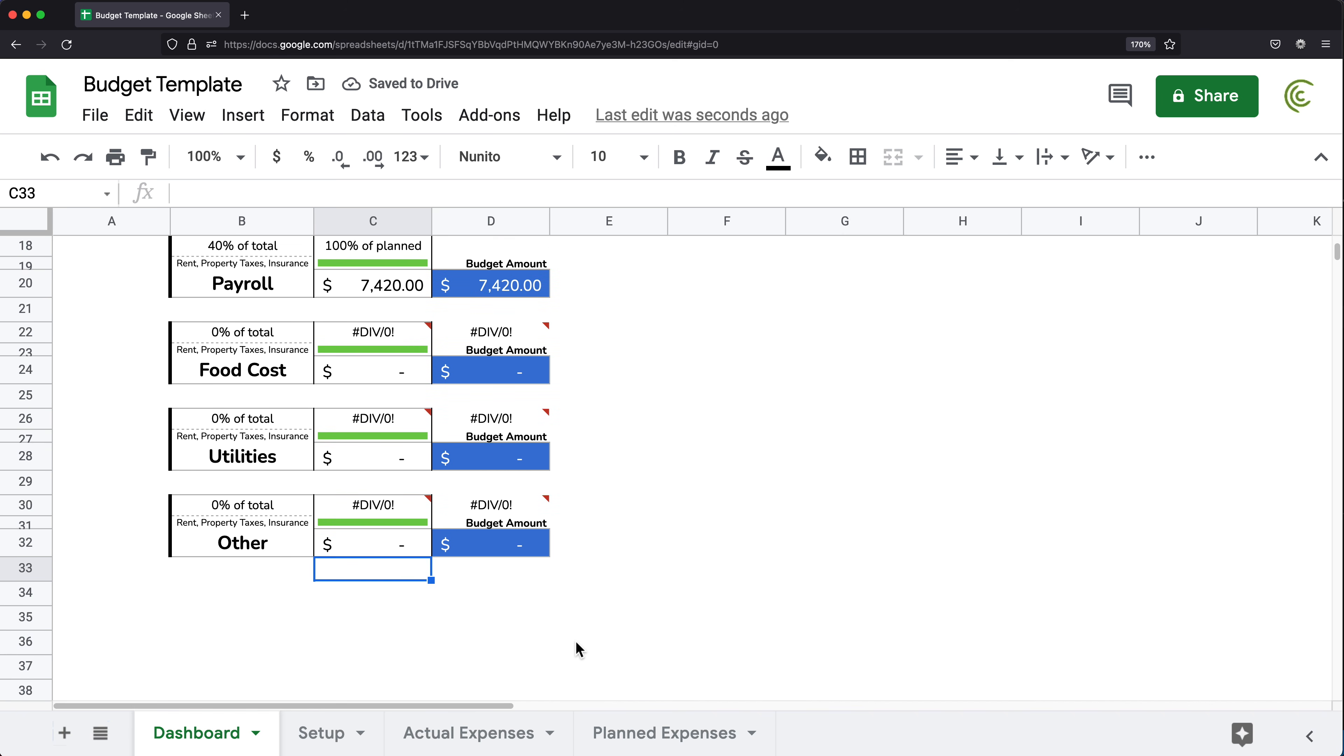
left_click(472, 553)
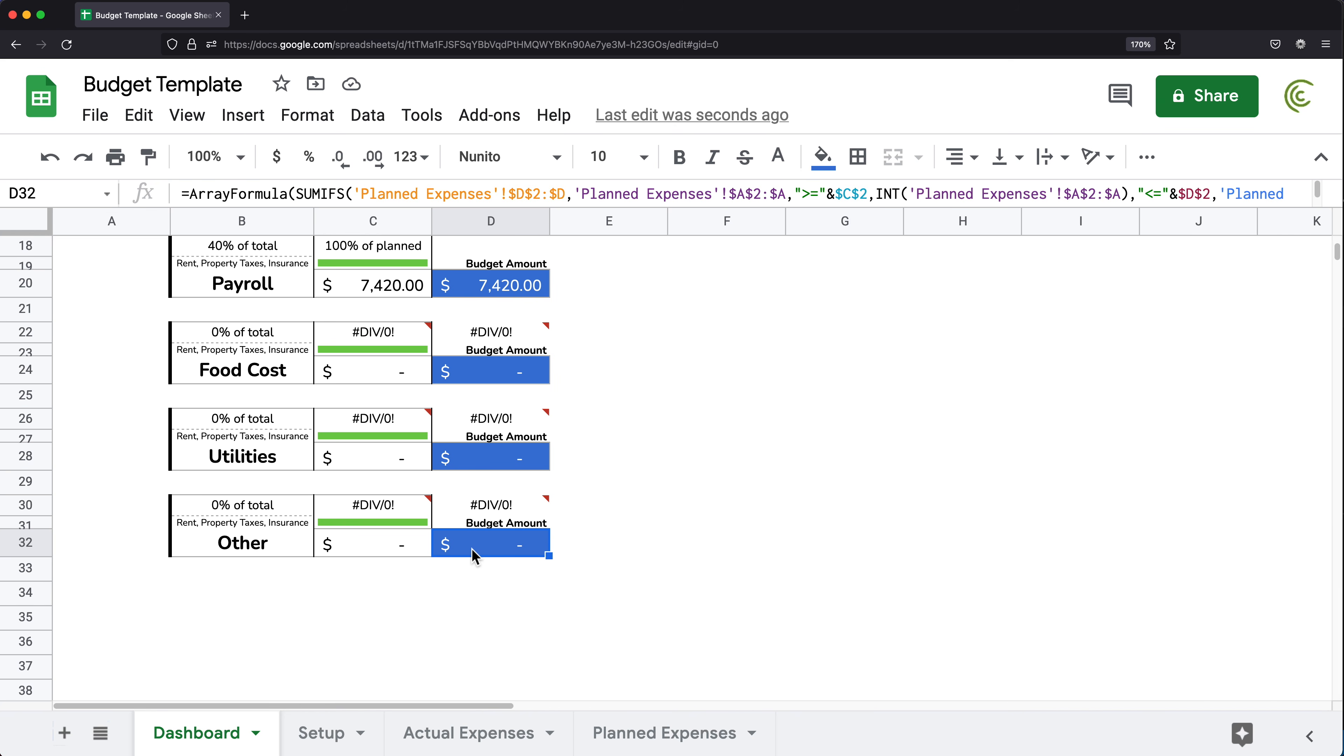
type("=")
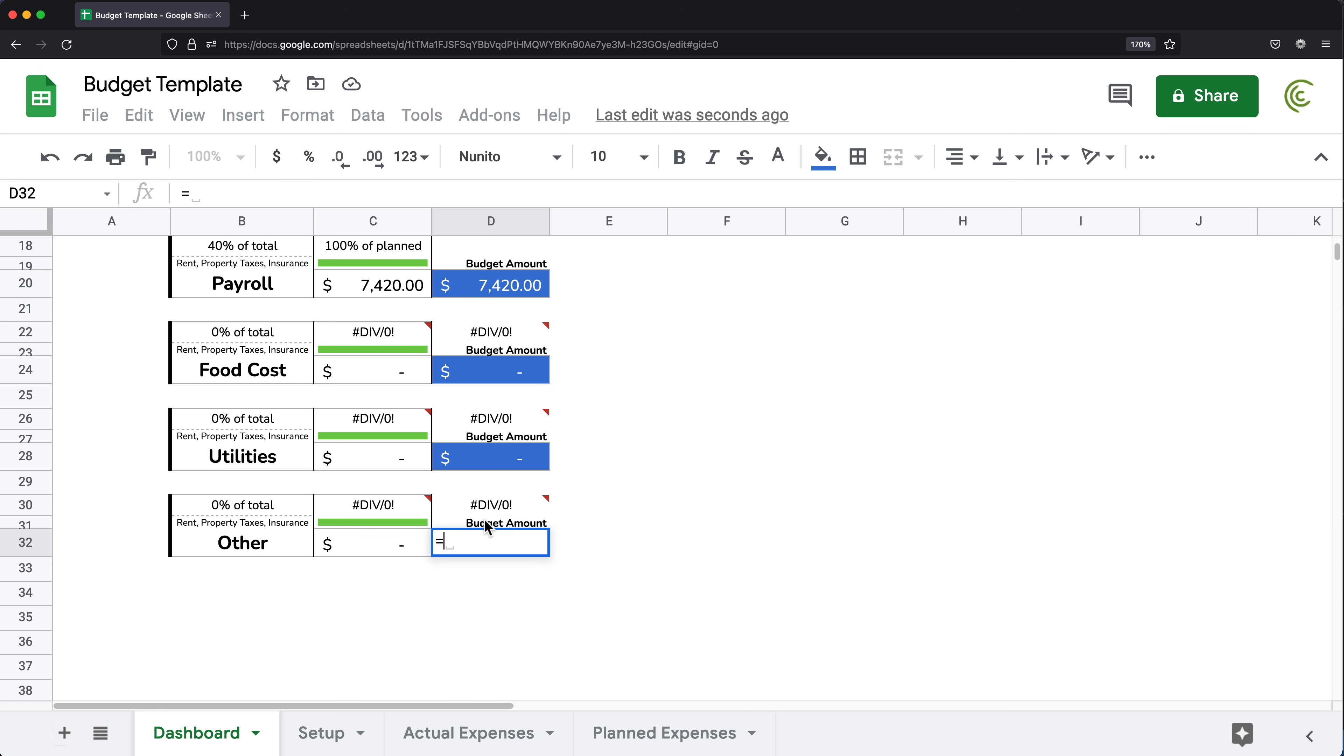
scroll(490, 532, "up", 2)
scroll(548, 393, "up", 6)
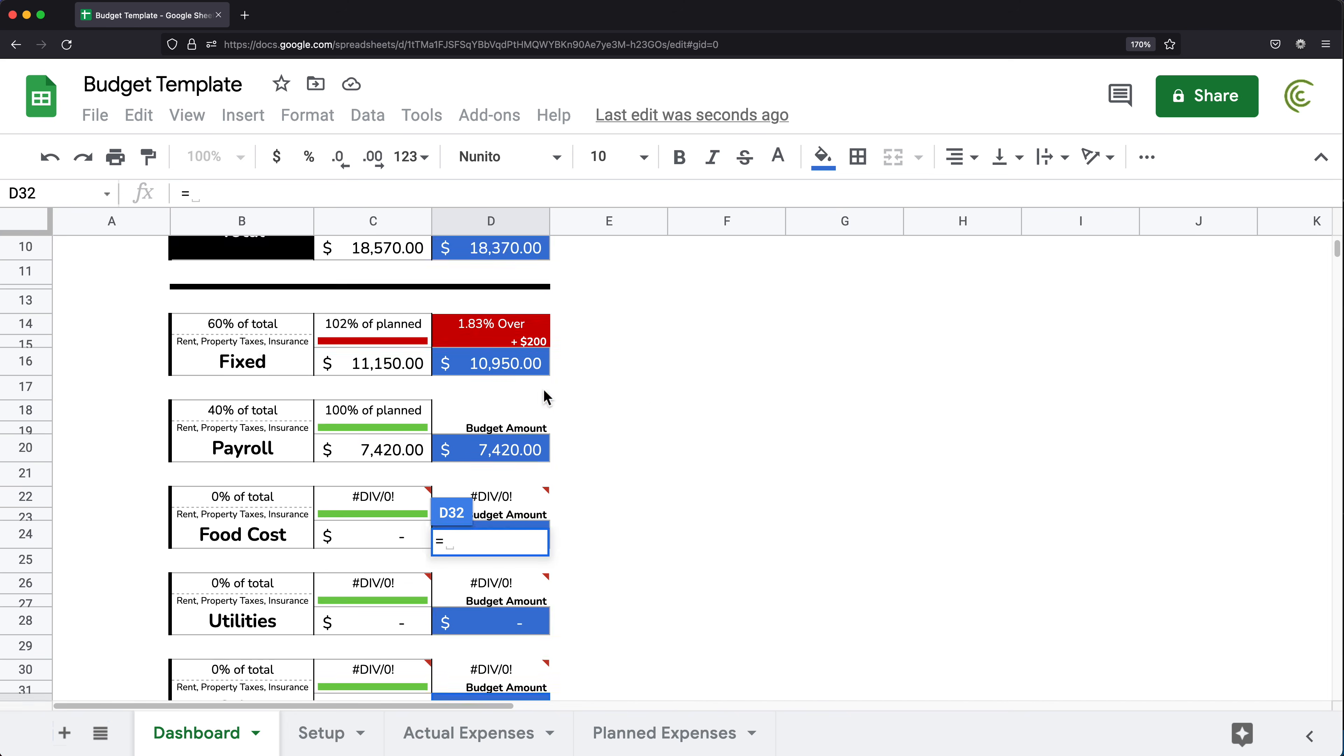
left_click(511, 449)
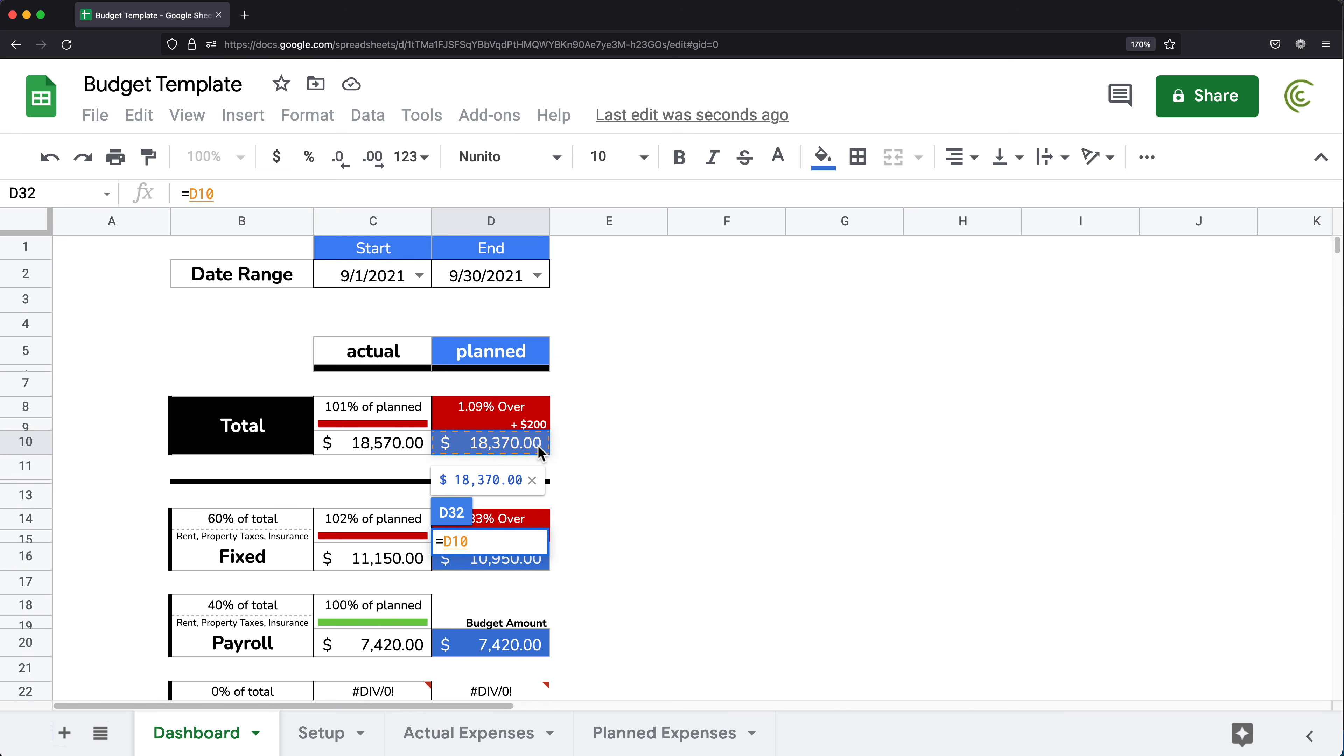
type("-")
scroll(663, 395, "down", 5)
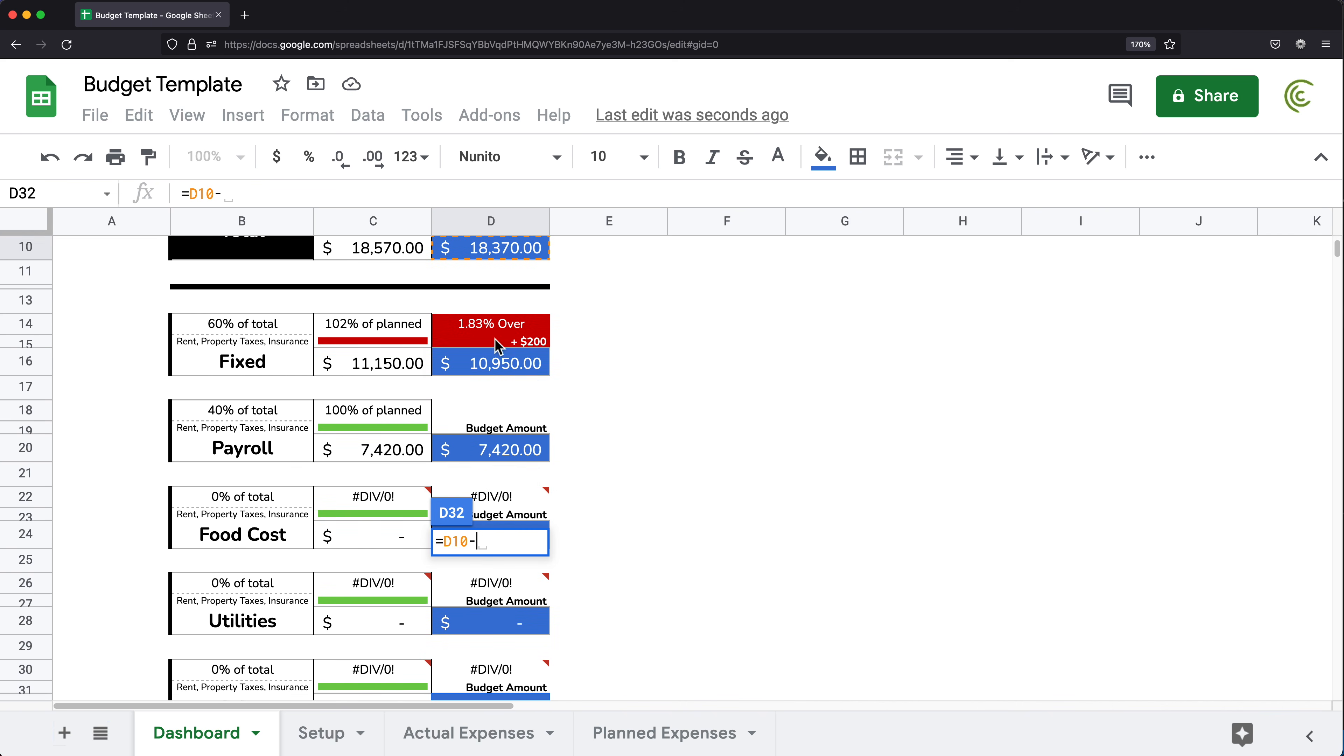
left_click(492, 366)
type("-")
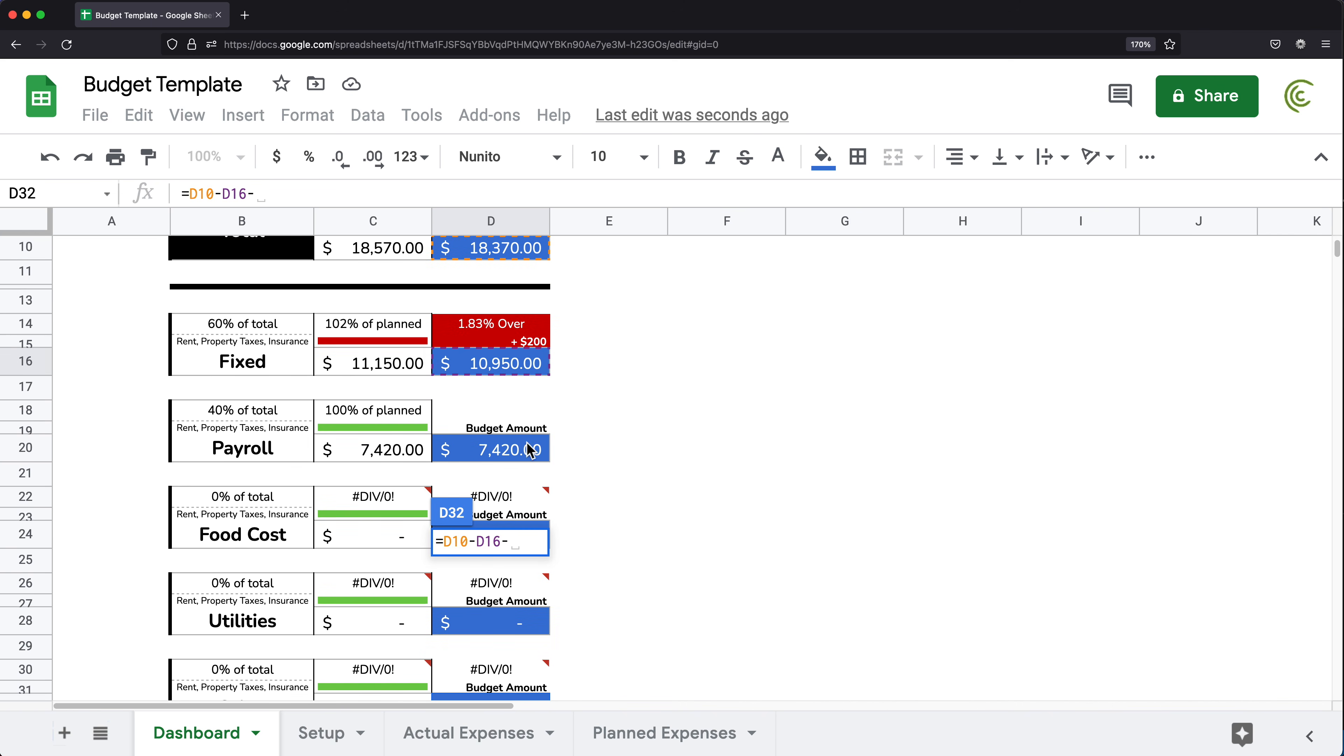
scroll(492, 365, "down", 2)
left_click(495, 372)
type("-")
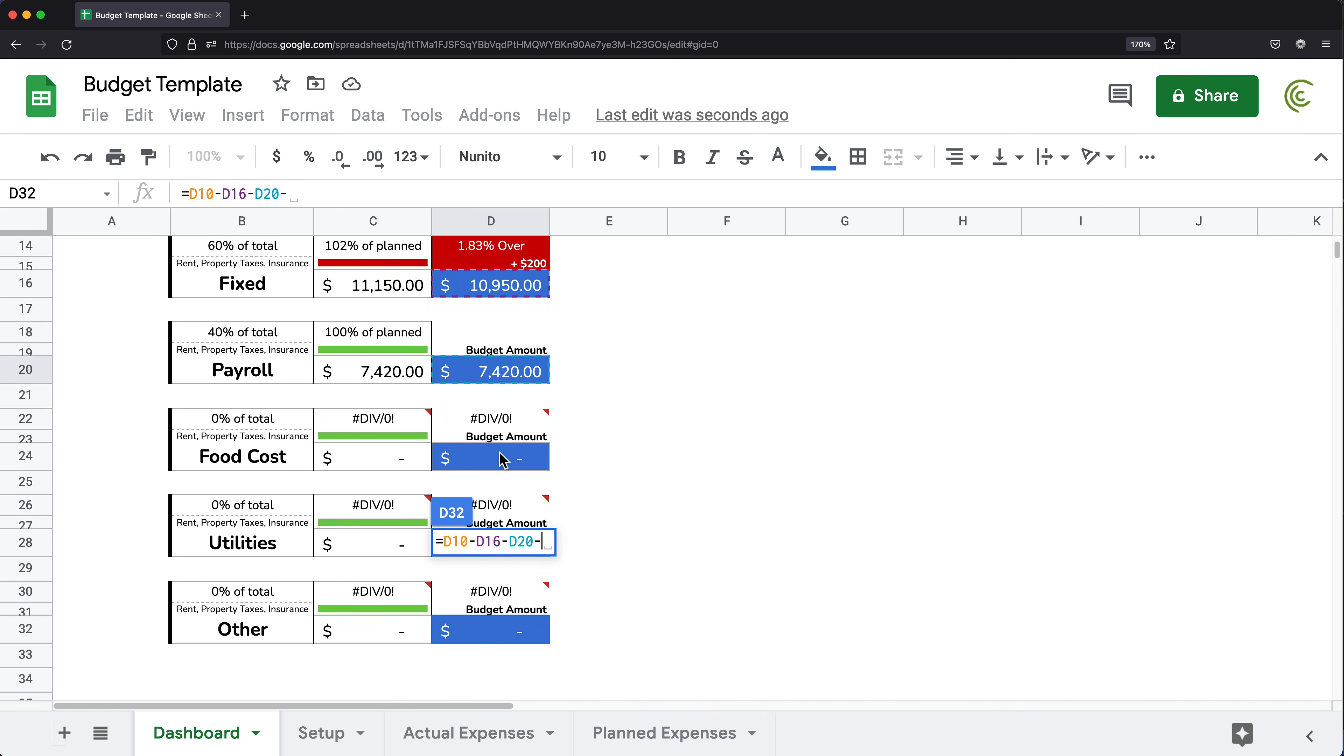
left_click(500, 465)
scroll(636, 459, "down", 2)
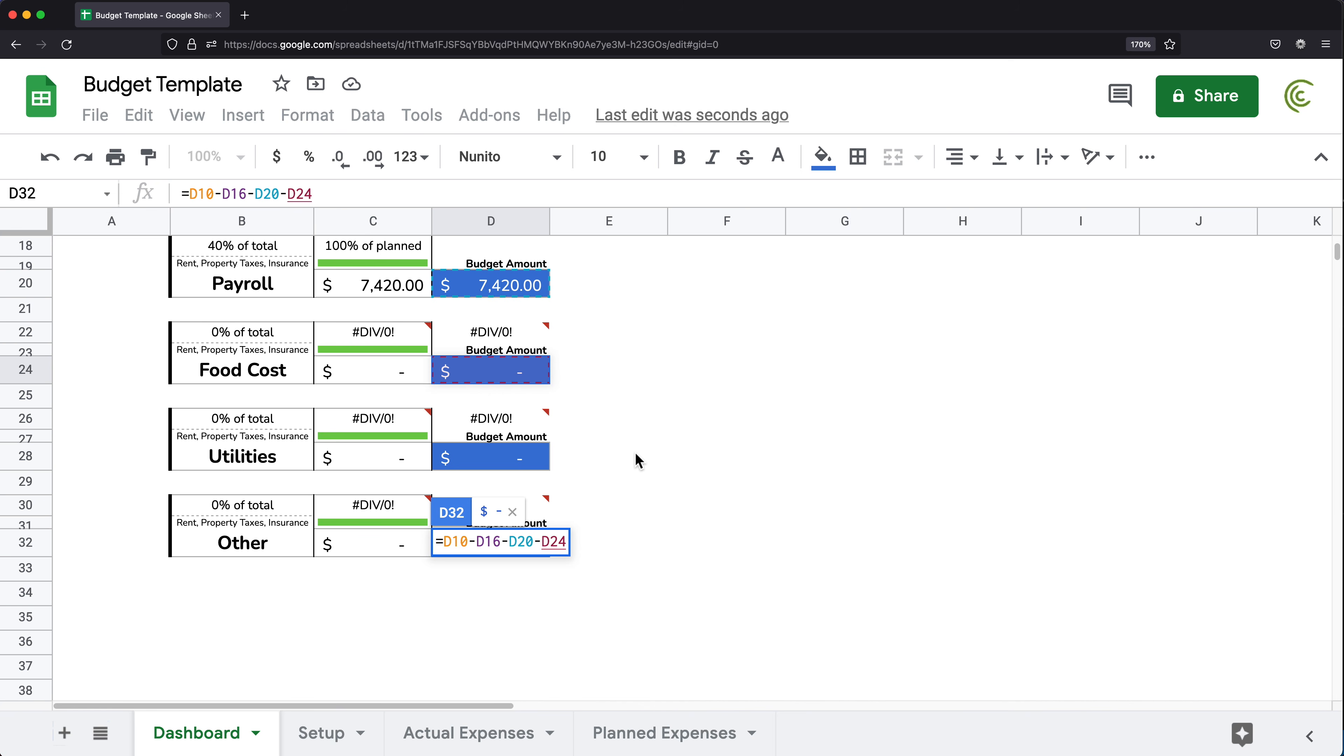
type("-")
left_click(530, 465)
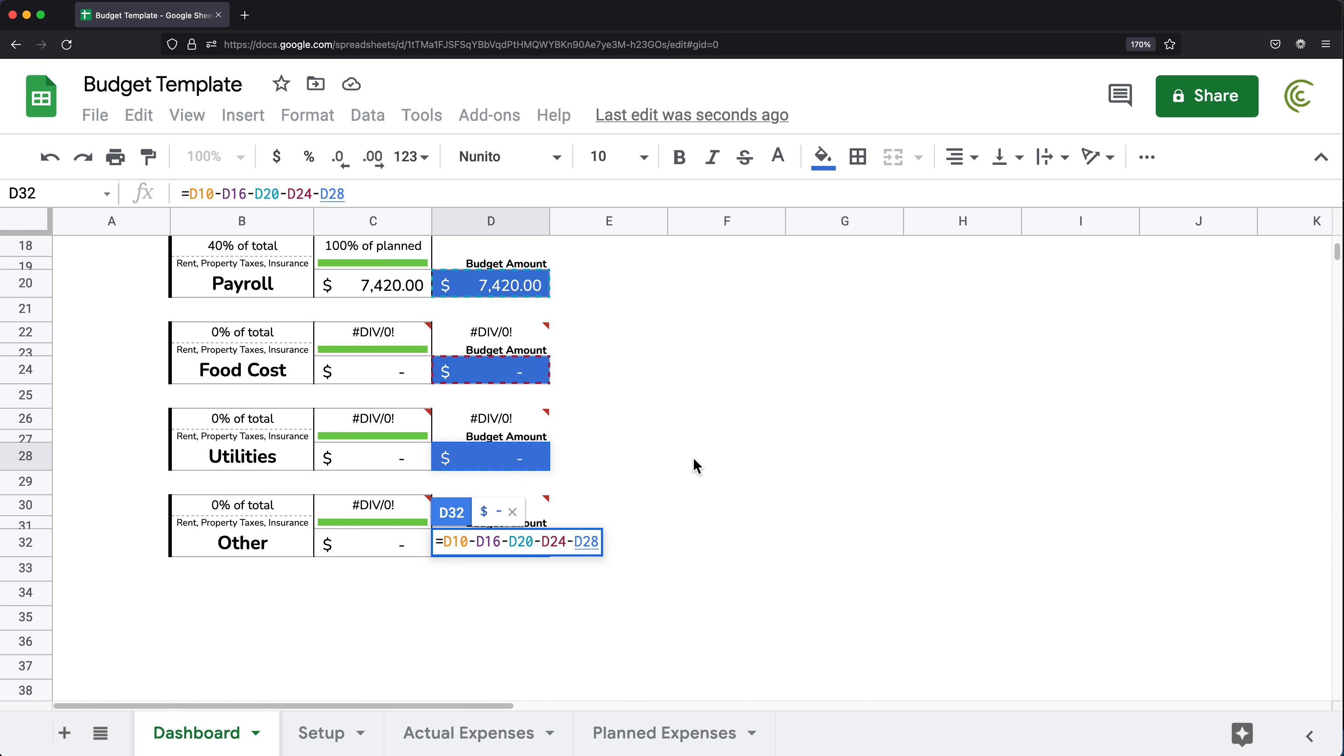
key("Return")
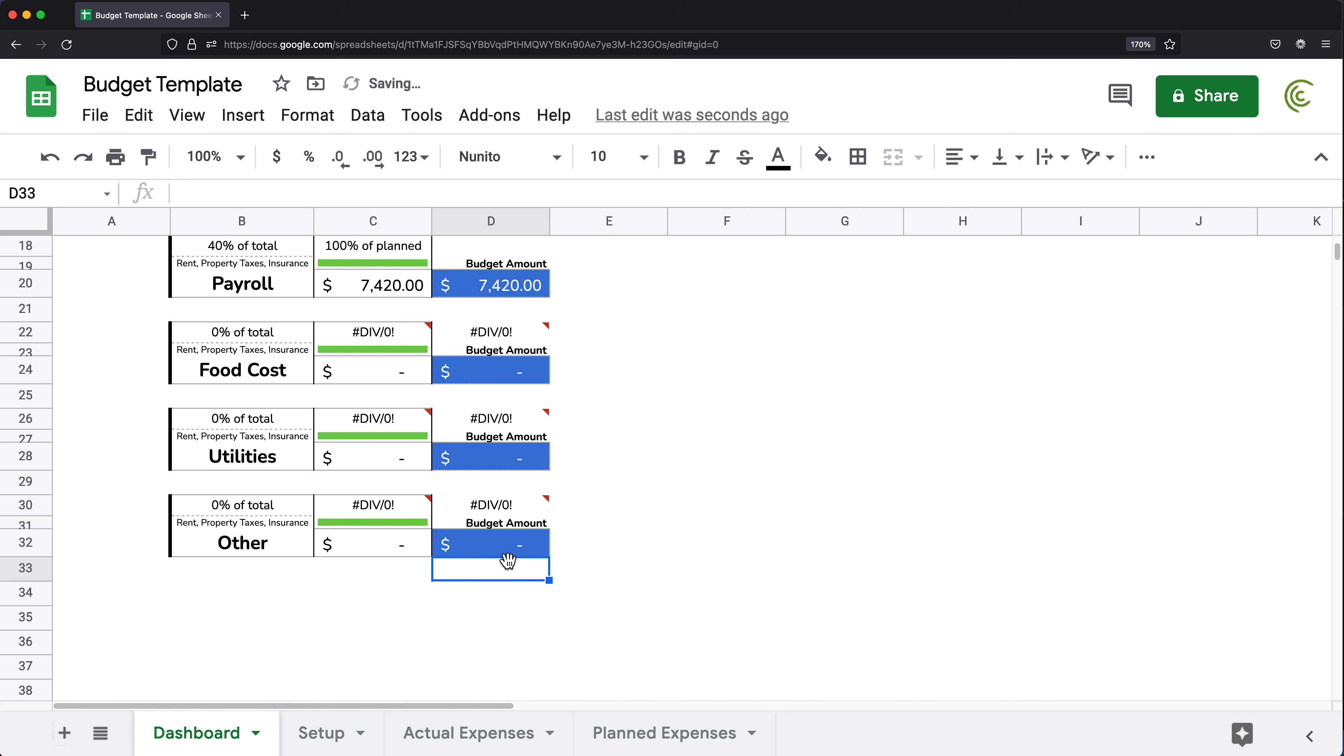
- Examine the percent-of-planned formula in C22 and the actual amount formulas of Food Cost in C24 and Utilities in C28
scroll(495, 510, "up", 3)
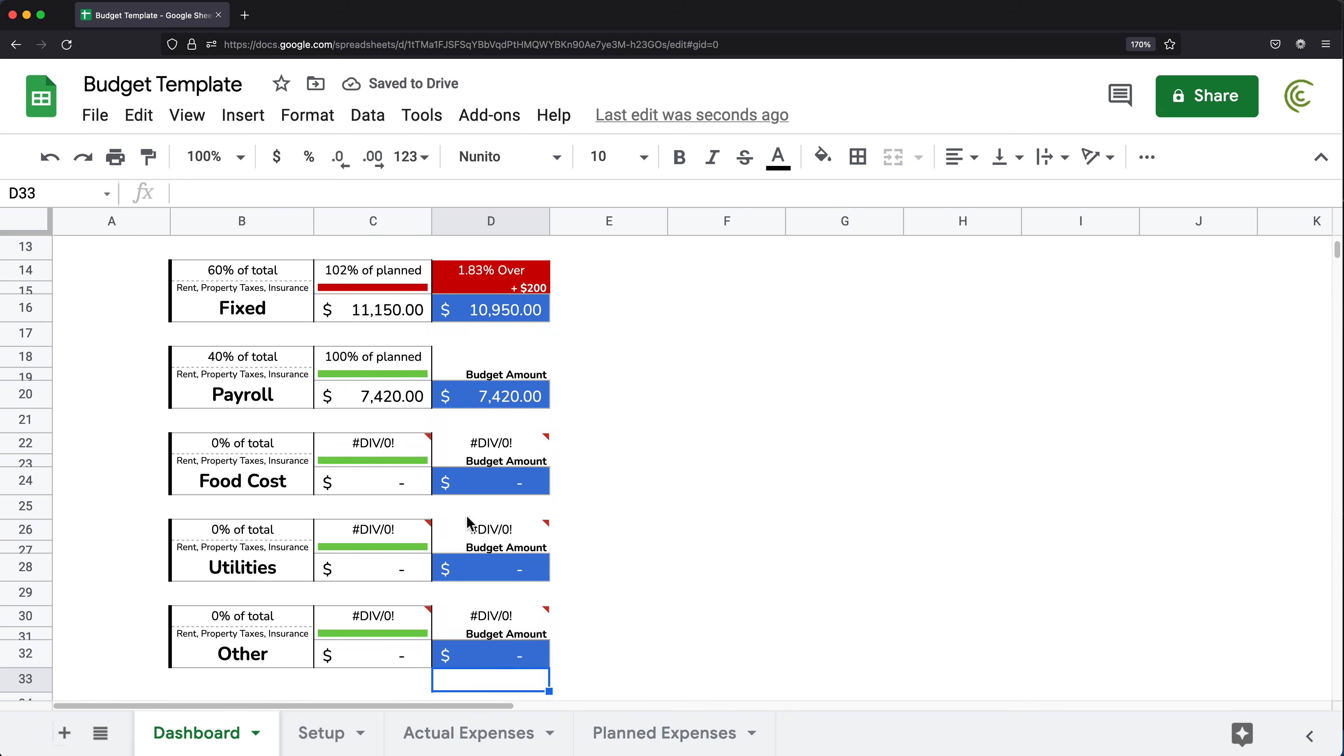
left_click(386, 454)
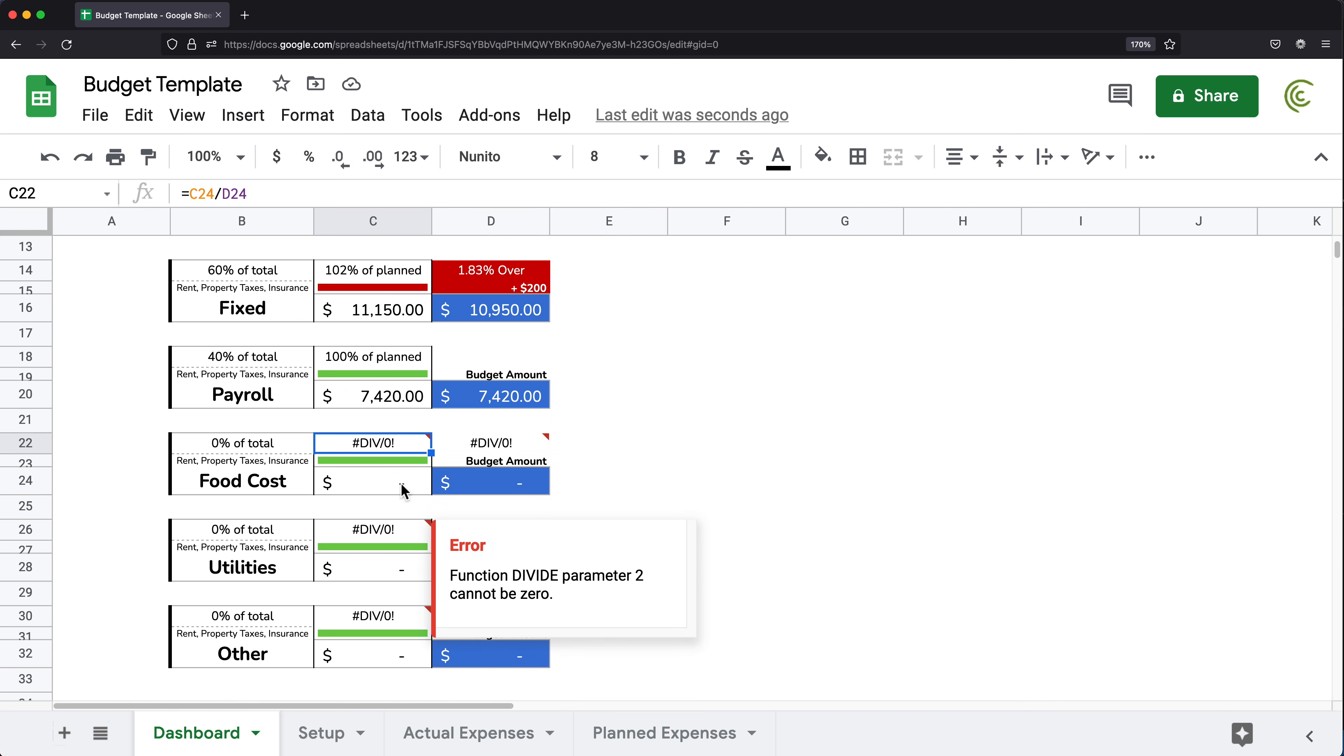
scroll(430, 516, "up", 2)
left_click(386, 541)
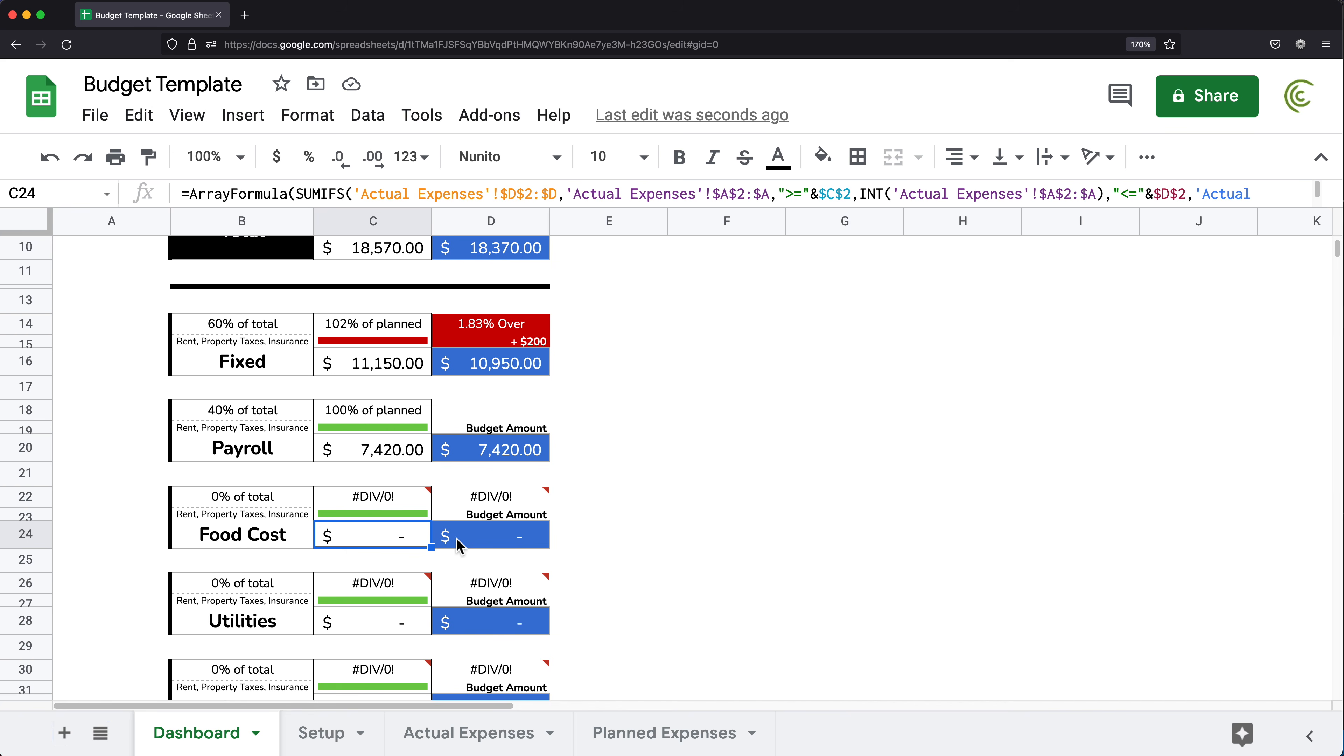
scroll(386, 509, "down", 3)
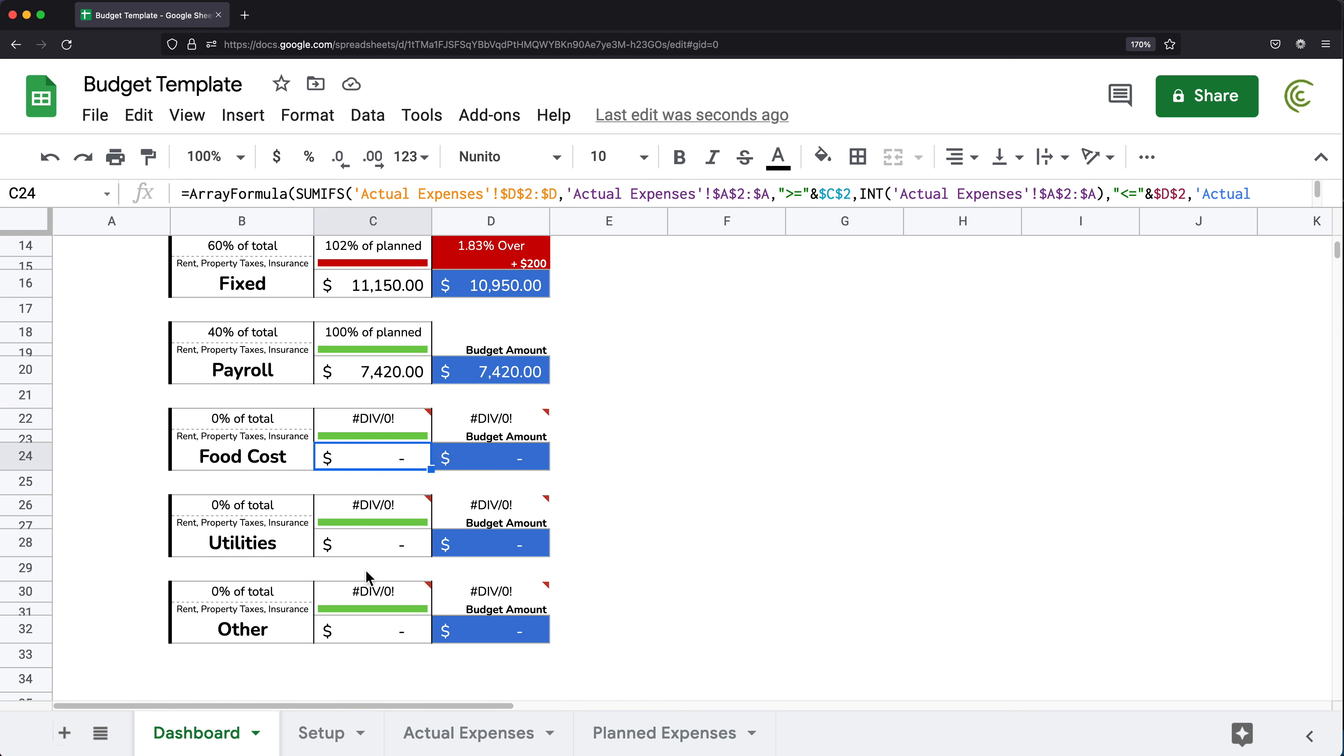
left_click(369, 575)
left_click(368, 420)
left_click(524, 402)
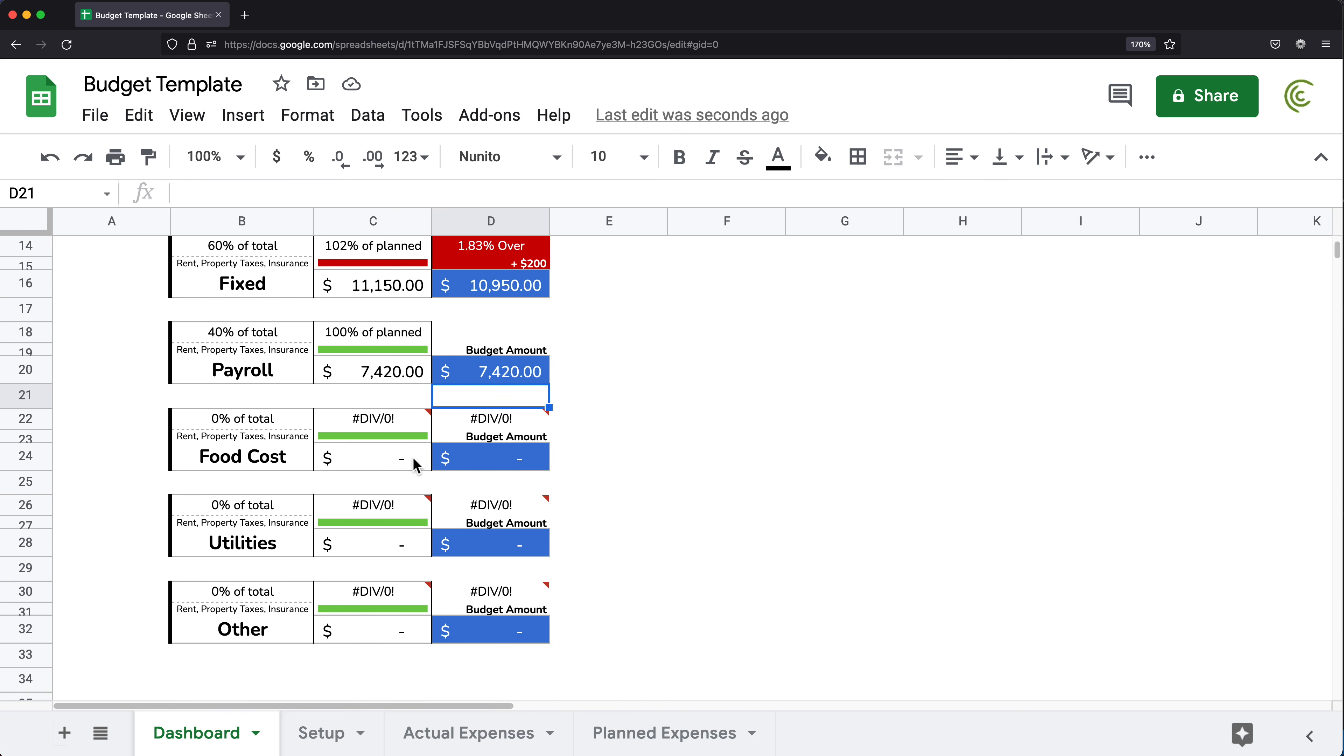
scroll(405, 489, "up", 3)
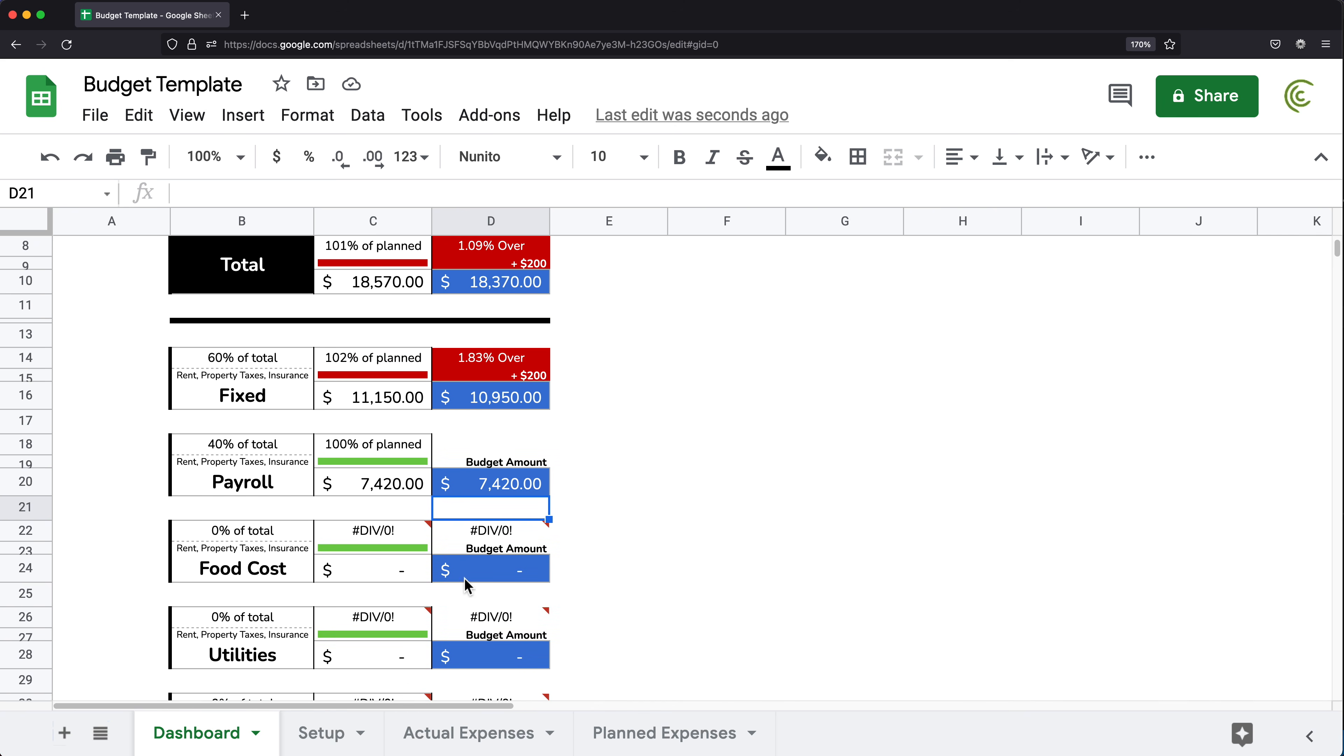
scroll(392, 593, "down", 3)
left_click(365, 490)
left_click(365, 523)
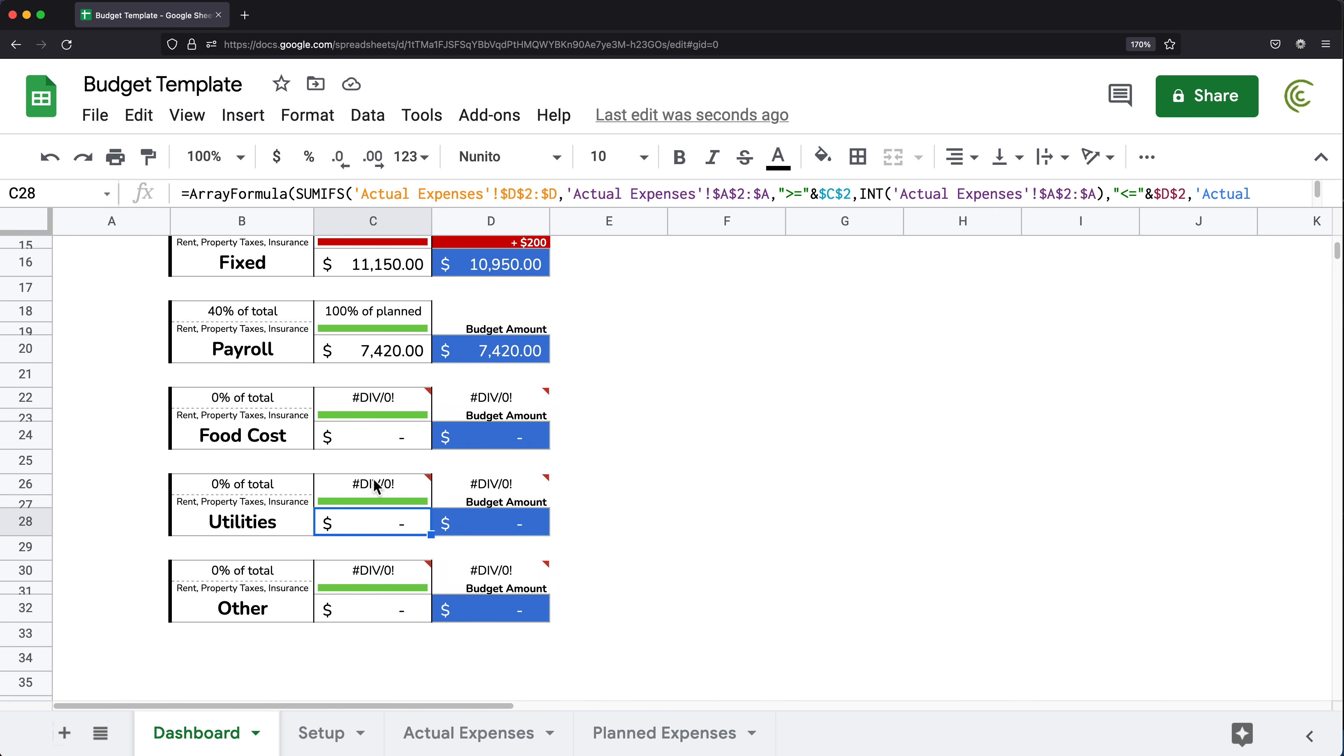
- Wrap the Utilities percent-of-planned formula in C26 in IFERROR, making it =IFERROR(C28/D28)
left_click(370, 493)
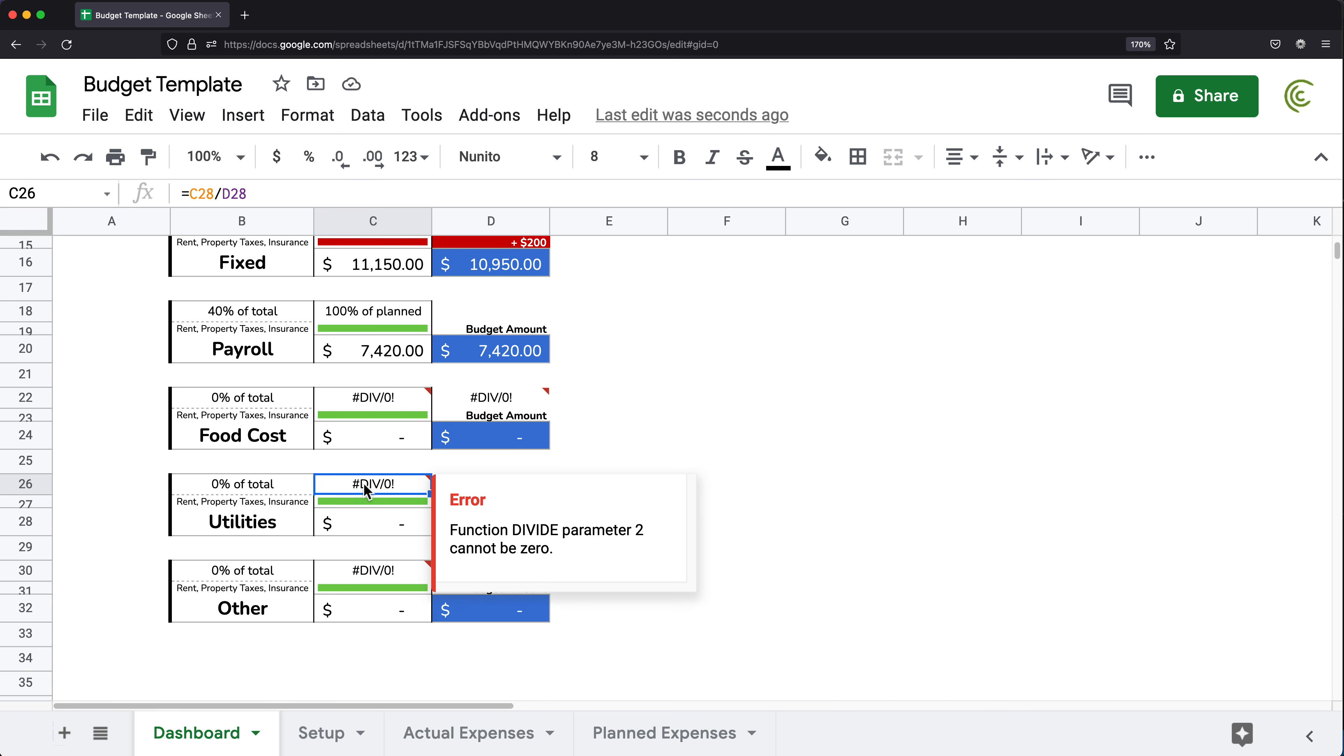
double_click(366, 491)
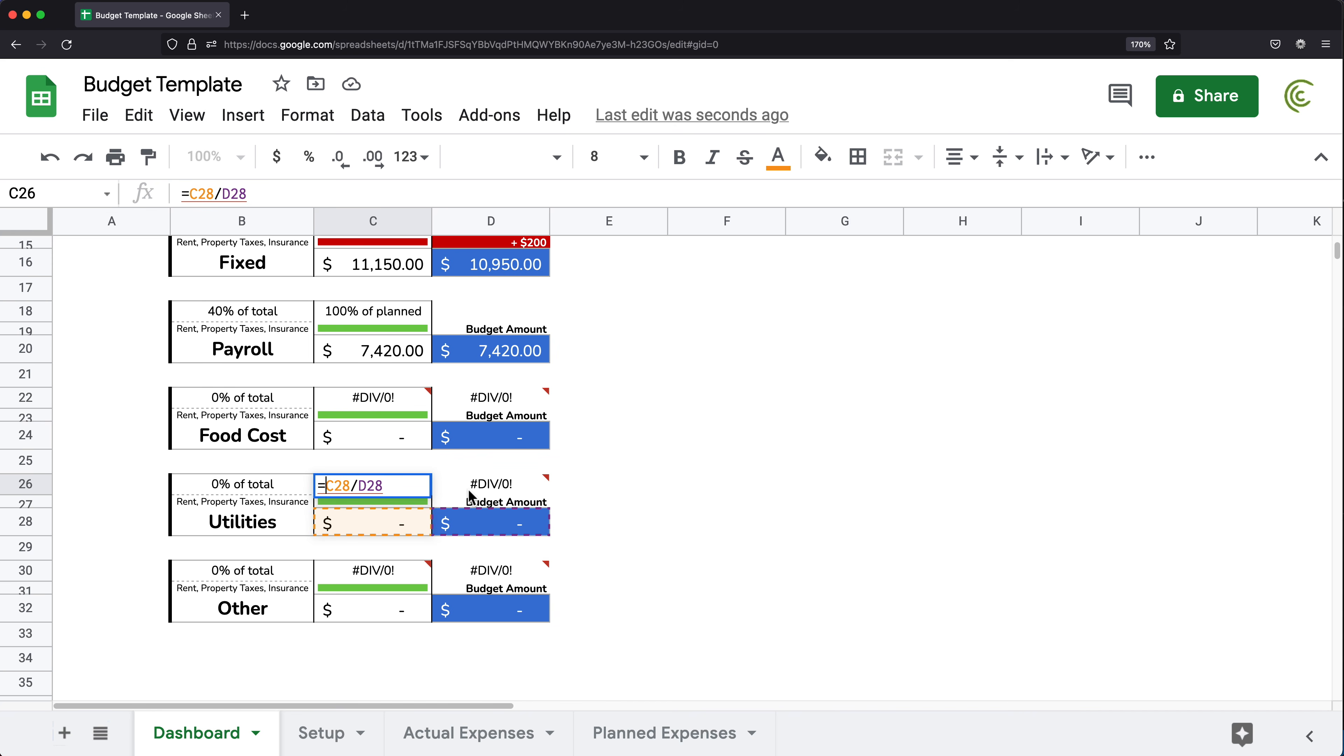
type("IFEROR")
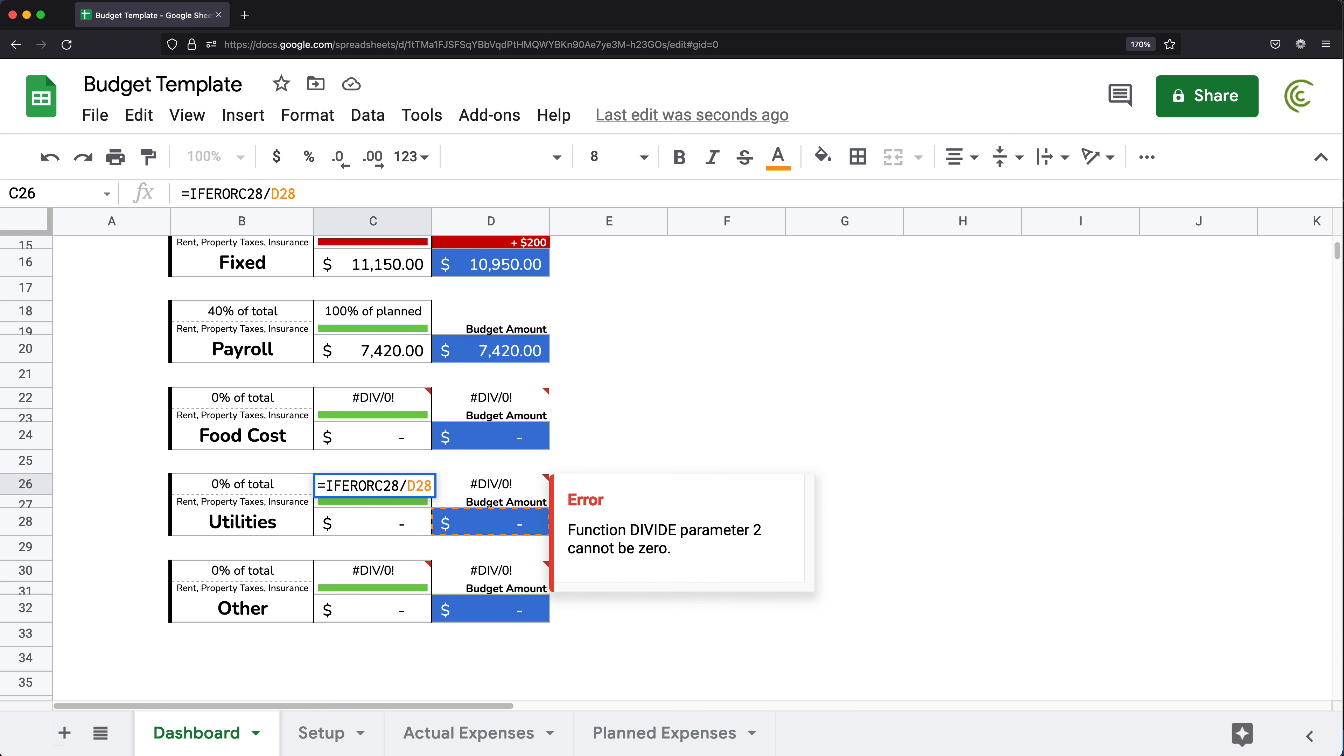
key("BackSpace")
key("BackSpace")
key("BackSpace")
type("RROR(")
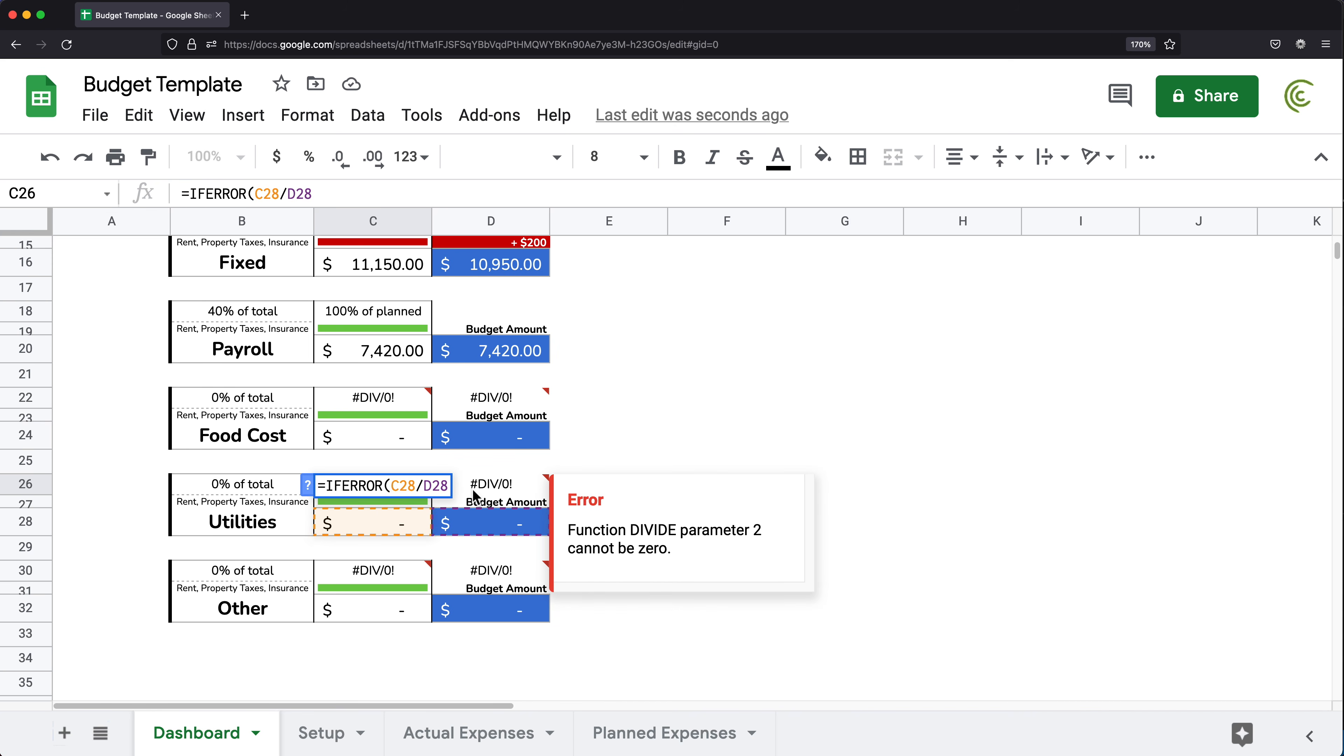
left_click(448, 486)
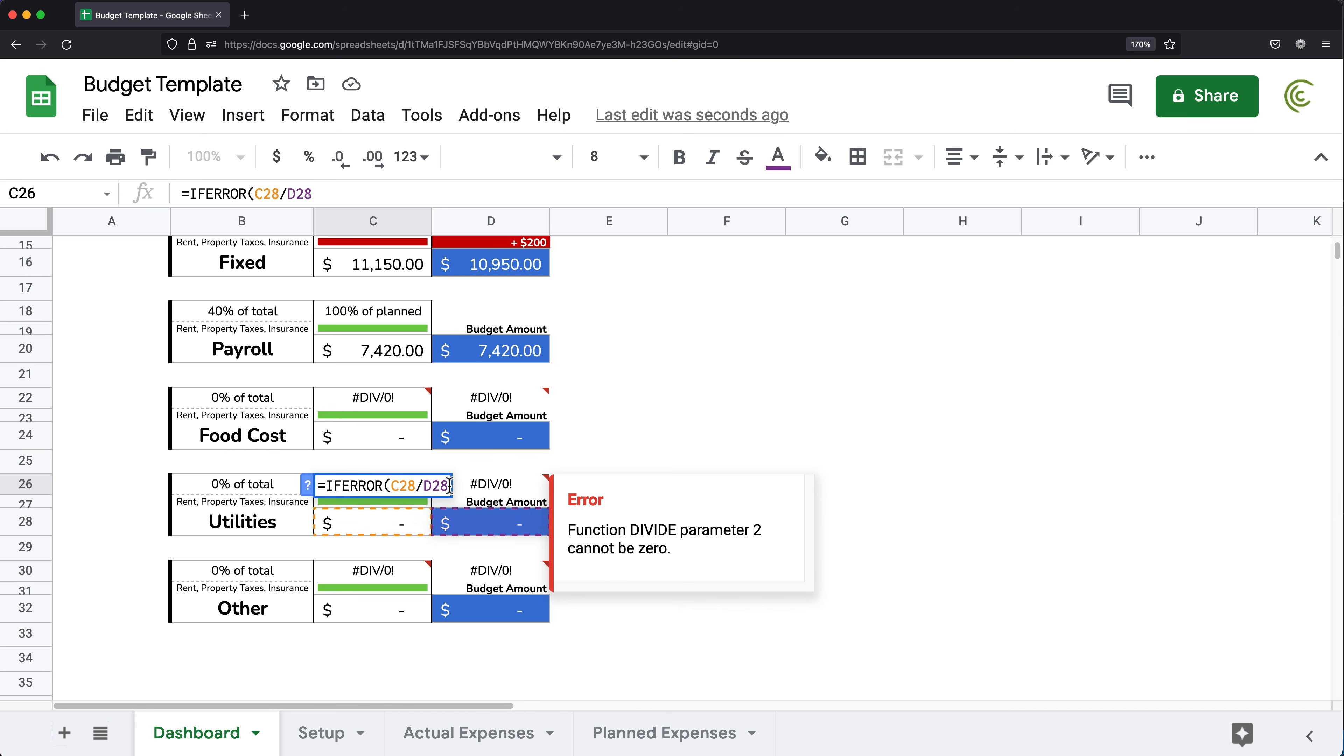
key("Return")
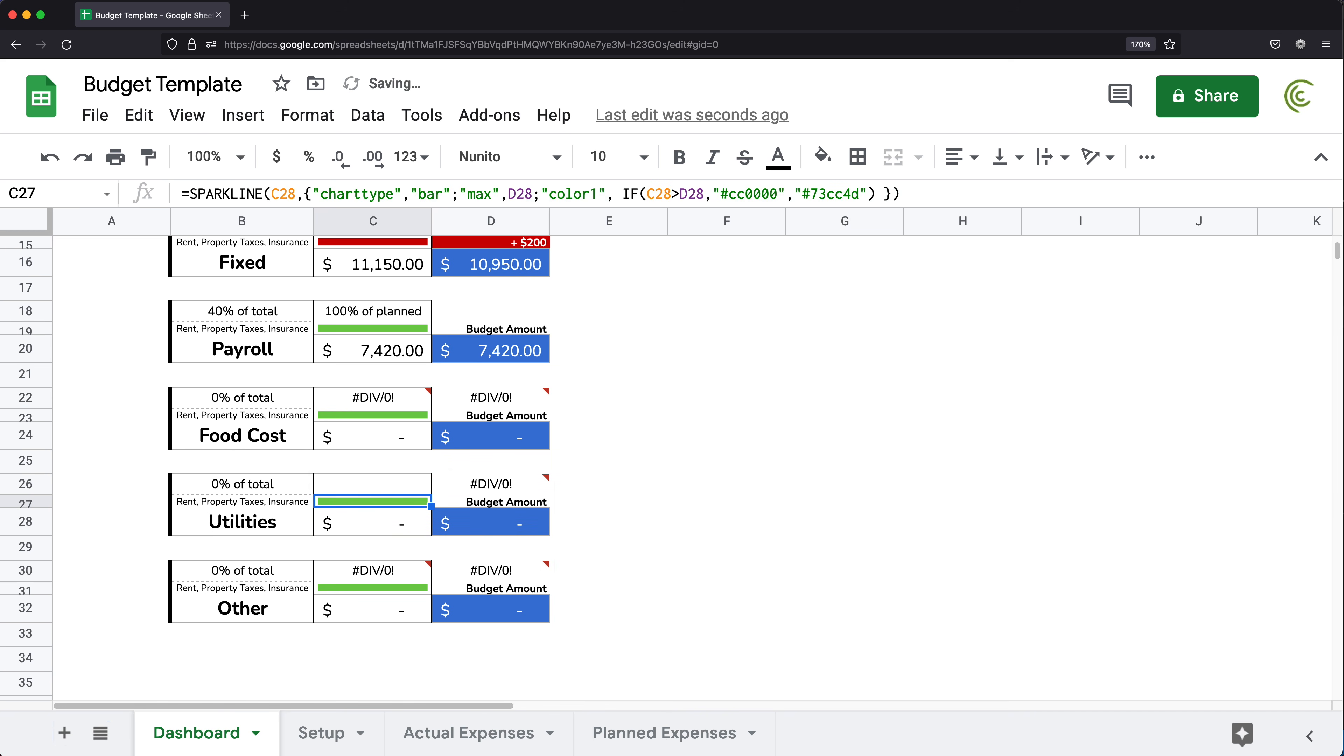
- Wrap the Utilities overspend percentage formula in D26 in IFERROR, making it =IFERROR(MAX(C28/D28-1,0))
triple_click(486, 489)
left_click(445, 489)
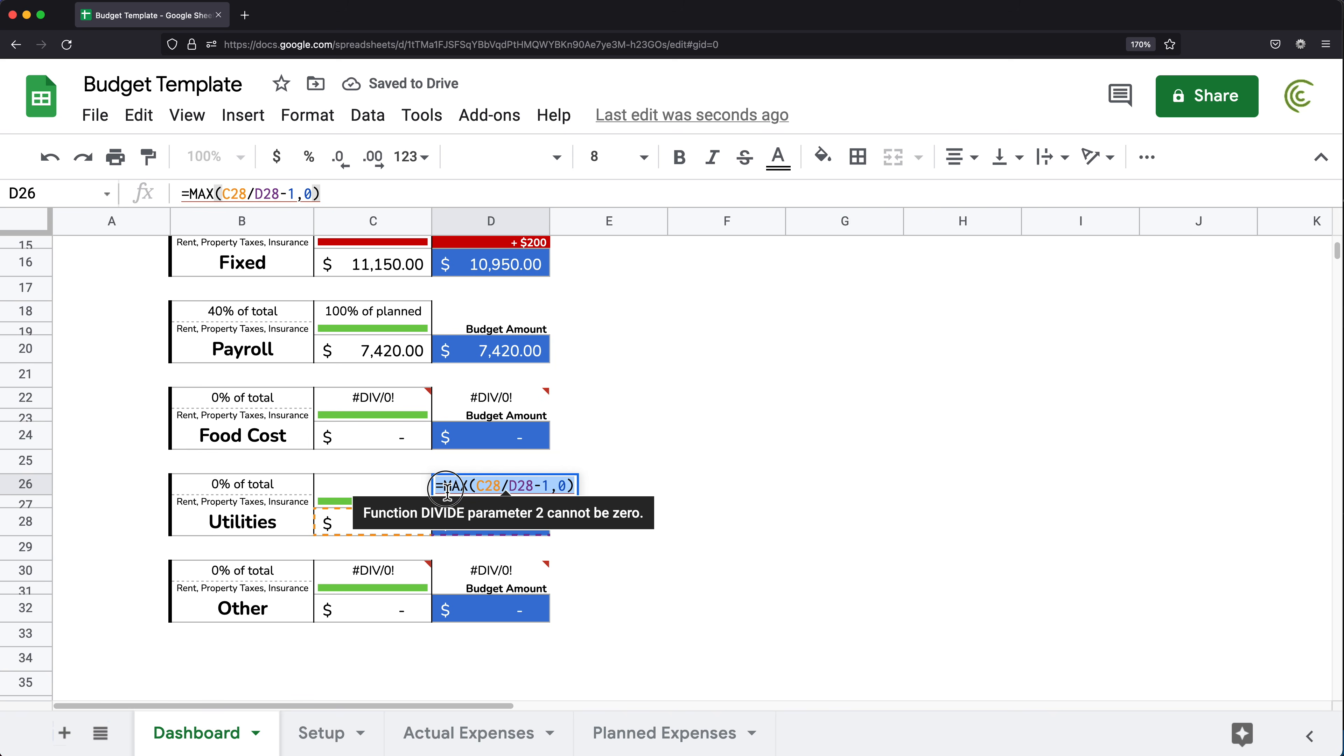
type("IFER")
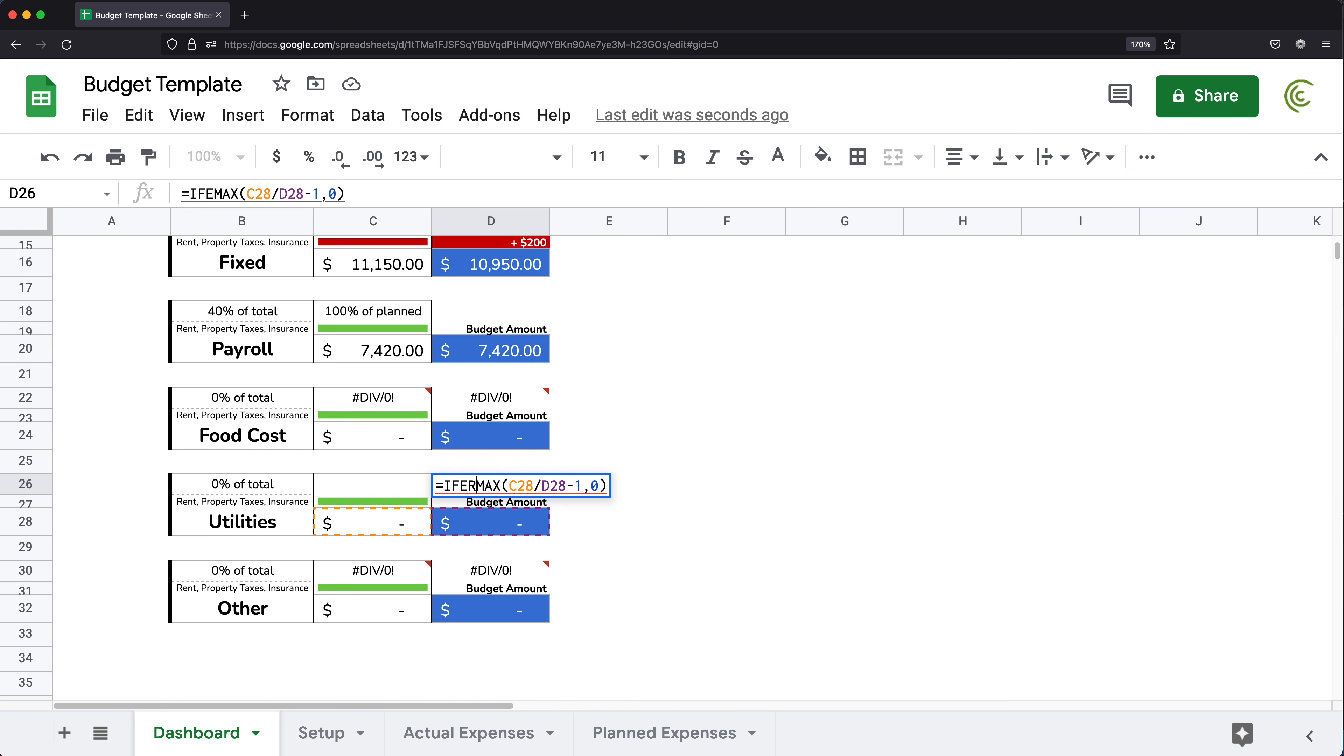
type("ROR(")
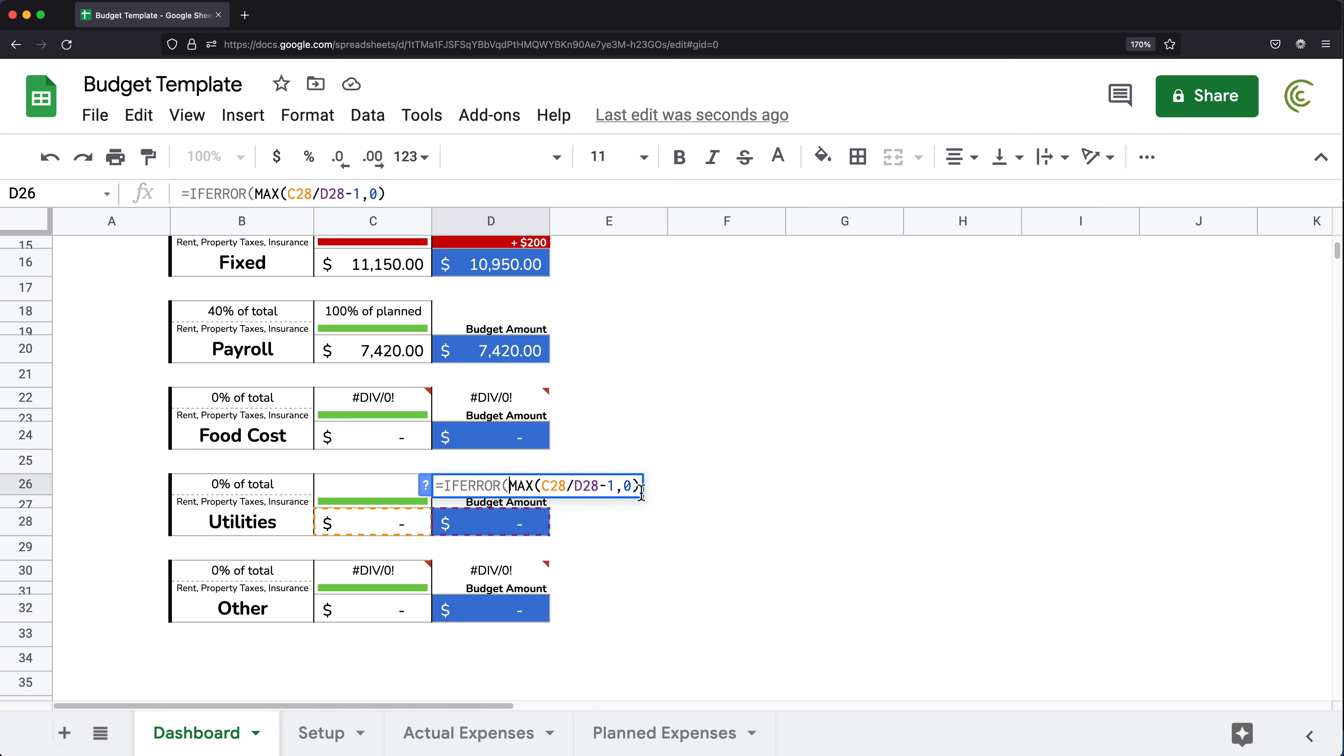
left_click(637, 488)
key("Return")
left_click(502, 490)
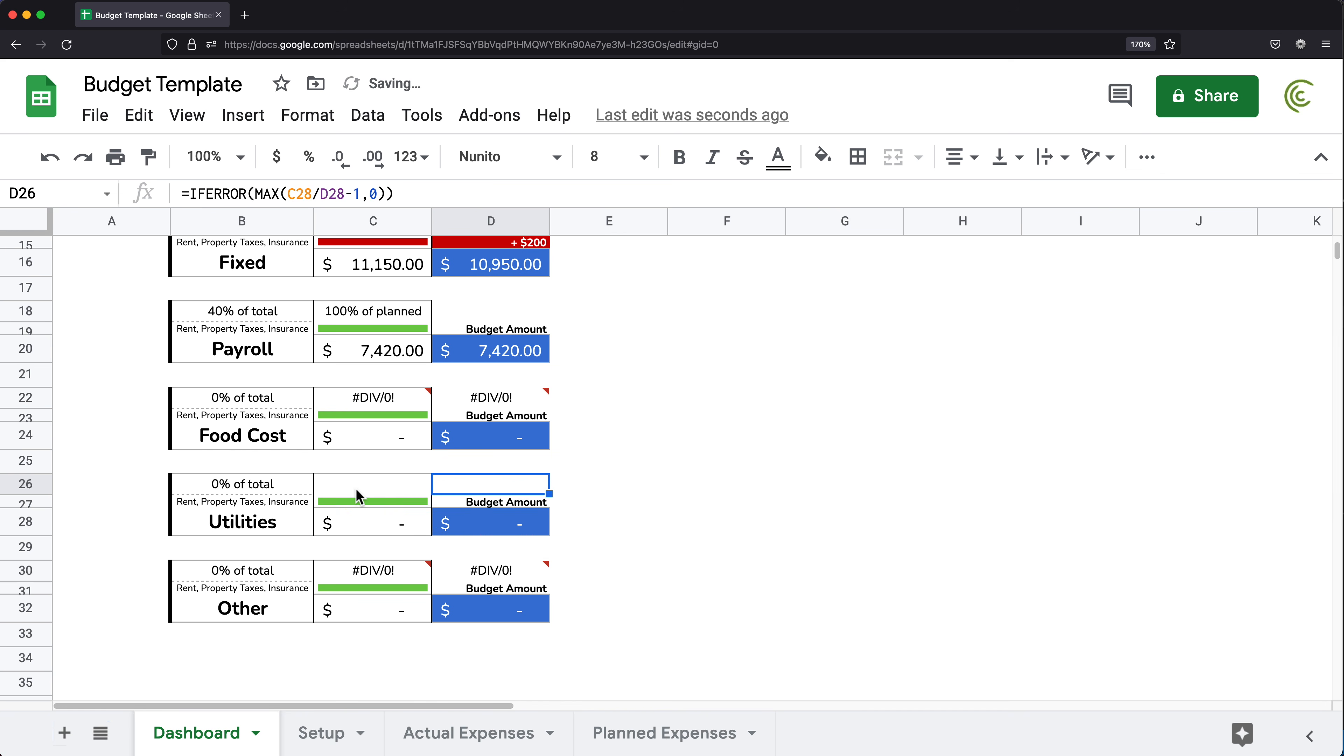
left_click(360, 484)
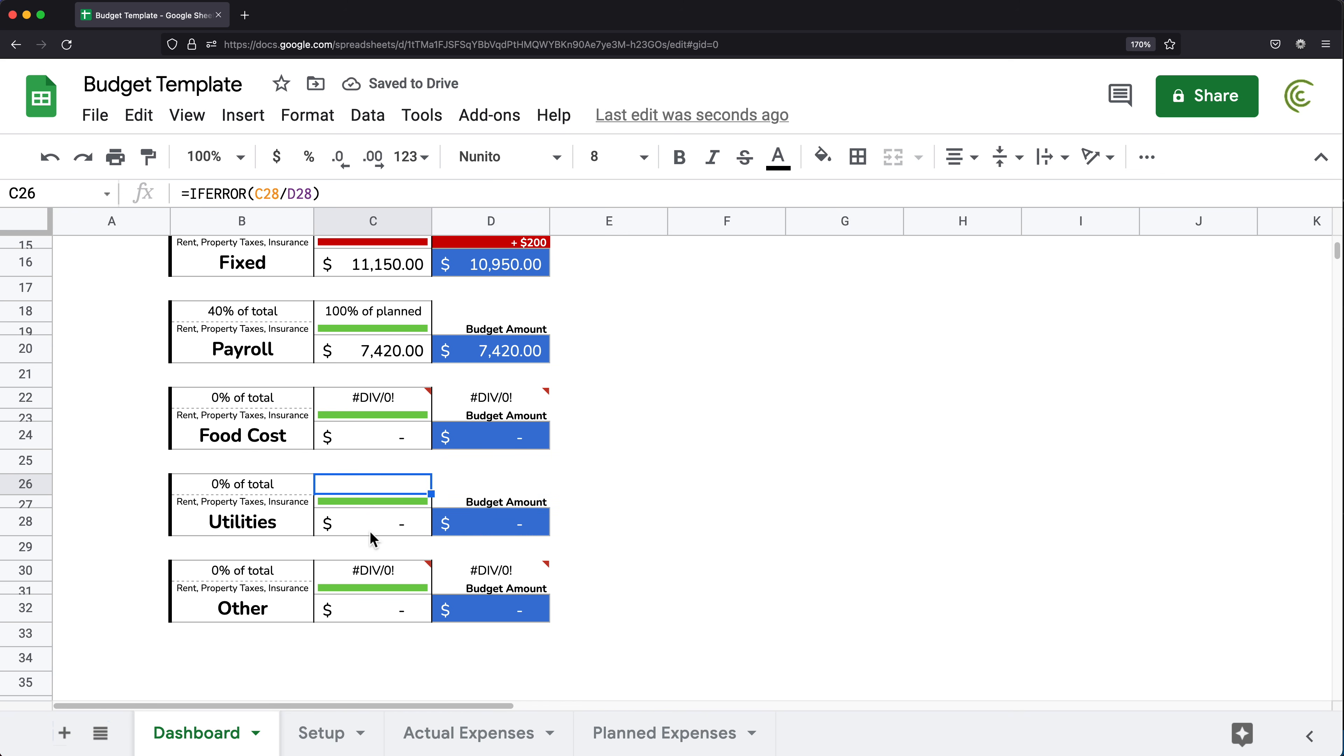
- Wrap the Fixed percent-of-planned formula in C14 in IFERROR, making it =IFERROR(C16/D16)
scroll(383, 521, "up", 2)
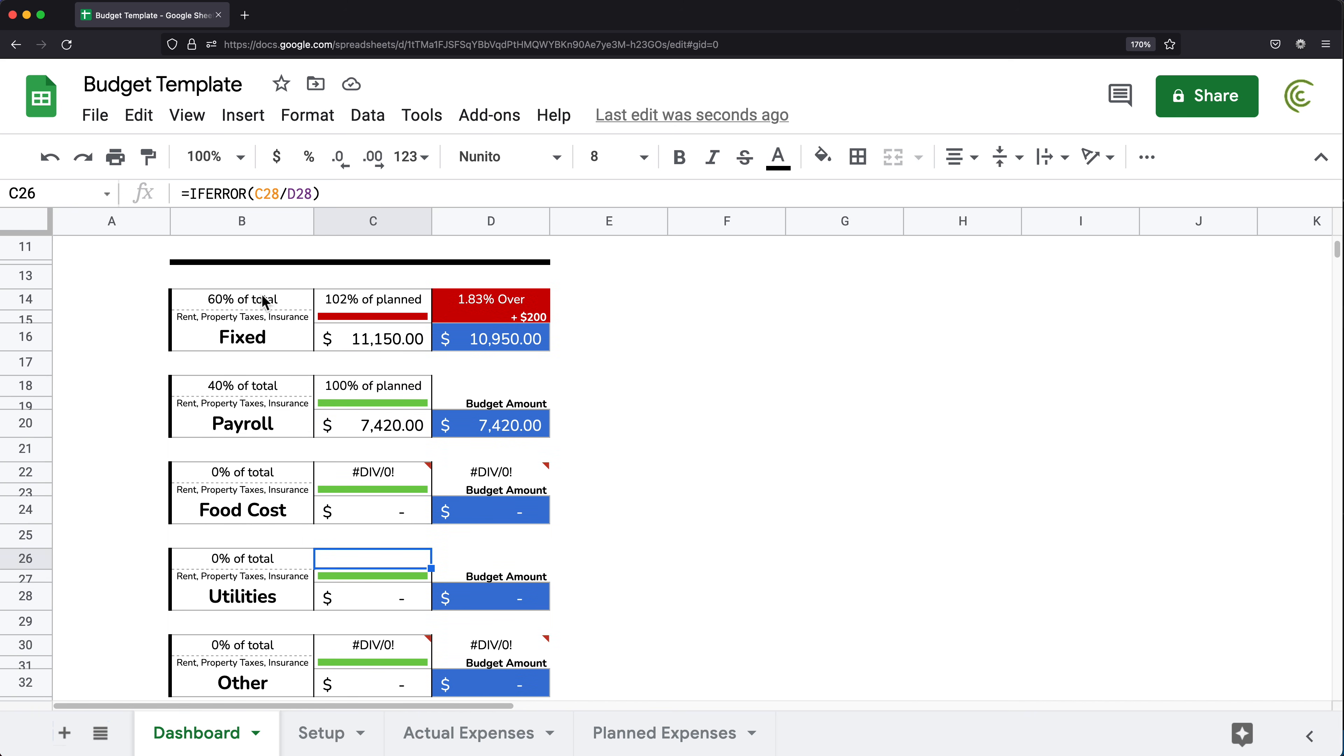
scroll(321, 511, "up", 2)
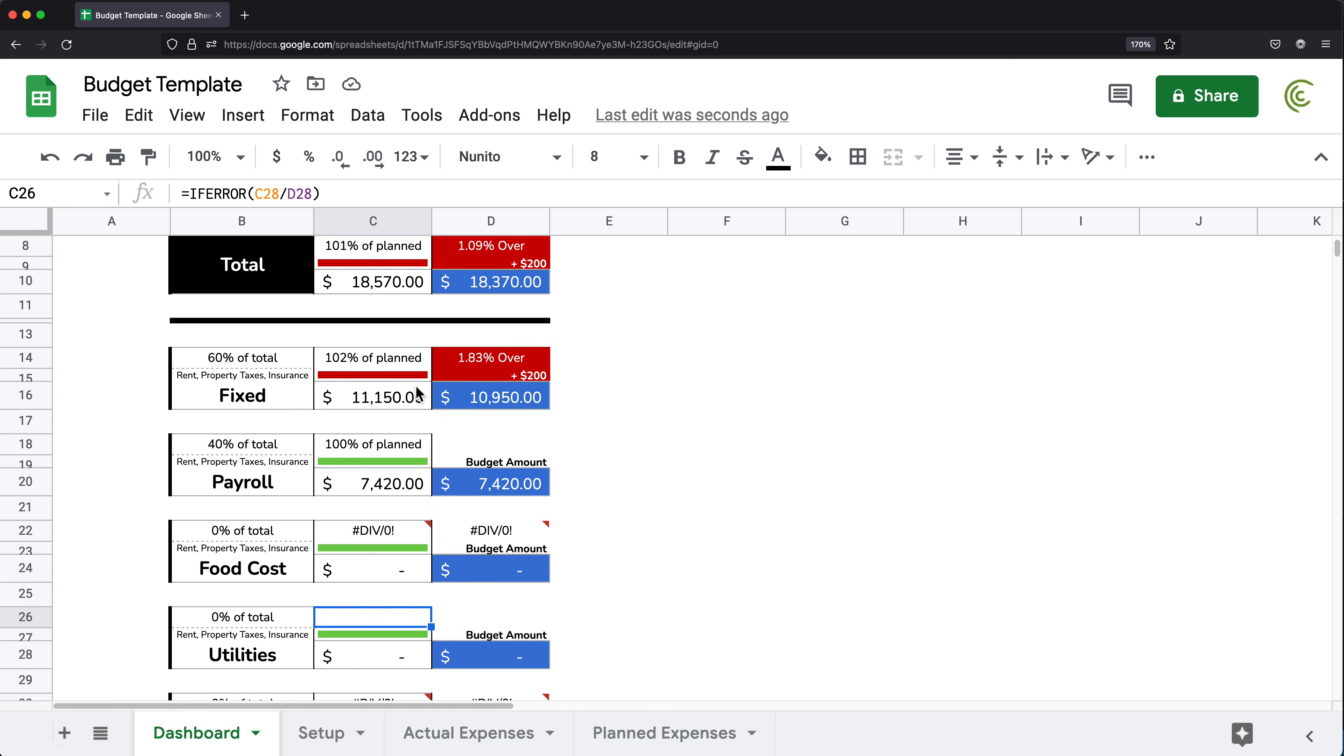
left_click(369, 365)
scroll(245, 472, "down", 1)
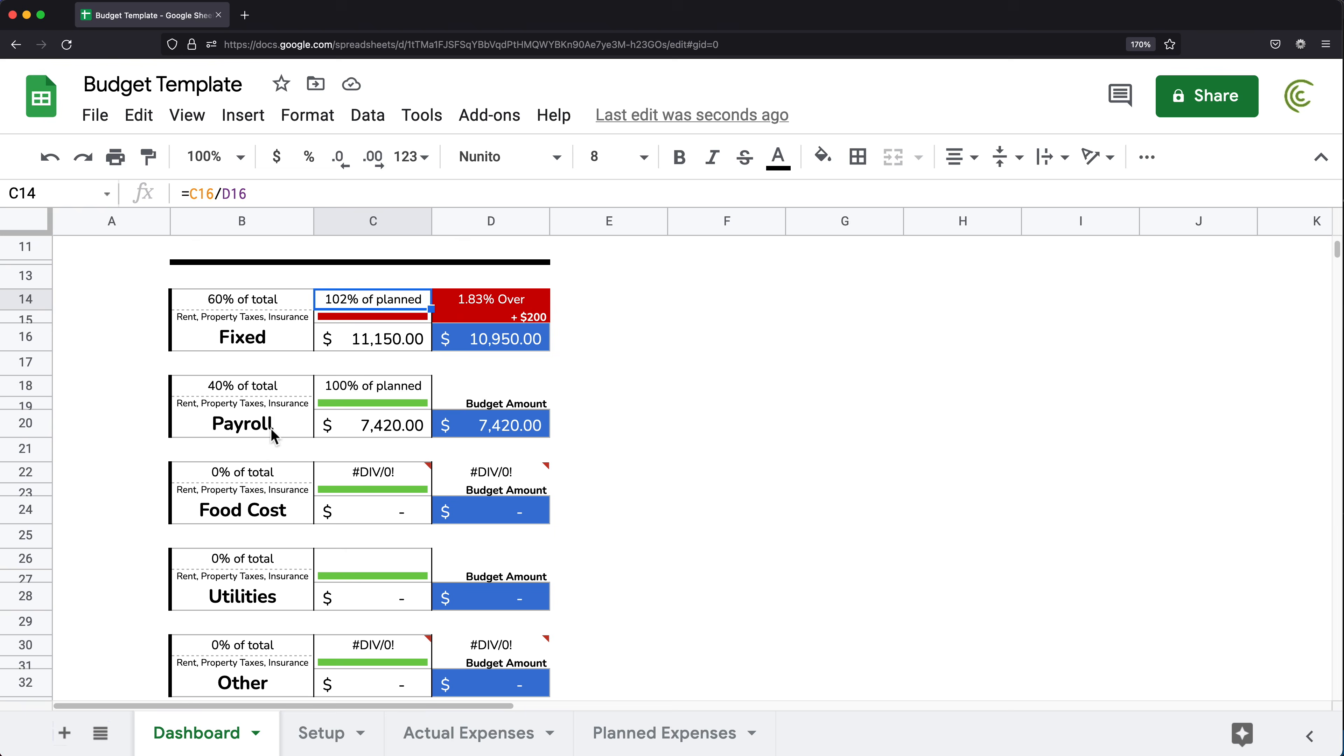
scroll(275, 431, "up", 3)
double_click(394, 473)
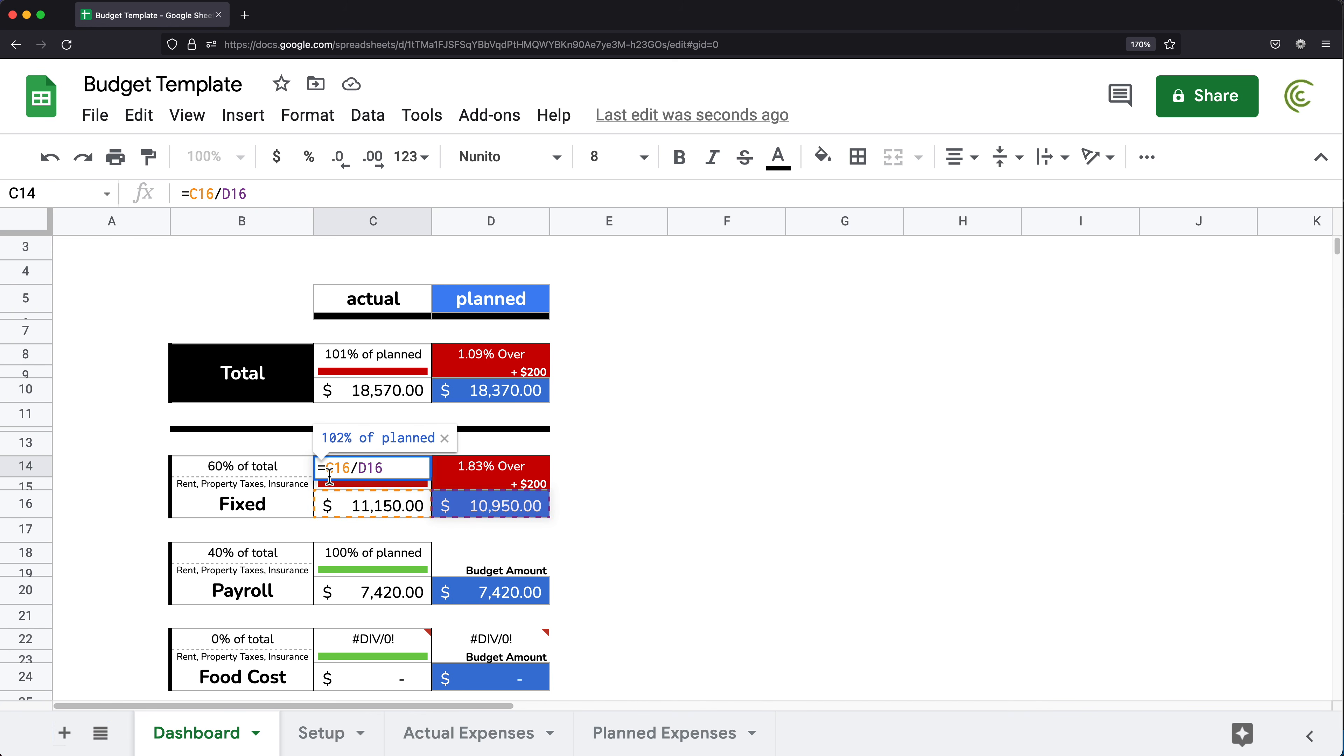
left_click(329, 473)
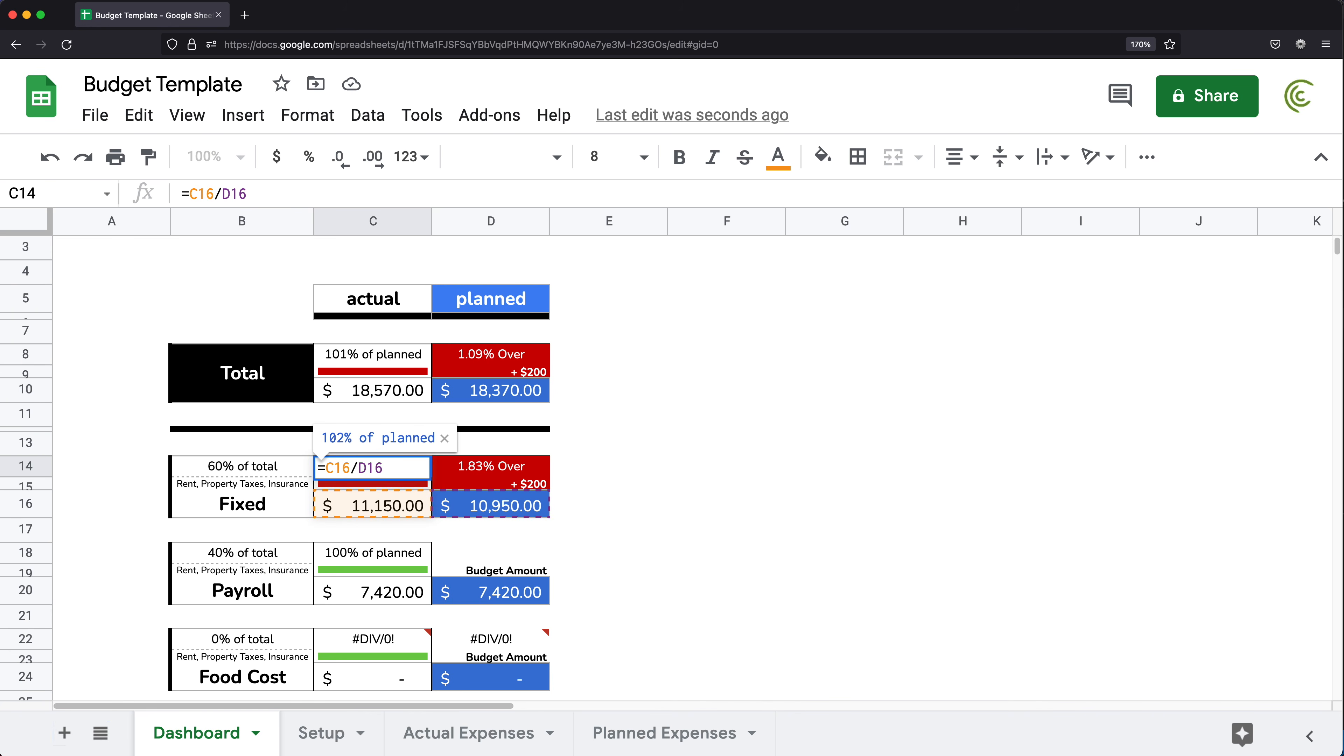
type("IFERROR(")
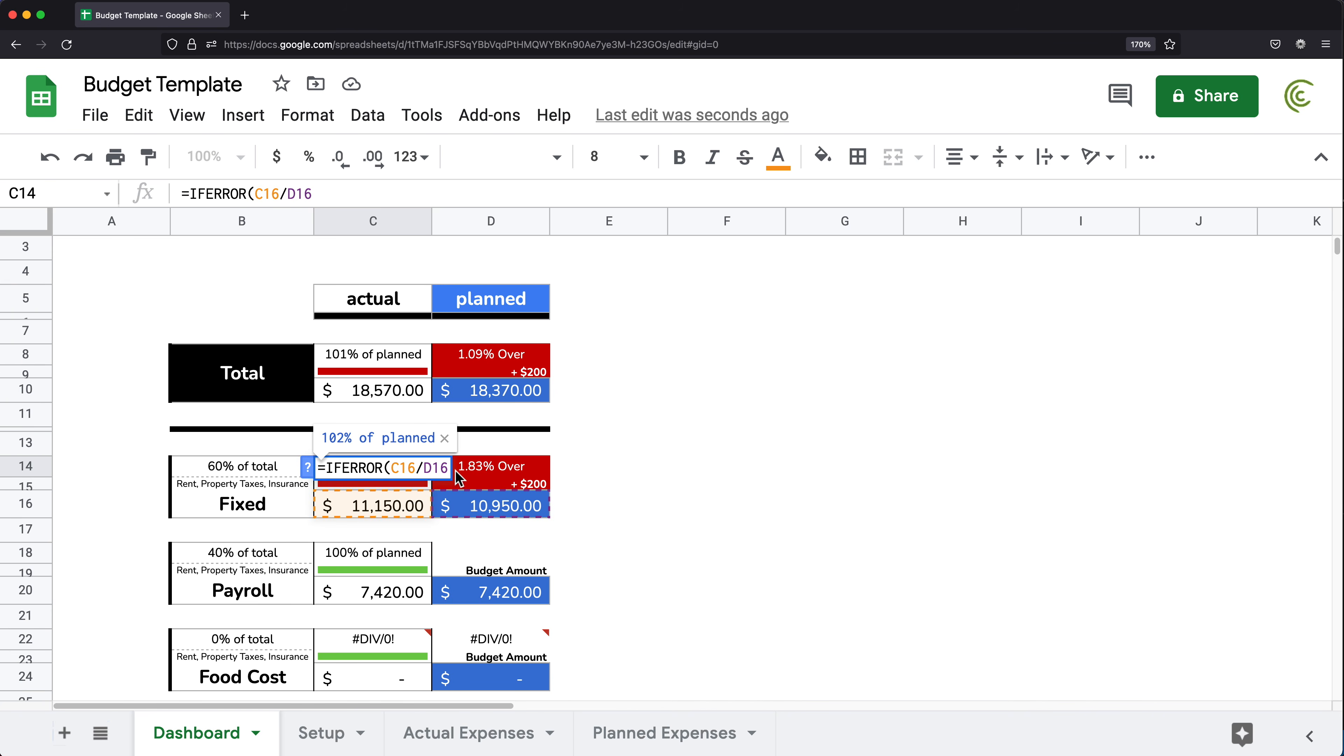
left_click(447, 470)
key("Return")
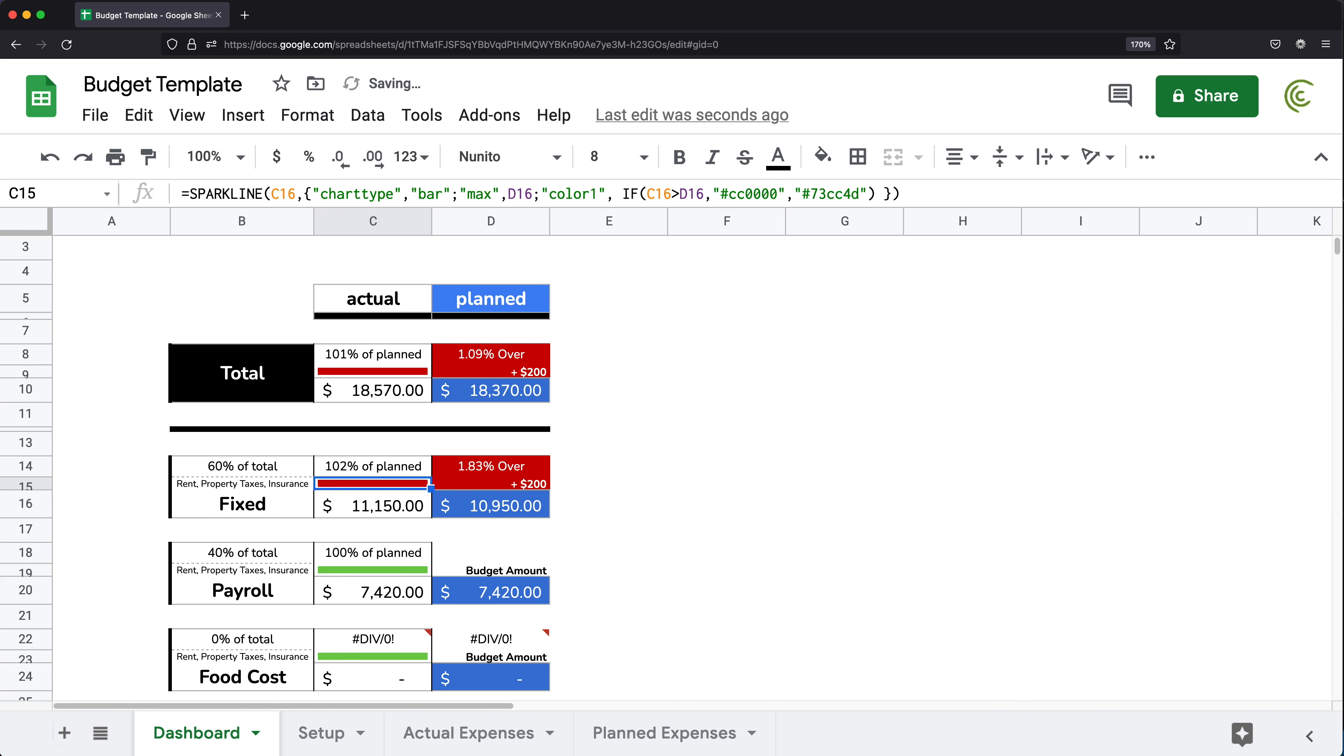
- Wrap the Fixed overspend percentage formula in D14 in IFERROR, making it =IFERROR(MAX(C16/D16-1,0))
double_click(505, 473)
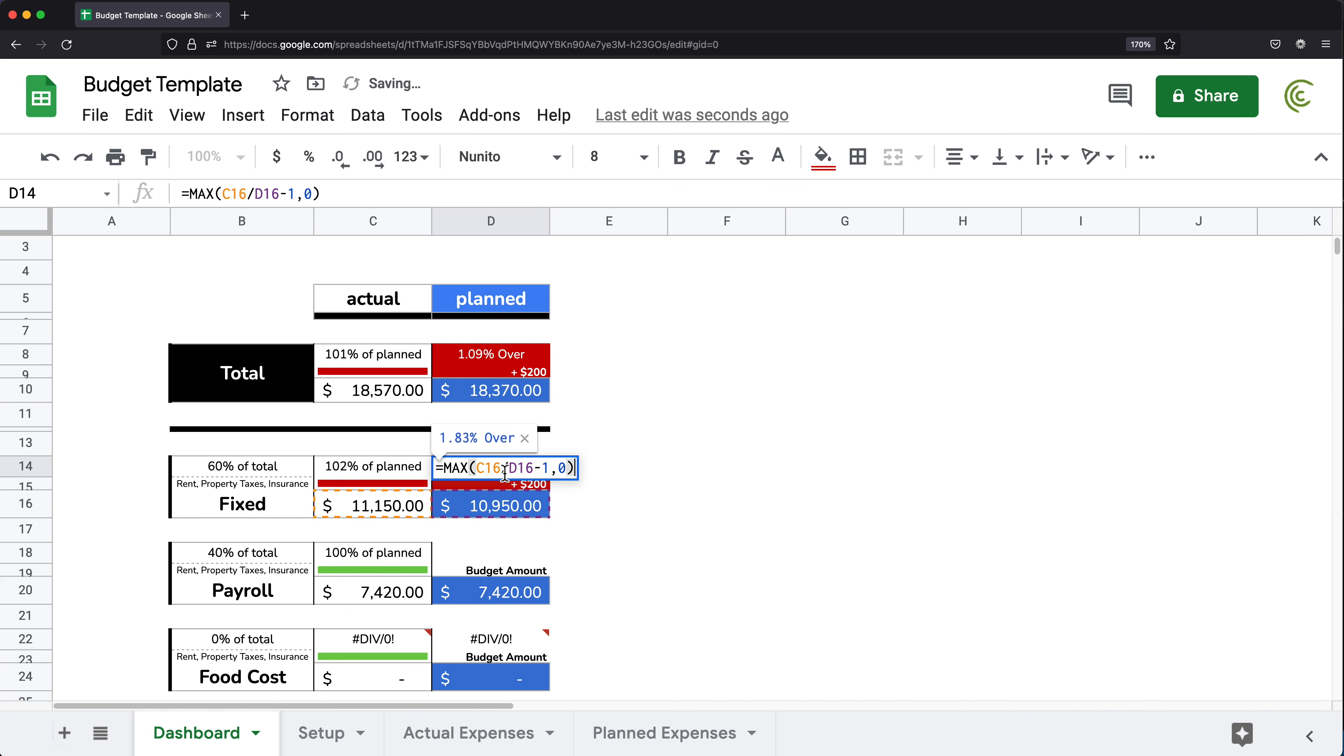
left_click(444, 469)
type("IFERROR(")
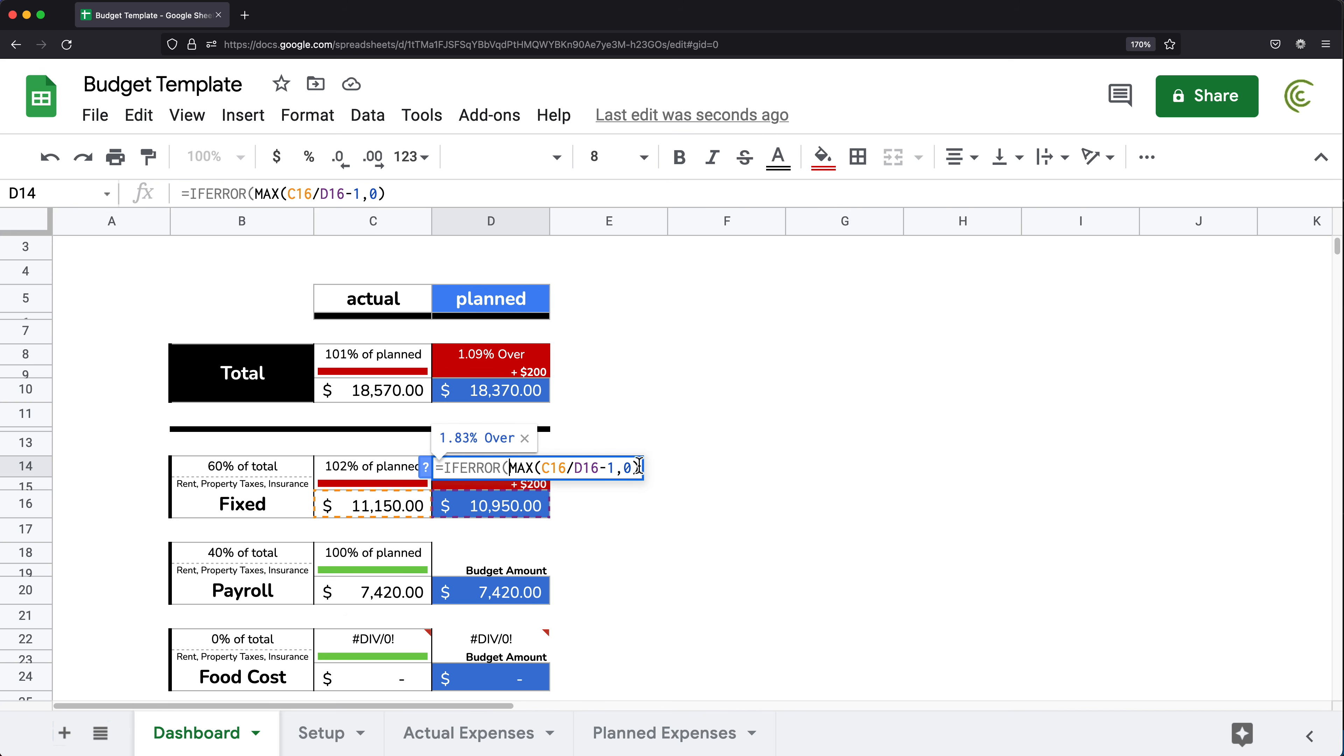
type(")")
key("Return")
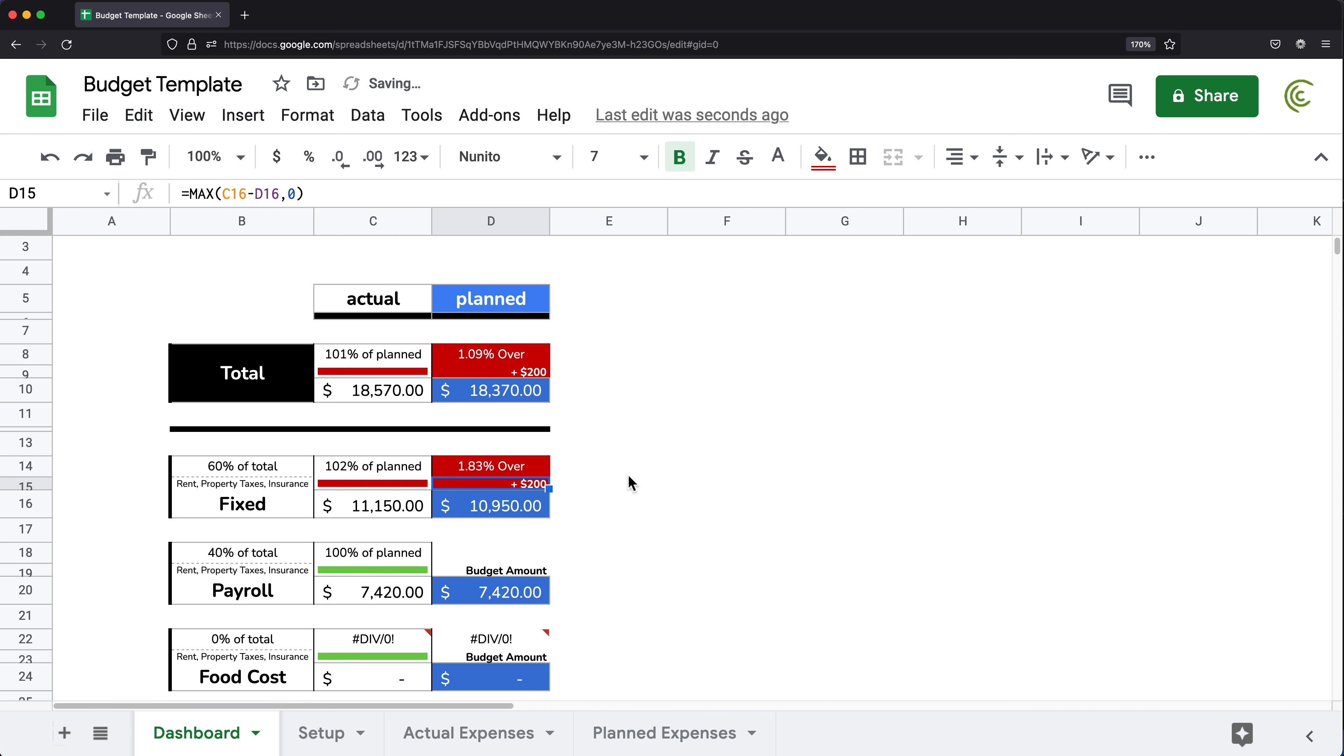
- Copy the Fixed block in rows 14 to 16 over the Payroll, Food Cost and Utilities blocks starting at rows 18, 22 and 26
scroll(628, 497, "down", 5)
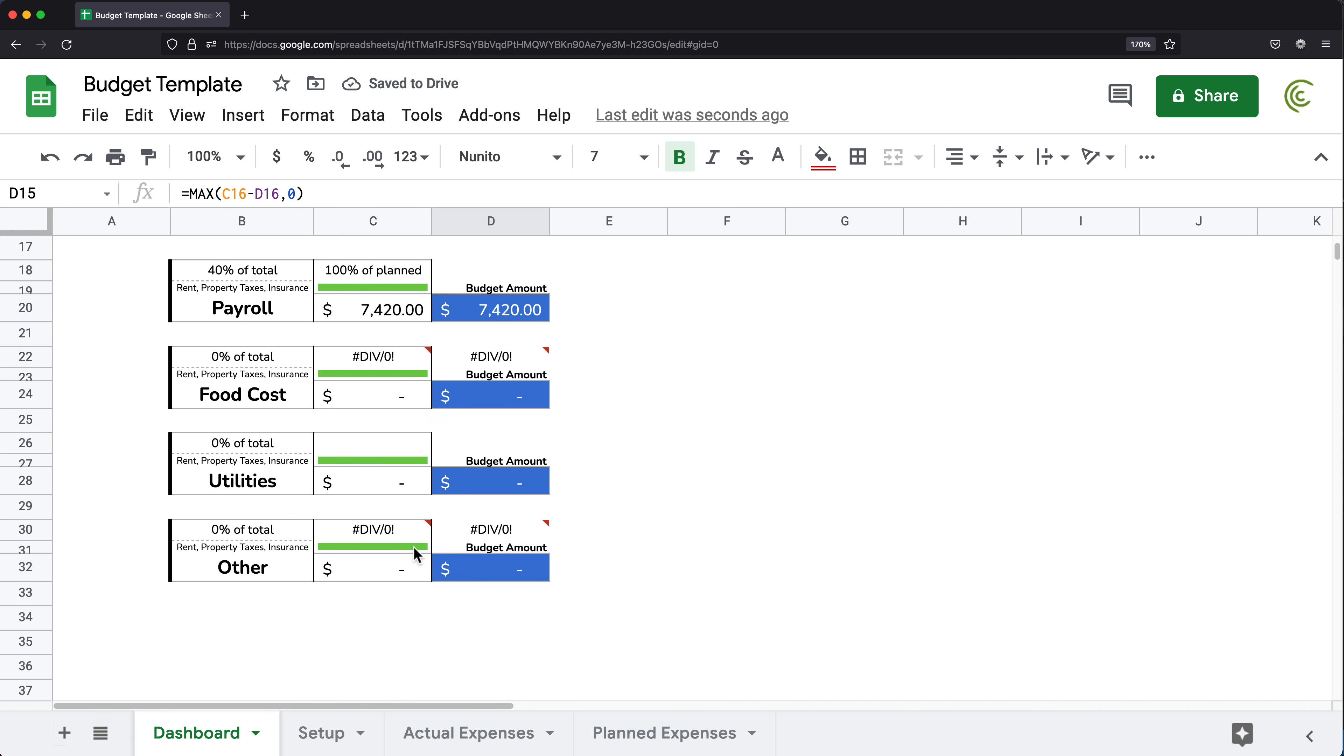
scroll(510, 503, "up", 4)
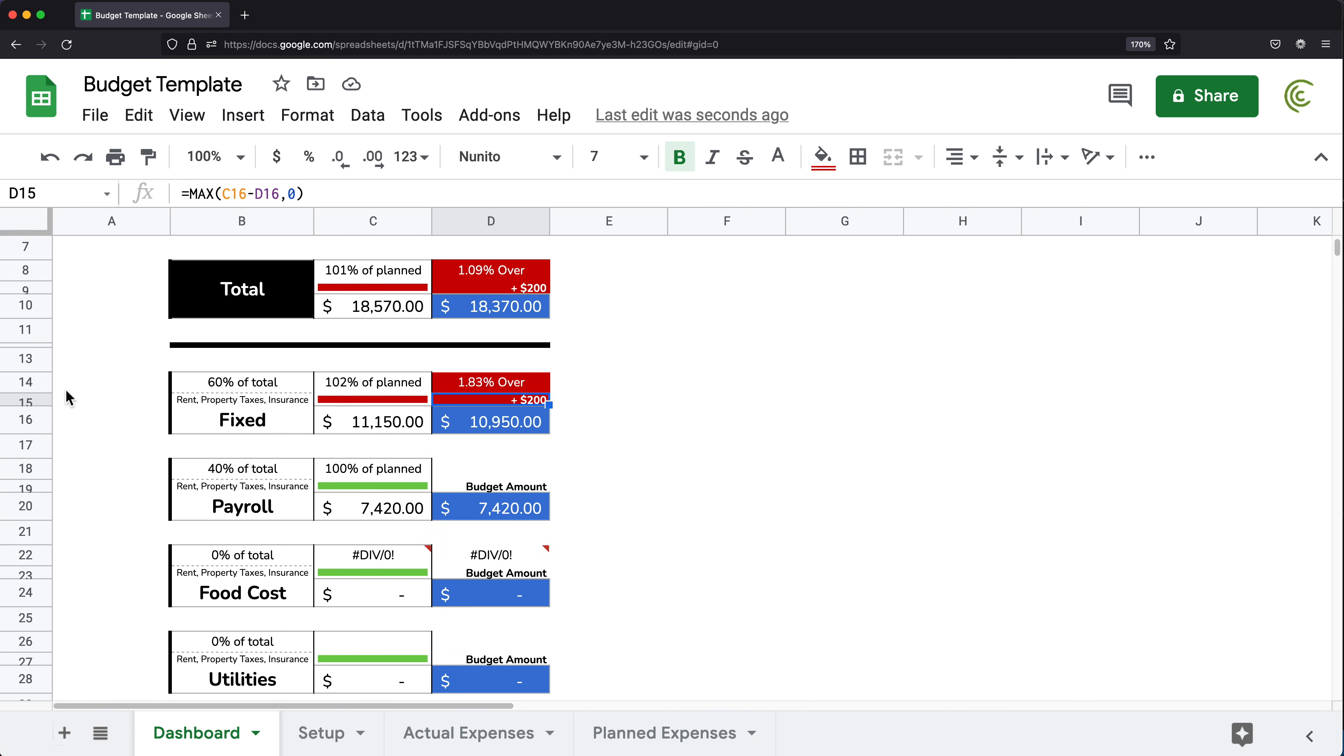
left_click_drag(36, 383, 51, 419)
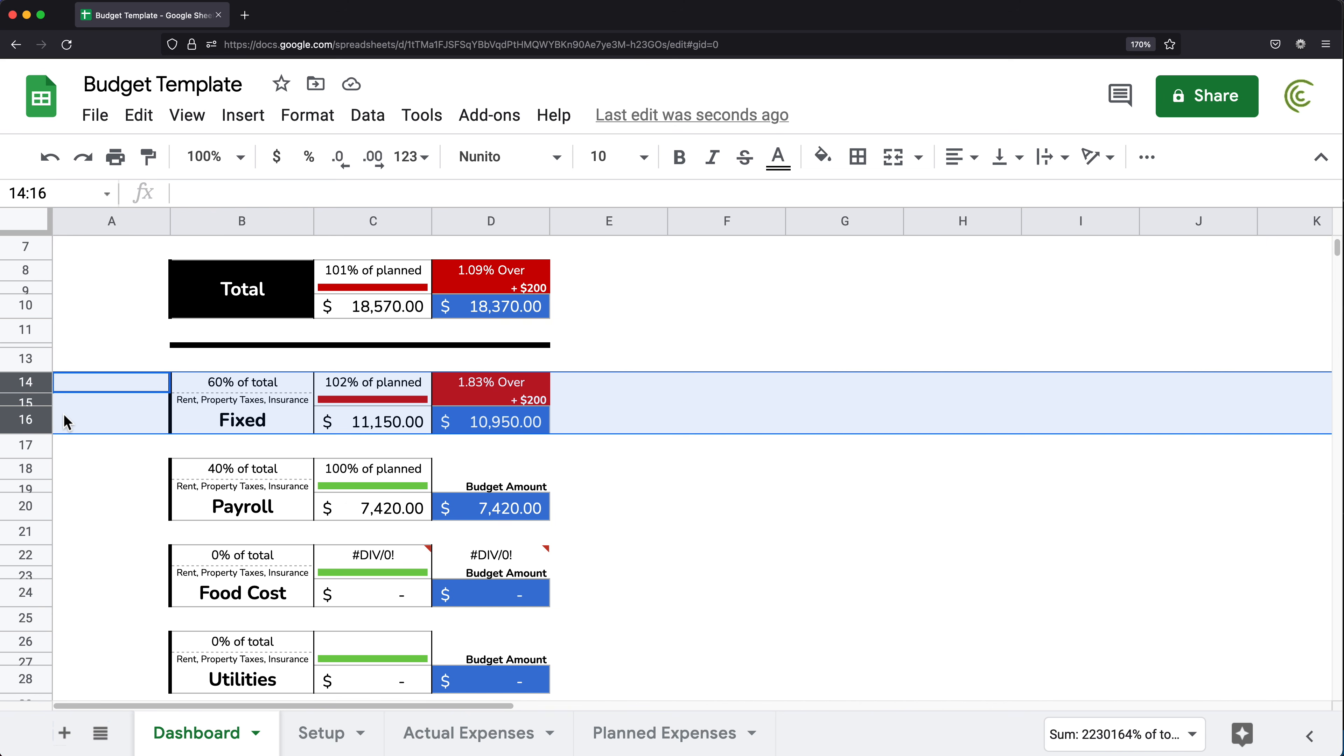
left_click(27, 471)
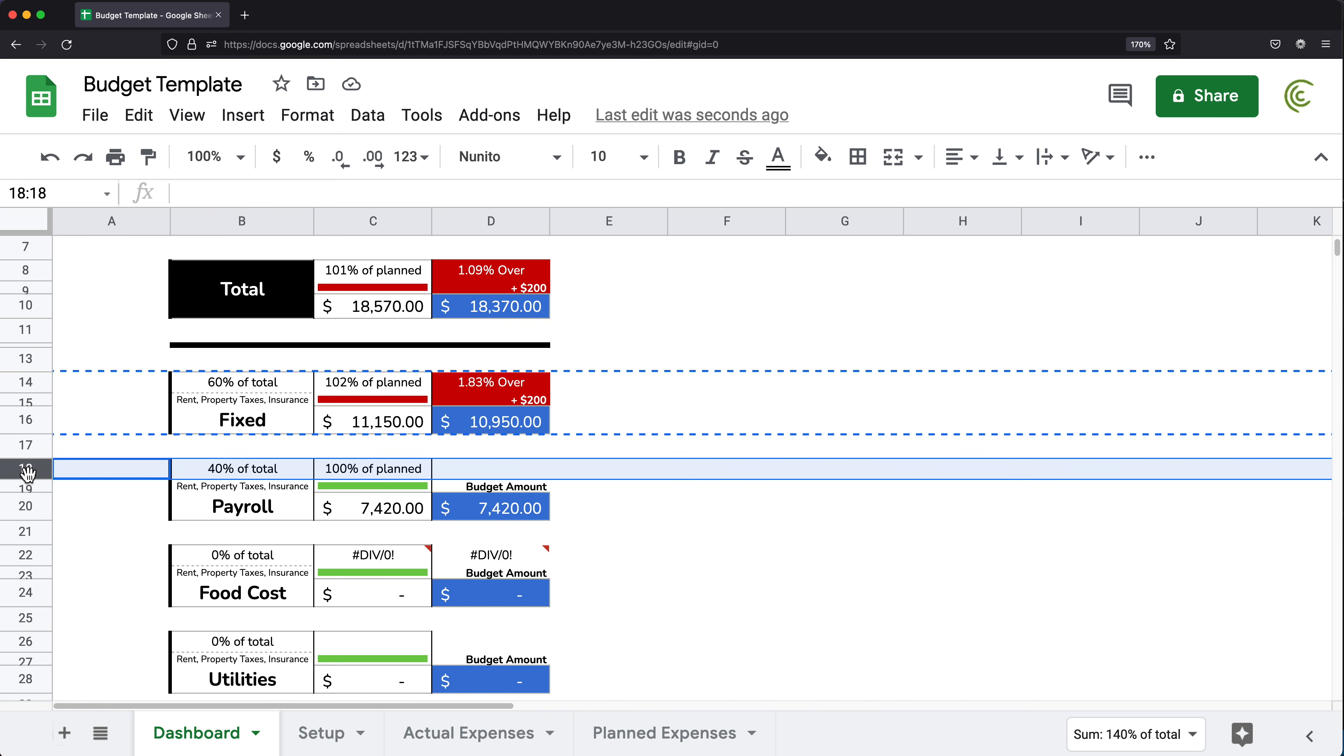
key("ctrl+v")
left_click(32, 555)
key("ctrl+v")
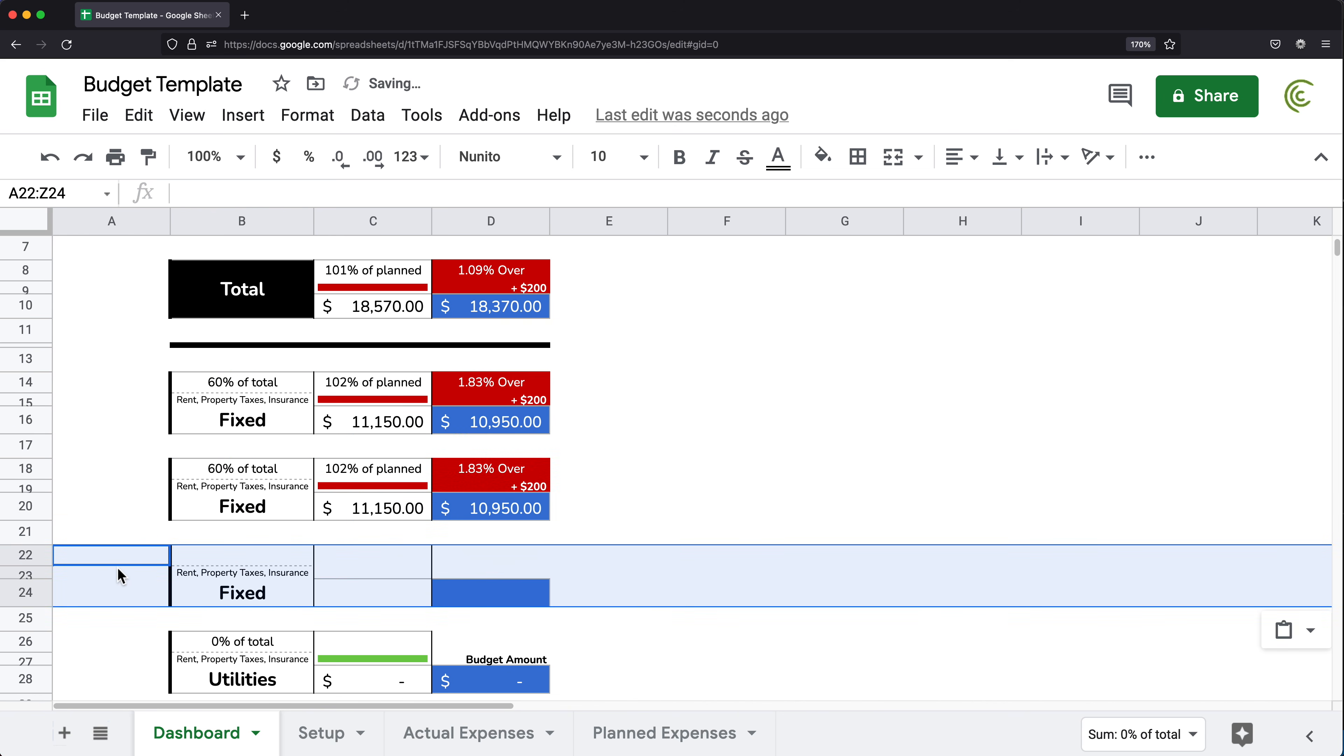
scroll(121, 576, "down", 2)
left_click(37, 589)
key("ctrl+v")
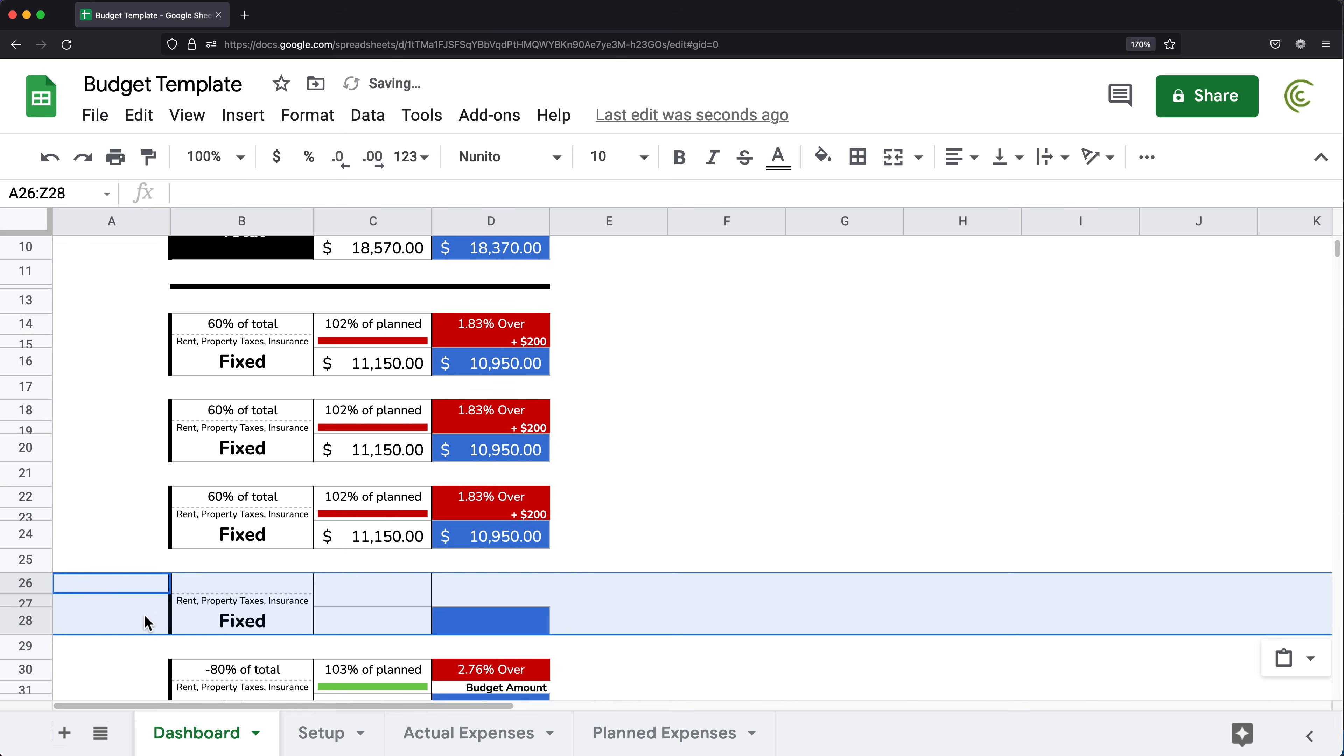
scroll(154, 627, "down", 3)
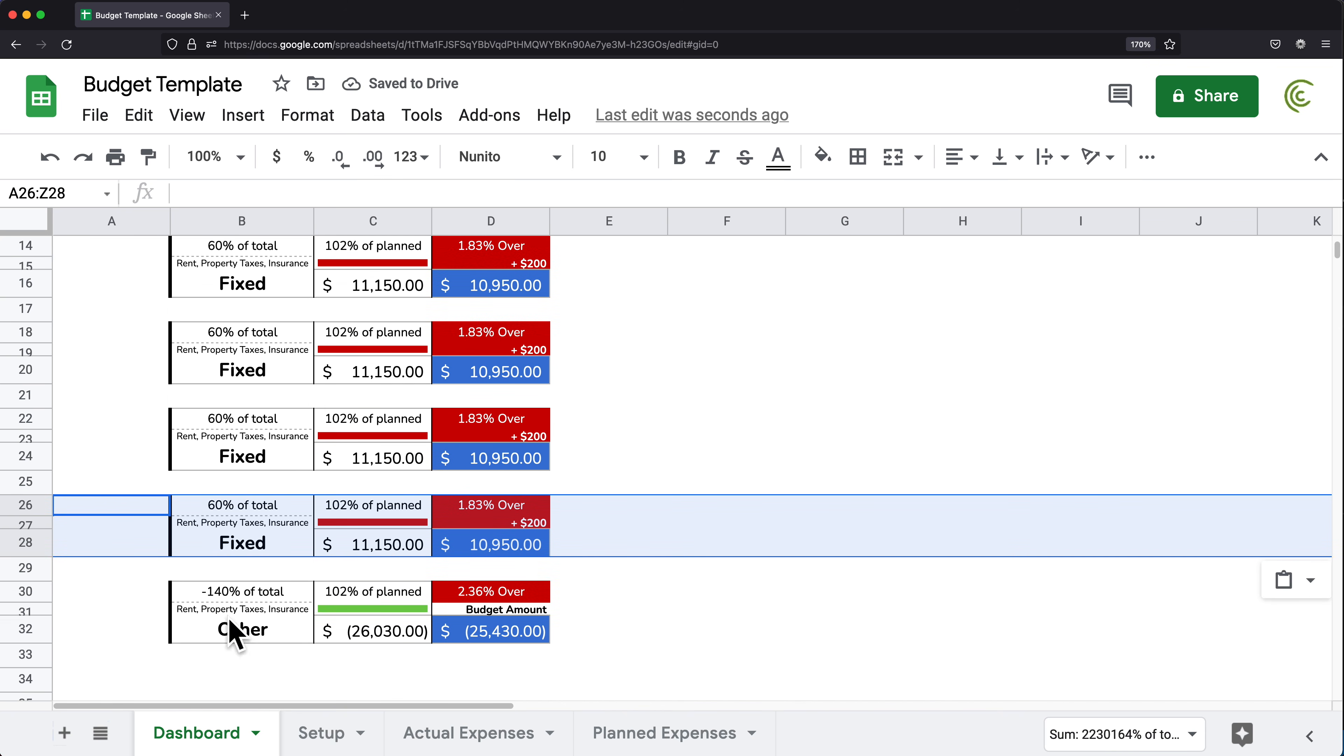
- Rename the three pasted blocks in B20, B24 and B28 as Payroll, Food Cost and Utilities
scroll(278, 521, "up", 1)
scroll(277, 521, "up", 3)
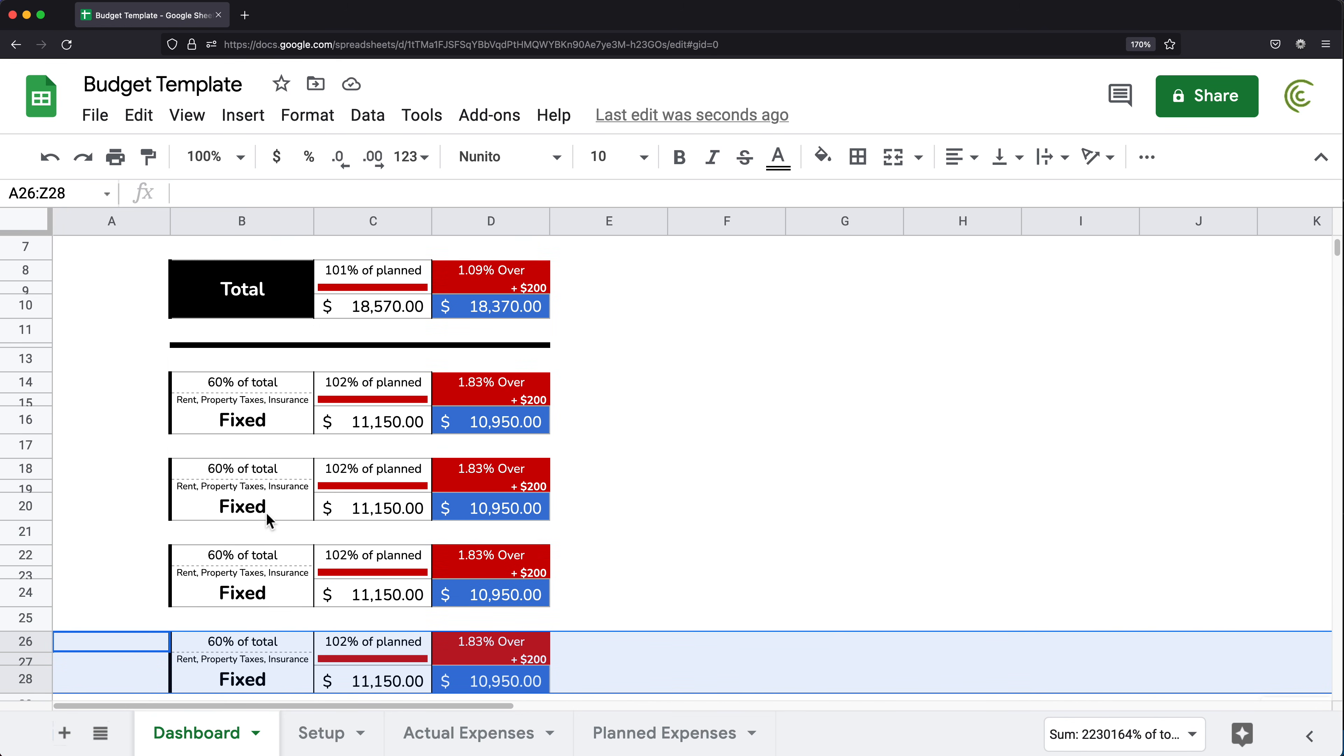
scroll(254, 439, "down", 3)
scroll(253, 431, "up", 2)
left_click(253, 432)
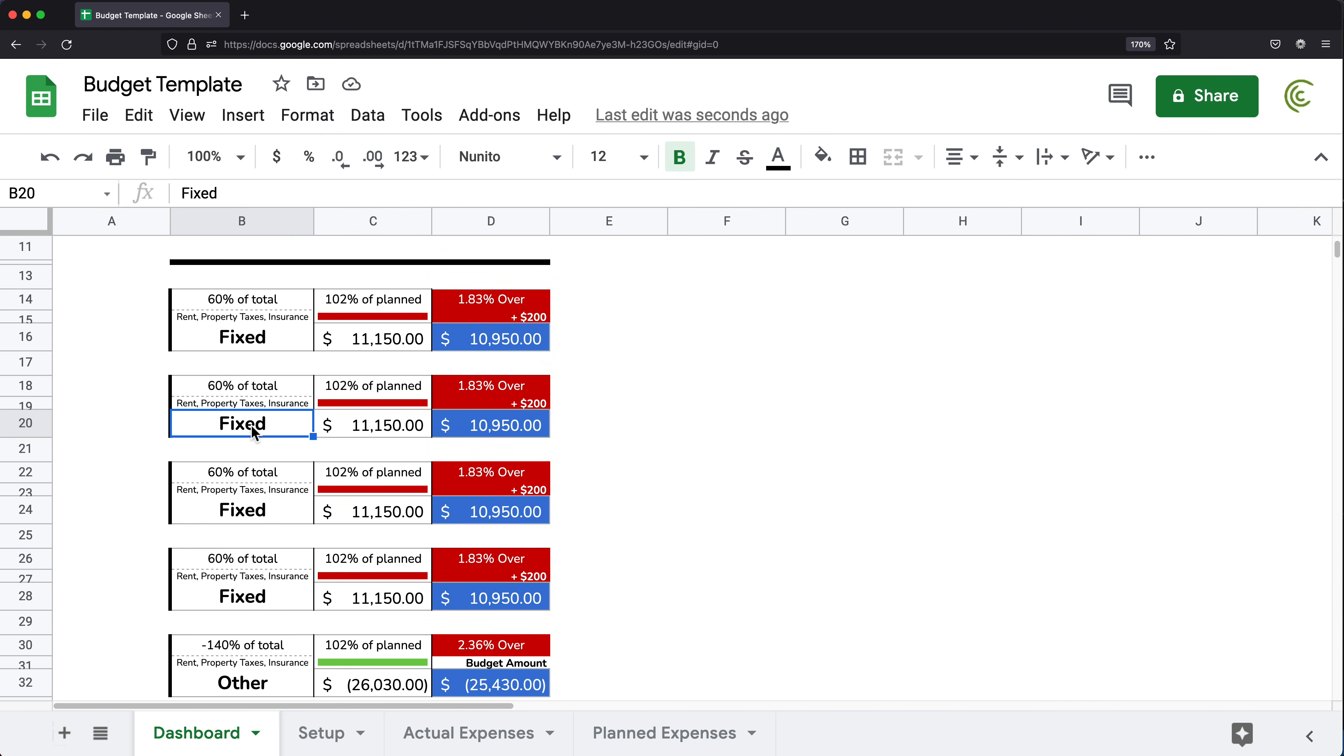
type("Payroll")
key("Return")
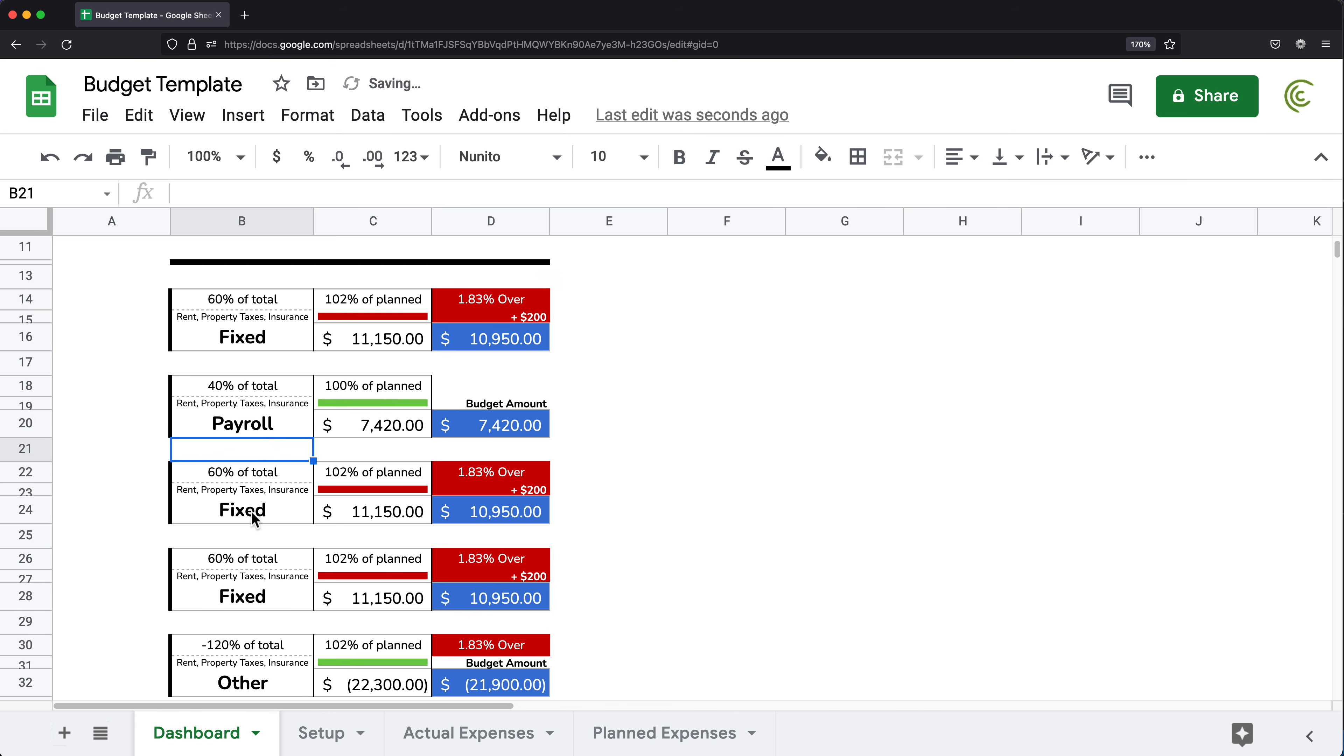
left_click(263, 516)
type("Food Cost")
key("Return")
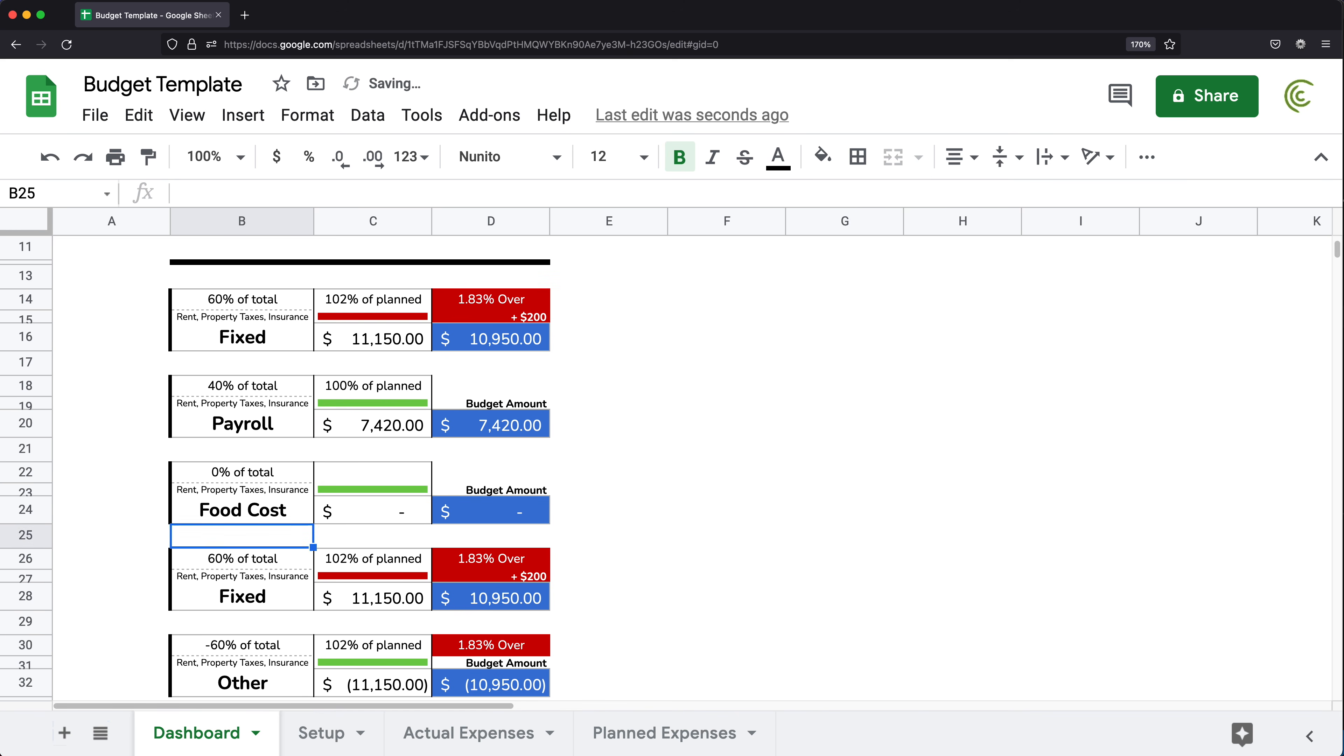
left_click(245, 609)
type("Utilities")
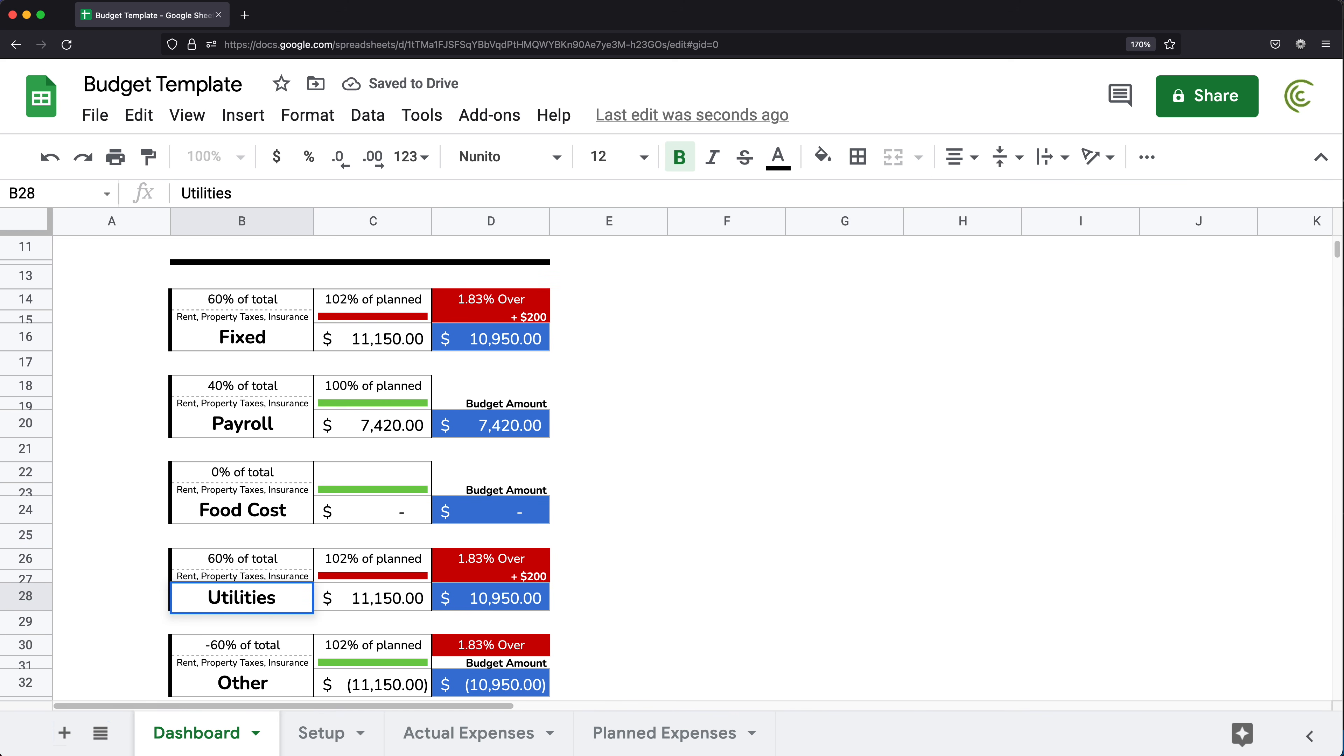
key("Return")
- Examine the Other block's percent-of-planned formula in C30 and its actual amount formula in C32
scroll(386, 615, "down", 2)
left_click(390, 599)
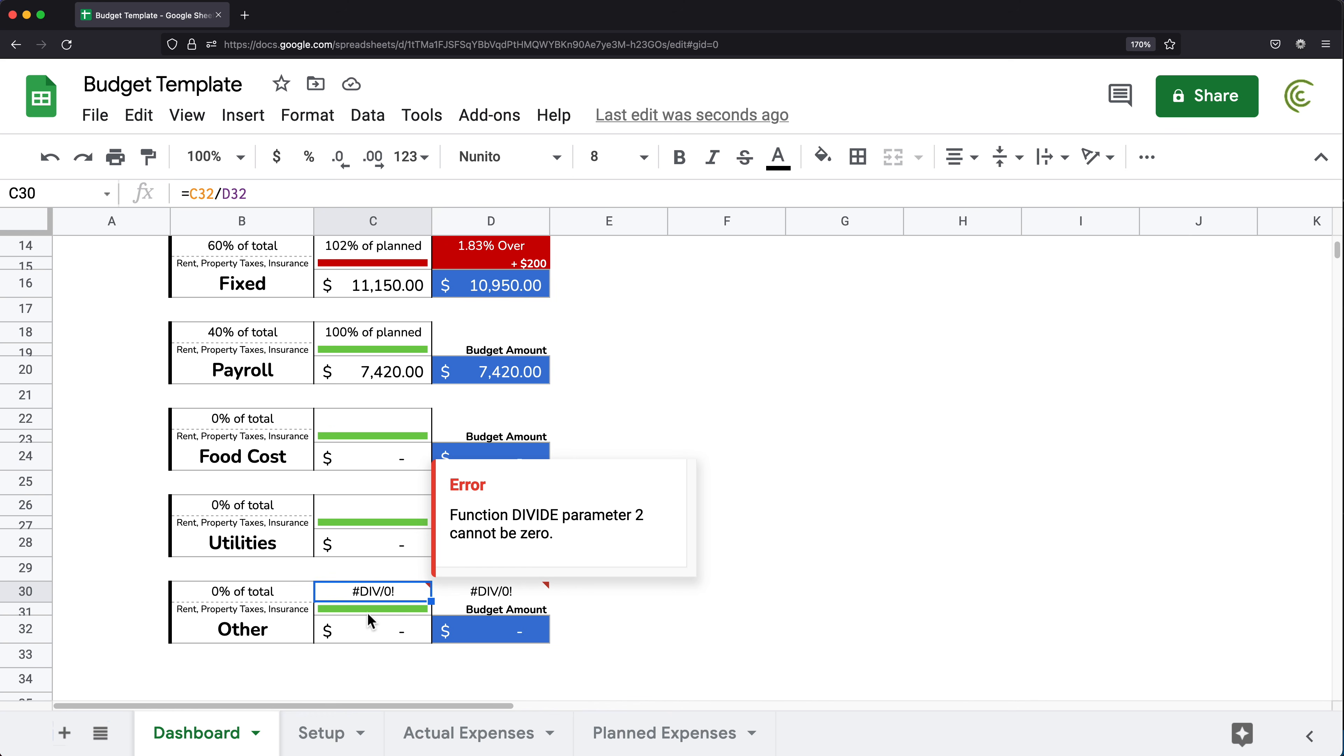
double_click(387, 602)
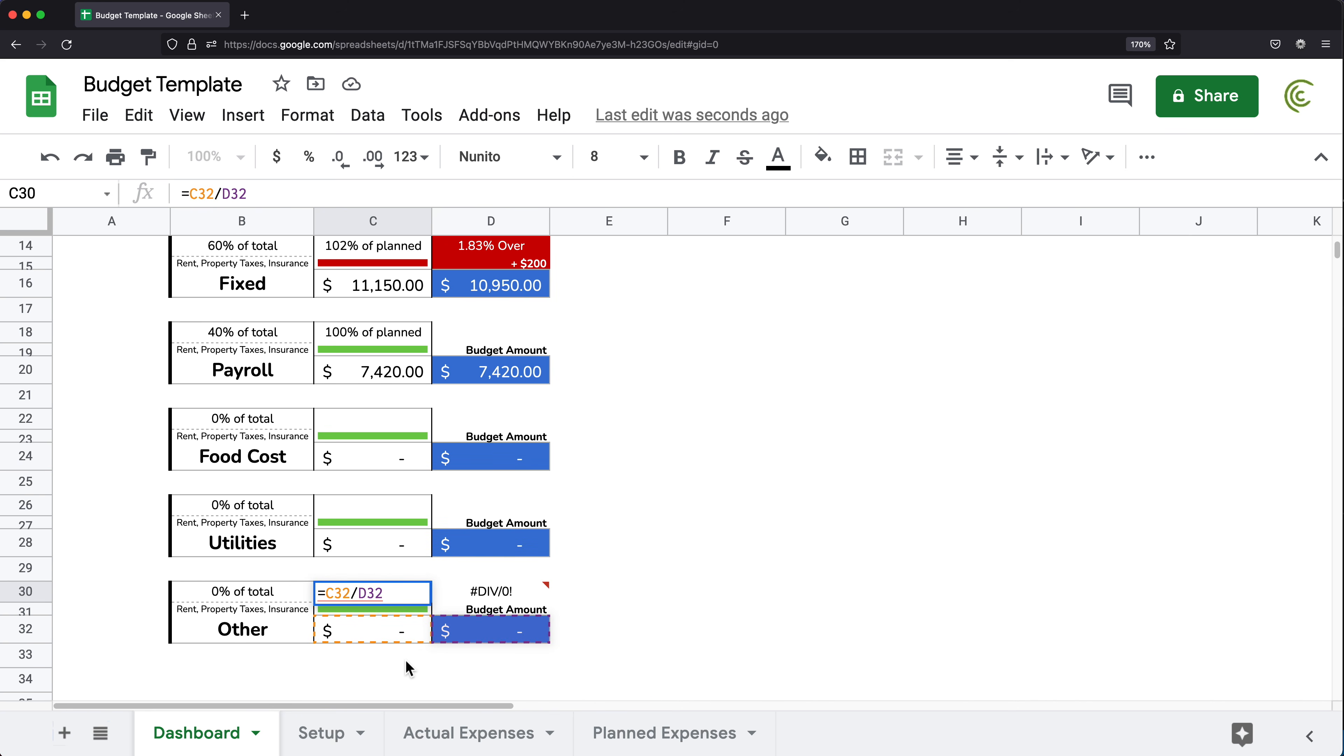
key("Escape")
double_click(390, 638)
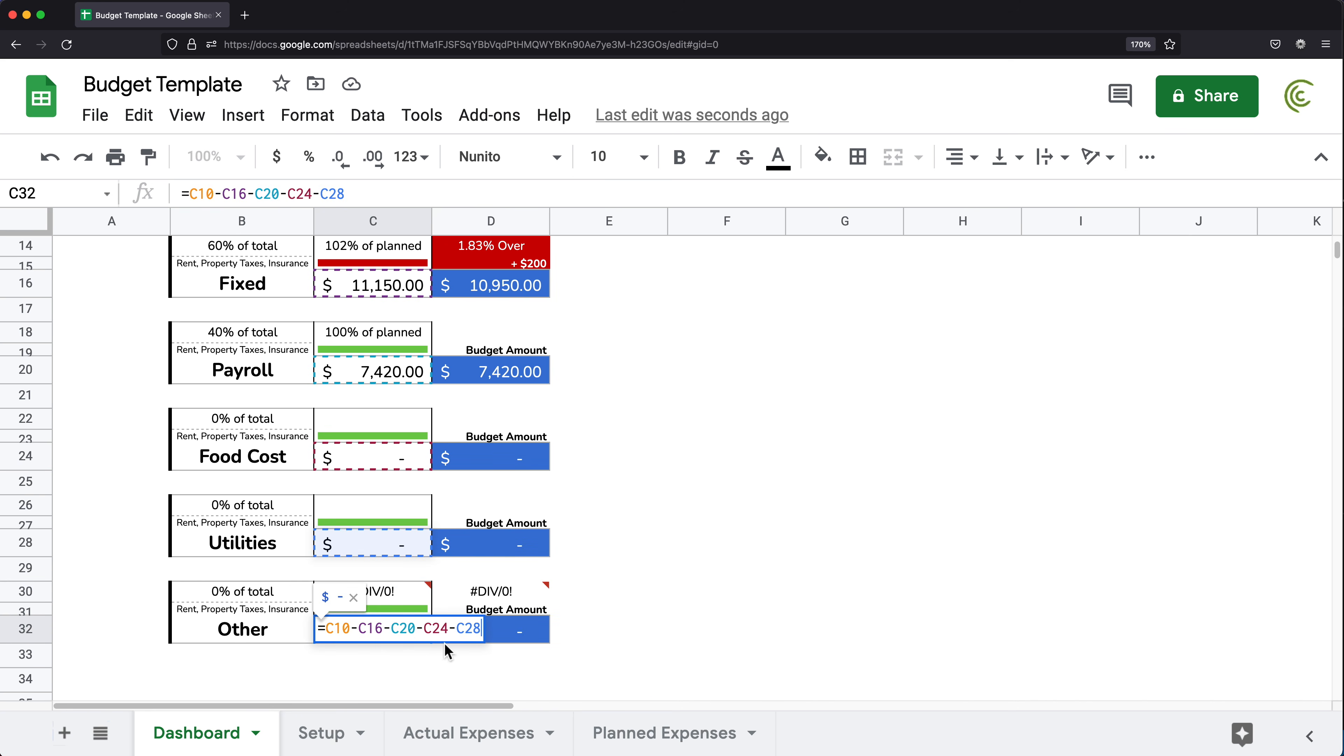
key("Escape")
- Wrap the Other percent-of-planned formula in C30 in IFERROR, making it =IFERROR(C32/D32)
double_click(365, 595)
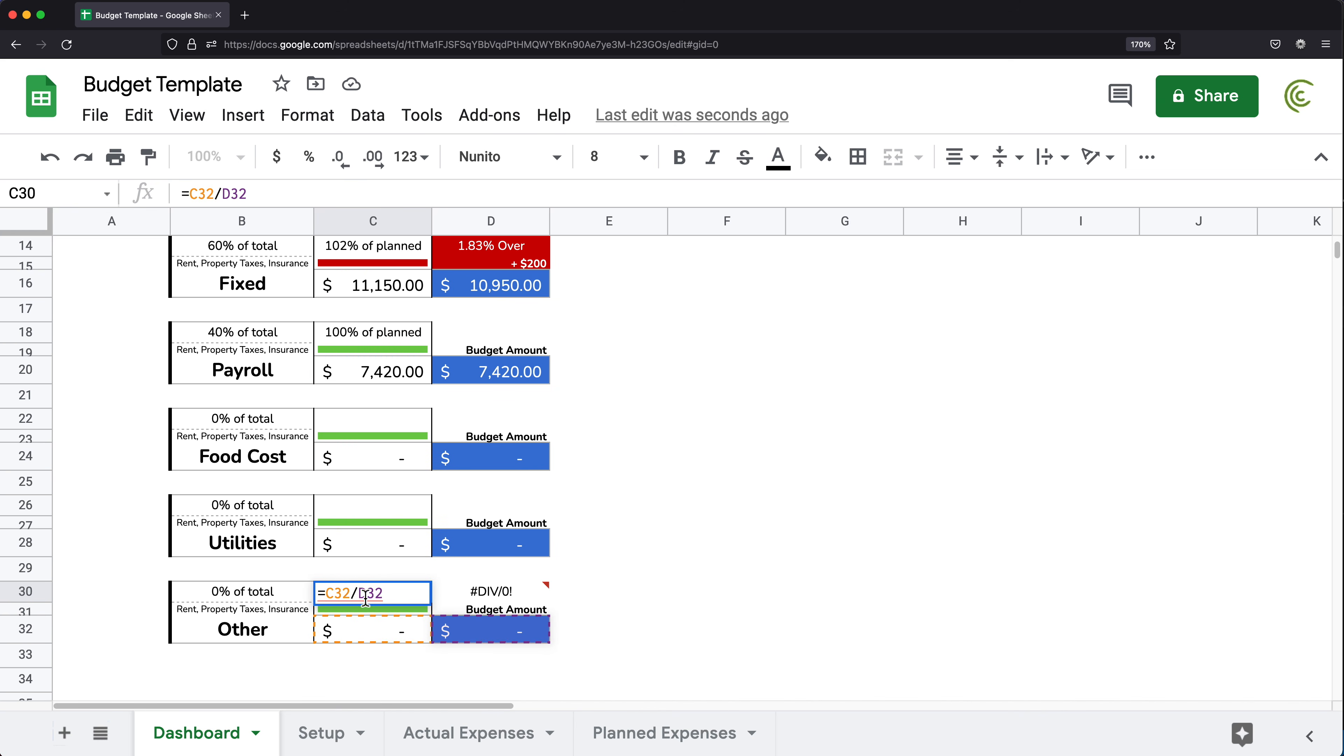
left_click(322, 596)
type("IFE")
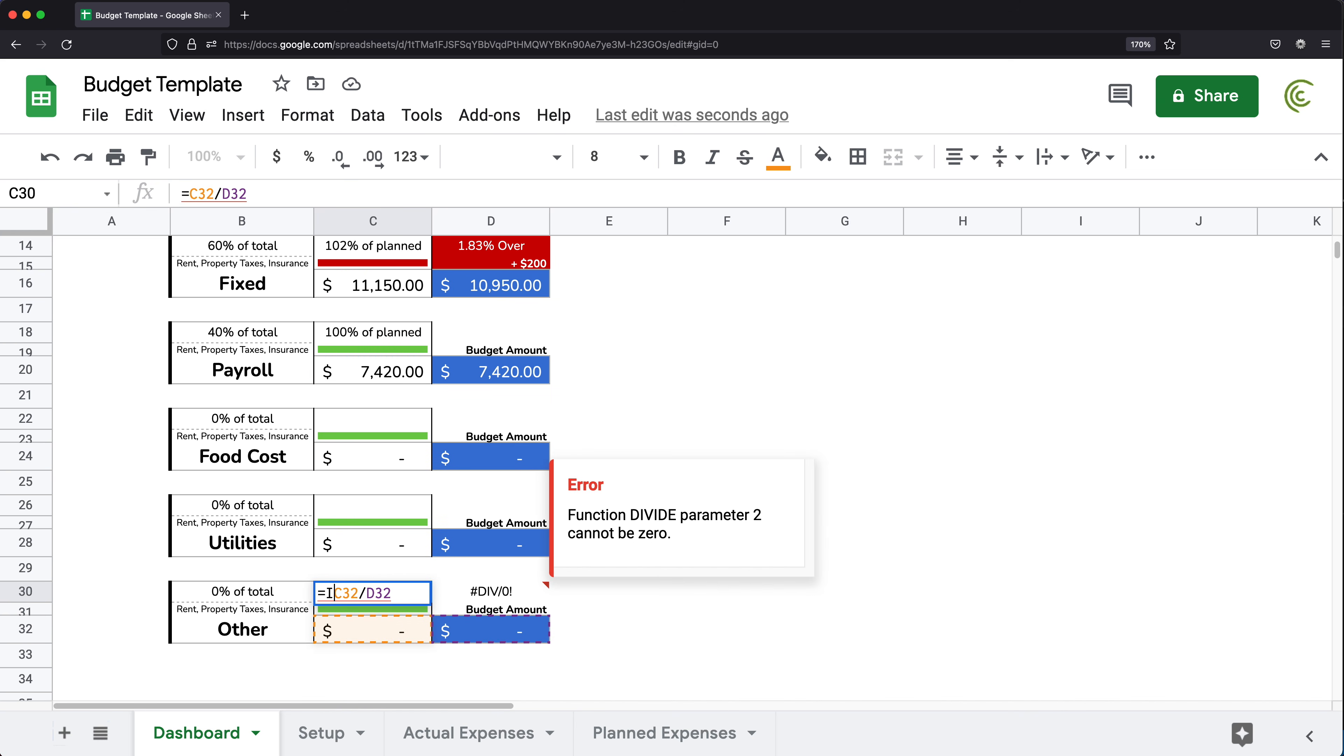
type("RROR(")
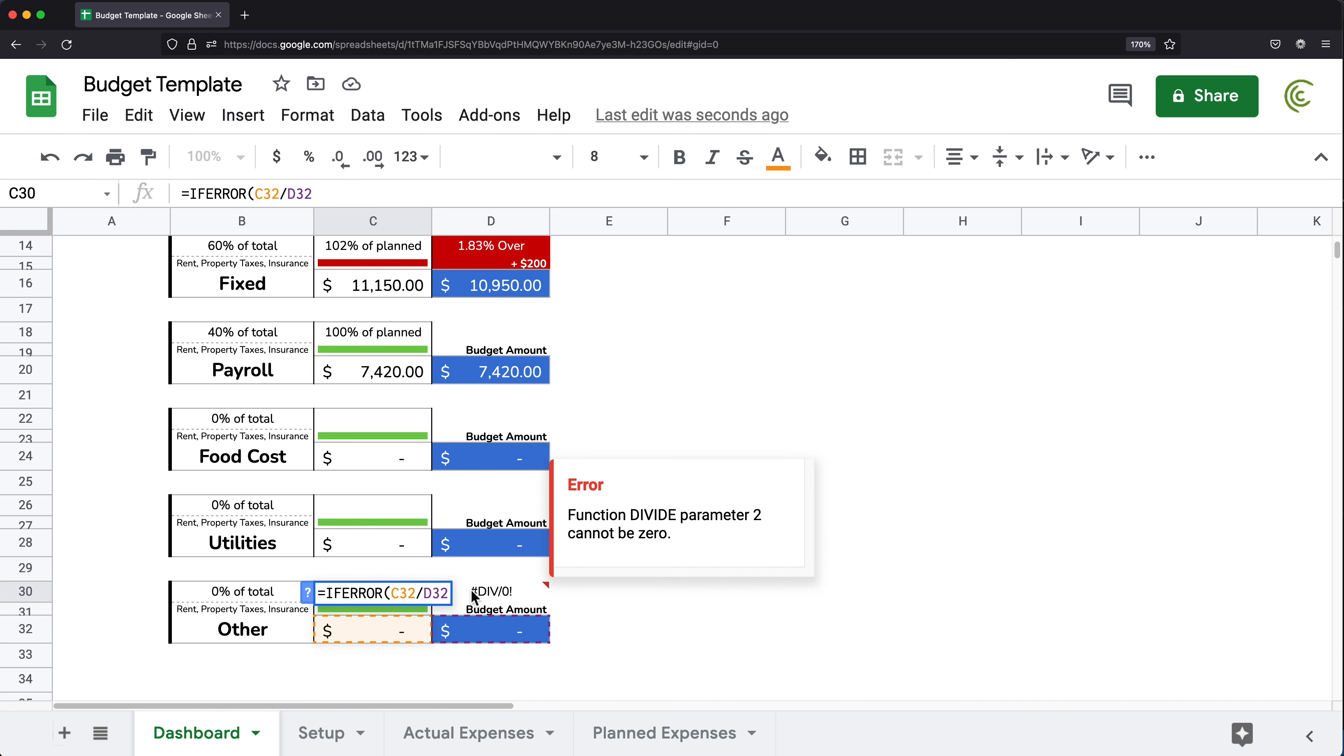
type(")")
key("Return")
- Wrap the Other overspend percentage formula in D30 in IFERROR, making it =IFERROR(MAX(C32/D32-1,0))
left_click(500, 591)
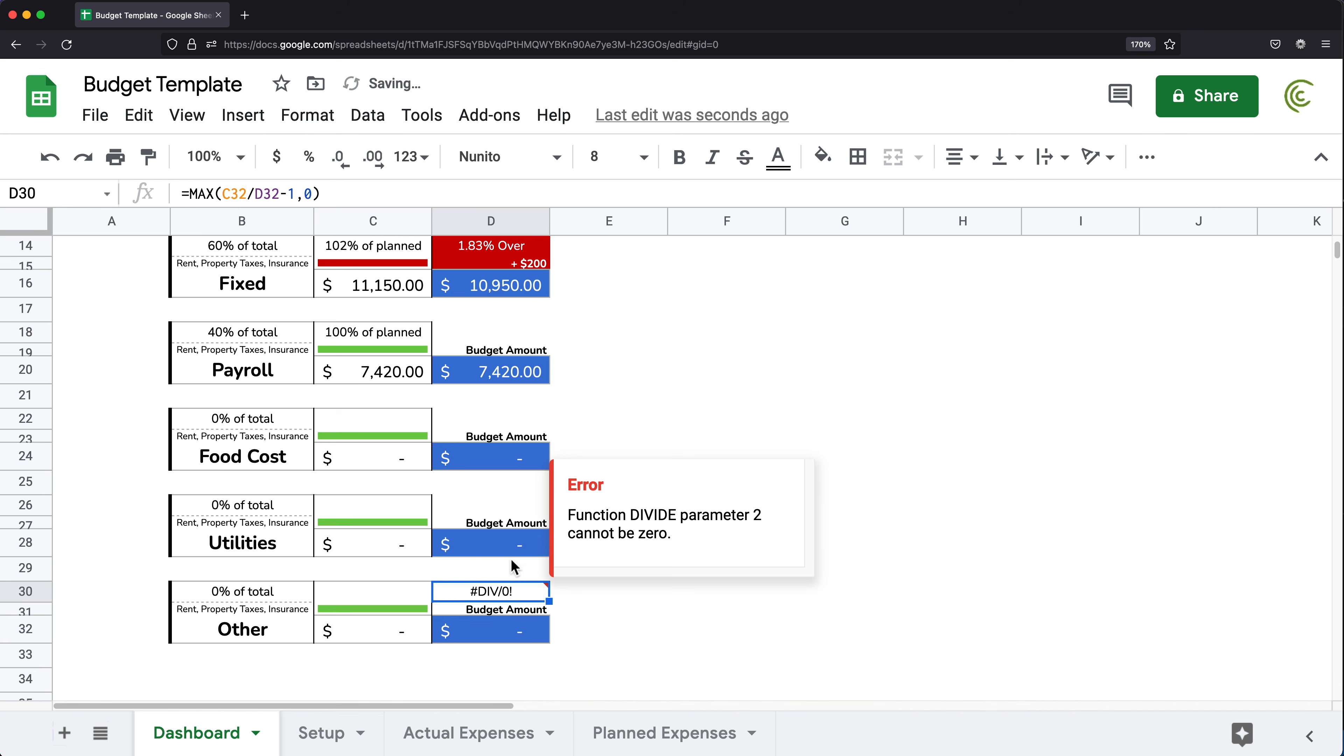
double_click(482, 591)
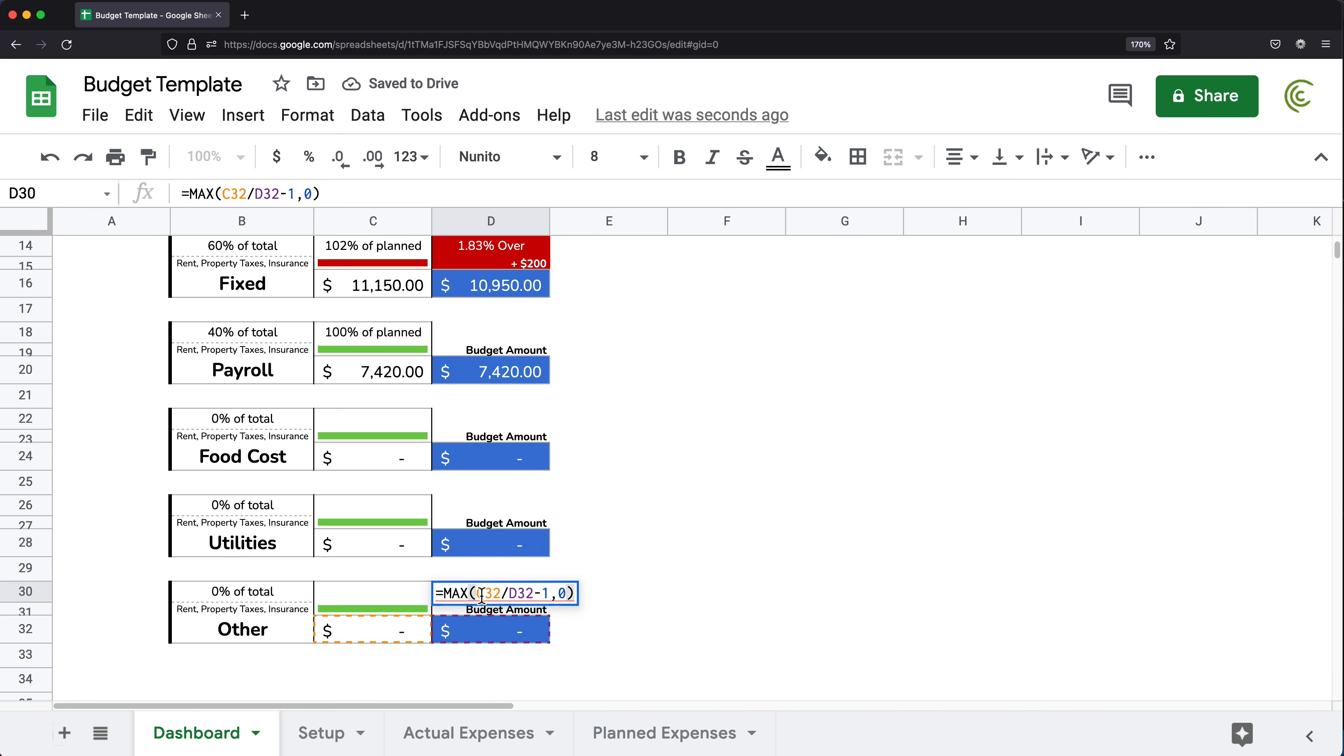
left_click(447, 593)
type("IF")
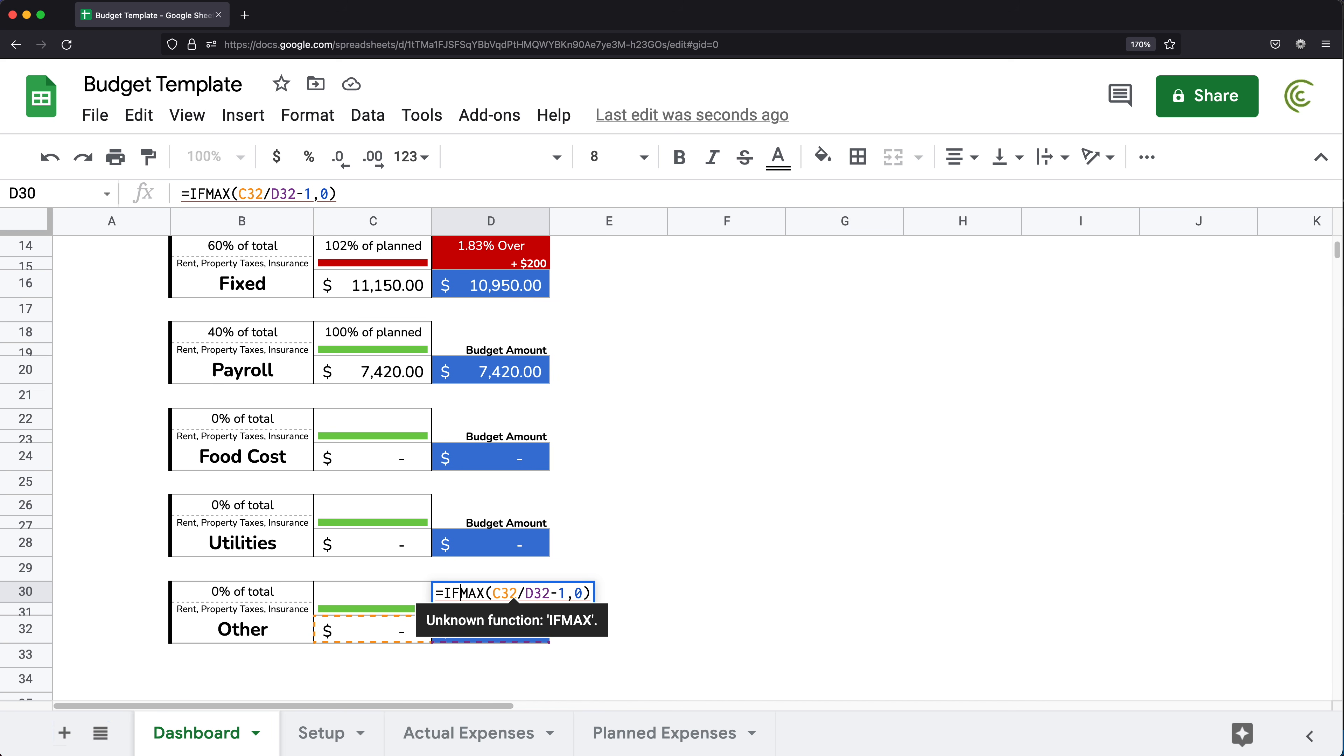
type("ERROR(")
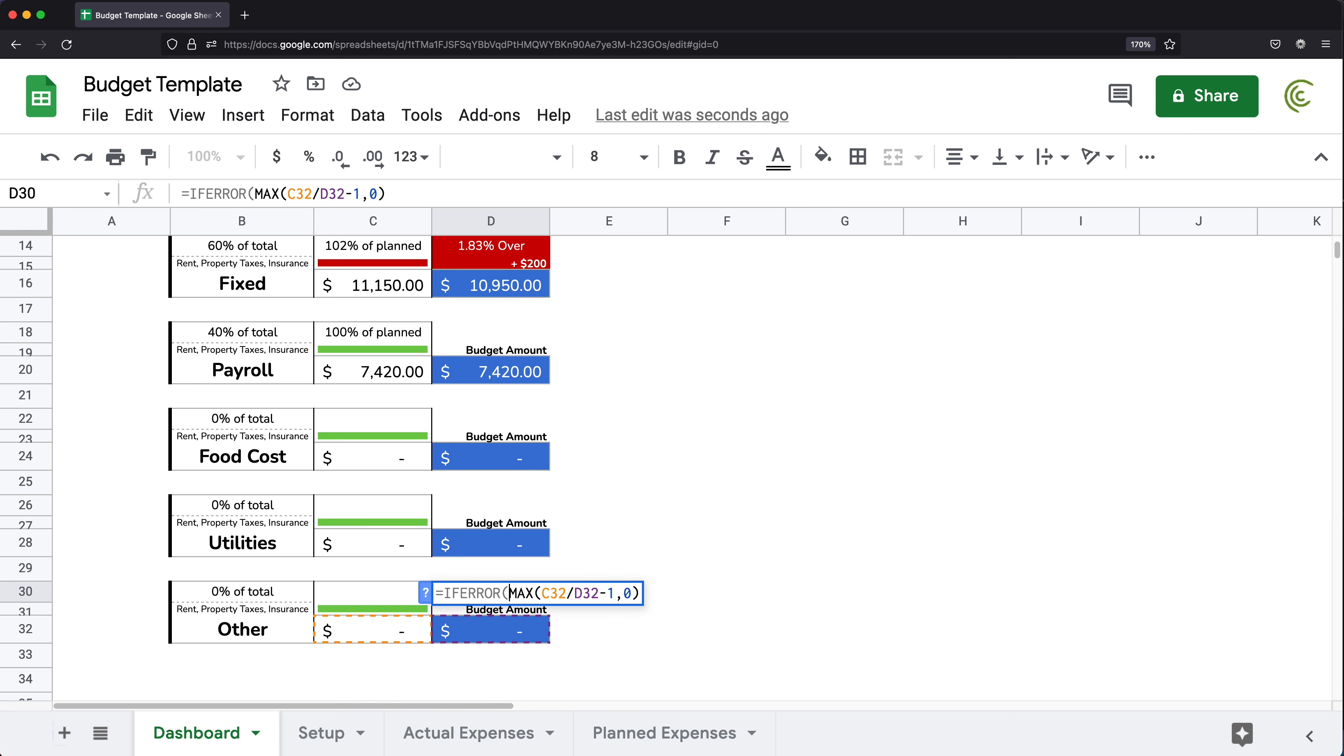
left_click(628, 601)
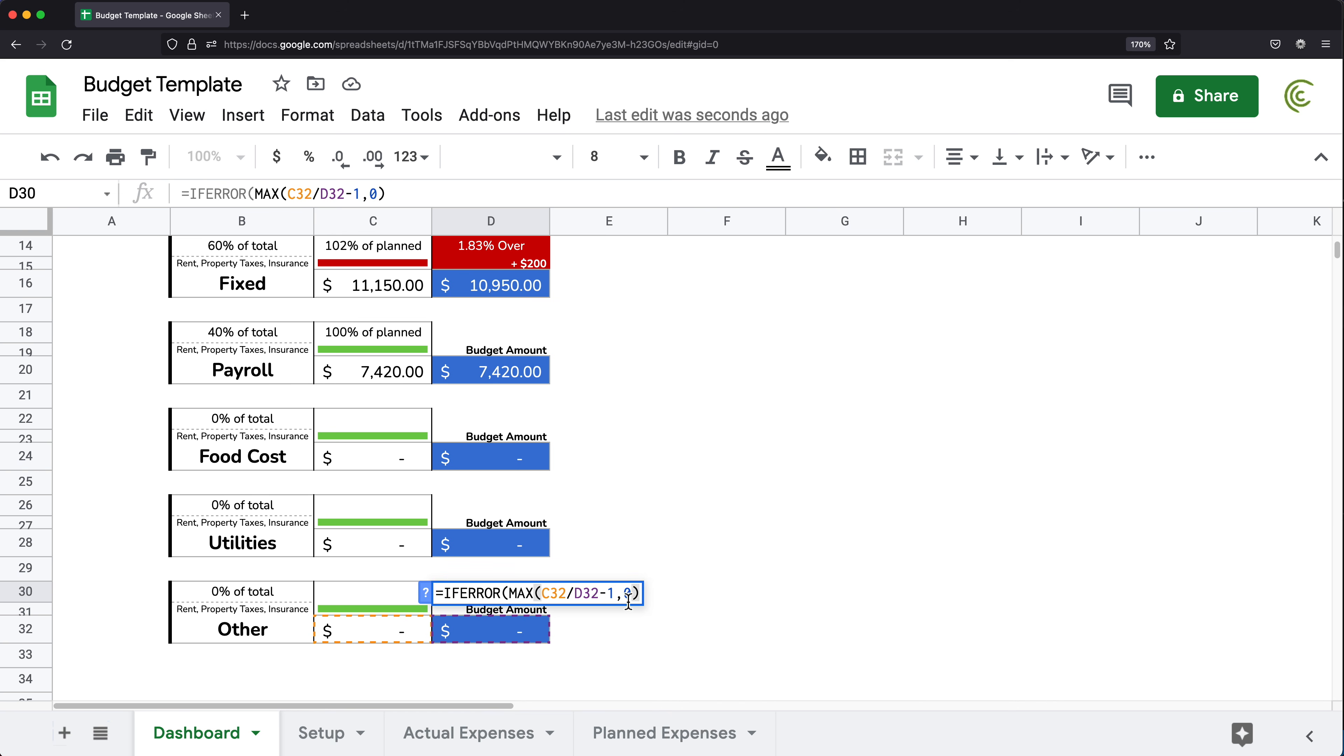
key("Return")
left_click(727, 542)
scroll(505, 523, "up", 3)
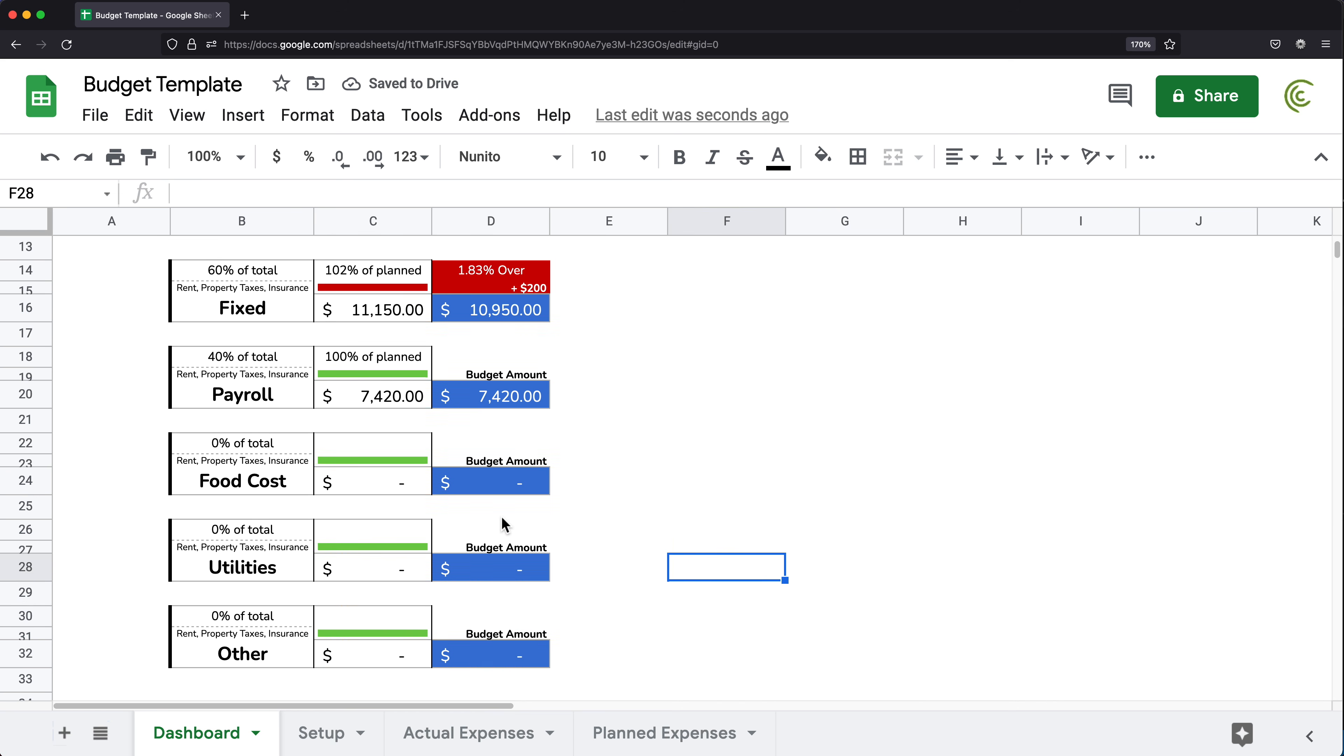
scroll(508, 528, "up", 3)
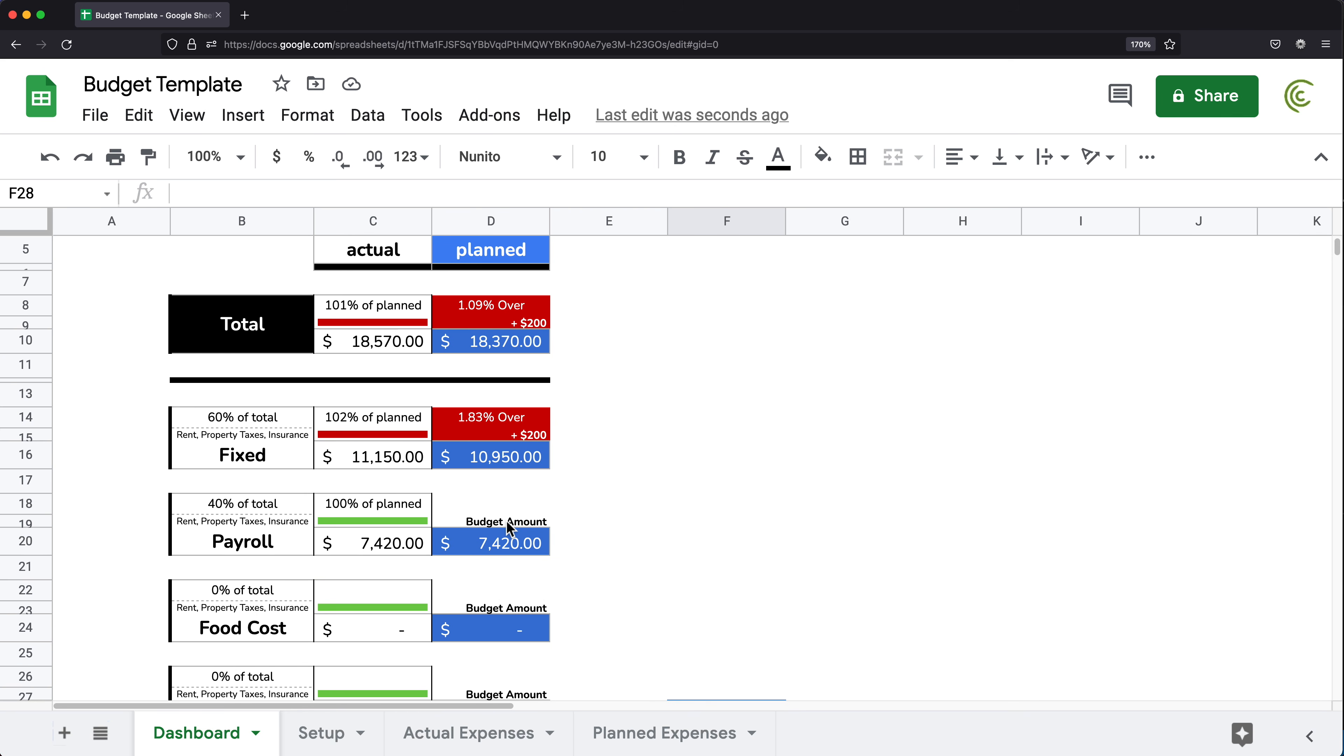
- Review the dashboard from the date range and Total block down through the Utilities and Other blocks
scroll(508, 526, "up", 2)
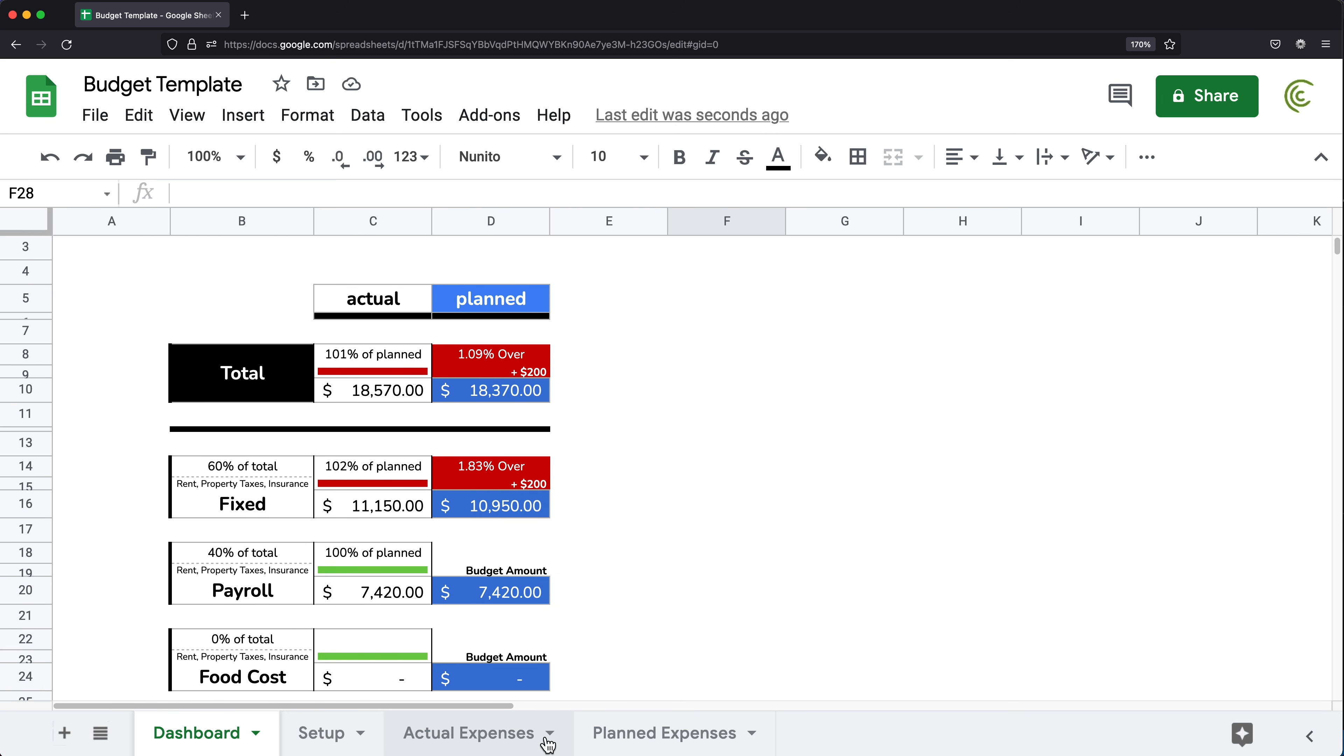
scroll(612, 622, "up", 2)
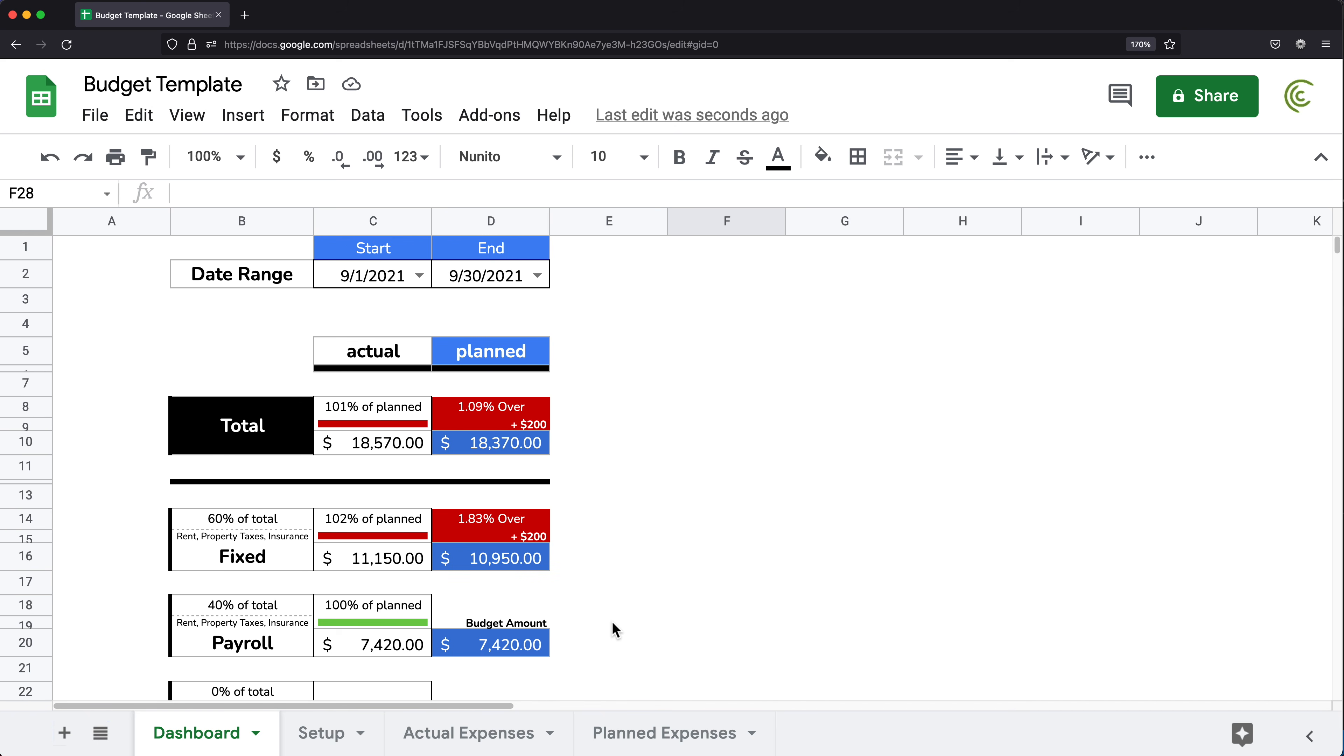
scroll(613, 625, "down", 2)
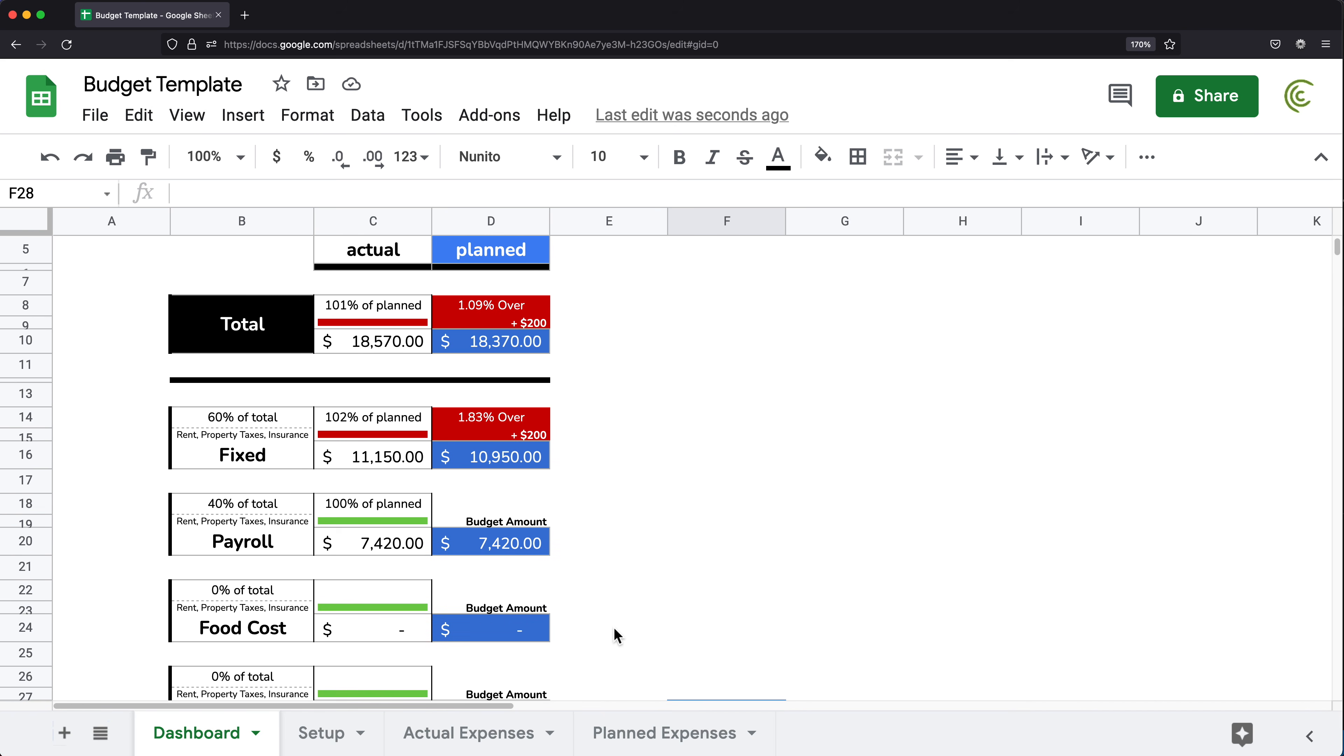
scroll(614, 628, "down", 3)
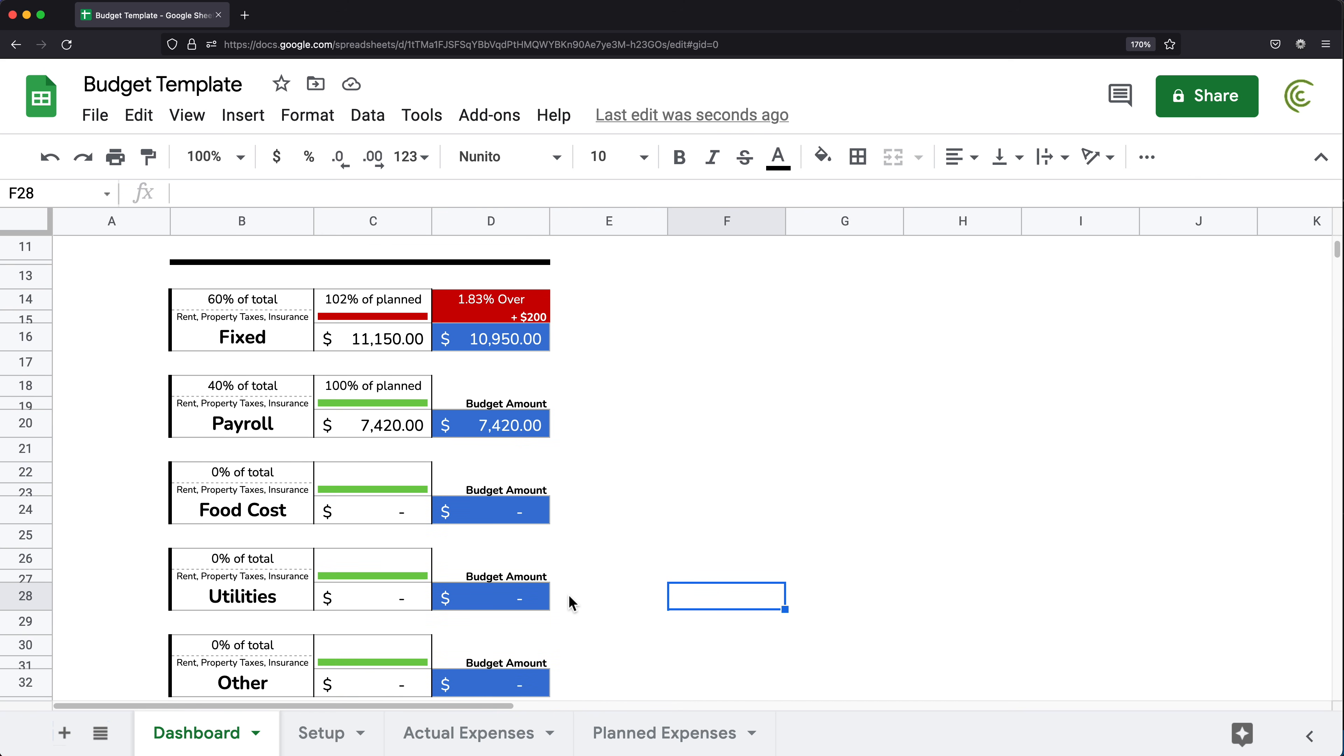
left_click(271, 598)
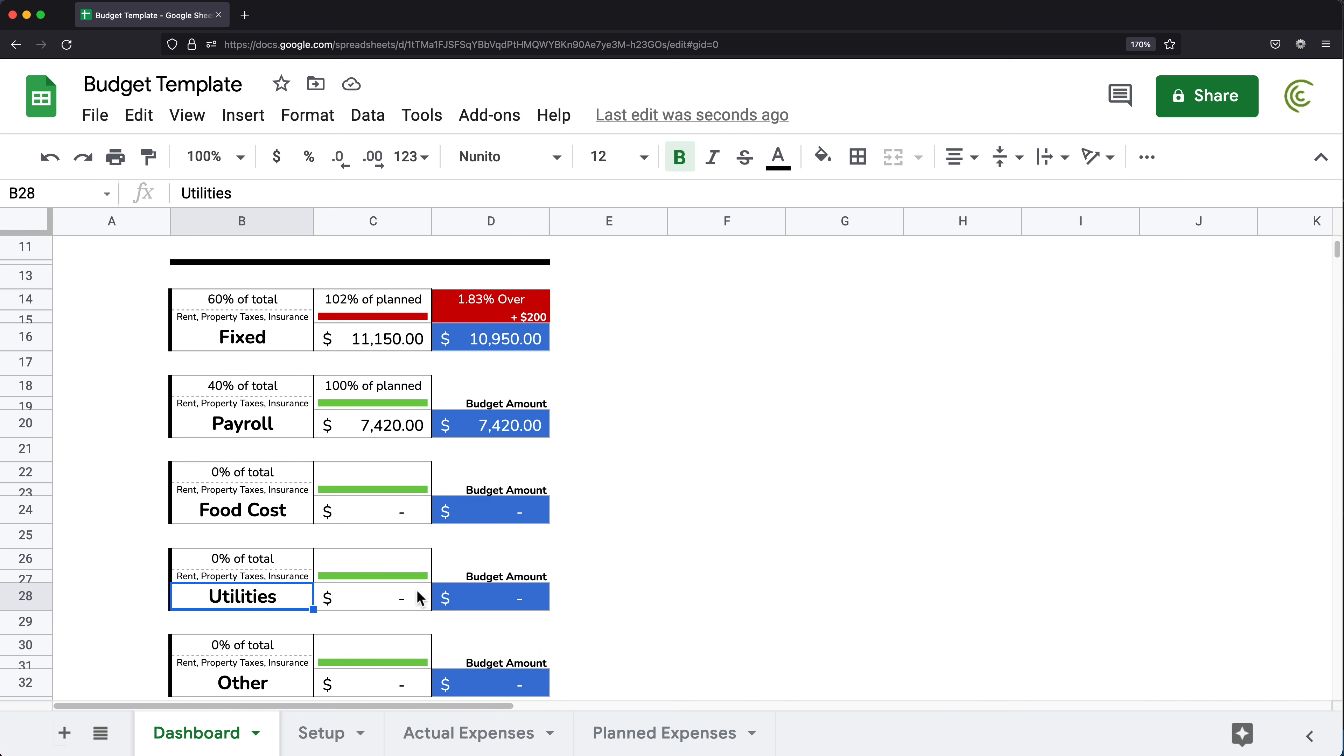
scroll(417, 598, "down", 1)
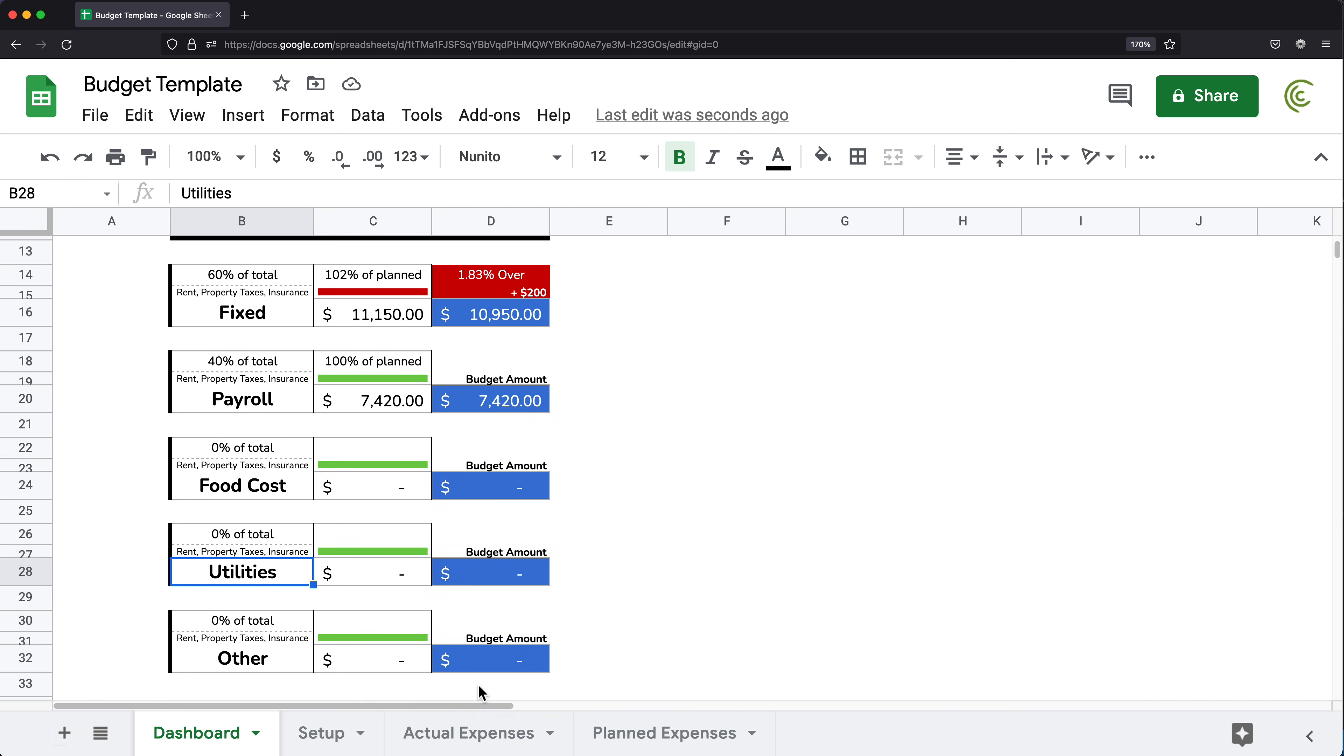
- In row 10 of the Planned Expenses sheet, add an entry described as Gas, copying the date 9/1/2021 from the row above
left_click(663, 746)
left_click(150, 476)
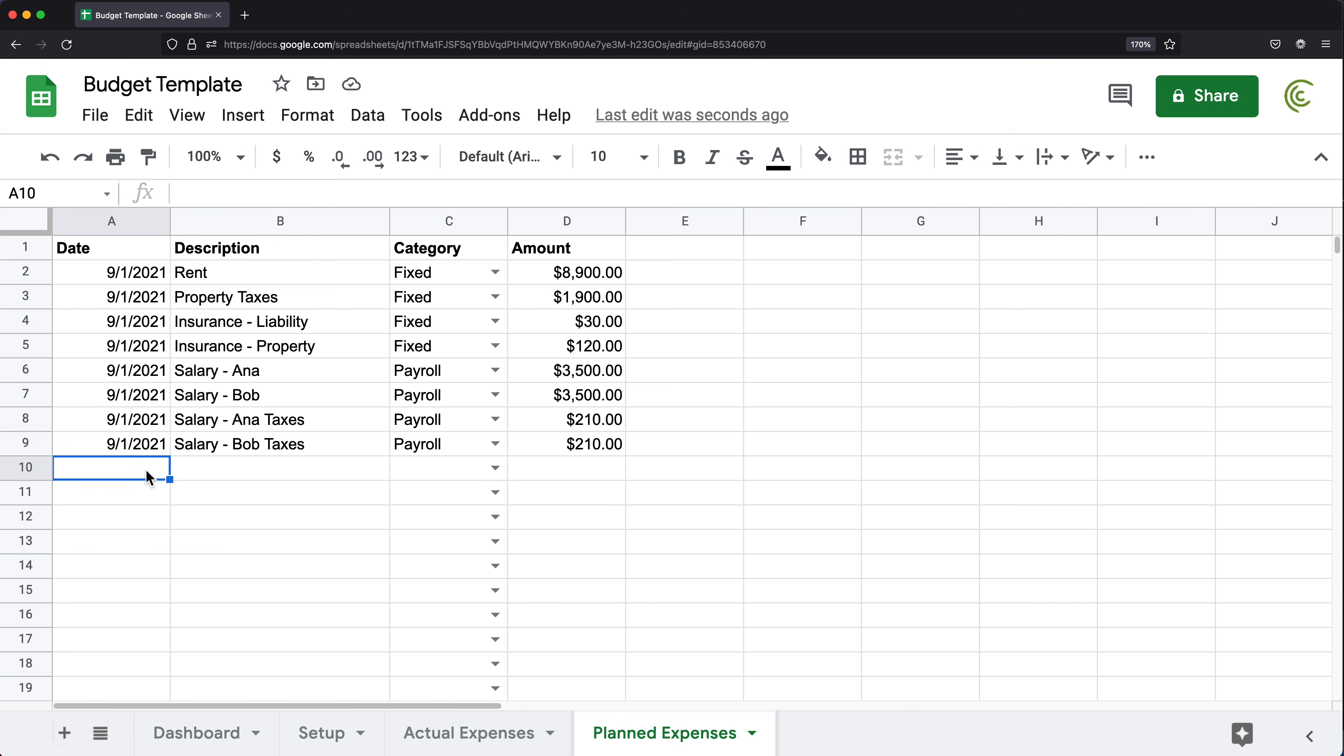
left_click(133, 450)
key("ctrl+c")
left_click(168, 468)
key("ctrl+v")
left_click(230, 471)
type("Gas")
key("Return")
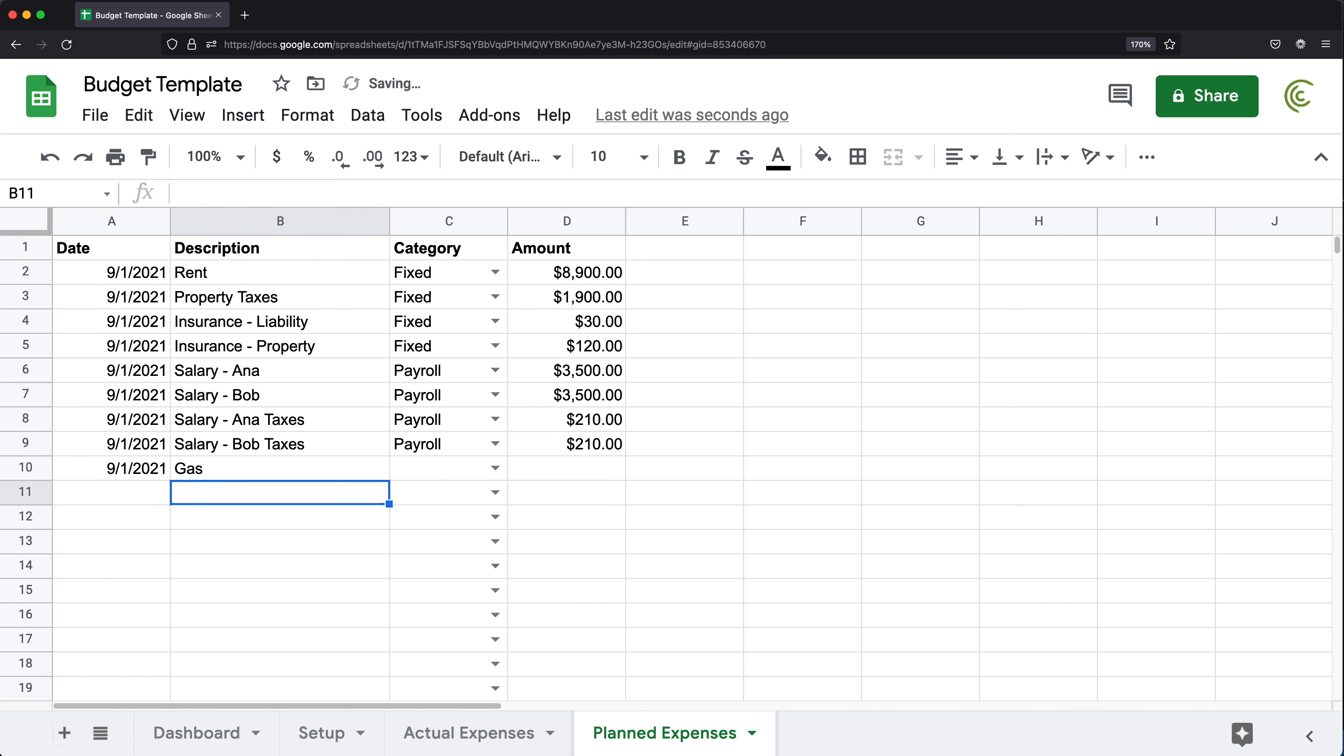
- Assign the planned Gas expense the Utilities category and an amount of 450
left_click(468, 474)
left_click(471, 589)
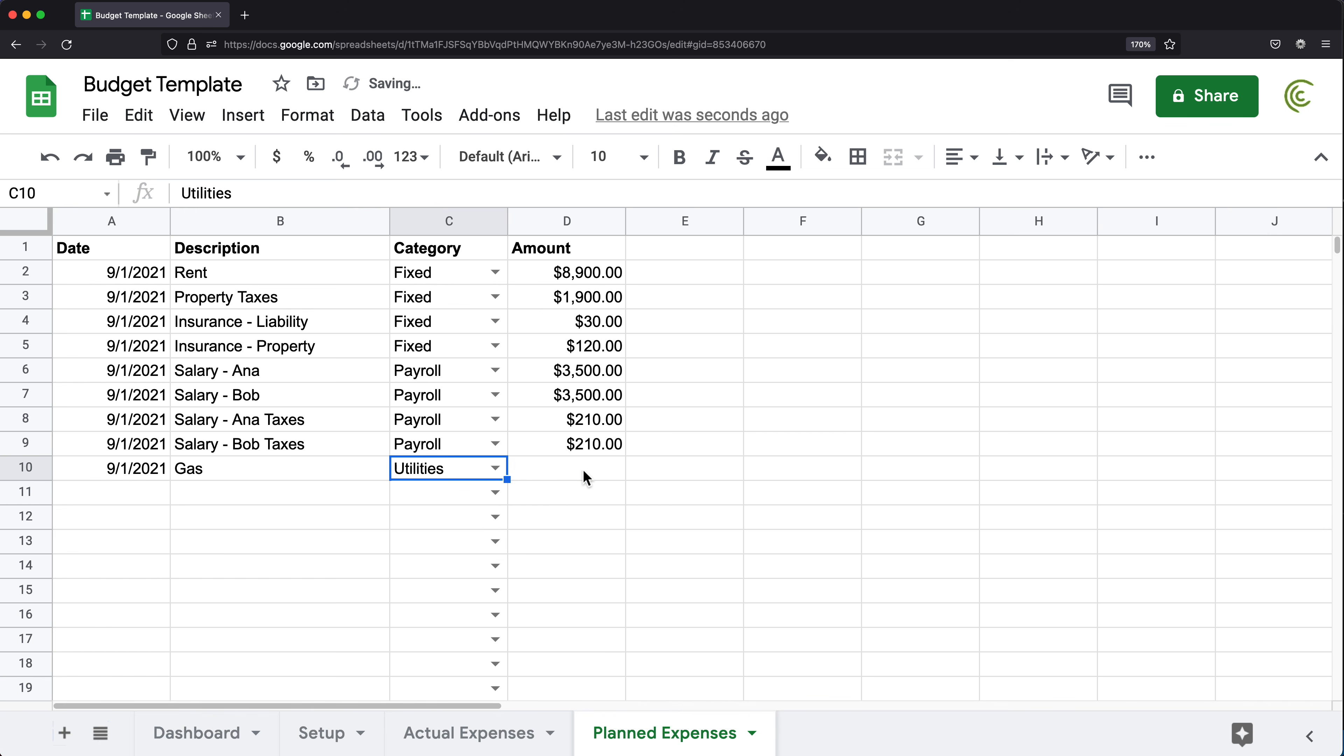
left_click(584, 474)
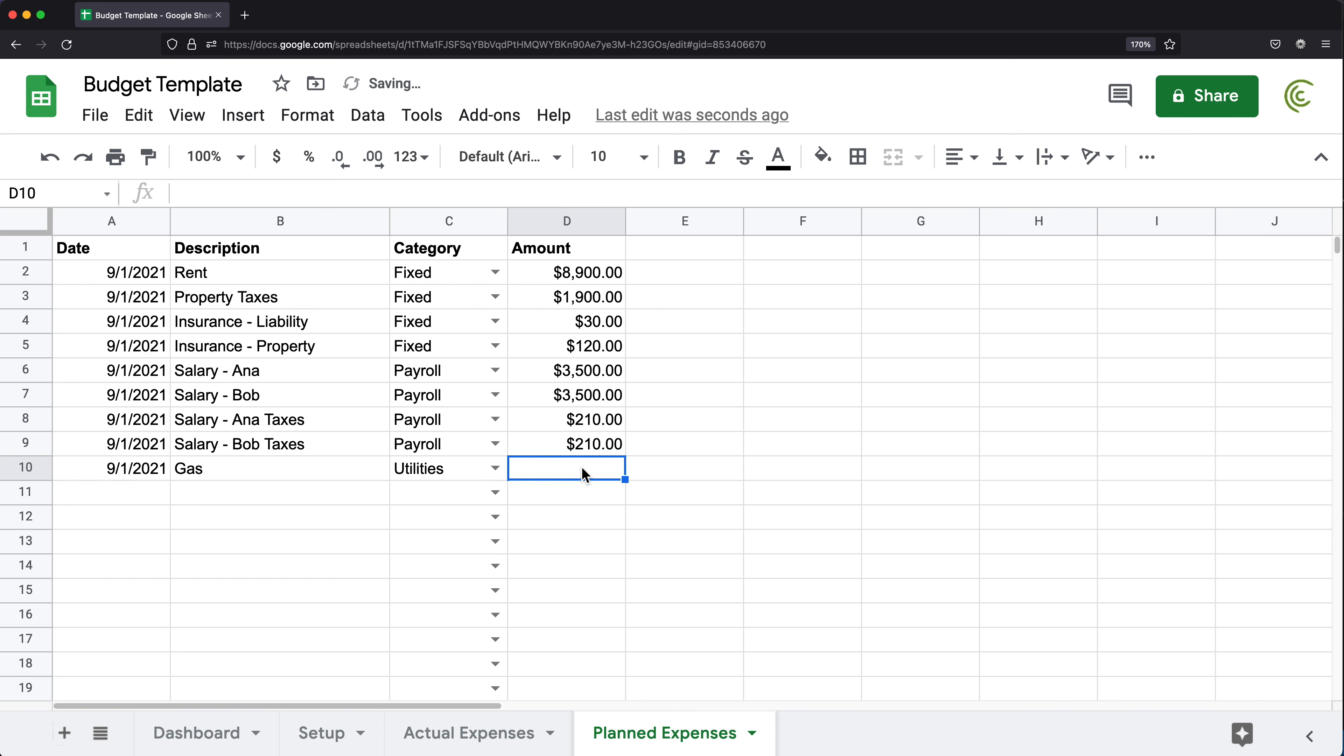
type("450")
key("Return")
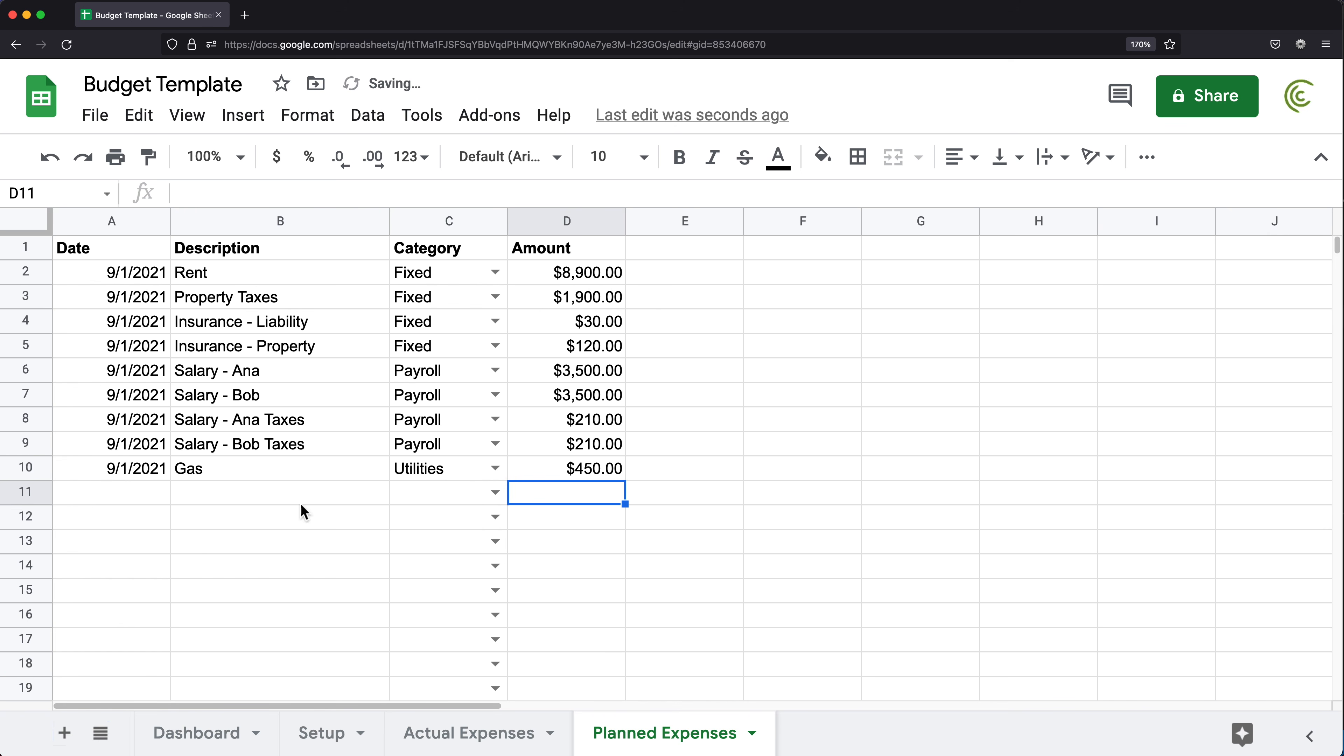
- Fill the date from A10 down to A11 as 9/2/2021 and describe the row 11 planned expense as Electric
left_click(141, 494)
left_click(138, 471)
left_click_drag(170, 480, 246, 503)
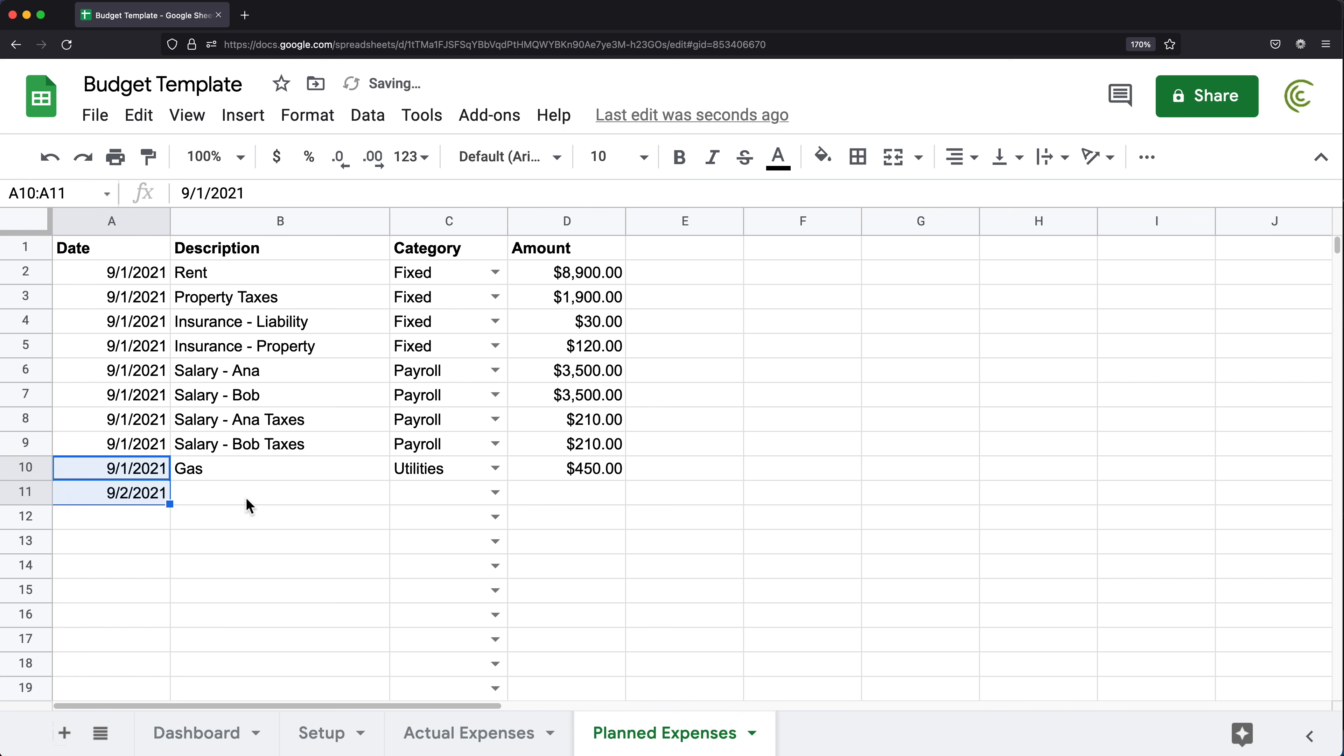
left_click(249, 498)
type("Electric")
key("Return")
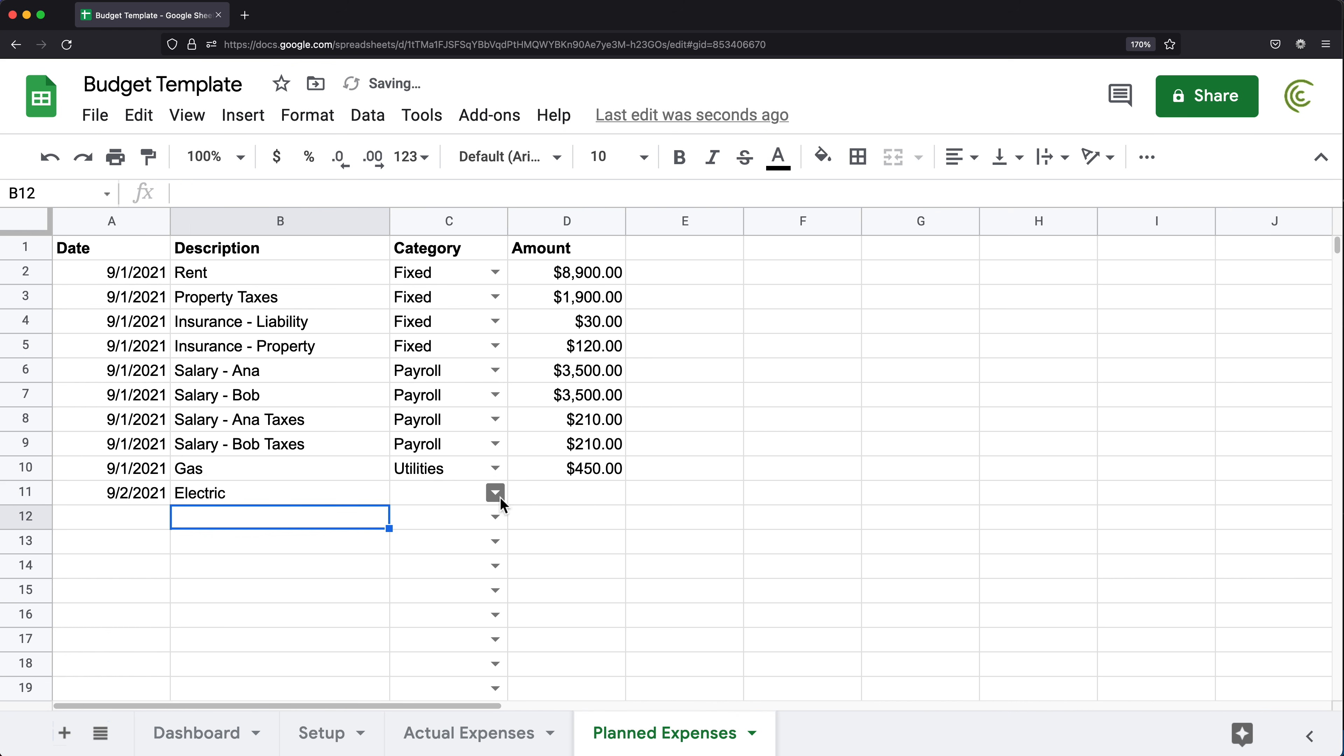
- Assign the planned Electric expense the Utilities category and an amount of 300
left_click(495, 493)
left_click(423, 572)
left_click(591, 498)
type("300")
key("Return")
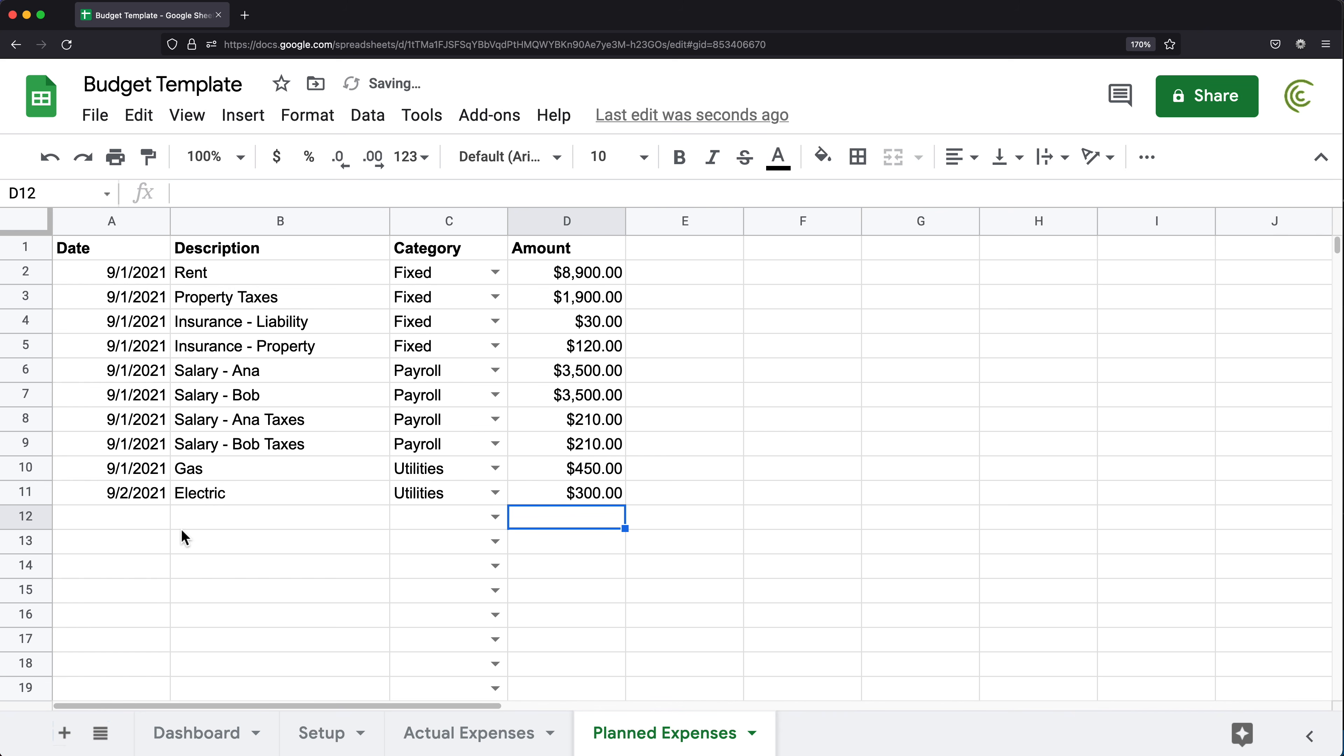
- Compare the sum of the Gas and Electric planned amounts with the dashboard's Utilities figures, examining the formulas in D28 and C28
left_click_drag(589, 473, 611, 500)
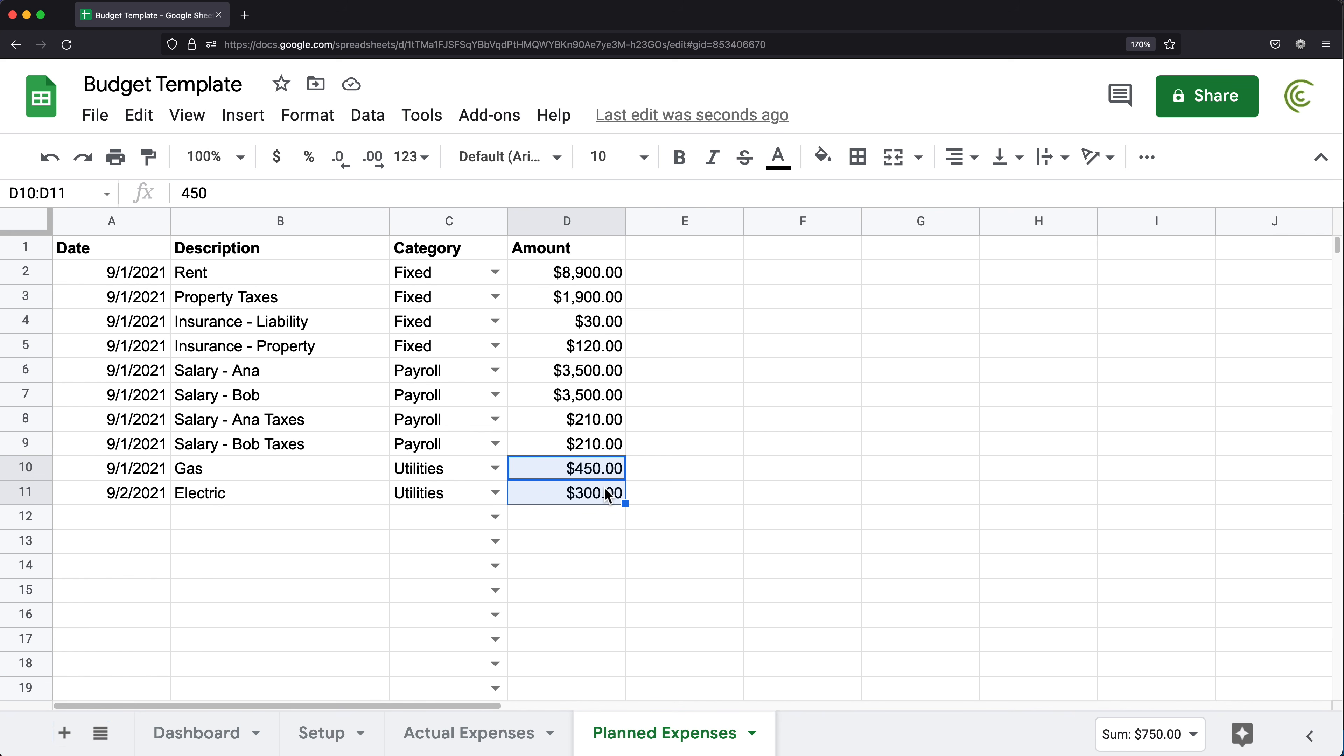
left_click(214, 737)
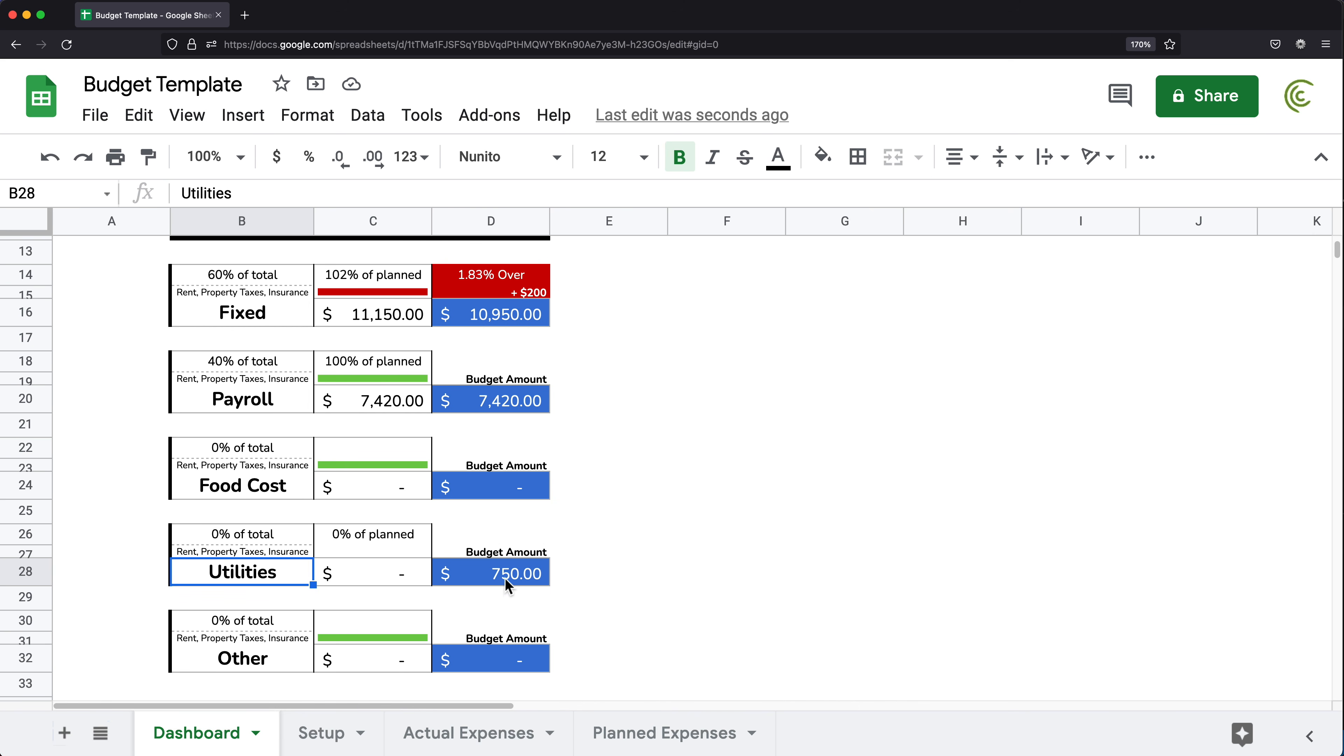
left_click(508, 586)
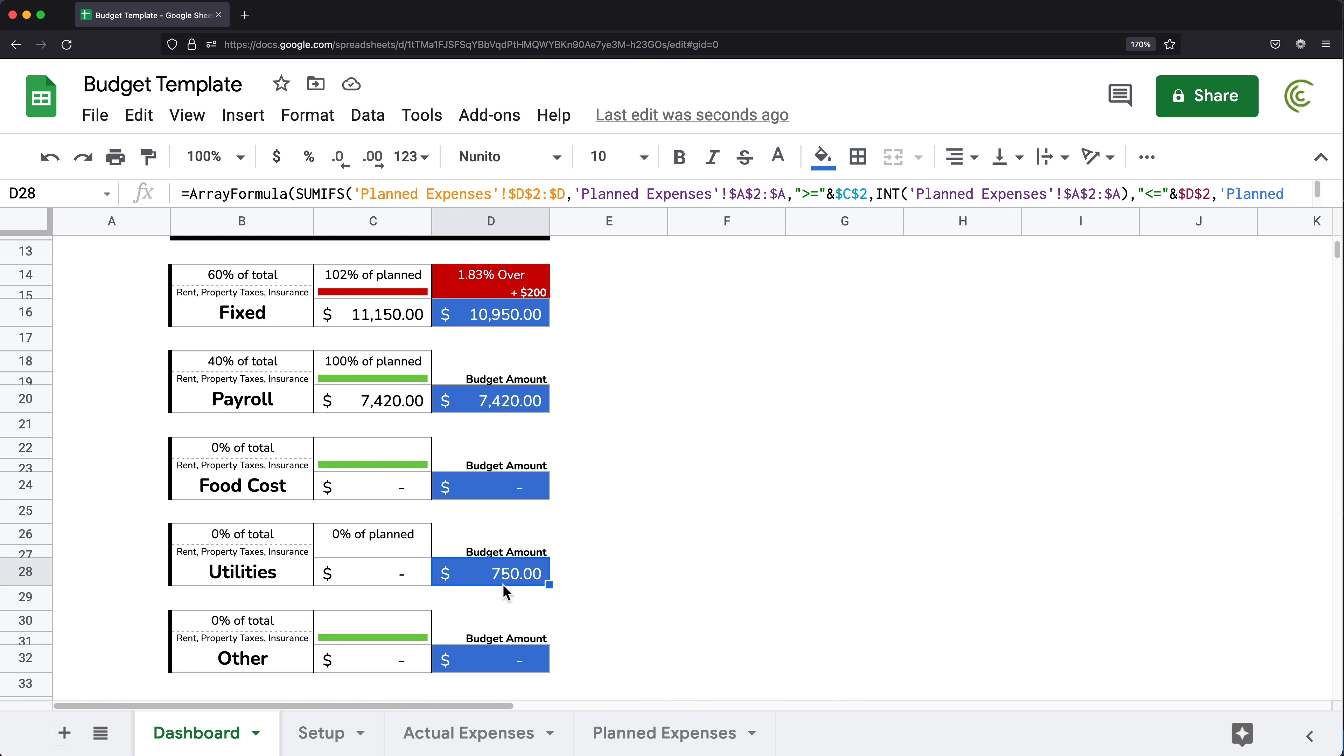
left_click(386, 580)
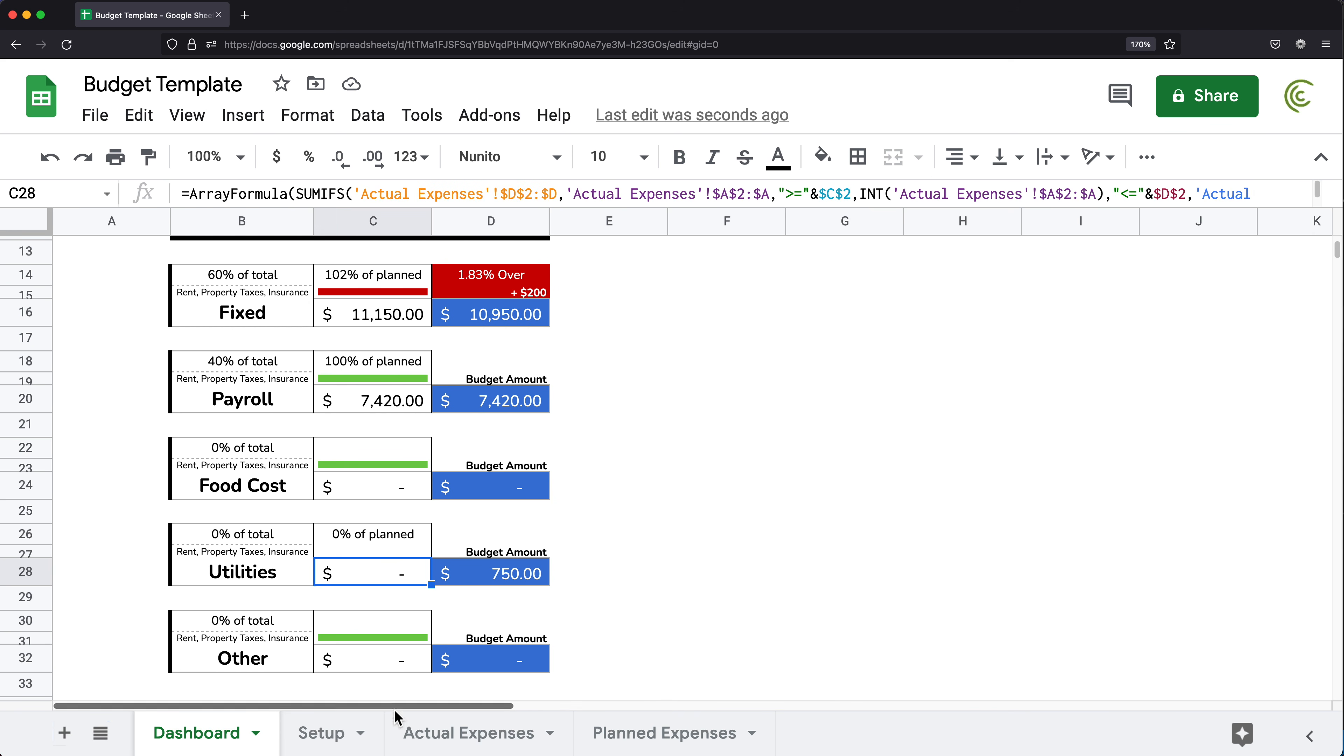
- Start a new entry in row 10 of the Actual Expenses sheet, entering a 9/15 date in A10
left_click(455, 733)
left_click(140, 475)
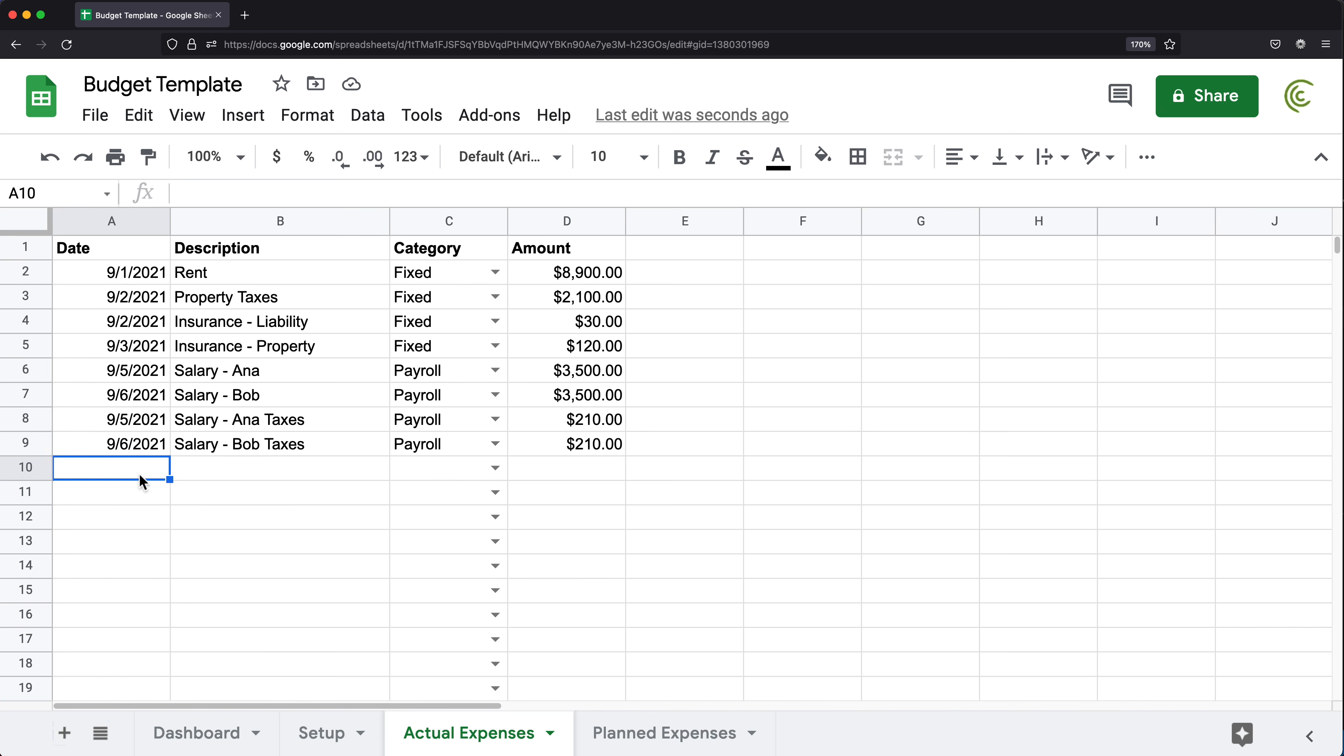
type("9/15/")
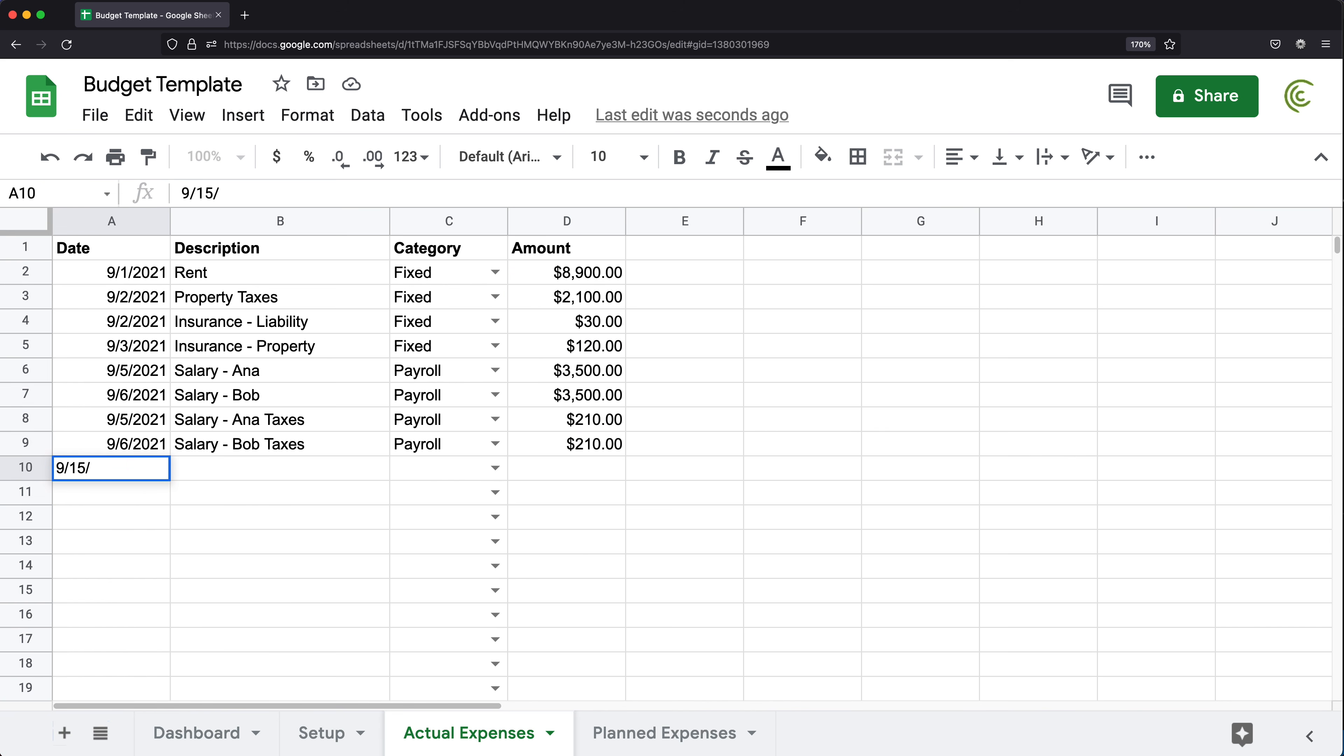
- Complete row 10 of Actual Expenses with date 9/15/2021, description Gas, category Utilities and amount 380
type("2021")
key("Return")
left_click(276, 471)
type("Gas")
left_click(496, 468)
left_click(465, 593)
left_click(604, 479)
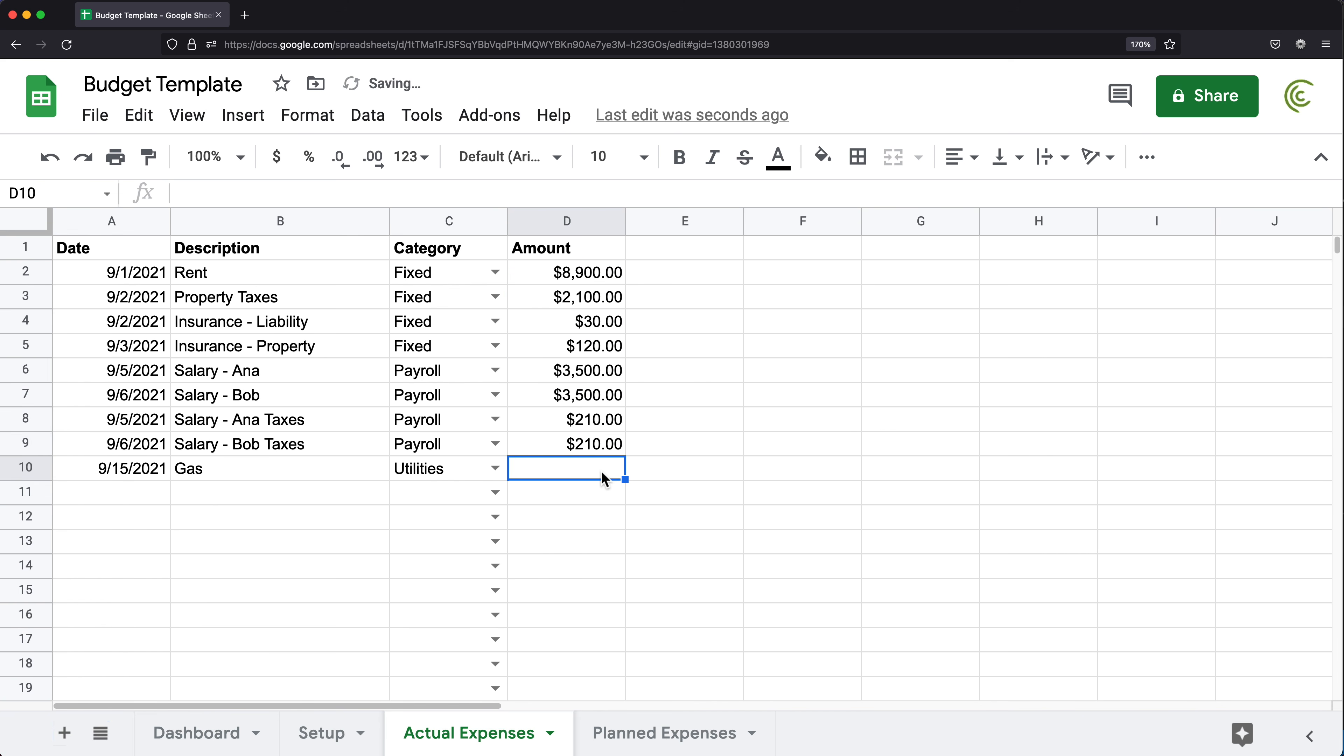
type("380")
key("Return")
- Add an Electric expense in row 11 of Actual Expenses, dated 9/15/2021, category Utilities, amount 200
left_click(139, 486)
type("9/15/2021")
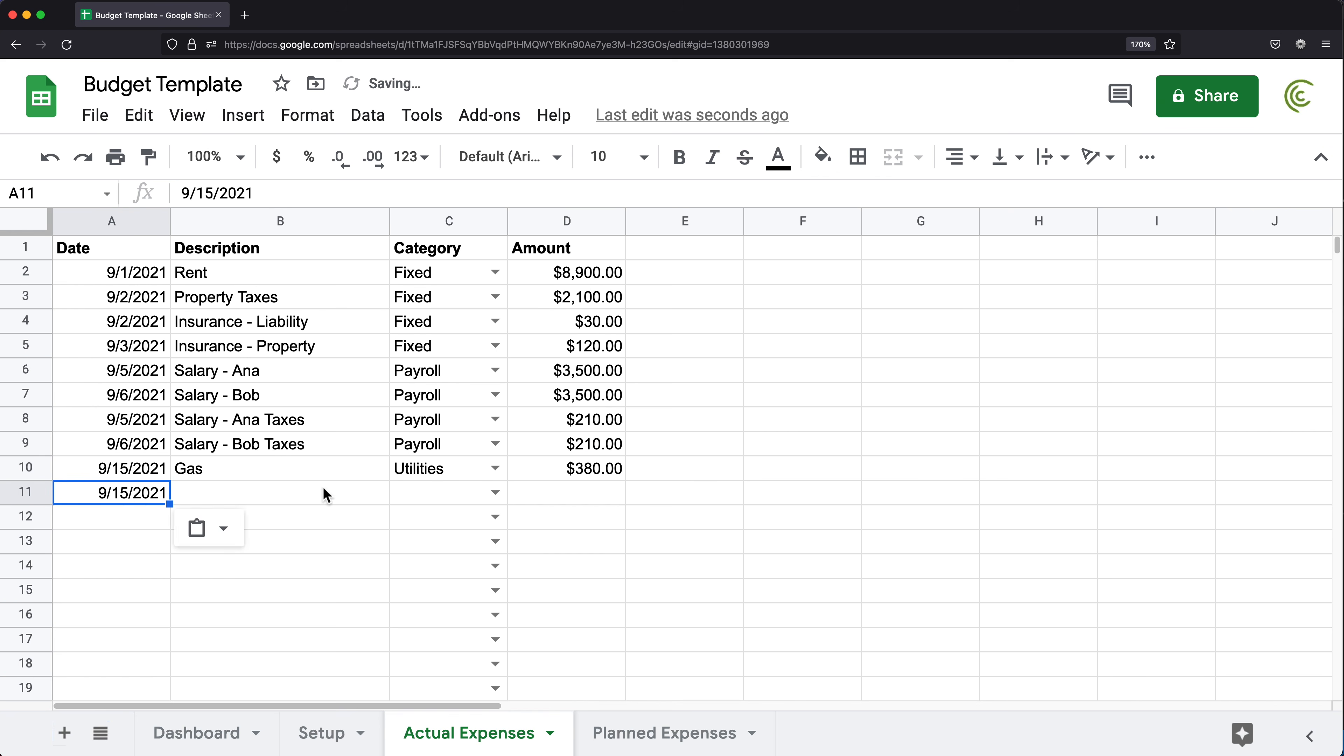
key("Right")
type("Electric")
key("Return")
left_click(495, 492)
left_click(465, 508)
left_click(608, 495)
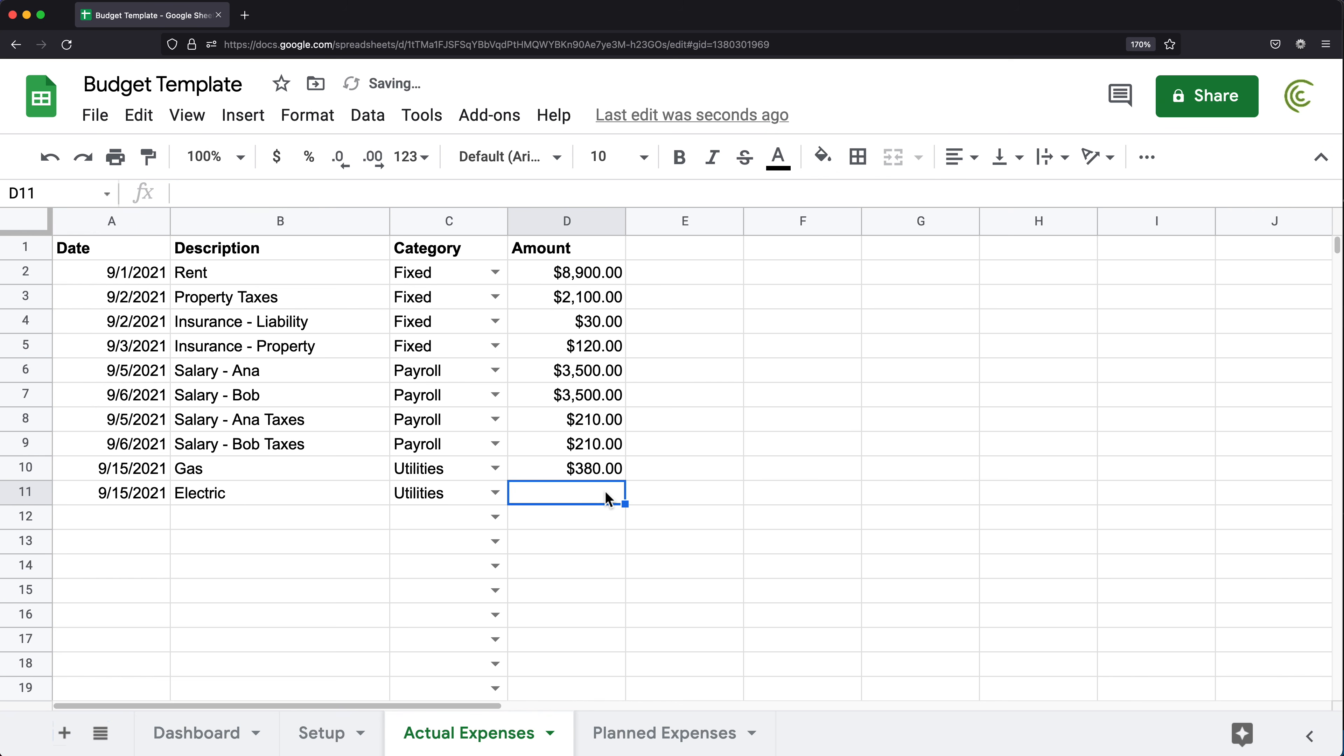
type("200")
key("Return")
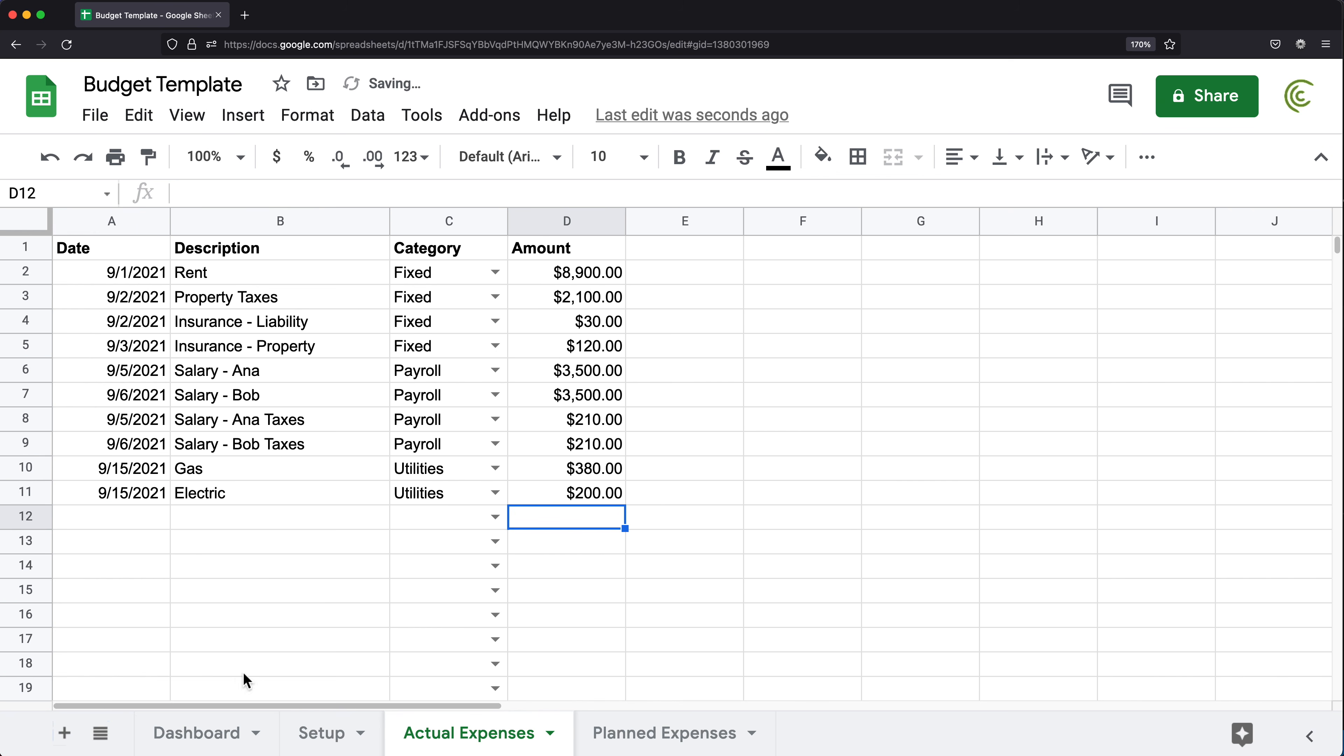
- Check the Utilities block on the Dashboard, including its percent of planned and percent of total, against the Total block
left_click(199, 734)
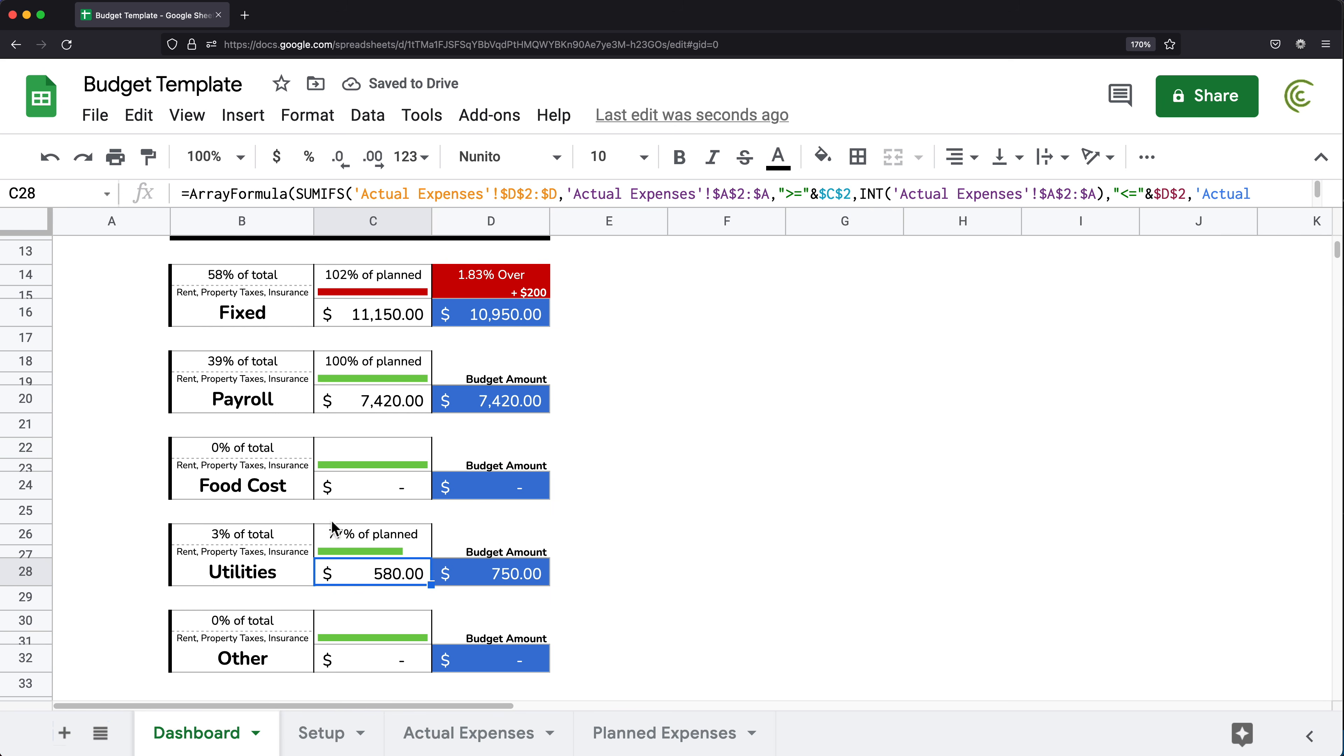
left_click(376, 536)
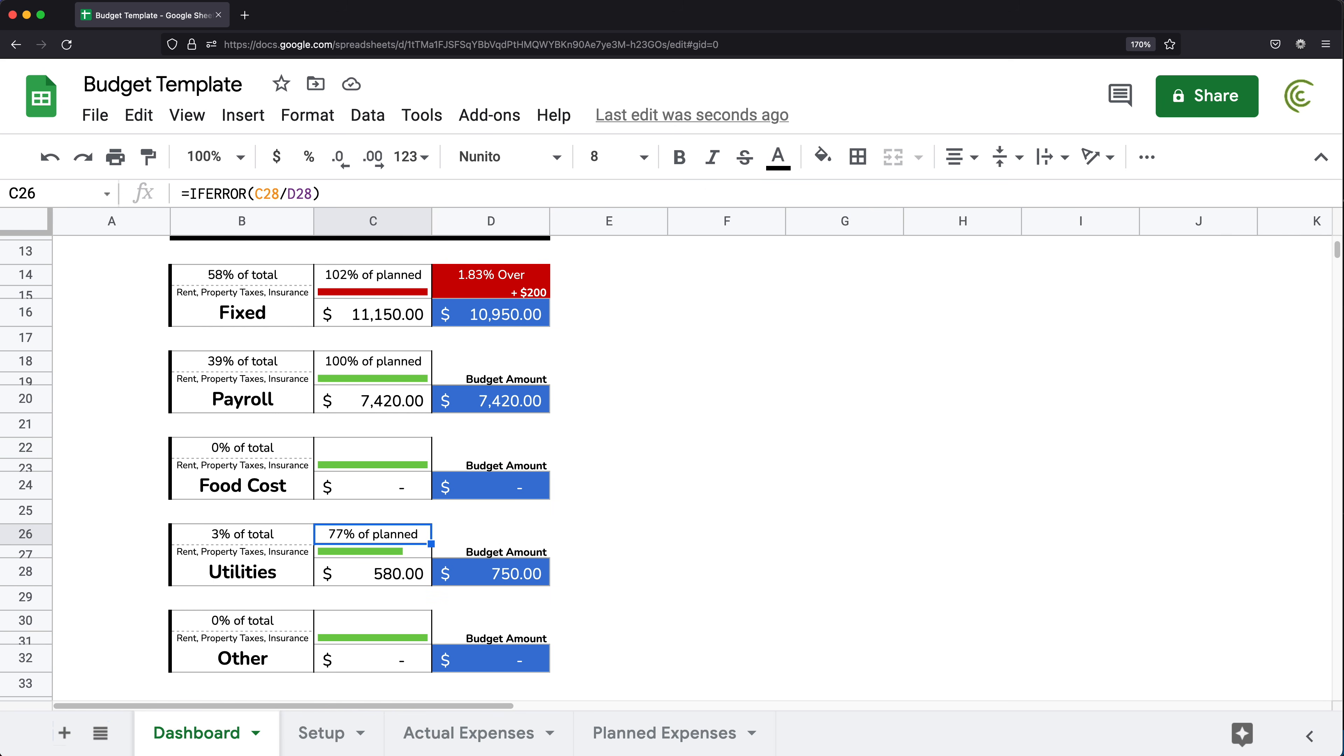
scroll(606, 552, "down", 1)
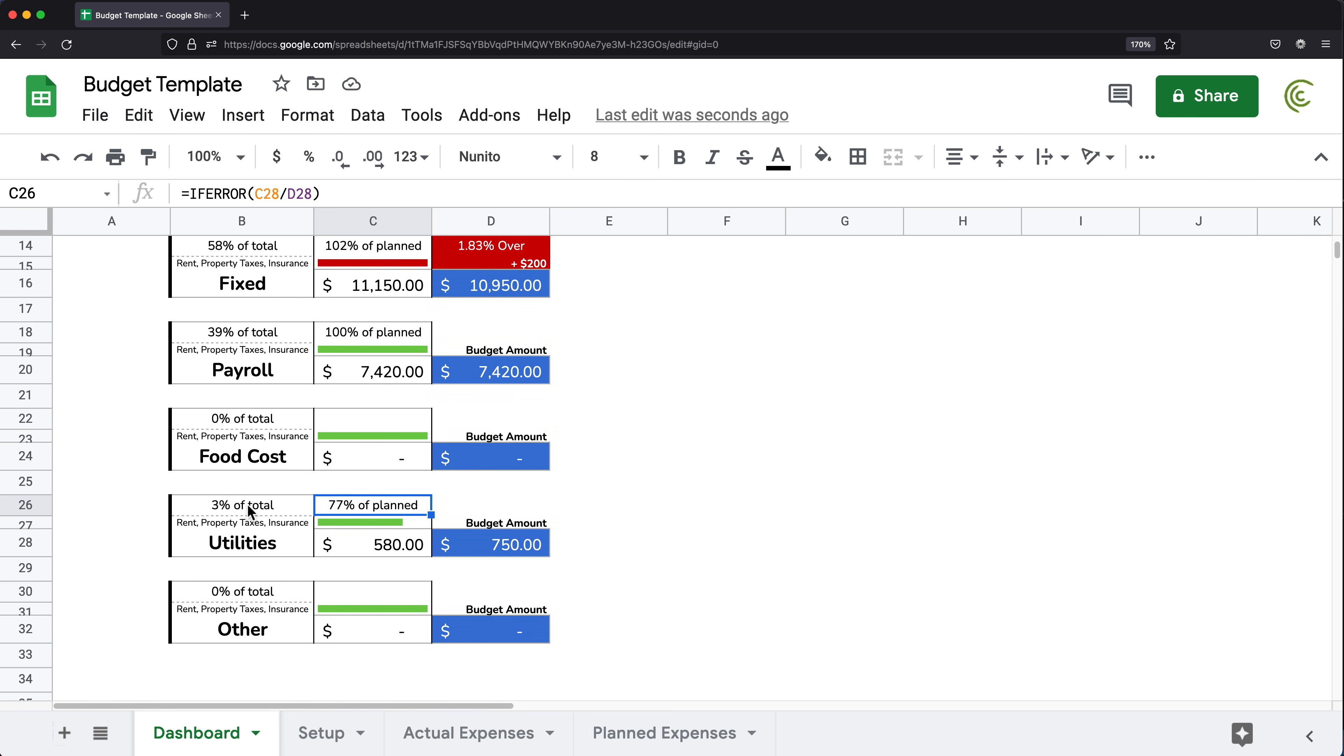
left_click(228, 505)
scroll(238, 508, "up", 5)
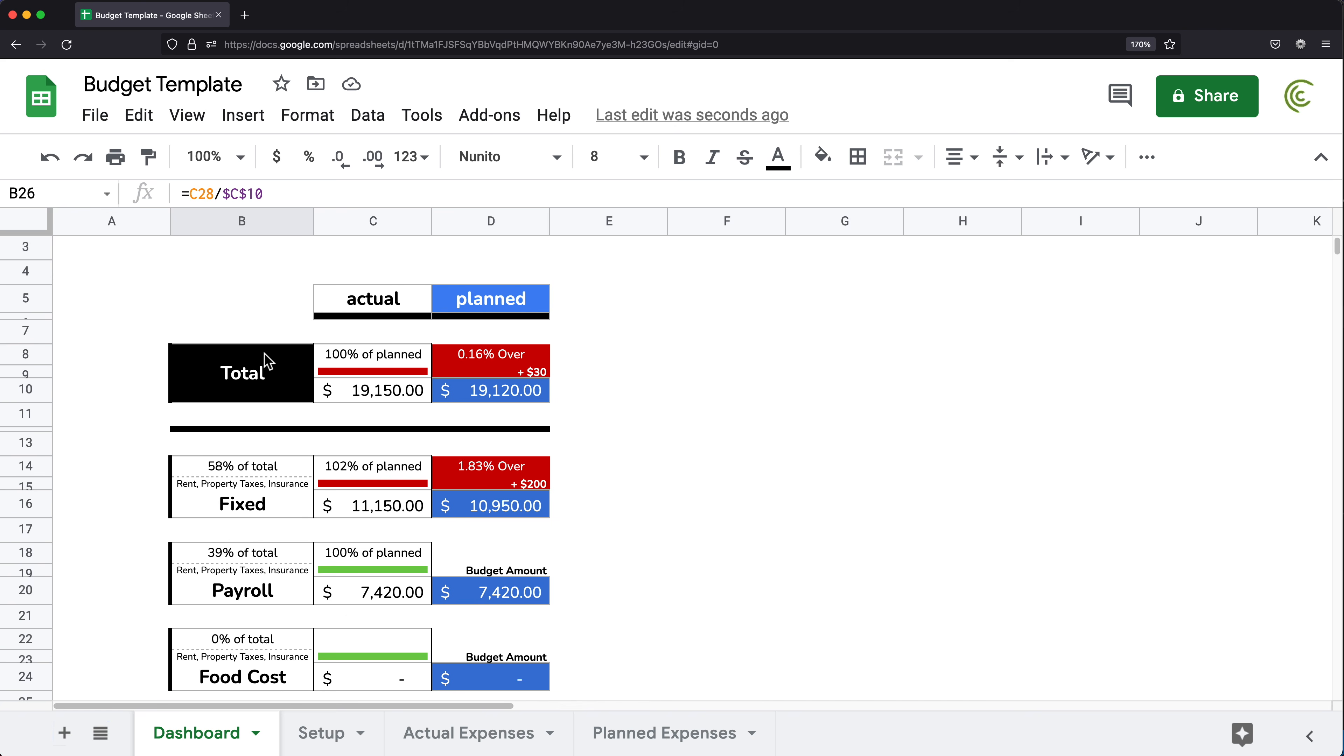
scroll(484, 486, "down", 5)
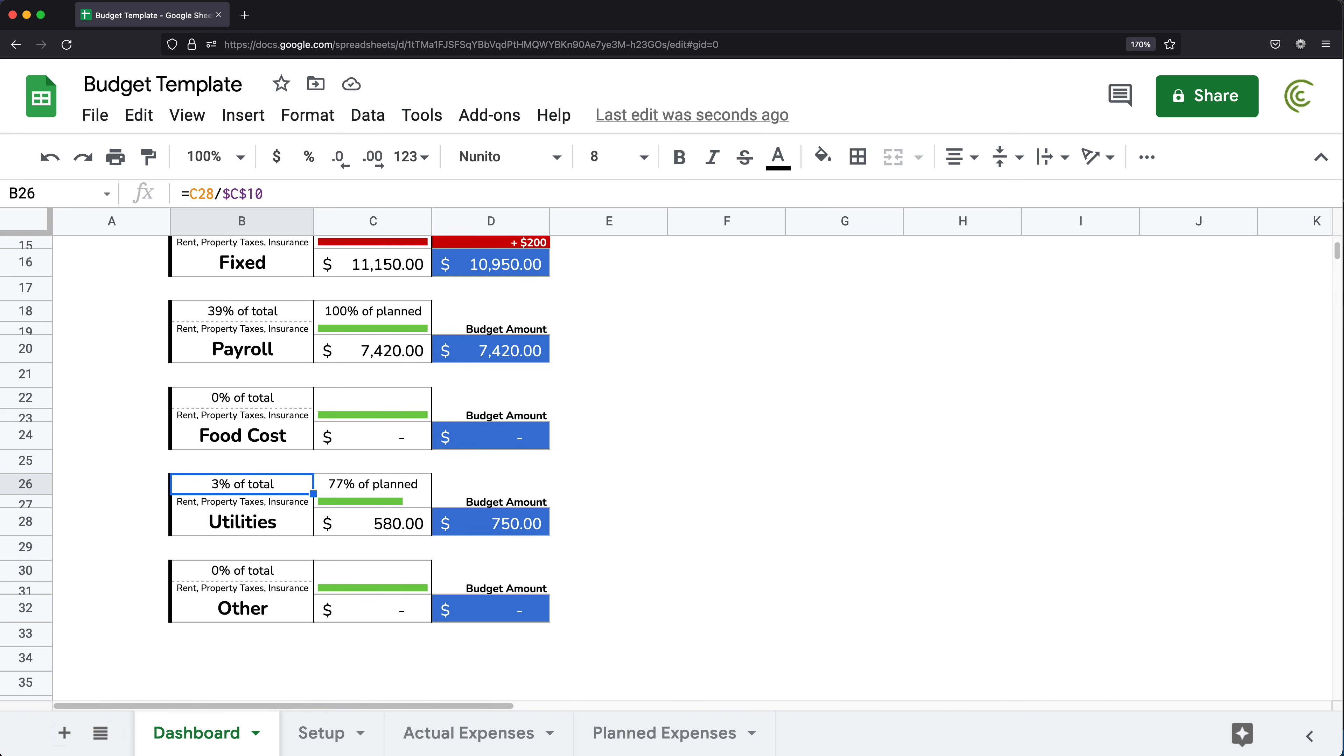
- In Planned Expenses, extend the date series to row 12 for 9/3/2021 and enter the description Chicken
left_click(684, 746)
left_click(144, 516)
left_click(153, 495)
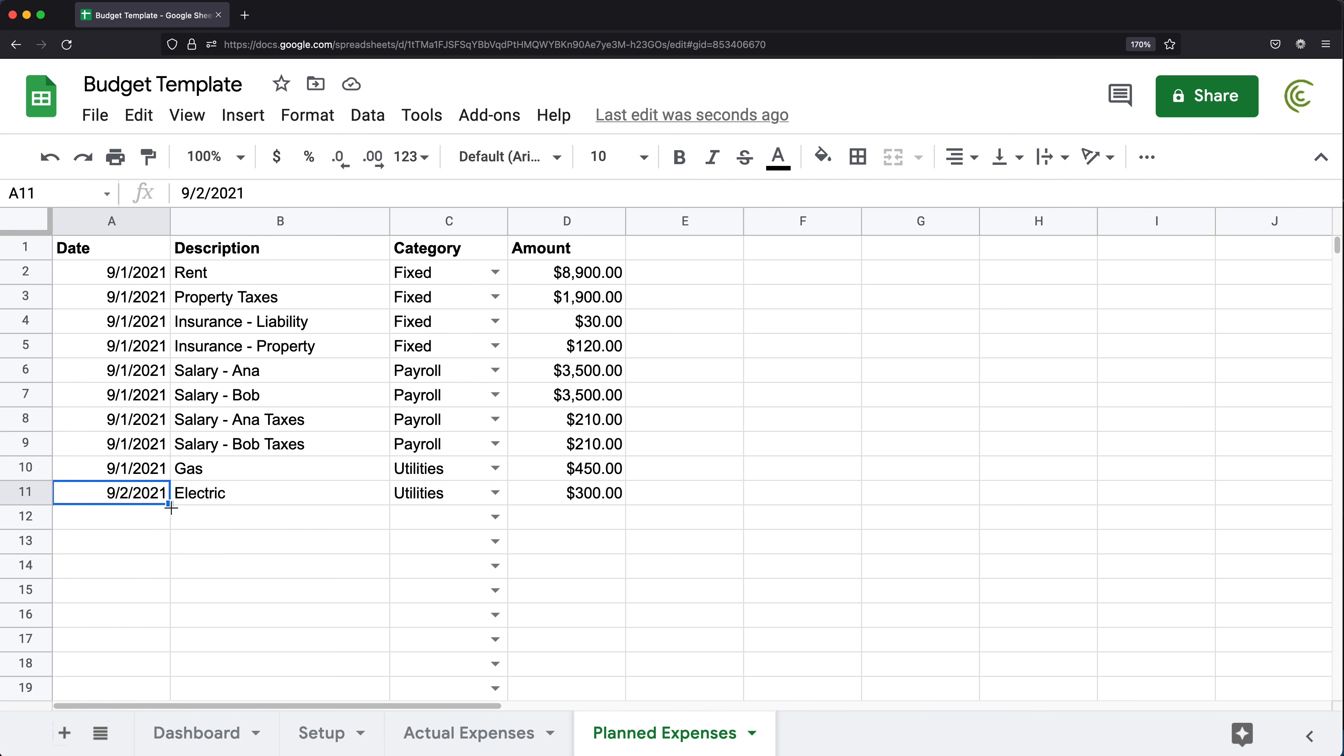
left_click_drag(169, 504, 175, 524)
left_click(362, 511)
type("Chicken")
key("Return")
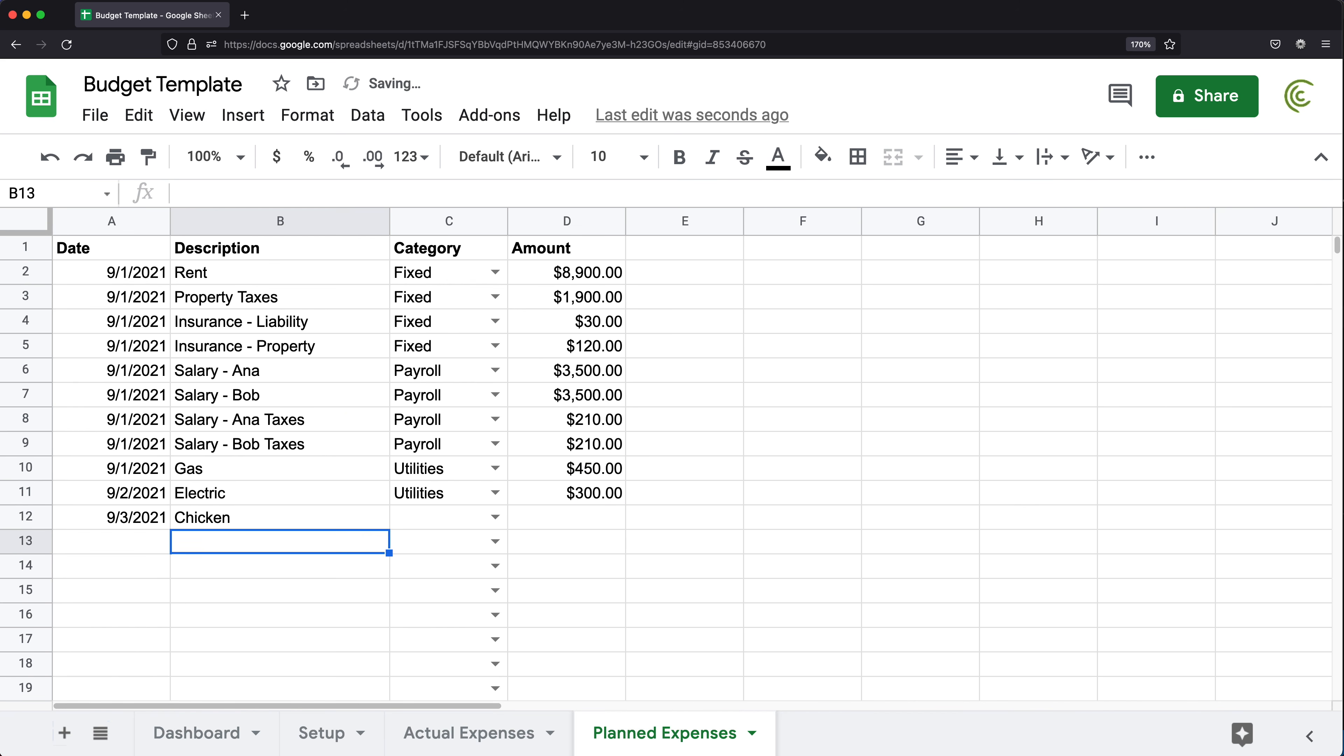
- Set the planned Chicken expense's category to Food Cost and its amount to 1200
left_click(494, 517)
left_click(426, 606)
left_click(571, 524)
type("1200")
key("Return")
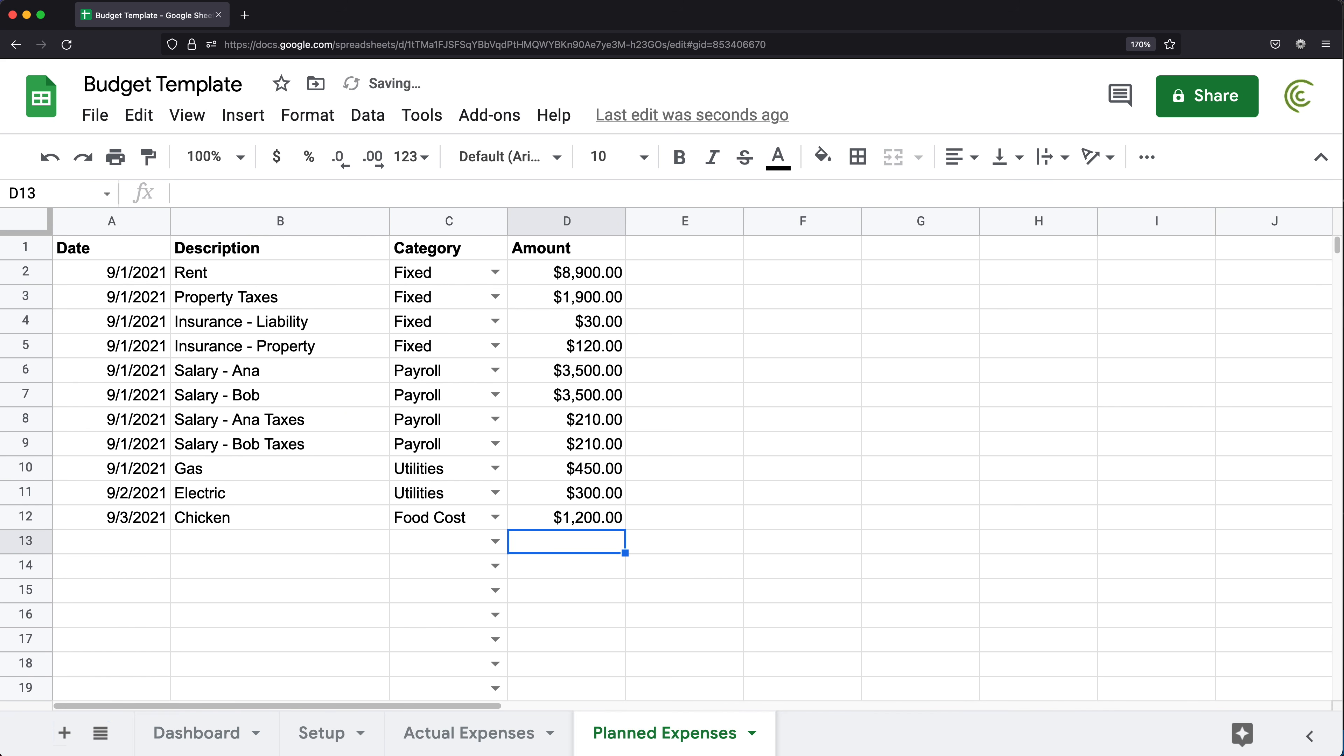
- Copy the Chicken row from Planned Expenses into row 12 of Actual Expenses
left_click_drag(140, 523, 542, 523)
key("cmd+c")
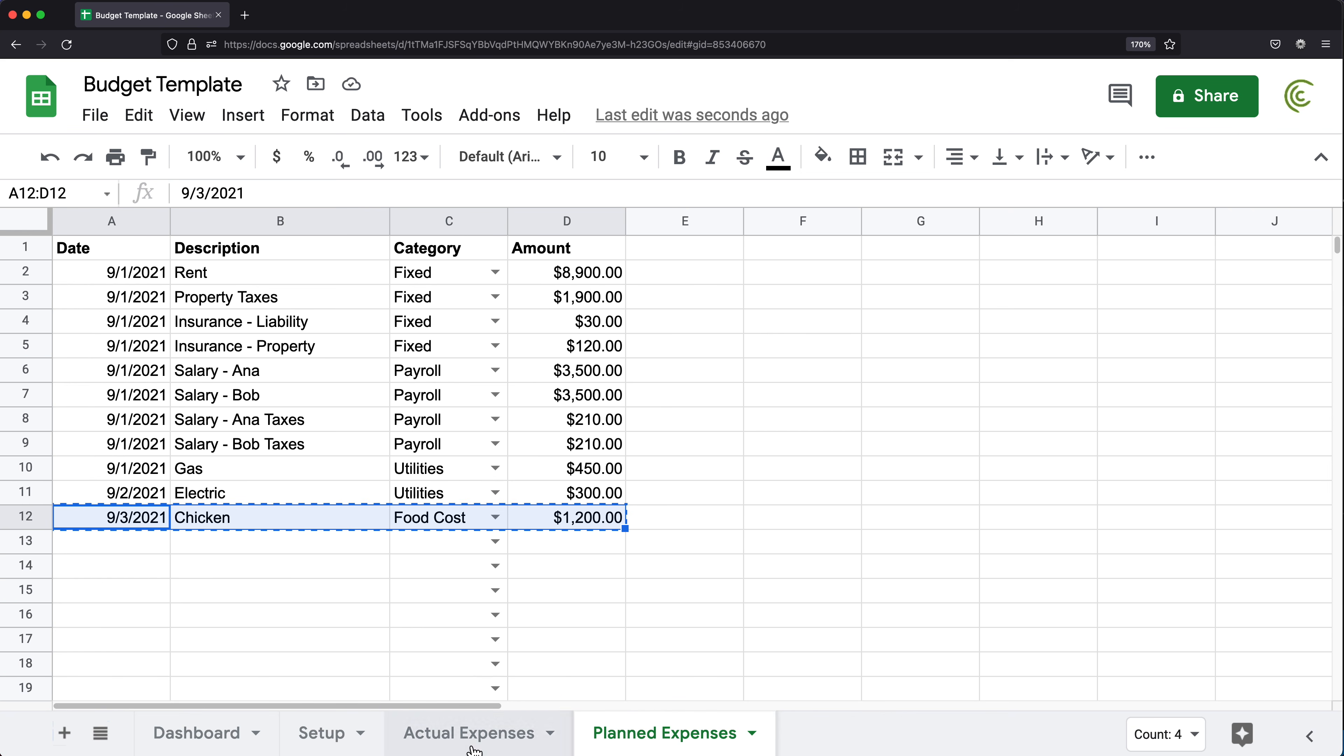
left_click(513, 727)
left_click(140, 524)
key("super+v")
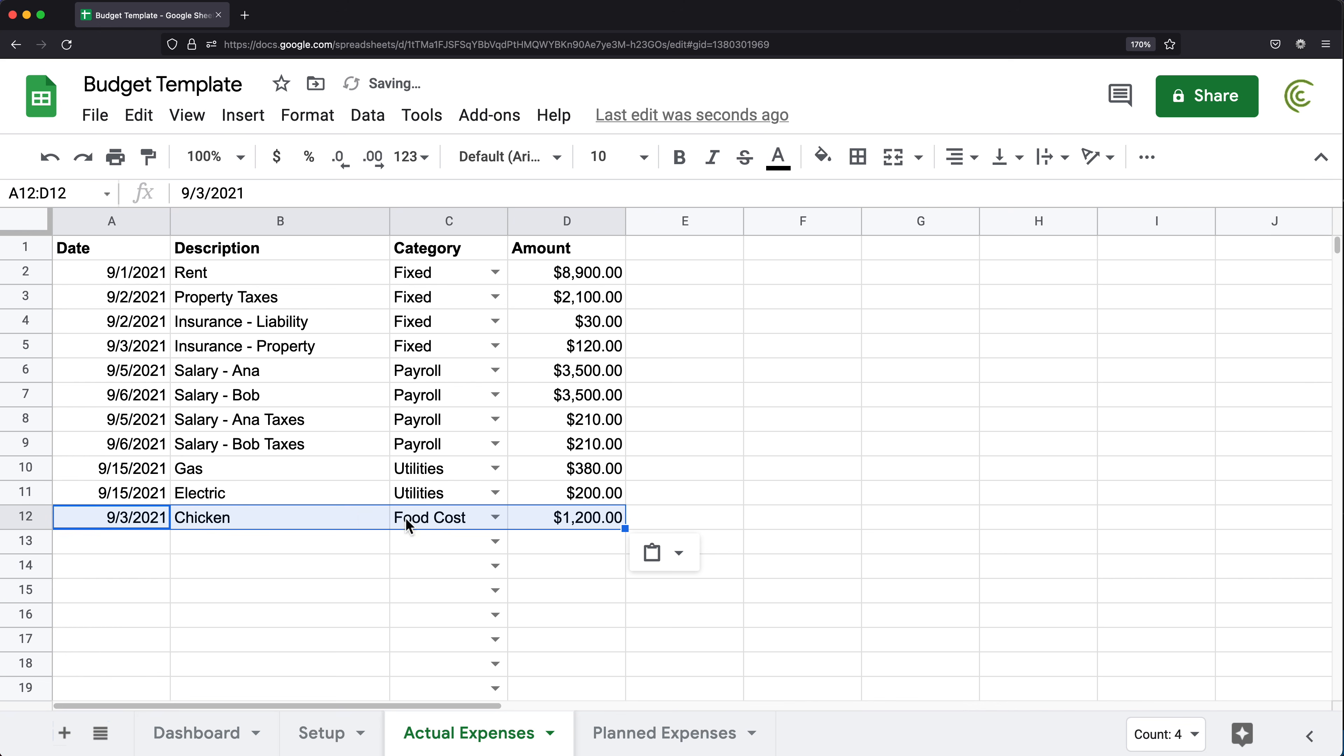
- Set the Chicken amount in Actual Expenses to 1150
left_click(238, 524)
left_click(592, 524)
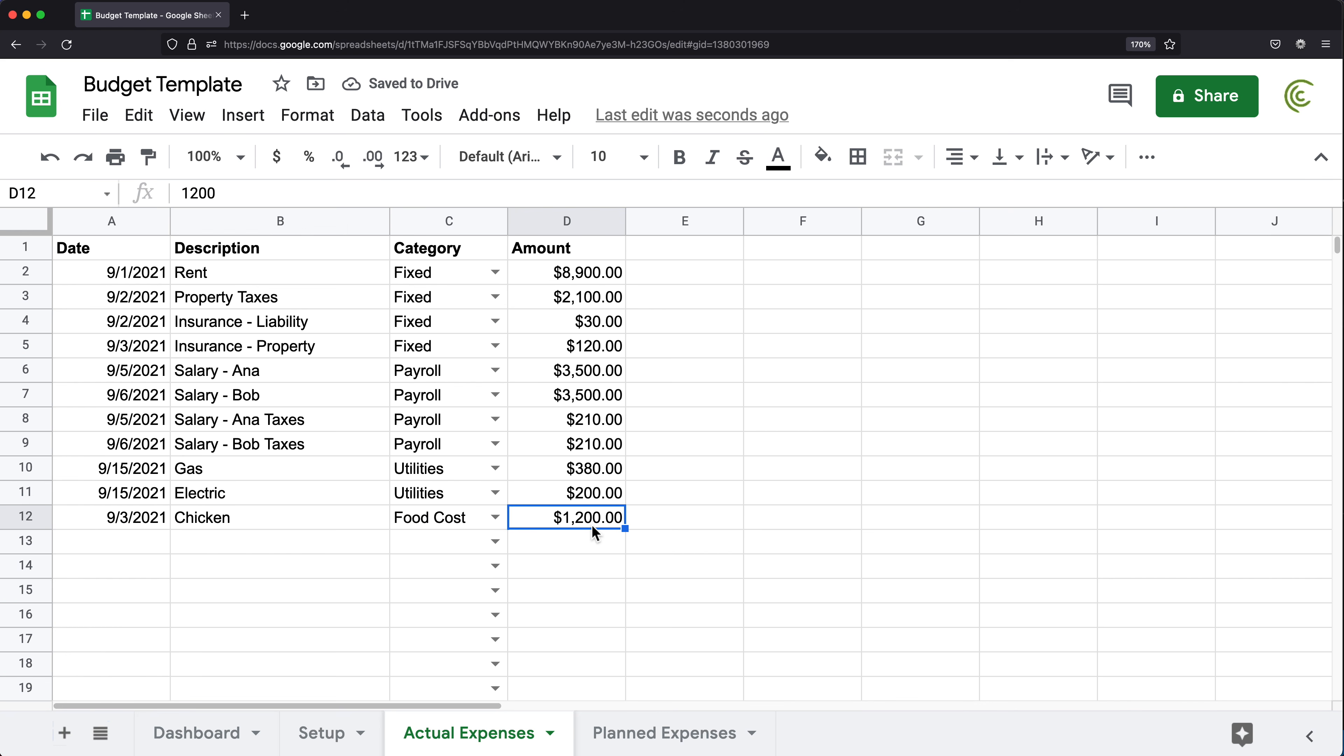
type("1150")
key("Return")
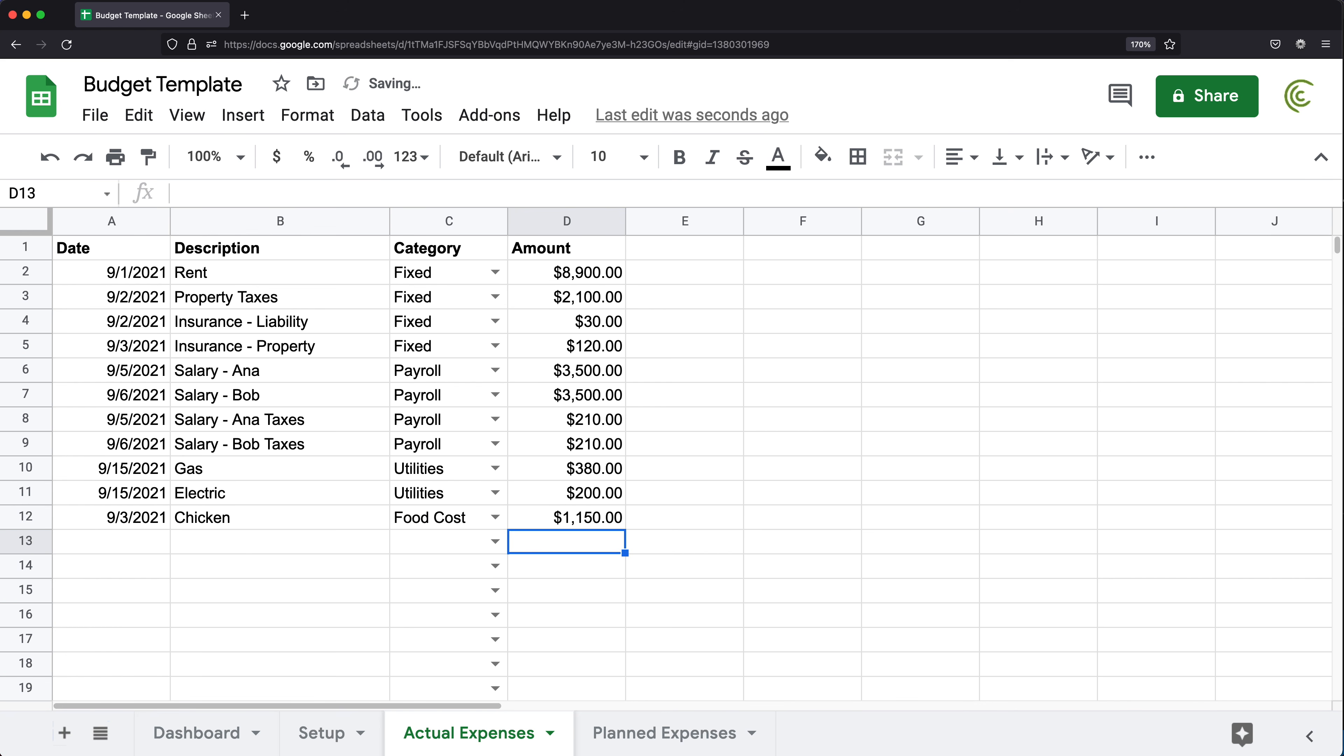
- Check the Food Cost and Other blocks on the Dashboard
left_click(192, 734)
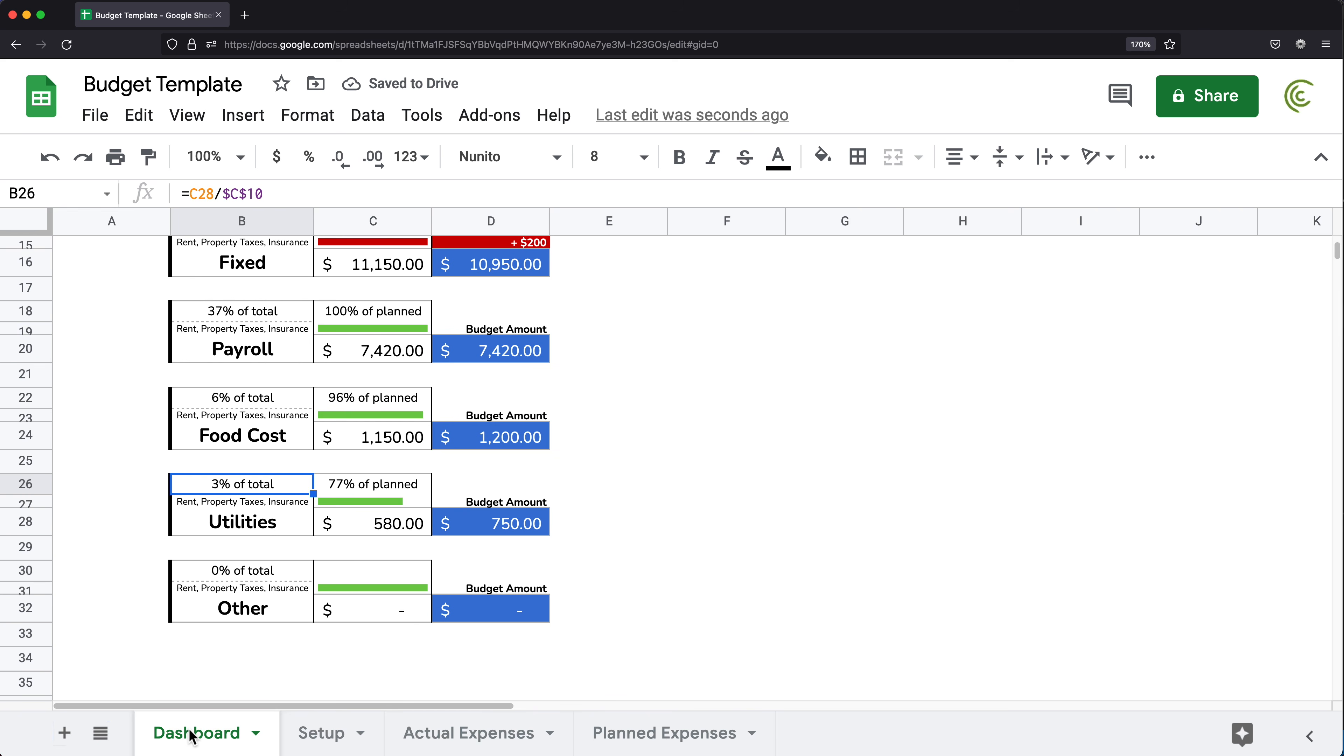
scroll(289, 517, "up", 3)
left_click(250, 514)
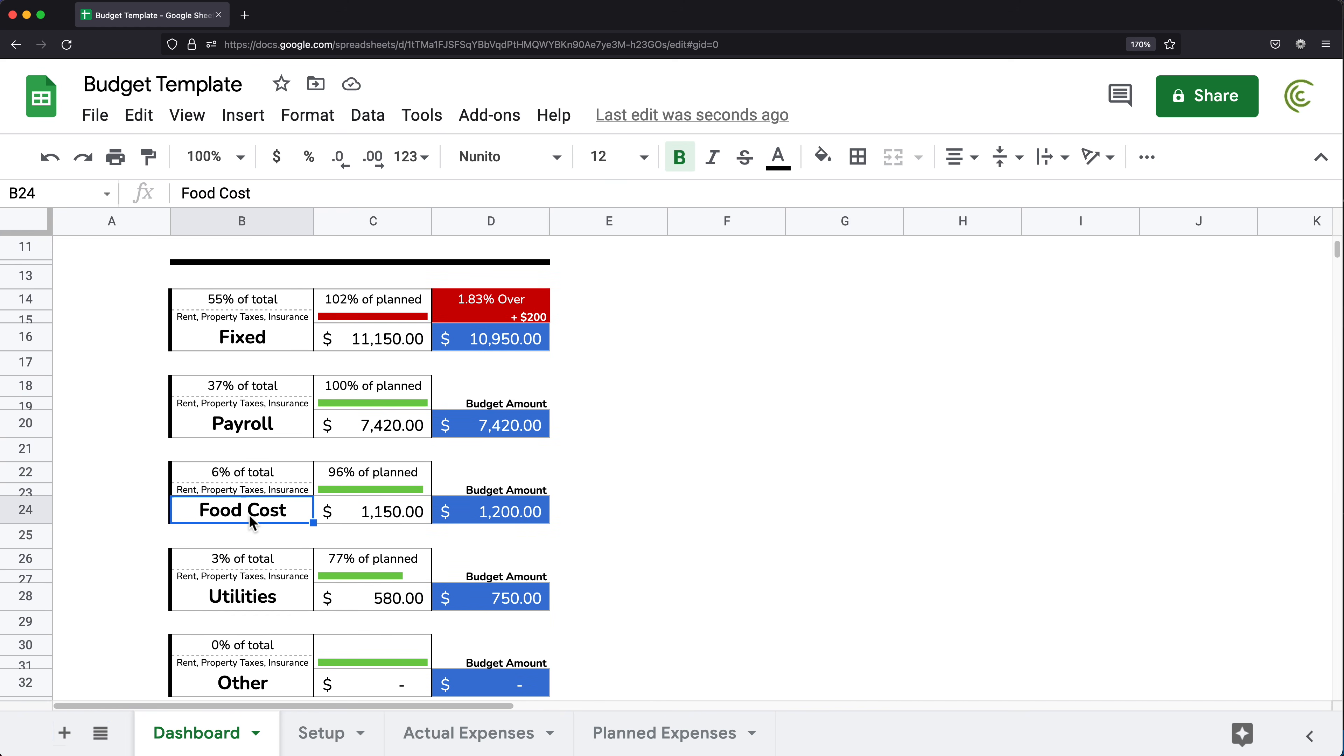
scroll(445, 522, "down", 1)
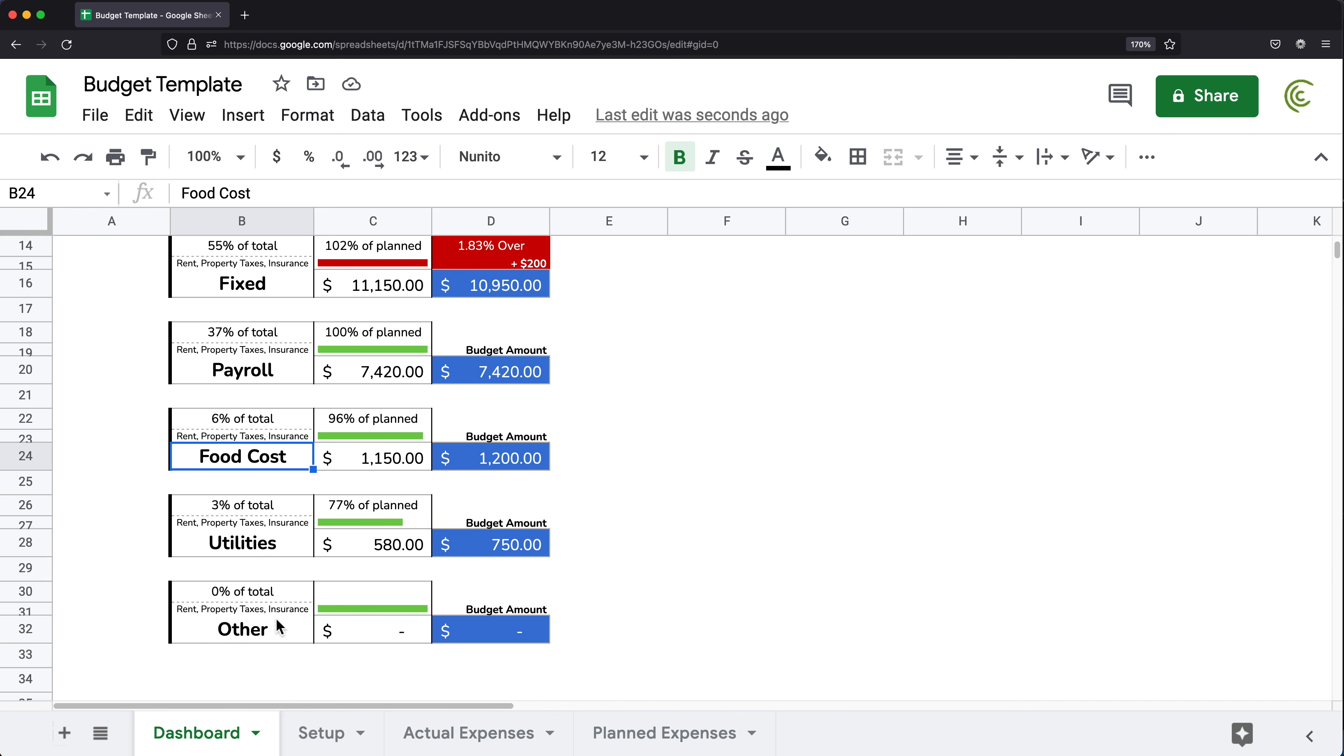
left_click(250, 634)
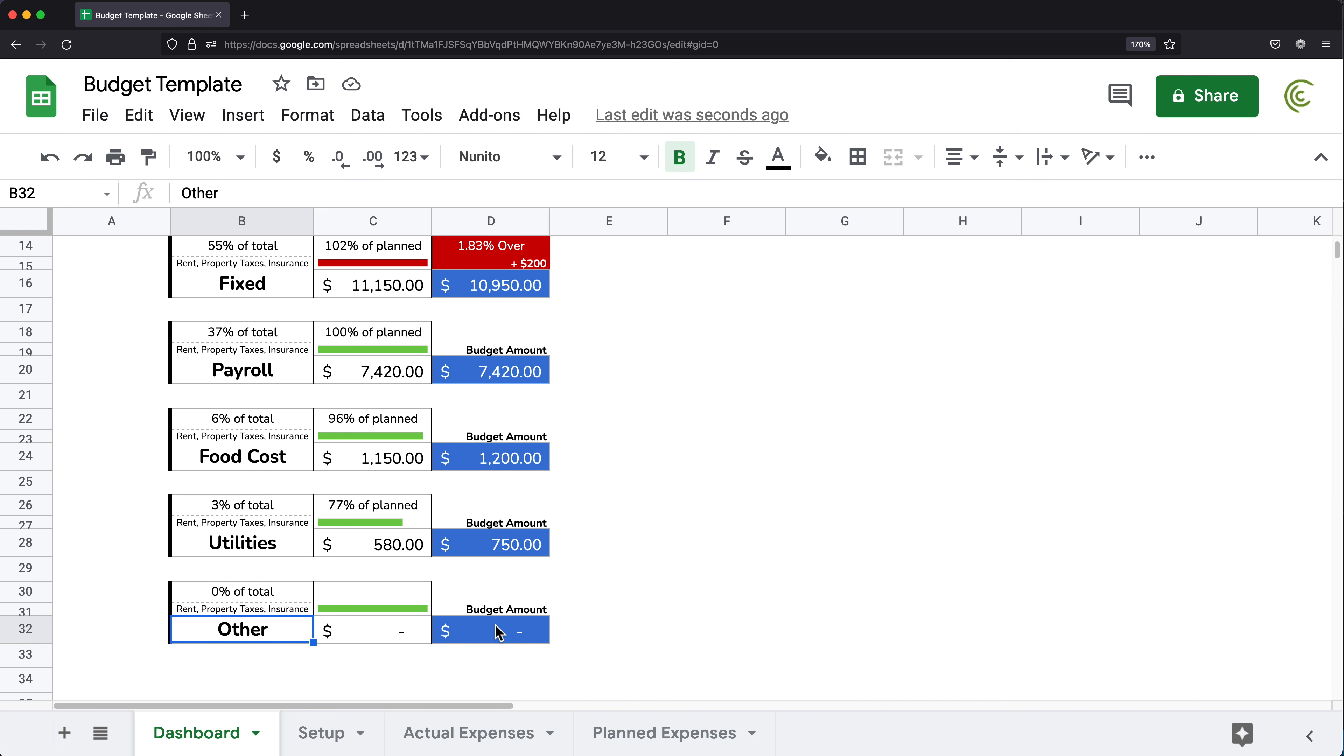
scroll(499, 632, "up", 1)
- In Planned Expenses, extend the date series to row 13 for 9/4/2021 and enter the description Fix AC
left_click(697, 740)
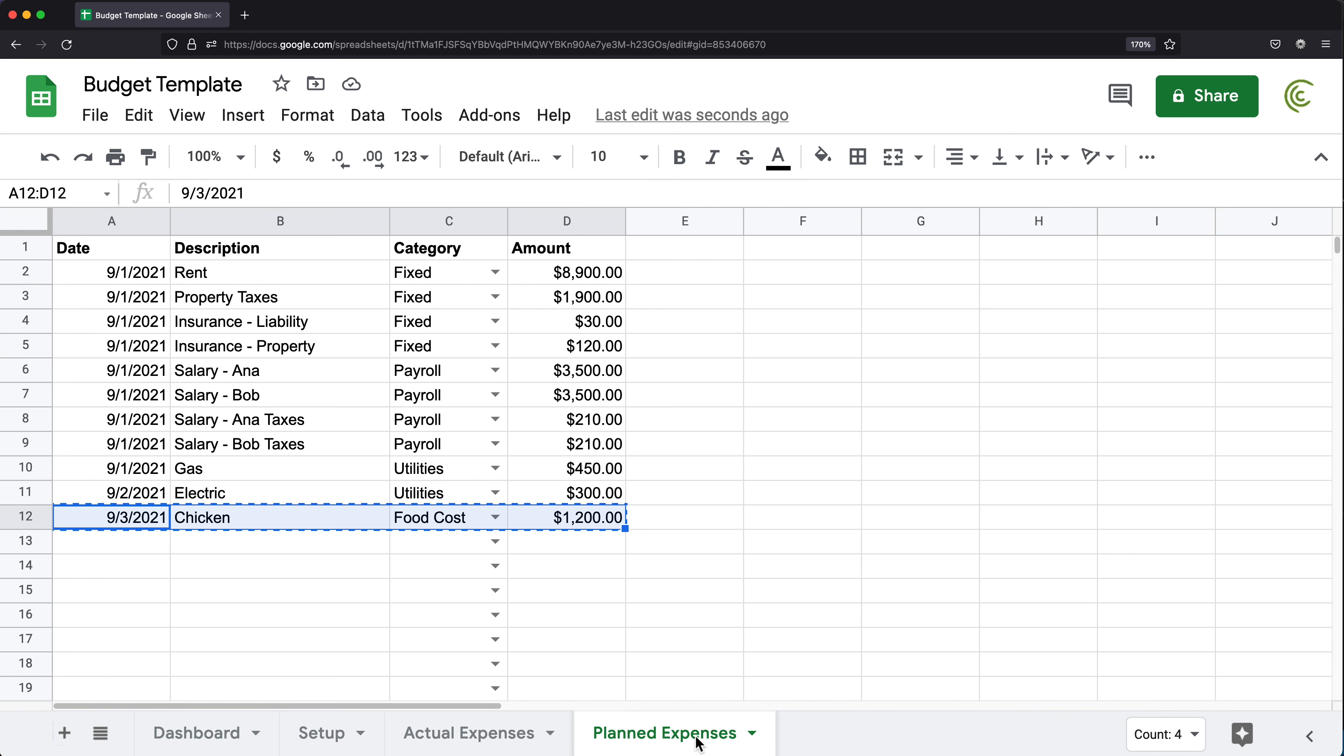
left_click(132, 541)
left_click(103, 522)
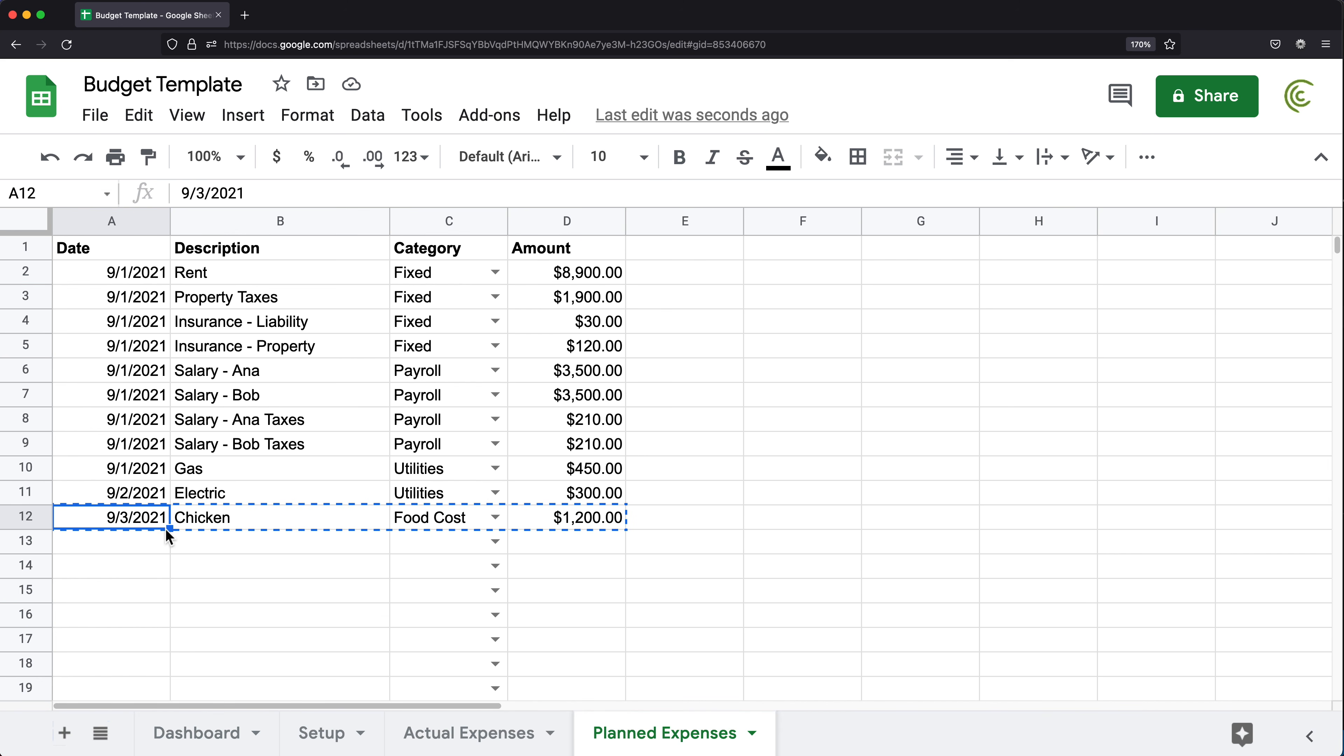
left_click_drag(170, 529, 175, 548)
left_click(218, 542)
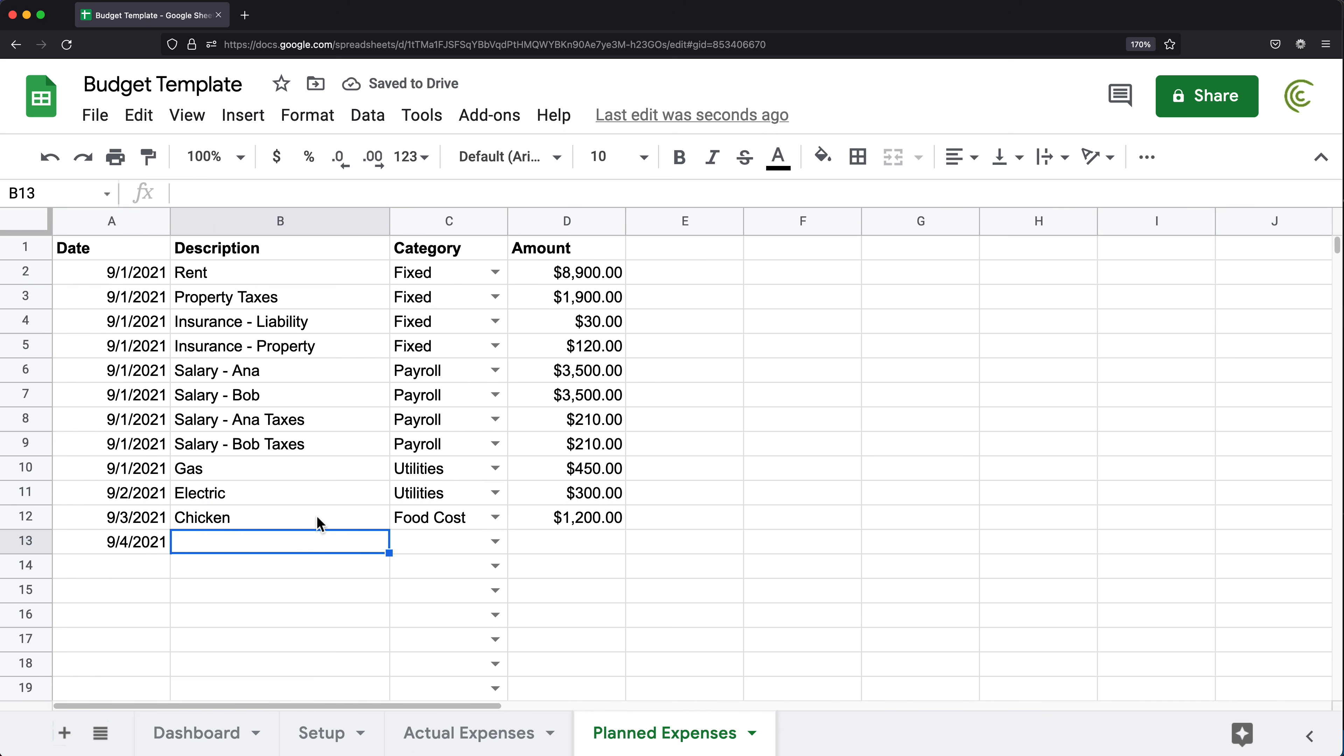
type("Fix AC")
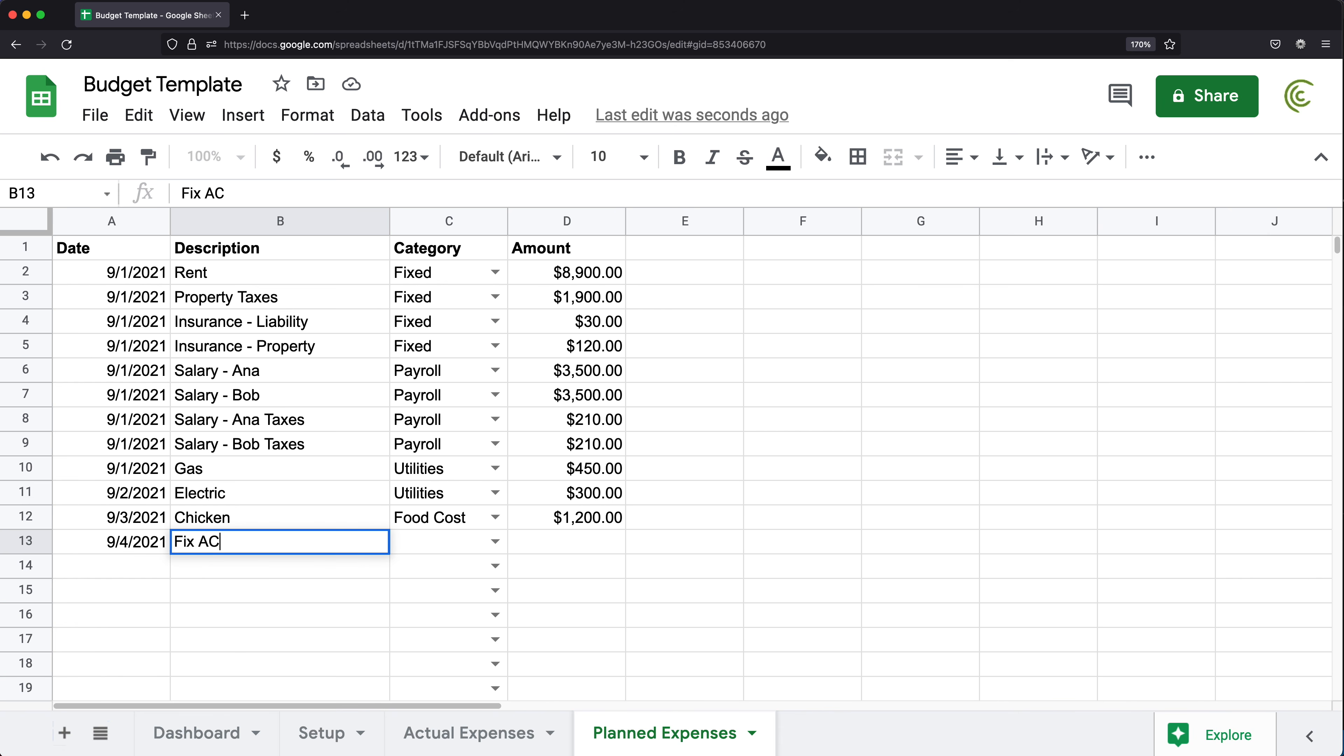
key("Return")
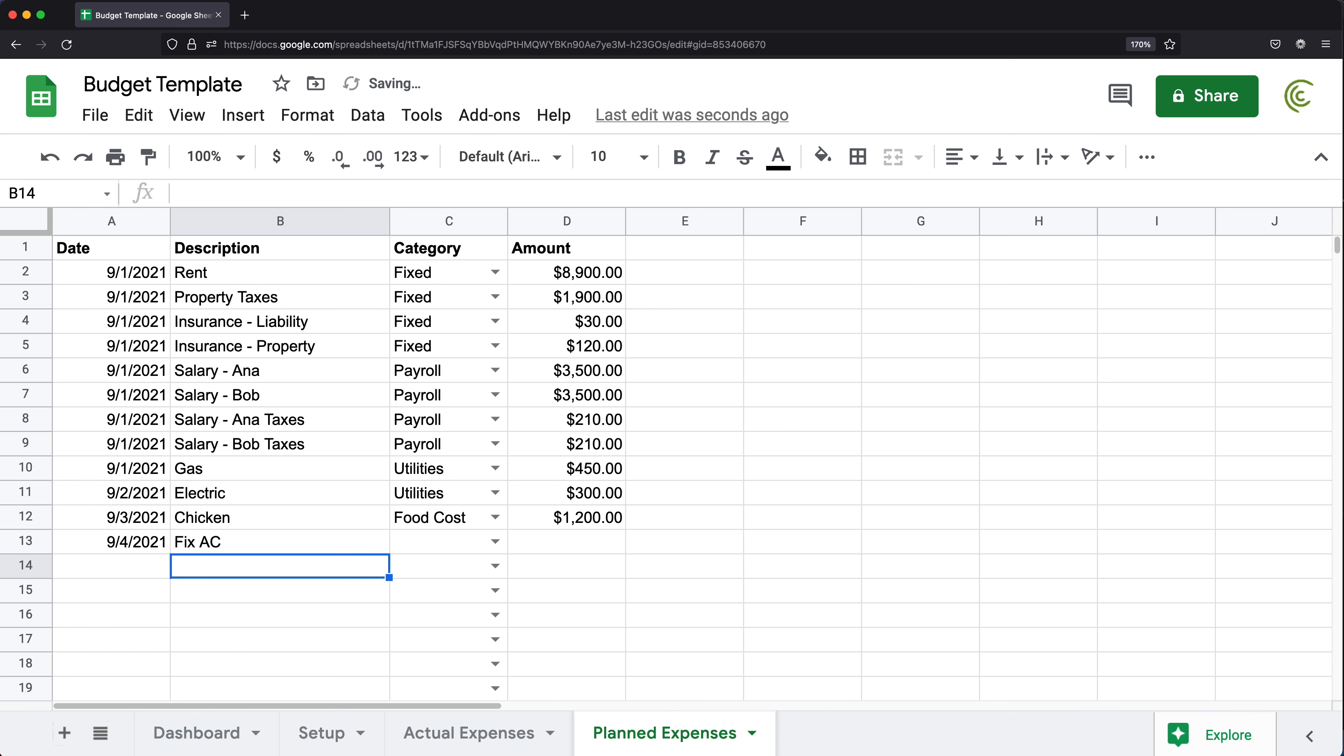
- Enter a planned amount of 350 for Fix AC, leaving its category blank
left_click(441, 548)
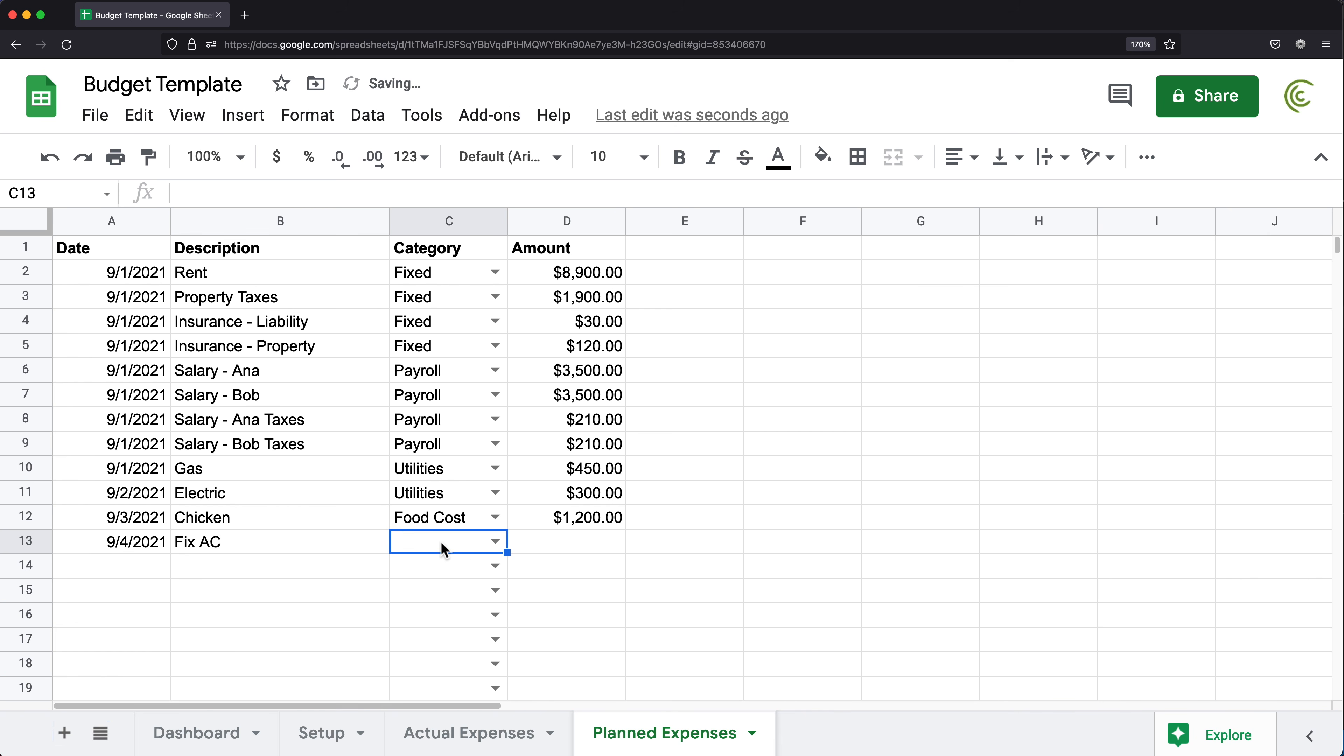
left_click(574, 548)
type("350")
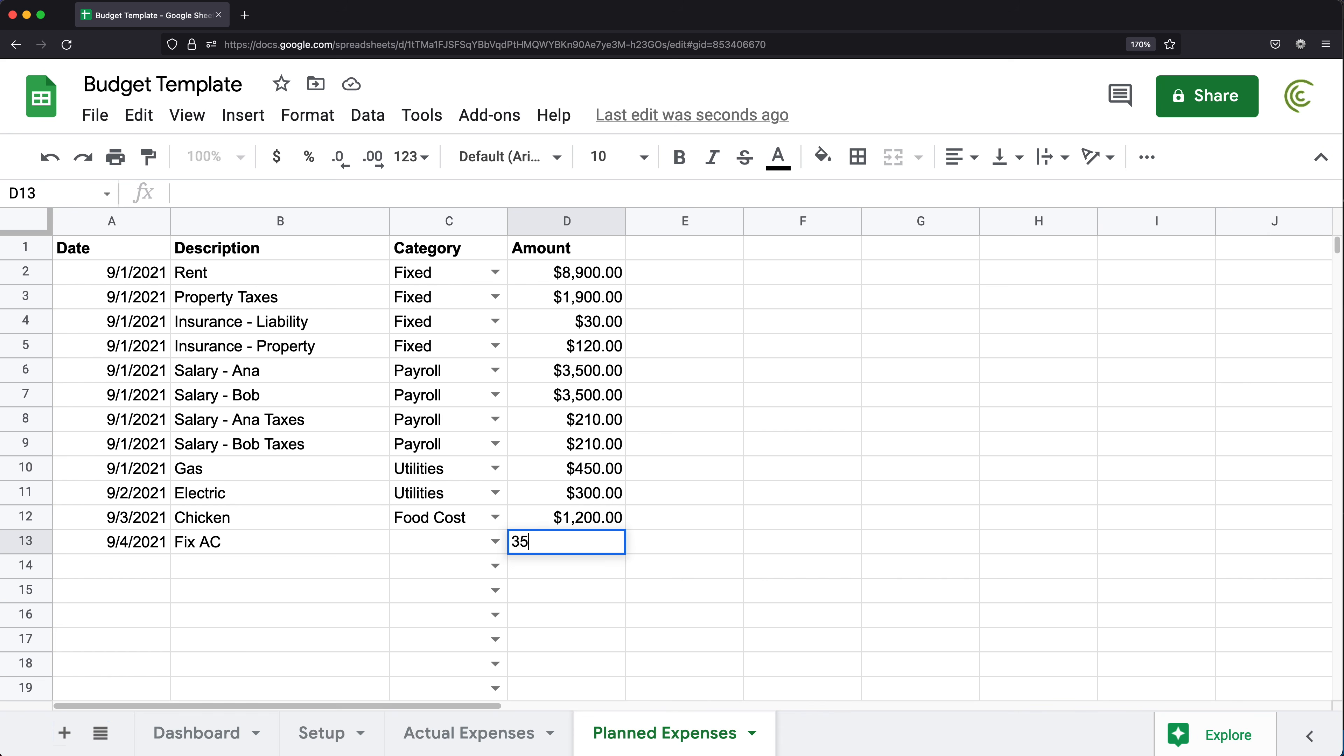
key("Return")
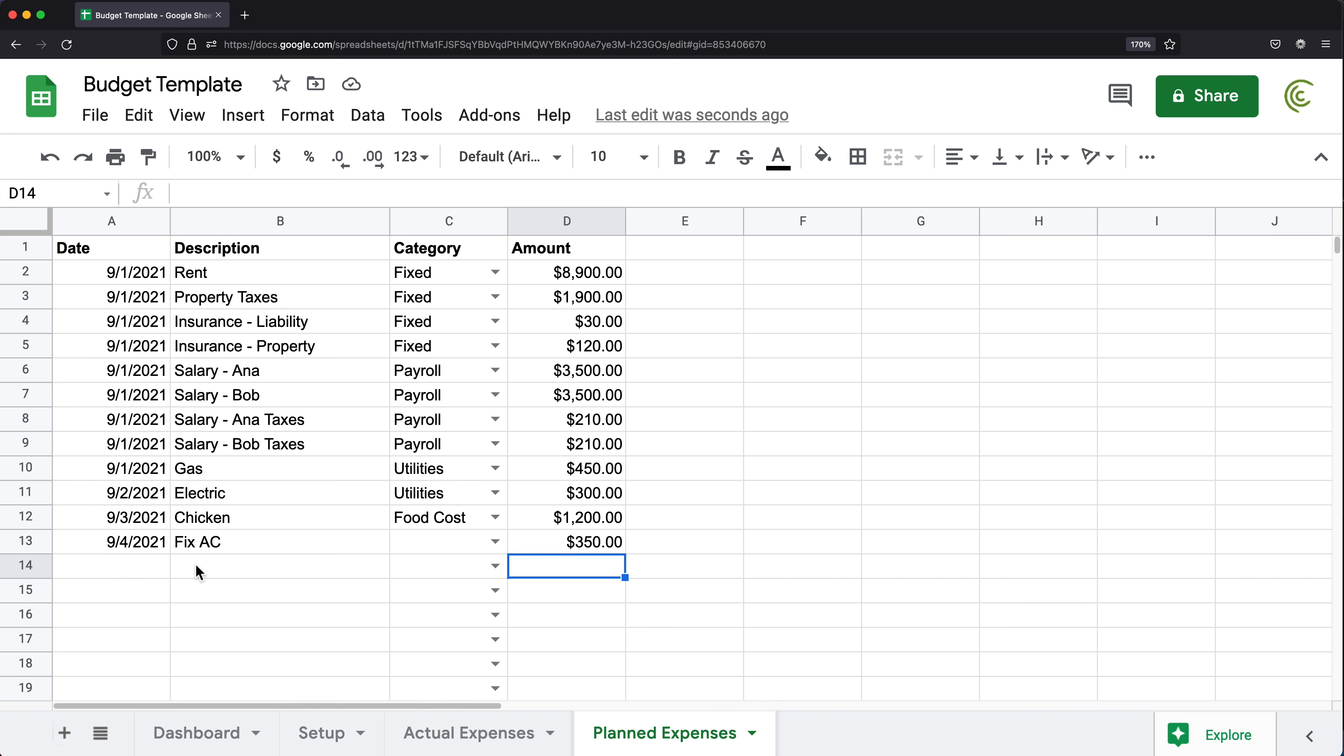
- Copy the Fix AC row from Planned Expenses into row 13 of Actual Expenses
left_click_drag(144, 541, 566, 550)
key("super+c")
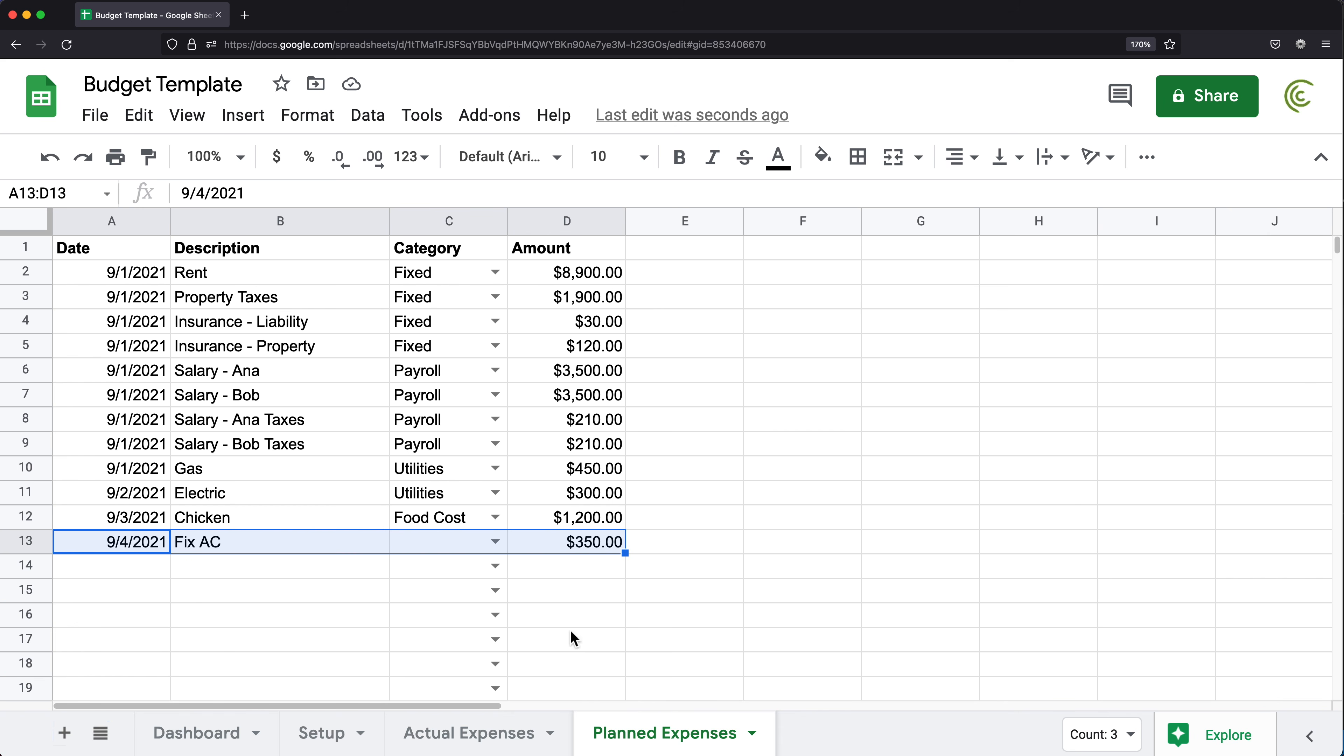
left_click(423, 735)
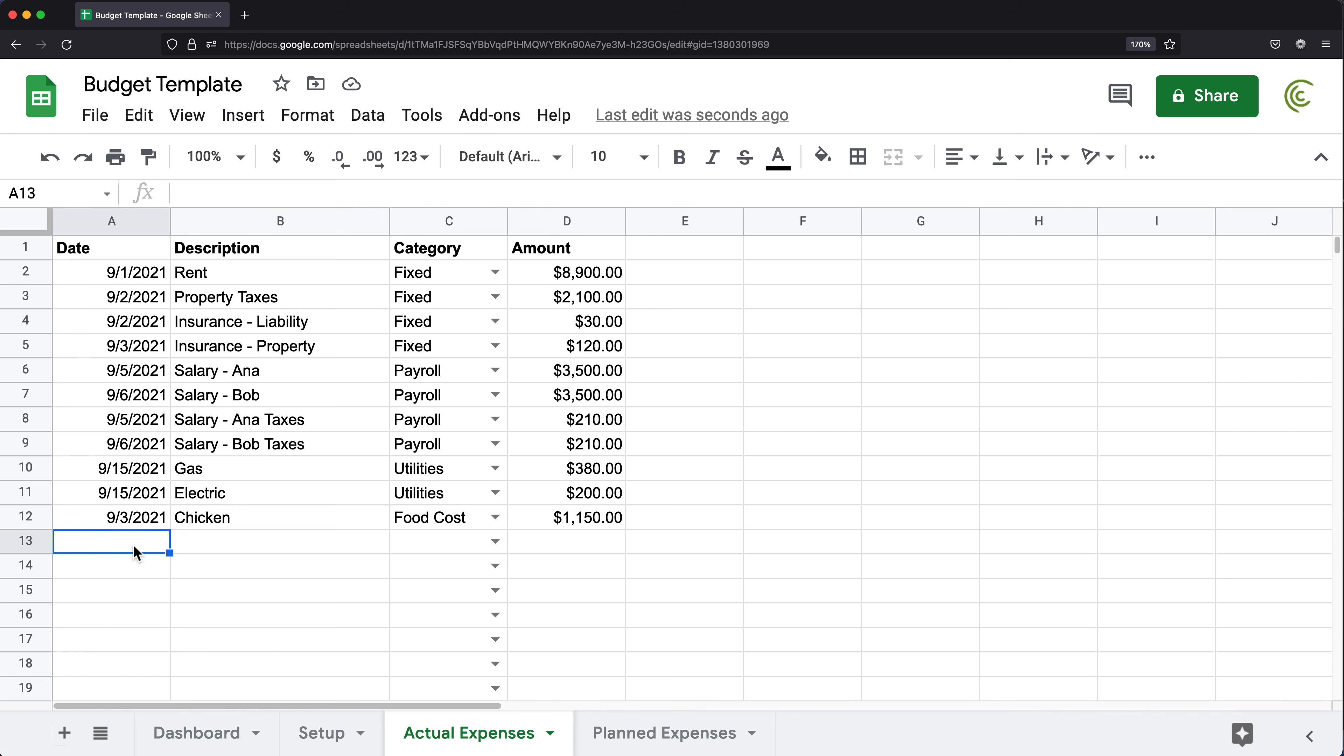
key("super+v")
- Set the Fix AC amount in Actual Expenses to 450
double_click(566, 545)
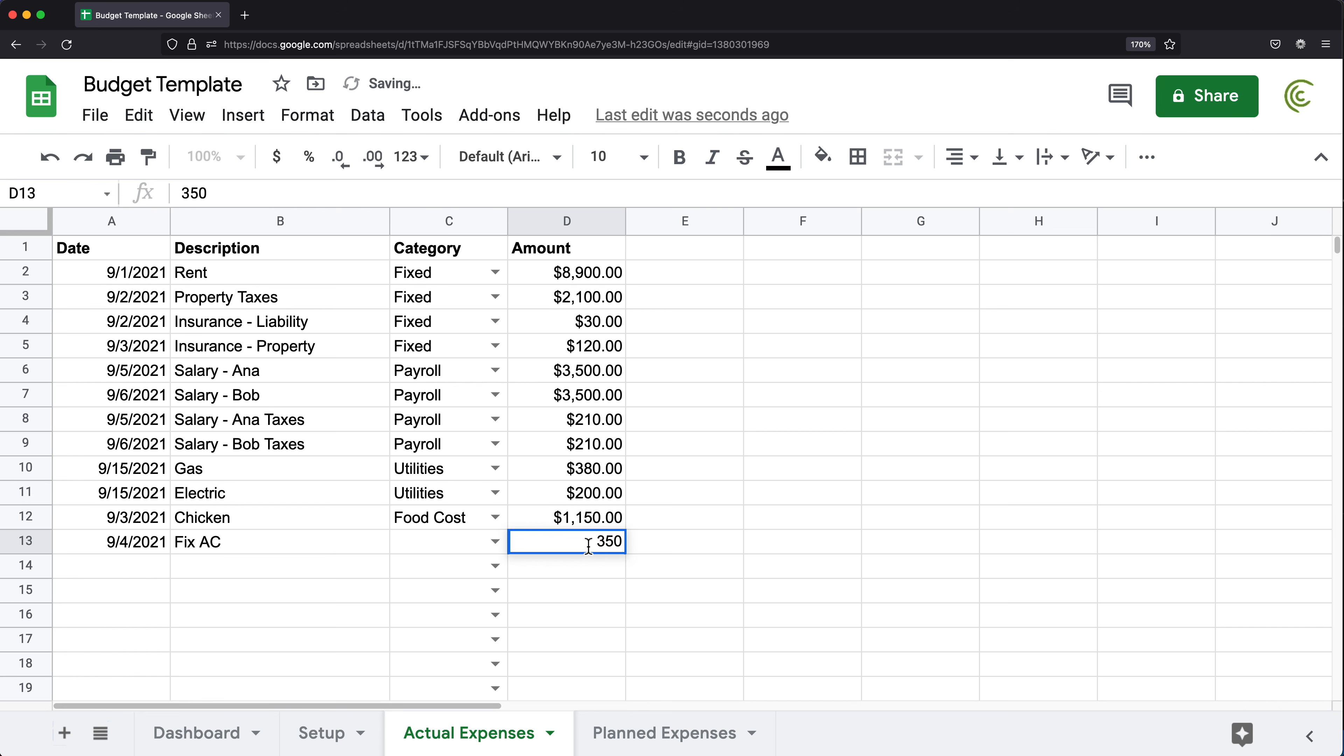
left_click_drag(597, 543, 765, 542)
type("459")
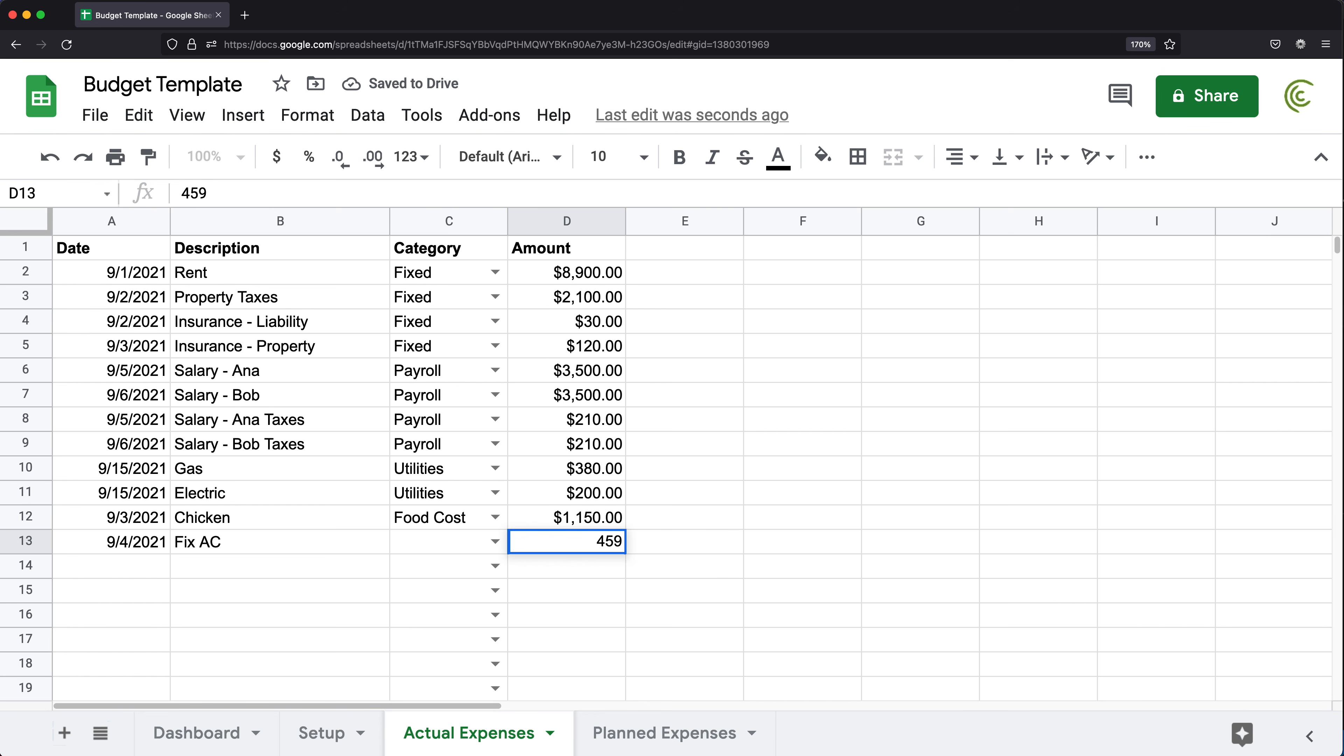
key("BackSpace")
type("0")
key("Return")
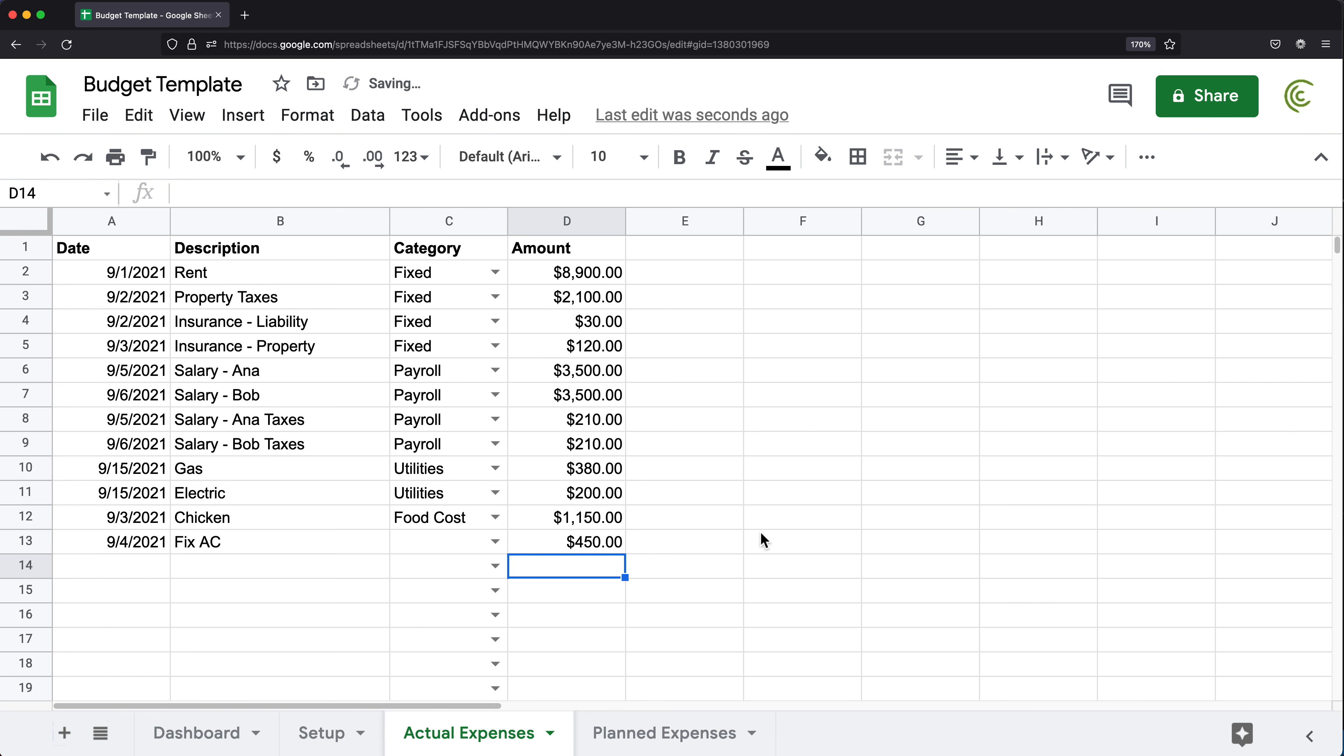
- Check the category options available for Fix AC in Actual Expenses without choosing one
left_click(440, 545)
left_click(495, 541)
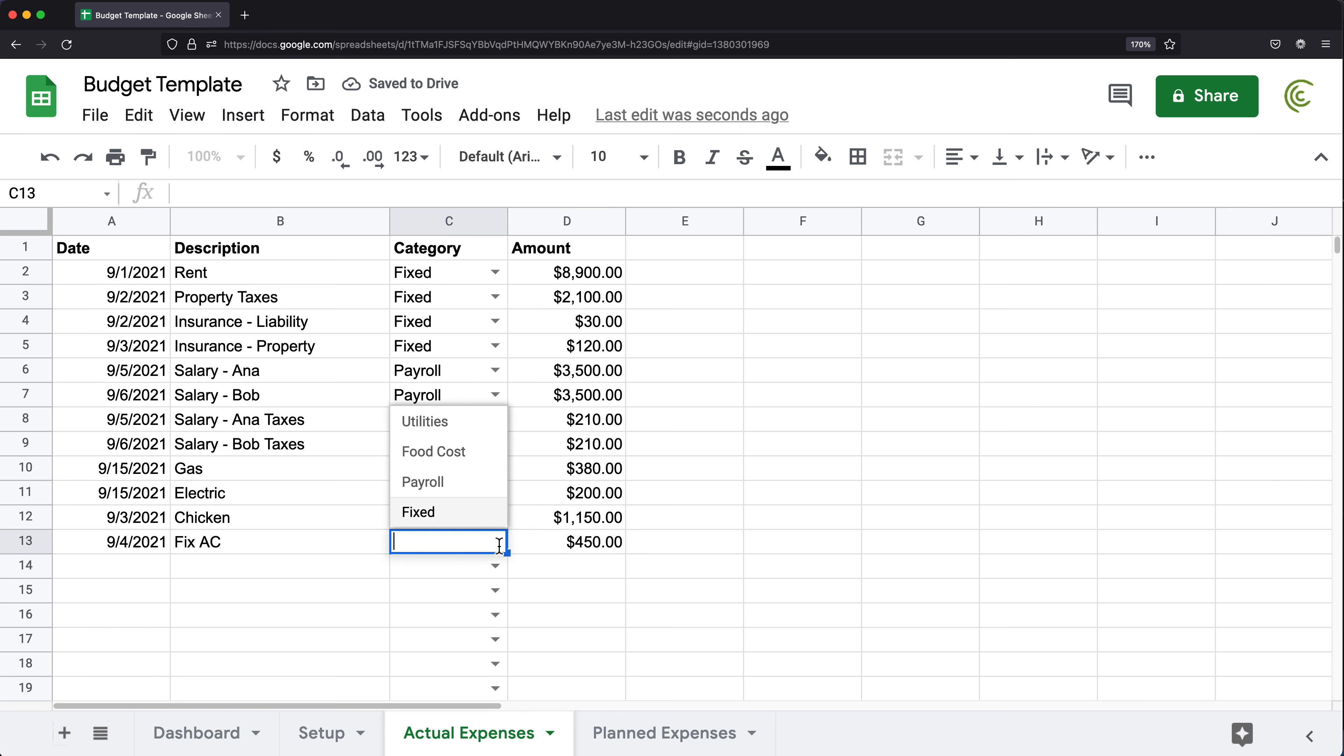
left_click(652, 542)
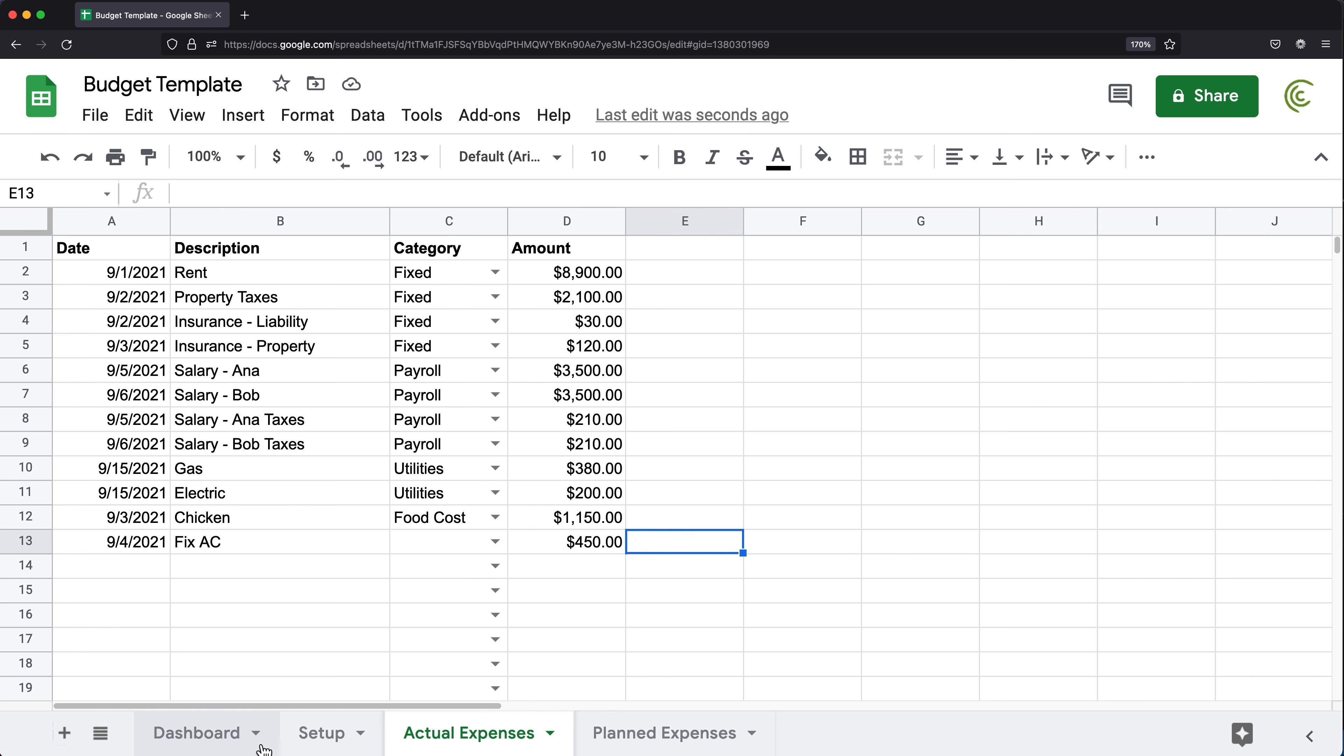
- Check the actual and planned amounts for Other and Total on the Dashboard
left_click(211, 738)
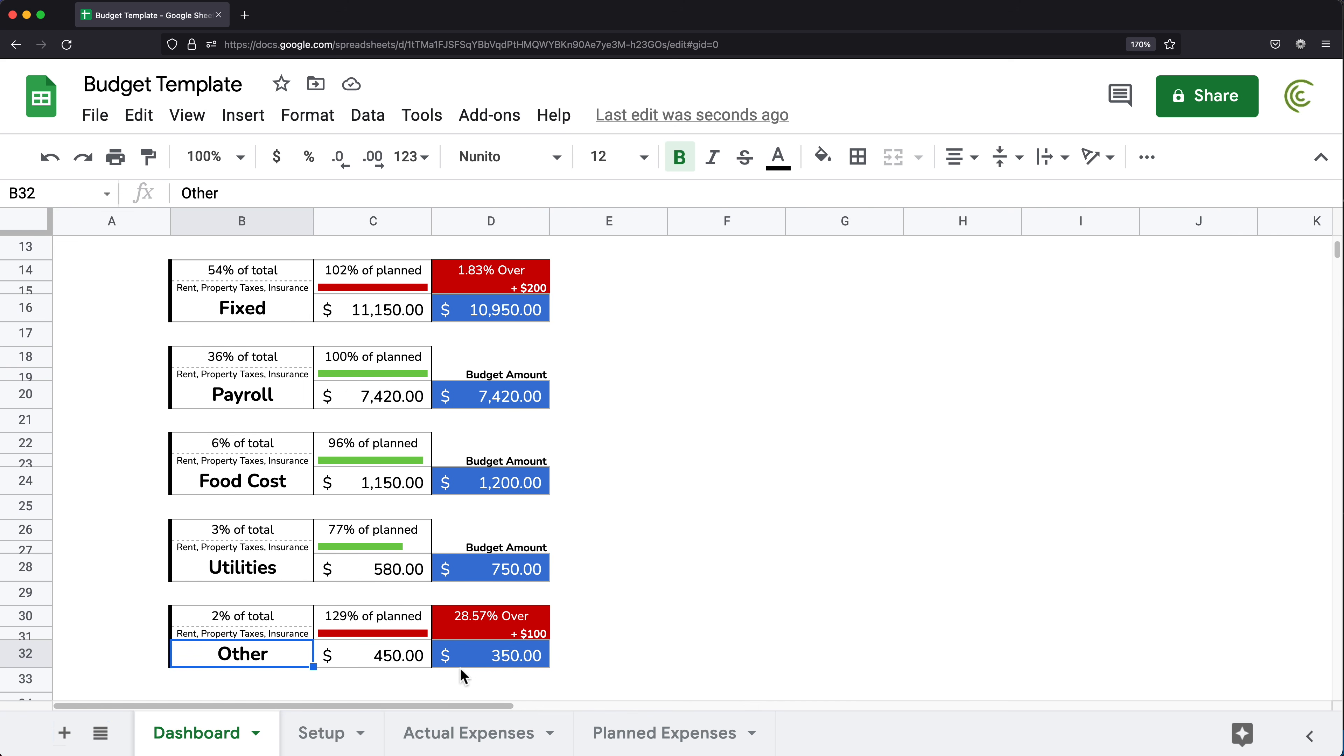
left_click_drag(398, 656, 479, 655)
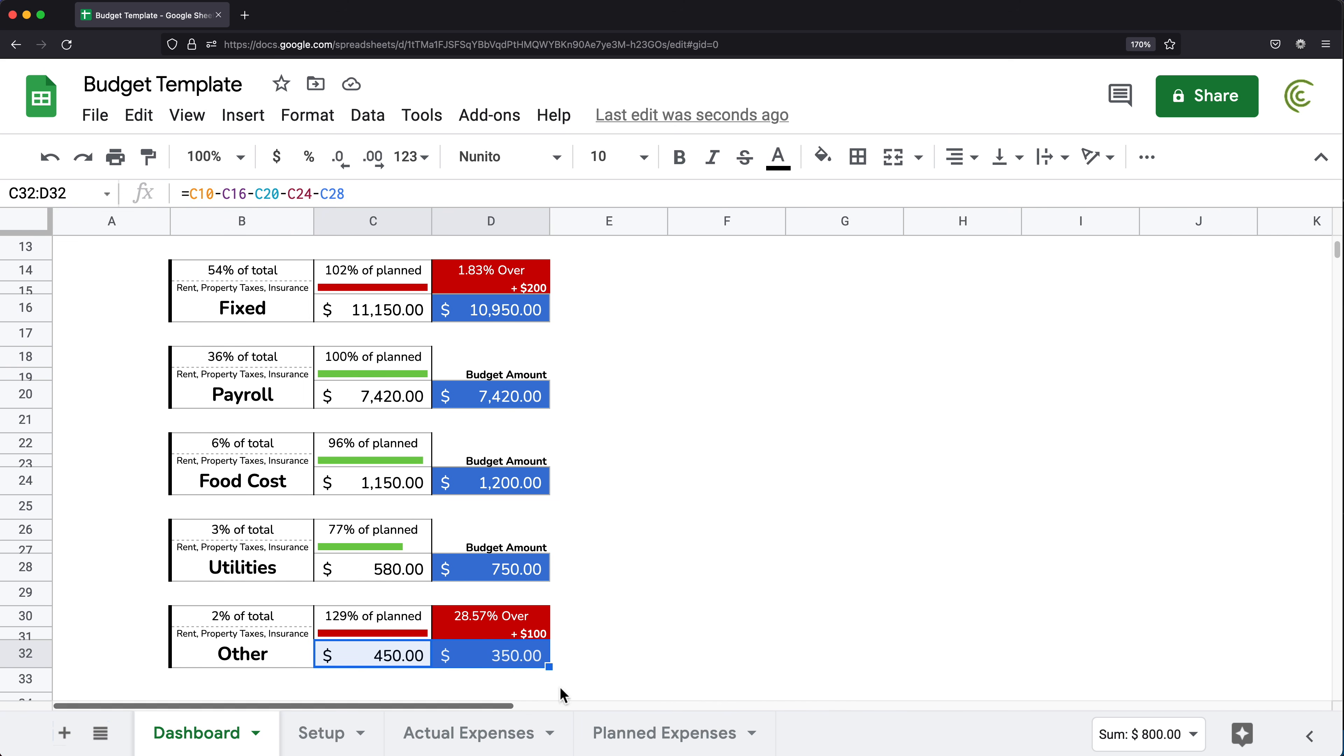
left_click(479, 622)
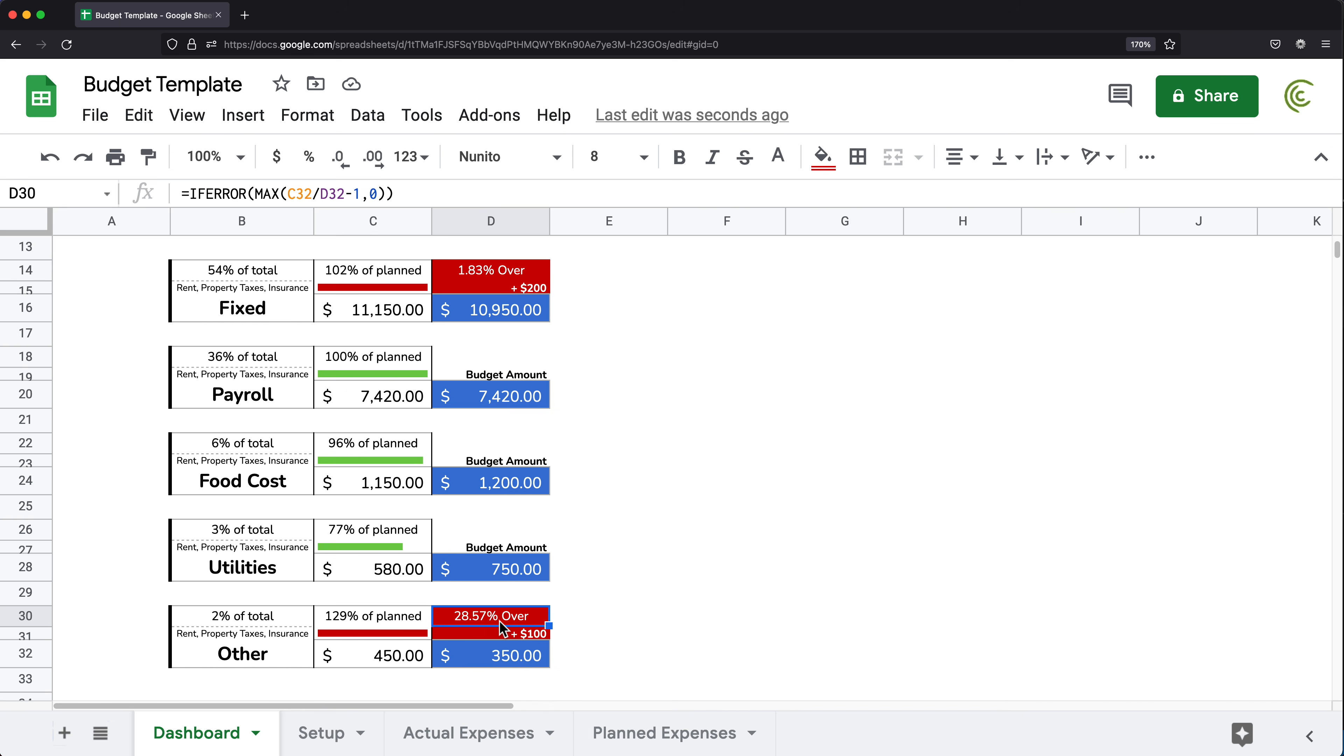
scroll(502, 630, "up", 3)
scroll(403, 389, "up", 3)
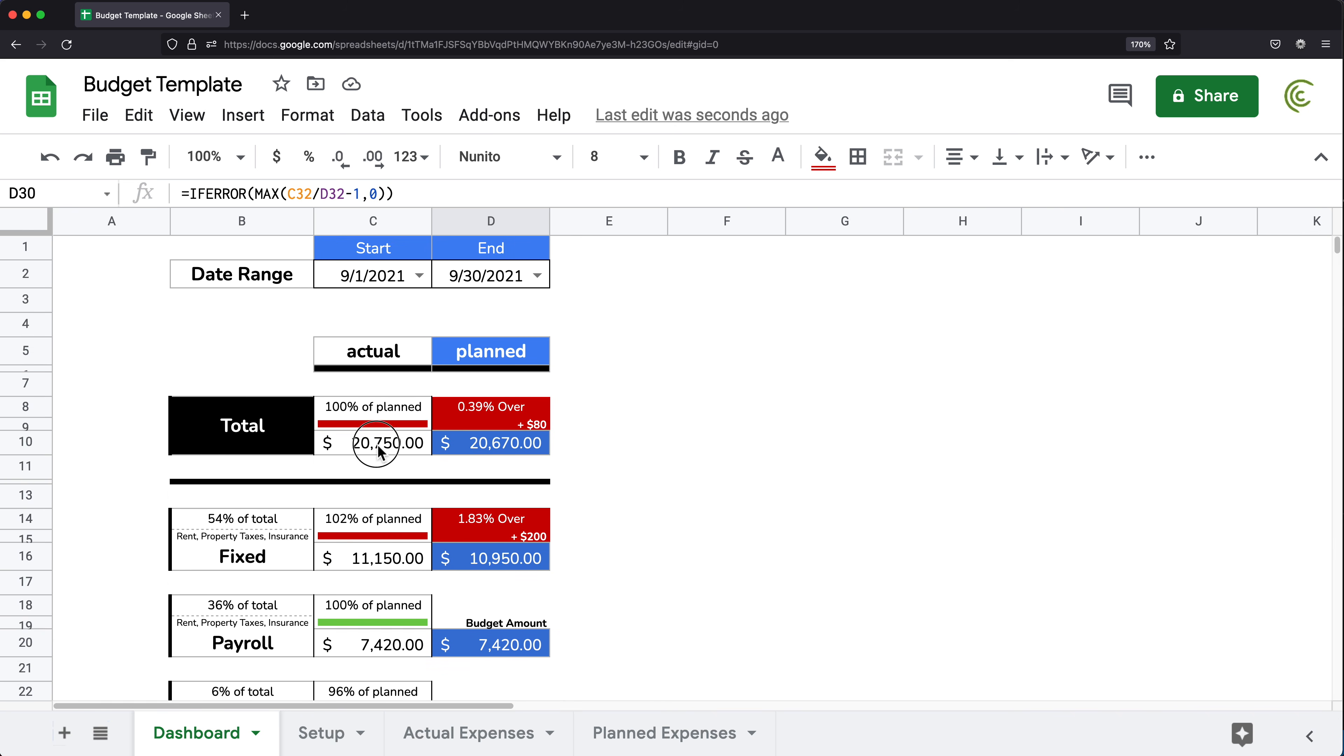
left_click_drag(376, 444, 489, 444)
left_click(126, 249)
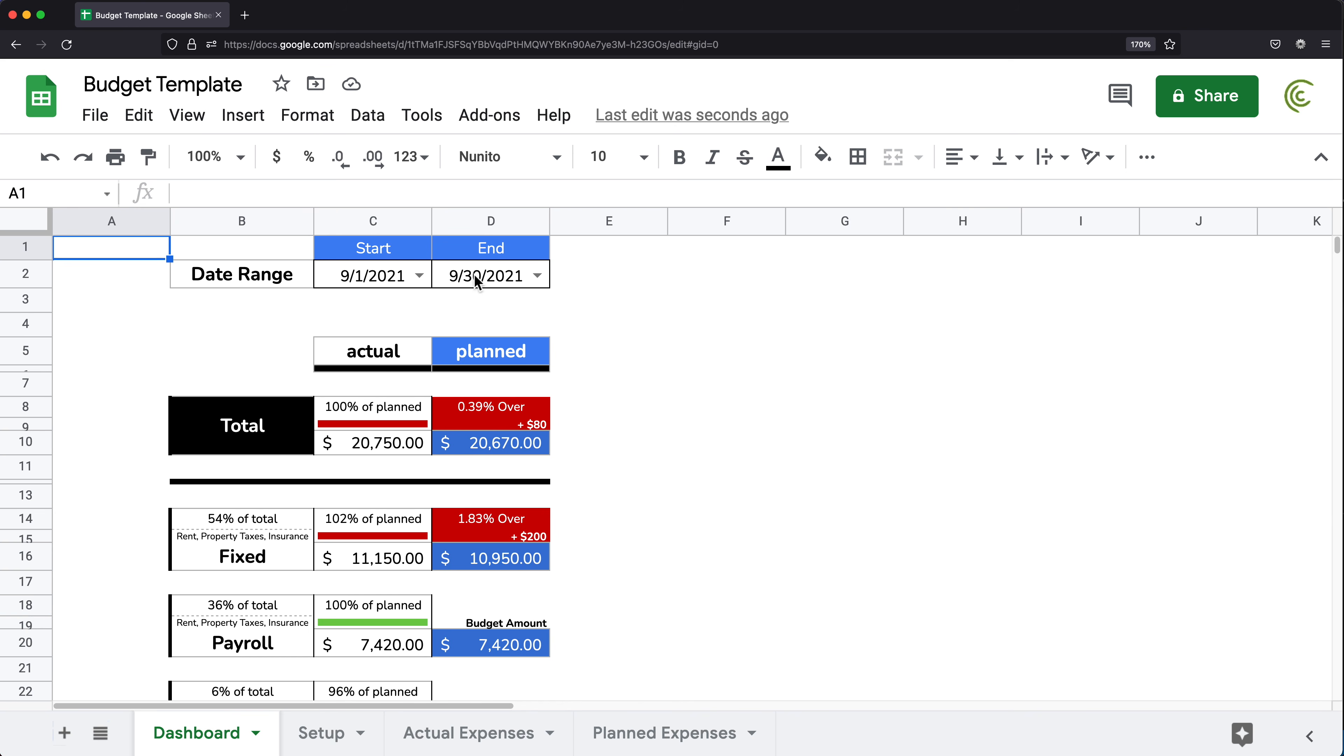
- In Planned Expenses, duplicate the Rent through Chicken entries (A2:D12) below Fix AC, starting at row 14
left_click(651, 744)
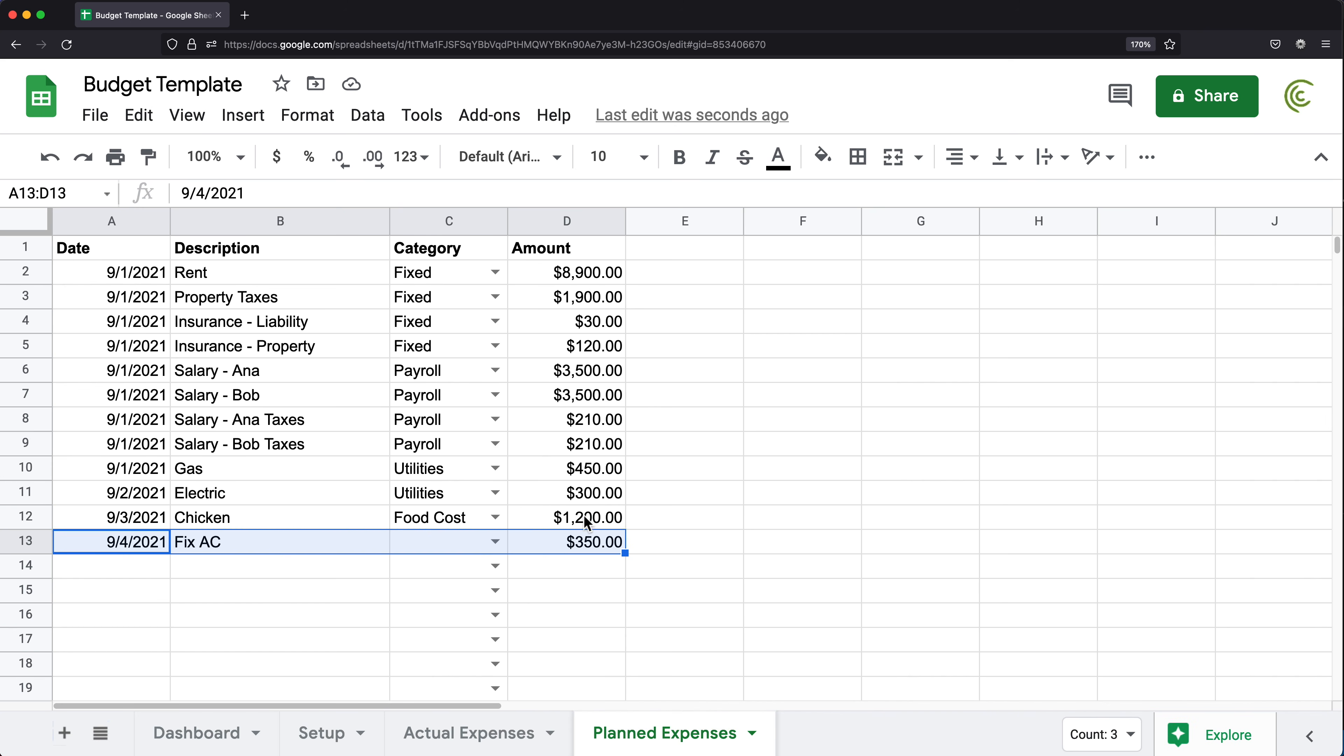
left_click_drag(586, 521, 90, 277)
key("super+c")
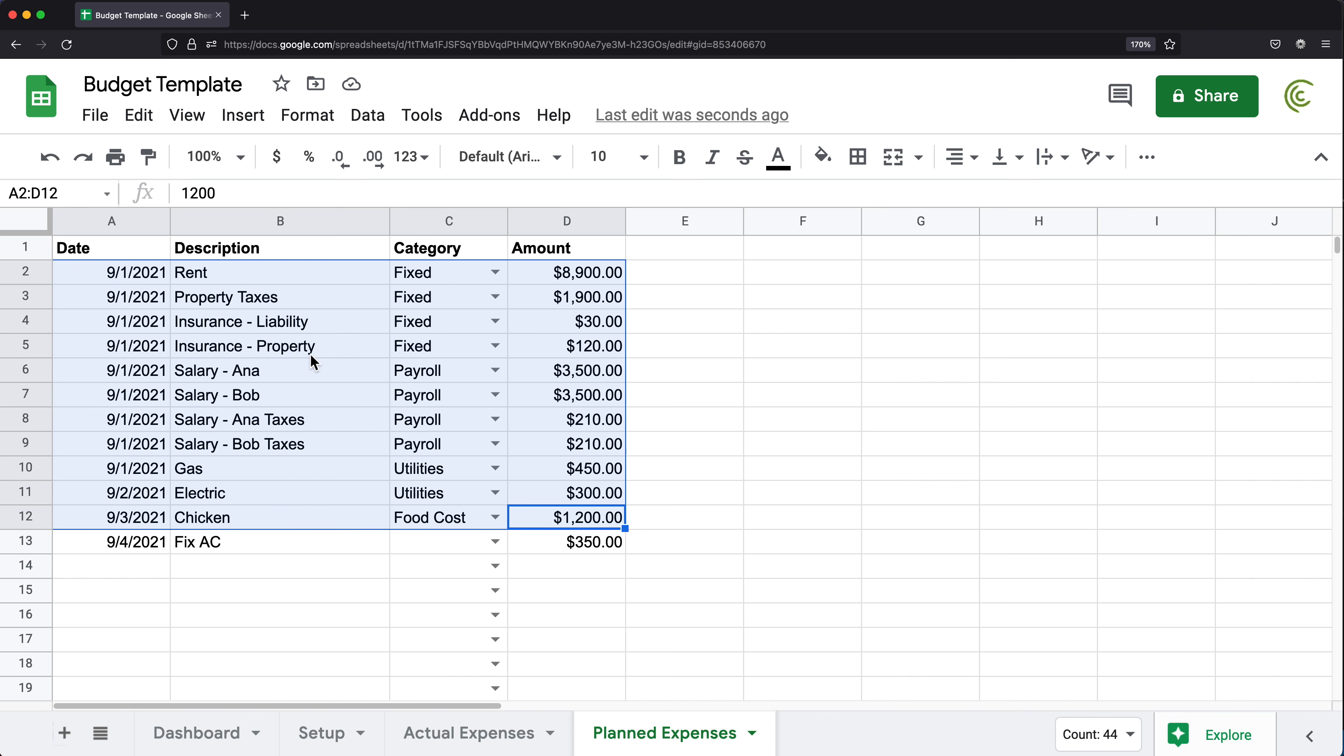
scroll(397, 423, "down", 3)
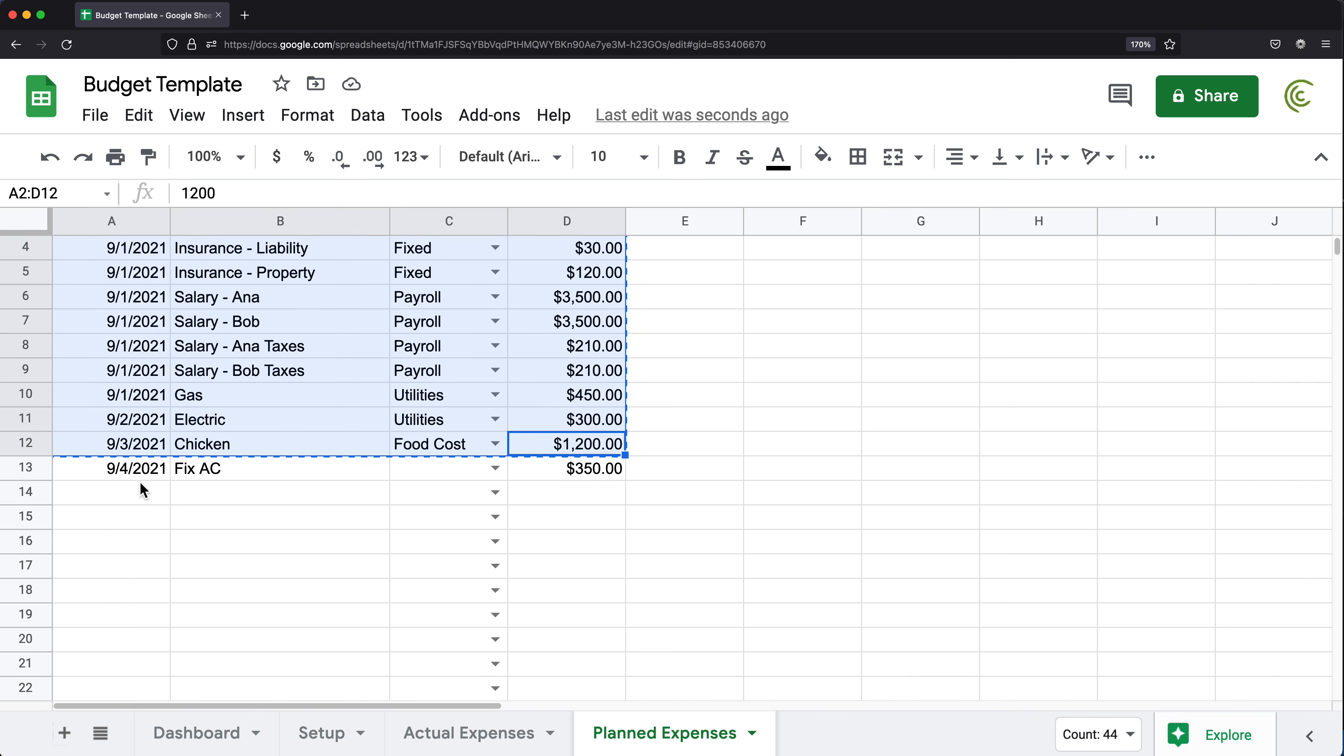
left_click(129, 493)
key("super+v")
scroll(142, 508, "down", 5)
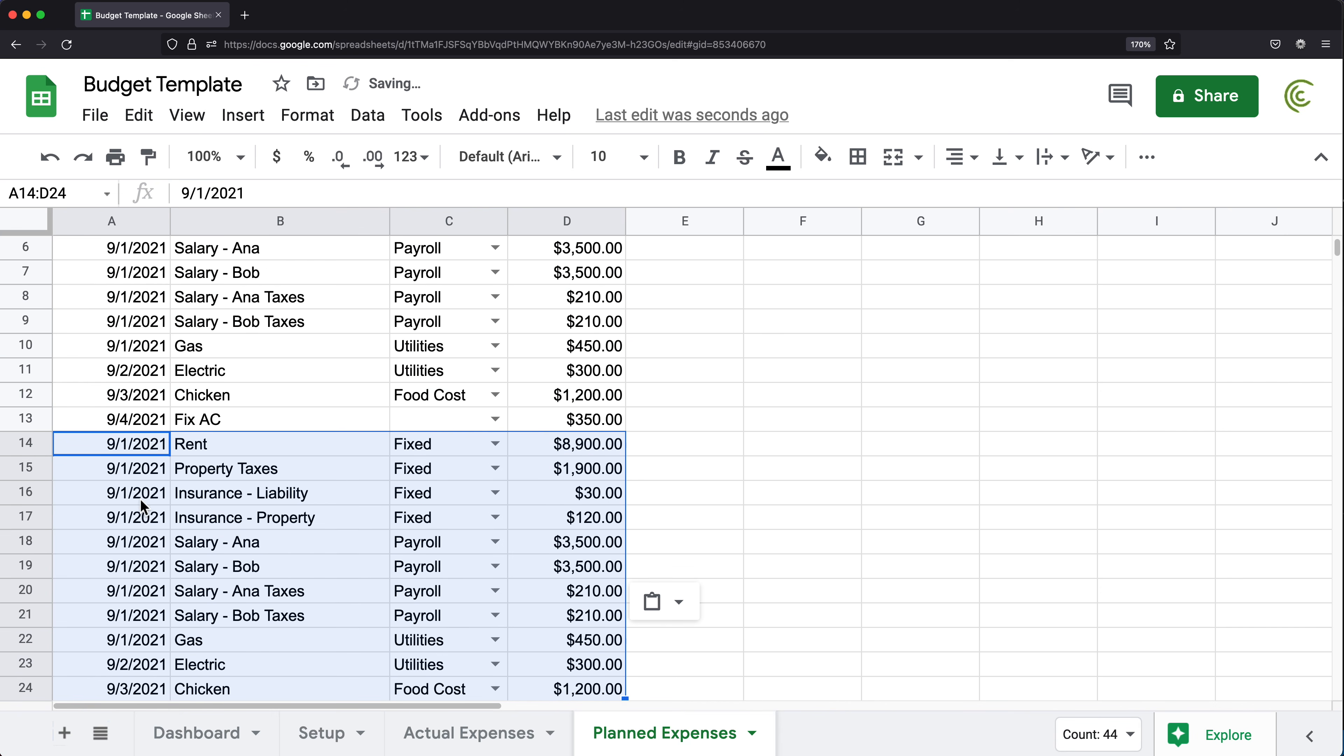
- Change the date of the duplicated Rent entry in A14 to 10/1/2021
left_click(129, 377)
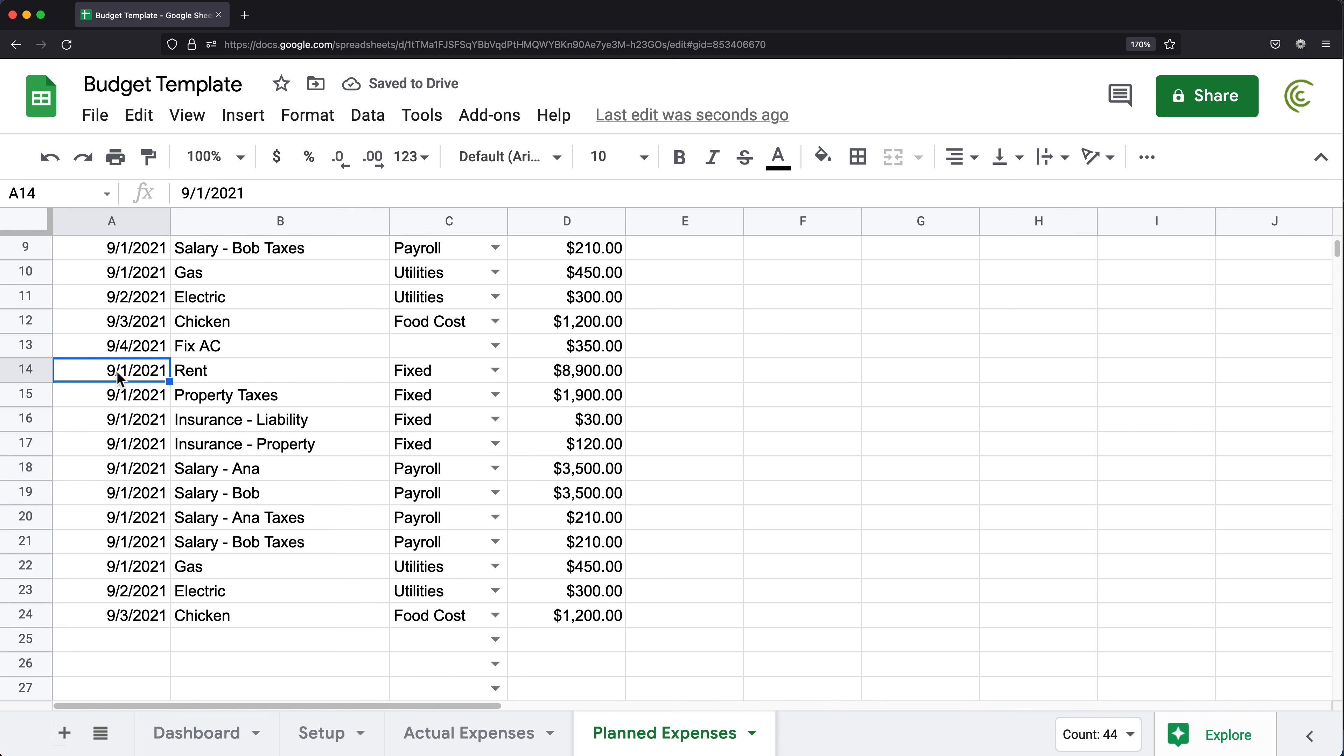
double_click(124, 378)
left_click(119, 376)
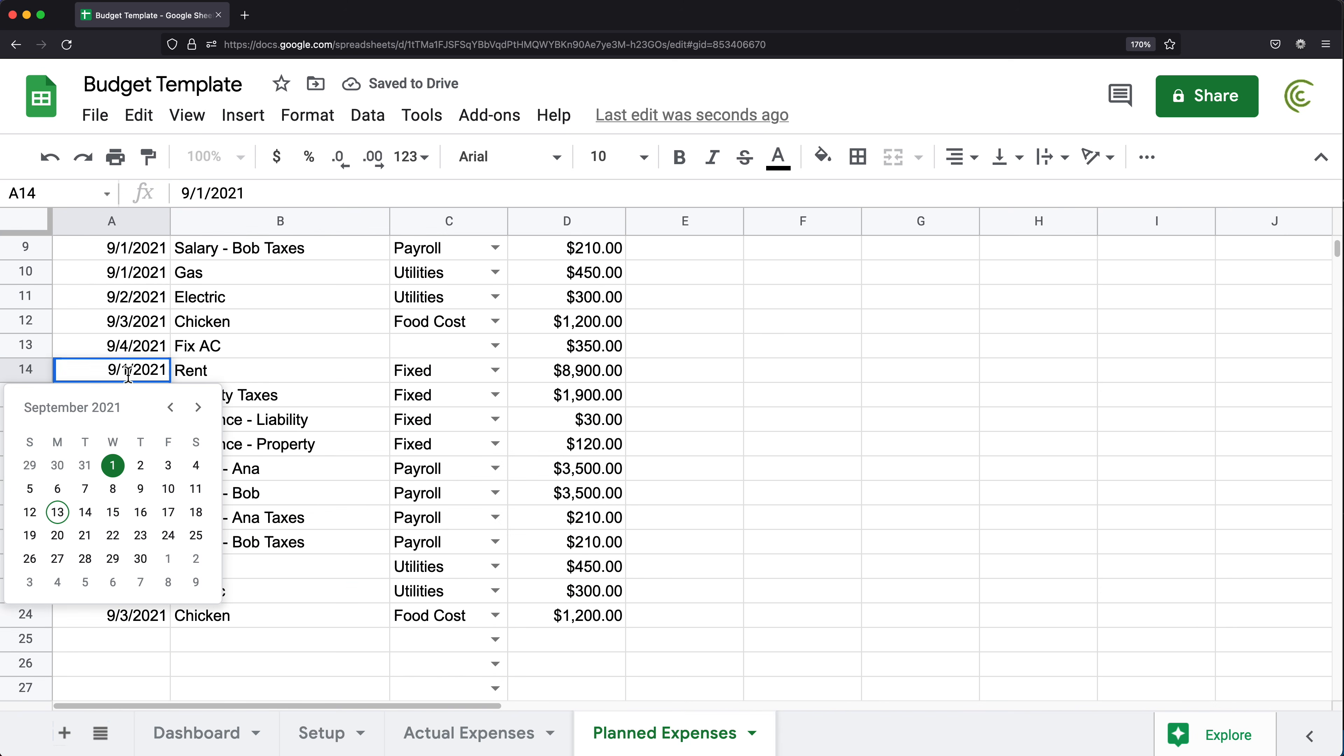
key("BackSpace")
type("10")
key("Return")
- Copy the 10/1/2021 date from A14 to the remaining duplicated entries in A15:A24
left_click(149, 373)
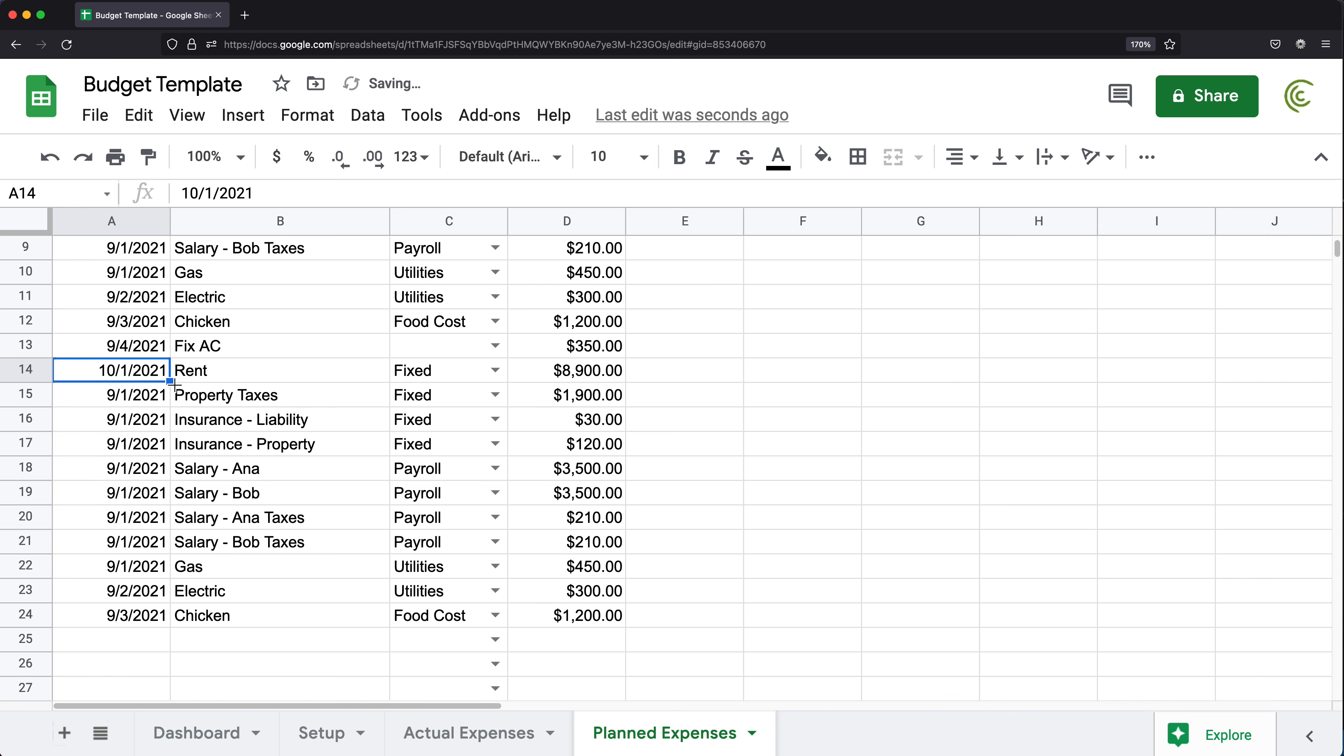
key("ctrl+c")
left_click_drag(136, 397, 148, 622)
key("ctrl+v")
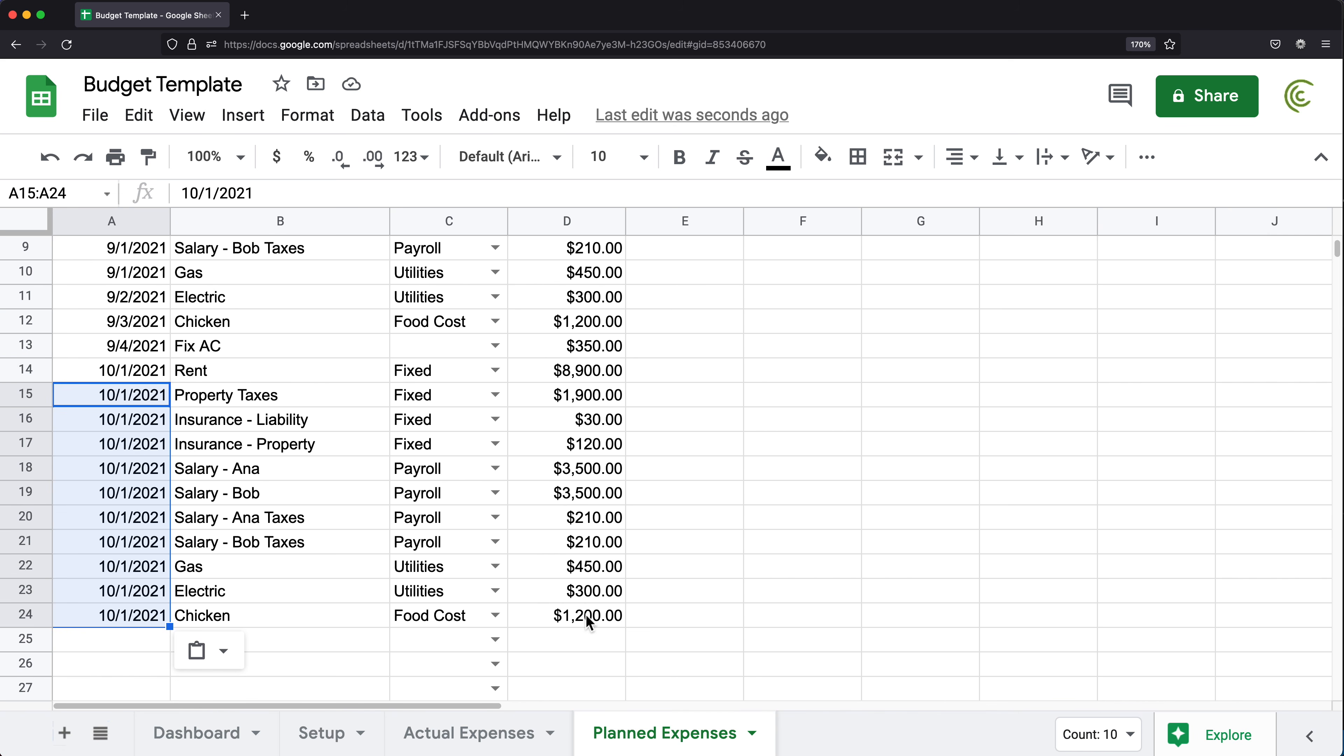
left_click(589, 621)
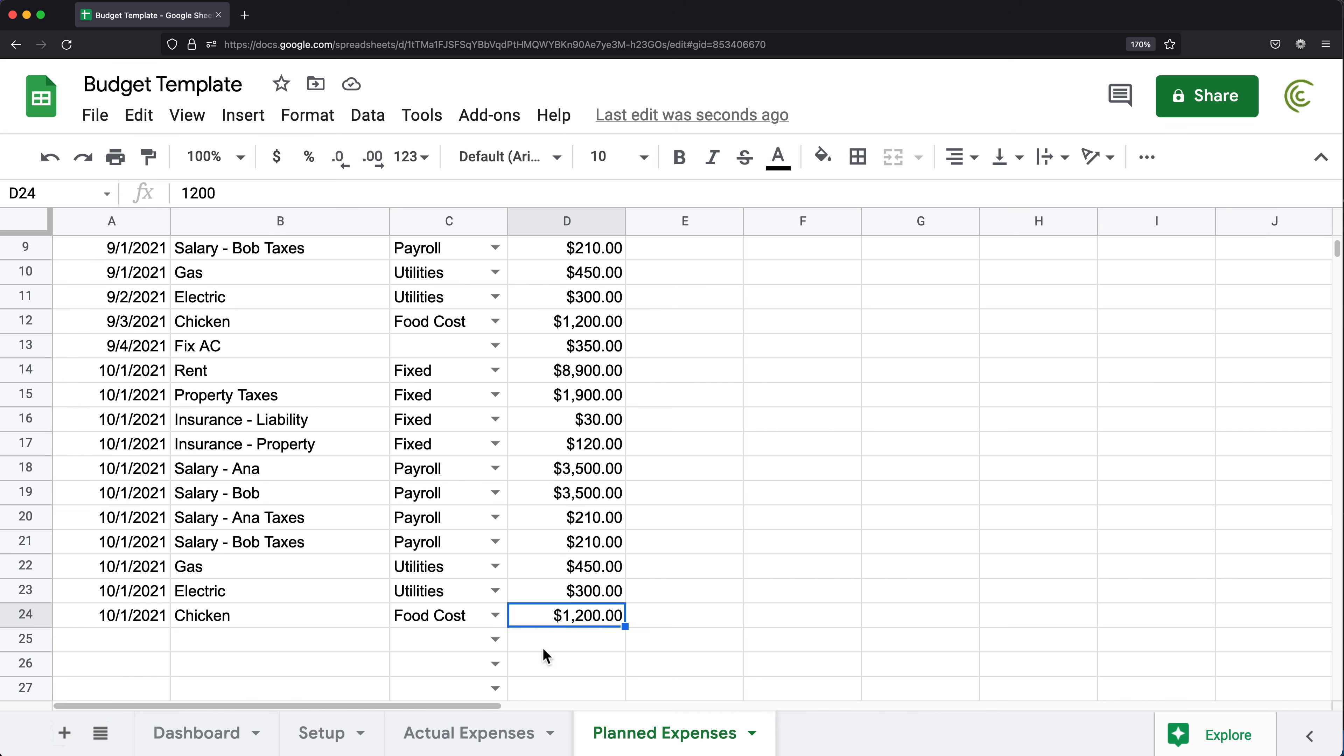
- Set the start of the Dashboard's date range to 10/1/2021
left_click(499, 741)
left_click(183, 733)
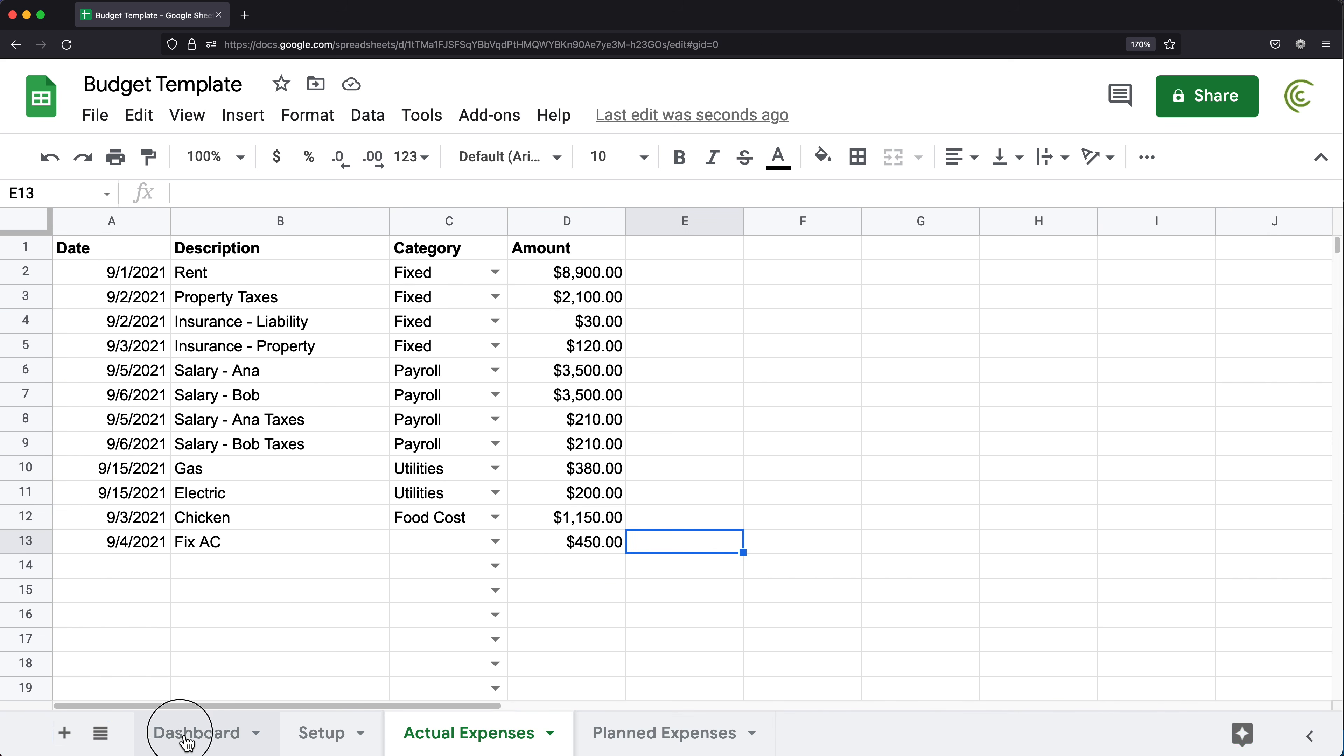
left_click(425, 282)
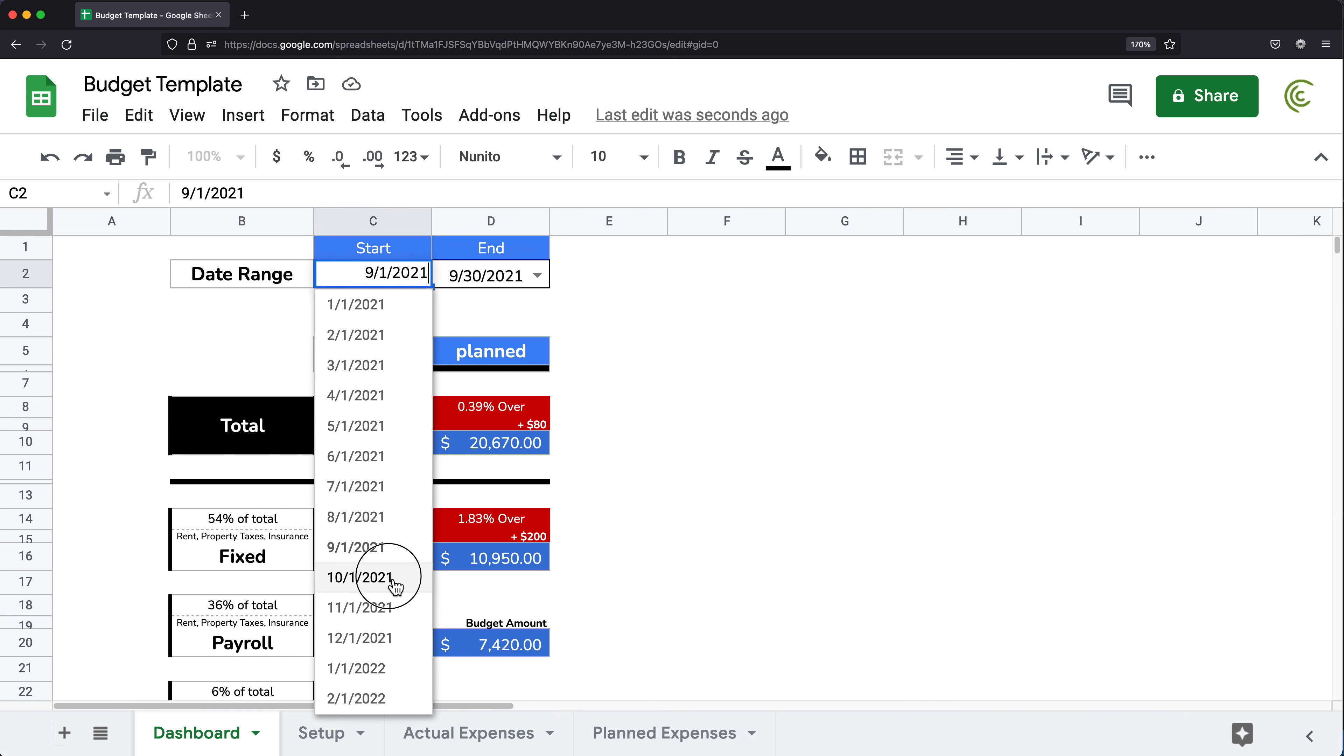
left_click(407, 577)
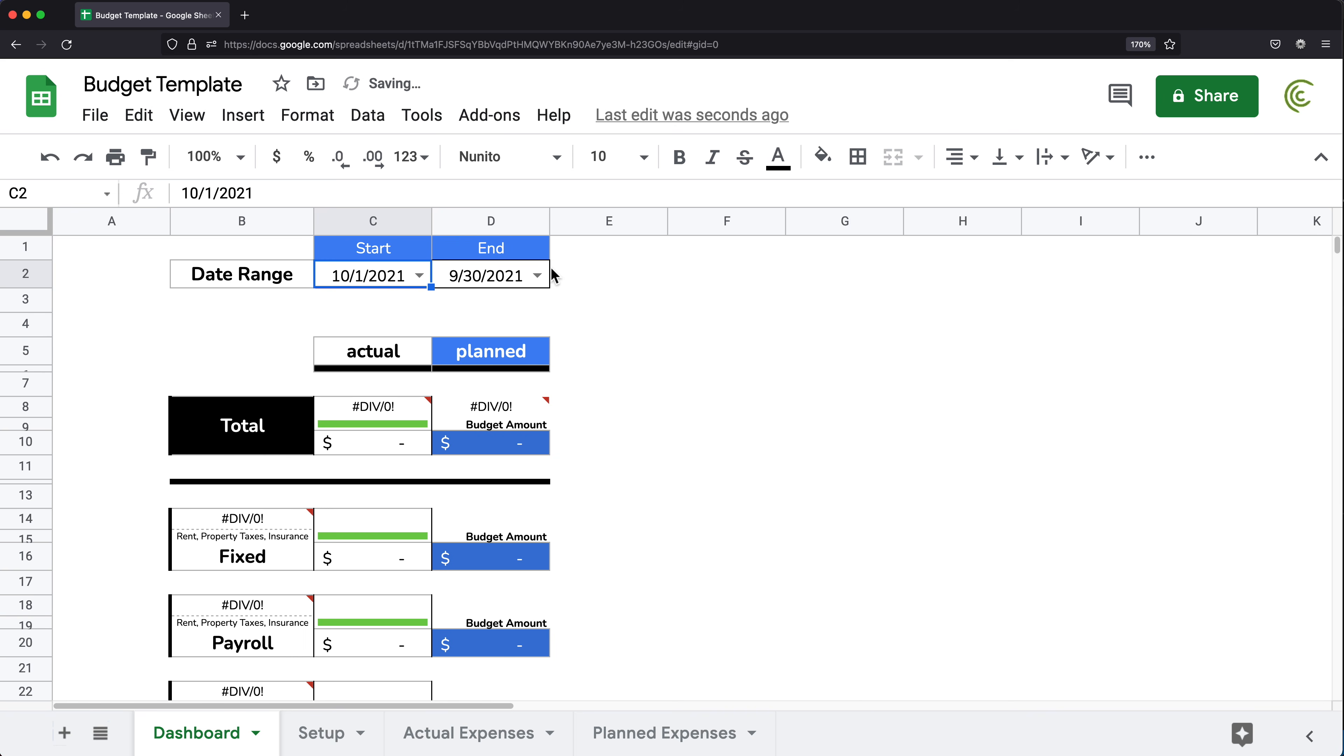
- Examine the #DIV/0! errors and their formulas in the Dashboard's Total and category blocks
scroll(520, 542, "down", 2)
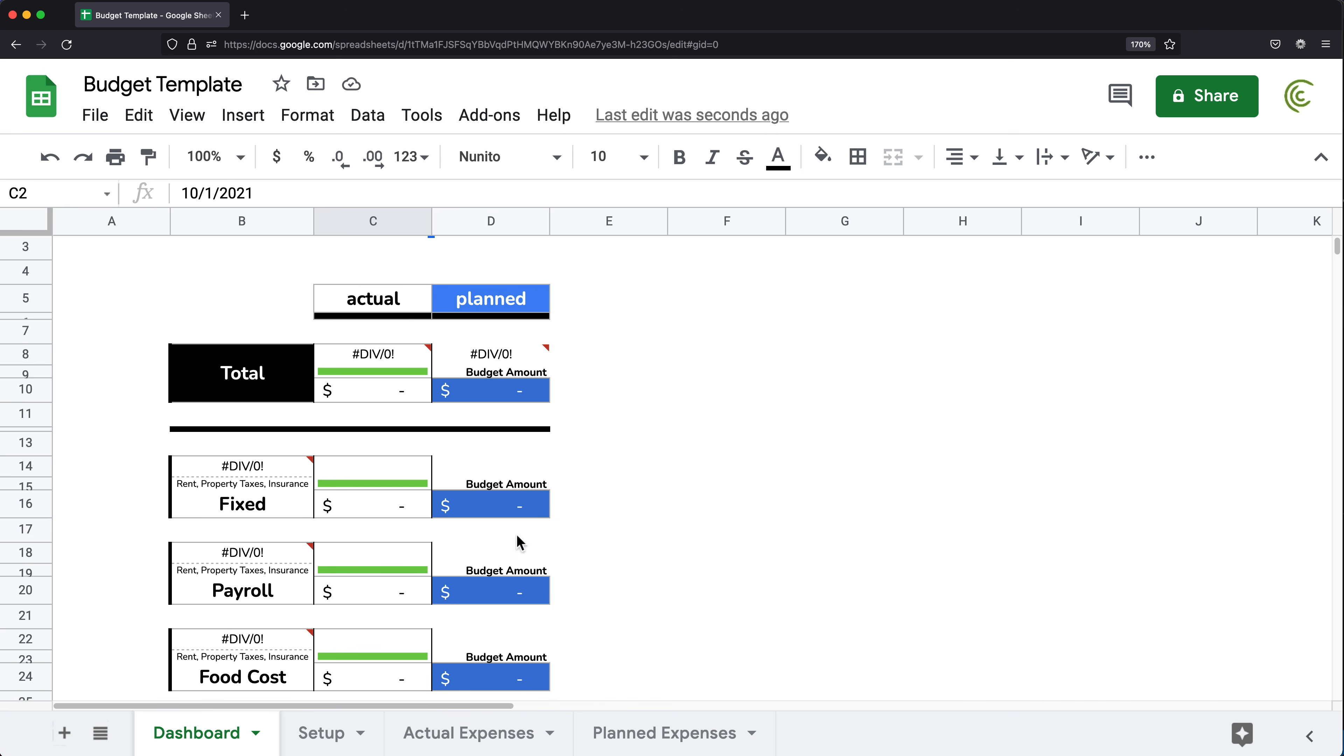
left_click(398, 355)
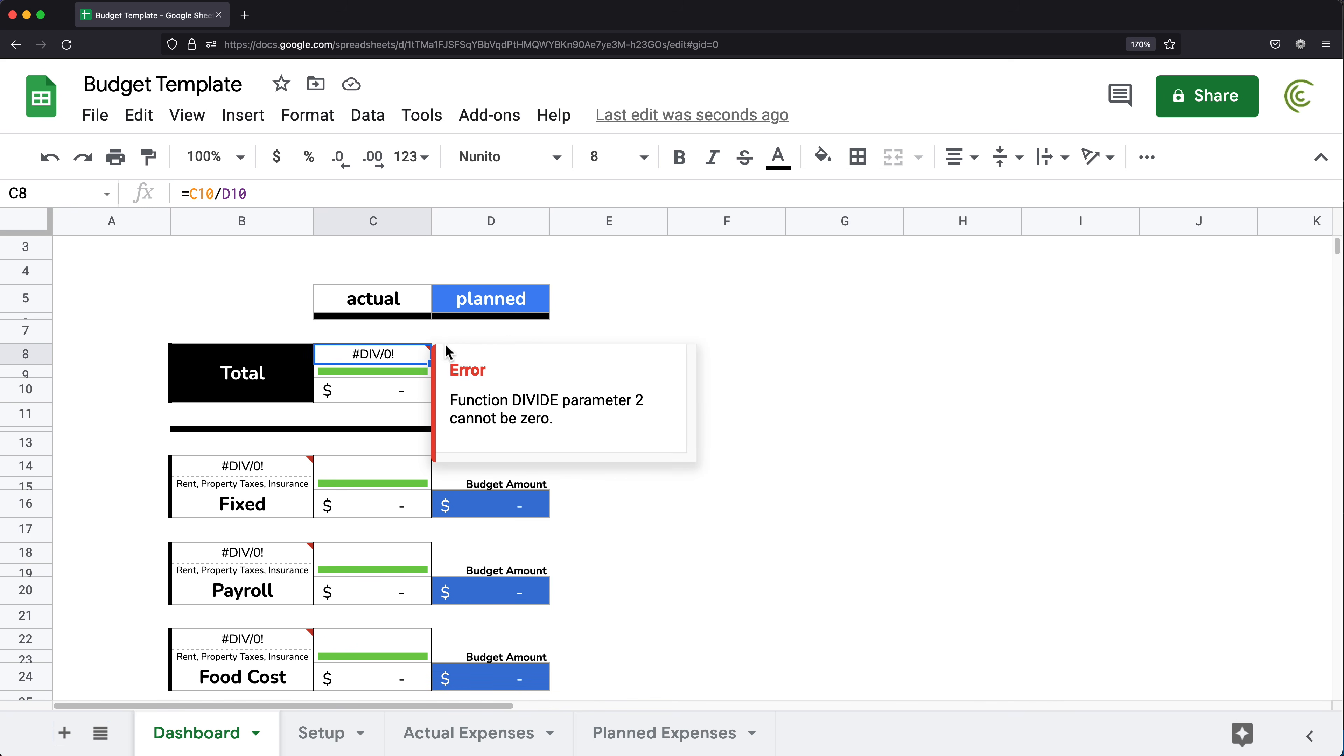
left_click(508, 336)
left_click(479, 355)
left_click(381, 355)
scroll(500, 379, "down", 3)
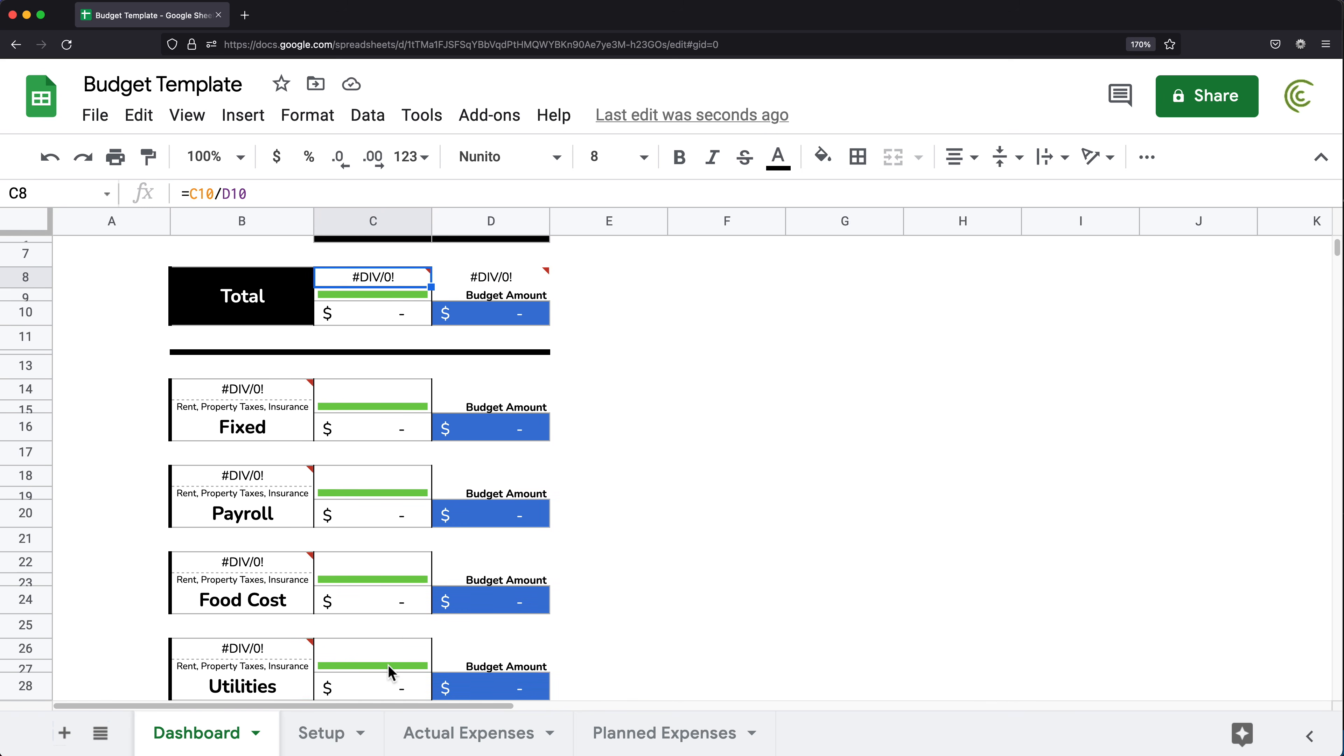
scroll(402, 635, "down", 5)
scroll(402, 545, "up", 5)
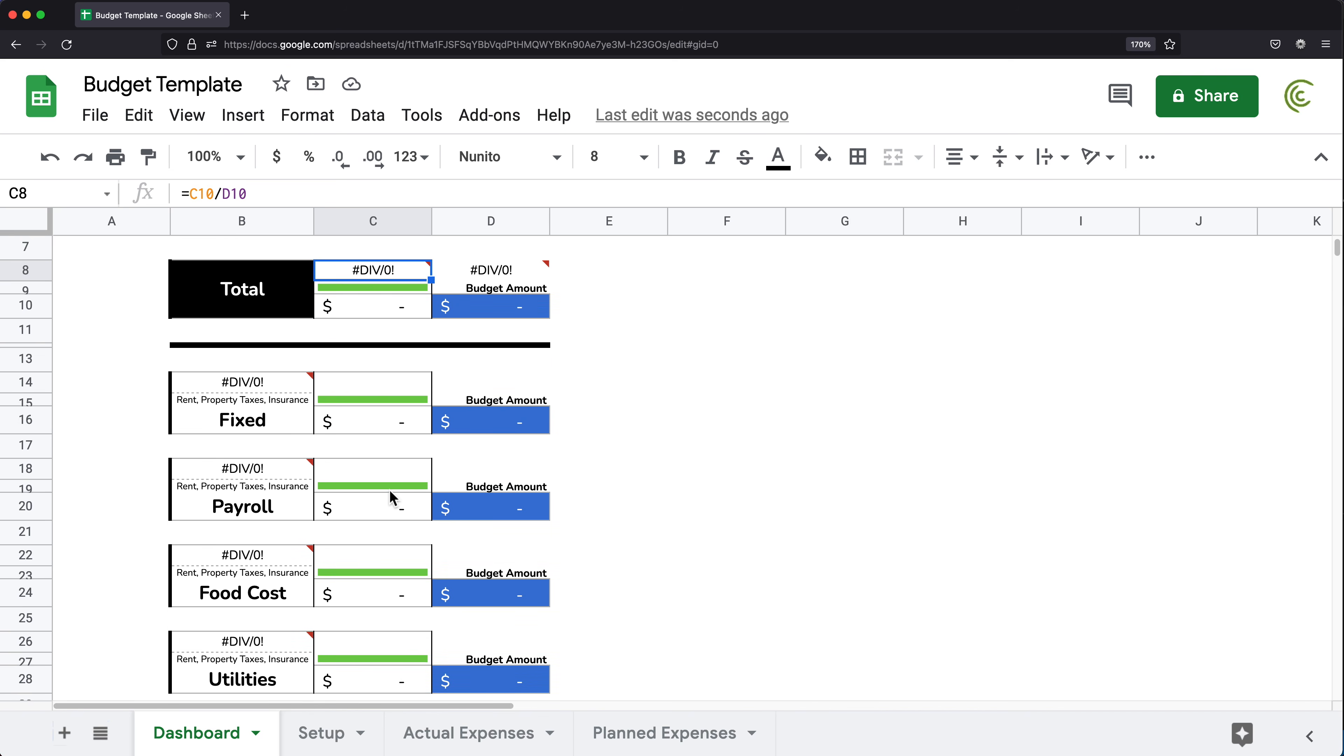
scroll(389, 491, "up", 3)
left_click(249, 519)
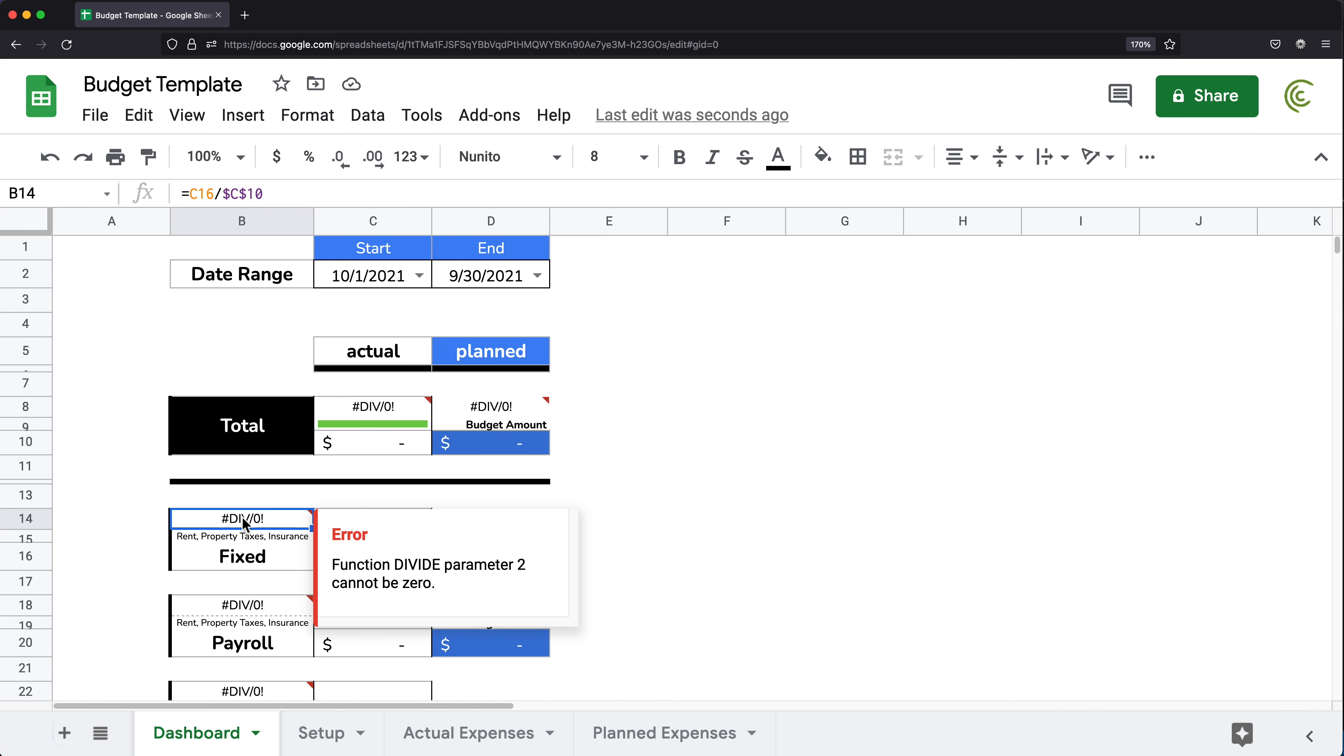
left_click(369, 406)
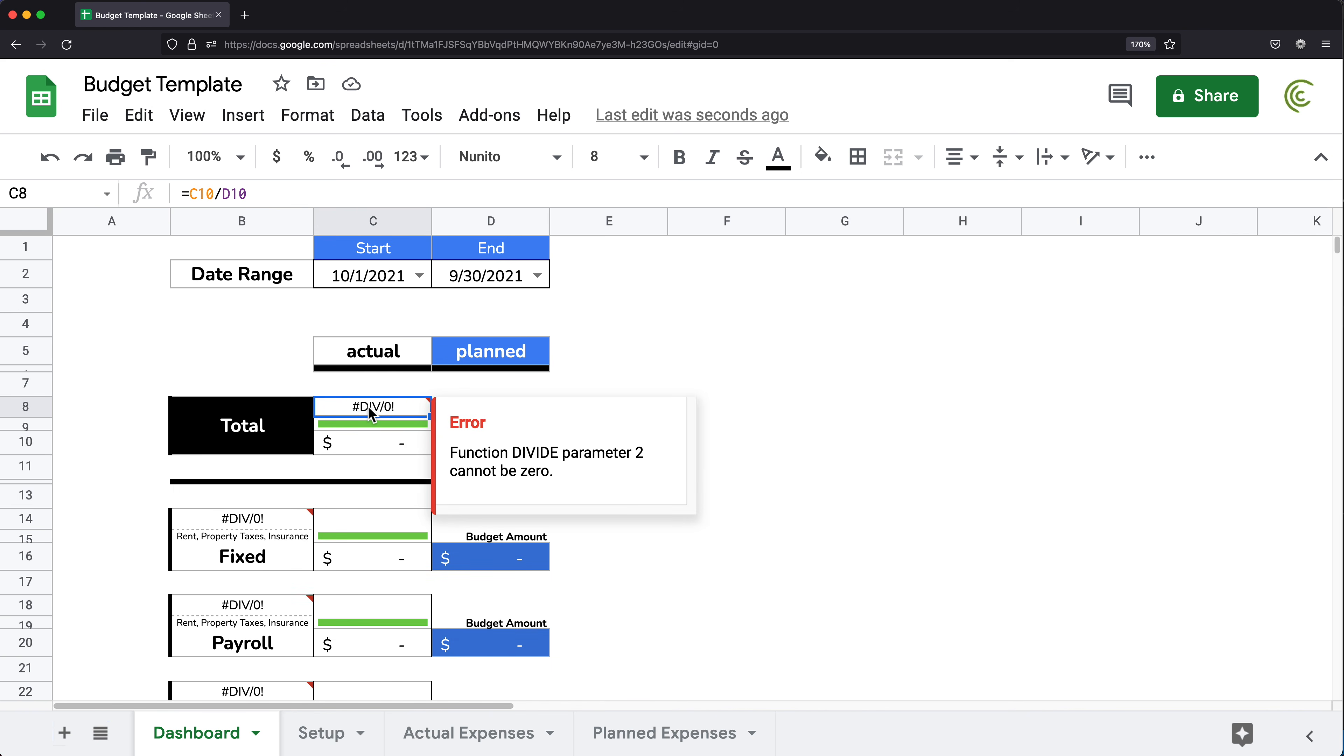
- Wrap the Total block's percent-of-planned formula C10/D10 in C8 in IFERROR
double_click(369, 407)
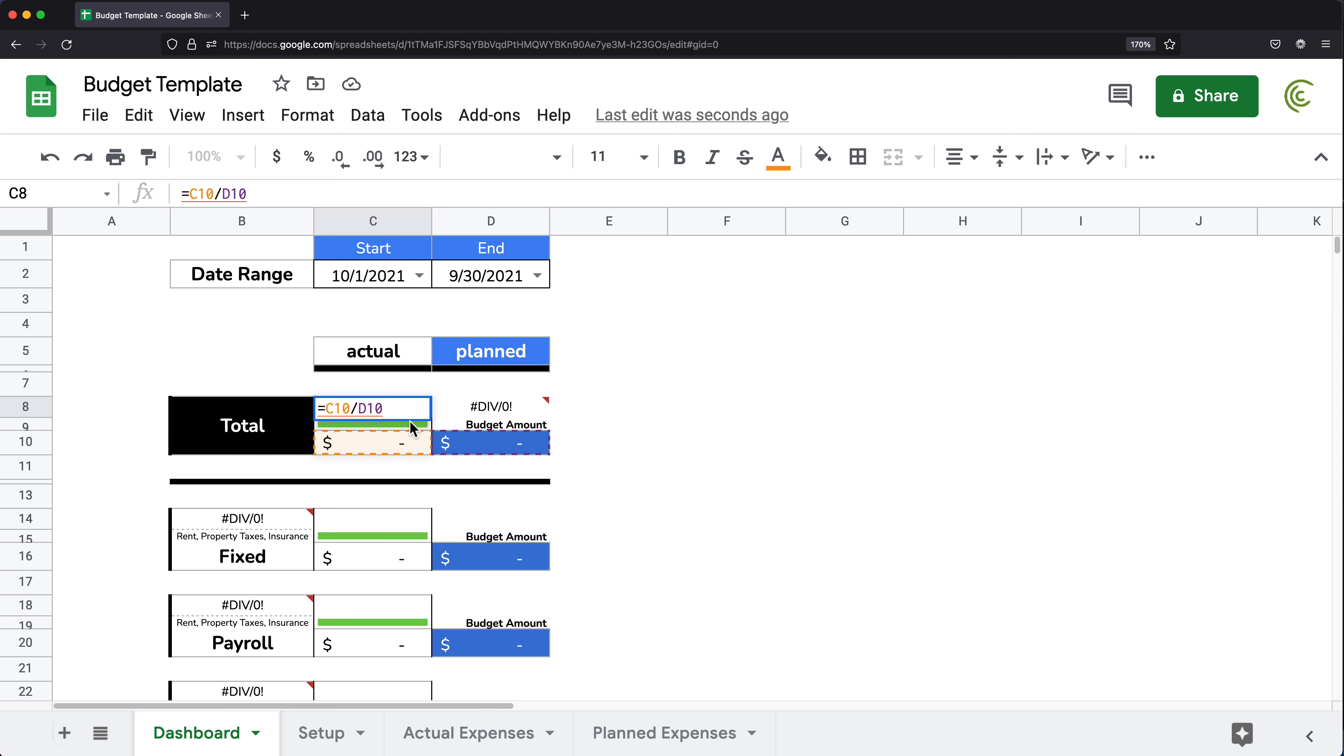
type("IFERROR(")
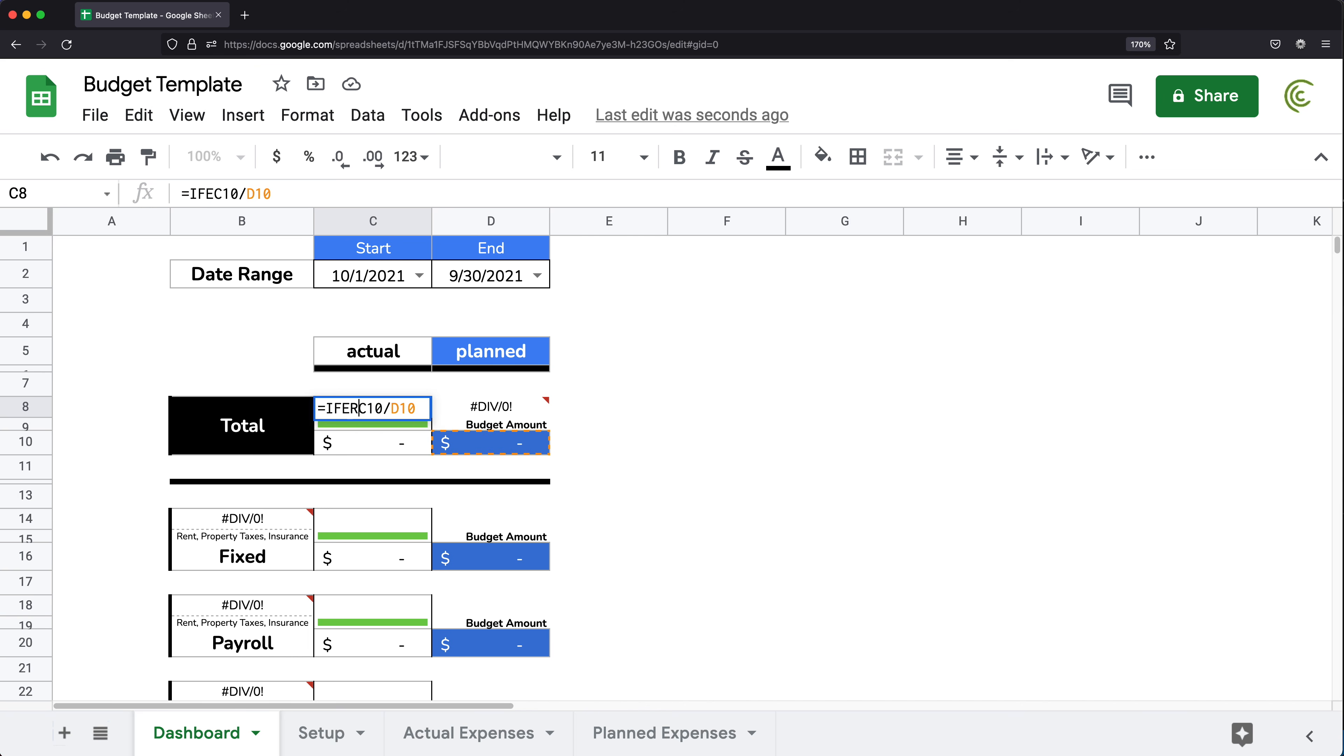
left_click(449, 410)
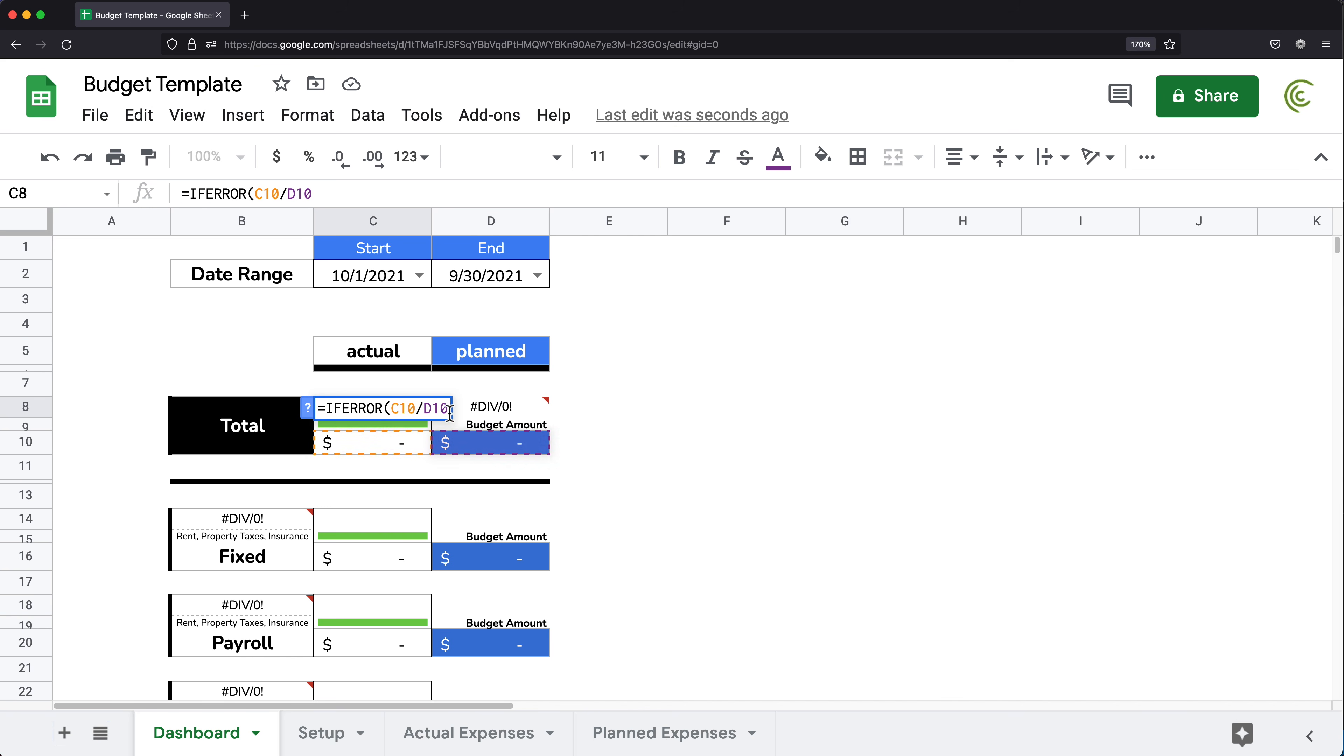
key("Return")
- Wrap the Total block's percent-over formula MAX(C10/D10-1,0) in D8 in IFERROR
left_click(480, 416)
double_click(463, 412)
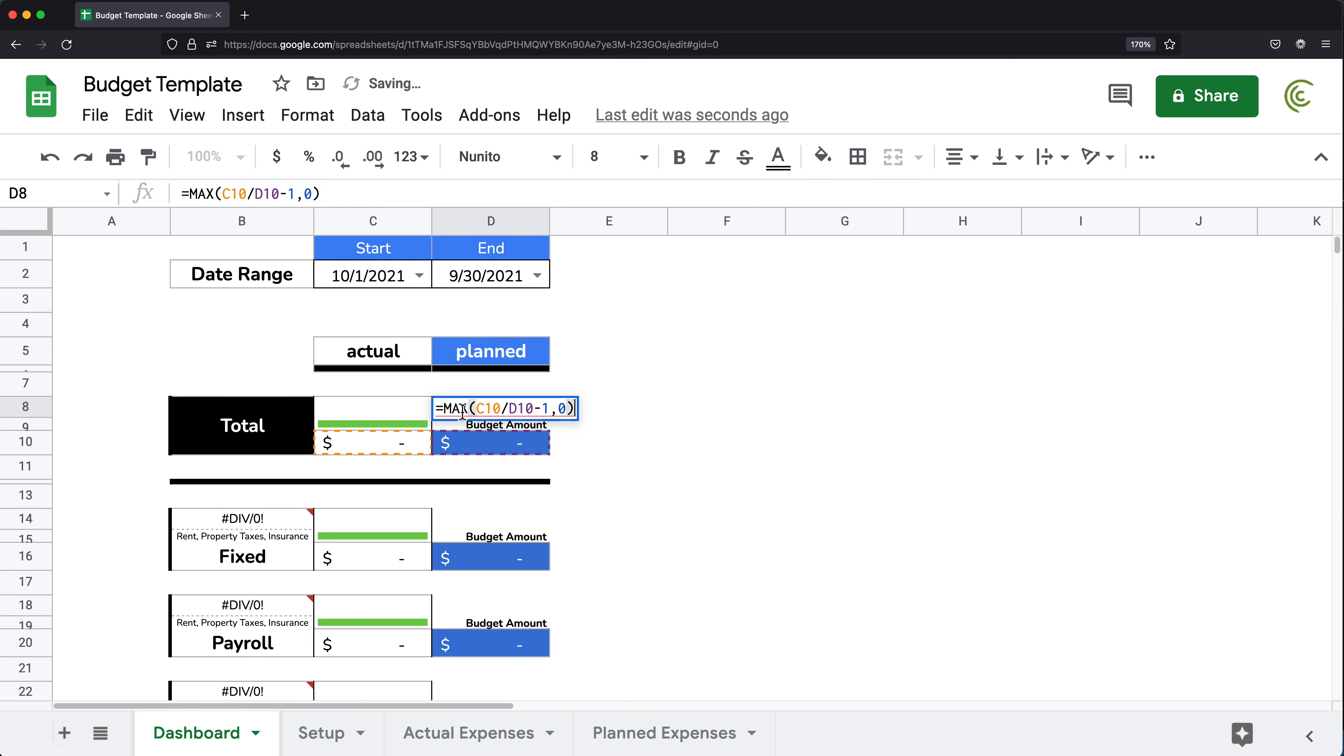
left_click(439, 409)
type("IFERROR(")
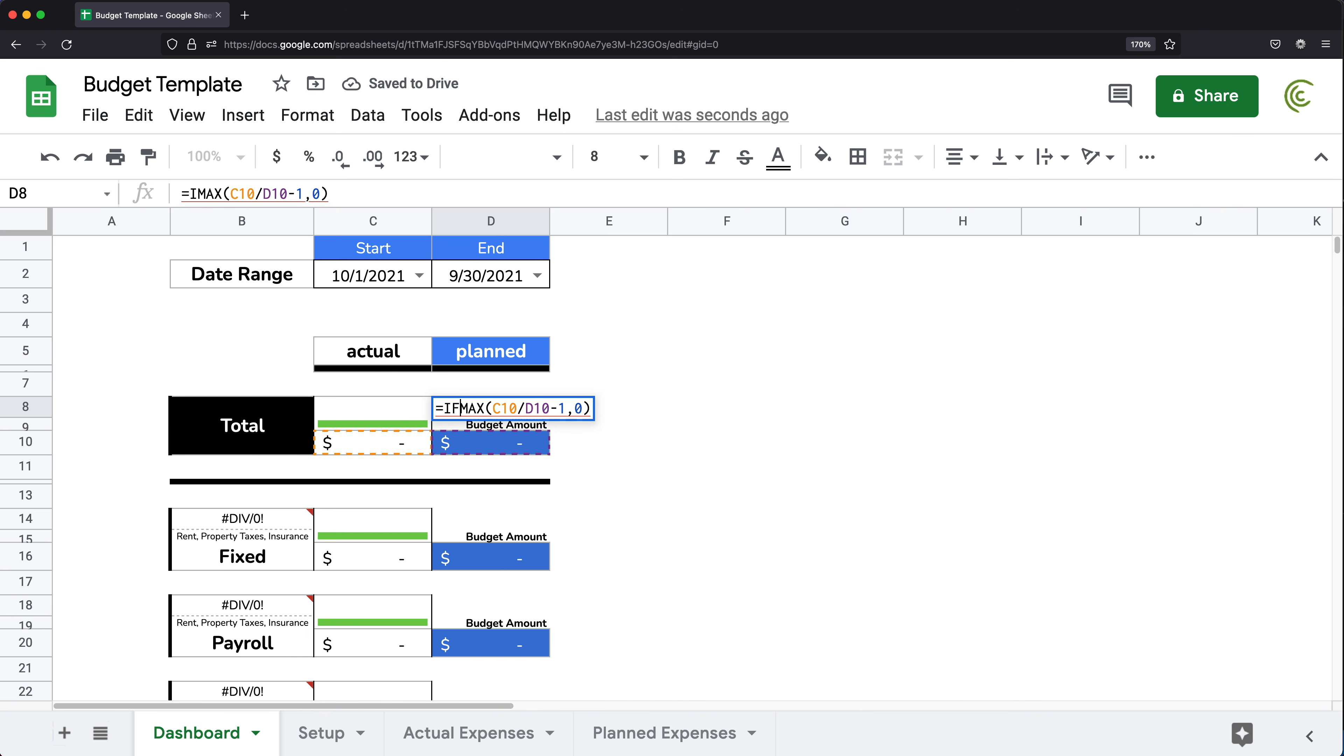
left_click(635, 406)
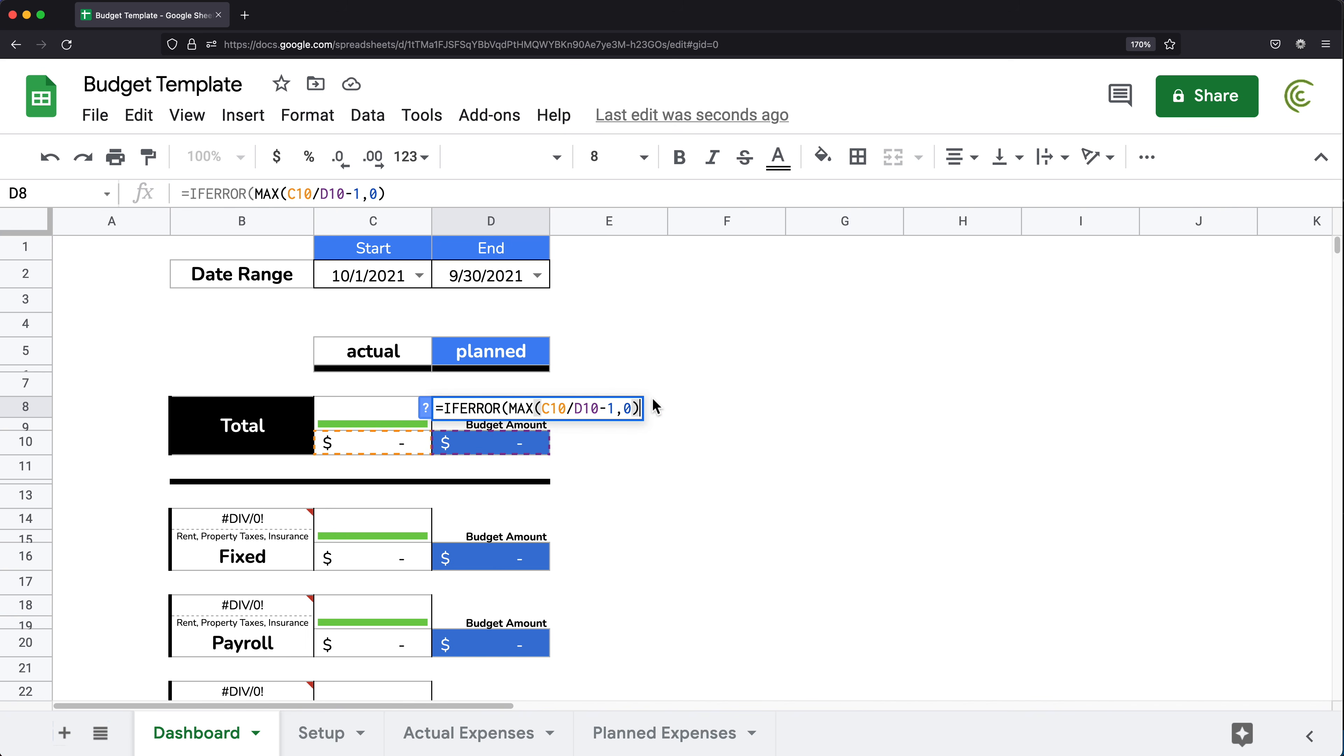
type(",0)")
key("Return")
- Change the Fixed block's percent-of-total formula in B14 to =IFERROR(C16/$C$10)
scroll(458, 398, "down", 1)
scroll(366, 444, "down", 5)
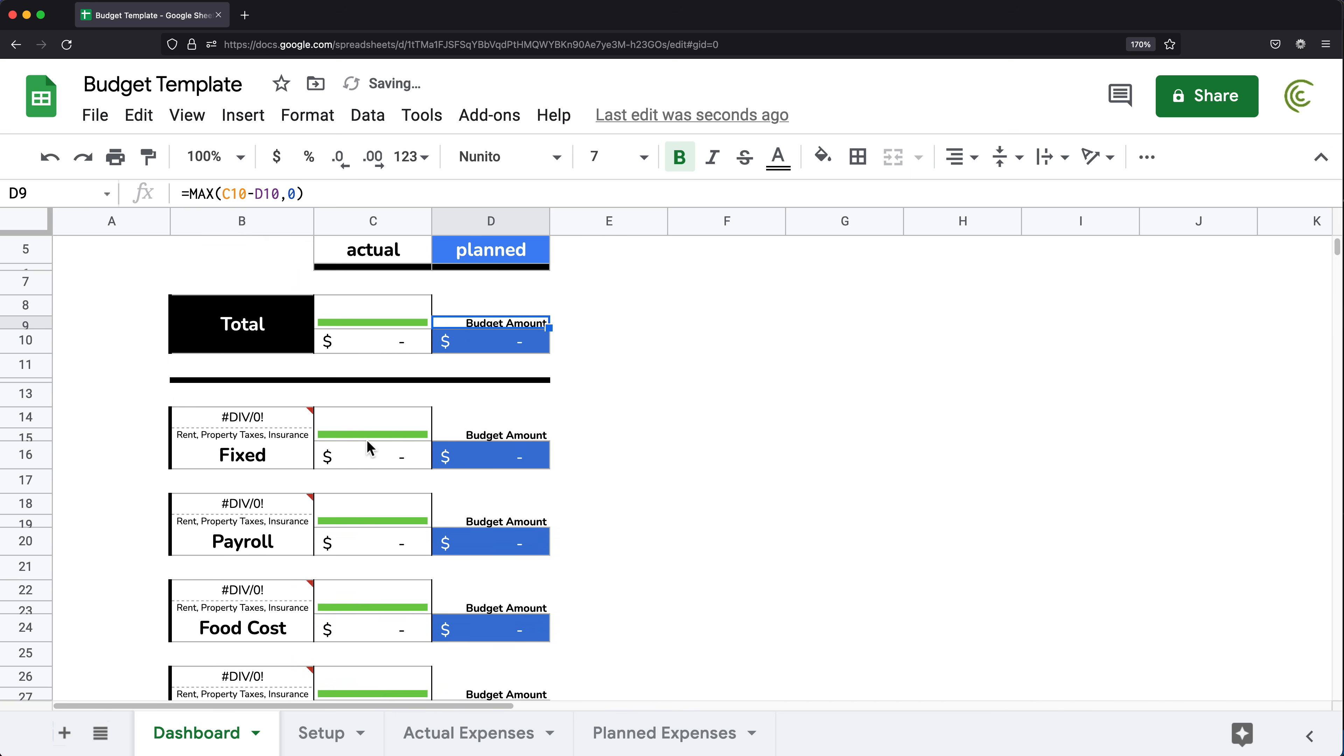
double_click(236, 309)
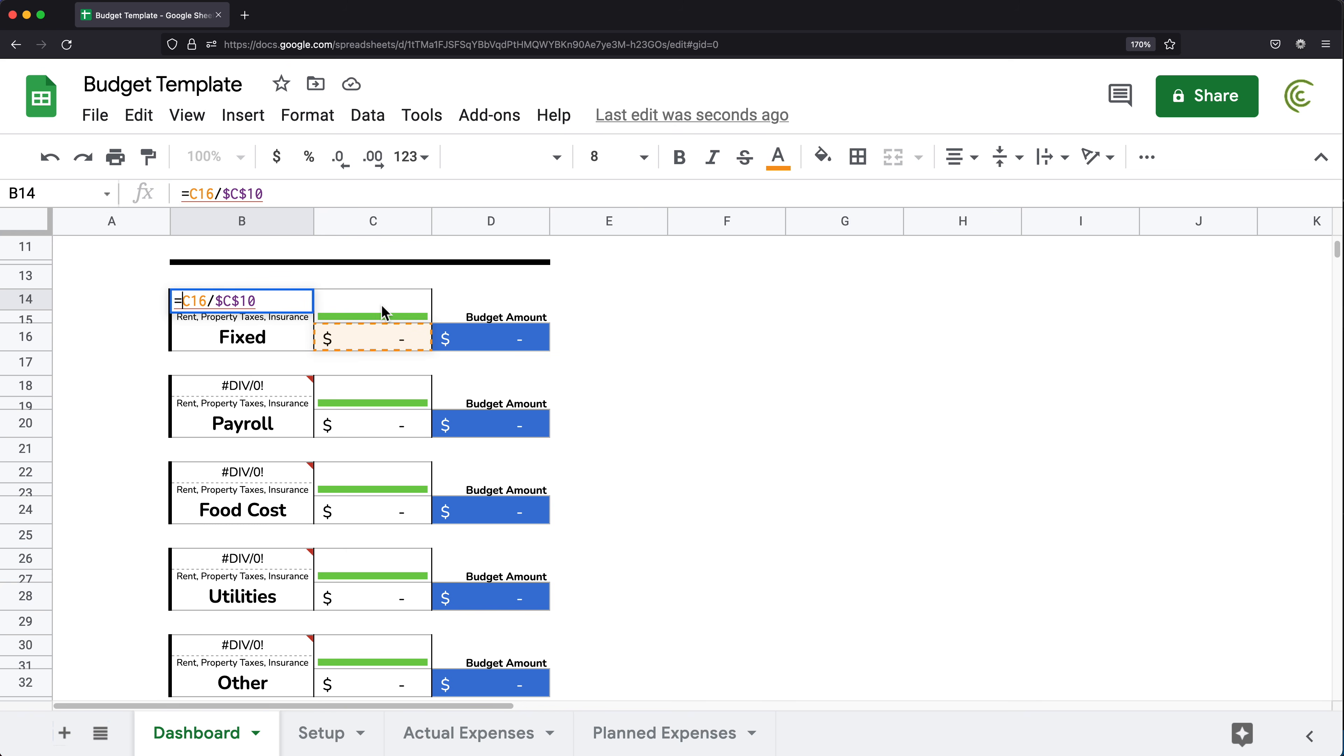
type("IFERROR(")
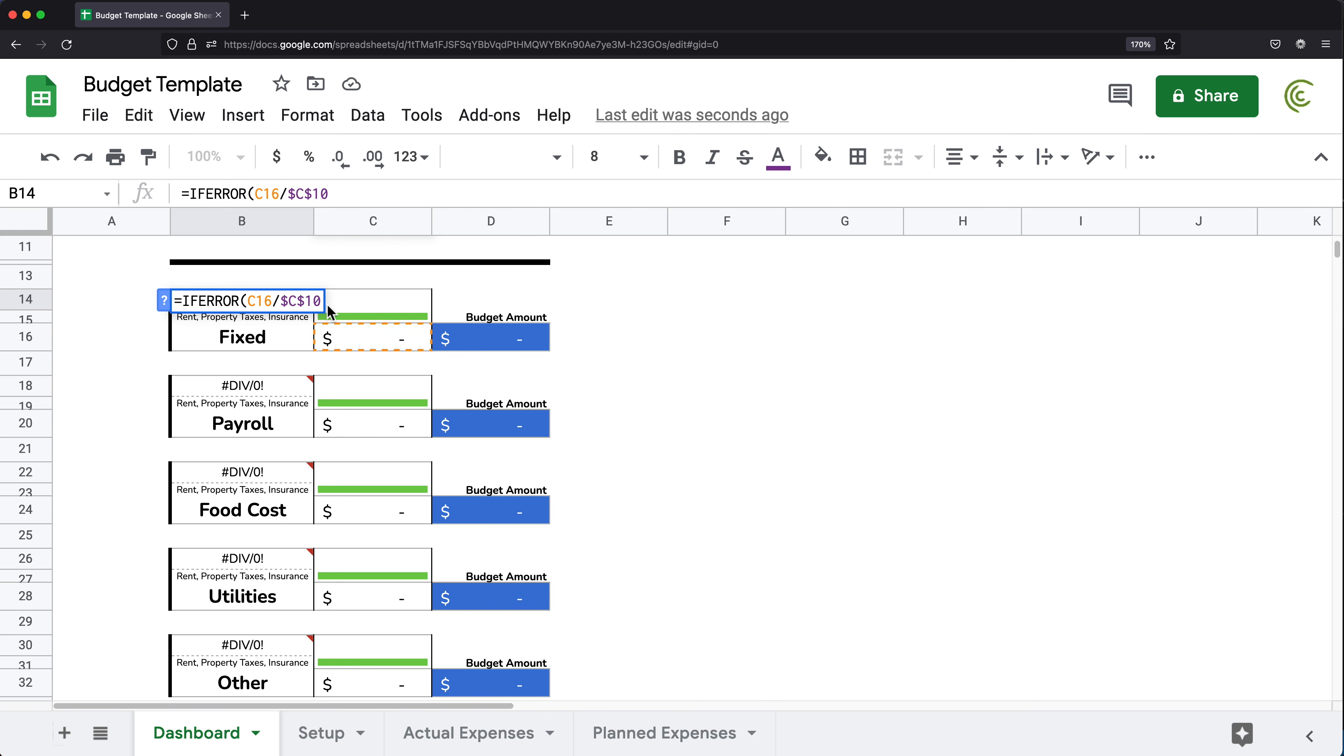
type(")")
key("Return")
- Copy the Fixed block's IFERROR percent-of-total formula from B14 into B18, B22, B26 and B30 for the Payroll, Food Cost, Utilities and Other blocks
left_click(276, 298)
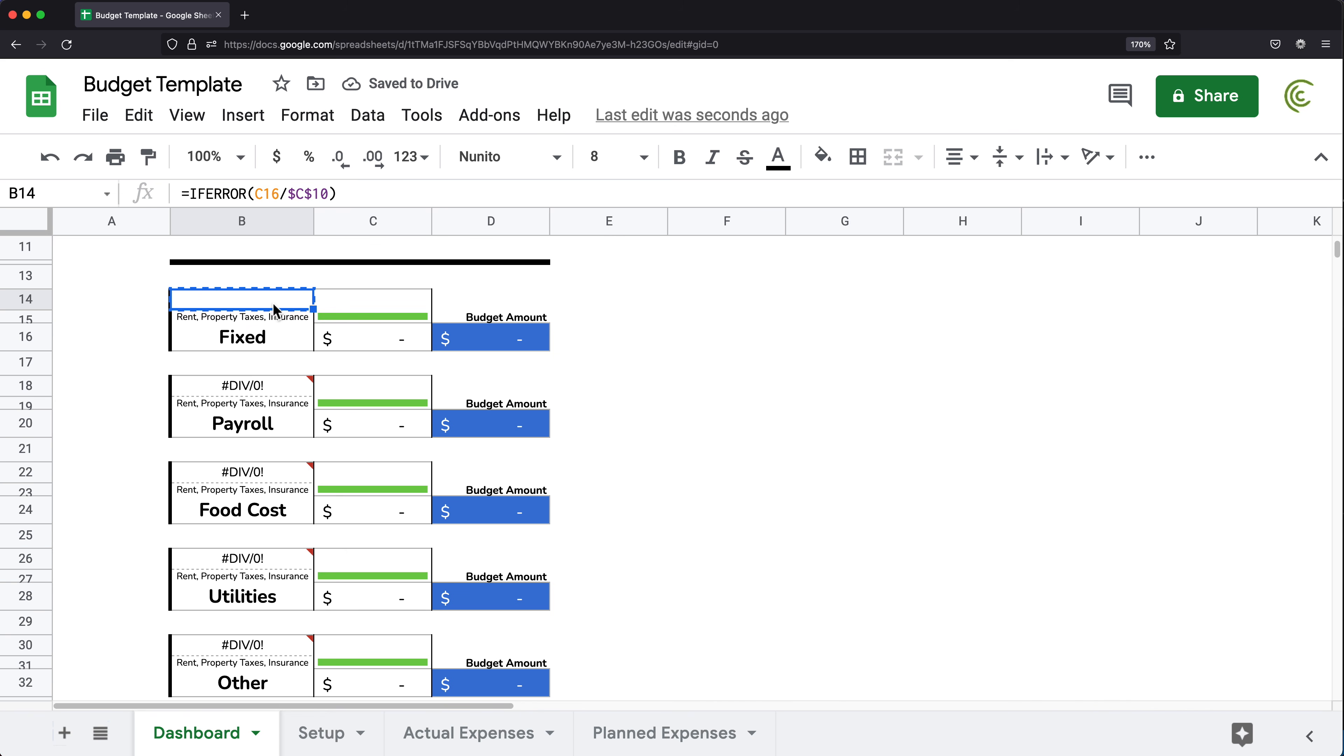
left_click(271, 385)
type("=IFERROR(C20/$C$10)")
left_click(259, 473)
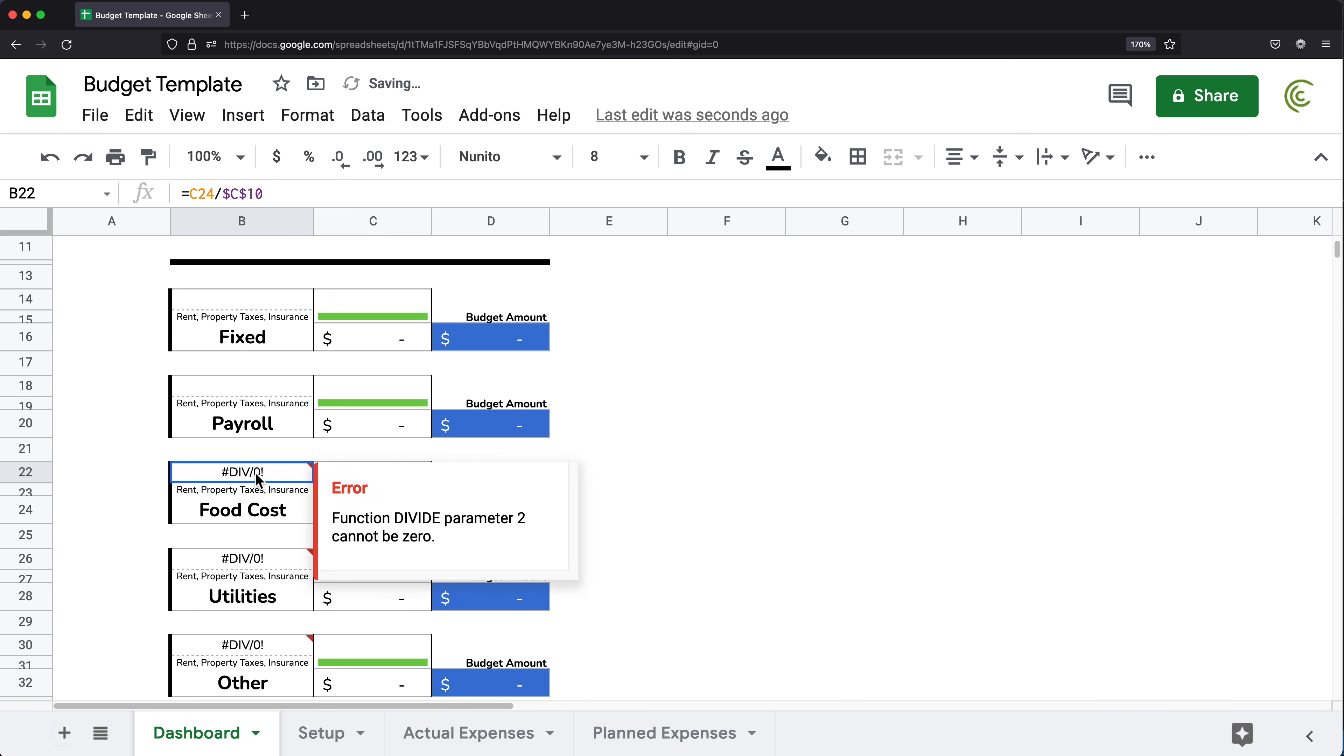
type("=IFERROR(C24/$C$10)")
left_click(249, 563)
key("ctrl+v")
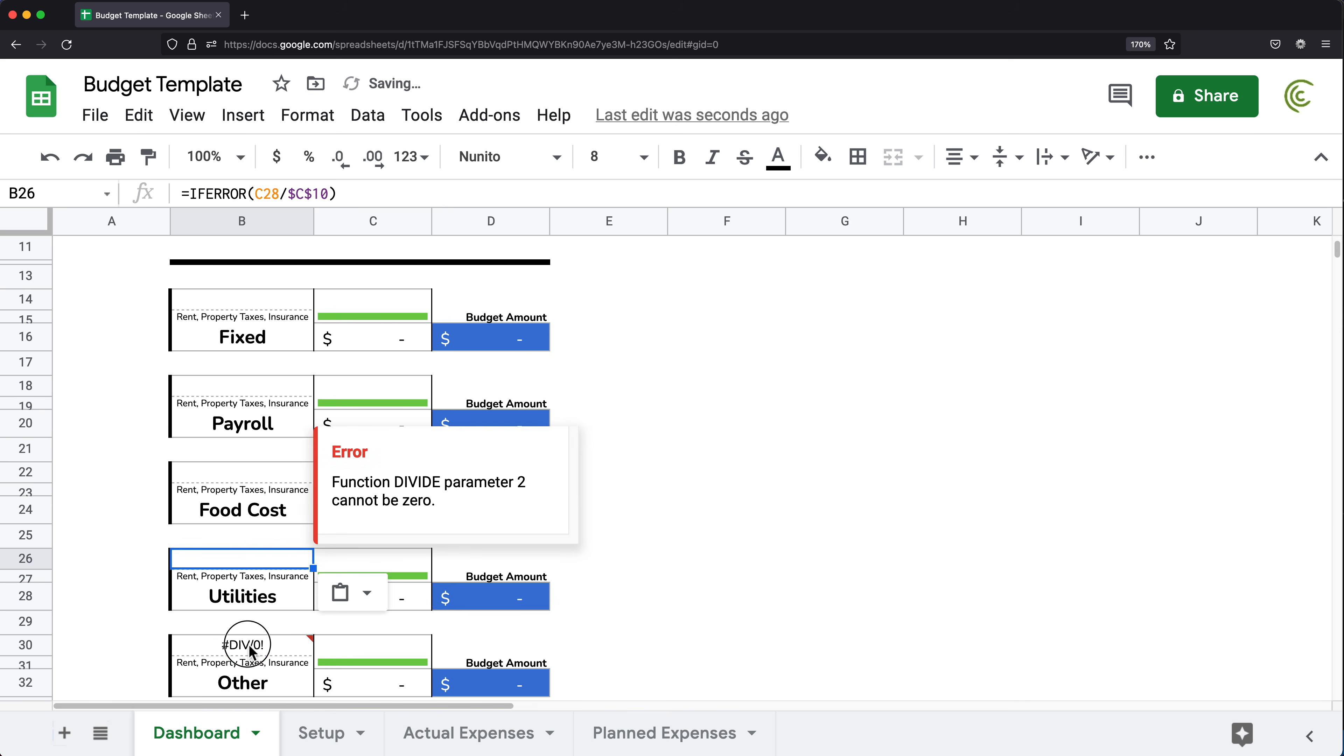
left_click(248, 643)
key("ctrl+v")
scroll(267, 613, "down", 3)
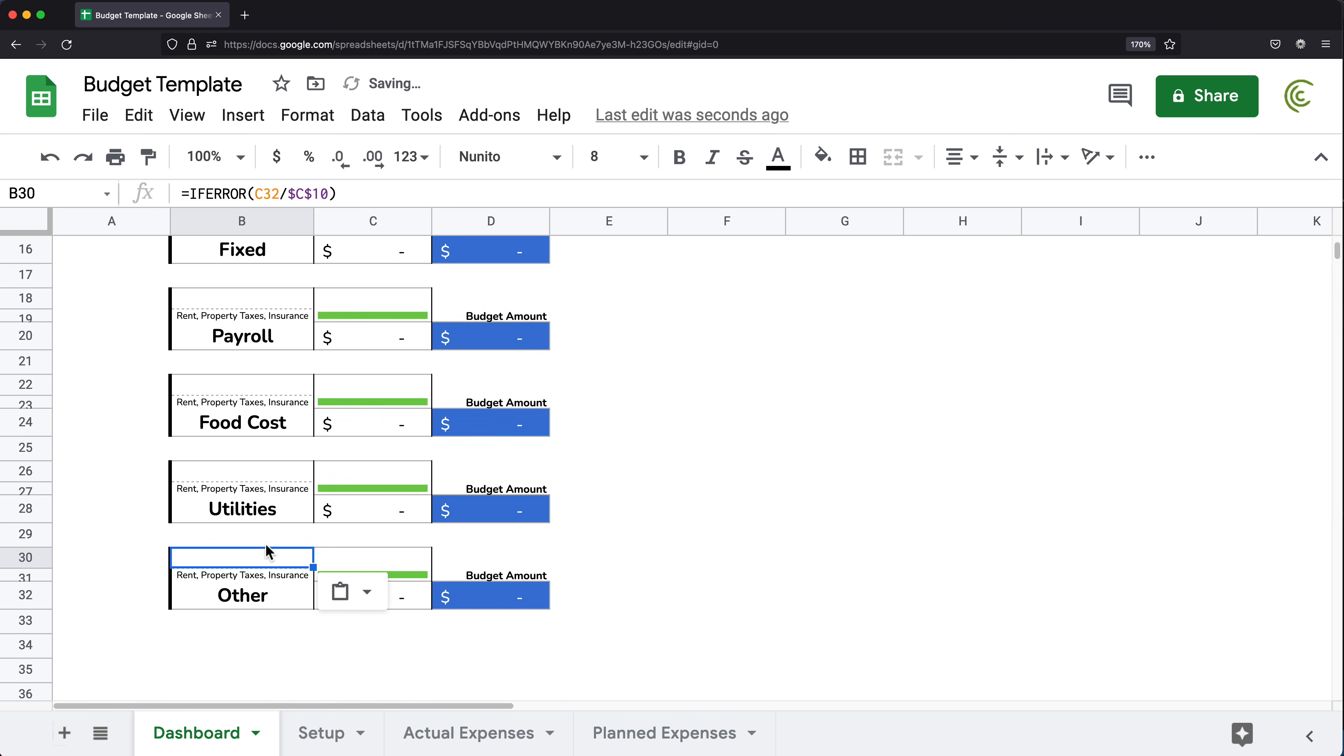
- Set the Dashboard's End date to 10/31/2021 and check the Total and category blocks for October
scroll(381, 391, "up", 5)
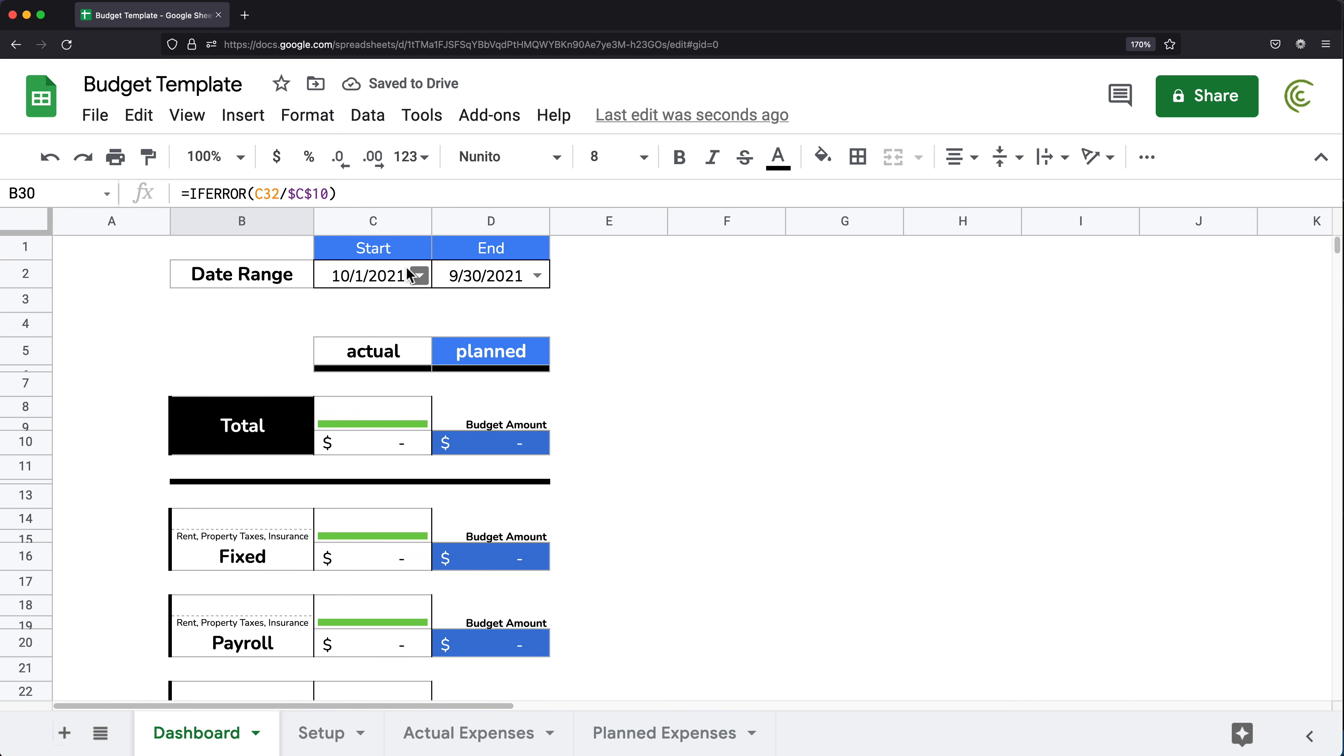
left_click(403, 283)
left_click(500, 281)
left_click(538, 275)
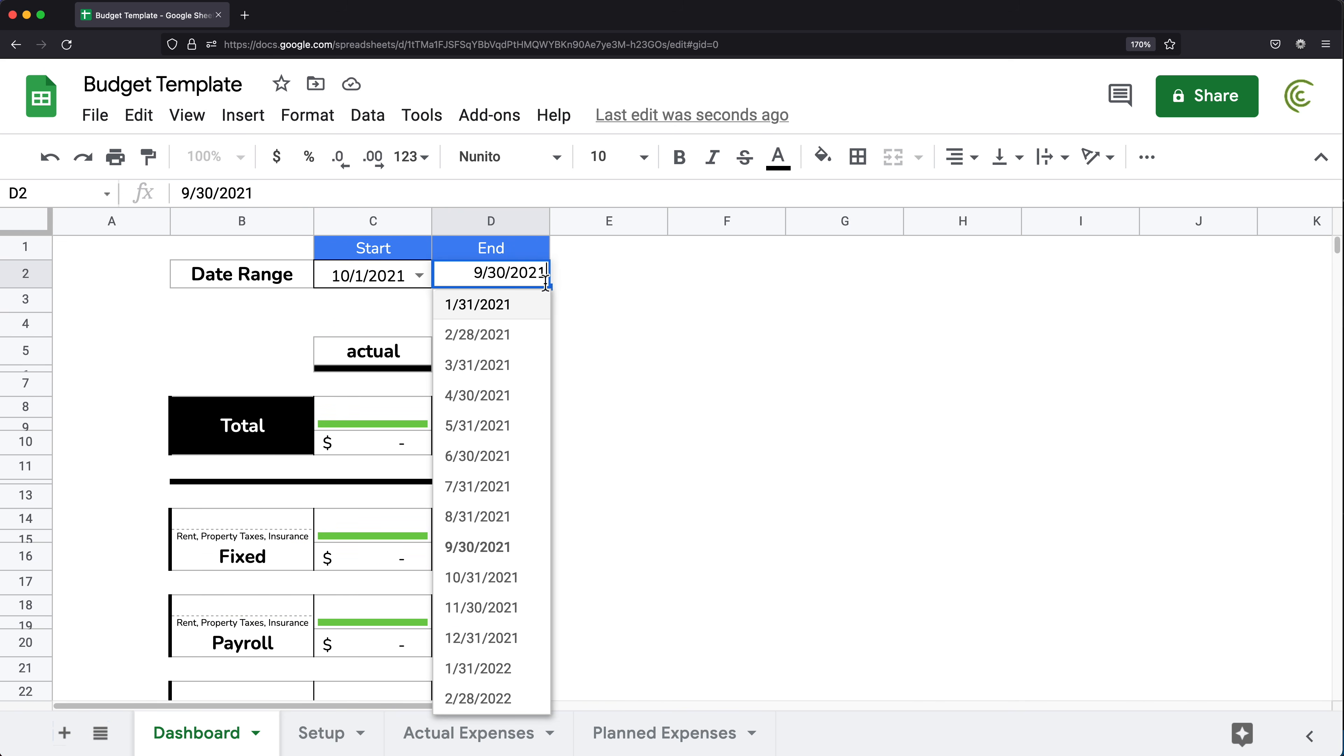
left_click(492, 580)
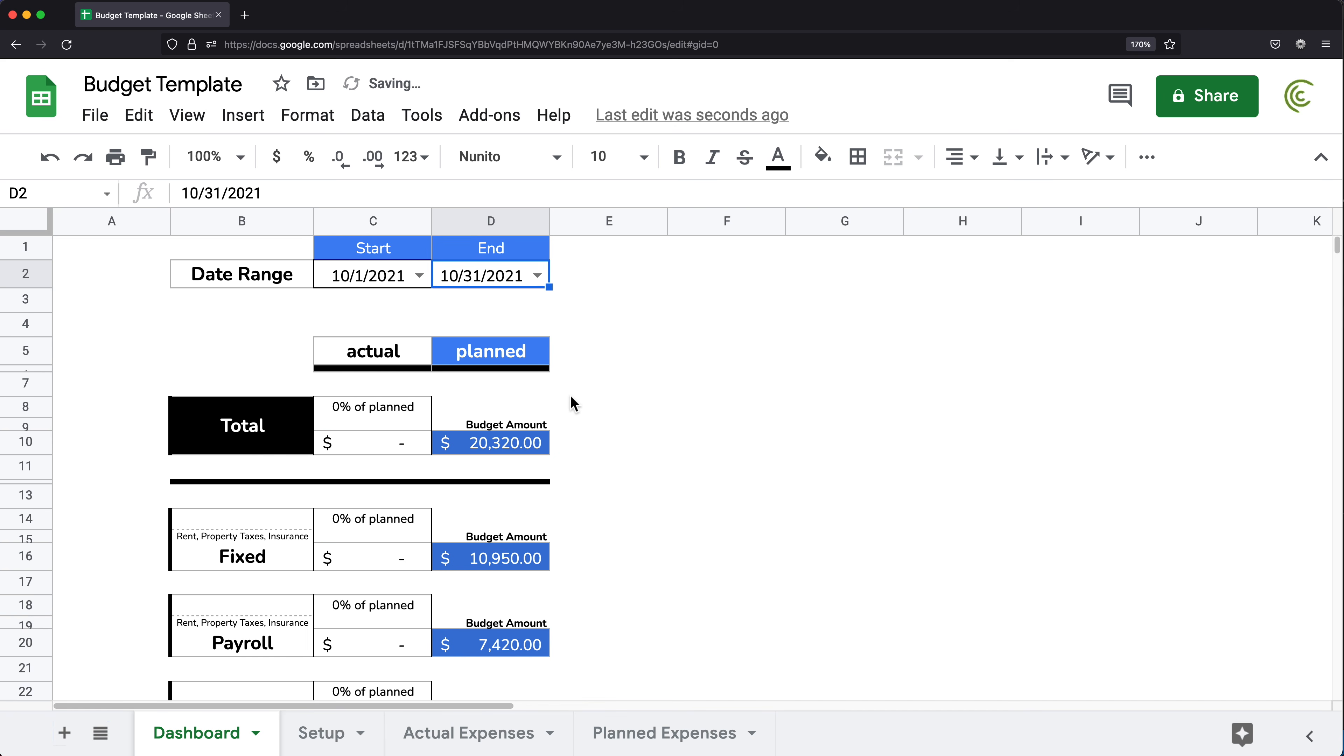
scroll(570, 395, "down", 3)
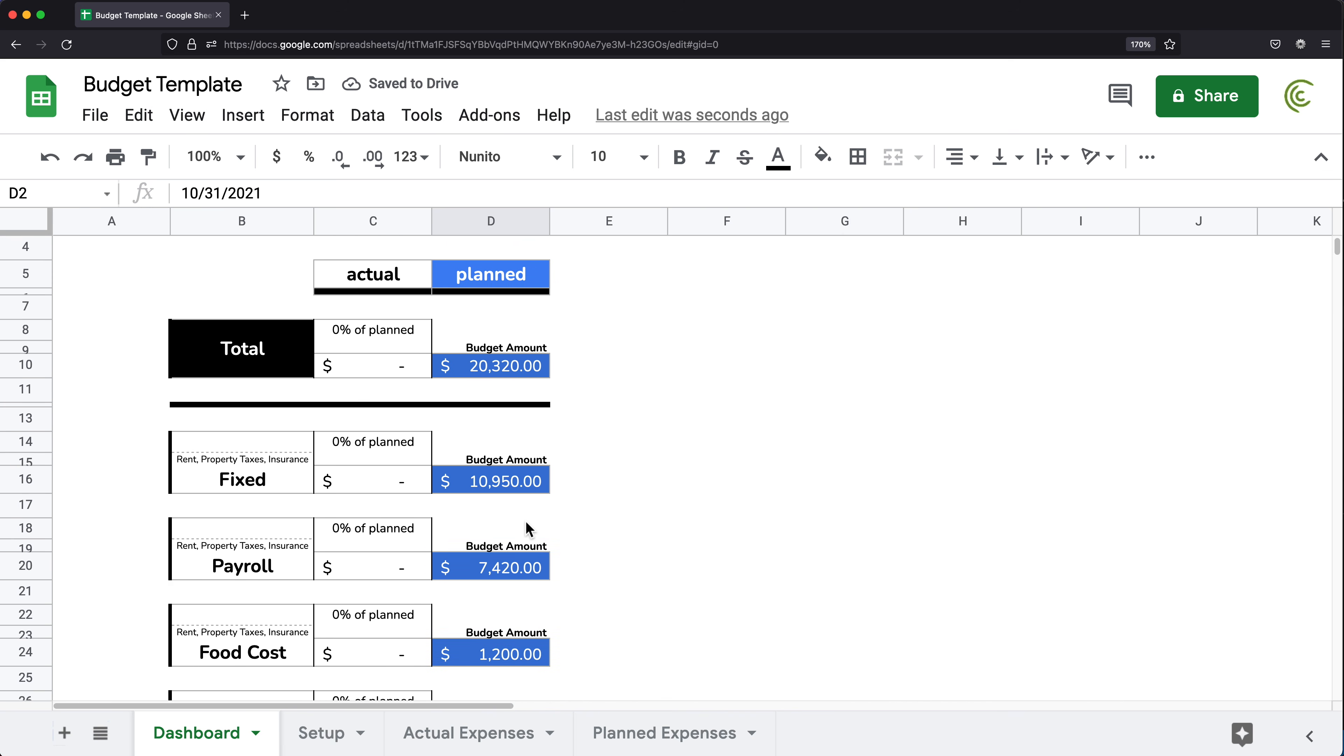
scroll(526, 520, "down", 5)
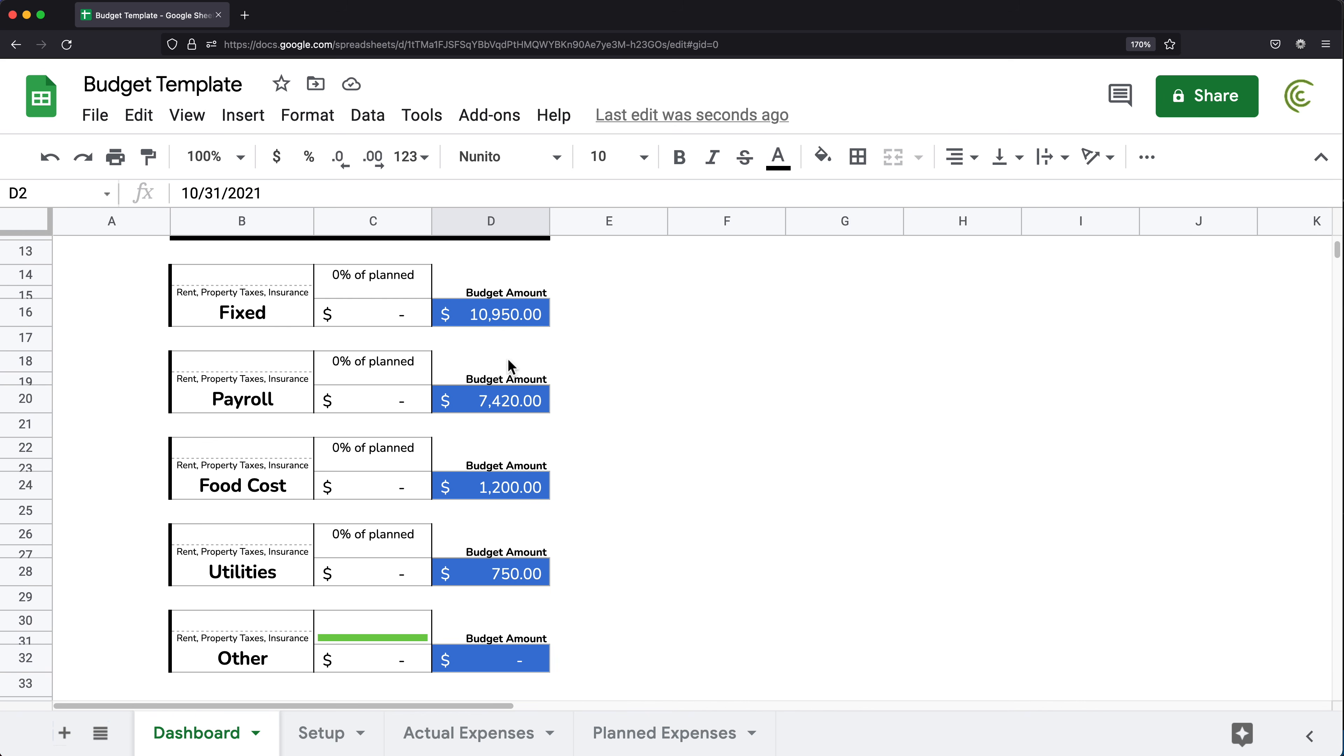
scroll(526, 507, "up", 5)
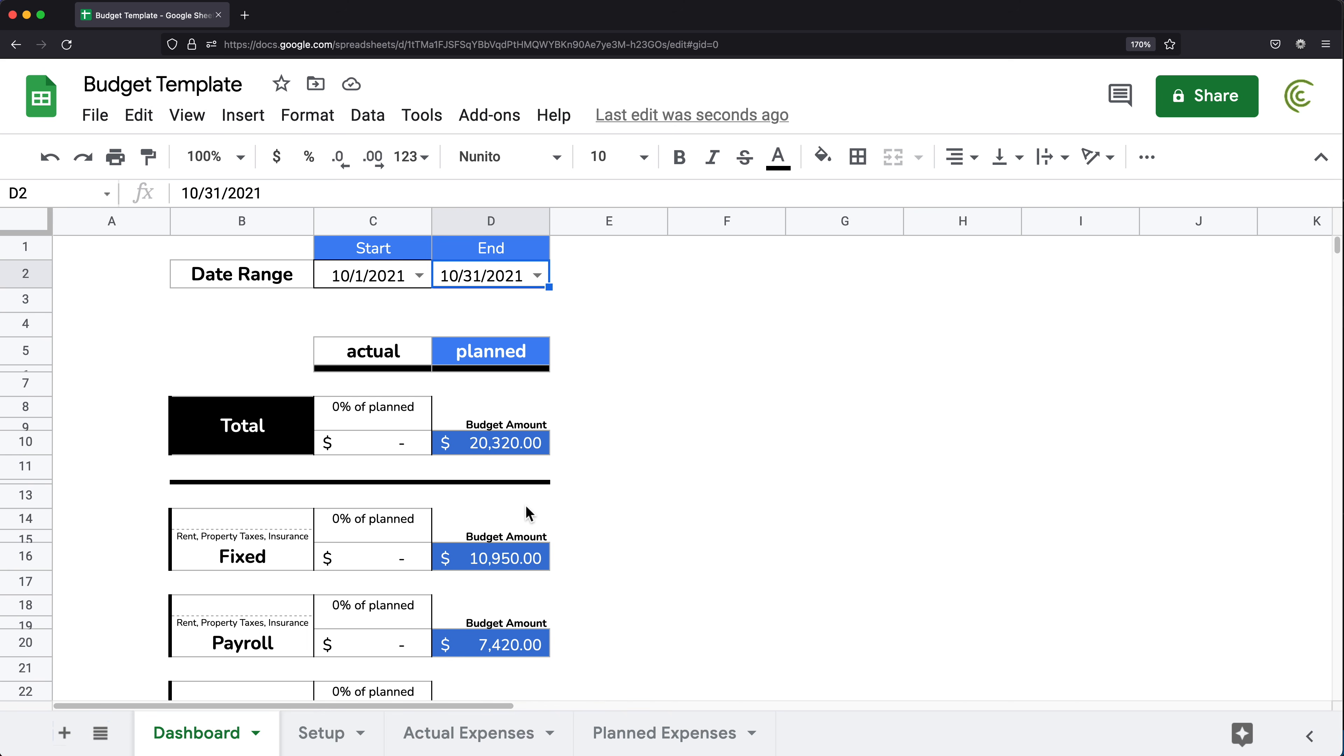
- Set the Start date to 9/1/2021 and compare the two-month actual and planned amounts
left_click(419, 275)
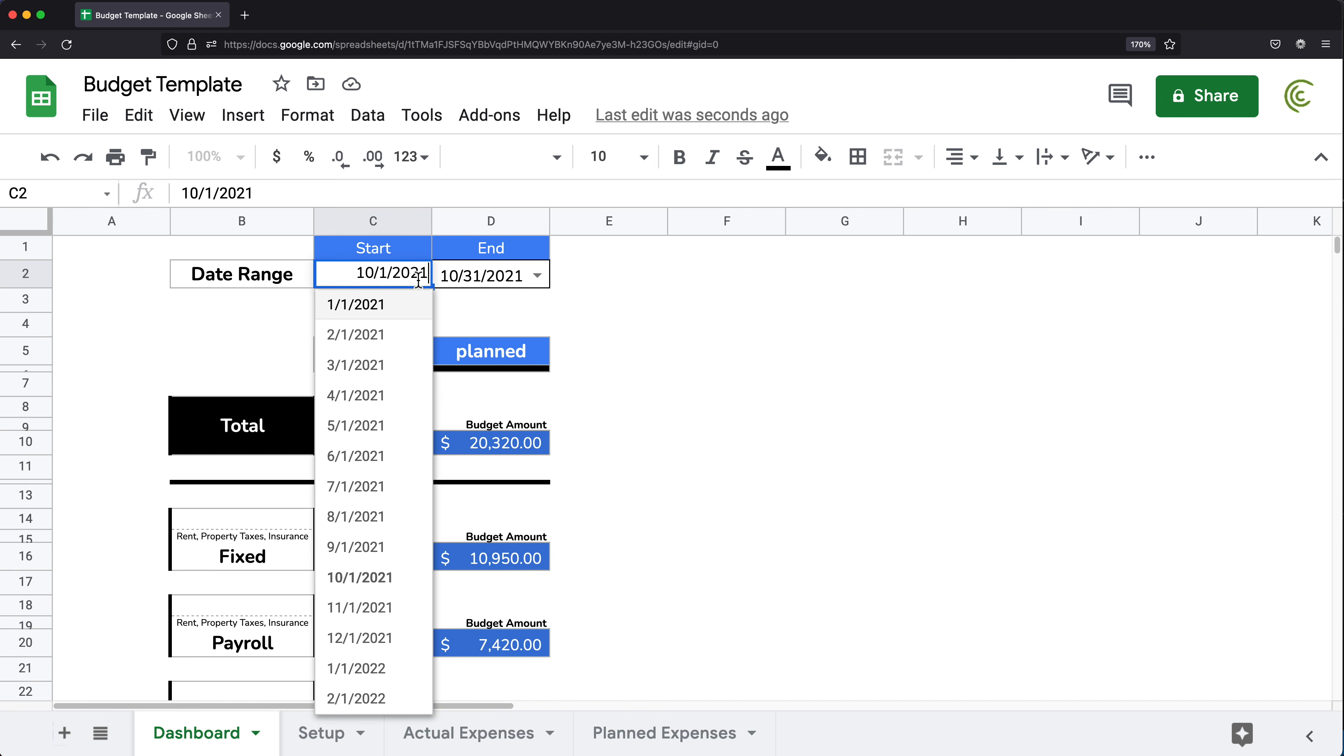
left_click(381, 546)
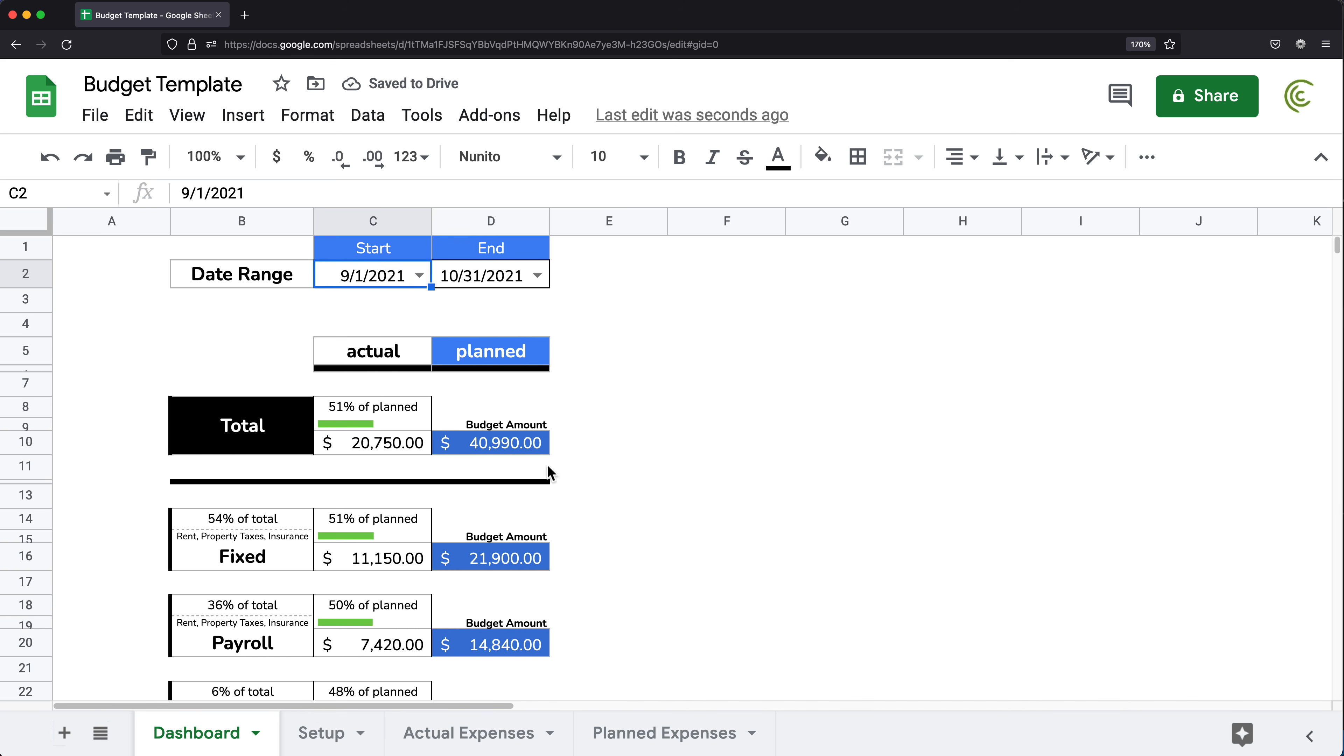
left_click_drag(519, 445, 511, 582)
left_click_drag(393, 449, 392, 605)
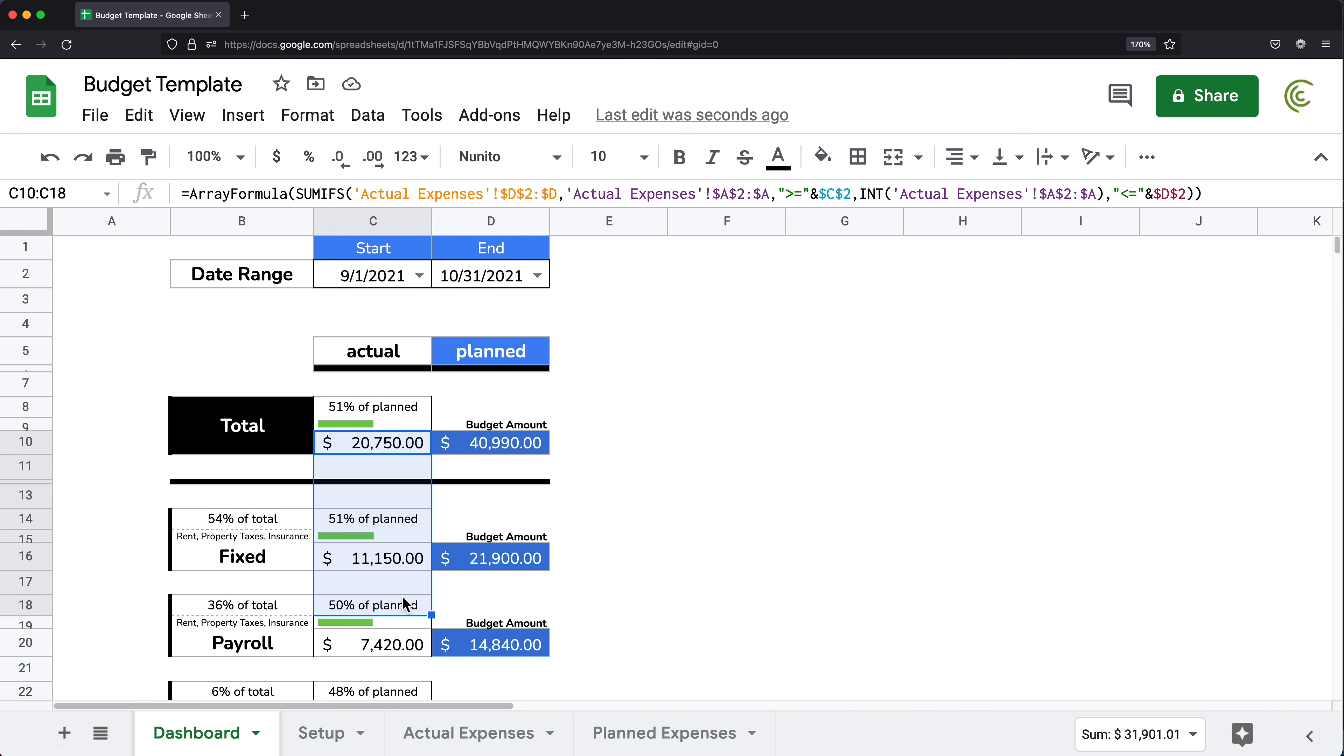
- Set the Start date back to 10/1/2021 and review the October category blocks
left_click(419, 275)
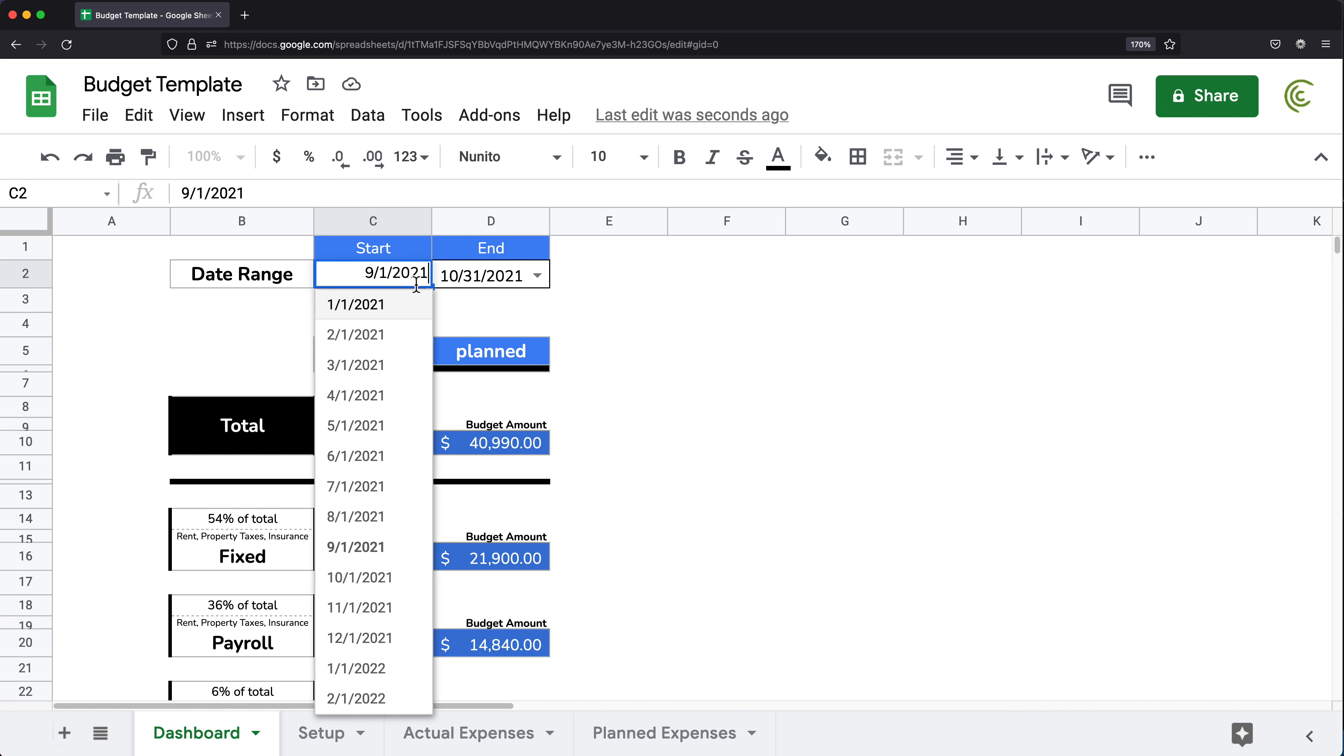
left_click(382, 581)
scroll(444, 508, "down", 2)
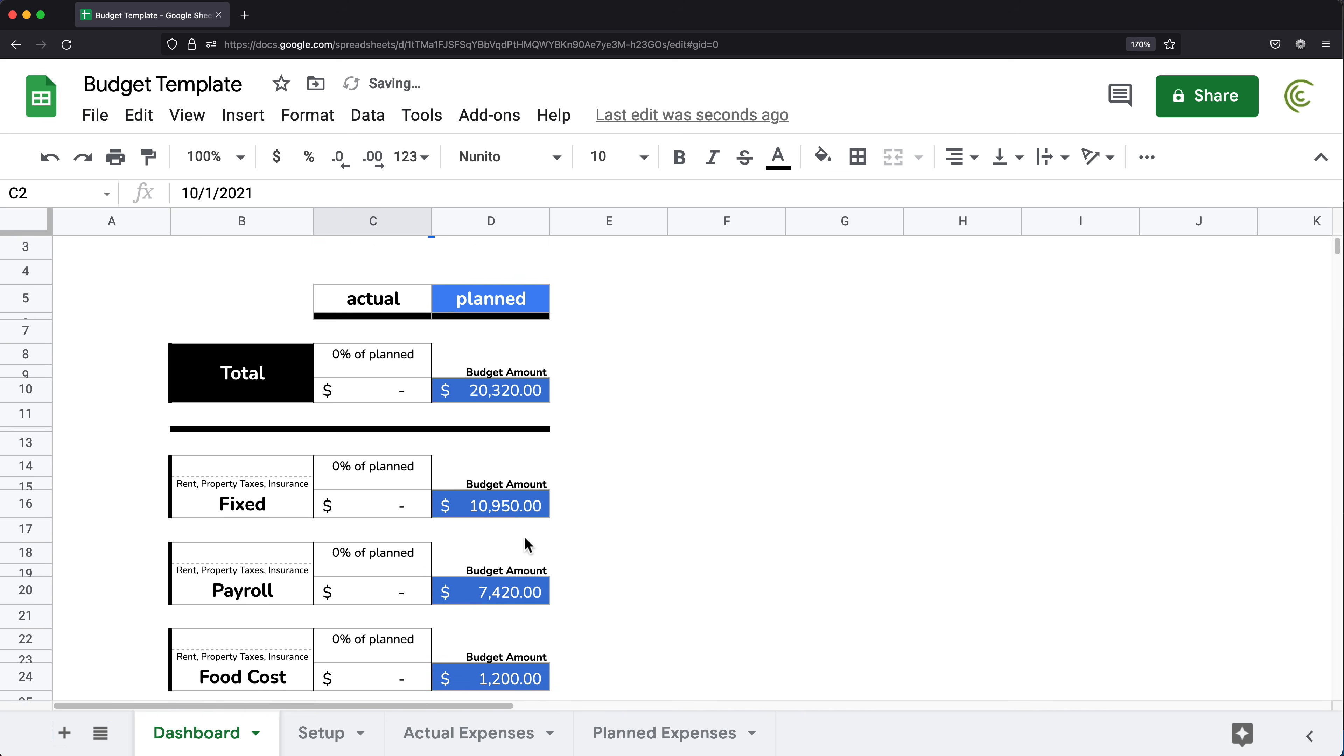
scroll(518, 500, "down", 1)
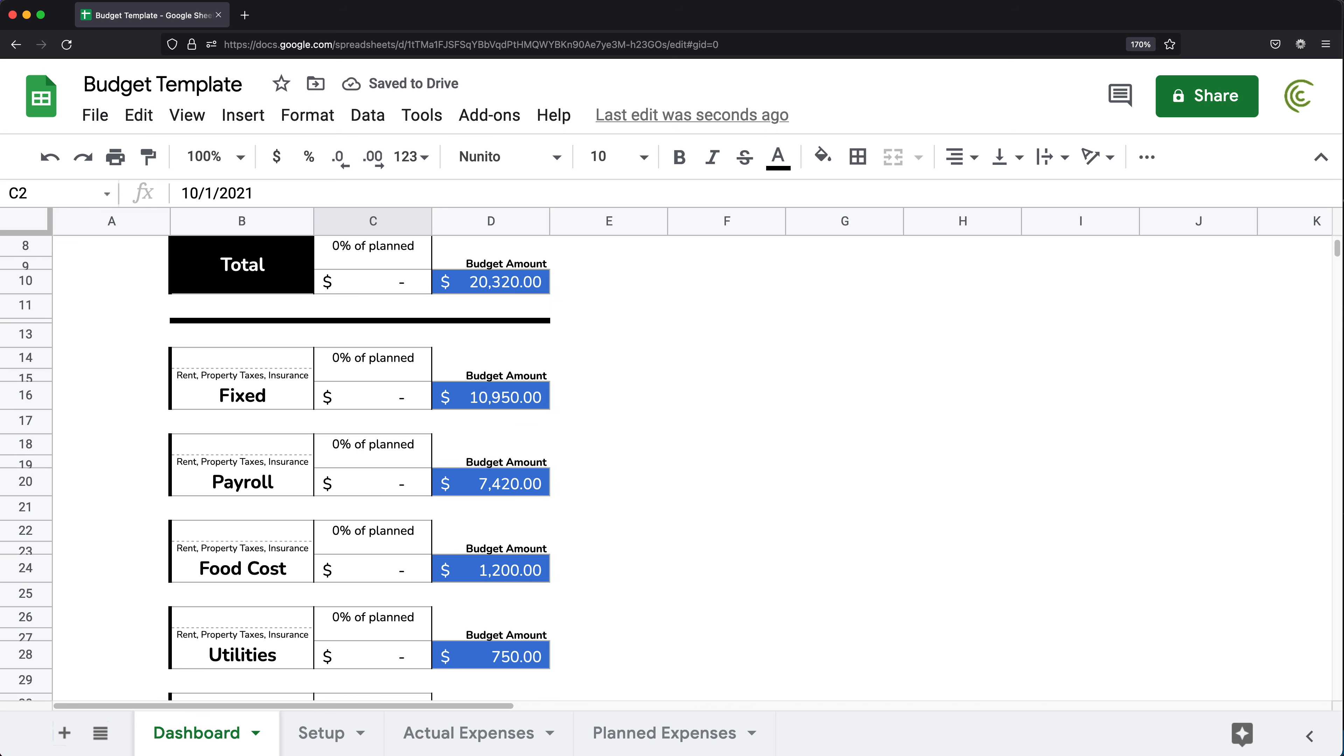
- Copy the September expense rows A2:D12 on the Actual Expenses sheet and paste them starting at A14
left_click(496, 746)
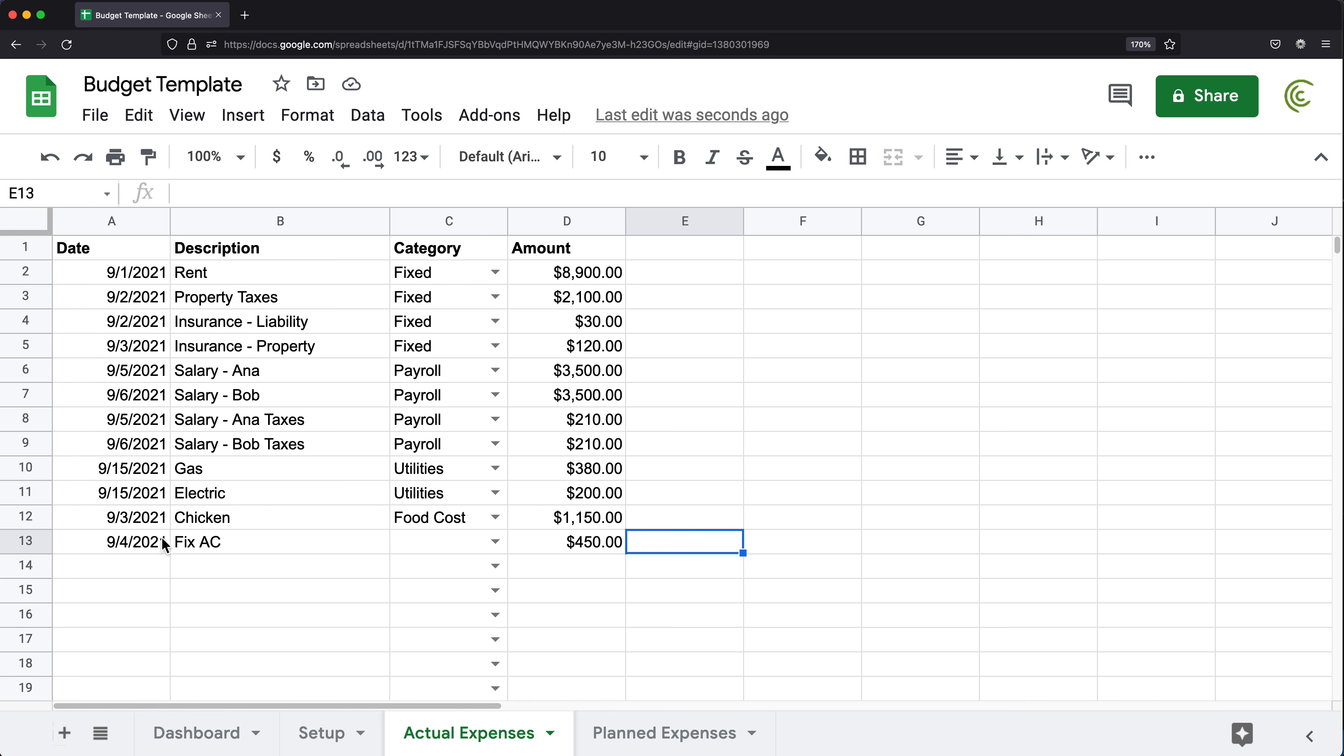
left_click_drag(120, 272, 548, 516)
key("cmd+c")
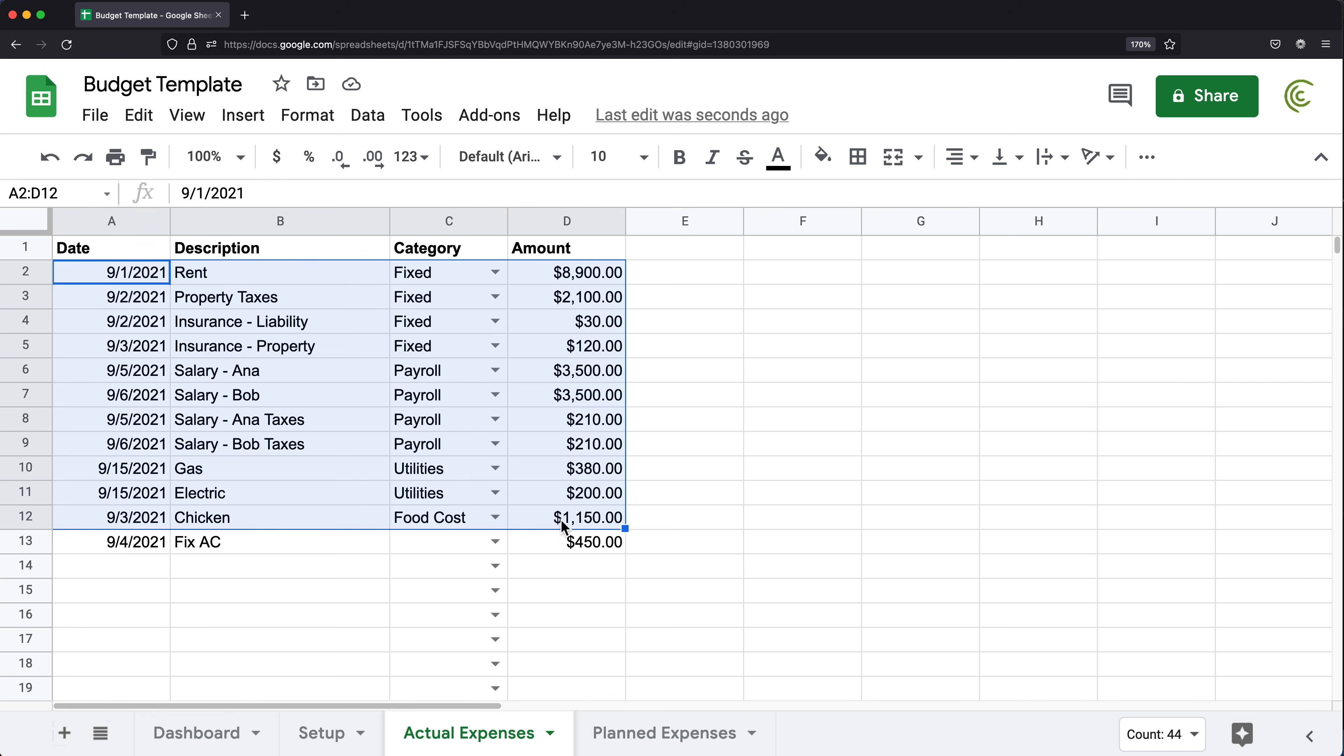
left_click(121, 571)
key("cmd+v")
scroll(115, 370, "down", 4)
- Change the copied Rent date in A14 to 10/1/2021 and fill consecutive daily dates down to A24
left_click(111, 371)
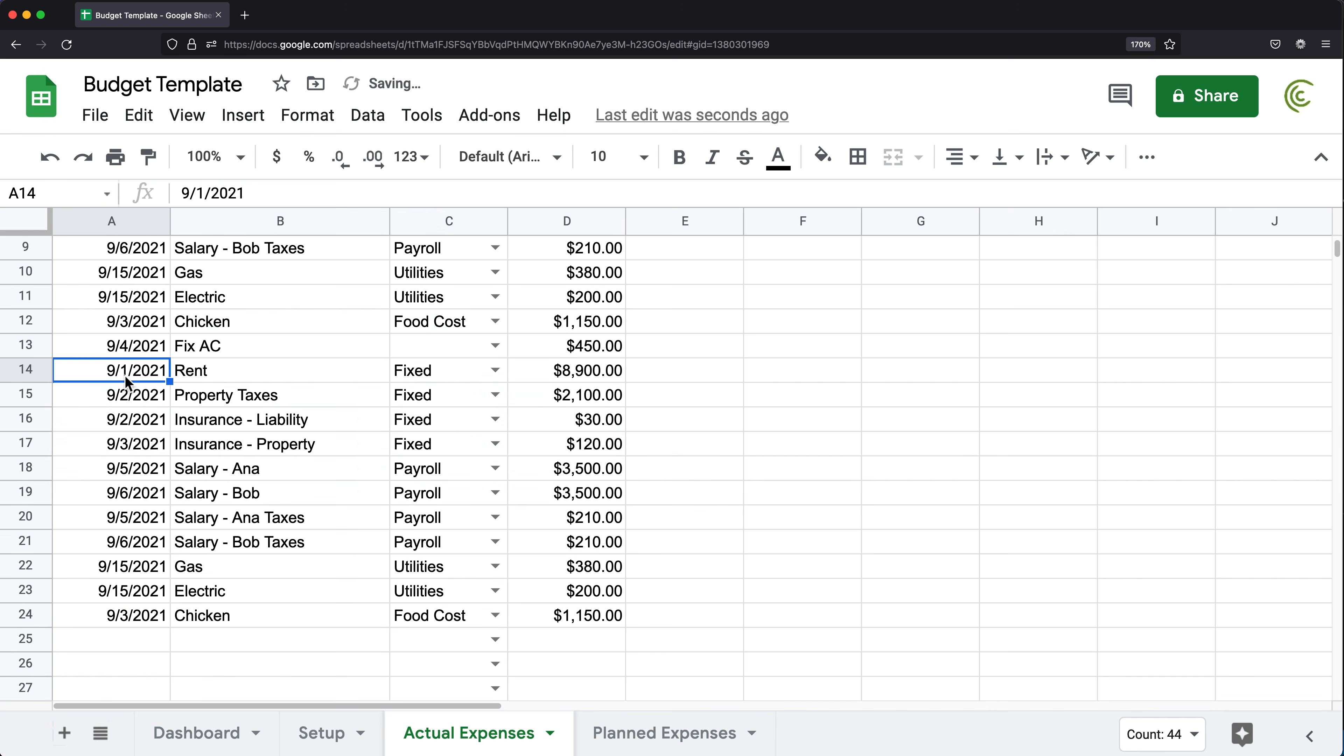
double_click(110, 374)
left_click_drag(102, 371, 165, 623)
type("10")
key("Return")
left_click(143, 371)
- Set the October amounts to 550 for Gas, 450 for Electric and 1350 for Chicken in D22:D24
left_click(595, 470)
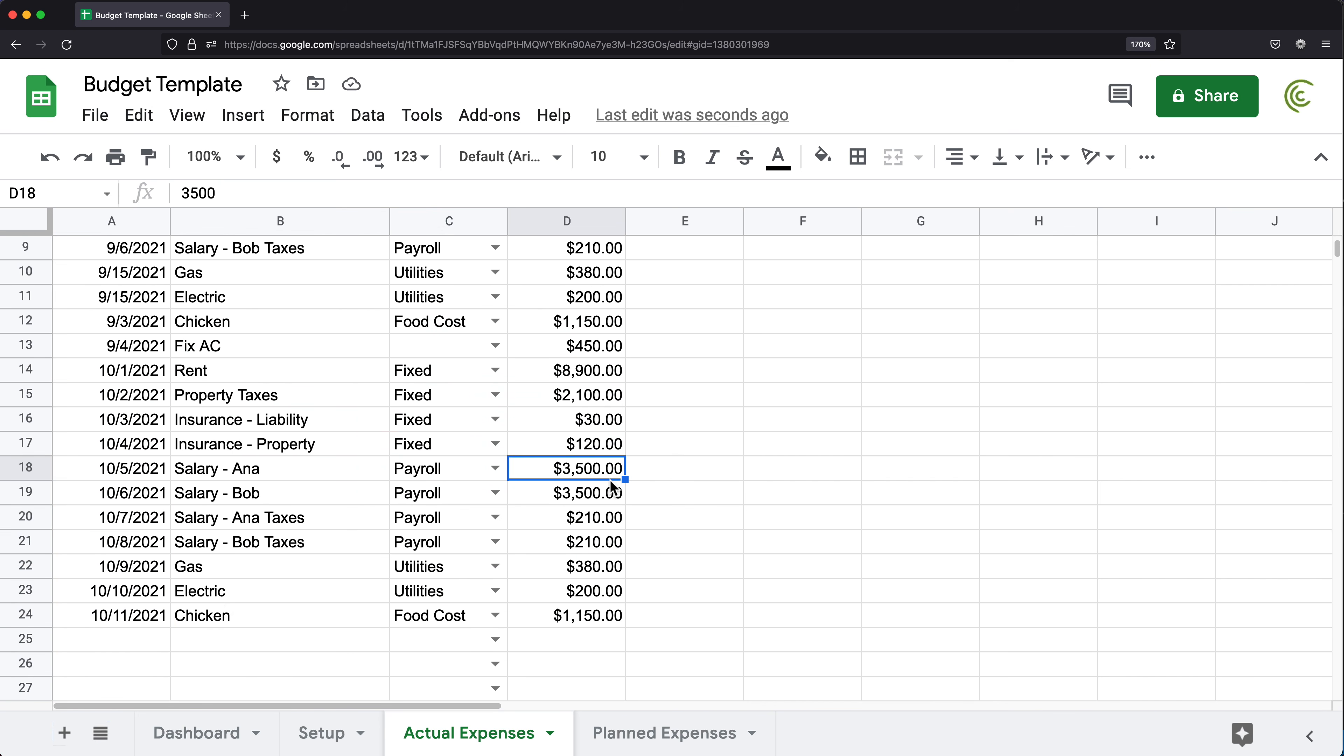
left_click(608, 564)
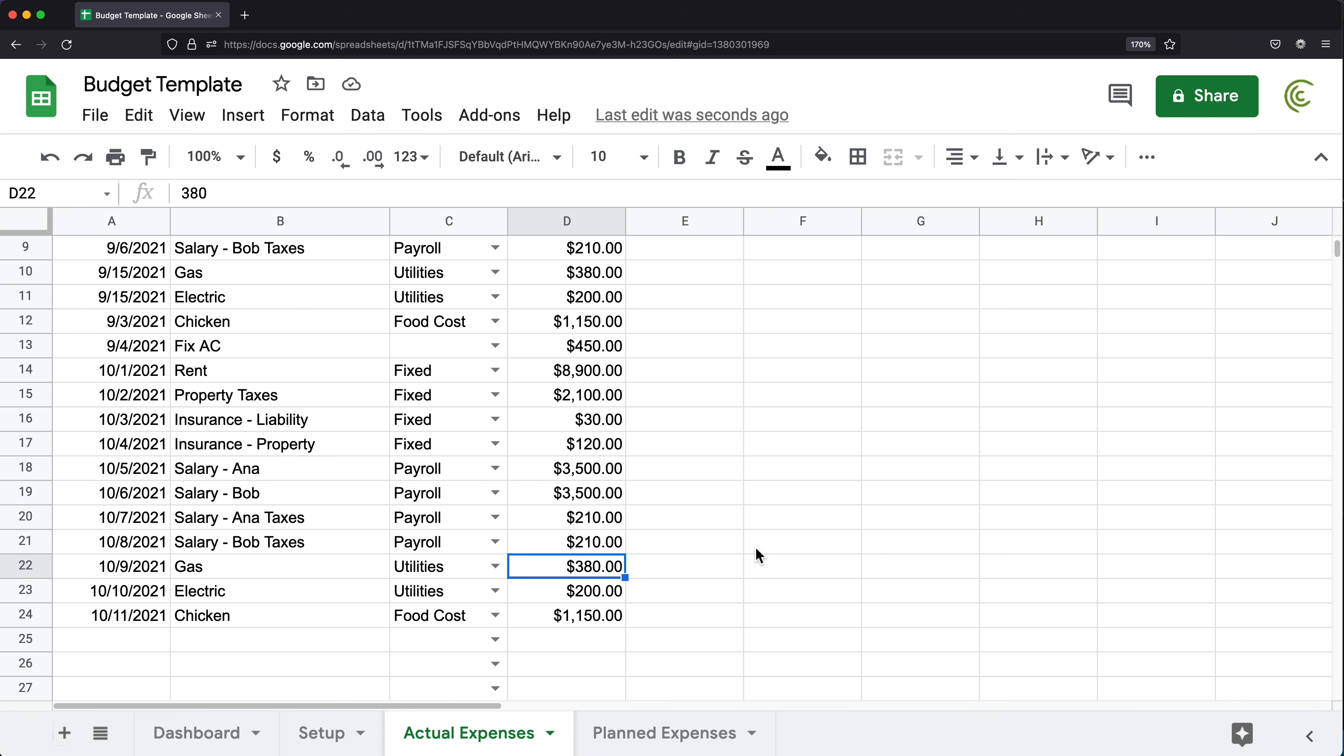
type("550")
key("Return")
type("450")
key("Return")
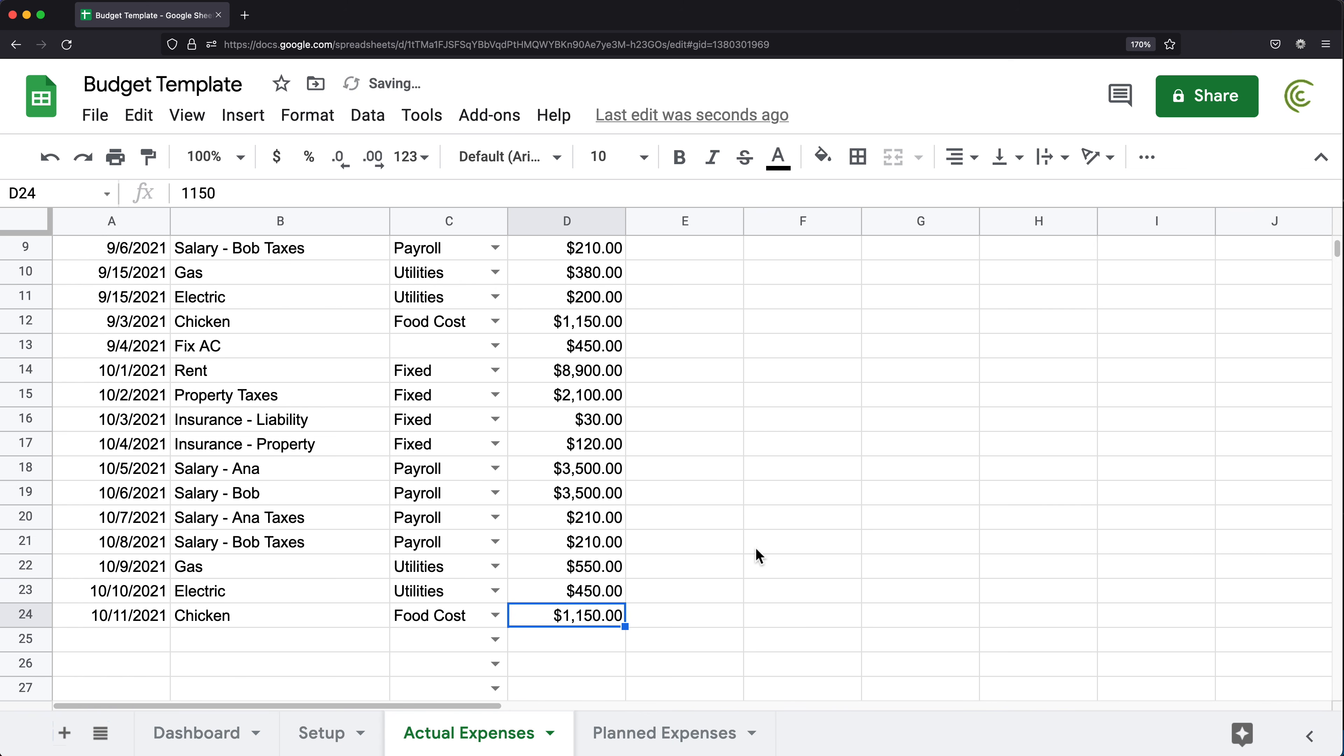
type("1350")
key("Return")
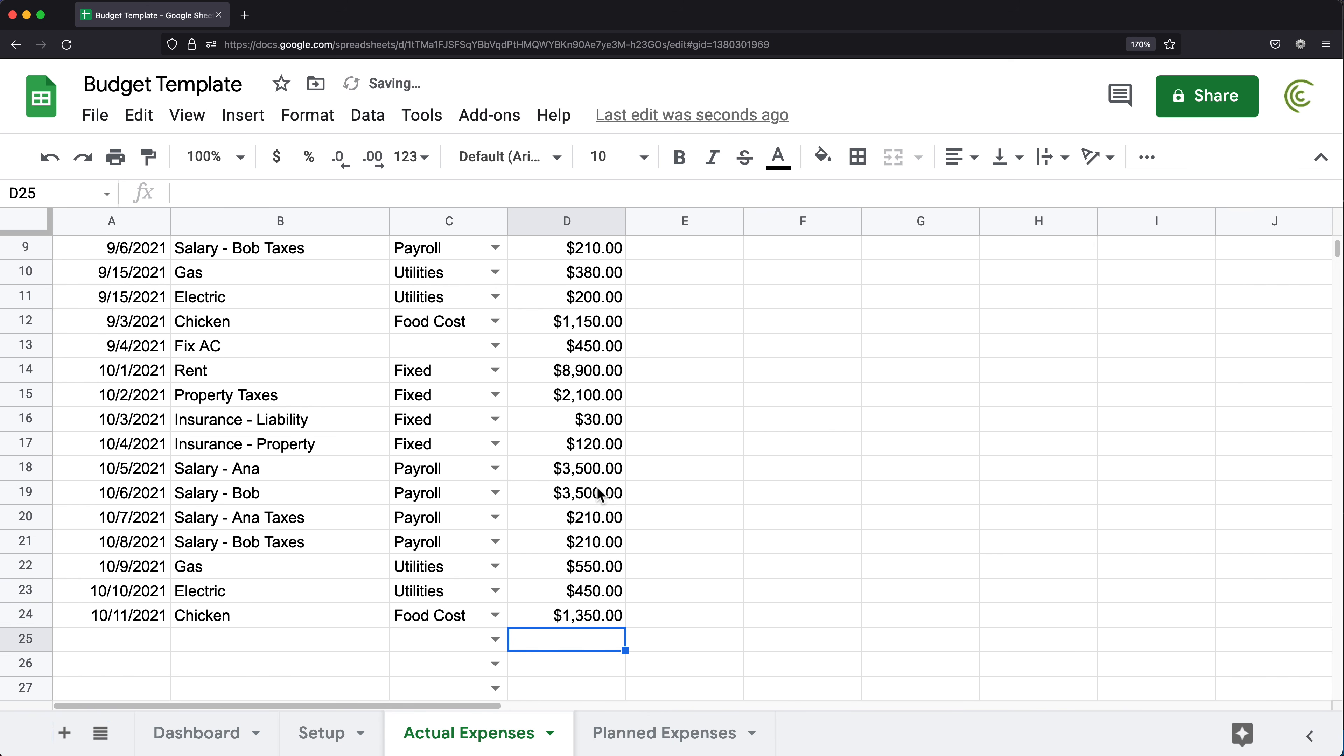
- Compare the October Utilities and Food Cost entries in Actual Expenses with the Dashboard's actual and planned amounts
scroll(316, 568, "down", 1)
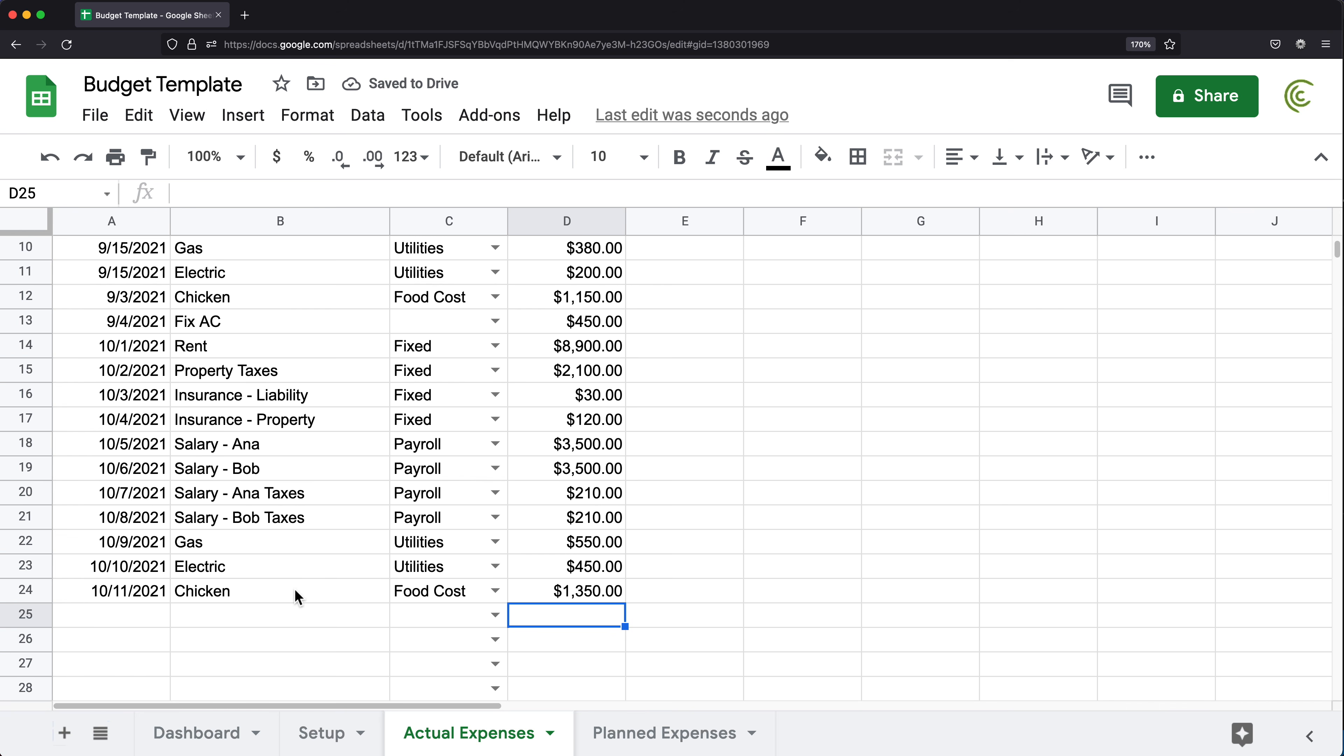
left_click_drag(243, 592, 561, 579)
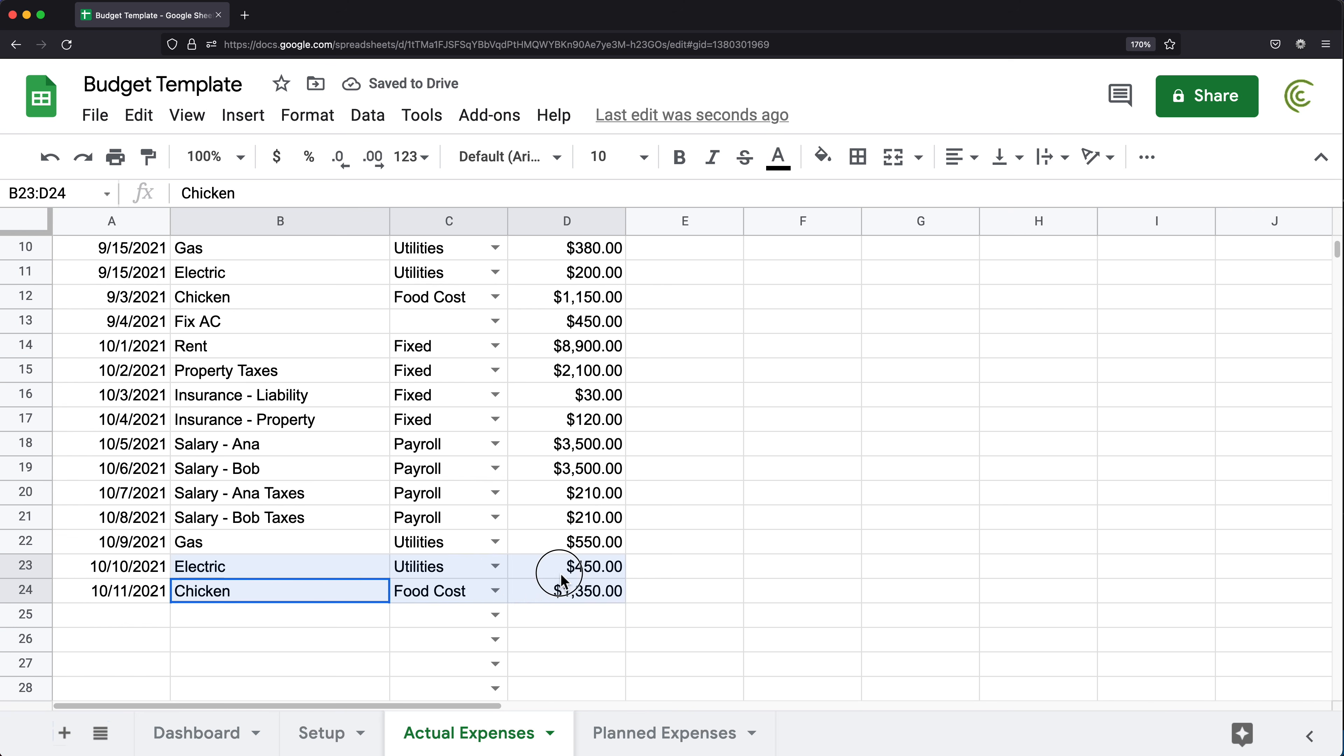
left_click(550, 597)
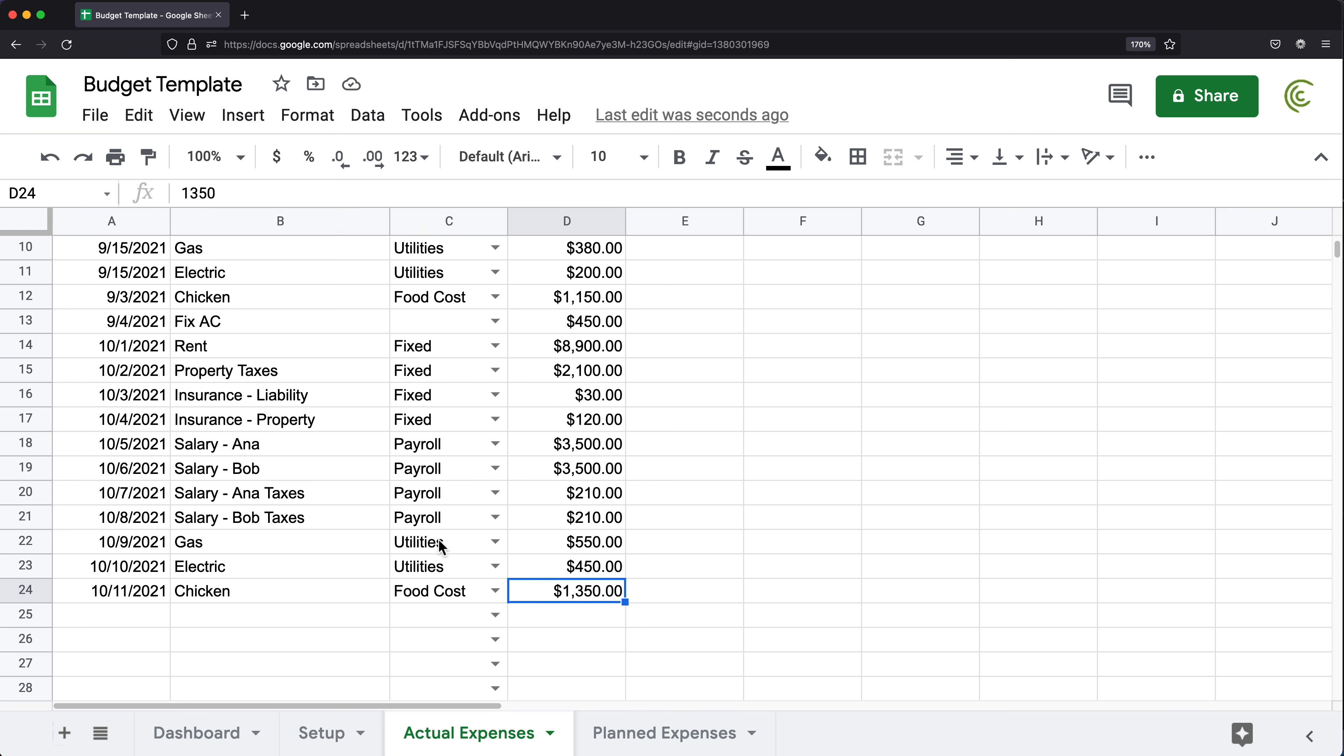
left_click_drag(444, 542, 591, 566)
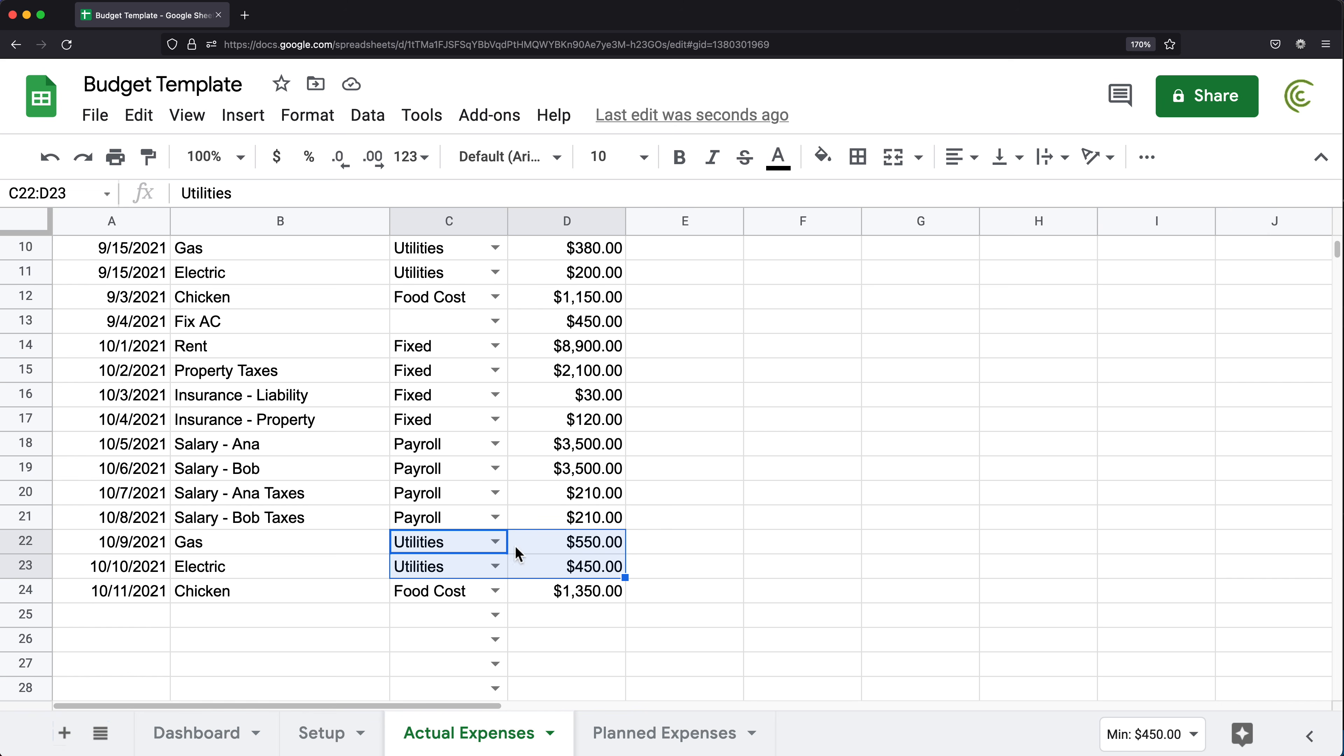
left_click(210, 736)
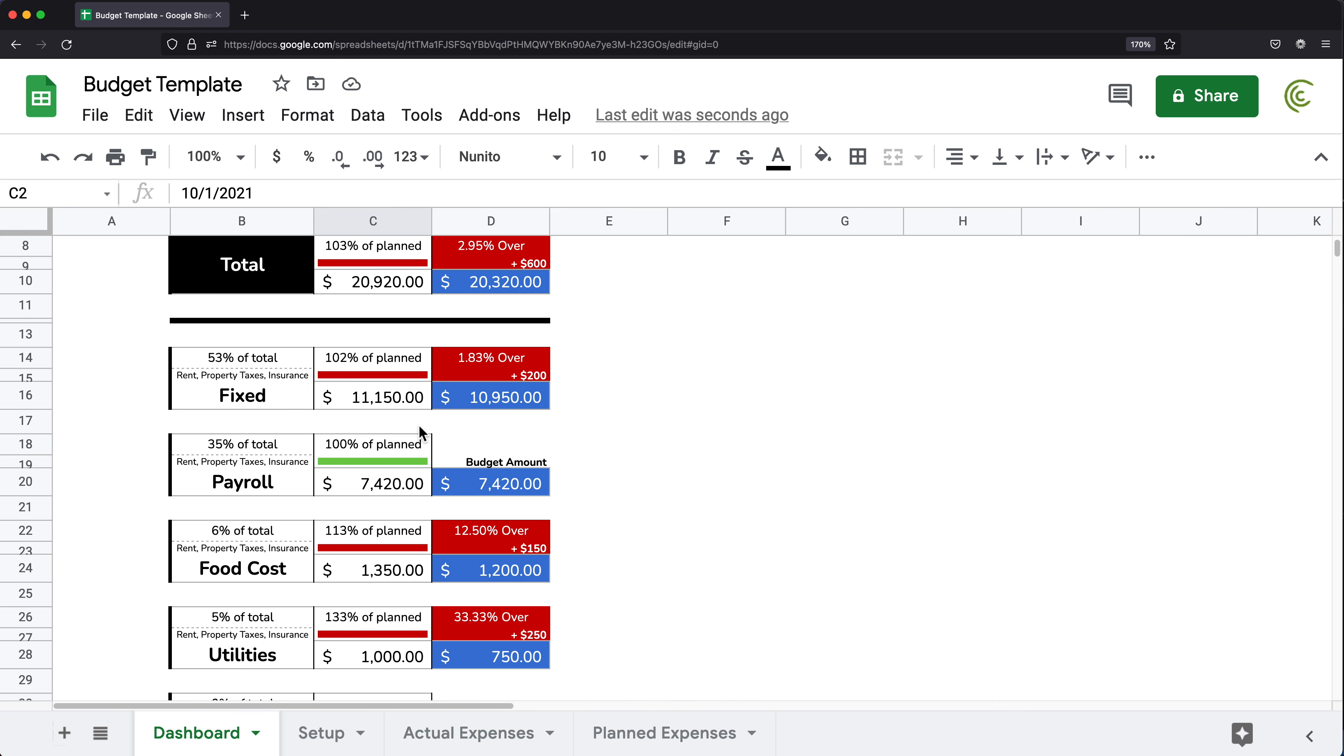
scroll(418, 424, "down", 4)
left_click(403, 514)
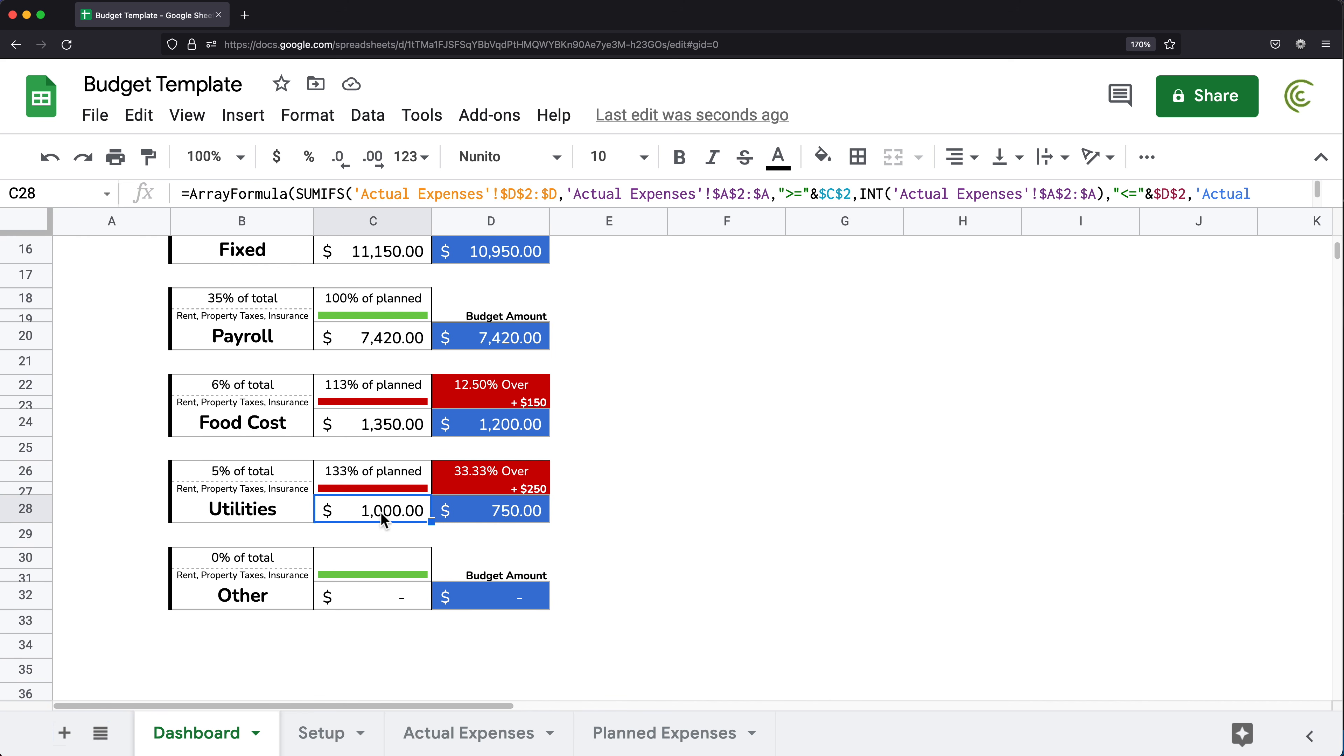
left_click(489, 517)
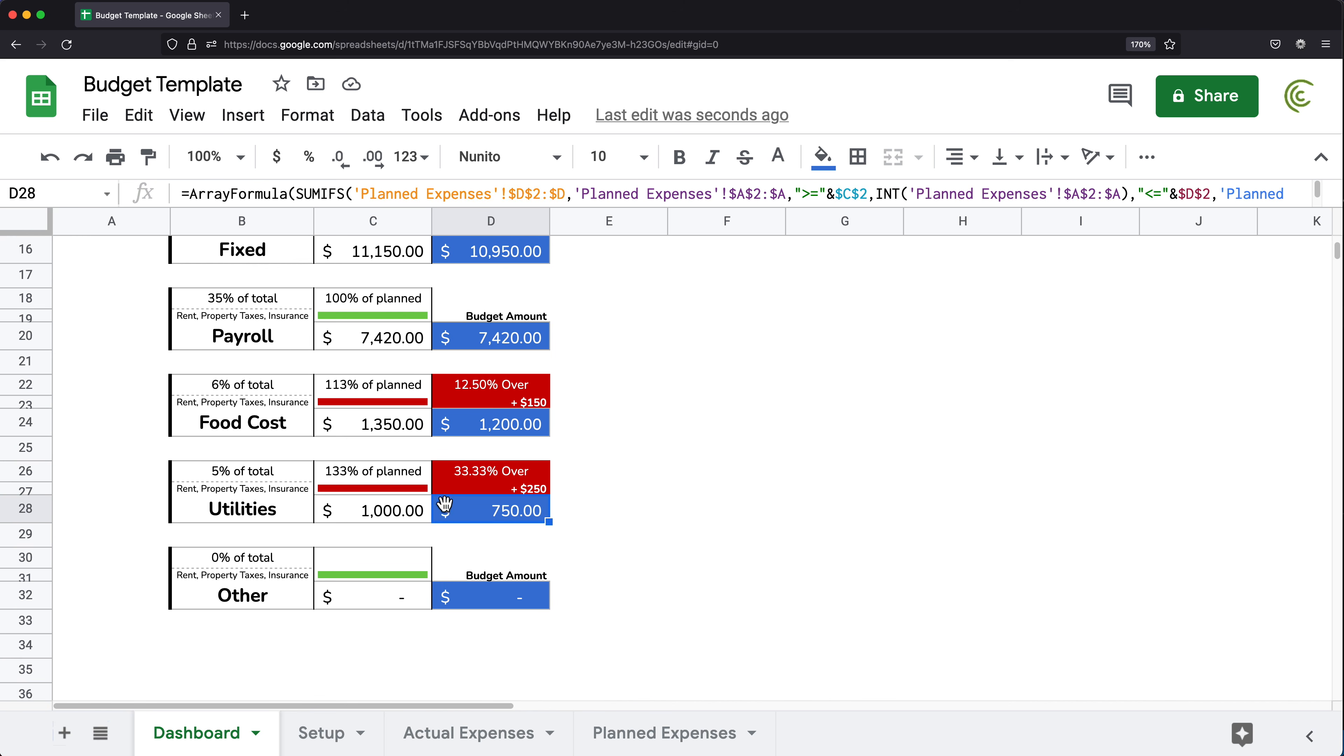
left_click(479, 743)
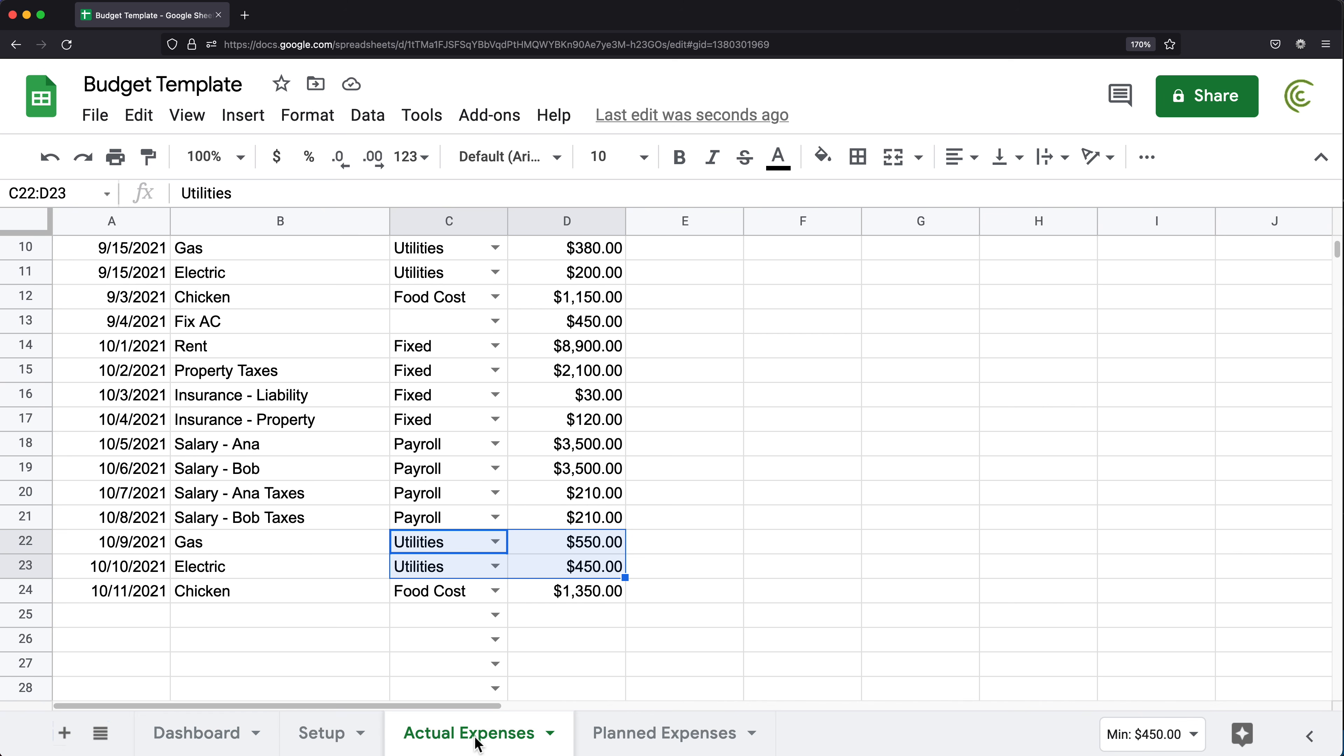
left_click(597, 540)
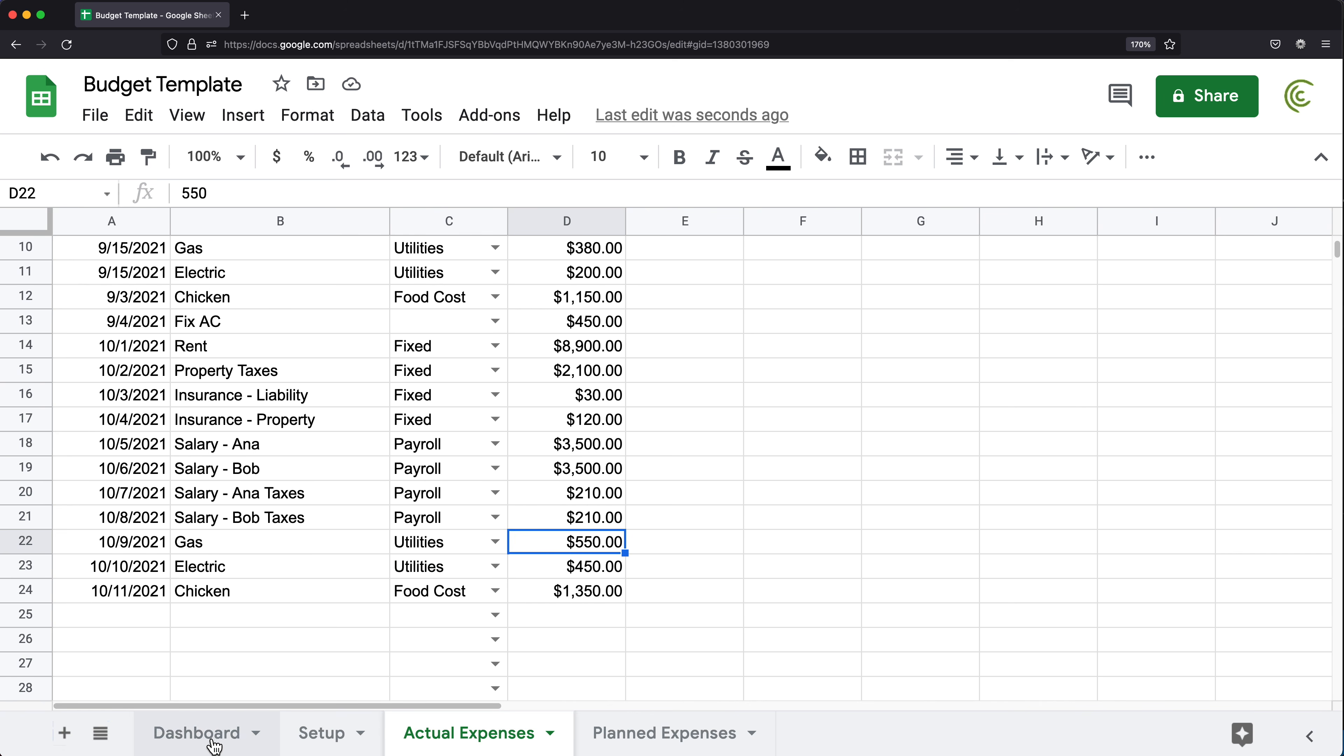
- Set the Dashboard's Start date to 9/1/2021 to cover September and October together
left_click(171, 738)
scroll(438, 460, "up", 5)
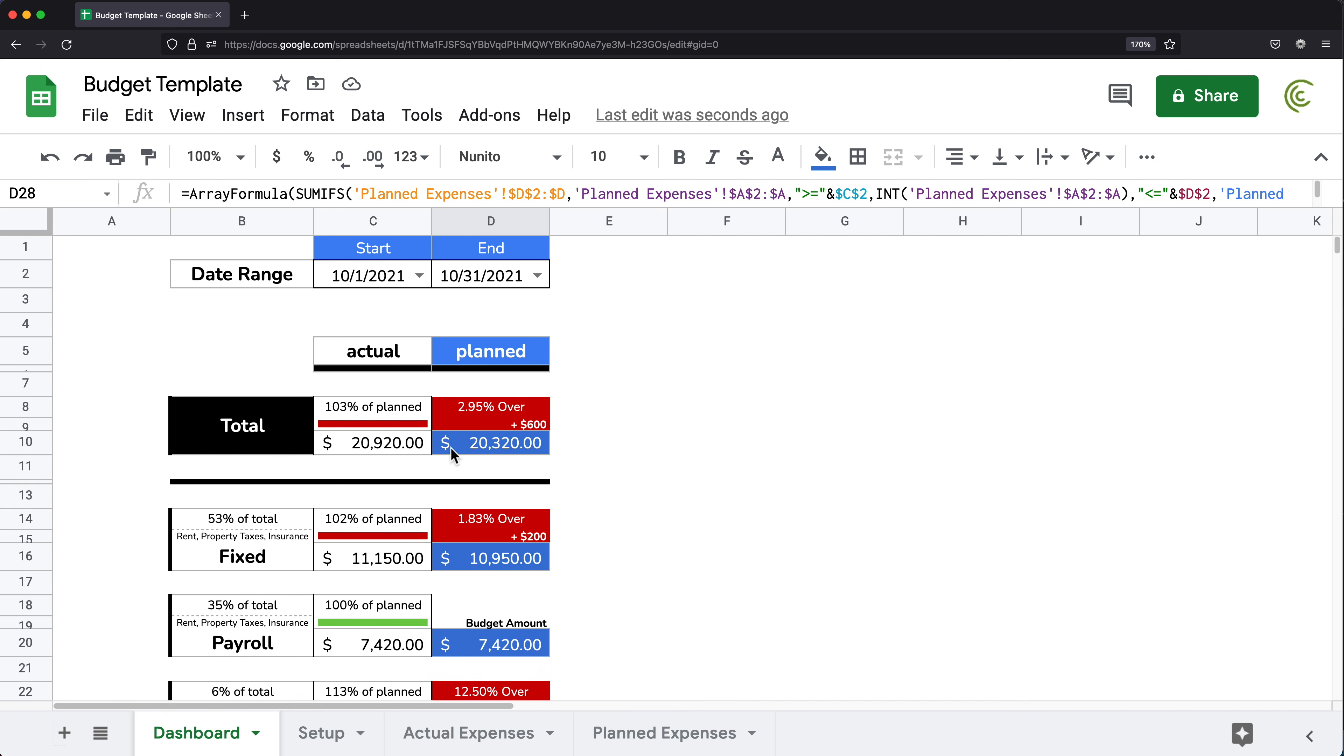
left_click(420, 276)
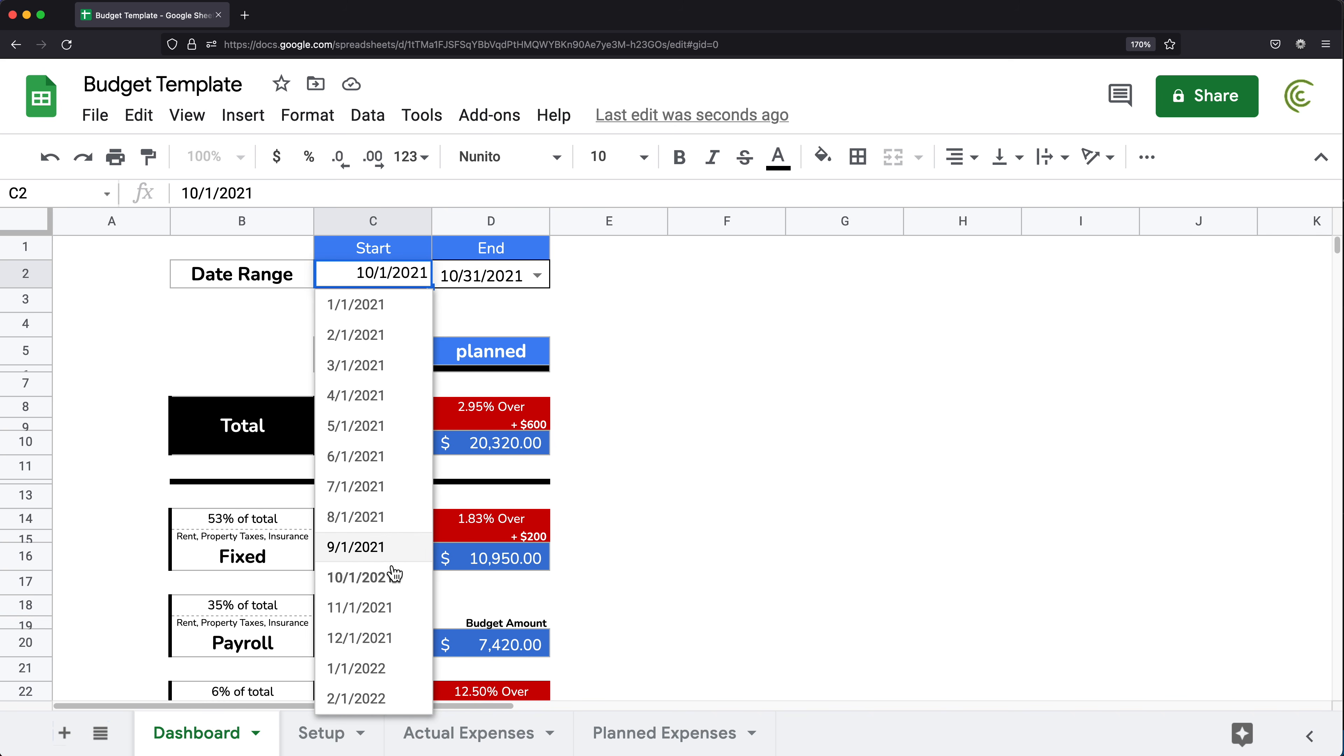
left_click(386, 550)
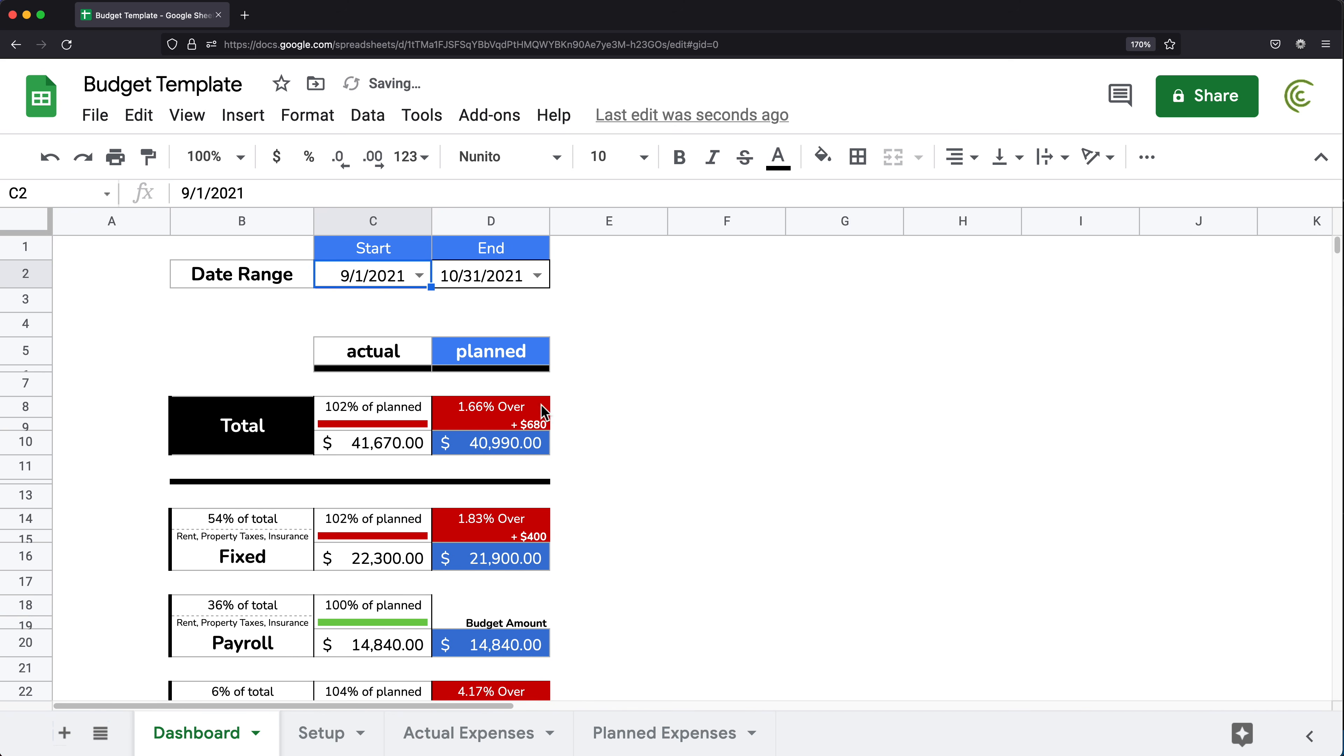
- Compare the Dashboard's September–October actual and planned figures with the entries in Planned Expenses and Actual Expenses
scroll(478, 398, "down", 1)
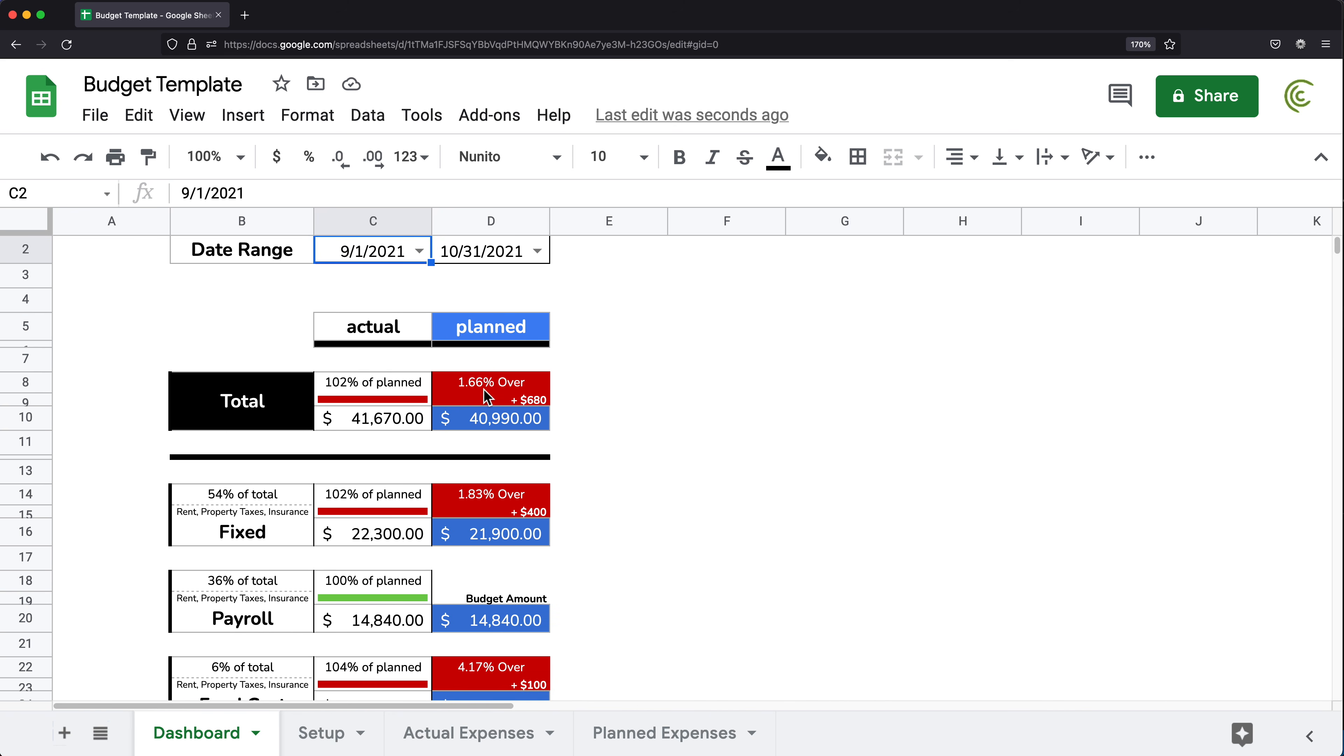
scroll(488, 397, "down", 20)
scroll(545, 434, "up", 20)
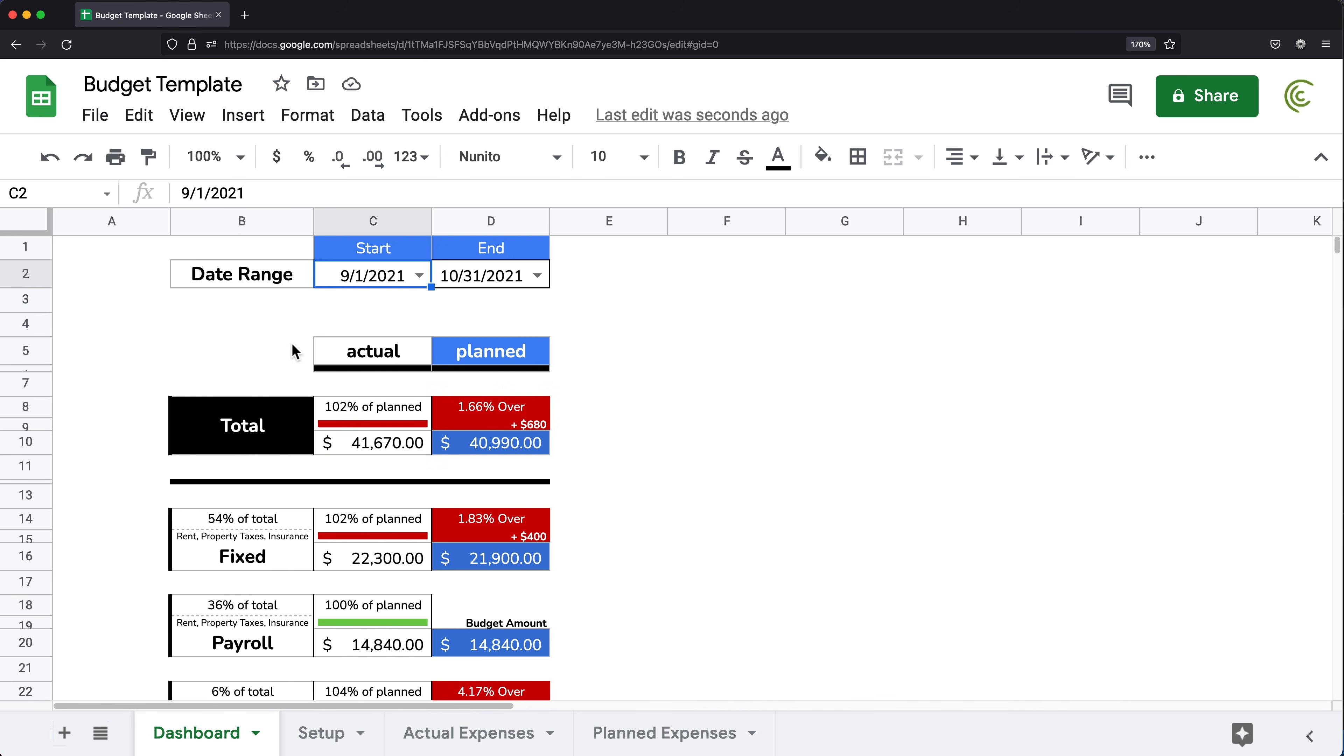
left_click(659, 743)
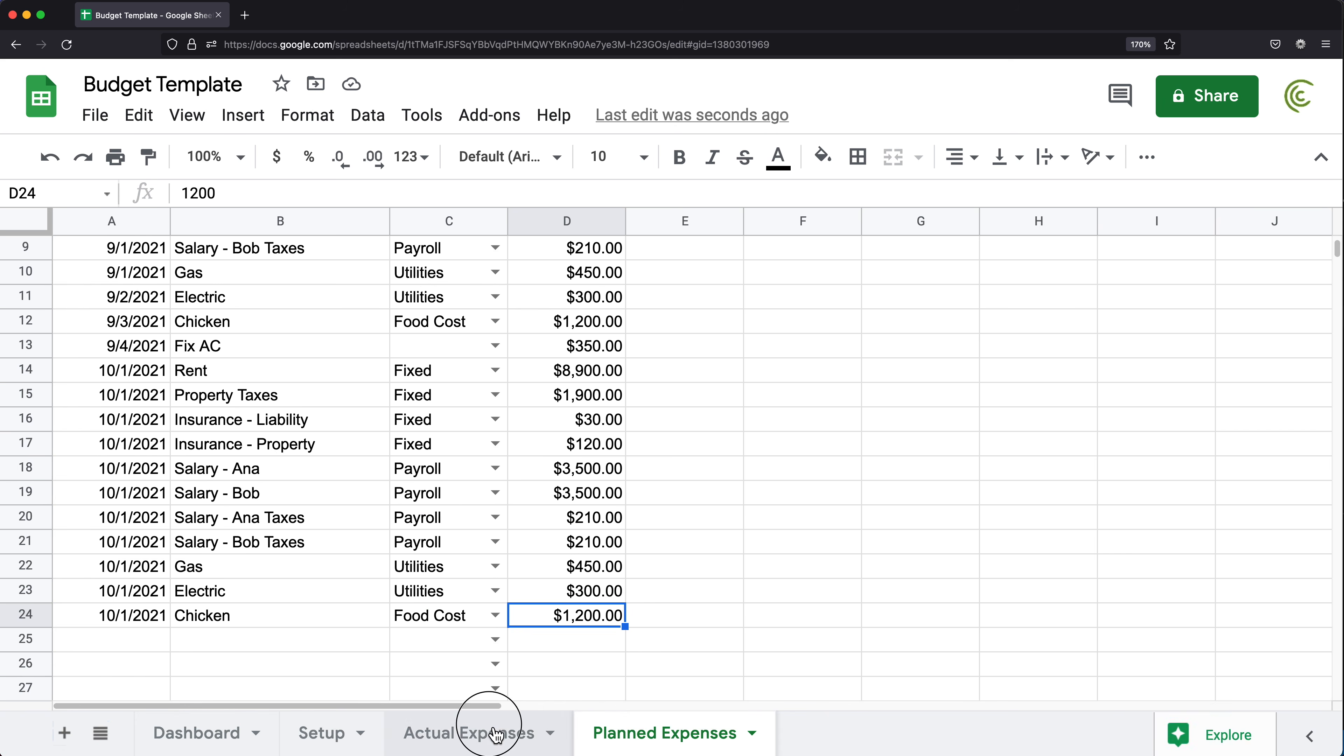
left_click(489, 730)
left_click(618, 735)
scroll(369, 311, "up", 4)
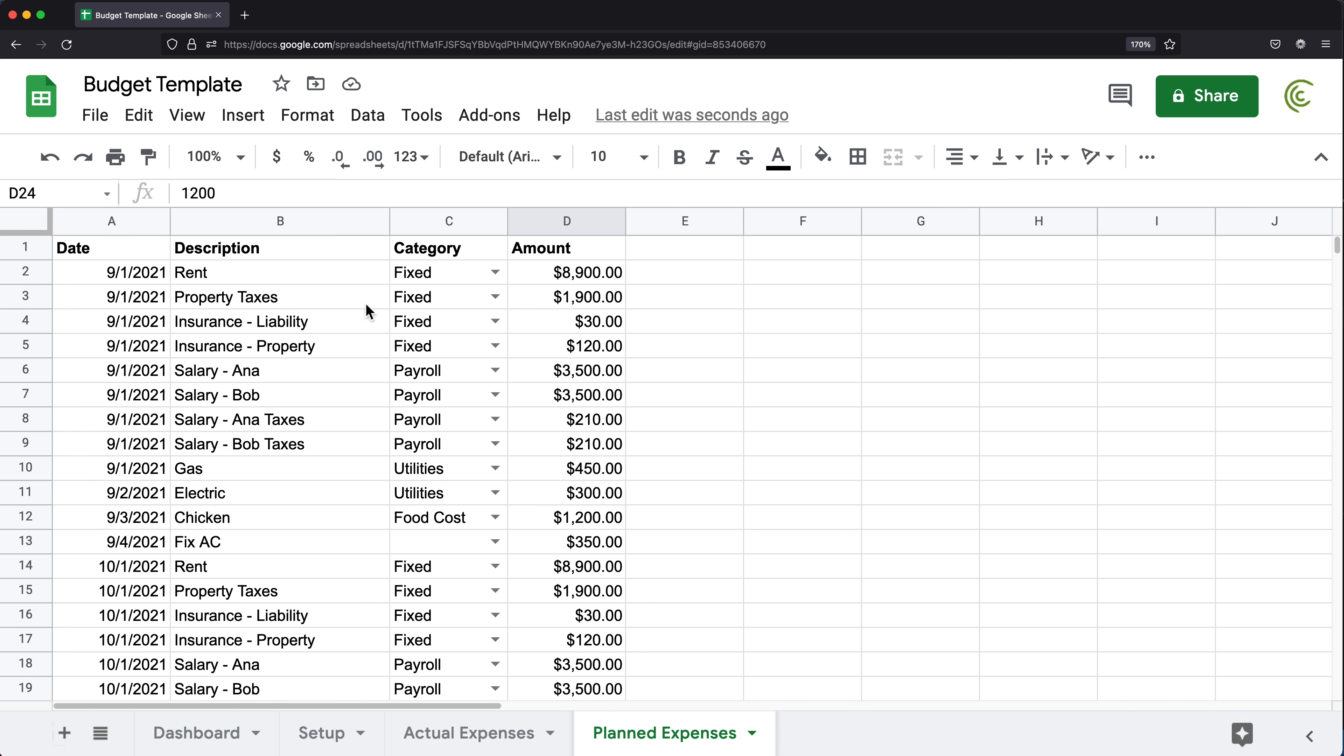
scroll(418, 481, "down", 4)
left_click(473, 737)
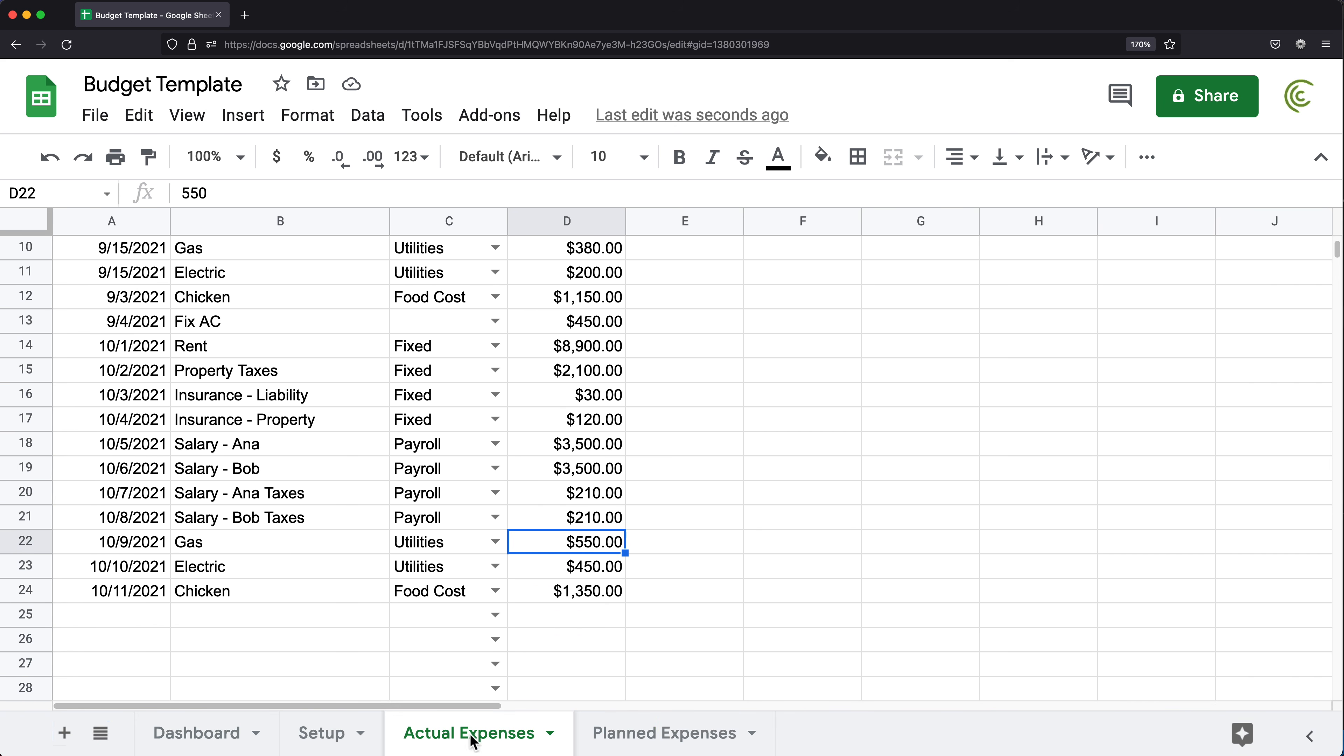
scroll(355, 619, "up", 3)
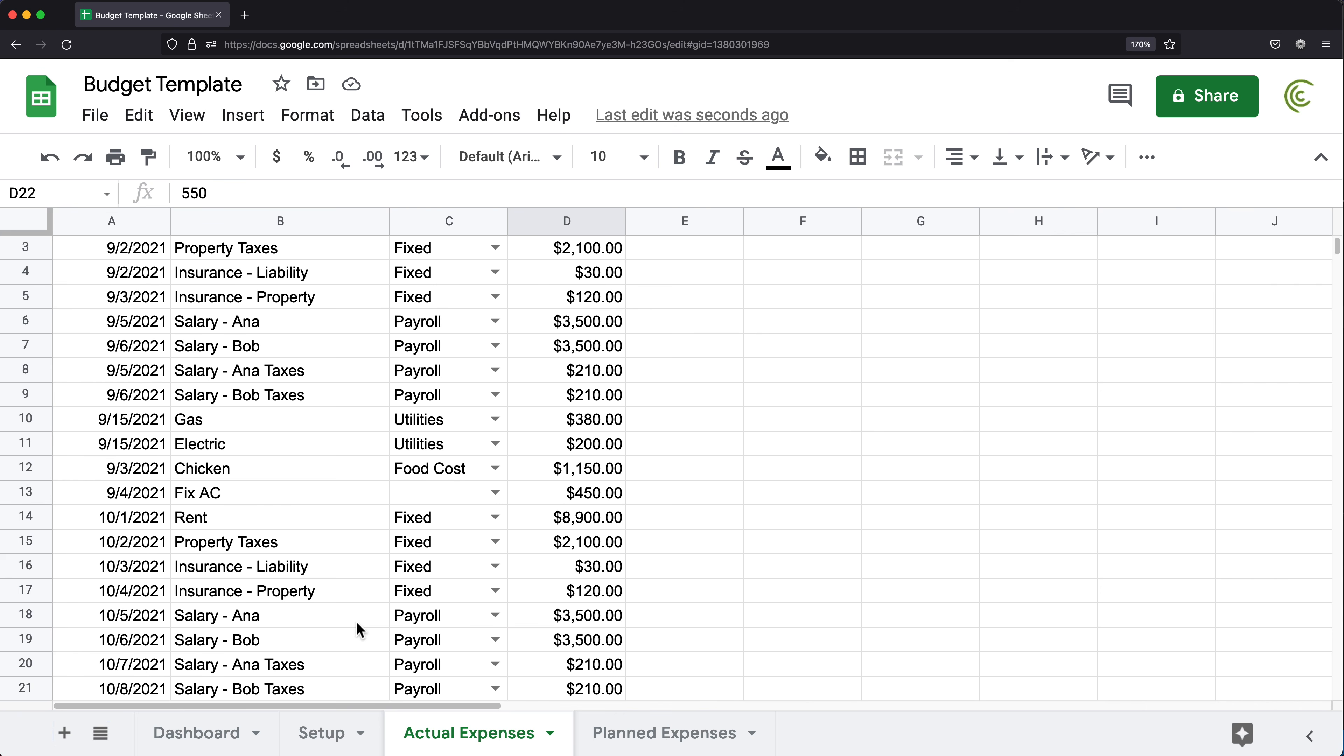
scroll(477, 638, "down", 5)
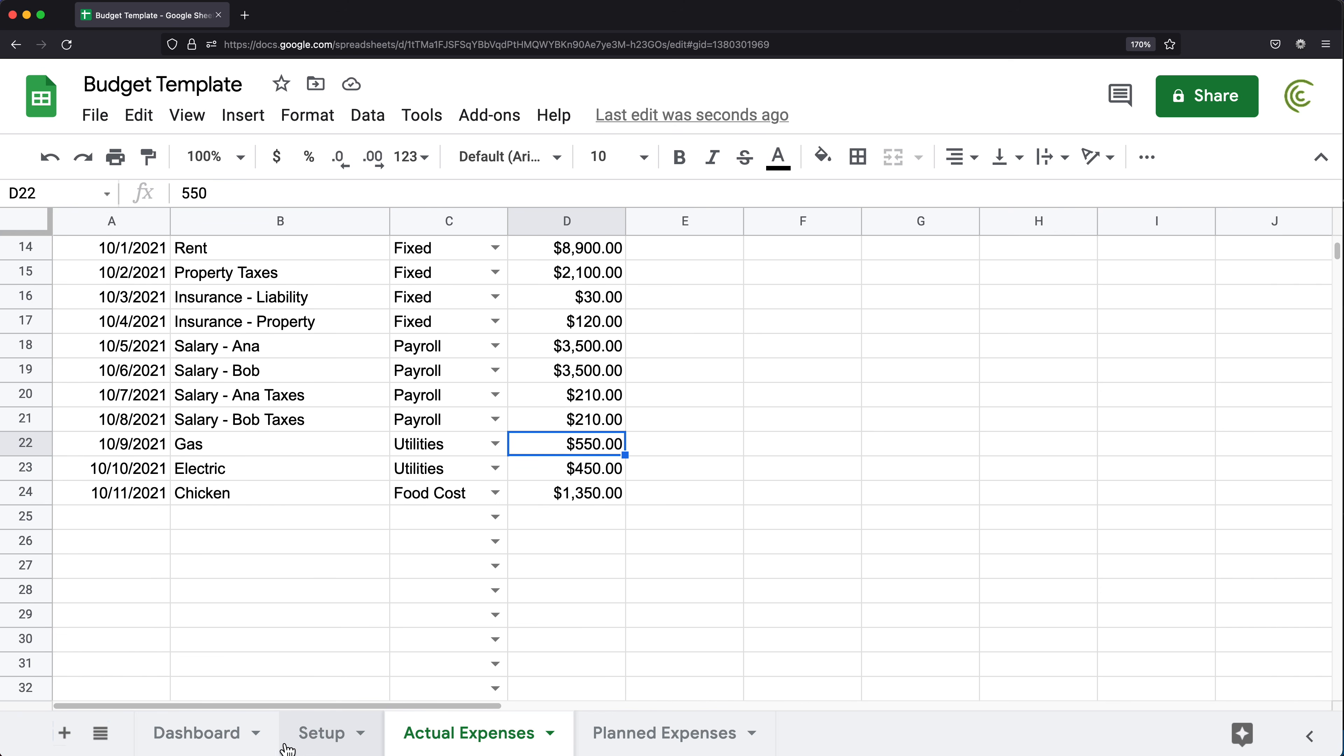
- Delete the empty row 3 below the date range on the Dashboard
left_click(207, 747)
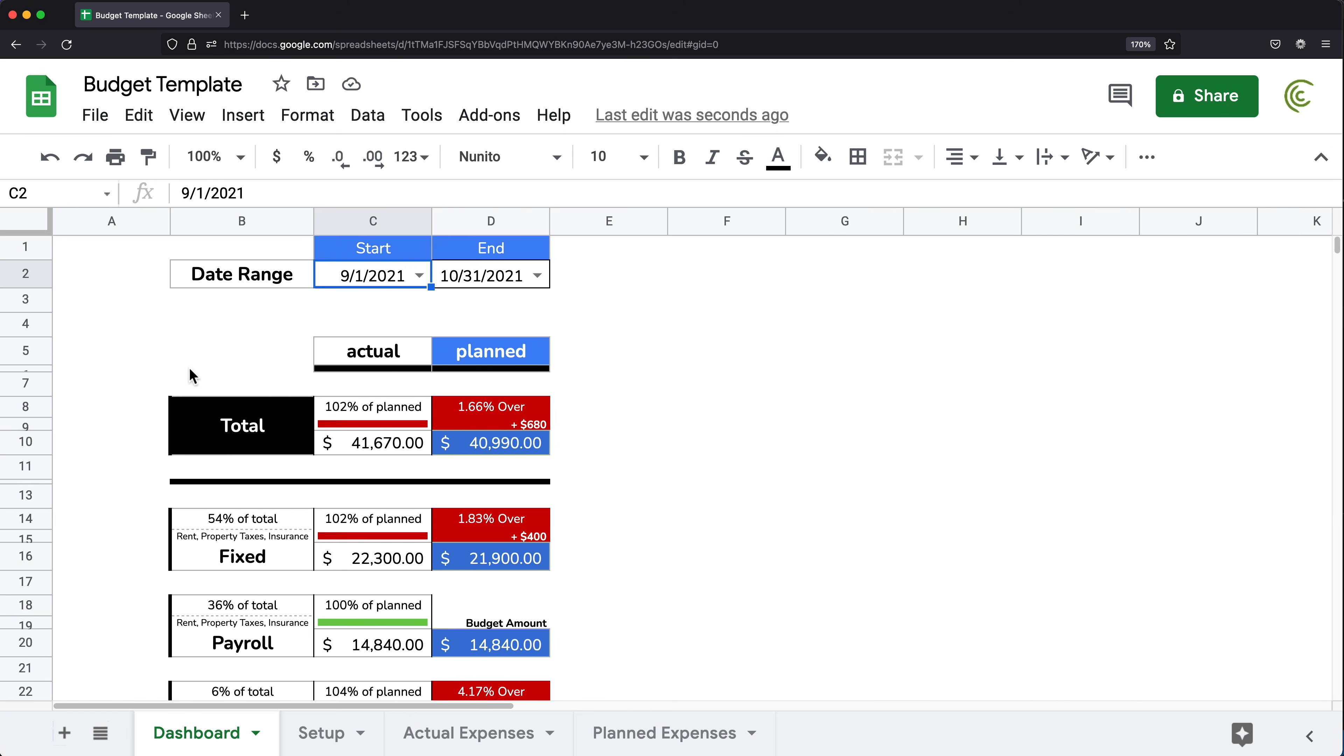
left_click(34, 299)
right_click(34, 300)
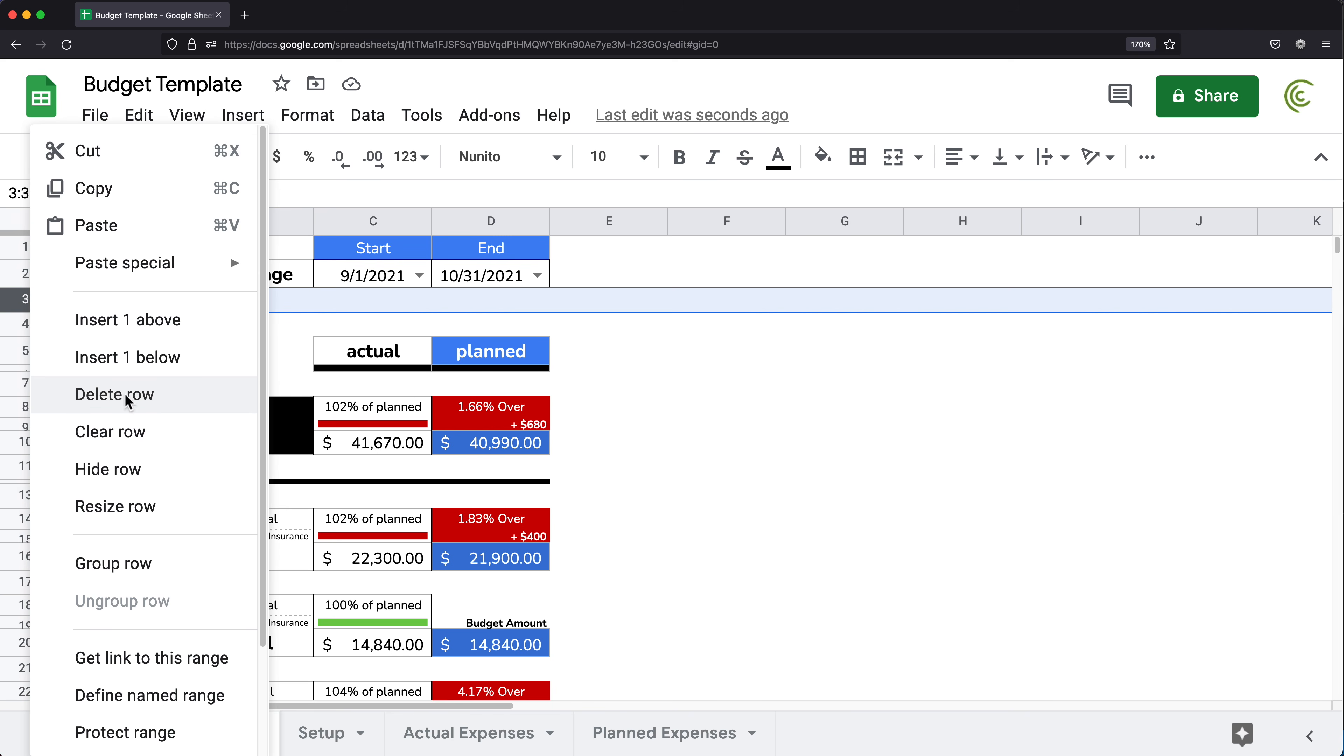
left_click(135, 394)
- Freeze the Dashboard's rows up to row 3 and check that the date range stays in view above the category blocks
left_click(62, 308)
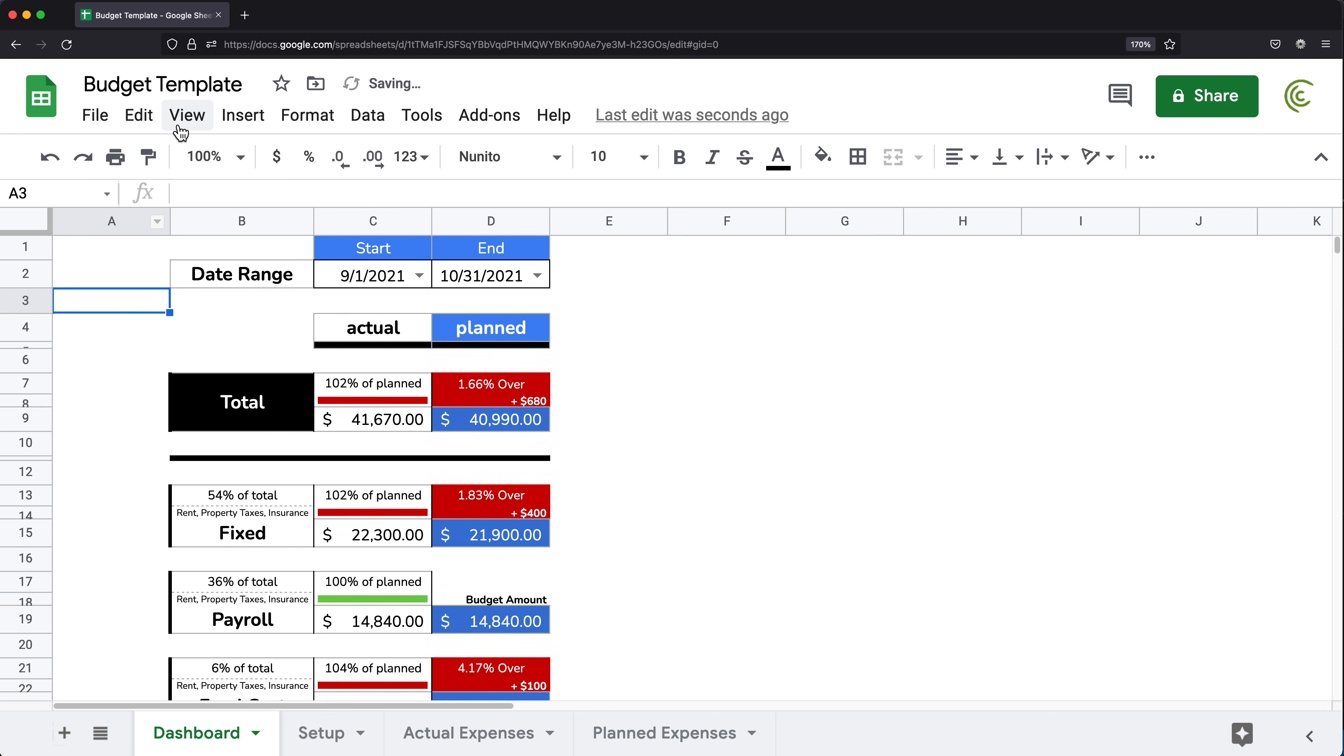
left_click(186, 115)
mouse_move(294, 179)
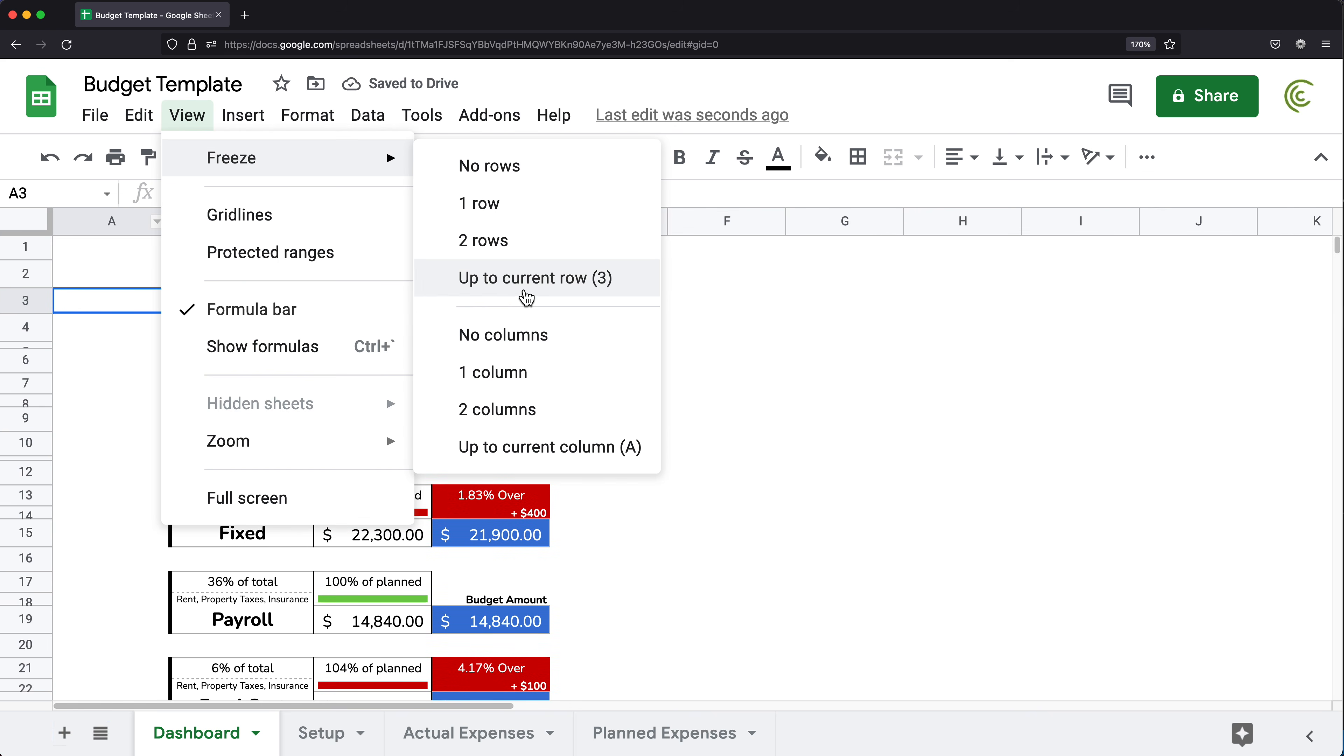
left_click(531, 291)
scroll(297, 371, "down", 5)
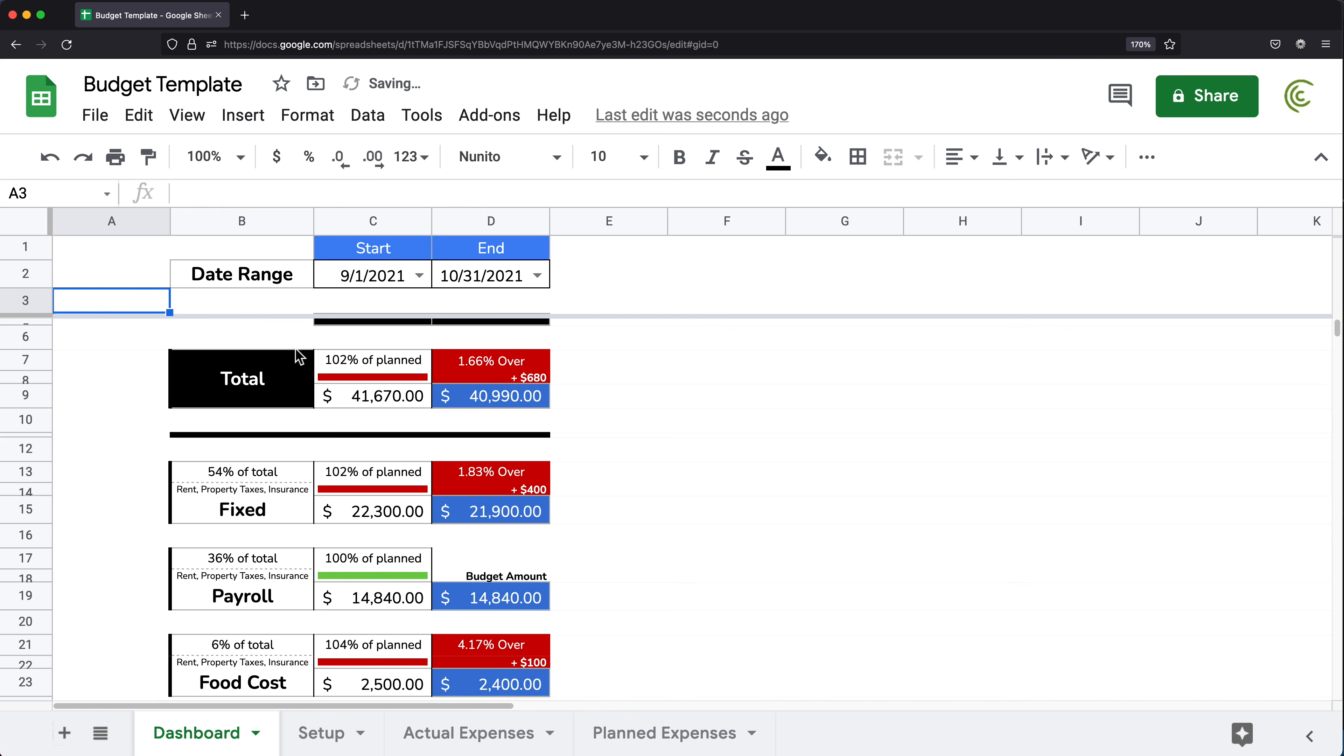
scroll(306, 364, "down", 3)
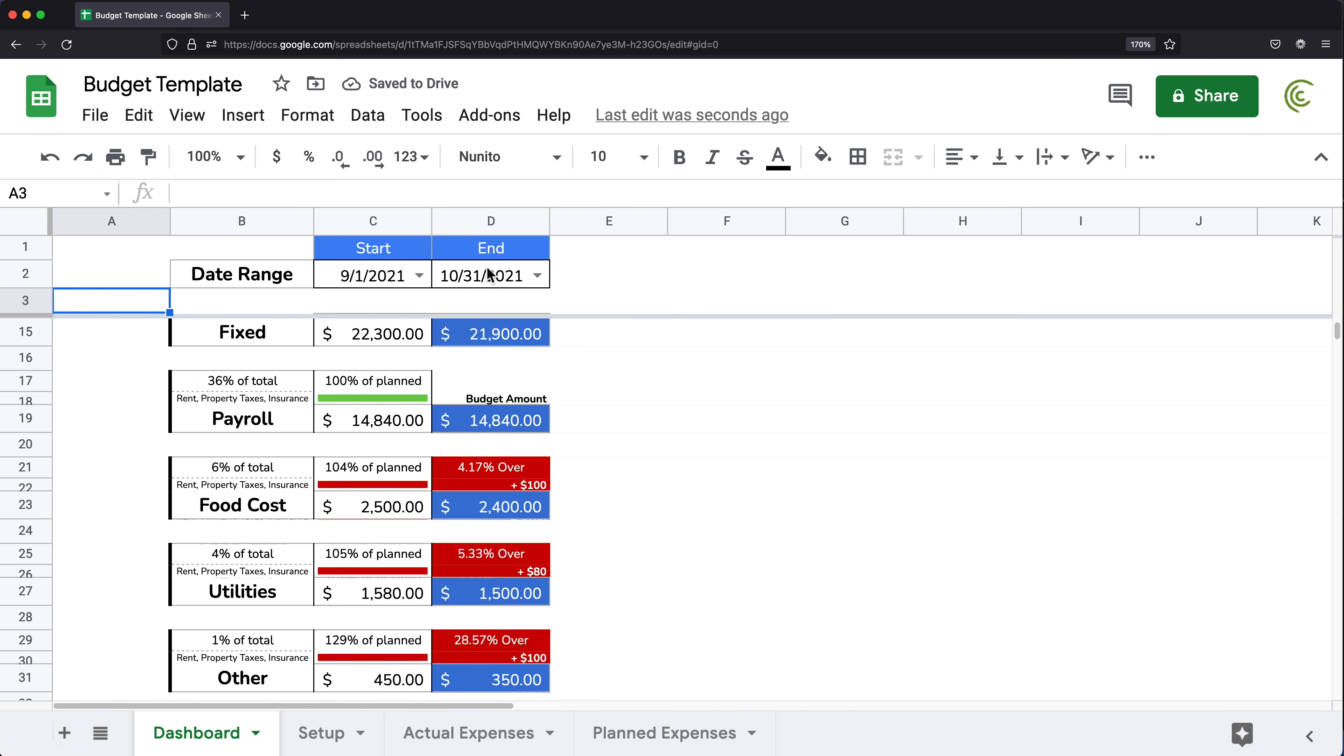
scroll(381, 403, "down", 3)
scroll(381, 403, "up", 8)
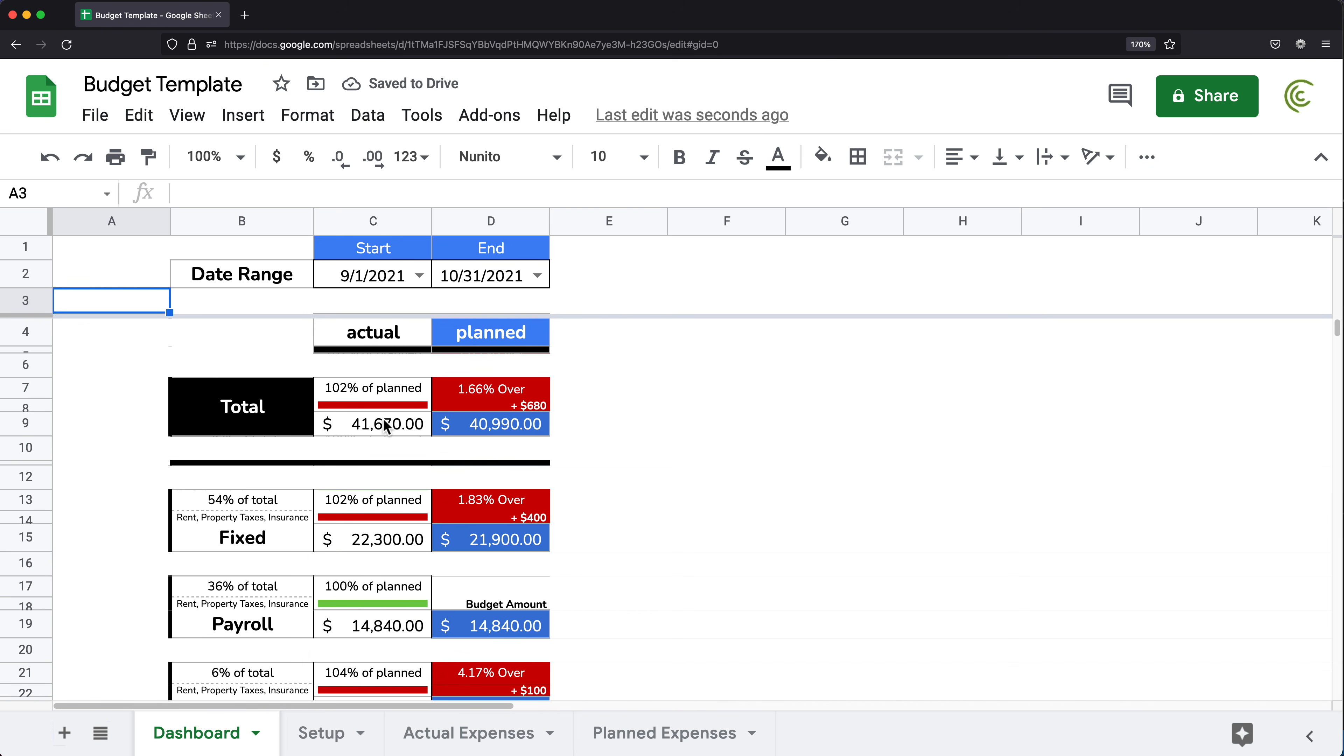
left_click(387, 367)
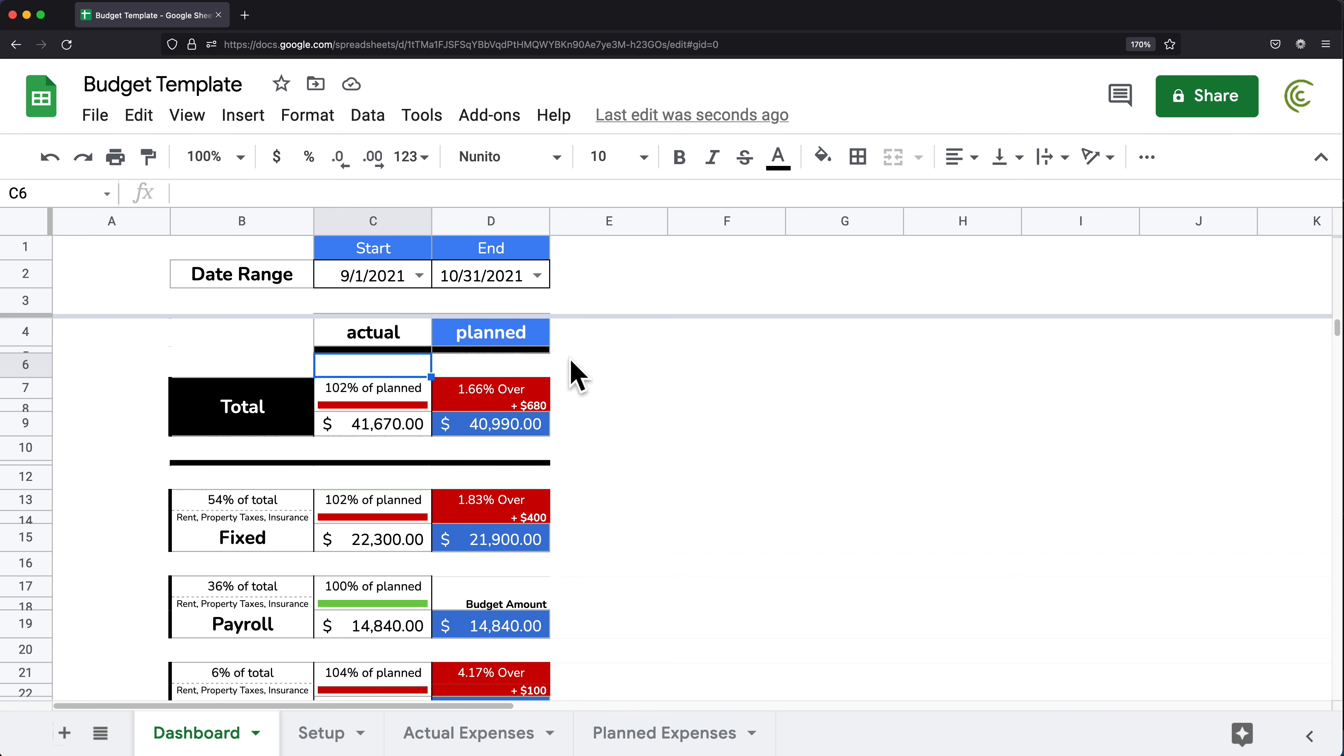
scroll(510, 352, "down", 3)
scroll(454, 378, "up", 3)
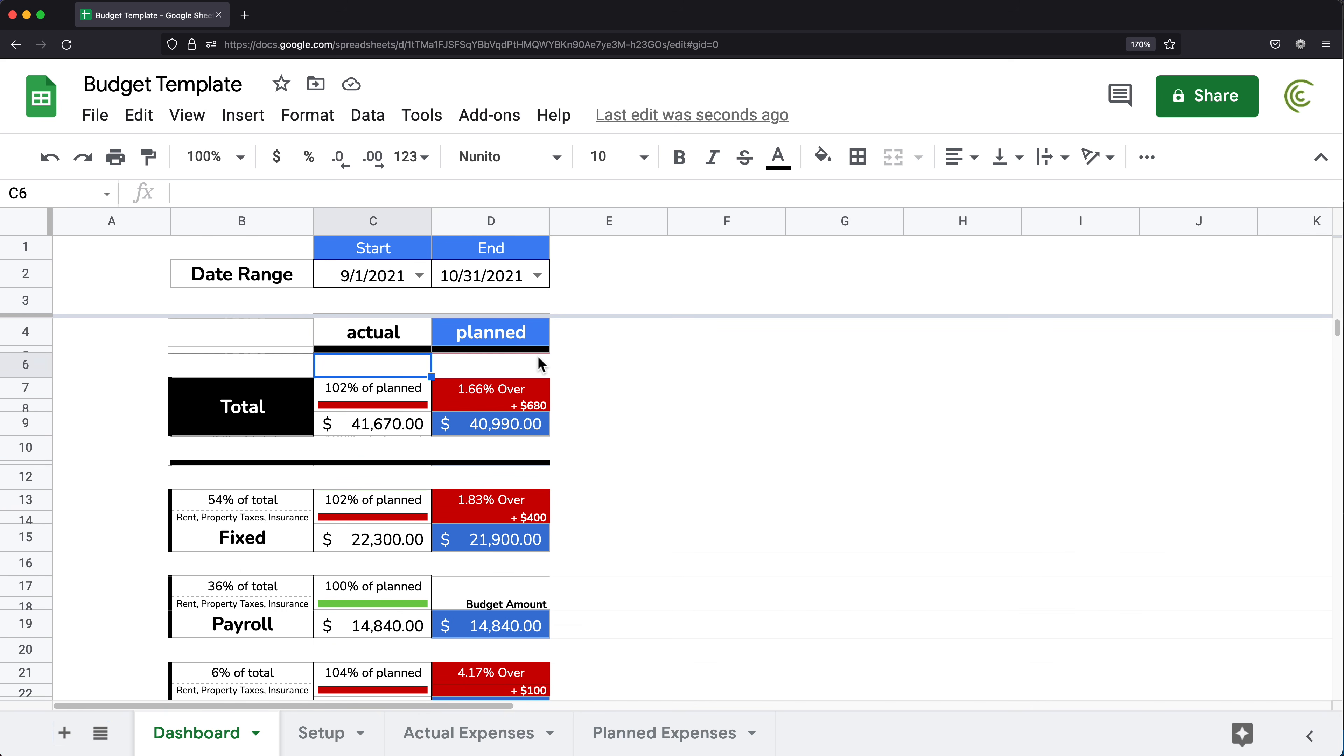
scroll(535, 358, "down", 5)
scroll(487, 402, "up", 5)
left_click(480, 477)
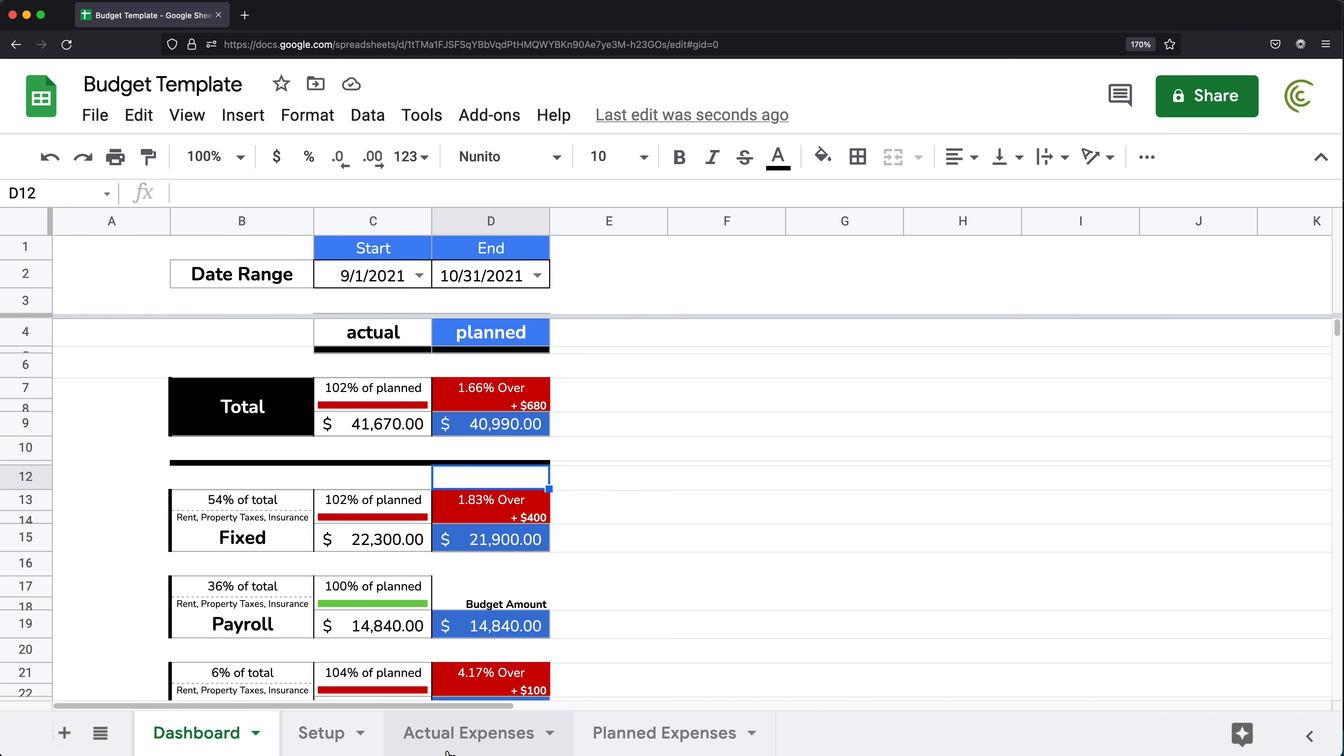
- Create a filter on columns A:D of Actual Expenses and look through the values offered by the Category filter
left_click(447, 746)
scroll(370, 386, "up", 5)
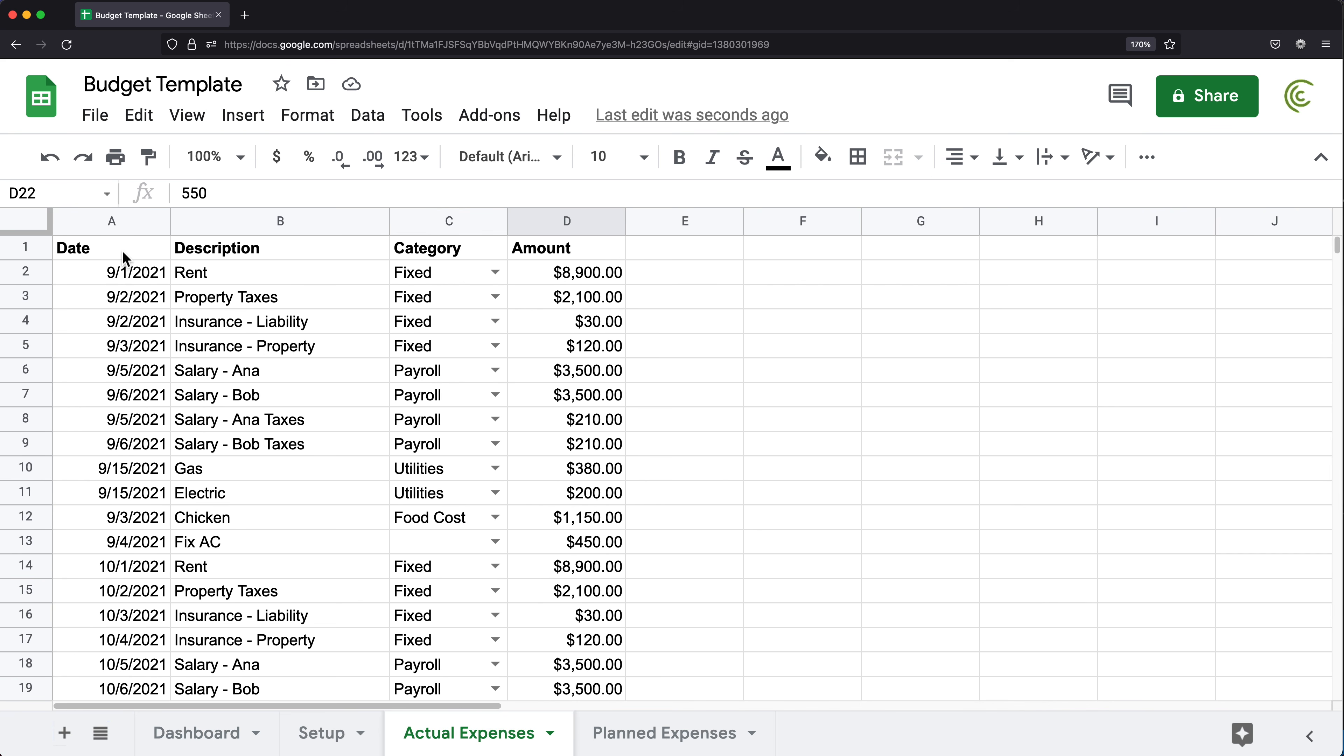
left_click(106, 249)
left_click_drag(108, 222, 584, 203)
left_click(367, 115)
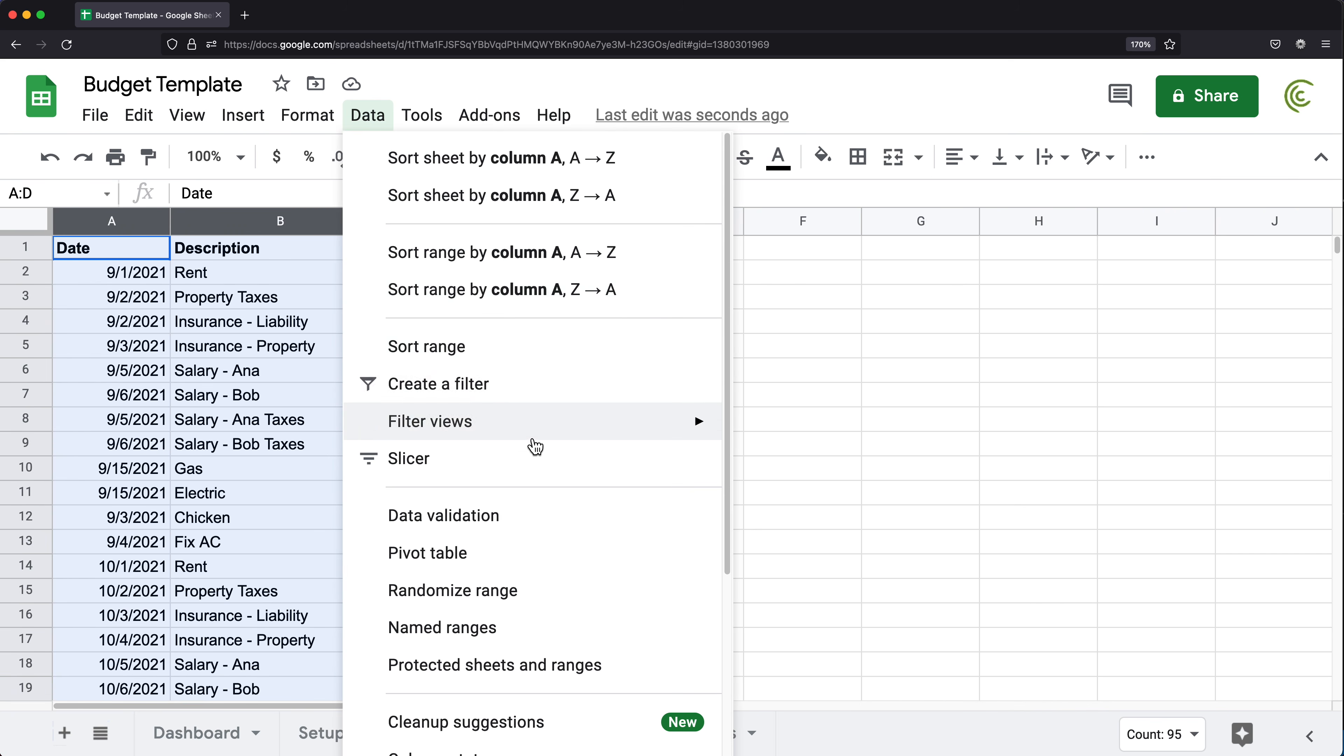
left_click(497, 387)
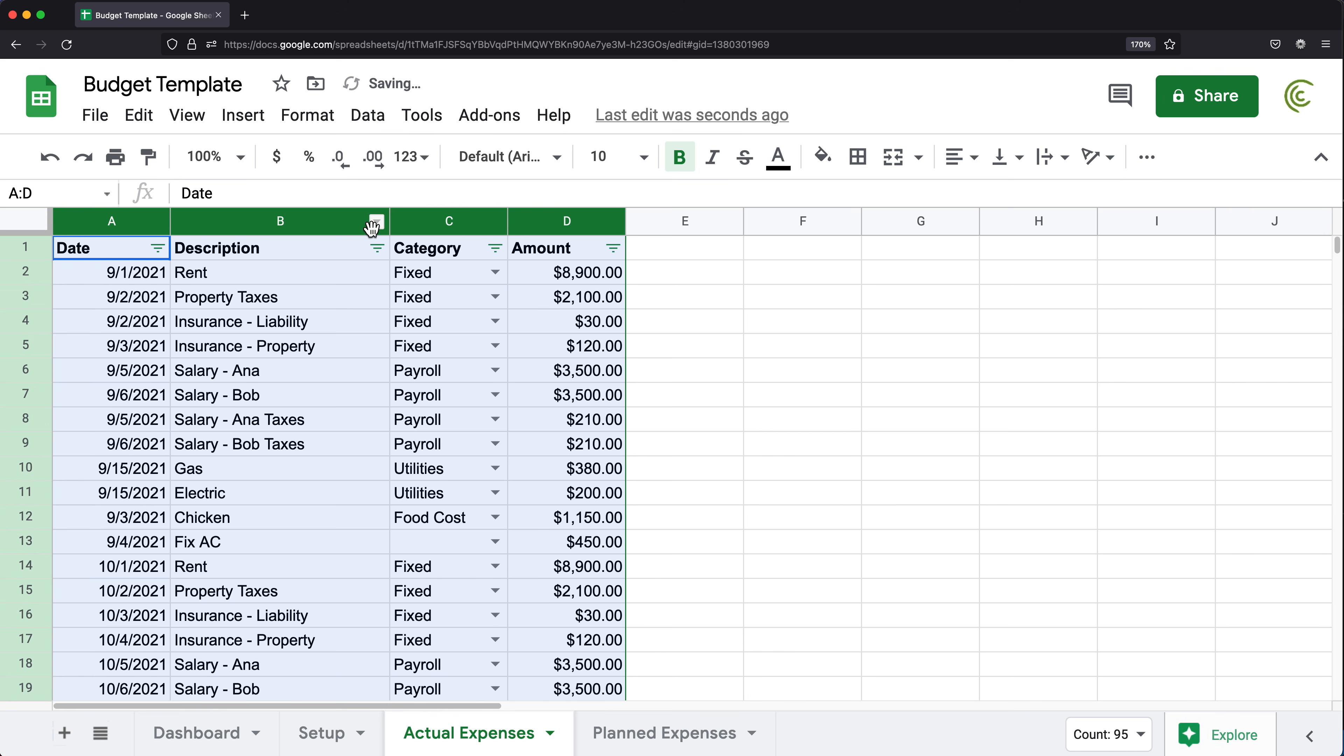
left_click(324, 254)
left_click(476, 252)
left_click(495, 247)
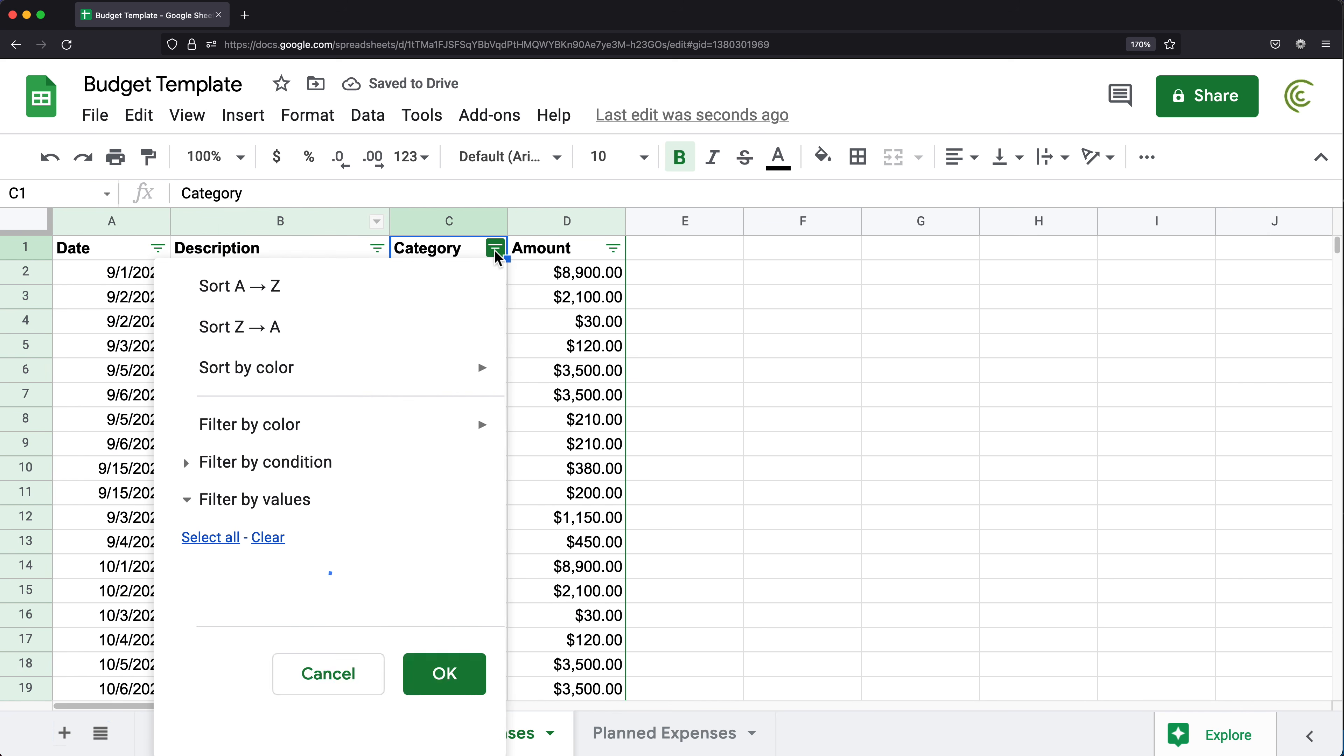
scroll(339, 640, "down", 1)
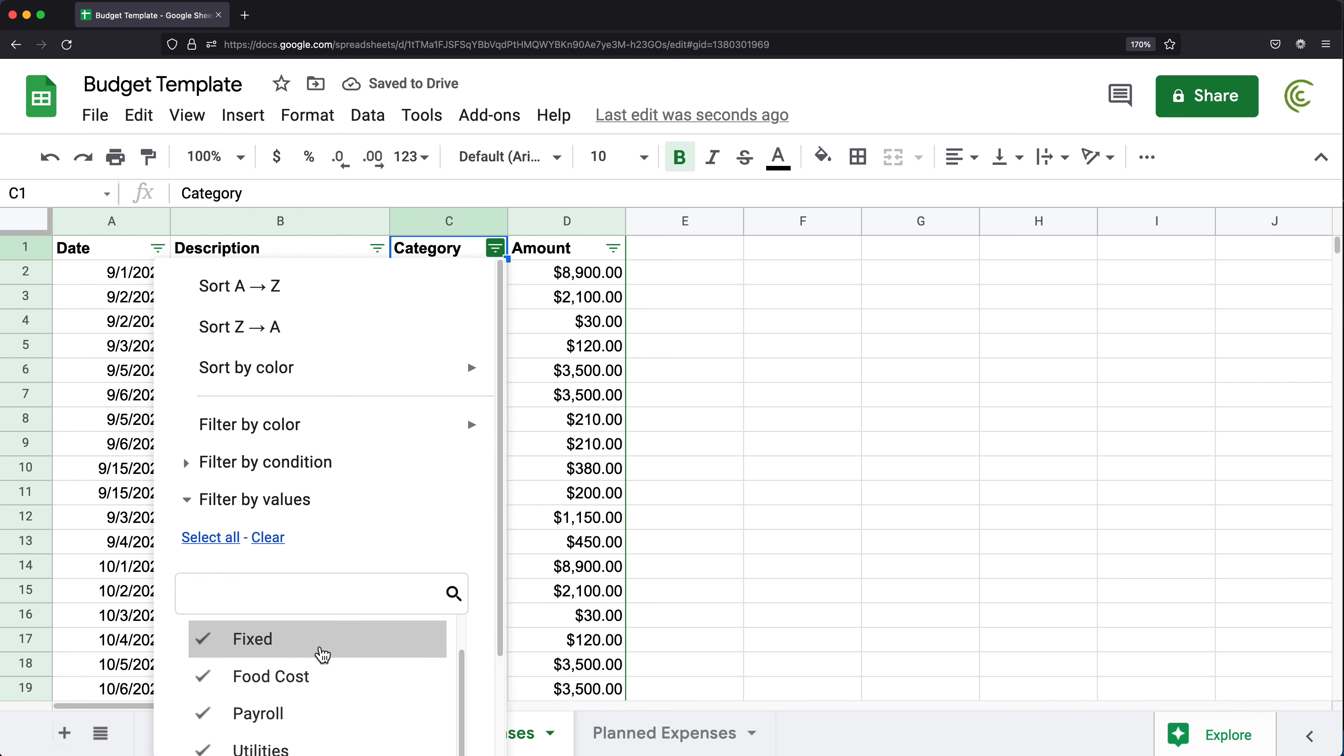
left_click(592, 277)
- Create a filter on columns A:D of Planned Expenses
left_click(609, 735)
scroll(267, 325, "up", 3)
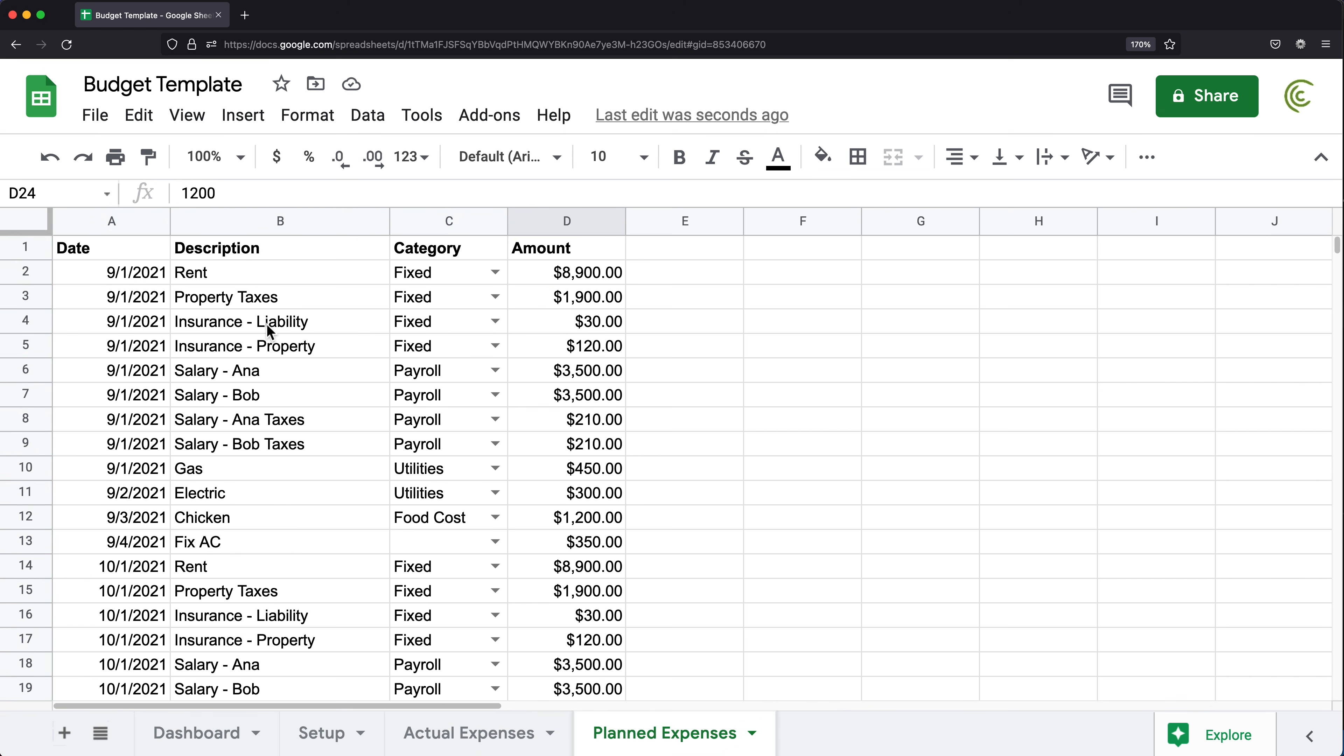
left_click_drag(100, 222, 513, 217)
left_click(368, 115)
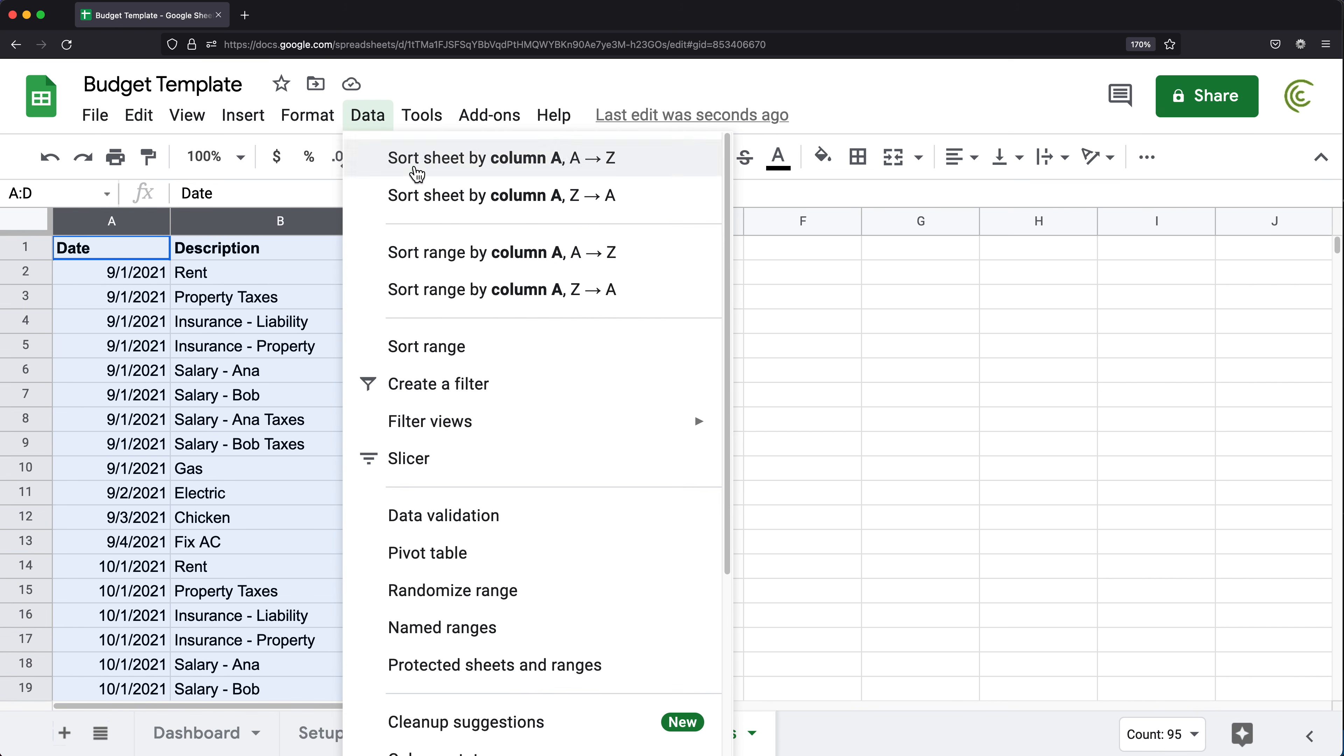
left_click(432, 395)
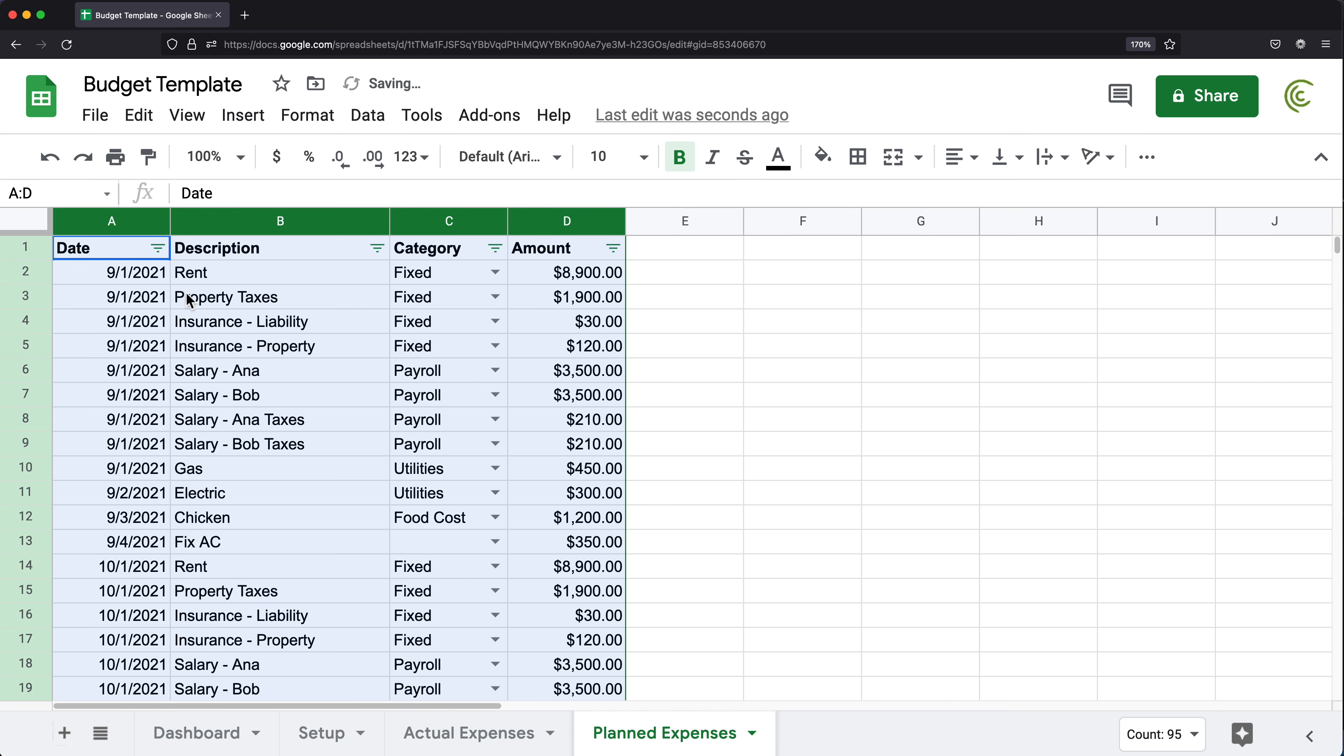
- Examine the Dashboard's category blocks and the formulas behind the Fixed block's planned and actual amounts
left_click(211, 735)
scroll(257, 468, "down", 3)
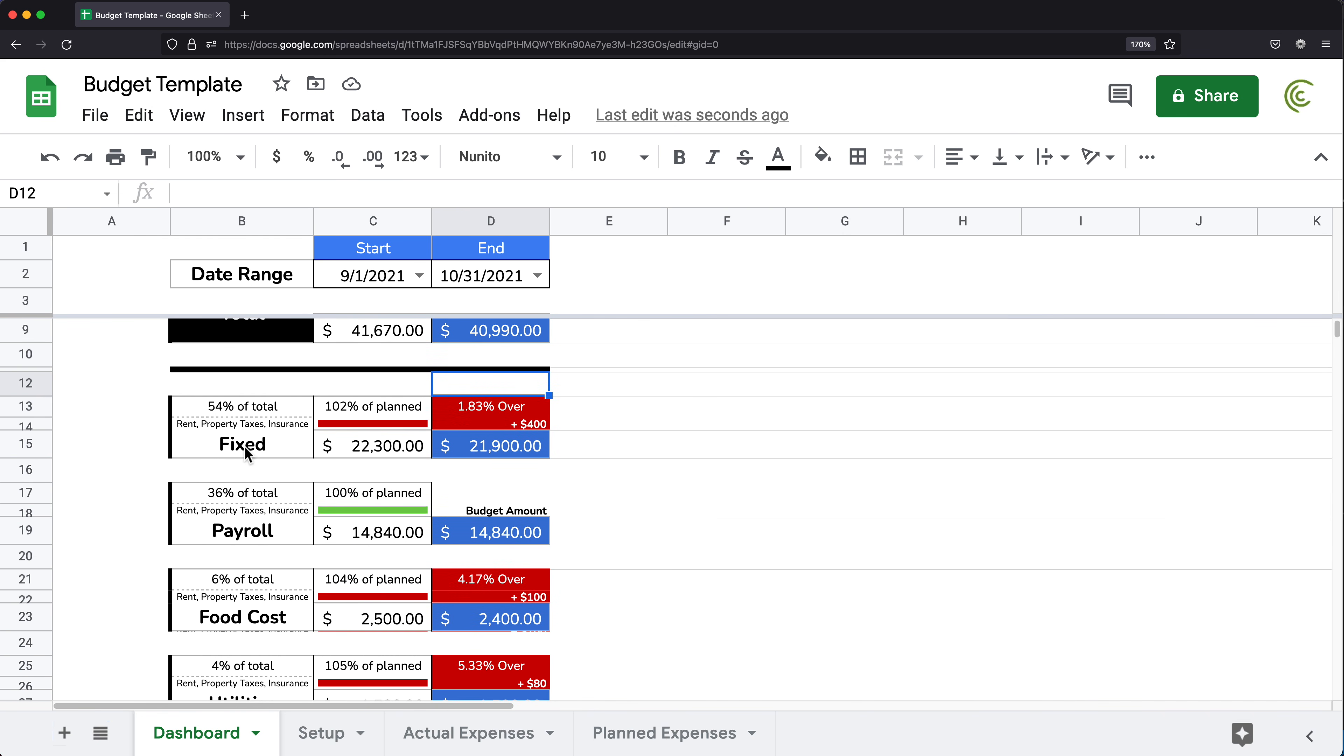
left_click(244, 446)
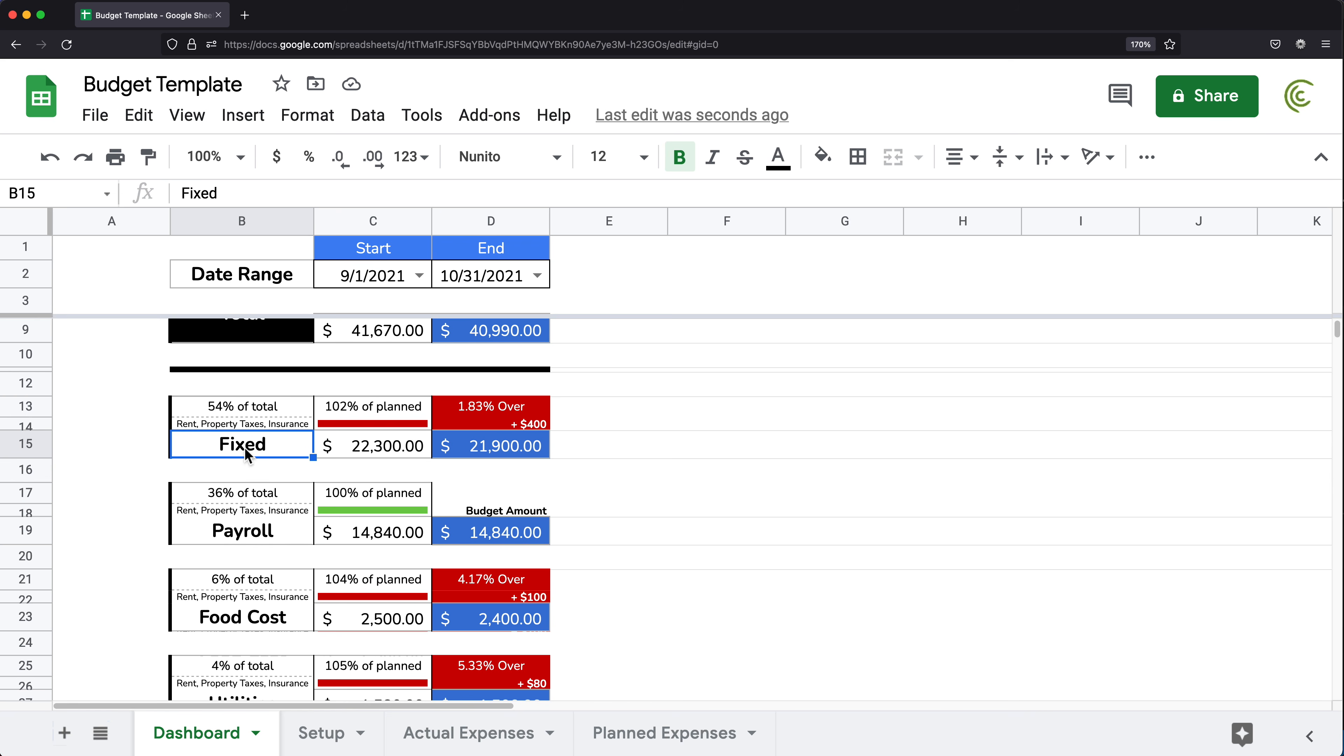
left_click(268, 536)
left_click(260, 456)
left_click(267, 530)
left_click(265, 617)
scroll(265, 616, "down", 1)
scroll(271, 599, "down", 1)
left_click(289, 398)
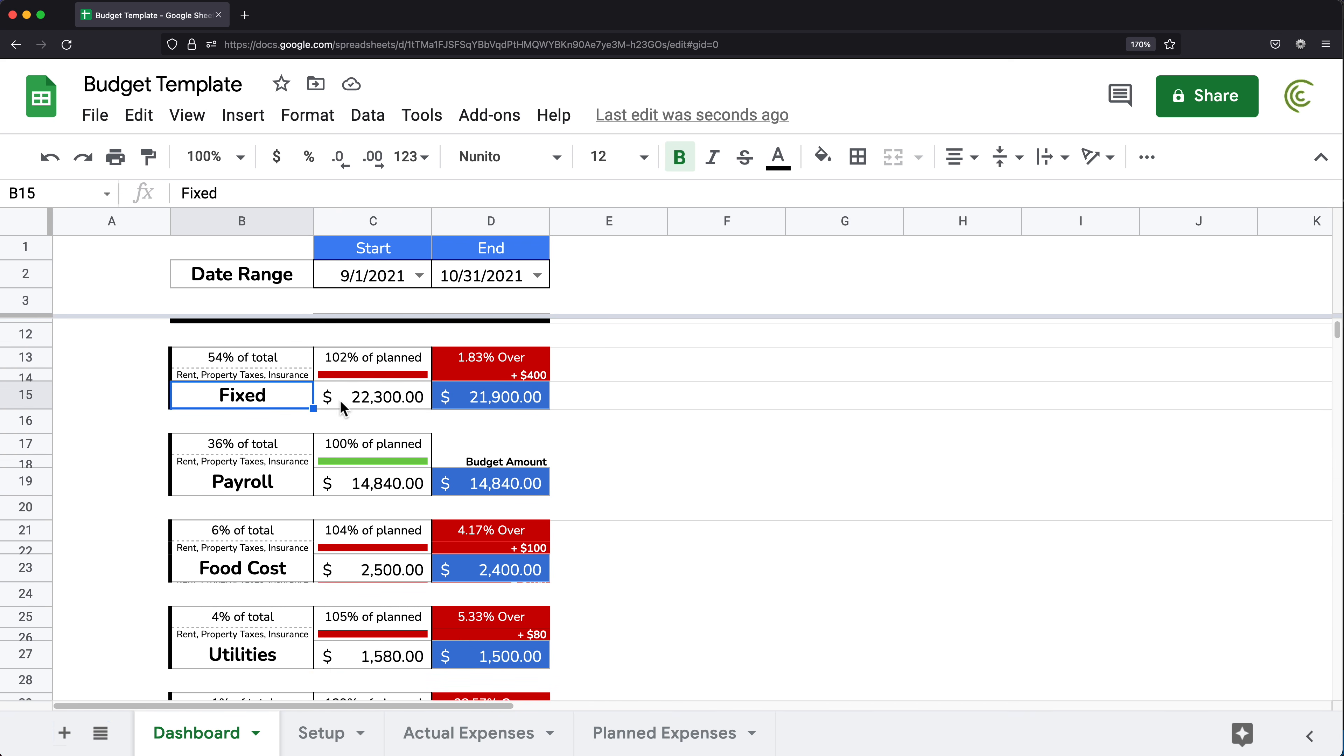
left_click(499, 398)
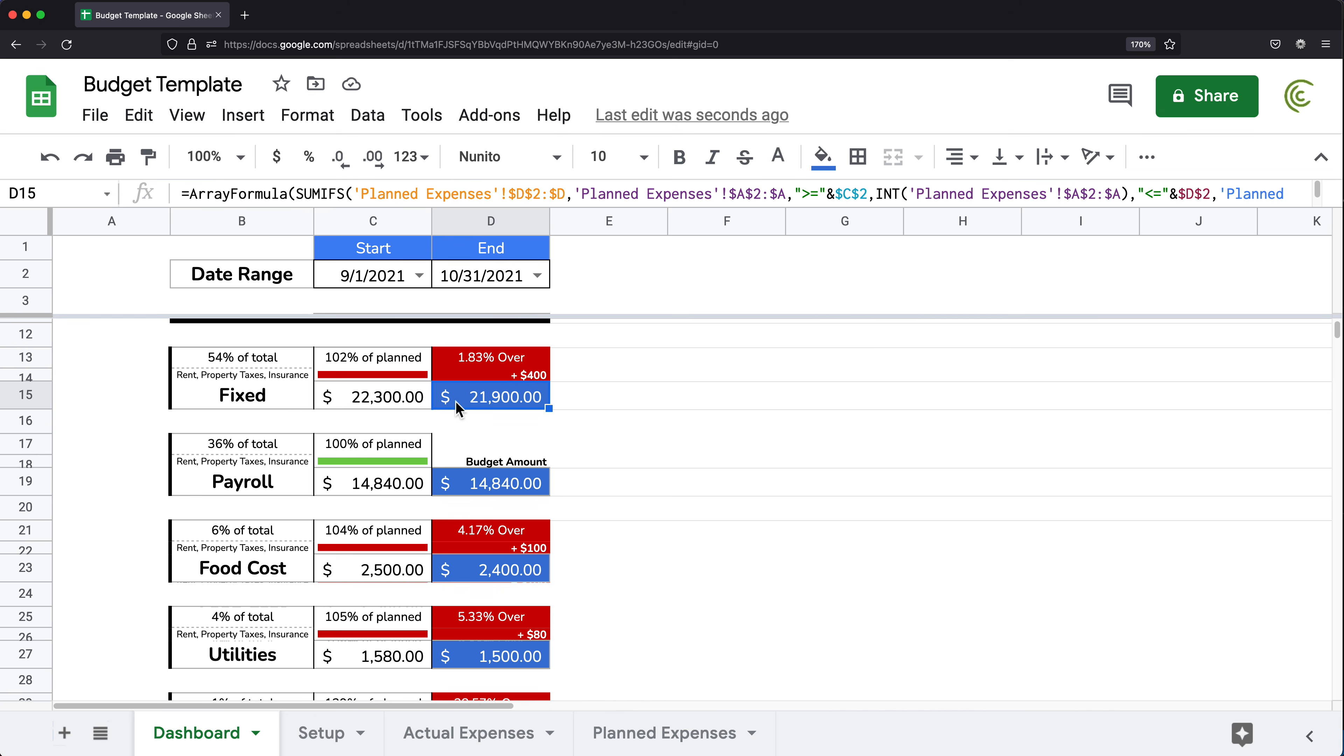
left_click(365, 403)
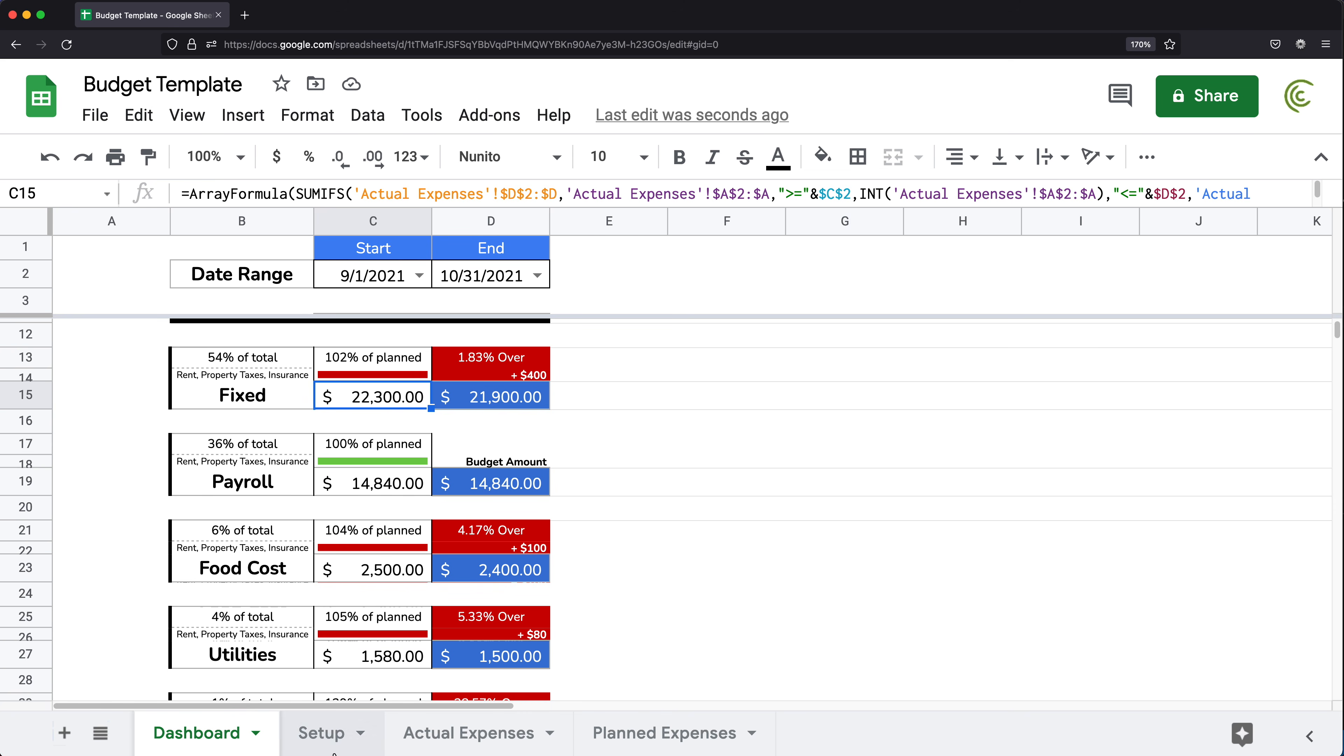
- Review the category list on the Setup sheet, then add a sheet named Fixed and place it after Planned Expenses
left_click(330, 748)
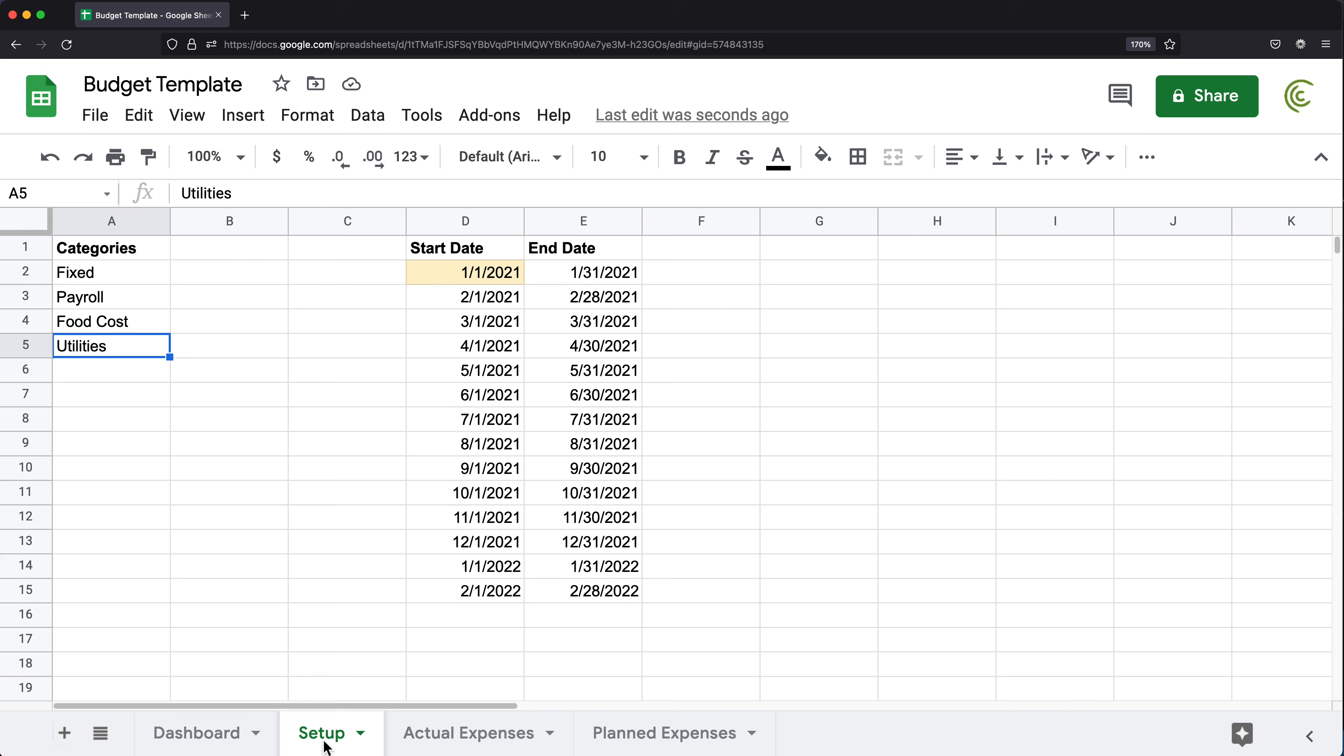
left_click_drag(113, 272, 111, 349)
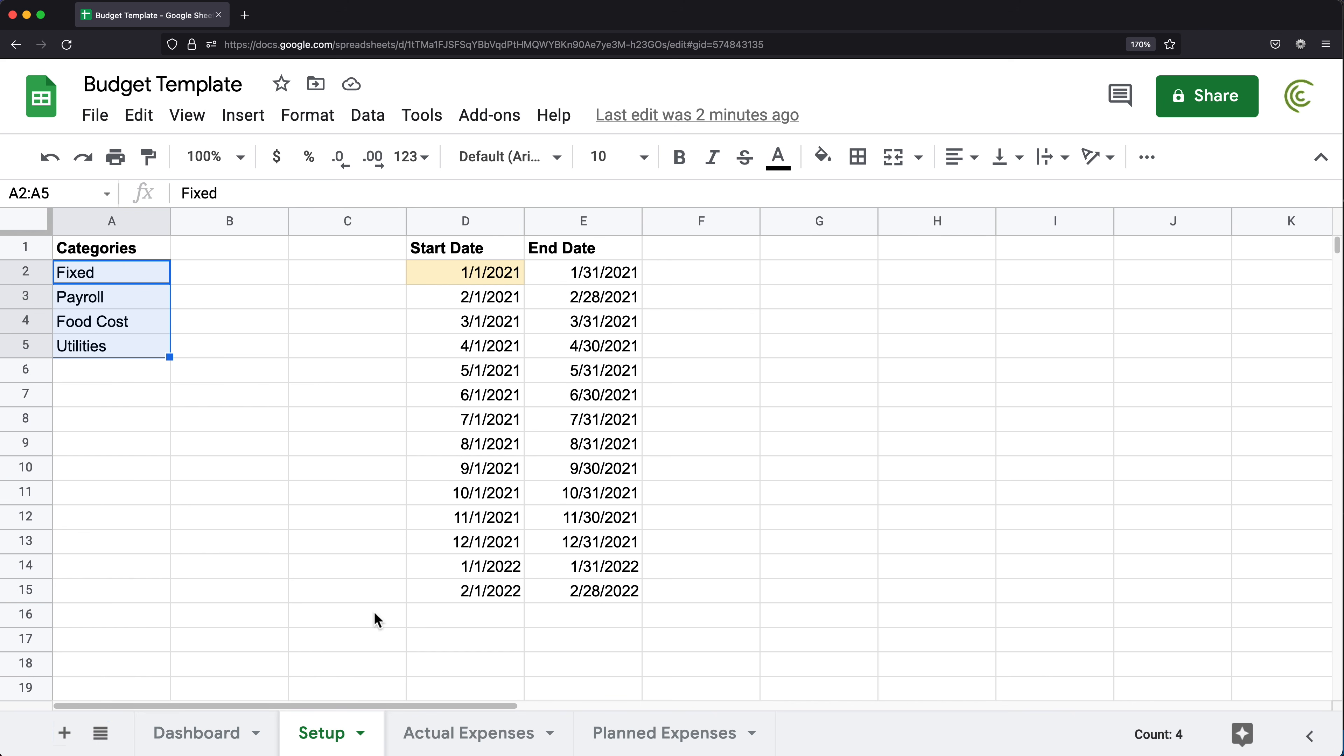
left_click(92, 279)
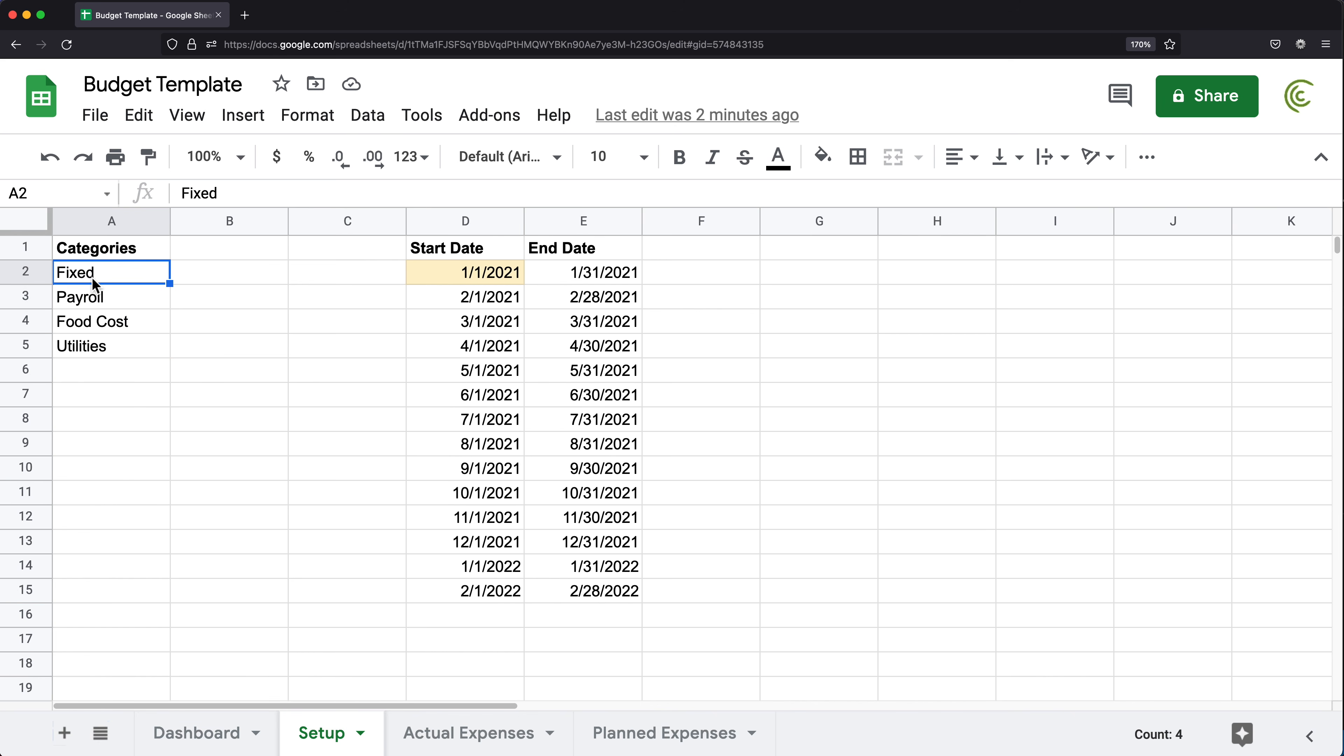
left_click(80, 742)
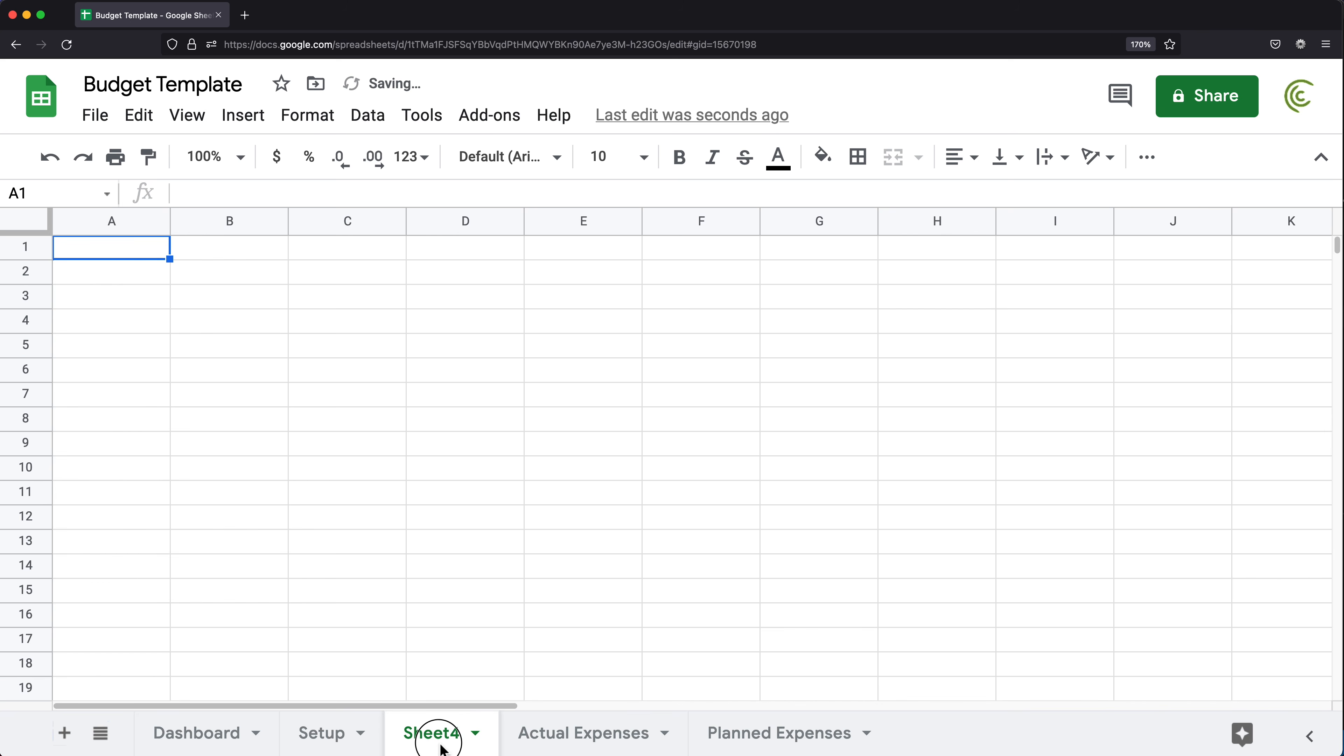
double_click(441, 741)
type("Fixed")
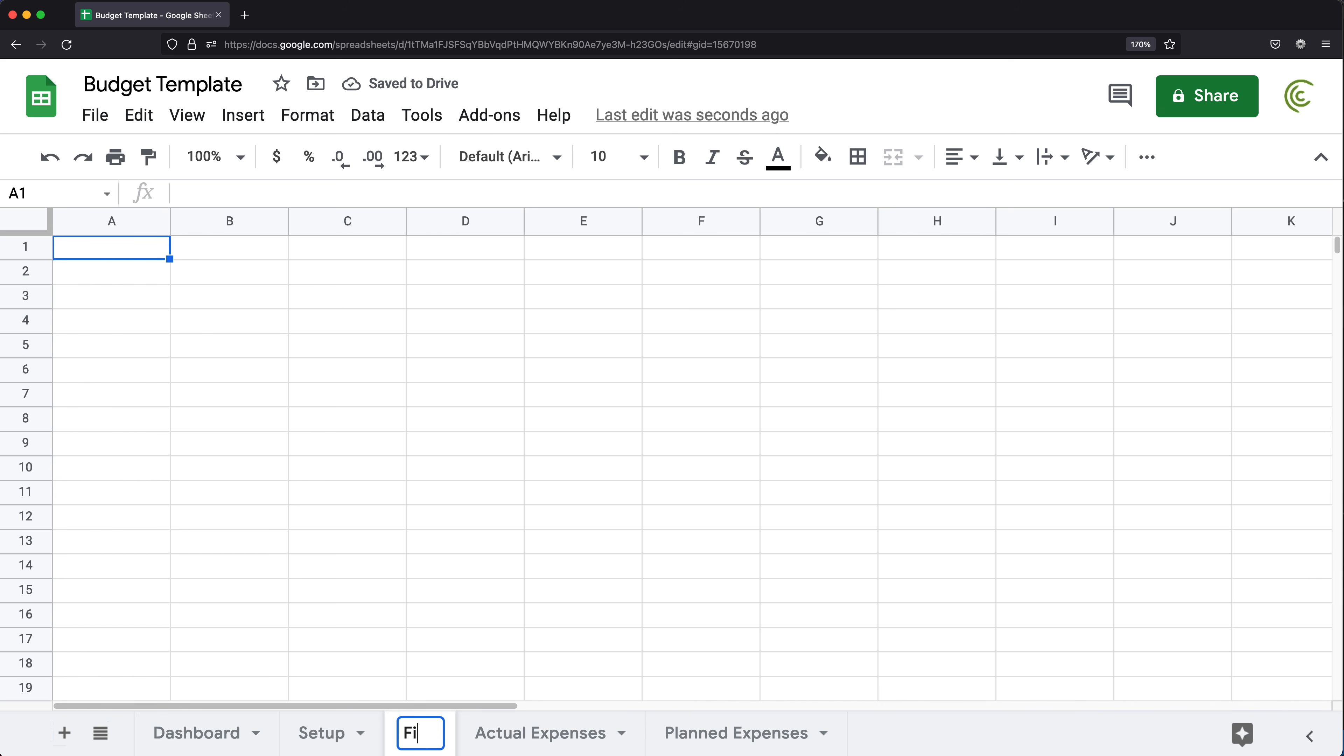
key("Return")
left_click_drag(435, 741, 836, 750)
left_click_drag(608, 744, 825, 735)
- Start a FILTER formula in cell A3 of the Fixed sheet with the open-ended source range 'Actual Expenses'!$A$2:$D
left_click(135, 306)
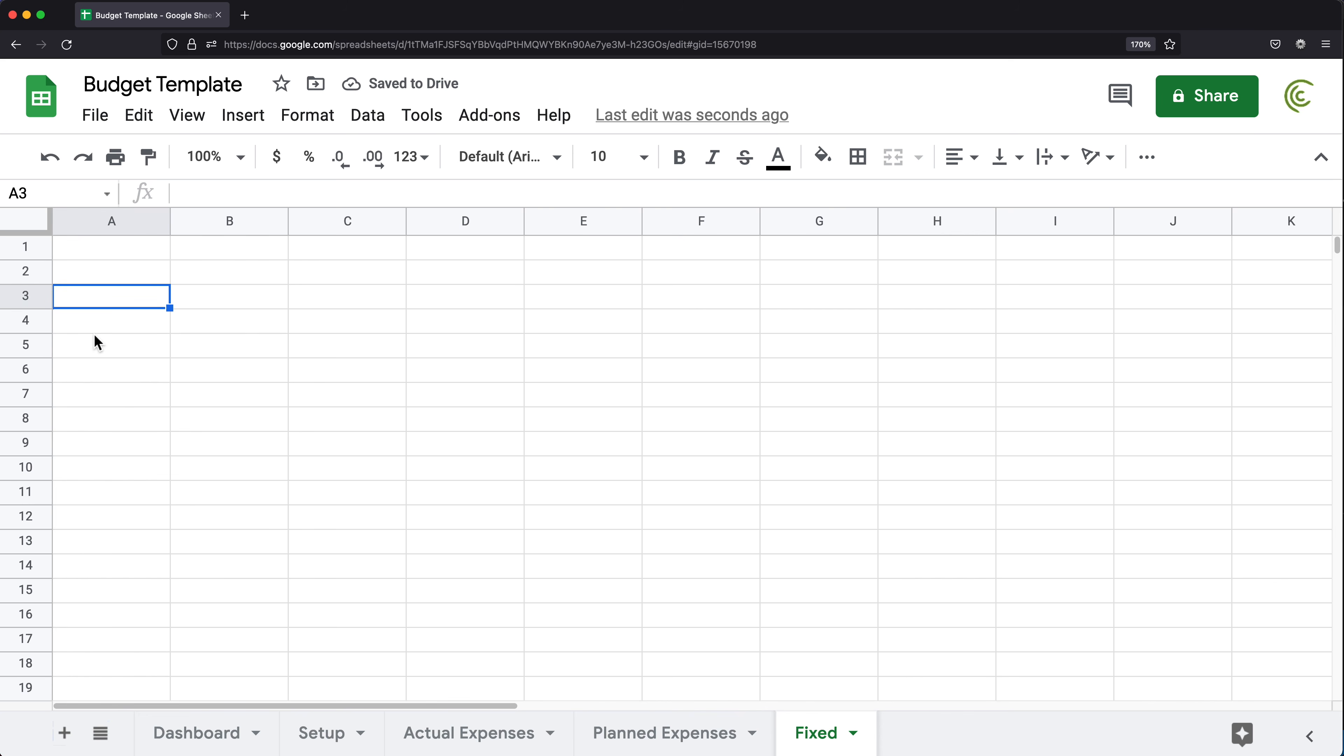
type("=")
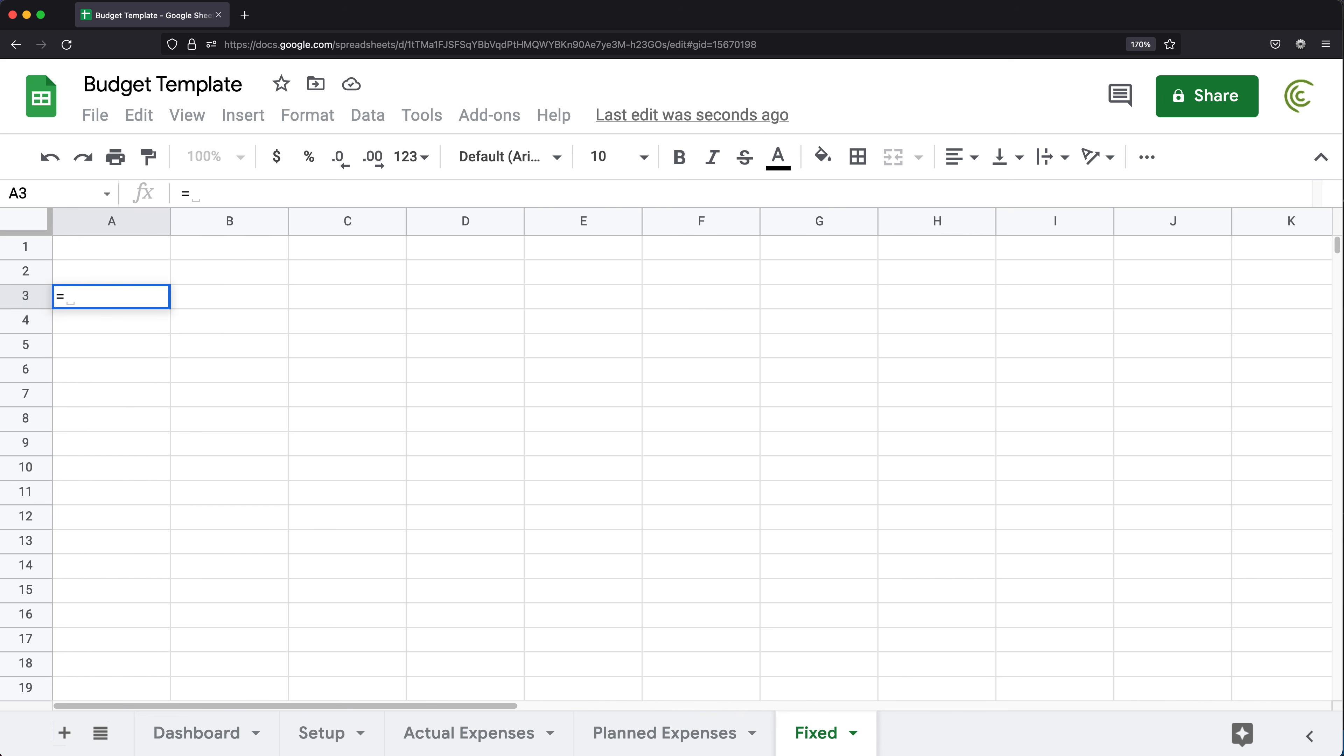
type("FILTER(")
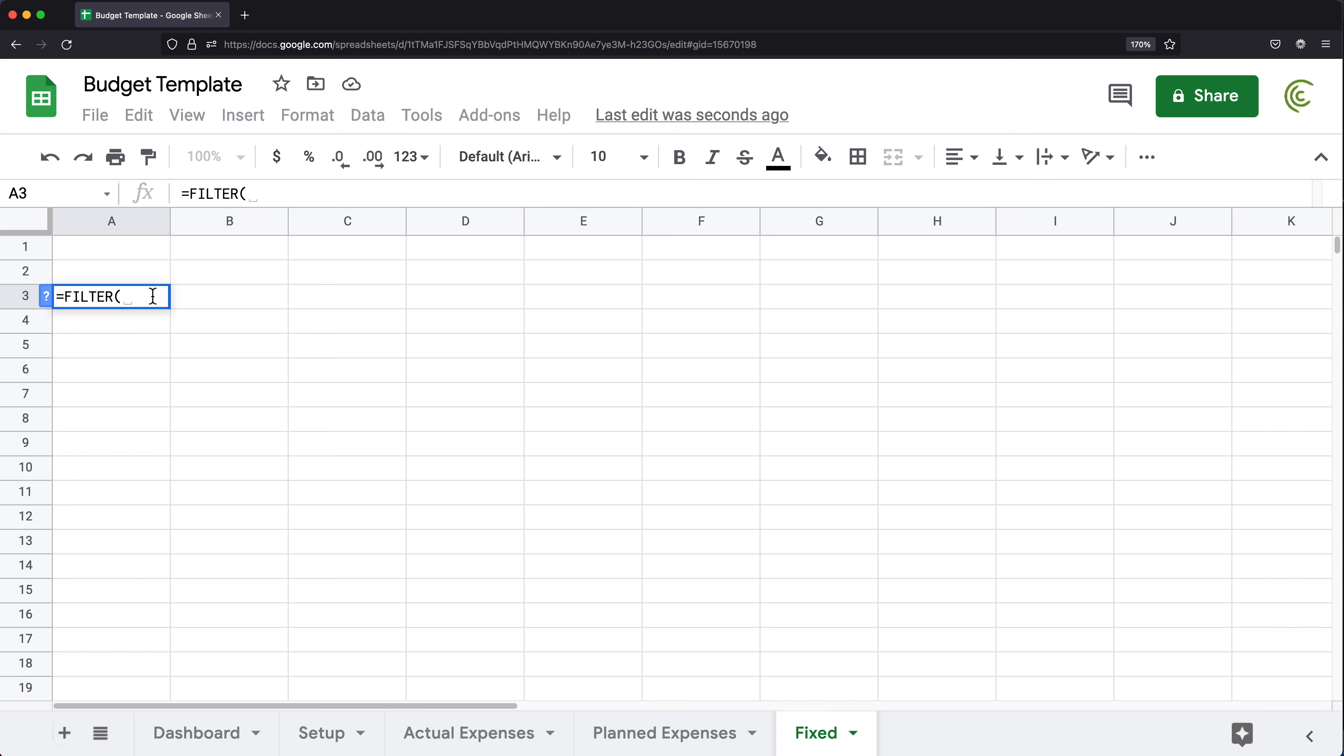
left_click(203, 739)
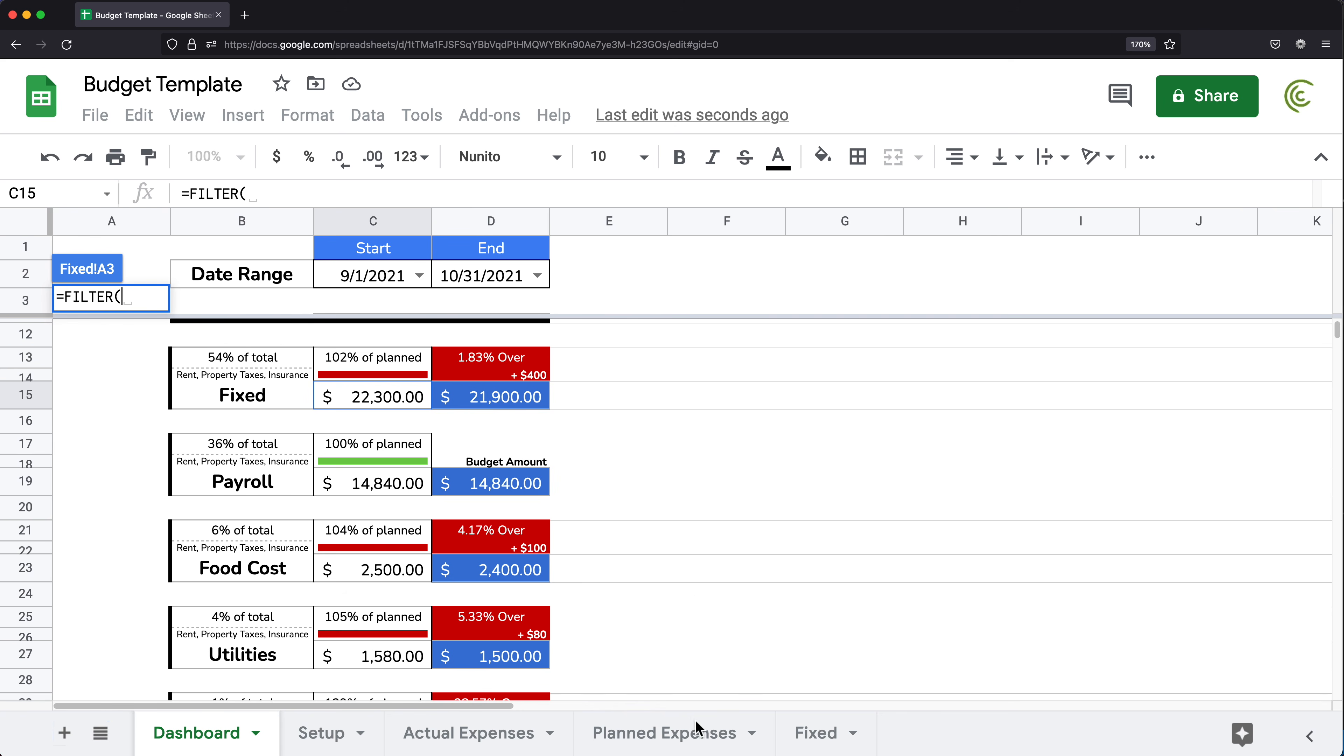
left_click(816, 733)
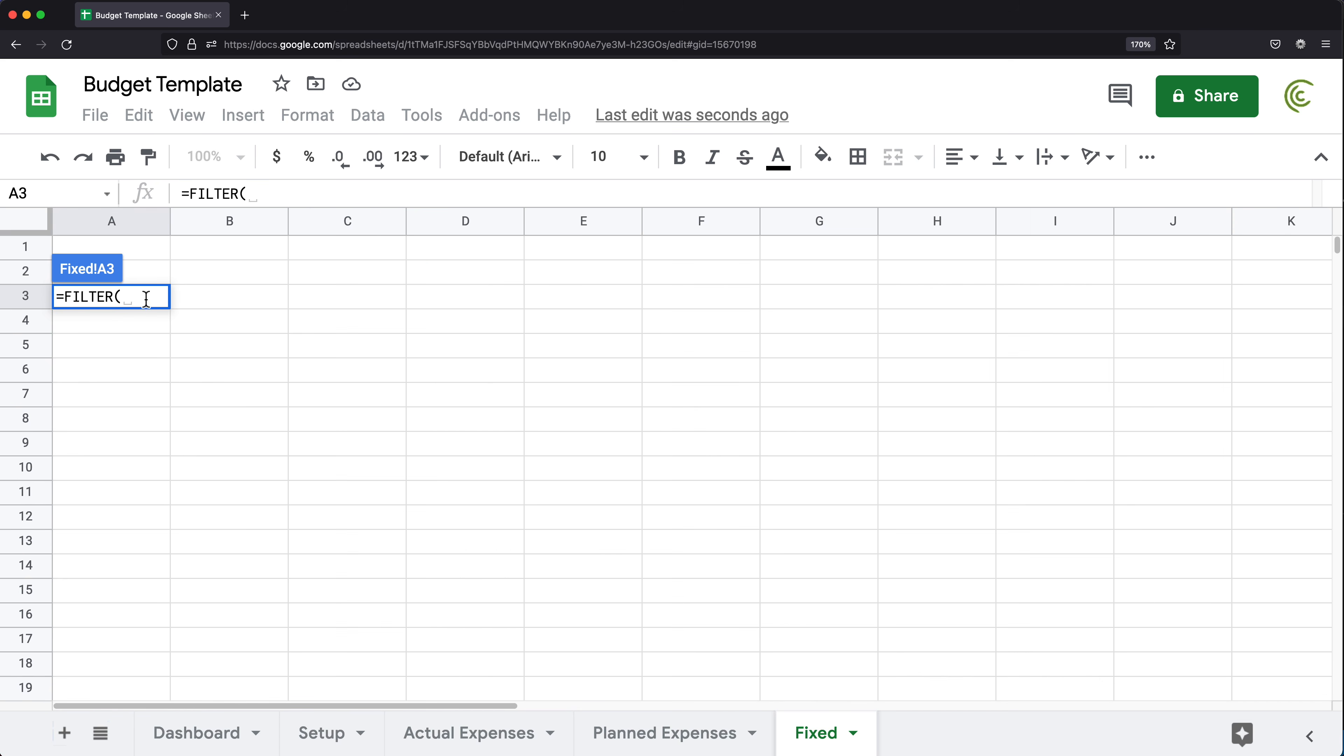
left_click(486, 743)
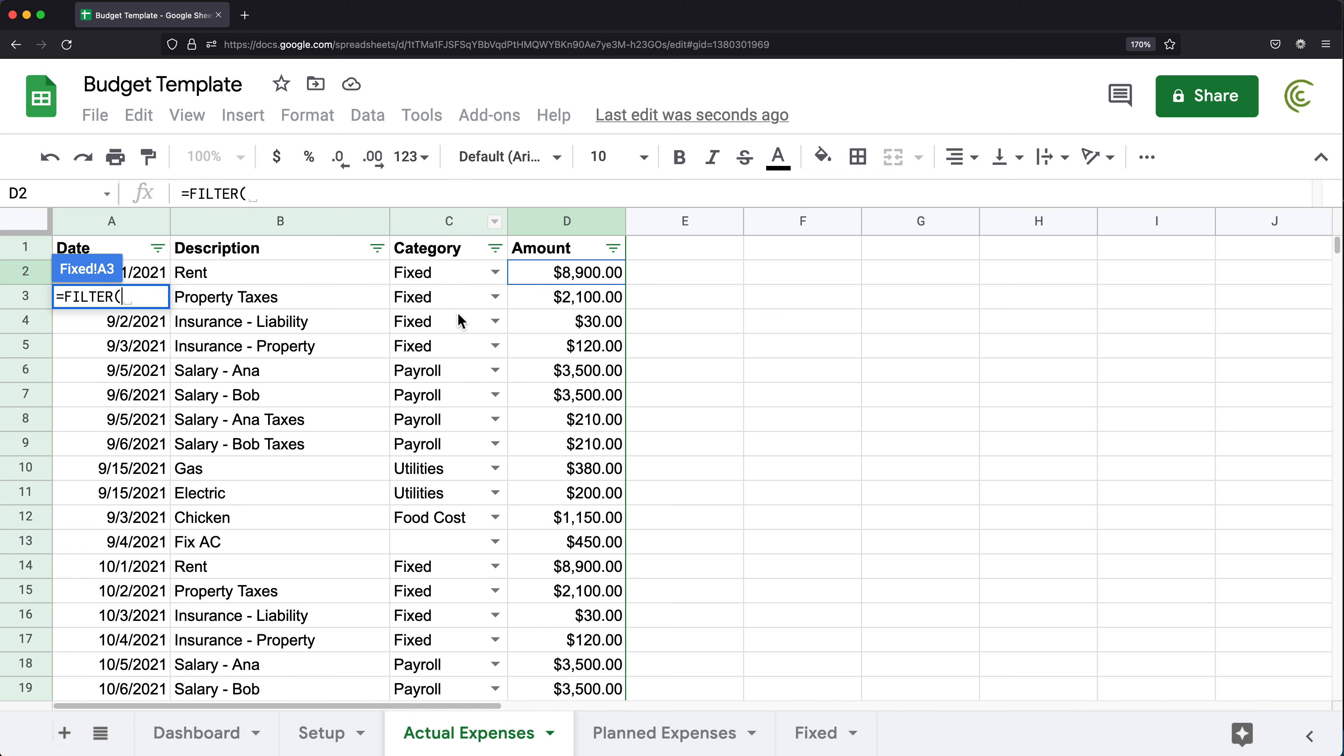
left_click_drag(558, 270, 69, 492)
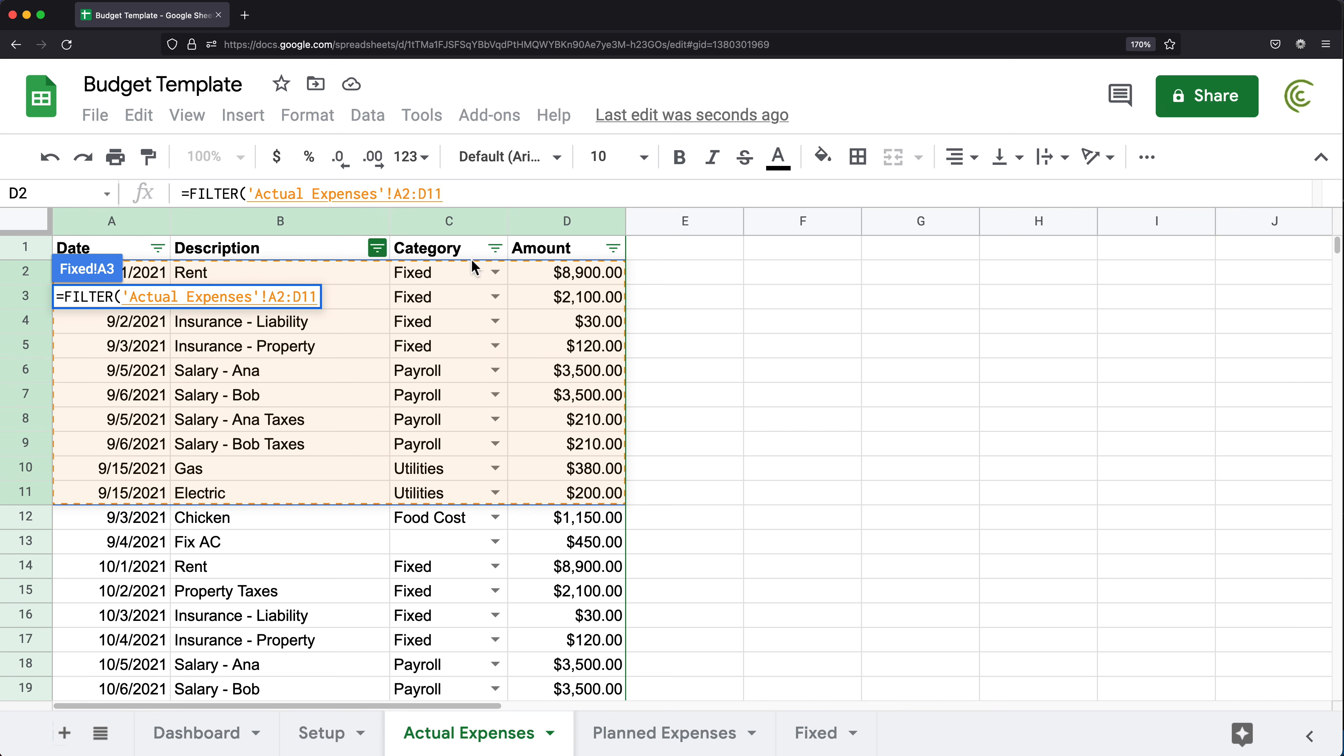
left_click(482, 193)
key("BackSpace")
key("BackSpace")
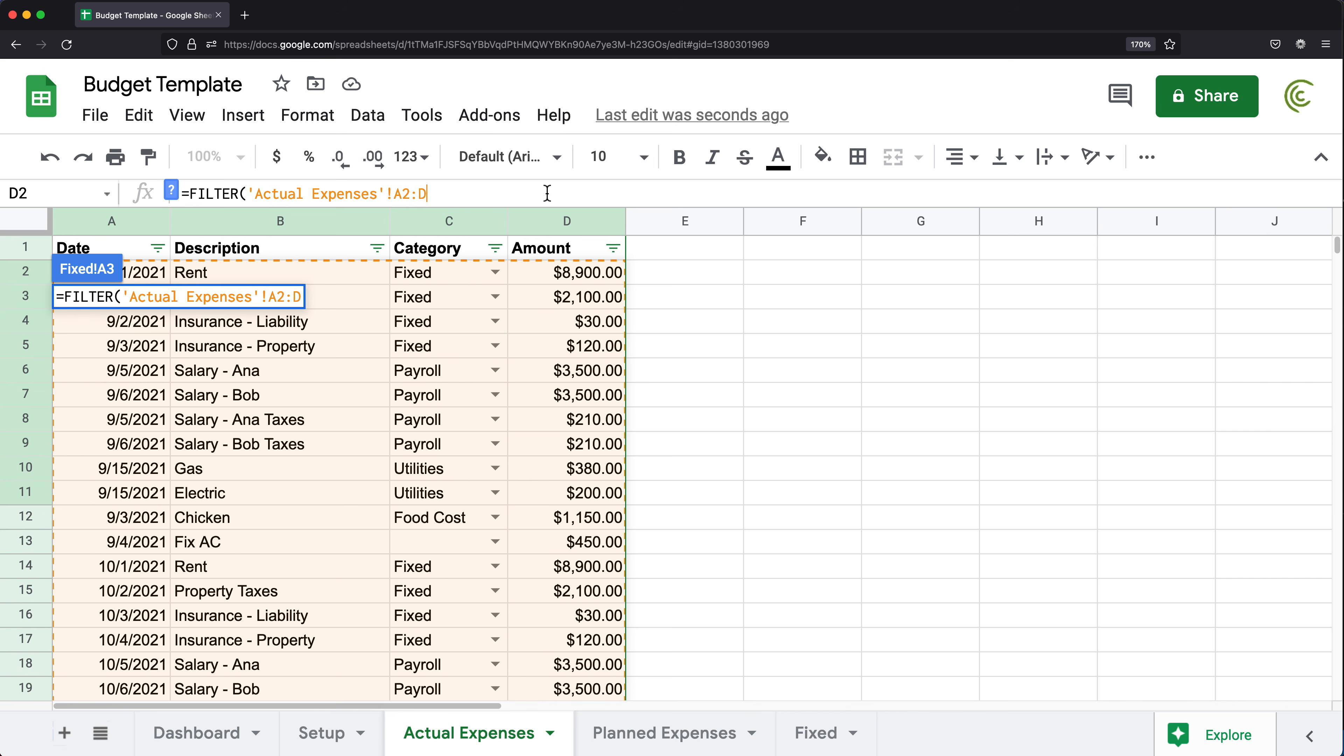
key("F4")
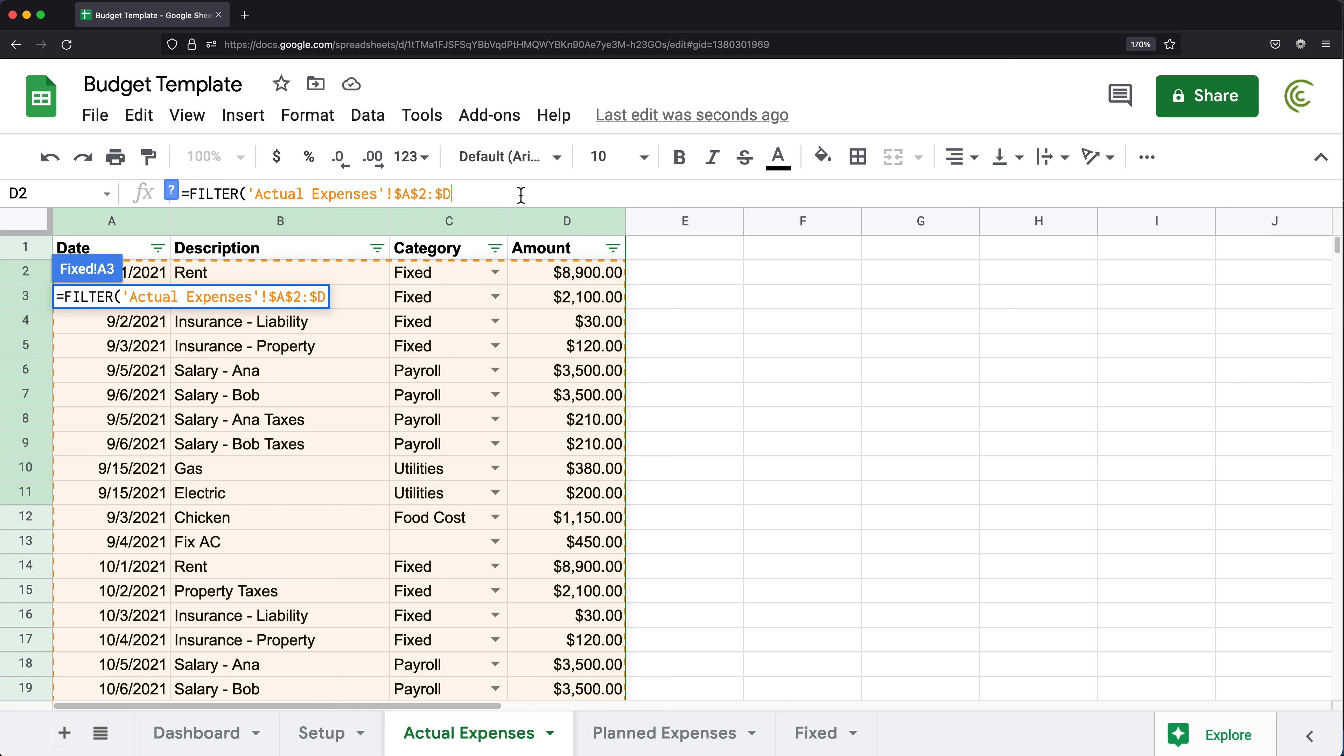
- Add the start-date condition 'Actual Expenses'!$A$2:$A>=Dashboard!$C$2 to the FILTER formula
type(",")
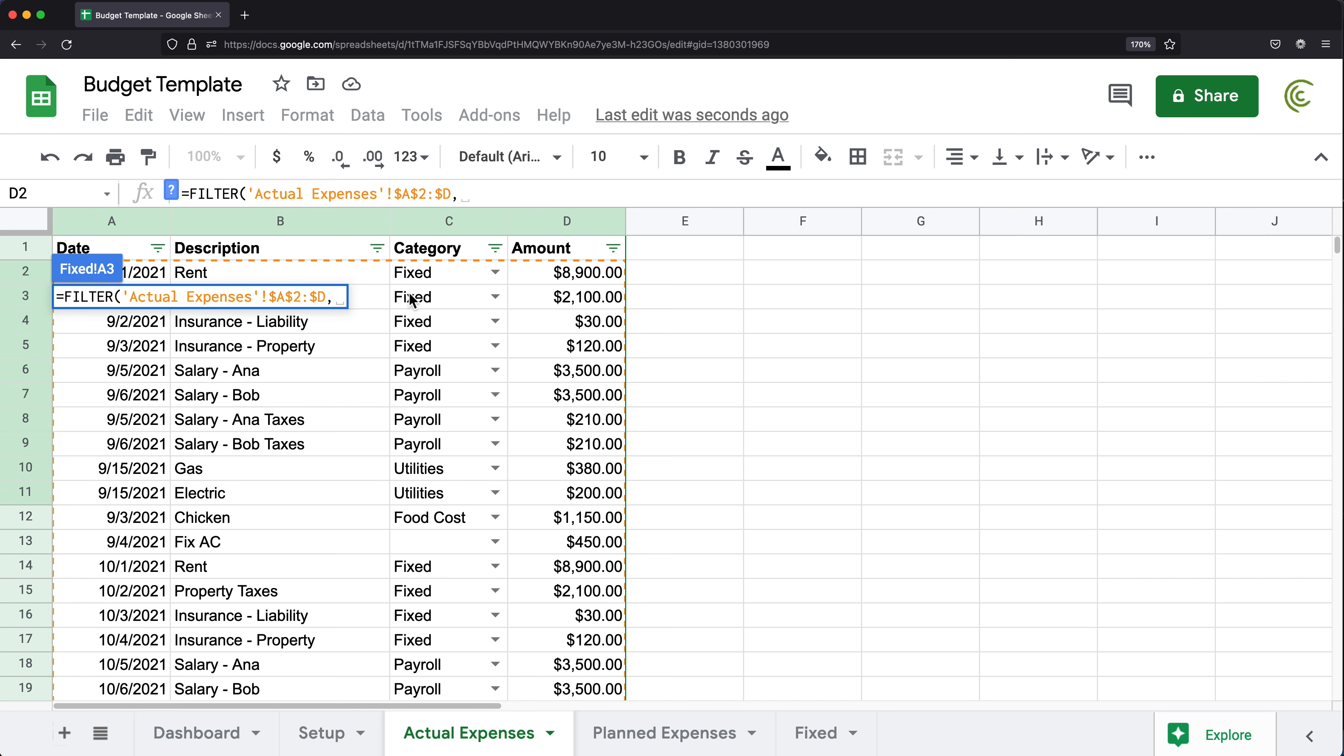
left_click_drag(155, 273, 159, 517)
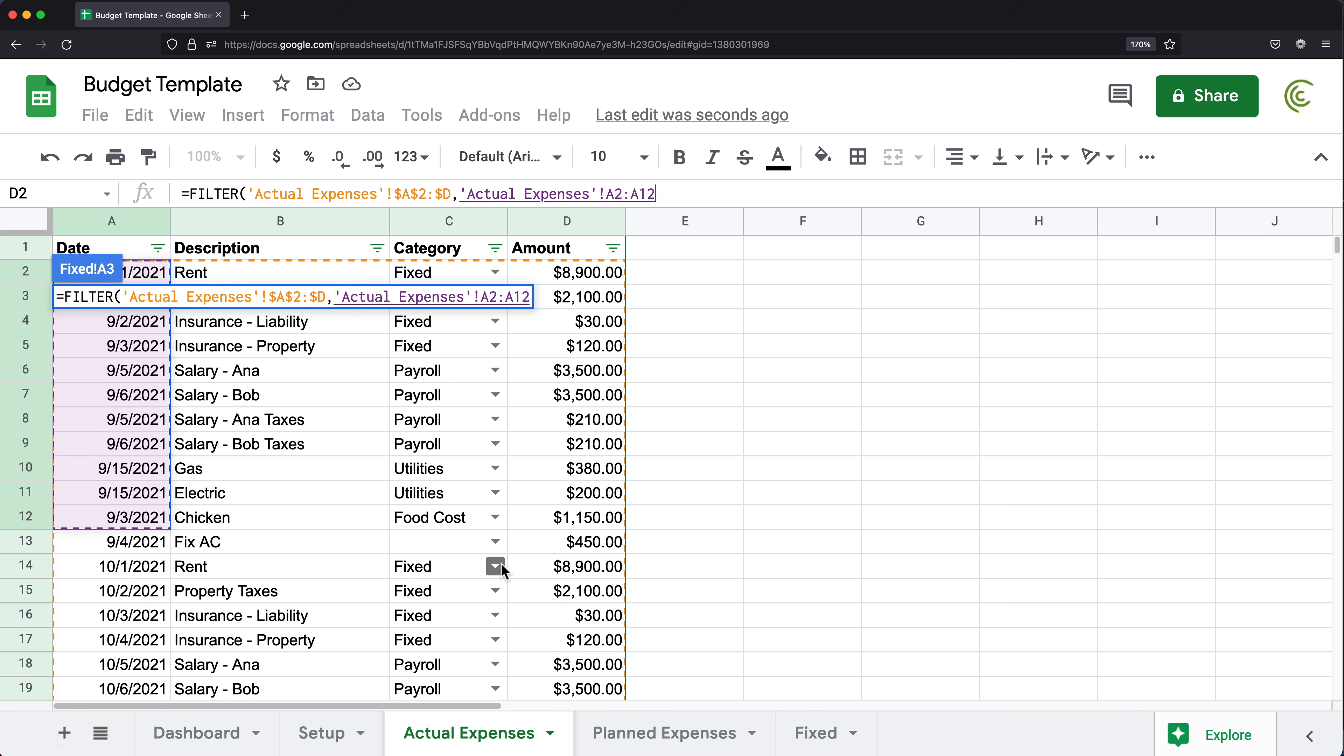
key("BackSpace")
key("BackSpace")
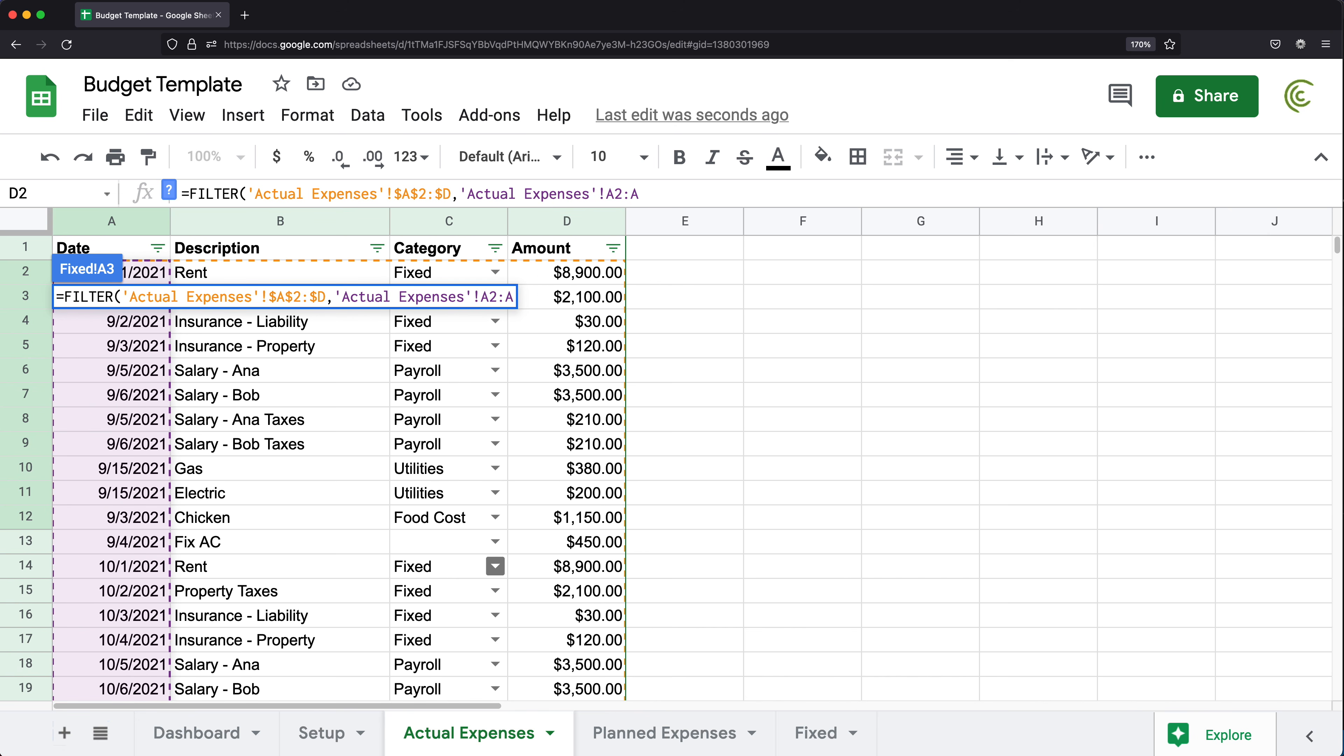
key("F4")
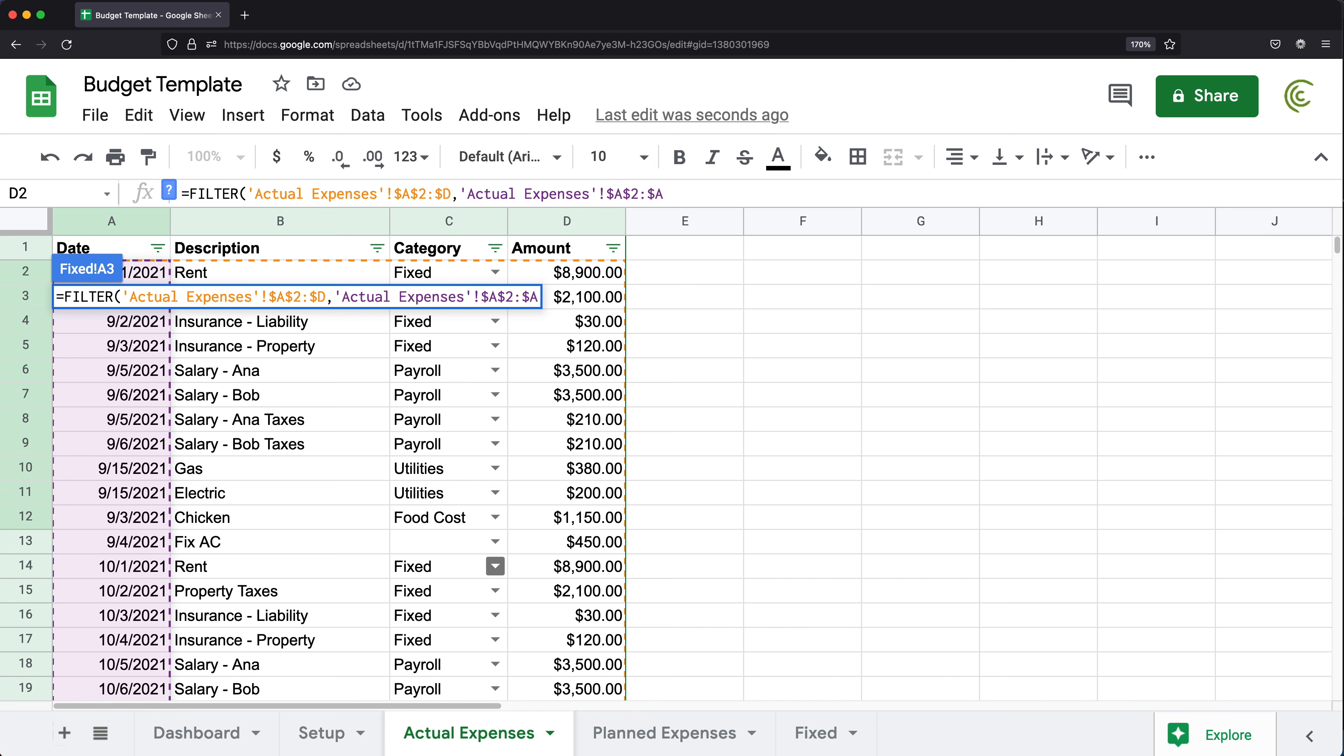
type(">=")
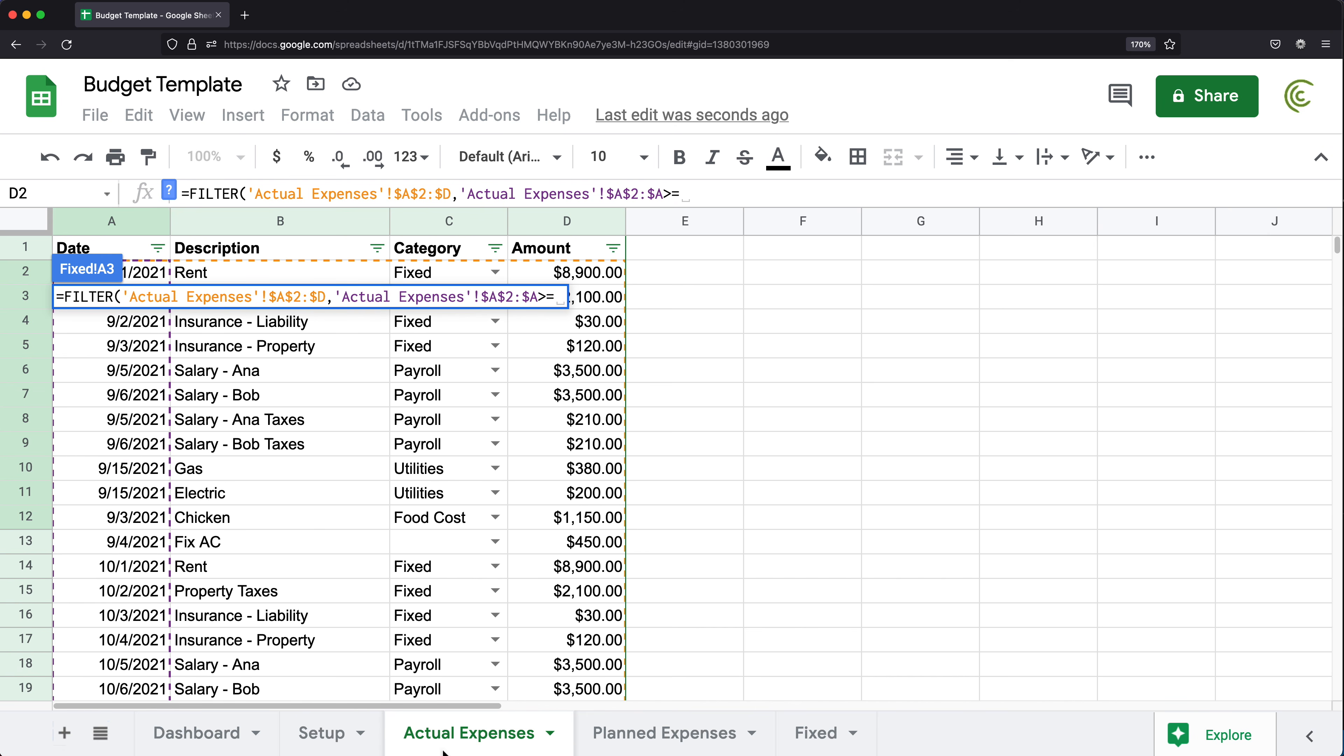
left_click(201, 734)
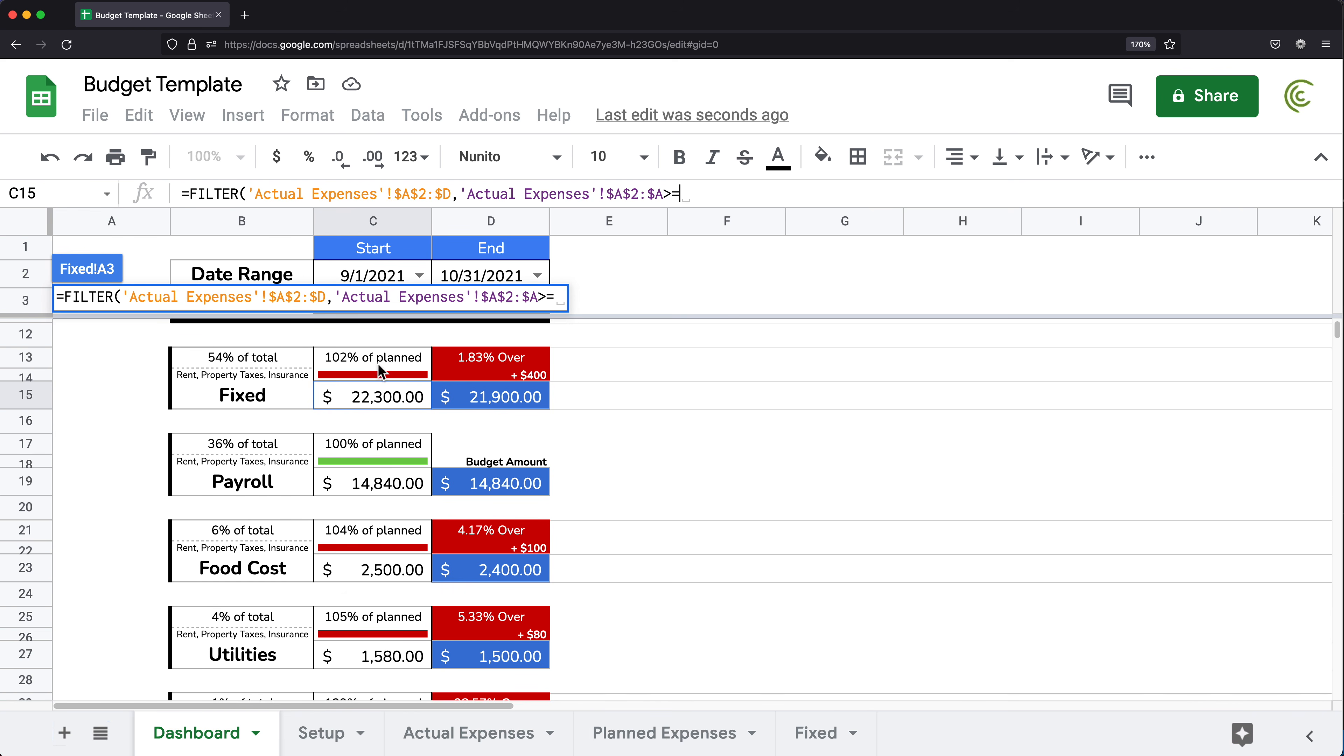
left_click(380, 281)
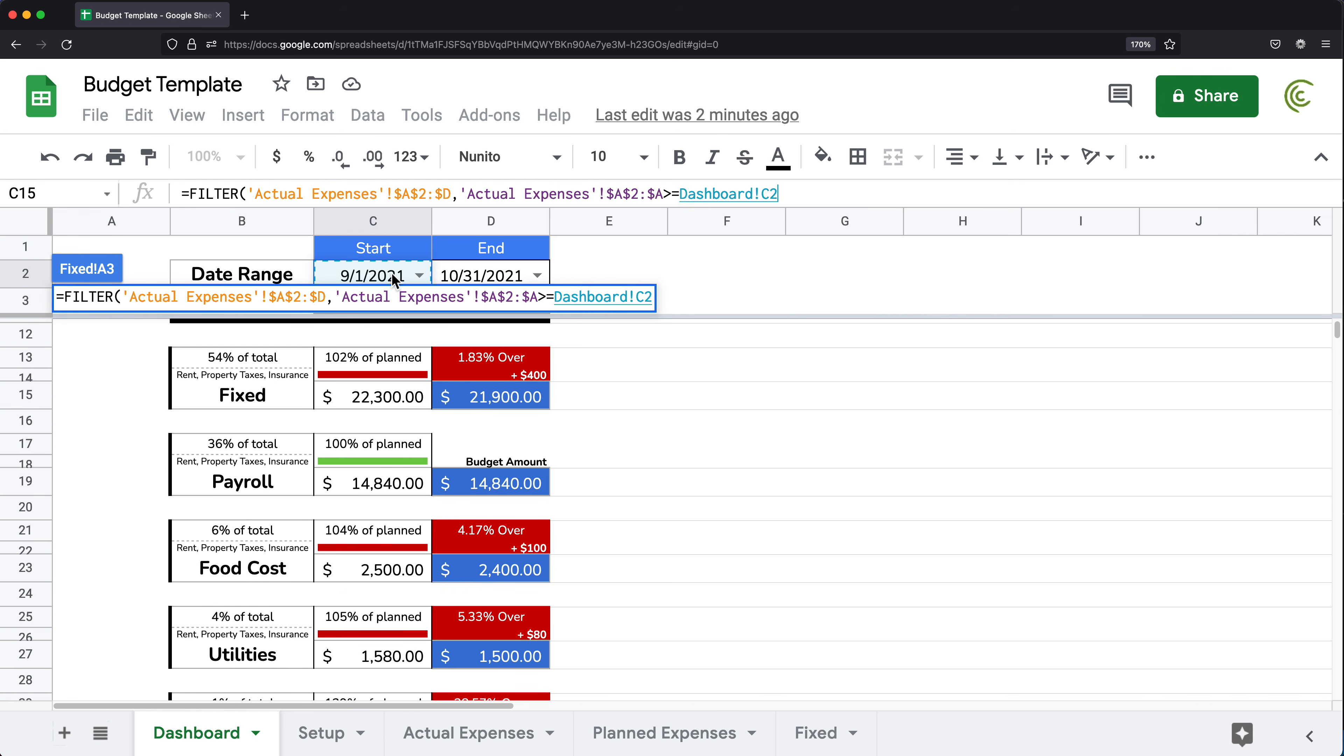
key("F4")
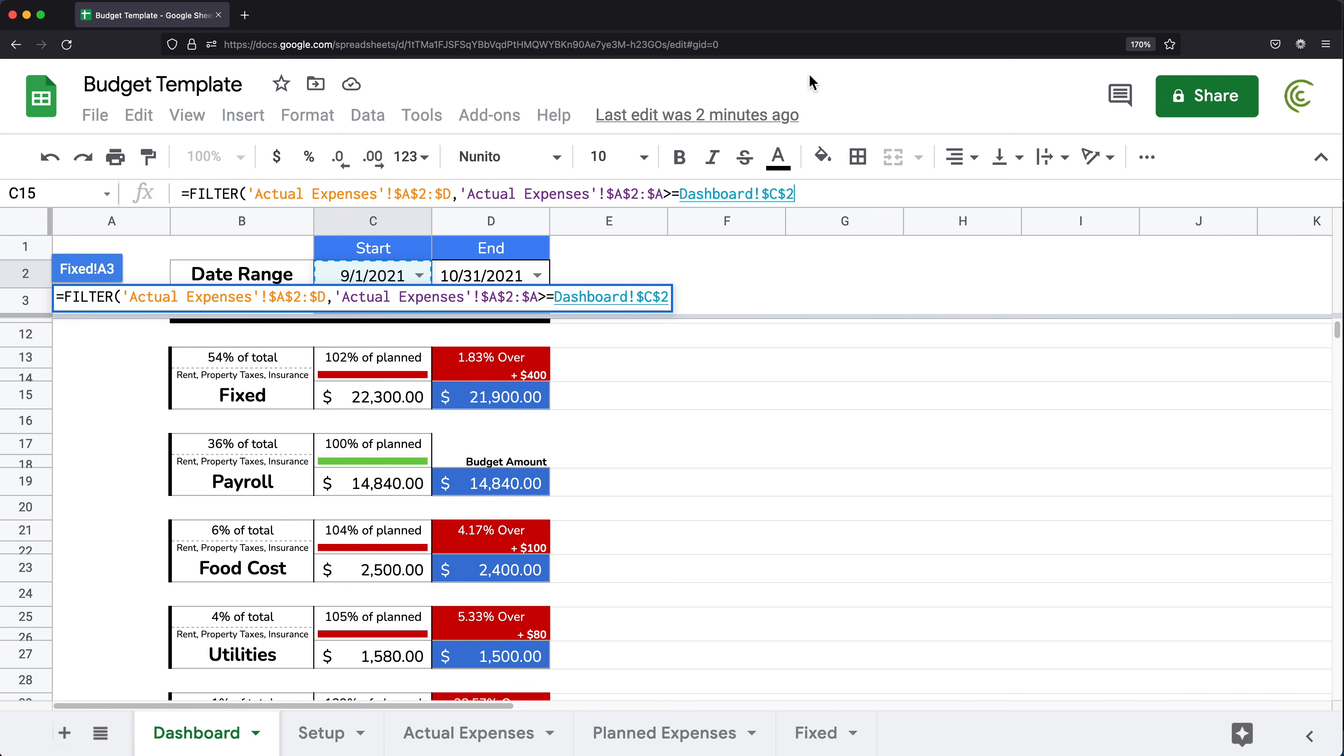
- Add the end-date condition 'Actual Expenses'!$A$2:$A<=Dashboard!$D$2 to the FILTER formula
type(",")
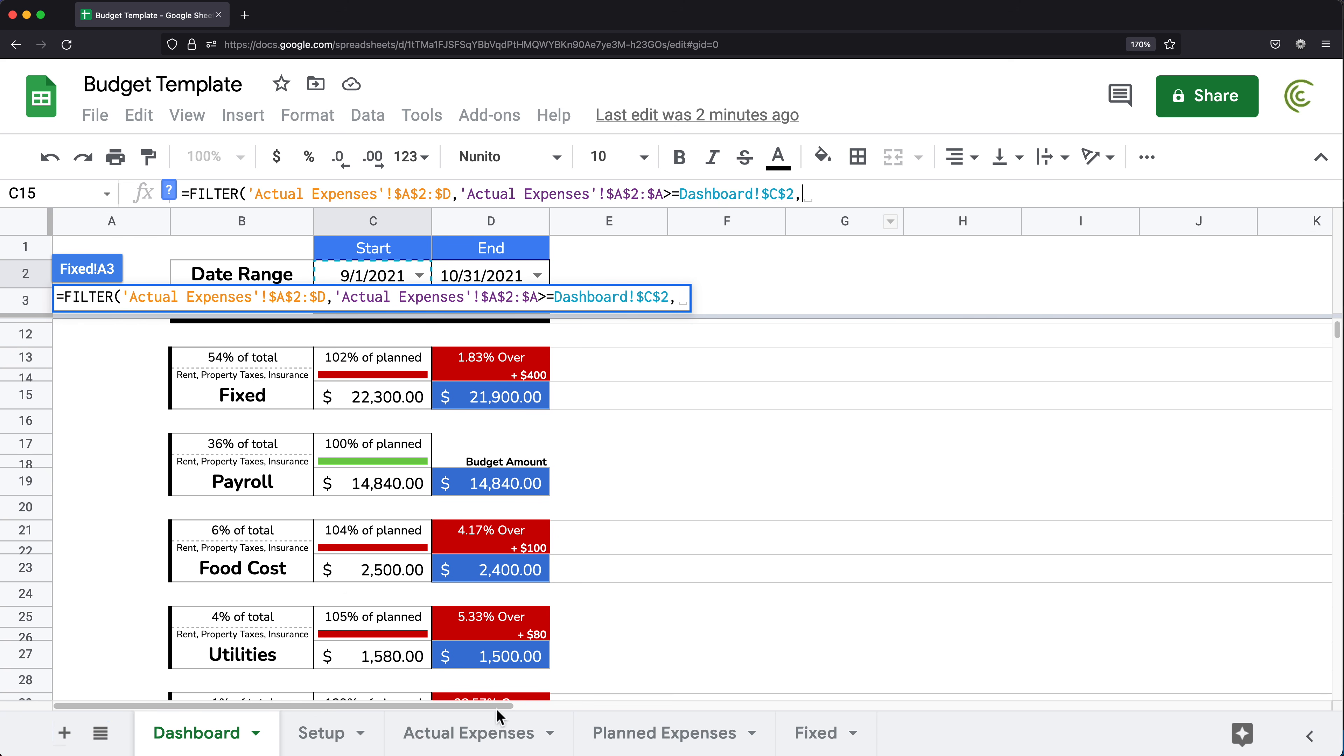
left_click(460, 748)
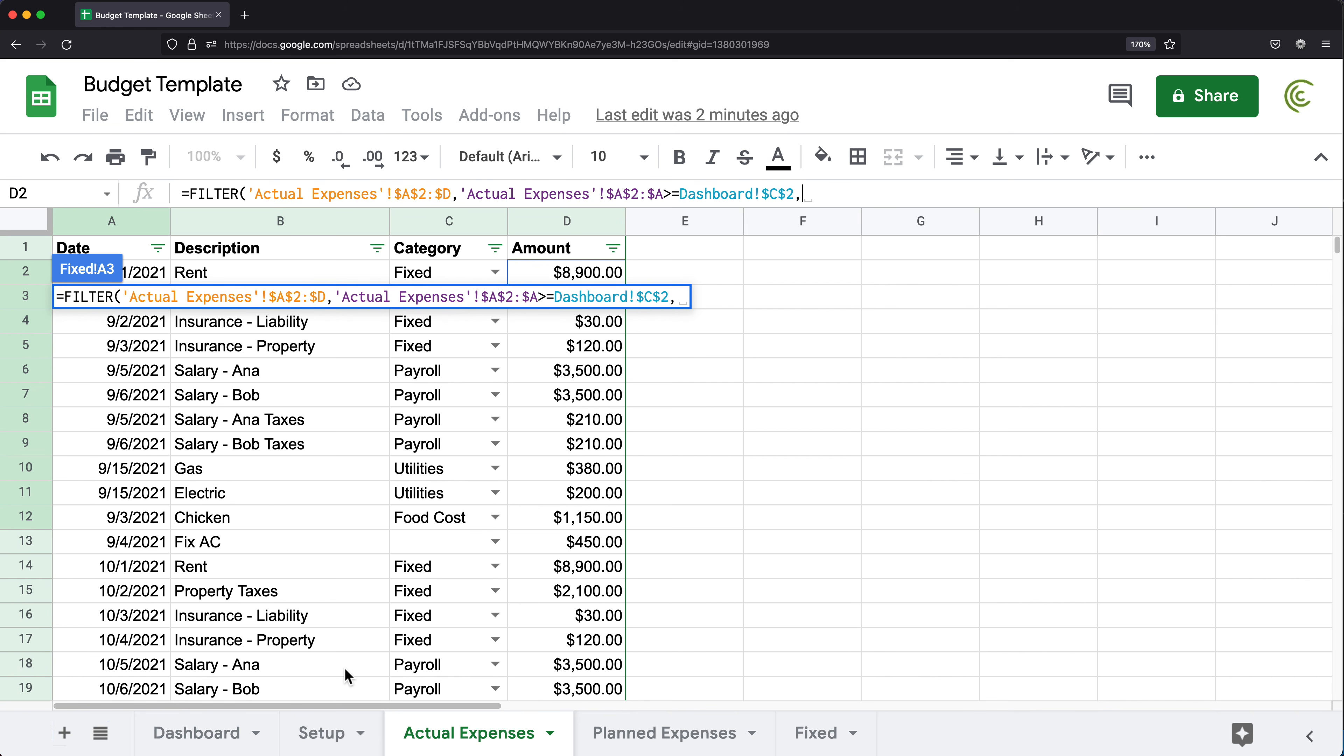
left_click_drag(162, 280, 164, 494)
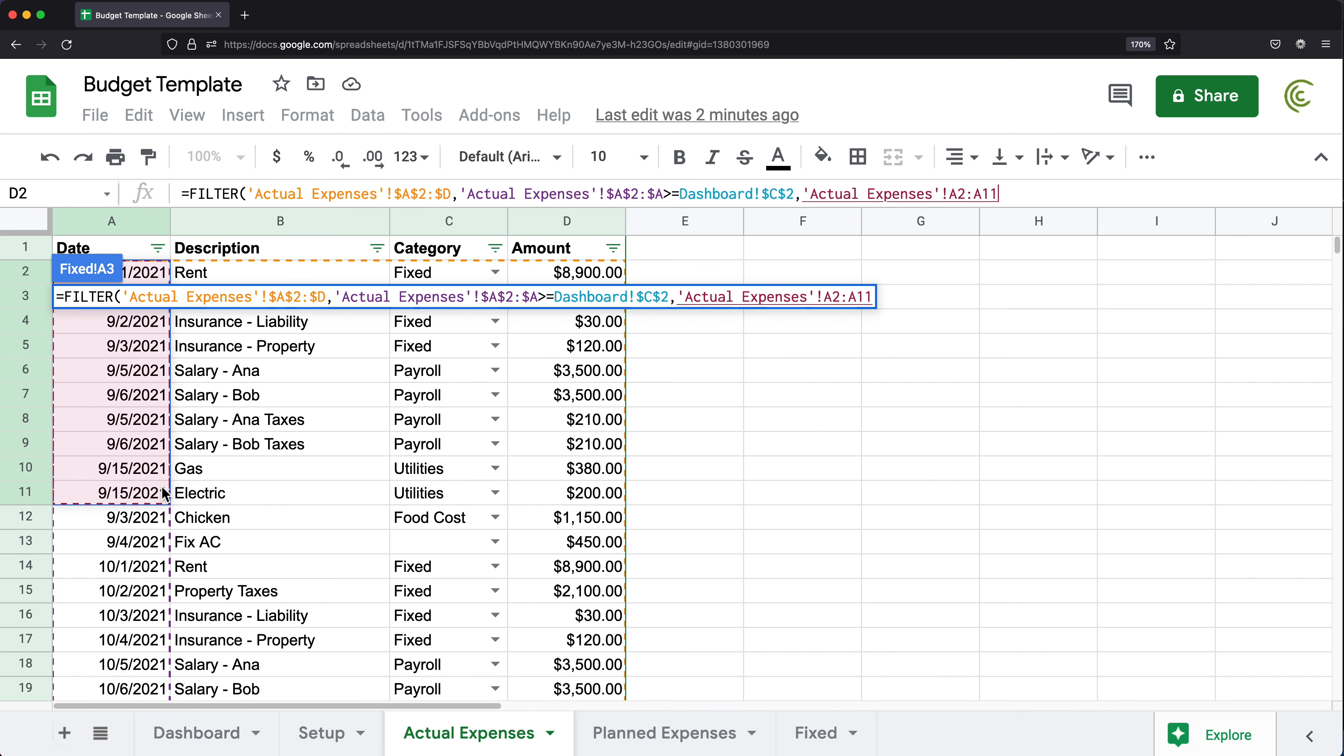
key("BackSpace")
key("BackSpace")
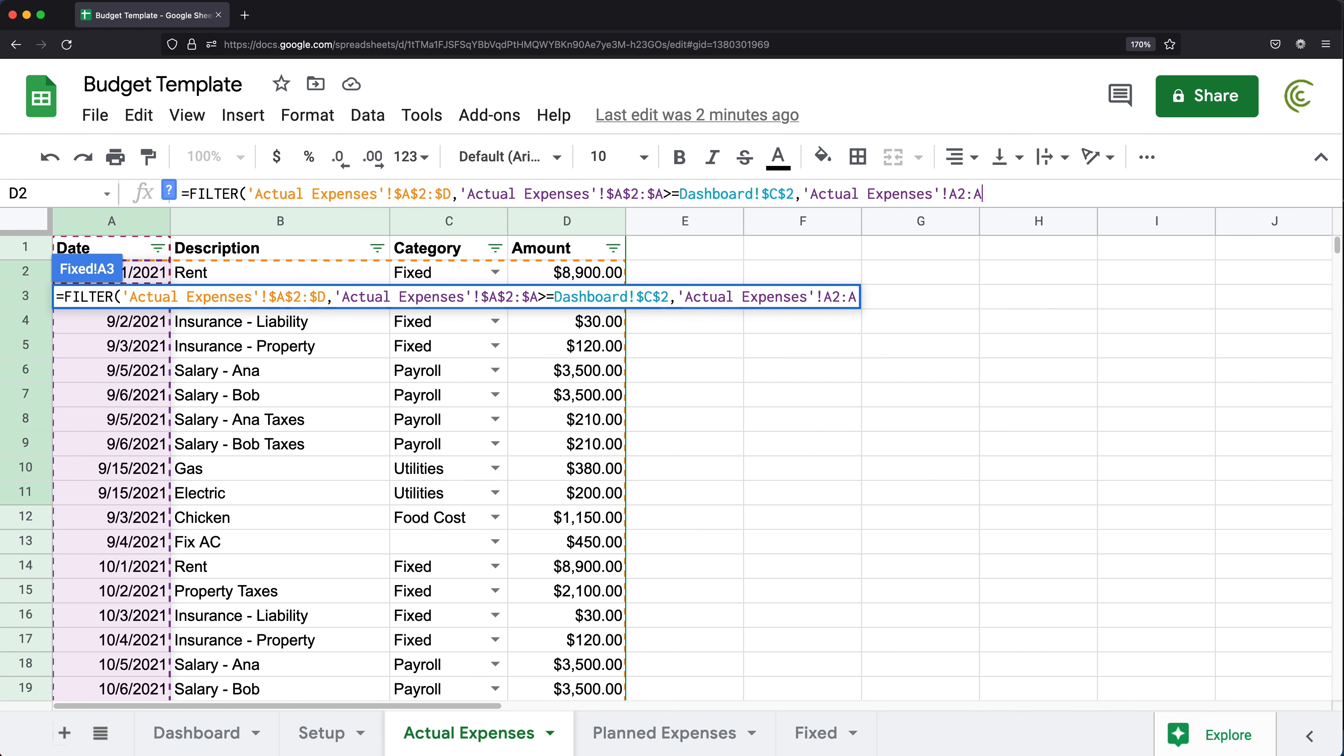
key("F4")
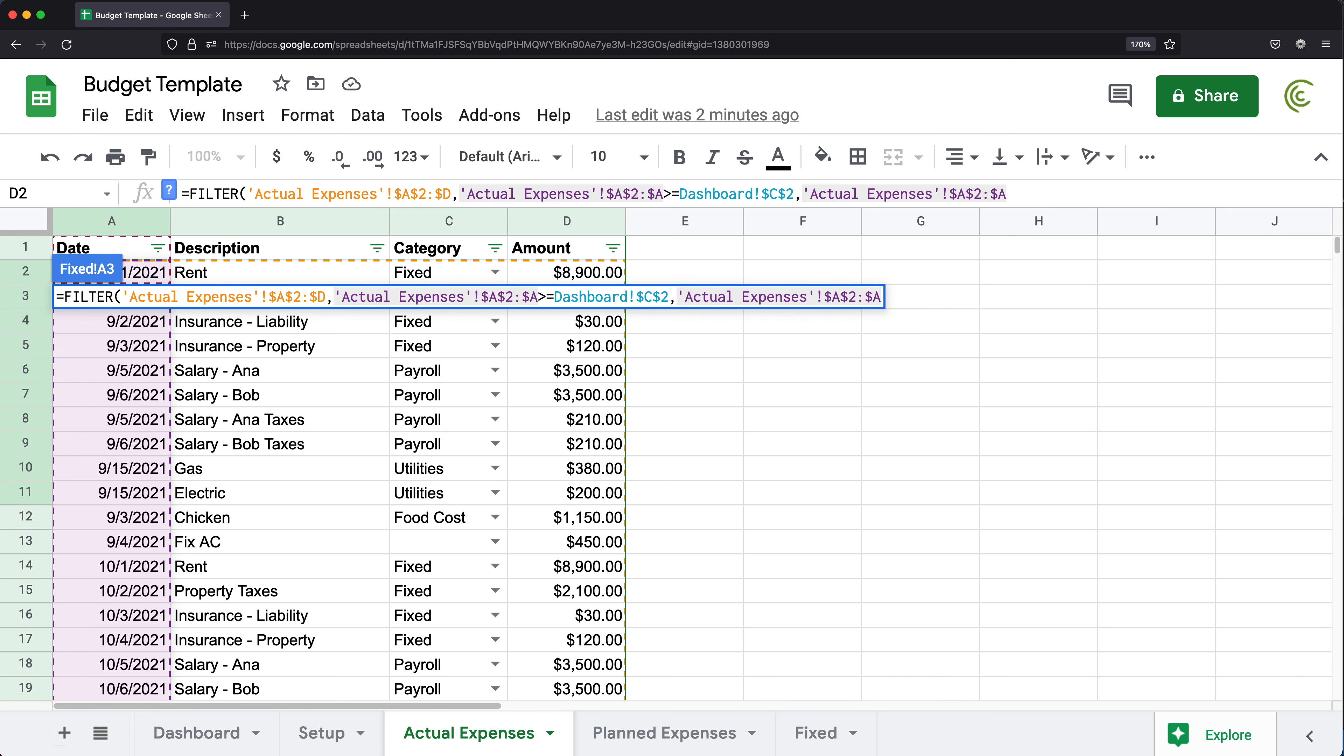
type("<=")
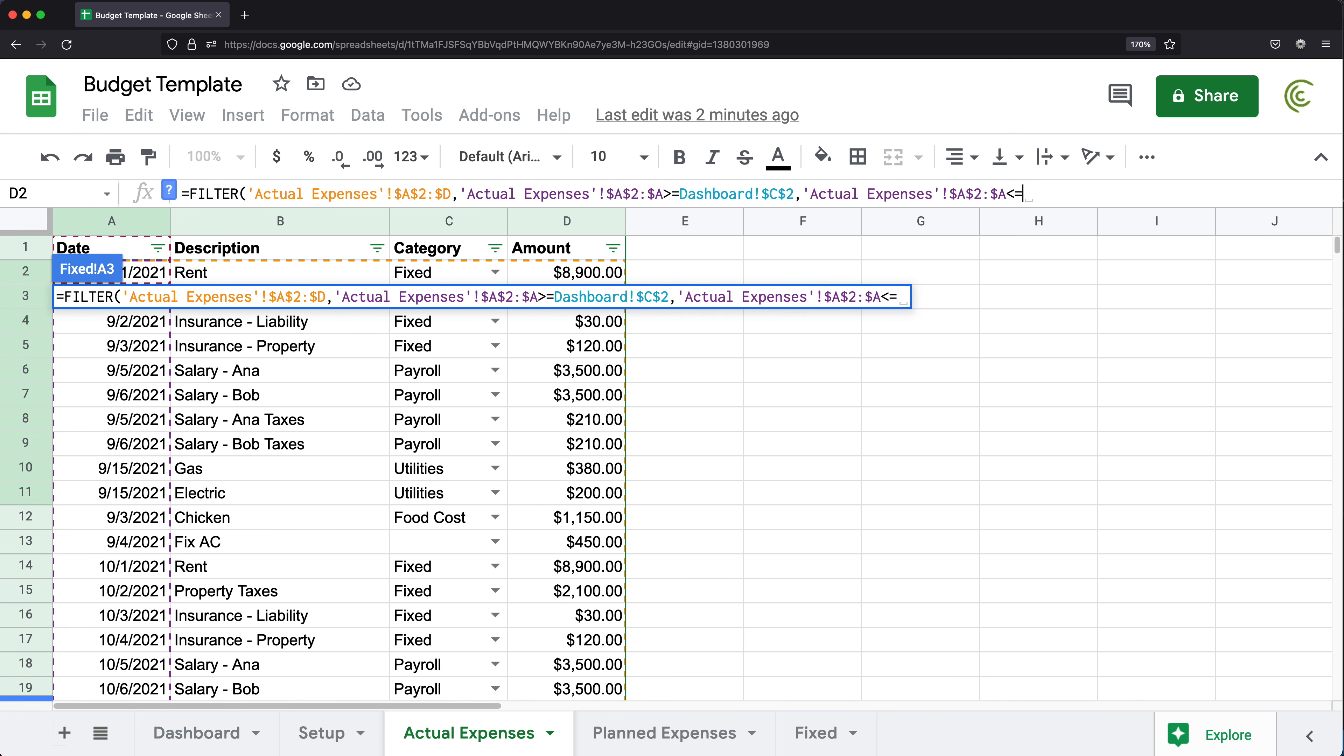
left_click(190, 749)
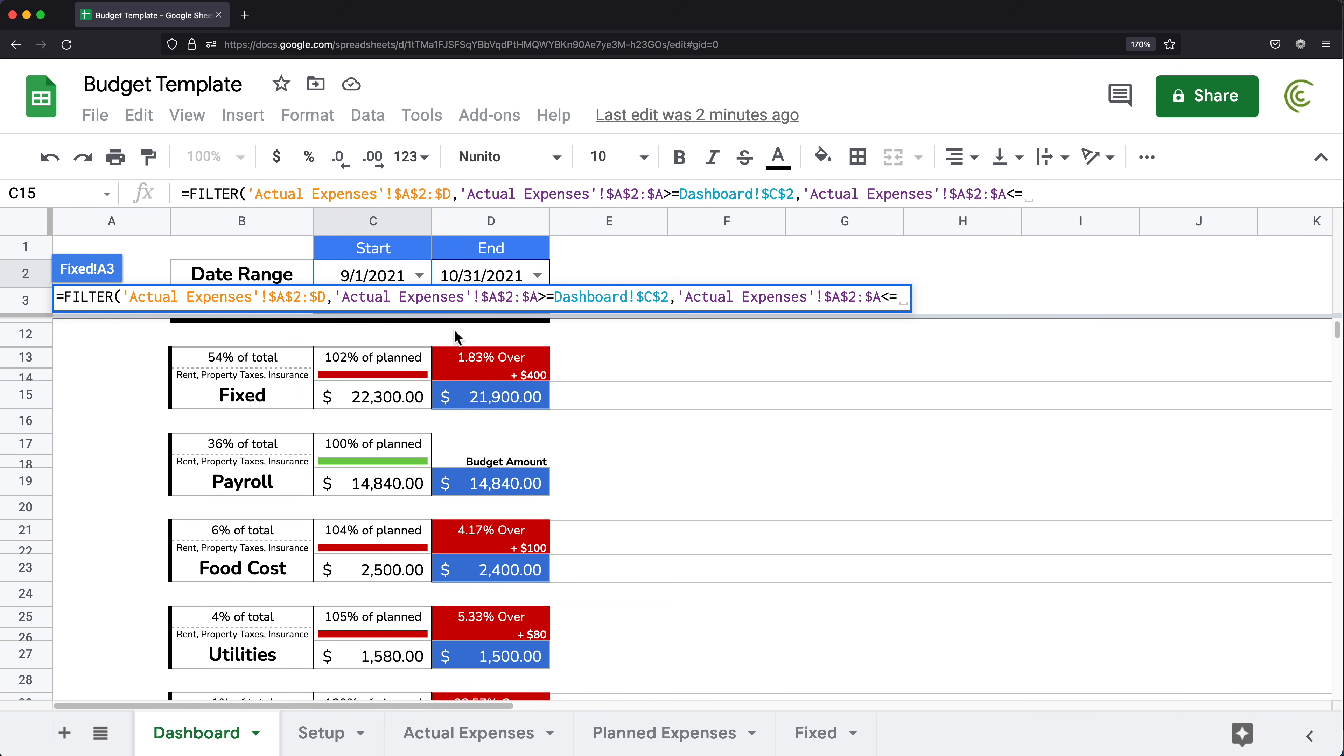
left_click(497, 277)
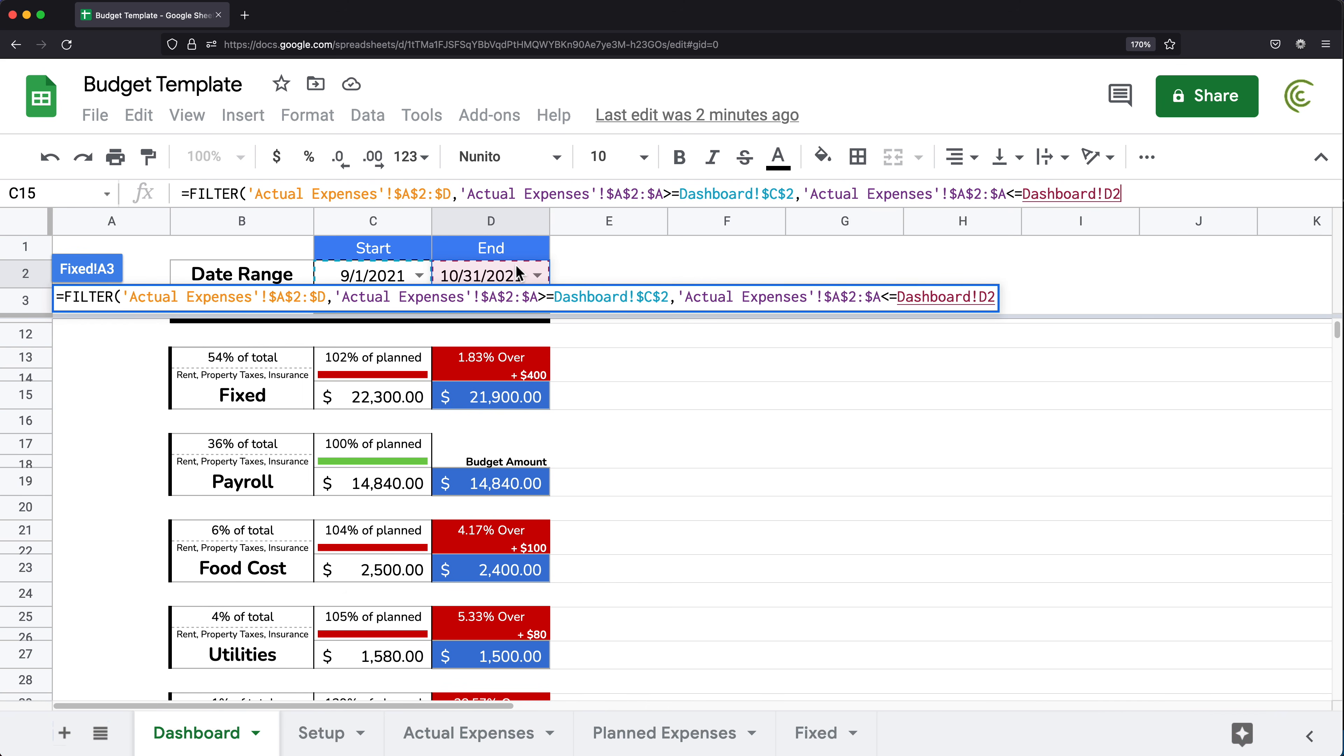
key("F4")
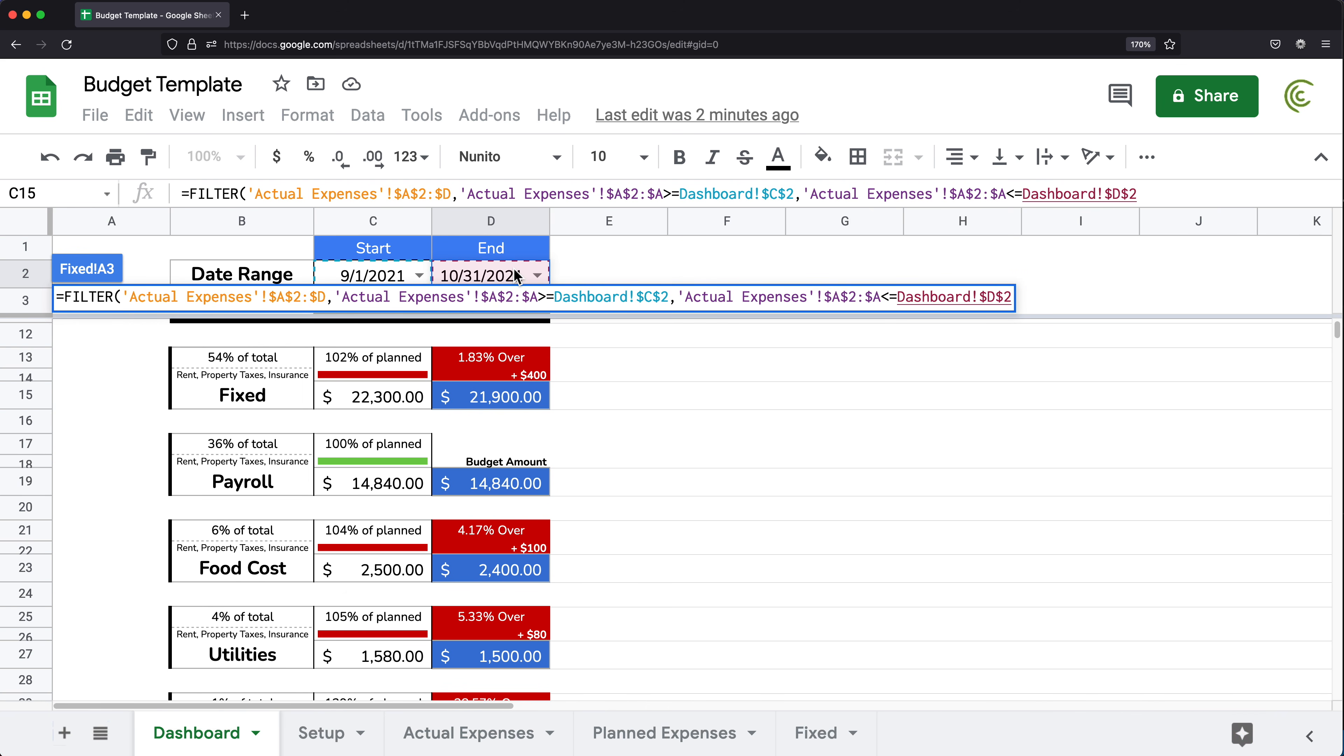
- Add the absolute, open-ended category range 'Actual Expenses'!$C$2:$C as the start of the FILTER formula's third condition
type(",")
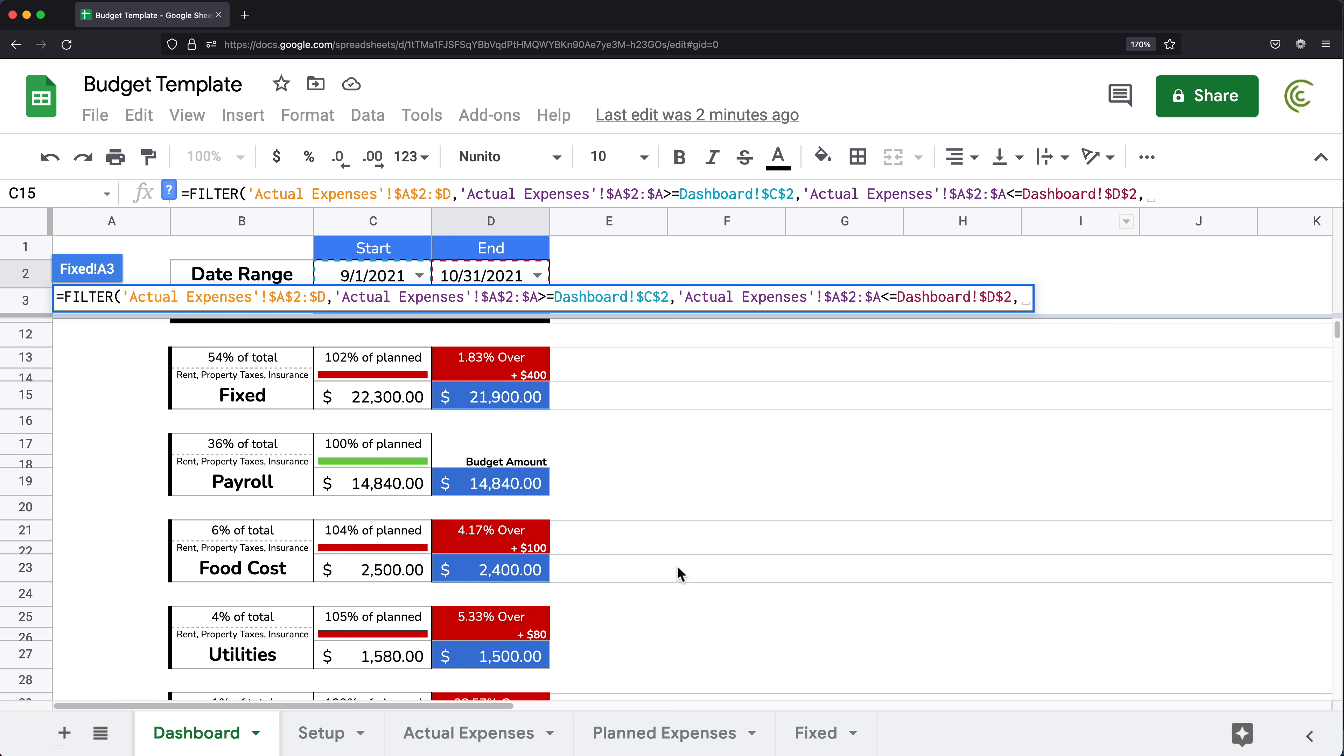
left_click(459, 746)
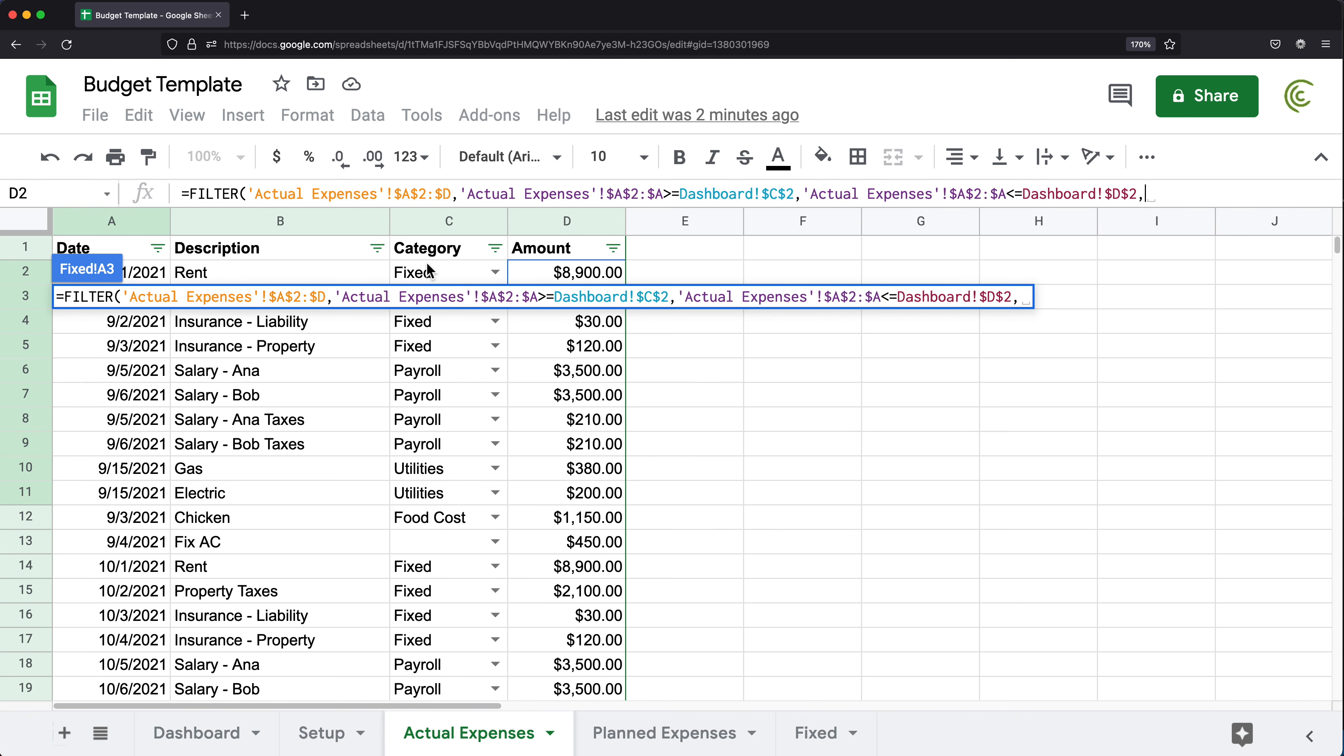
left_click_drag(445, 278, 394, 590)
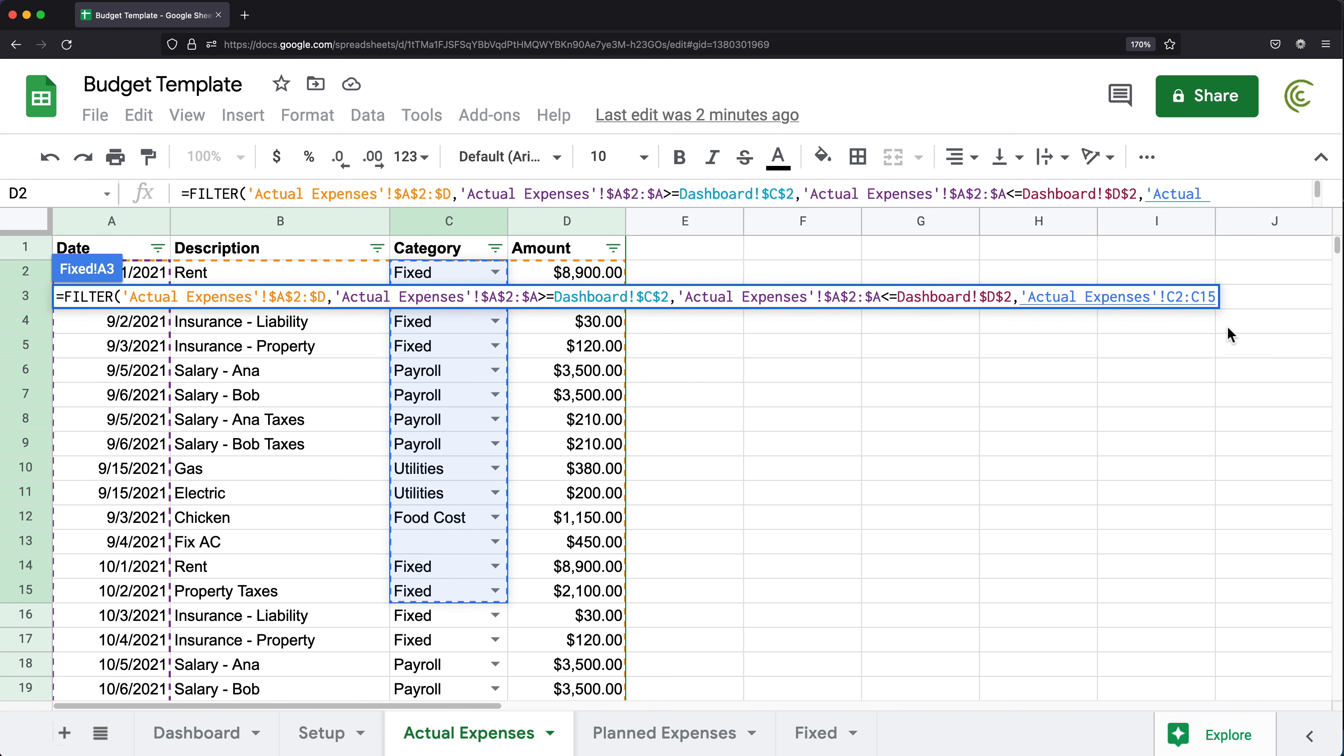
key("BackSpace")
key("BackSpace")
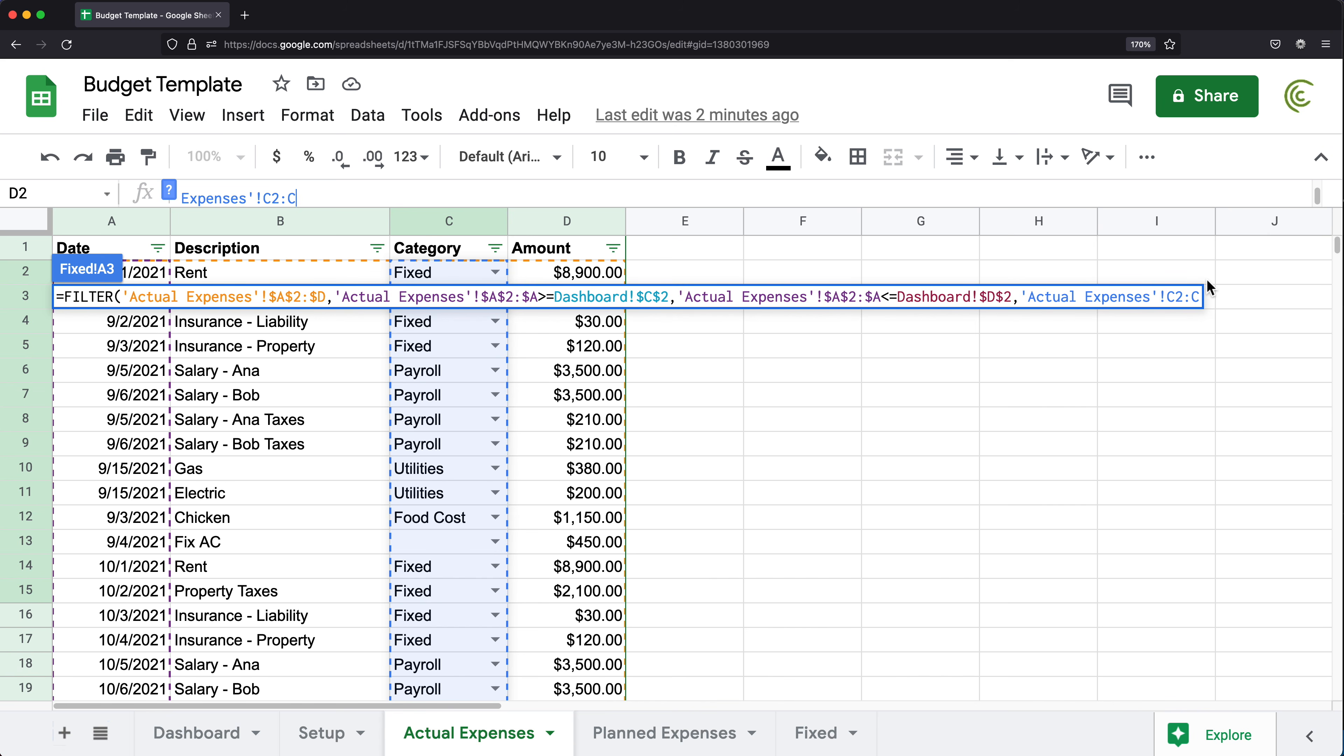
key("F4")
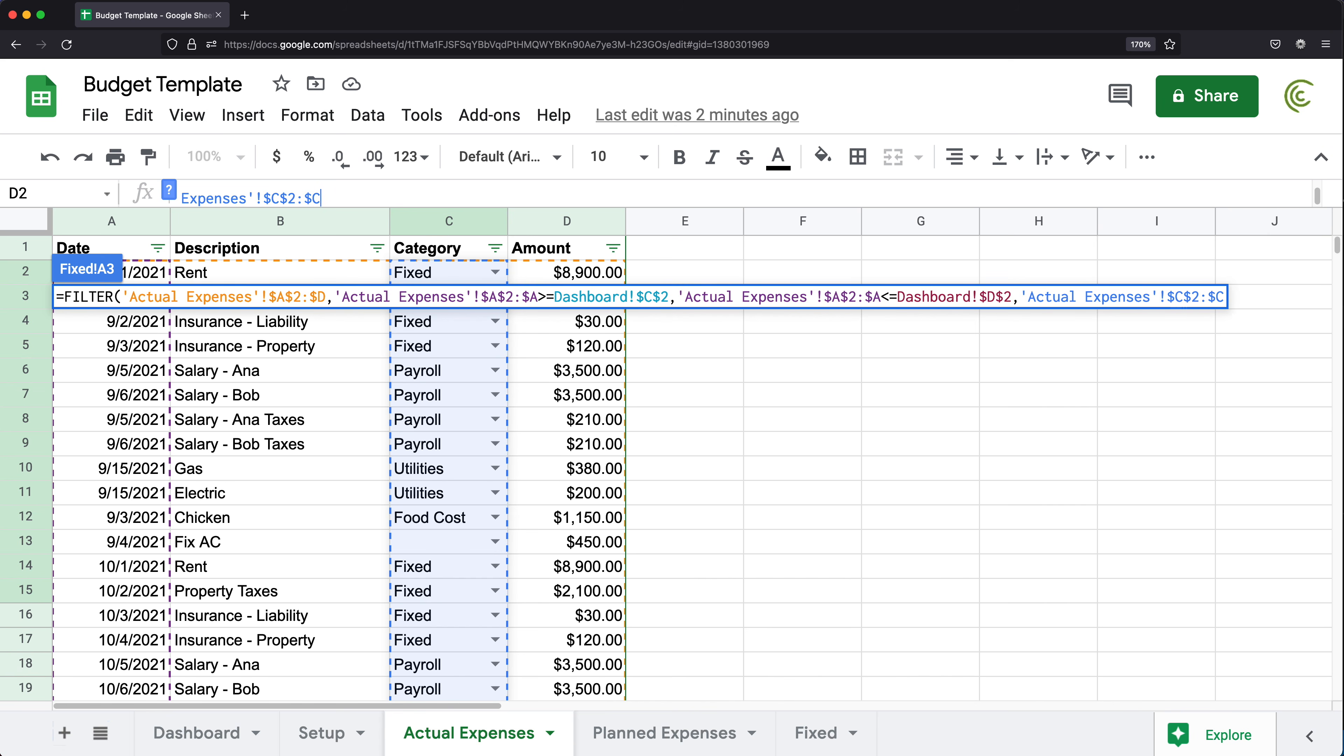
- Complete the category condition with ="Fixed", enter the formula, and check the dates and categories of the filtered rows
left_click(1223, 303)
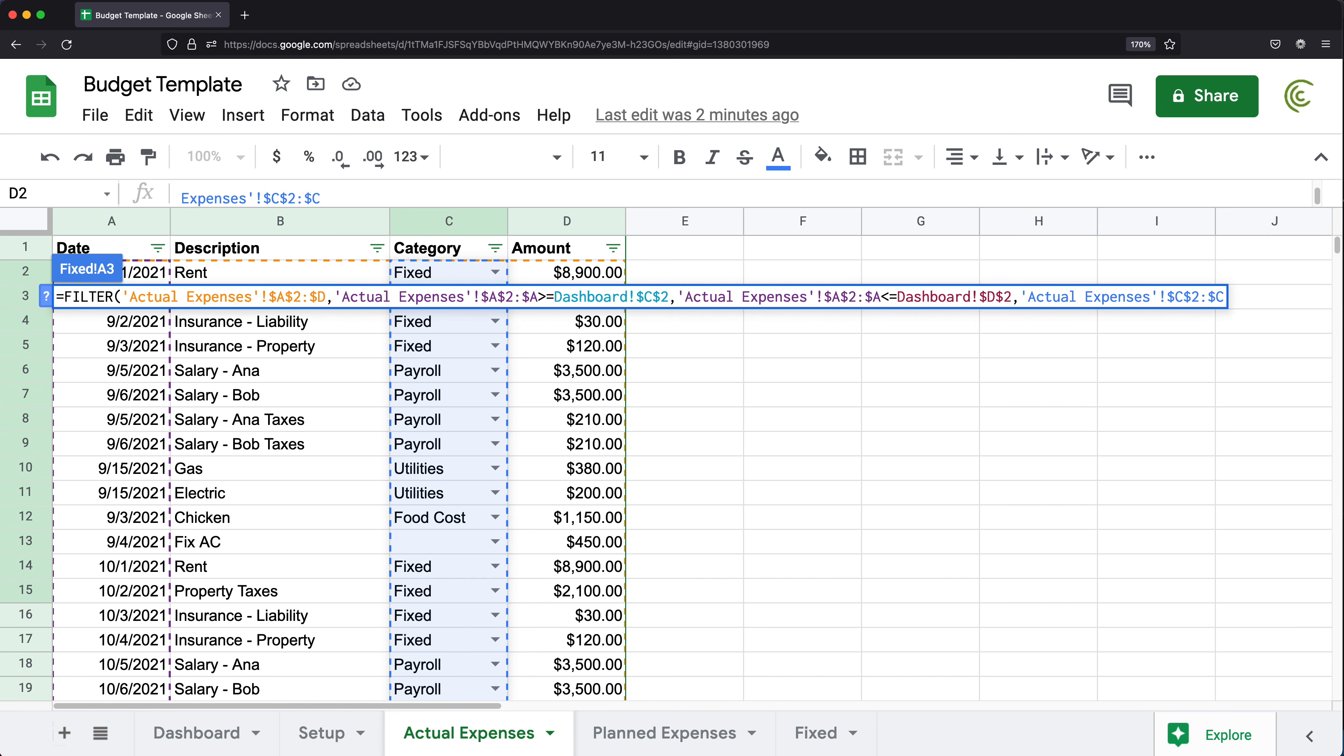
type("=\"")
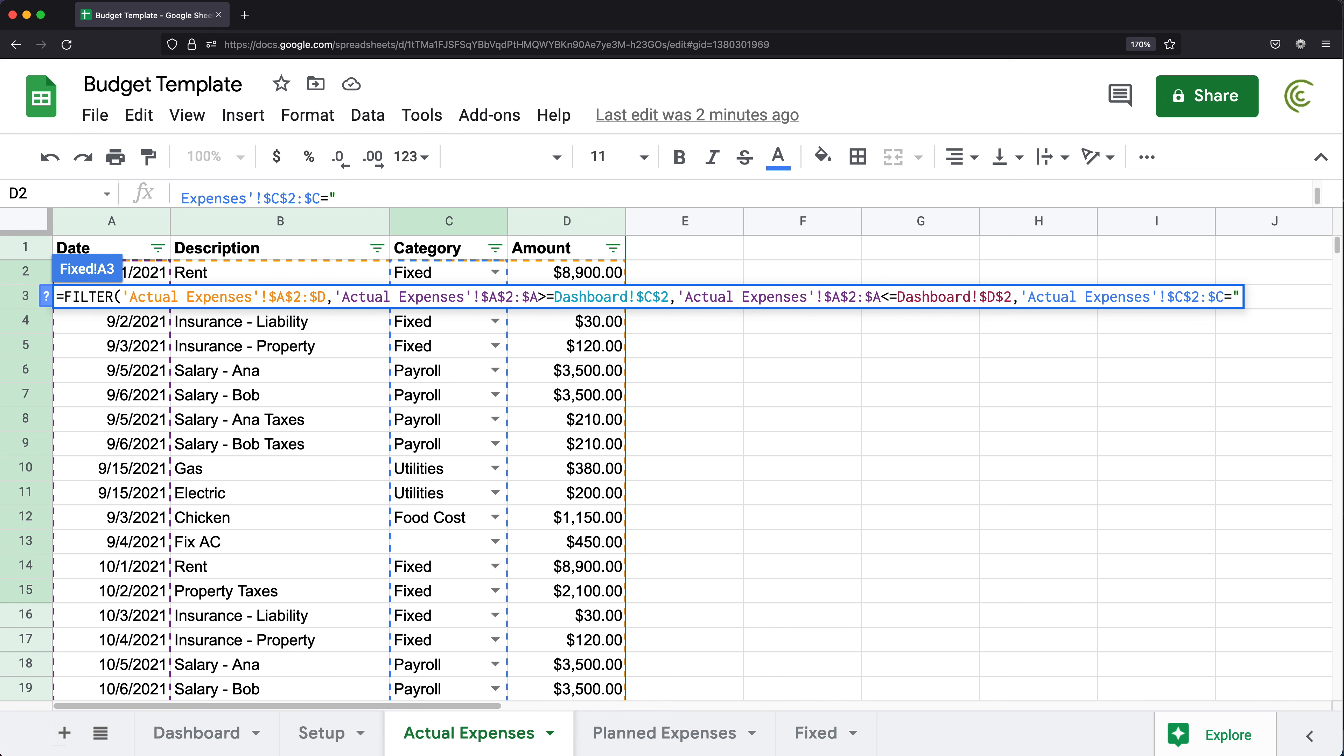
type("Fixed\"")
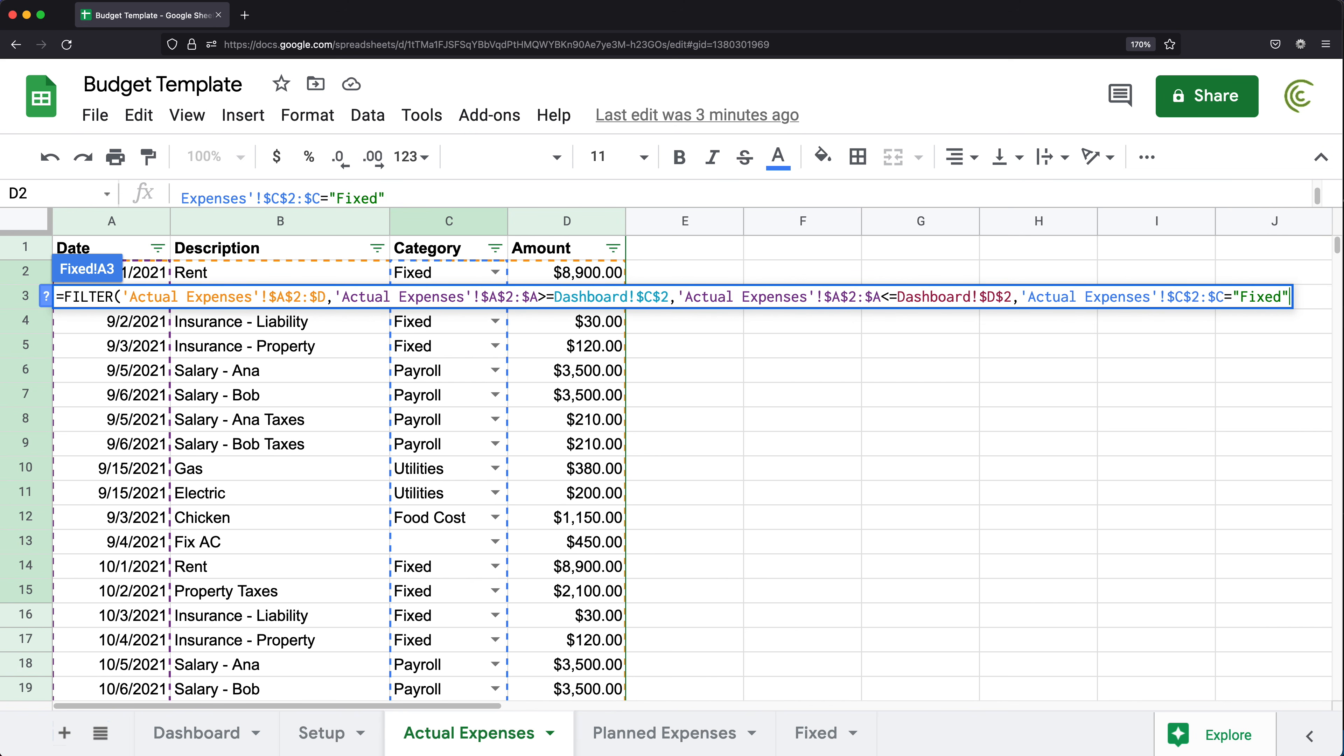
type(")")
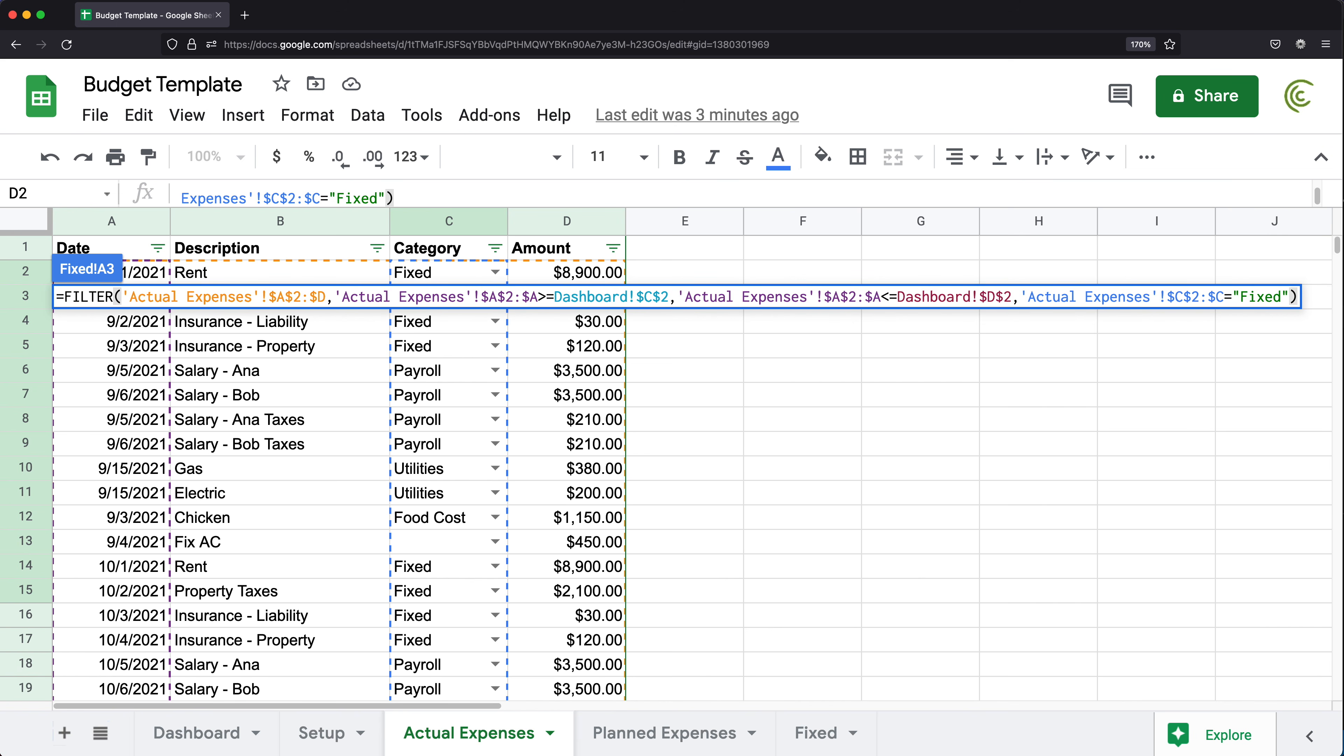
key("Return")
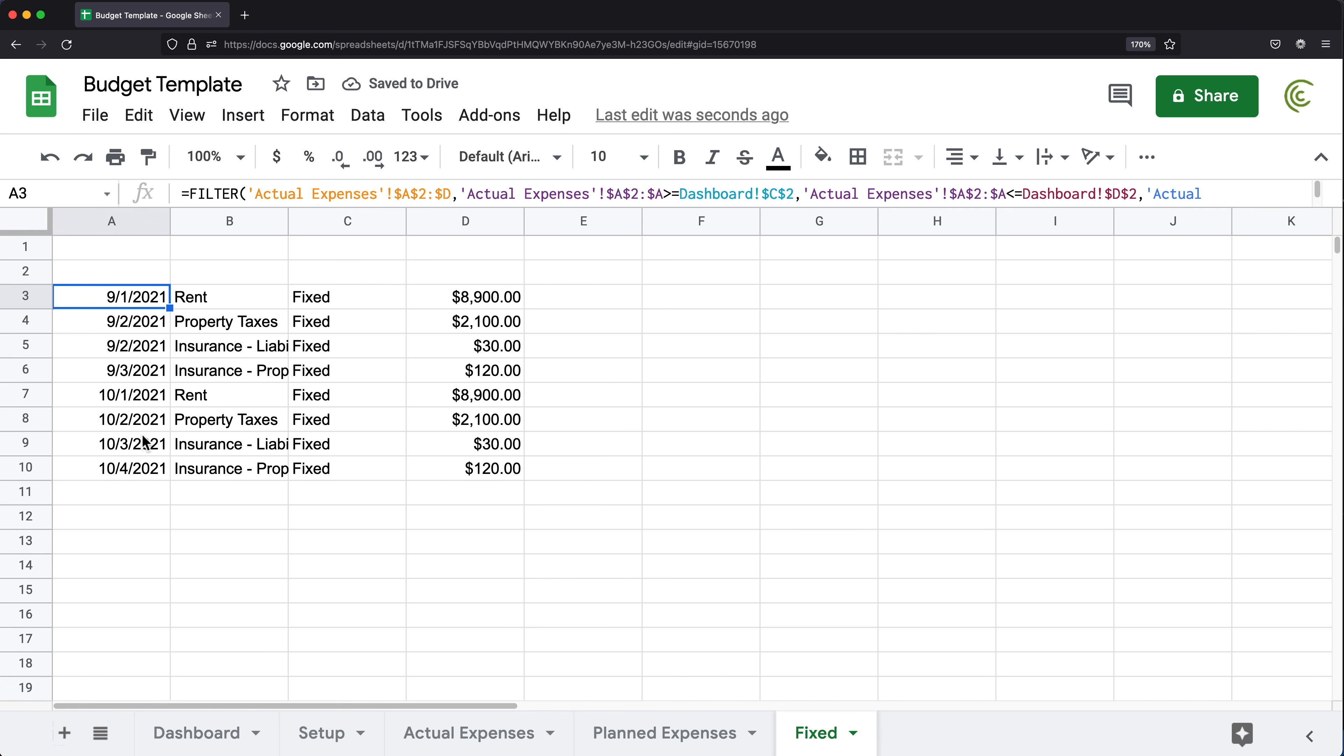
left_click(139, 474)
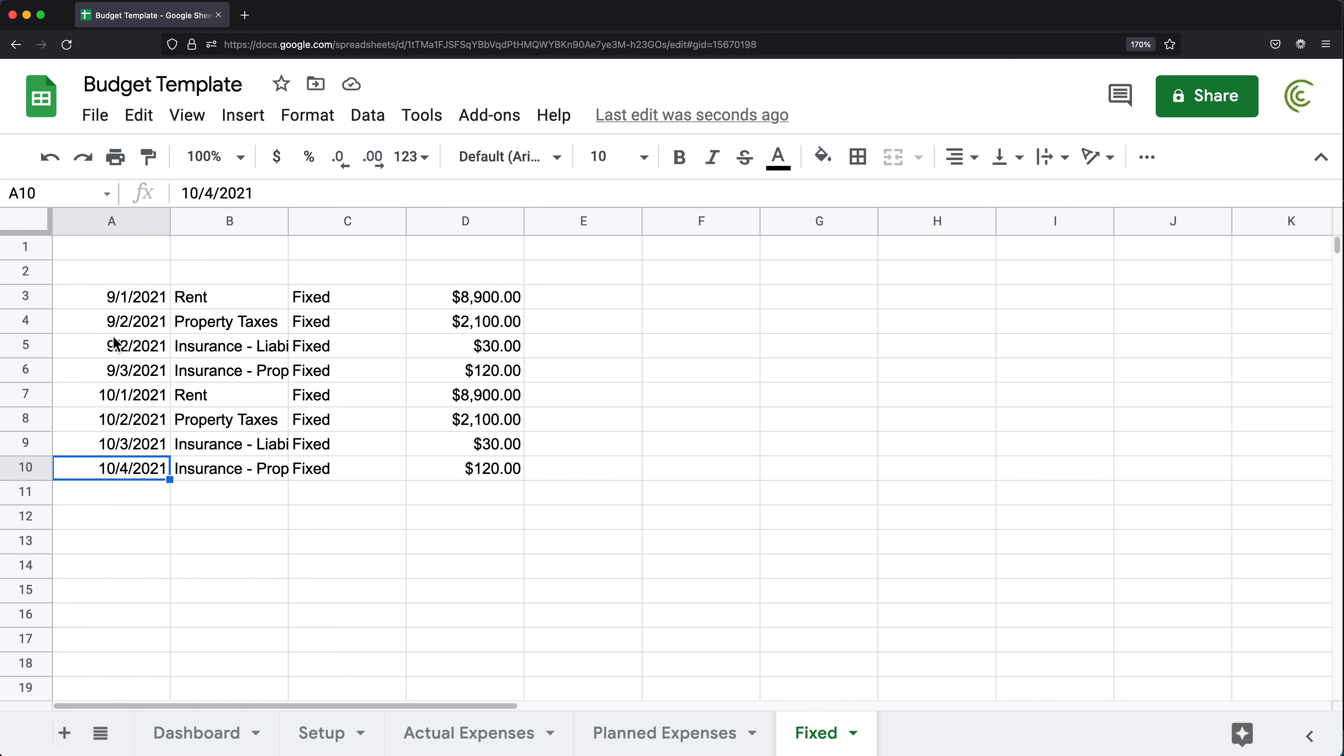
left_click_drag(316, 305, 330, 471)
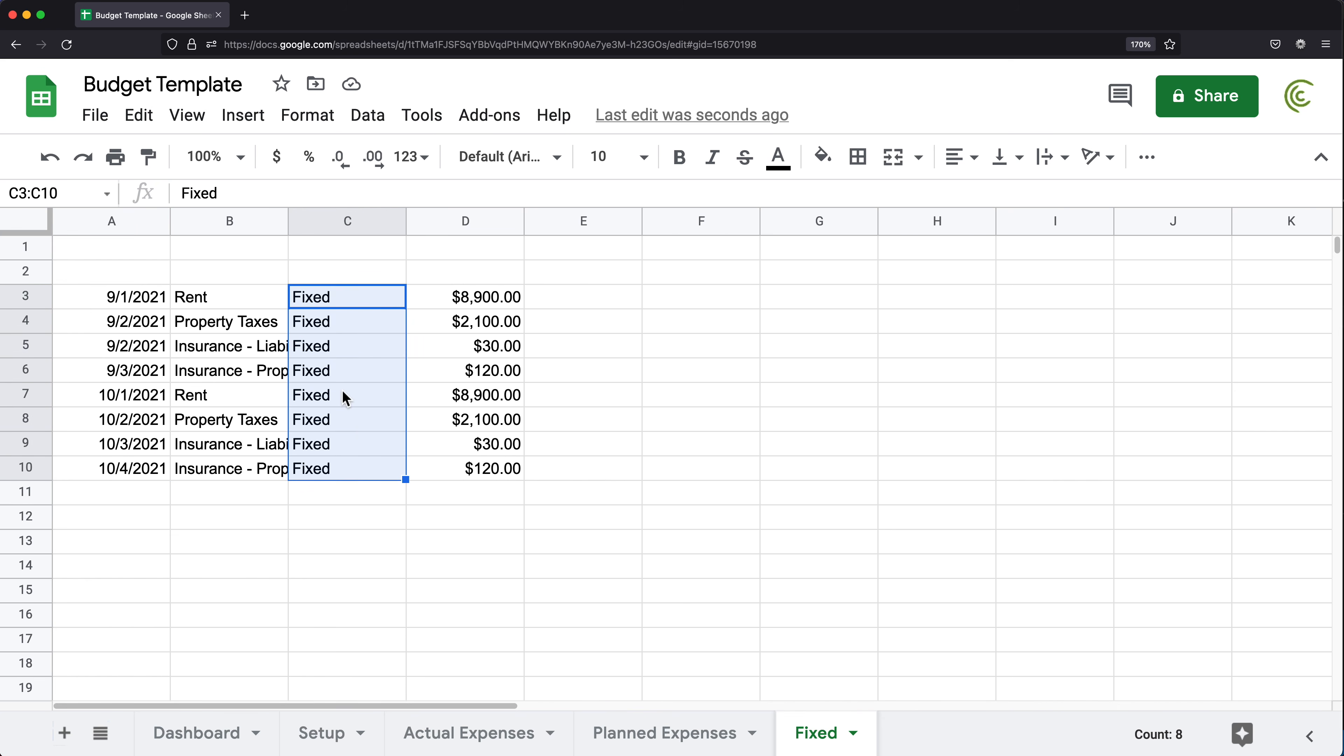
- Set the Dashboard's end date to 9/30/2021 and check the filtered rows on the Fixed sheet
left_click(196, 734)
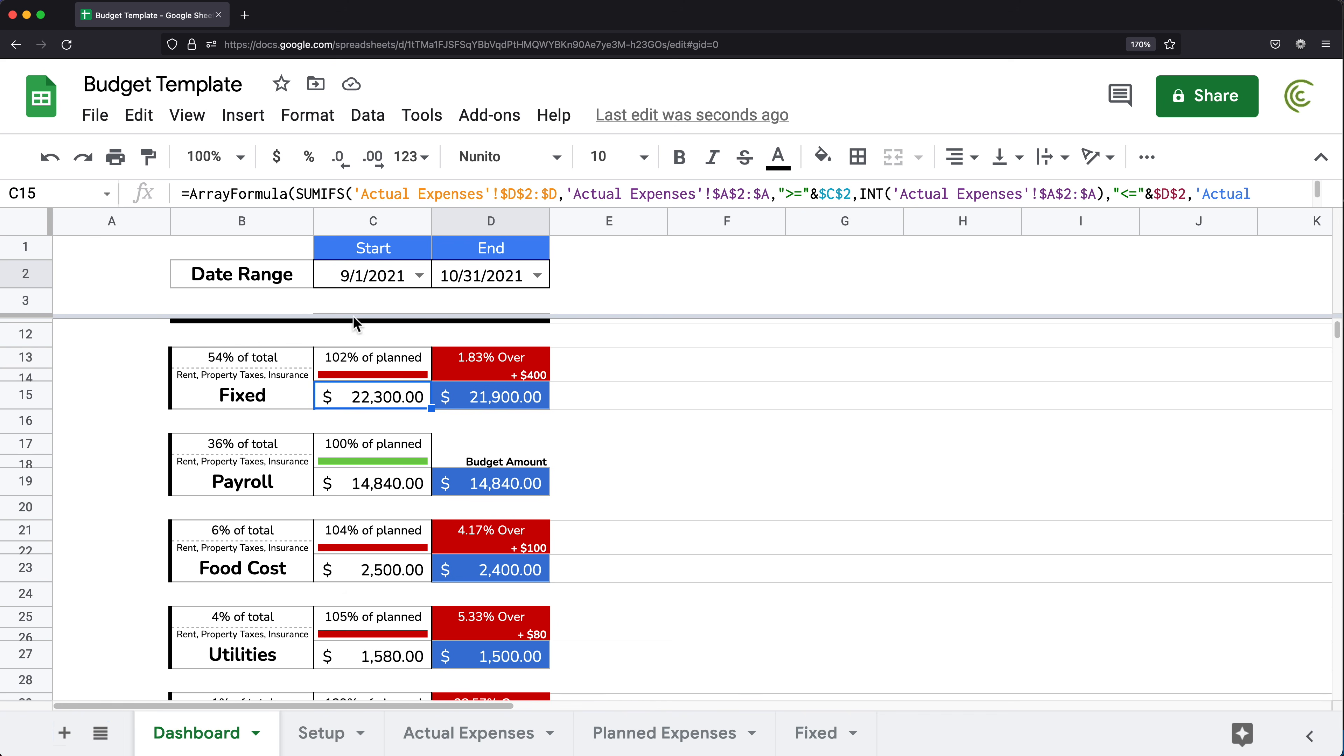
left_click(365, 286)
left_click(513, 282)
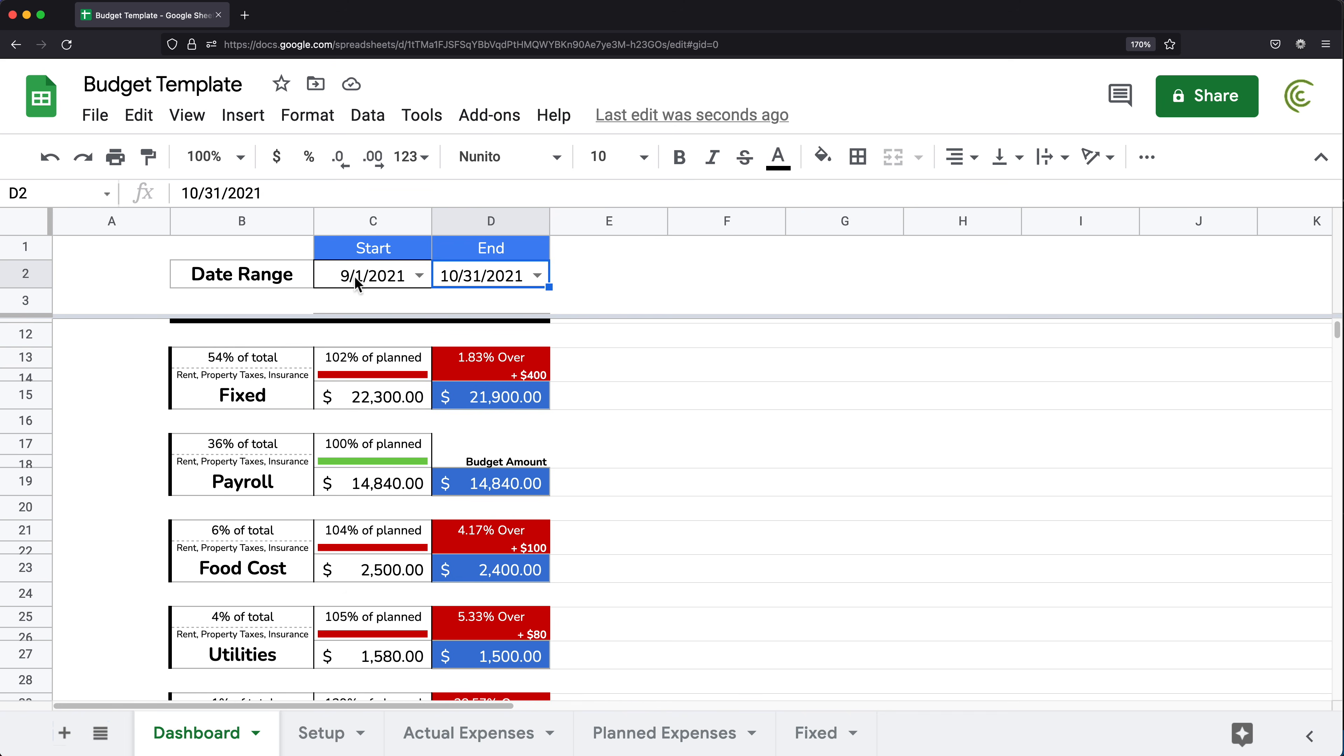
left_click(360, 286)
left_click(505, 281)
left_click(537, 275)
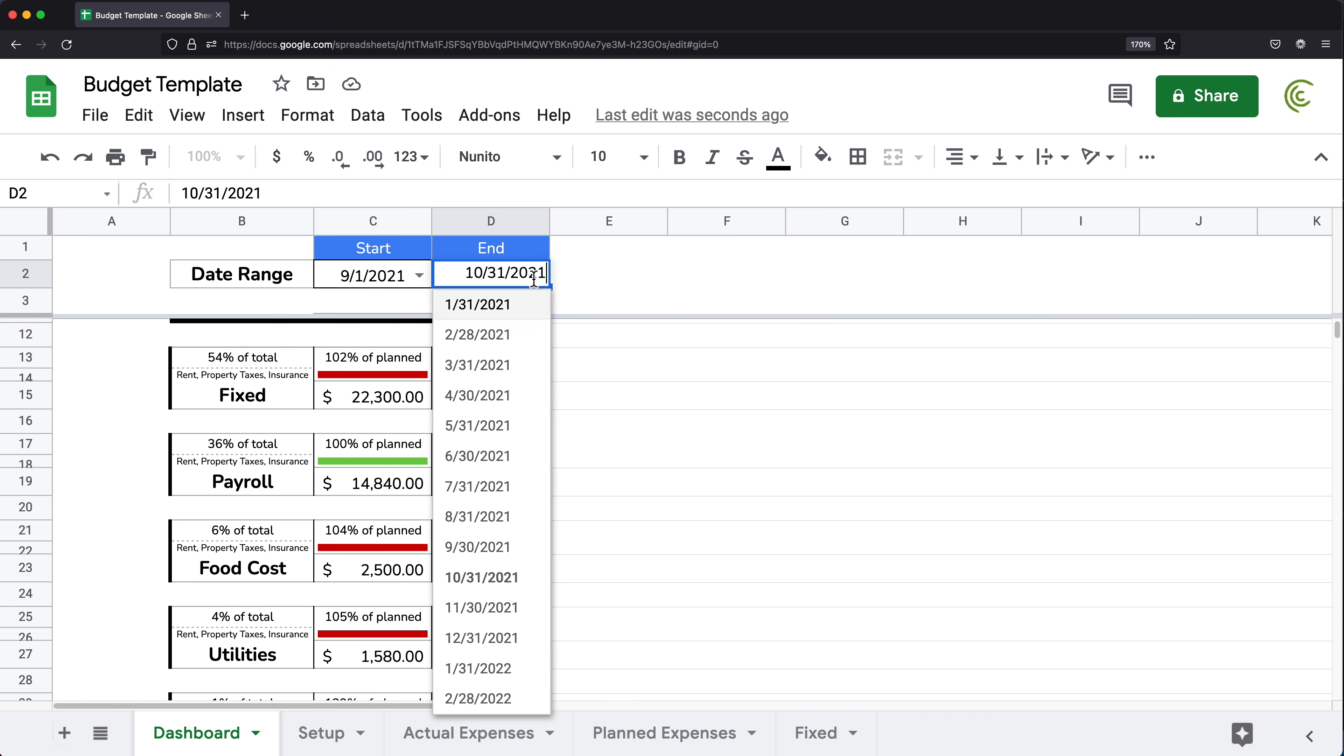
left_click(502, 547)
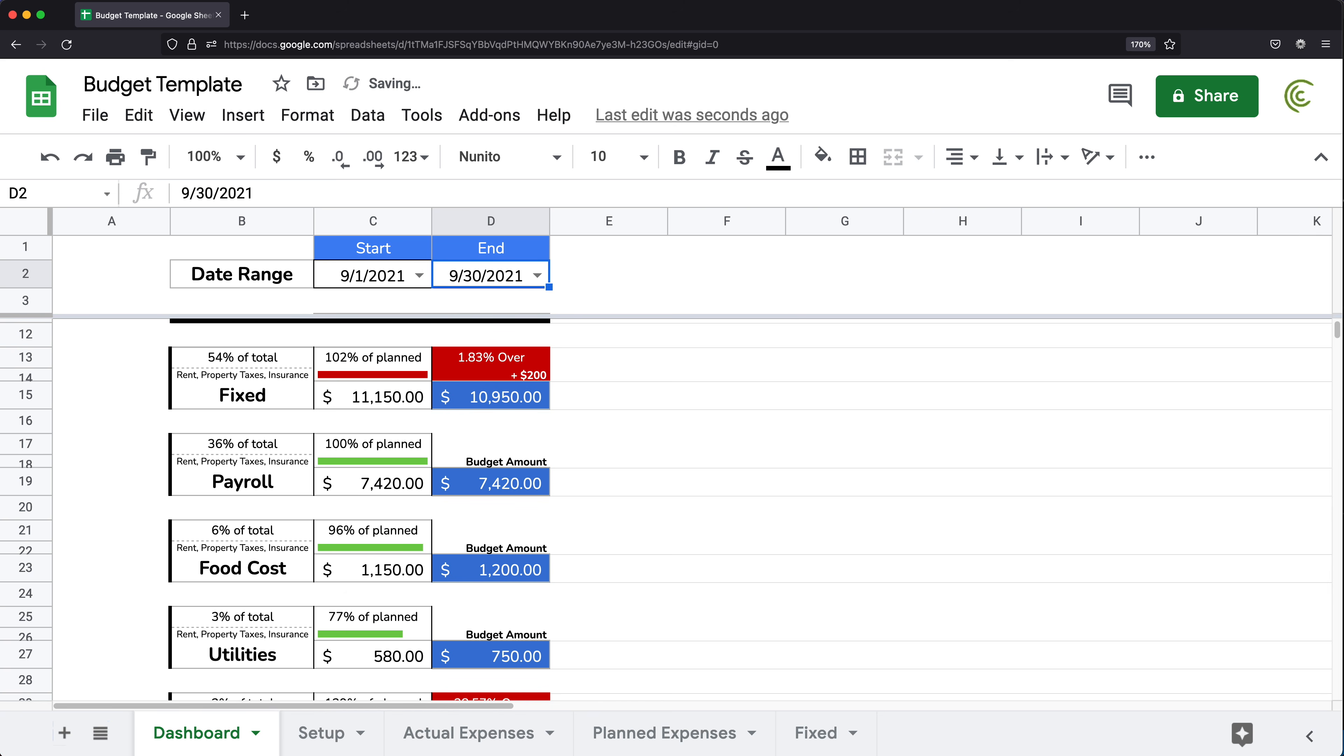
left_click(823, 743)
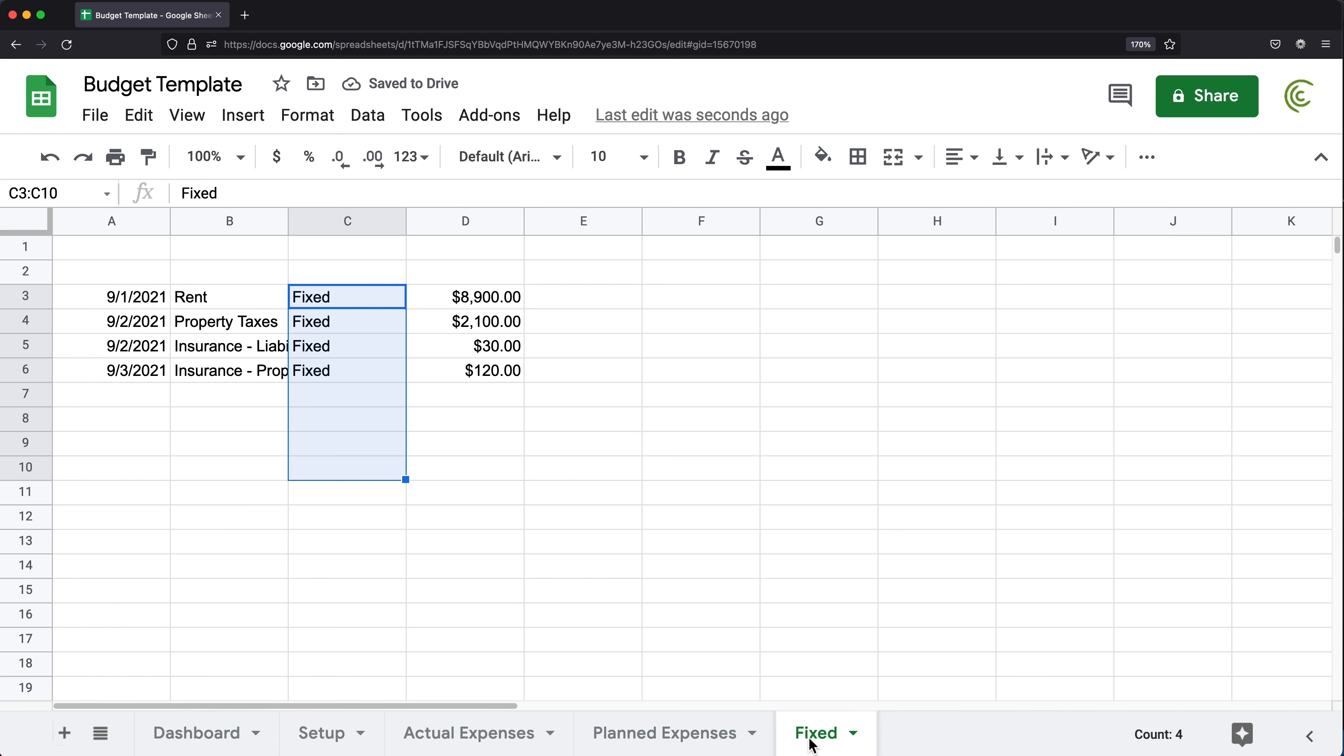
left_click_drag(127, 299, 465, 376)
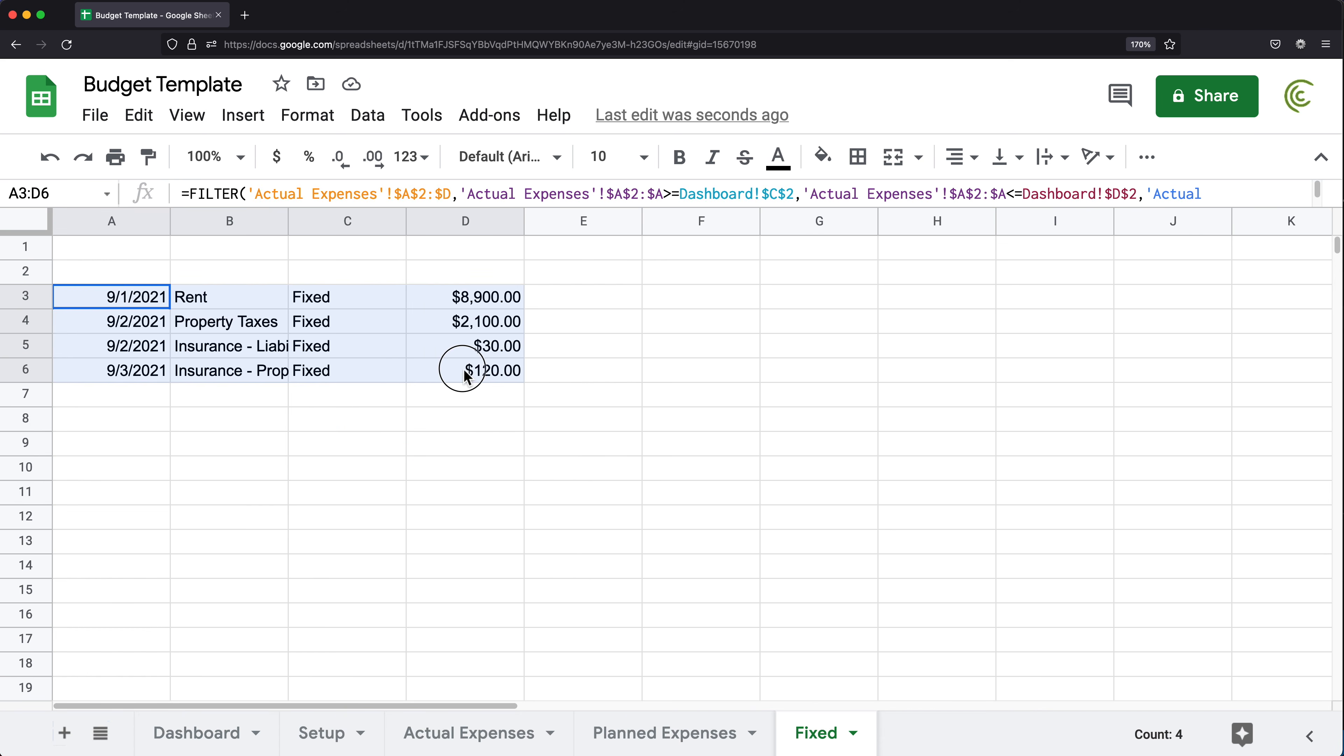
- Wrap the end-date condition's range 'Actual Expenses'!$A$2:$A in INT and enclose the whole FILTER formula in ArrayFormula
left_click(116, 296)
double_click(116, 296)
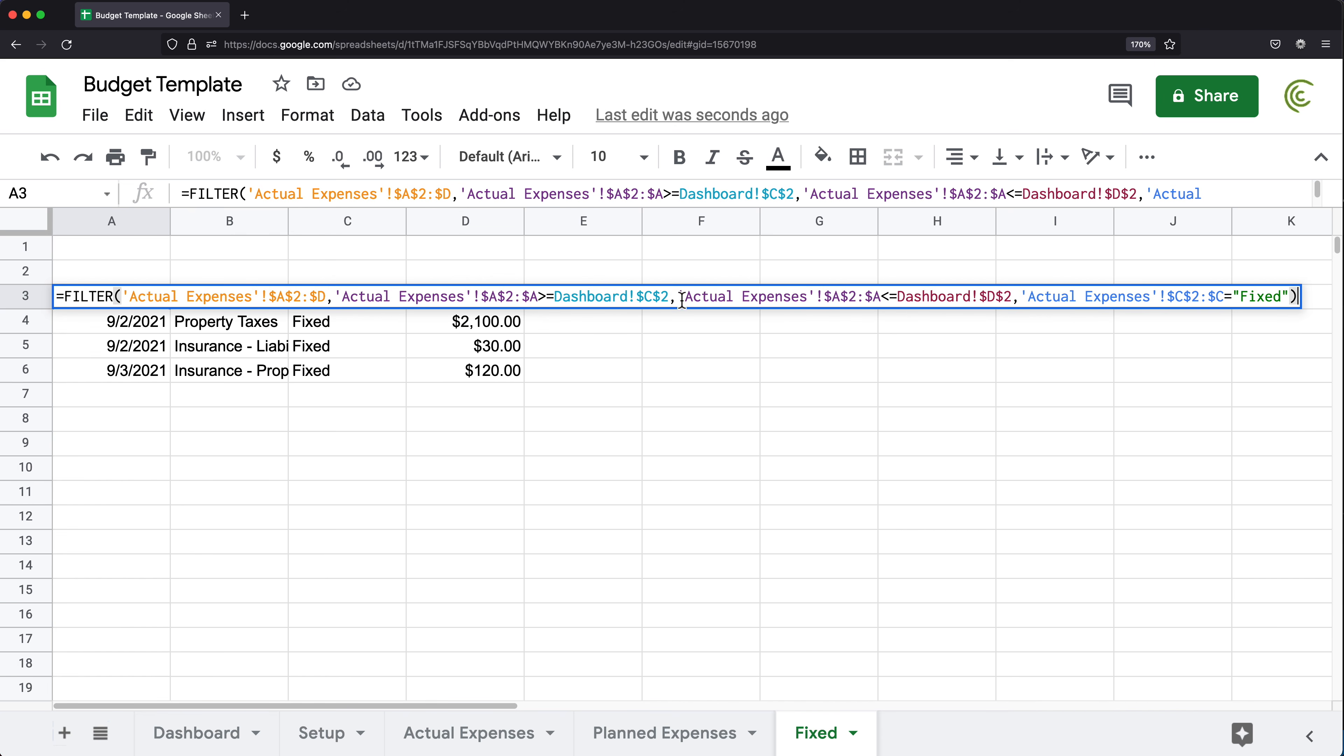
mouse_move(678, 297)
left_mouse_down()
mouse_move(880, 297)
mouse_move(684, 295)
left_mouse_up()
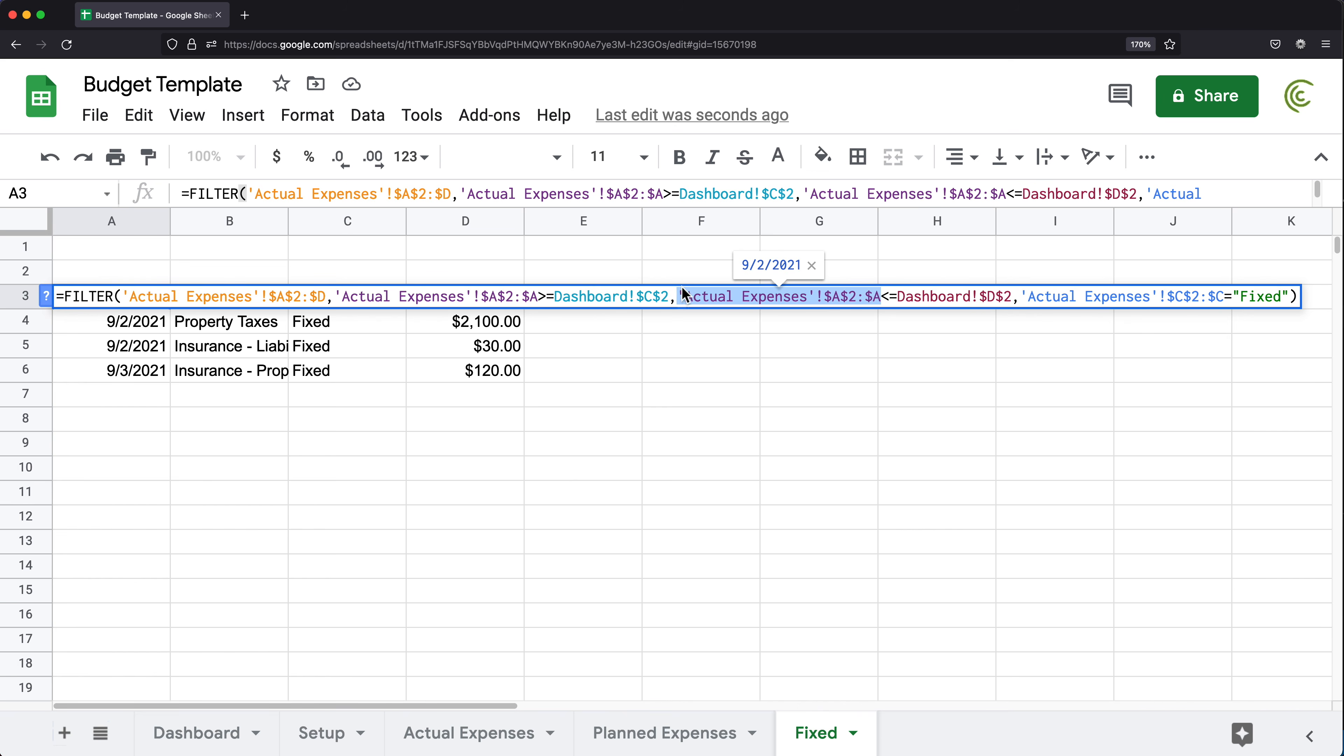
left_click(682, 295)
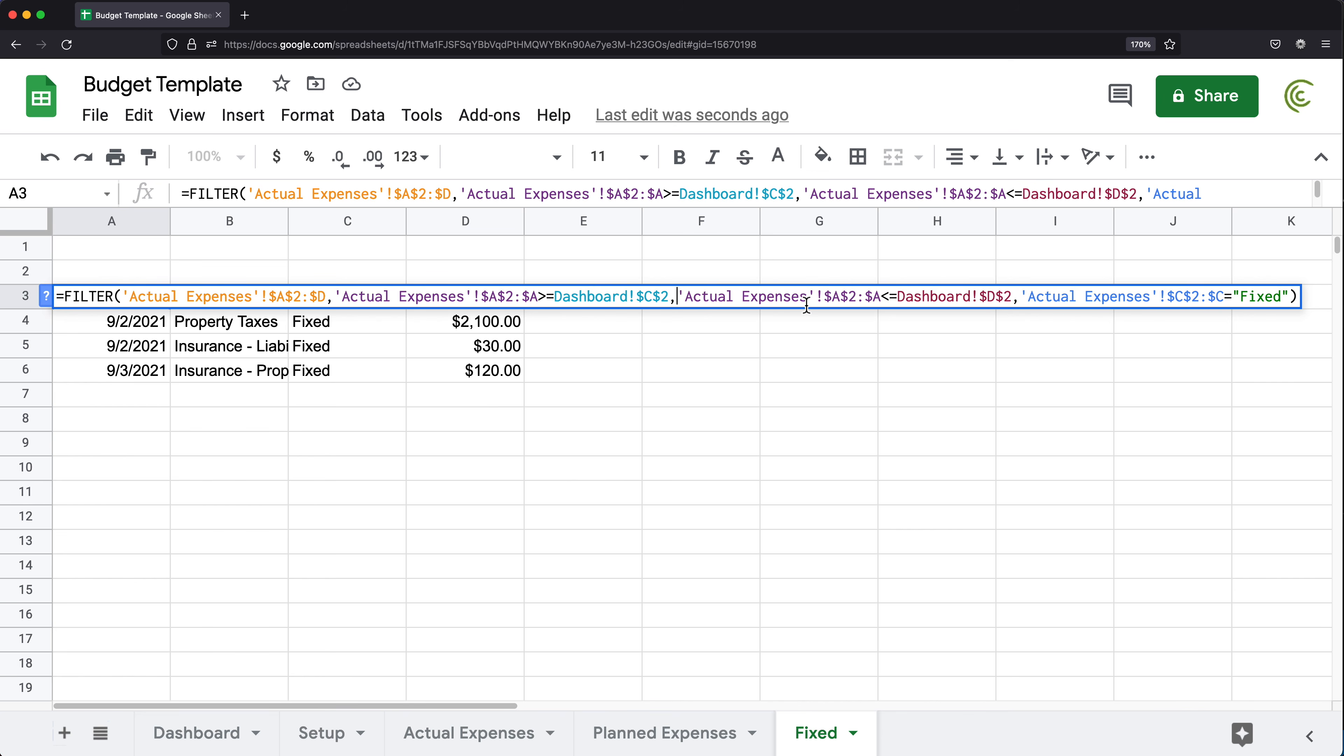
type("INT(")
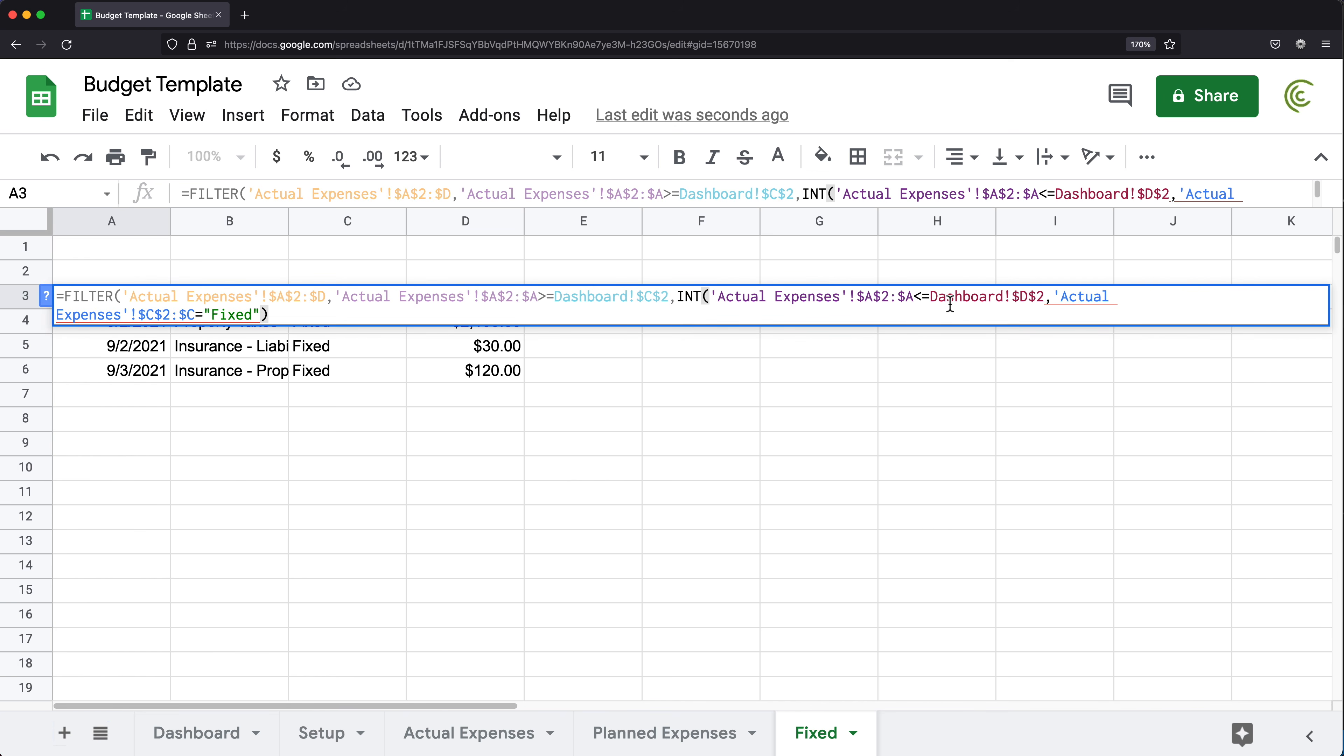
left_click(917, 299)
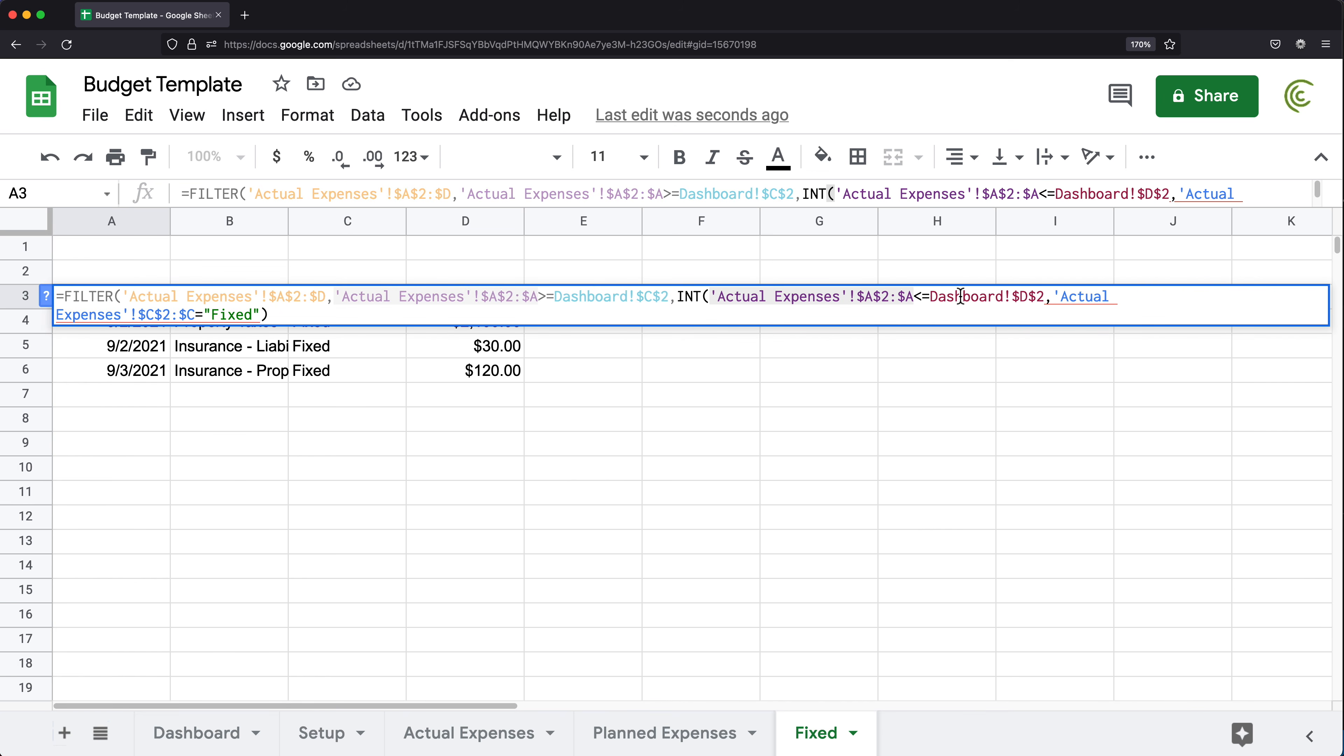
type(")")
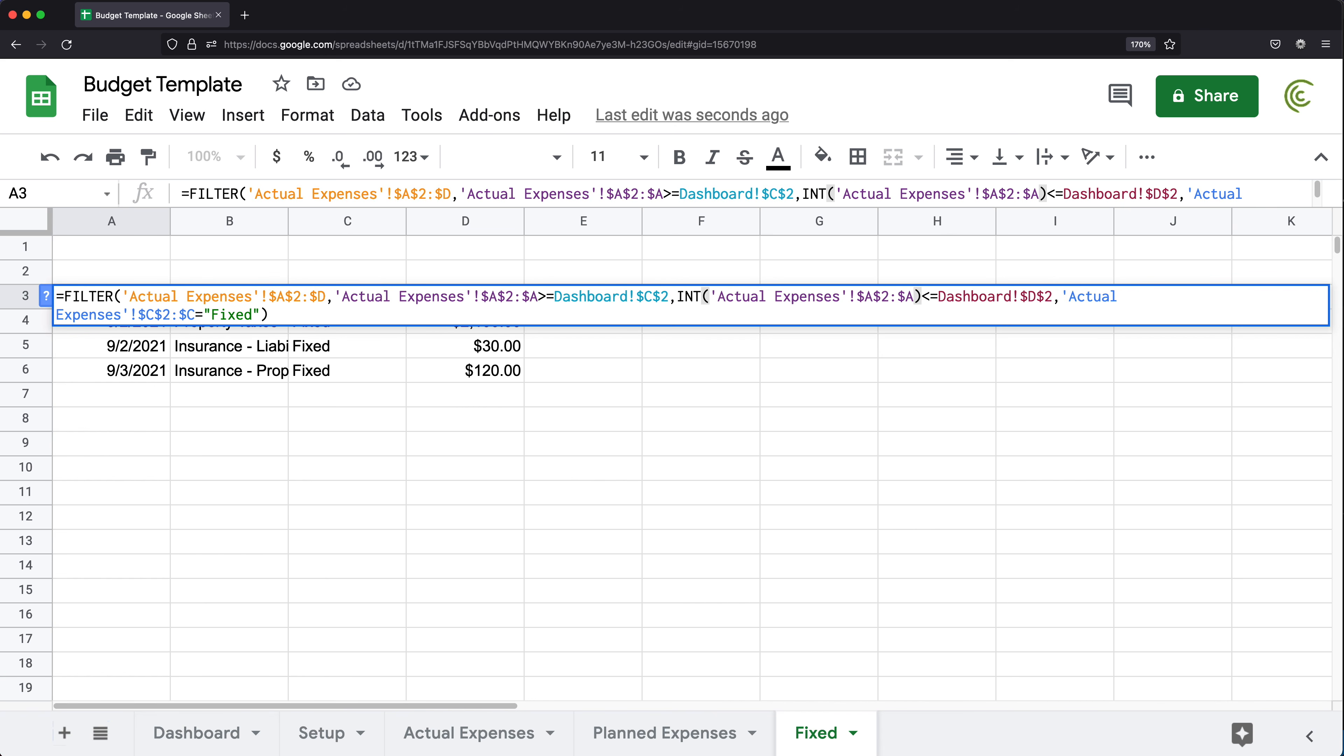
key("super+shift+Return")
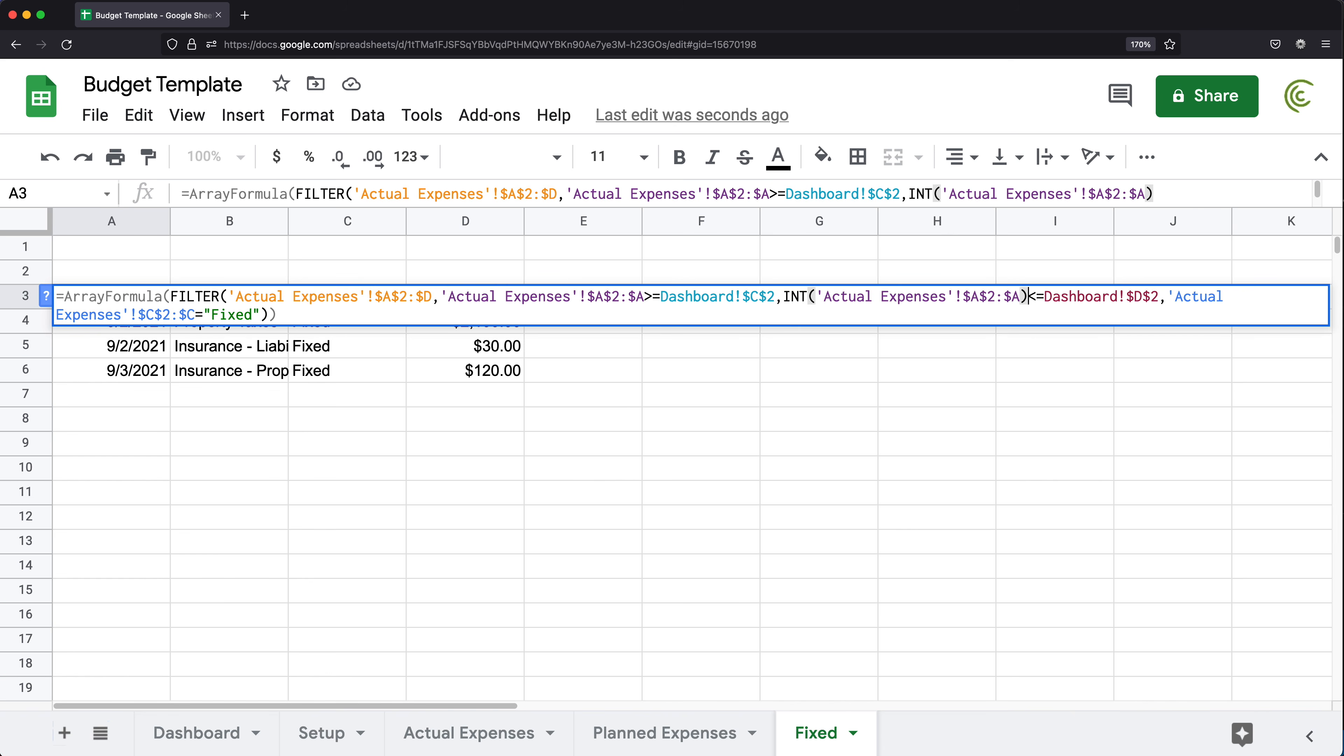
key("Return")
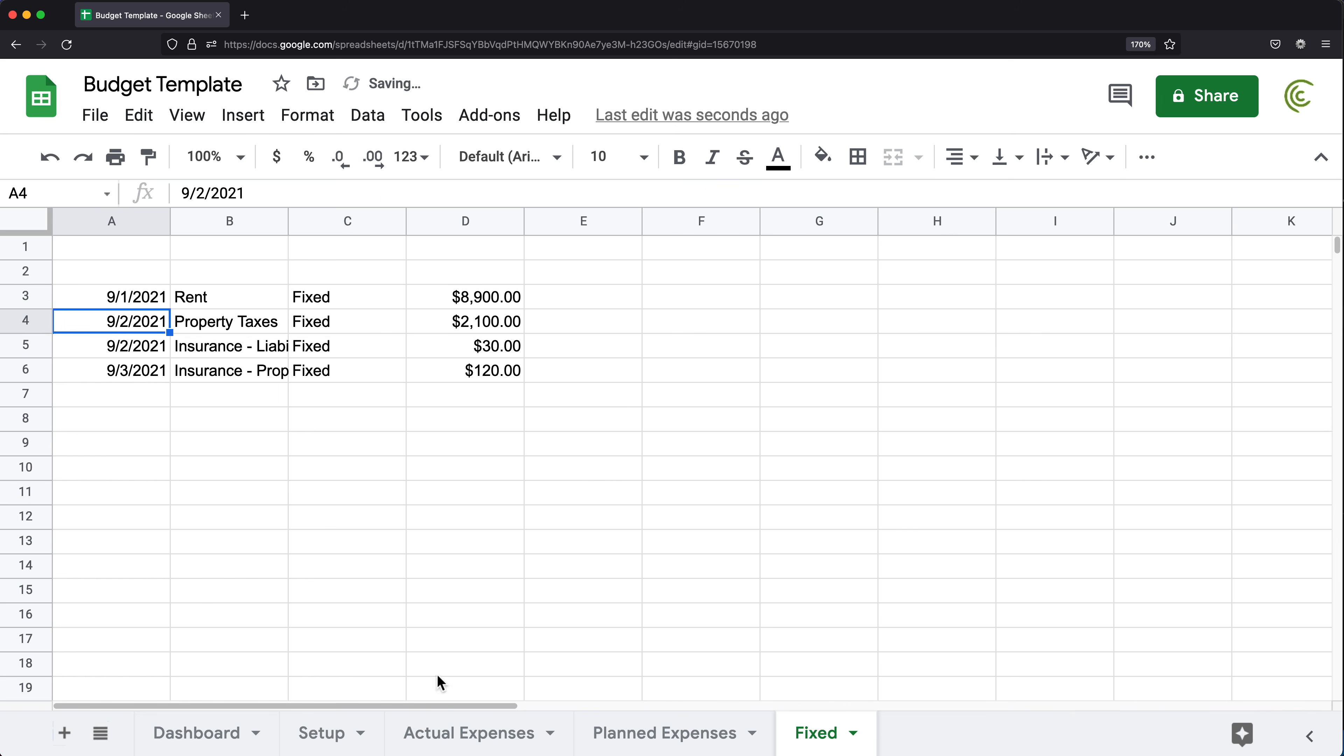
- Copy the headers in A1:D1 of Planned Expenses to row 2 of the Fixed sheet, starting at A2
left_click(680, 734)
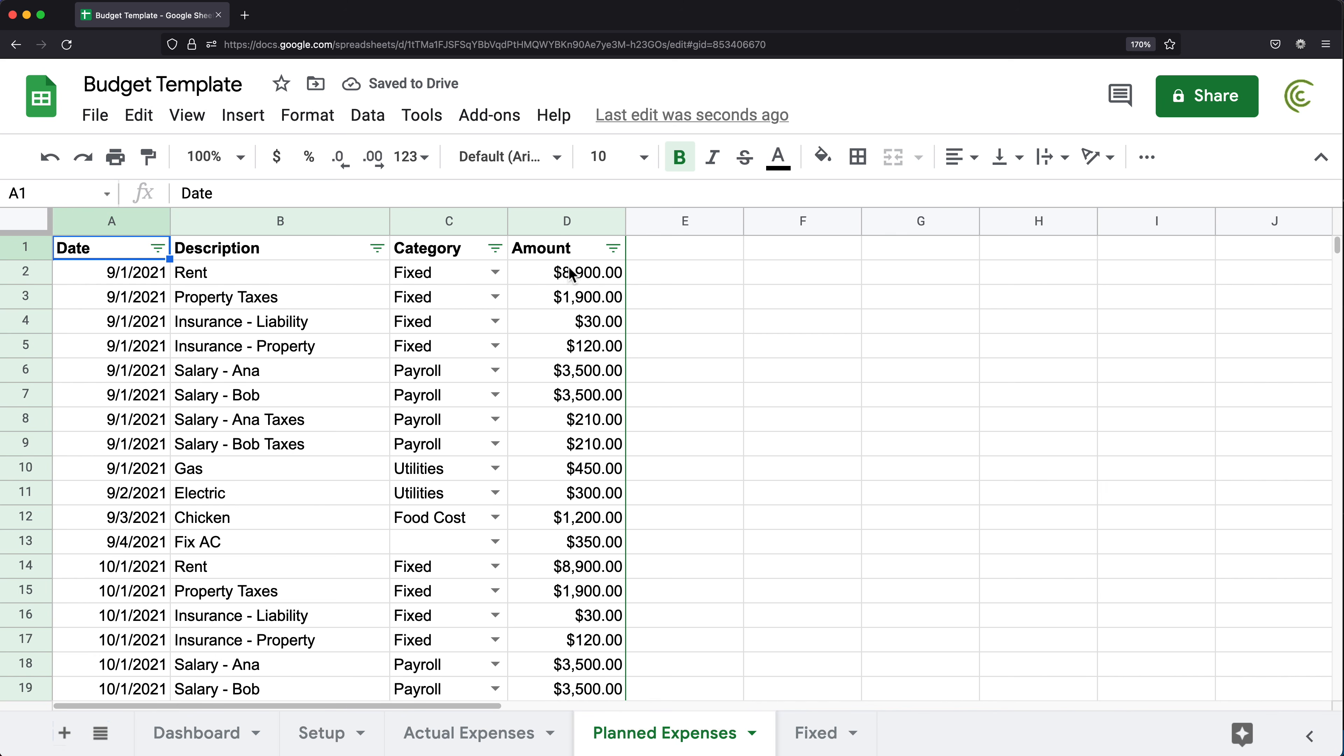
left_click_drag(536, 247, 129, 245)
key("cmd+c")
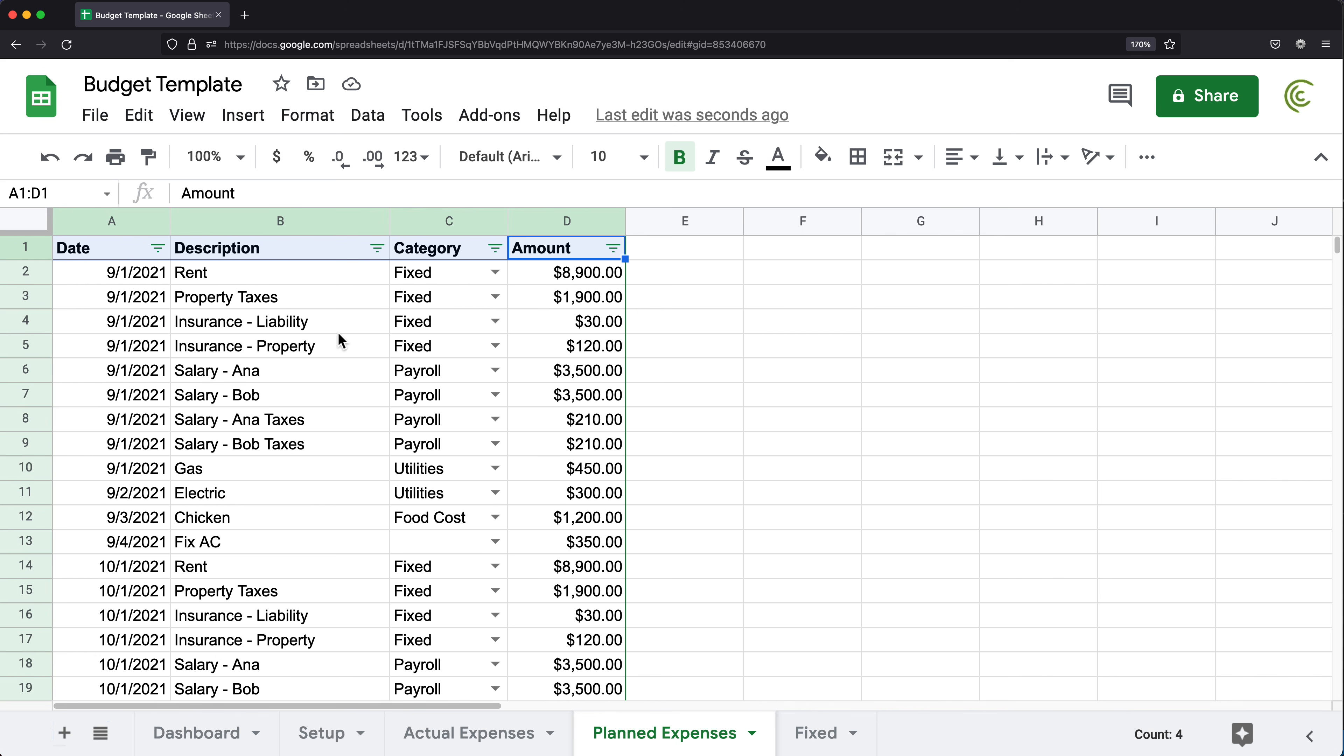
left_click(821, 733)
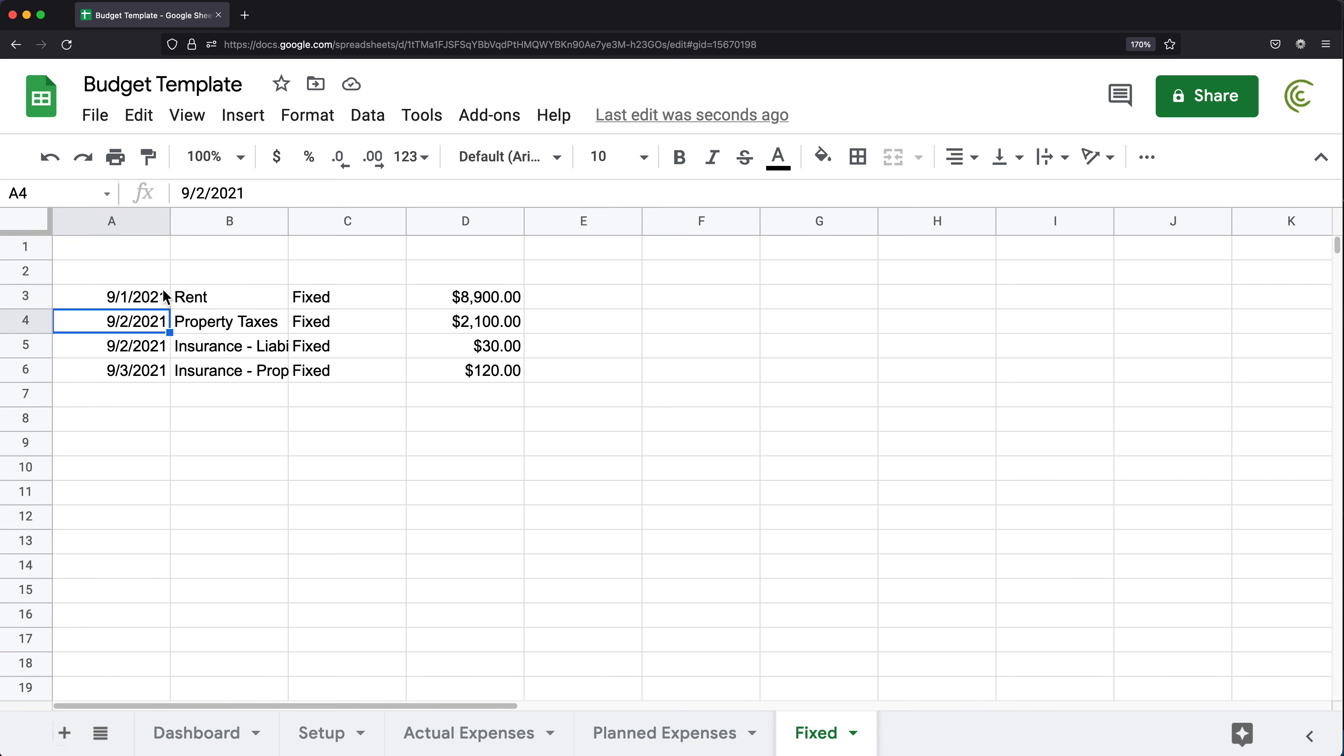
left_click(148, 280)
key("cmd+v")
left_click(330, 371)
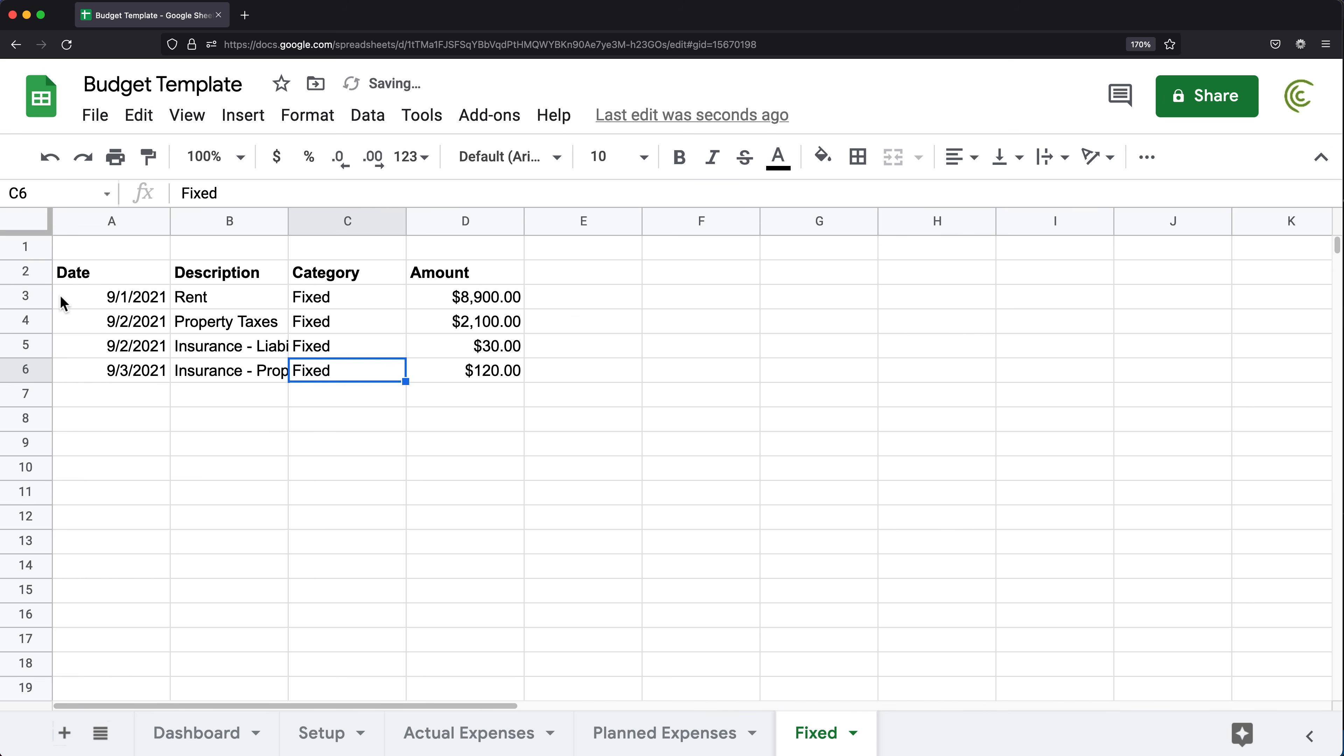
- Insert a blank row above the header row on the Fixed sheet and select cell C1
right_click(31, 273)
left_click(140, 318)
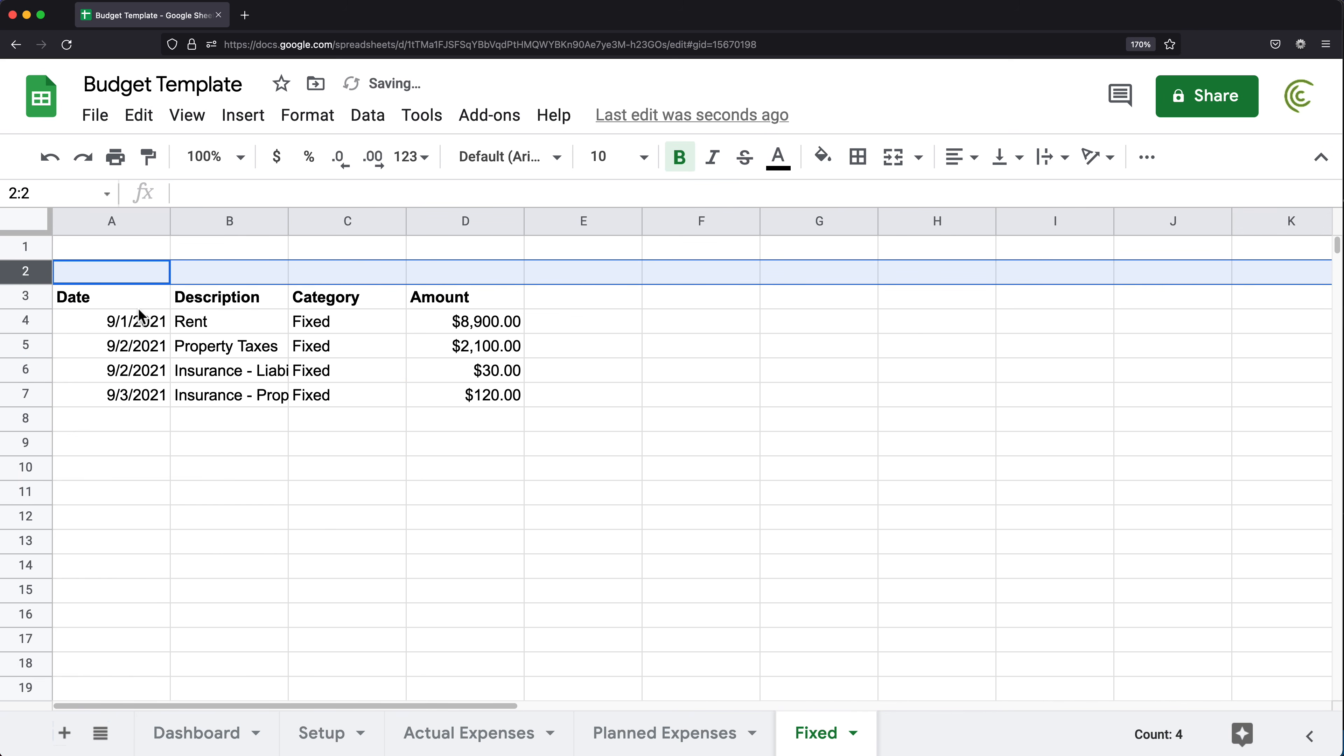
left_click(460, 256)
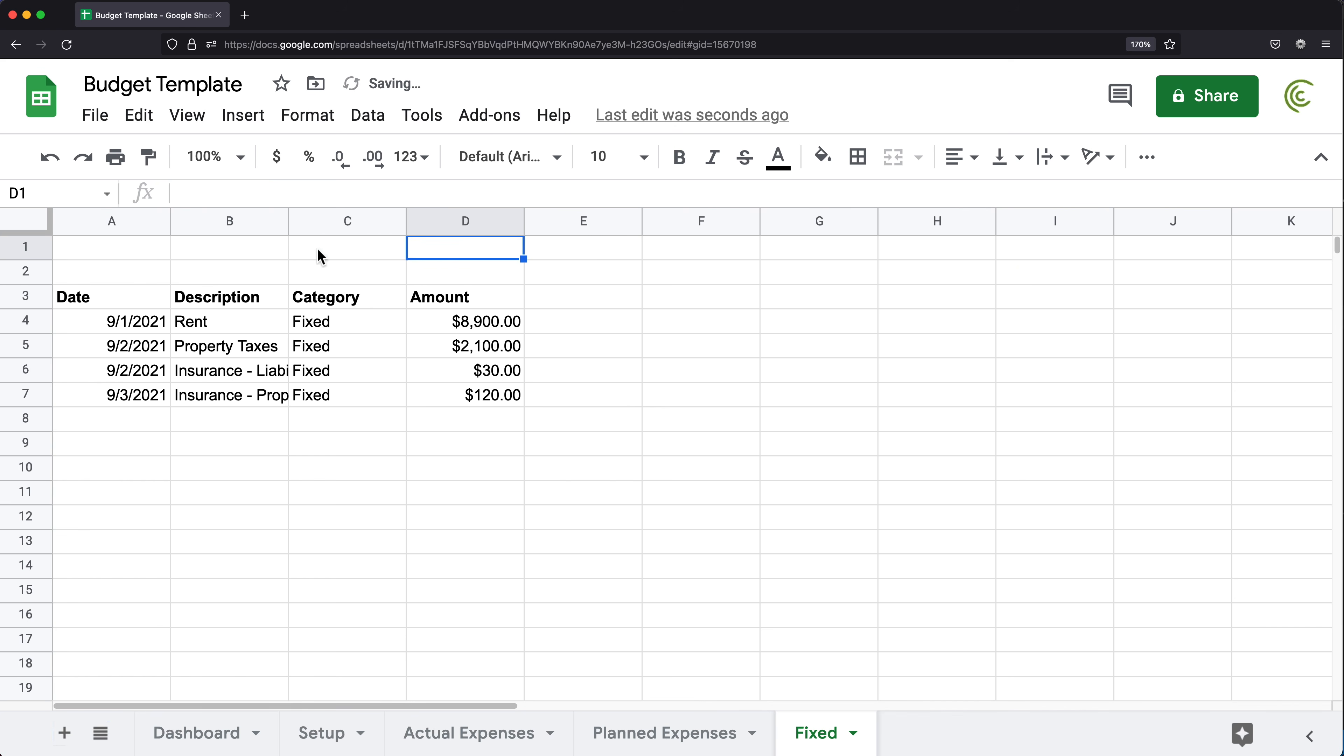
left_click(366, 253)
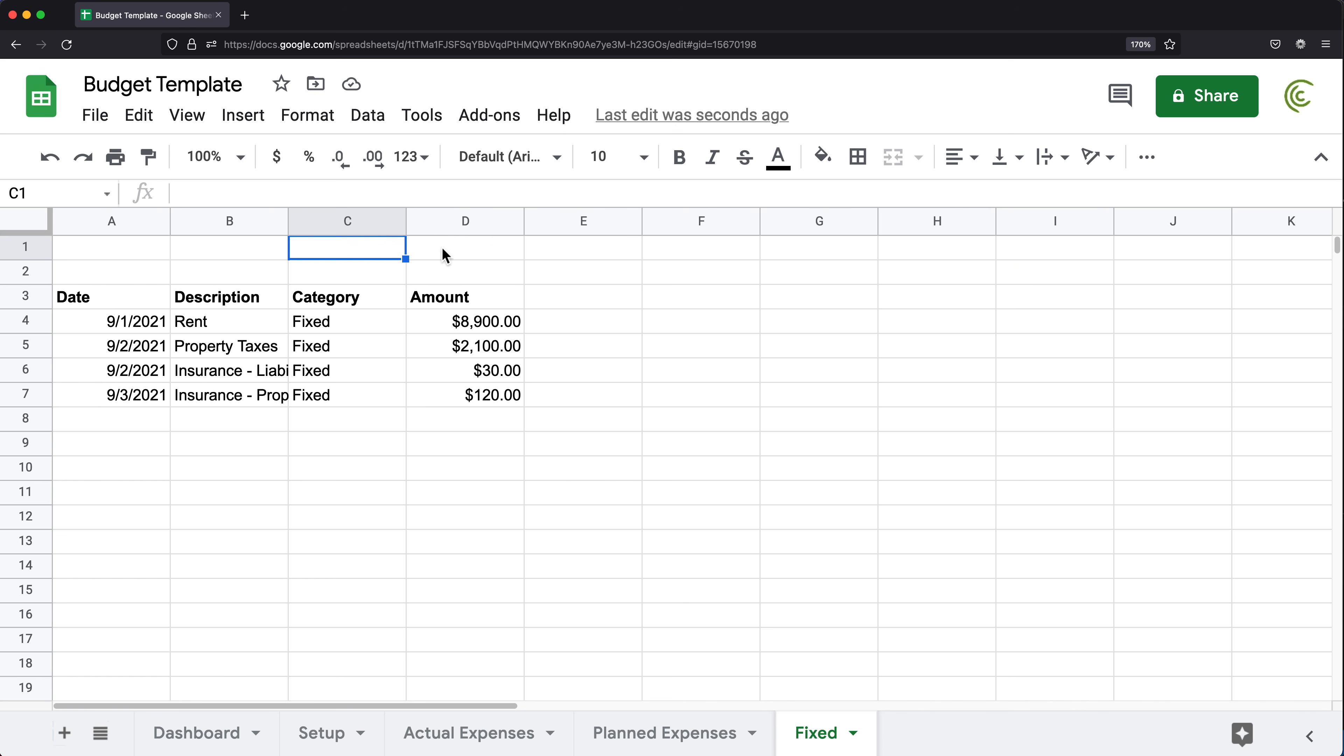
- Review the start and end dates on the Dashboard, then view the Actual Expenses records
left_click(214, 733)
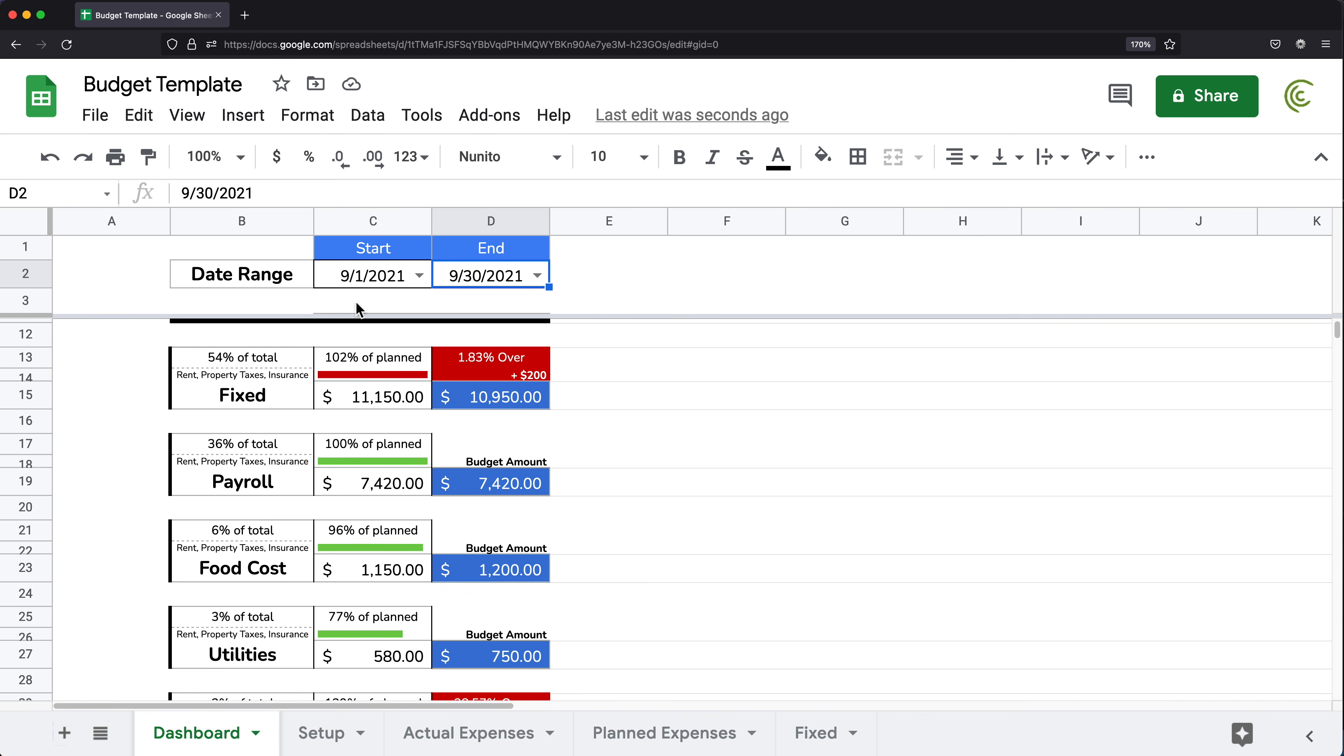
left_click(368, 286)
left_click(485, 280)
left_click(498, 741)
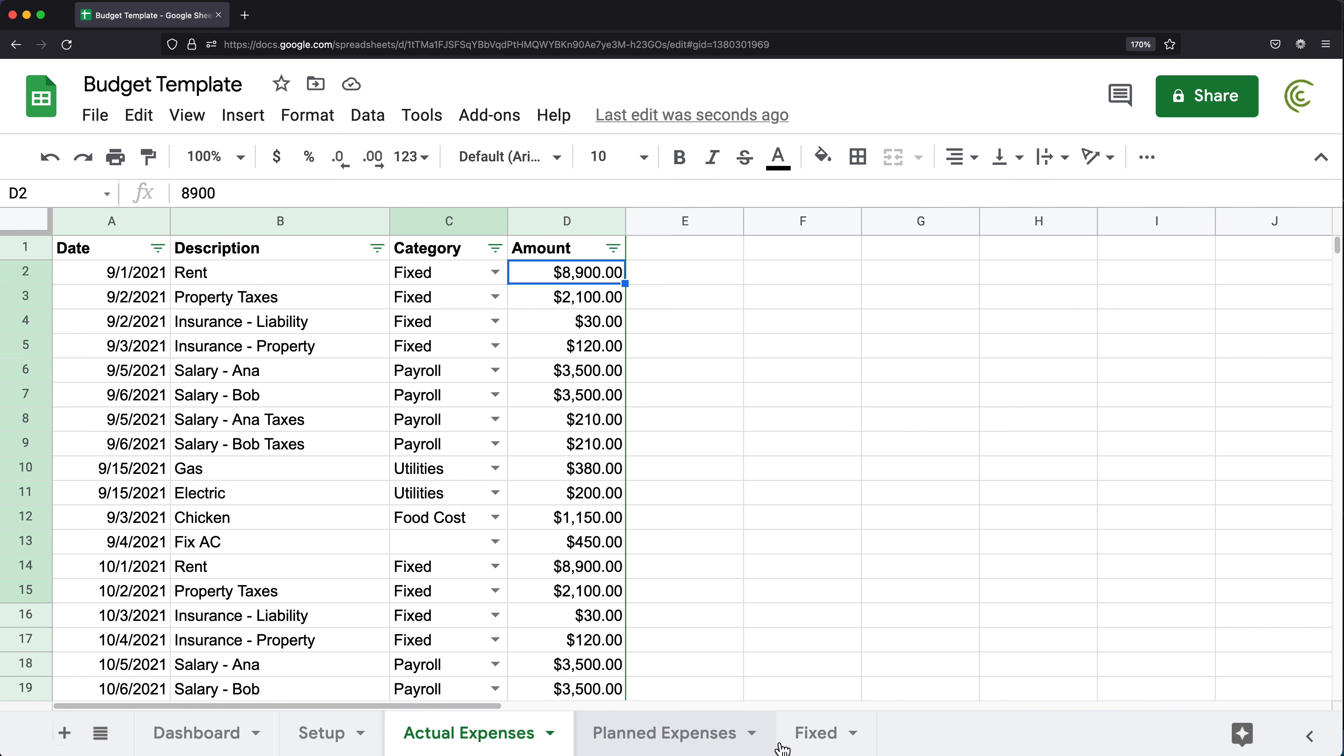
- Begin a formula in cell C1 of the Fixed sheet with the text "Report for date range: "
left_click(817, 740)
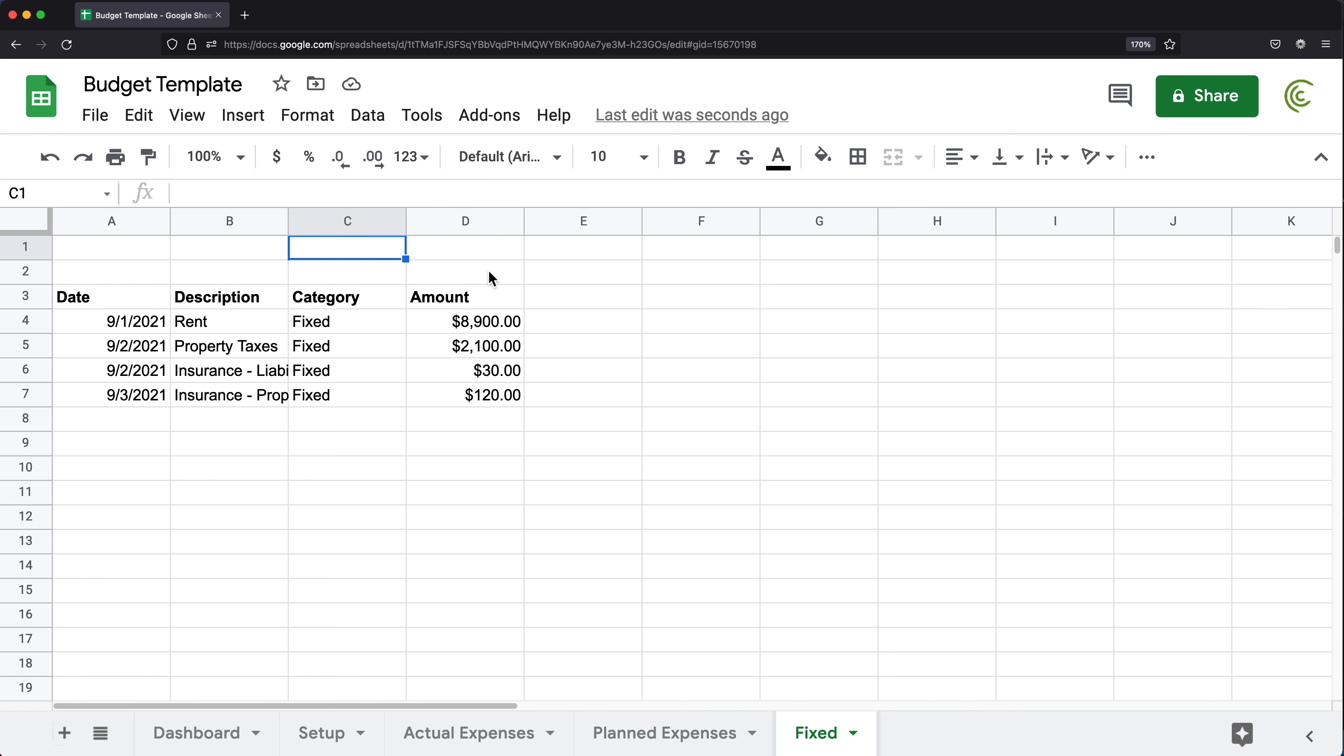
type("=")
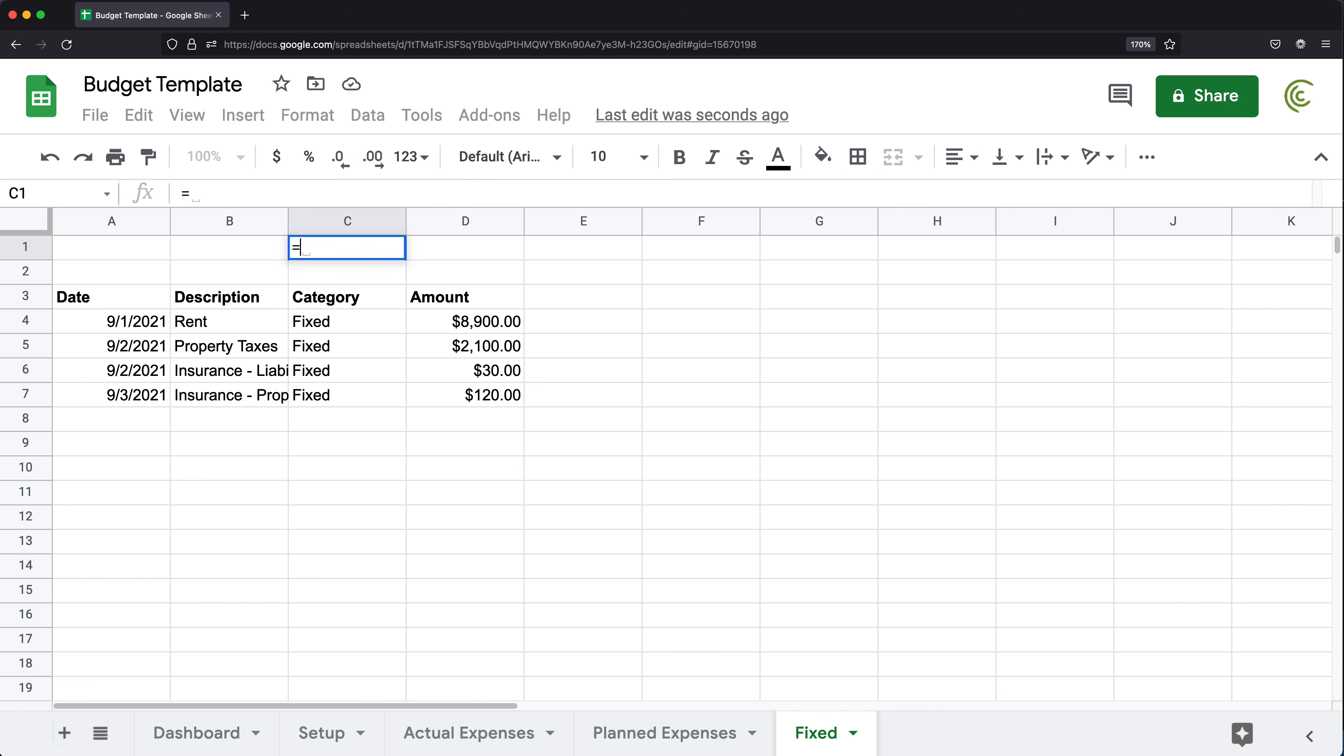
key("Escape")
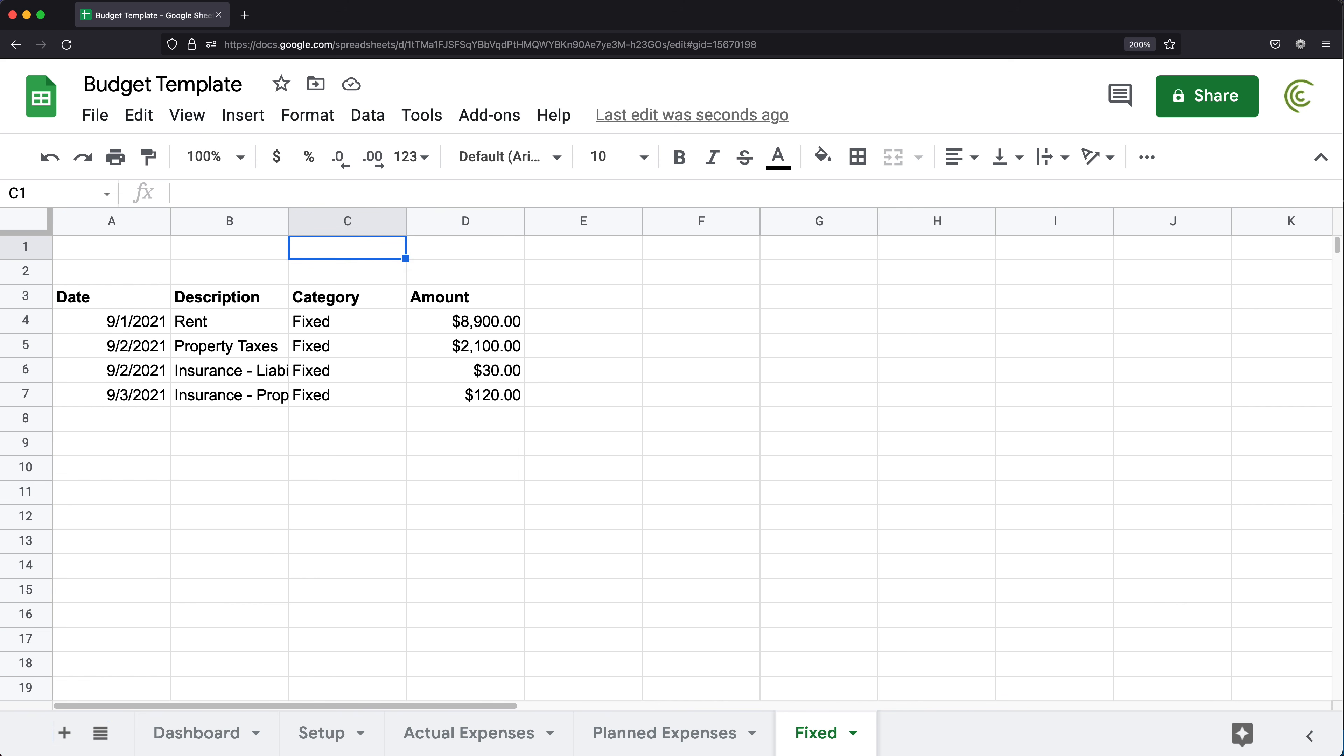
key("super+plus")
type("=")
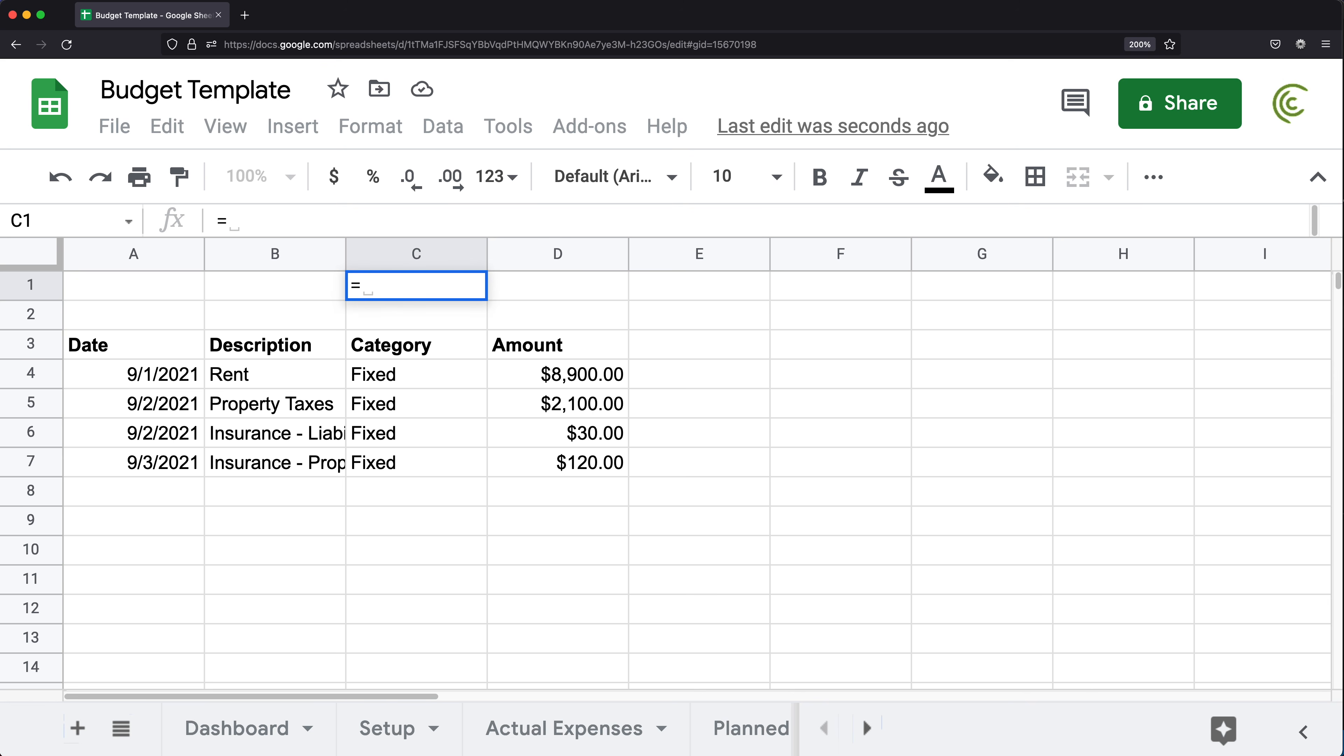
type("\"")
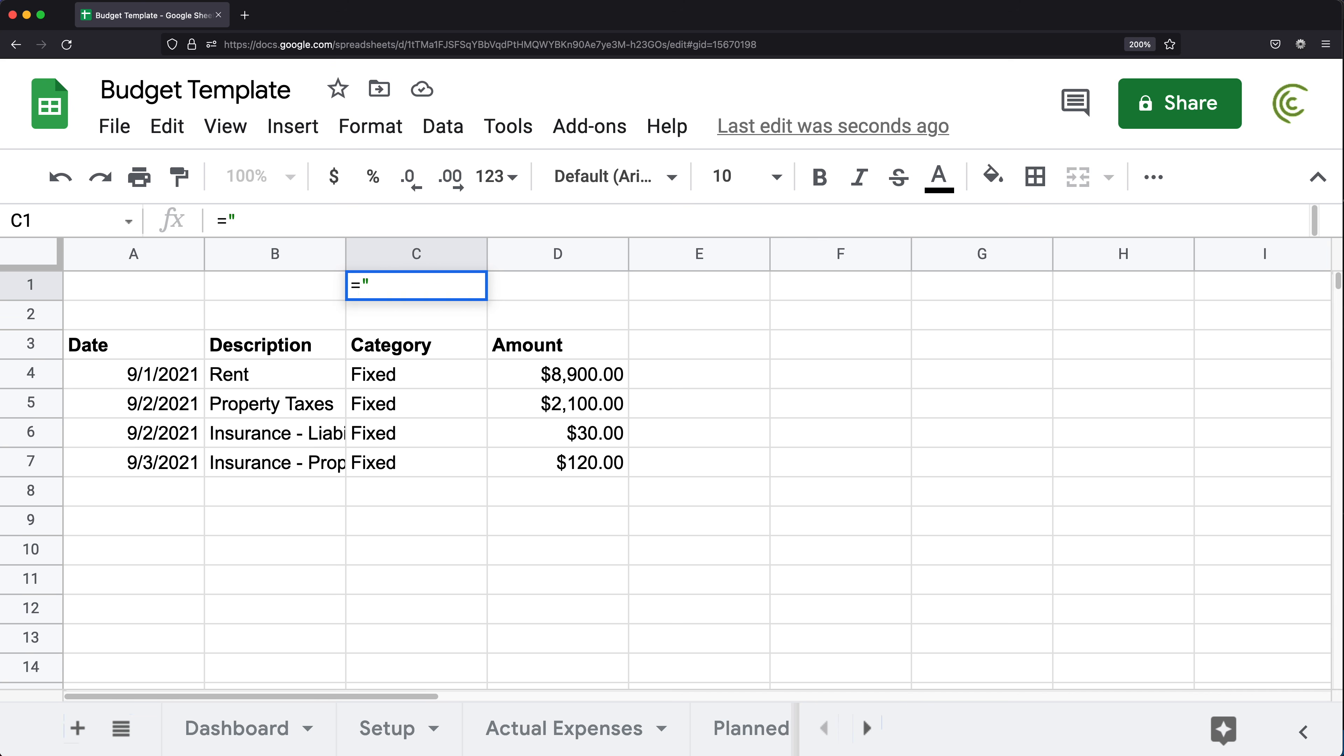
type("Report fo")
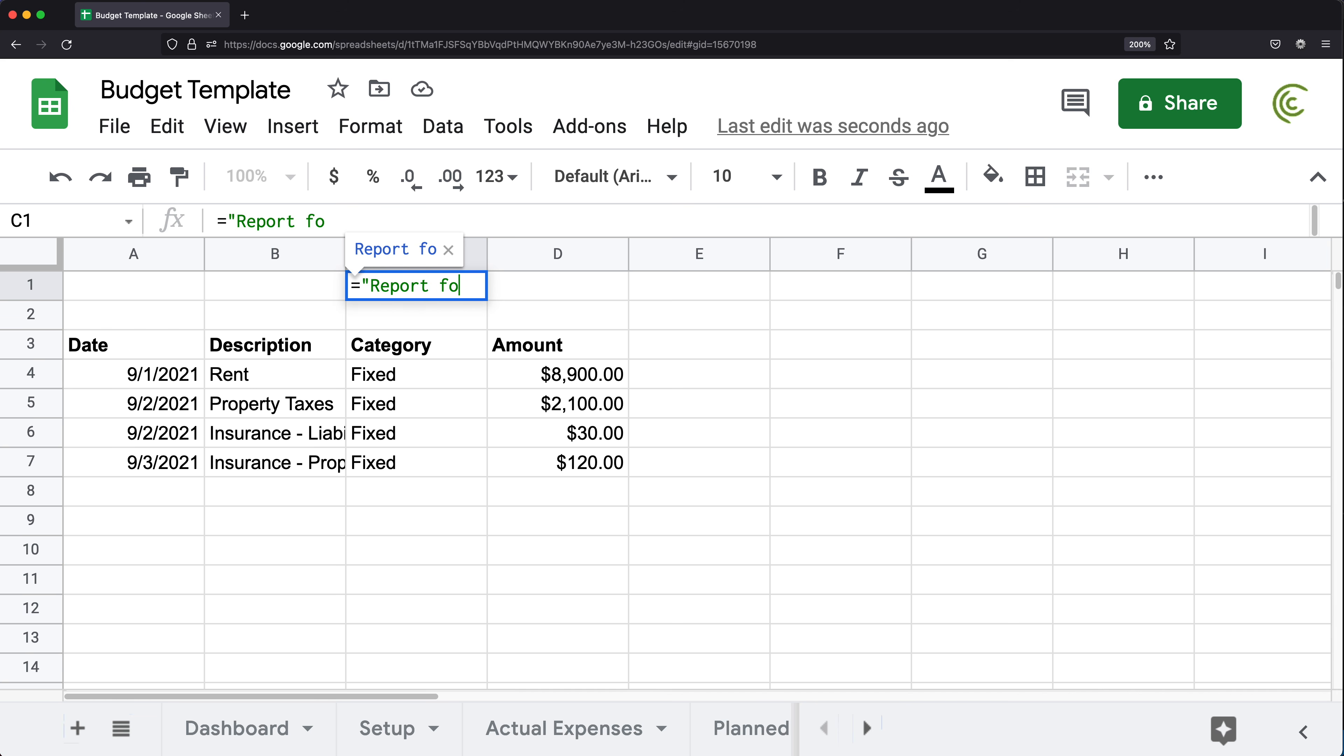
type("r")
type(" date ra")
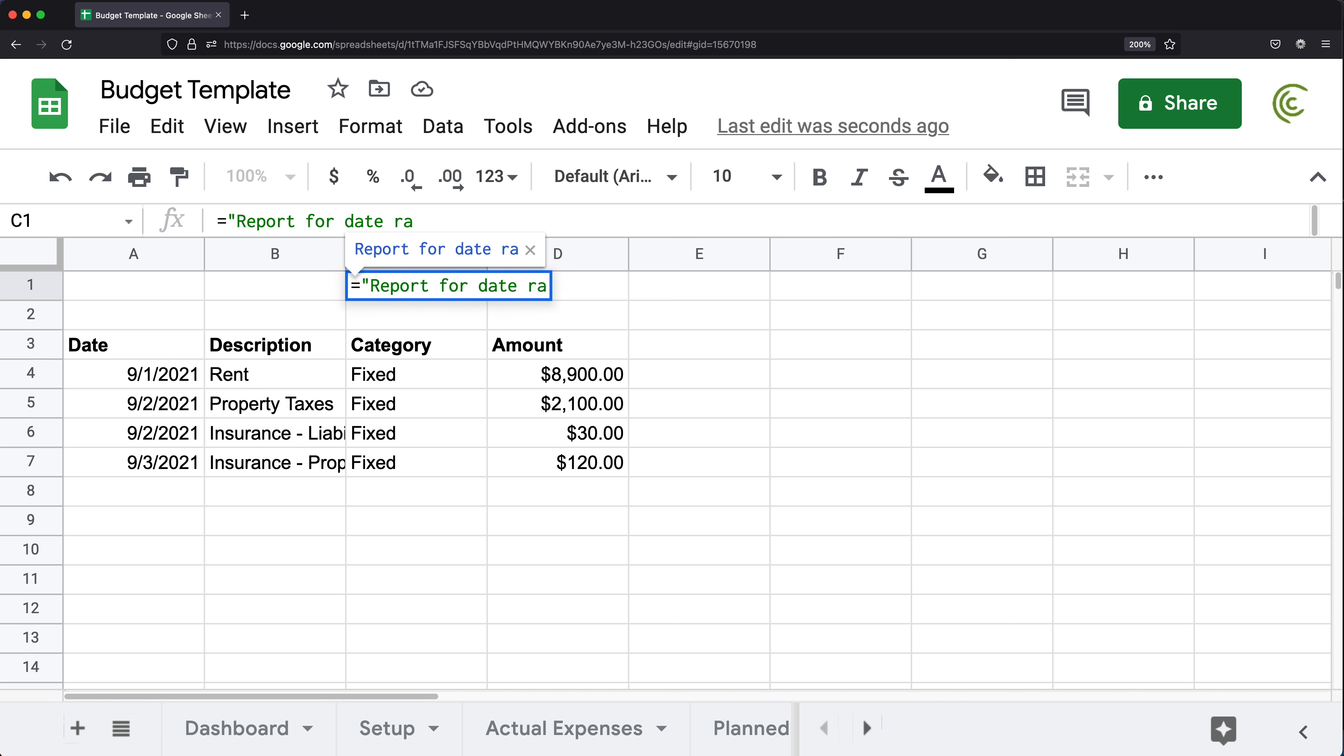
type("nge: \"")
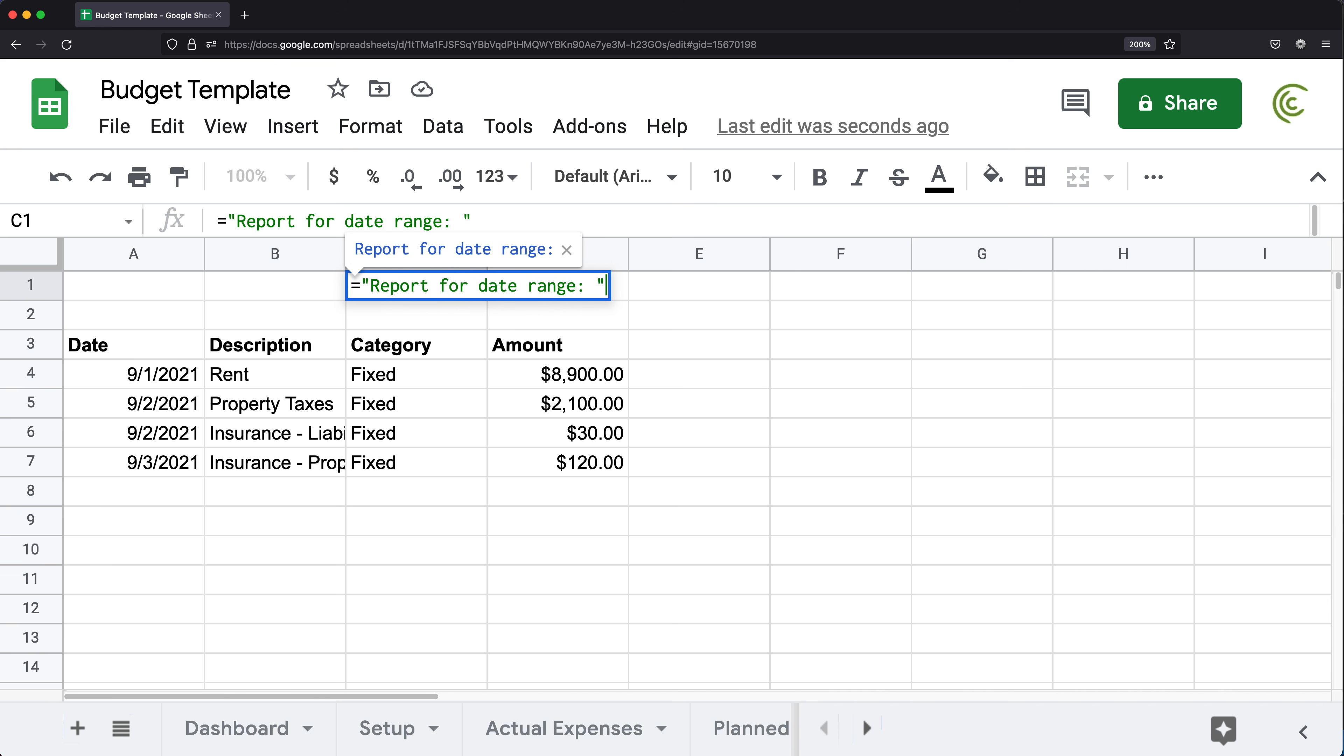
- Append the Dashboard start date to the formula as &TEXT(Dashboard!$C$2,"m/d/yyyy")
type("& ")
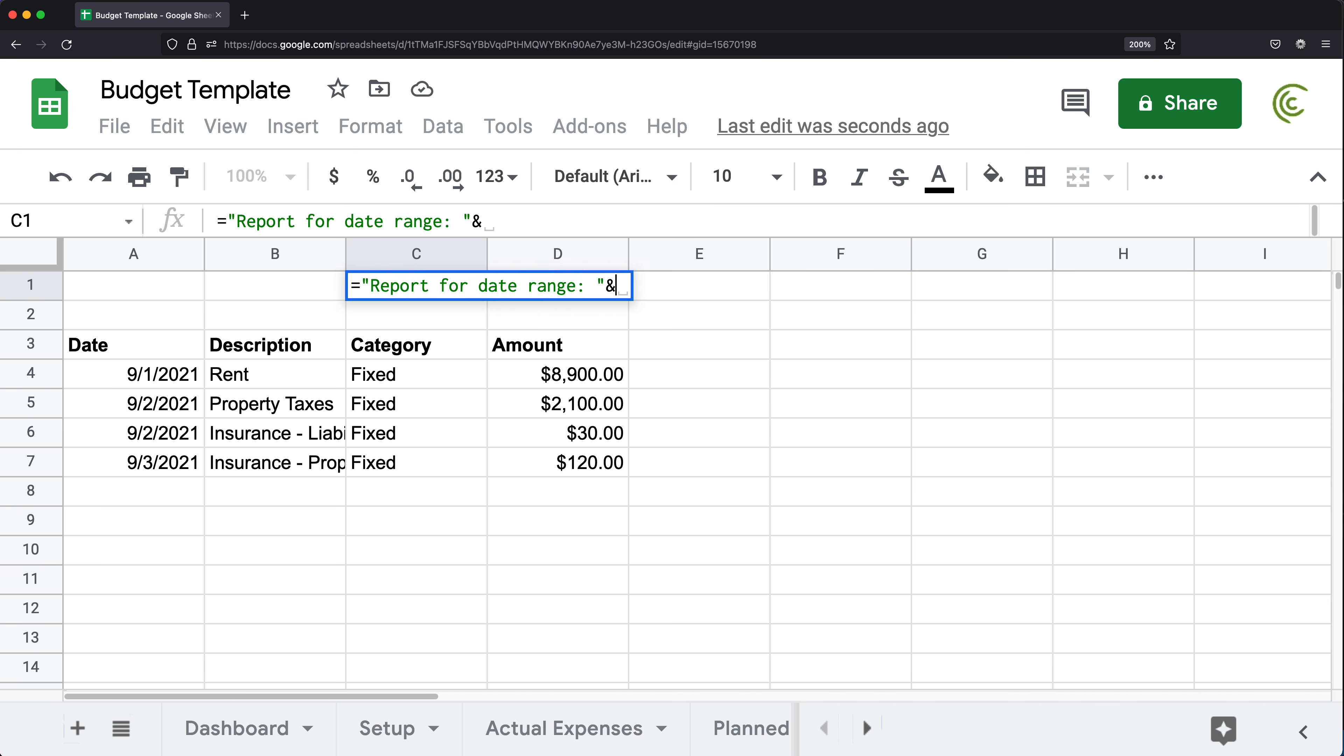
type("TEXT(")
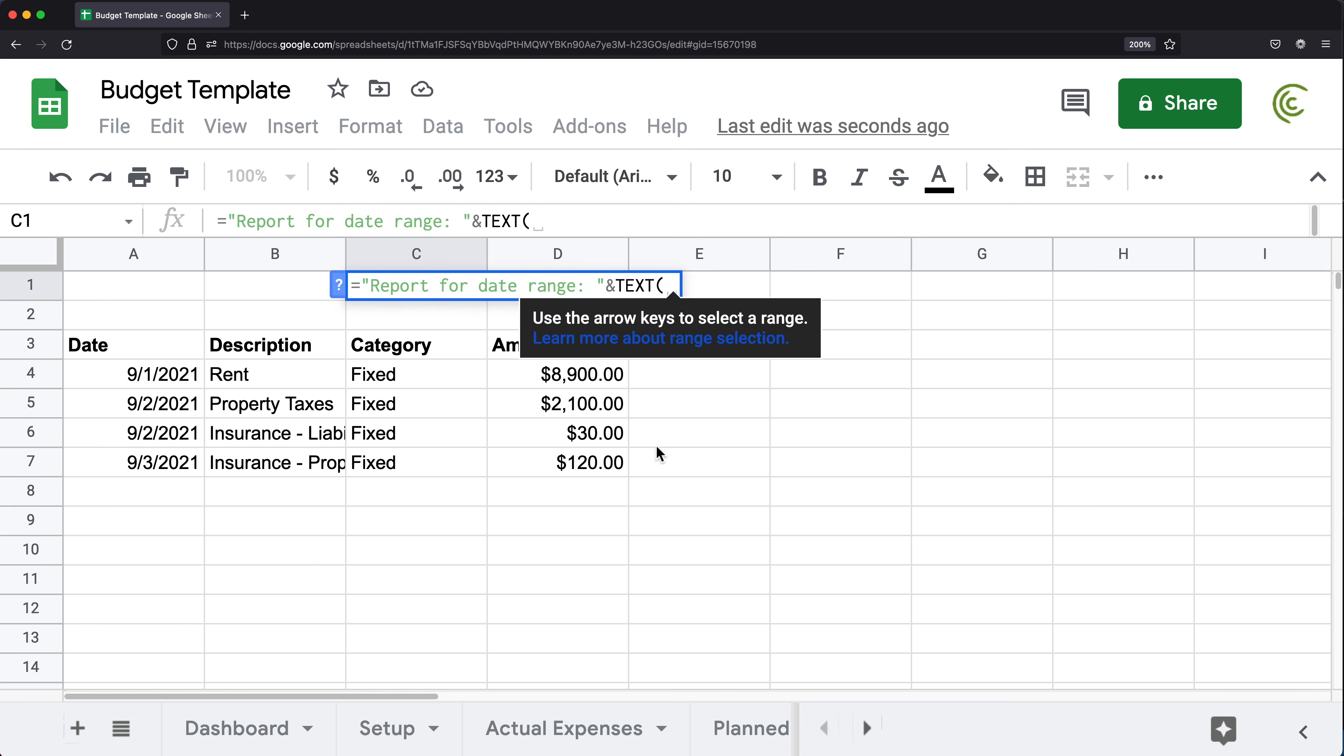
left_click(255, 741)
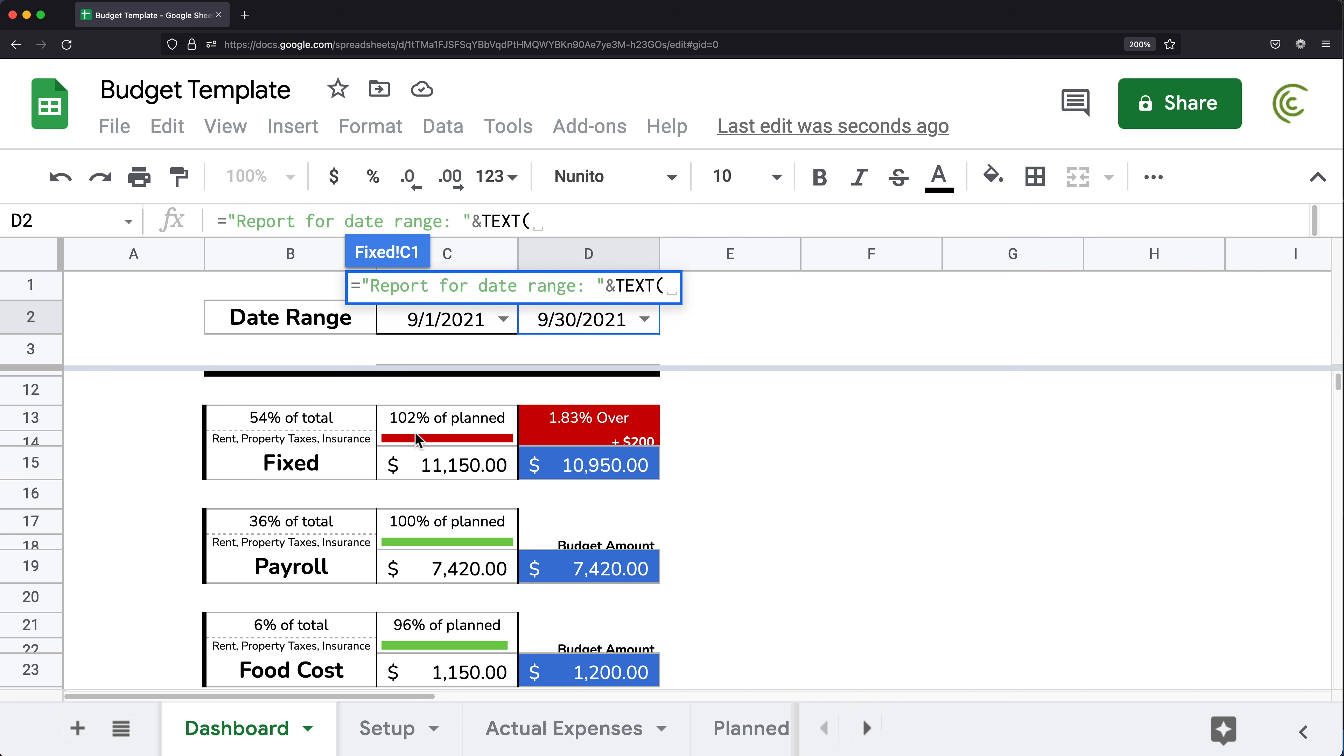
left_click(446, 330)
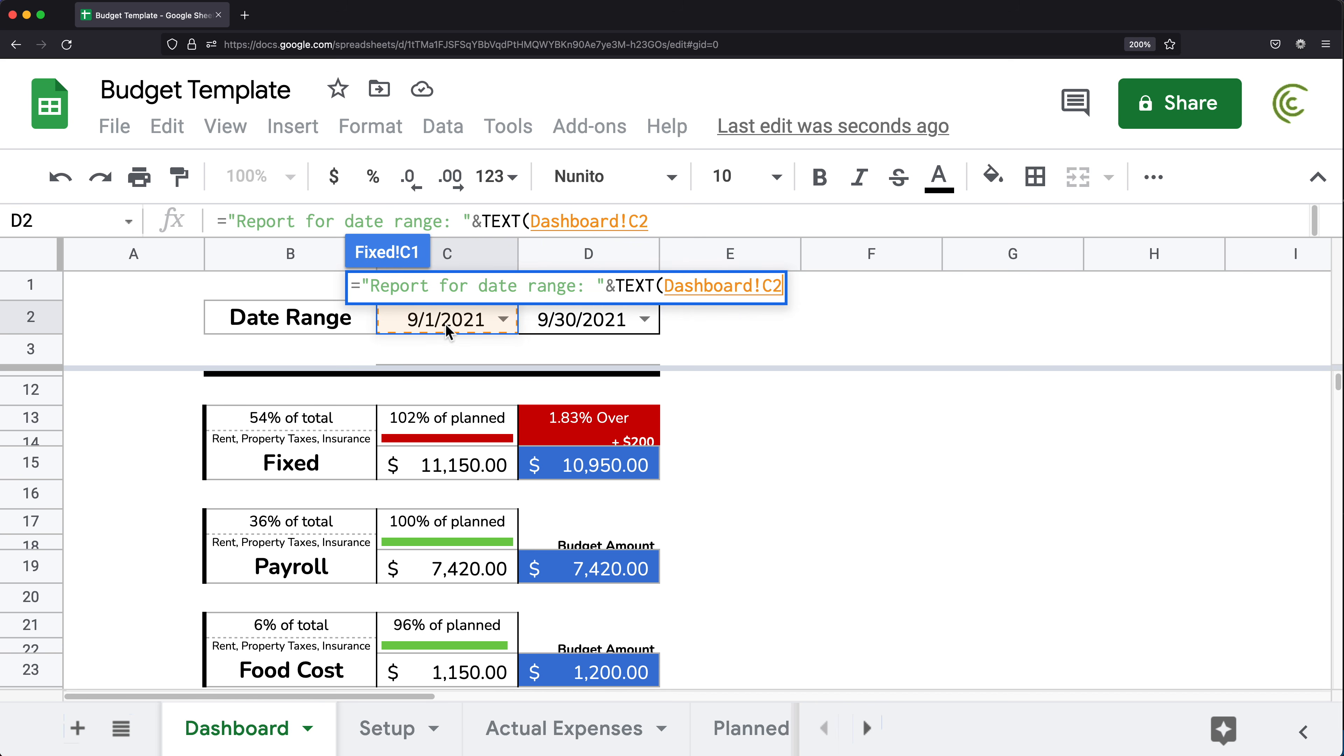
key("F4")
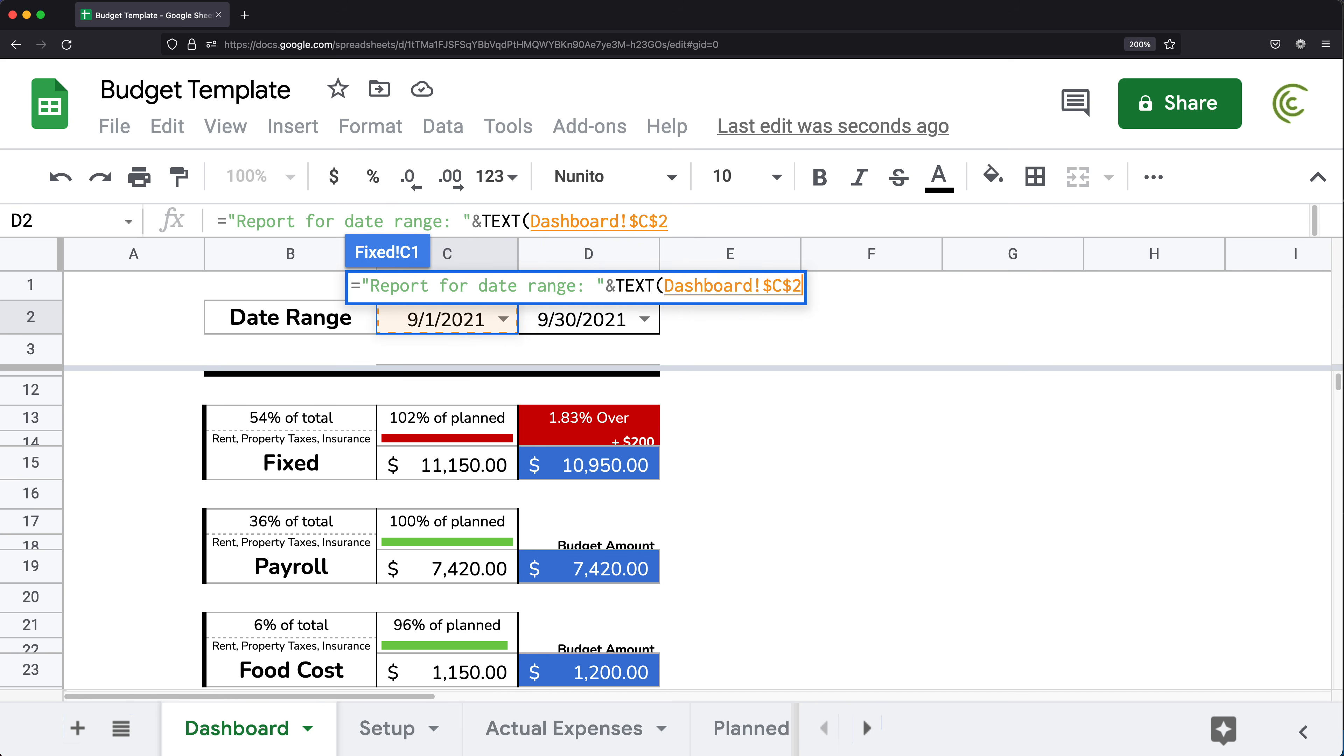
type(", \"")
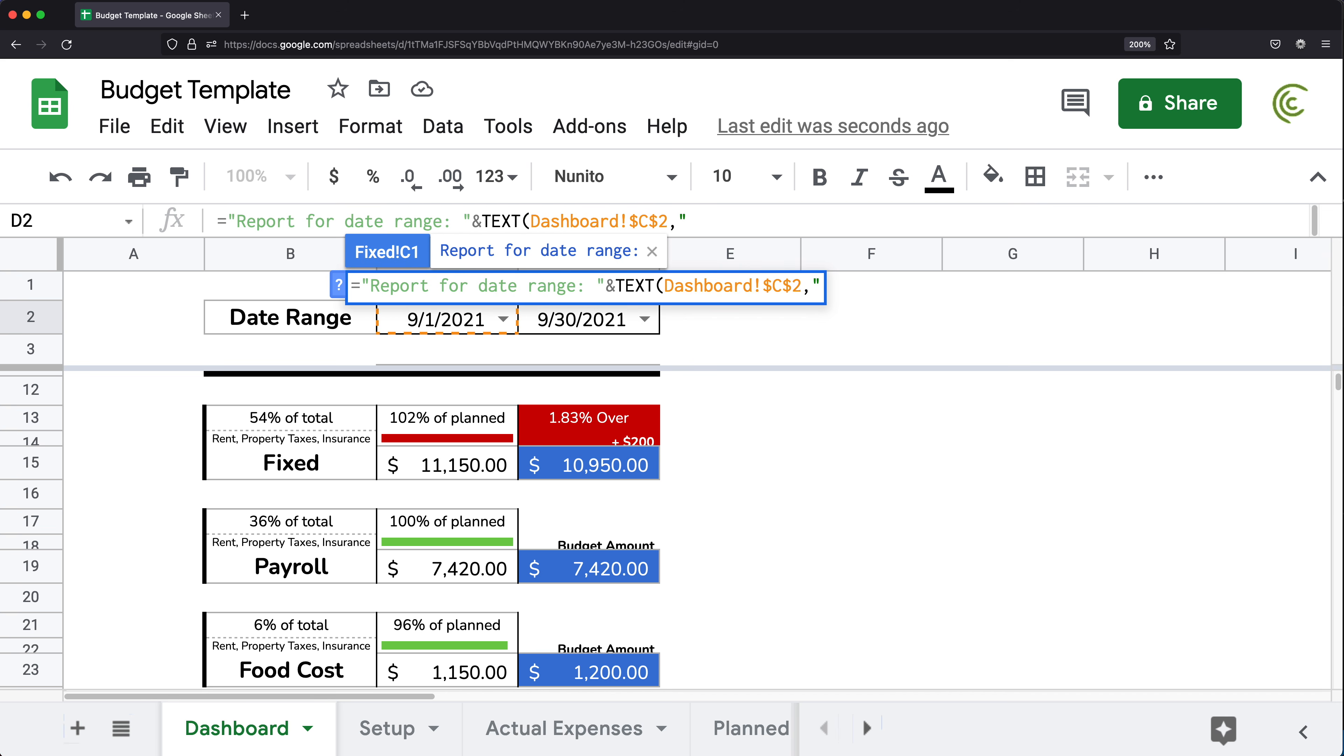
type("m/")
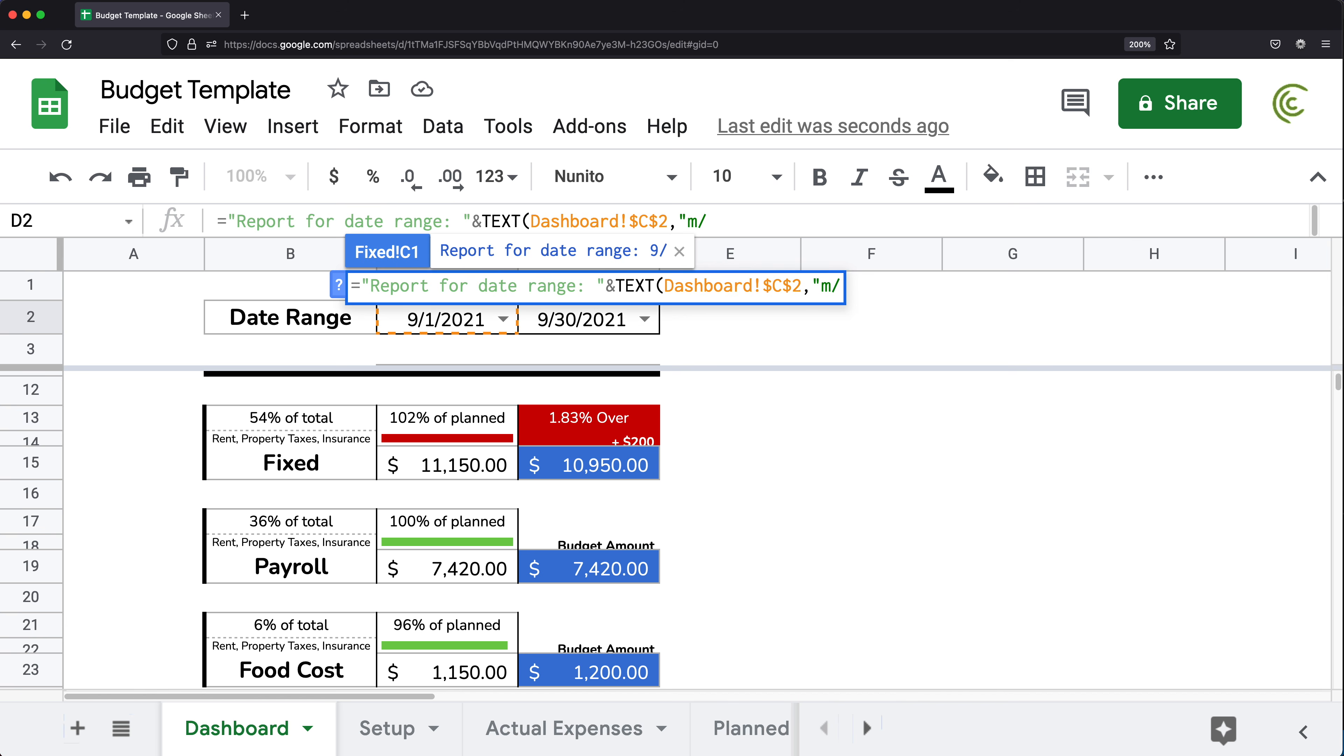
type("d/yyyy")
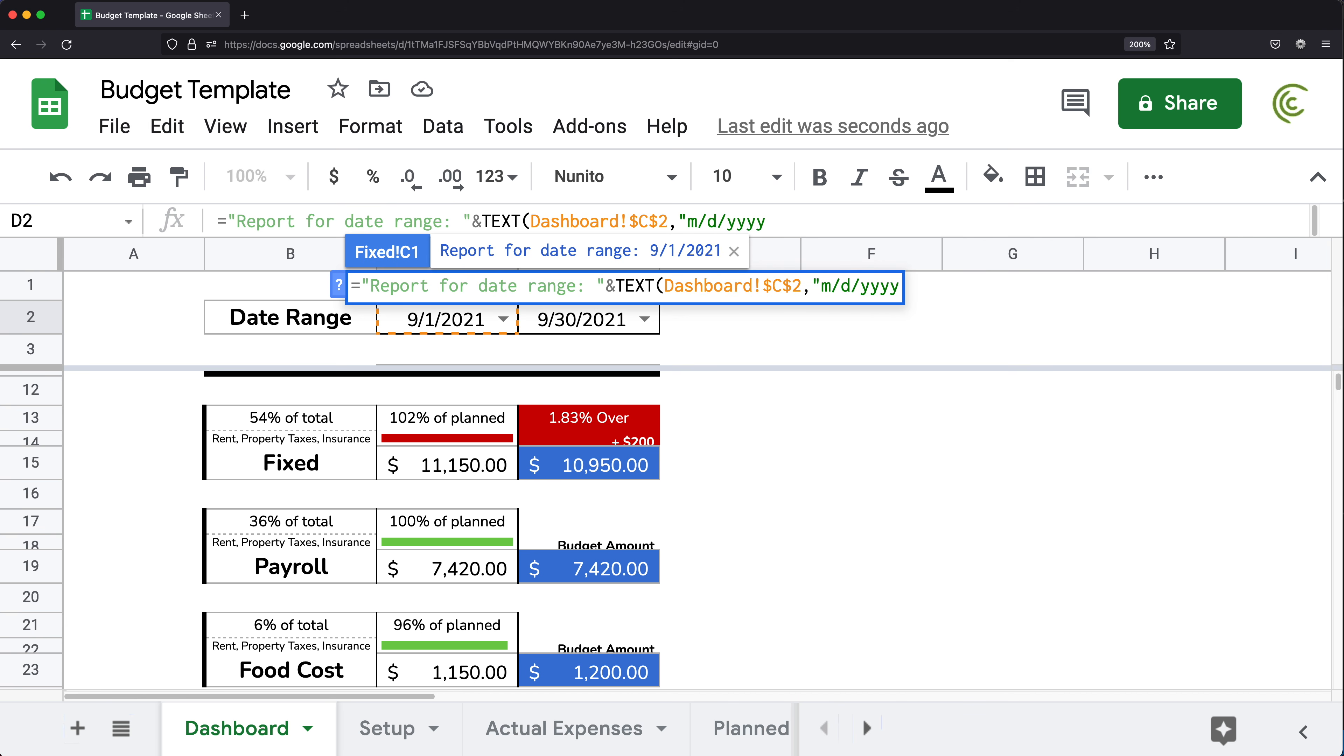
type("\"")
type(")")
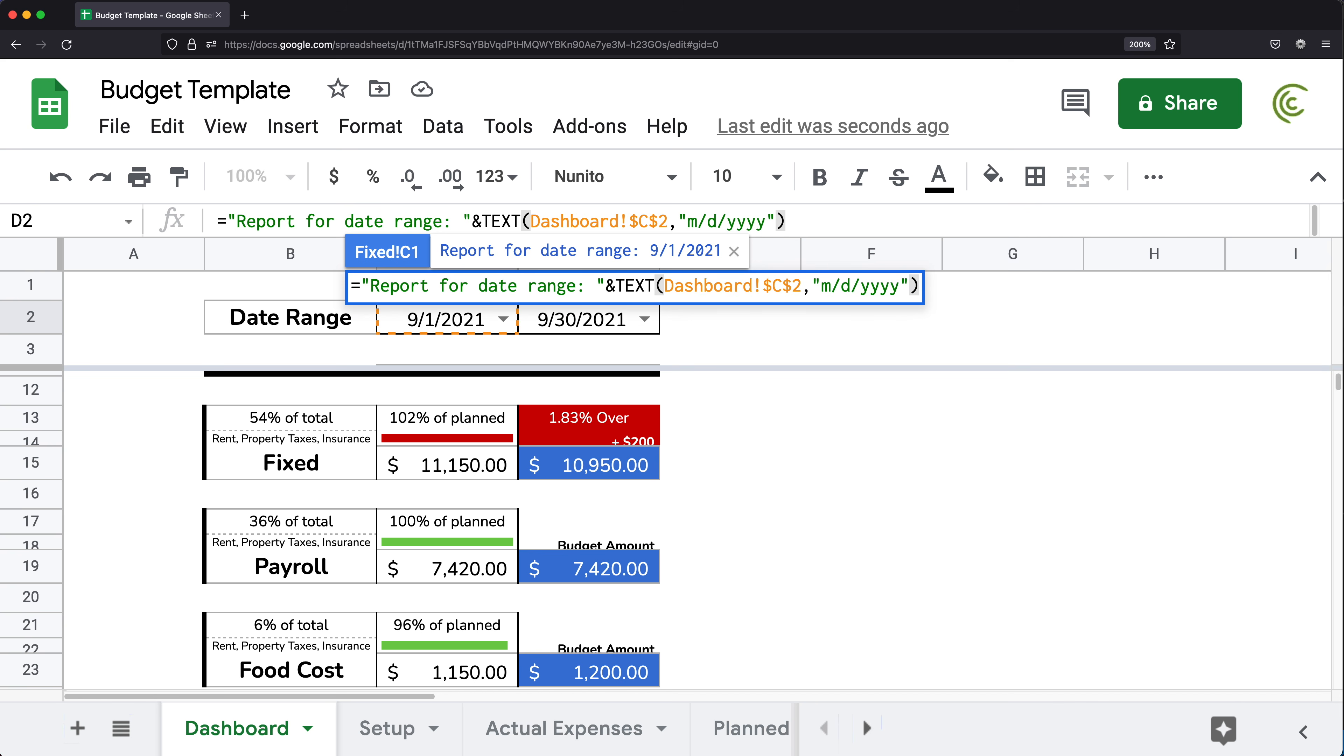
- Append the separator " - " and a TEXT function referencing the end date in Dashboard!$D$2, and enter the formula
type("& \" - \"")
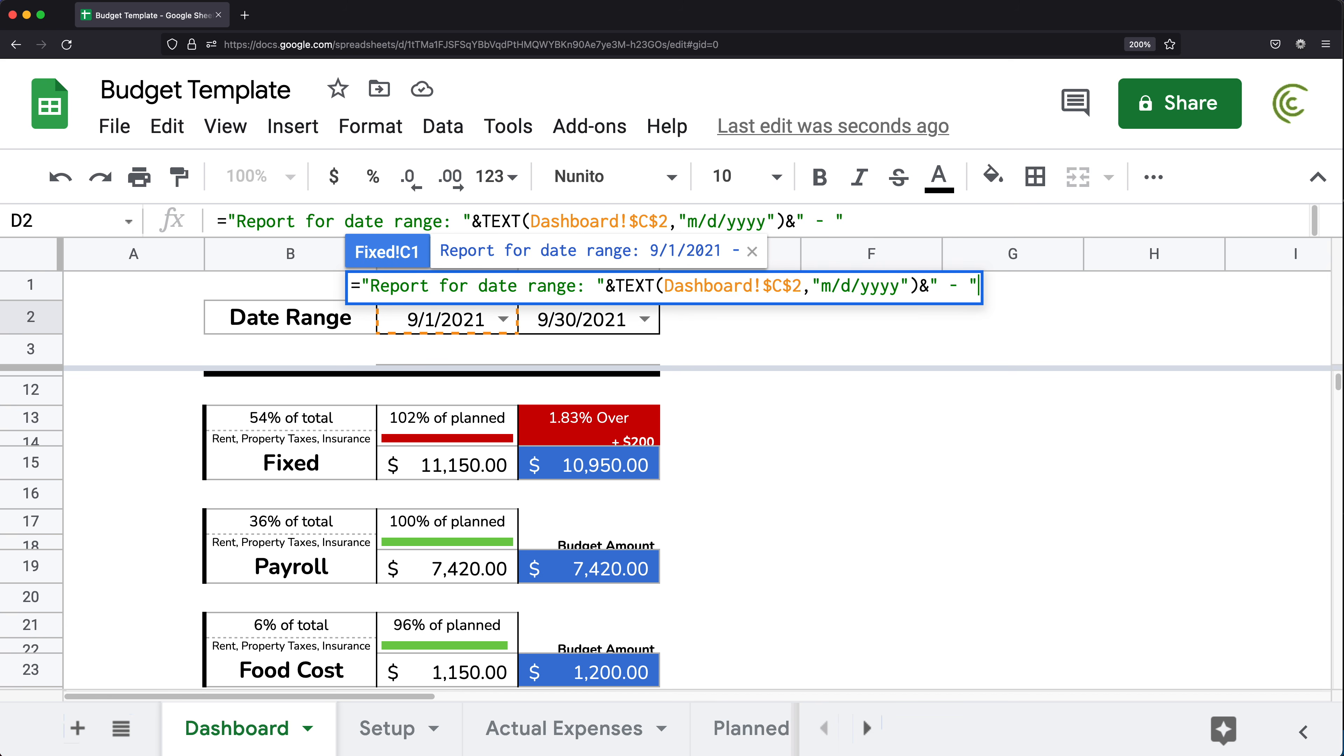
type("&")
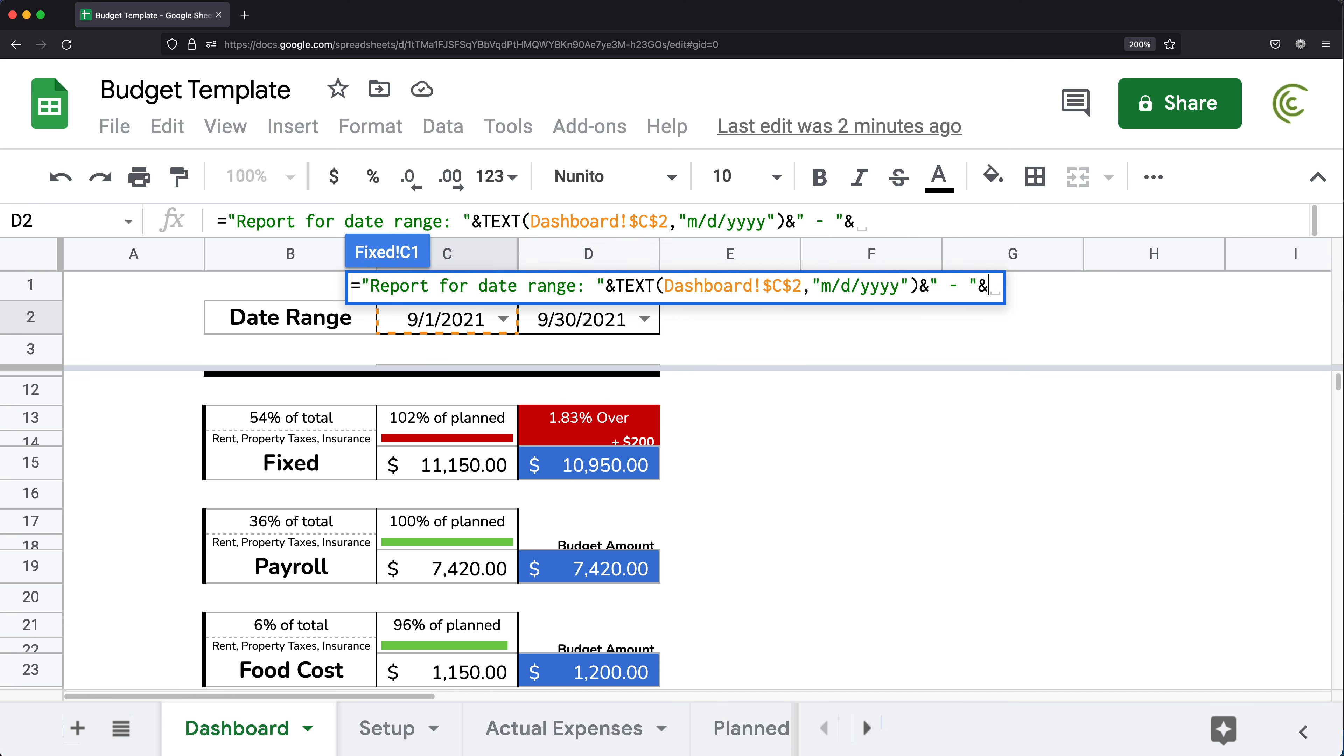
type("TEXT")
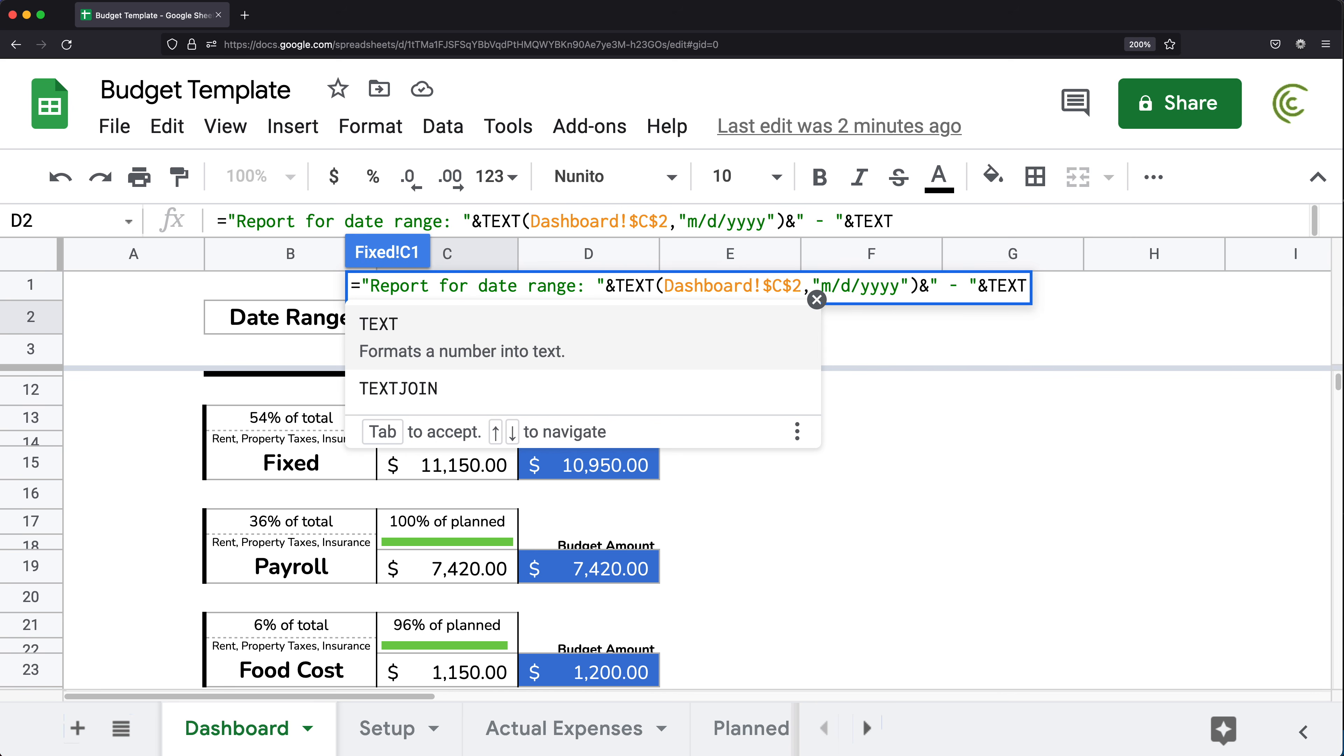
type("(")
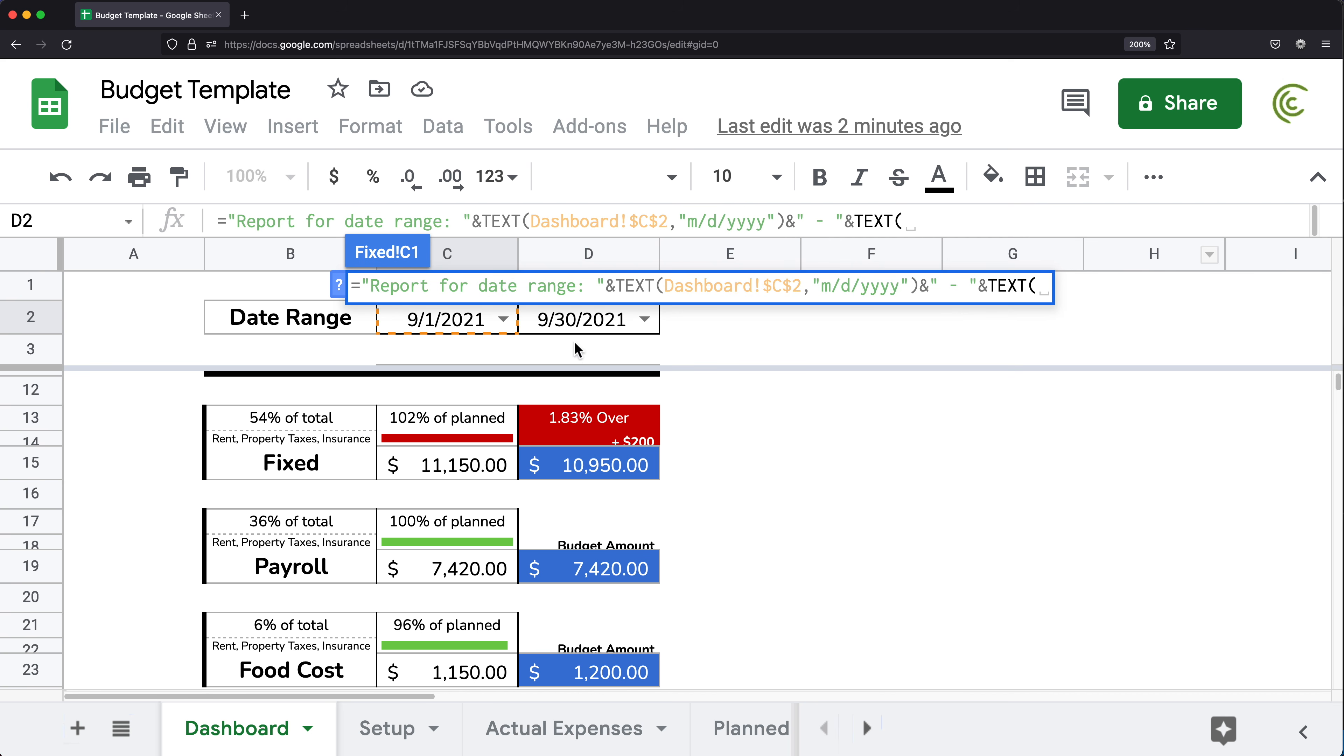
left_click(581, 327)
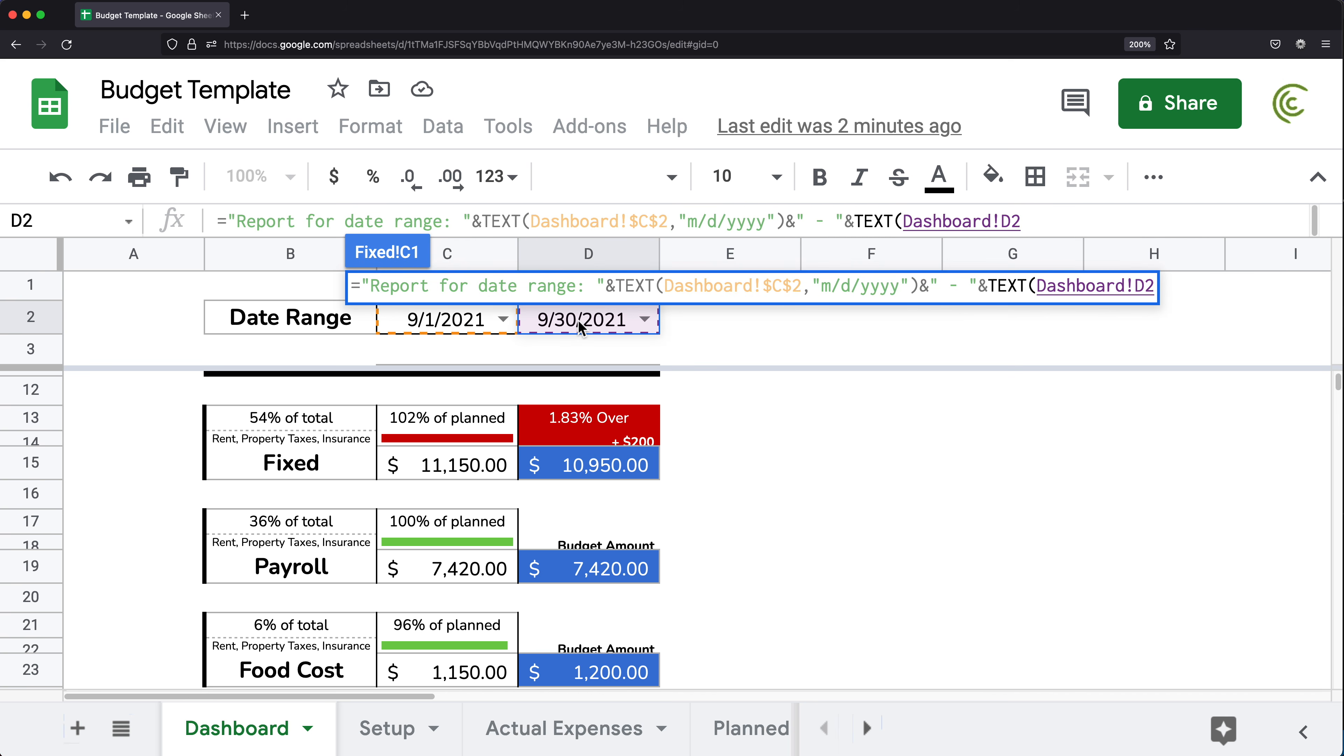
key("F4")
type(",")
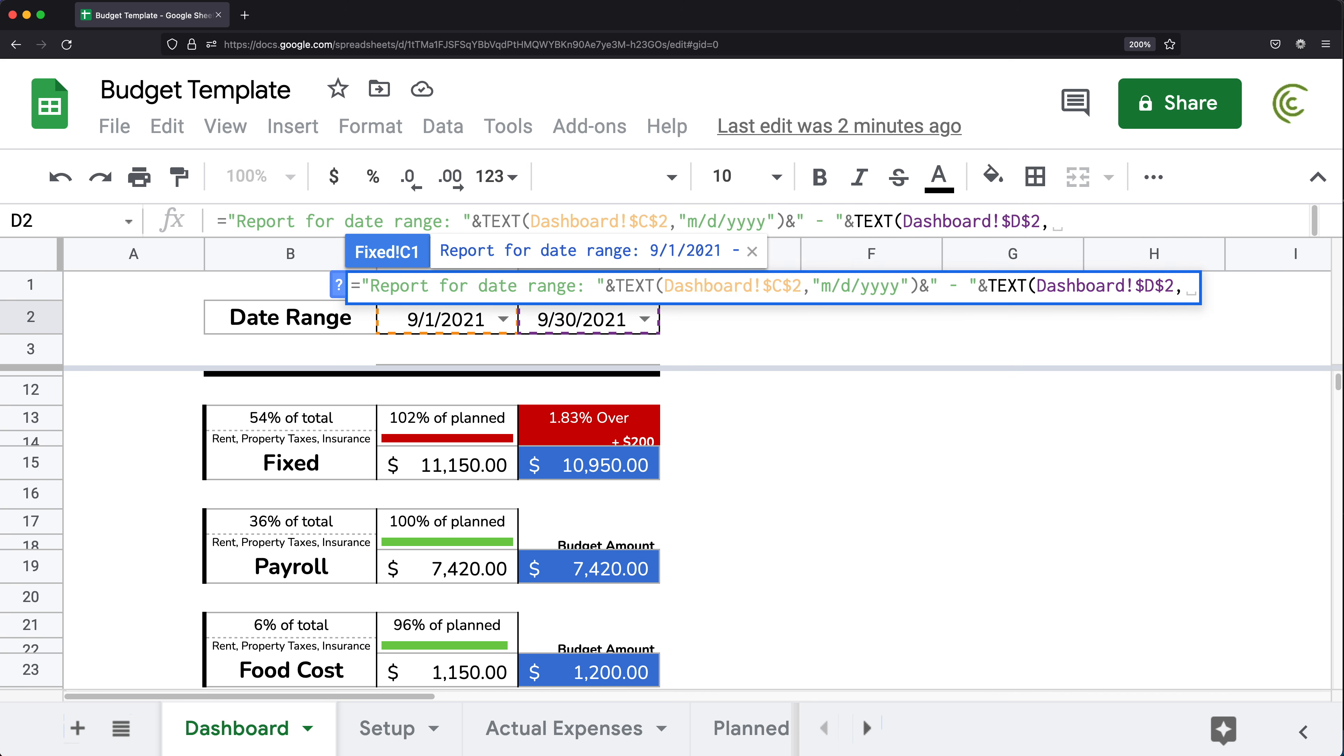
key("Return")
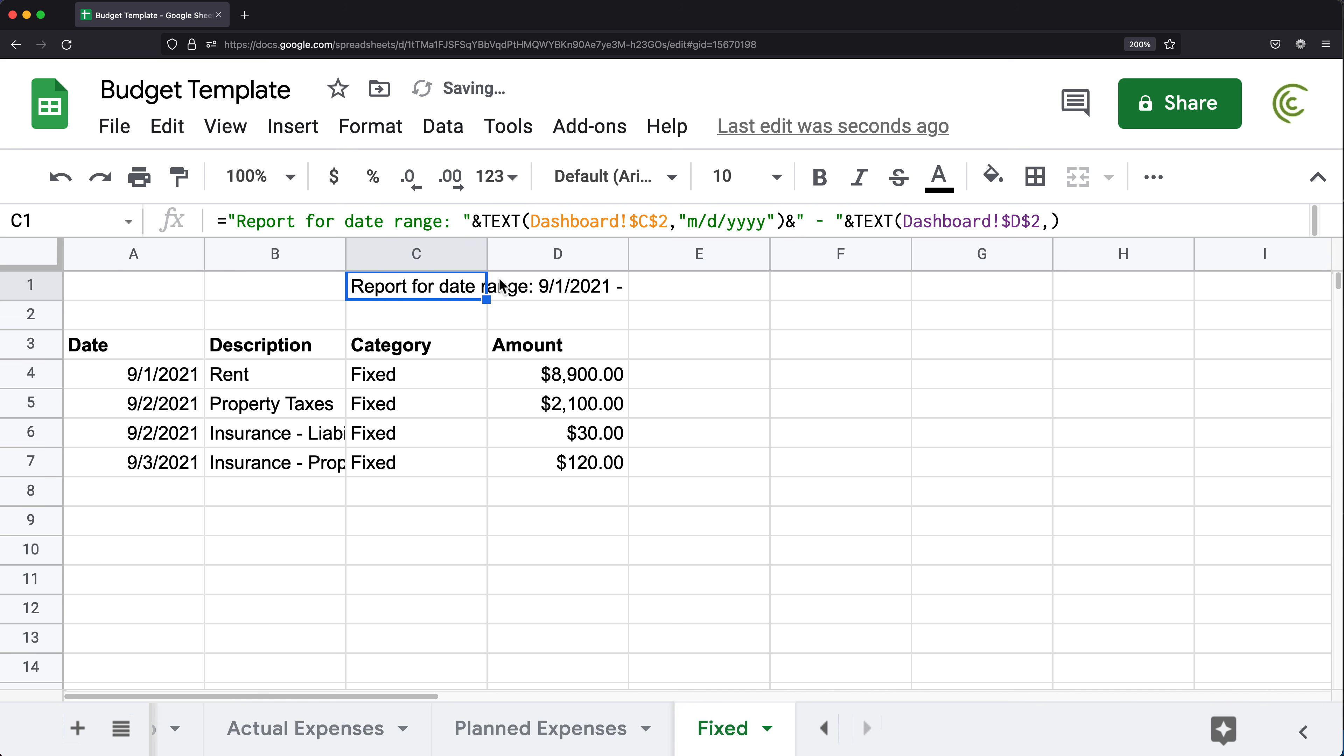
- Add the "m/d/yyyy" format to the end-date TEXT function in C1's formula
double_click(418, 297)
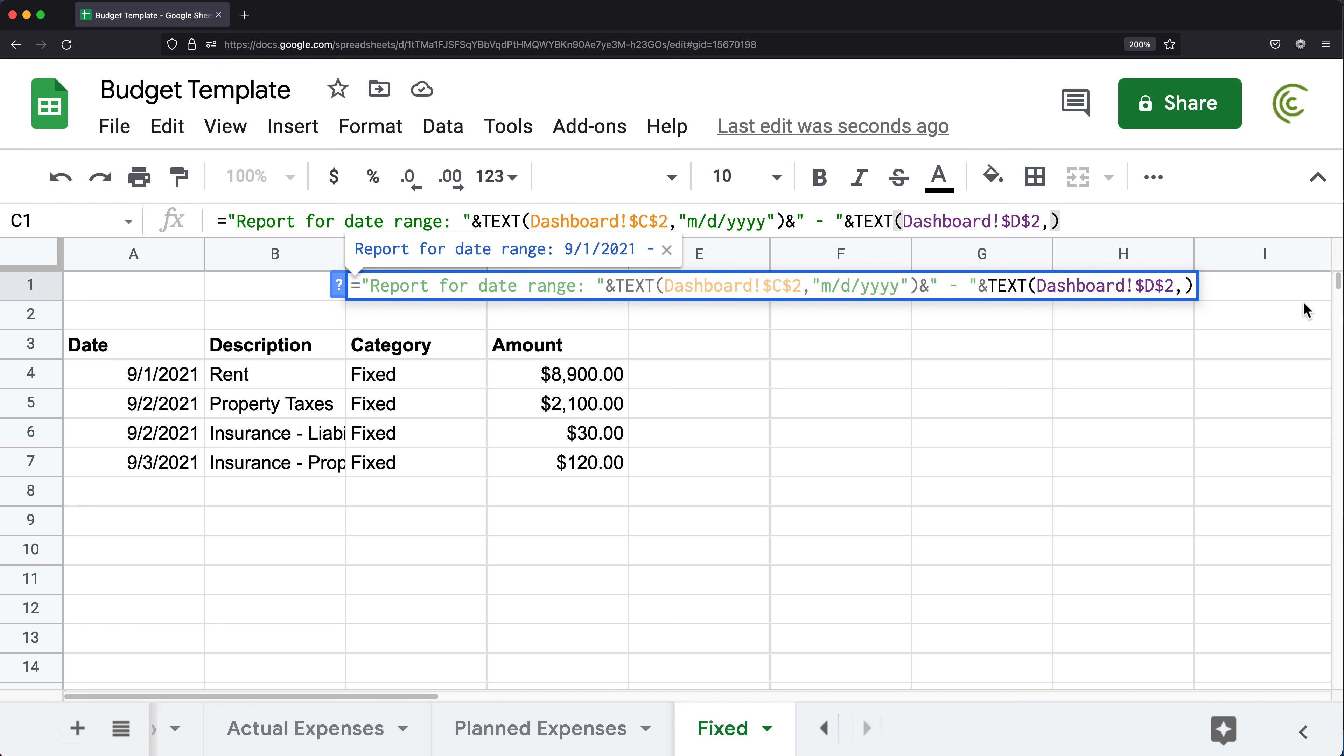
type("\"m/d/")
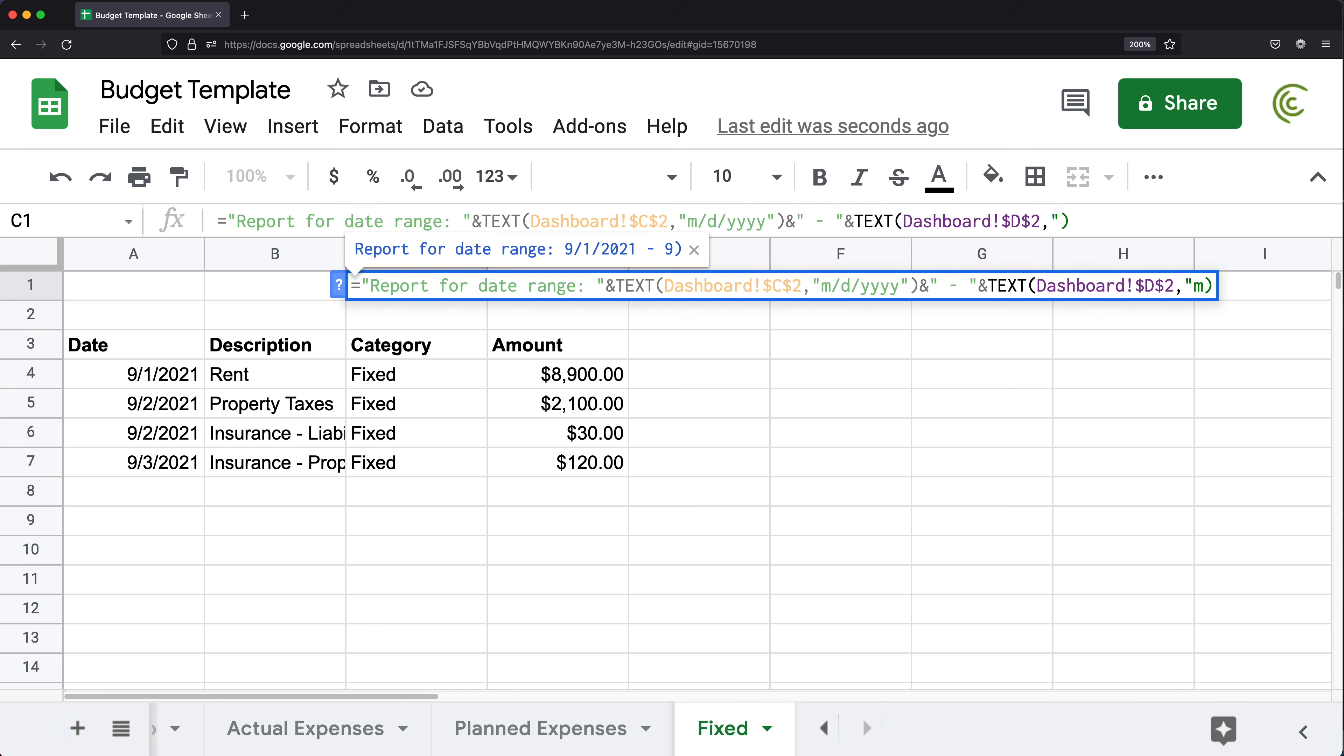
type("yyy")
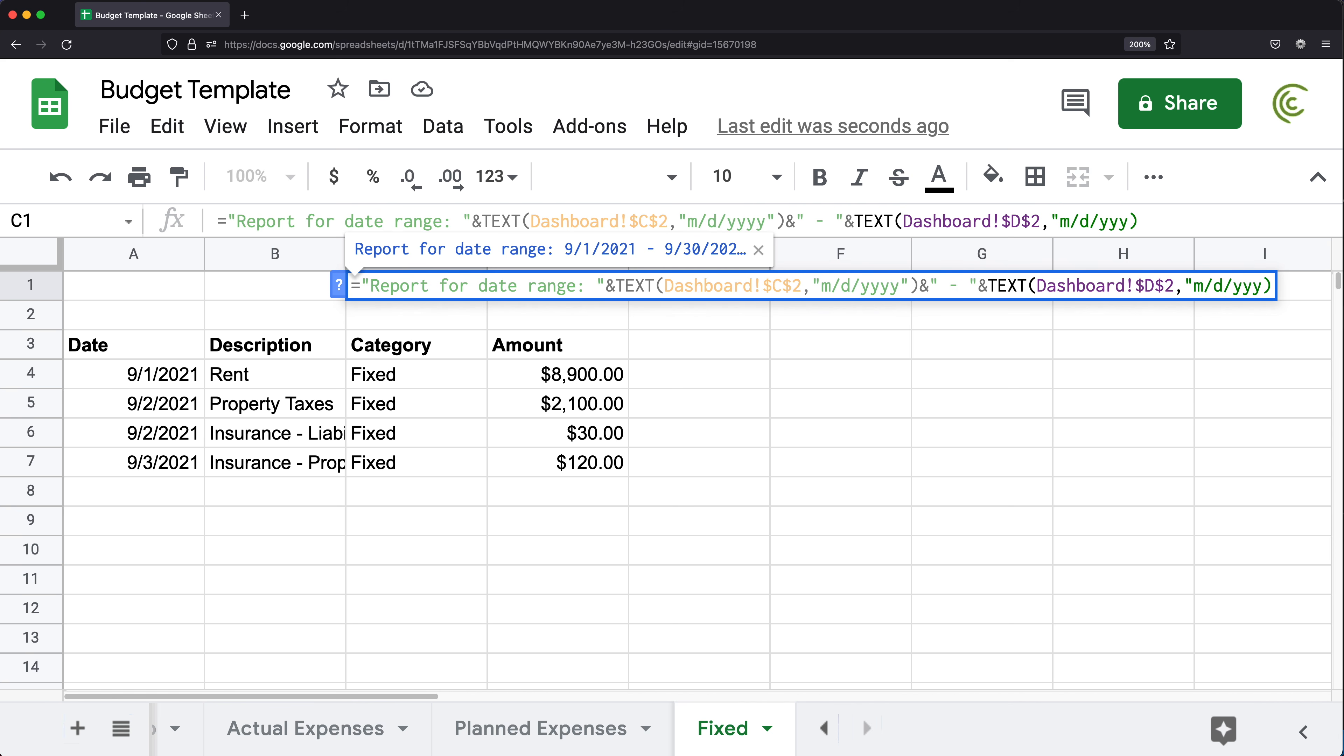
type("y\"")
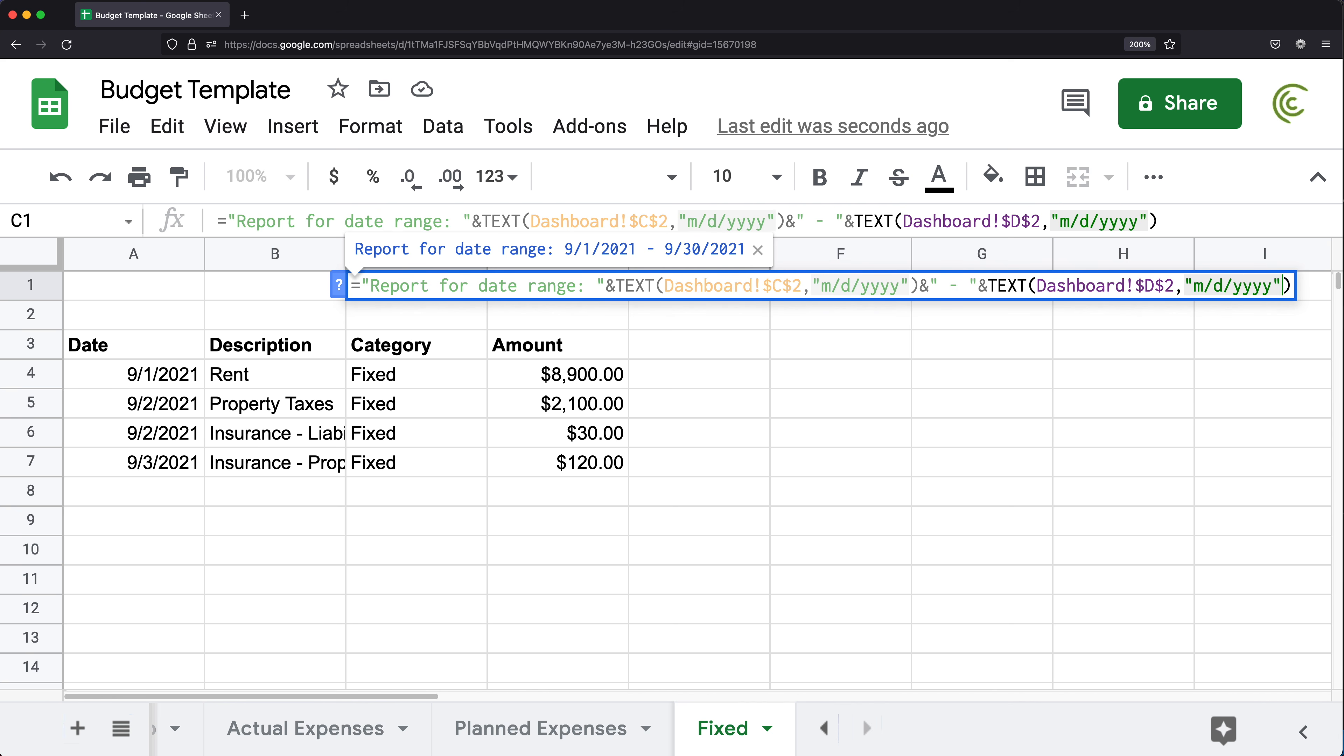
key("Return")
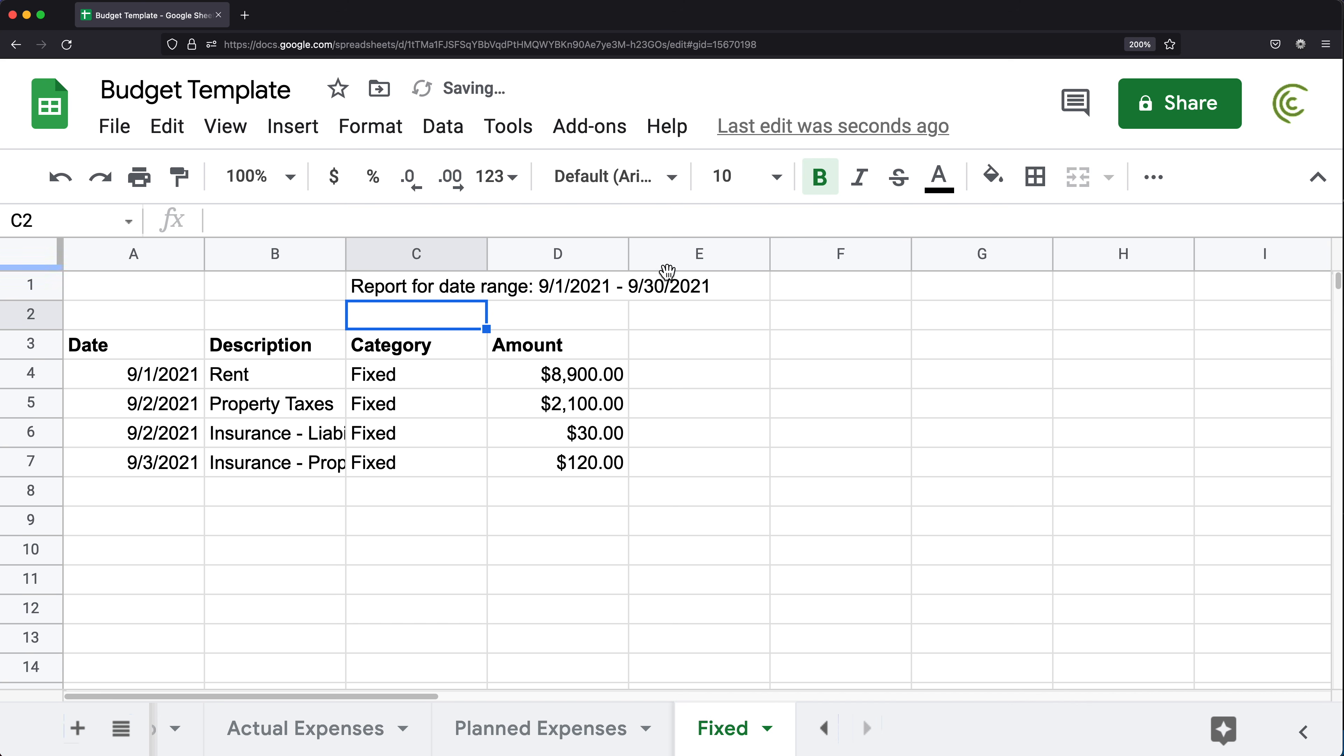
- Merge cells C1:E1 on the Fixed sheet and center the report title horizontally
left_click_drag(450, 296, 699, 288)
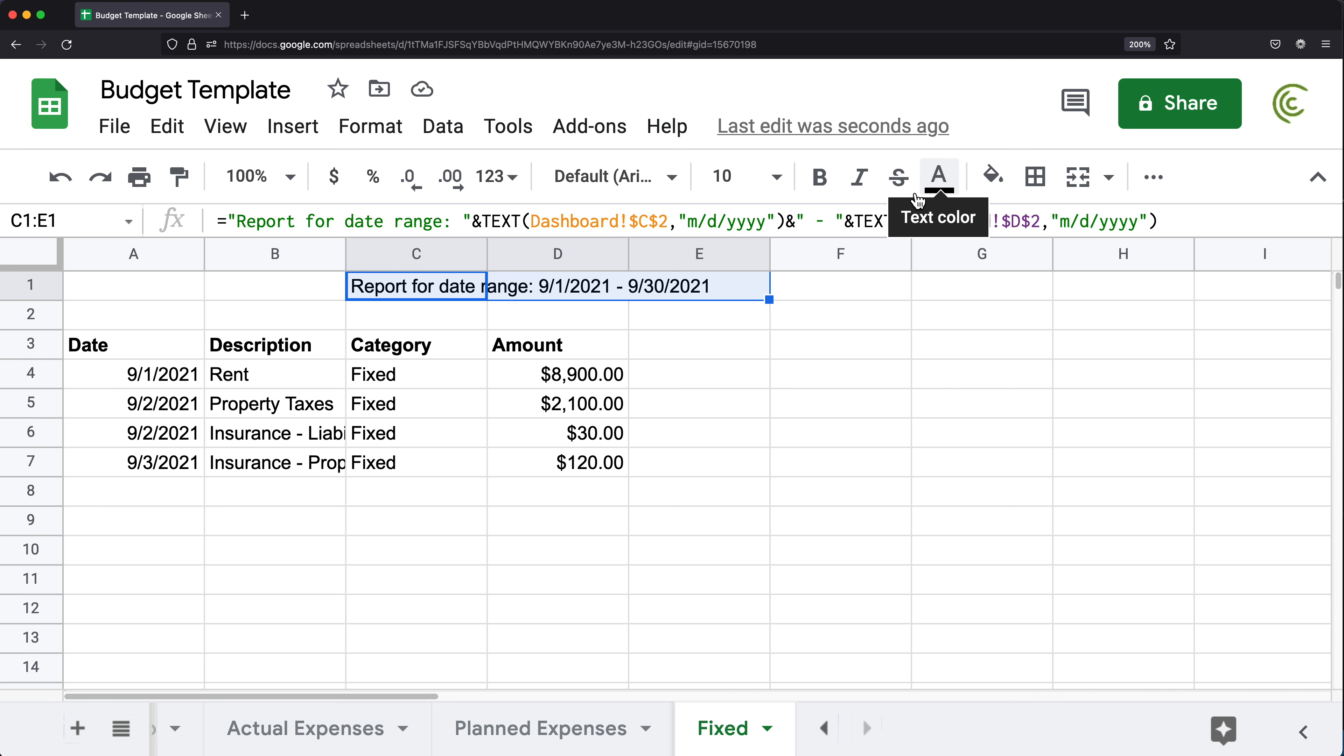
left_click(1078, 180)
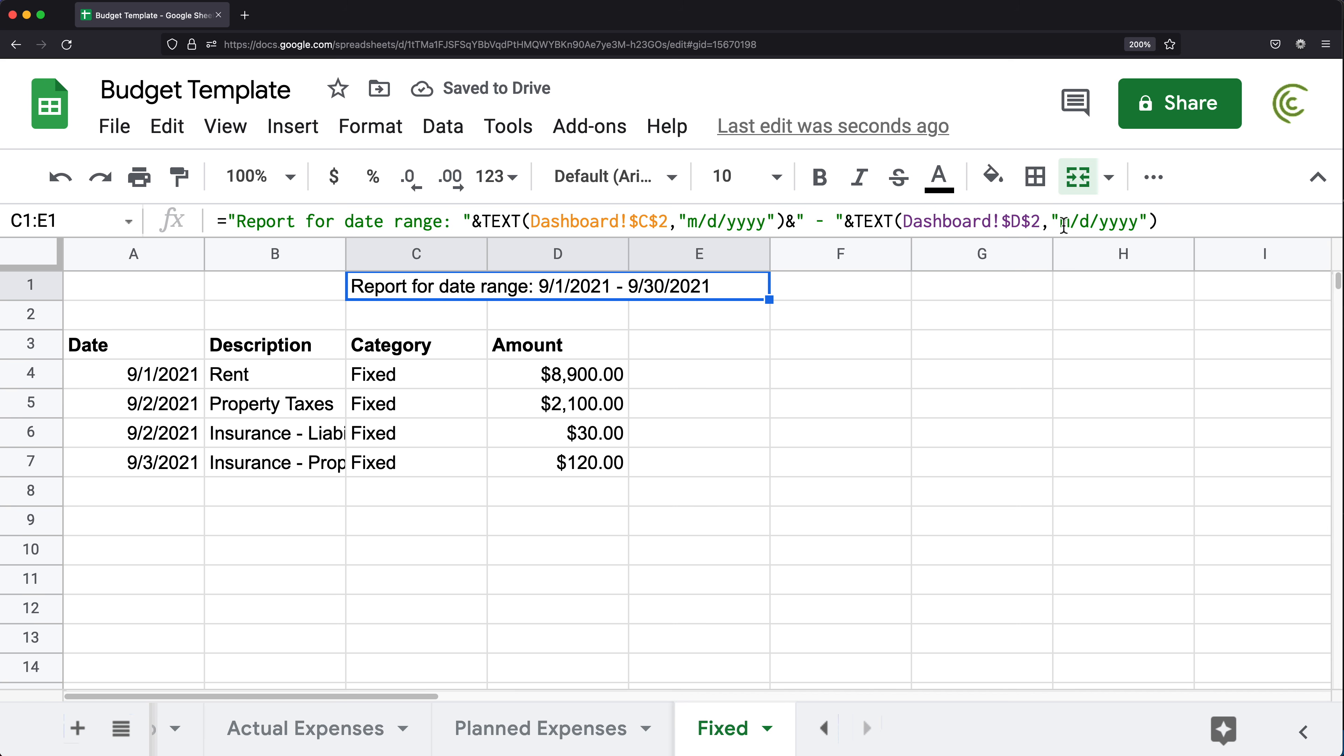
key("super+minus")
left_click(961, 157)
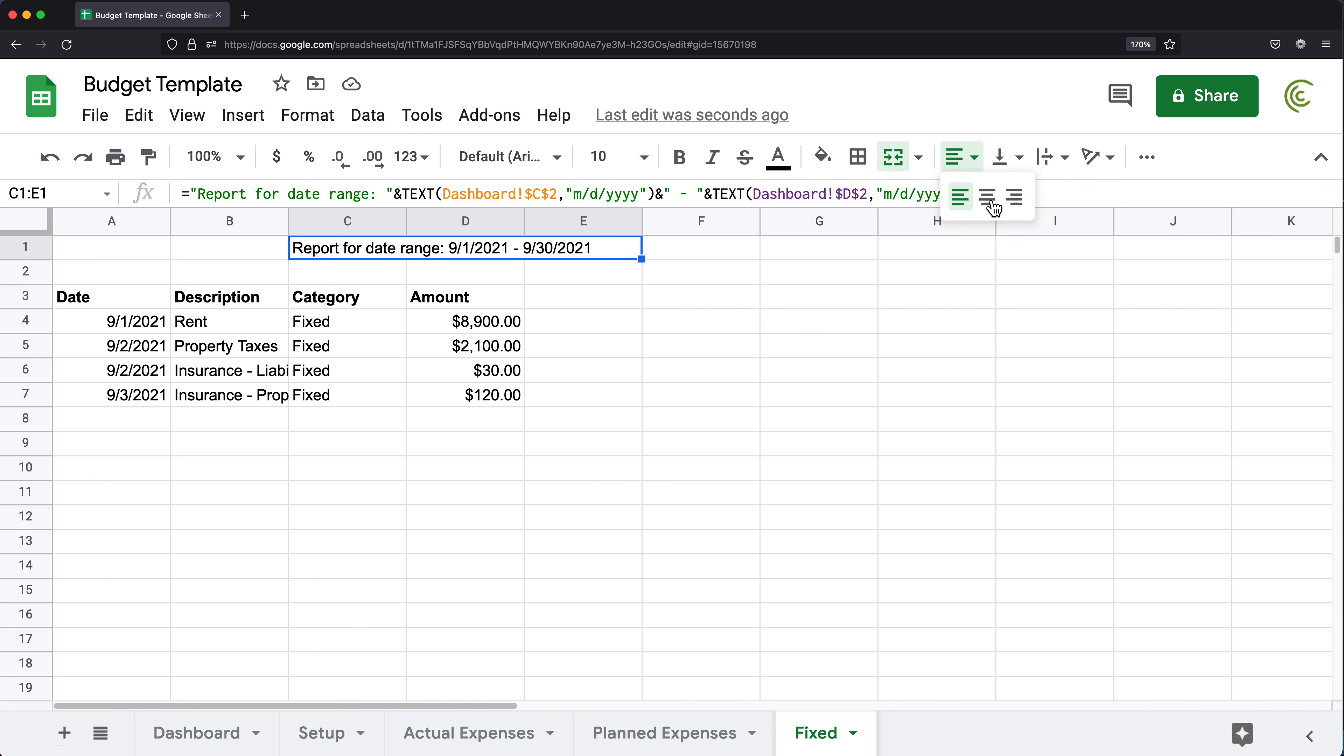
left_click(992, 203)
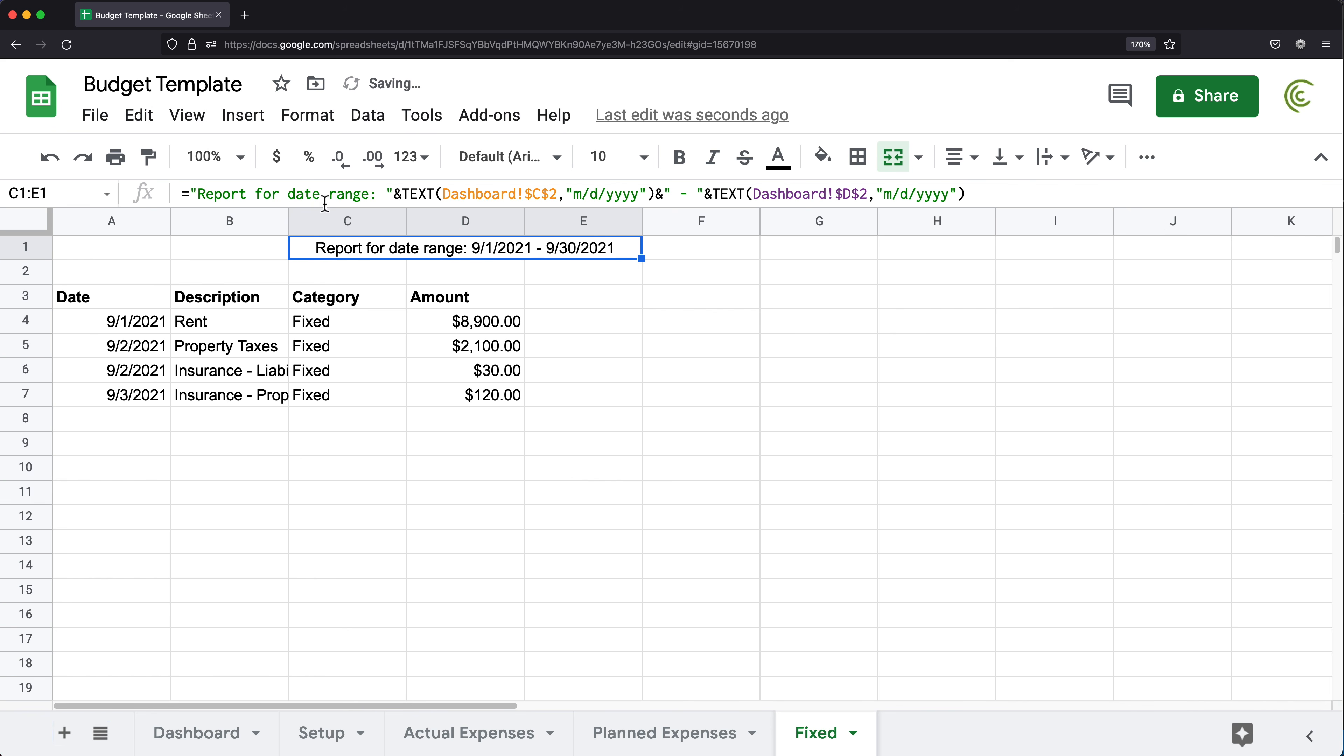
- Make the report title in the merged cell C1:E1 bold
key("super+b")
left_click(465, 468)
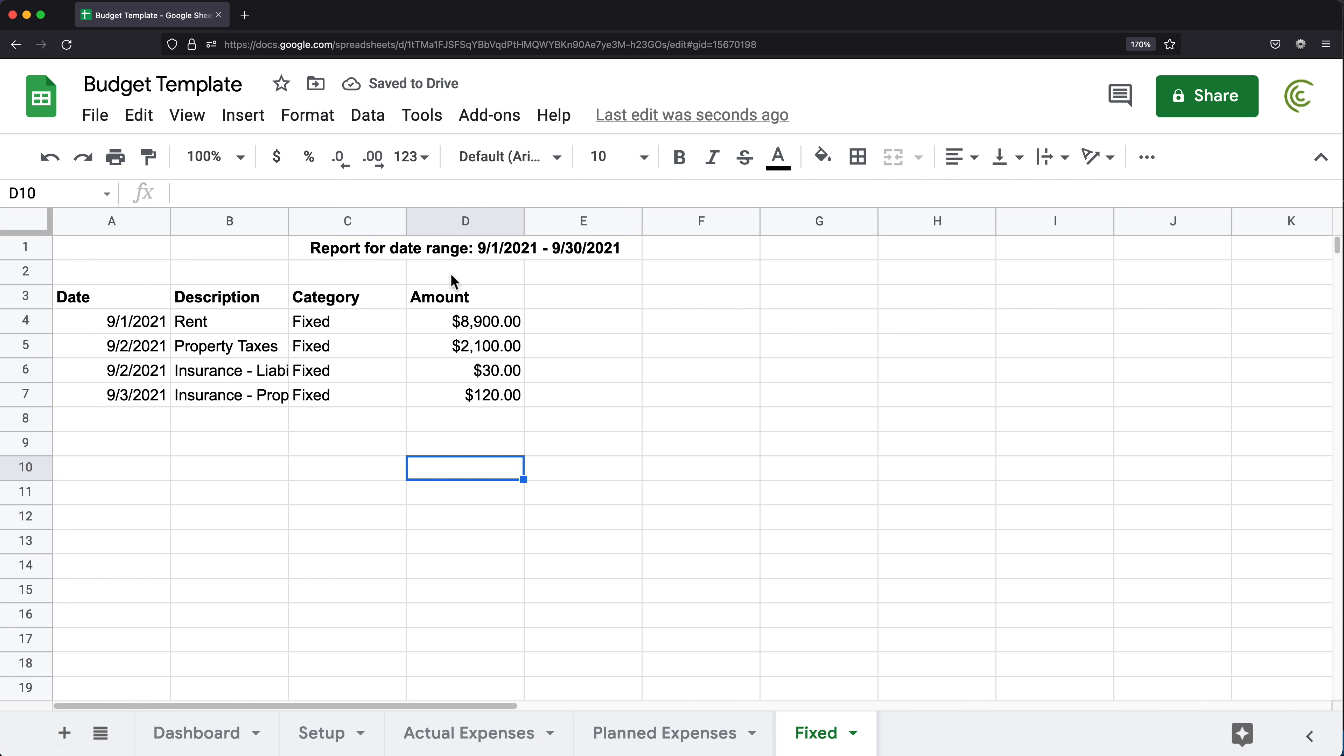
left_click(516, 249)
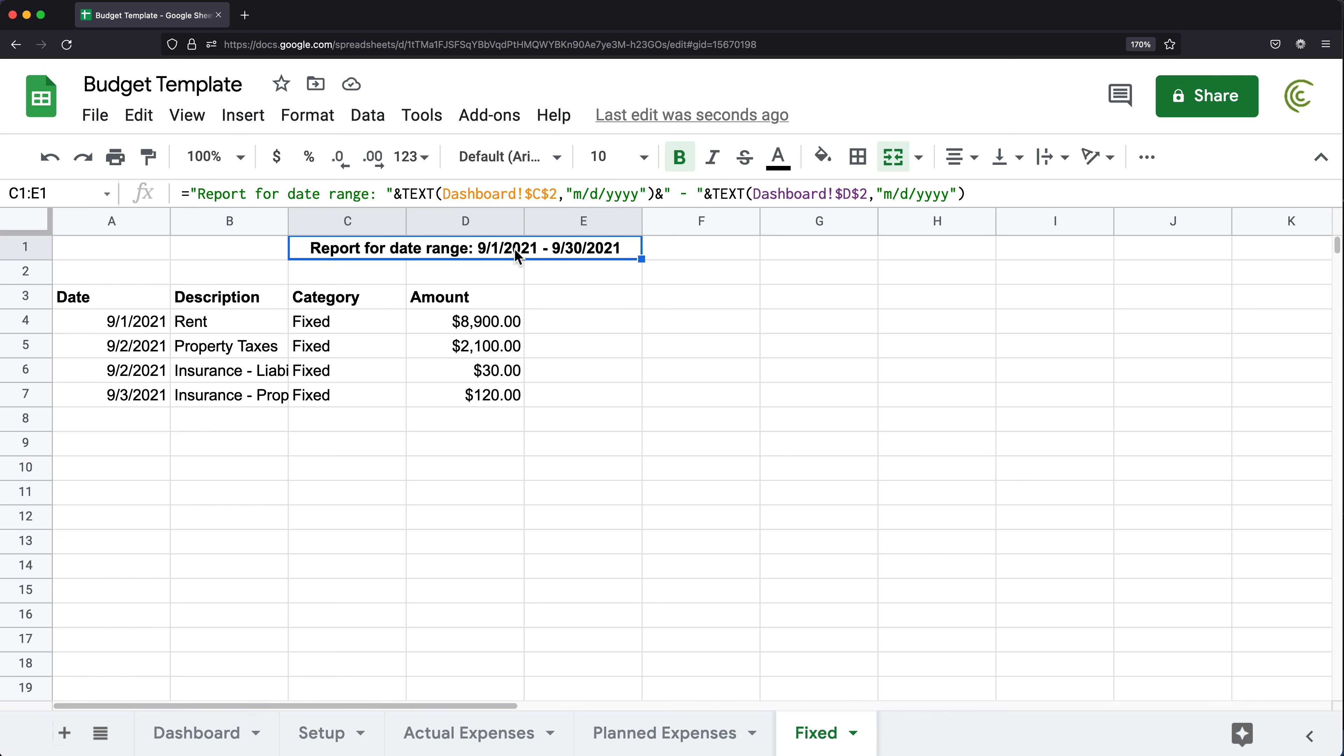
- Set the Dashboard date range to 10/1/2021 through 10/31/2021 and check the title and filtered rows on the Fixed sheet
left_click(192, 739)
left_click(426, 277)
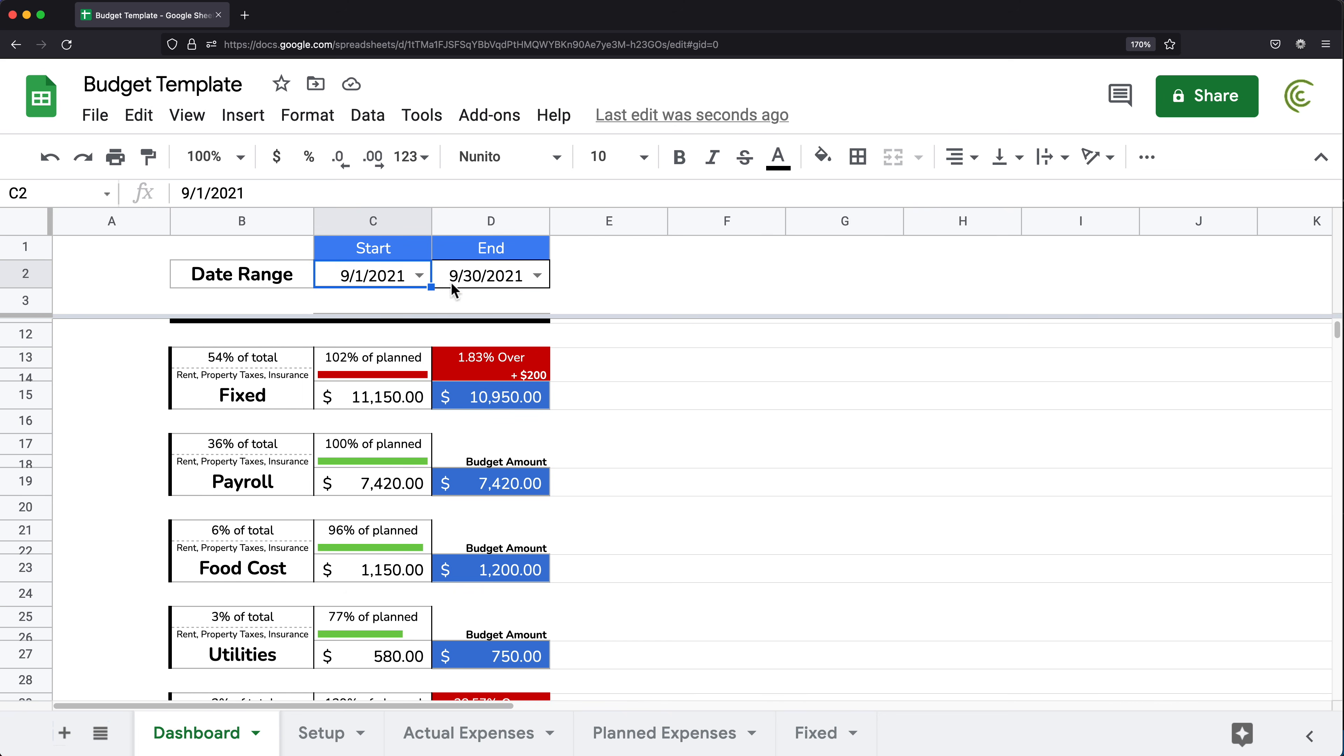
left_click(421, 274)
left_click(392, 577)
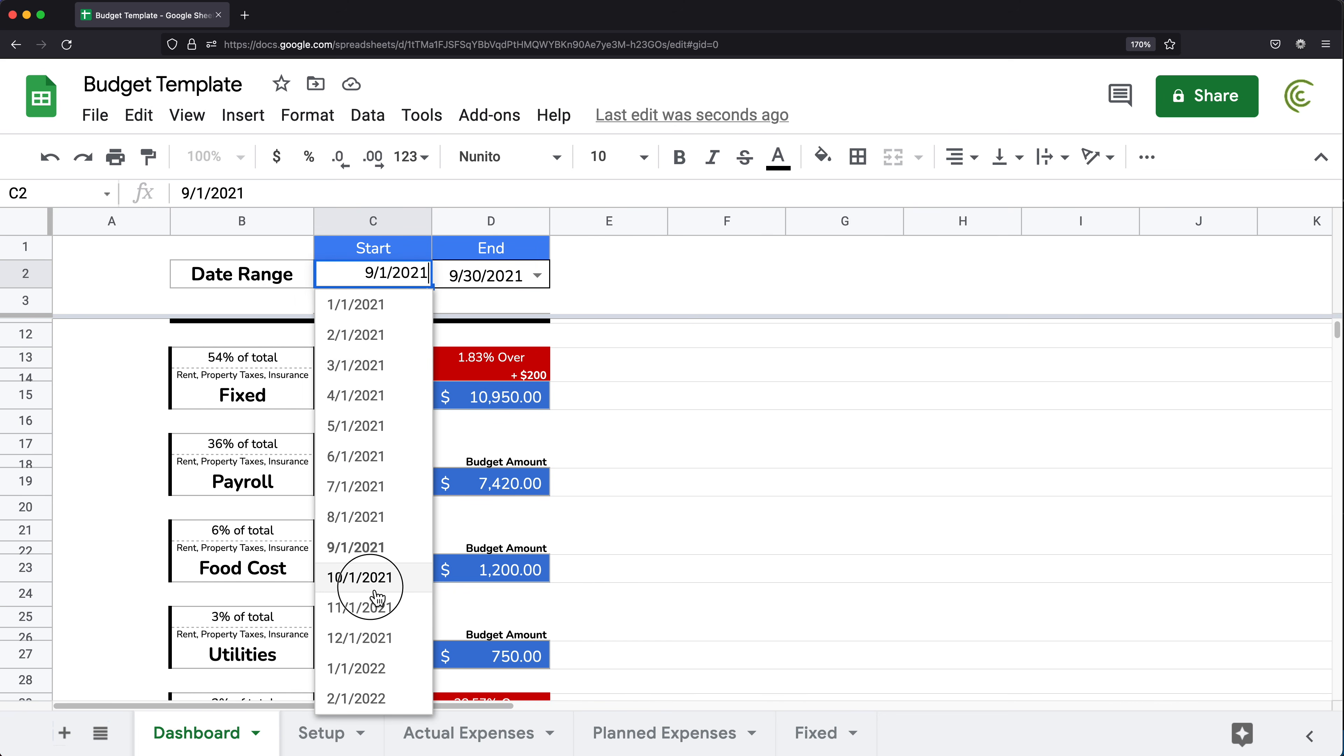
left_click(536, 278)
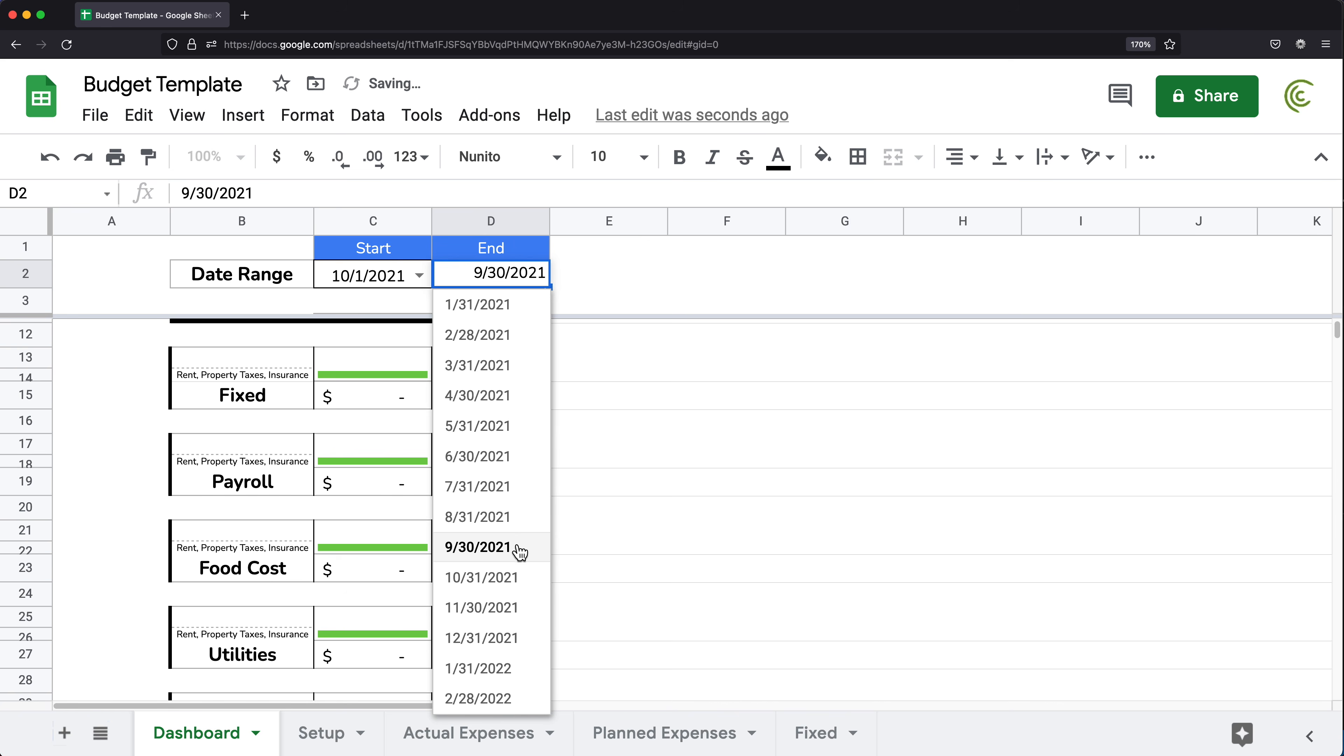
left_click(515, 574)
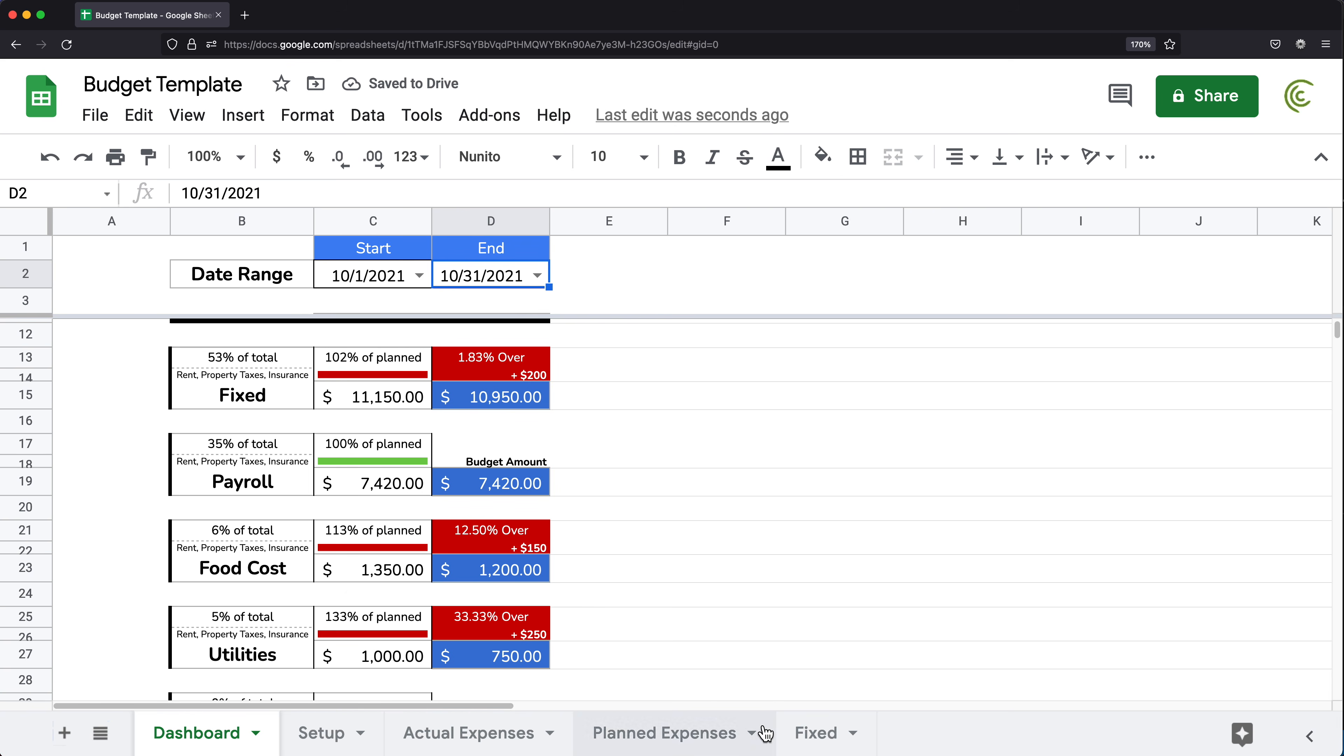
left_click(817, 732)
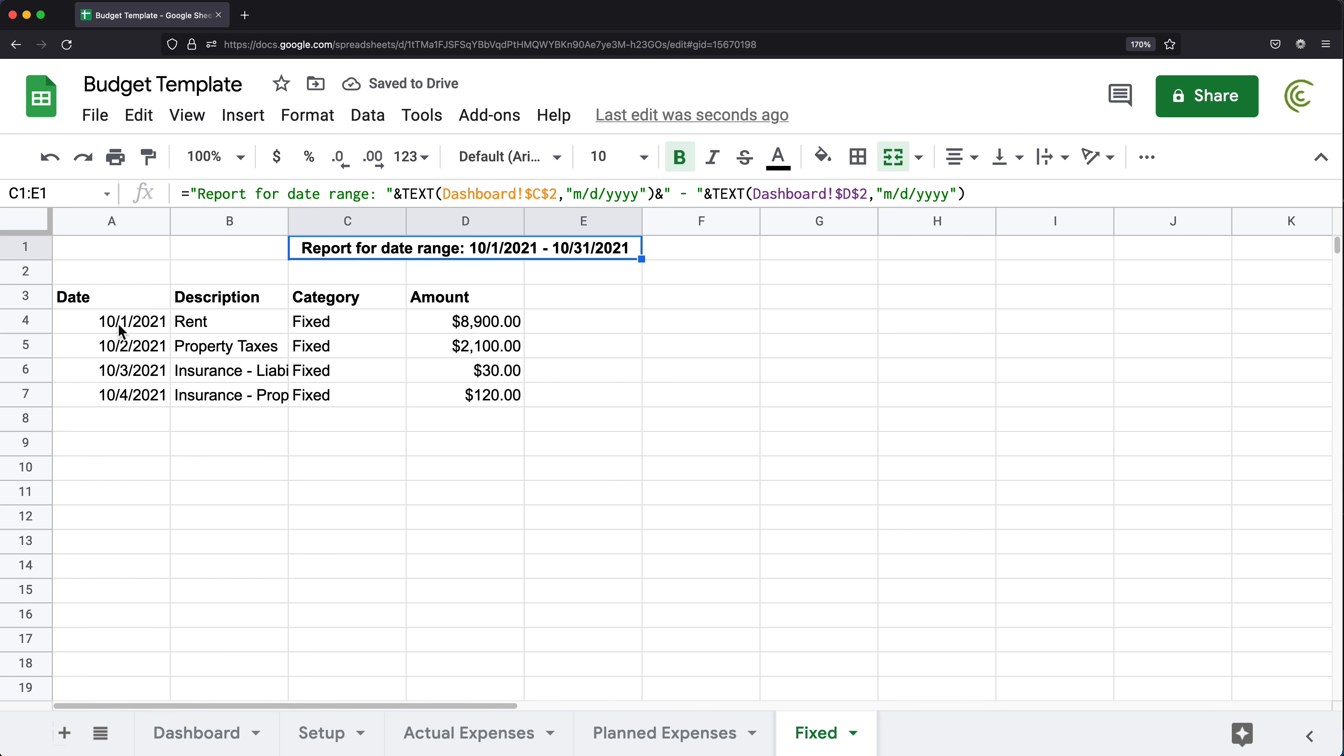
left_click_drag(122, 330, 476, 403)
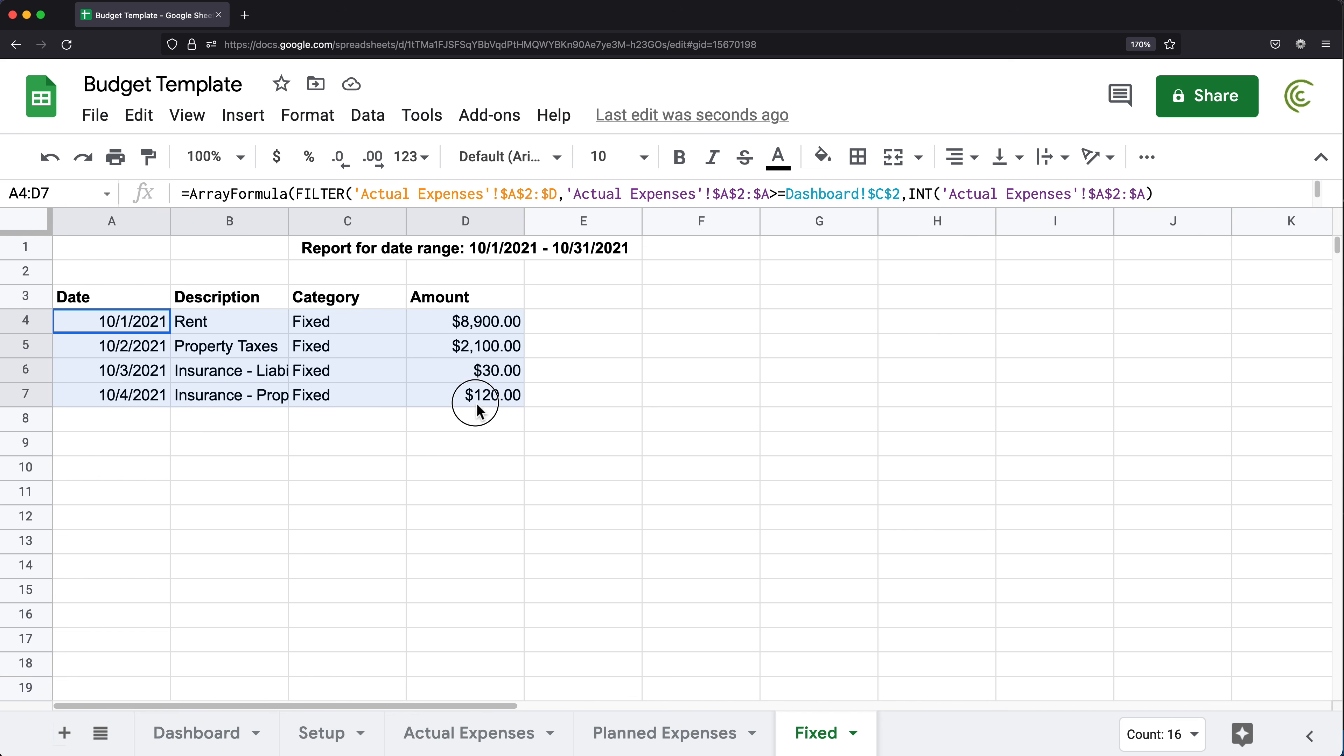
left_click(363, 254)
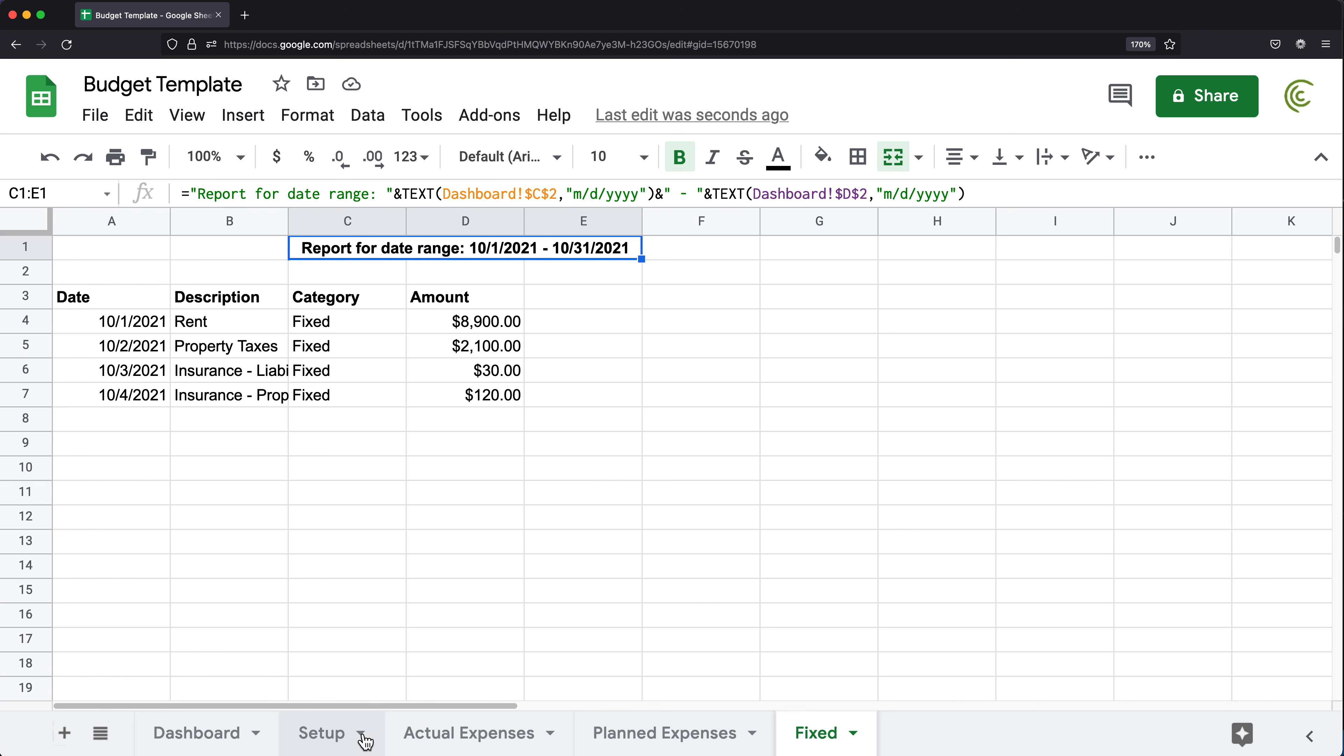
- Review the category names on the Setup sheet and create three duplicates of the Fixed sheet, each from the latest copy
left_click(329, 736)
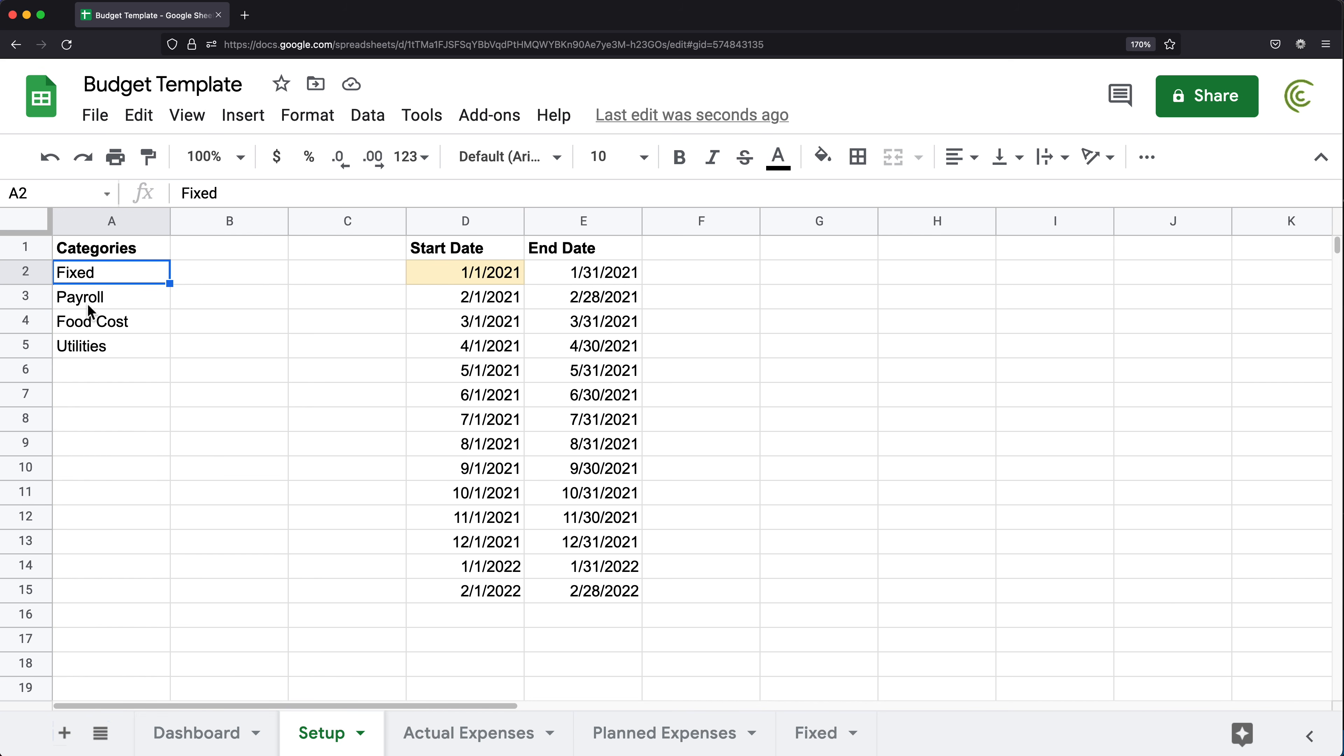
left_click(101, 306)
left_click(101, 320)
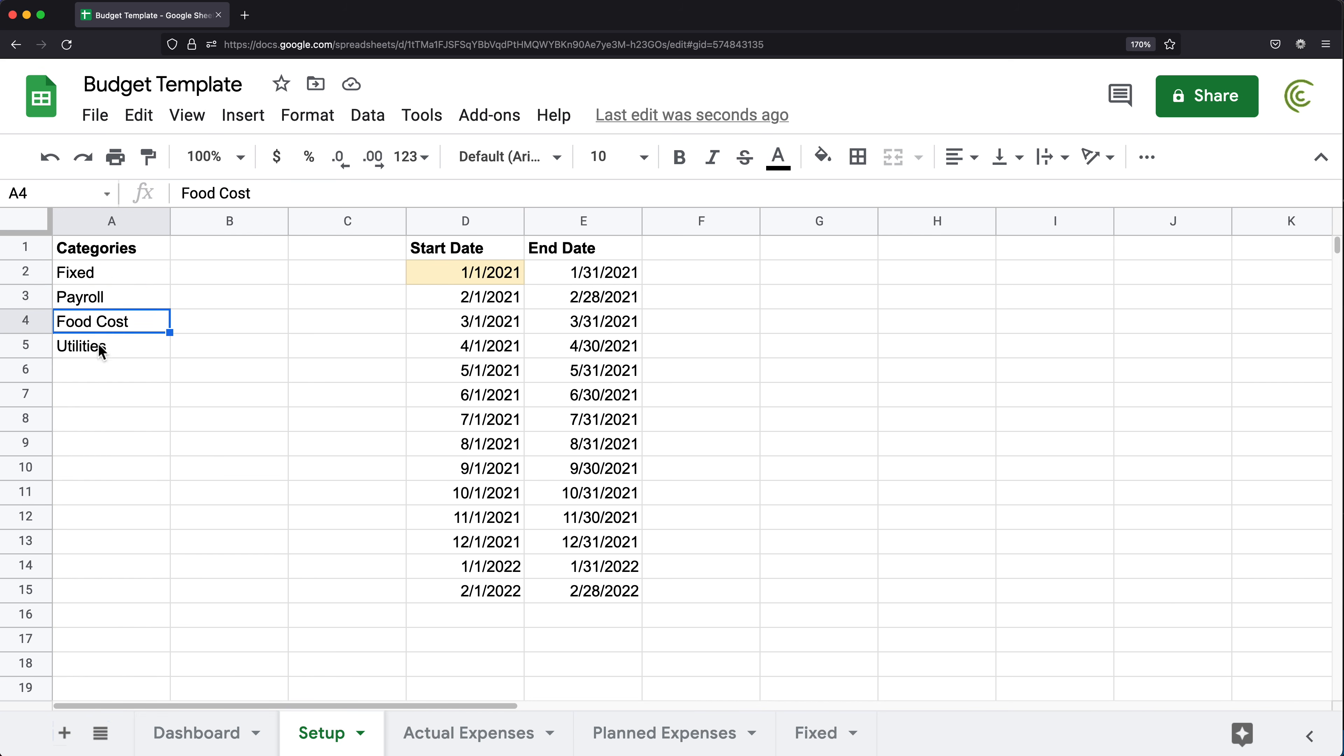
left_click(102, 347)
left_click(814, 736)
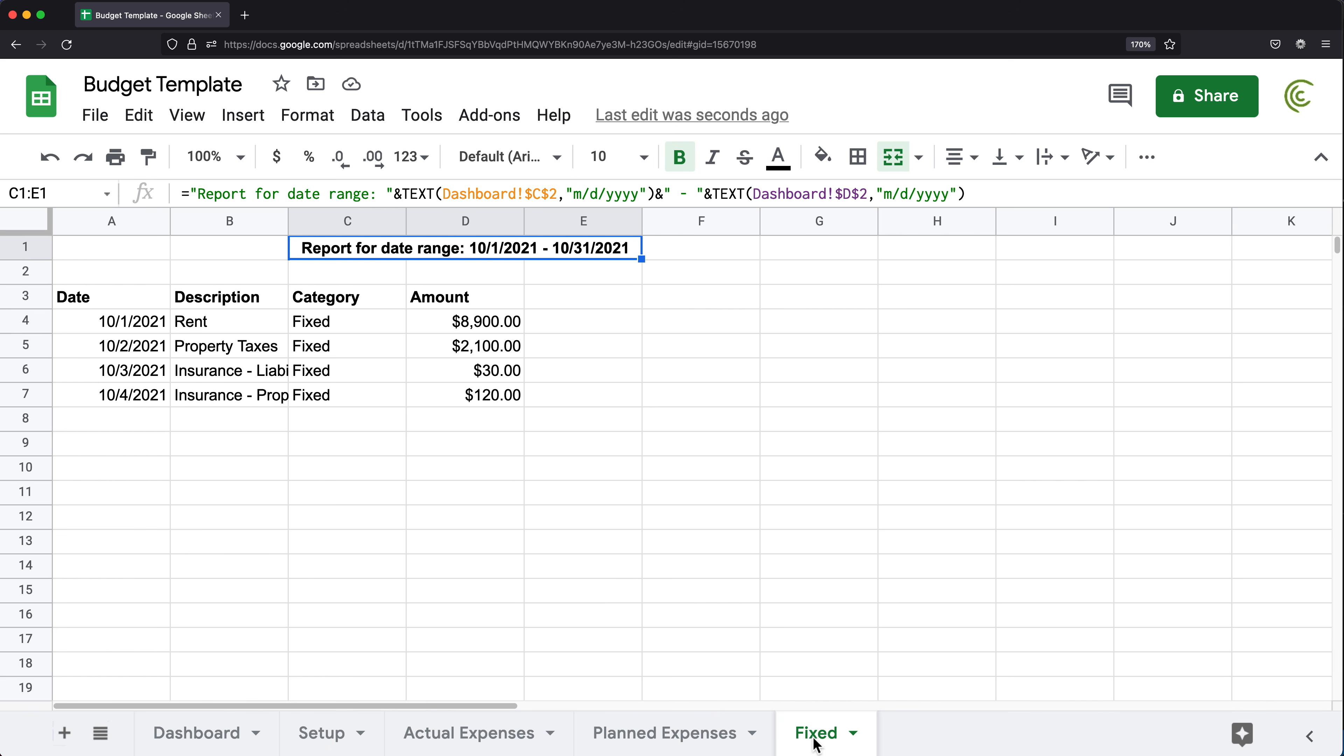
left_click(853, 736)
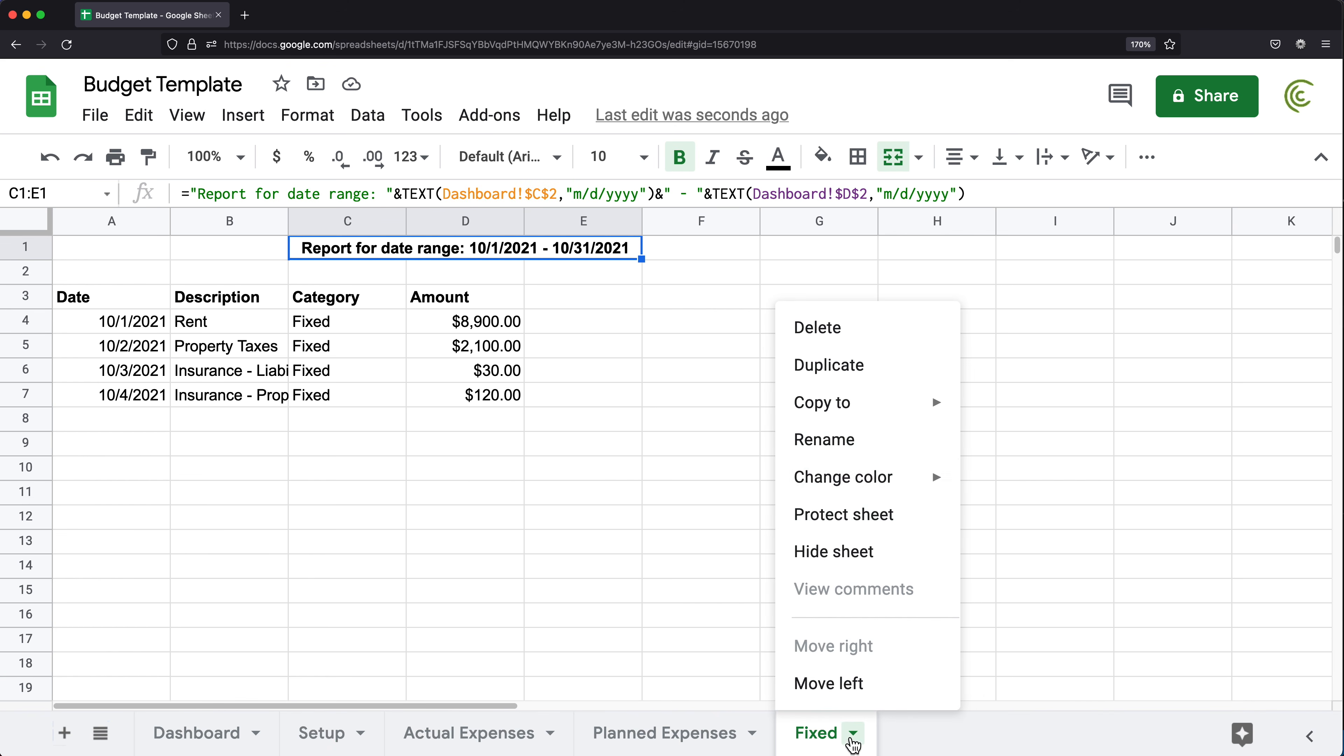
left_click(842, 363)
left_click(860, 733)
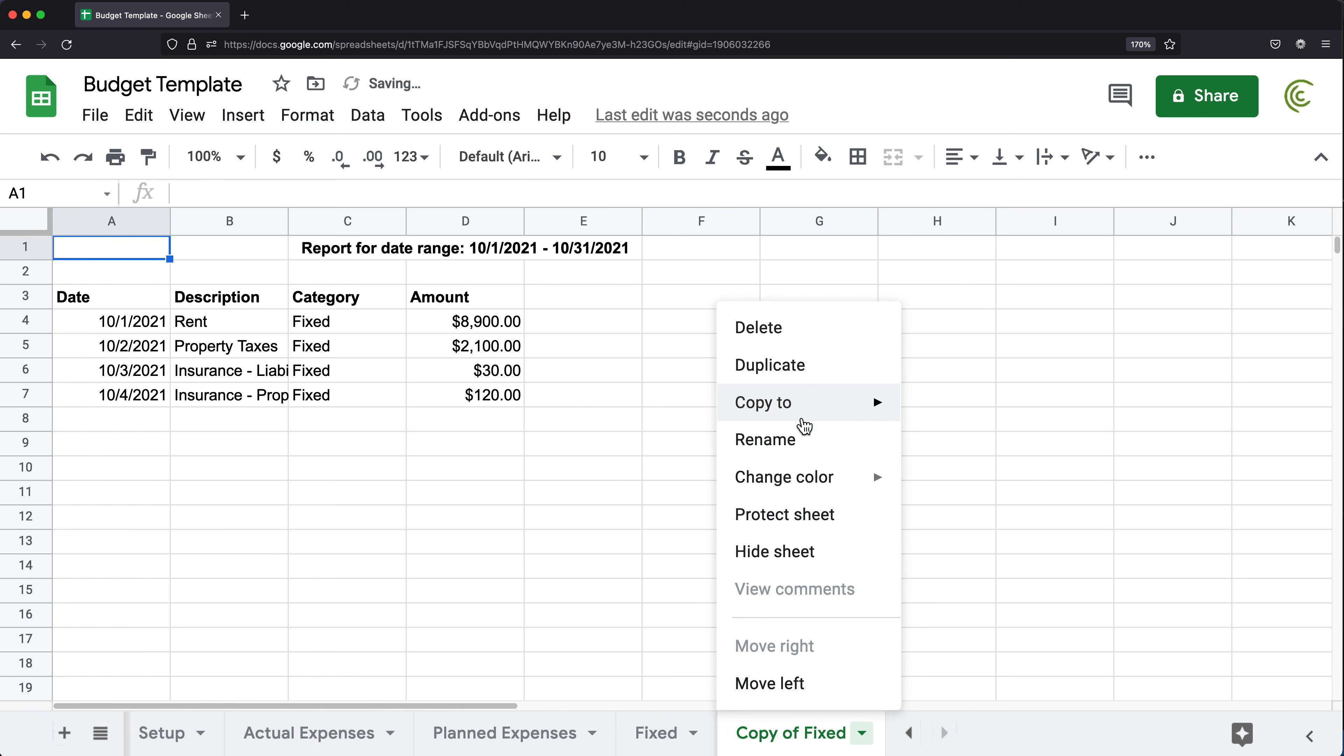
left_click(805, 383)
left_click(862, 734)
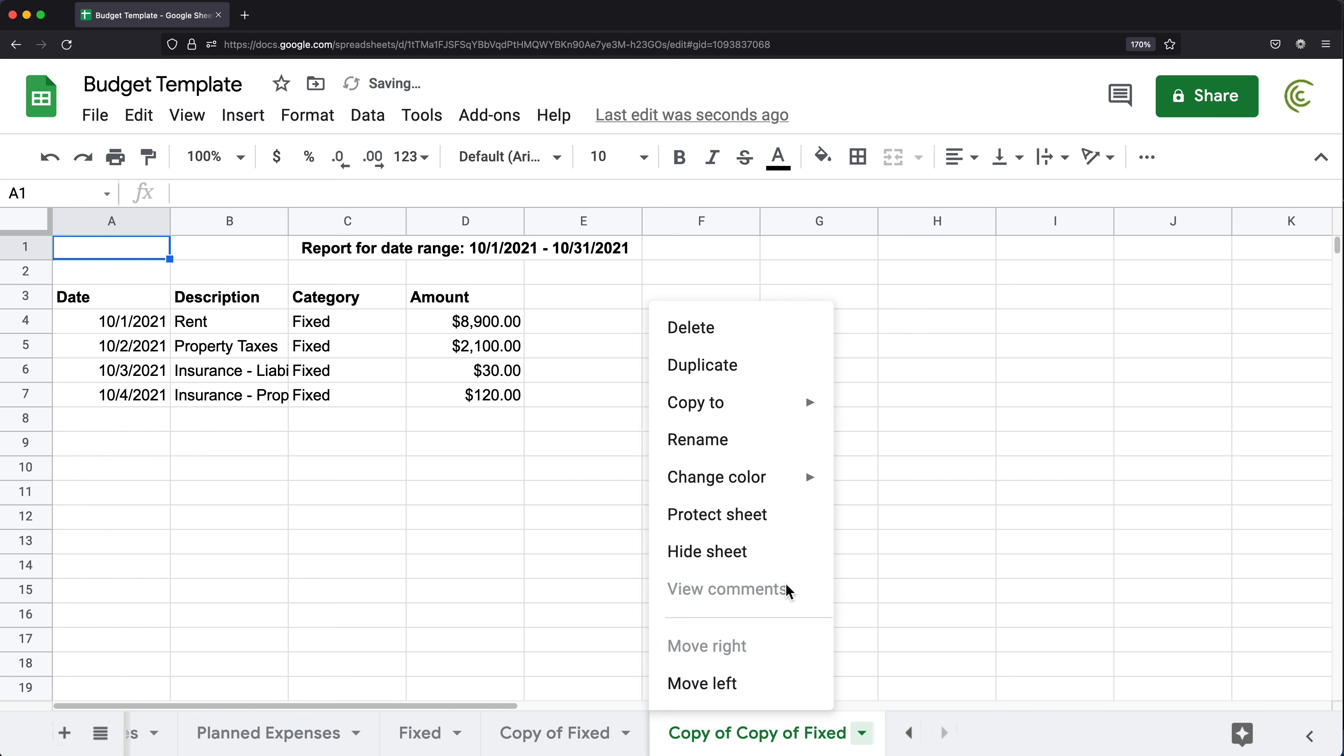
left_click(734, 376)
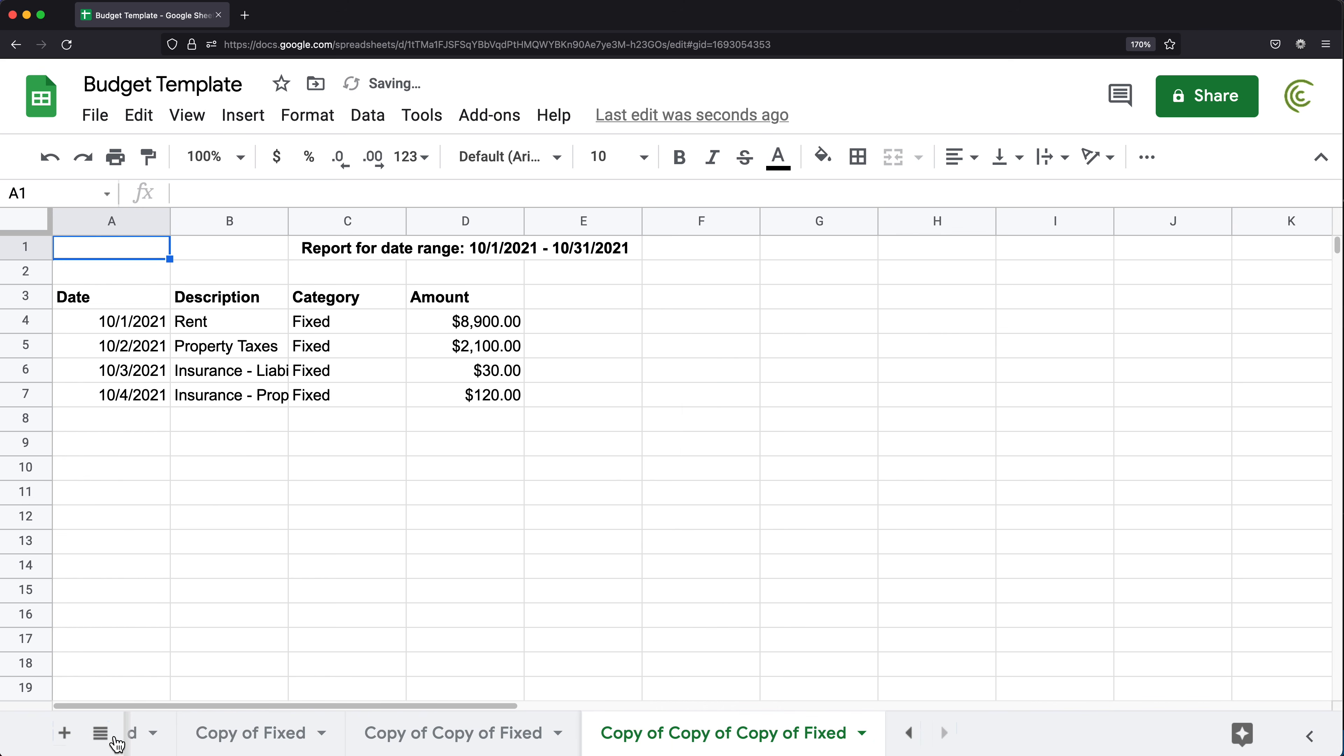
- Rename the sheet Copy of Fixed as Payroll
left_click(148, 740)
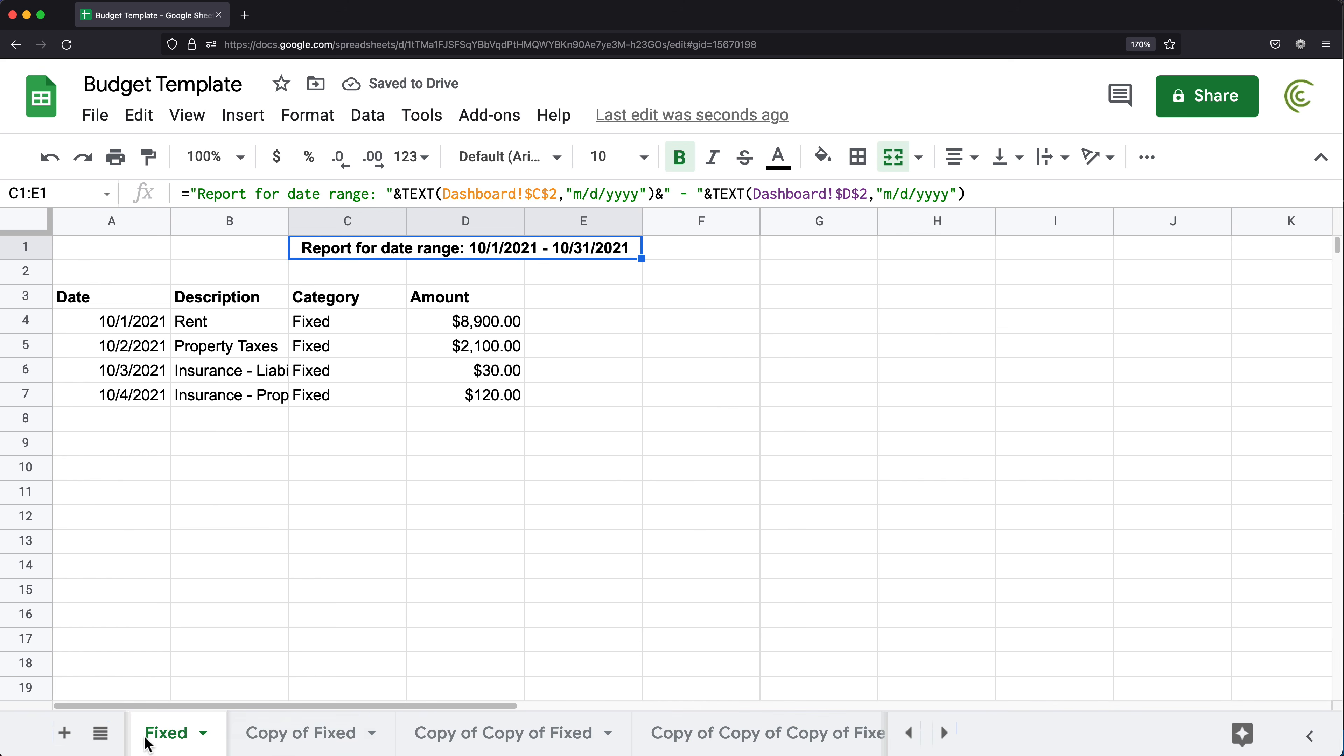
left_click(309, 735)
double_click(303, 737)
type("PAyroo")
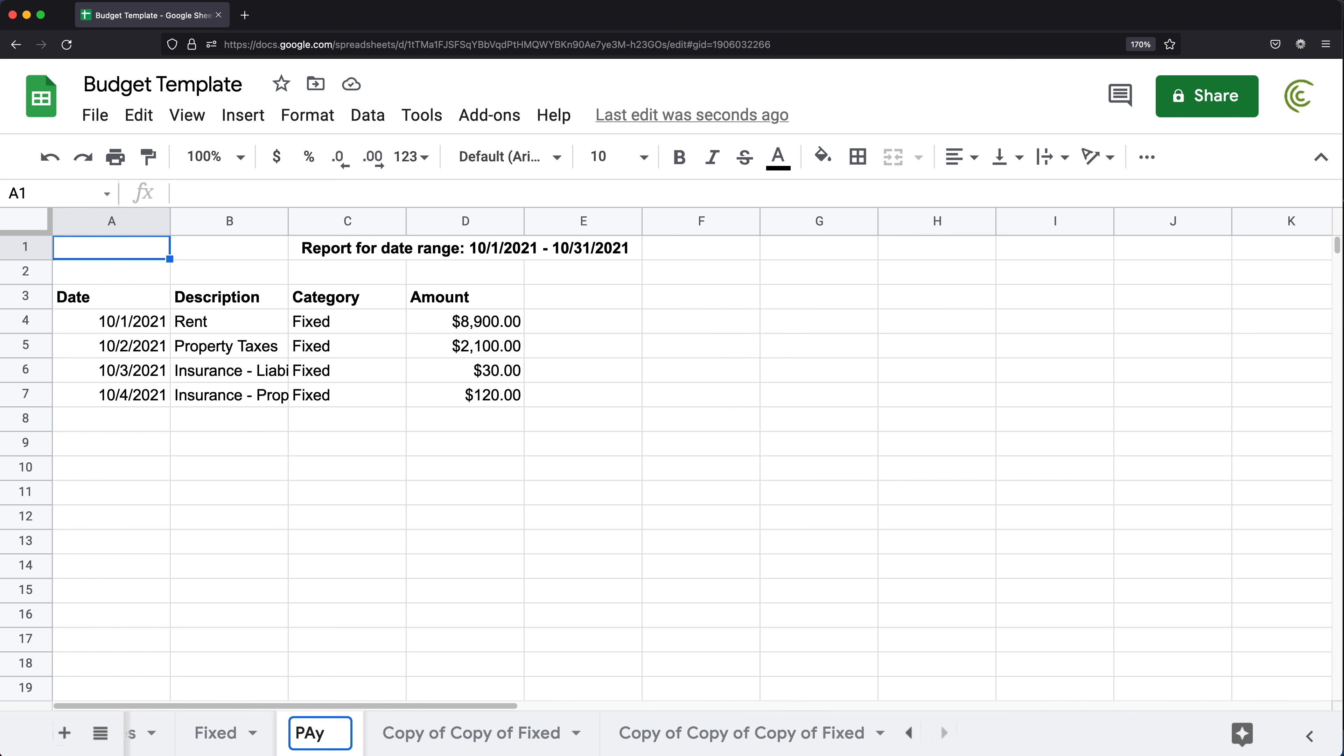
key("BackSpace")
key("BackSpace")
key("BackSpace")
key("BackSpace")
key("BackSpace")
type("a")
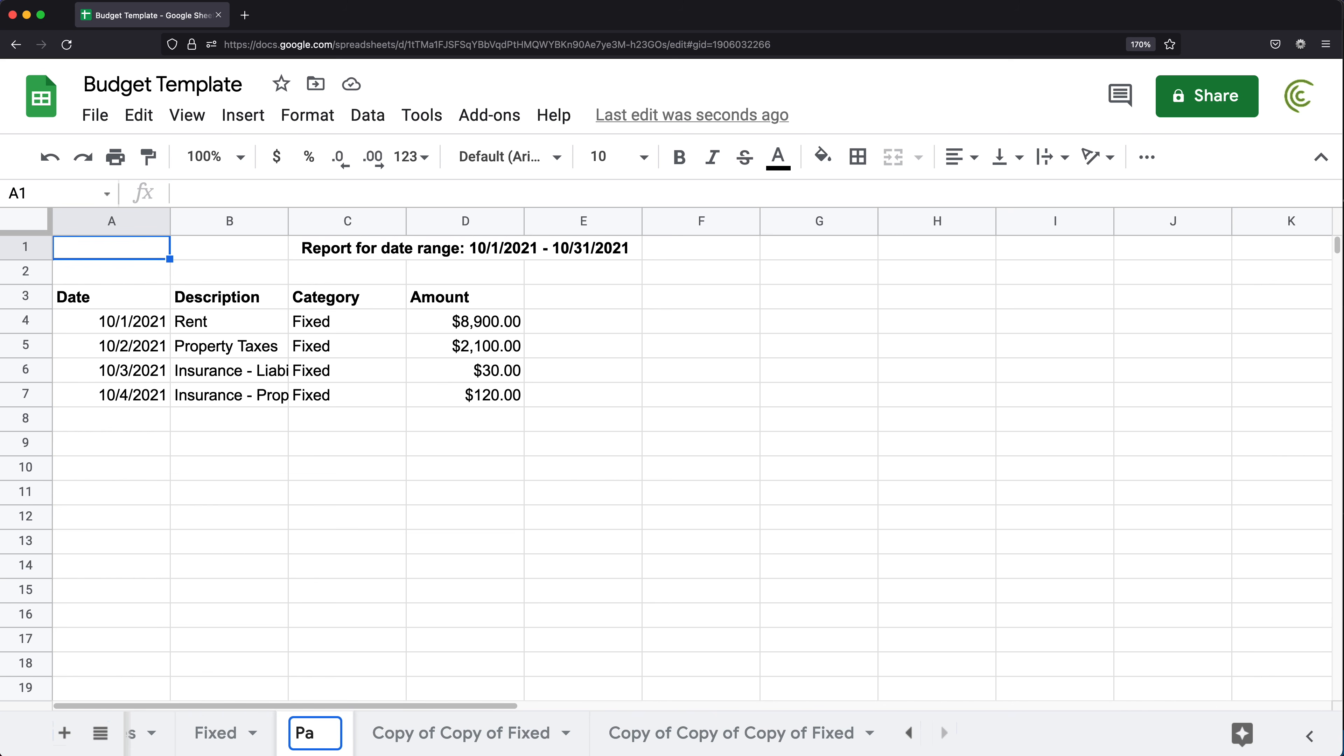
type("yroll")
key("Return")
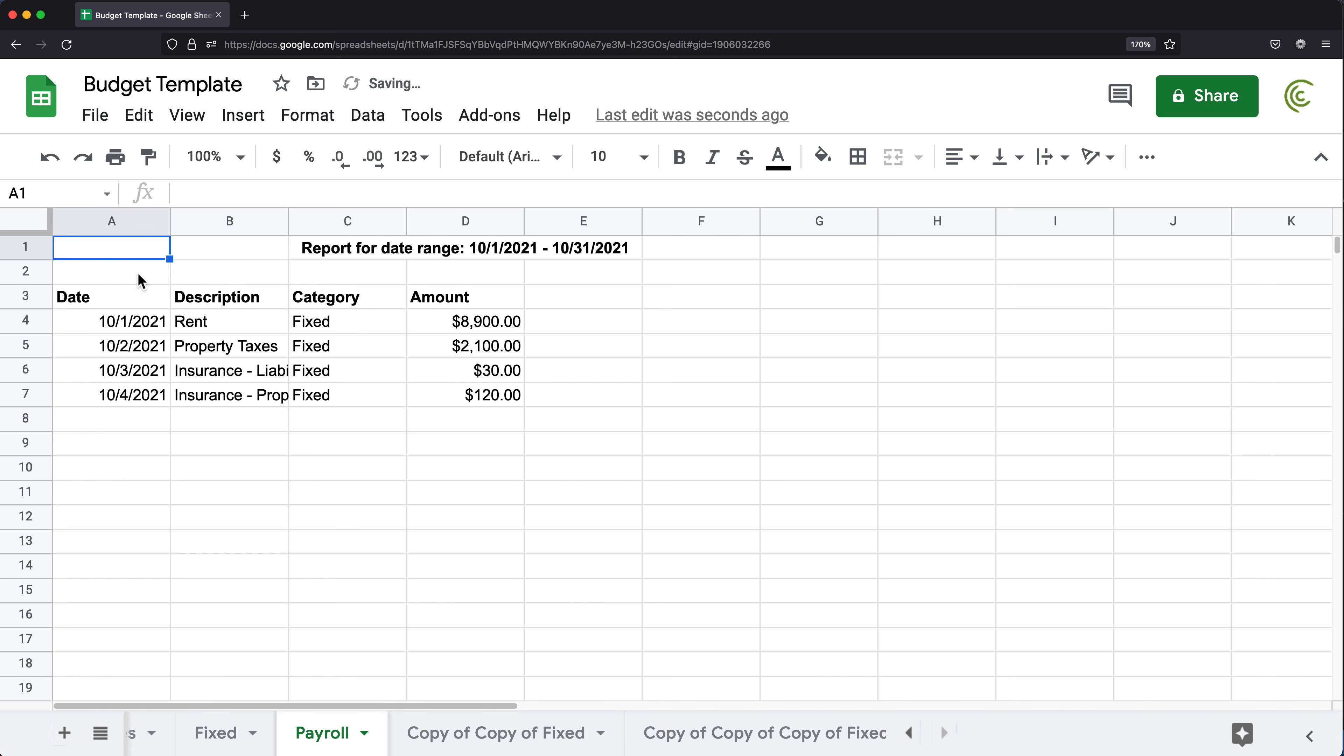
- Change the category criterion in the Payroll sheet's A4 FILTER formula to "Payroll"
left_click(354, 249)
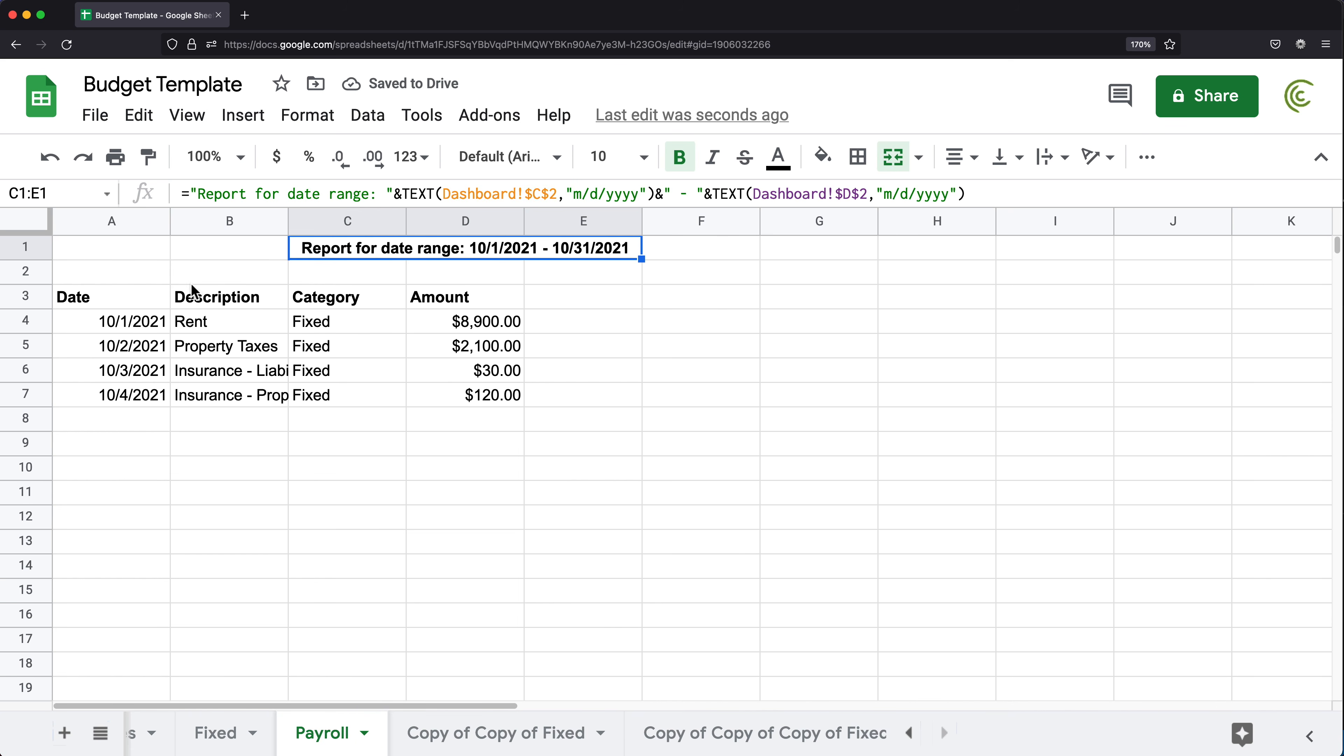
left_click(94, 298)
double_click(126, 324)
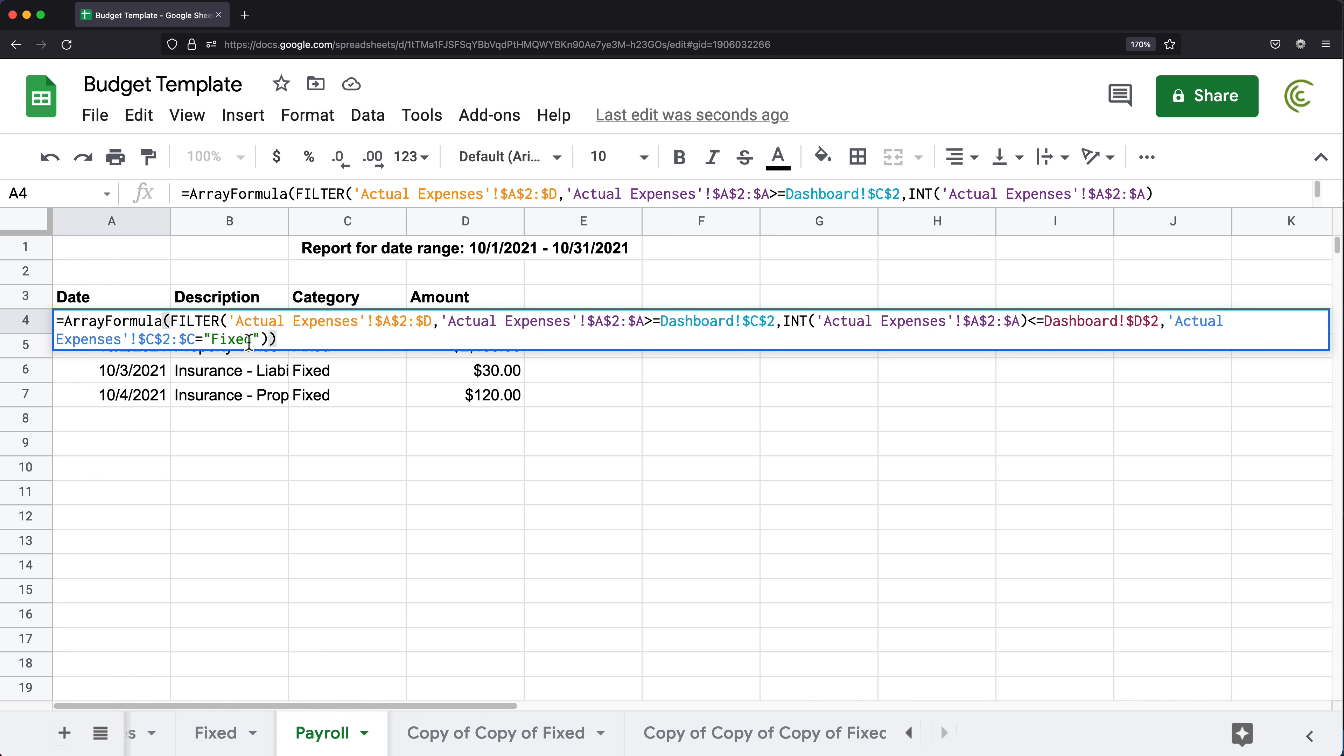
left_click_drag(252, 339, 212, 344)
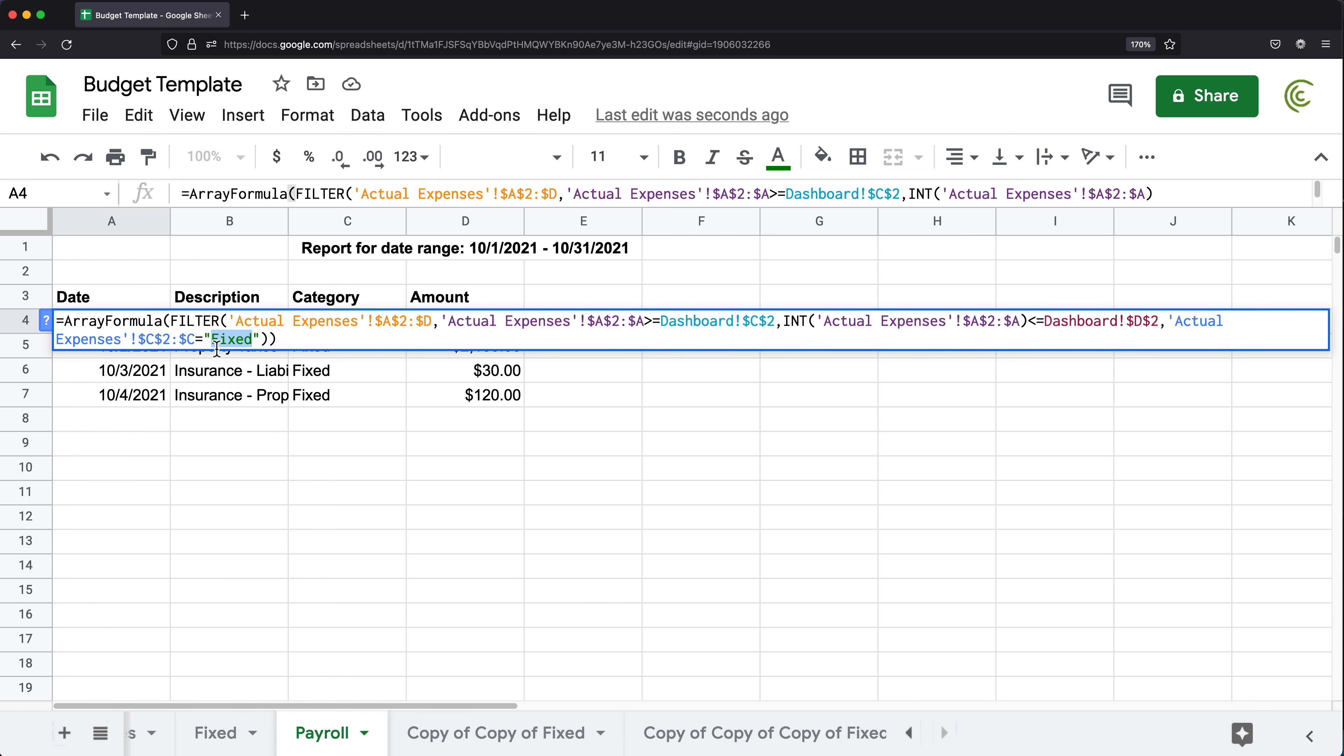
type("Payroll")
key("Return")
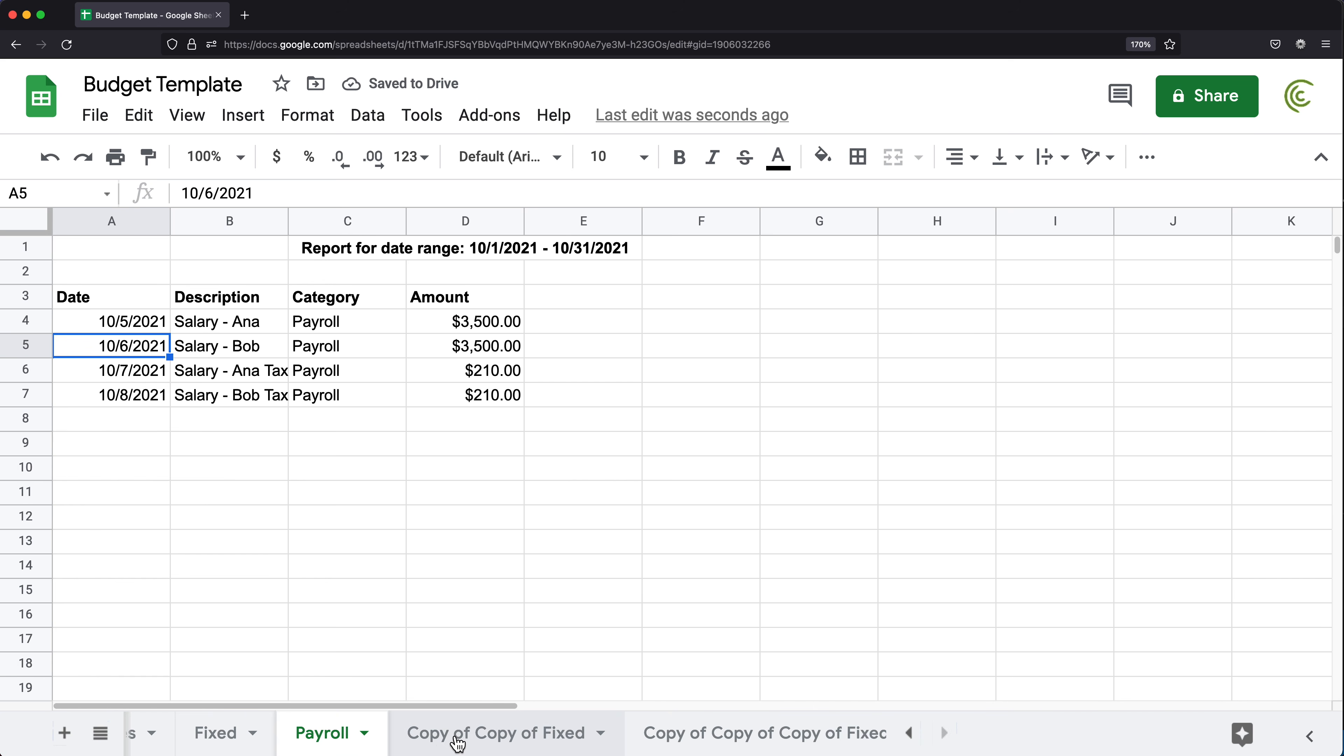
- Rename the sheet Copy of Copy of Fixed as Food Cost
left_click(475, 740)
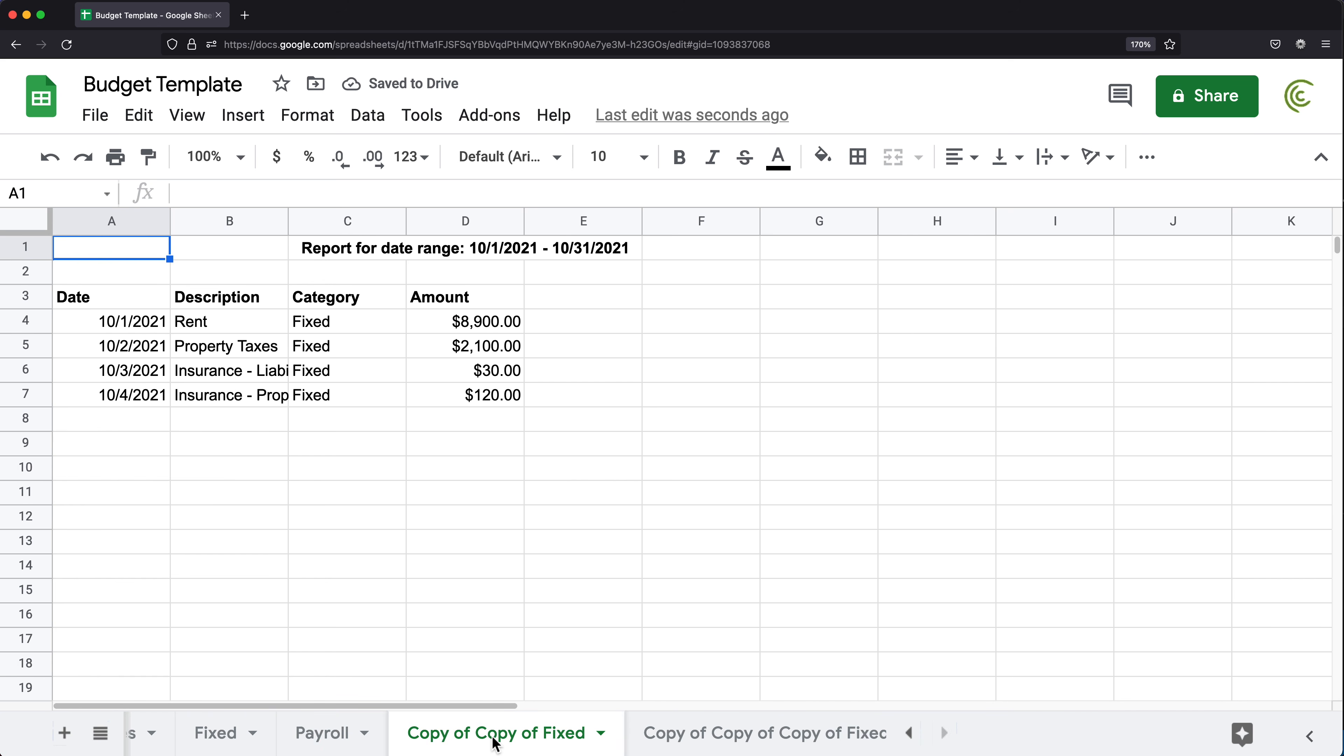
double_click(493, 743)
type("Food Cost")
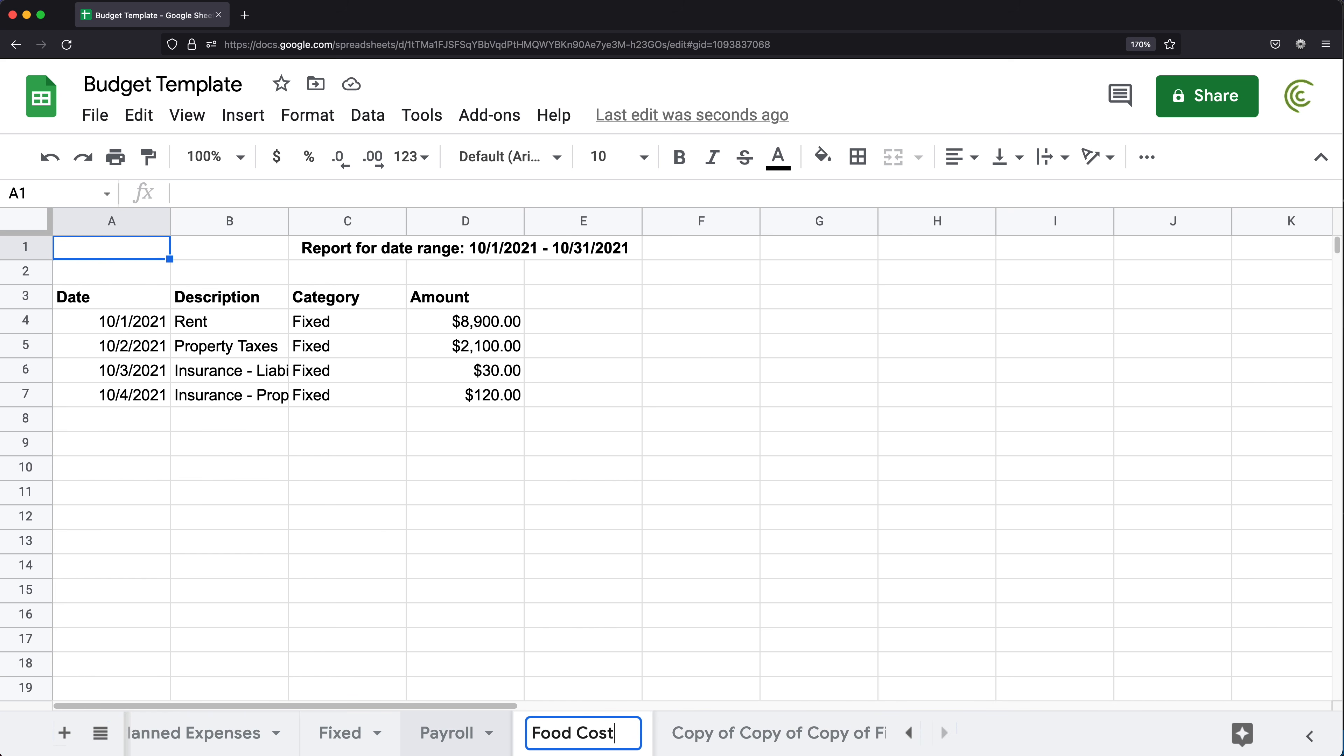
key("Return")
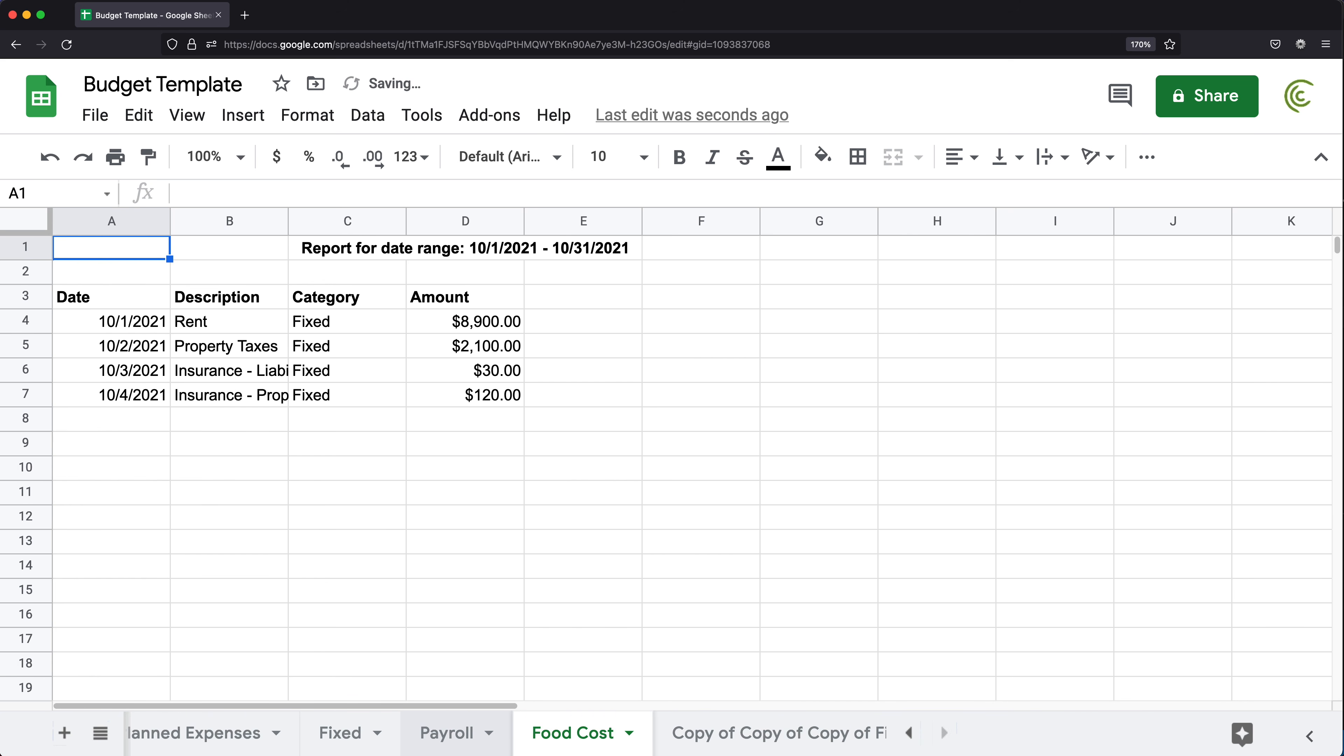
- Change the category criterion in the Food Cost sheet's A4 FILTER formula to "Food Cost"
left_click(118, 327)
triple_click(118, 327)
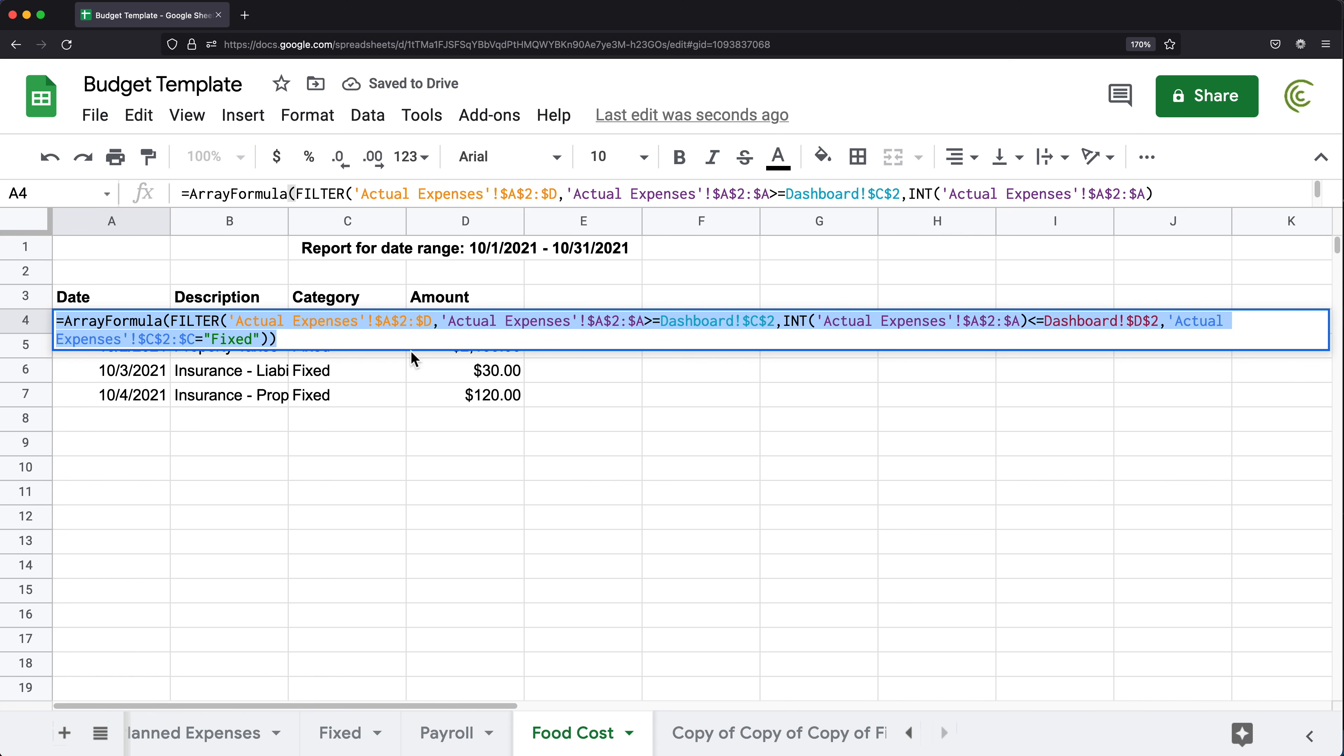
left_click(211, 340)
left_click_drag(219, 338, 253, 339)
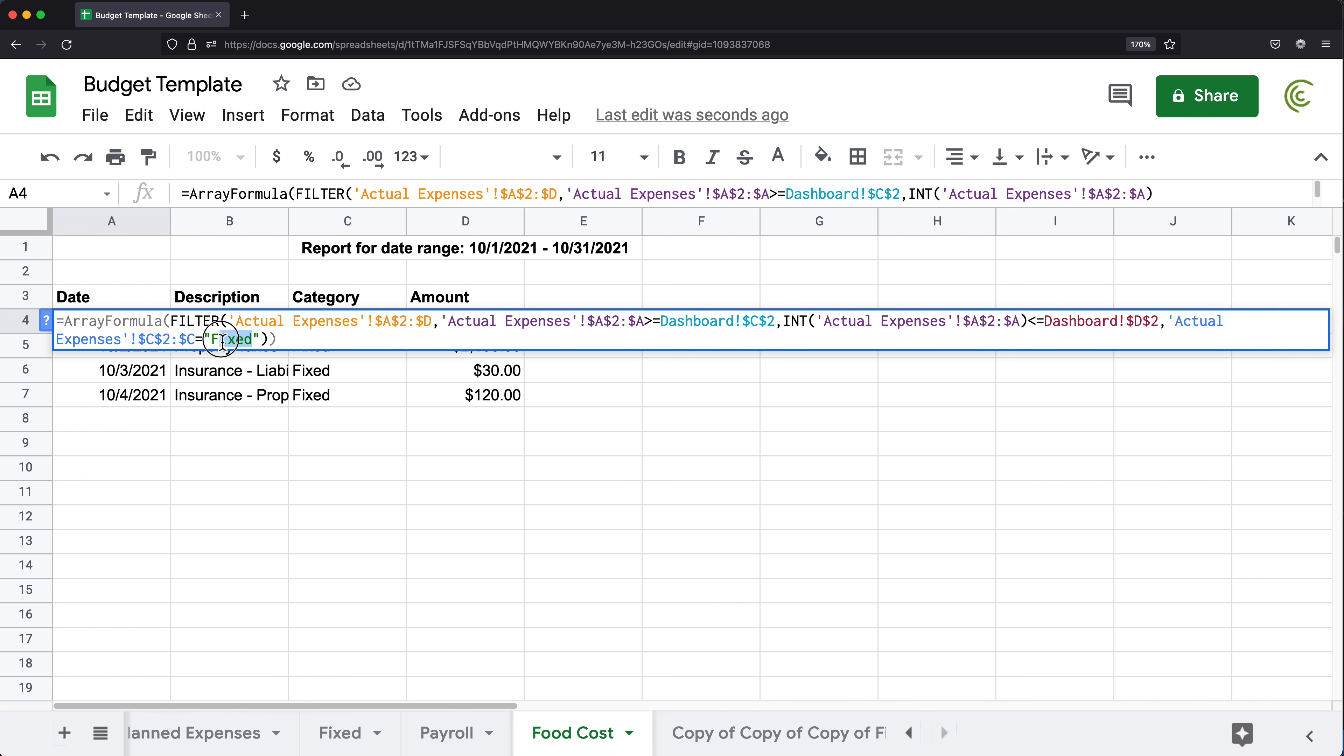
type("ood Cost")
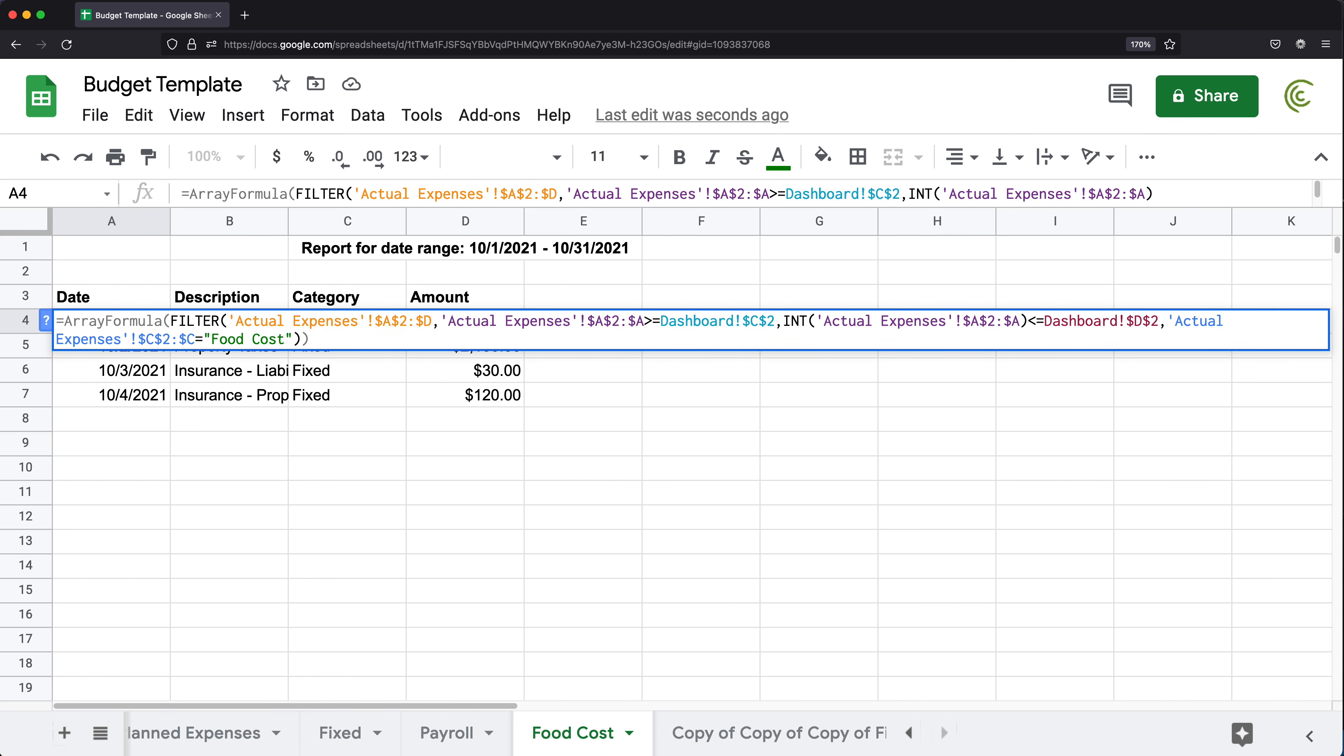
key("Return")
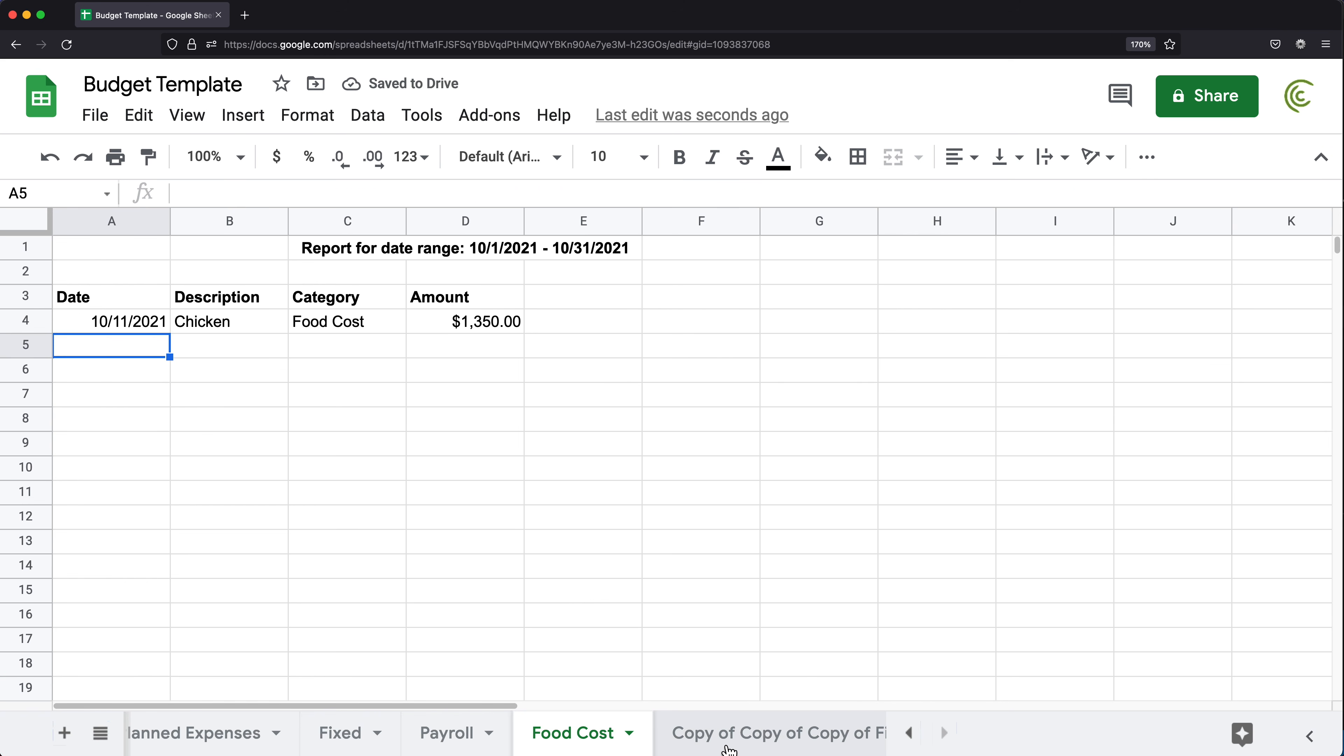
- Rename the sheet Copy of Copy of Copy of Fixed as Utilities
left_click(727, 748)
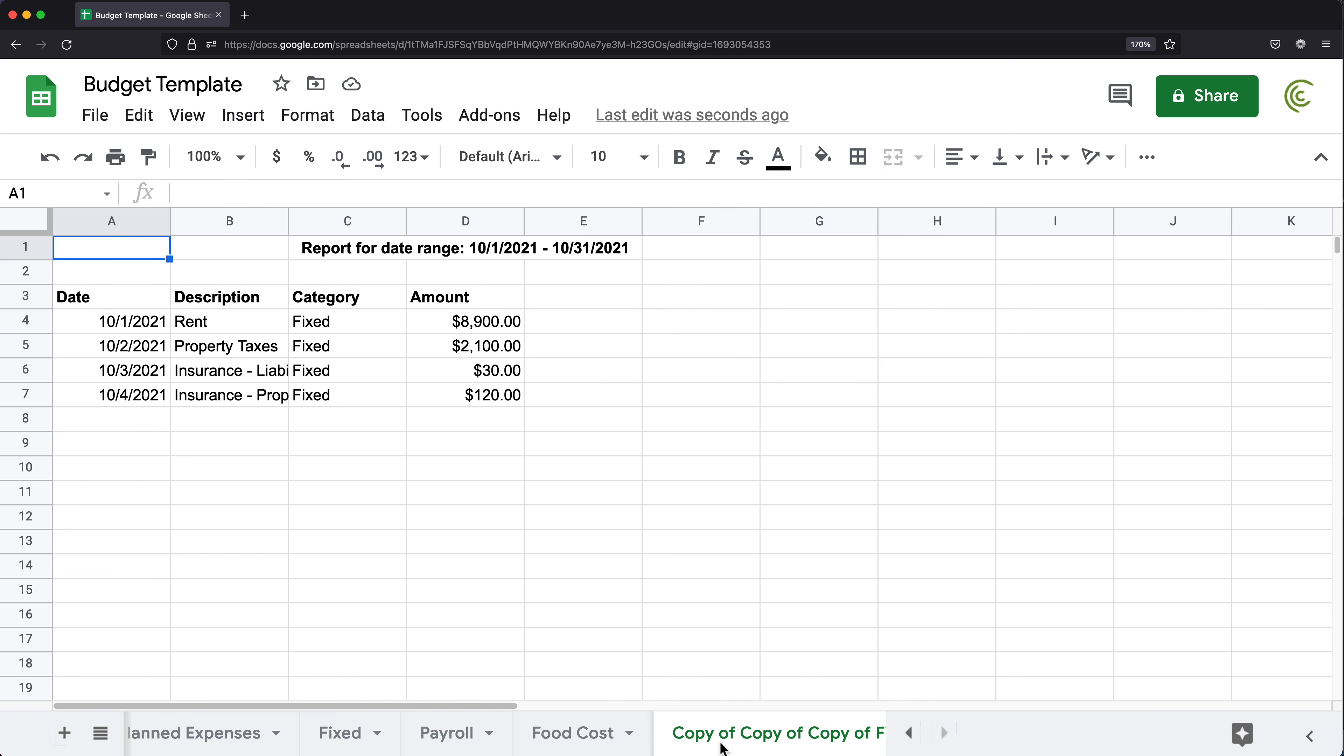
double_click(723, 736)
type("Utilities")
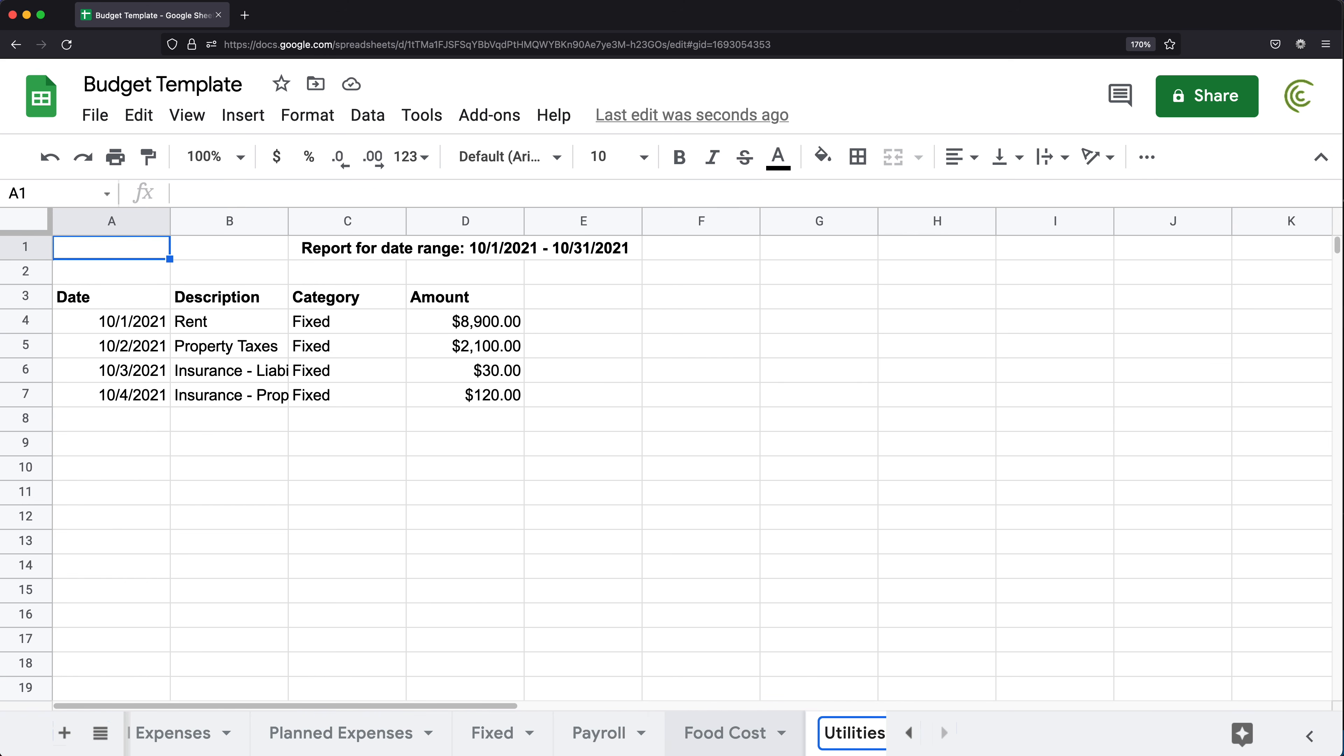
key("Return")
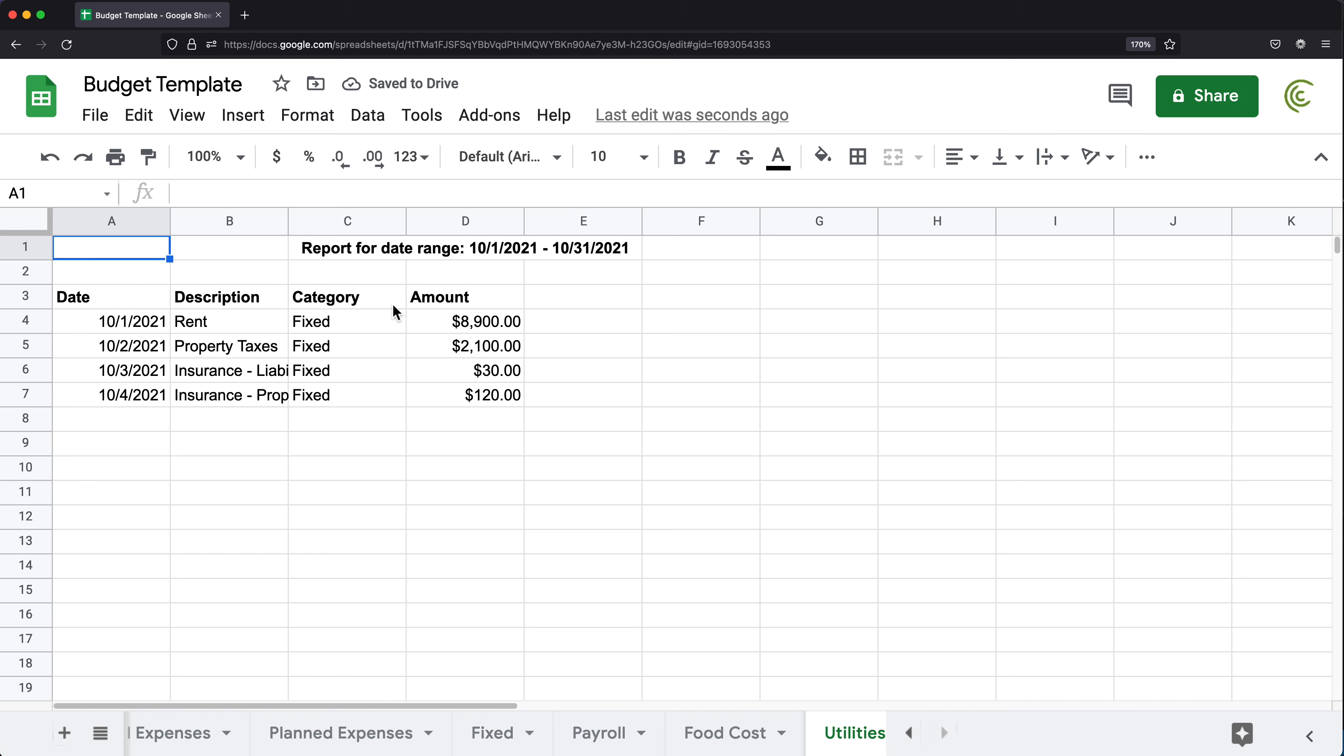
- Change the category criterion in the Utilities sheet's A4 FILTER formula to "Utilities"
left_click(101, 293)
double_click(108, 322)
left_click_drag(255, 340, 214, 344)
type("Ut")
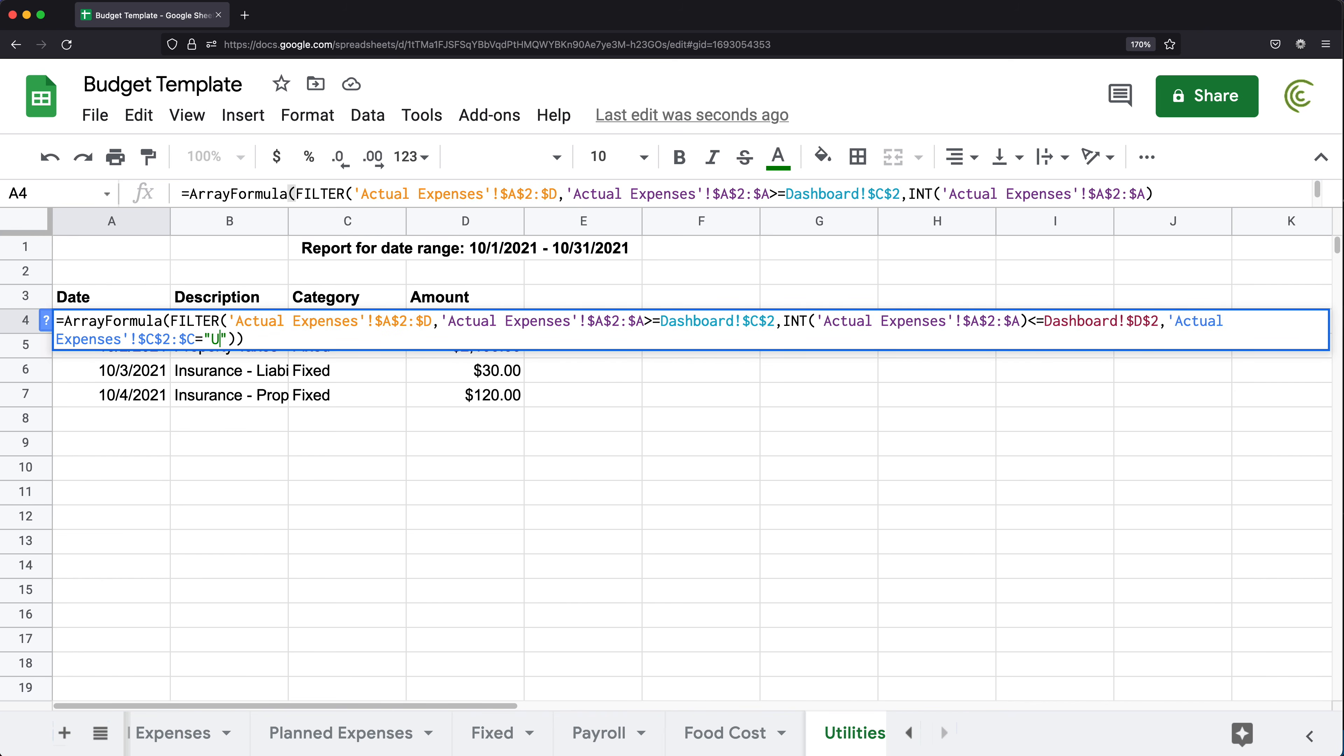
type("ilities")
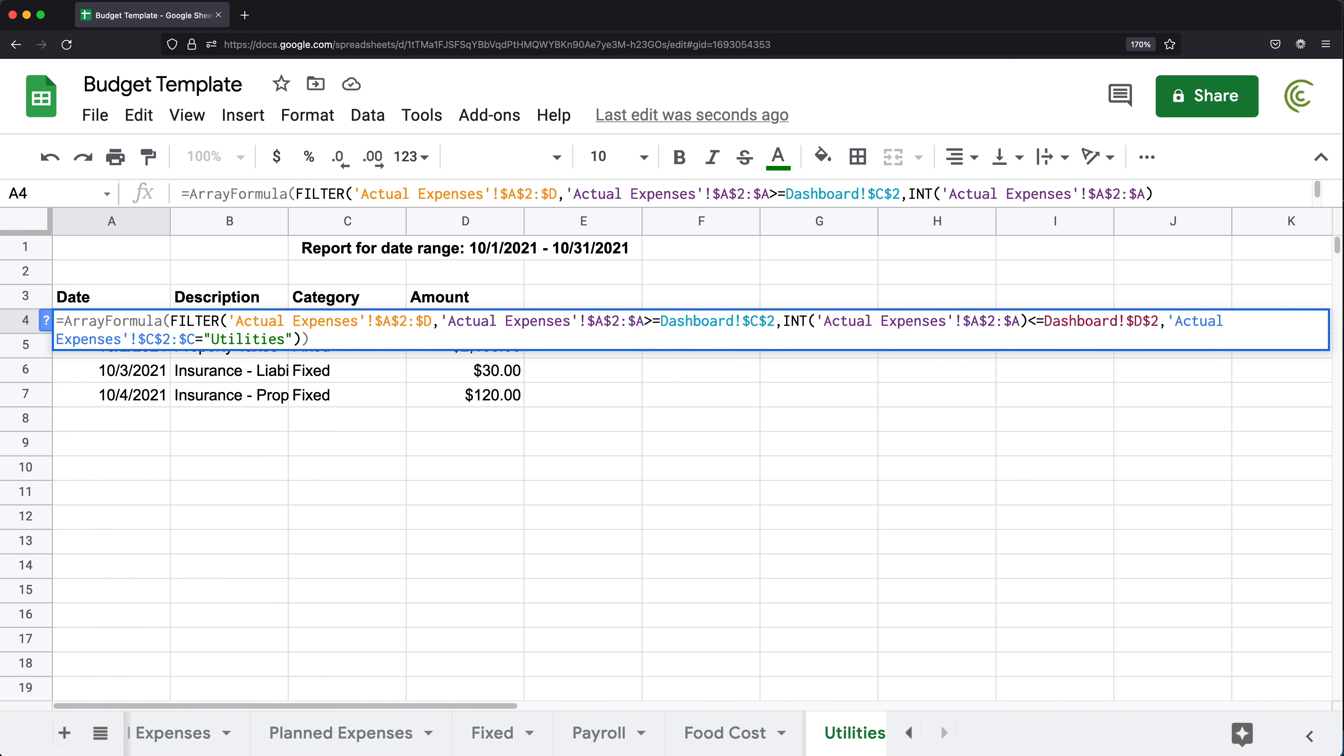
key("Return")
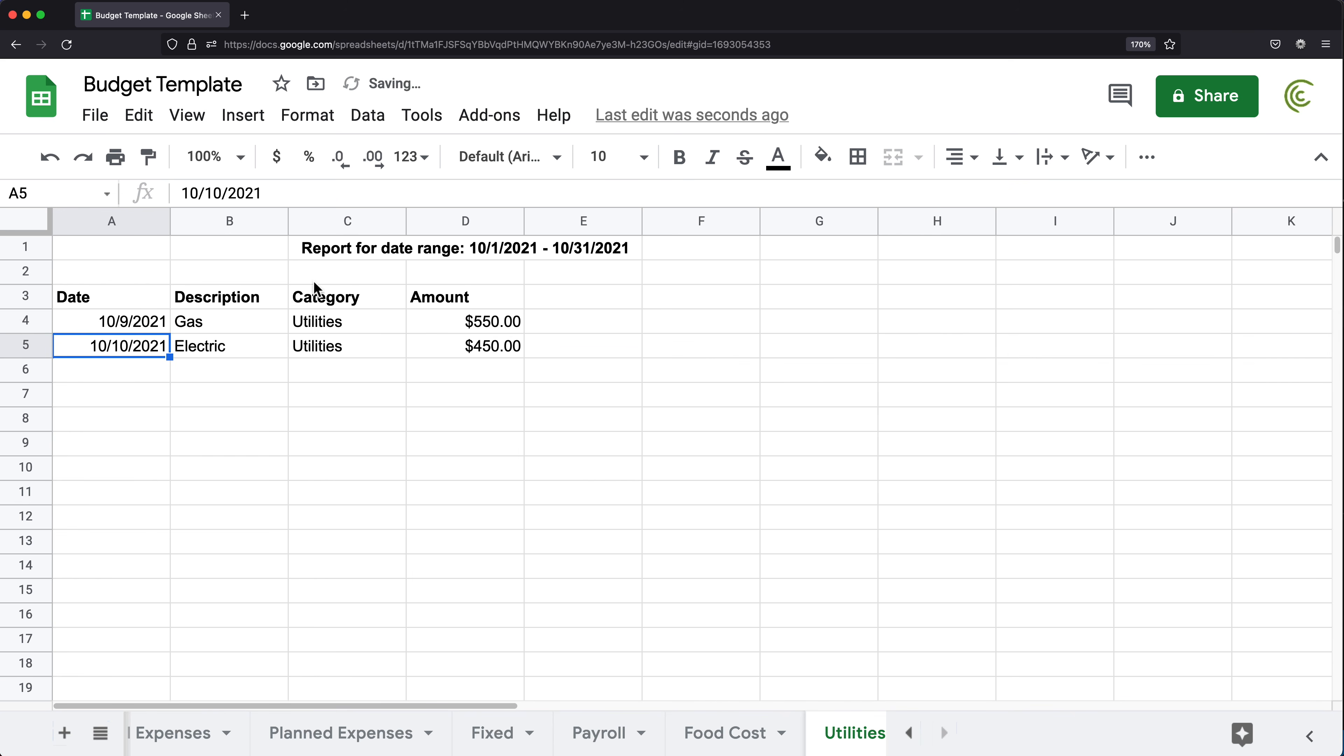
- On the Dashboard, link the Fixed category label in B15 to the Fixed sheet
left_click(101, 734)
left_click(172, 432)
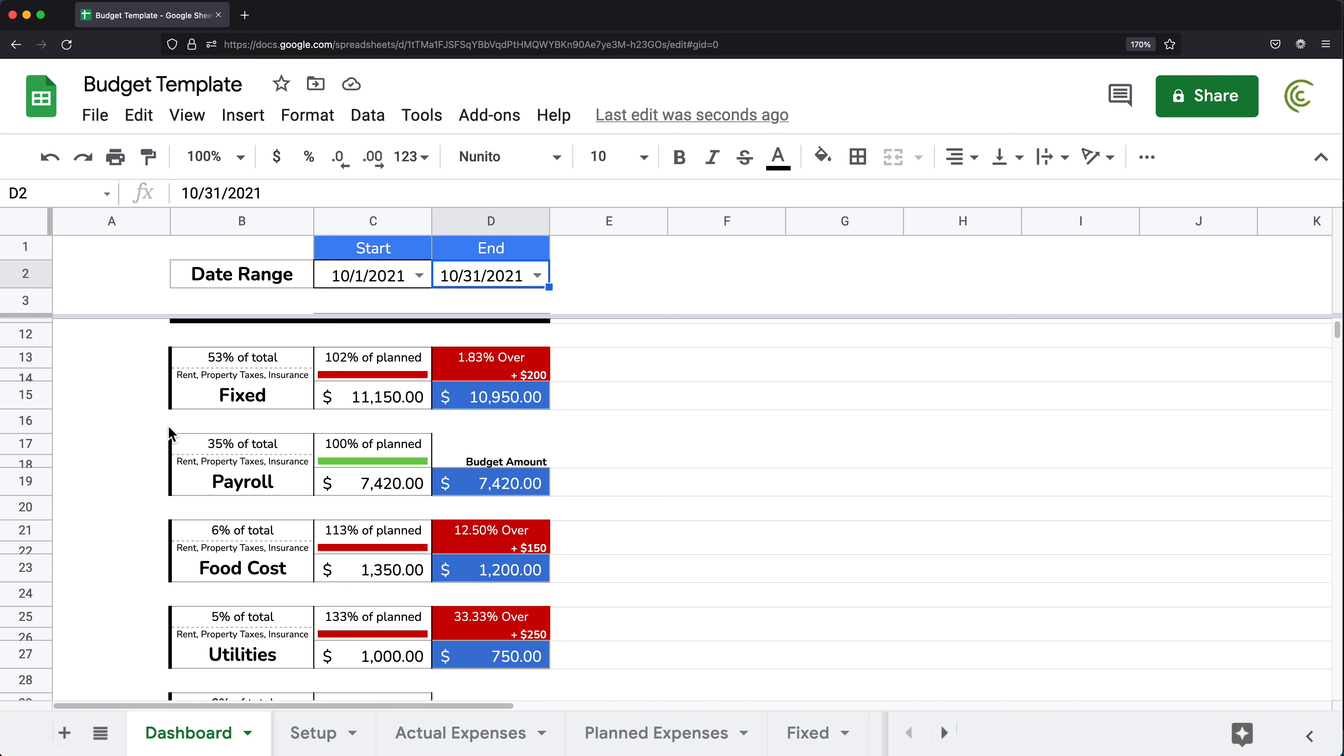
scroll(300, 466, "up", 3)
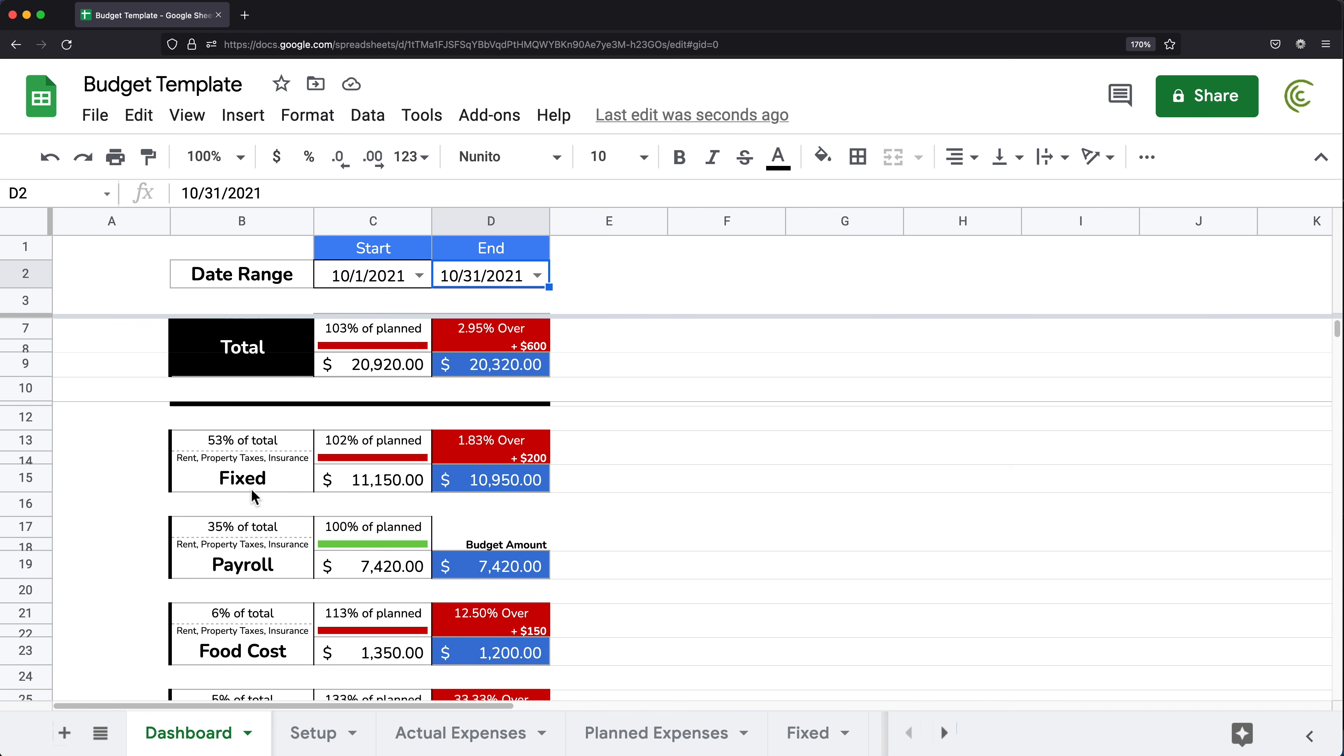
left_click(255, 484)
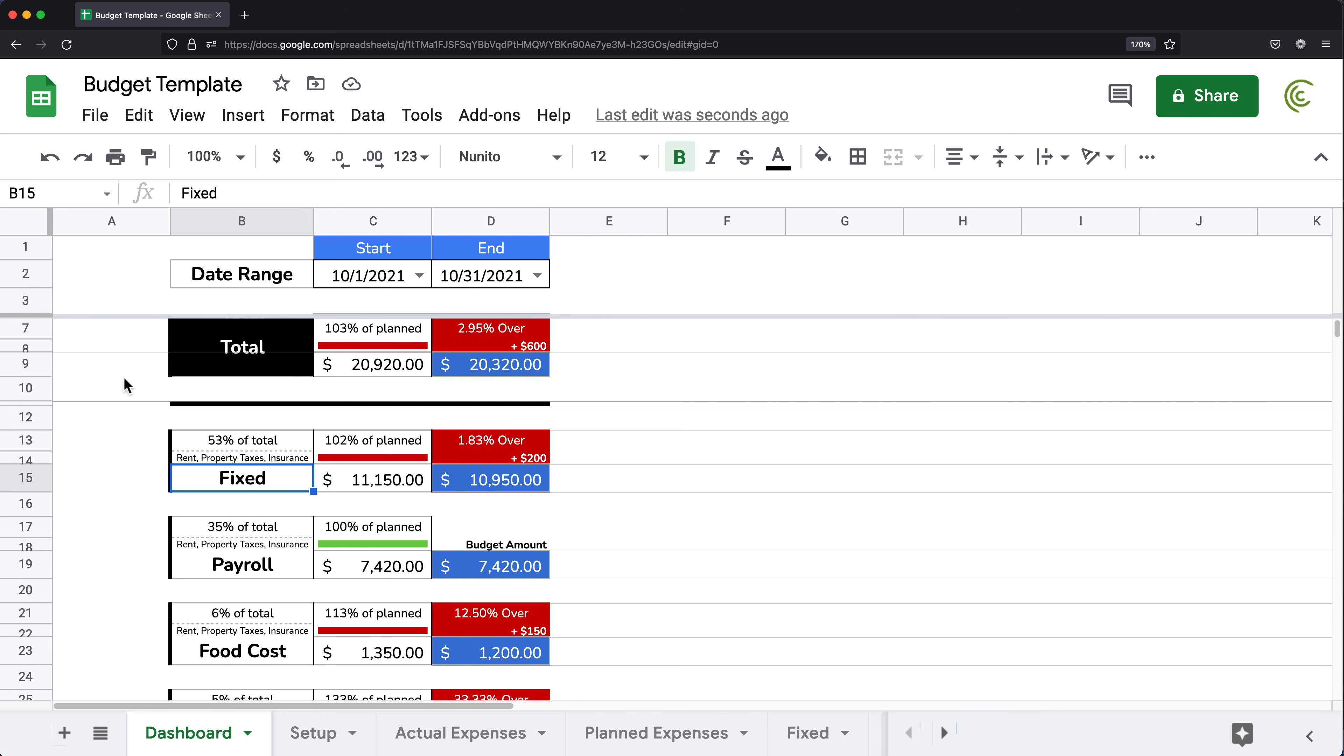
right_click(240, 483)
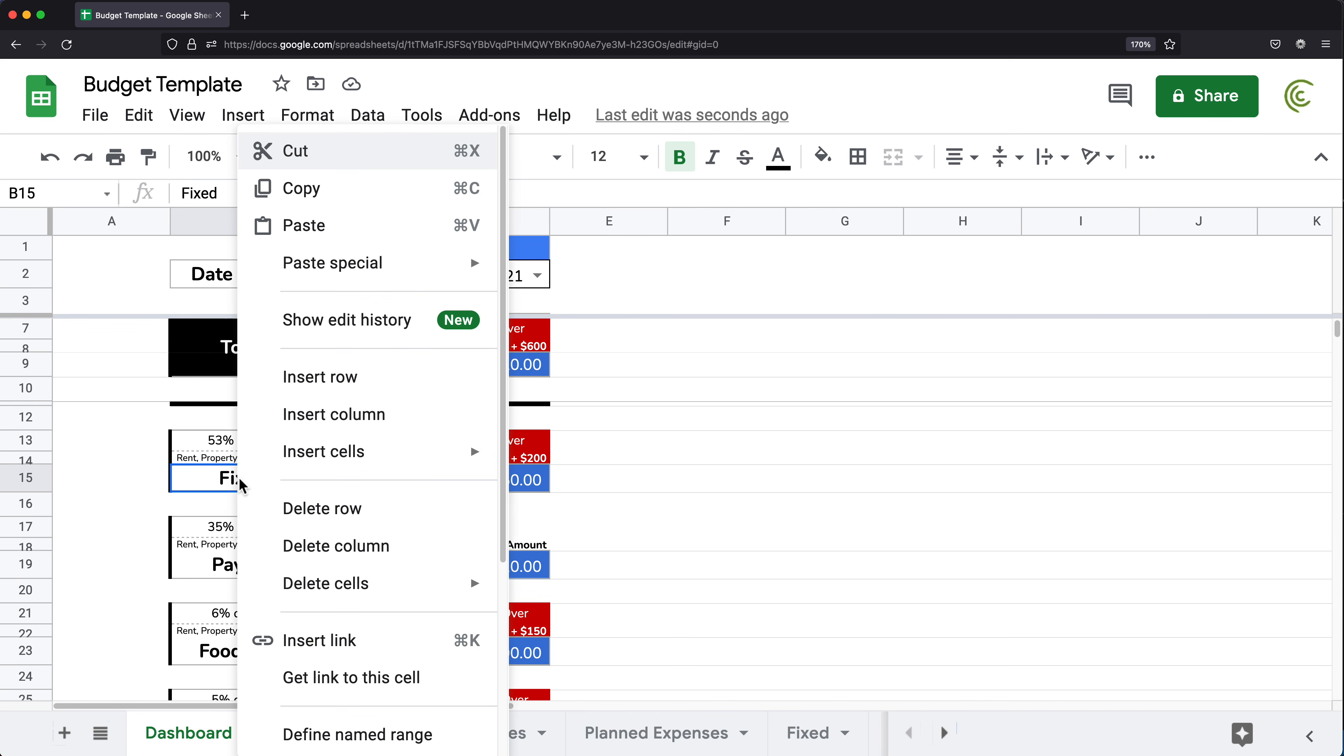
left_click(332, 654)
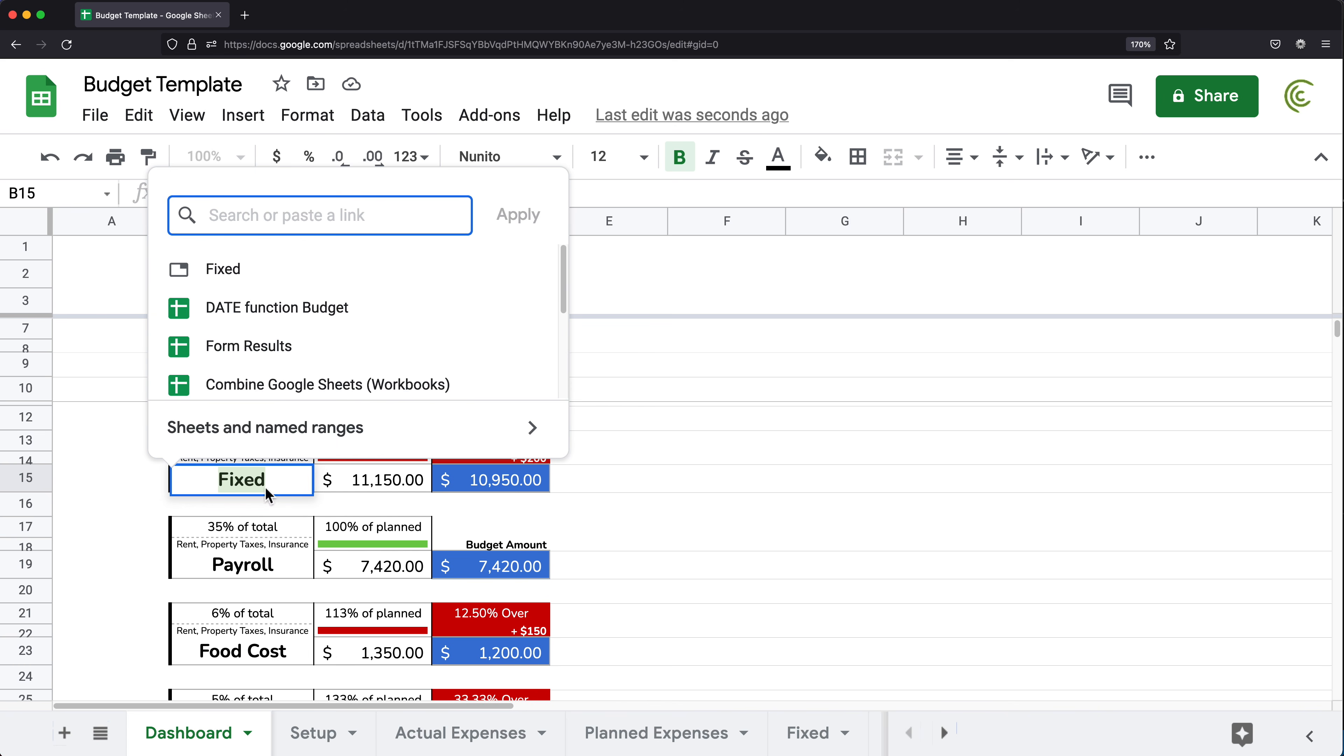
left_click(324, 449)
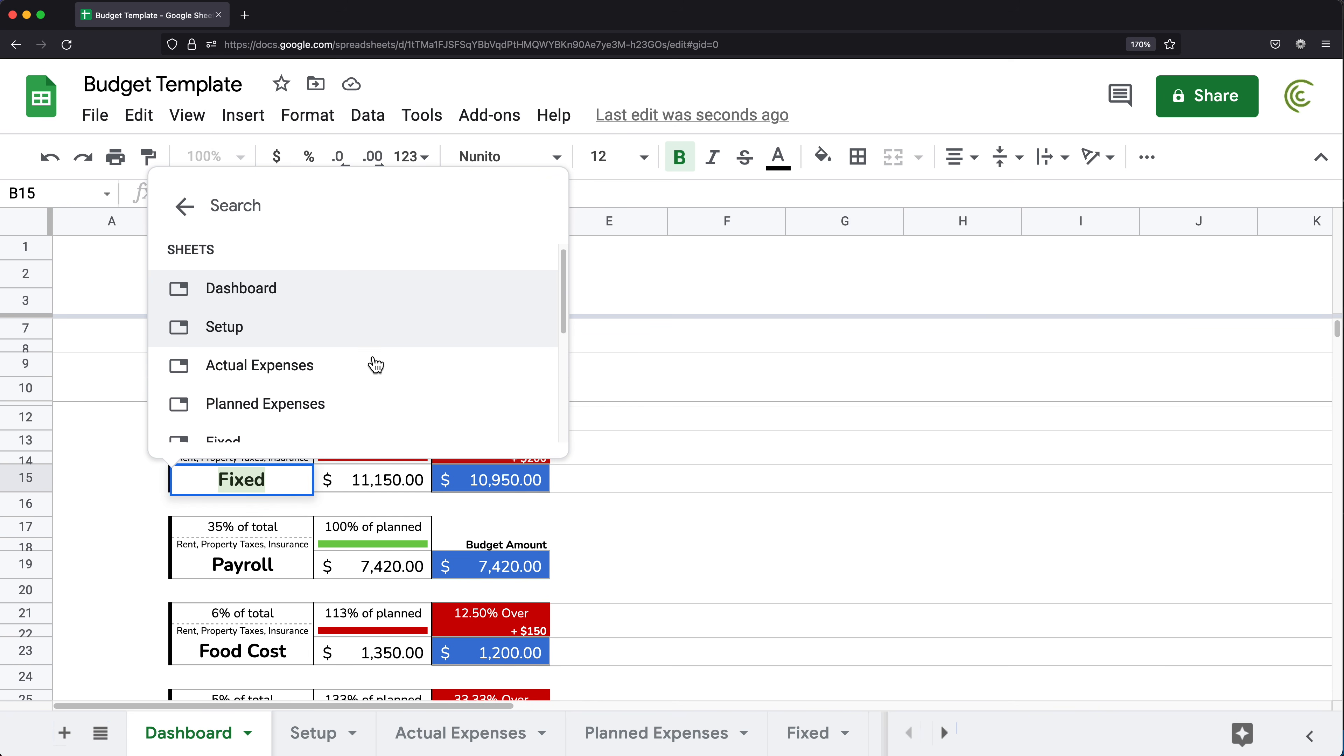
scroll(376, 365, "down", 3)
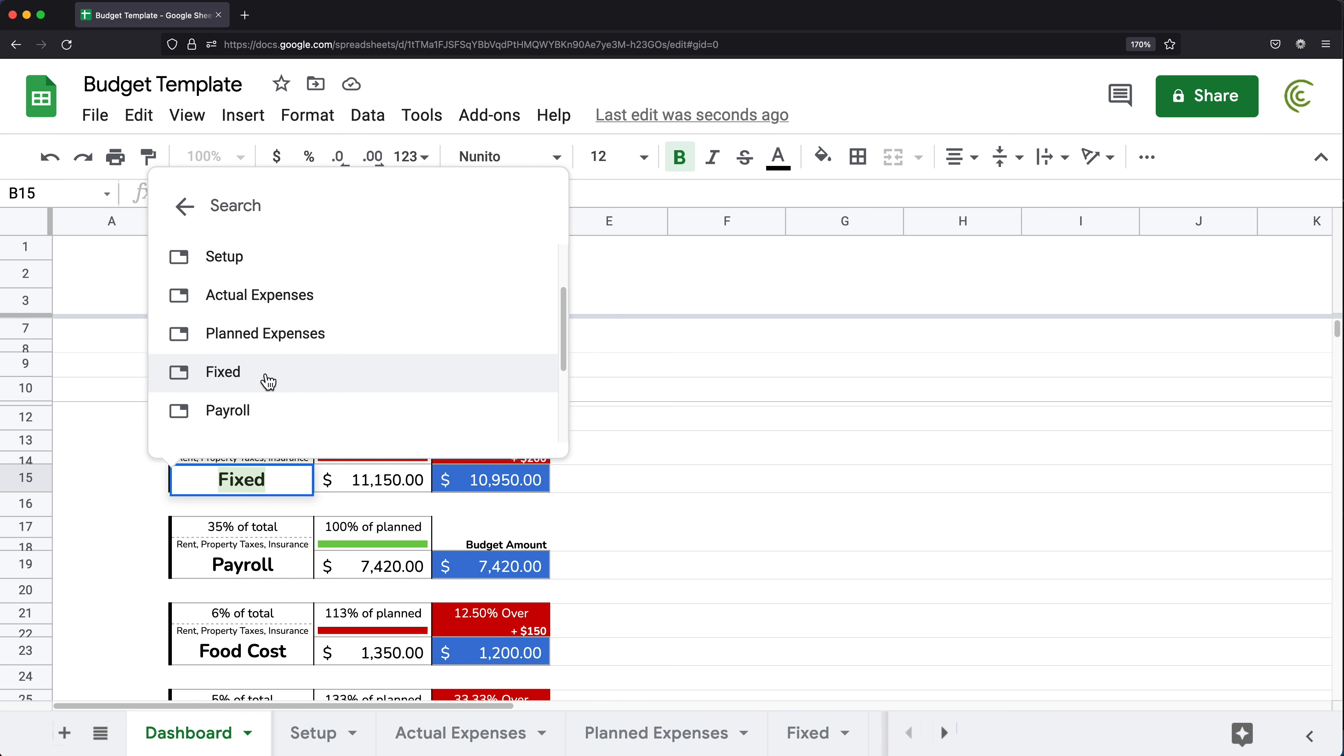
left_click(248, 382)
left_click(651, 474)
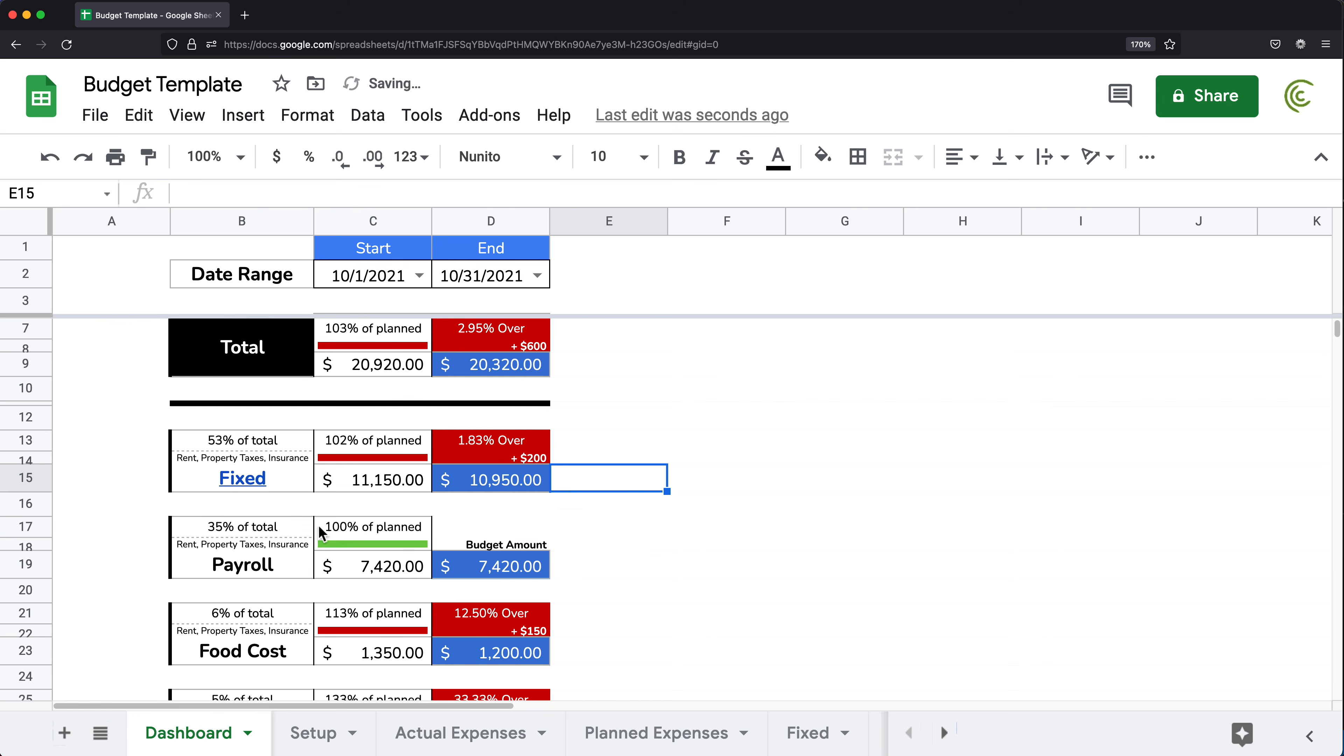
- Link the Payroll category label in B19 to the Payroll sheet
left_click(260, 577)
right_click(261, 577)
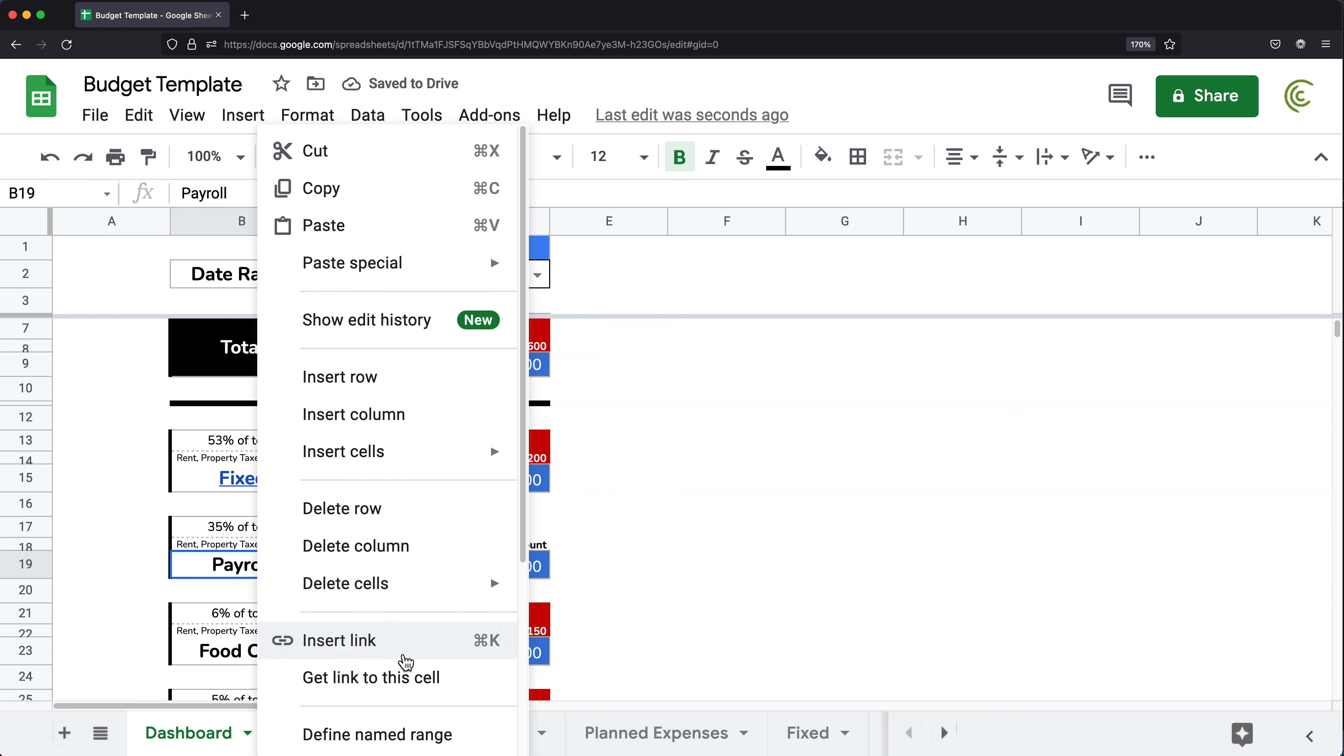
left_click(346, 656)
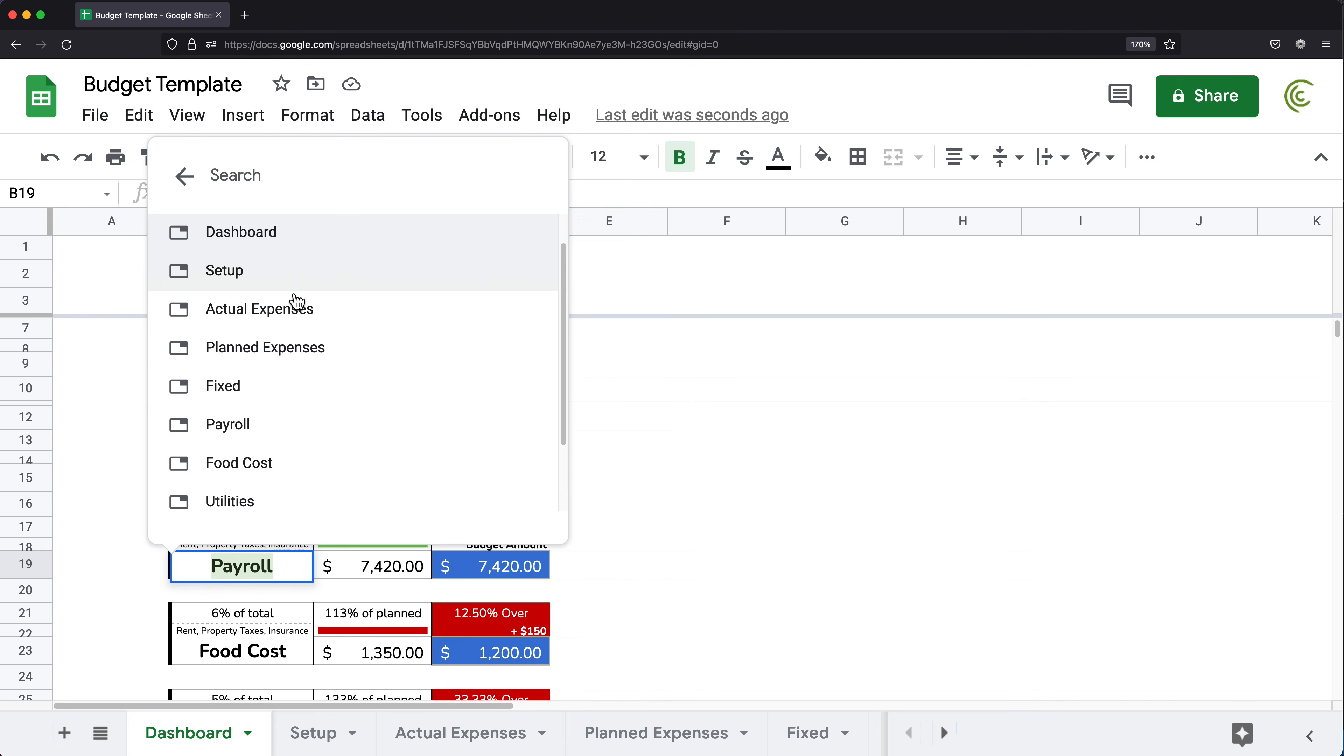
left_click(282, 423)
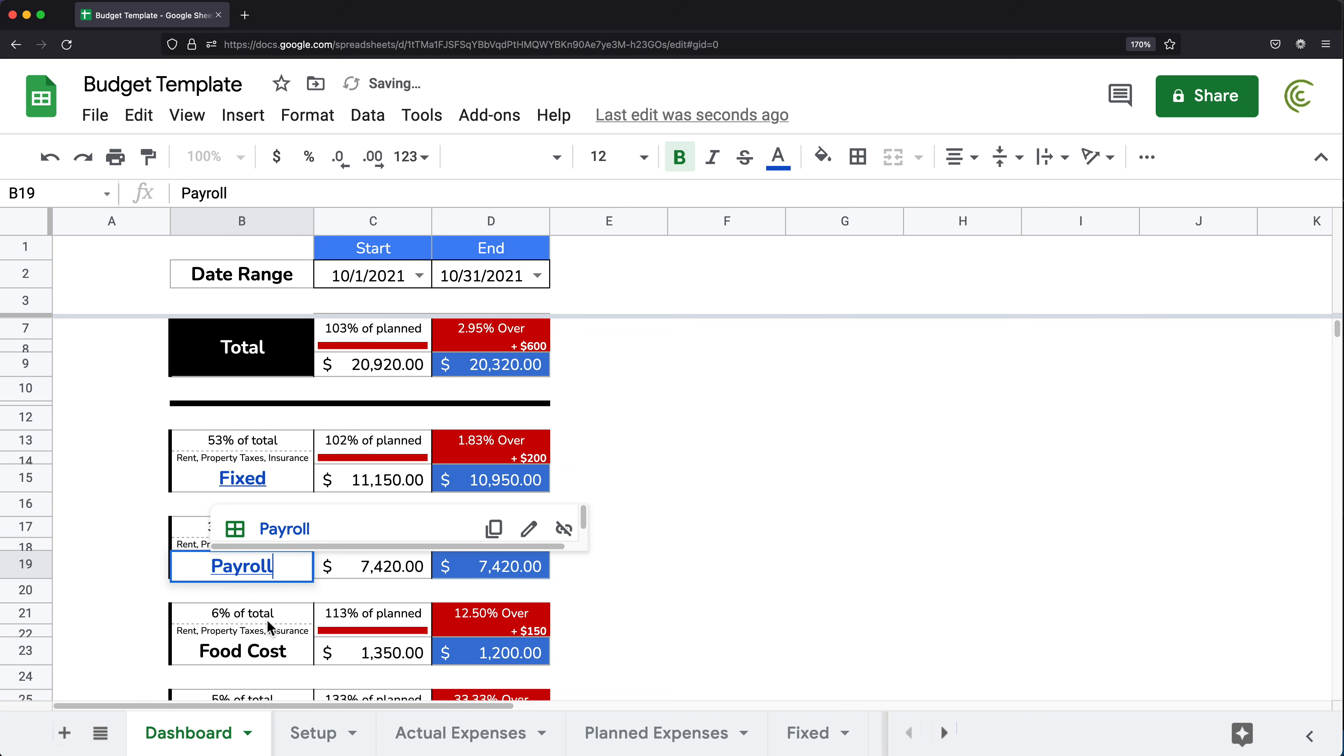
- Link the Food Cost category label in B23 to the Food Cost sheet
left_click(266, 650)
scroll(266, 650, "down", 1)
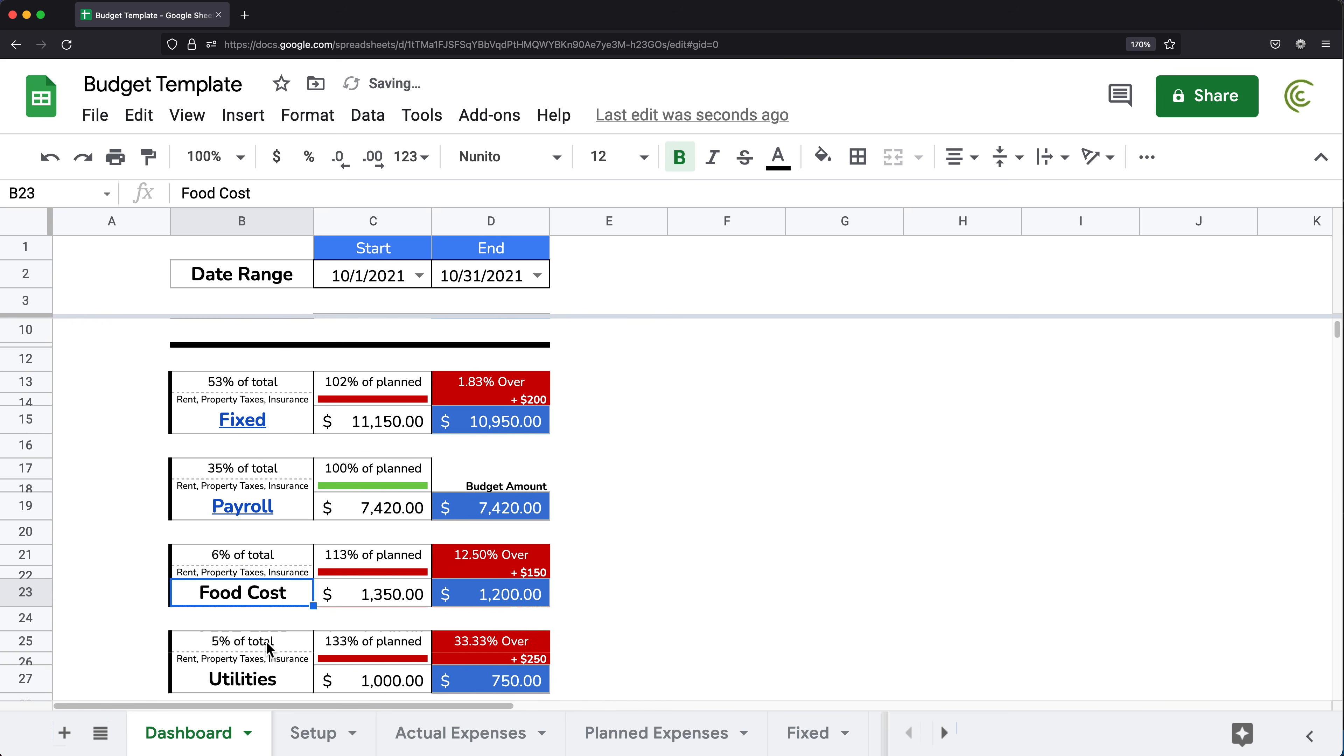
right_click(274, 590)
left_click(423, 638)
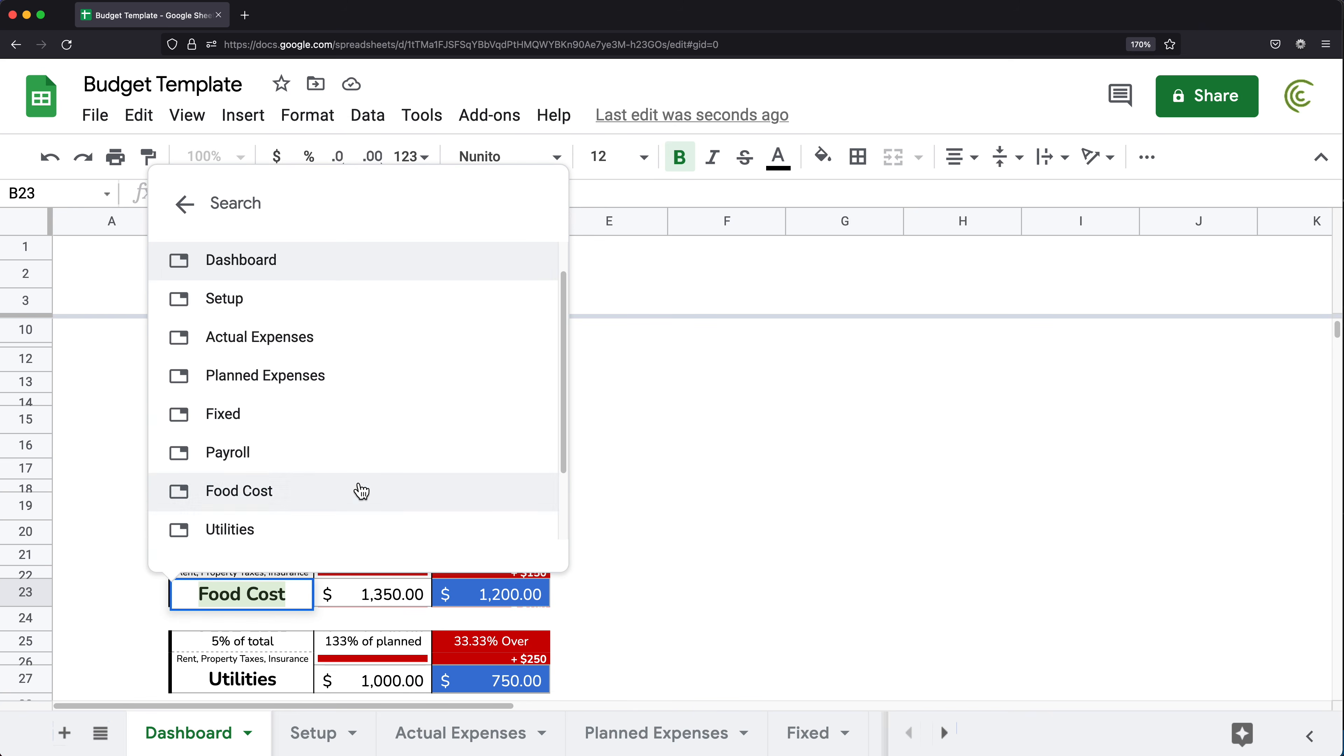
left_click(289, 493)
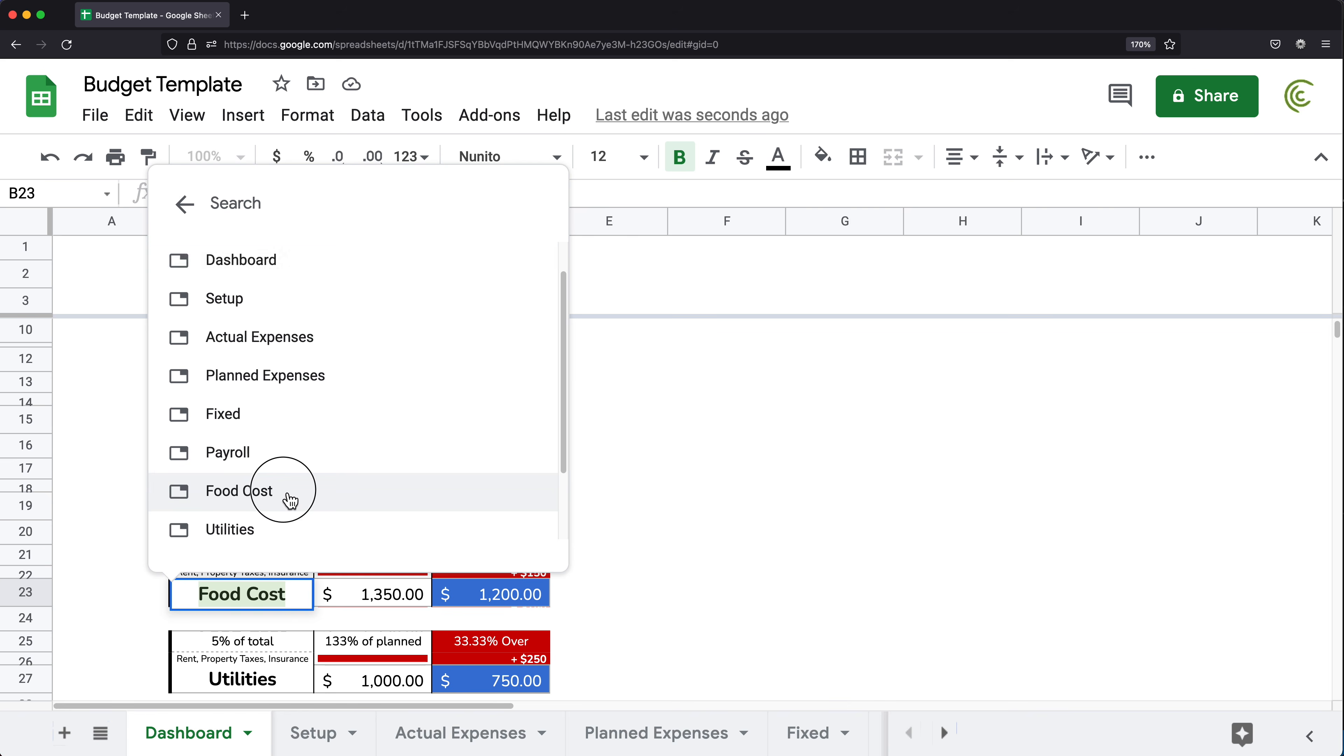
left_click(688, 560)
- Link the Utilities category label in B27 to the Utilities sheet
scroll(359, 622, "down", 1)
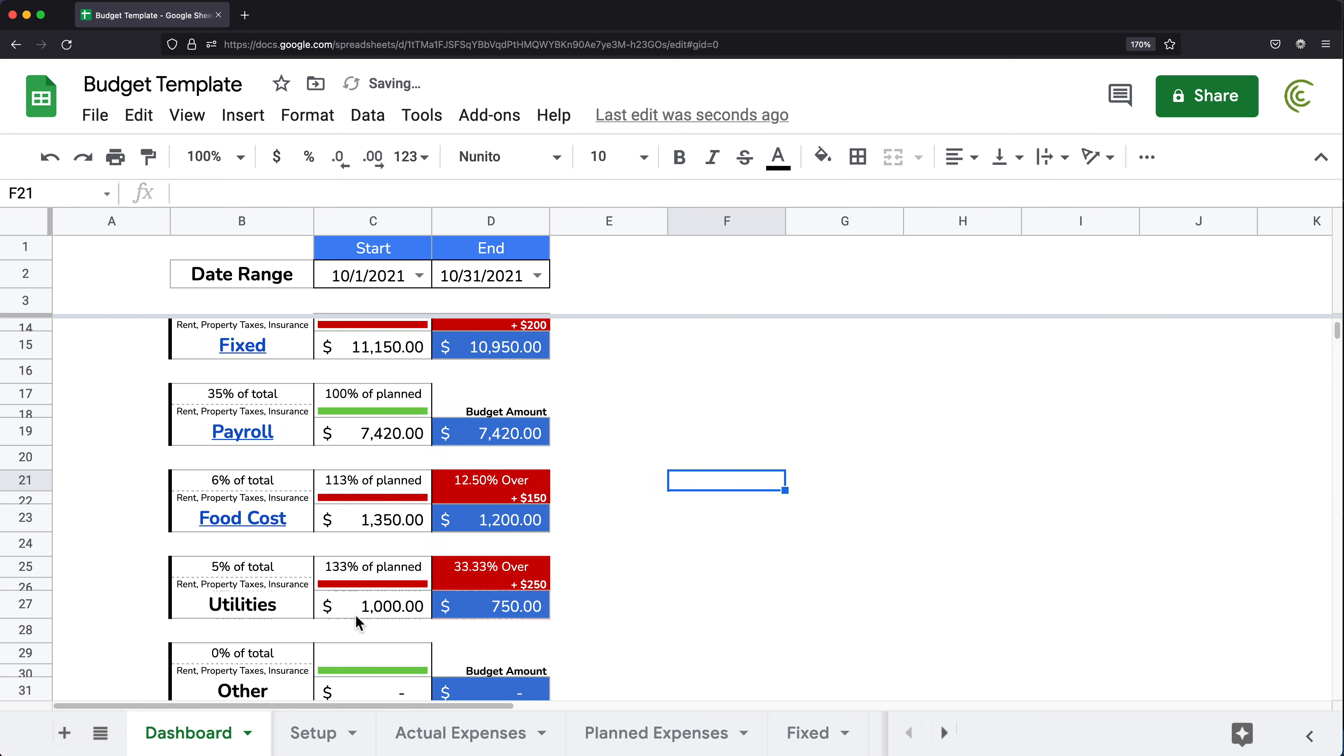
right_click(258, 606)
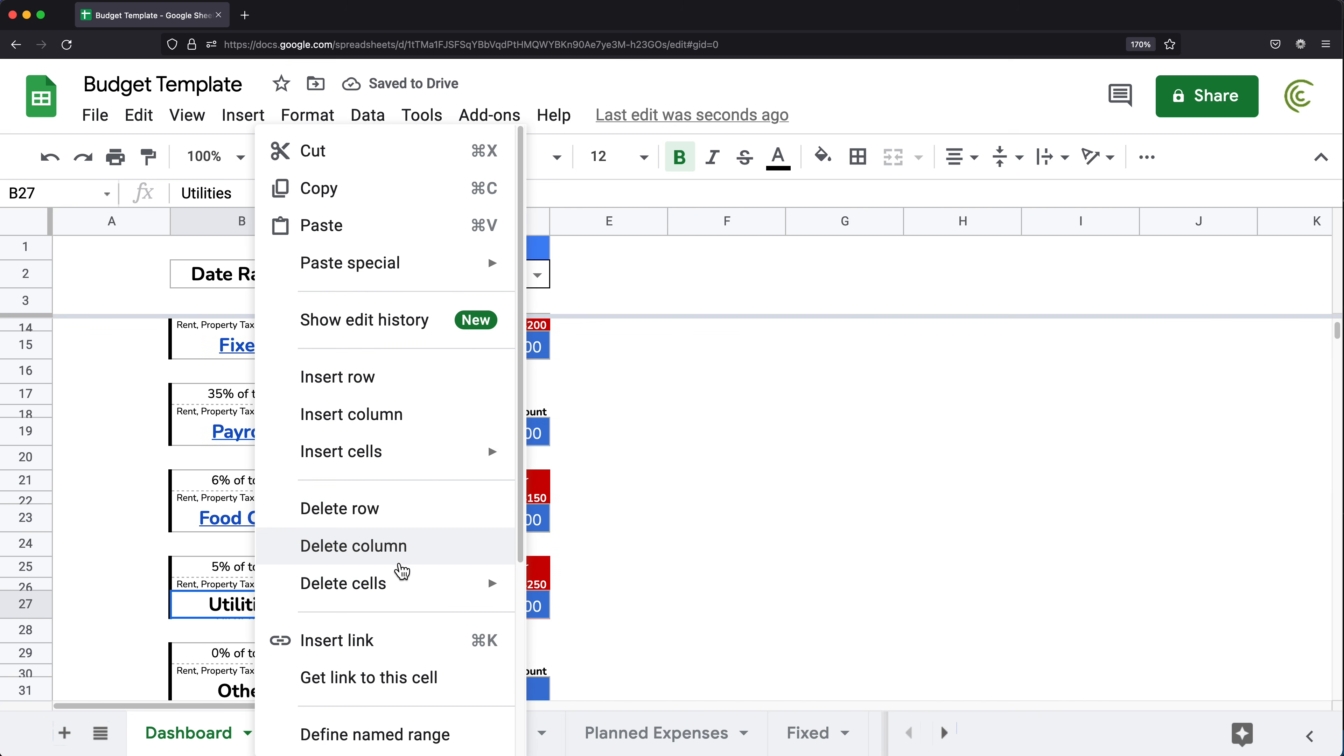
left_click(366, 641)
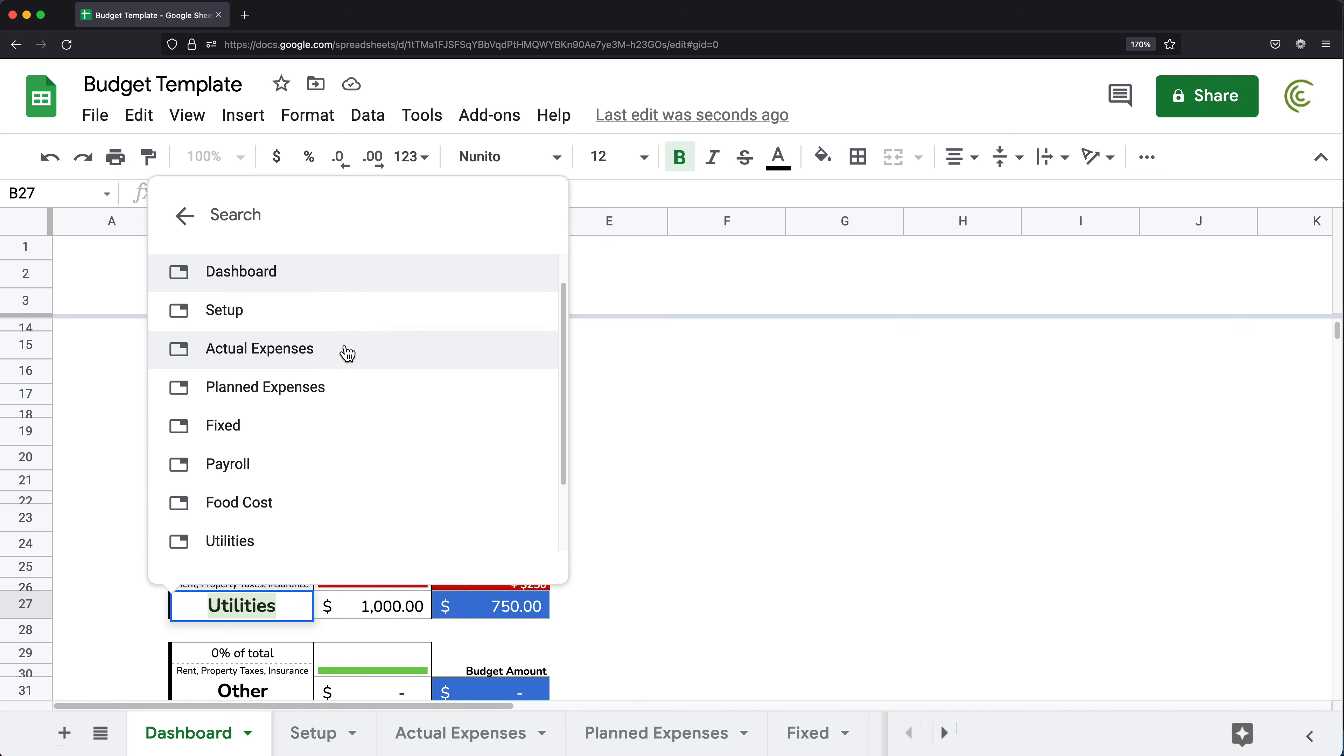
scroll(345, 375, "down", 2)
left_click(300, 482)
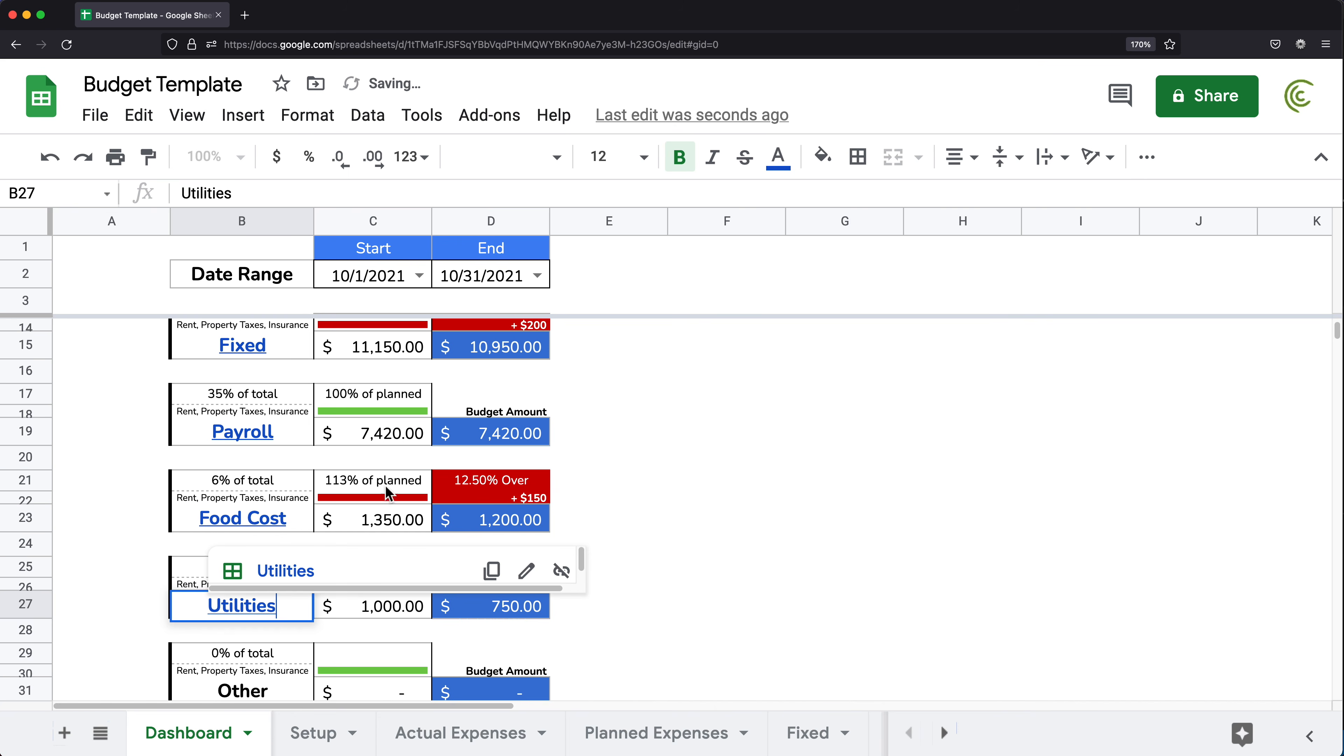
left_click(651, 464)
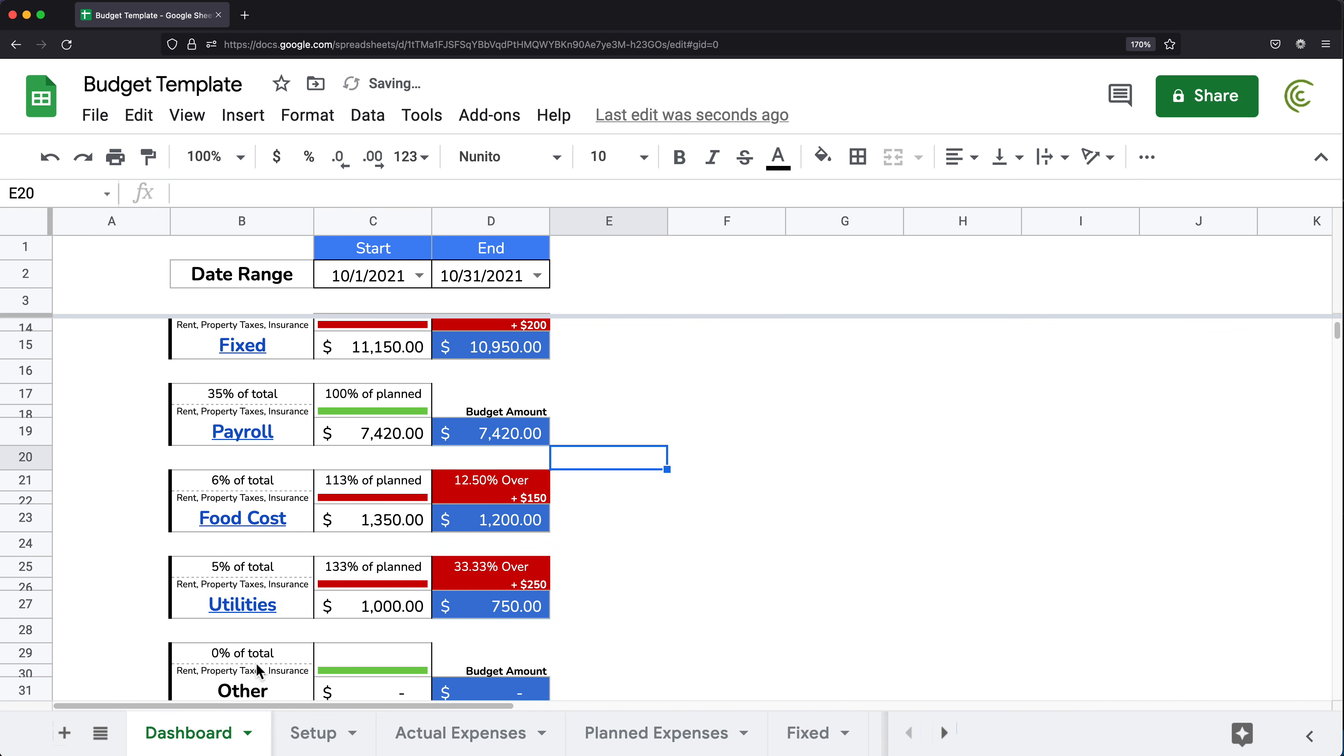
- Set the text colour of the linked Fixed and Payroll labels in B15 and B19 to black
scroll(286, 475, "up", 1)
left_click(280, 393)
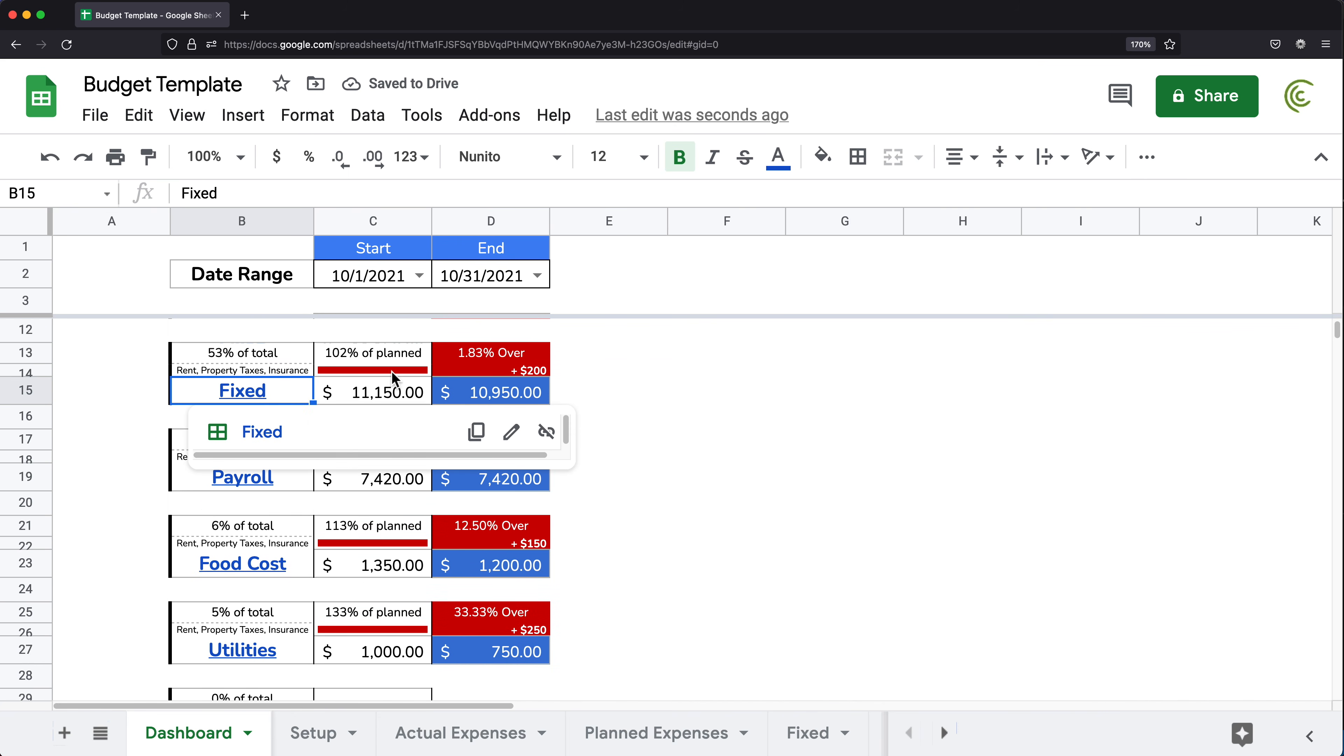
scroll(394, 389, "up", 1)
scroll(279, 411, "up", 2)
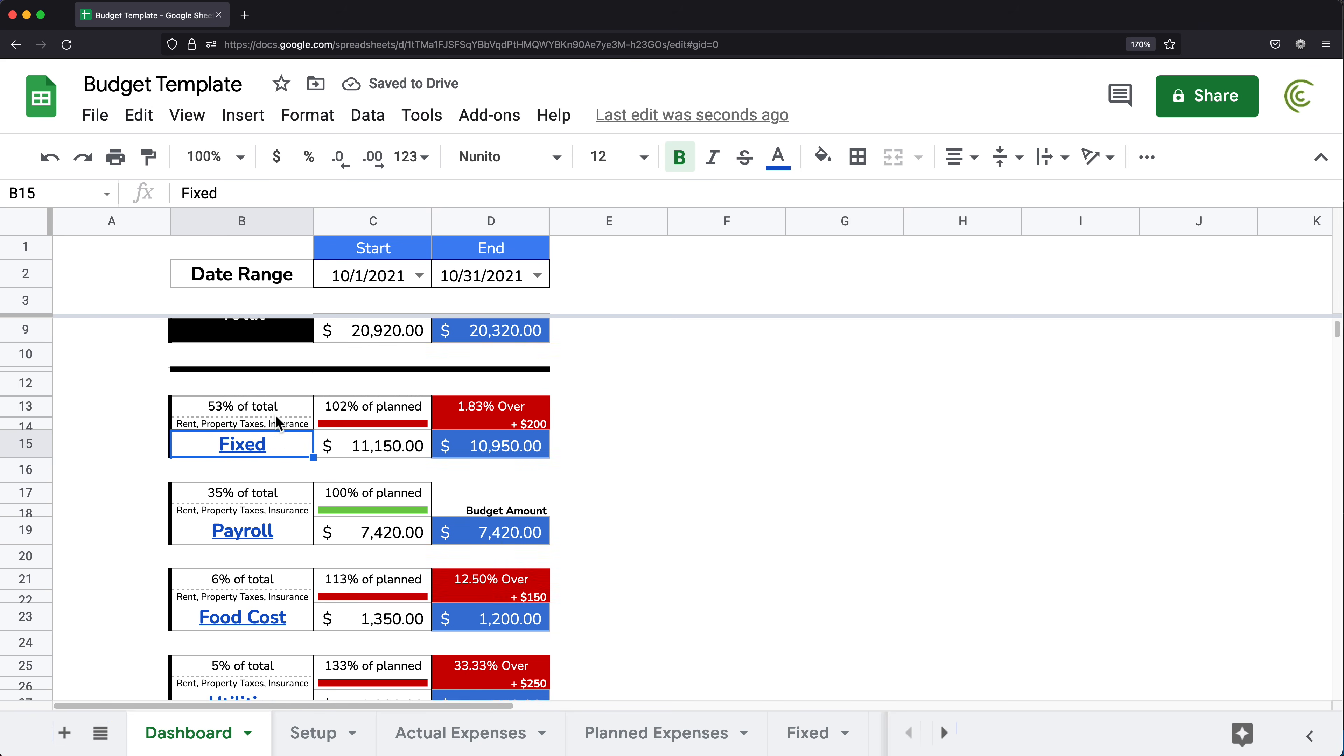
left_click(776, 157)
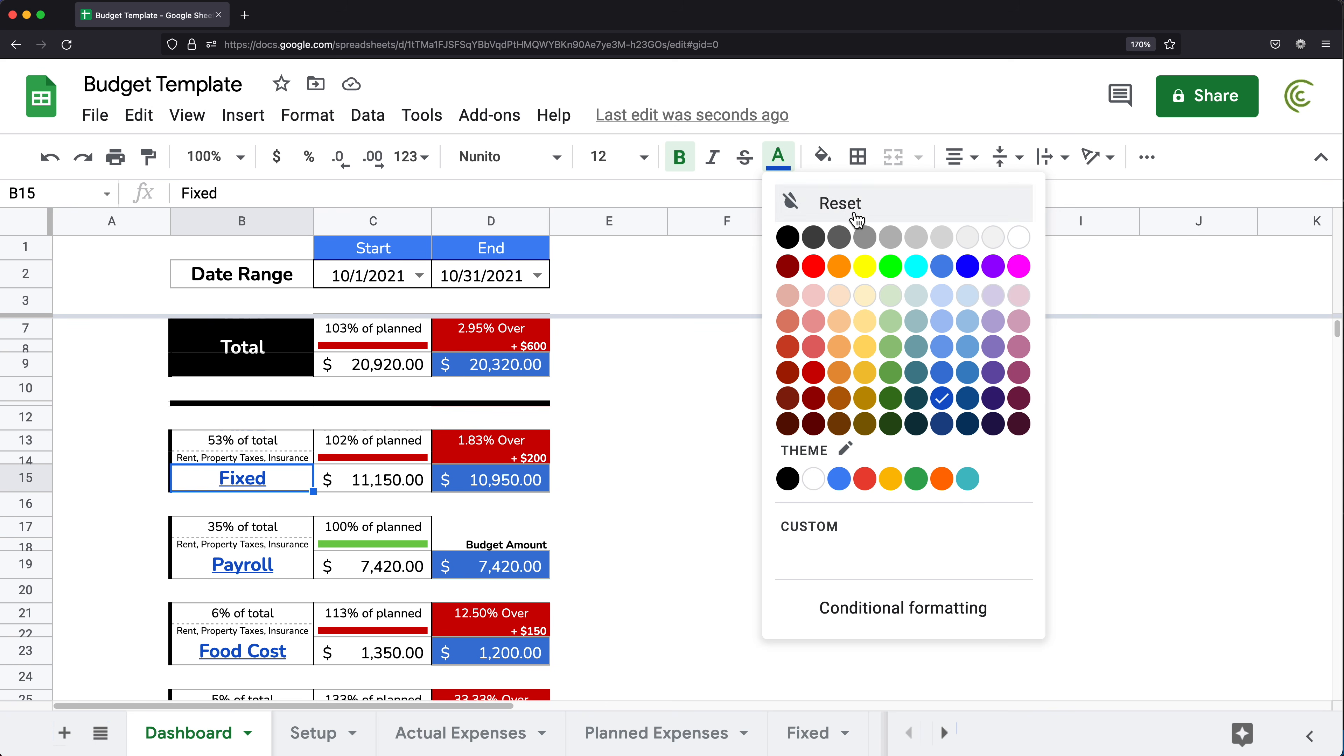
left_click(787, 238)
left_click(304, 561)
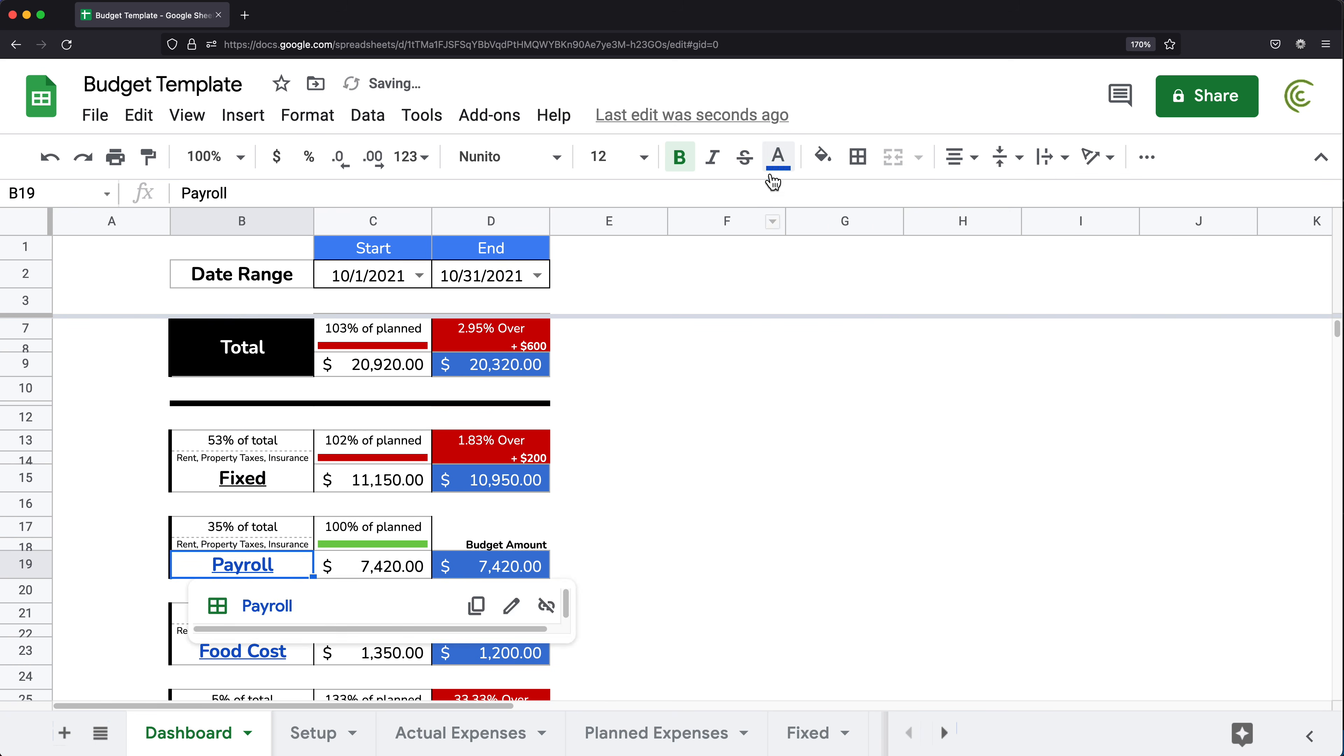
left_click(778, 157)
left_click(787, 238)
- Set the text colour of the linked Food Cost and Utilities labels in B23 and B27 to black
scroll(309, 542, "down", 1)
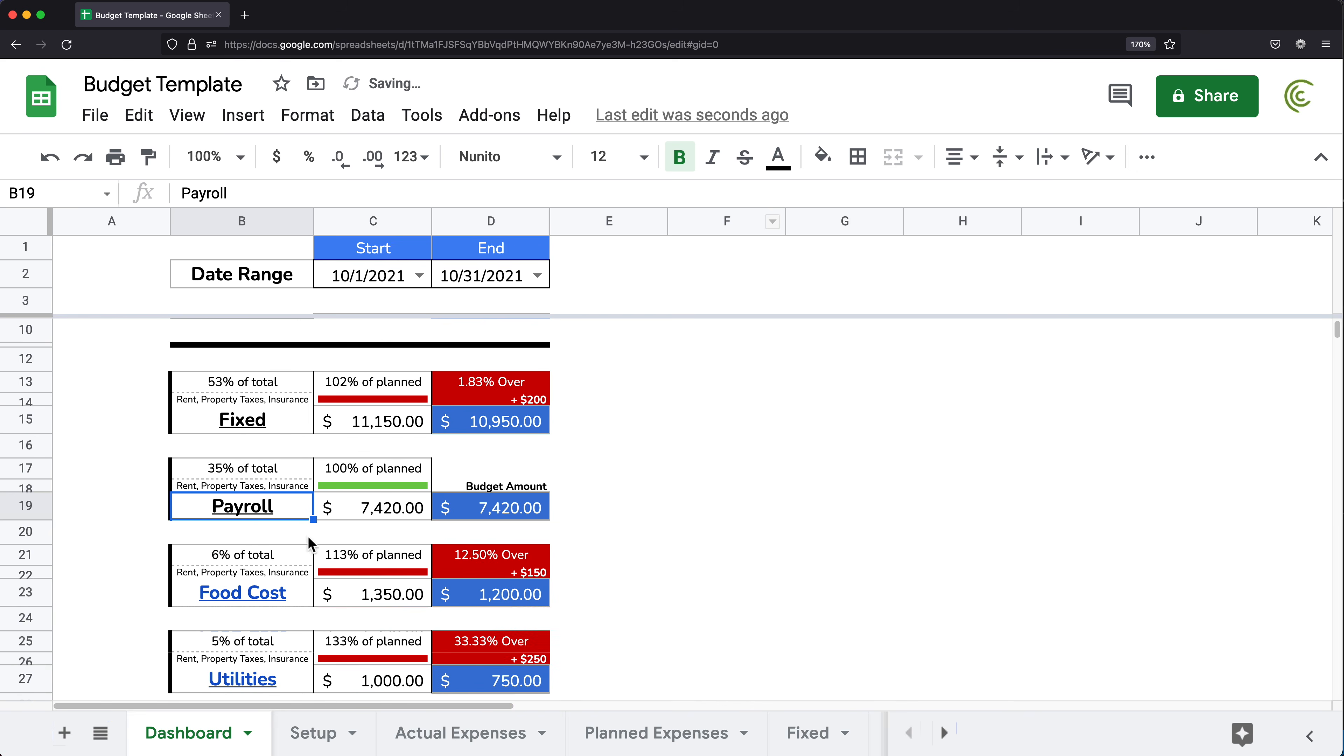
left_click(306, 576)
left_click(306, 592)
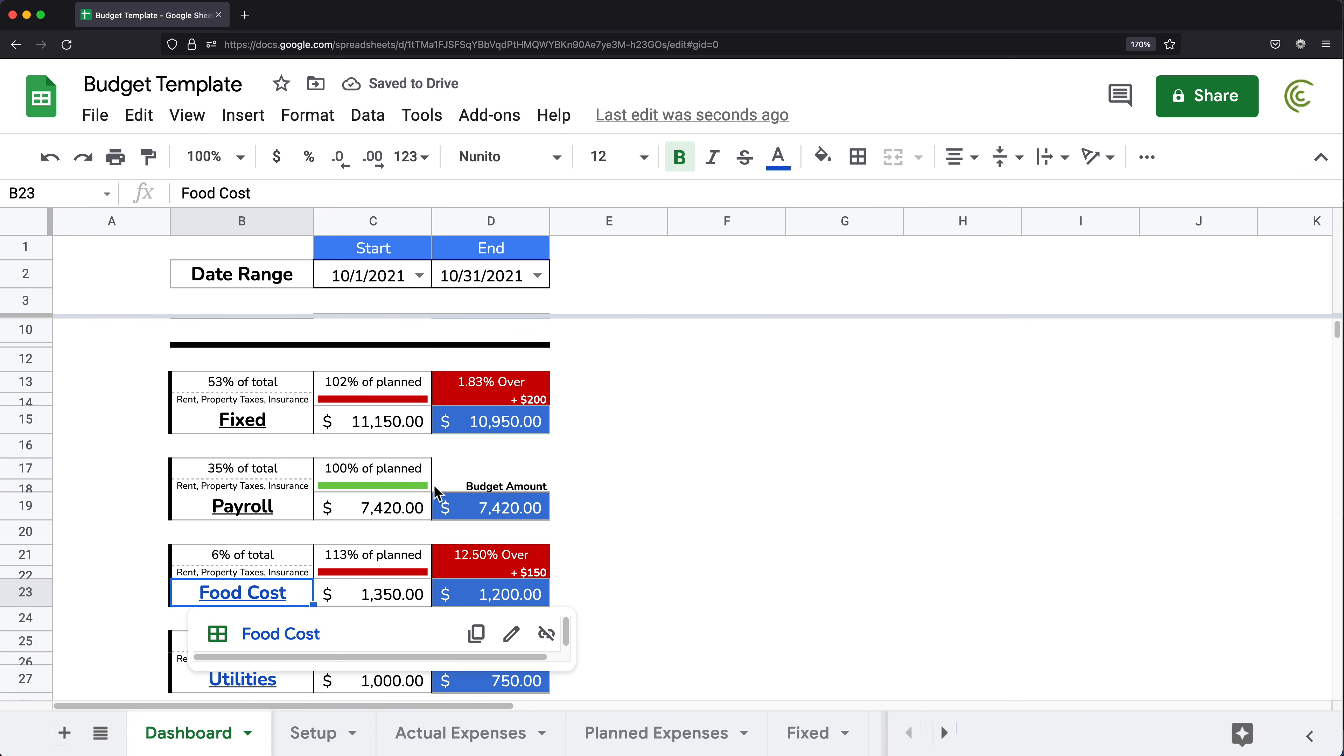
left_click(778, 157)
left_click(787, 236)
scroll(294, 609, "down", 1)
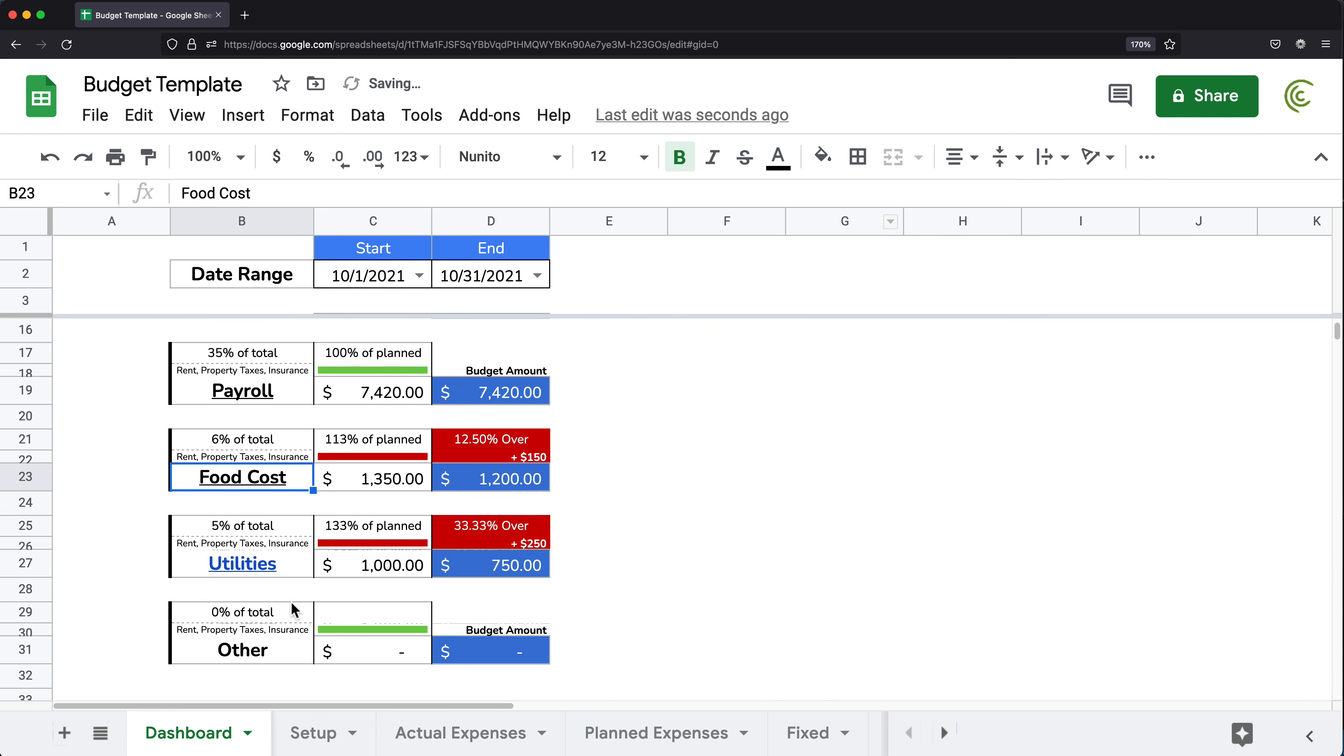
left_click(309, 562)
left_click(777, 157)
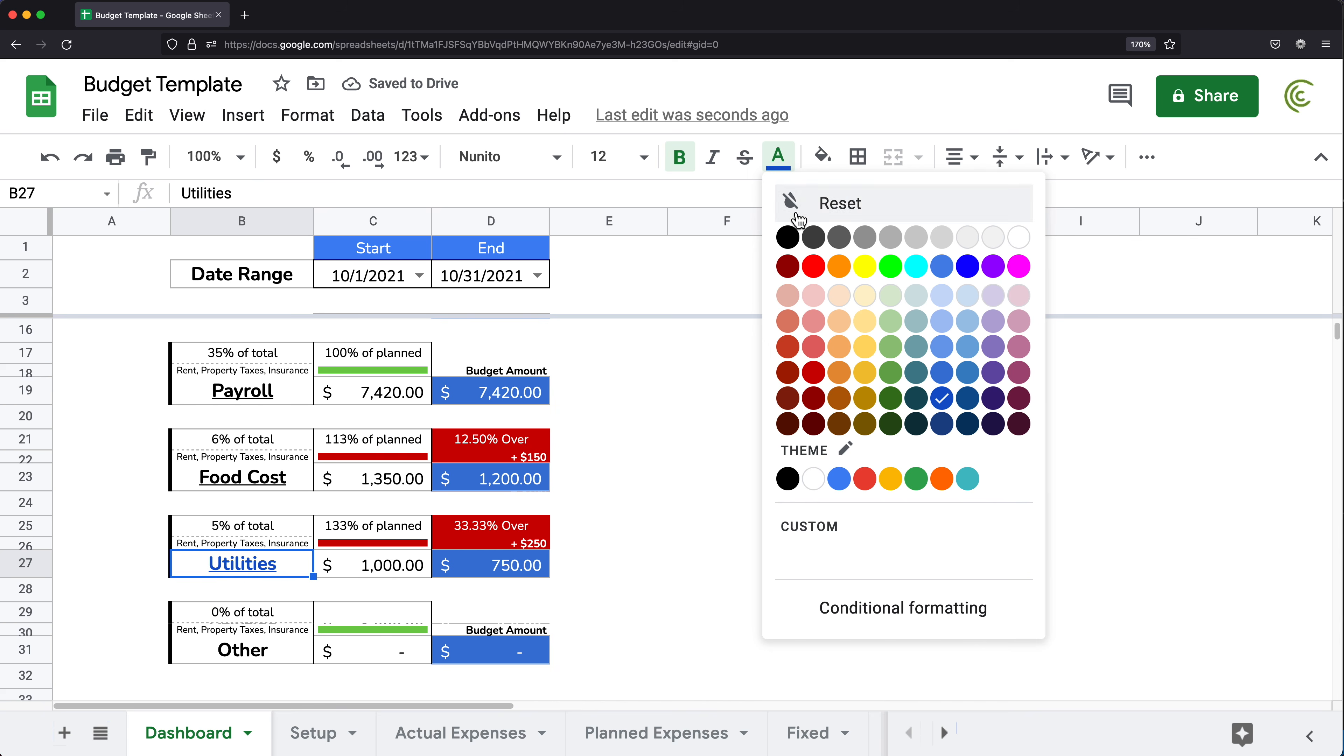
left_click(787, 237)
left_click(650, 459)
- Set the Dashboard date range to start on 9/1/2021 and end on 9/30/2021
scroll(649, 466, "up", 2)
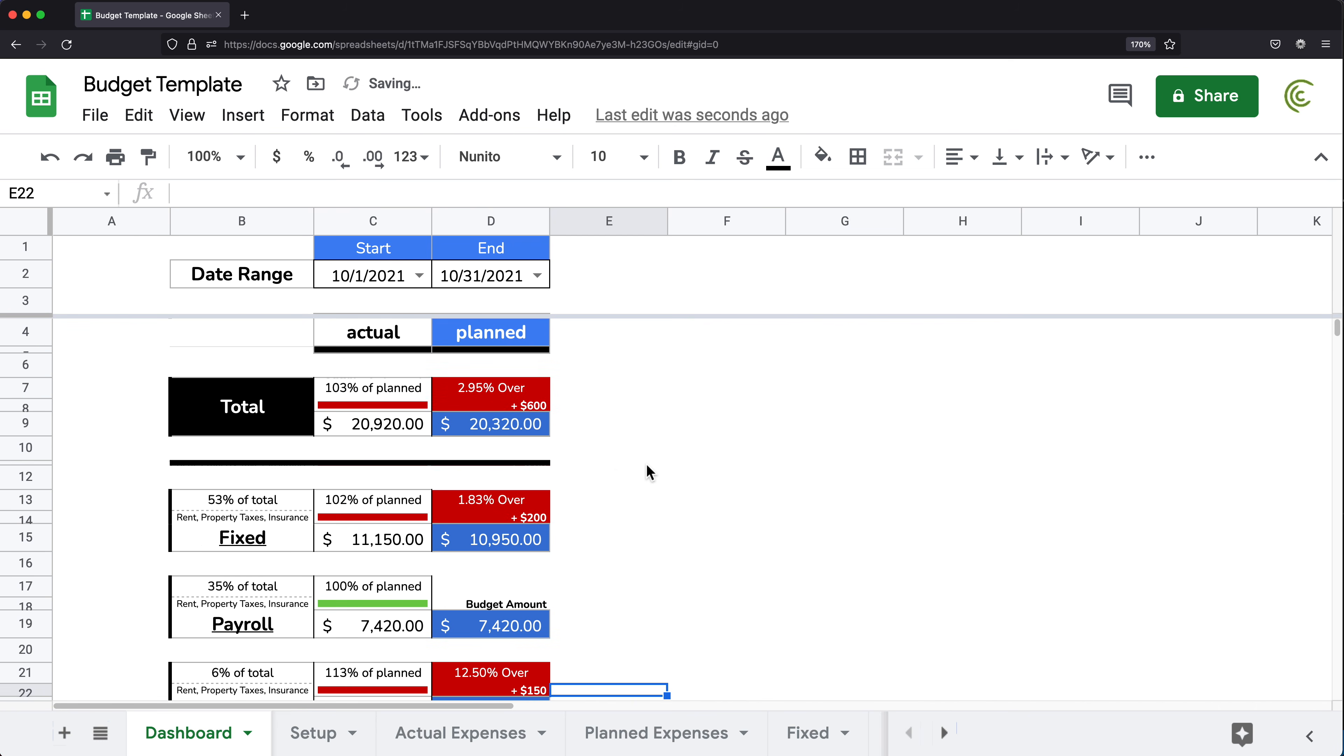
left_click(419, 274)
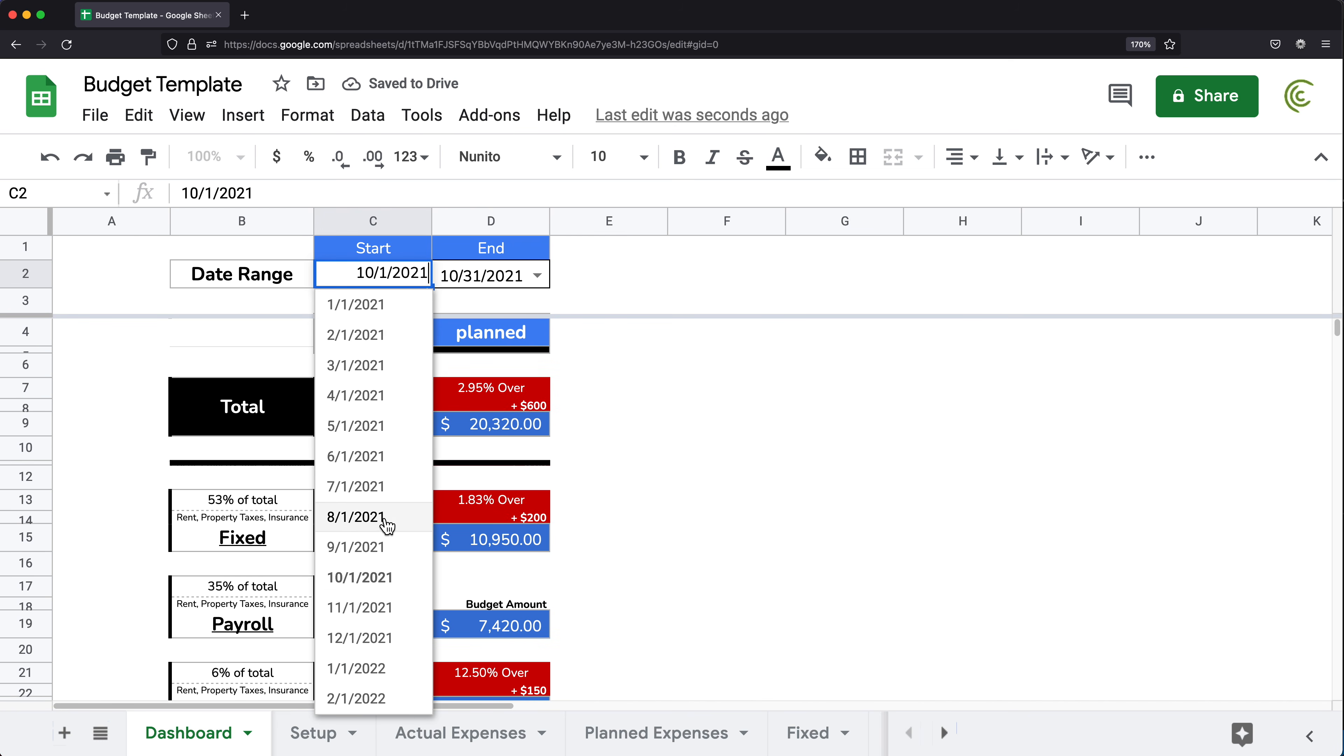
left_click(379, 548)
left_click(536, 275)
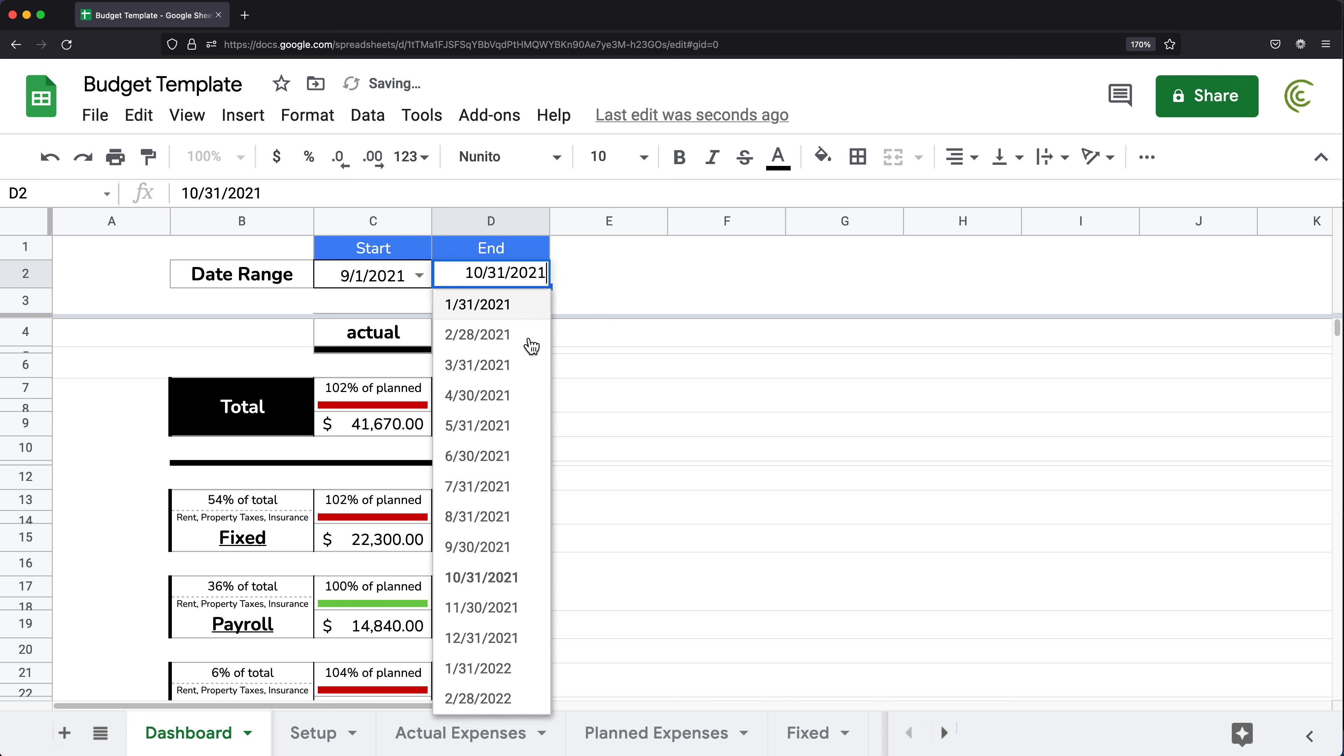
left_click(495, 548)
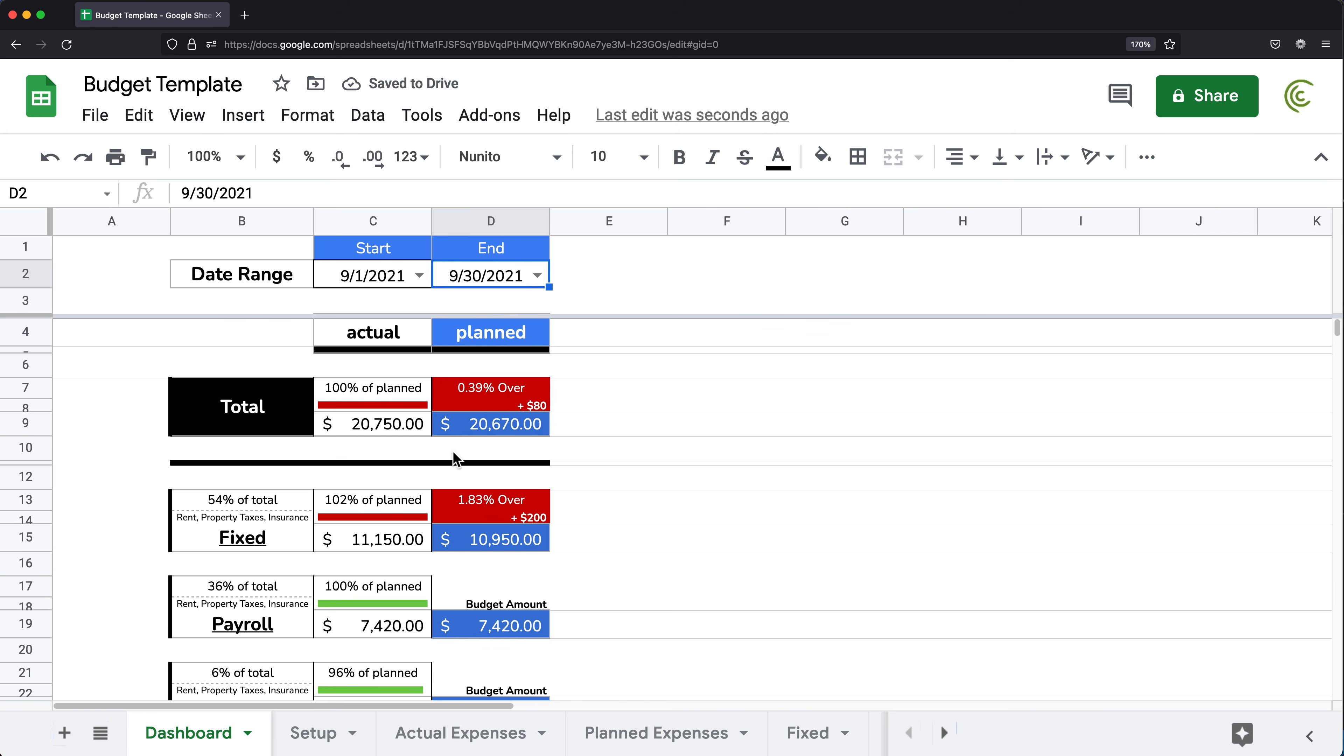
- Review the actual and planned amounts of the Dashboard categories for the chosen date range, checking the Utilities cells D27 and C27
scroll(438, 358, "down", 2)
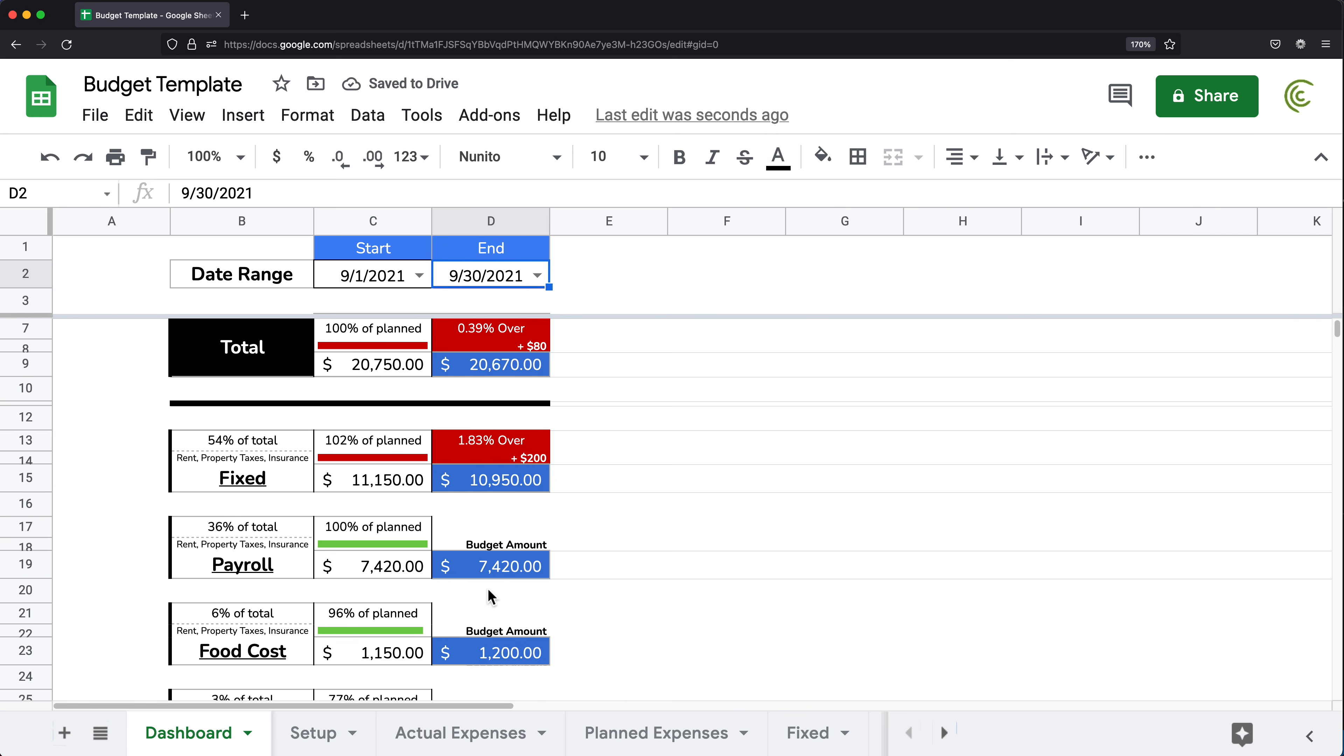
scroll(481, 596, "down", 2)
scroll(376, 659, "down", 3)
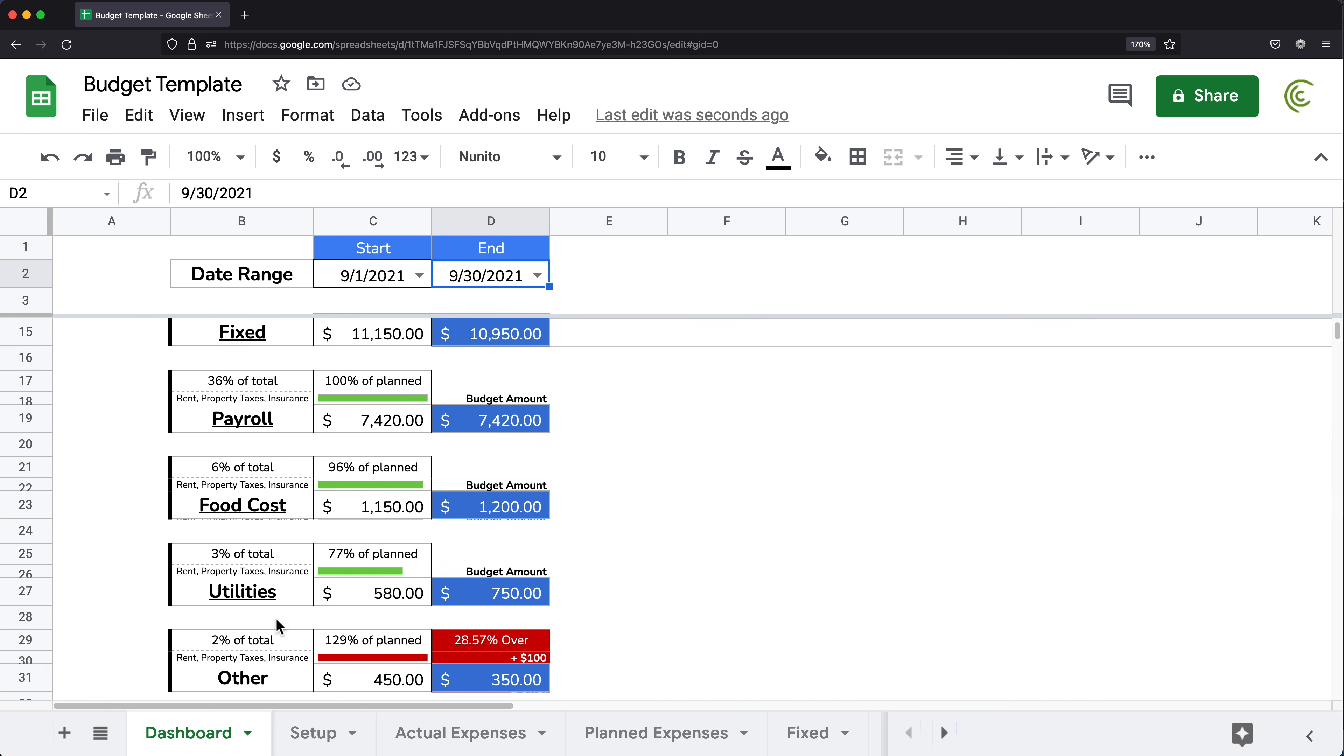
left_click(488, 595)
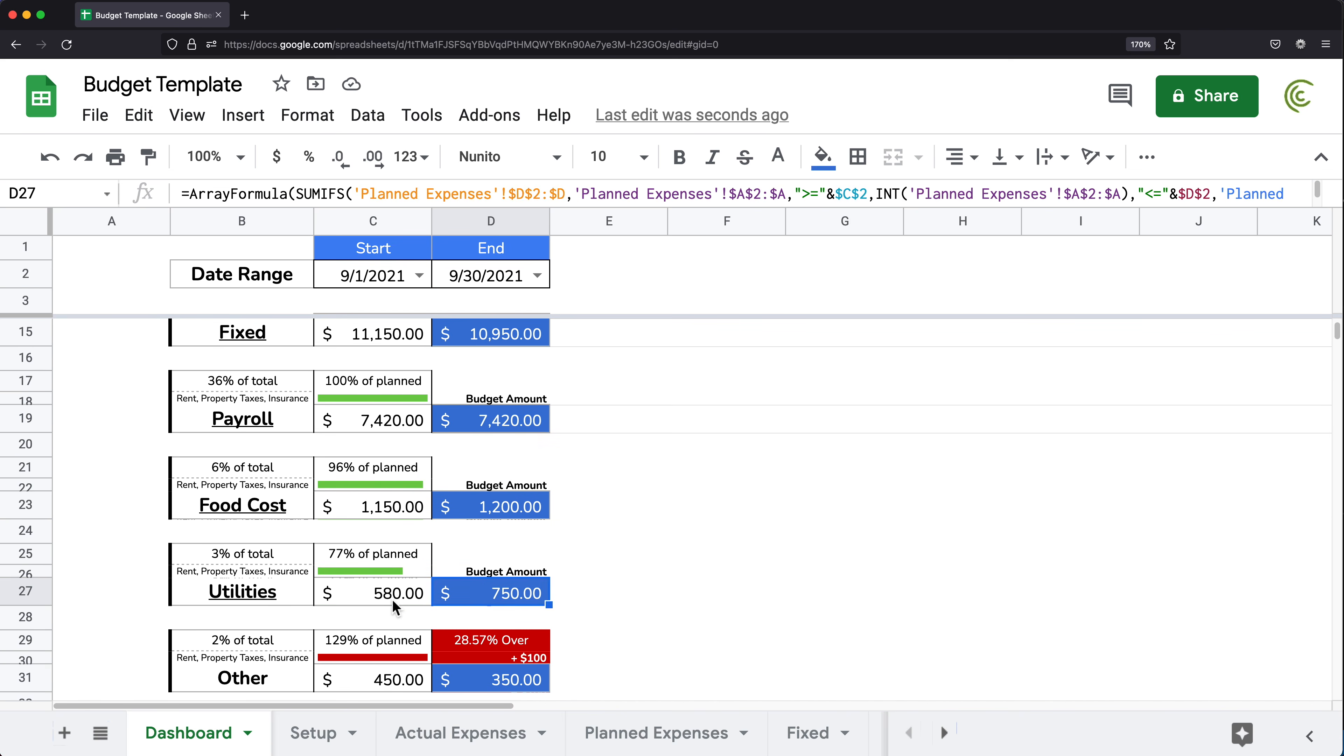
left_click(392, 605)
scroll(424, 594, "up", 1)
scroll(424, 595, "down", 2)
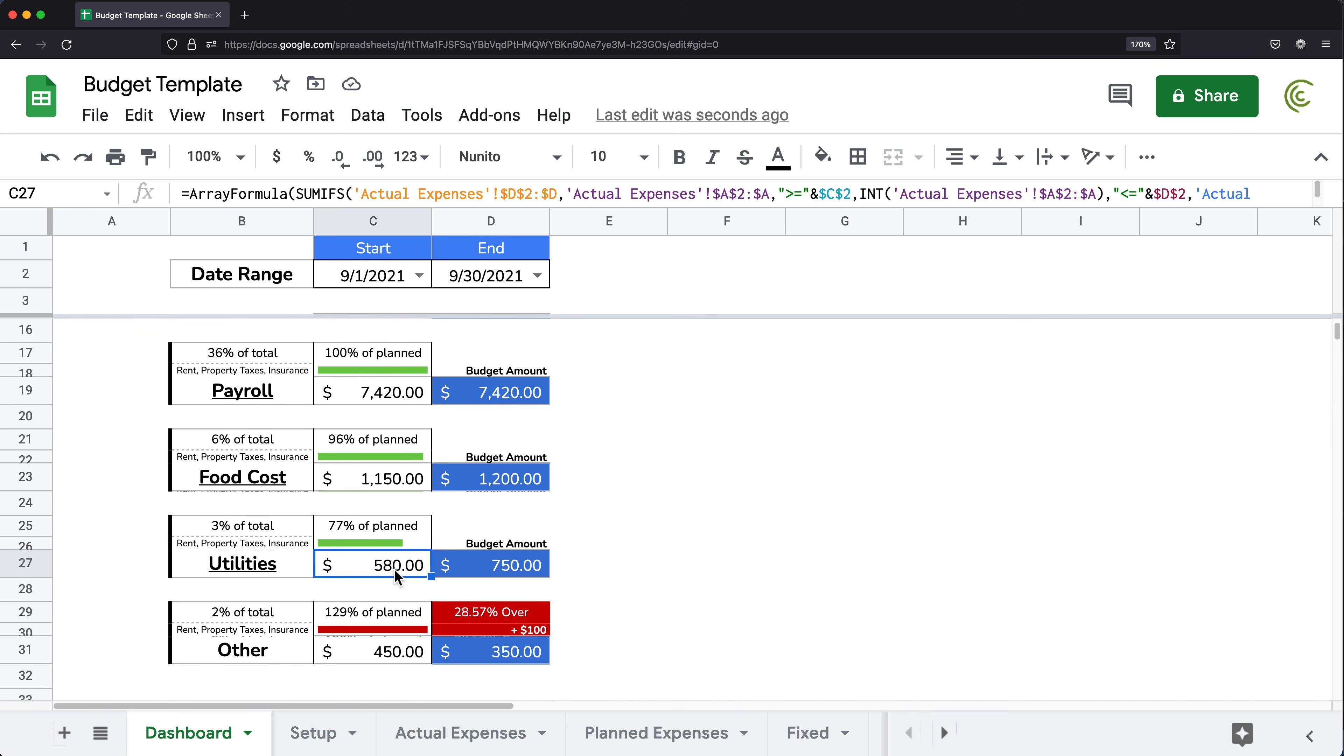
- Follow the Dashboard's Utilities link to its report sheet and check the amounts in D4:D5 and the descriptions in B4:B5
left_click(244, 569)
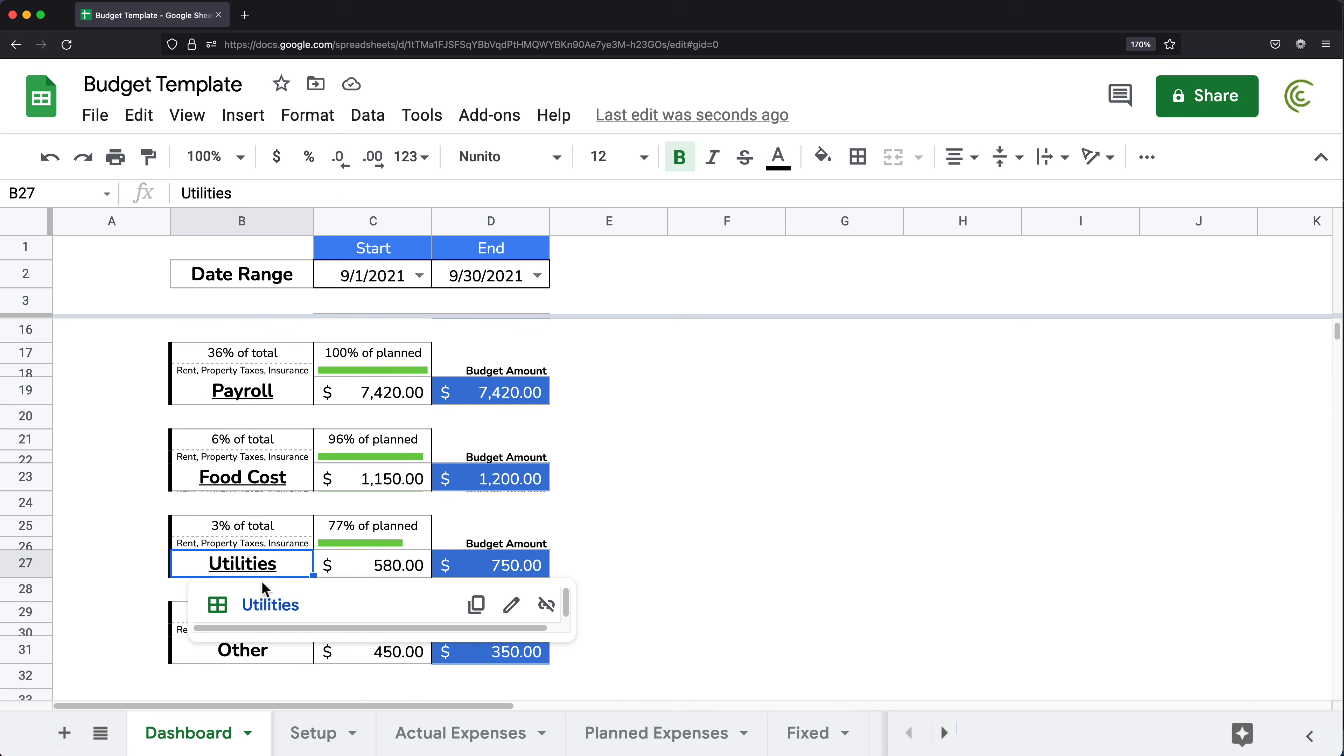
left_click(283, 609)
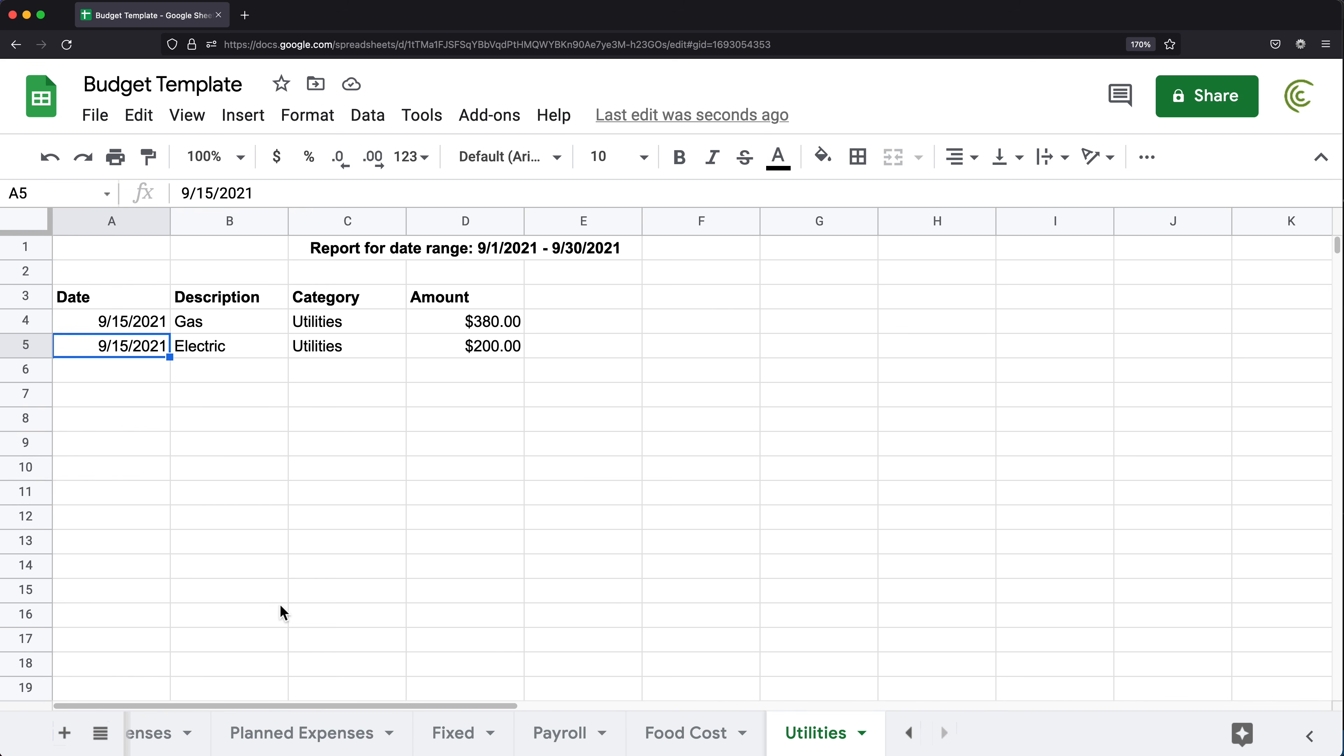
left_click_drag(473, 324, 472, 356)
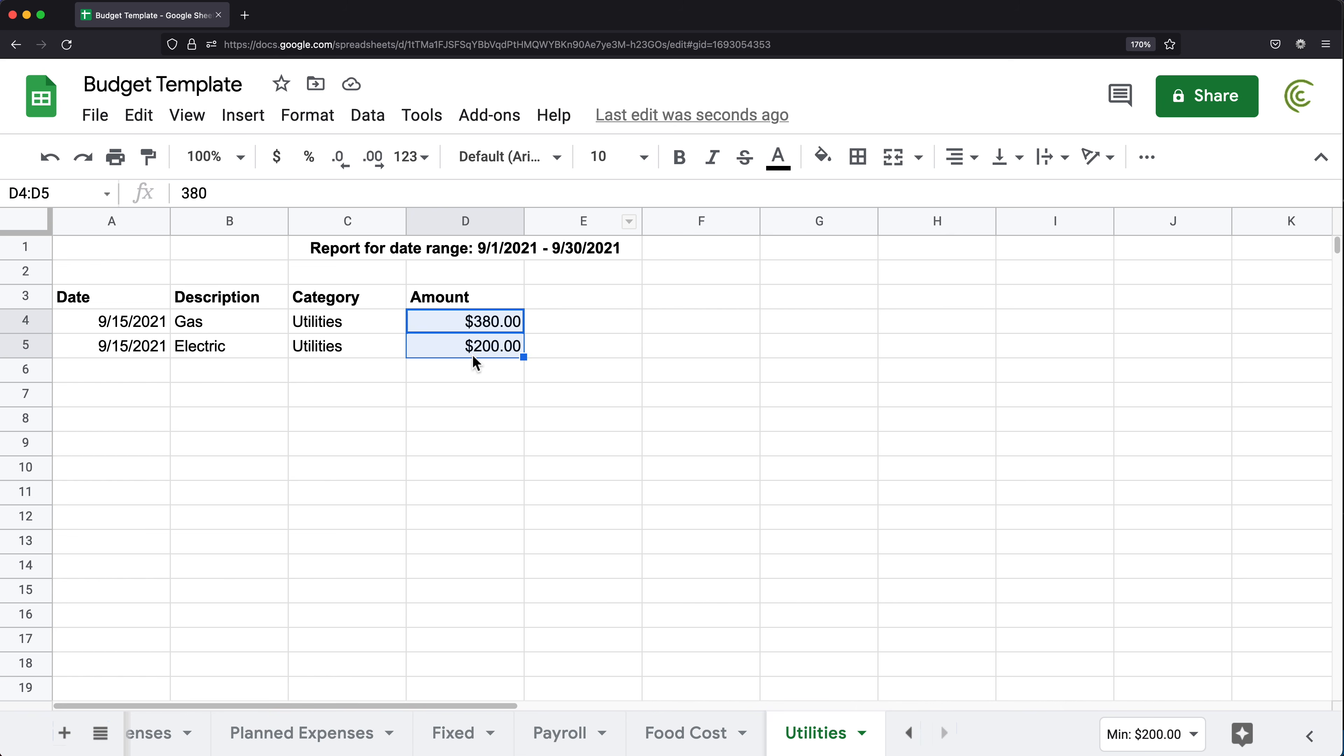
left_click(235, 329)
key("Down")
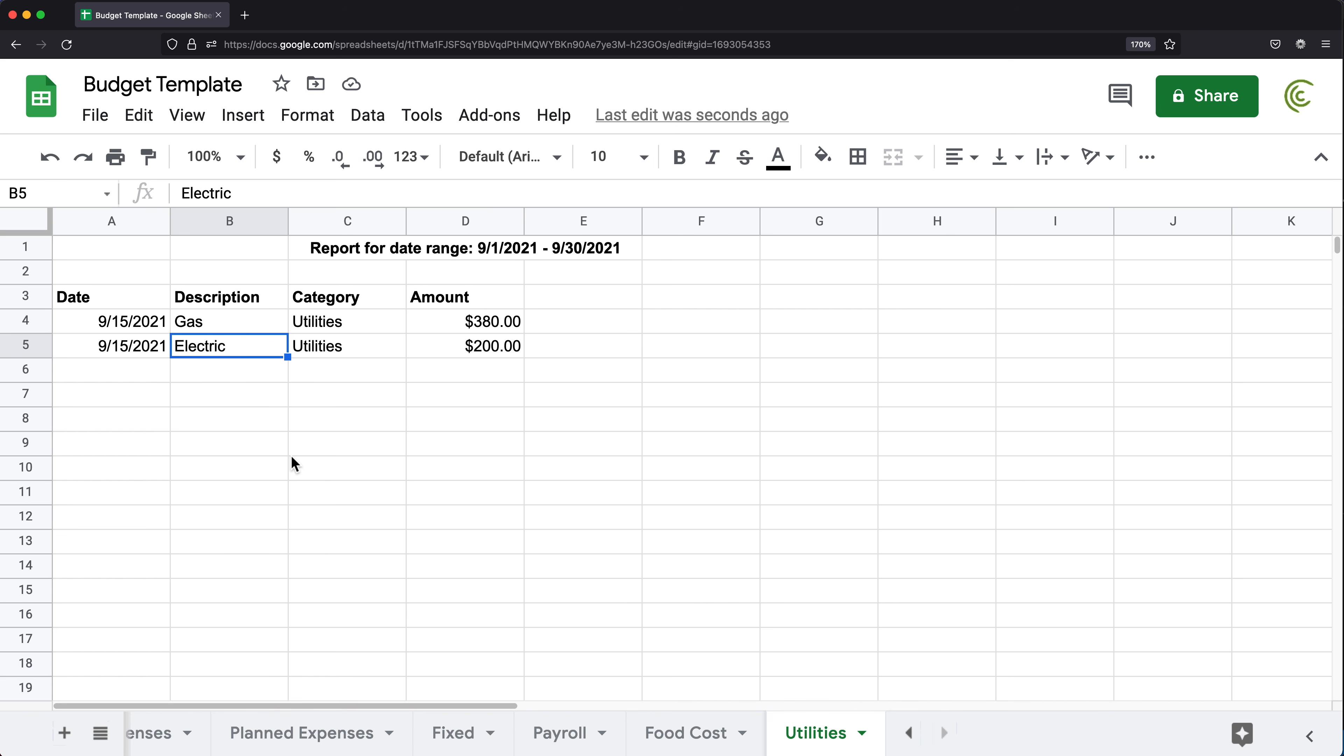
- Return to the Dashboard sheet and review the actual and planned totals above the category blocks
left_click(100, 734)
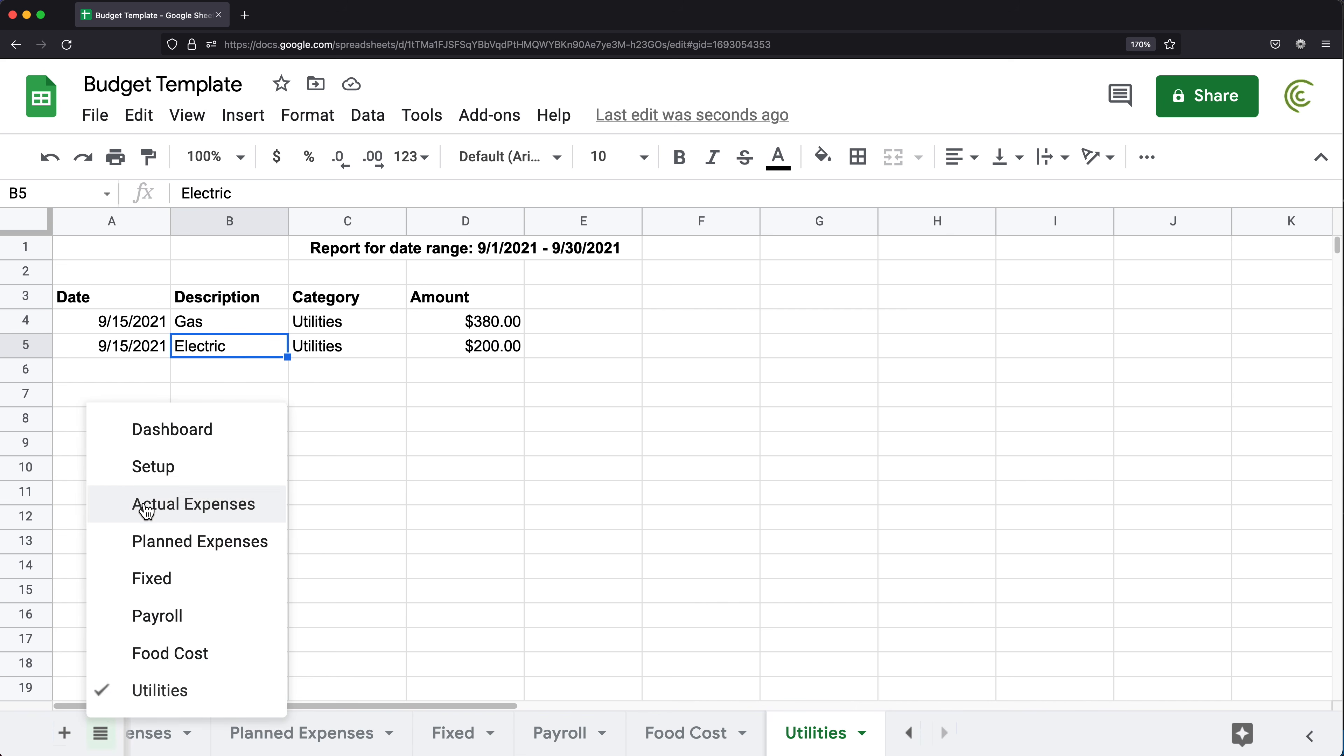
left_click(189, 446)
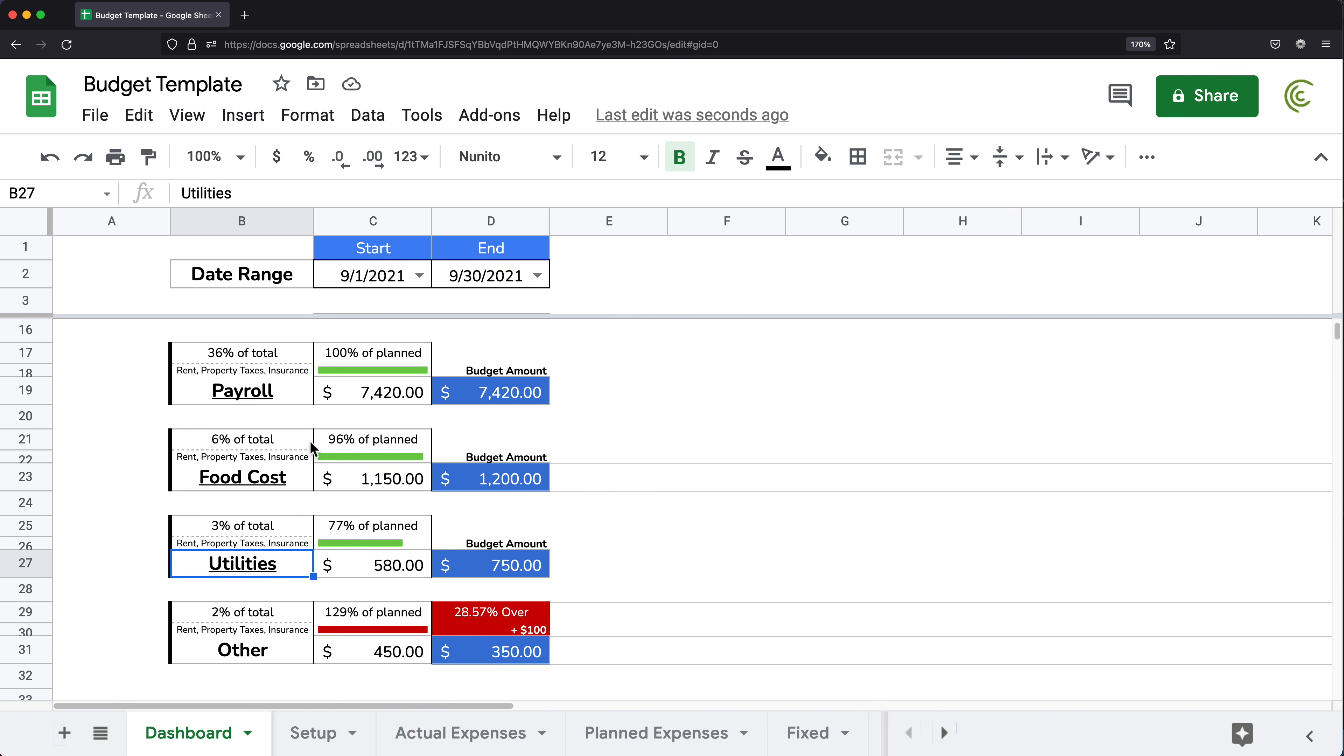
scroll(328, 442, "up", 5)
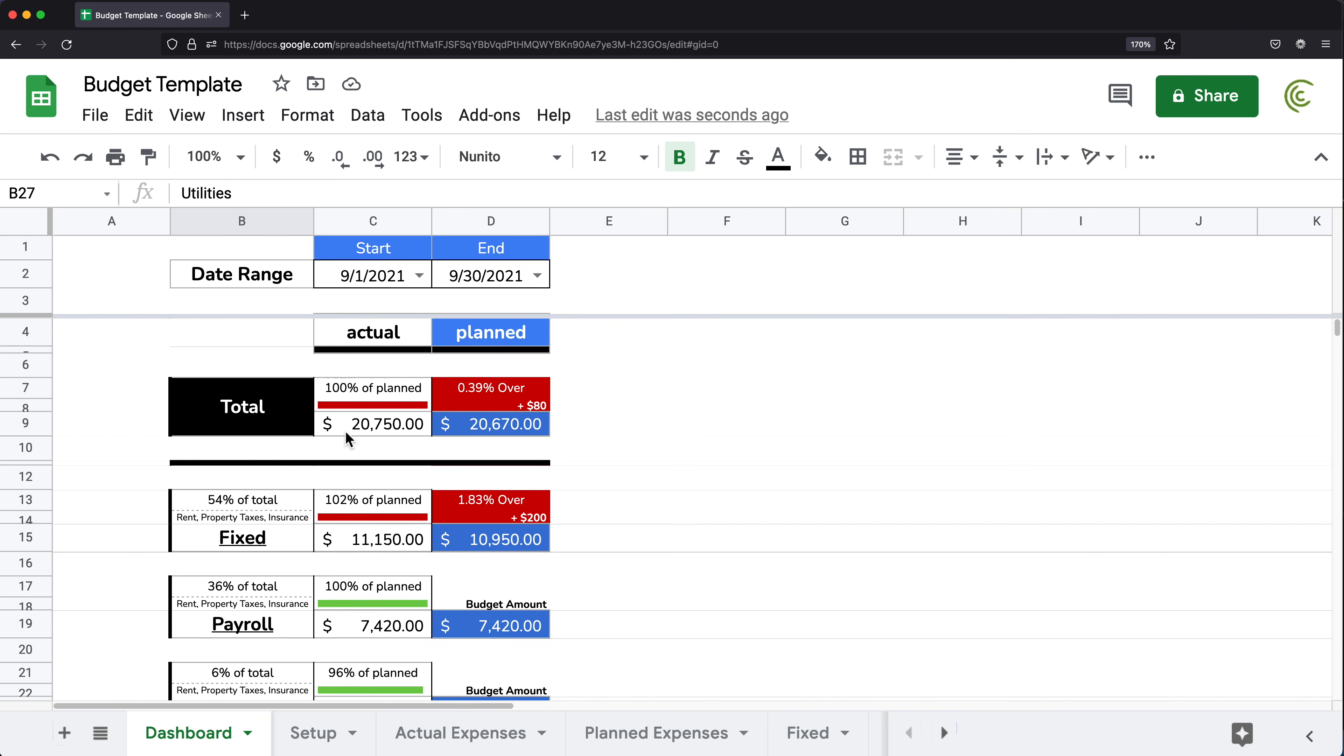